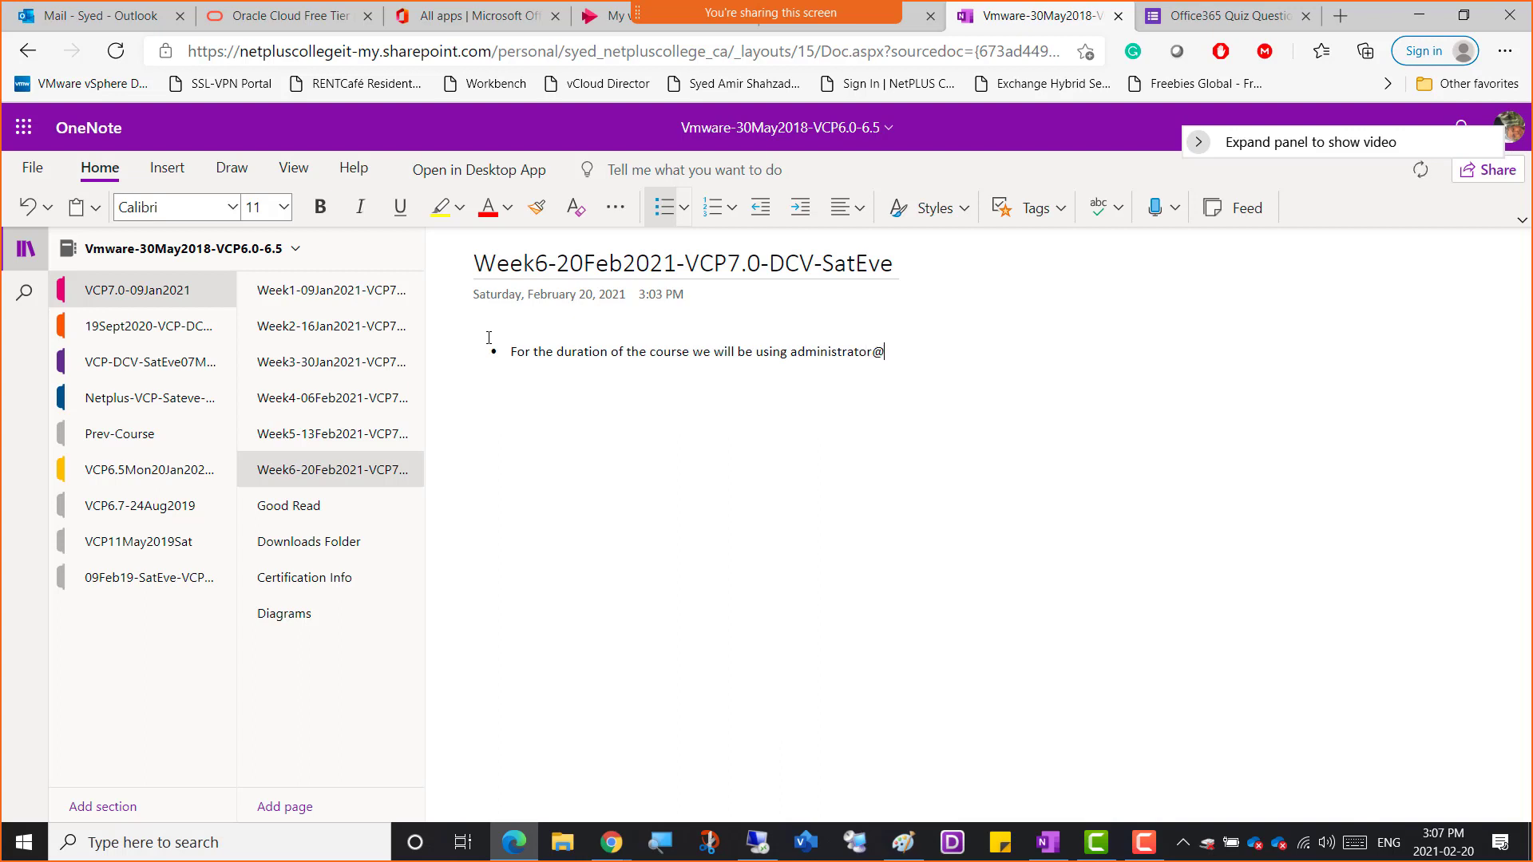
# Finish the administrator address and set the whole bullet to font size 20
pyautogui.write('here.local')
pyautogui.hotkey('ctrl', 'a')
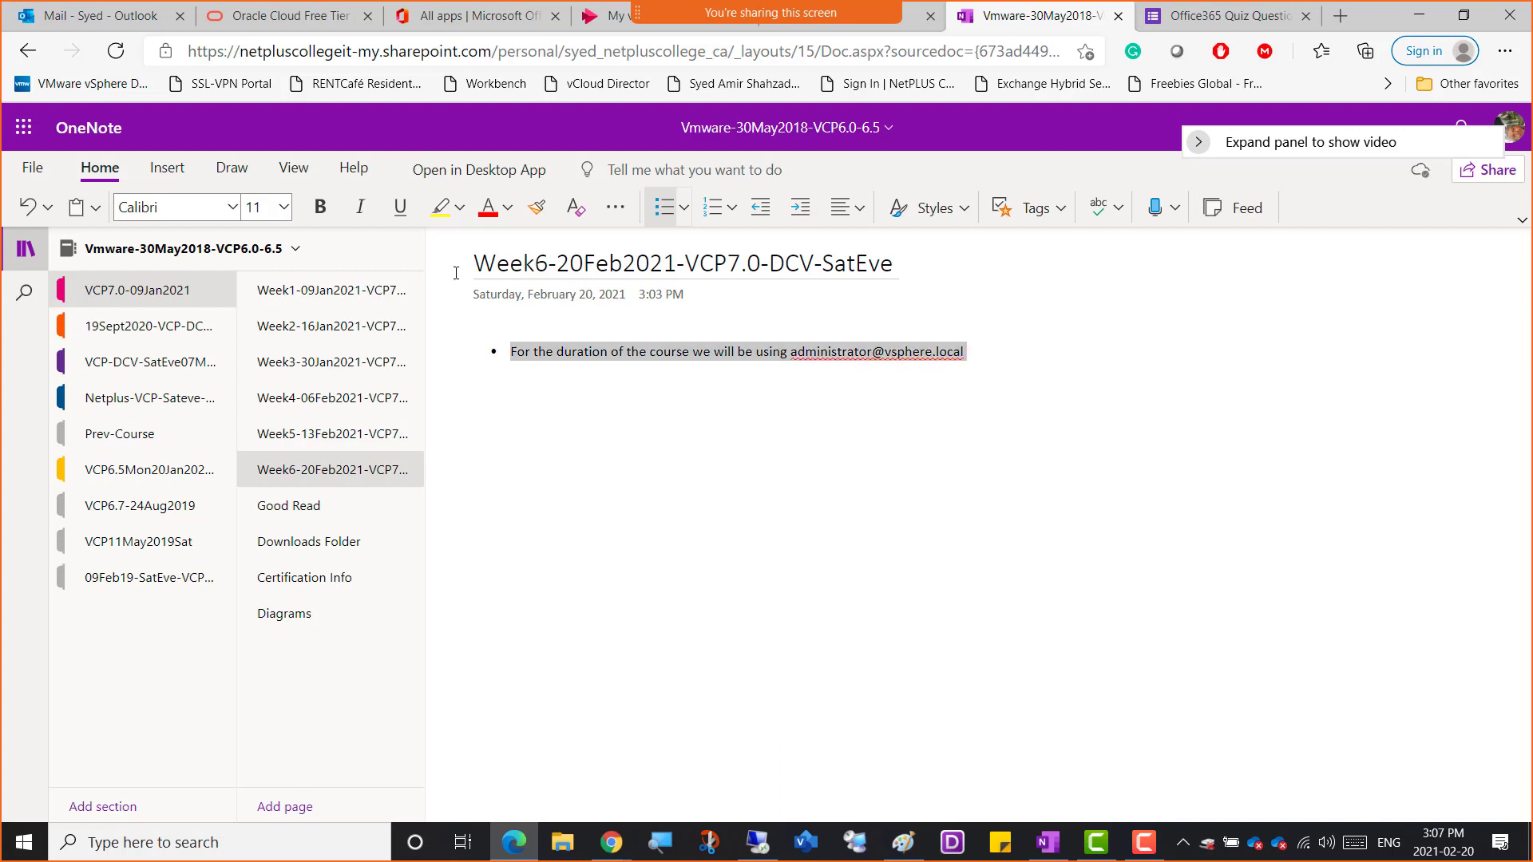
pyautogui.click(284, 207)
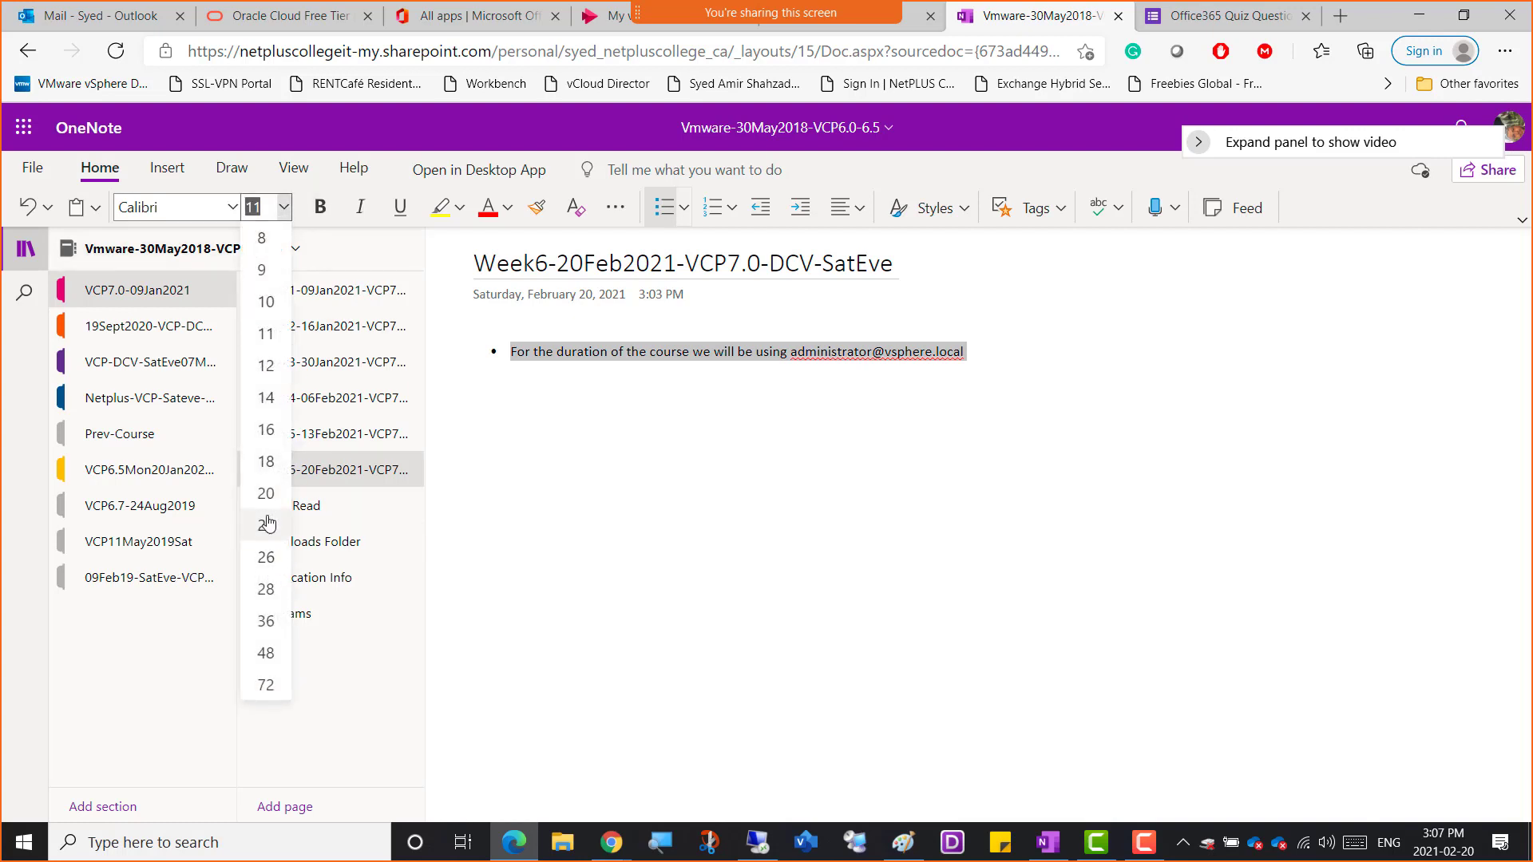
pyautogui.click(264, 489)
# Turn the address into a link with a new bullet, then open the Week5-13Feb2021 page
pyautogui.click(922, 397)
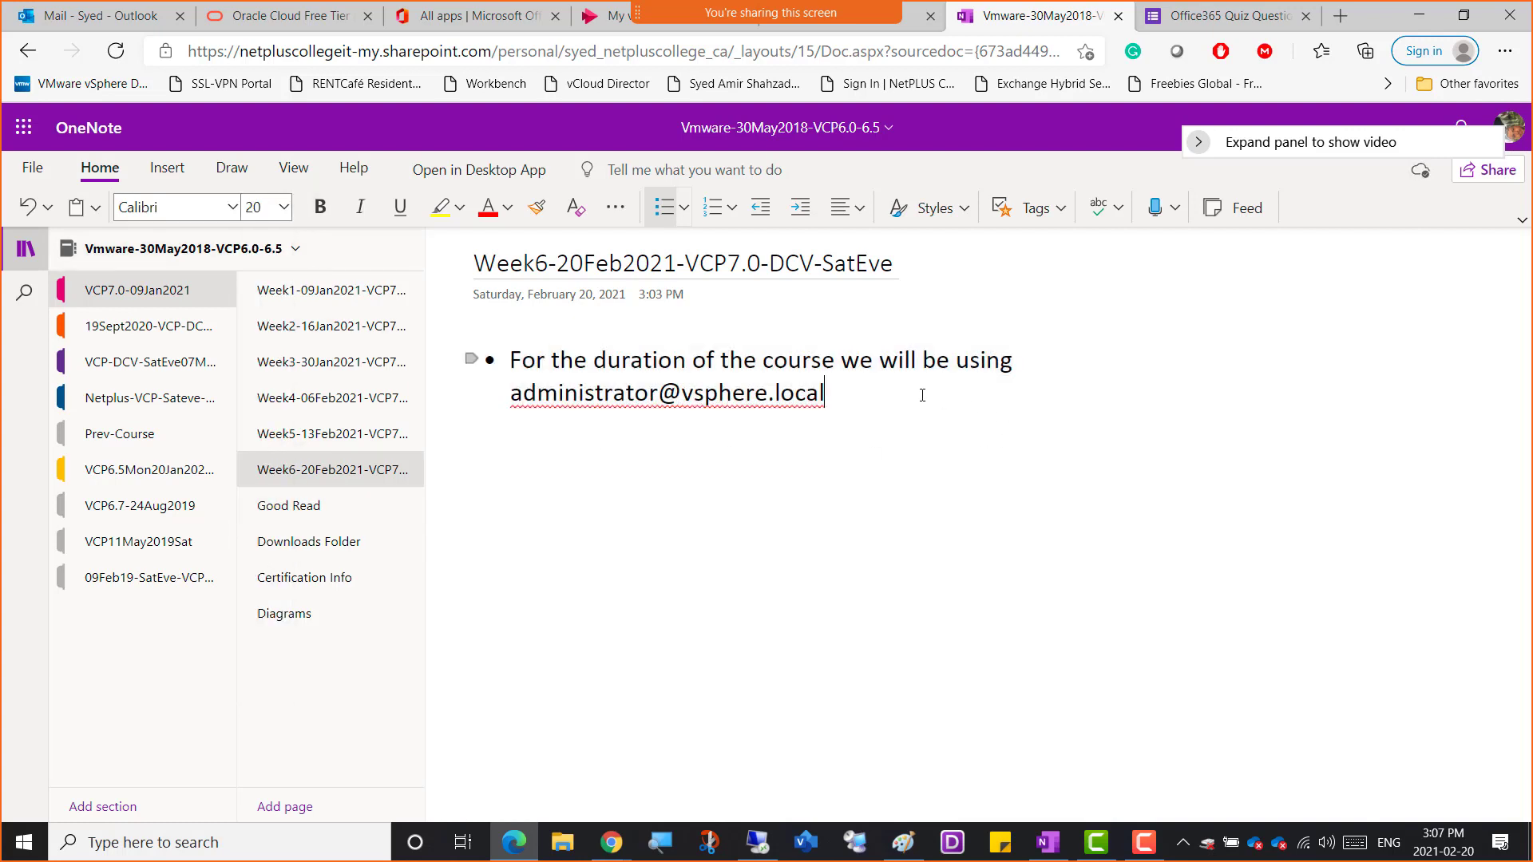
pyautogui.press('Return')
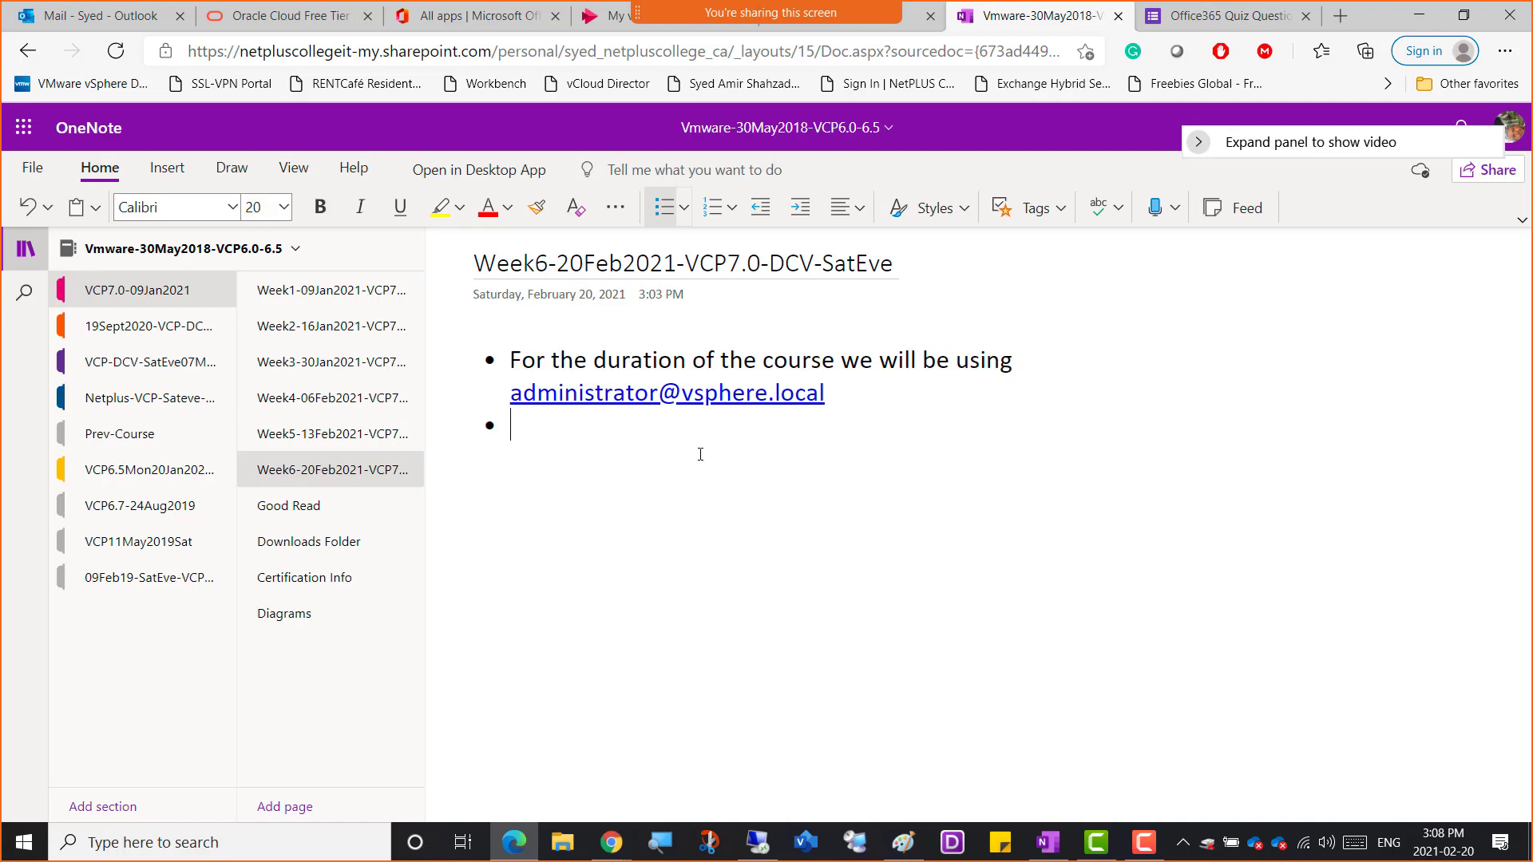
pyautogui.click(280, 435)
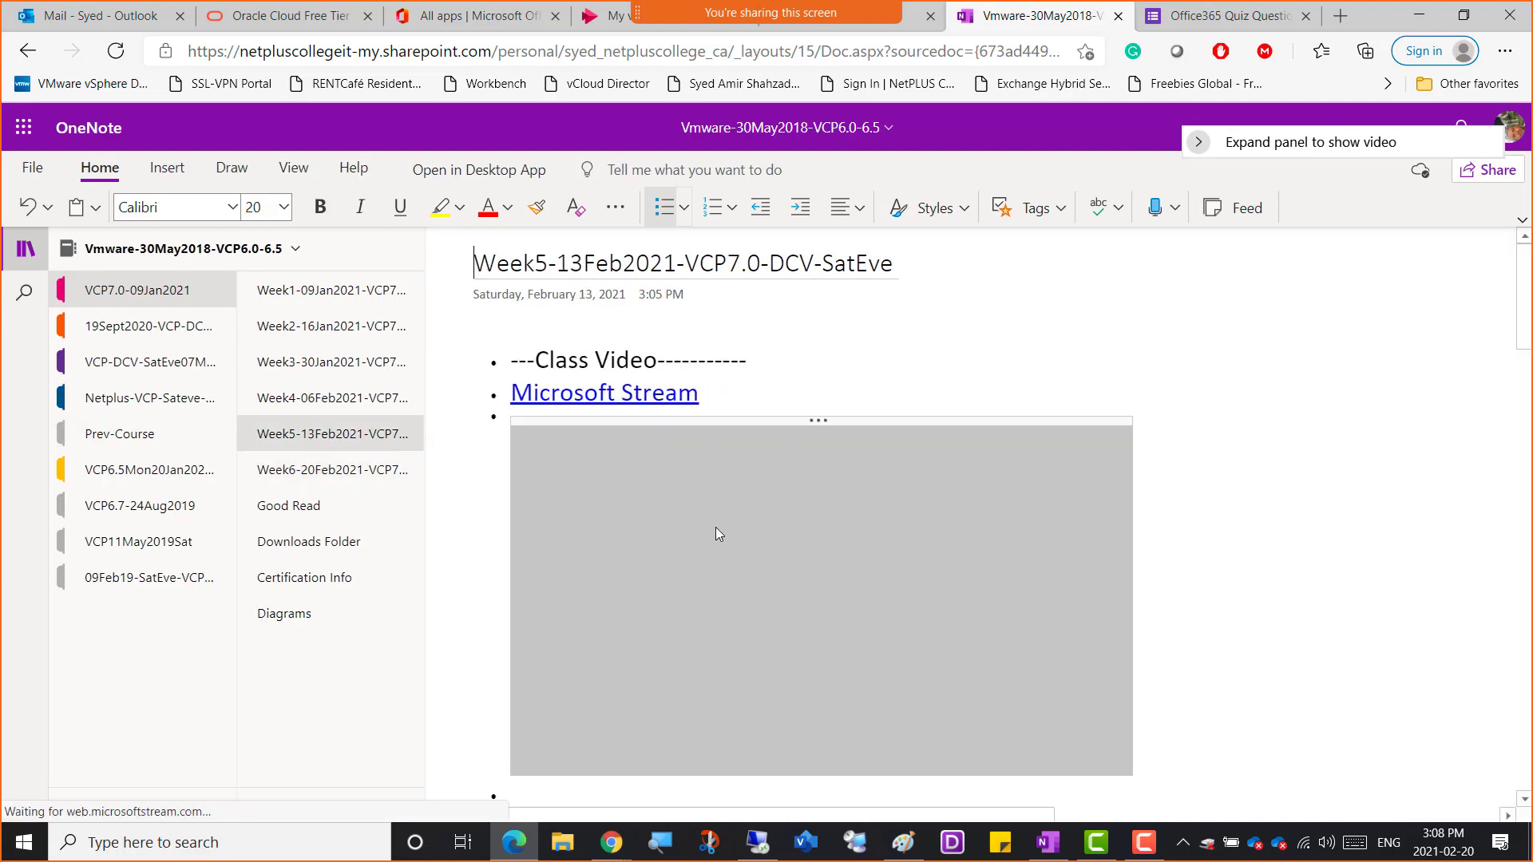
# Copy the four topic bullets from Week5 into the Week6-20Feb2021 page
pyautogui.scroll(-20, 722, 530)
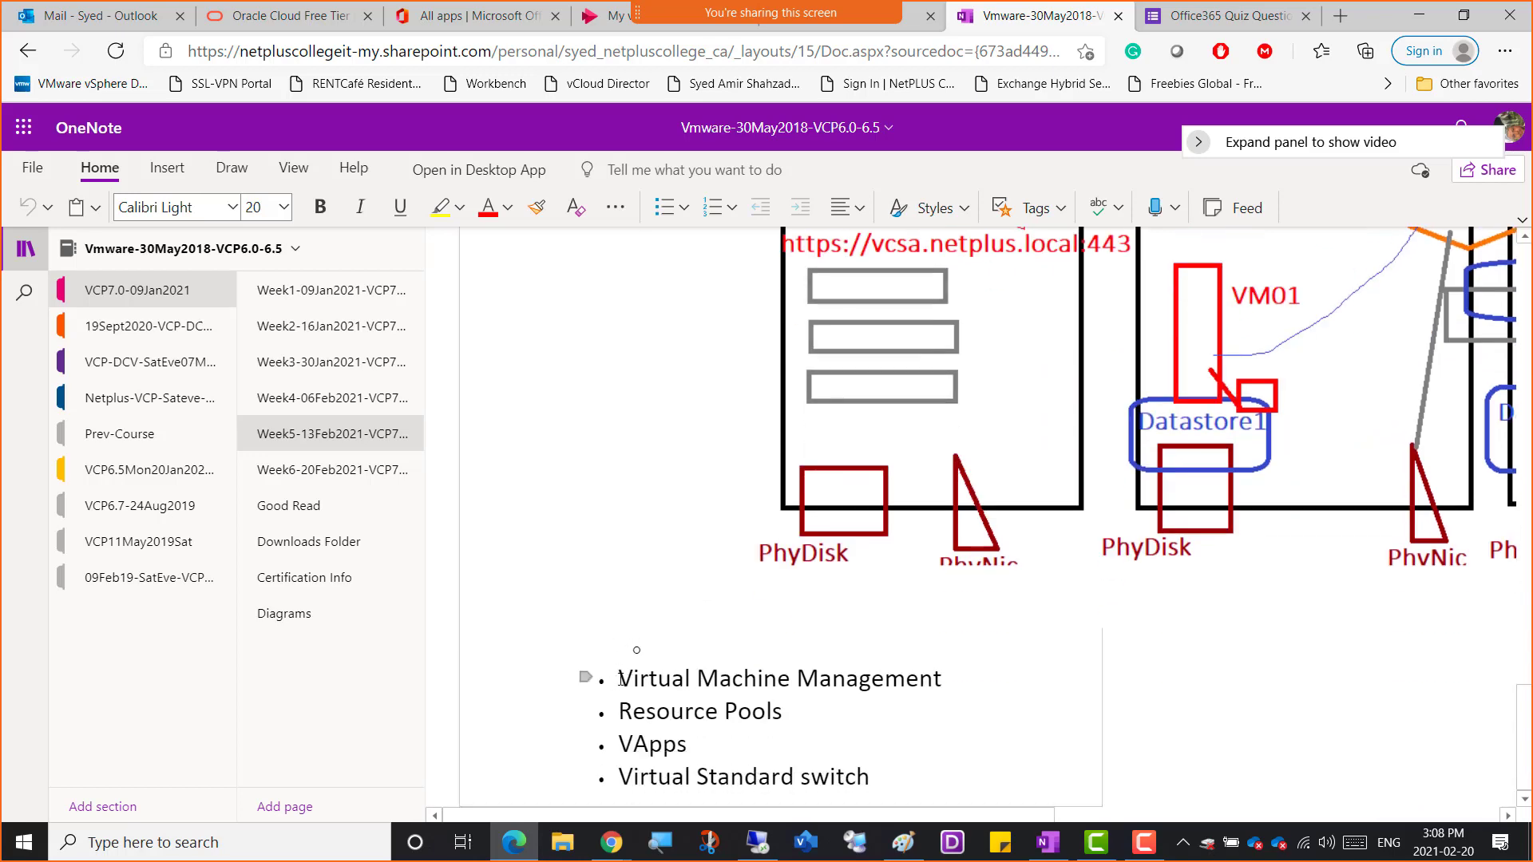
pyautogui.moveTo(620, 678); pyautogui.dragTo(873, 769)
pyautogui.hotkey('ctrl', 'c')
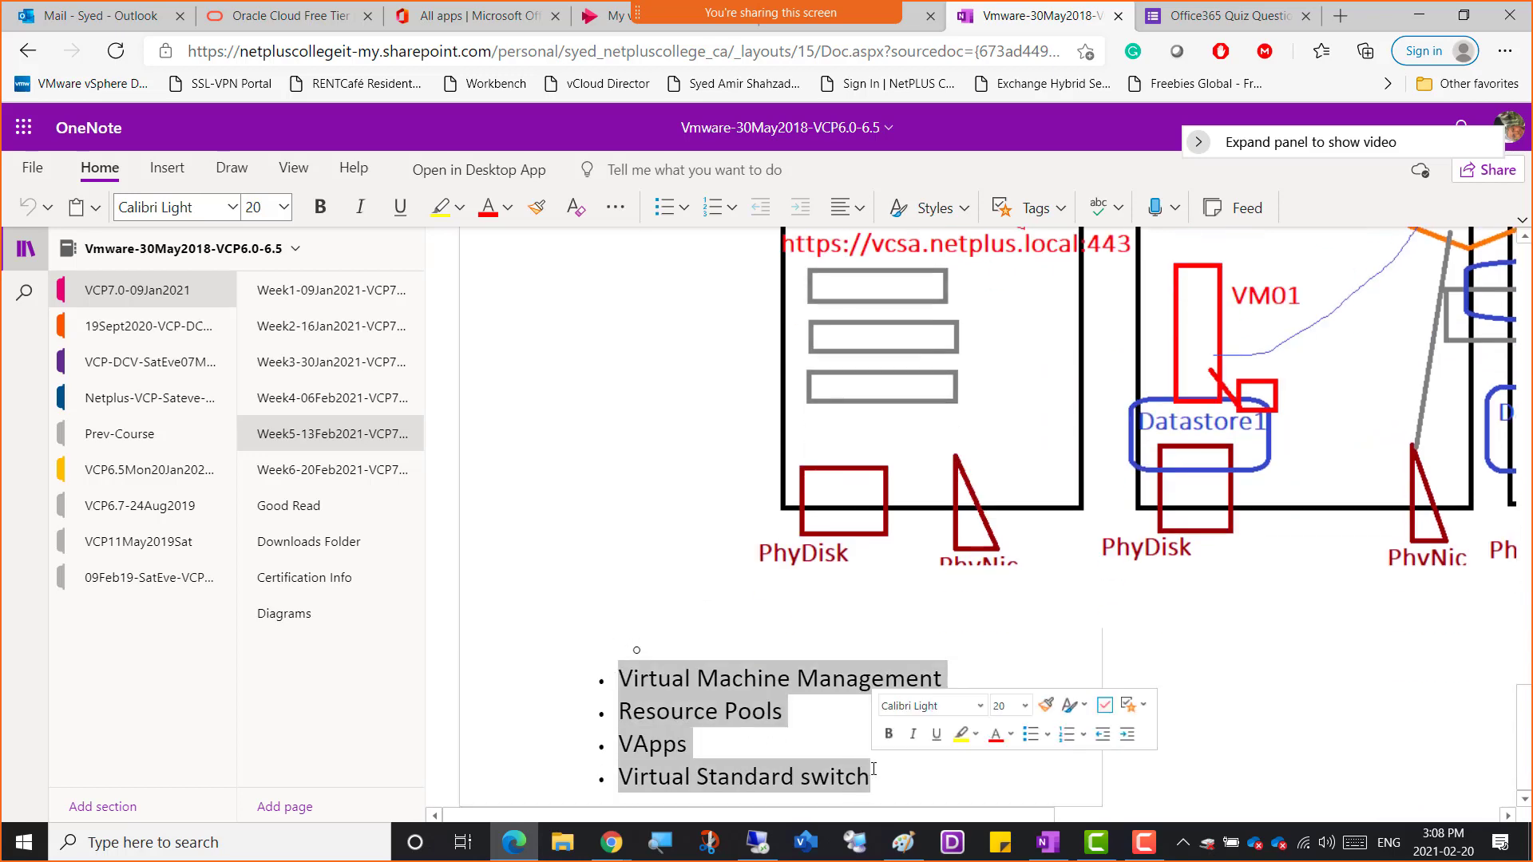
pyautogui.click(331, 470)
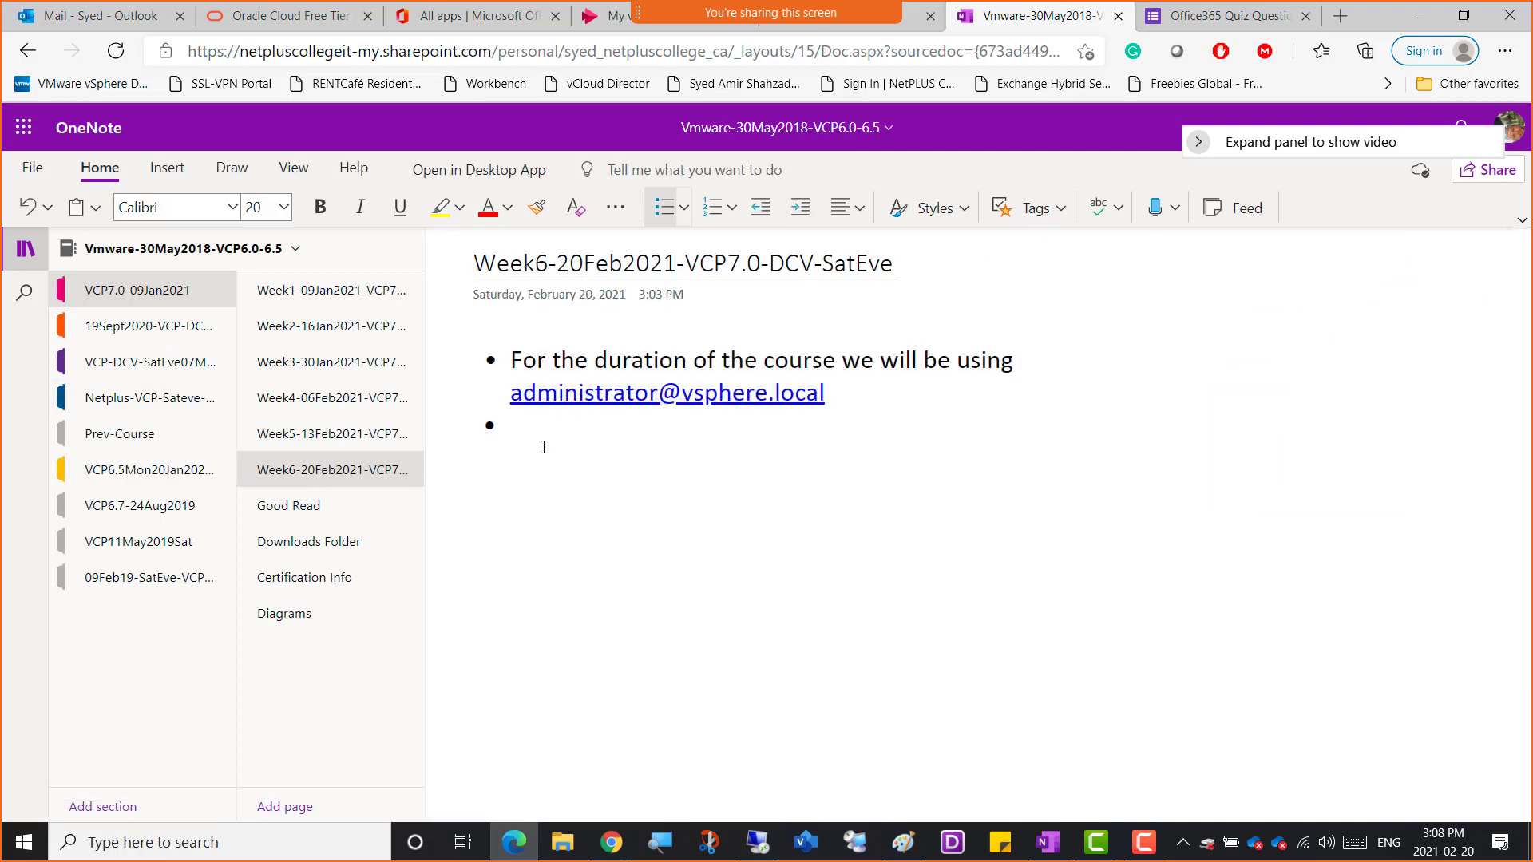
pyautogui.hotkey('ctrl', 'v')
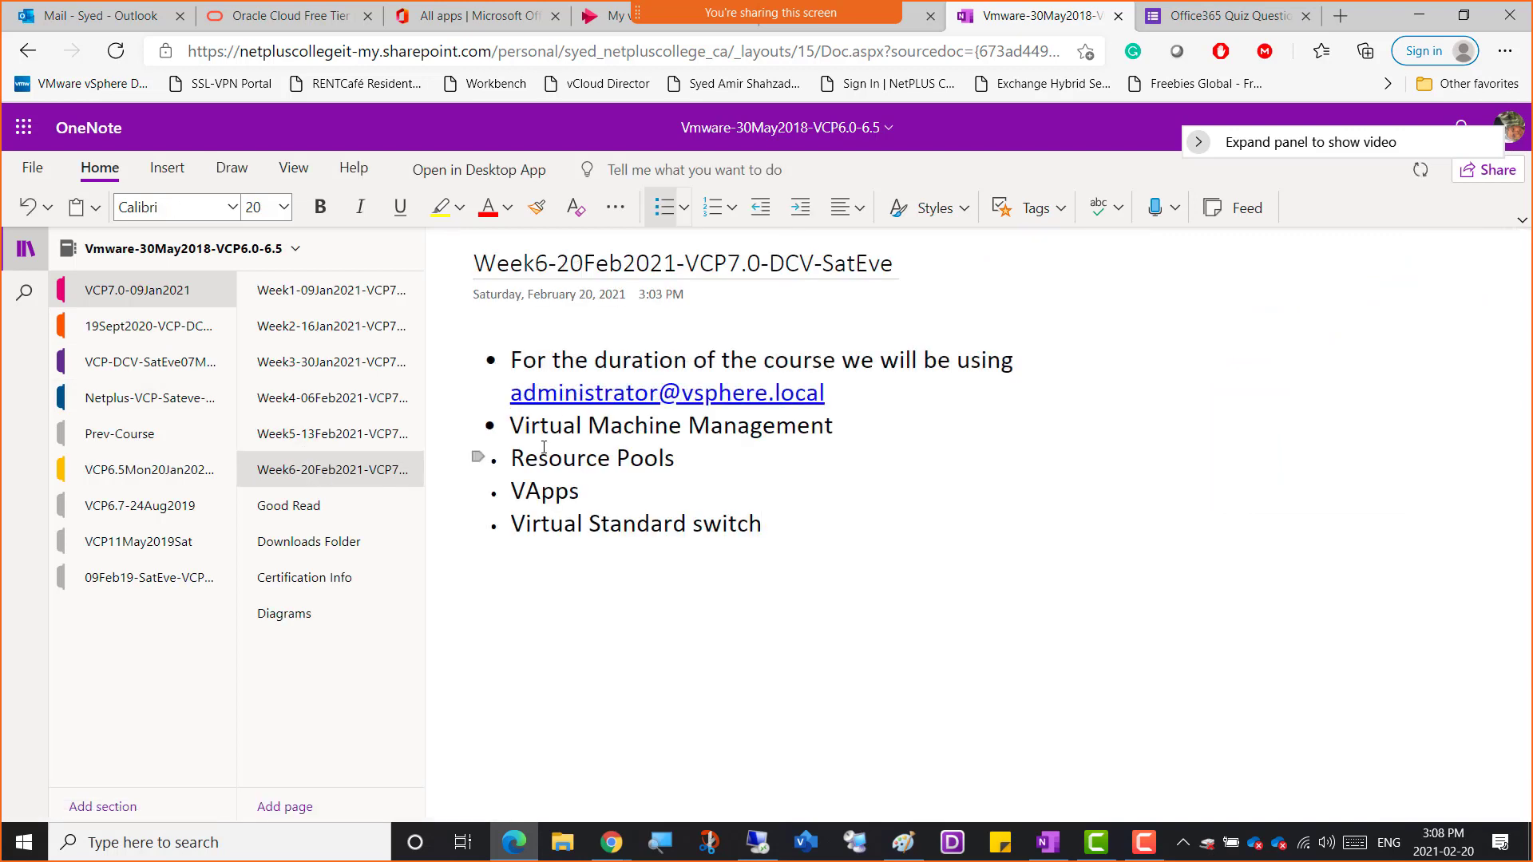
# Add a bullet 'Connected vCenter with Microsoft ActiveDirectory' below the administrator line
pyautogui.press('Up')
pyautogui.press('Up')
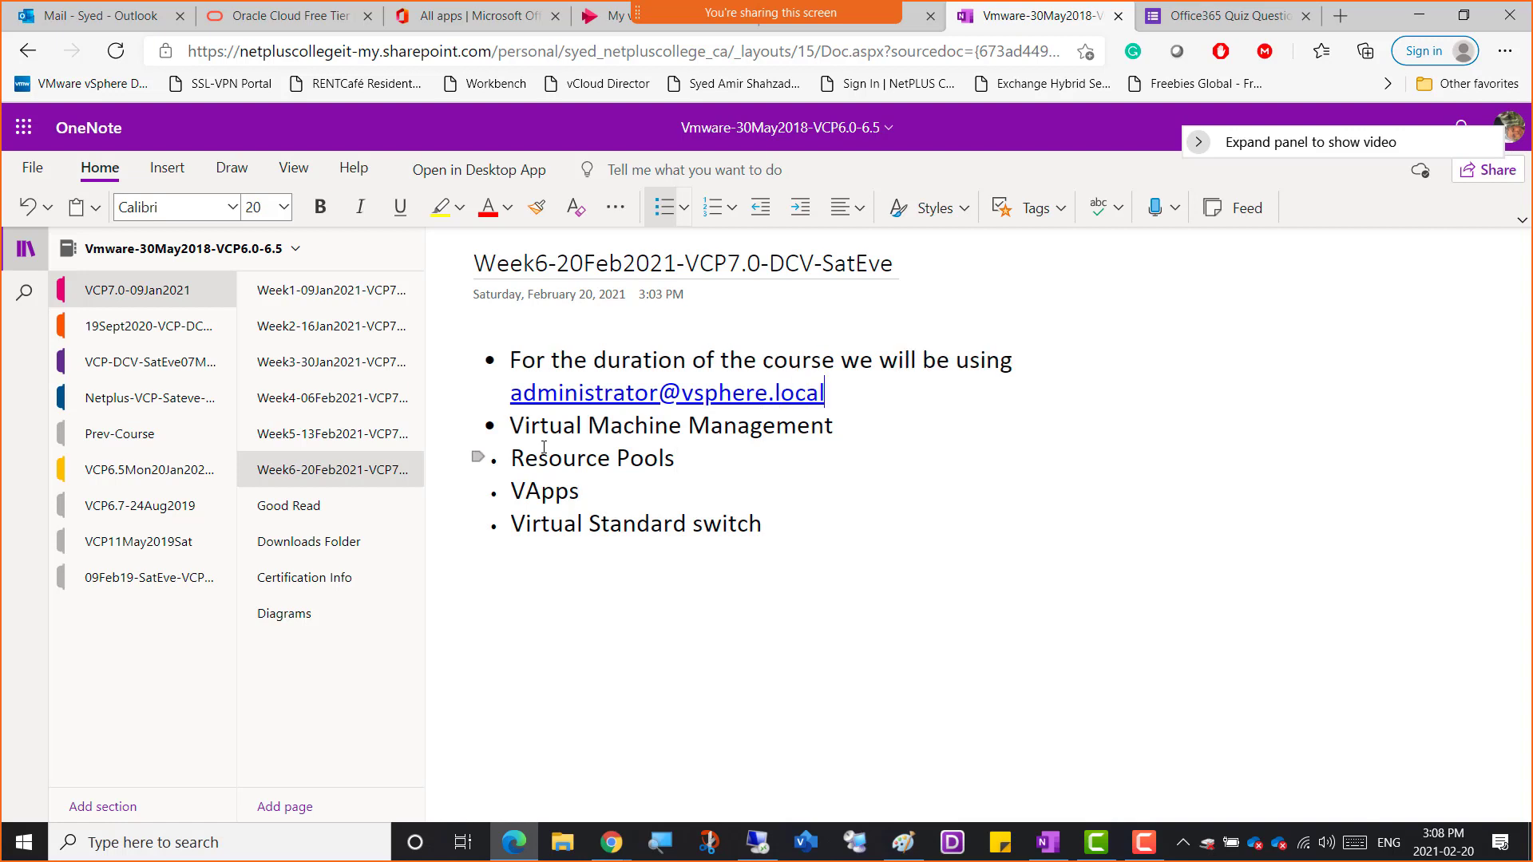
pyautogui.press('Return')
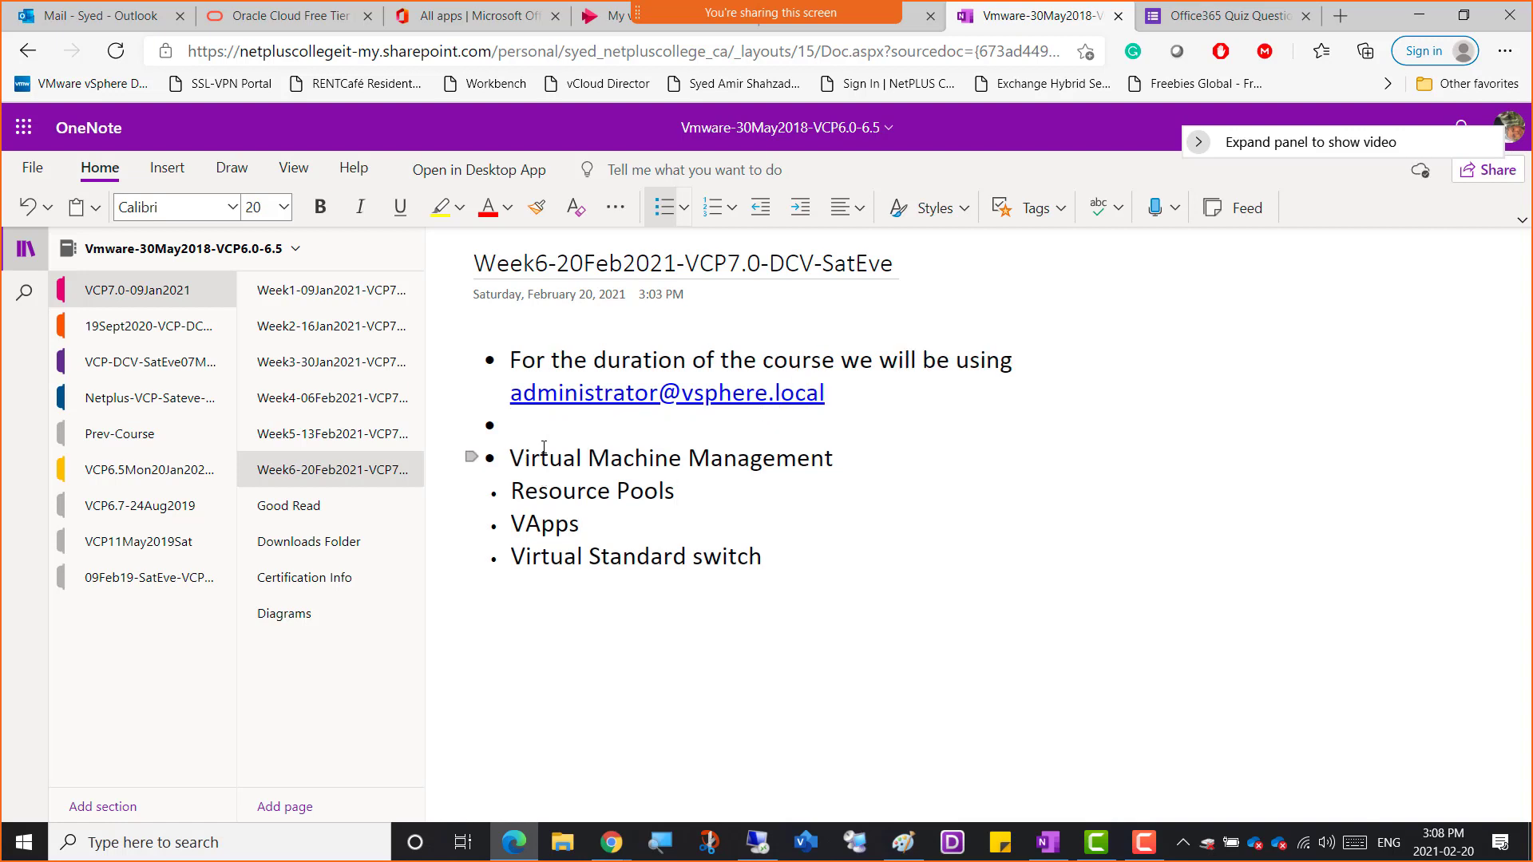
pyautogui.write('Joined to Actived')
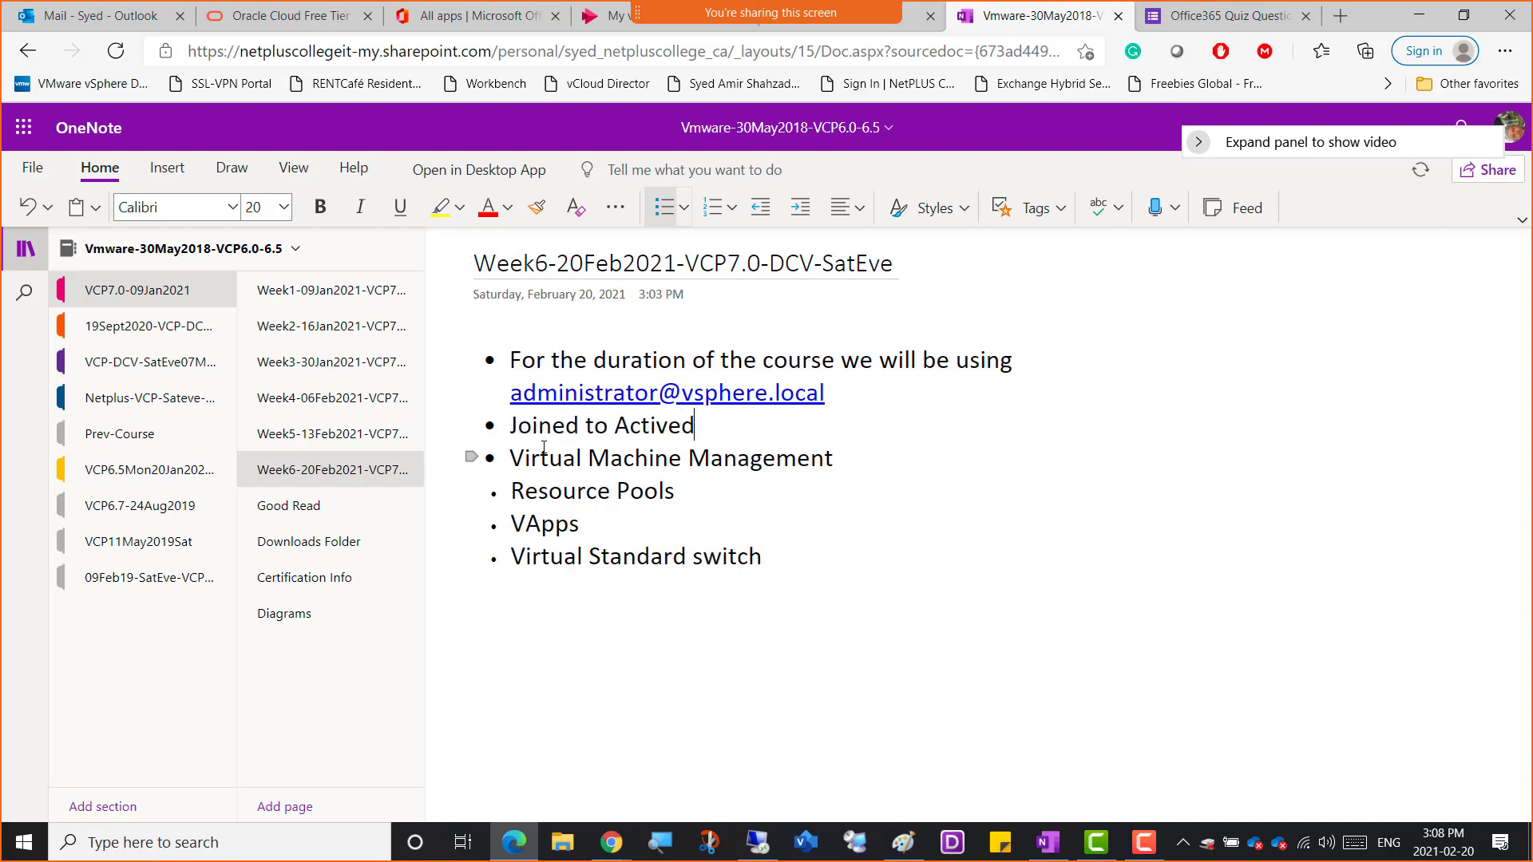
pyautogui.press('BackSpace')
pyautogui.press('BackSpace')
pyautogui.press('BackSpace')
pyautogui.press('BackSpace')
pyautogui.press('BackSpace')
pyautogui.press('BackSpace')
pyautogui.press('BackSpace')
pyautogui.press('BackSpace')
pyautogui.press('BackSpace')
pyautogui.press('BackSpace')
pyautogui.press('BackSpace')
pyautogui.press('BackSpace')
pyautogui.press('BackSpace')
pyautogui.press('BackSpace')
pyautogui.press('BackSpace')
pyautogui.press('BackSpace')
pyautogui.write('Co')
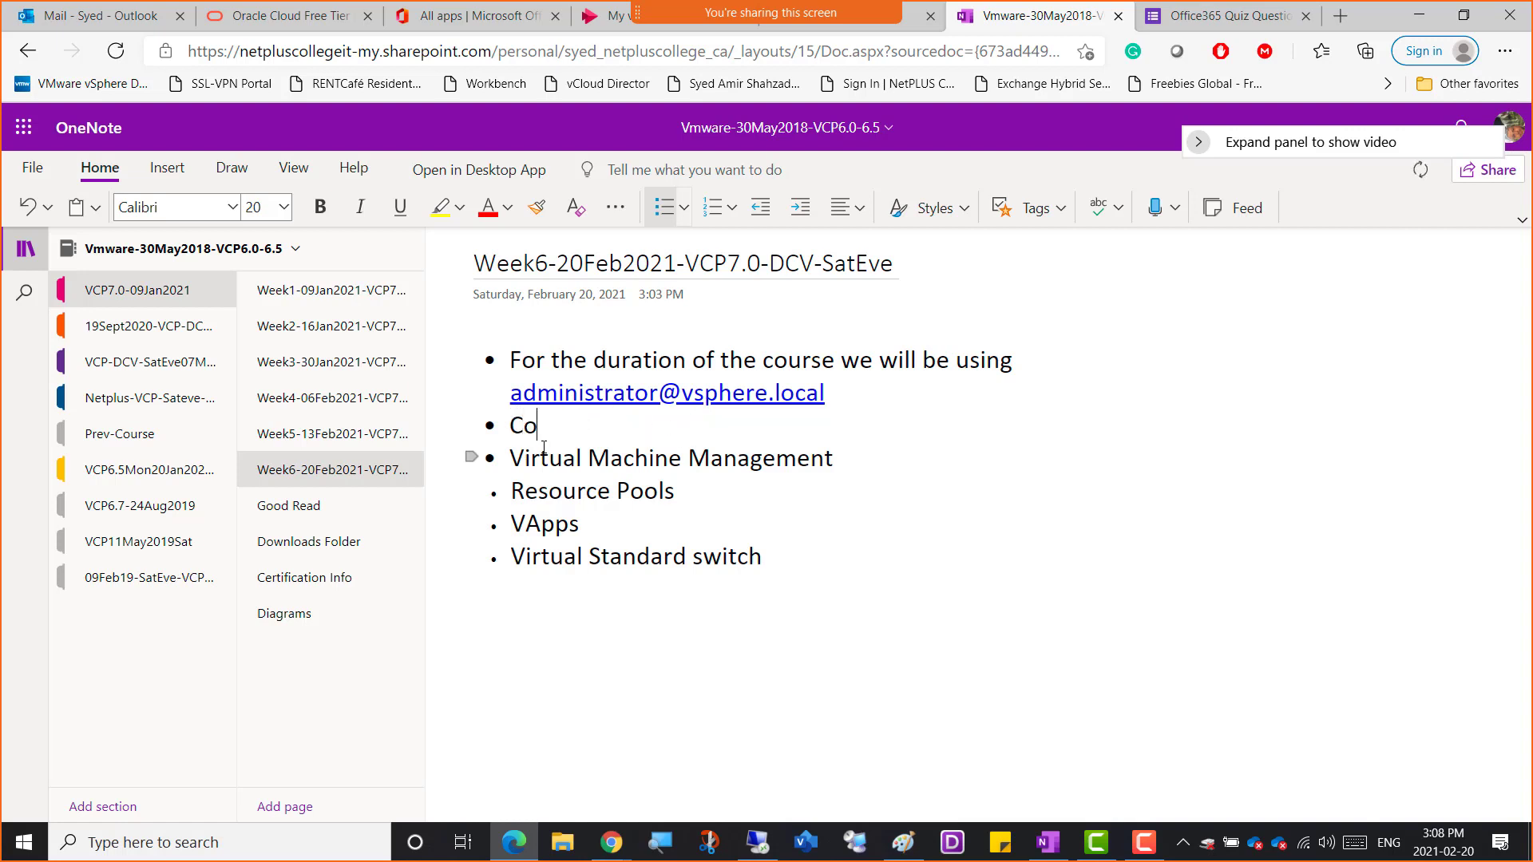
pyautogui.write('nnected vCneter')
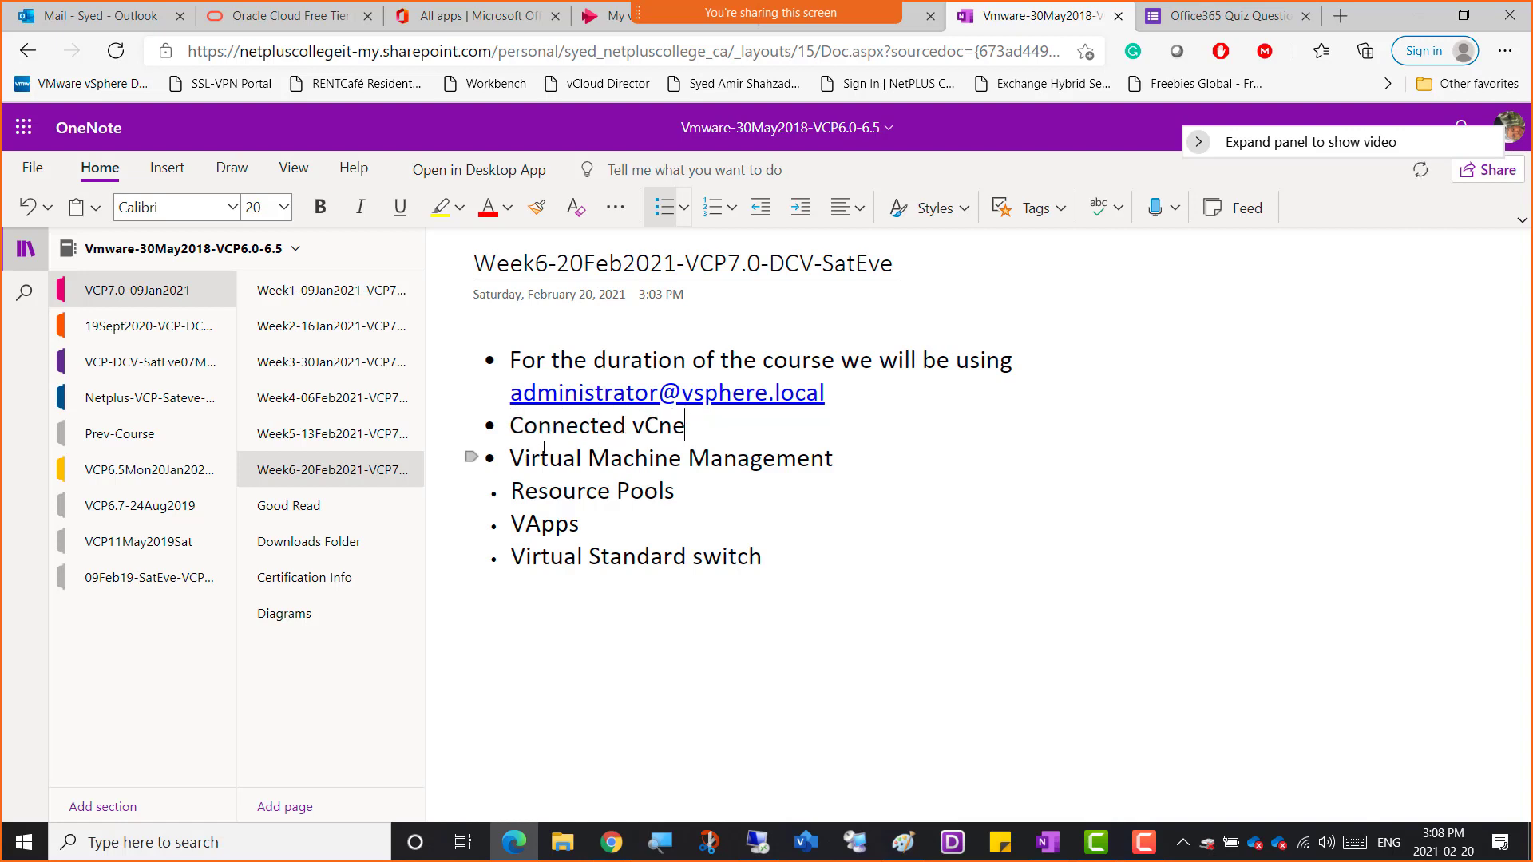
pyautogui.press('BackSpace')
pyautogui.press('BackSpace')
pyautogui.press('BackSpace')
pyautogui.press('BackSpace')
pyautogui.press('BackSpace')
pyautogui.write('enter with Mcir')
pyautogui.press('BackSpace')
pyautogui.press('BackSpace')
pyautogui.press('BackSpace')
pyautogui.write('icrosoft ActiveDirectory')
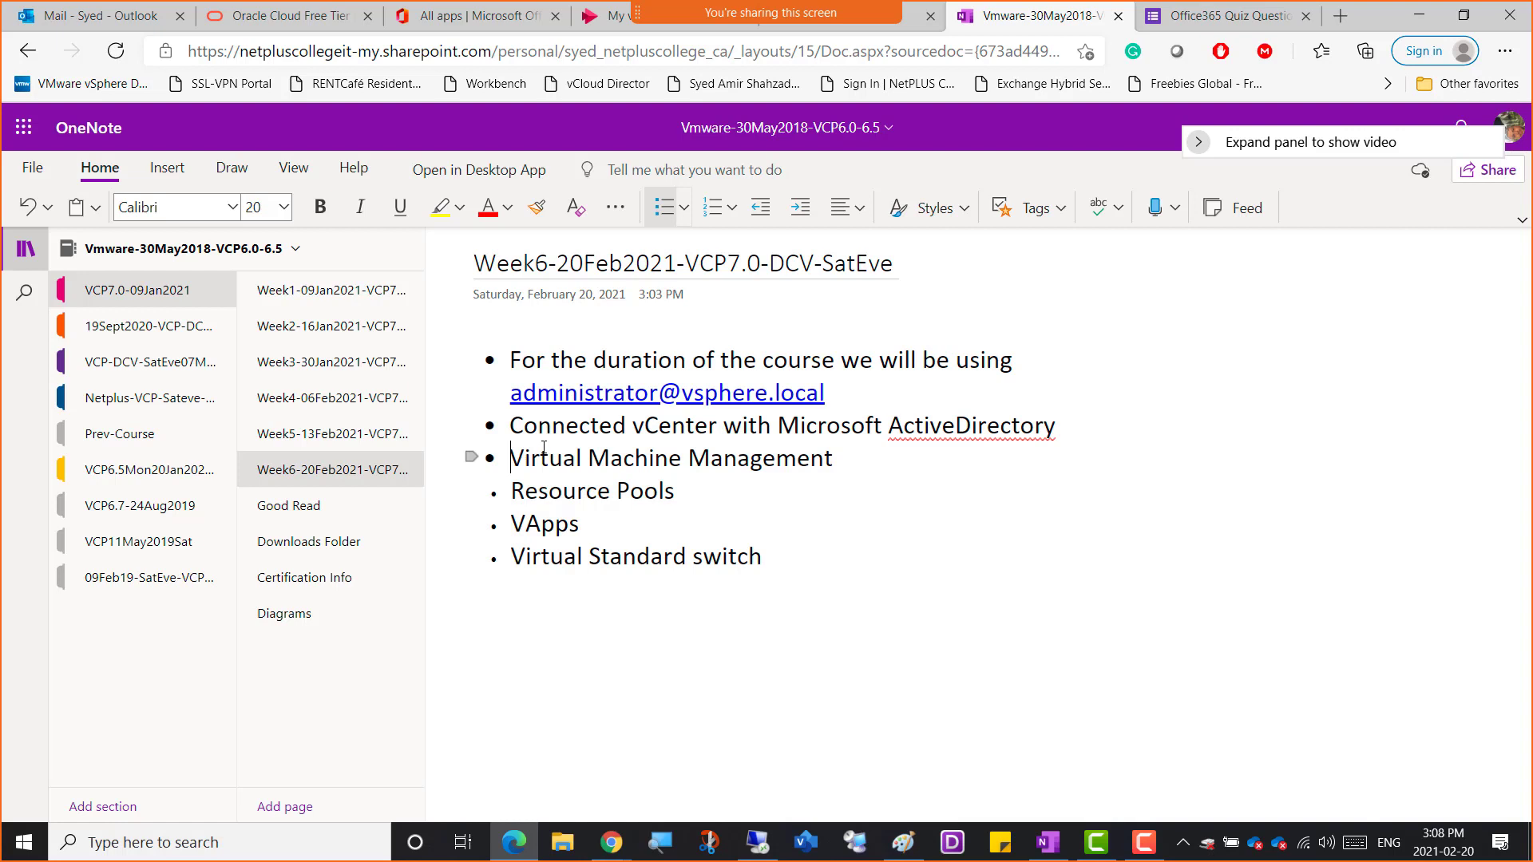
# Move the Resource Pools line directly below the ActiveDirectory bullet
pyautogui.hotkey('shift', 'Right')
pyautogui.hotkey('shift', 'Right')
pyautogui.hotkey('shift', 'Right')
pyautogui.hotkey('shift', 'Right')
pyautogui.hotkey('shift', 'Right')
pyautogui.hotkey('shift', 'Right')
pyautogui.hotkey('shift', 'Right')
pyautogui.hotkey('shift', 'Right')
pyautogui.hotkey('shift', 'Right')
pyautogui.hotkey('shift', 'Right')
pyautogui.hotkey('shift', 'Right')
pyautogui.hotkey('shift', 'Right')
pyautogui.hotkey('shift', 'Right')
pyautogui.hotkey('shift', 'Right')
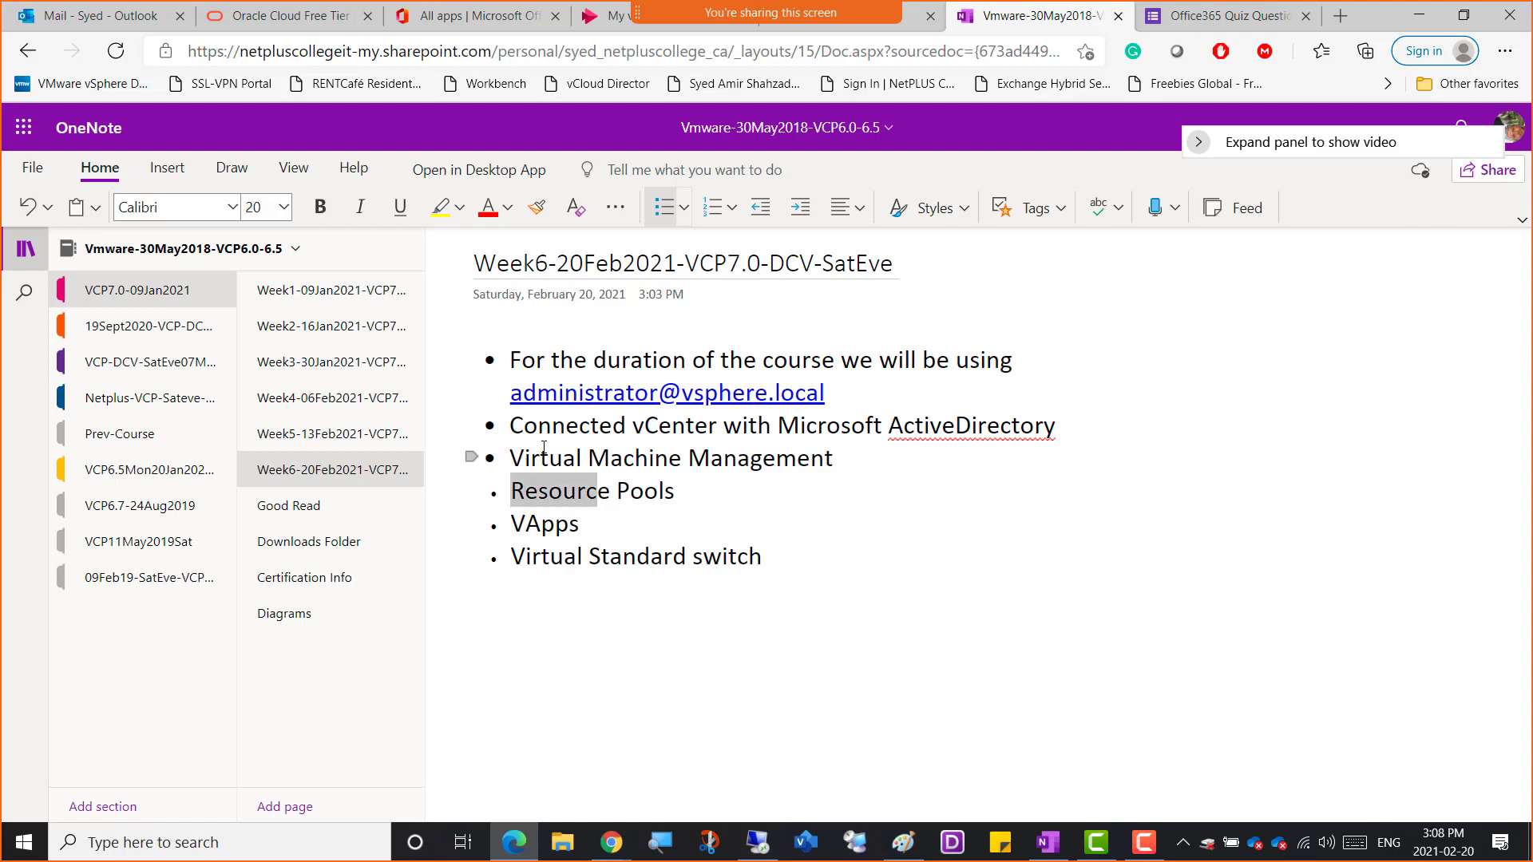
pyautogui.hotkey('shift', 'Right')
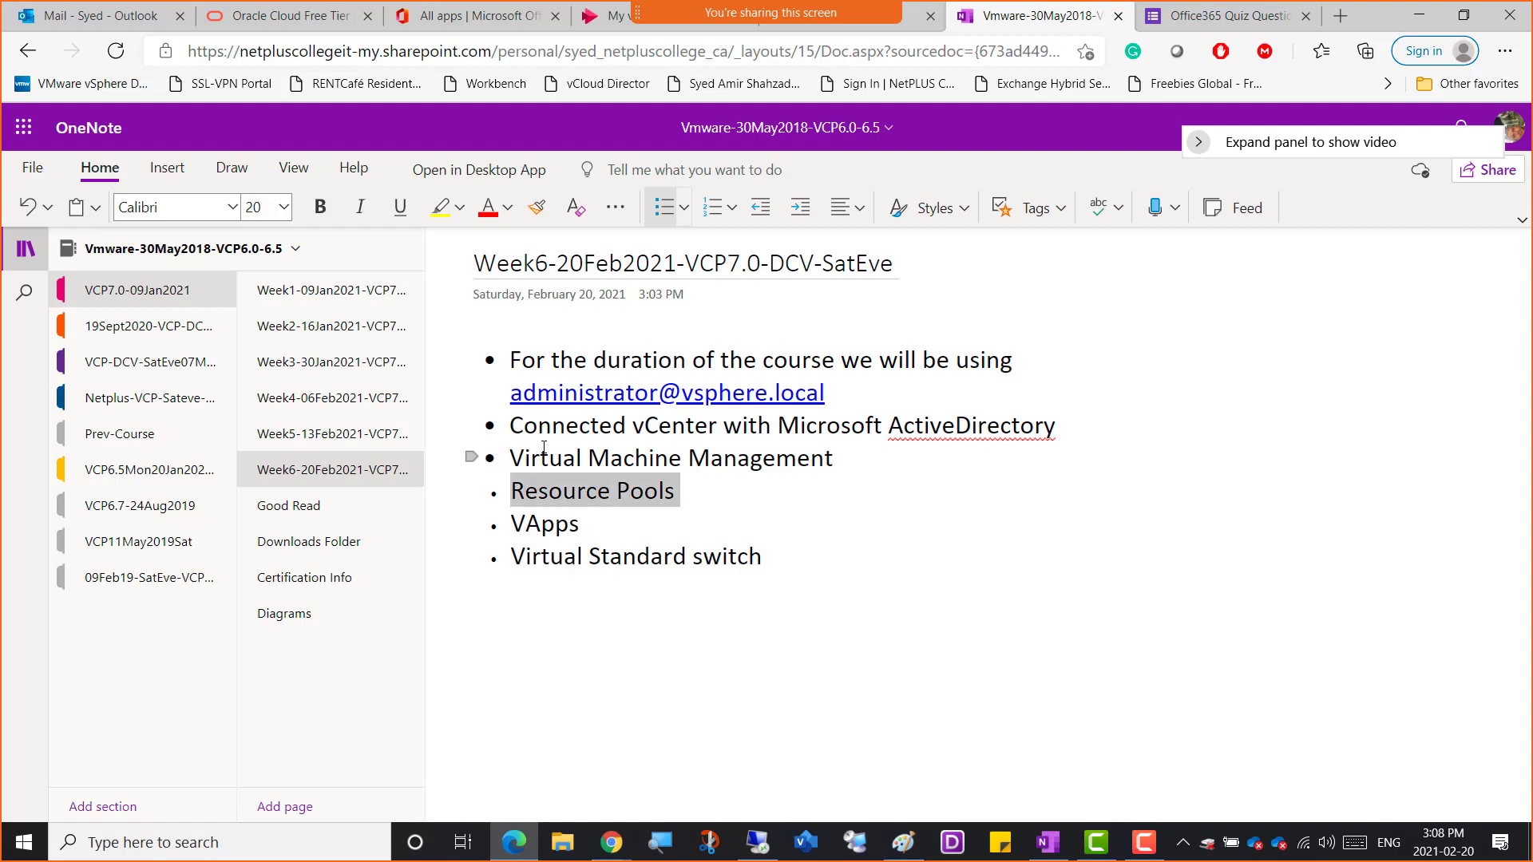
pyautogui.hotkey('ctrl', 'x')
pyautogui.press('Up')
pyautogui.press('Return')
pyautogui.press('Up')
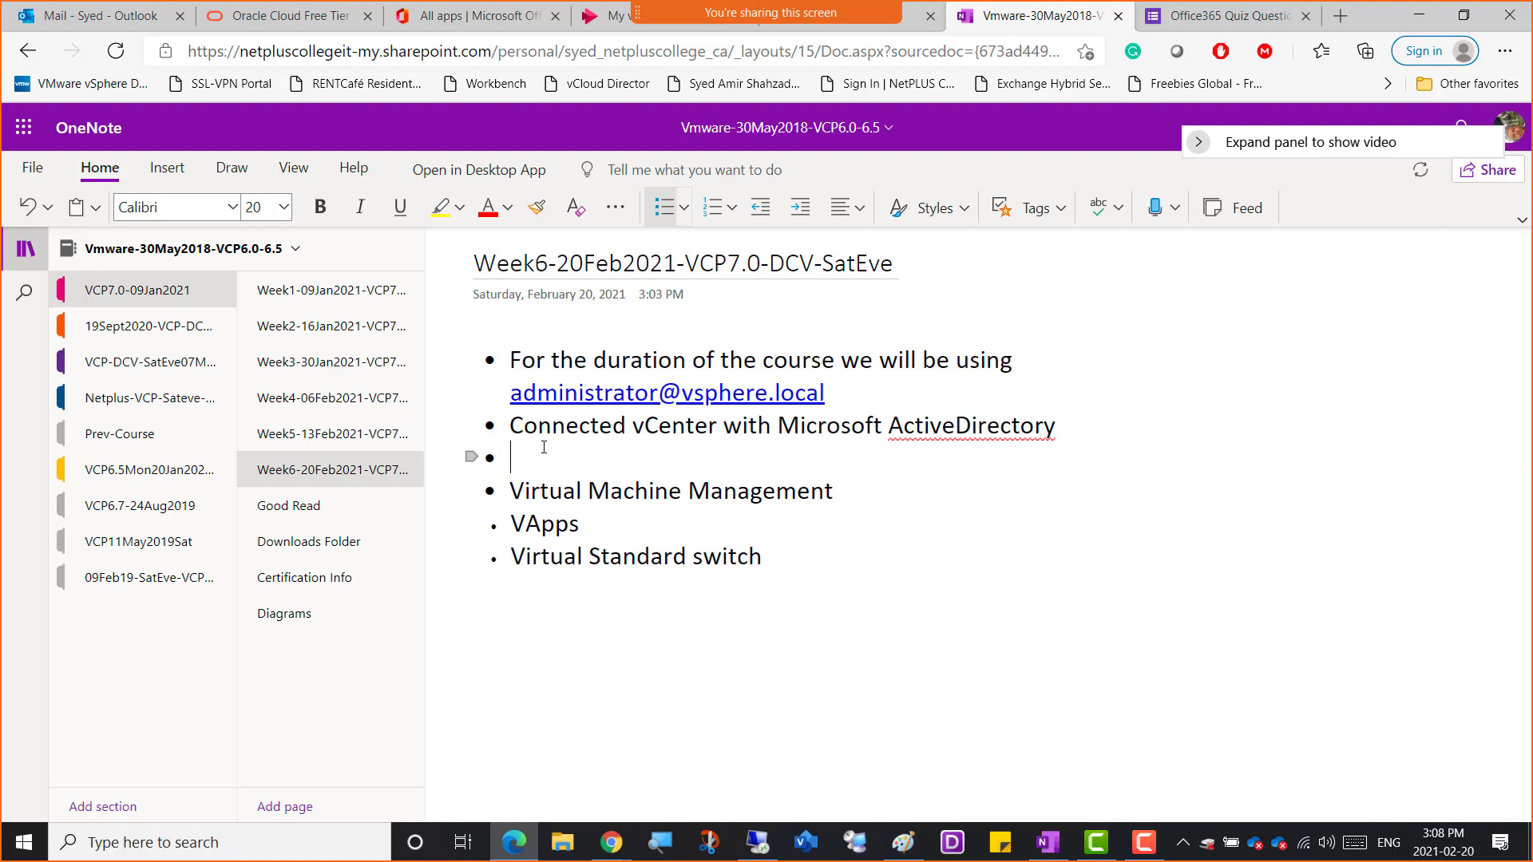
pyautogui.hotkey('ctrl', 'v')
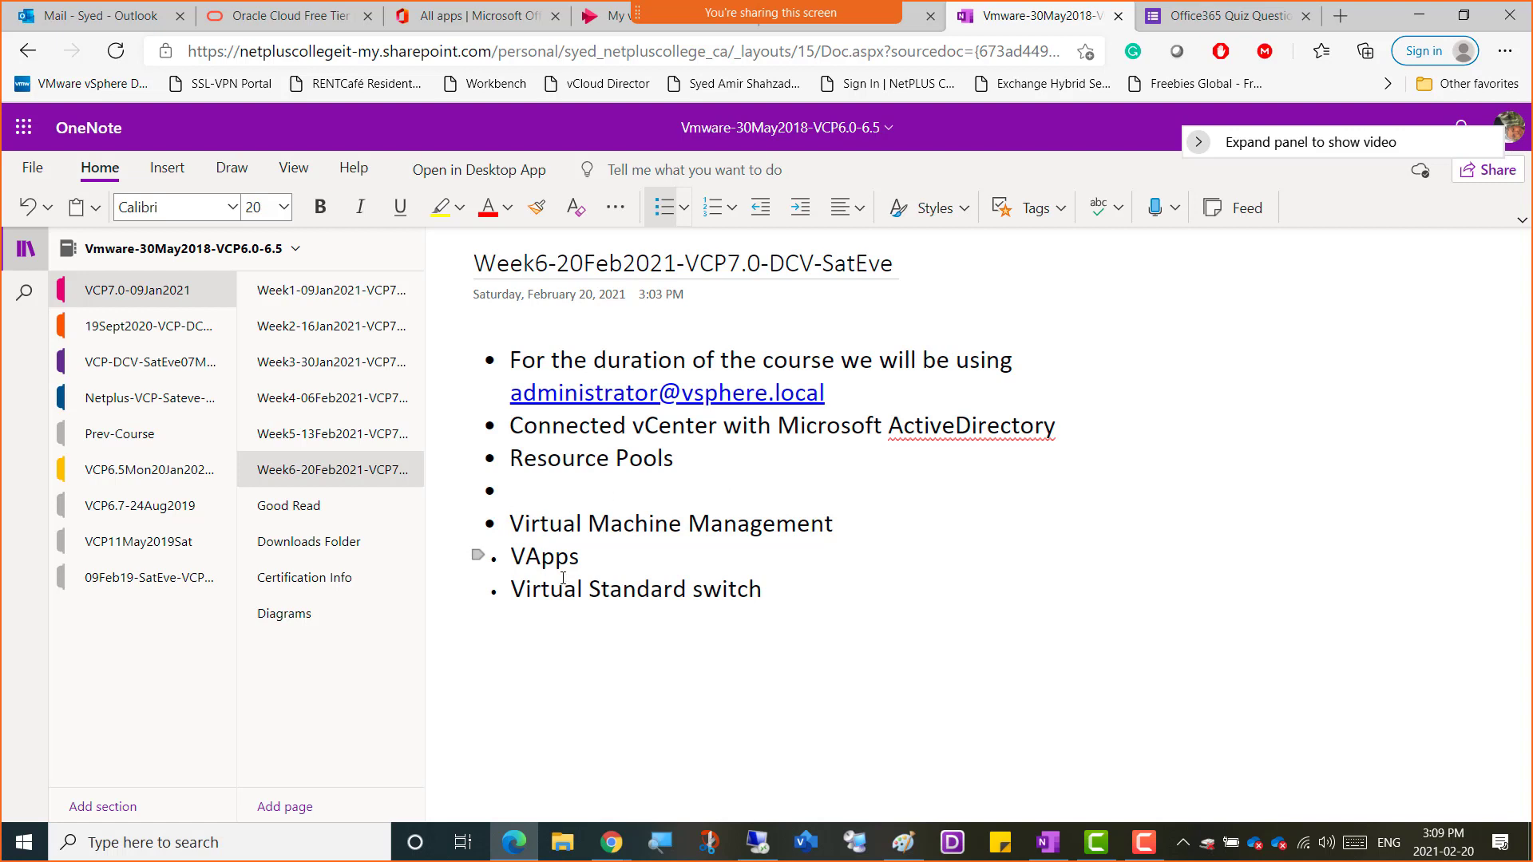
# Move the VApps line directly below Resource Pools
pyautogui.hotkey('shift', 'Left')
pyautogui.hotkey('shift', 'Left')
pyautogui.hotkey('shift', 'Left')
pyautogui.hotkey('shift', 'Left')
pyautogui.hotkey('shift', 'Left')
pyautogui.hotkey('shift', 'Right')
pyautogui.hotkey('shift', 'Left')
pyautogui.hotkey('ctrl', 'x')
pyautogui.press('Up')
pyautogui.press('Up')
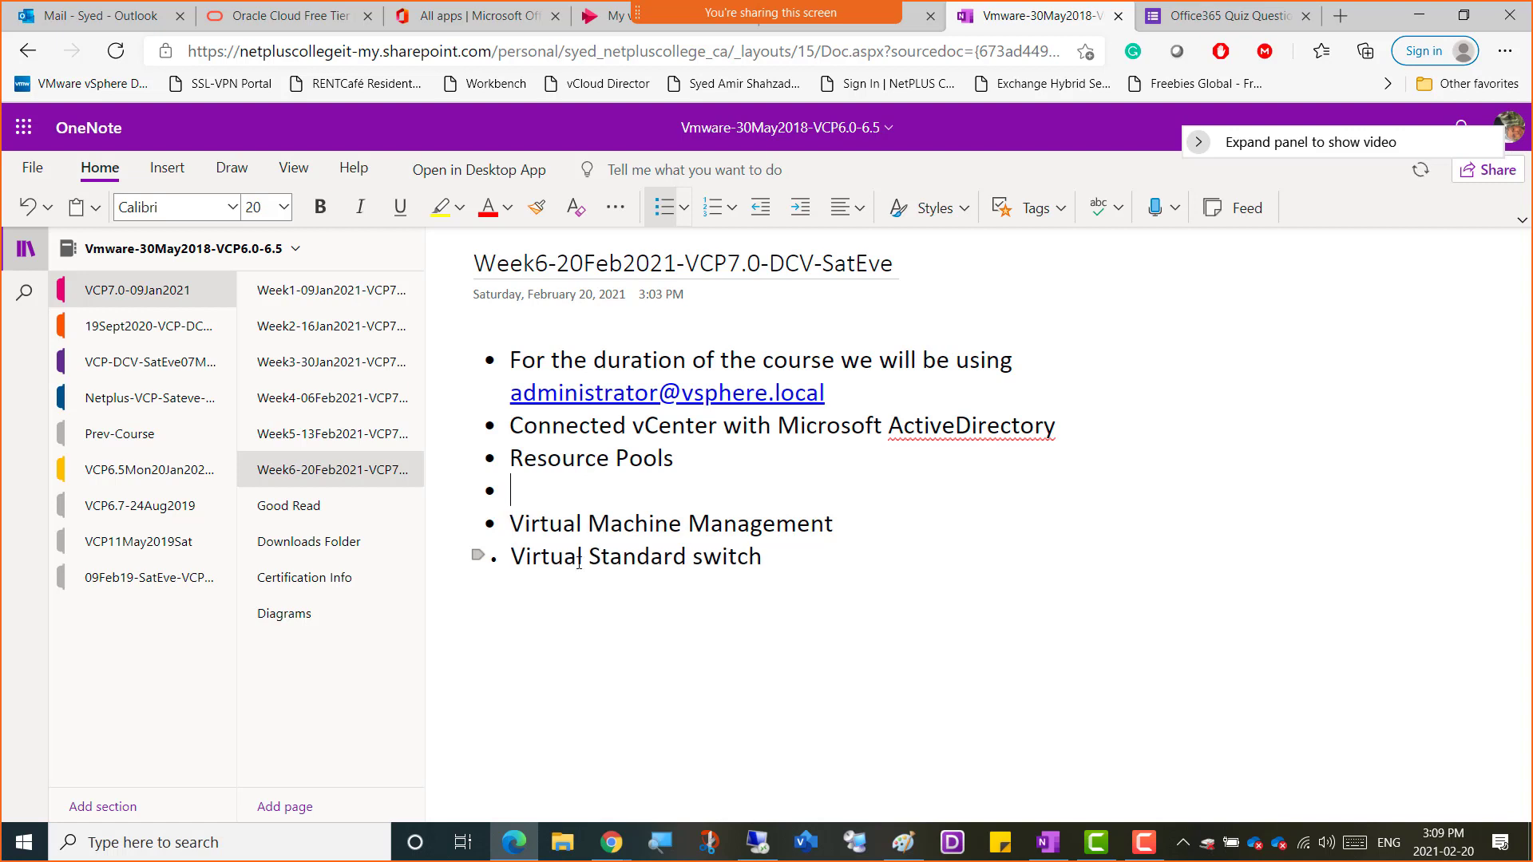
pyautogui.hotkey('ctrl', 'v')
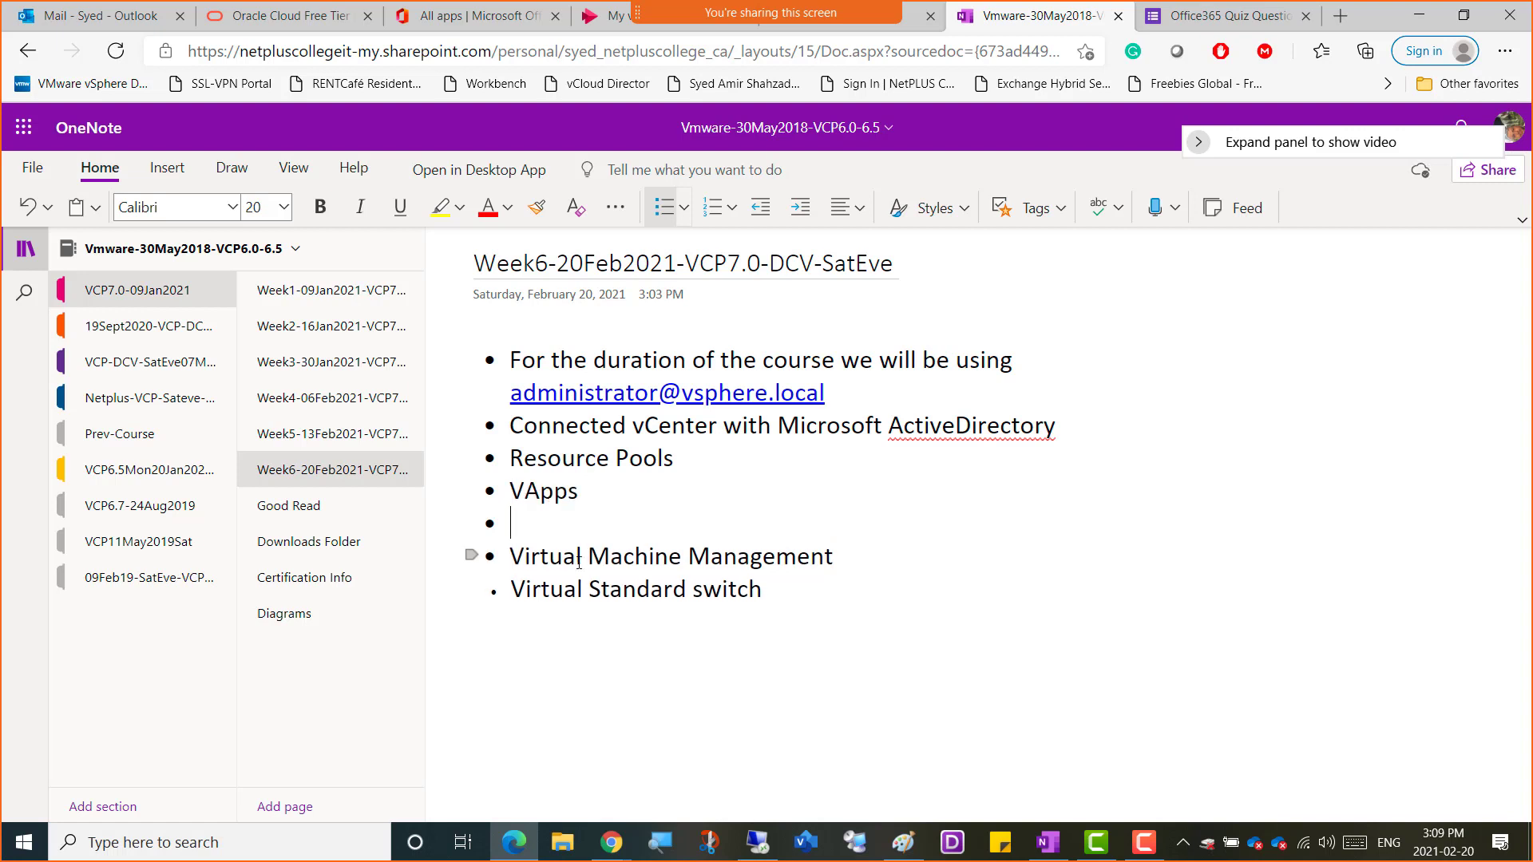
# Bring up the Win01 console in VMware Workstation and minimize its Windows Update settings window
pyautogui.click(761, 853)
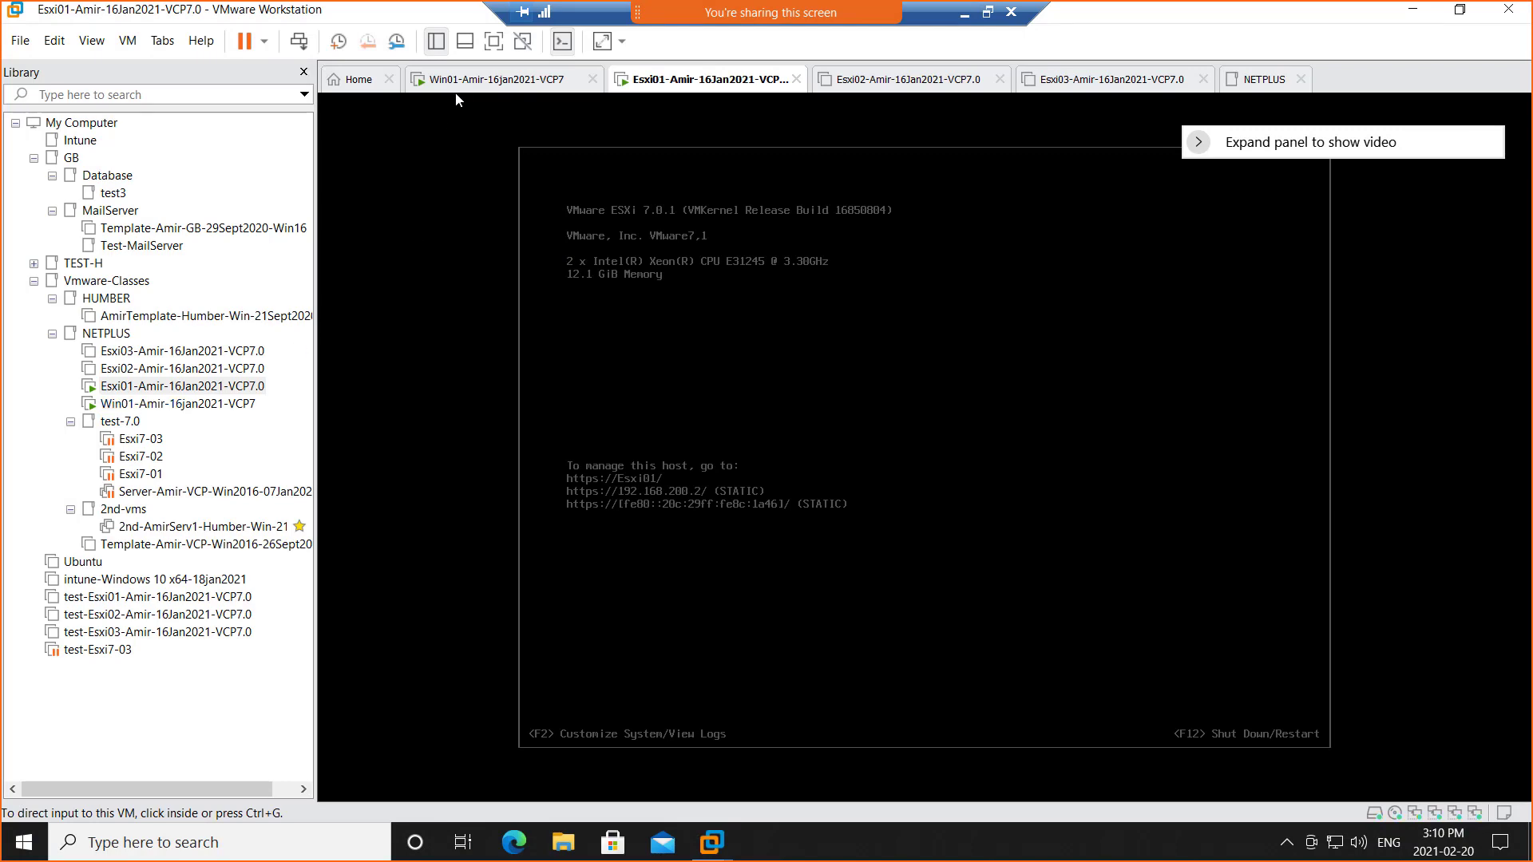
pyautogui.click(479, 79)
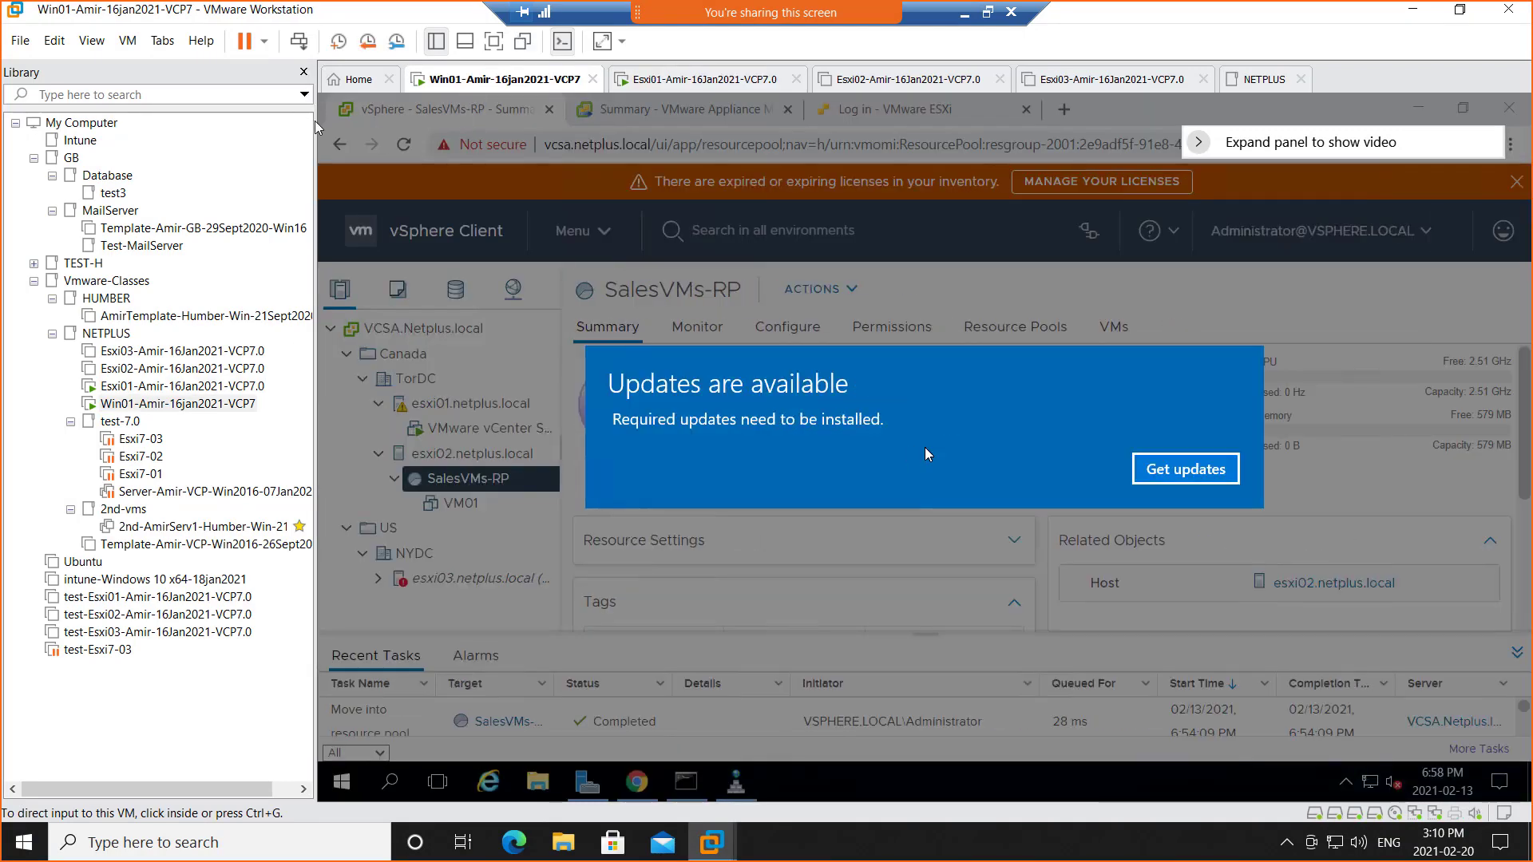
pyautogui.moveTo(316, 150); pyautogui.dragTo(125, 149)
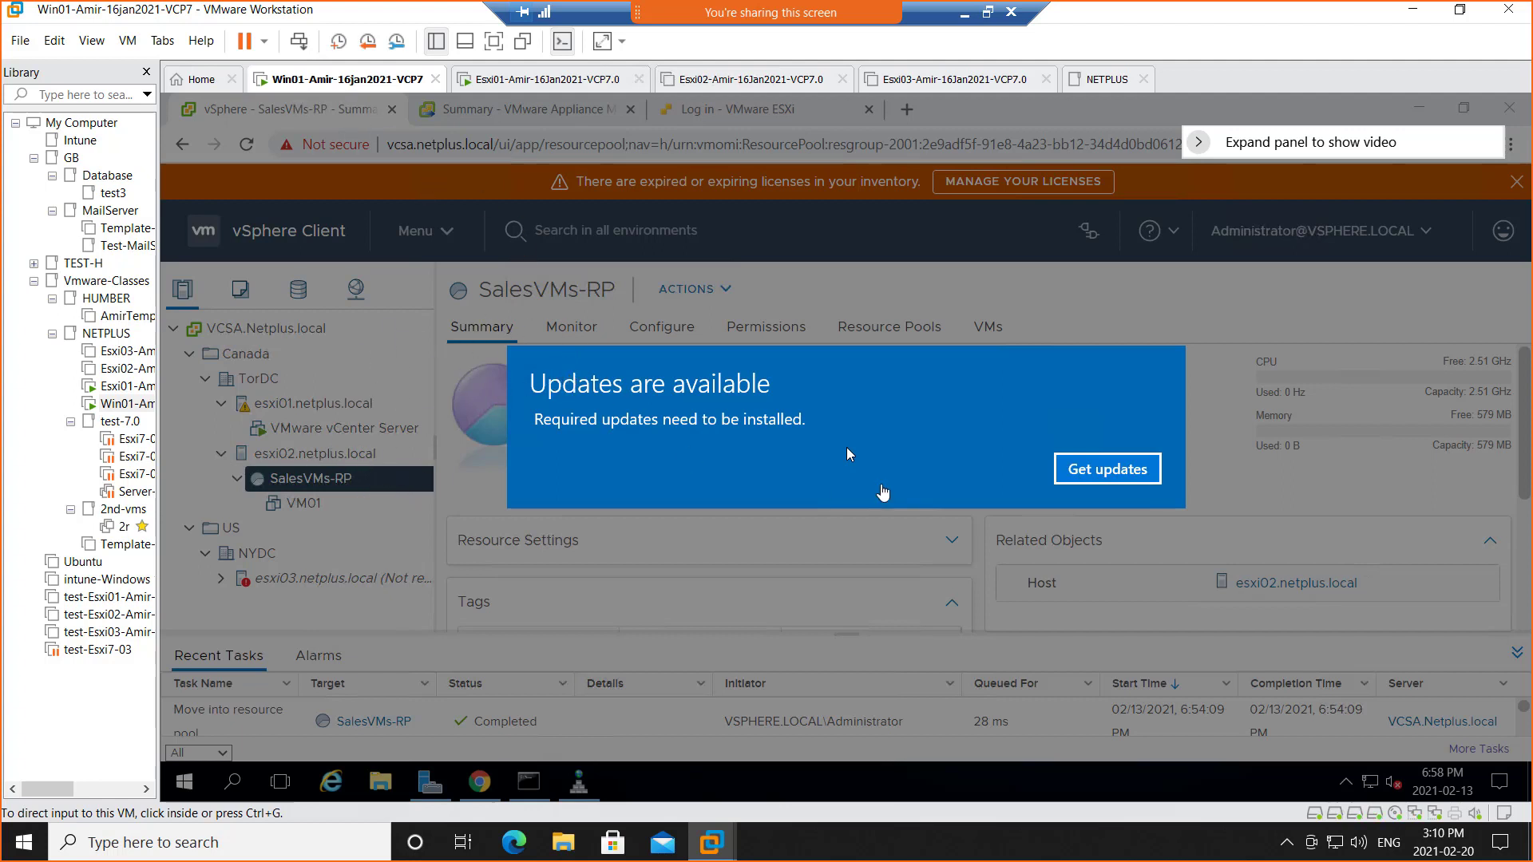
pyautogui.click(1116, 476)
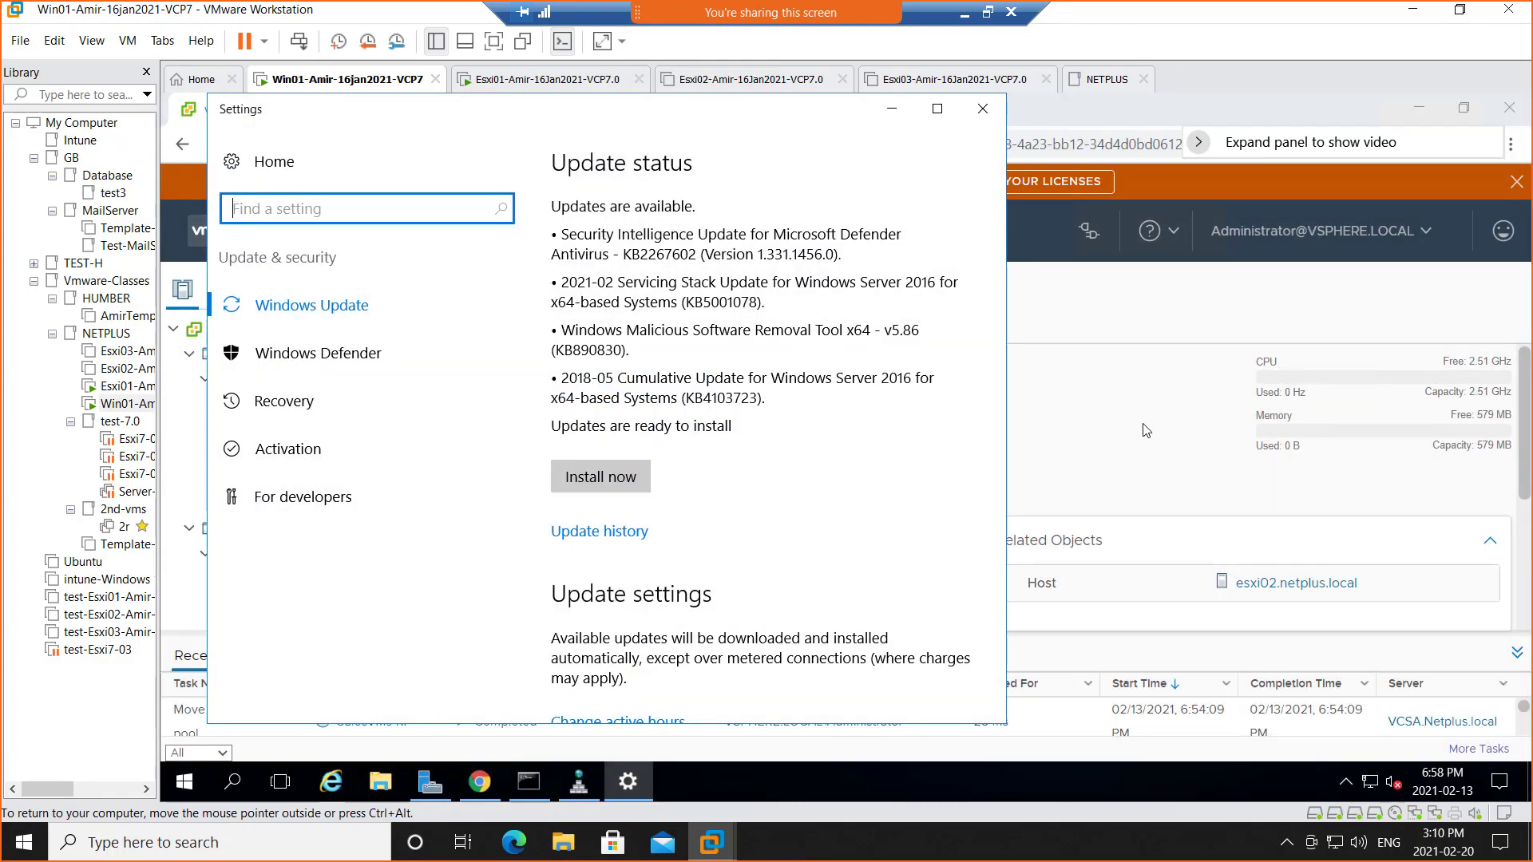
pyautogui.click(892, 110)
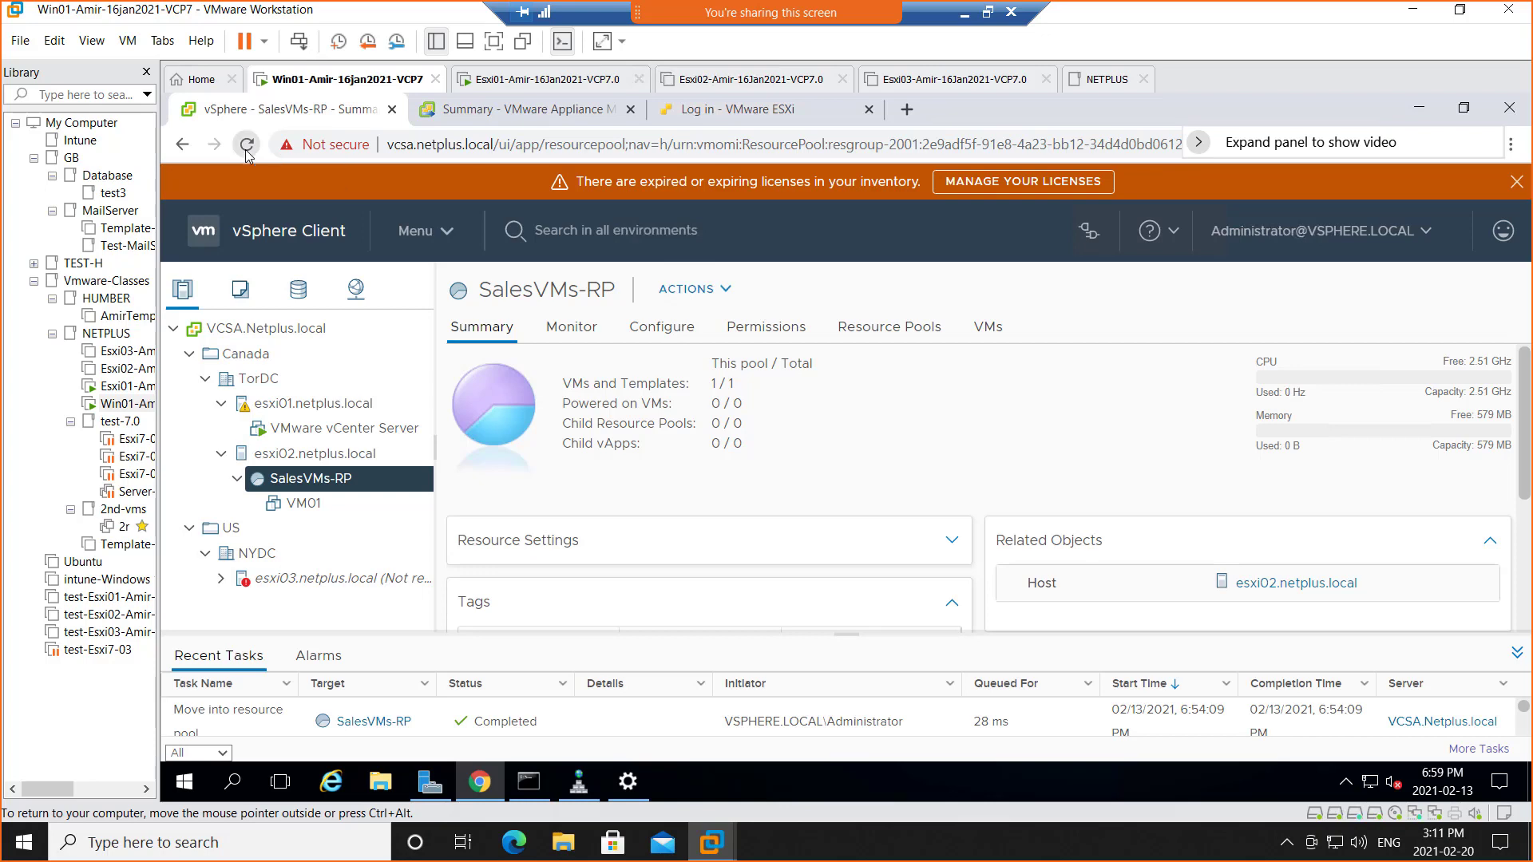
# Reload vSphere Client and proceed past the certificate warning to the vCenter site
pyautogui.click(246, 145)
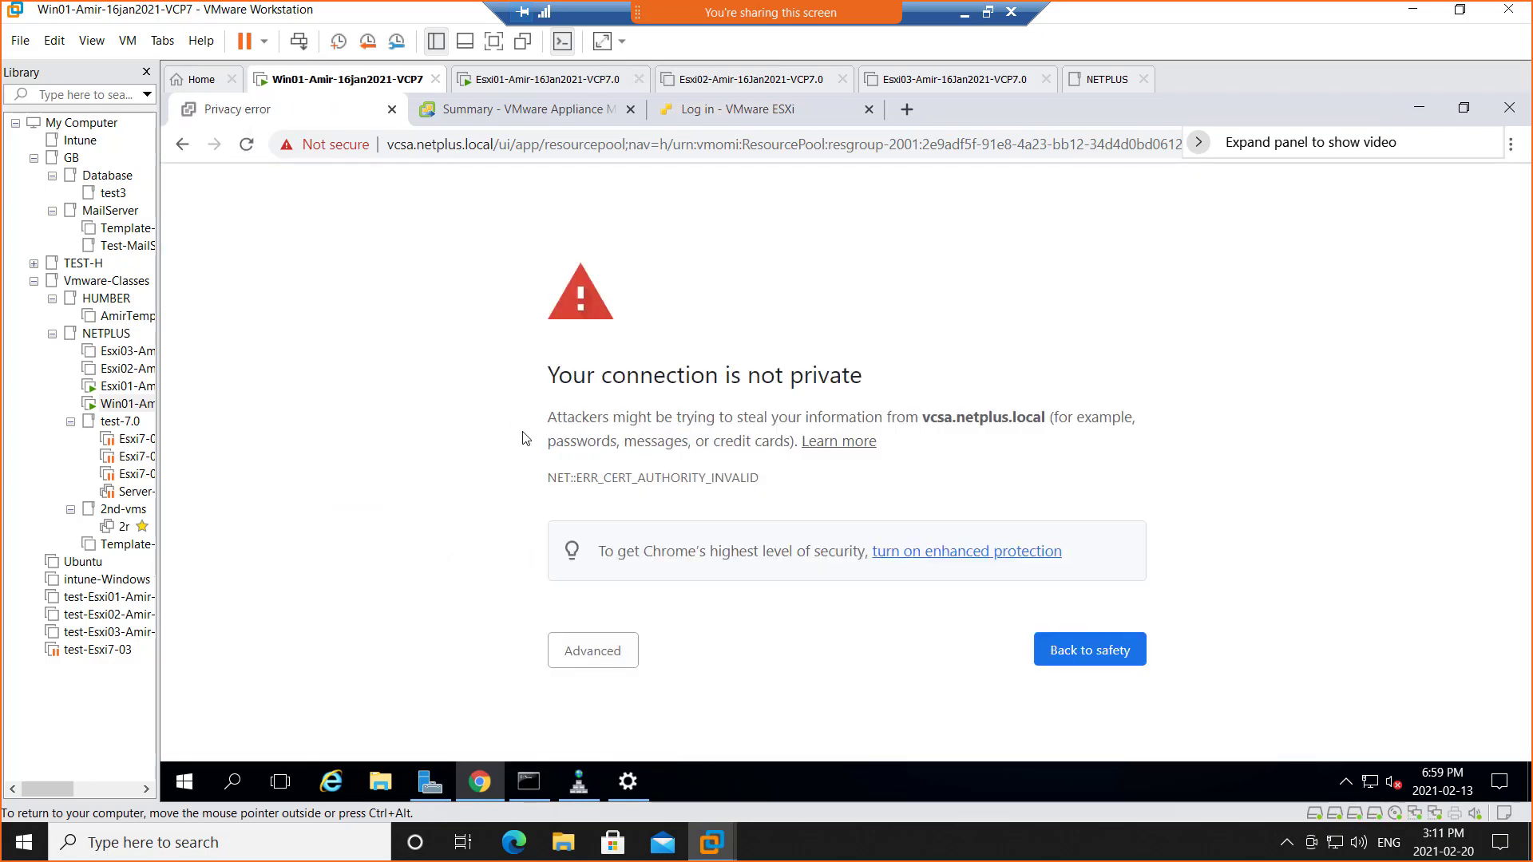
pyautogui.click(592, 651)
pyautogui.scroll(-2, 627, 670)
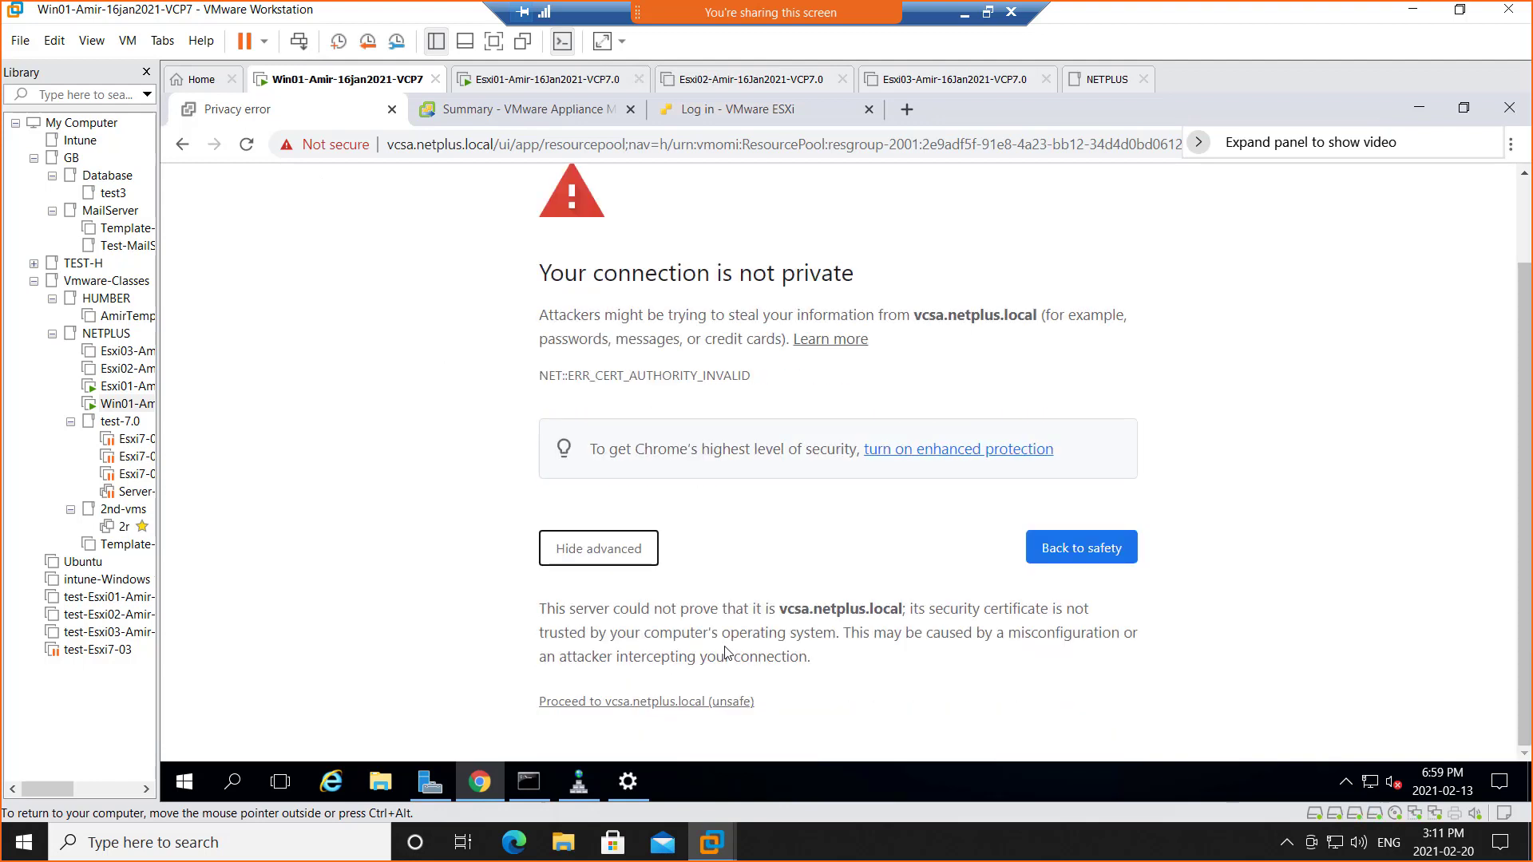
pyautogui.click(575, 702)
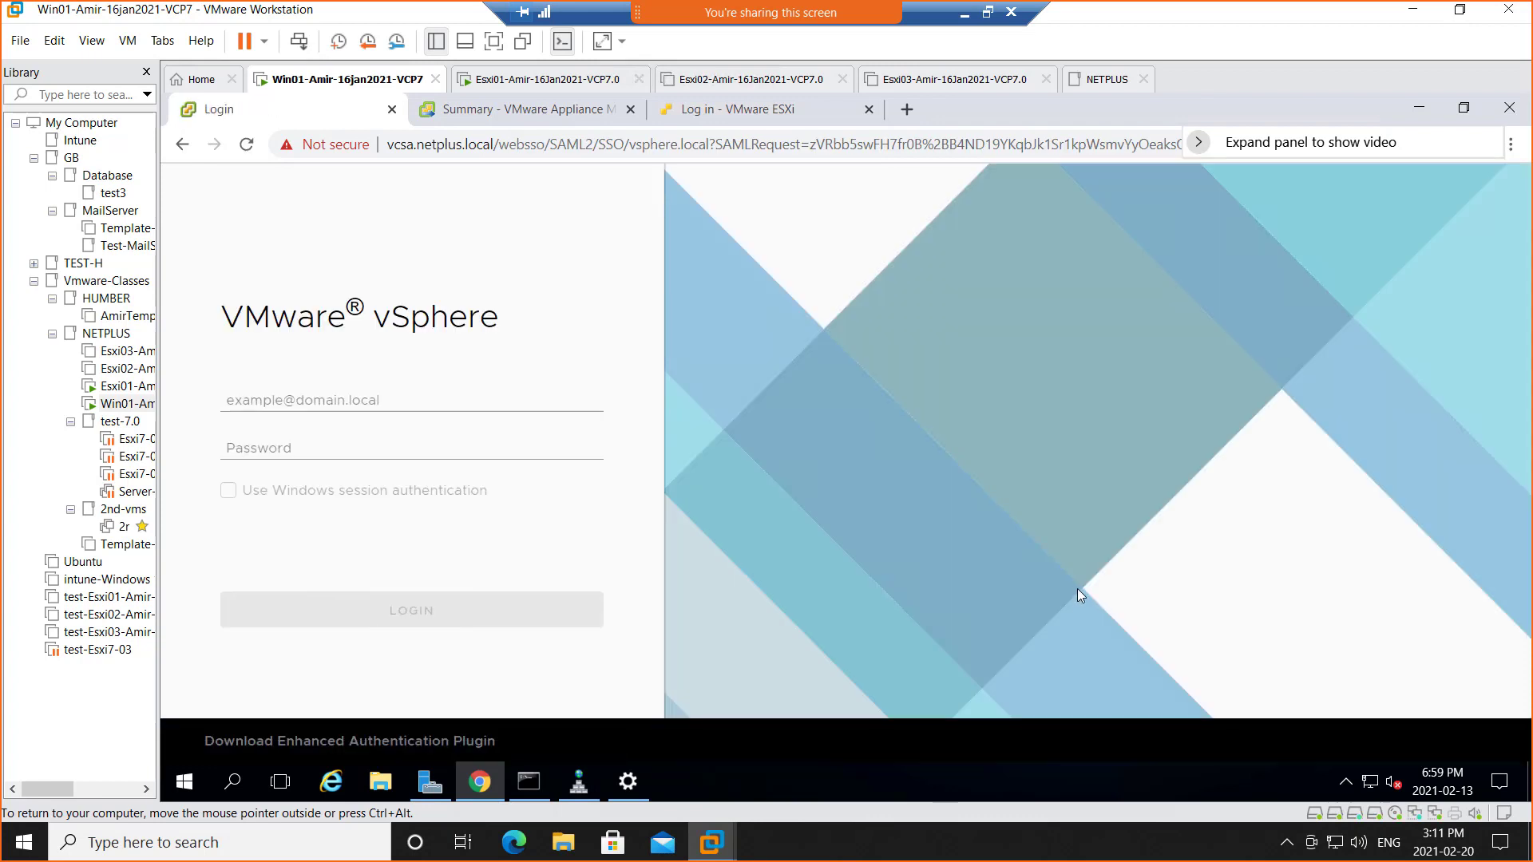
# Log in with the saved administrator username and its password
pyautogui.click(379, 401)
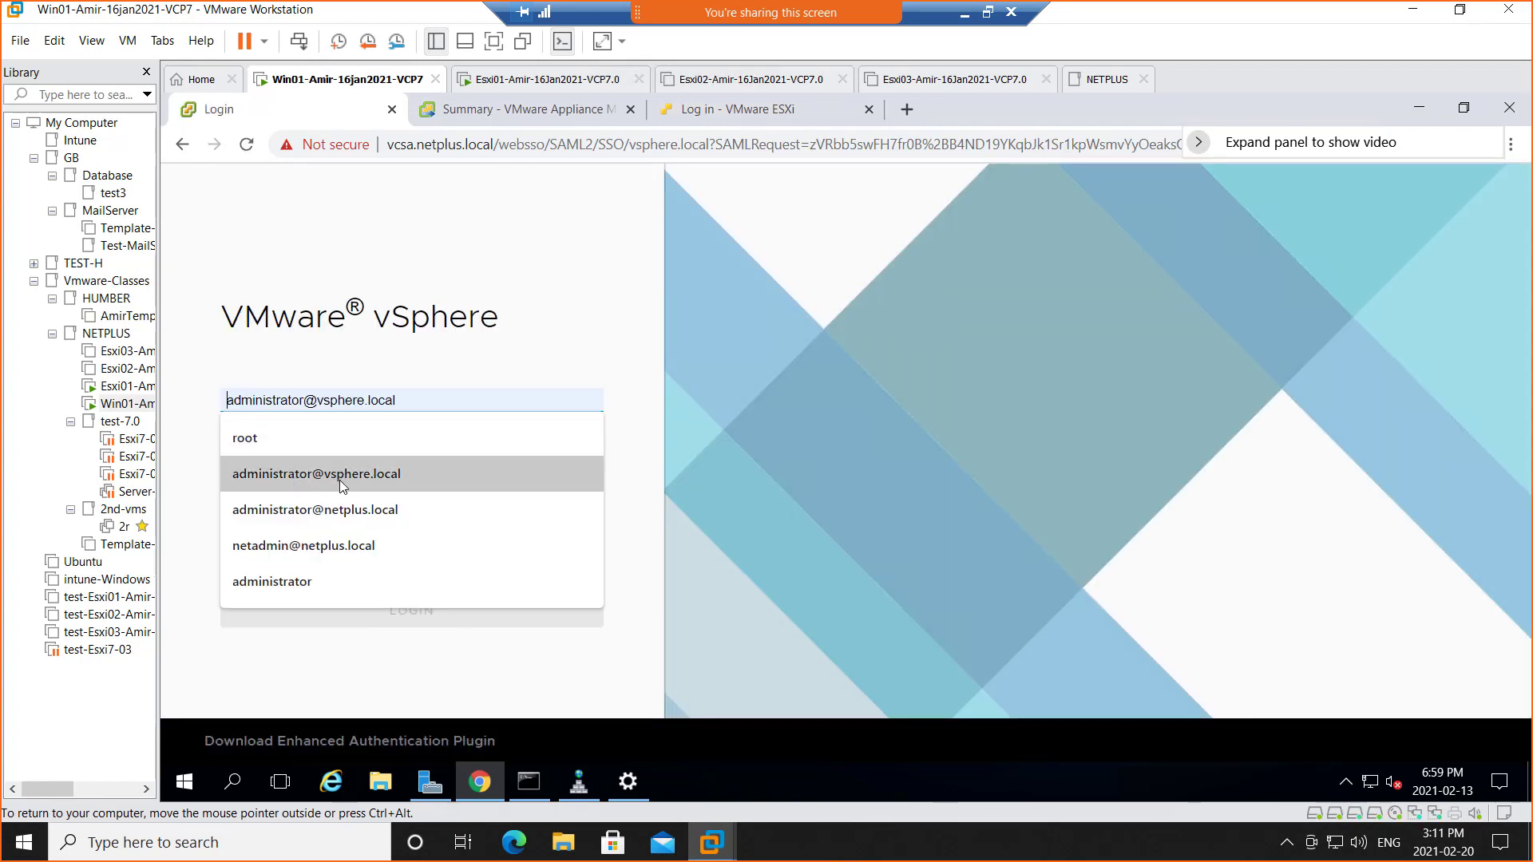
pyautogui.click(379, 479)
pyautogui.click(330, 449)
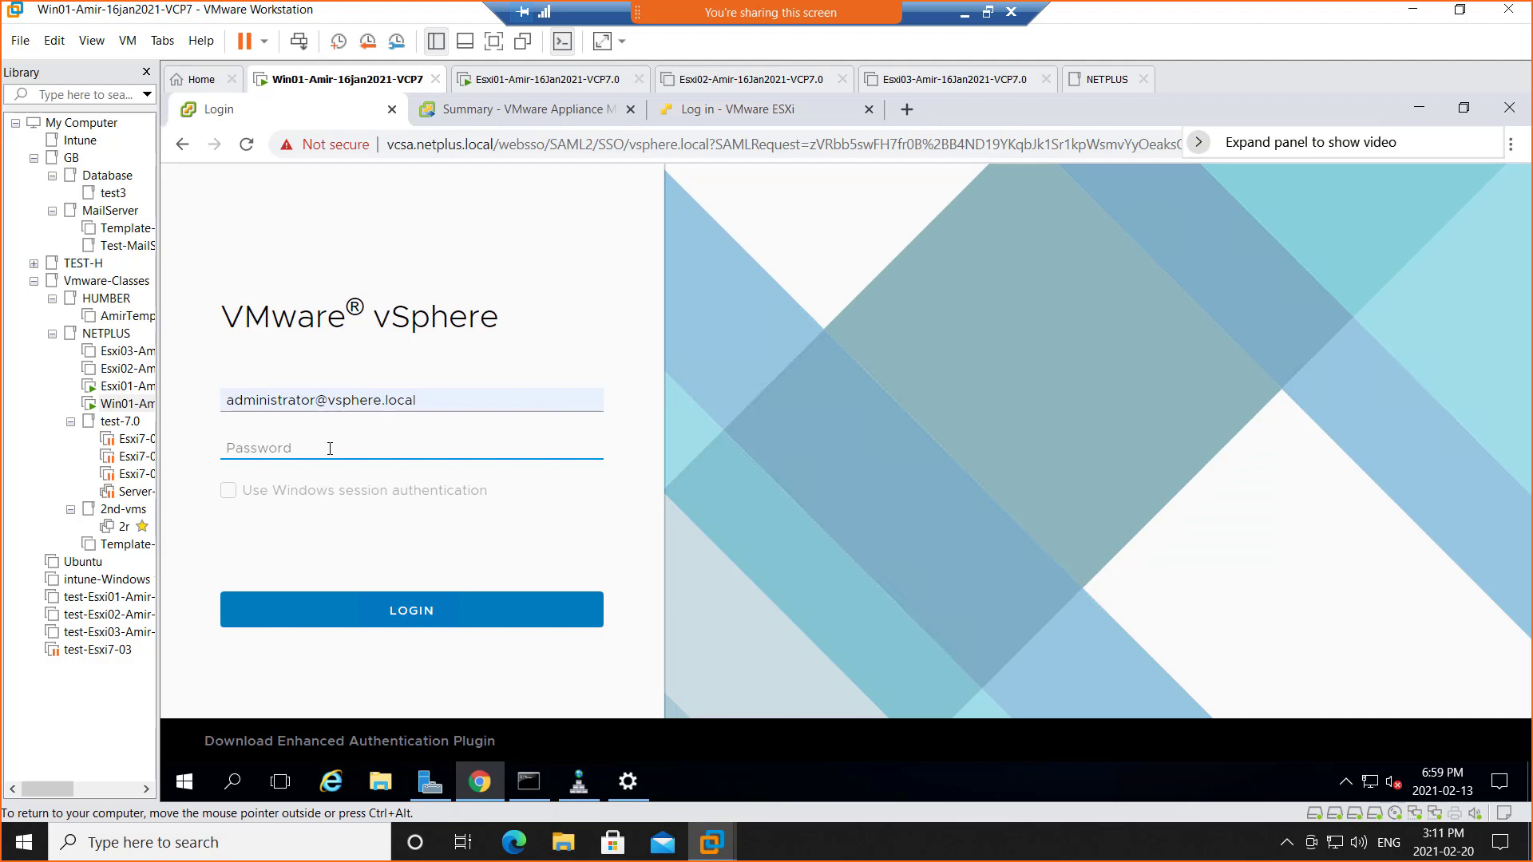
pyautogui.write('•••')
pyautogui.press('Return')
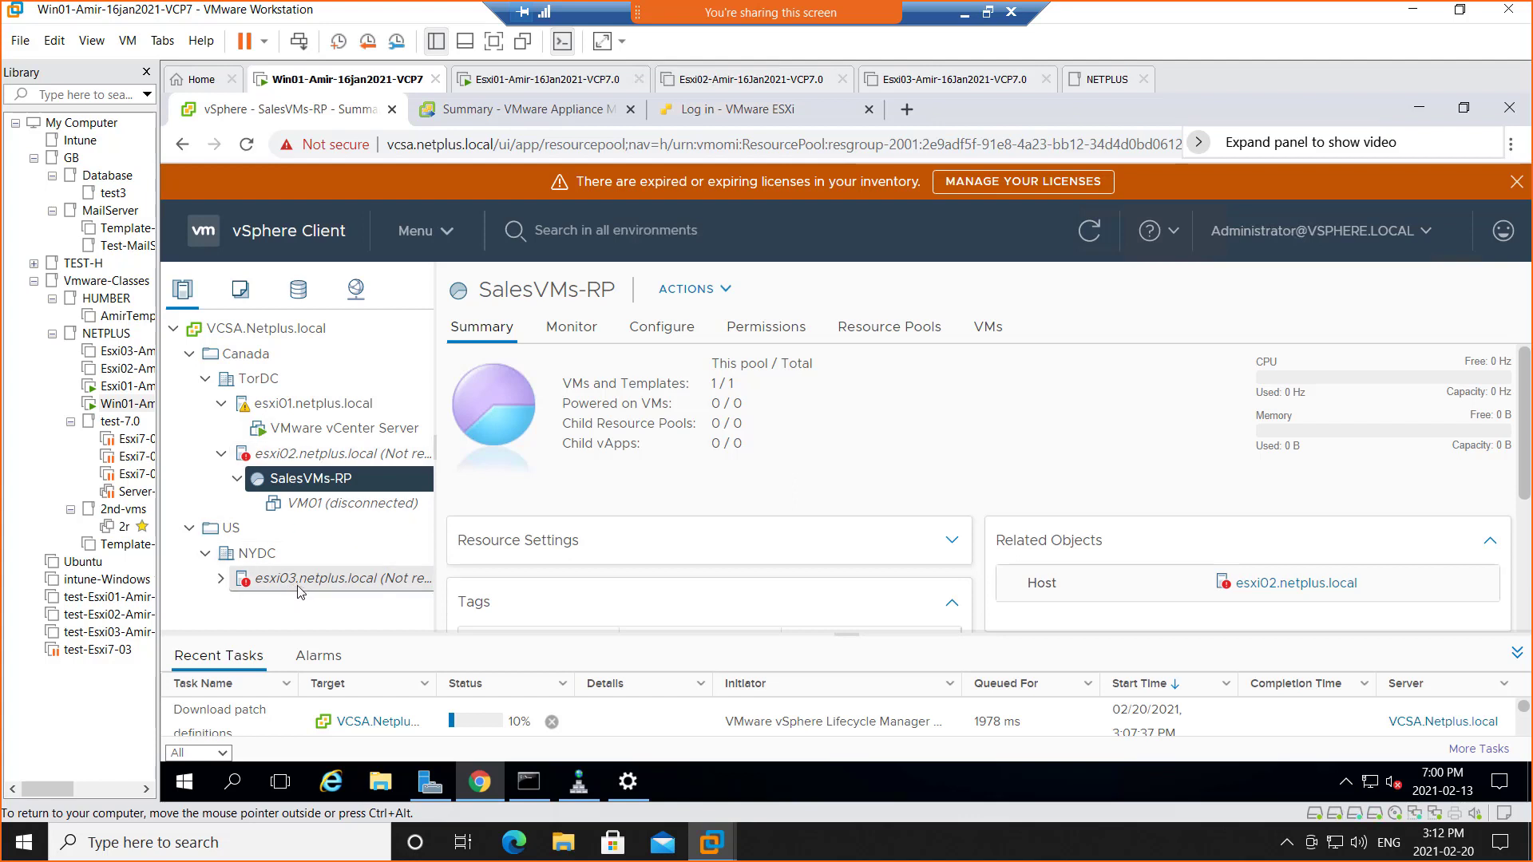
# Power on the Esxi03 virtual machine and glance at the Esxi01 console
pyautogui.click(741, 88)
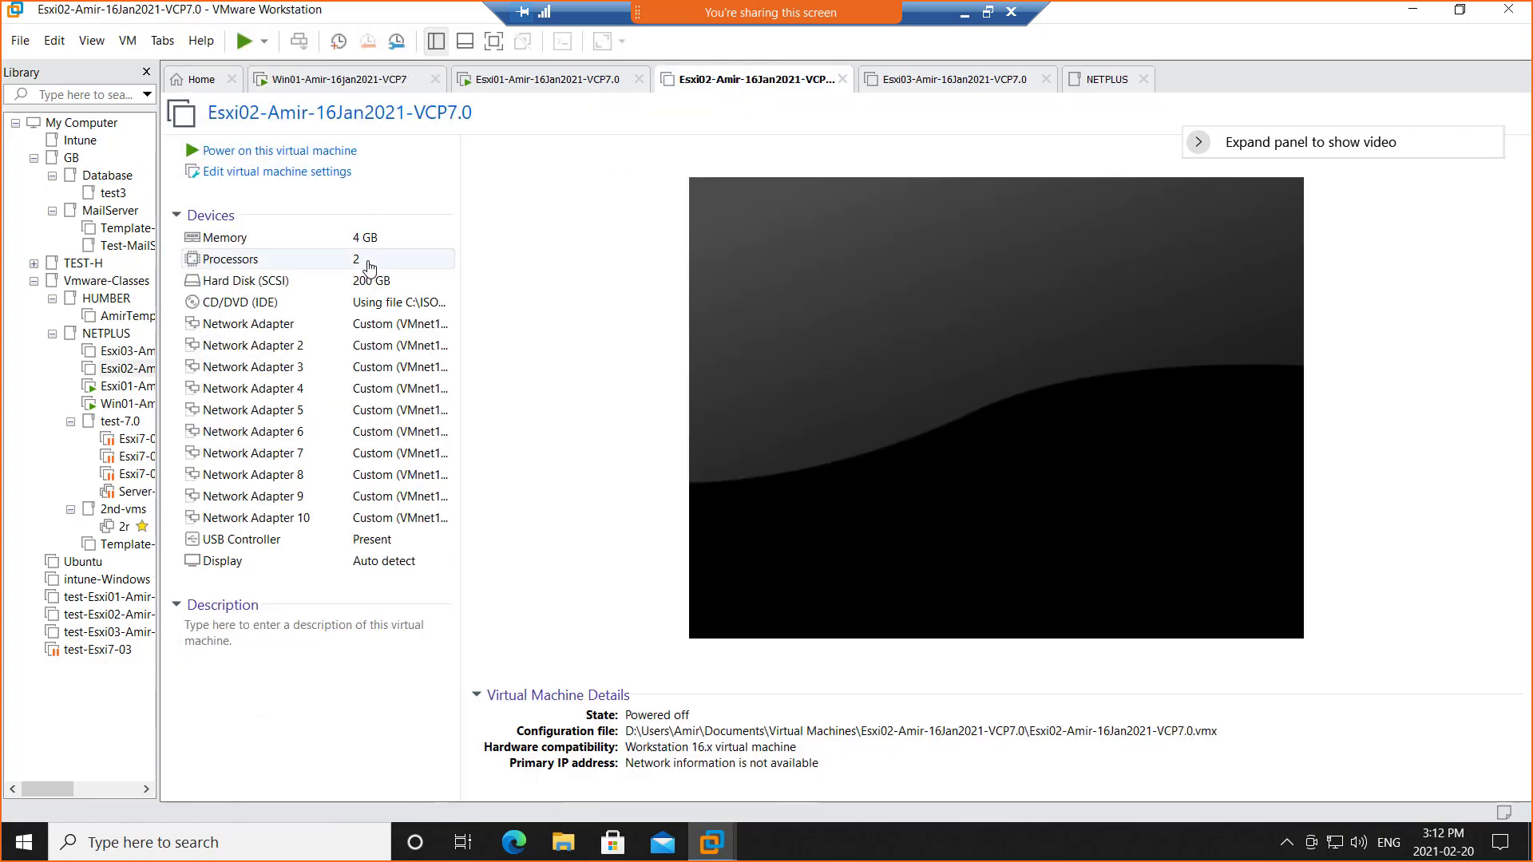
pyautogui.click(956, 86)
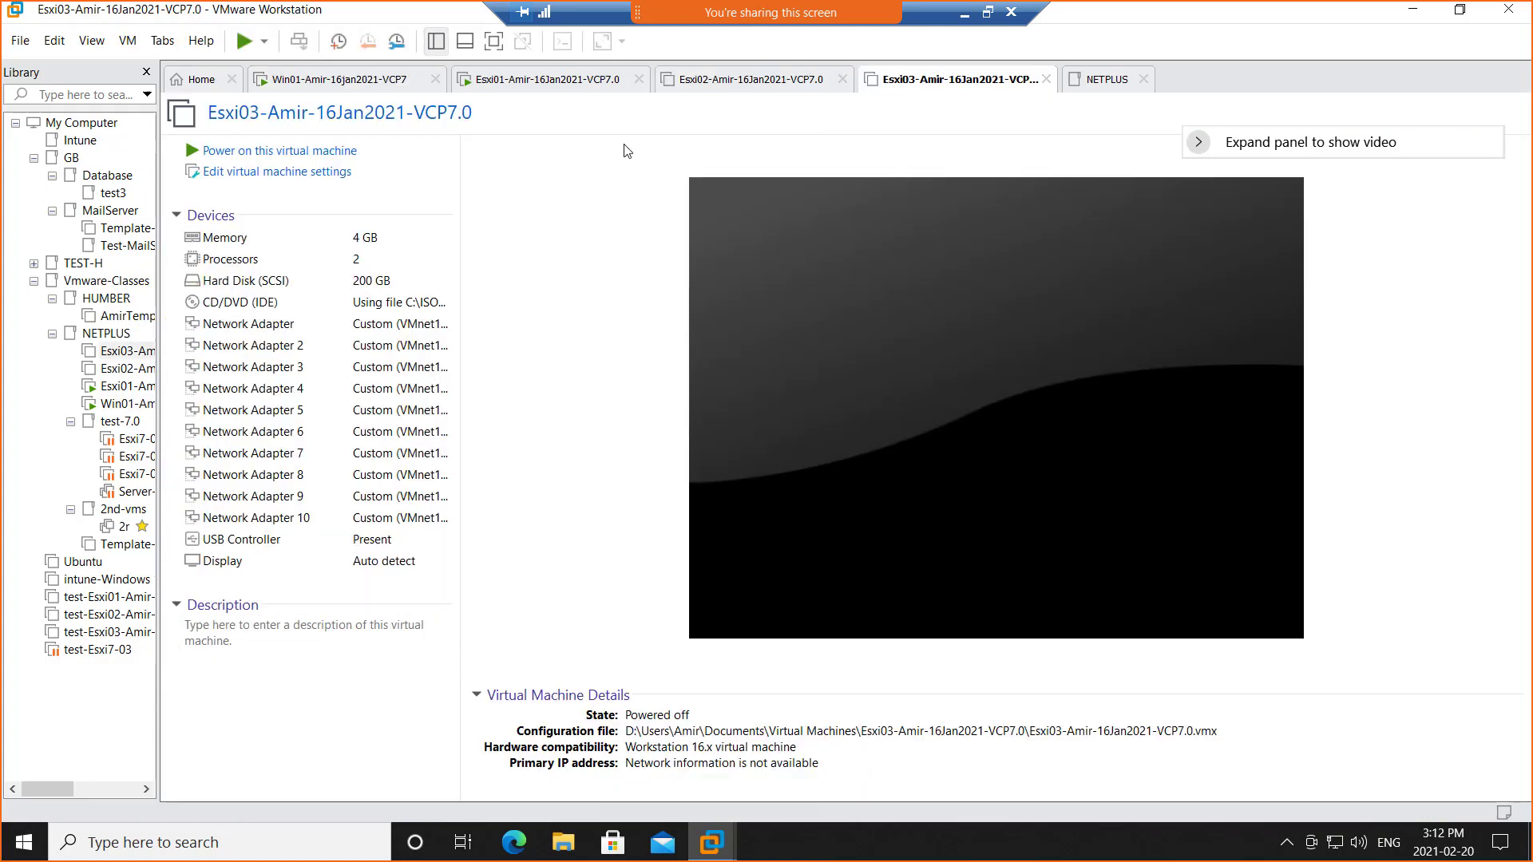
pyautogui.click(284, 152)
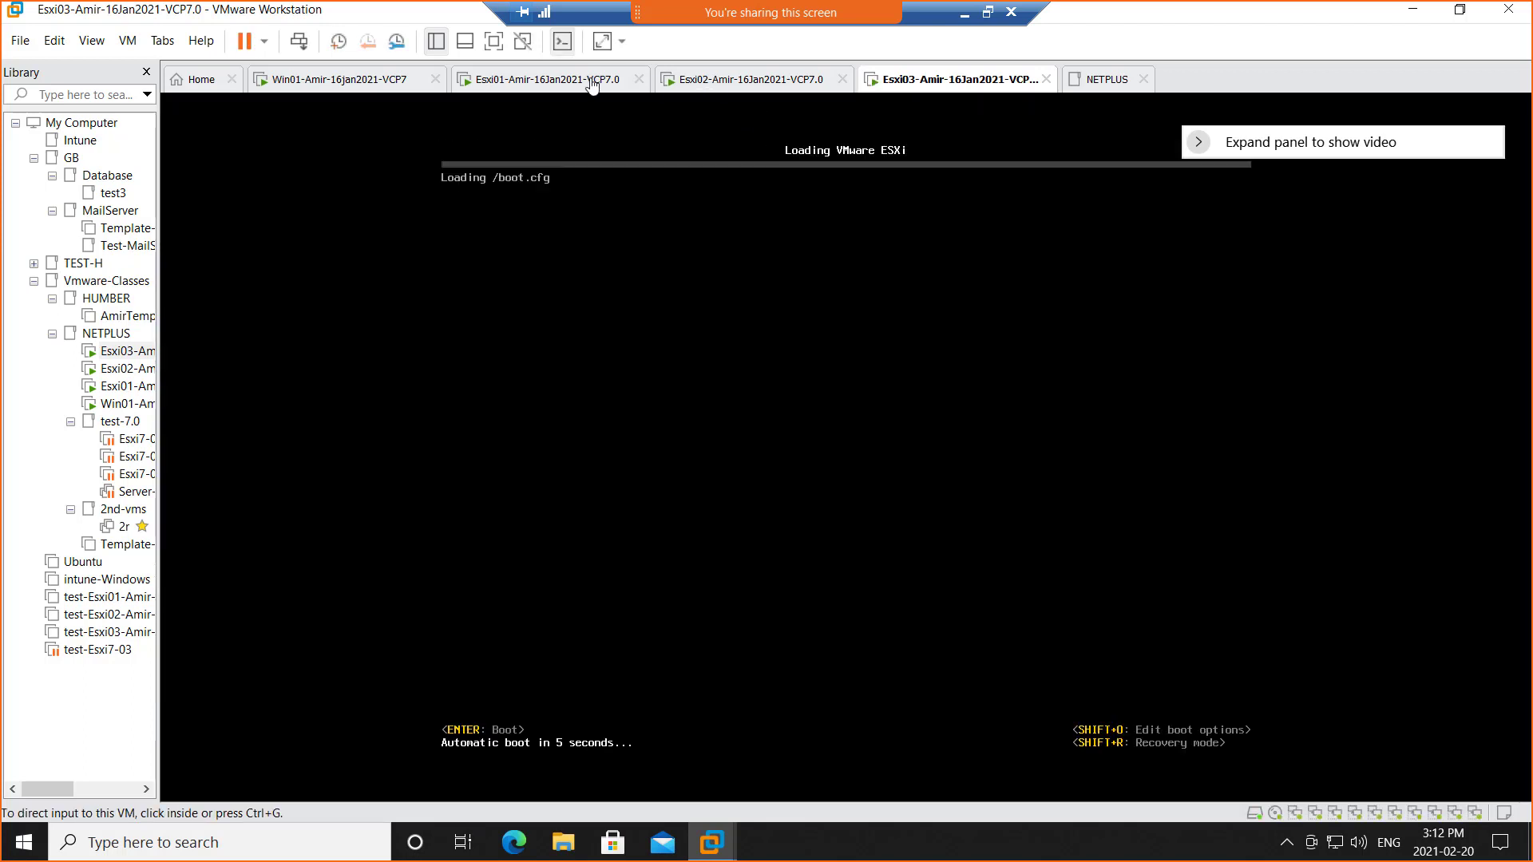
pyautogui.click(539, 86)
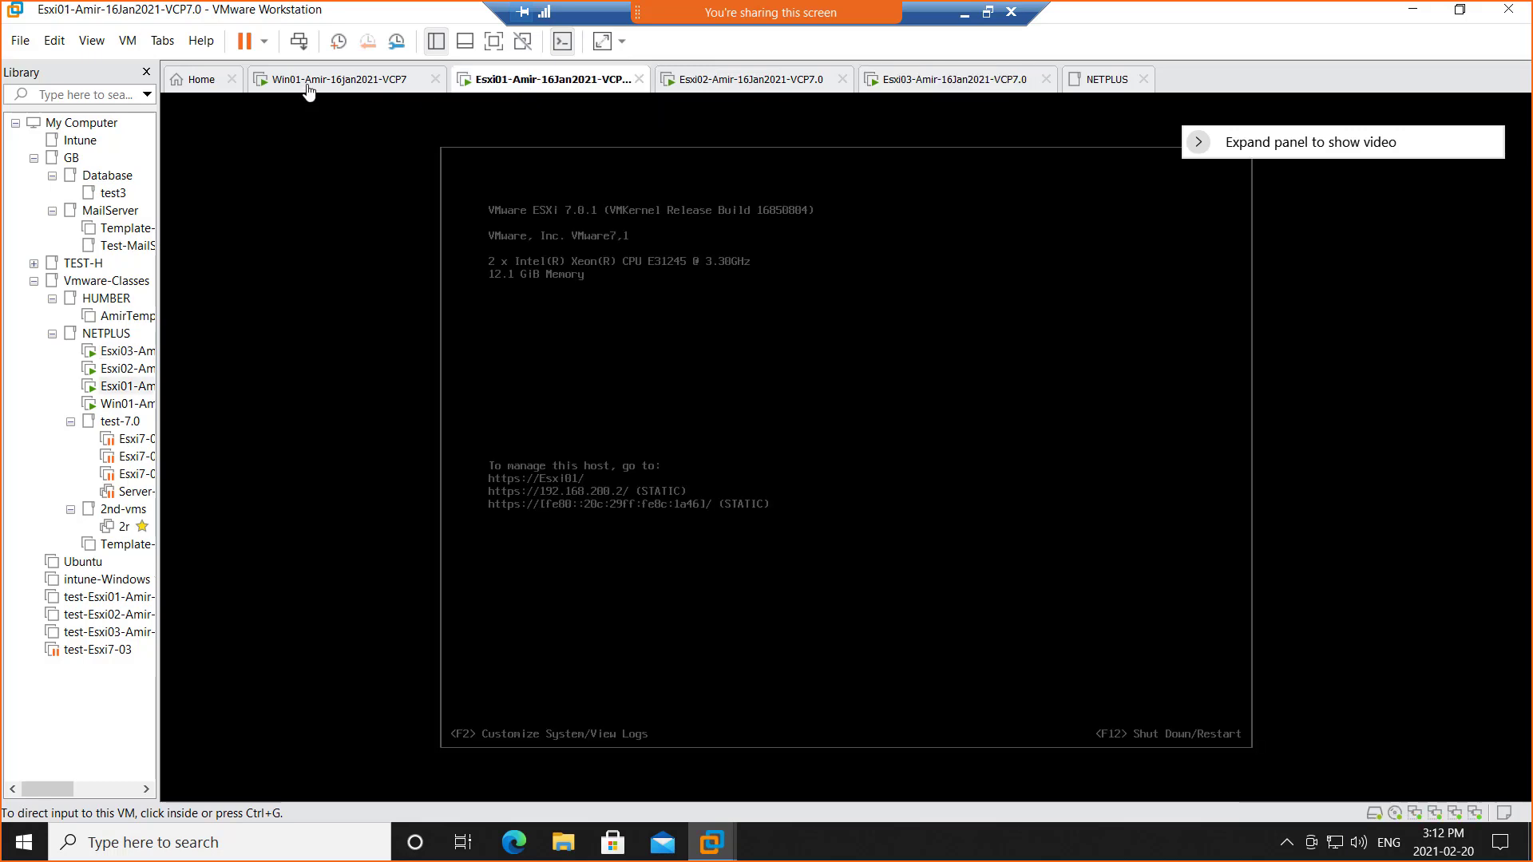
pyautogui.click(308, 86)
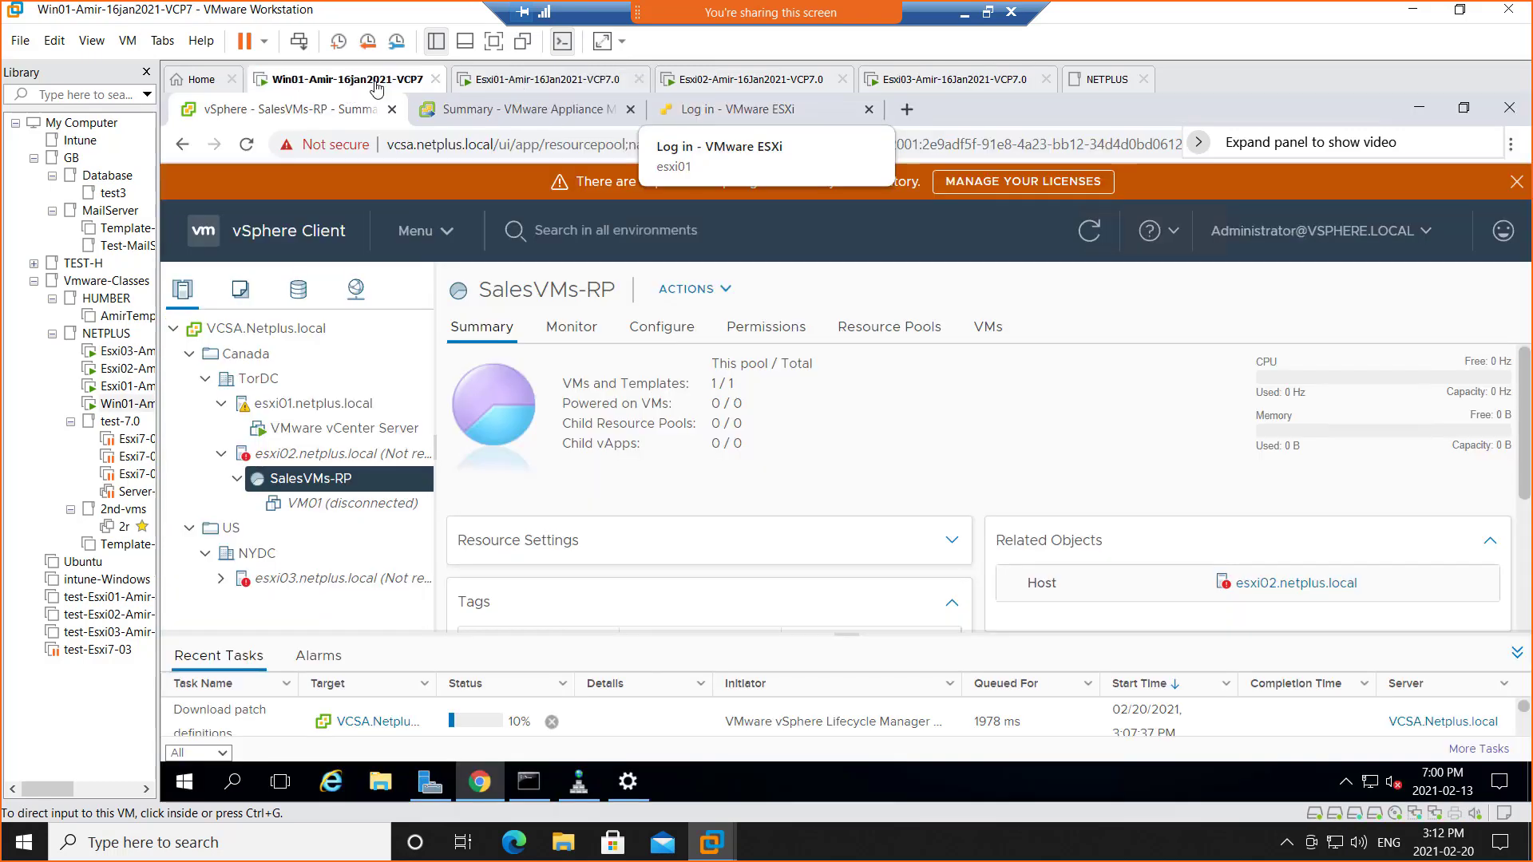
# Open the Win01 virtual machine's hardware settings and close them unchanged
pyautogui.rightClick(351, 84)
pyautogui.click(489, 322)
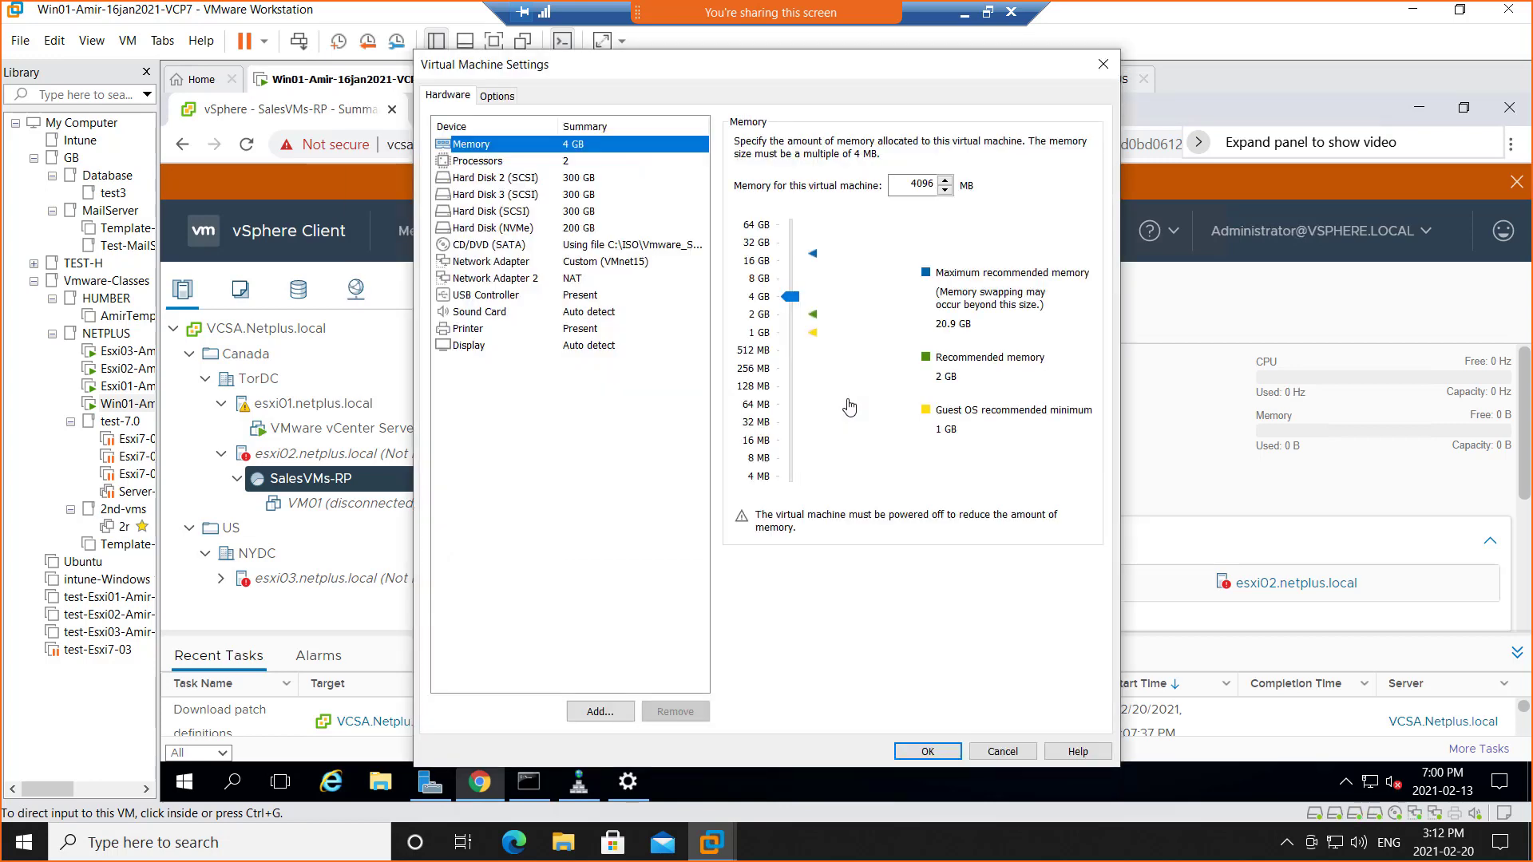
pyautogui.click(1003, 751)
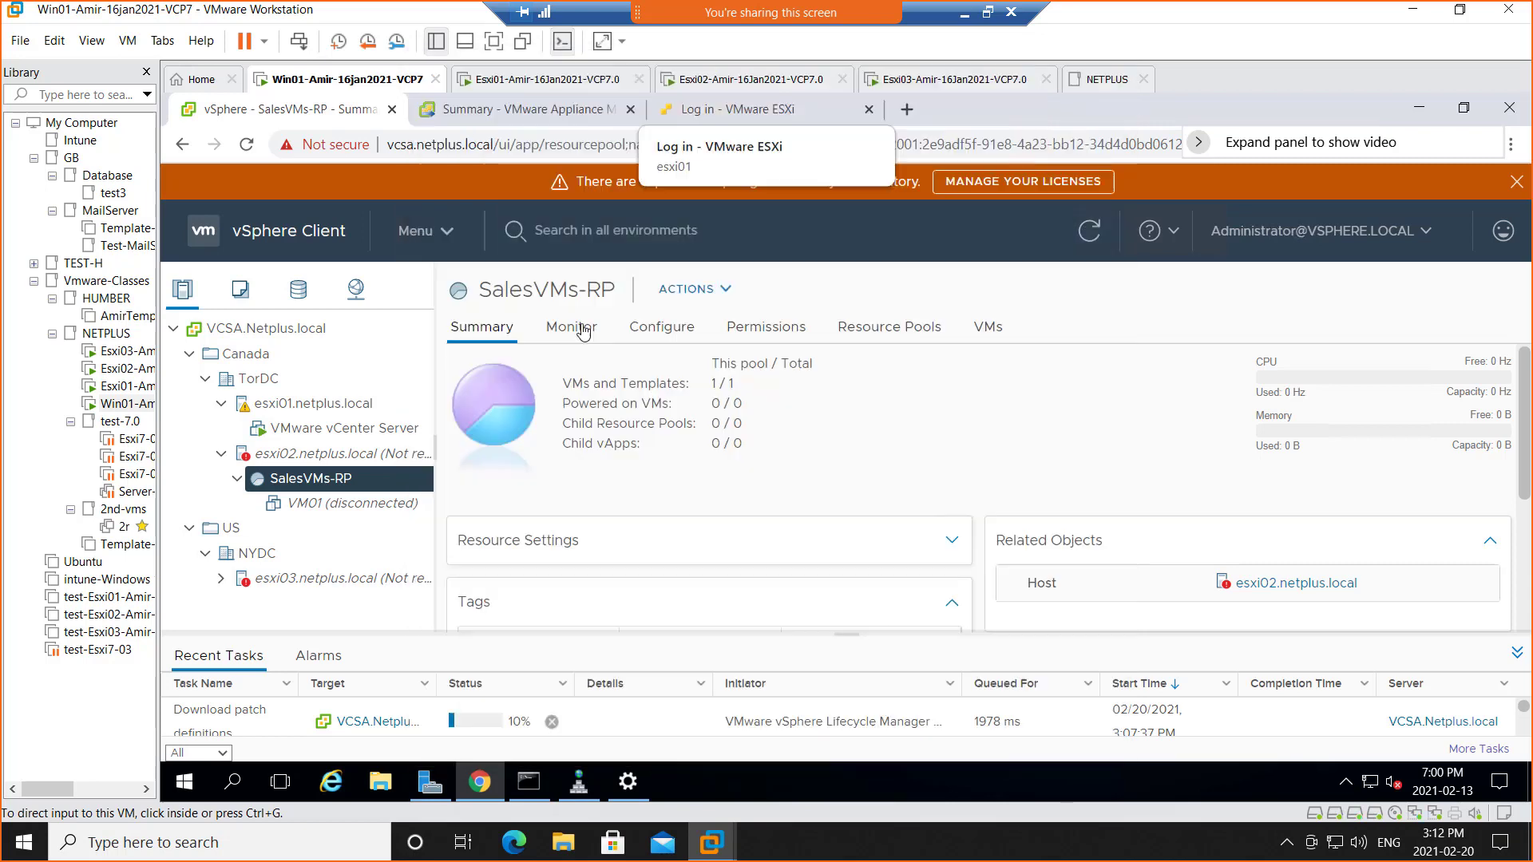
# Check the Esxi01, Esxi02 and Esxi03 boot progress, then hide the Library panel on Win01
pyautogui.click(523, 80)
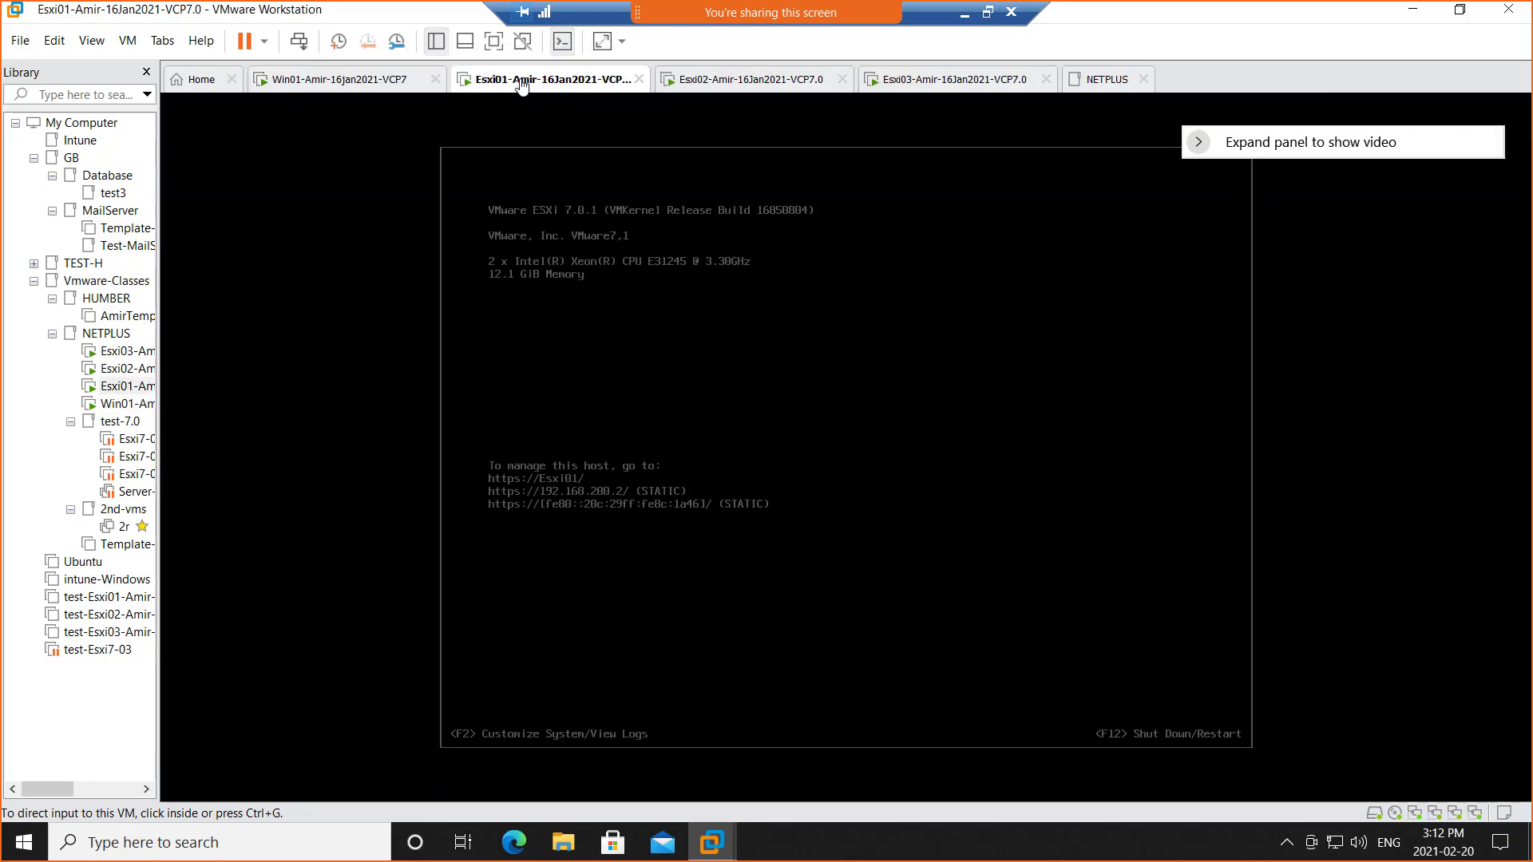
pyautogui.click(775, 87)
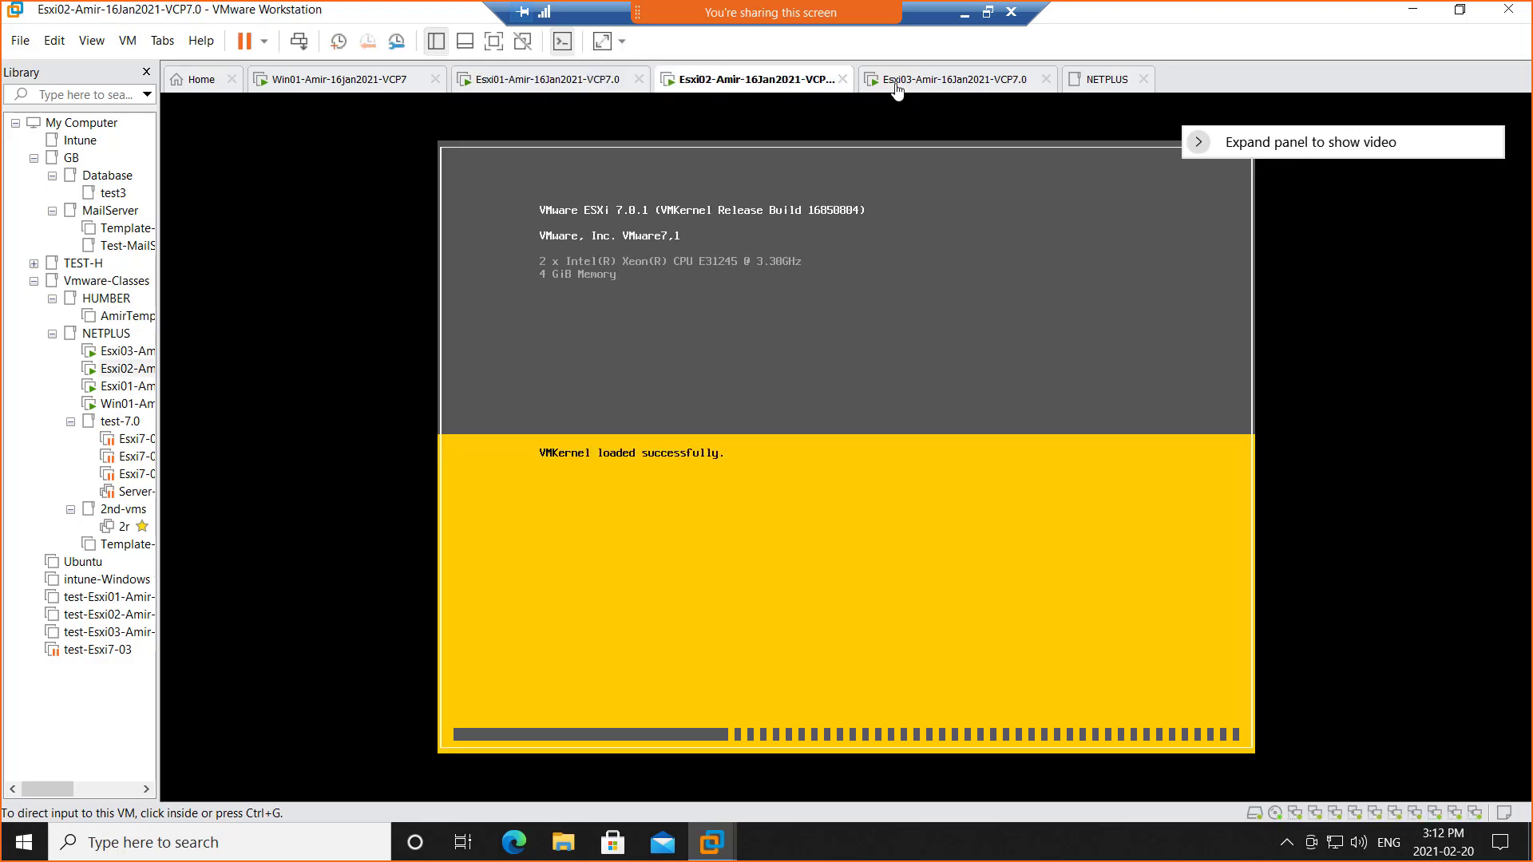
pyautogui.click(922, 88)
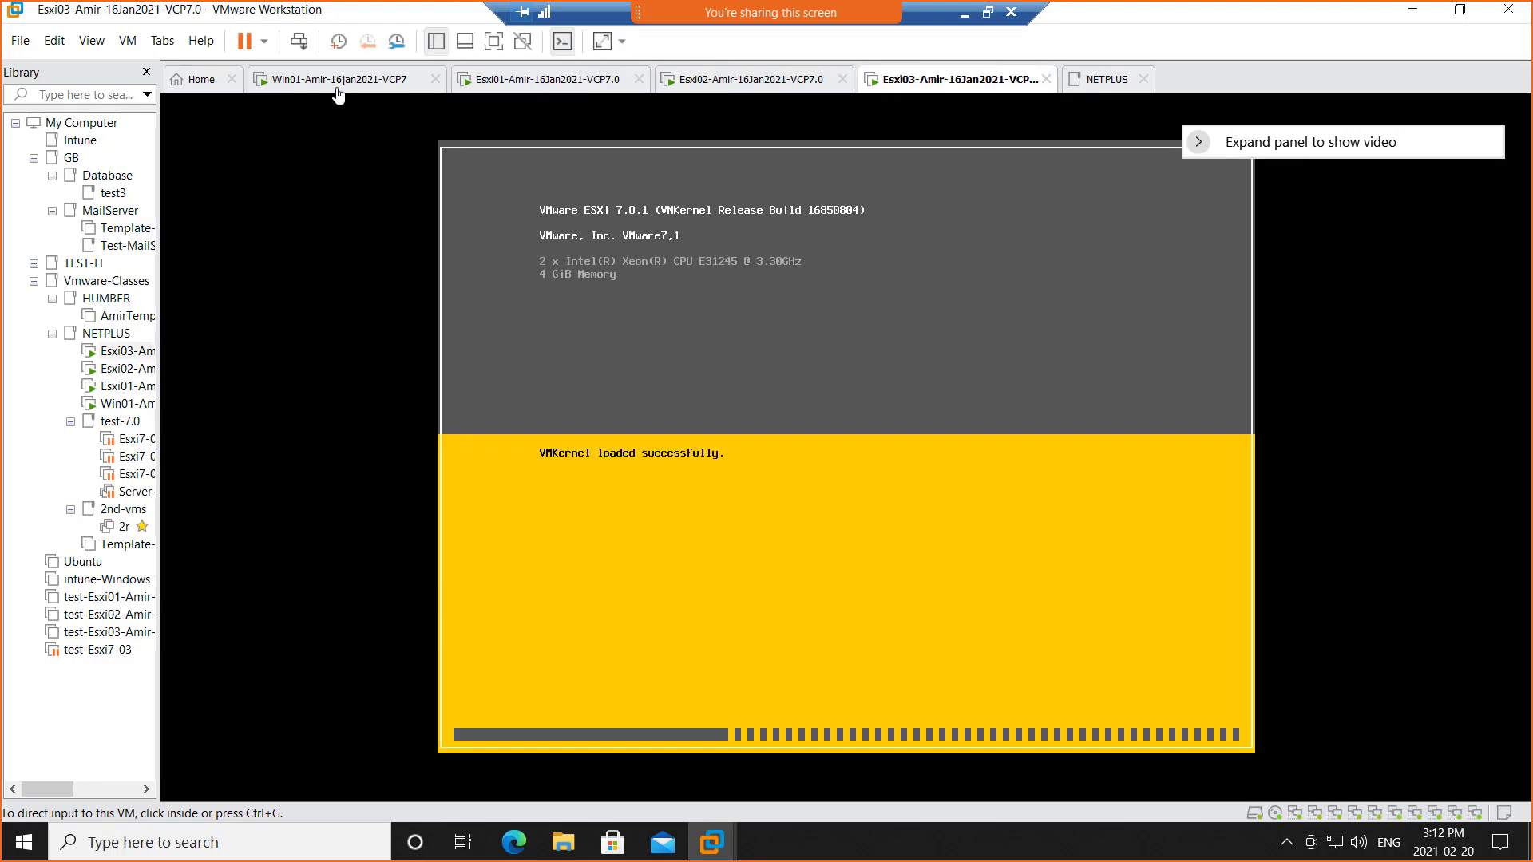
pyautogui.click(339, 90)
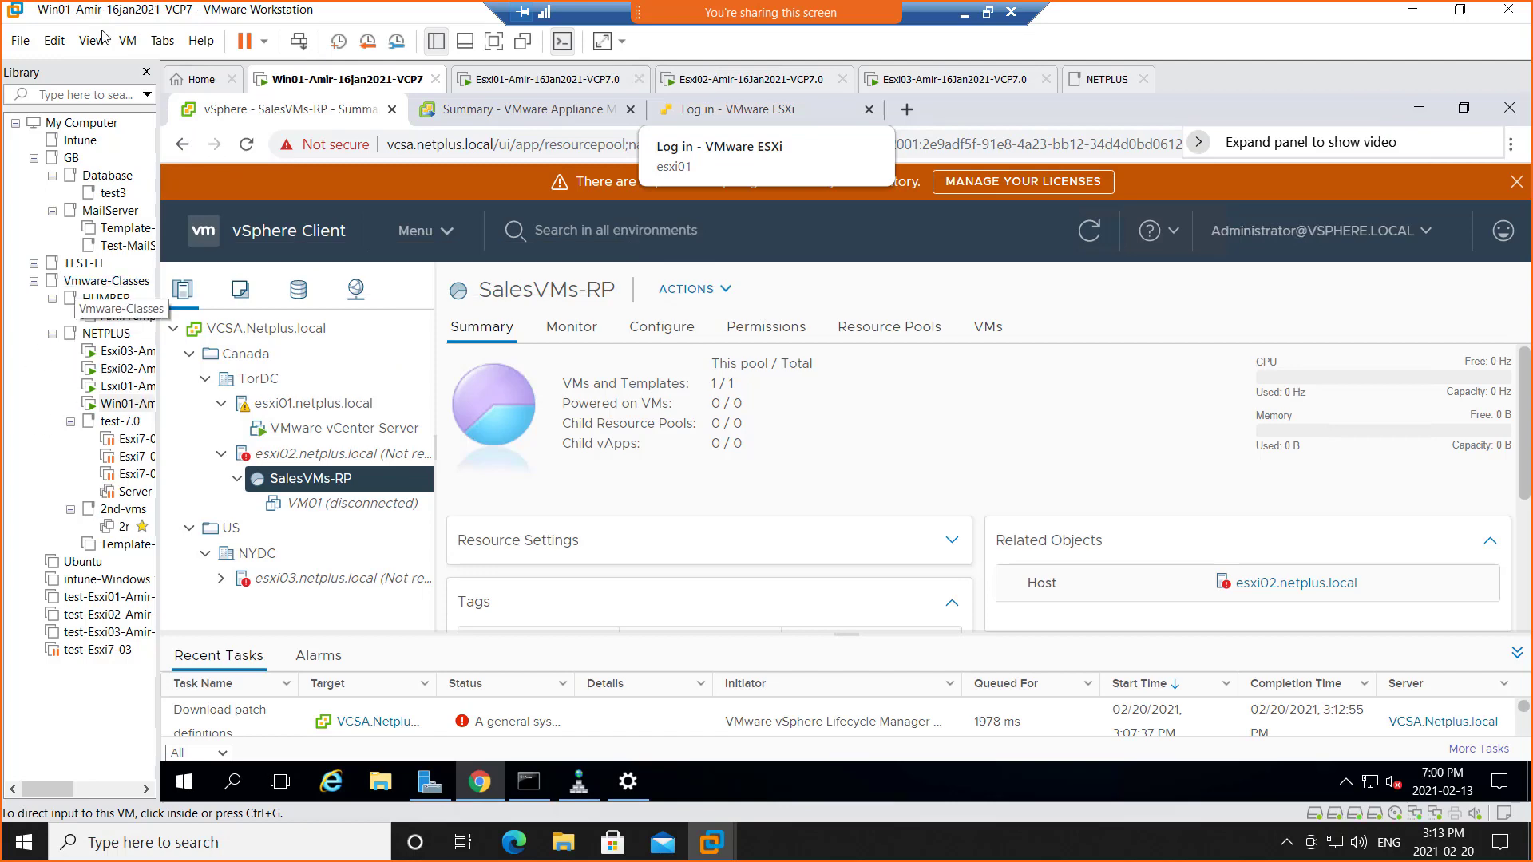
pyautogui.click(146, 74)
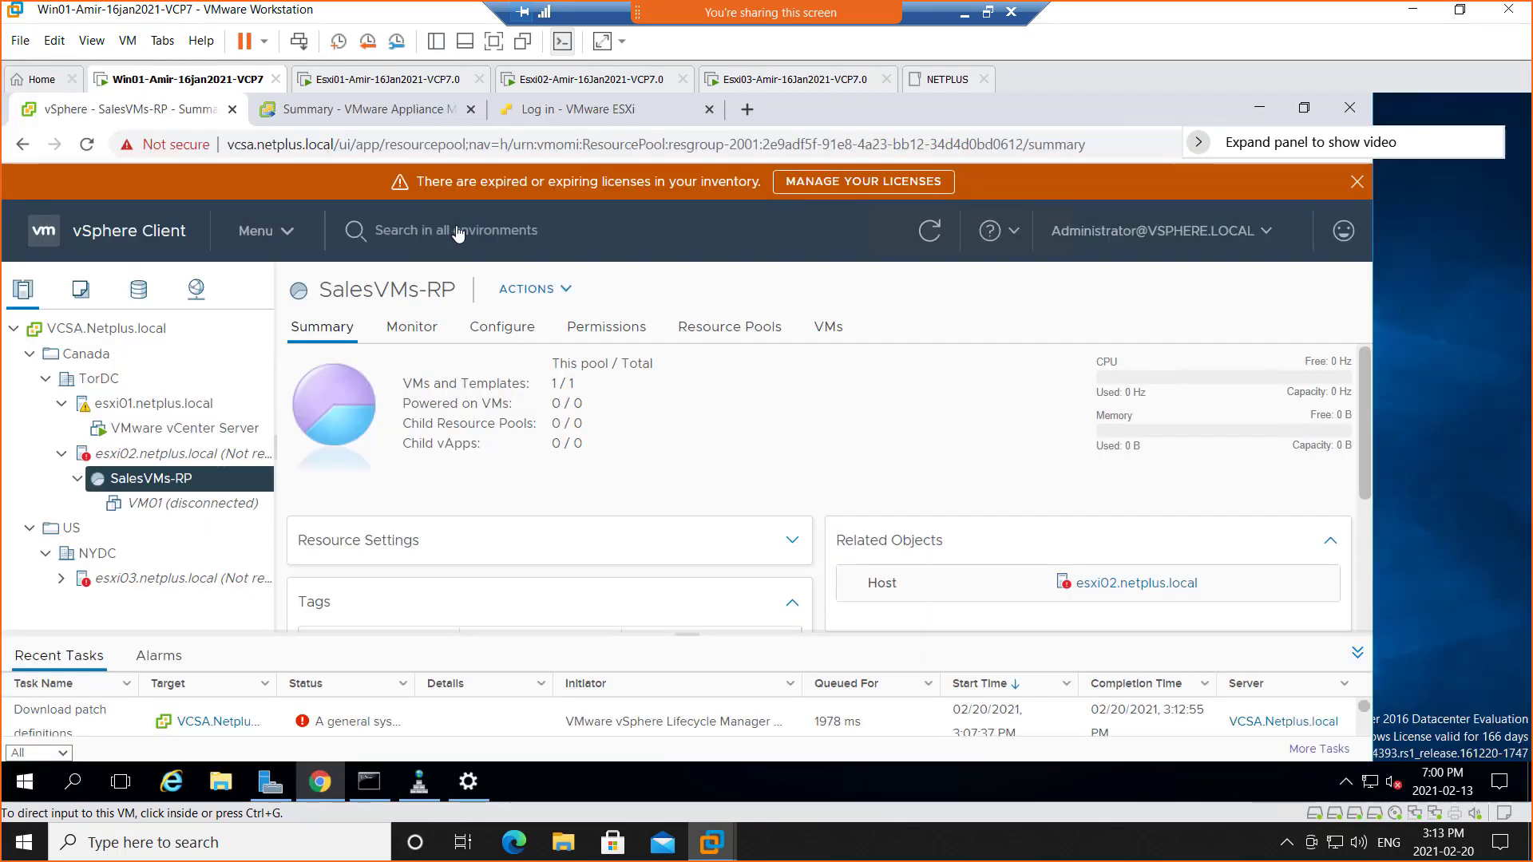
# Check Esxi02's boot progress, return Win01 to full screen and reload the vSphere Client page
pyautogui.click(494, 41)
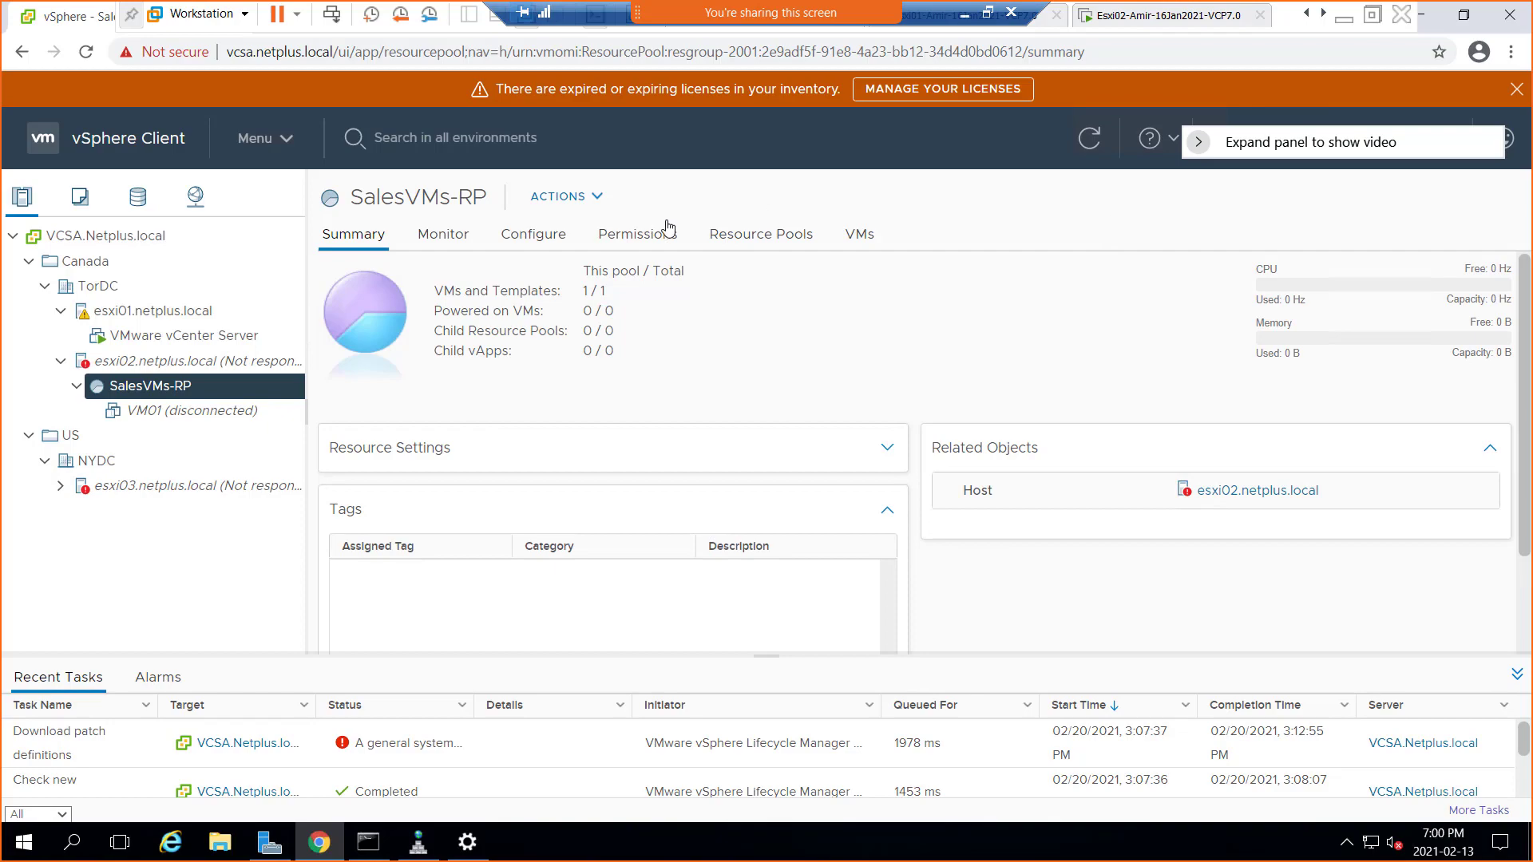
pyautogui.click(1135, 20)
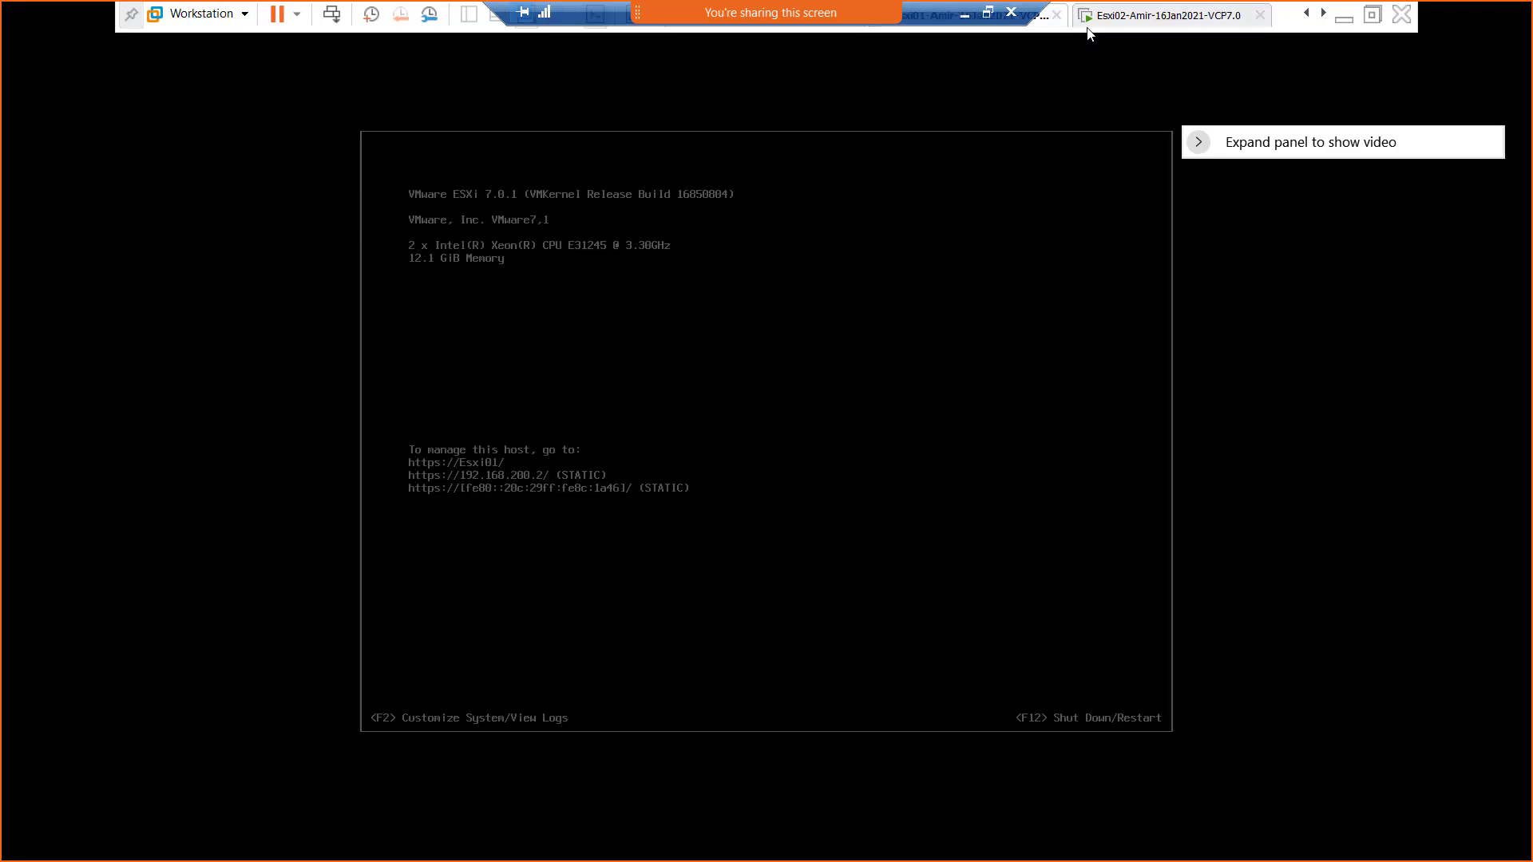
pyautogui.click(1136, 19)
pyautogui.click(1306, 14)
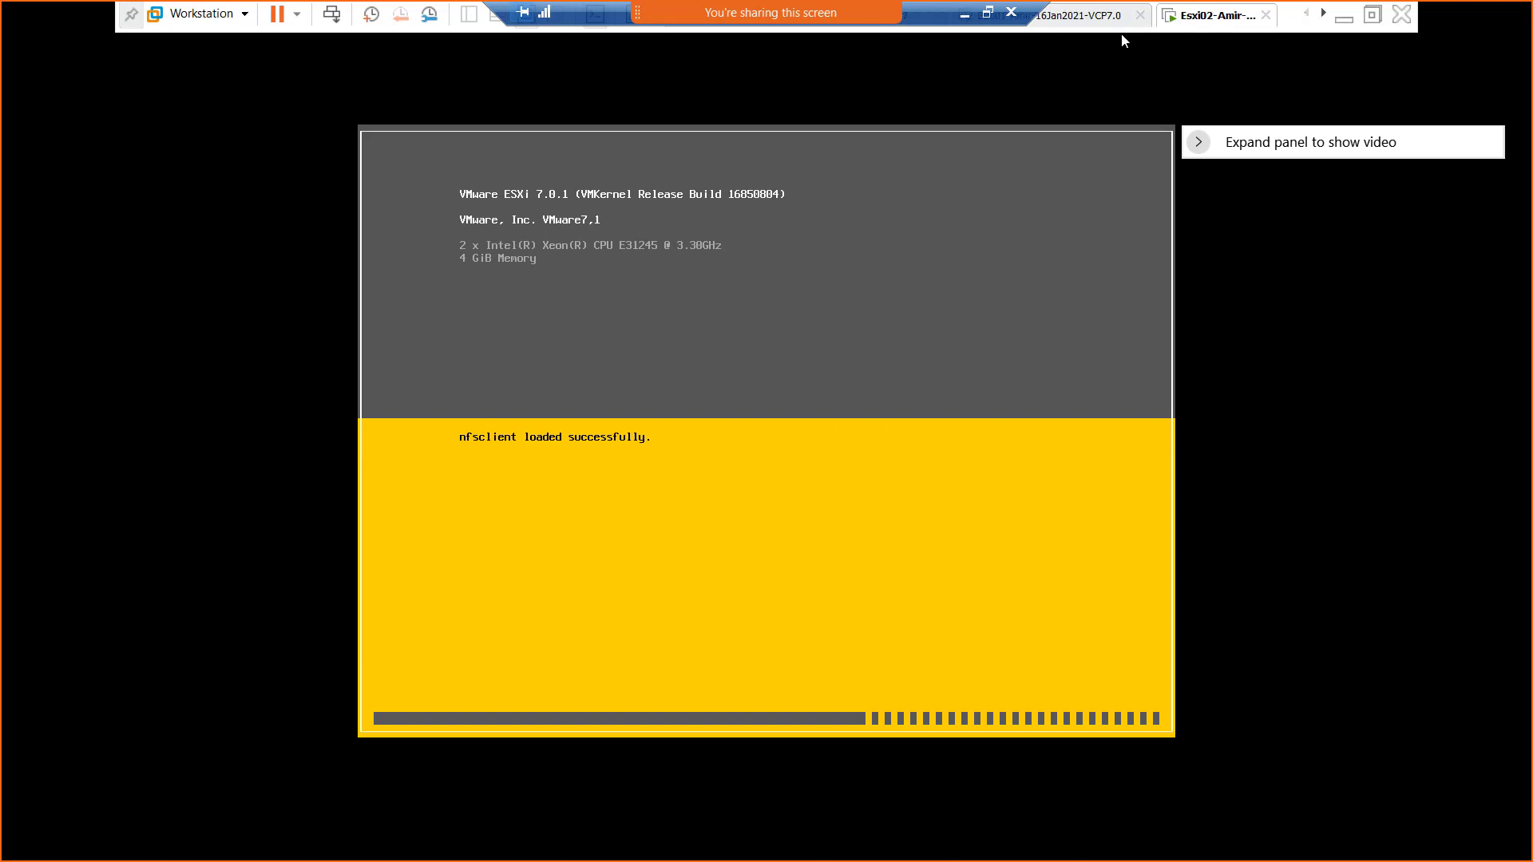
pyautogui.click(1371, 14)
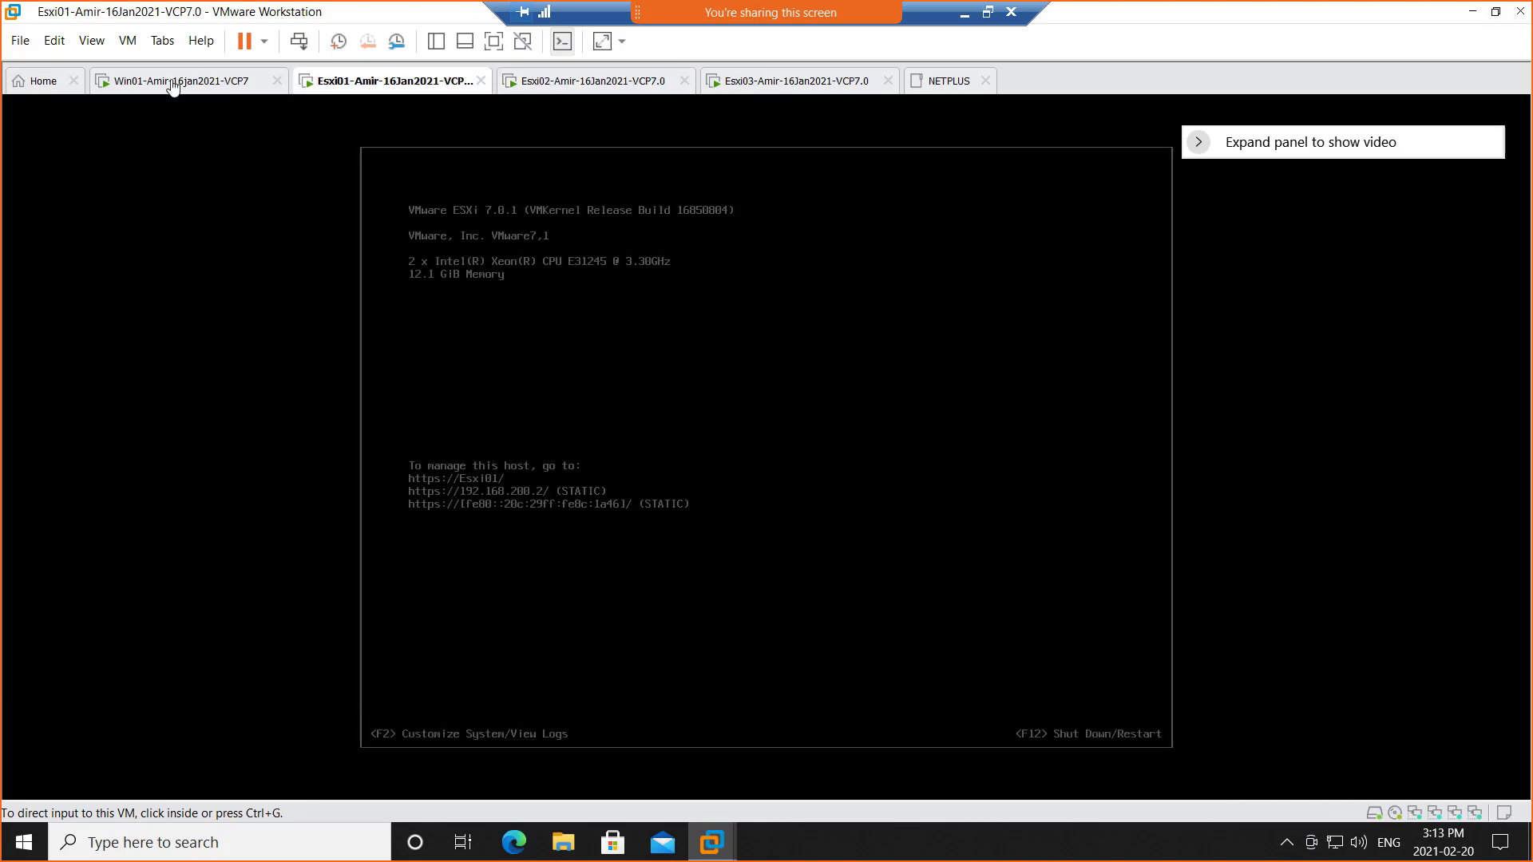
pyautogui.click(172, 81)
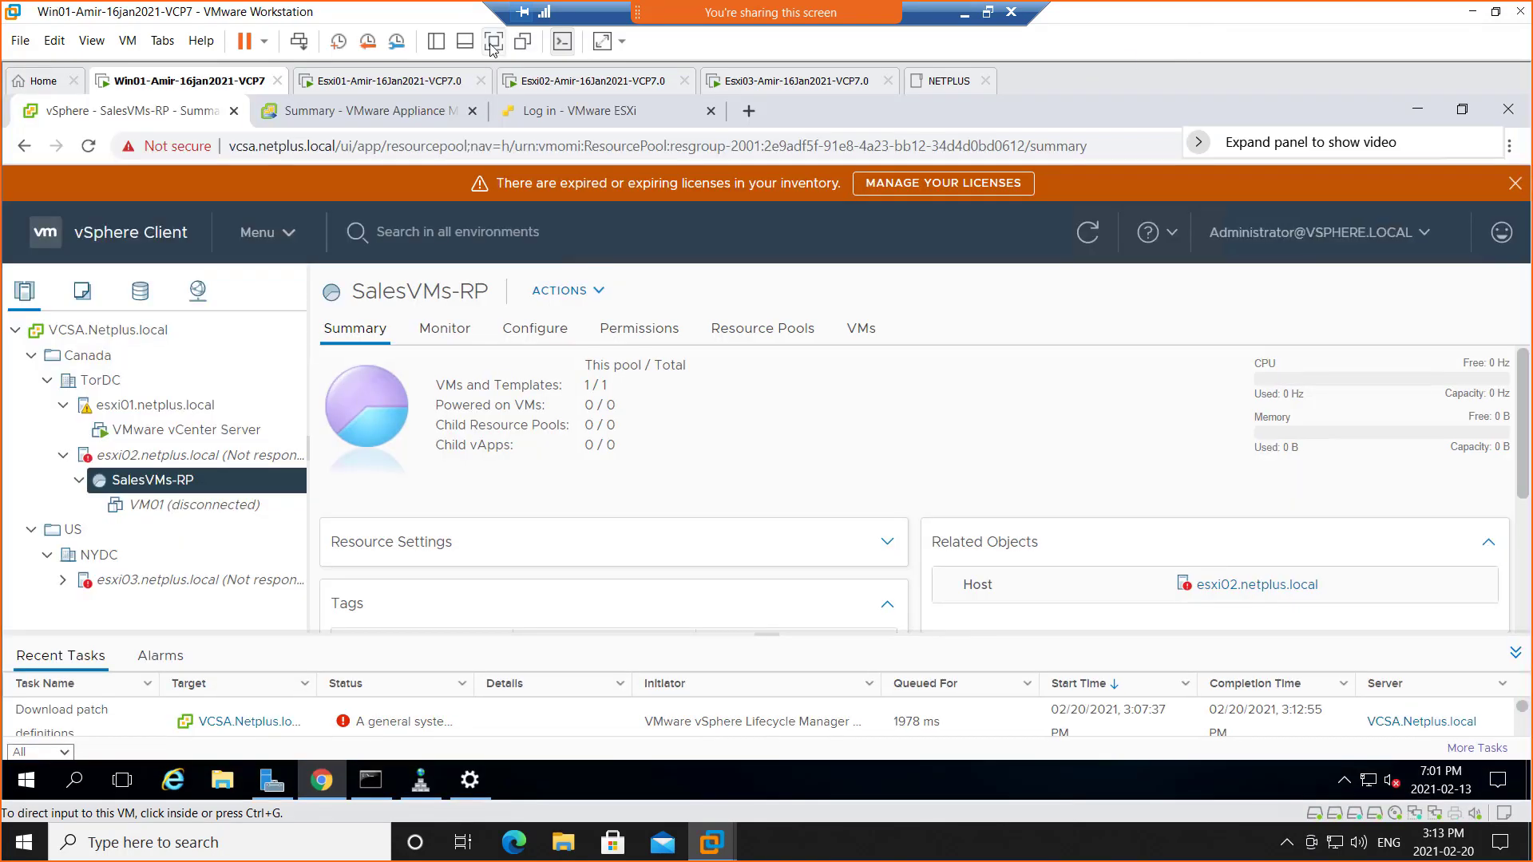
pyautogui.click(493, 42)
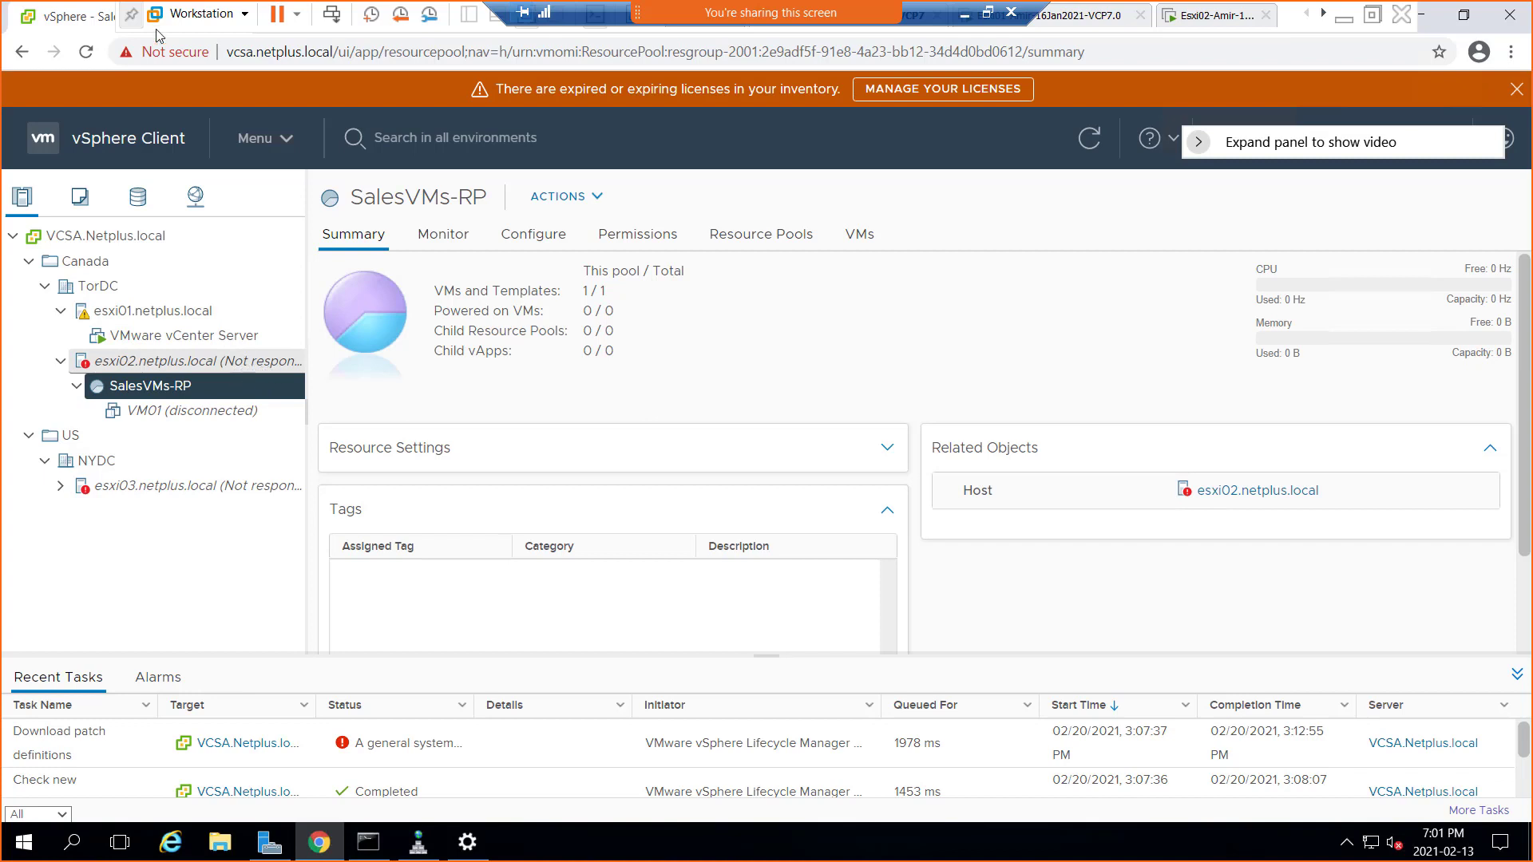
pyautogui.click(86, 53)
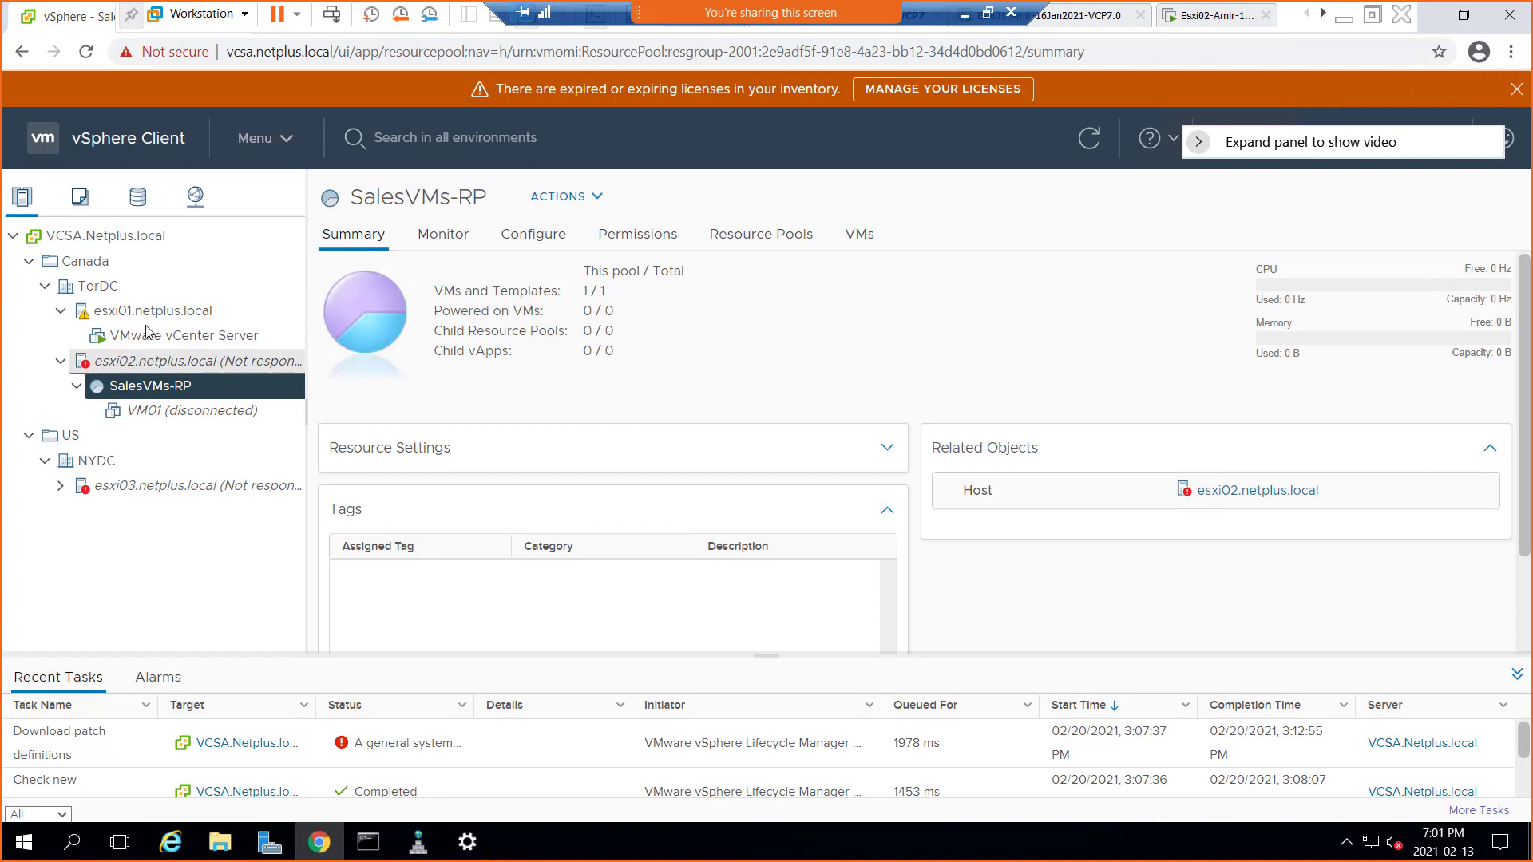
# Browse the TorDC and esxi01 summaries, ending on esxi02 showing Not responding
pyautogui.click(61, 311)
pyautogui.click(60, 338)
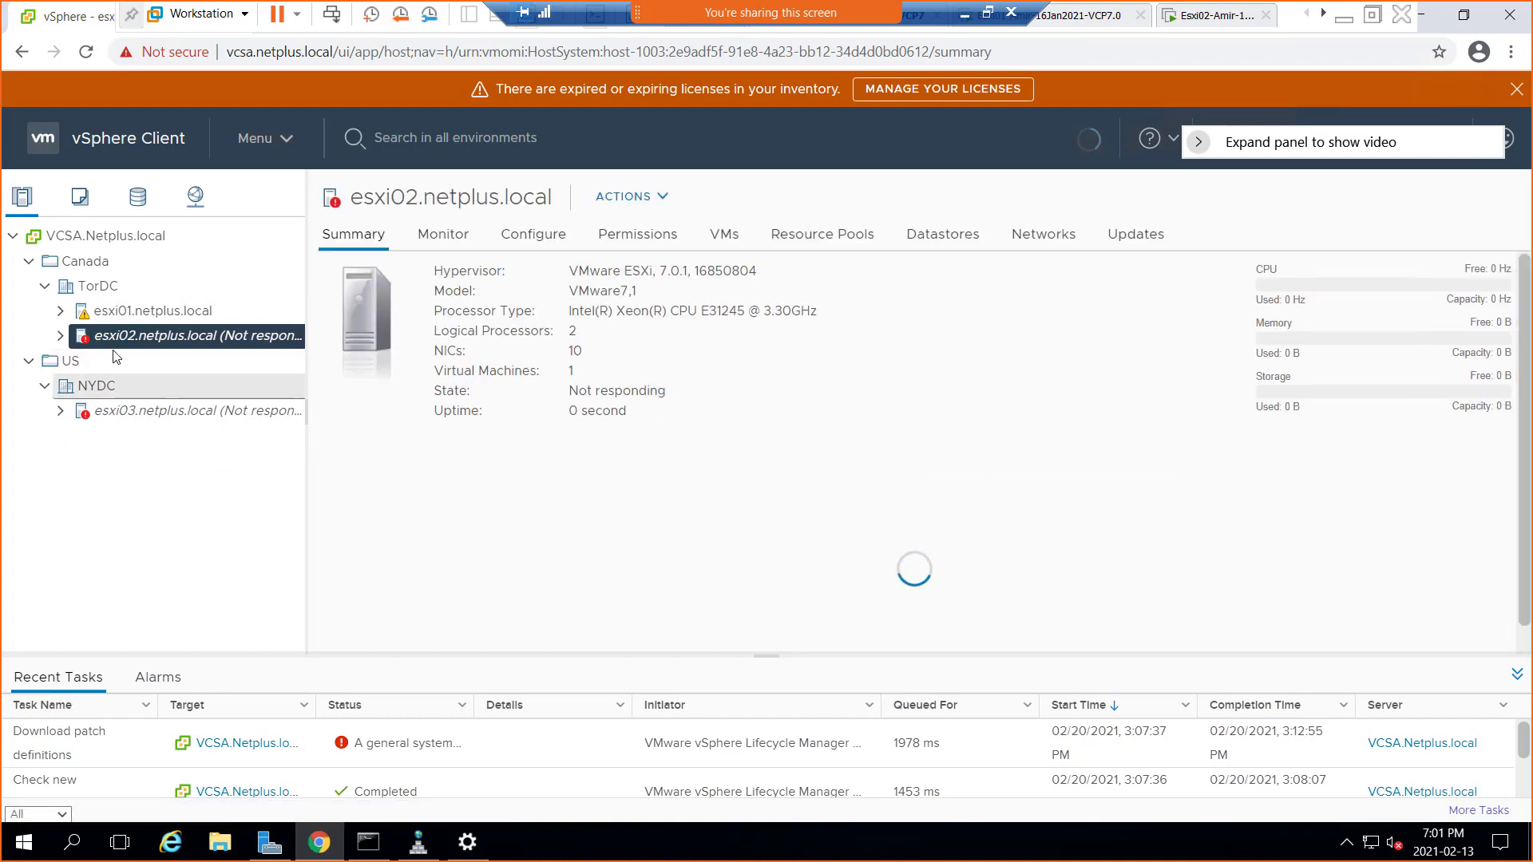
pyautogui.click(106, 289)
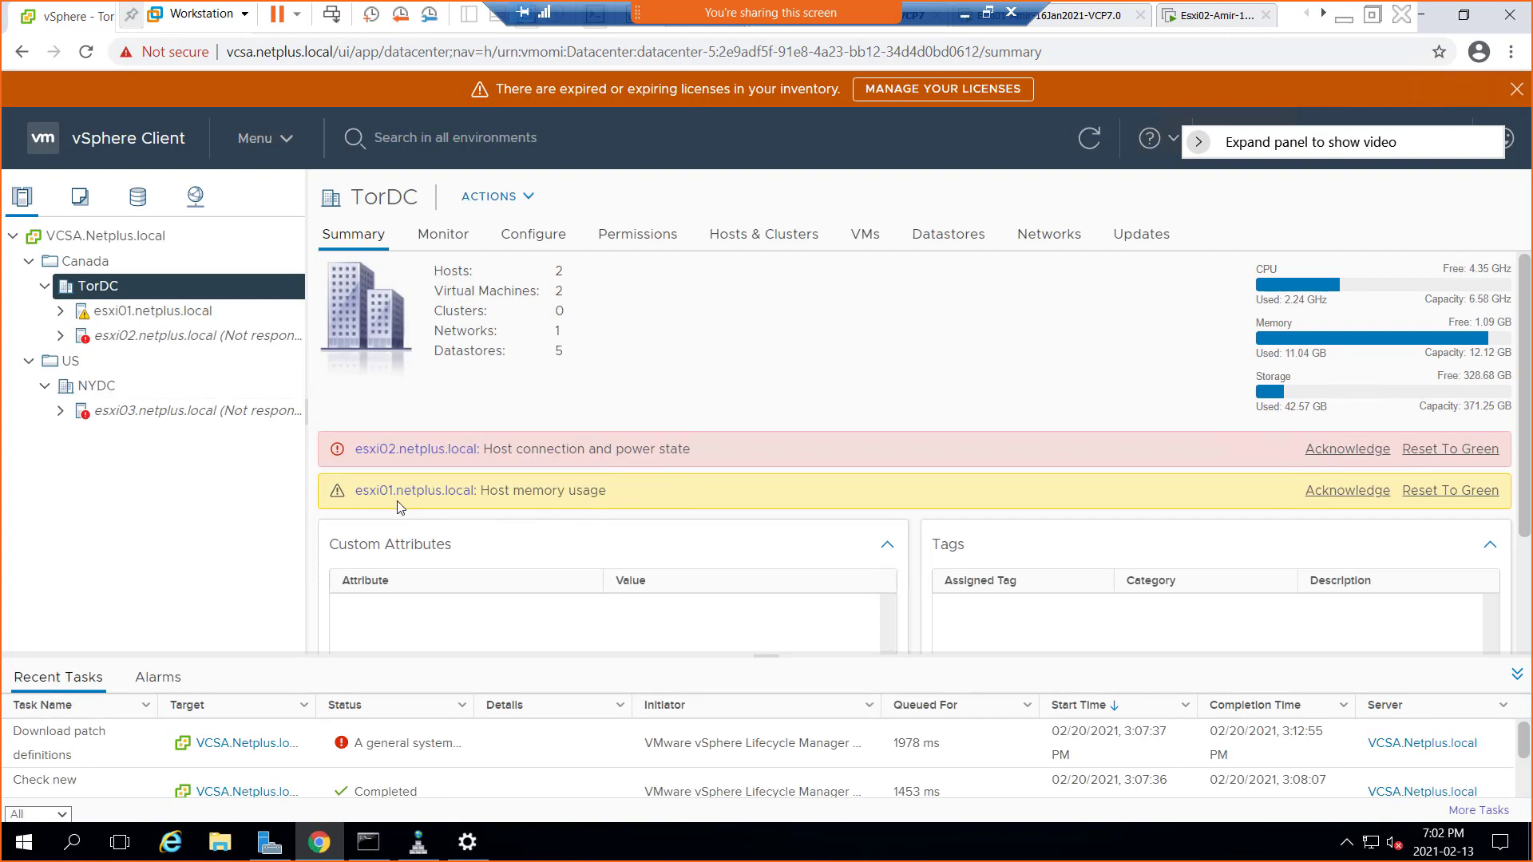
pyautogui.click(133, 317)
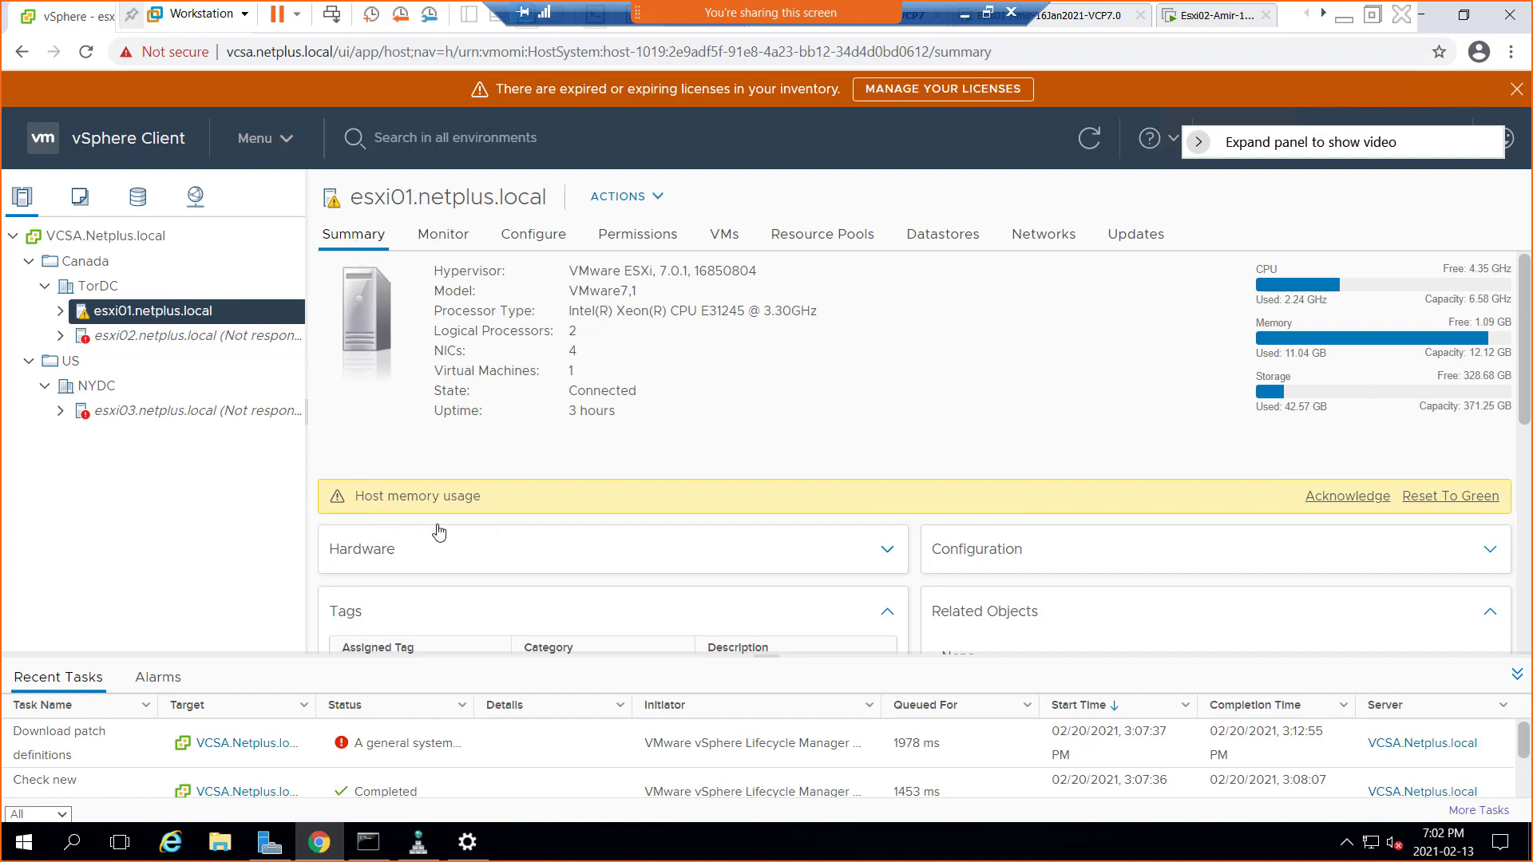
pyautogui.scroll(-4, 463, 436)
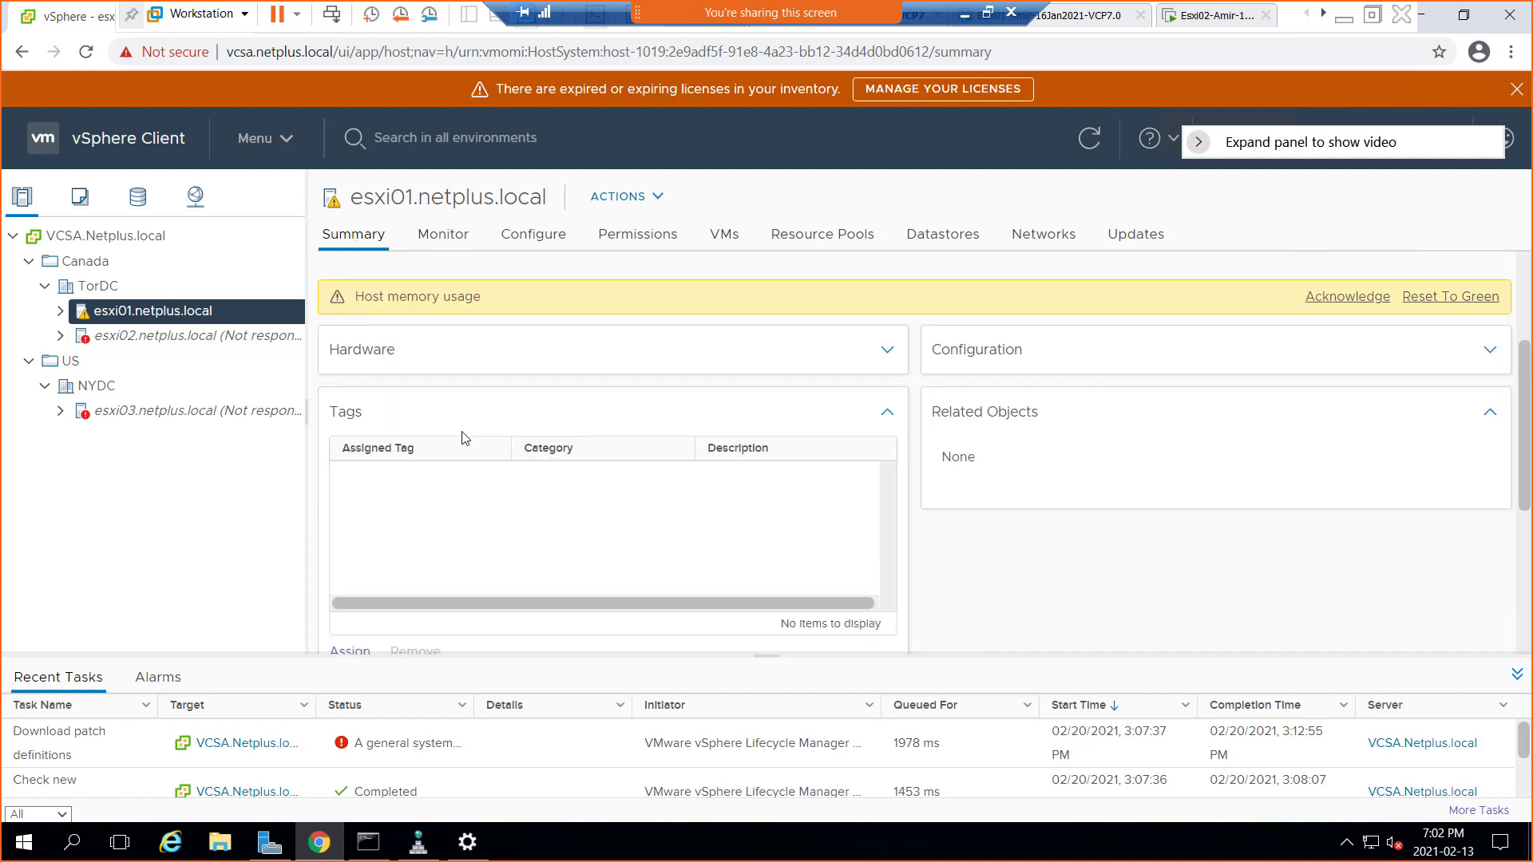
pyautogui.scroll(4, 466, 438)
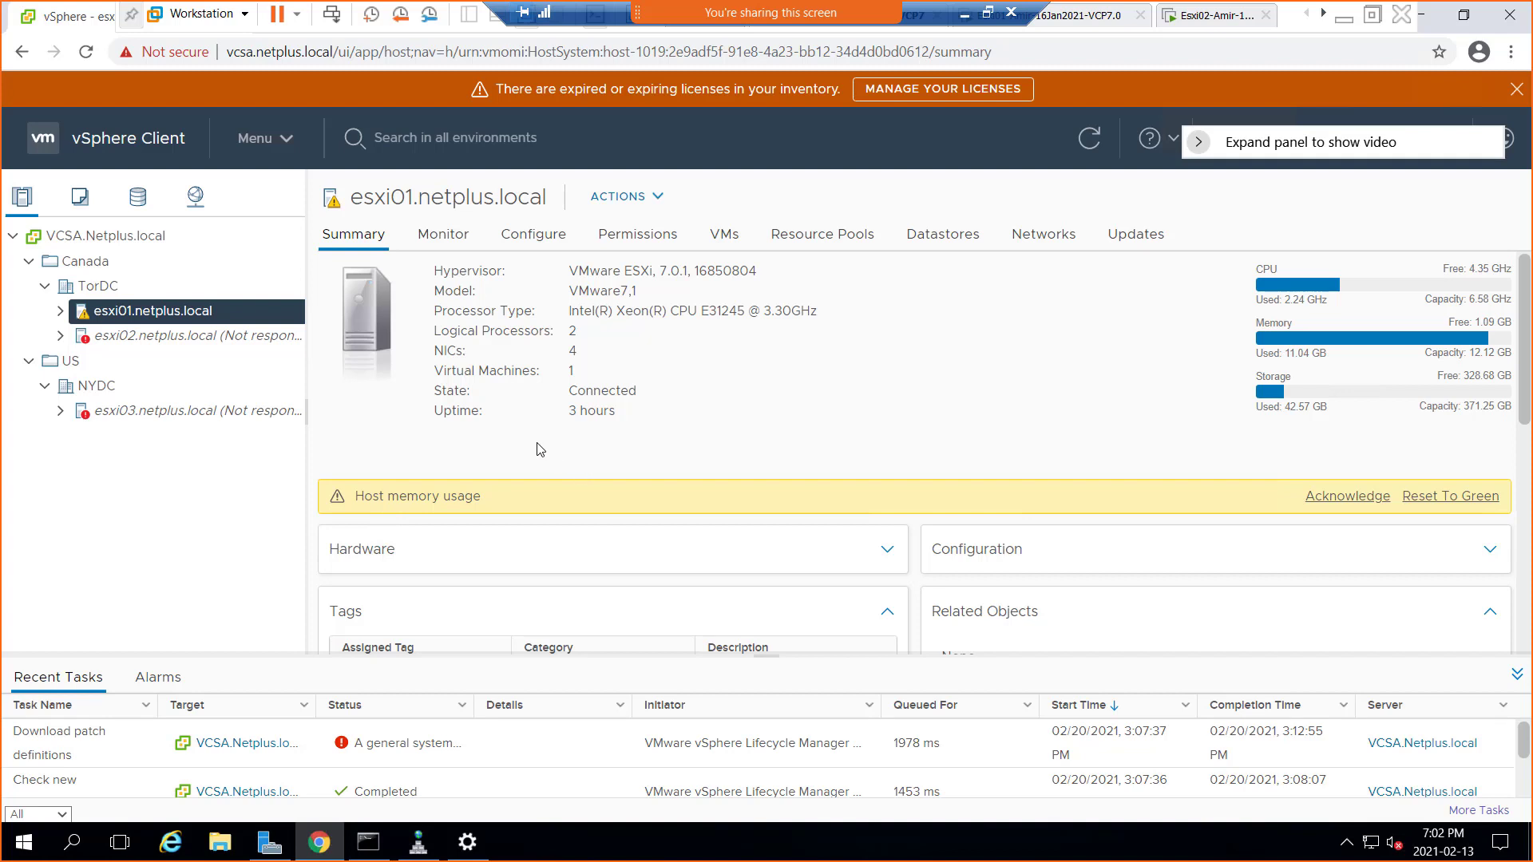
pyautogui.click(118, 344)
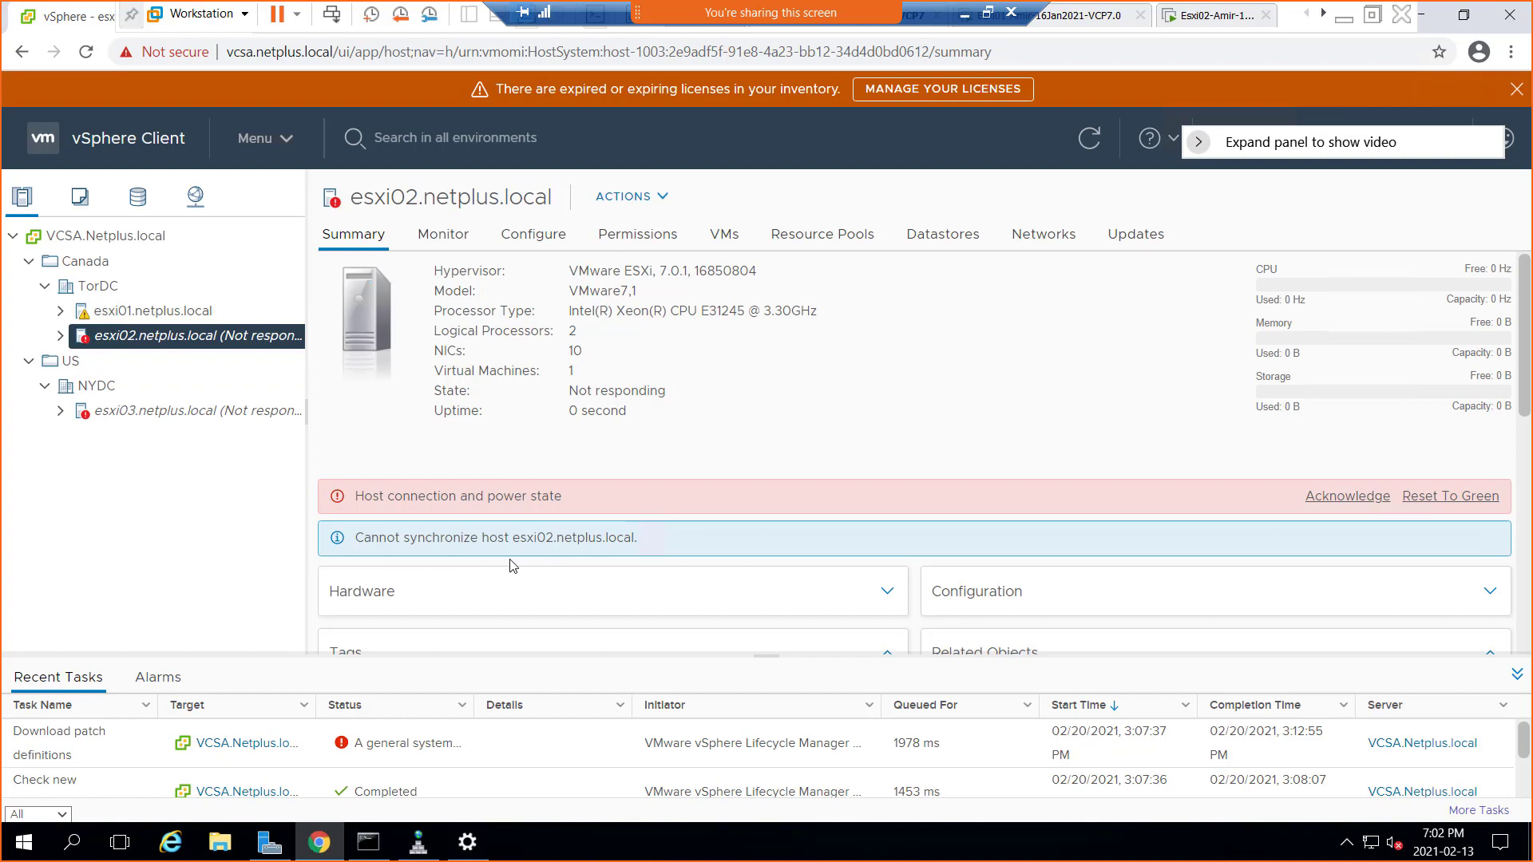
# Leave full screen and check the Esxi01, Esxi02 and Esxi03 consoles before returning to Win01
pyautogui.click(1207, 19)
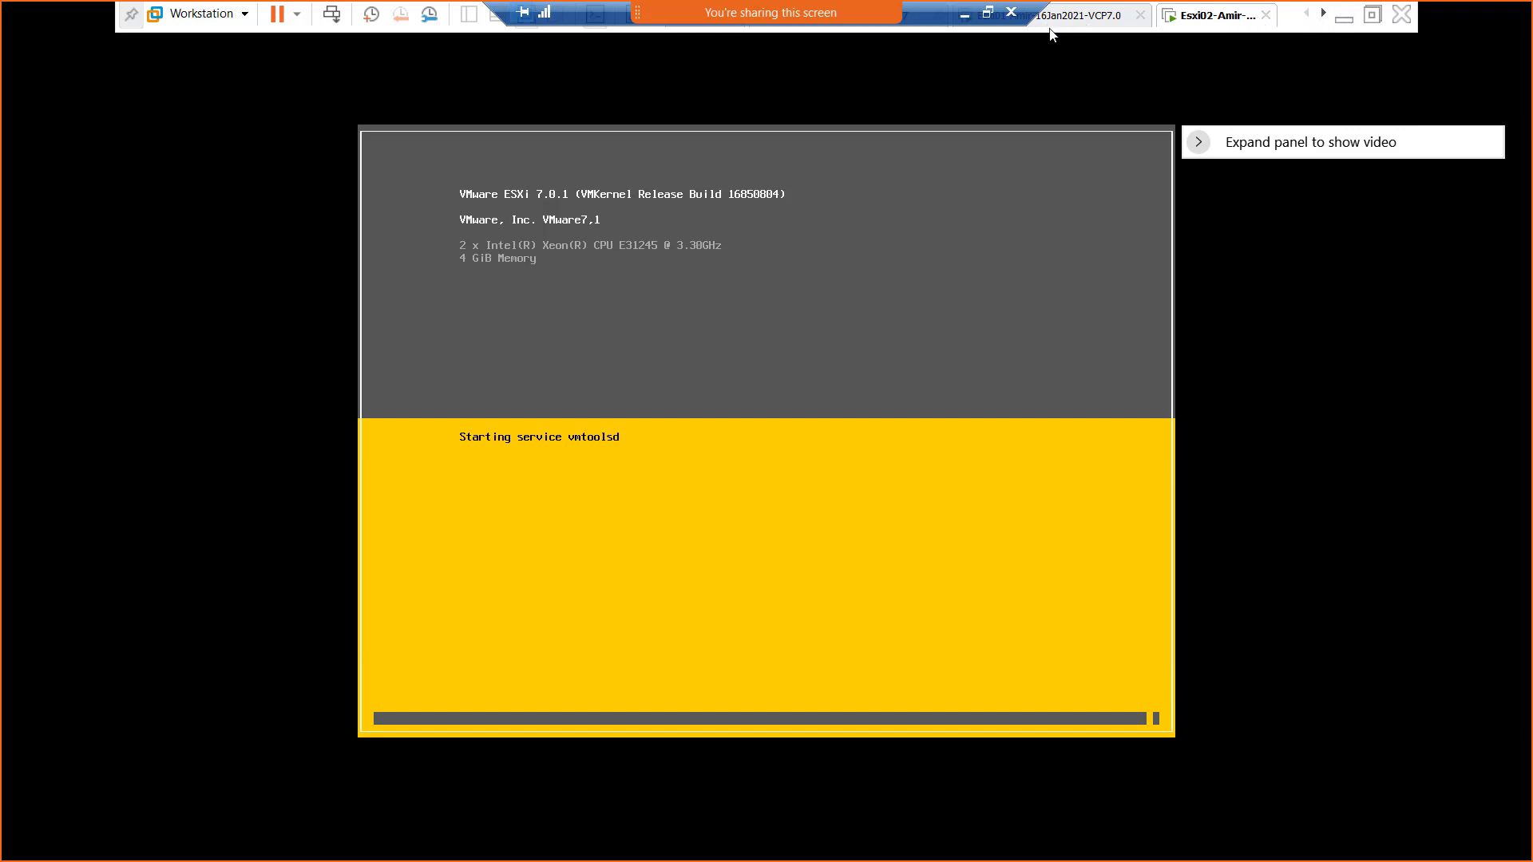
pyautogui.click(1373, 28)
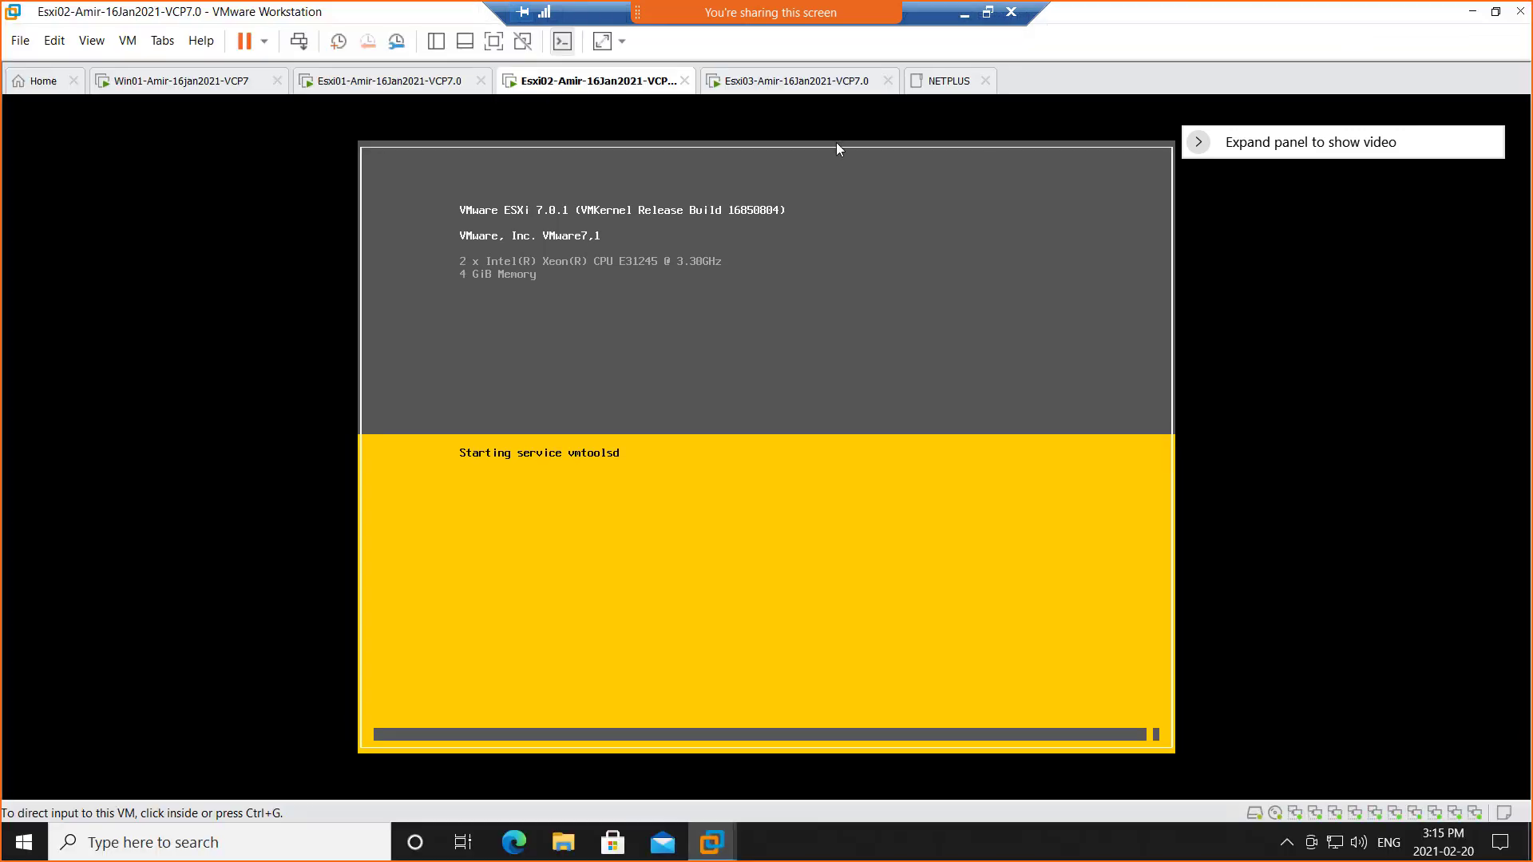
pyautogui.click(215, 91)
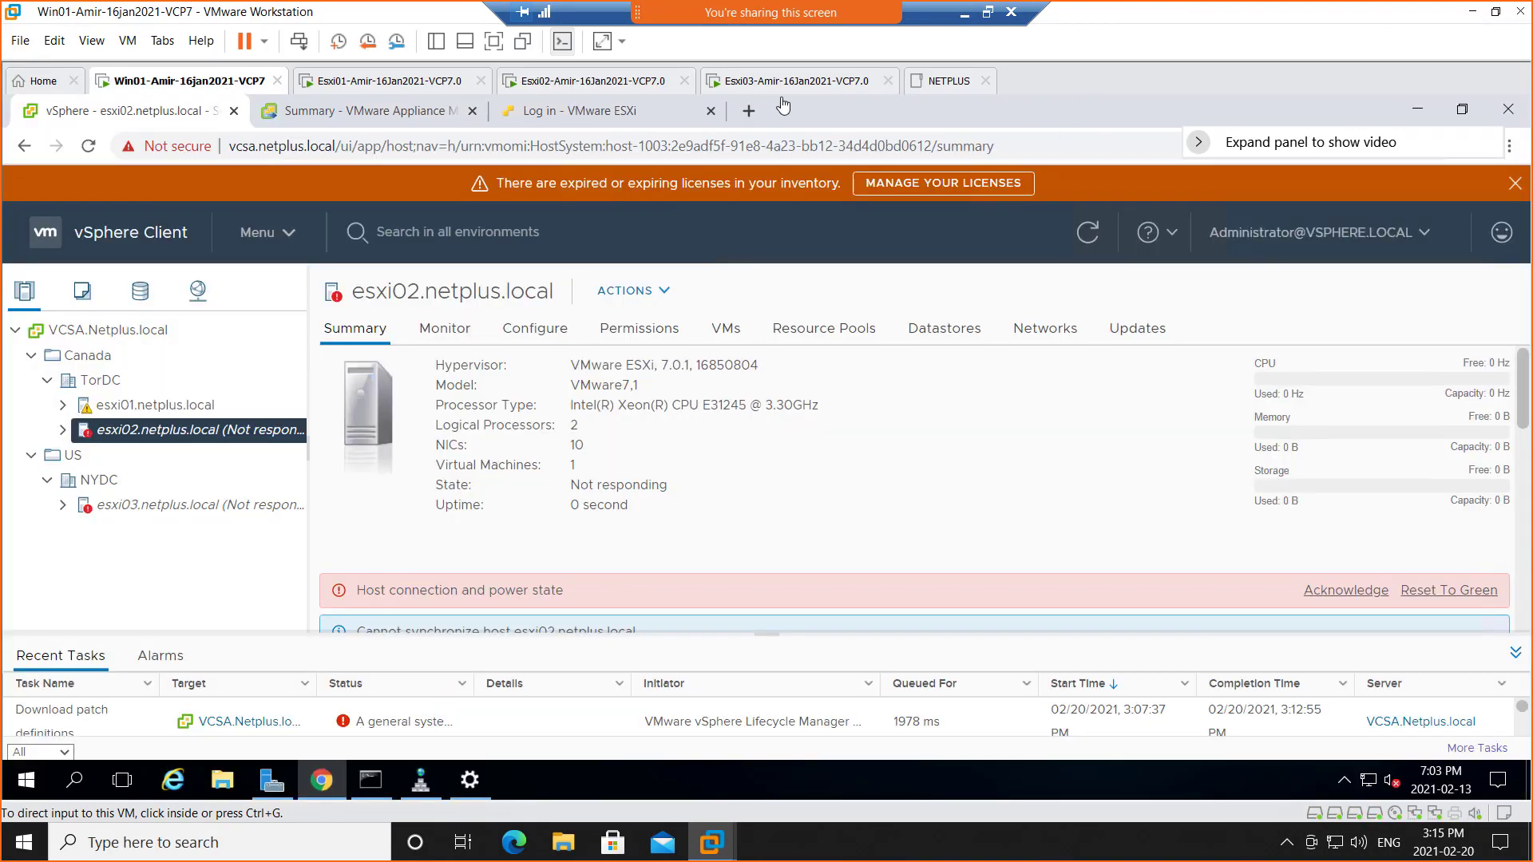
pyautogui.click(581, 86)
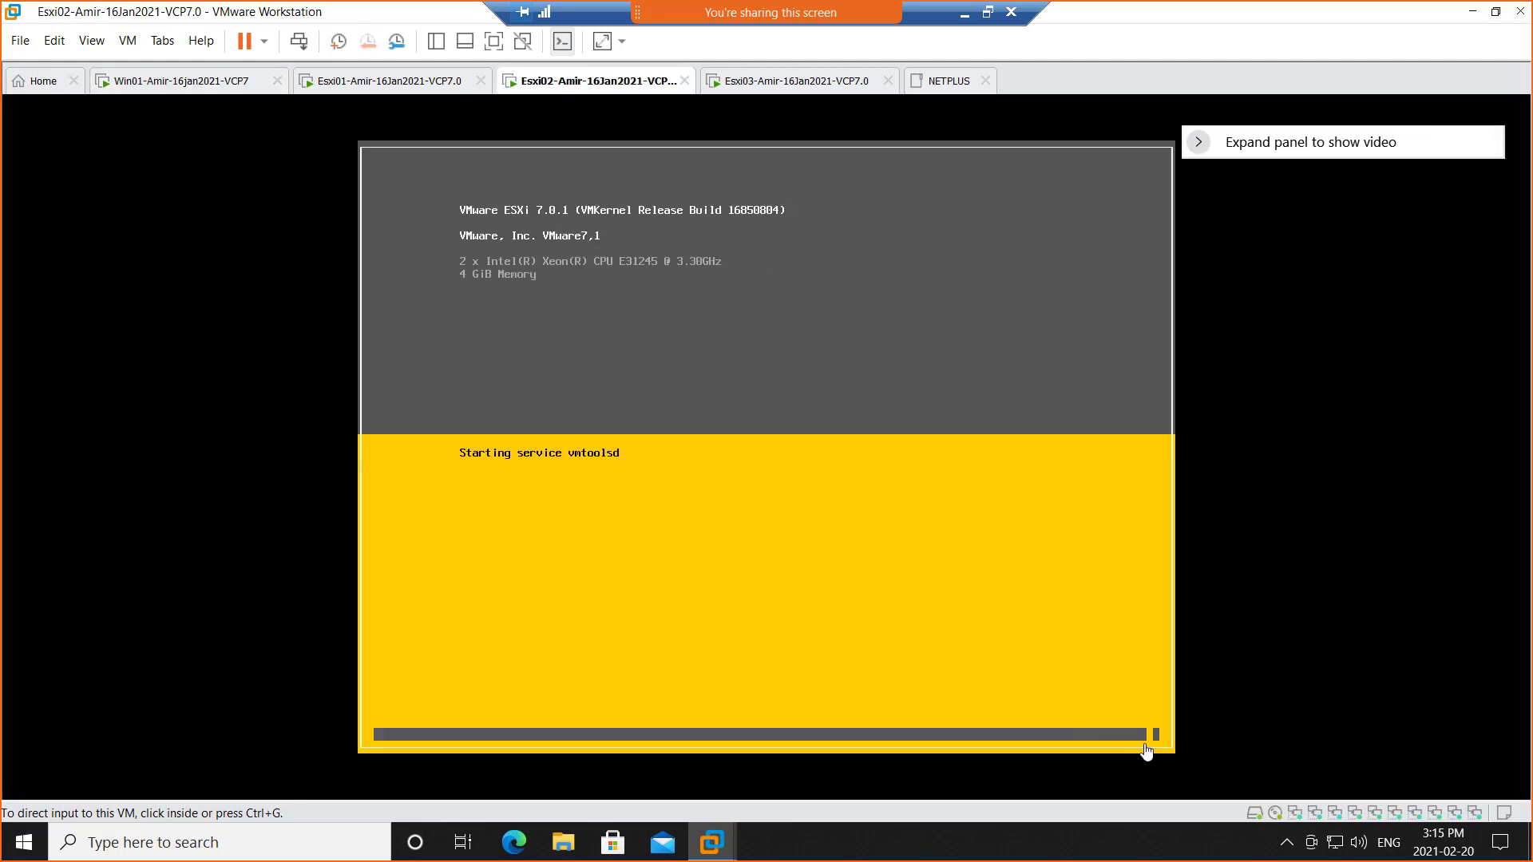
pyautogui.click(781, 84)
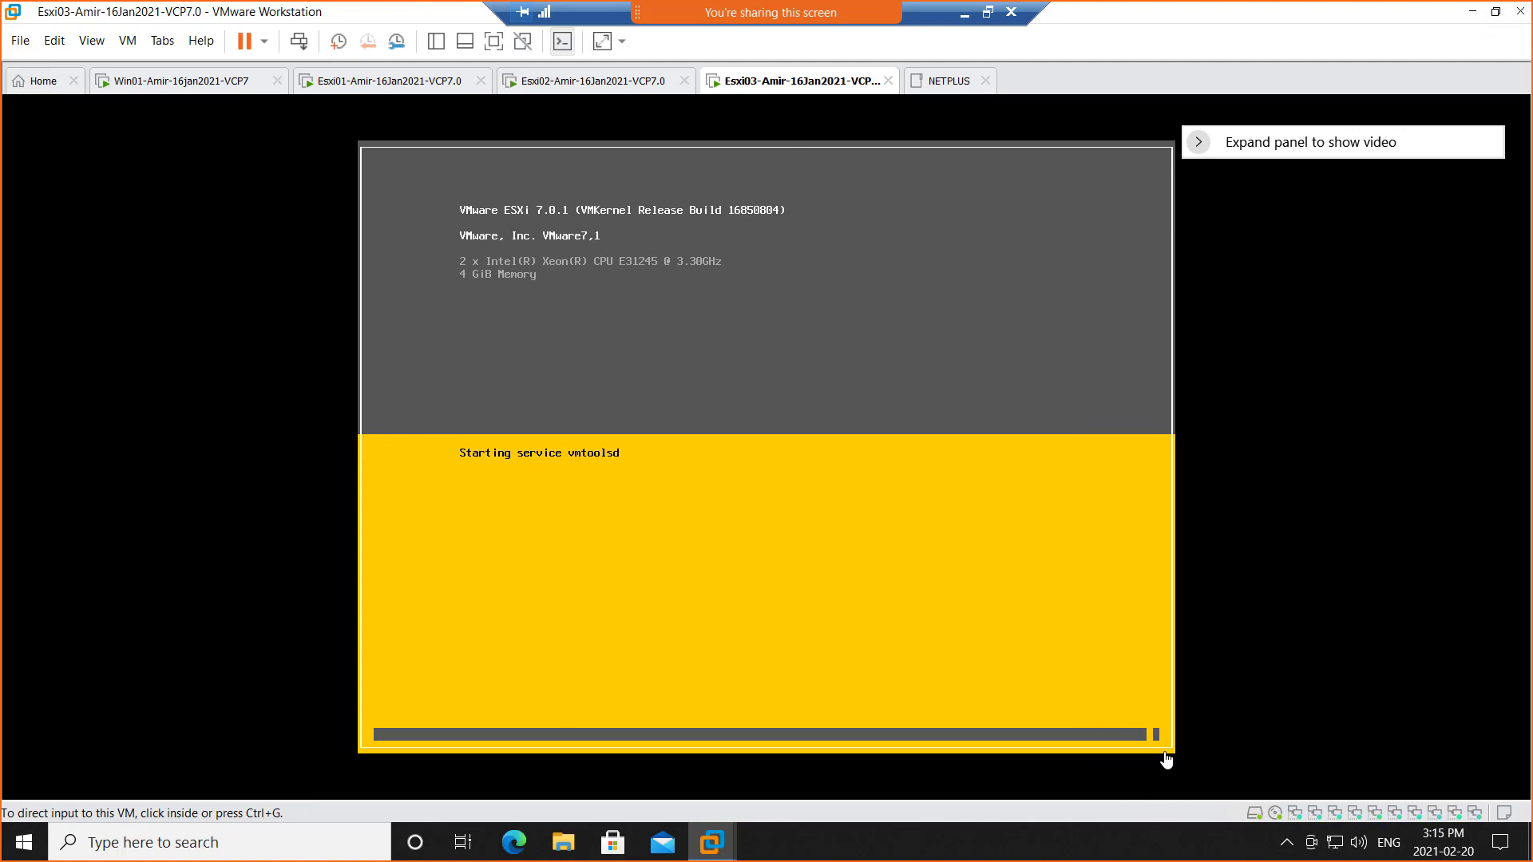
pyautogui.click(564, 83)
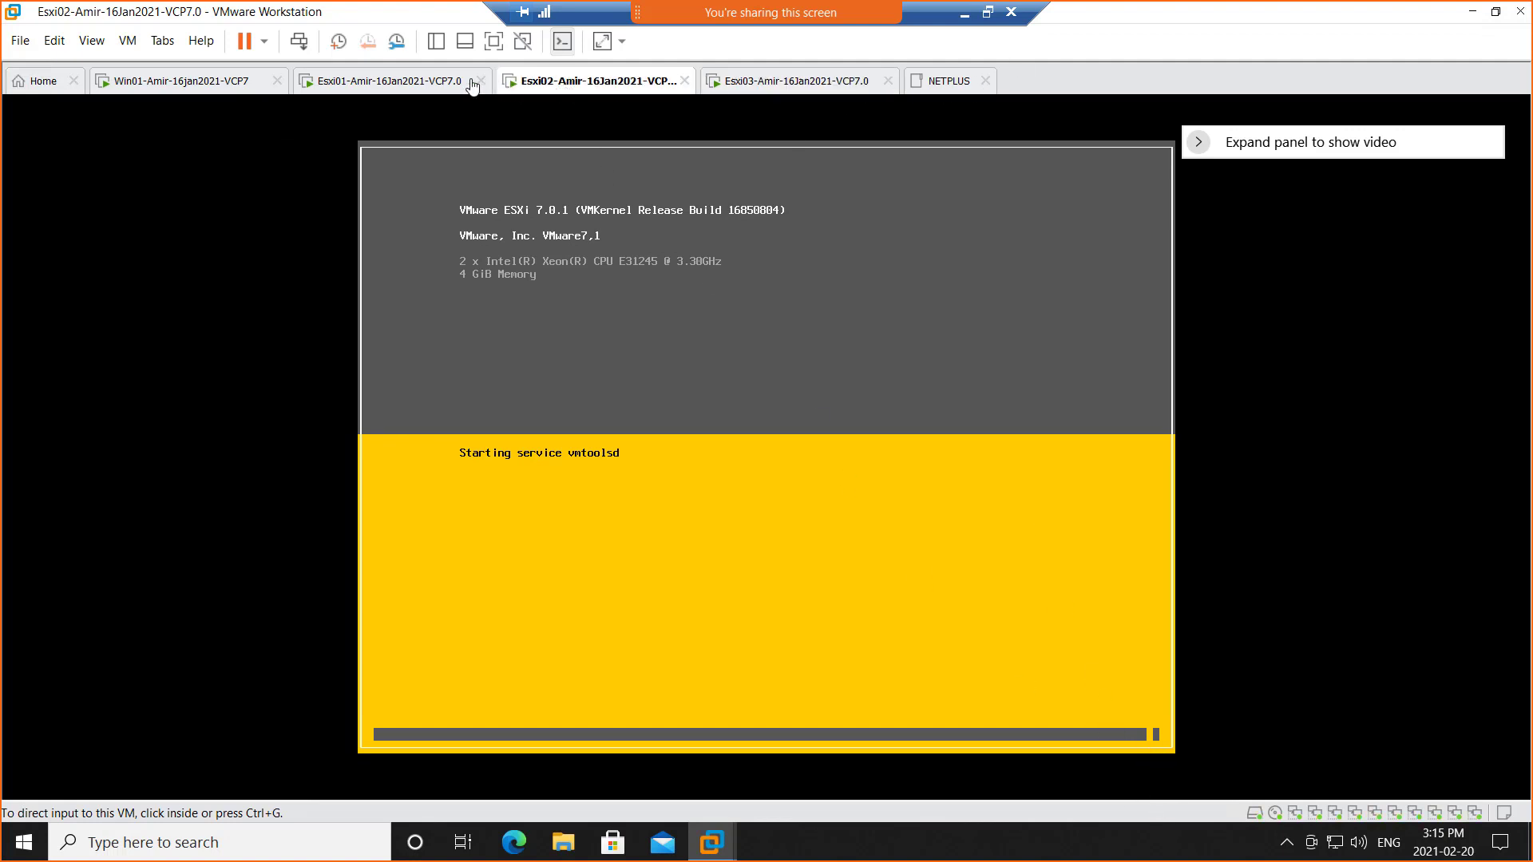
pyautogui.click(397, 83)
pyautogui.click(224, 83)
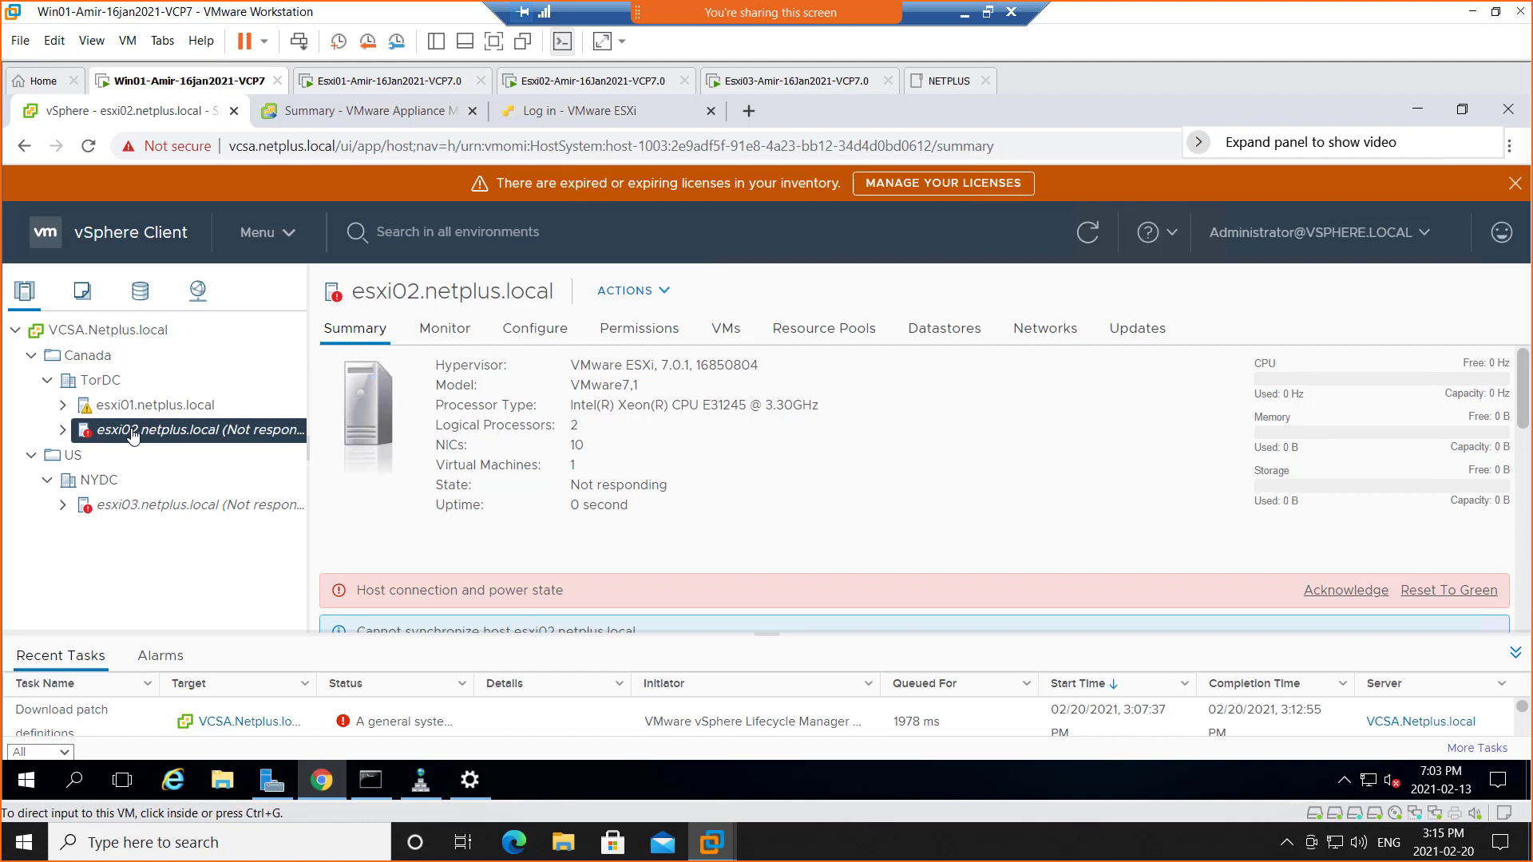
# Expand esxi01 in the inventory tree, peek at the Esxi02 console, and return to Win01
pyautogui.click(66, 417)
pyautogui.click(63, 406)
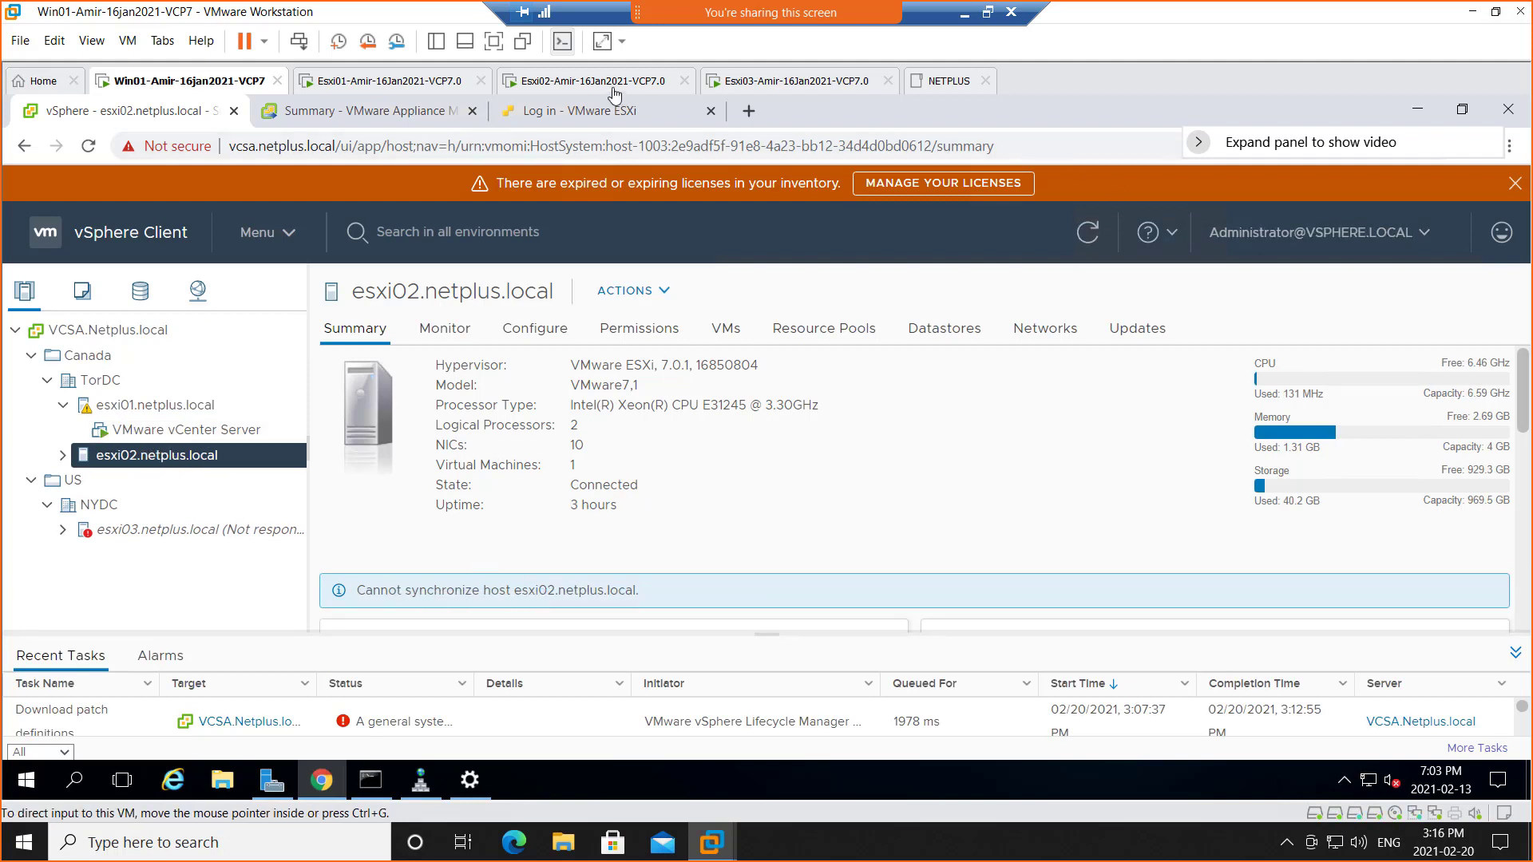
pyautogui.click(583, 86)
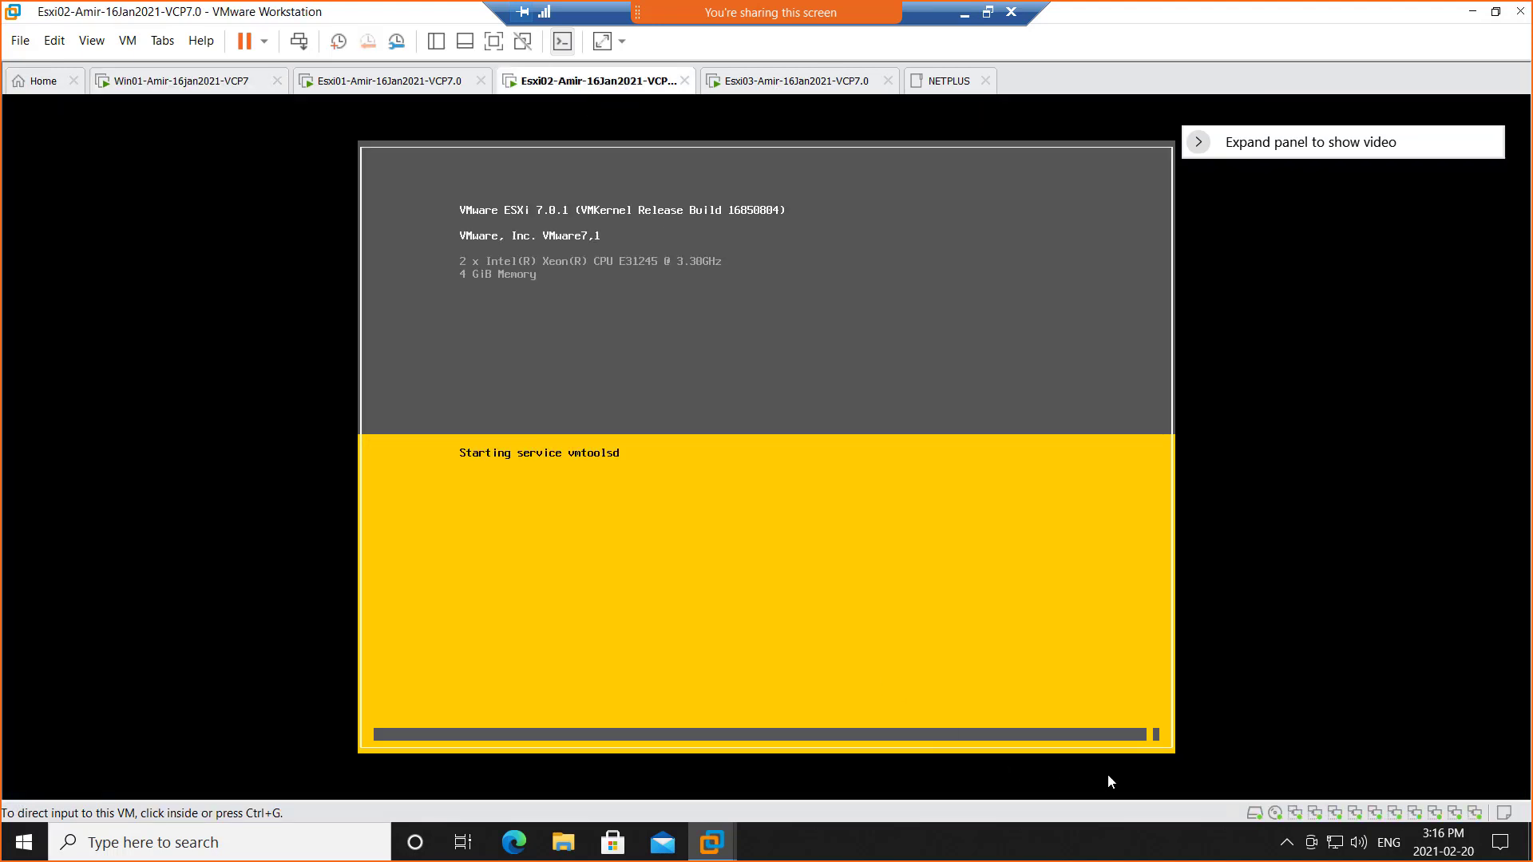
pyautogui.click(849, 528)
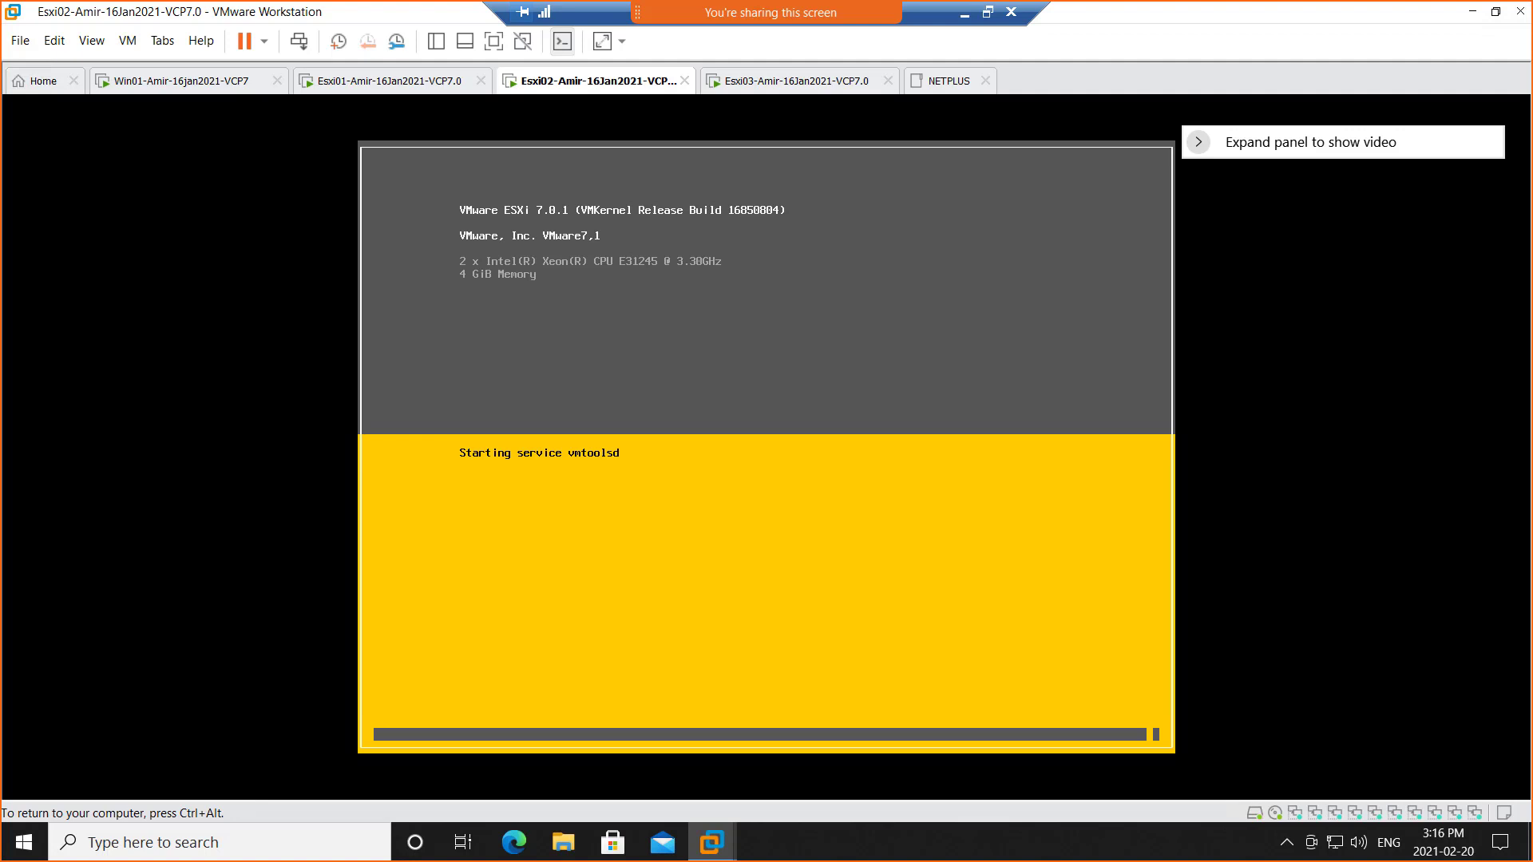
pyautogui.hotkey('ctrl', 'alt')
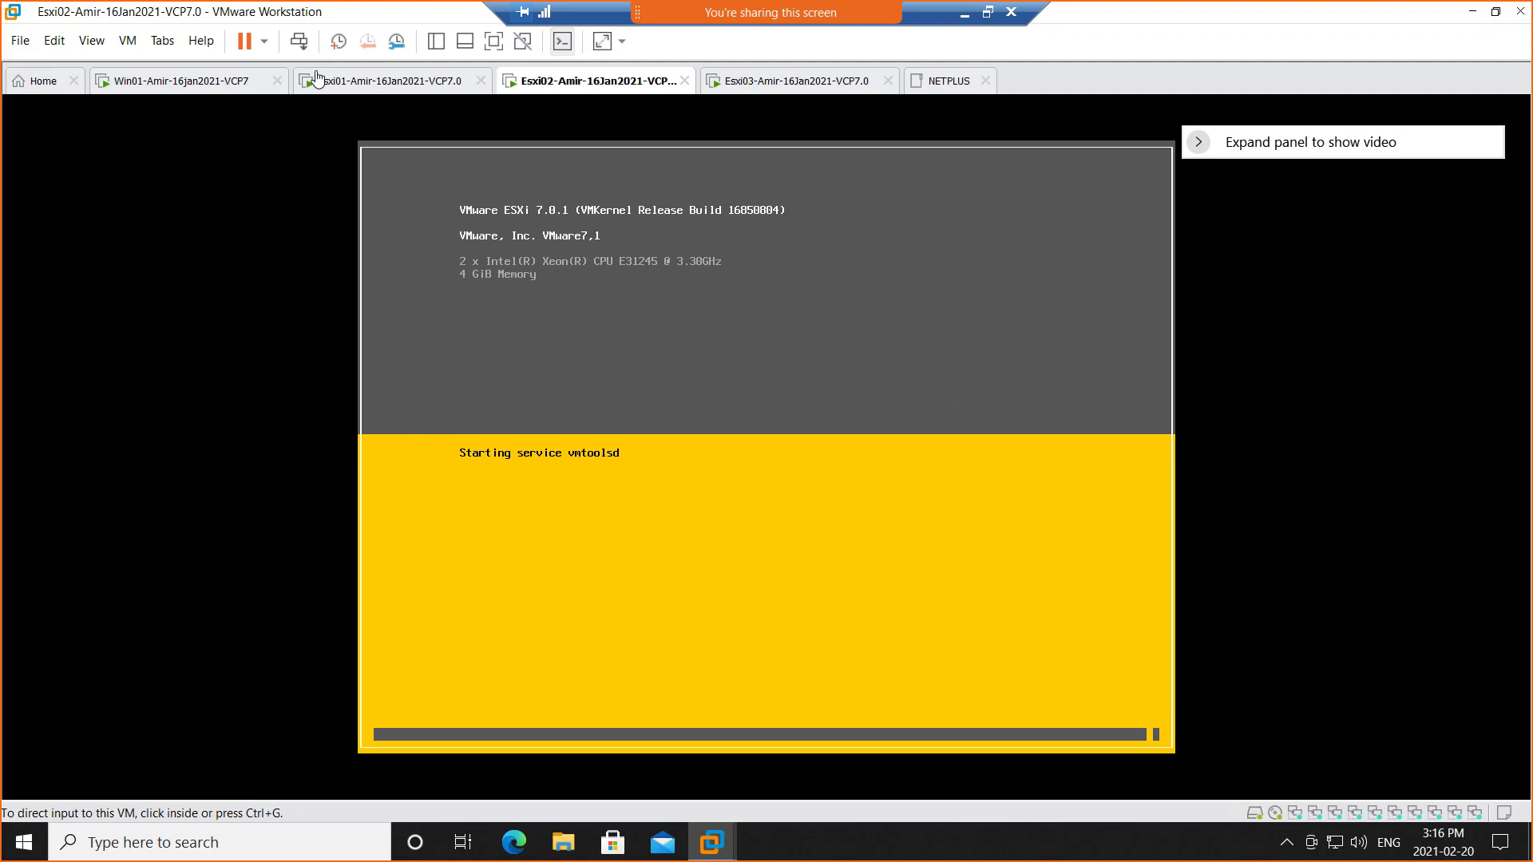
pyautogui.click(211, 80)
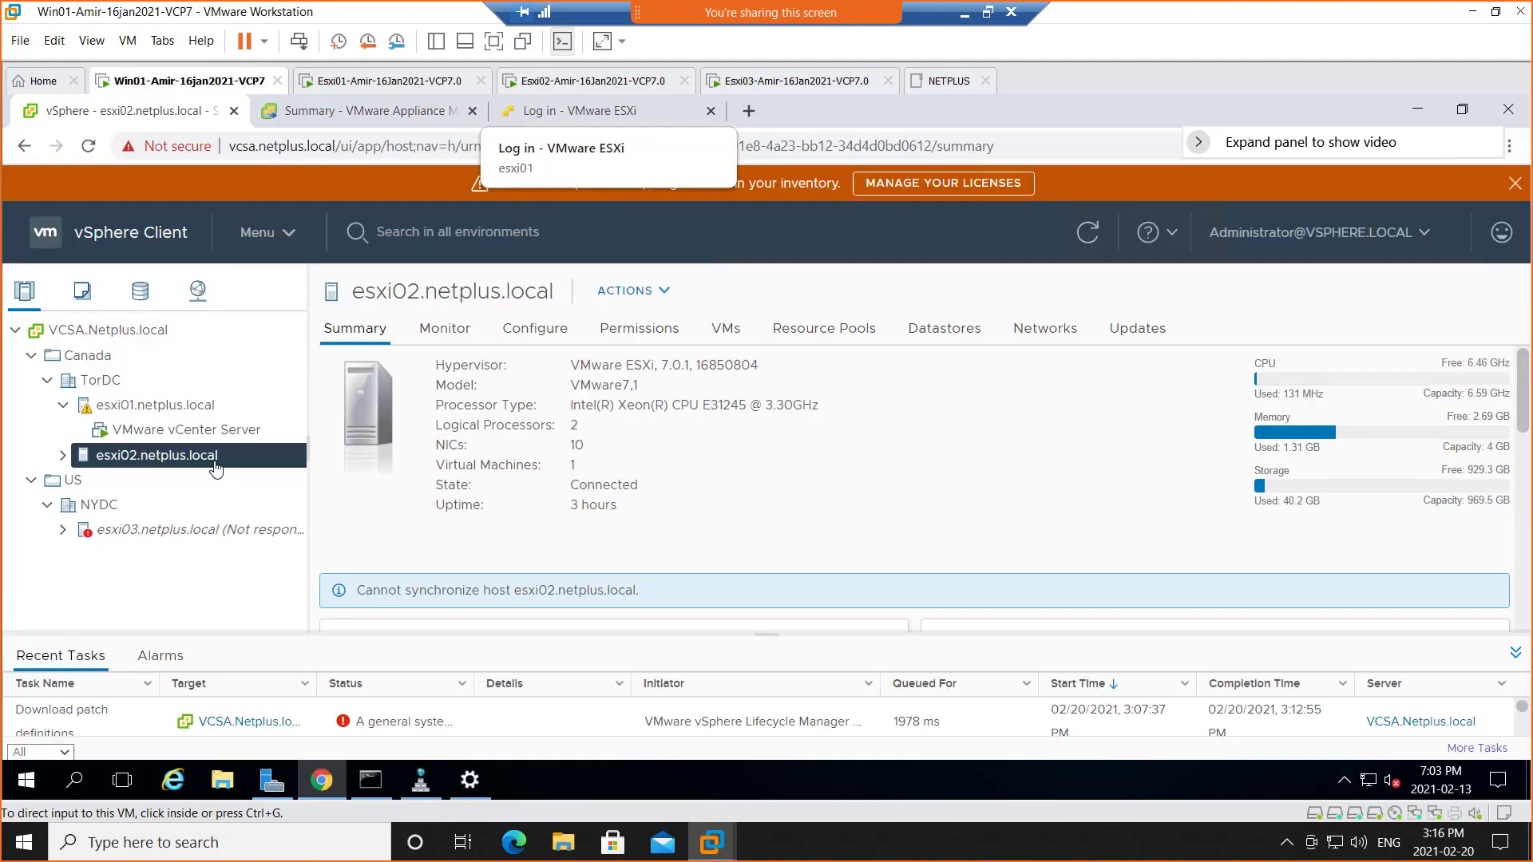
pyautogui.click(66, 466)
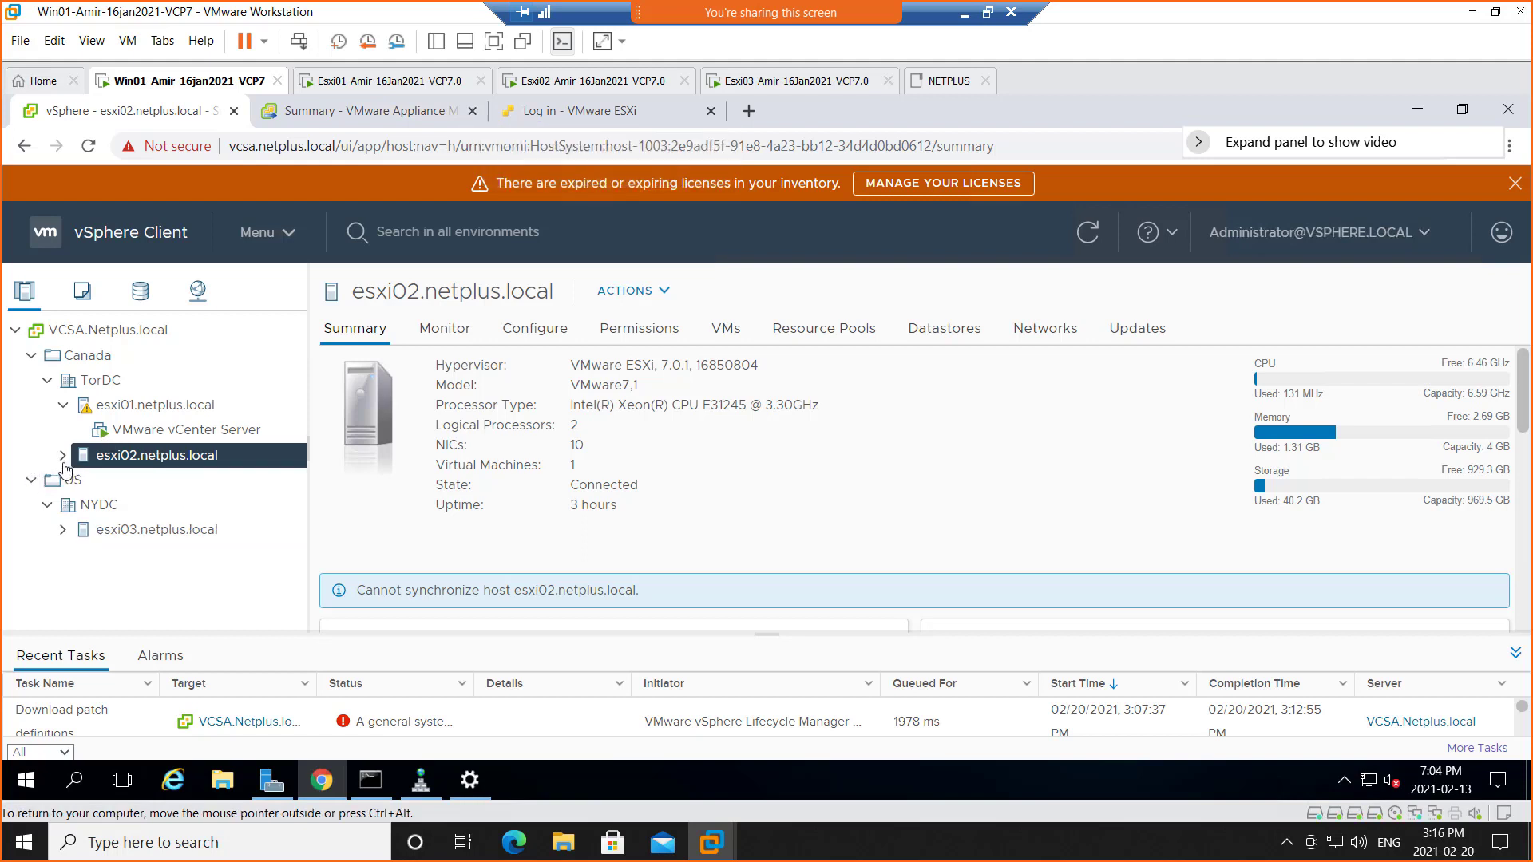
# Expand esxi02, select the SalesVMs-RP resource pool and bring up its actions menu
pyautogui.click(64, 458)
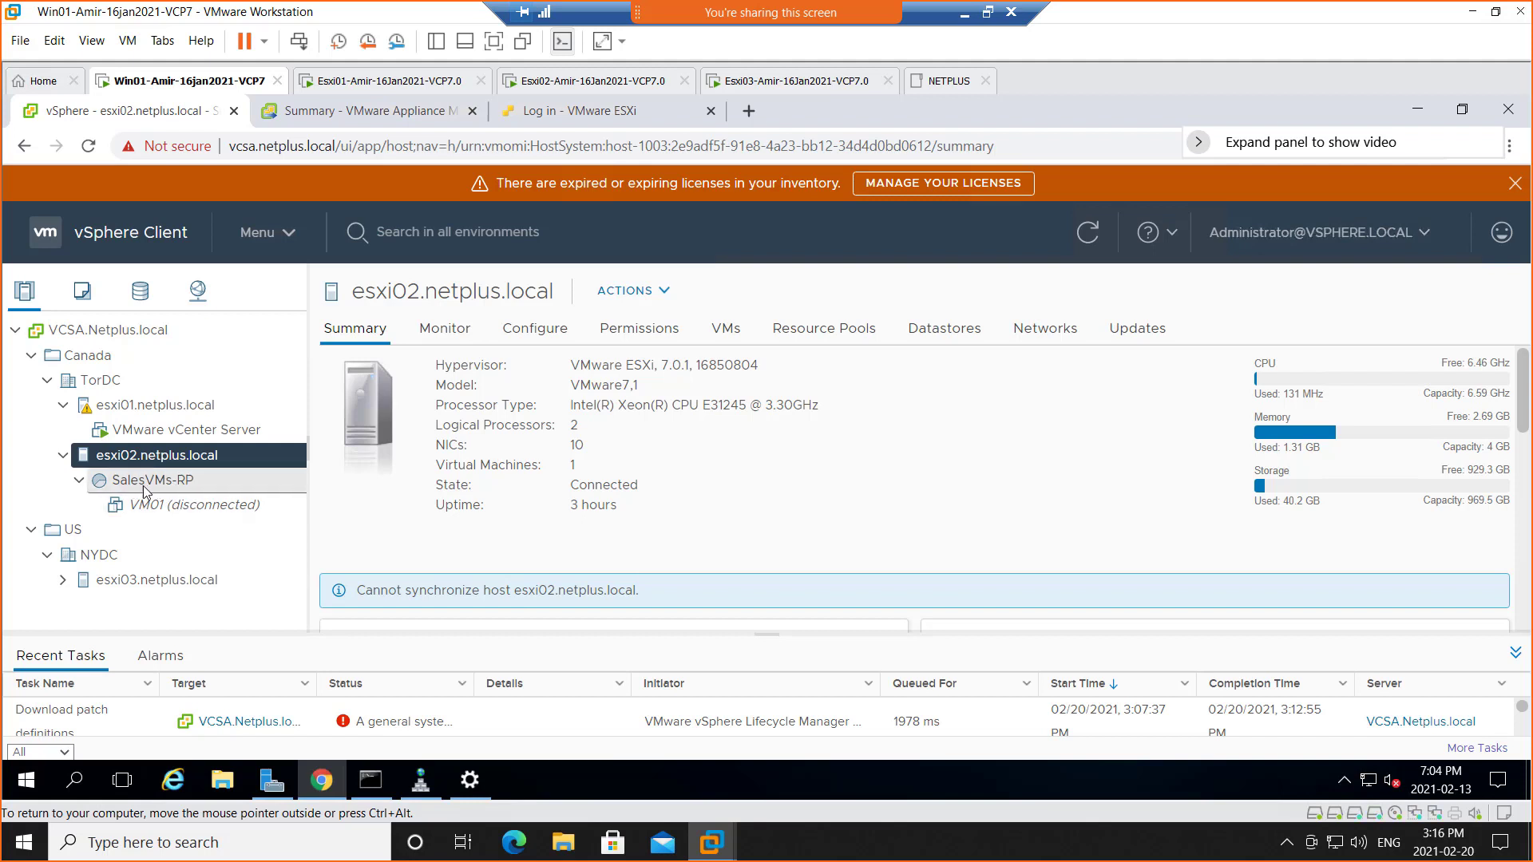
pyautogui.click(189, 484)
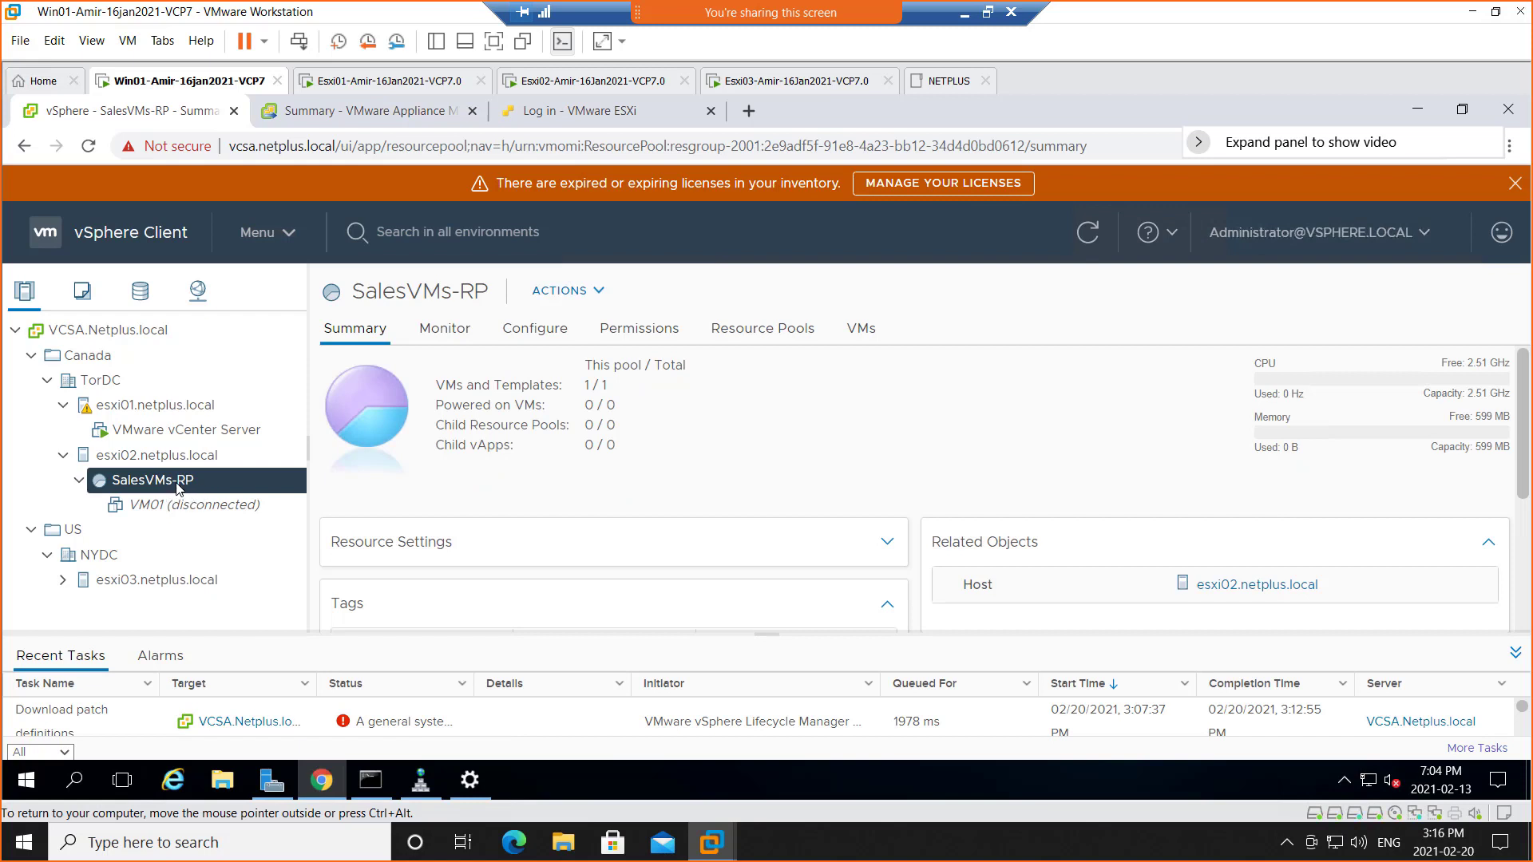
pyautogui.rightClick(177, 488)
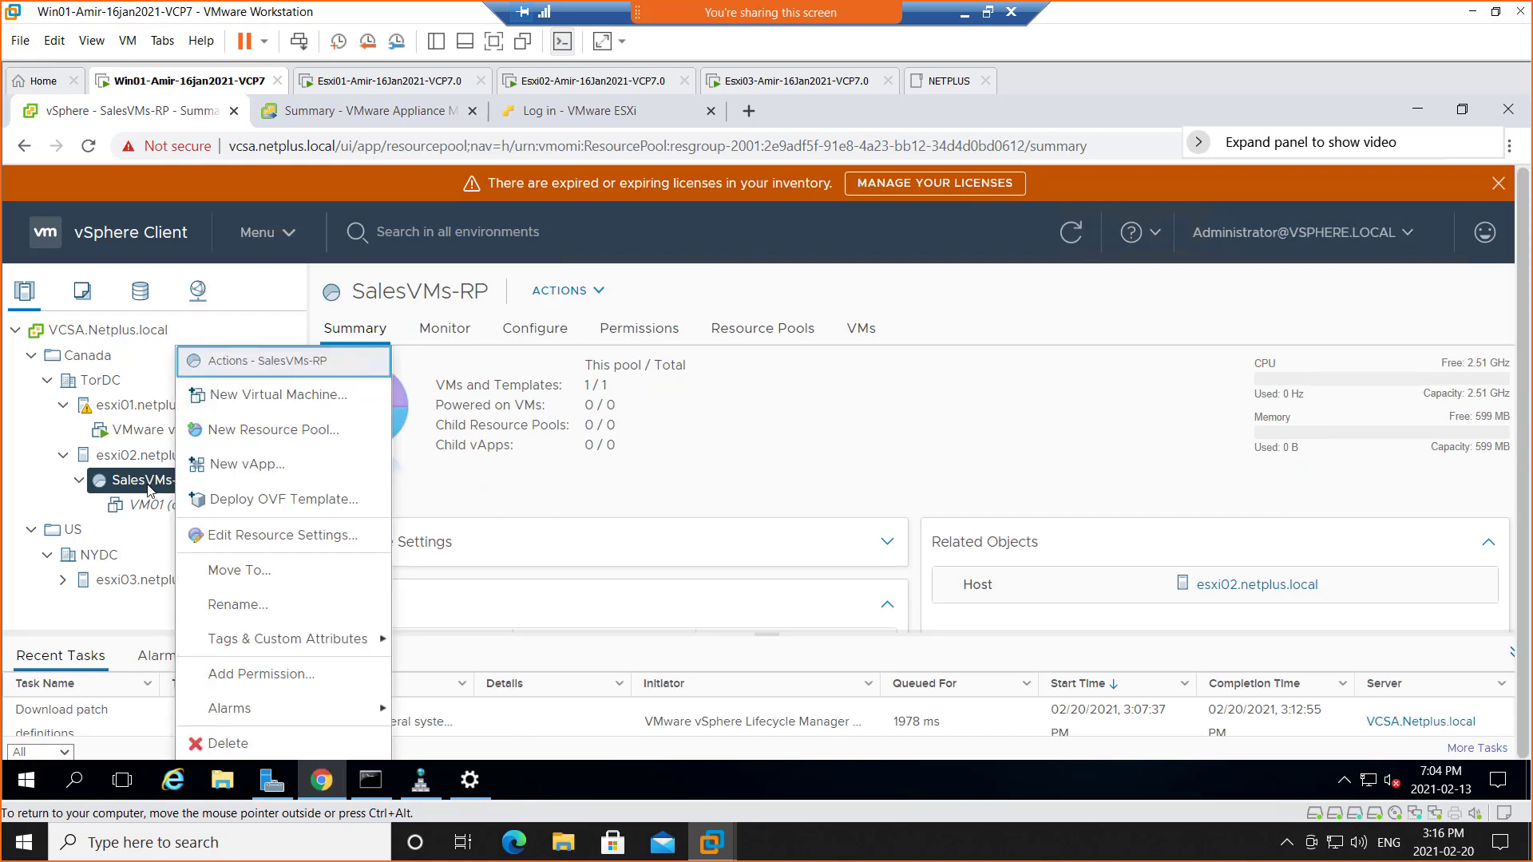
# Open Edit Resource Settings for SalesVMs-RP and return the display to full screen
pyautogui.click(278, 536)
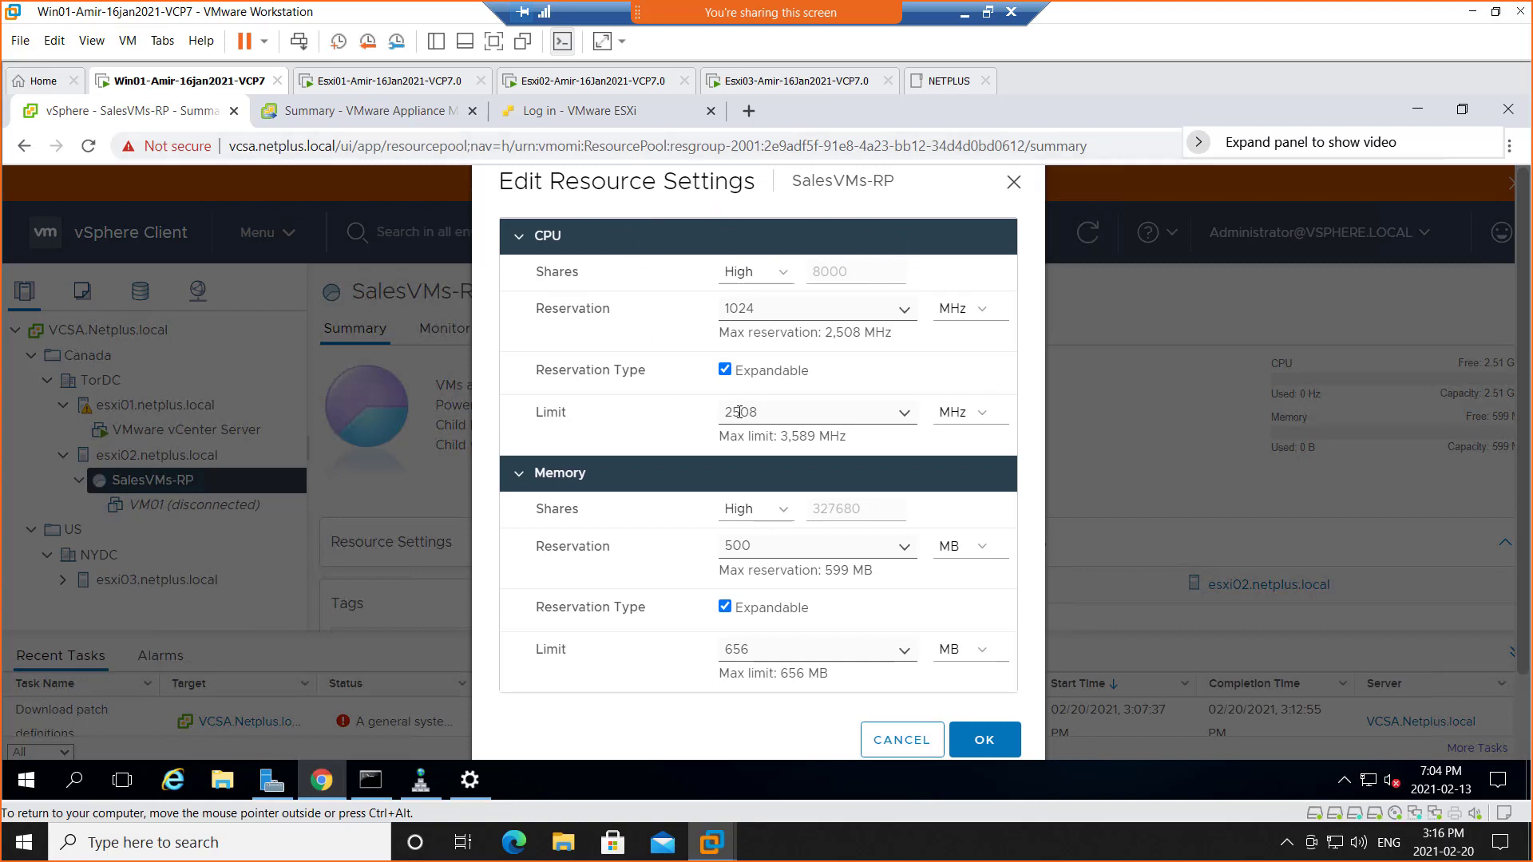
pyautogui.click(495, 45)
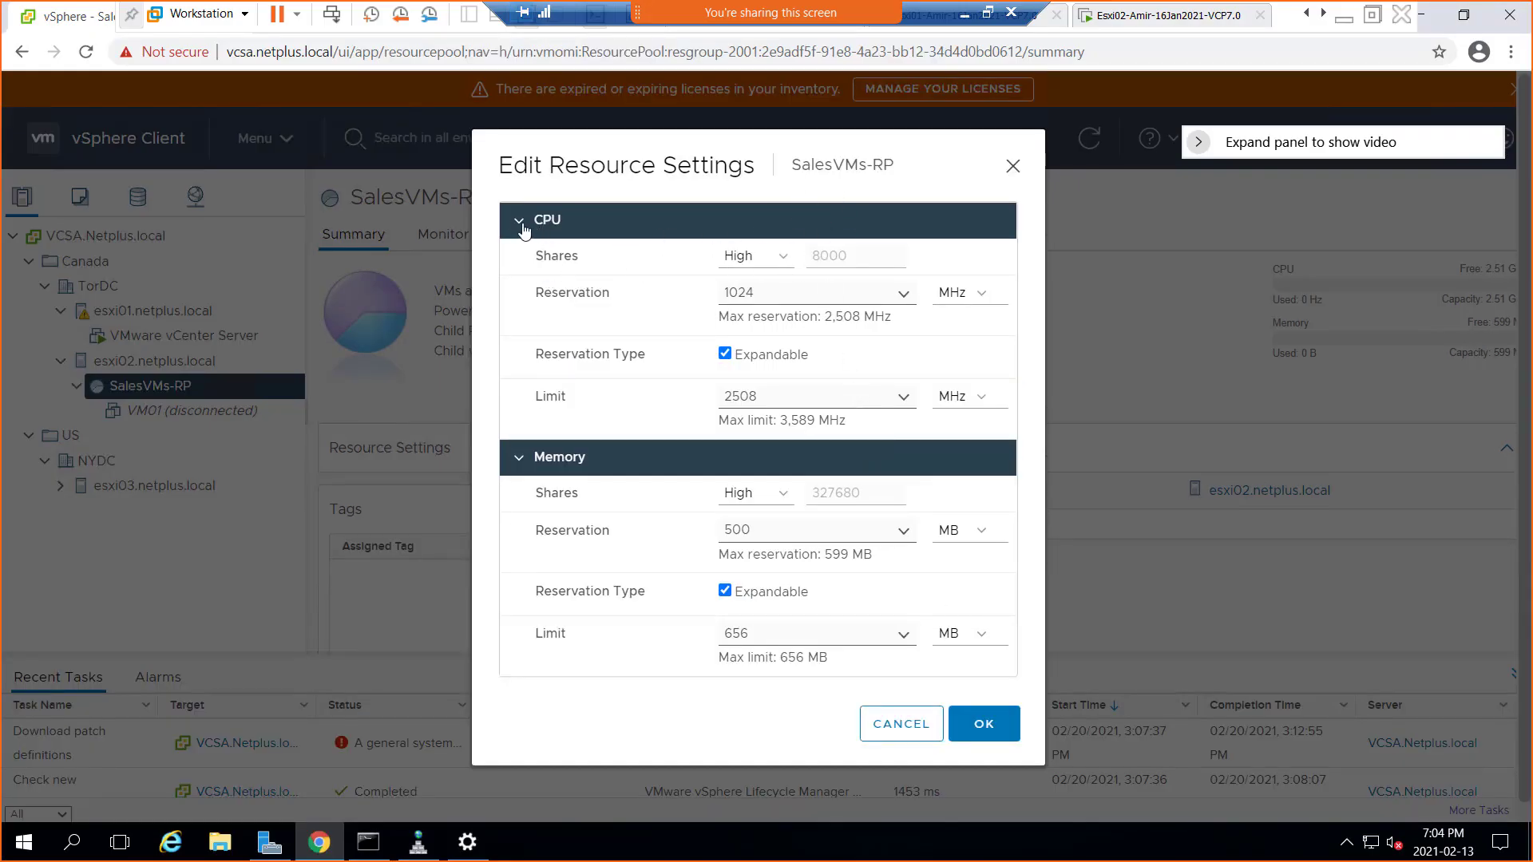
# Collapse the Memory and CPU sections of SalesVMs-RP's resource settings, then expand both again
pyautogui.click(520, 462)
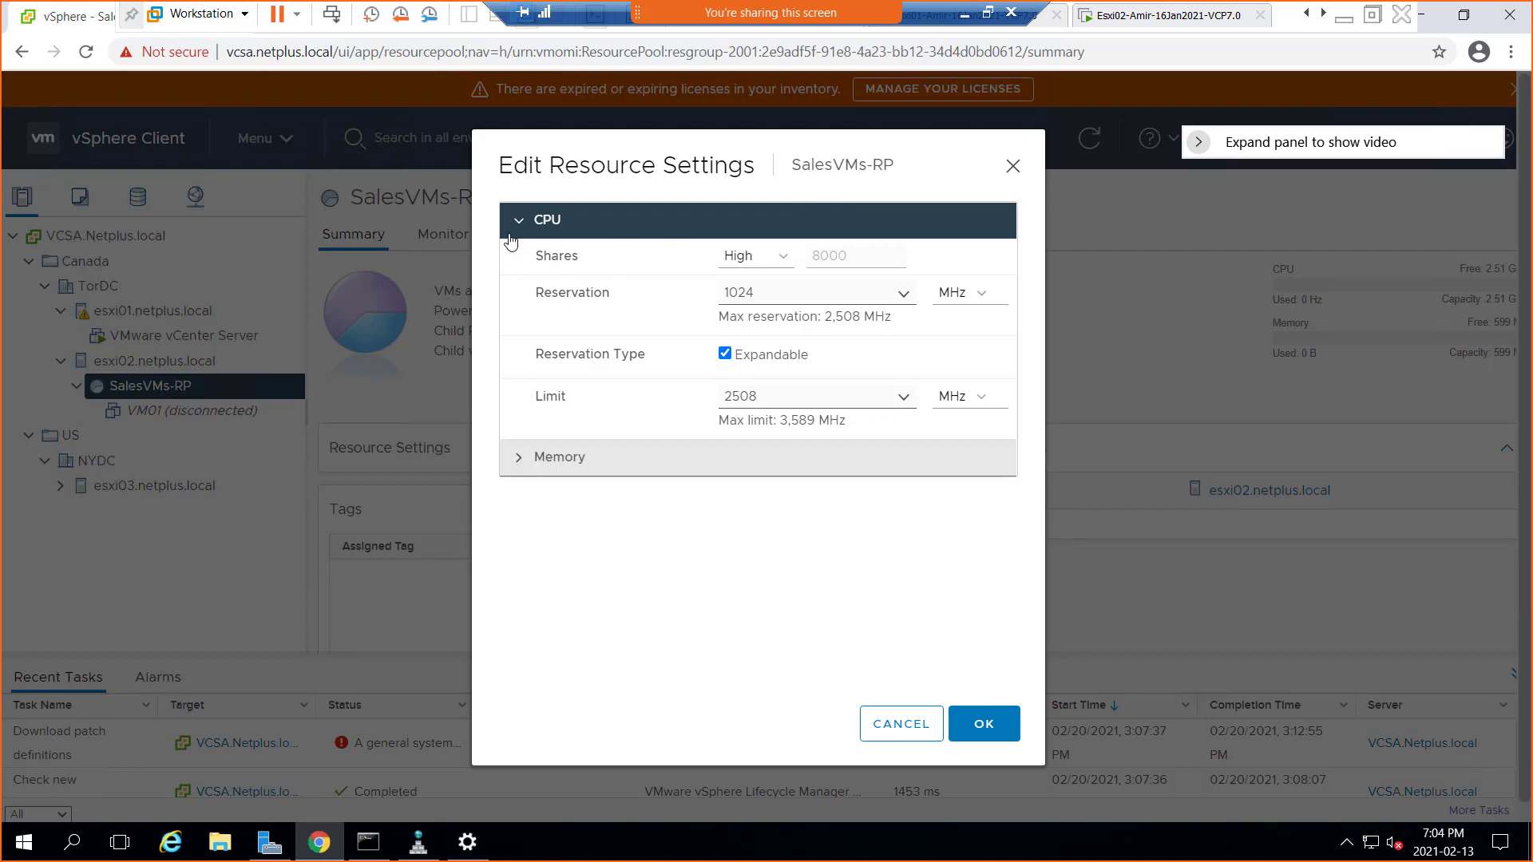
pyautogui.click(515, 225)
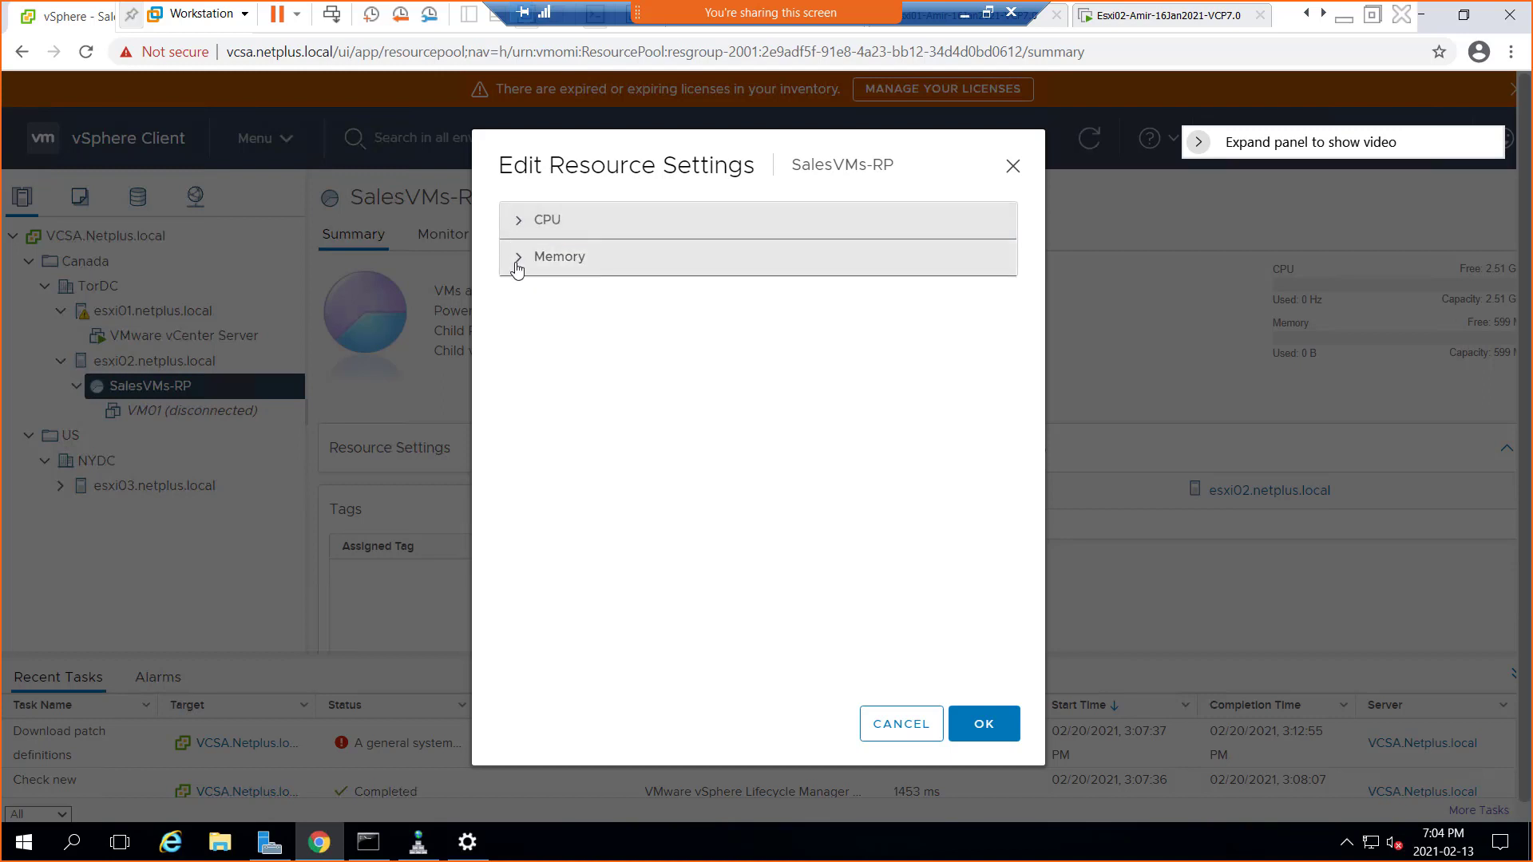
pyautogui.click(519, 257)
pyautogui.click(519, 227)
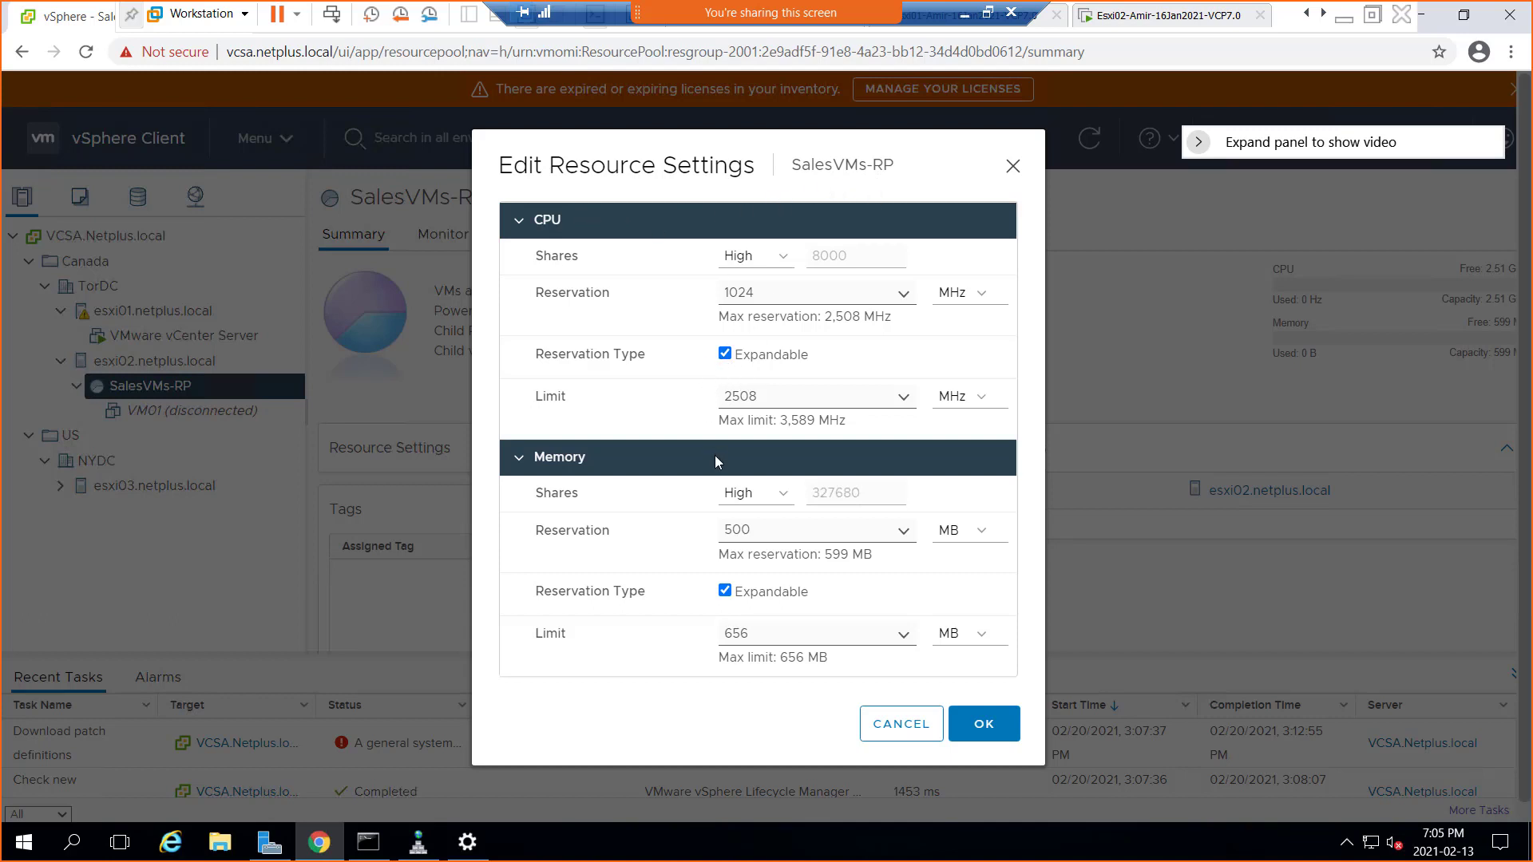
# Turn CPU expandable reservation off and back on, then cancel the dialog without saving
pyautogui.click(725, 354)
pyautogui.click(726, 354)
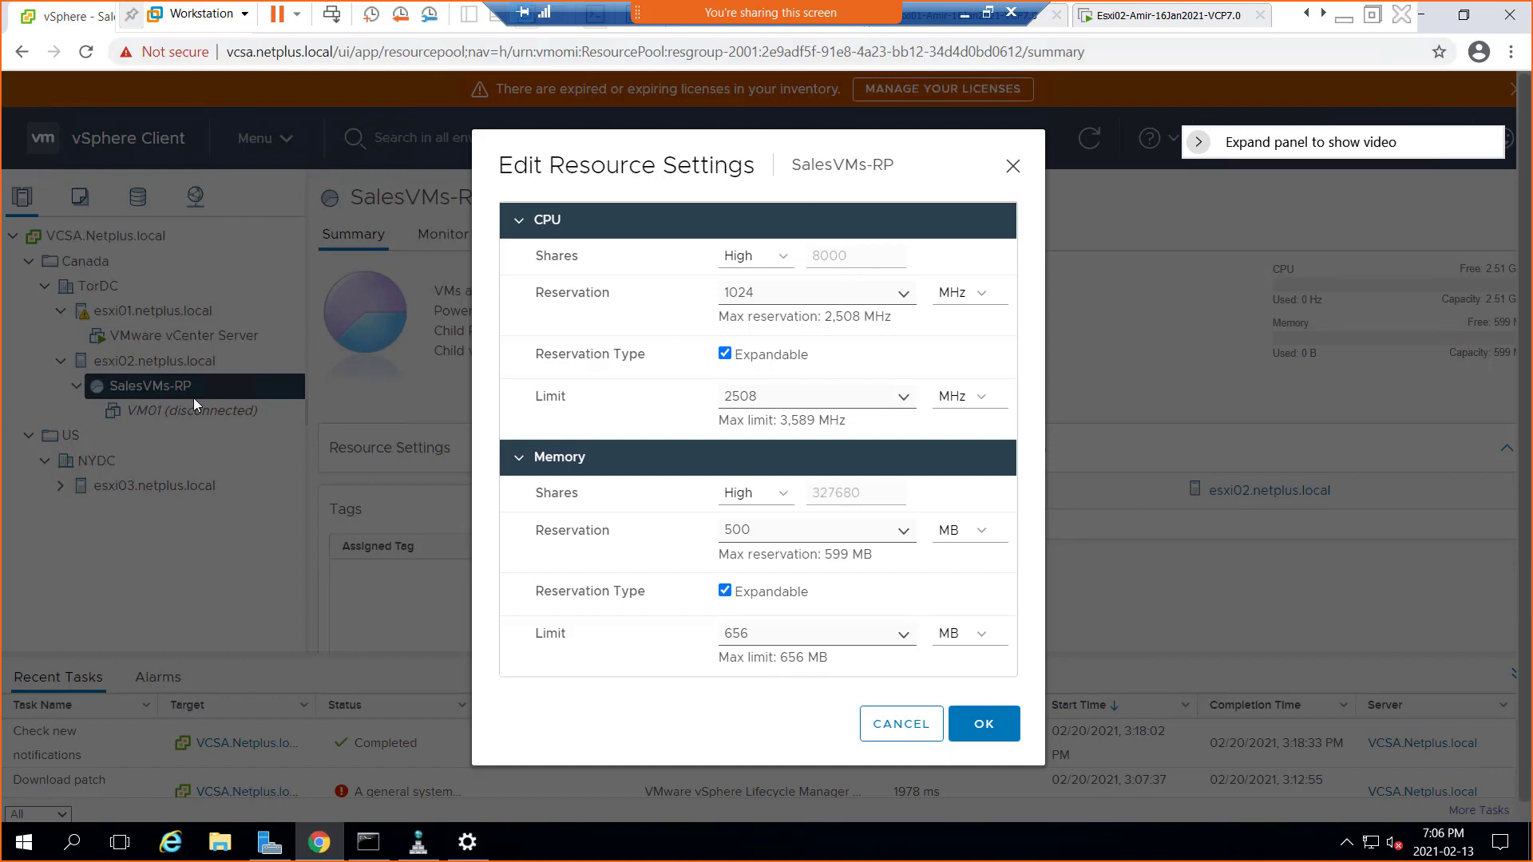
pyautogui.click(903, 732)
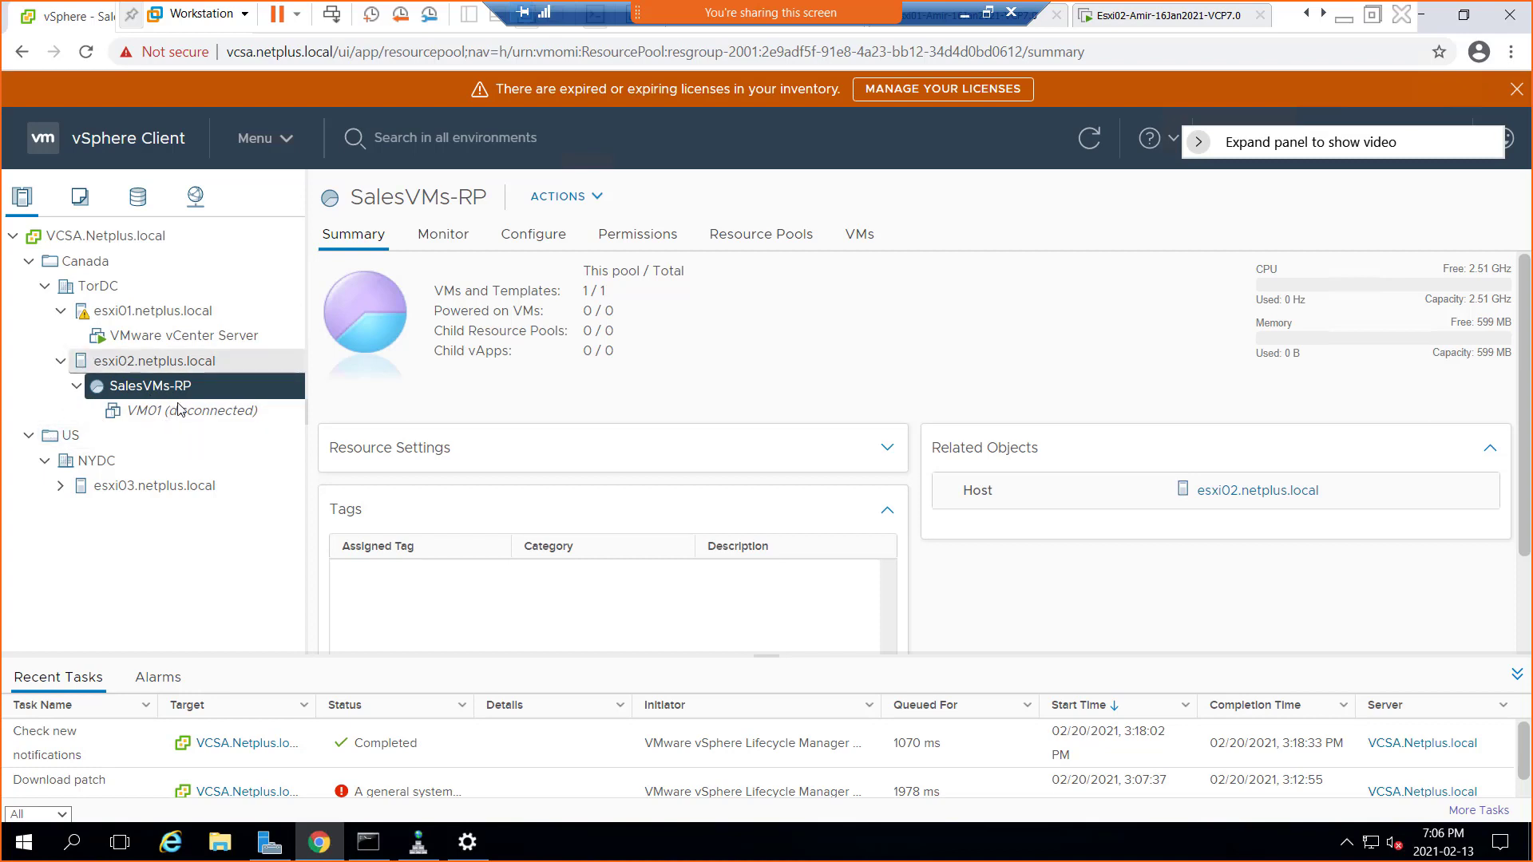
pyautogui.click(77, 388)
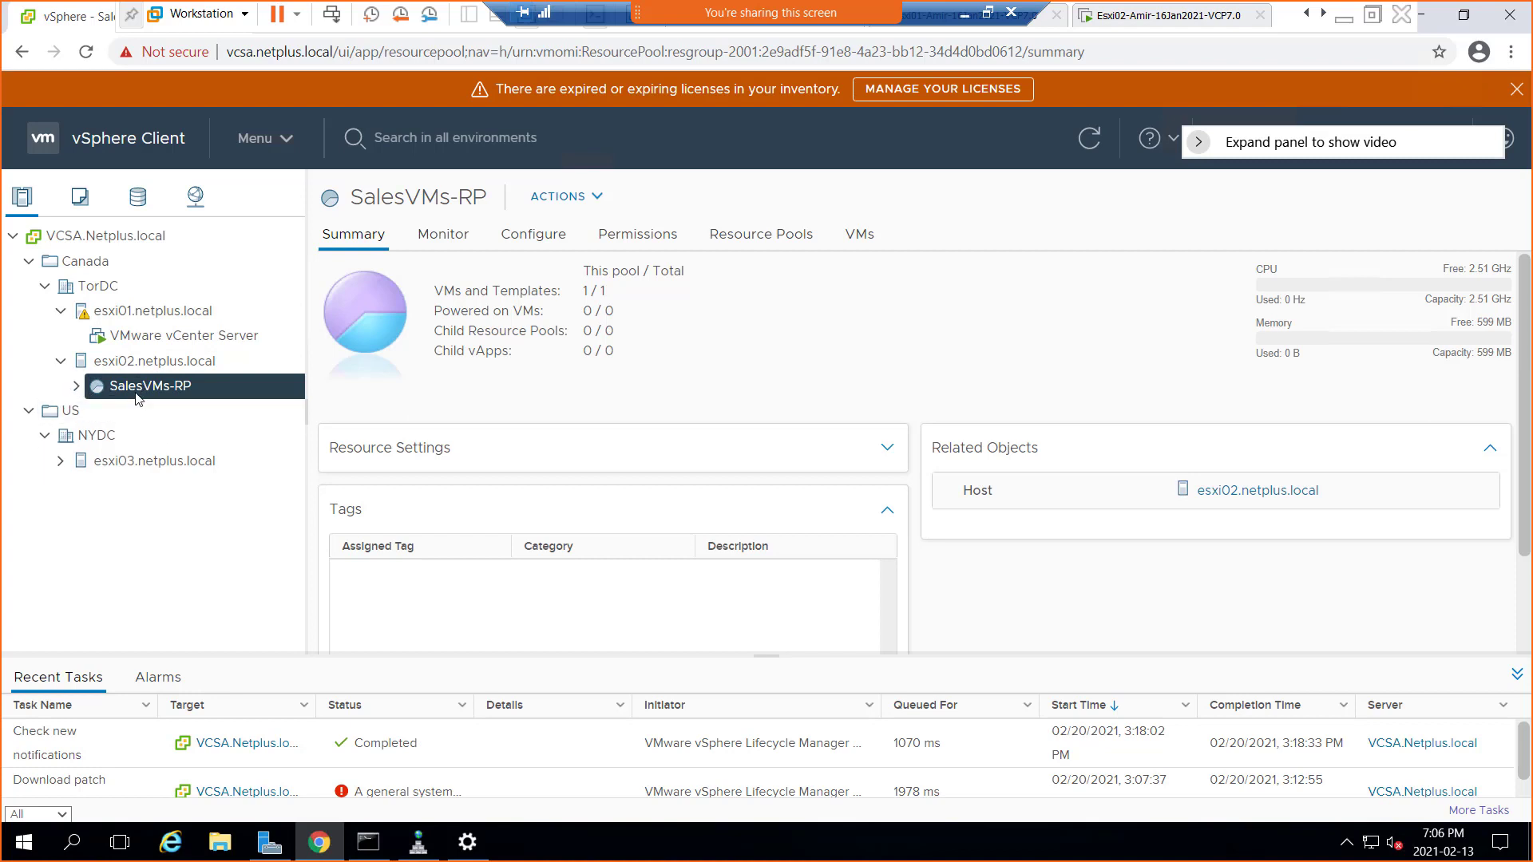
pyautogui.click(76, 389)
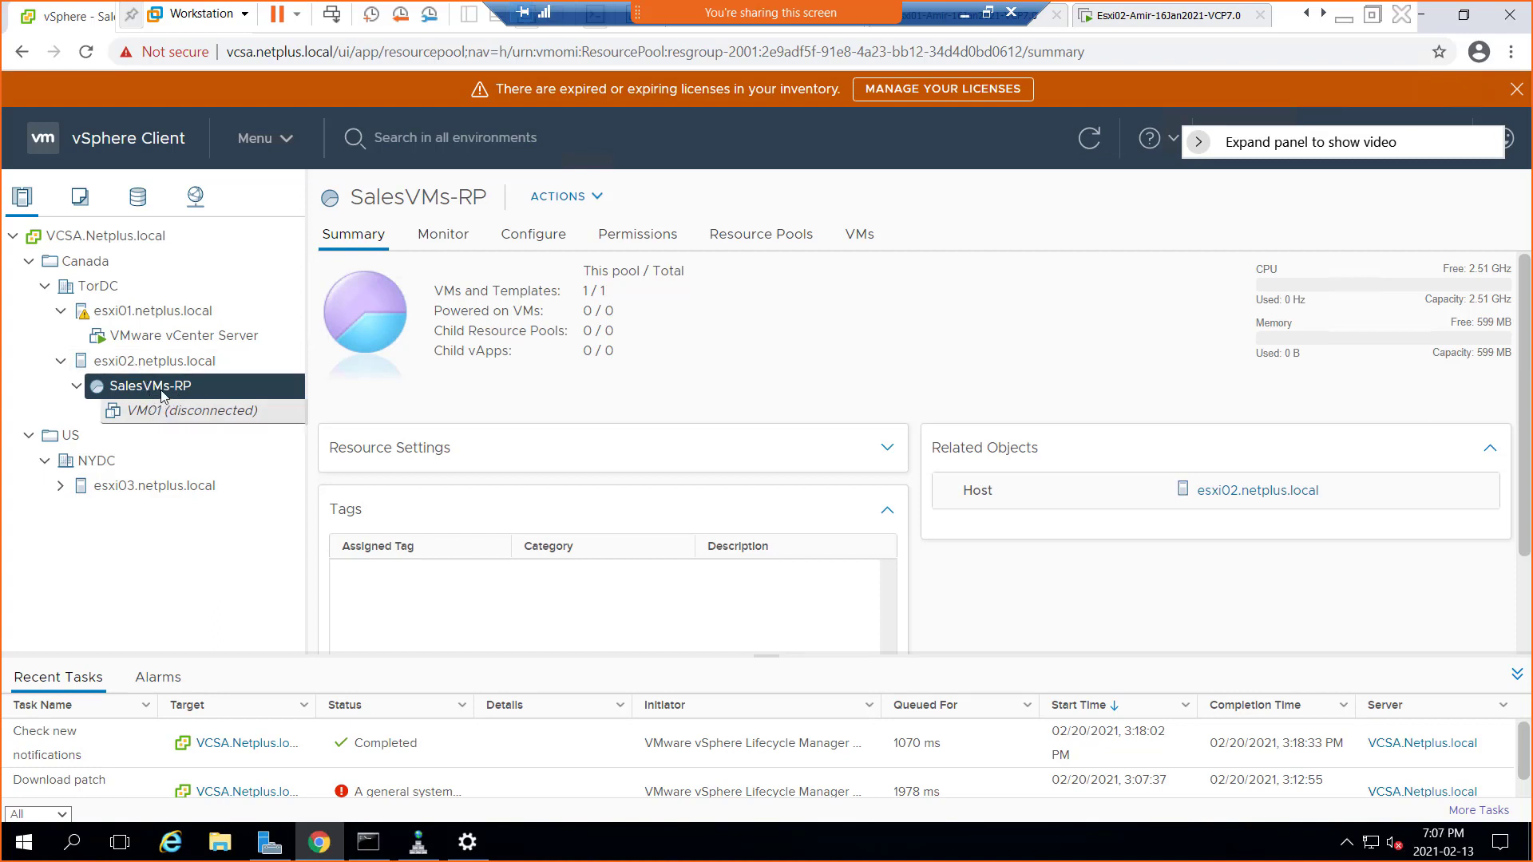
pyautogui.rightClick(165, 387)
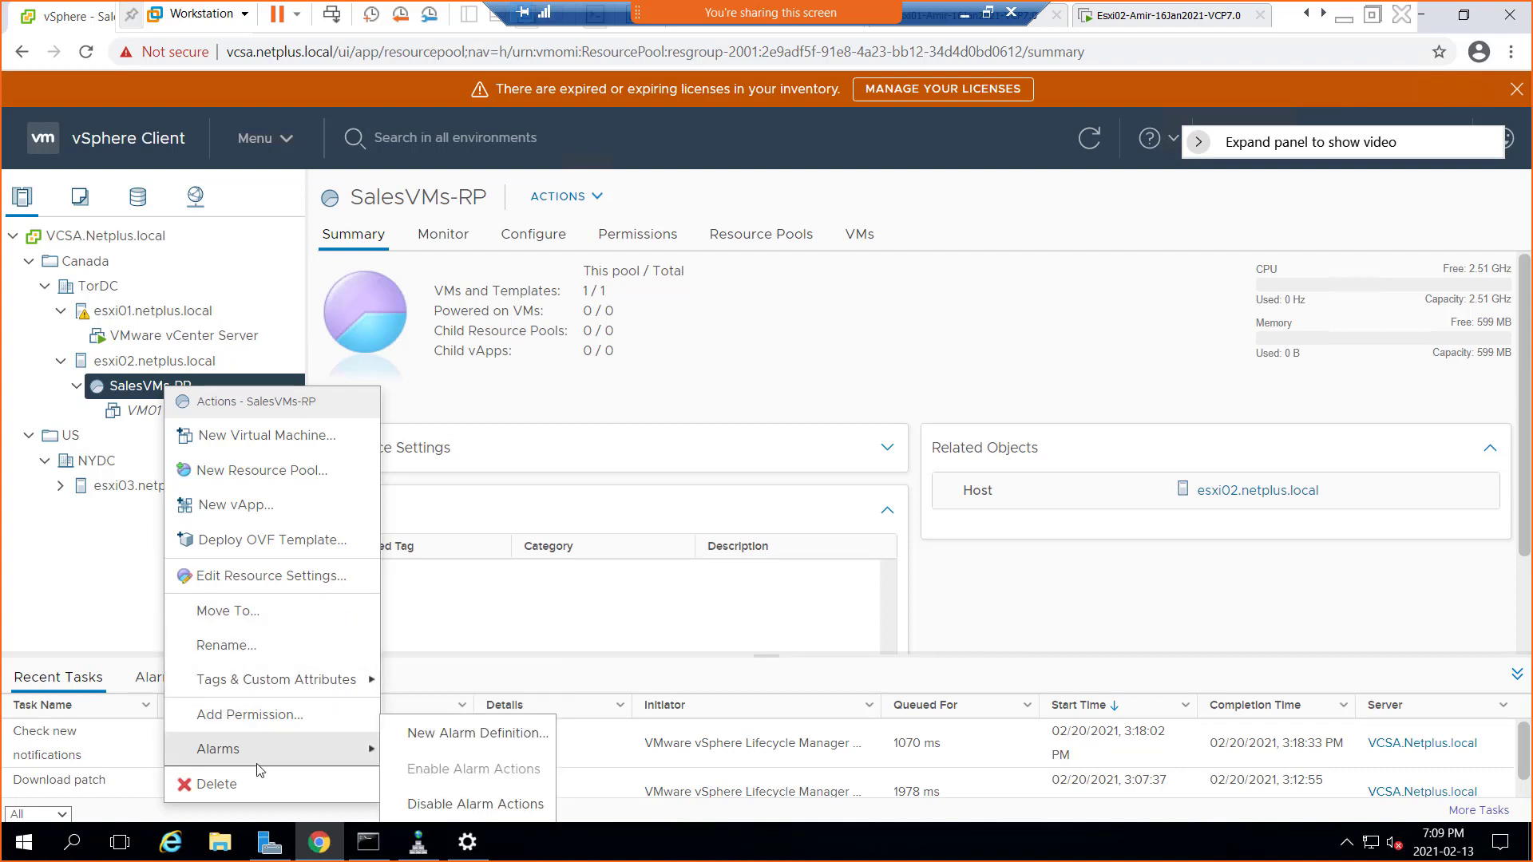
pyautogui.moveTo(249, 761)
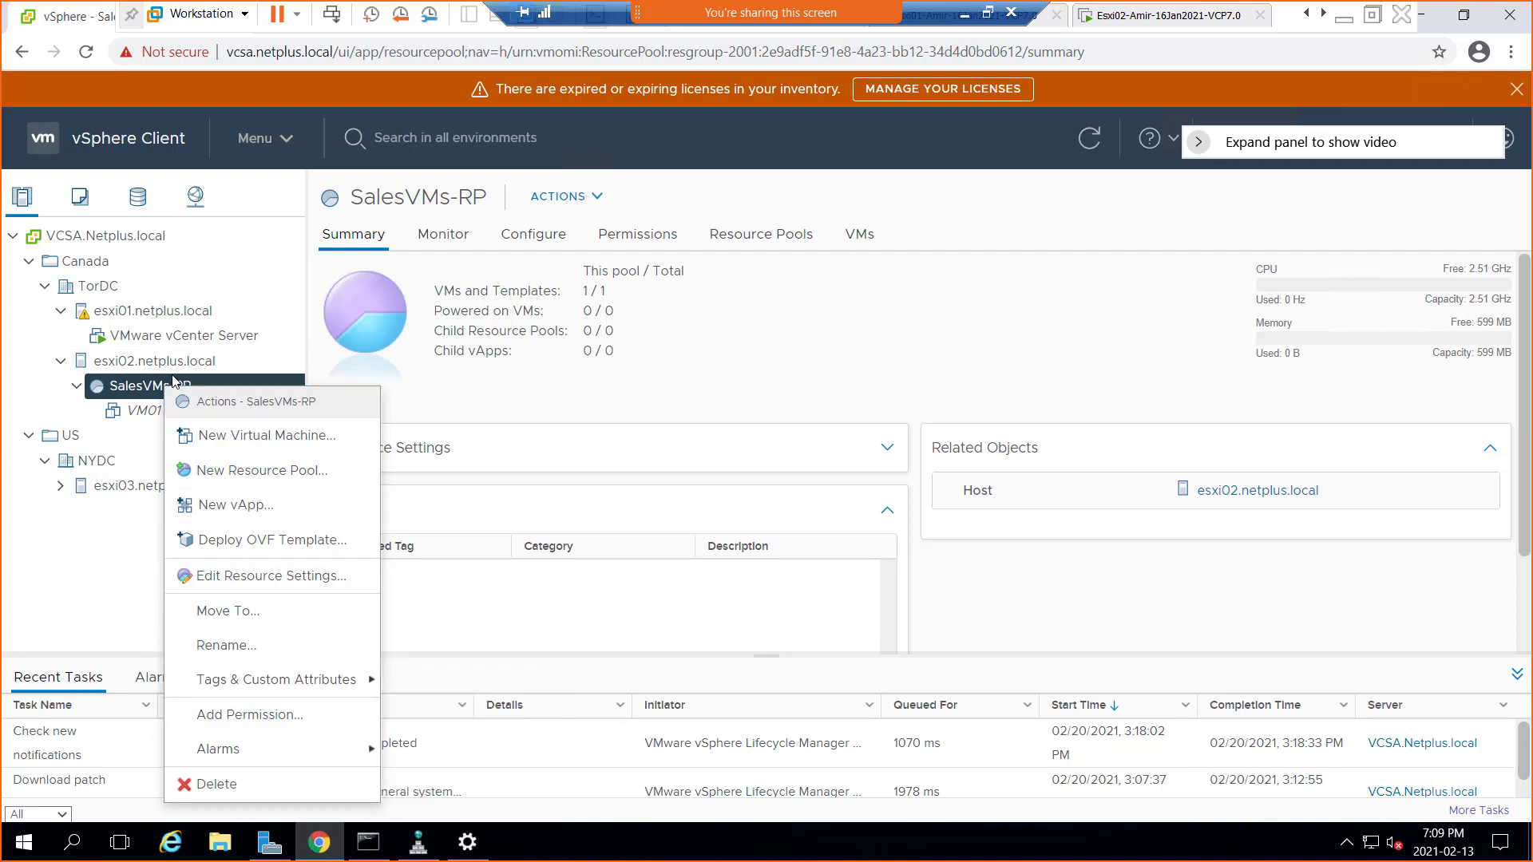
pyautogui.click(128, 397)
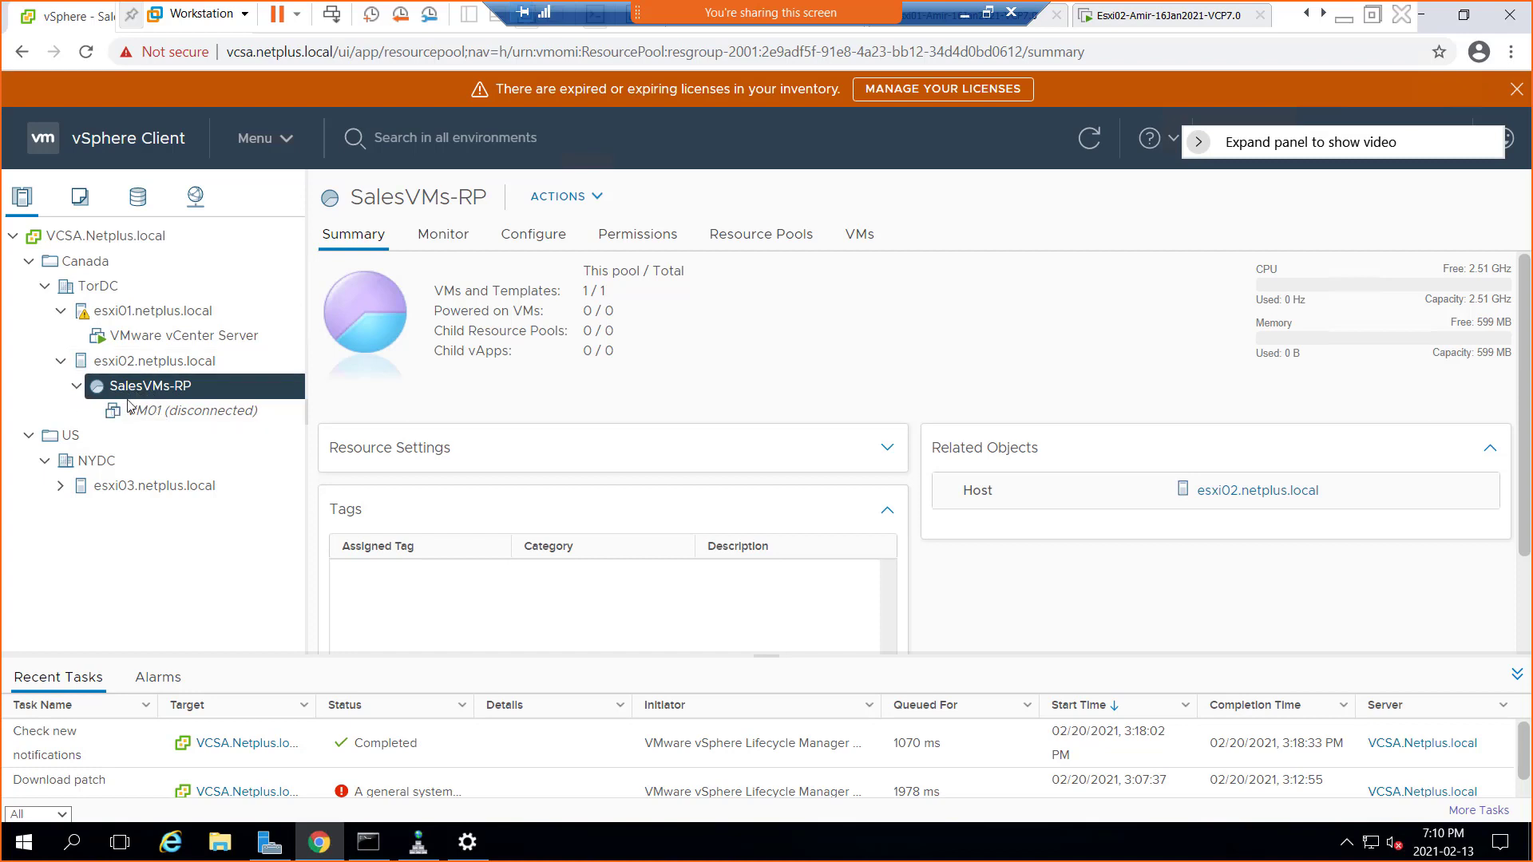
pyautogui.click(163, 416)
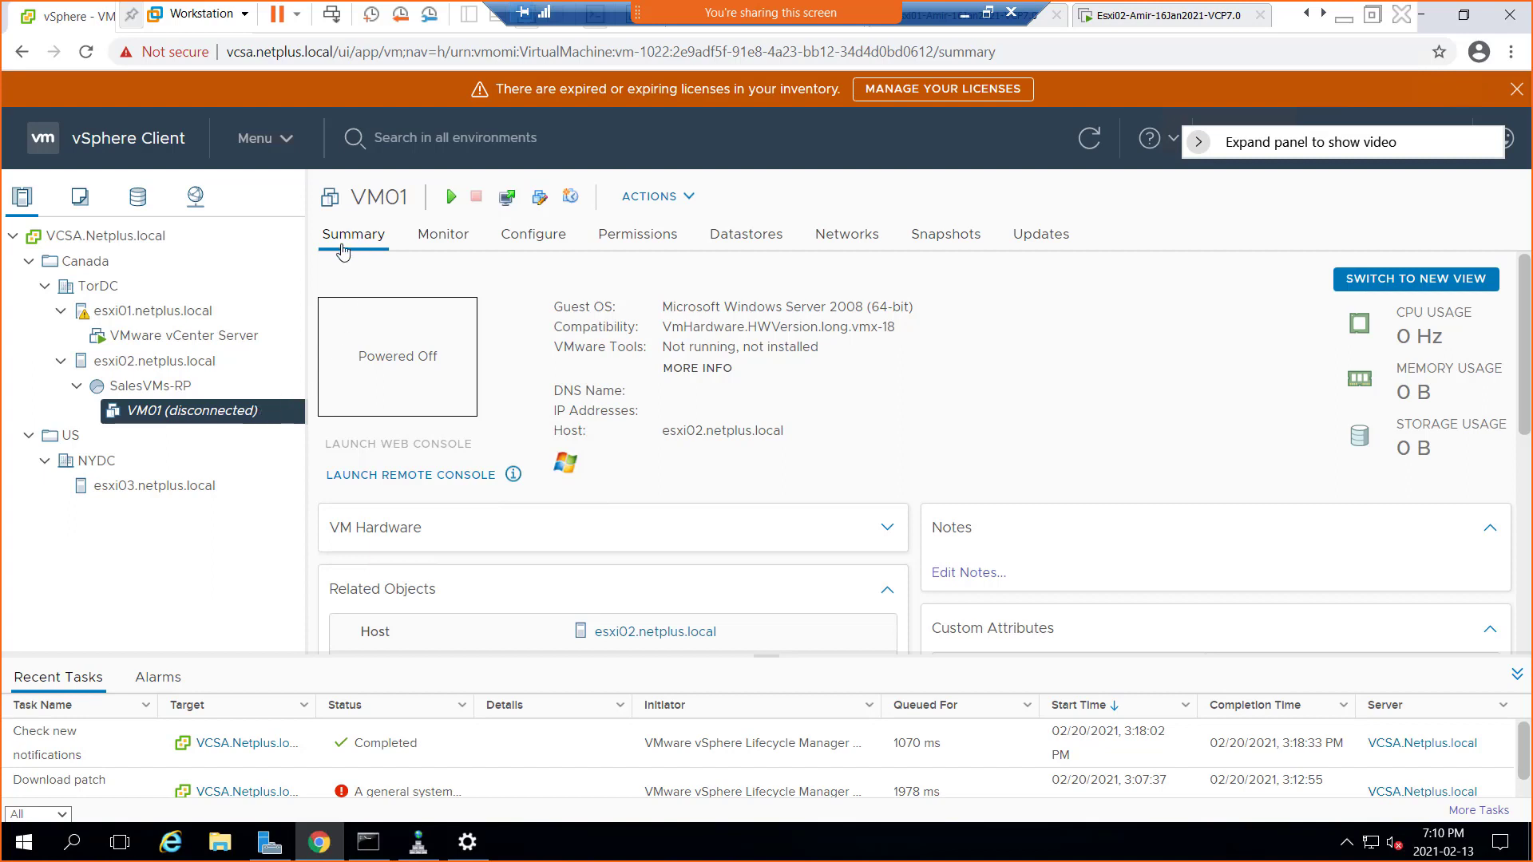
pyautogui.scroll(-3, 593, 421)
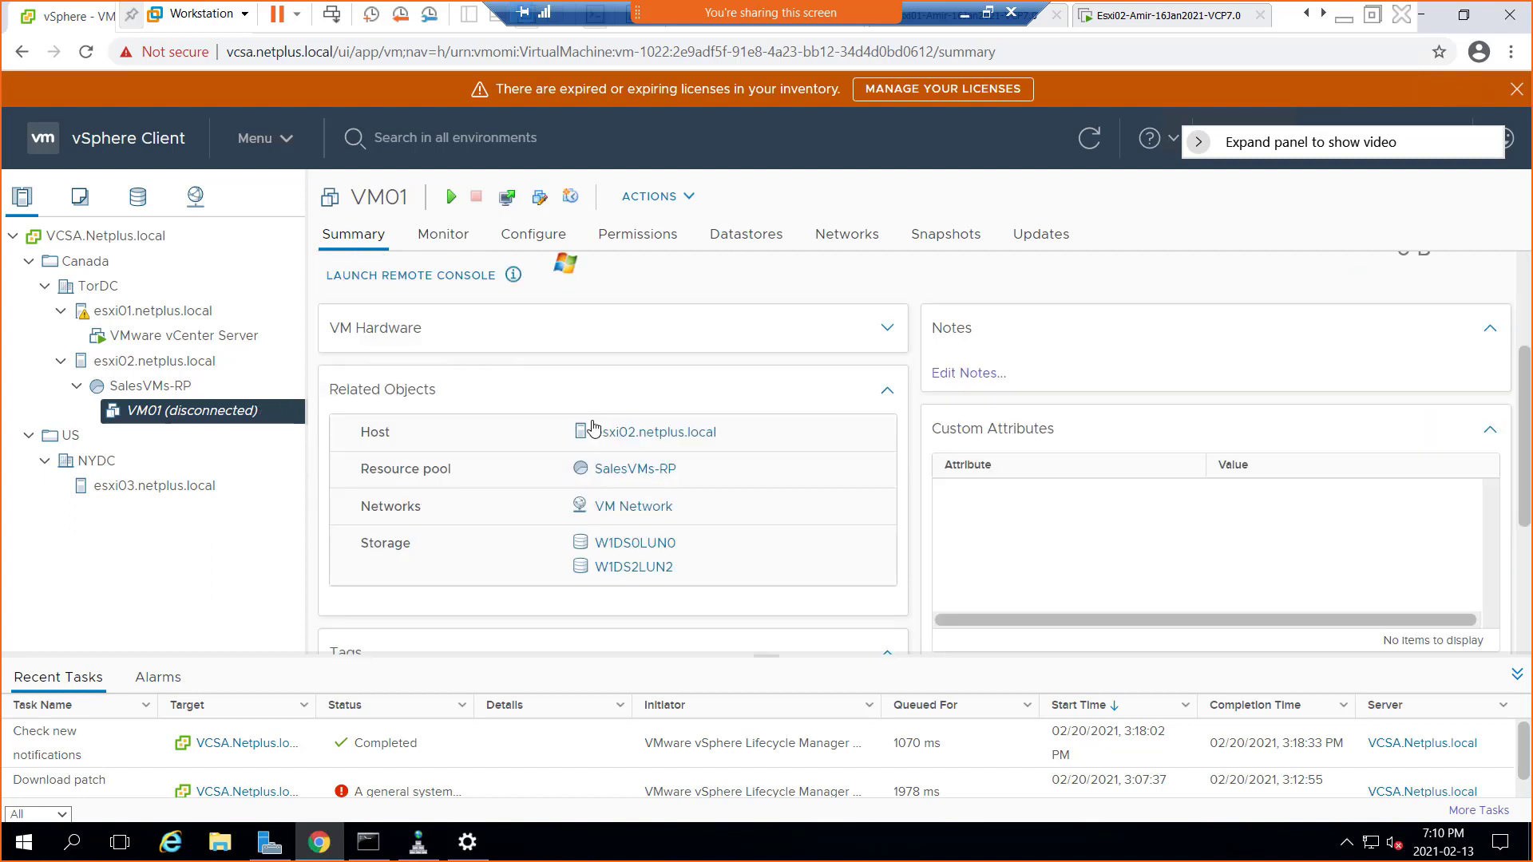
pyautogui.scroll(3, 593, 429)
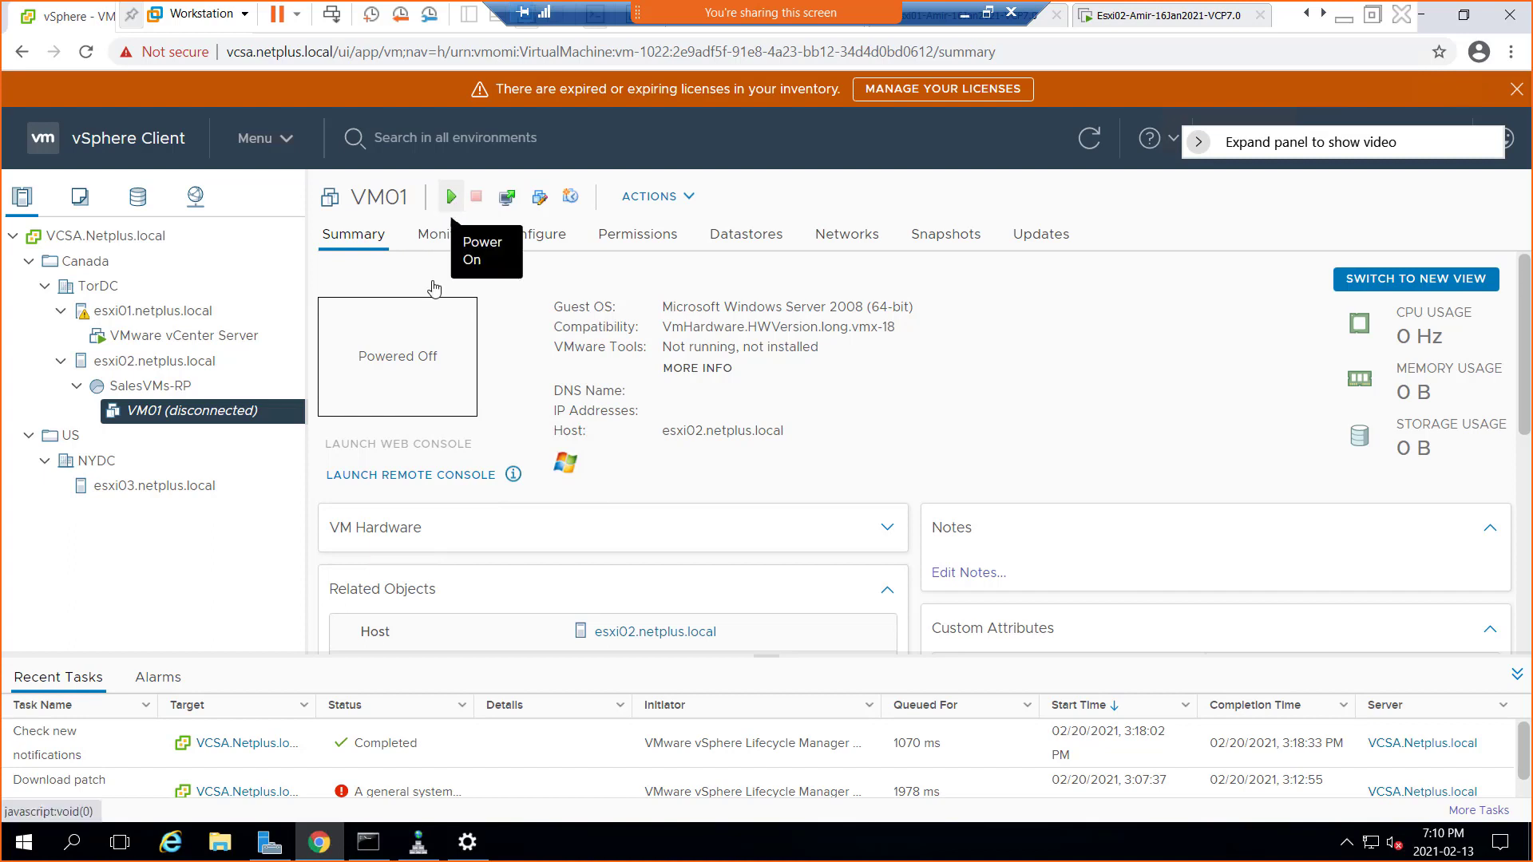
# Power on VM01 and bring up its context menu in the inventory
pyautogui.click(450, 200)
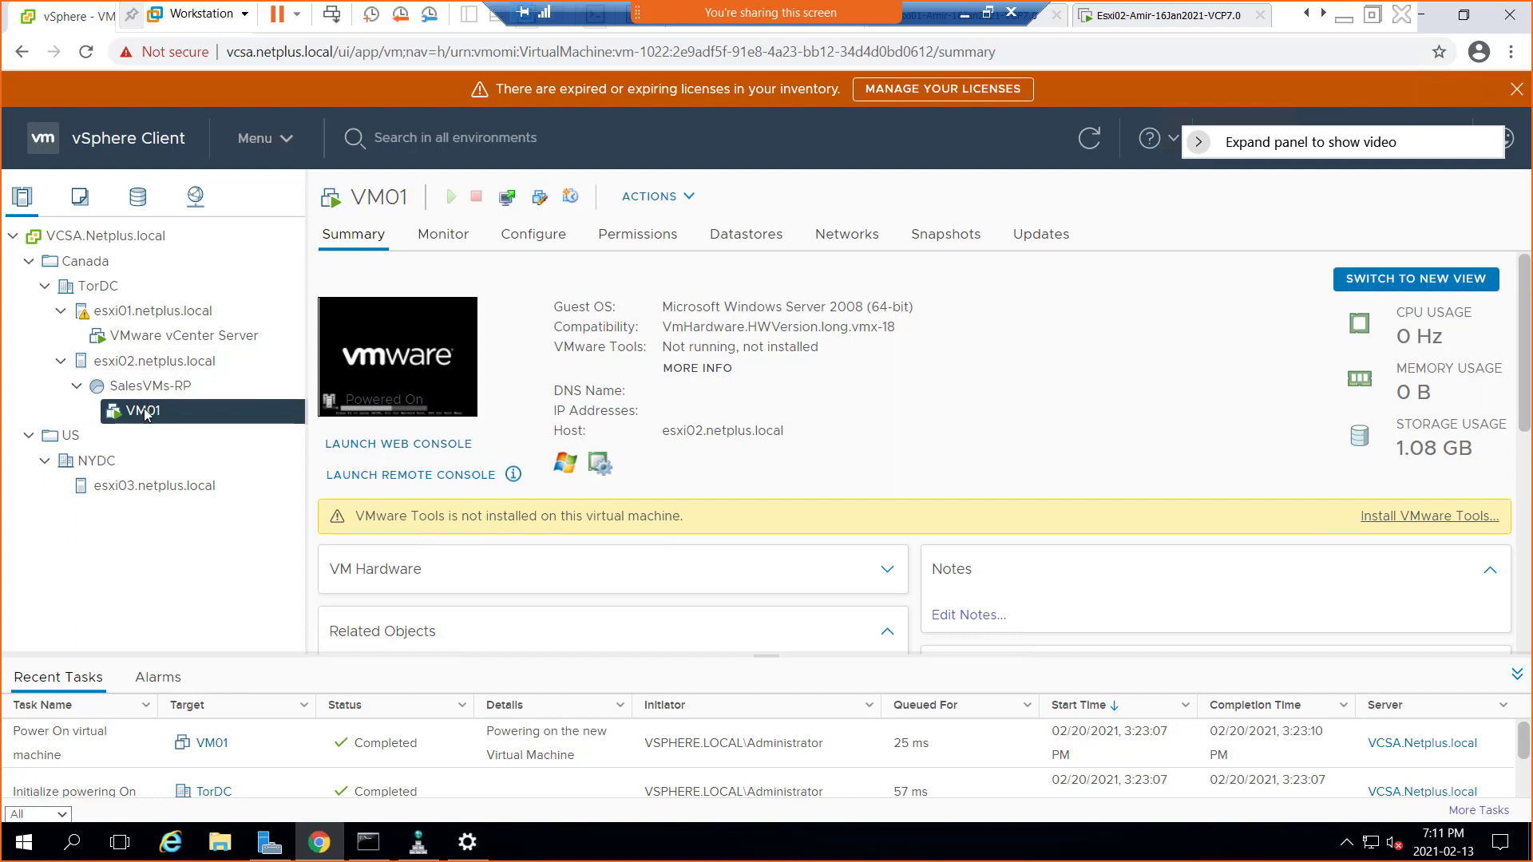
pyautogui.rightClick(143, 415)
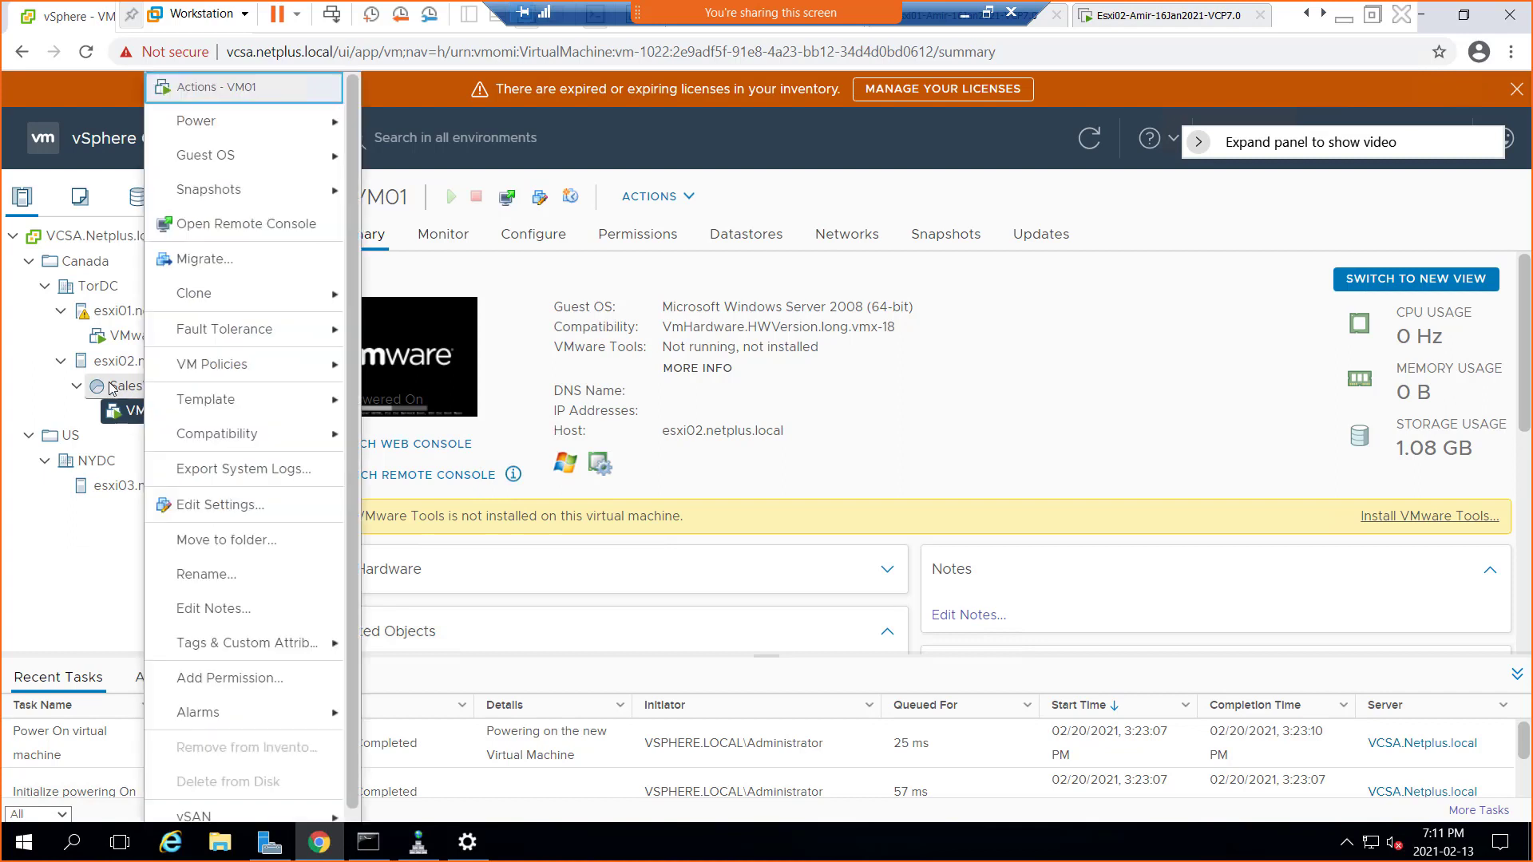
# Dismiss and reopen VM01's context menu, then choose Move to folder
pyautogui.click(34, 400)
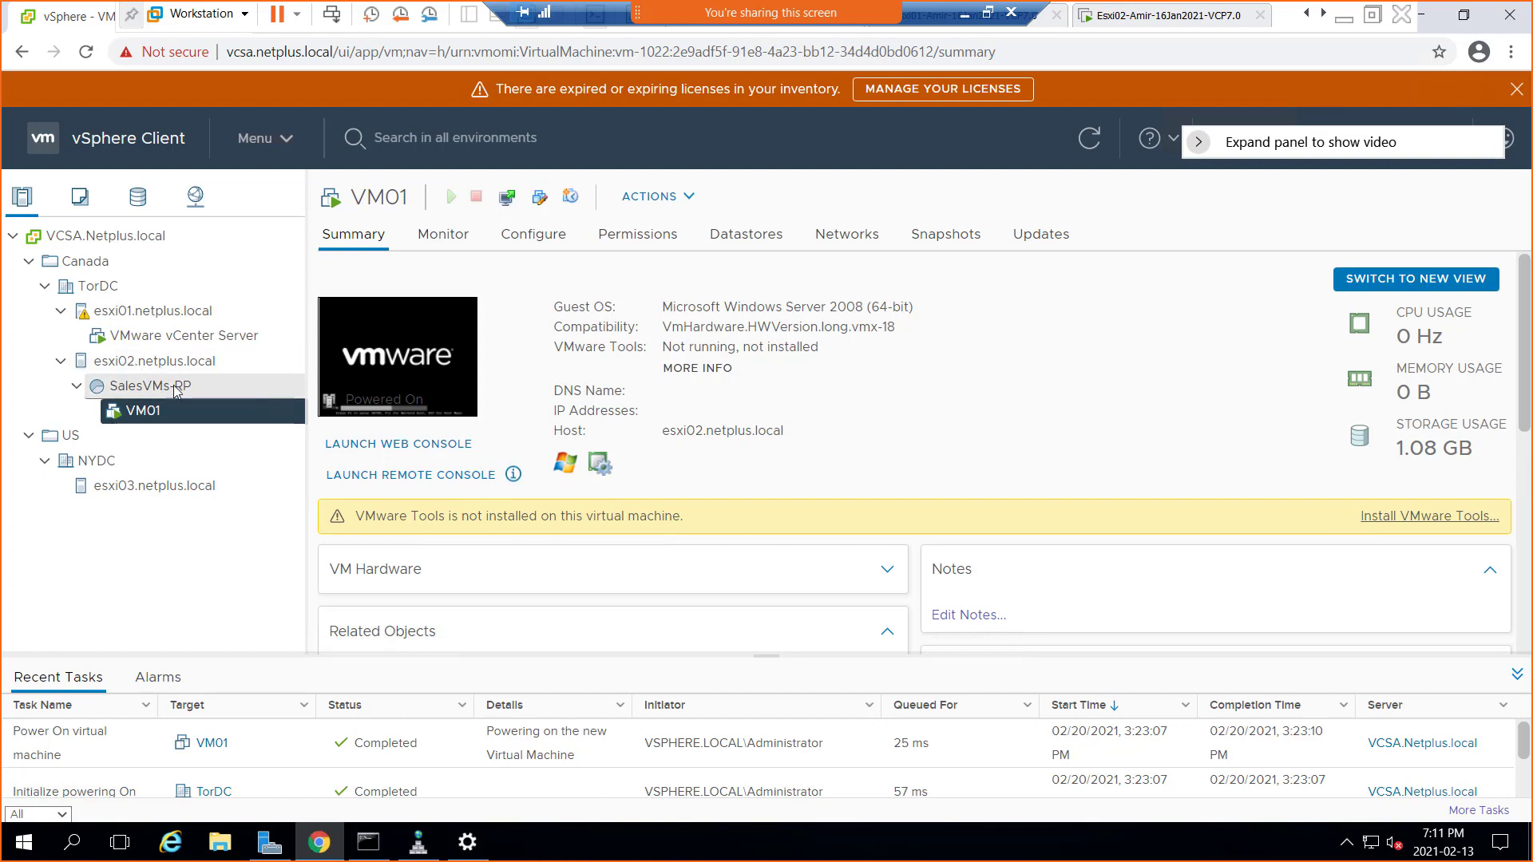
pyautogui.rightClick(149, 416)
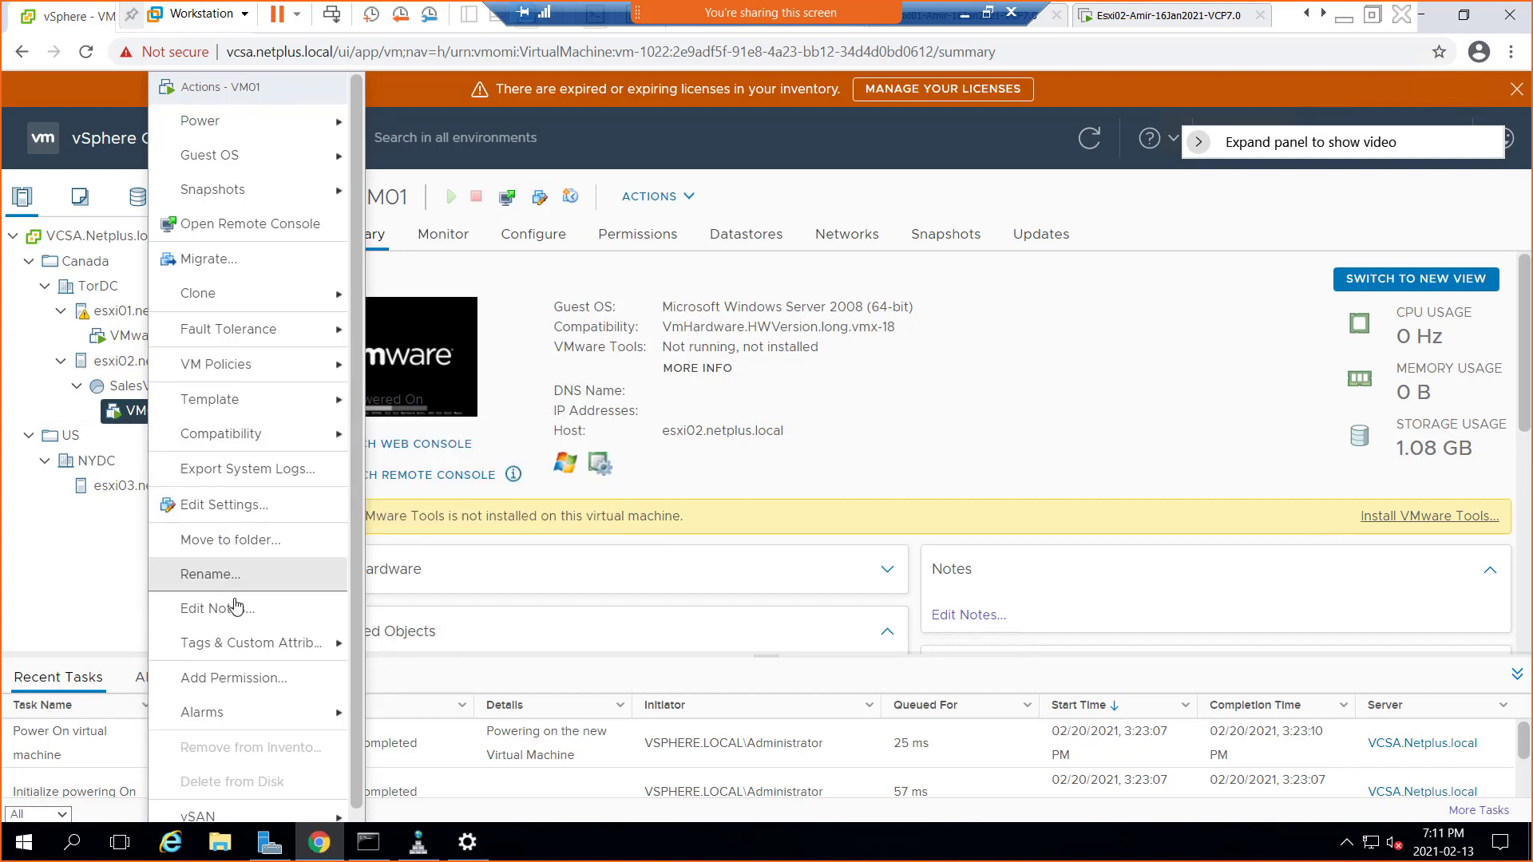
pyautogui.click(249, 542)
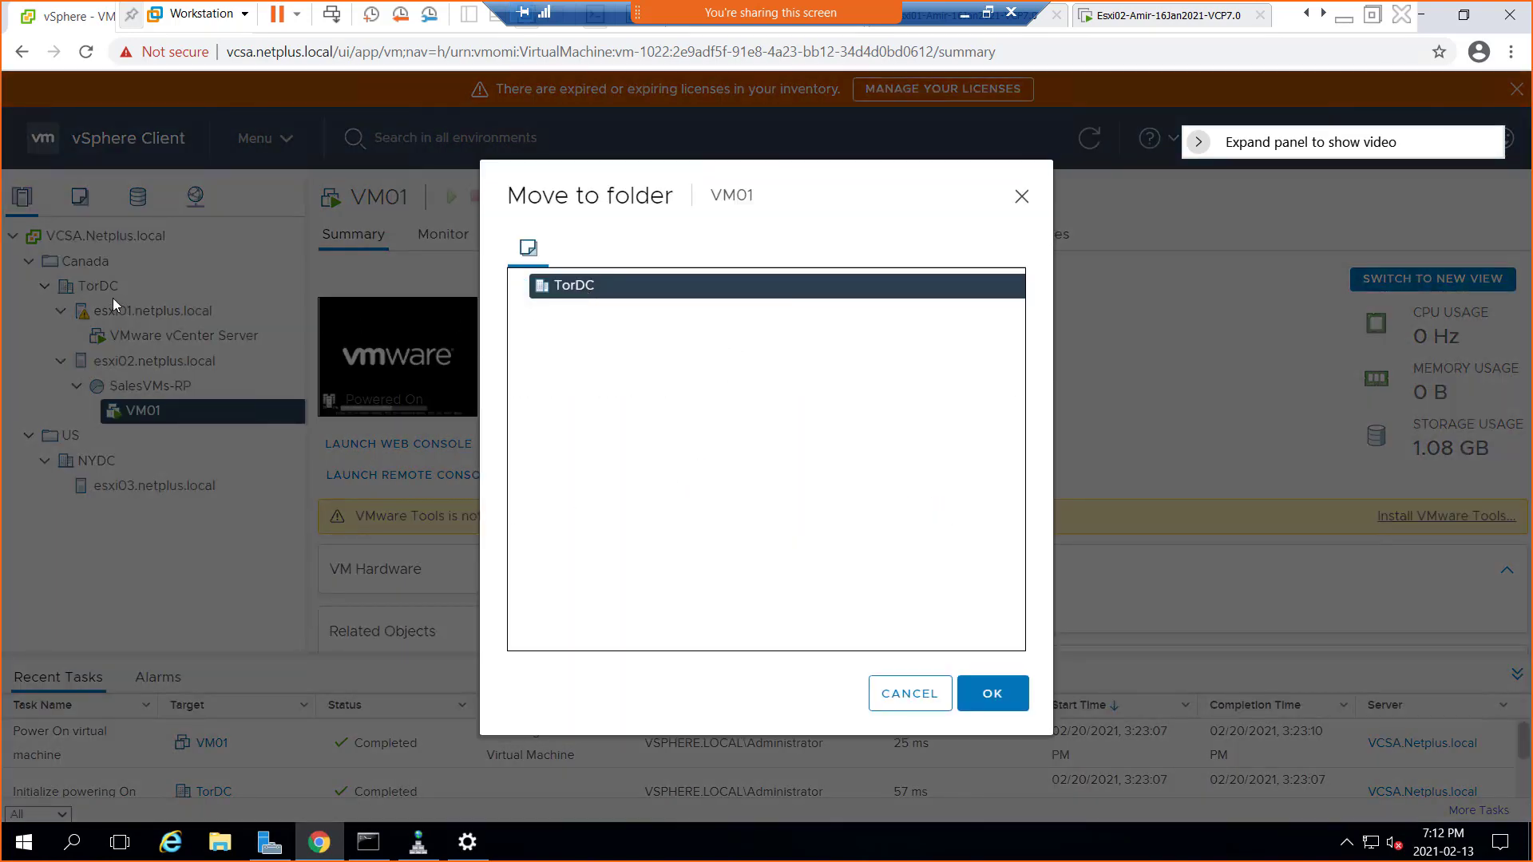
# Try moving VM01 into TorDC, cancel after the same-destination error, then reopen and cancel again
pyautogui.click(1005, 700)
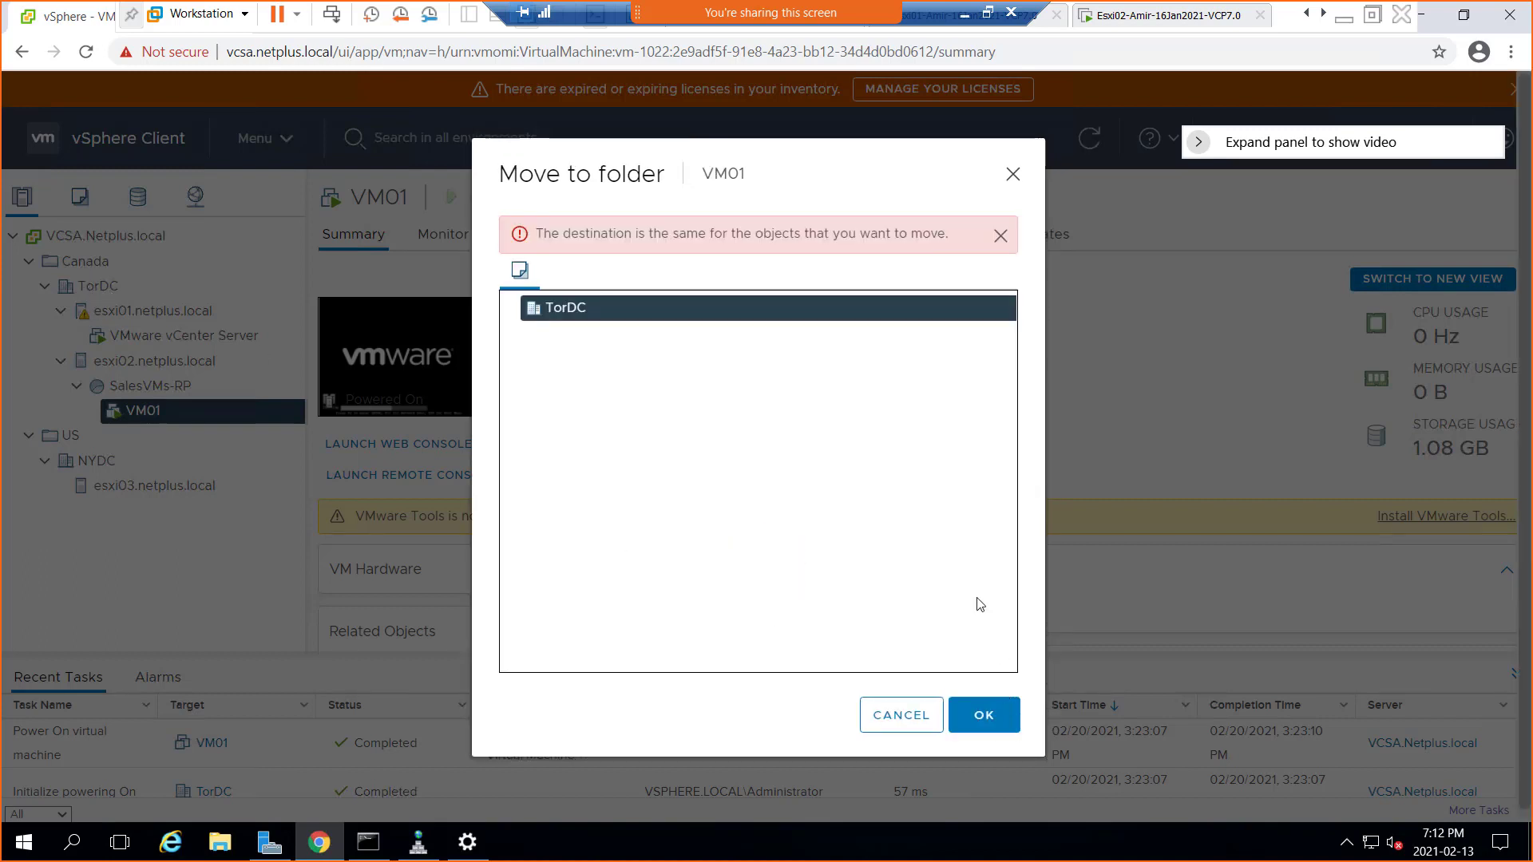
pyautogui.click(900, 716)
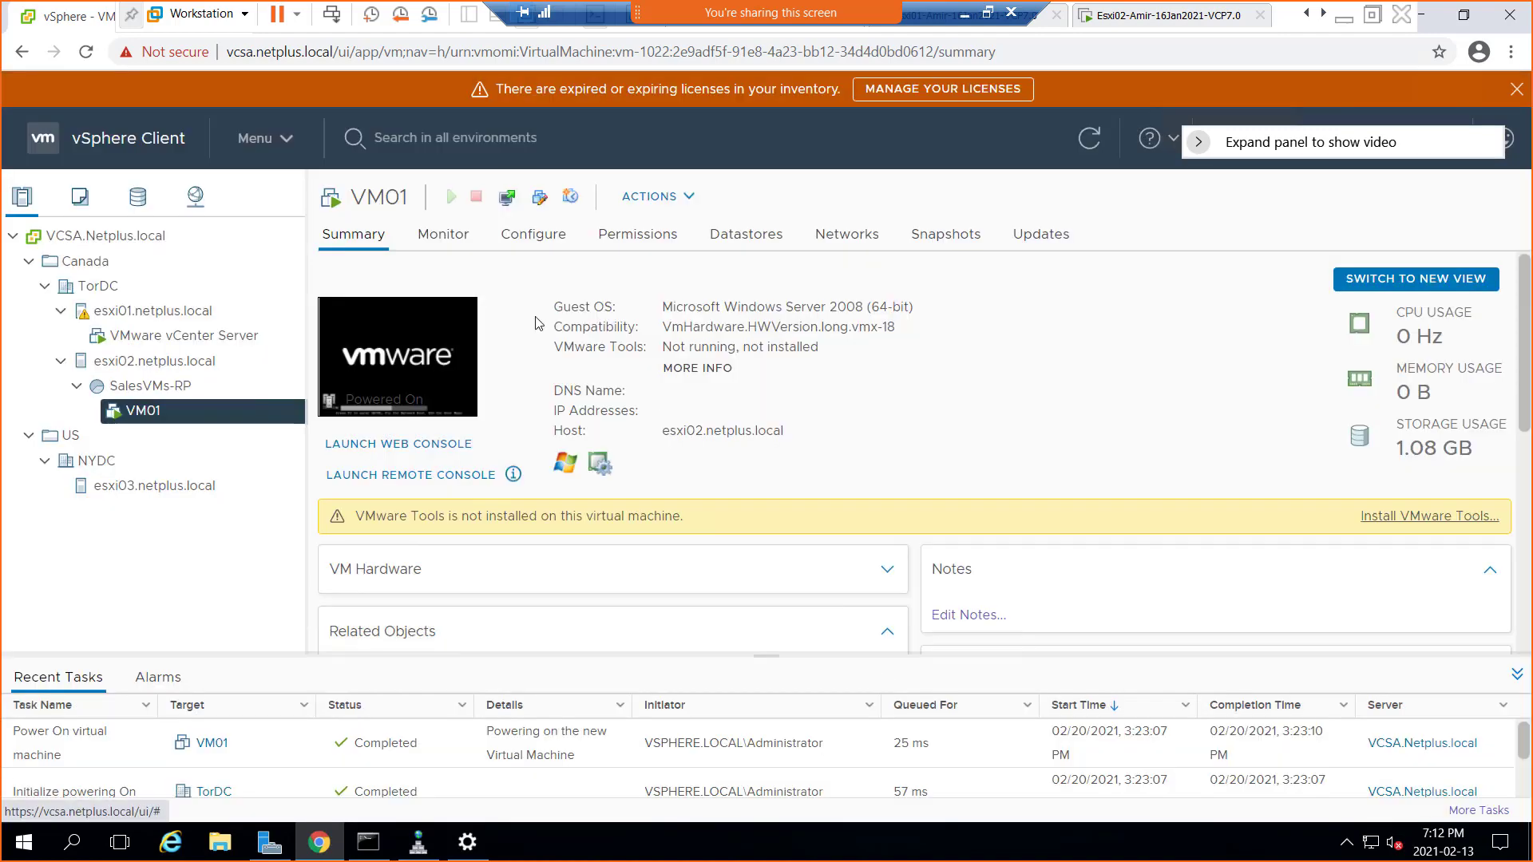
pyautogui.rightClick(133, 418)
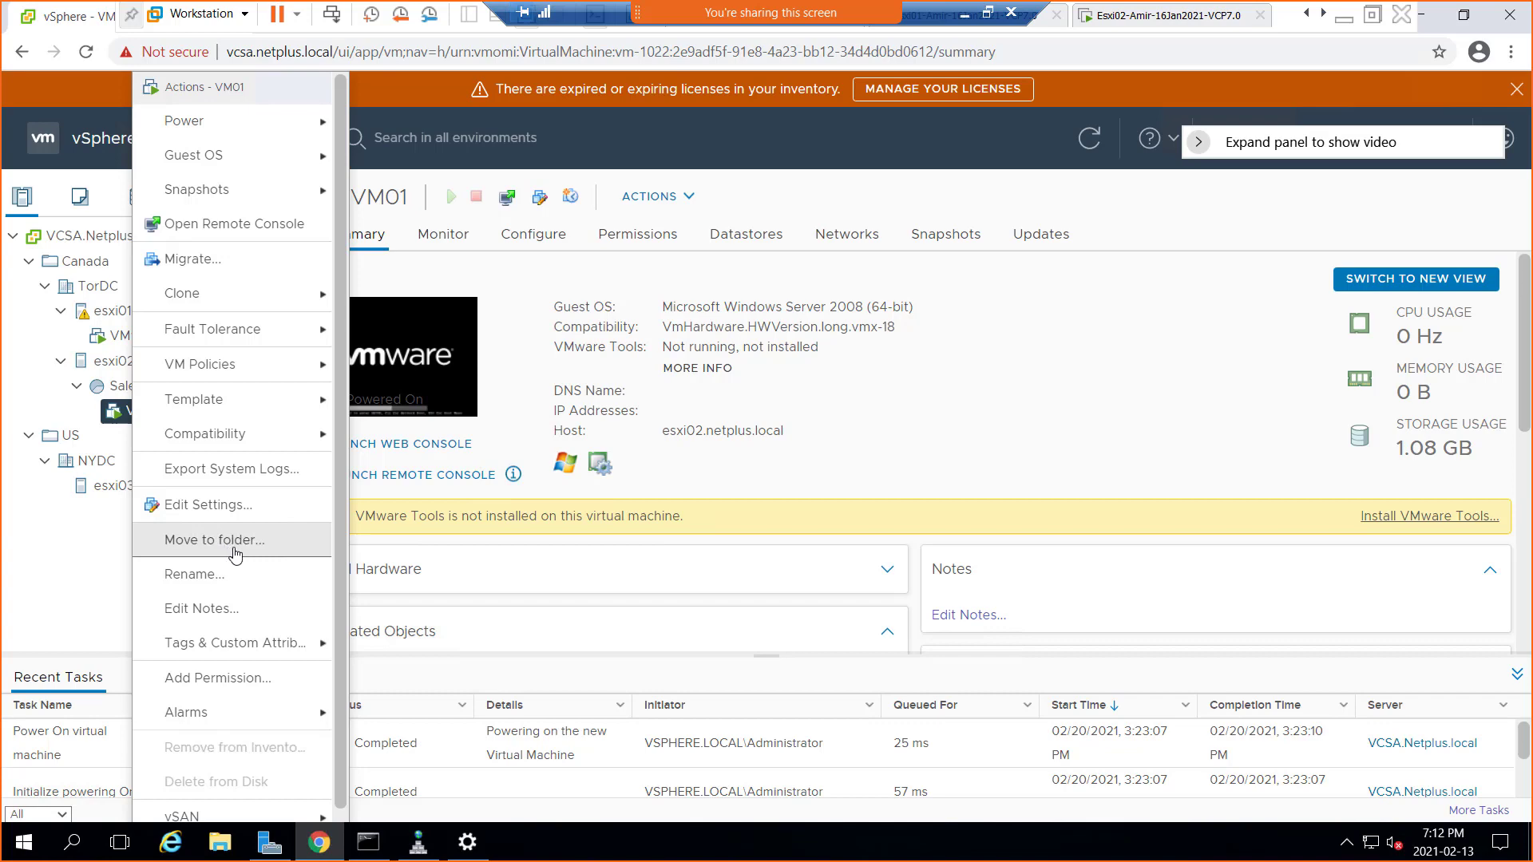
pyautogui.click(234, 543)
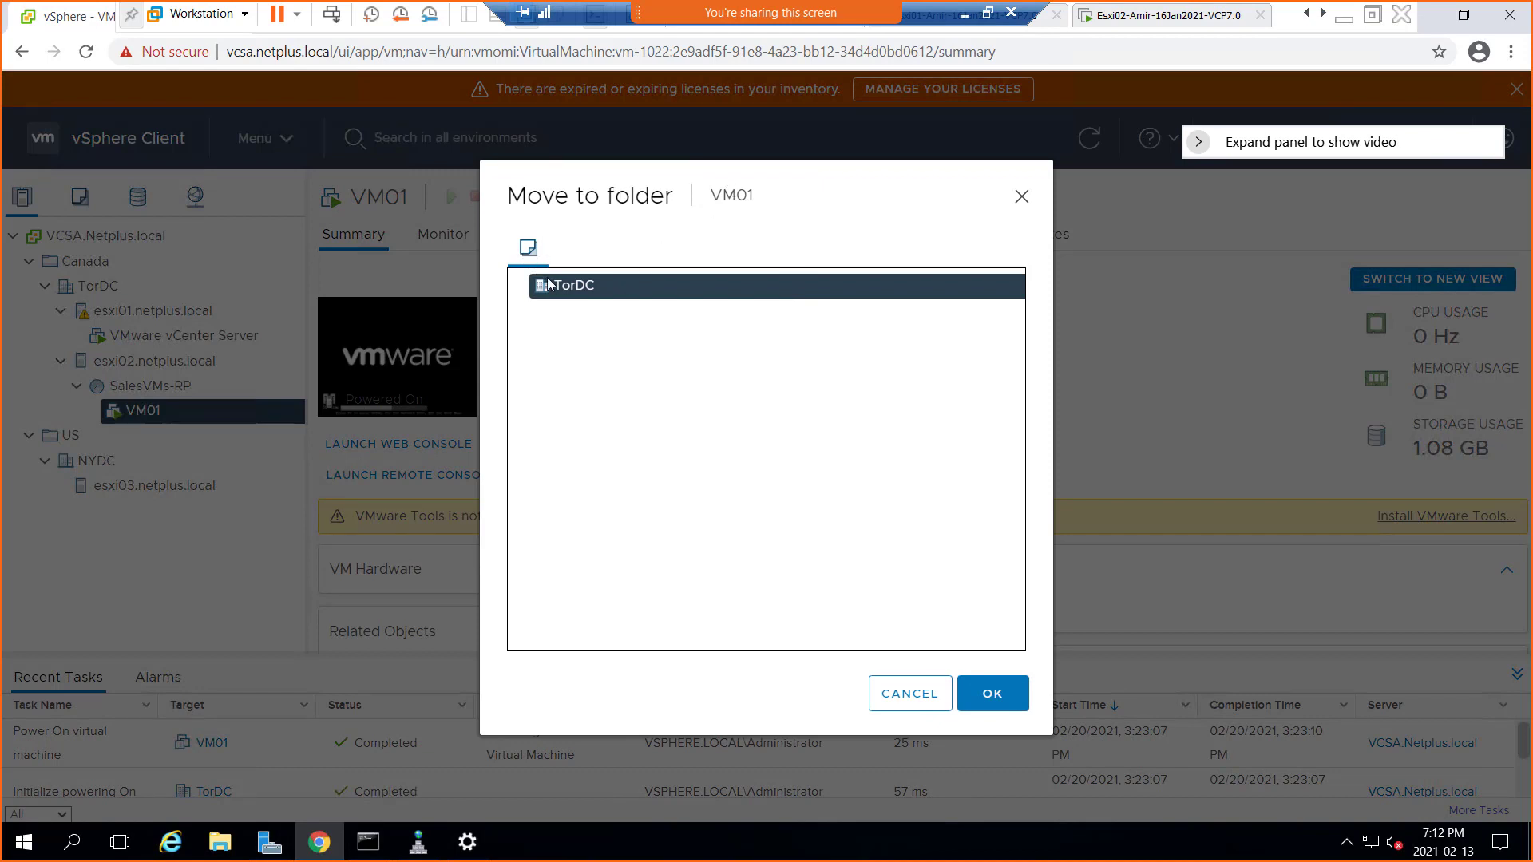
pyautogui.click(896, 706)
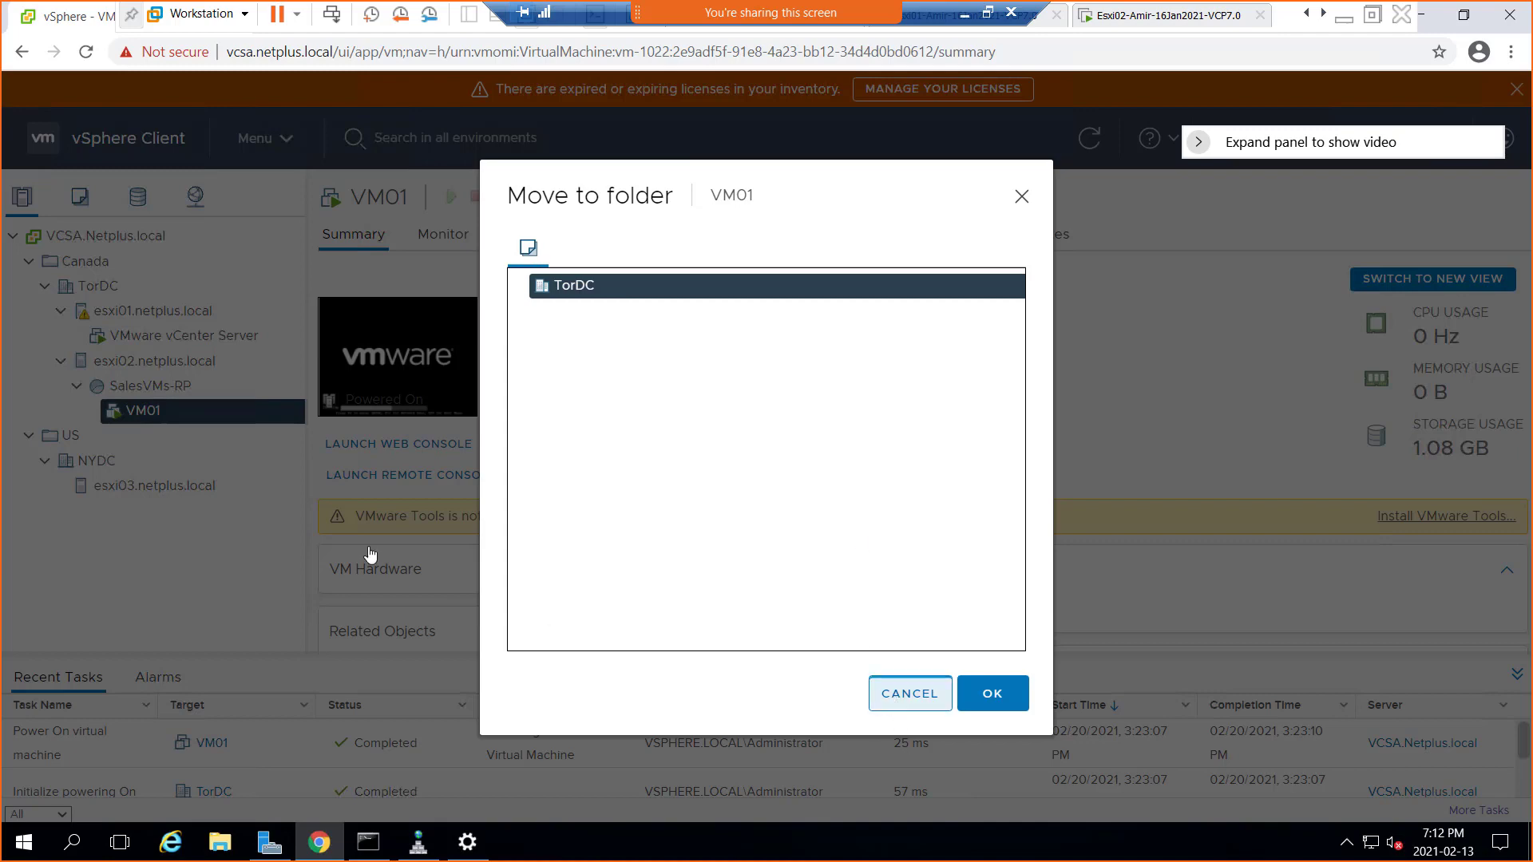
# Drag VM01 out of SalesVMs-RP onto host esxi02.netplus.local
pyautogui.moveTo(141, 419); pyautogui.dragTo(148, 367)
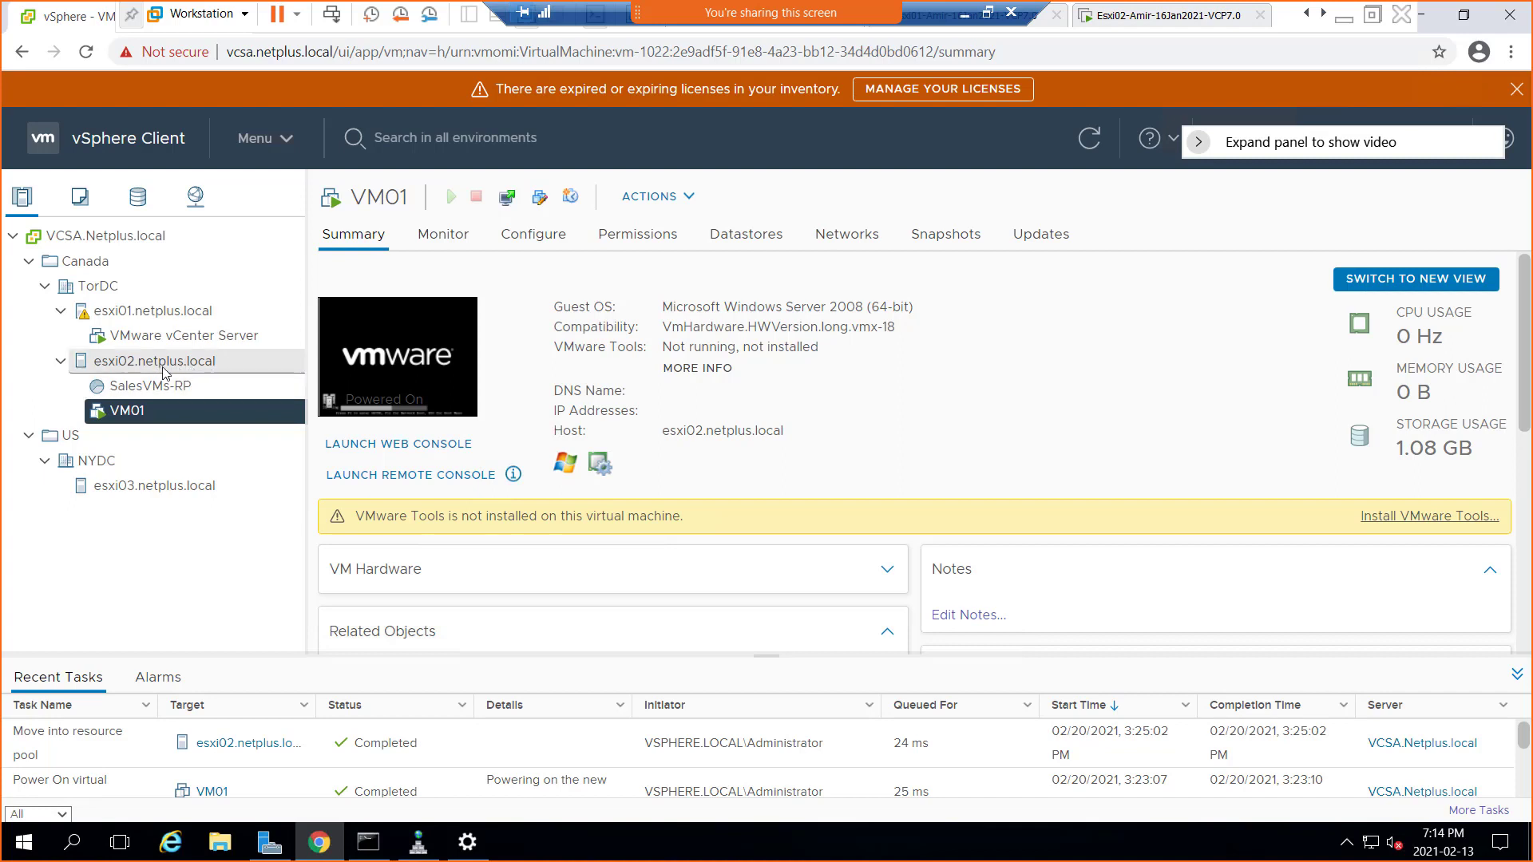
# Show the esxi02.netplus.local host summary and bring up its actions menu
pyautogui.click(164, 364)
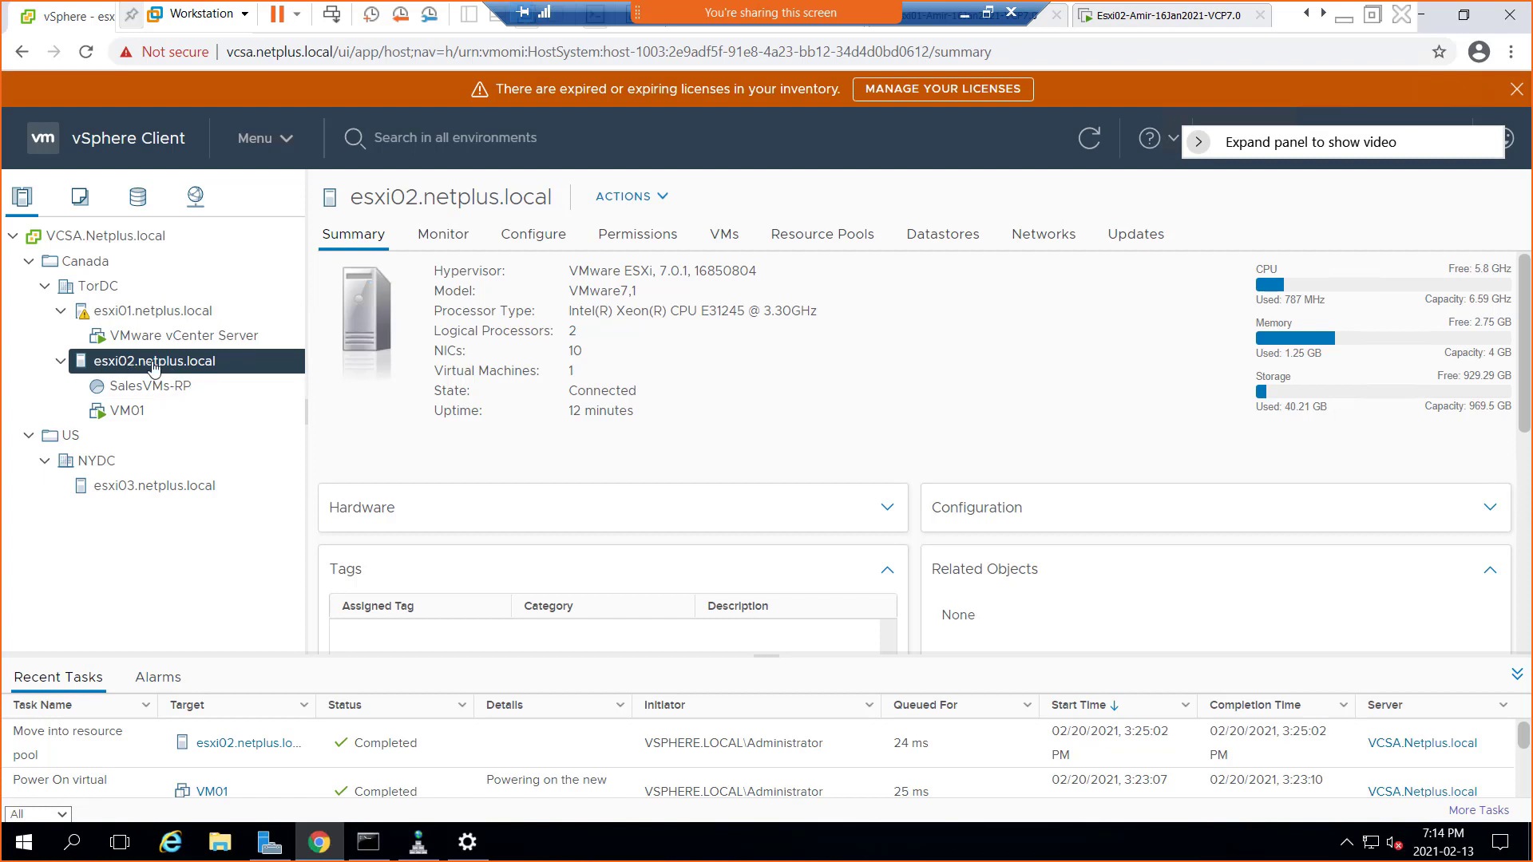
pyautogui.rightClick(150, 366)
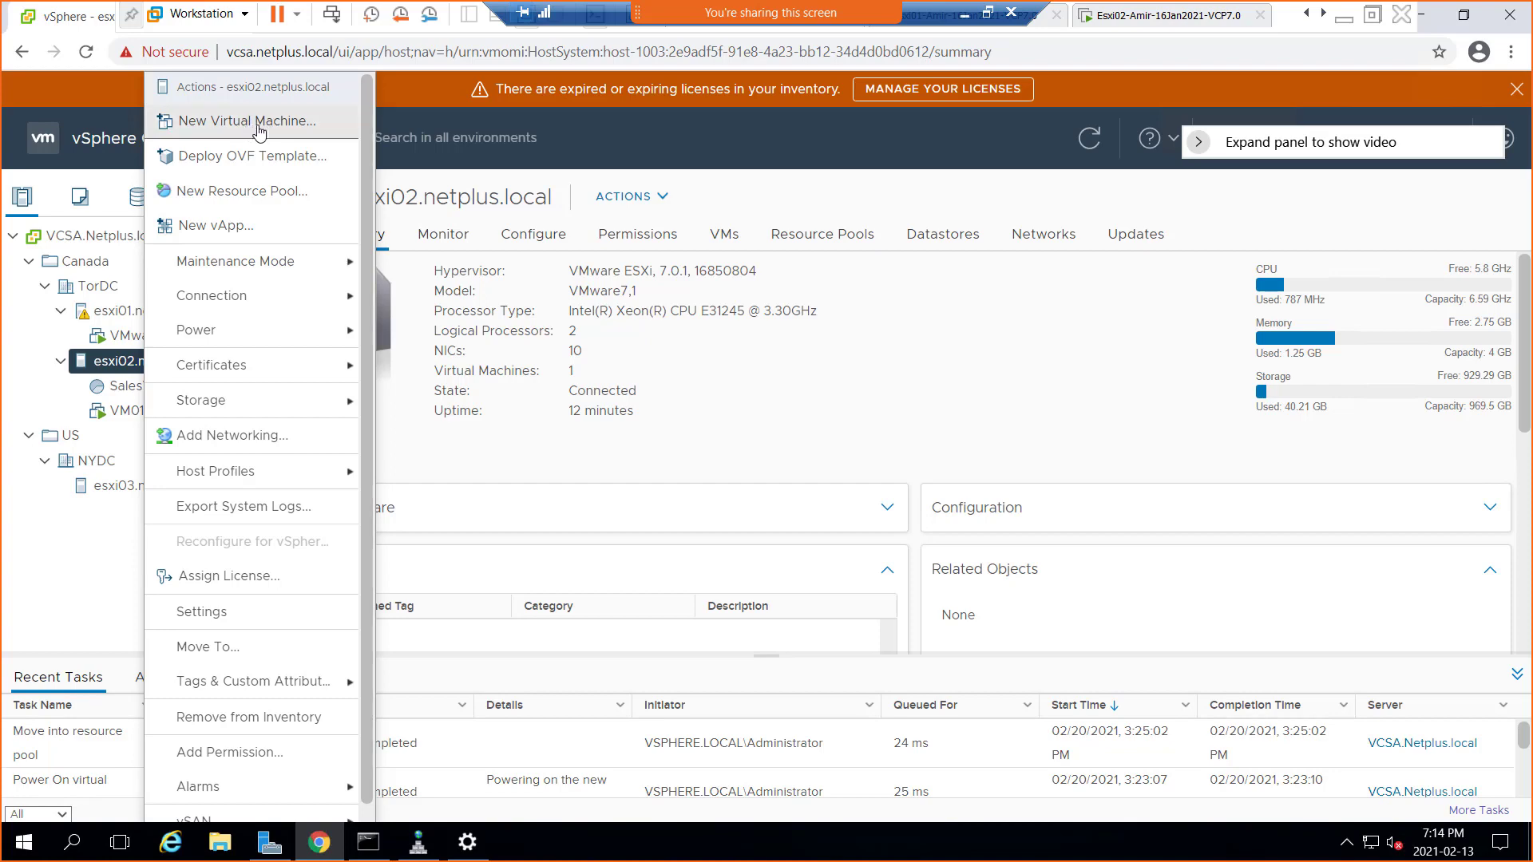
# Launch the New Virtual Machine wizard from esxi02's actions menu
pyautogui.click(255, 127)
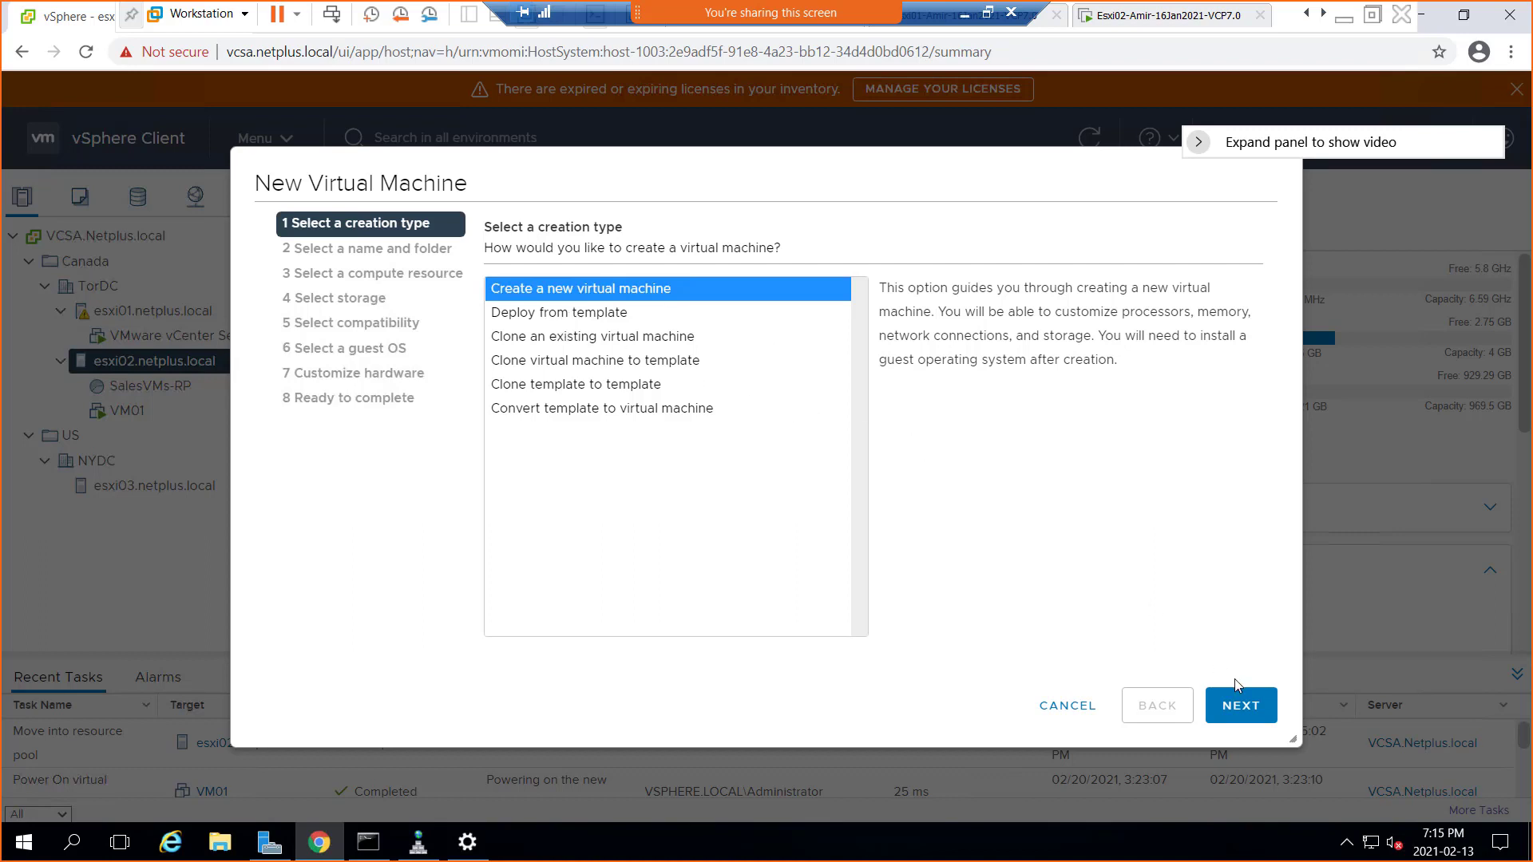
# Name the new virtual machine VM02, place it in TorDC, and advance to compute resource
pyautogui.click(1234, 707)
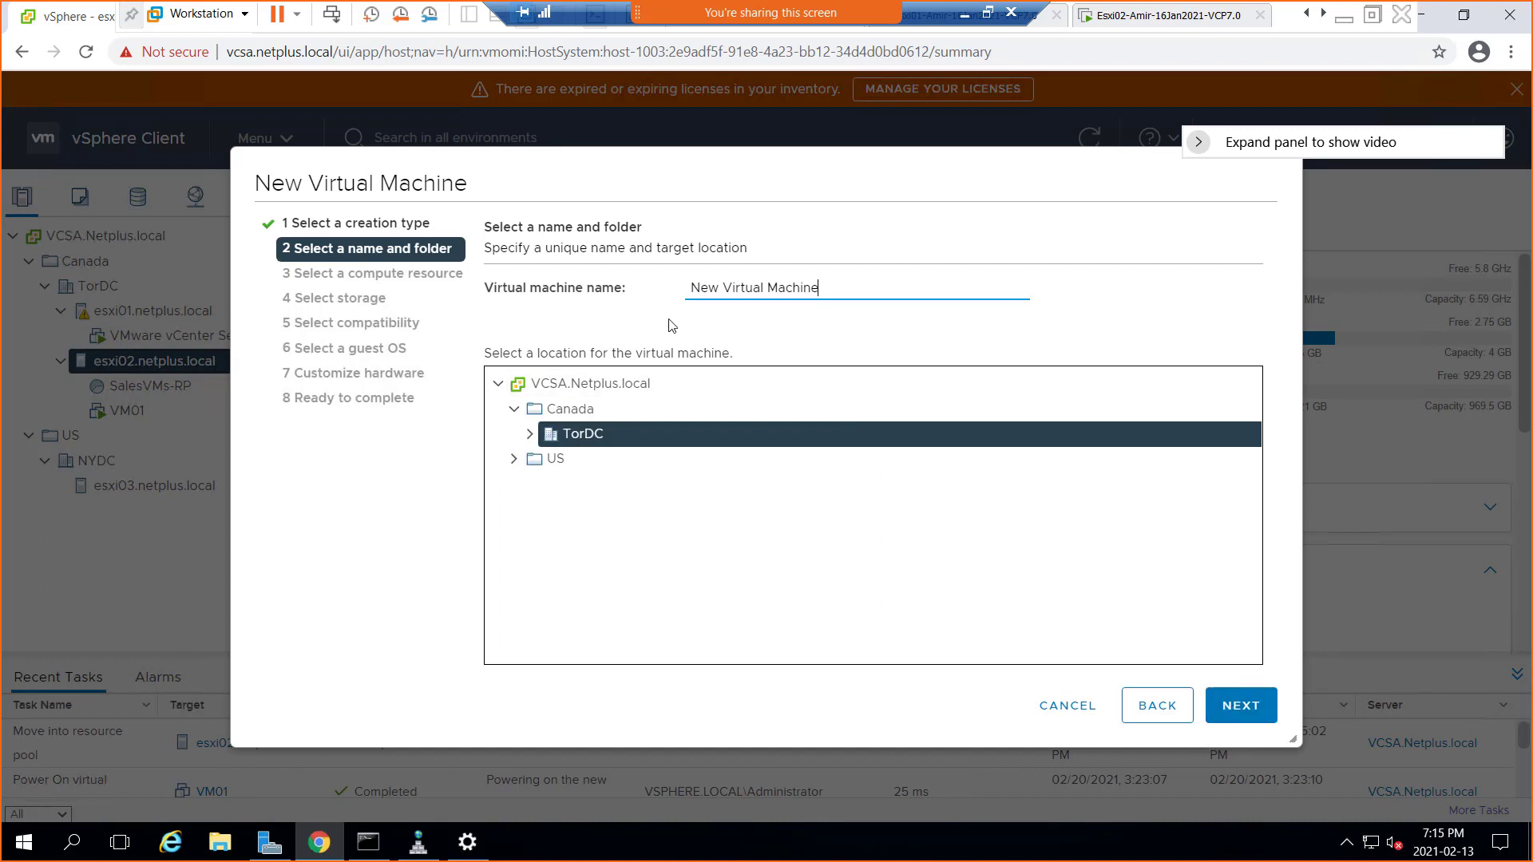
pyautogui.moveTo(818, 289); pyautogui.dragTo(689, 282)
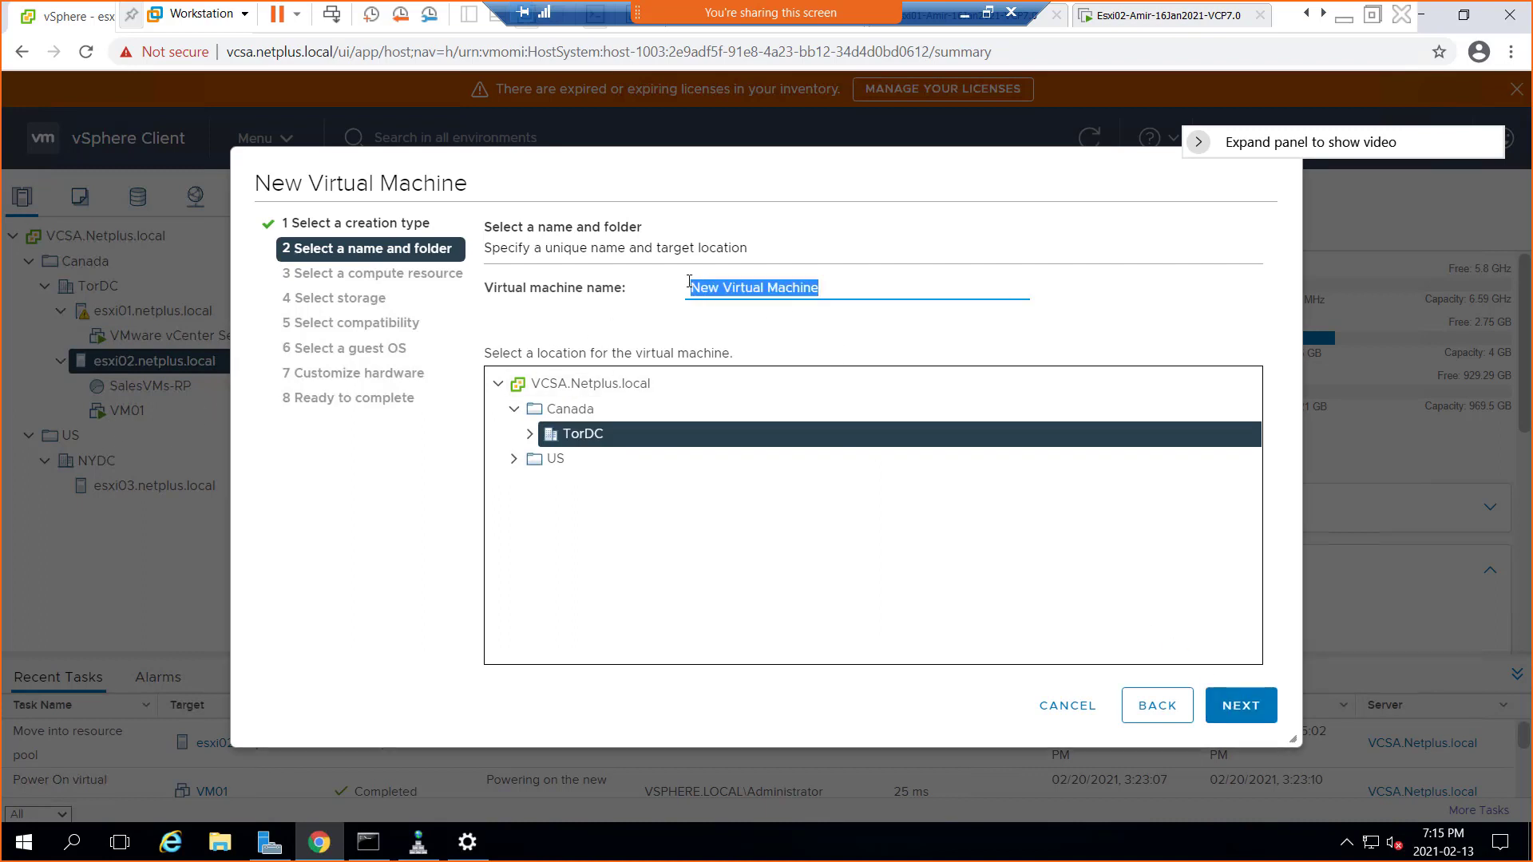
pyautogui.write('VN')
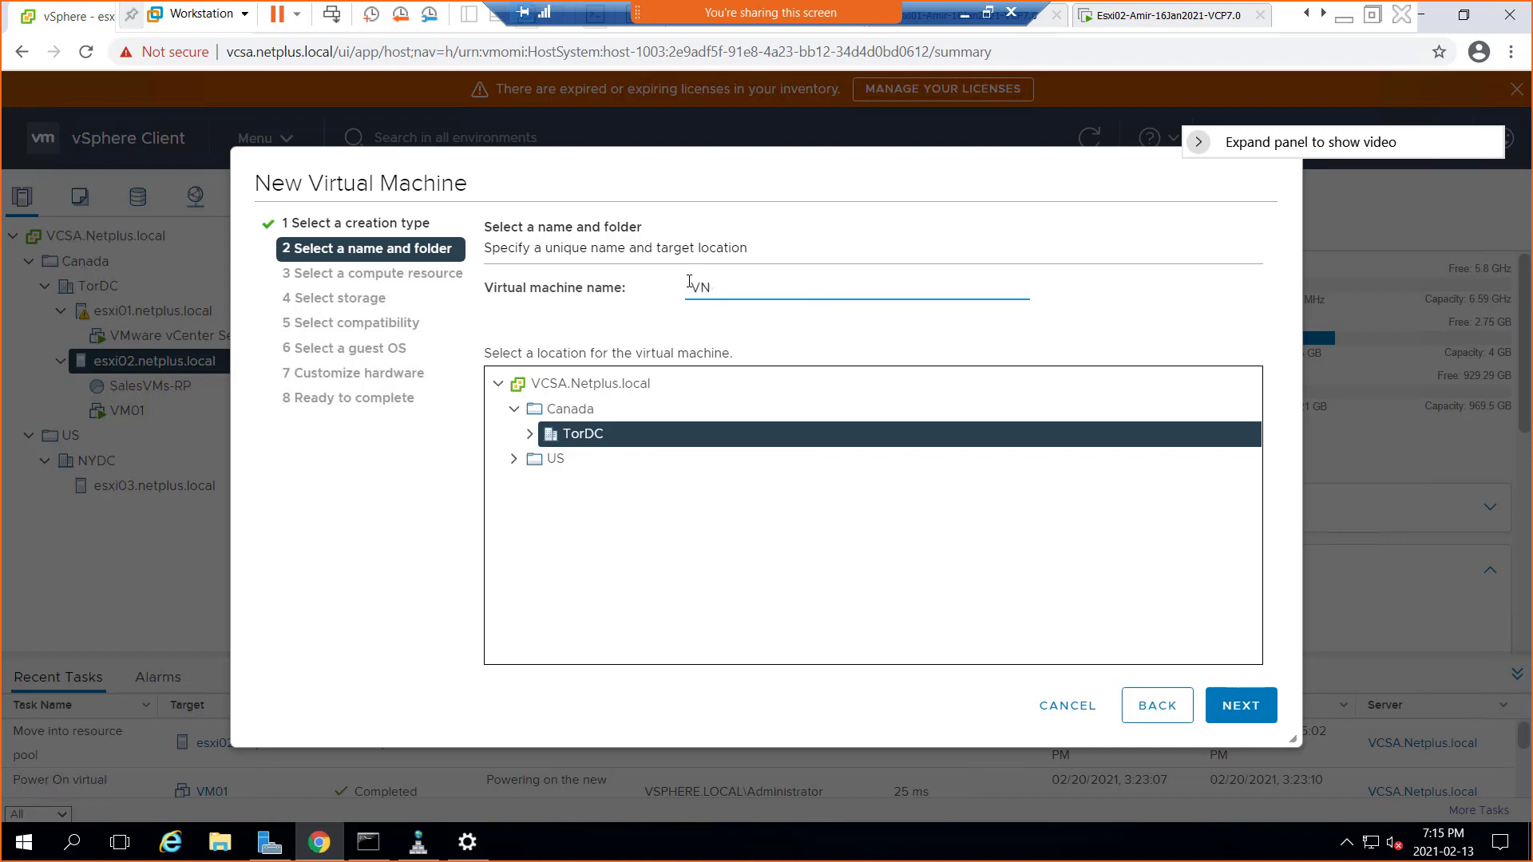
pyautogui.press('BackSpace')
pyautogui.write('M02')
pyautogui.click(532, 442)
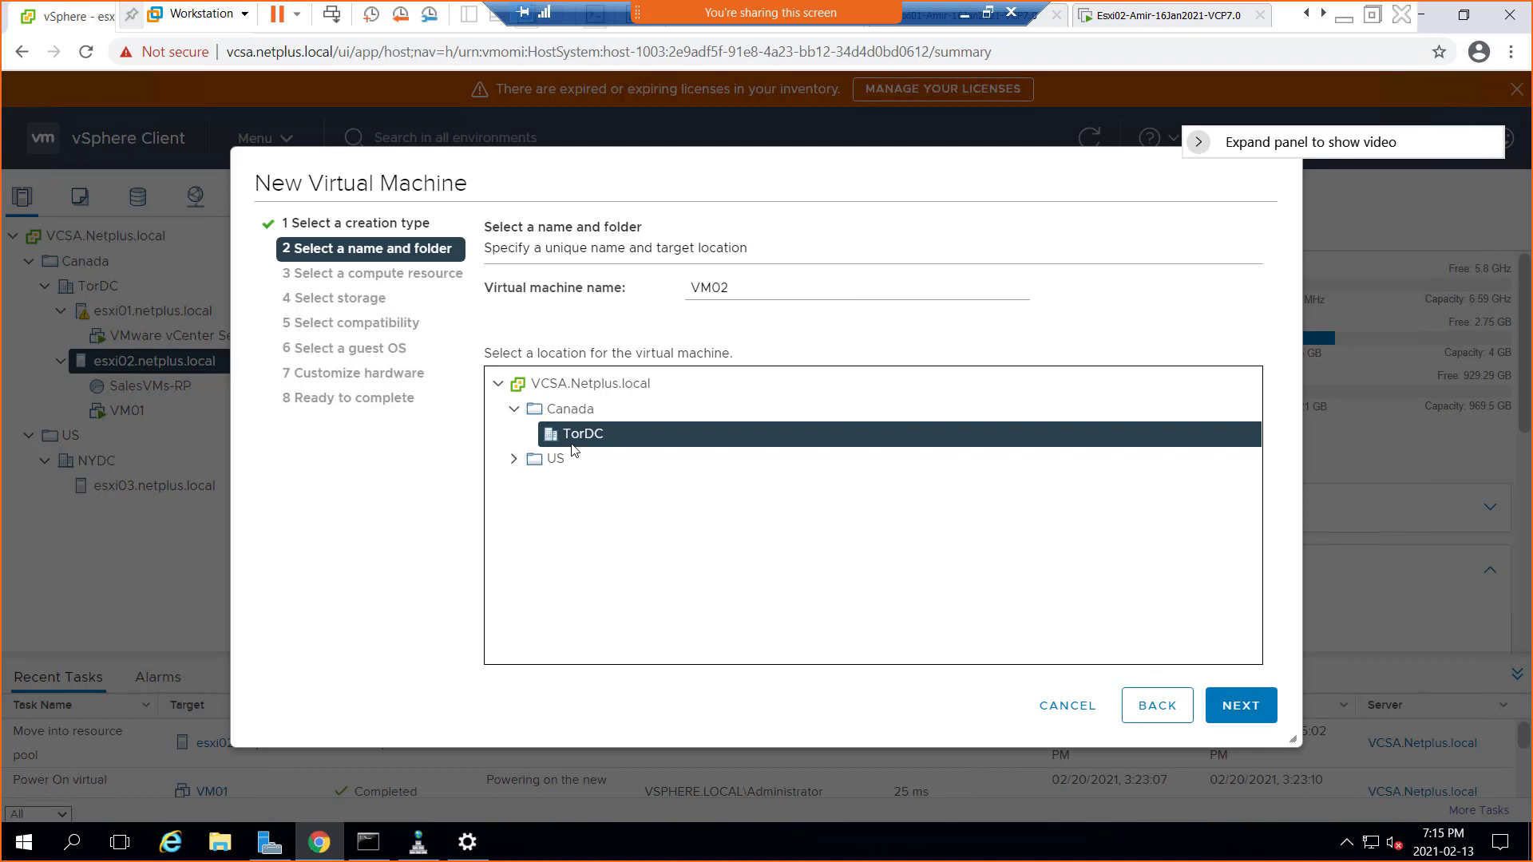
pyautogui.click(1232, 704)
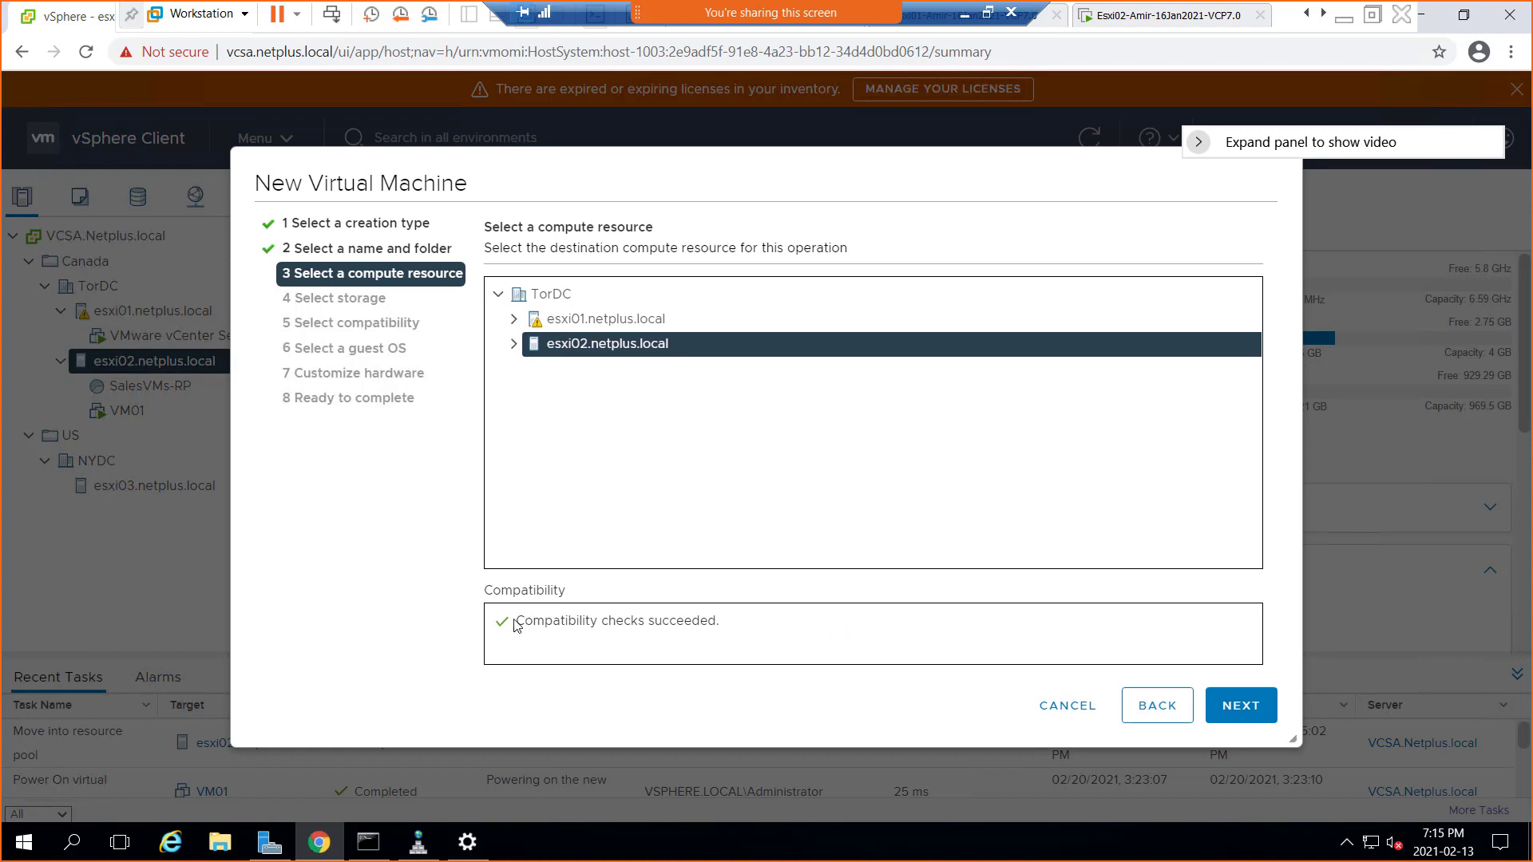
# Accept esxi02 as compute resource and store VM02 on datastore W1DS1LUN1
pyautogui.moveTo(516, 621); pyautogui.dragTo(759, 631)
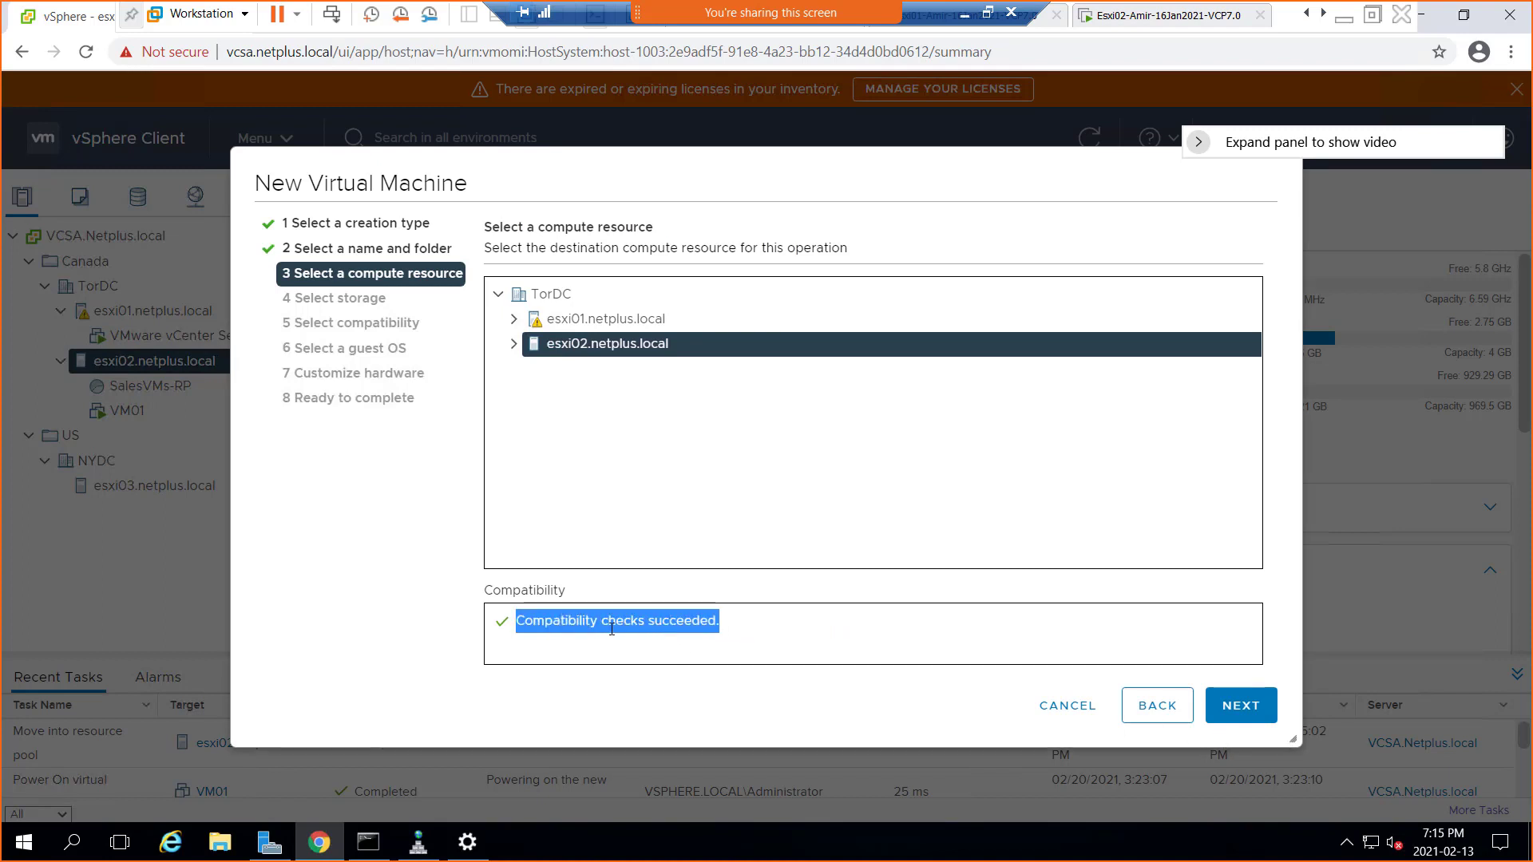
pyautogui.click(1240, 706)
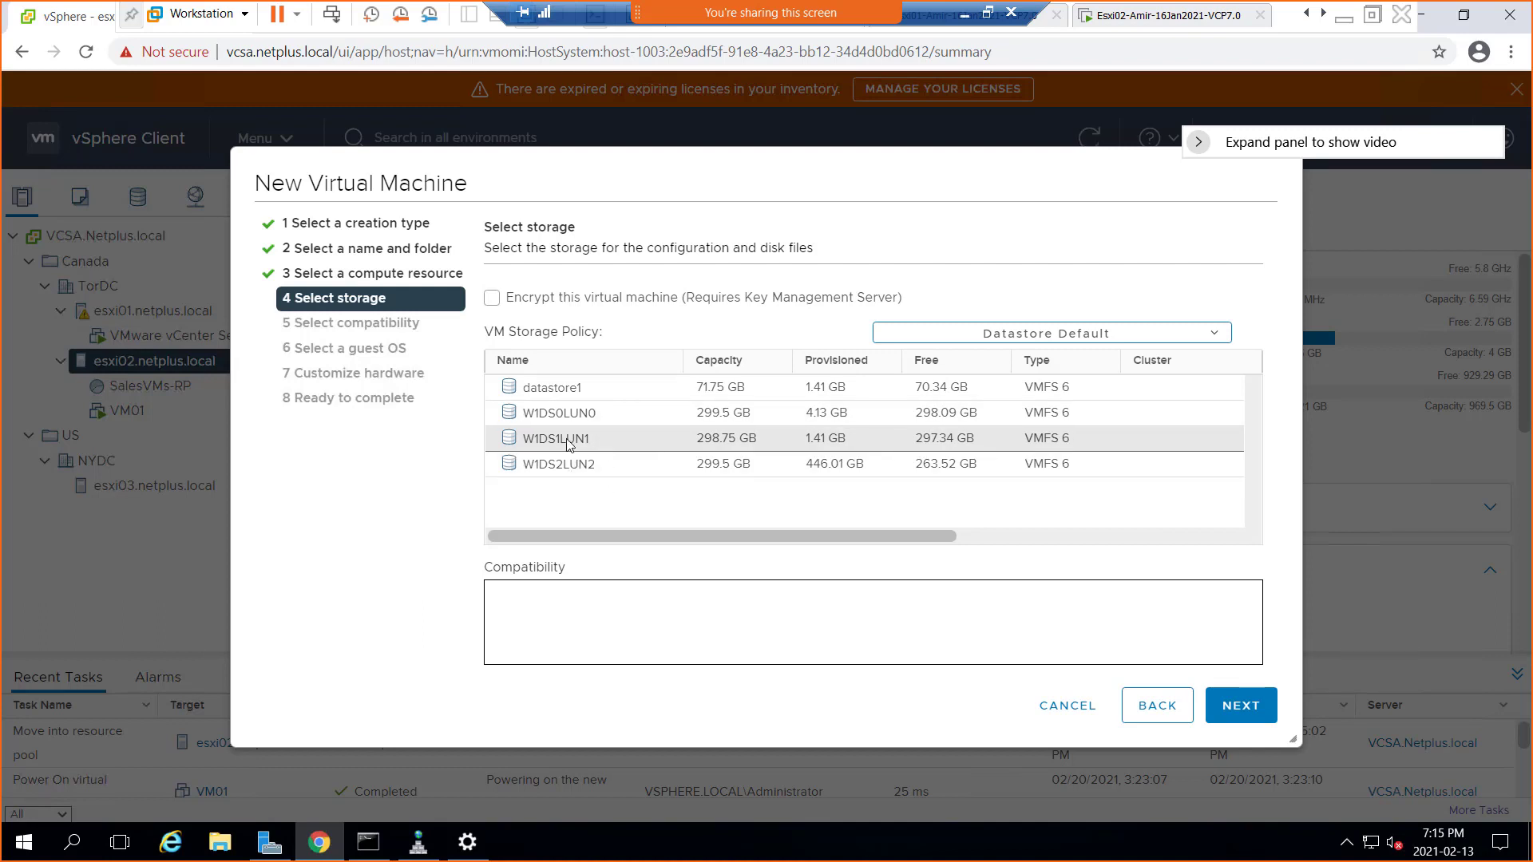
pyautogui.click(570, 444)
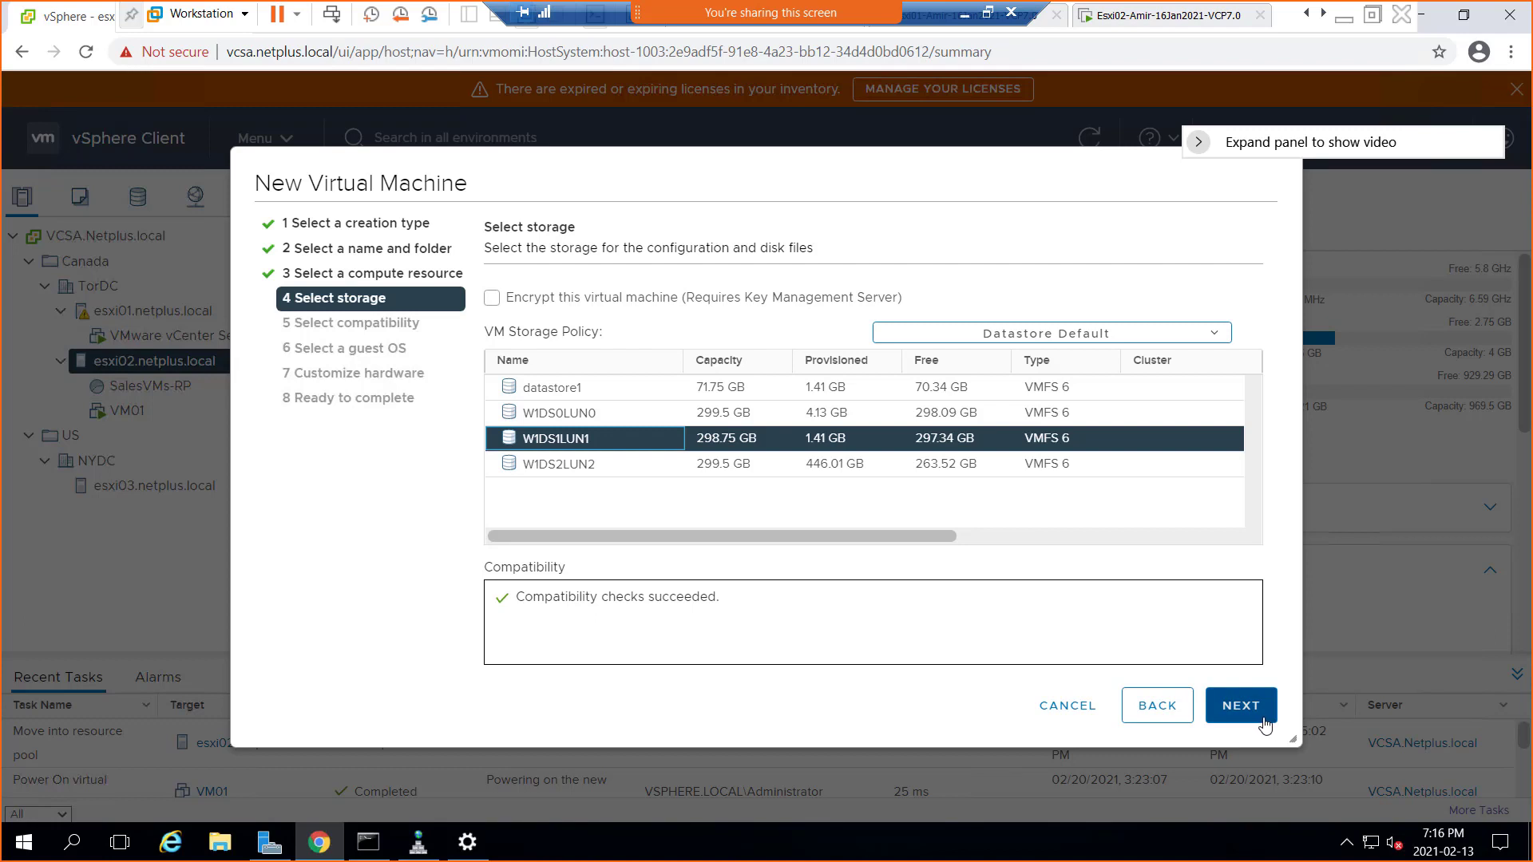
# Keep ESXi 7.0 U1 compatibility and set VM02's guest OS to Microsoft Windows Server 2016 (64-bit)
pyautogui.click(1241, 706)
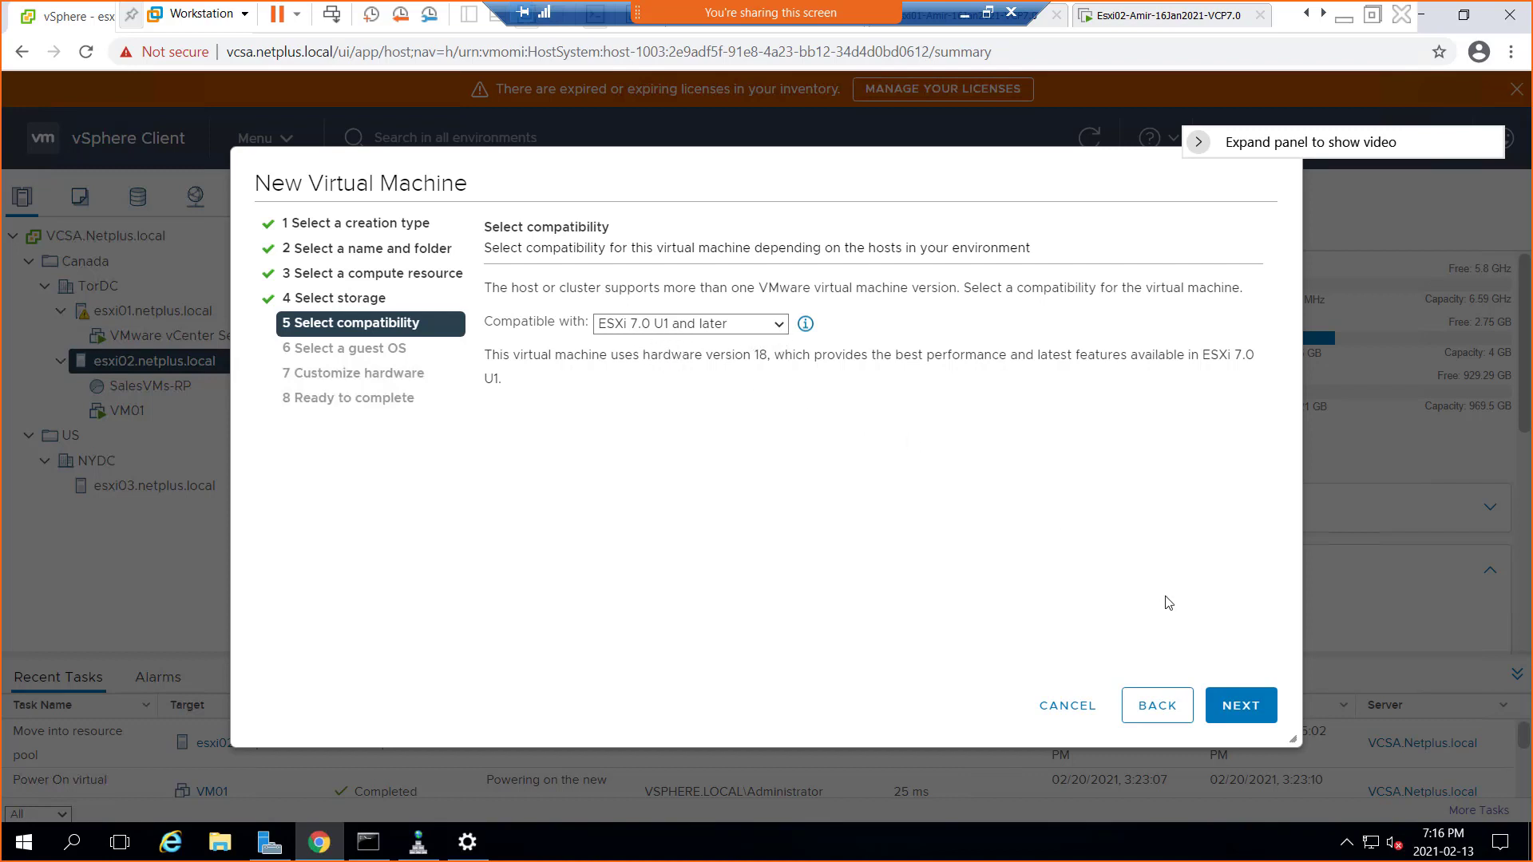
pyautogui.click(1247, 710)
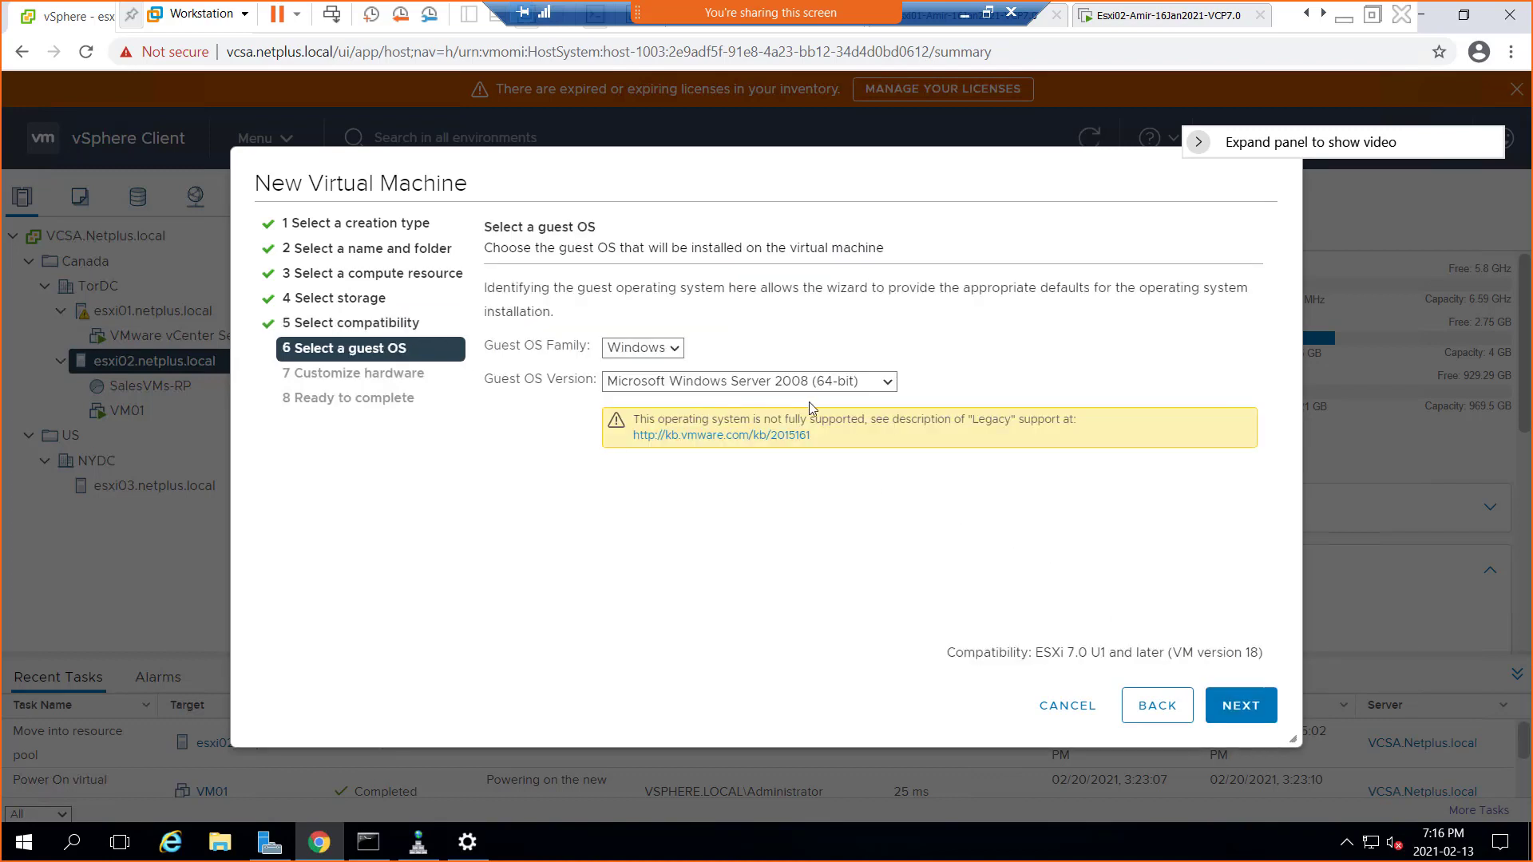
pyautogui.click(892, 386)
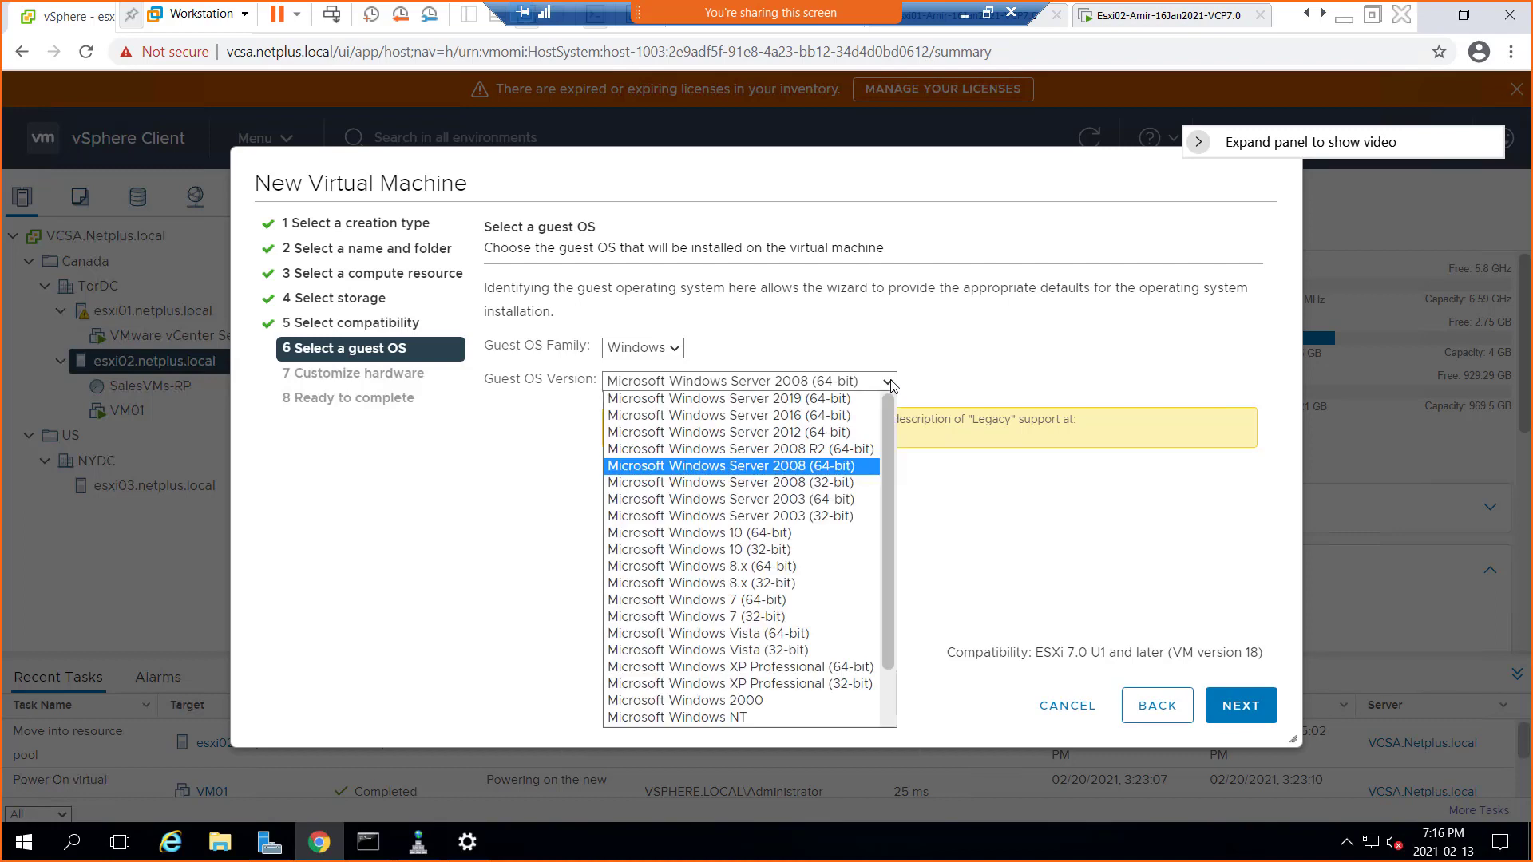
pyautogui.click(838, 417)
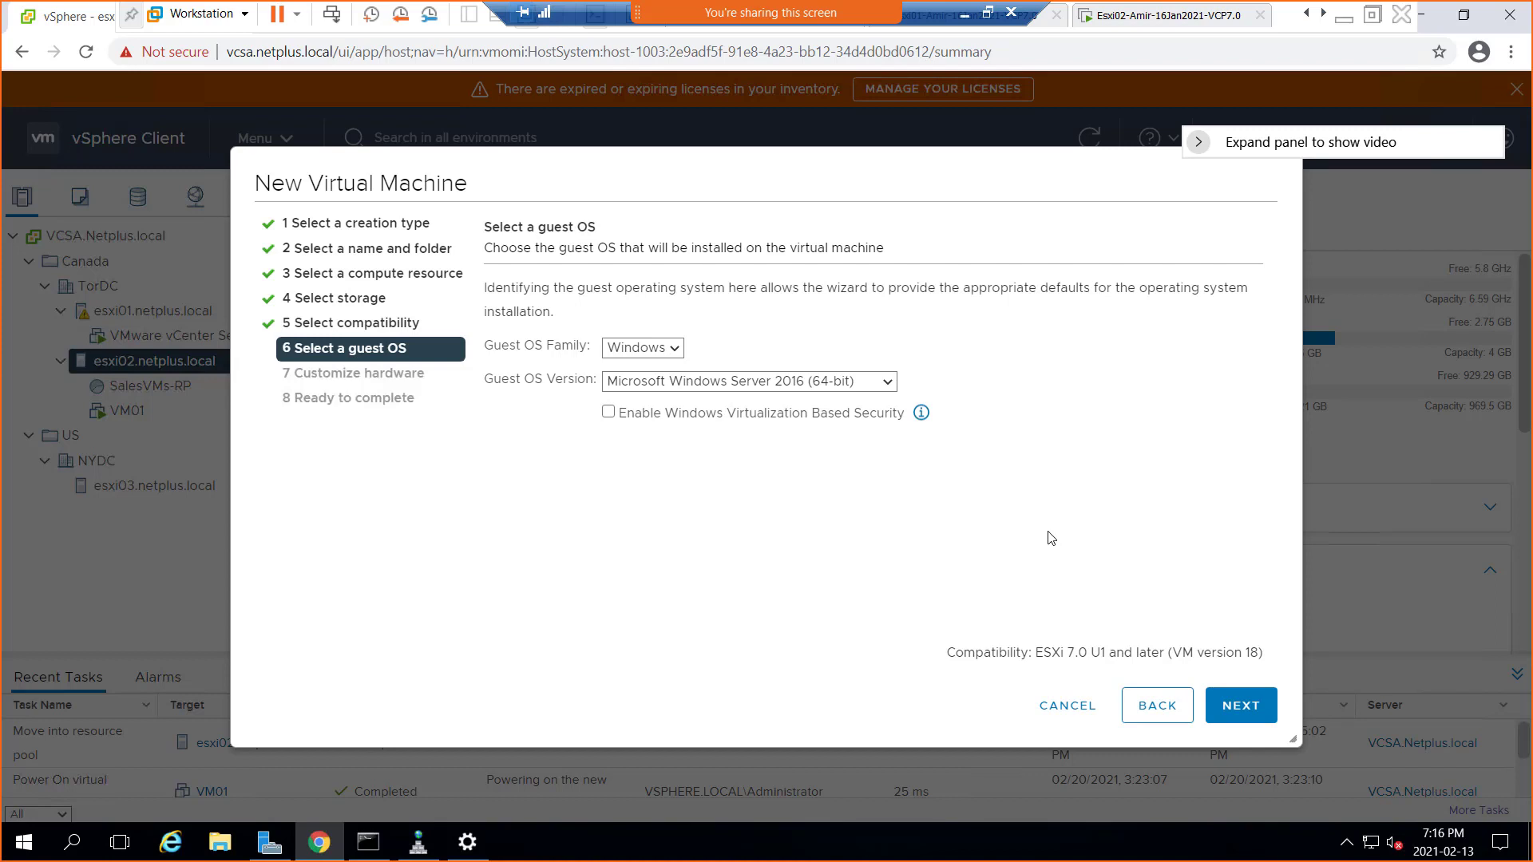
pyautogui.click(1240, 706)
# Give VM02 1 GB memory and a thin-provisioned 90 GB disk, then finish creating it
pyautogui.click(1243, 706)
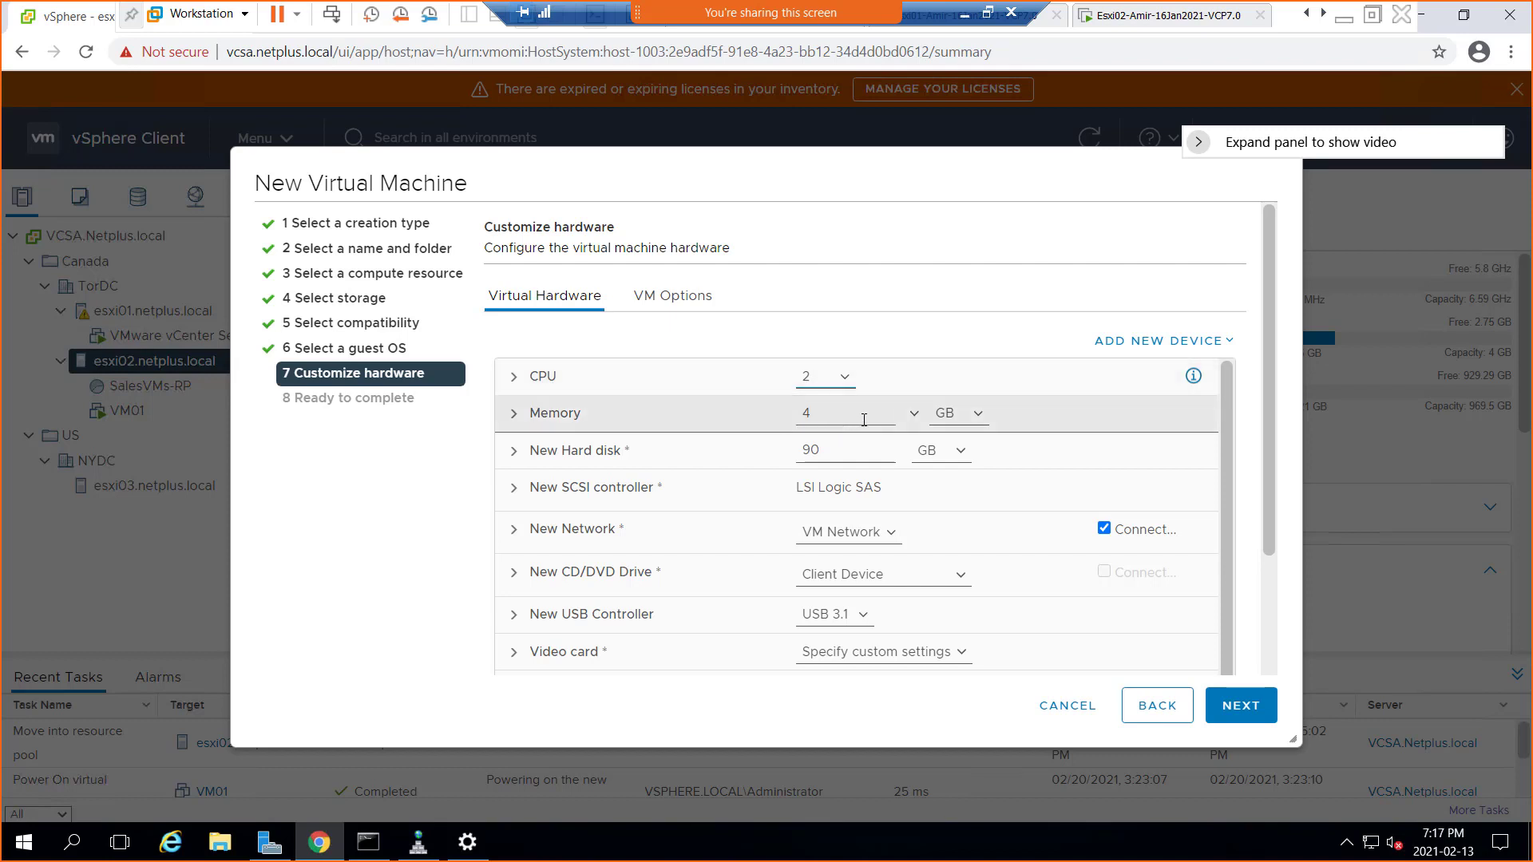
pyautogui.click(841, 412)
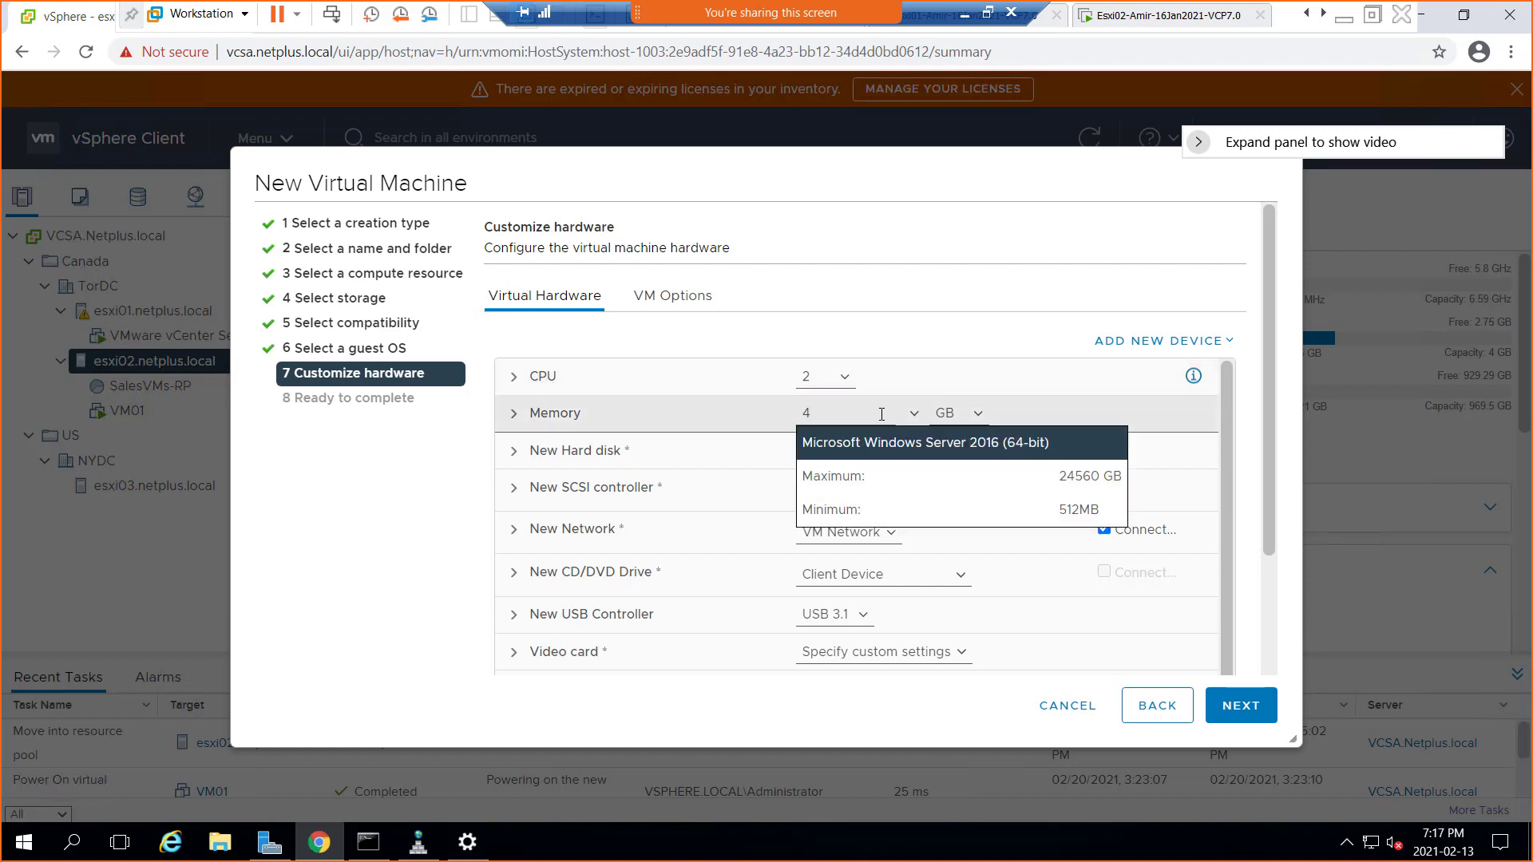
pyautogui.moveTo(835, 413); pyautogui.dragTo(796, 417)
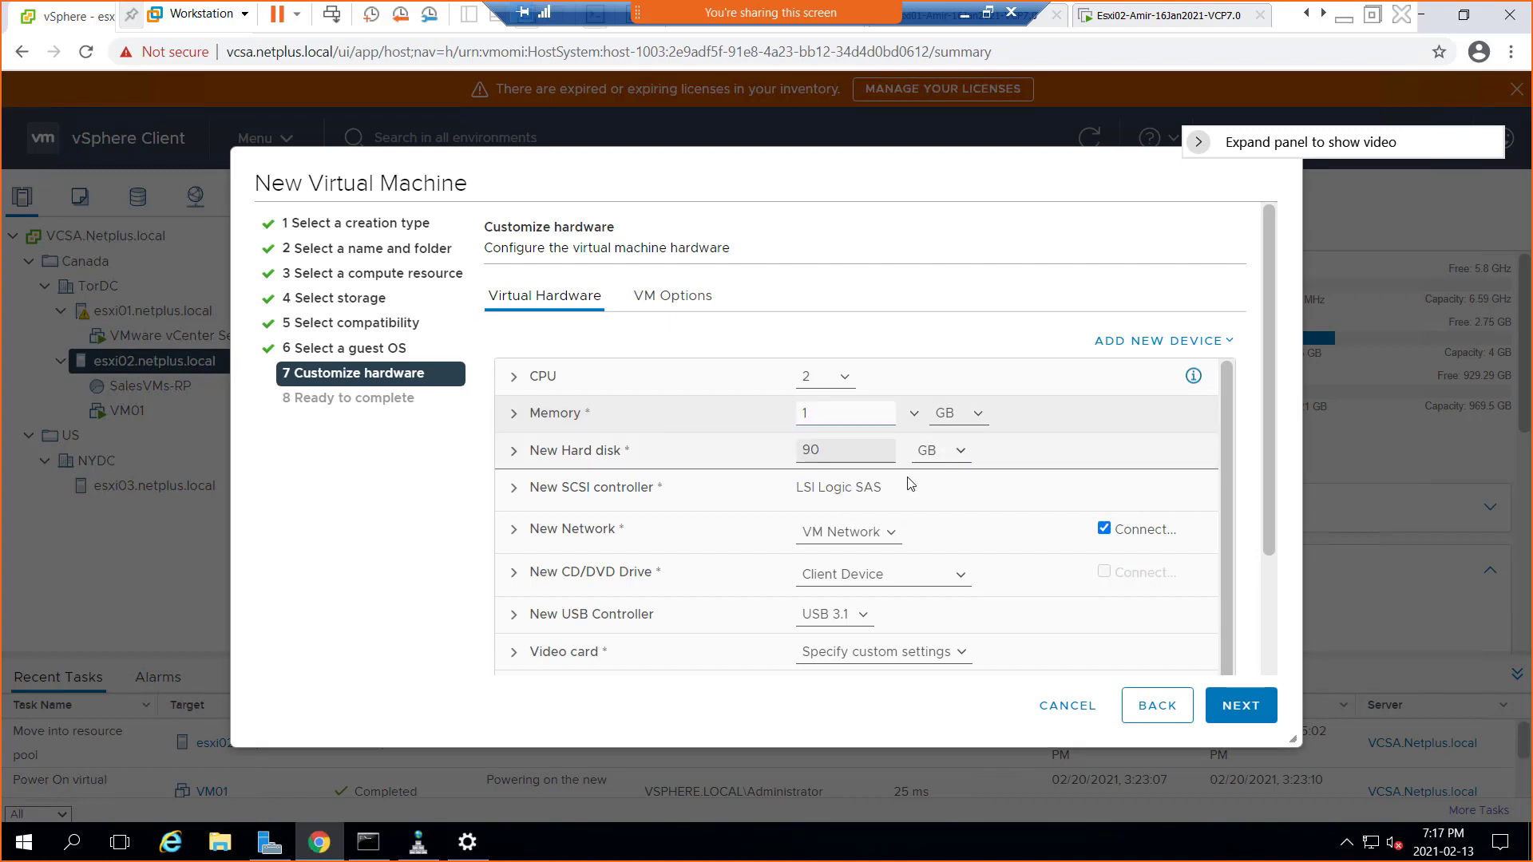
pyautogui.click(515, 452)
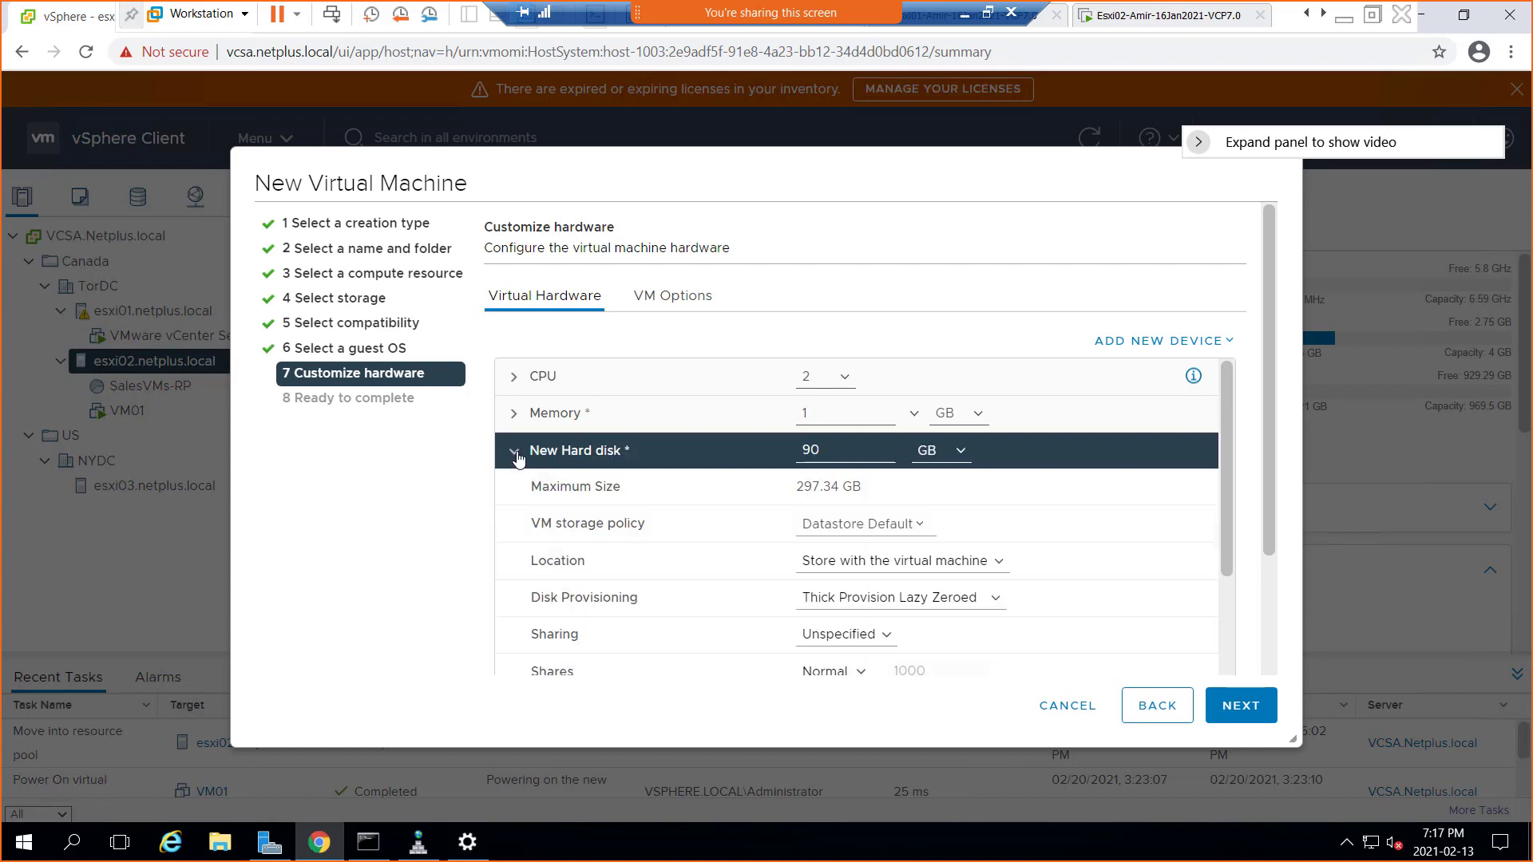
pyautogui.click(846, 601)
pyautogui.click(848, 650)
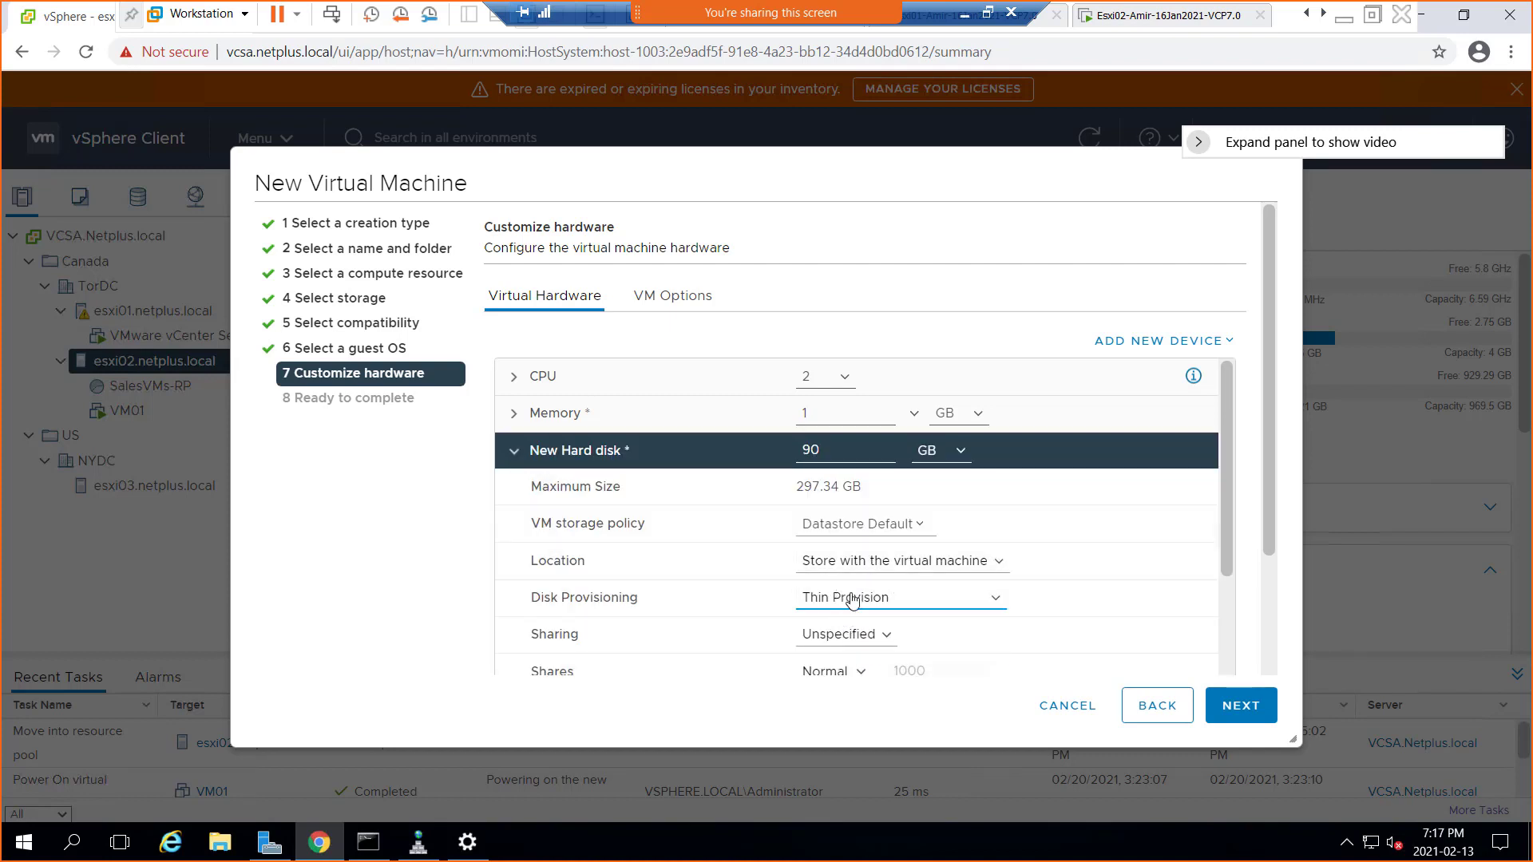
pyautogui.click(1242, 706)
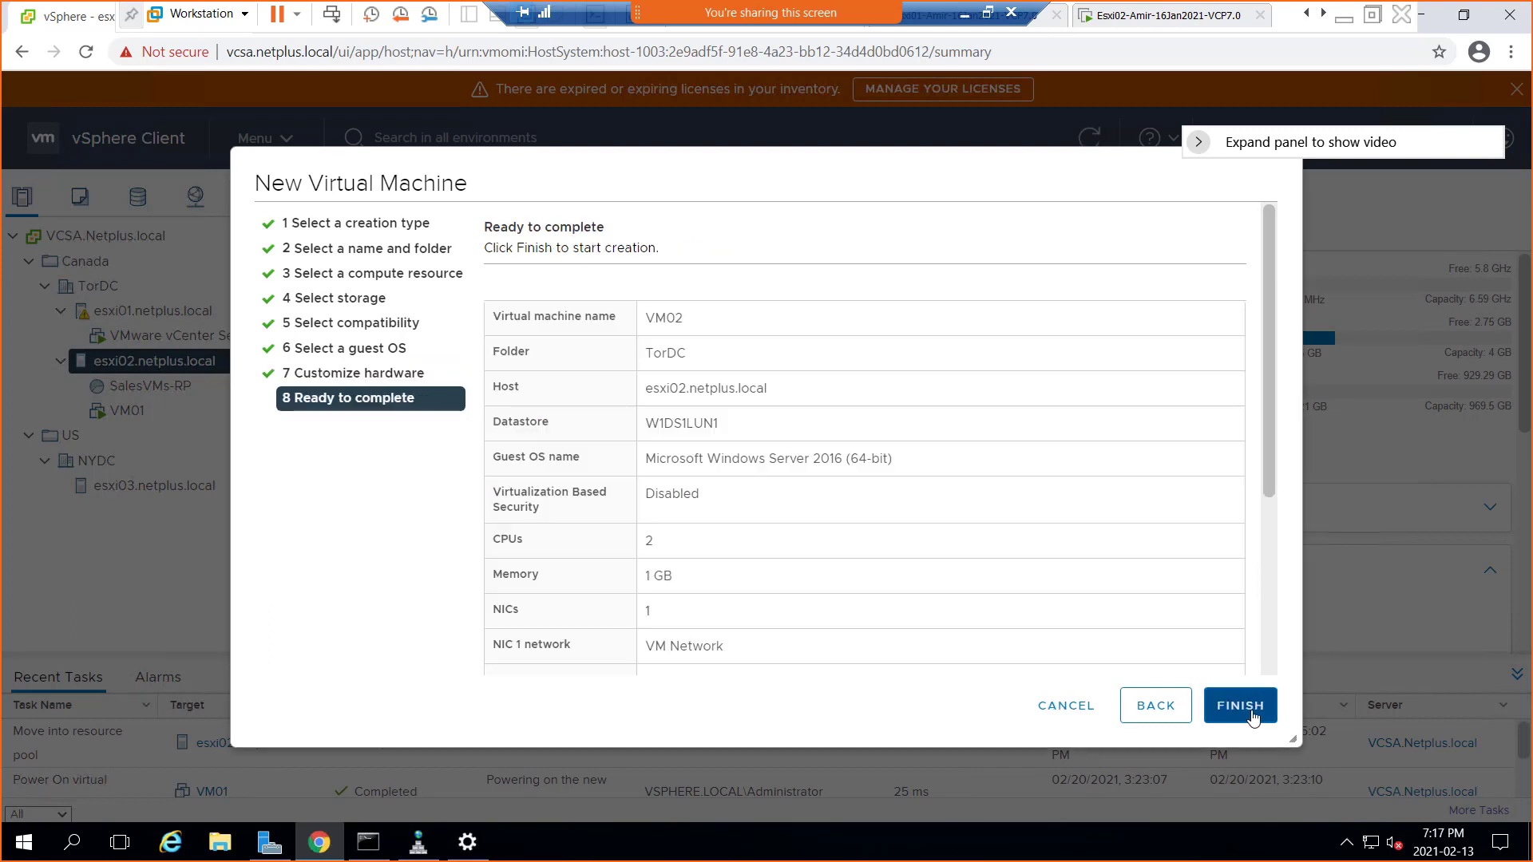
pyautogui.click(1253, 716)
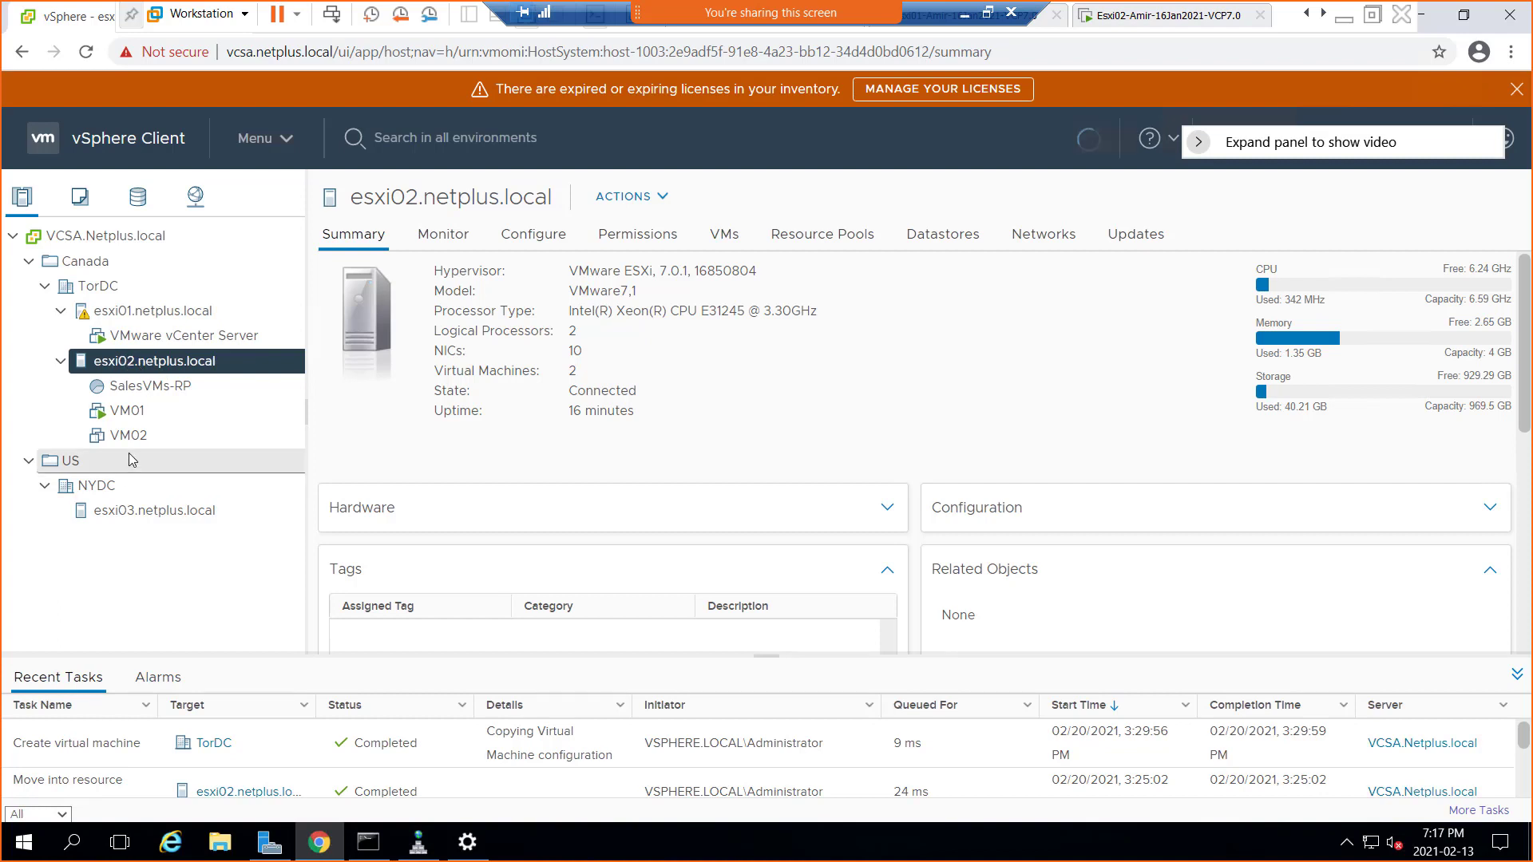
# Start another new virtual machine on esxi02, name it, and keep esxi02 as compute resource
pyautogui.rightClick(146, 366)
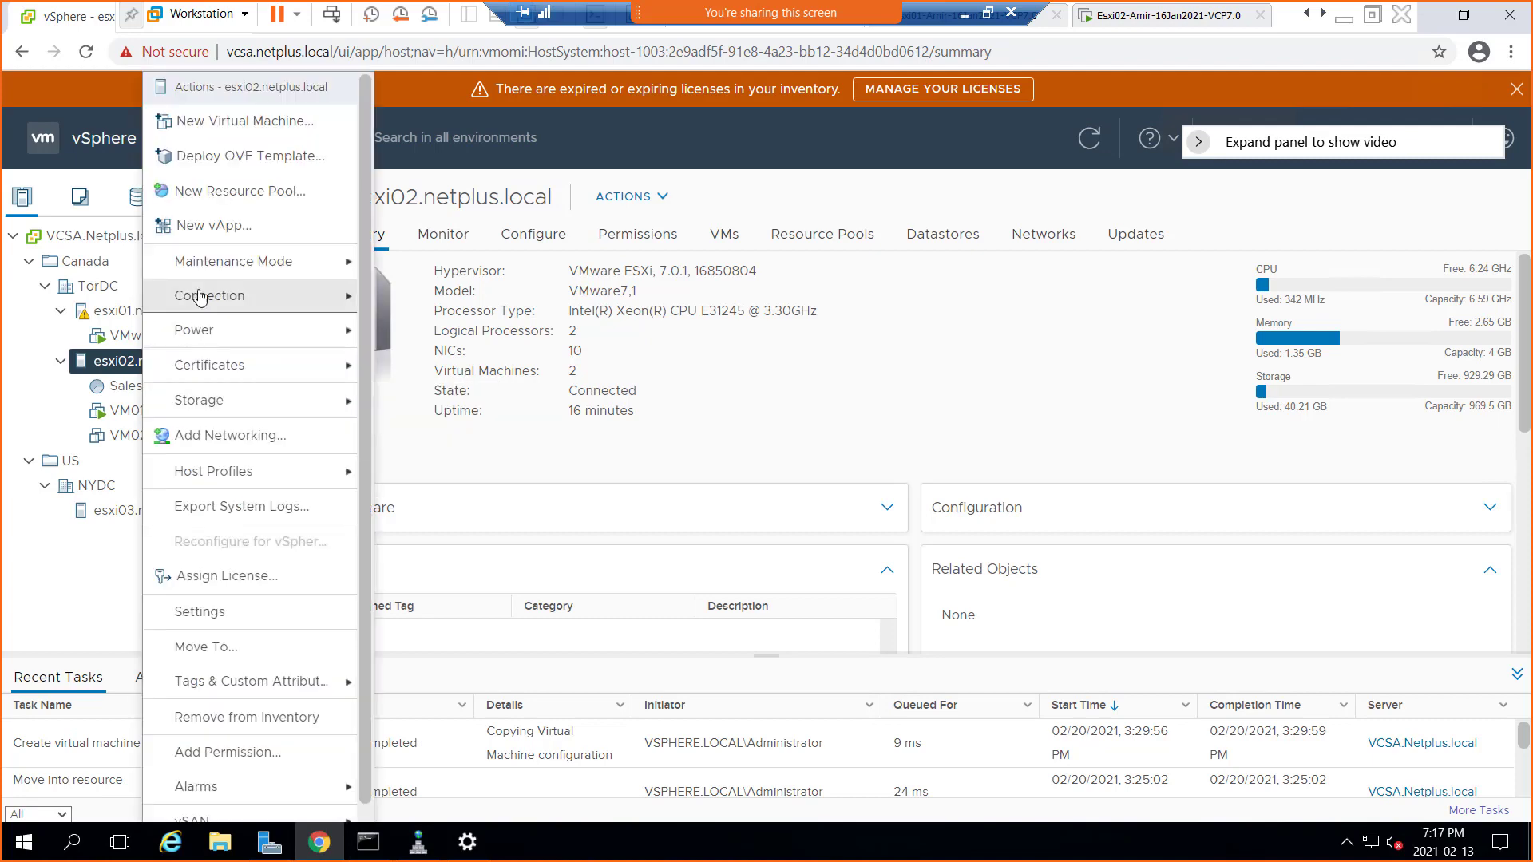
pyautogui.click(257, 129)
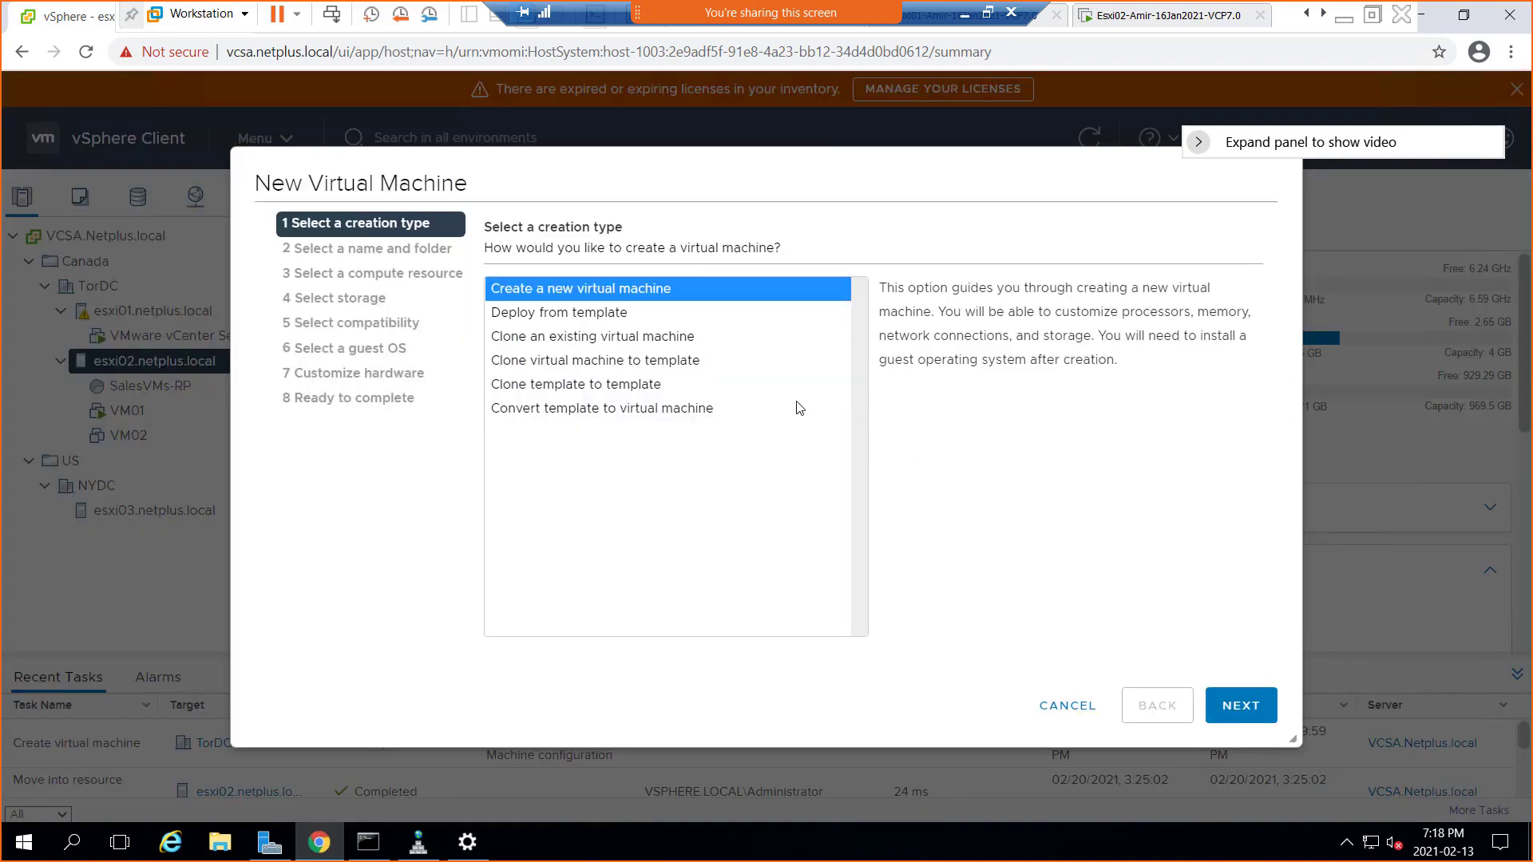
pyautogui.click(1240, 706)
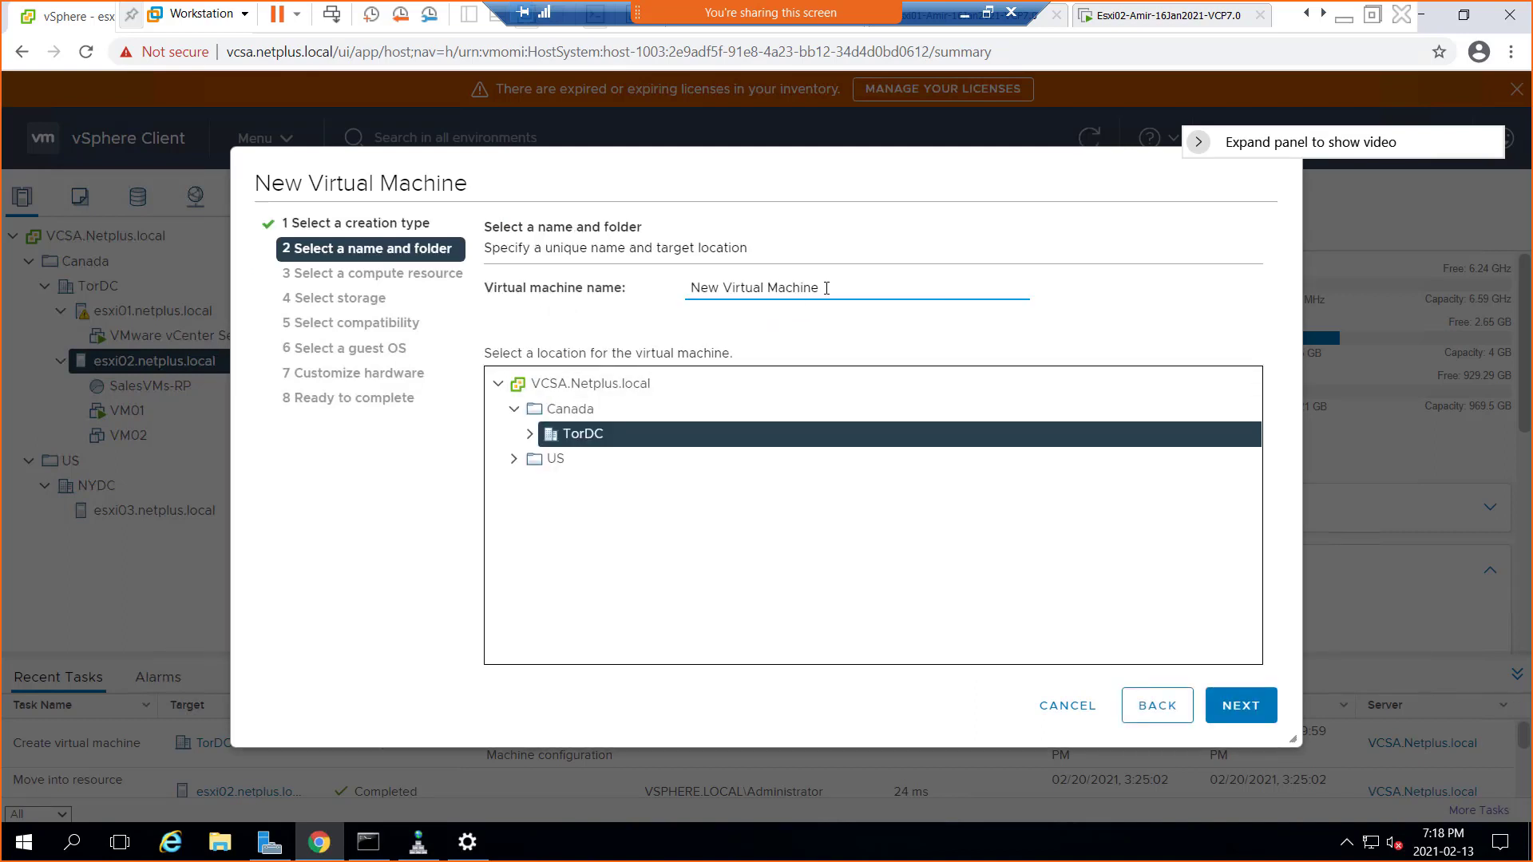
pyautogui.write('VM03')
pyautogui.click(1251, 707)
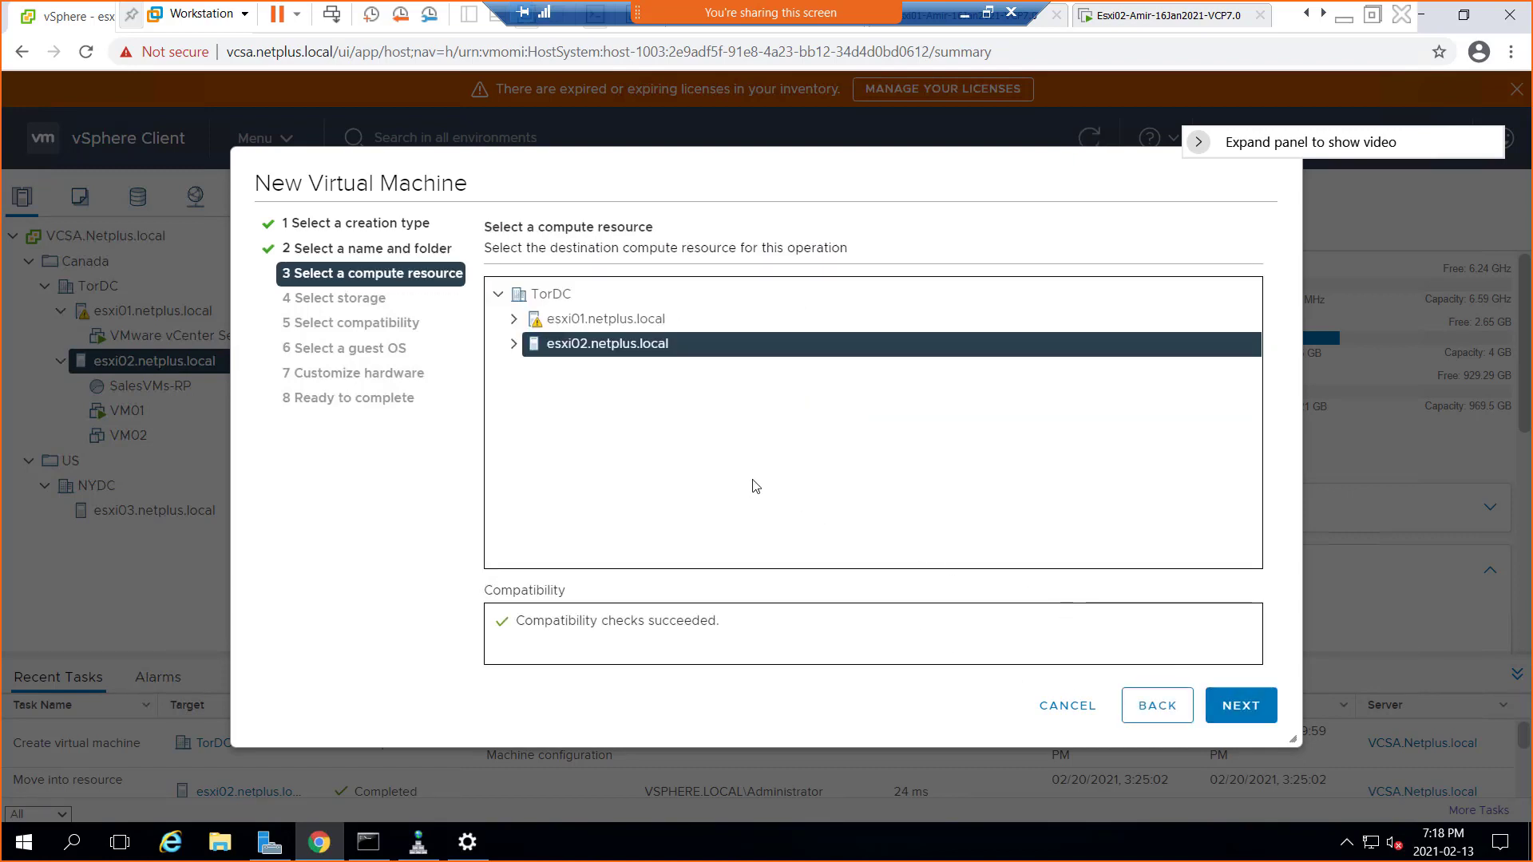
pyautogui.click(1243, 707)
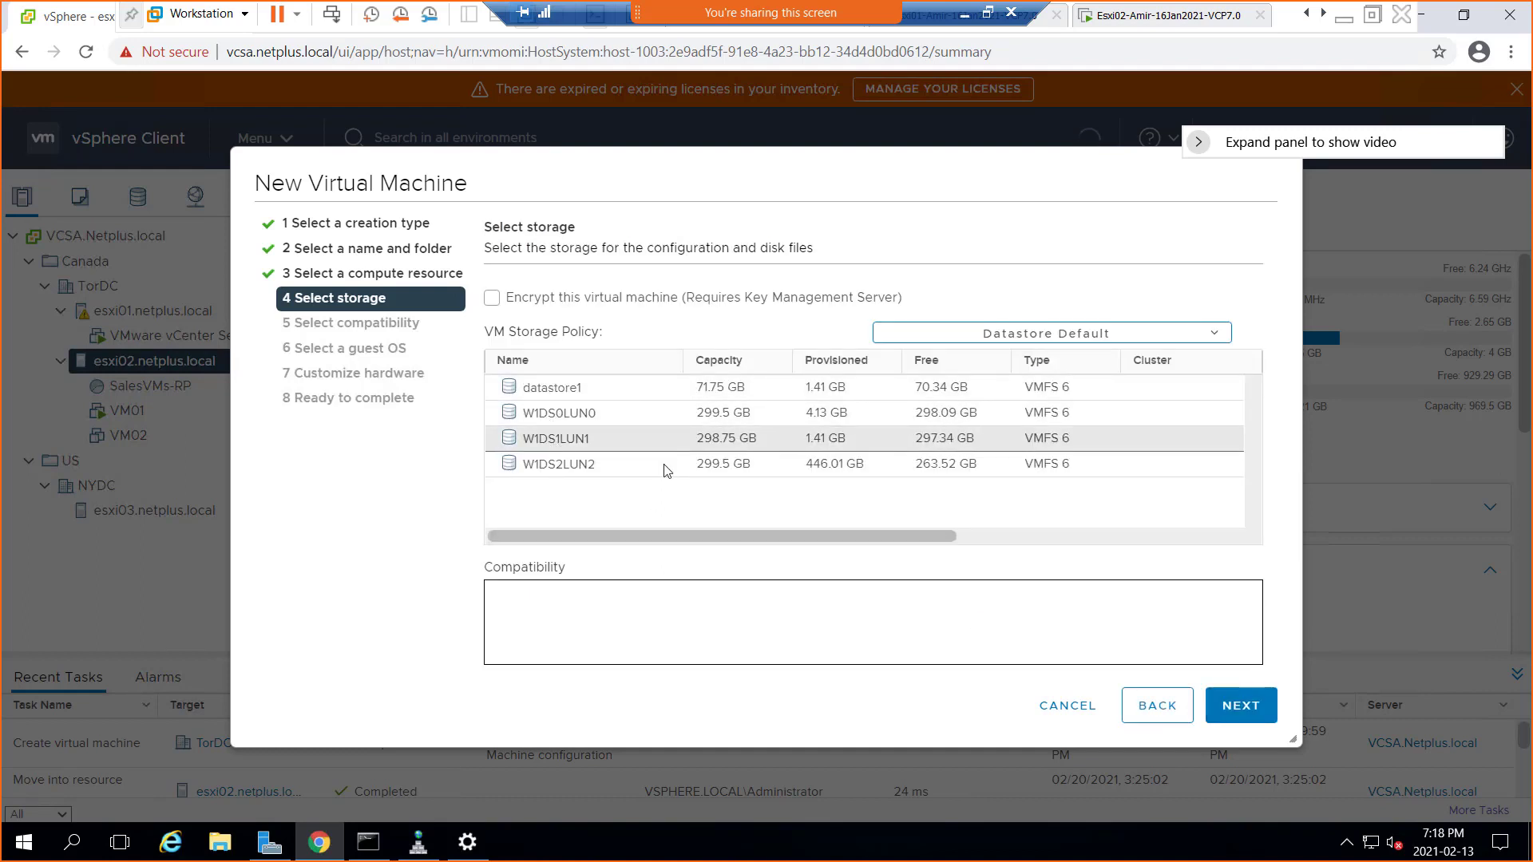
# Store it on W1DS1LUN1 with ESXi 7.0 U1 compatibility and Windows Server 2016 (64-bit) guest
pyautogui.click(598, 450)
pyautogui.click(1234, 713)
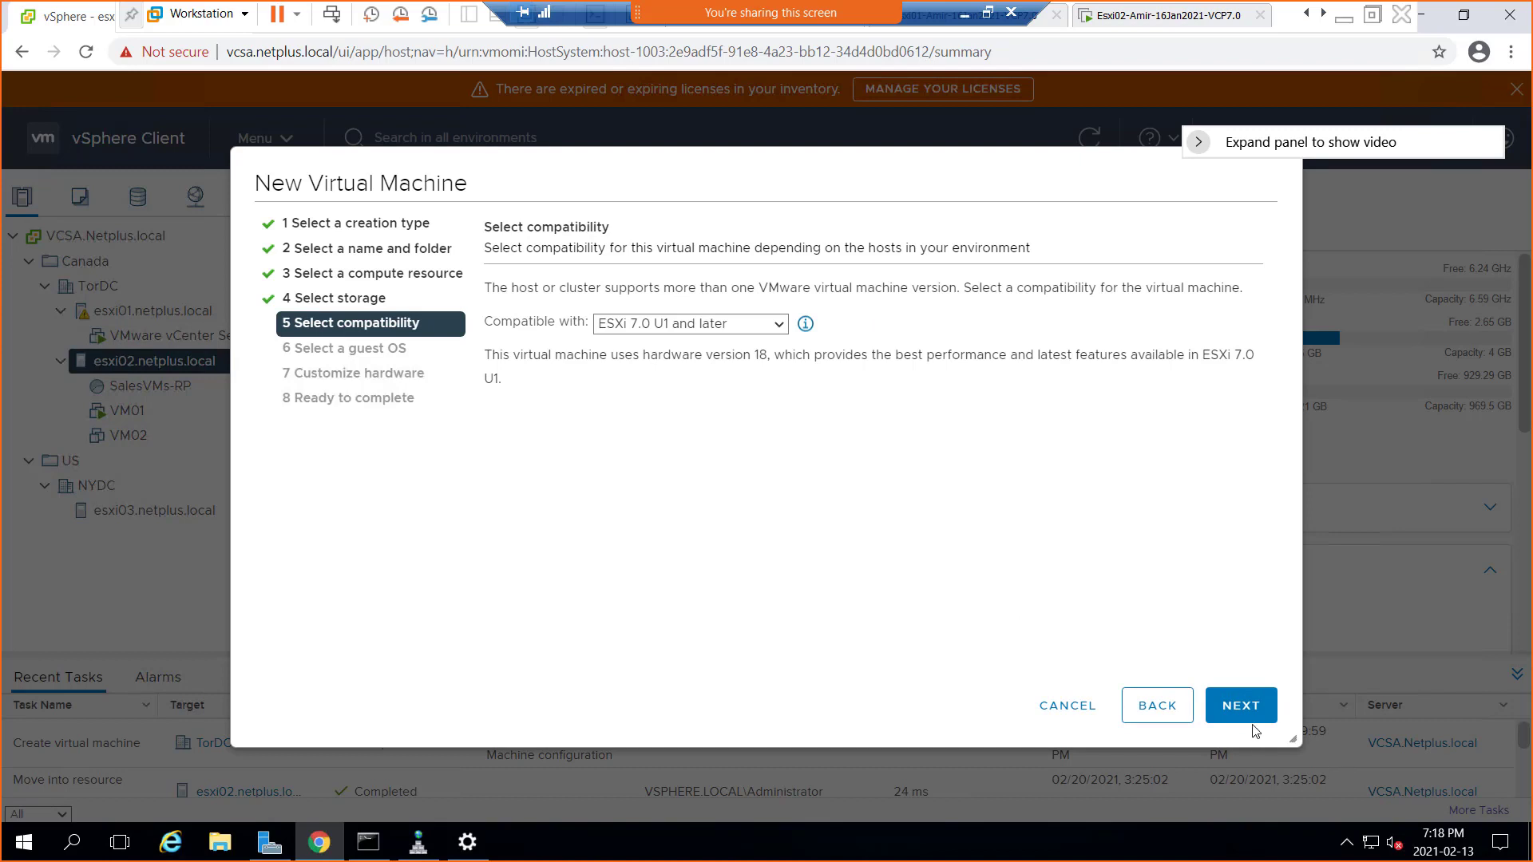
pyautogui.click(1243, 708)
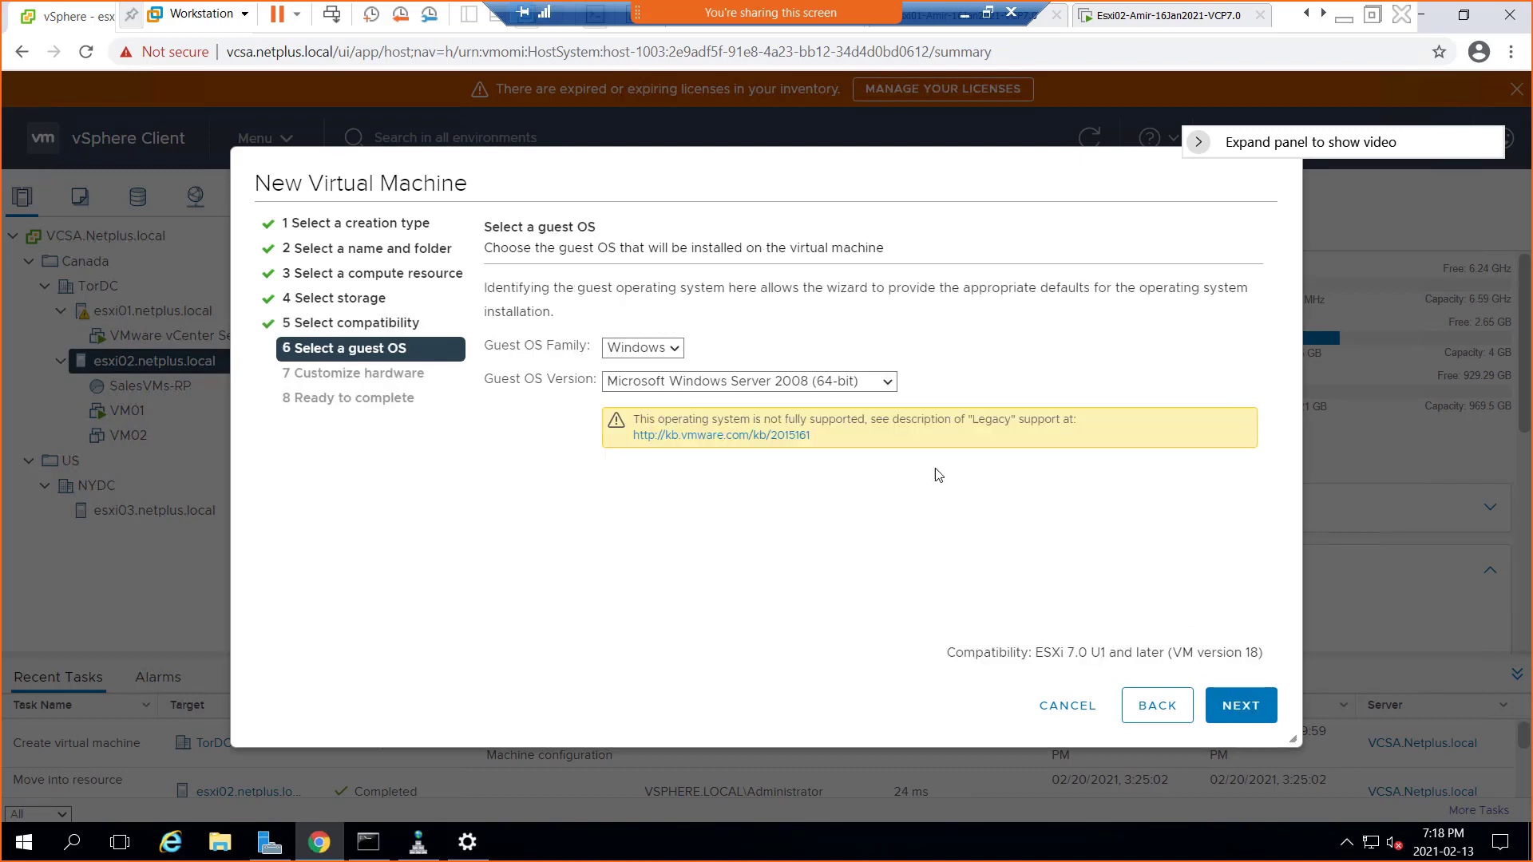
pyautogui.click(883, 388)
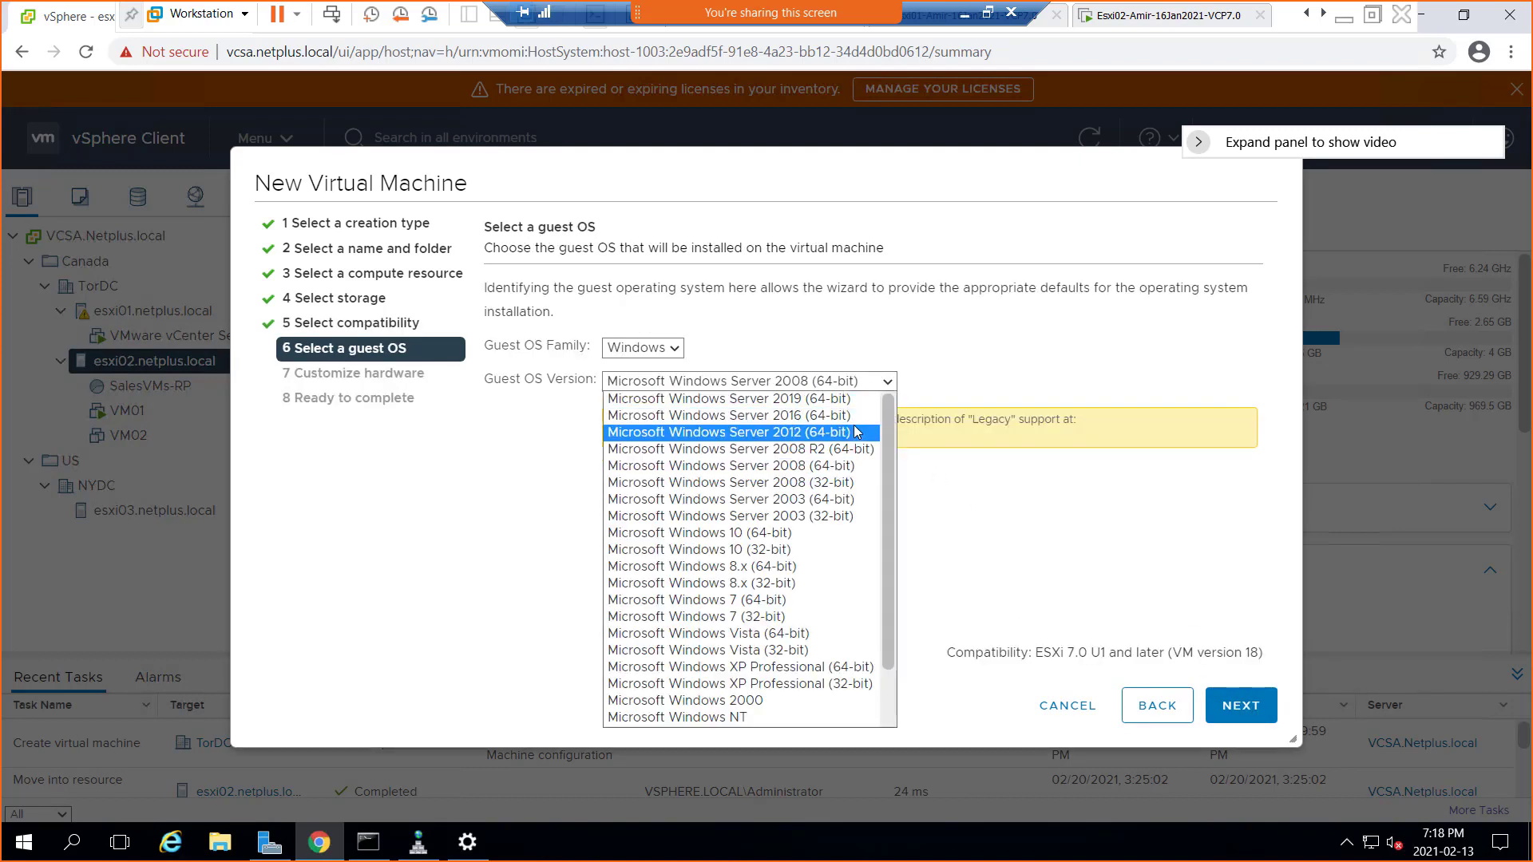
pyautogui.click(848, 416)
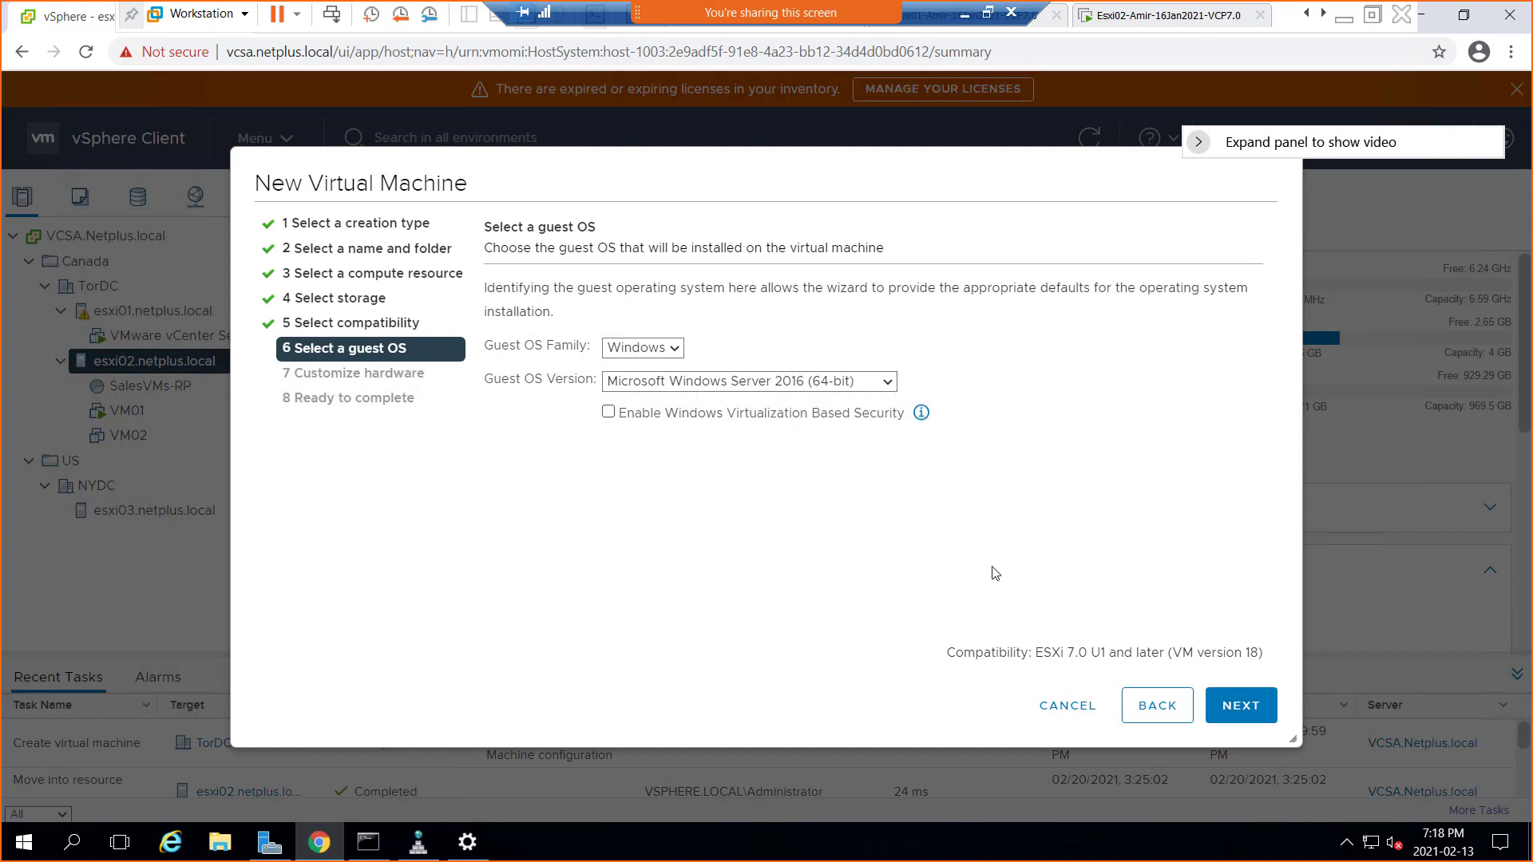
pyautogui.click(1242, 707)
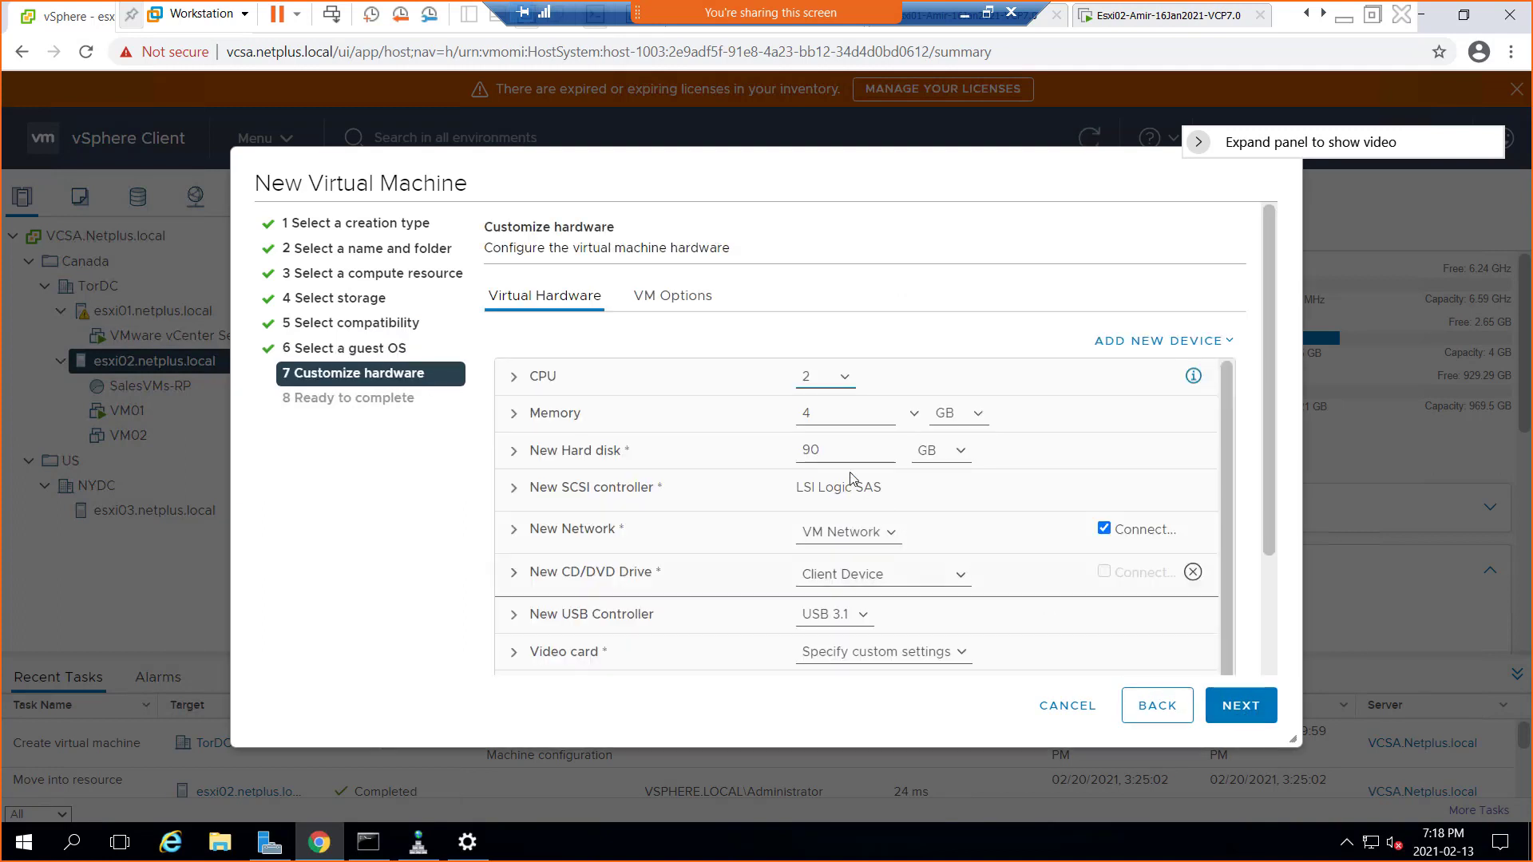
# Set VM03's memory to 1 GB, leave disk provisioning unchanged, and create the VM
pyautogui.doubleClick(796, 414)
pyautogui.write('1')
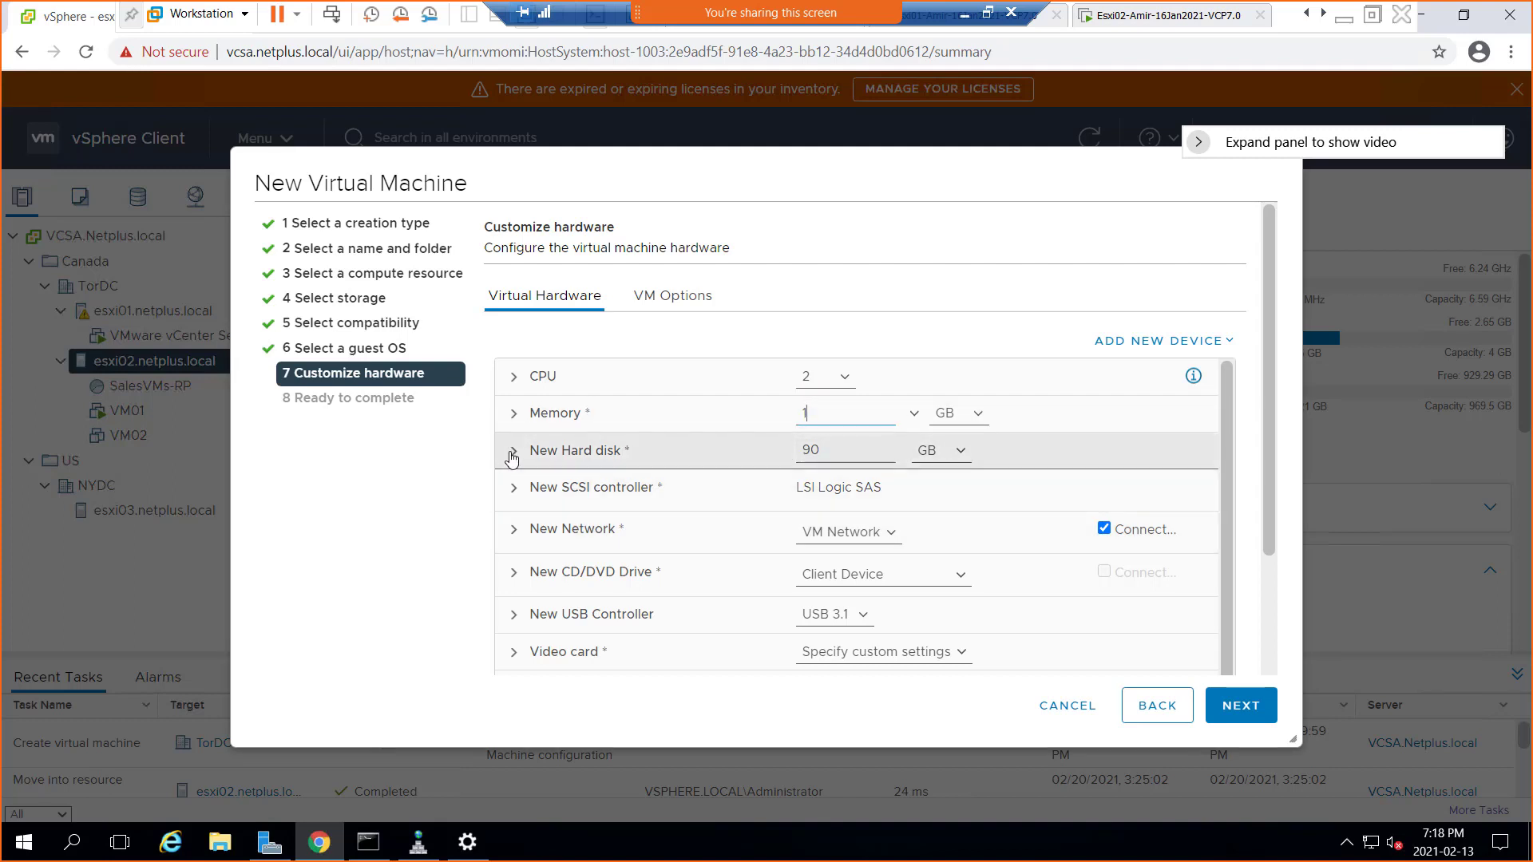
pyautogui.click(516, 457)
pyautogui.click(850, 609)
pyautogui.click(858, 659)
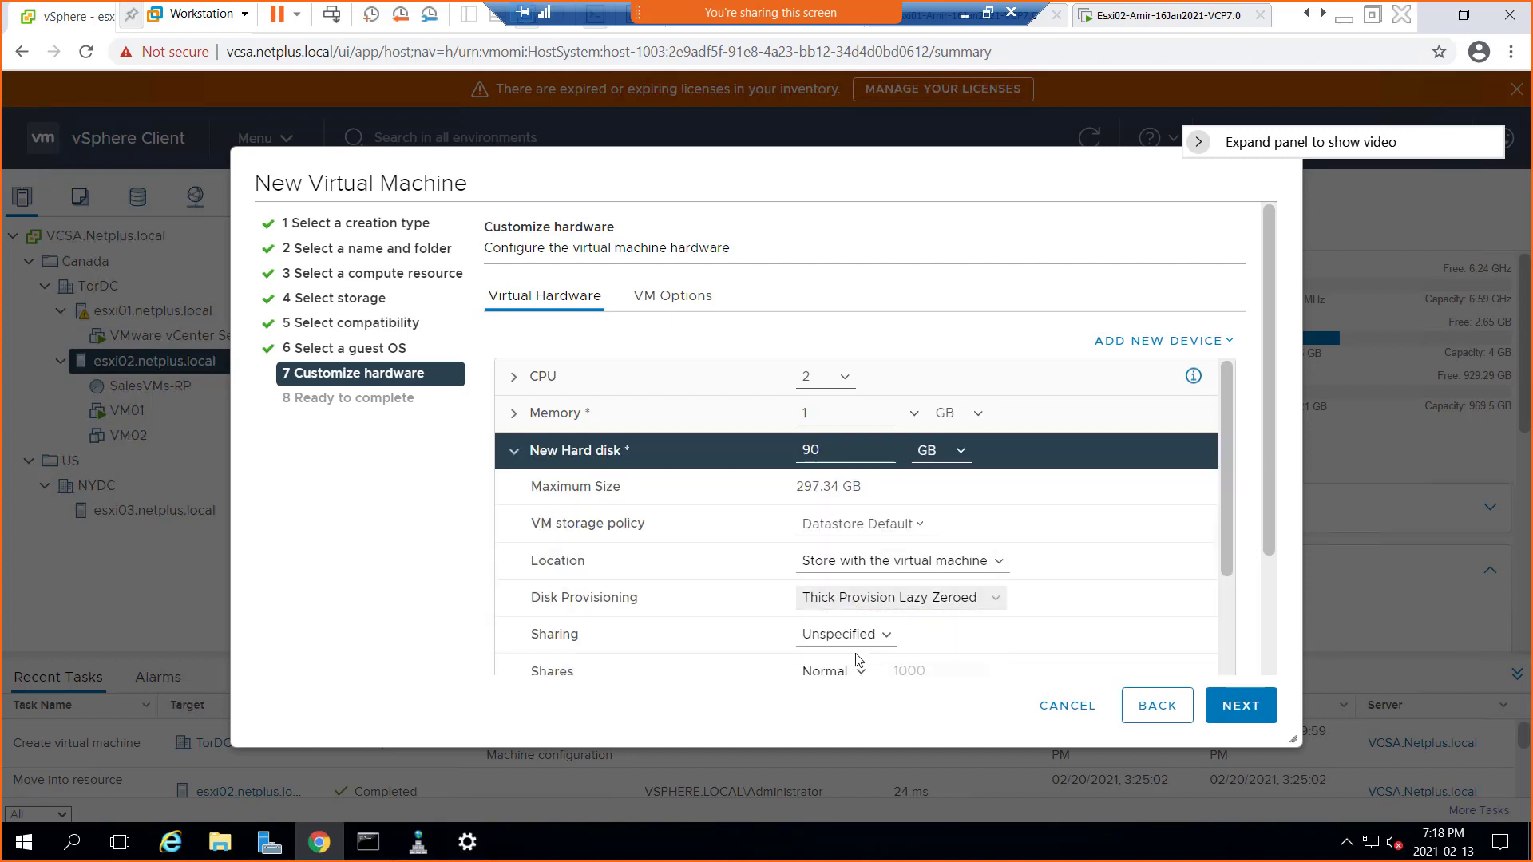
pyautogui.click(1240, 705)
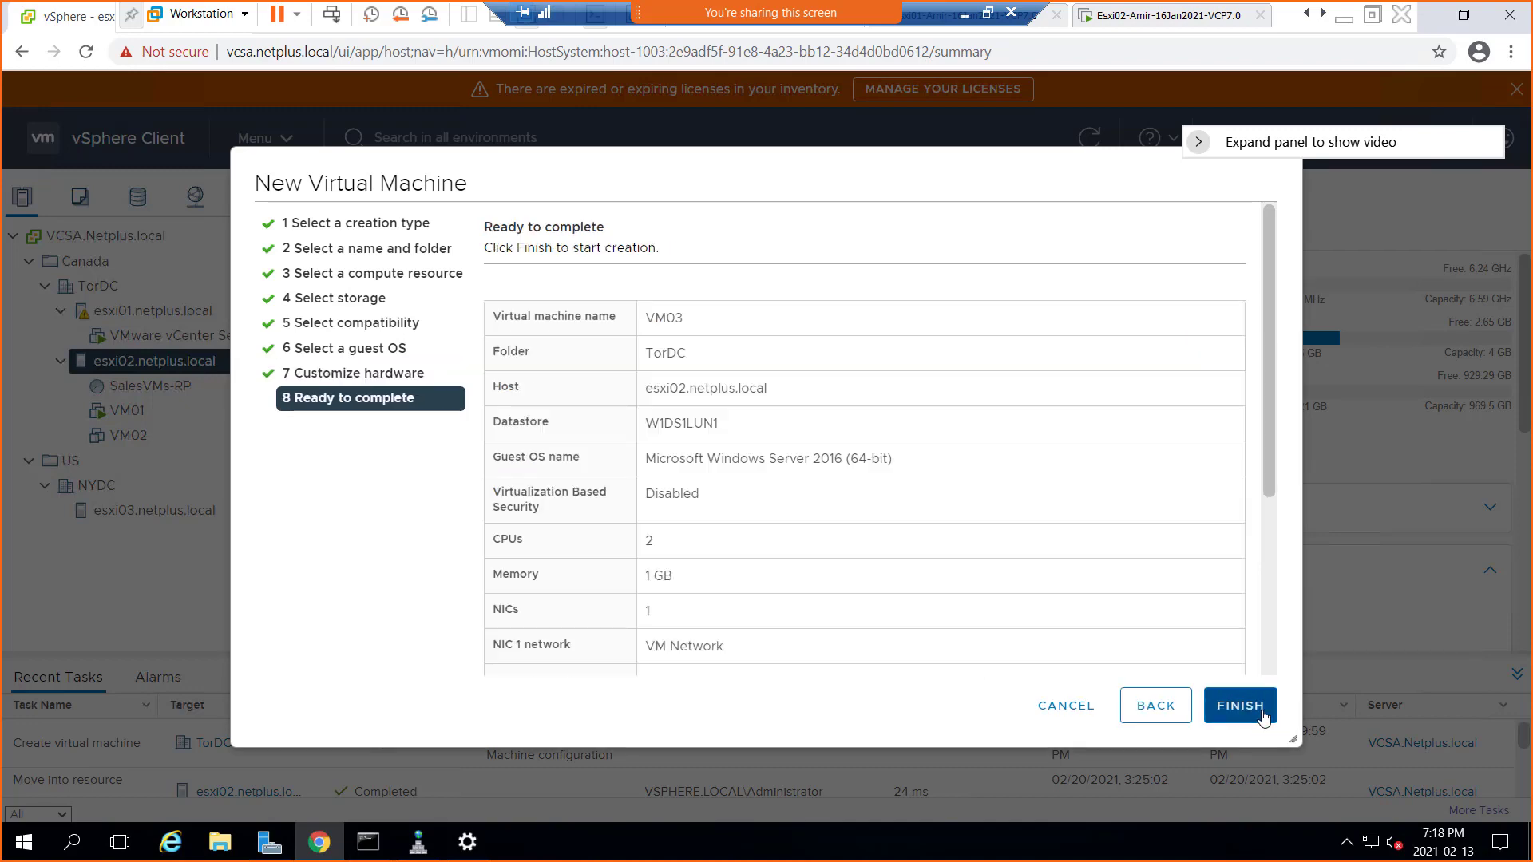
pyautogui.click(1262, 716)
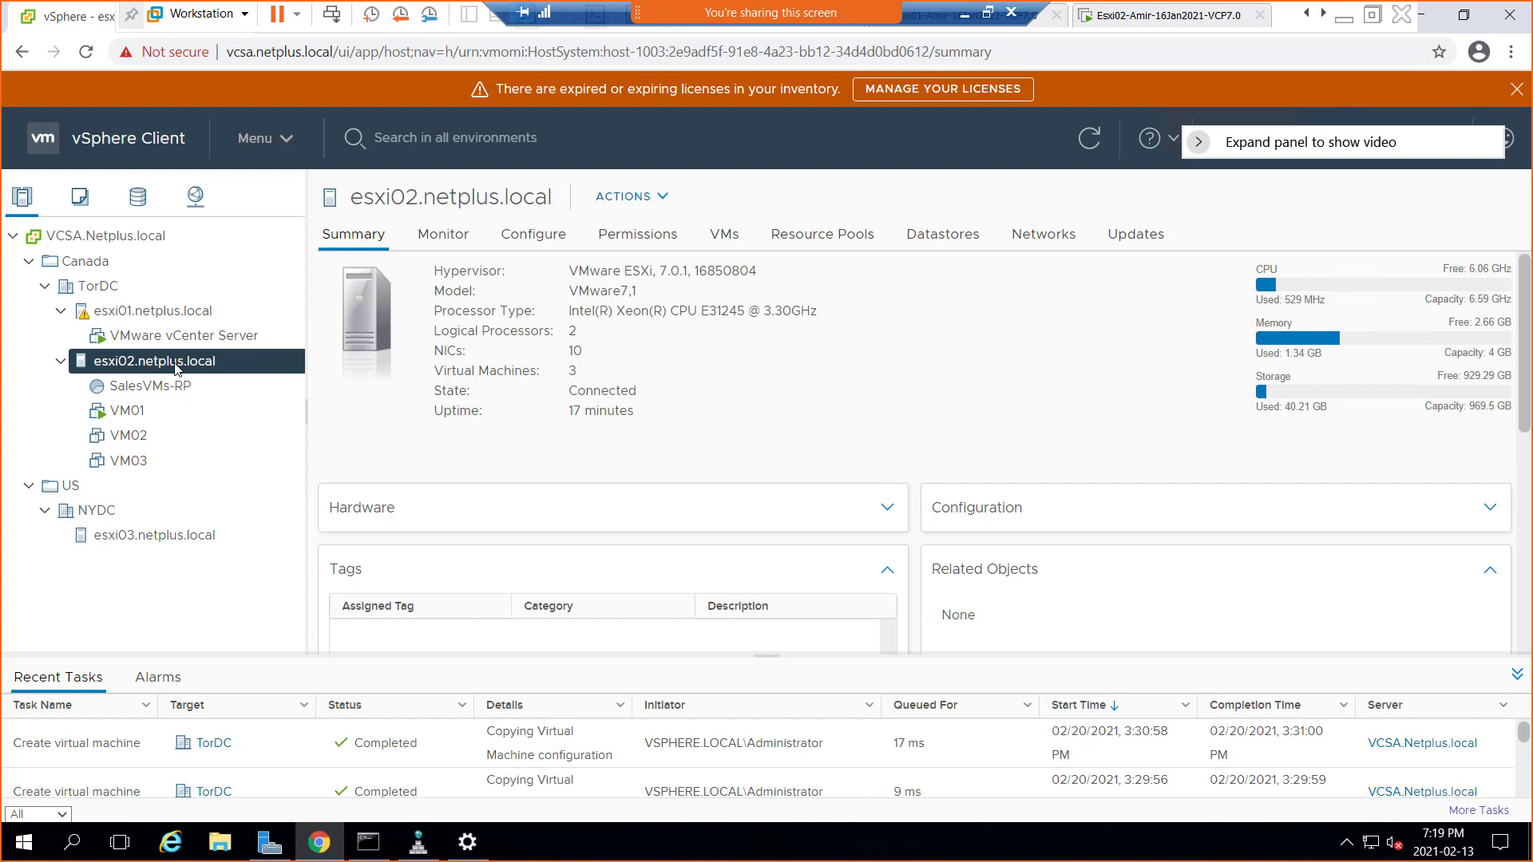
# Launch New vApp from the esxi02.netplus.local host's Actions menu
pyautogui.rightClick(131, 366)
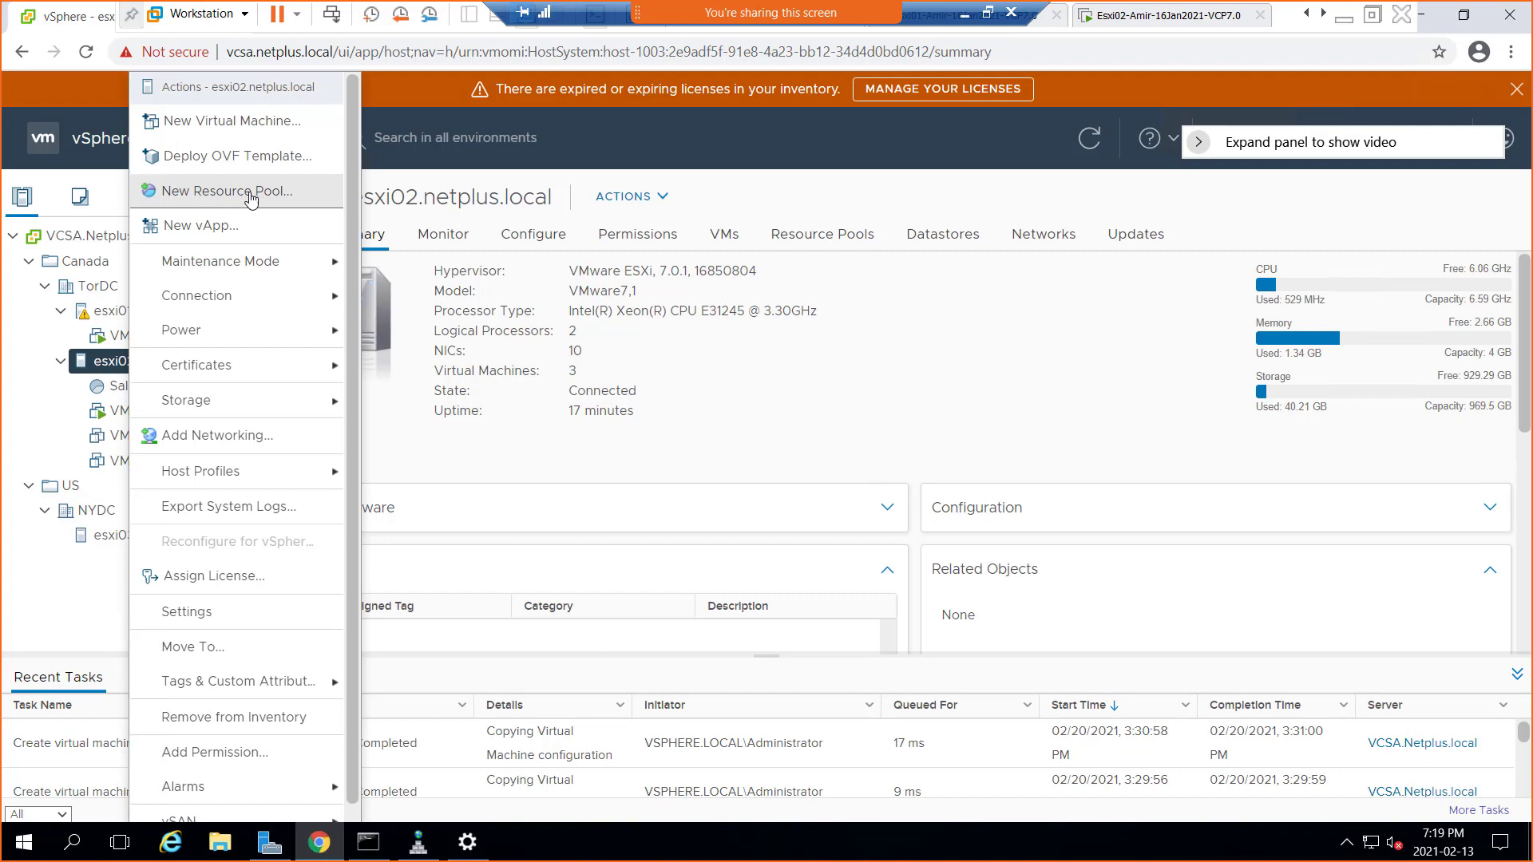
pyautogui.click(220, 232)
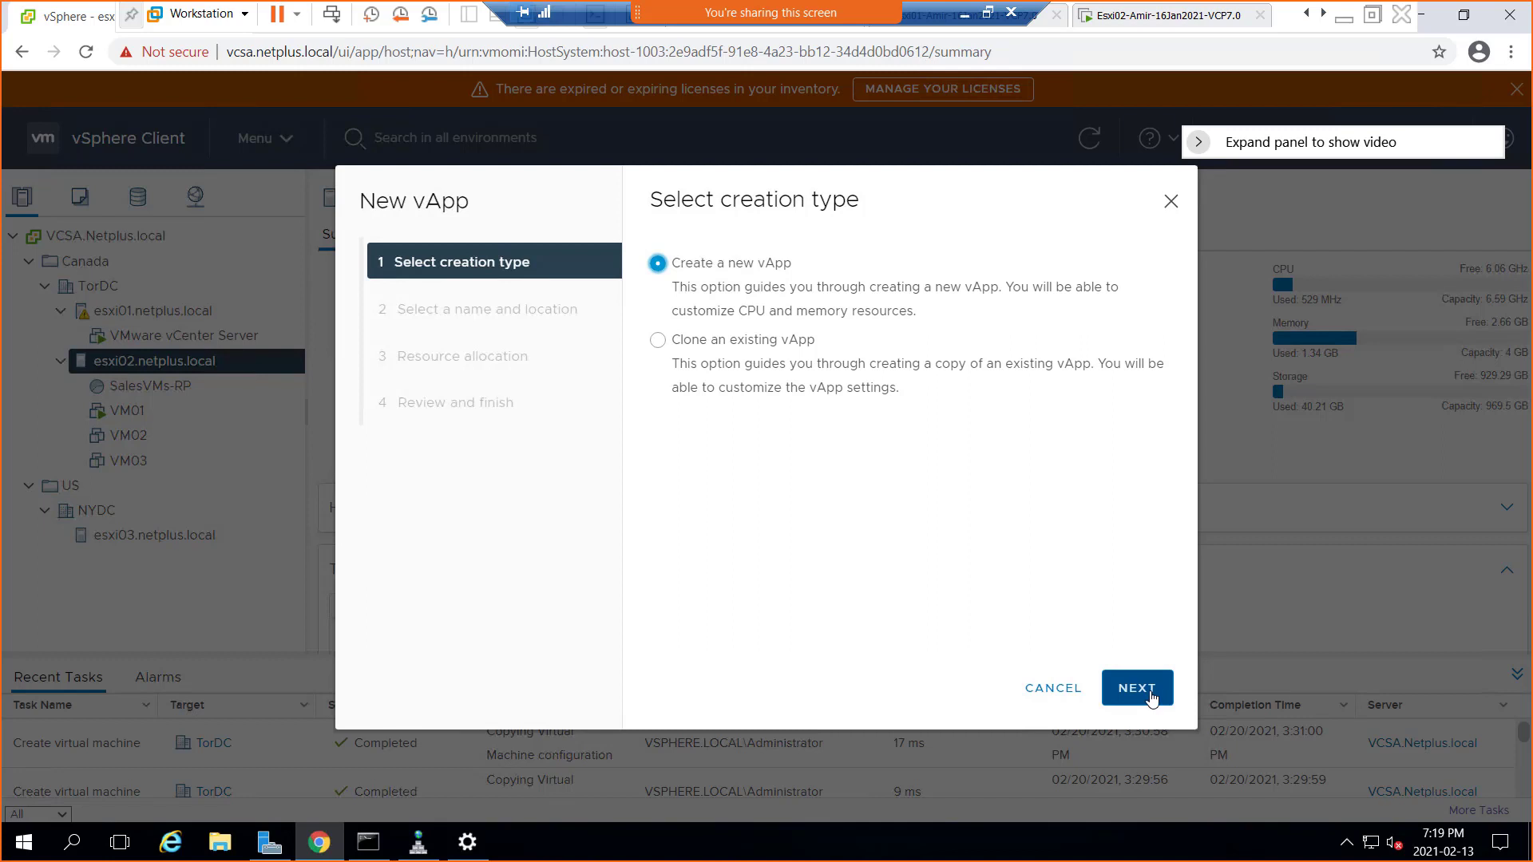
# Name the vApp MarketingDept-vApp and place it in the TorDC datacenter
pyautogui.click(1150, 695)
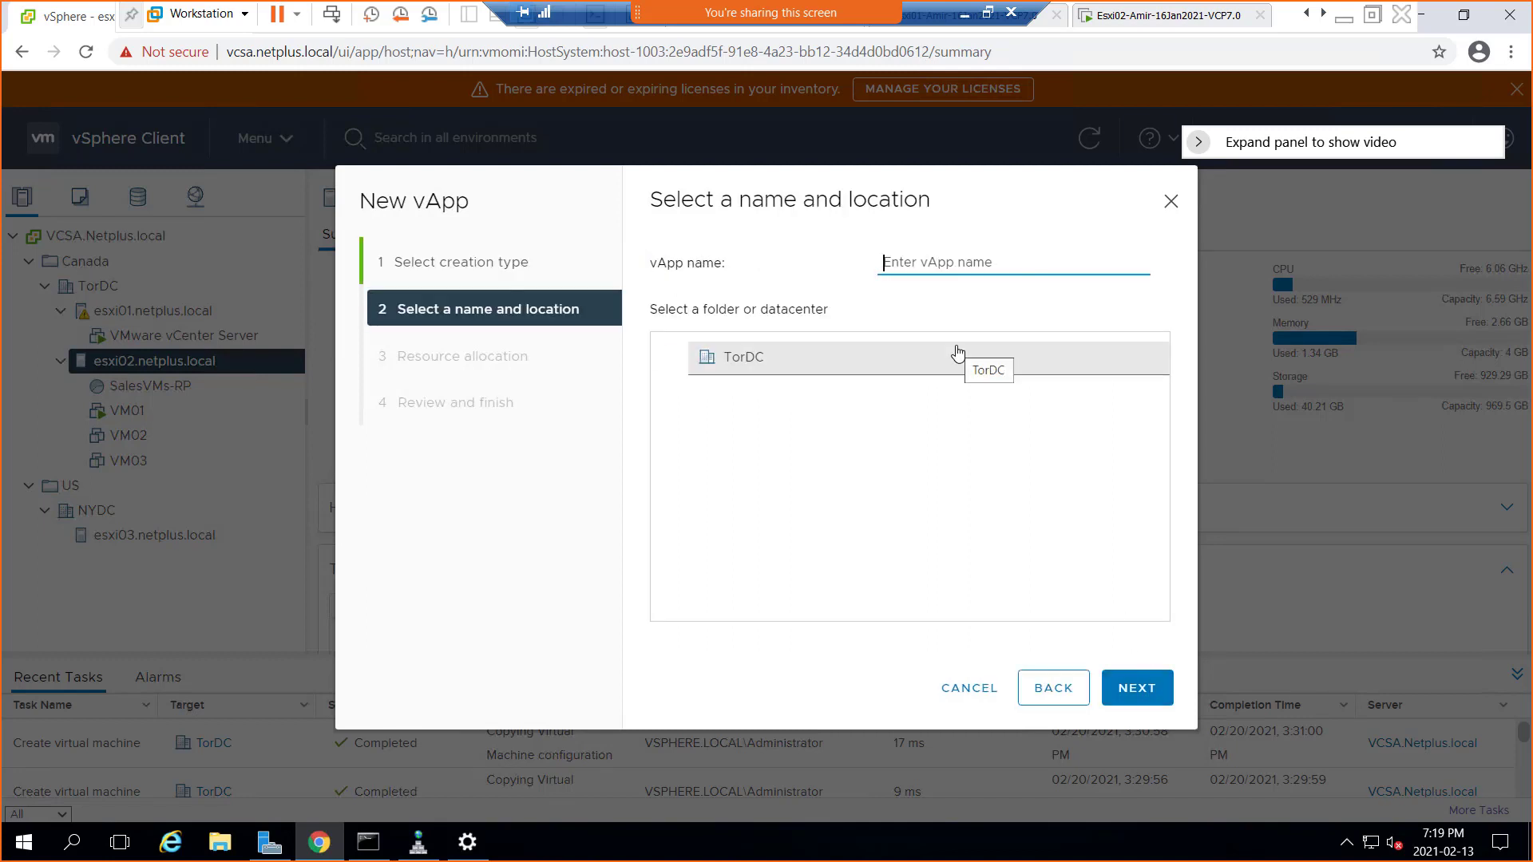
pyautogui.write('MarketingDept-vApp')
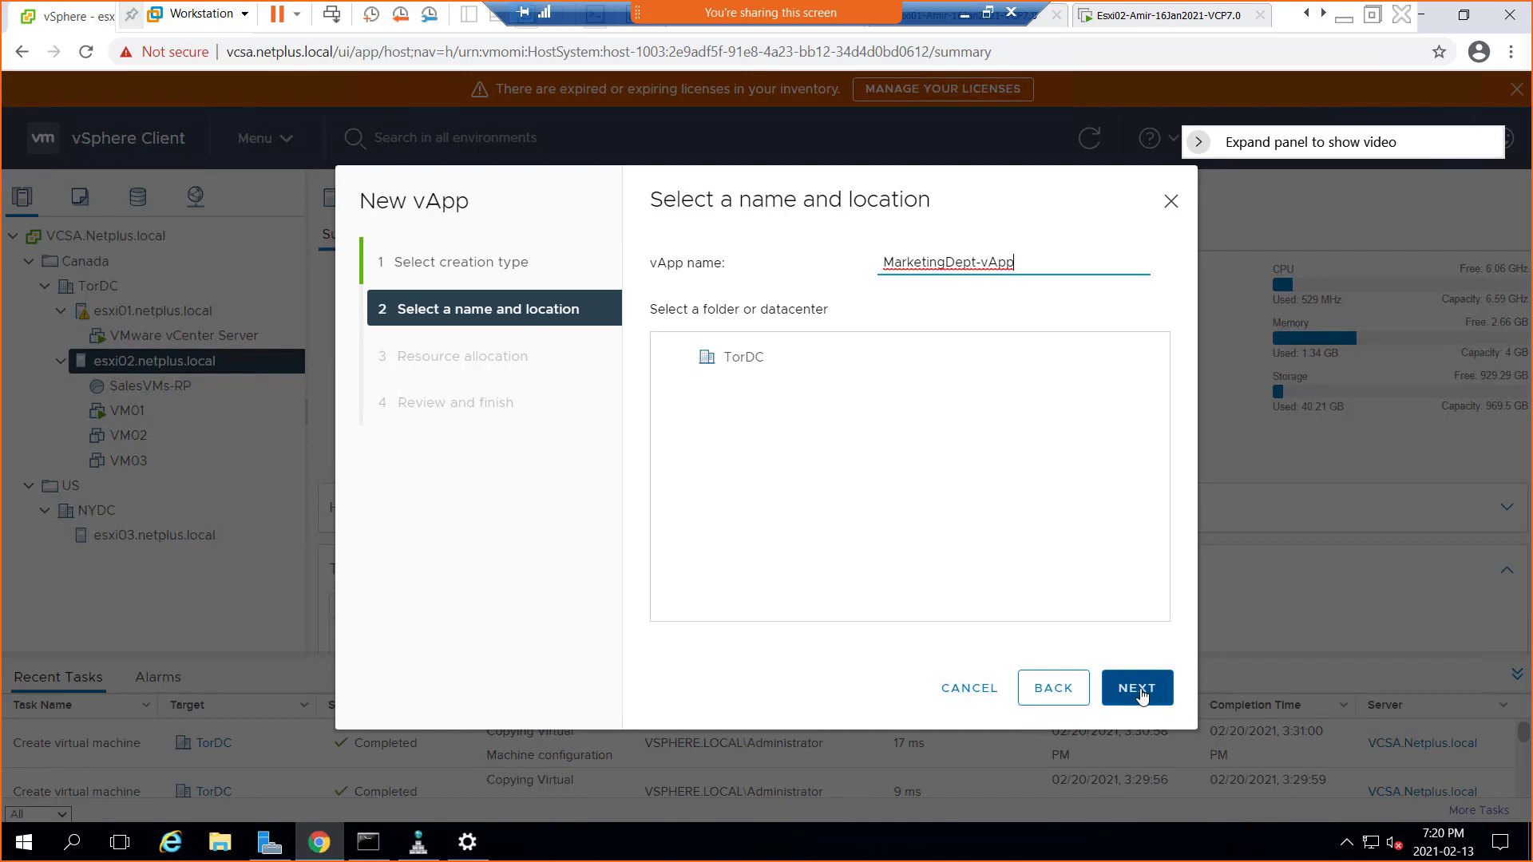
pyautogui.click(744, 361)
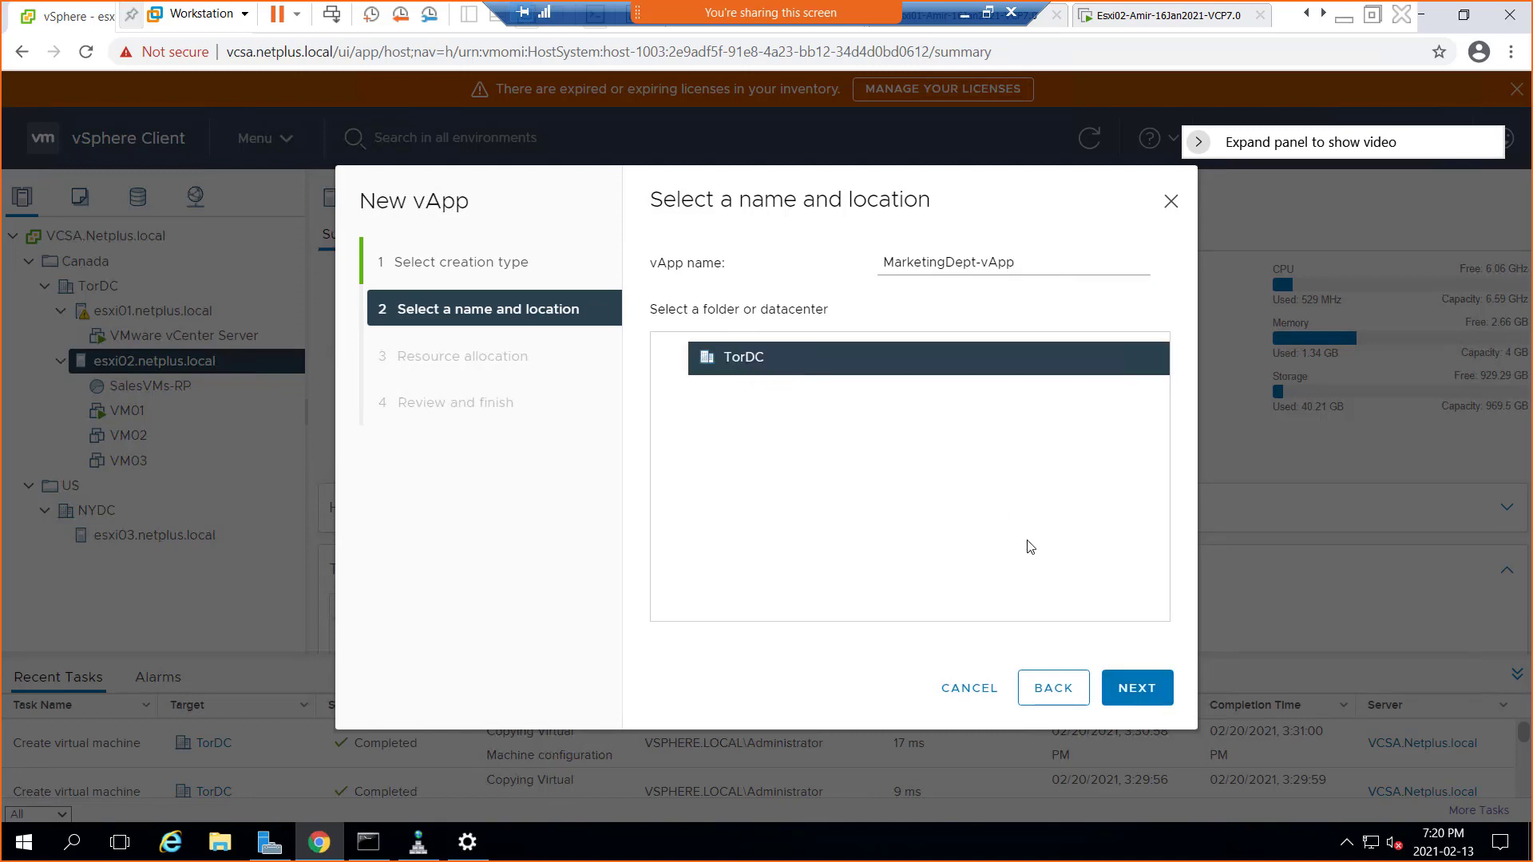
pyautogui.click(1146, 693)
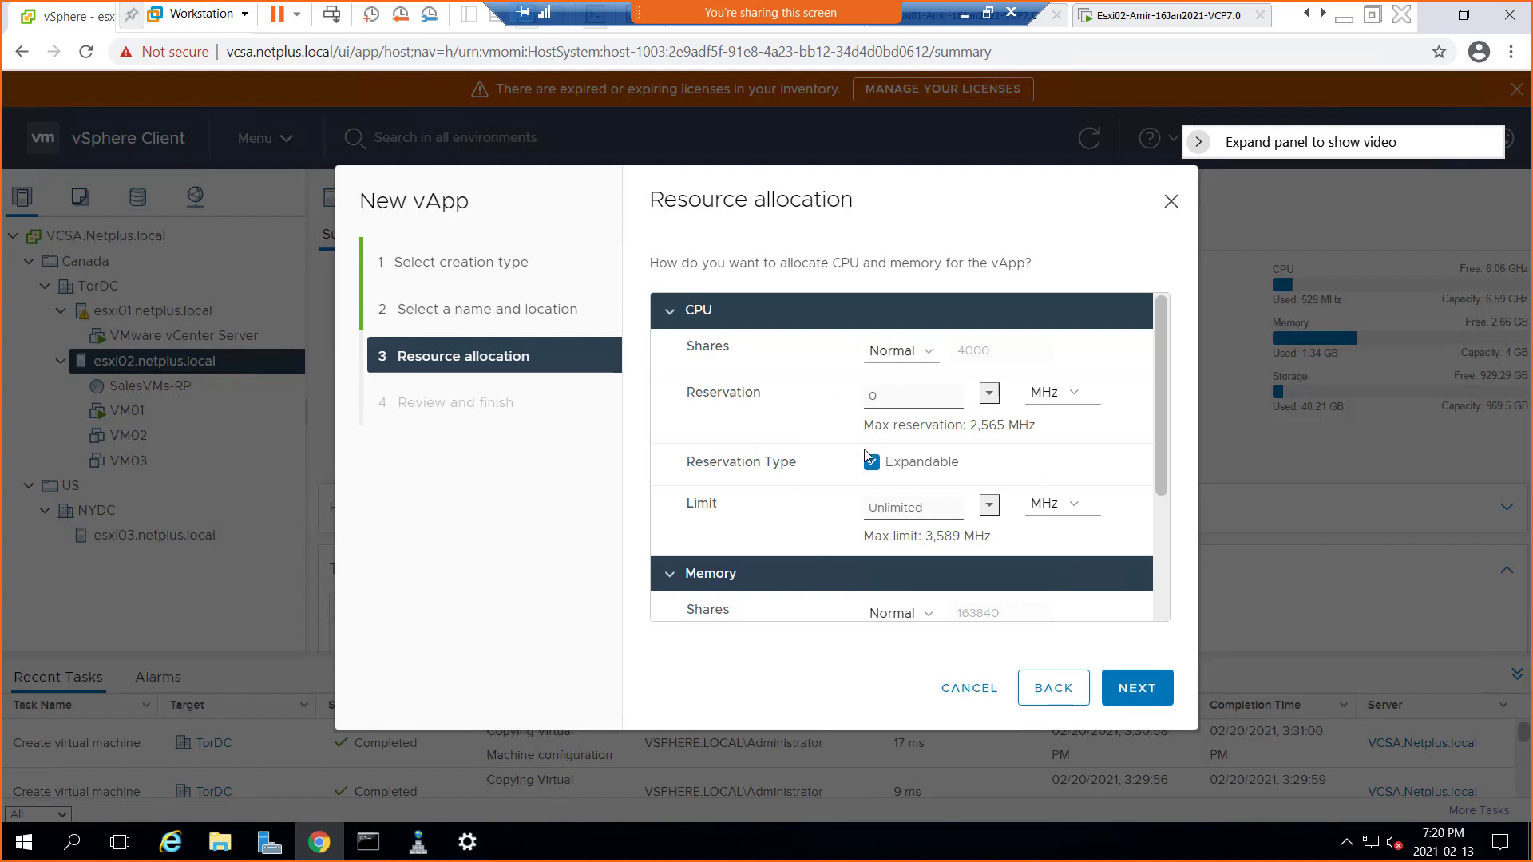
pyautogui.press('F9')
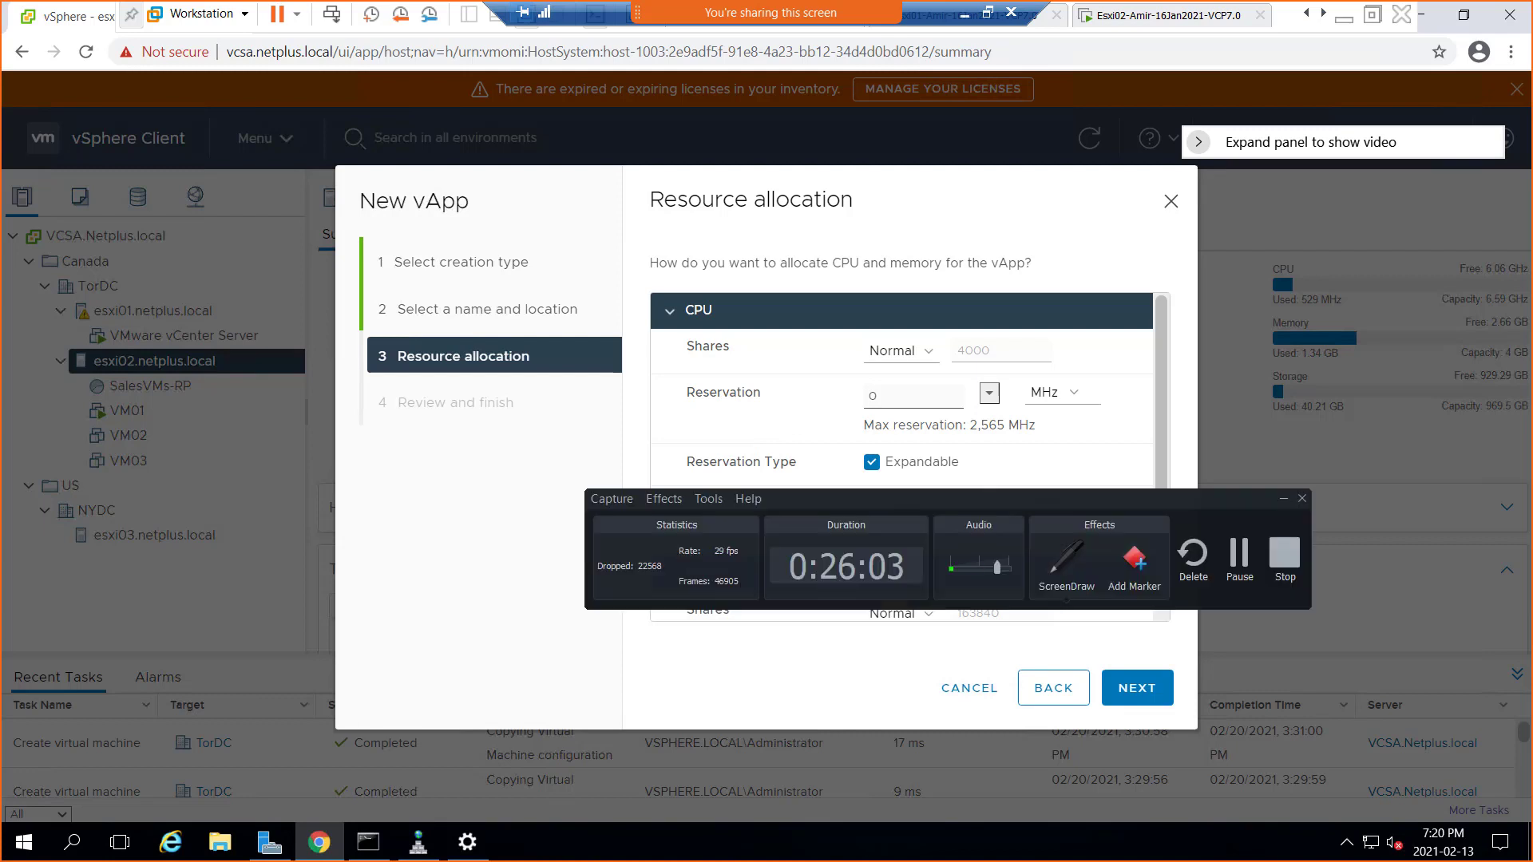
pyautogui.moveTo(1012, 500); pyautogui.dragTo(1532, 511)
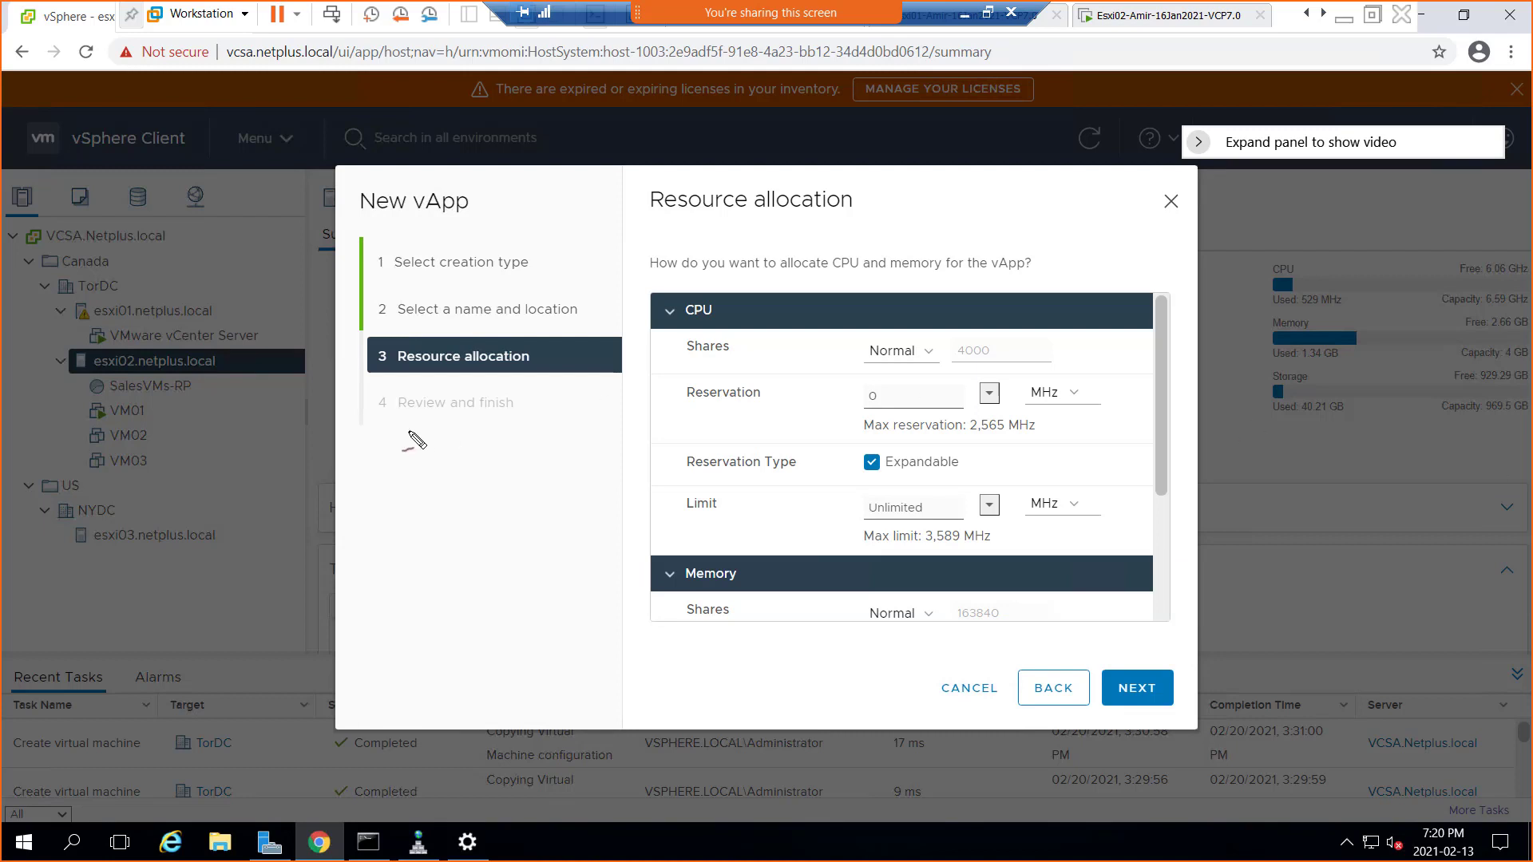
pyautogui.moveTo(355, 461)
pyautogui.mouseDown()
pyautogui.moveTo(387, 501)
pyautogui.moveTo(427, 447)
pyautogui.moveTo(441, 511)
pyautogui.moveTo(439, 461)
pyautogui.moveTo(495, 420)
pyautogui.moveTo(457, 479)
pyautogui.moveTo(525, 413)
pyautogui.moveTo(546, 451)
pyautogui.moveTo(495, 421)
pyautogui.mouseUp()
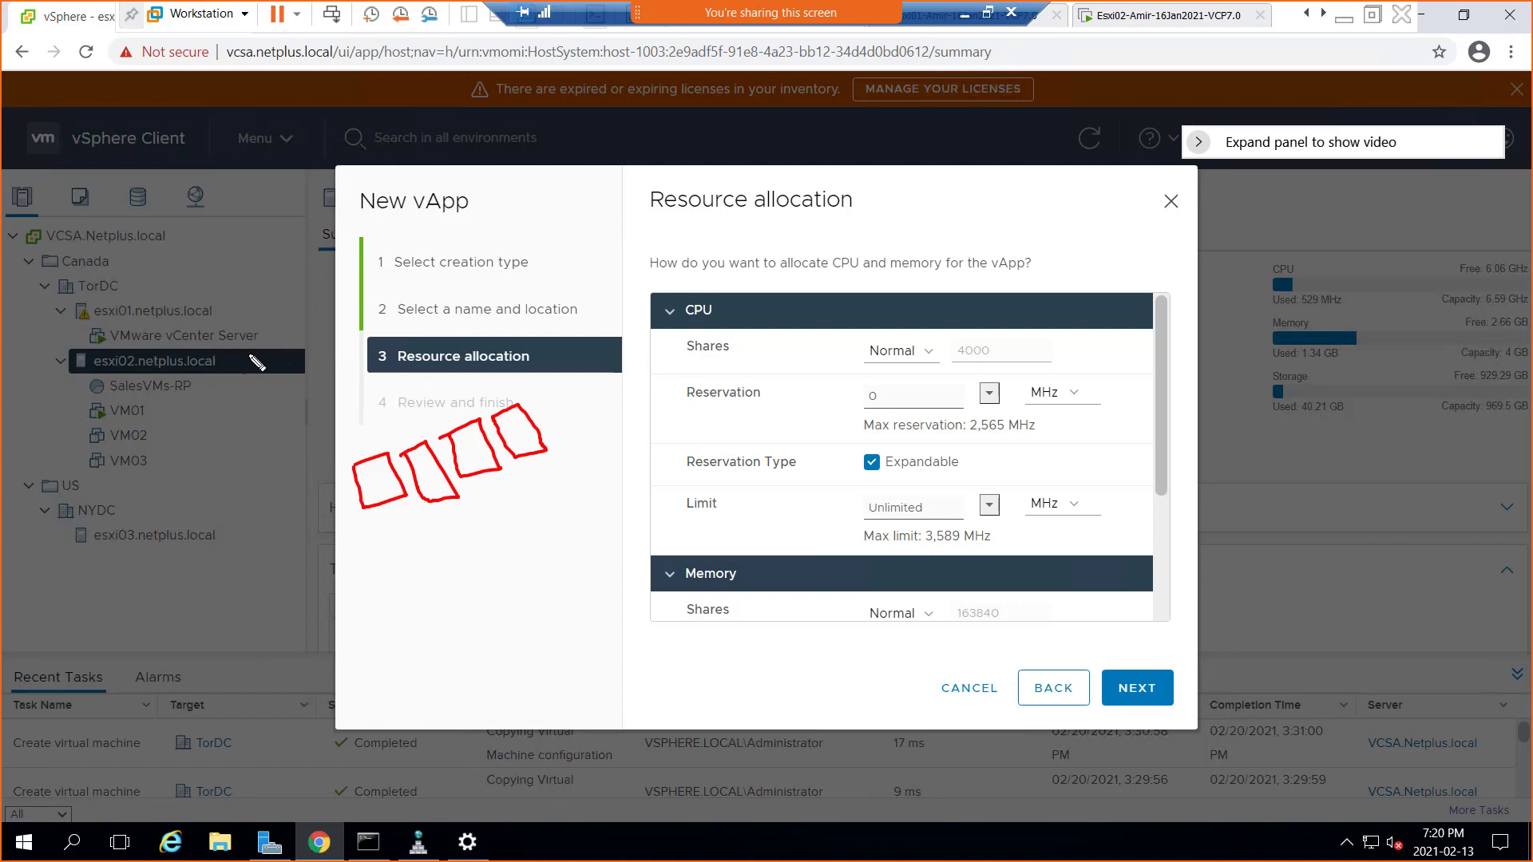
pyautogui.moveTo(170, 419); pyautogui.dragTo(181, 414)
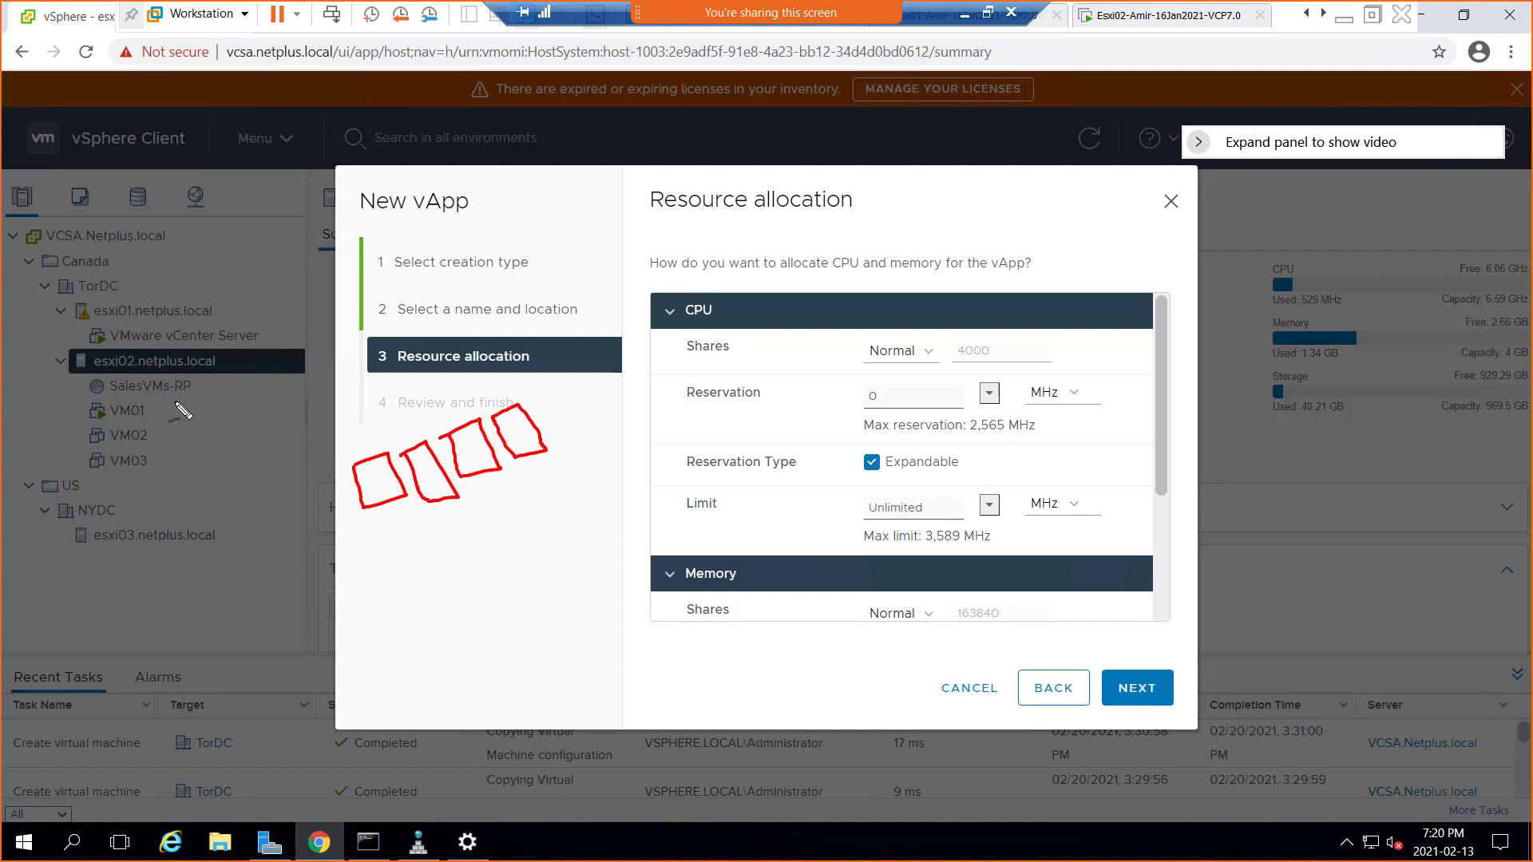
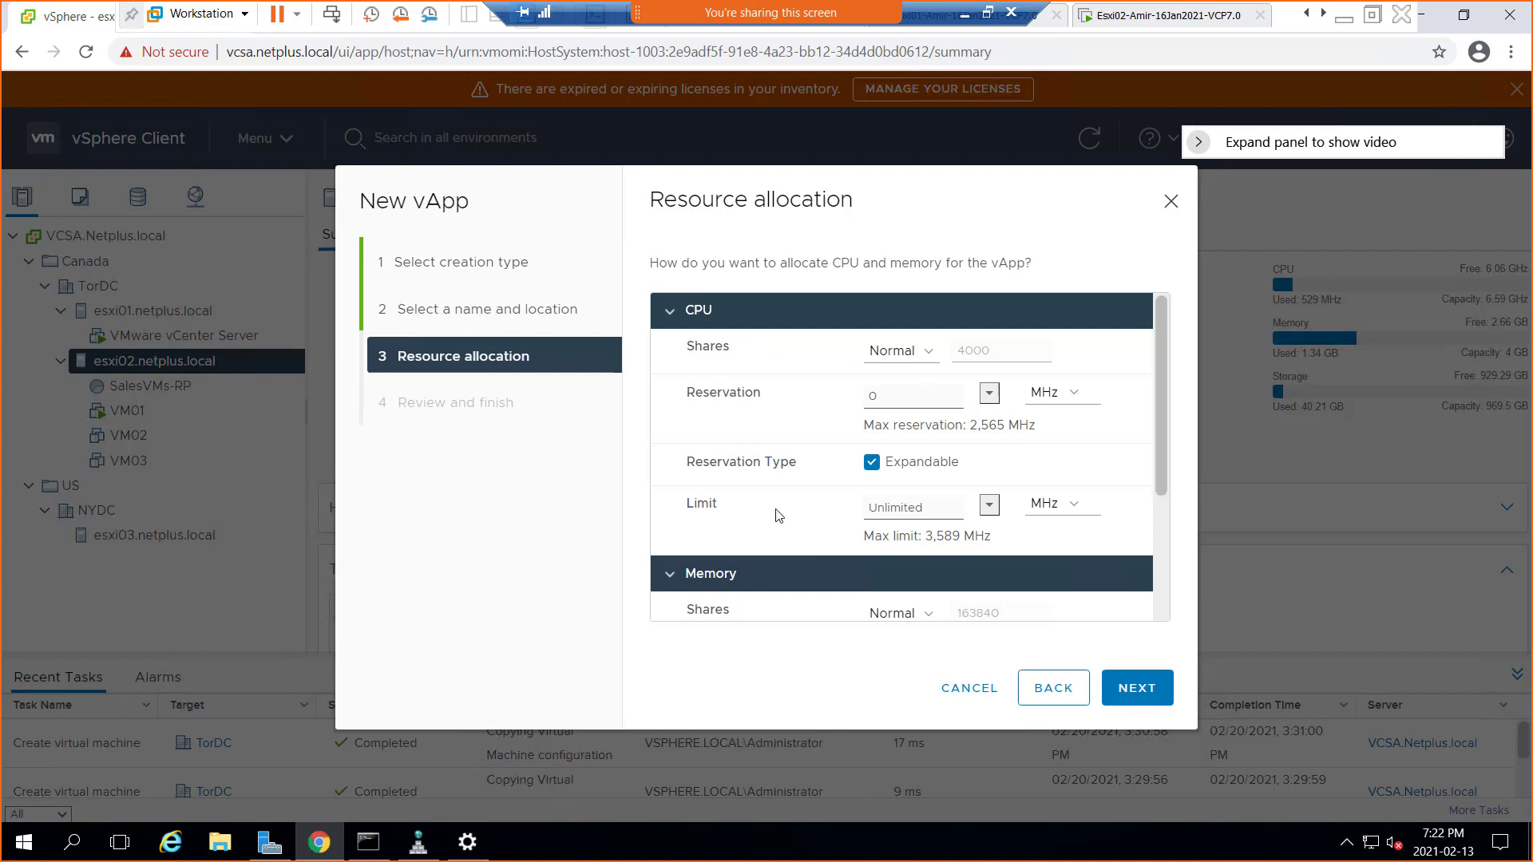
# Keep the 0–Unlimited CPU and memory allocation and finish creating MarketingDept-vApp
pyautogui.scroll(-3, 1163, 600)
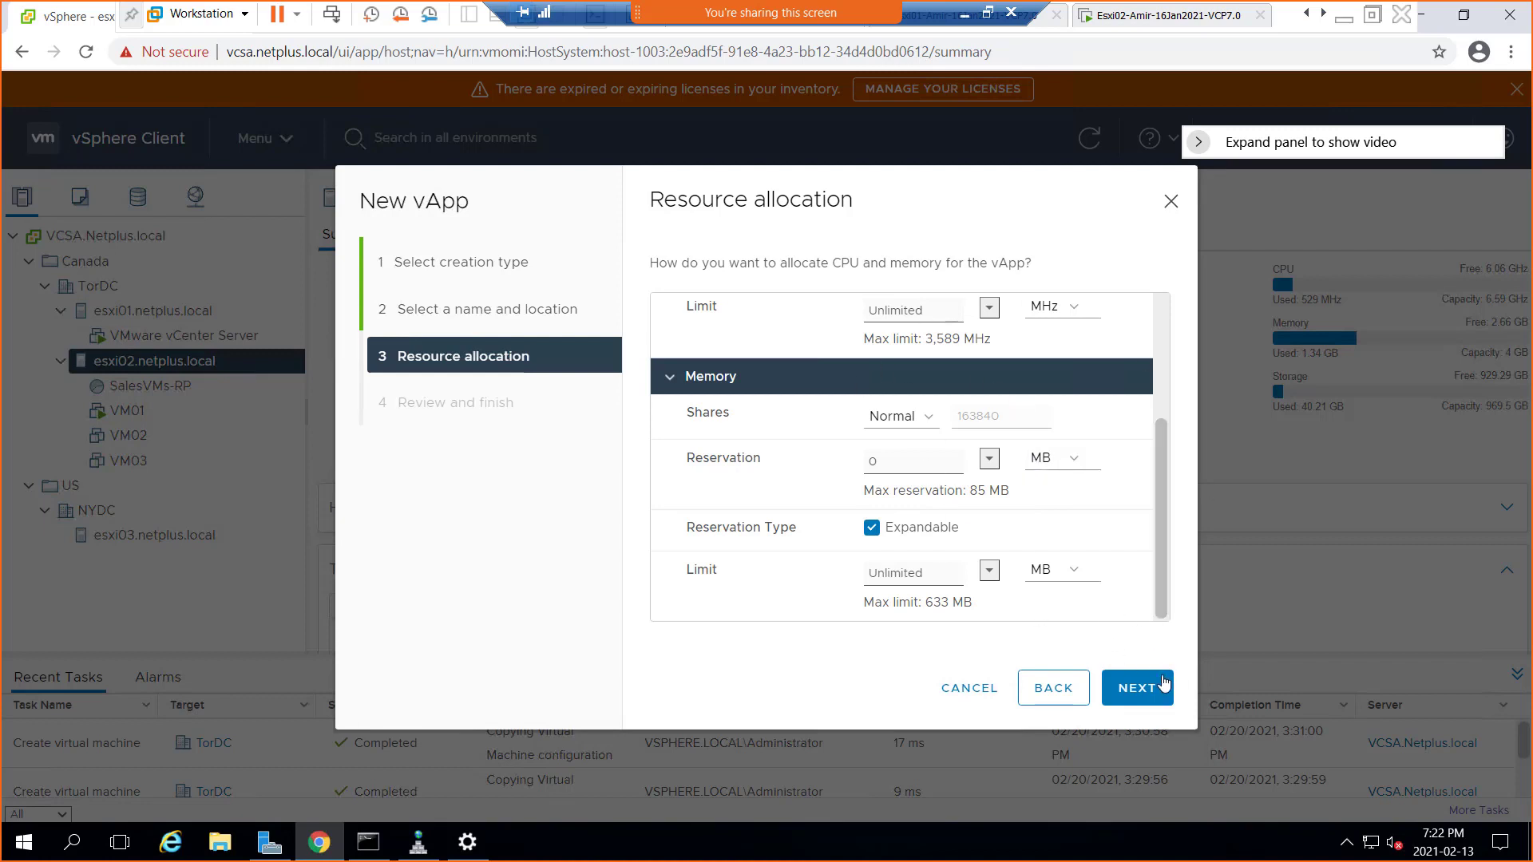
pyautogui.click(1142, 698)
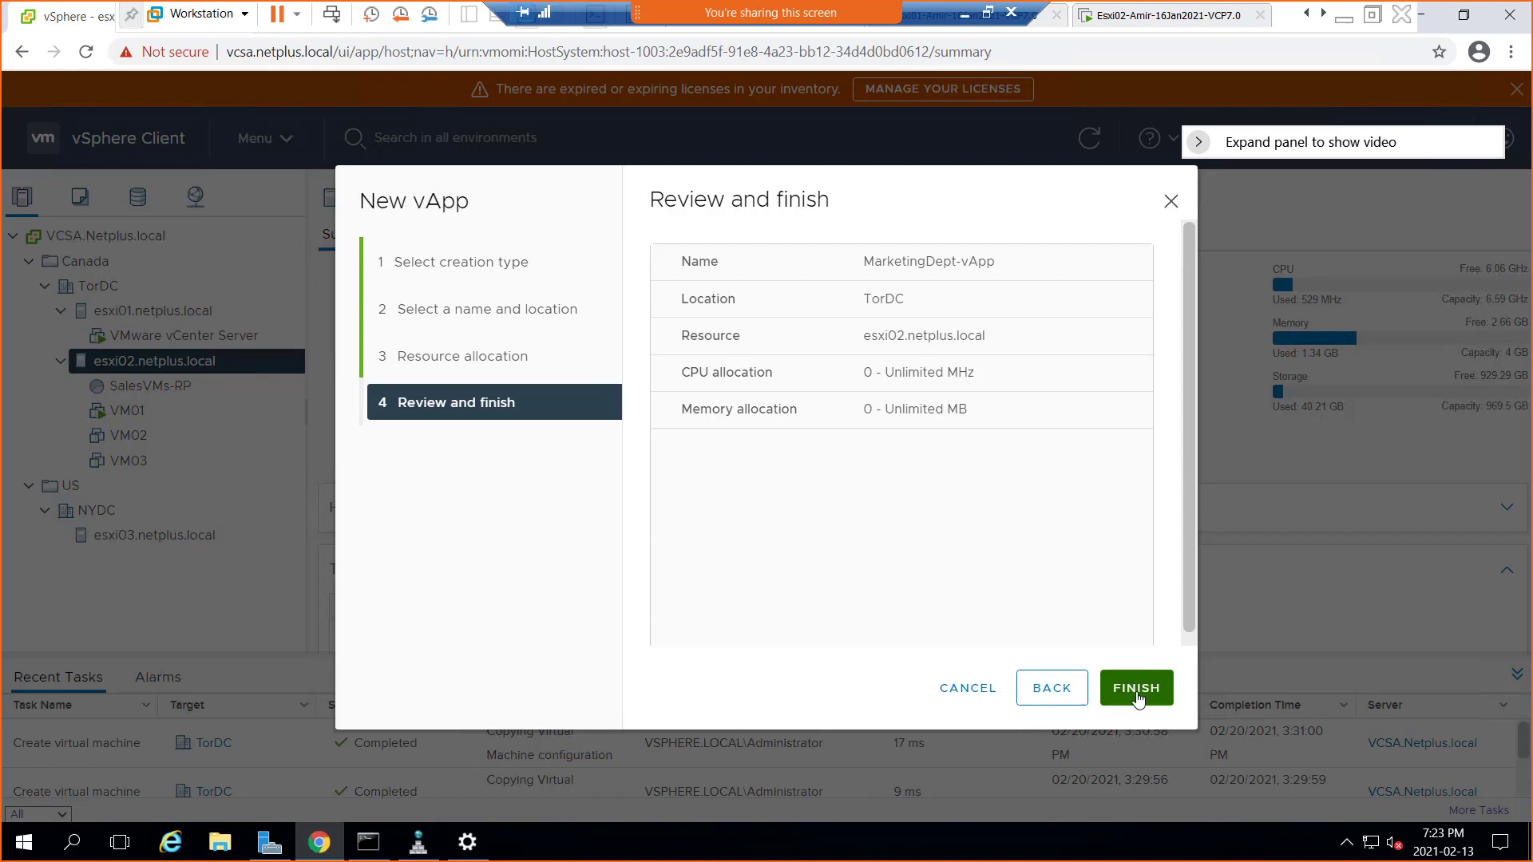
pyautogui.click(1140, 701)
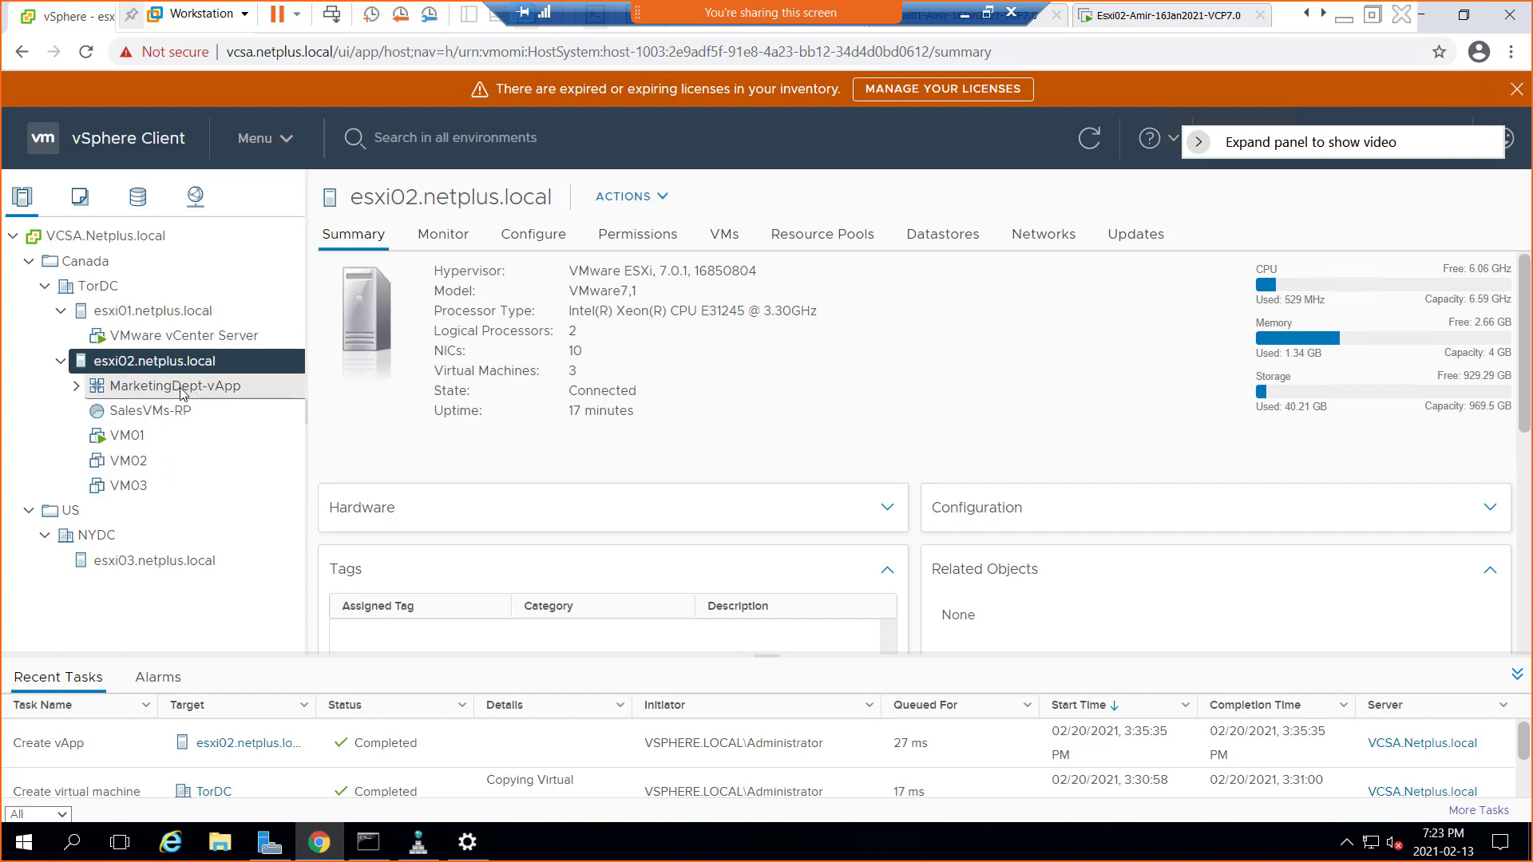
# Drag the VMs onto MarketingDept-vApp and expand it to show VM01–VM03 inside
pyautogui.click(181, 389)
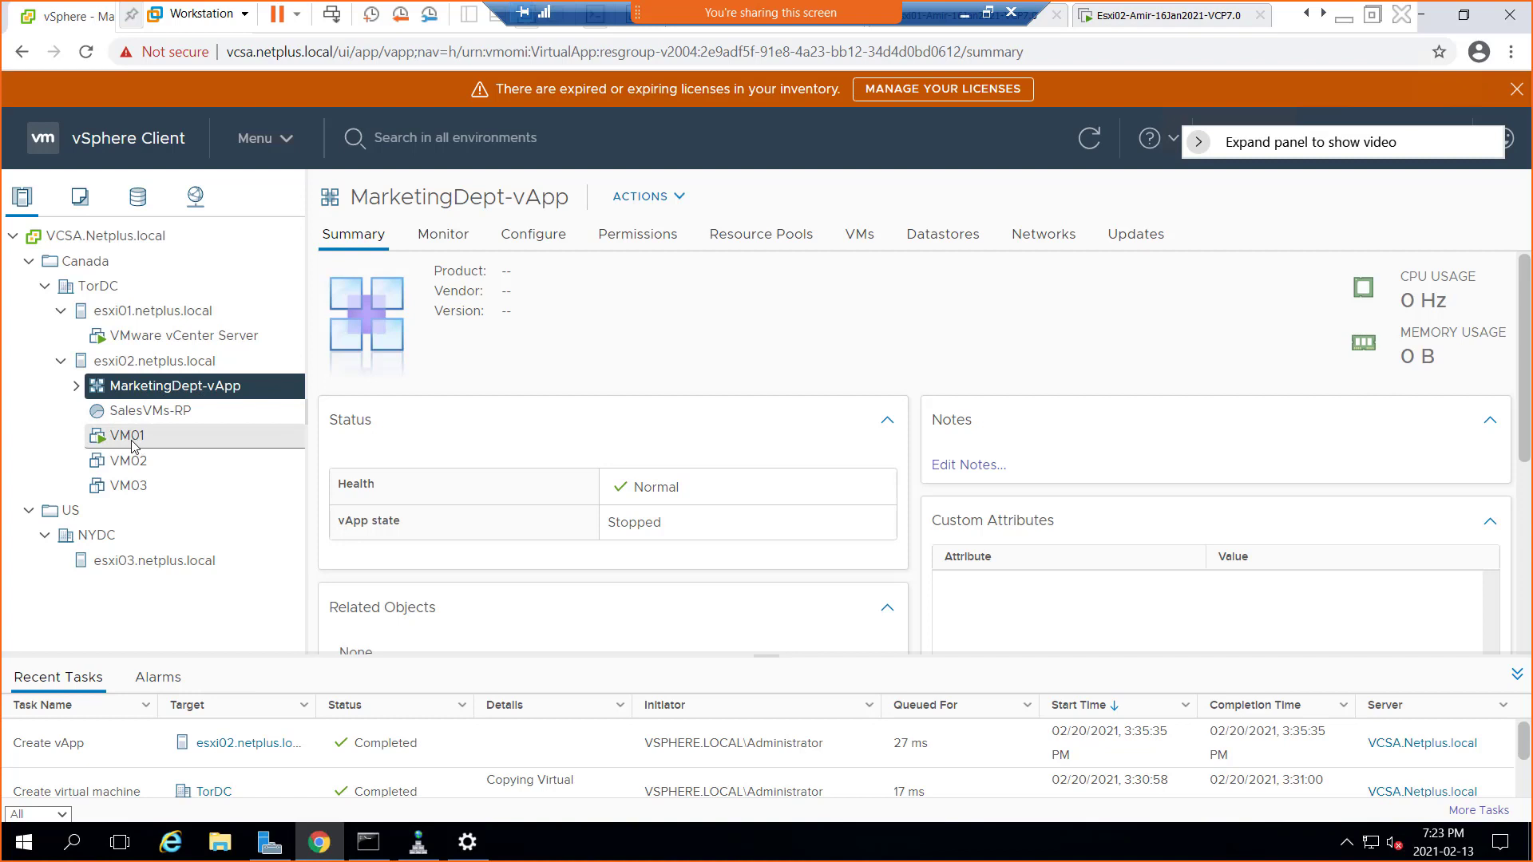
pyautogui.moveTo(132, 441); pyautogui.dragTo(191, 388)
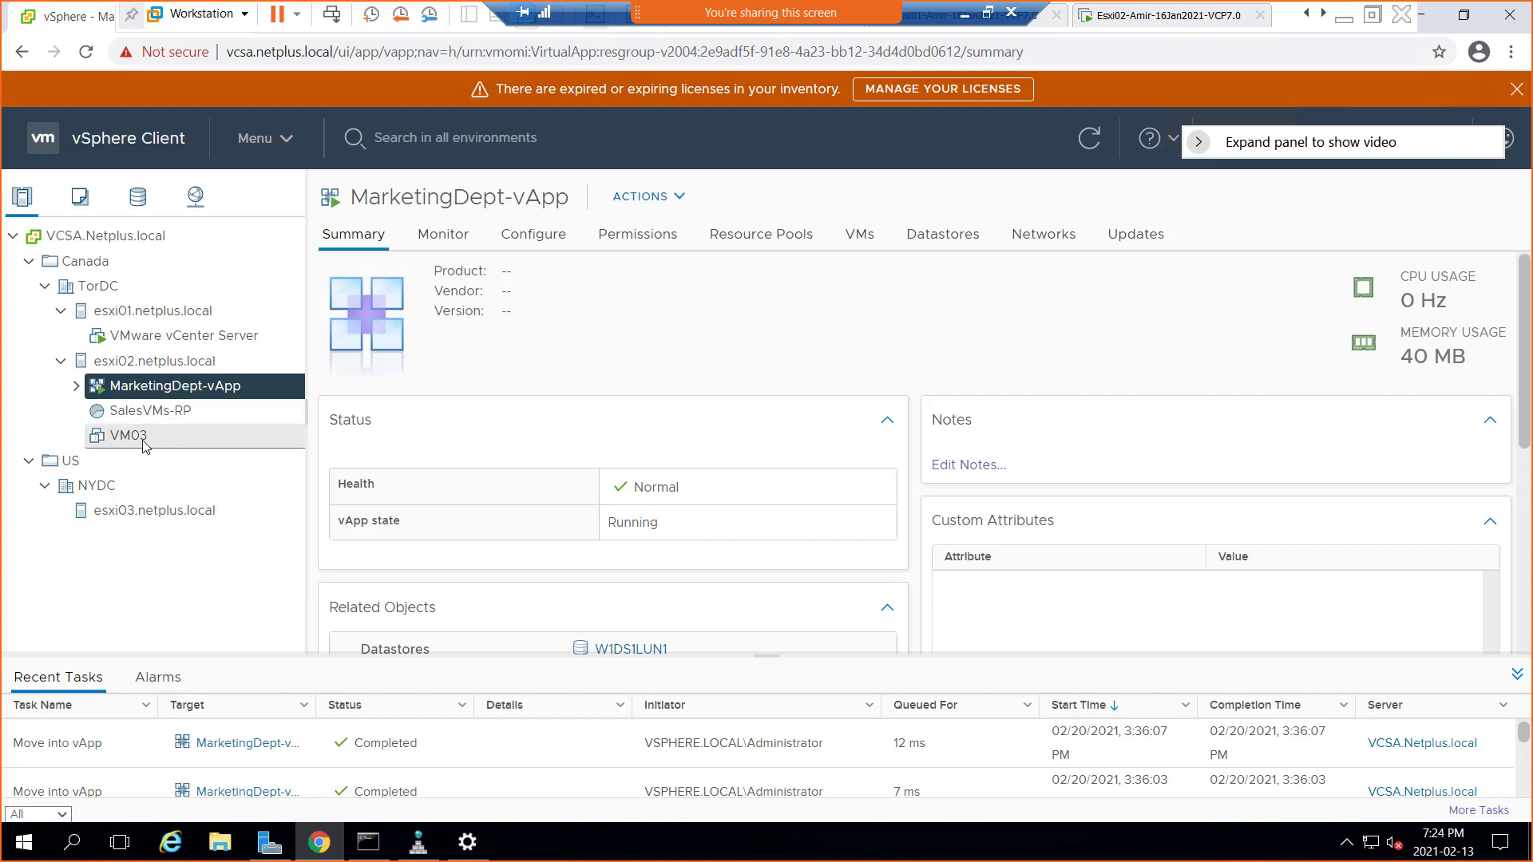
pyautogui.moveTo(140, 441); pyautogui.dragTo(190, 383)
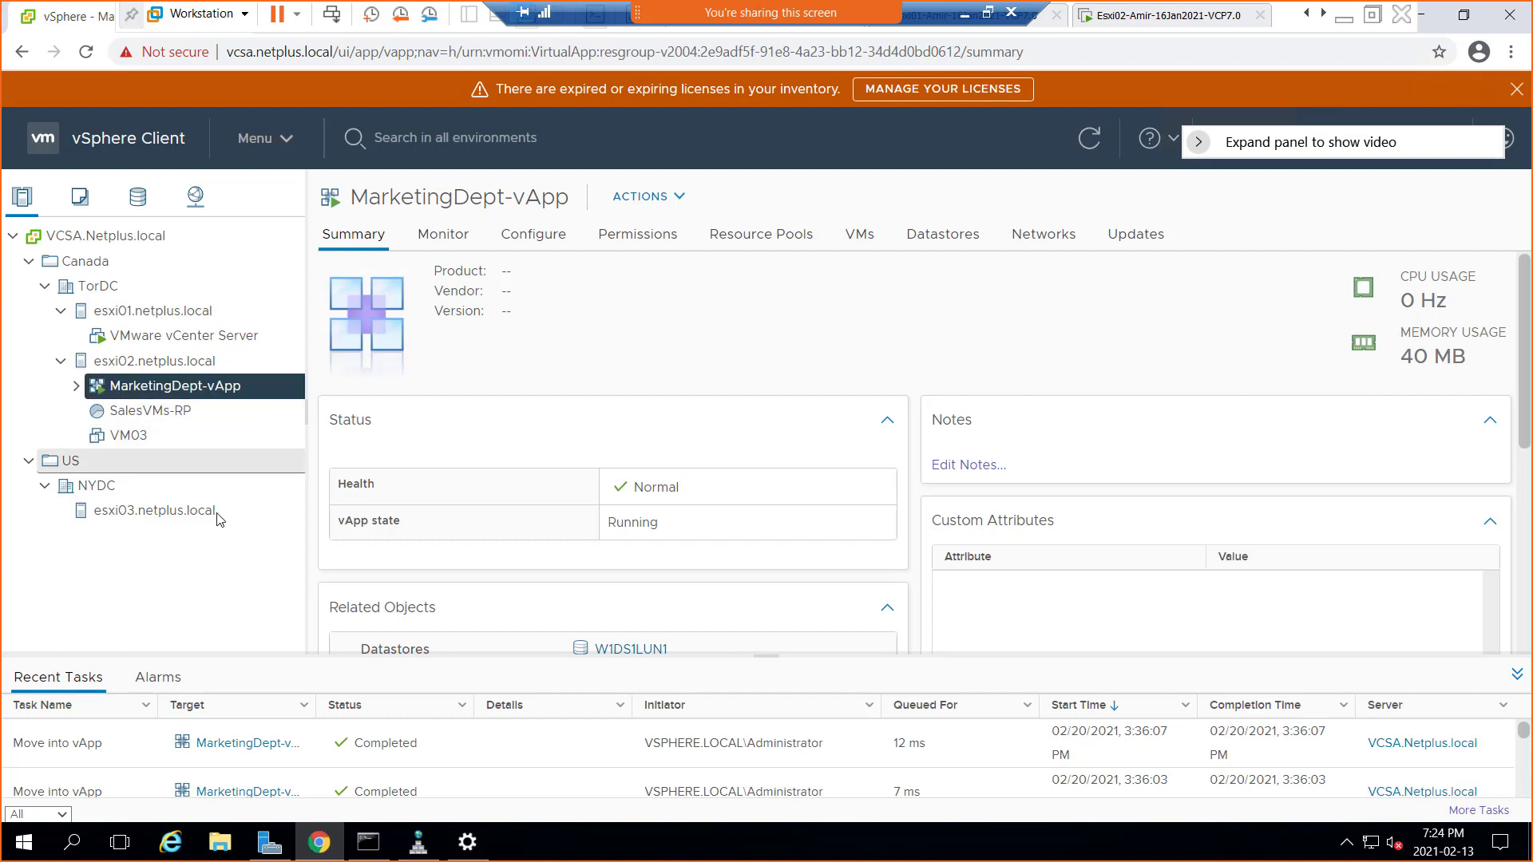
pyautogui.click(76, 386)
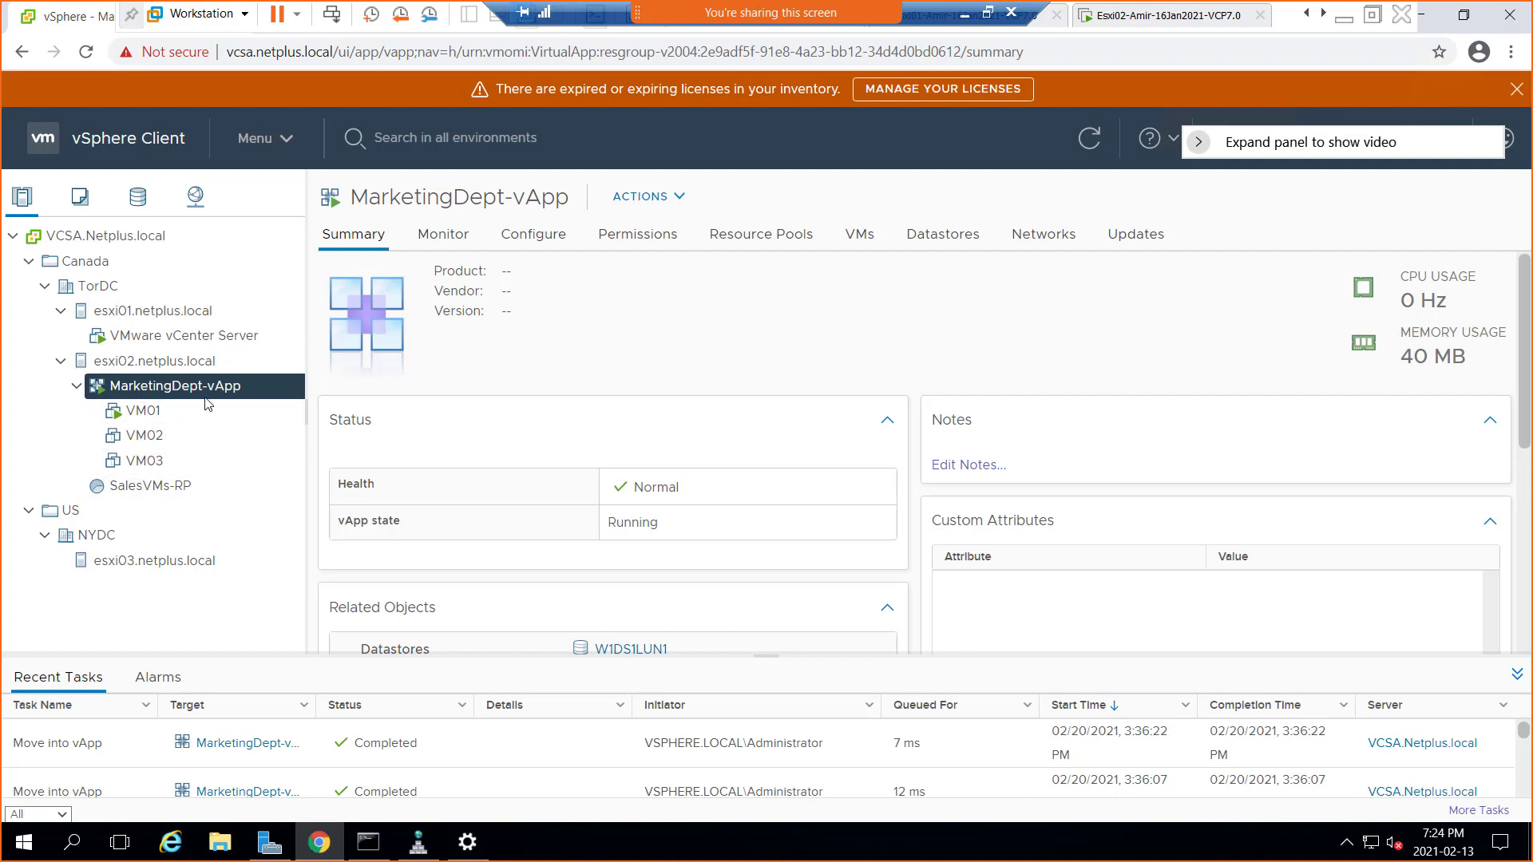
# Power off VM01, then check that MarketingDept-vApp's summary reports state Stopped
pyautogui.rightClick(128, 416)
pyautogui.click(114, 417)
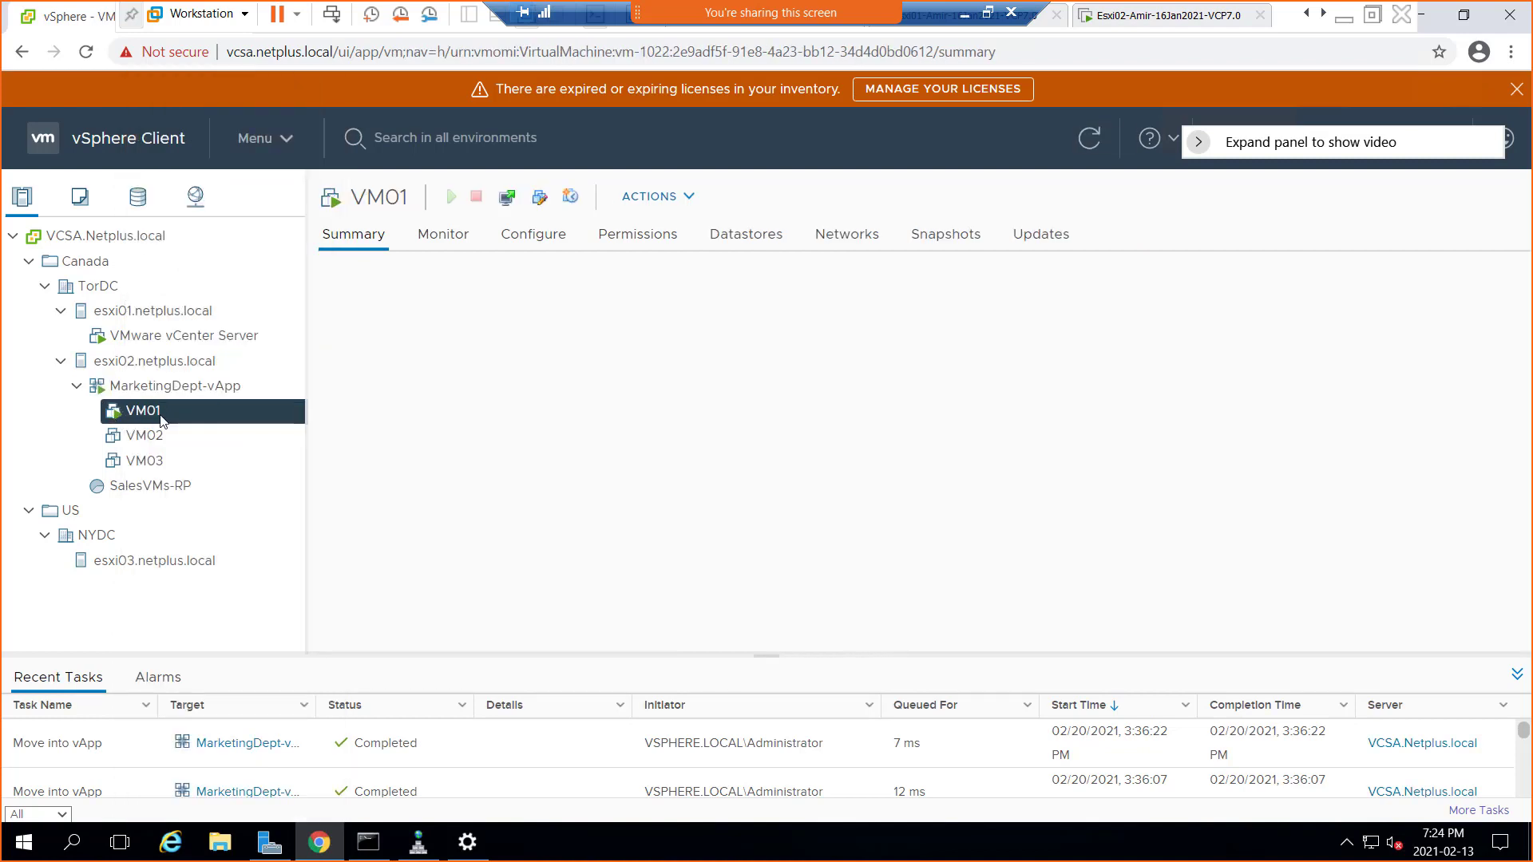
pyautogui.rightClick(155, 419)
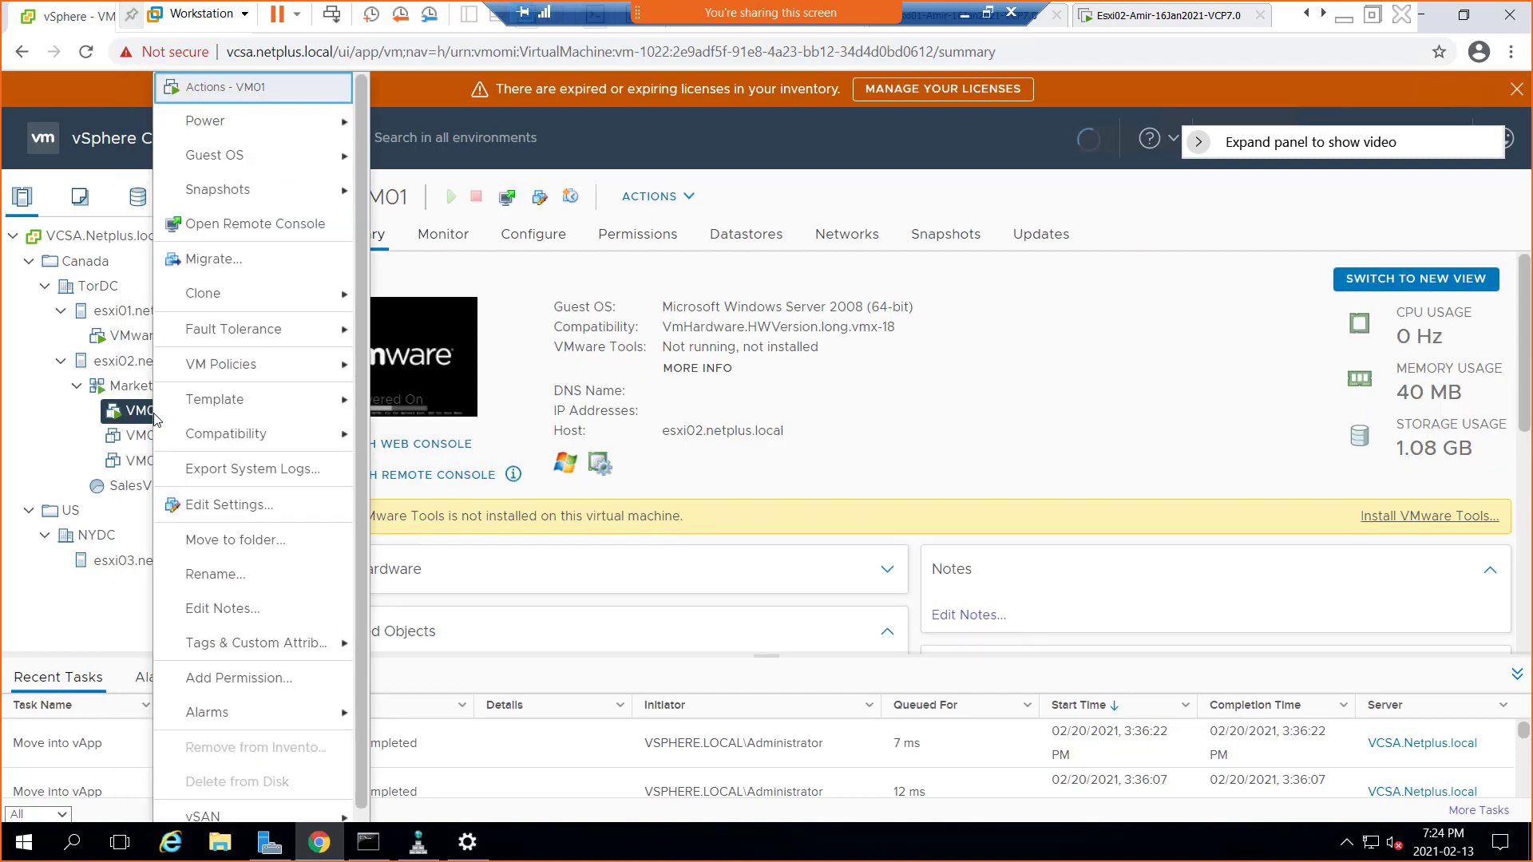
pyautogui.moveTo(257, 127)
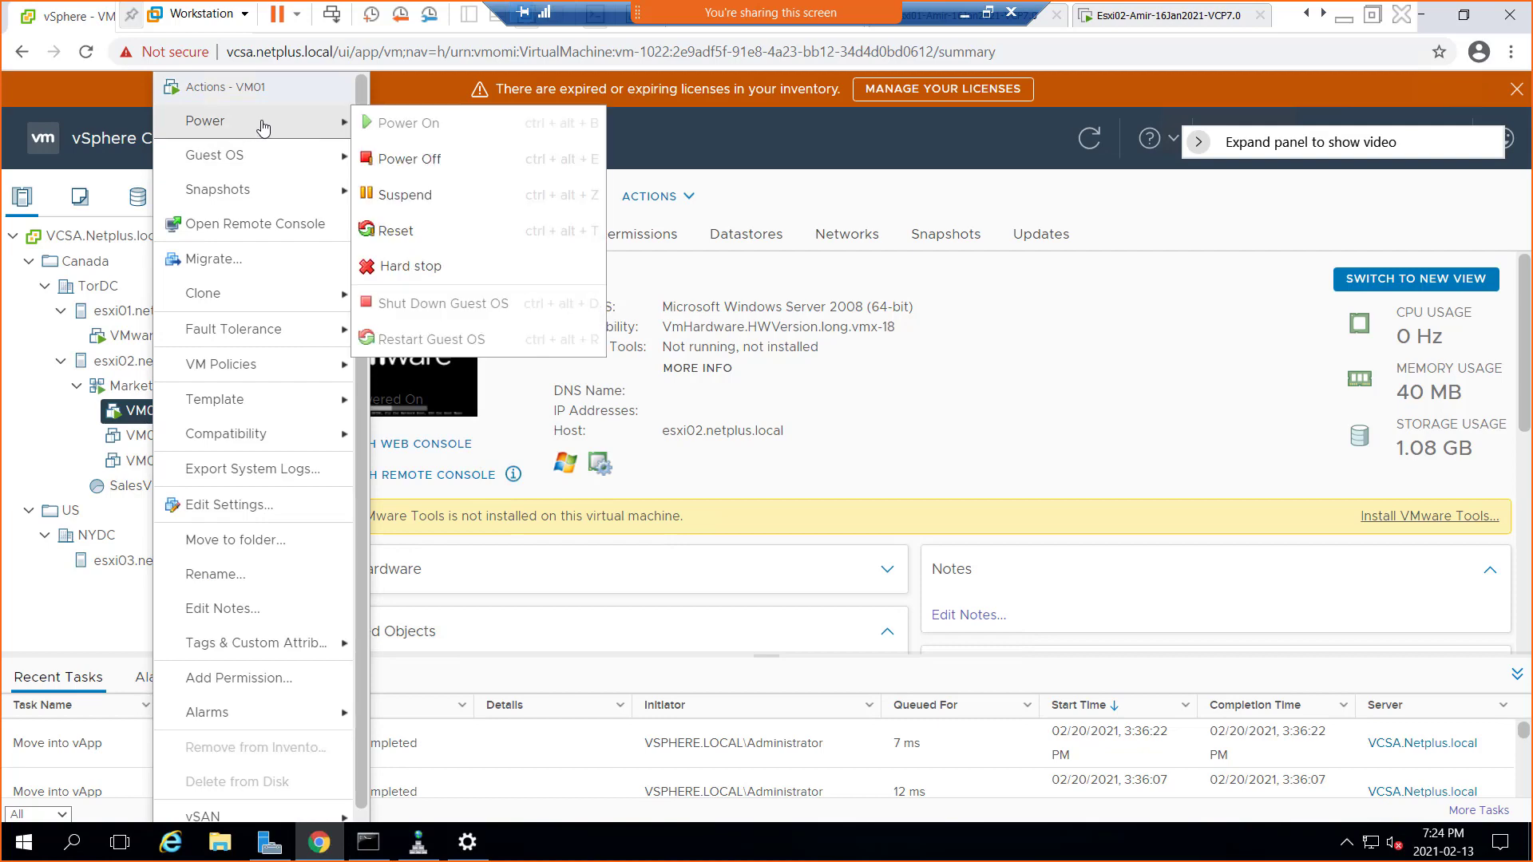
pyautogui.click(410, 159)
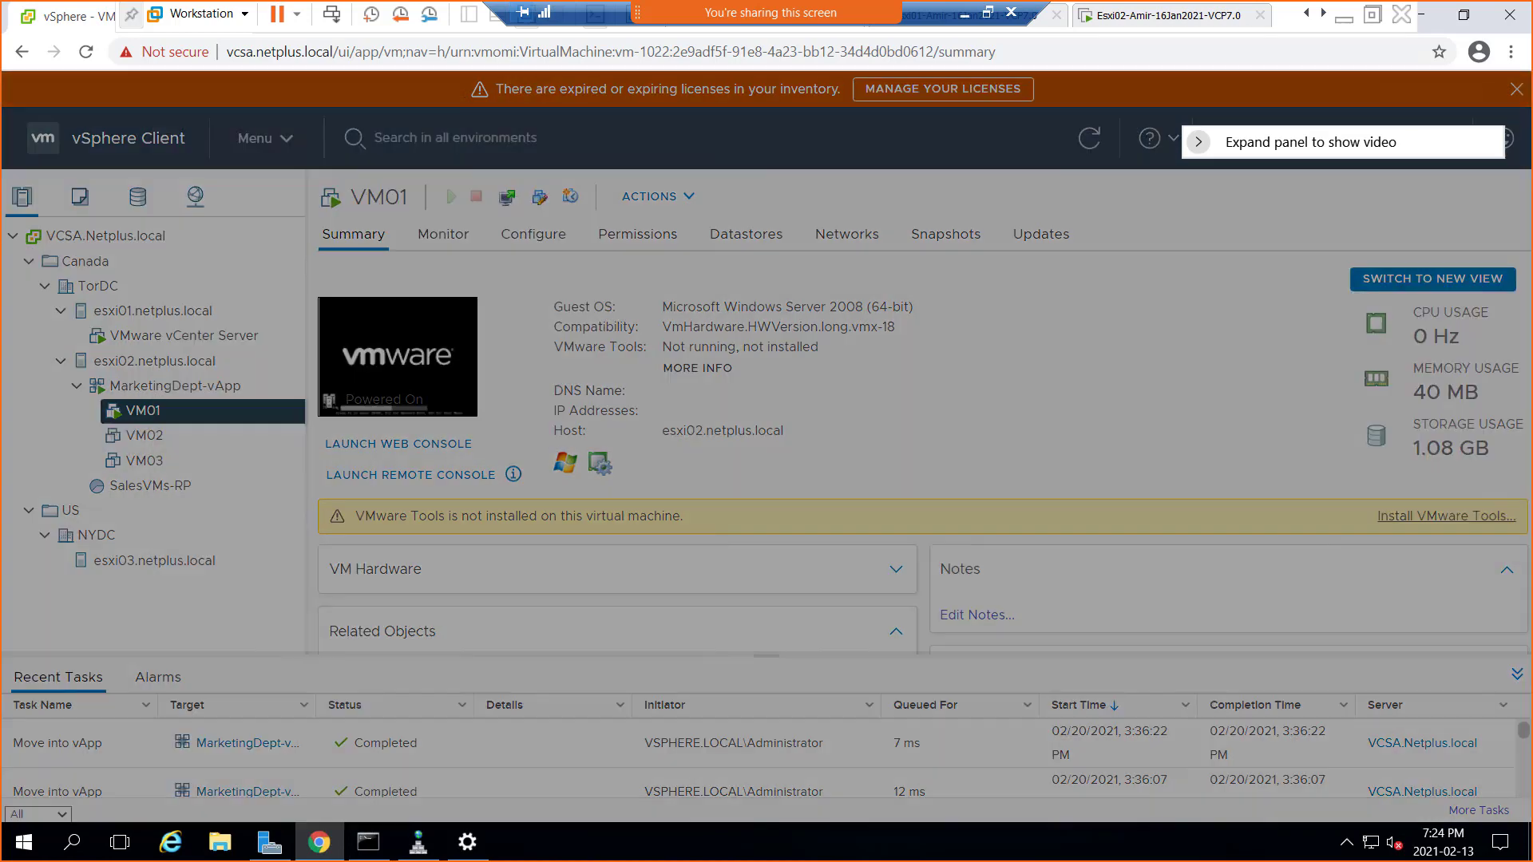
pyautogui.click(902, 516)
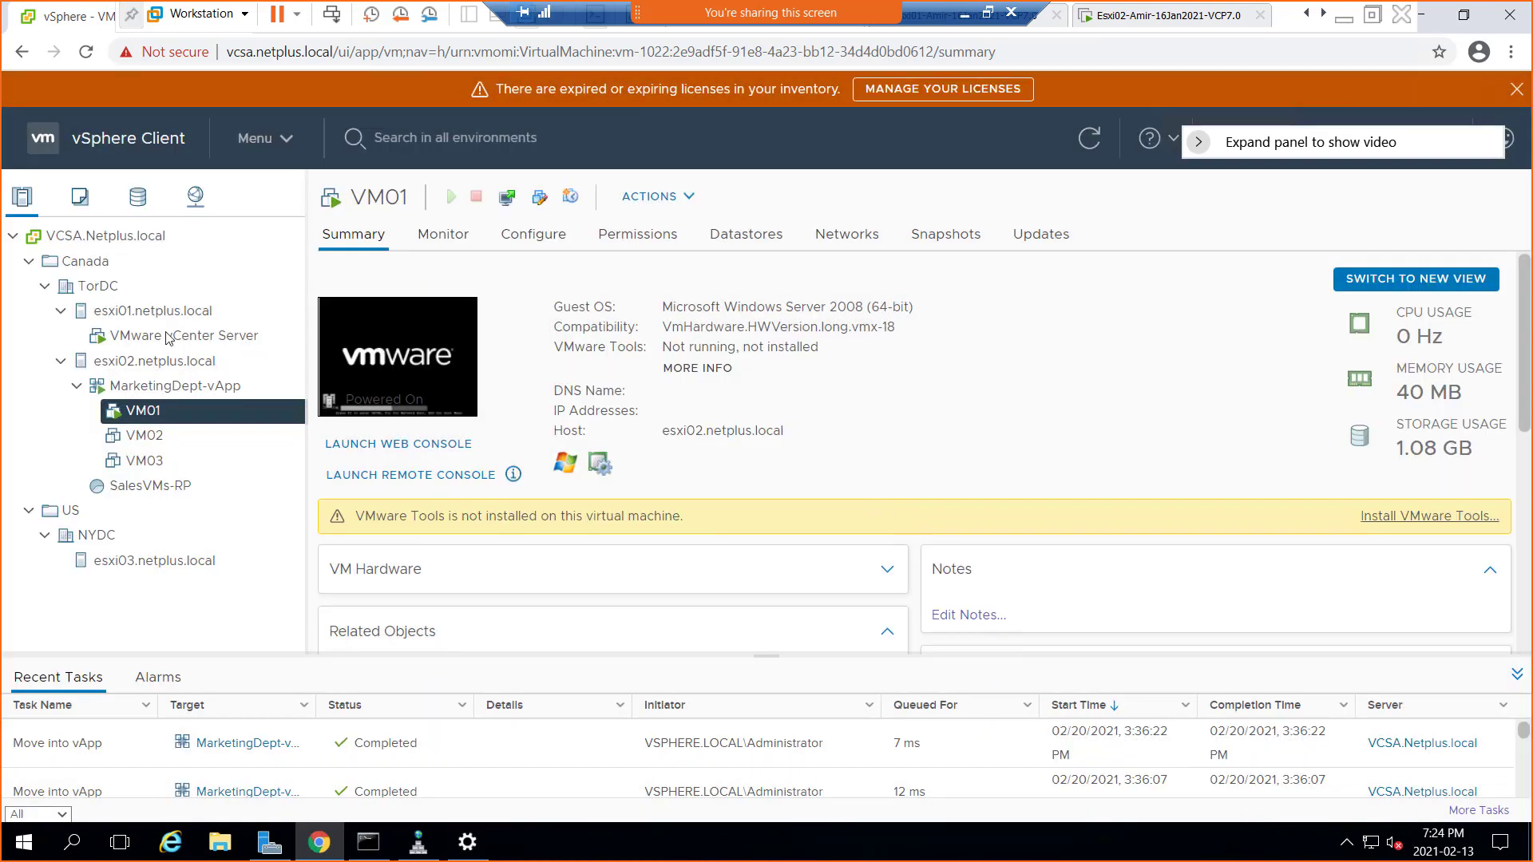
pyautogui.rightClick(142, 413)
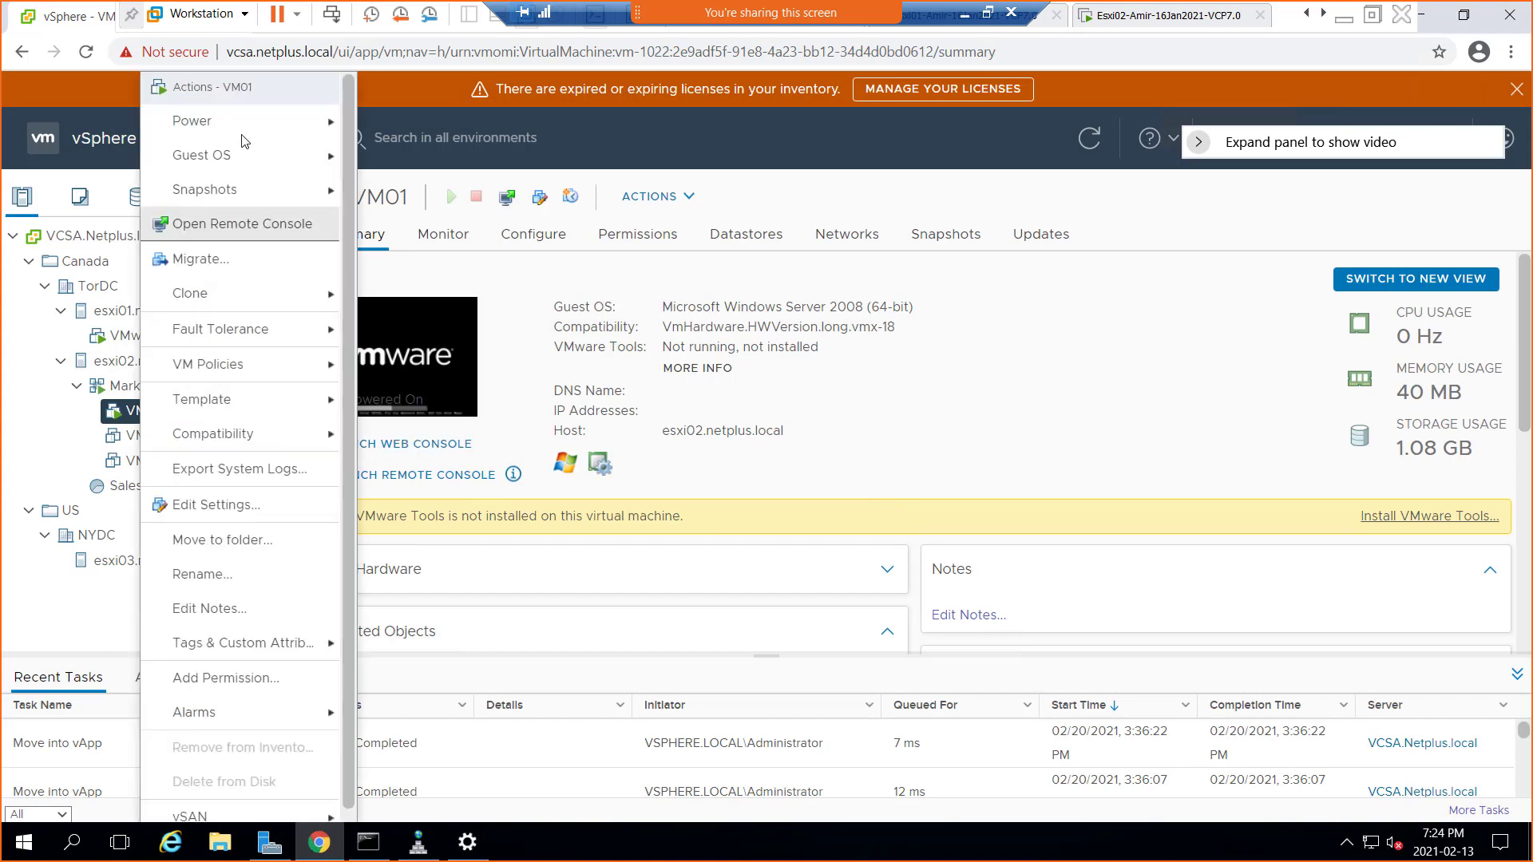
pyautogui.moveTo(244, 130)
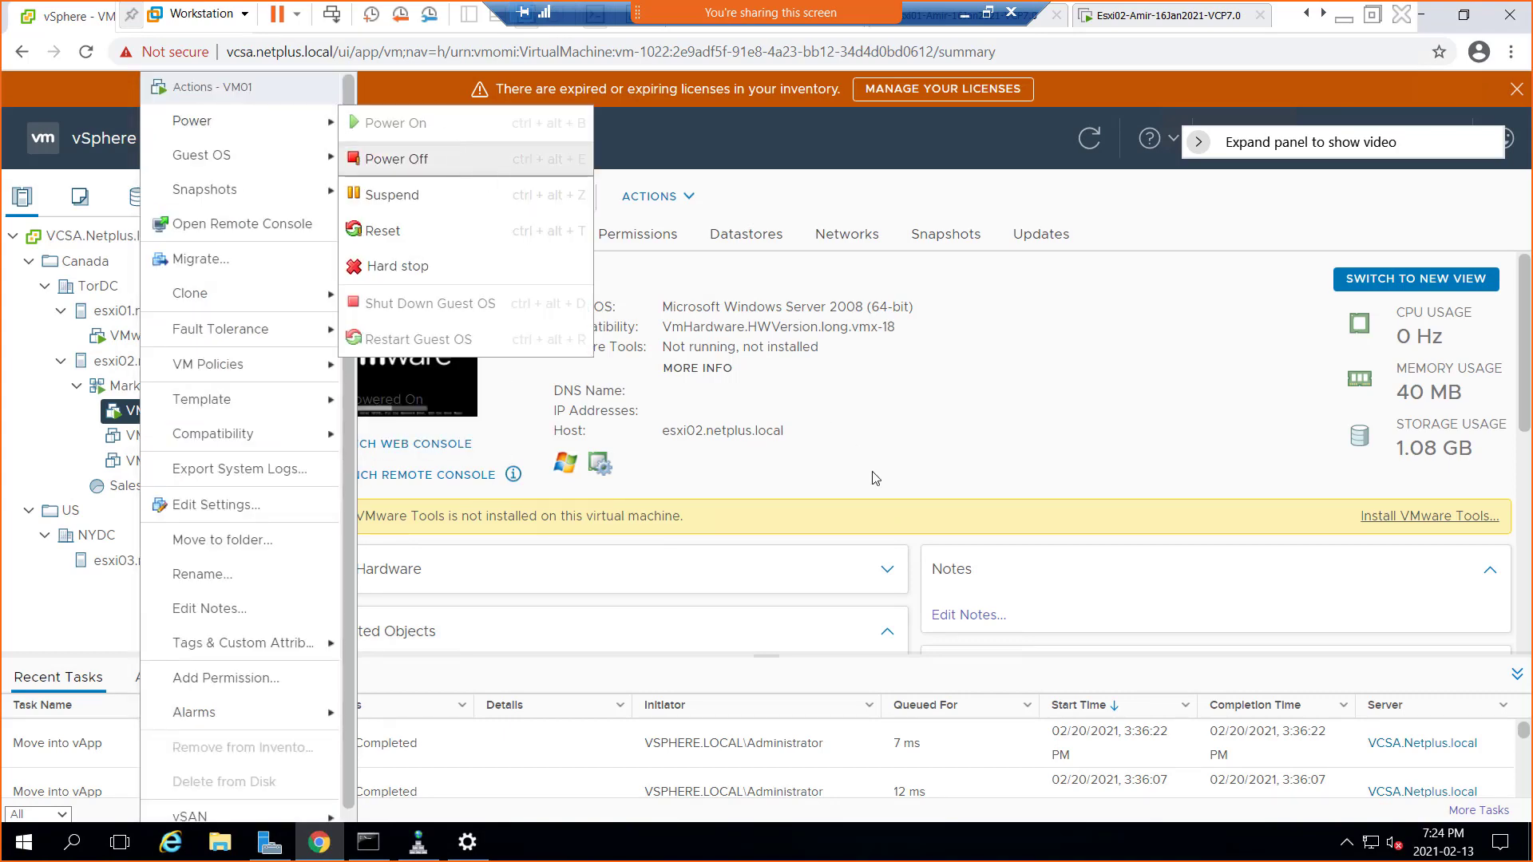
pyautogui.click(458, 158)
pyautogui.click(991, 525)
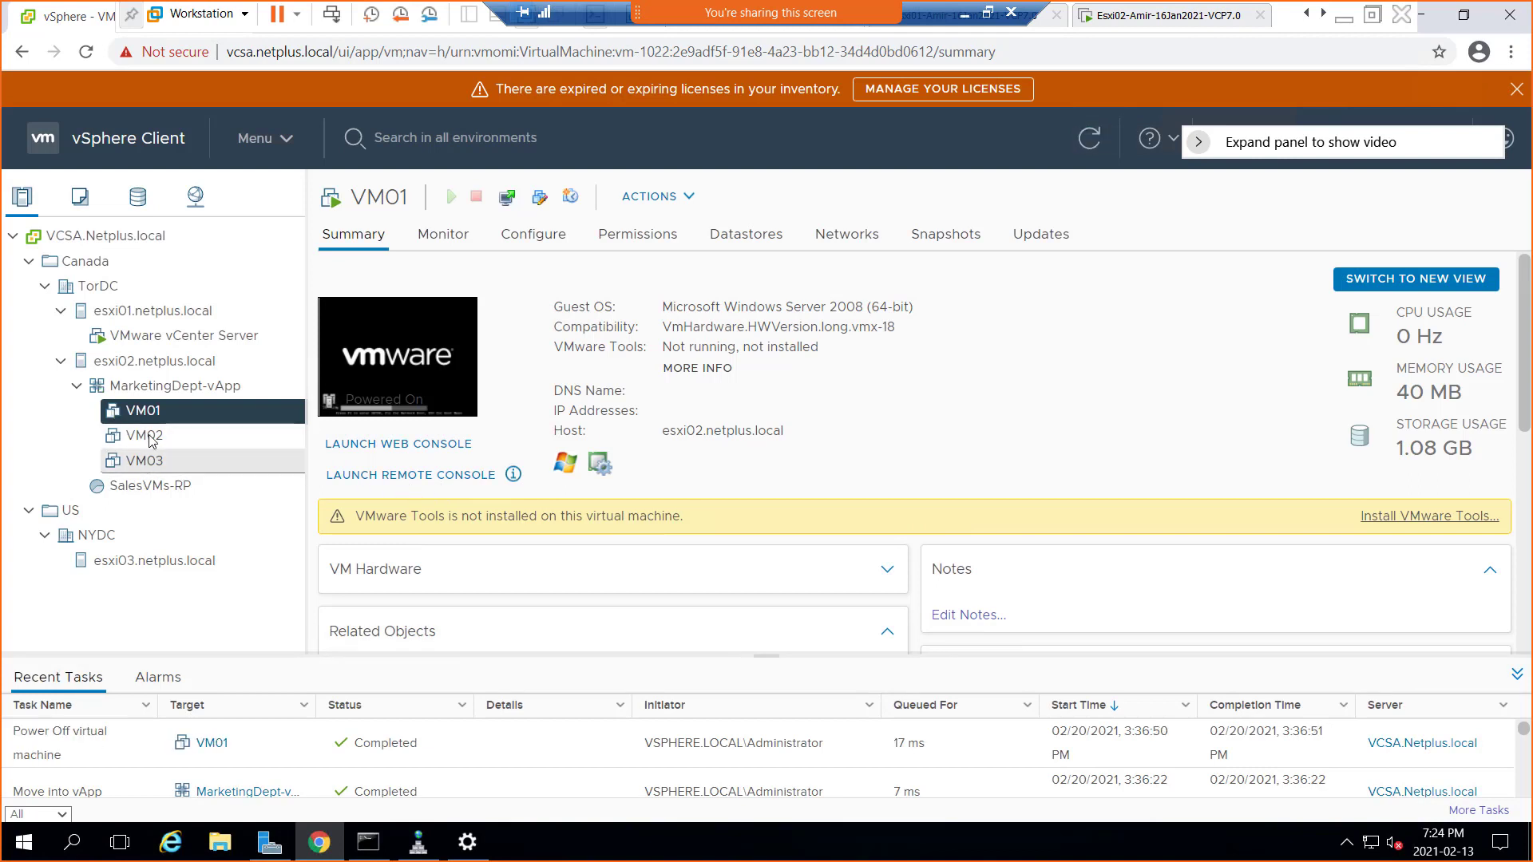
pyautogui.click(204, 390)
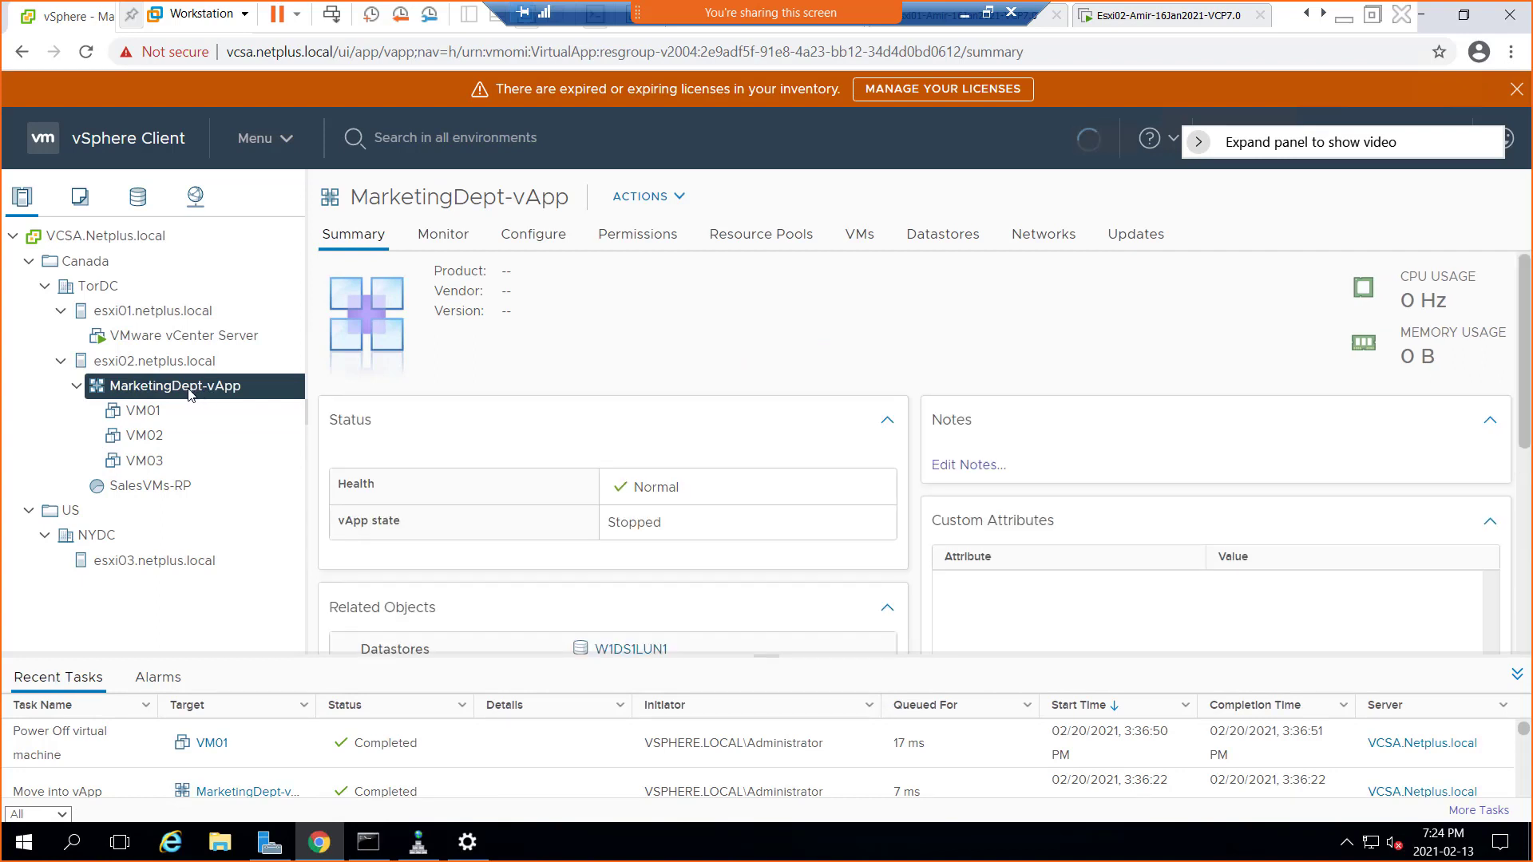
# Browse MarketingDept-vApp's action menu, including its Power, Clone and OVF Template submenus
pyautogui.rightClick(210, 394)
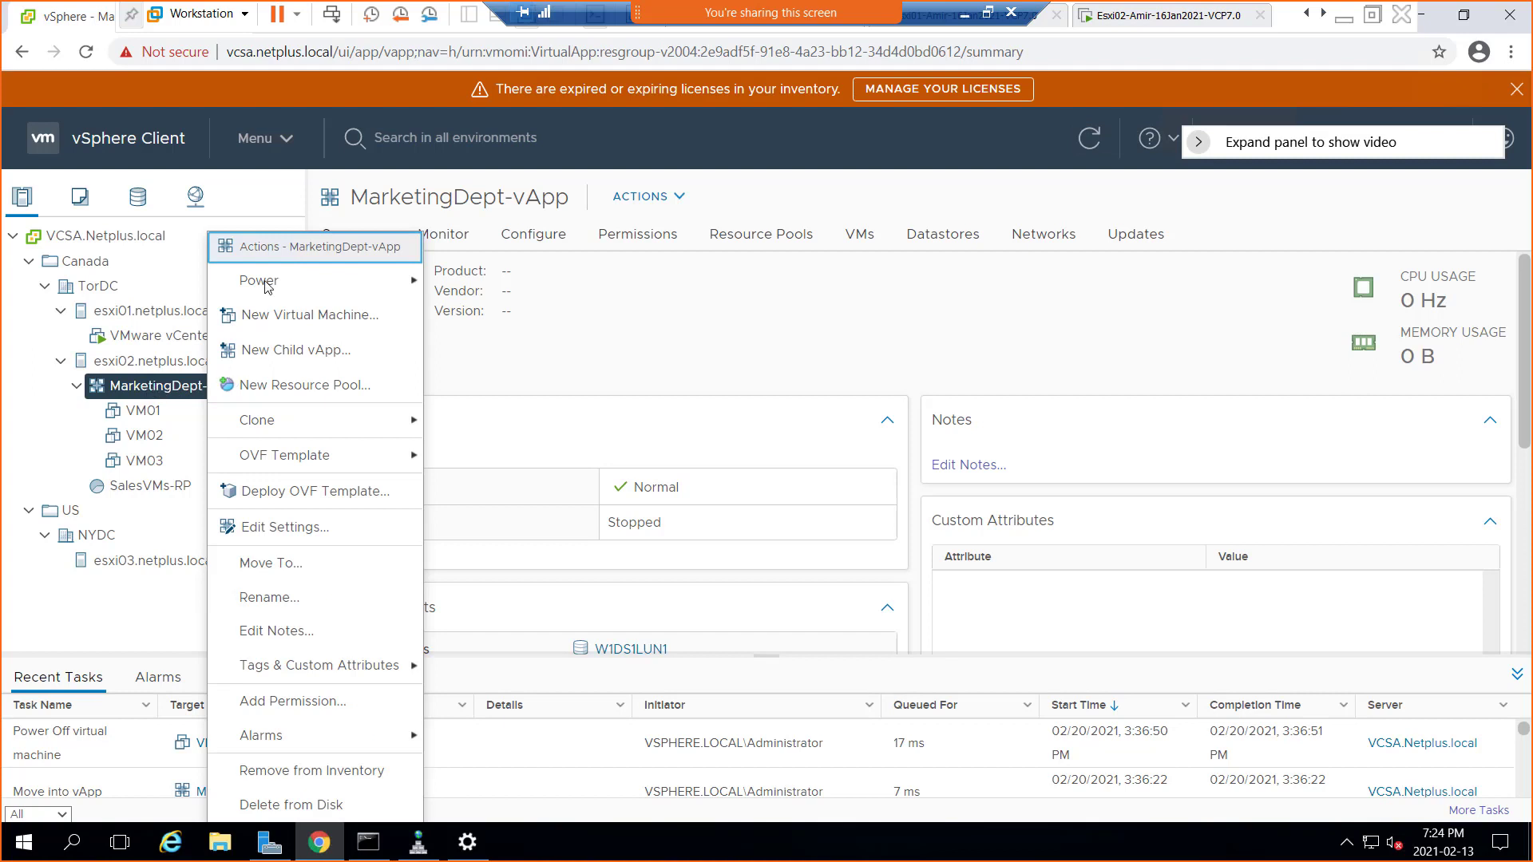
pyautogui.moveTo(266, 288)
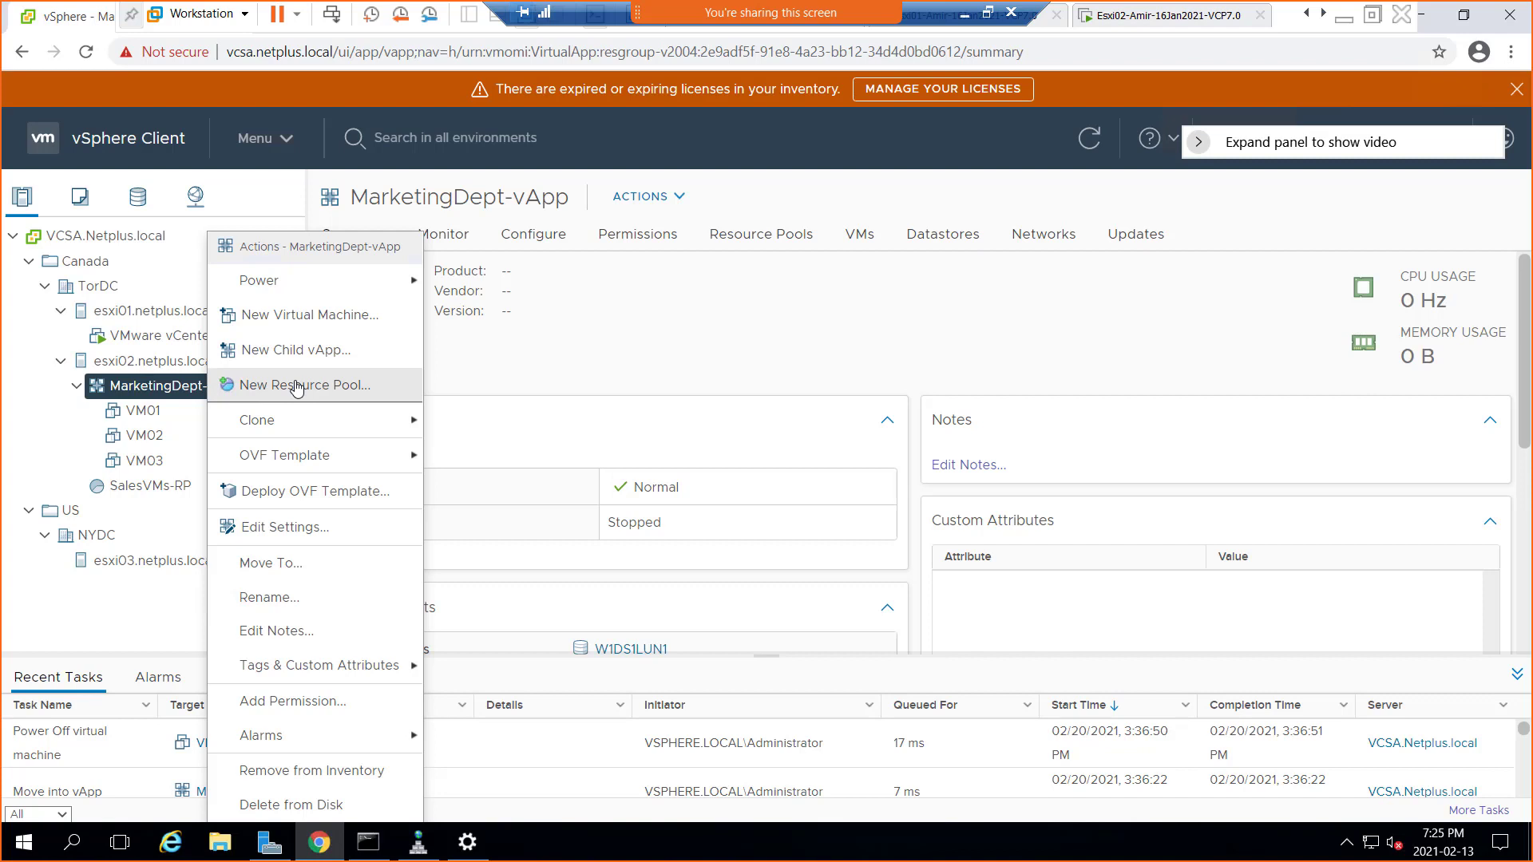
pyautogui.moveTo(316, 416)
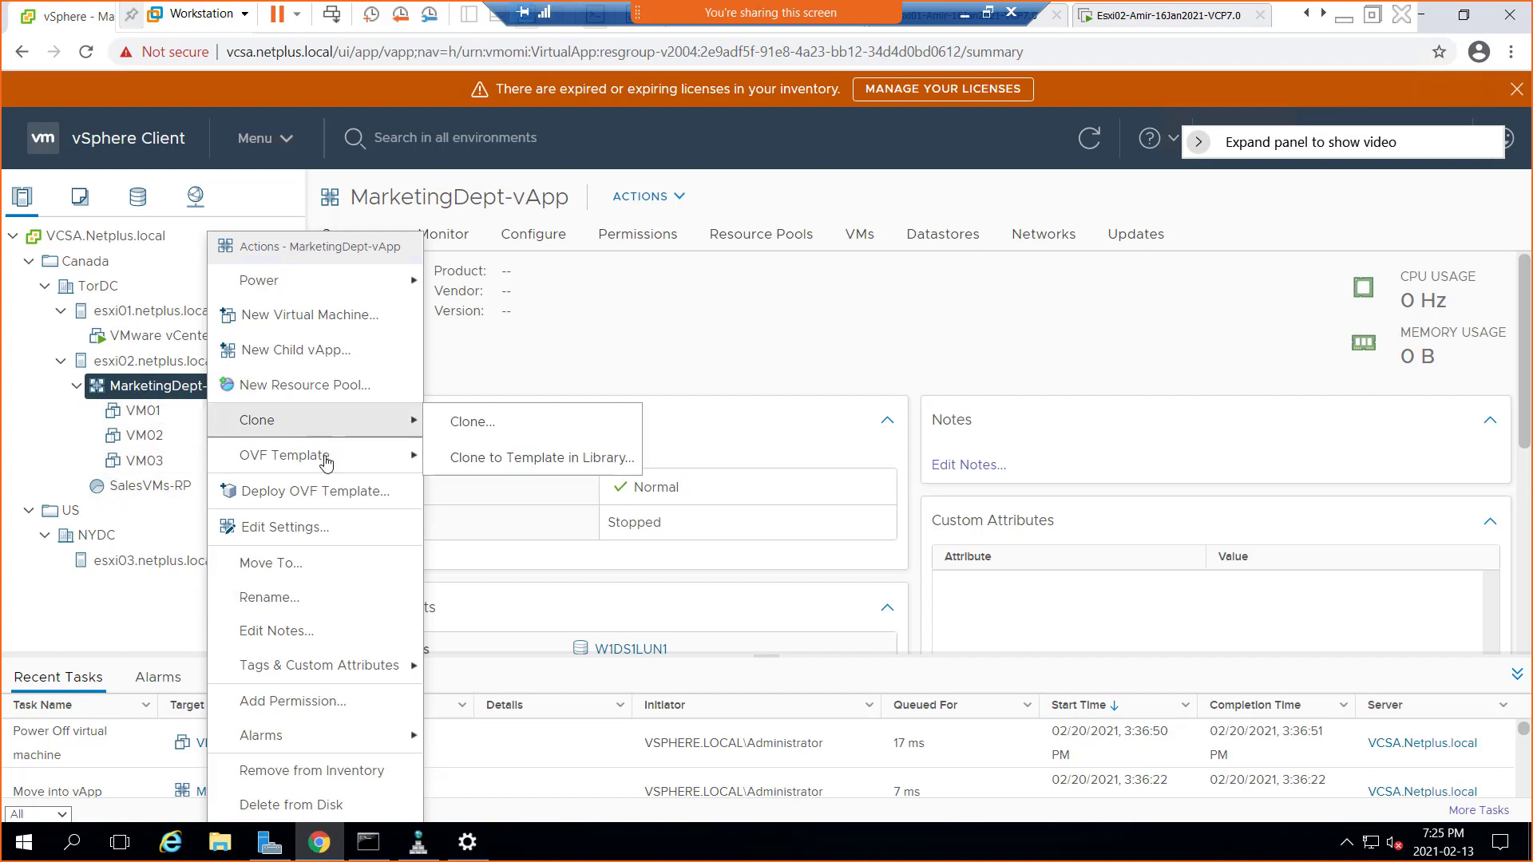
pyautogui.moveTo(328, 471)
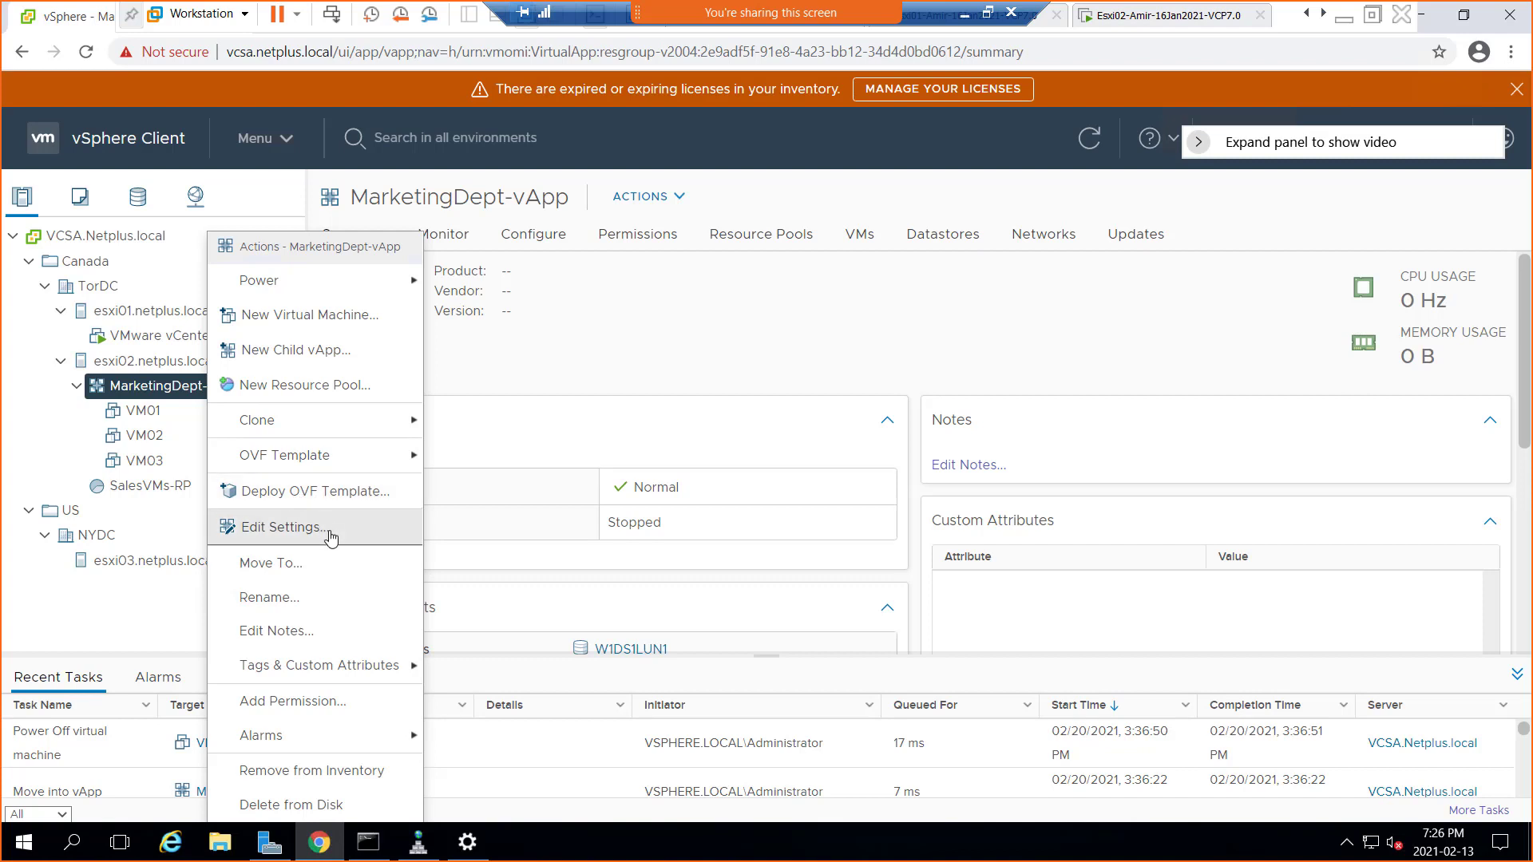
pyautogui.moveTo(348, 673)
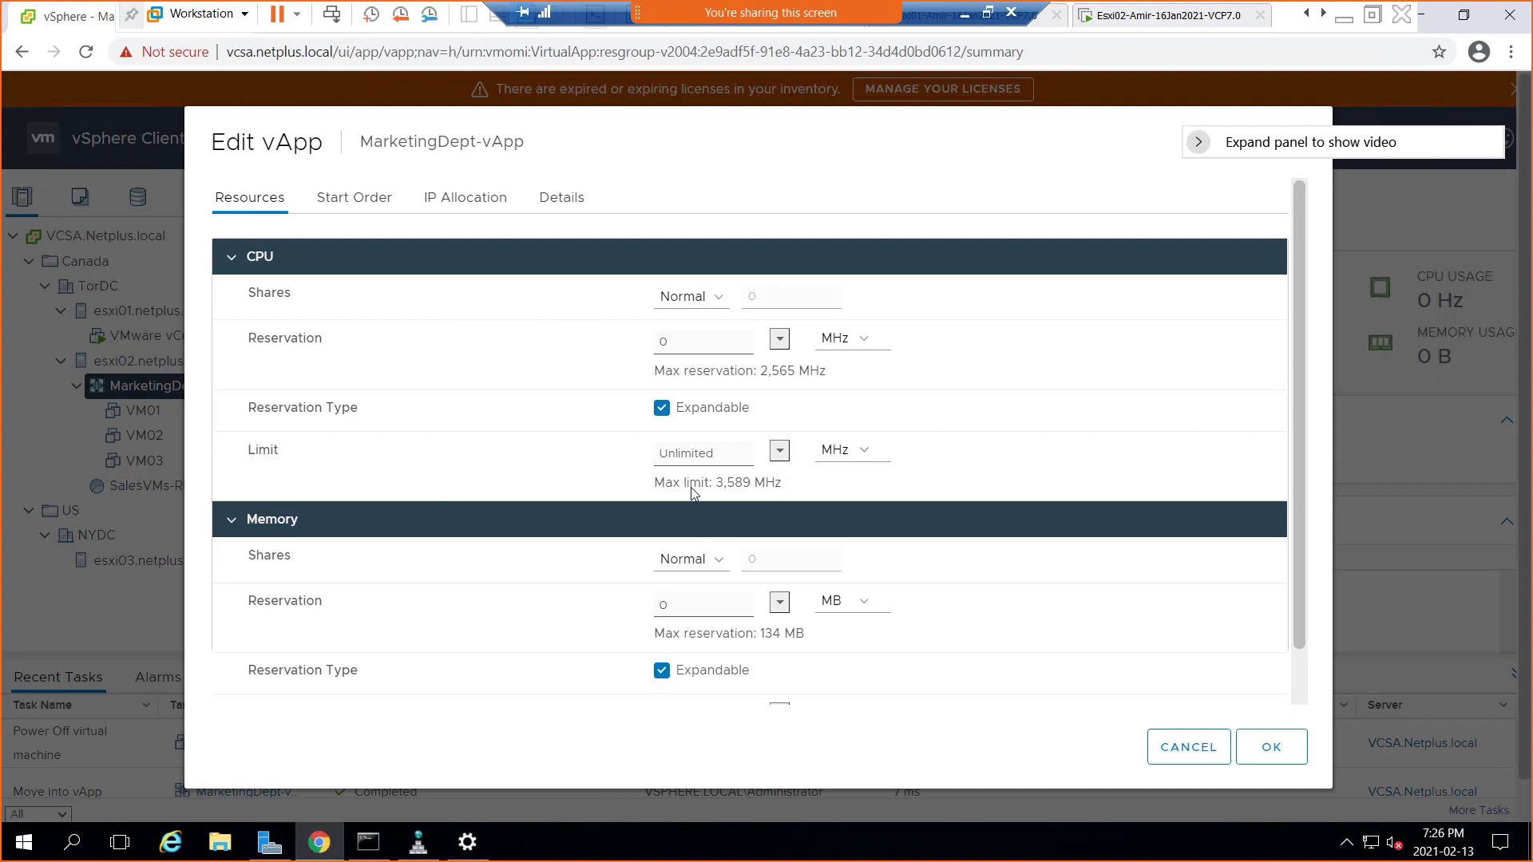
# Show the vApp start order: VM01–VM03 in Groups 1–3, each powering on after 120 s
pyautogui.click(345, 205)
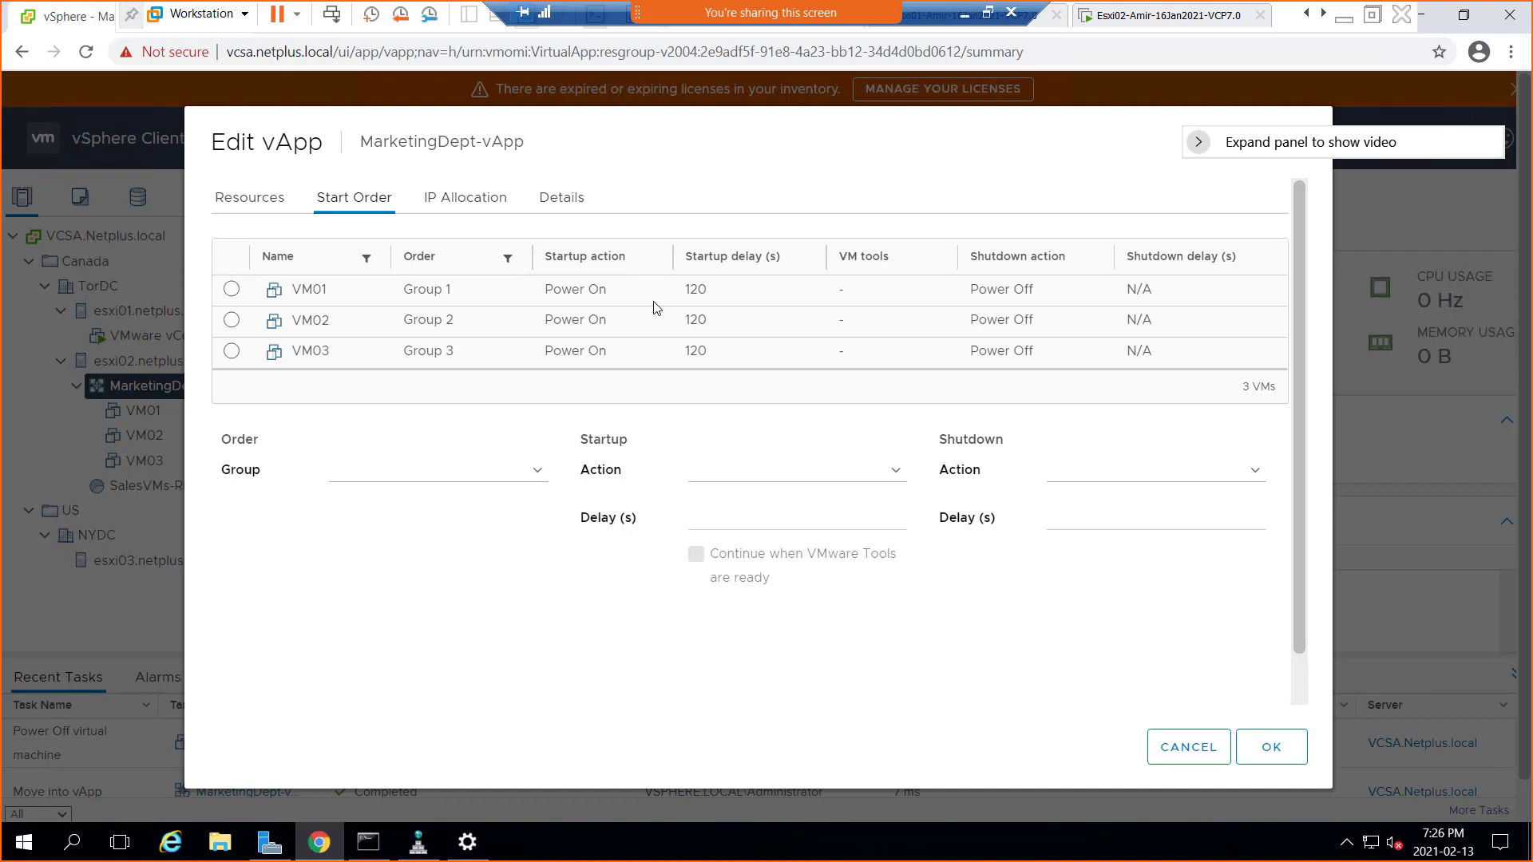
pyautogui.click(232, 290)
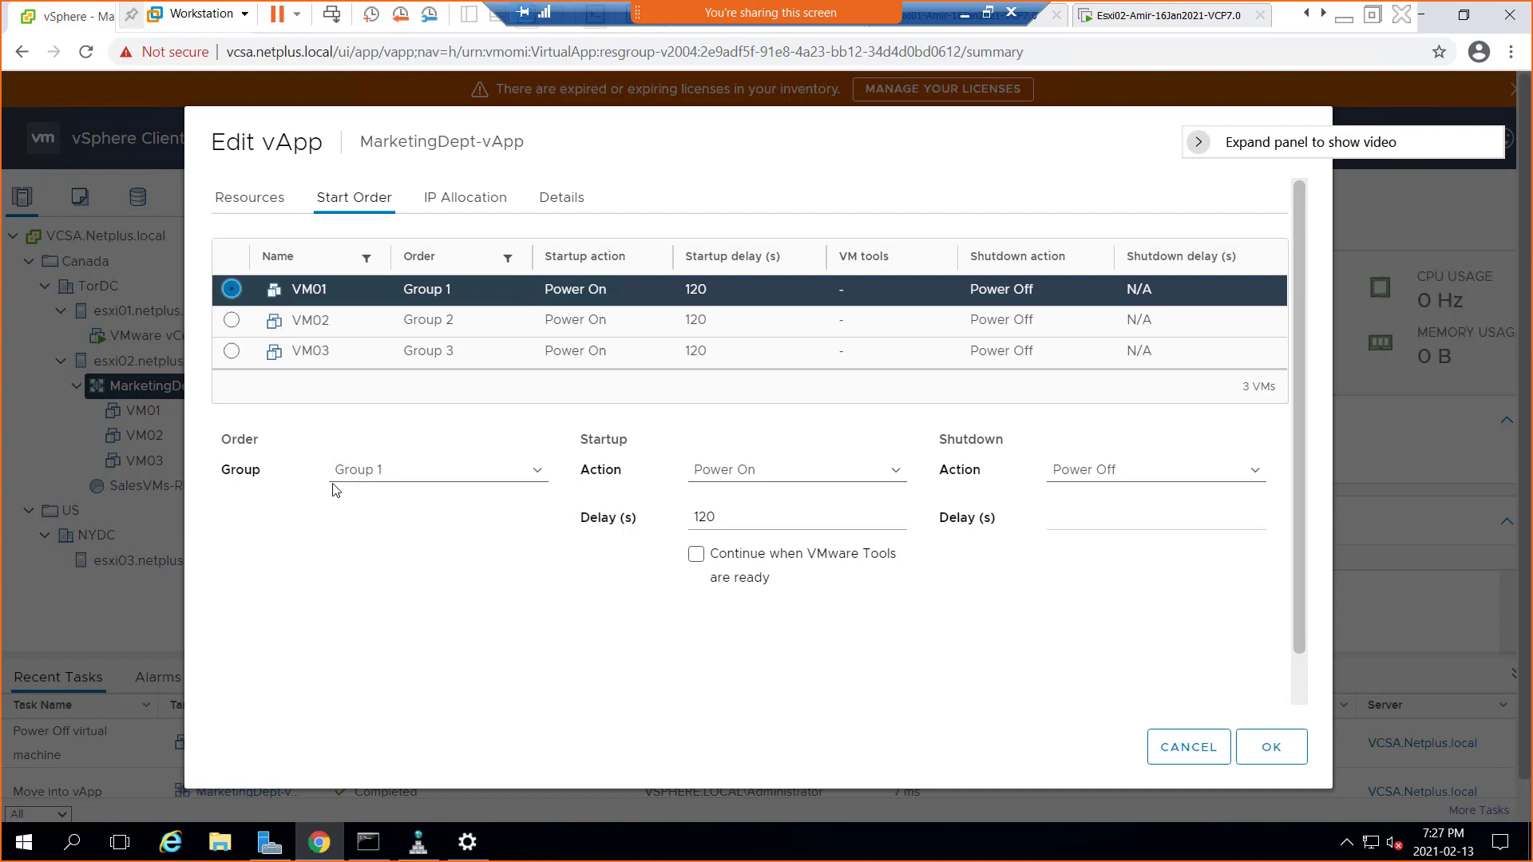
pyautogui.click(537, 479)
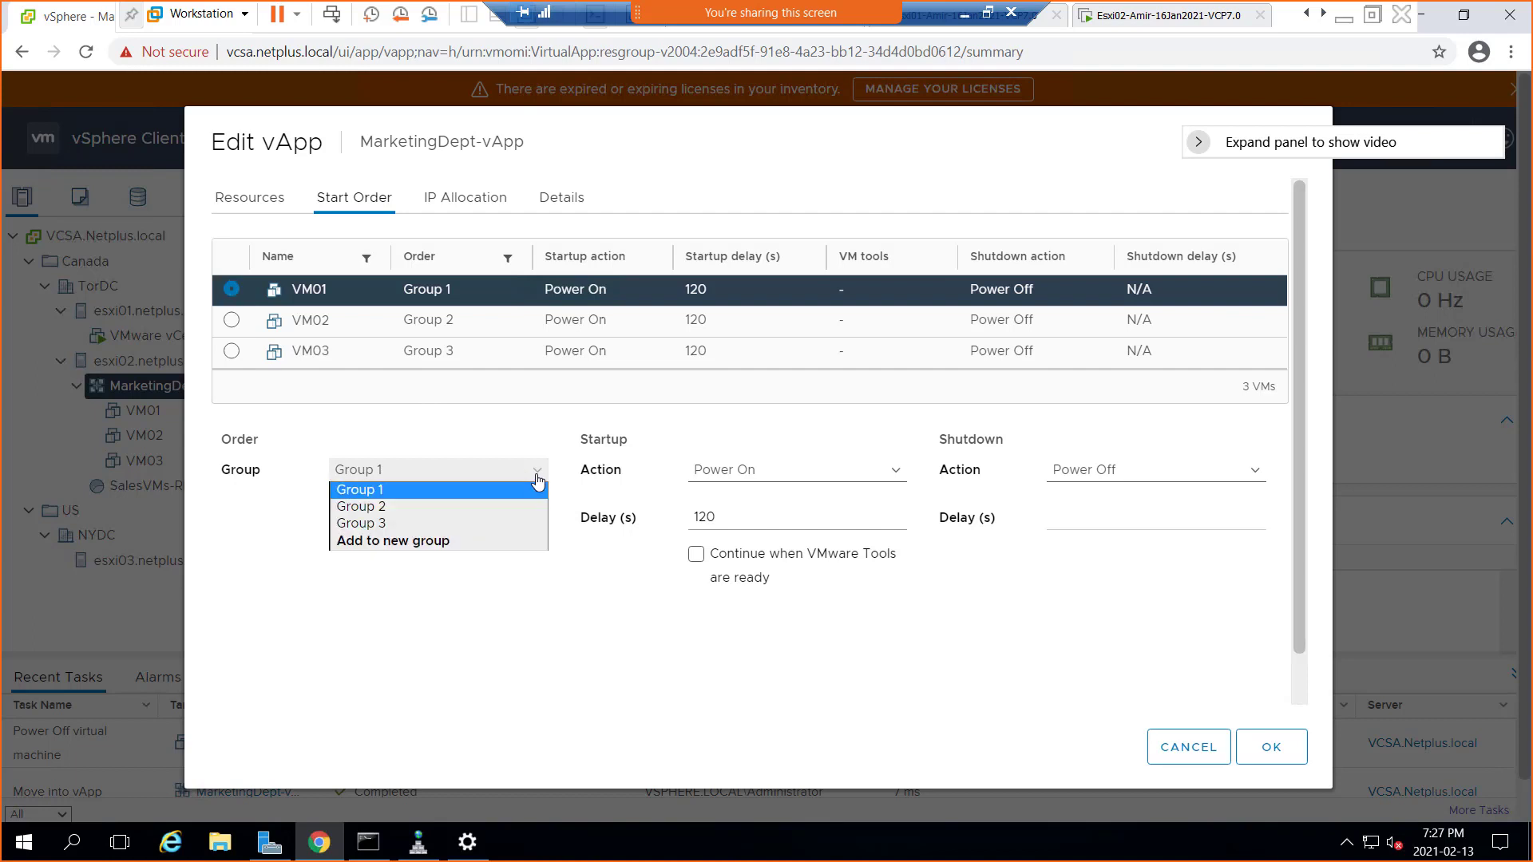
pyautogui.click(538, 479)
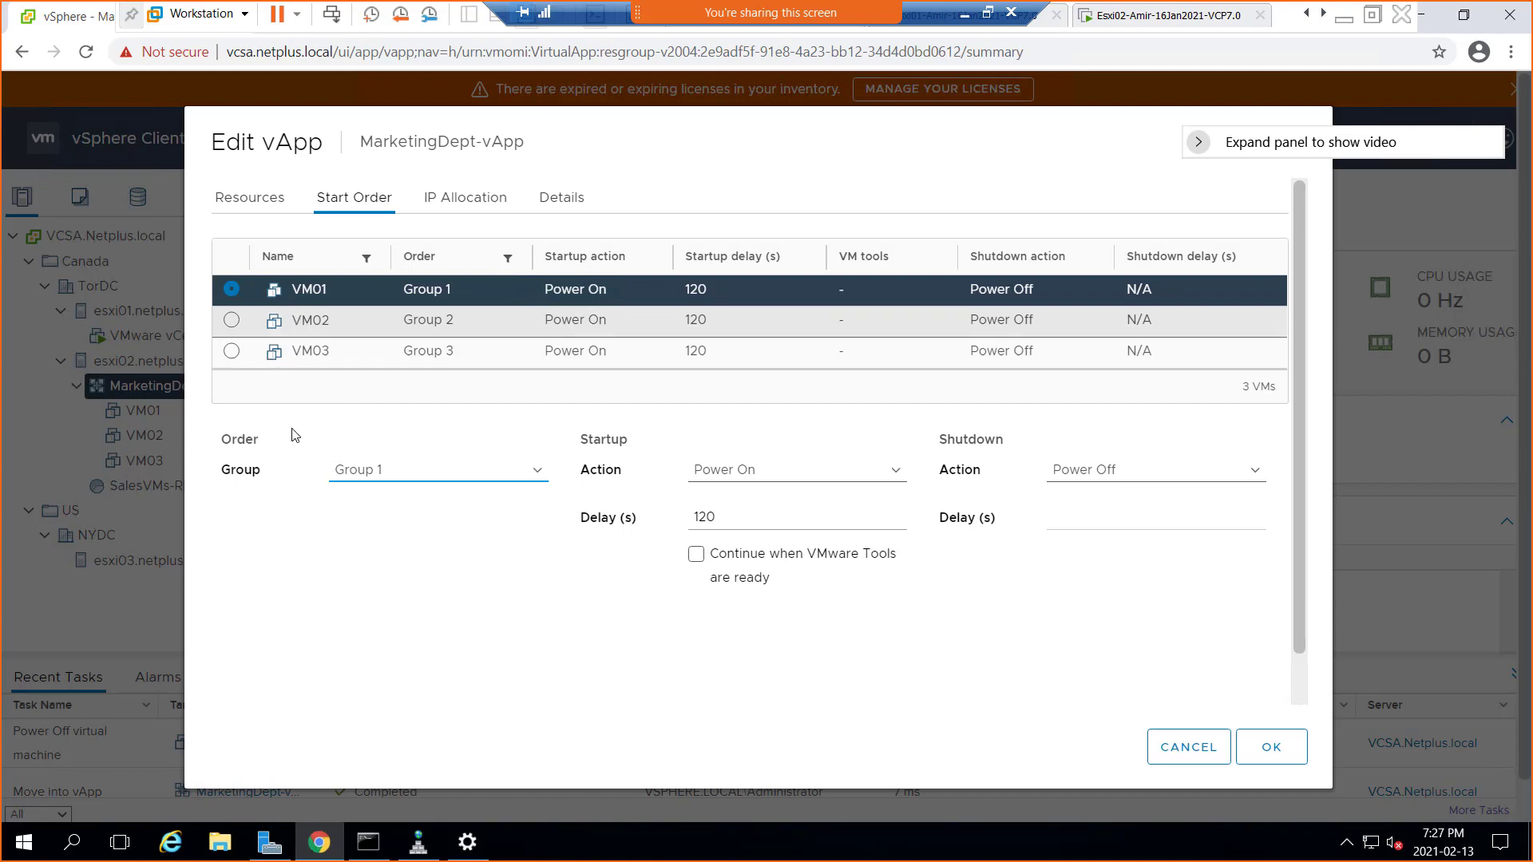
pyautogui.click(538, 473)
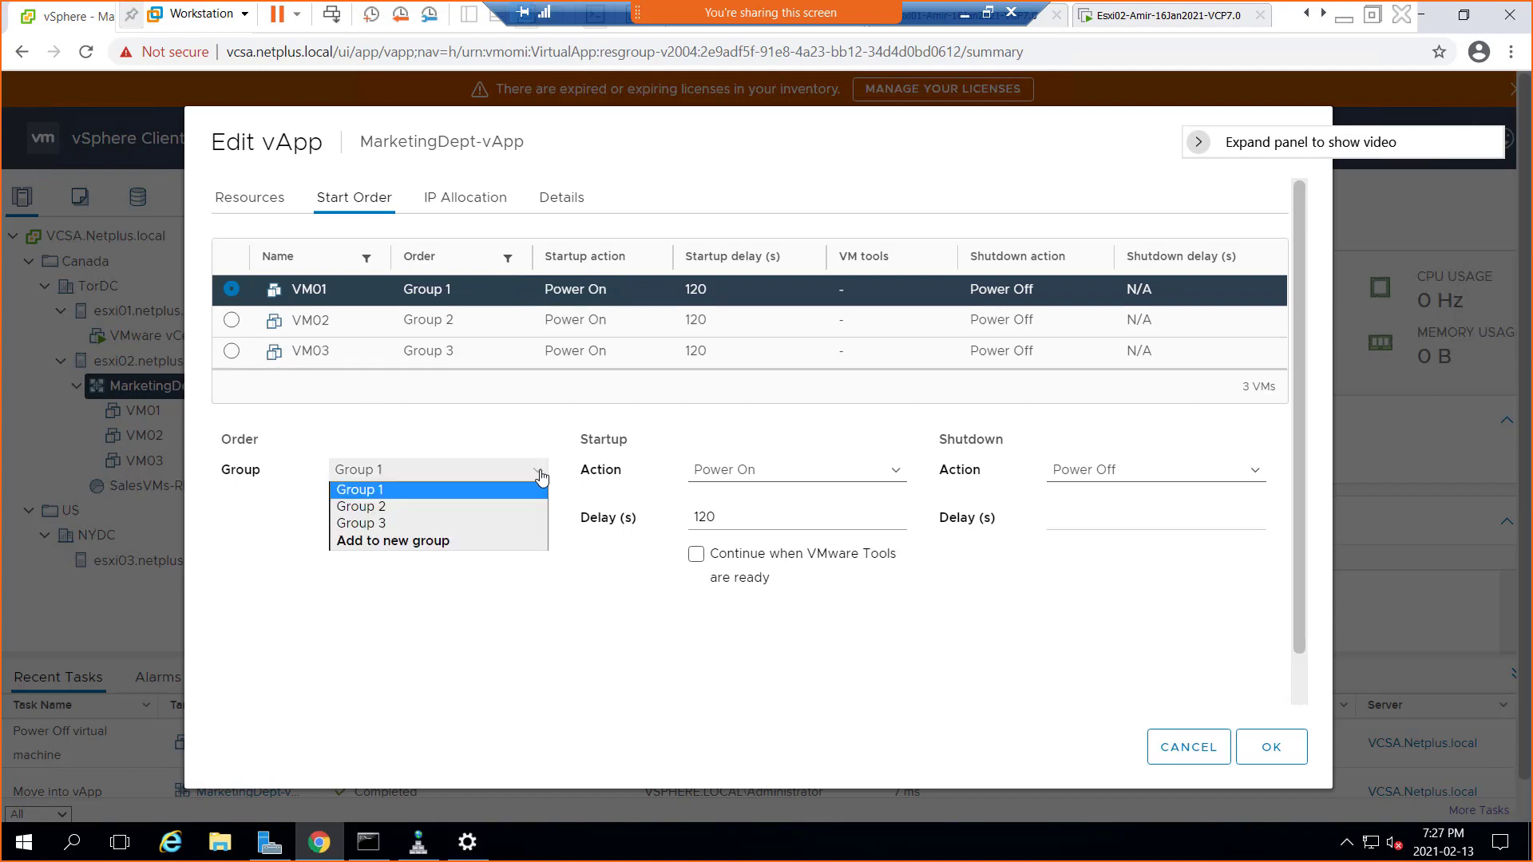
pyautogui.click(540, 477)
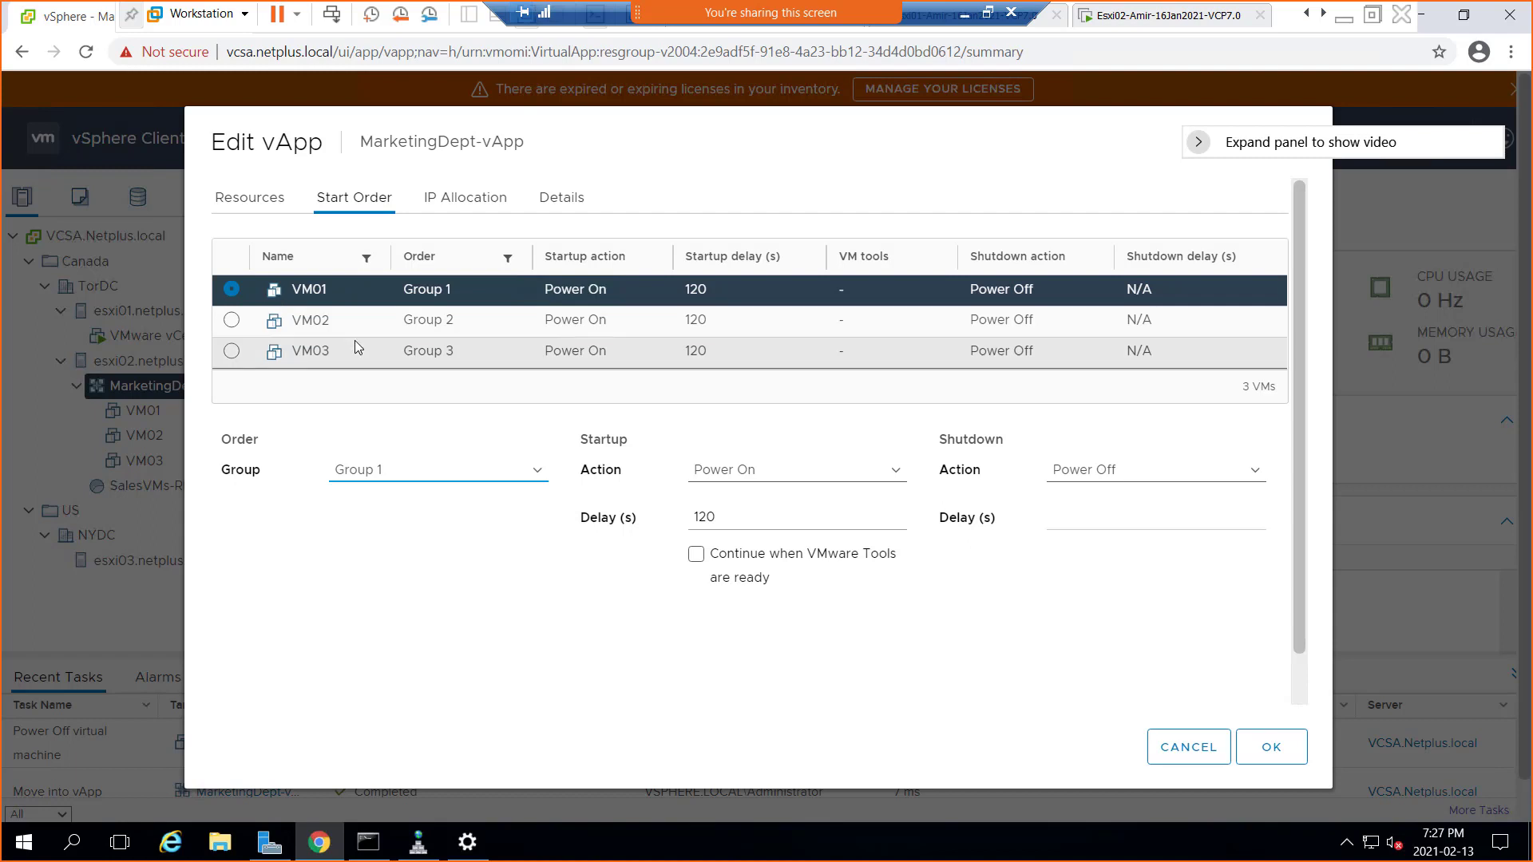
pyautogui.click(231, 292)
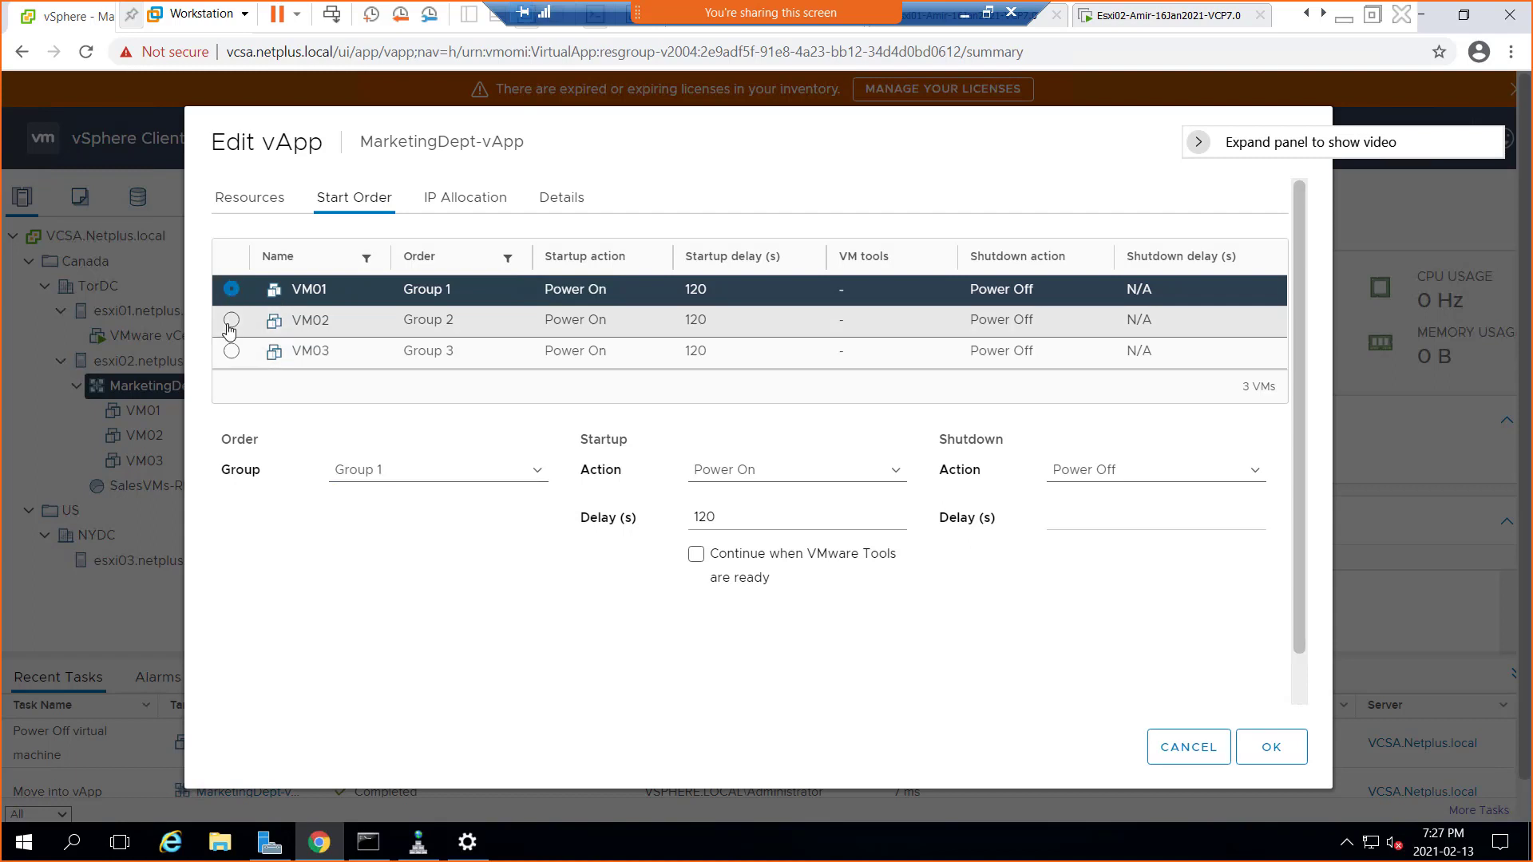
pyautogui.click(230, 322)
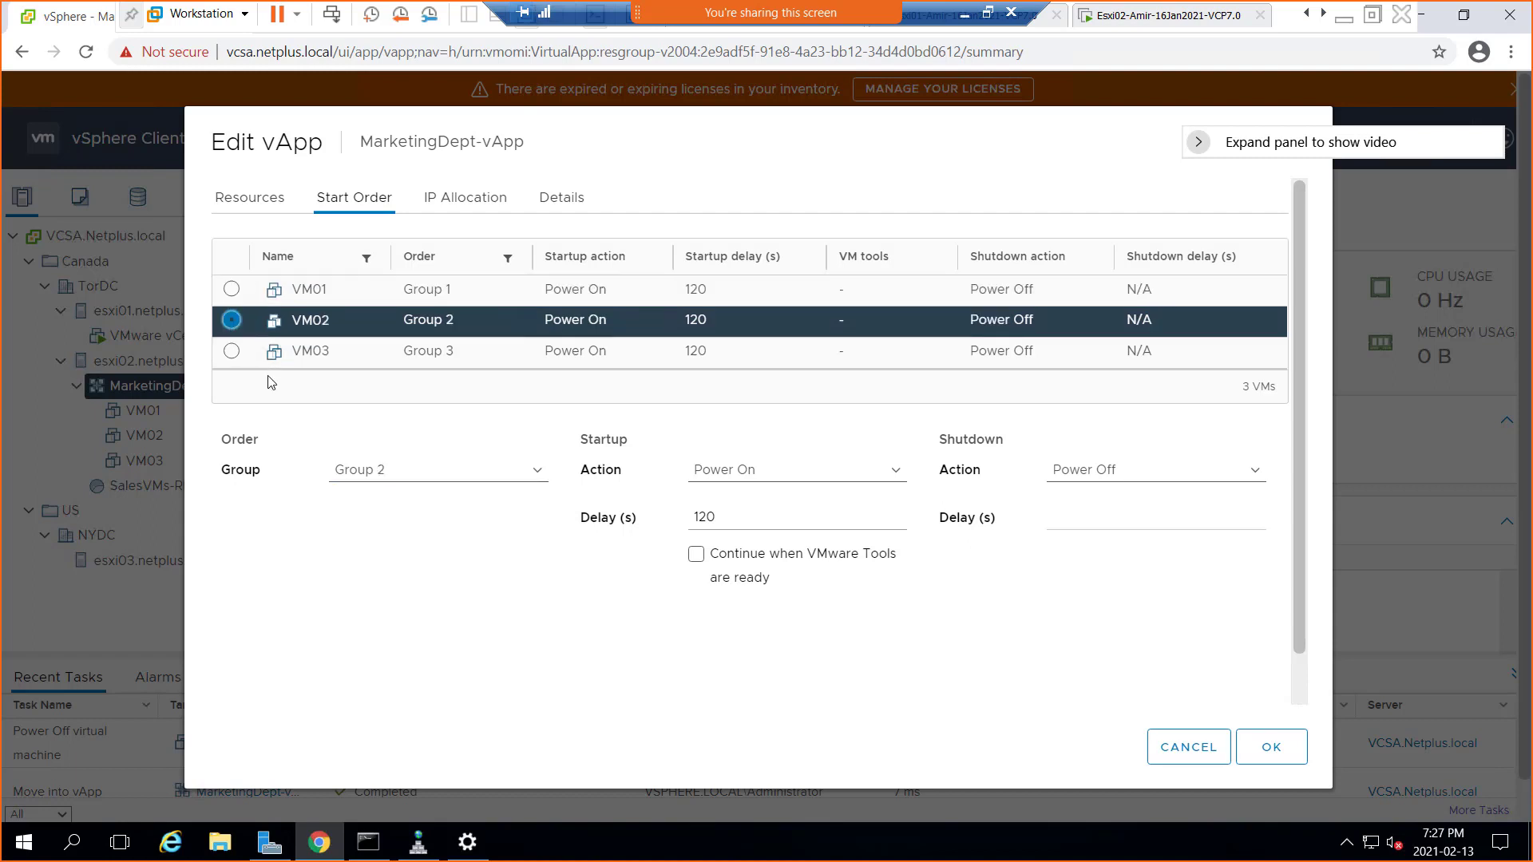
pyautogui.click(232, 352)
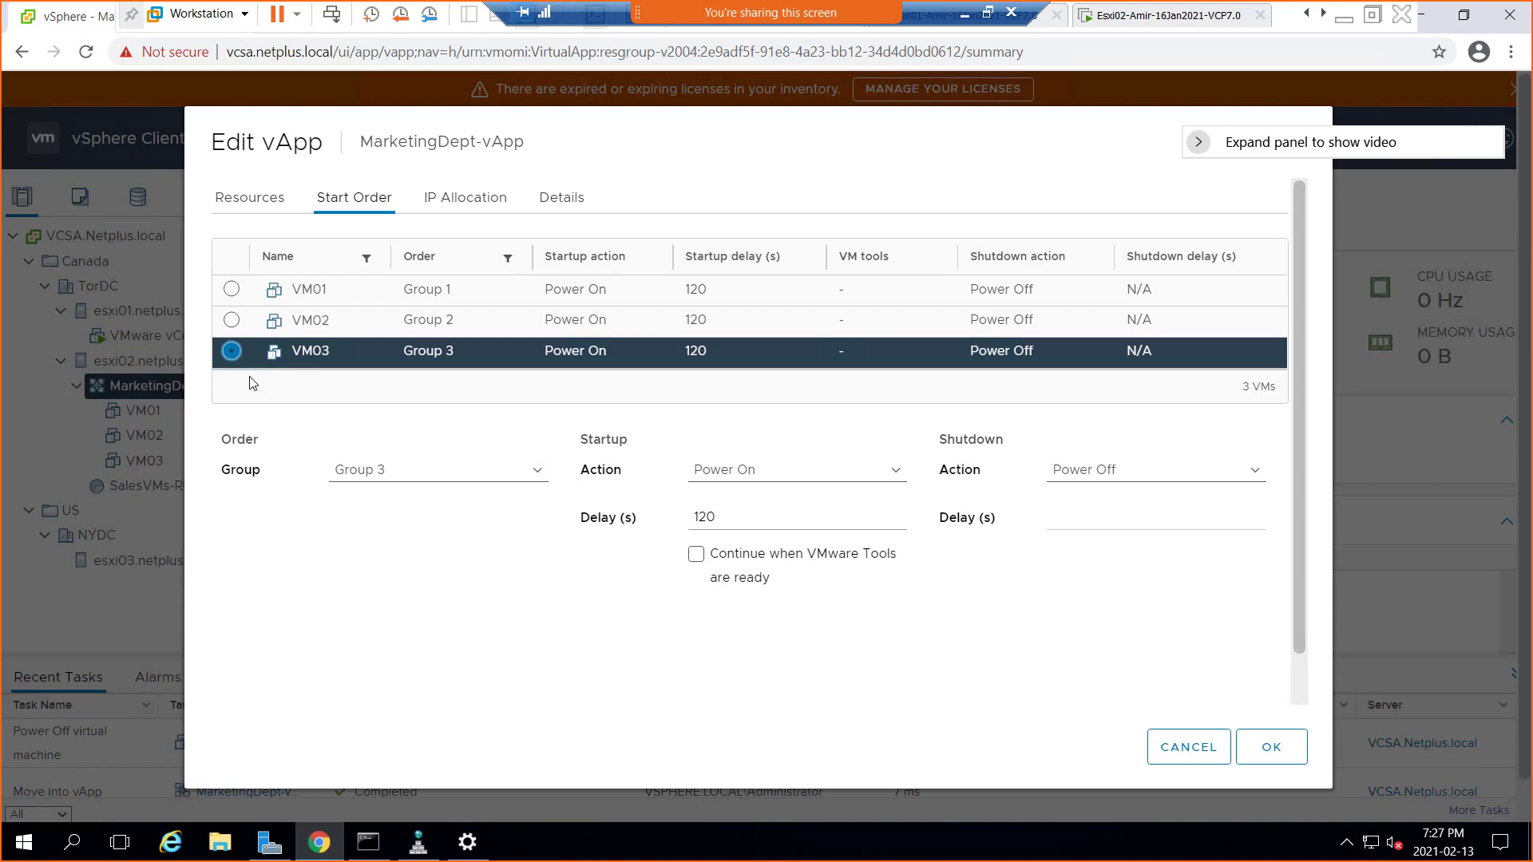
pyautogui.click(232, 290)
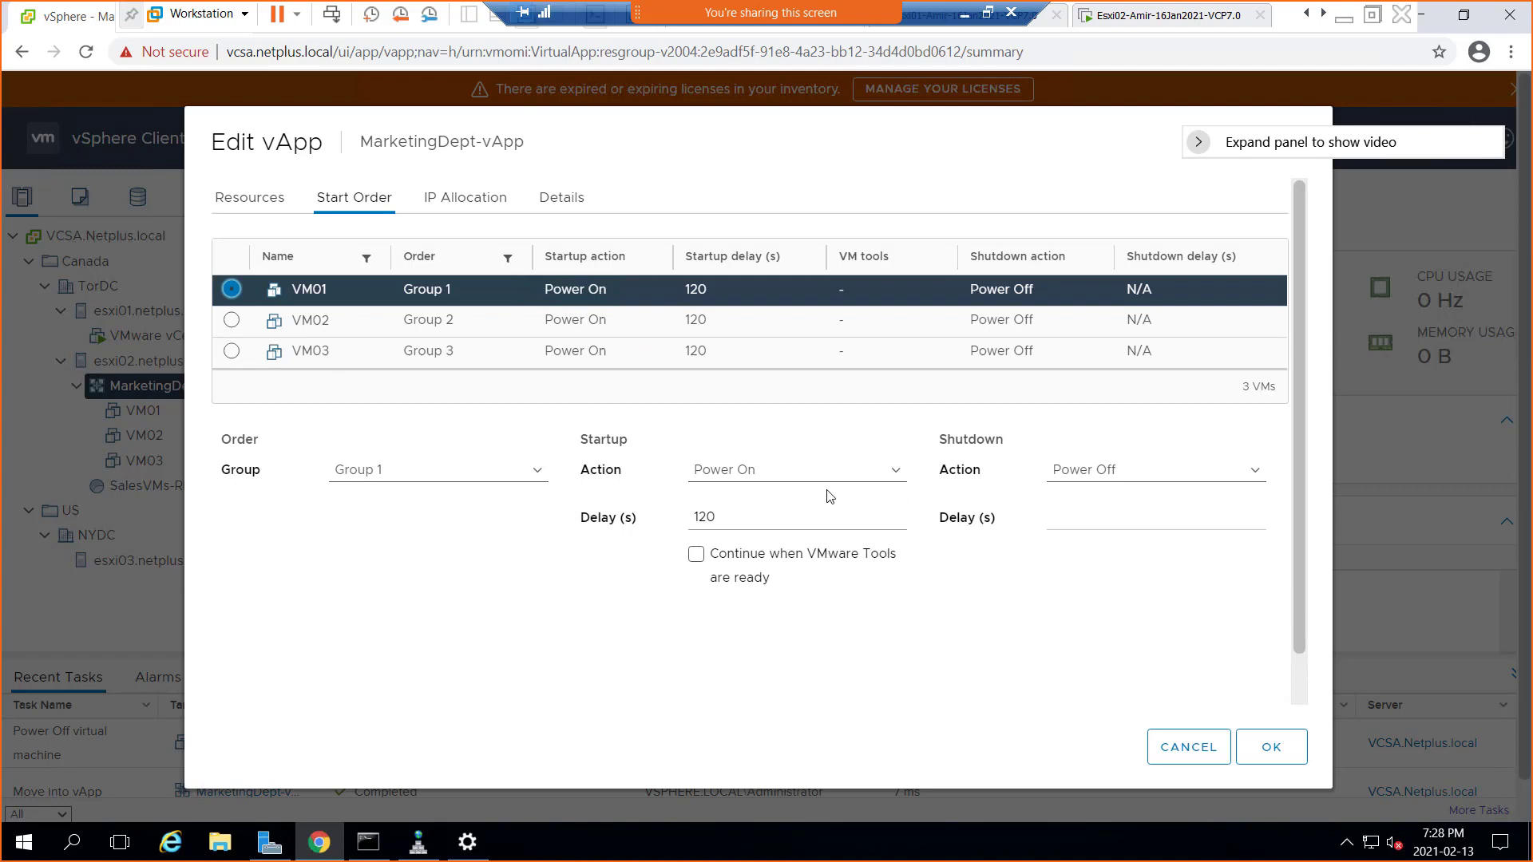
pyautogui.click(712, 516)
pyautogui.click(1115, 471)
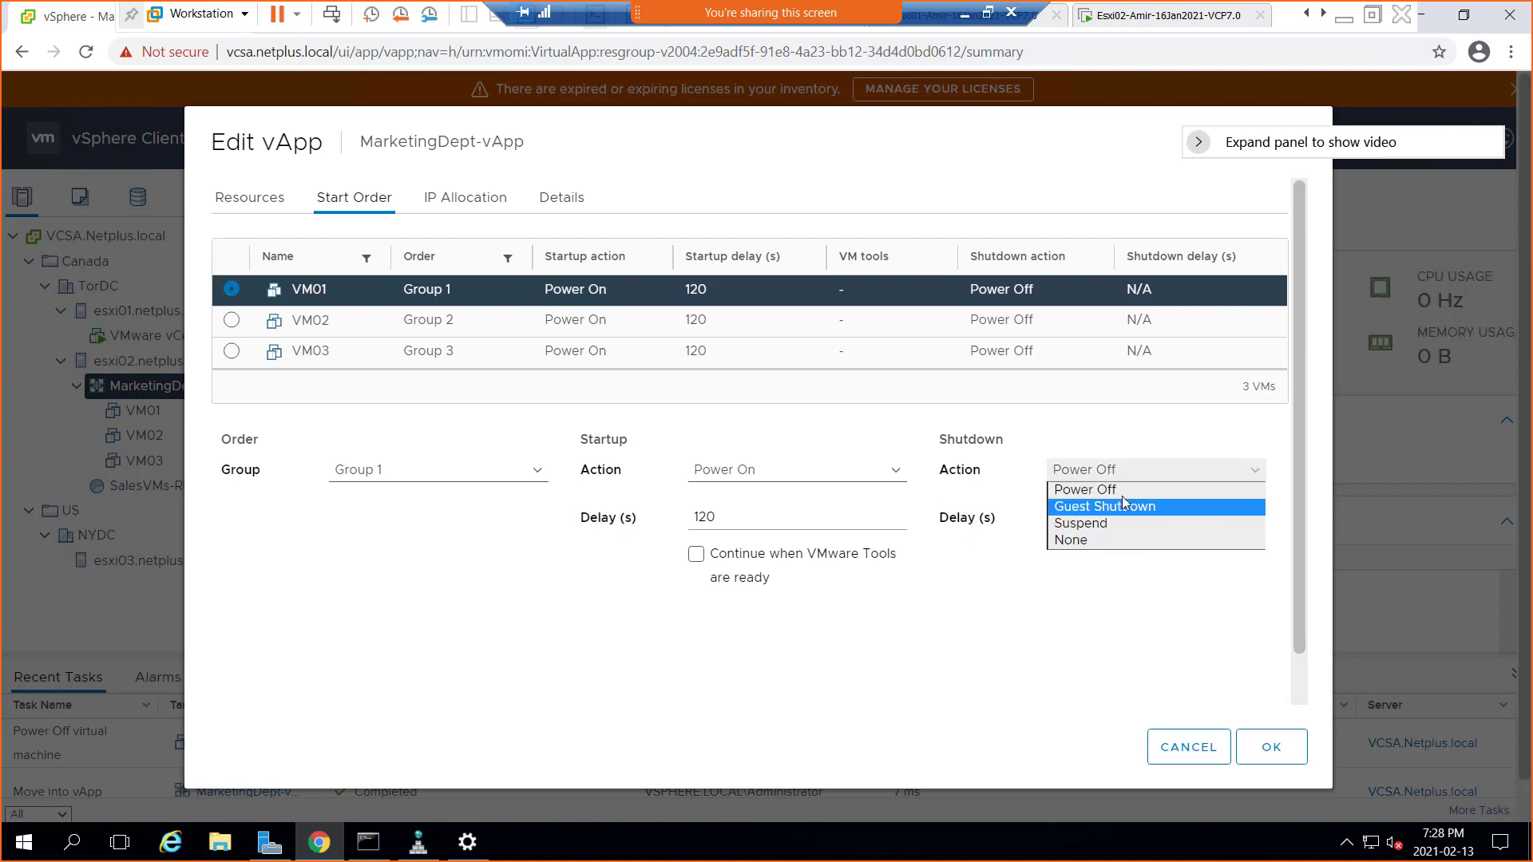
pyautogui.click(1123, 490)
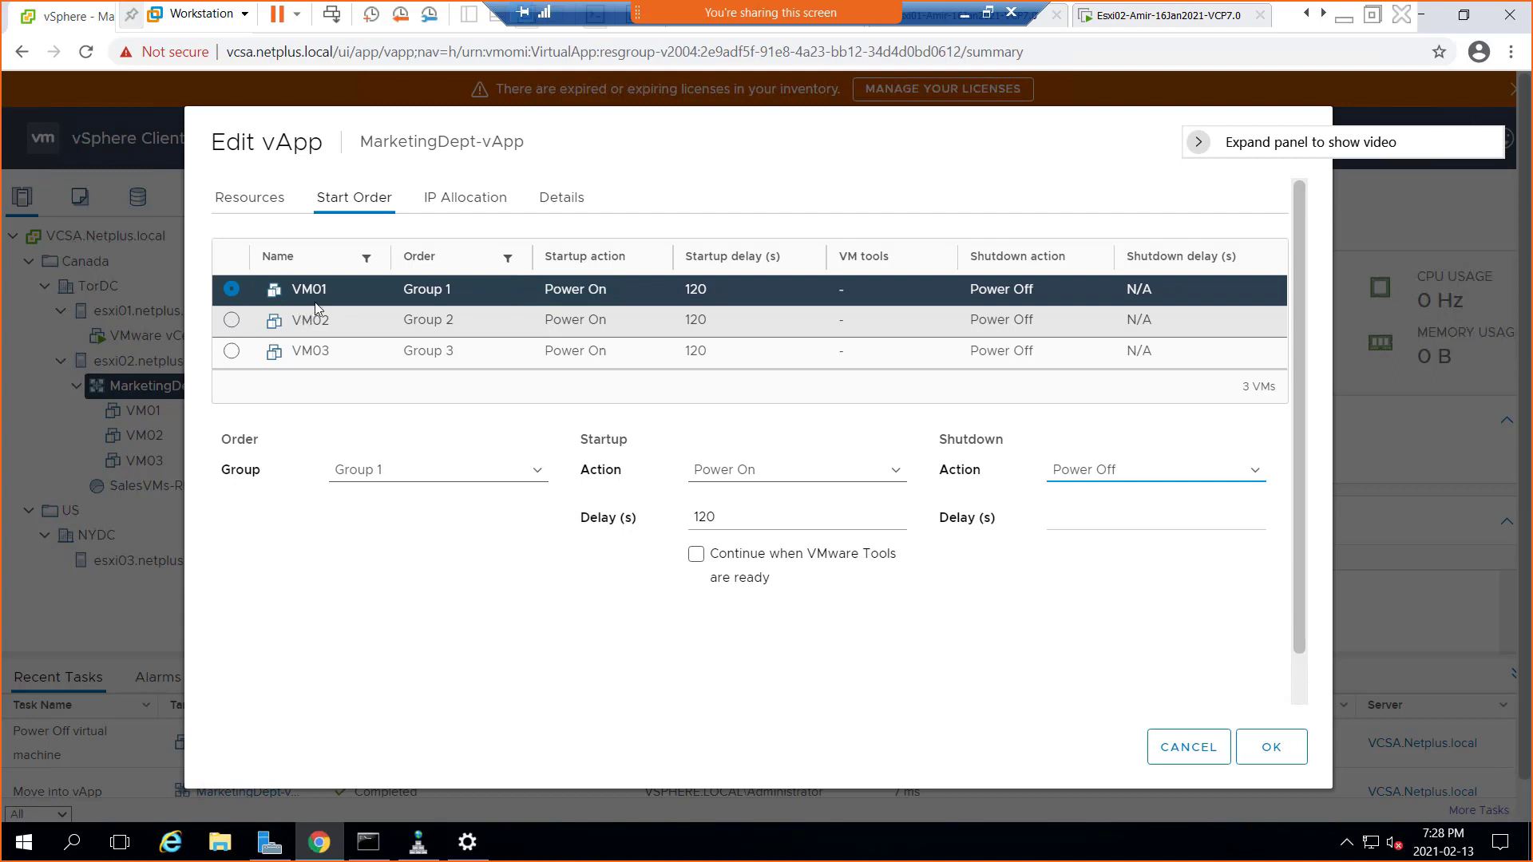
pyautogui.click(536, 479)
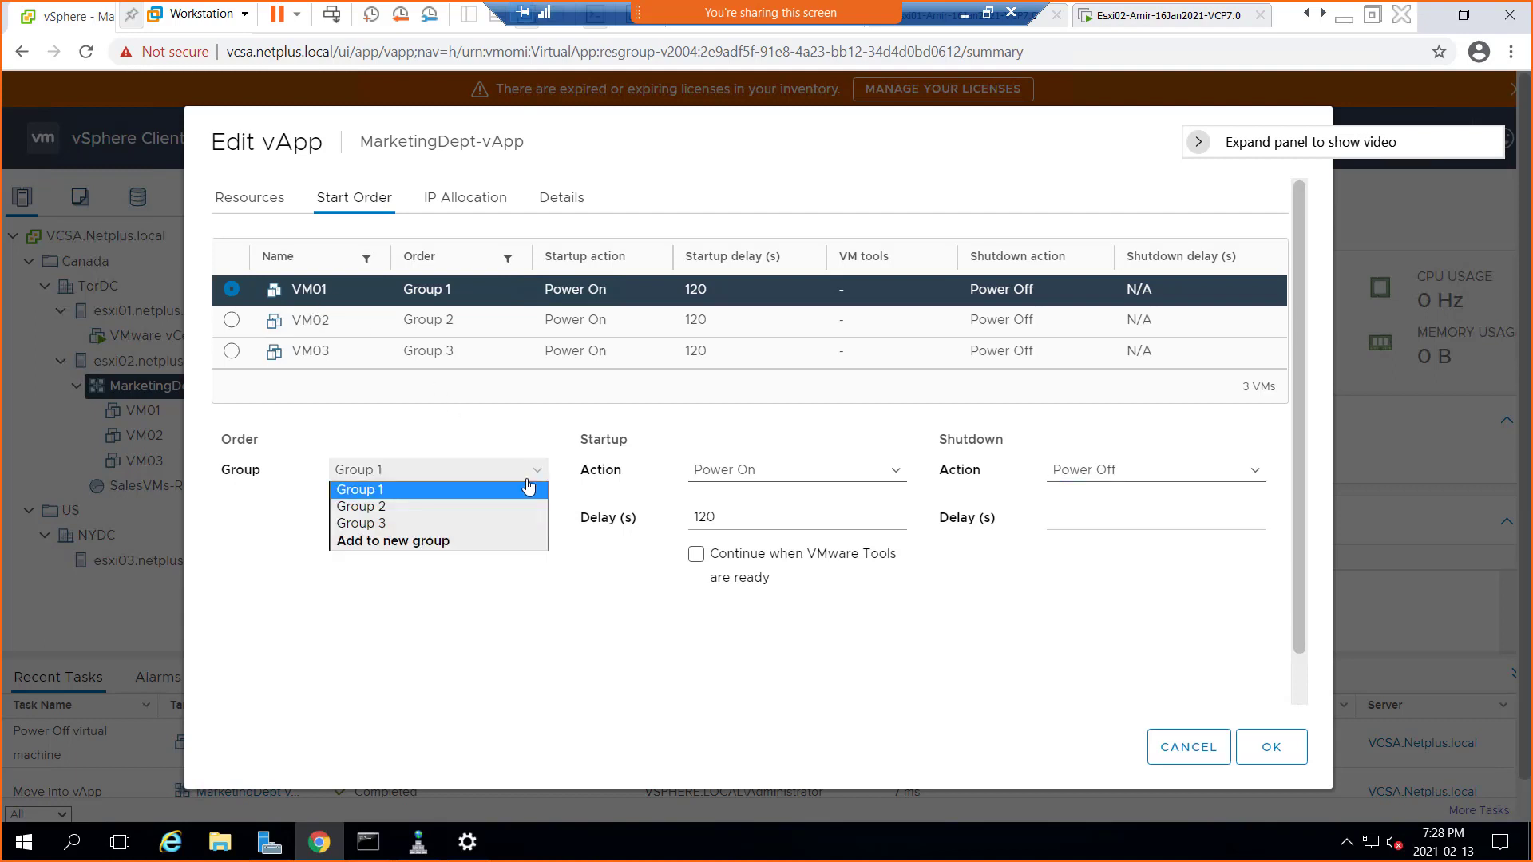
pyautogui.click(497, 523)
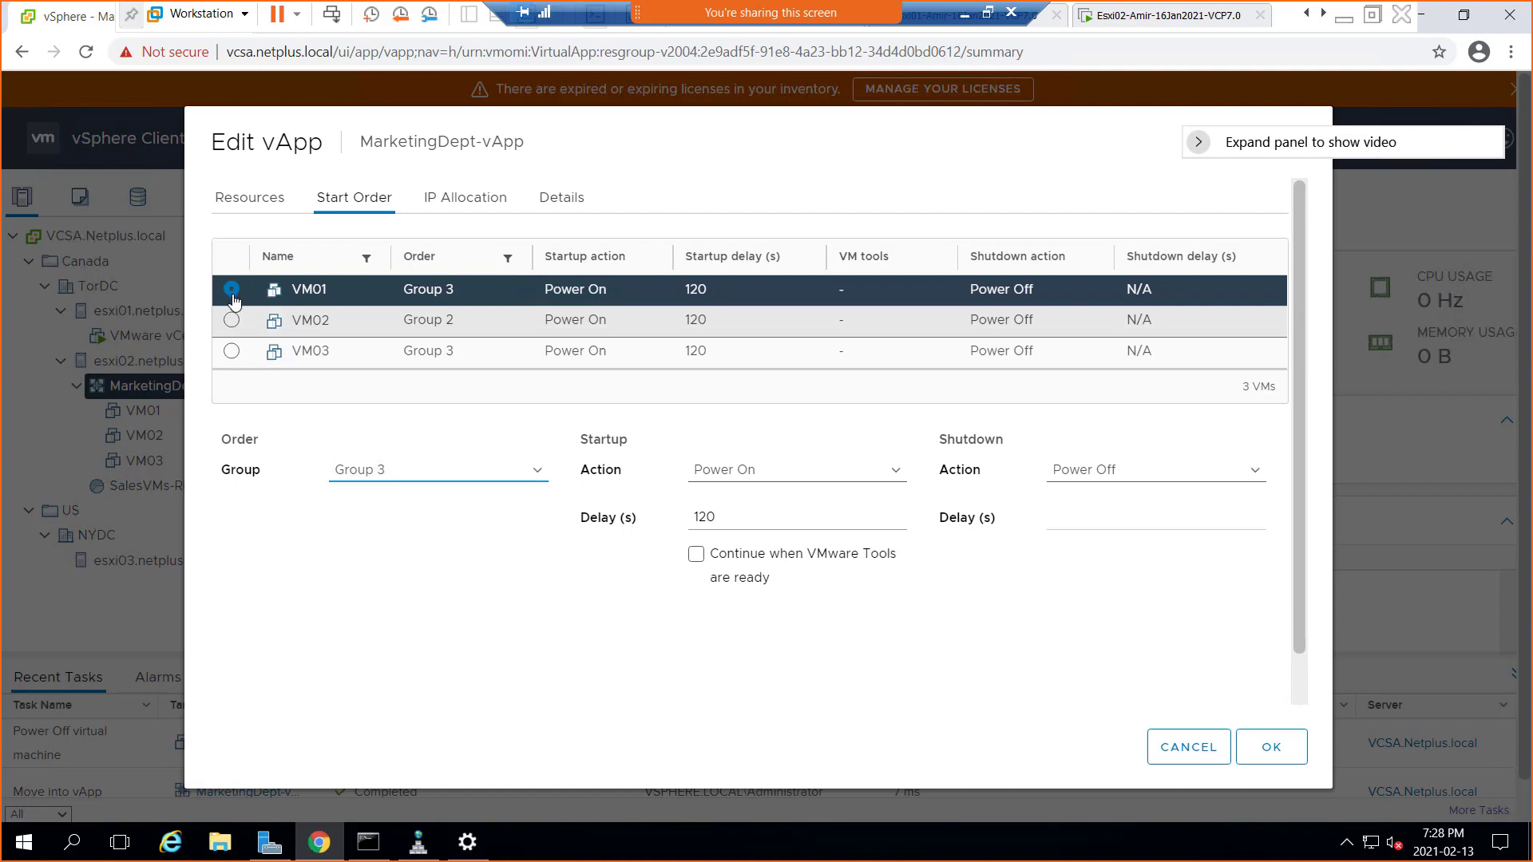
pyautogui.click(546, 478)
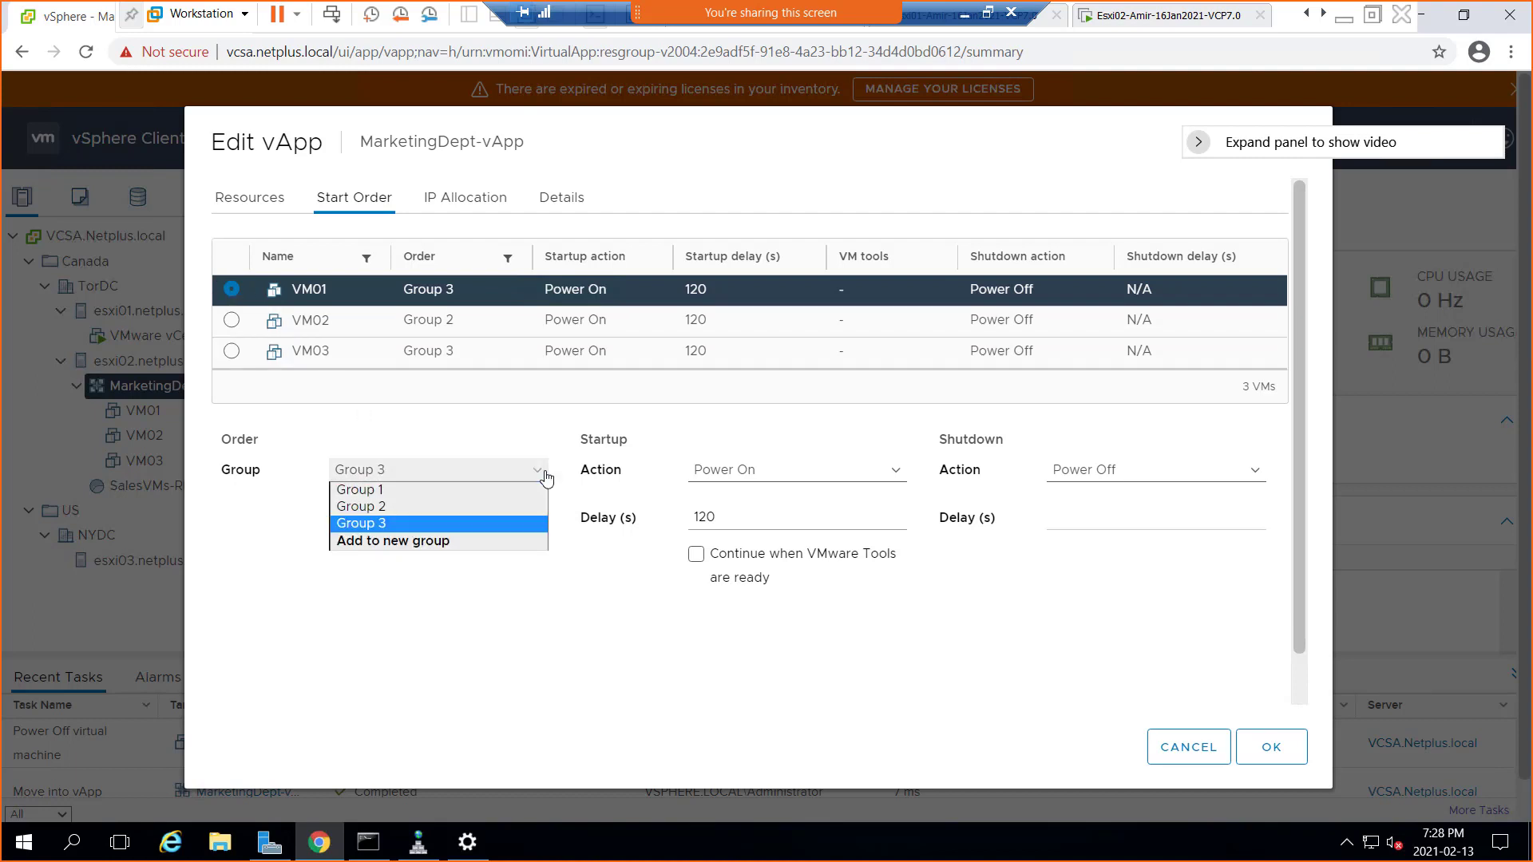
pyautogui.click(546, 478)
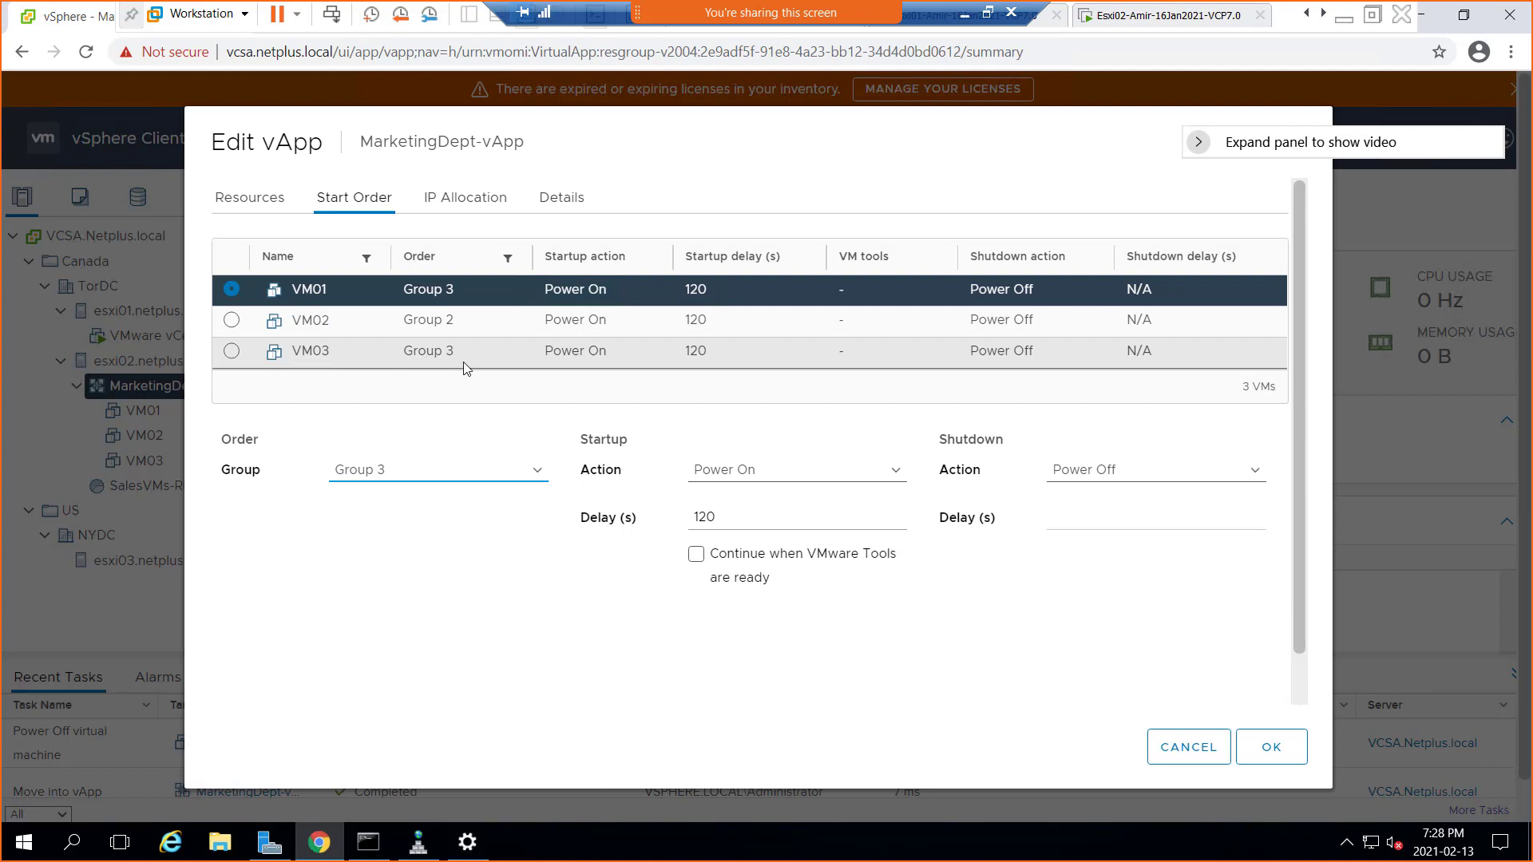
pyautogui.click(534, 475)
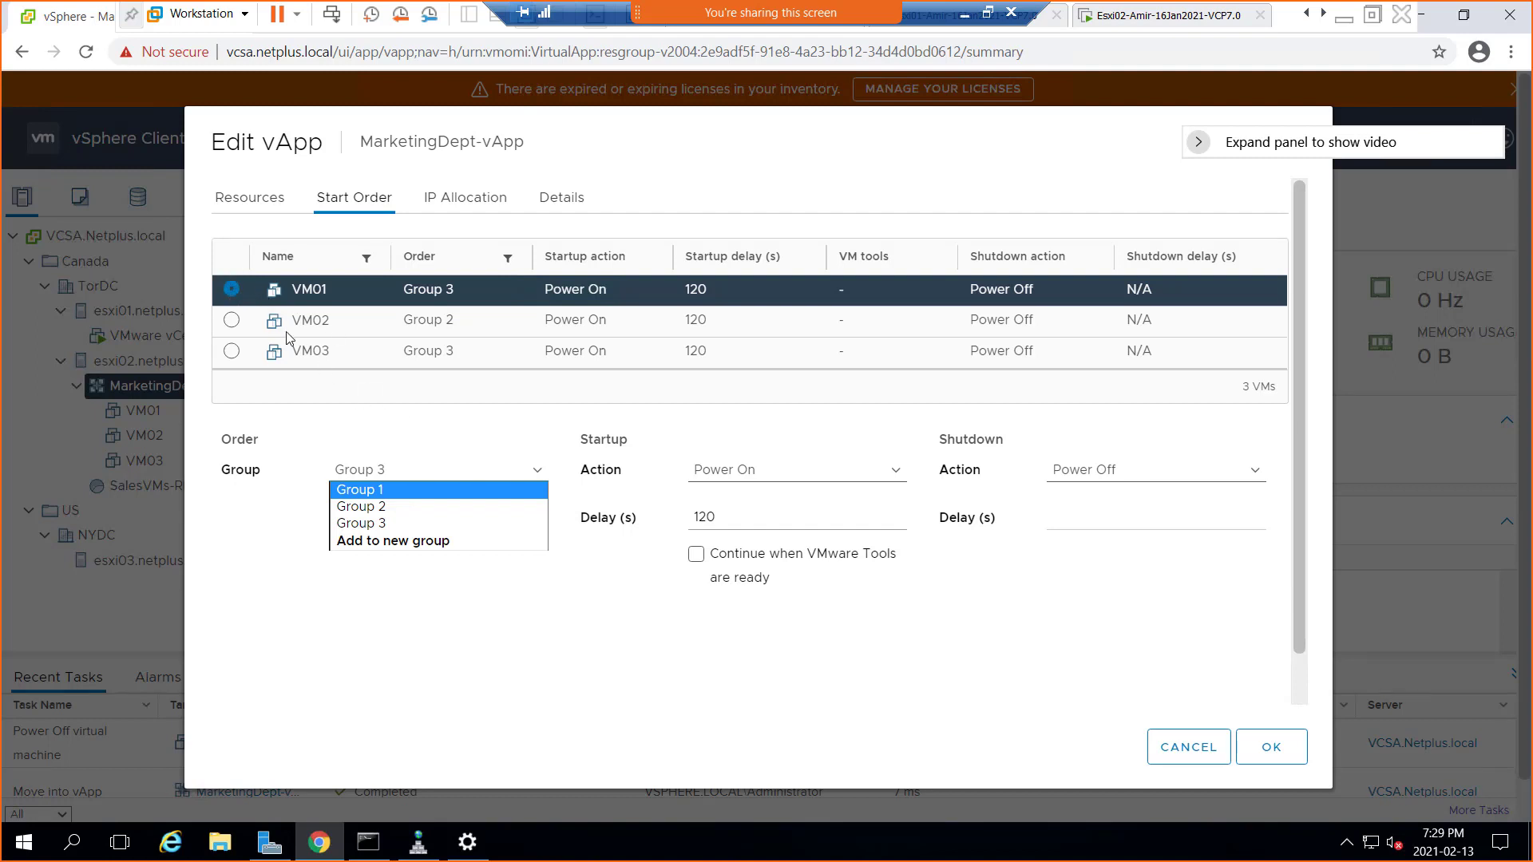
pyautogui.click(379, 492)
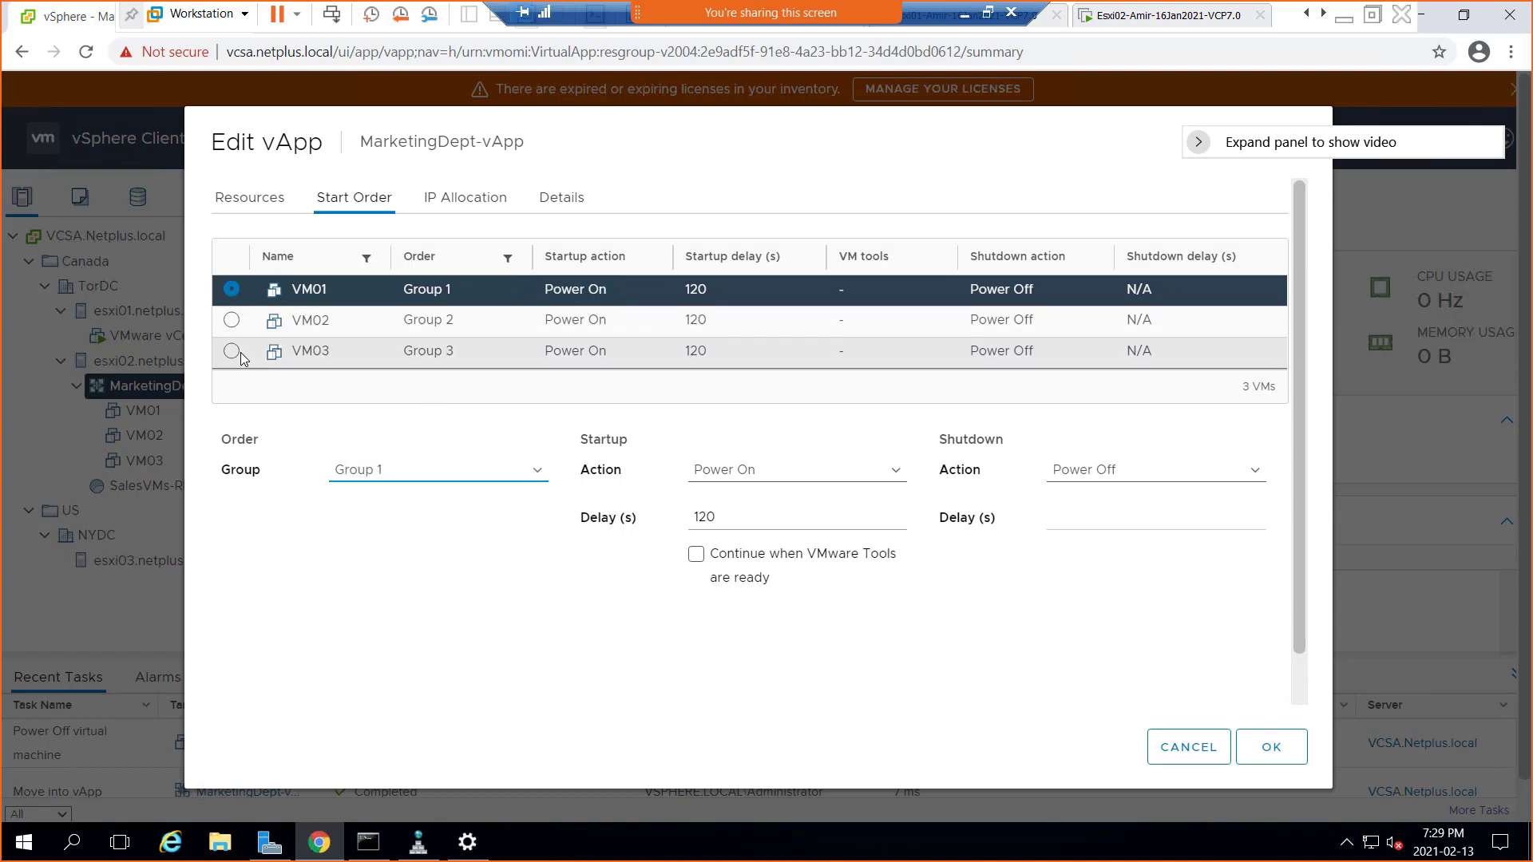
pyautogui.click(232, 323)
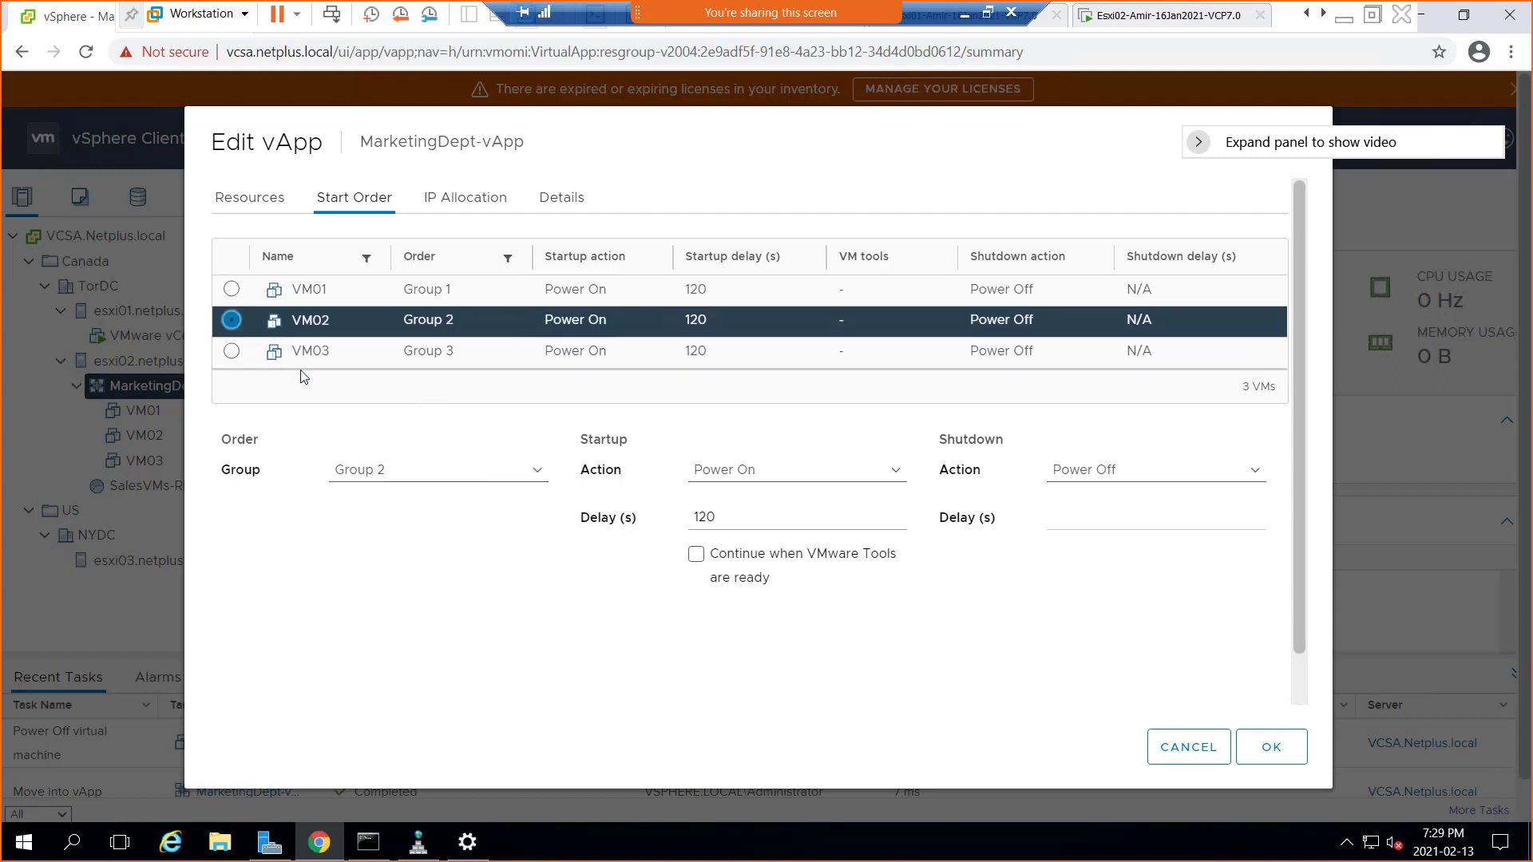
pyautogui.click(380, 474)
pyautogui.click(382, 491)
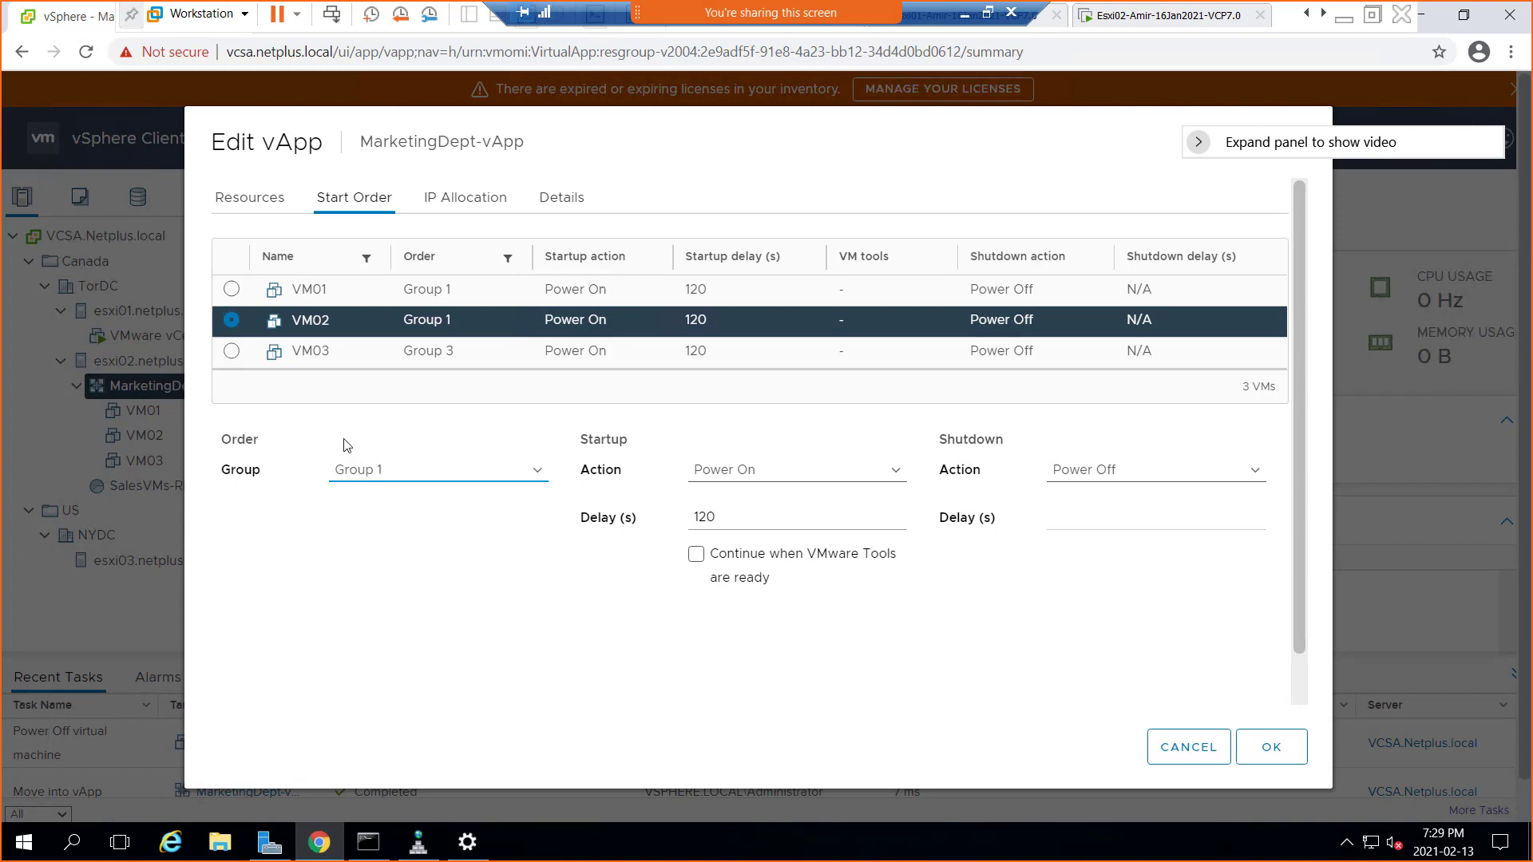
pyautogui.click(232, 351)
pyautogui.click(364, 479)
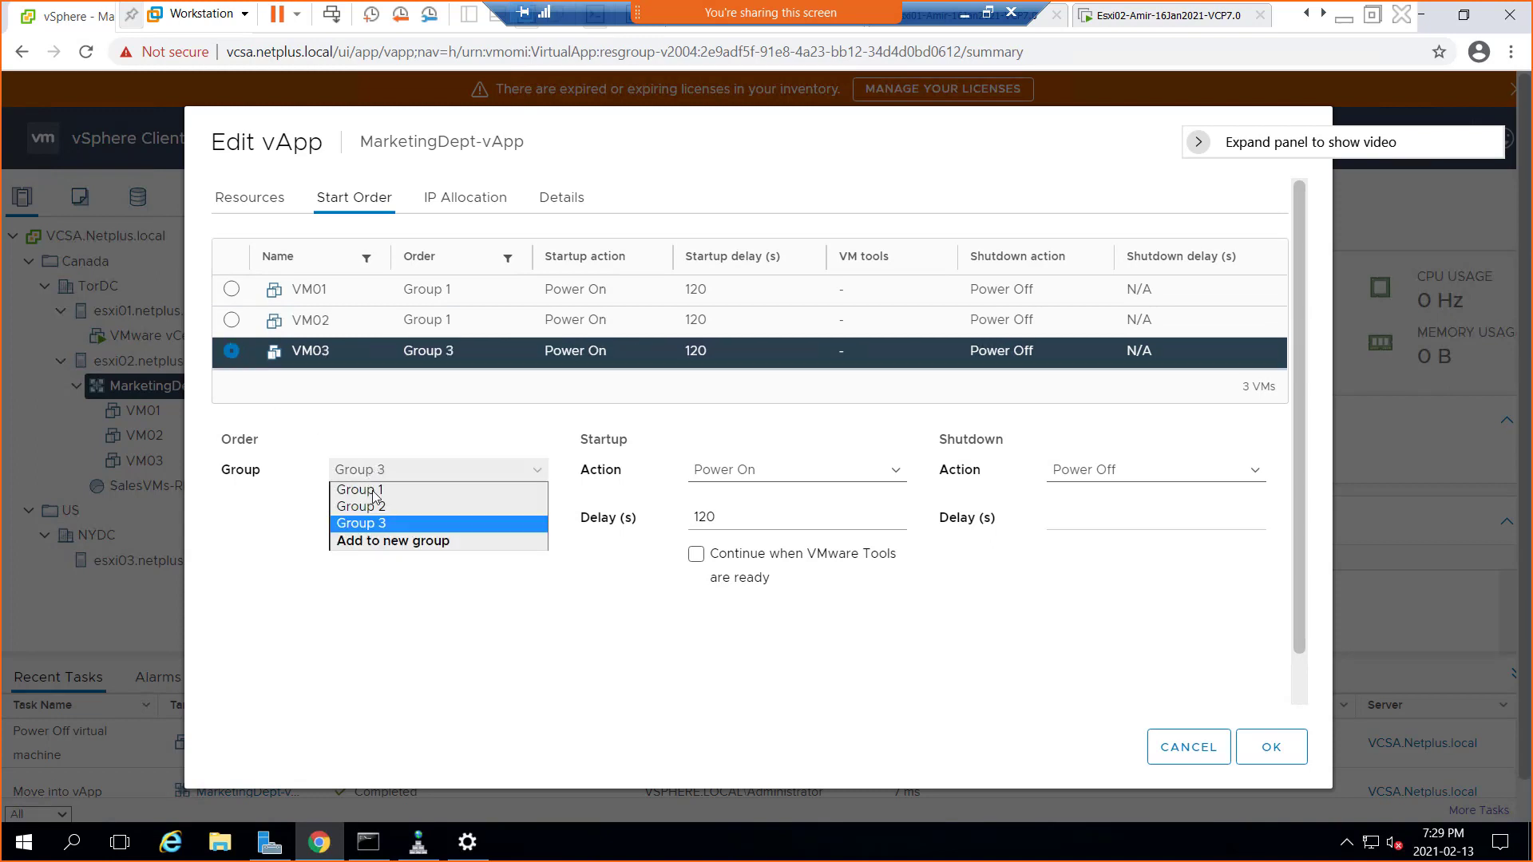
pyautogui.click(376, 492)
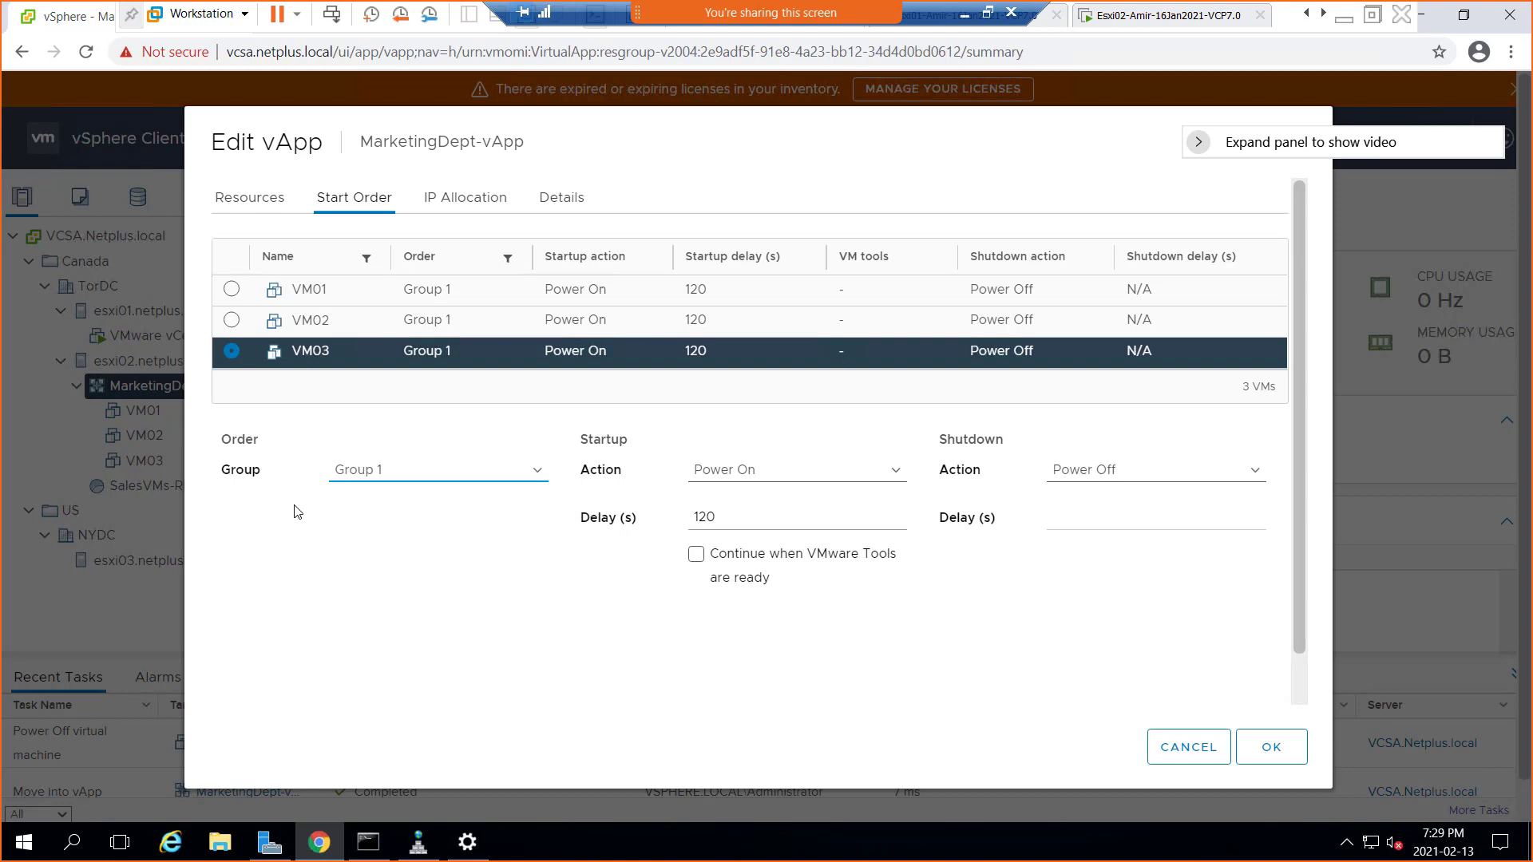
pyautogui.click(231, 321)
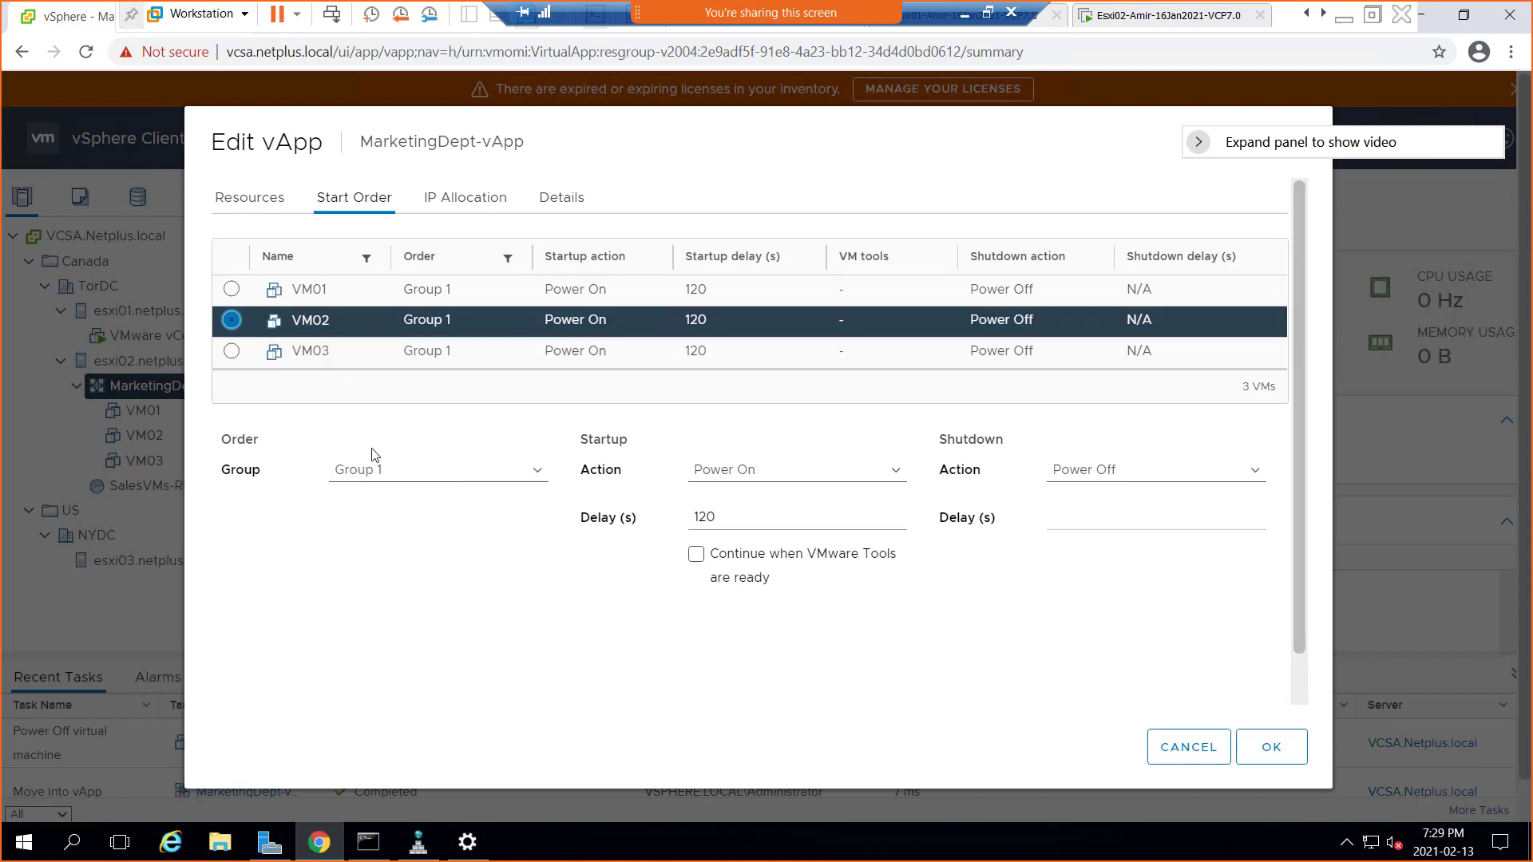
pyautogui.click(372, 469)
pyautogui.click(372, 507)
pyautogui.click(231, 352)
pyautogui.click(379, 471)
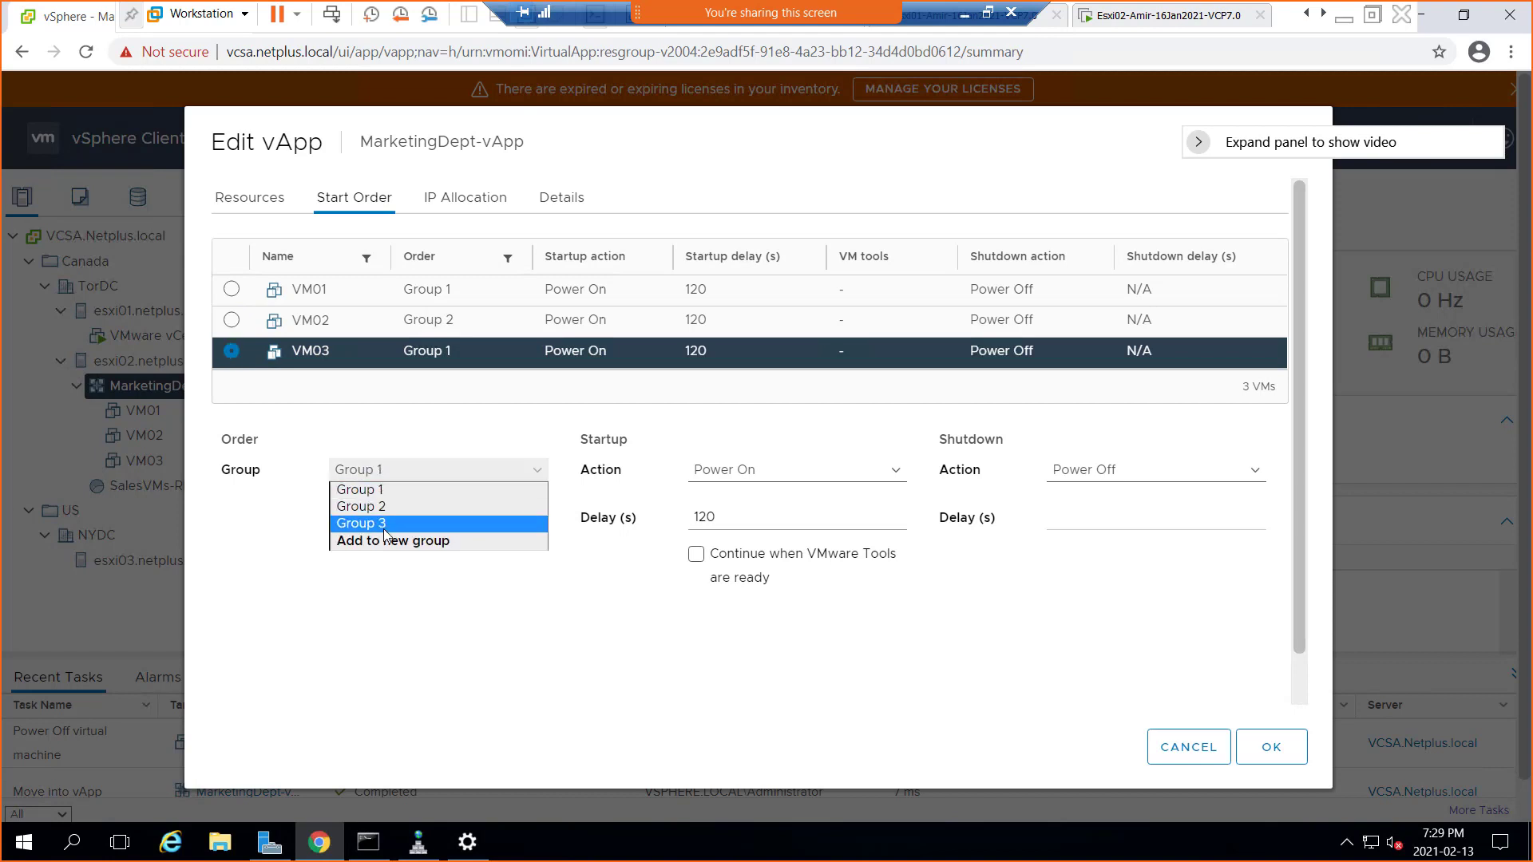
pyautogui.click(383, 526)
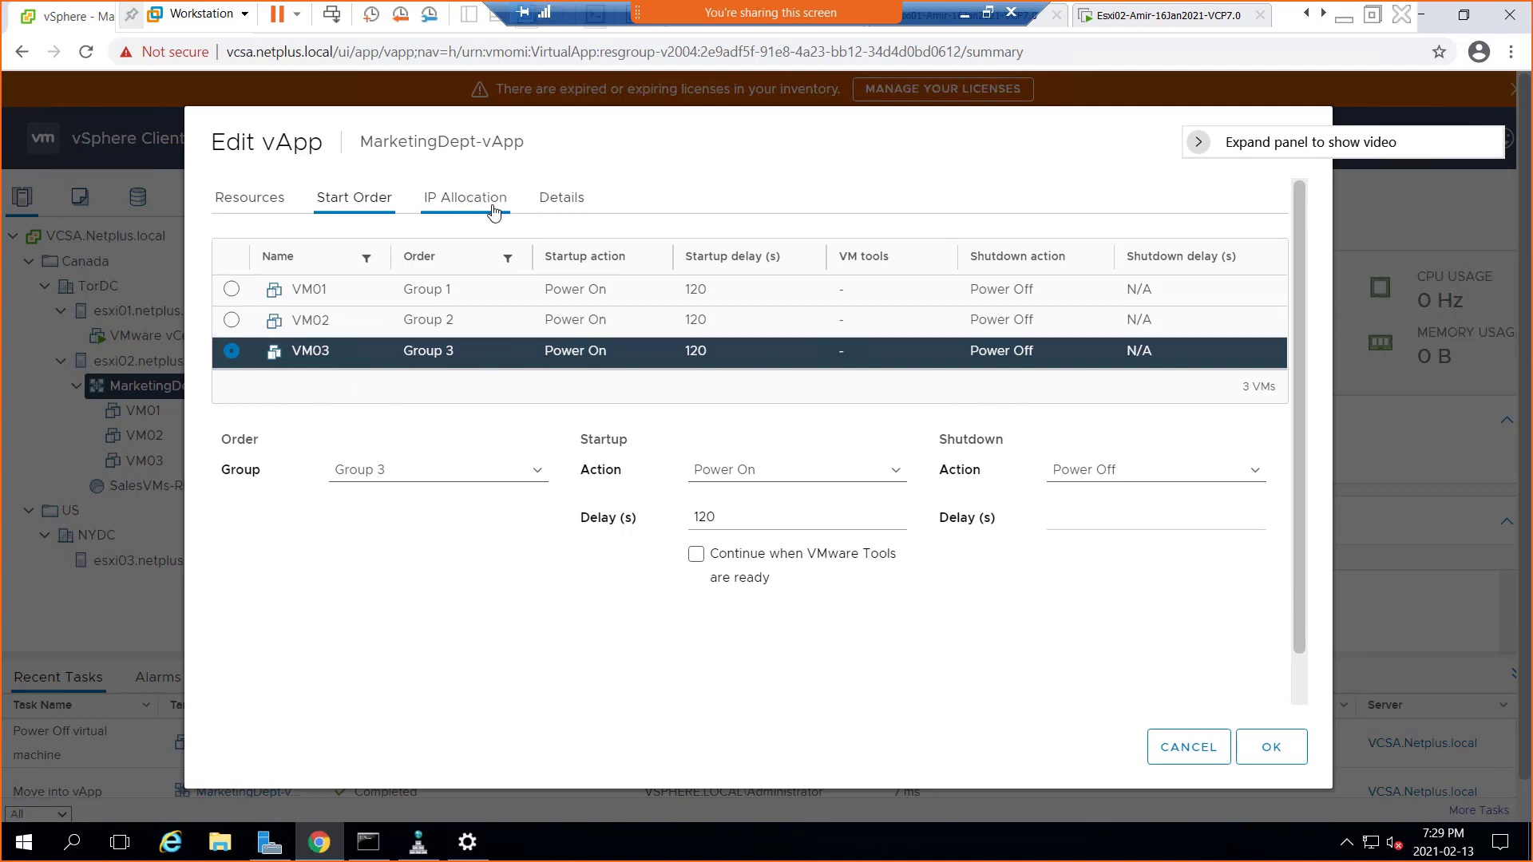
# On IP Allocation, try DHCP and clear it again, then enable OVF environment
pyautogui.click(458, 204)
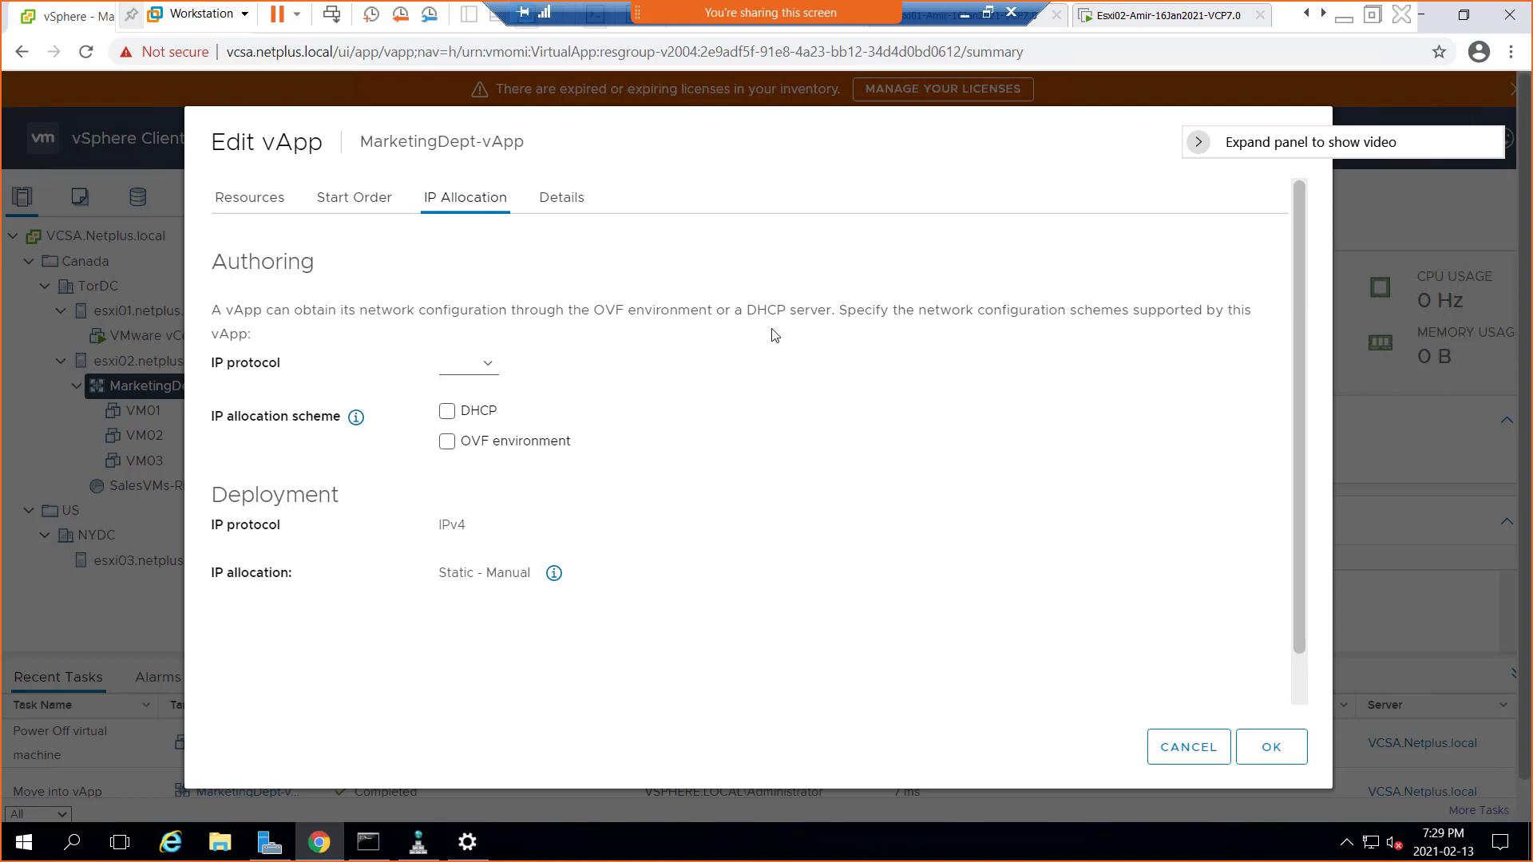
pyautogui.click(446, 414)
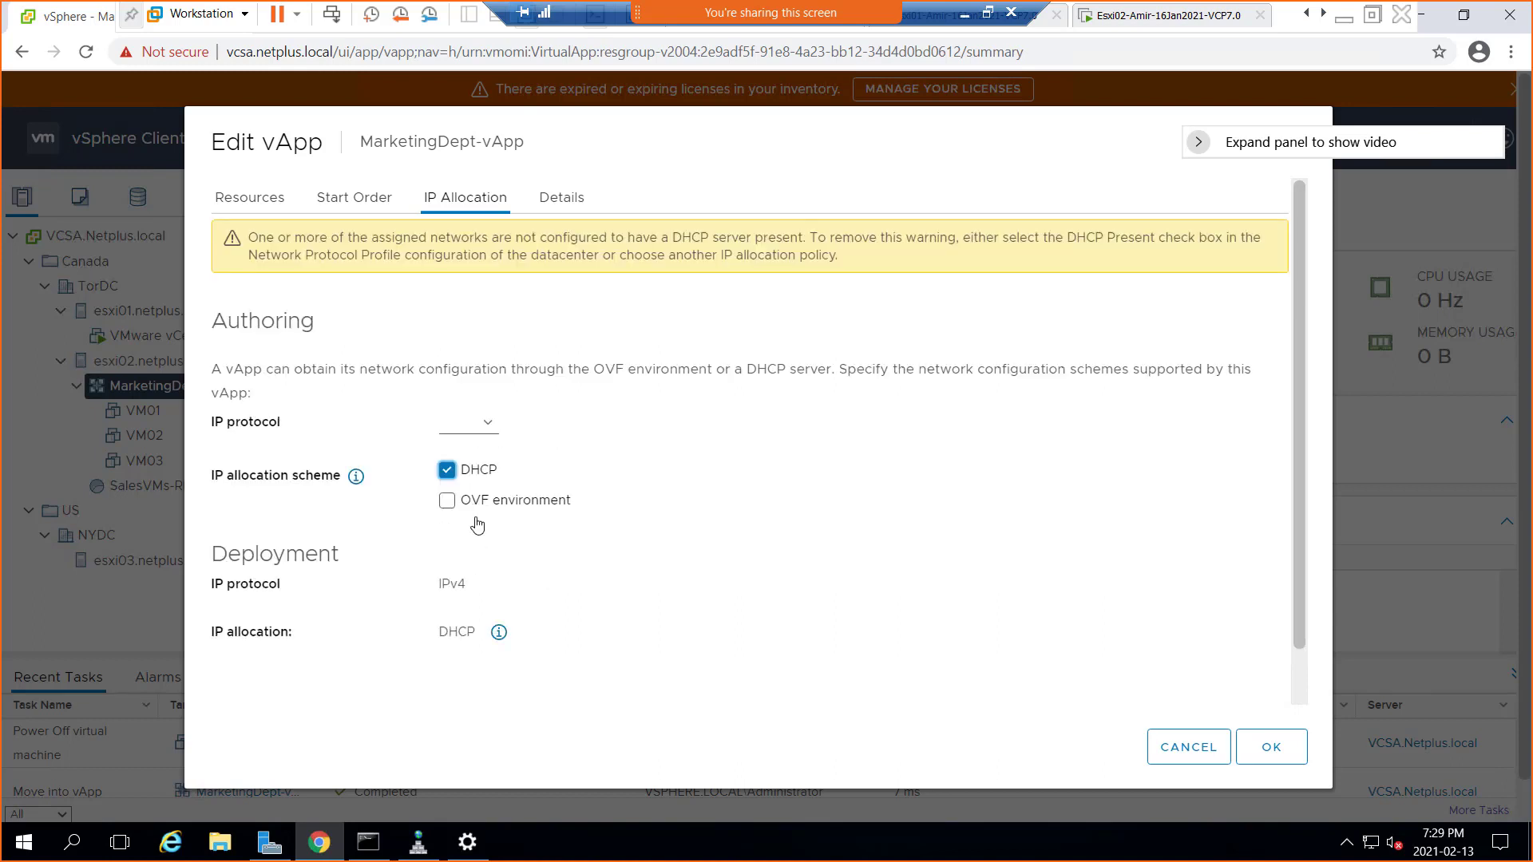
pyautogui.click(447, 471)
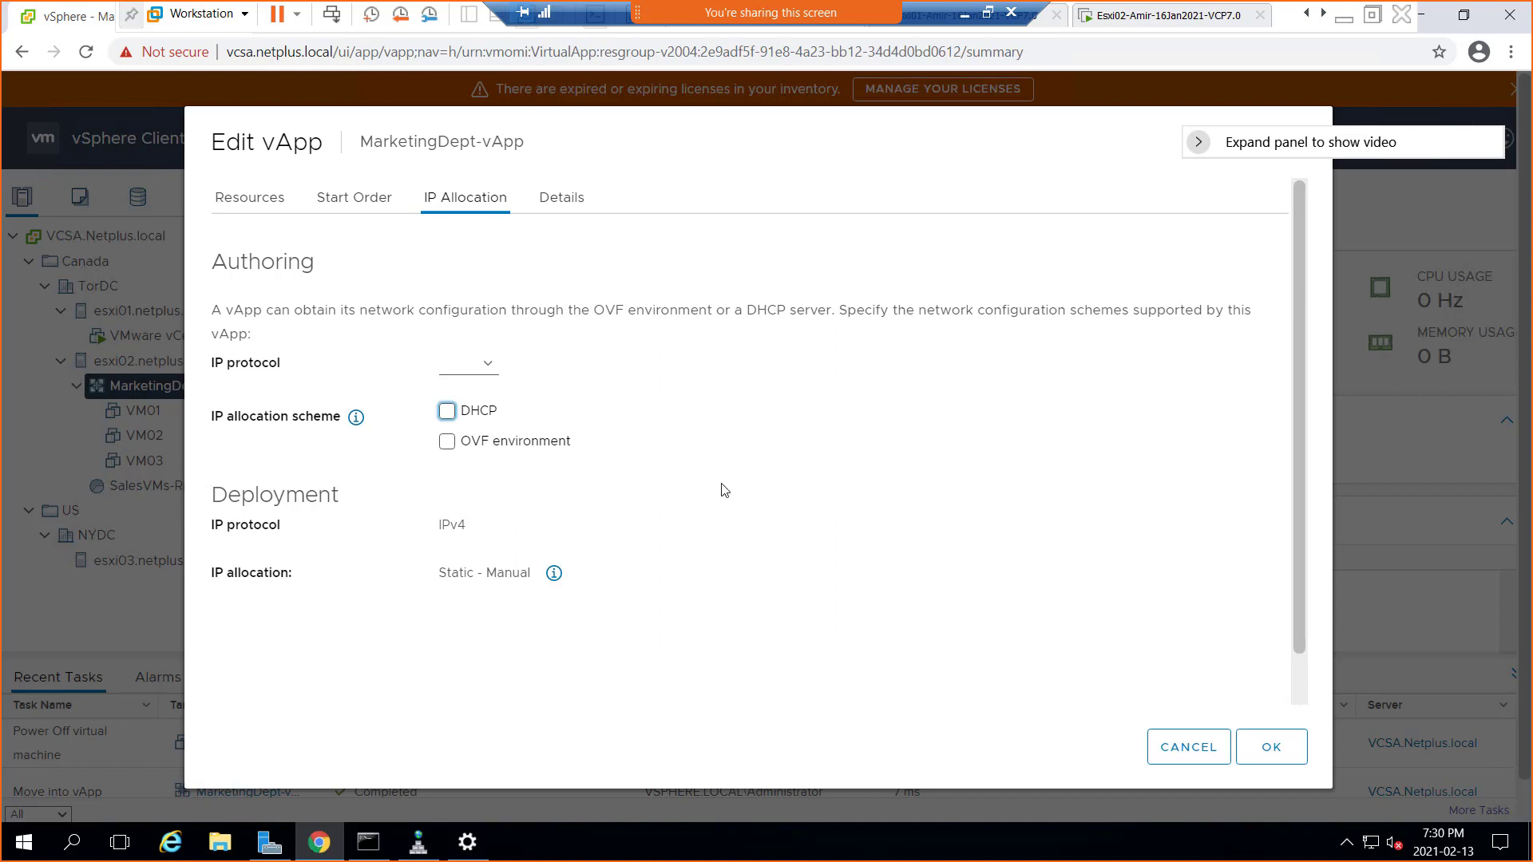
pyautogui.click(450, 449)
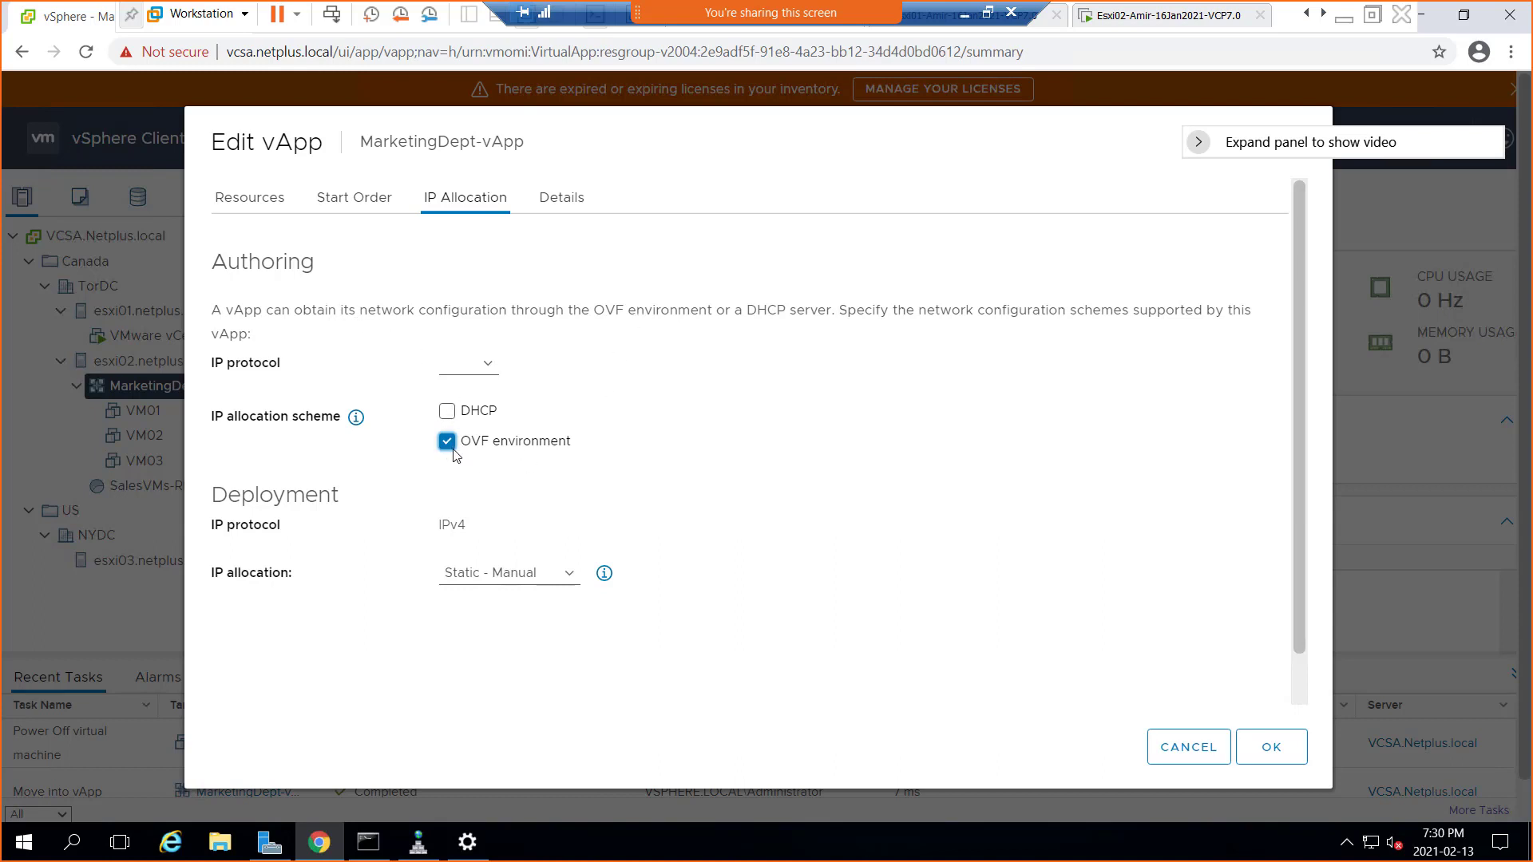
# Set the IP protocol to IPv4 and try the Transient - IP Pool allocation policy
pyautogui.click(489, 369)
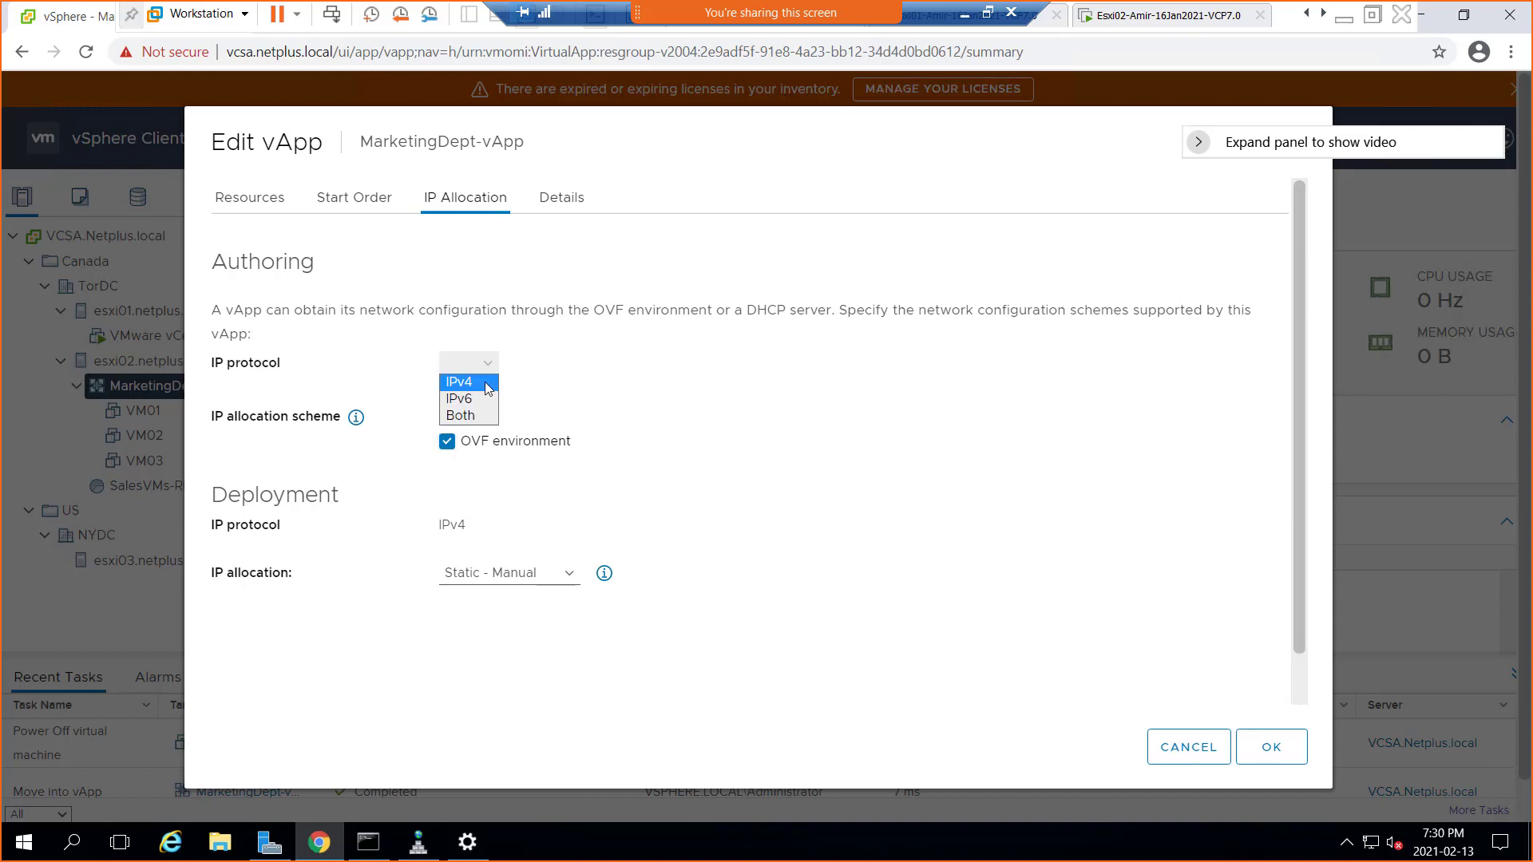
pyautogui.click(491, 384)
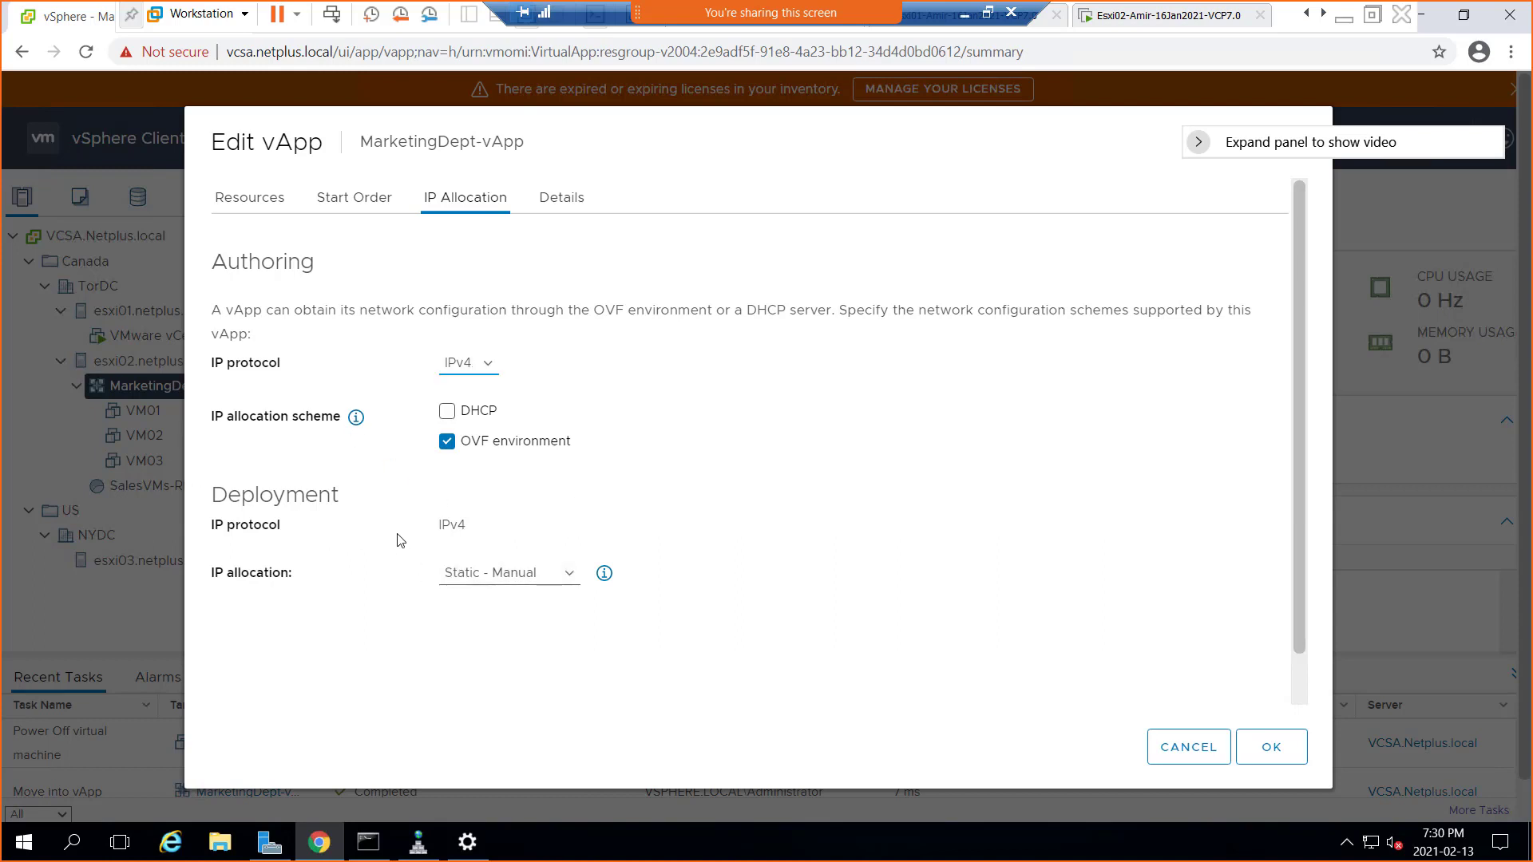
pyautogui.click(563, 577)
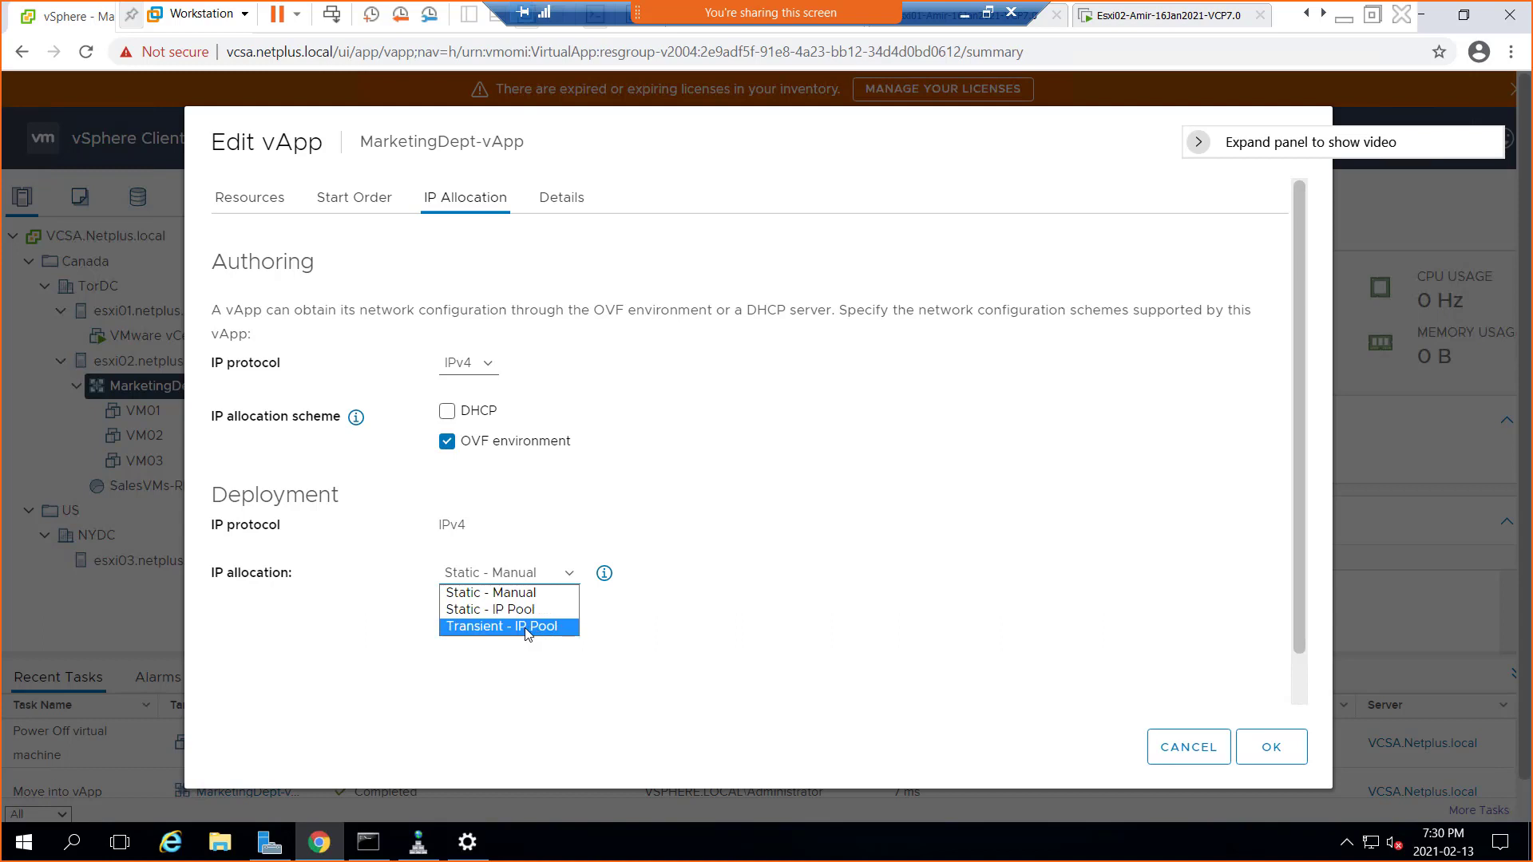
pyautogui.moveTo(605, 577)
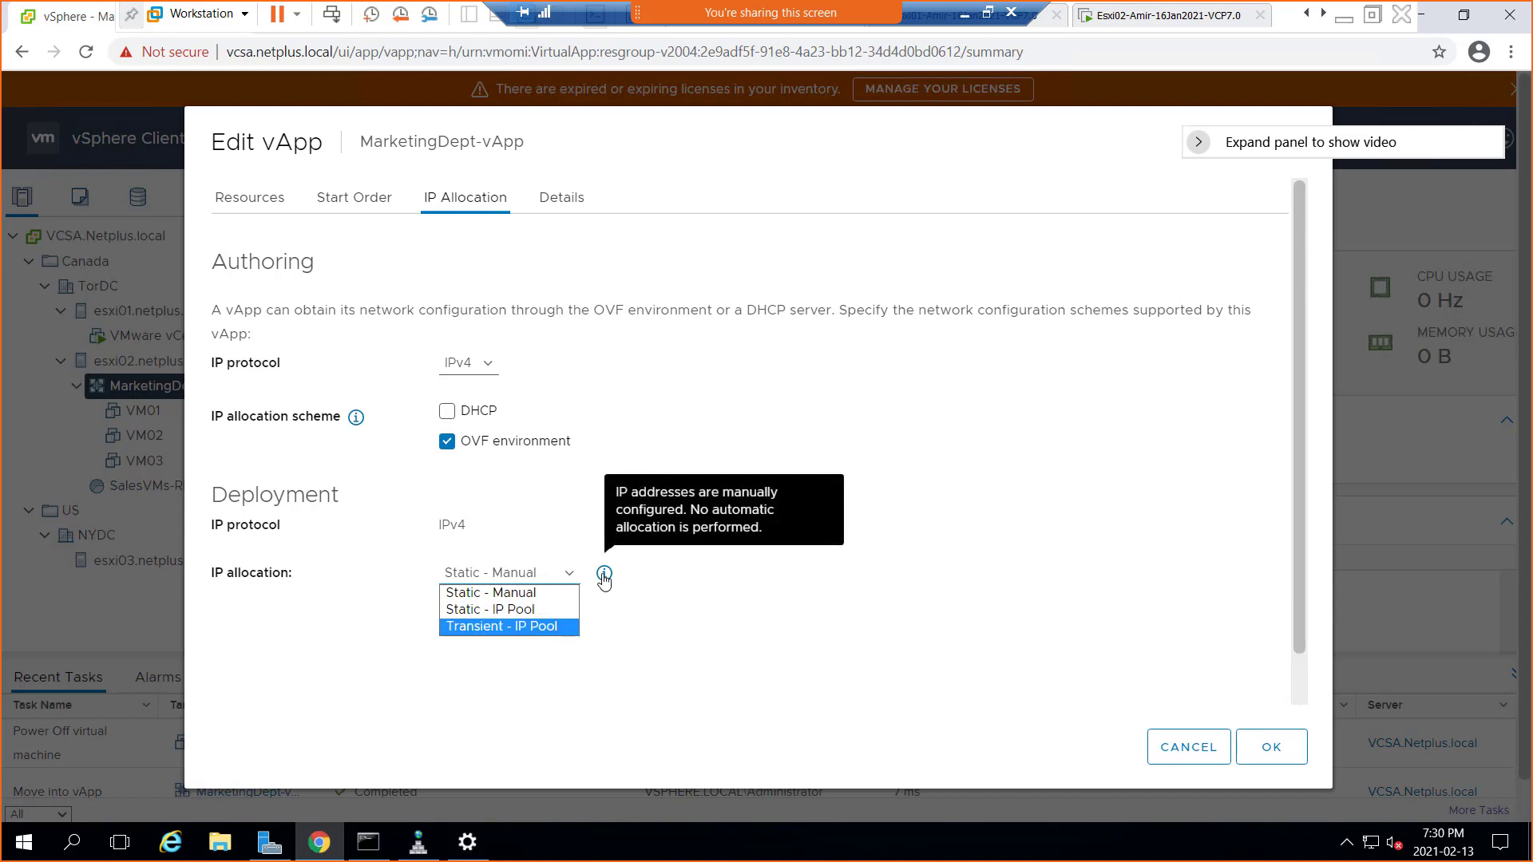
pyautogui.click(702, 669)
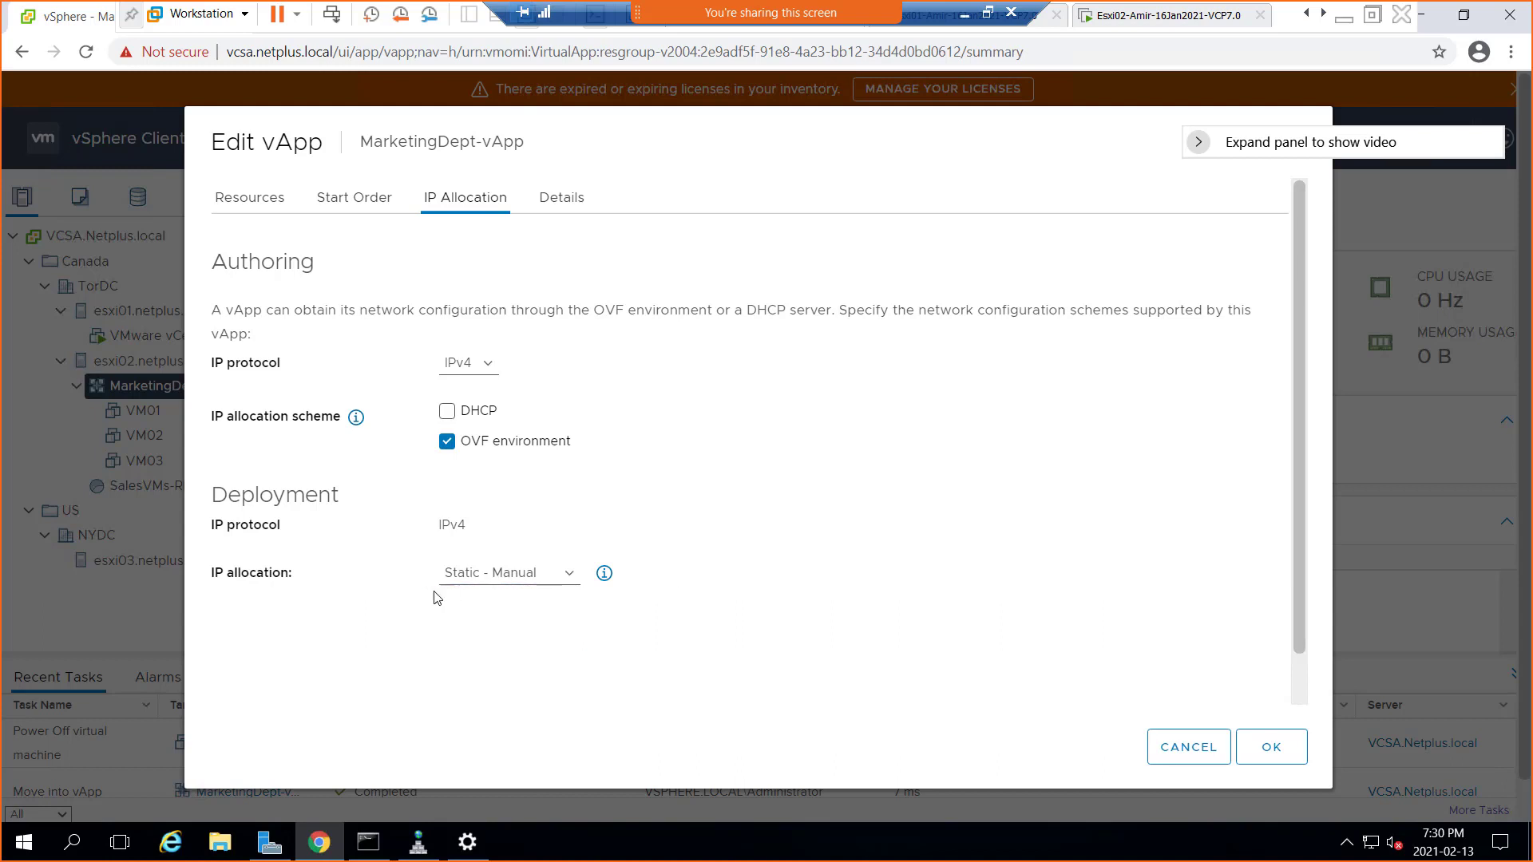
pyautogui.click(479, 579)
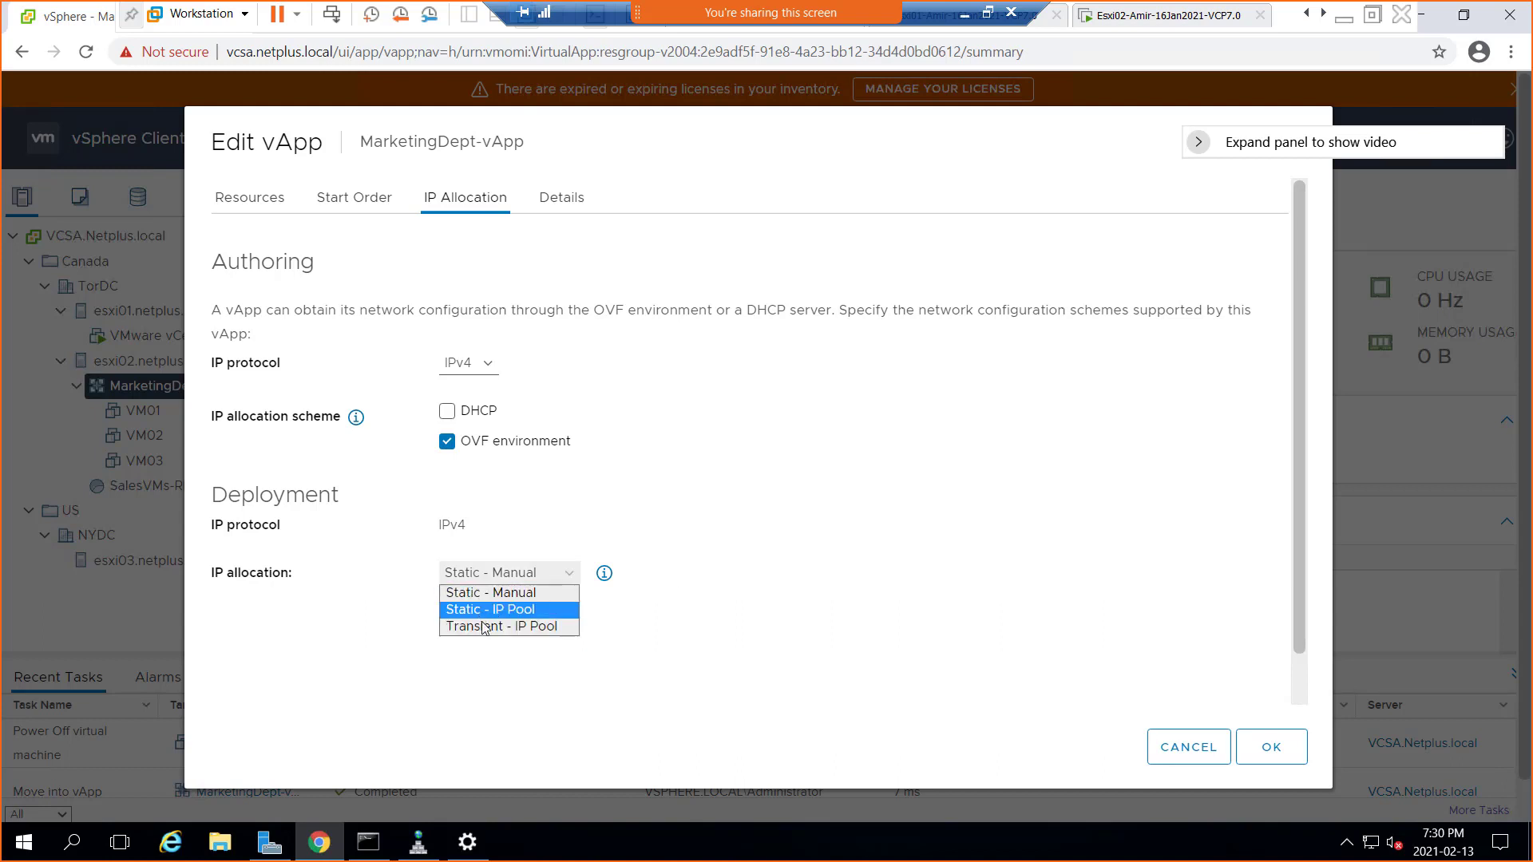
pyautogui.click(484, 626)
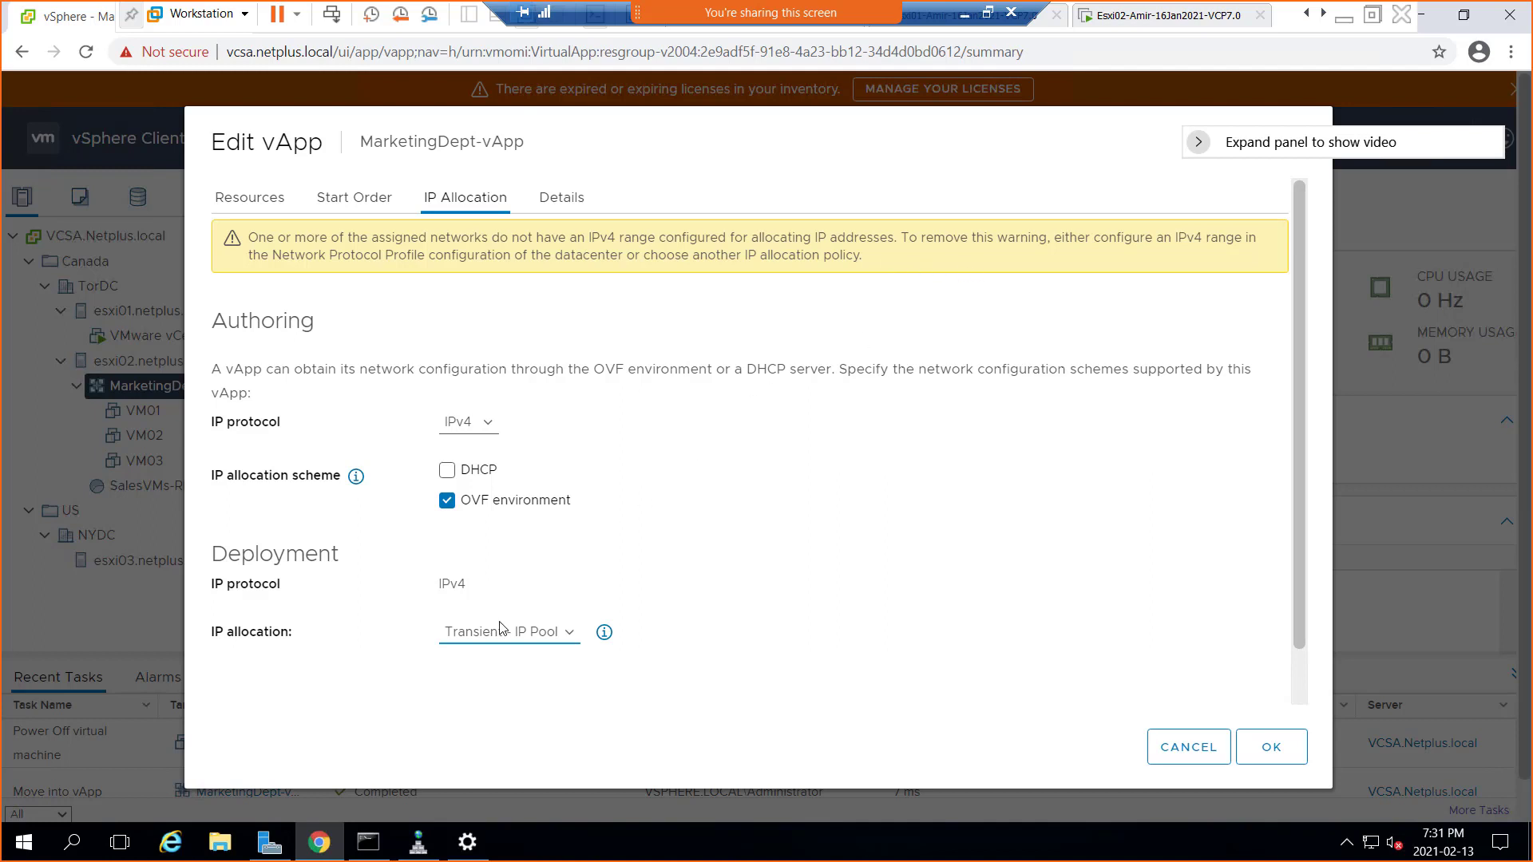
# Return IP allocation to Static - Manual with both OVF environment and DHCP unchecked
pyautogui.click(573, 634)
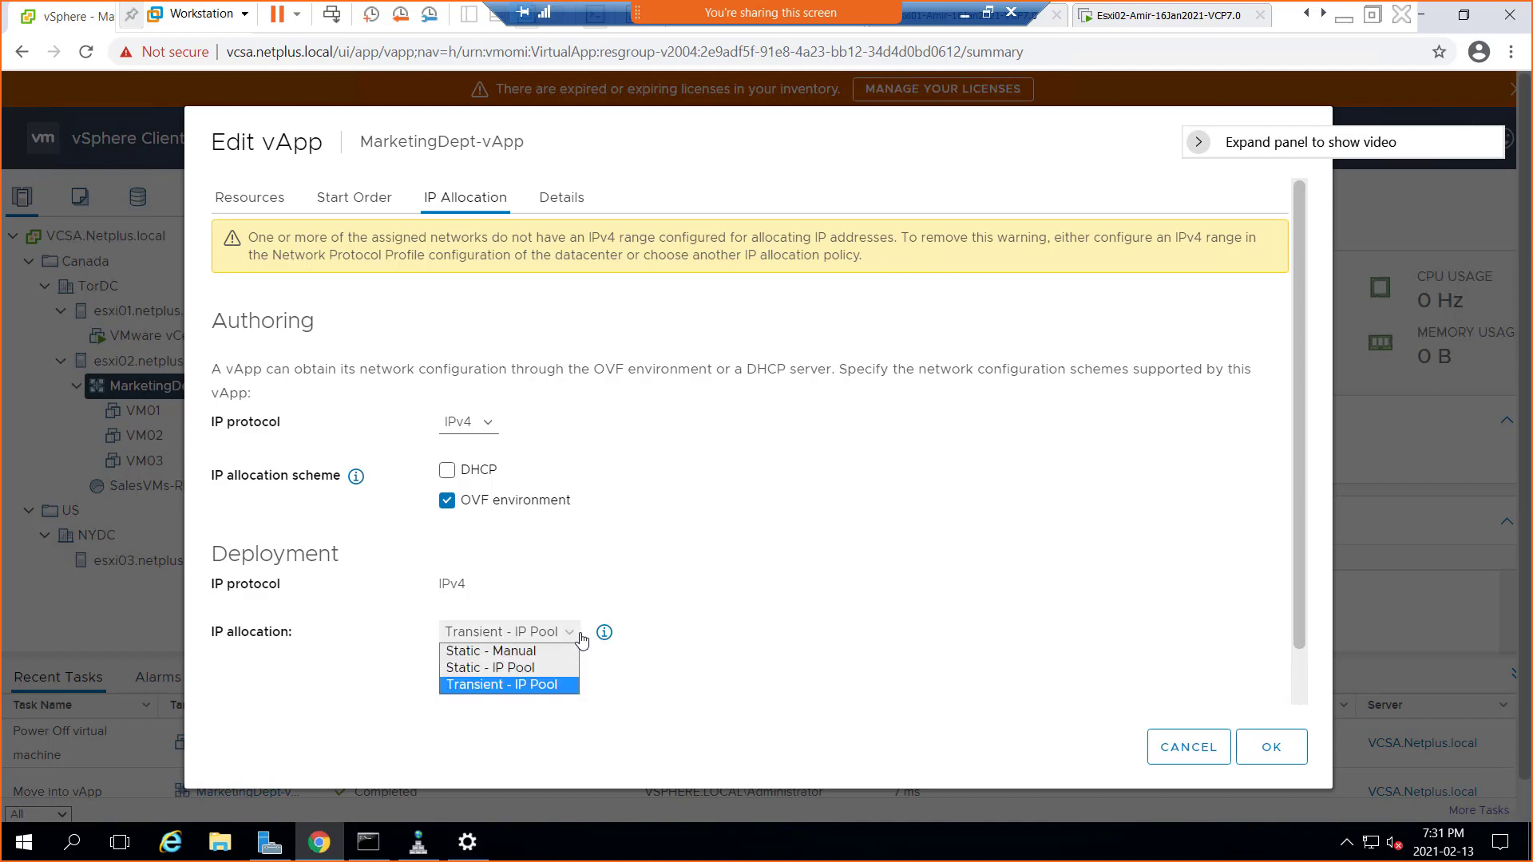
pyautogui.click(546, 654)
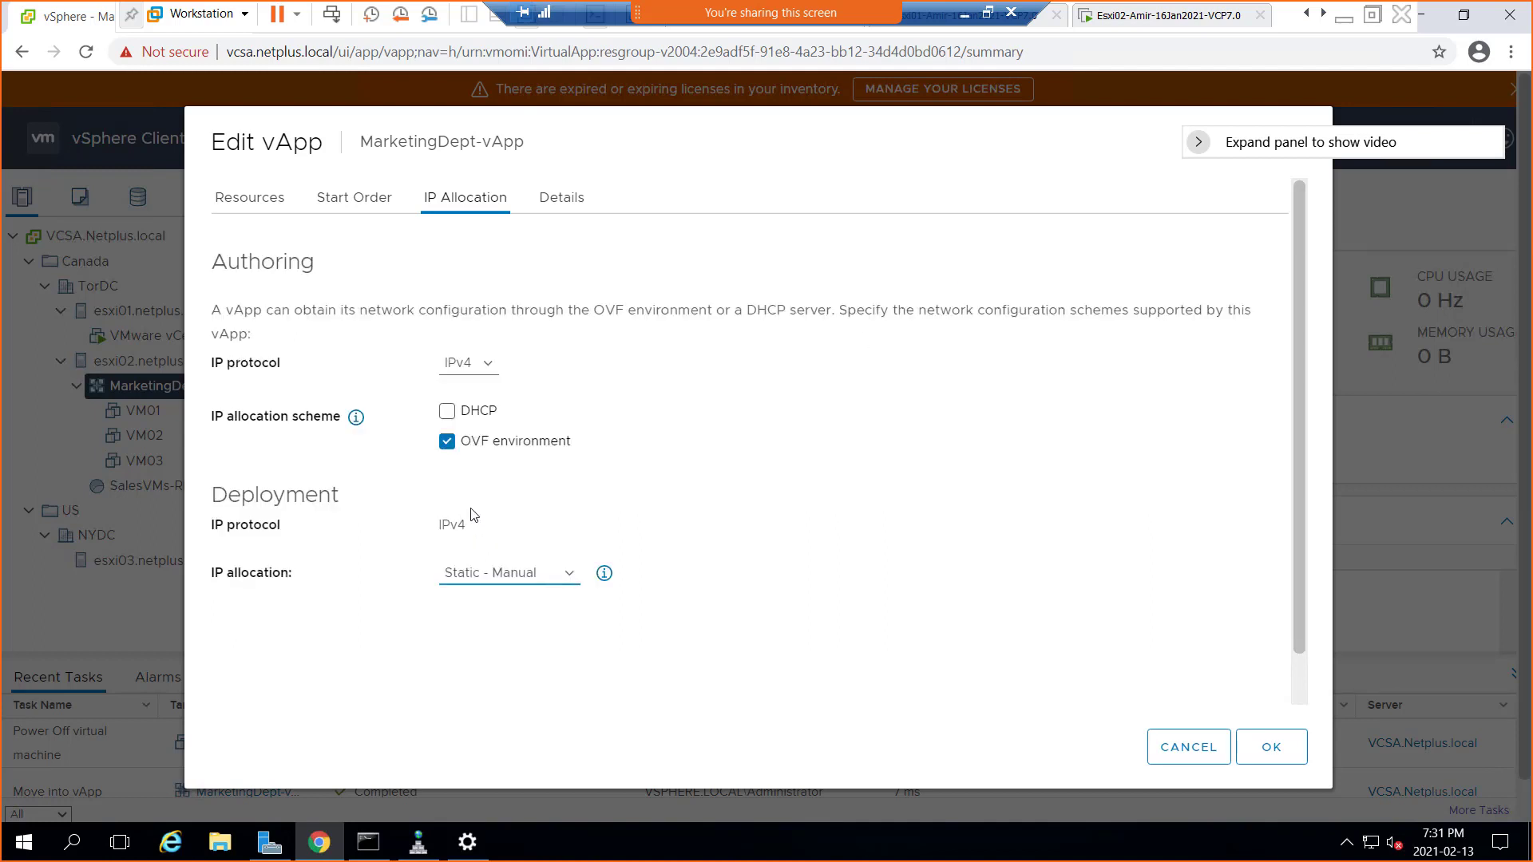
pyautogui.click(447, 443)
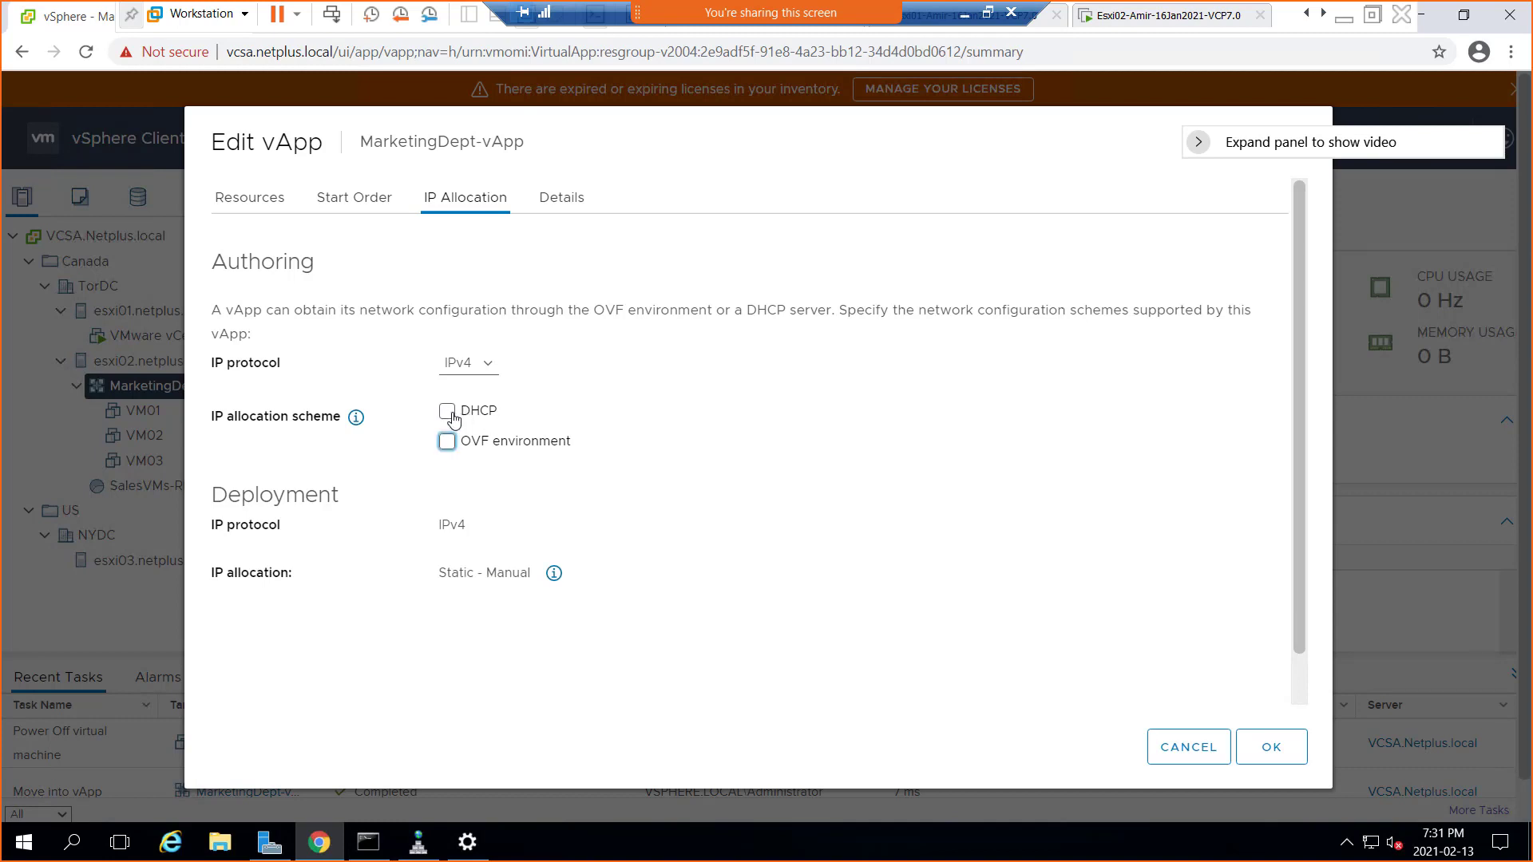
pyautogui.click(449, 415)
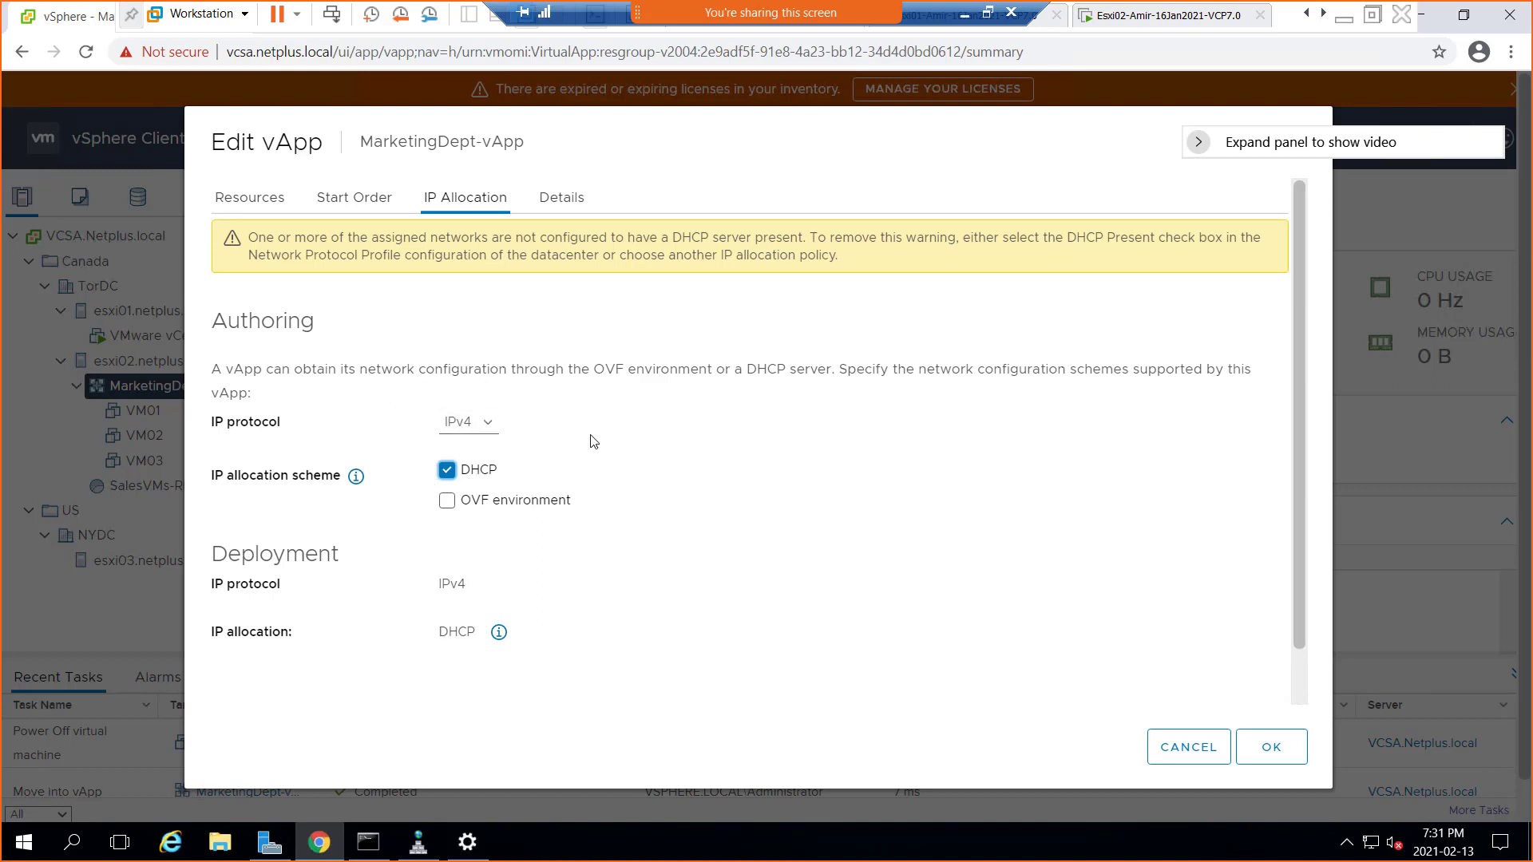
pyautogui.click(447, 470)
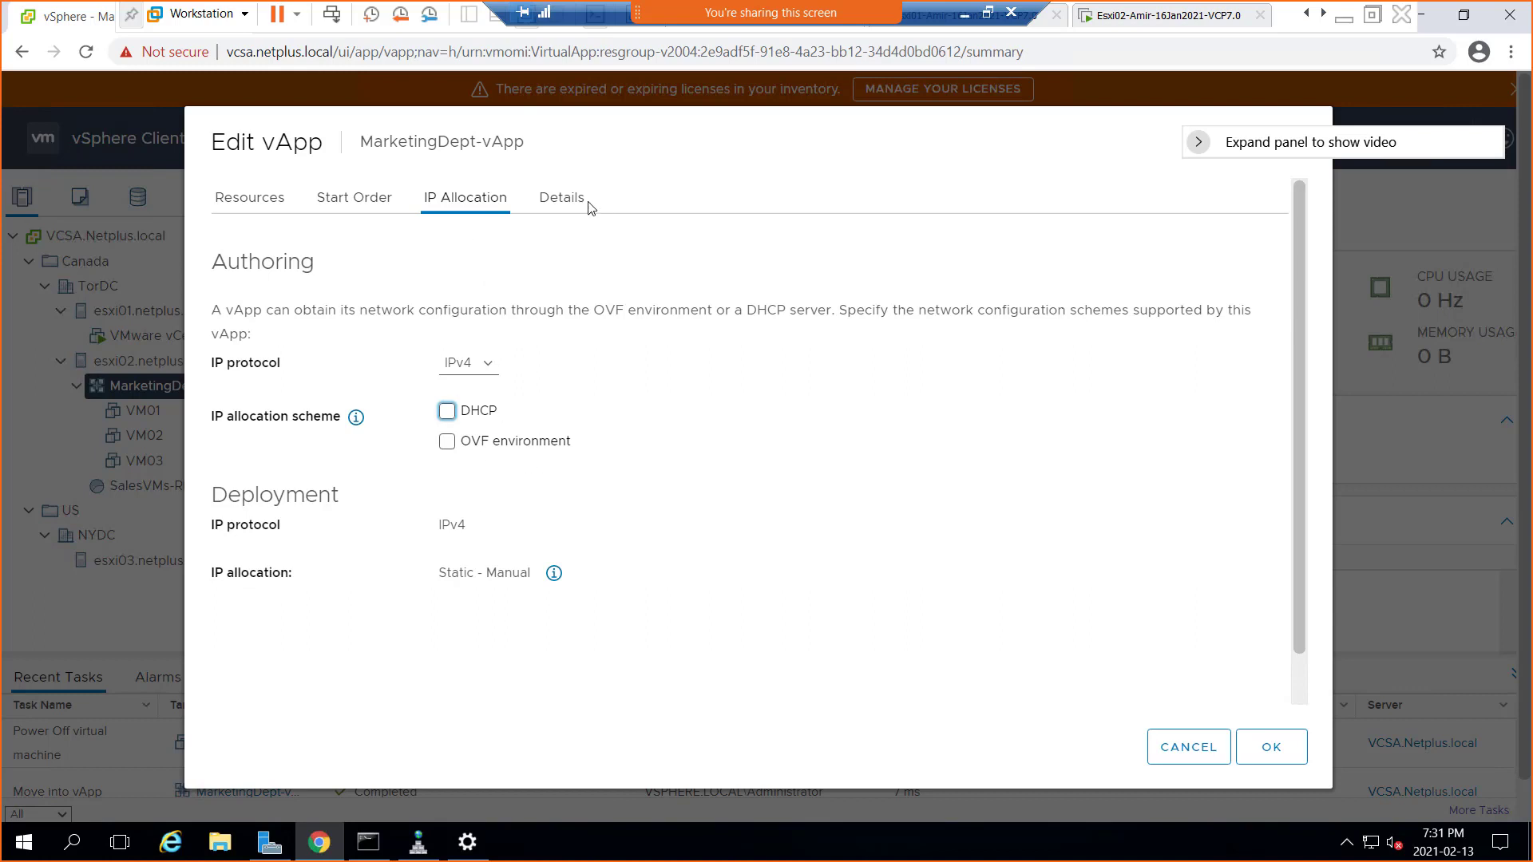
# Review the Details and Resources tabs, ending on Start Order with VM01–VM03 in Groups 1–3
pyautogui.click(564, 203)
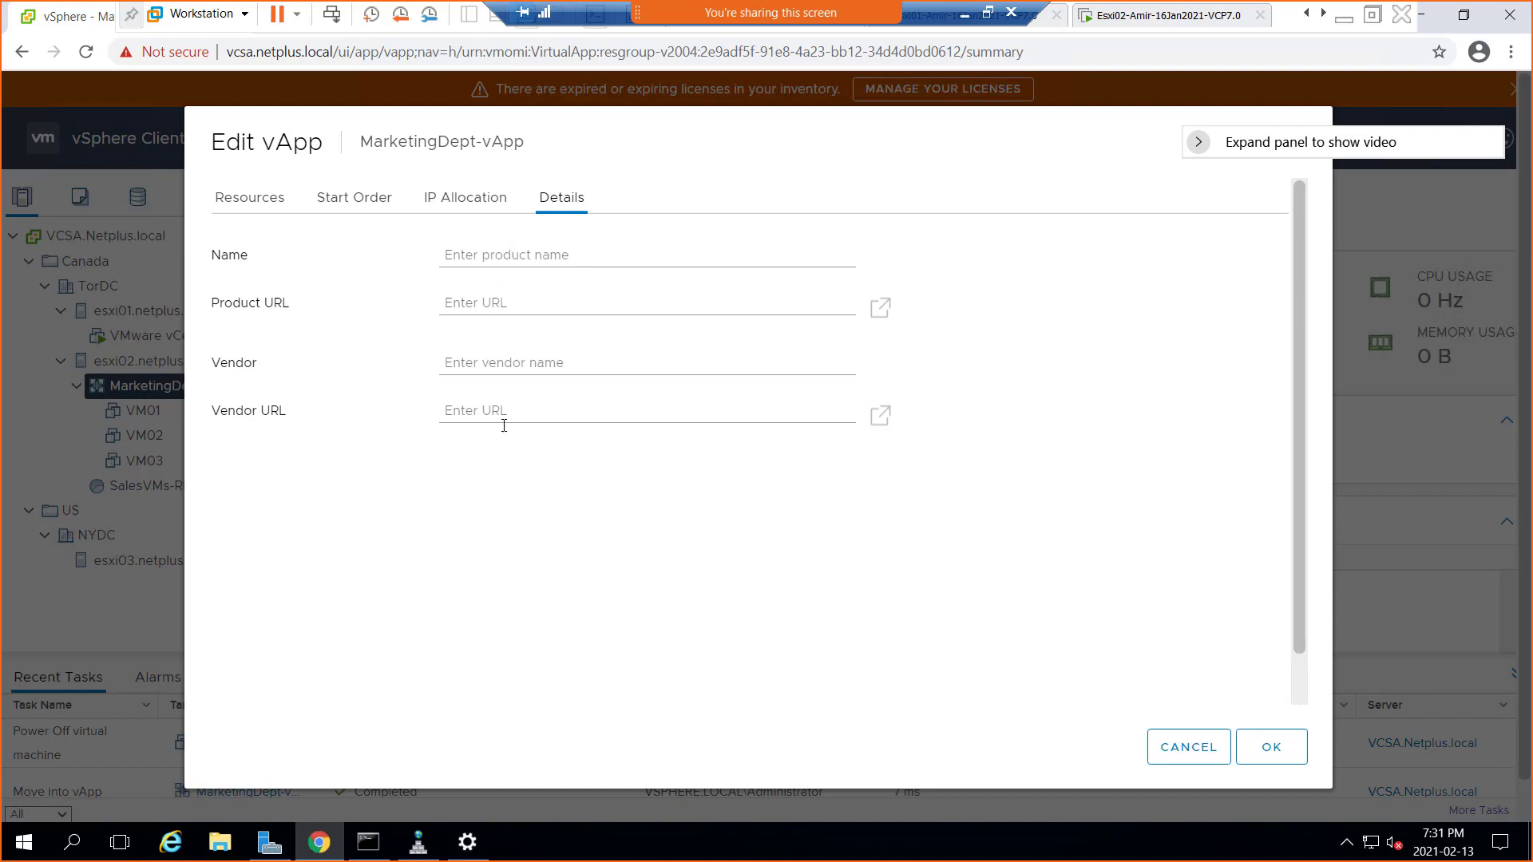
pyautogui.click(249, 201)
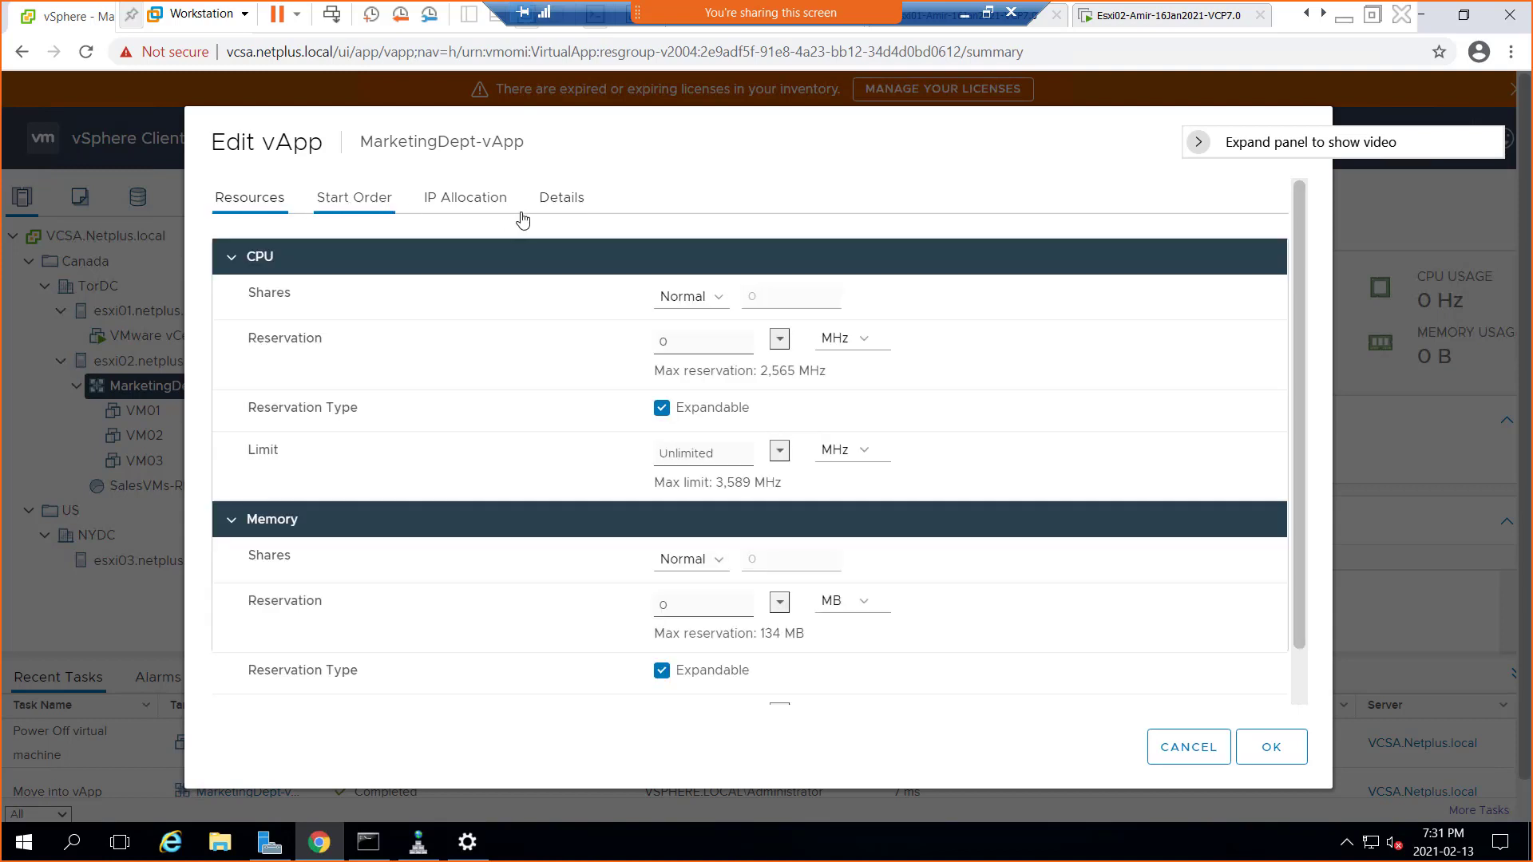
pyautogui.click(379, 210)
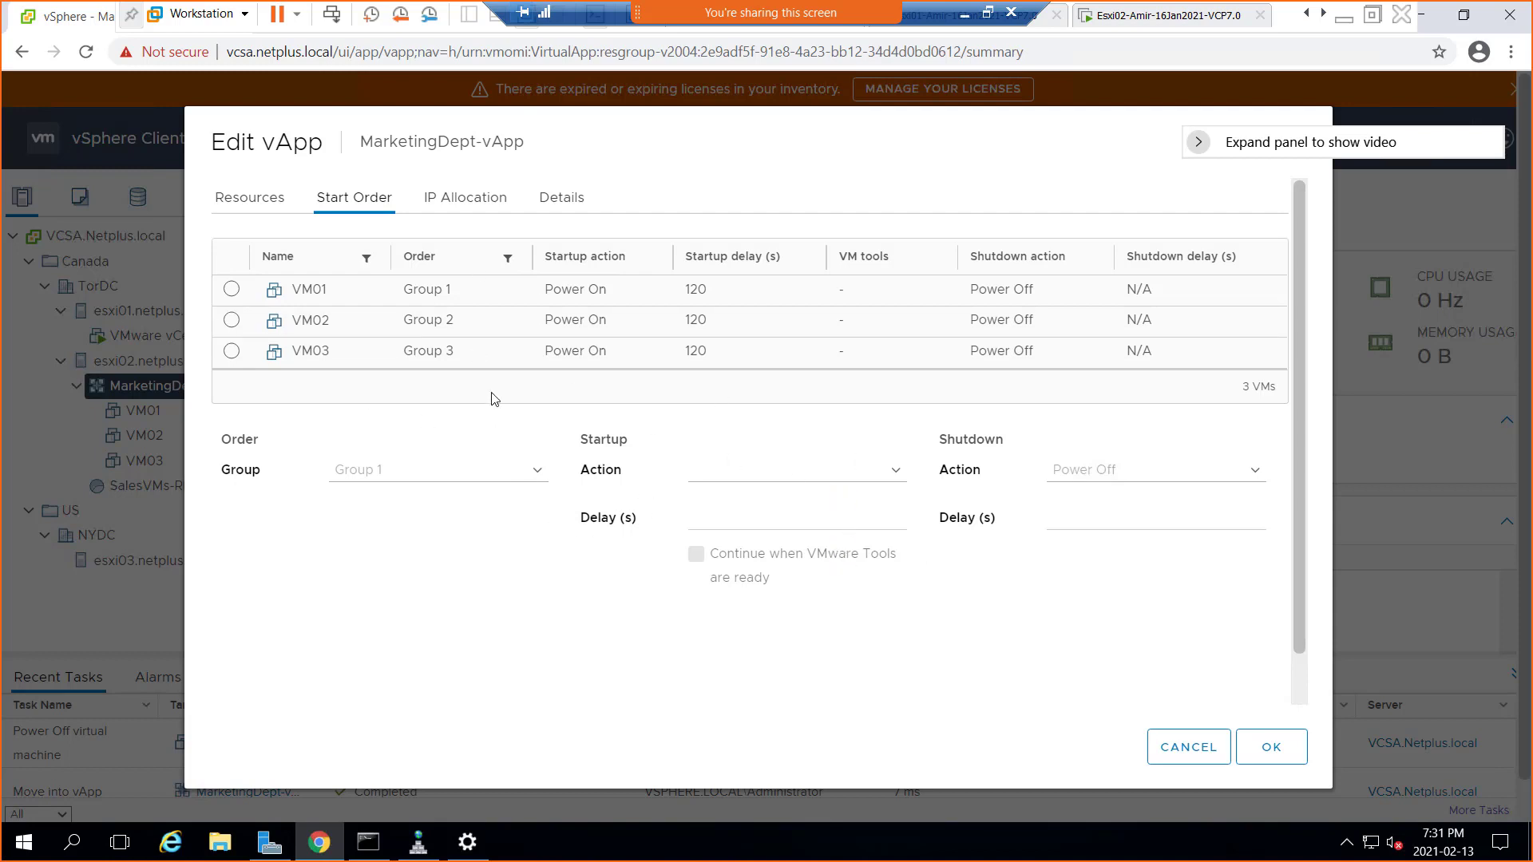
pyautogui.click(246, 207)
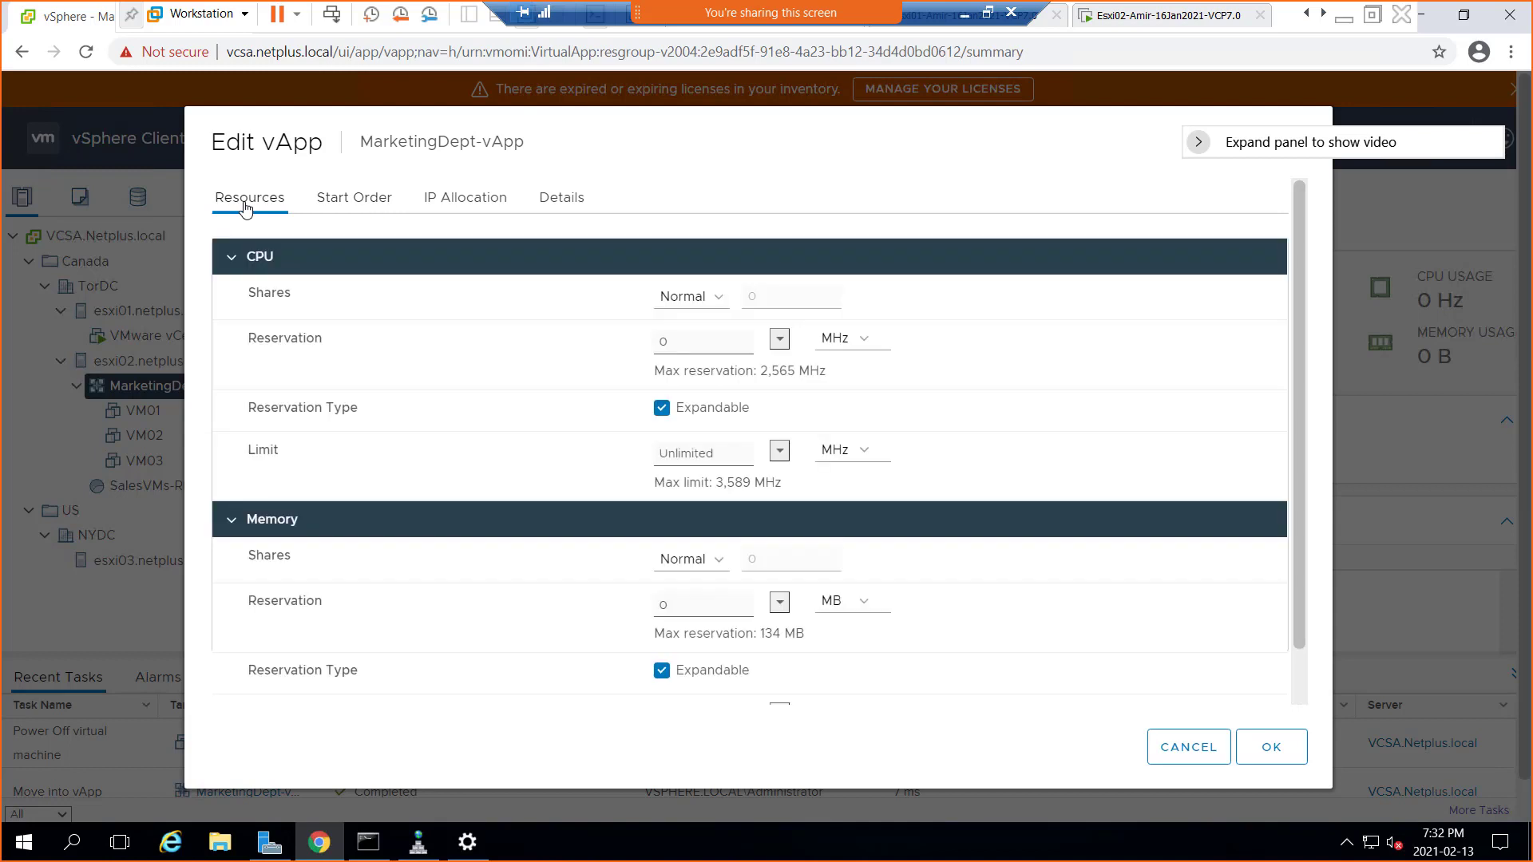
pyautogui.click(363, 201)
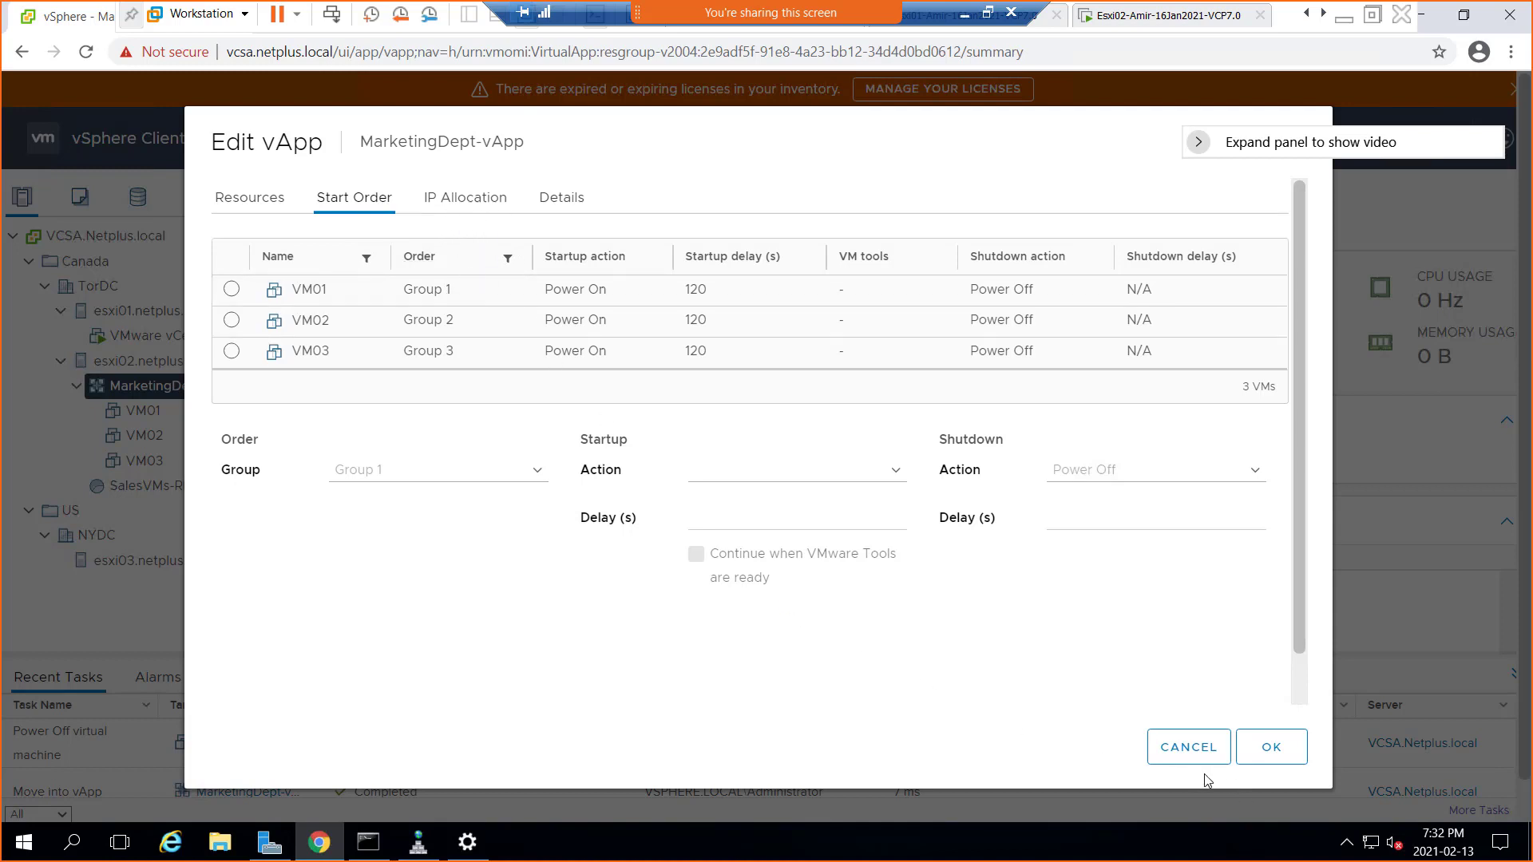
pyautogui.scroll(-1, 1107, 611)
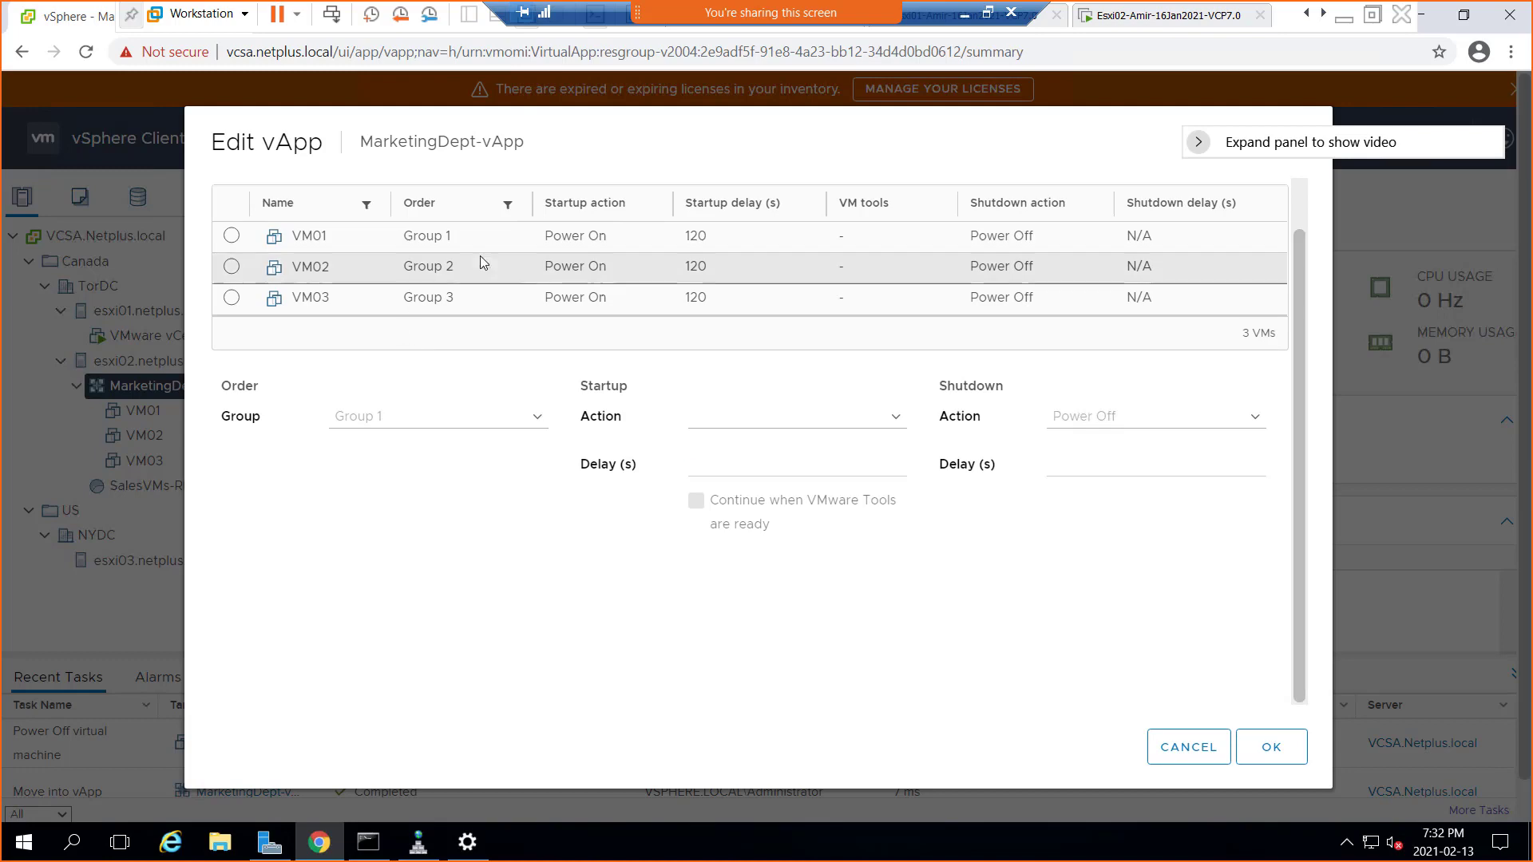
# Discard the vApp edits, power on MarketingDept-vApp, and refresh the inventory
pyautogui.click(1189, 750)
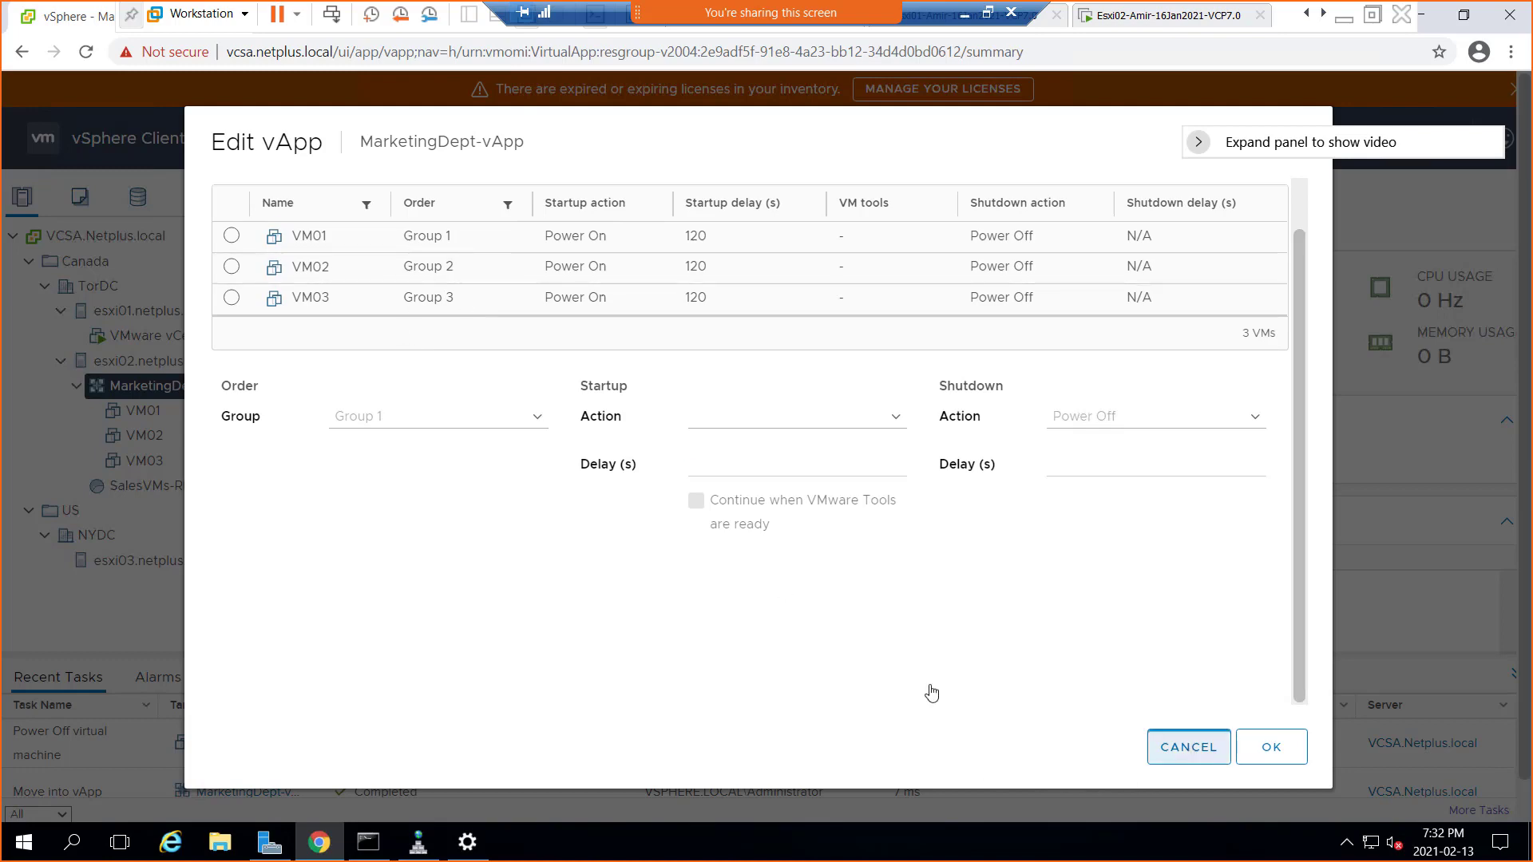
pyautogui.rightClick(168, 397)
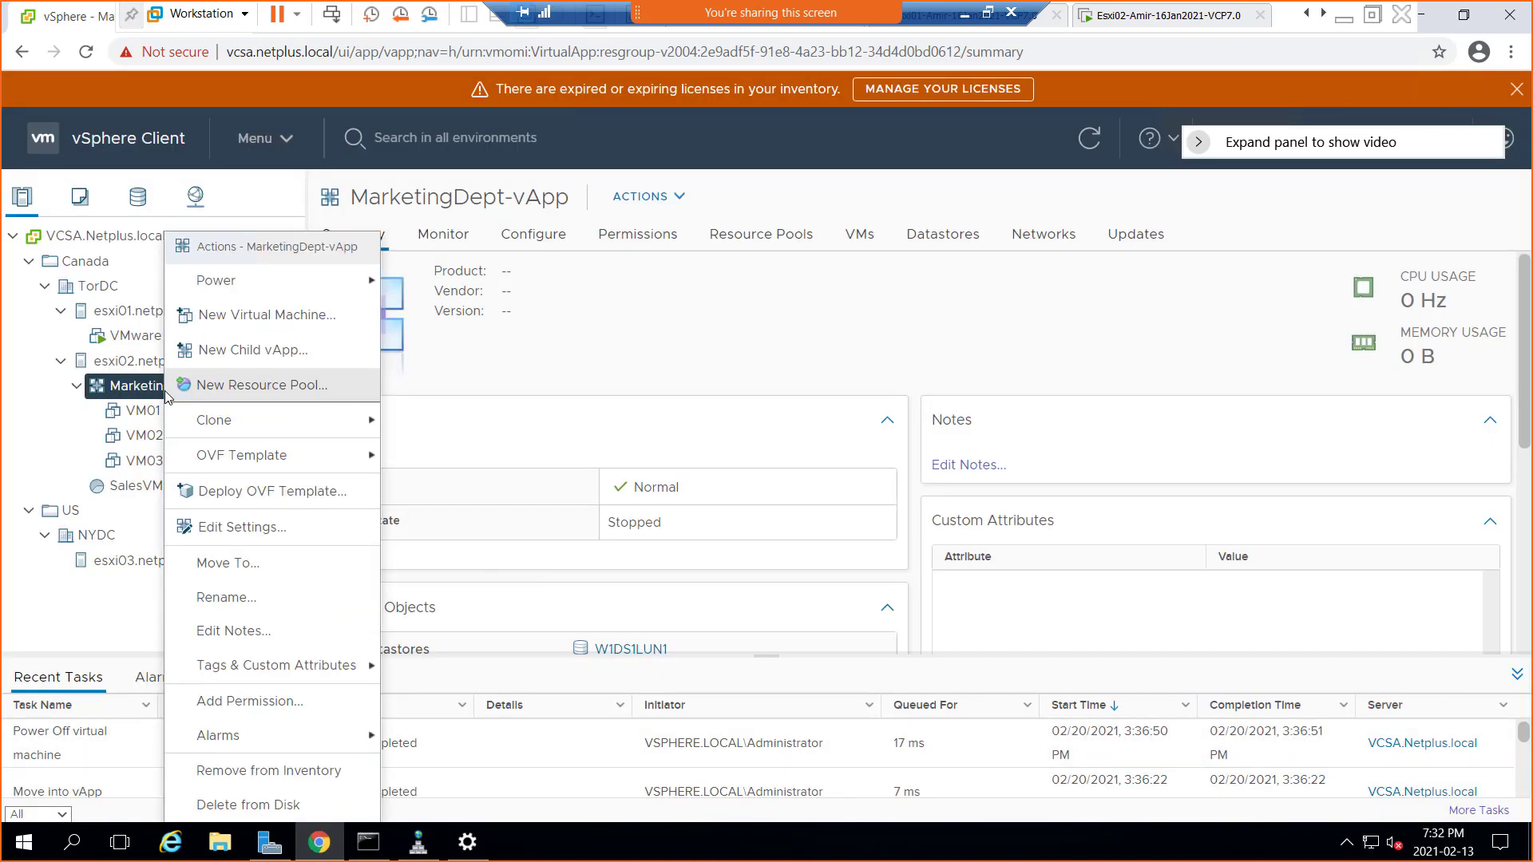
pyautogui.moveTo(272, 288)
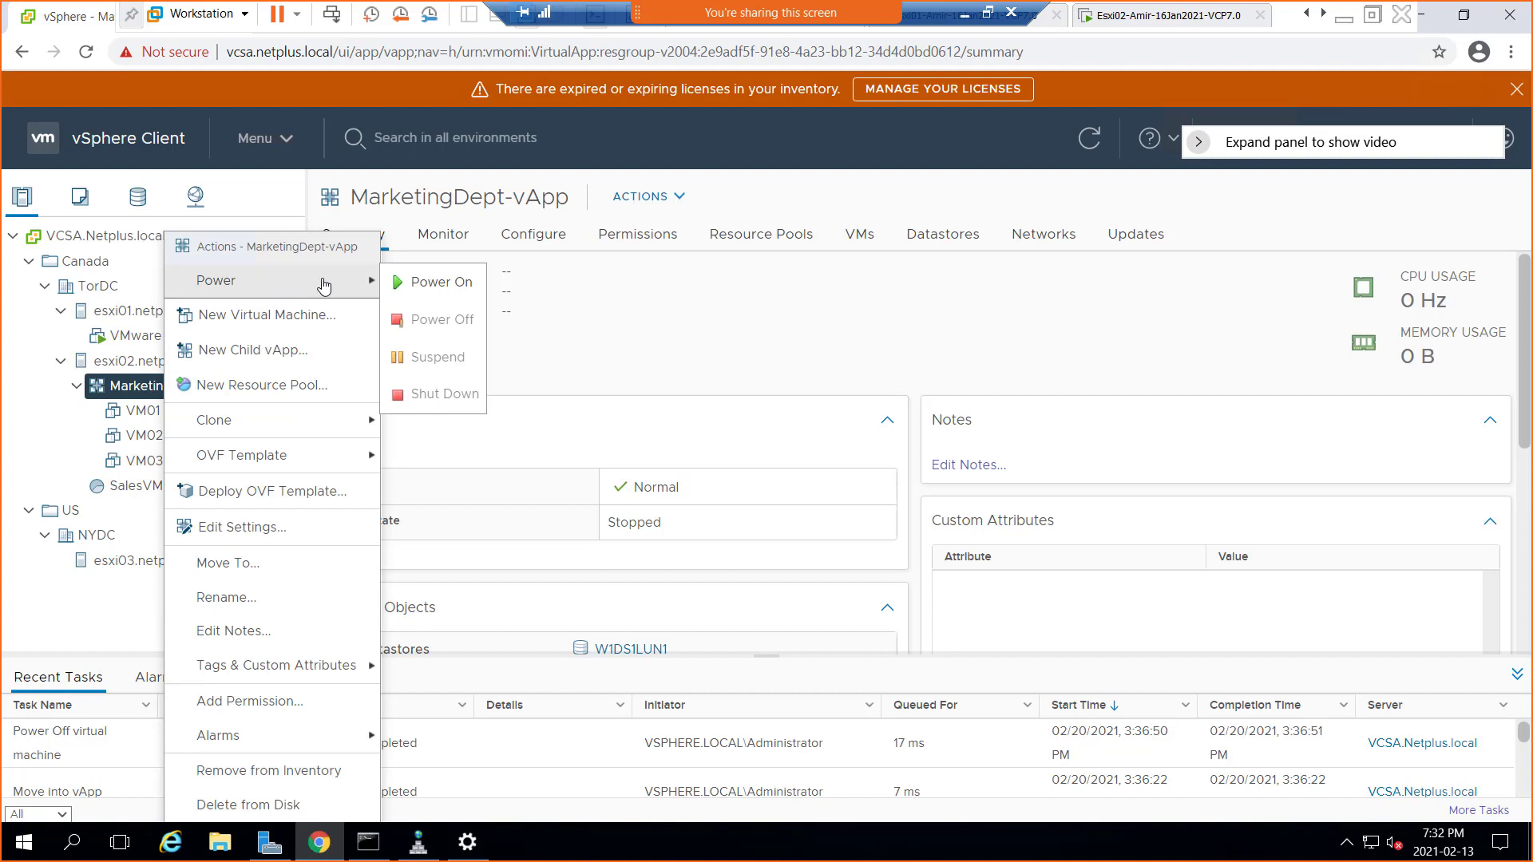
pyautogui.click(439, 281)
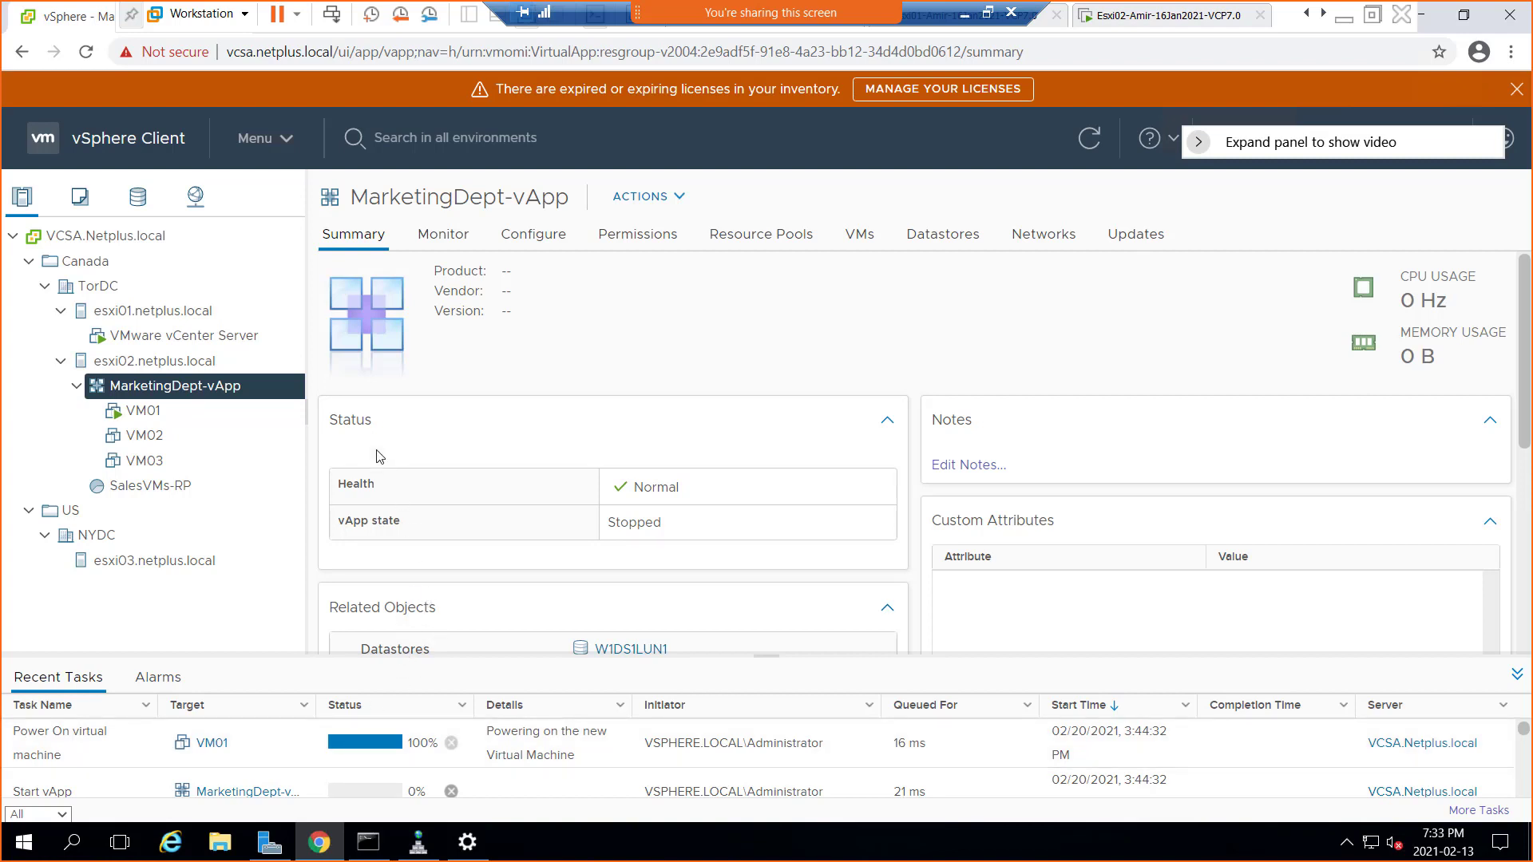
pyautogui.click(1089, 154)
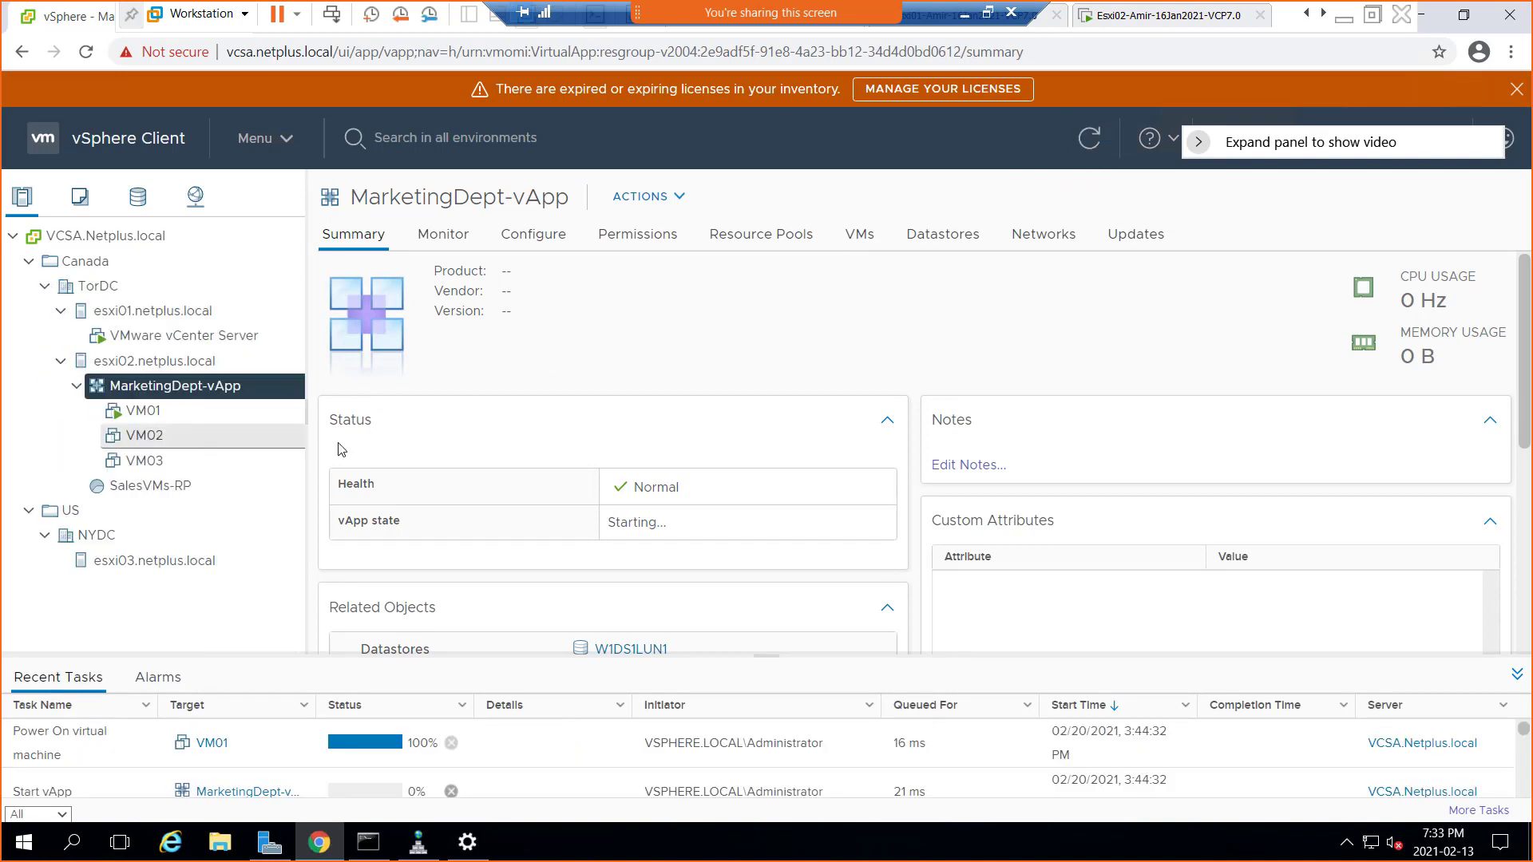
# Shrink the remote desktop session to a window, reposition it, and scroll the remote screen
pyautogui.click(987, 13)
pyautogui.moveTo(912, 87); pyautogui.dragTo(785, 77)
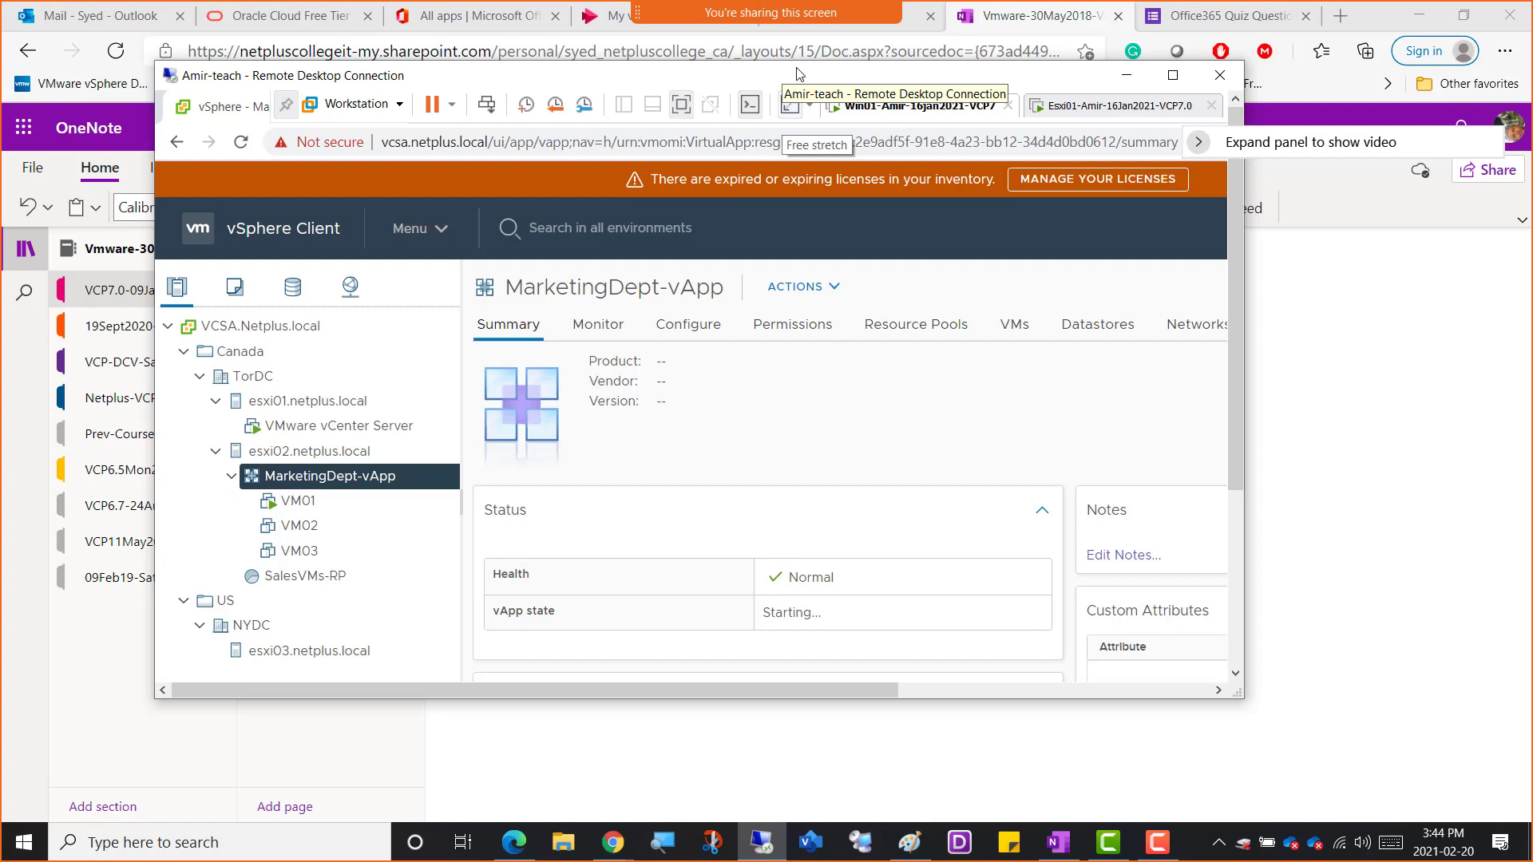
pyautogui.click(1172, 80)
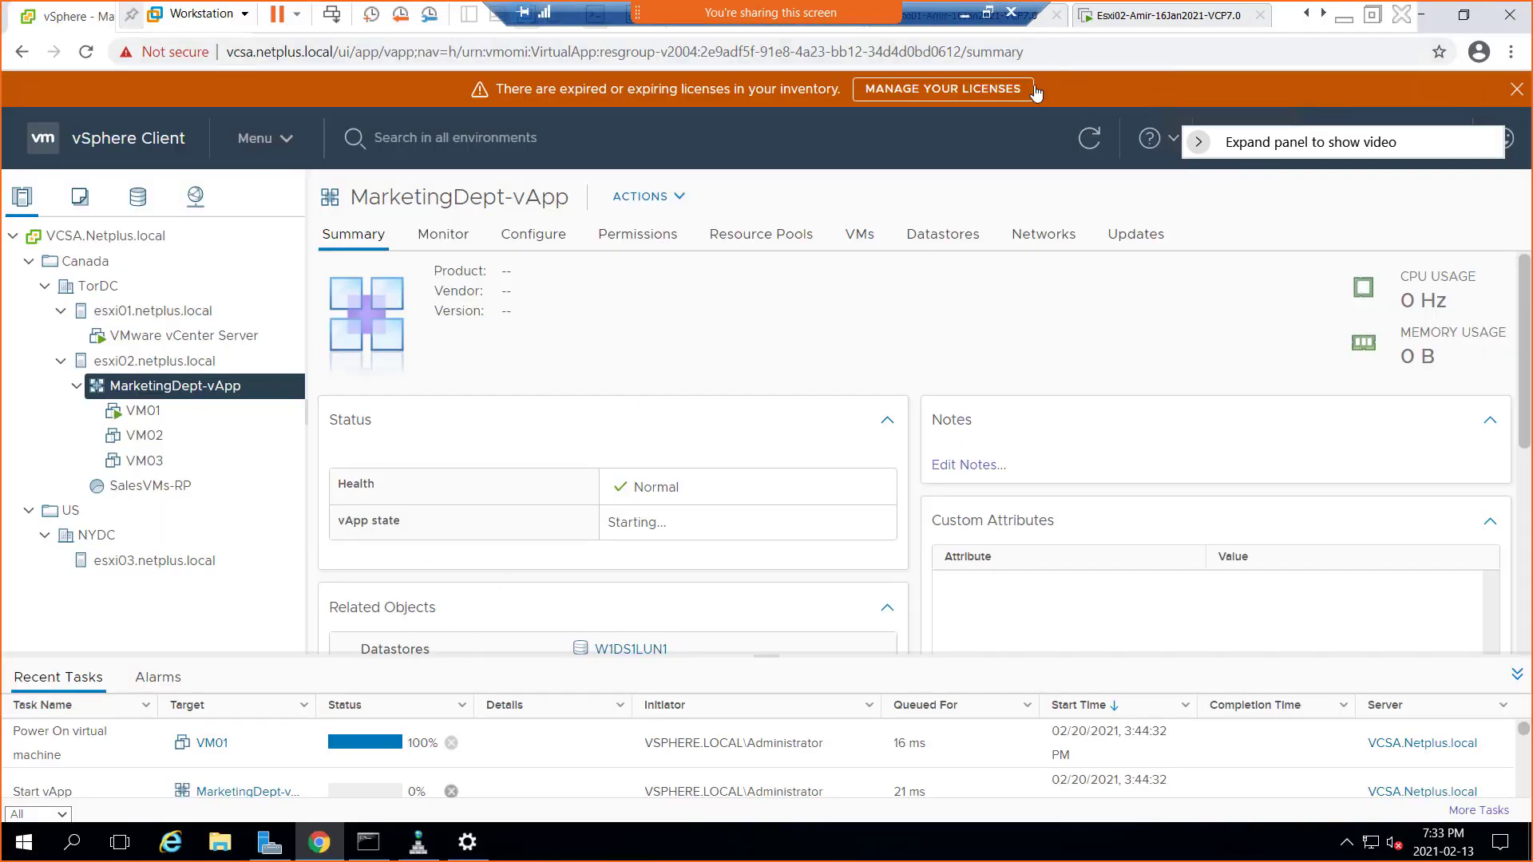
pyautogui.click(988, 12)
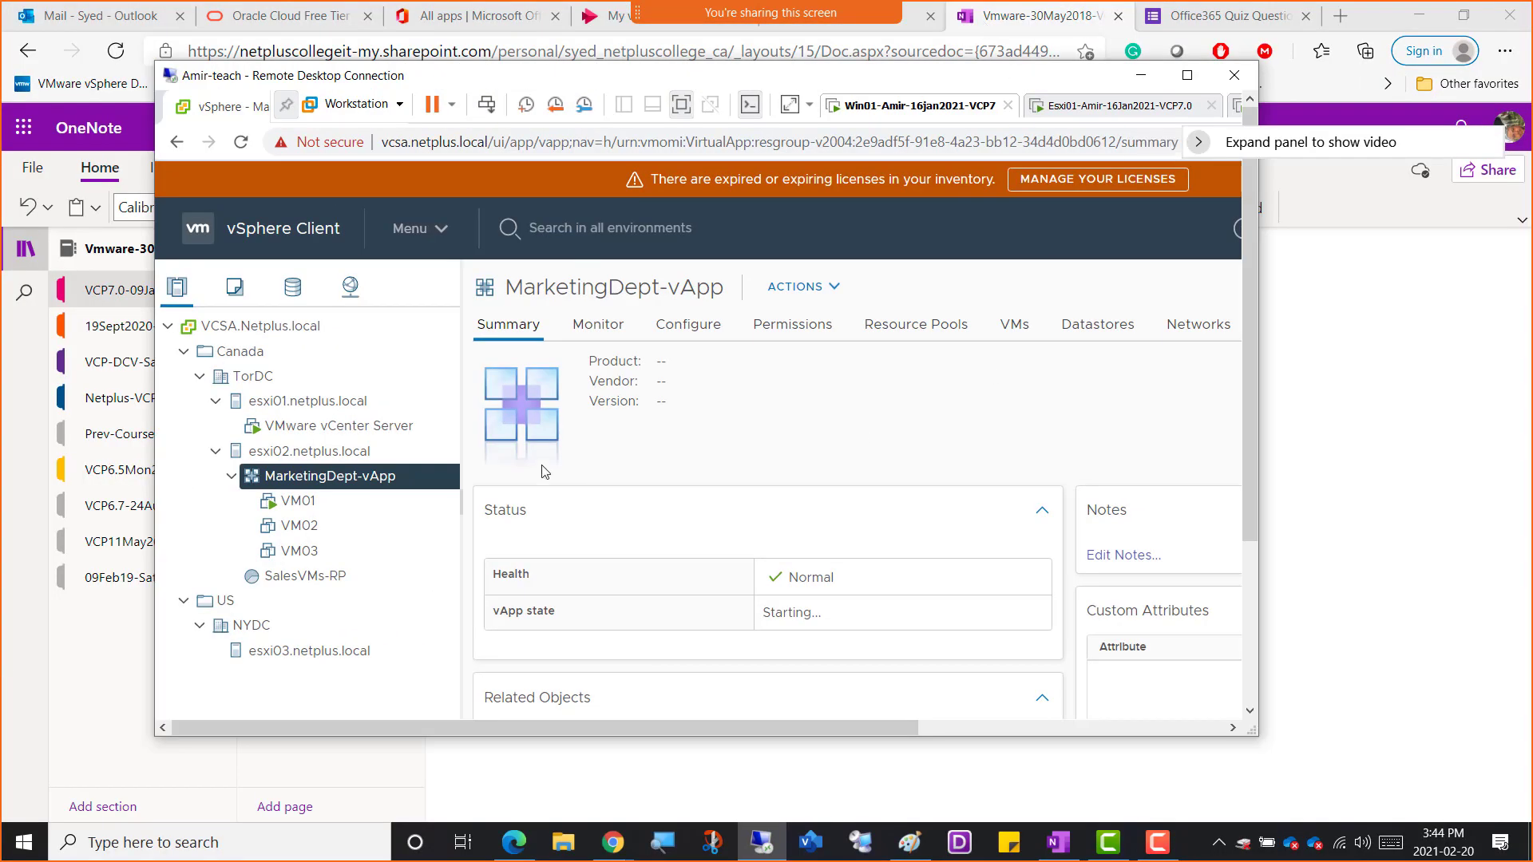
pyautogui.scroll(-5, 535, 479)
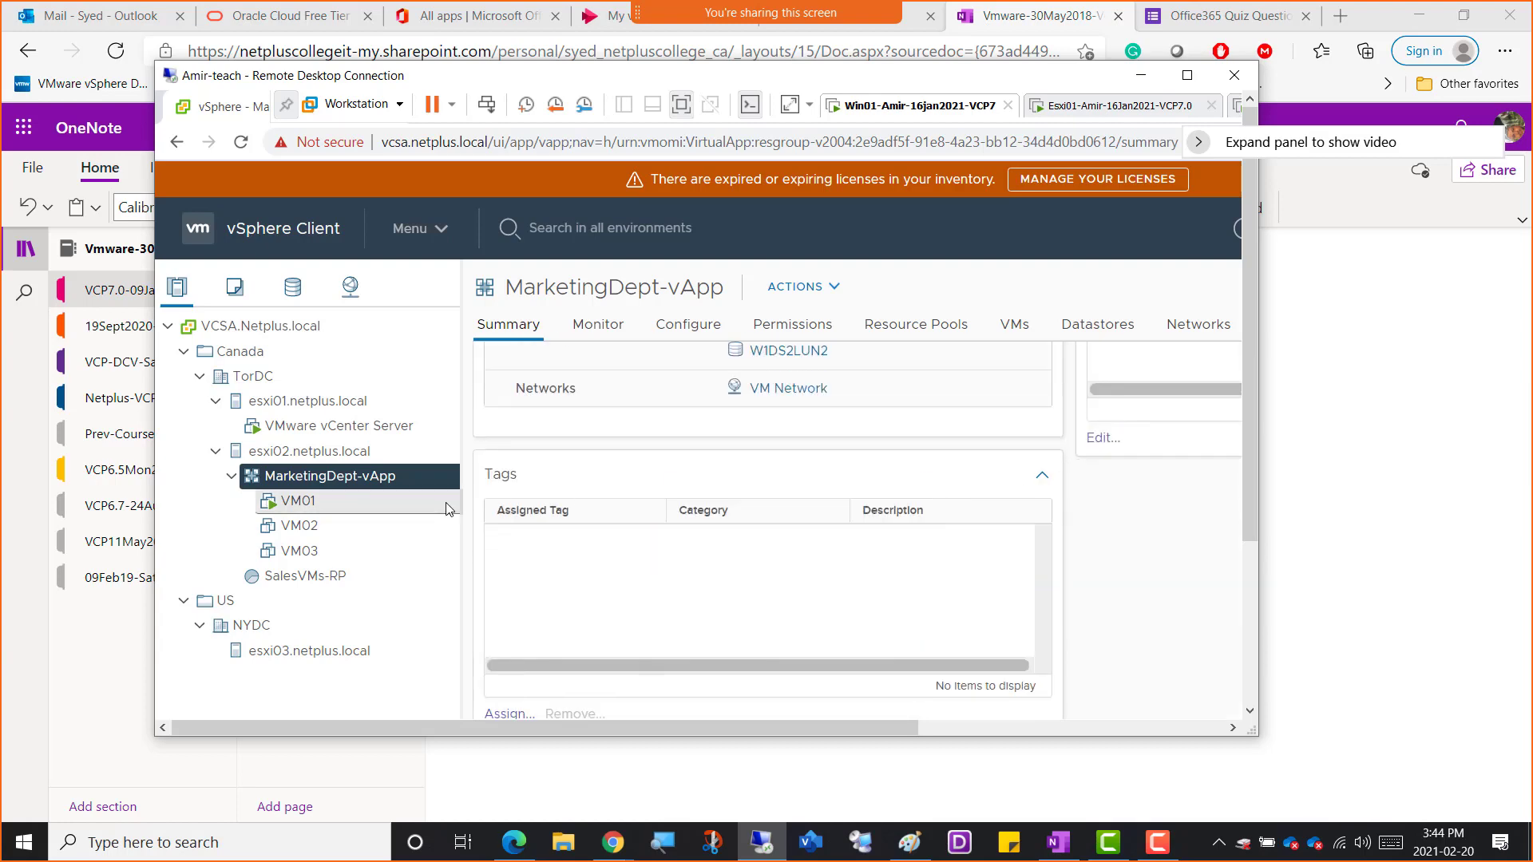
pyautogui.moveTo(1248, 200); pyautogui.dragTo(1262, 358)
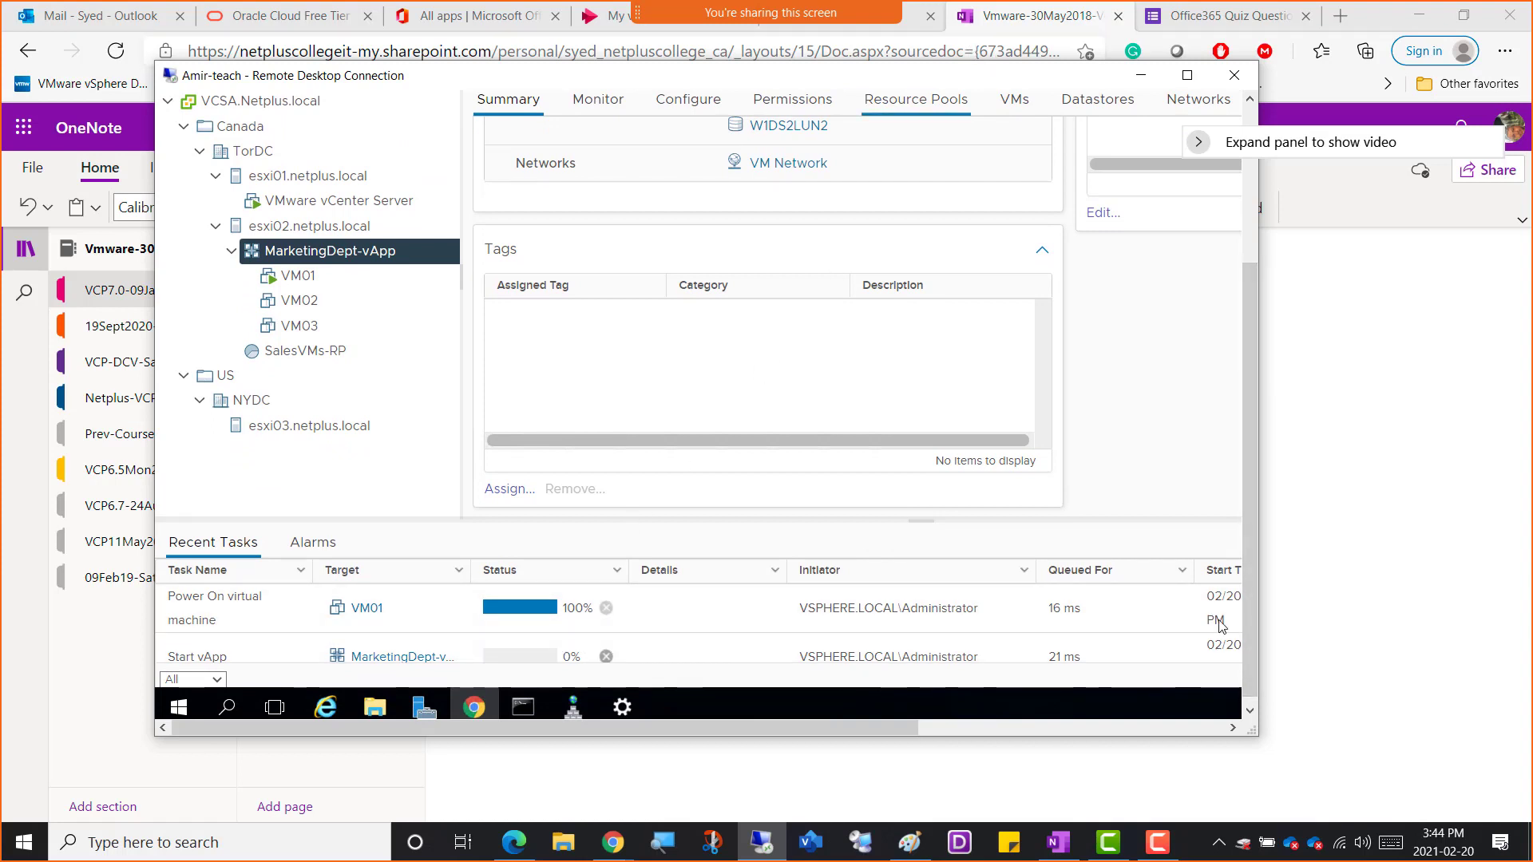
# Pause the screen recording and return the remote session to full screen
pyautogui.click(1157, 845)
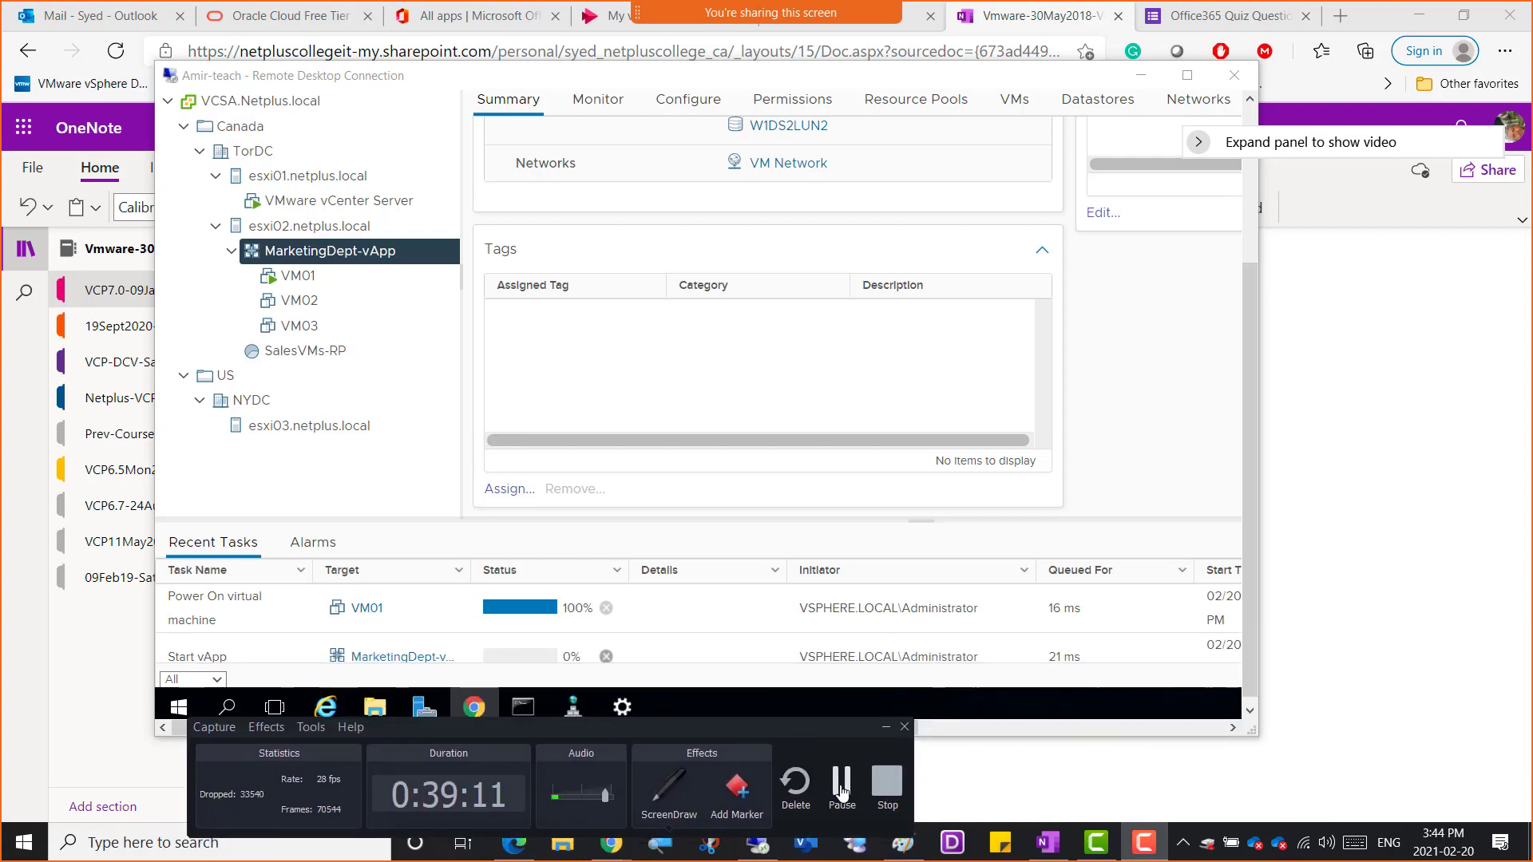
pyautogui.click(842, 786)
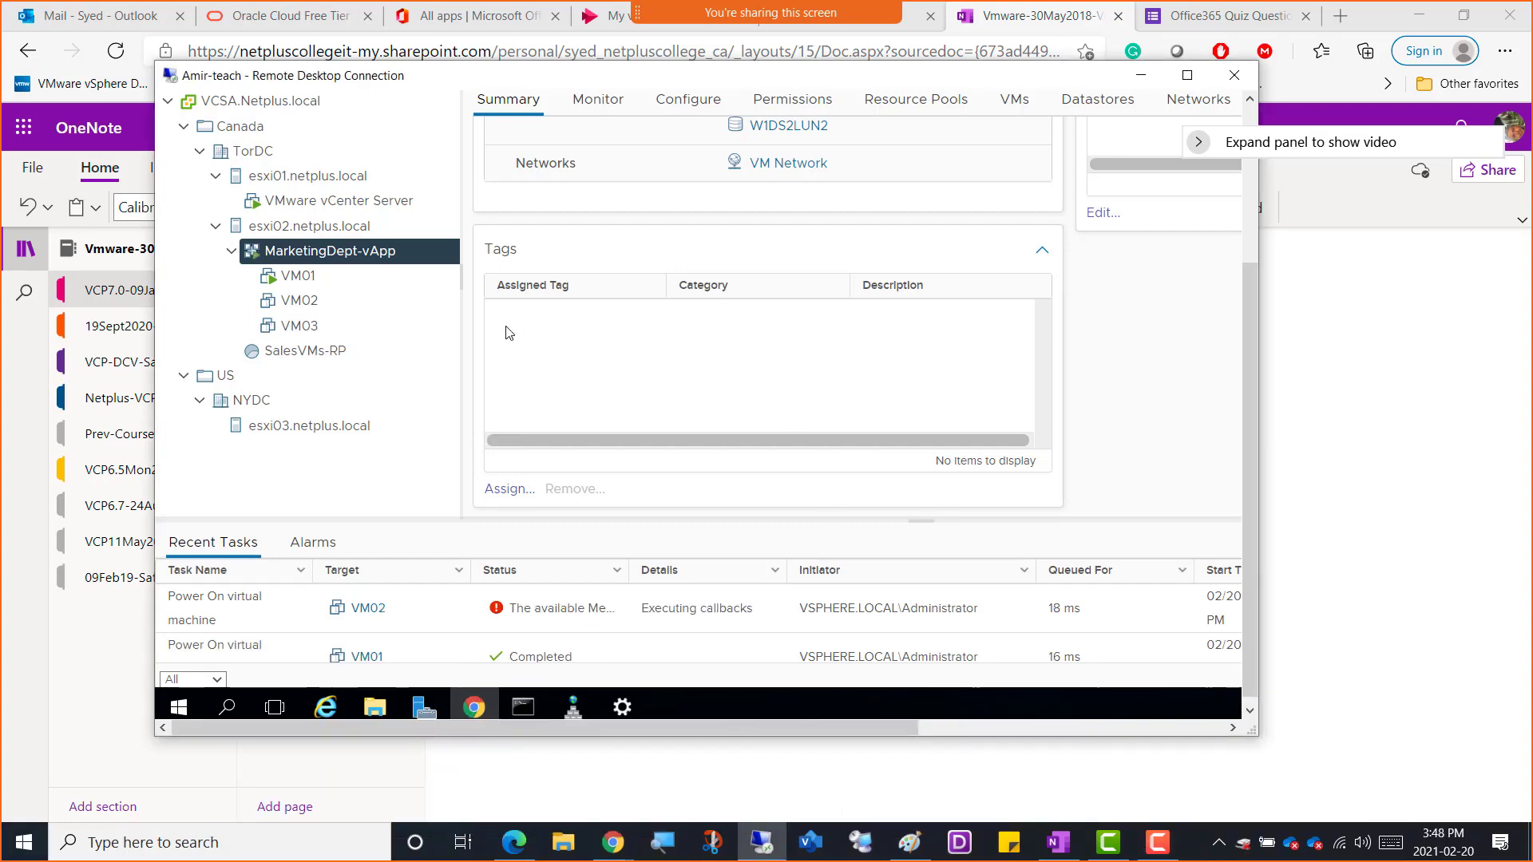
pyautogui.click(1187, 75)
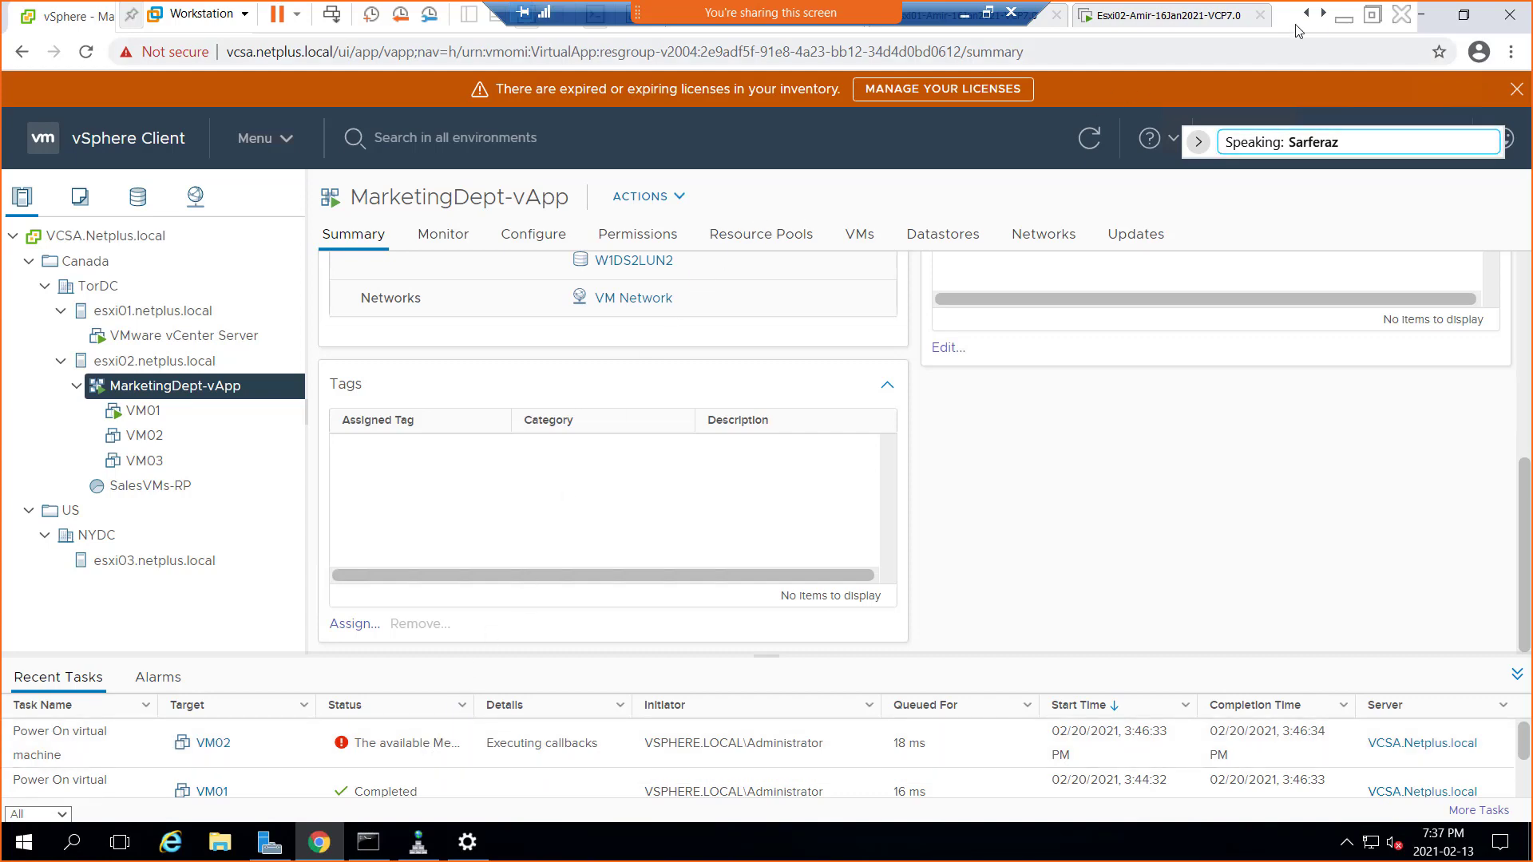
pyautogui.click(1373, 15)
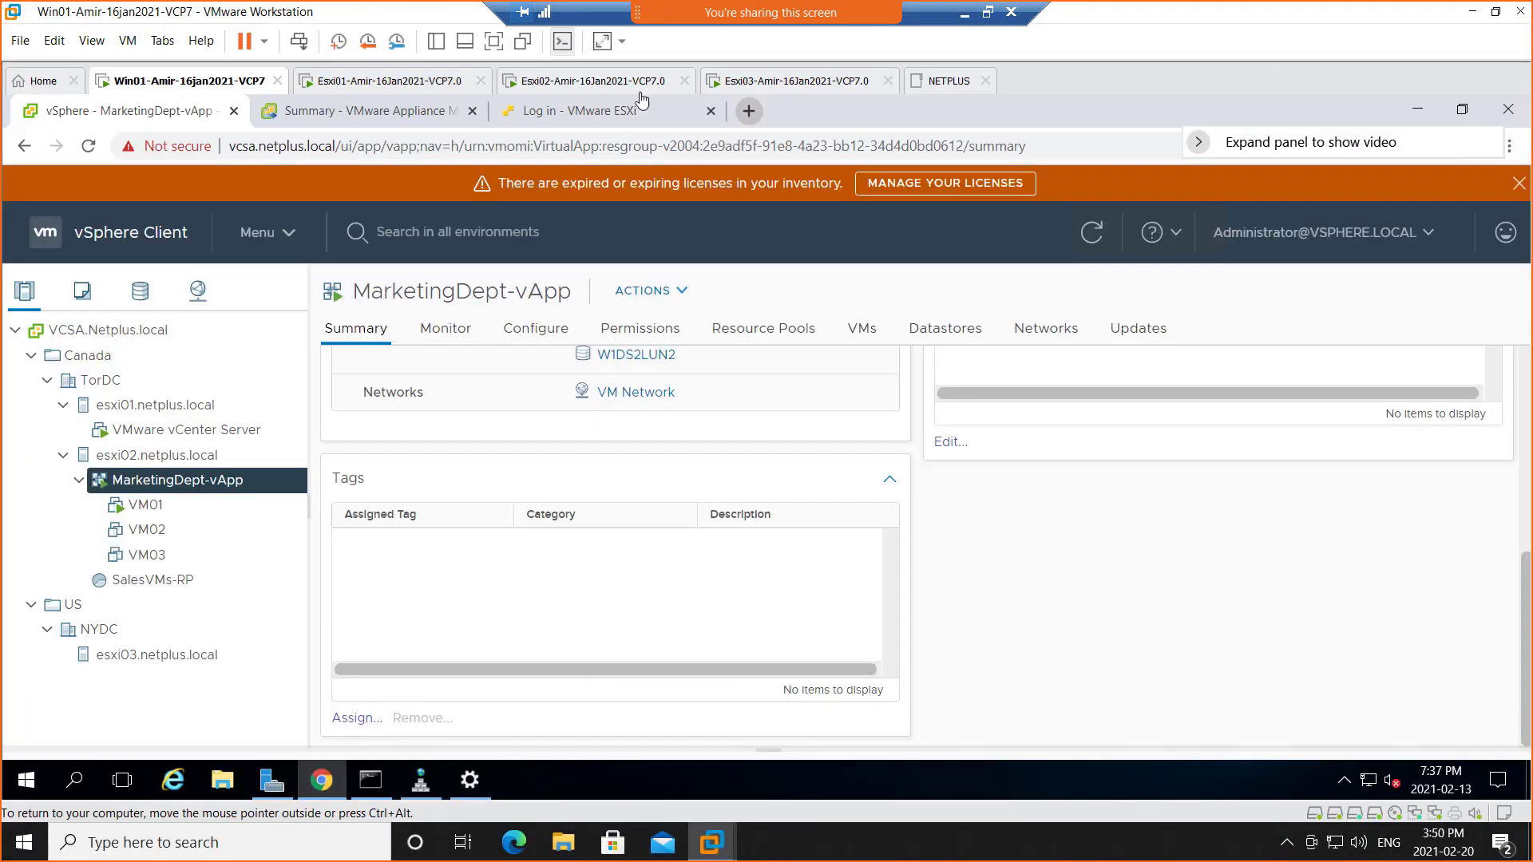
pyautogui.click(576, 84)
pyautogui.rightClick(577, 83)
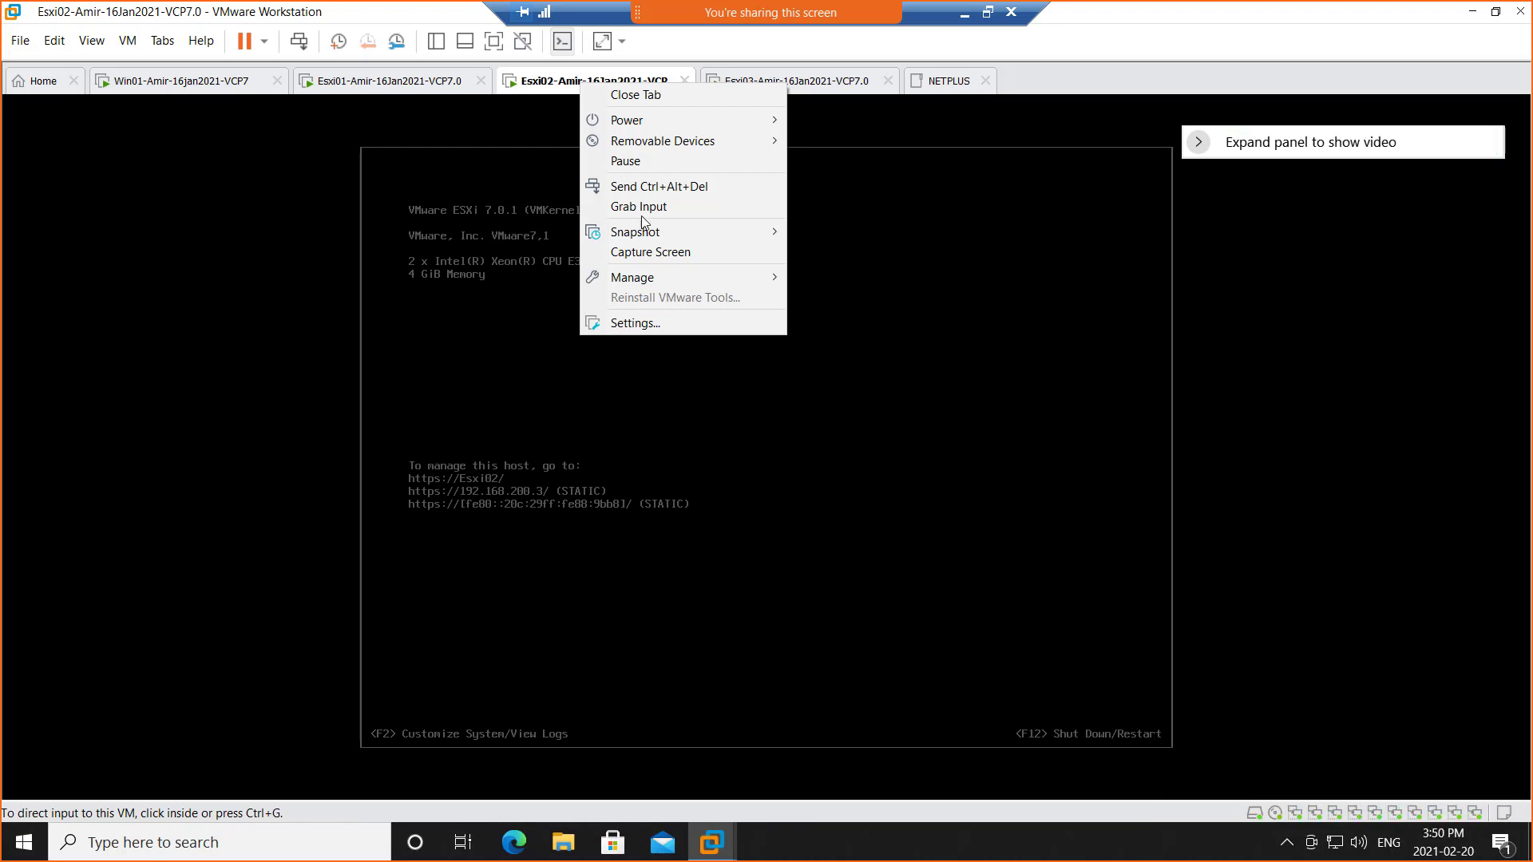
pyautogui.click(836, 42)
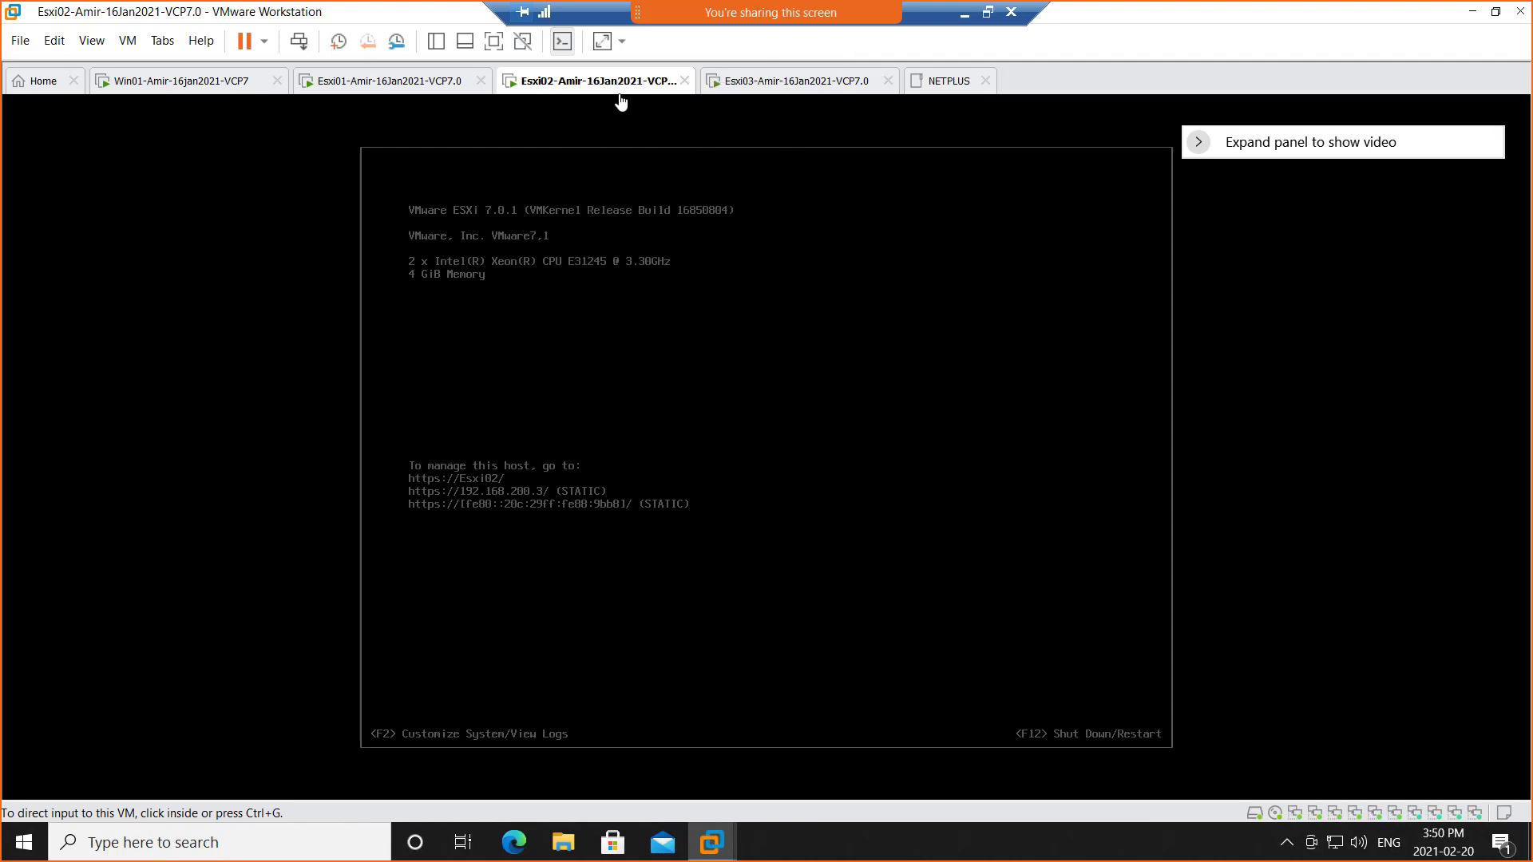
pyautogui.click(349, 86)
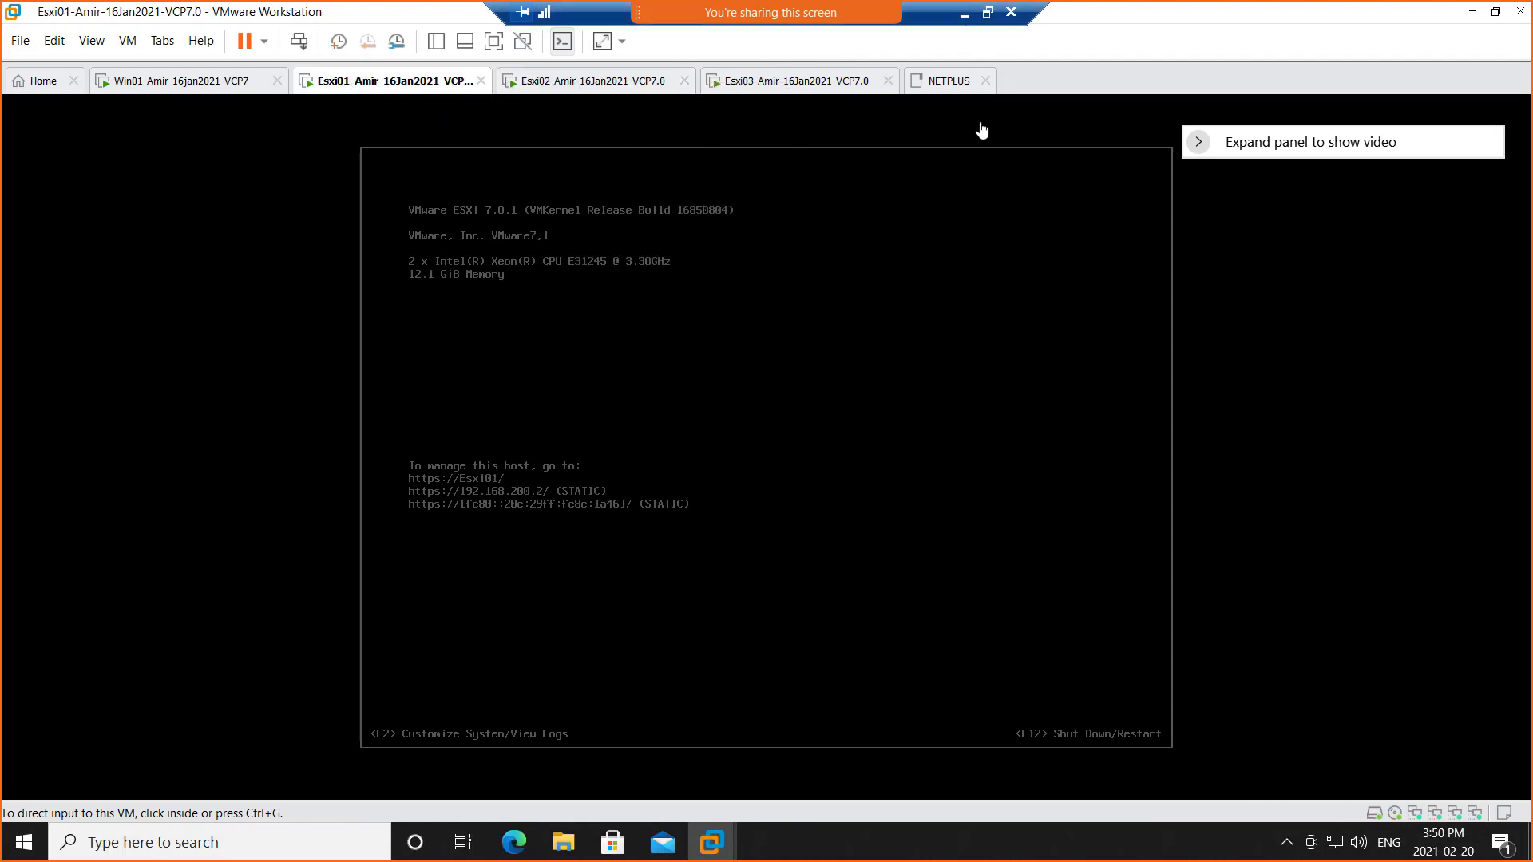
pyautogui.rightClick(919, 848)
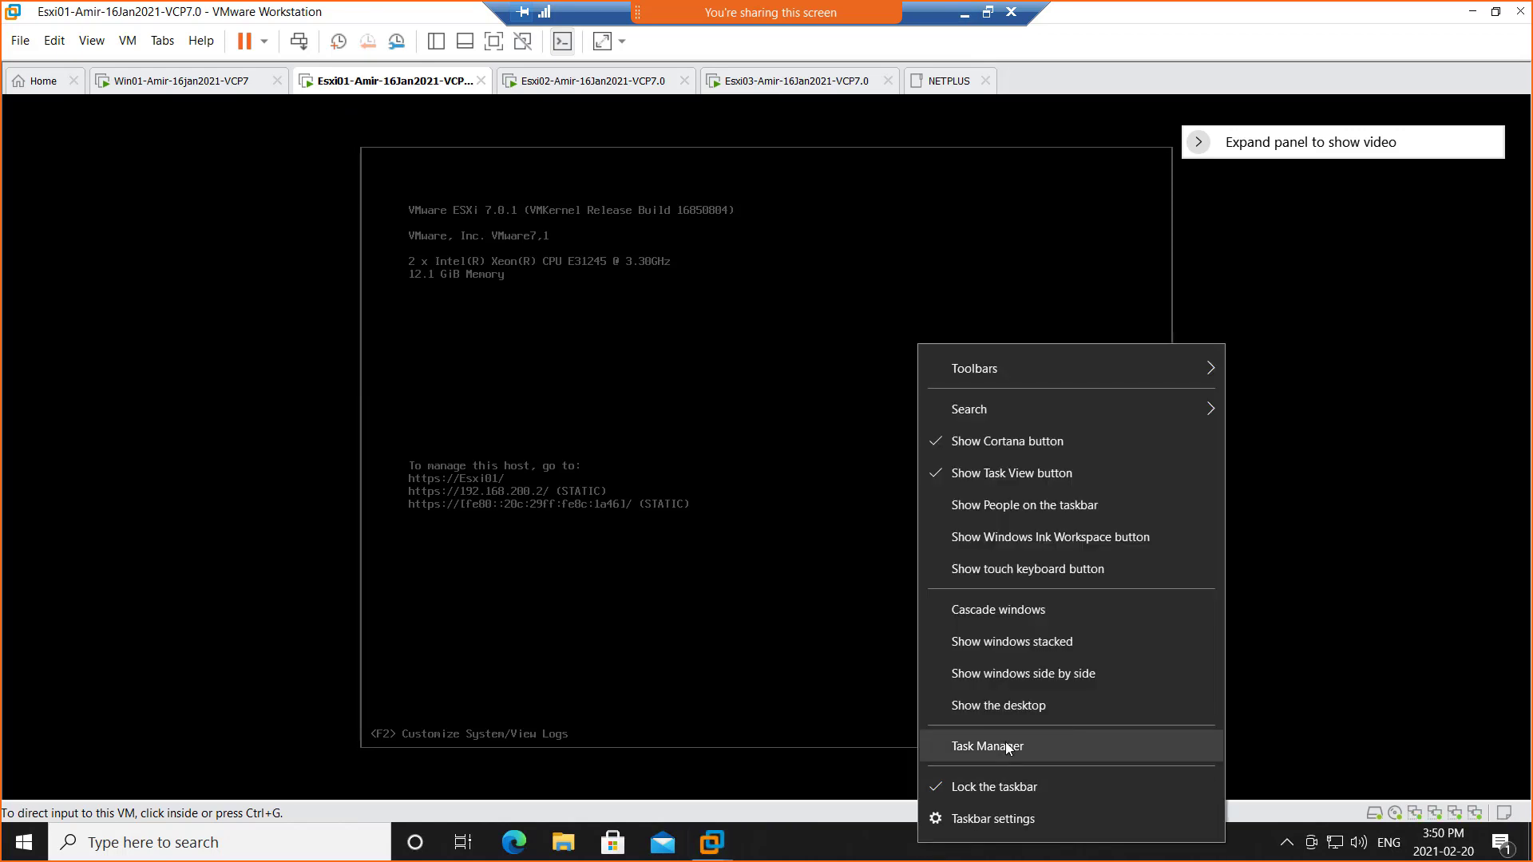
pyautogui.click(1008, 747)
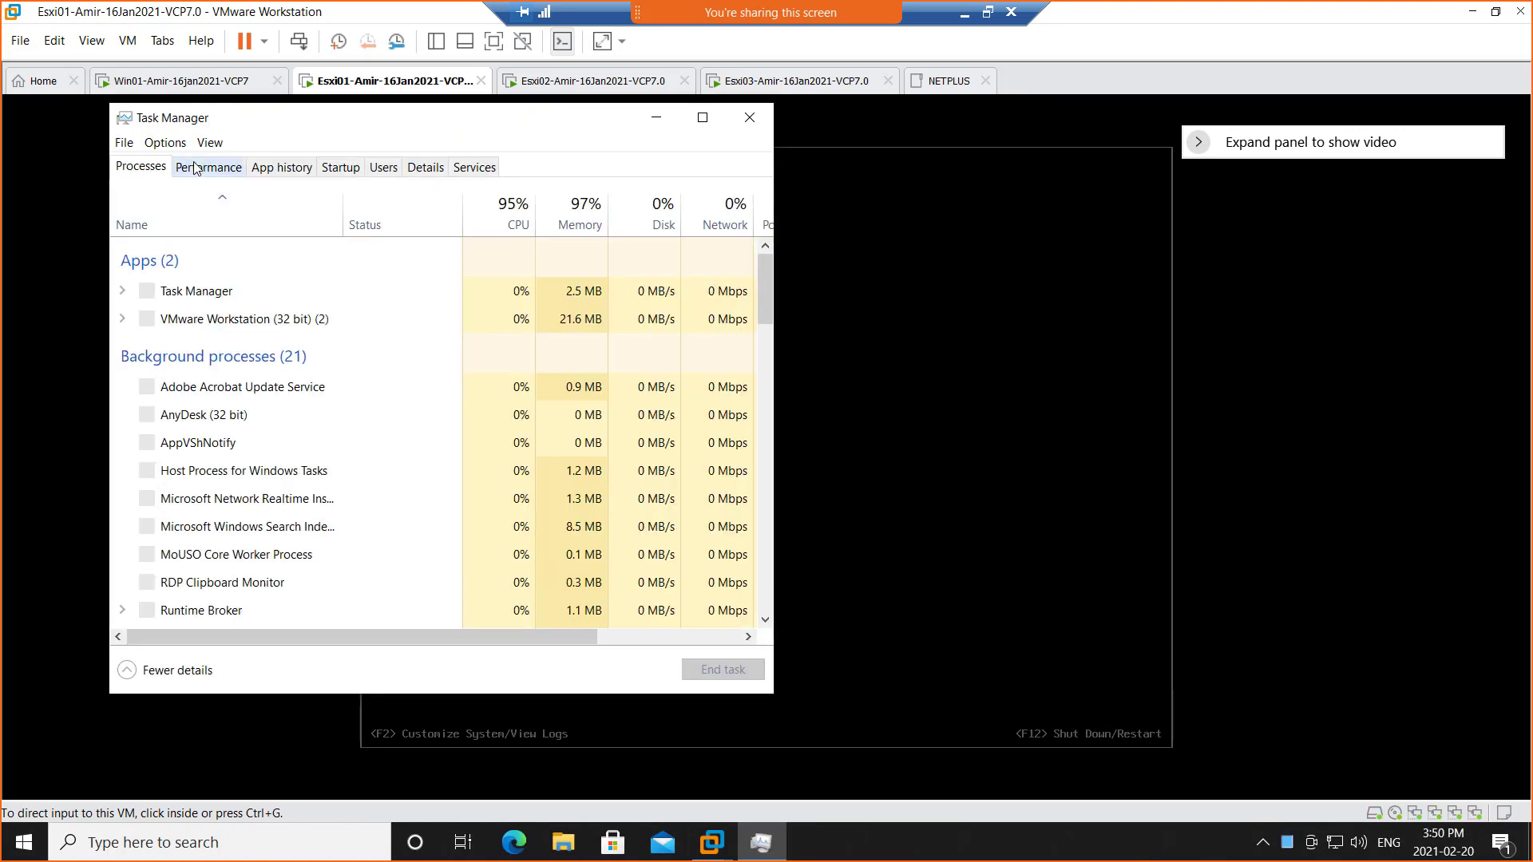
pyautogui.click(196, 167)
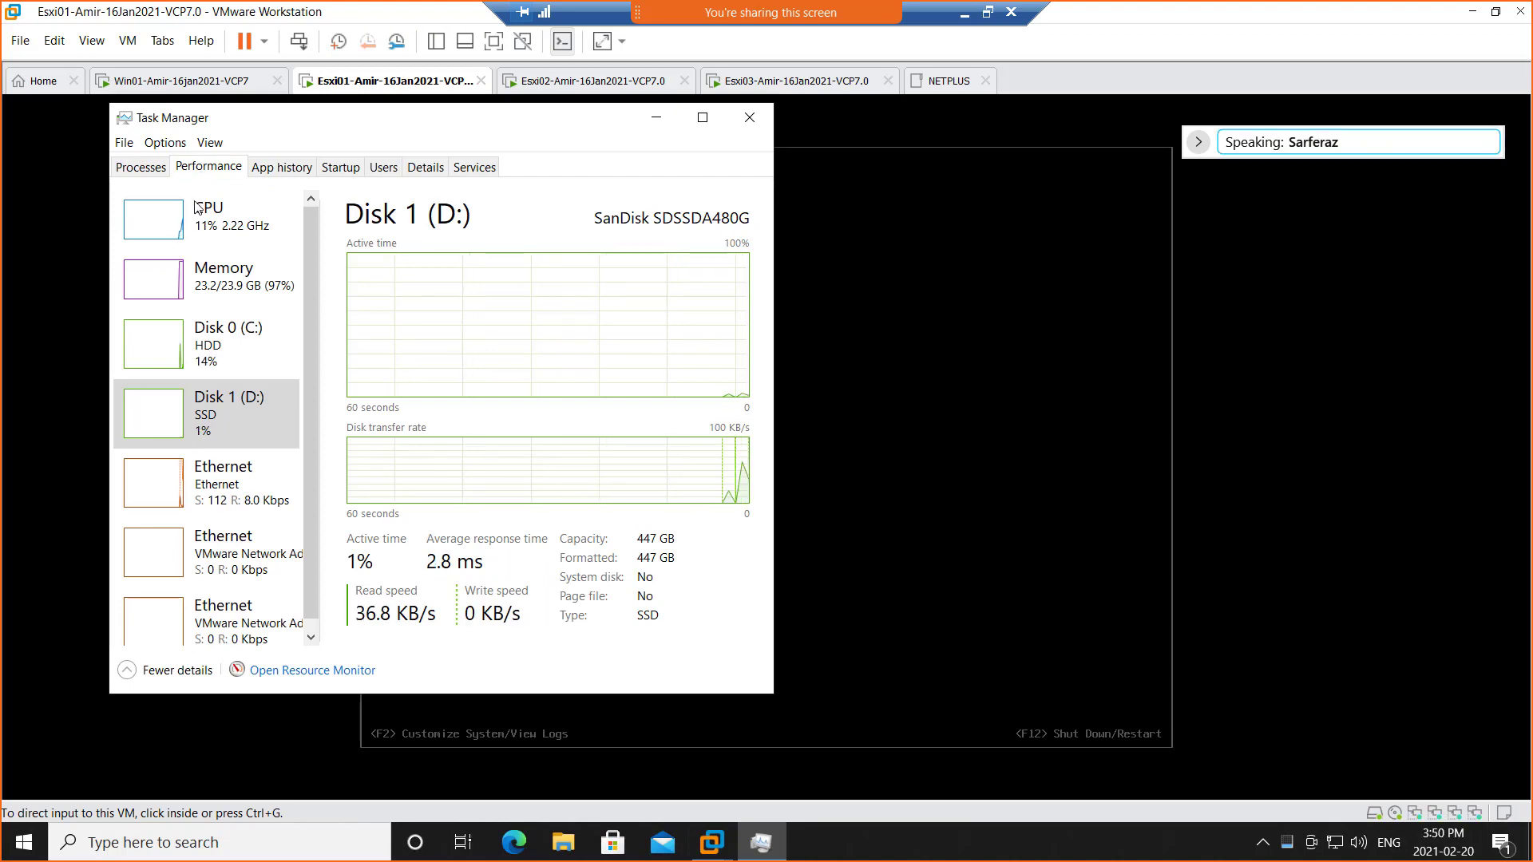
pyautogui.click(199, 287)
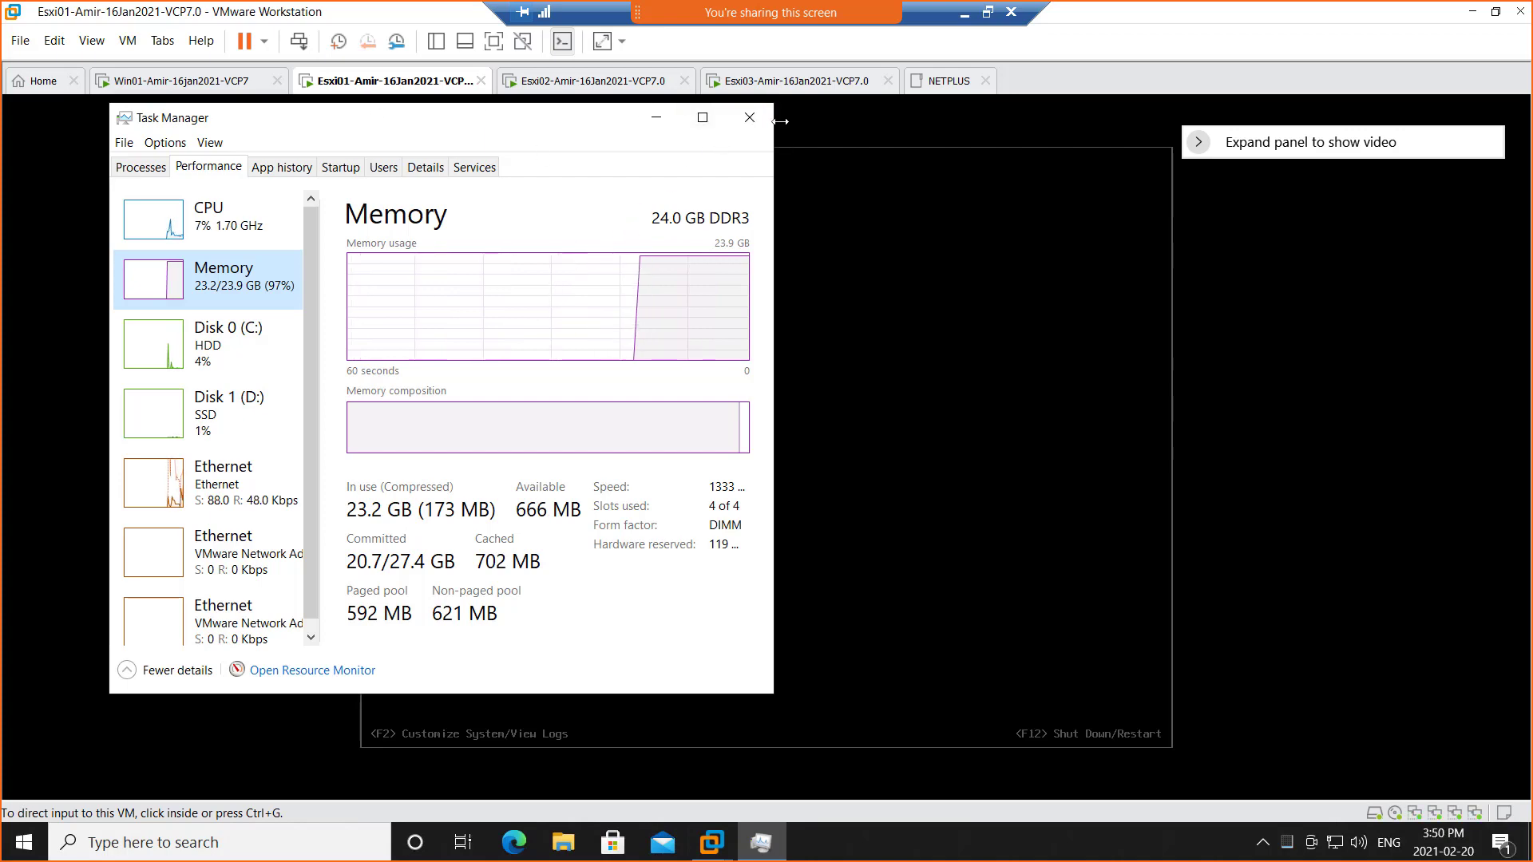
pyautogui.click(749, 118)
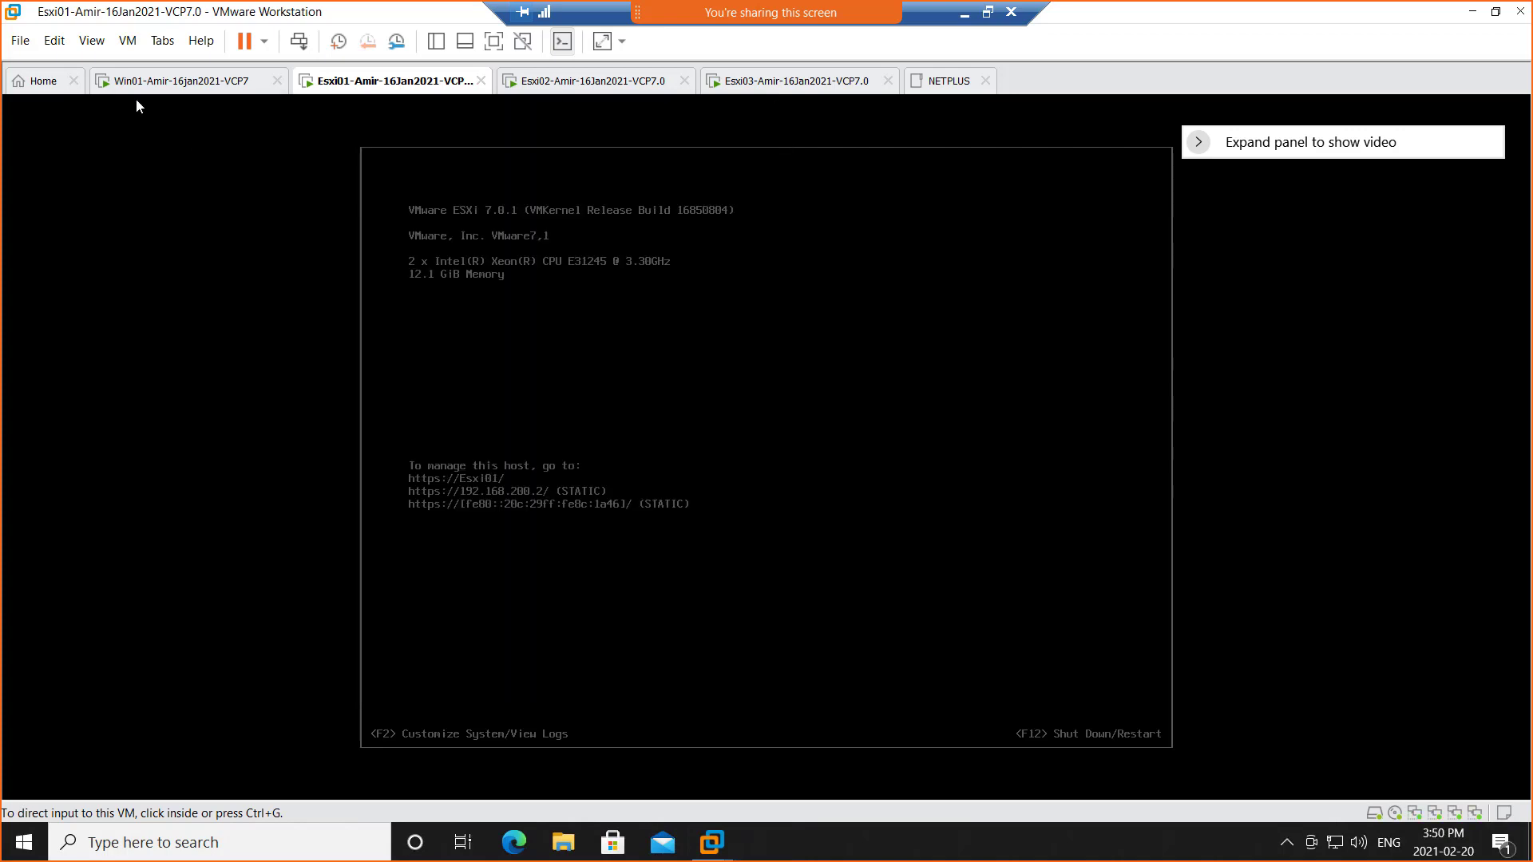
# Shut down the Win01-Amir-16jan2021-VCP7 guest with Power > Shut Down Guest and confirm
pyautogui.click(169, 87)
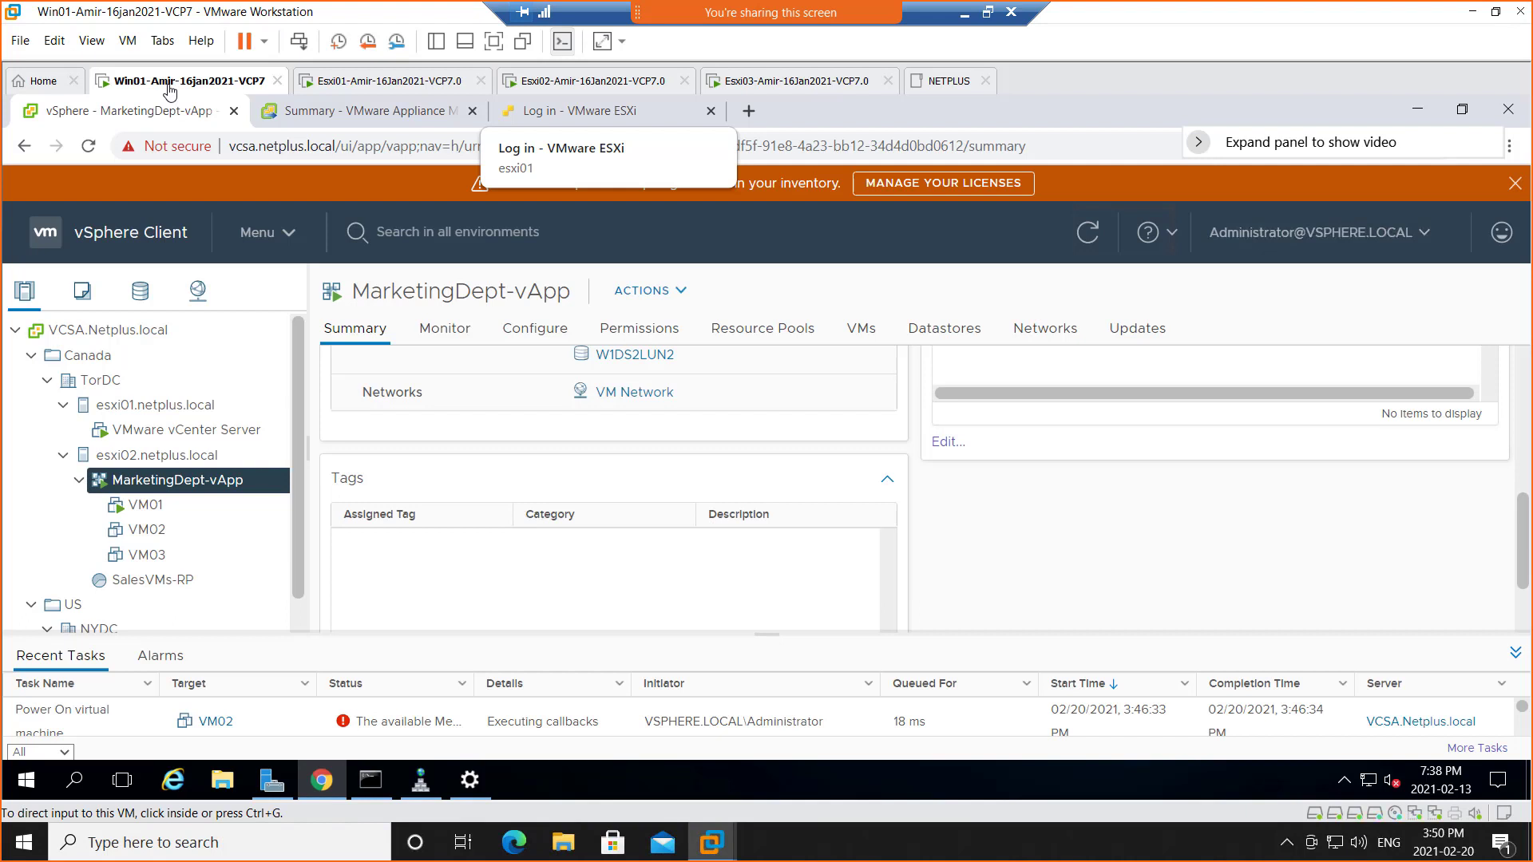
pyautogui.rightClick(170, 88)
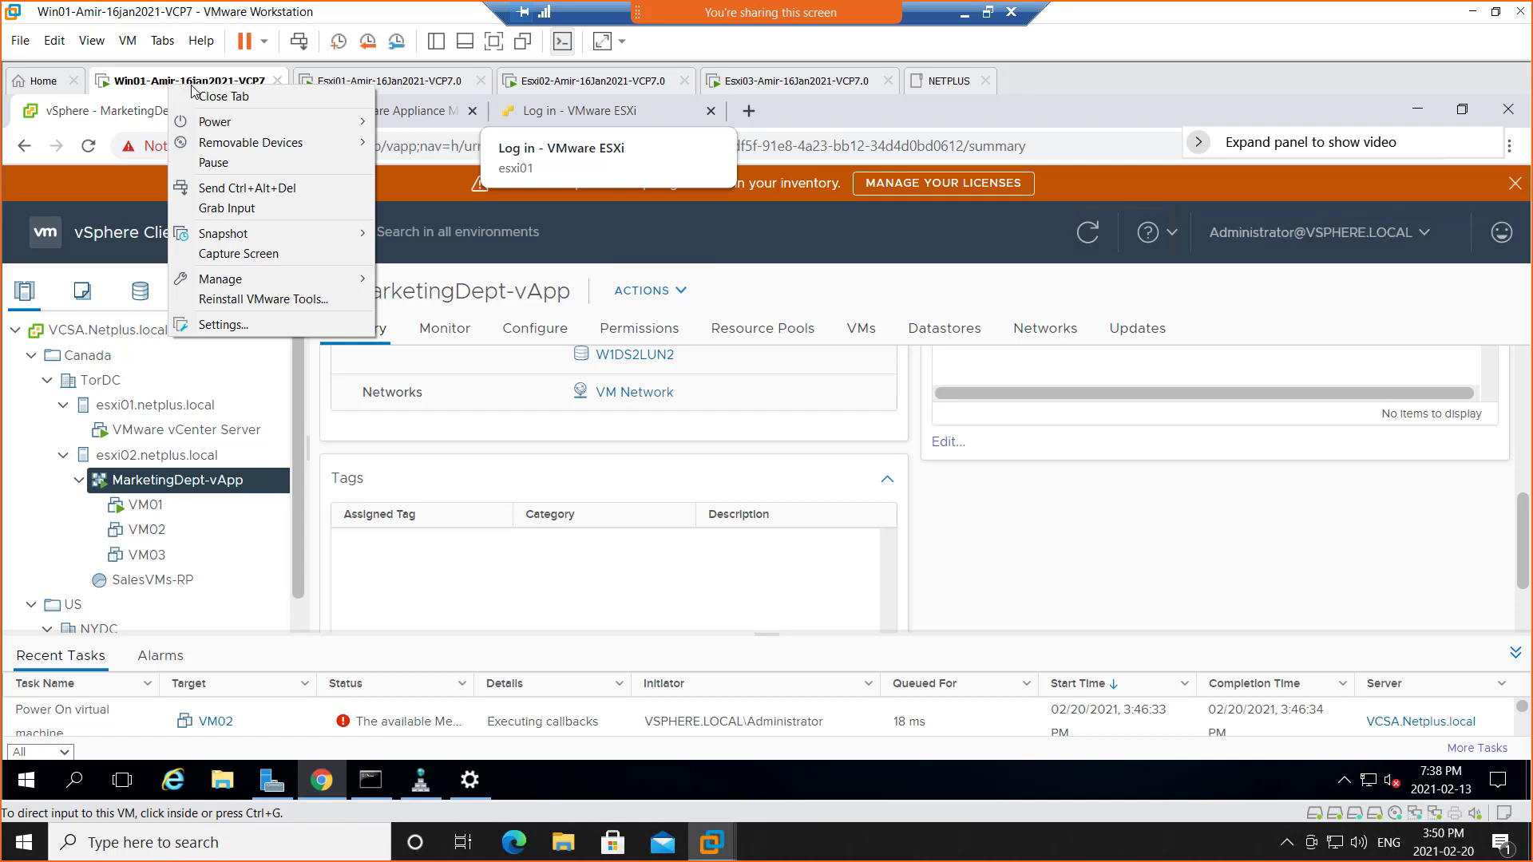
pyautogui.moveTo(199, 129)
pyautogui.moveTo(269, 128)
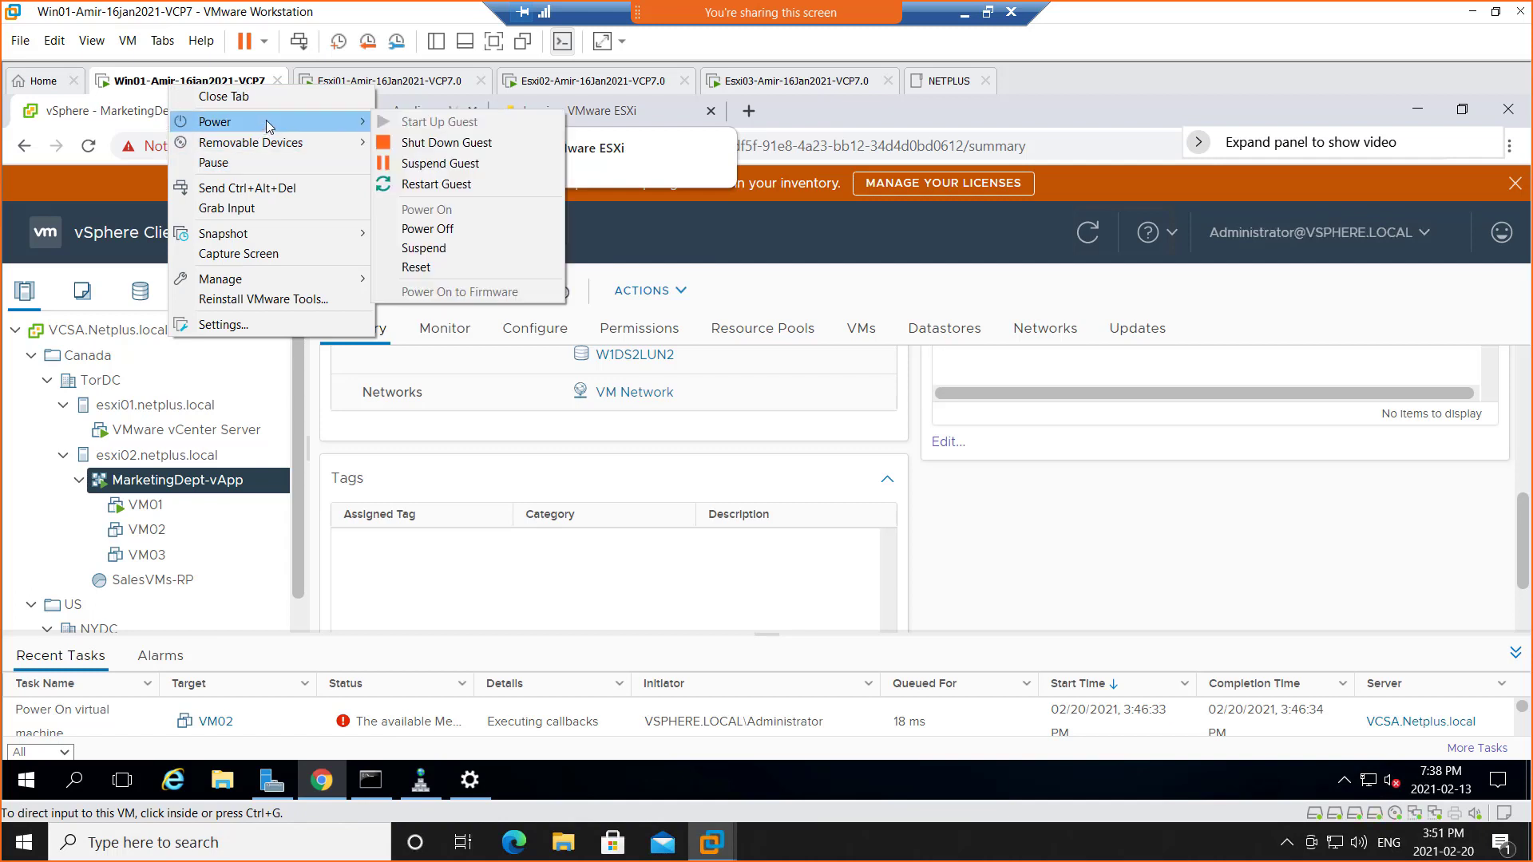
pyautogui.click(463, 142)
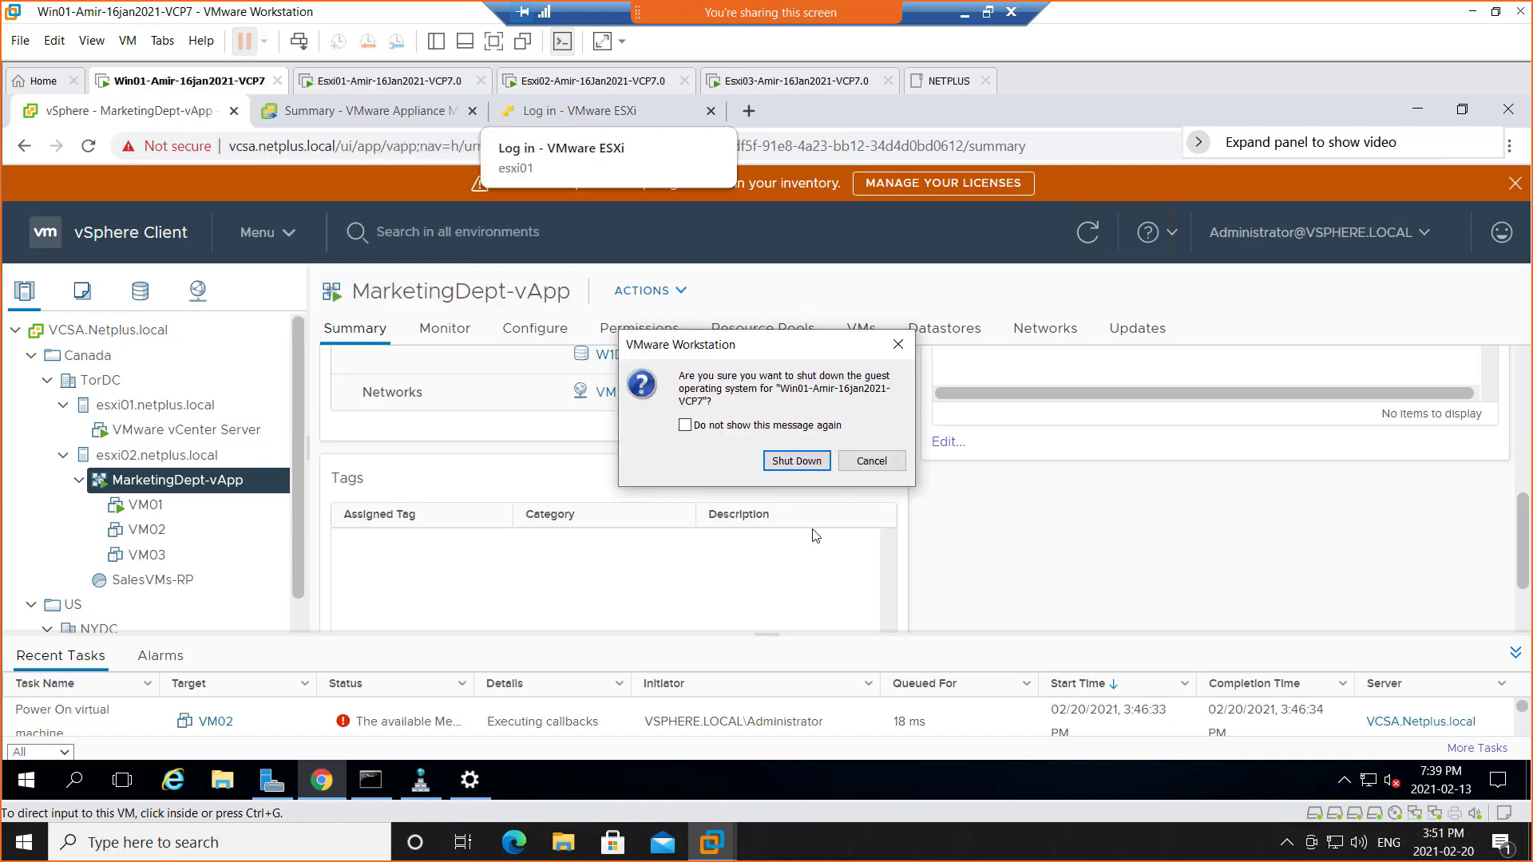
pyautogui.click(794, 467)
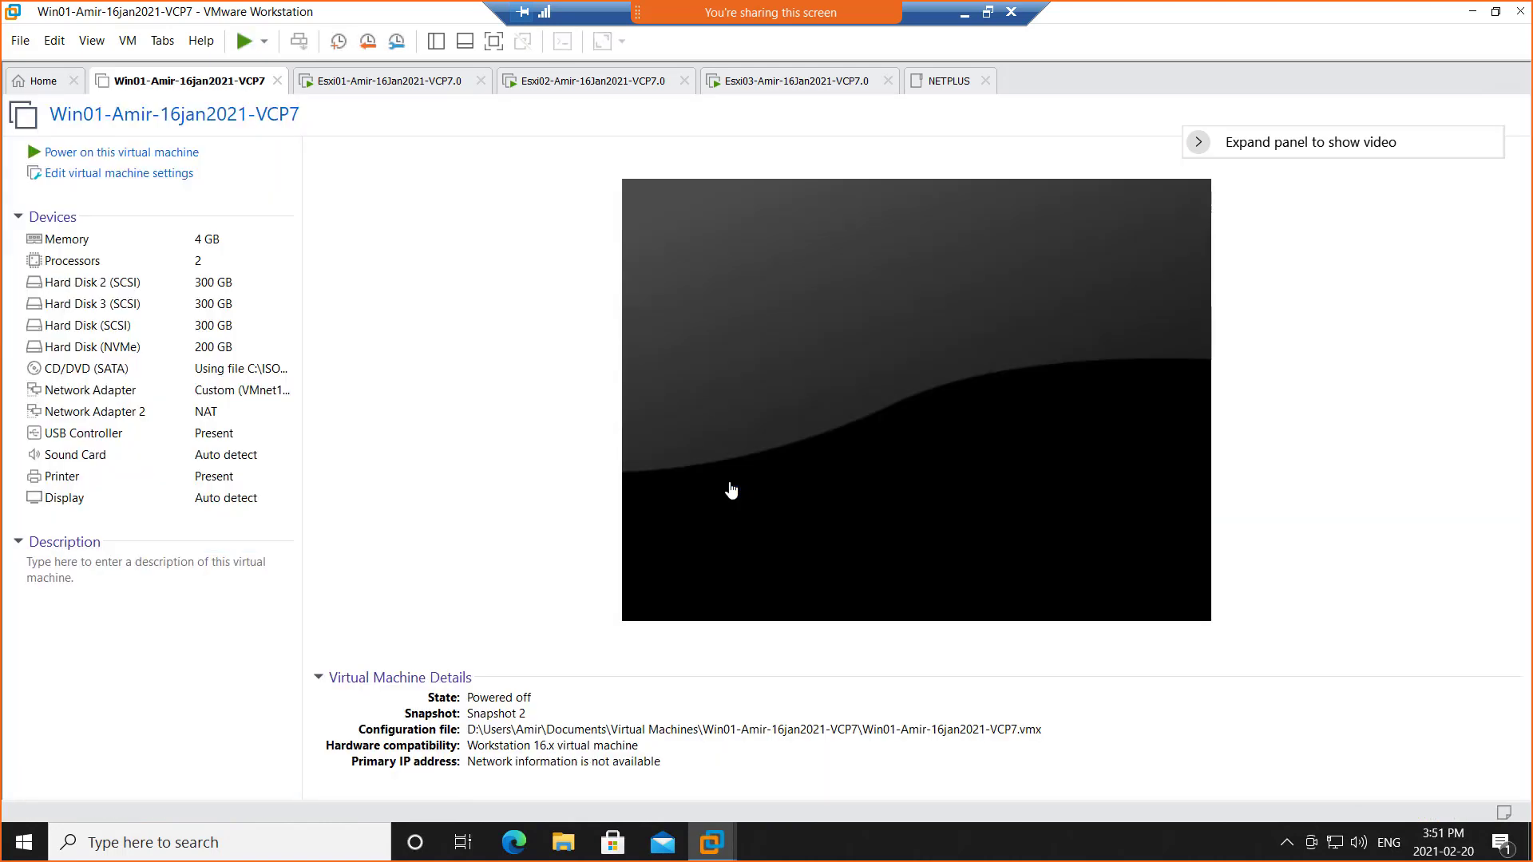
# Change the Win01 virtual machine's memory from 4096 MB to 1024 MB
pyautogui.click(97, 174)
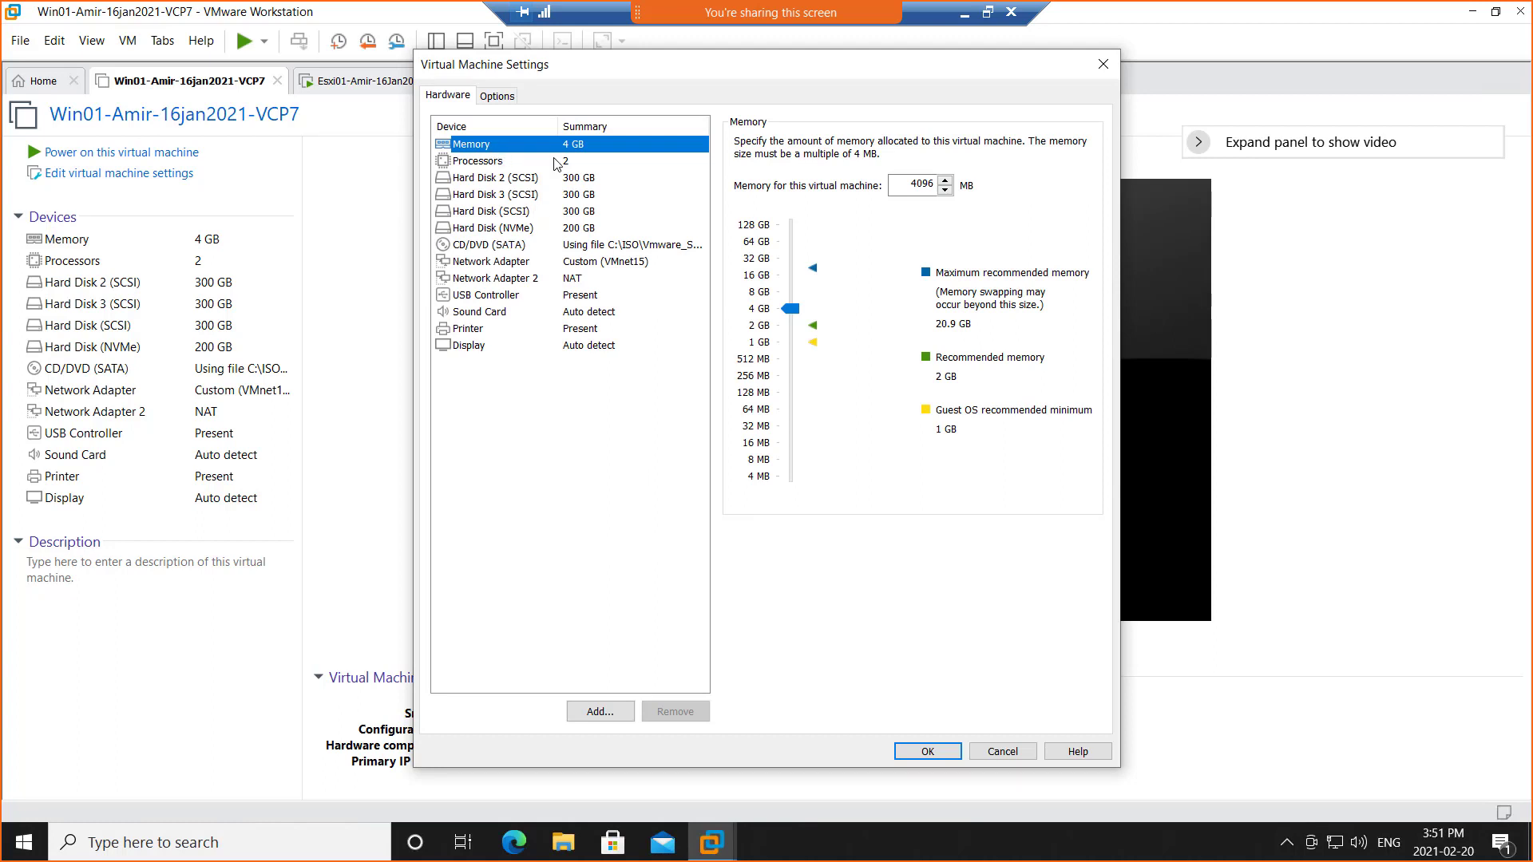
pyautogui.doubleClick(908, 185)
pyautogui.write('1024')
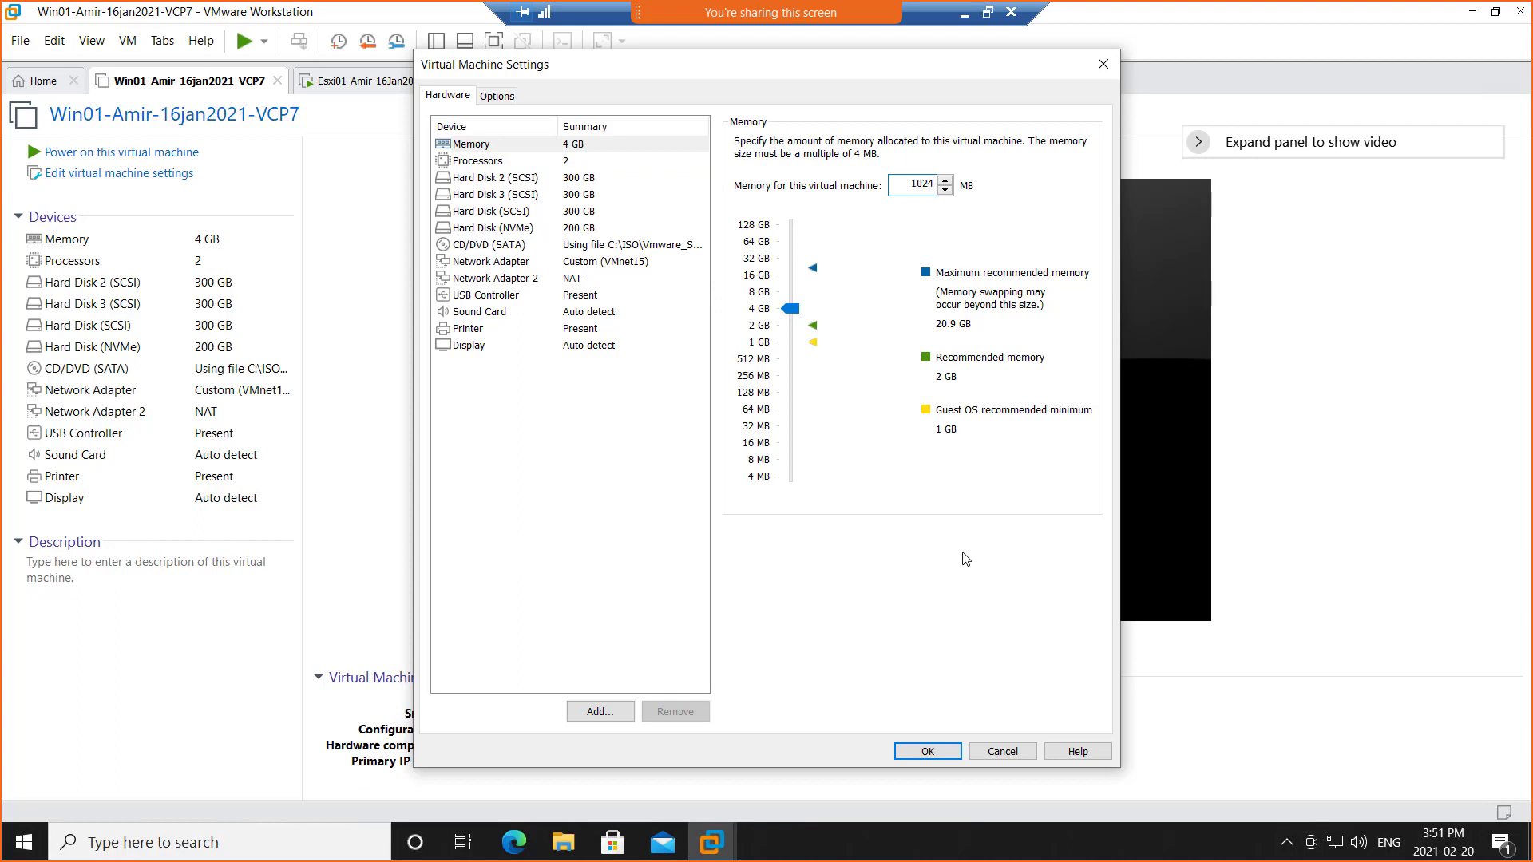
pyautogui.click(928, 753)
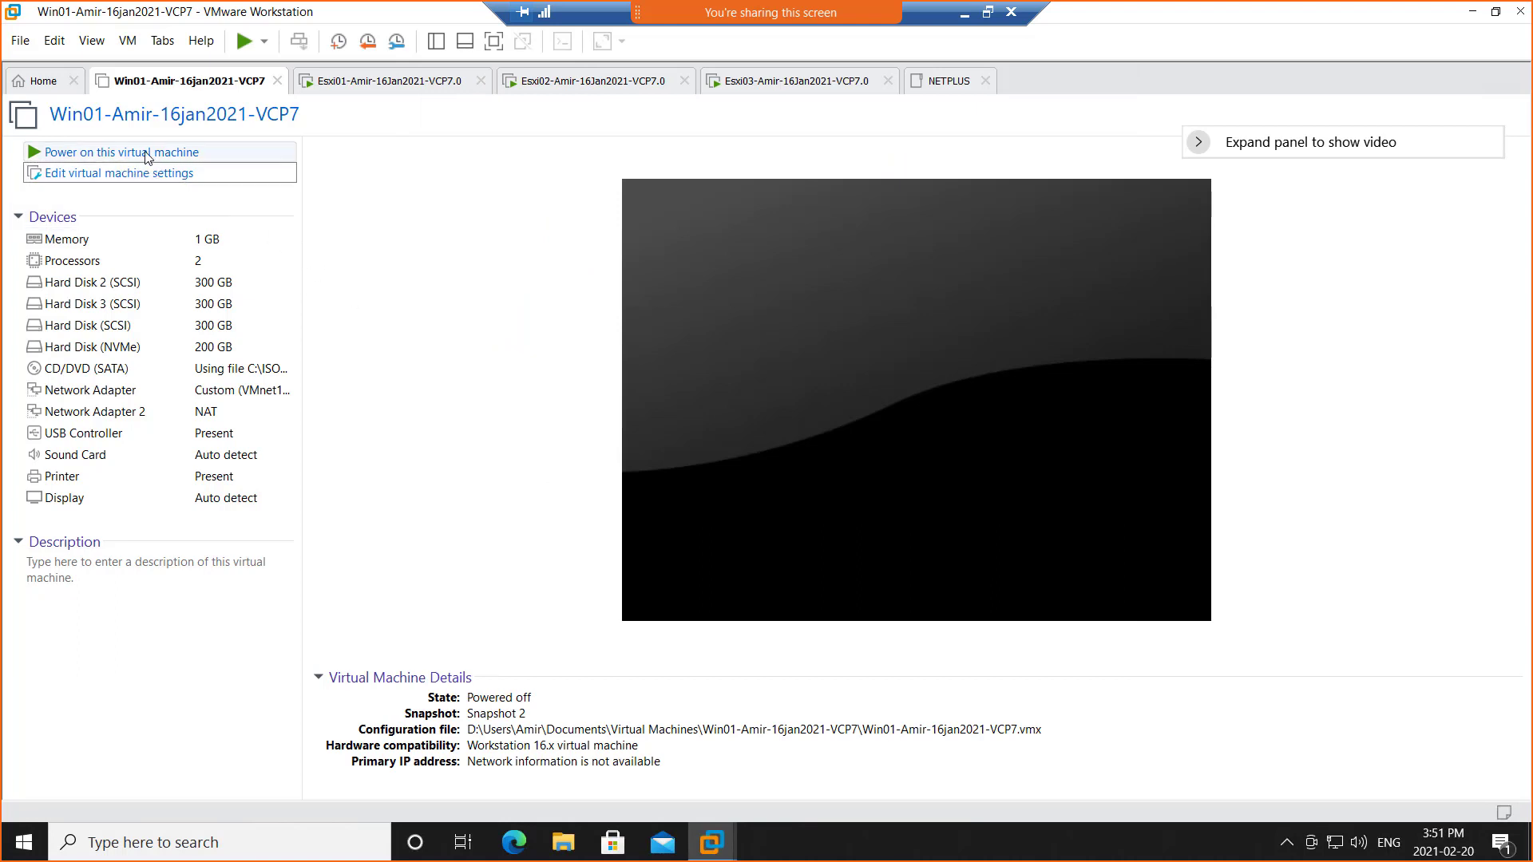
# Raise the Win01 memory to 2 GB and power the VM on
pyautogui.click(113, 240)
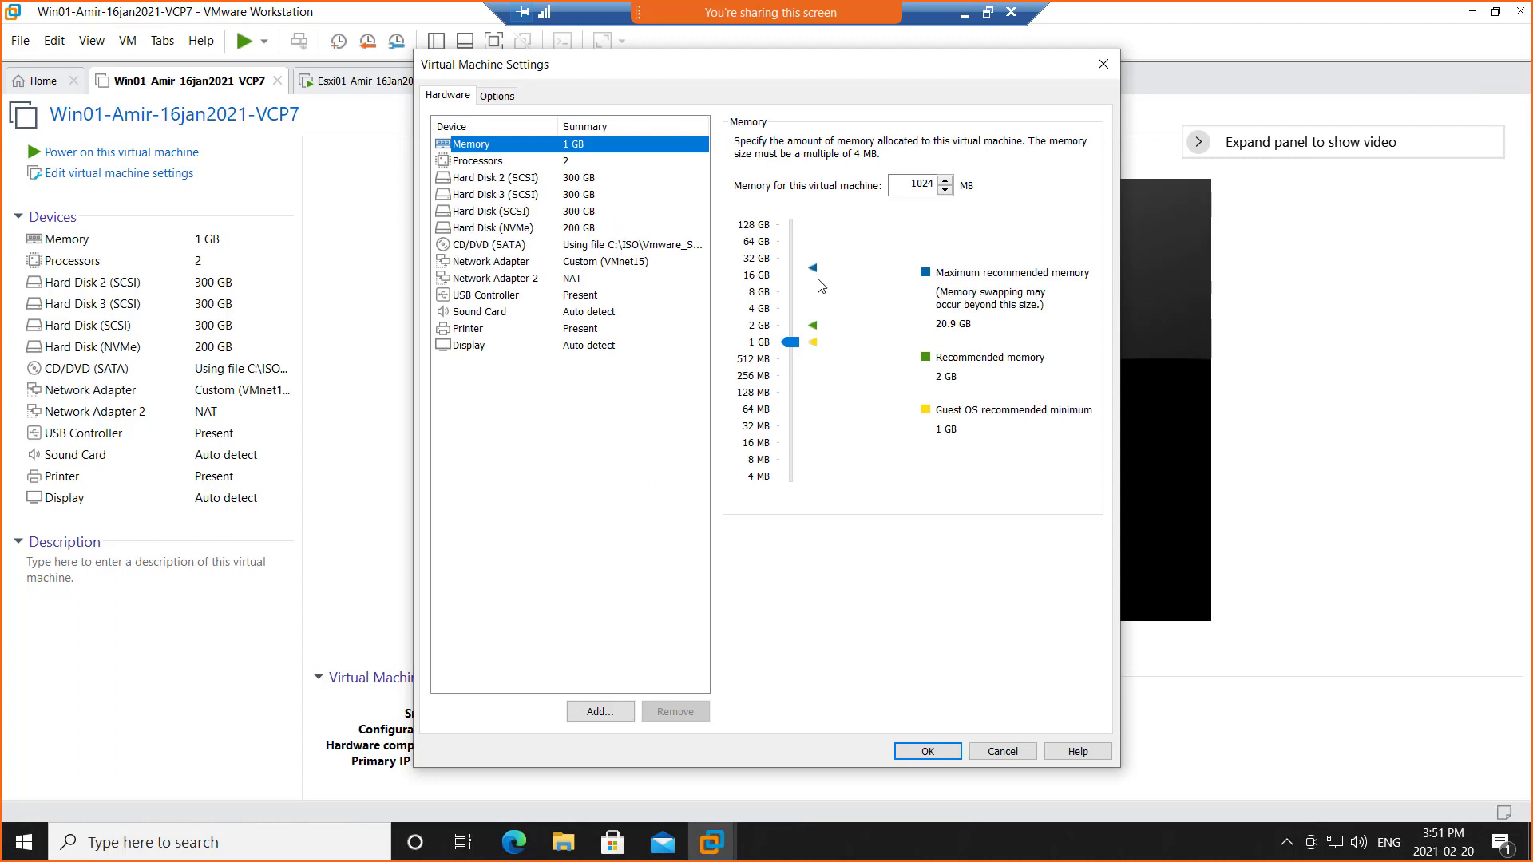
pyautogui.click(757, 325)
pyautogui.click(926, 750)
pyautogui.click(120, 151)
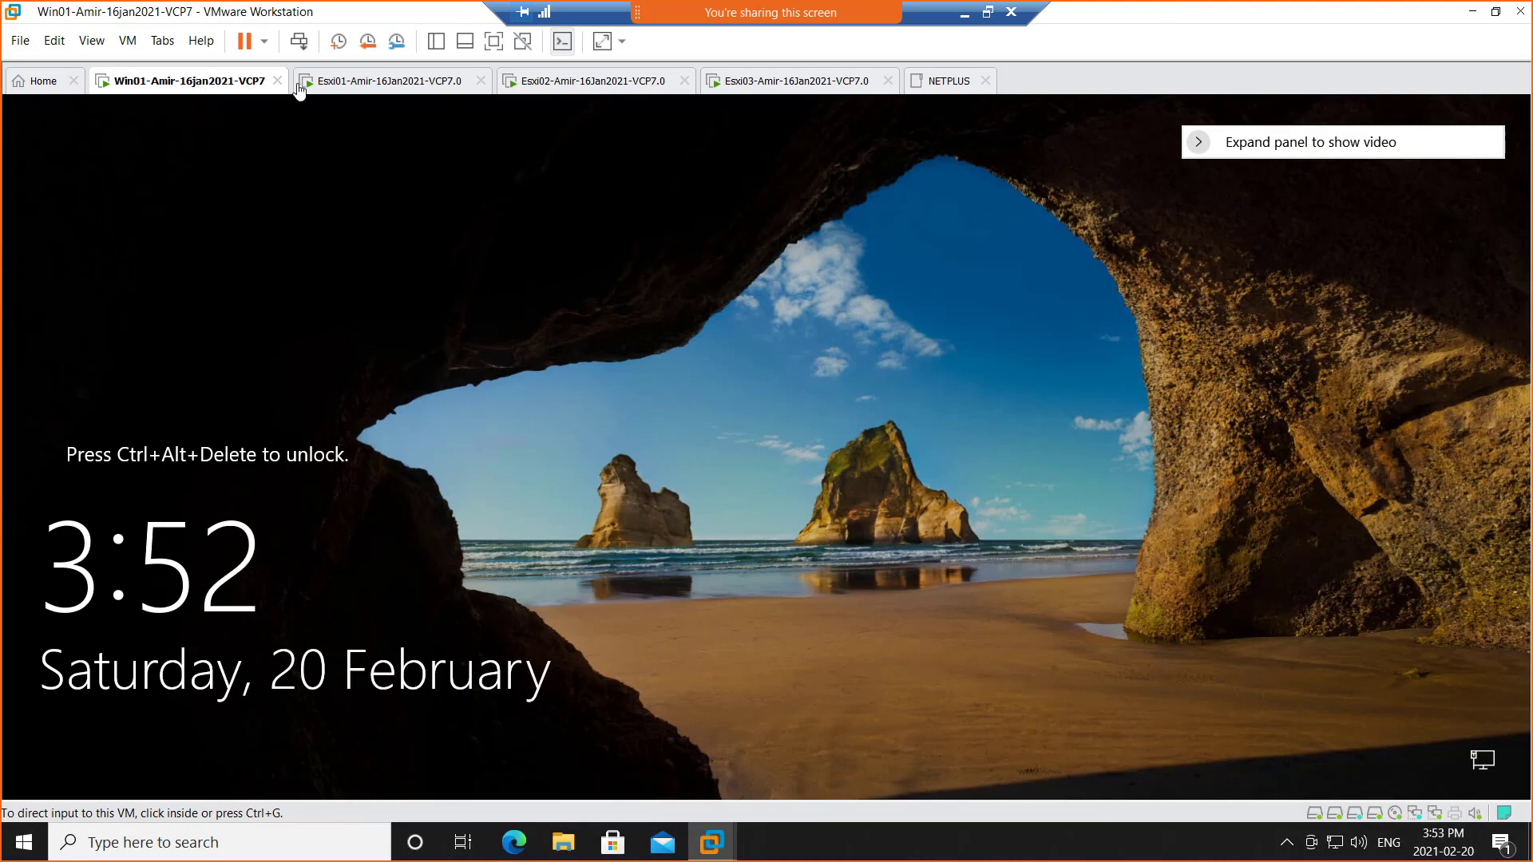
# Sign in to the Win01 Windows guest with the account password and return to its desktop
pyautogui.click(349, 84)
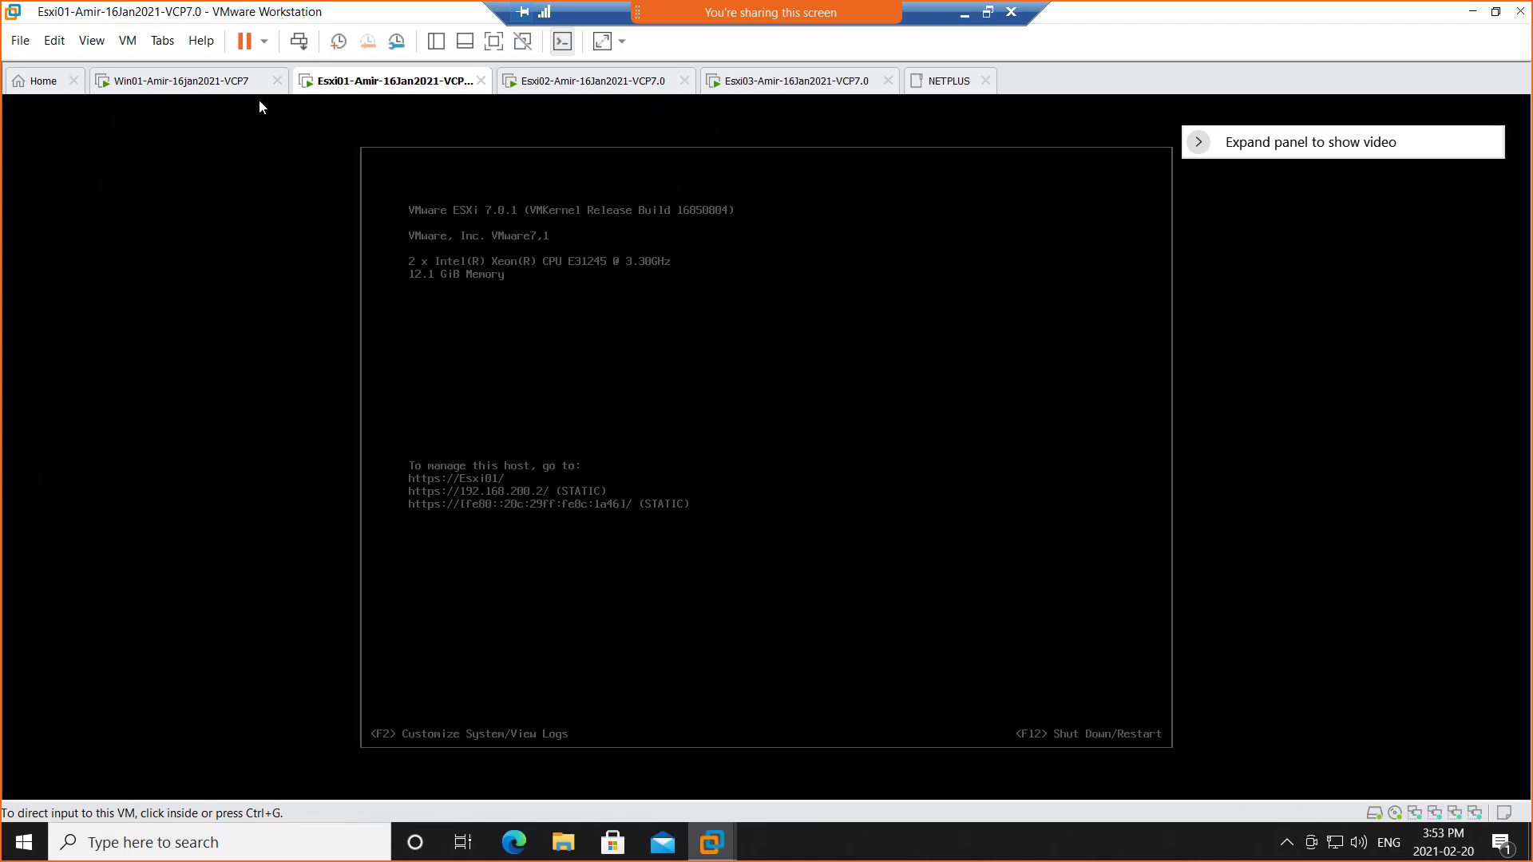
pyautogui.click(195, 90)
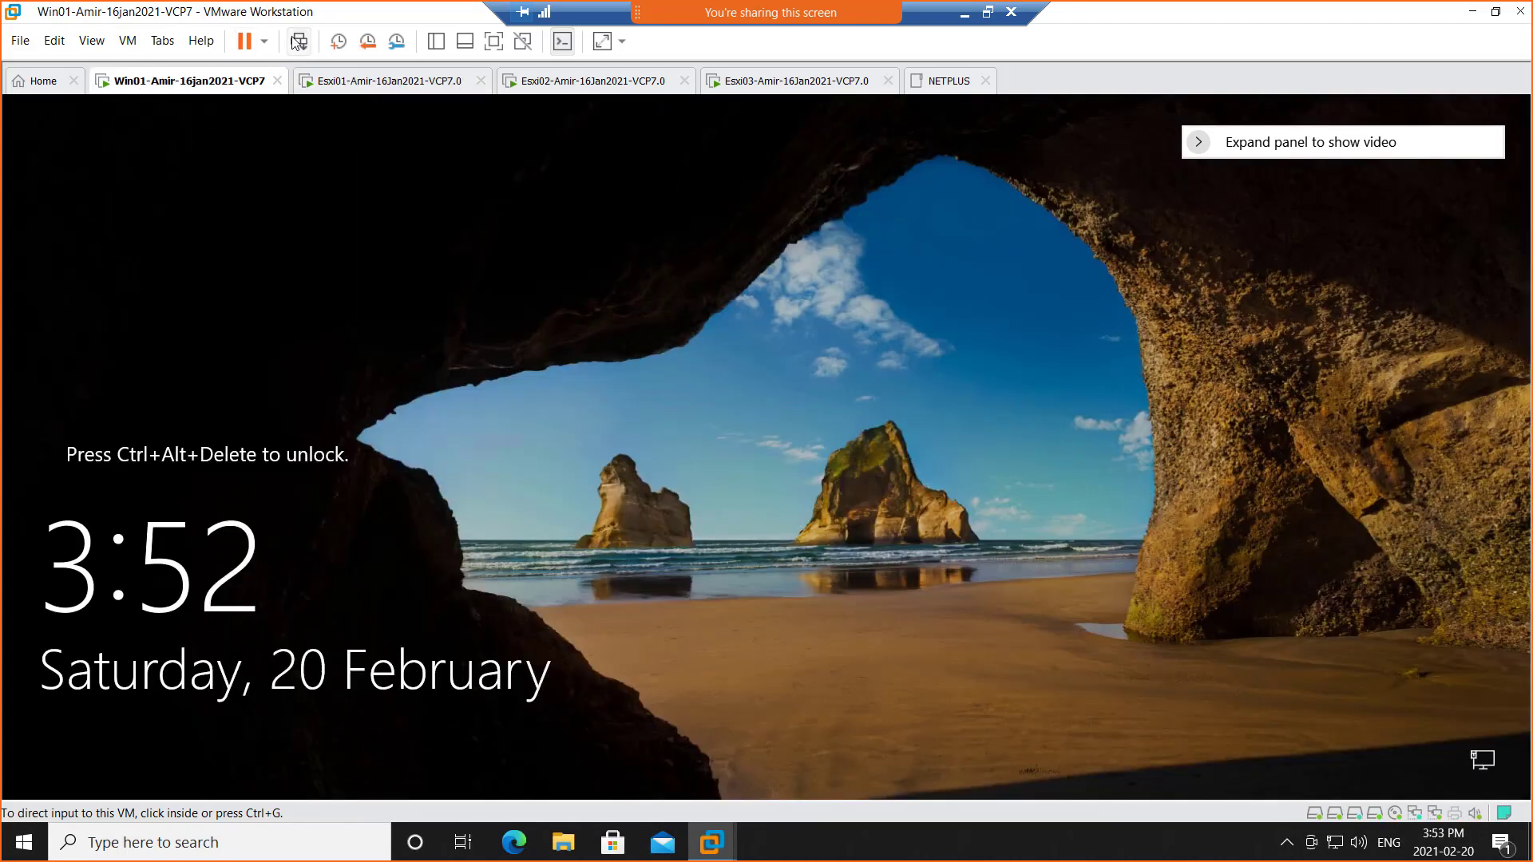
pyautogui.click(298, 41)
pyautogui.click(676, 532)
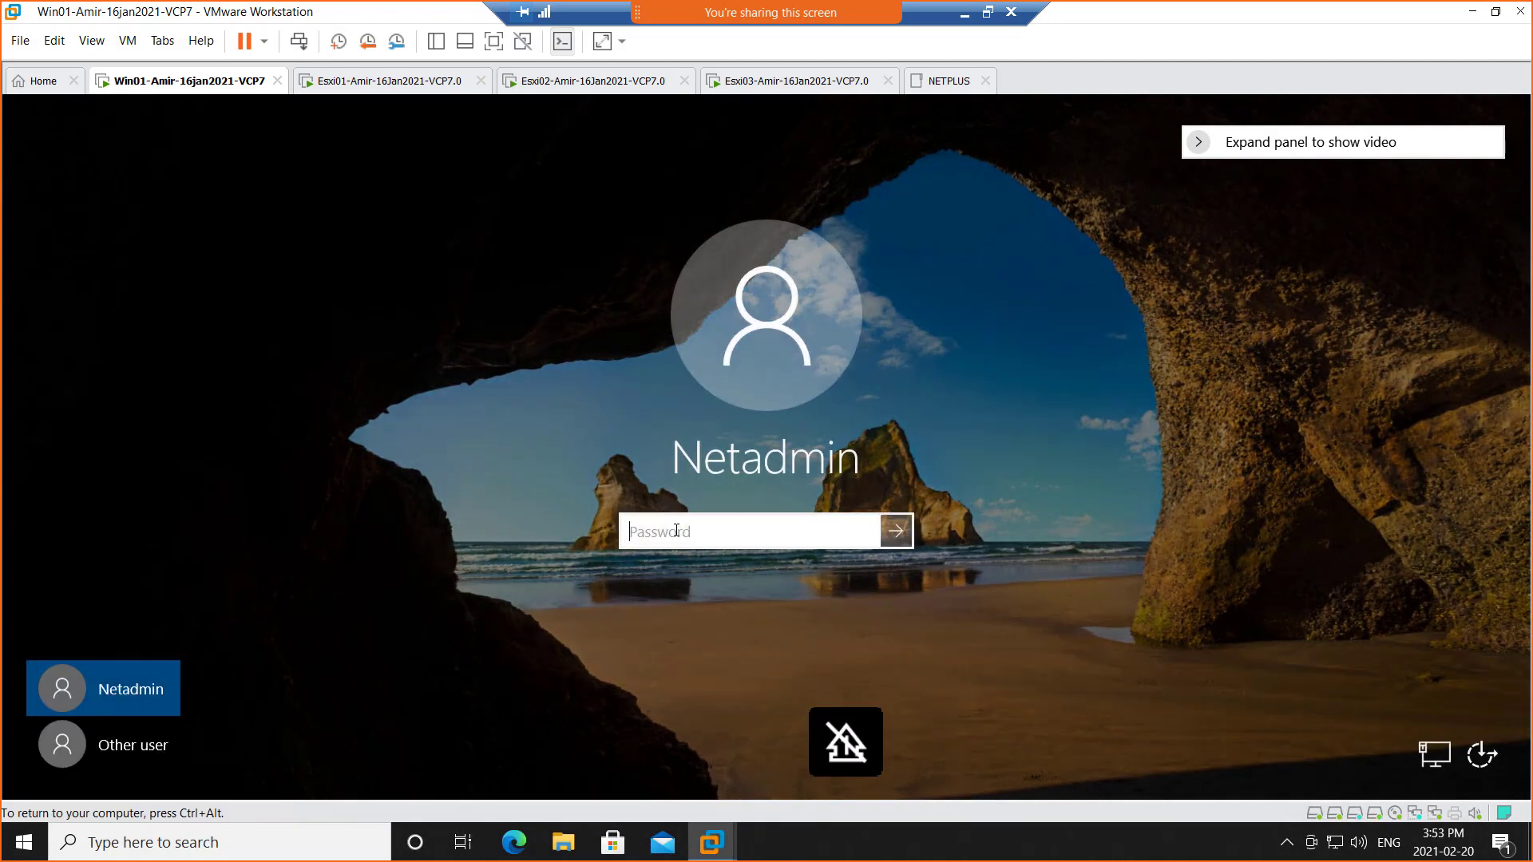
pyautogui.write('••••••••••••')
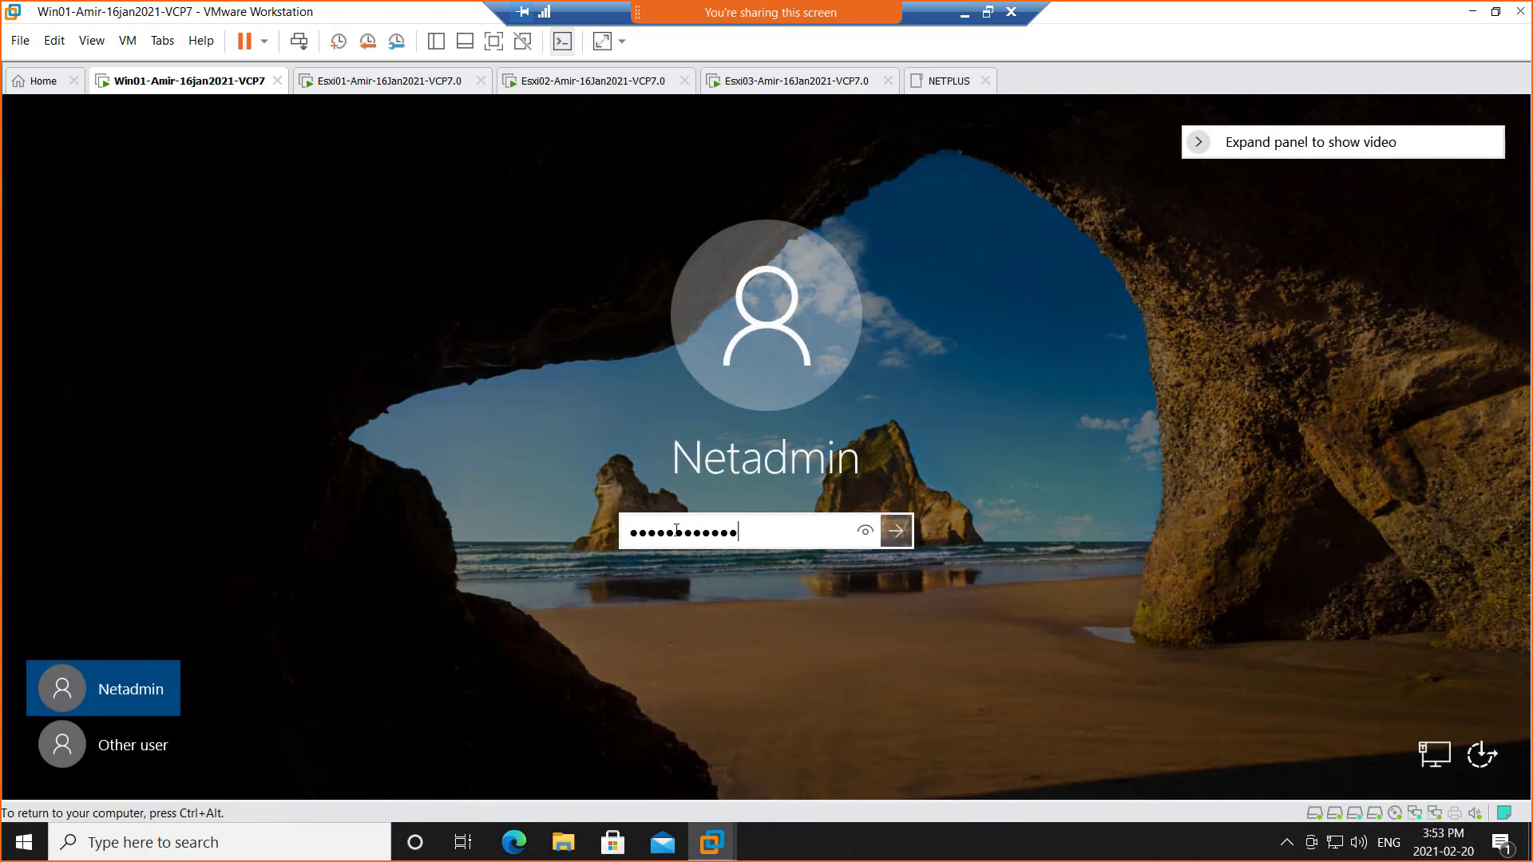
pyautogui.press('Return')
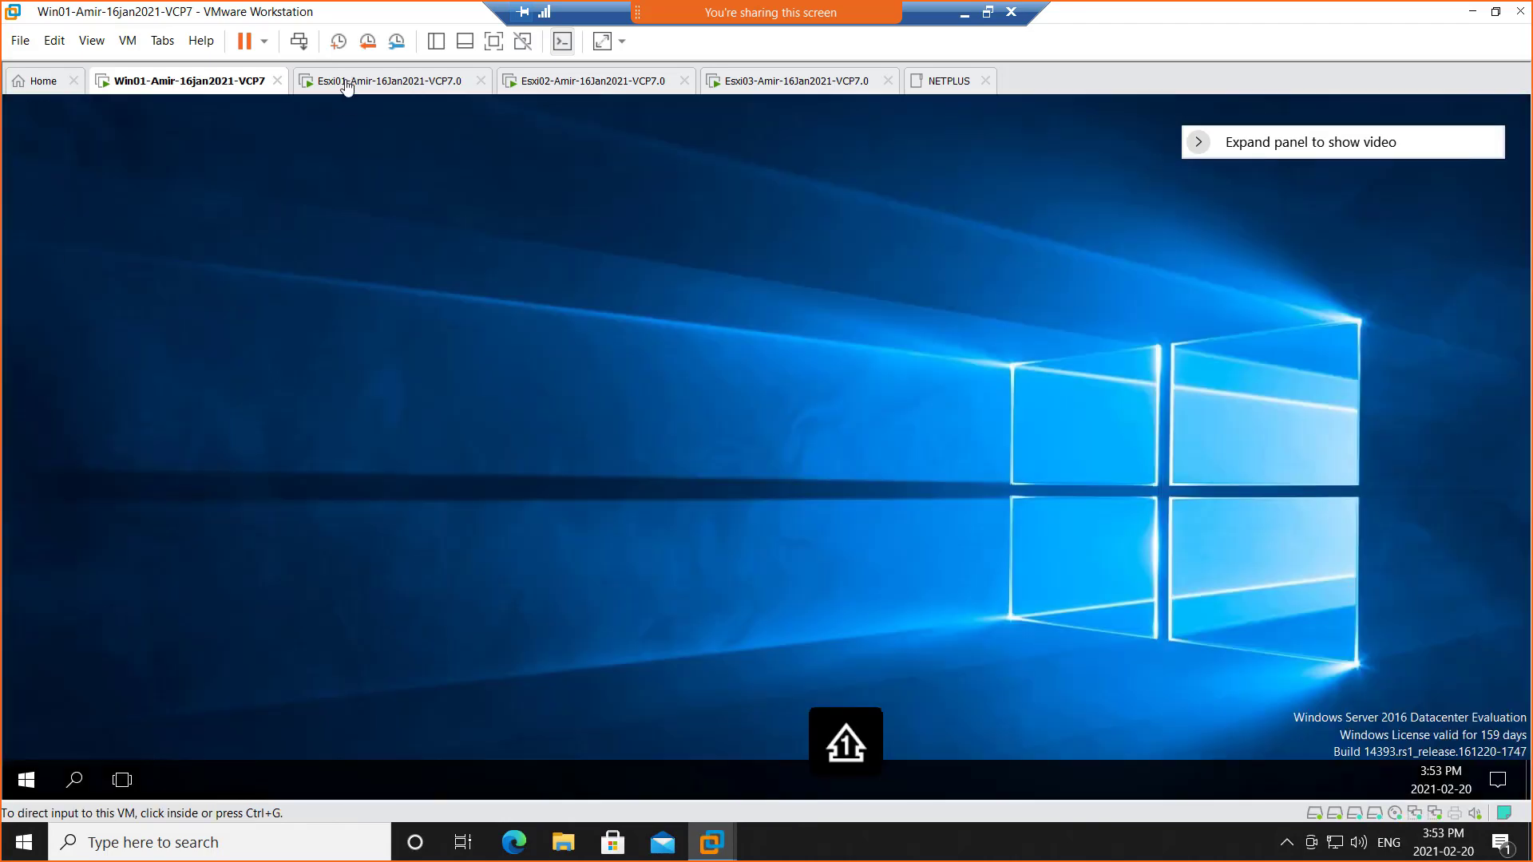
pyautogui.click(346, 86)
pyautogui.click(202, 86)
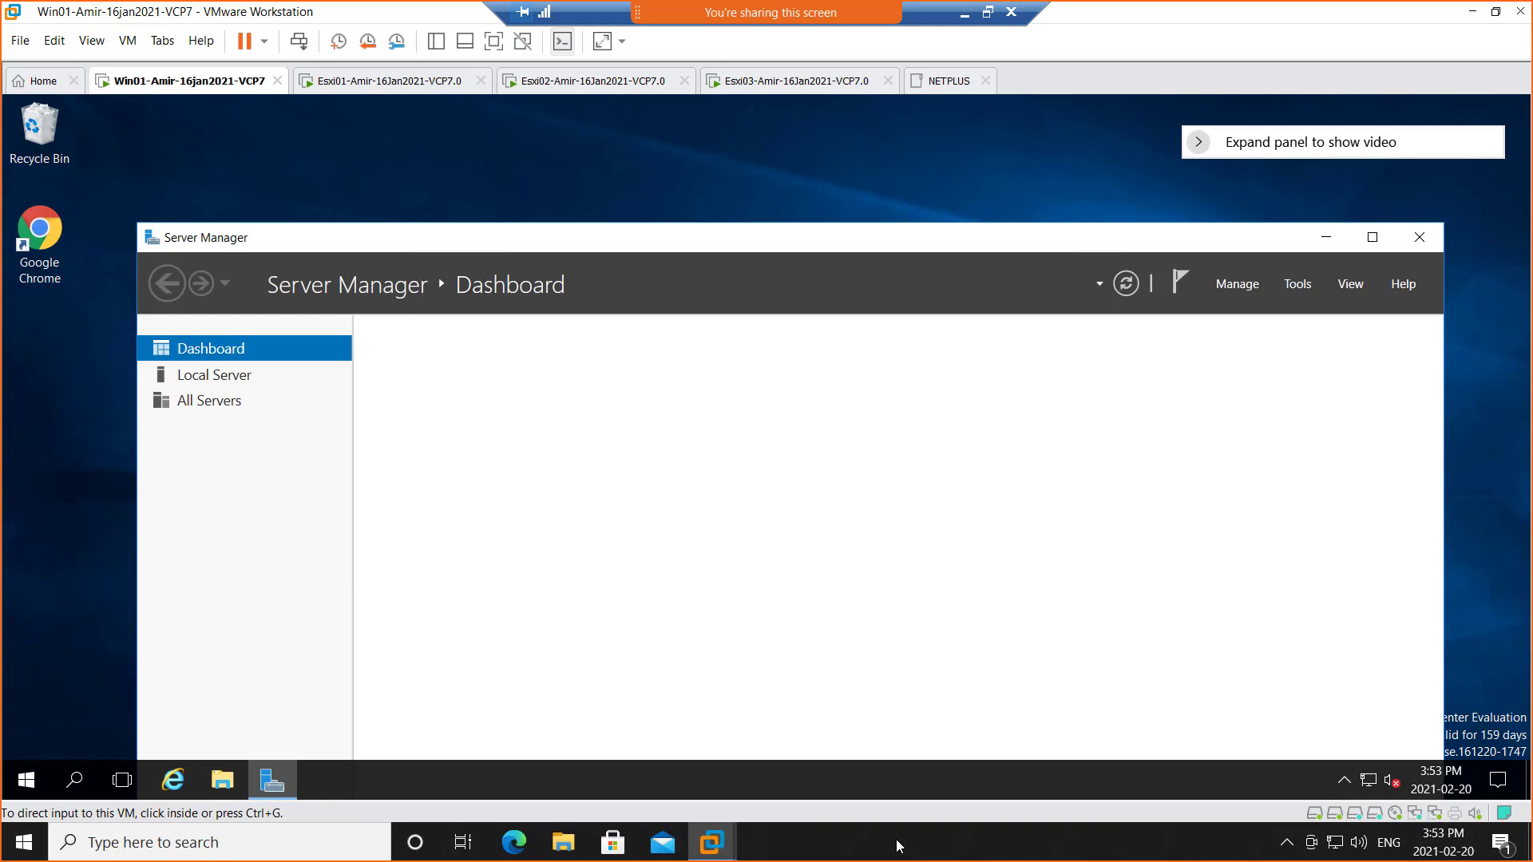
pyautogui.rightClick(897, 845)
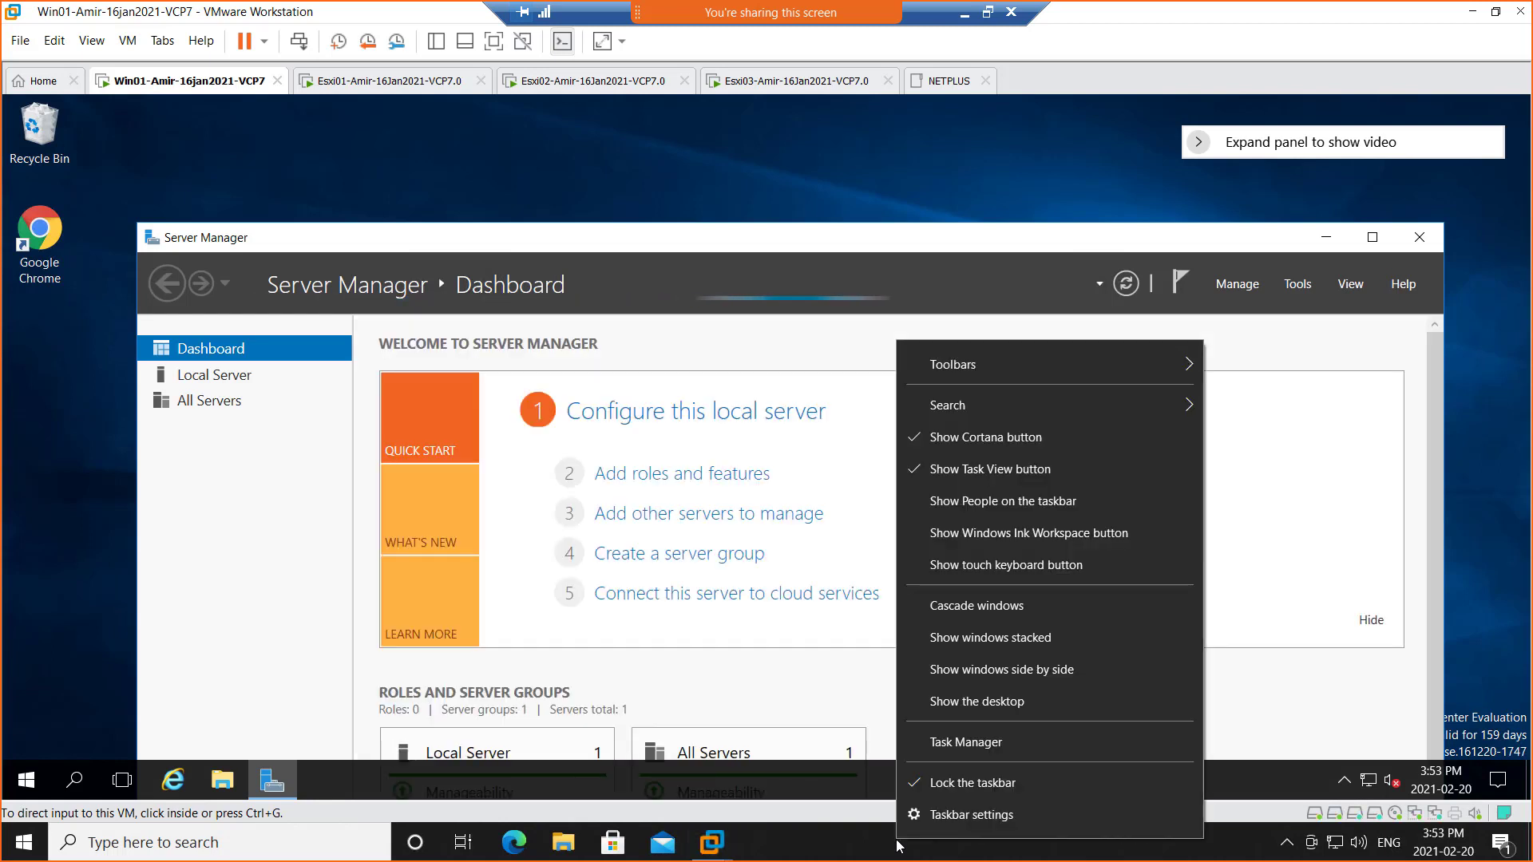
pyautogui.click(958, 733)
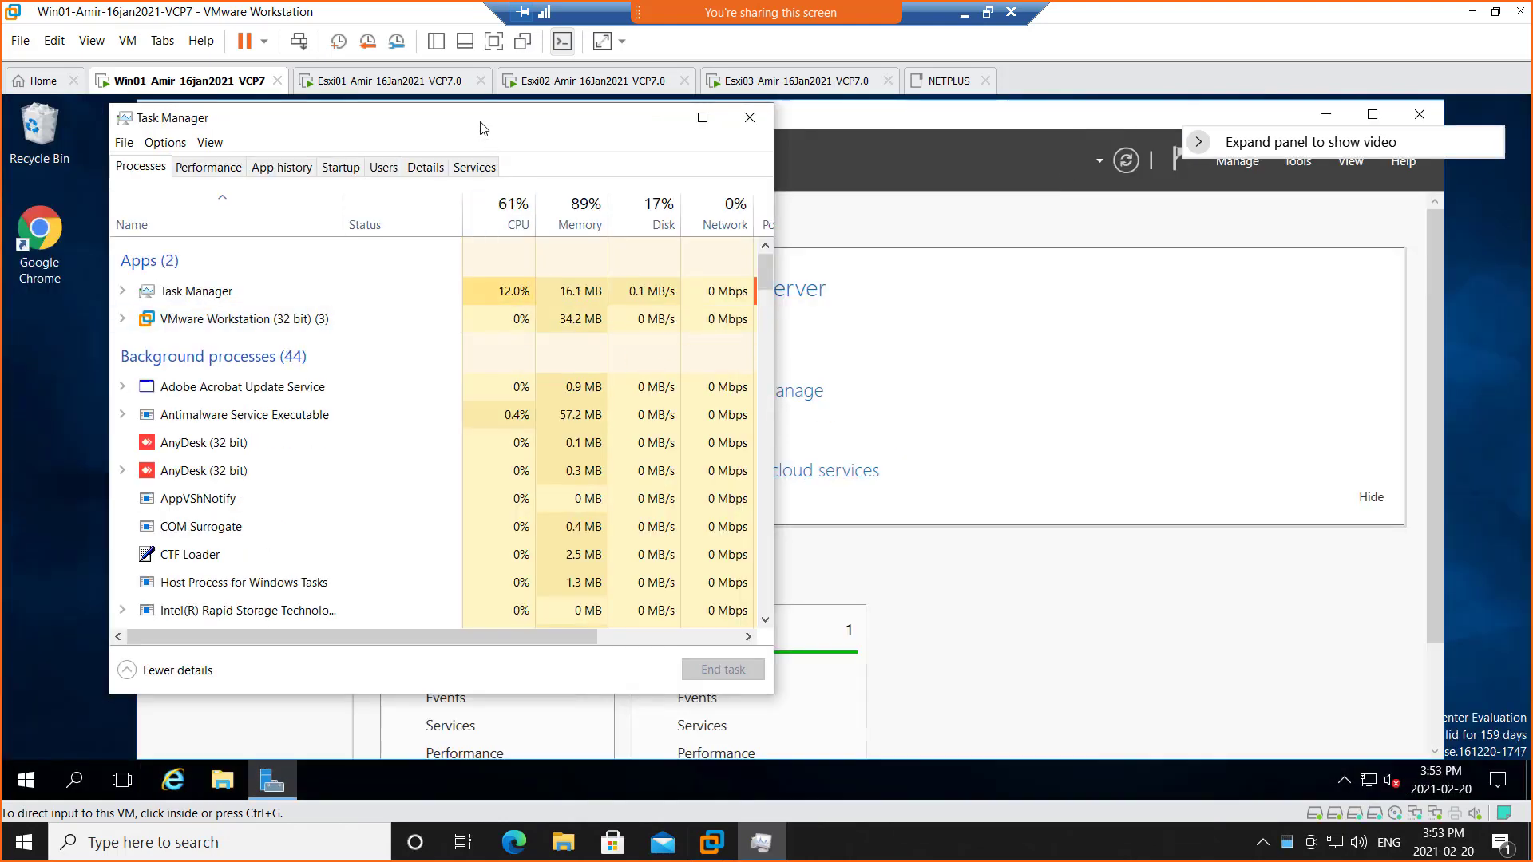
pyautogui.moveTo(525, 129); pyautogui.dragTo(691, 129)
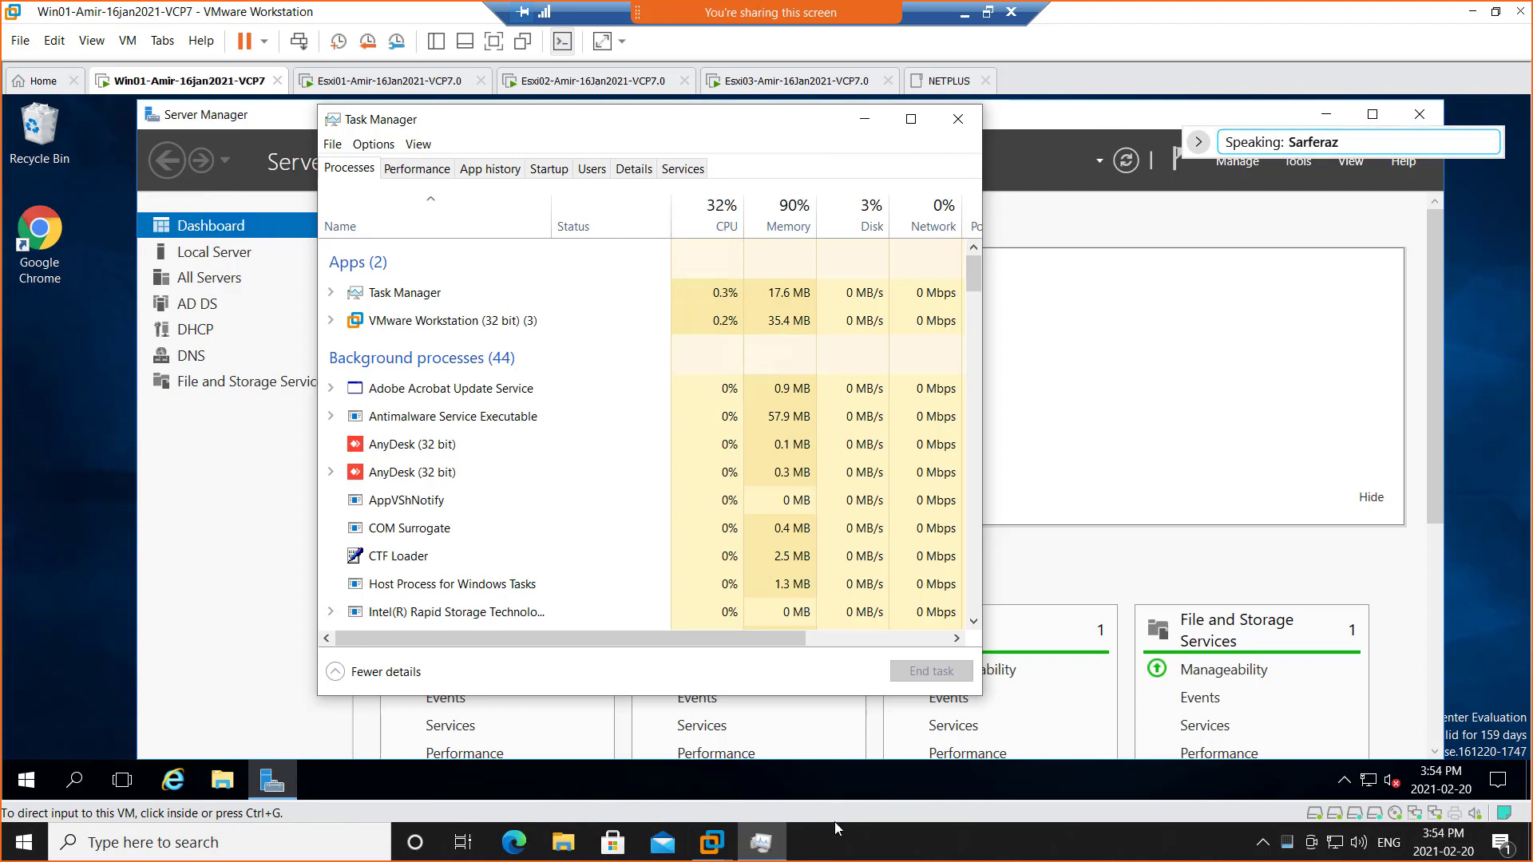
pyautogui.rightClick(873, 845)
pyautogui.click(903, 753)
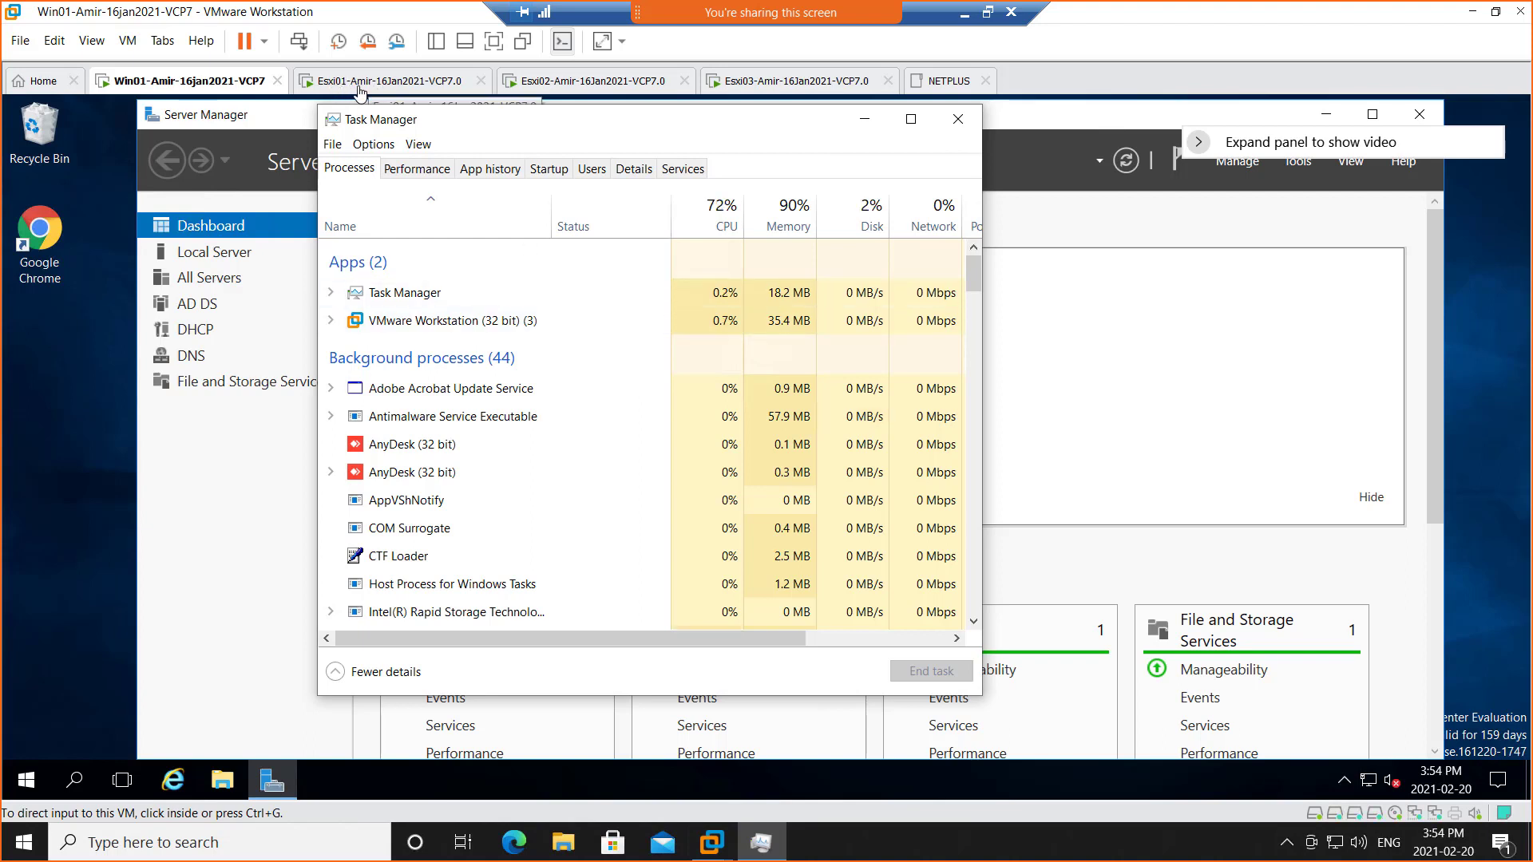
pyautogui.click(410, 171)
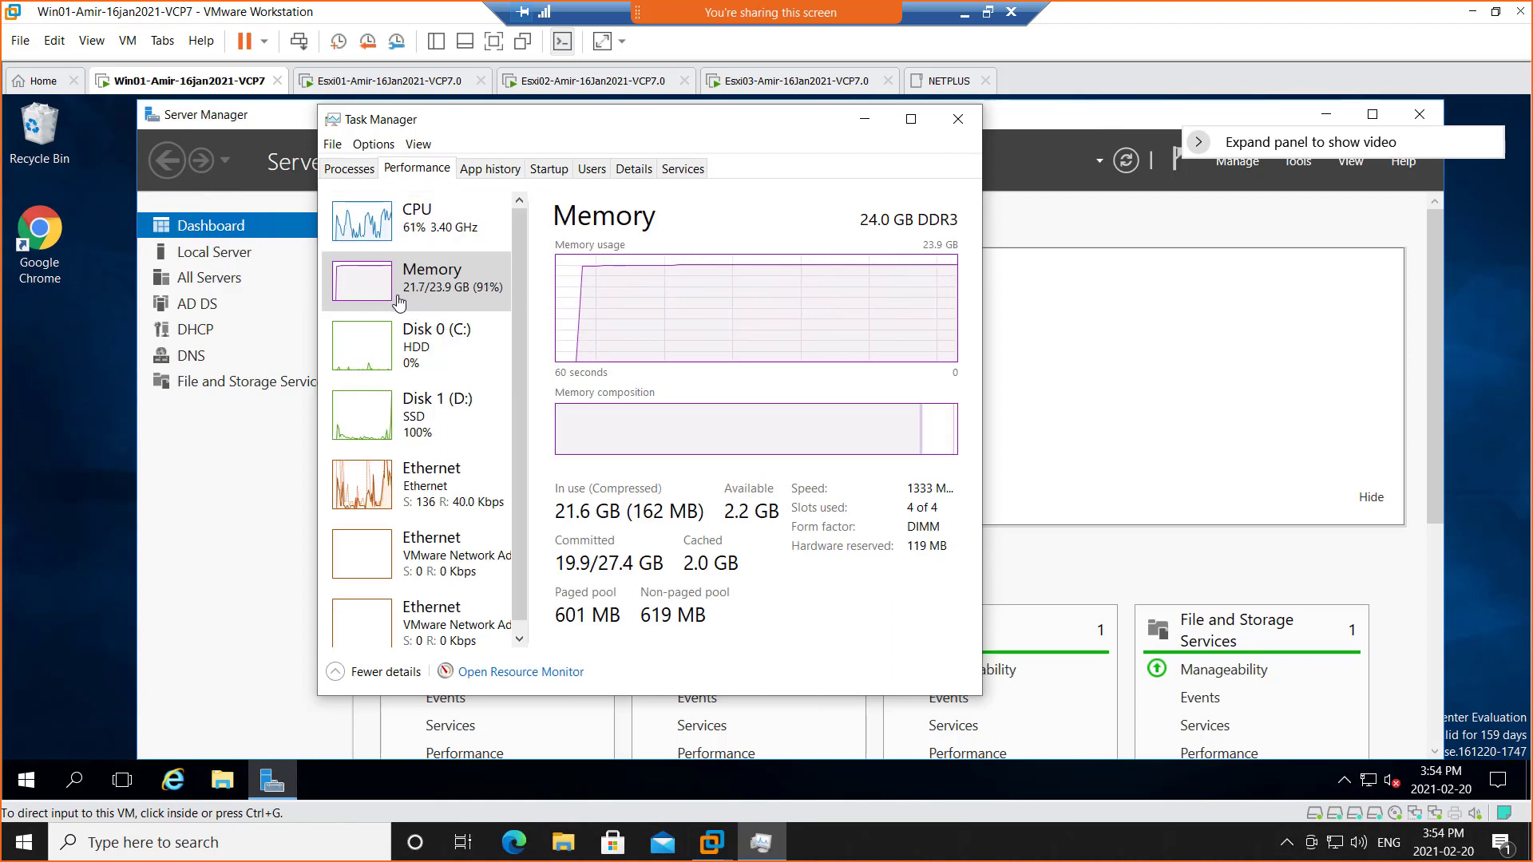
pyautogui.click(954, 124)
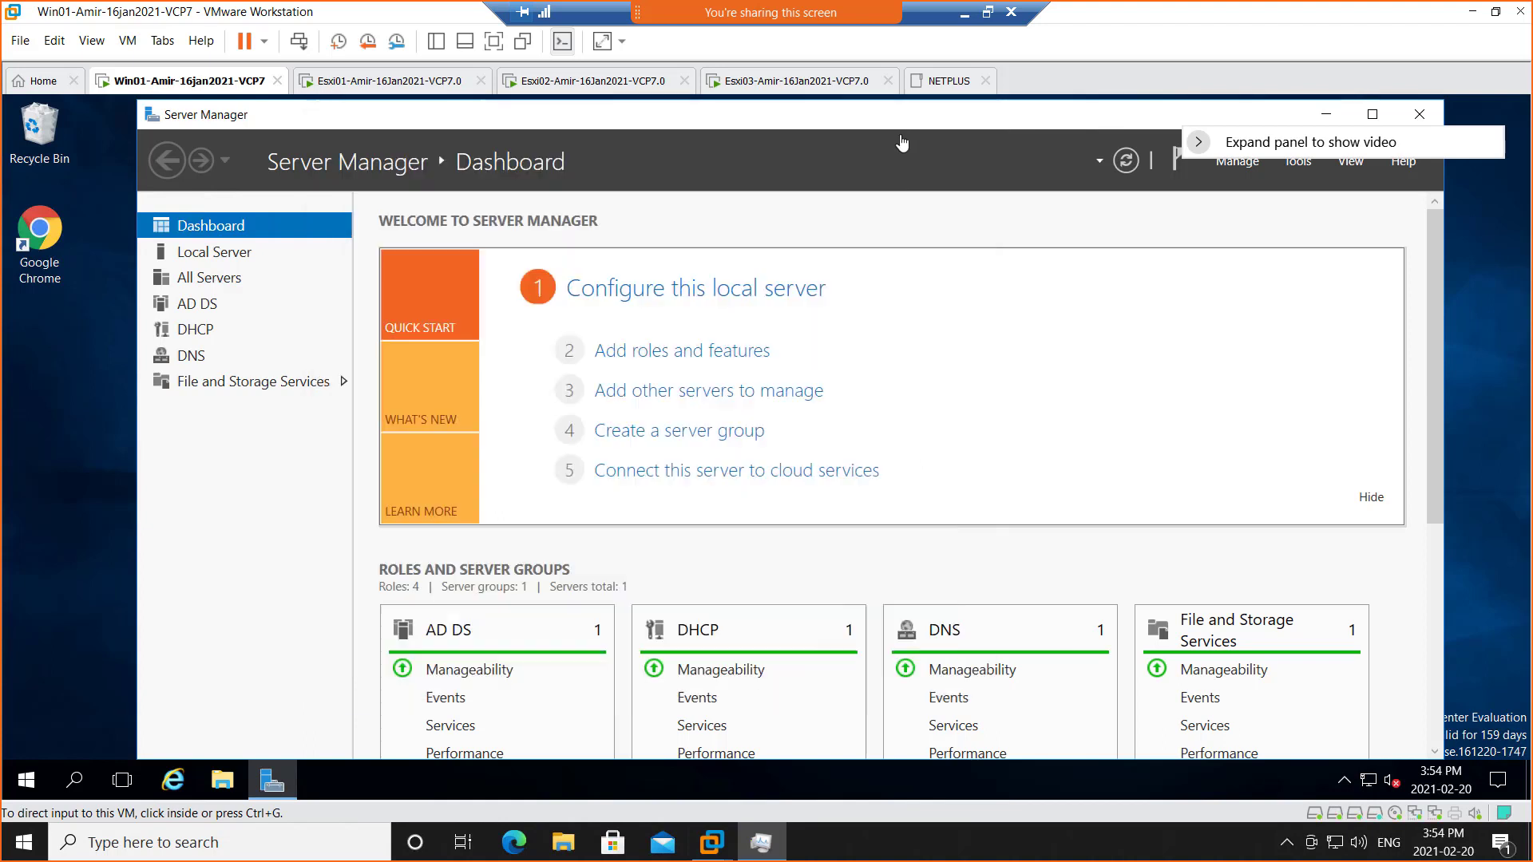
# Shut down the Esxi02 guest with Power > Shut Down Guest and confirm
pyautogui.click(577, 84)
pyautogui.rightClick(577, 85)
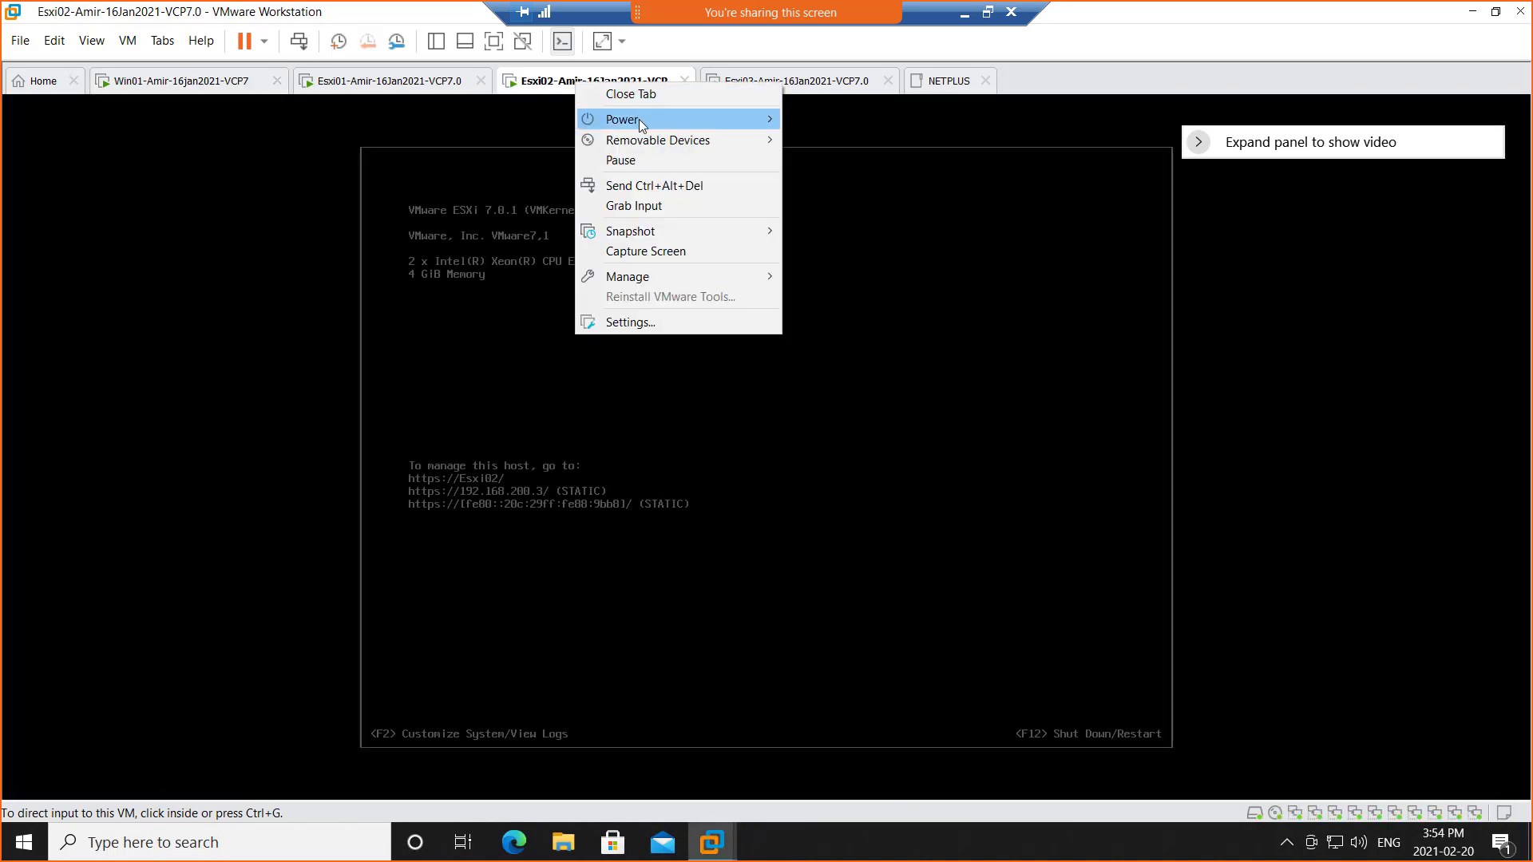
pyautogui.moveTo(639, 118)
pyautogui.click(834, 142)
pyautogui.click(791, 459)
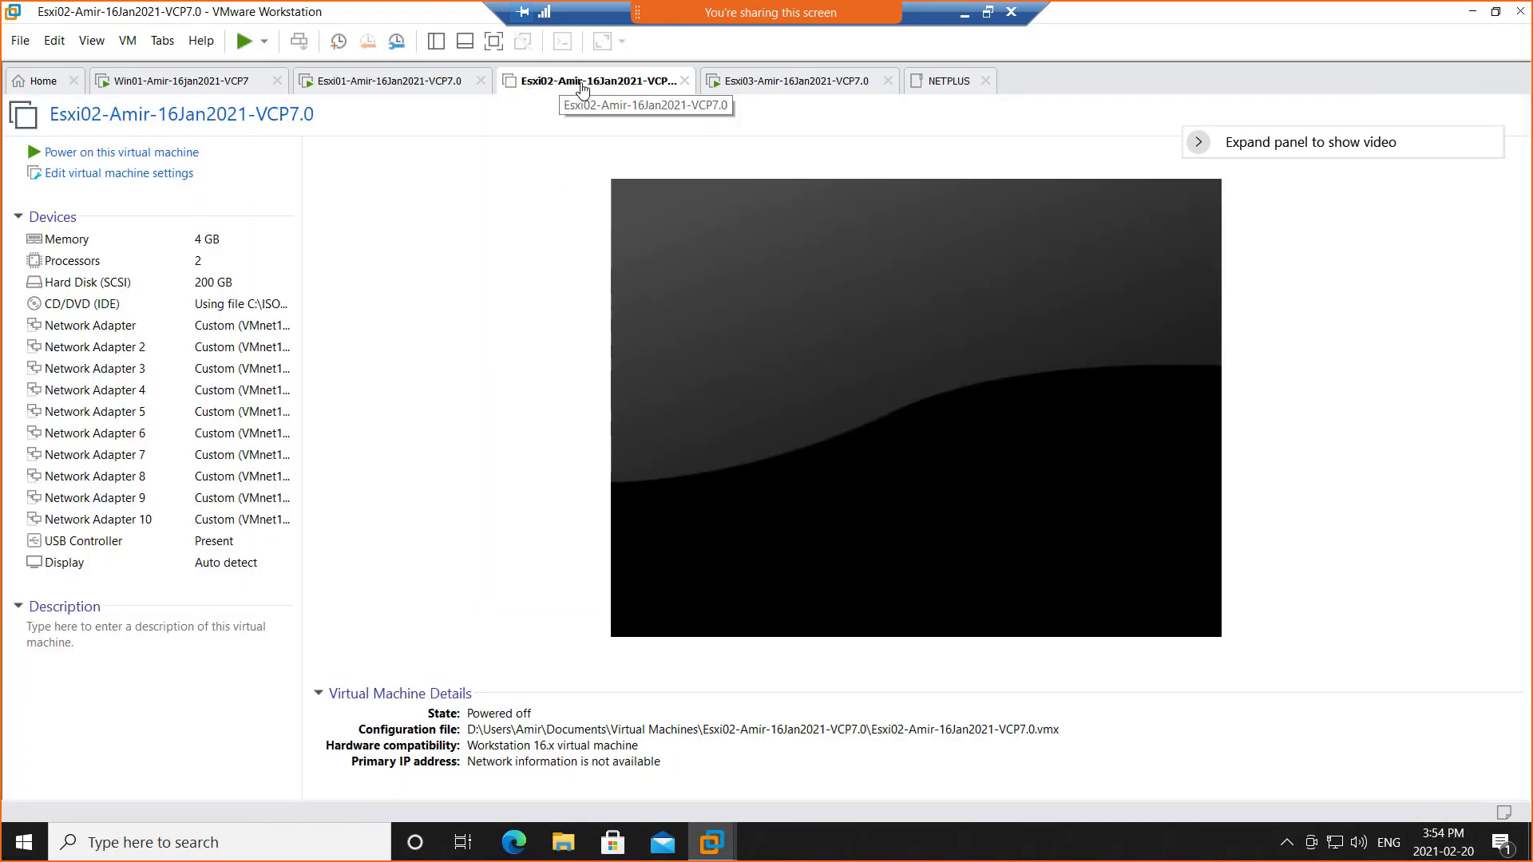
# Raise Esxi02 memory to 6208 MB, power it back on, and show Esxi01
pyautogui.doubleClick(154, 244)
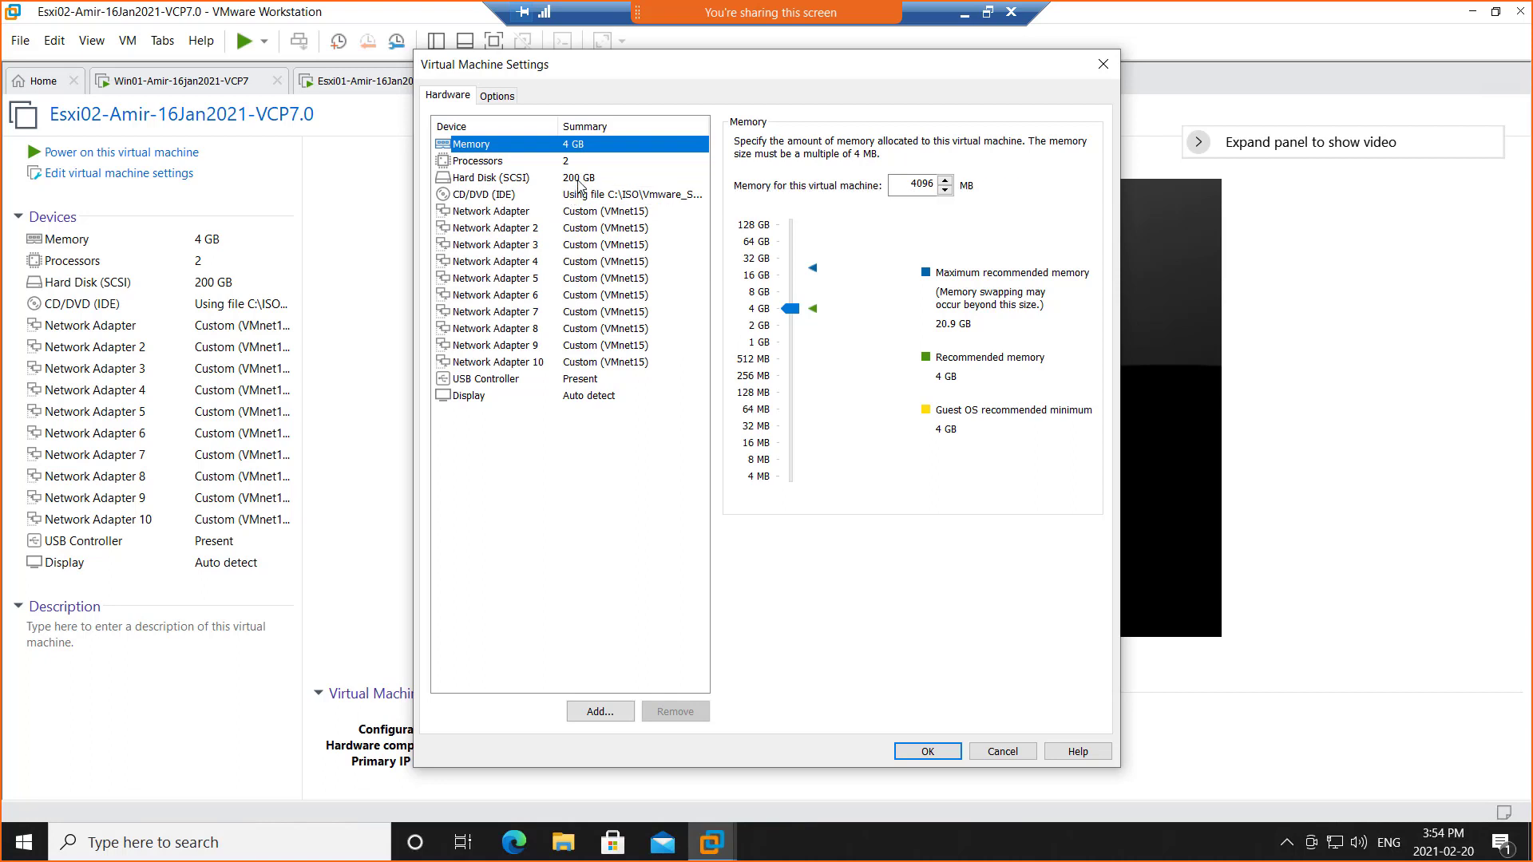
pyautogui.click(790, 310)
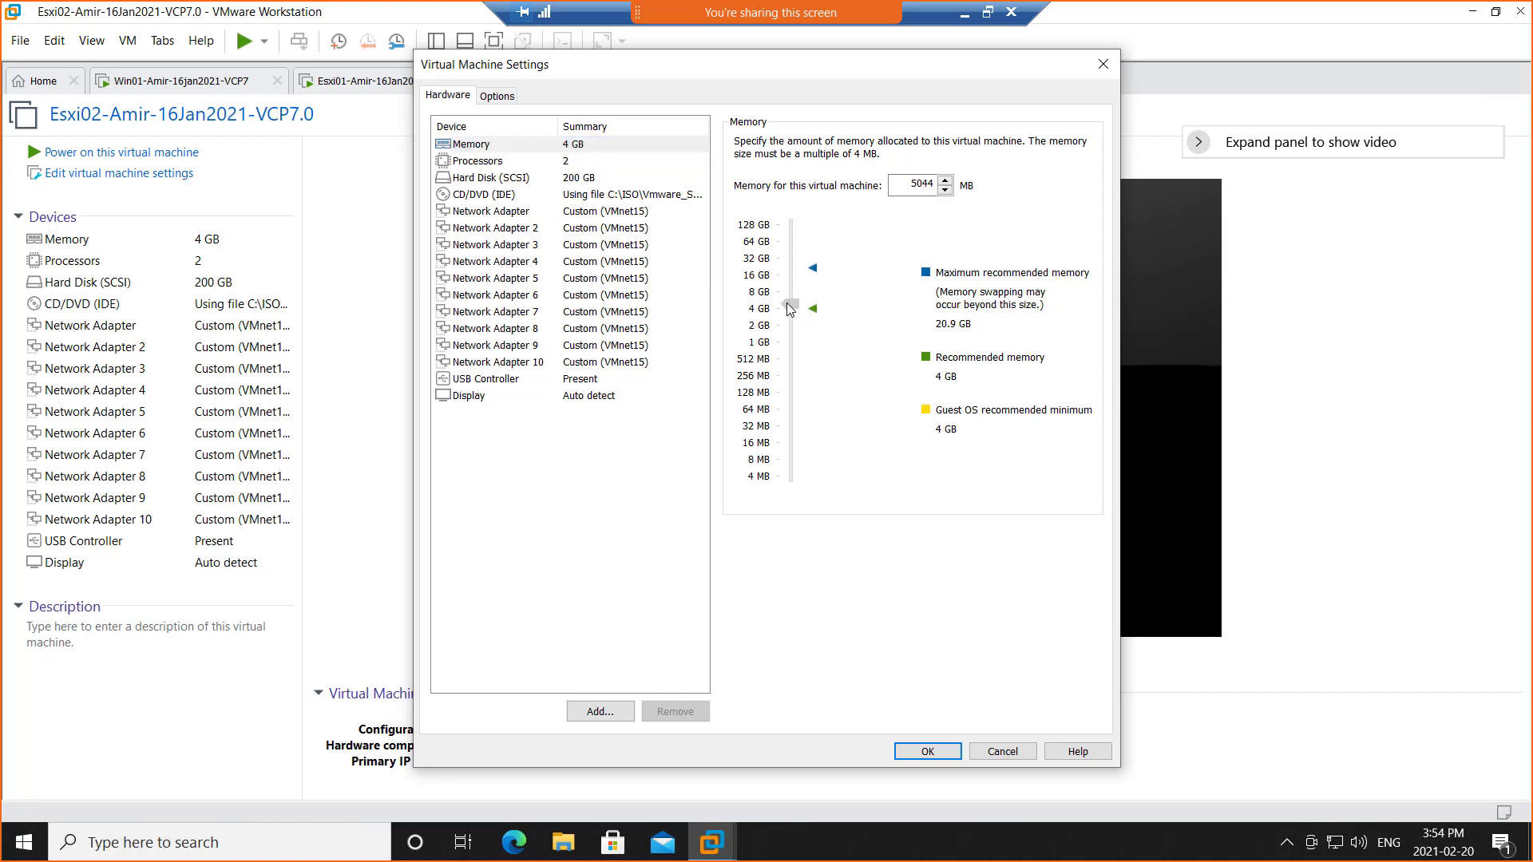
pyautogui.moveTo(790, 309); pyautogui.dragTo(795, 304)
pyautogui.click(928, 752)
pyautogui.click(124, 154)
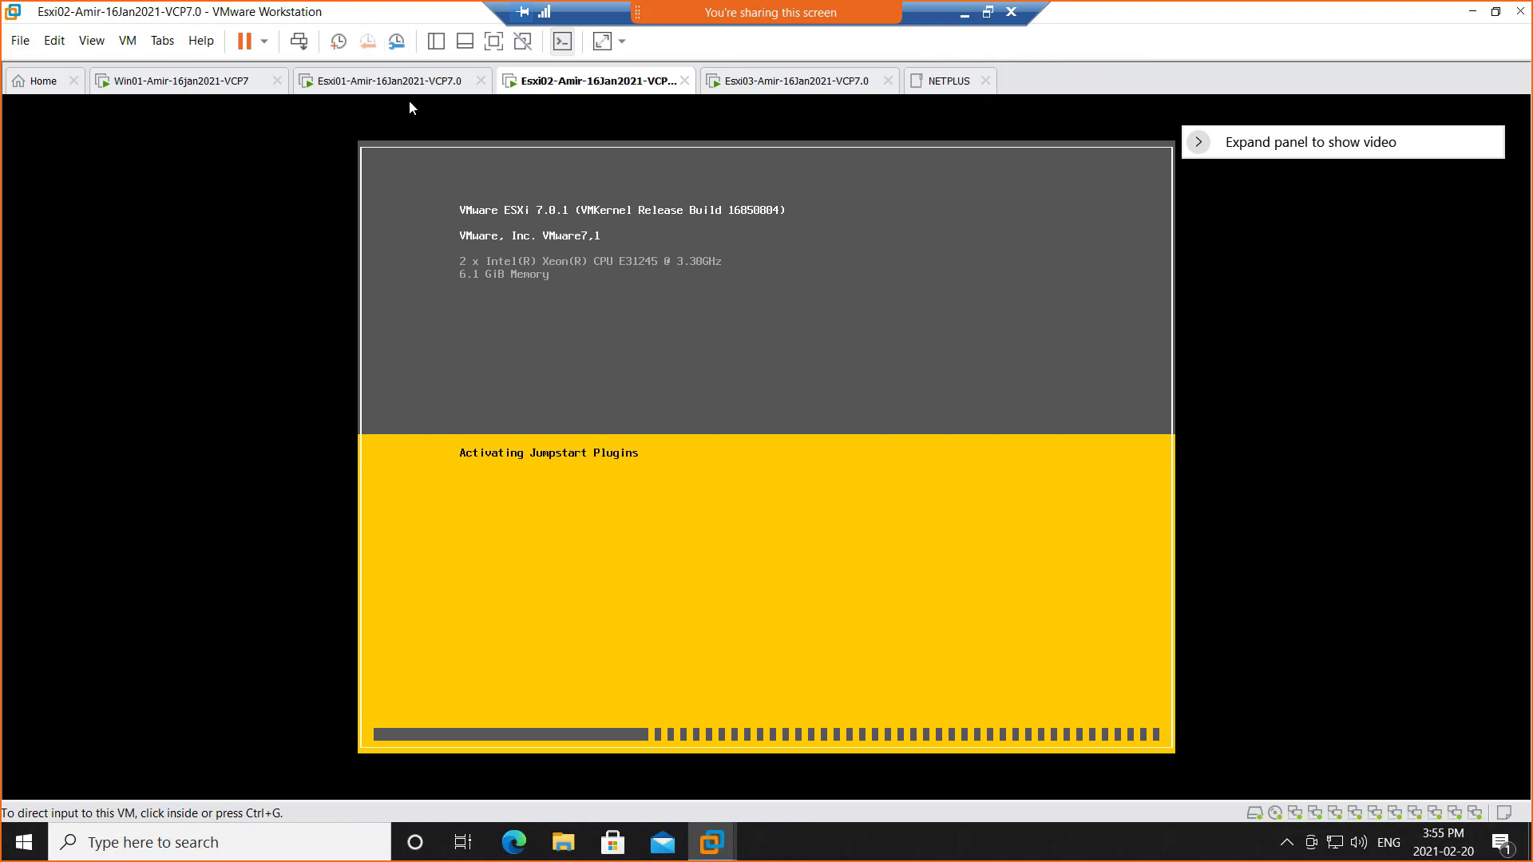
pyautogui.click(371, 83)
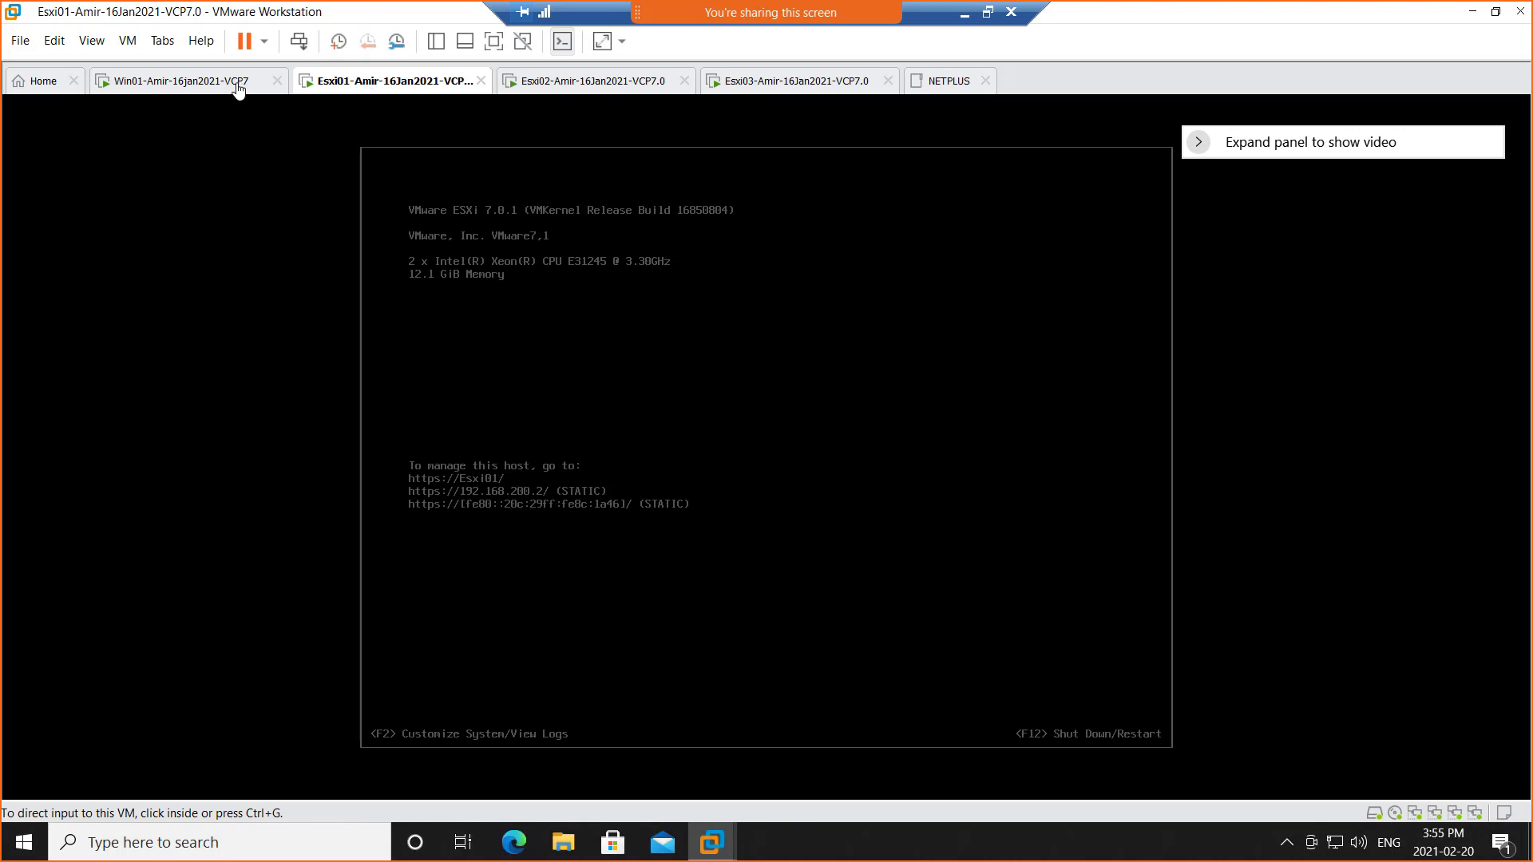
# In Win01, open the vSphere login page in Chrome with the saved administrator username filled in
pyautogui.click(237, 85)
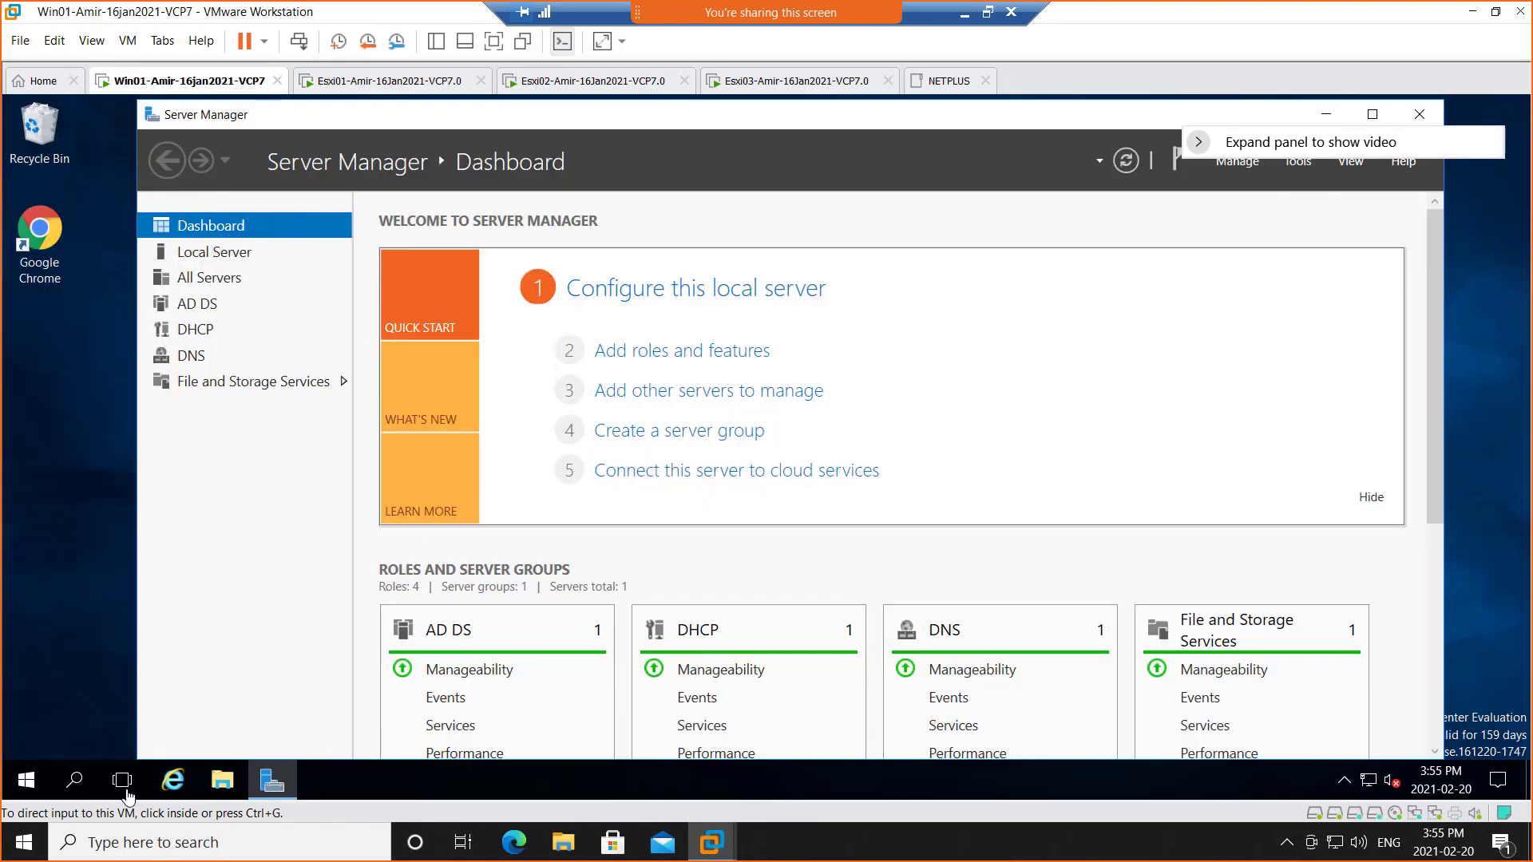
pyautogui.click(40, 239)
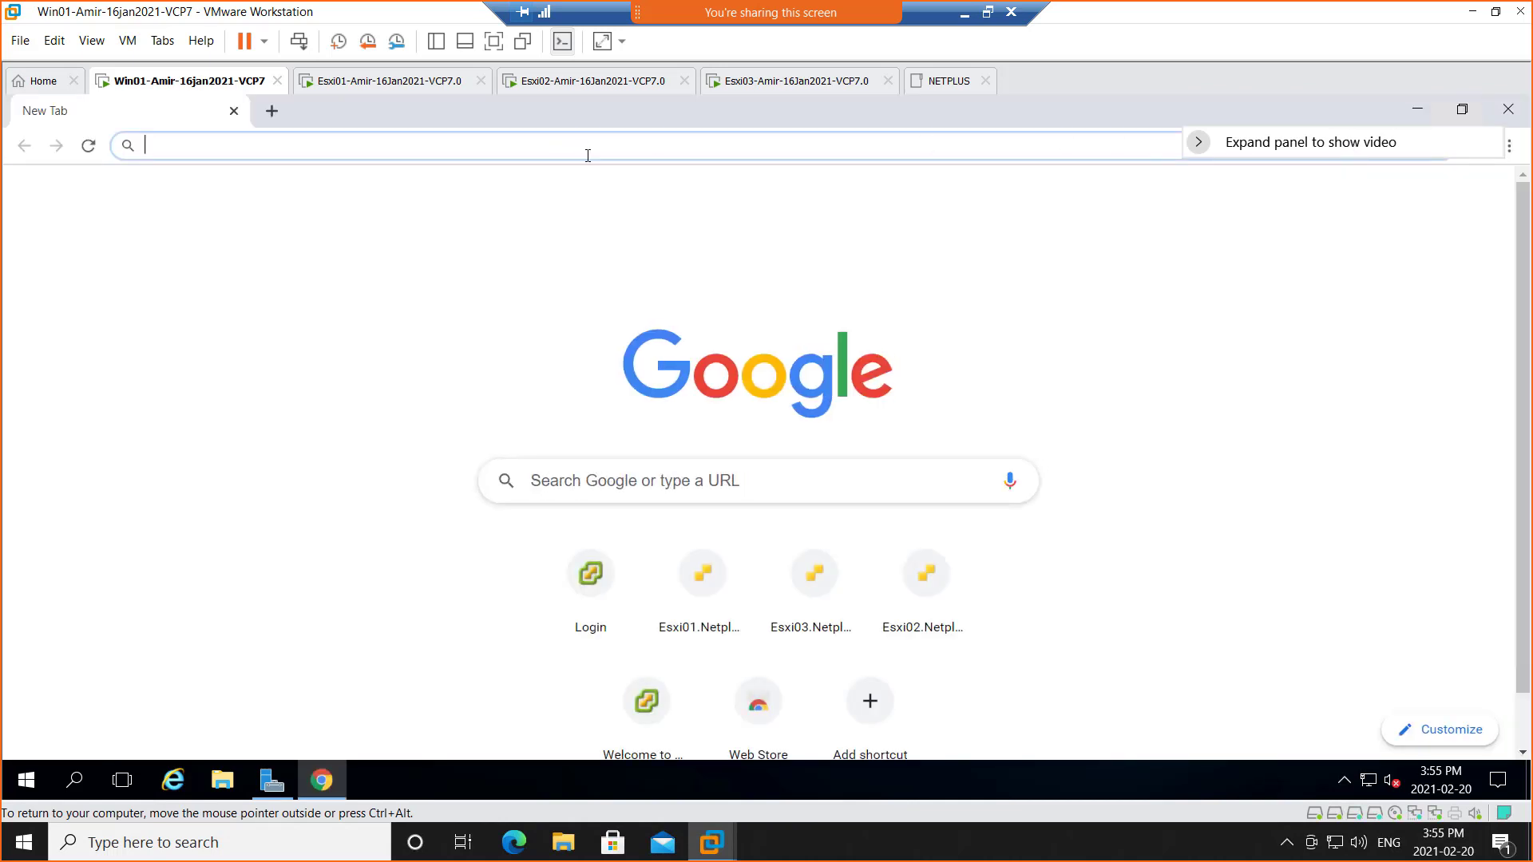
pyautogui.click(591, 589)
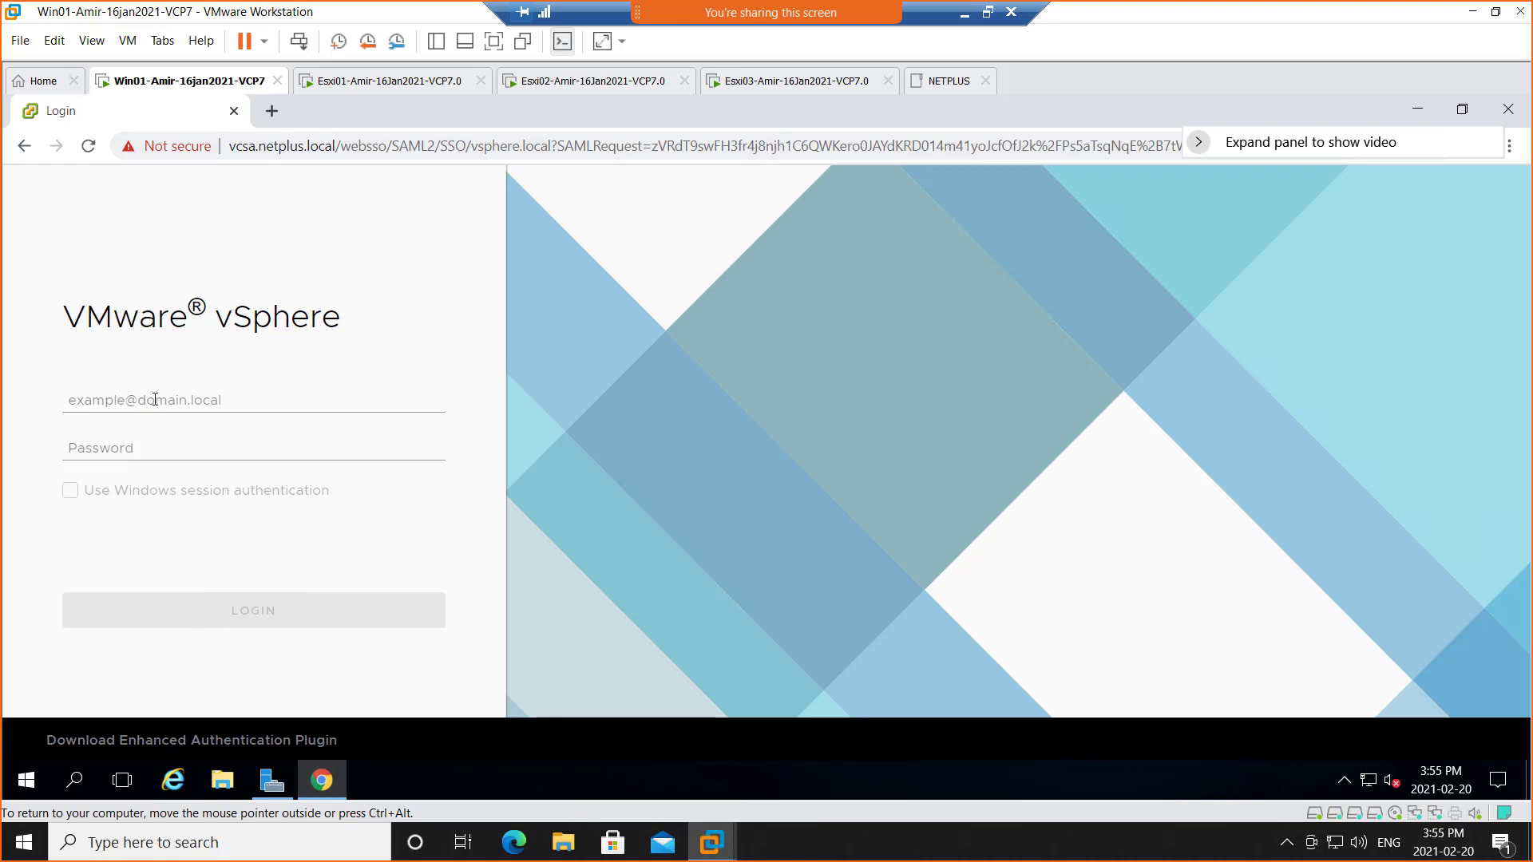
pyautogui.click(154, 399)
pyautogui.click(151, 473)
pyautogui.click(139, 452)
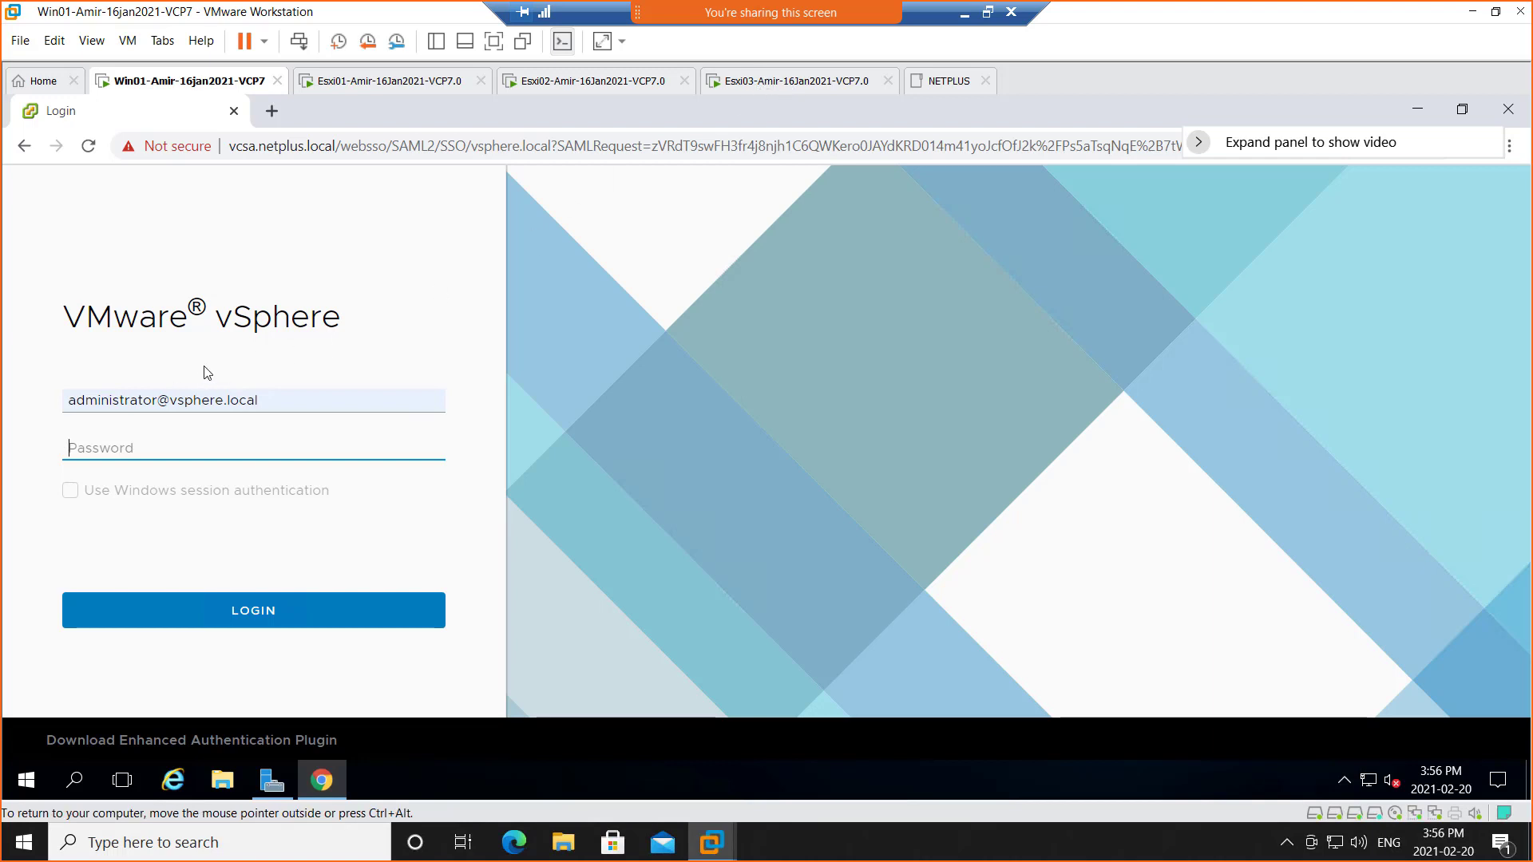
pyautogui.click(787, 84)
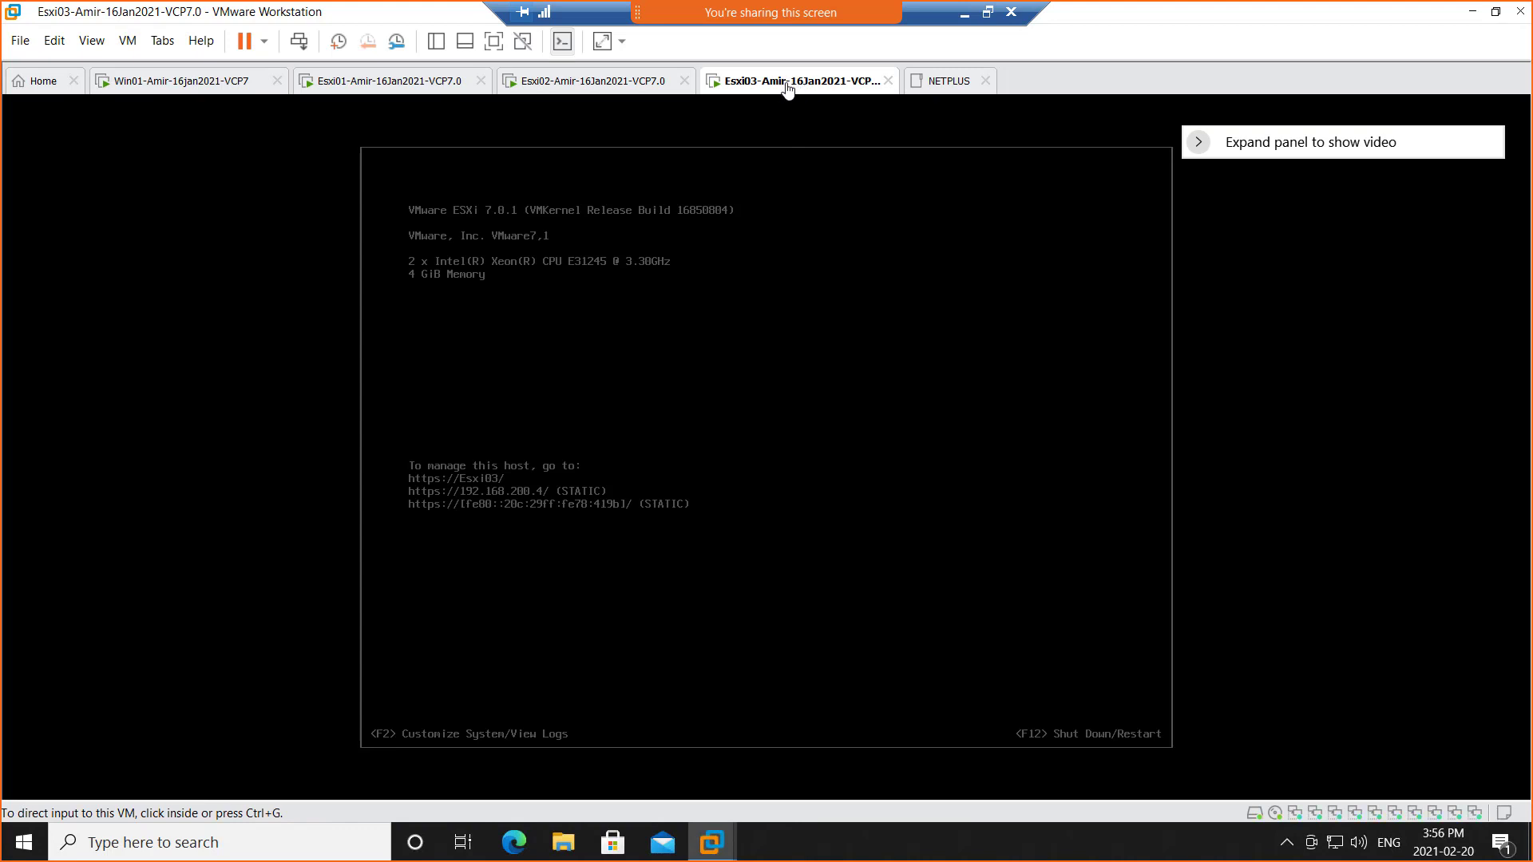
# Shut down the Esxi03 guest and confirm, then return to the vSphere login in Win01
pyautogui.rightClick(796, 86)
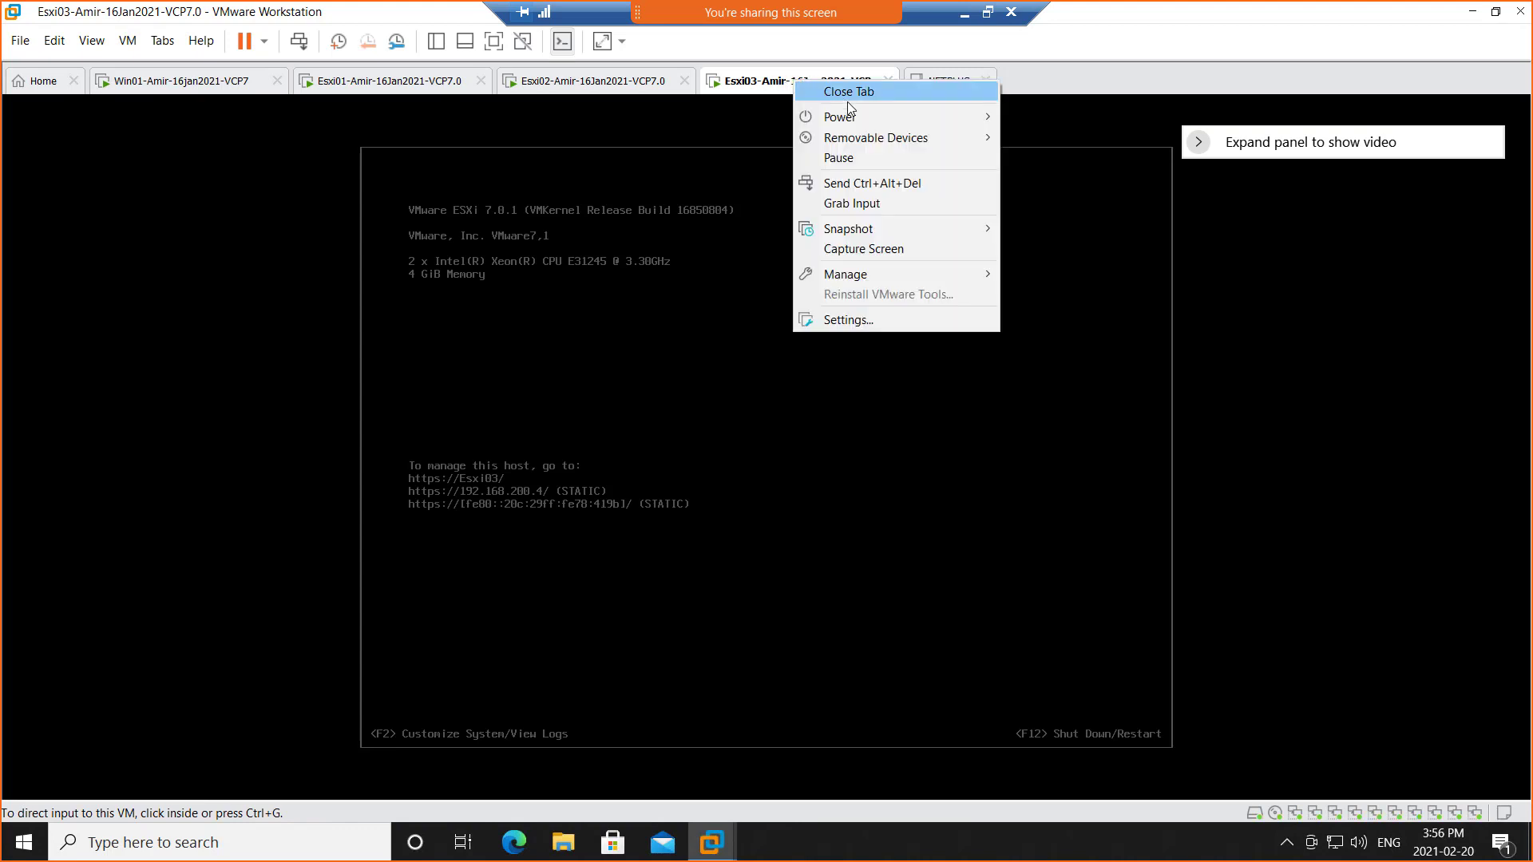
pyautogui.moveTo(870, 118)
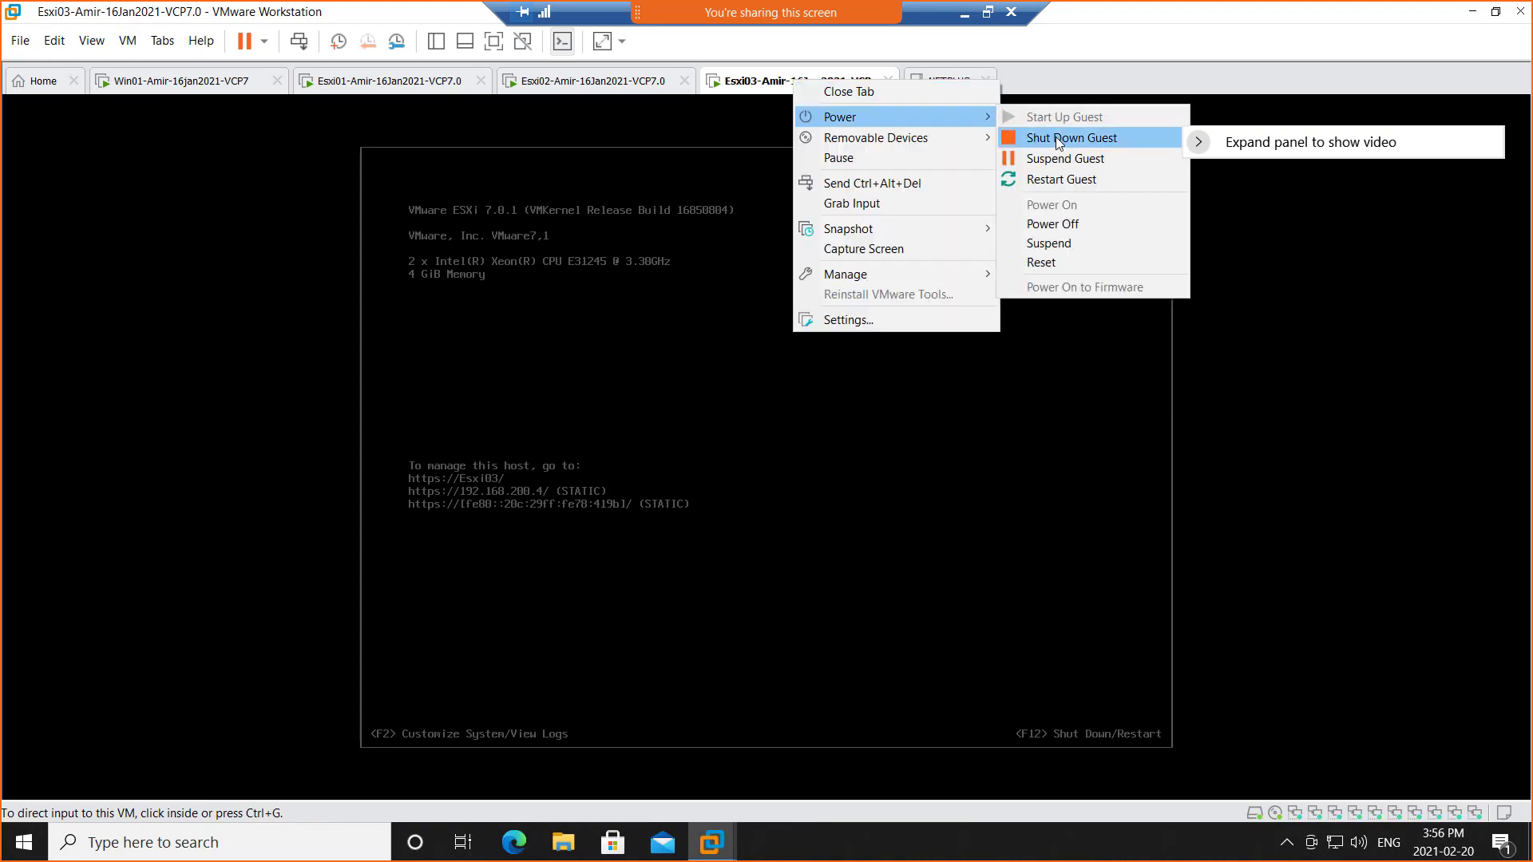
pyautogui.click(1035, 139)
pyautogui.click(808, 463)
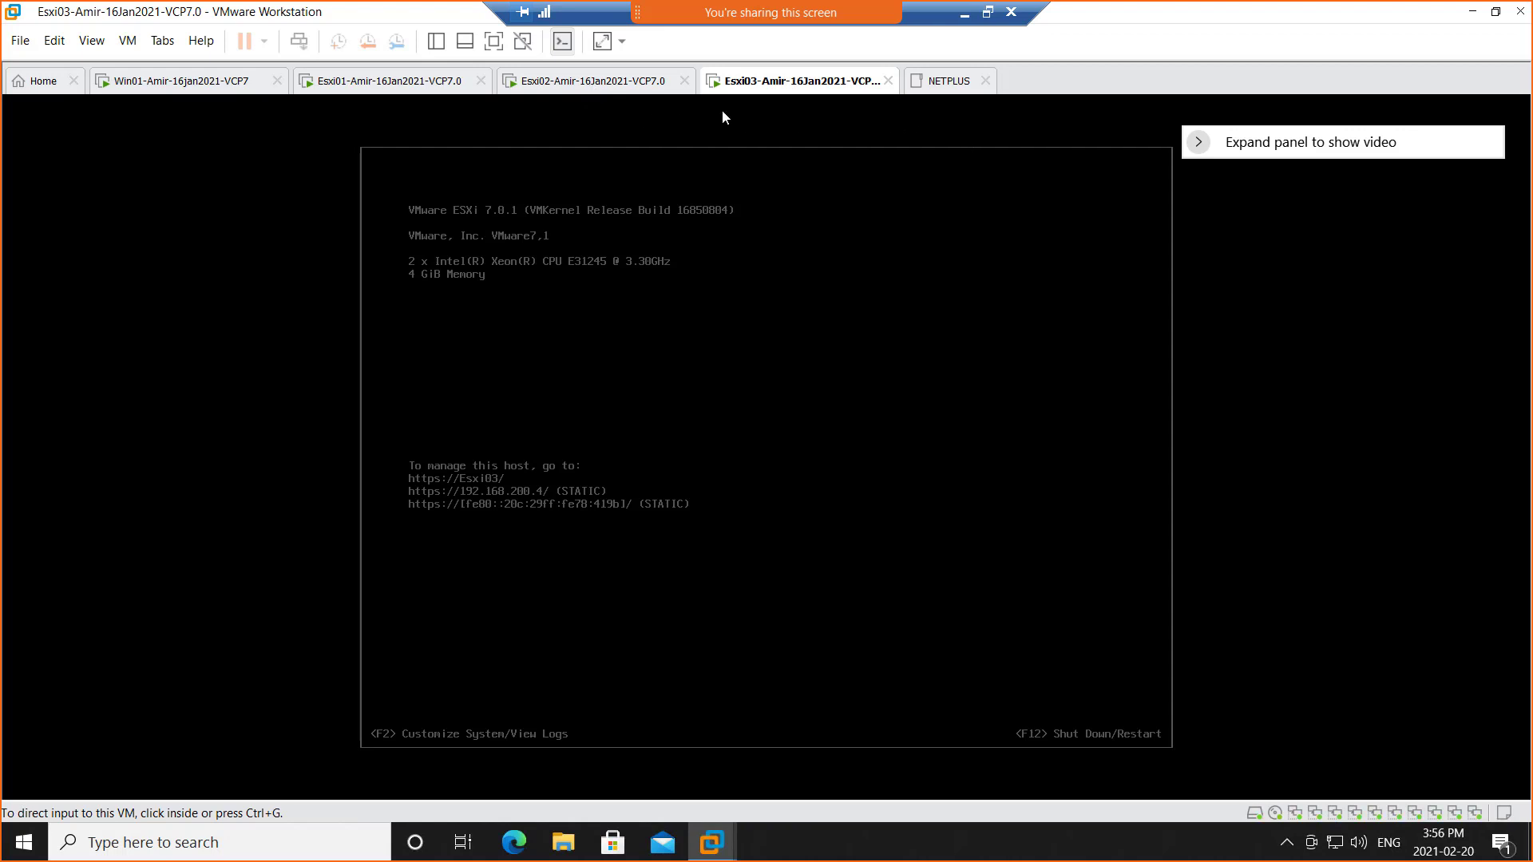
pyautogui.rightClick(780, 89)
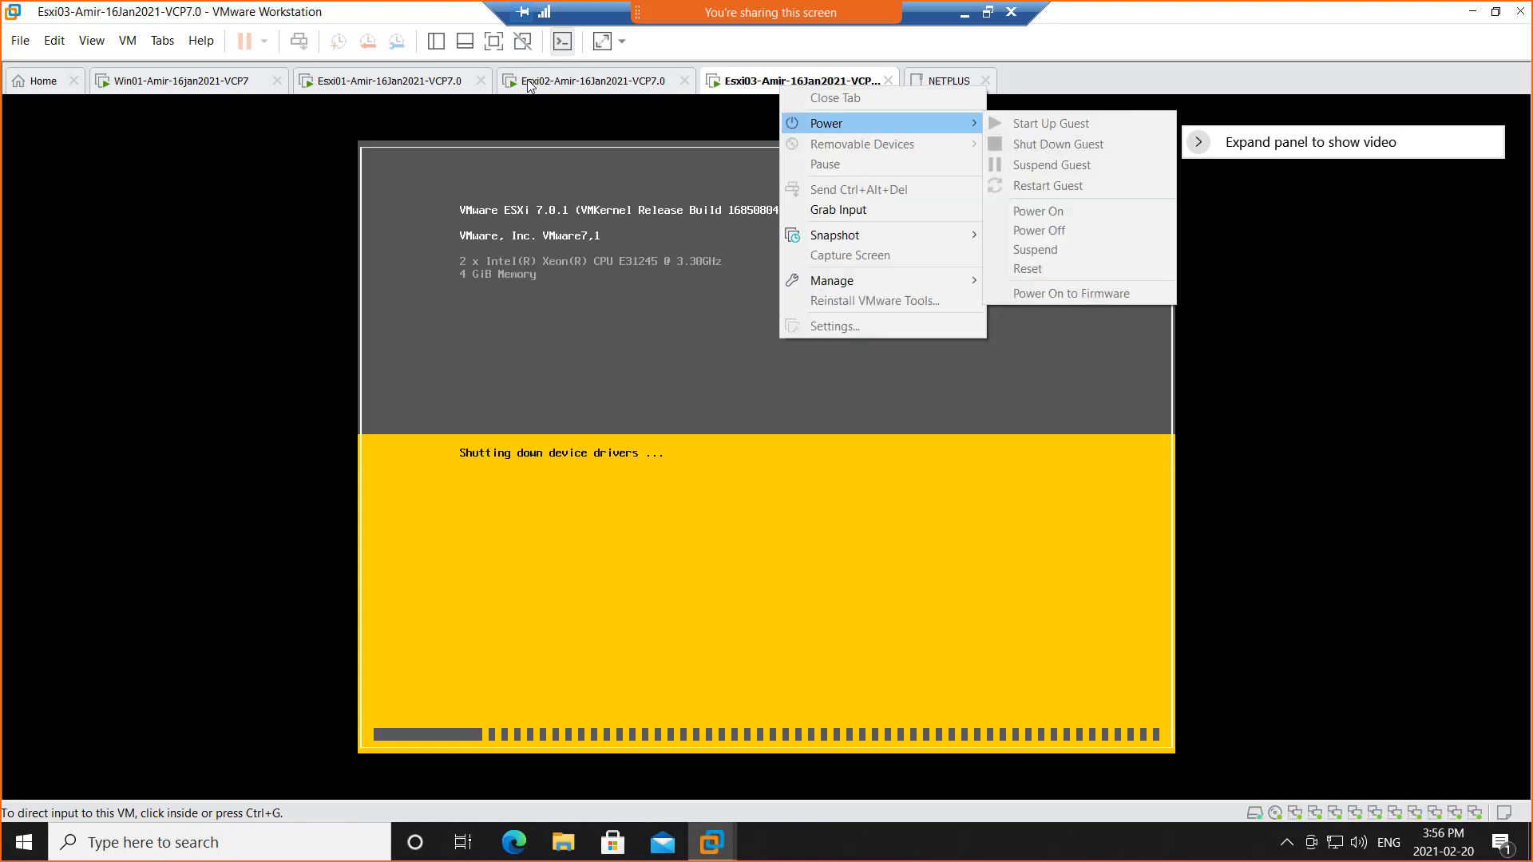
pyautogui.click(379, 89)
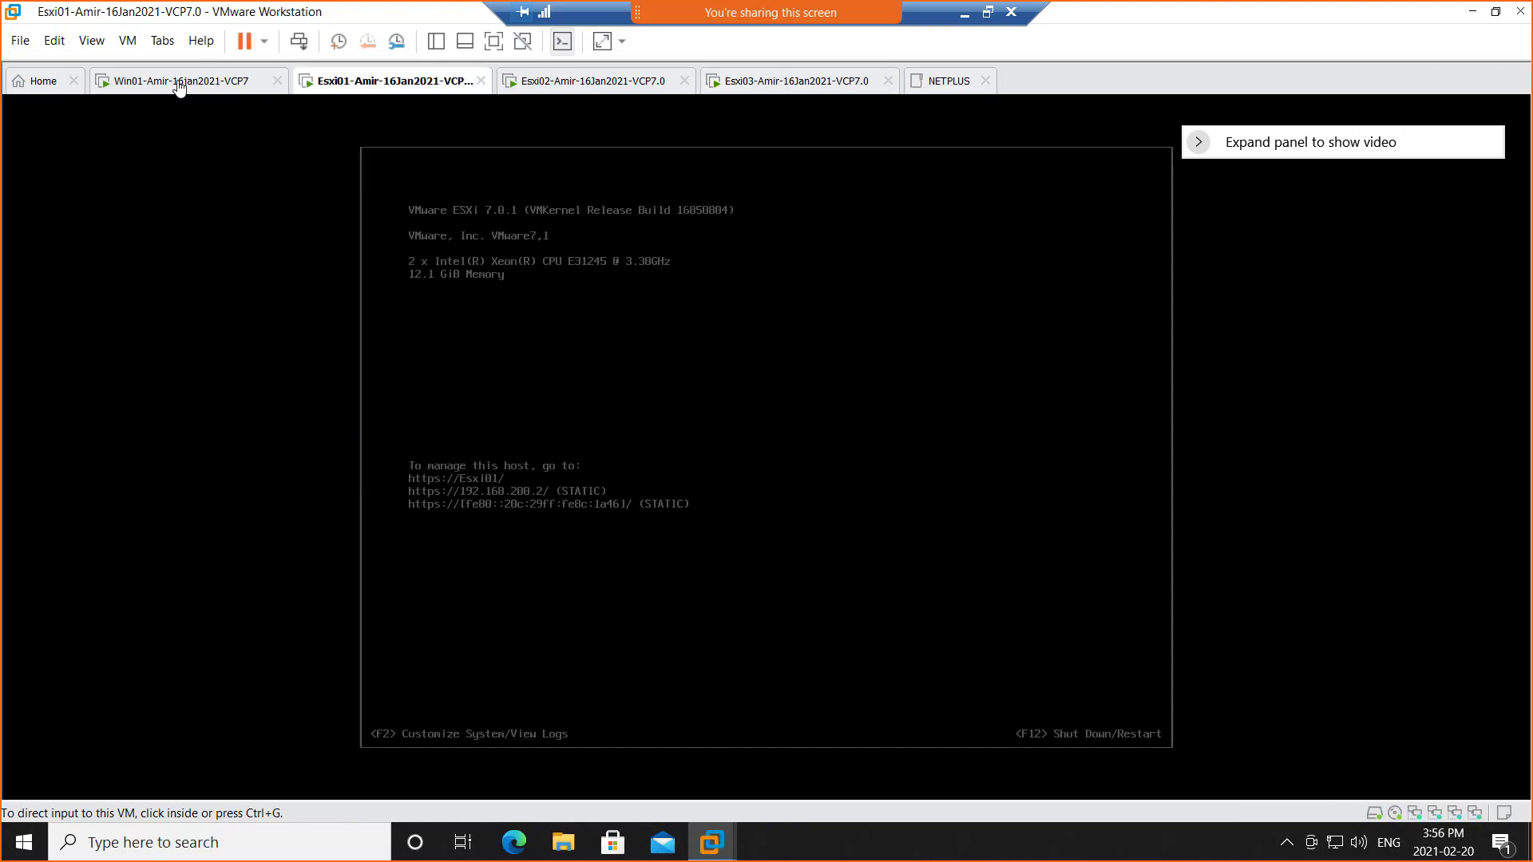
pyautogui.click(179, 88)
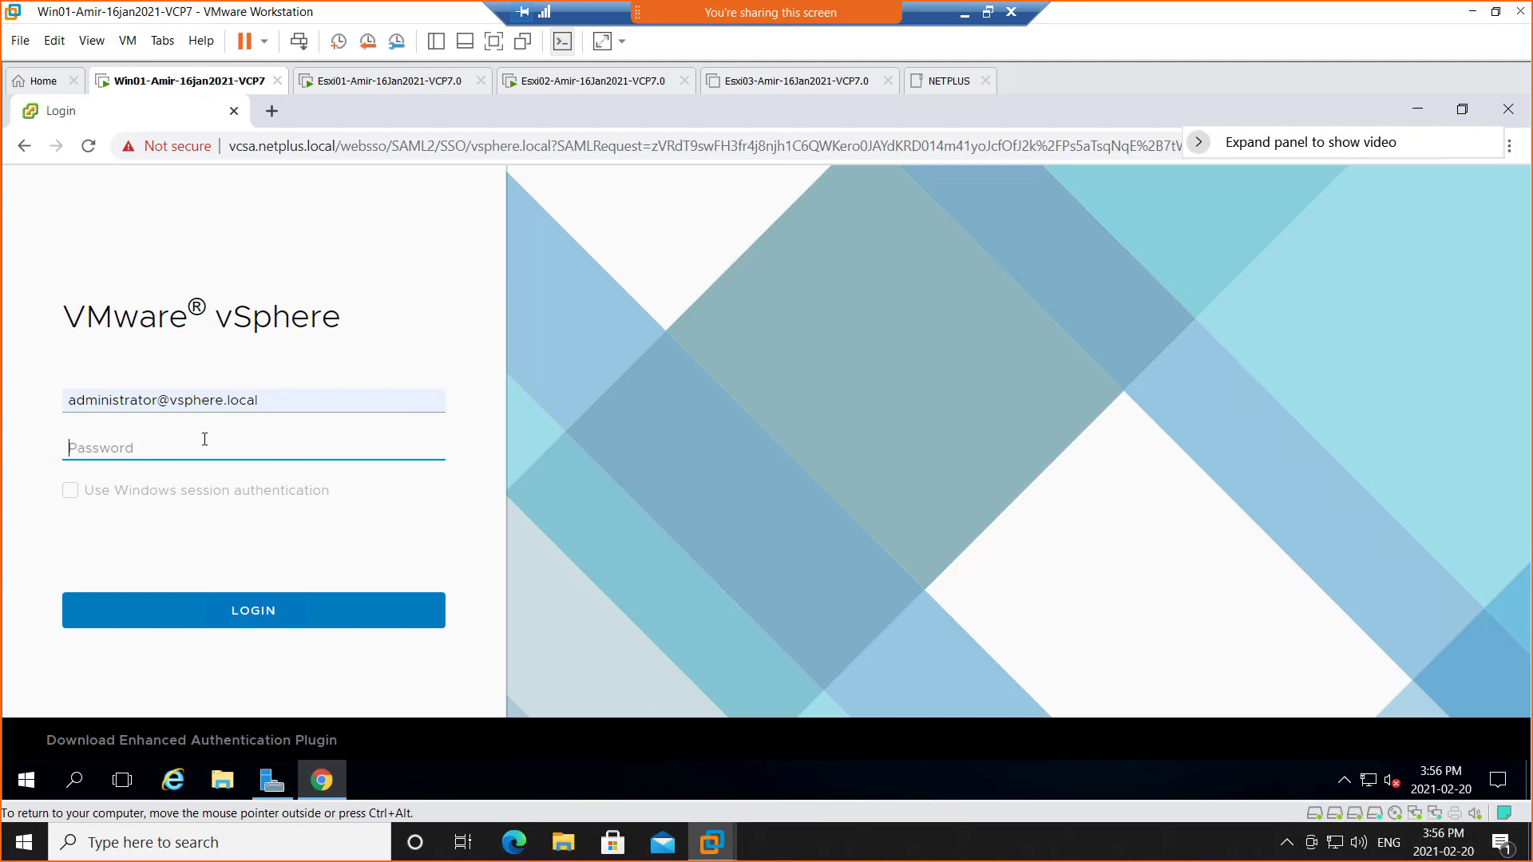
# Log in to vSphere Client as administrator with the account password
pyautogui.write('***')
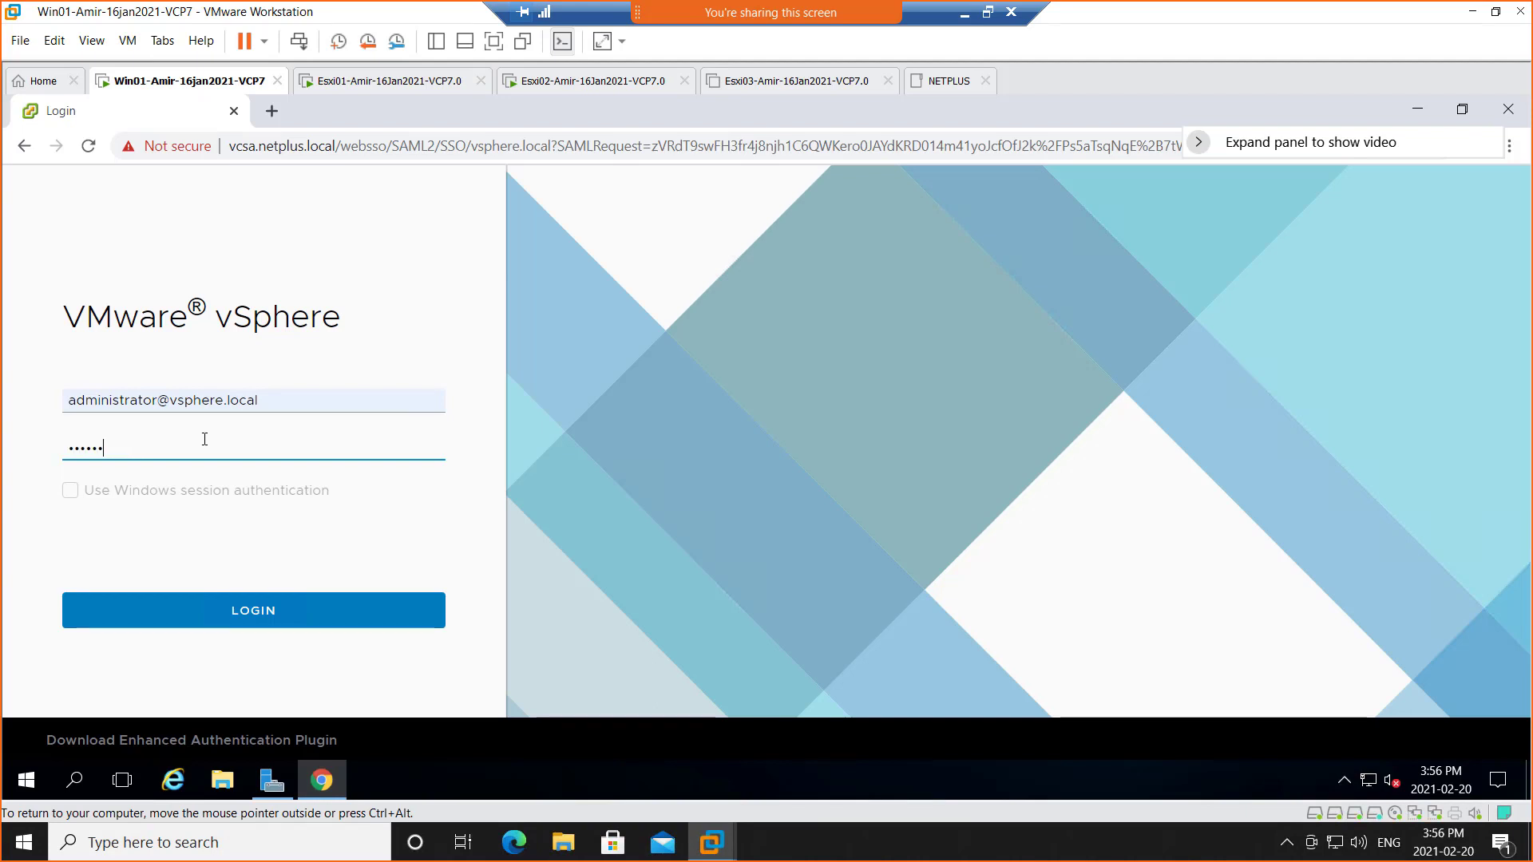
pyautogui.write('*********')
pyautogui.press('Return')
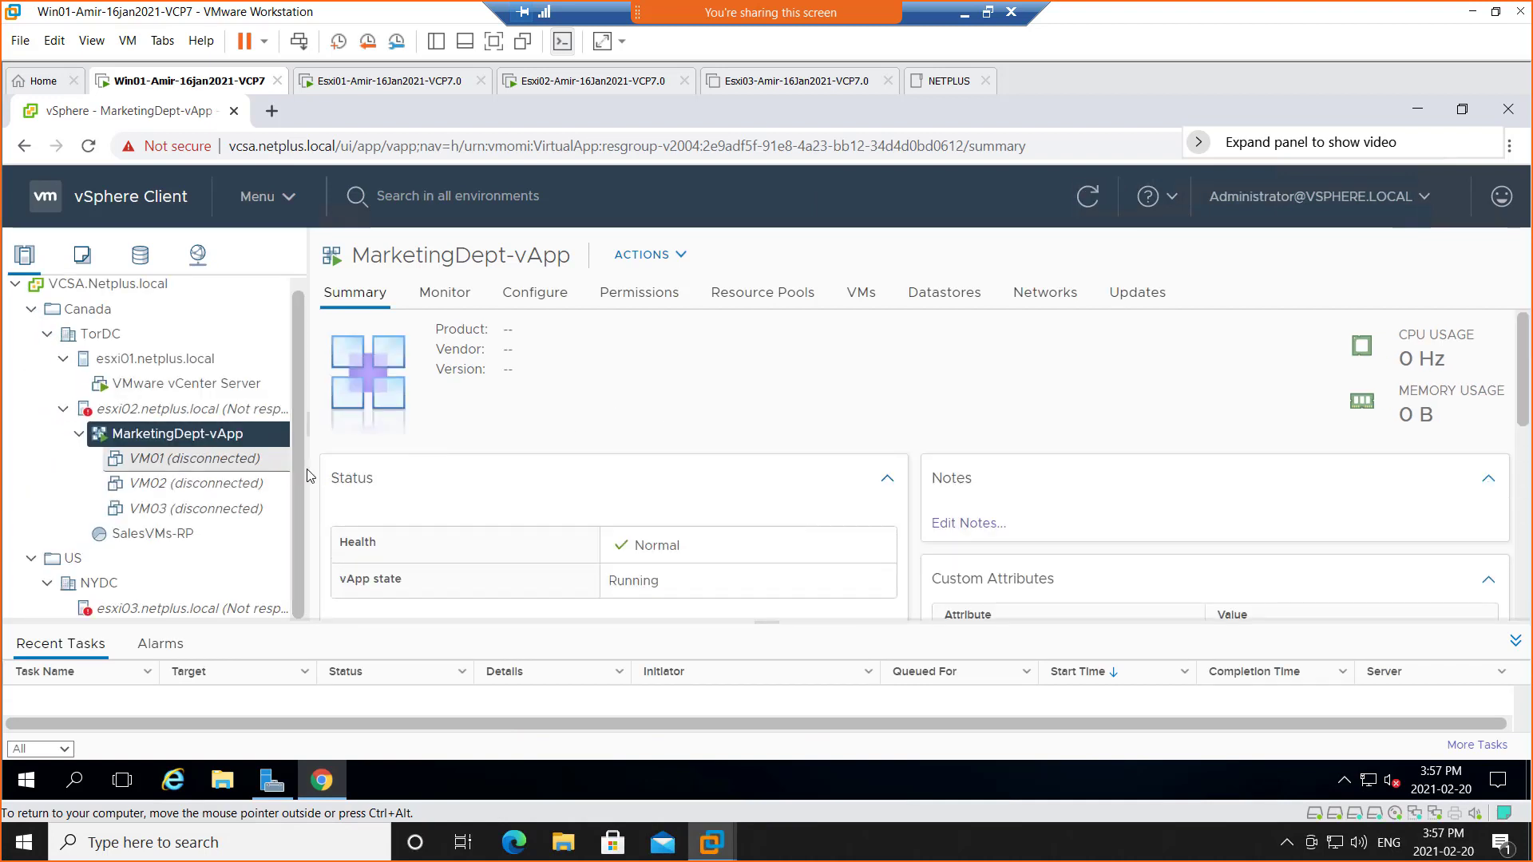
# Check Esxi02's boot progress and Esxi03's powered-off state, then return to vSphere Client
pyautogui.click(566, 81)
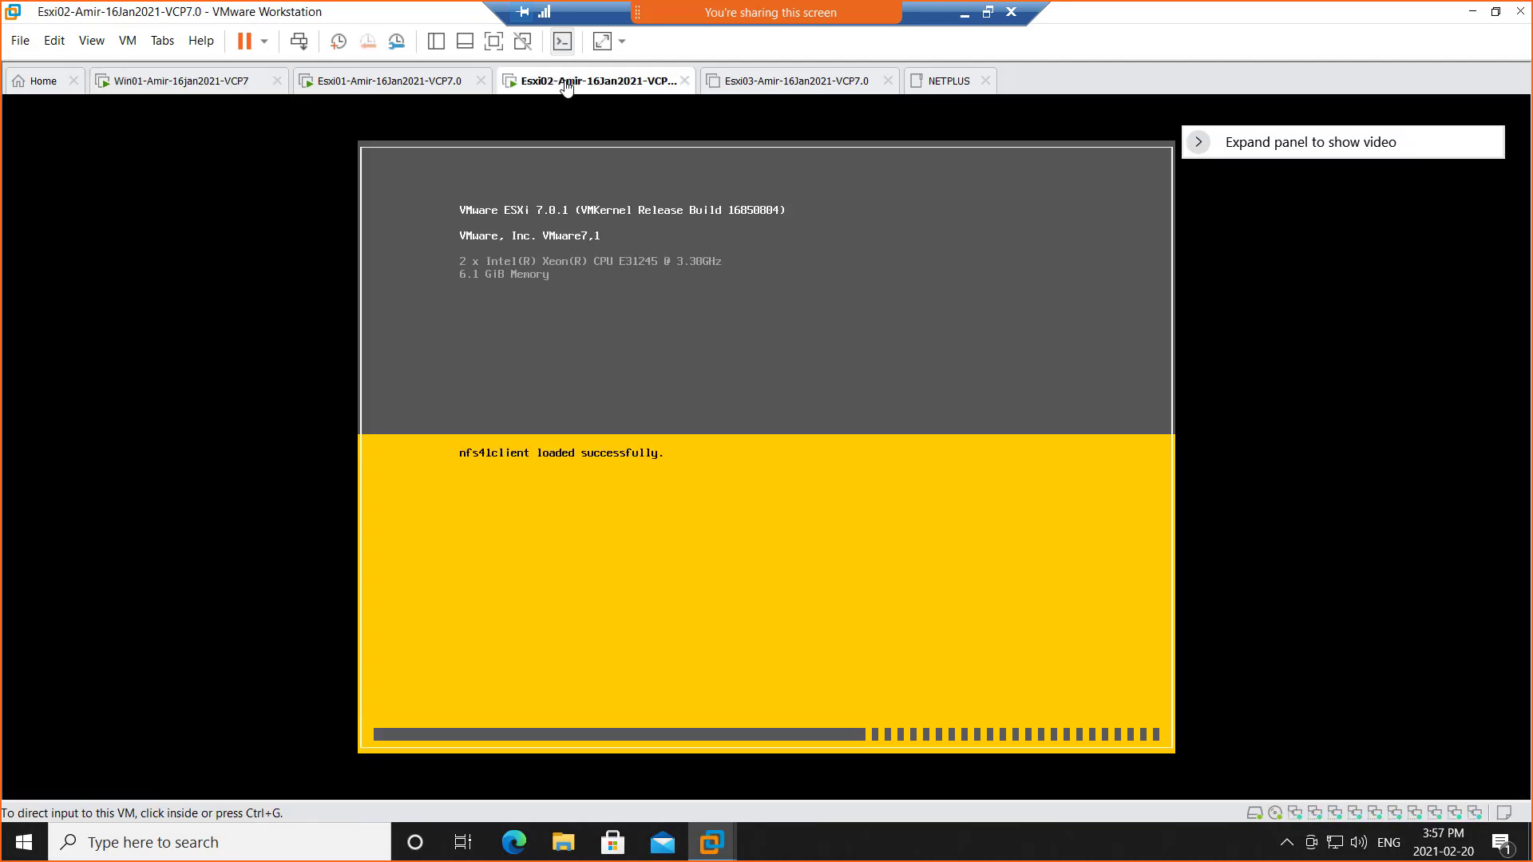
pyautogui.click(779, 83)
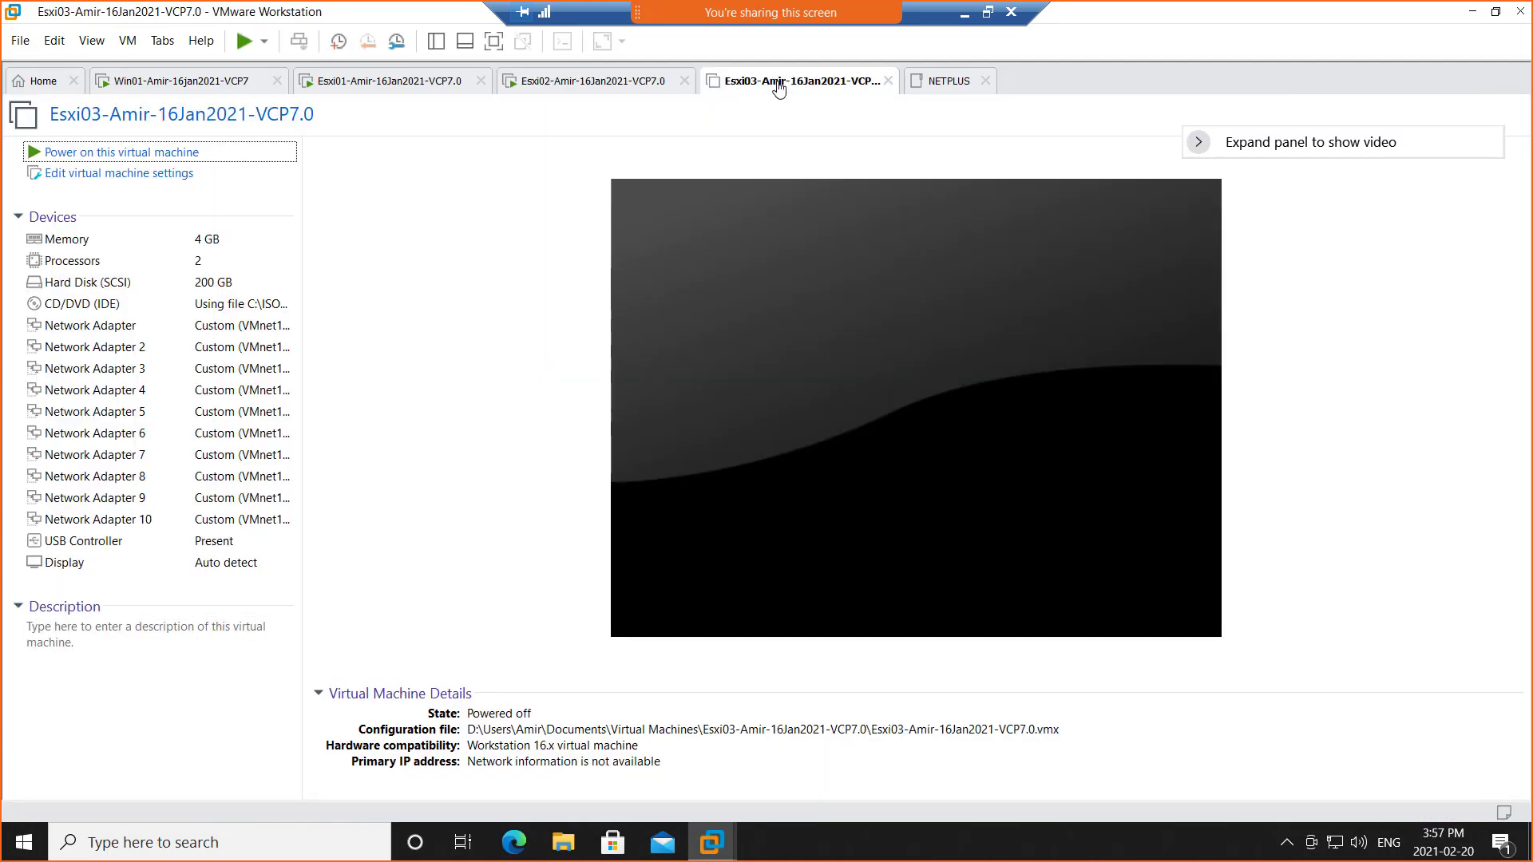
pyautogui.click(577, 83)
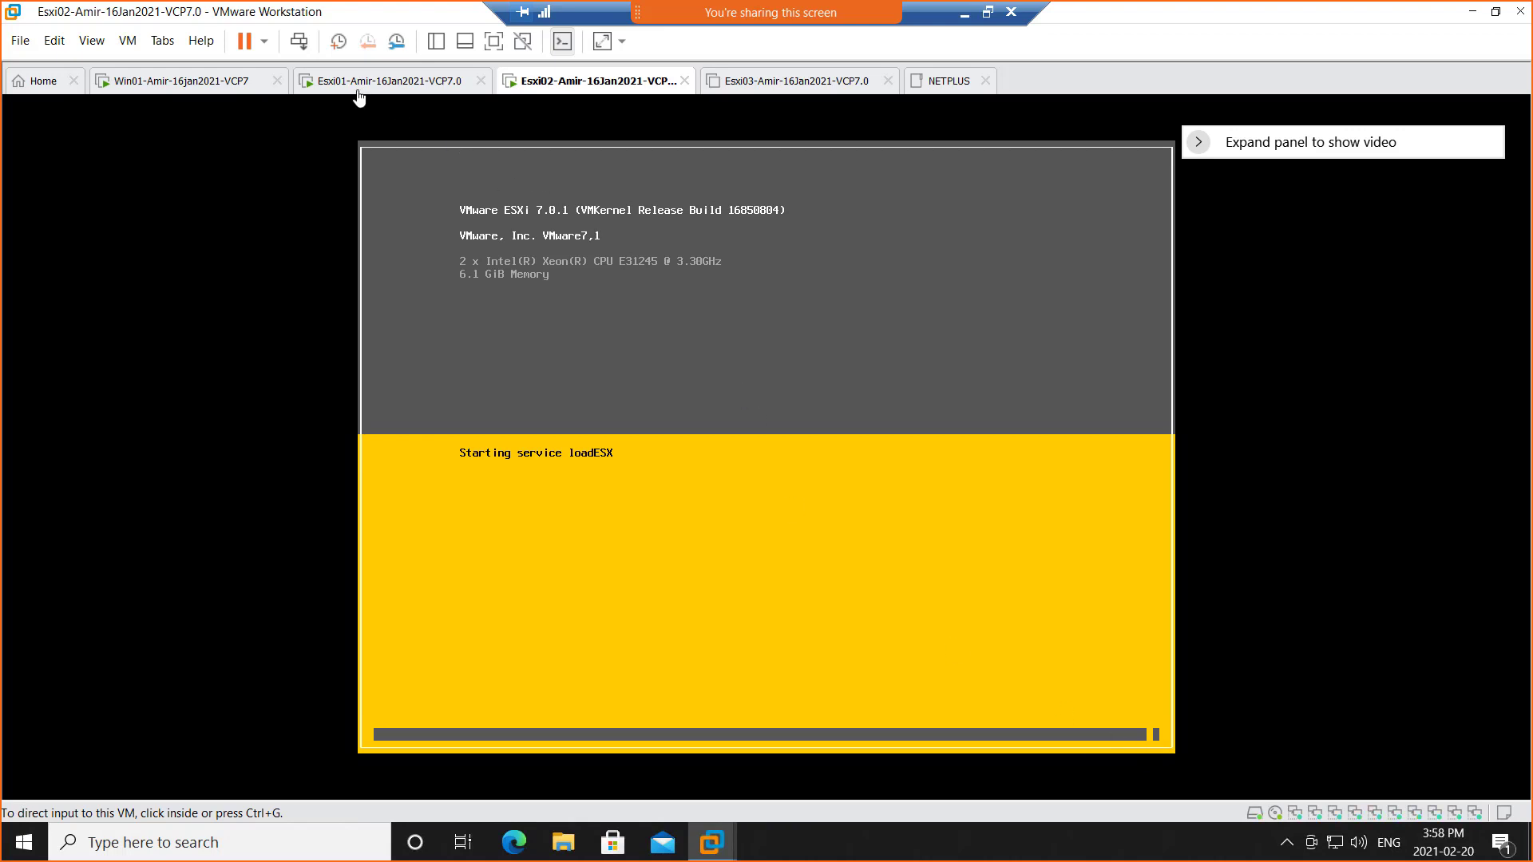
pyautogui.click(327, 88)
pyautogui.click(199, 81)
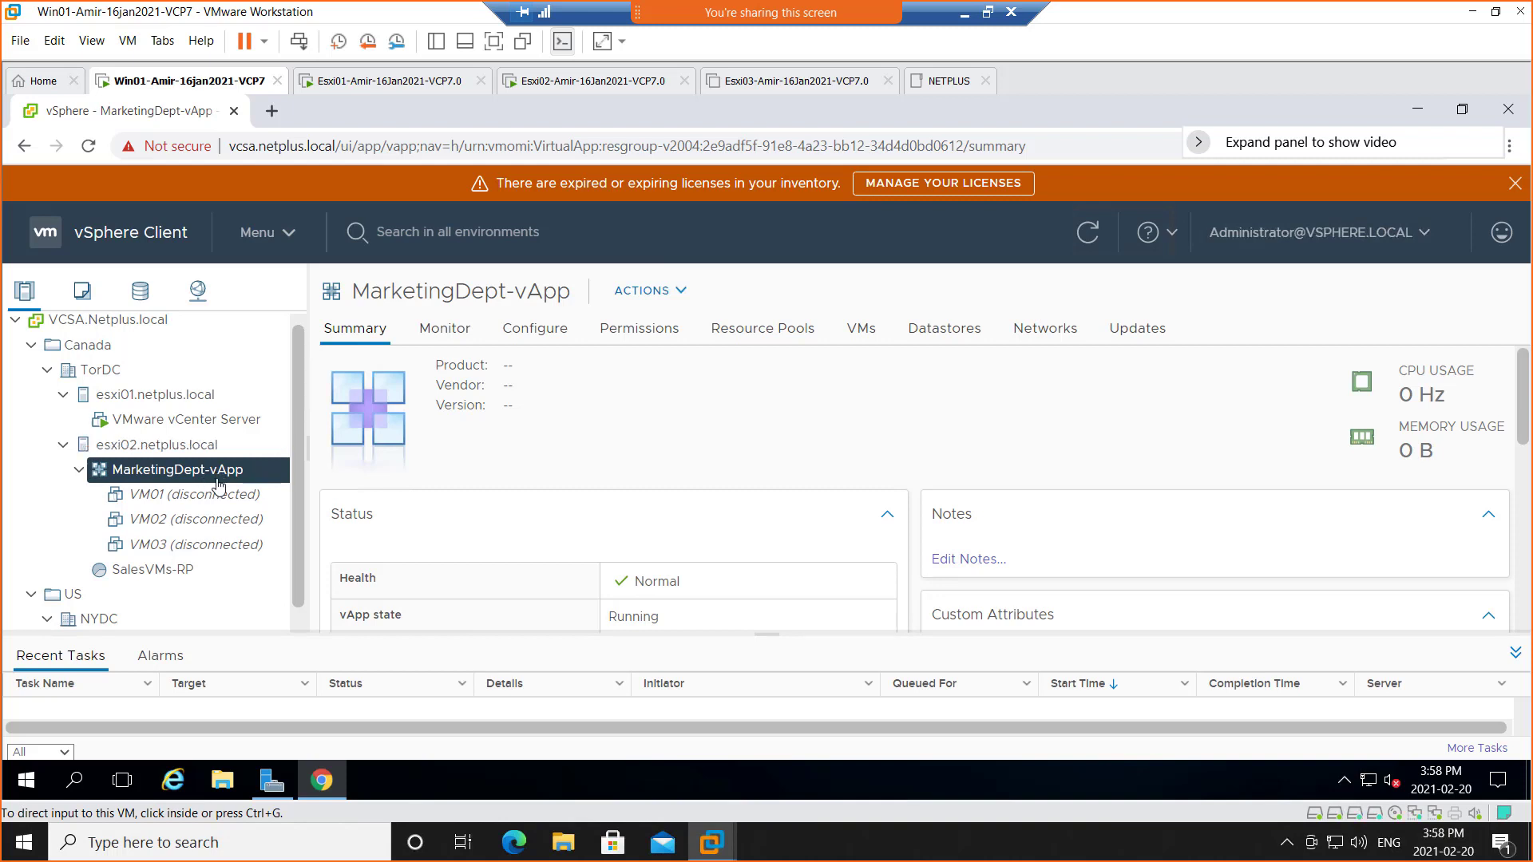
# Show Win01 full screen and bring up the MarketingDept-vApp actions menu
pyautogui.click(493, 41)
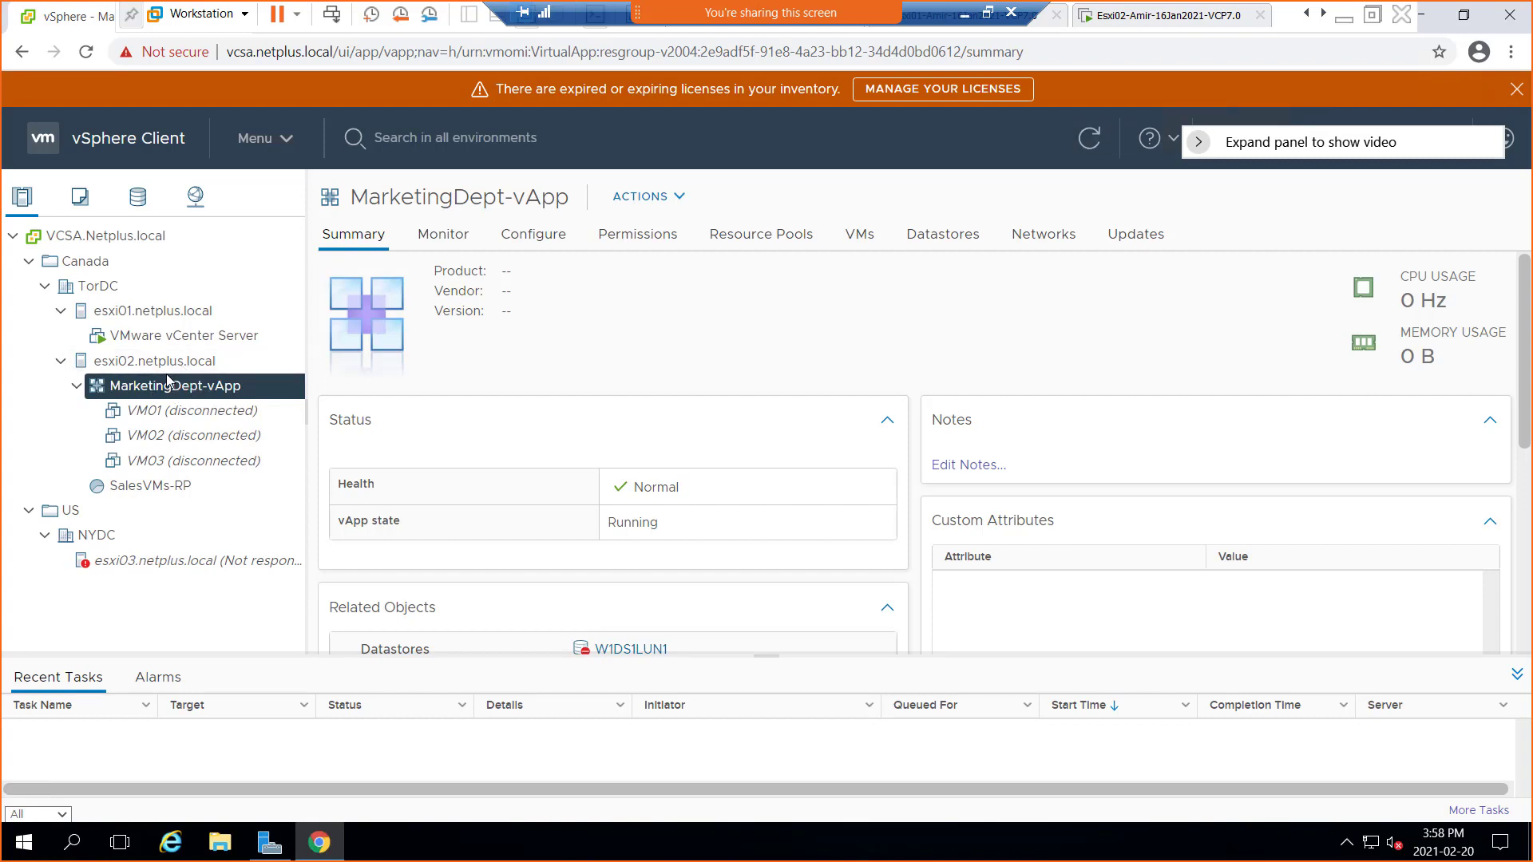
pyautogui.rightClick(191, 392)
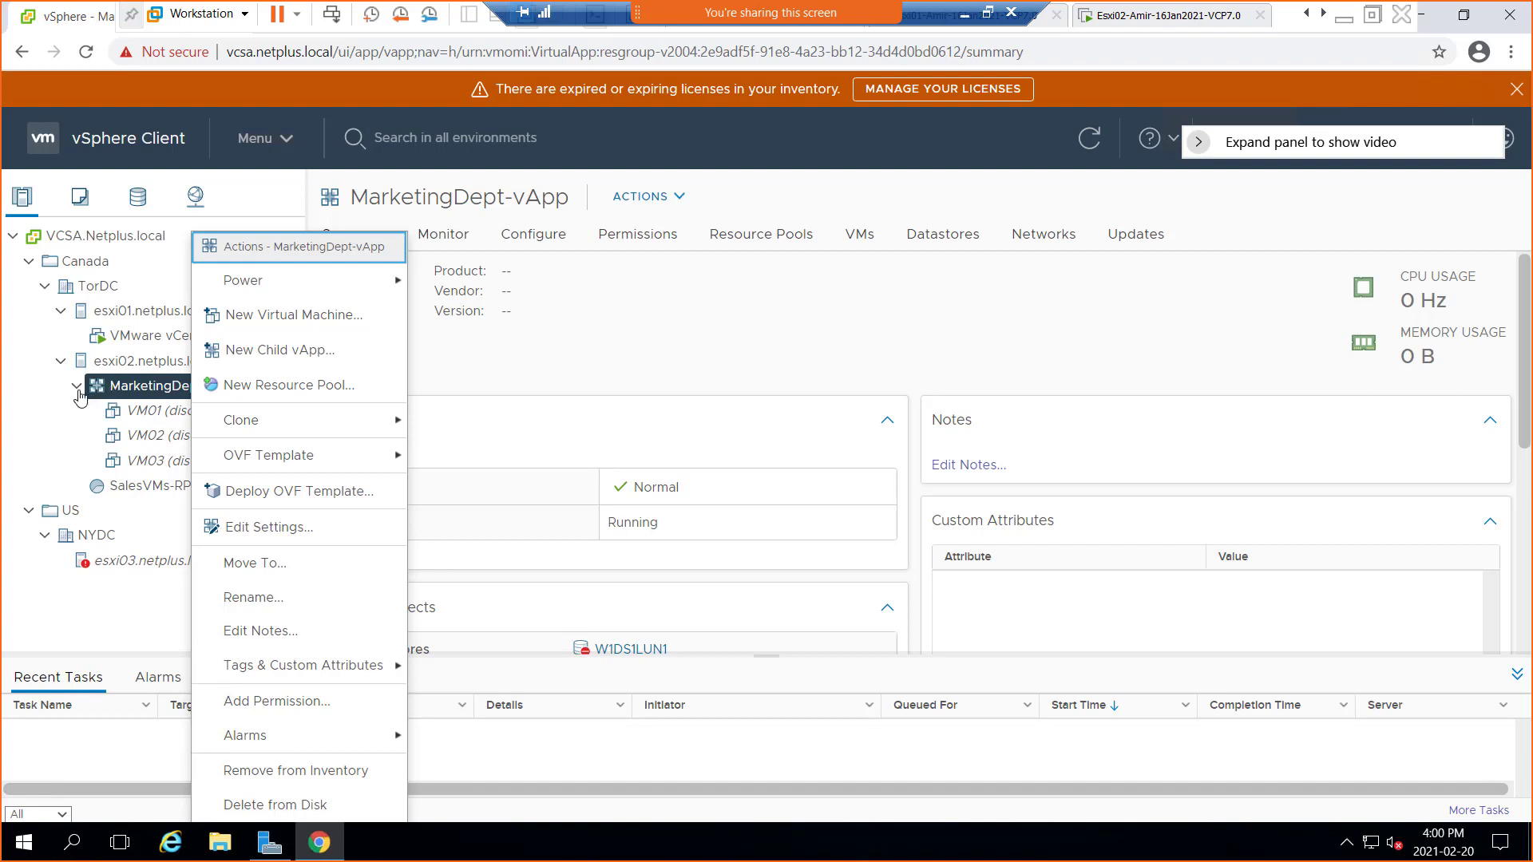
# Close the MarketingDept-vApp actions menu and minimize the remote session to show the OneNote course notes
pyautogui.click(99, 395)
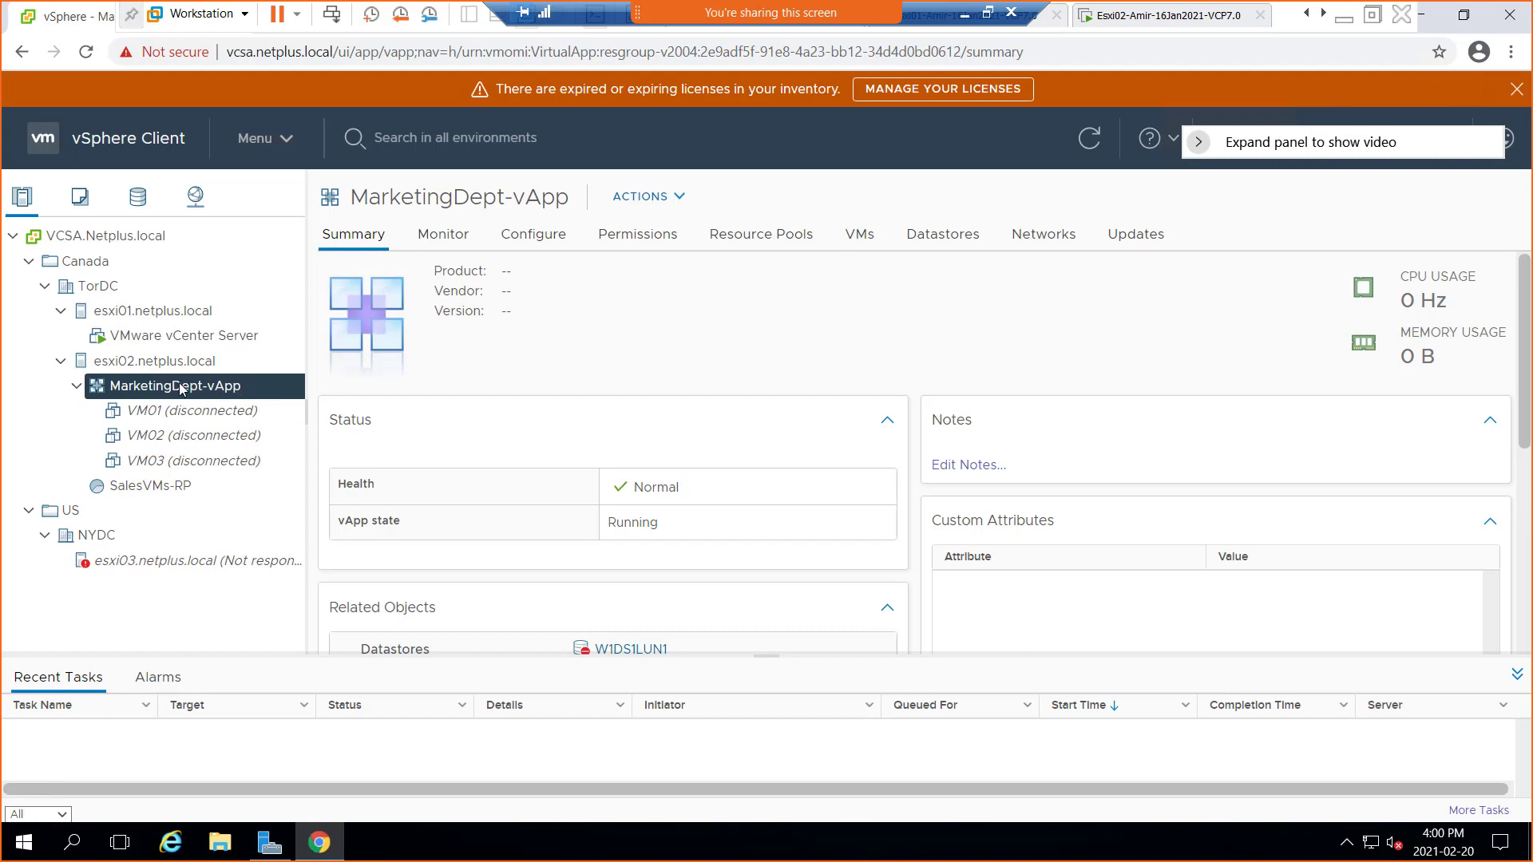
pyautogui.click(965, 15)
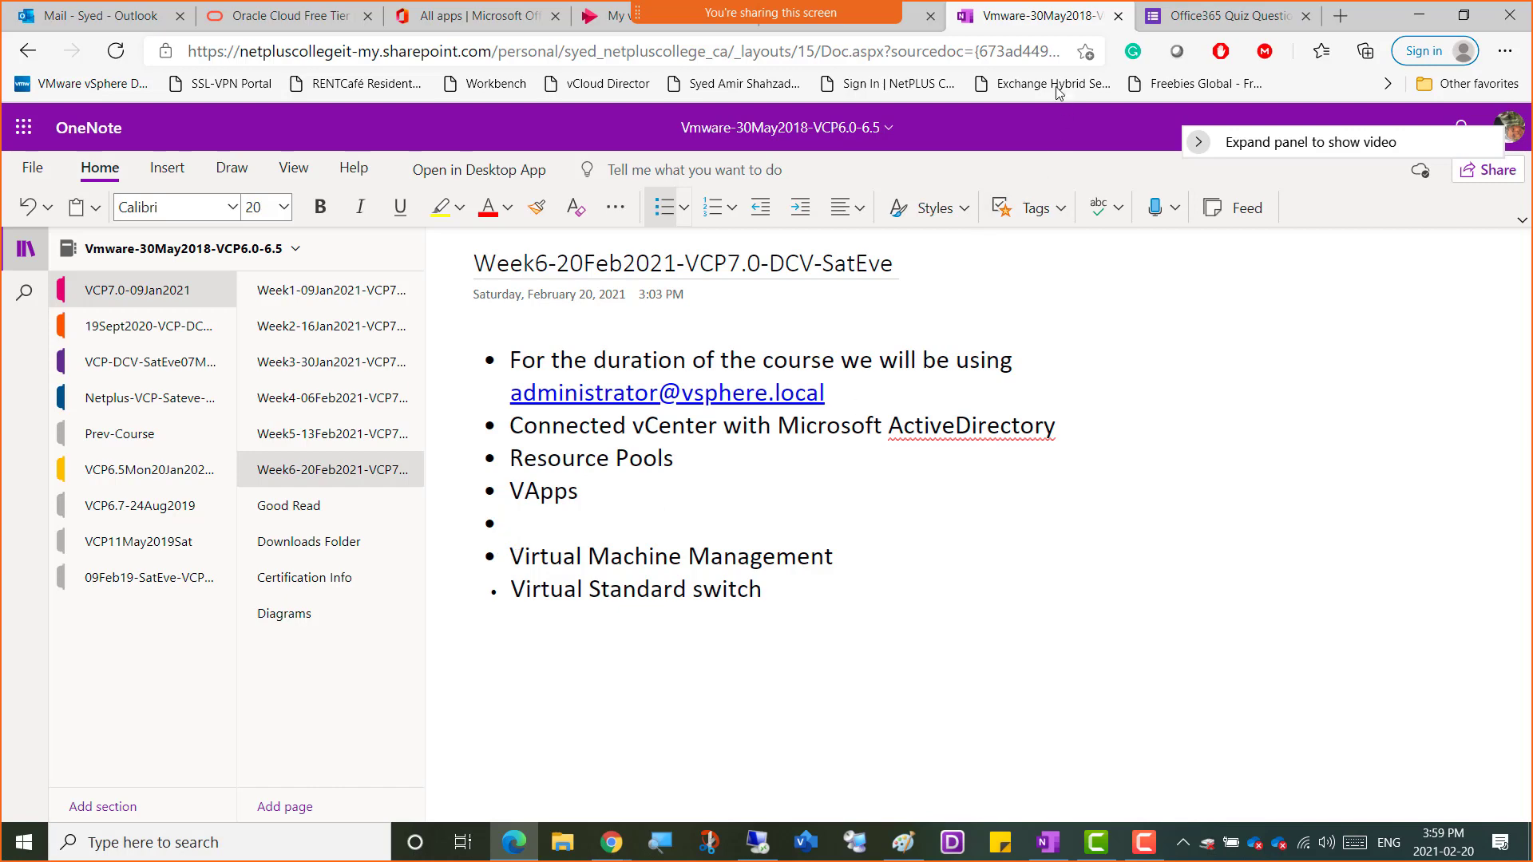
# Return to the vSphere Client showing the MarketingDept-vApp summary
pyautogui.click(766, 843)
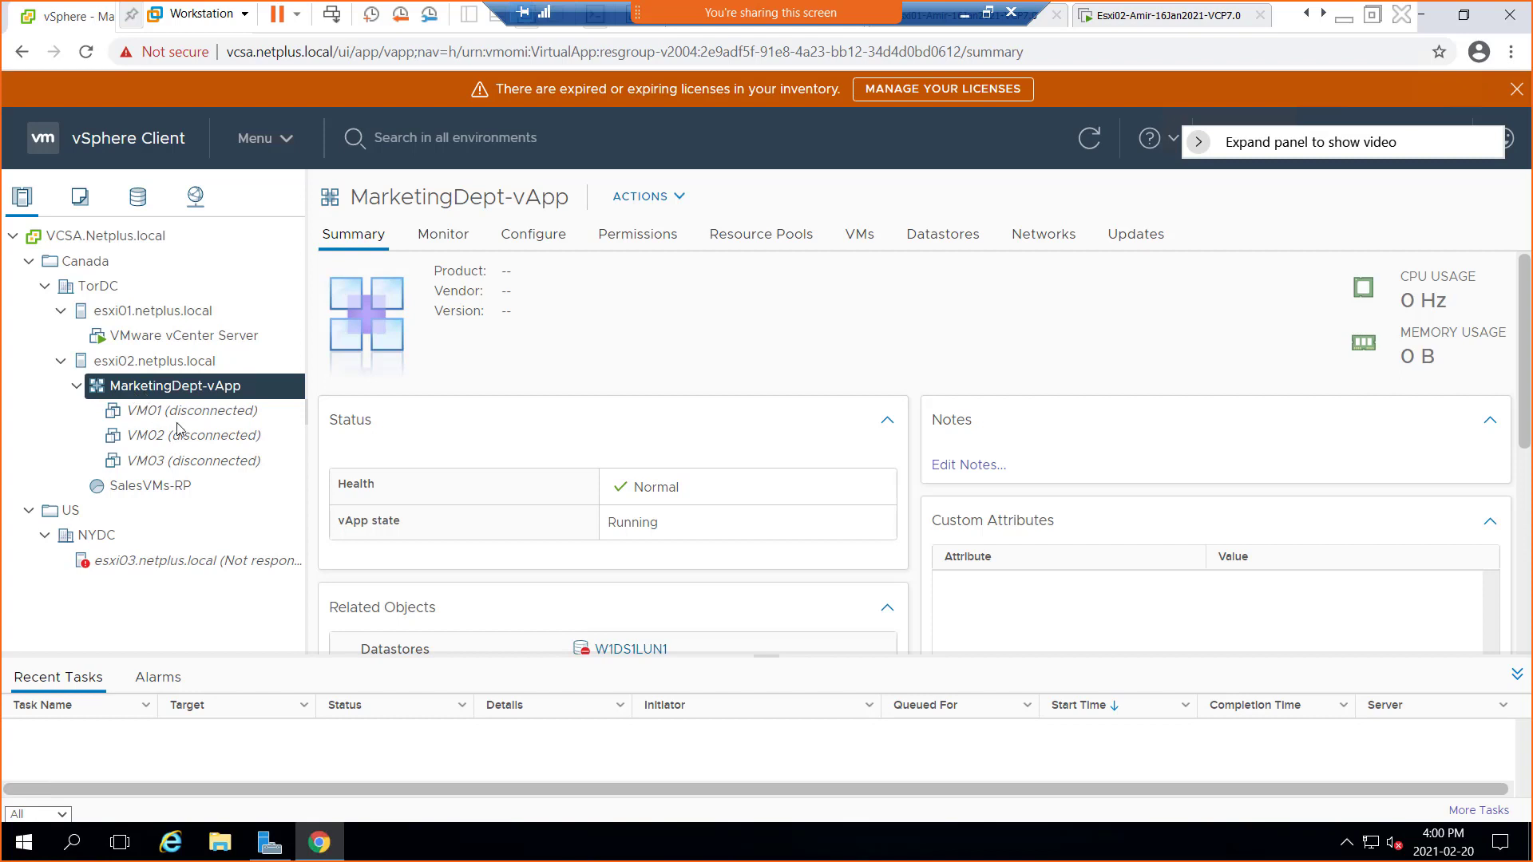
# Move VM01–VM03 out of MarketingDept-vApp directly onto host esxi02.netplus.local
pyautogui.click(158, 417)
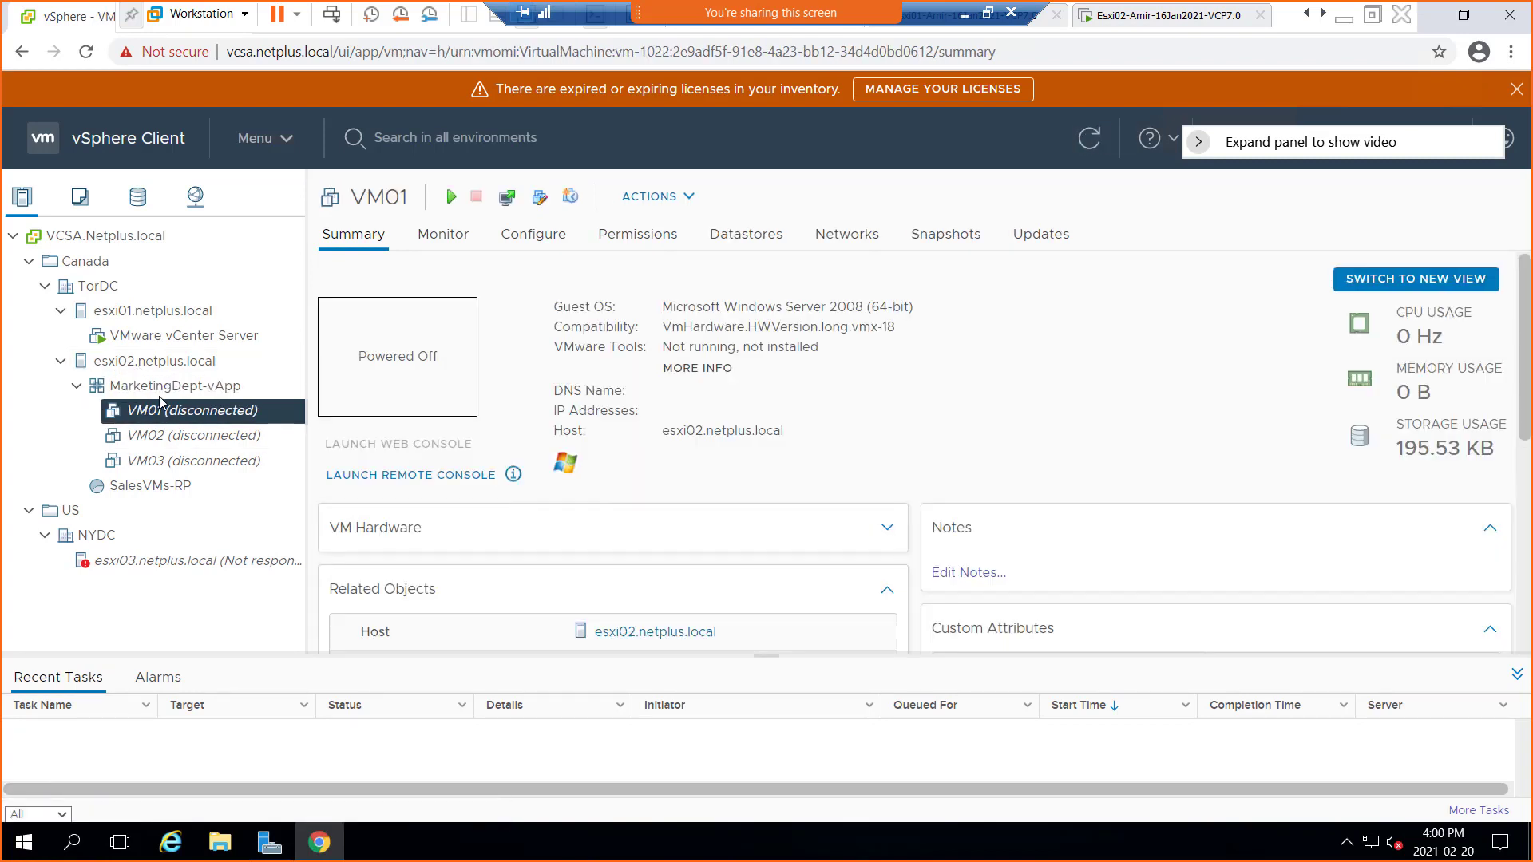
pyautogui.moveTo(144, 410); pyautogui.dragTo(142, 368)
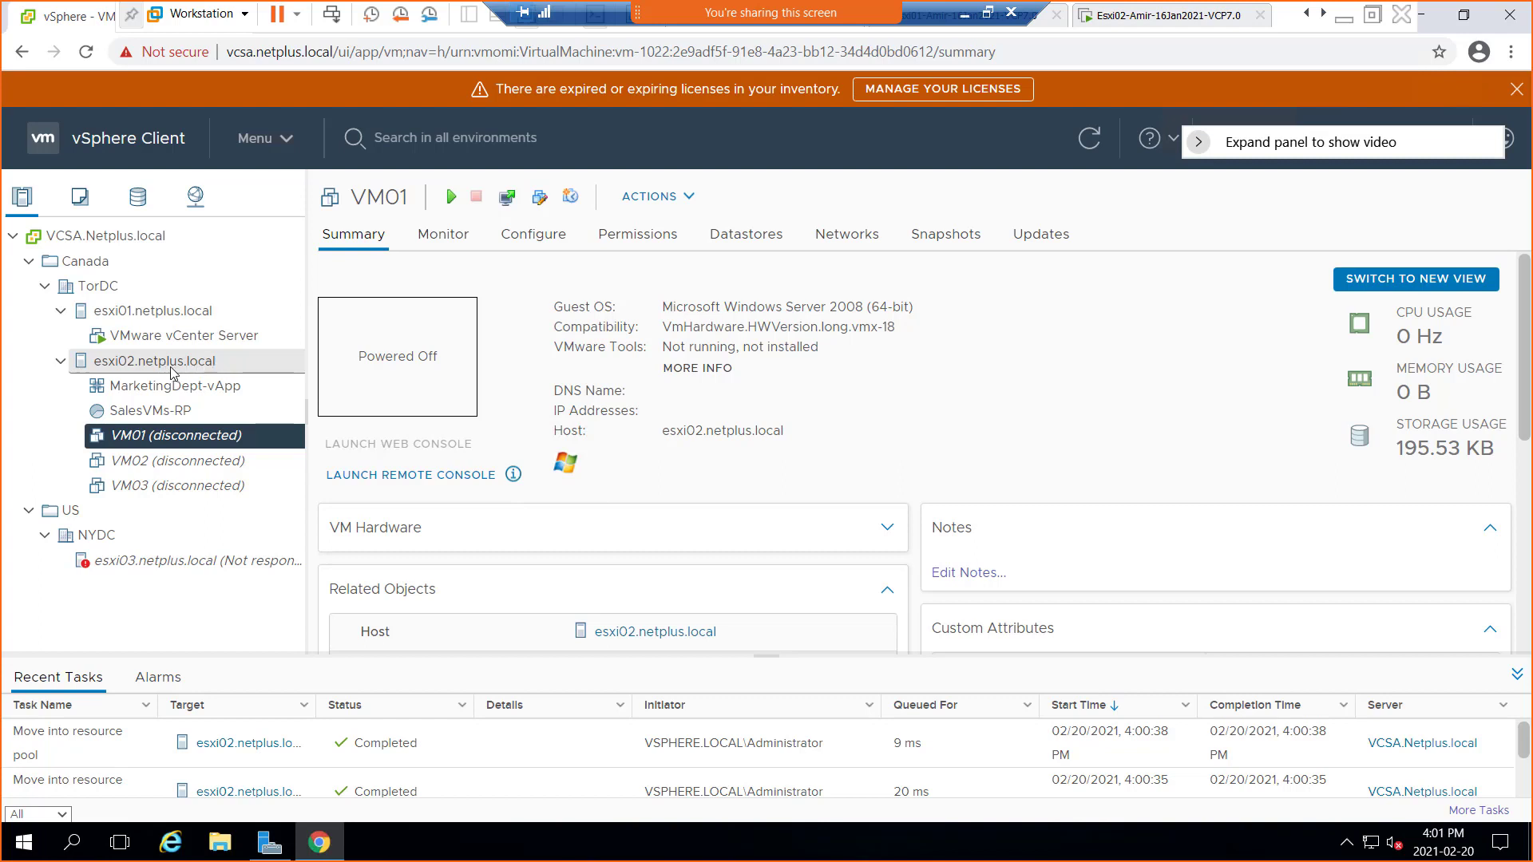
pyautogui.rightClick(166, 371)
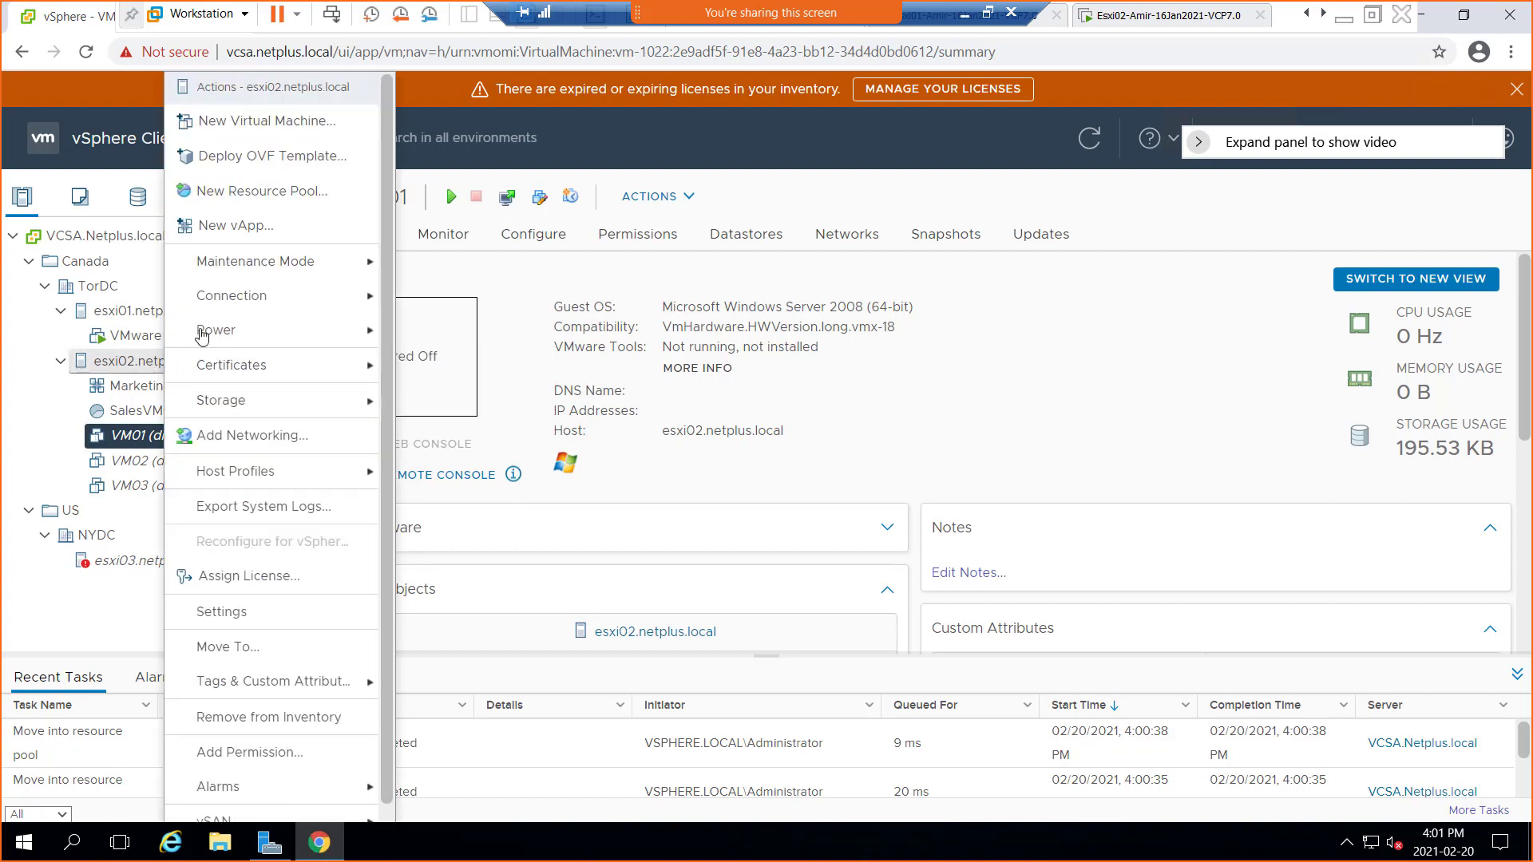
# Start a New Virtual Machine on esxi02.netplus.local and underline 'virtual machine' and 'from' in the creation options
pyautogui.click(282, 128)
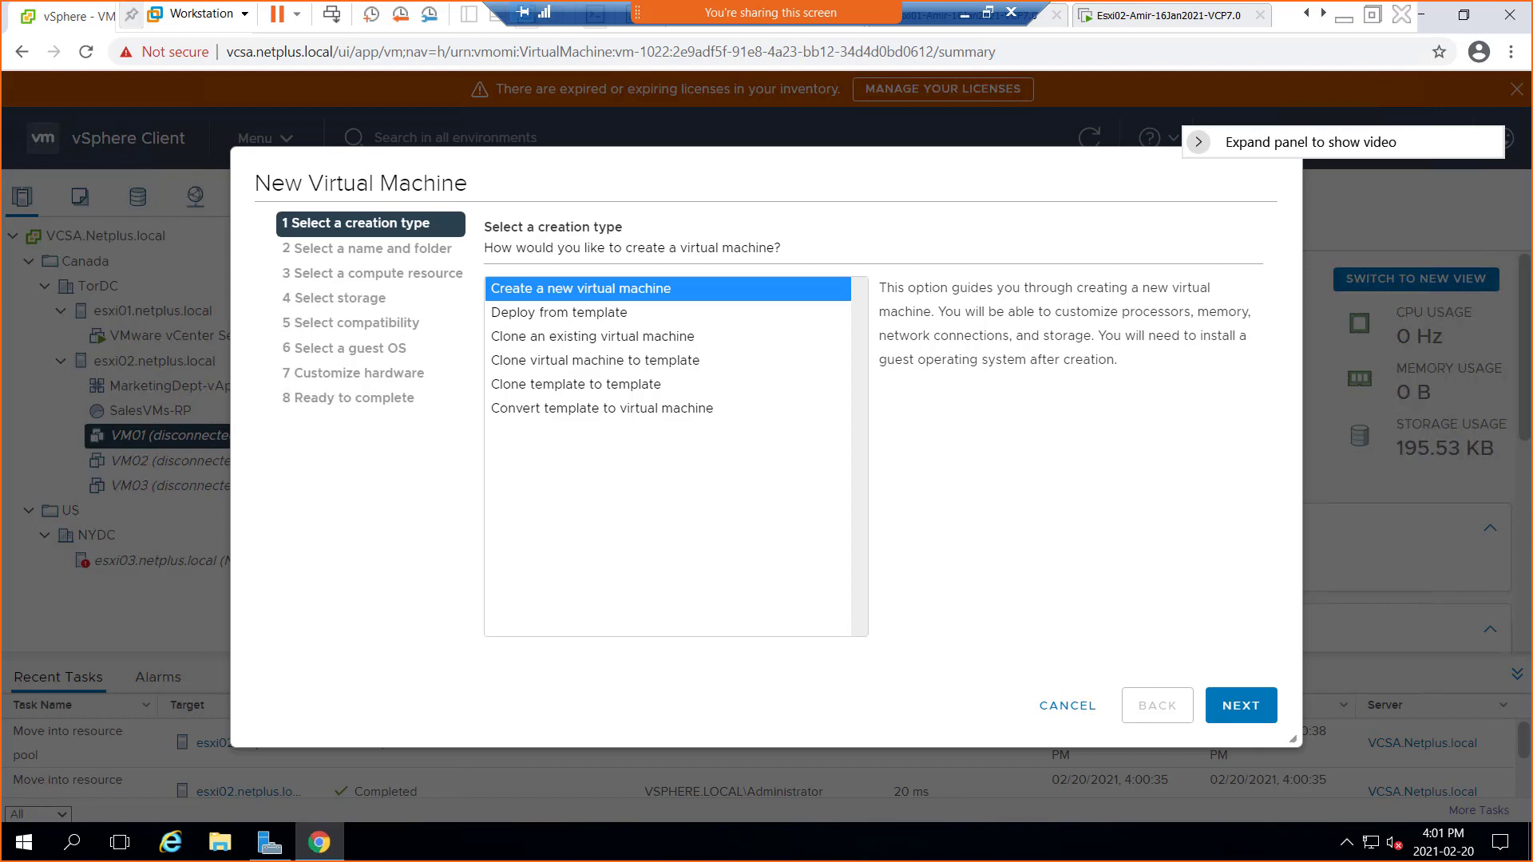
pyautogui.hotkey('alt', 'Tab')
pyautogui.moveTo(688, 733); pyautogui.dragTo(1532, 623)
pyautogui.moveTo(607, 296); pyautogui.dragTo(650, 297)
pyautogui.moveTo(535, 326); pyautogui.dragTo(581, 324)
pyautogui.press('Escape')
# Choose Deploy from template and highlight its golden image and ready-for-use virtual machines description
pyautogui.click(584, 316)
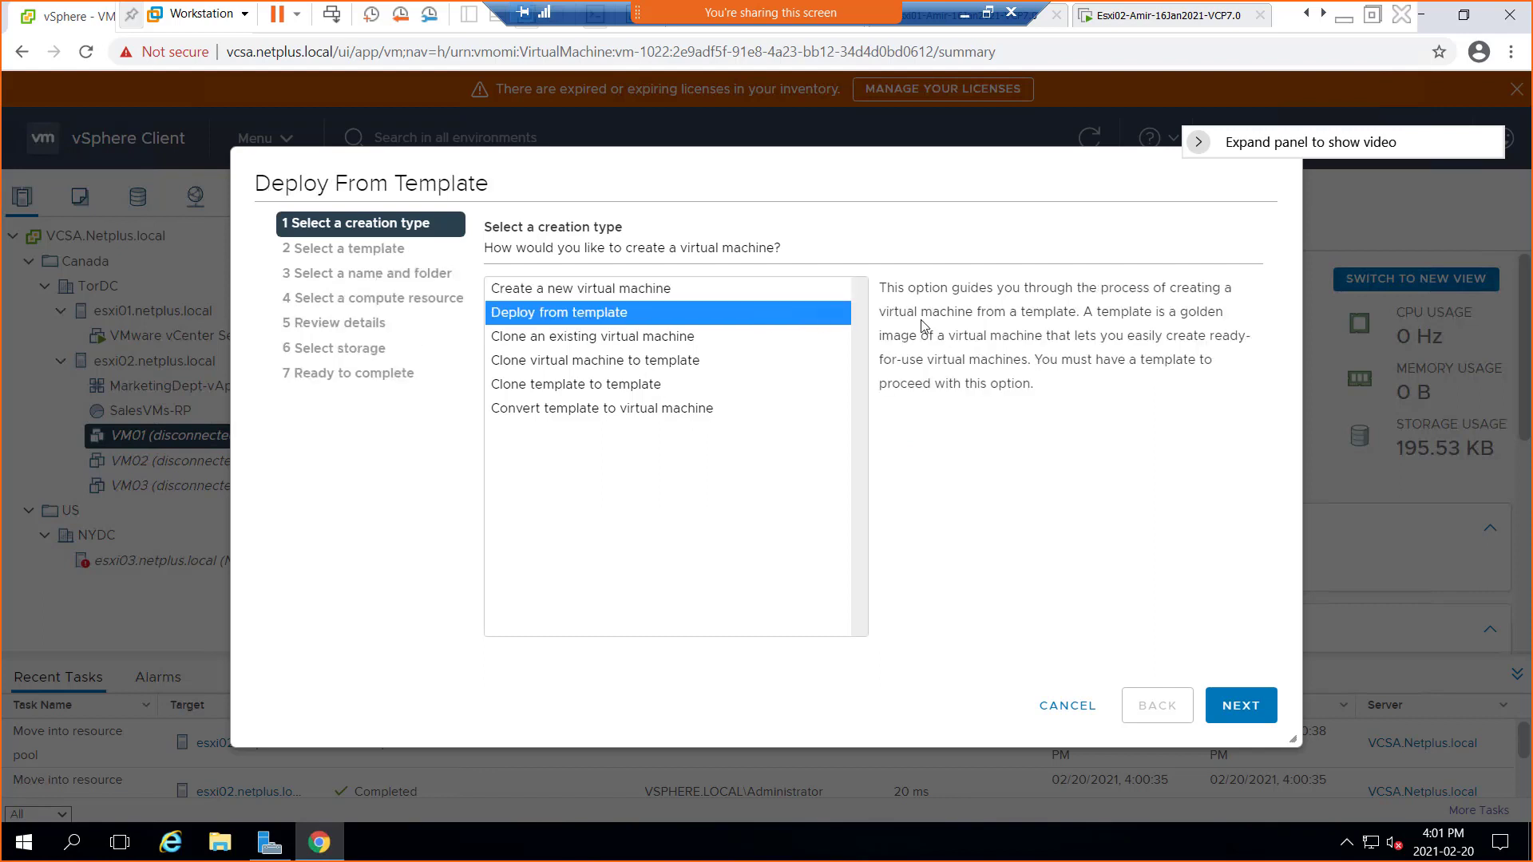
pyautogui.moveTo(880, 290); pyautogui.dragTo(1069, 312)
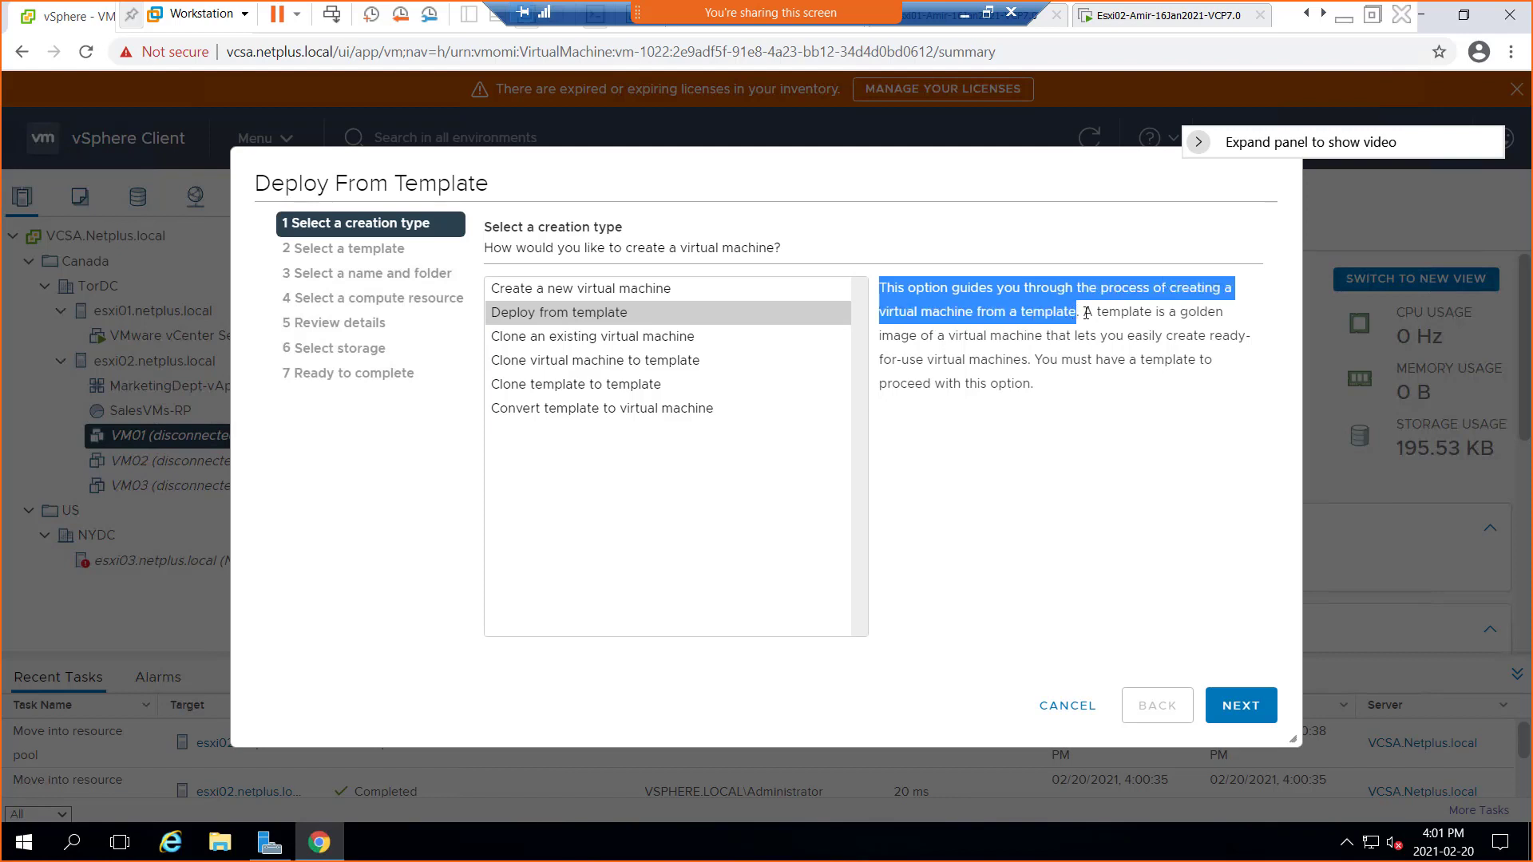
pyautogui.moveTo(1085, 313); pyautogui.dragTo(1210, 335)
pyautogui.click(1028, 360)
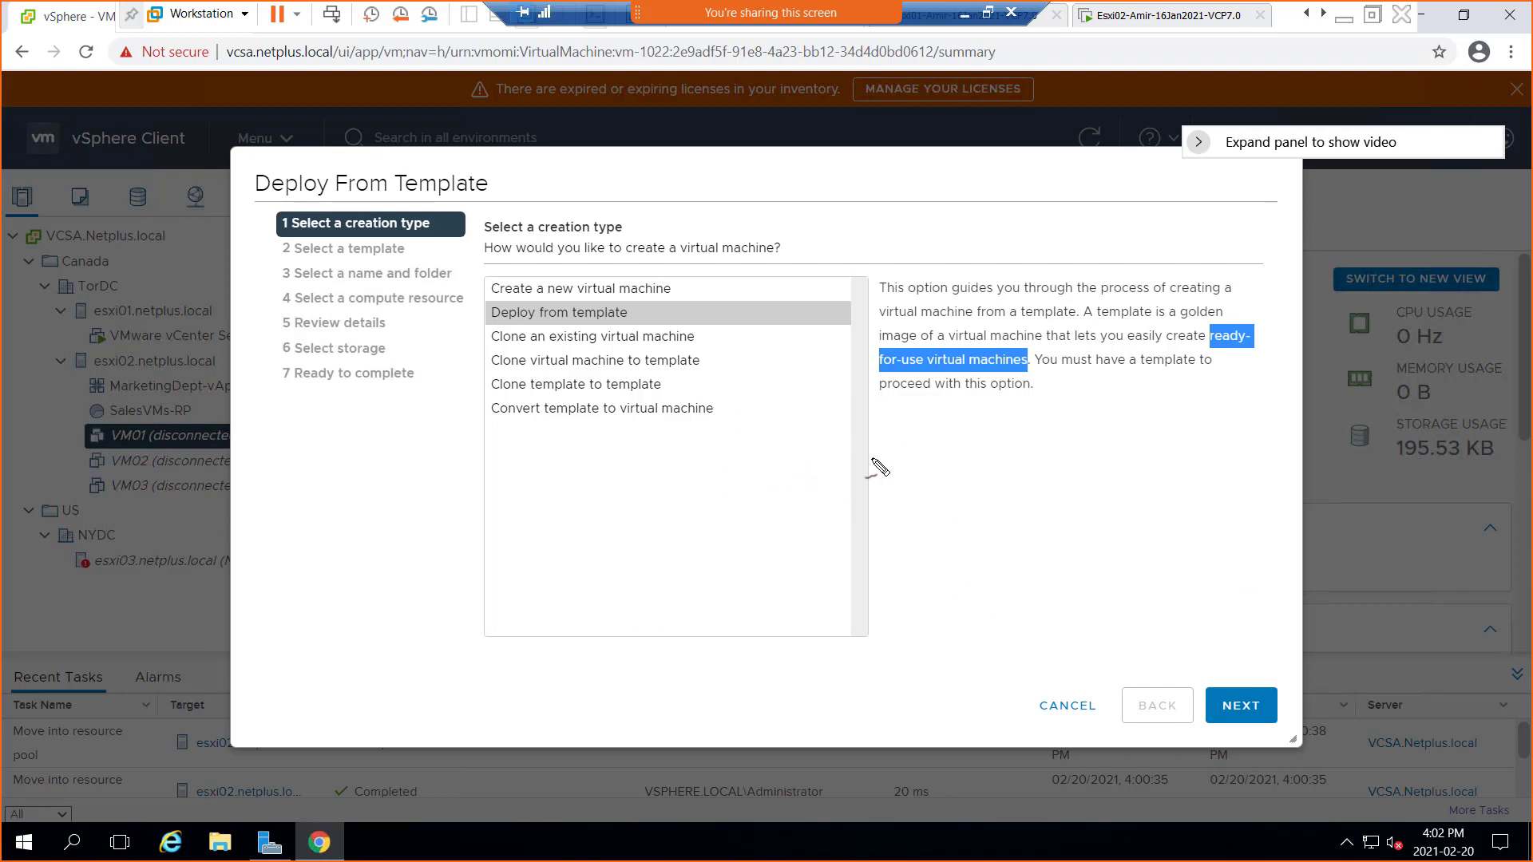
# Sketch a template box, underline 'golden' and 'image', and write 2016 beside the box
pyautogui.moveTo(870, 449)
pyautogui.mouseDown()
pyautogui.moveTo(962, 547)
pyautogui.moveTo(938, 591)
pyautogui.moveTo(848, 495)
pyautogui.moveTo(872, 448)
pyautogui.mouseUp()
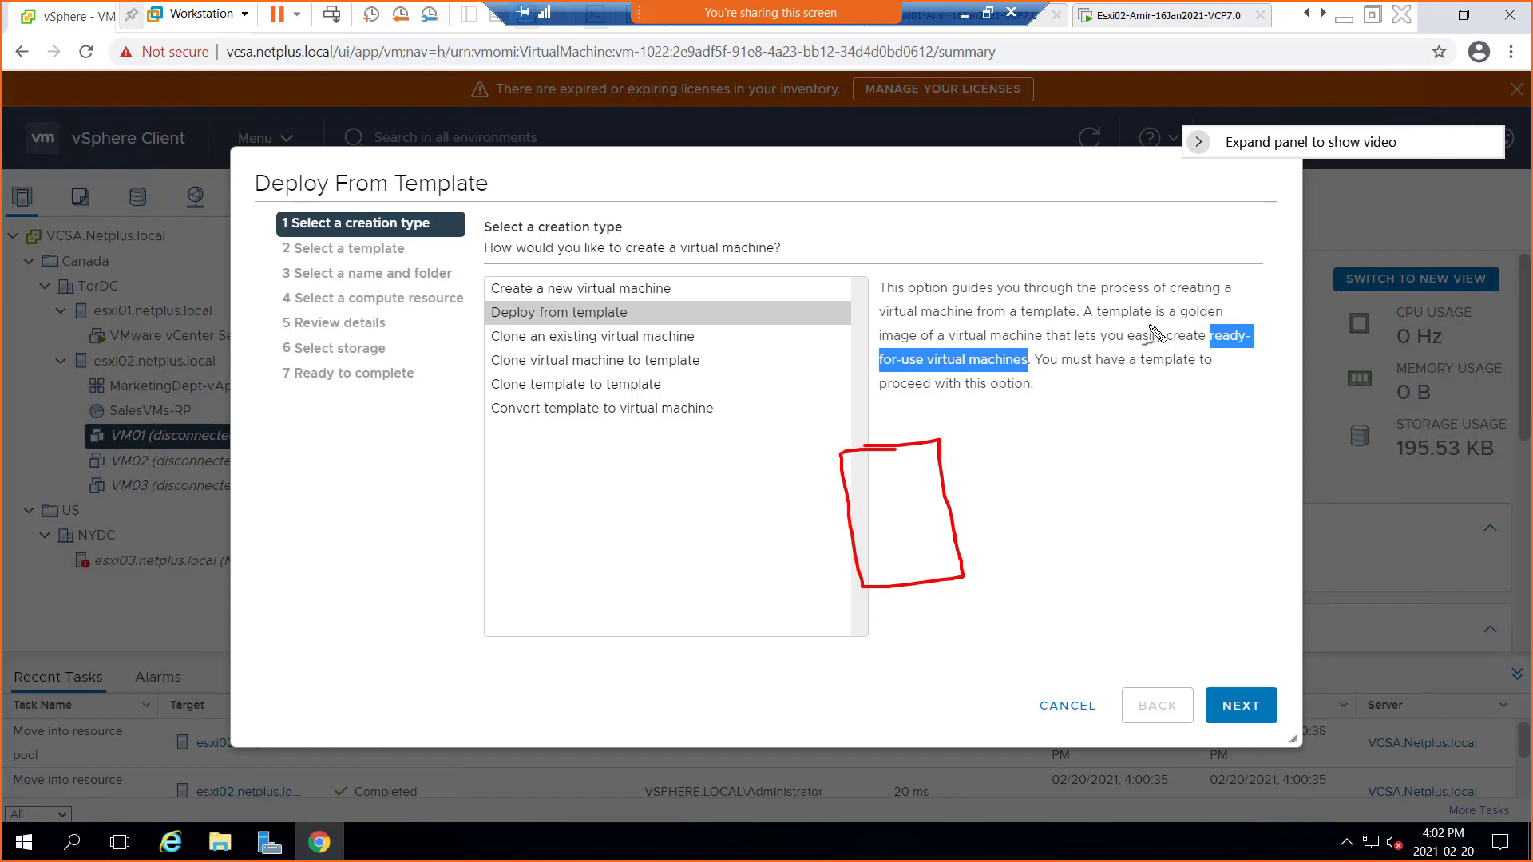
pyautogui.moveTo(1180, 319); pyautogui.dragTo(1207, 319)
pyautogui.moveTo(889, 345); pyautogui.dragTo(915, 345)
pyautogui.moveTo(957, 479)
pyautogui.mouseDown()
pyautogui.moveTo(969, 500)
pyautogui.moveTo(1017, 482)
pyautogui.moveTo(1041, 523)
pyautogui.moveTo(1079, 503)
pyautogui.moveTo(1088, 516)
pyautogui.moveTo(1132, 471)
pyautogui.moveTo(1151, 494)
pyautogui.mouseUp()
# Write the bulleted notes security patches, winzip, pdf and Av beside the box
pyautogui.click(1107, 460)
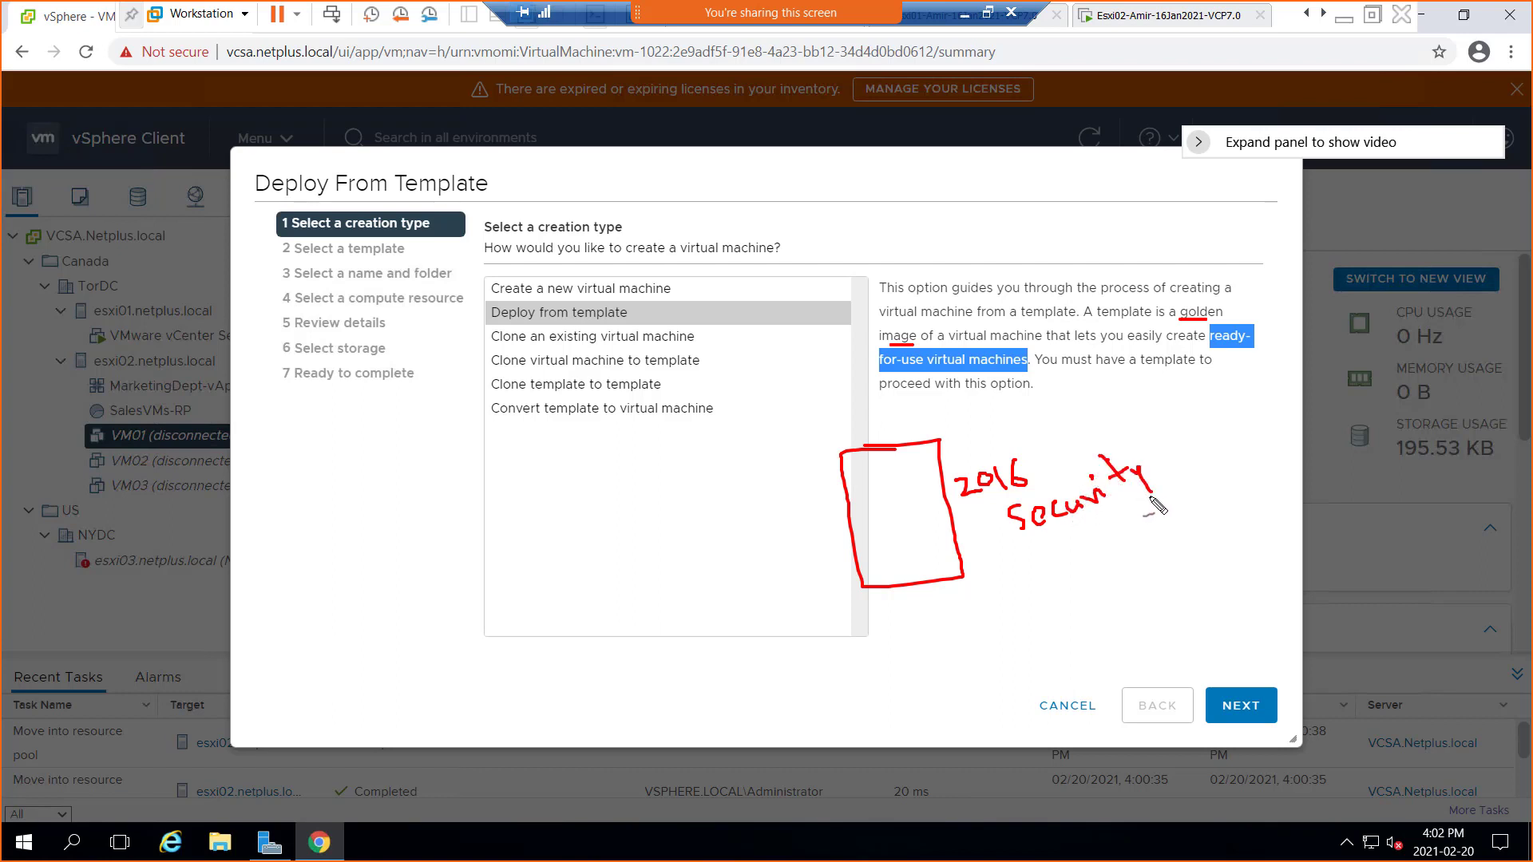
pyautogui.moveTo(1048, 546)
pyautogui.mouseDown()
pyautogui.moveTo(1054, 575)
pyautogui.moveTo(1122, 523)
pyautogui.moveTo(1198, 495)
pyautogui.moveTo(1188, 515)
pyautogui.mouseUp()
pyautogui.click(1082, 541)
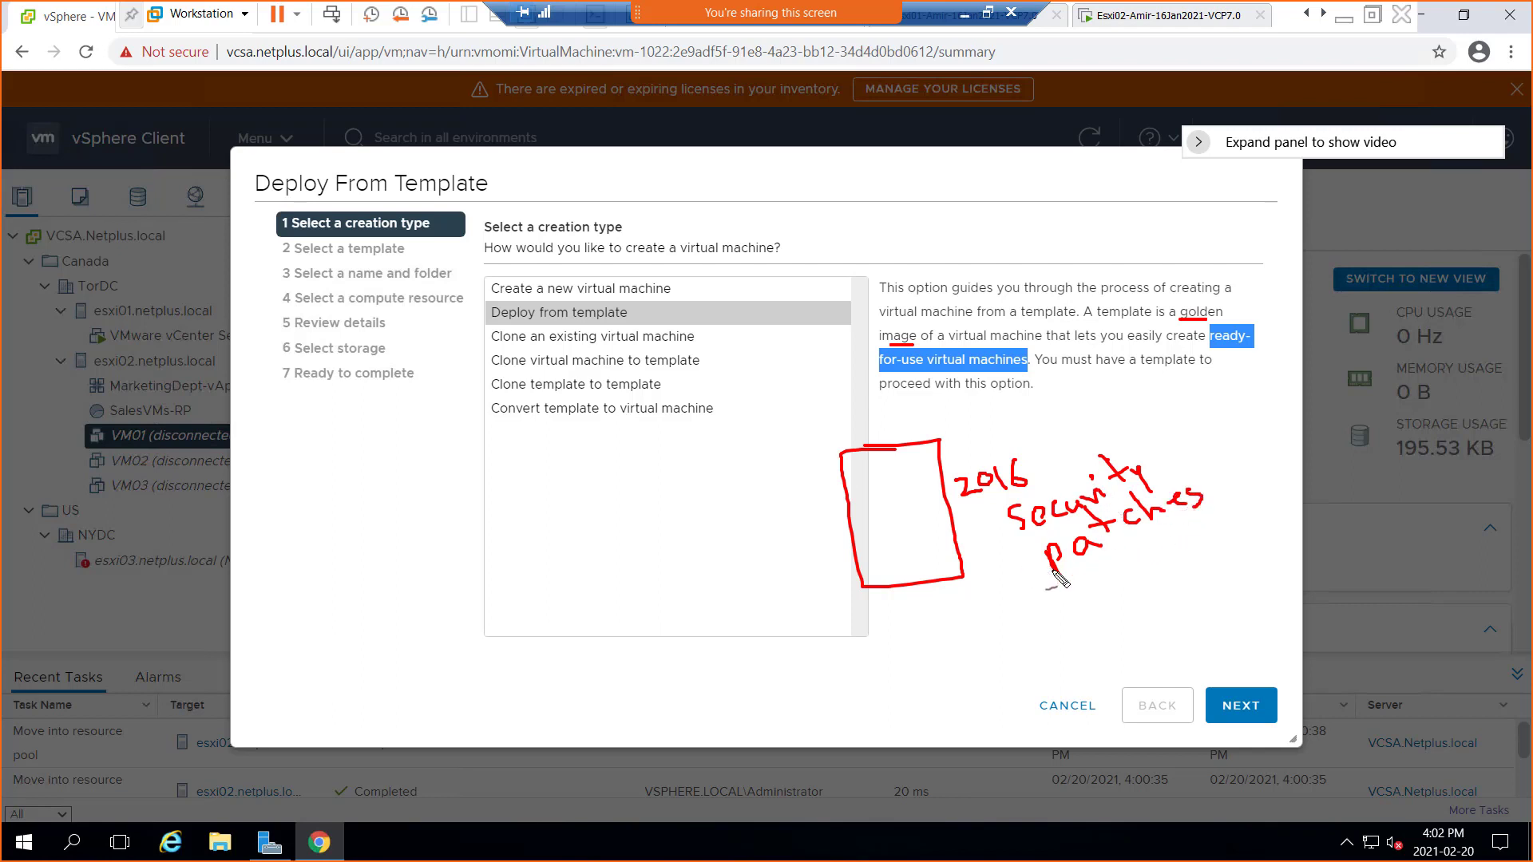
pyautogui.moveTo(983, 527); pyautogui.dragTo(999, 523)
pyautogui.moveTo(1009, 582)
pyautogui.mouseDown()
pyautogui.moveTo(1147, 577)
pyautogui.moveTo(1189, 549)
pyautogui.mouseUp()
pyautogui.click(1178, 542)
pyautogui.moveTo(1052, 612)
pyautogui.mouseDown()
pyautogui.moveTo(1127, 626)
pyautogui.moveTo(1174, 597)
pyautogui.mouseUp()
pyautogui.moveTo(1106, 657); pyautogui.dragTo(1119, 653)
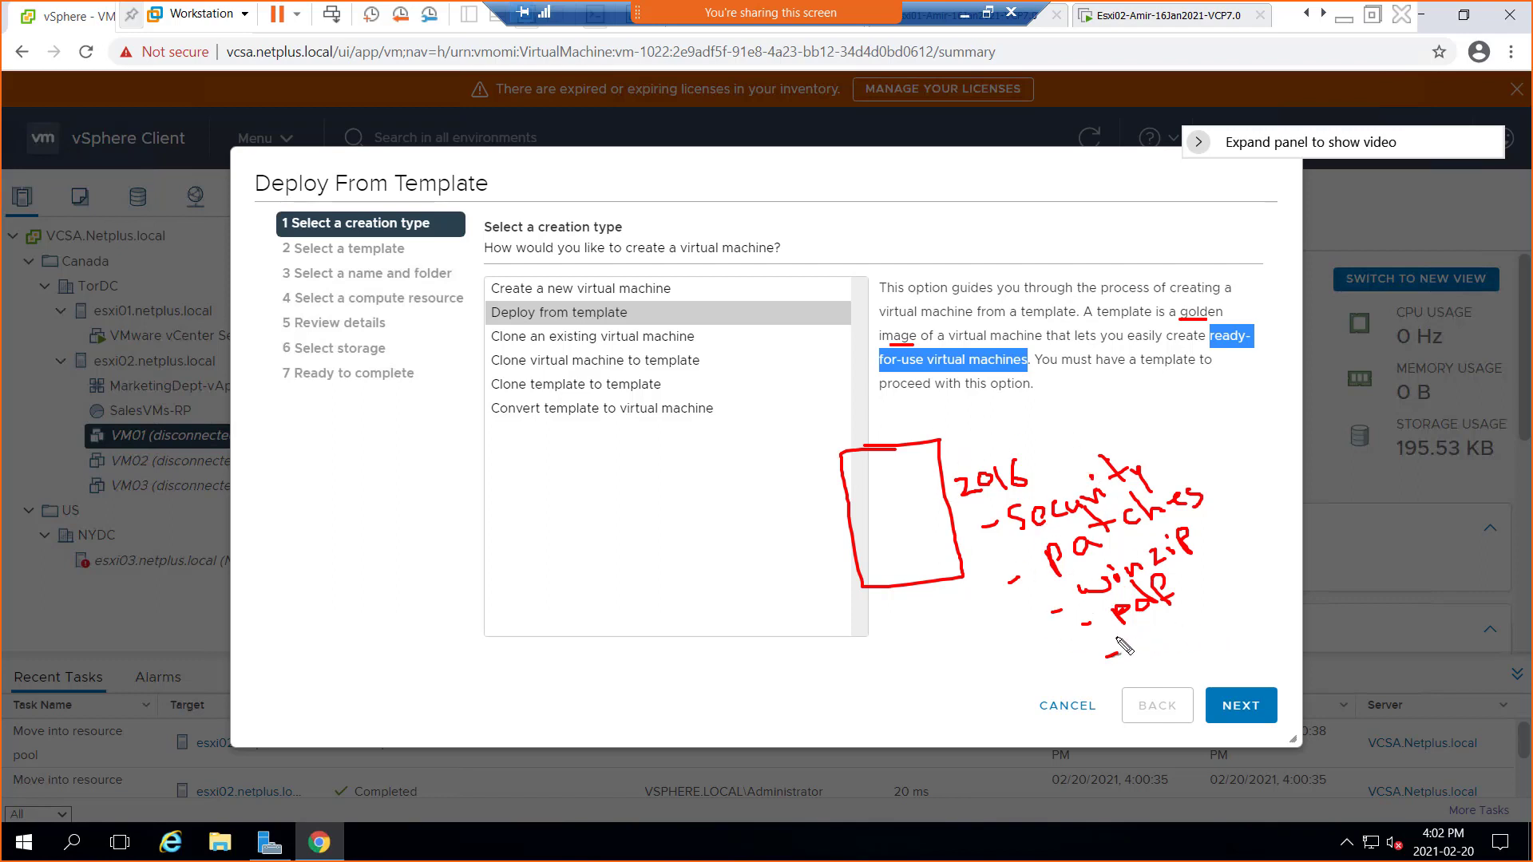
pyautogui.moveTo(1151, 653); pyautogui.dragTo(1179, 639)
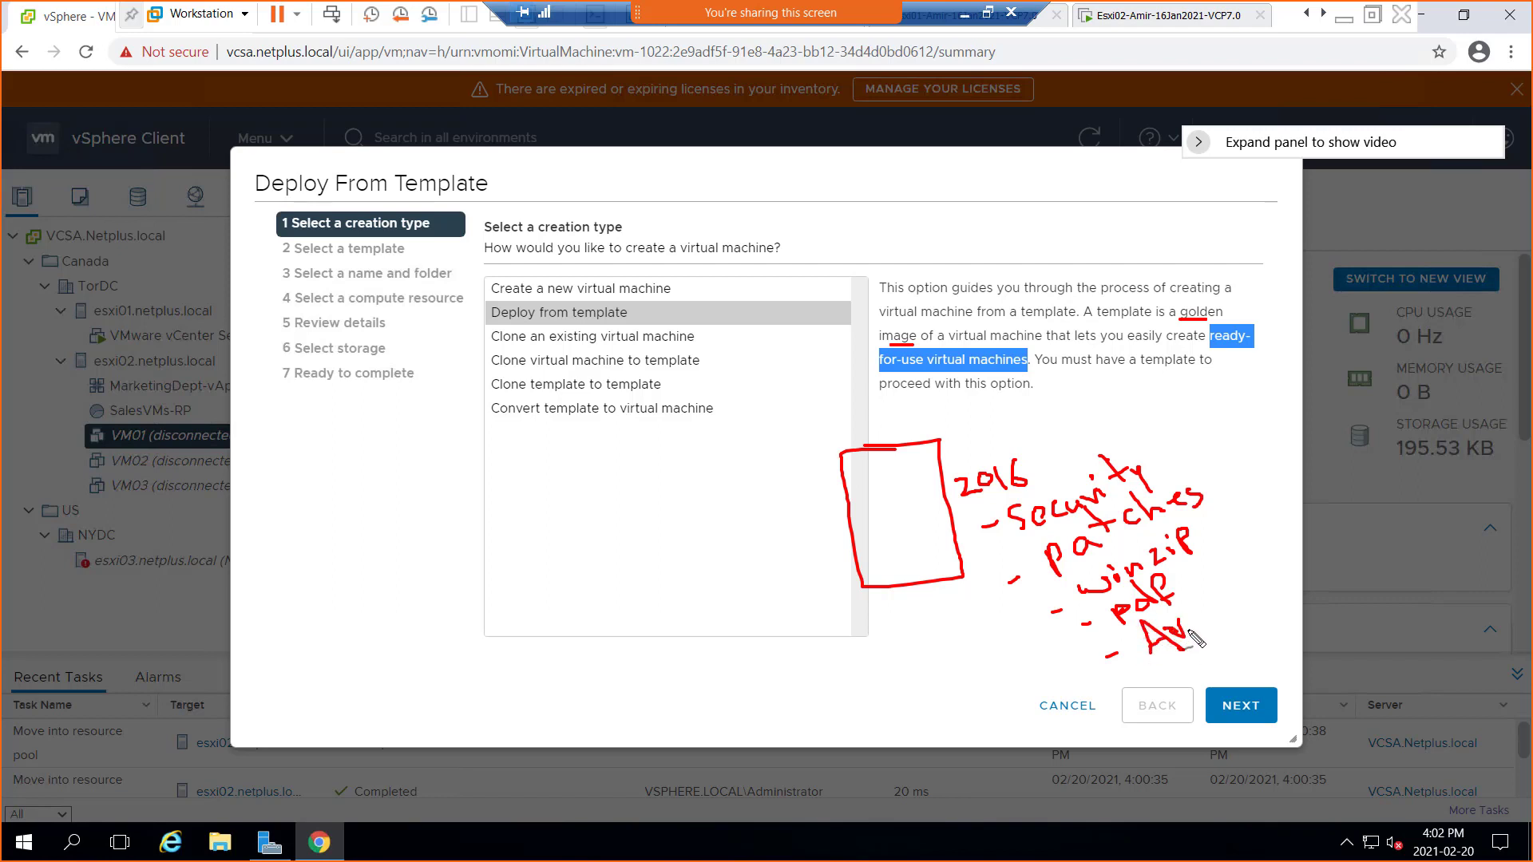
pyautogui.moveTo(930, 544); pyautogui.dragTo(941, 541)
# Write and underline a 2016, 2019, RH list to the left of the box
pyautogui.moveTo(663, 501)
pyautogui.mouseDown()
pyautogui.moveTo(693, 524)
pyautogui.moveTo(708, 490)
pyautogui.moveTo(748, 510)
pyautogui.moveTo(755, 568)
pyautogui.moveTo(796, 525)
pyautogui.moveTo(806, 541)
pyautogui.mouseUp()
pyautogui.moveTo(647, 539); pyautogui.dragTo(628, 550)
pyautogui.moveTo(707, 572); pyautogui.dragTo(680, 580)
pyautogui.moveTo(729, 625)
pyautogui.mouseDown()
pyautogui.moveTo(790, 617)
pyautogui.moveTo(799, 590)
pyautogui.mouseUp()
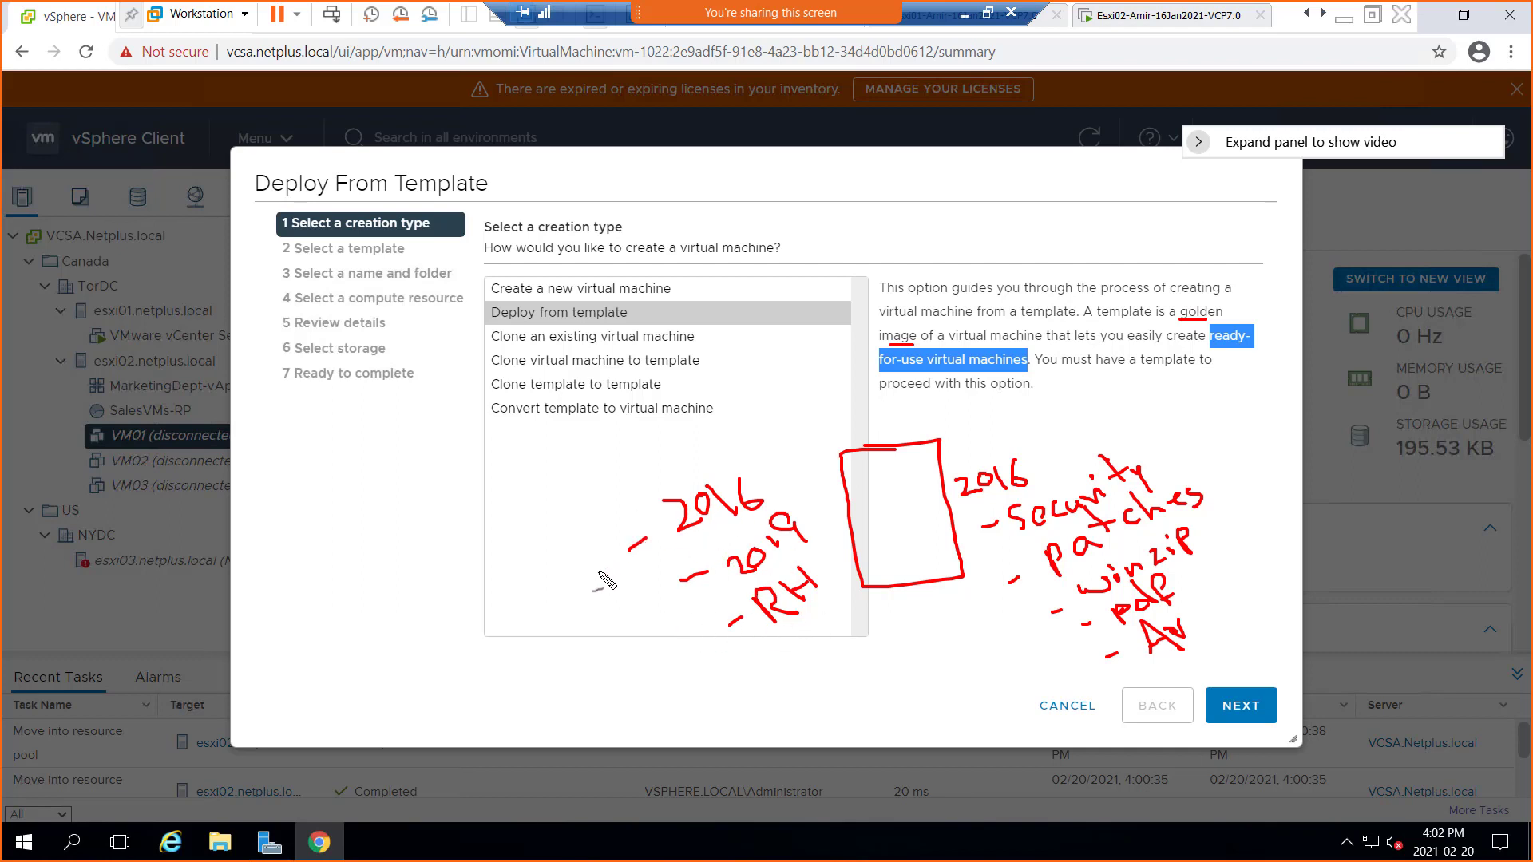
pyautogui.moveTo(620, 571); pyautogui.dragTo(695, 543)
pyautogui.moveTo(698, 595); pyautogui.dragTo(751, 579)
pyautogui.moveTo(804, 633); pyautogui.dragTo(765, 654)
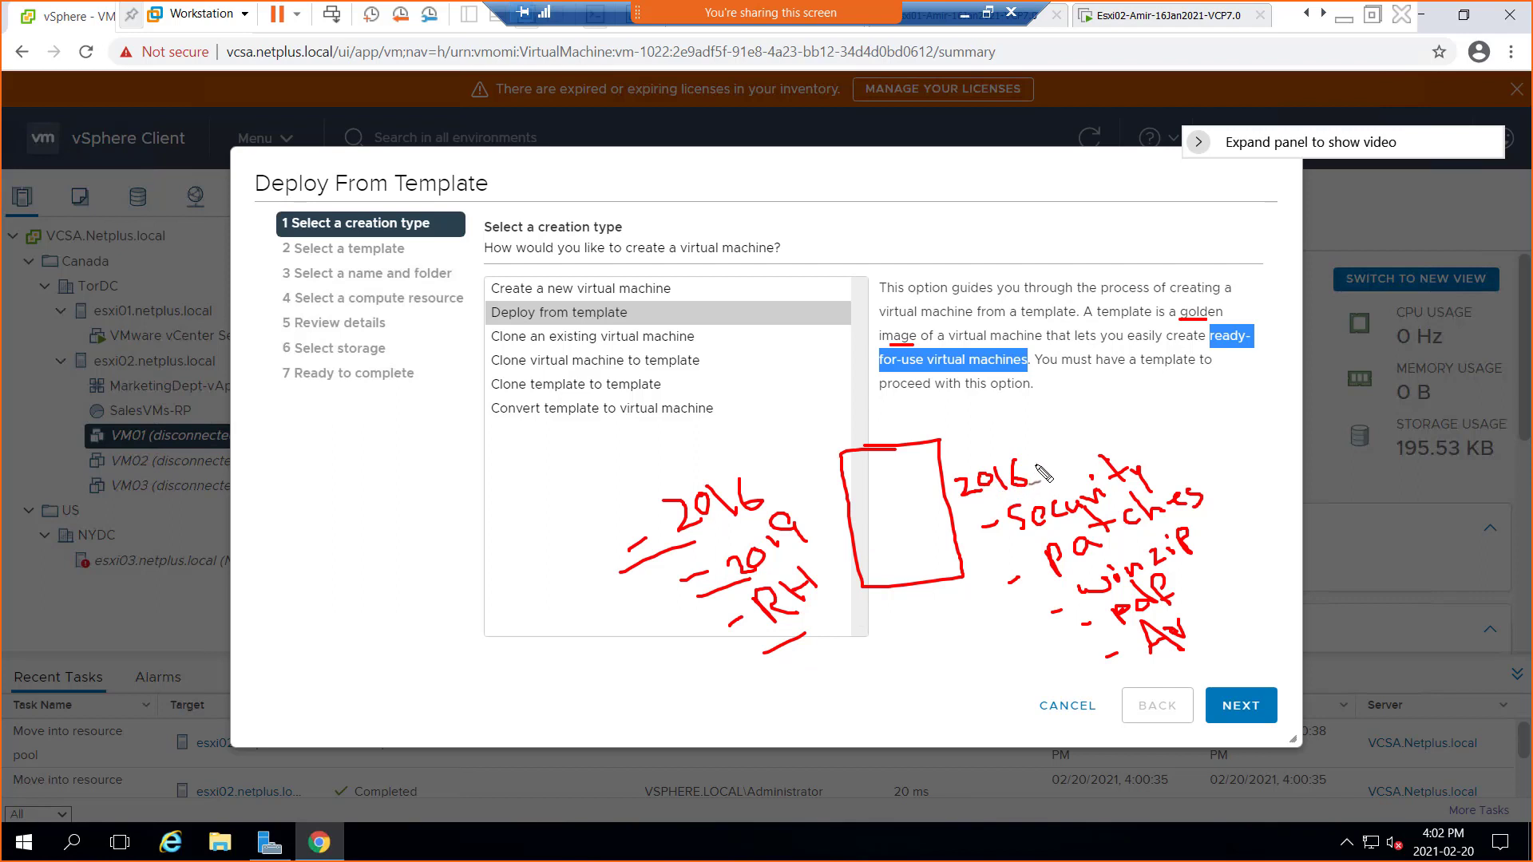
# Add a mark after each right-hand note: security, winzip, pdf and Av
pyautogui.moveTo(1147, 452); pyautogui.dragTo(1243, 452)
pyautogui.moveTo(1207, 532); pyautogui.dragTo(1235, 517)
pyautogui.moveTo(1193, 585)
pyautogui.mouseDown()
pyautogui.moveTo(1212, 574)
pyautogui.moveTo(1221, 611)
pyautogui.mouseUp()
pyautogui.click(1221, 640)
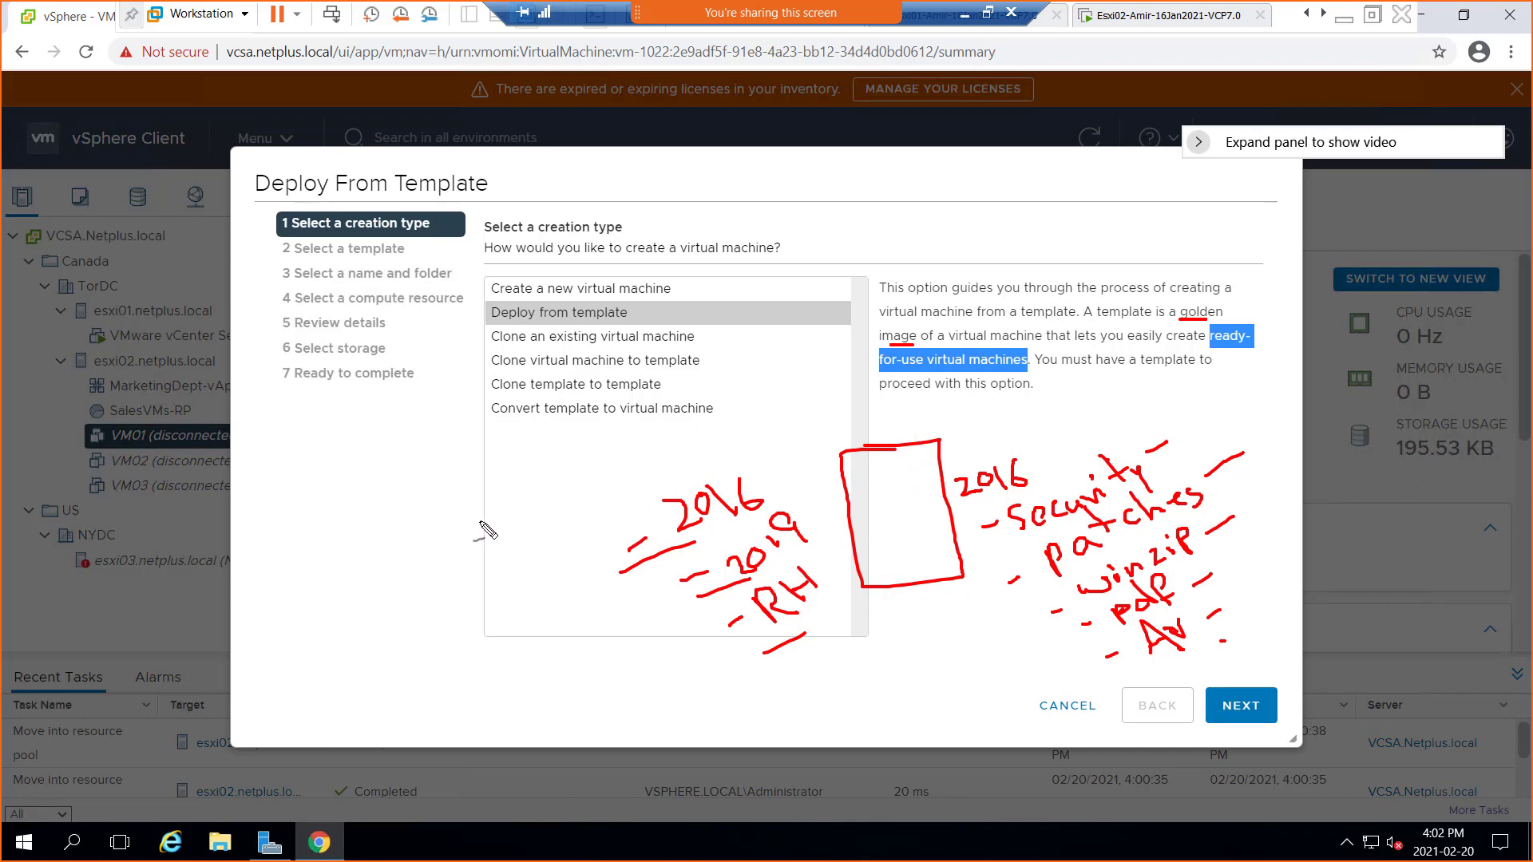
# Write and underline SYSPREP left of the list, then add SIDs and eACG notes below it
pyautogui.moveTo(452, 503)
pyautogui.mouseDown()
pyautogui.moveTo(431, 524)
pyautogui.moveTo(494, 496)
pyautogui.moveTo(523, 515)
pyautogui.mouseUp()
pyautogui.moveTo(503, 483)
pyautogui.mouseDown()
pyautogui.moveTo(599, 483)
pyautogui.moveTo(575, 460)
pyautogui.mouseUp()
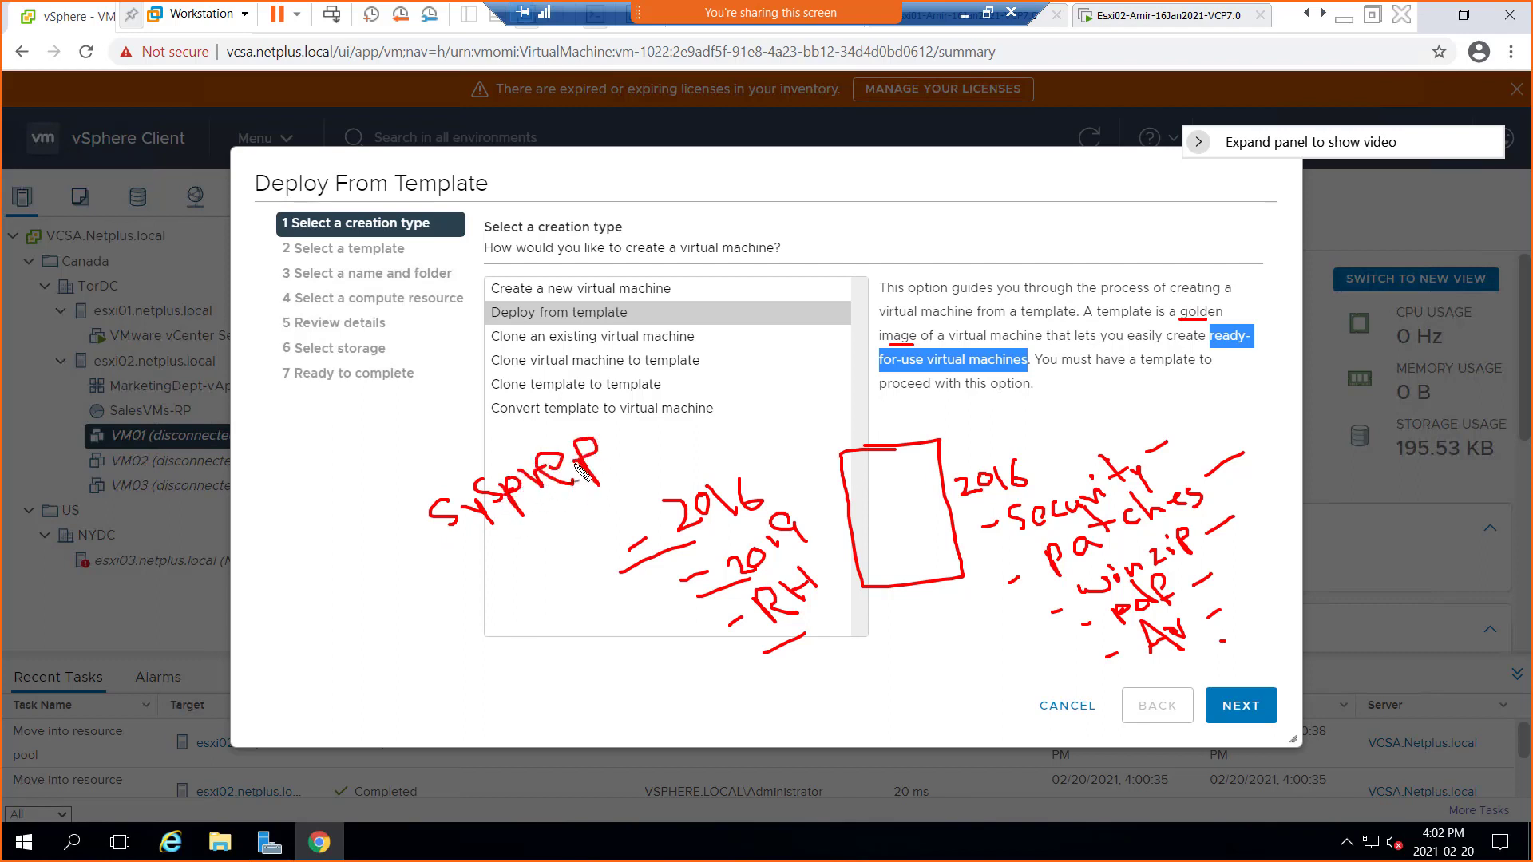
pyautogui.moveTo(467, 555); pyautogui.dragTo(567, 513)
pyautogui.moveTo(423, 630)
pyautogui.mouseDown()
pyautogui.moveTo(451, 653)
pyautogui.moveTo(446, 631)
pyautogui.moveTo(452, 649)
pyautogui.moveTo(471, 615)
pyautogui.moveTo(483, 637)
pyautogui.moveTo(515, 623)
pyautogui.moveTo(512, 635)
pyautogui.mouseUp()
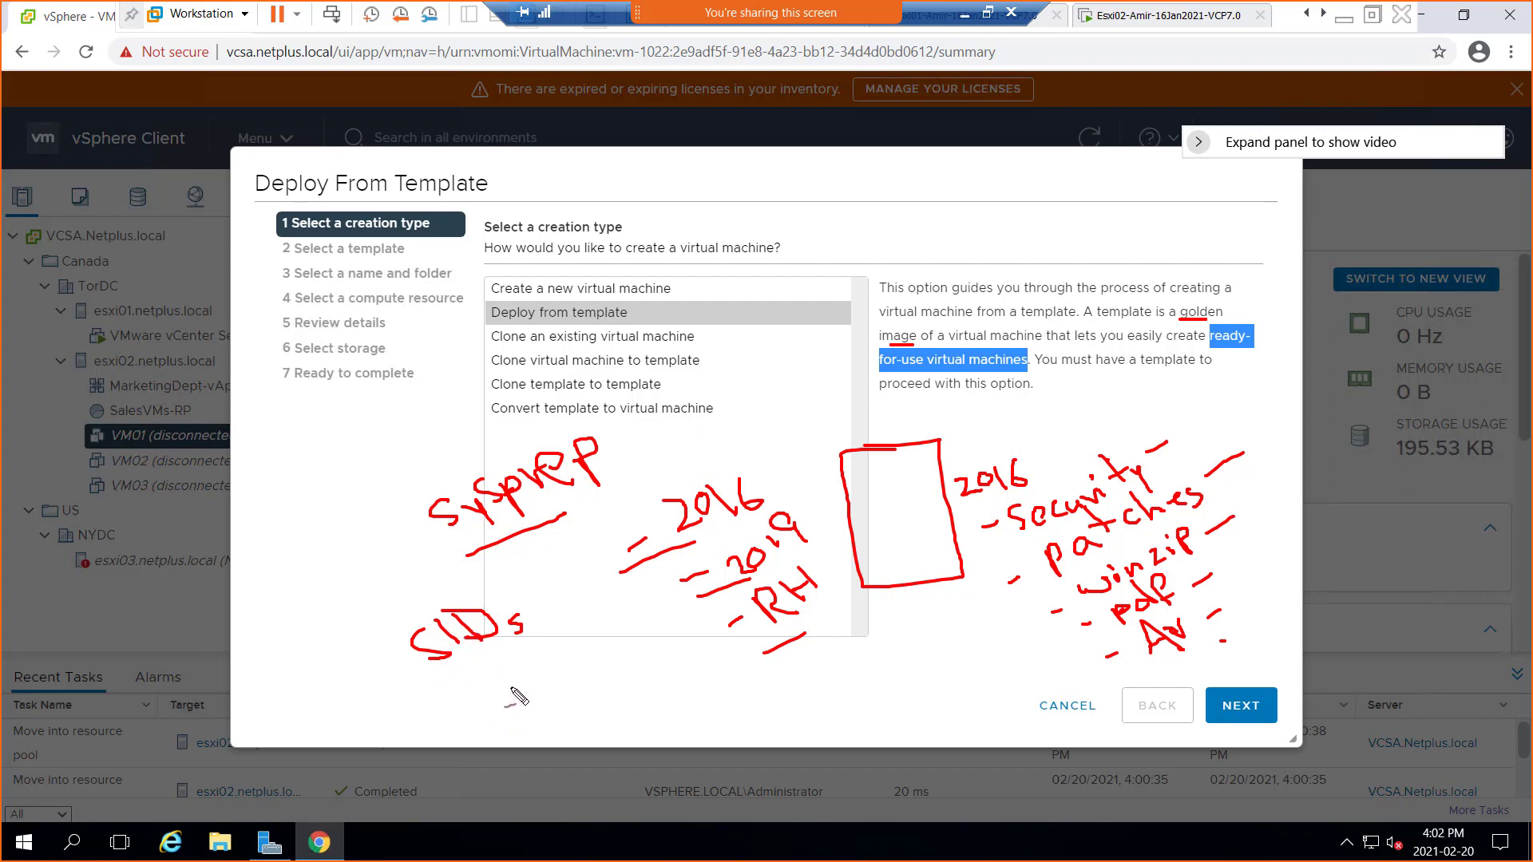
pyautogui.moveTo(500, 714); pyautogui.dragTo(519, 715)
pyautogui.moveTo(547, 671)
pyautogui.mouseDown()
pyautogui.moveTo(555, 694)
pyautogui.moveTo(574, 669)
pyautogui.moveTo(653, 645)
pyautogui.mouseUp()
pyautogui.click(655, 642)
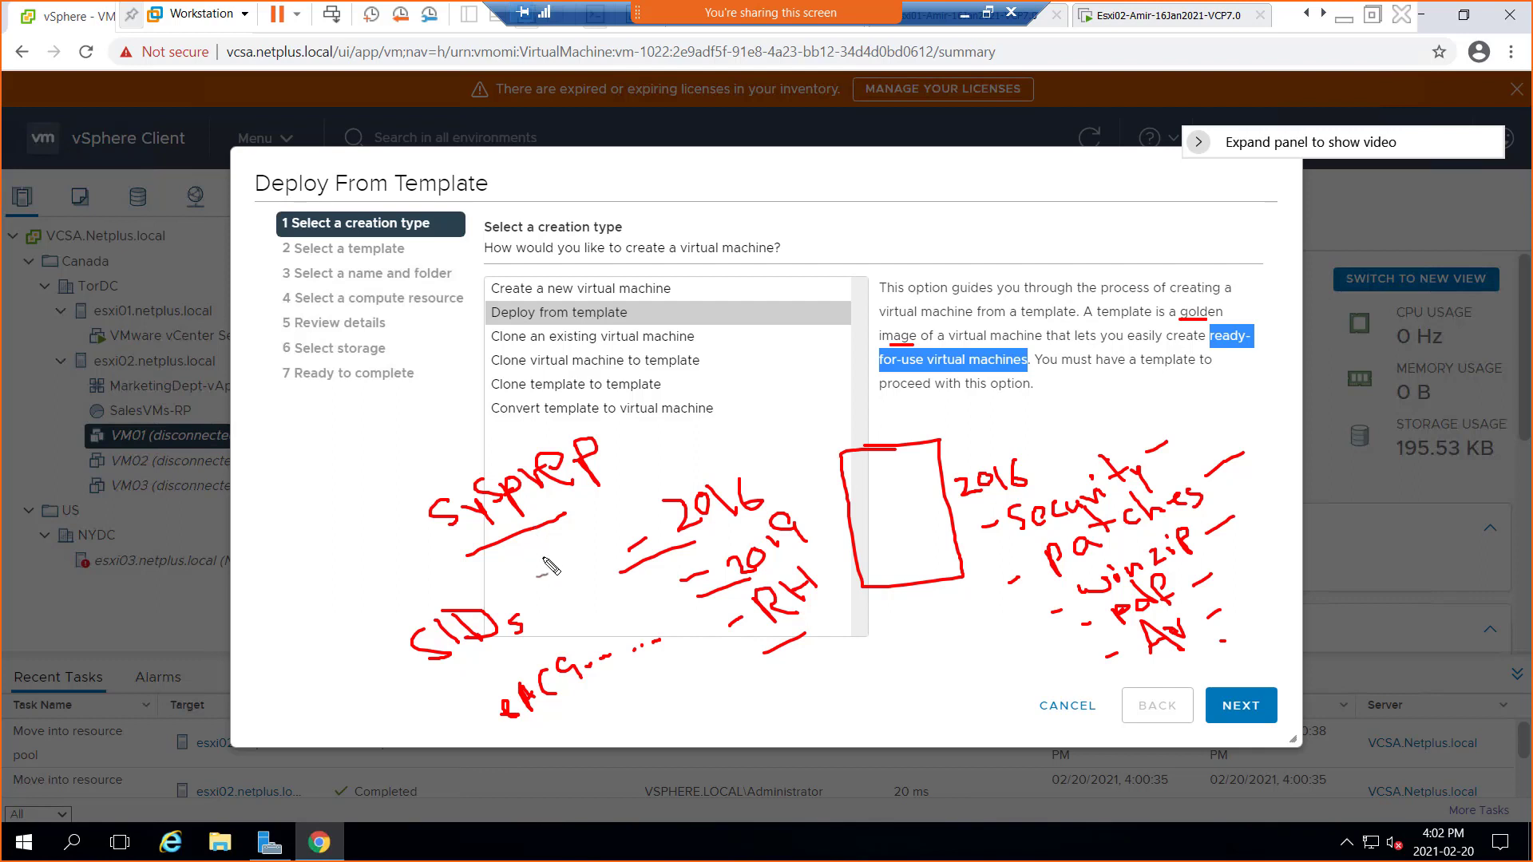
# Draw an arrow toward Clone, tick 2016 and patches, arrow SYSPREP, underline eACG and circle SIDs
pyautogui.moveTo(917, 432)
pyautogui.mouseDown()
pyautogui.moveTo(1026, 388)
pyautogui.moveTo(1181, 364)
pyautogui.mouseUp()
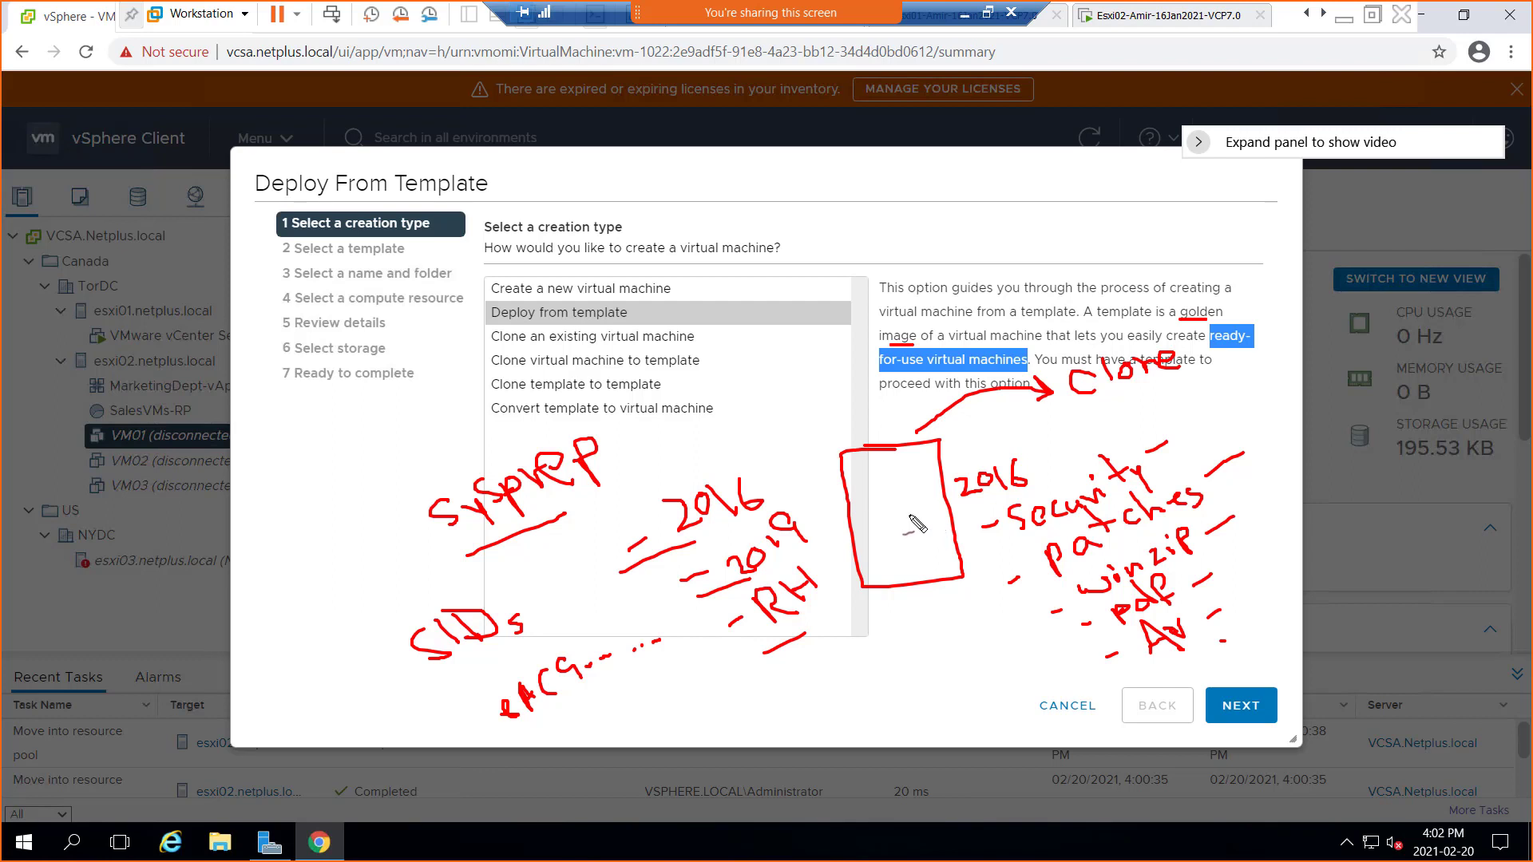
pyautogui.moveTo(1037, 466); pyautogui.dragTo(1062, 441)
pyautogui.moveTo(1234, 491); pyautogui.dragTo(1267, 493)
pyautogui.moveTo(319, 570); pyautogui.dragTo(441, 534)
pyautogui.moveTo(442, 534); pyautogui.dragTo(418, 557)
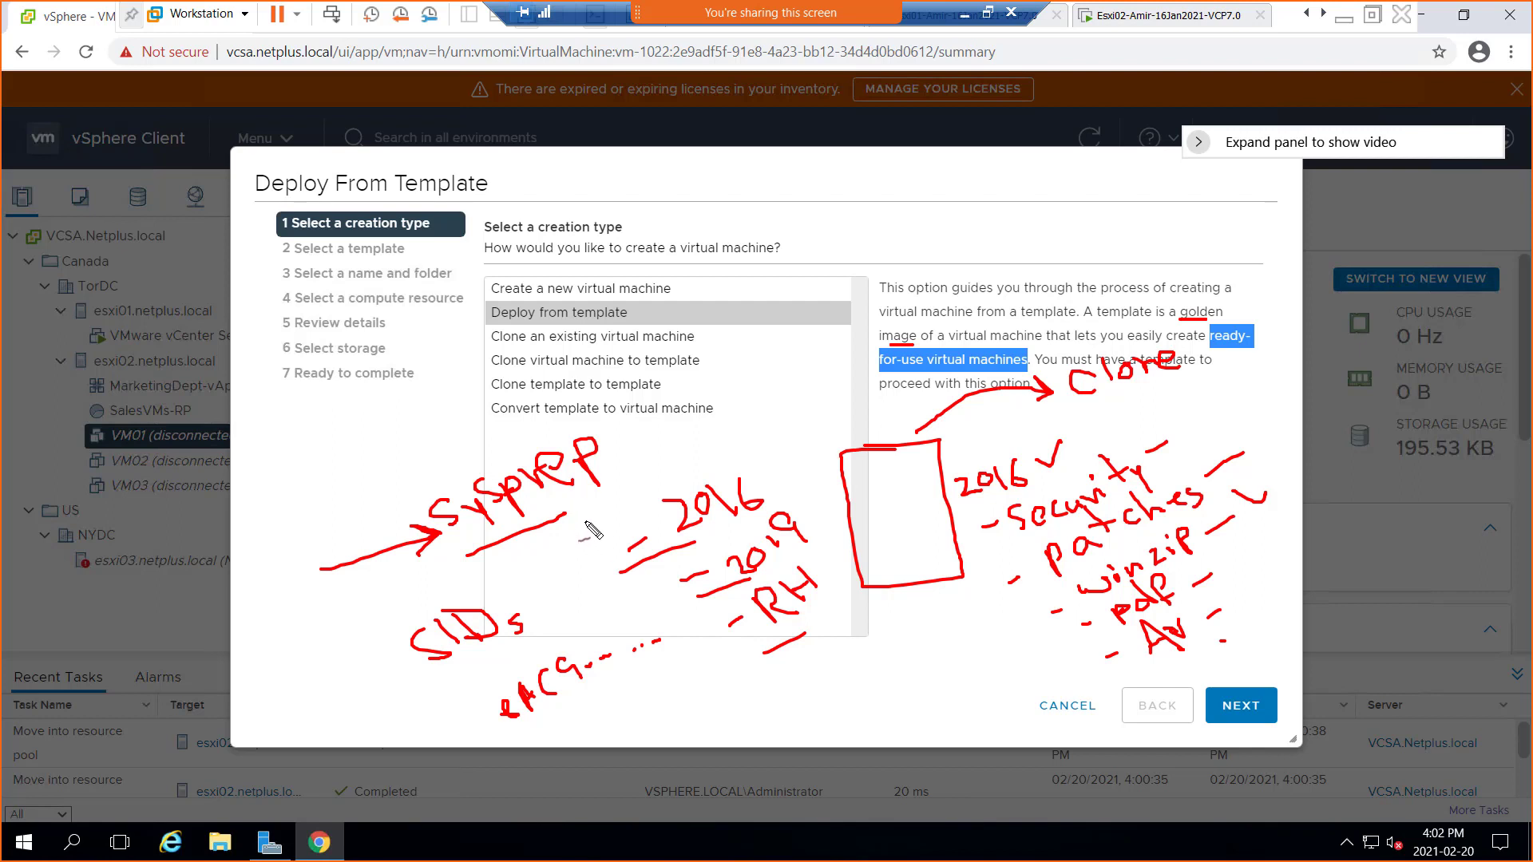
pyautogui.click(440, 694)
pyautogui.moveTo(536, 727); pyautogui.dragTo(639, 689)
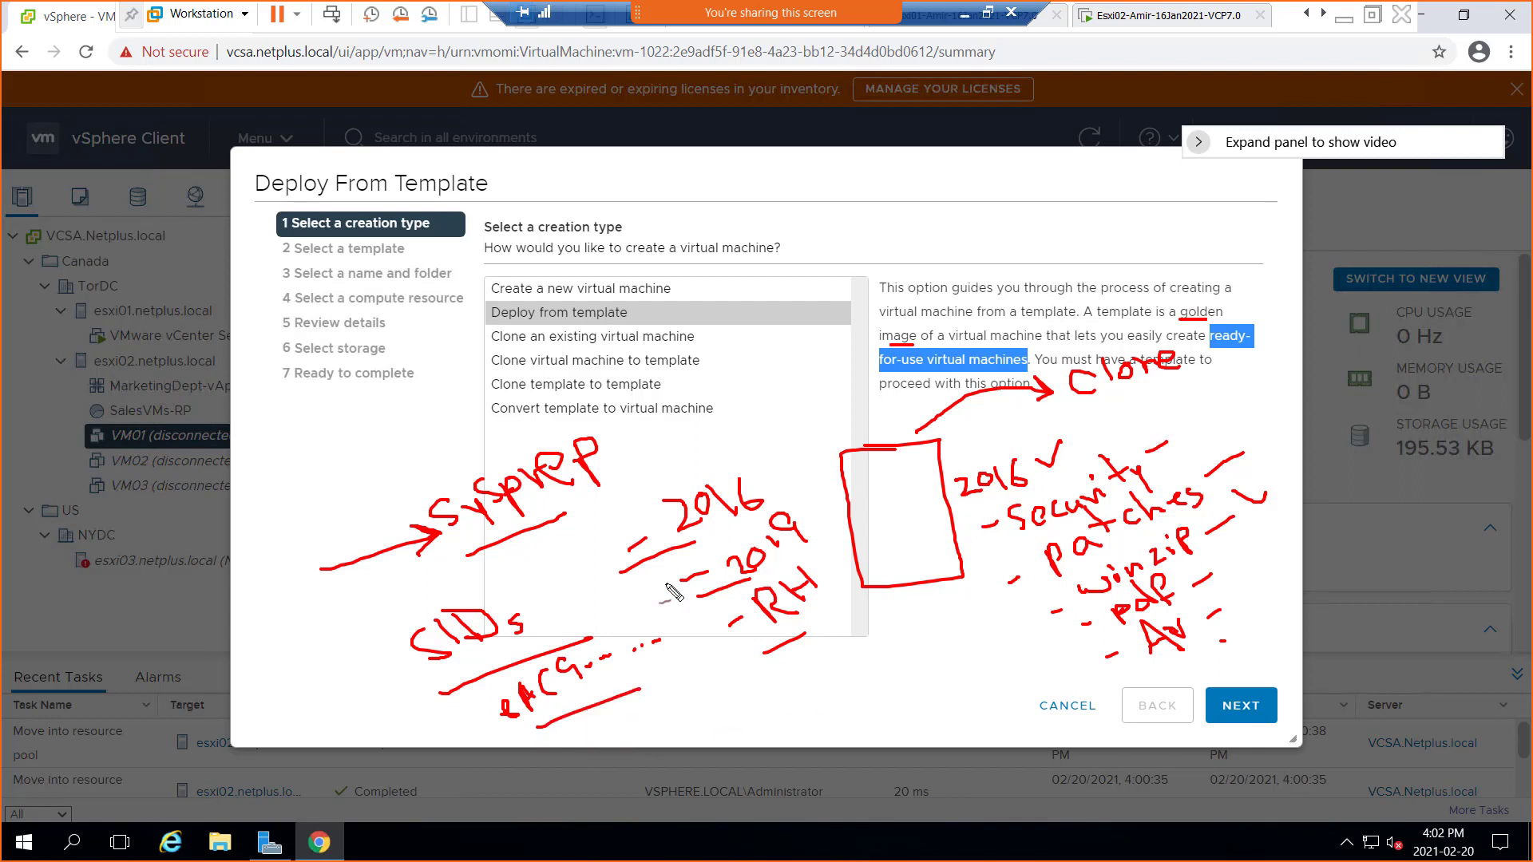
pyautogui.moveTo(547, 633)
pyautogui.mouseDown()
pyautogui.moveTo(511, 595)
pyautogui.moveTo(495, 687)
pyautogui.moveTo(529, 606)
pyautogui.mouseUp()
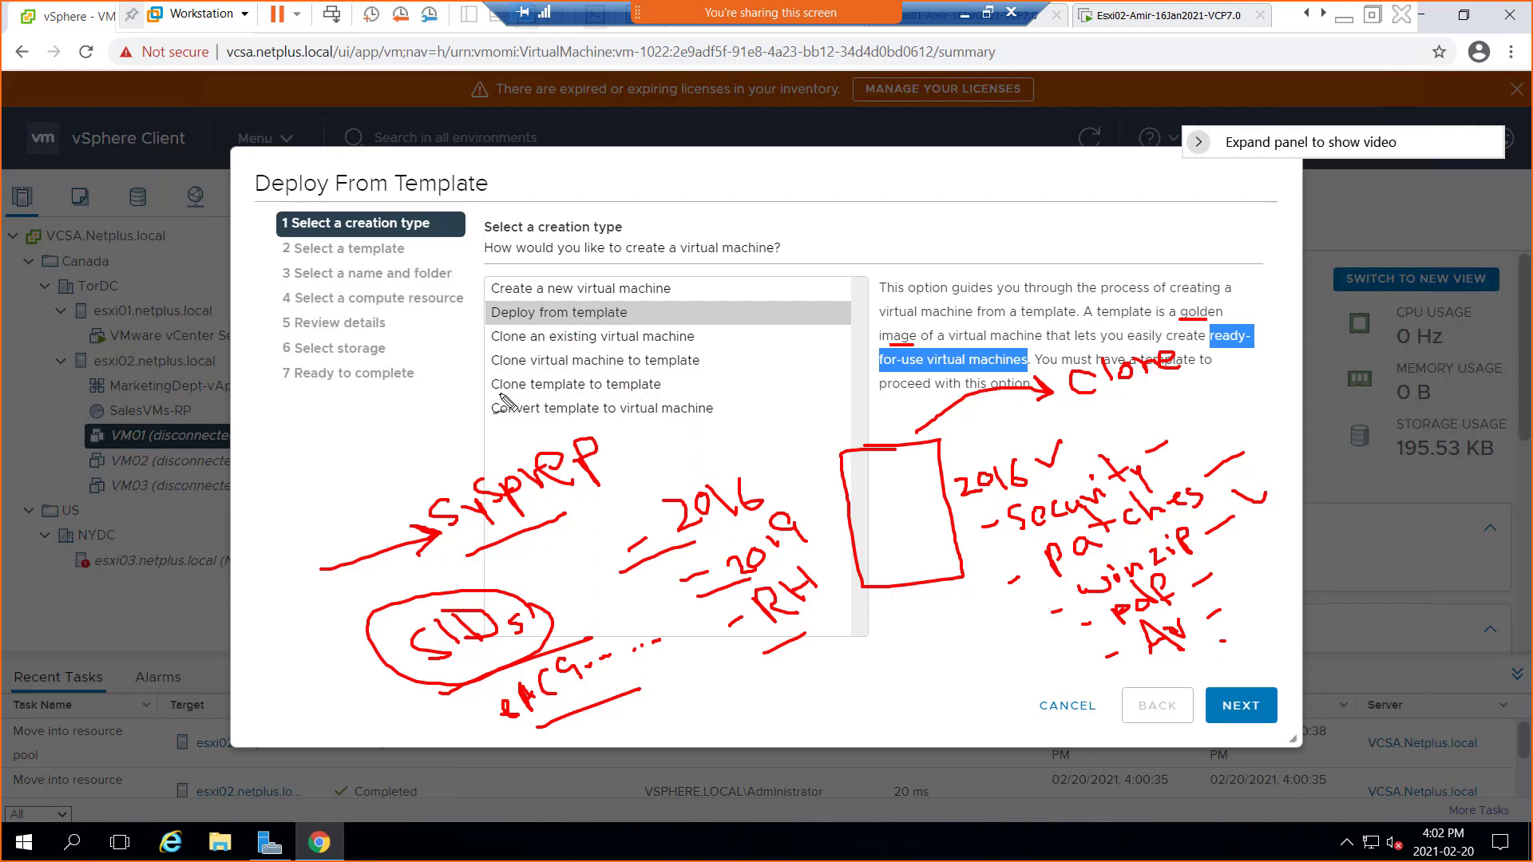
# Underline 'virtual machine' in the clone option, draw an arrow from the box, and write 'template'
pyautogui.moveTo(506, 372); pyautogui.dragTo(664, 366)
pyautogui.hotkey('ctrl', 'z')
pyautogui.moveTo(515, 372)
pyautogui.mouseDown()
pyautogui.moveTo(624, 373)
pyautogui.moveTo(607, 416)
pyautogui.mouseUp()
pyautogui.moveTo(874, 487)
pyautogui.mouseDown()
pyautogui.moveTo(853, 452)
pyautogui.moveTo(736, 392)
pyautogui.moveTo(746, 373)
pyautogui.moveTo(801, 372)
pyautogui.moveTo(801, 385)
pyautogui.moveTo(812, 351)
pyautogui.moveTo(838, 356)
pyautogui.moveTo(861, 336)
pyautogui.mouseUp()
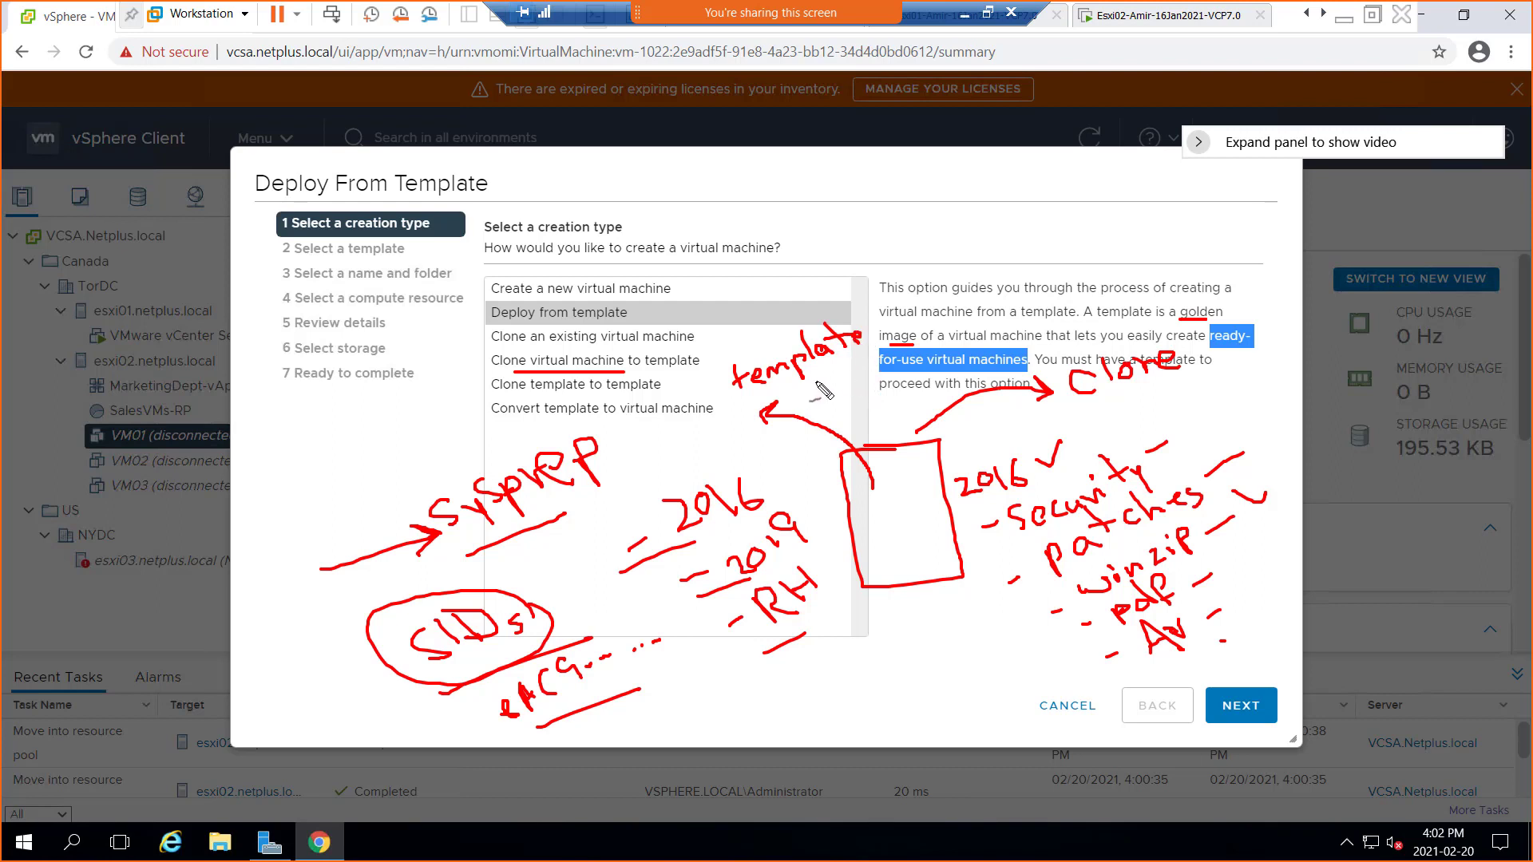
pyautogui.moveTo(783, 393); pyautogui.dragTo(862, 365)
# Underline 'an existing' and sketch a SID-labelled box with an arrow left of the list
pyautogui.moveTo(531, 350); pyautogui.dragTo(609, 348)
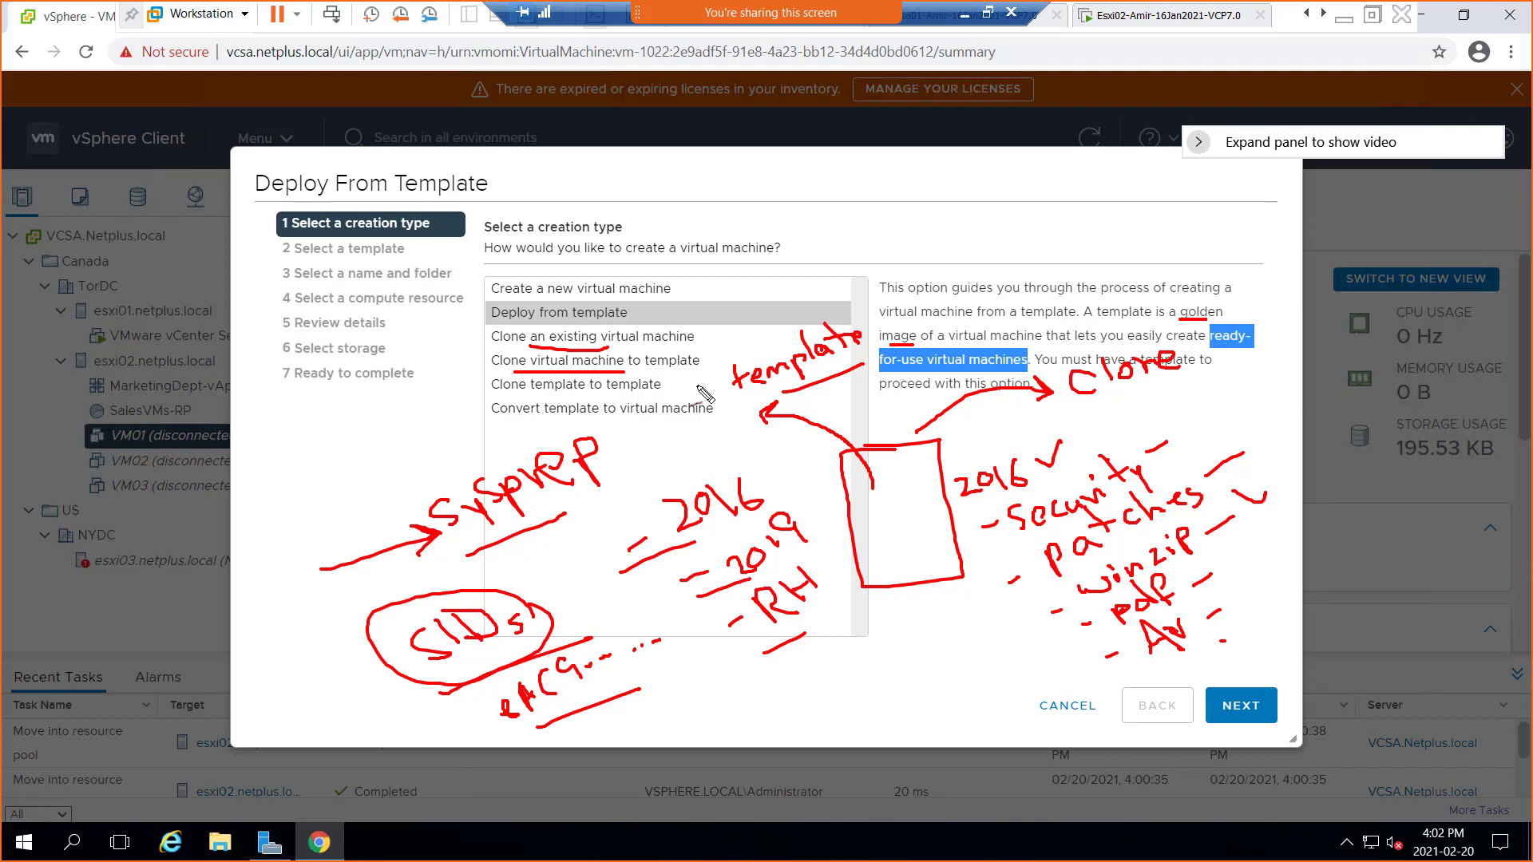
pyautogui.moveTo(238, 416)
pyautogui.mouseDown()
pyautogui.moveTo(281, 407)
pyautogui.moveTo(262, 487)
pyautogui.moveTo(247, 419)
pyautogui.mouseUp()
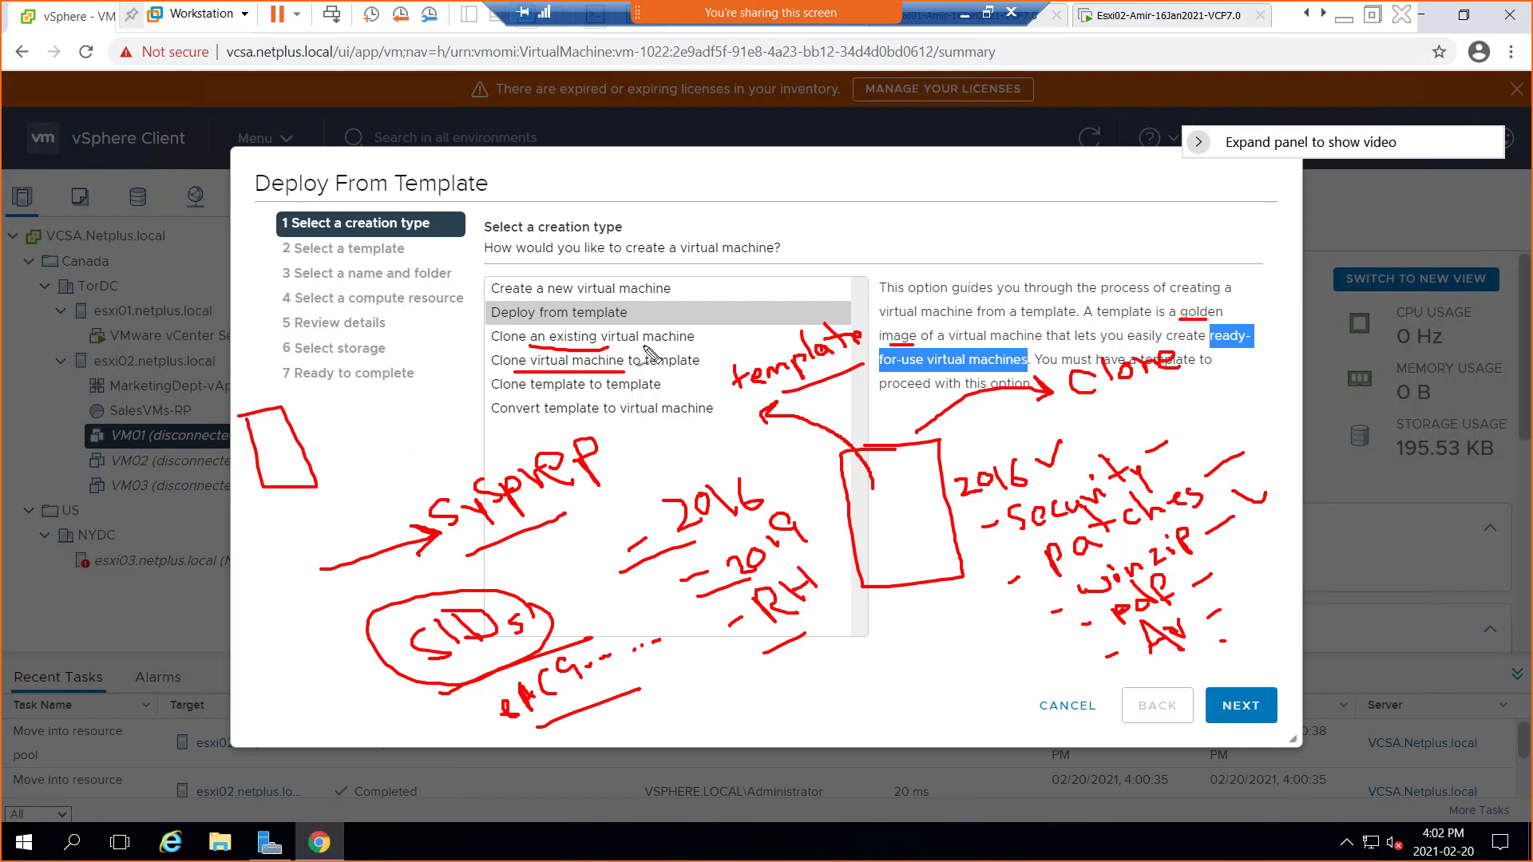
pyautogui.moveTo(267, 438)
pyautogui.mouseDown()
pyautogui.moveTo(361, 392)
pyautogui.moveTo(335, 443)
pyautogui.moveTo(380, 424)
pyautogui.mouseUp()
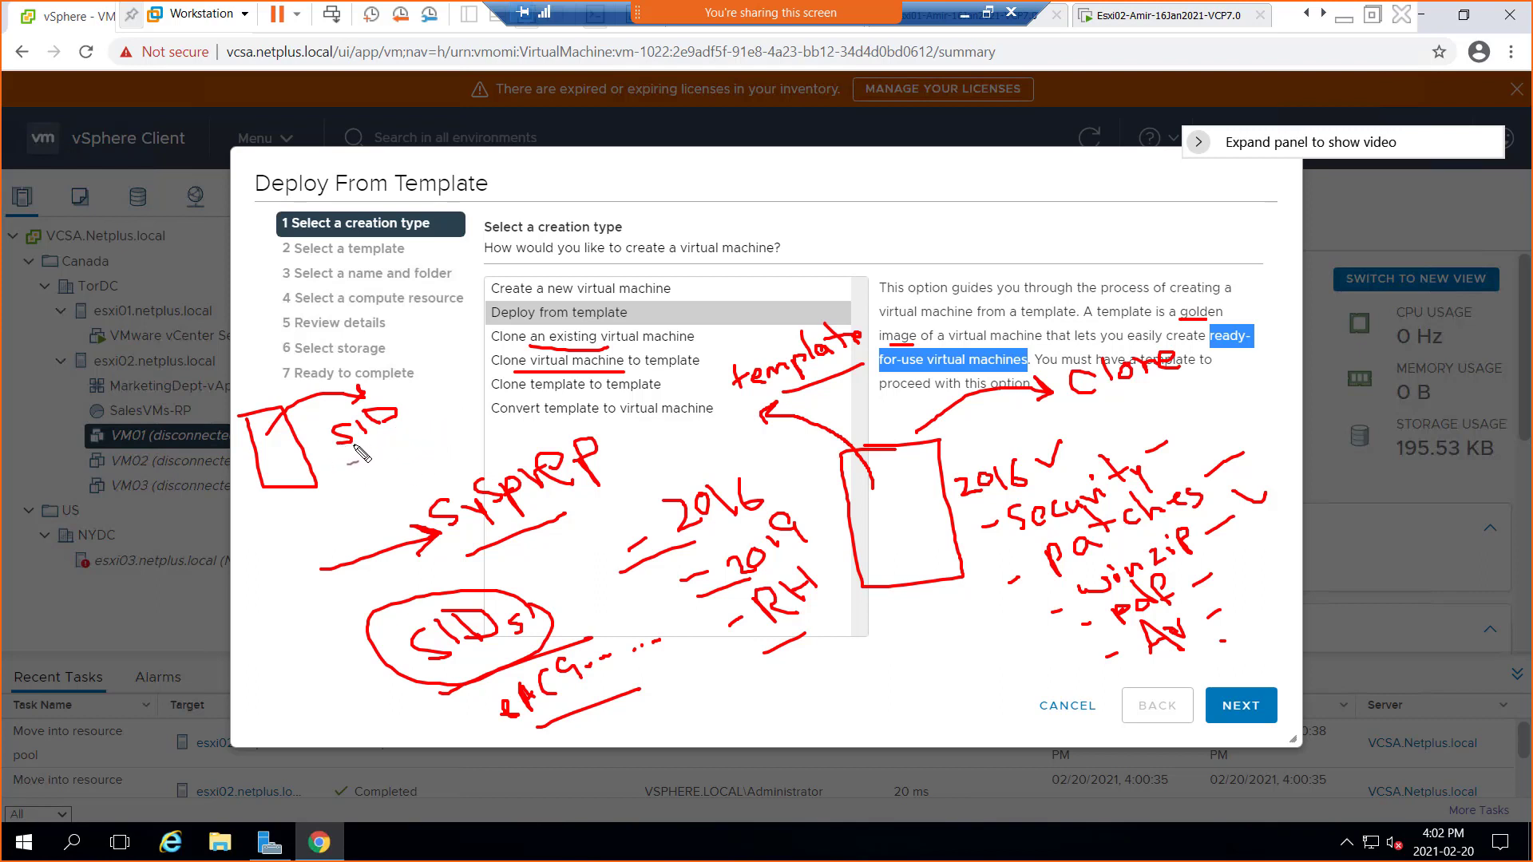
# Underline SID in red ink and sketch a triangle labelled App beside it
pyautogui.moveTo(360, 453); pyautogui.dragTo(429, 425)
pyautogui.moveTo(415, 369)
pyautogui.mouseDown()
pyautogui.moveTo(465, 431)
pyautogui.moveTo(410, 369)
pyautogui.moveTo(501, 316)
pyautogui.moveTo(398, 328)
pyautogui.moveTo(396, 342)
pyautogui.mouseUp()
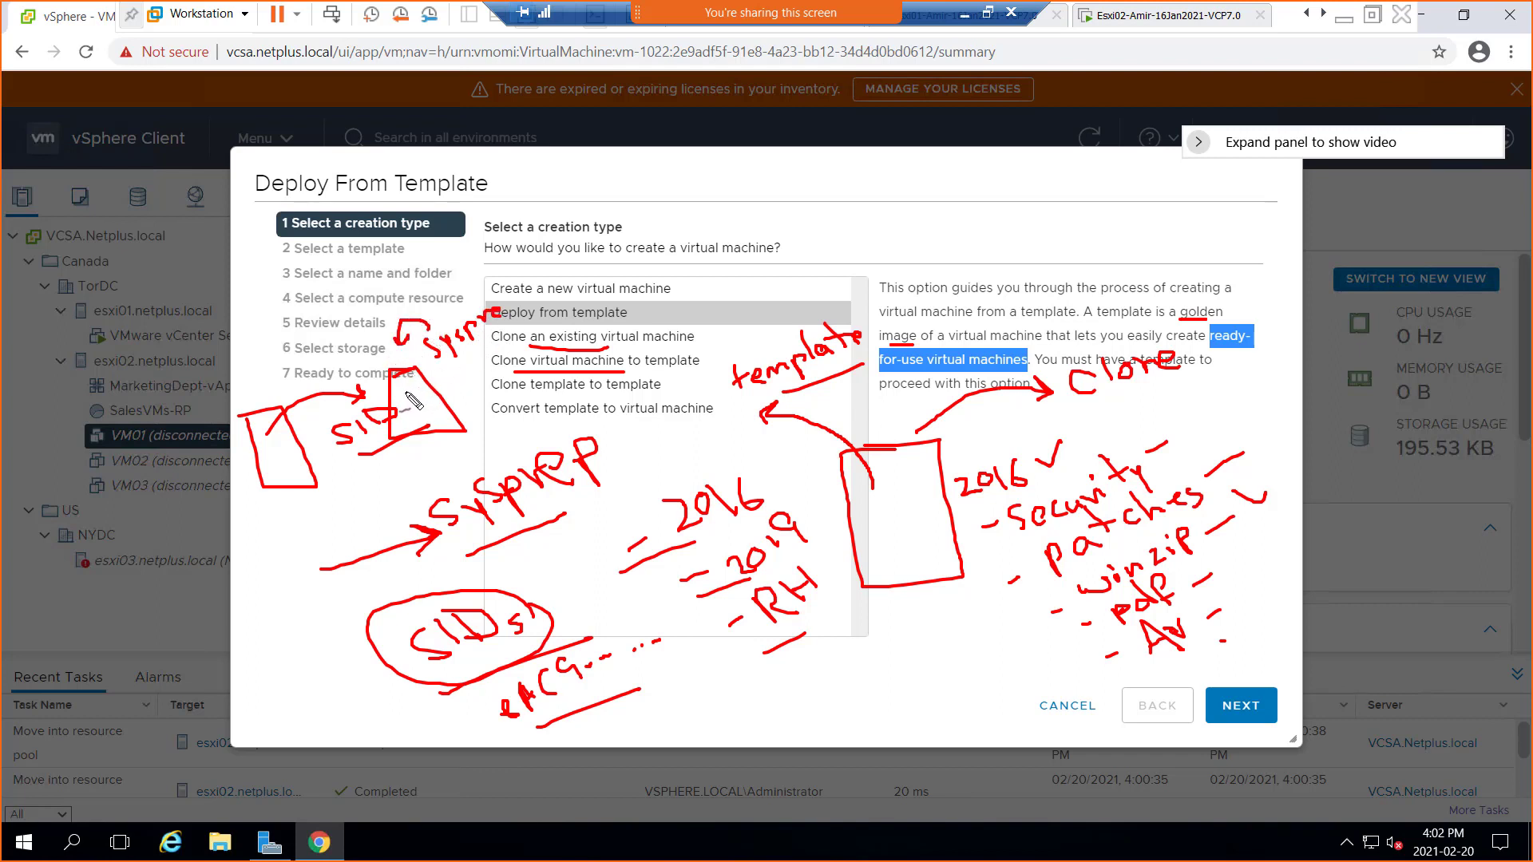
pyautogui.moveTo(400, 413)
pyautogui.mouseDown()
pyautogui.moveTo(451, 375)
pyautogui.moveTo(399, 396)
pyautogui.moveTo(410, 401)
pyautogui.mouseUp()
# Underline 'Deploy from', 'template to' and 'template to virtual machine', adding a curved arrow from Deploy from template
pyautogui.moveTo(512, 322); pyautogui.dragTo(578, 323)
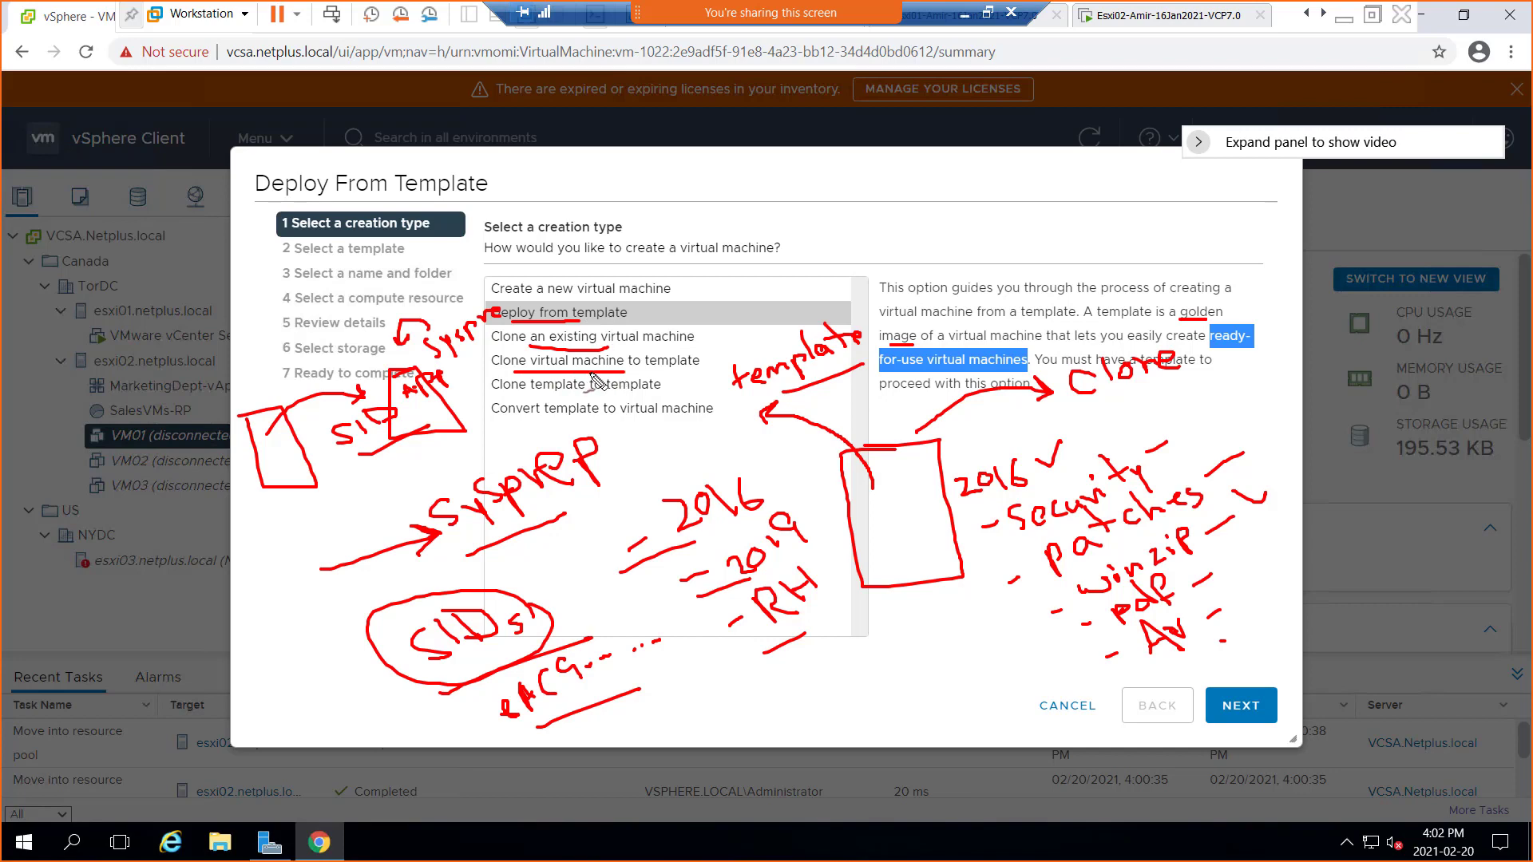
pyautogui.moveTo(533, 397); pyautogui.dragTo(597, 394)
pyautogui.moveTo(801, 314)
pyautogui.mouseDown()
pyautogui.moveTo(930, 209)
pyautogui.moveTo(942, 217)
pyautogui.moveTo(919, 233)
pyautogui.mouseUp()
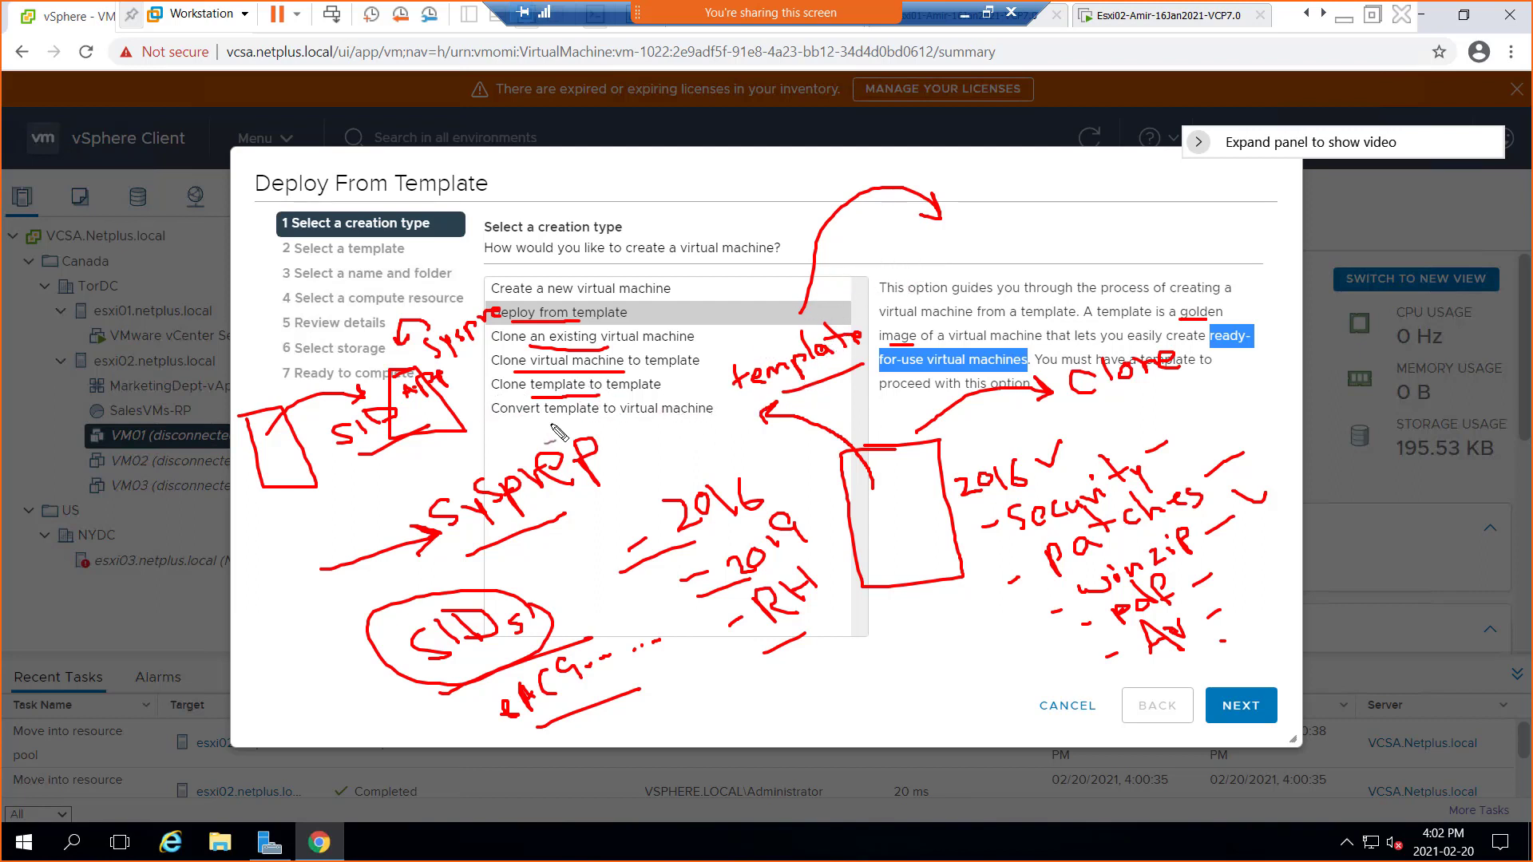
pyautogui.moveTo(538, 427); pyautogui.dragTo(640, 425)
# Add tick marks and reinforce the Convert template underline, then clear all the red ink
pyautogui.moveTo(1044, 618); pyautogui.dragTo(1065, 618)
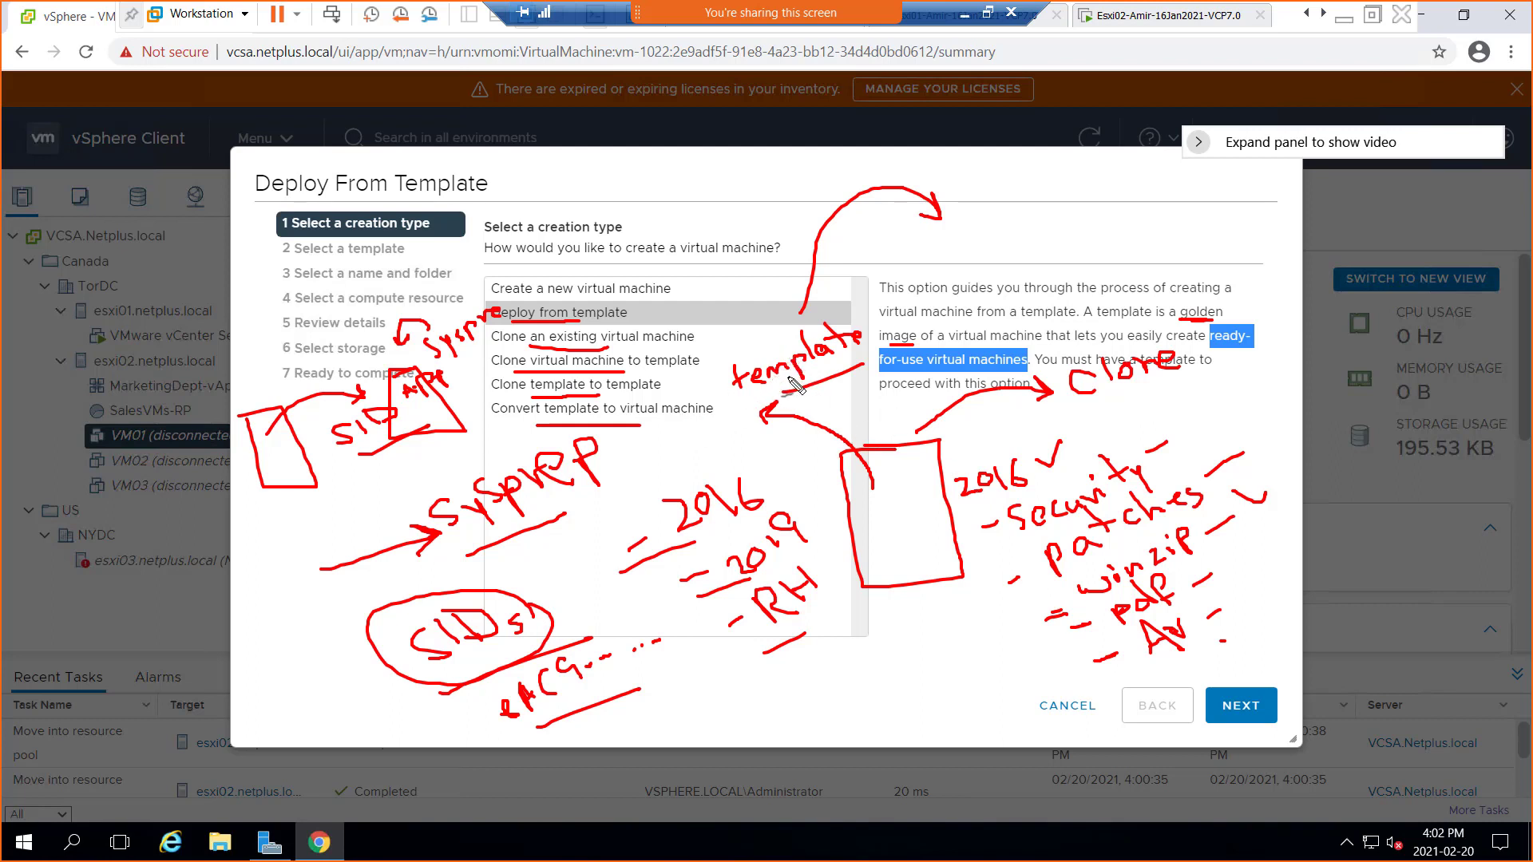
pyautogui.moveTo(746, 304); pyautogui.dragTo(768, 324)
pyautogui.moveTo(533, 425); pyautogui.dragTo(643, 426)
pyautogui.moveTo(769, 339); pyautogui.dragTo(780, 323)
pyautogui.moveTo(703, 361); pyautogui.dragTo(709, 347)
pyautogui.moveTo(988, 159); pyautogui.dragTo(998, 155)
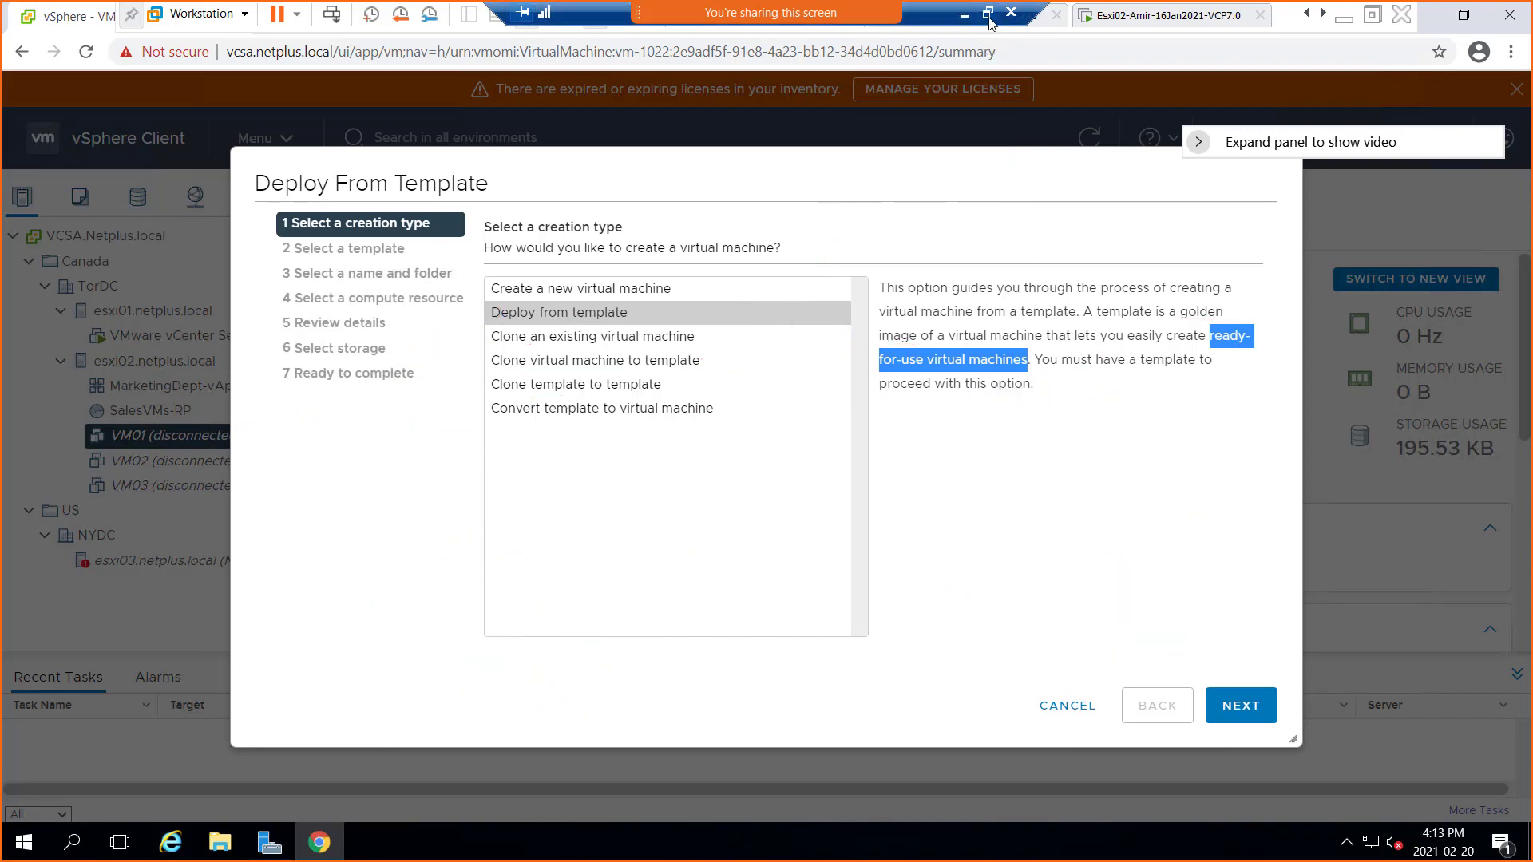
# Restore the remote desktop to a window and bring the Paint diagram forward
pyautogui.click(989, 14)
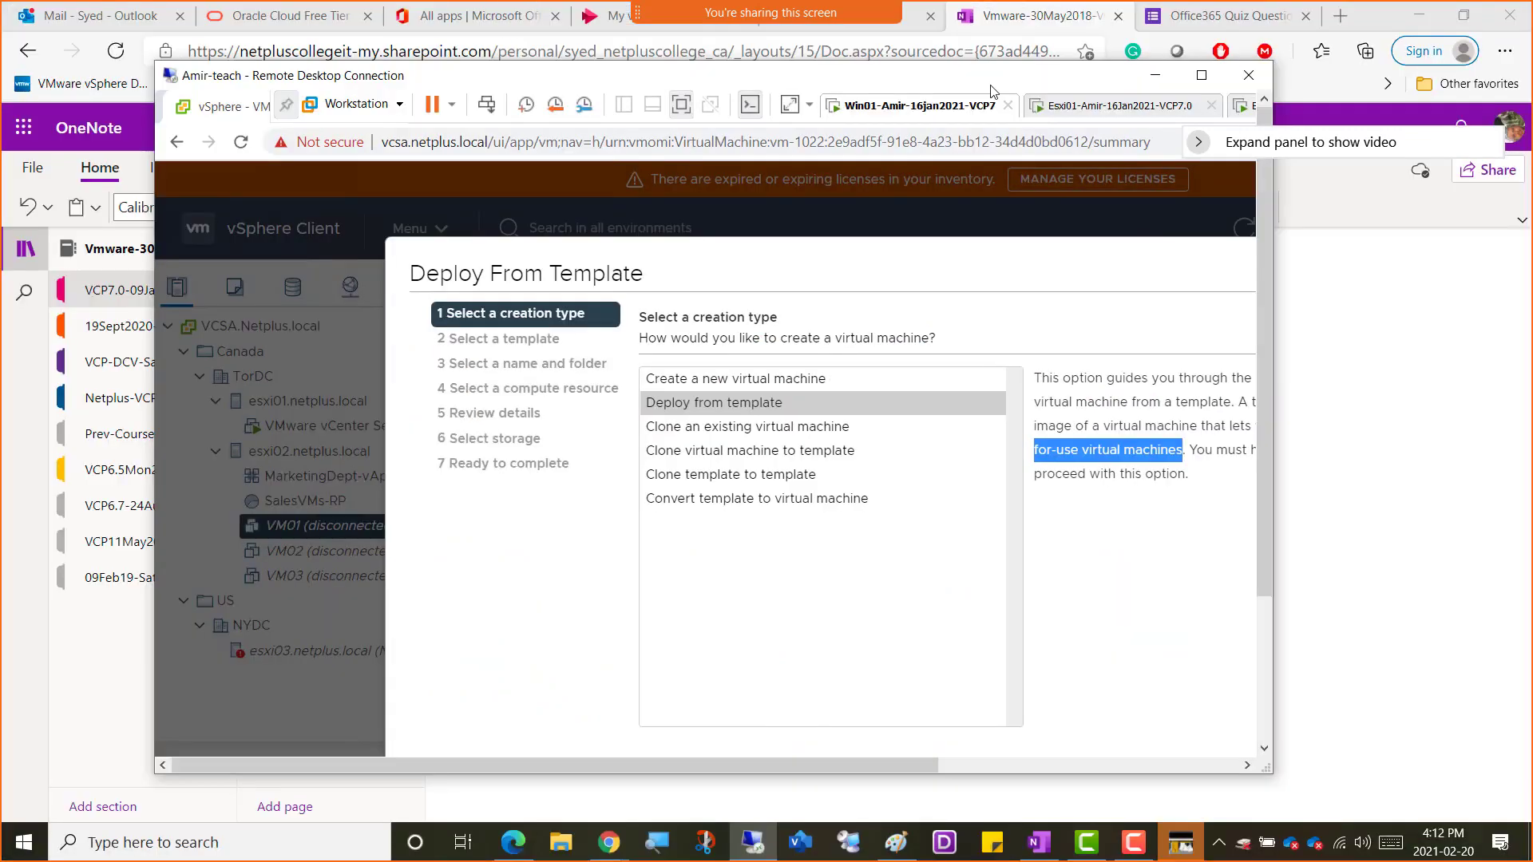
pyautogui.click(893, 851)
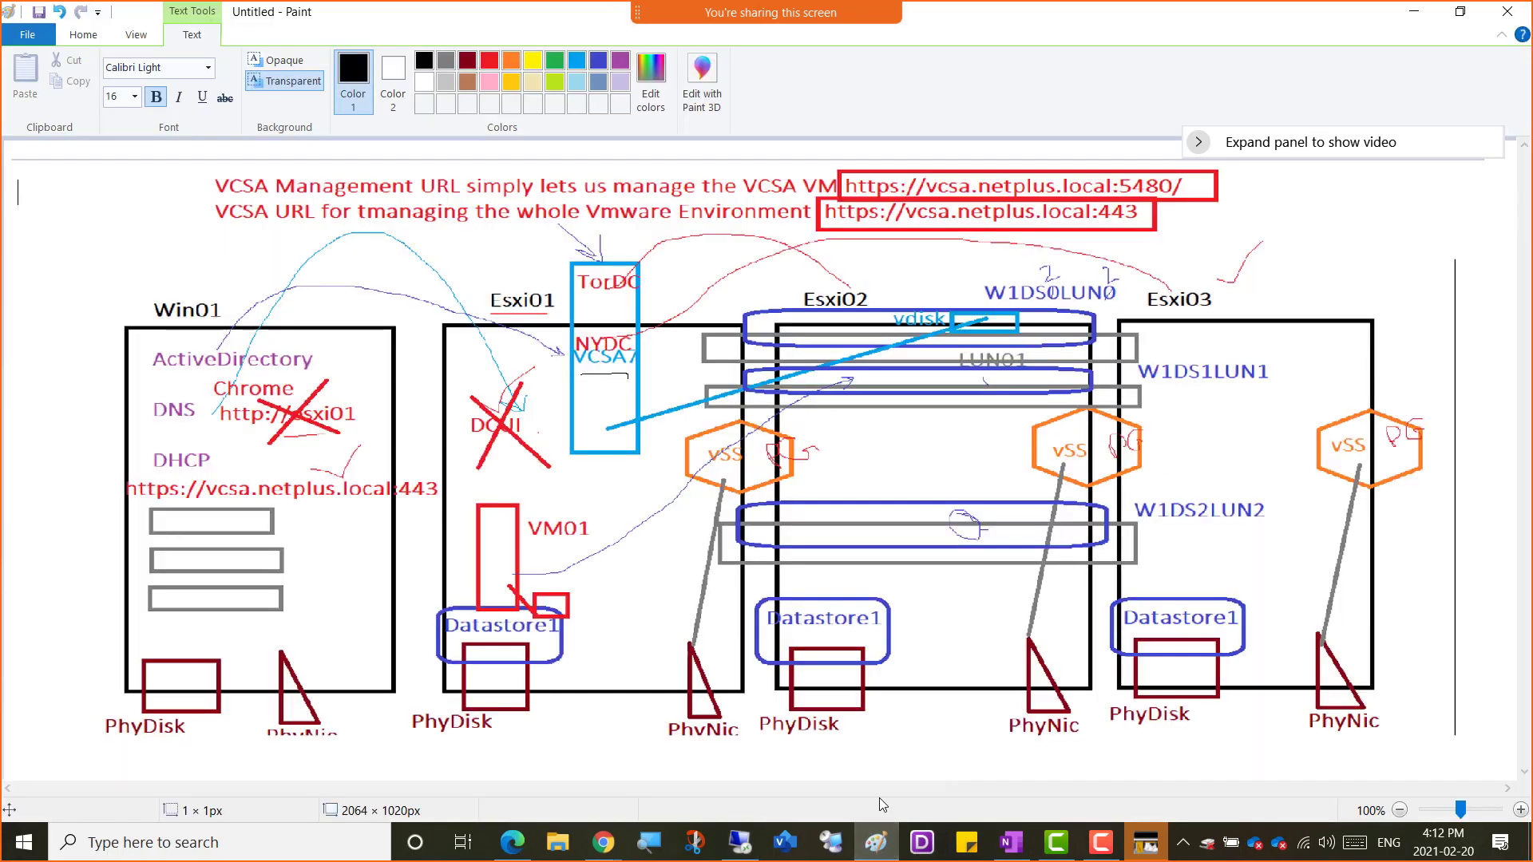
pyautogui.click(358, 240)
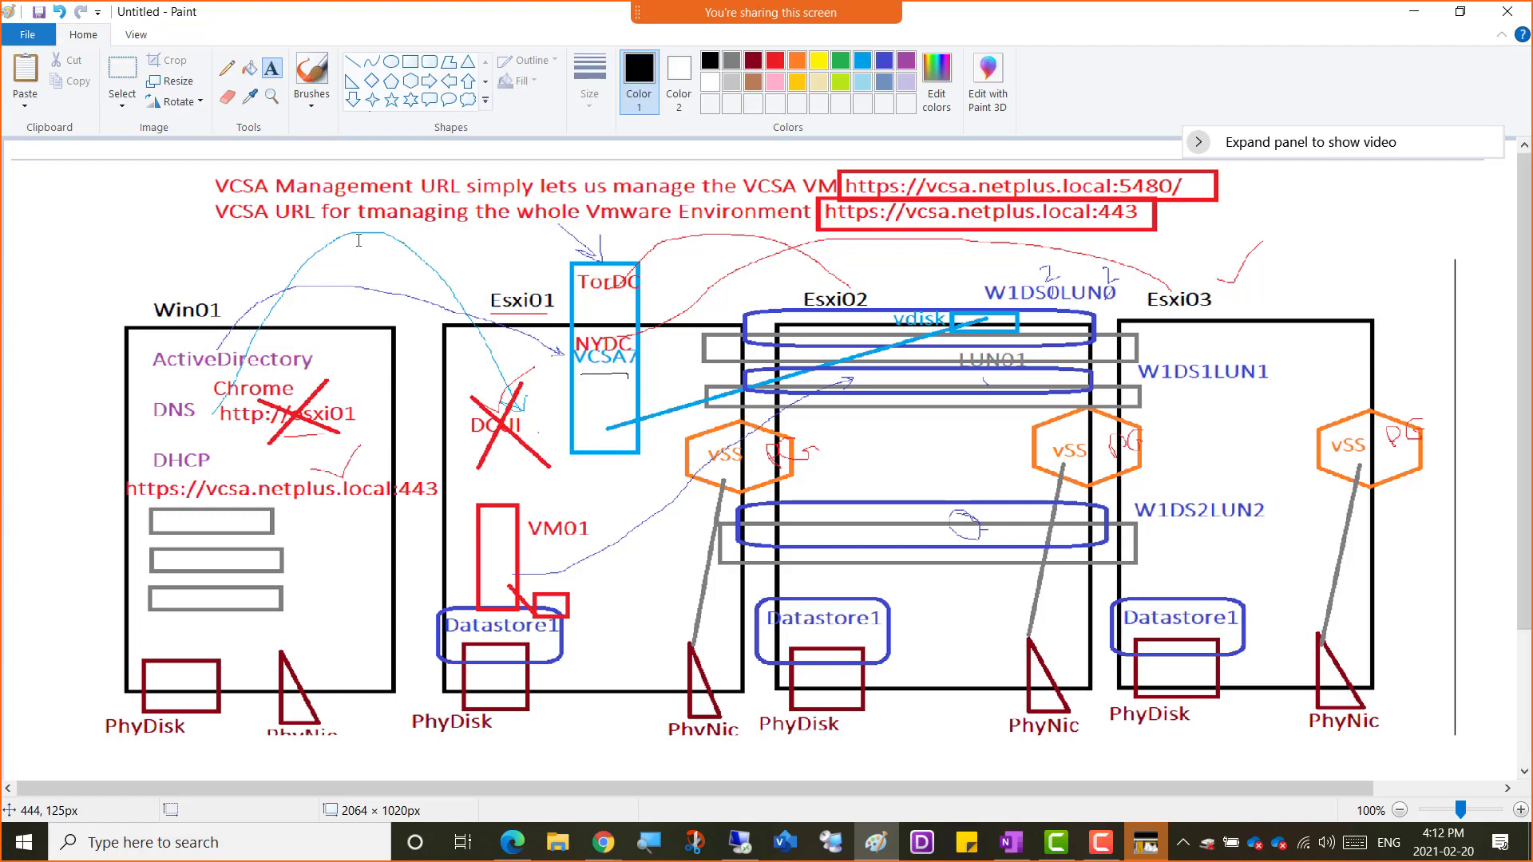
# Paste the annotated vSphere screenshot into Paint, move it up and select a 1434×768 region
pyautogui.hotkey('ctrl', 'v')
pyautogui.moveTo(574, 522); pyautogui.dragTo(572, 388)
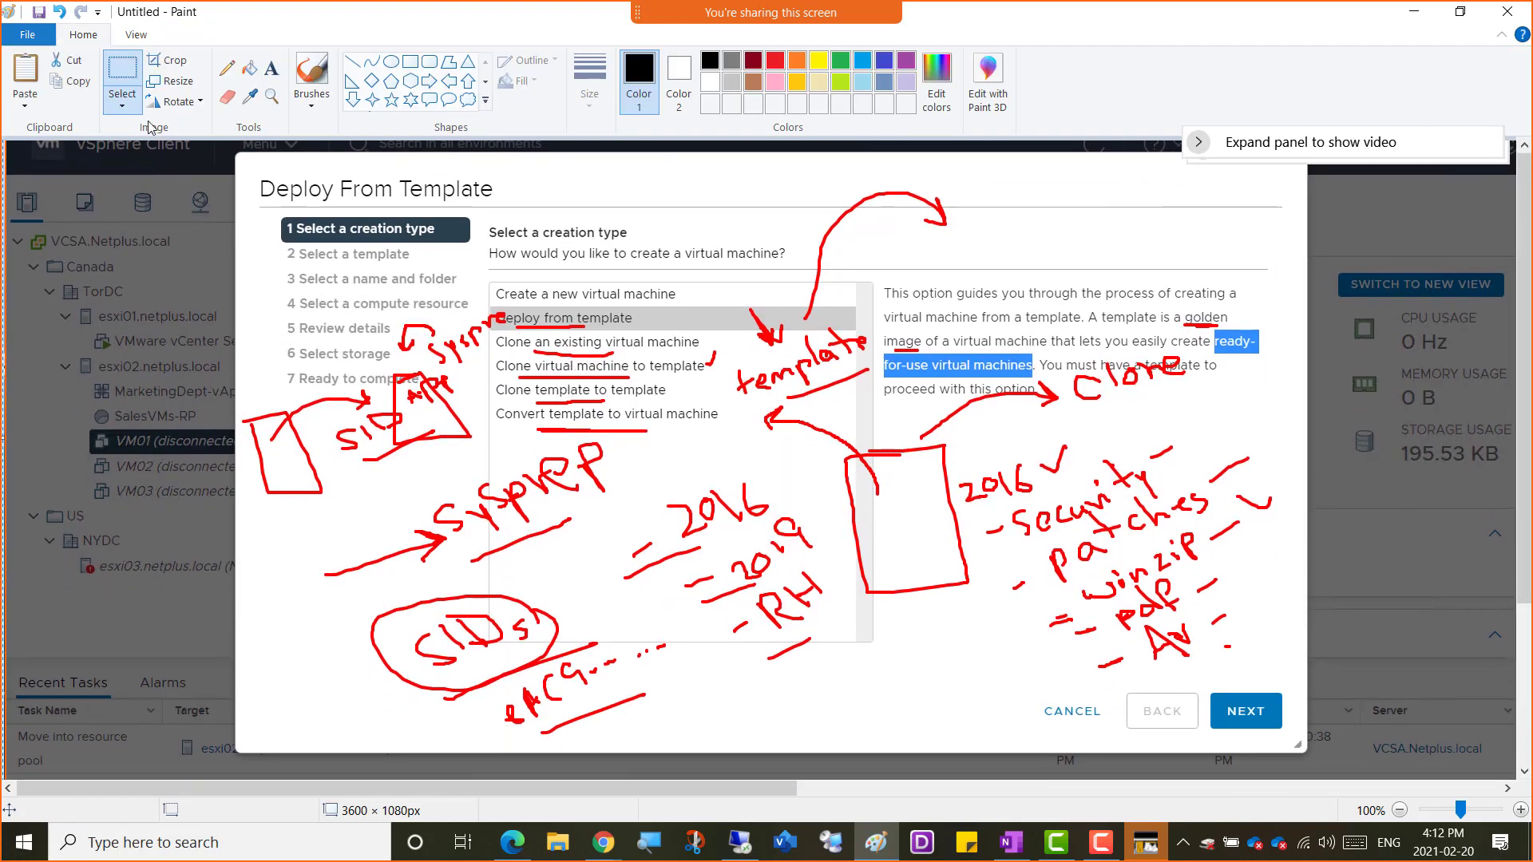
pyautogui.moveTo(214, 148); pyautogui.dragTo(1360, 761)
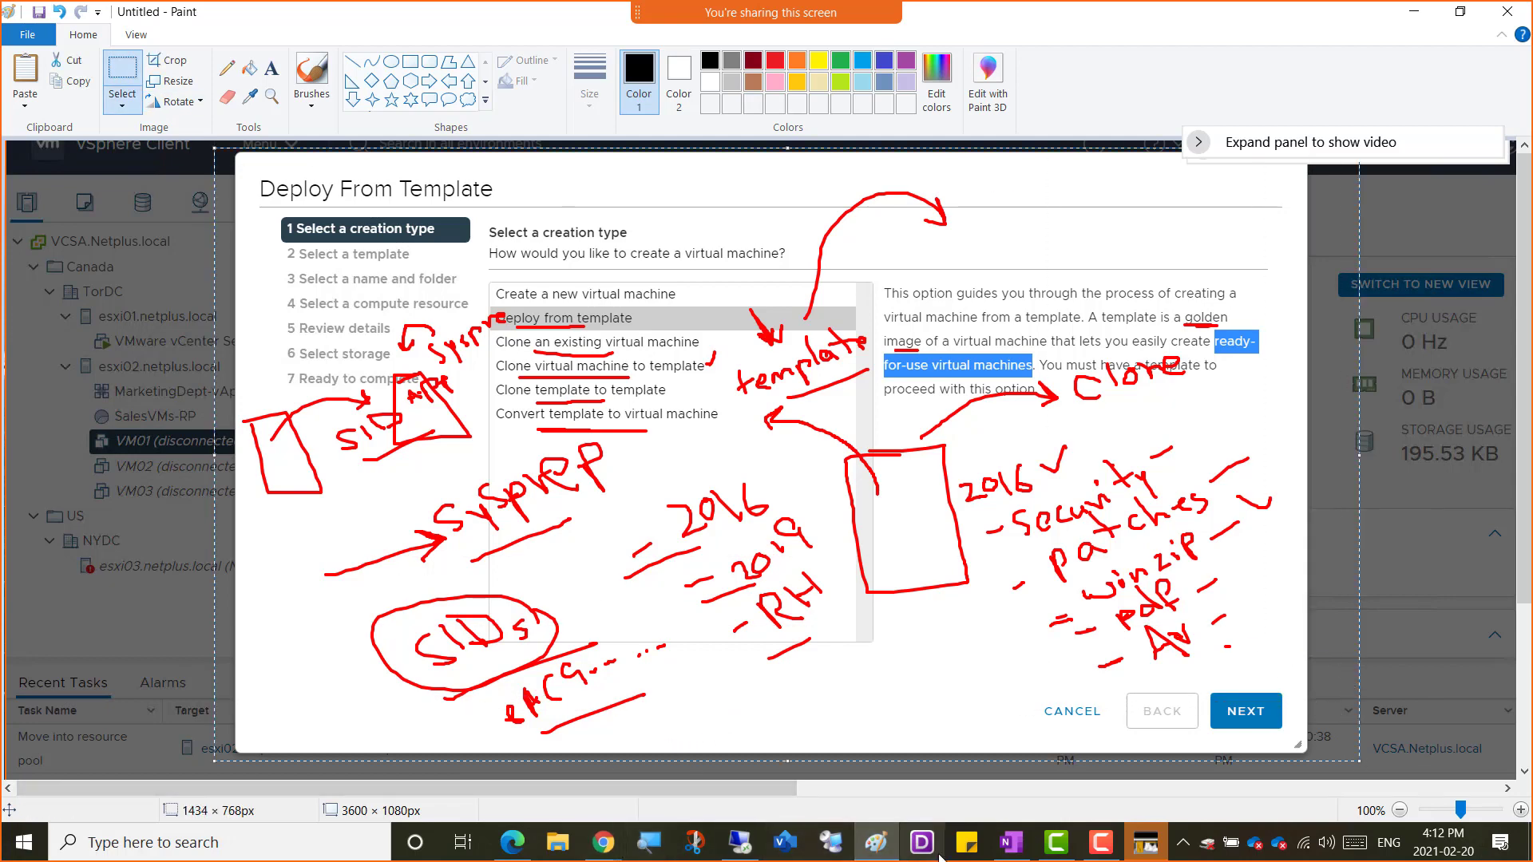
pyautogui.click(512, 843)
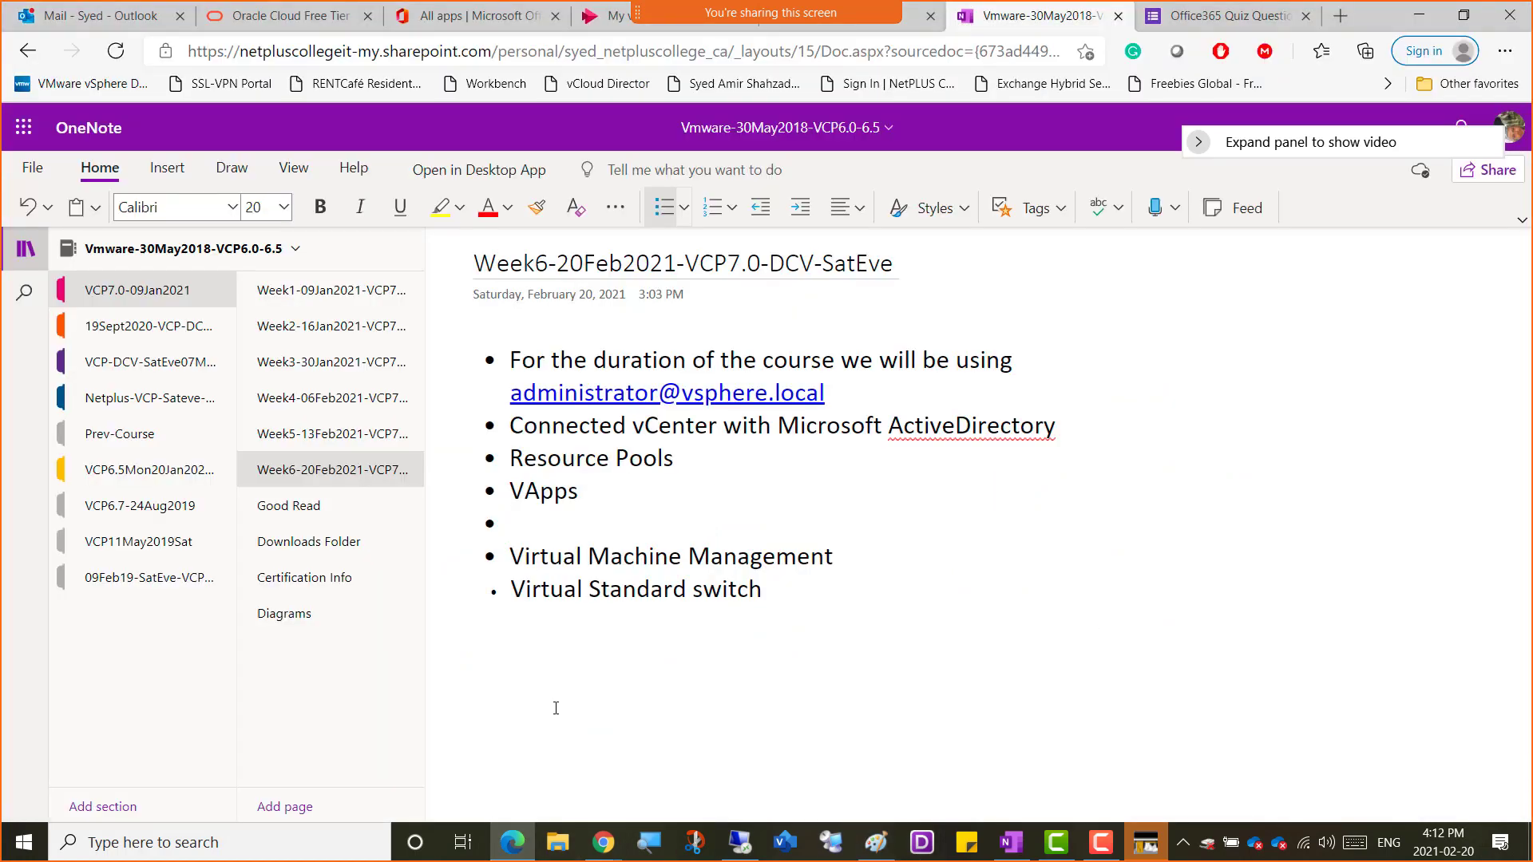
# Paste the screenshot under Virtual Machine Management in OneNote, then maximize the remote vSphere session
pyautogui.click(858, 553)
pyautogui.hotkey('ctrl', 'v')
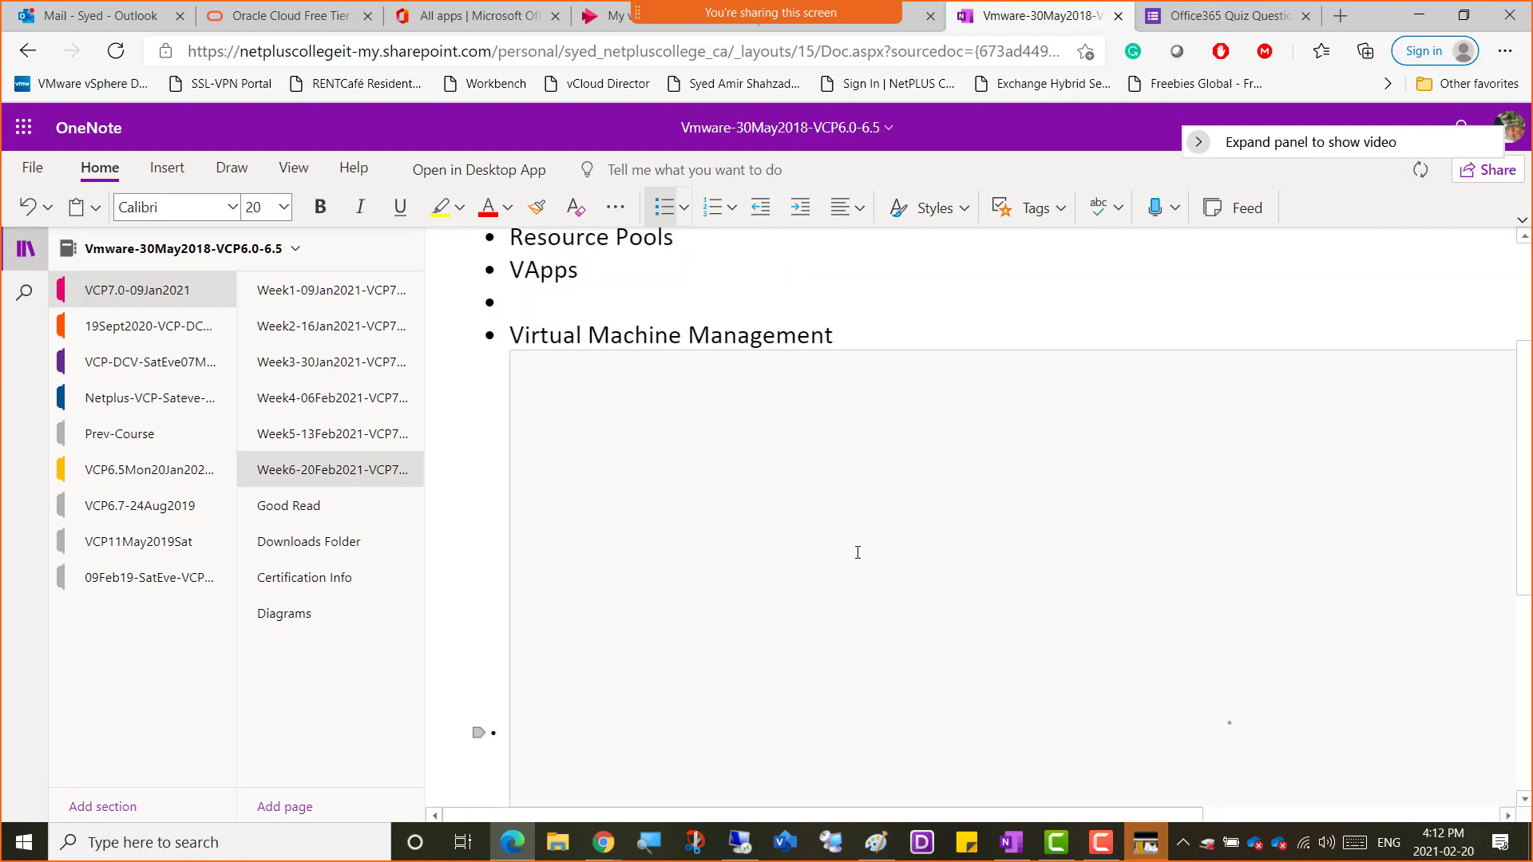
pyautogui.scroll(4, 876, 538)
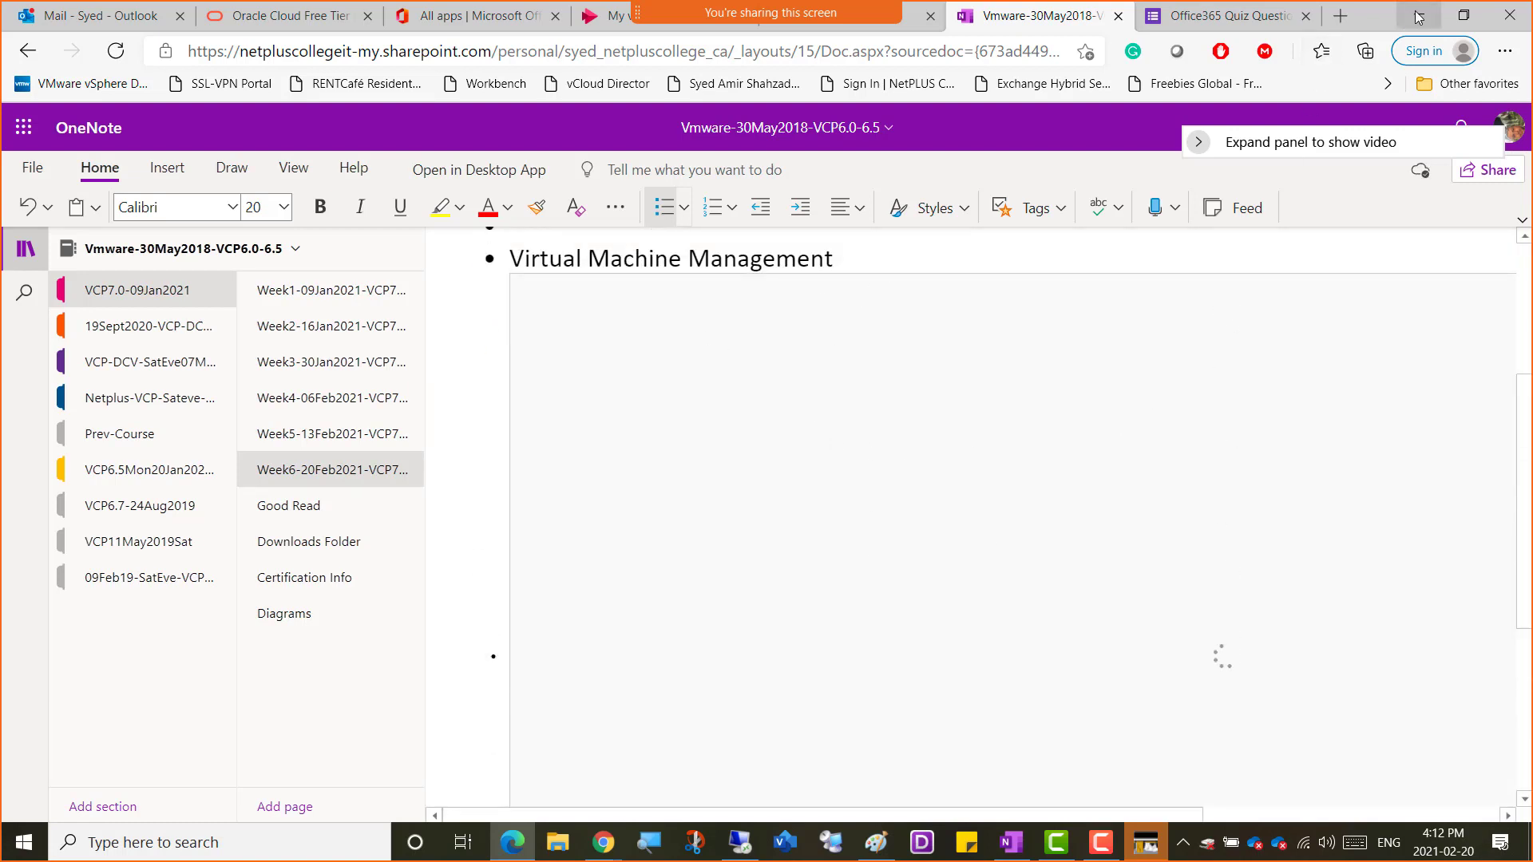
pyautogui.click(740, 843)
pyautogui.click(1201, 75)
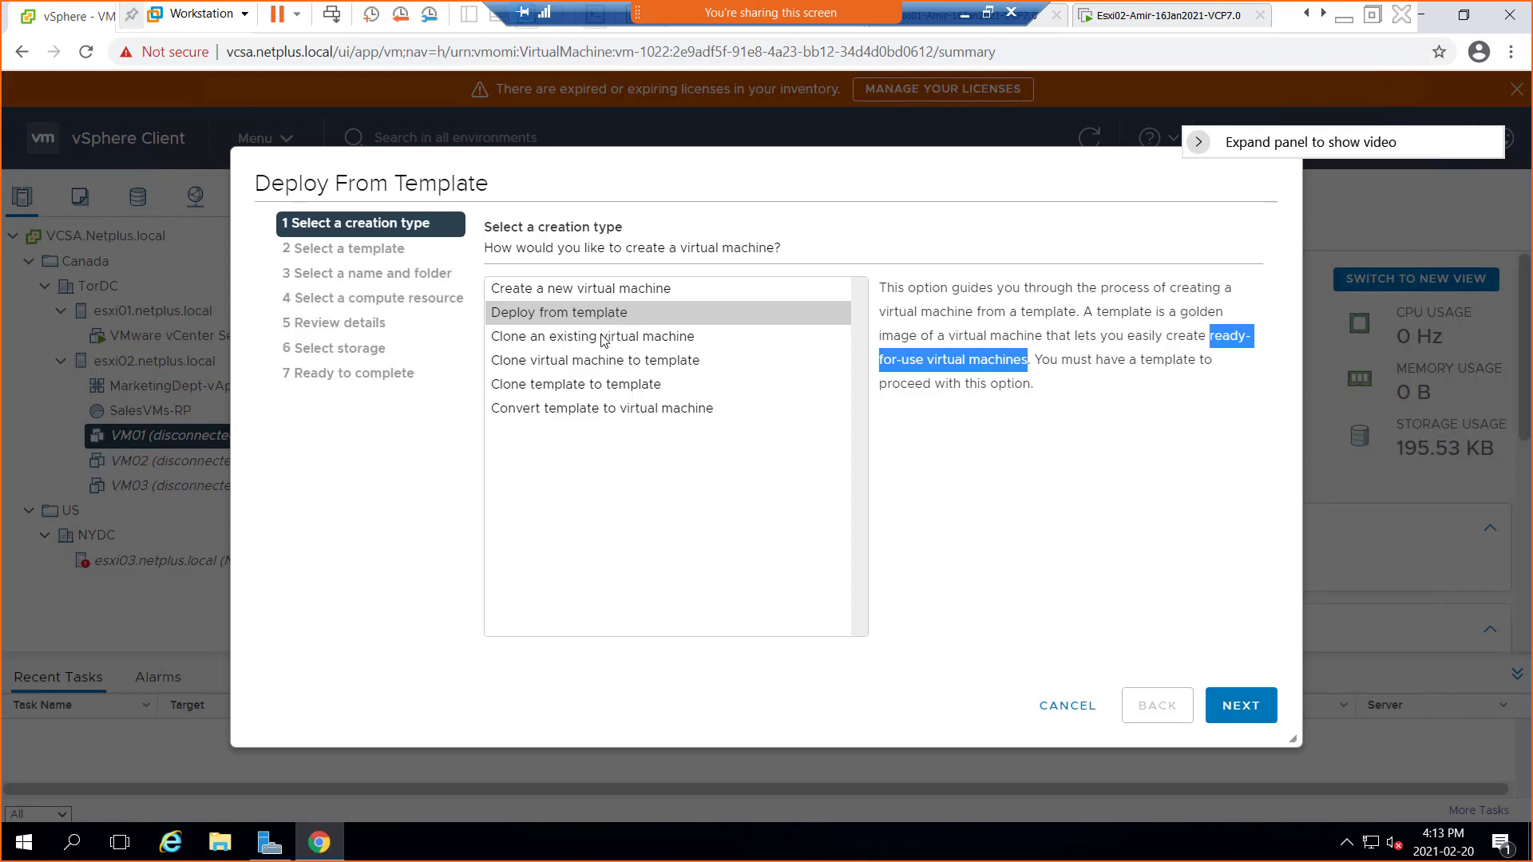
# Choose 'Clone an existing virtual machine' as the creation type
pyautogui.click(602, 336)
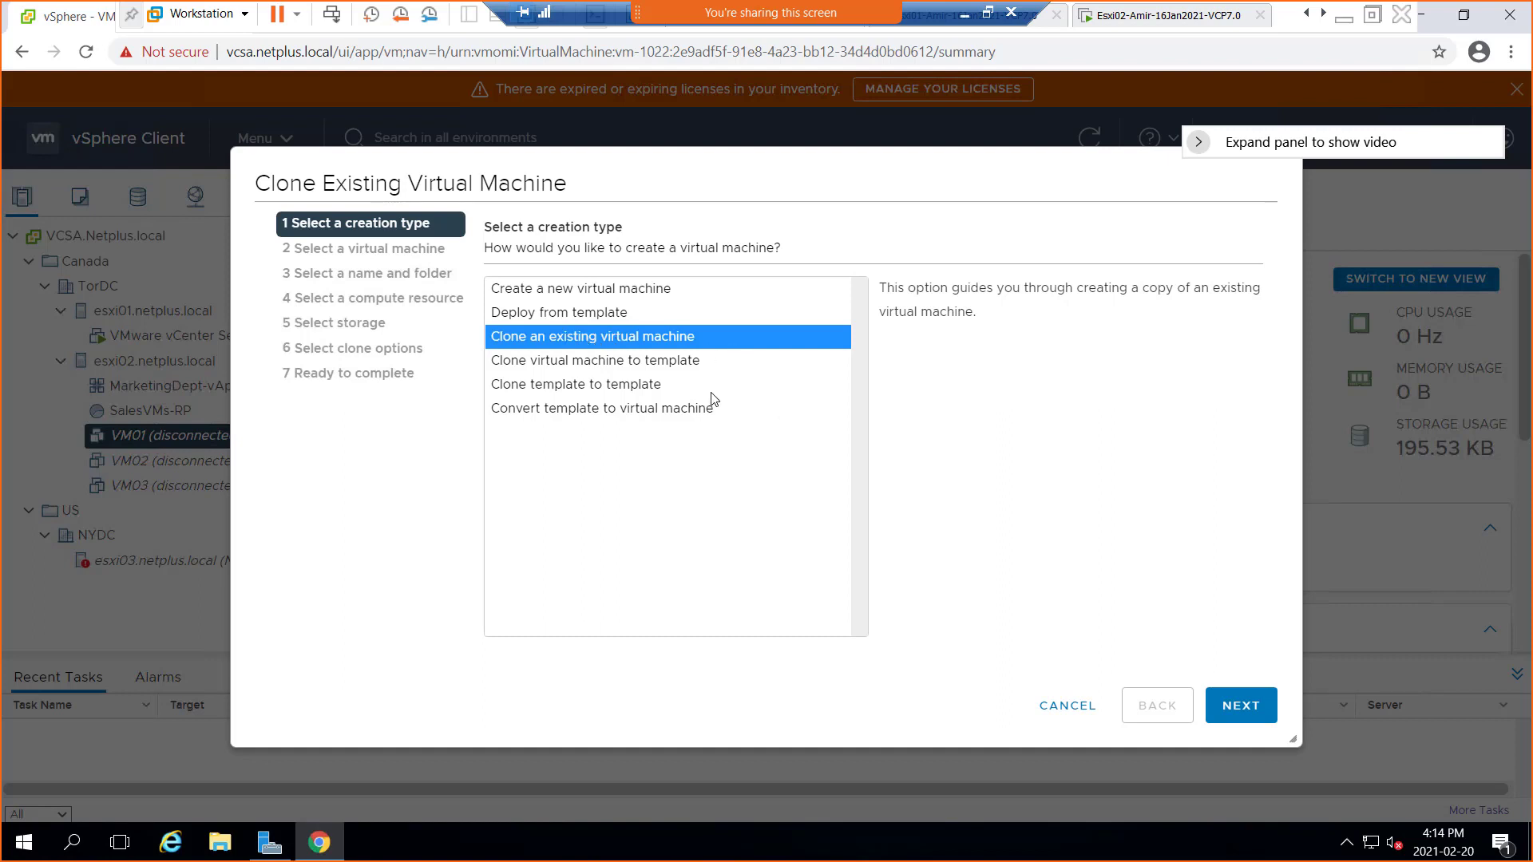
# Choose Clone virtual machine to template, highlight its golden-image description, and advance to source selection
pyautogui.click(580, 369)
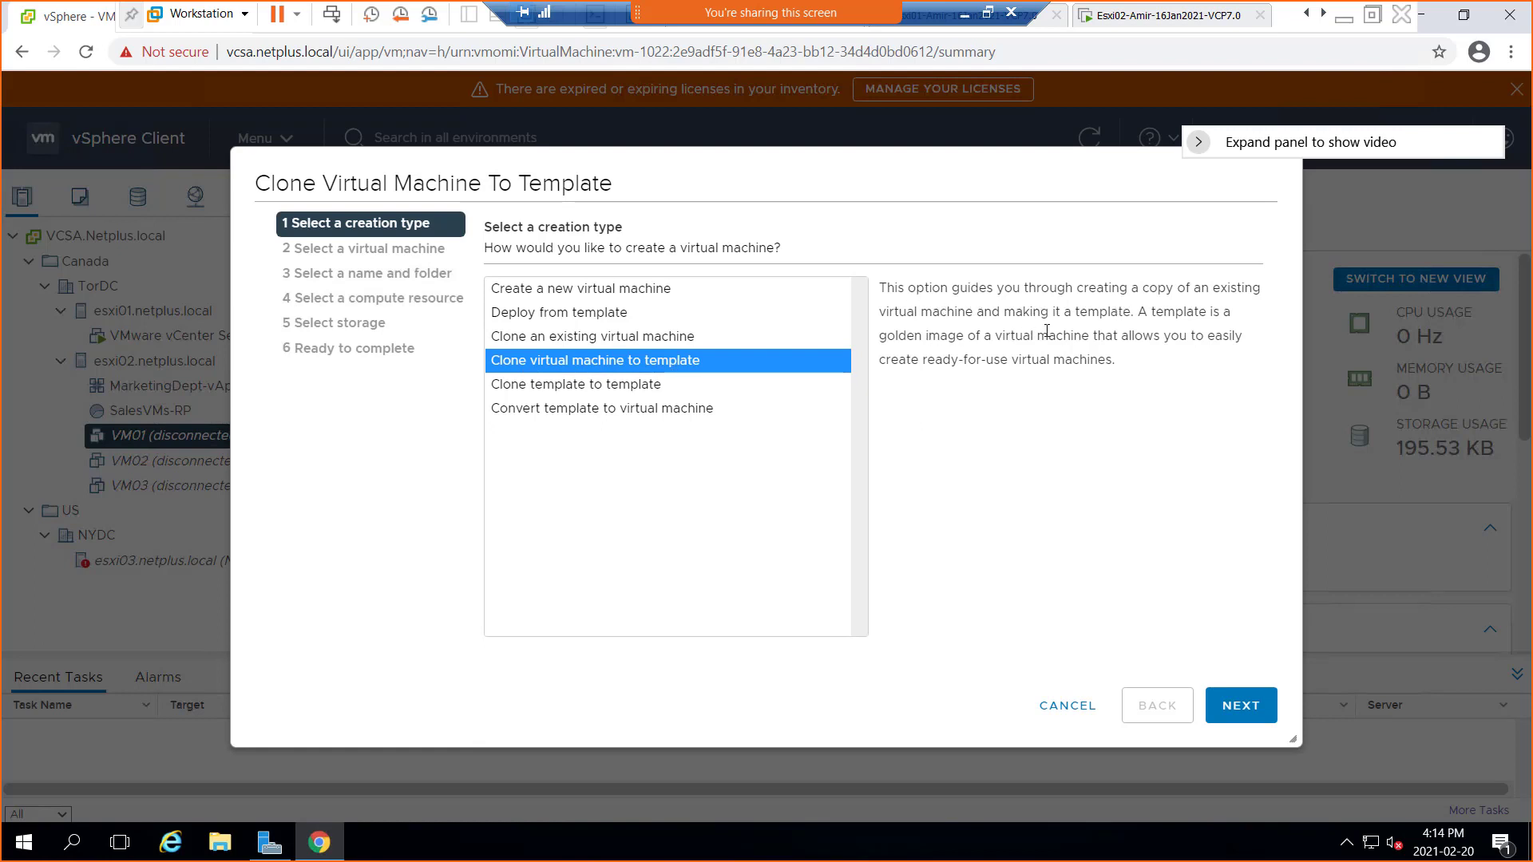
pyautogui.moveTo(1131, 313); pyautogui.dragTo(999, 314)
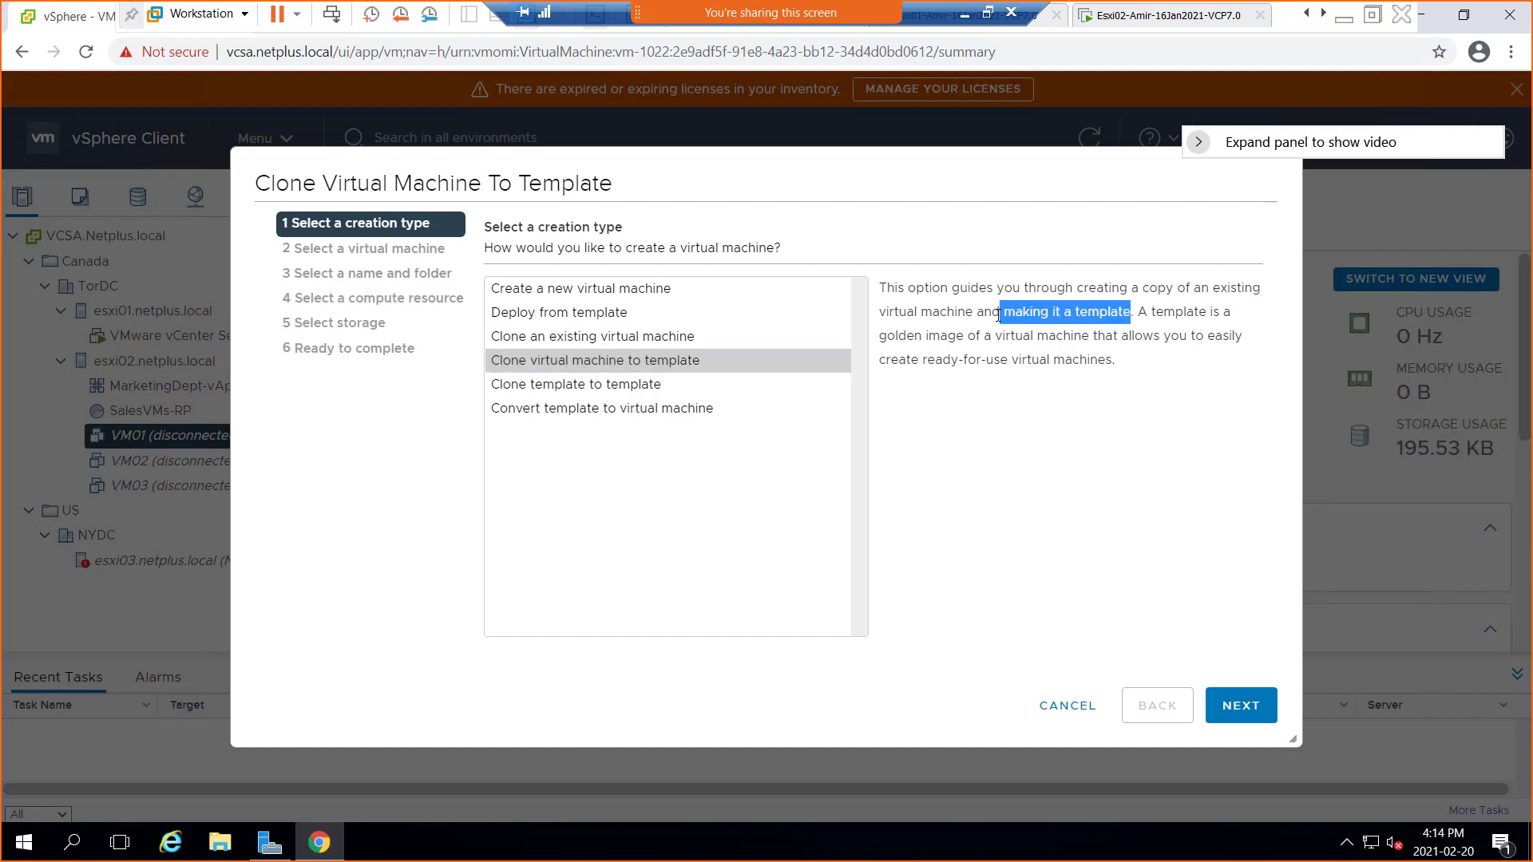
pyautogui.moveTo(1135, 311); pyautogui.dragTo(1116, 365)
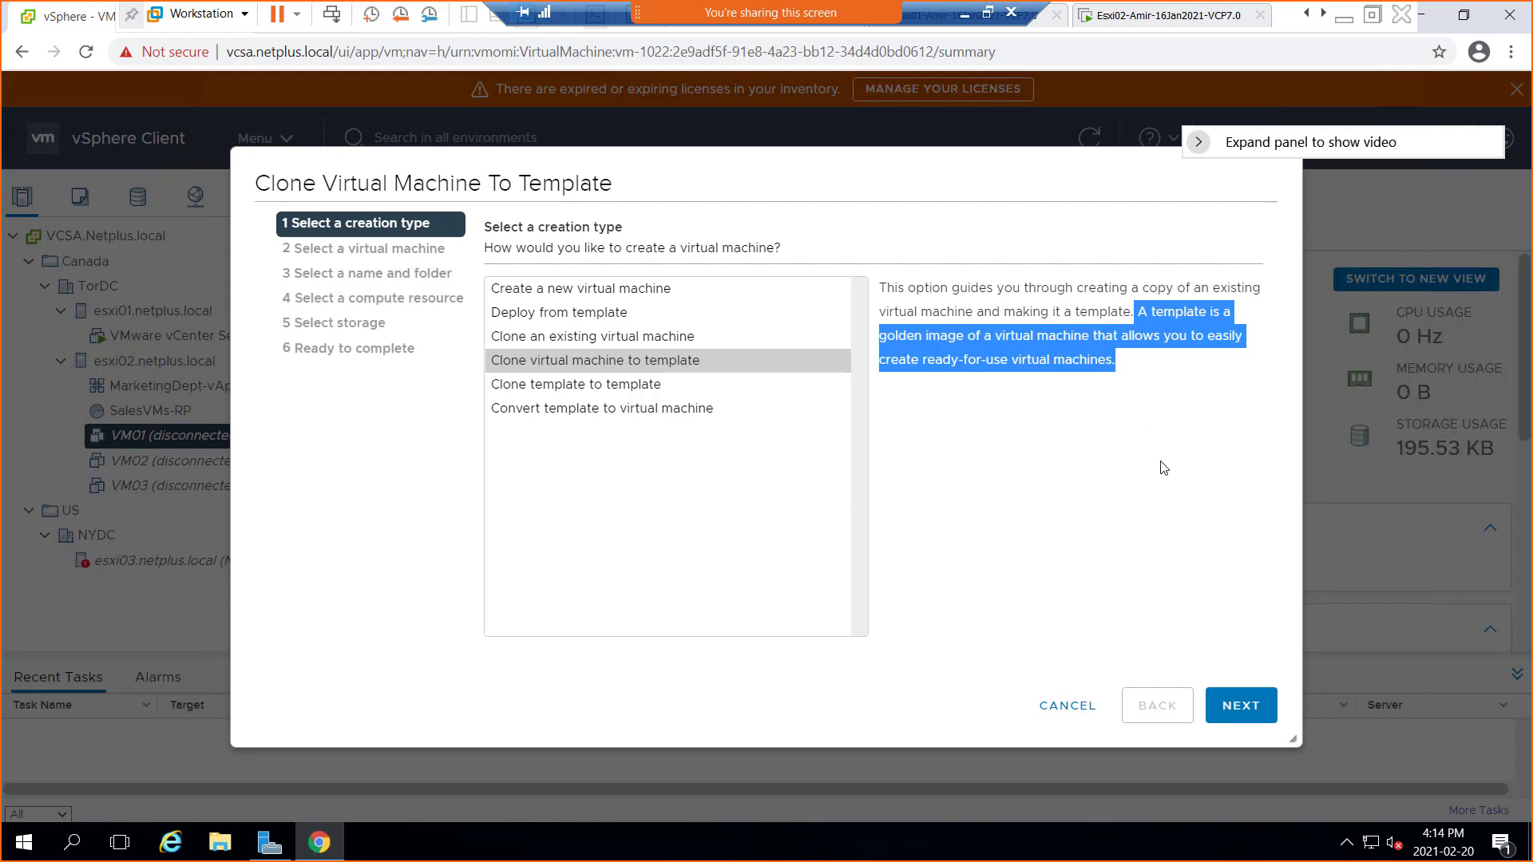
pyautogui.click(639, 369)
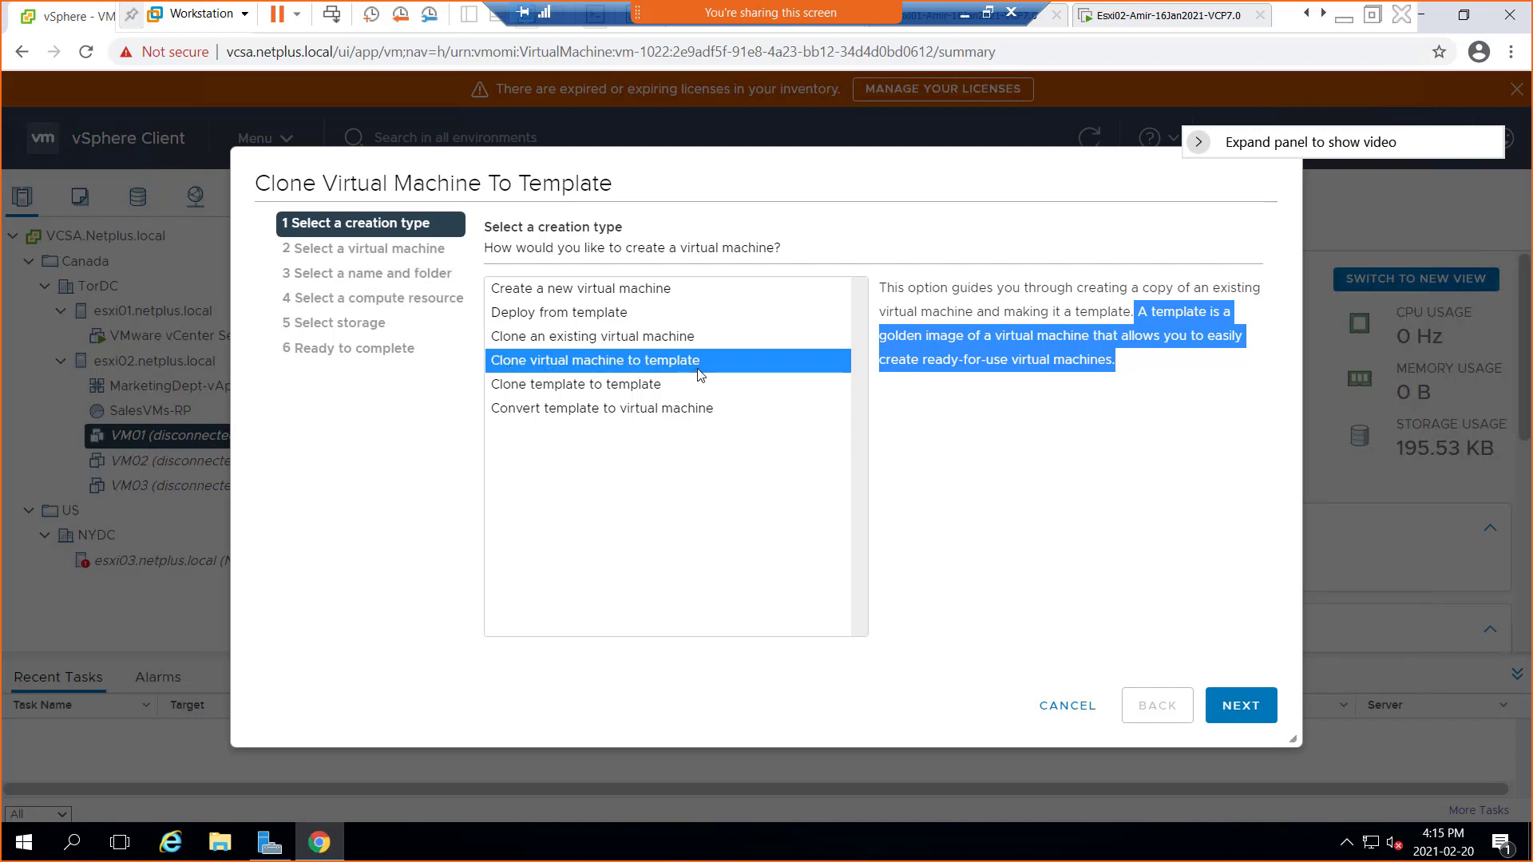
pyautogui.click(1244, 710)
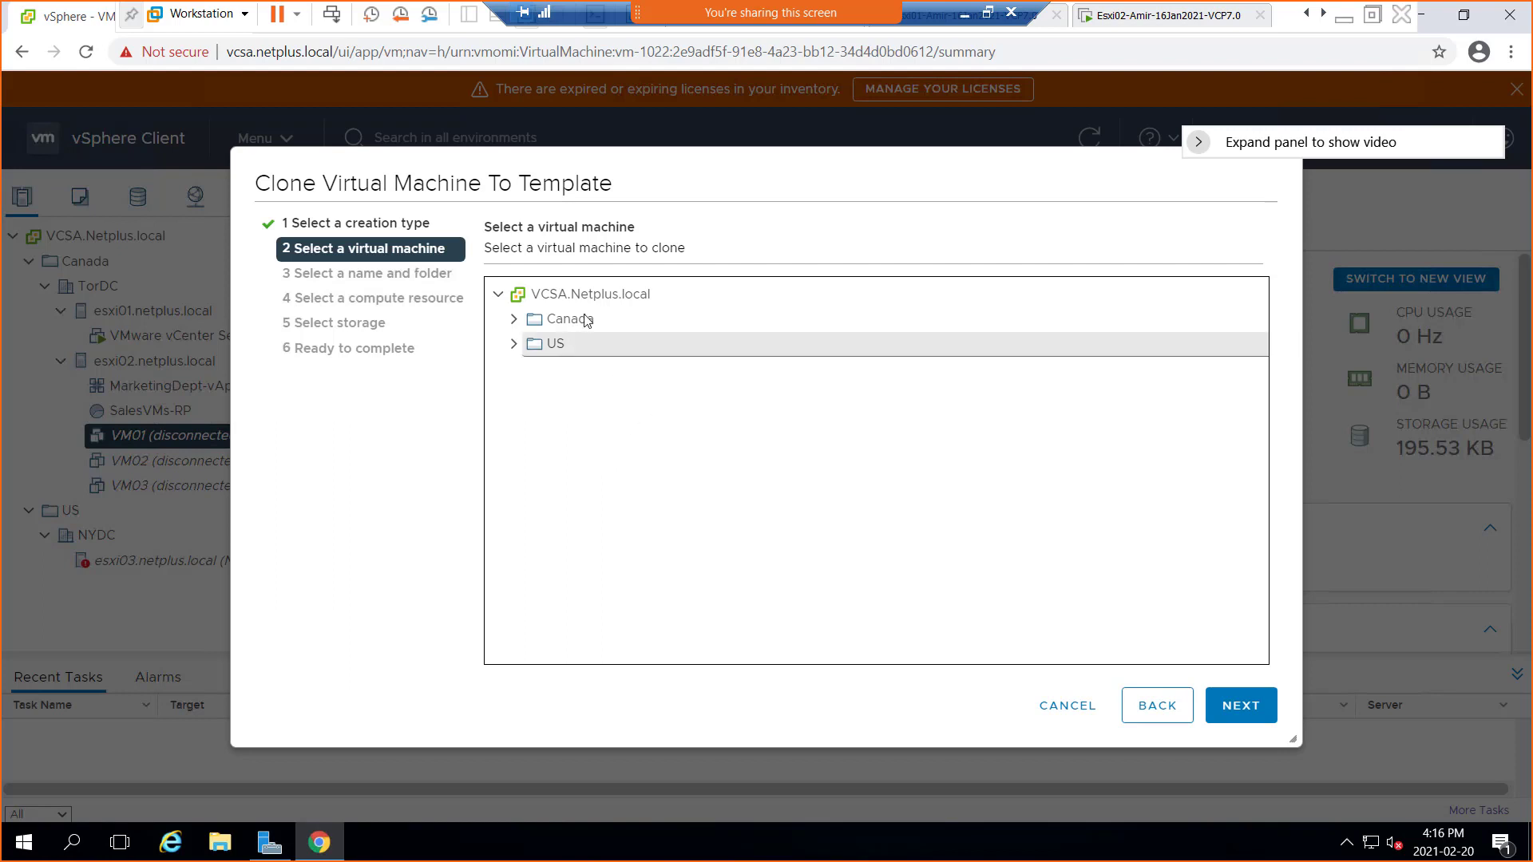
# Expand Canada and TorDC and pick VM01 as the machine to clone
pyautogui.click(513, 320)
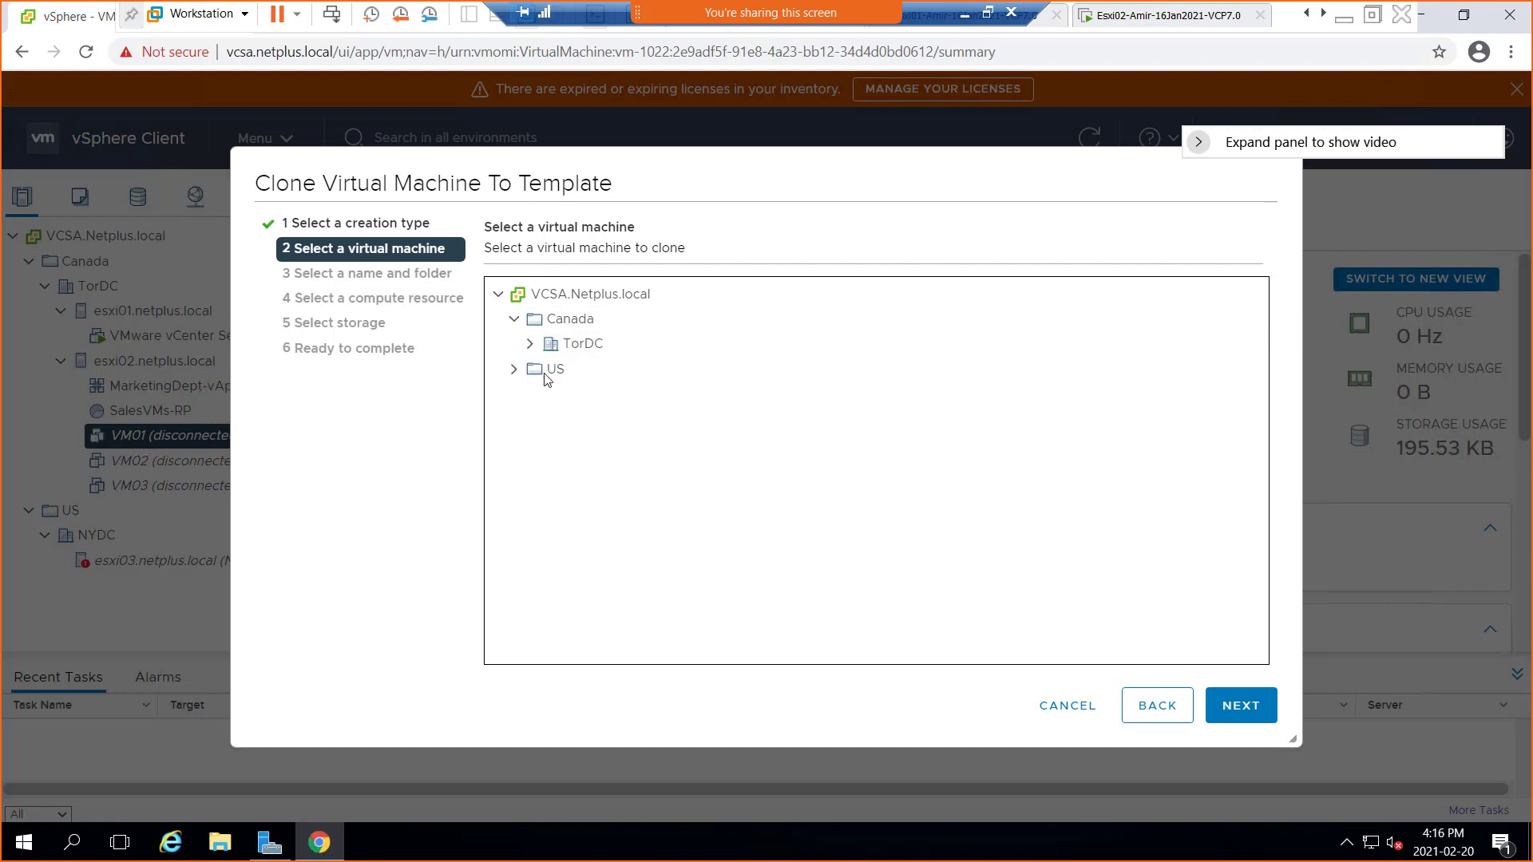
pyautogui.click(529, 344)
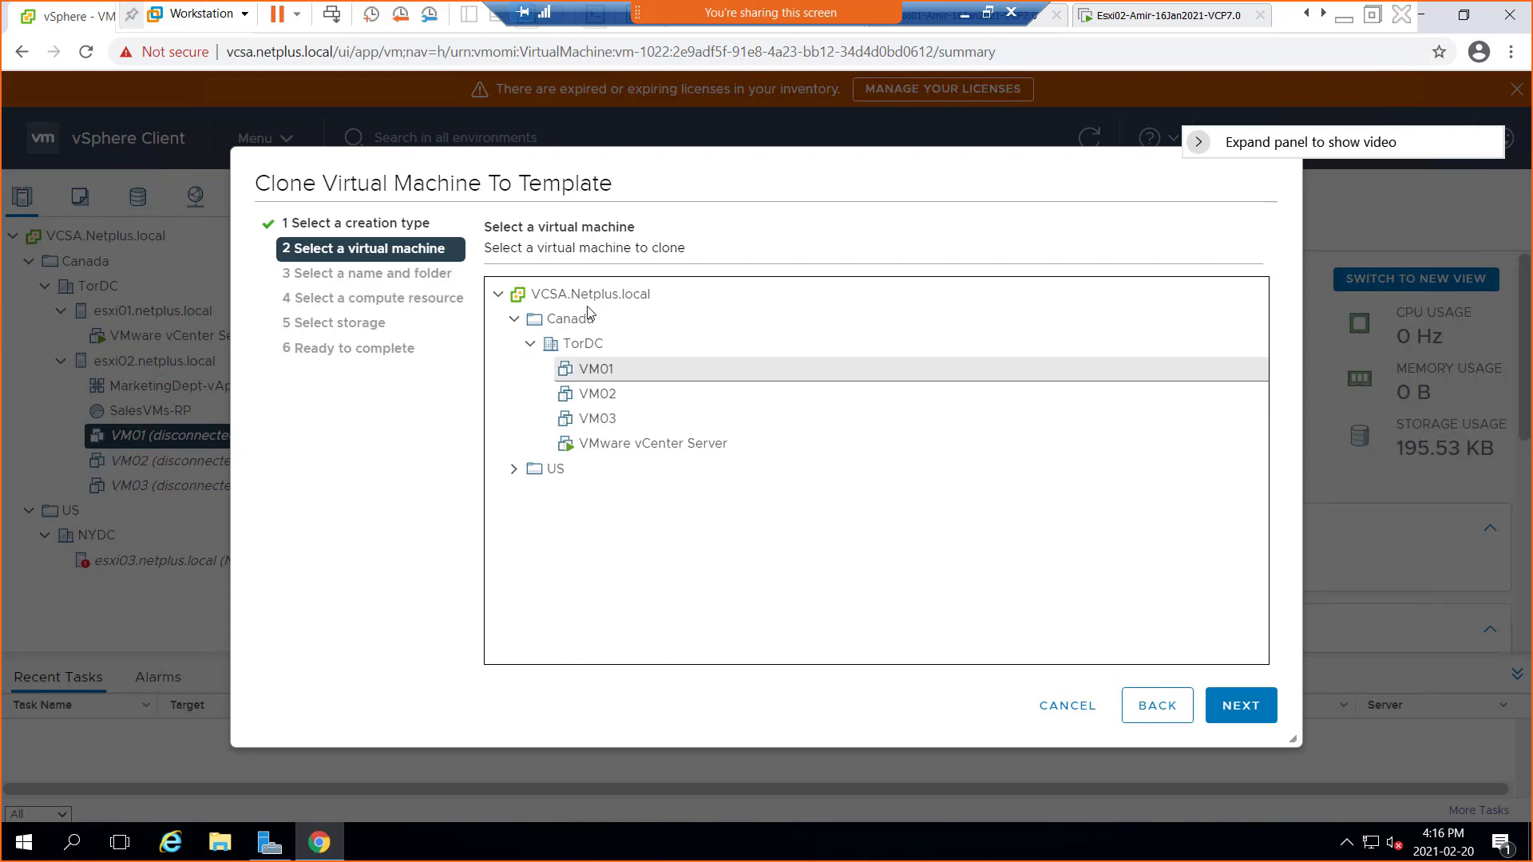
pyautogui.click(617, 377)
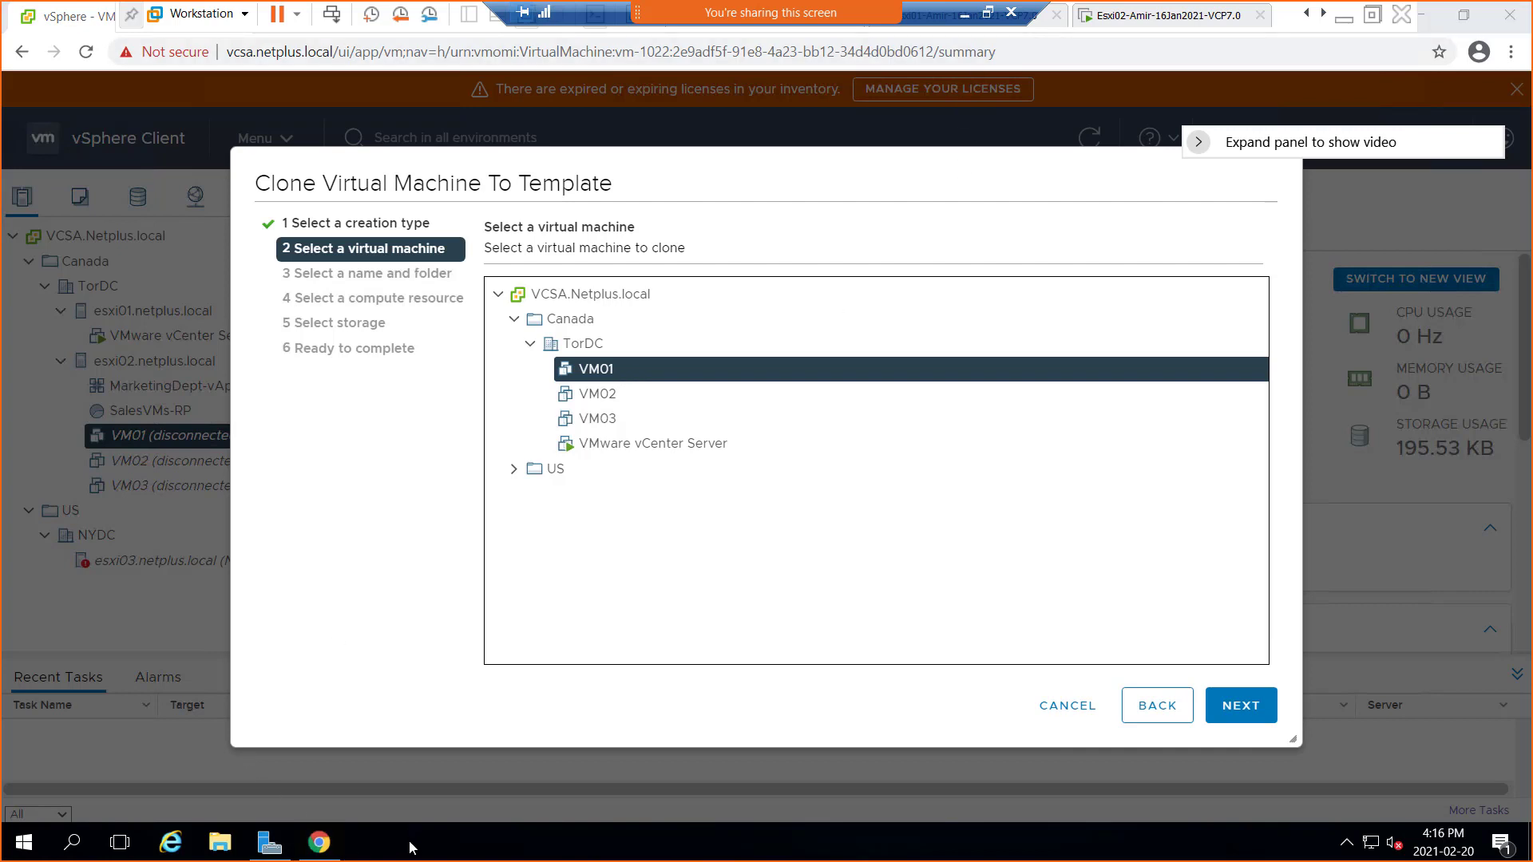
pyautogui.click(965, 15)
# Open C:\Windows\System32\Sysprep via Run with 'sysprep' and maximize the folder window
pyautogui.rightClick(26, 845)
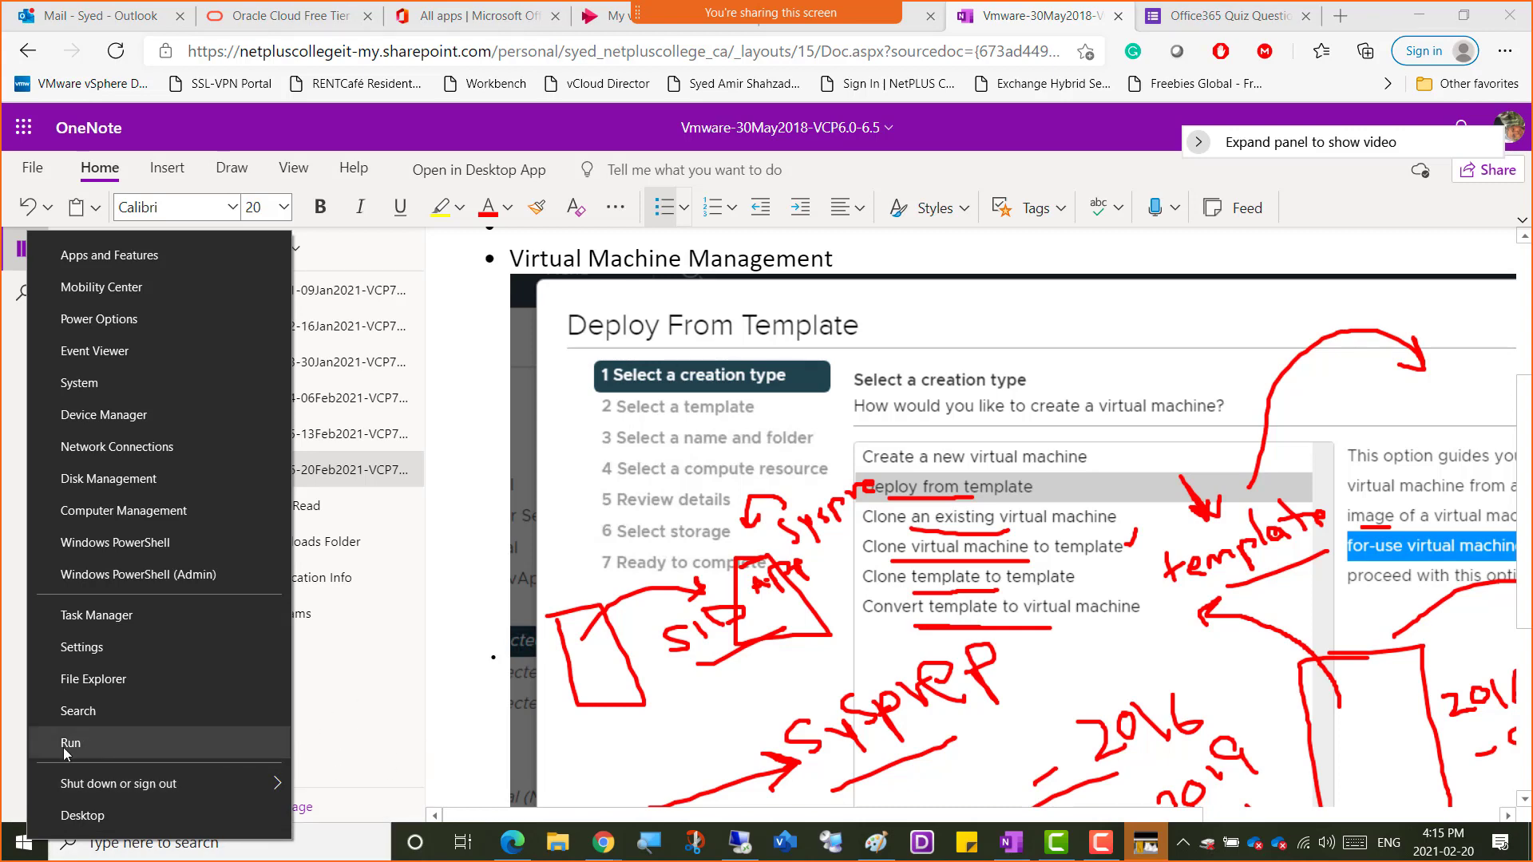
pyautogui.click(87, 742)
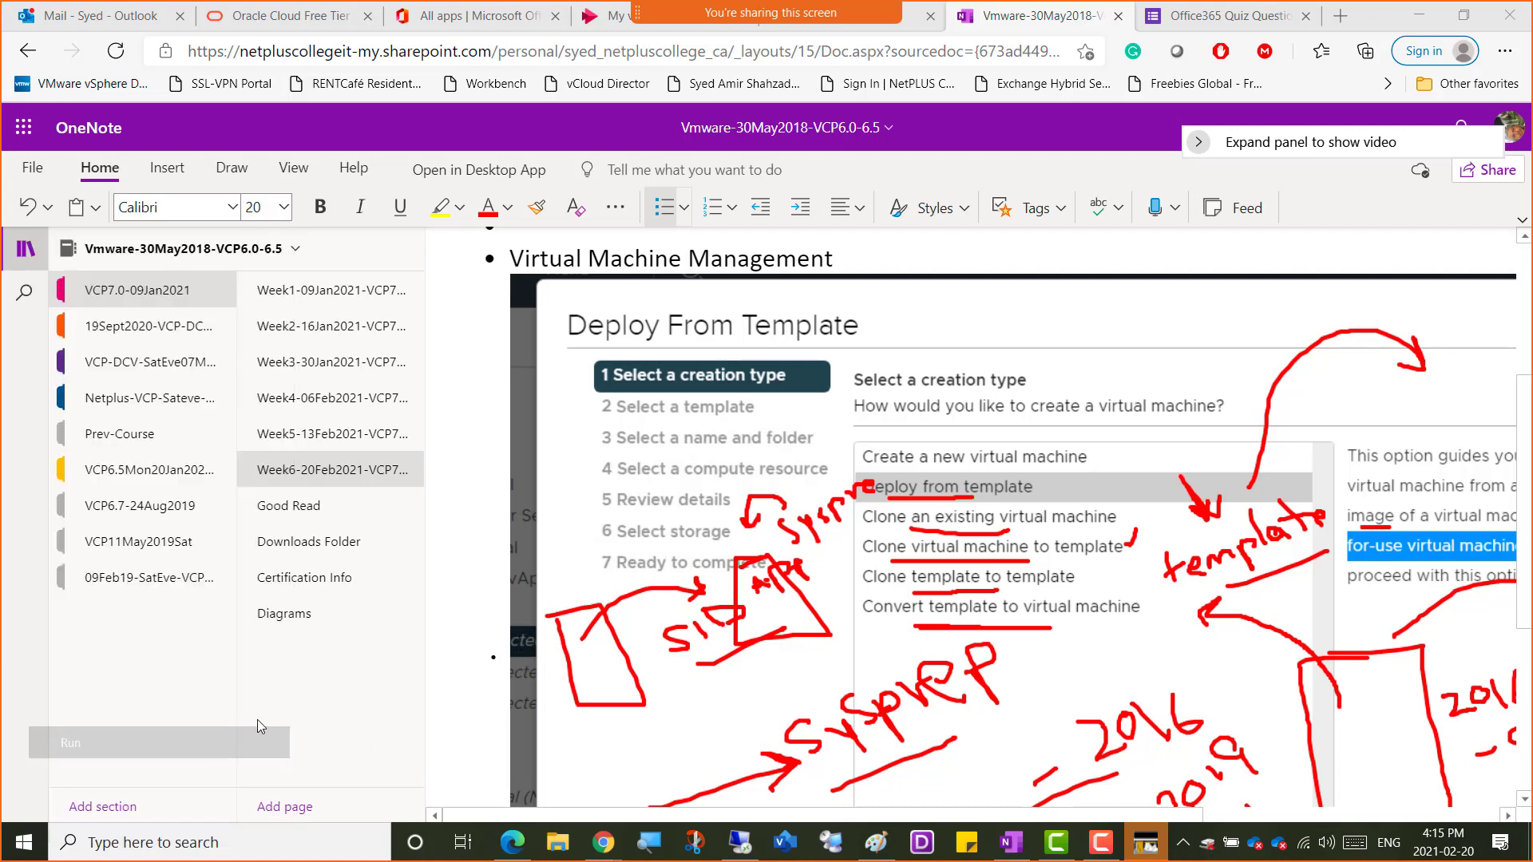
pyautogui.write('sysprep')
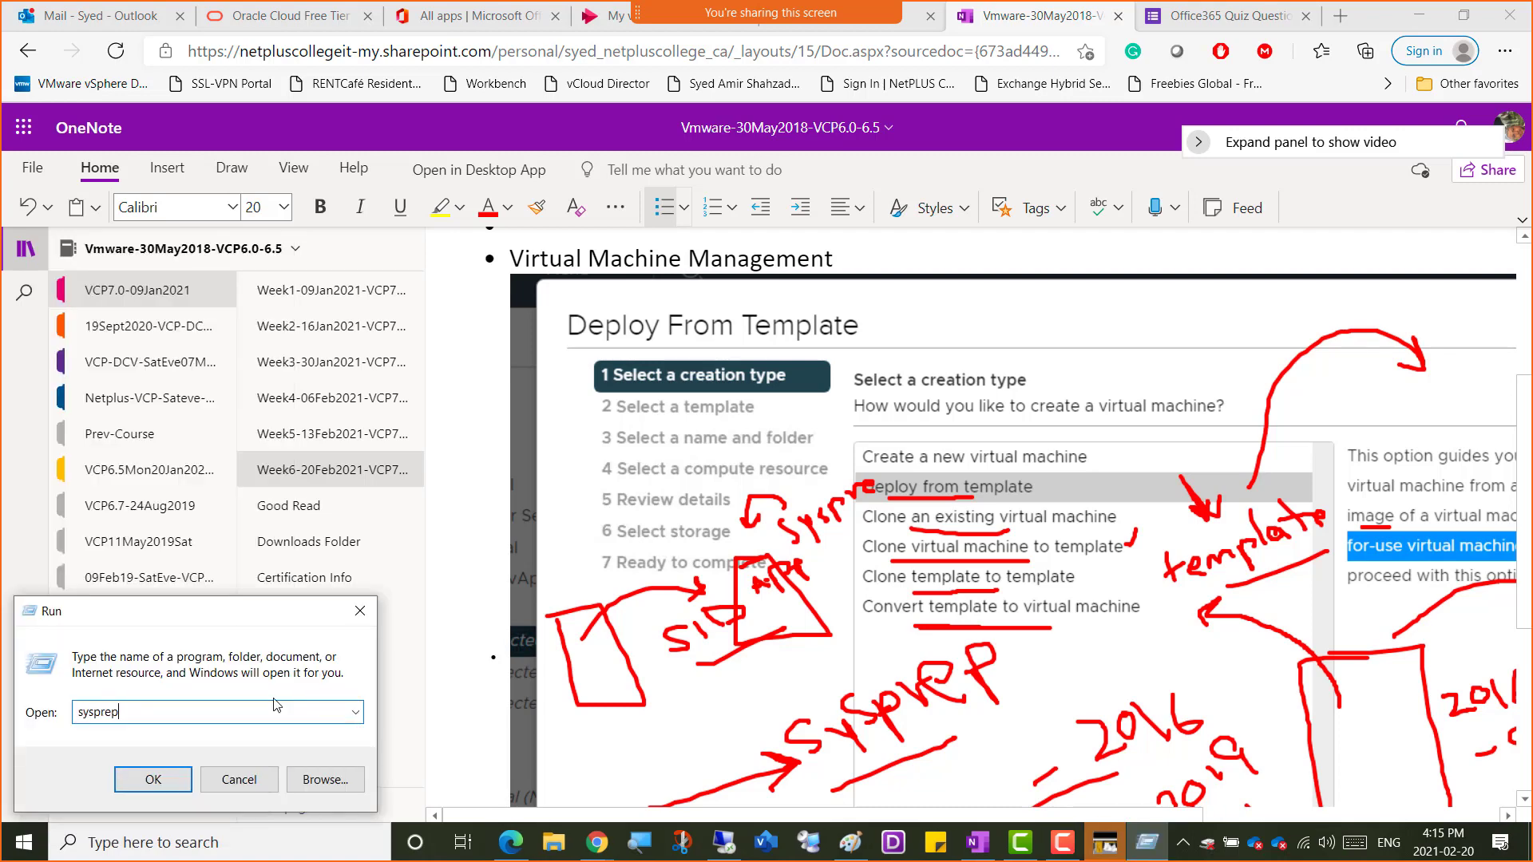
pyautogui.press('Return')
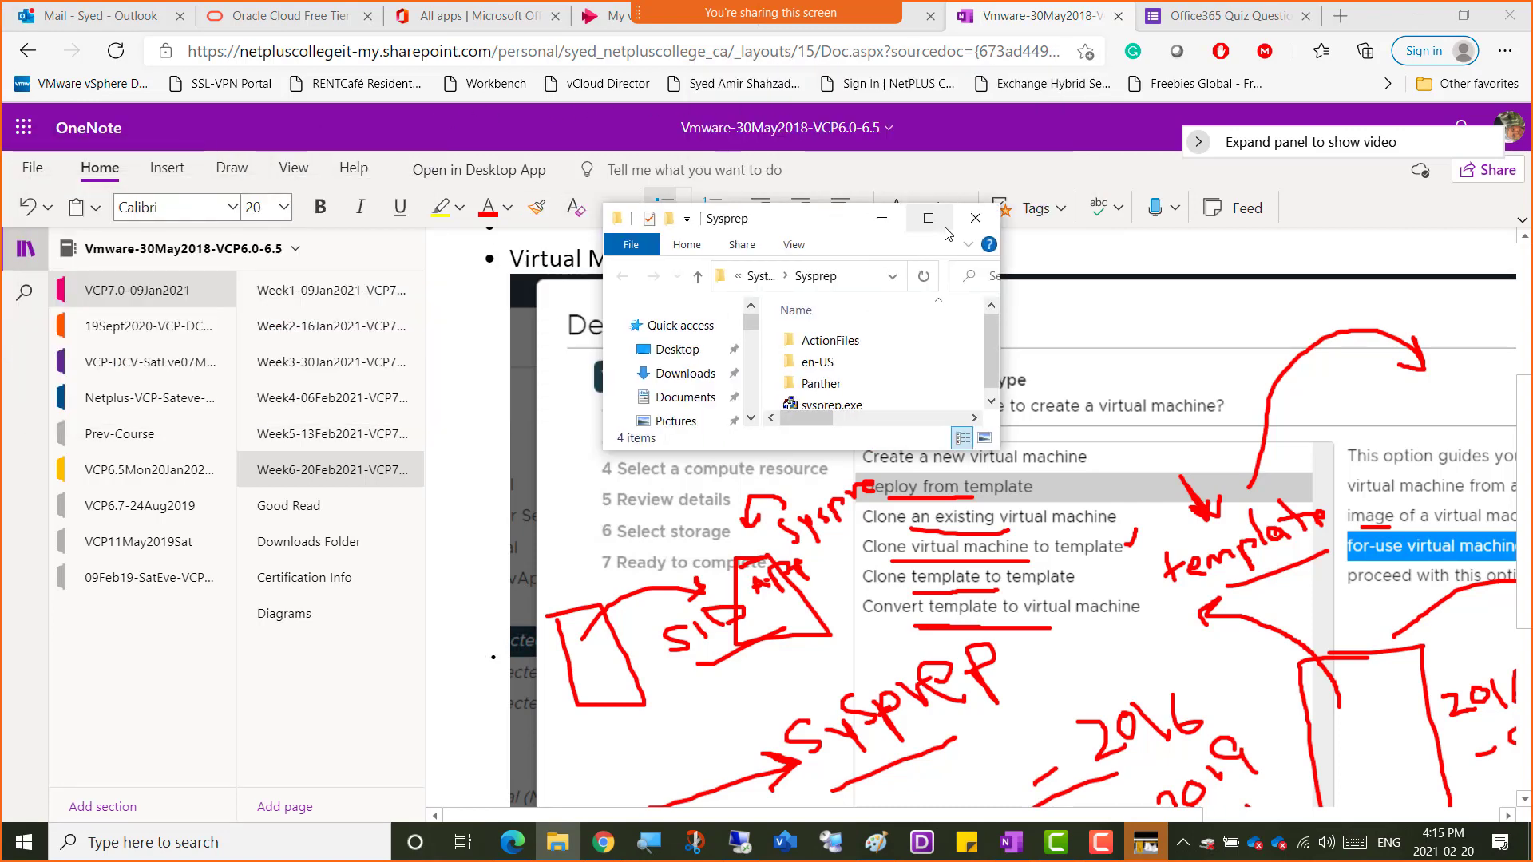
pyautogui.click(941, 230)
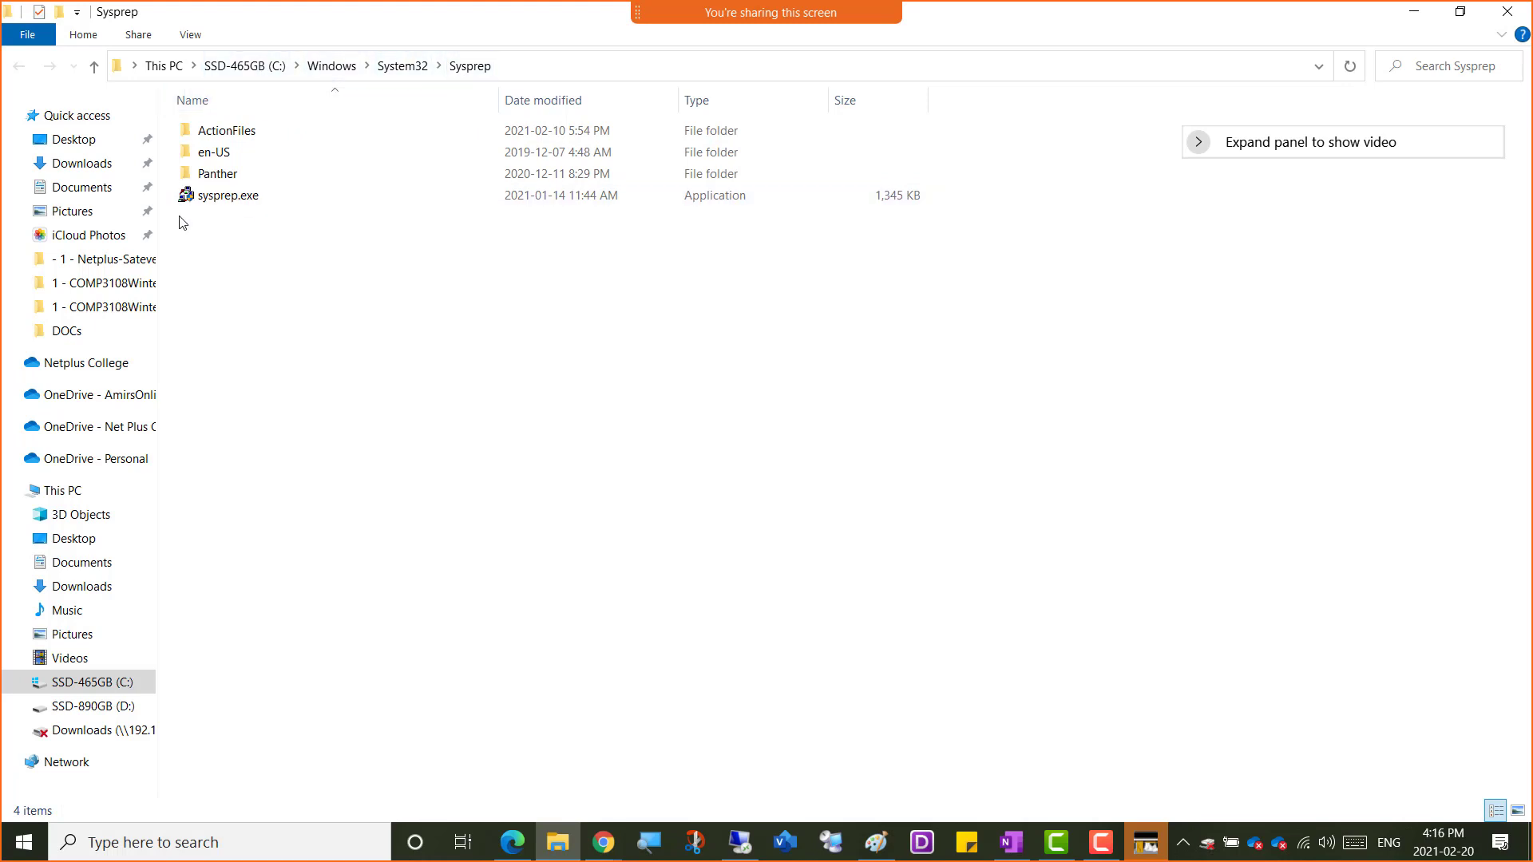
# Run sysprep.exe with generalize and the Shutdown option, then minimize the Sysprep folder
pyautogui.doubleClick(233, 199)
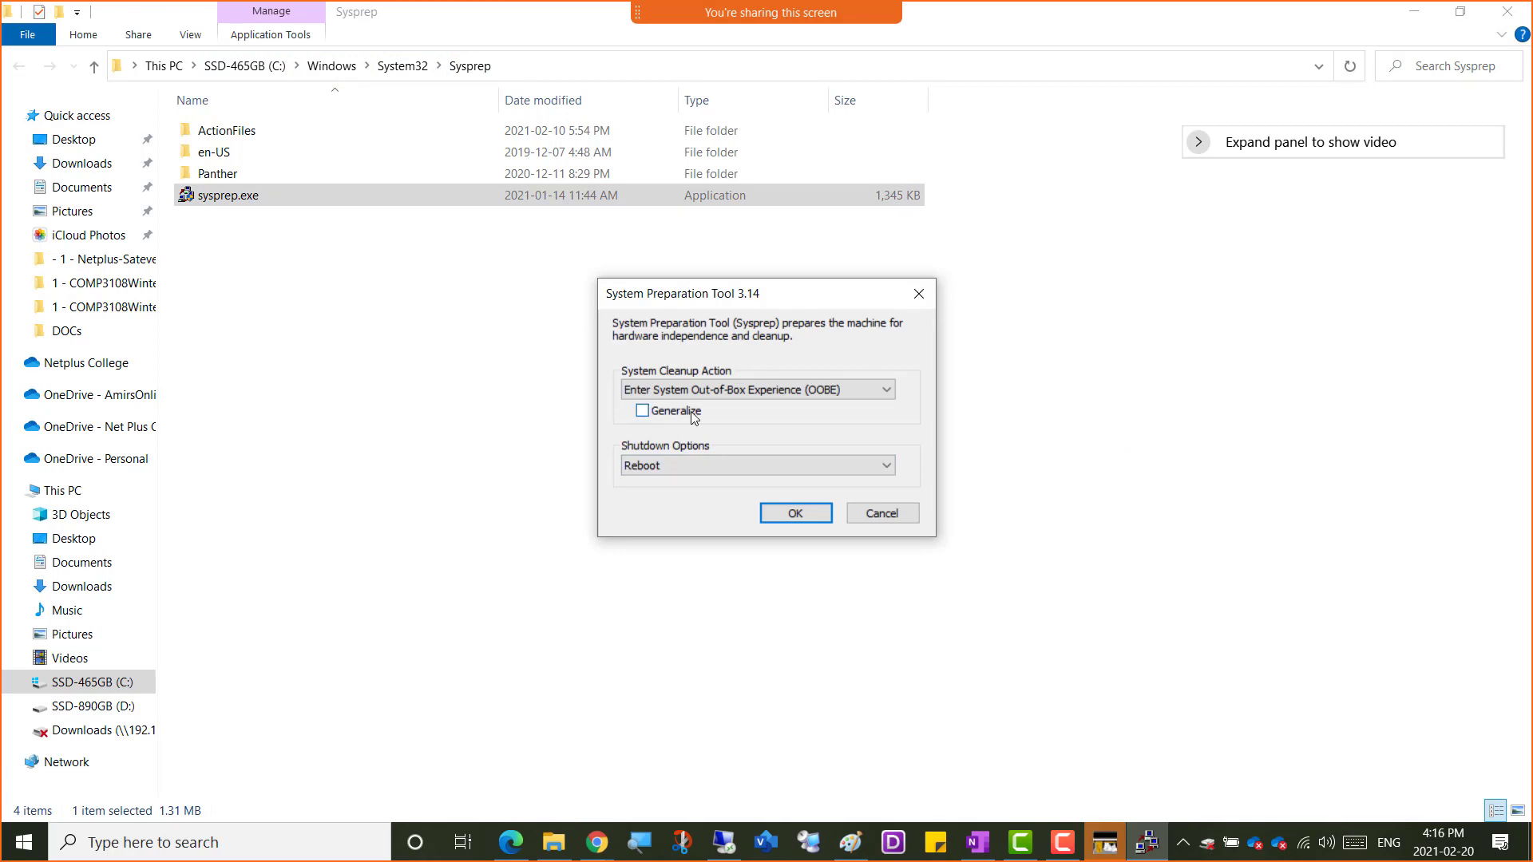
pyautogui.click(682, 465)
pyautogui.click(678, 512)
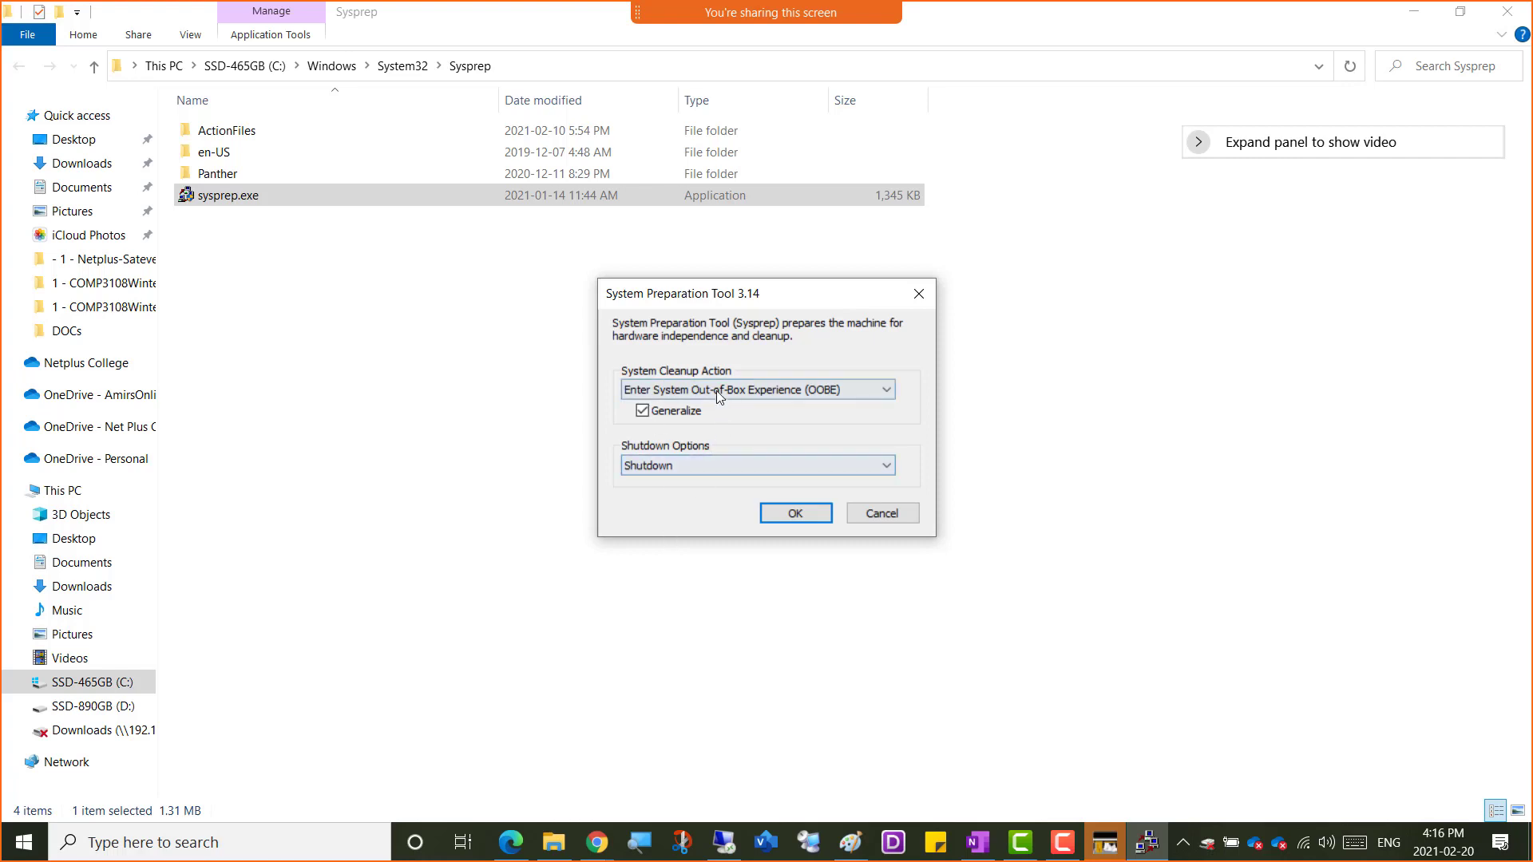
pyautogui.click(898, 515)
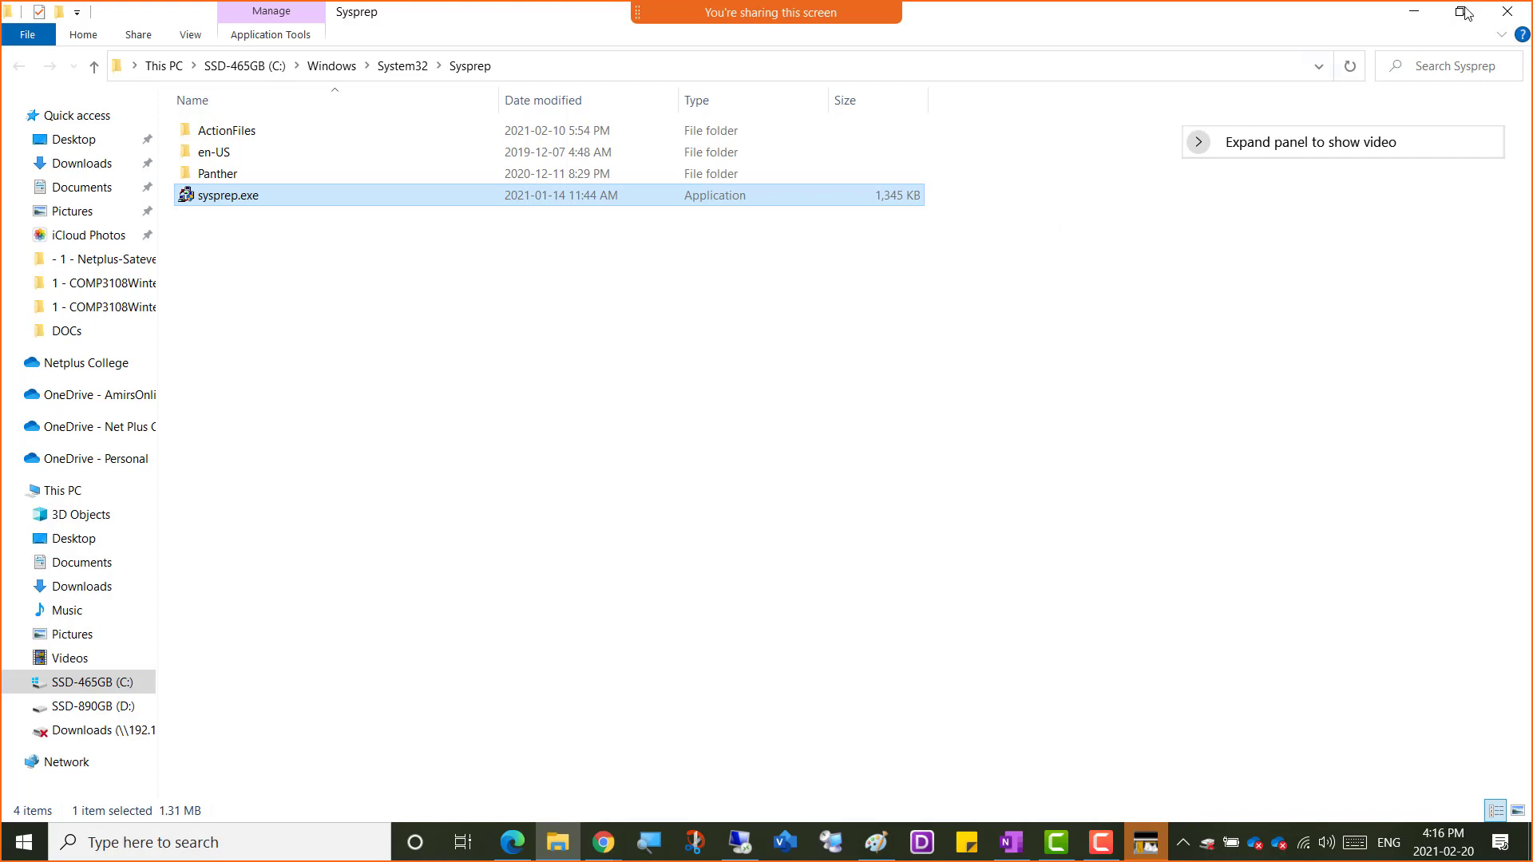
pyautogui.click(1414, 12)
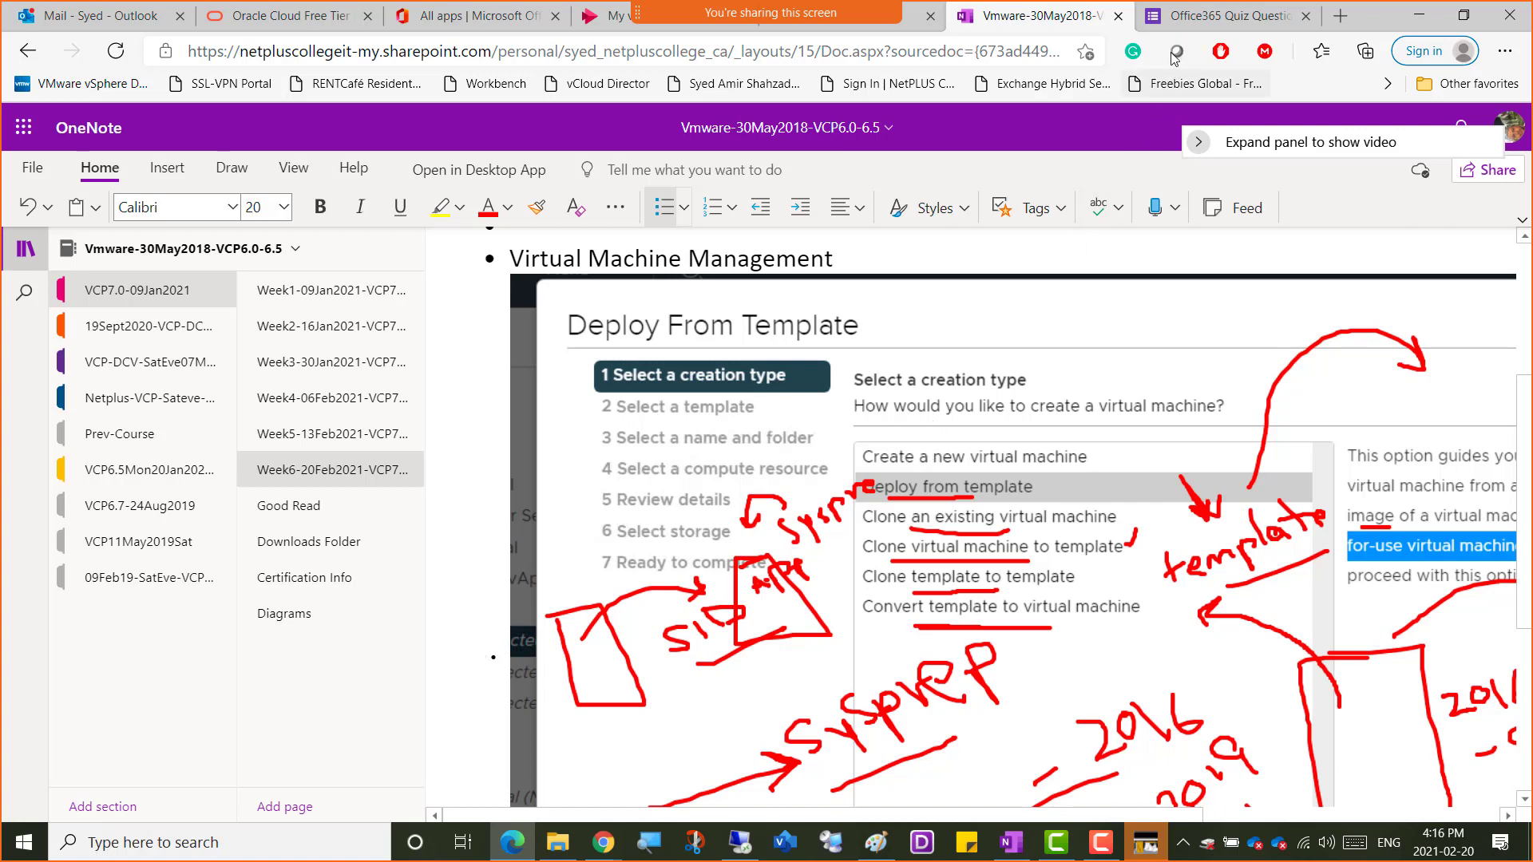
# Minimize the Edge window with the OneNote notes to reveal the annotated Paint sketch
pyautogui.click(1418, 19)
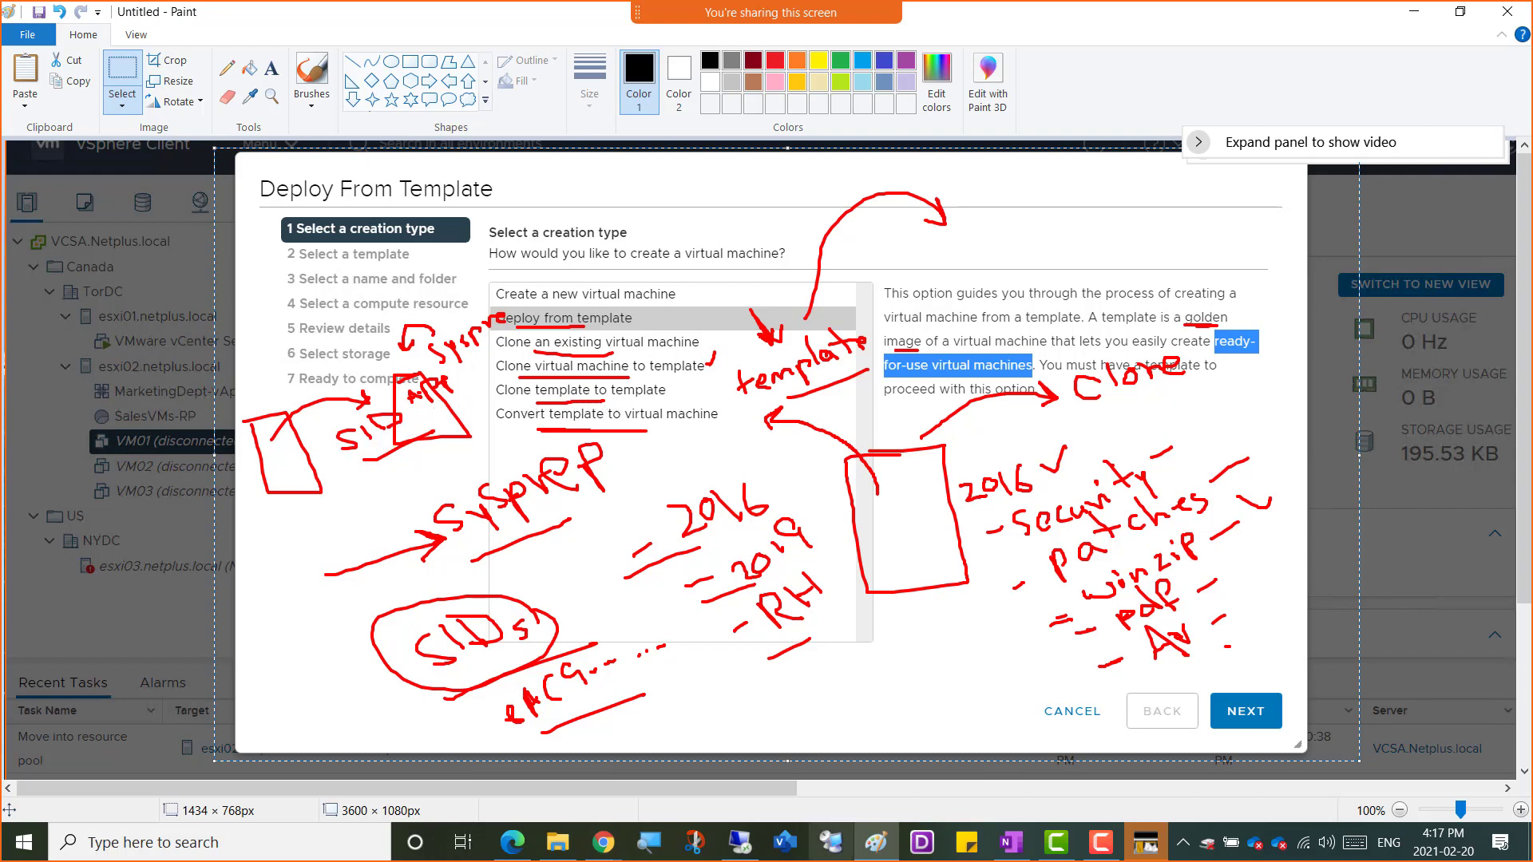
# Switch back to VMware Workstation to resume the VM01 clone-to-template wizard
pyautogui.click(752, 836)
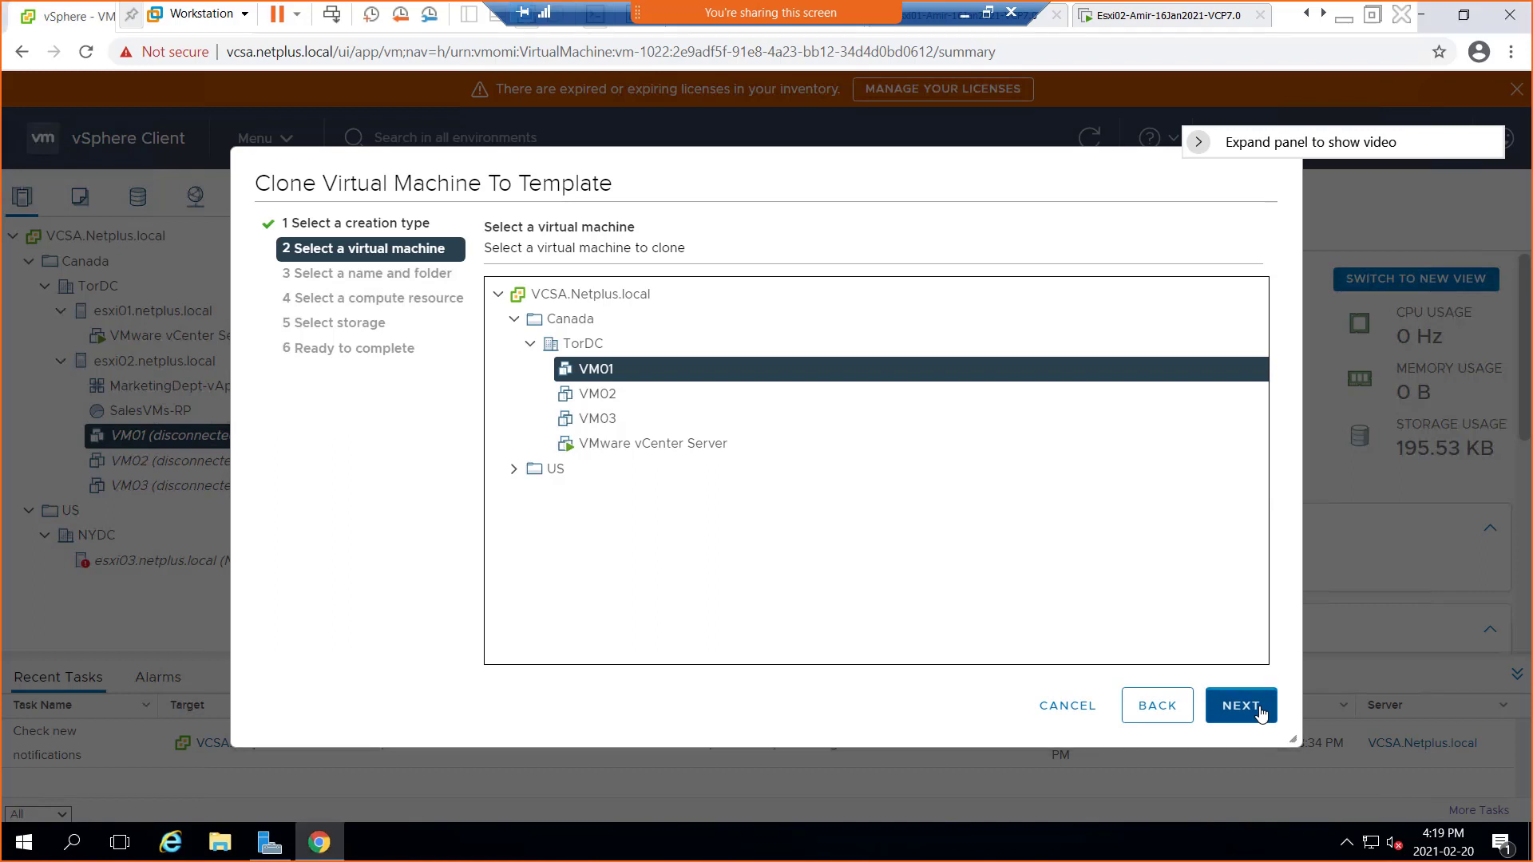
# Name the template VM01-Template, place it in TorDC, and advance to compute resource selection
pyautogui.click(1242, 706)
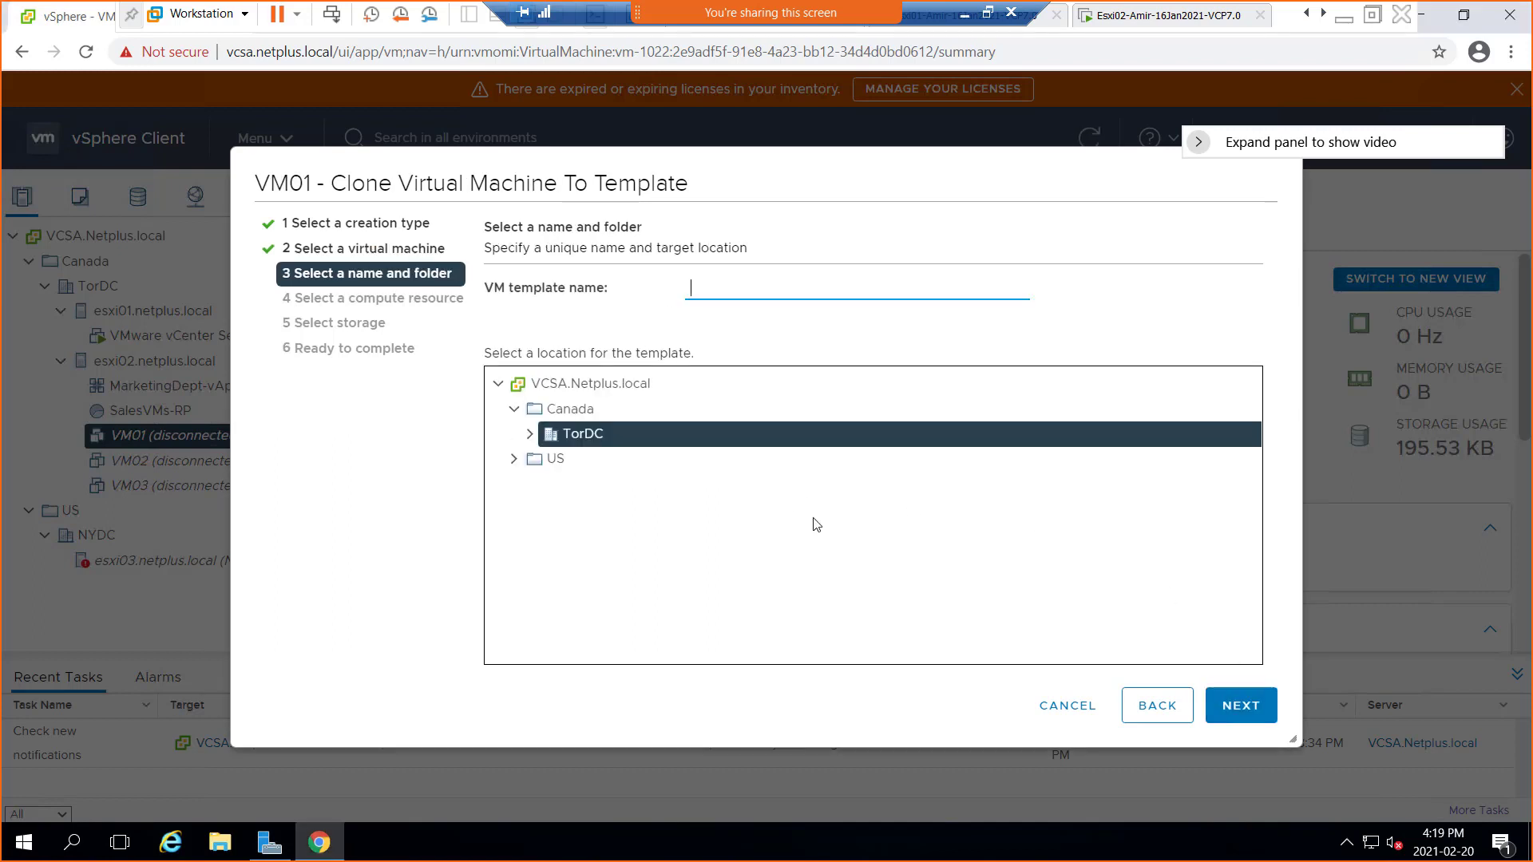
pyautogui.click(726, 286)
pyautogui.write('VM01-Template')
pyautogui.click(530, 435)
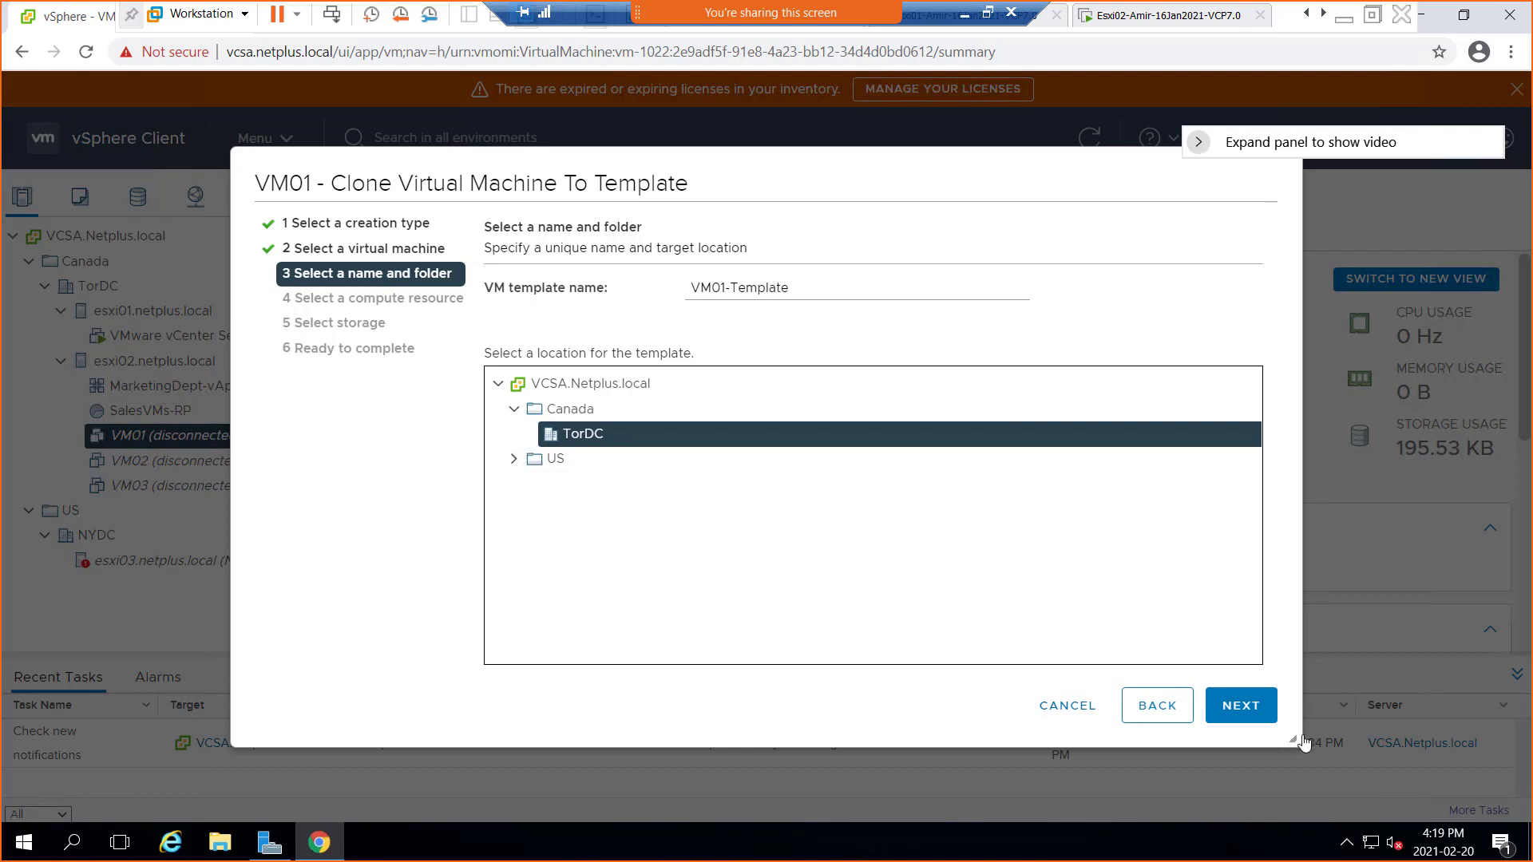
pyautogui.click(1264, 721)
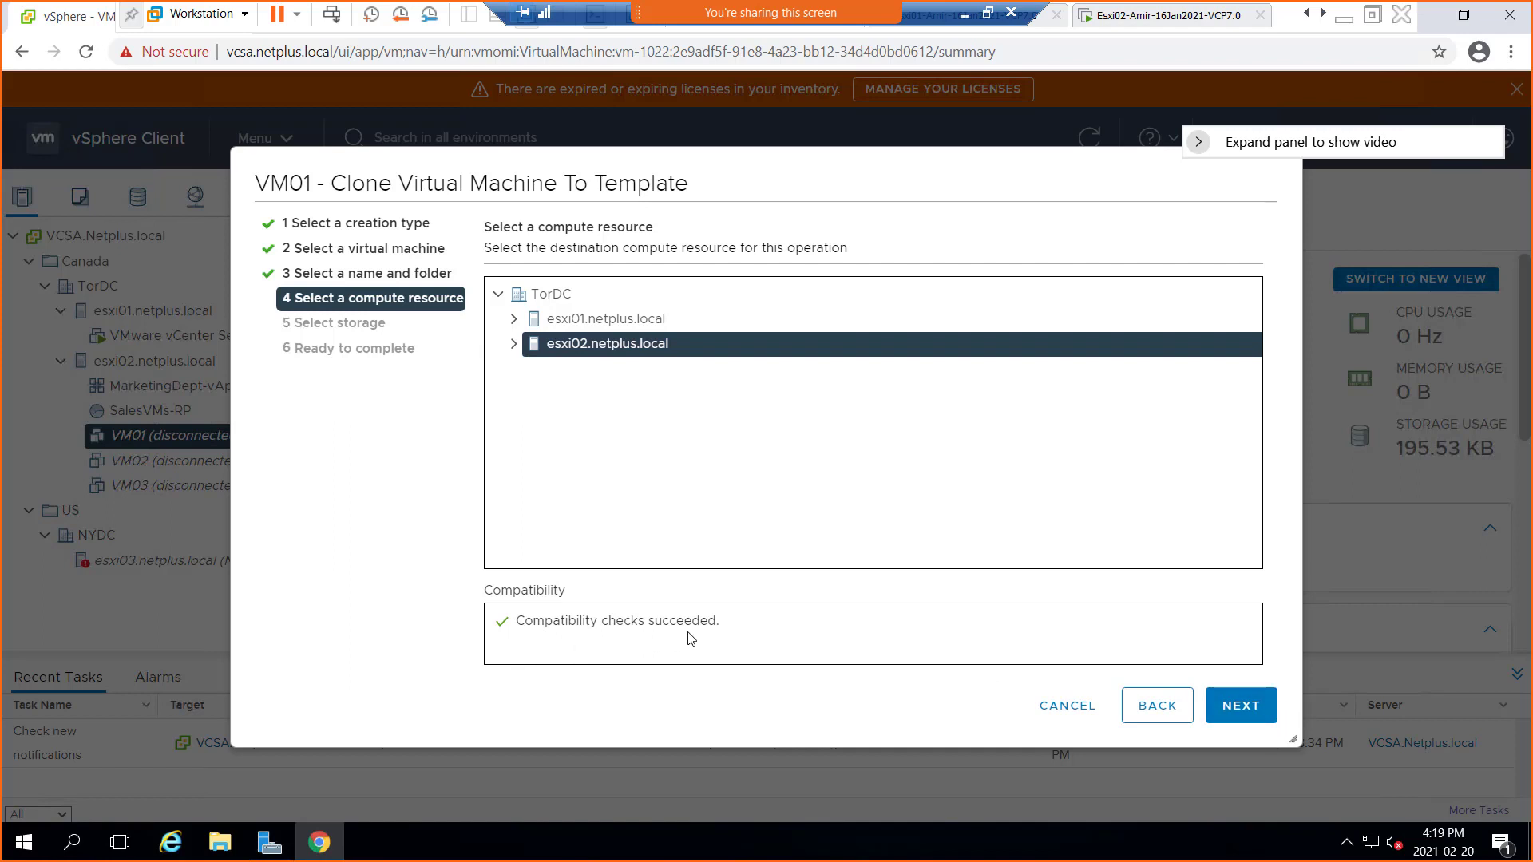
# Accept esxi02.netplus.local as compute resource, choose datastore W1DS1LUN1, and continue to the summary
pyautogui.tripleClick(725, 625)
pyautogui.click(1235, 720)
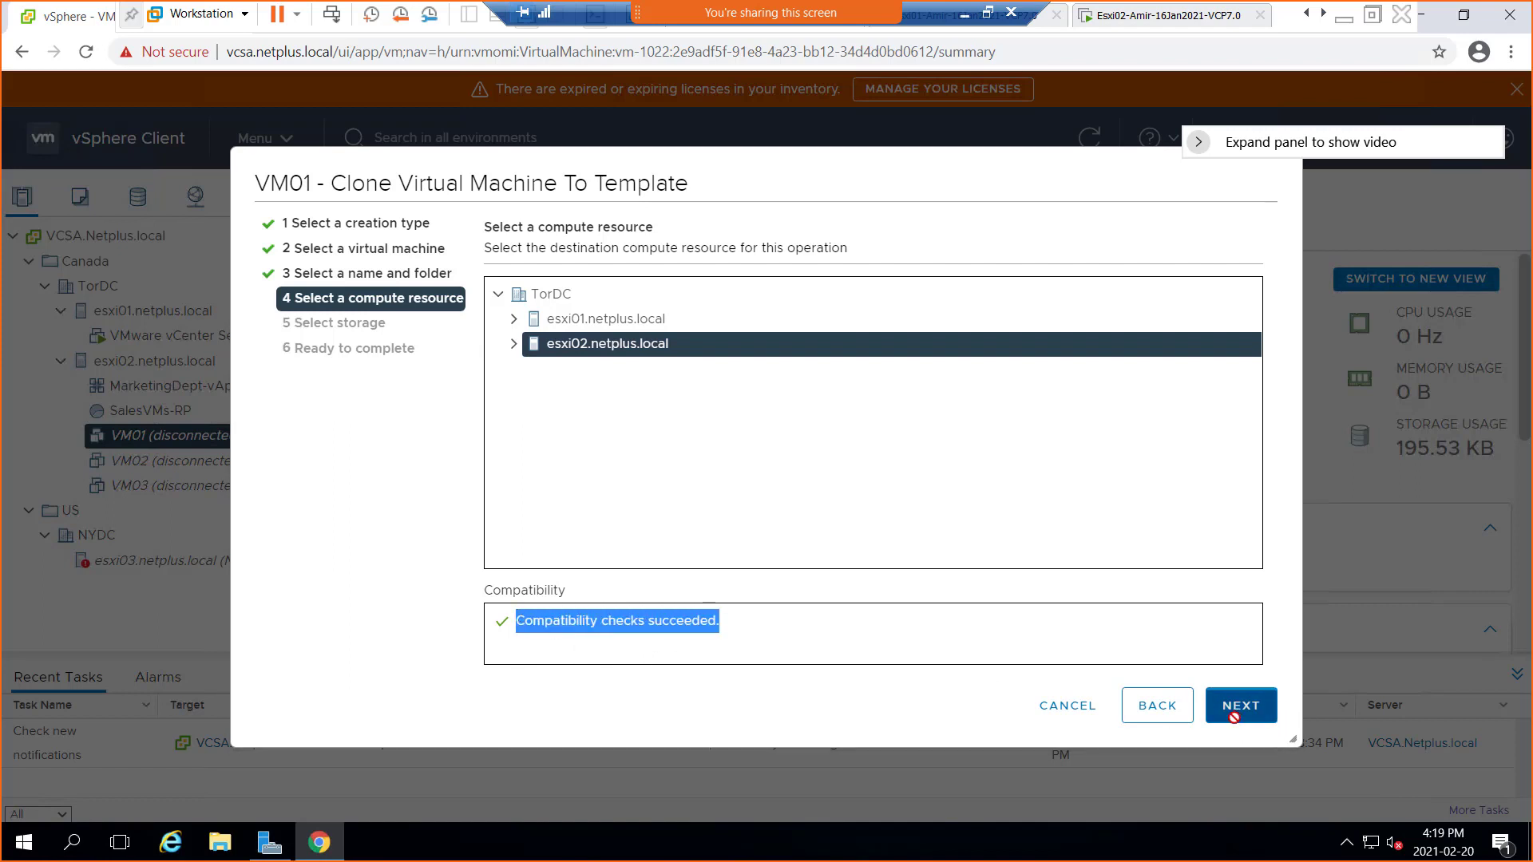
pyautogui.click(595, 454)
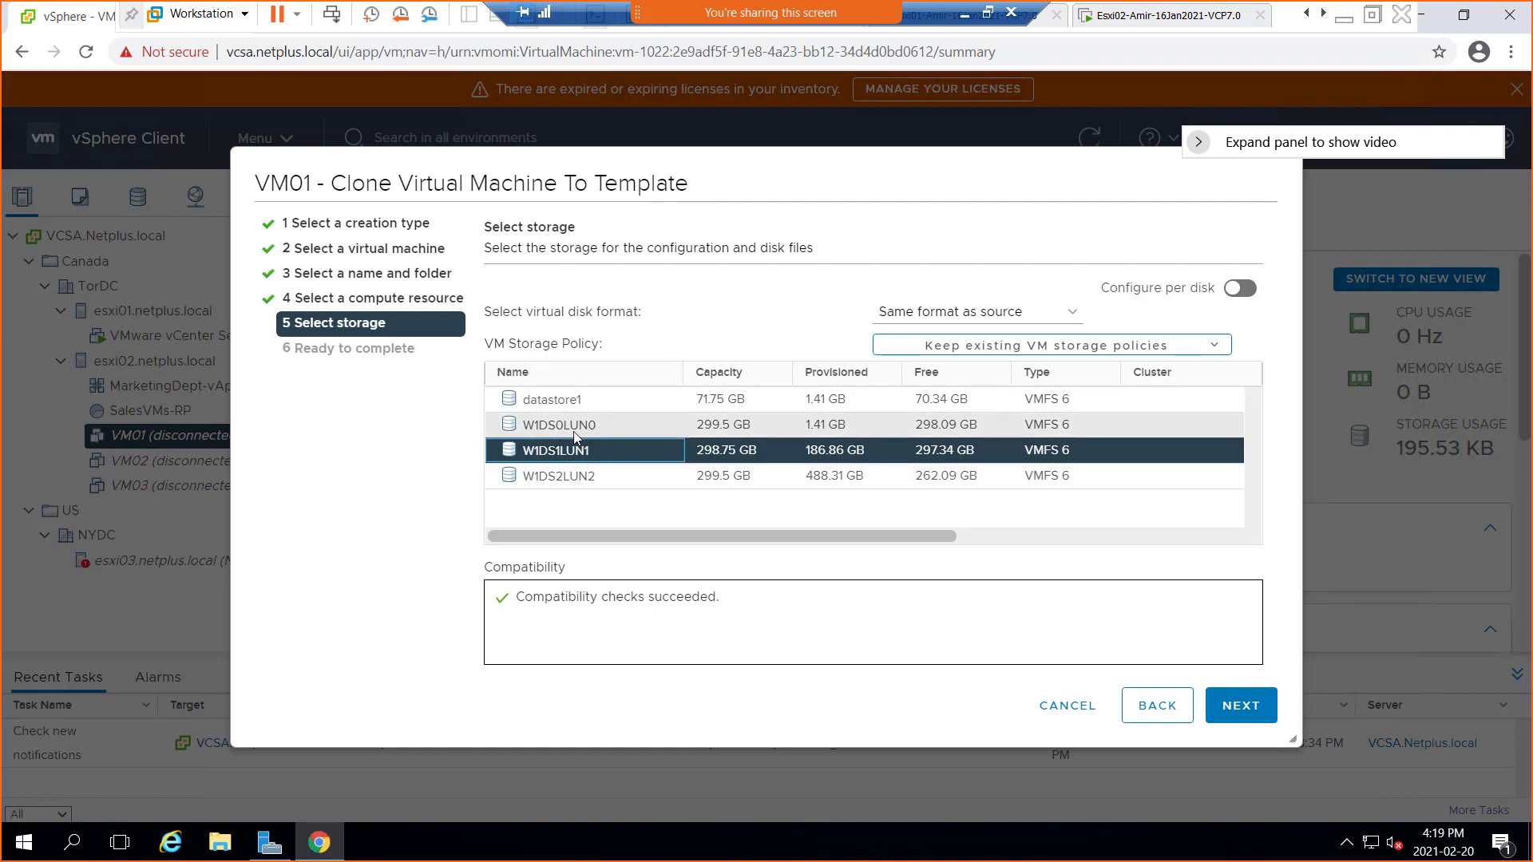
pyautogui.click(1240, 706)
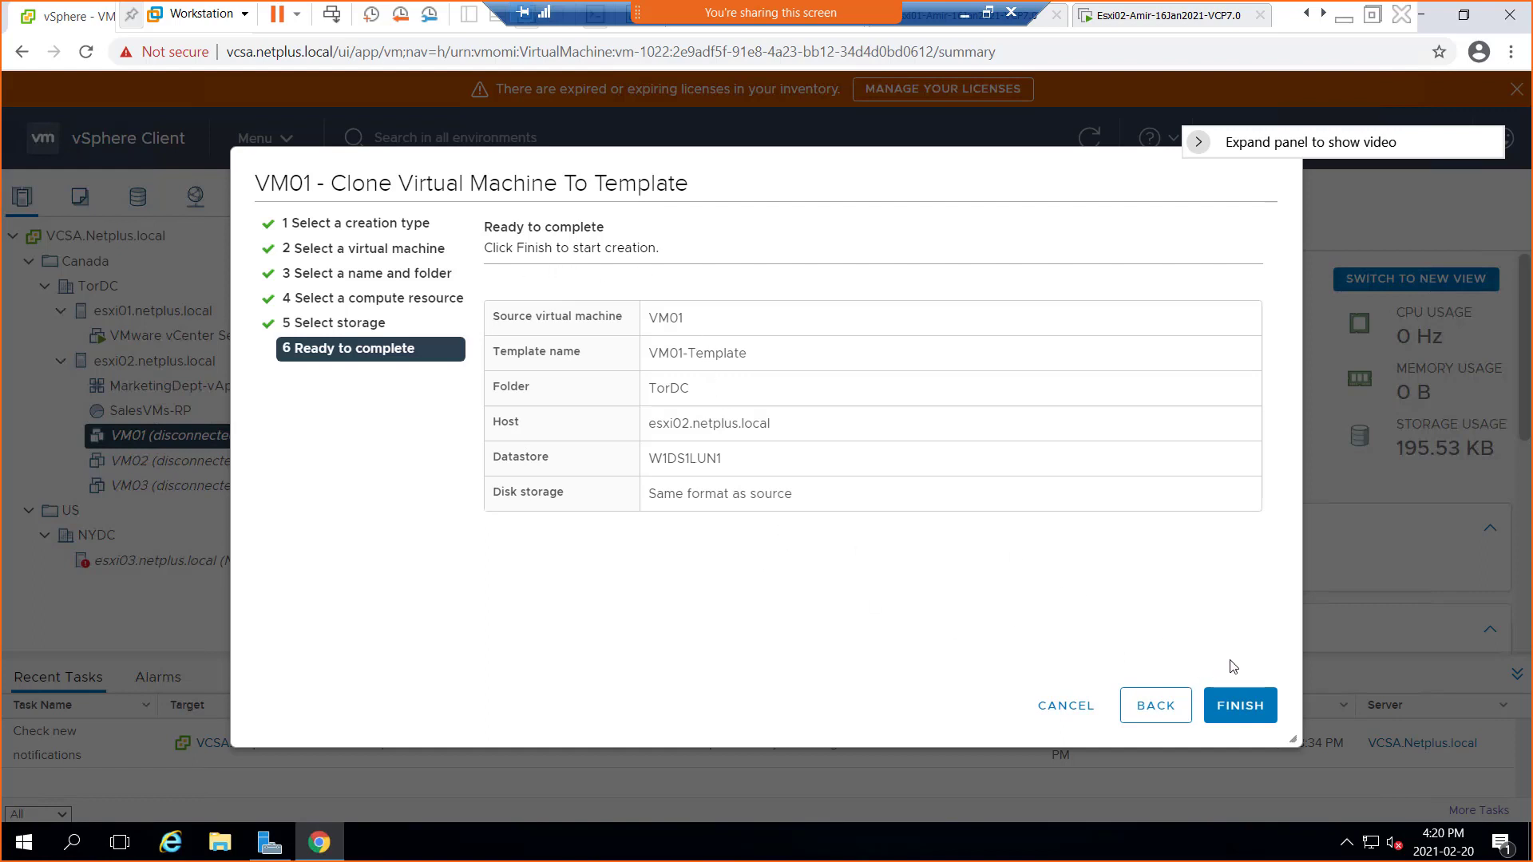
# Finish cloning VM01 to VM01-Template and wait for the task to complete
pyautogui.click(1246, 709)
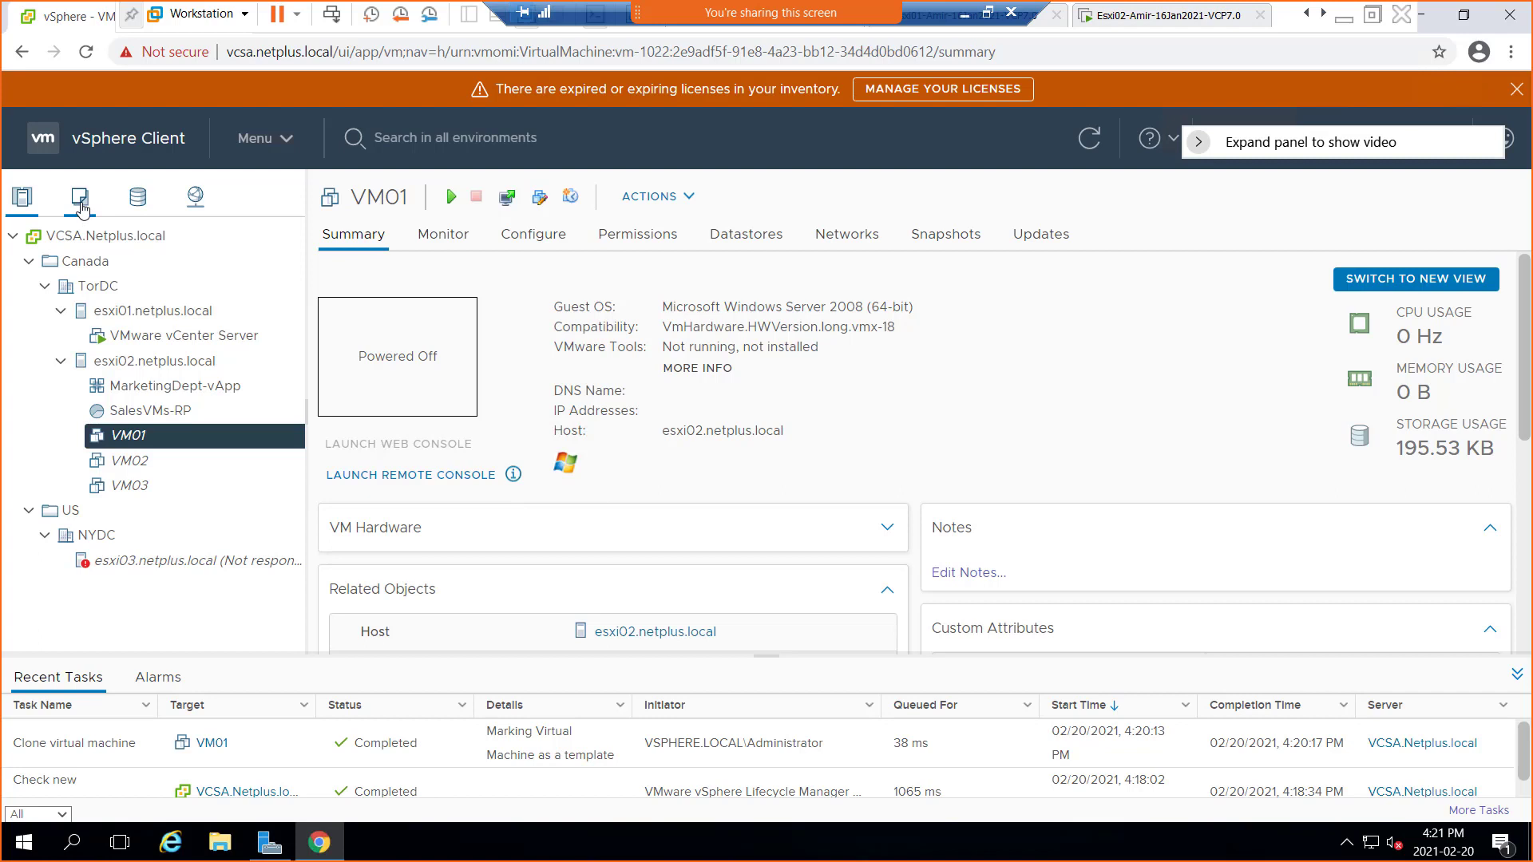
pyautogui.click(81, 209)
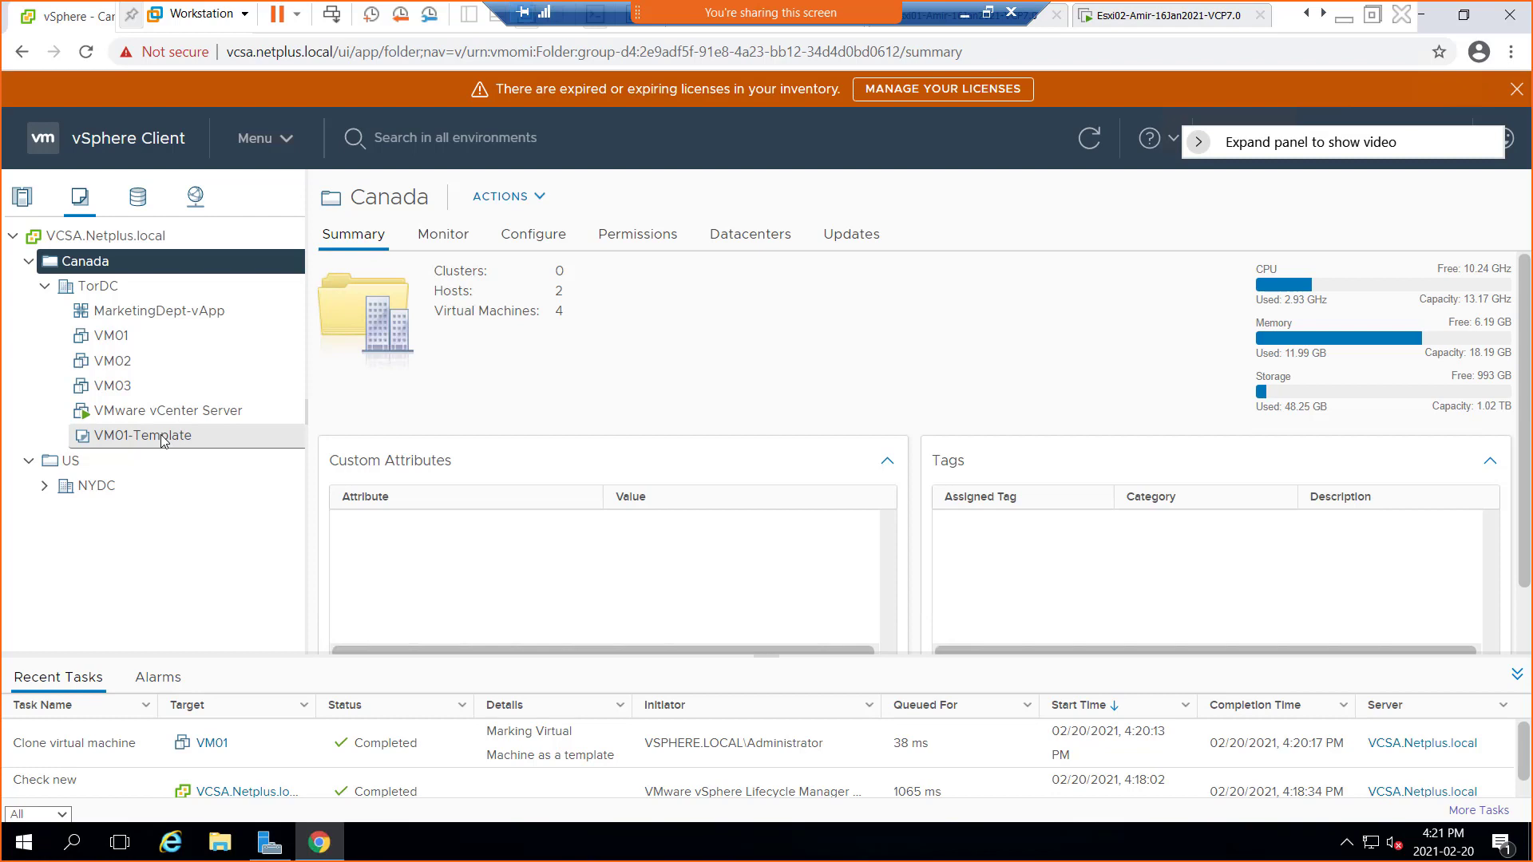
# Select VM01-Template under TorDC to view its Windows Server 2008 (64-bit) summary
pyautogui.rightClick(161, 434)
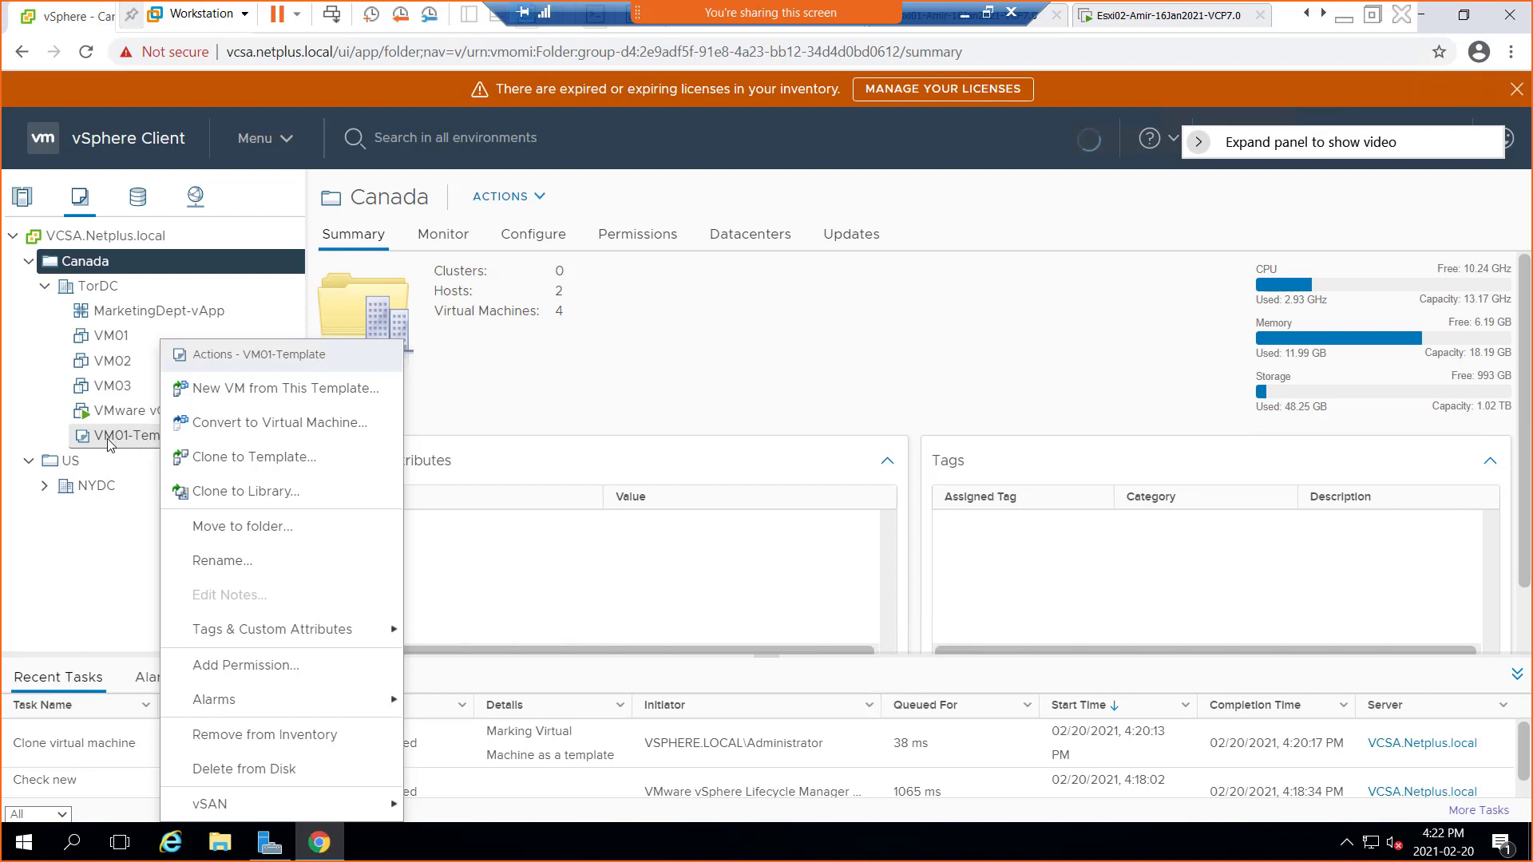
pyautogui.click(102, 552)
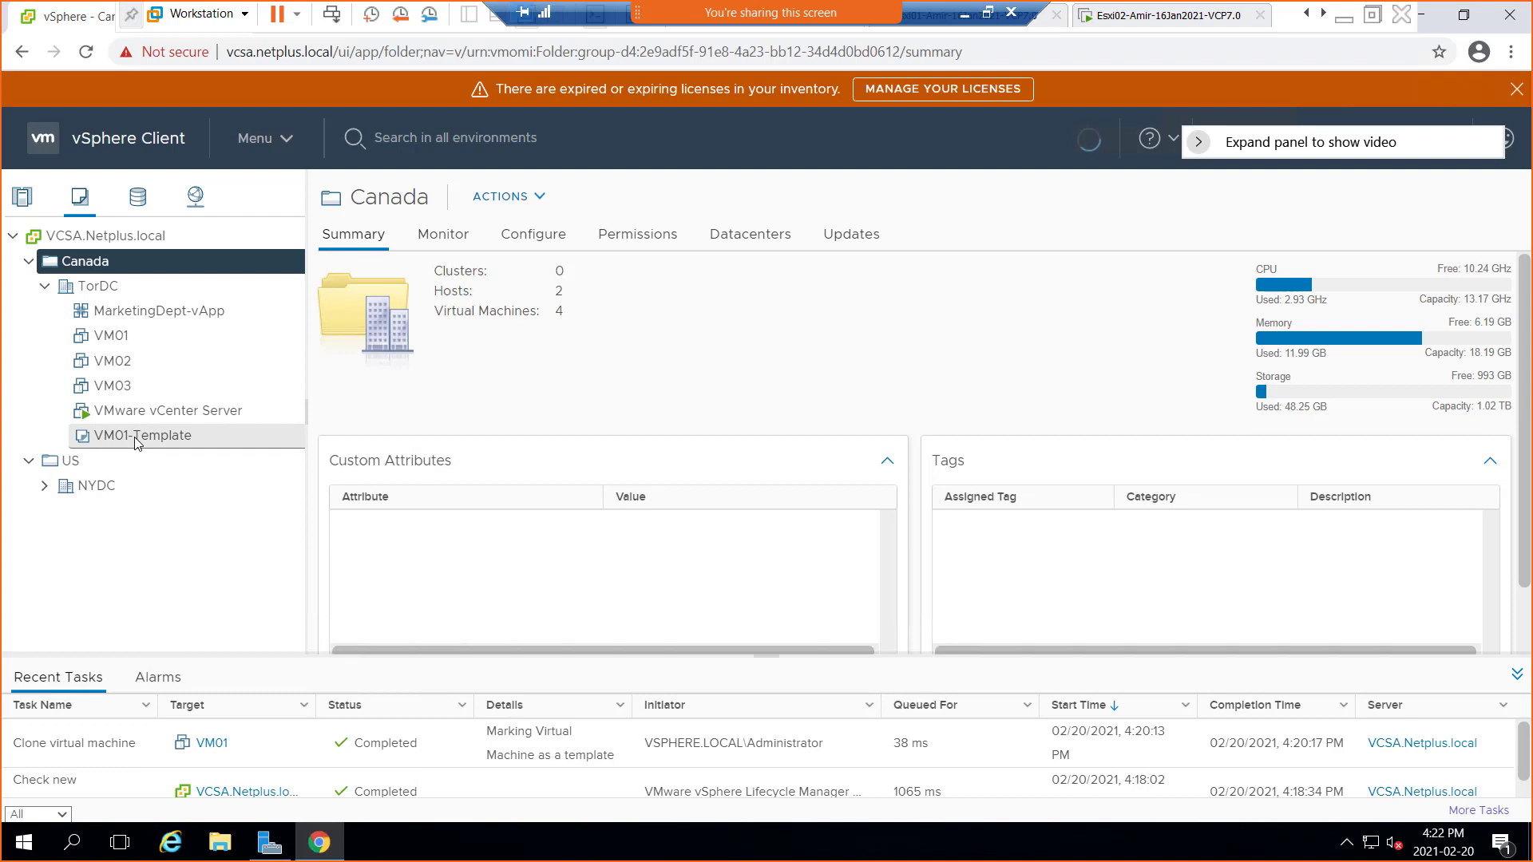
pyautogui.click(137, 441)
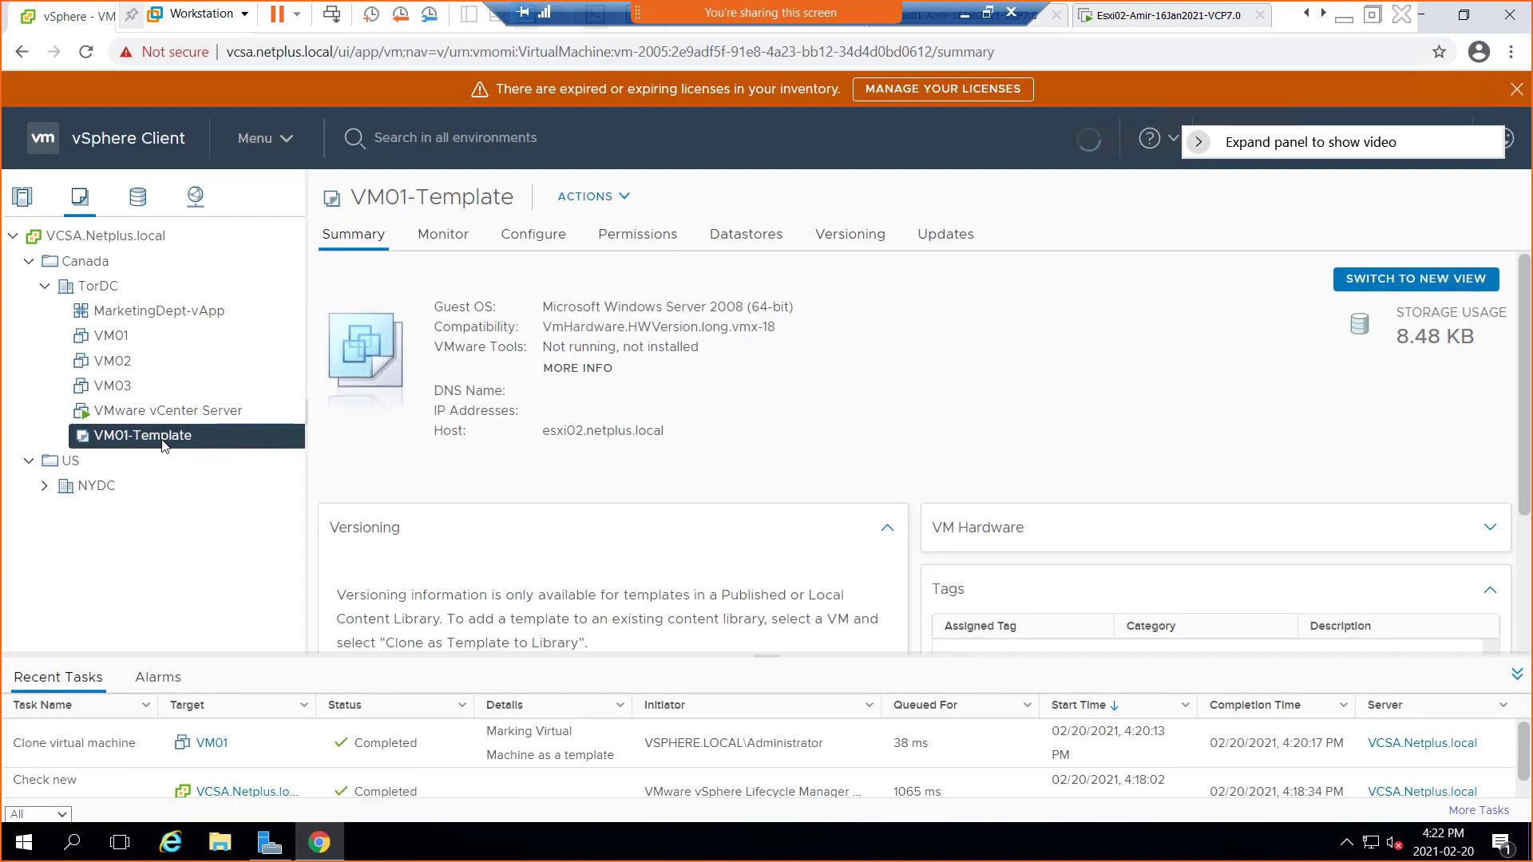
# Open VM01-Template's Actions context menu showing New VM from This Template
pyautogui.rightClick(152, 444)
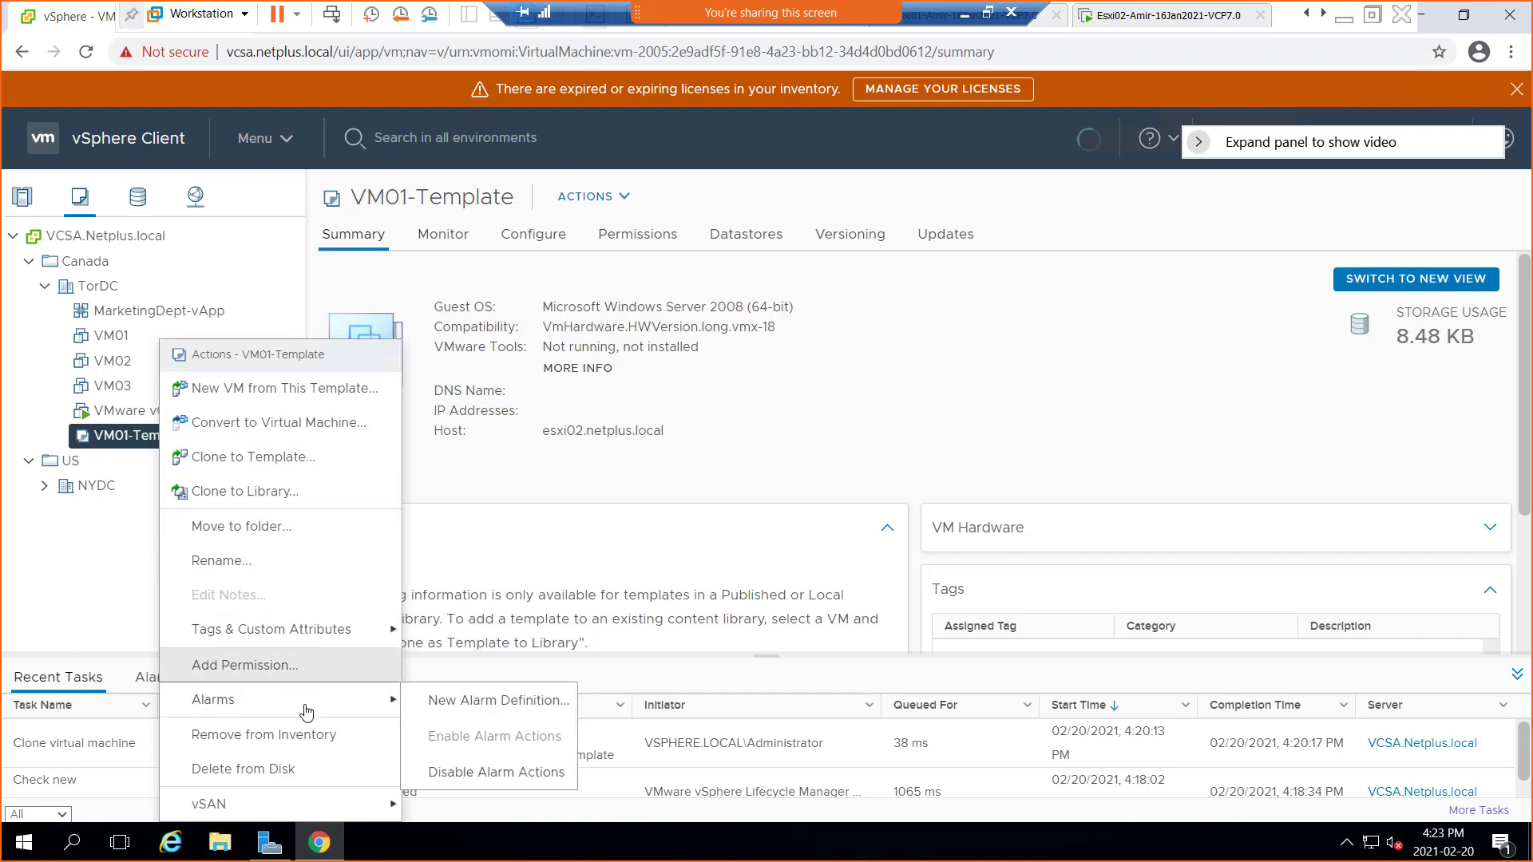
pyautogui.moveTo(301, 806)
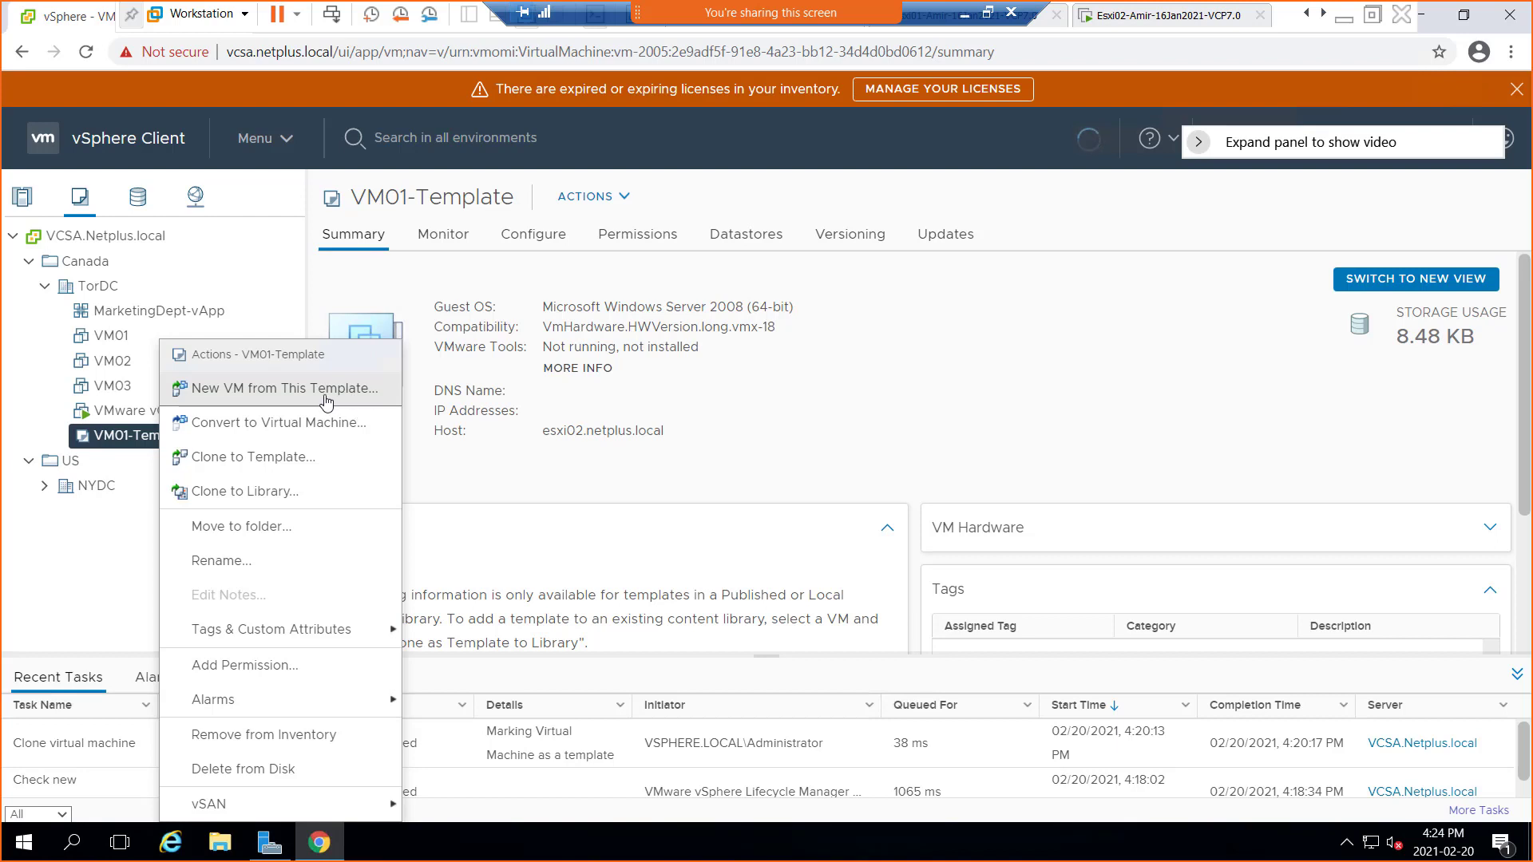
# Deploy a new VM from VM01-Template, naming it VM04 in TorDC
pyautogui.click(271, 398)
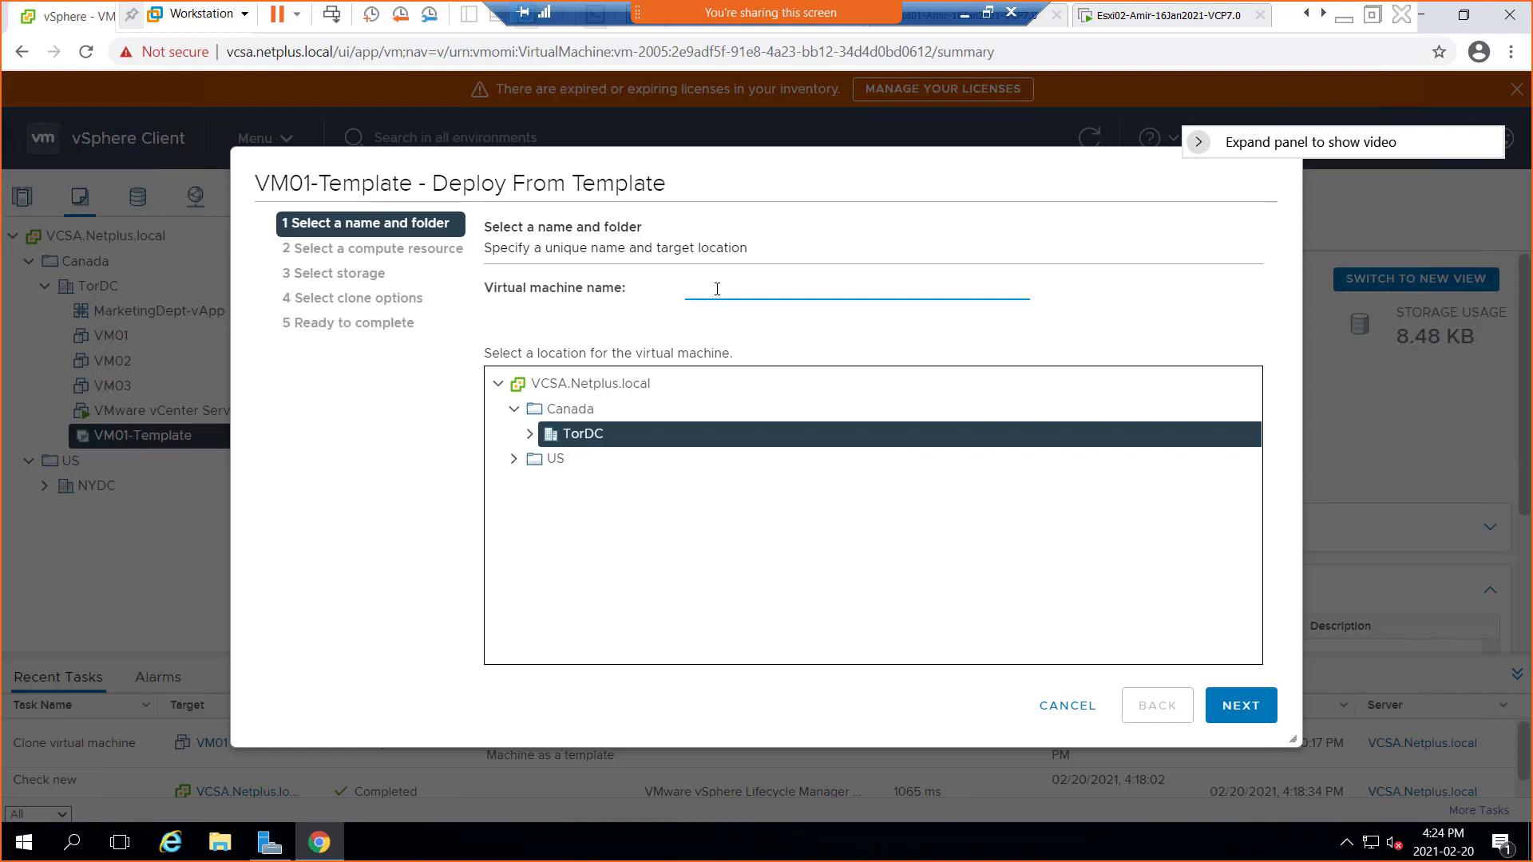
pyautogui.write('VM04')
# Keep esxi02.netplus.local as host, store VM04 on W1DS1LUN1, and reach clone options
pyautogui.click(1241, 706)
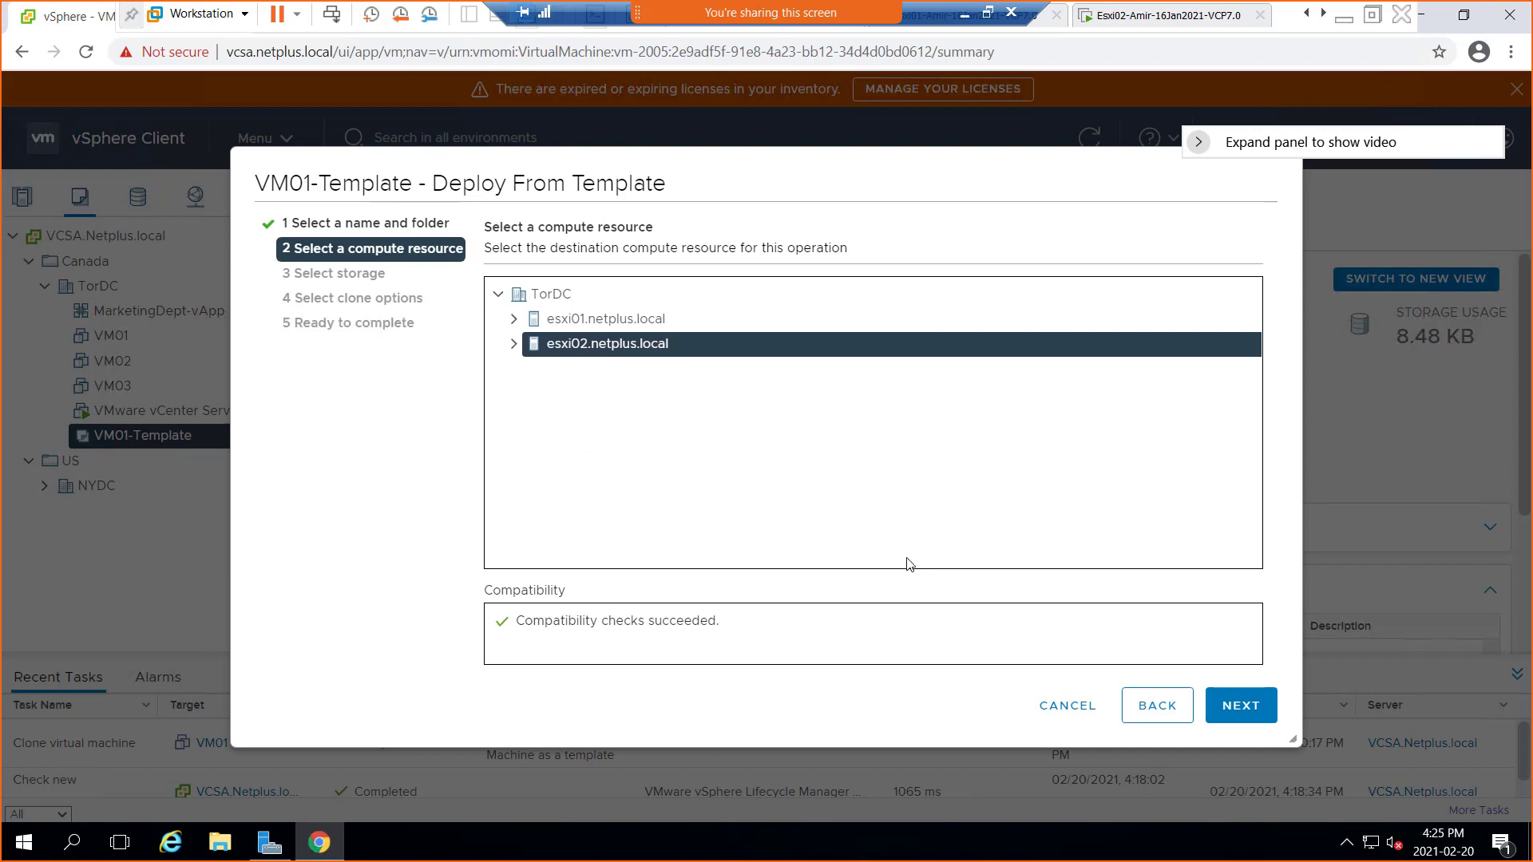
pyautogui.click(1246, 717)
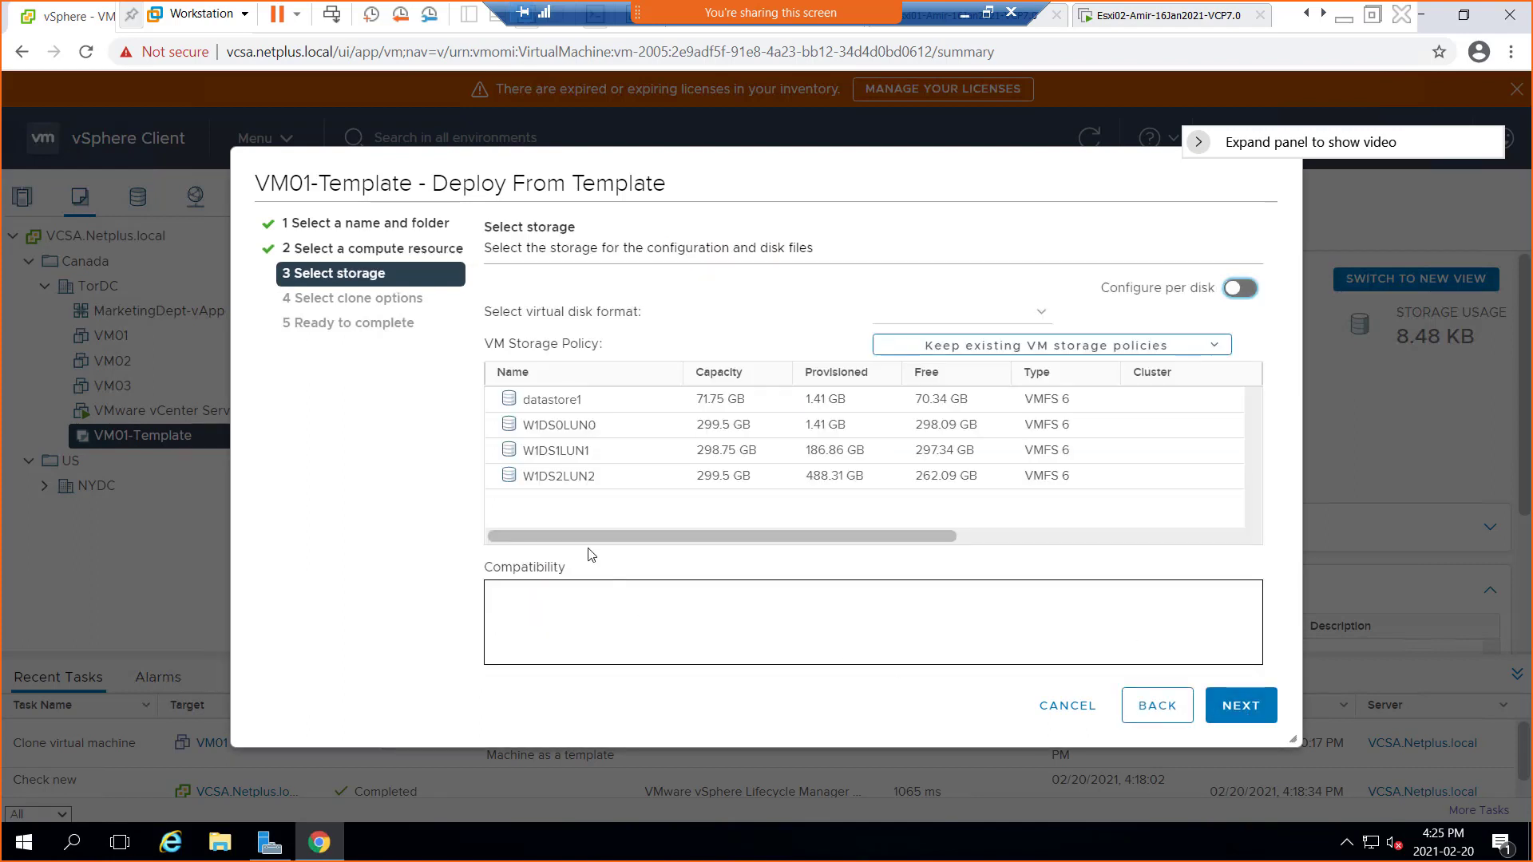
pyautogui.click(554, 451)
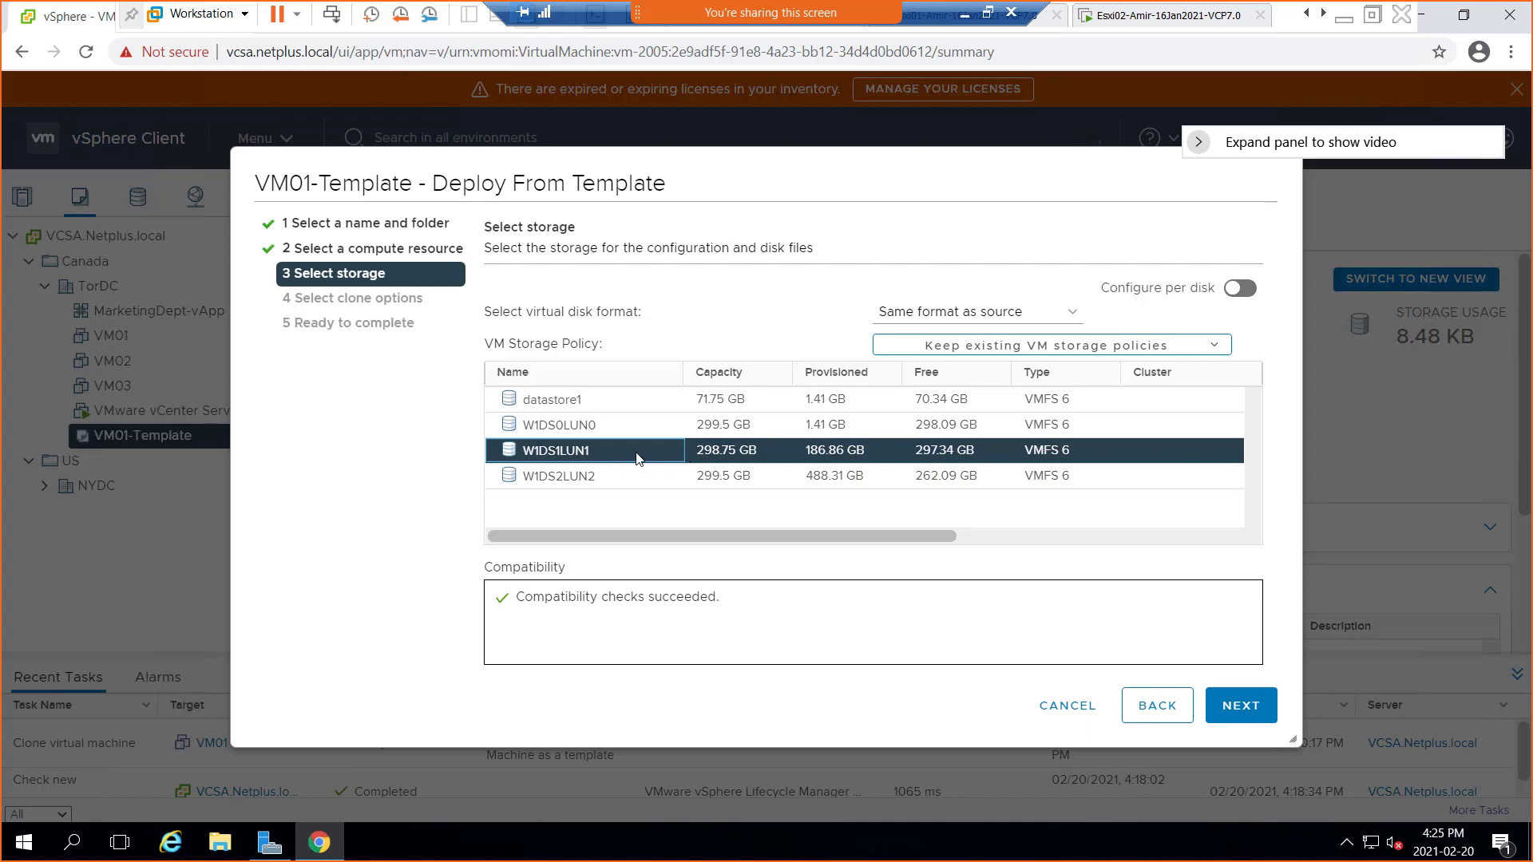
pyautogui.click(1258, 713)
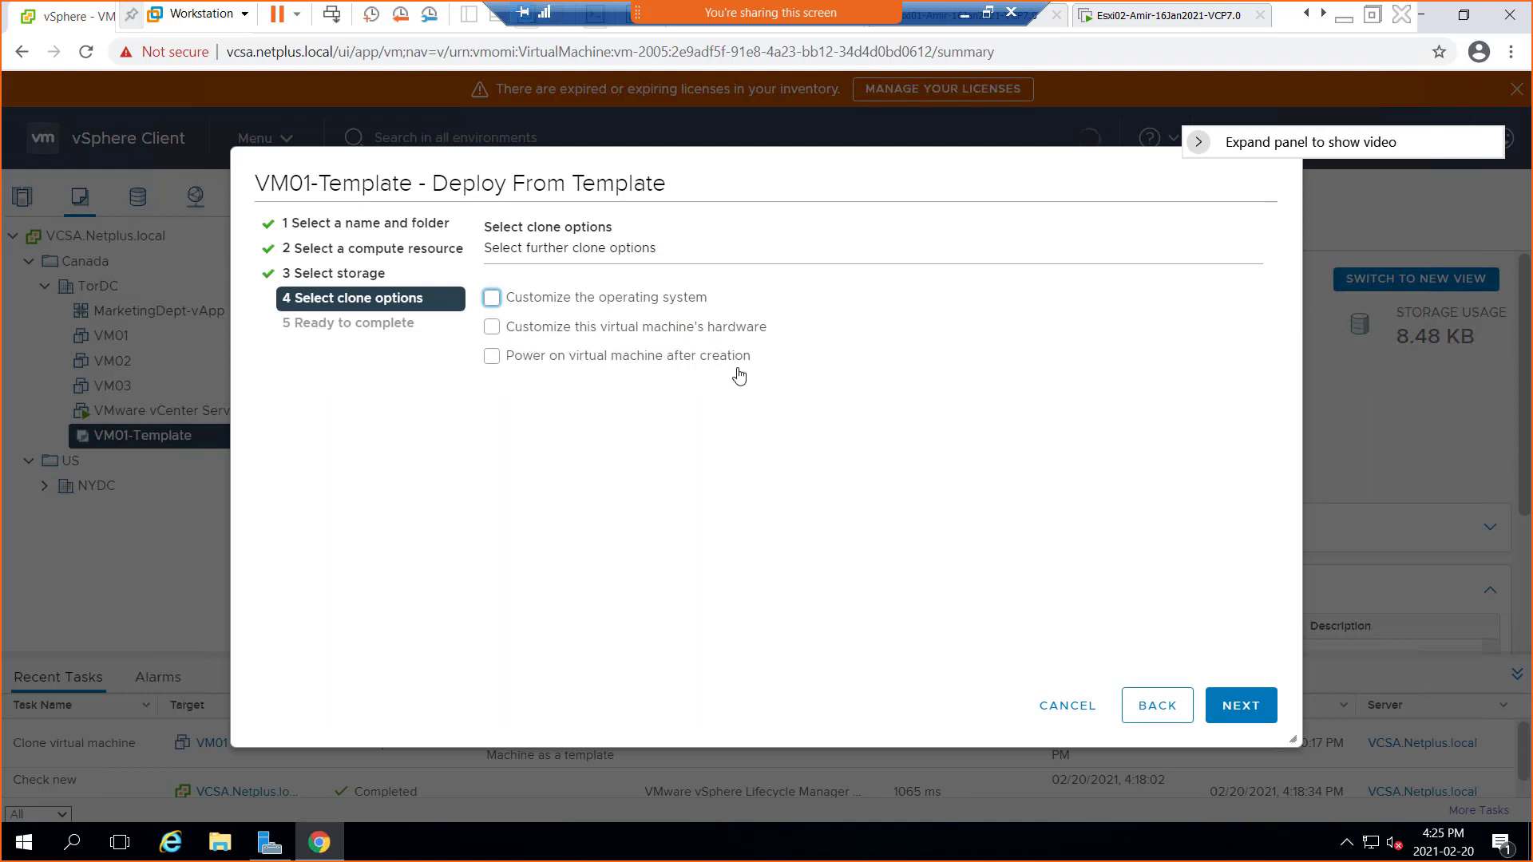
# Enable Customize the operating system, Customize hardware, and Power on after creation
pyautogui.click(492, 307)
pyautogui.click(491, 306)
pyautogui.click(493, 304)
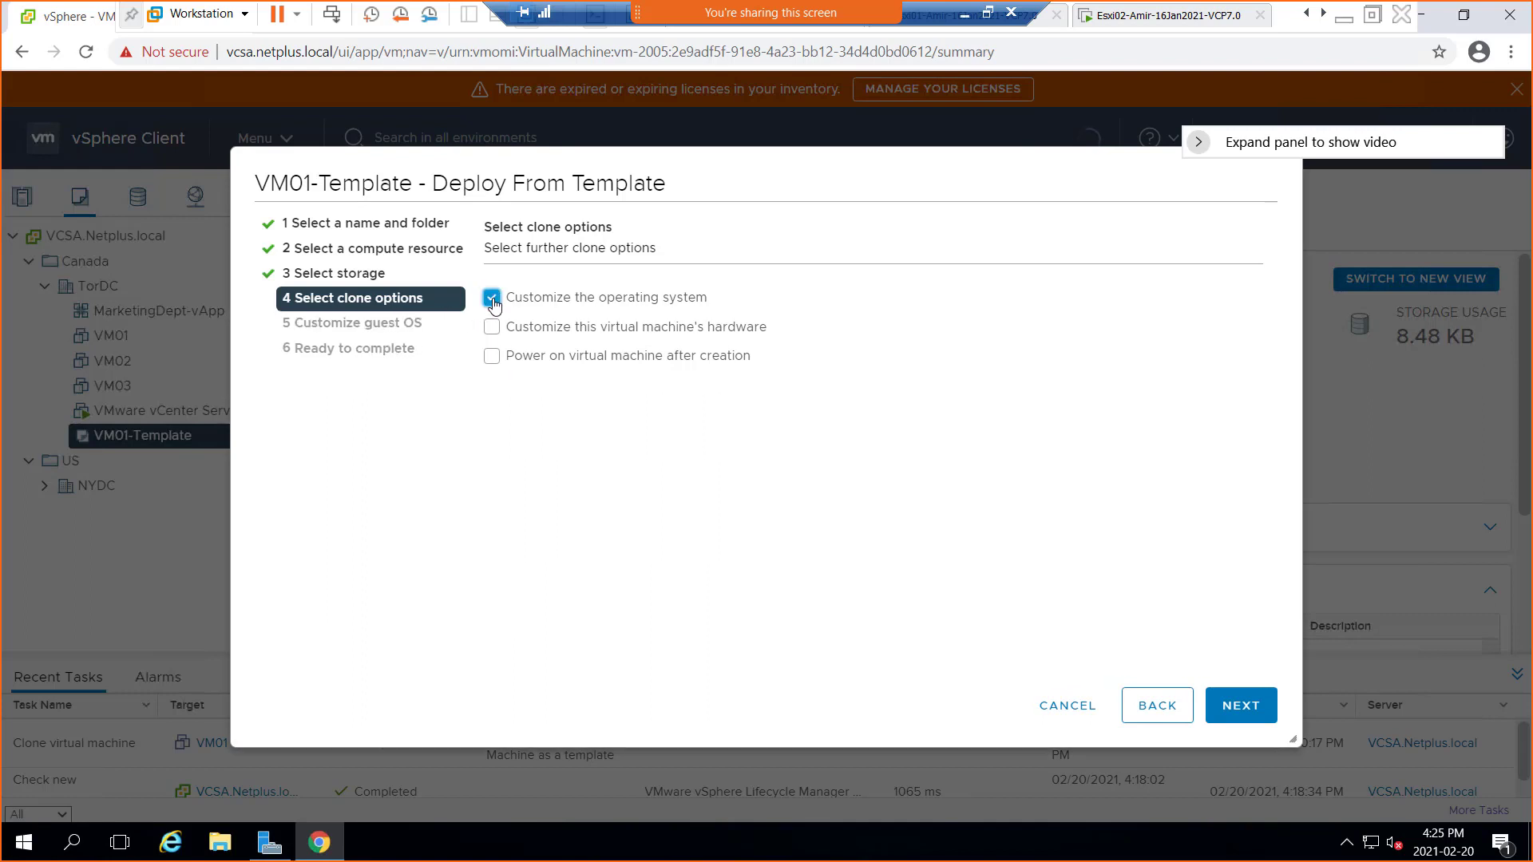
pyautogui.click(493, 302)
pyautogui.click(491, 301)
pyautogui.click(493, 329)
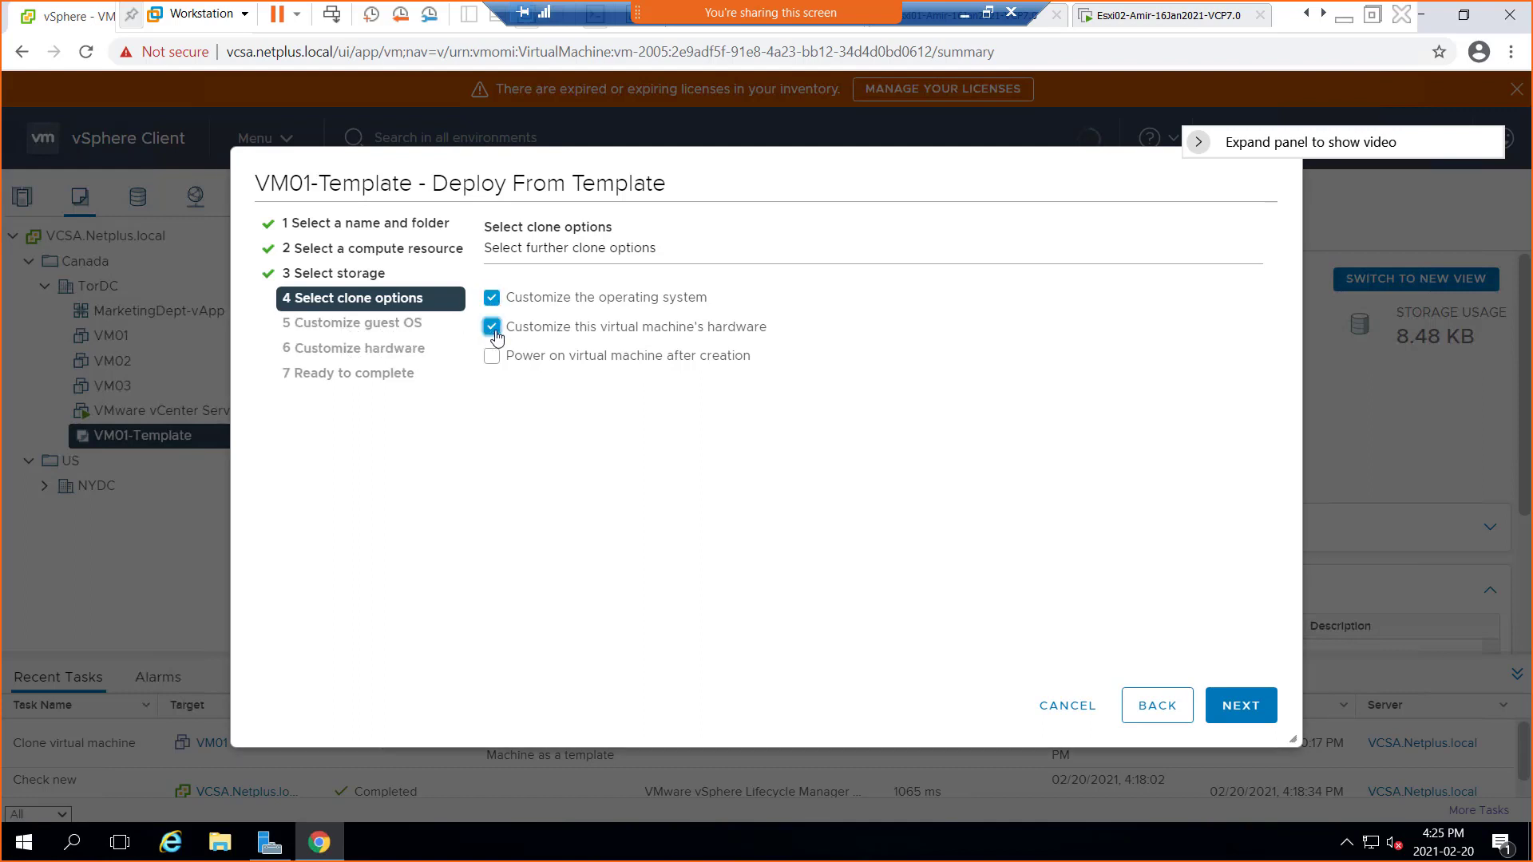
pyautogui.click(492, 328)
pyautogui.click(493, 328)
pyautogui.click(491, 369)
# Advance to Customize guest OS, toggle the specification list's name sorting, and check the template's guest OS version
pyautogui.click(1256, 713)
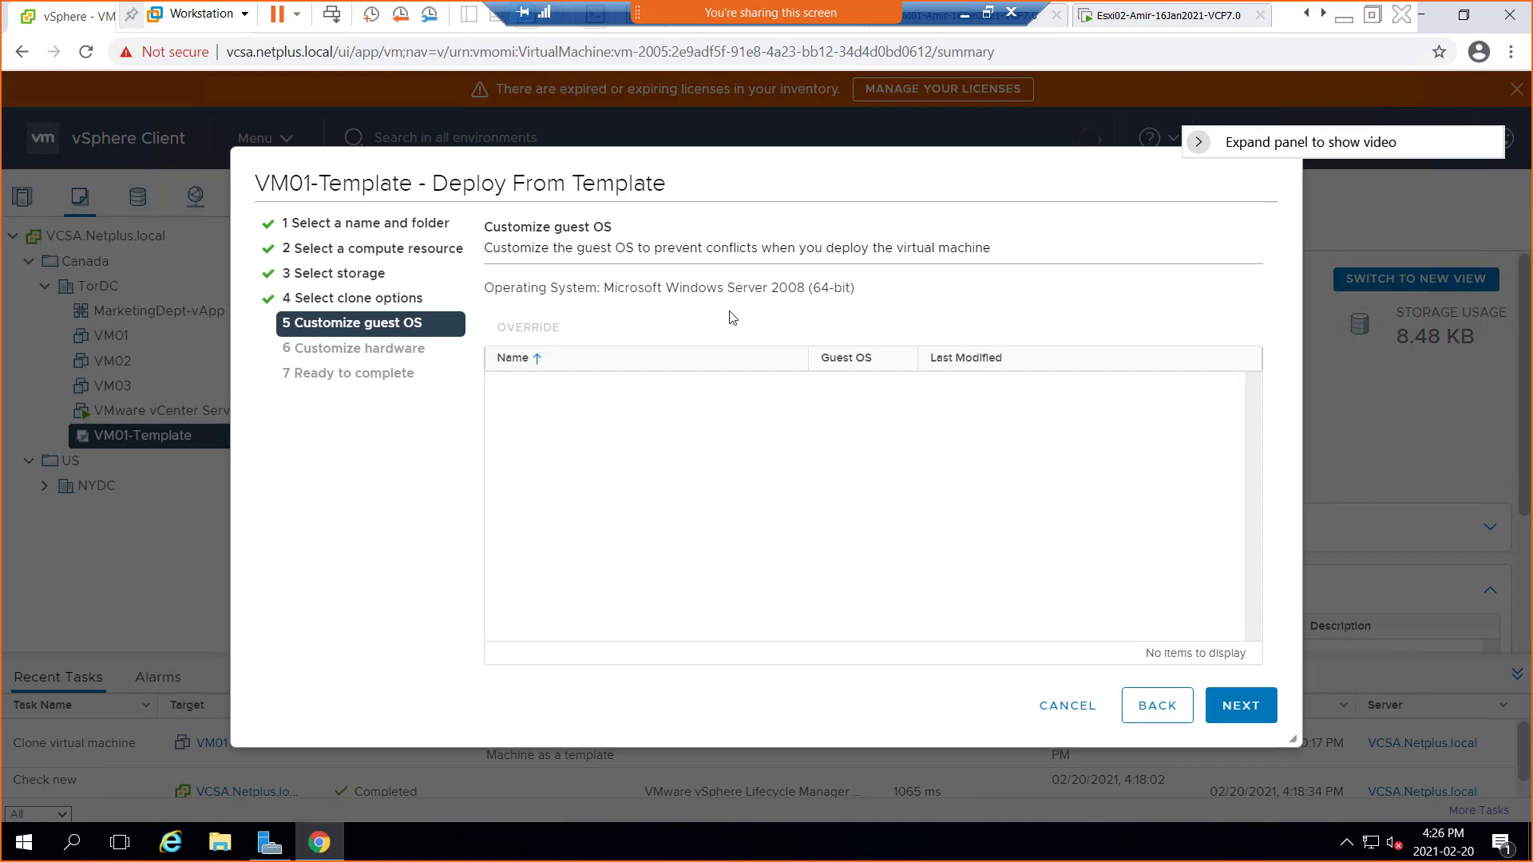
pyautogui.click(522, 365)
pyautogui.click(521, 369)
pyautogui.click(546, 226)
pyautogui.moveTo(845, 290); pyautogui.dragTo(733, 289)
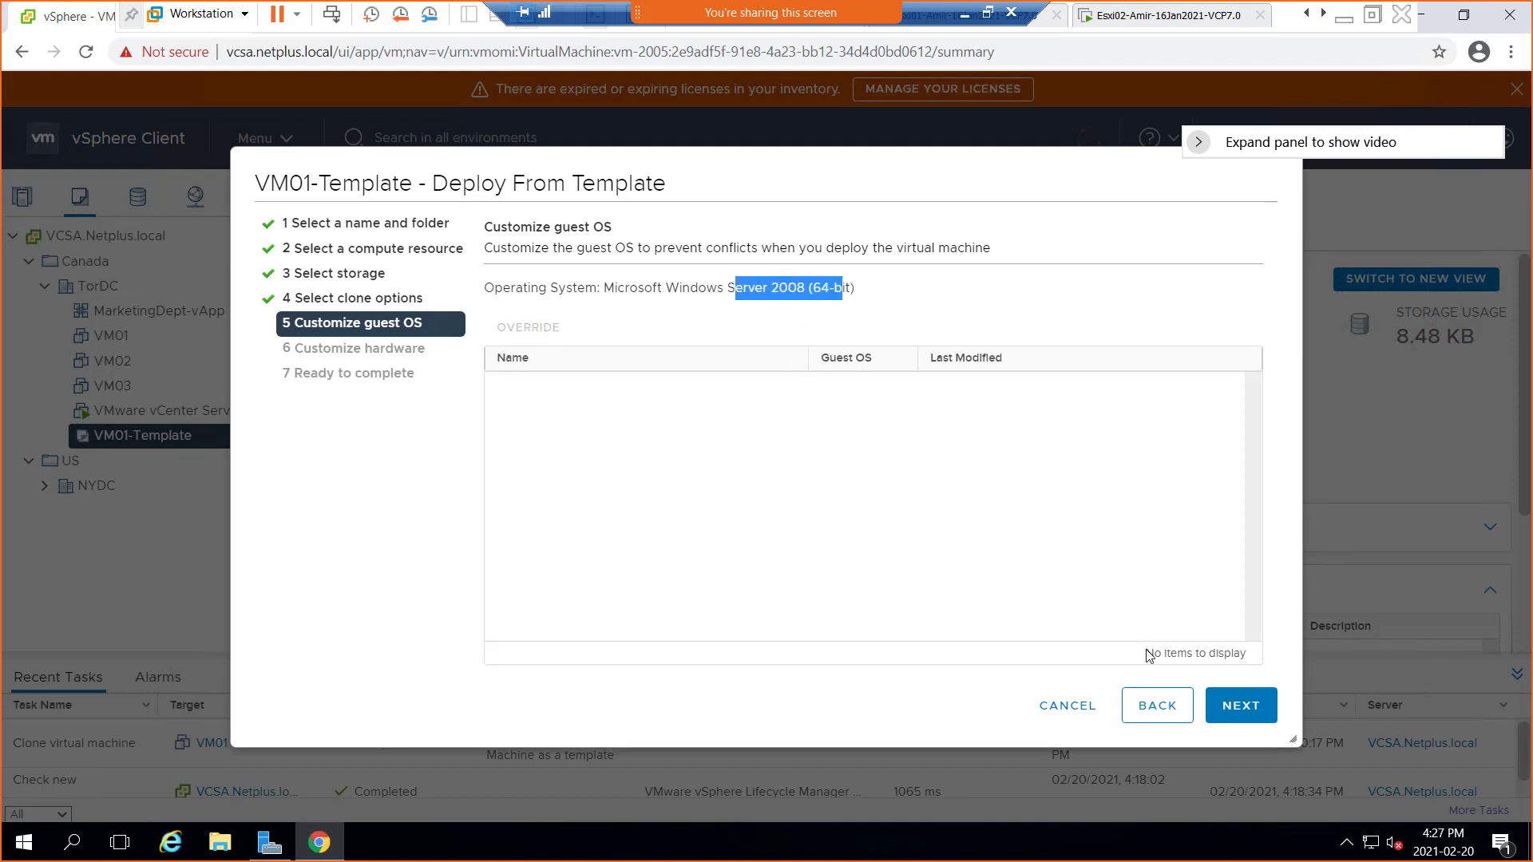
# Step forward to Customize hardware, go back, then cancel the Deploy From Template wizard
pyautogui.click(1275, 717)
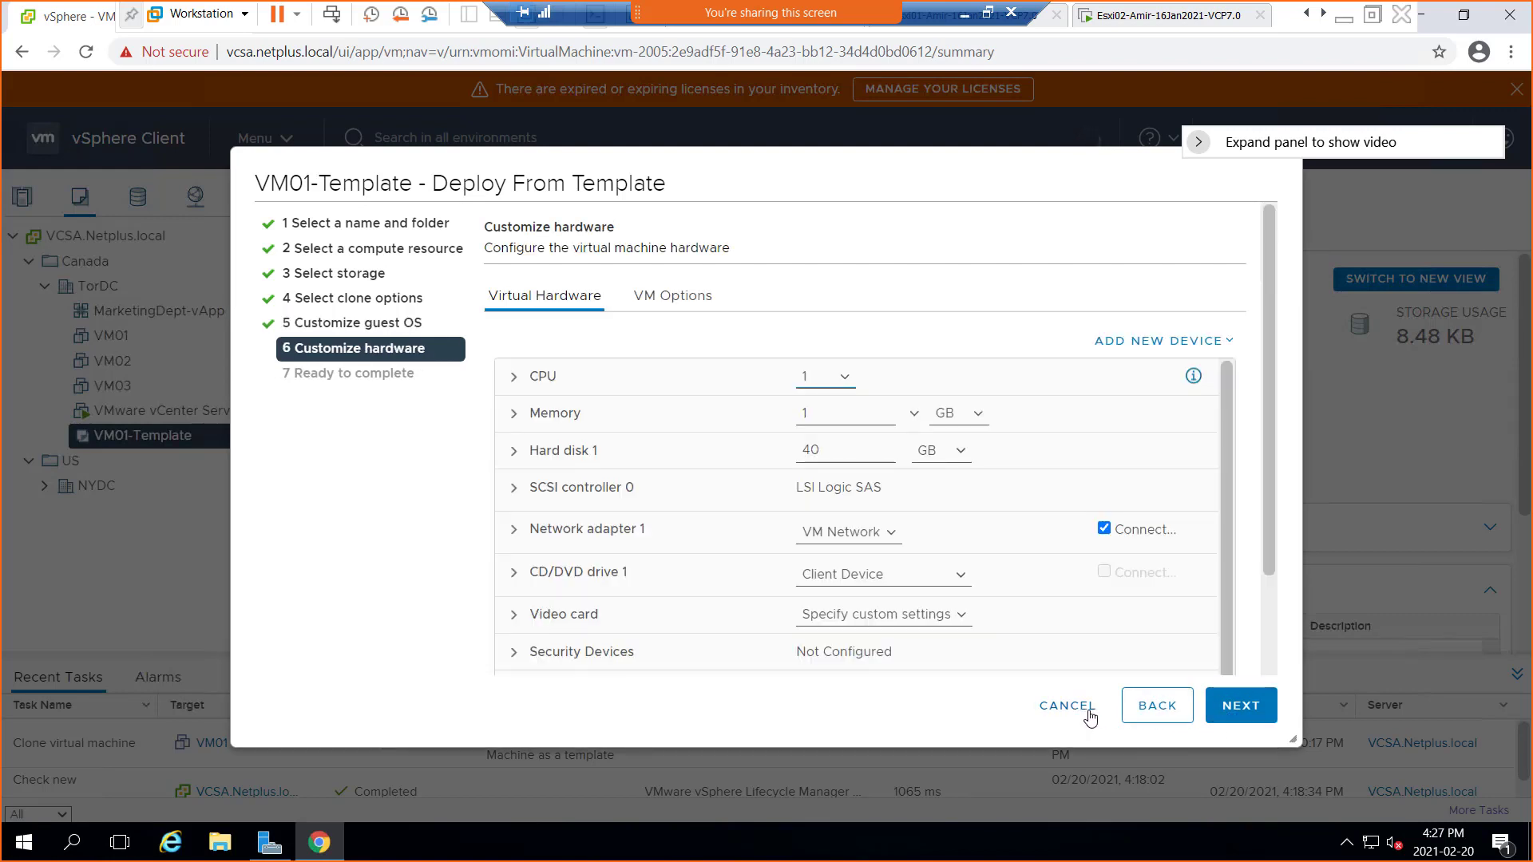
pyautogui.click(1157, 706)
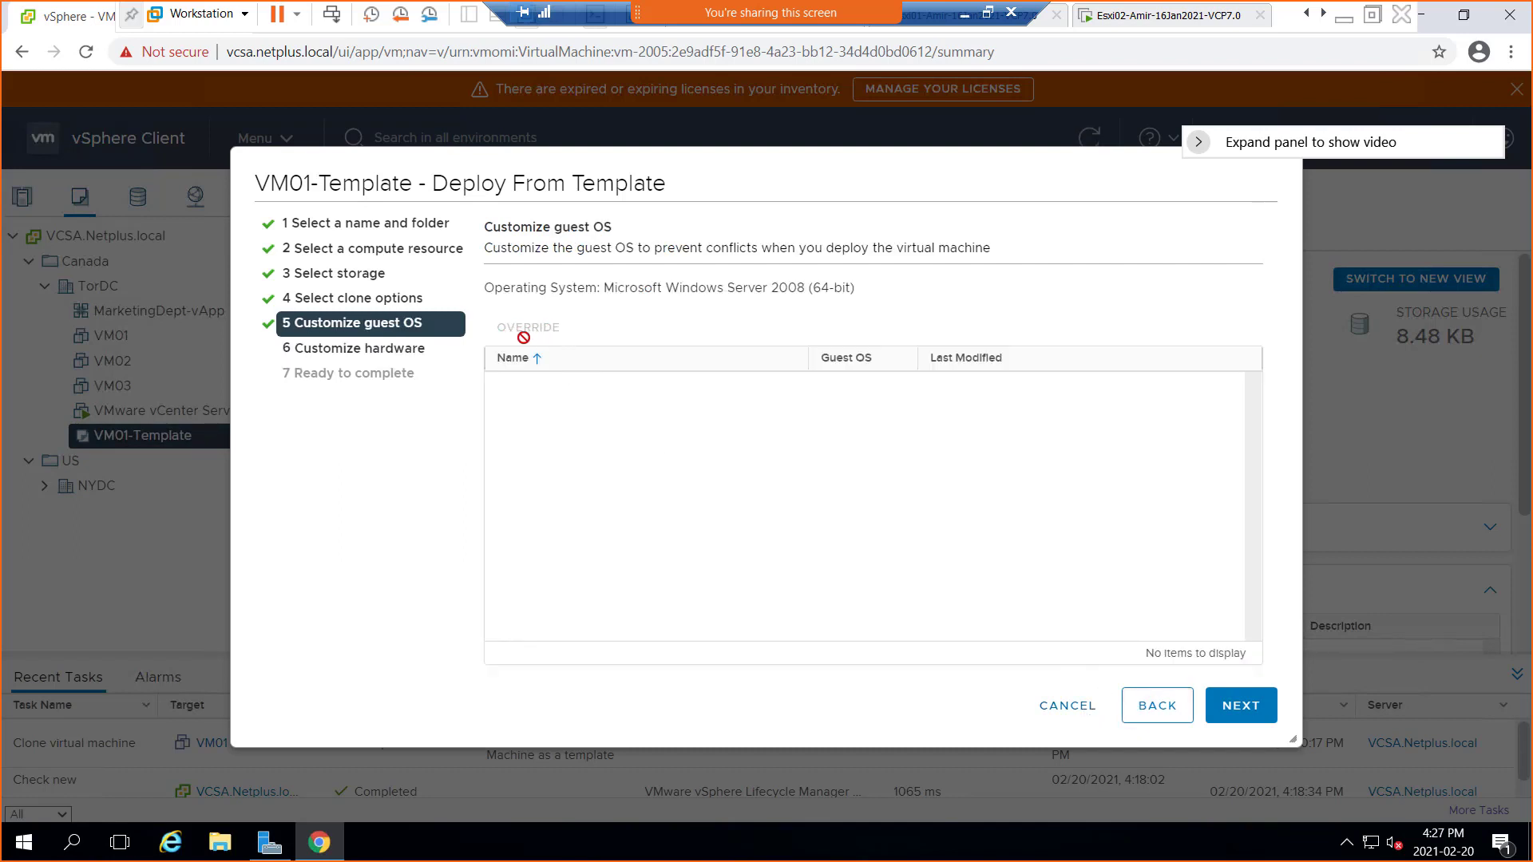
pyautogui.click(1067, 707)
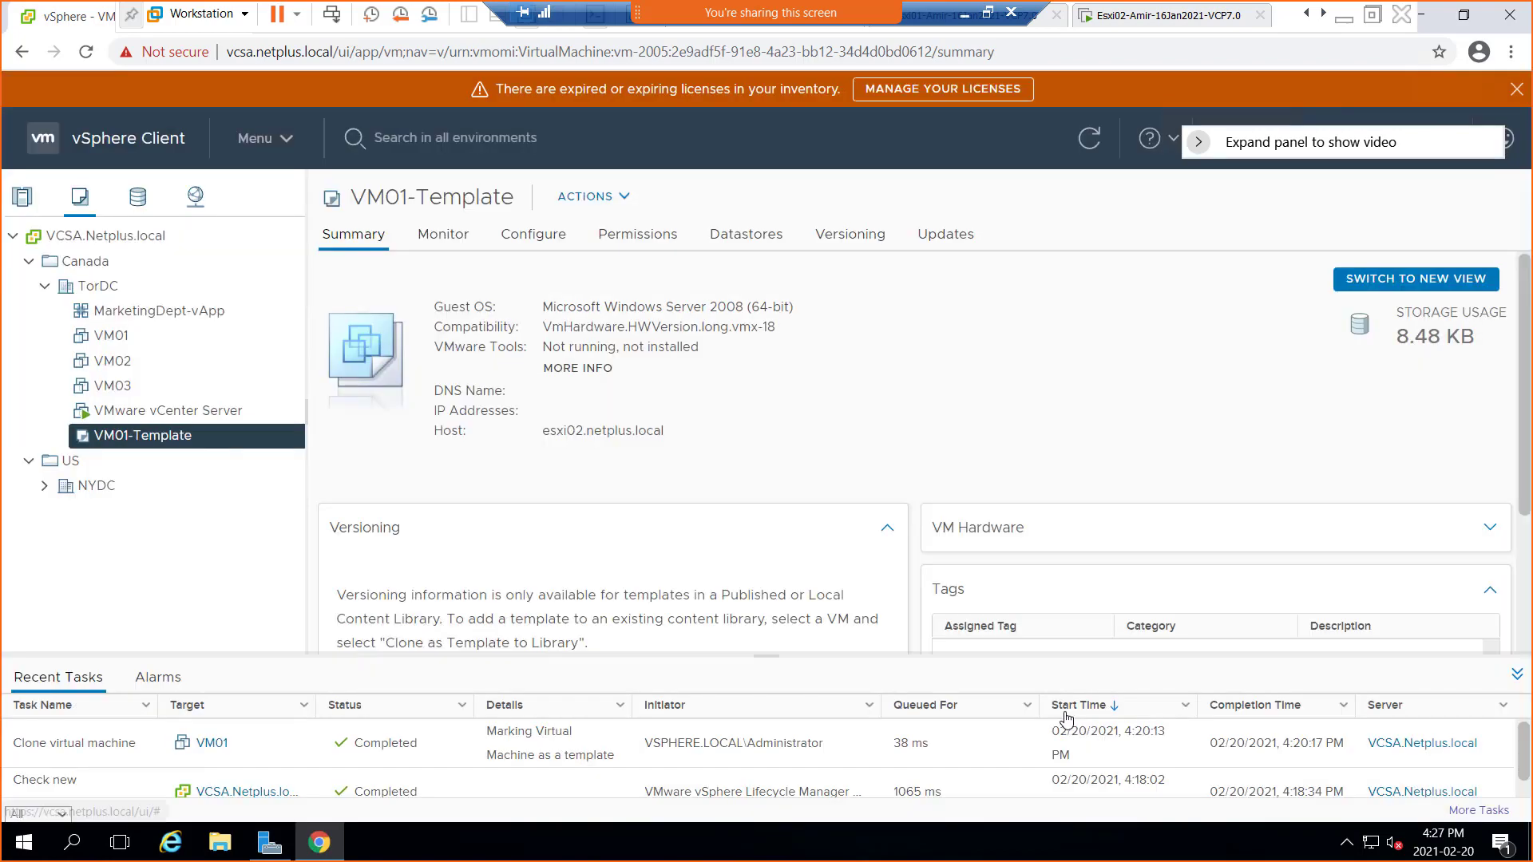
# Open VM03's summary showing Windows Server 2016 (64-bit), then view and dismiss the VM03 and TorDC action menus
pyautogui.click(113, 385)
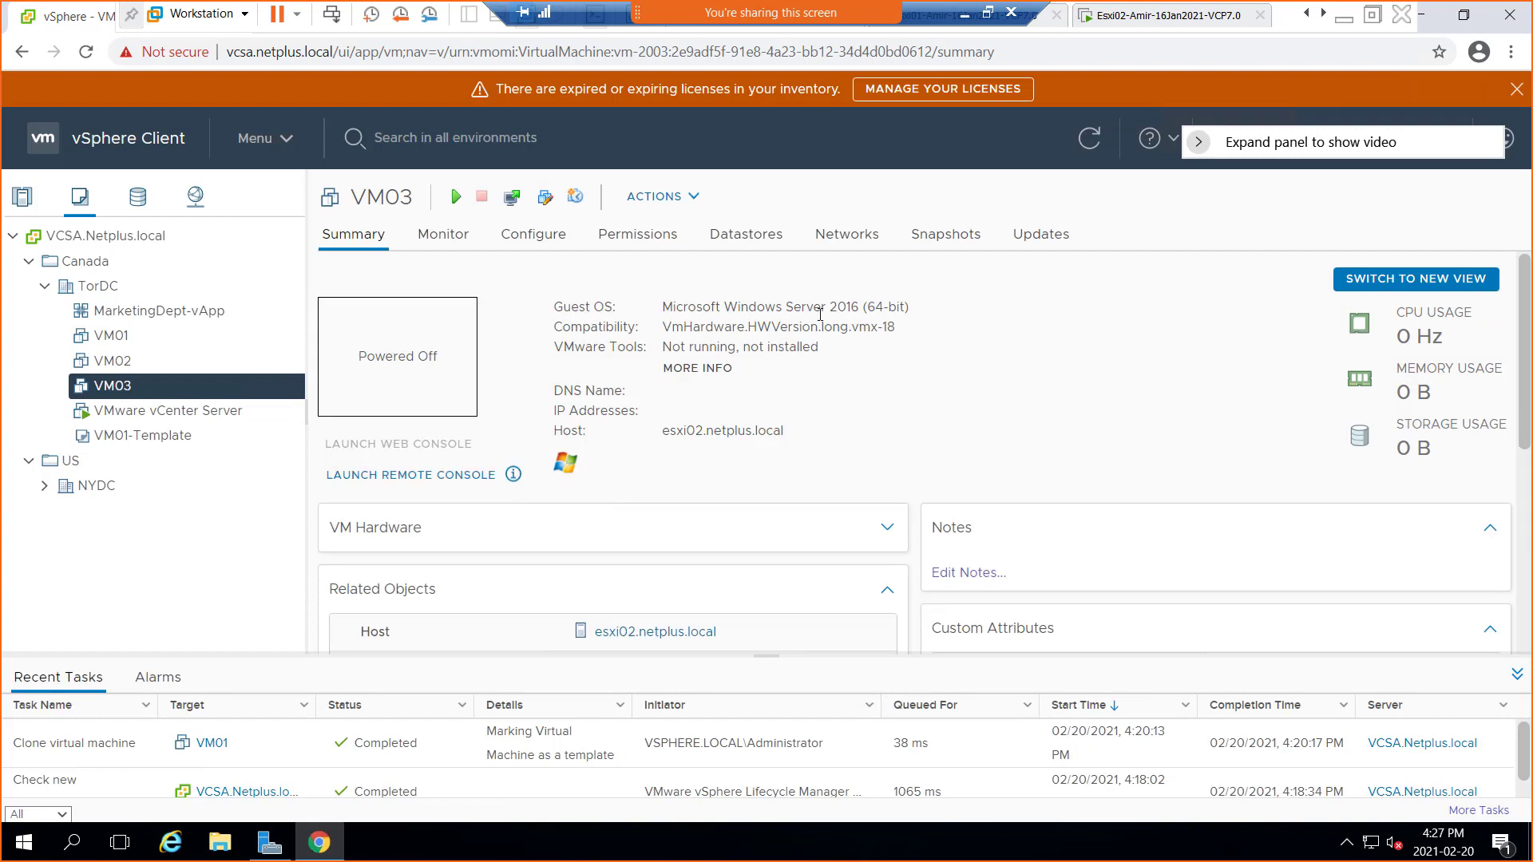
pyautogui.moveTo(824, 307); pyautogui.dragTo(852, 307)
pyautogui.rightClick(114, 394)
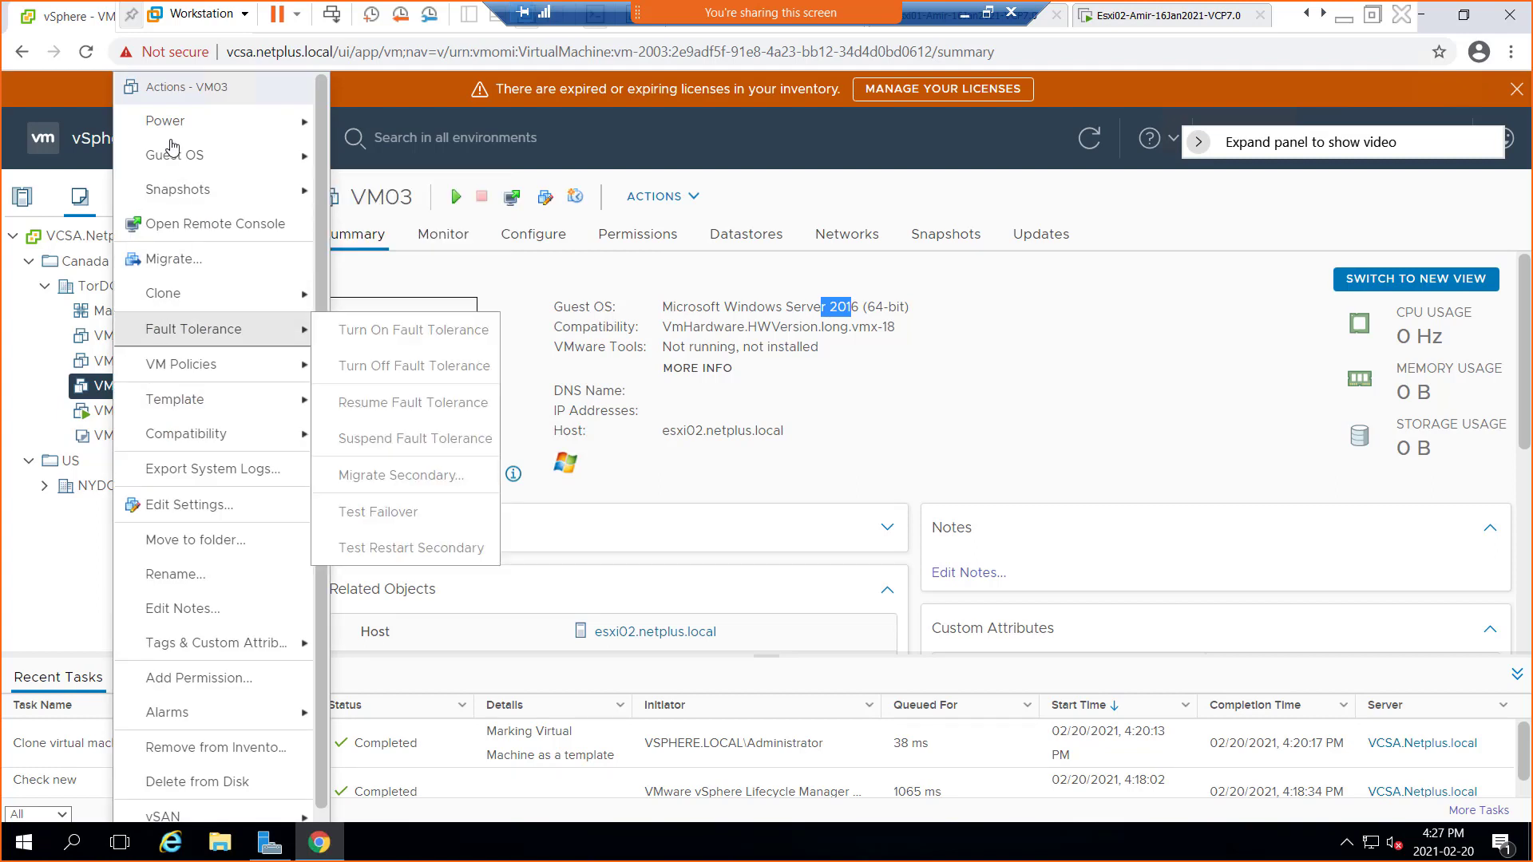
pyautogui.click(88, 485)
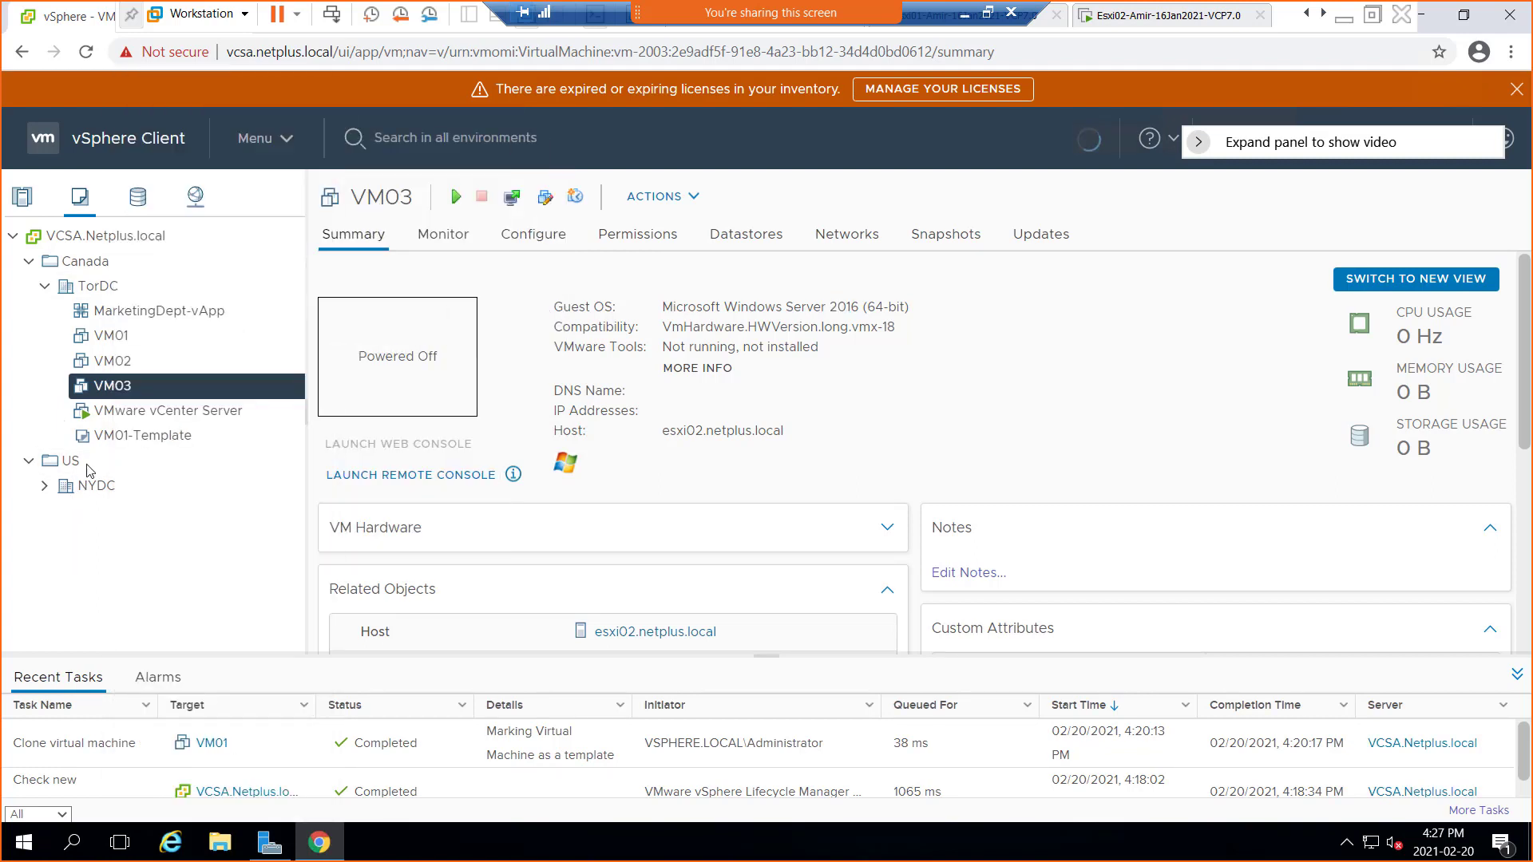
pyautogui.rightClick(107, 293)
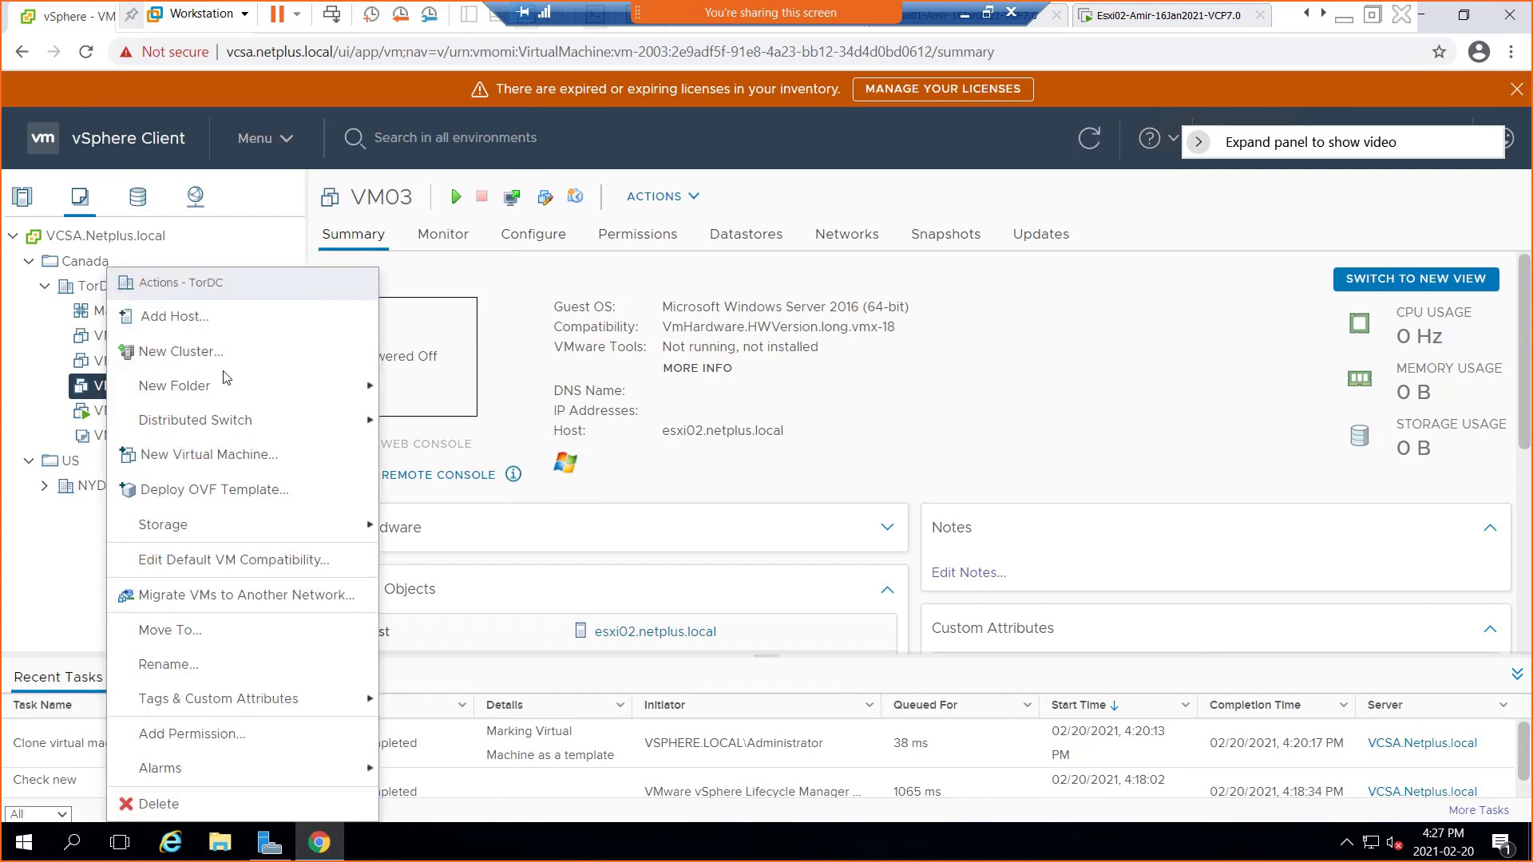
pyautogui.click(40, 546)
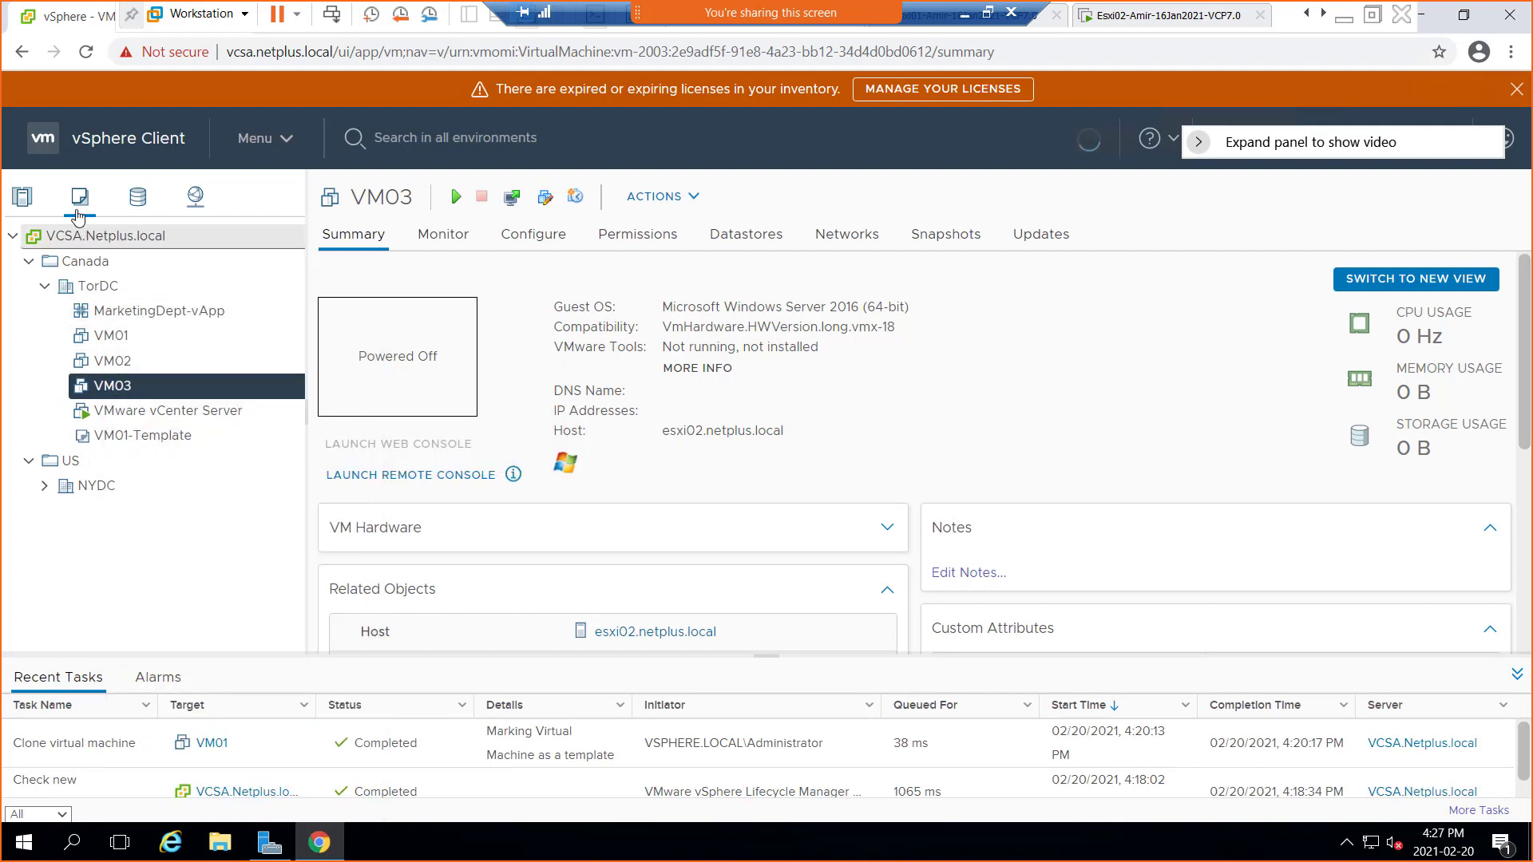
# Switch to Hosts and Clusters, open the esxi02.netplus.local summary and bring up its actions menu
pyautogui.click(20, 211)
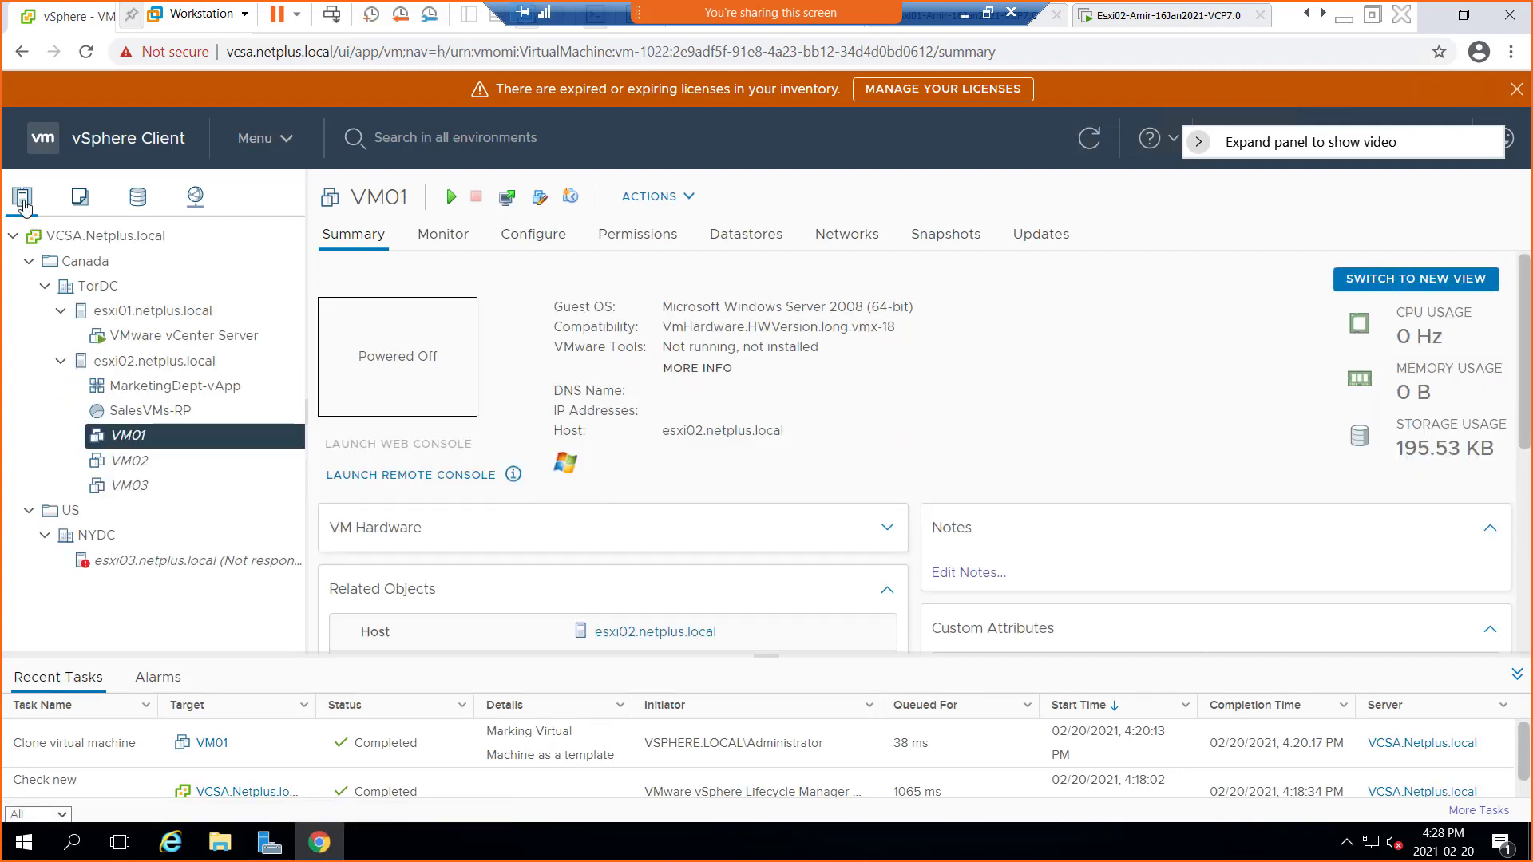
pyautogui.click(154, 366)
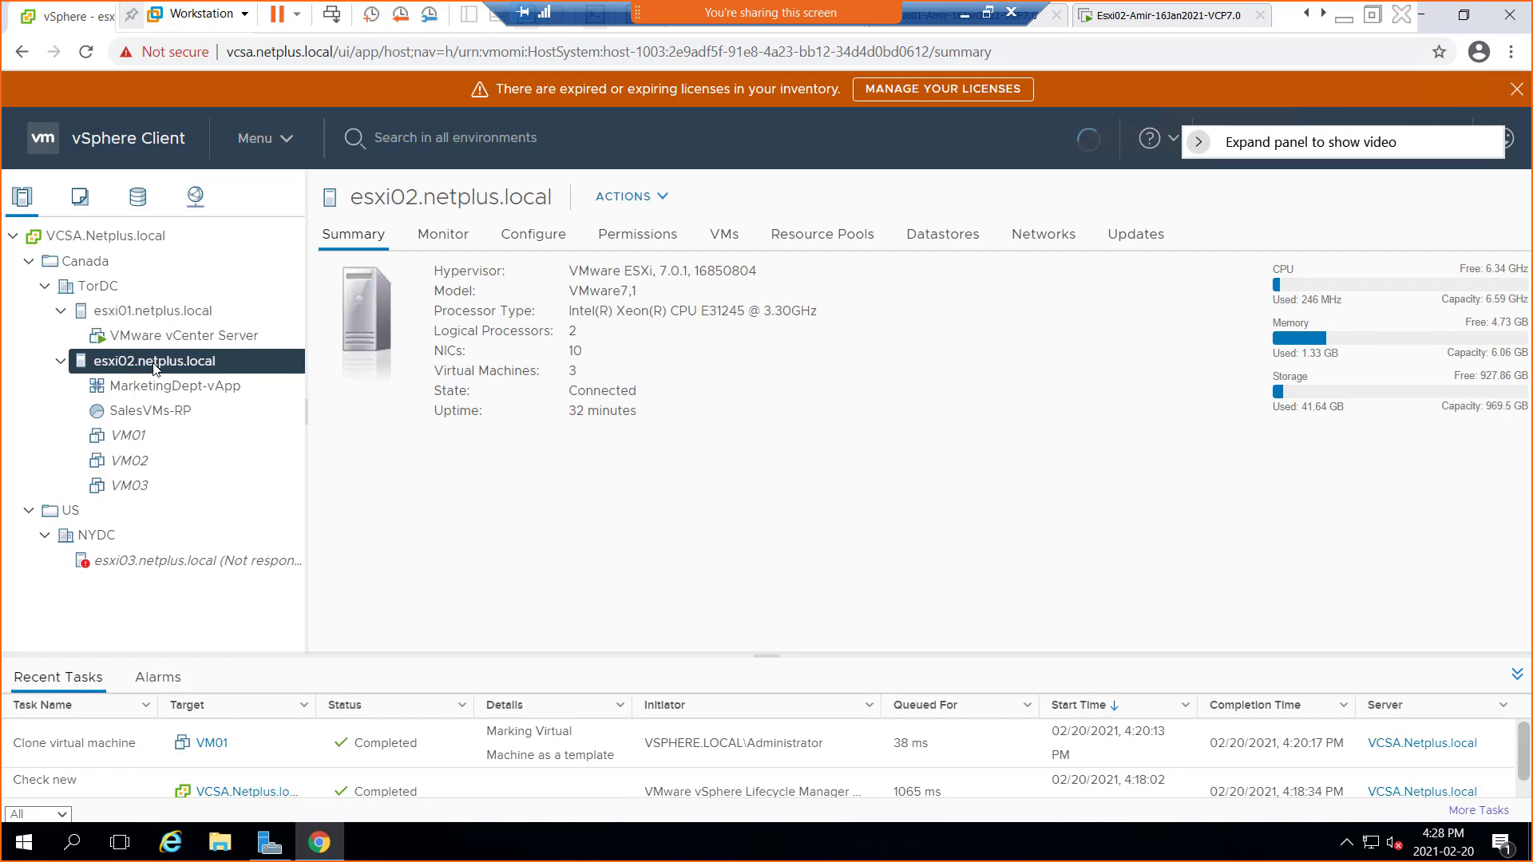
pyautogui.rightClick(154, 364)
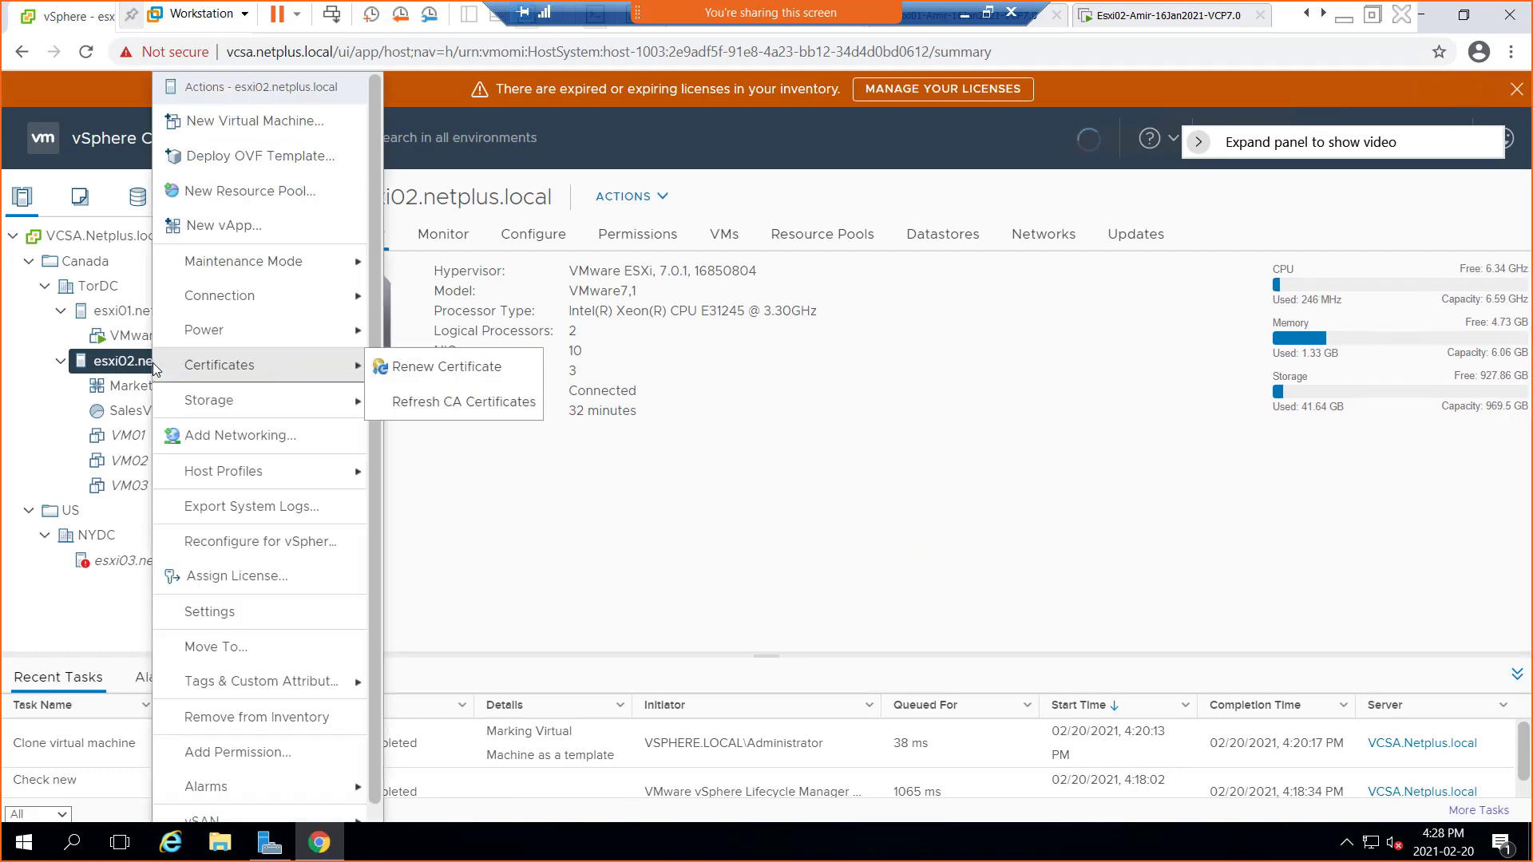
# Start a New Virtual Machine clone-to-template and pick VM03 under Canada > TorDC as the source
pyautogui.click(250, 124)
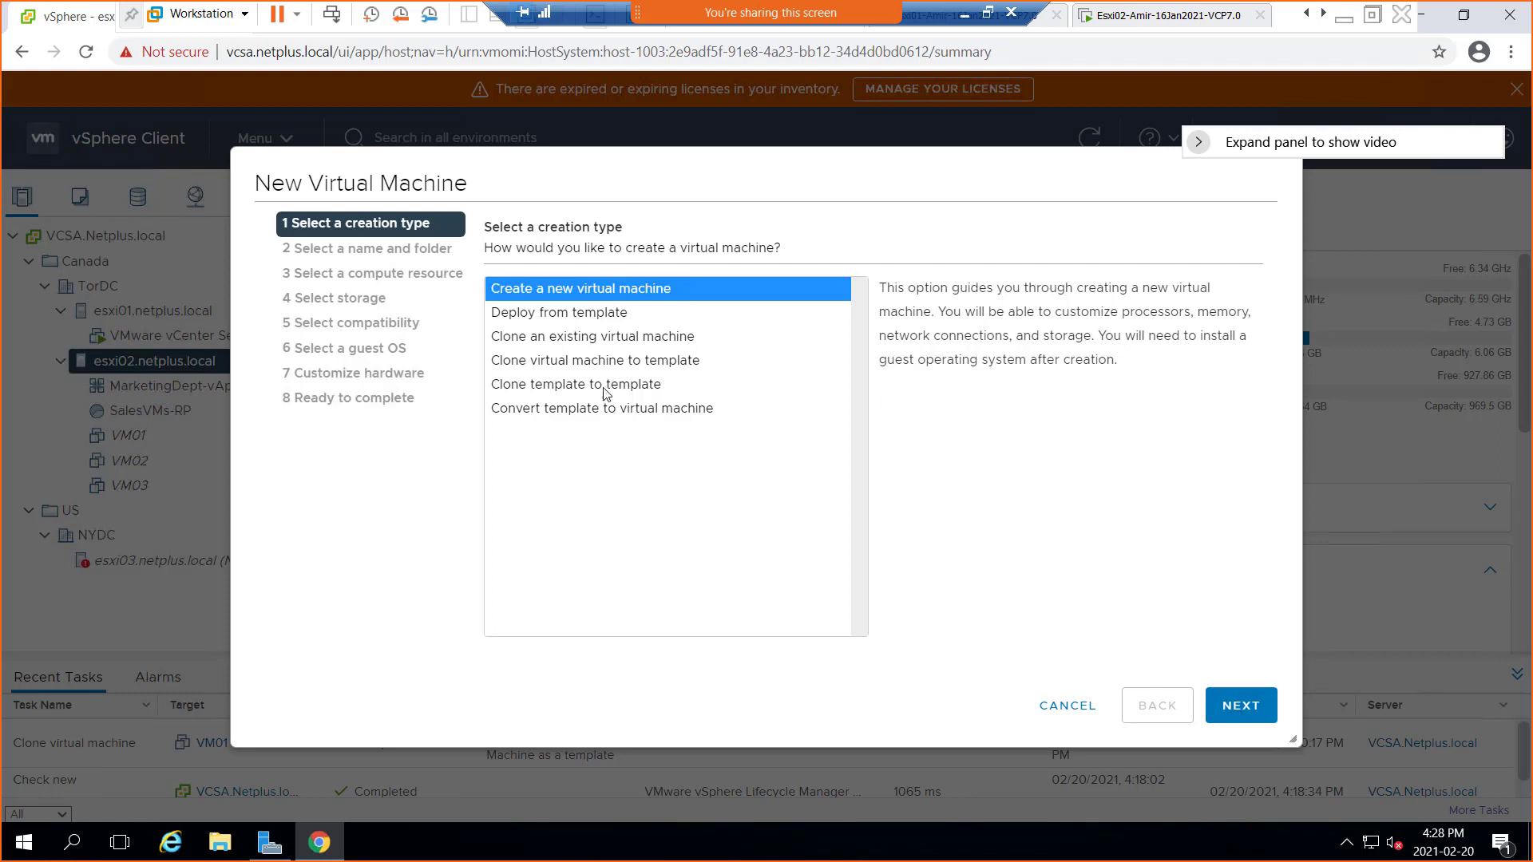
pyautogui.click(565, 364)
pyautogui.click(1239, 705)
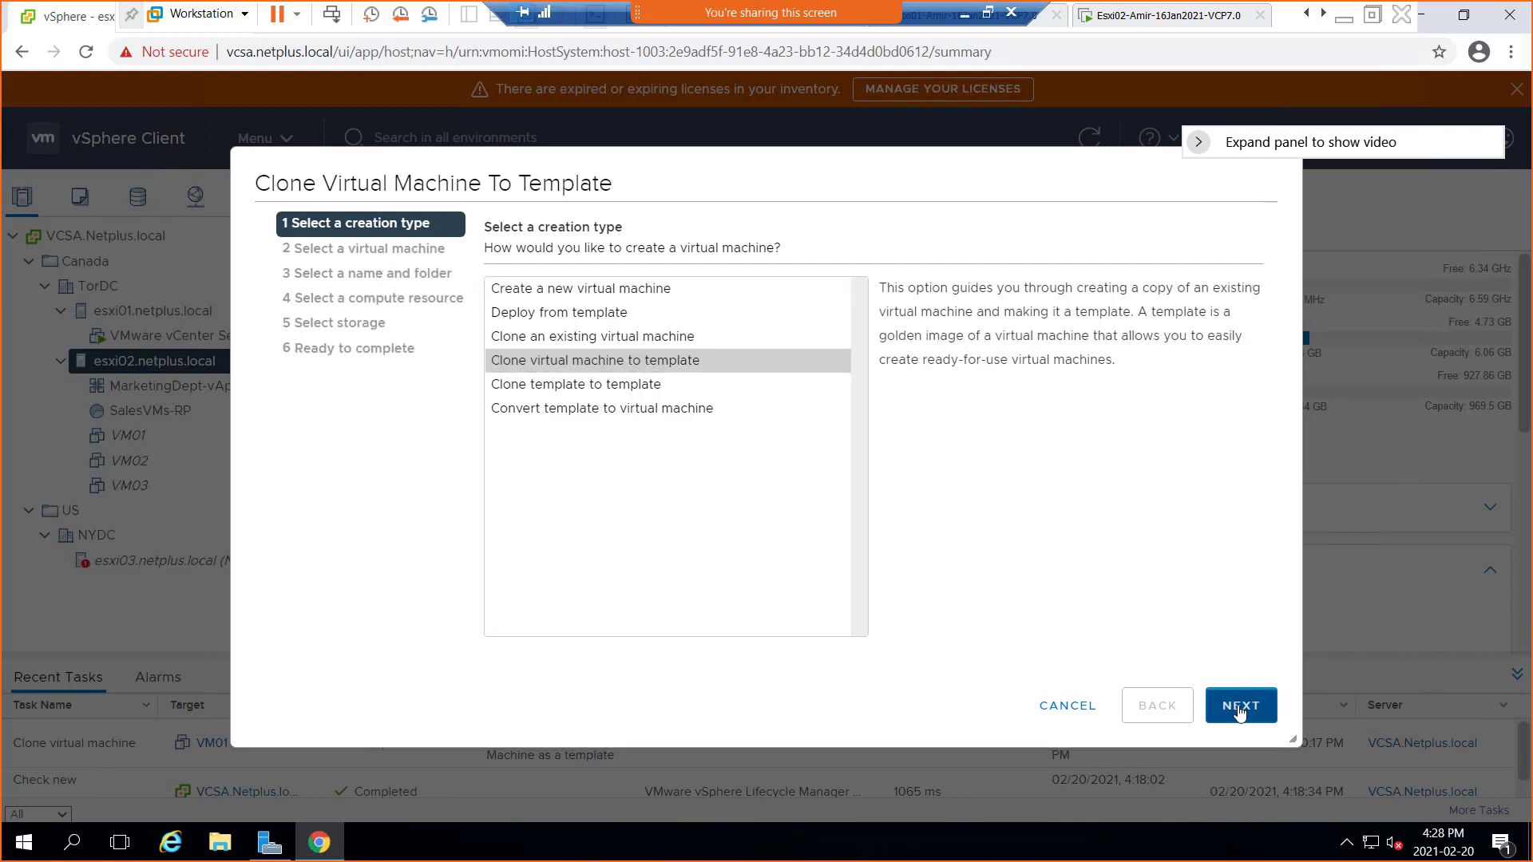
pyautogui.click(513, 319)
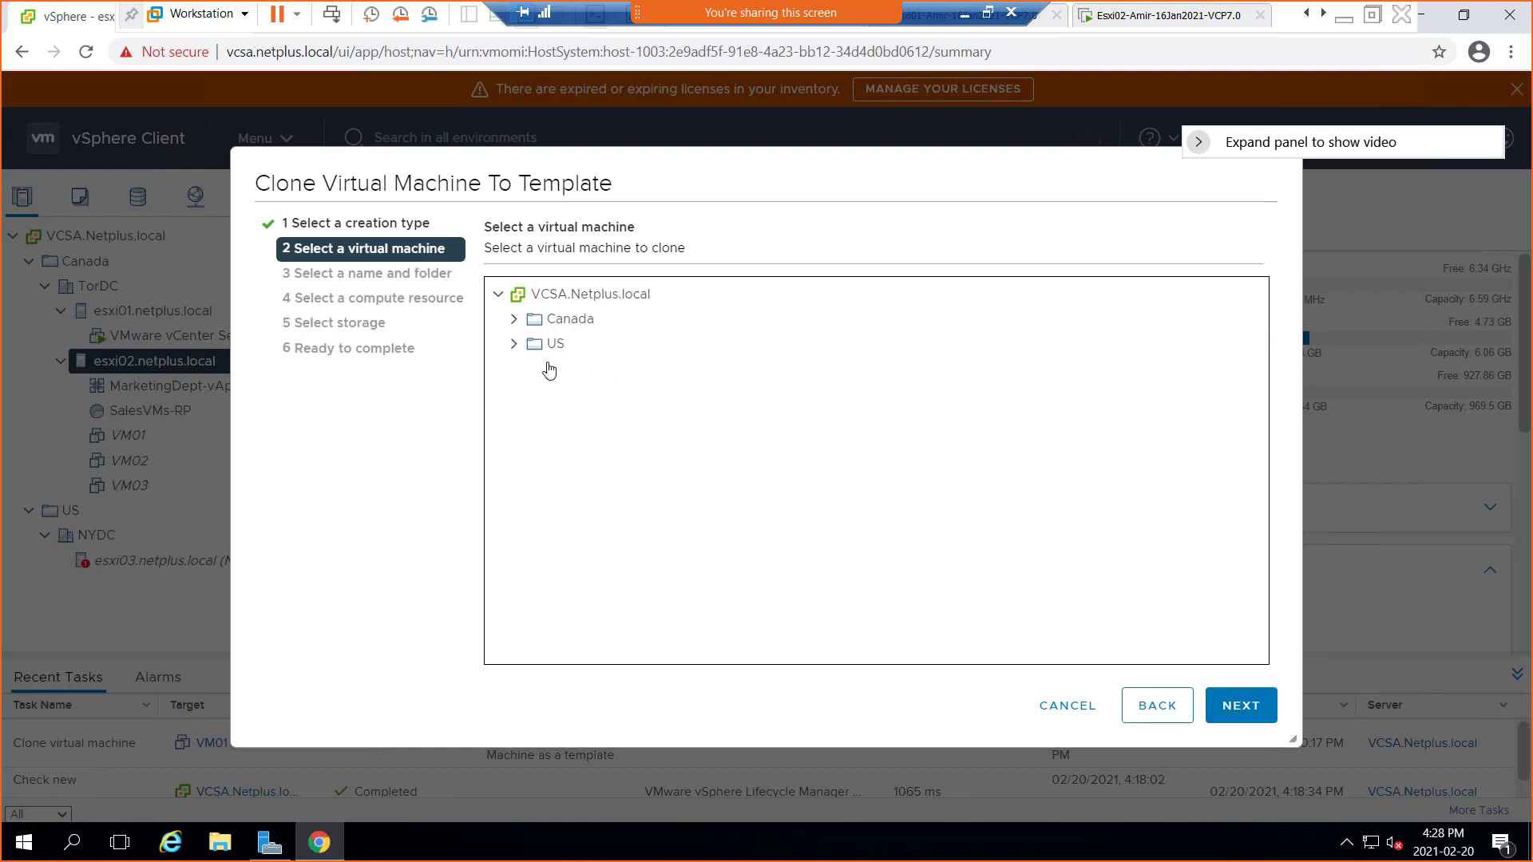
pyautogui.click(531, 343)
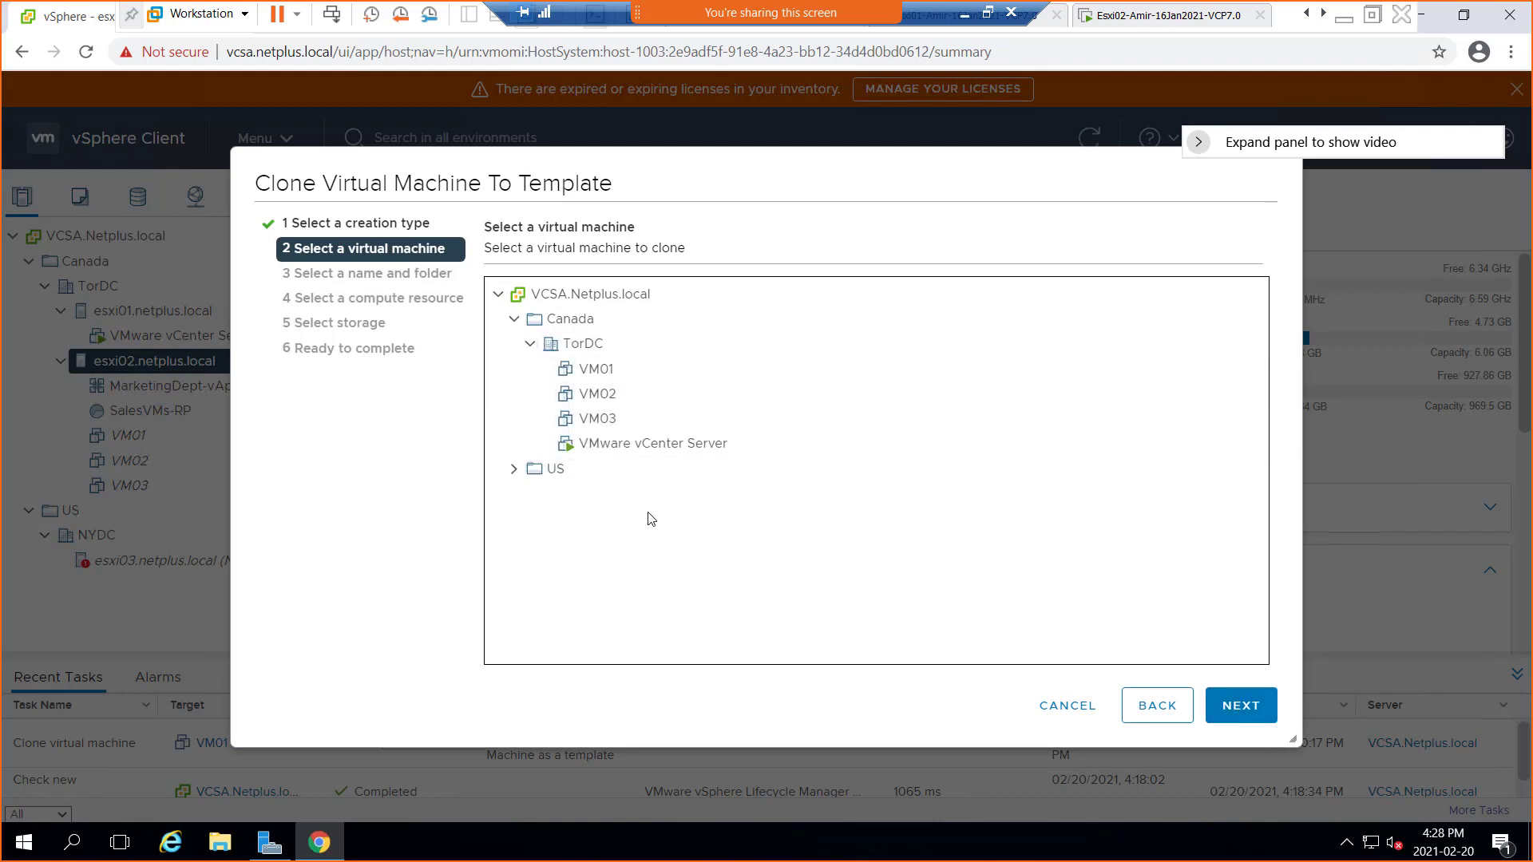
pyautogui.click(1247, 715)
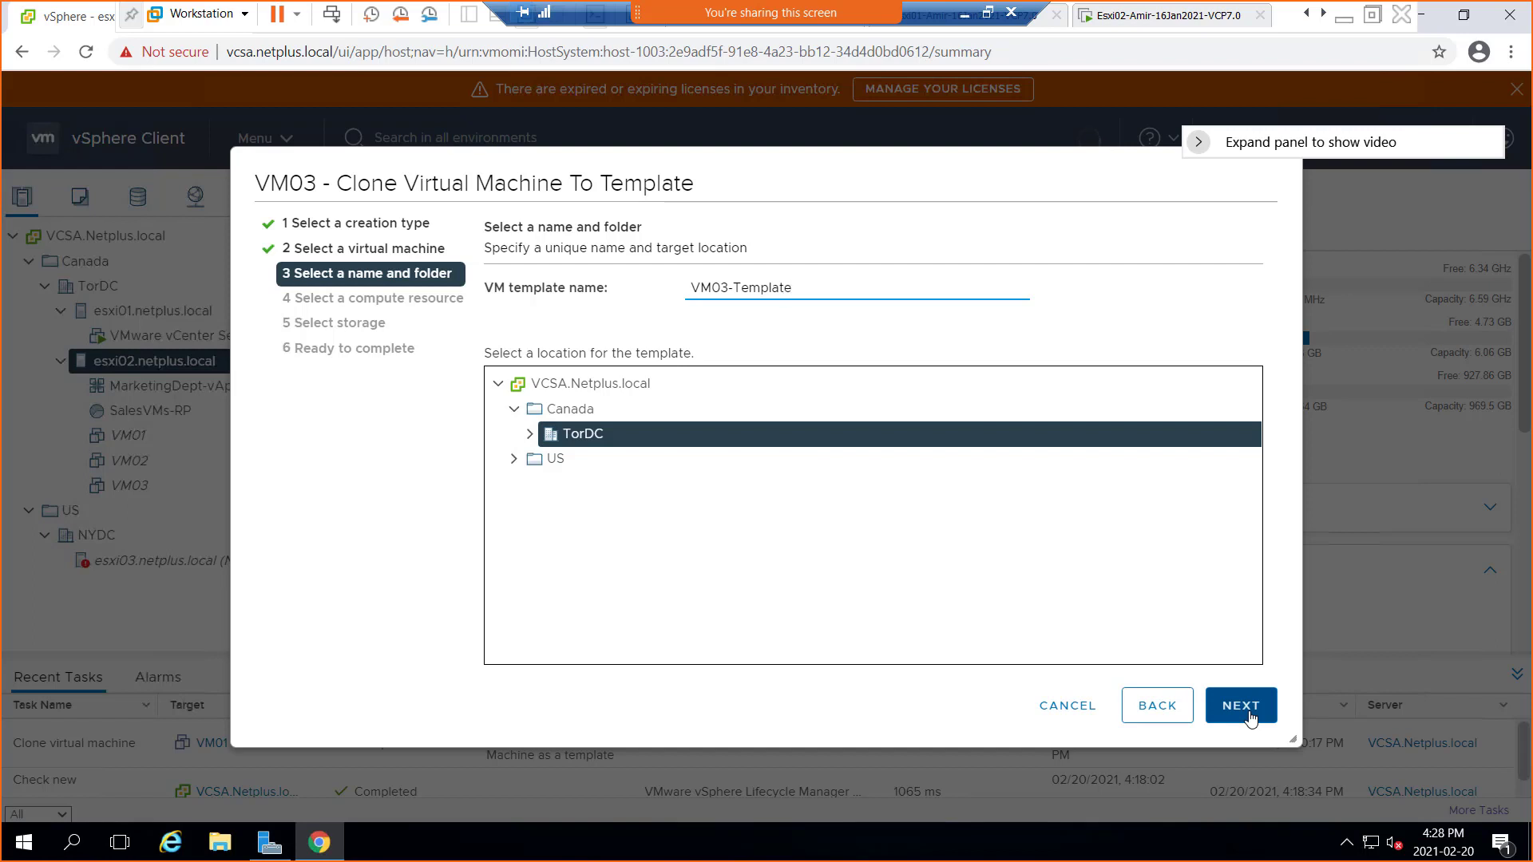
# Name the template VM03-Template, keep host esxi02, store it on W1DS1LUN1, and finish
pyautogui.click(1255, 712)
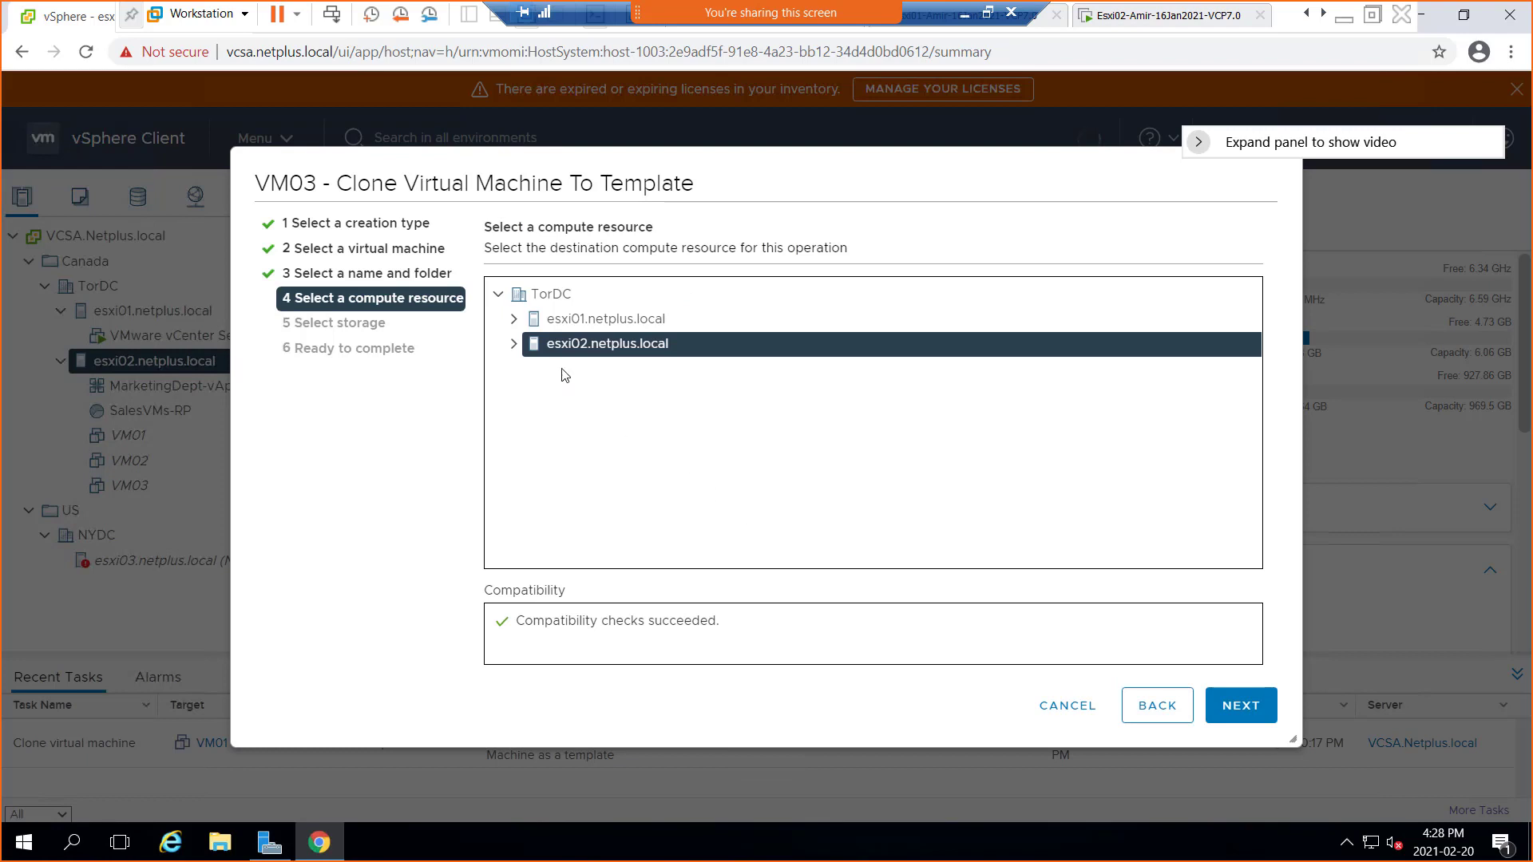
pyautogui.click(1236, 704)
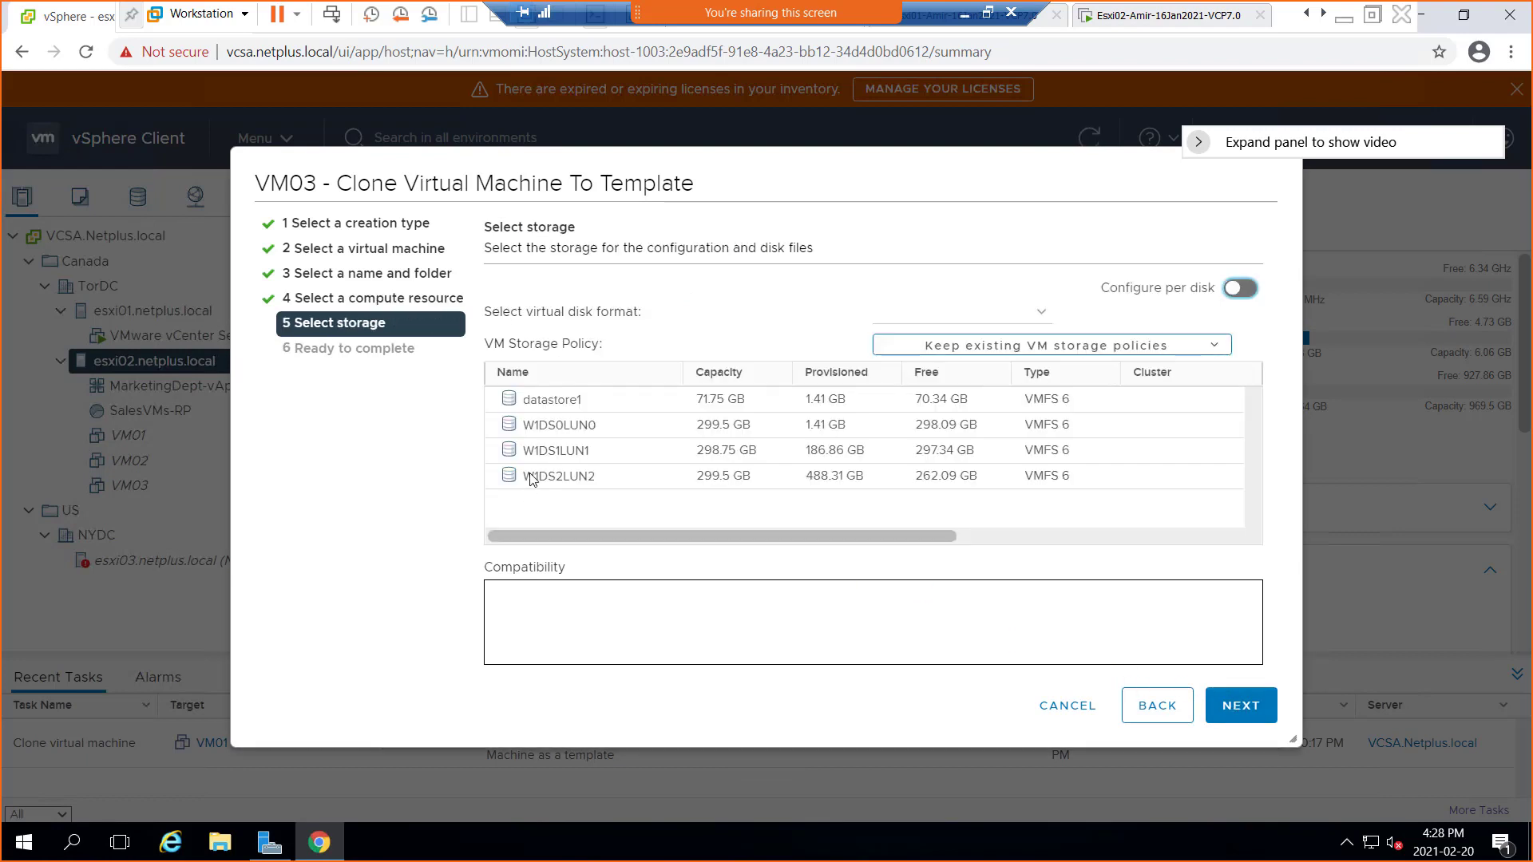
pyautogui.click(591, 459)
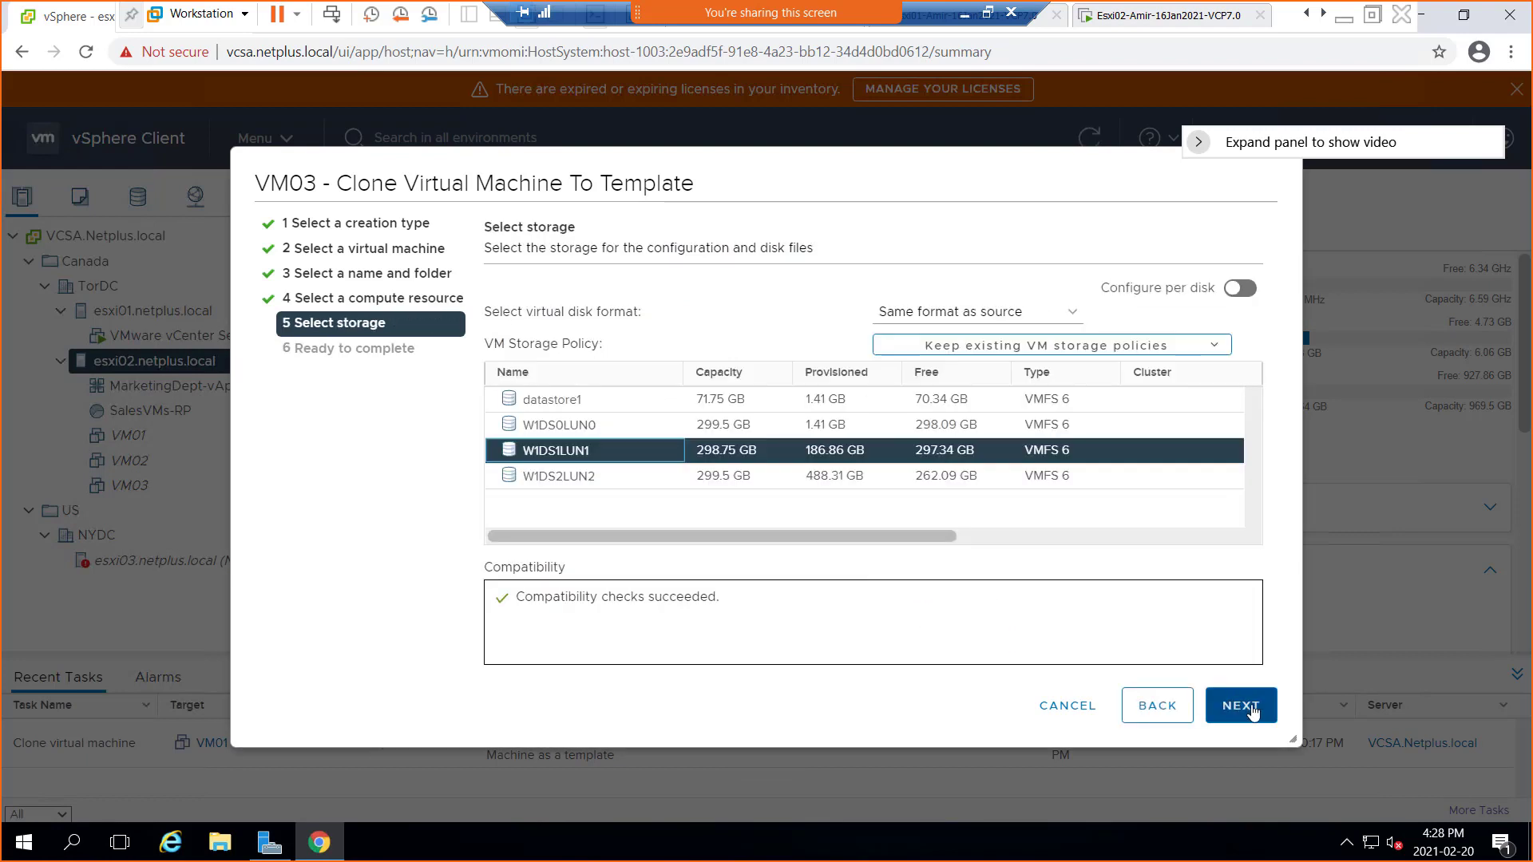
pyautogui.click(1248, 708)
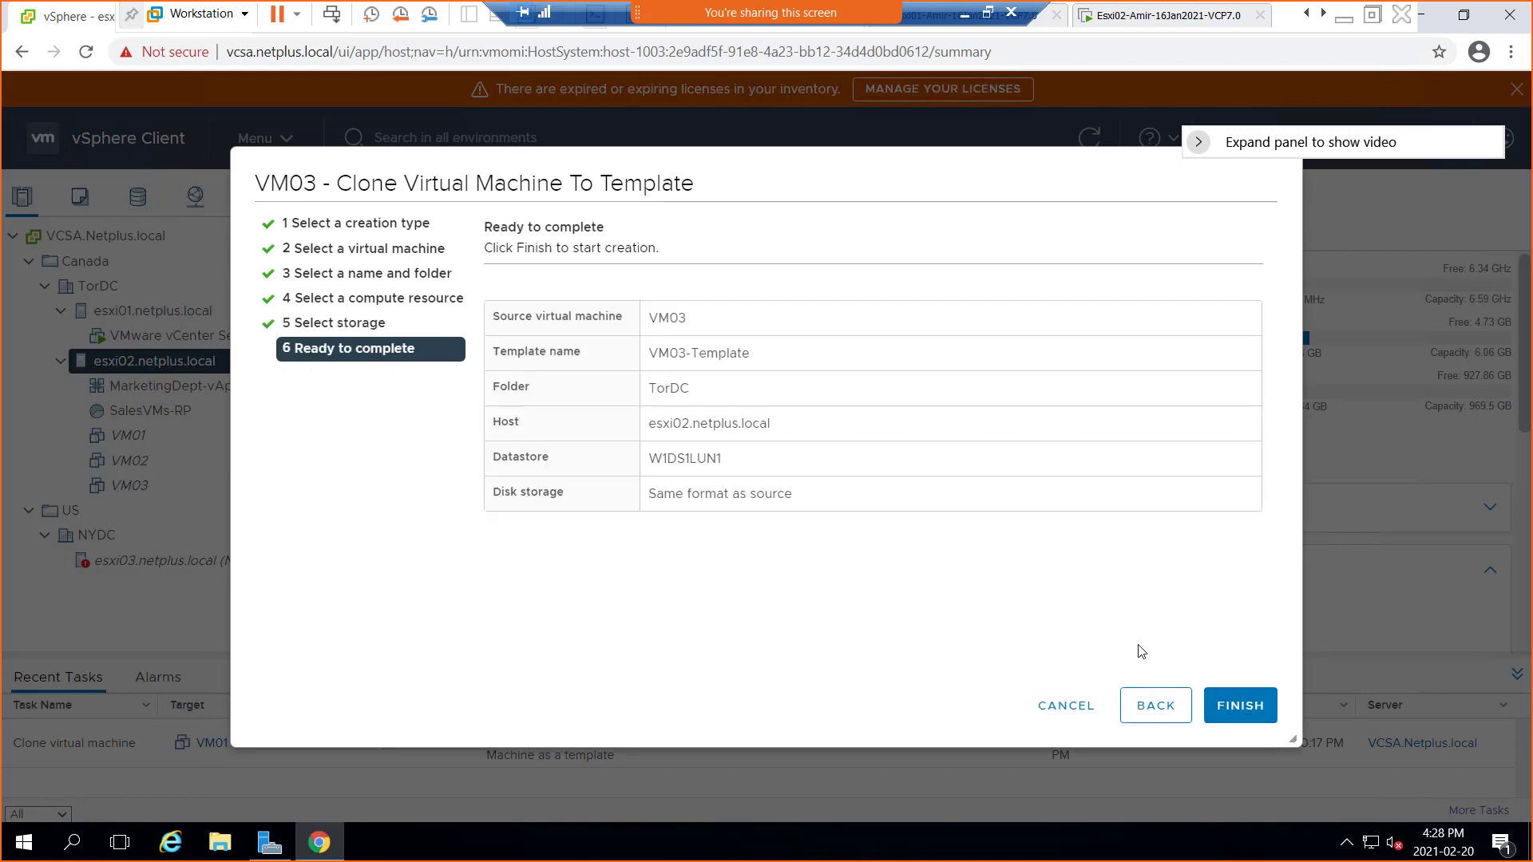
pyautogui.click(1234, 703)
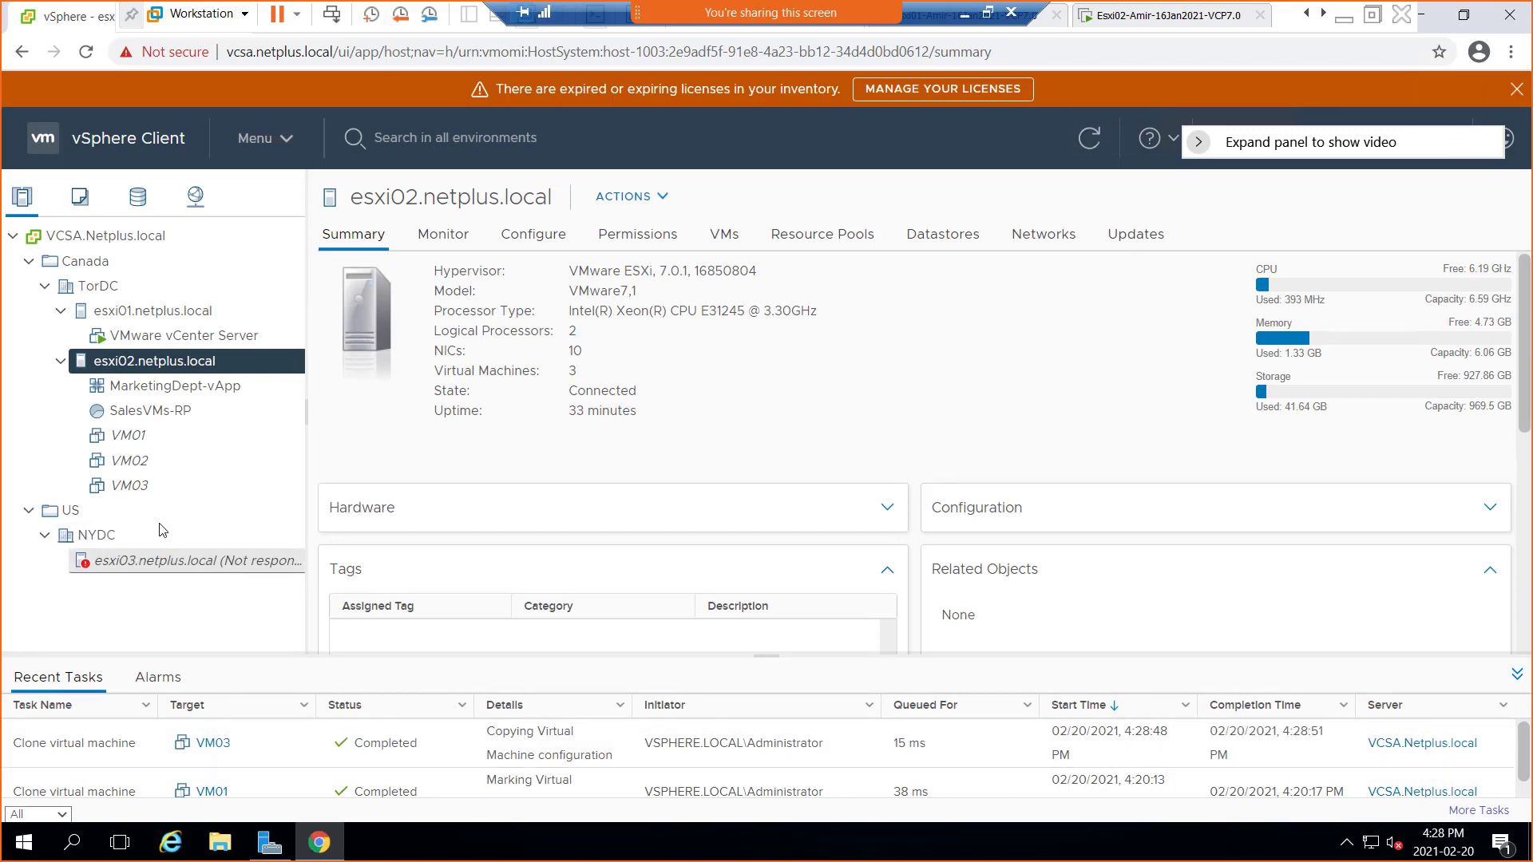
# In VMs and Templates, open VM03-Template's summary and bring up its actions menu
pyautogui.click(79, 205)
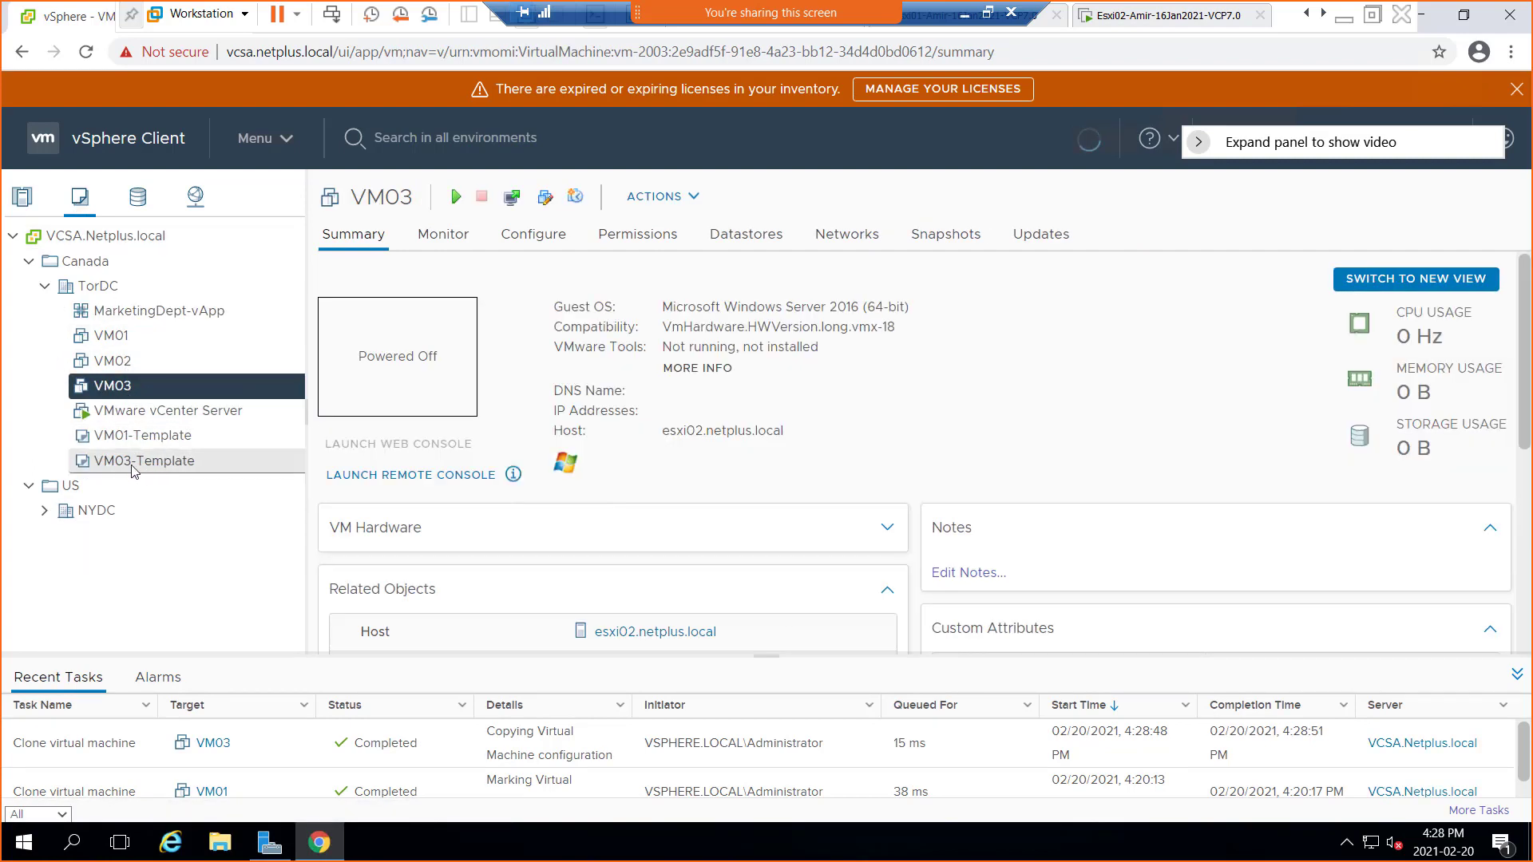
pyautogui.click(150, 471)
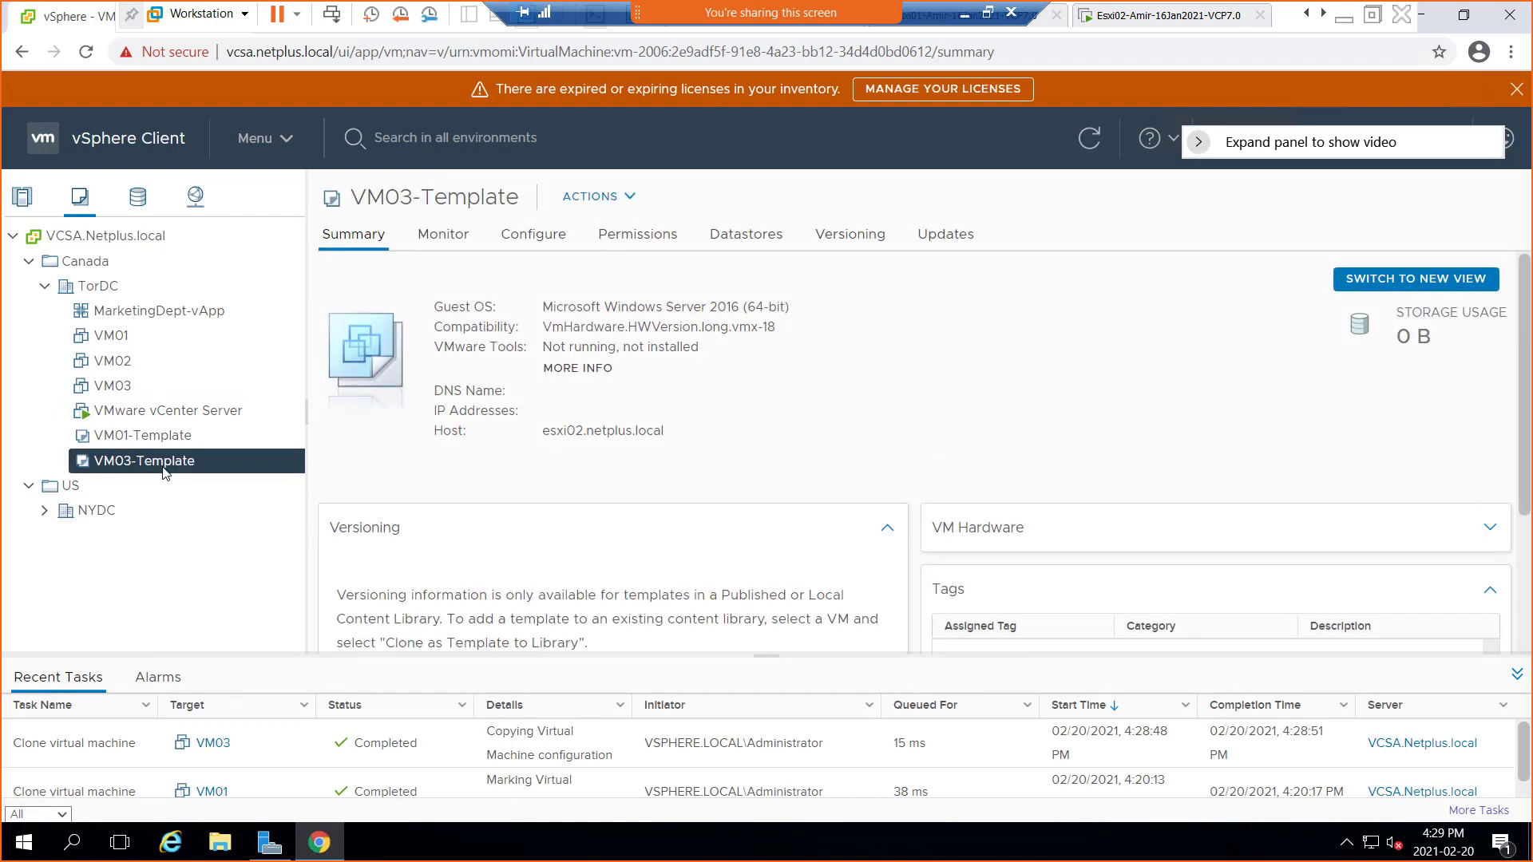
pyautogui.rightClick(168, 471)
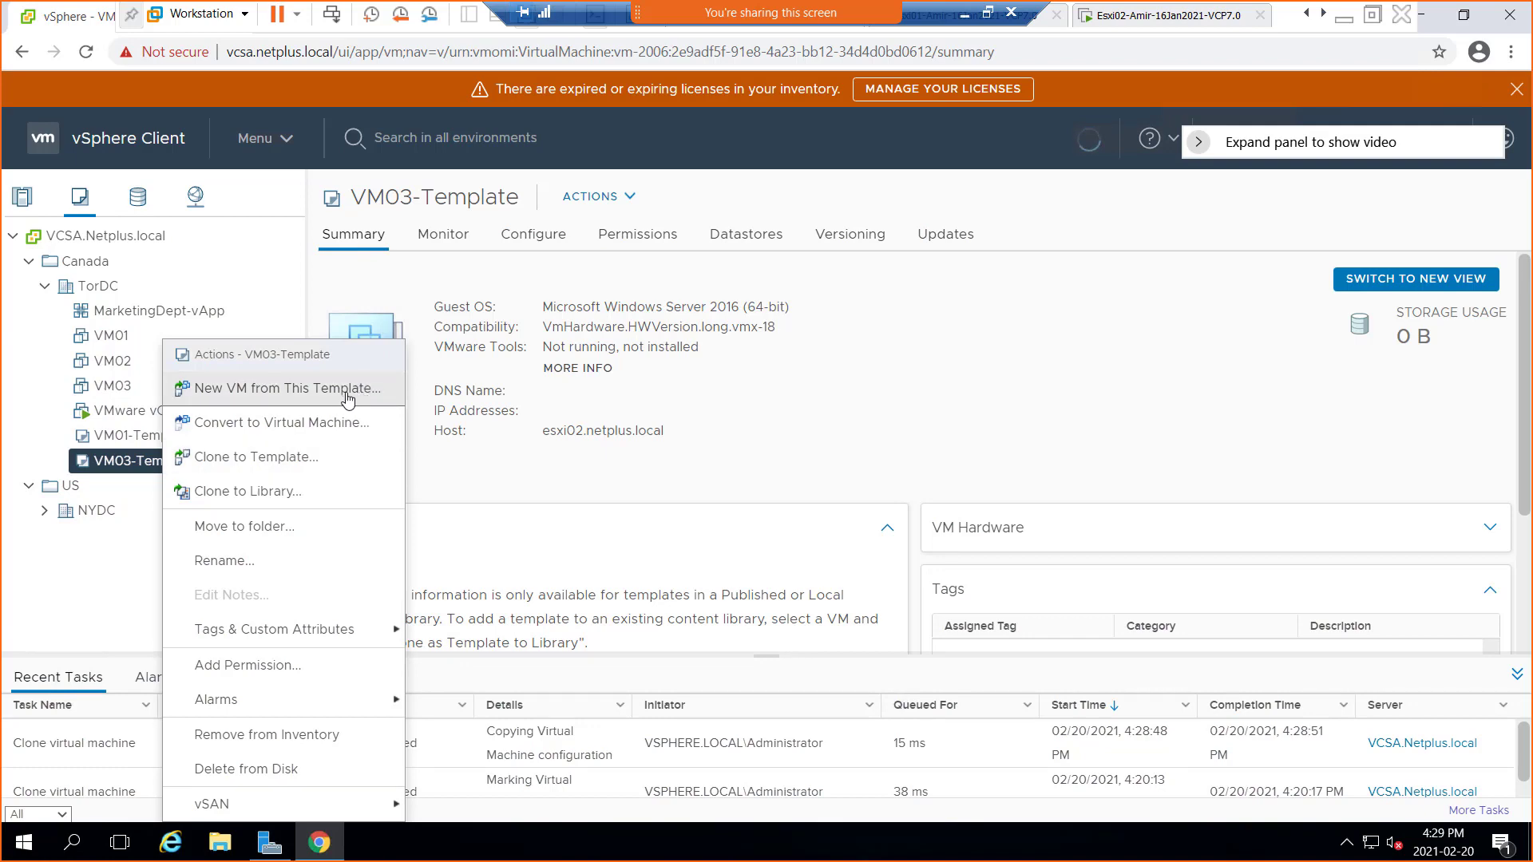
# Deploy a new VM from VM03-Template named VM04 in TorDC, on host esxi02 with W1DS1LUN1 storage
pyautogui.click(348, 390)
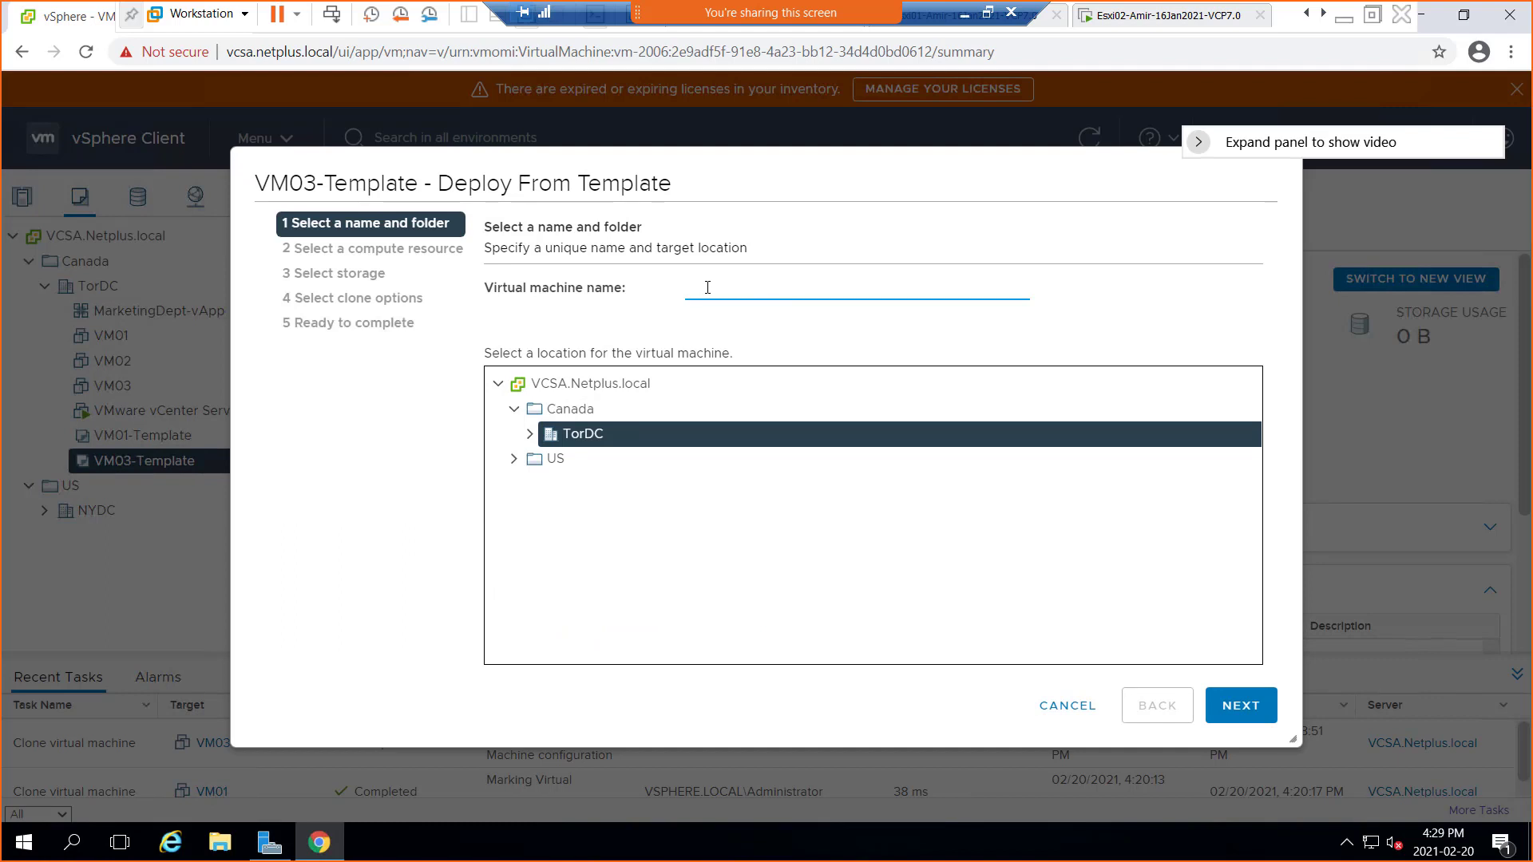
pyautogui.write('VM04')
pyautogui.click(1240, 706)
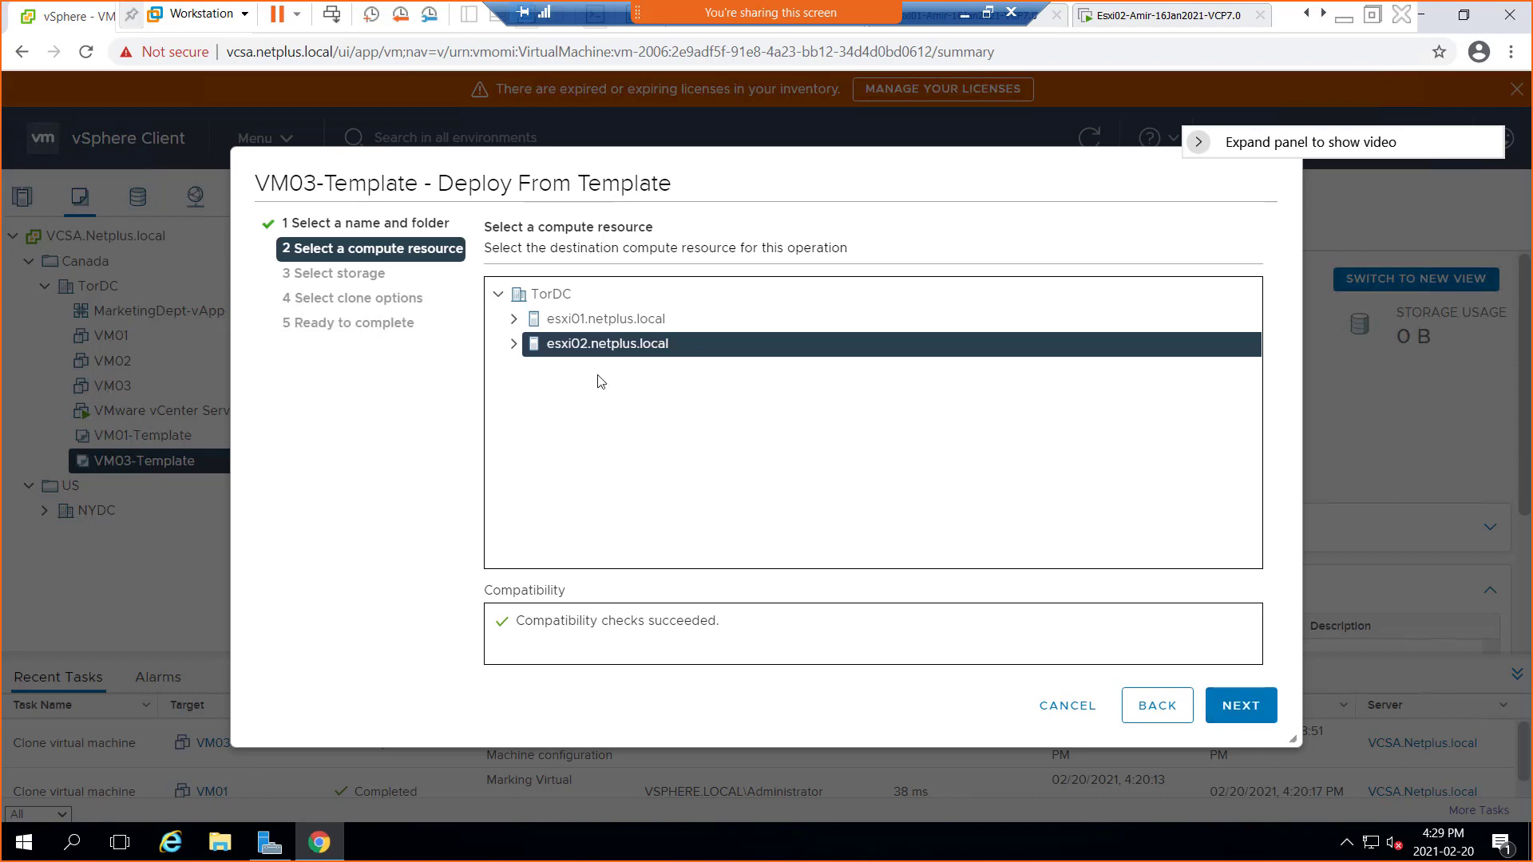
pyautogui.click(1250, 719)
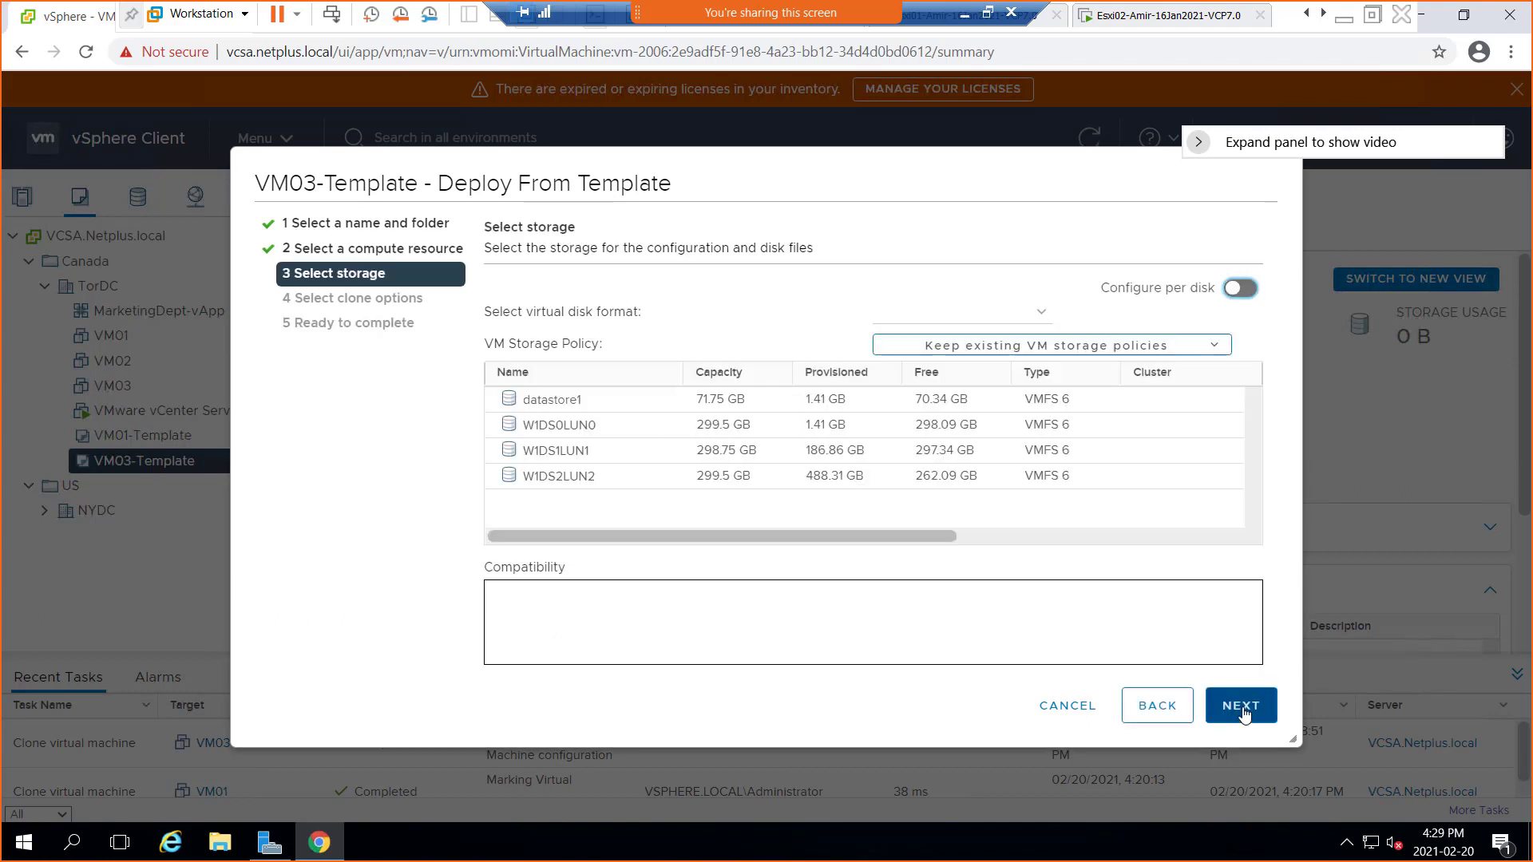
pyautogui.click(573, 454)
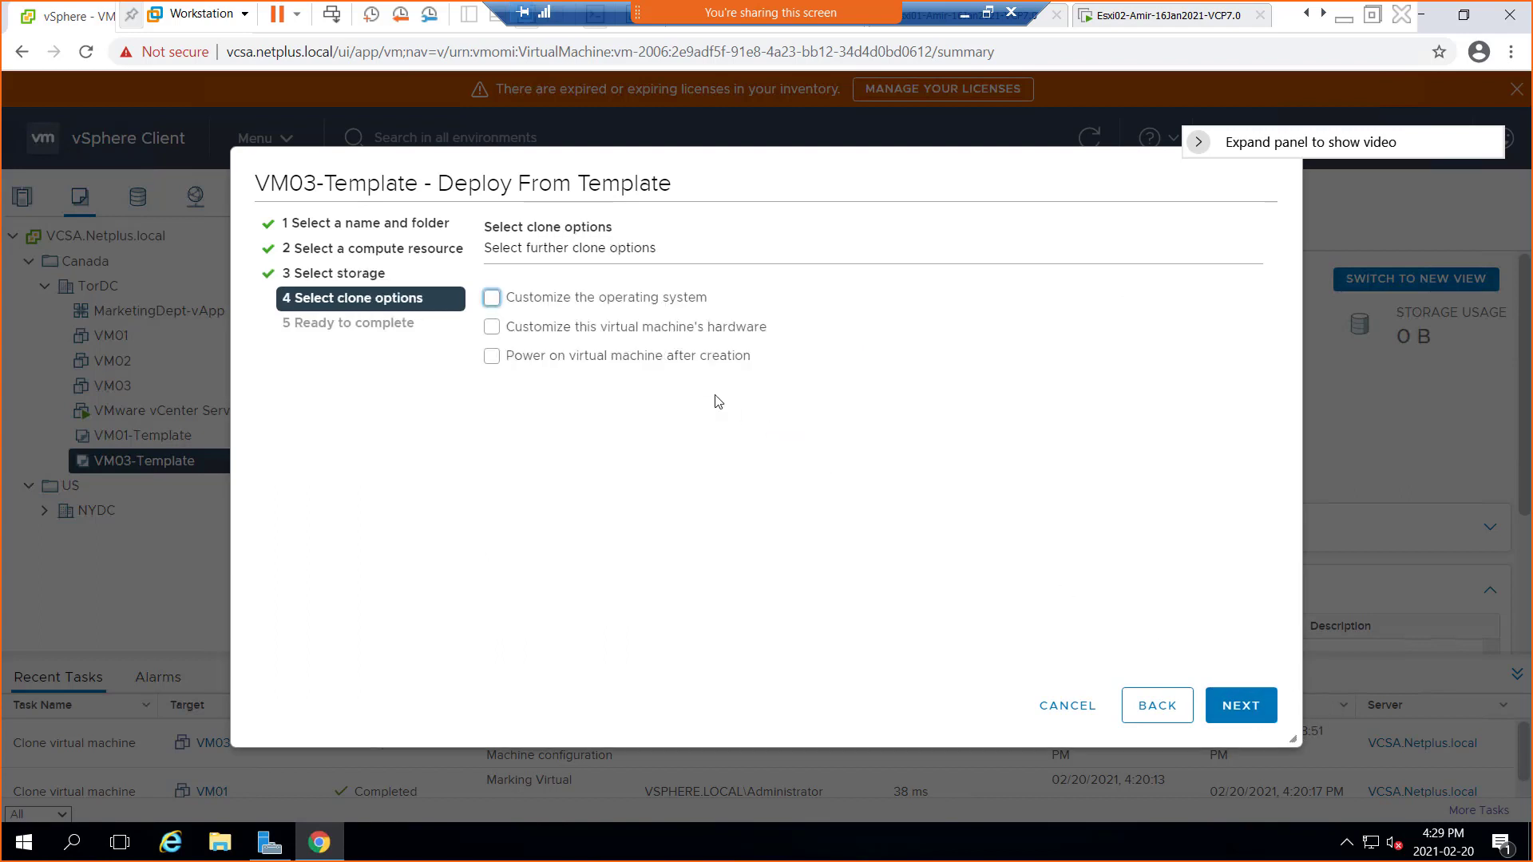
# Tick Customize the operating system and advance to the Customize guest OS page
pyautogui.click(491, 298)
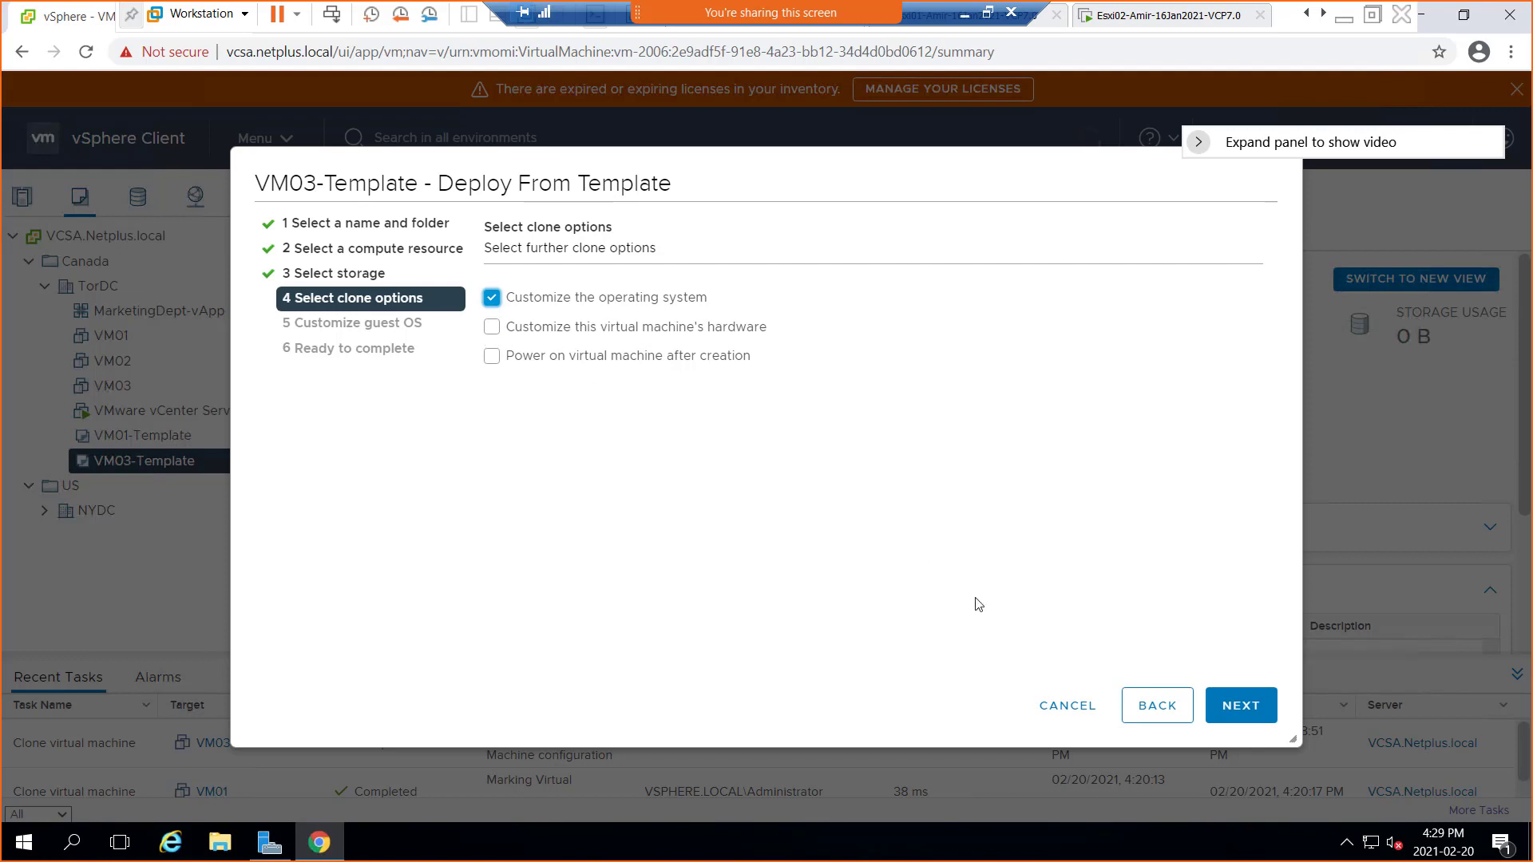
pyautogui.click(1236, 711)
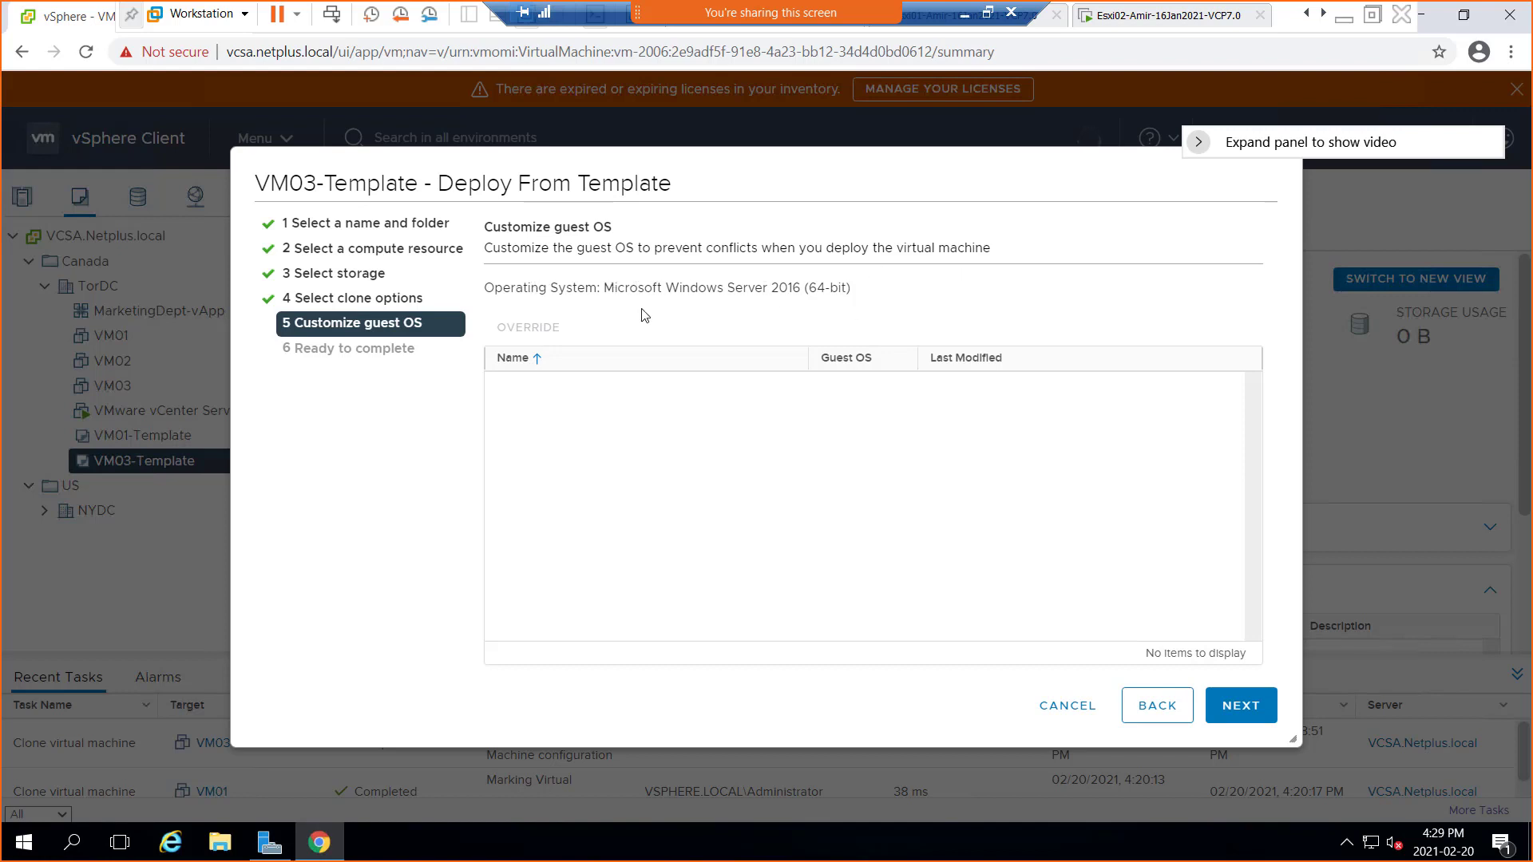
pyautogui.doubleClick(535, 287)
pyautogui.click(554, 275)
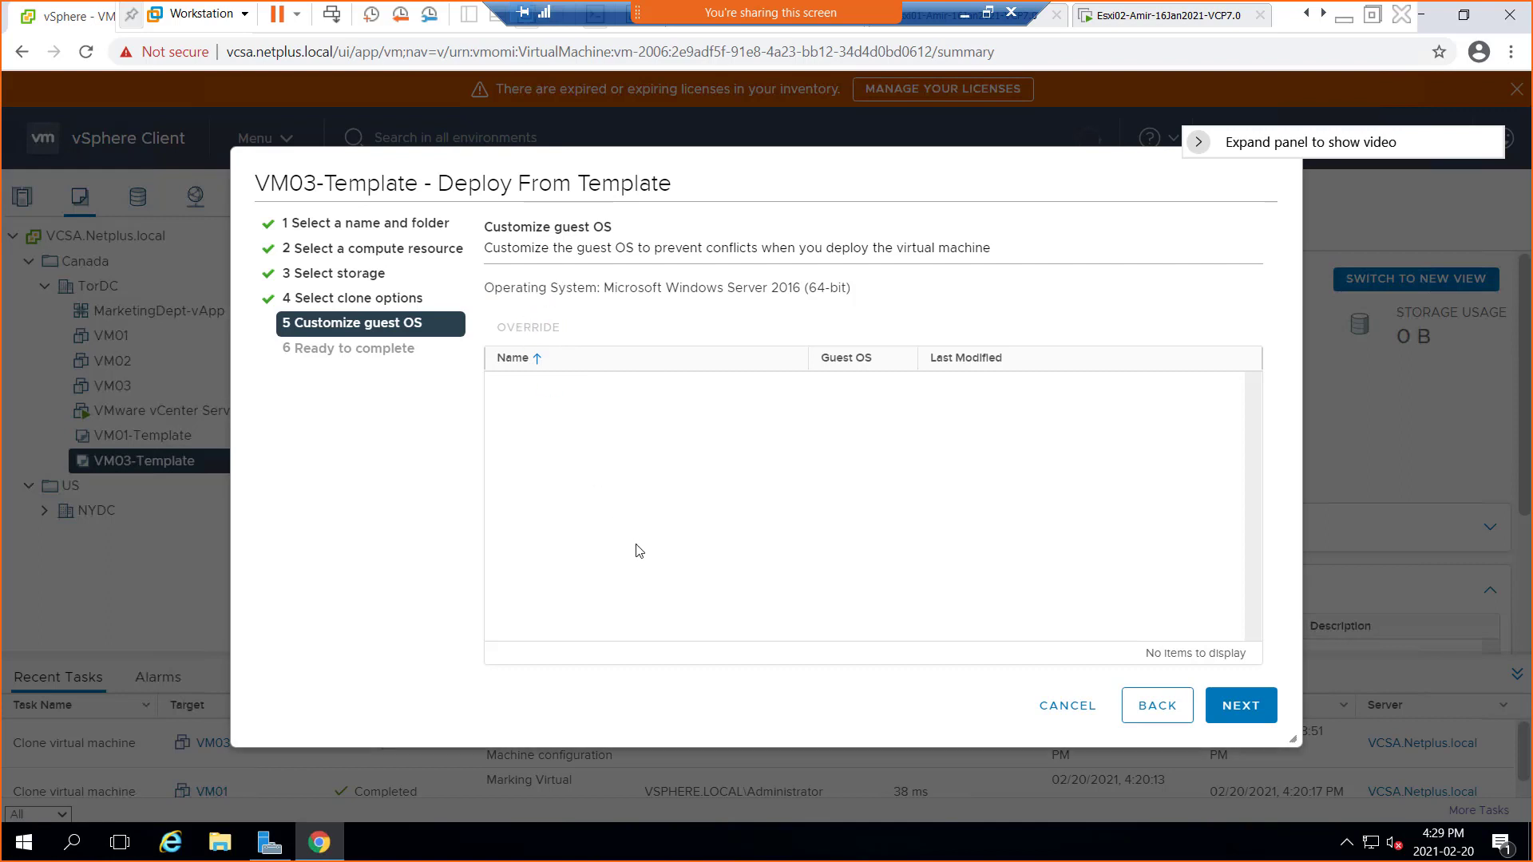
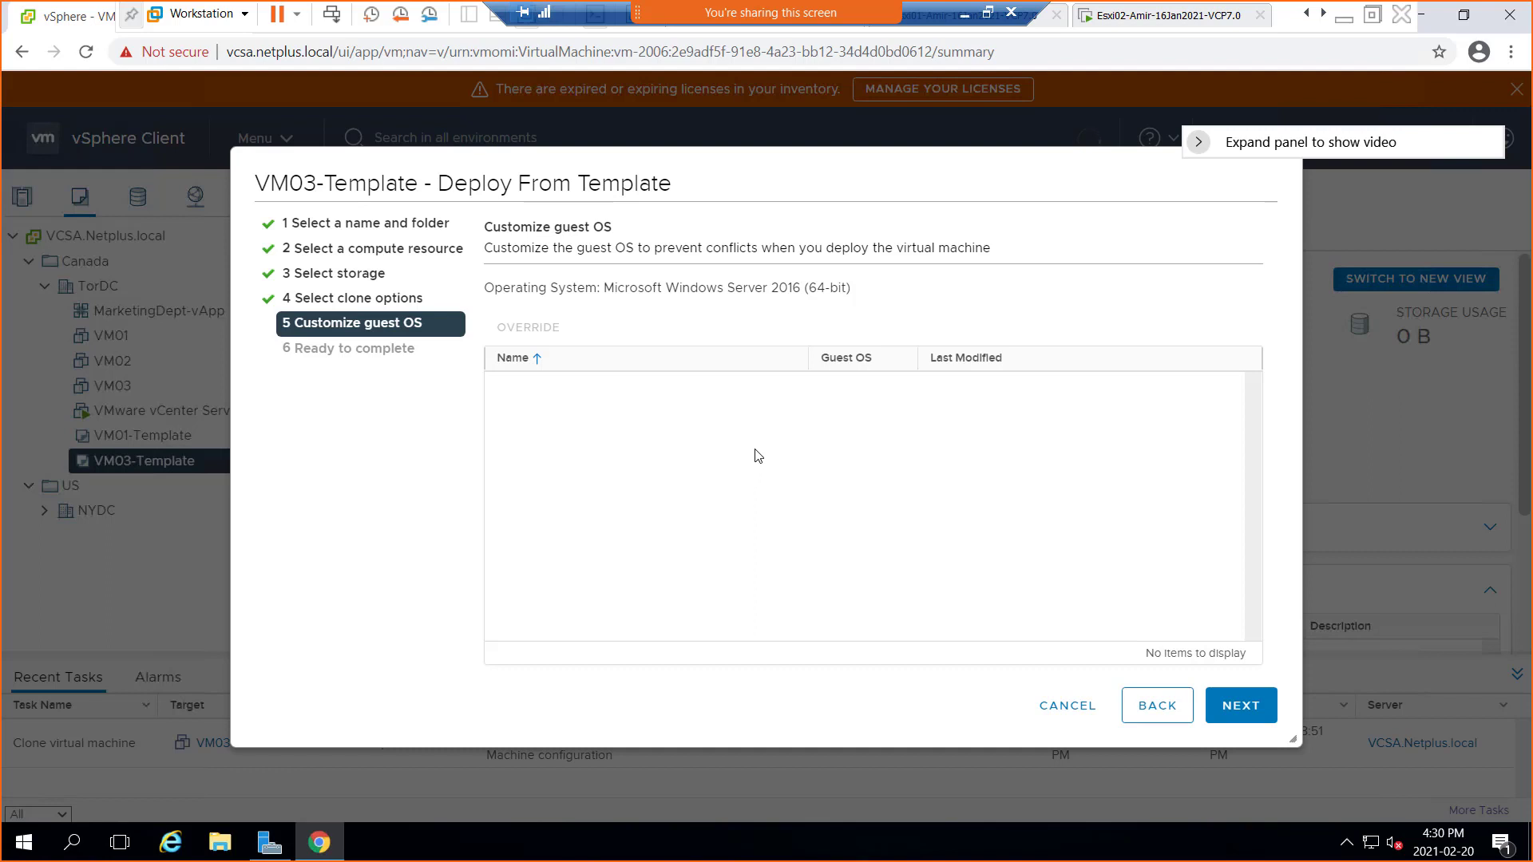
# Cancel the Deploy From Template wizard to return to VM03-Template's summary page
pyautogui.click(1068, 706)
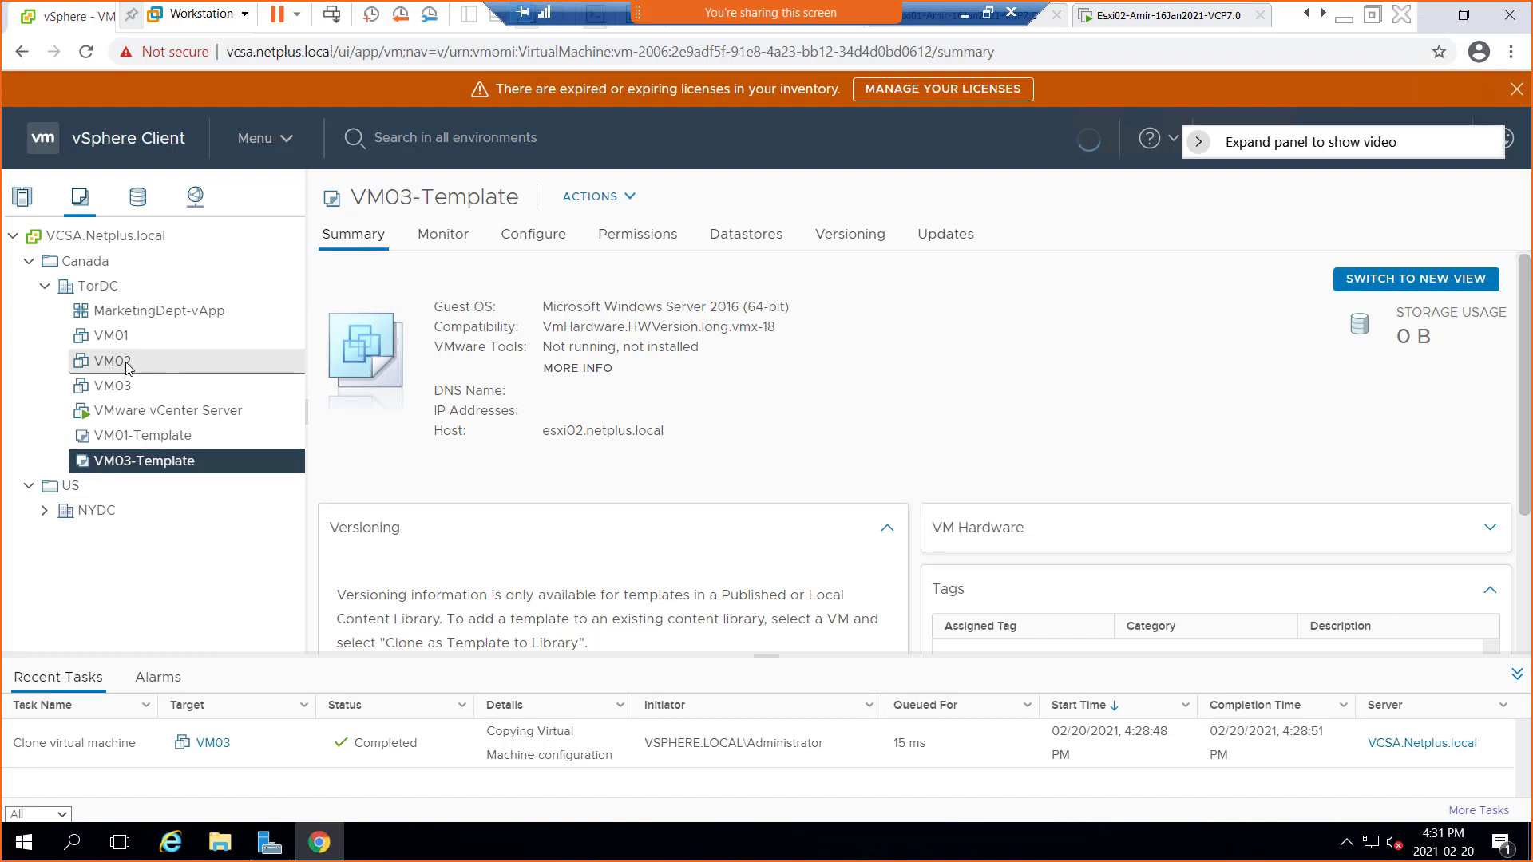
pyautogui.rightClick(118, 368)
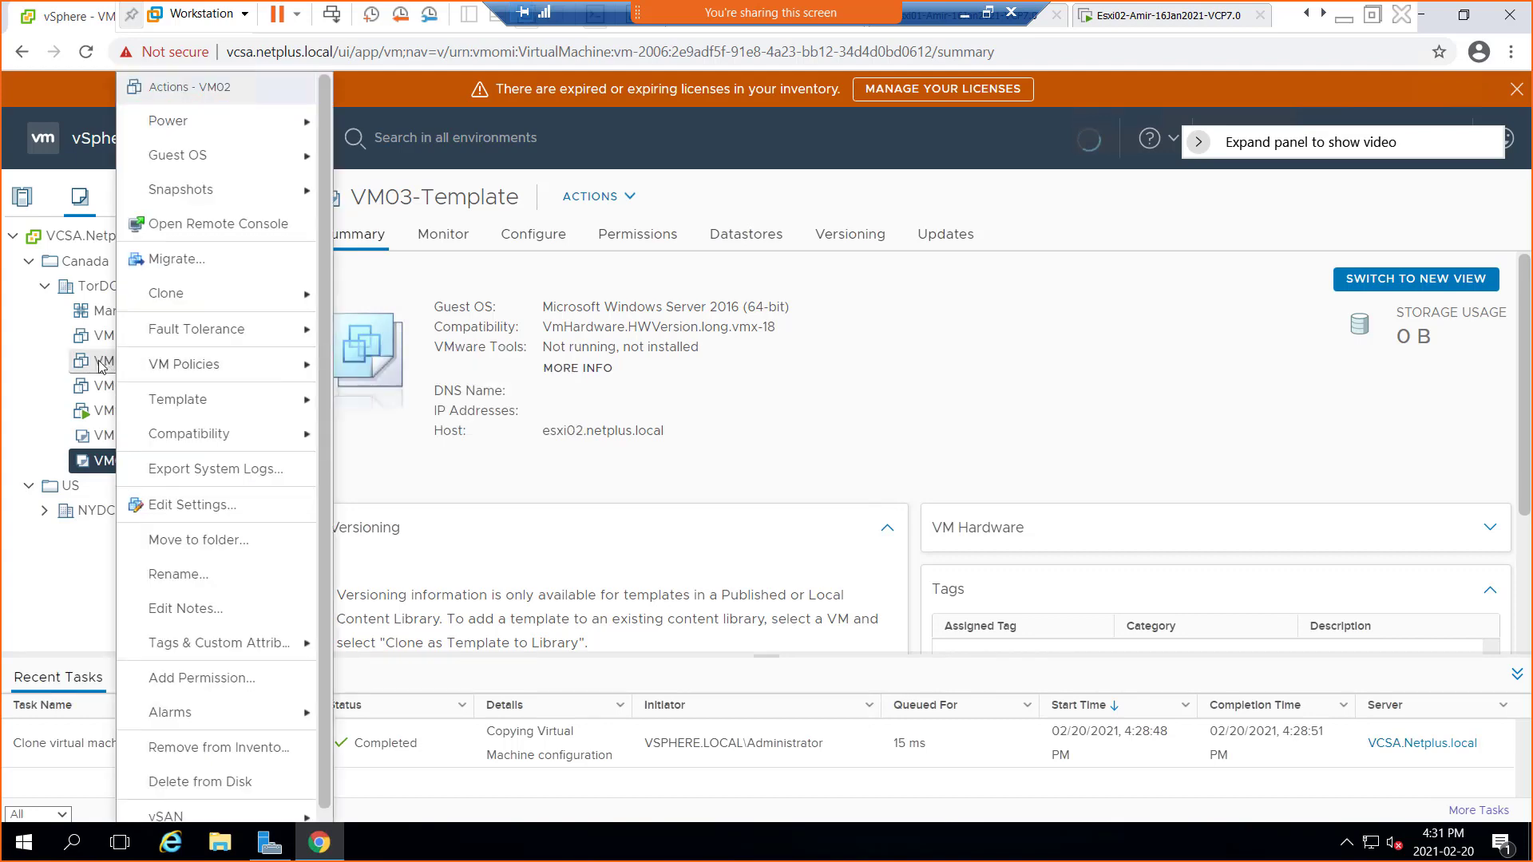
pyautogui.click(210, 510)
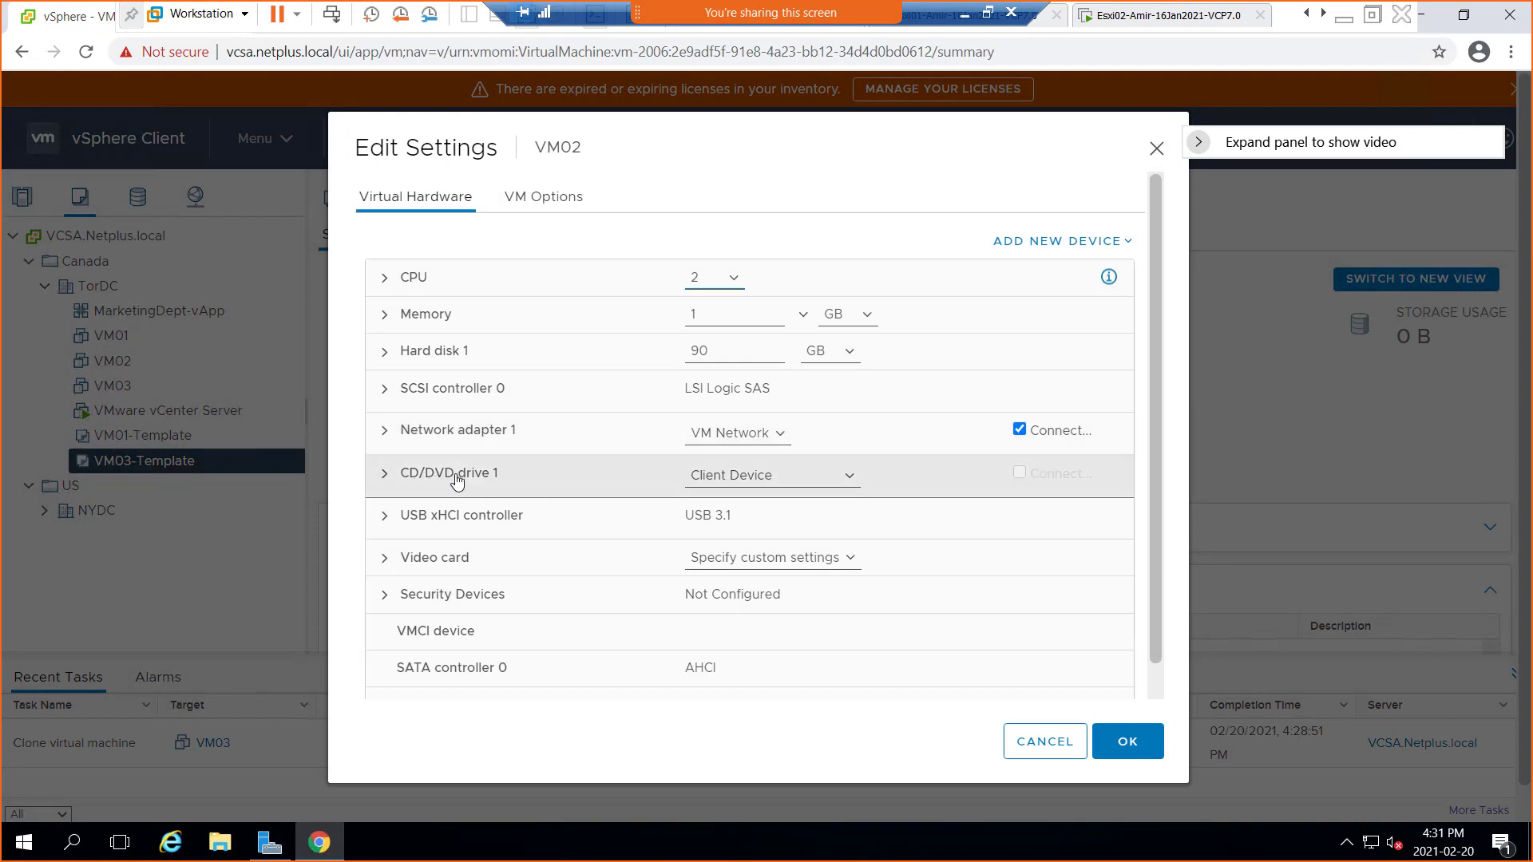
pyautogui.click(853, 482)
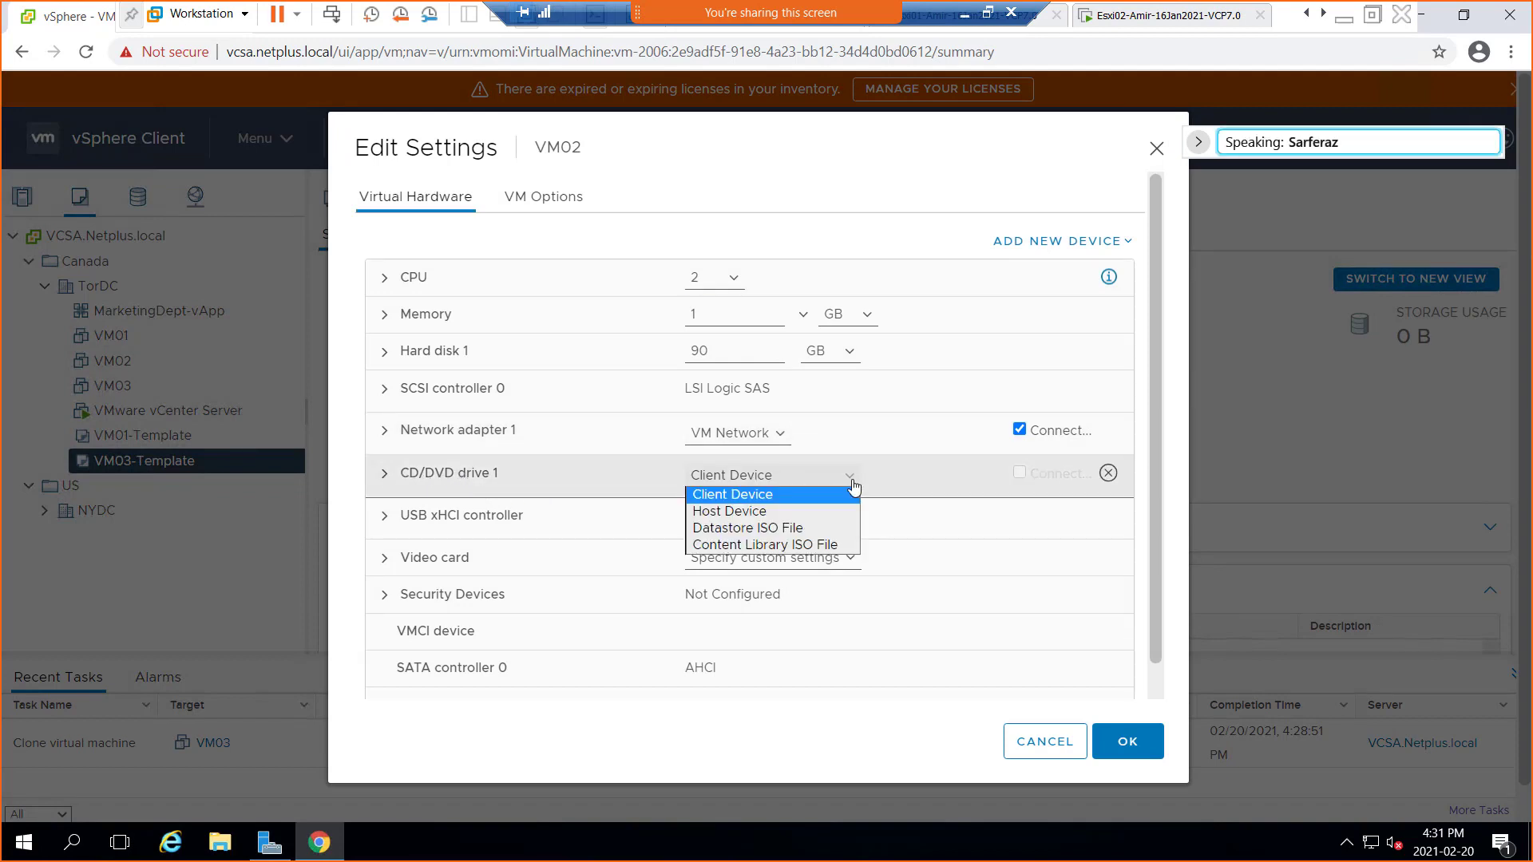
pyautogui.click(803, 499)
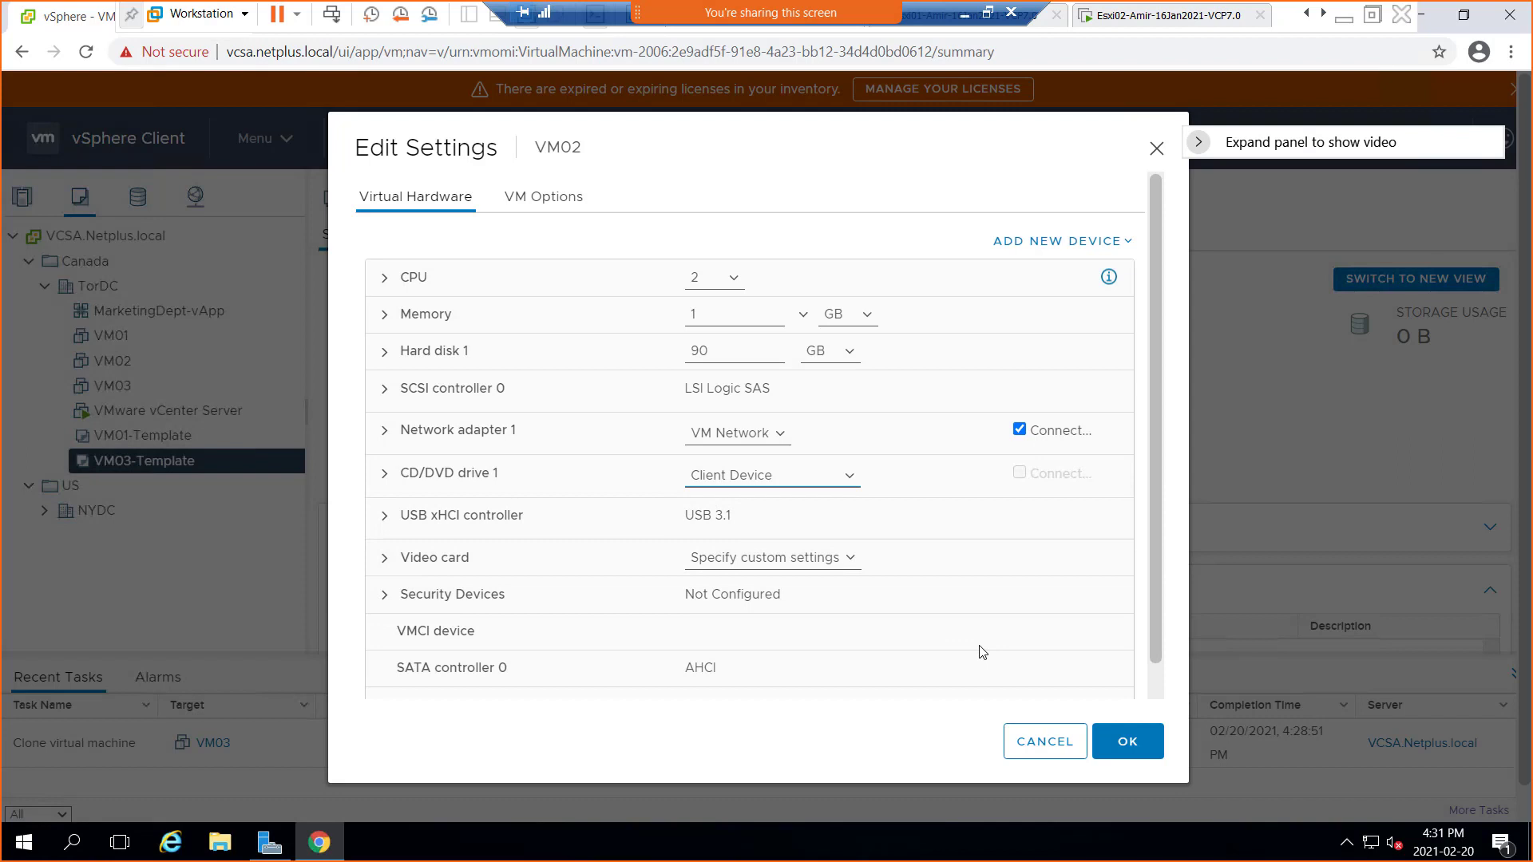
pyautogui.click(1038, 744)
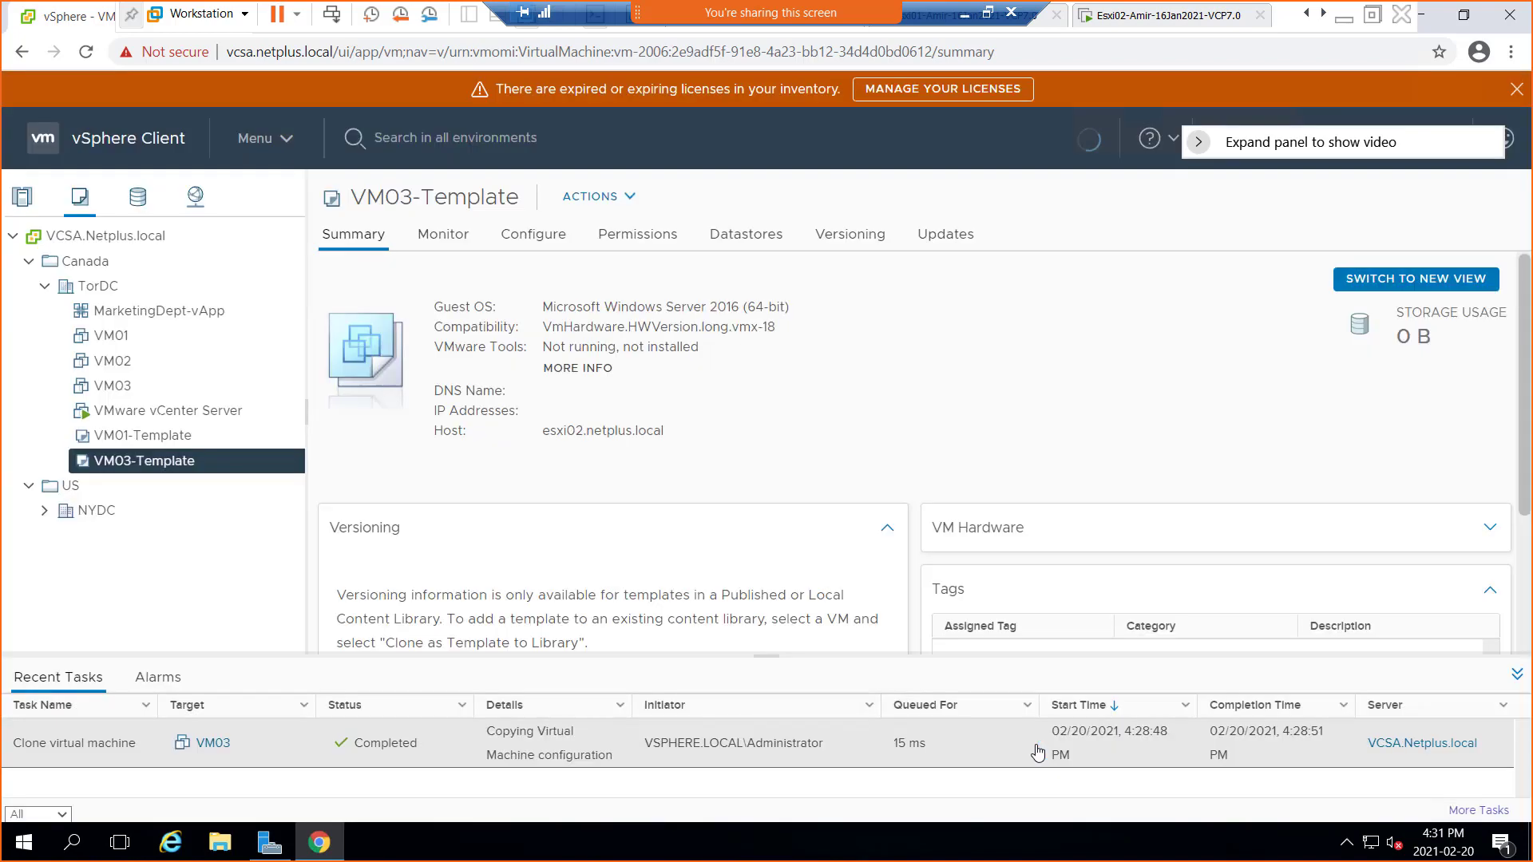
# Deploy a new VM named VM04 from VM03-Template into TorDC, expanding host esxi02.netplus.local
pyautogui.rightClick(144, 461)
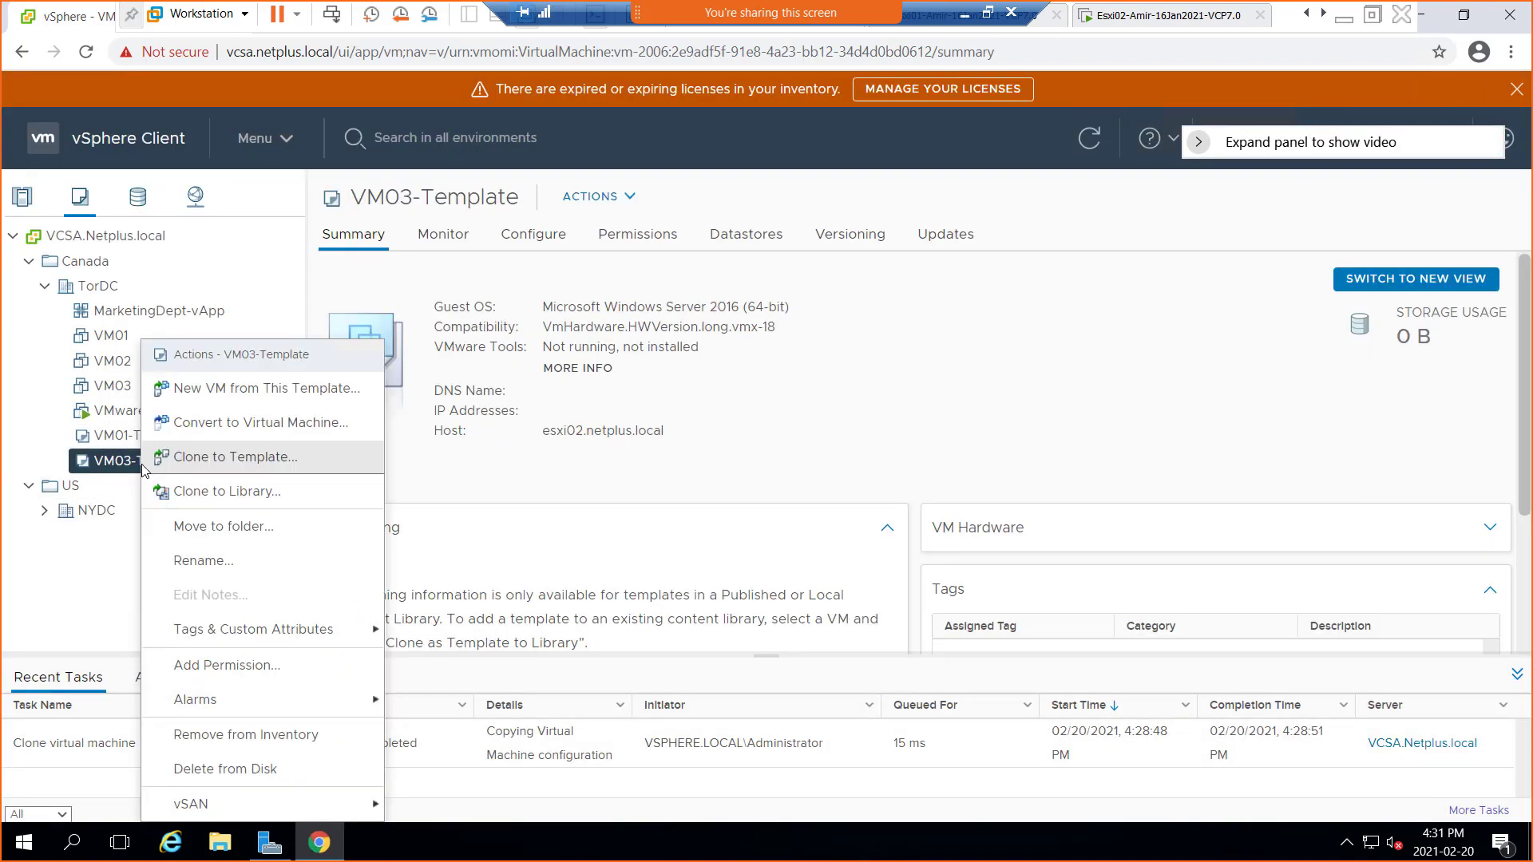
pyautogui.click(299, 396)
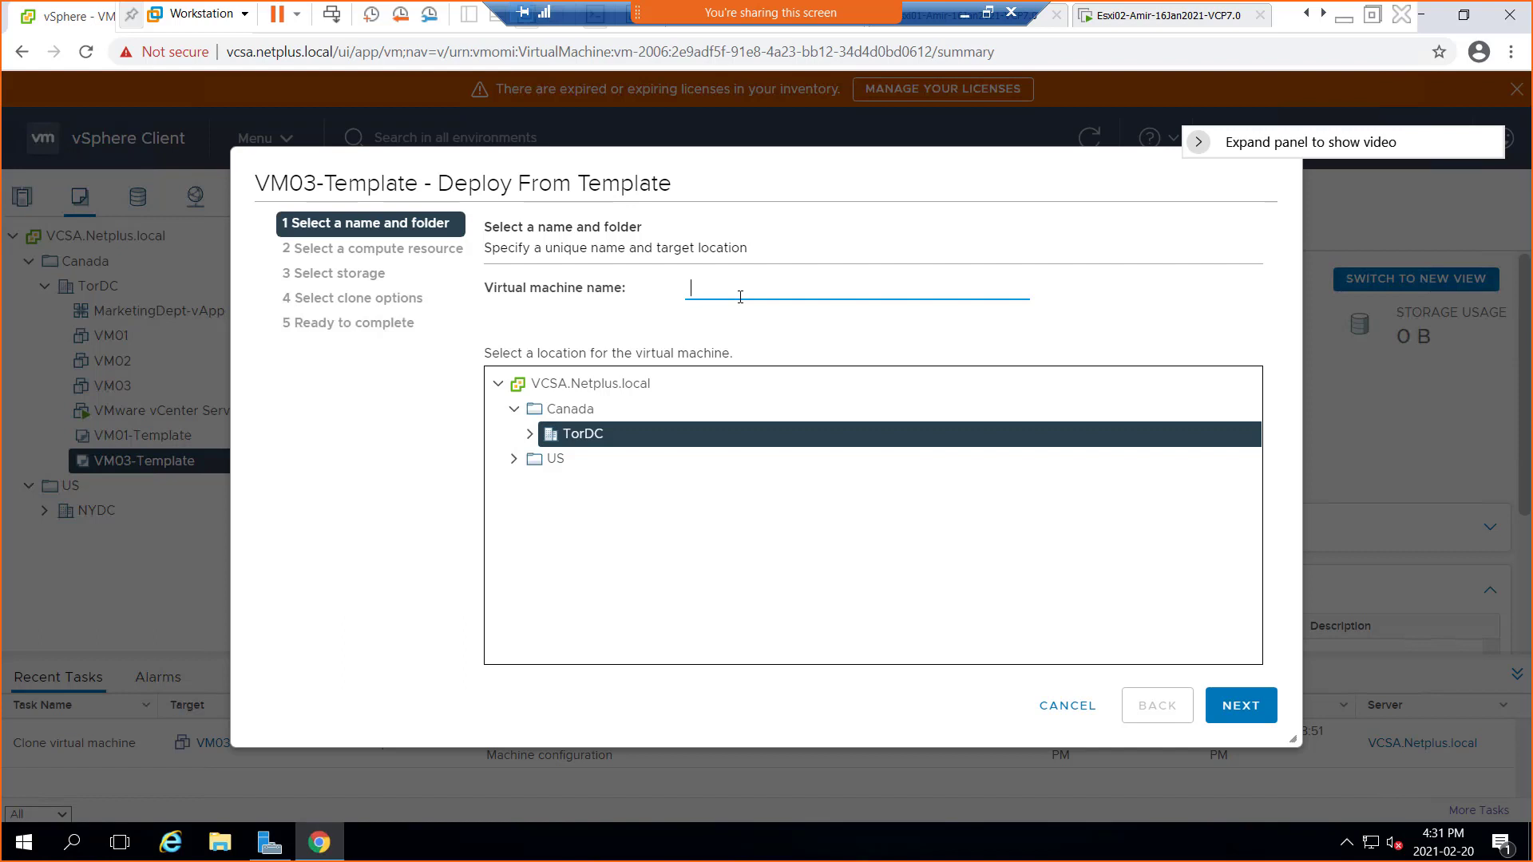
pyautogui.write('VM04')
pyautogui.click(530, 435)
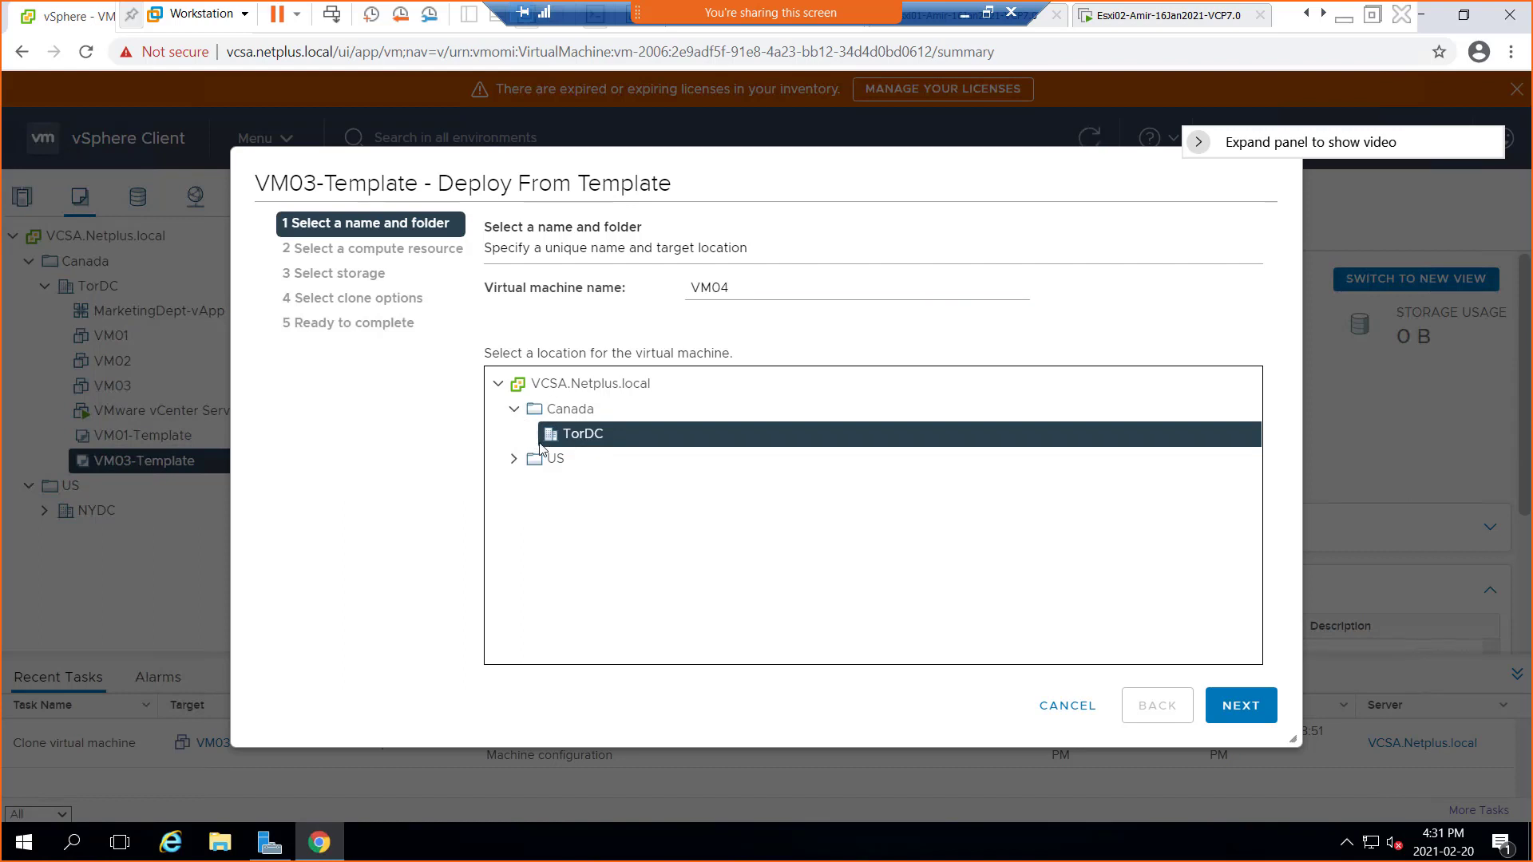
pyautogui.click(1240, 707)
pyautogui.click(515, 348)
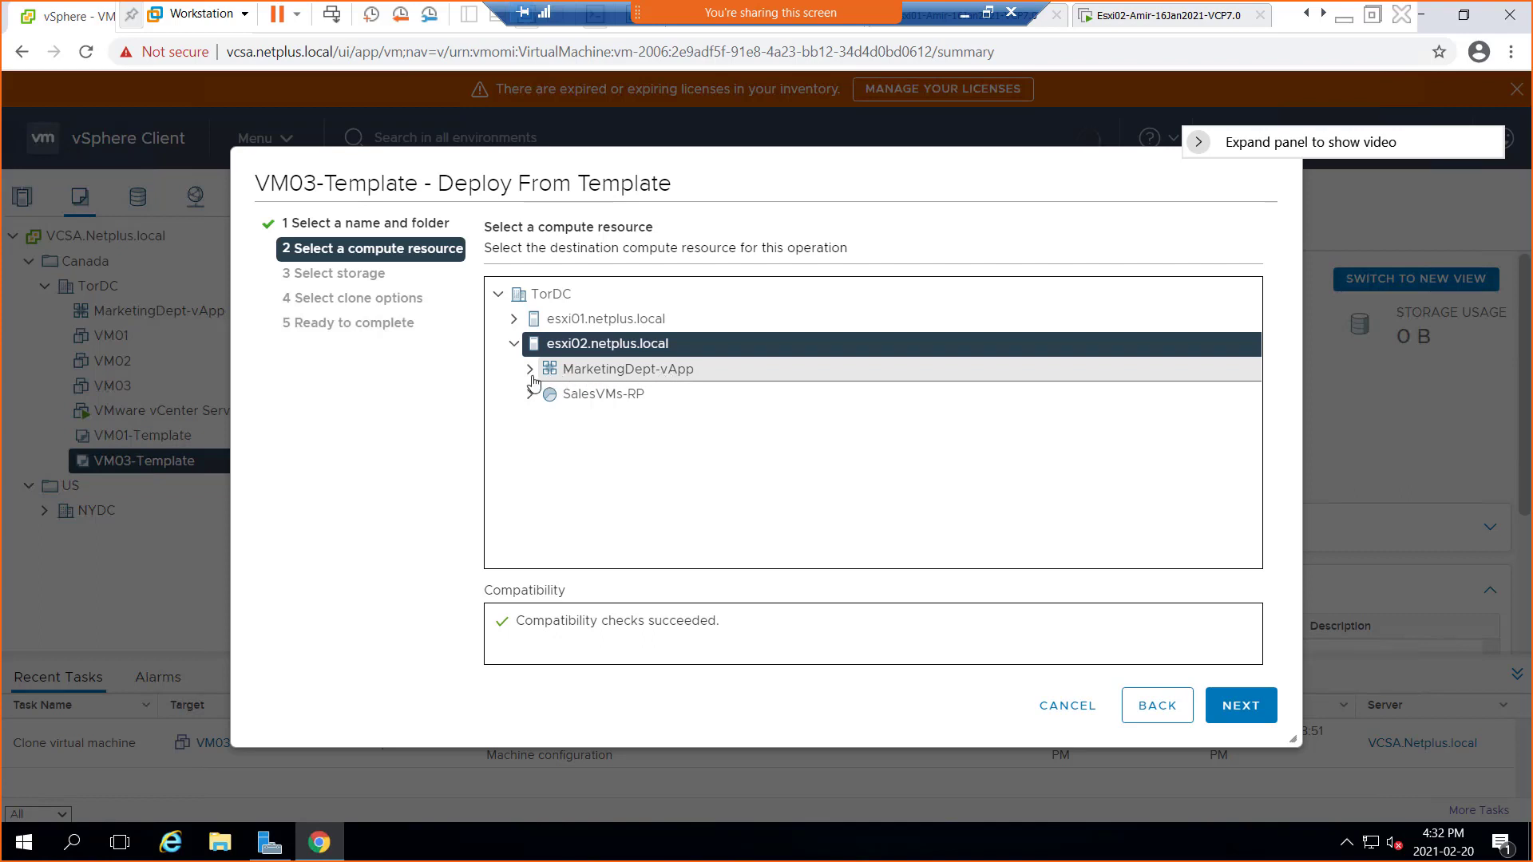
# Store VM04 on W1DS0LUN0 and enable OS customization, hardware customization and power-on after creation
pyautogui.click(1240, 707)
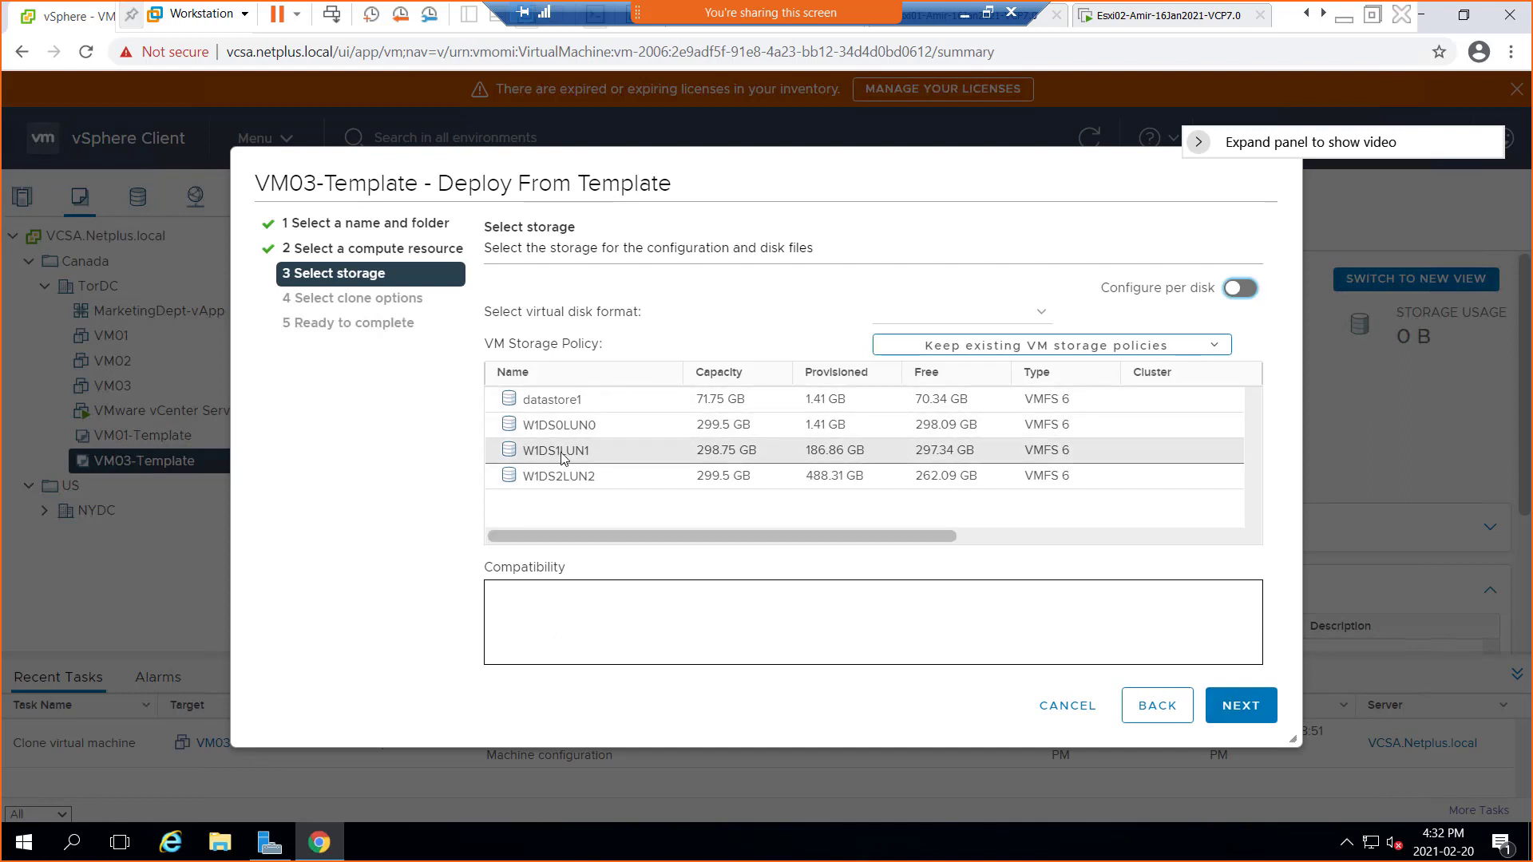
pyautogui.click(569, 425)
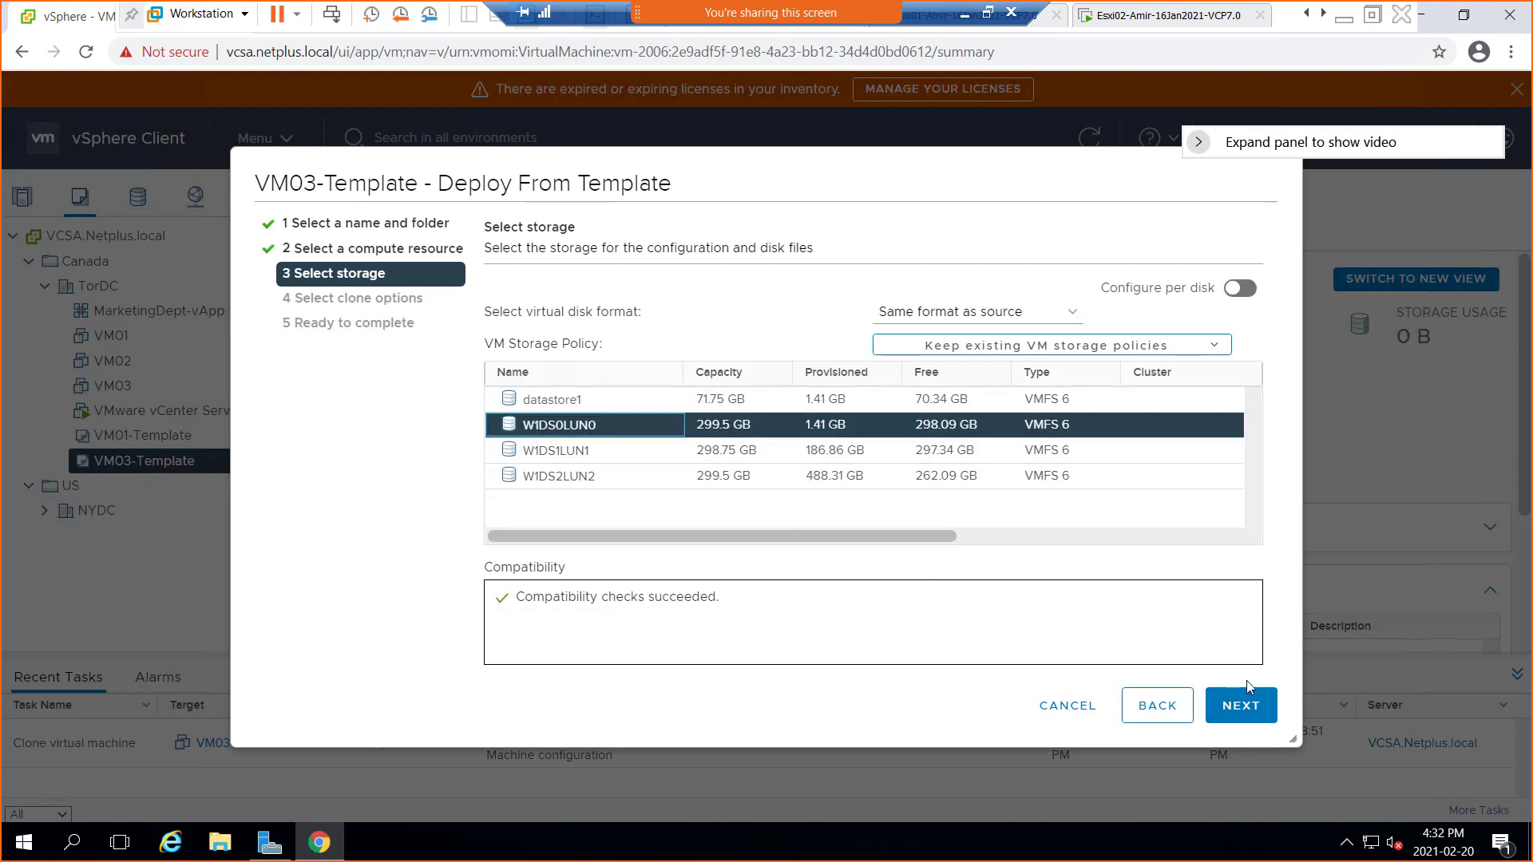
pyautogui.click(1243, 705)
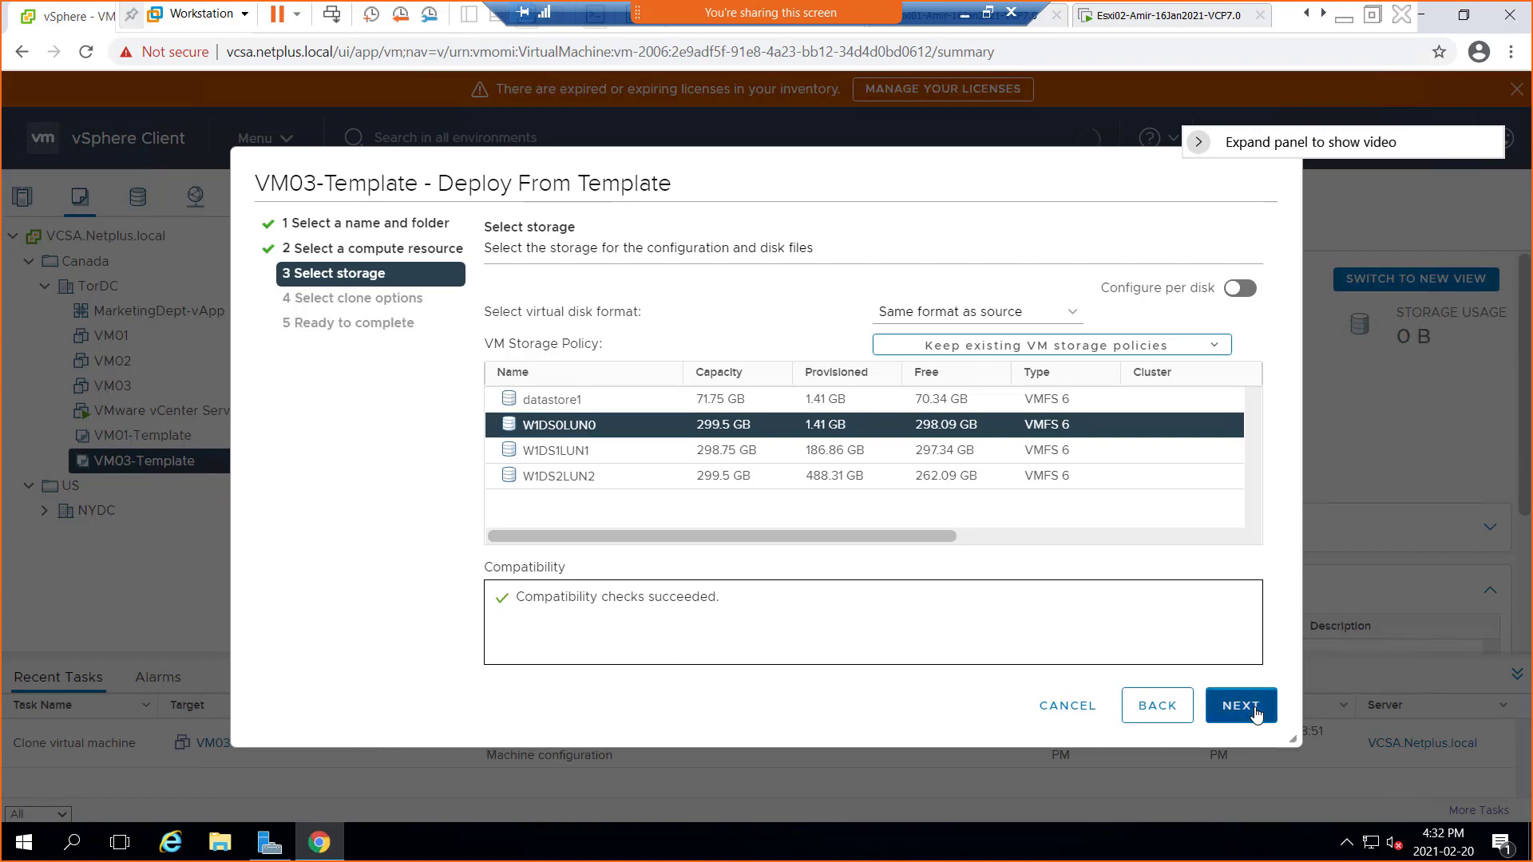
pyautogui.click(490, 299)
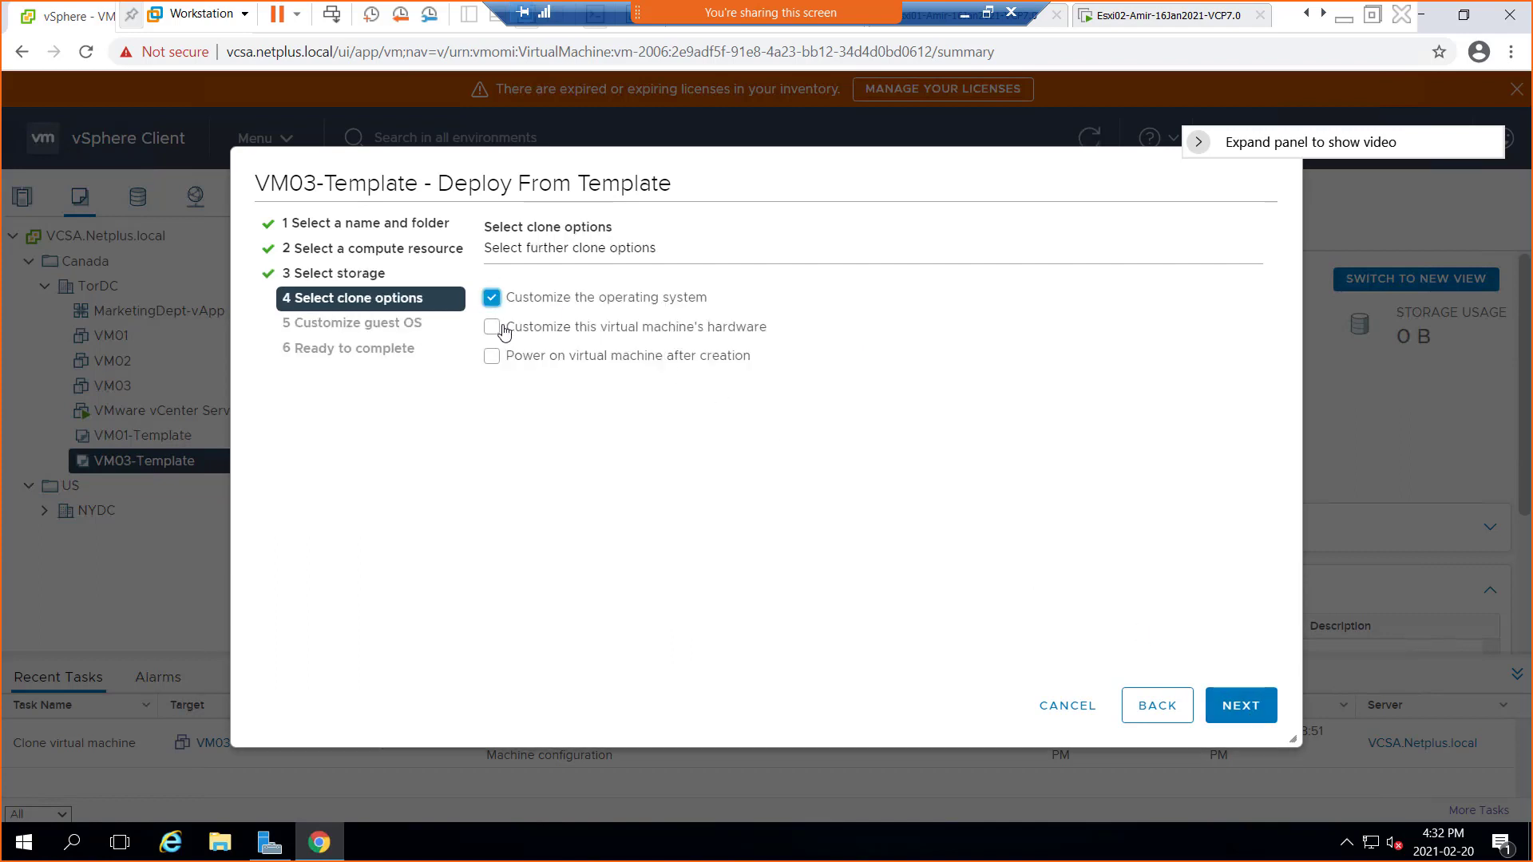
pyautogui.click(1227, 706)
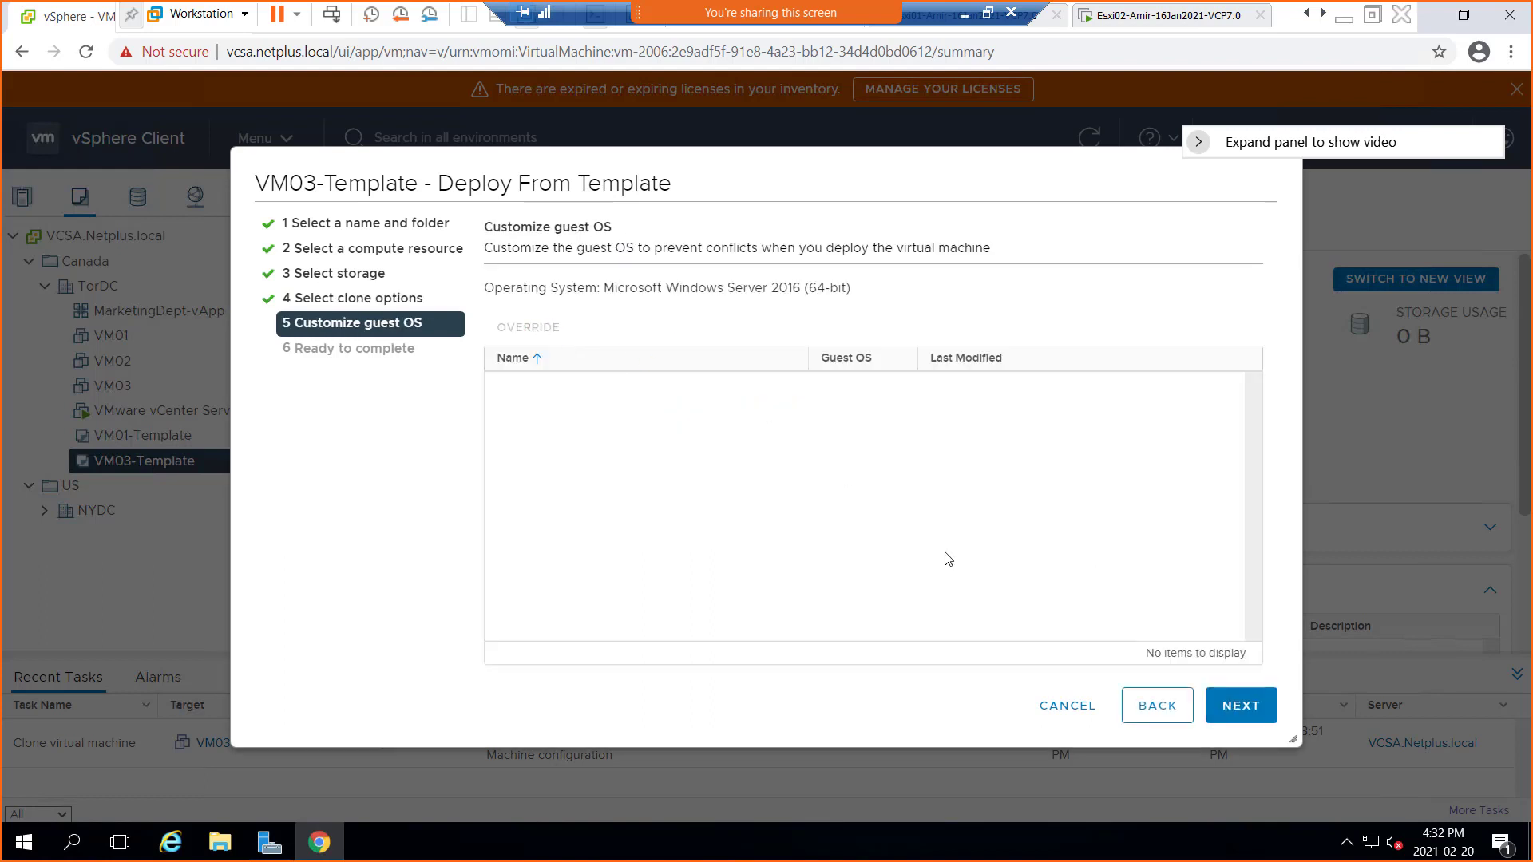
pyautogui.click(1152, 708)
pyautogui.click(492, 328)
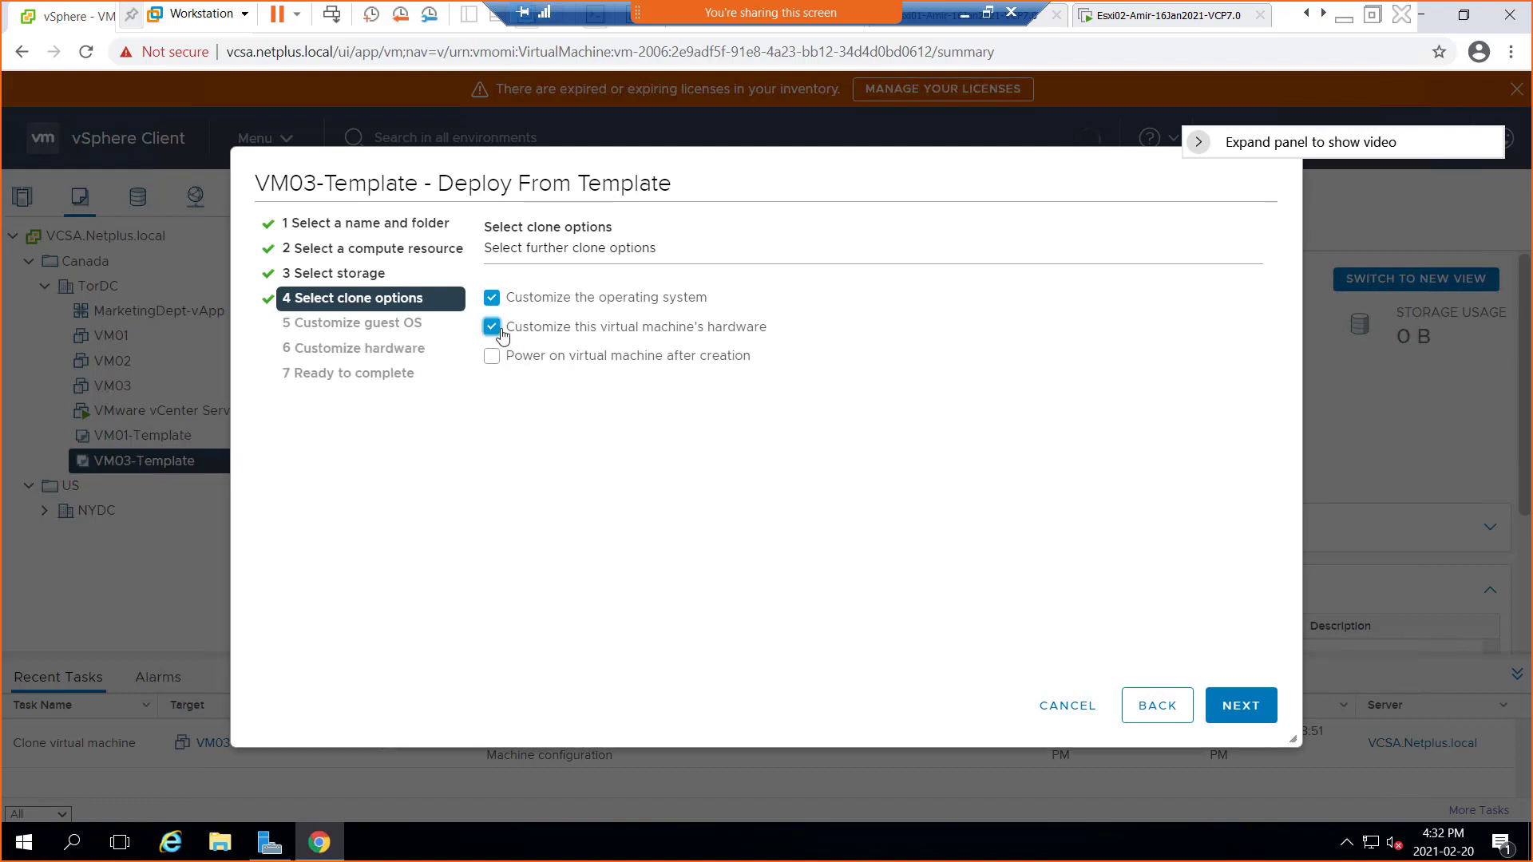
pyautogui.click(493, 358)
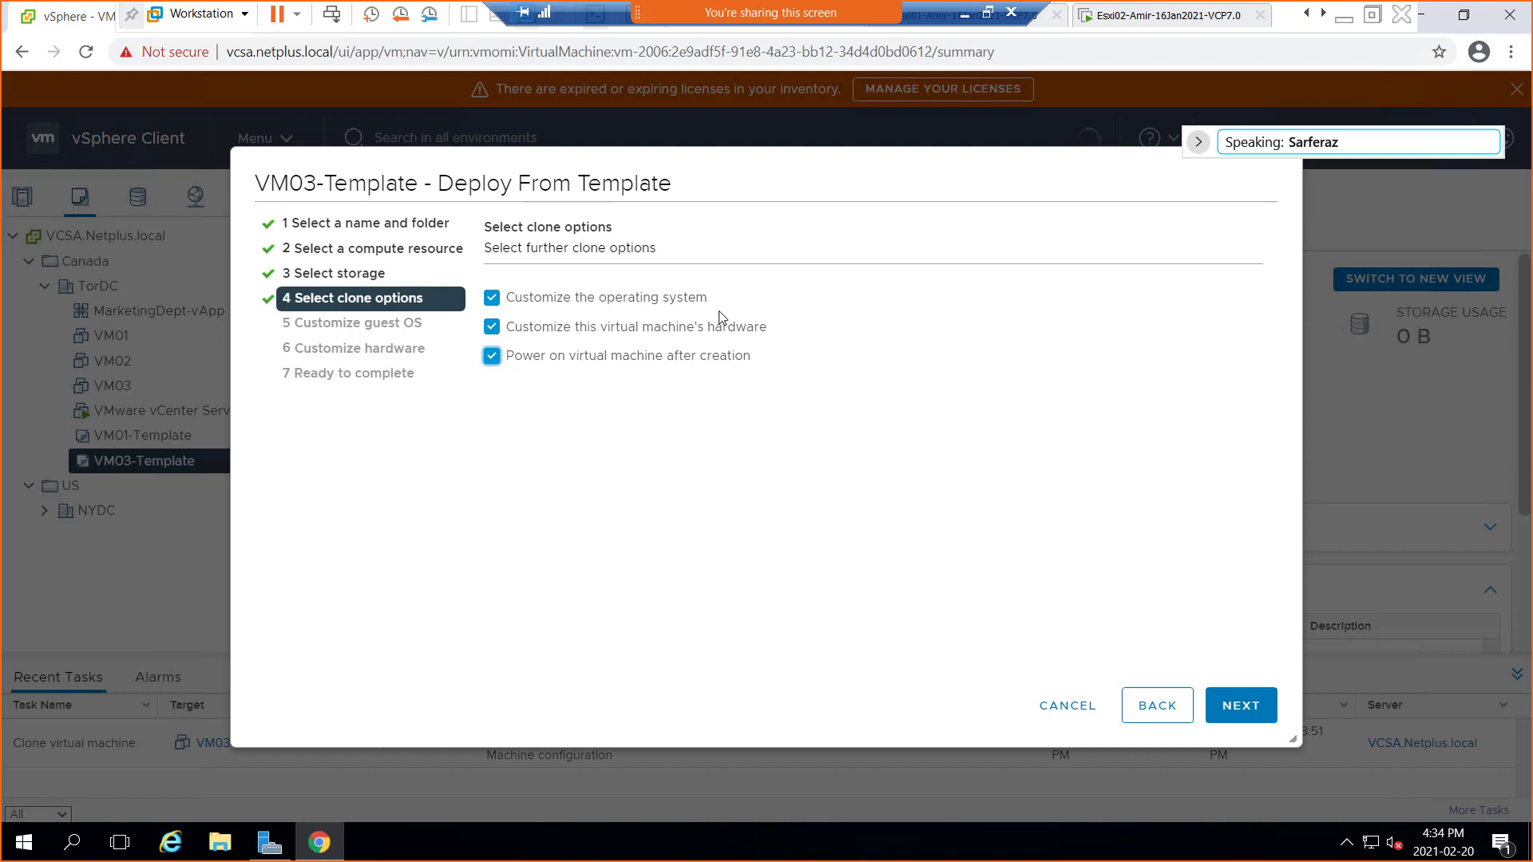
# Advance to the Customize guest OS step, which lists no customization specifications
pyautogui.click(1240, 705)
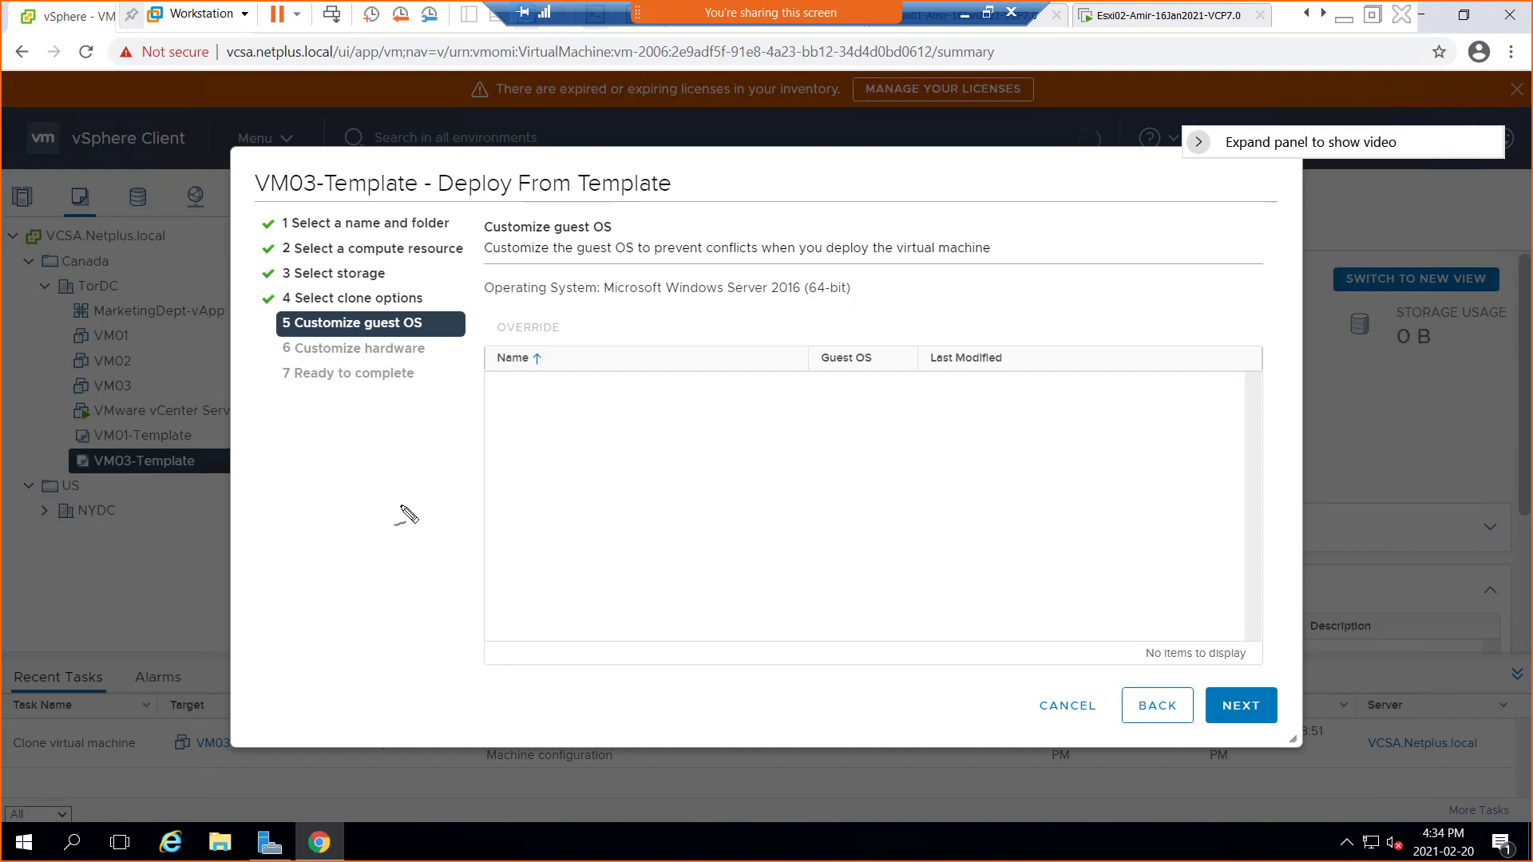
# Sketch in red ink a box labelled 'answers' and an 'image' arrow pointing to a server
pyautogui.moveTo(994, 480)
pyautogui.mouseDown()
pyautogui.moveTo(1024, 479)
pyautogui.moveTo(1015, 518)
pyautogui.moveTo(1014, 483)
pyautogui.mouseUp()
pyautogui.moveTo(1058, 474)
pyautogui.mouseDown()
pyautogui.moveTo(1107, 524)
pyautogui.moveTo(1049, 472)
pyautogui.mouseUp()
pyautogui.moveTo(397, 546)
pyautogui.mouseDown()
pyautogui.moveTo(445, 527)
pyautogui.moveTo(411, 654)
pyautogui.moveTo(373, 543)
pyautogui.moveTo(511, 399)
pyautogui.moveTo(699, 327)
pyautogui.moveTo(978, 452)
pyautogui.moveTo(965, 444)
pyautogui.mouseUp()
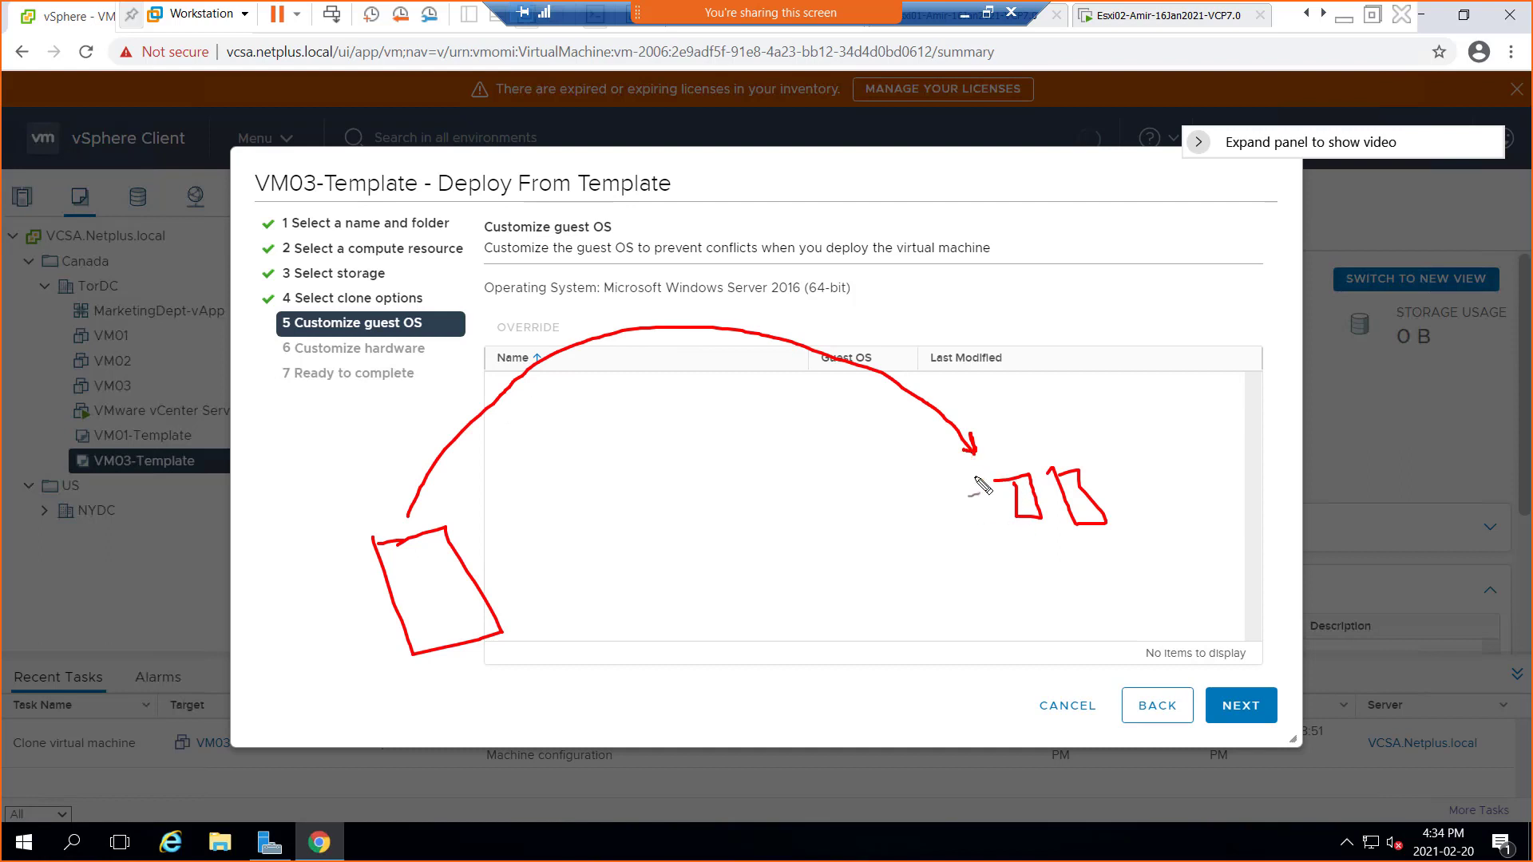
pyautogui.moveTo(444, 492)
pyautogui.mouseDown()
pyautogui.moveTo(495, 447)
pyautogui.moveTo(521, 461)
pyautogui.mouseUp()
pyautogui.click(435, 486)
pyautogui.click(506, 436)
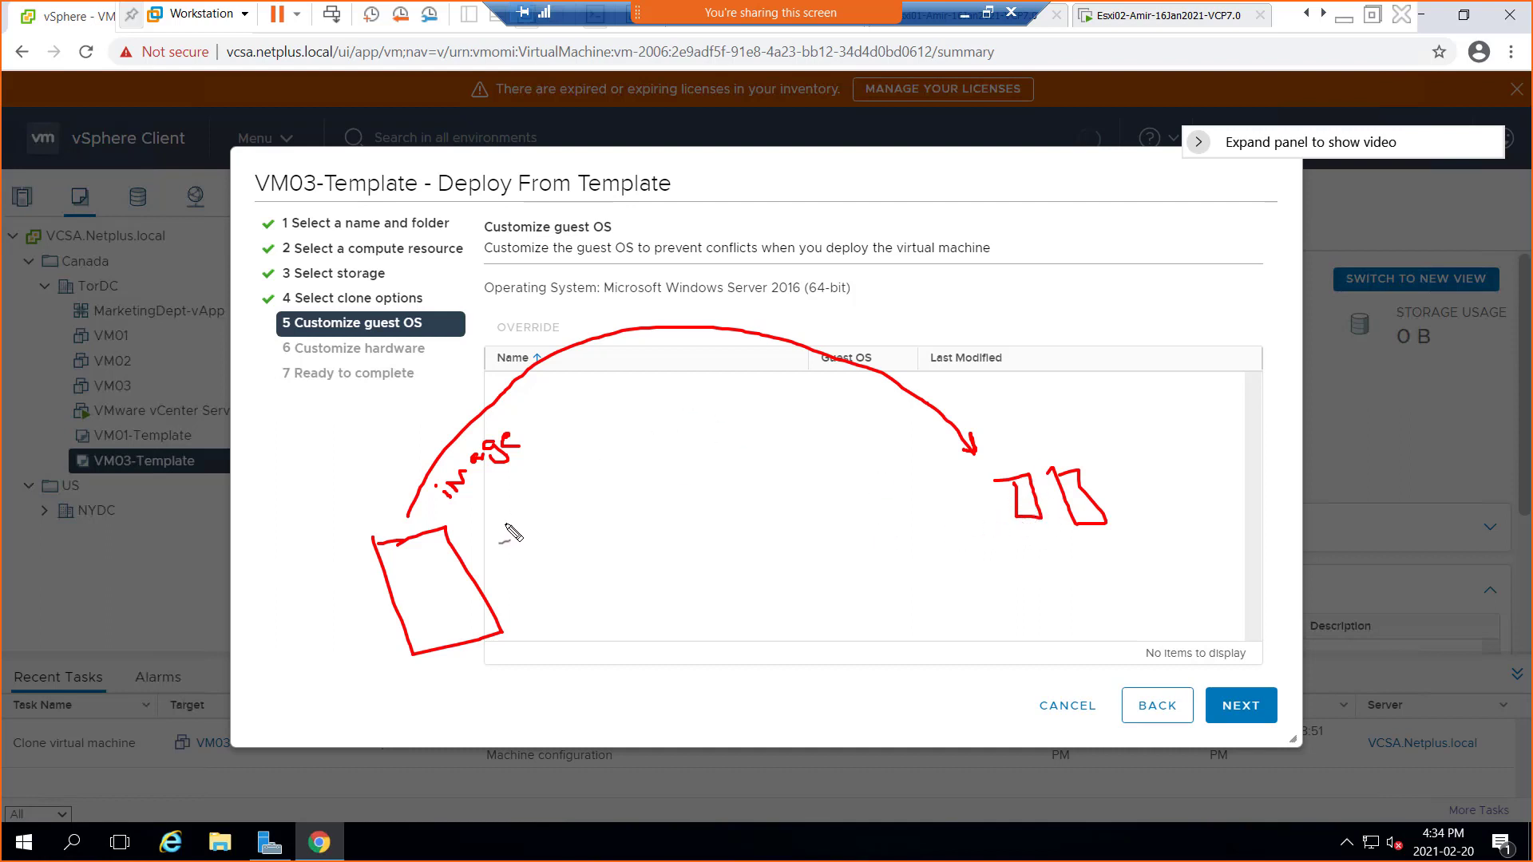
pyautogui.moveTo(515, 599)
pyautogui.mouseDown()
pyautogui.moveTo(527, 607)
pyautogui.moveTo(615, 553)
pyautogui.moveTo(609, 567)
pyautogui.mouseUp()
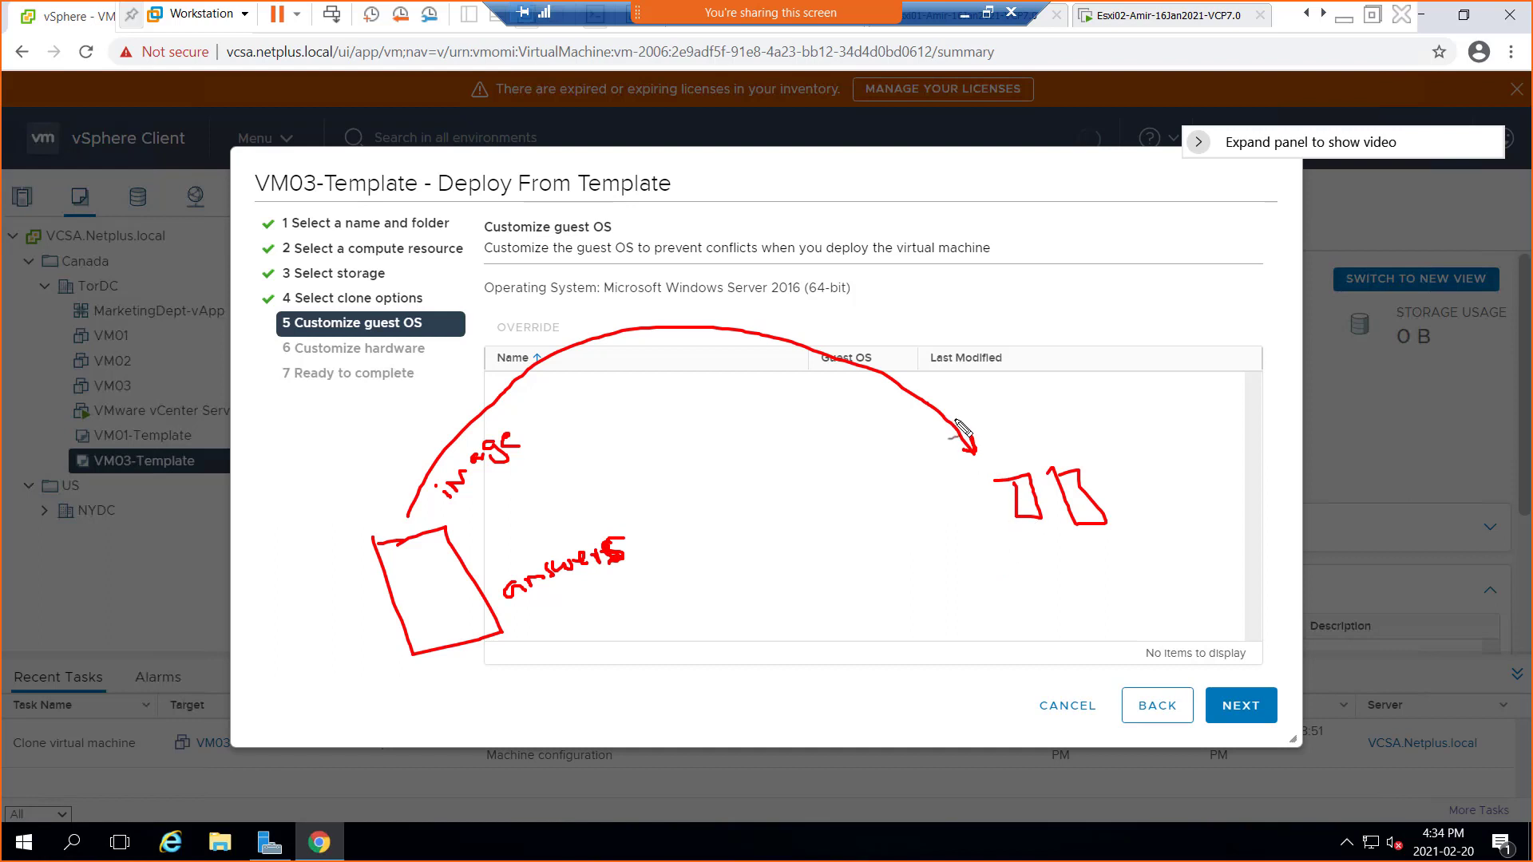
# Add red notes and arrows back to 'answers', then erase all the ink annotations
pyautogui.moveTo(1014, 543)
pyautogui.mouseDown()
pyautogui.moveTo(1026, 557)
pyautogui.moveTo(1062, 550)
pyautogui.moveTo(1040, 577)
pyautogui.moveTo(1061, 591)
pyautogui.moveTo(1090, 552)
pyautogui.moveTo(1073, 617)
pyautogui.moveTo(1147, 588)
pyautogui.mouseUp()
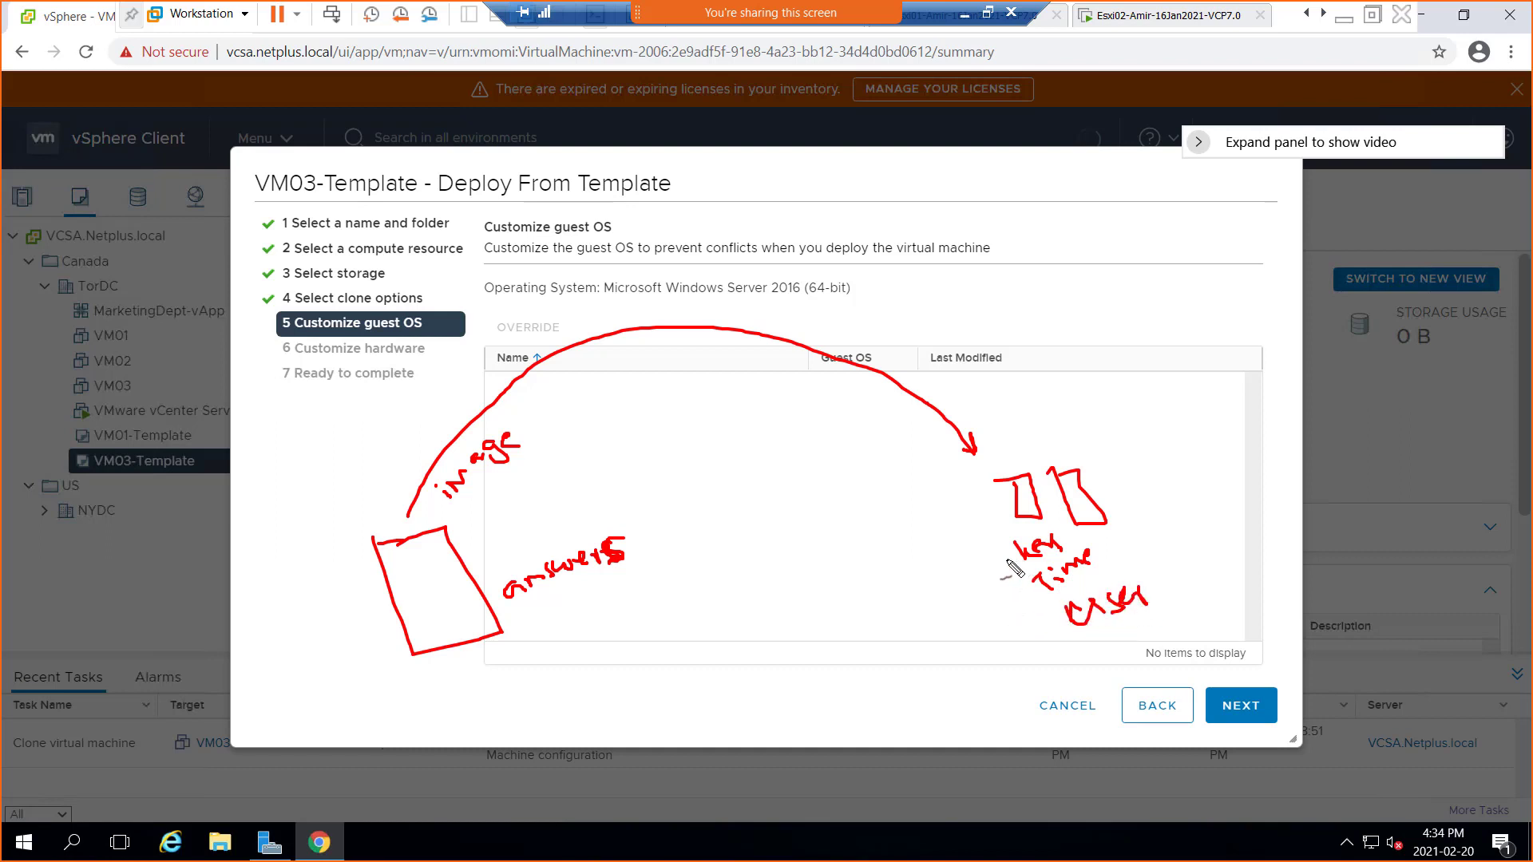
pyautogui.moveTo(1005, 543)
pyautogui.mouseDown()
pyautogui.moveTo(913, 588)
pyautogui.moveTo(726, 606)
pyautogui.moveTo(609, 582)
pyautogui.moveTo(645, 569)
pyautogui.mouseUp()
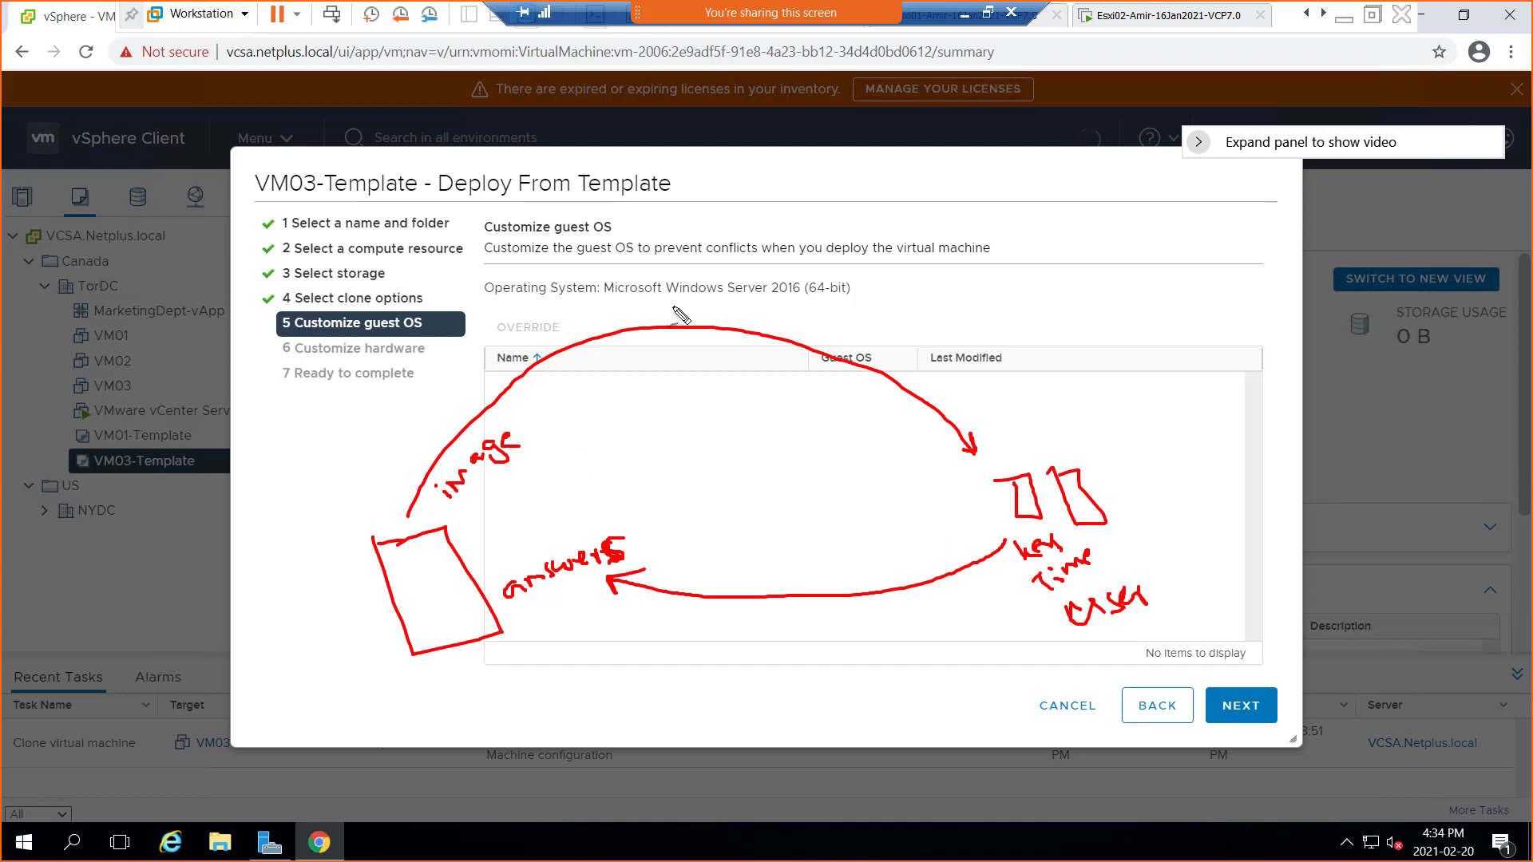
pyautogui.moveTo(527, 617); pyautogui.dragTo(734, 549)
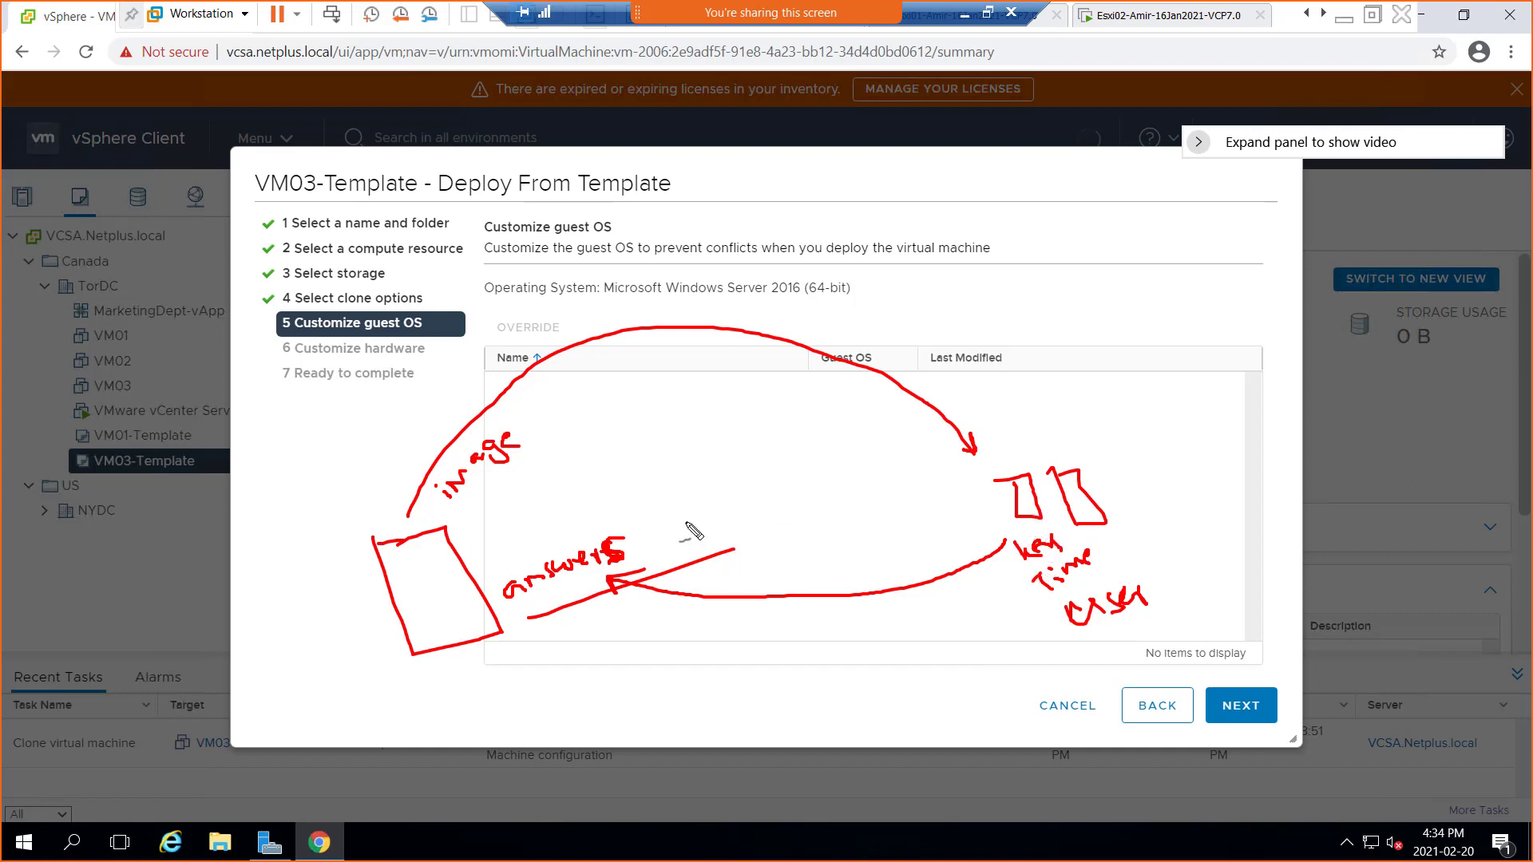
pyautogui.press('Escape')
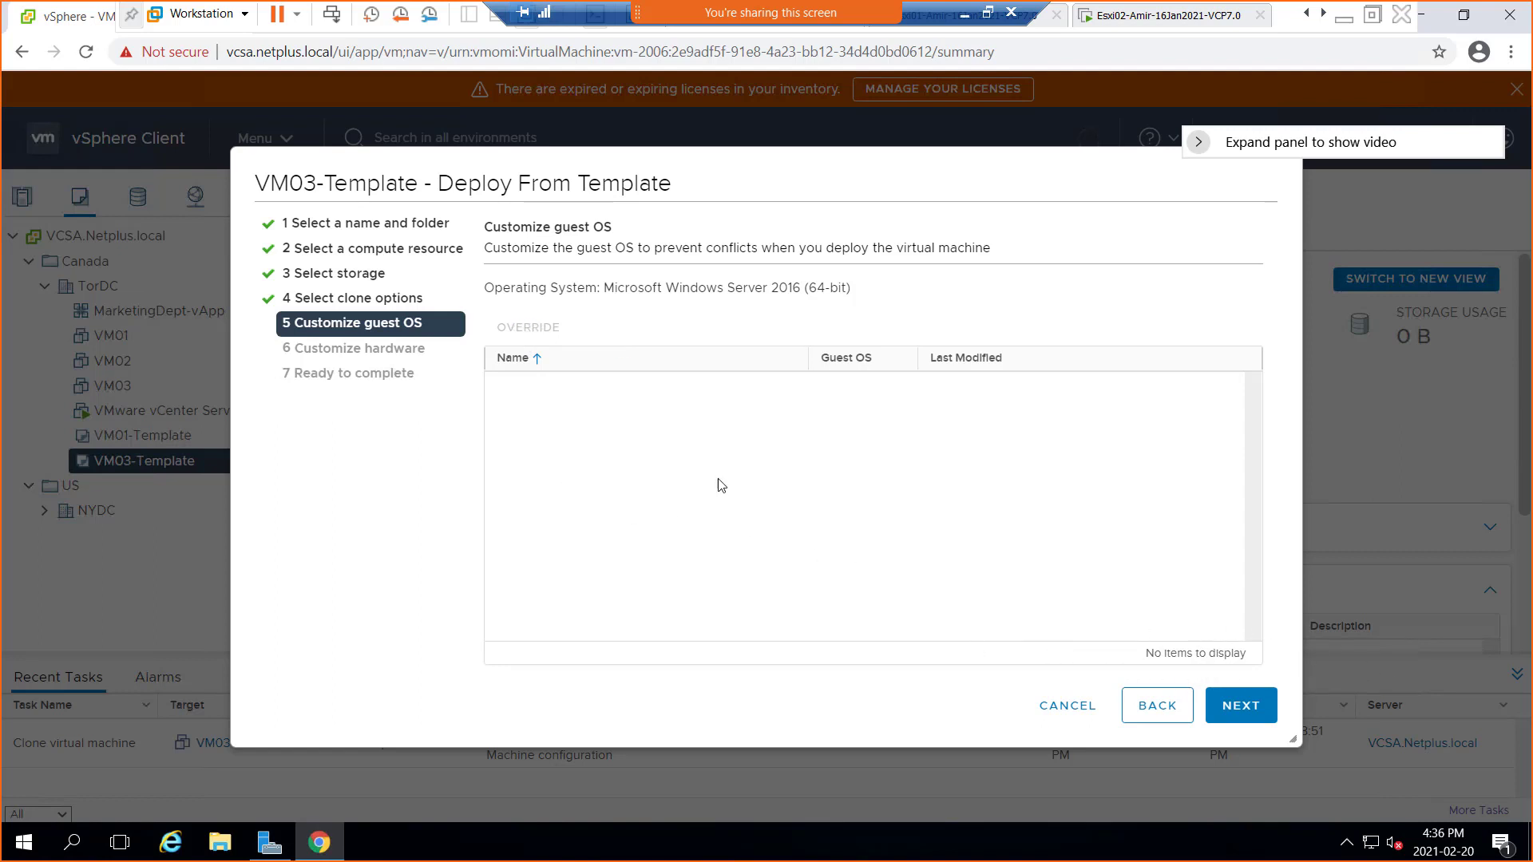
# Advance to Customize hardware, showing 2 CPUs, 1 GB memory and a 90 GB hard disk
pyautogui.click(1238, 707)
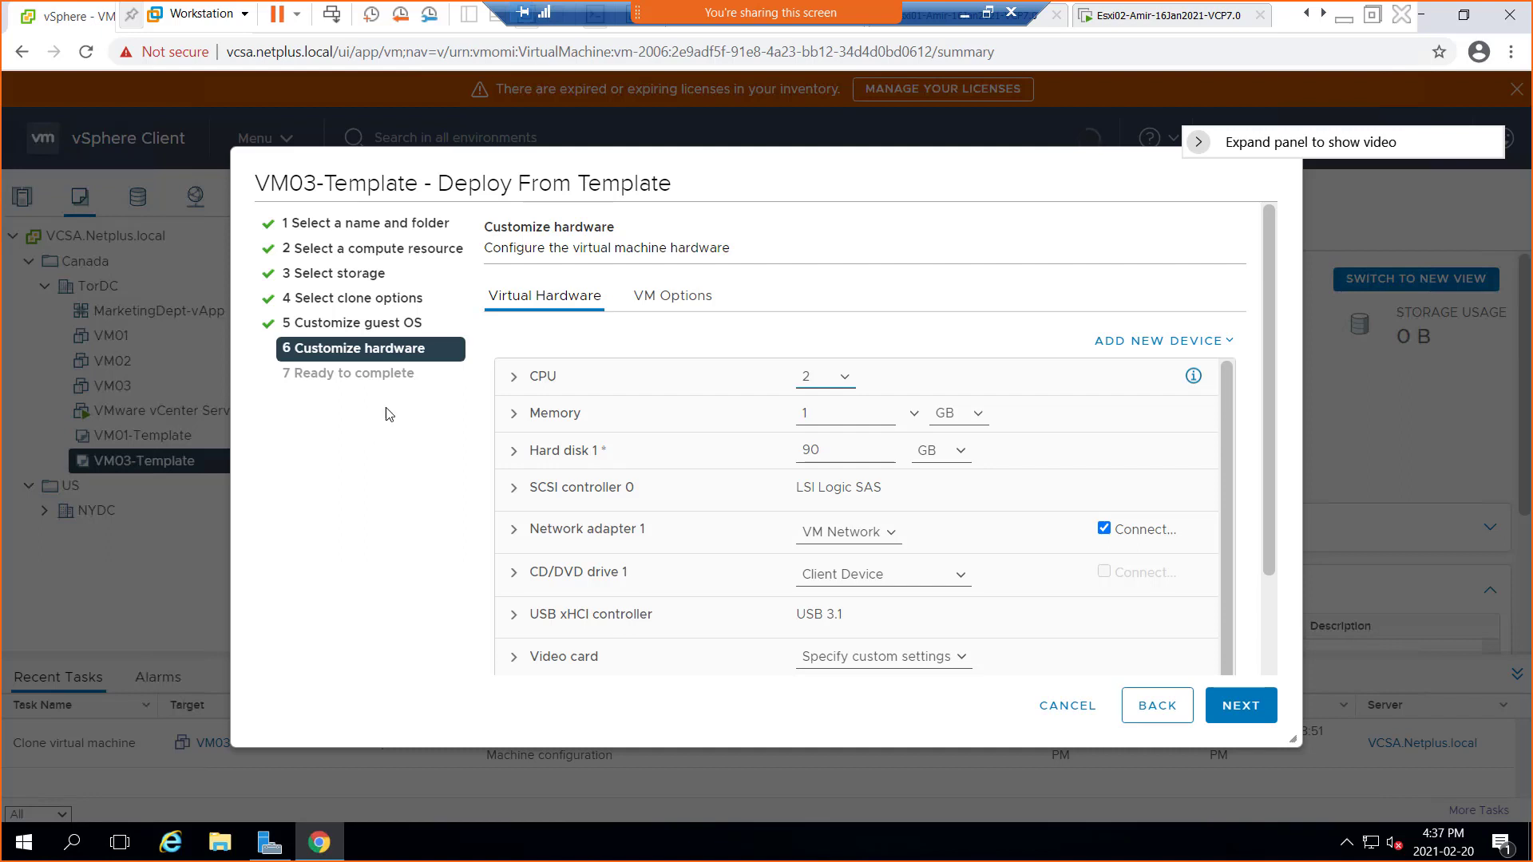
# Glance at VM Options, then expand Hard disk 1 to review its 298.09 GB maximum and Dependent mode
pyautogui.click(642, 302)
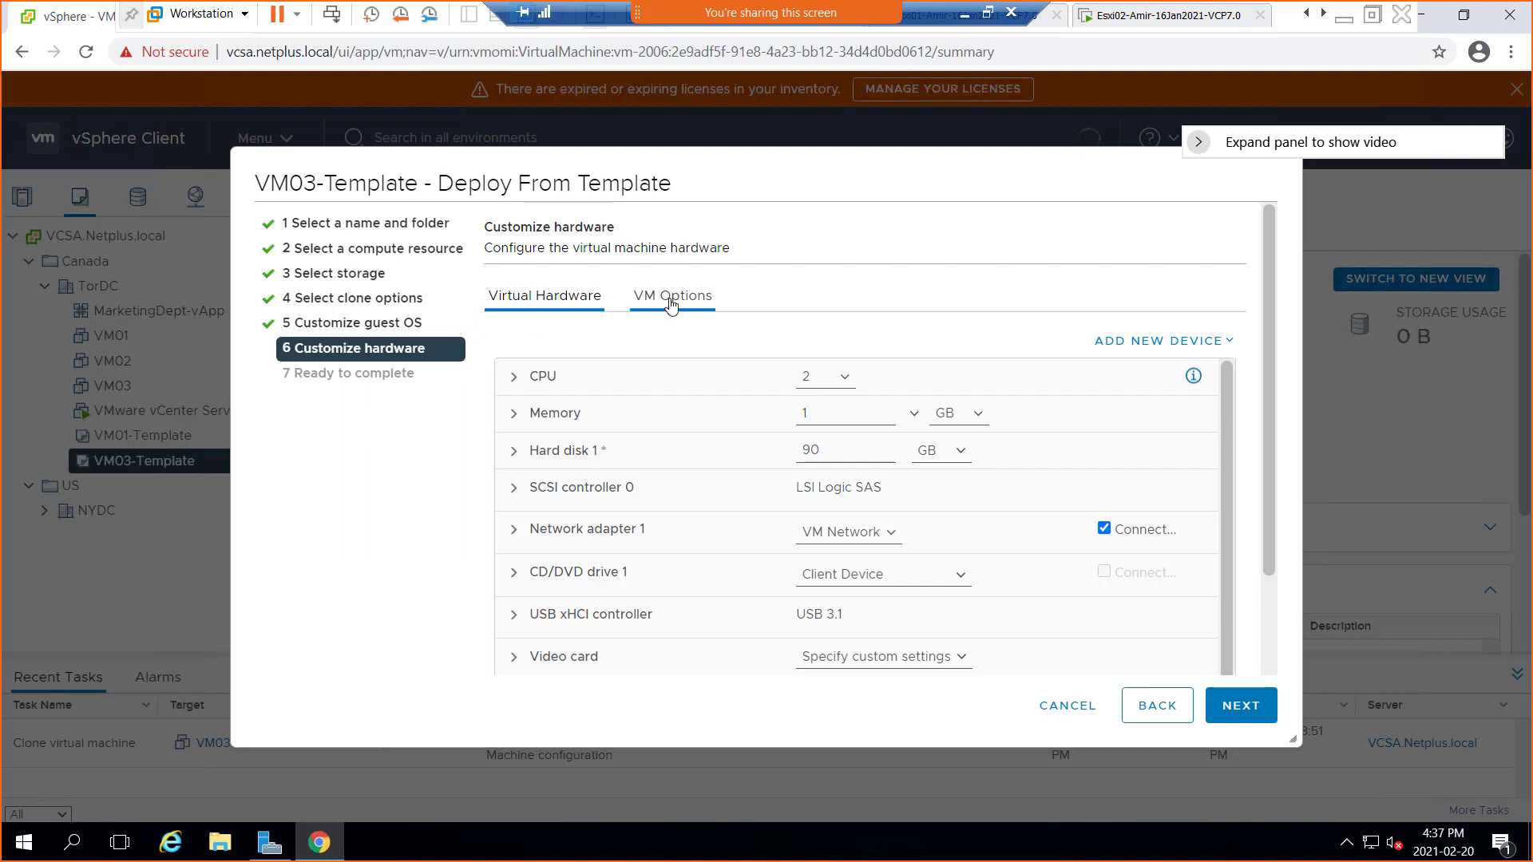
pyautogui.click(555, 306)
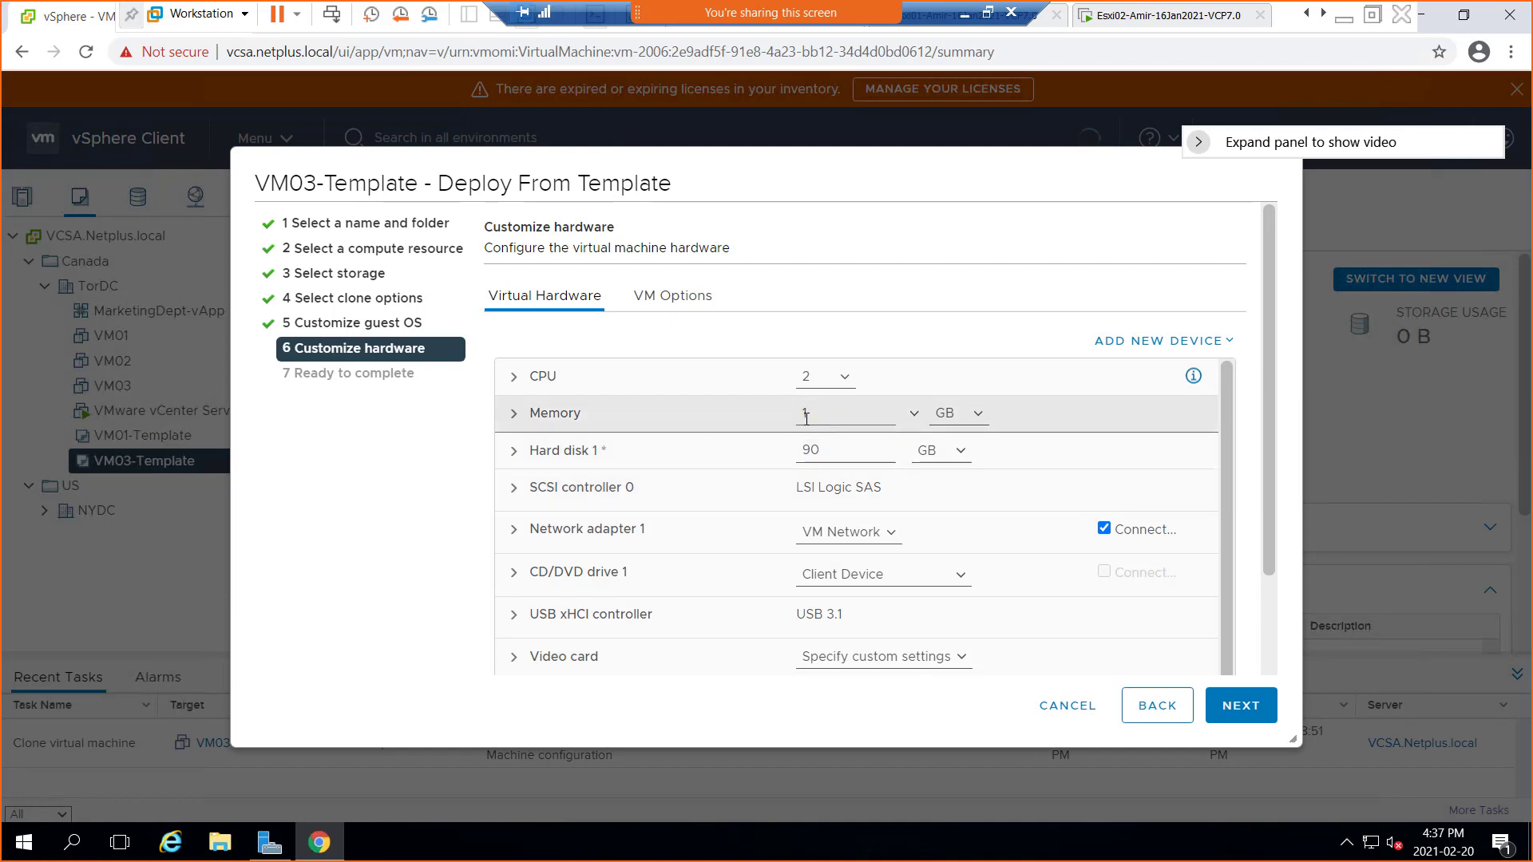
pyautogui.click(515, 453)
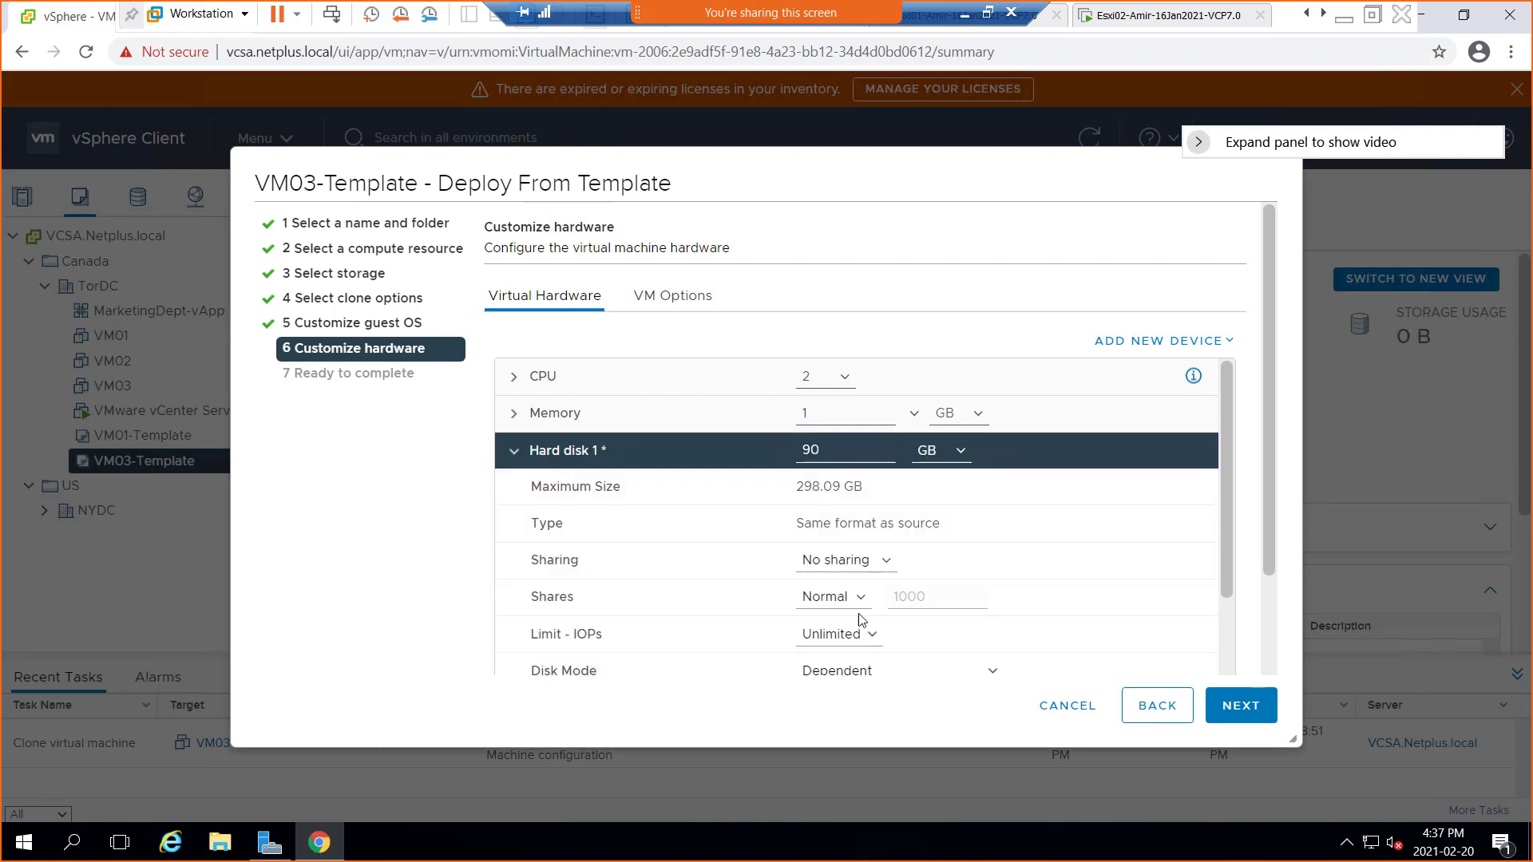
pyautogui.scroll(-5, 848, 558)
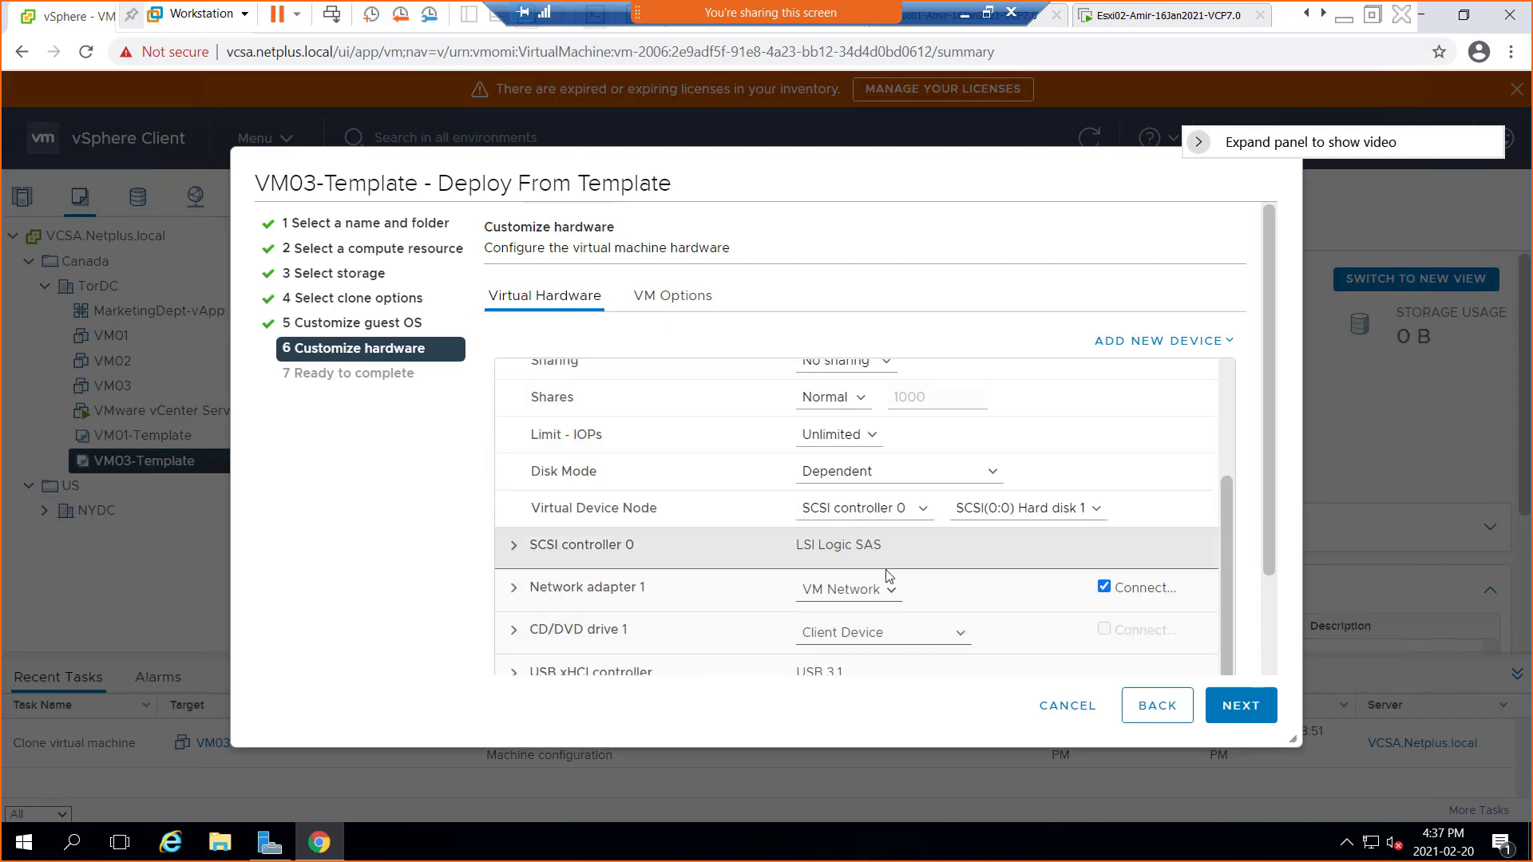
pyautogui.scroll(5, 871, 631)
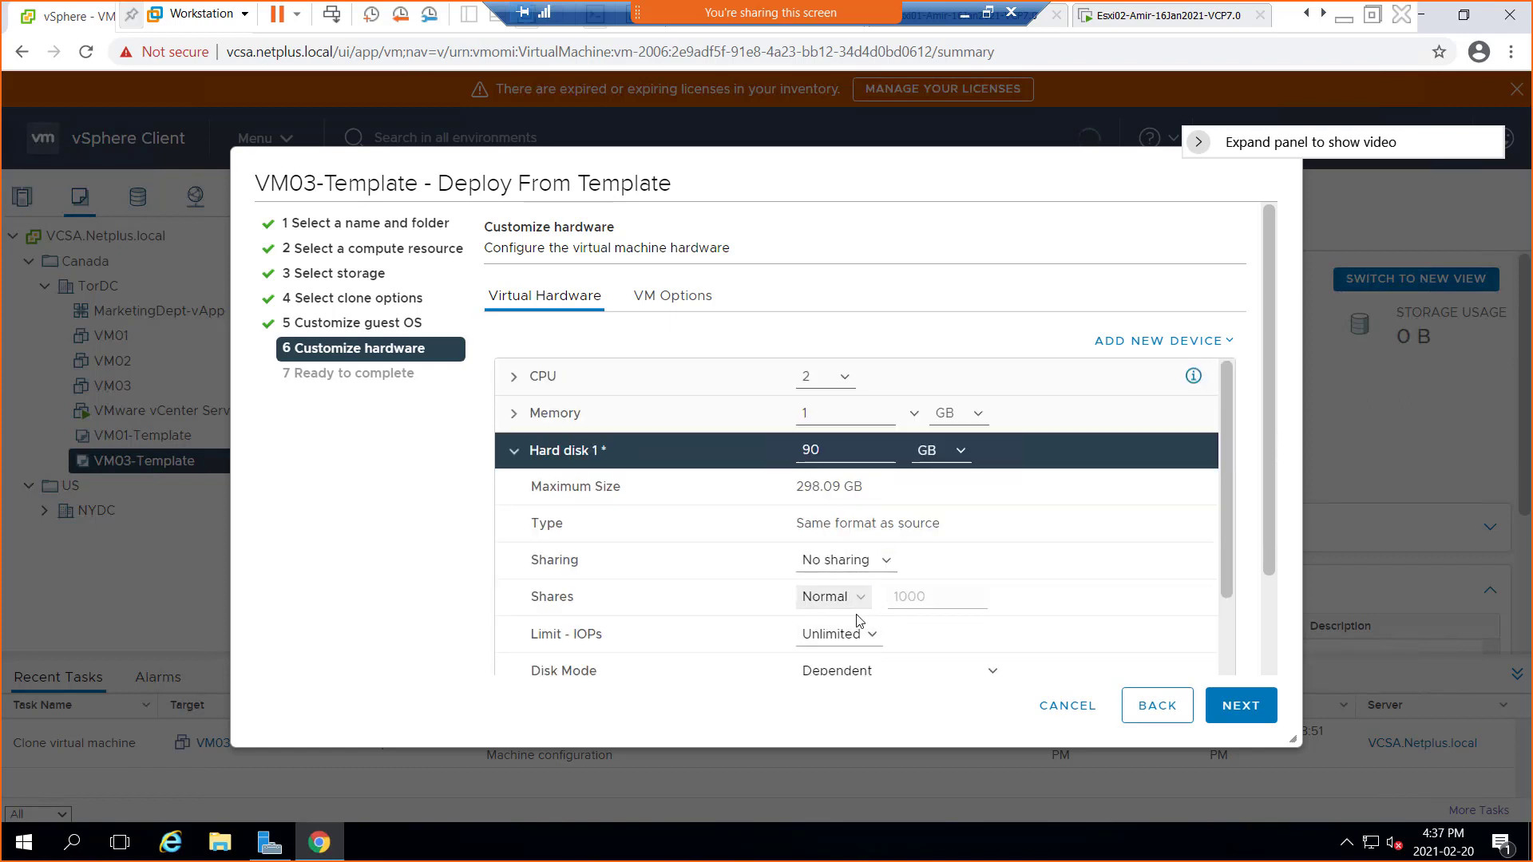
pyautogui.scroll(-2, 857, 618)
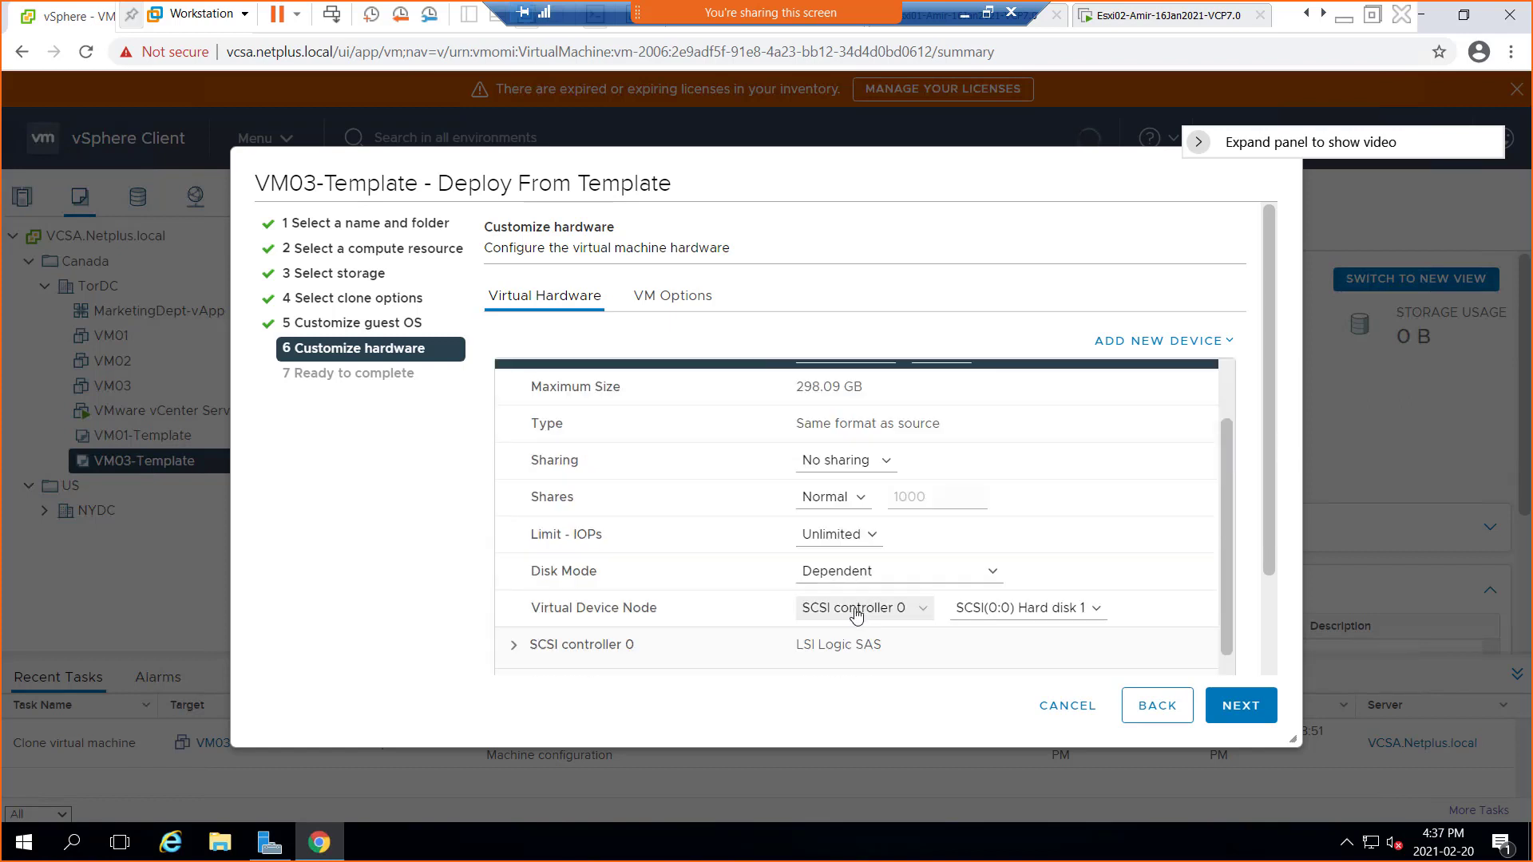
pyautogui.scroll(2, 851, 603)
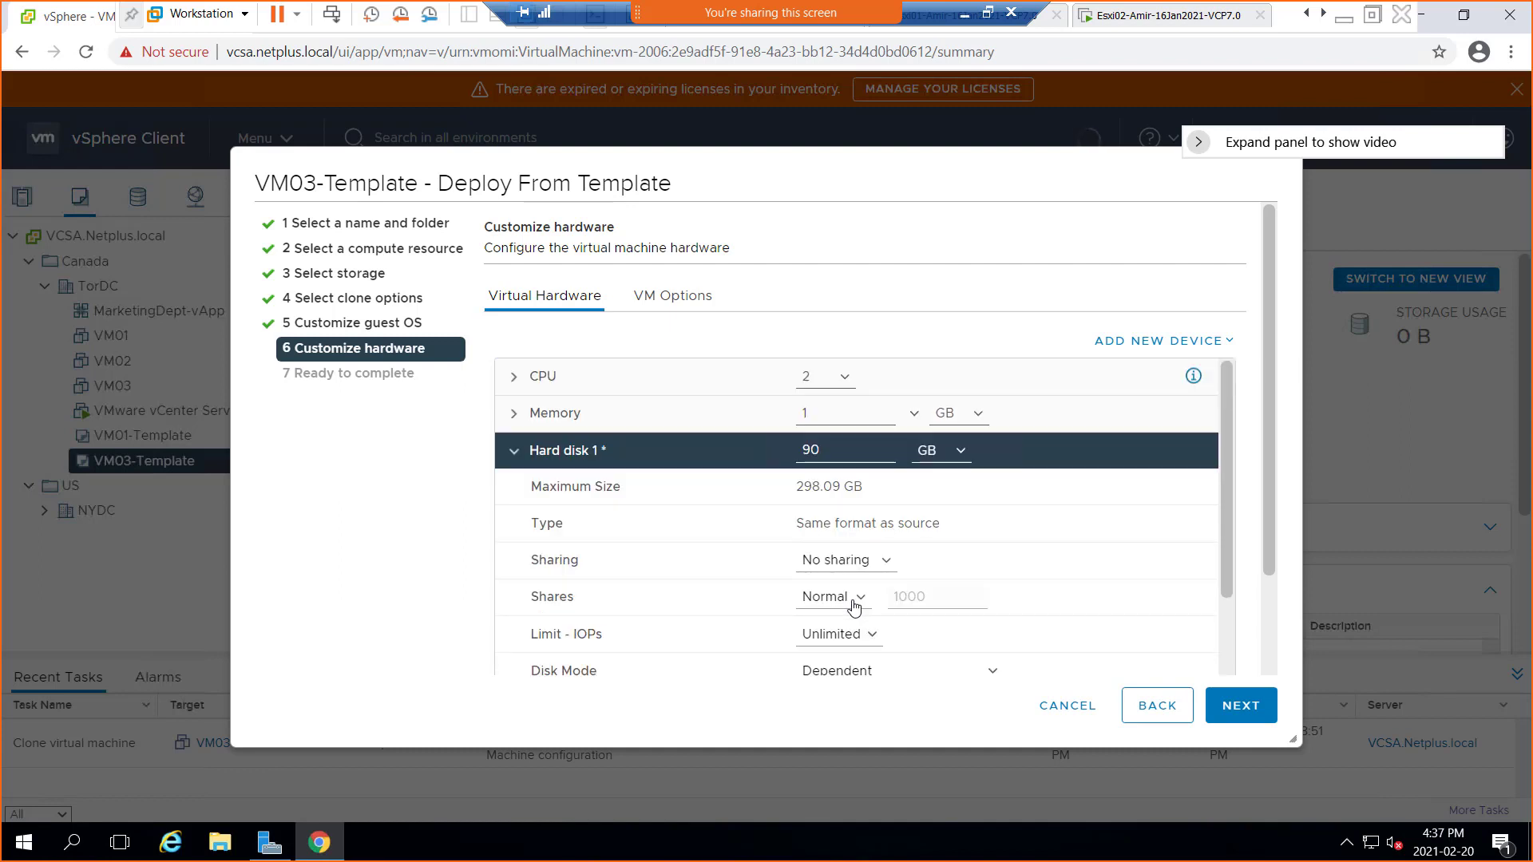
pyautogui.scroll(-6, 850, 606)
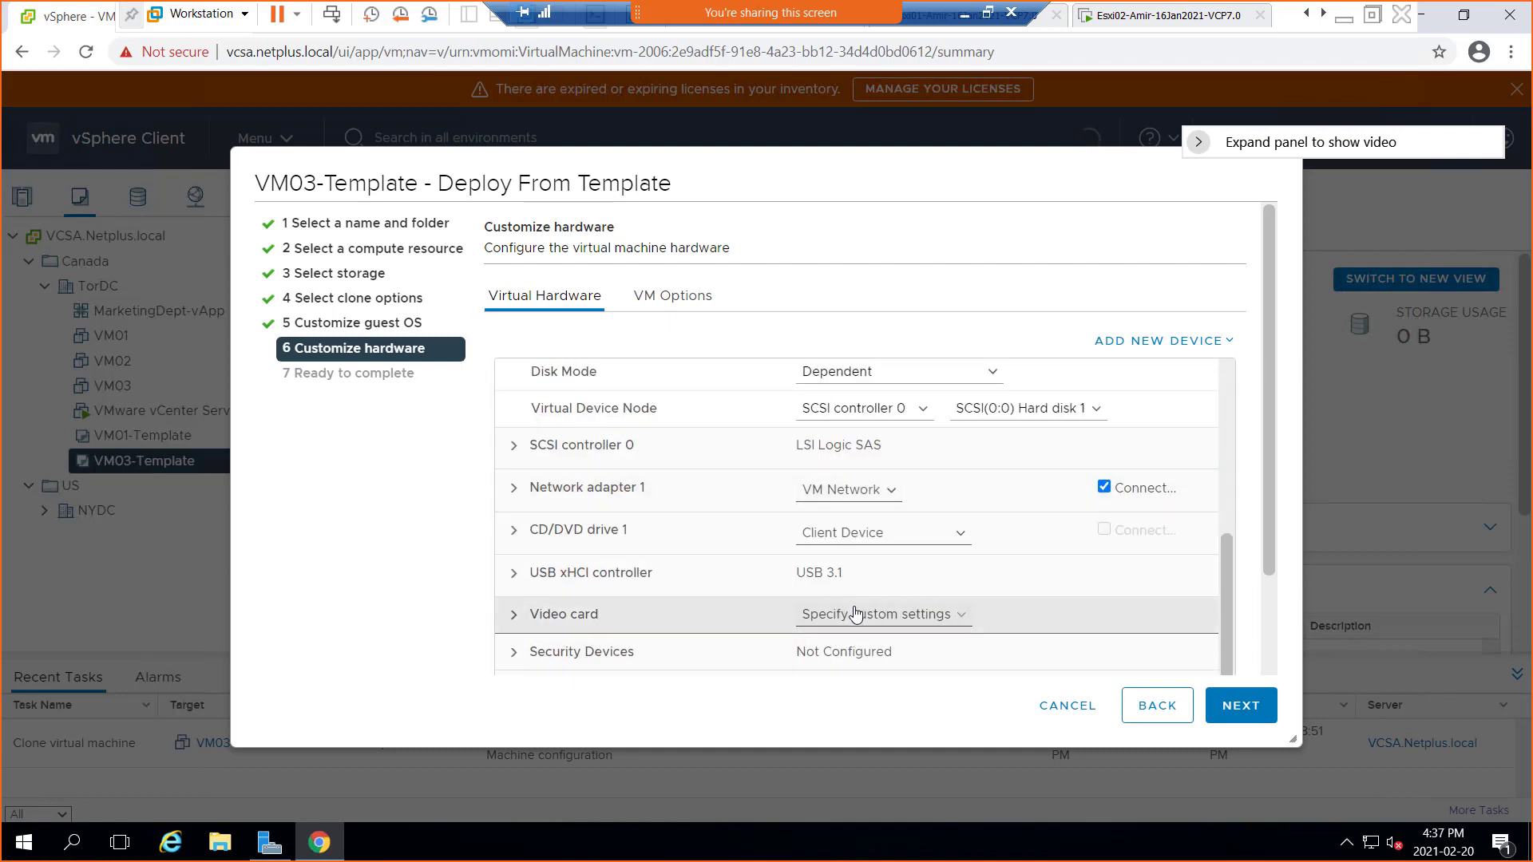
pyautogui.scroll(6, 856, 615)
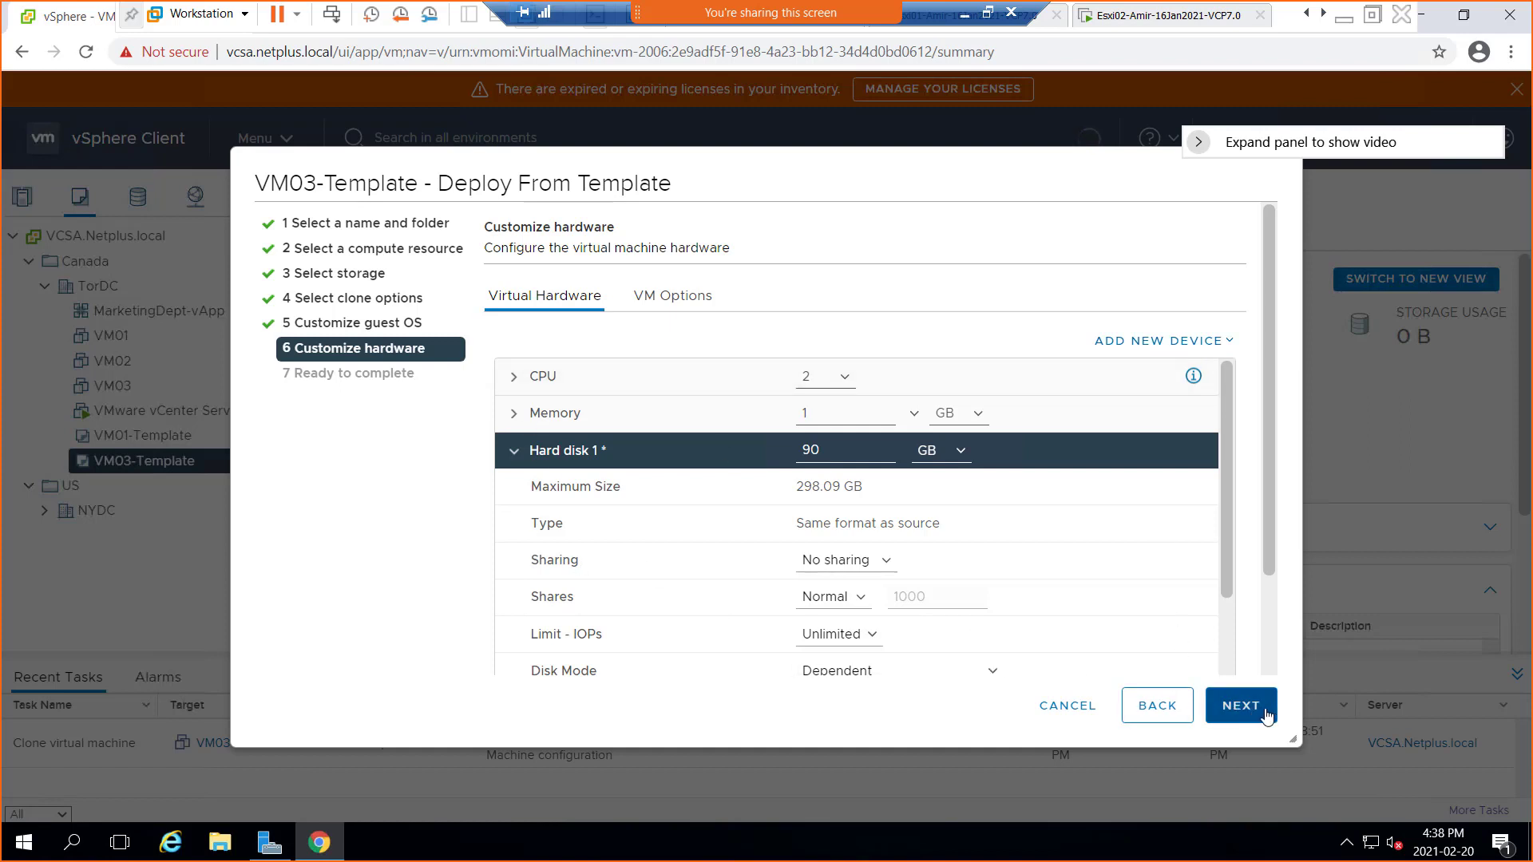
# Check the VM04 name under VM Options, then advance to the Ready to complete summary
pyautogui.click(675, 297)
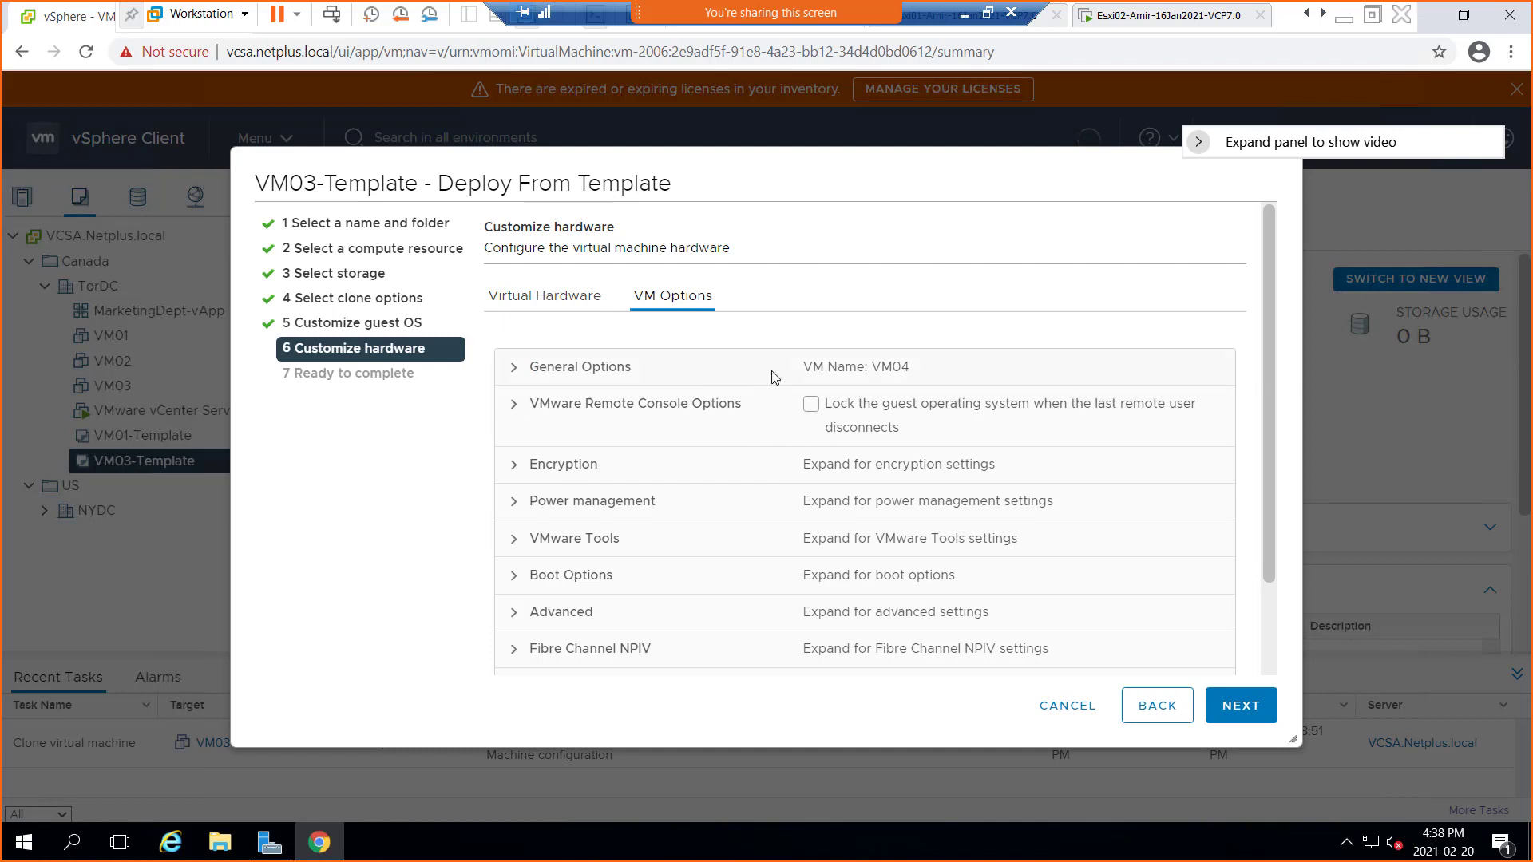
pyautogui.click(599, 308)
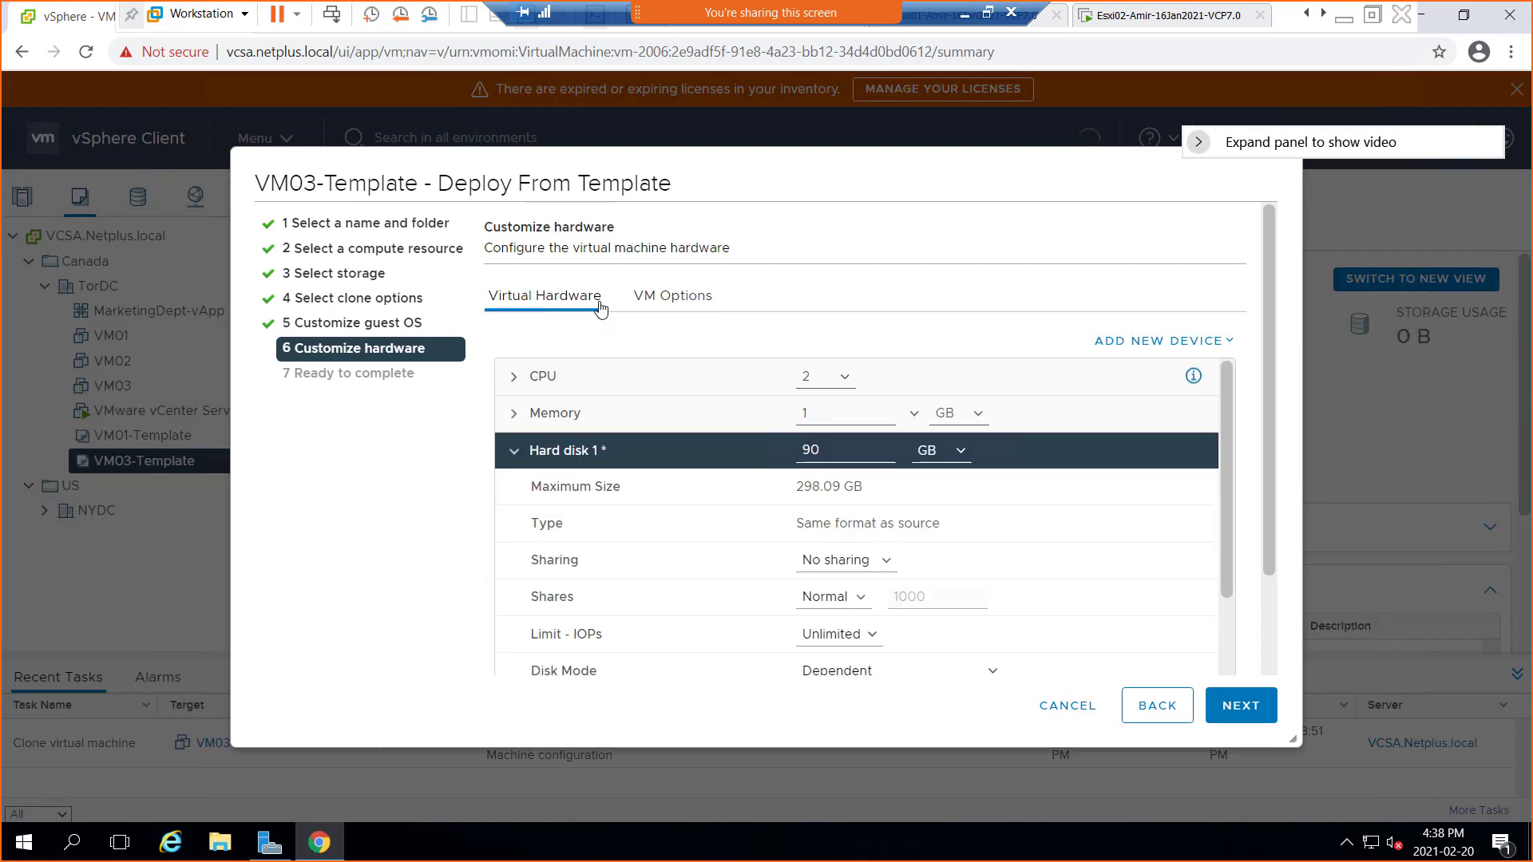
pyautogui.click(1242, 705)
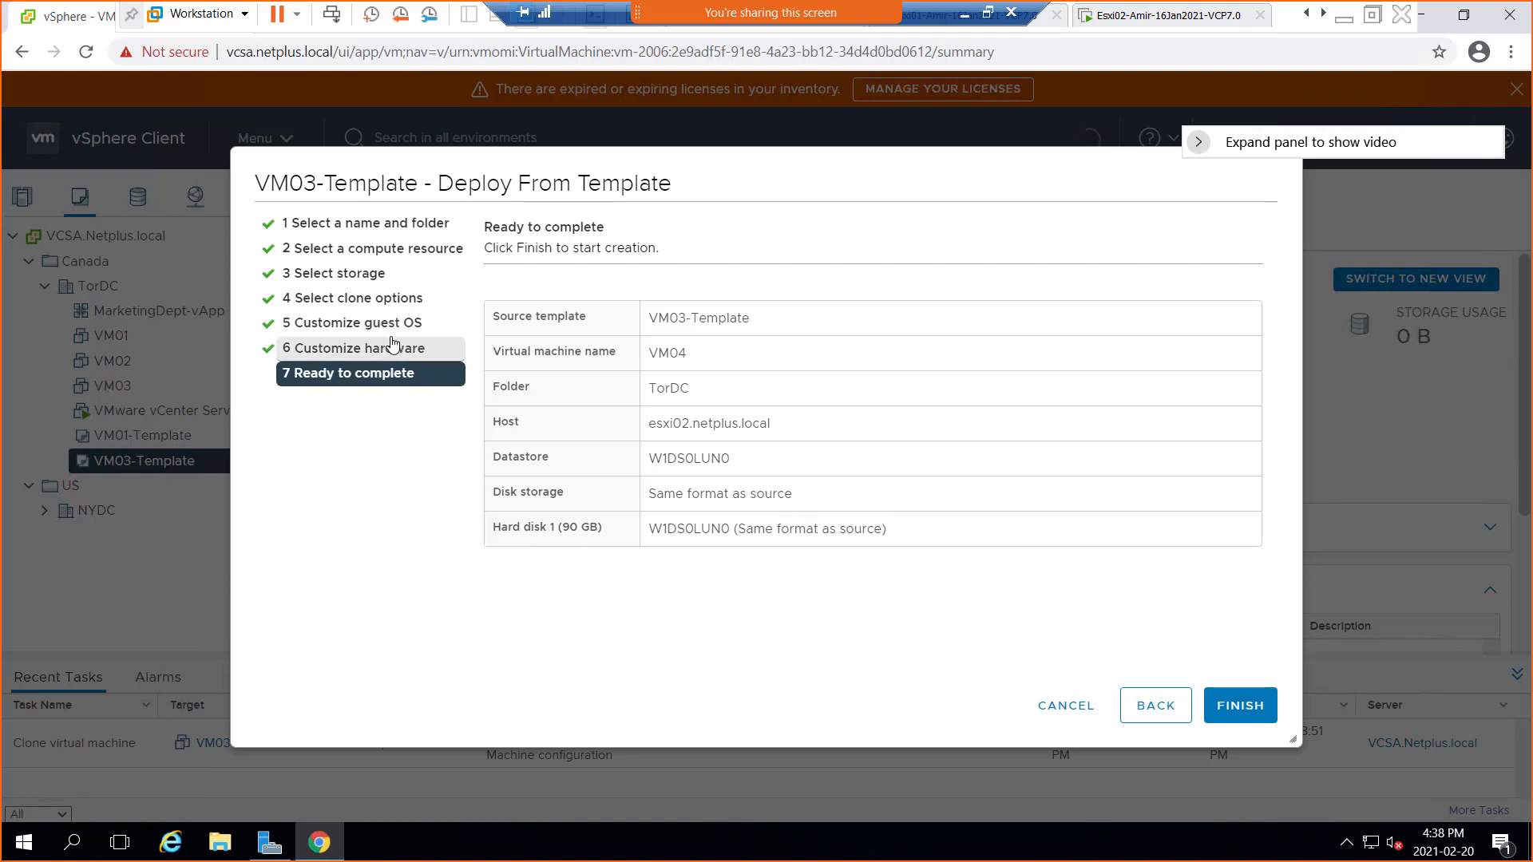
pyautogui.click(396, 321)
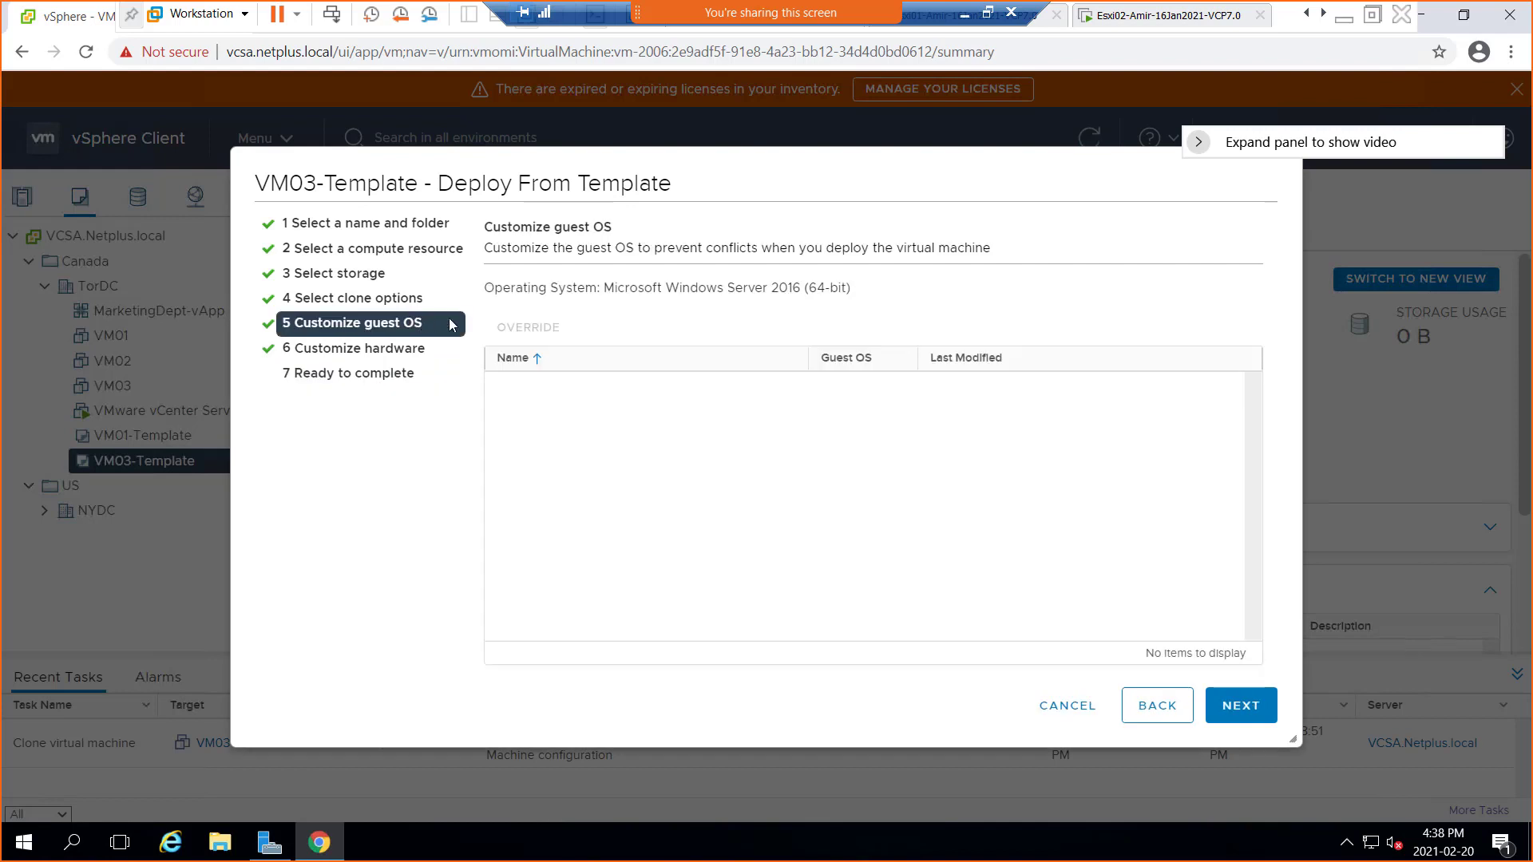
pyautogui.click(355, 351)
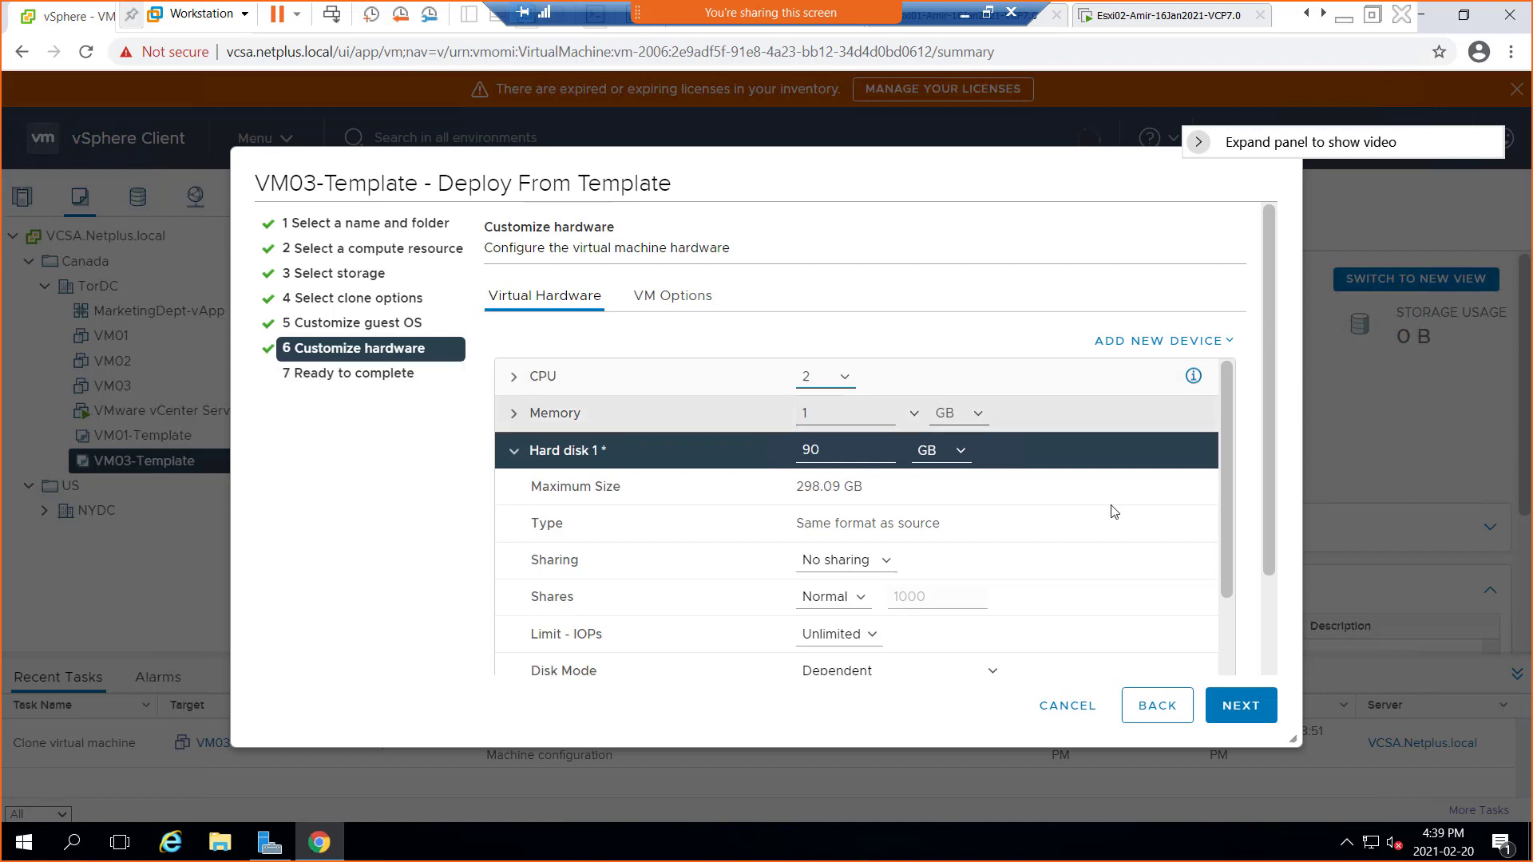
pyautogui.click(1252, 706)
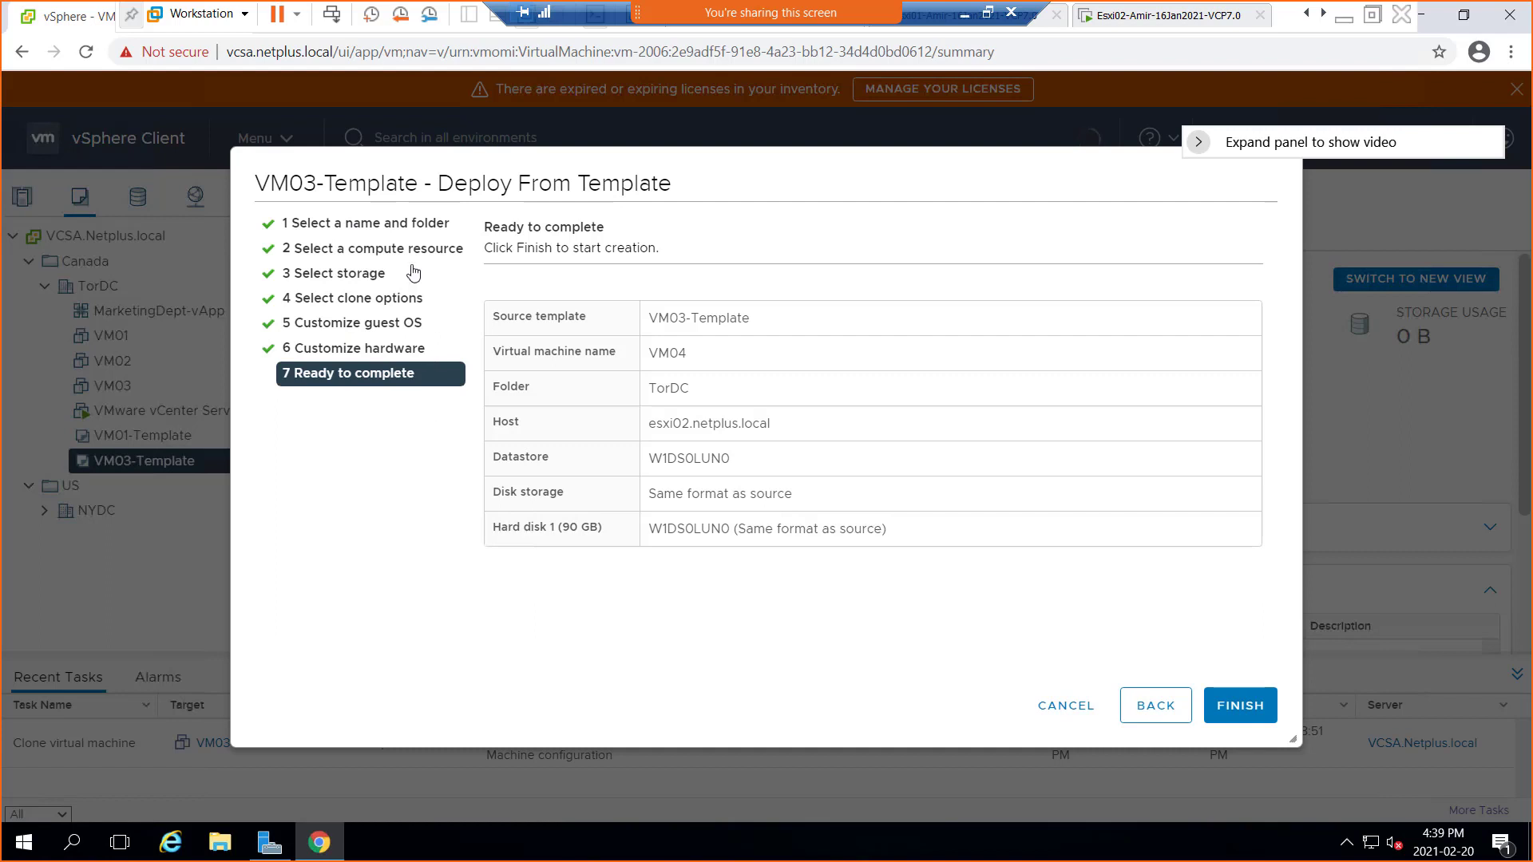
# Finish the wizard to deploy VM04 from VM03-Template and let the clone task complete
pyautogui.click(1247, 714)
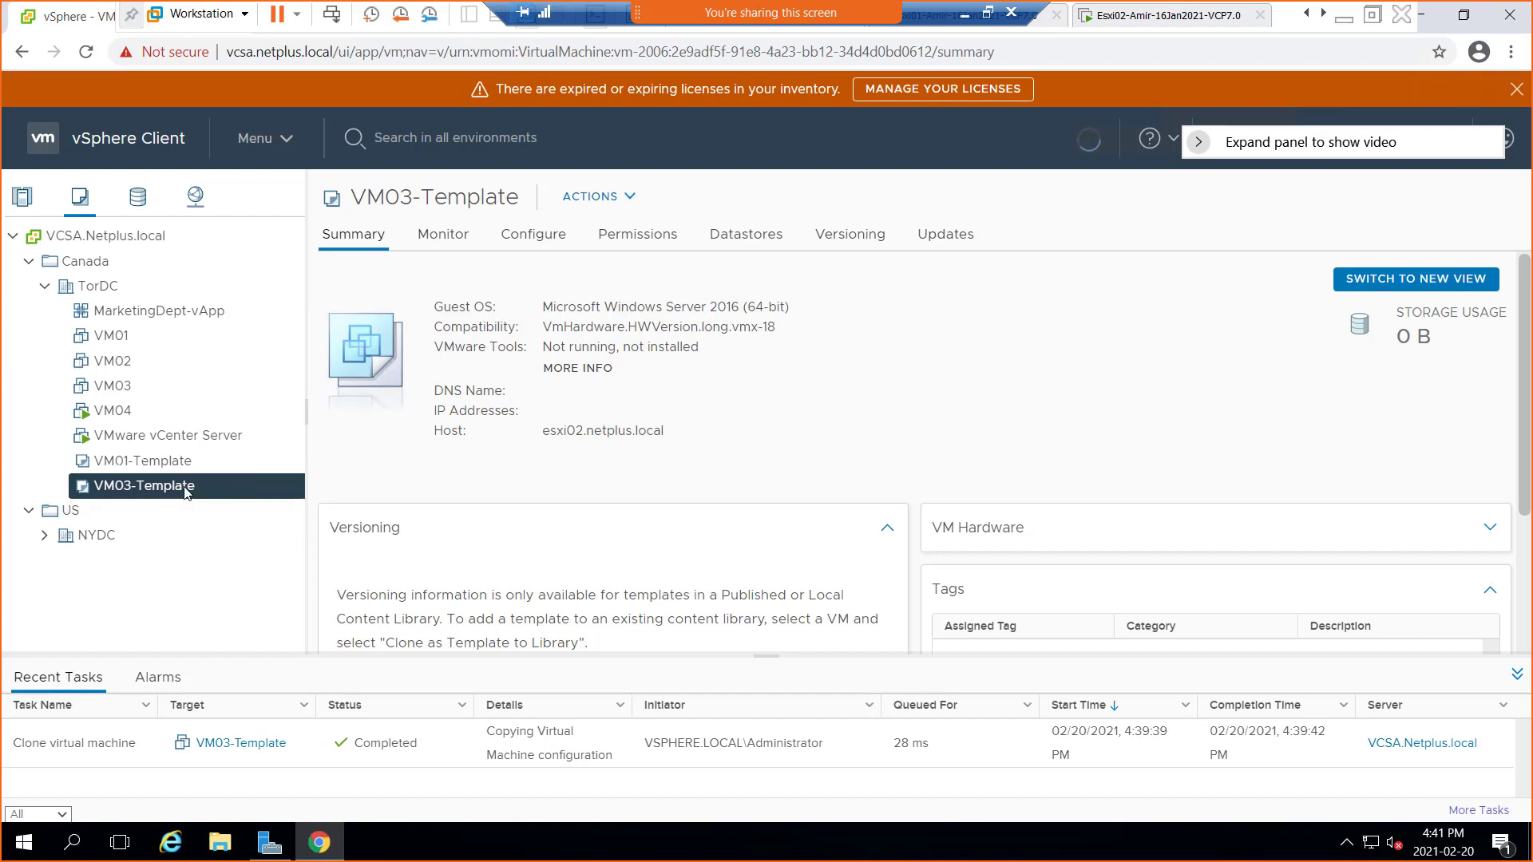
# Convert VM03-Template back to a virtual machine, targeting host esxi02.netplus.local
pyautogui.rightClick(185, 492)
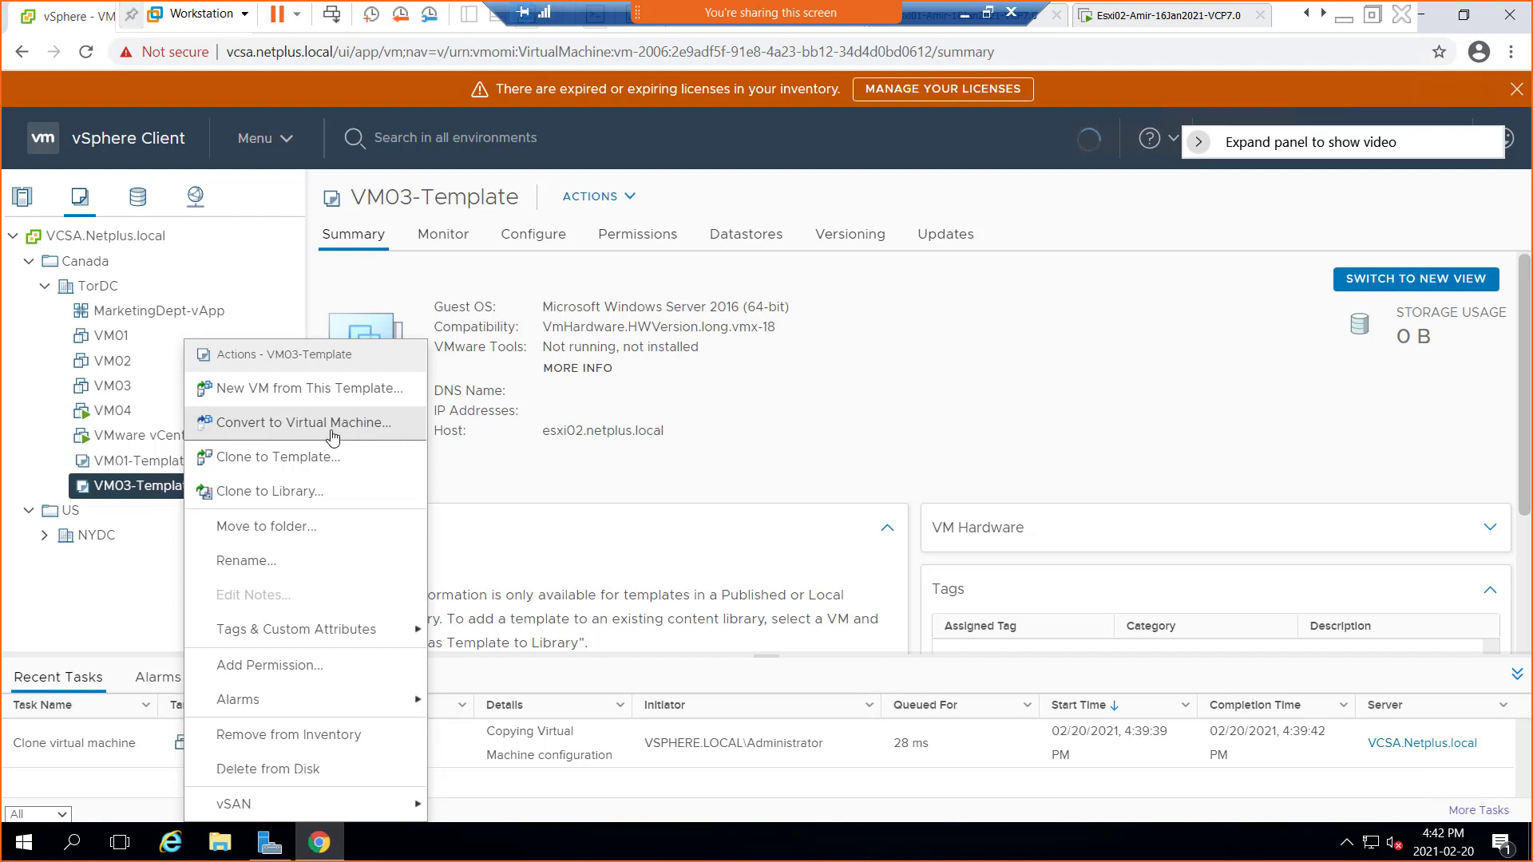
pyautogui.click(339, 431)
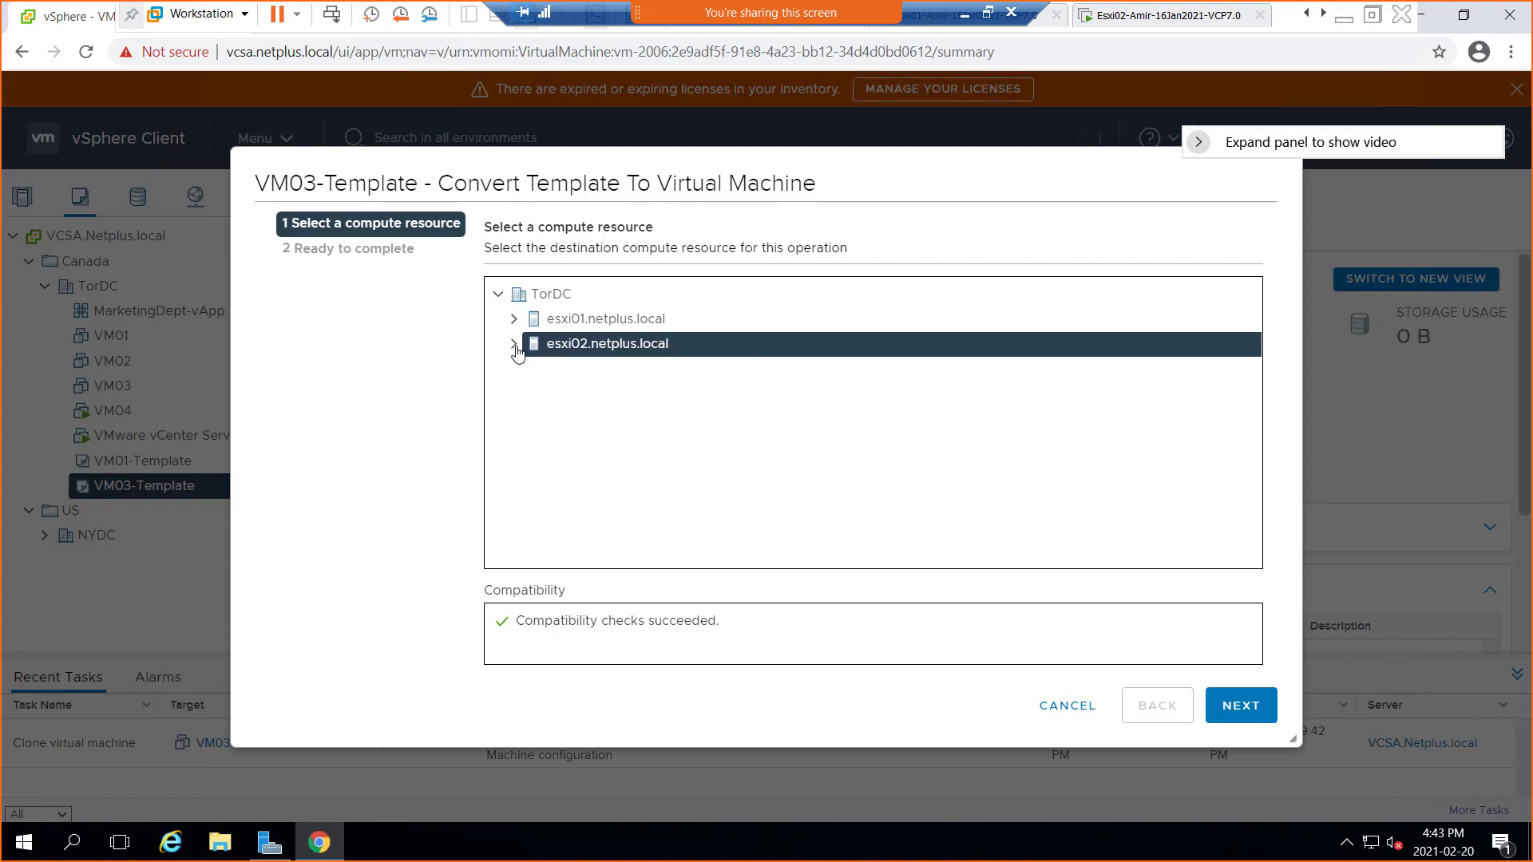
# Review the conversion summary and finish, making VM03-Template a virtual machine on esxi02
pyautogui.click(1247, 706)
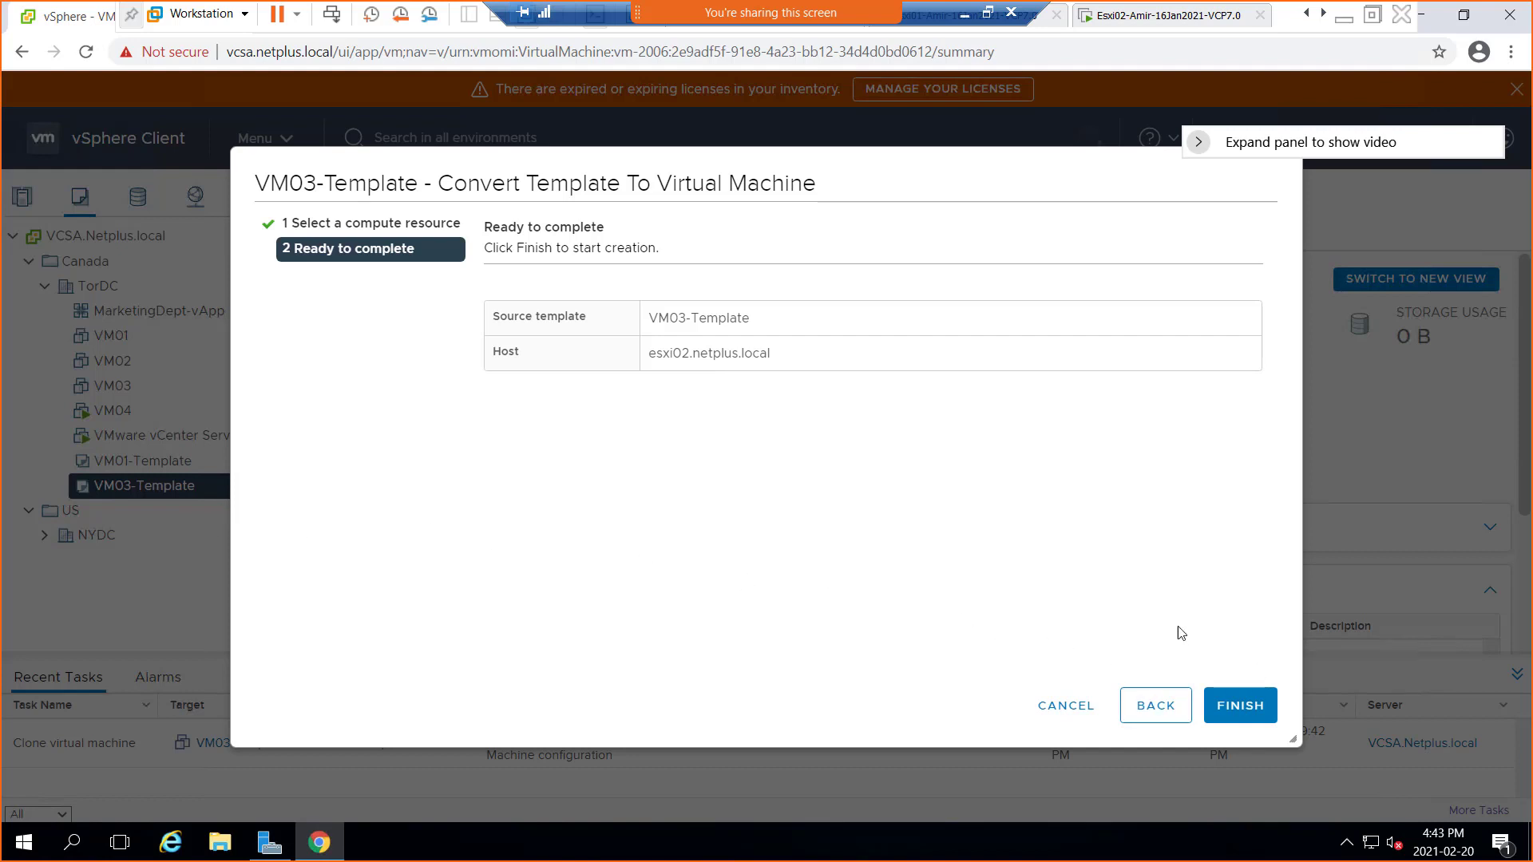
pyautogui.click(1240, 706)
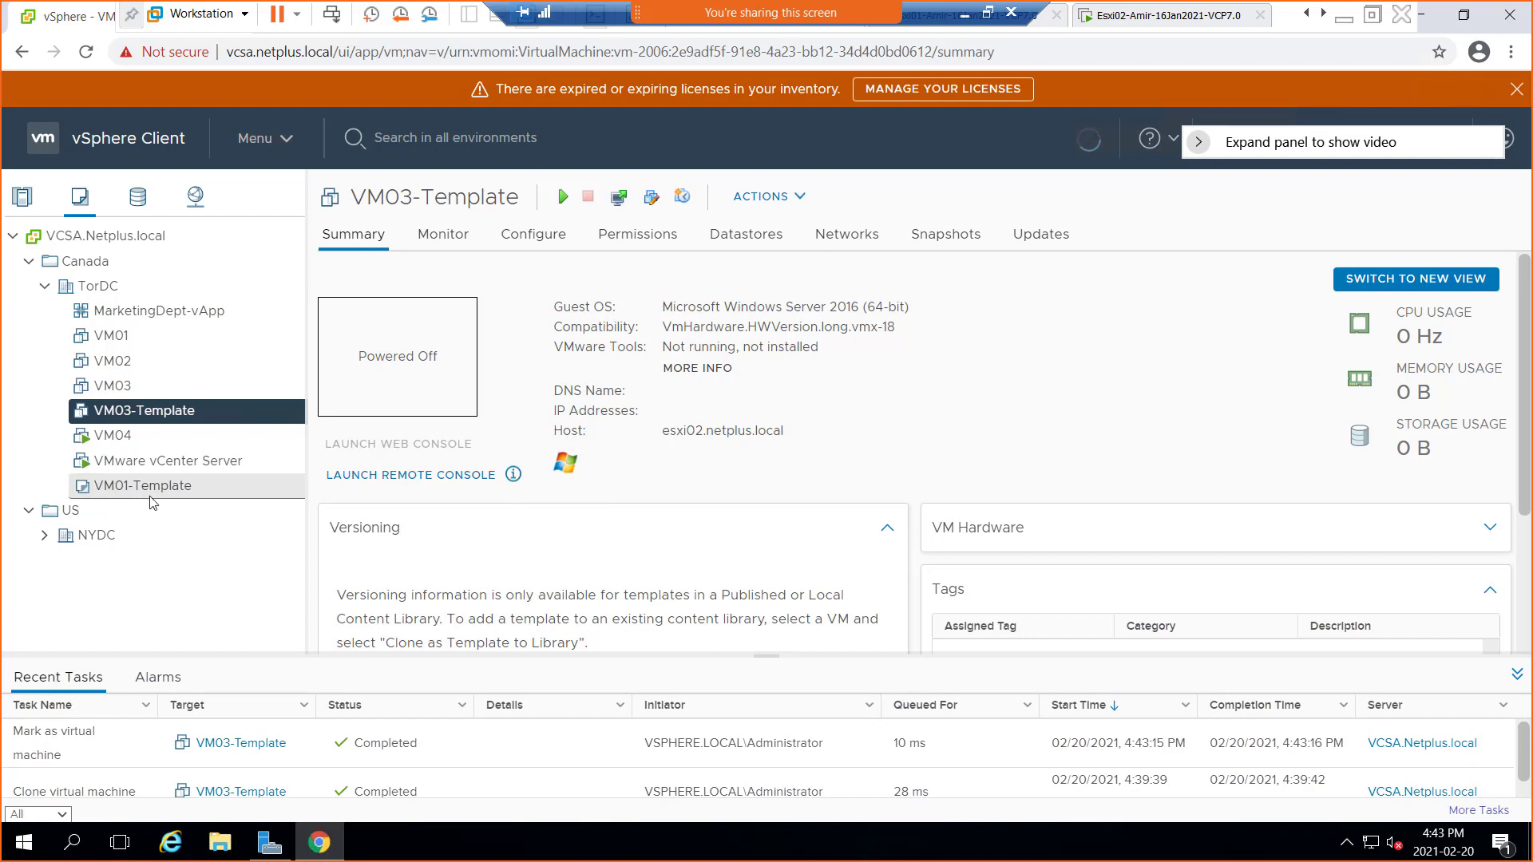
# Dismiss VM03-Template's action menus and switch the navigator to the Hosts and Clusters view
pyautogui.rightClick(136, 421)
pyautogui.moveTo(308, 122)
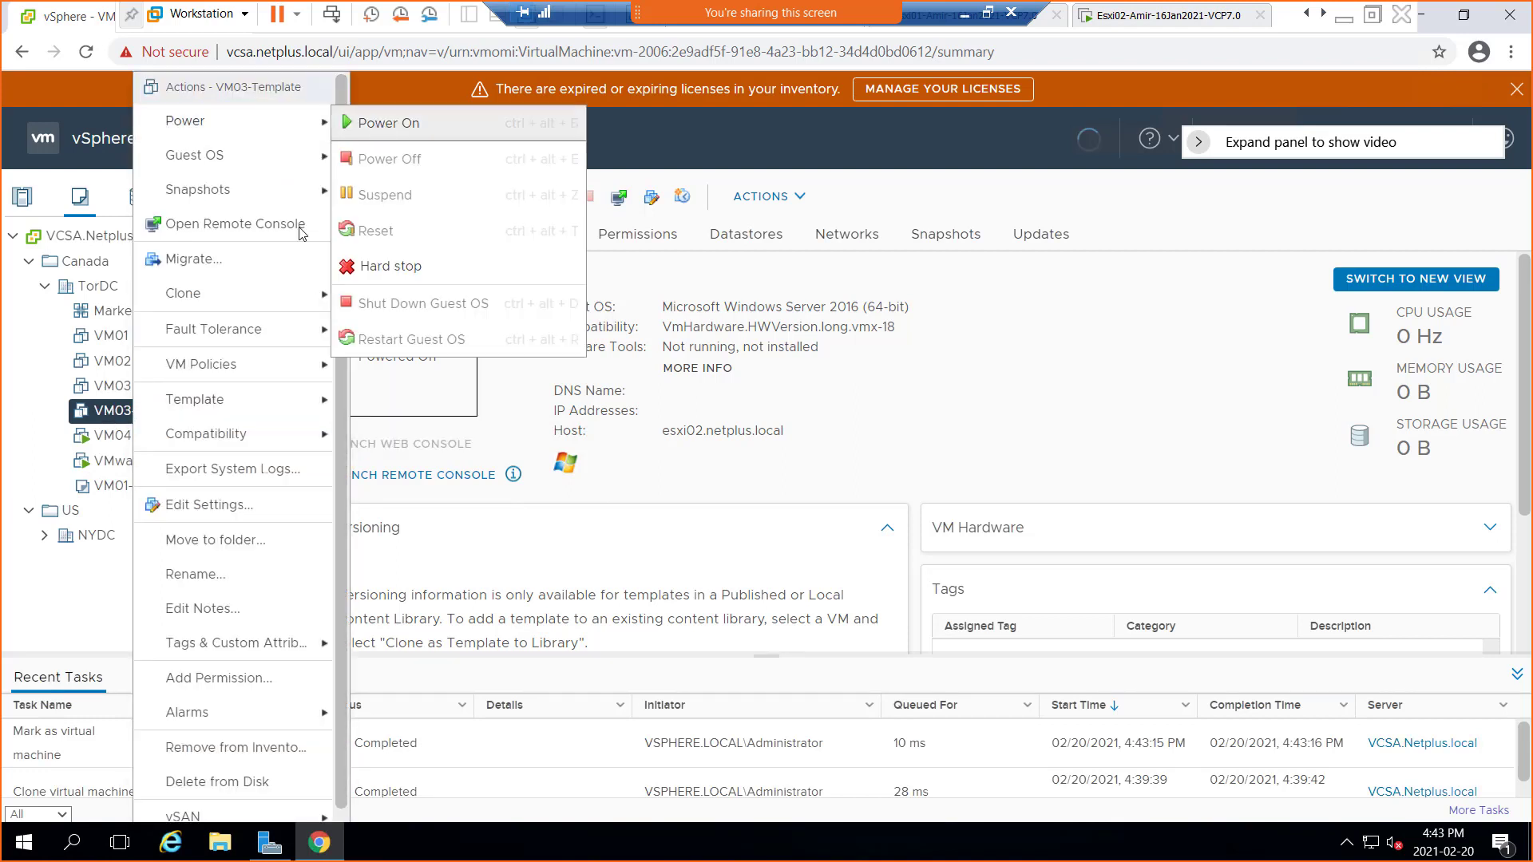
pyautogui.press('Escape')
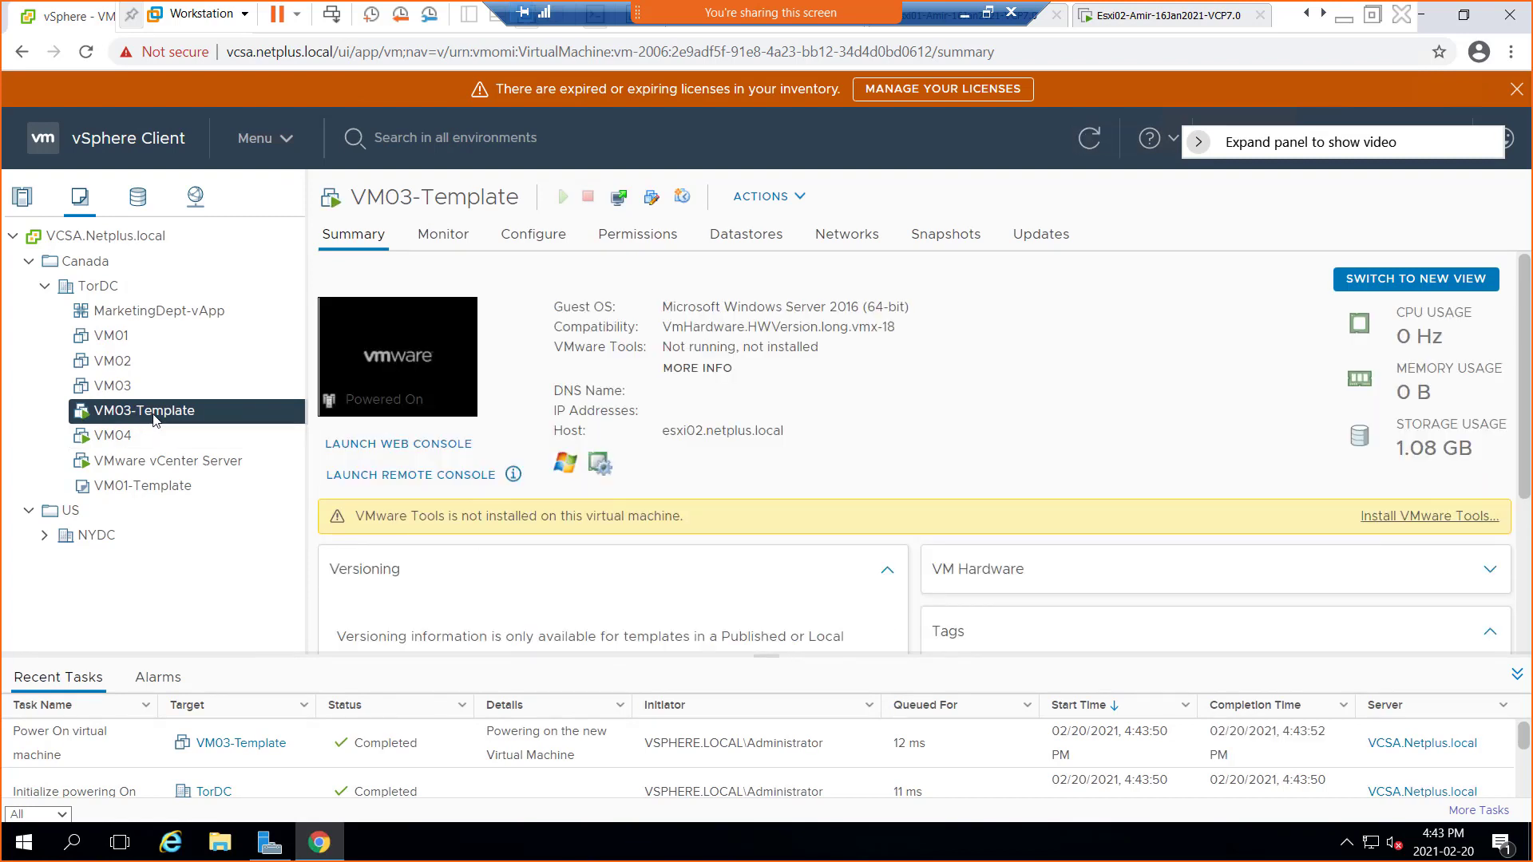
pyautogui.rightClick(154, 418)
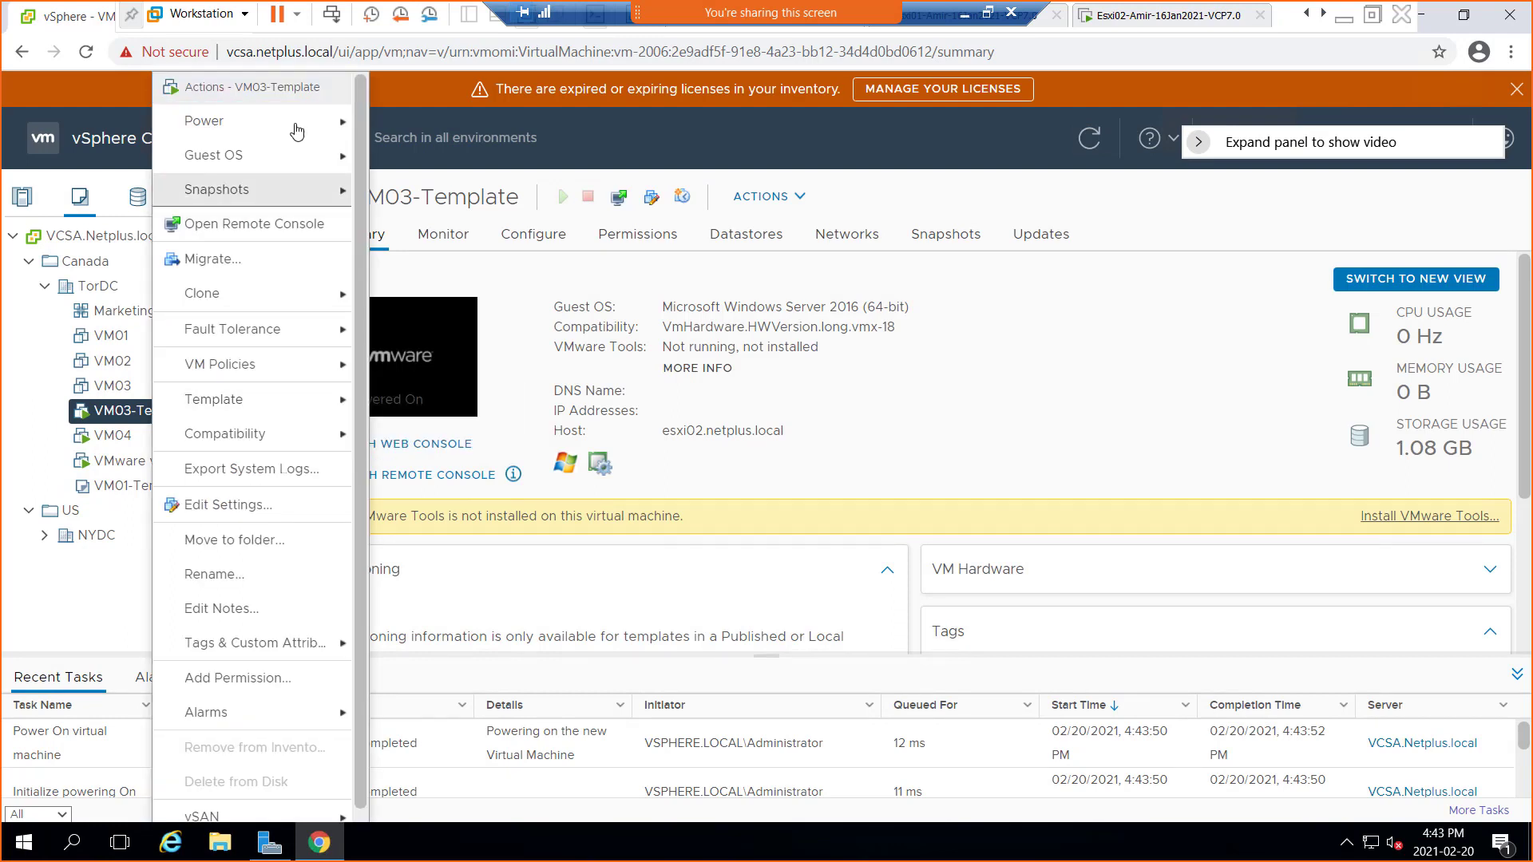
pyautogui.moveTo(301, 179)
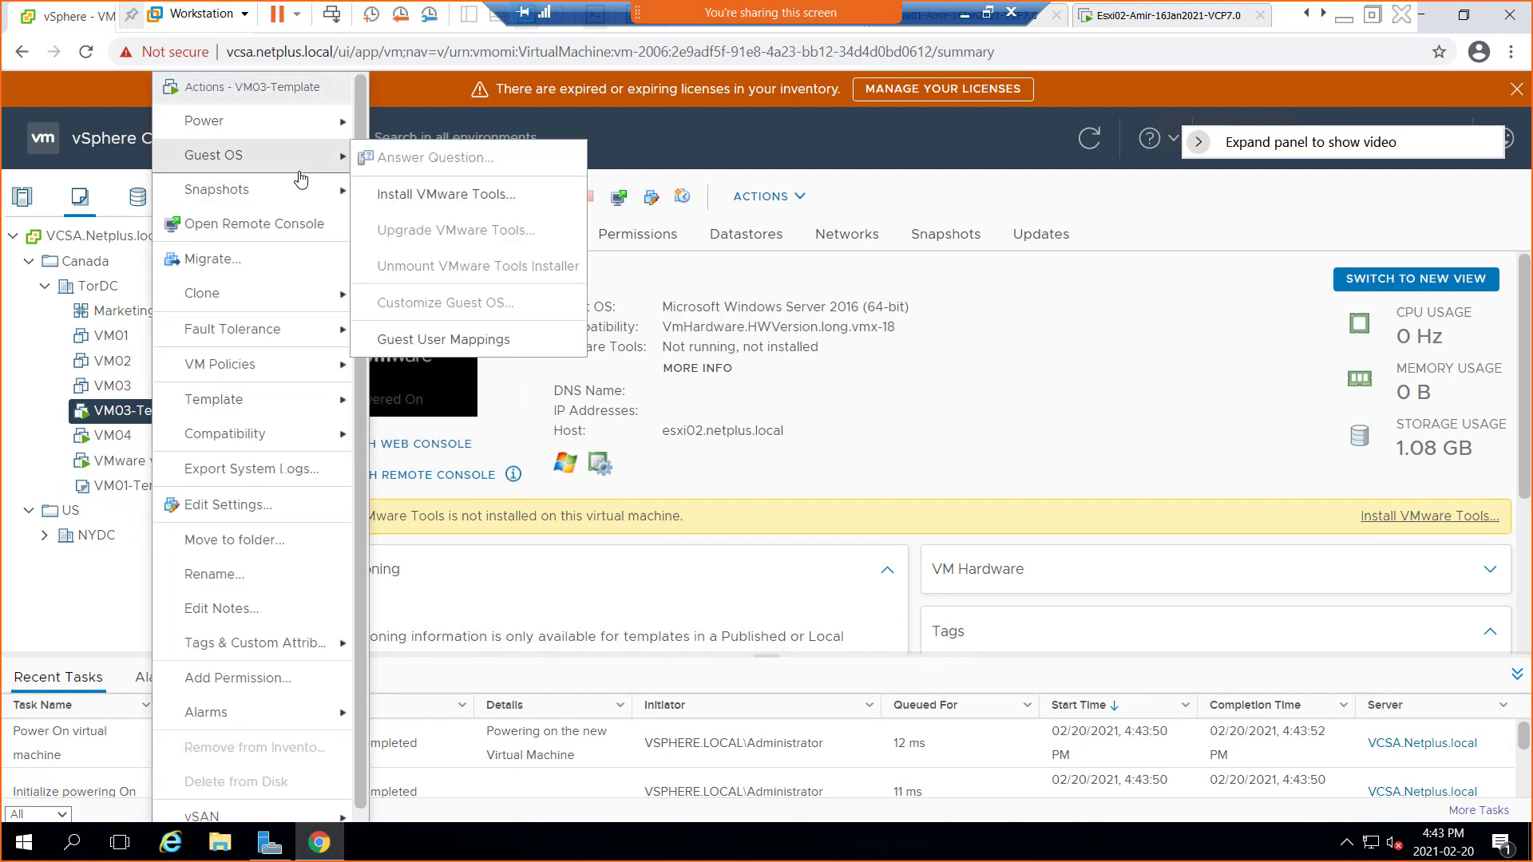
pyautogui.click(69, 607)
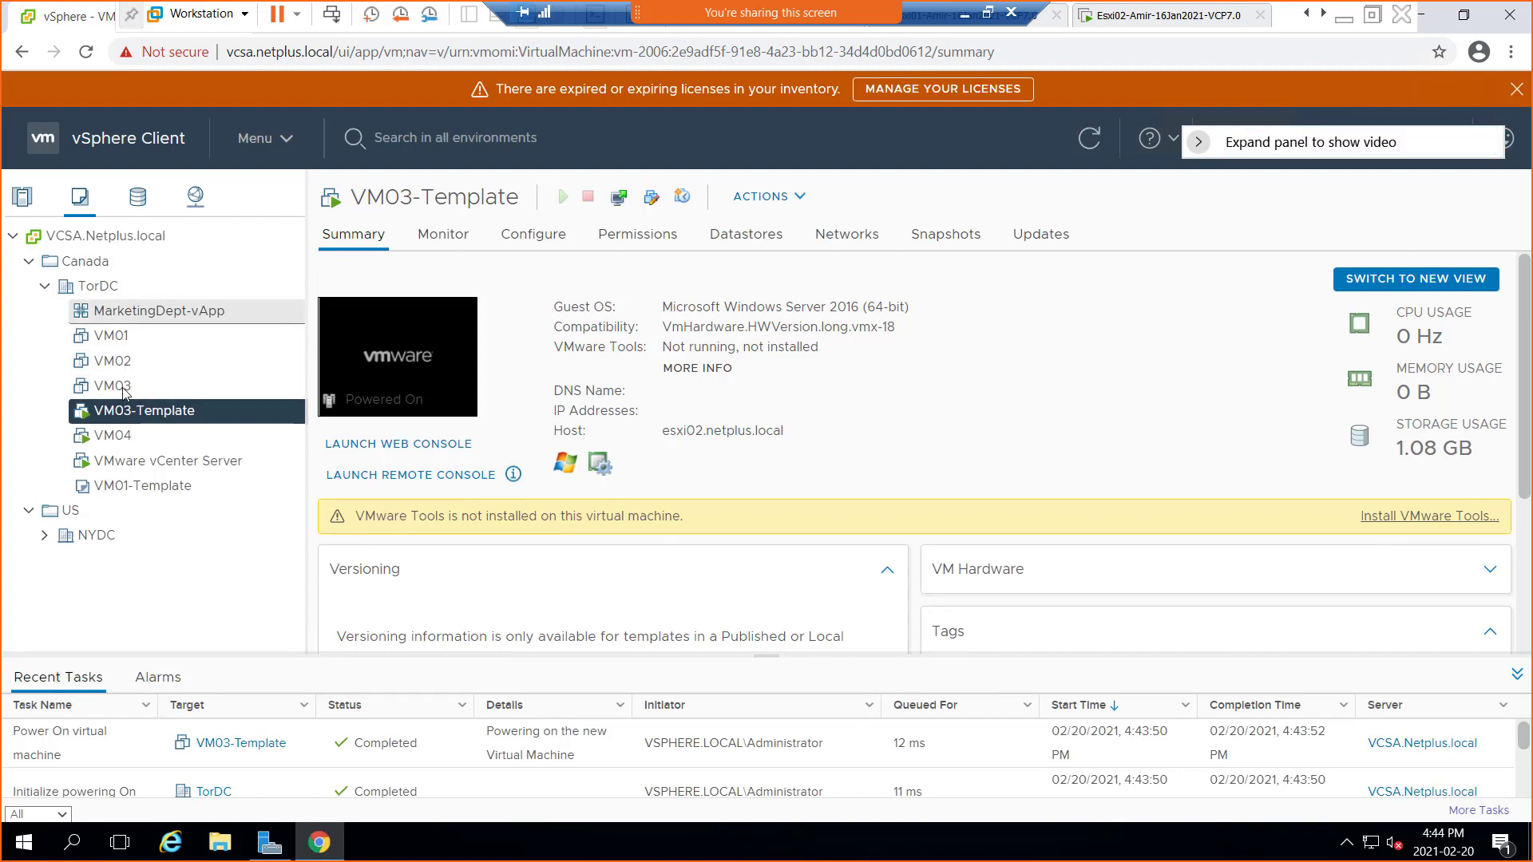
pyautogui.click(24, 200)
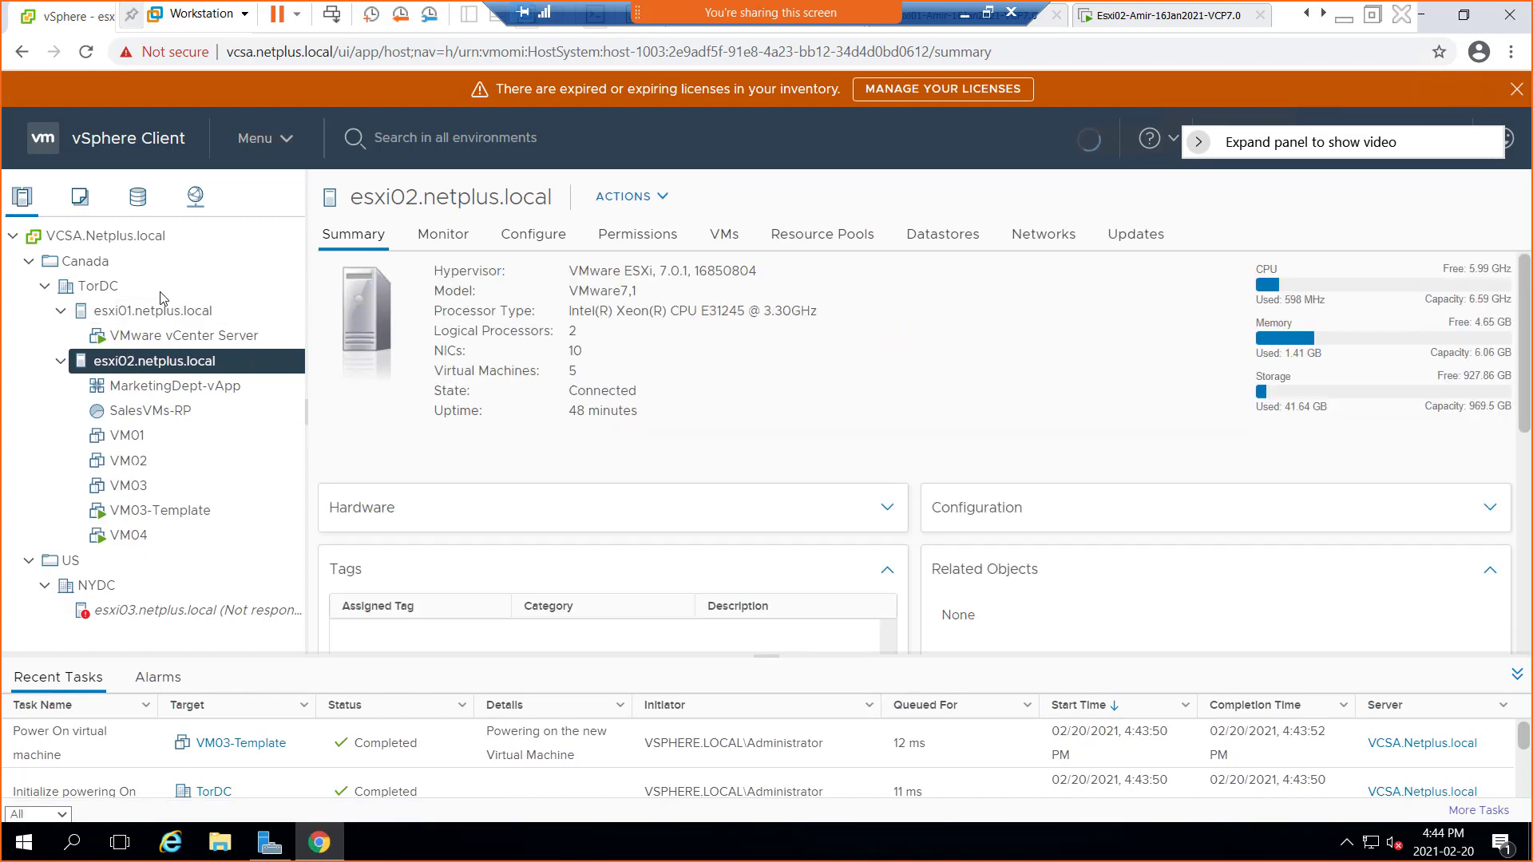
# Try esxi02's New Virtual Machine wizard with Clone virtual machine to template, cancel it, and select VM01
pyautogui.rightClick(173, 366)
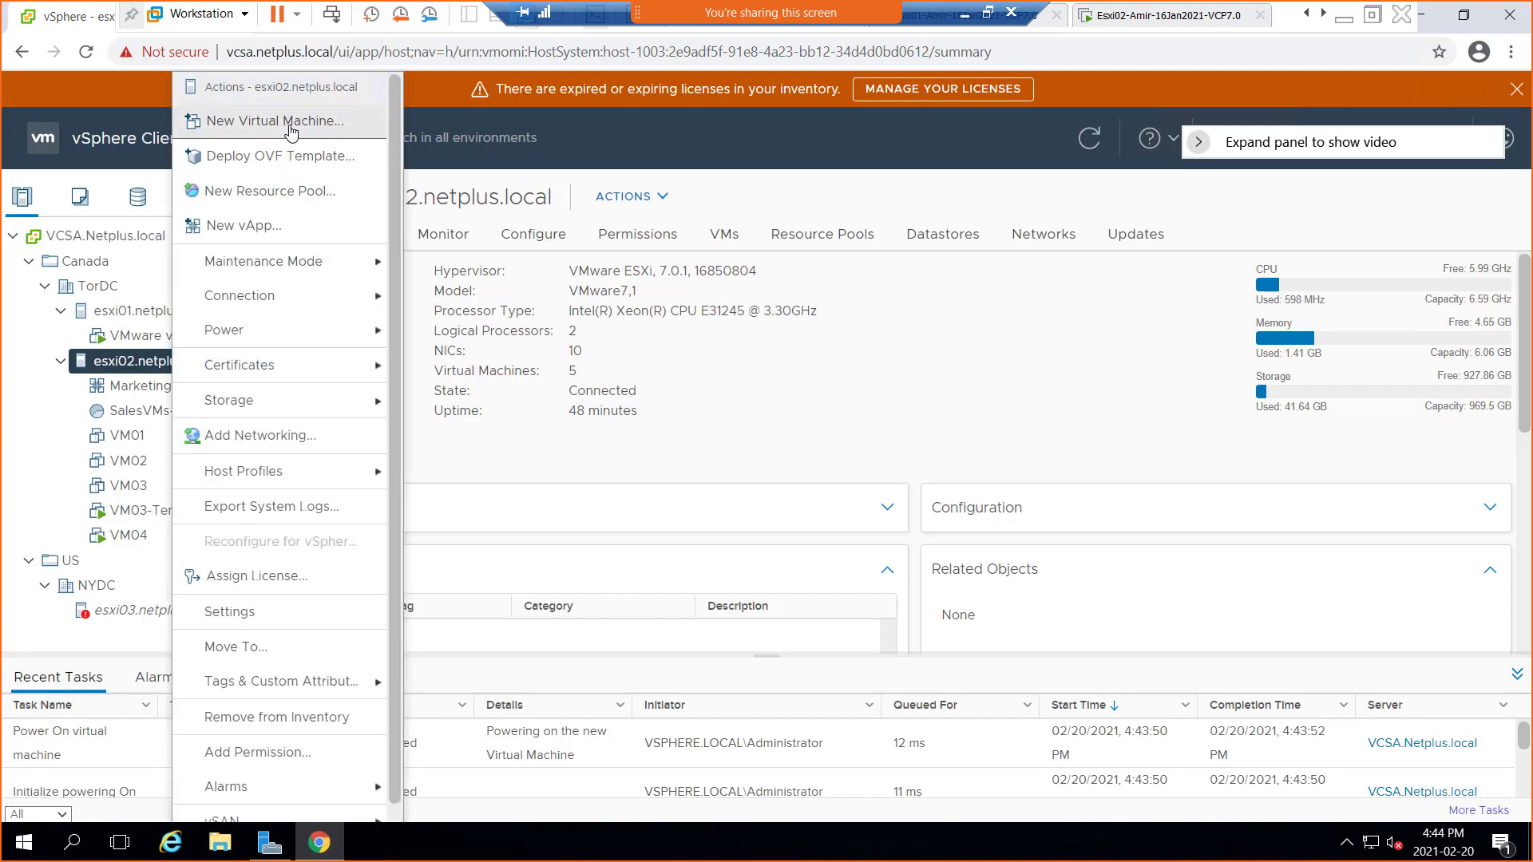
pyautogui.click(286, 128)
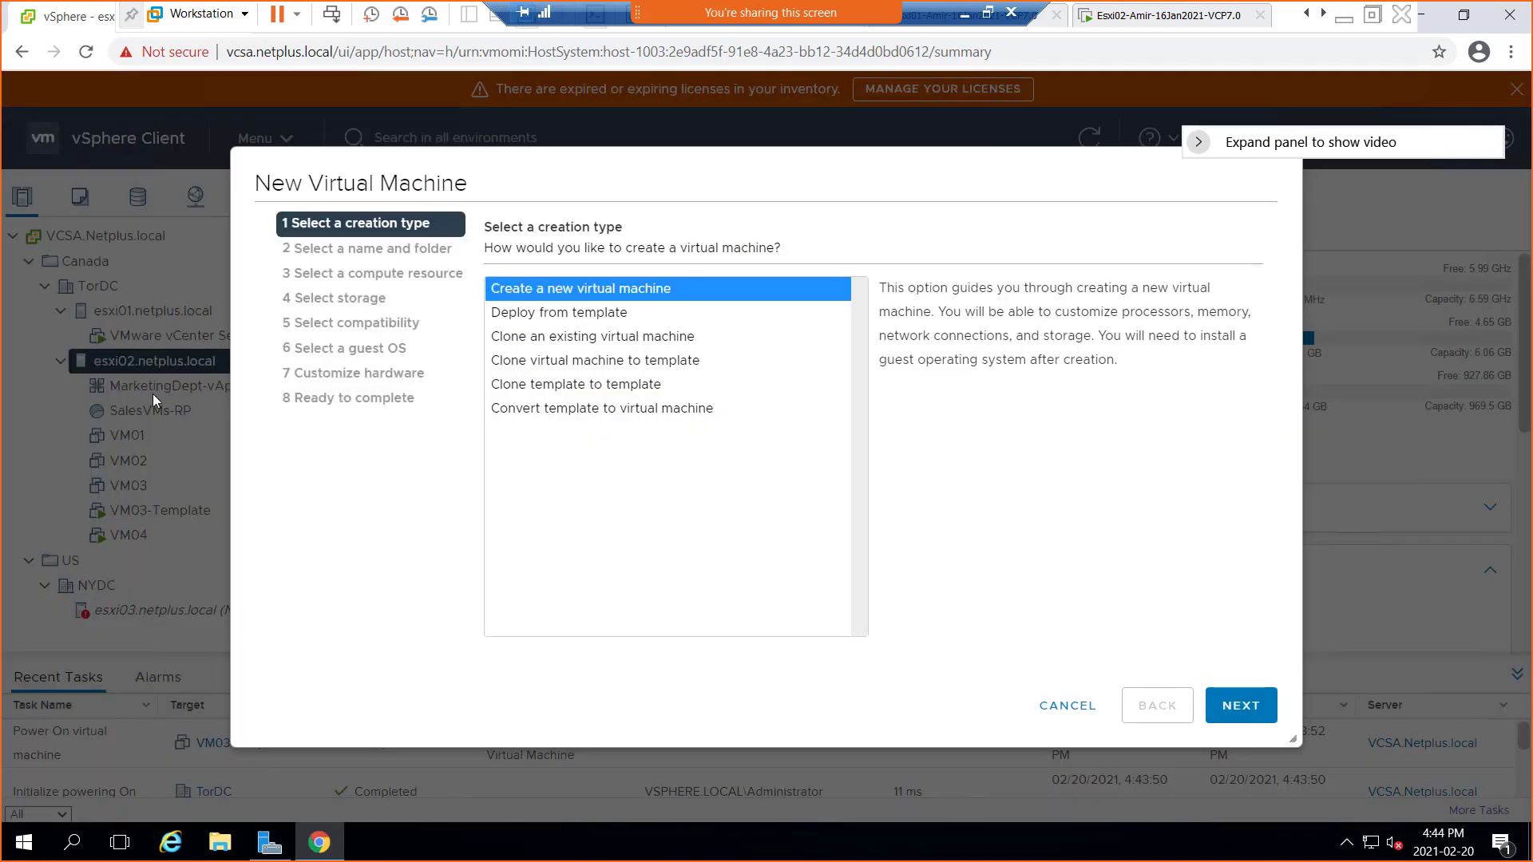
pyautogui.click(613, 361)
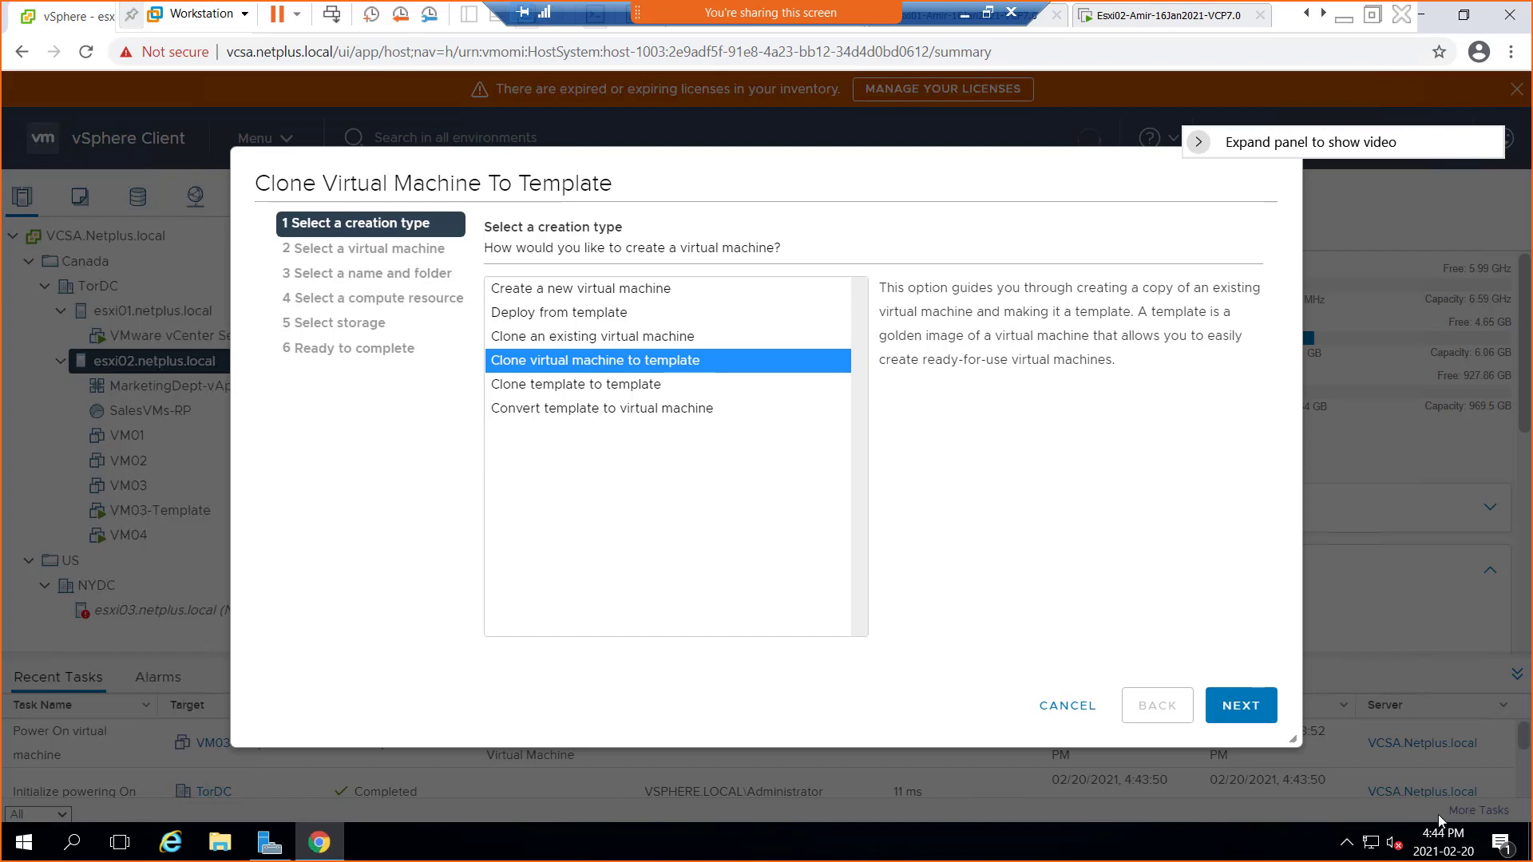
pyautogui.click(1058, 707)
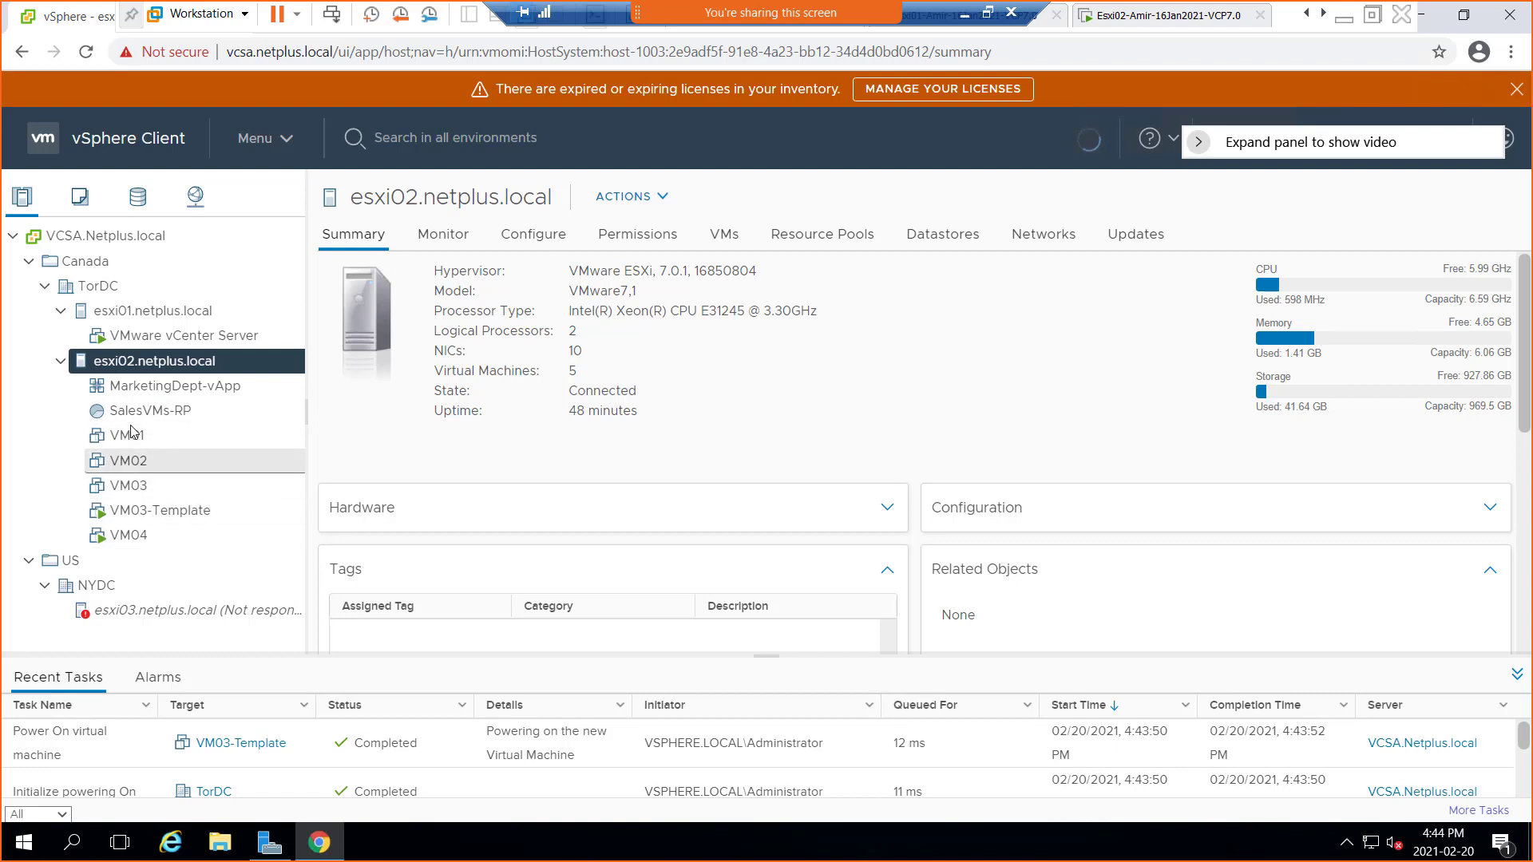
pyautogui.click(137, 444)
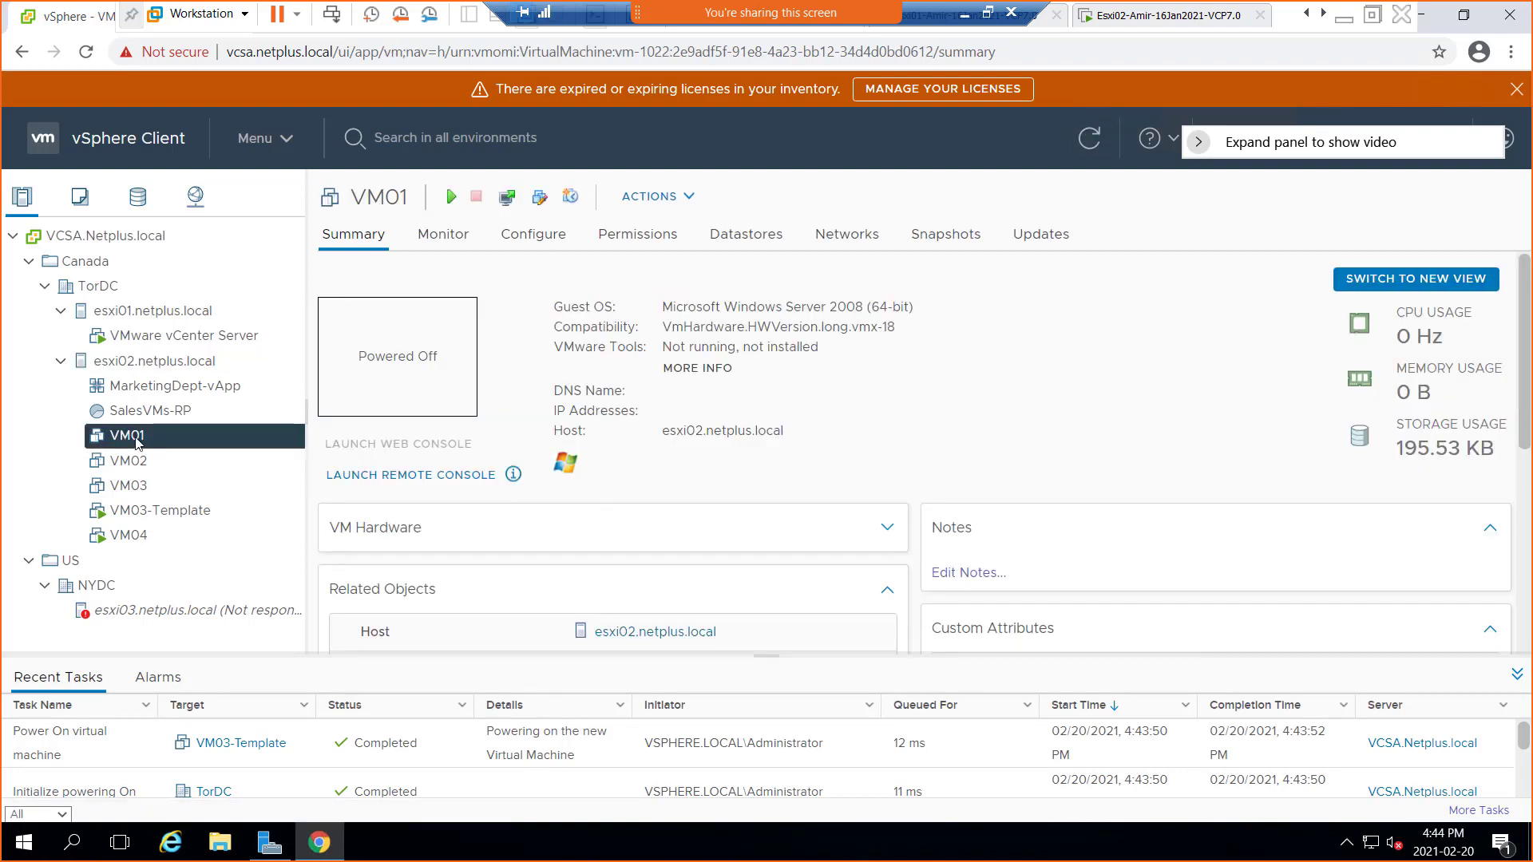
# Browse VM01's Power, Guest OS, Clone, Fault Tolerance, VM Policies and Template submenus, then minimize Workstation
pyautogui.rightClick(137, 444)
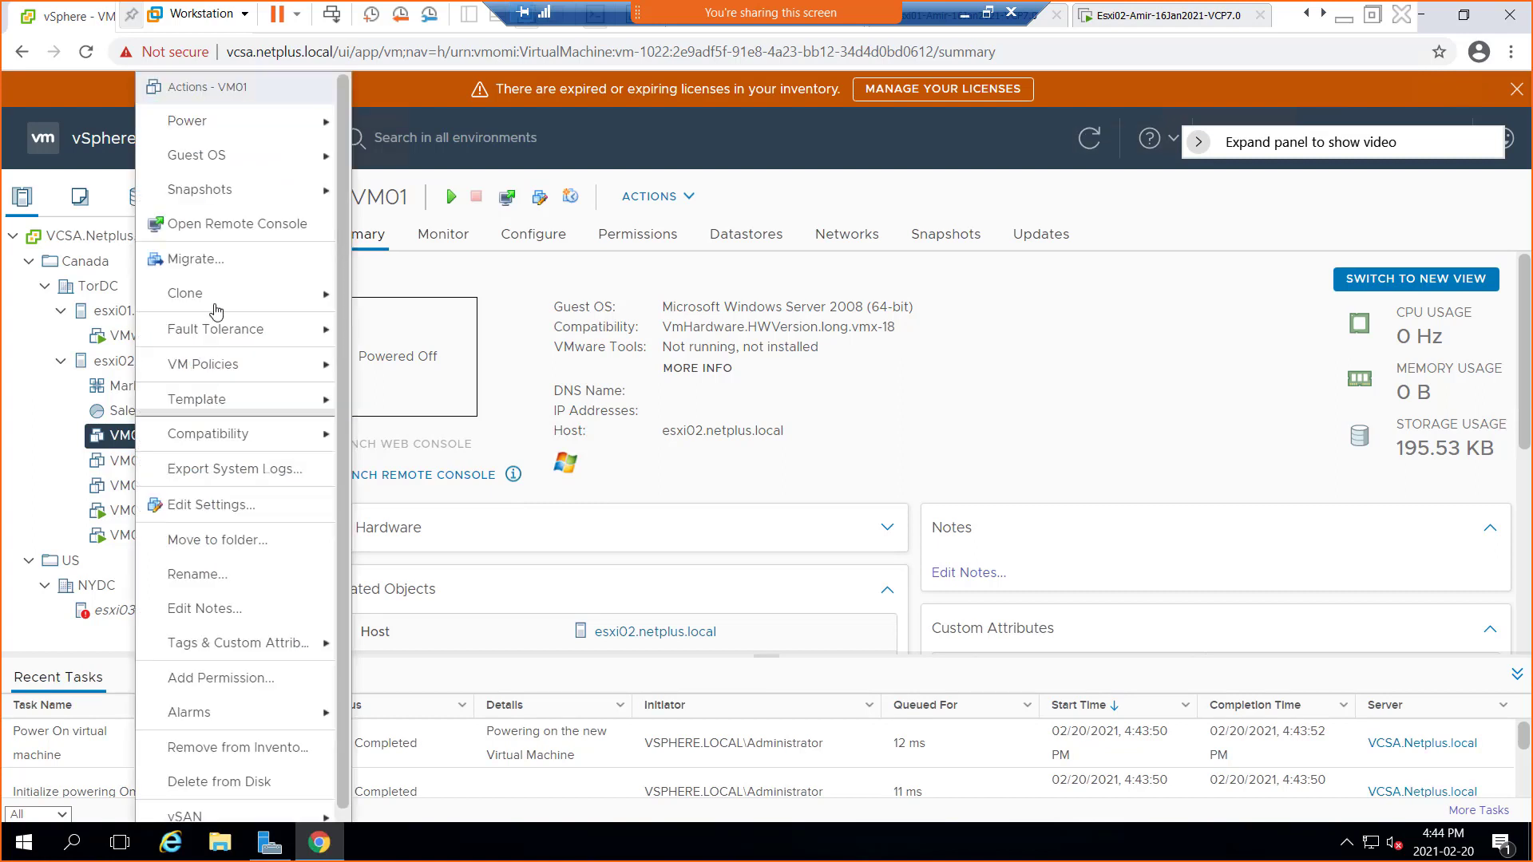
pyautogui.moveTo(239, 130)
pyautogui.moveTo(244, 165)
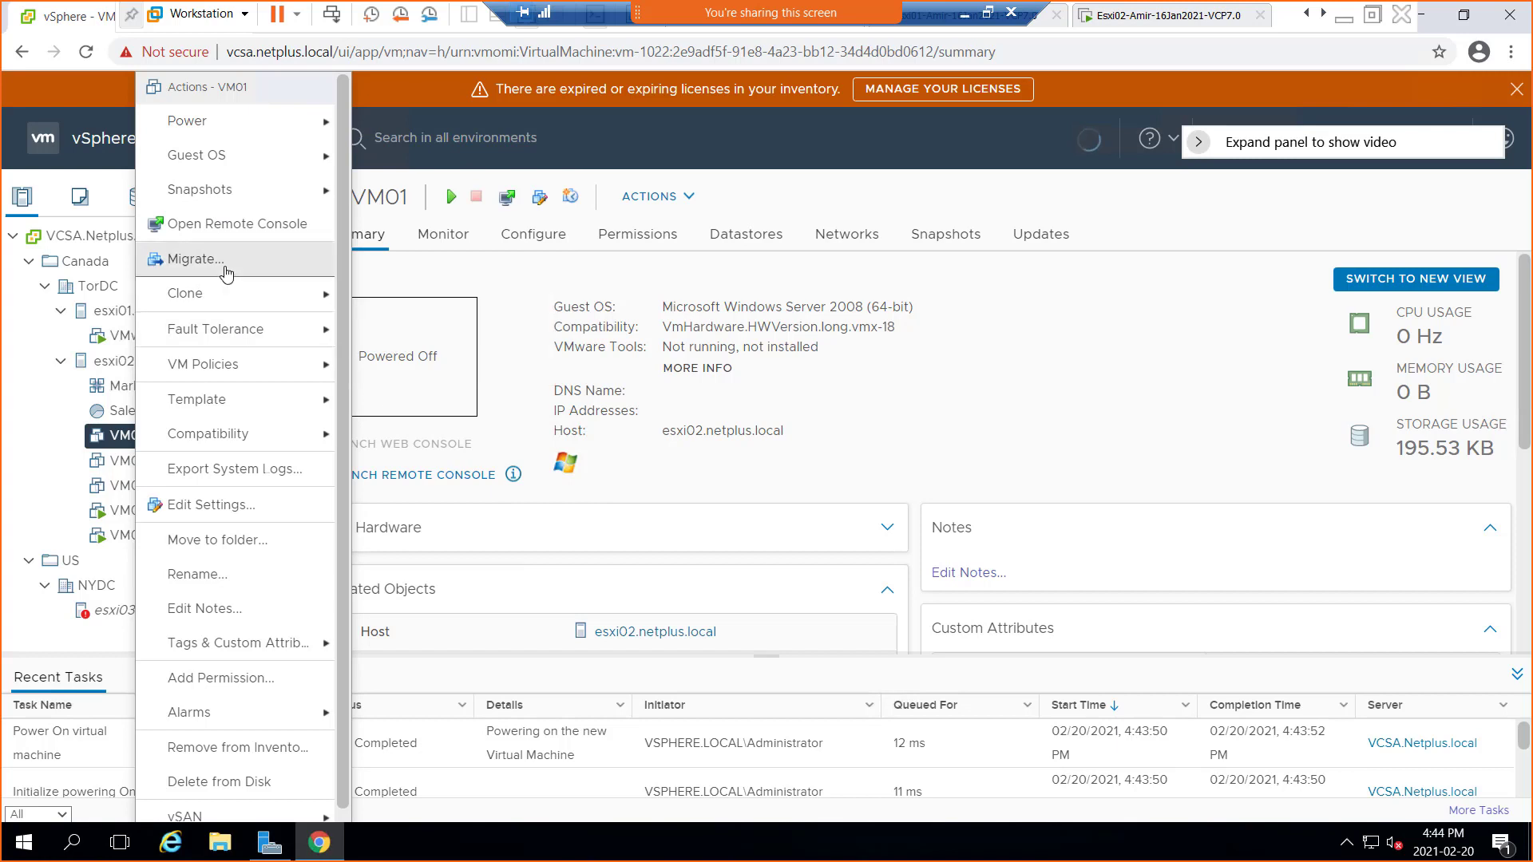
pyautogui.moveTo(223, 335)
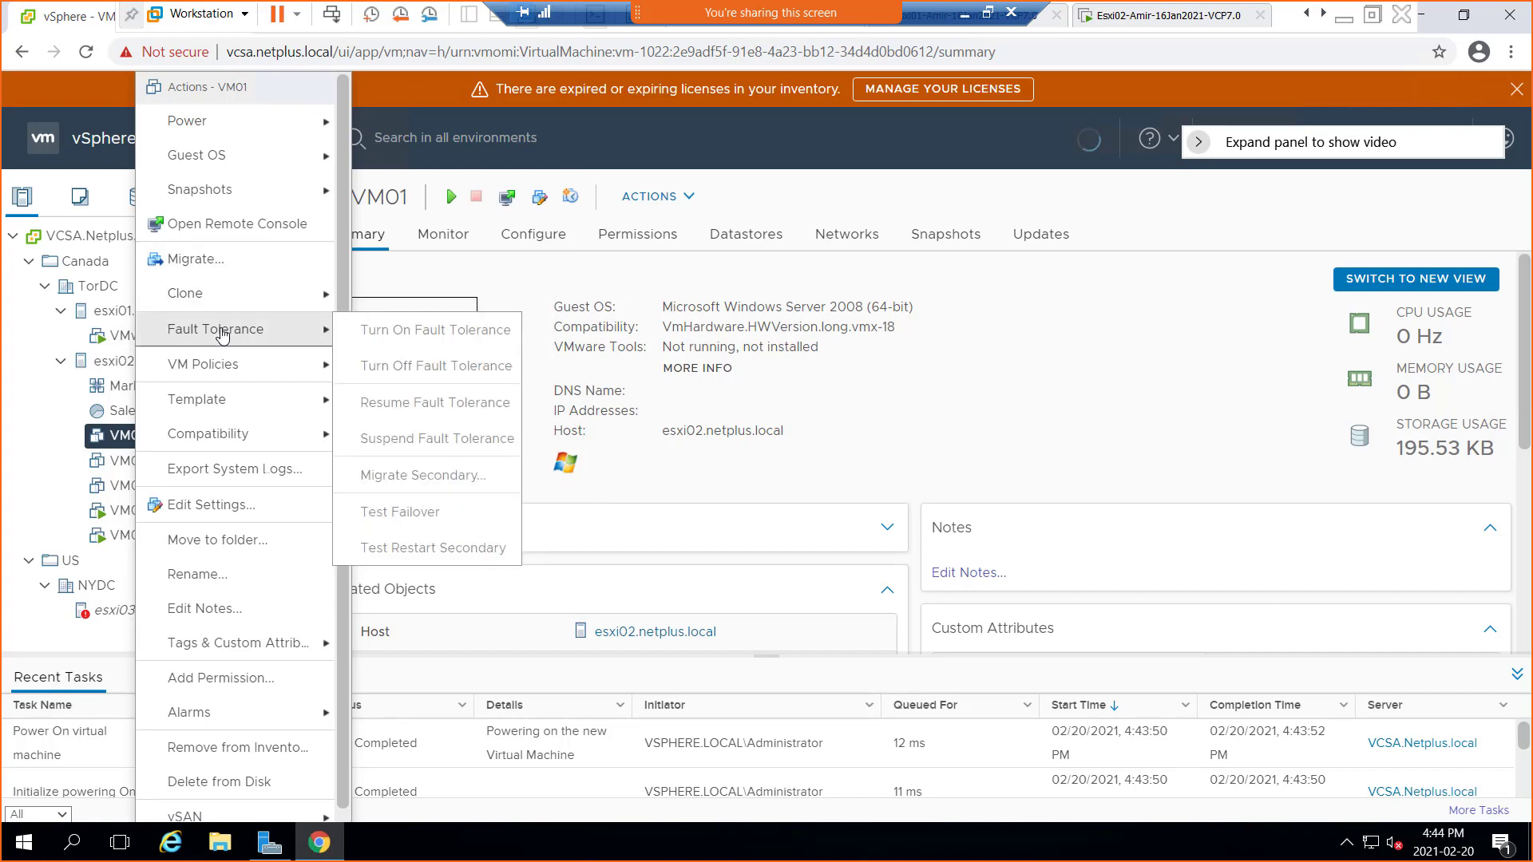
pyautogui.moveTo(243, 371)
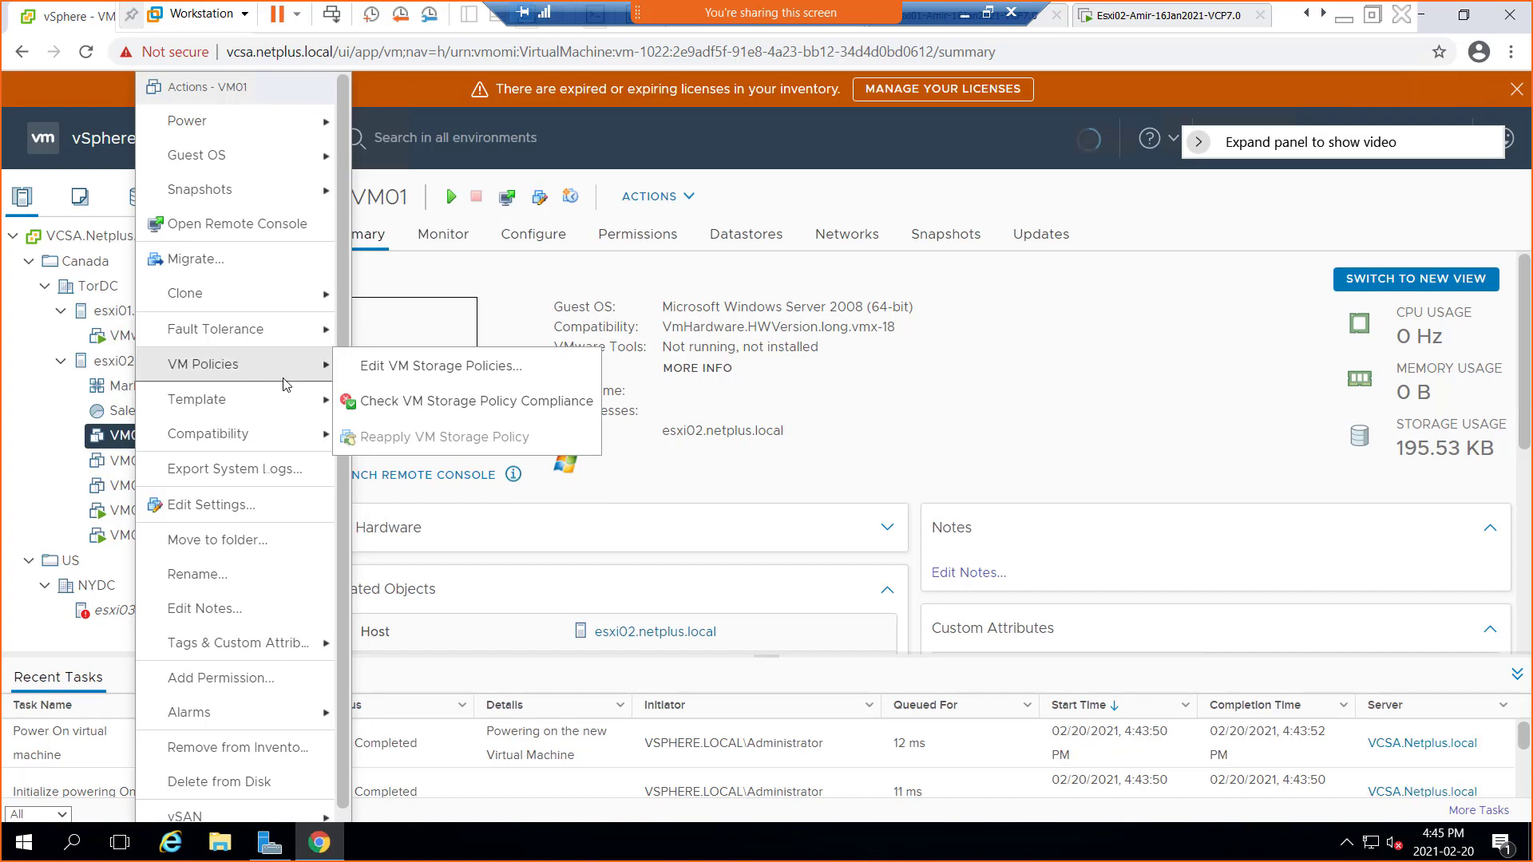
pyautogui.moveTo(244, 413)
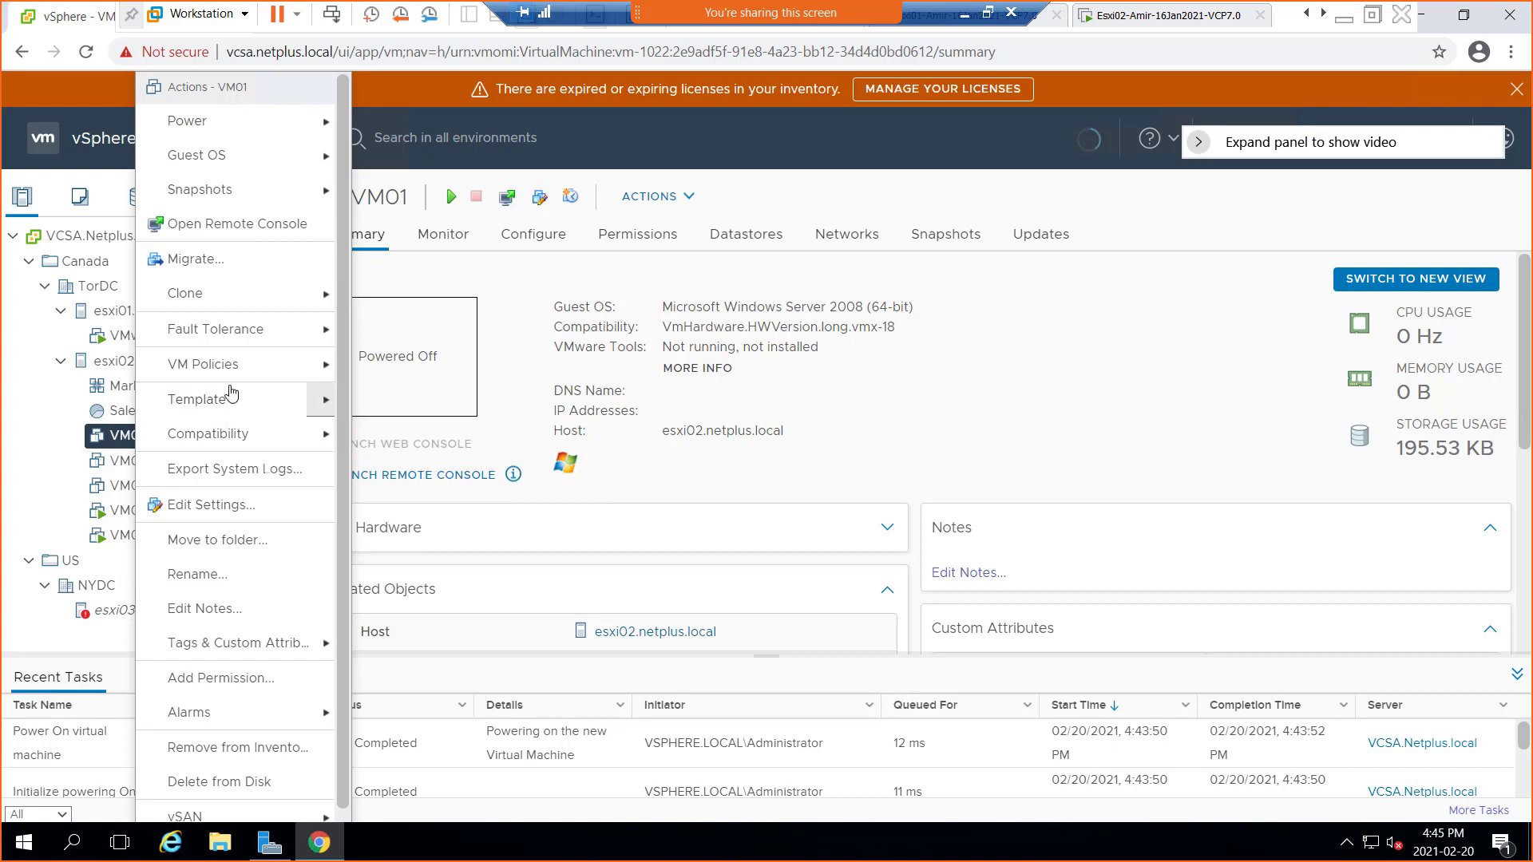
pyautogui.click(964, 13)
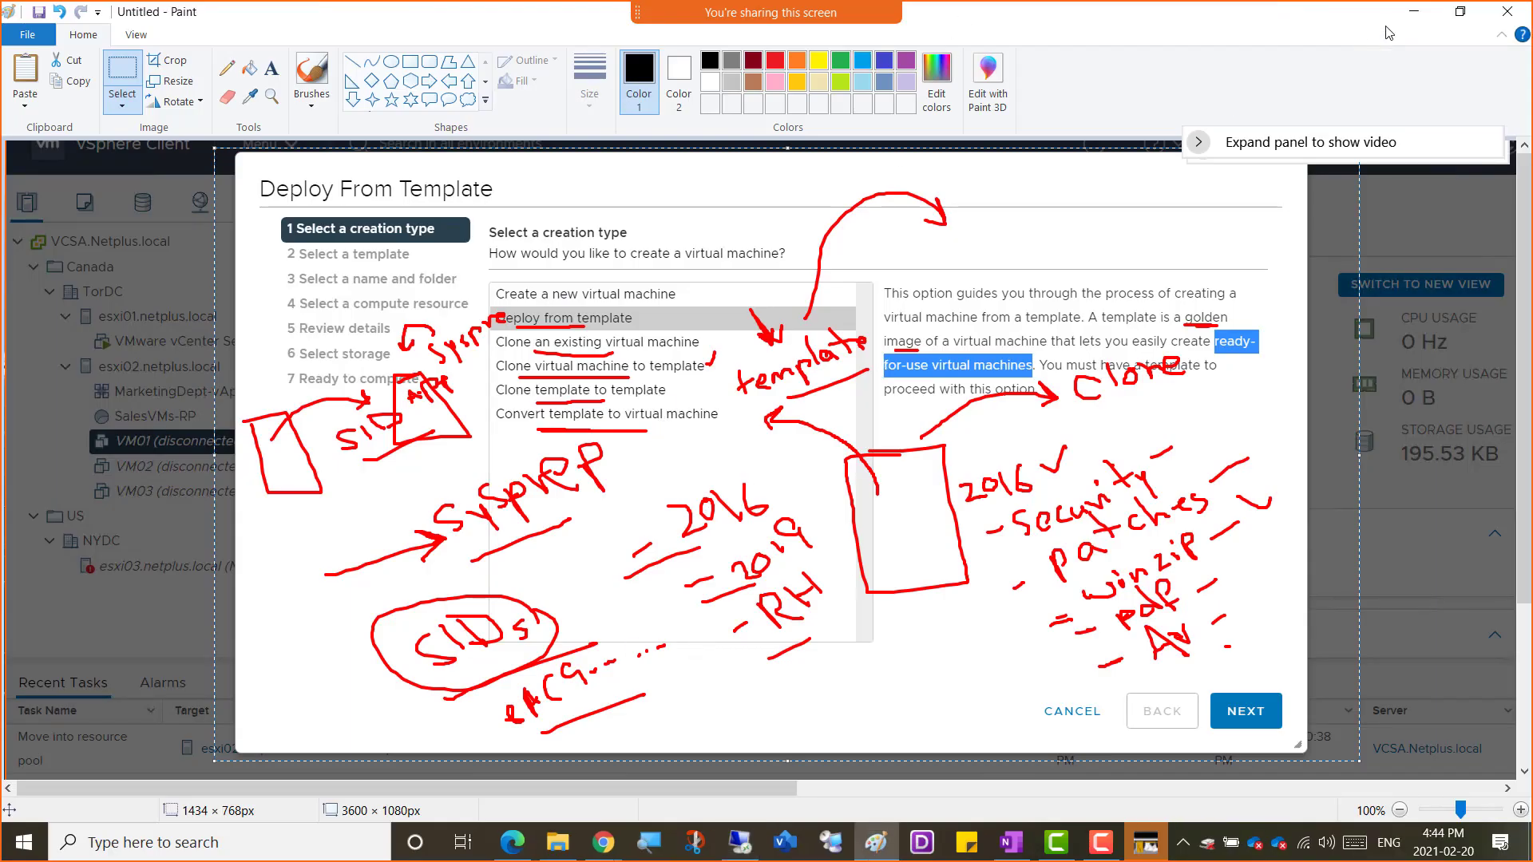
# Bring up the OneNote Online class notes and scroll to the Virtual Machine Management section
pyautogui.click(1416, 13)
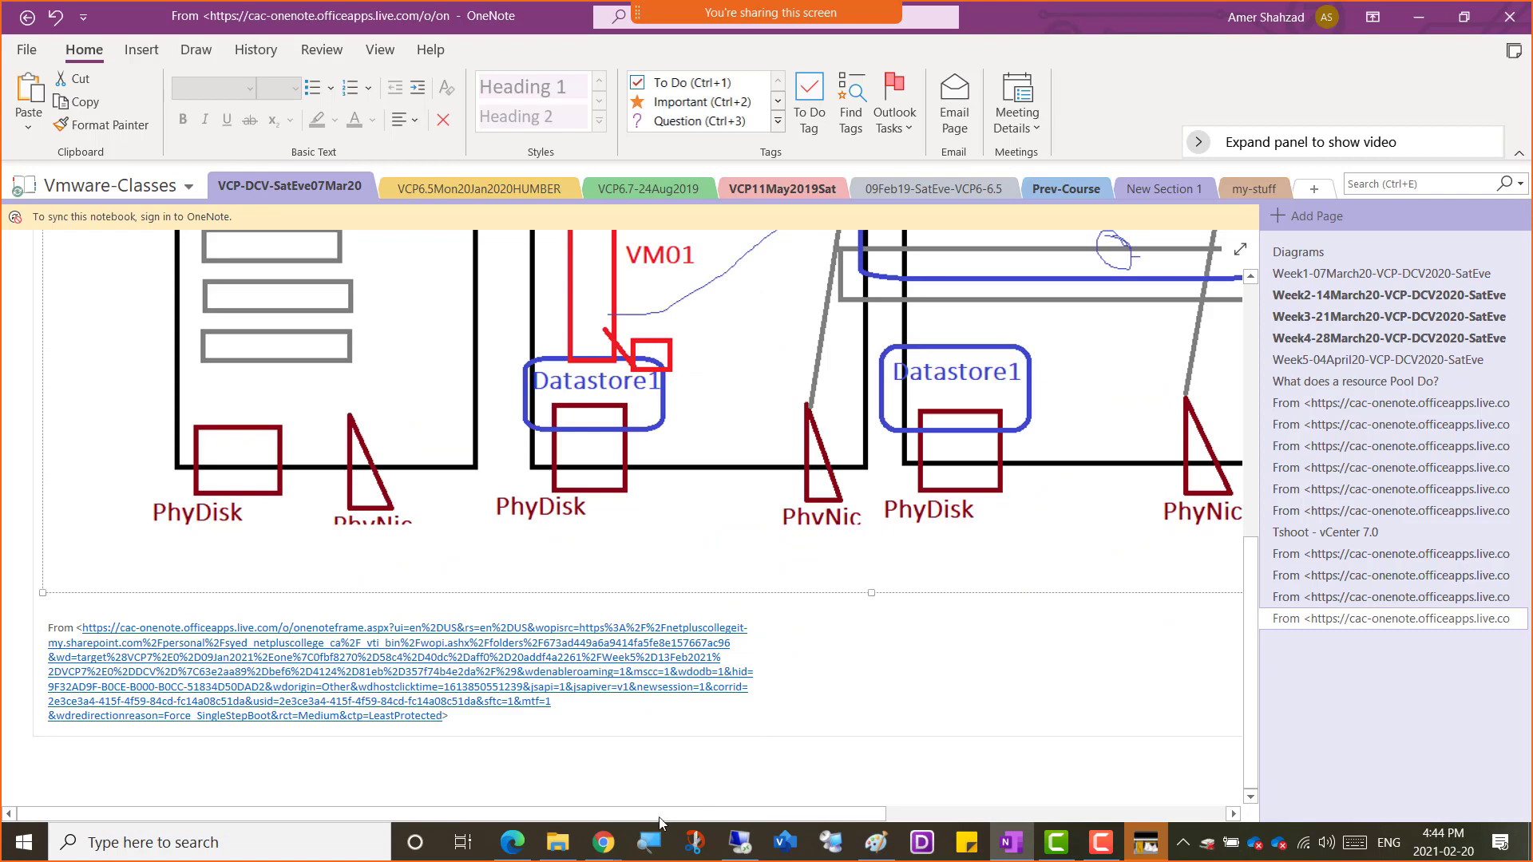
pyautogui.click(512, 842)
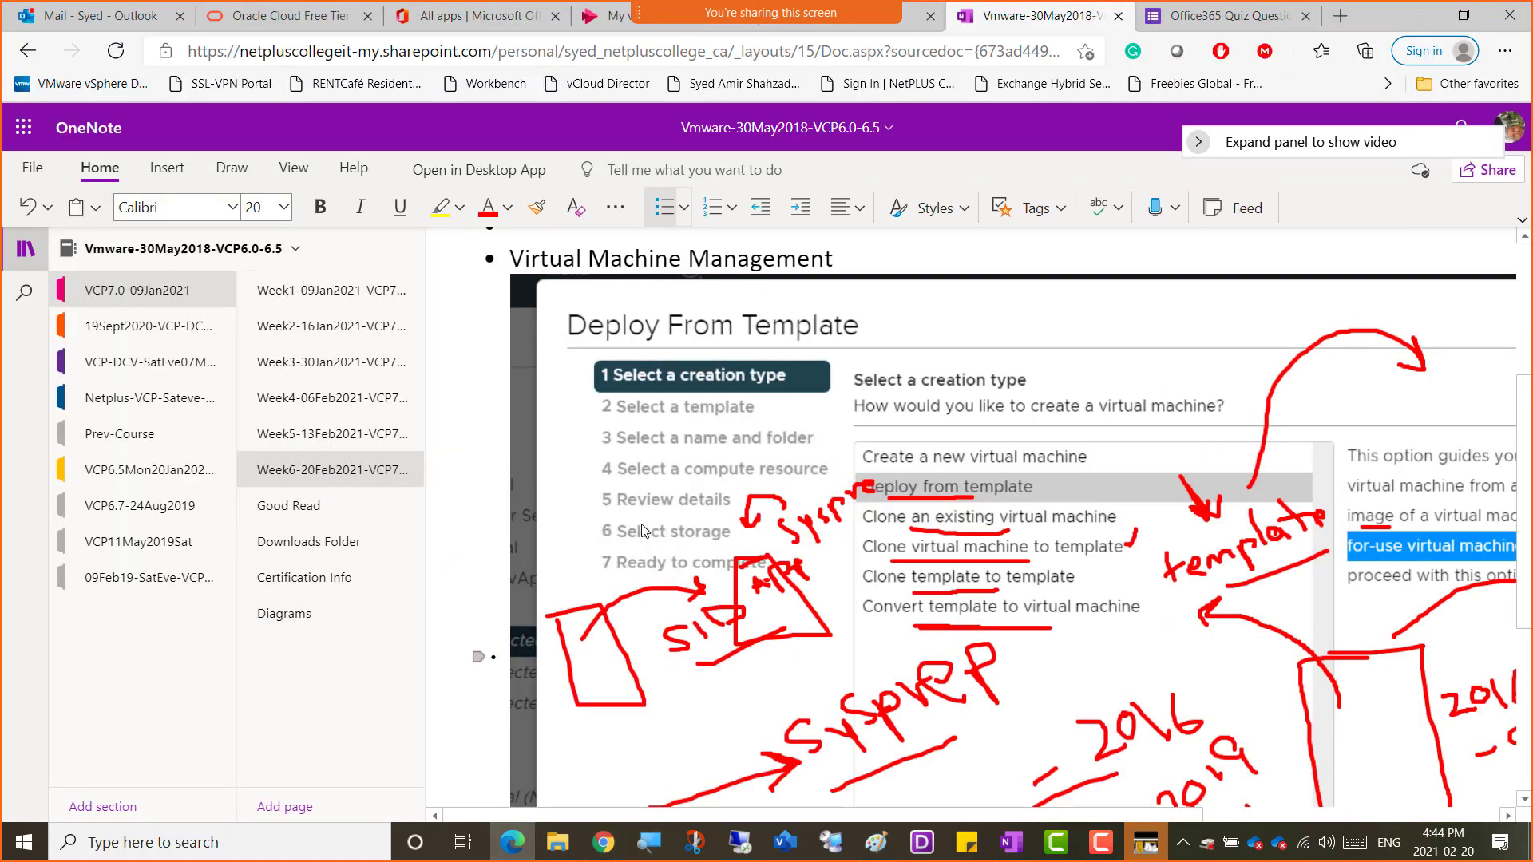
pyautogui.scroll(-2, 657, 540)
pyautogui.scroll(-4, 657, 541)
pyautogui.scroll(8, 657, 541)
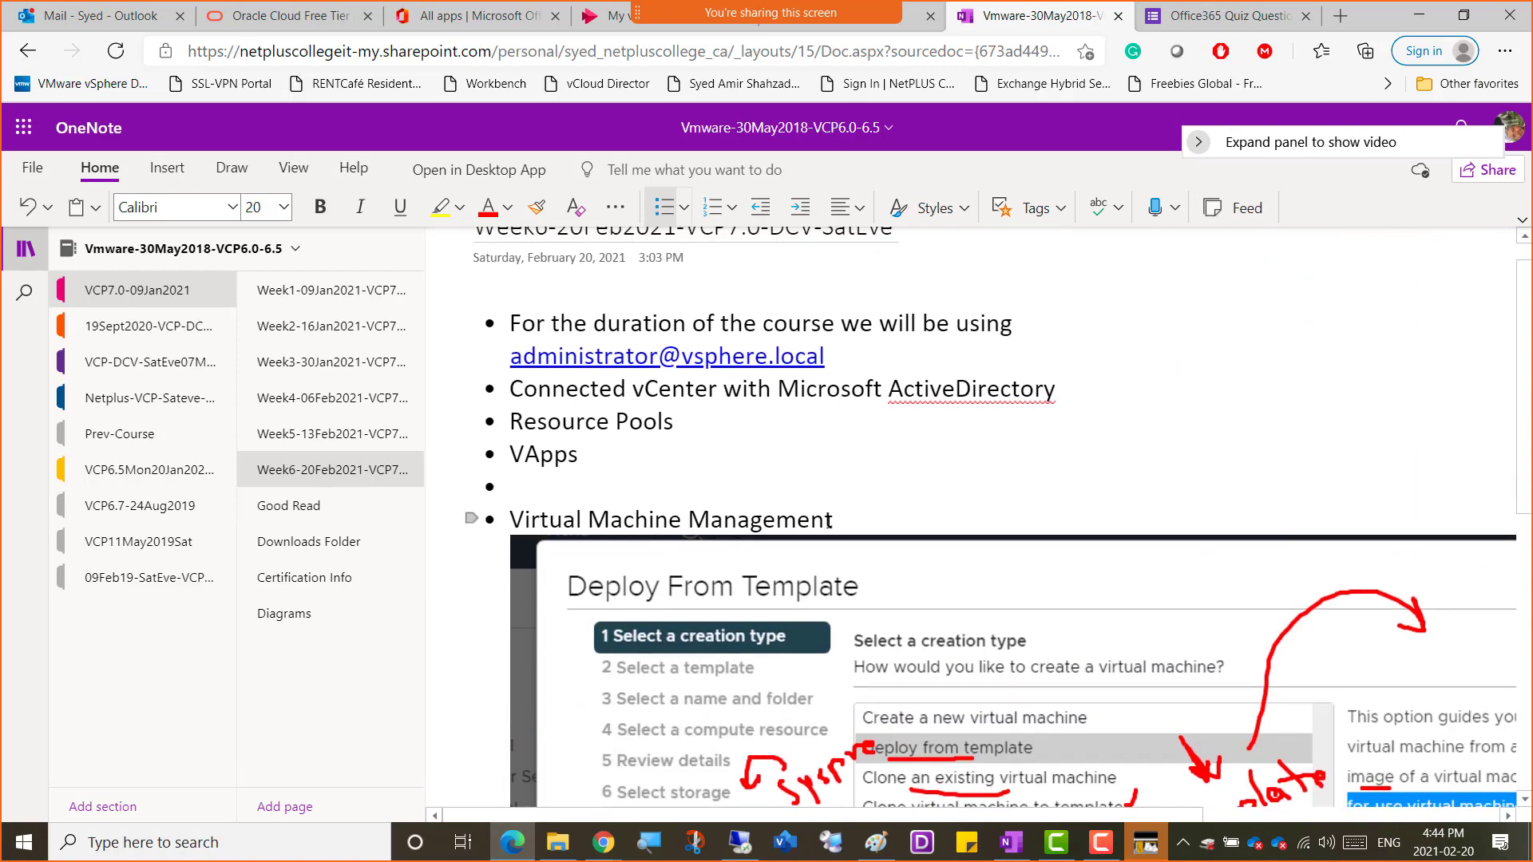
pyautogui.scroll(-8, 866, 523)
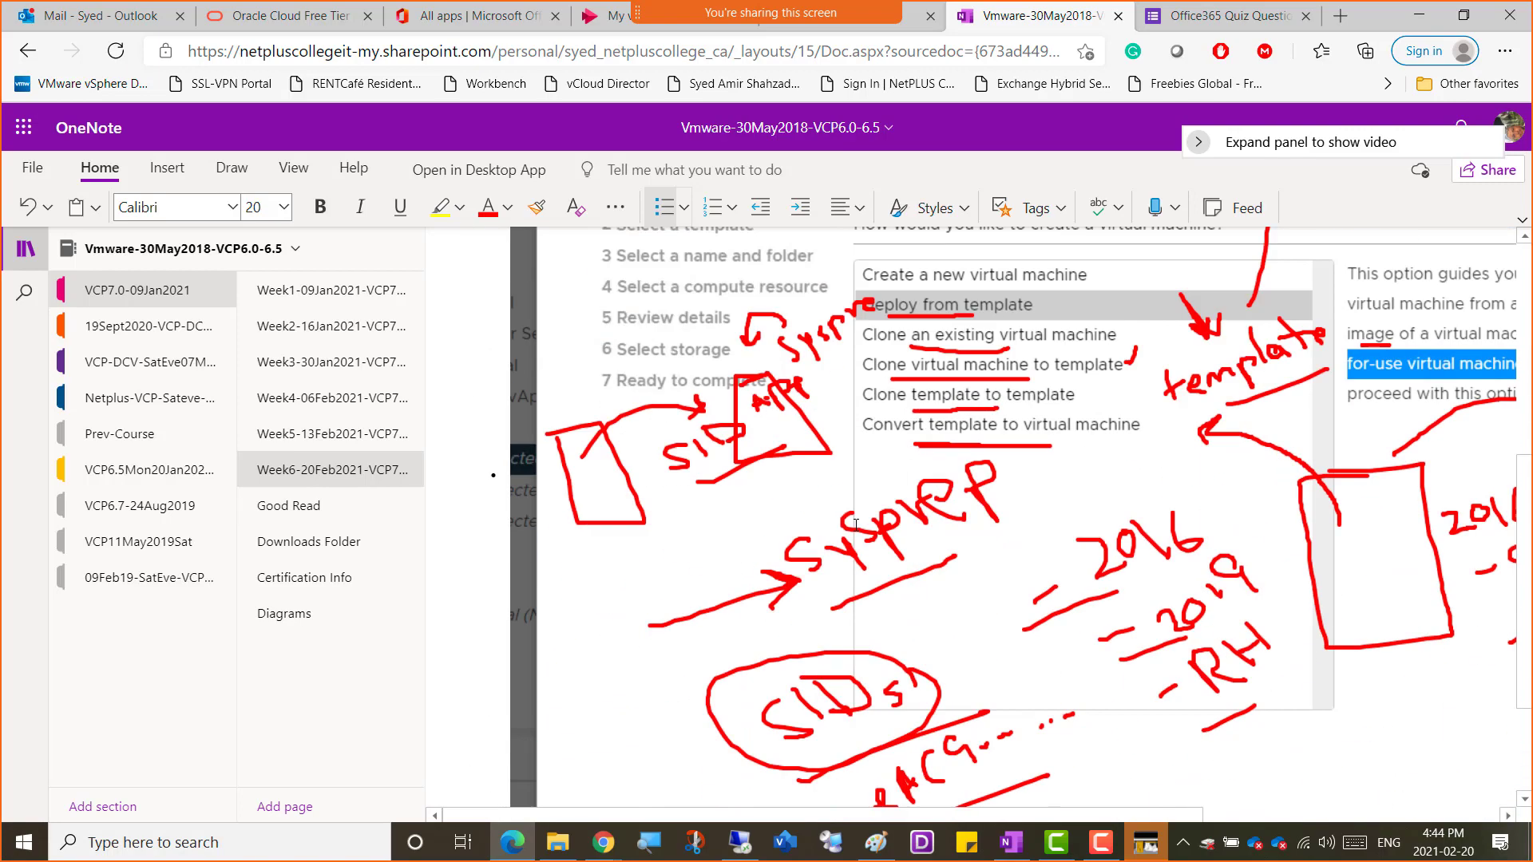
pyautogui.scroll(8, 857, 531)
pyautogui.click(857, 414)
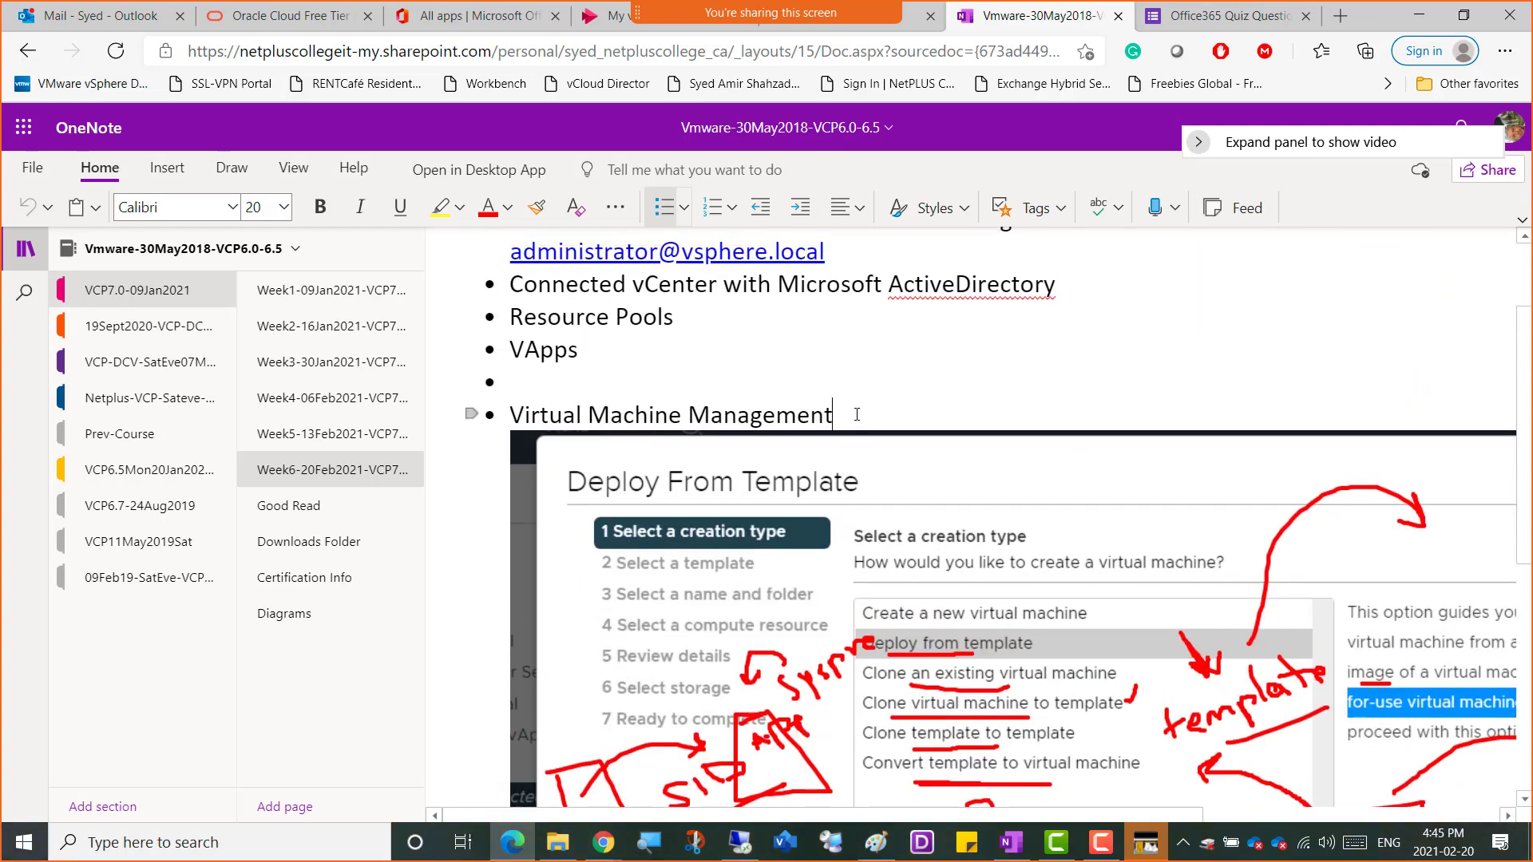
pyautogui.scroll(-6, 874, 511)
# Add a bullet reading 'OVF -' to the notes and return to the vSphere session
pyautogui.click(551, 706)
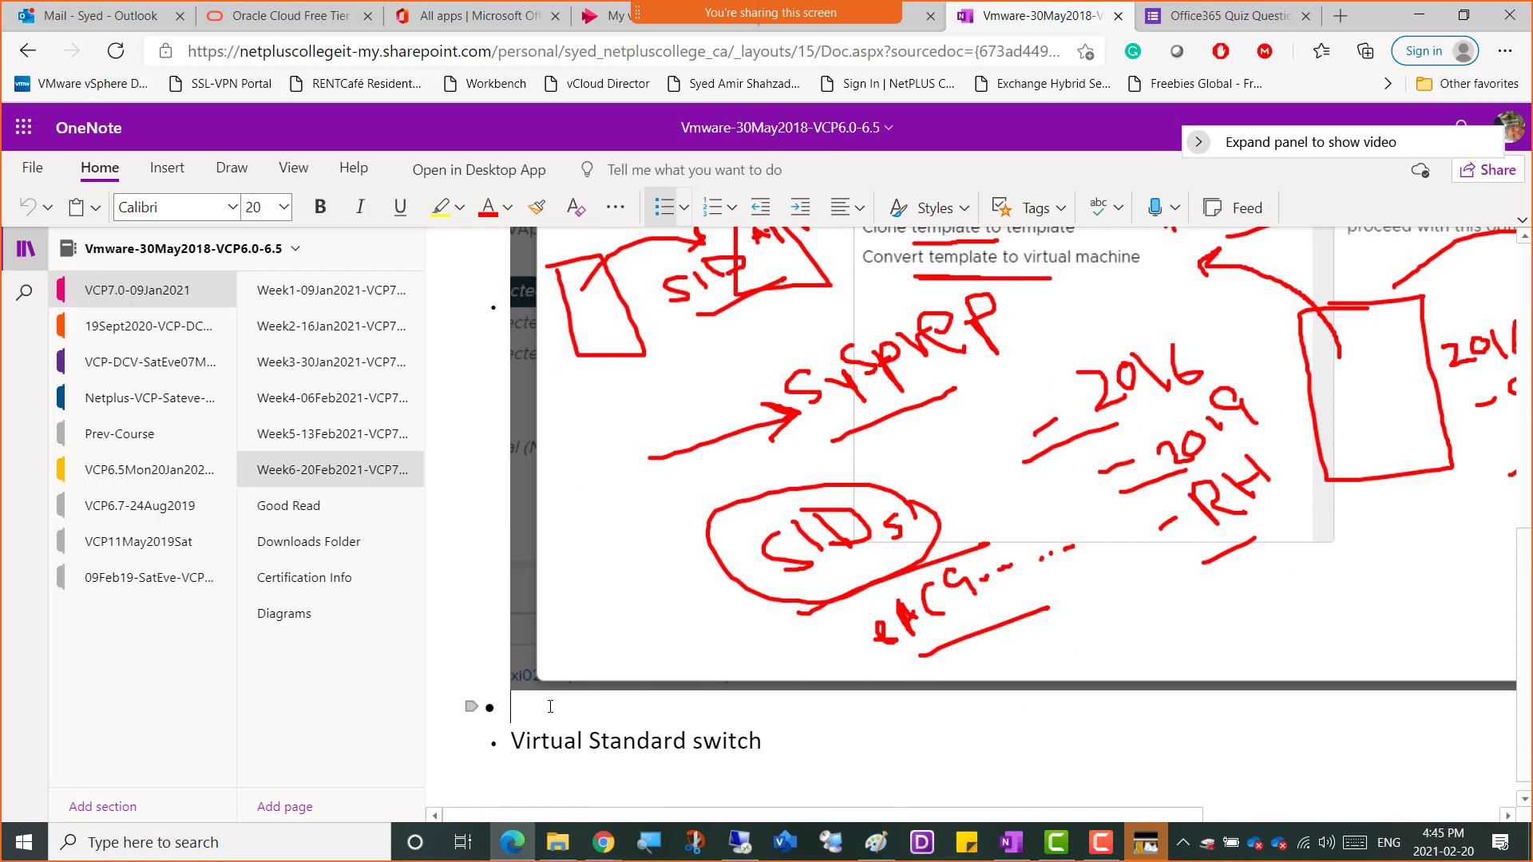
pyautogui.write('OVF')
pyautogui.press('XF86MonBrightnessDown')
pyautogui.press('XF86MonBrightnessDown')
pyautogui.press('XF86MonBrightnessDown')
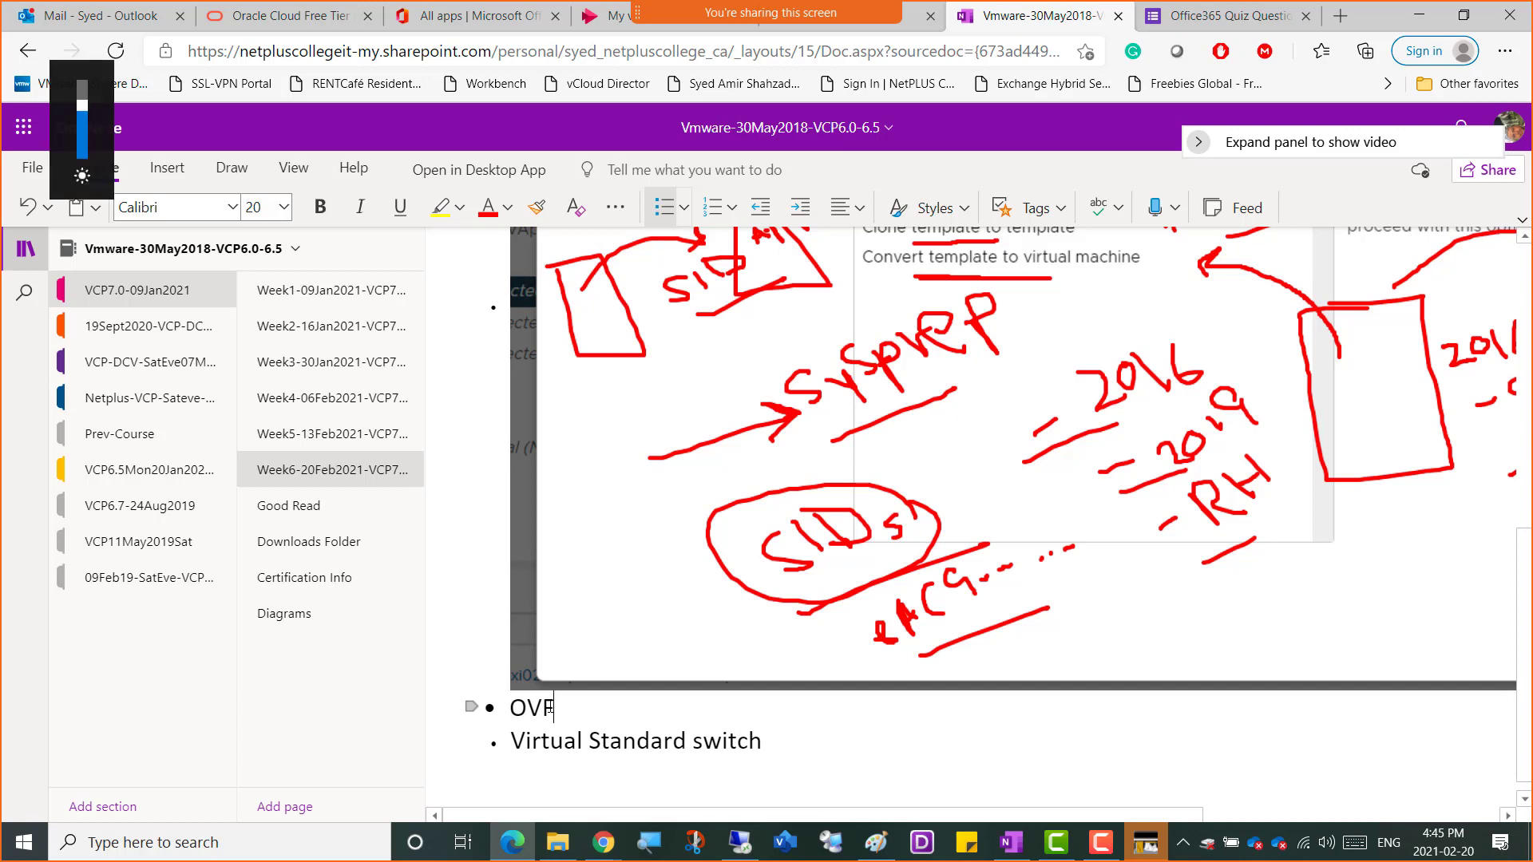
pyautogui.write('-')
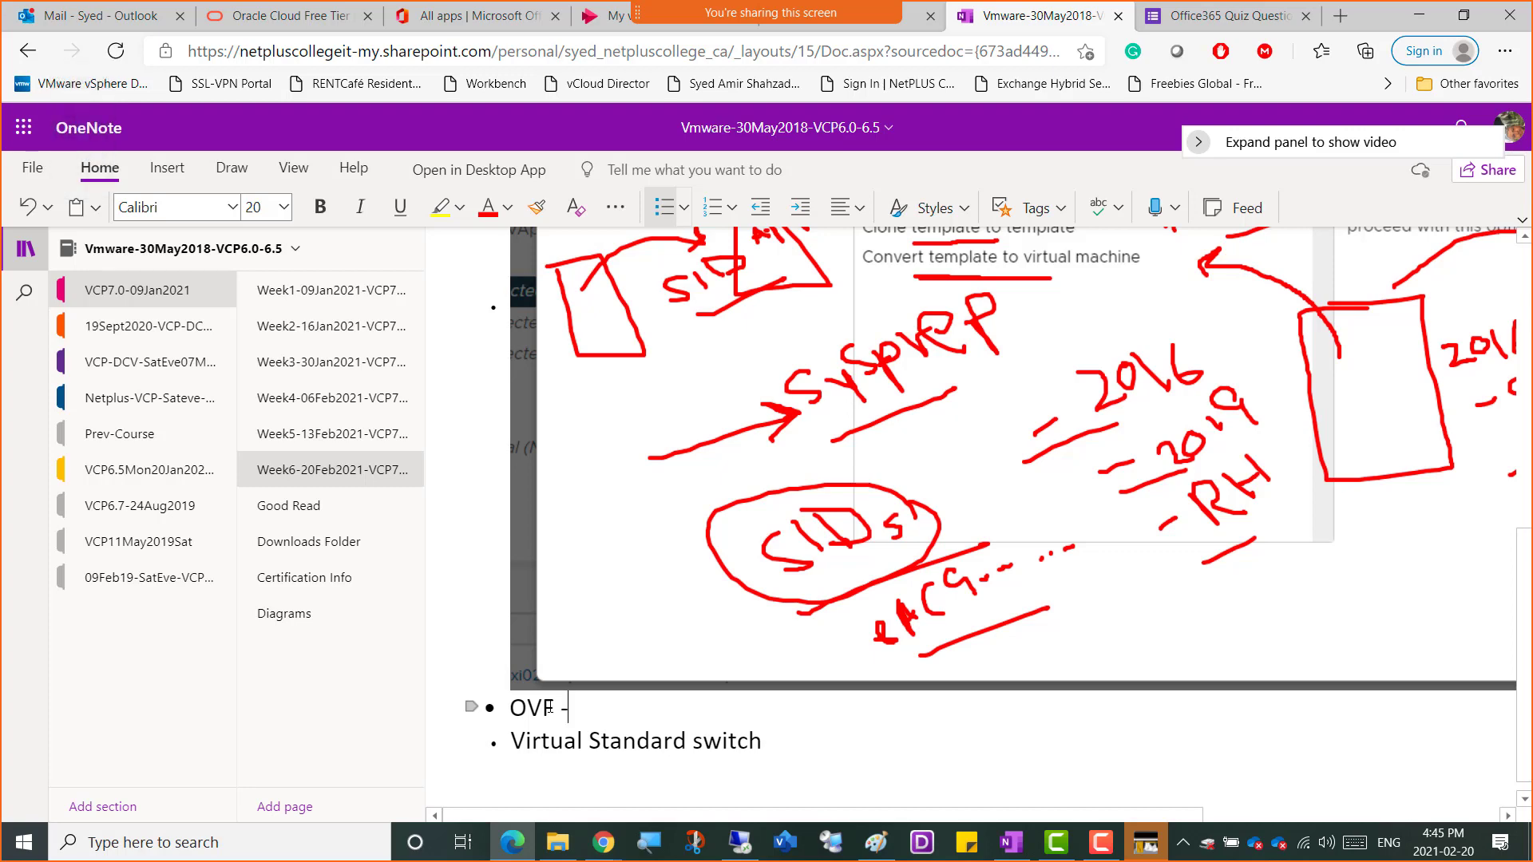
pyautogui.click(741, 844)
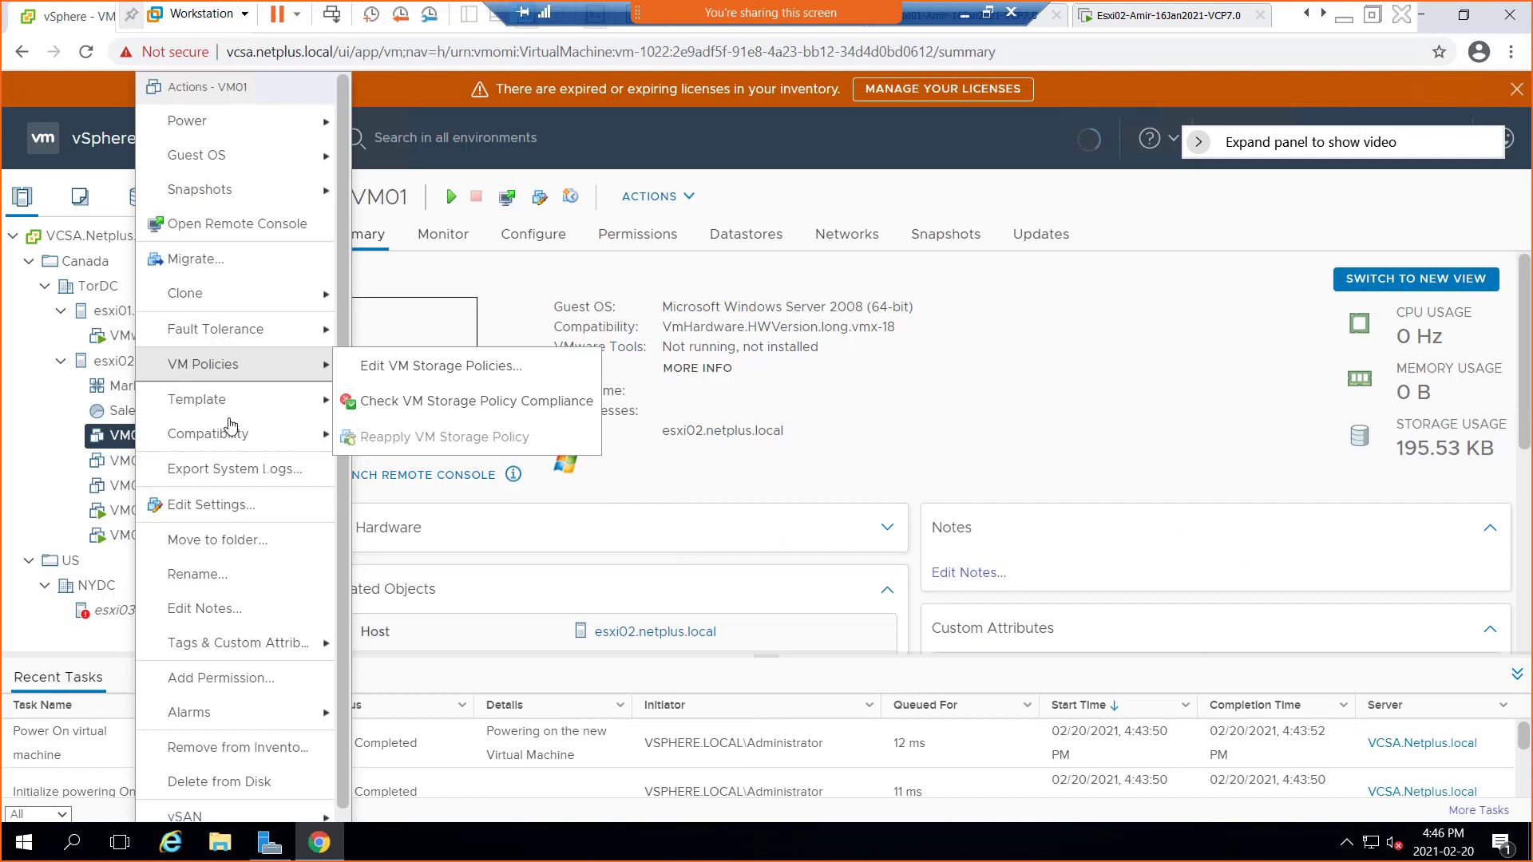
pyautogui.moveTo(234, 419)
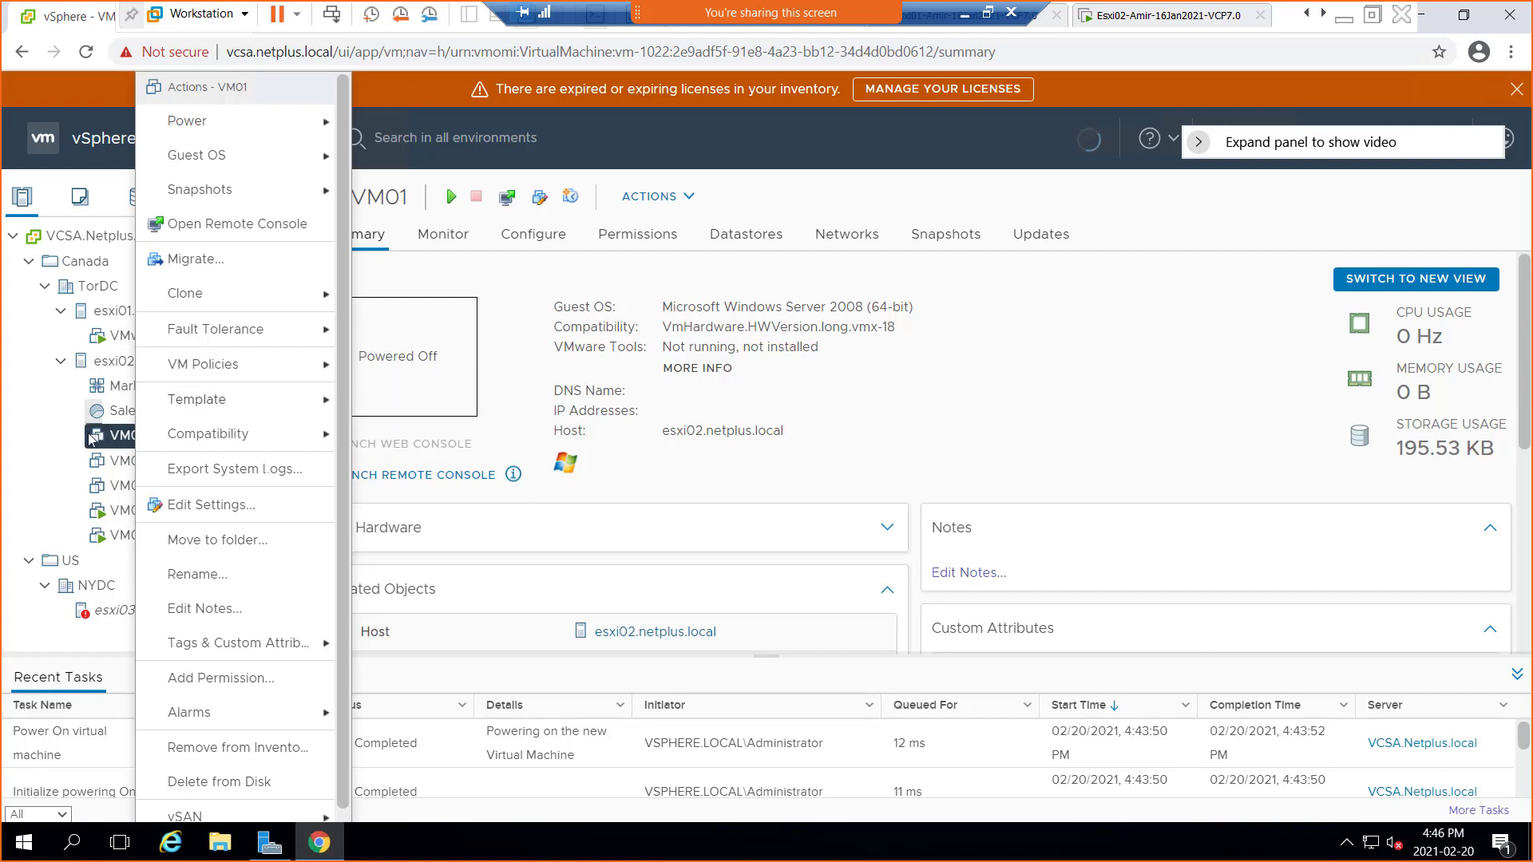
# Start esxi02's New Virtual Machine wizard with Clone virtual machine to template, cancel, then open VM01's actions
pyautogui.click(116, 385)
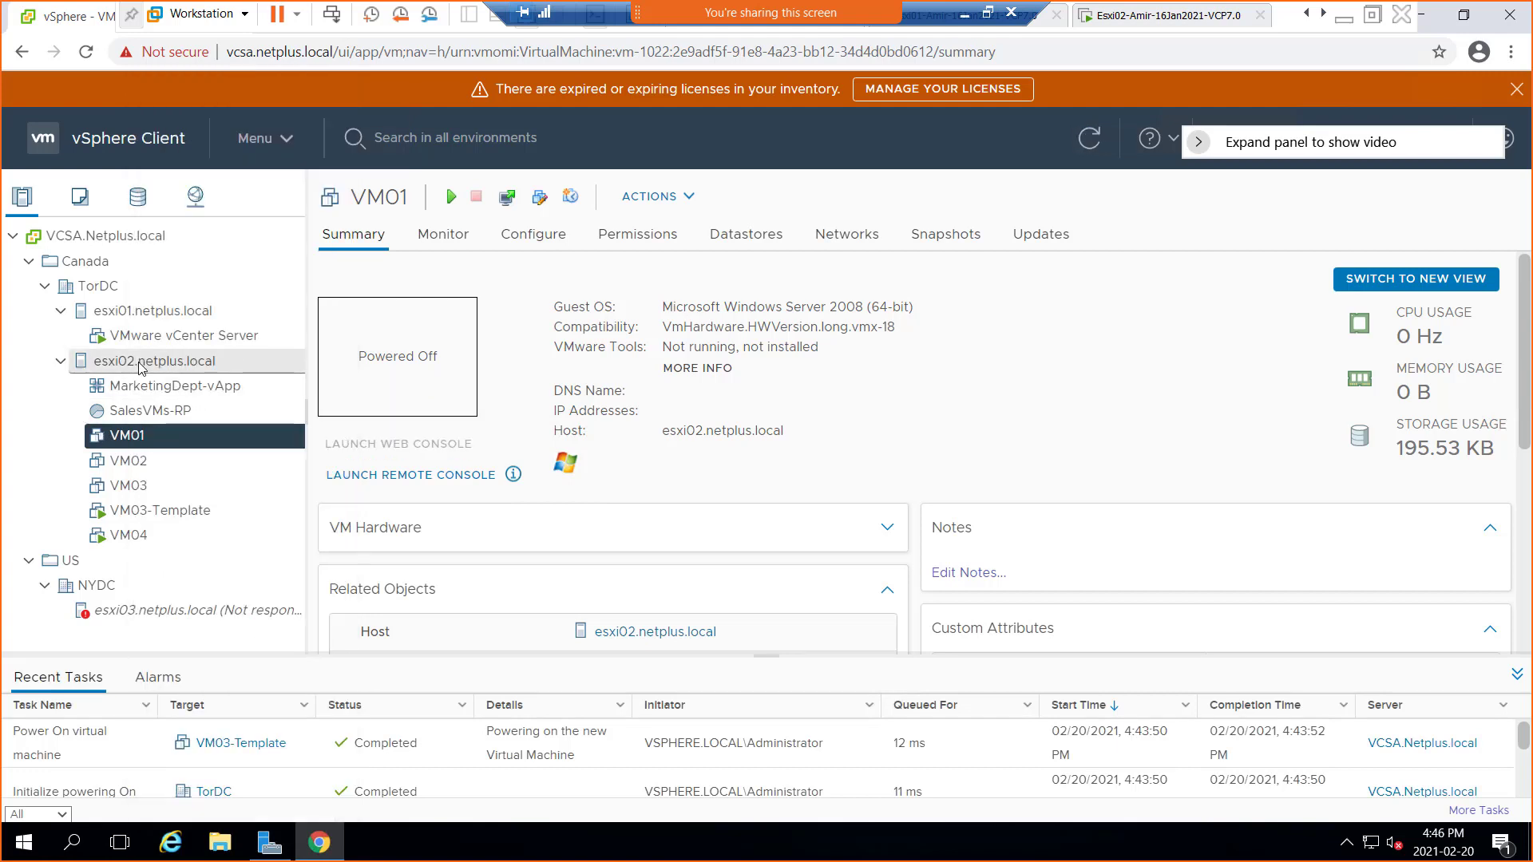
pyautogui.rightClick(140, 368)
pyautogui.click(244, 121)
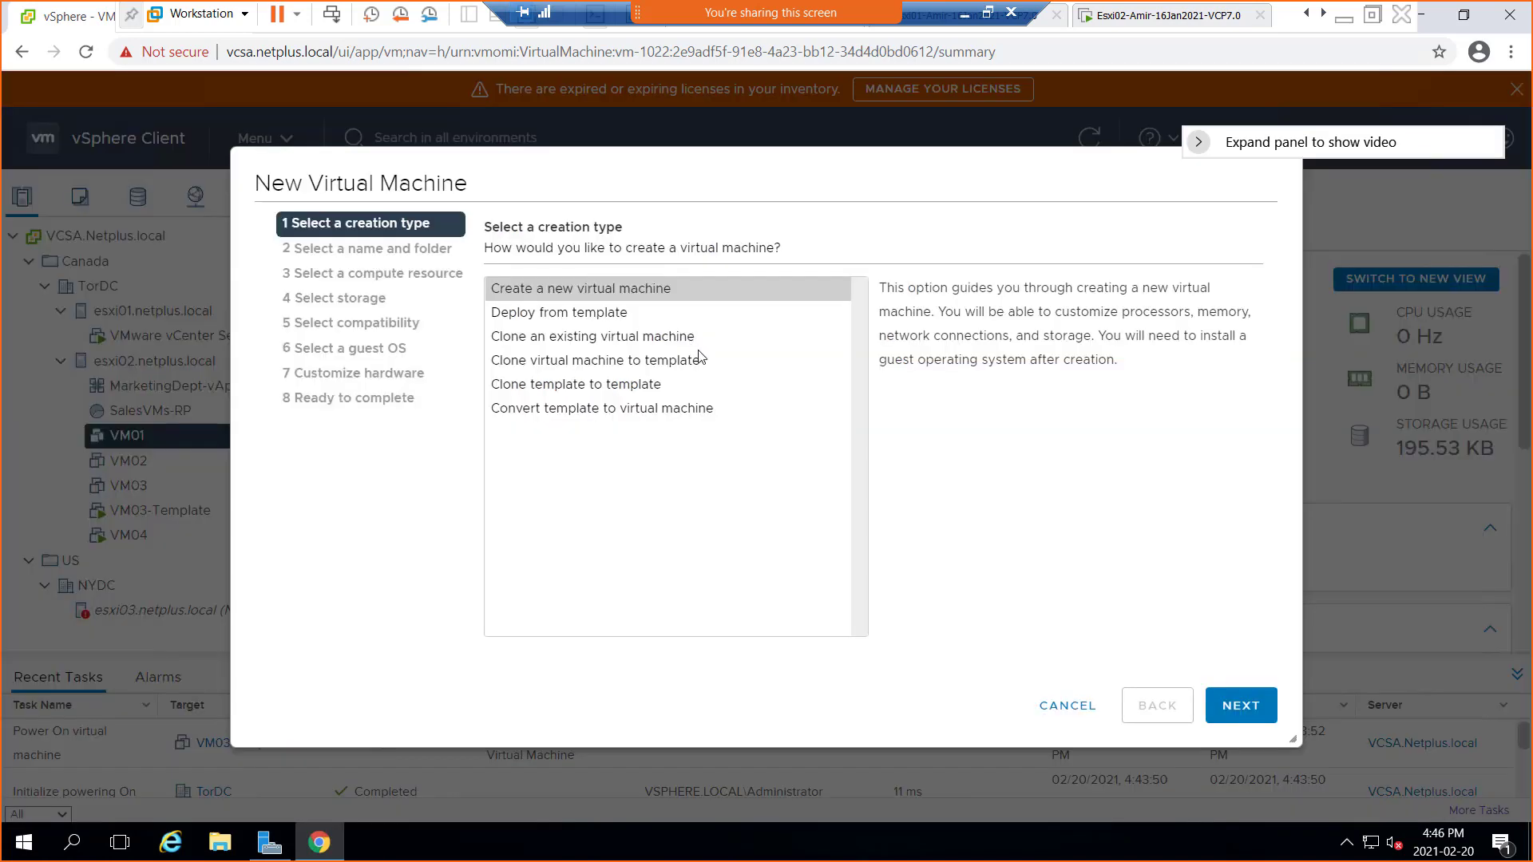
pyautogui.click(558, 361)
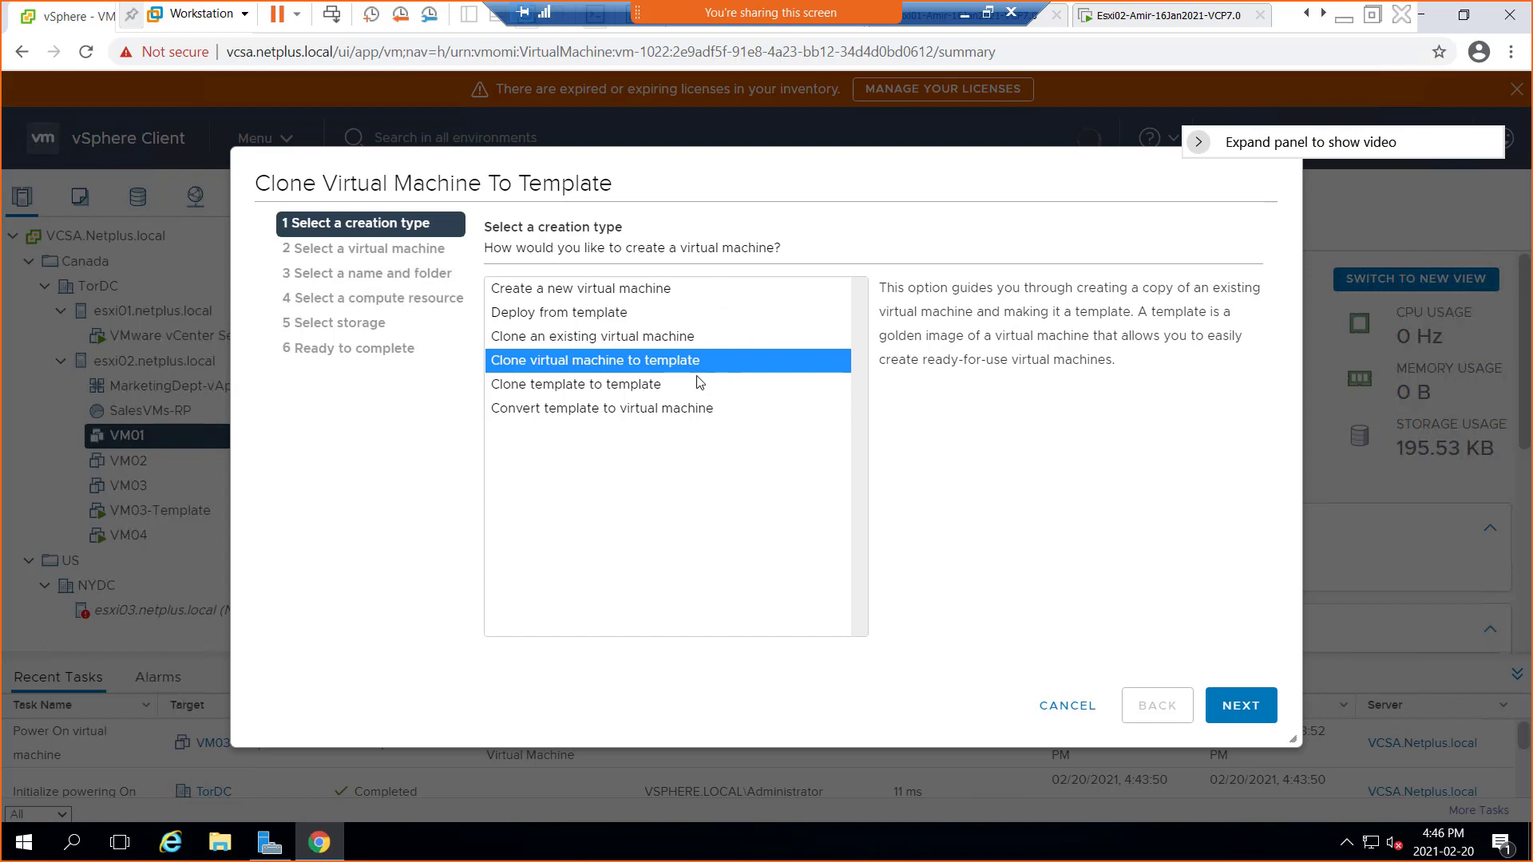
pyautogui.click(1066, 706)
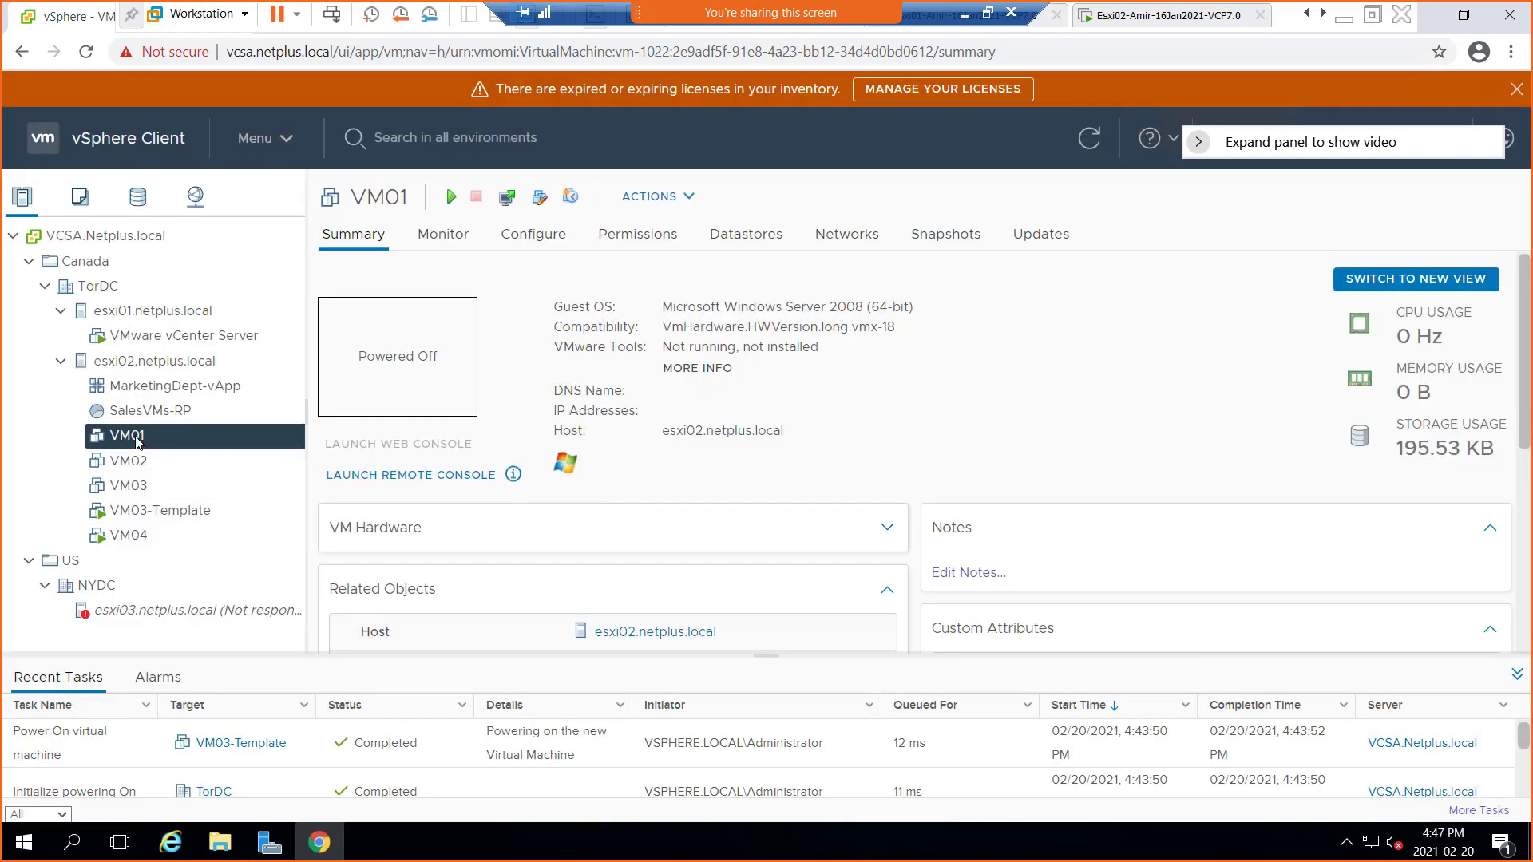
pyautogui.rightClick(138, 436)
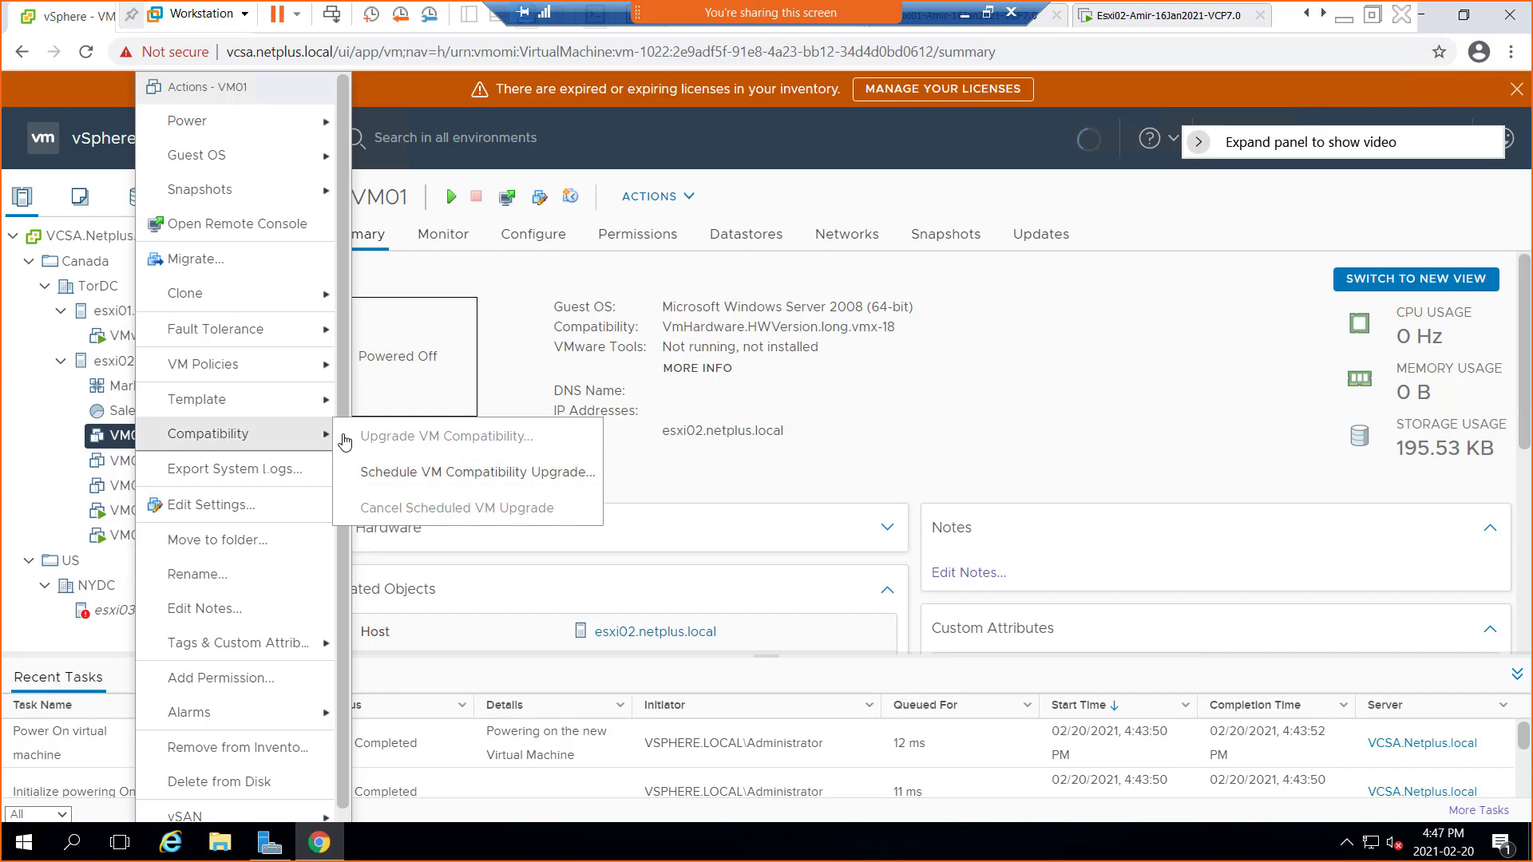
# Open VM01's Export System Logs dialog, highlight the KB reference and crash warning, then cancel
pyautogui.click(264, 472)
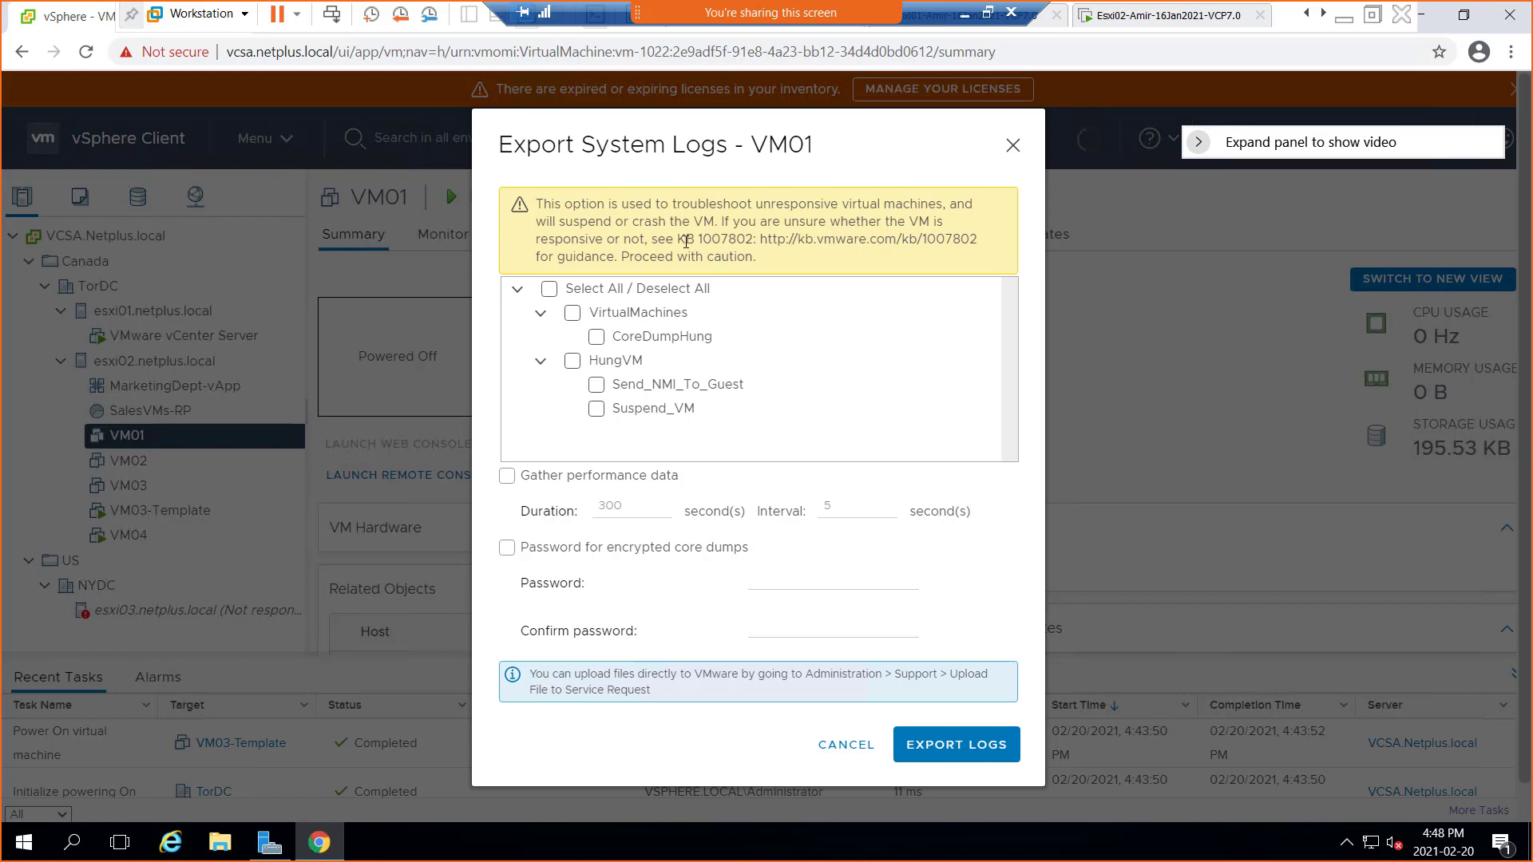
pyautogui.moveTo(677, 239); pyautogui.dragTo(819, 263)
pyautogui.click(770, 257)
pyautogui.moveTo(557, 221); pyautogui.dragTo(716, 221)
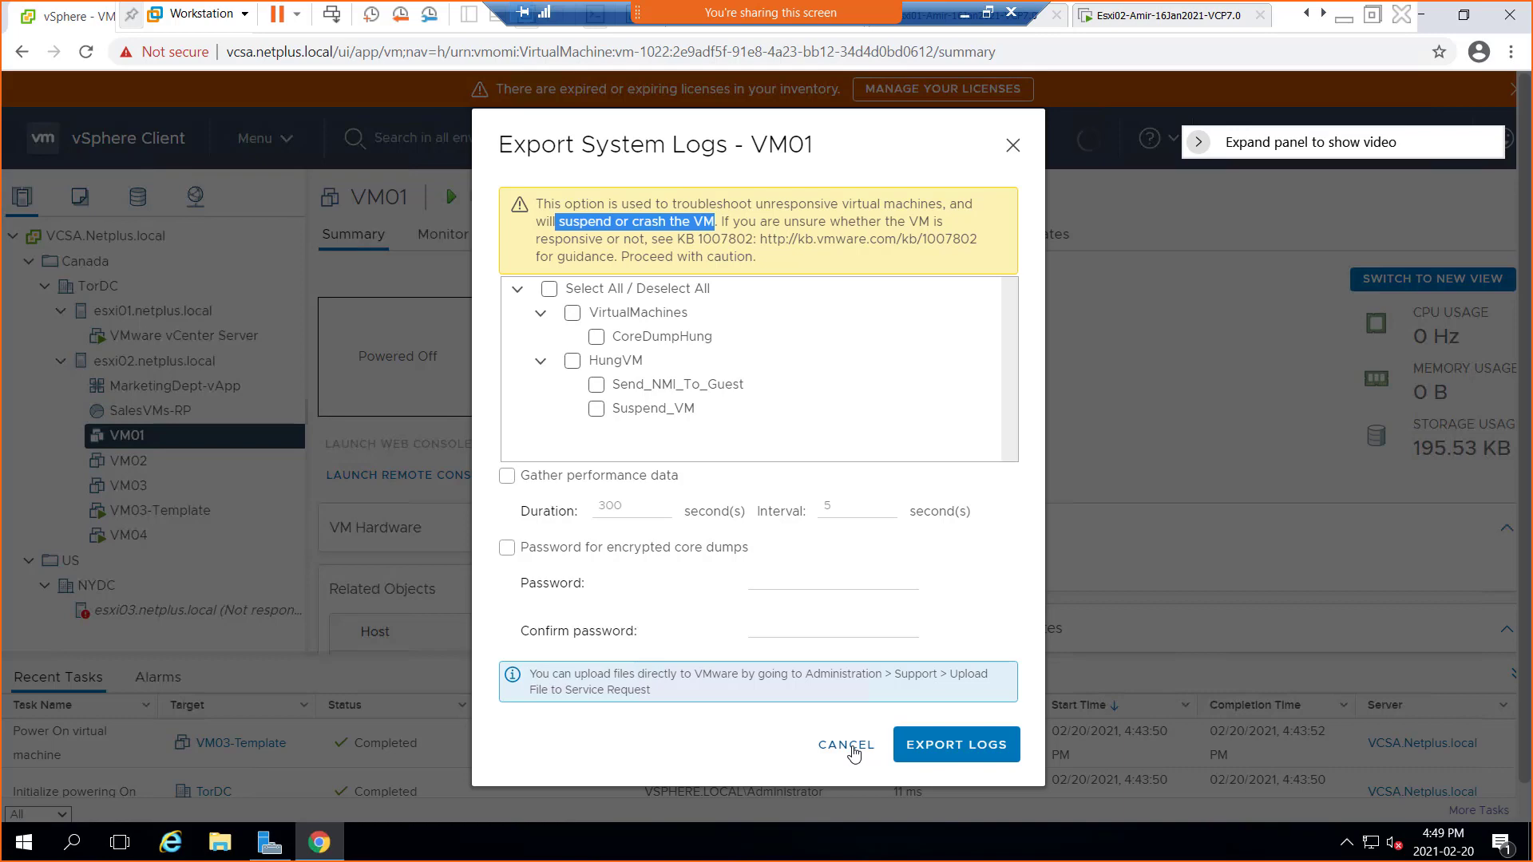
pyautogui.click(853, 751)
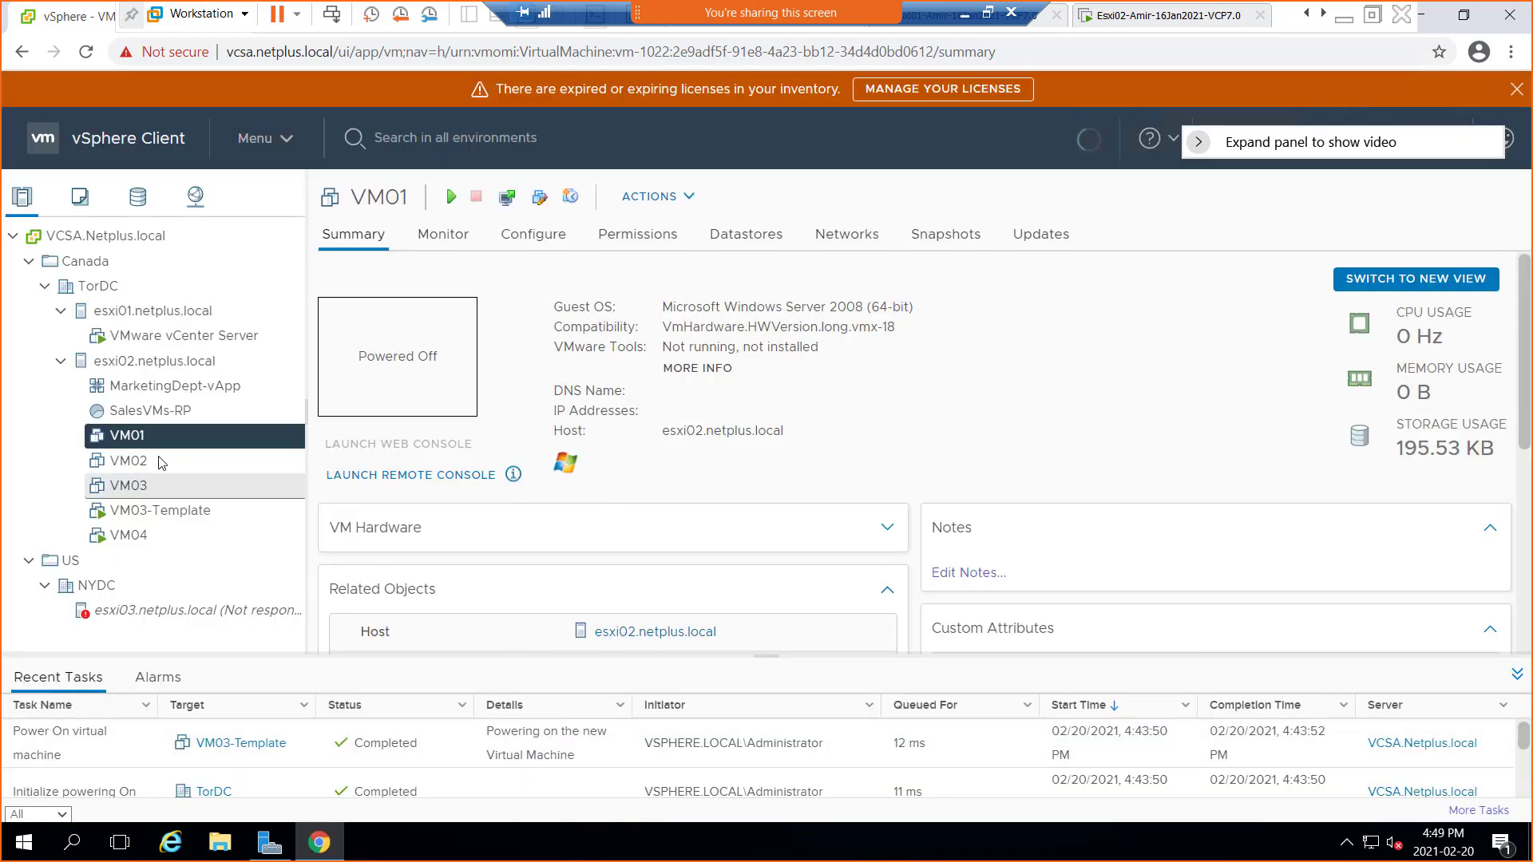
pyautogui.rightClick(127, 439)
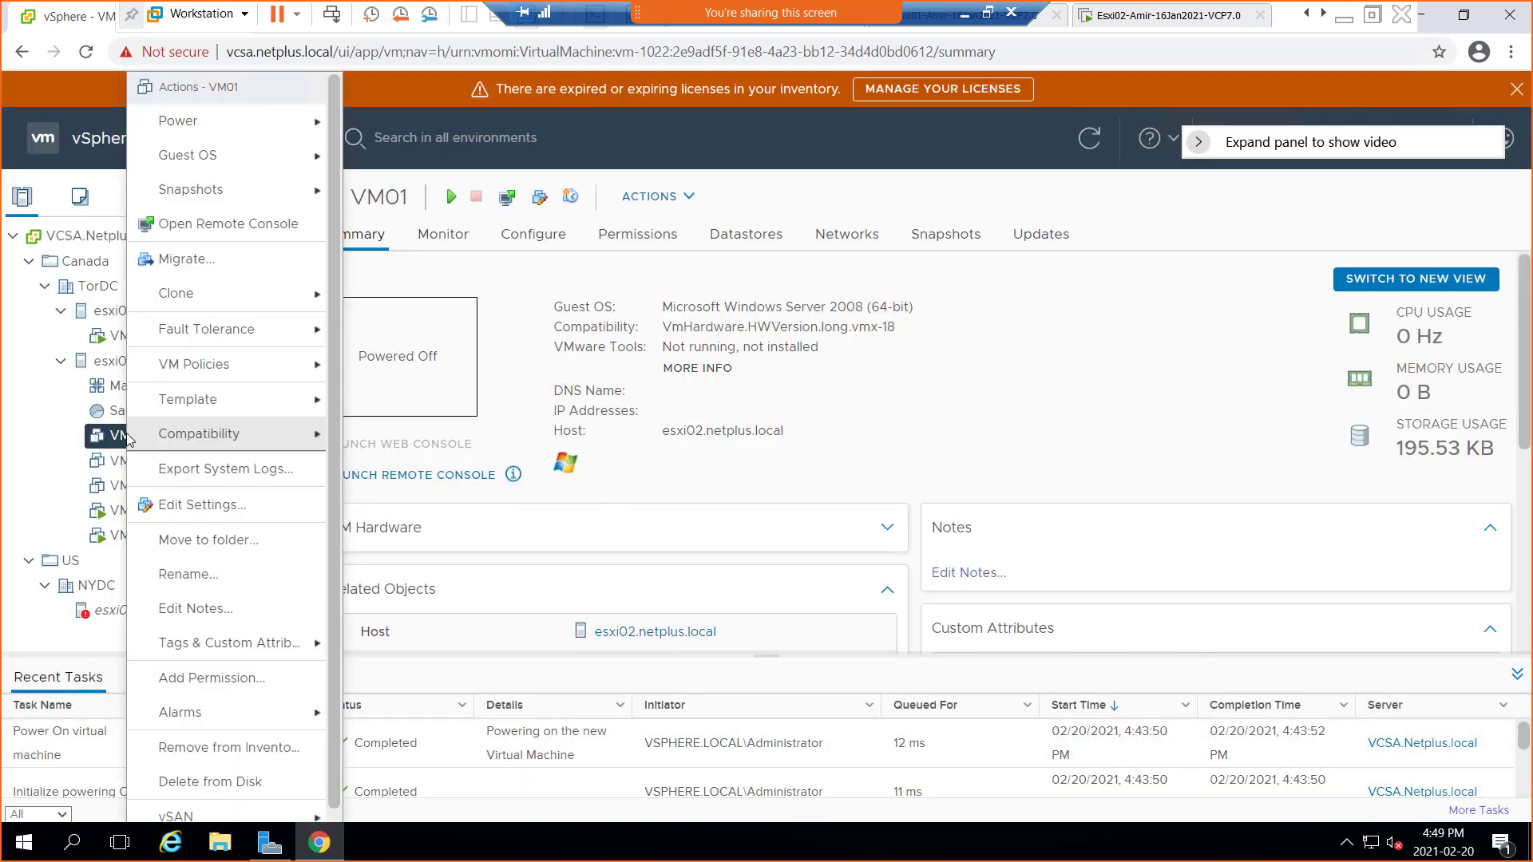
pyautogui.click(237, 511)
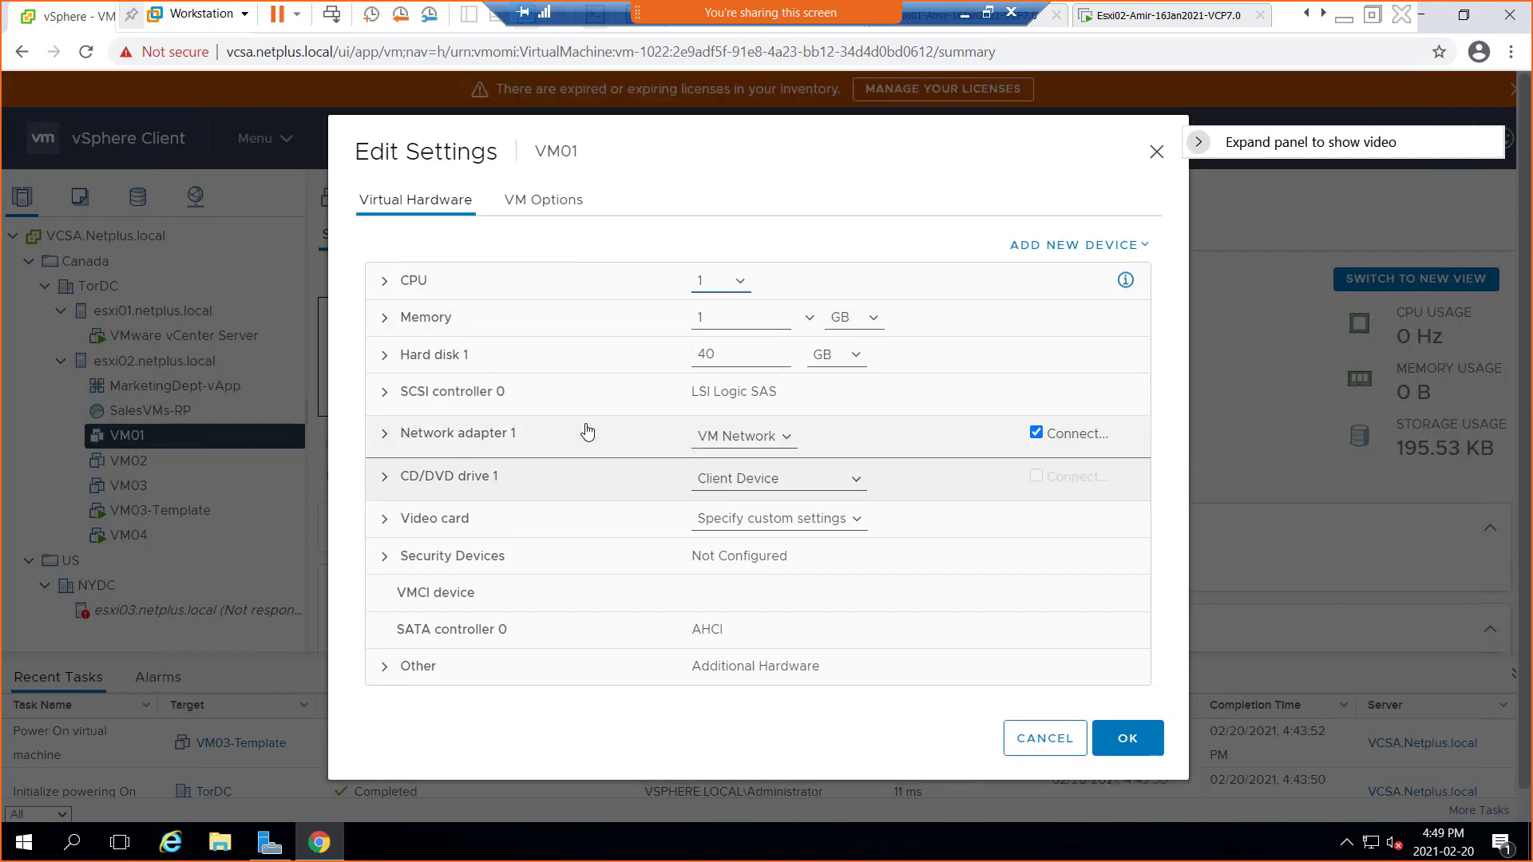
pyautogui.click(529, 208)
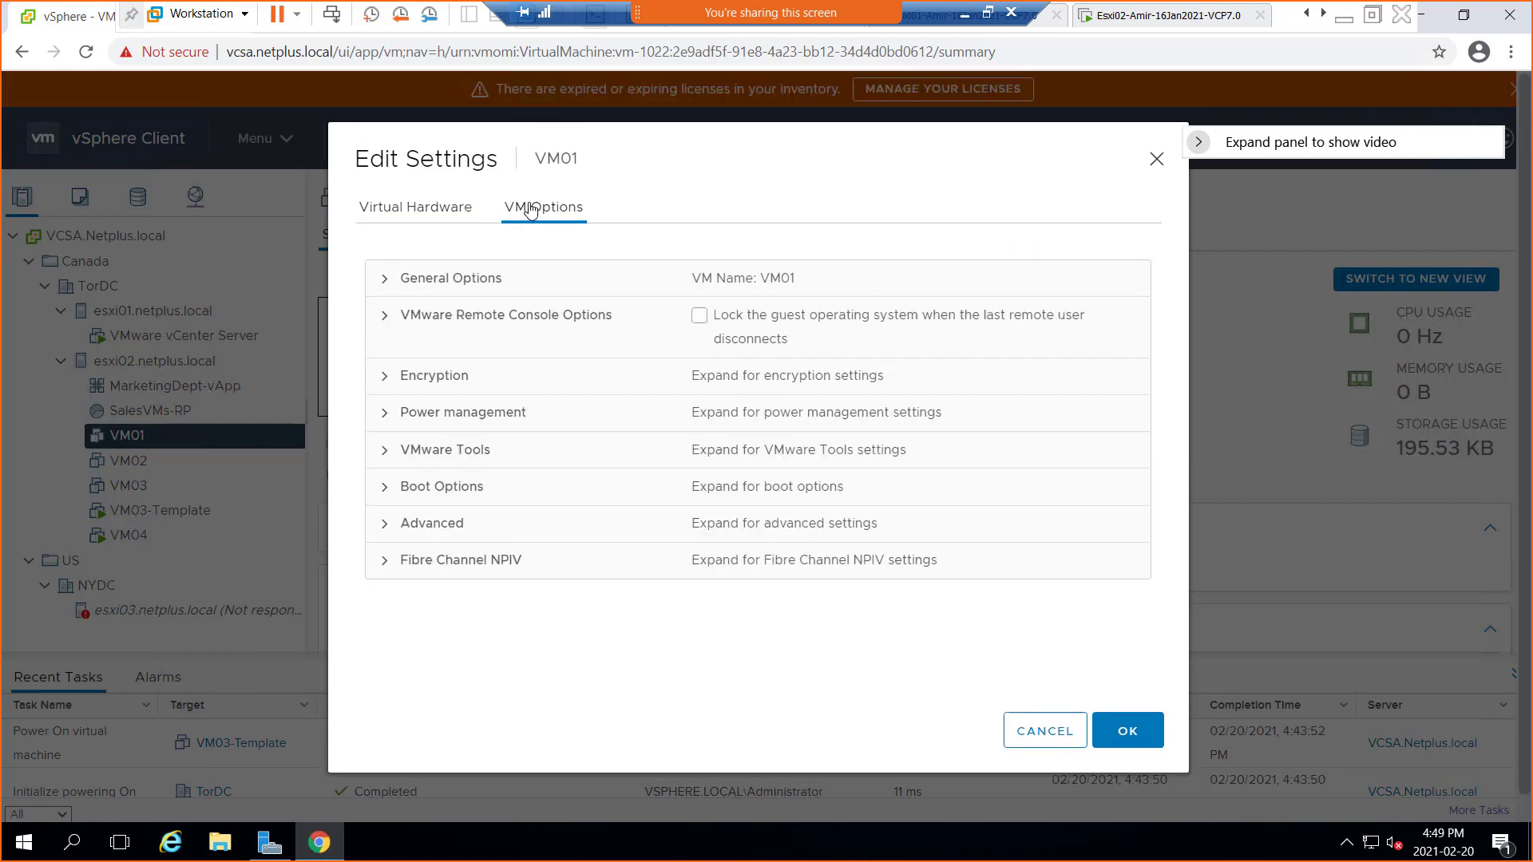
pyautogui.click(401, 216)
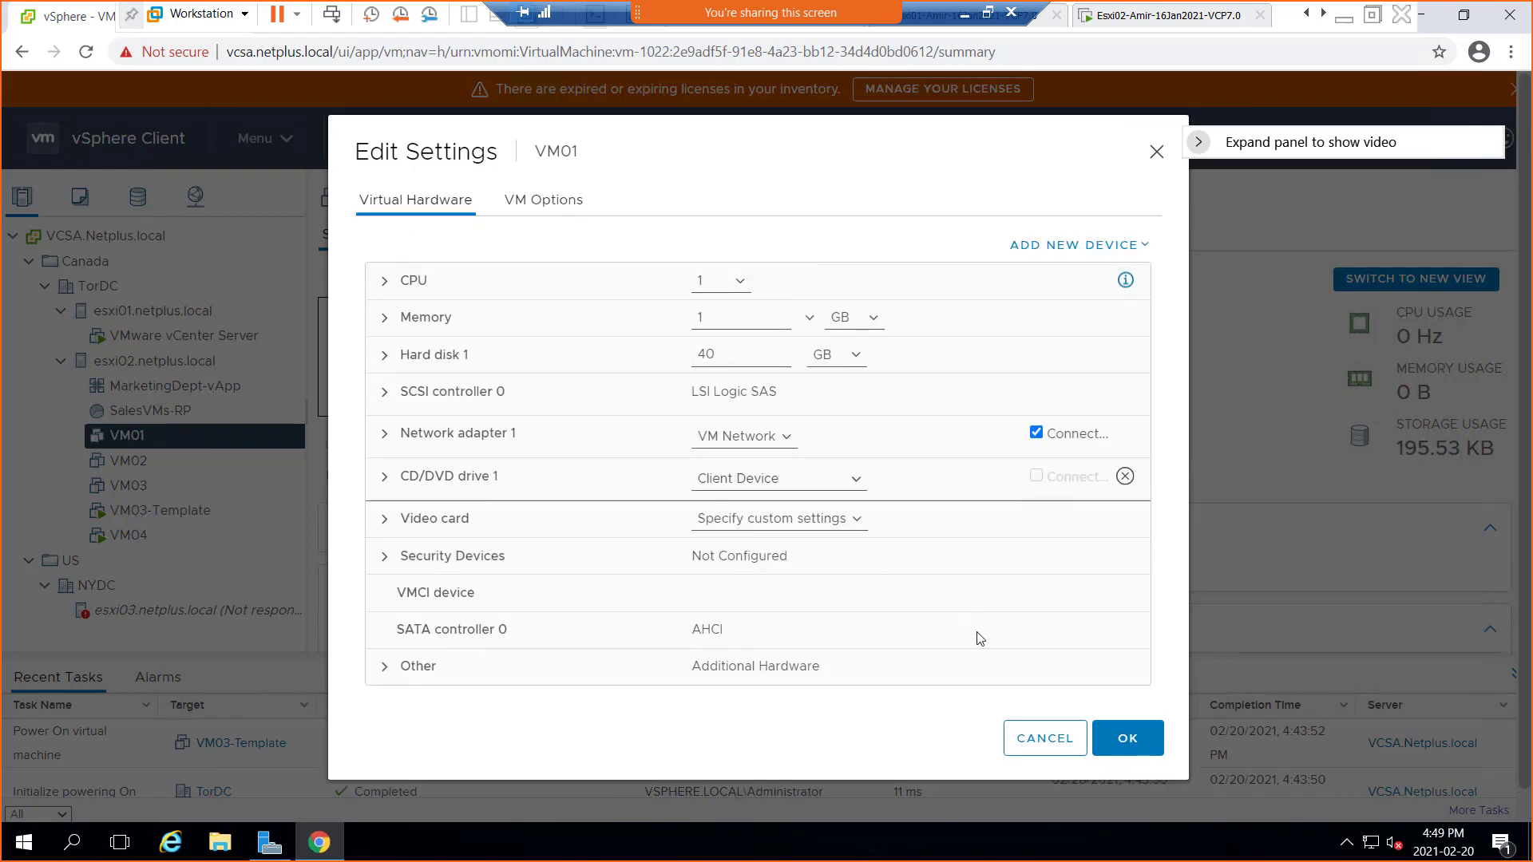
pyautogui.click(1034, 745)
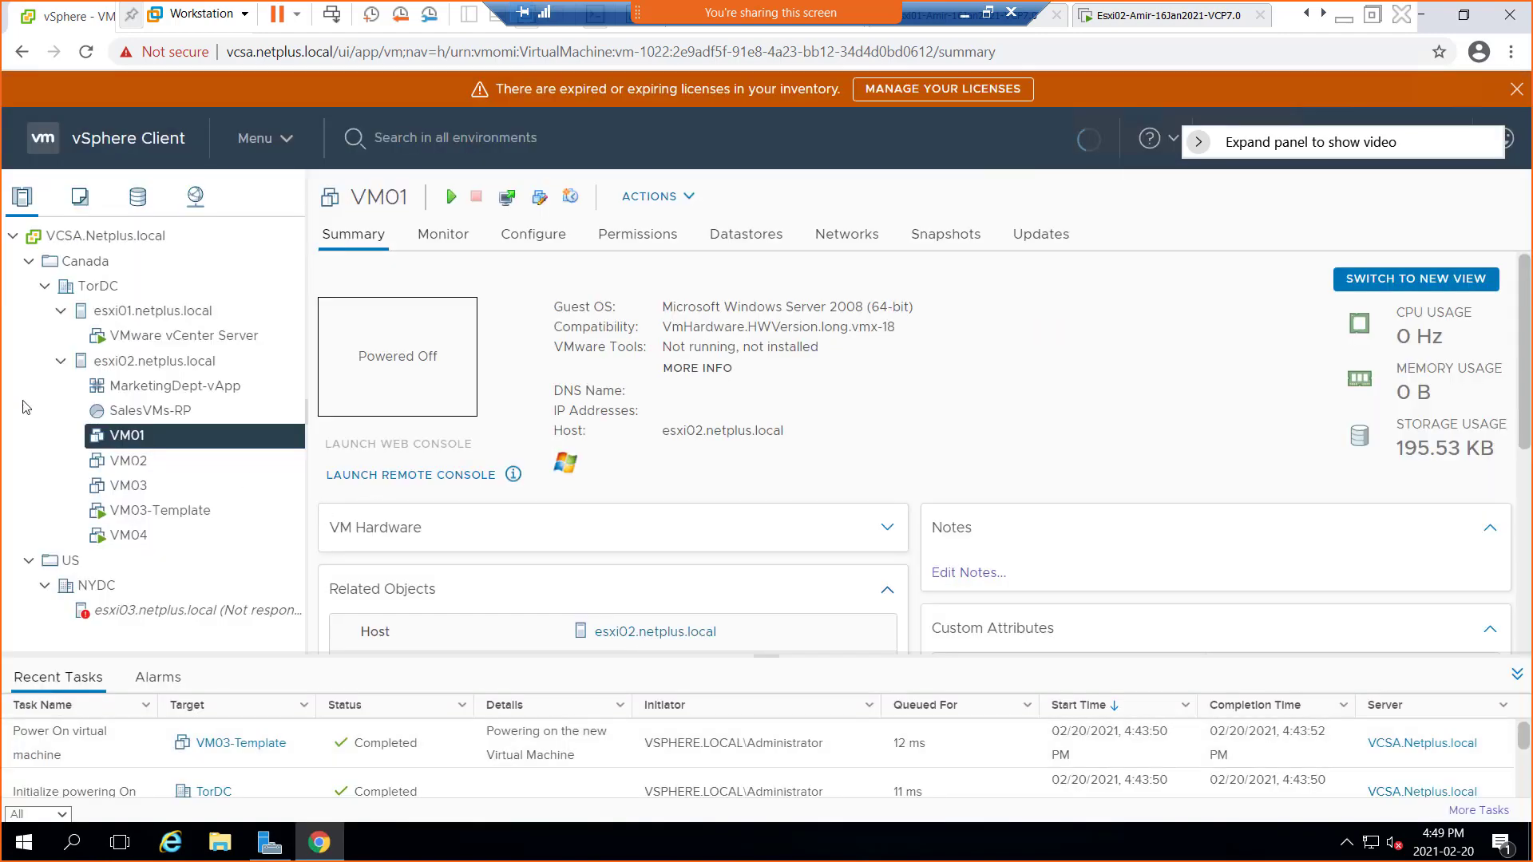
pyautogui.rightClick(143, 441)
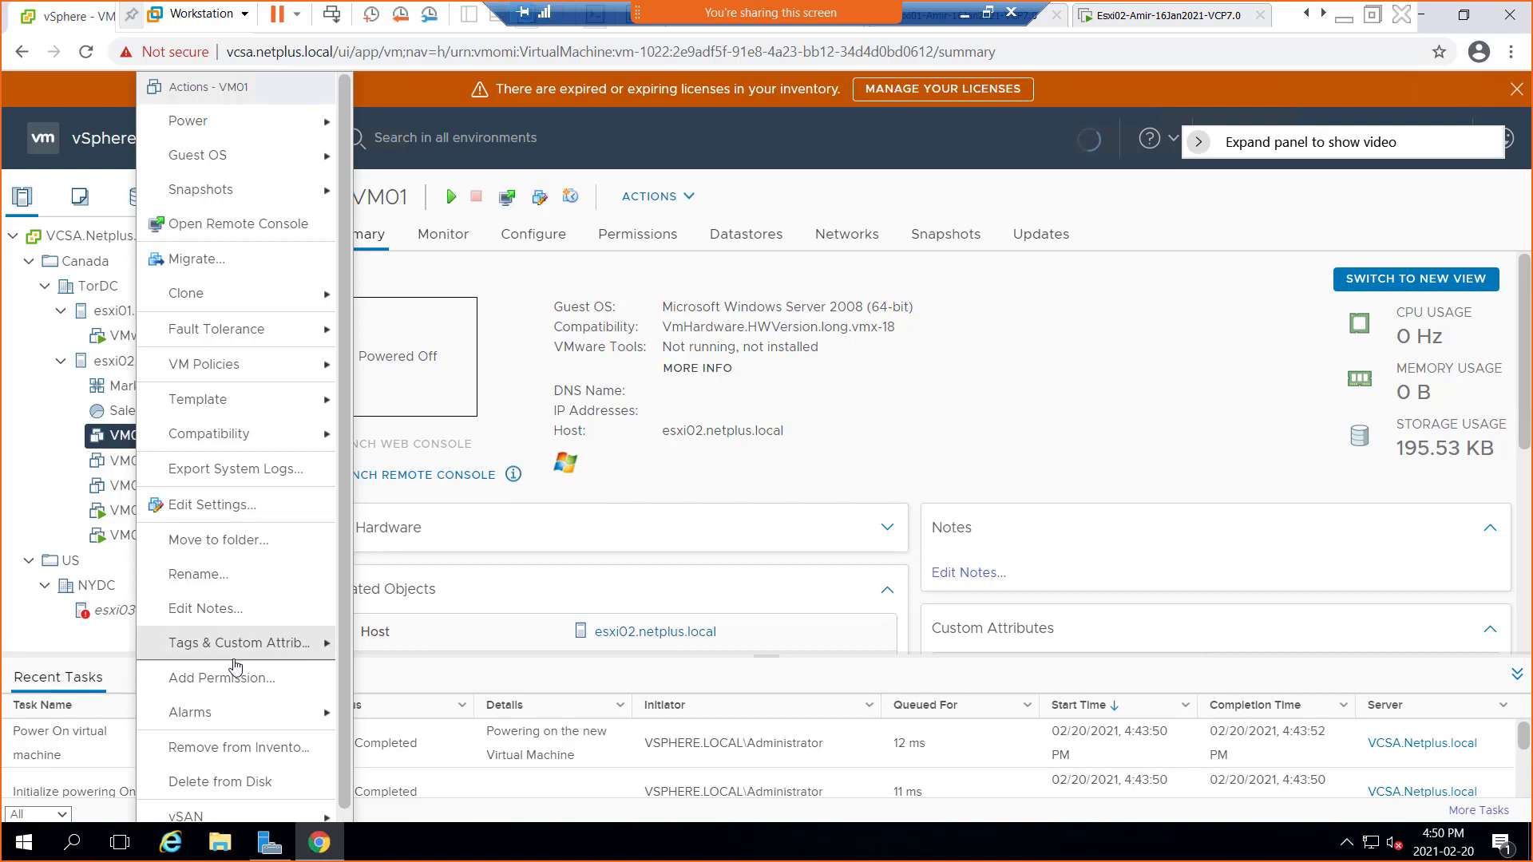
# Choose Tags & Custom Attributes > Assign Tag for VM01 and begin a new tag with ADD TAG
pyautogui.moveTo(249, 651)
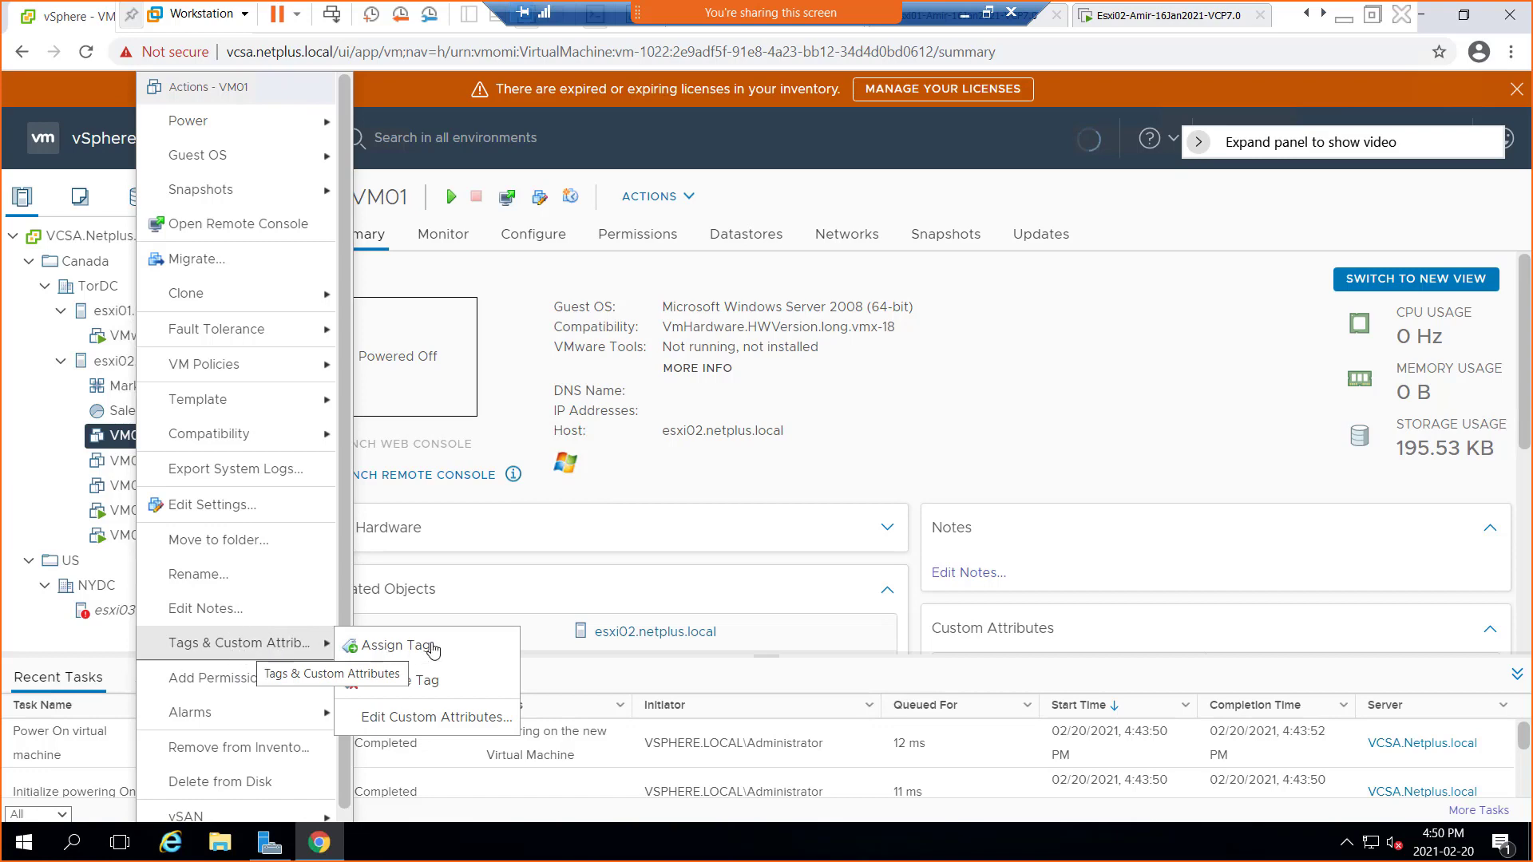
pyautogui.click(404, 654)
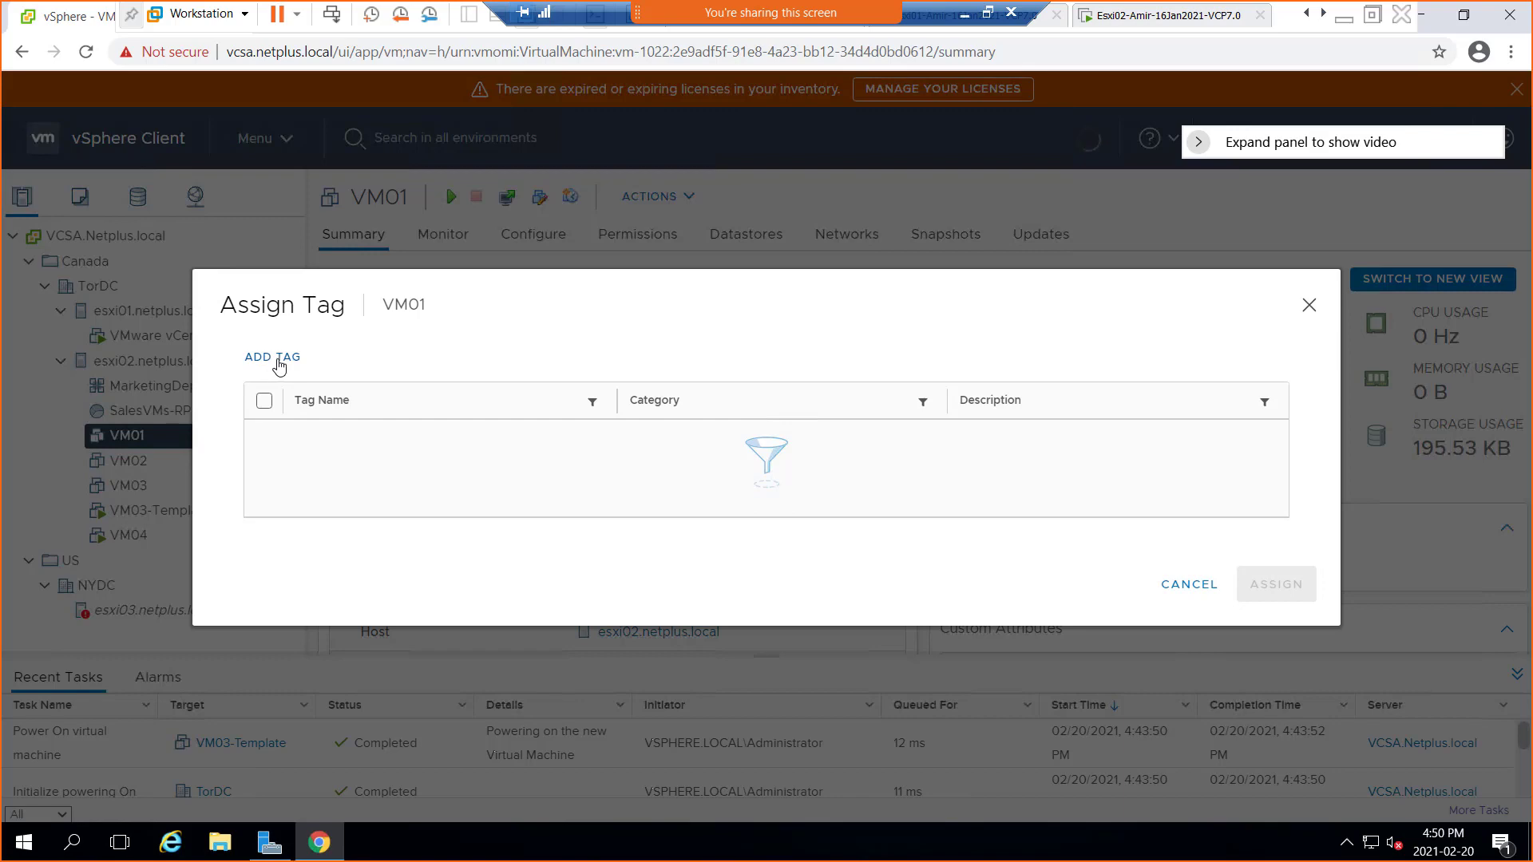
pyautogui.click(279, 361)
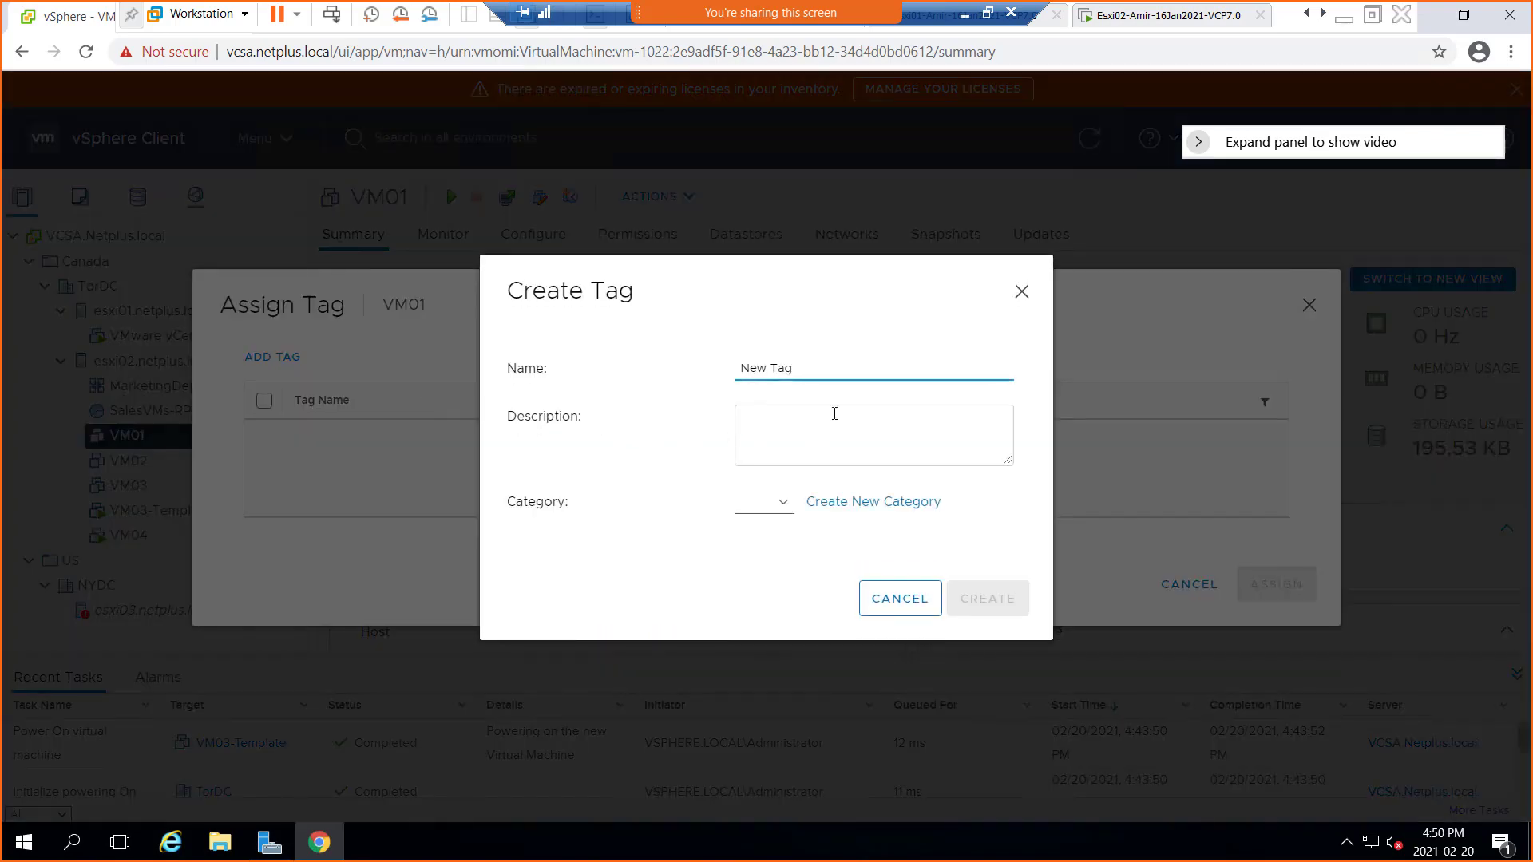
# Name the new tag SalvesDept-VM01 with the description 'SQL database inside'
pyautogui.tripleClick(740, 368)
pyautogui.write('SalvesDept-VM01')
pyautogui.press('Tab')
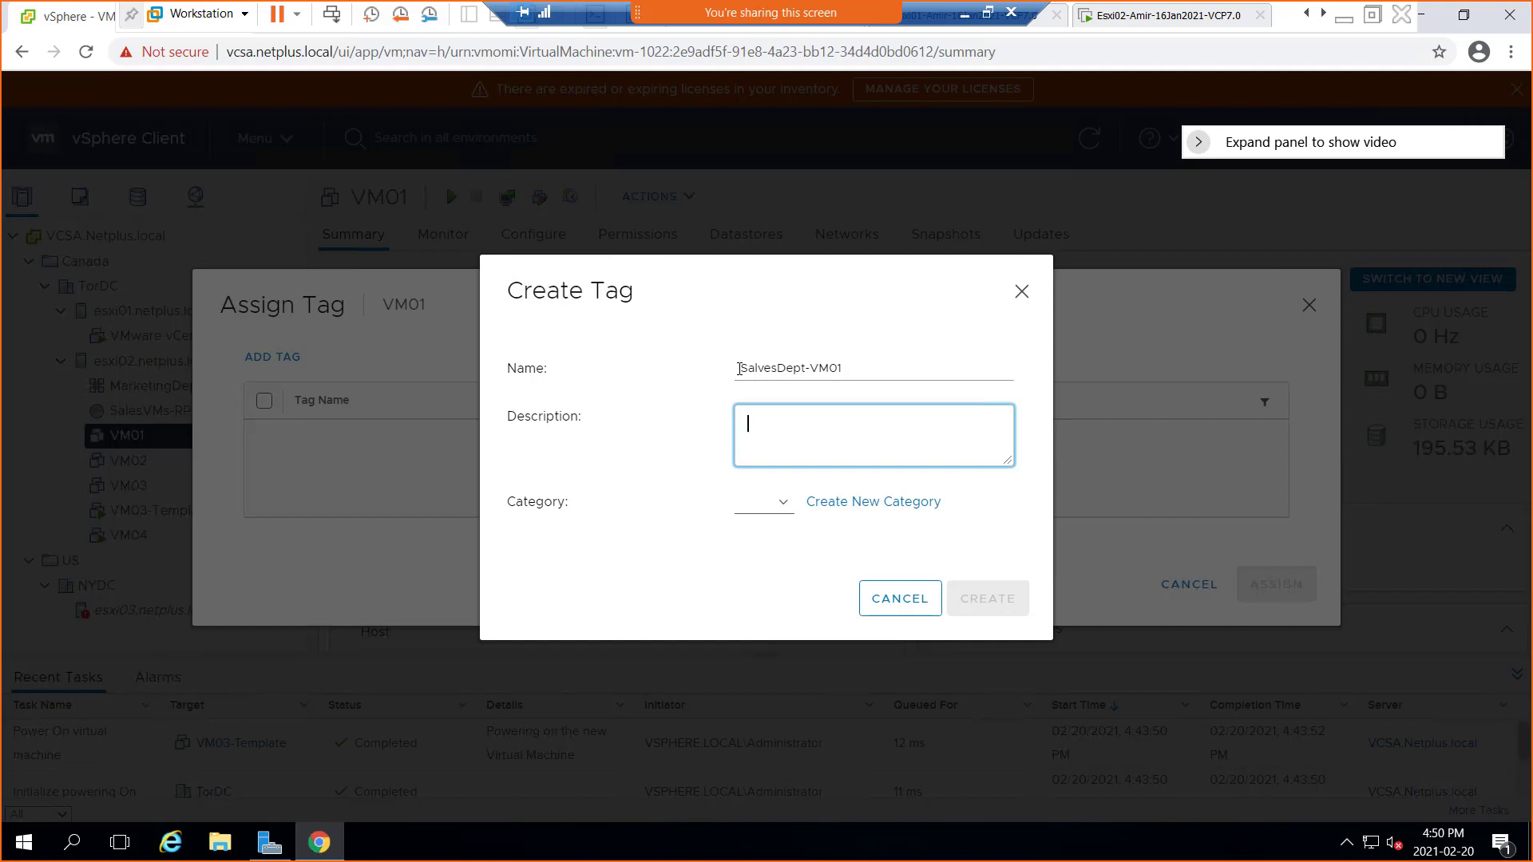
pyautogui.write('SQL database inside')
pyautogui.click(783, 505)
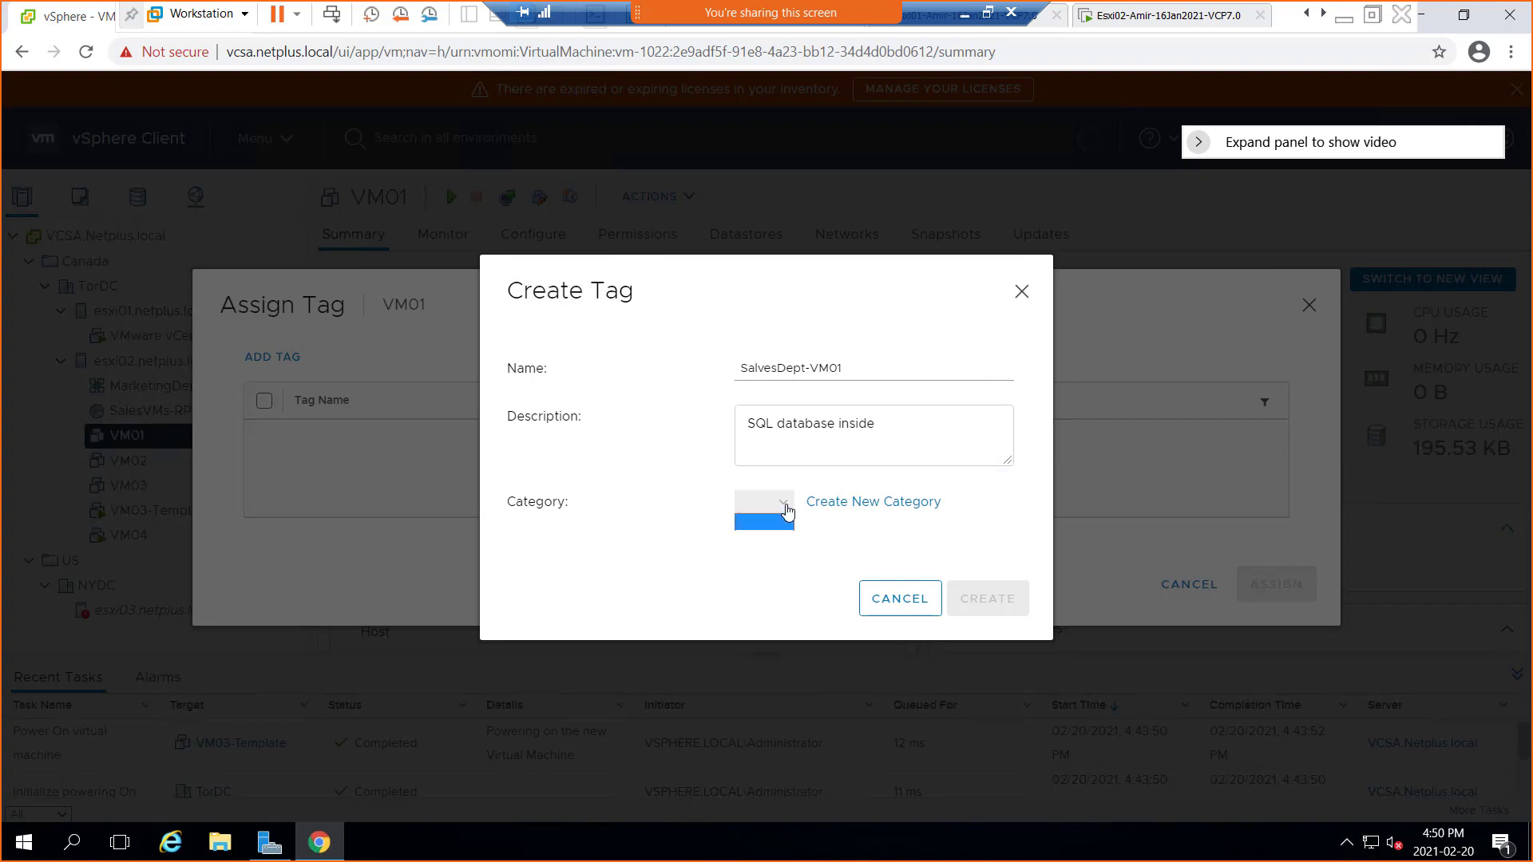
# Create a tag category named 'Critical vms' with the description 'Business critical VMs'
pyautogui.click(878, 503)
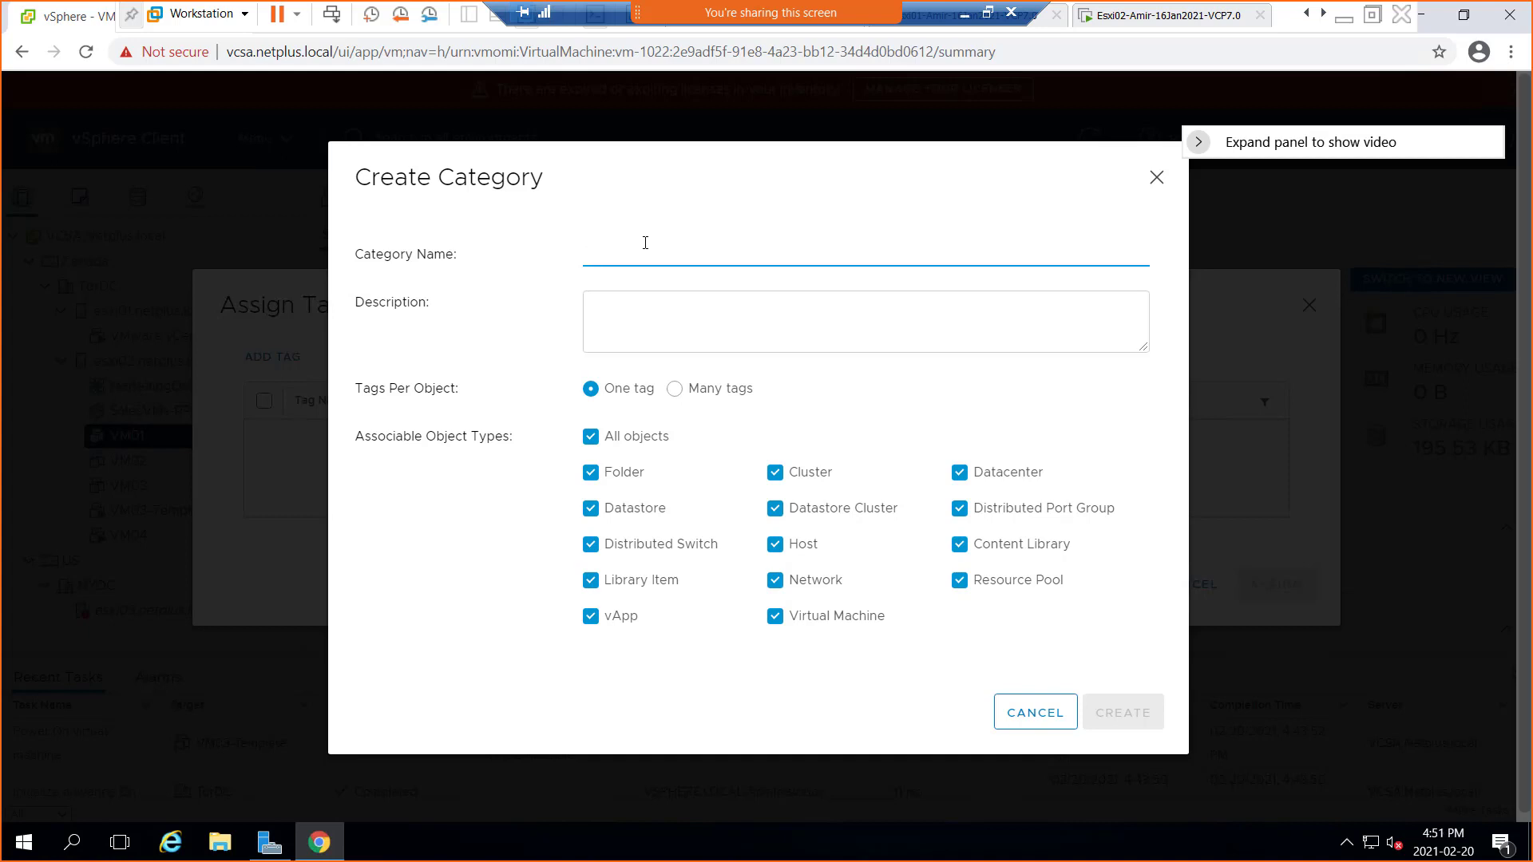
pyautogui.write('cal vms')
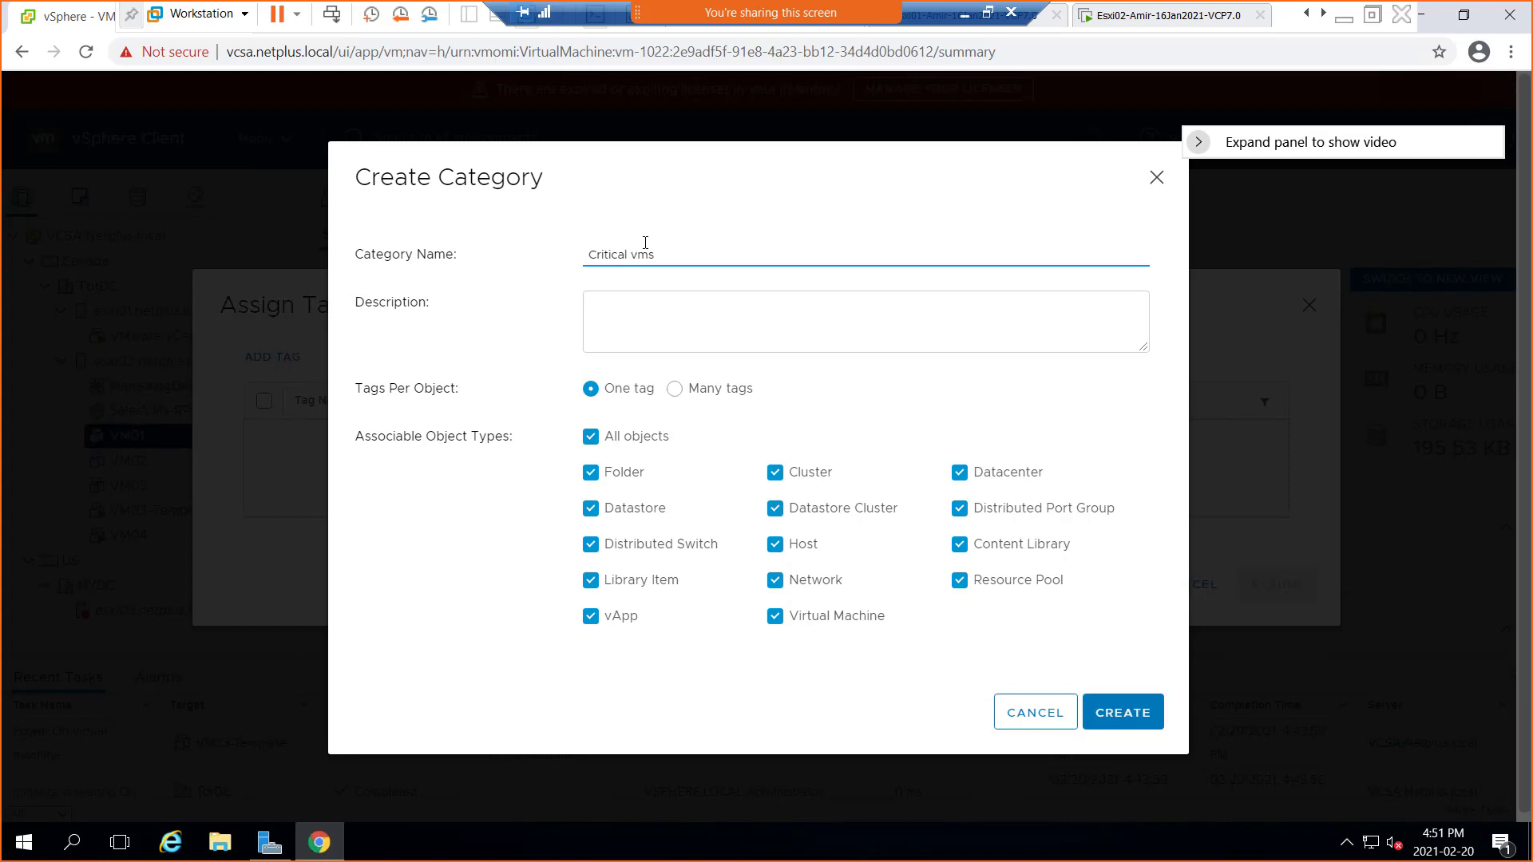
pyautogui.click(693, 321)
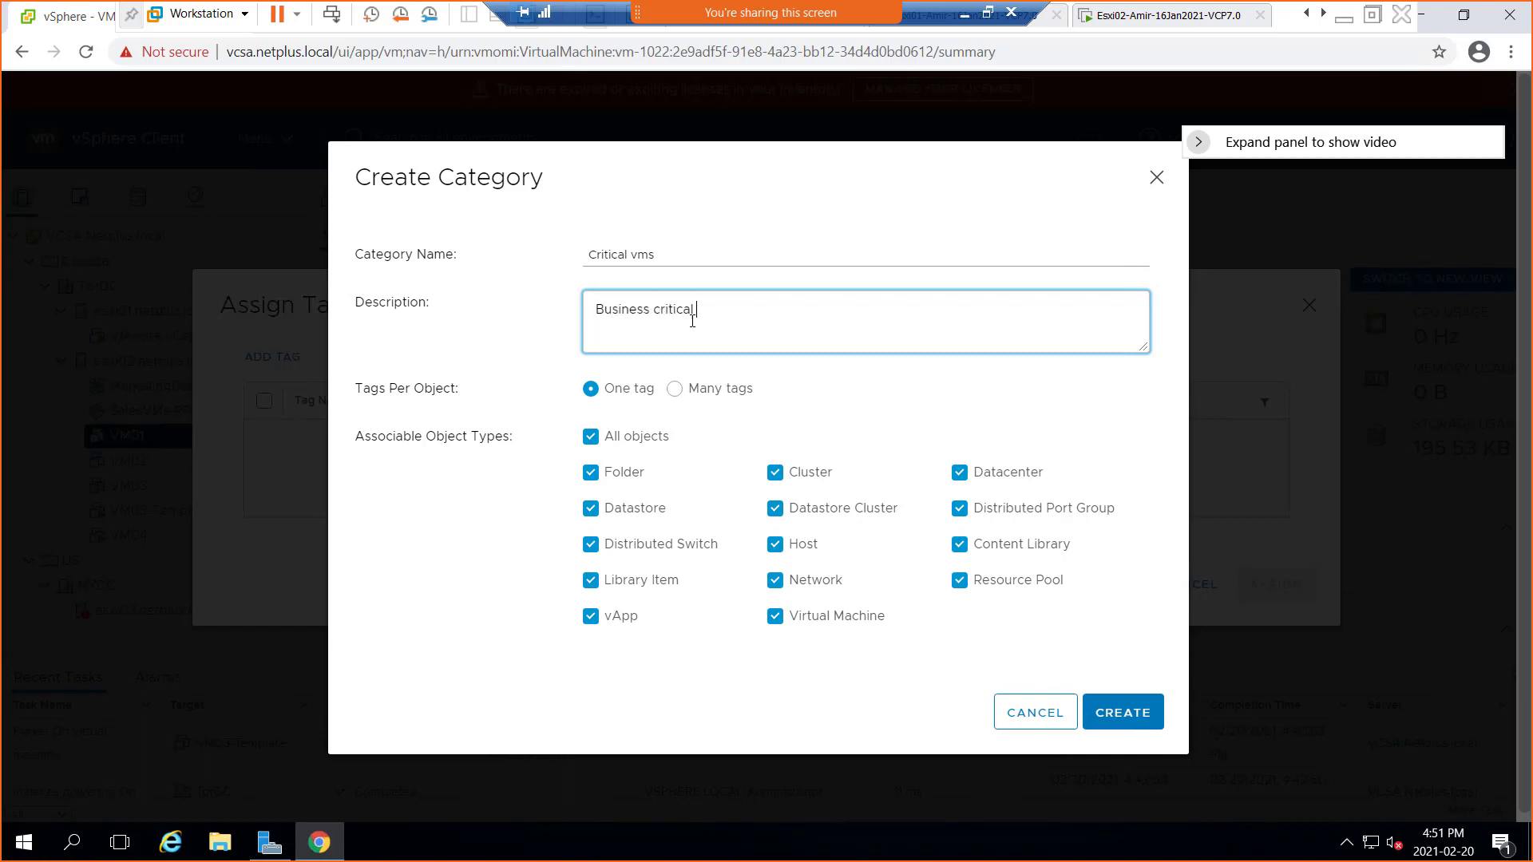
pyautogui.write('Business critical VMs')
pyautogui.click(1125, 713)
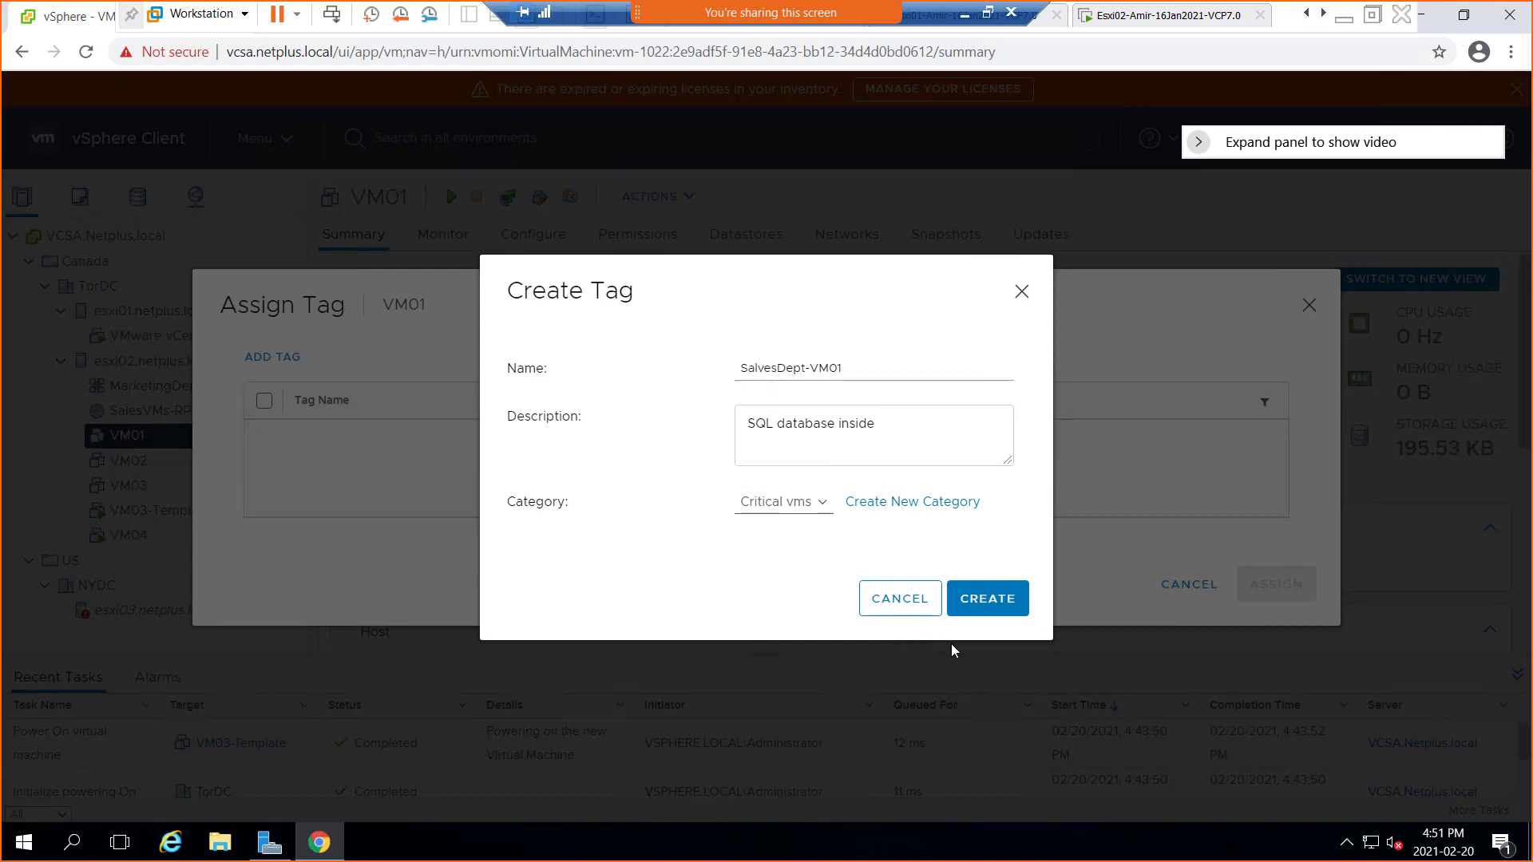
# Create the SalvesDept-VM01 tag and assign it to VM01
pyautogui.click(984, 603)
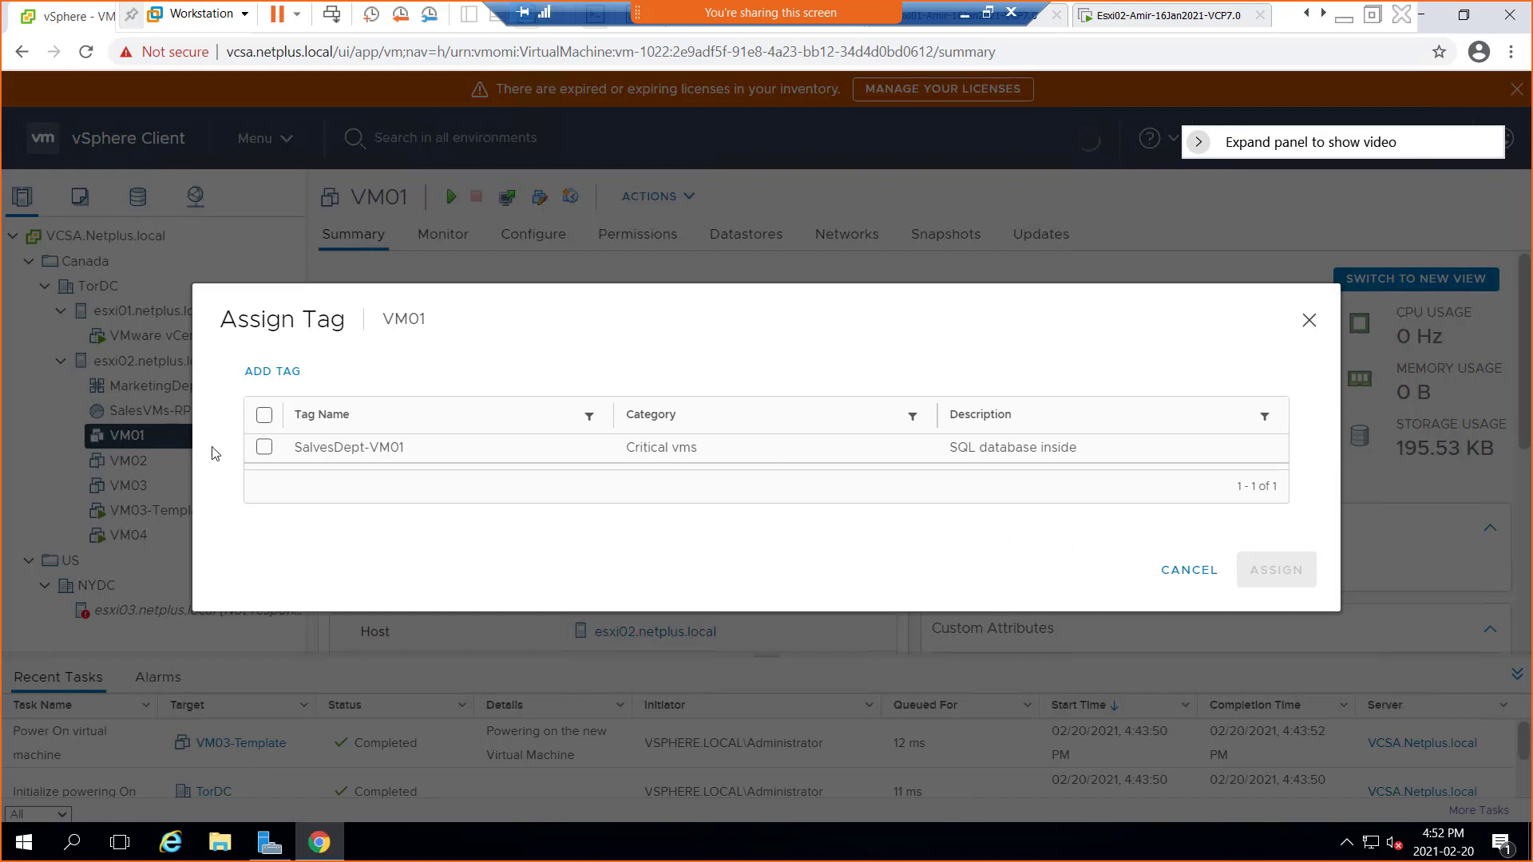
pyautogui.click(264, 447)
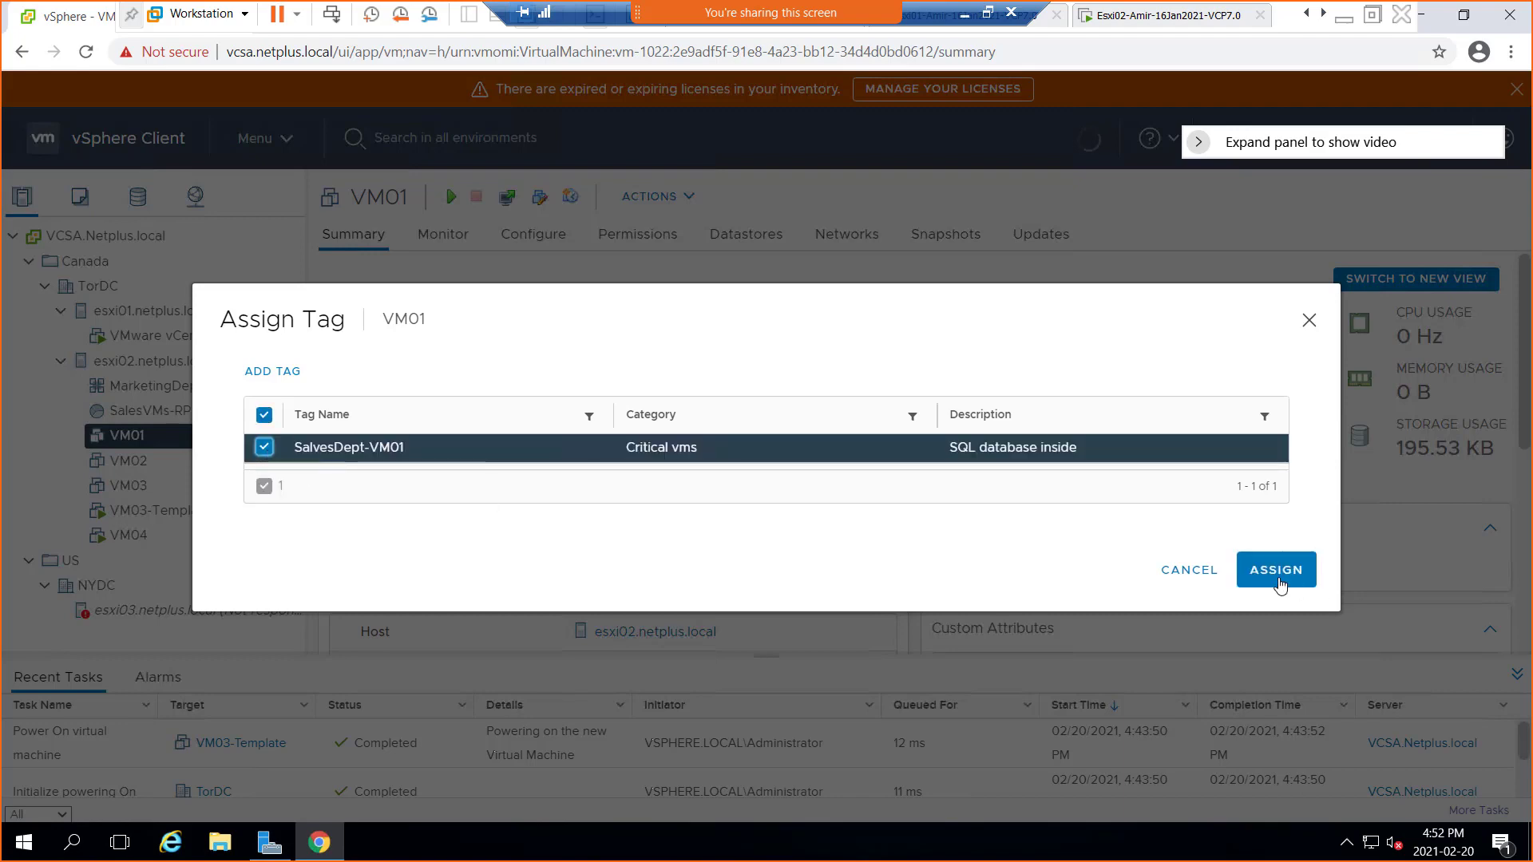
pyautogui.click(1291, 583)
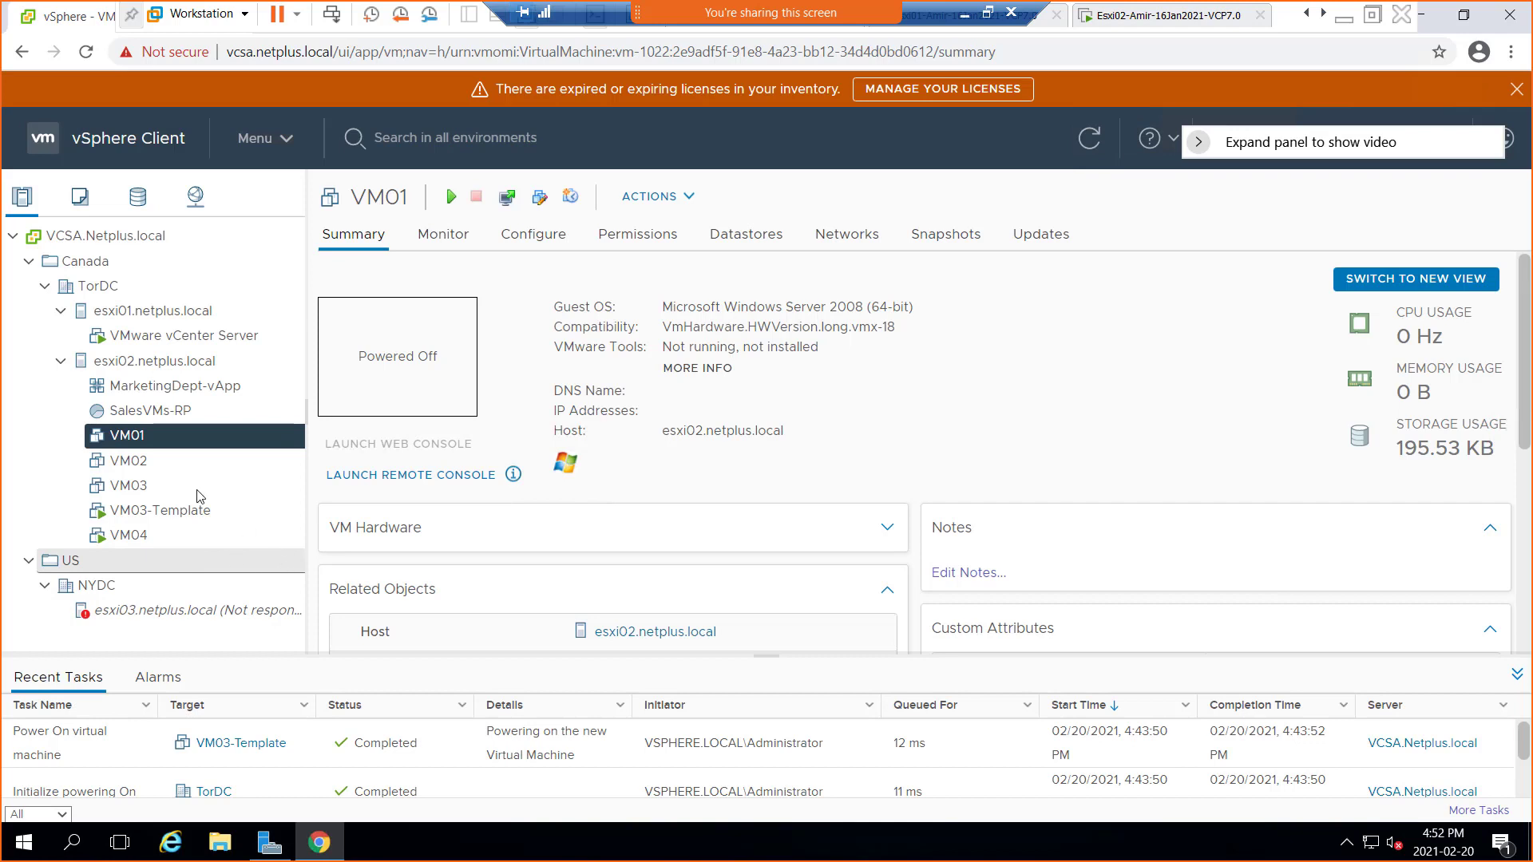
pyautogui.rightClick(134, 439)
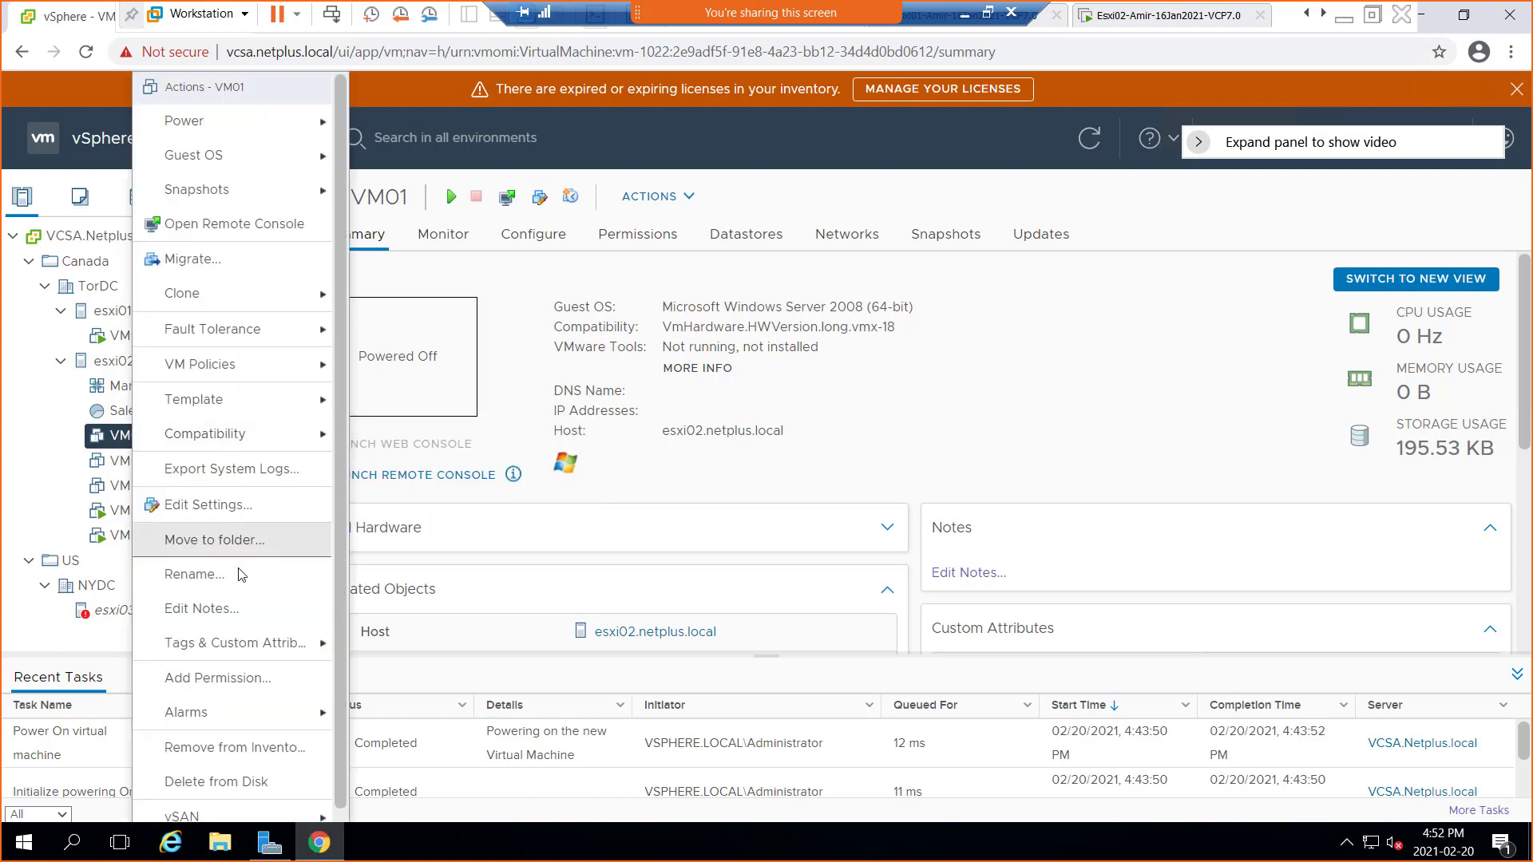
# Begin adding a permission on VM01 in domain vsphere.local, searching for user 'admin'
pyautogui.moveTo(230, 645)
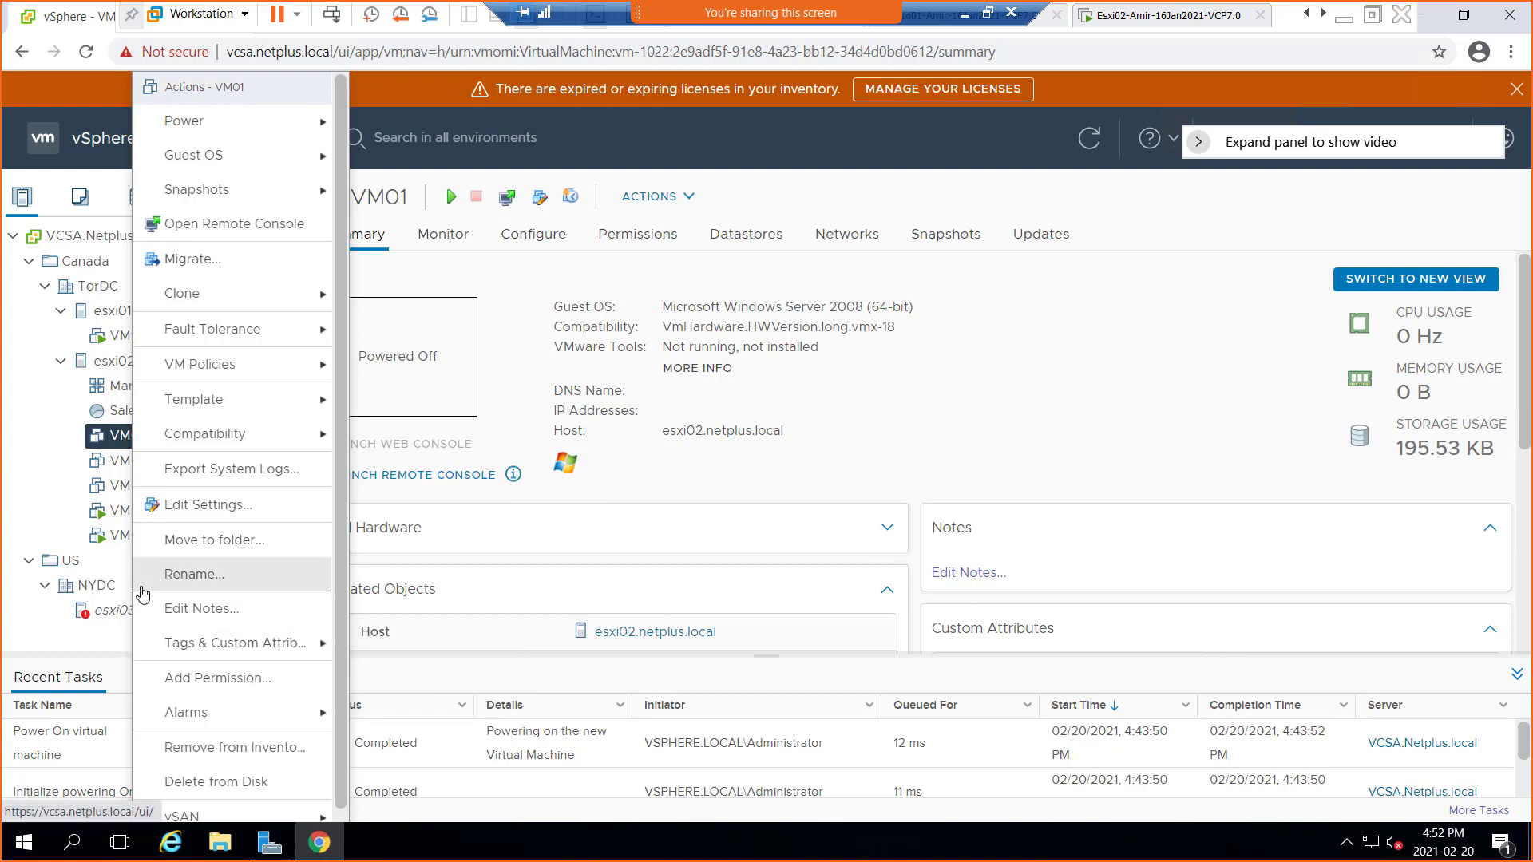
pyautogui.click(212, 678)
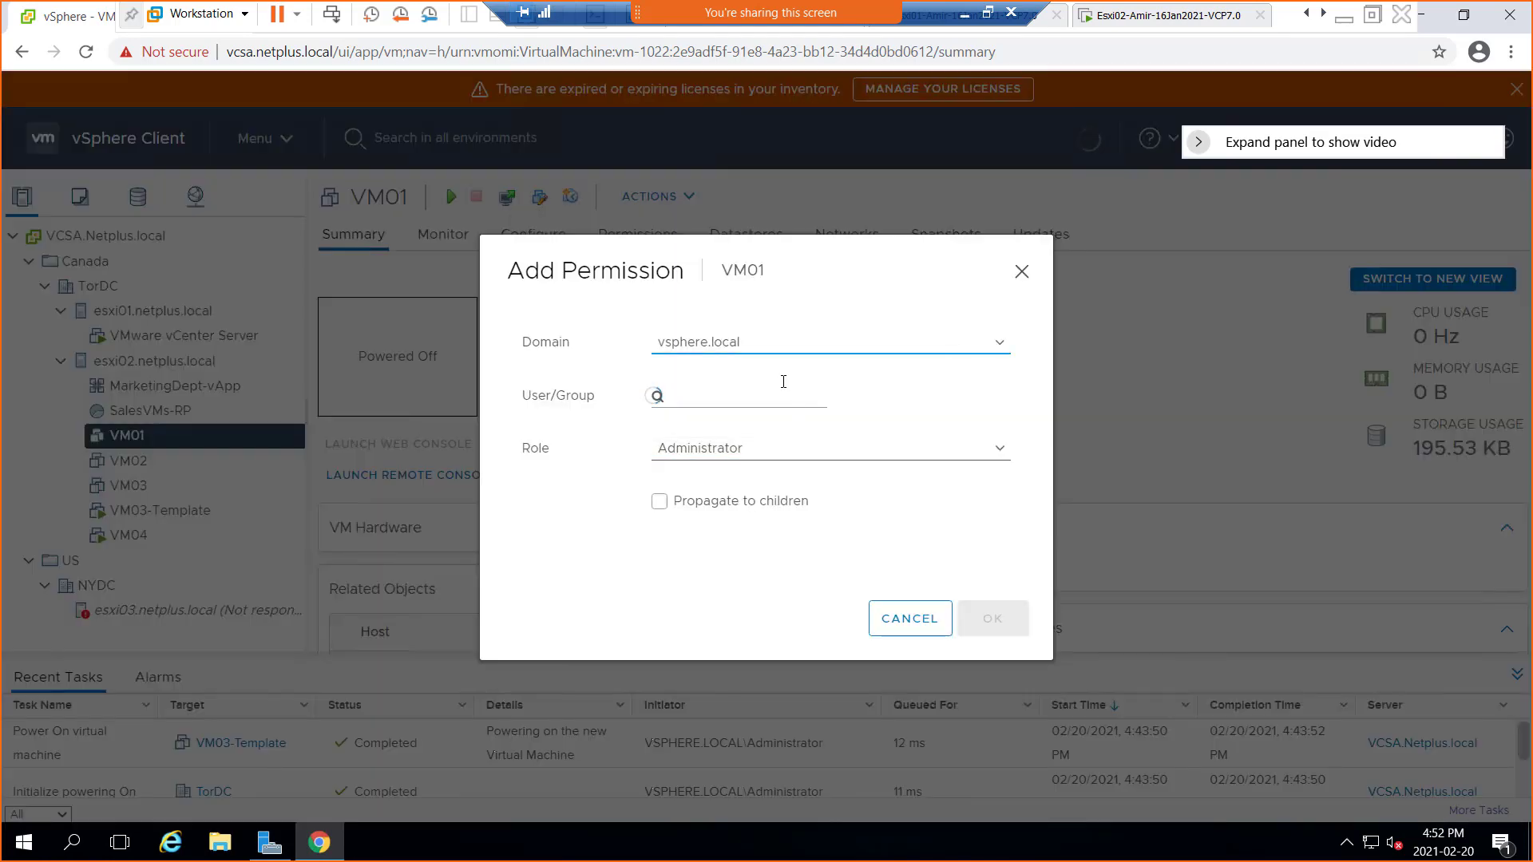
pyautogui.click(722, 349)
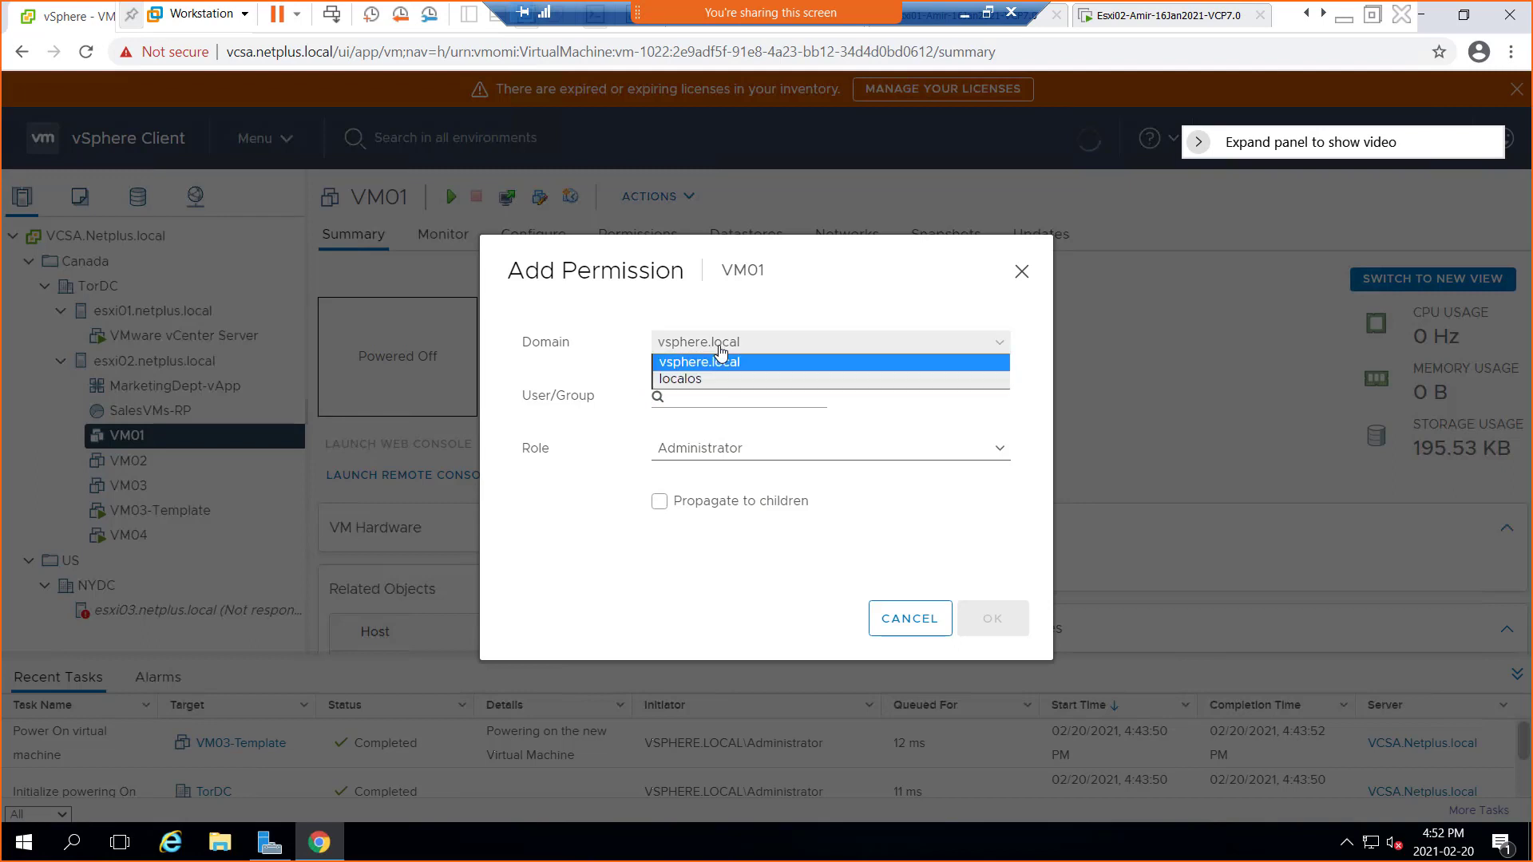
pyautogui.click(721, 349)
pyautogui.click(721, 350)
pyautogui.click(721, 361)
pyautogui.click(706, 400)
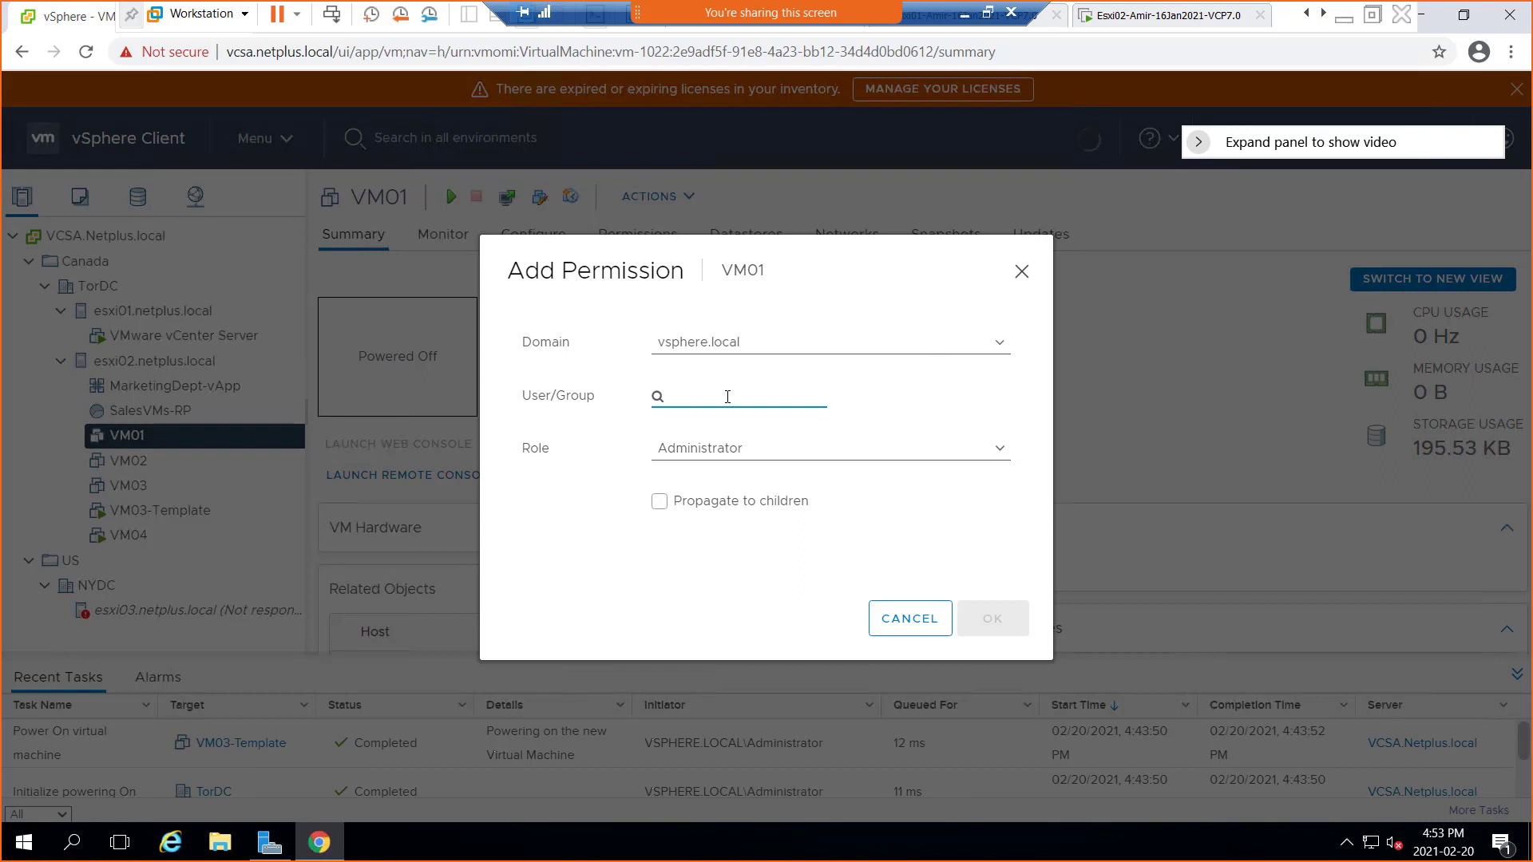
pyautogui.write('admin')
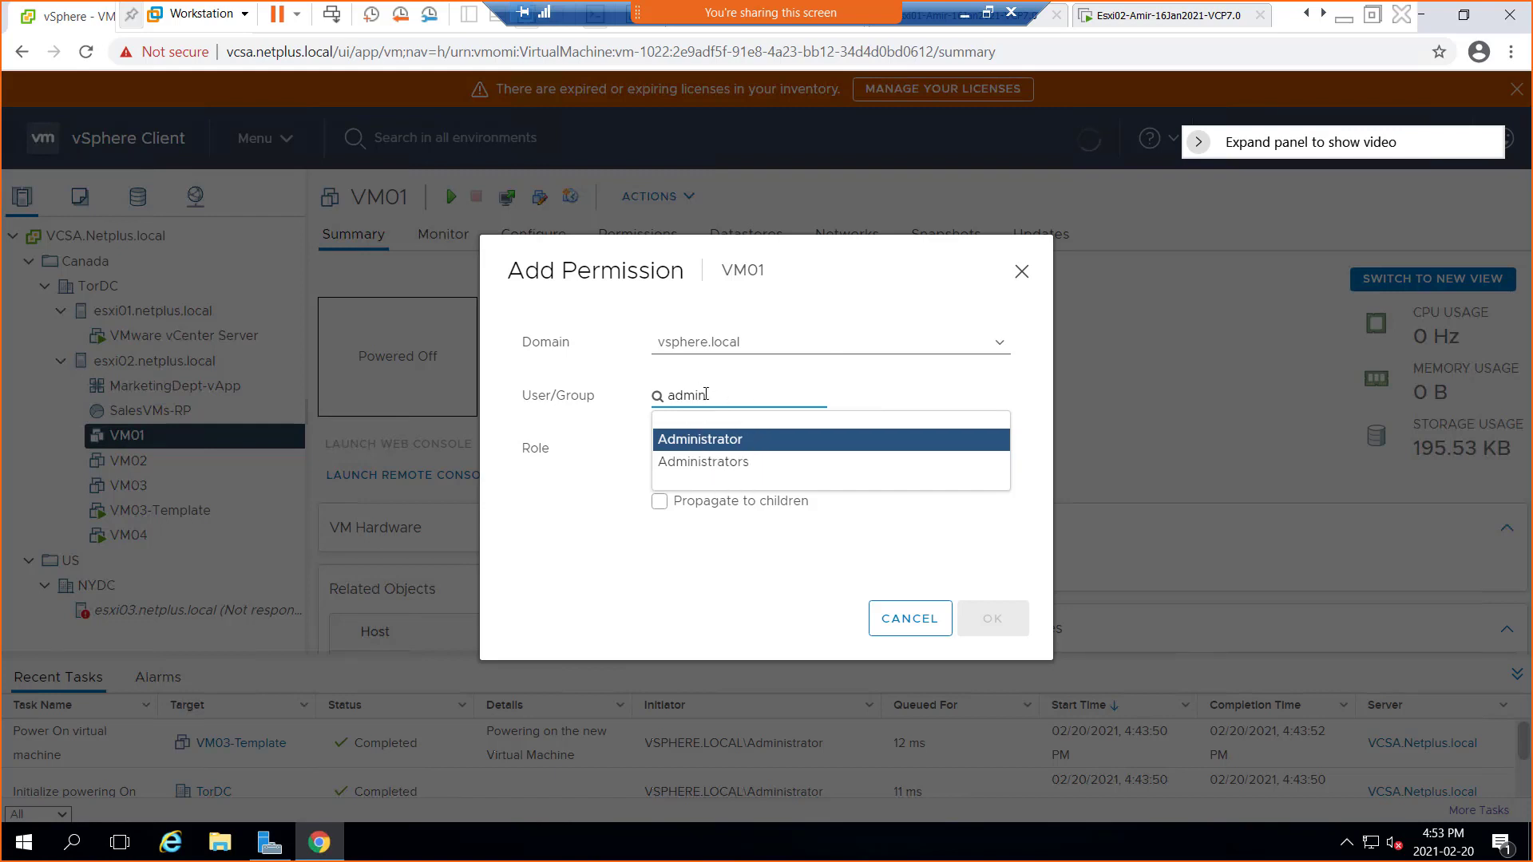
# Review the domain and role choices, keeping vsphere.local and Administrator, then cancel without granting anything
pyautogui.click(728, 343)
pyautogui.click(729, 346)
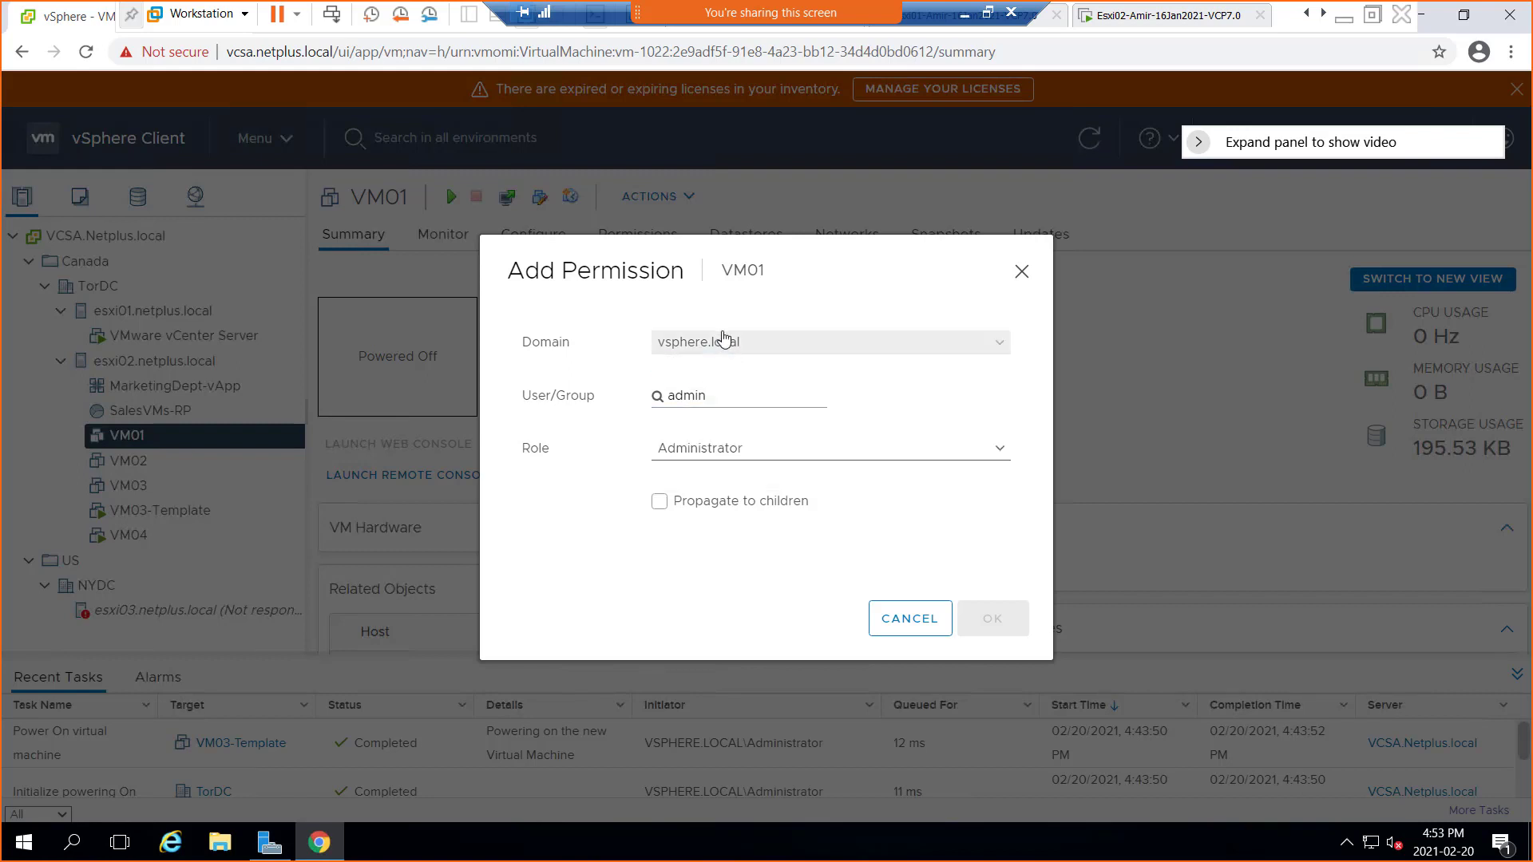
pyautogui.click(725, 345)
pyautogui.click(730, 351)
pyautogui.click(736, 351)
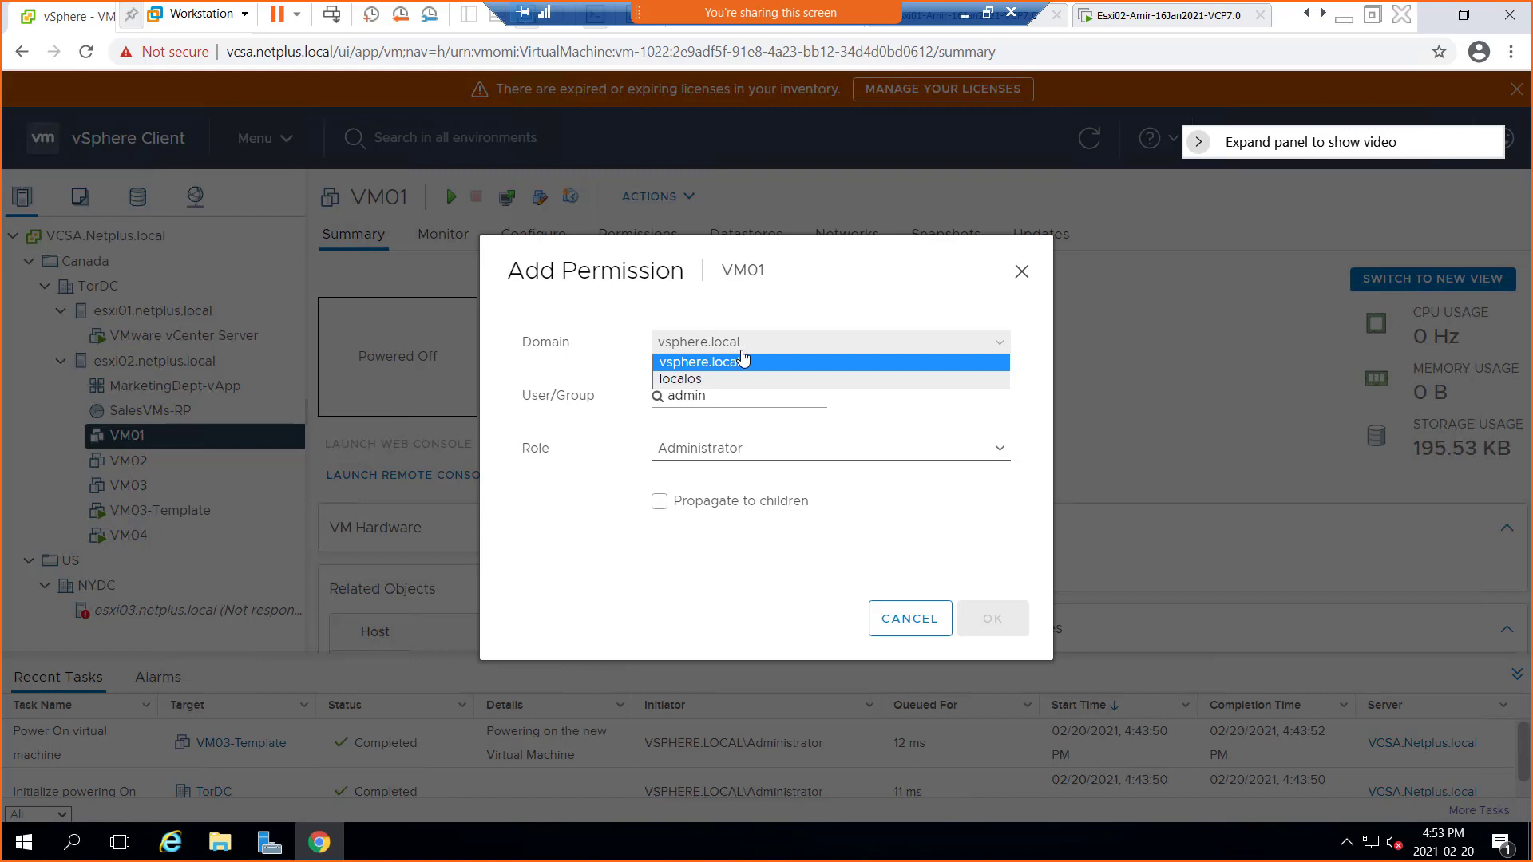
pyautogui.click(796, 322)
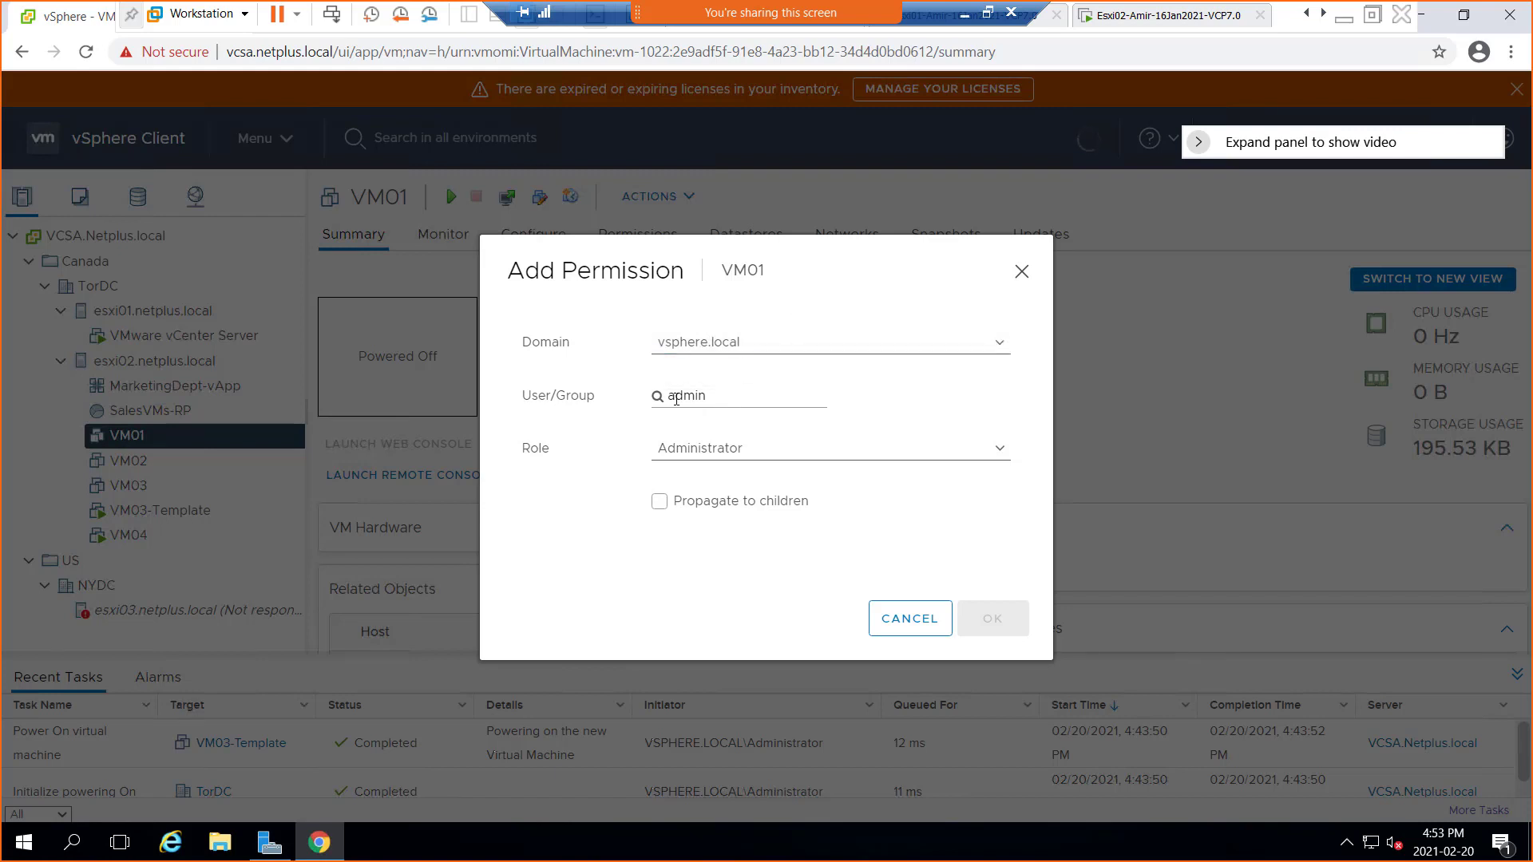
pyautogui.click(734, 452)
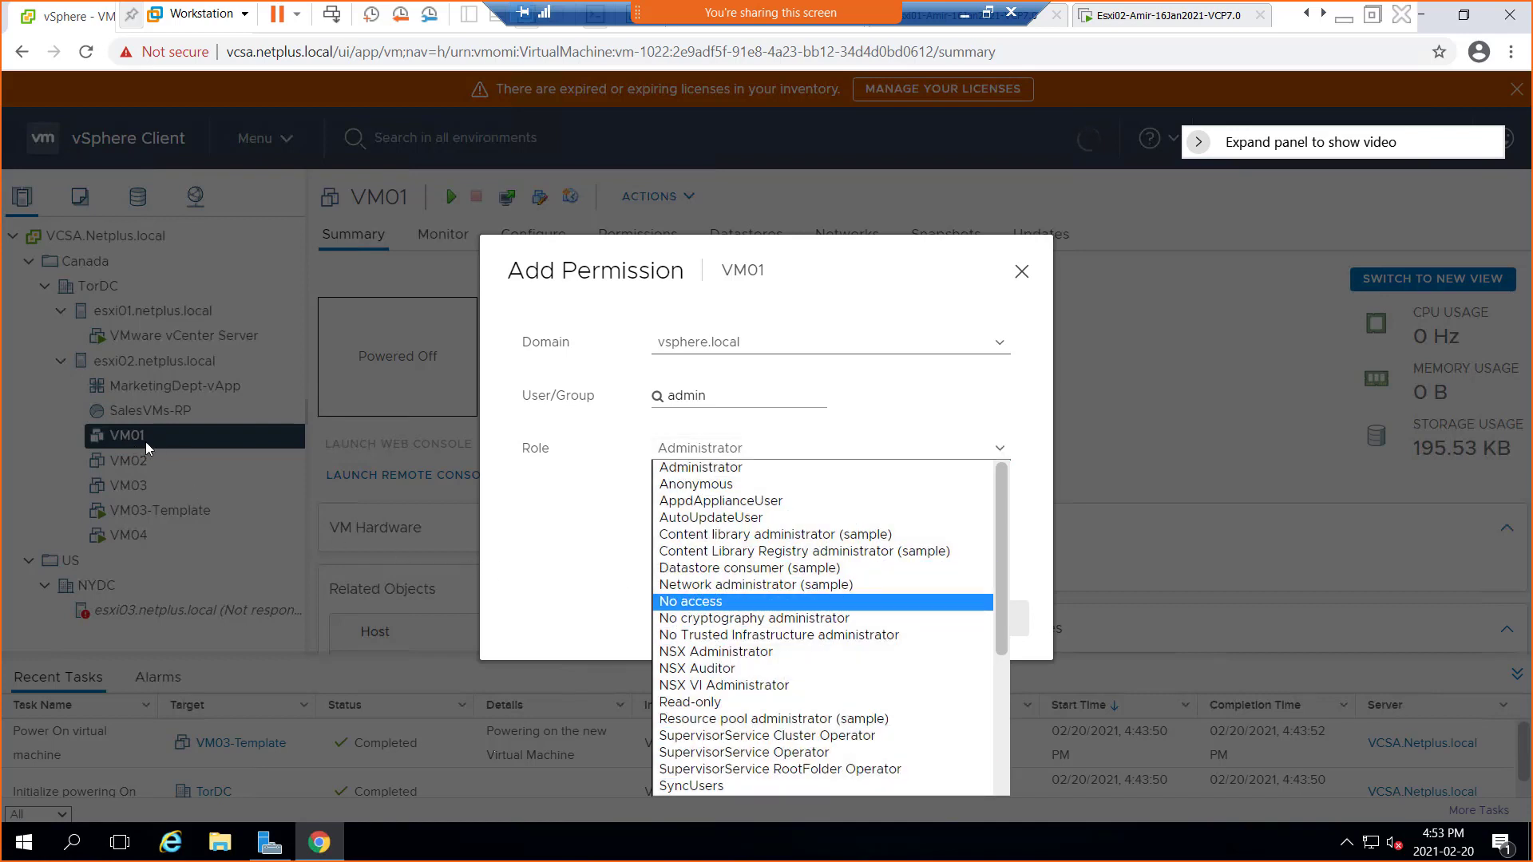
pyautogui.scroll(-3, 815, 635)
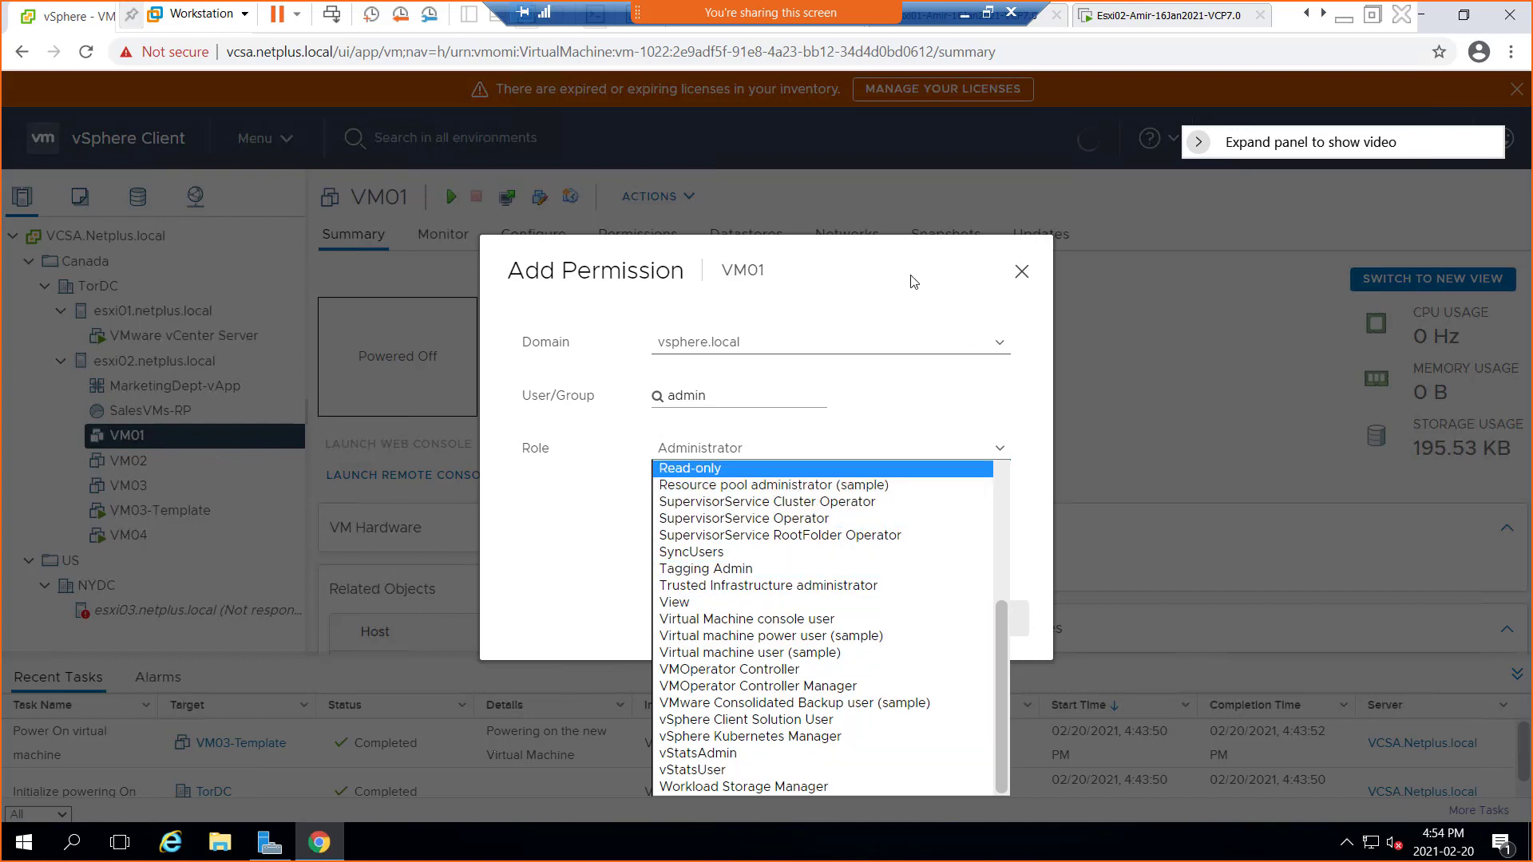
pyautogui.click(896, 255)
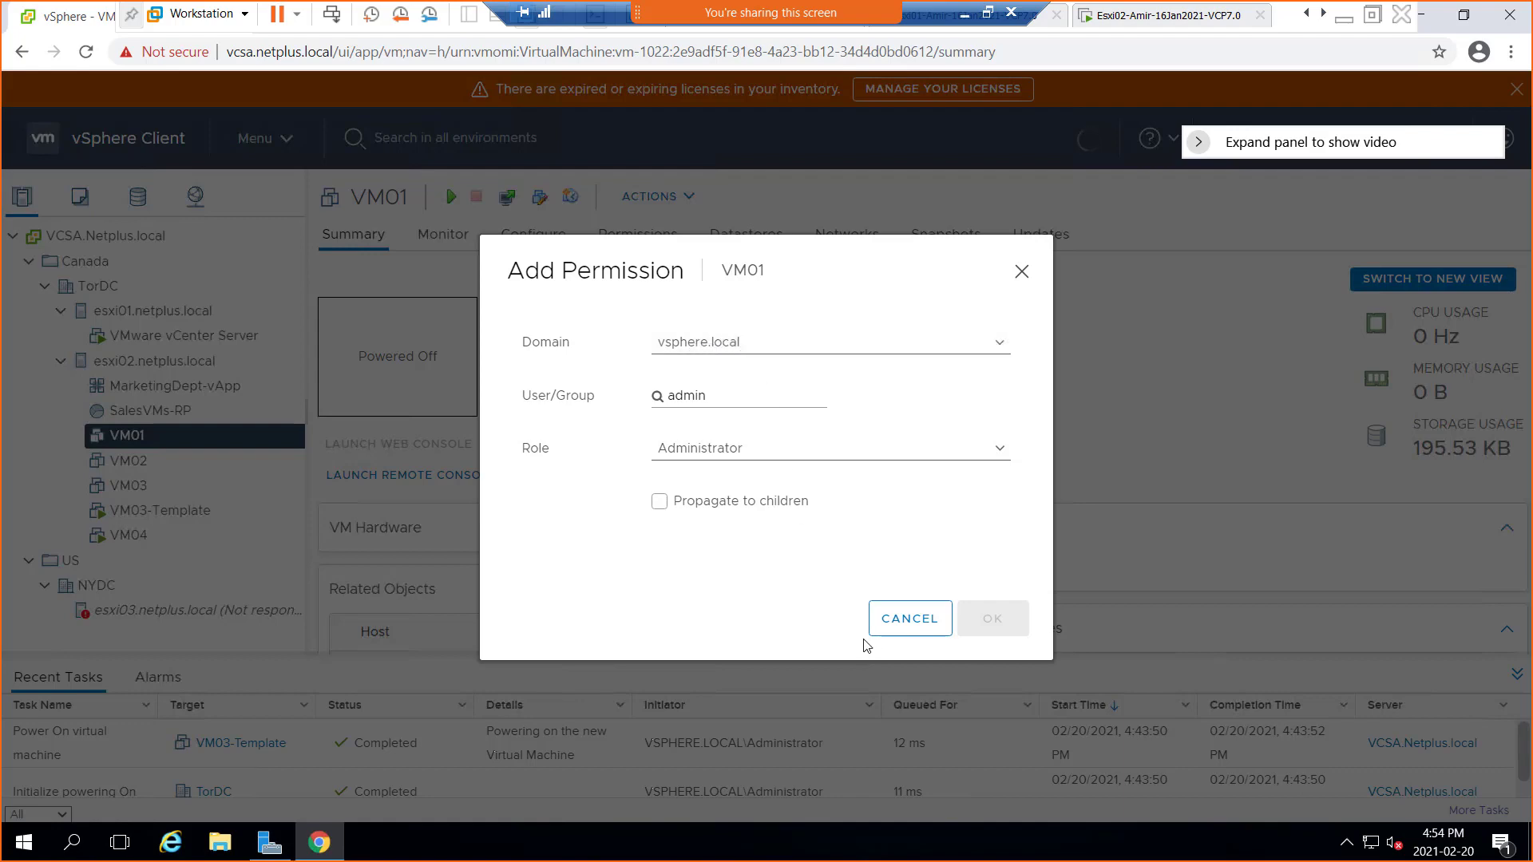
pyautogui.click(892, 630)
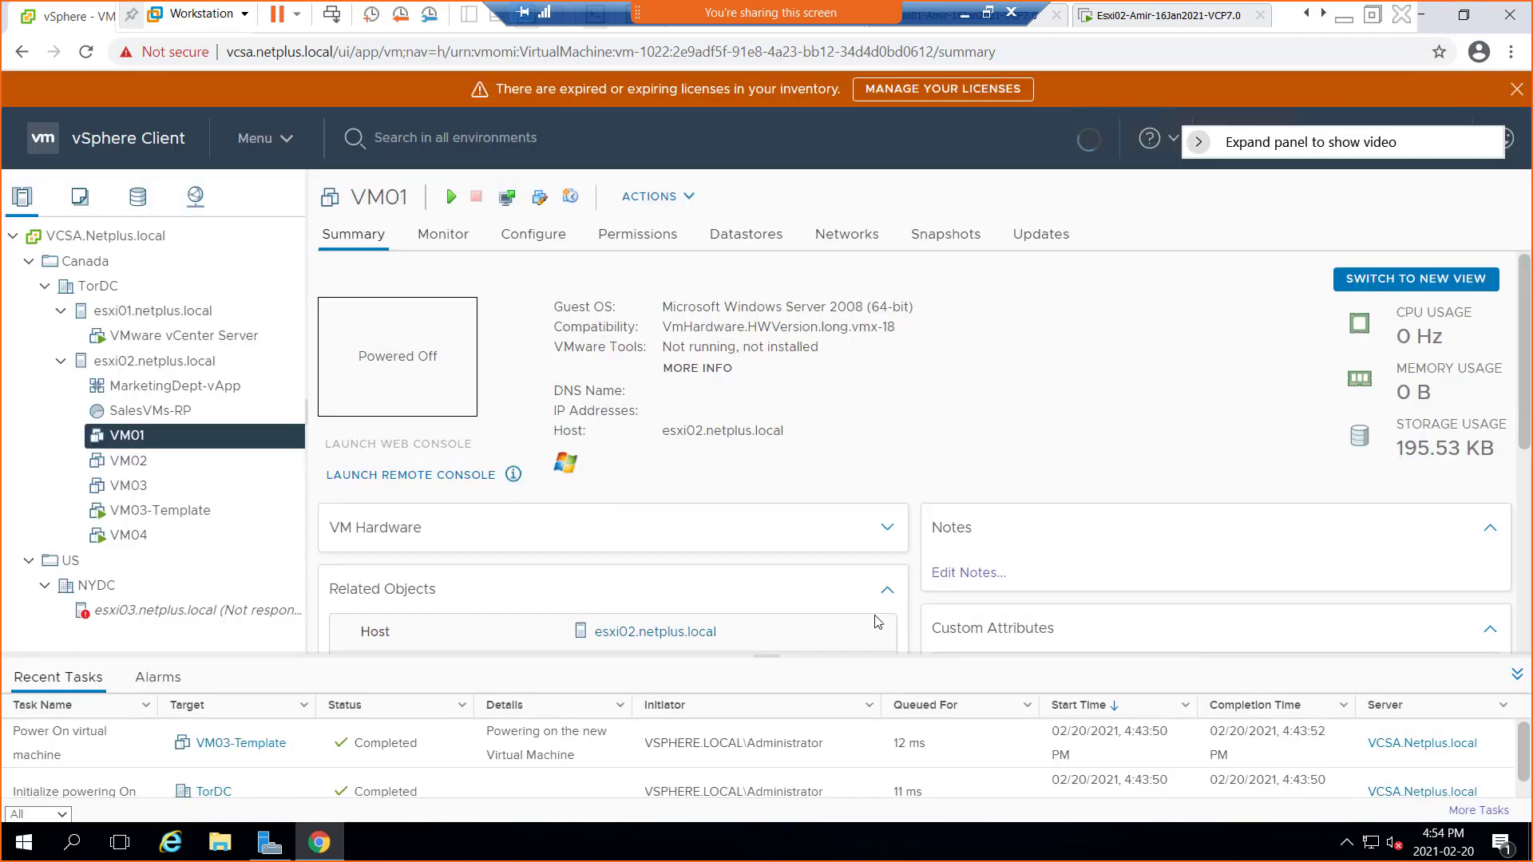
# Start a new VM01 alarm named 'CPU thresh hold', same description, targeting Virtual Machine
pyautogui.rightClick(126, 438)
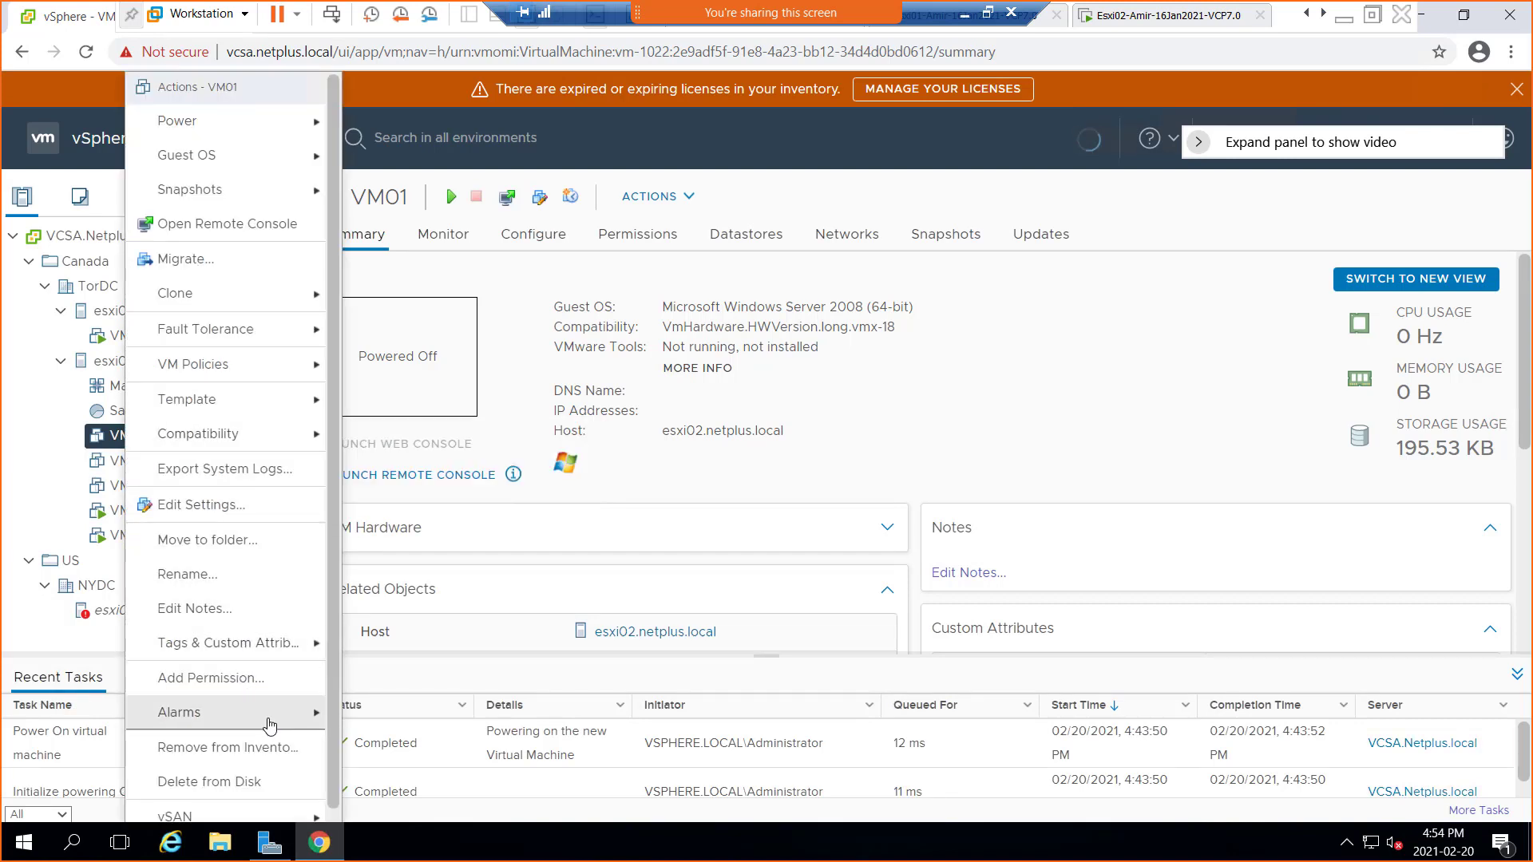
pyautogui.moveTo(247, 718)
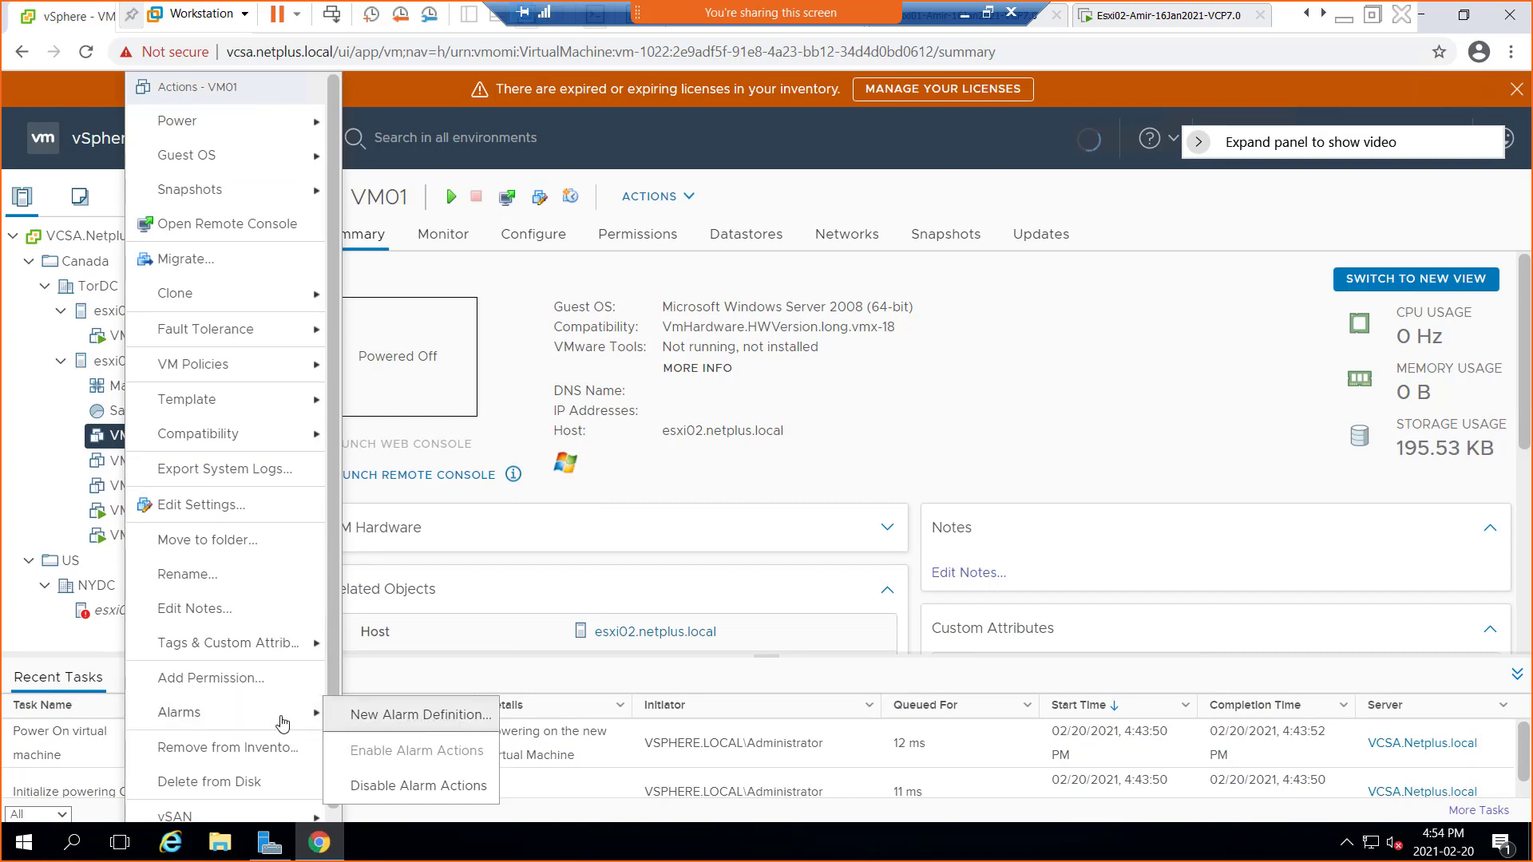
pyautogui.click(404, 723)
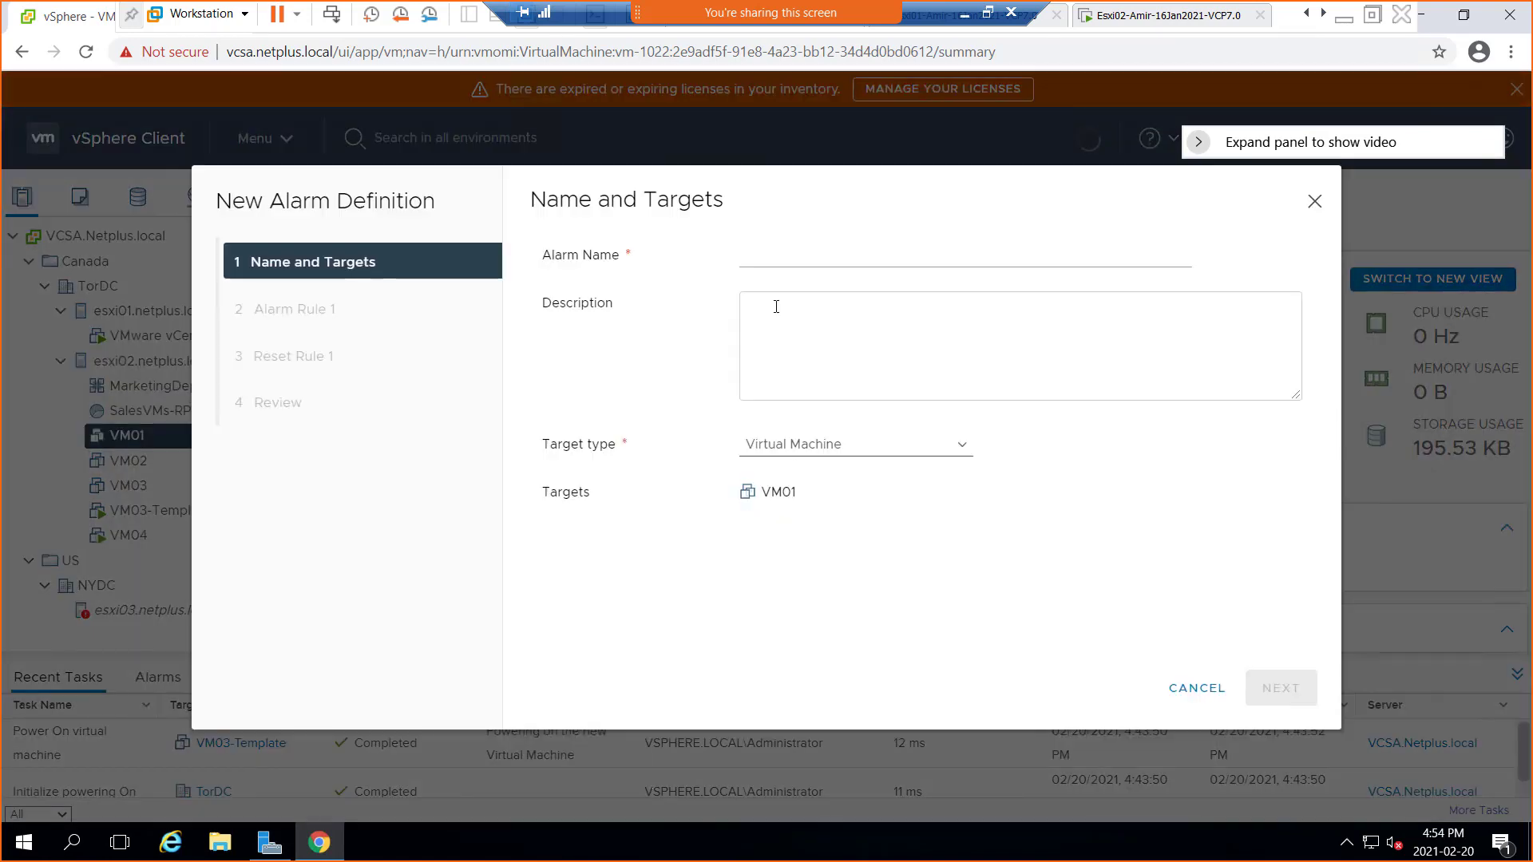
pyautogui.click(750, 254)
pyautogui.write('CPU')
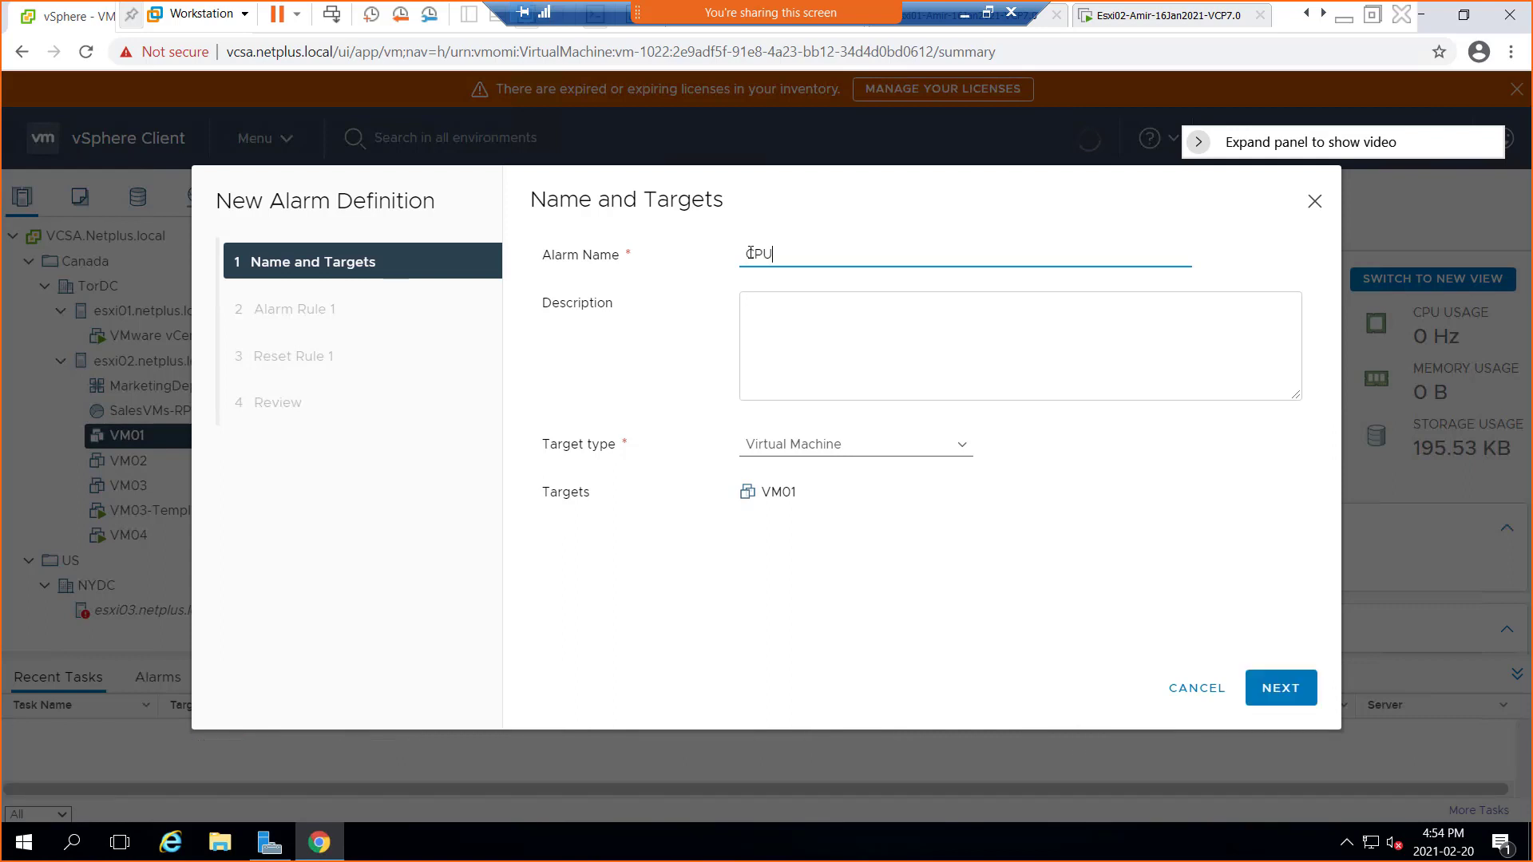
pyautogui.write(' thresh hold')
pyautogui.hotkey('ctrl', 'a')
pyautogui.hotkey('ctrl', 'c')
pyautogui.click(818, 309)
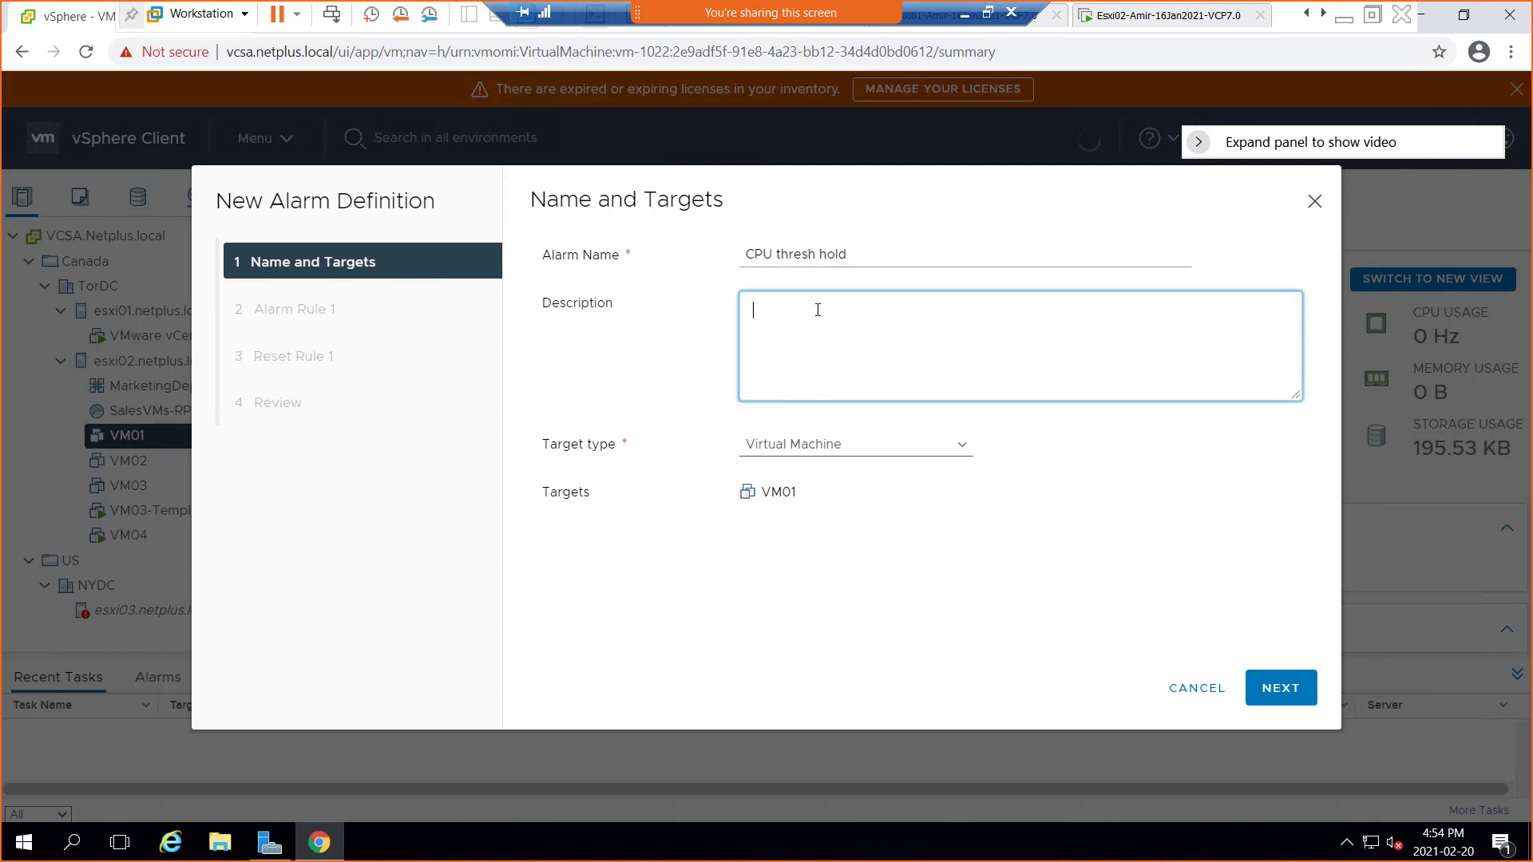
pyautogui.hotkey('ctrl', 'v')
pyautogui.click(969, 454)
pyautogui.click(965, 455)
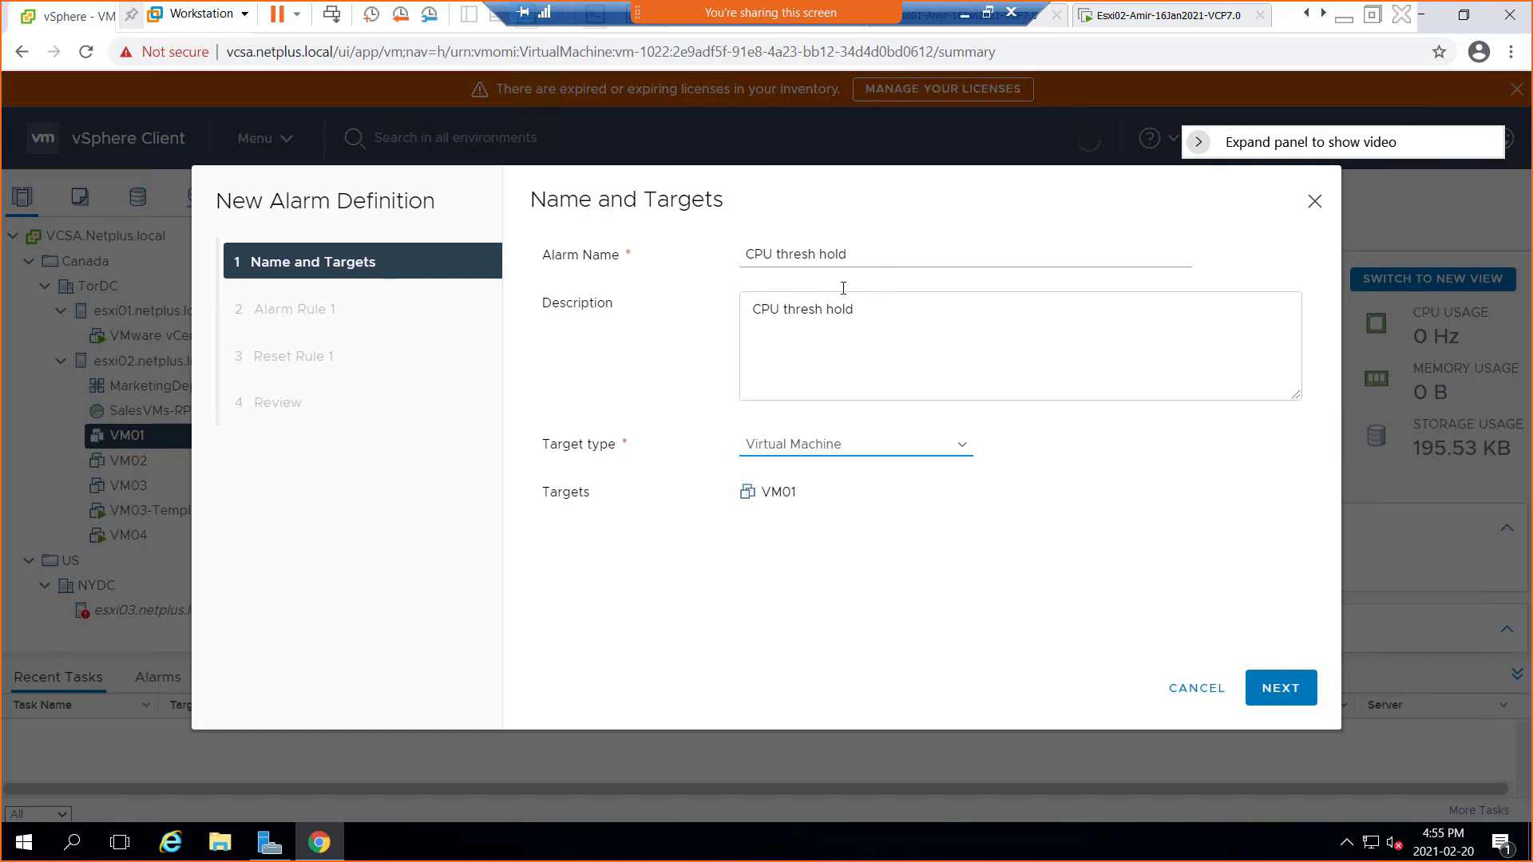
pyautogui.click(1274, 689)
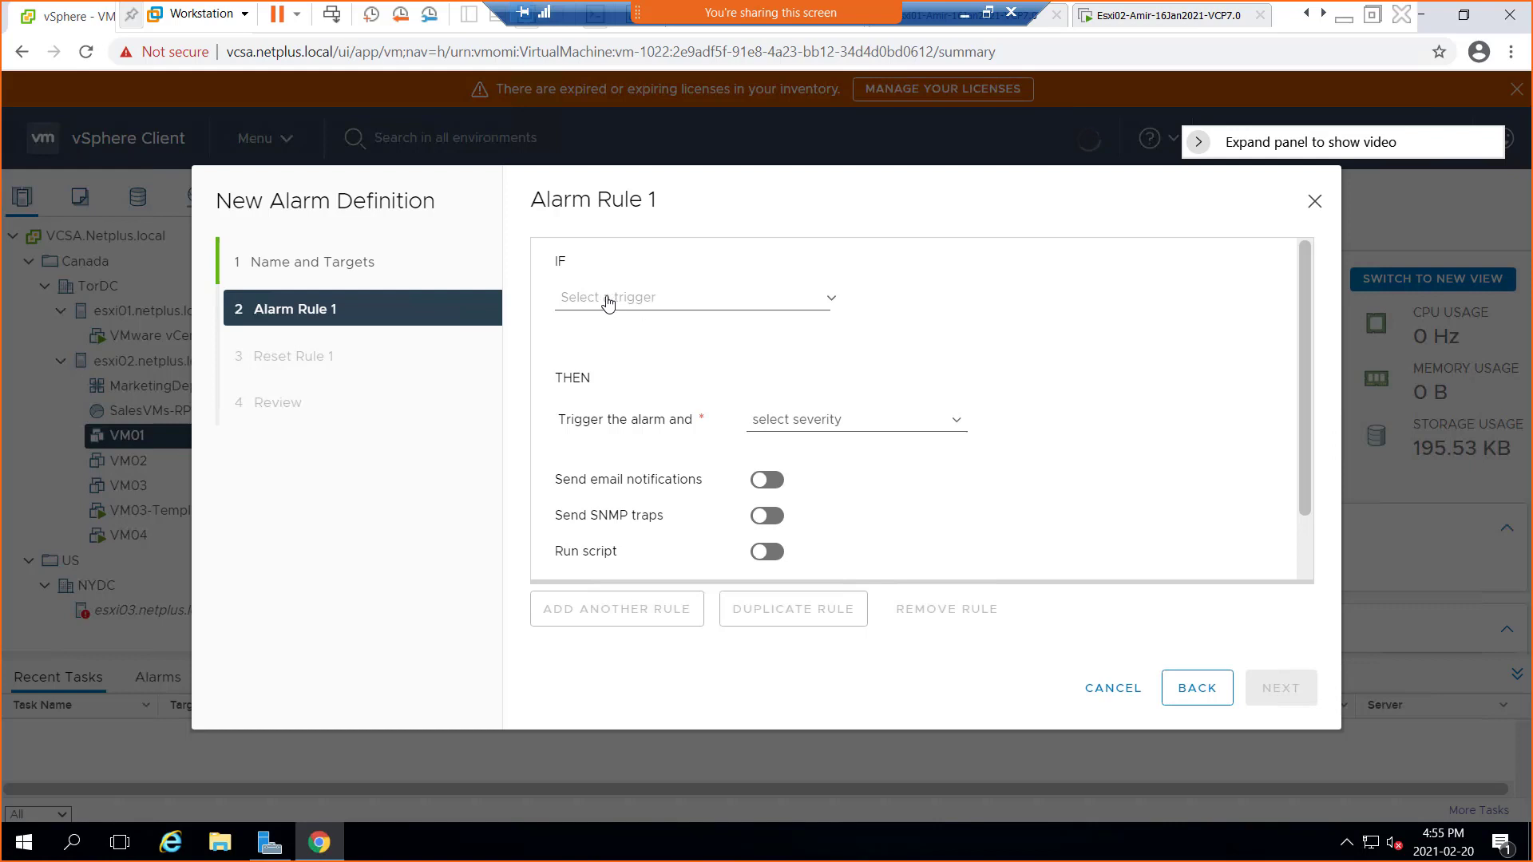
# Pick VM CPU Usage as the metric for Alarm Rule 1's IF condition
pyautogui.click(604, 308)
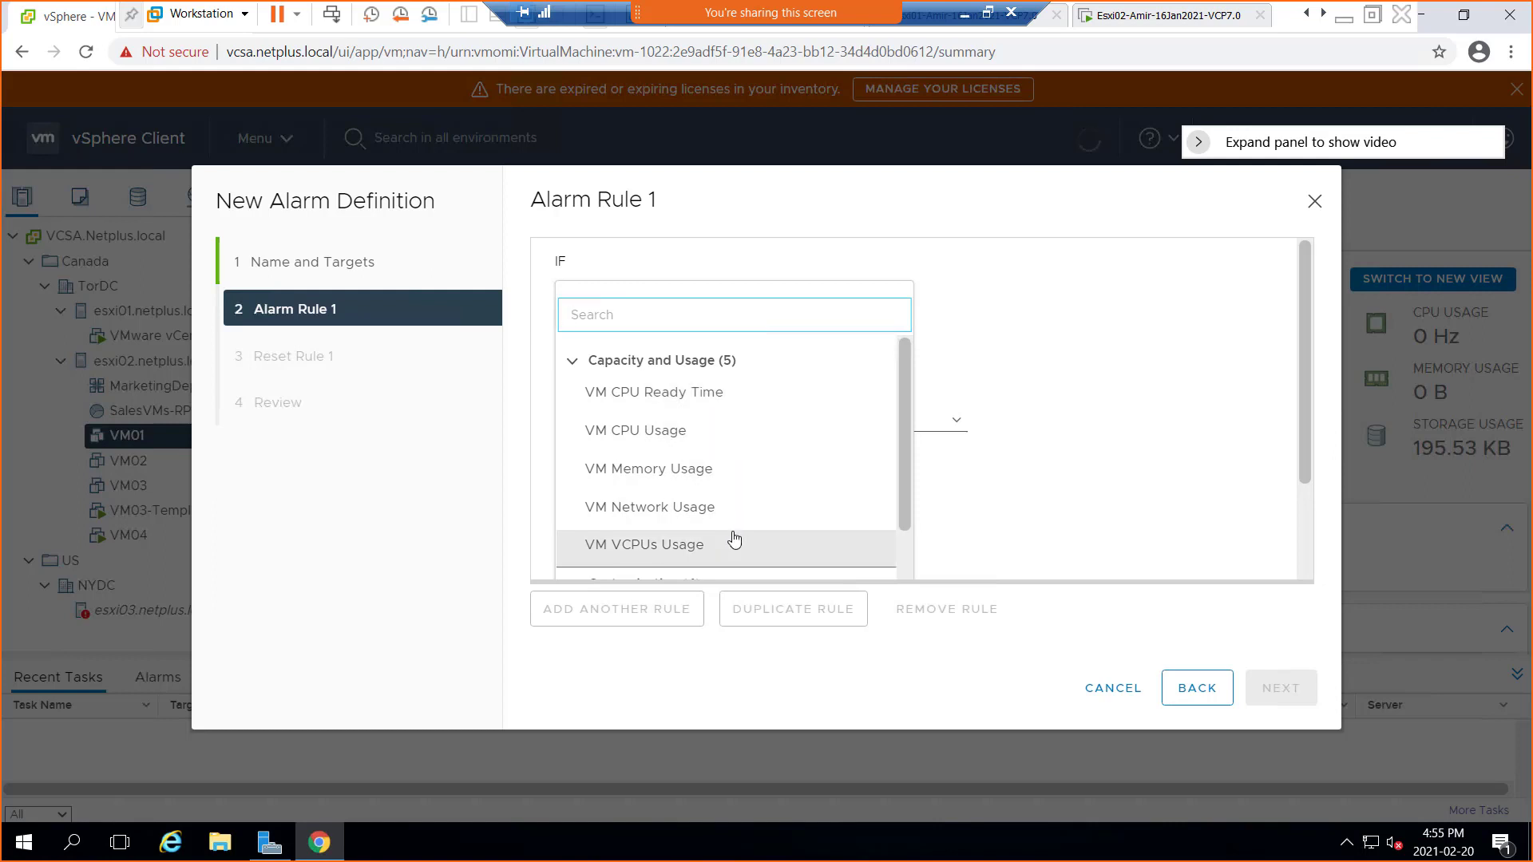
pyautogui.scroll(-1, 733, 545)
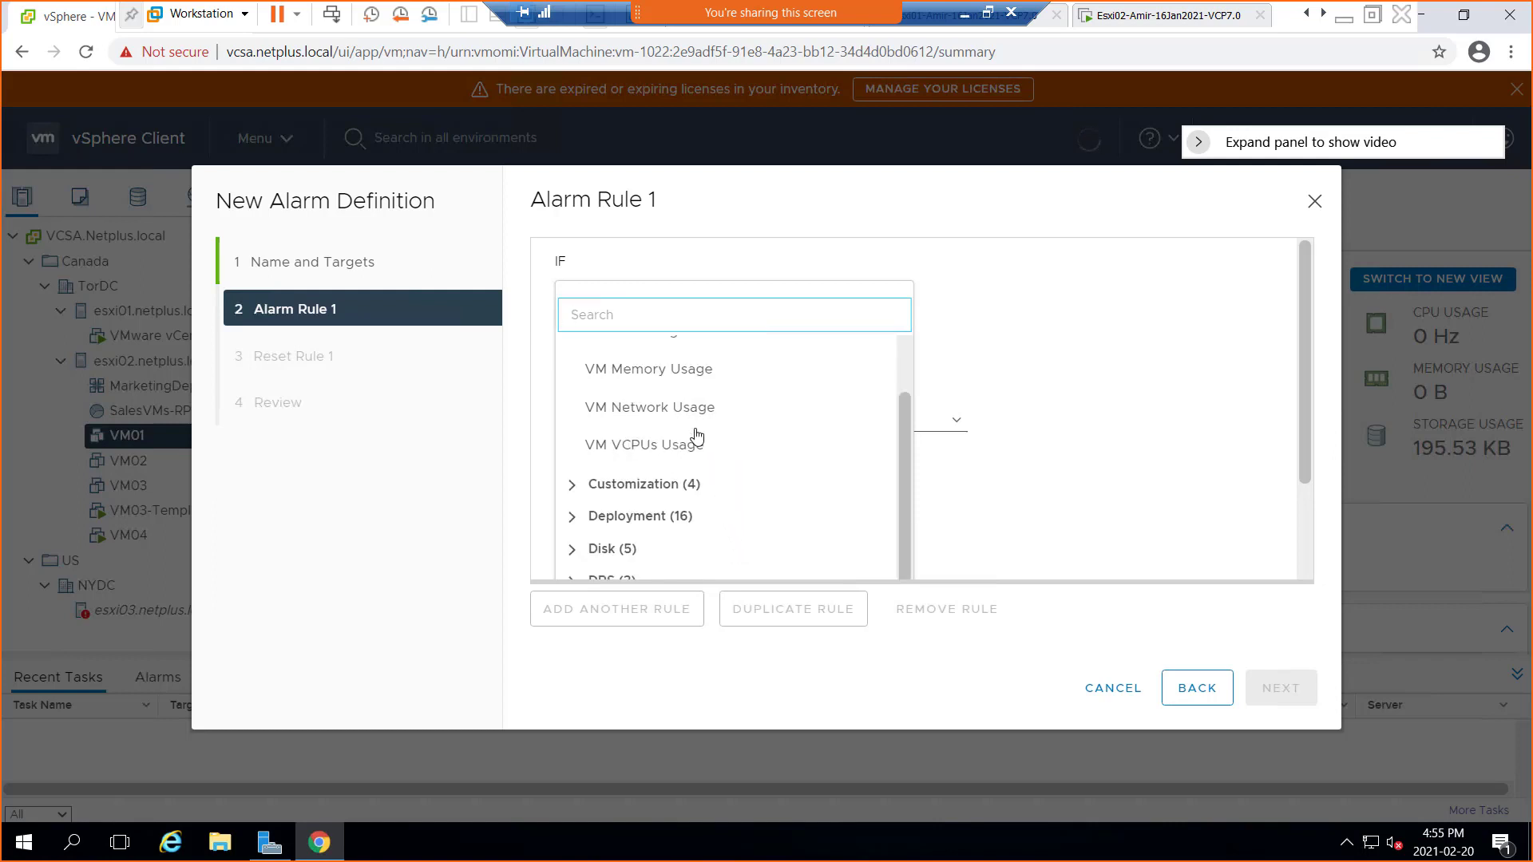
pyautogui.scroll(-2, 712, 509)
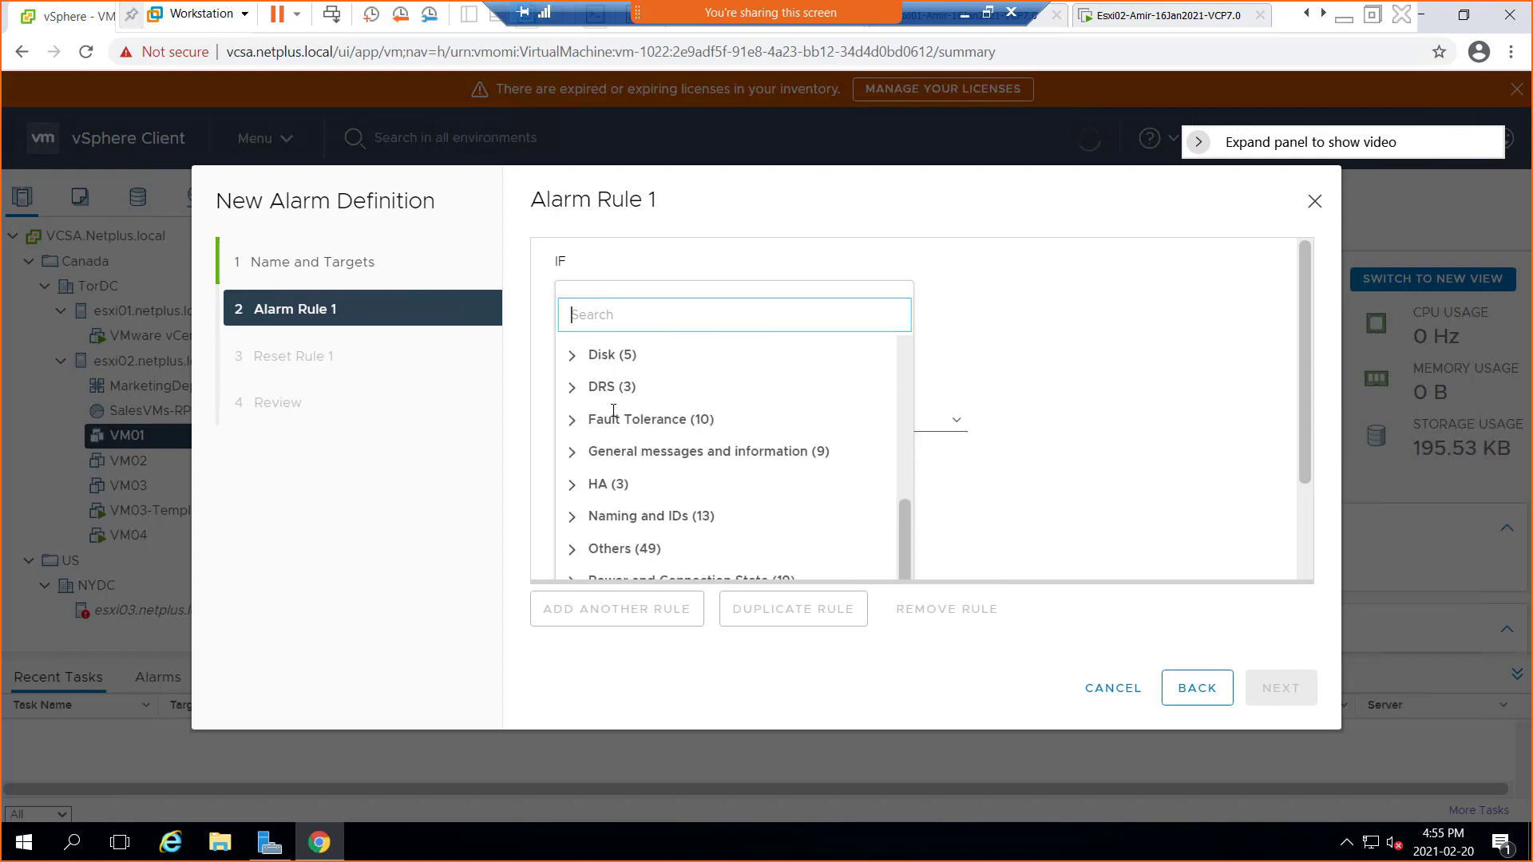
pyautogui.scroll(-1, 653, 474)
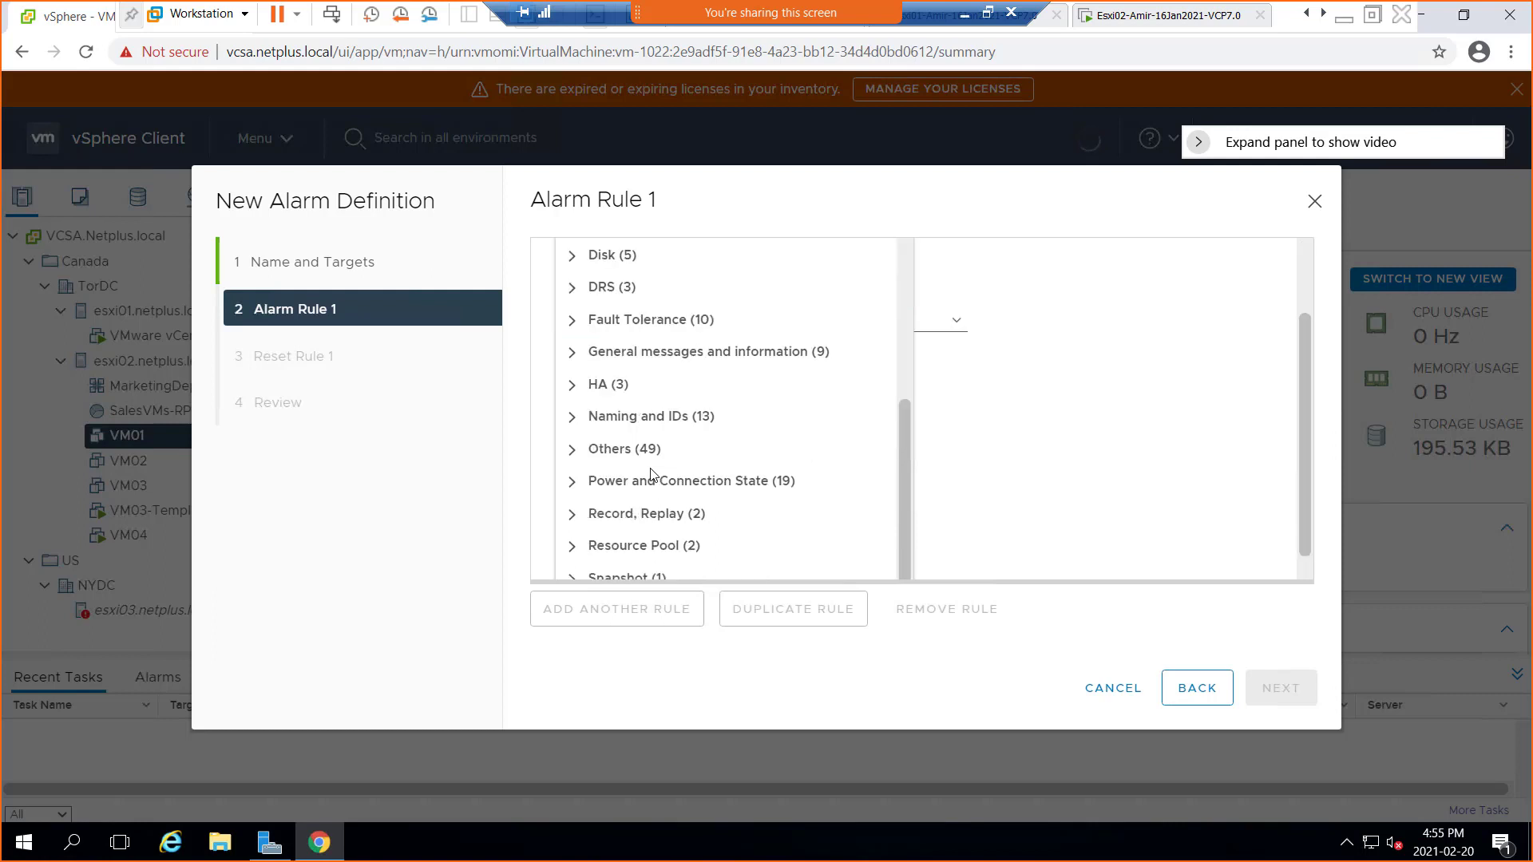
pyautogui.scroll(-1, 661, 512)
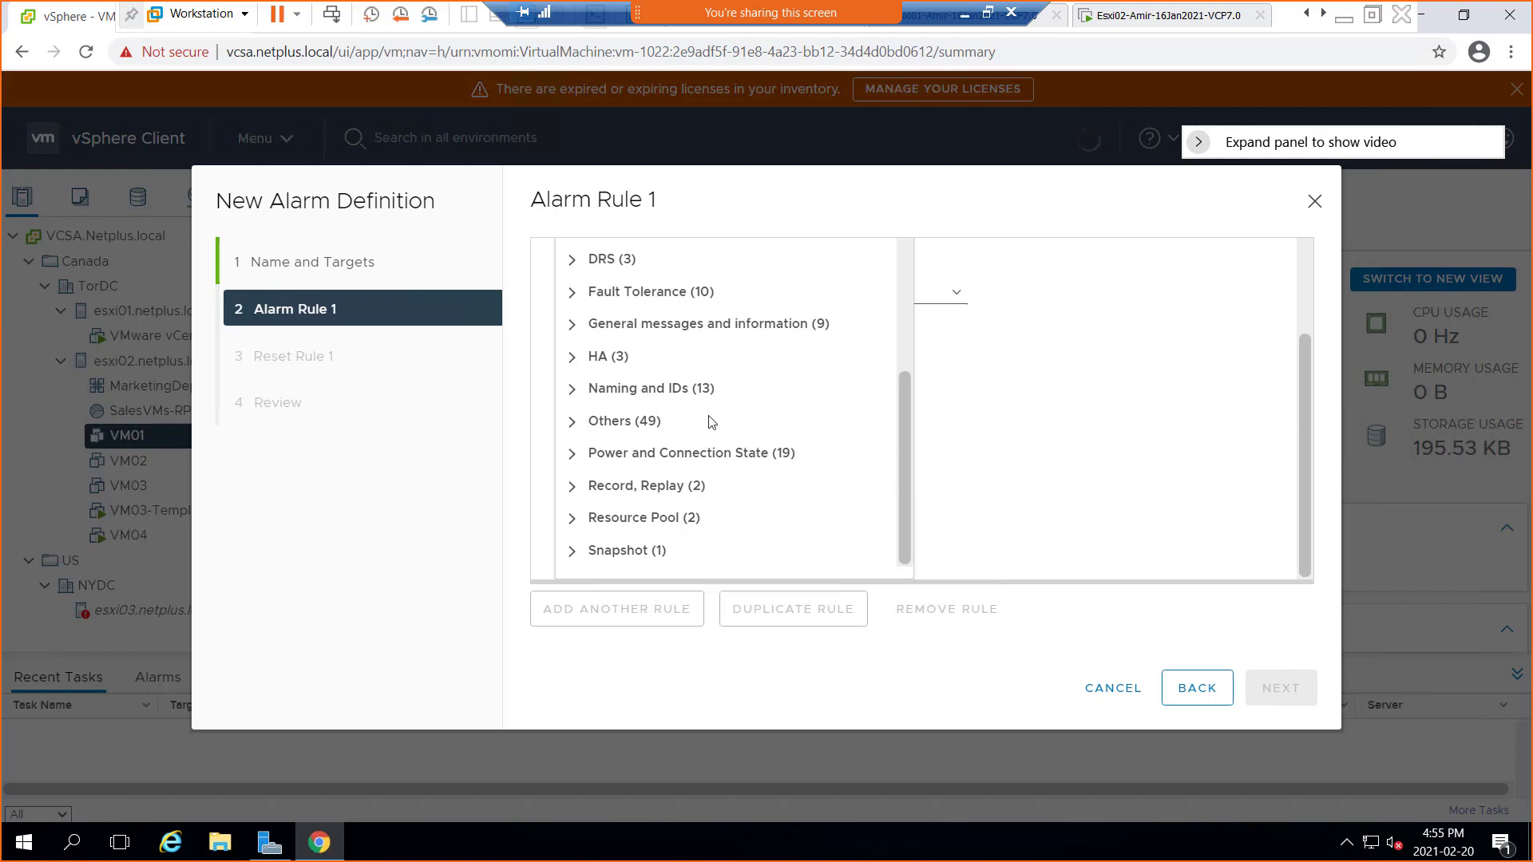
pyautogui.scroll(4, 711, 421)
pyautogui.scroll(2, 712, 422)
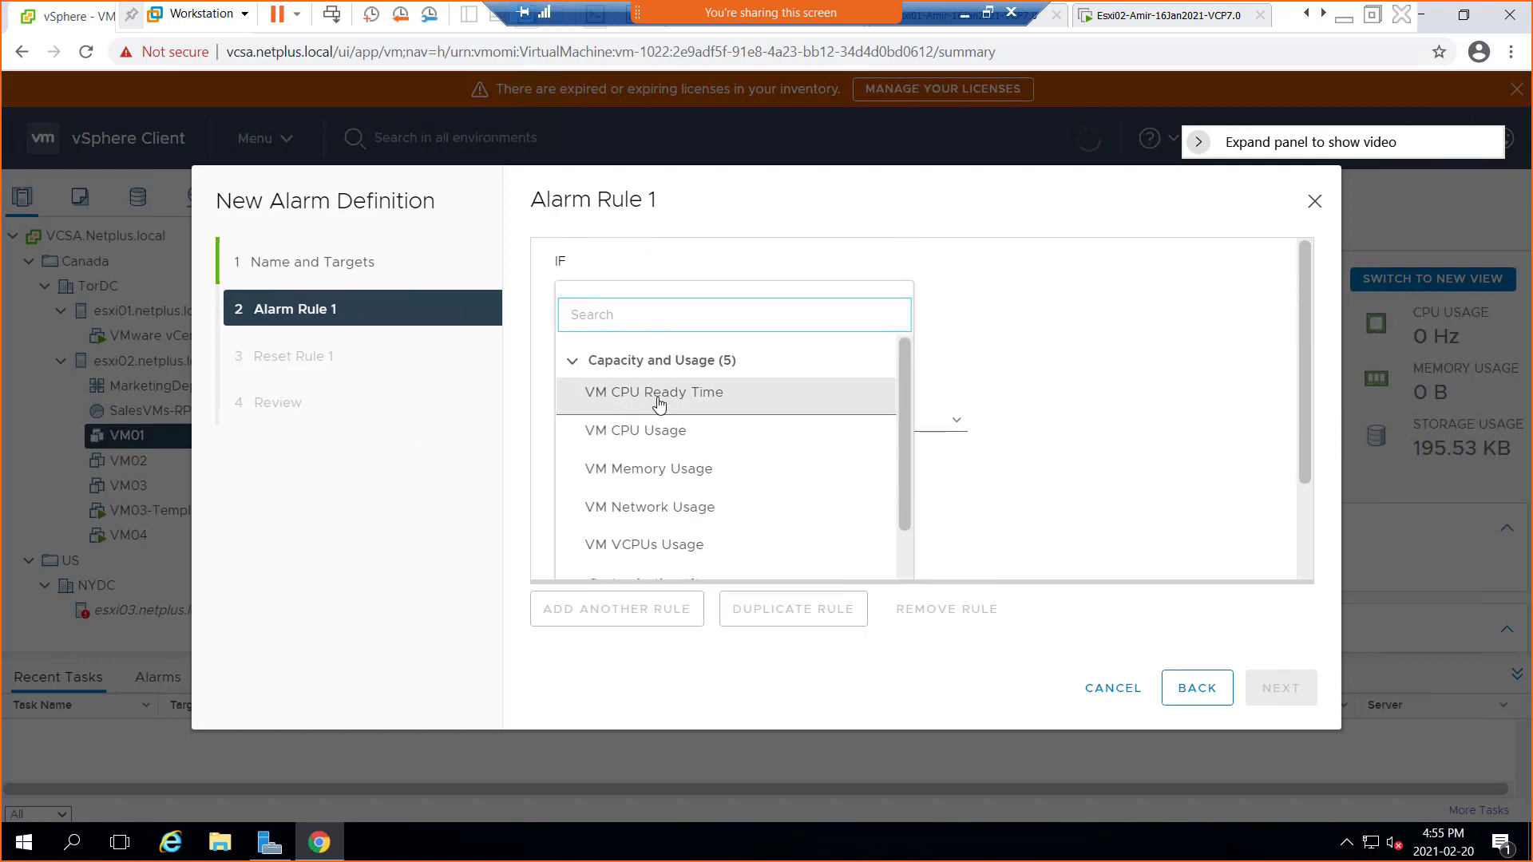
pyautogui.click(653, 441)
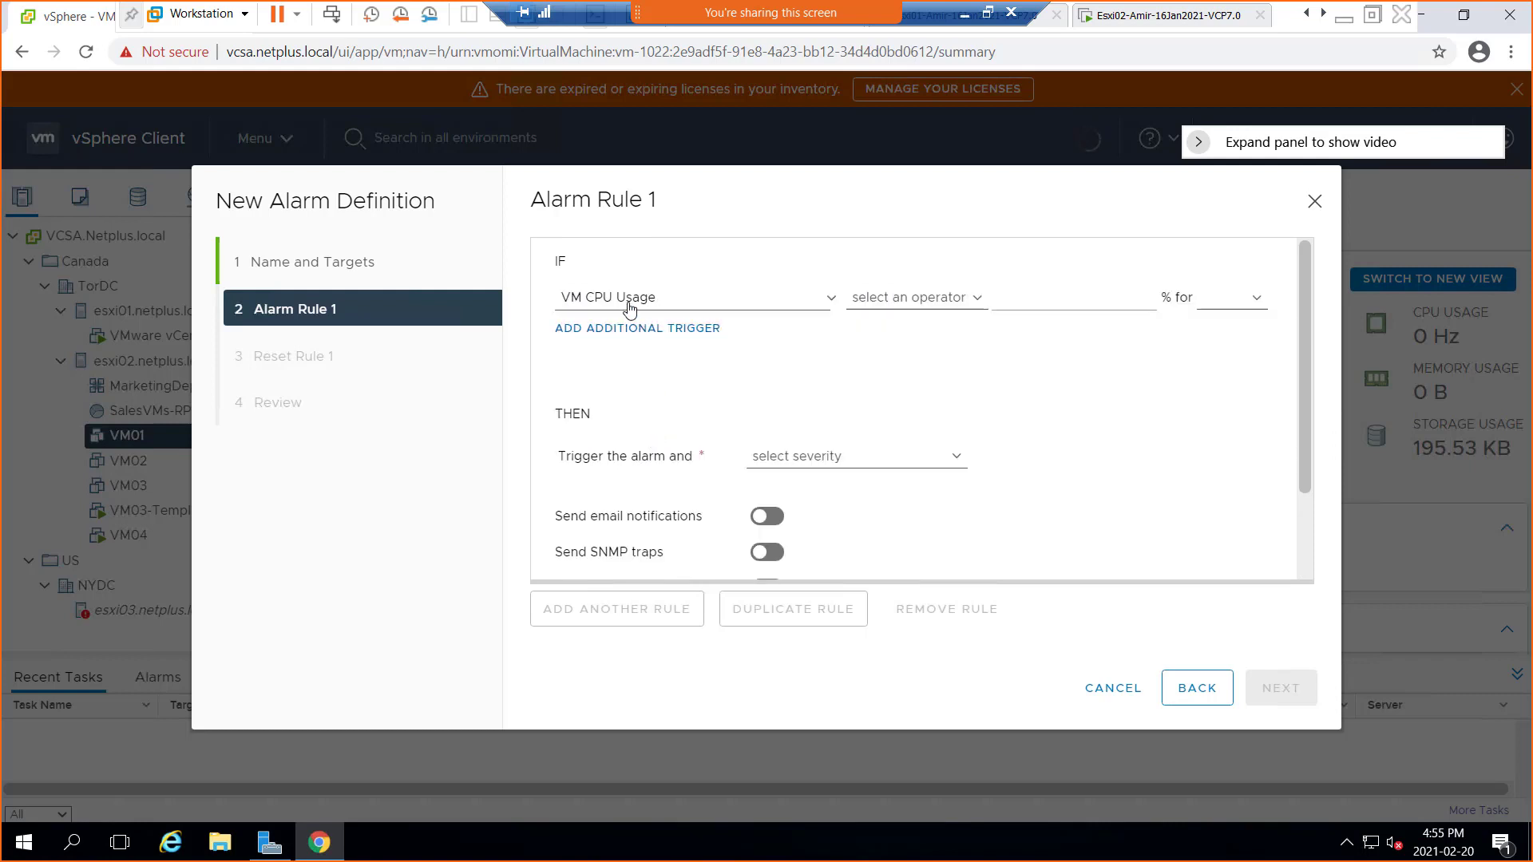
# Make the rule fire when CPU usage is above 75% for 10 min, shown as Warning
pyautogui.click(974, 308)
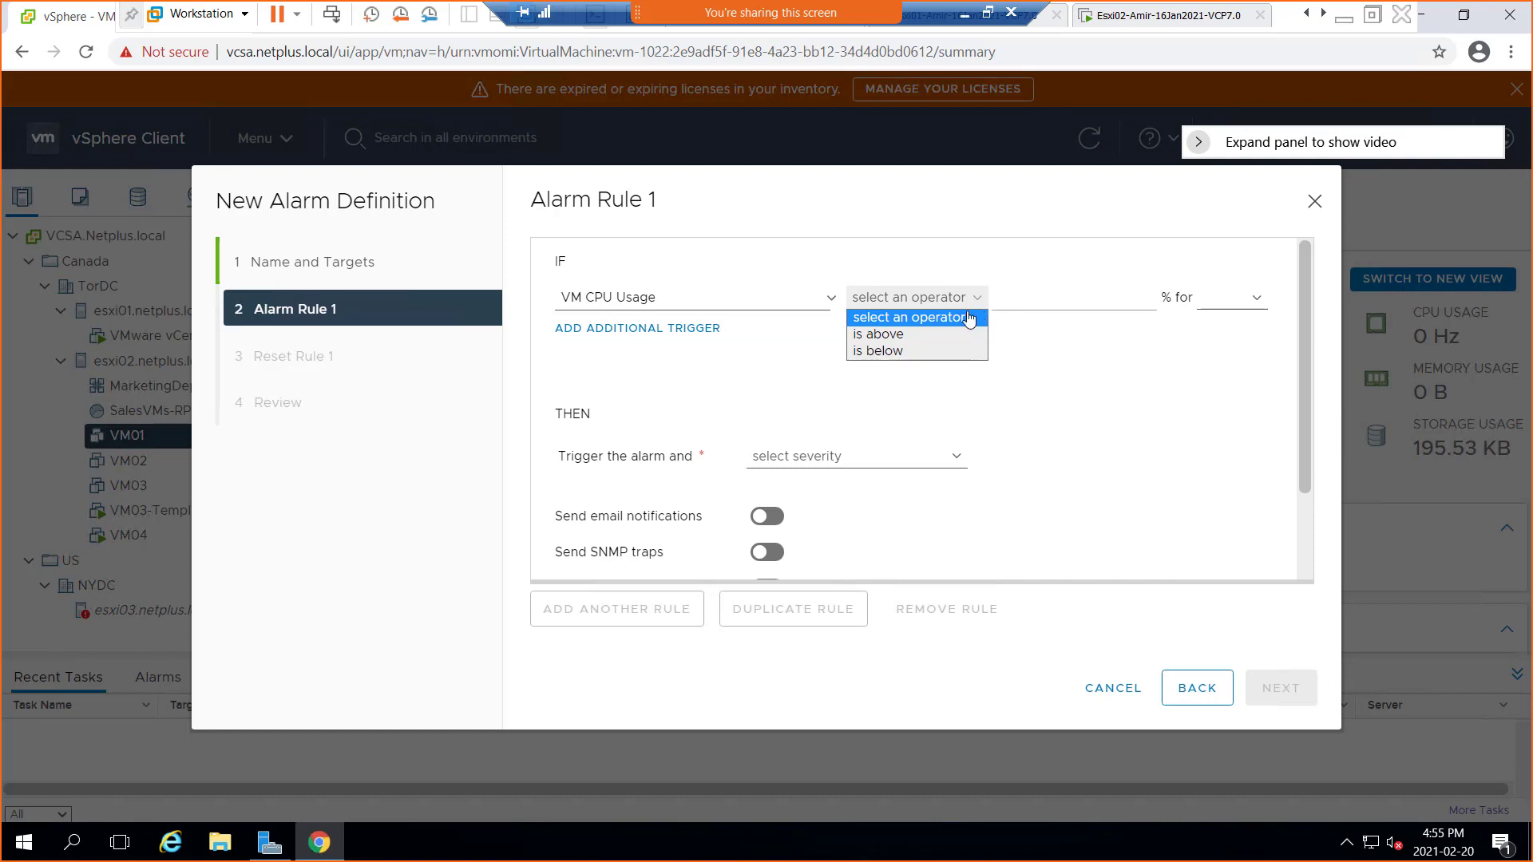
pyautogui.click(917, 333)
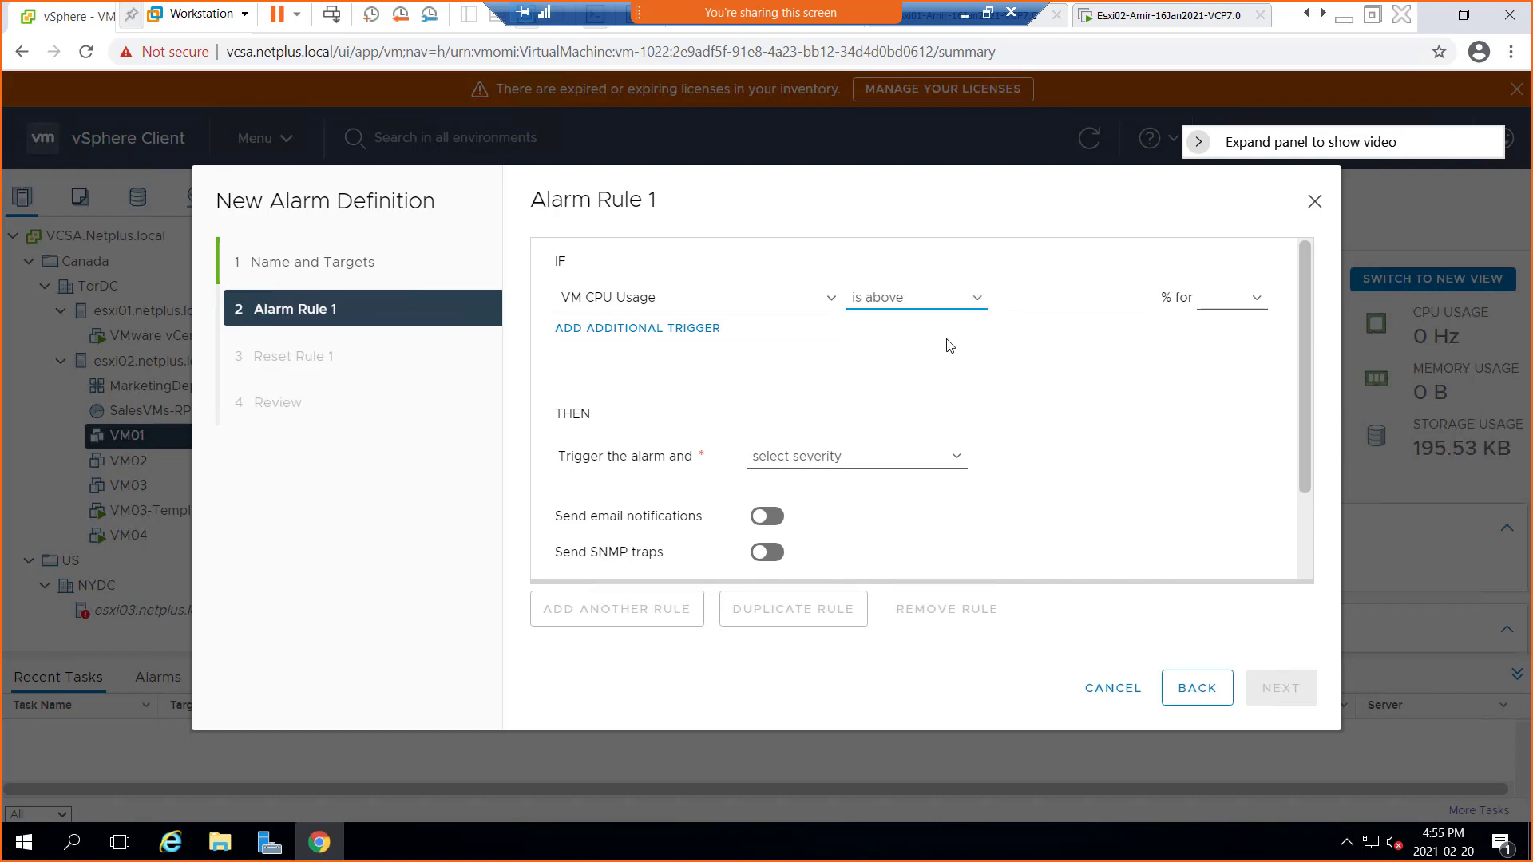
pyautogui.click(1091, 298)
pyautogui.click(1255, 301)
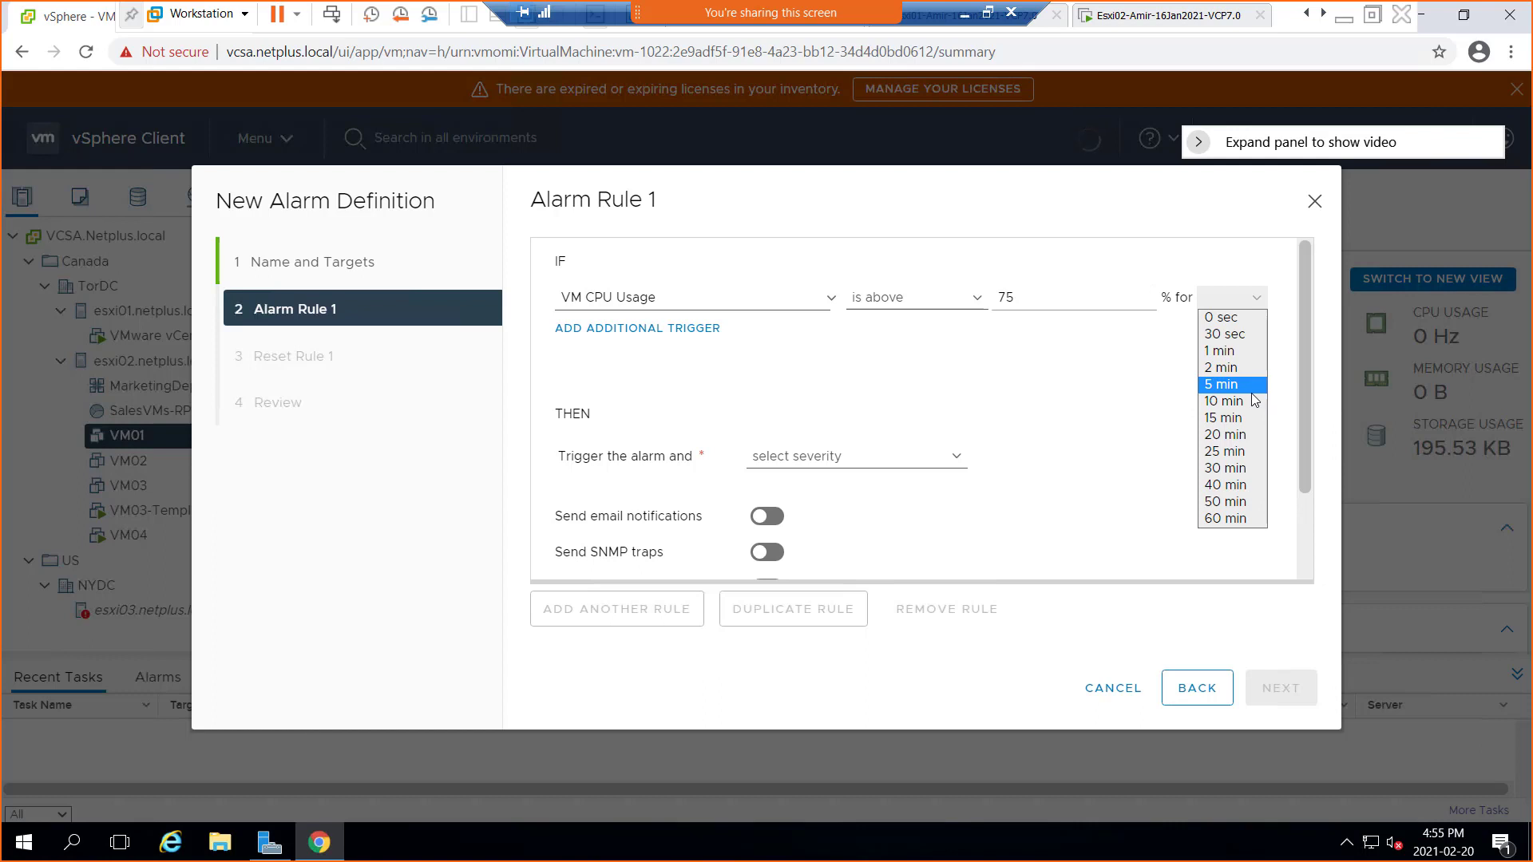
pyautogui.click(1243, 402)
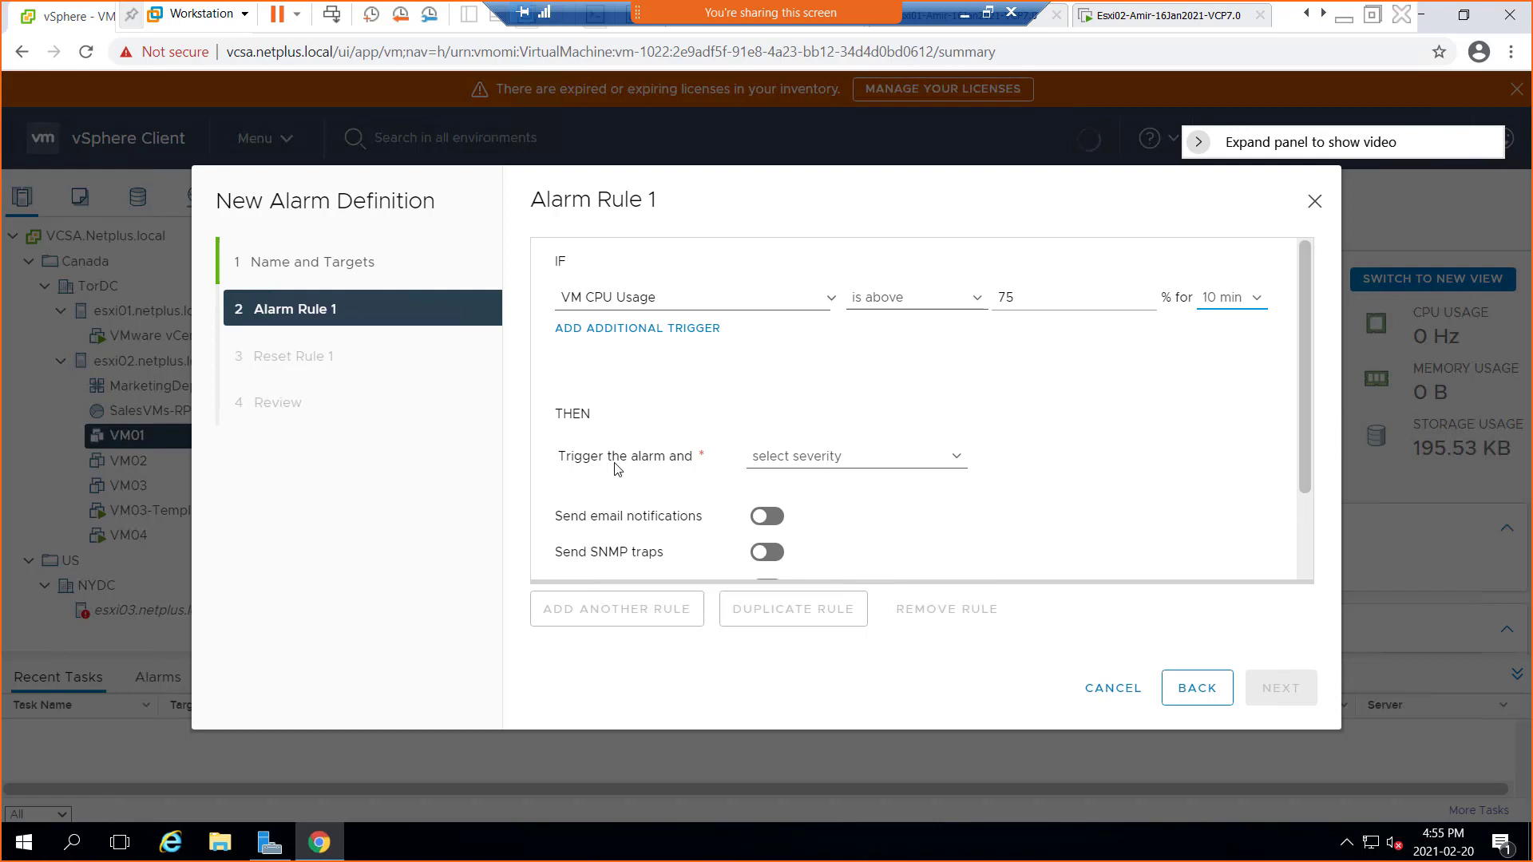
pyautogui.click(961, 460)
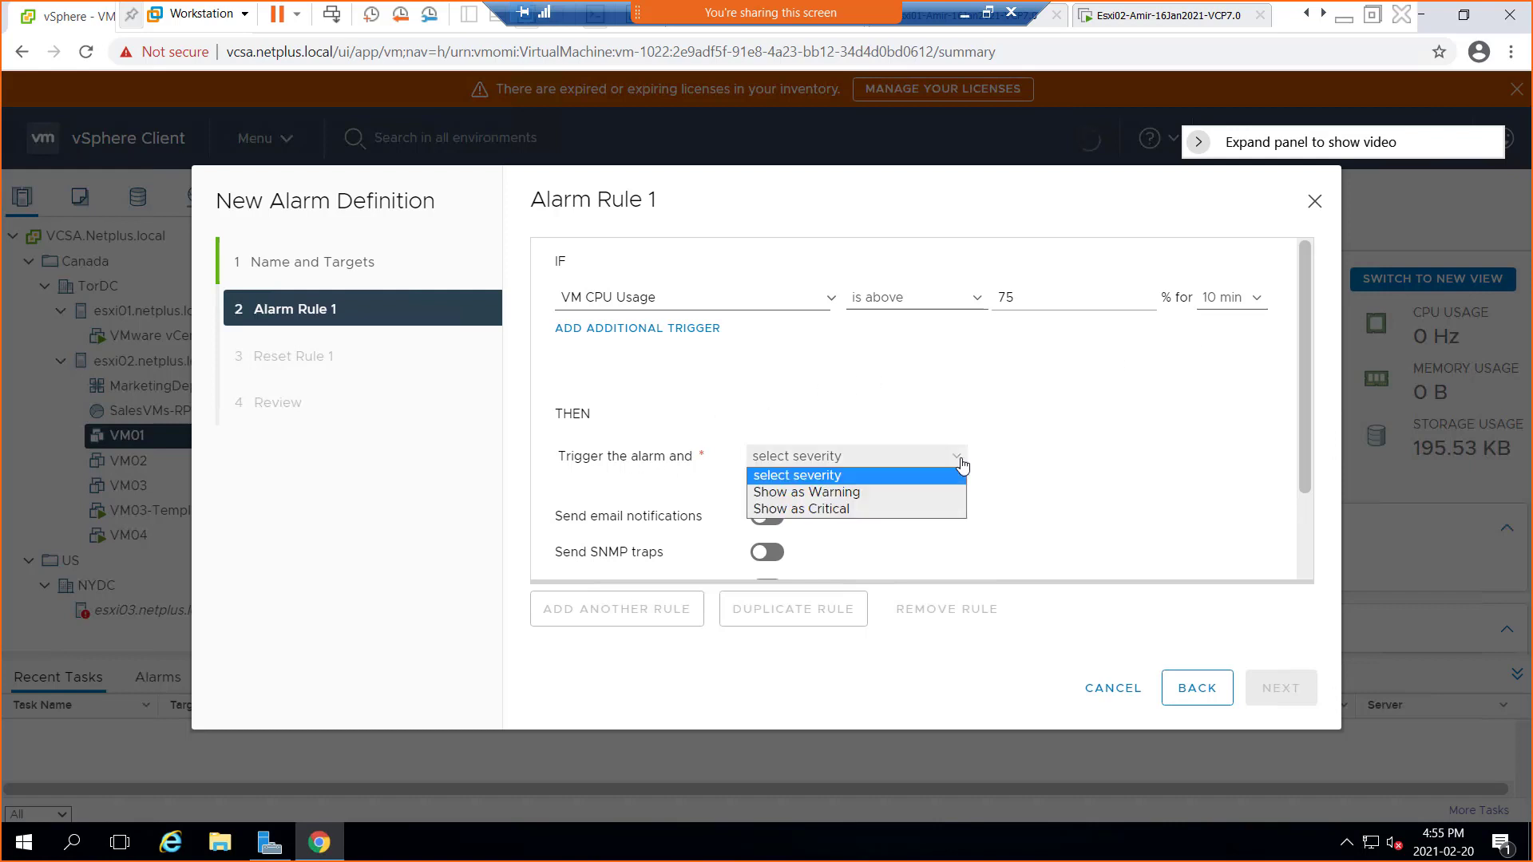
pyautogui.click(898, 491)
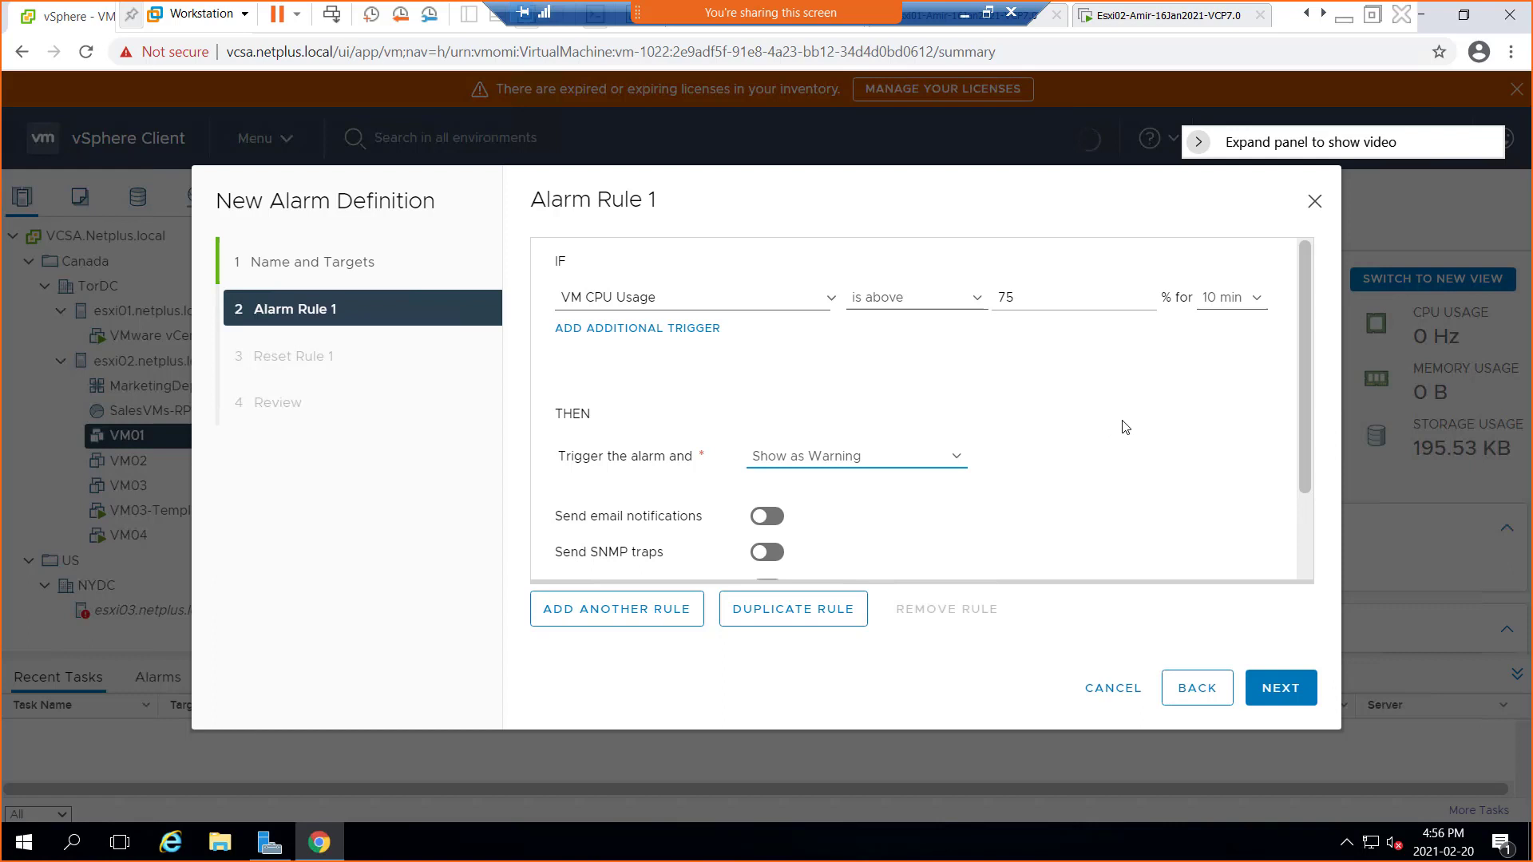
# Enable email notifications to the administrator's address, SNMP traps, and Run script for the rule
pyautogui.scroll(-1, 1305, 409)
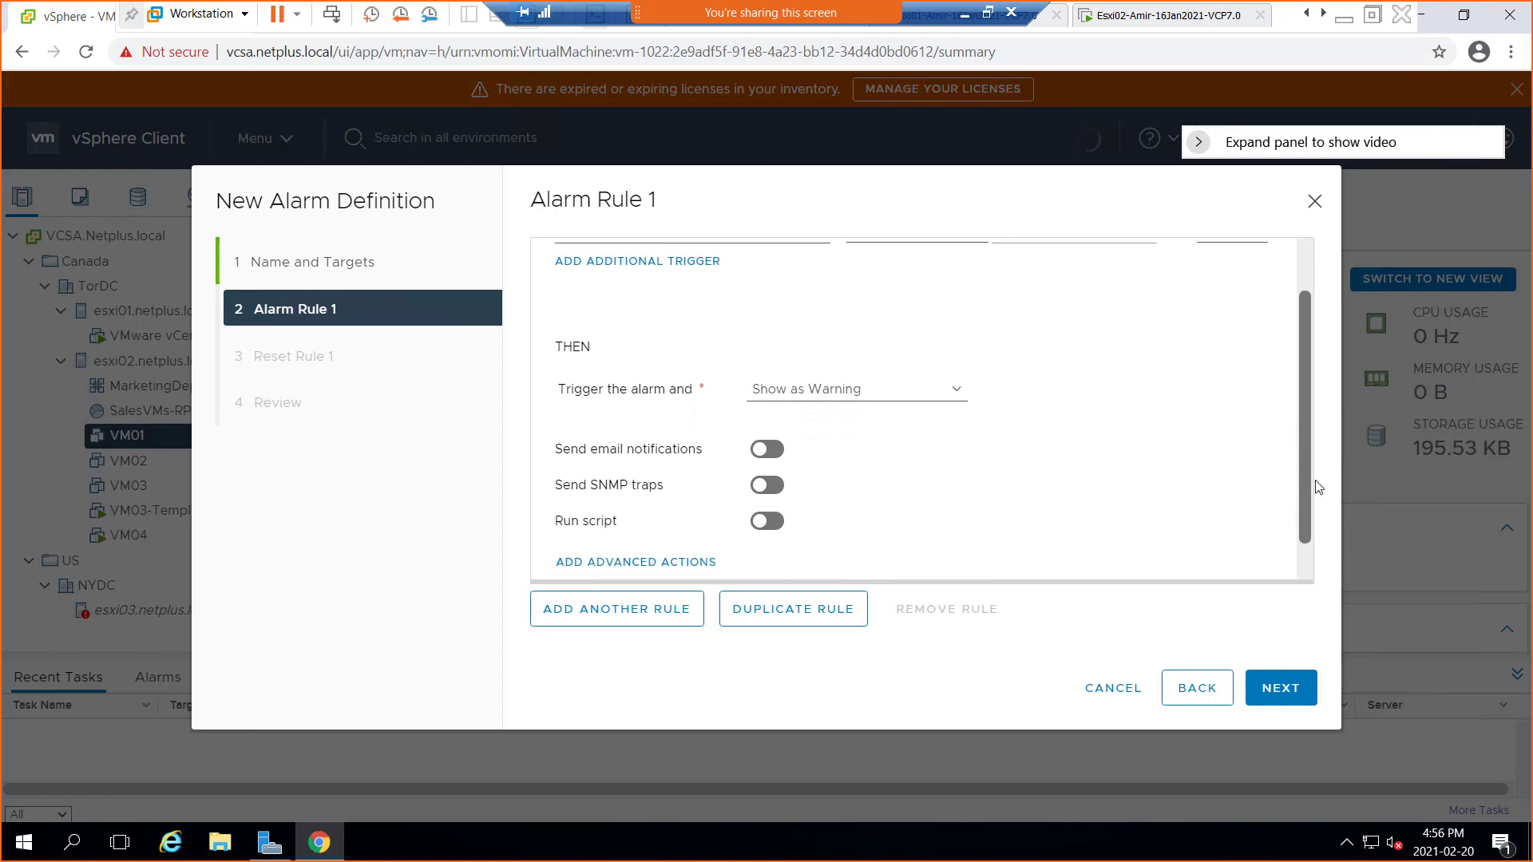
pyautogui.scroll(-1, 1319, 486)
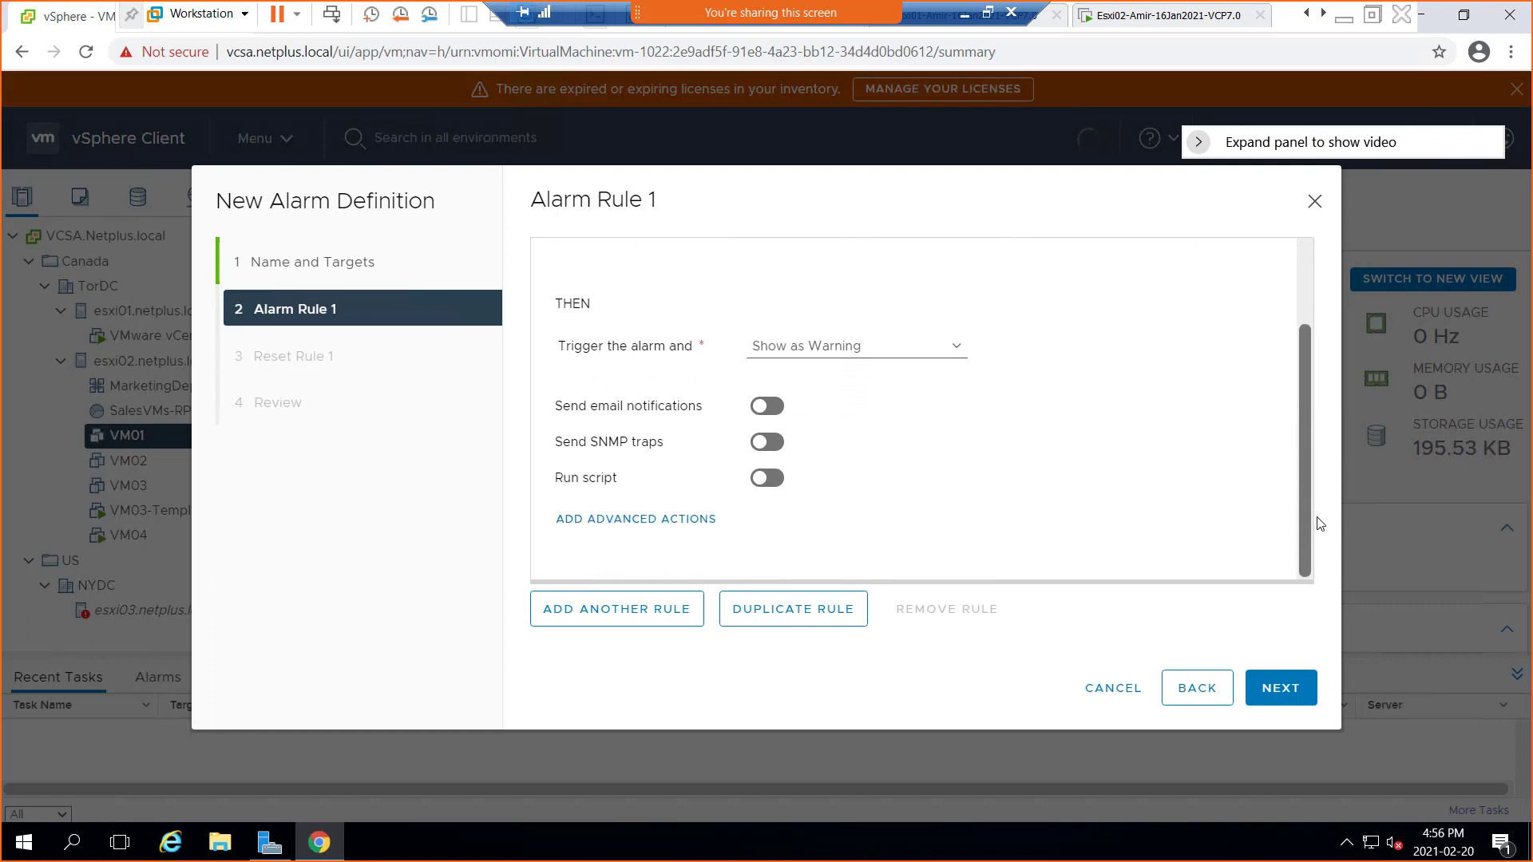
pyautogui.click(769, 407)
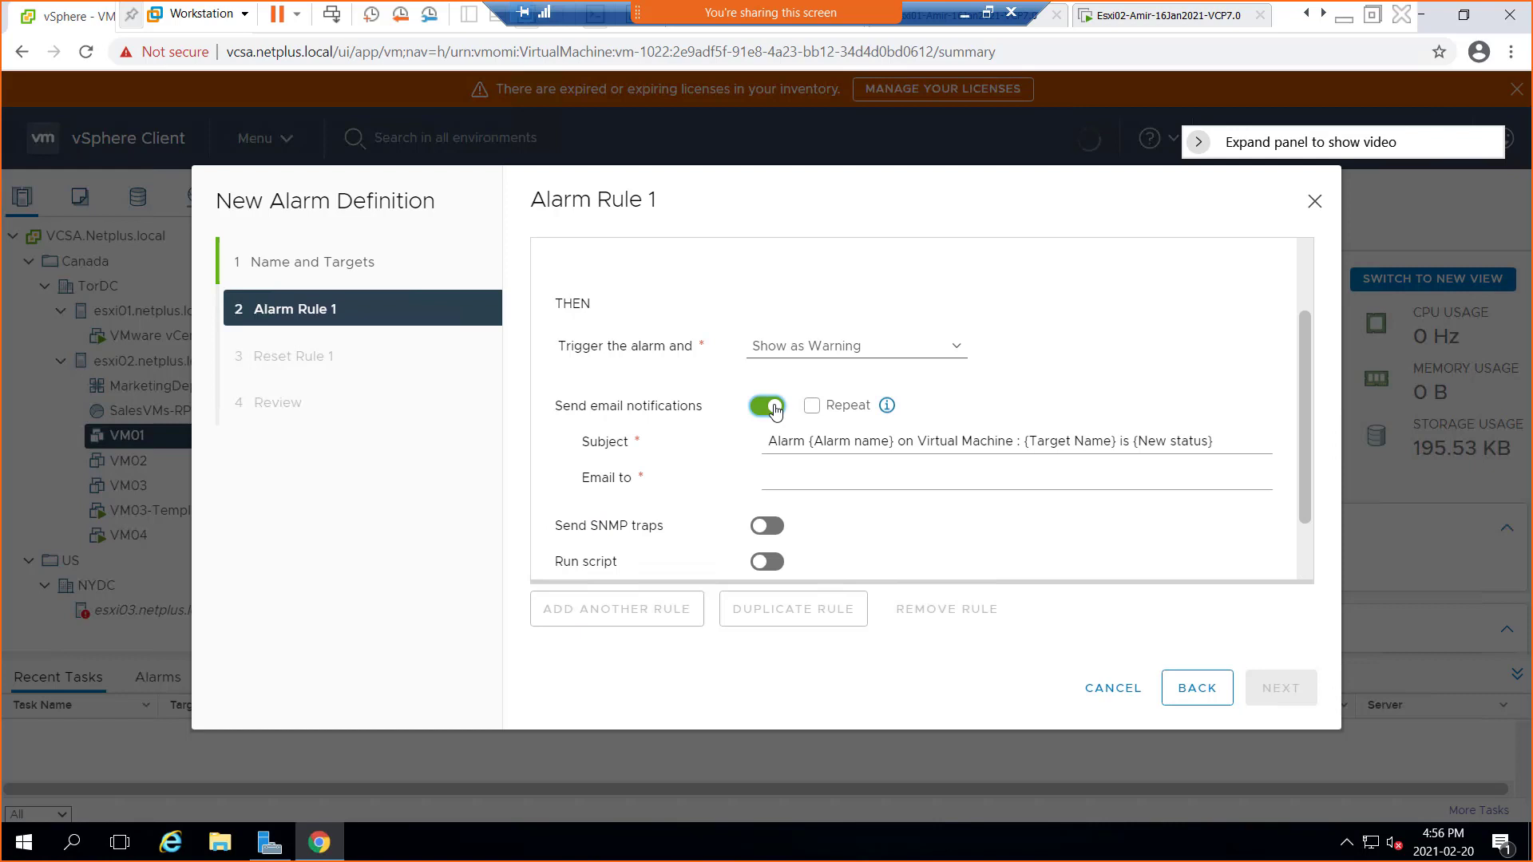
pyautogui.click(781, 480)
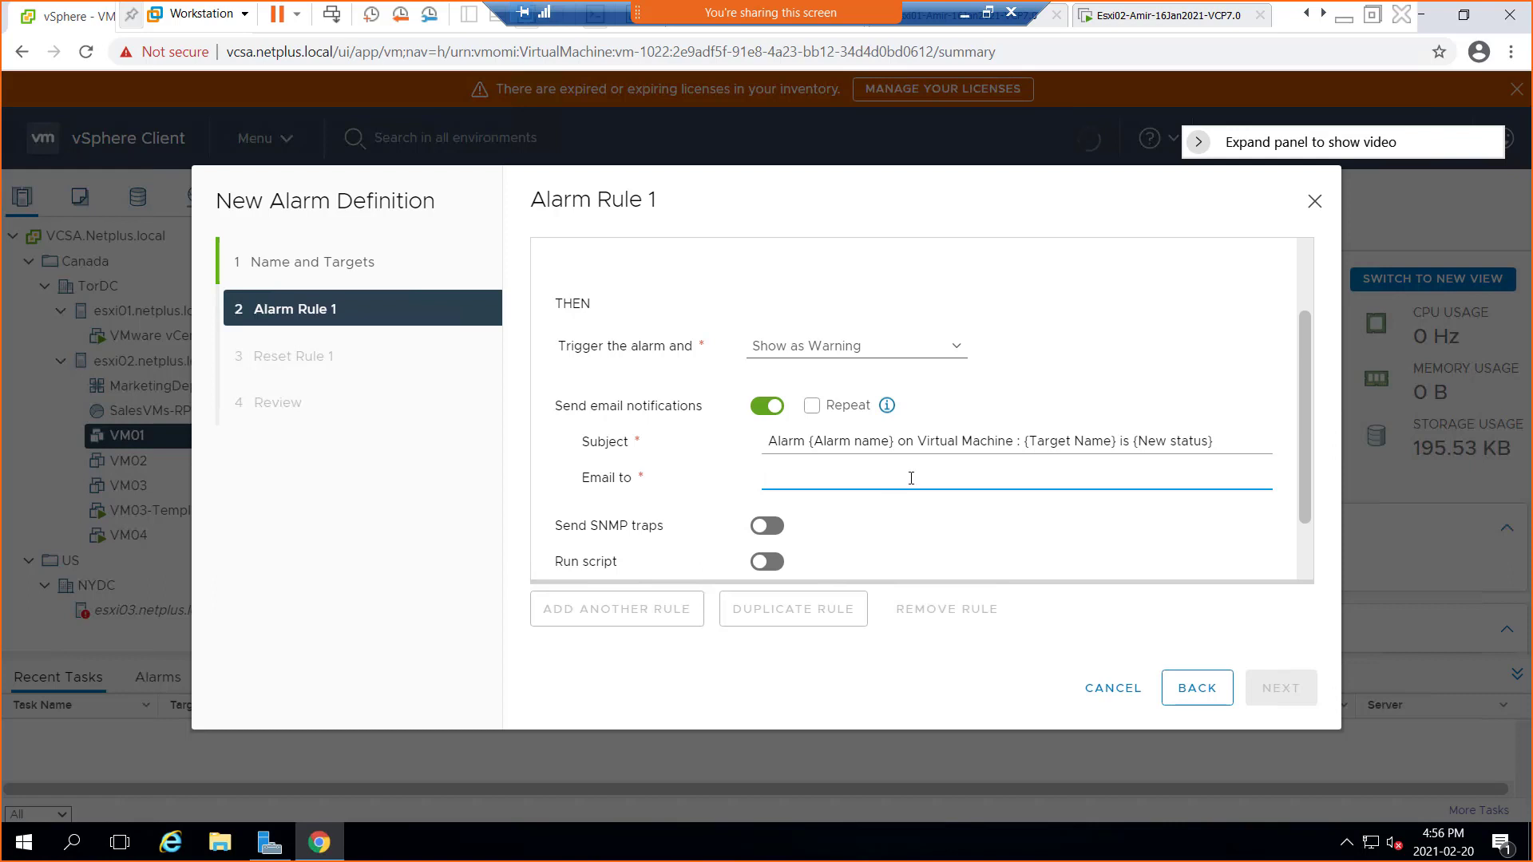
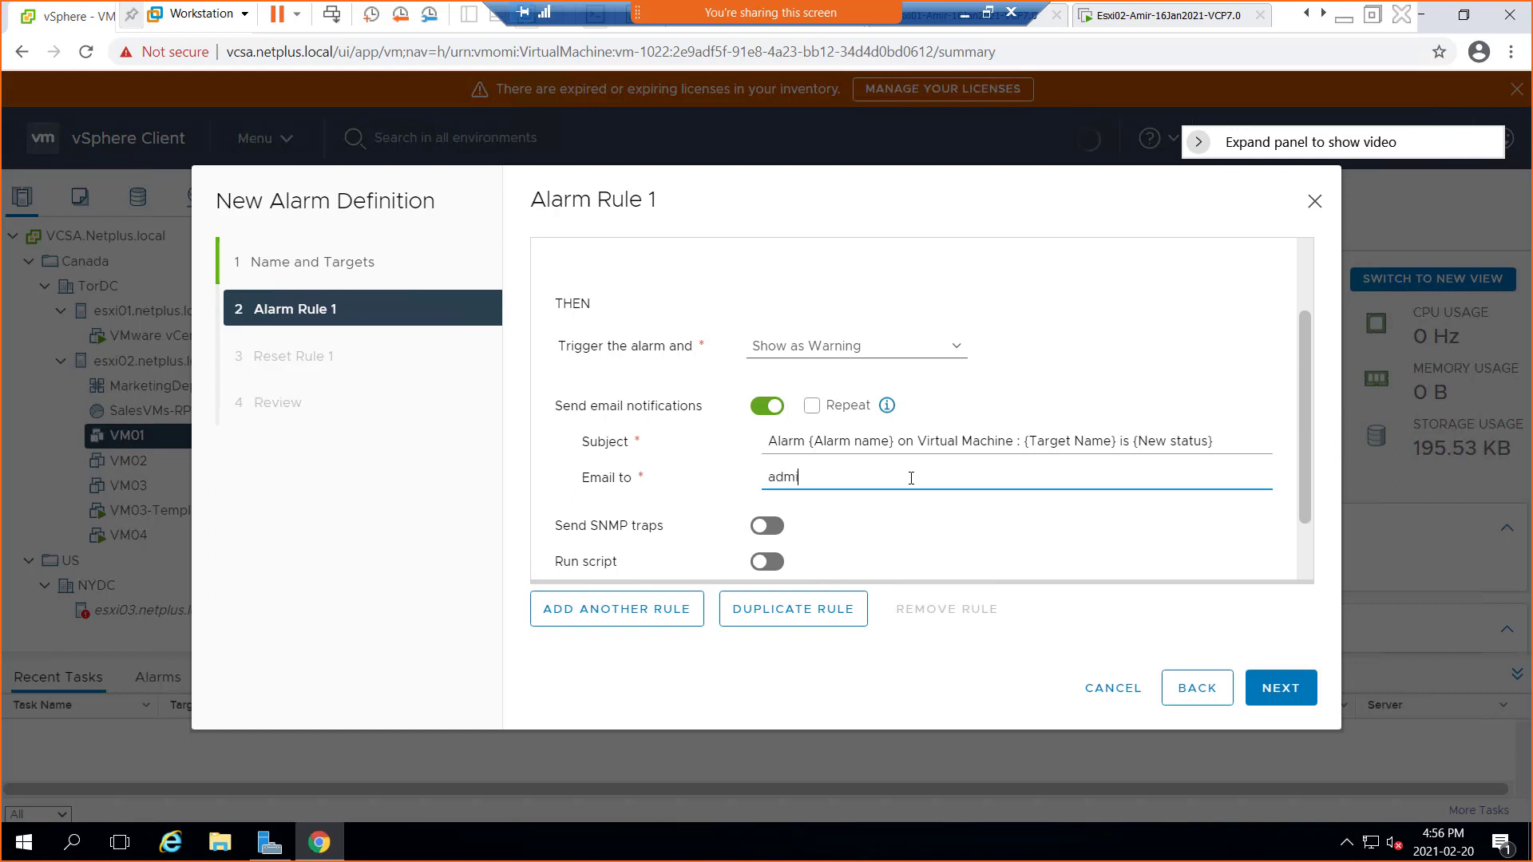
pyautogui.click(768, 539)
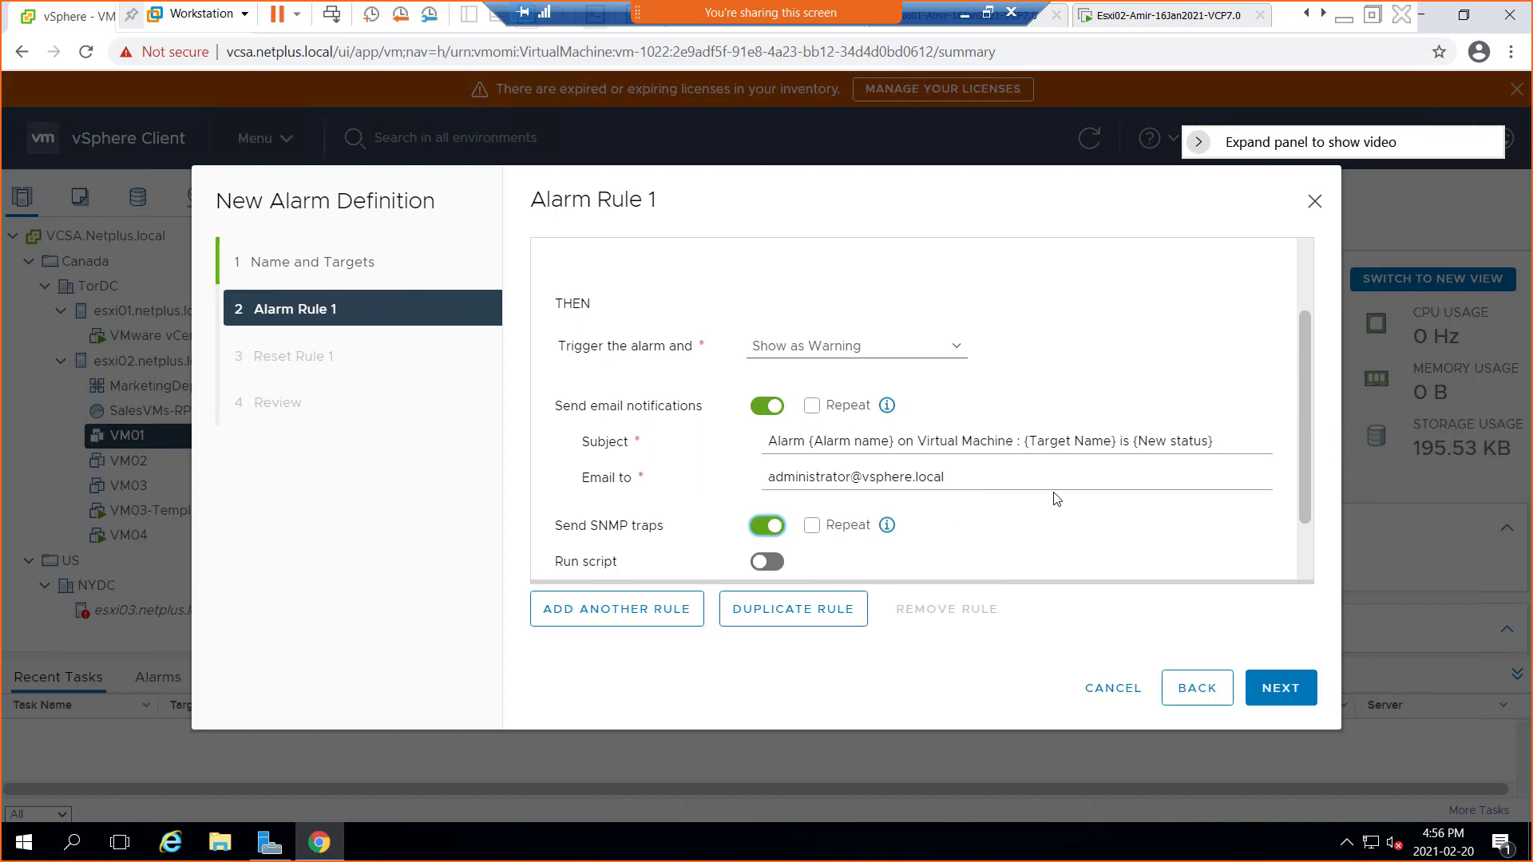
pyautogui.scroll(-2, 1030, 469)
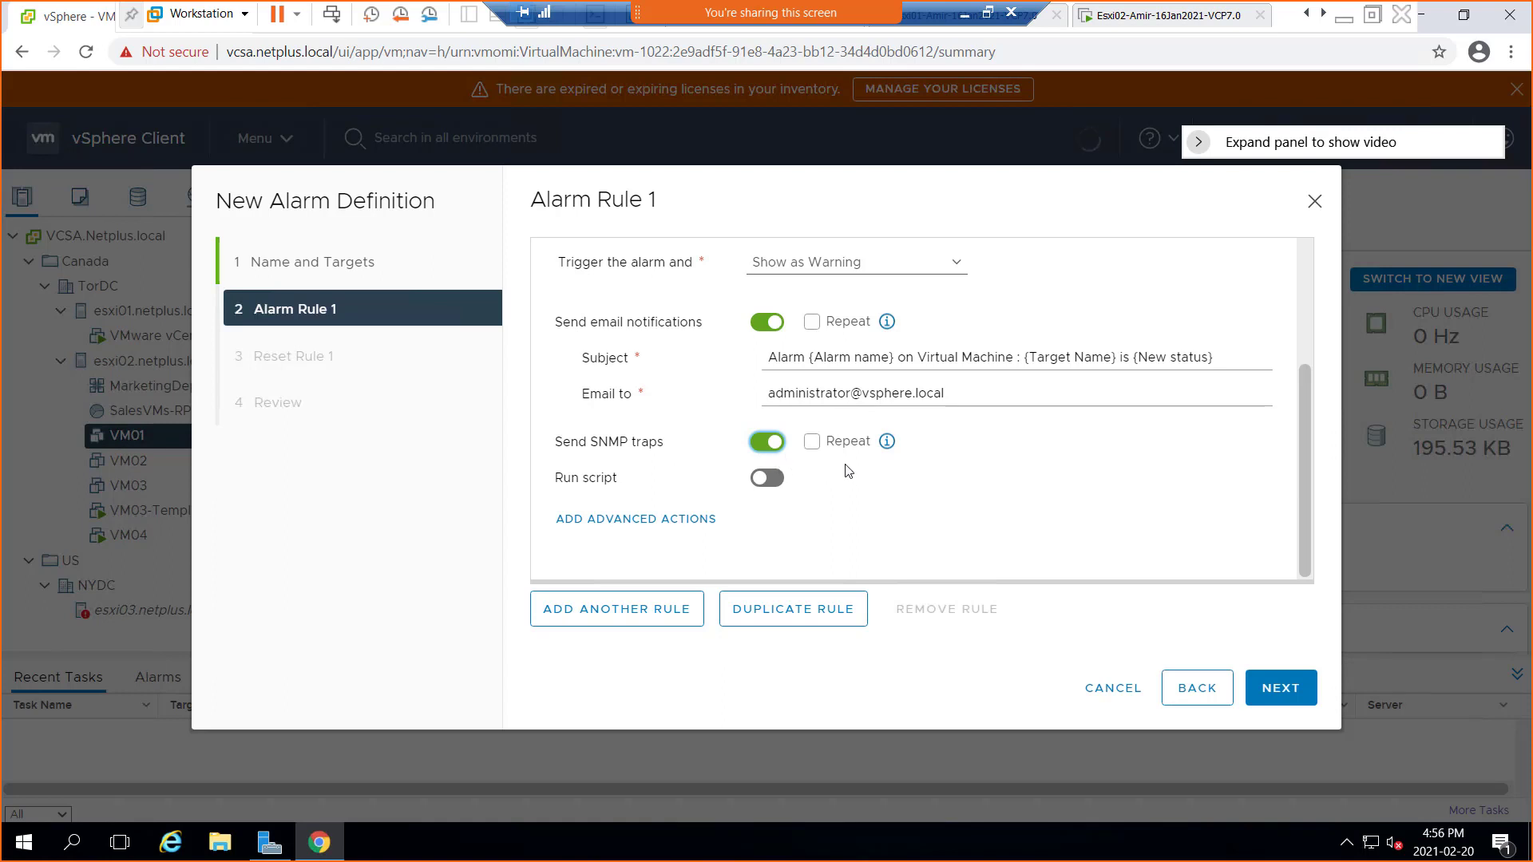
pyautogui.click(767, 479)
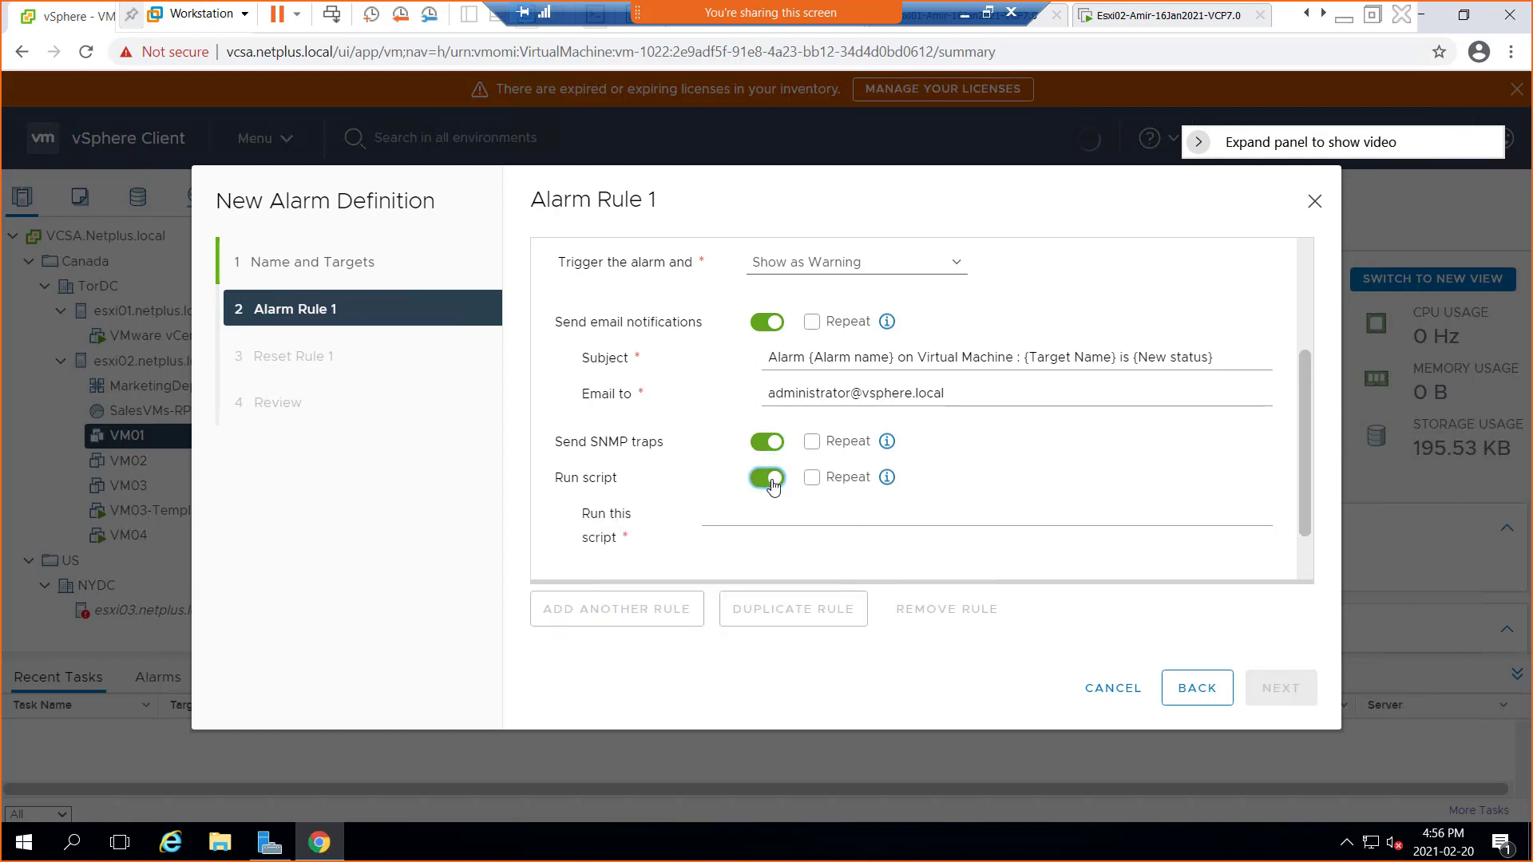
# Switch Run script off and add Migrate VM as the rule's advanced action
pyautogui.click(768, 478)
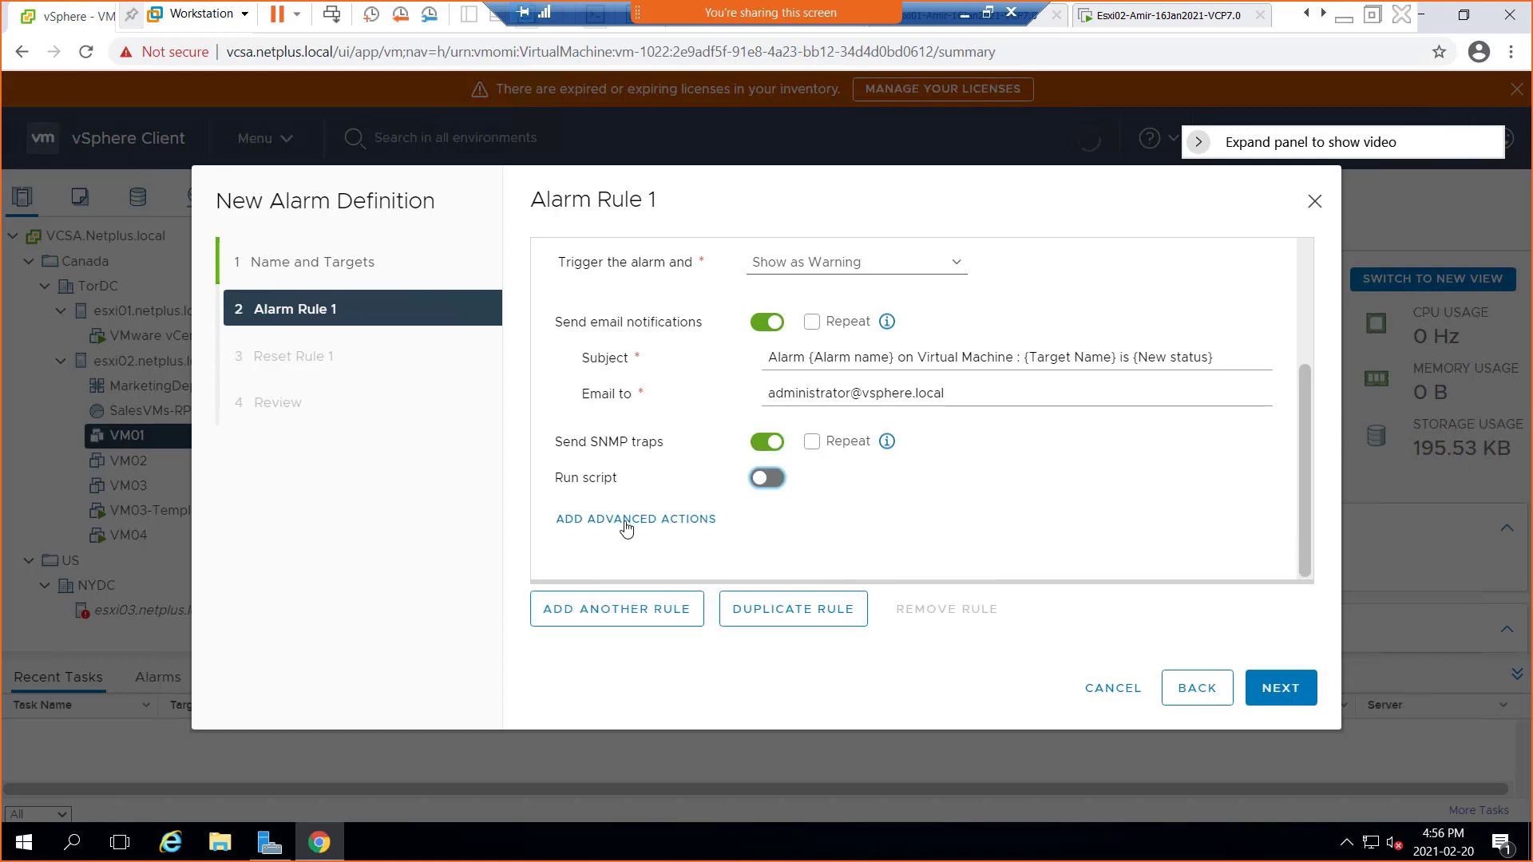
pyautogui.click(673, 520)
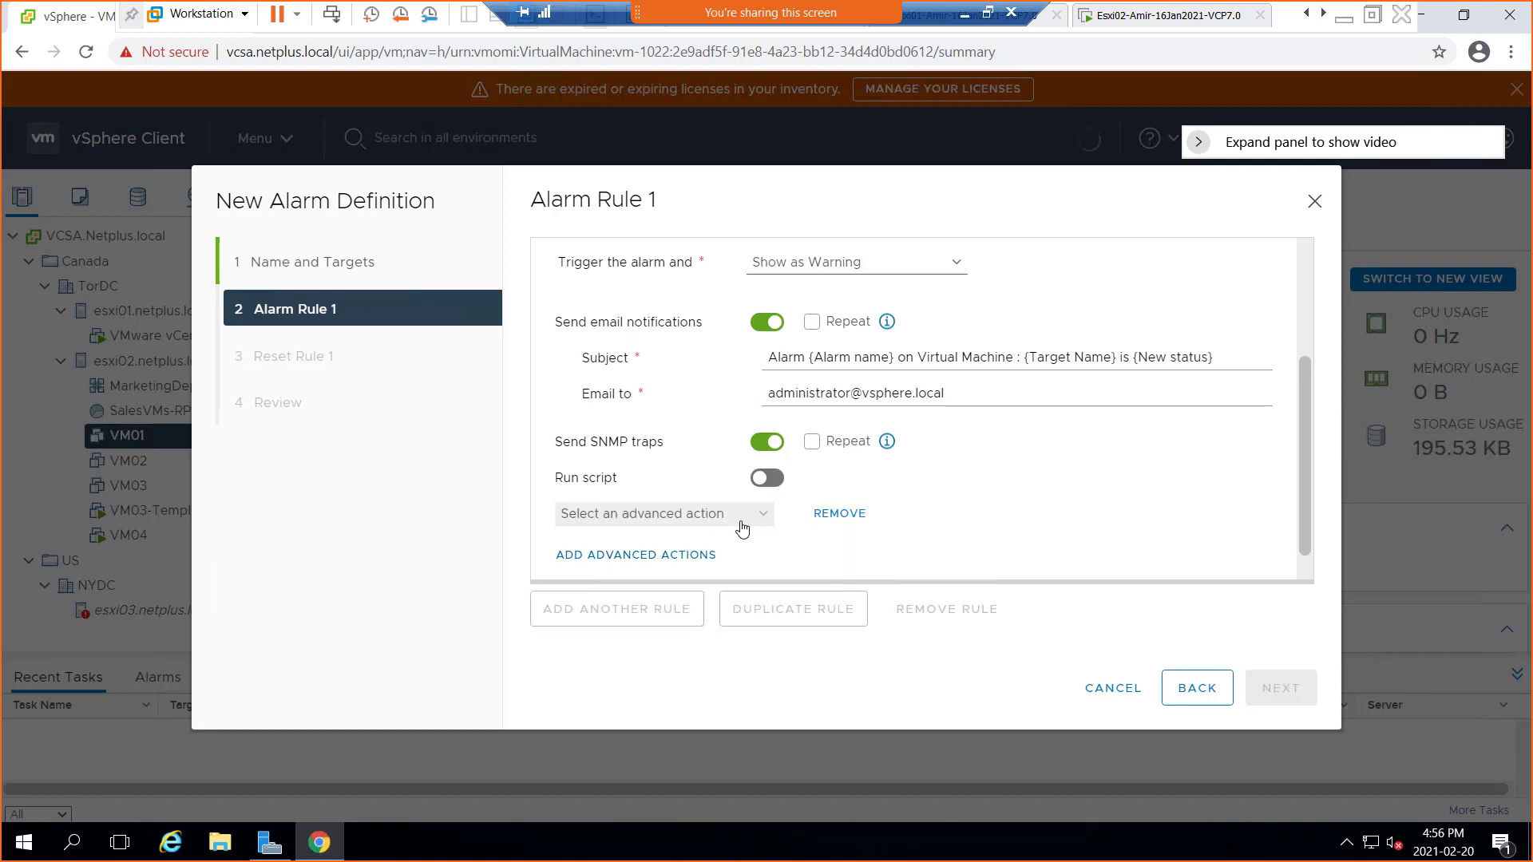
pyautogui.scroll(-1, 931, 513)
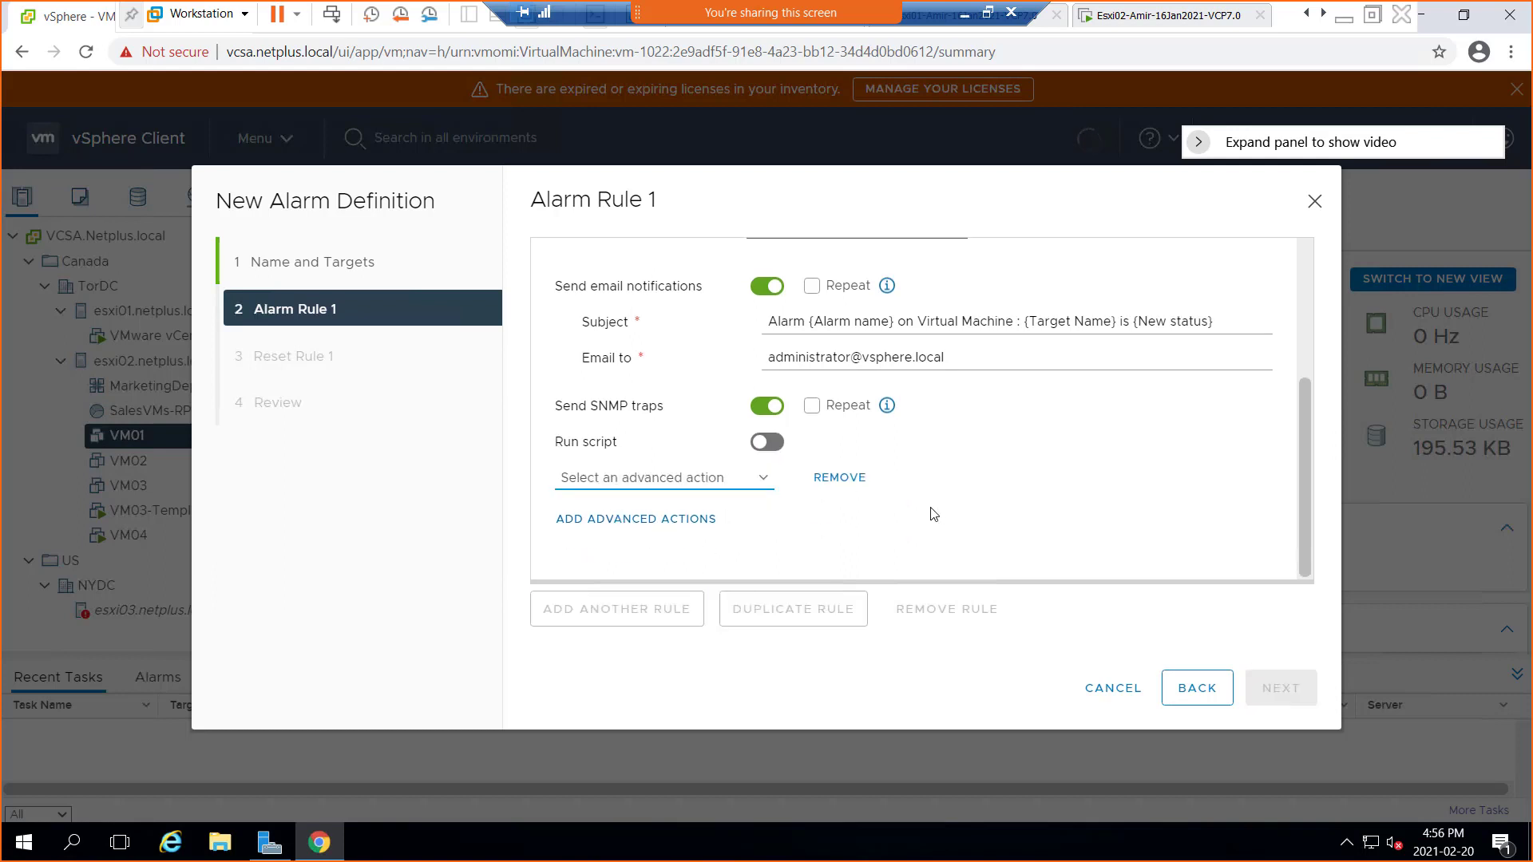
pyautogui.click(685, 520)
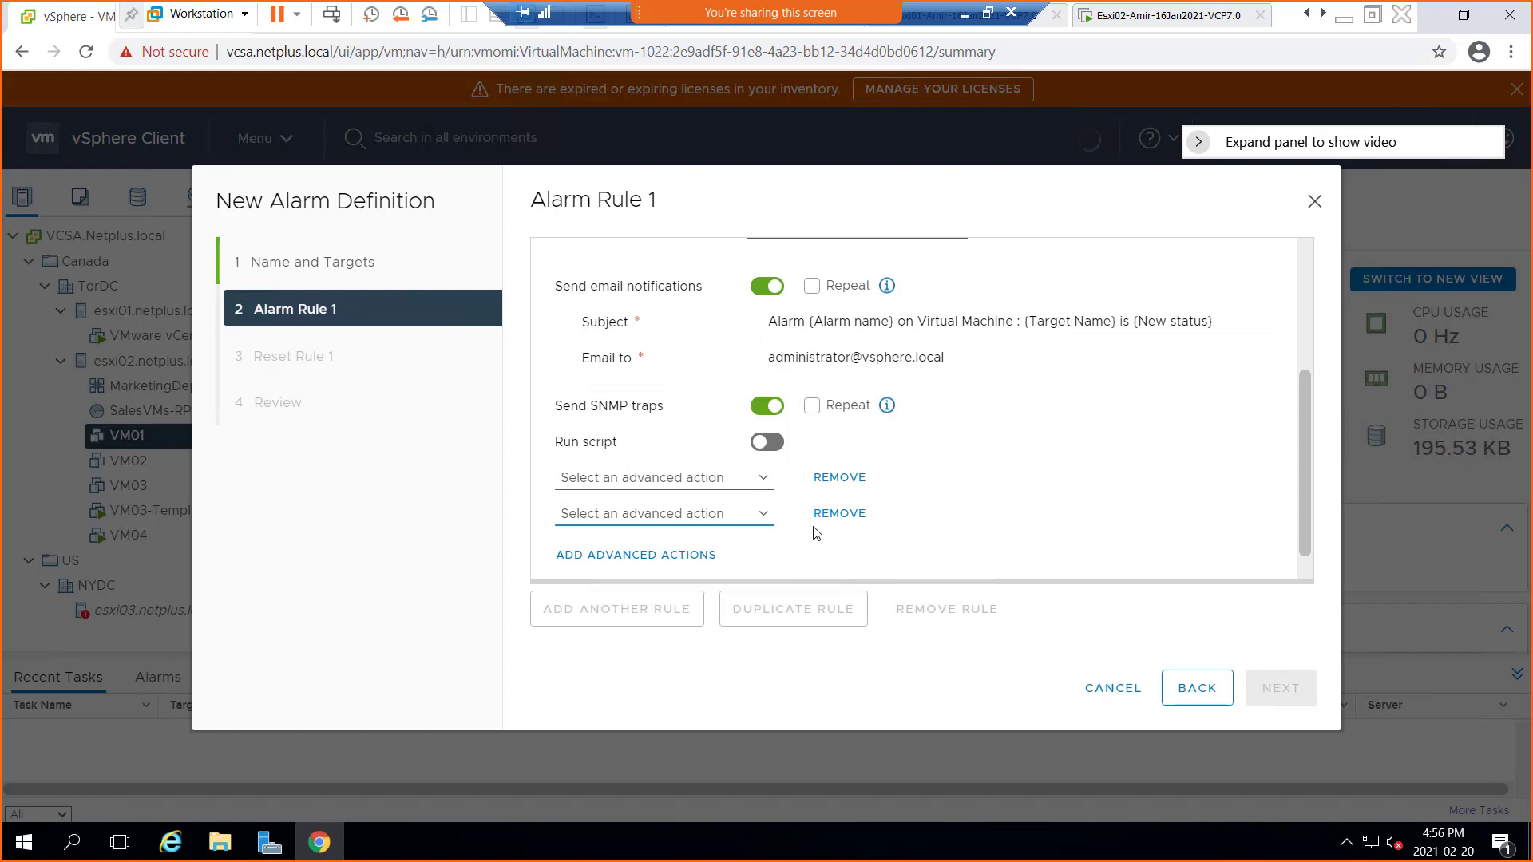
pyautogui.click(830, 515)
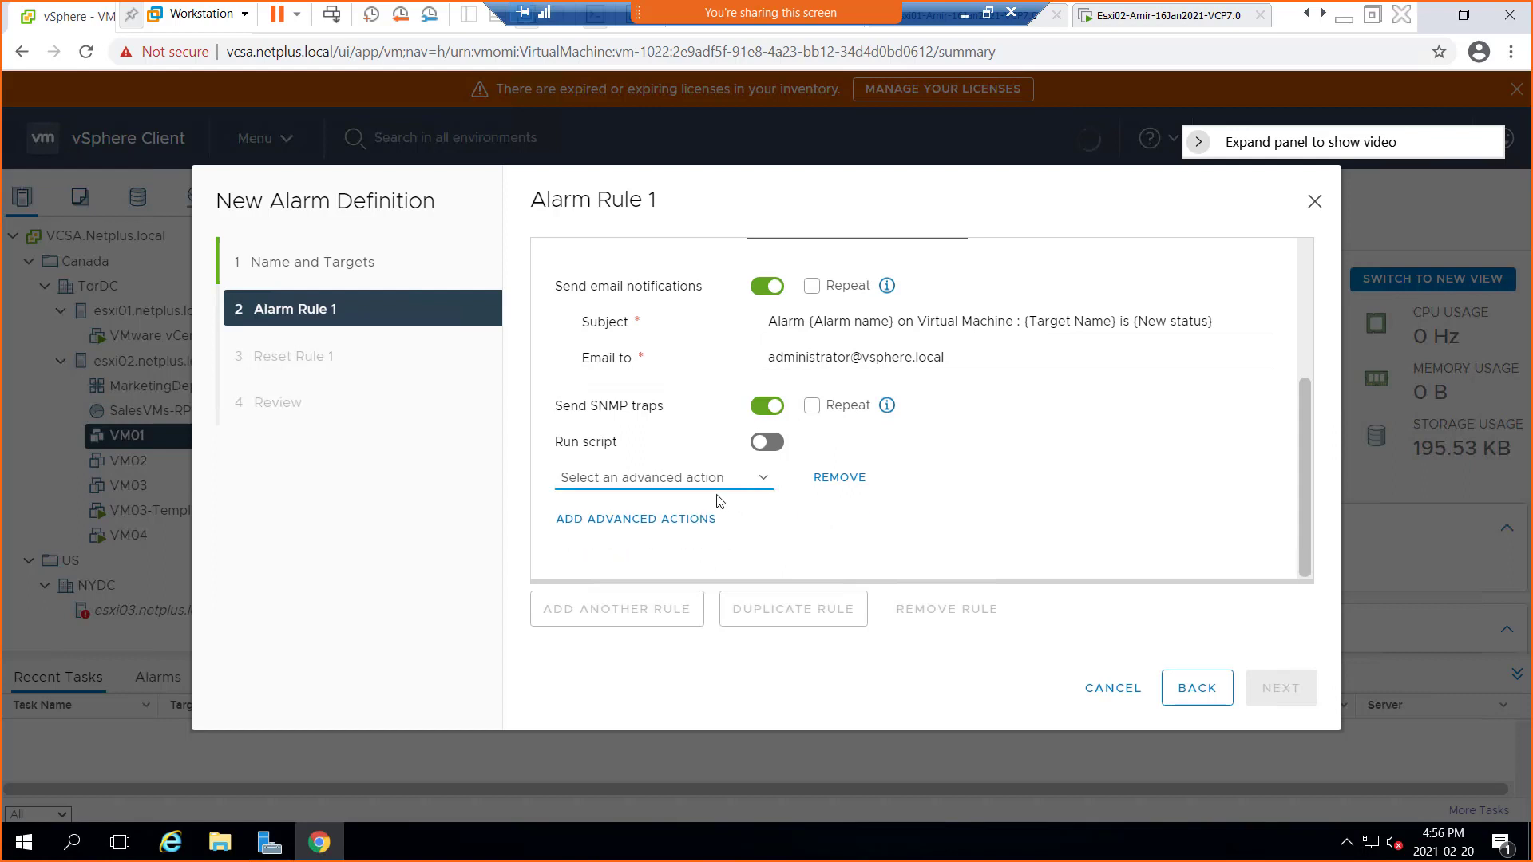
pyautogui.click(765, 482)
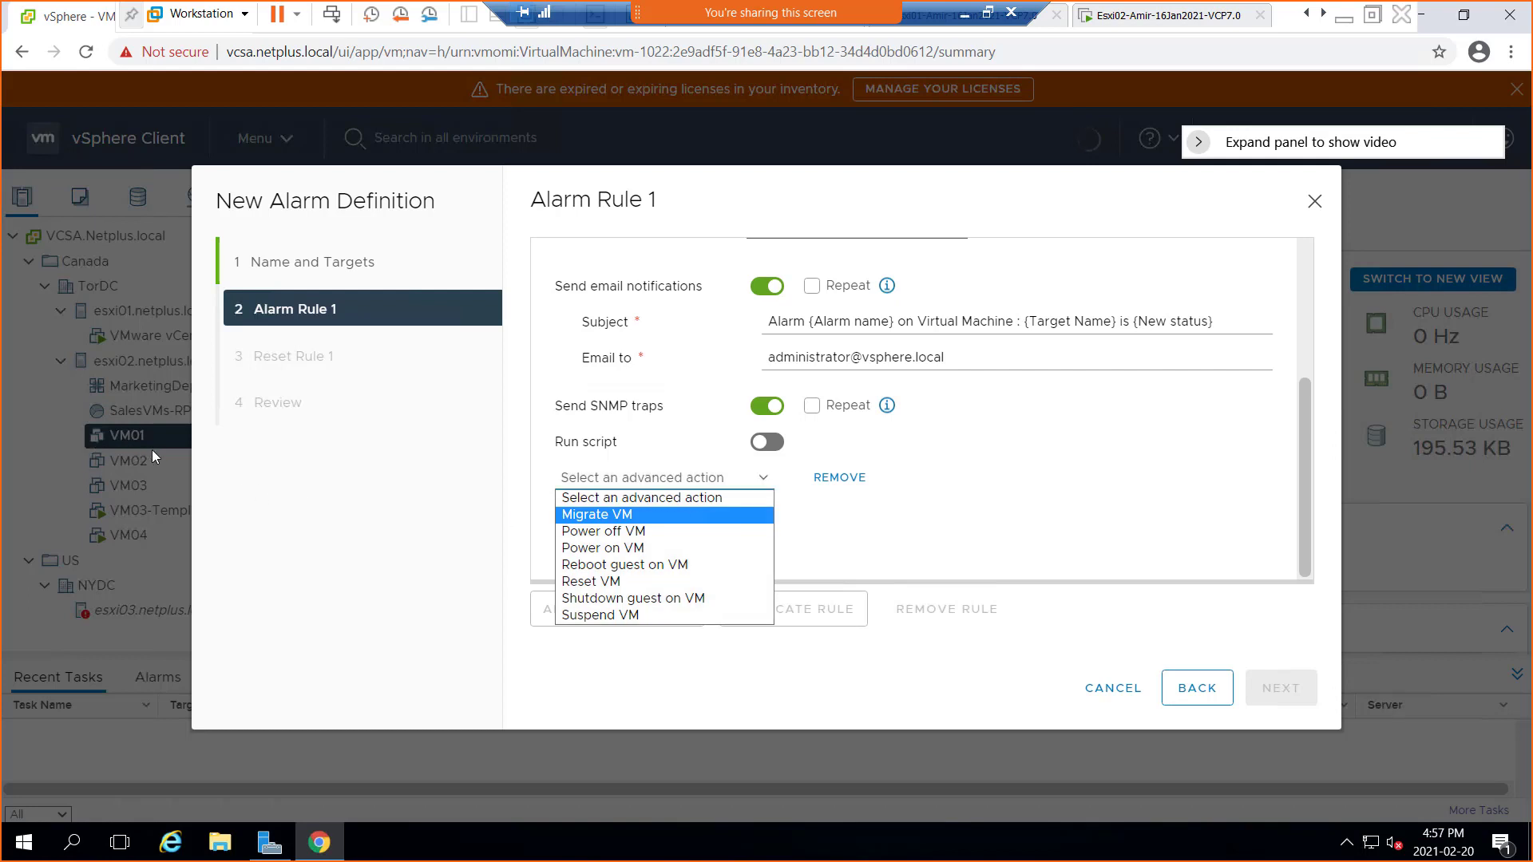
pyautogui.click(650, 518)
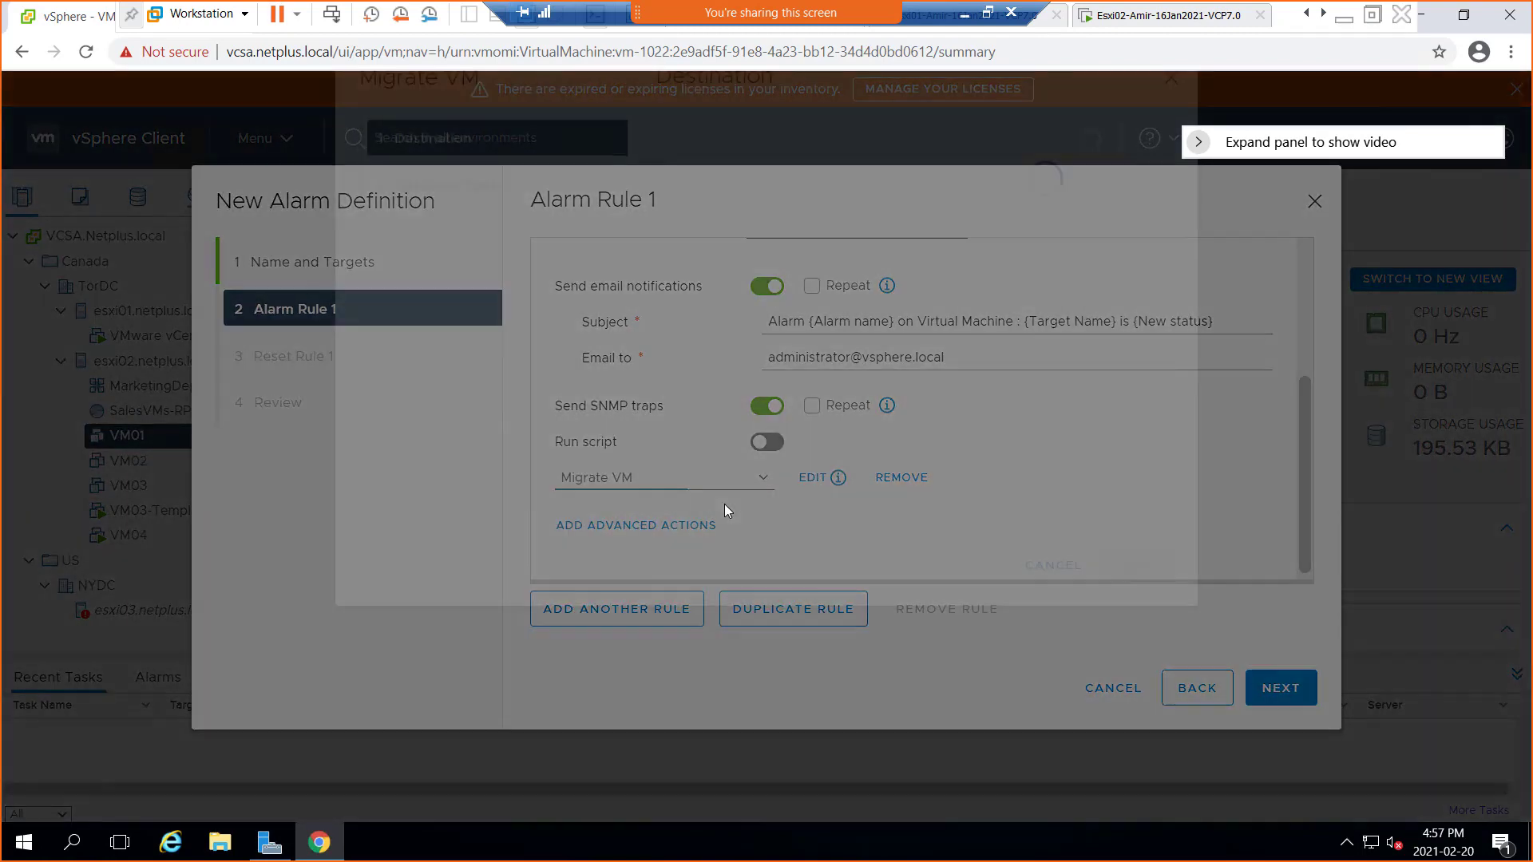
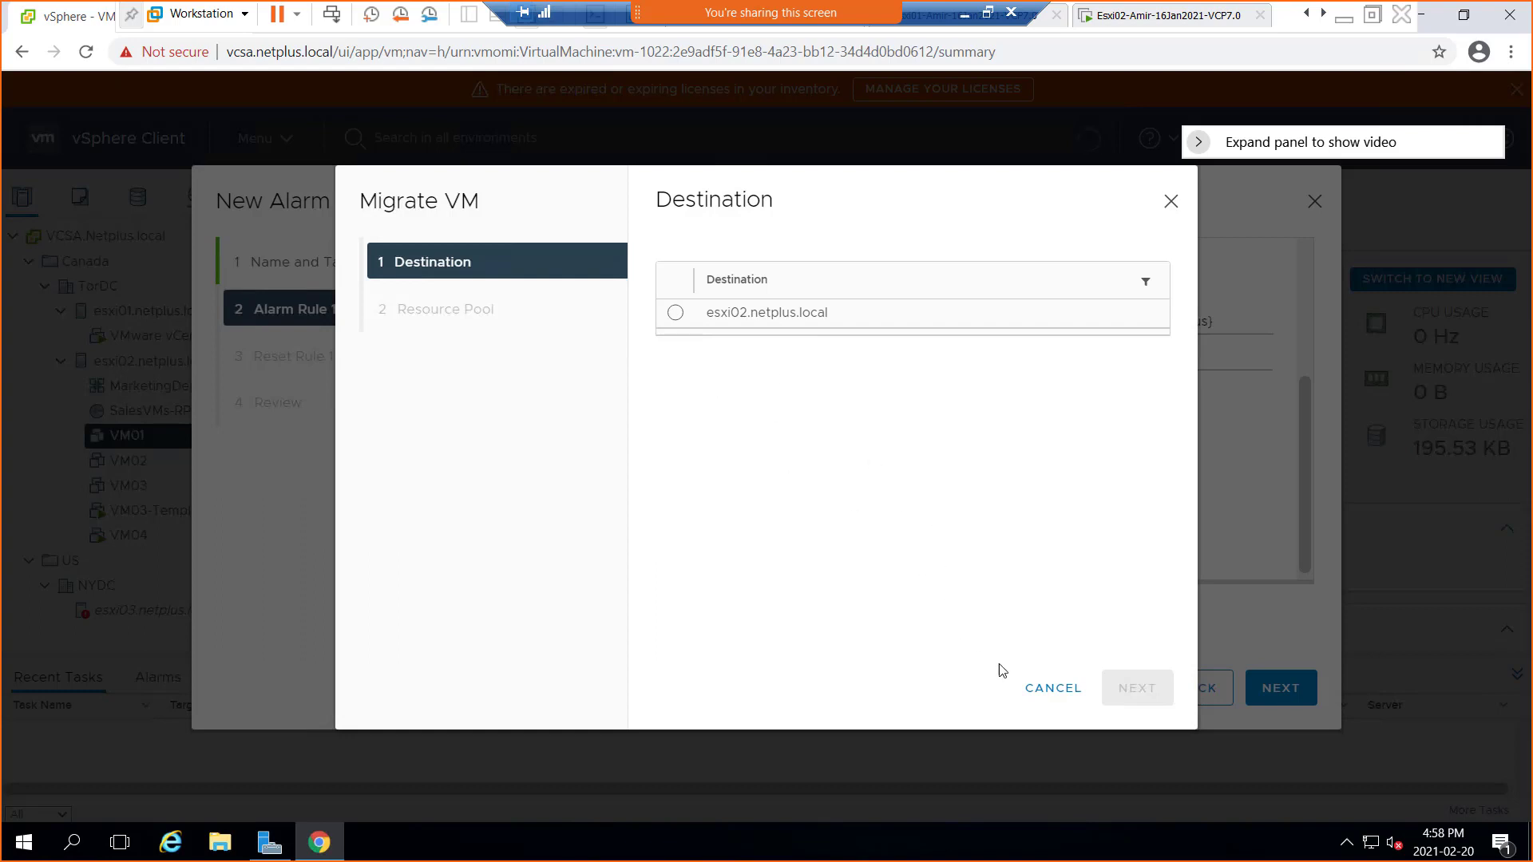
# Cancel the Migrate VM dialog and remove the empty advanced action row from Alarm Rule 1
pyautogui.click(1172, 202)
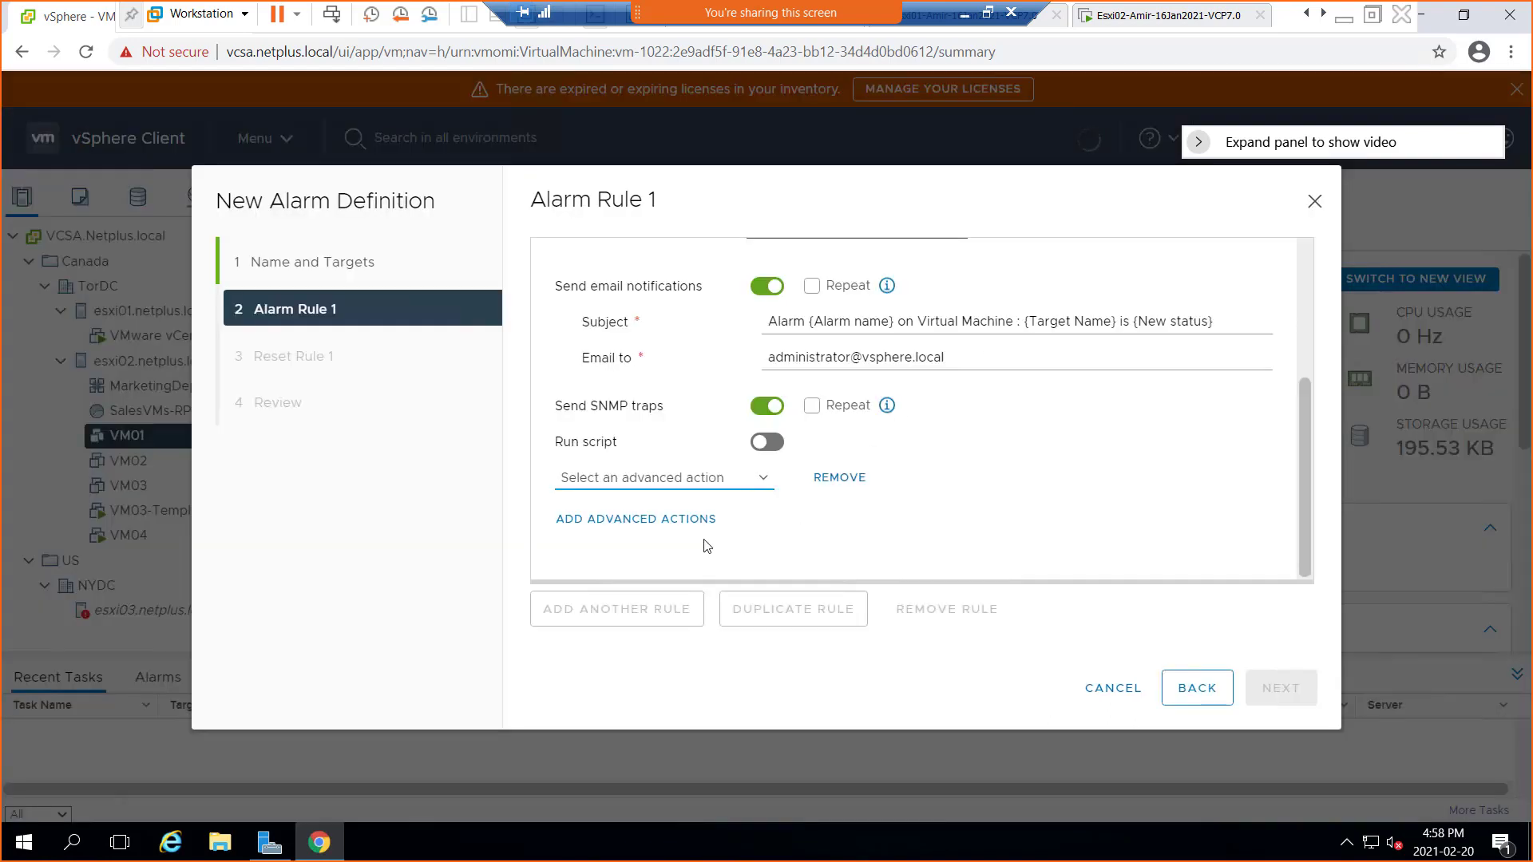
pyautogui.click(760, 483)
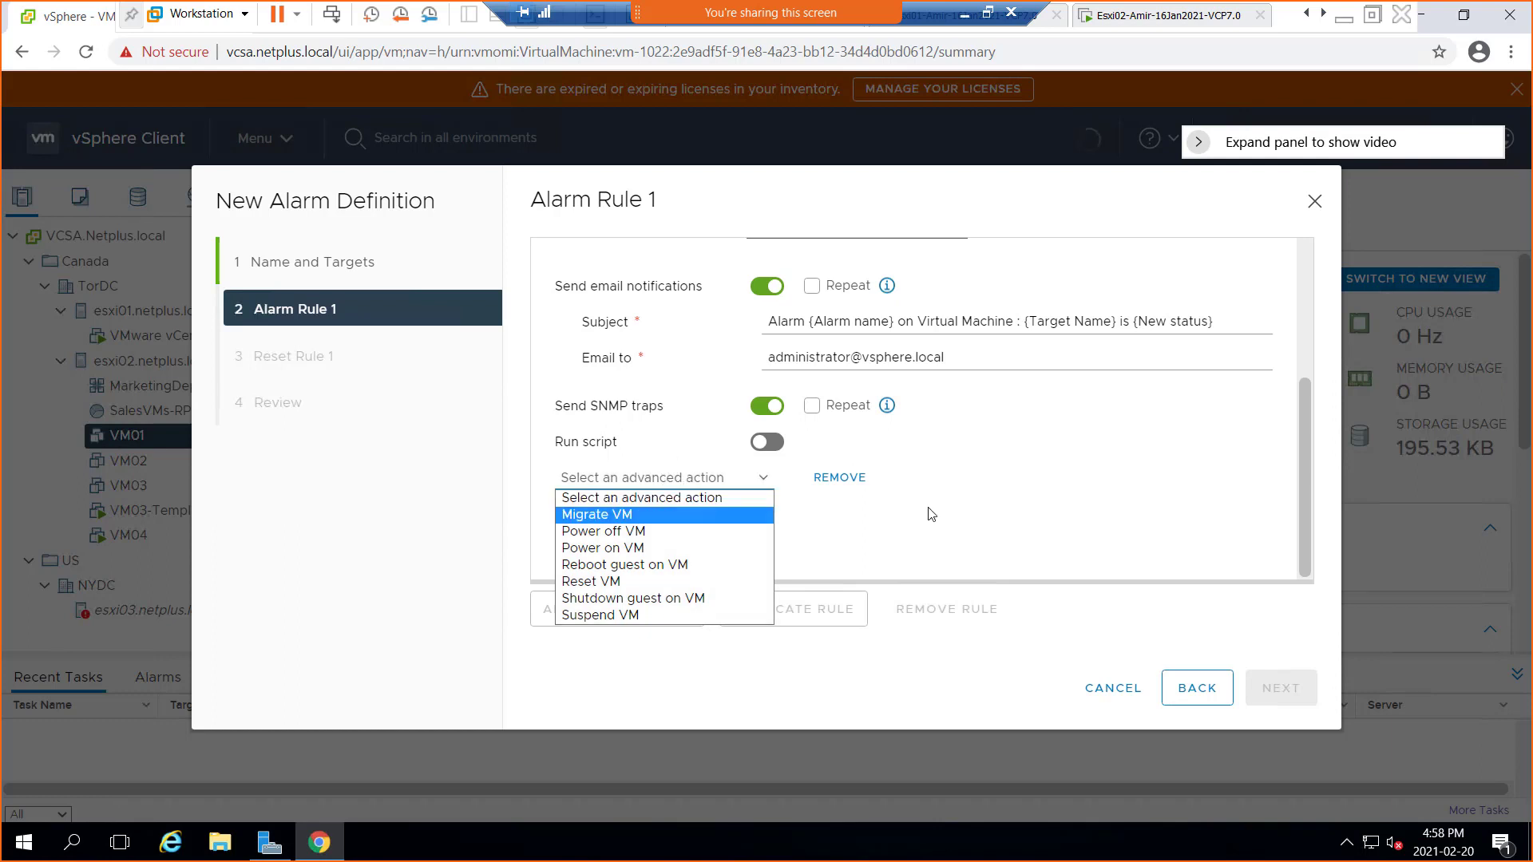
pyautogui.click(961, 509)
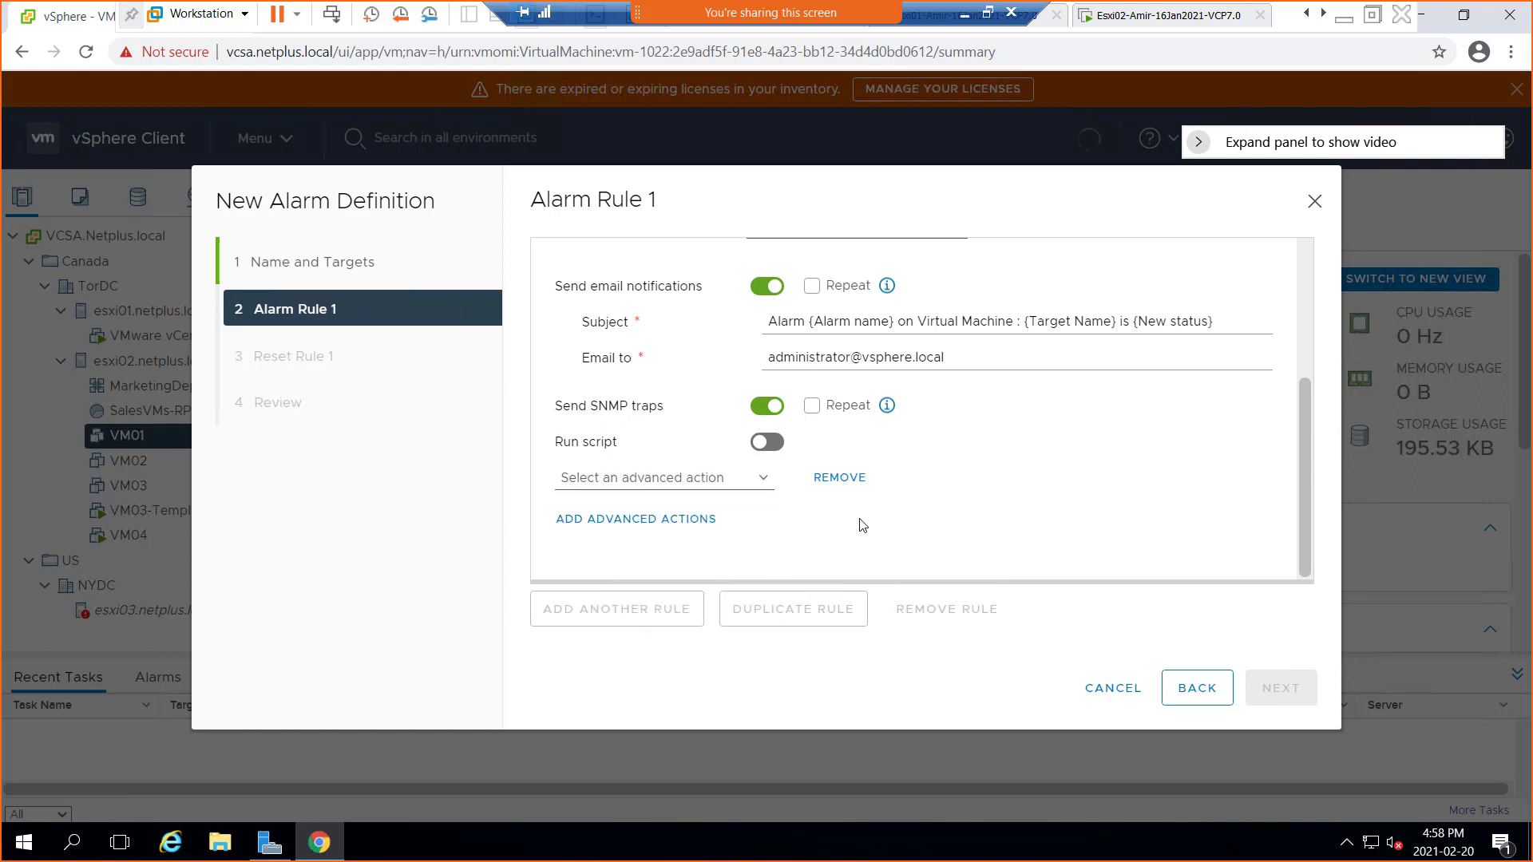
pyautogui.click(835, 483)
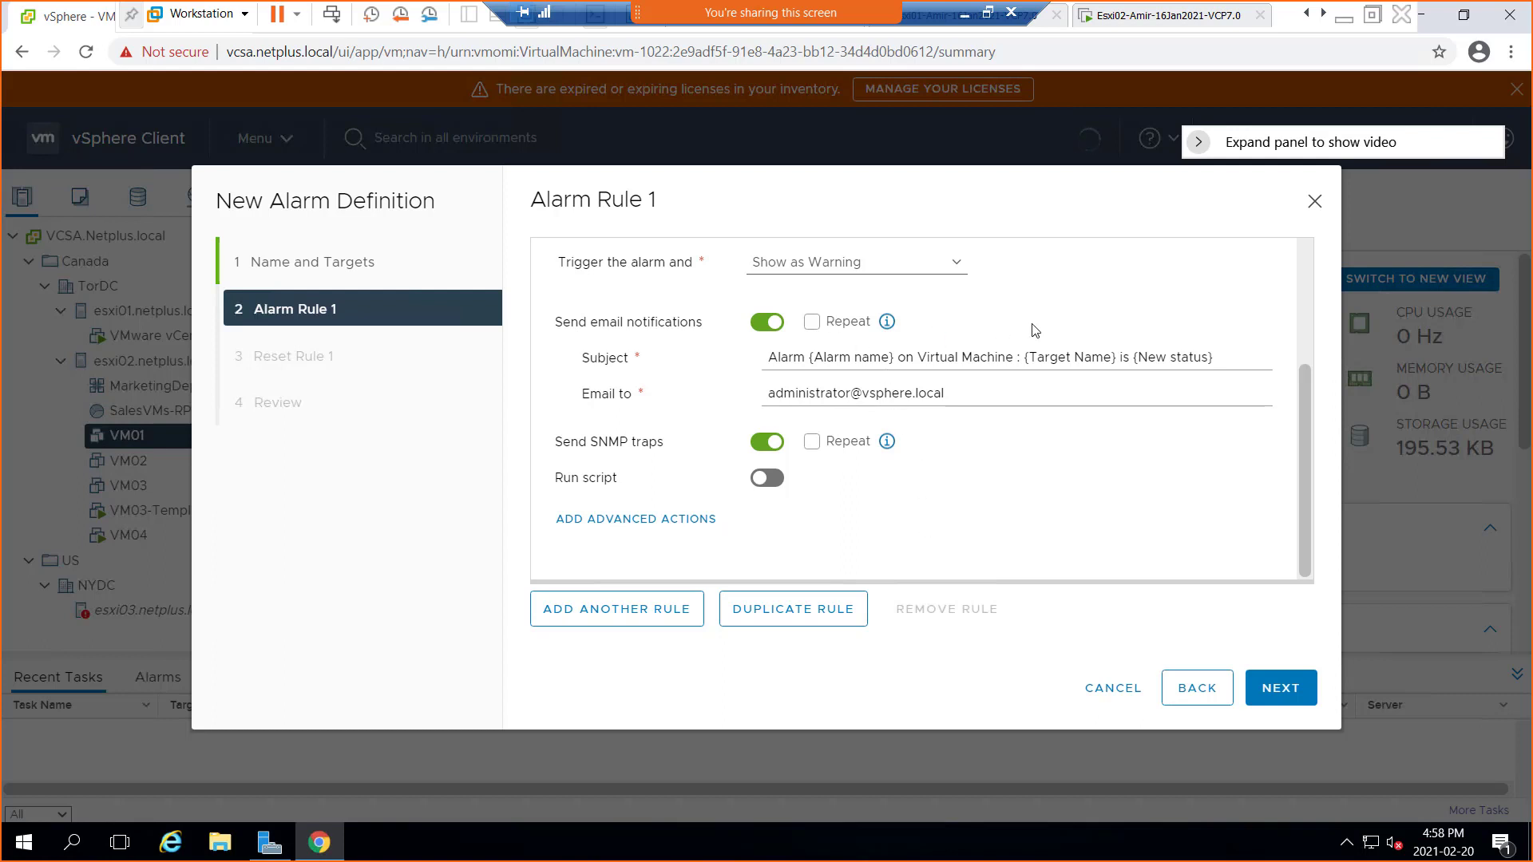
pyautogui.scroll(3, 1036, 331)
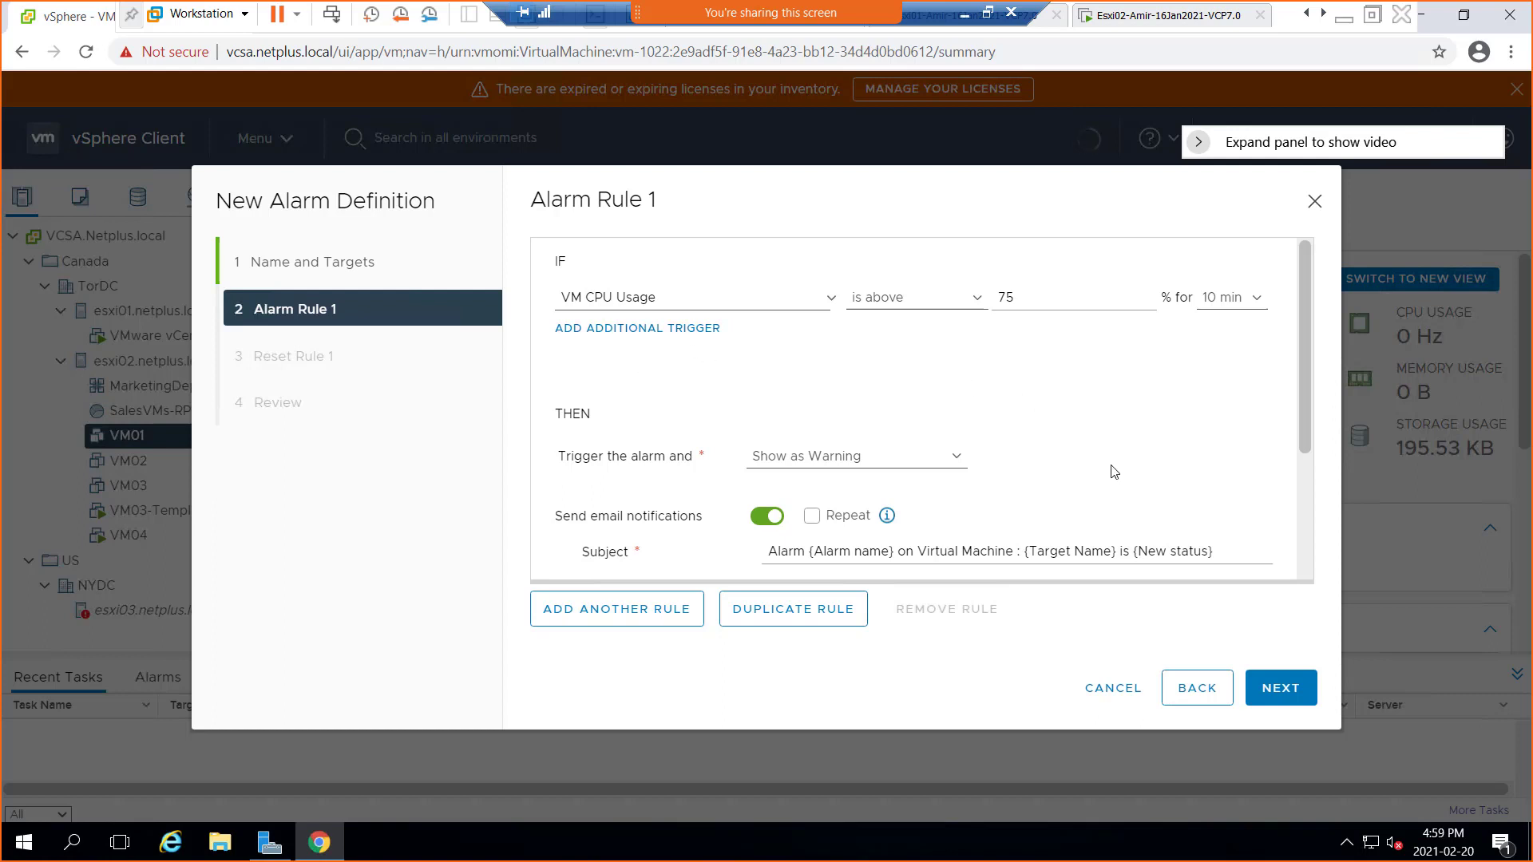
pyautogui.scroll(-3, 1114, 472)
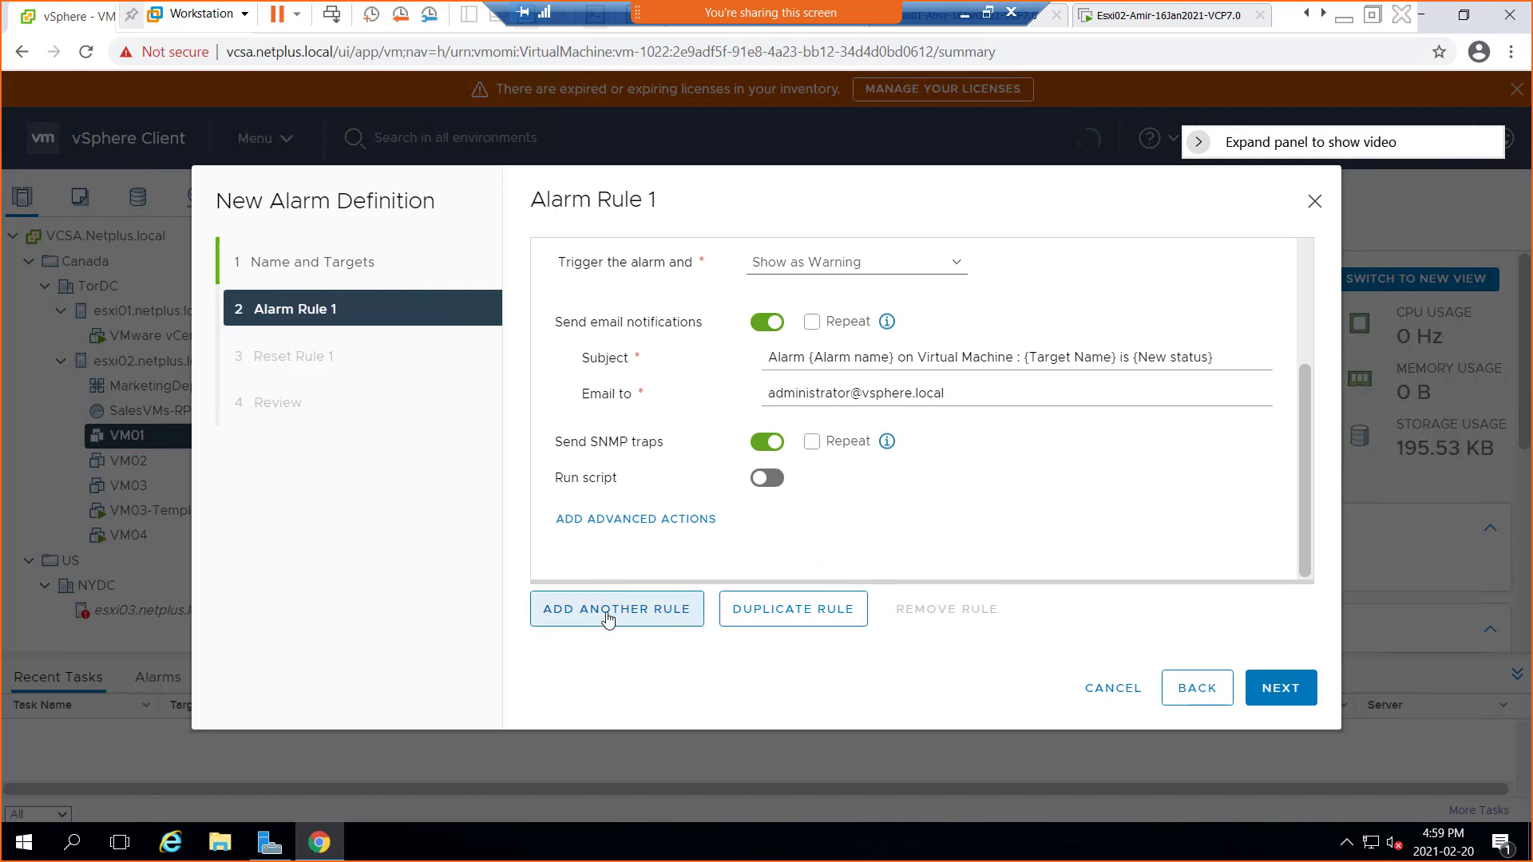
pyautogui.scroll(5, 1181, 435)
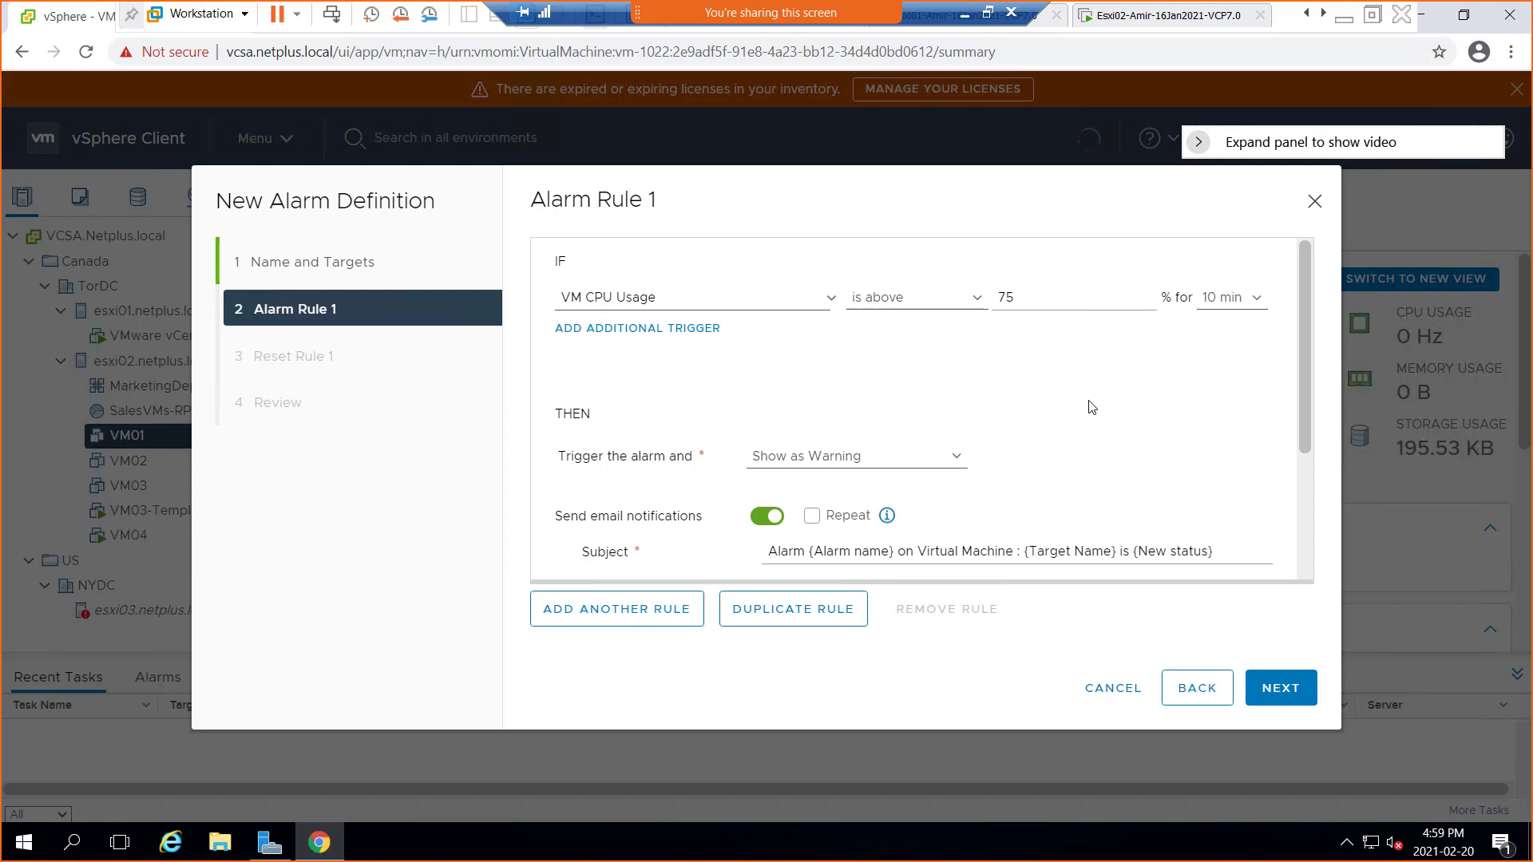
pyautogui.scroll(-3, 1092, 408)
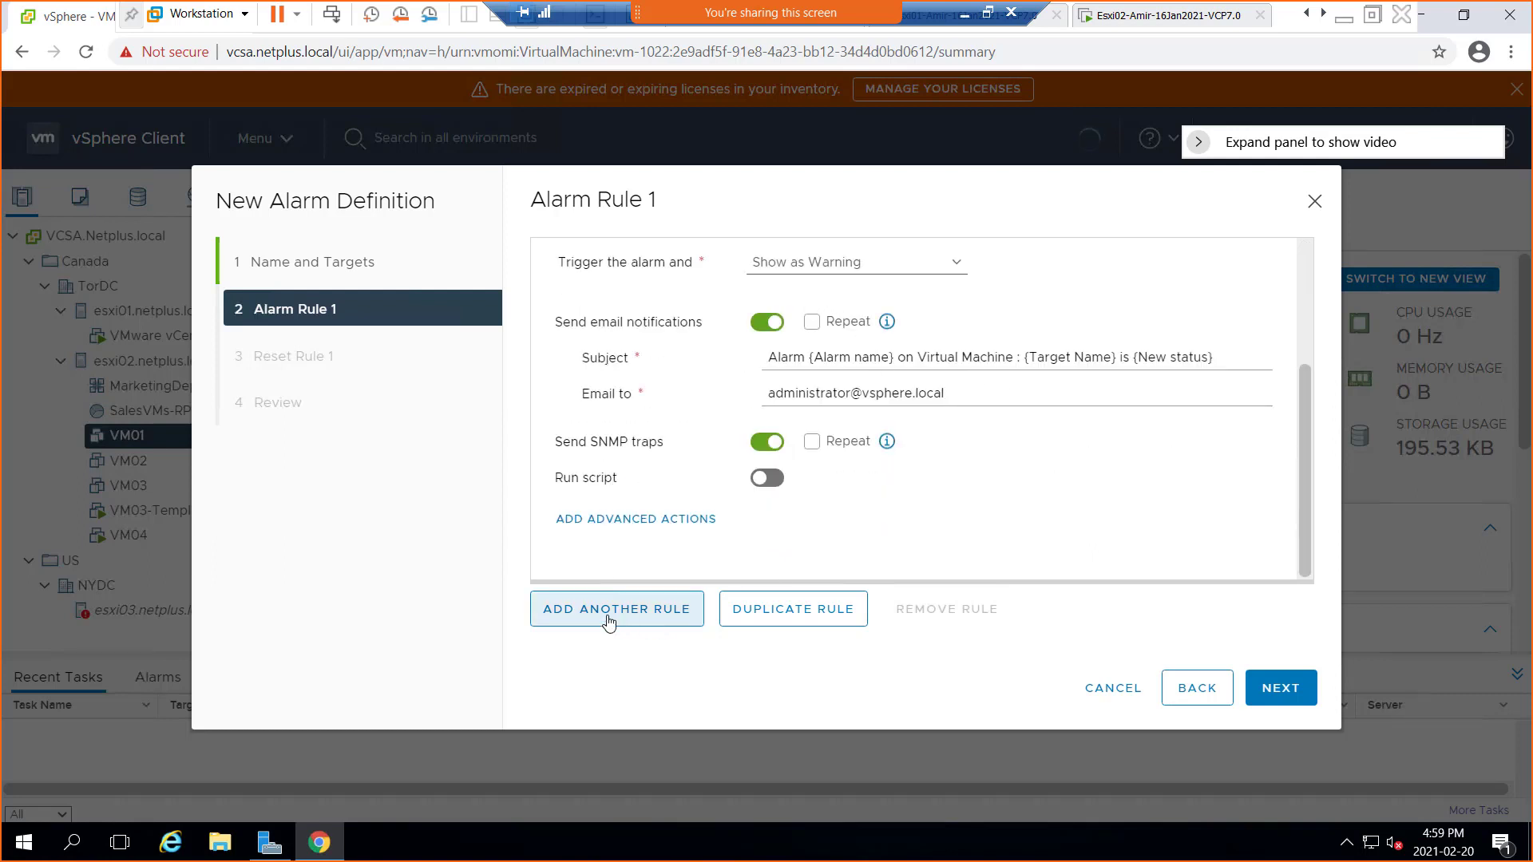
pyautogui.scroll(3, 1154, 482)
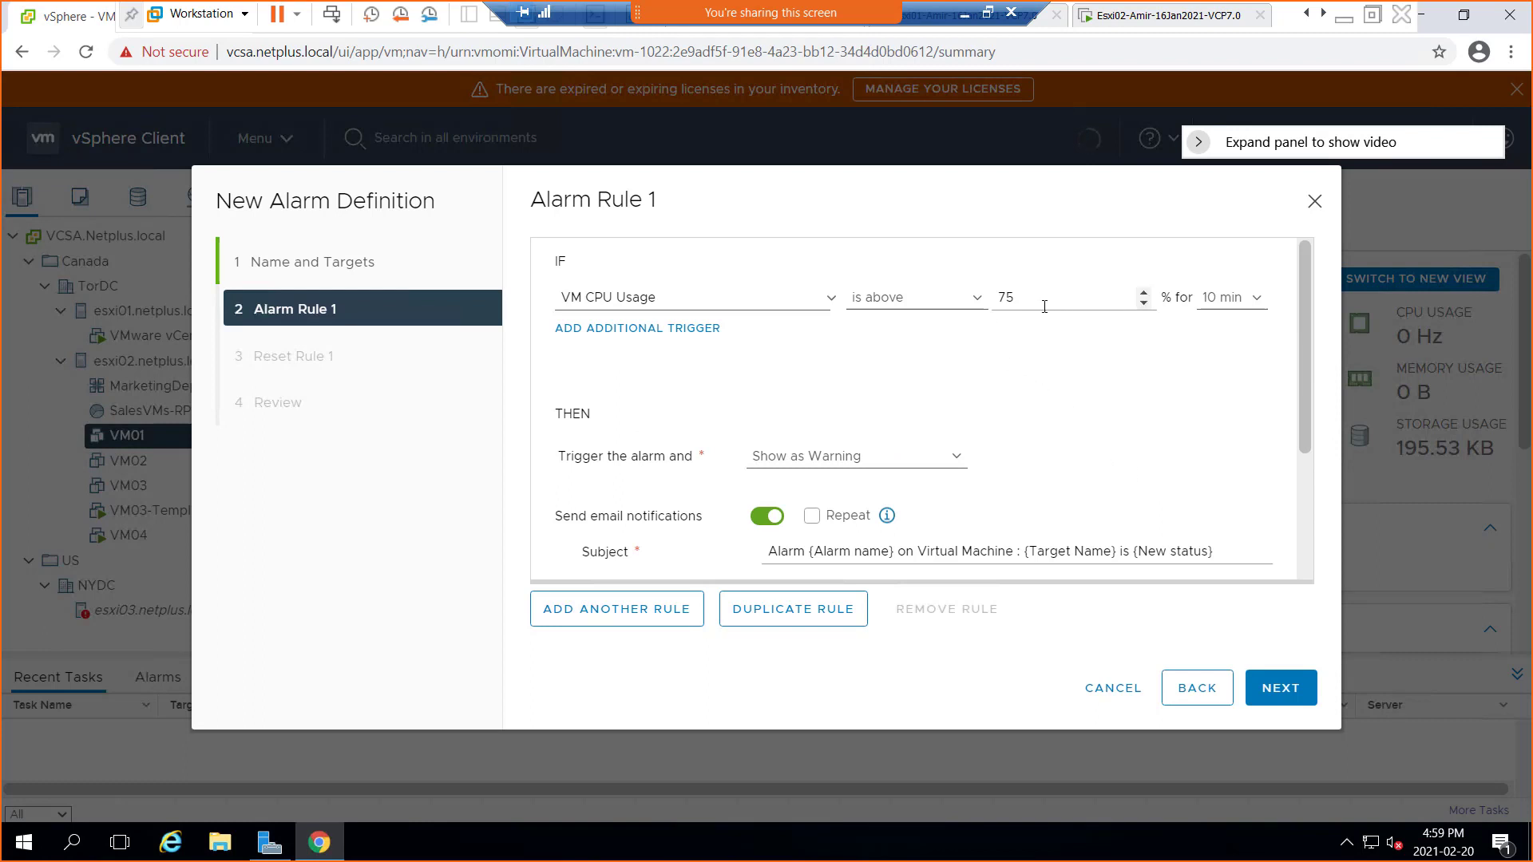
pyautogui.scroll(-3, 994, 473)
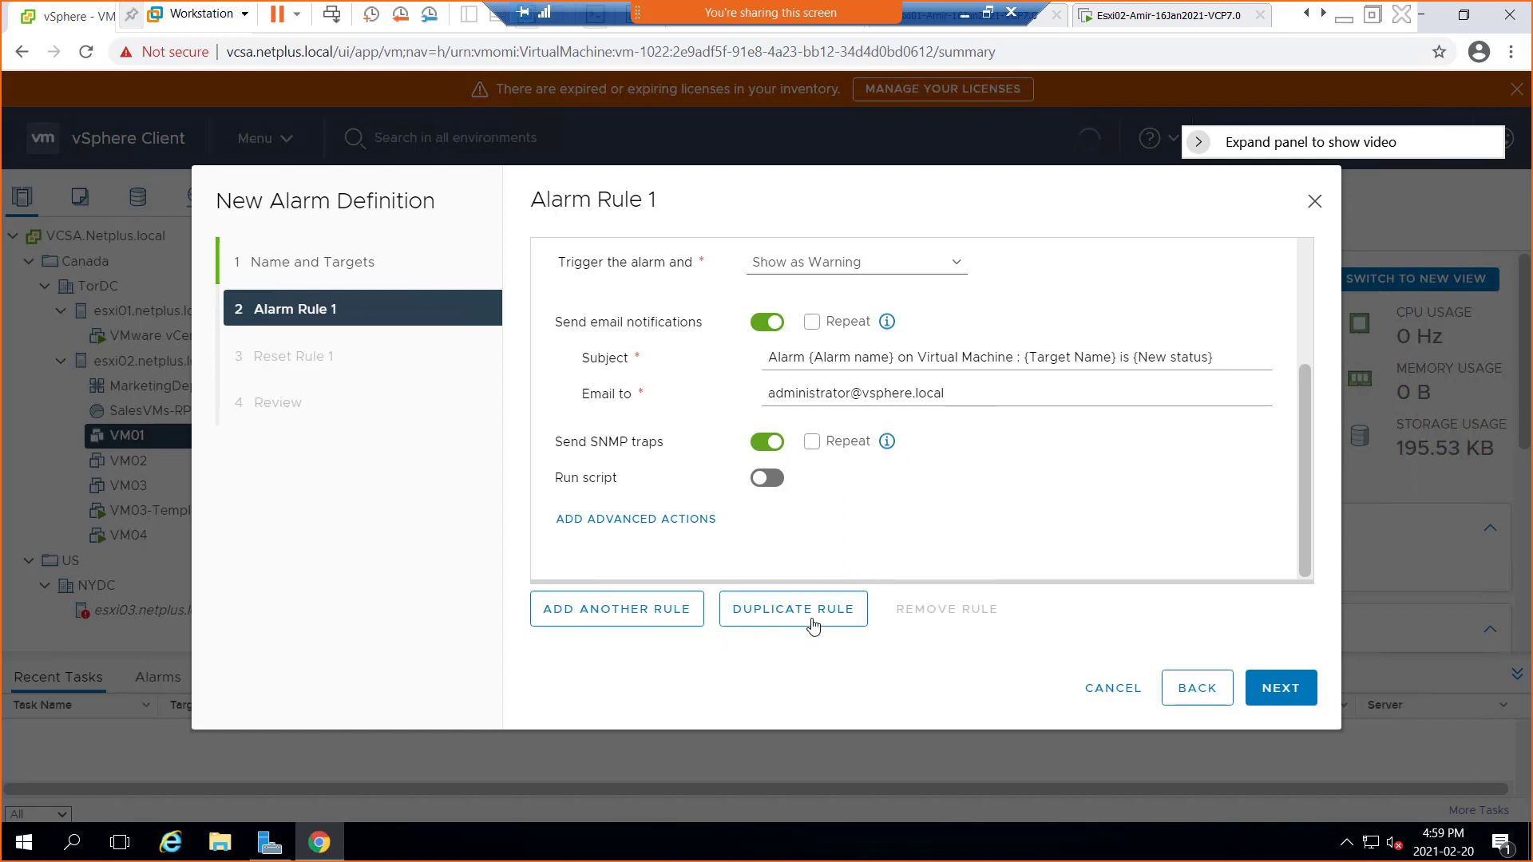
# Discard the unsaved alarm draft and start a new alarm definition on VM01
pyautogui.click(595, 623)
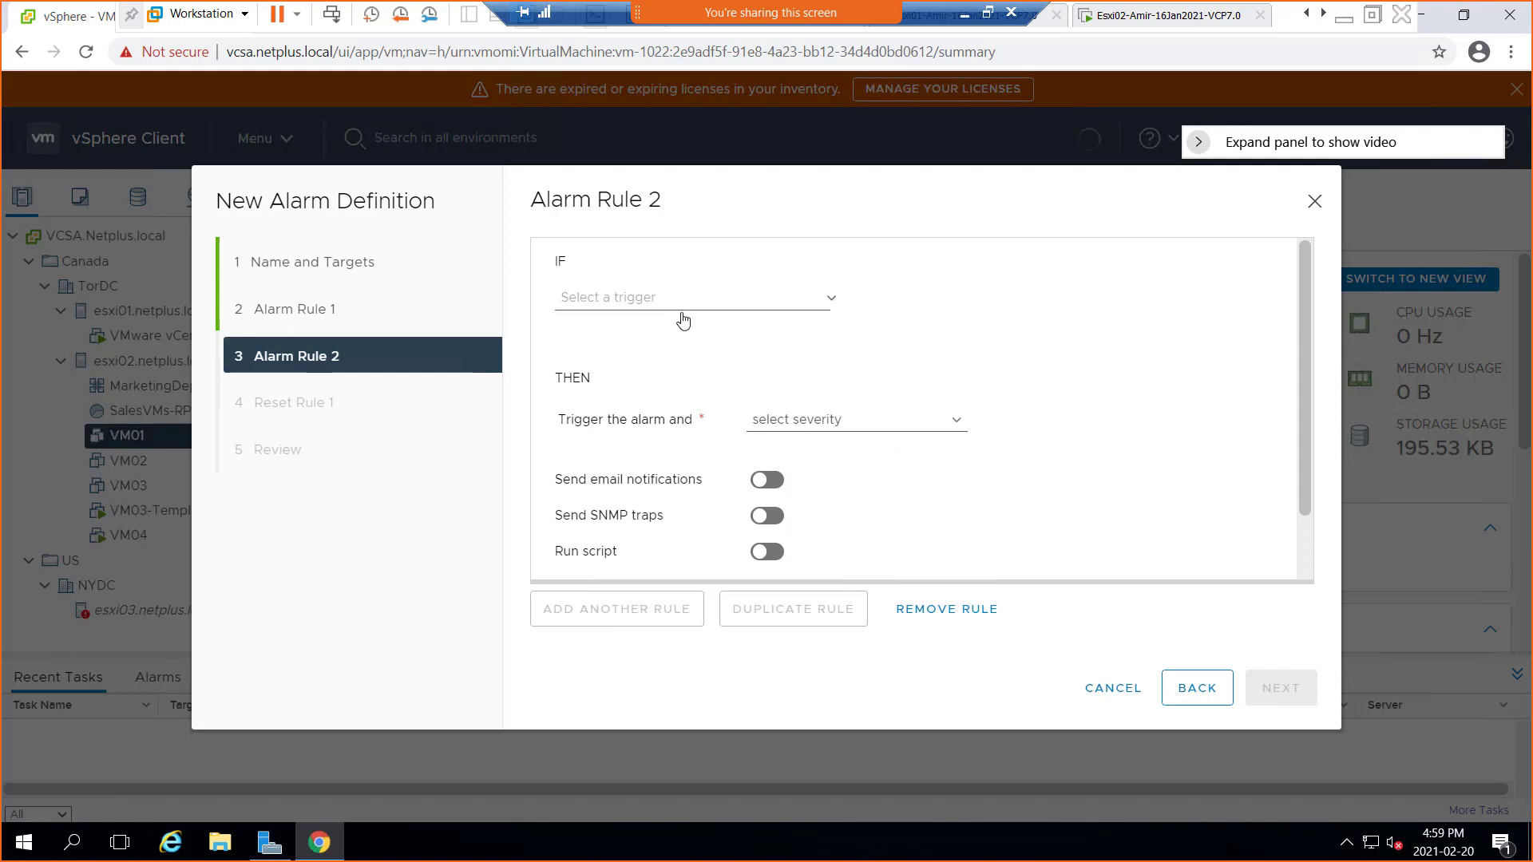
pyautogui.click(1314, 201)
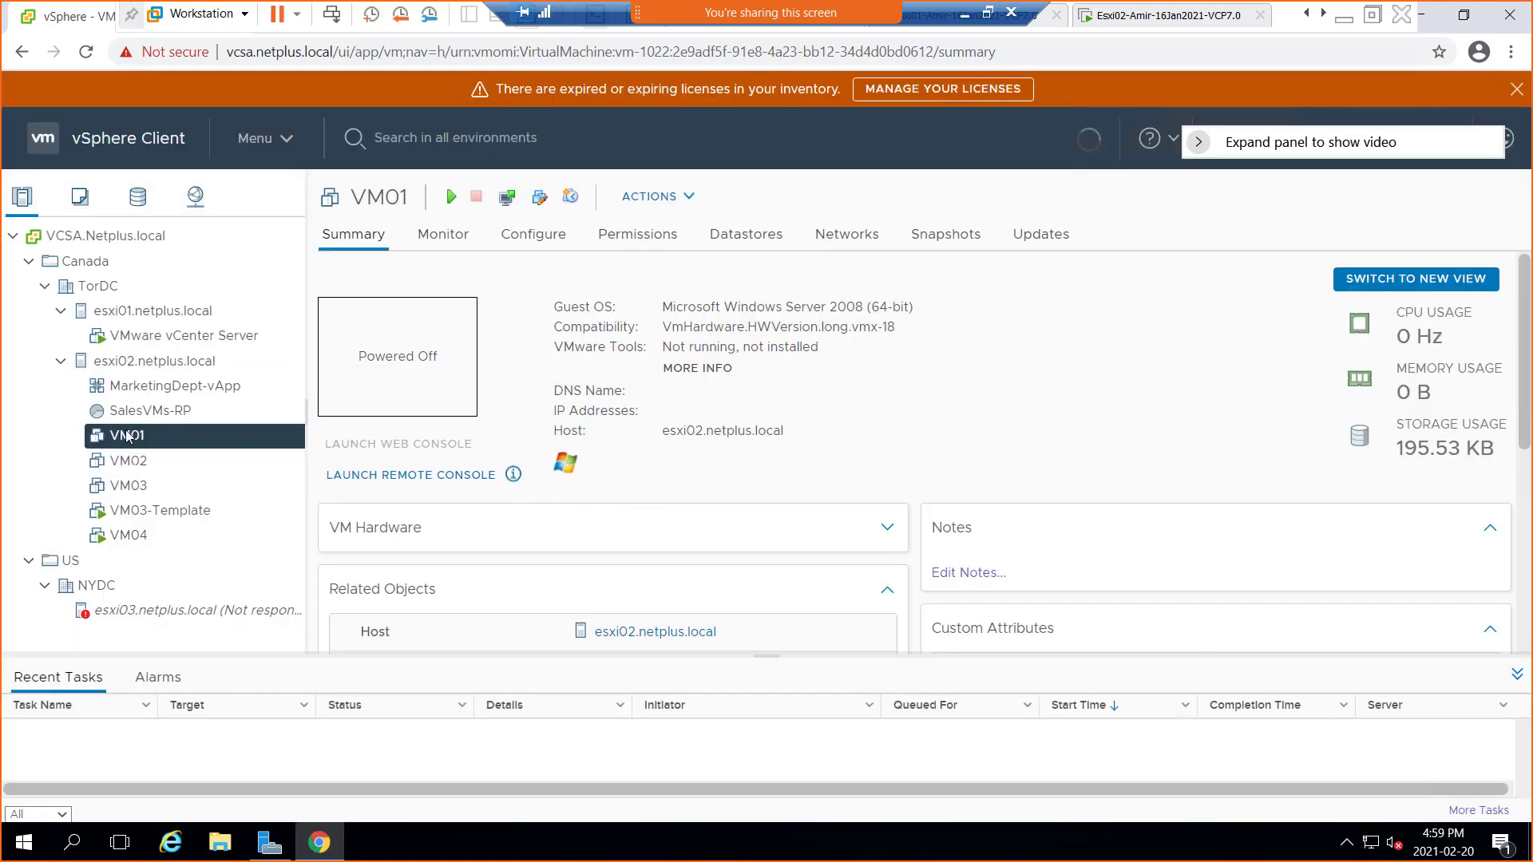
pyautogui.rightClick(154, 442)
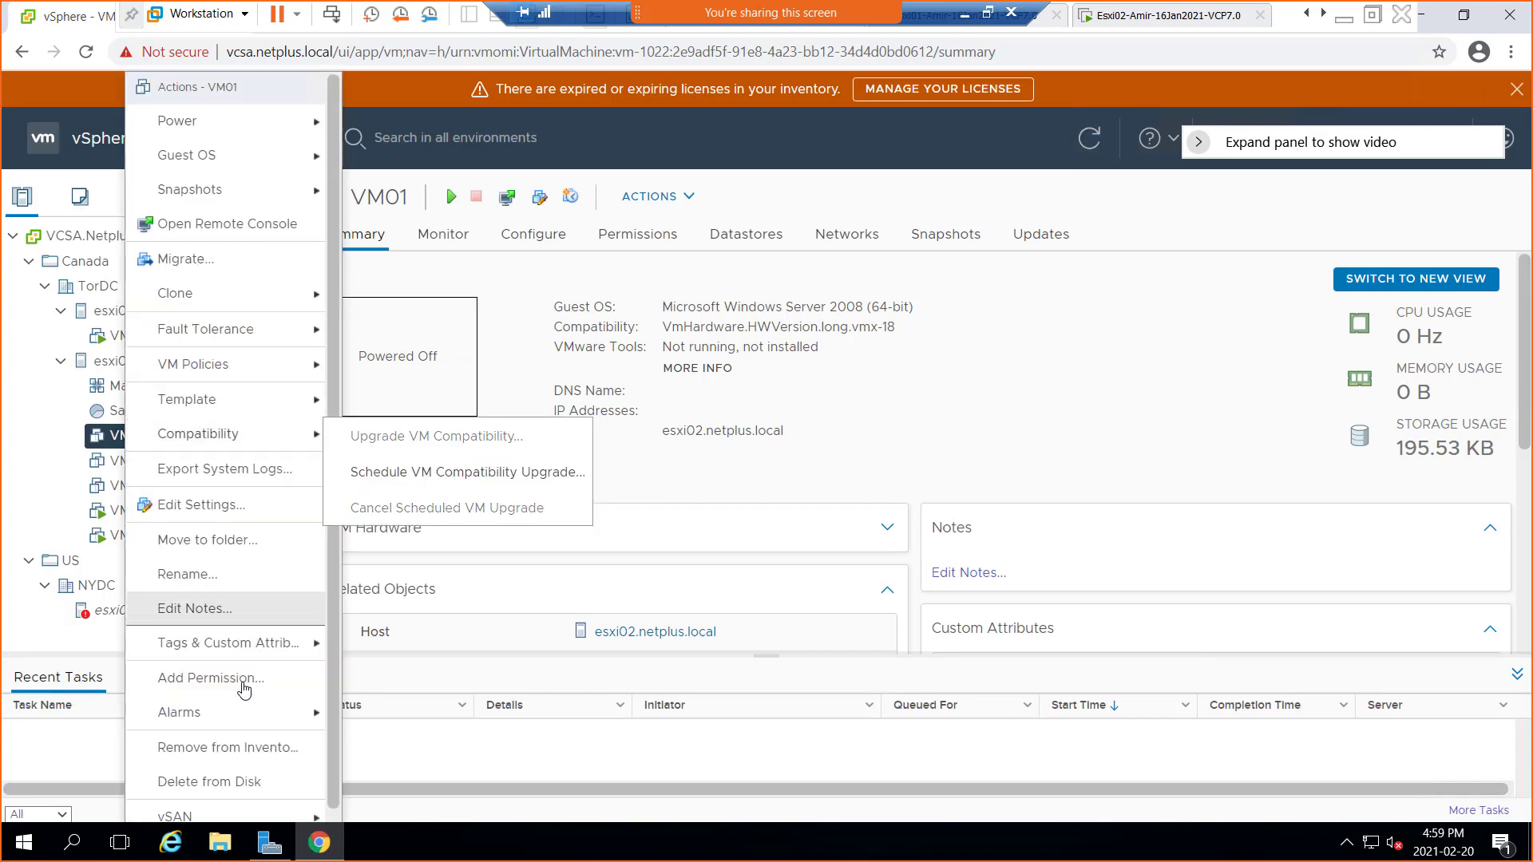
pyautogui.moveTo(222, 713)
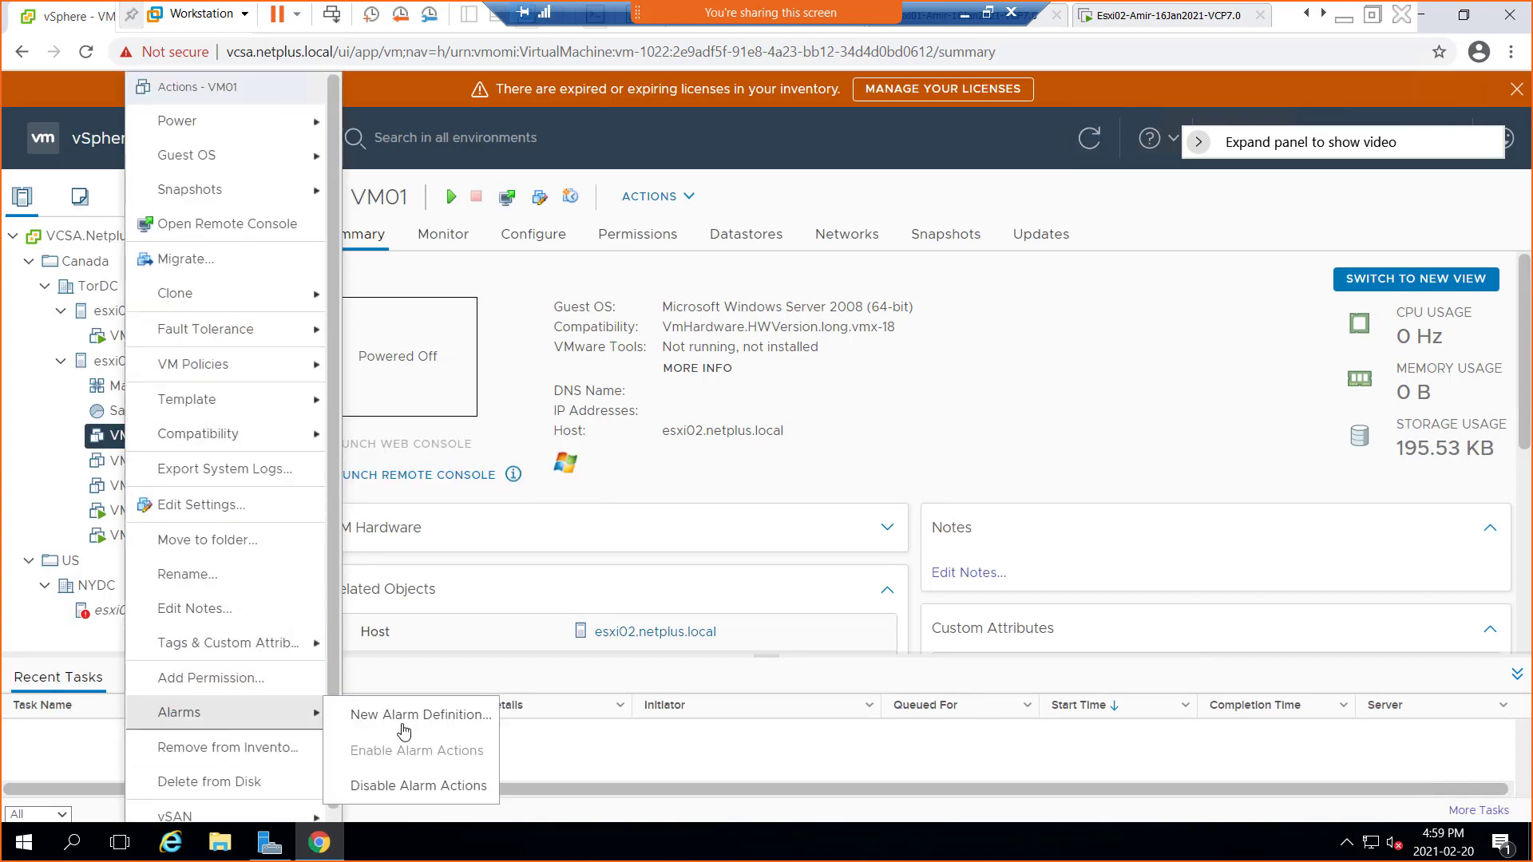
pyautogui.click(421, 715)
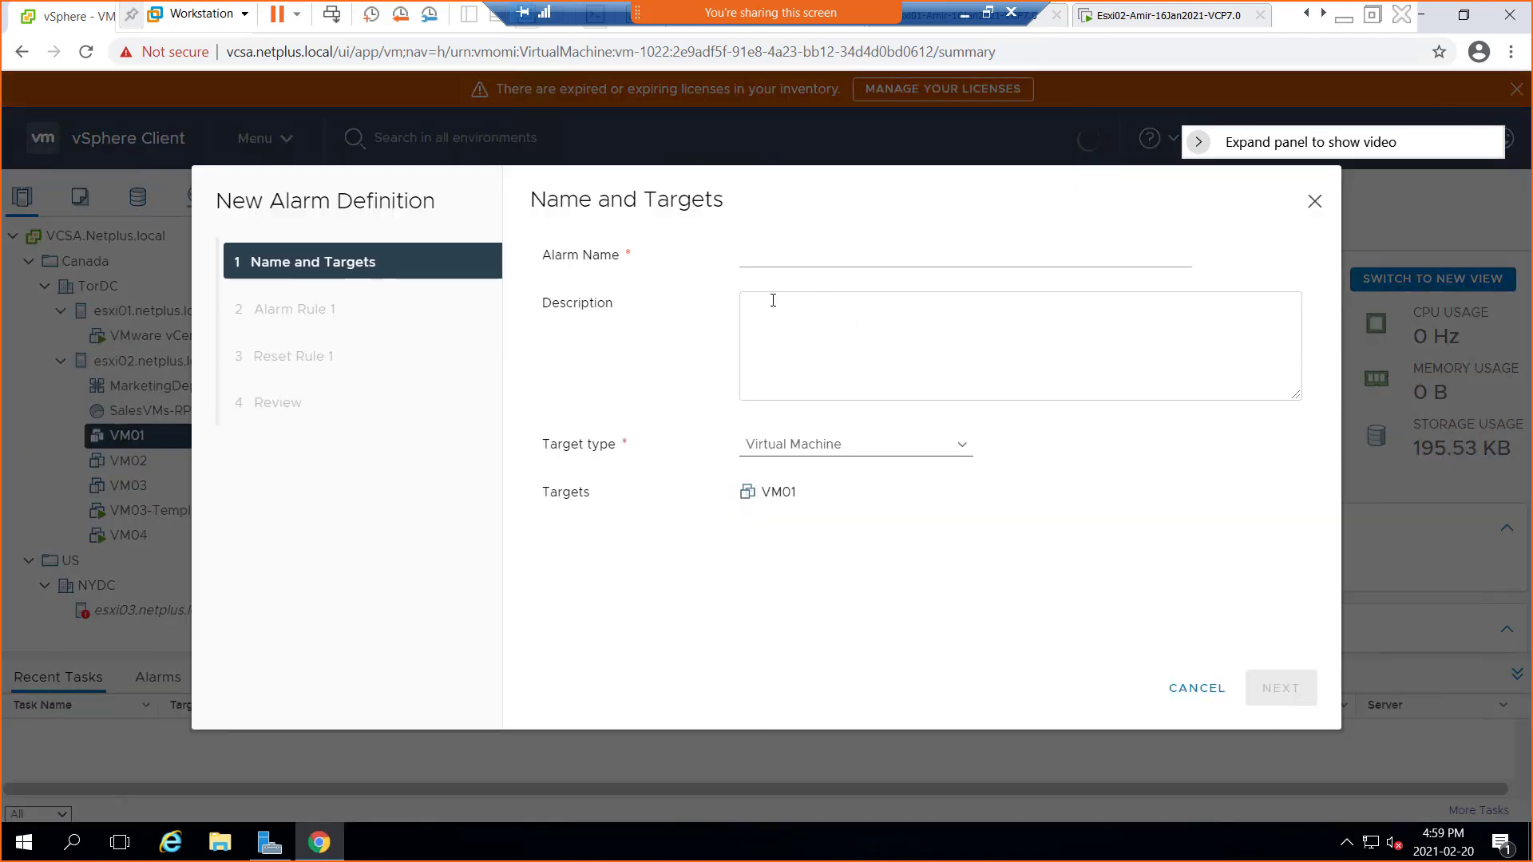
# Name the alarm 'CPU thresh hold' and reuse that name as its description
pyautogui.click(779, 264)
pyautogui.click(789, 297)
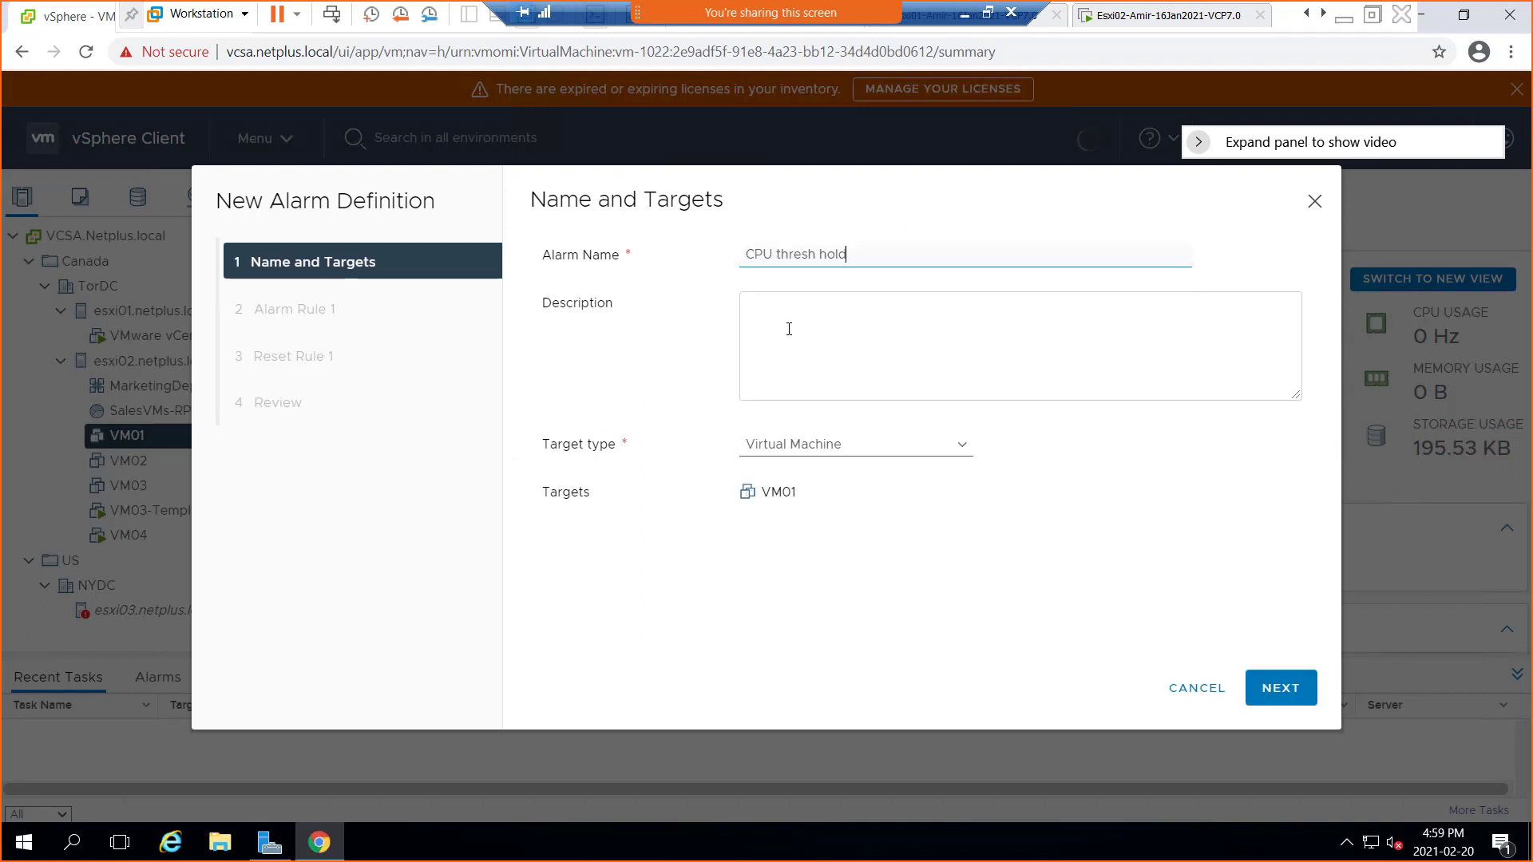
pyautogui.hotkey('ctrl', 'a')
pyautogui.hotkey('ctrl', 'c')
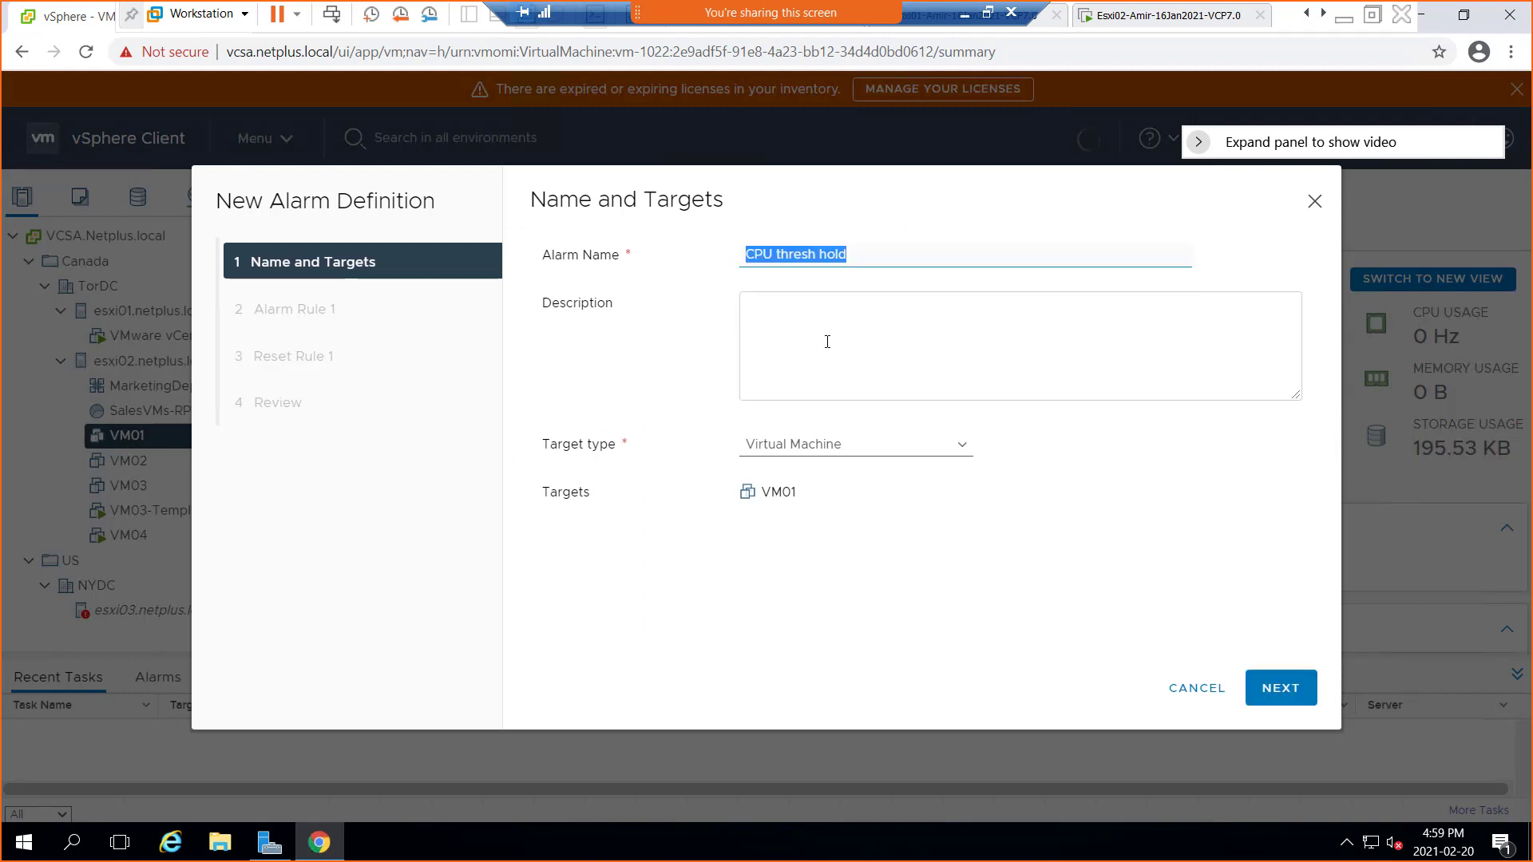
pyautogui.click(817, 329)
pyautogui.hotkey('ctrl', 'v')
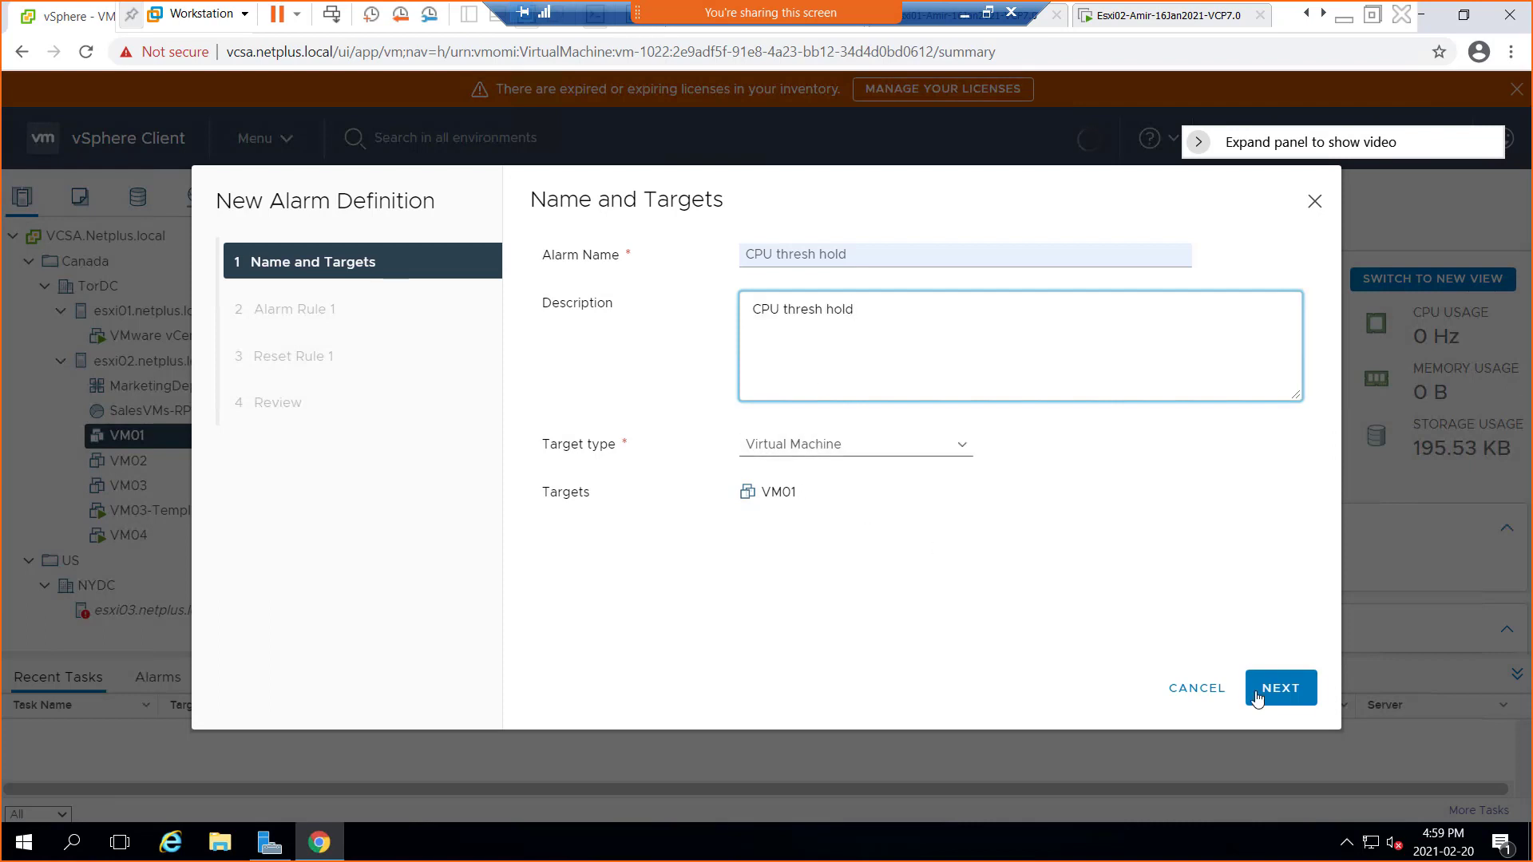
pyautogui.click(1258, 693)
# Trigger Rule 1 when VM CPU Usage is above 75% for 10 min
pyautogui.click(617, 298)
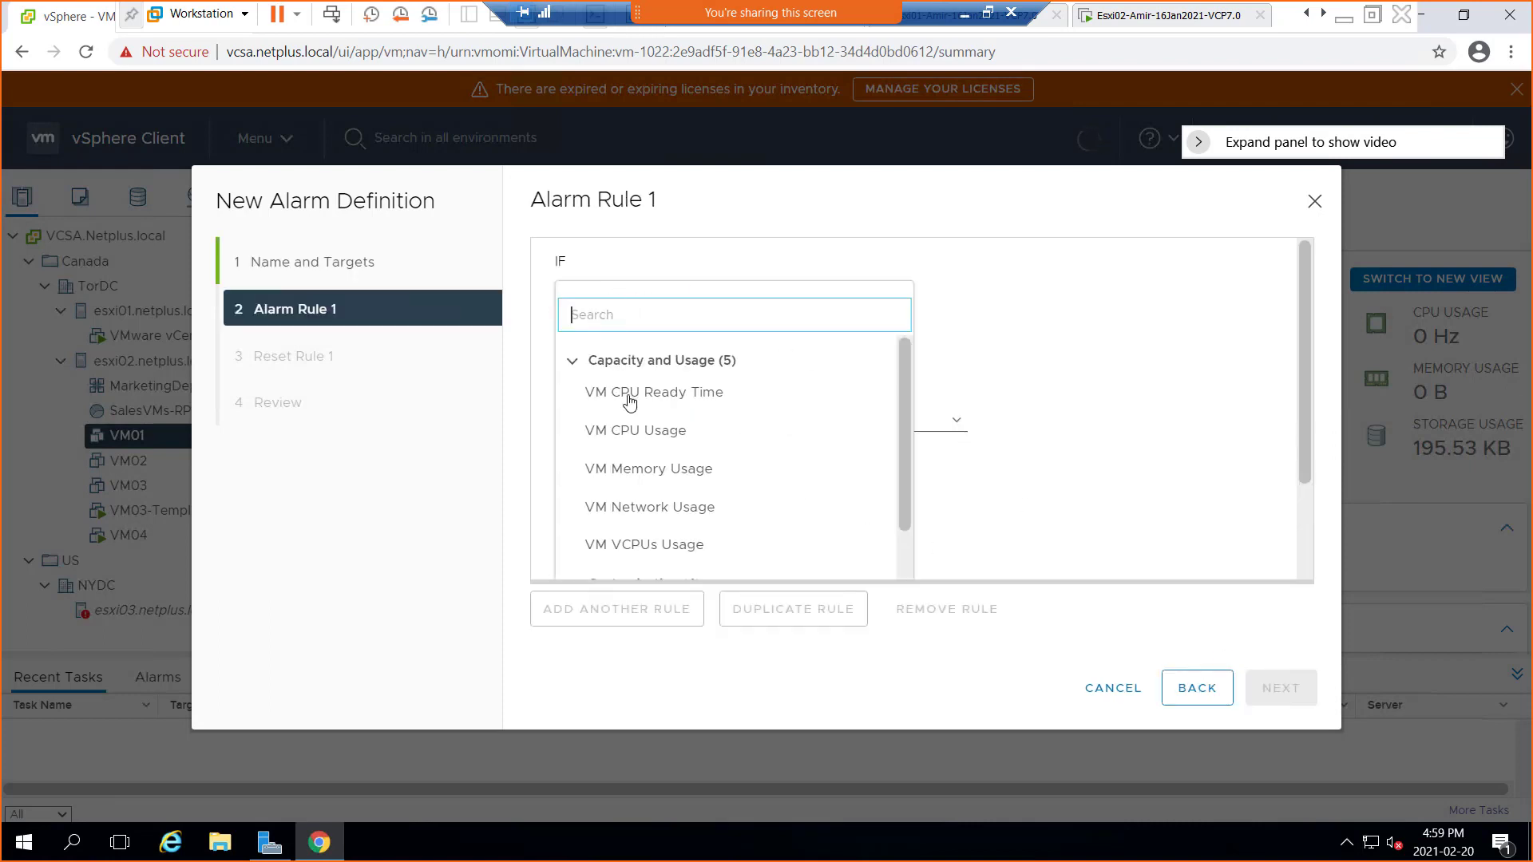
pyautogui.click(626, 431)
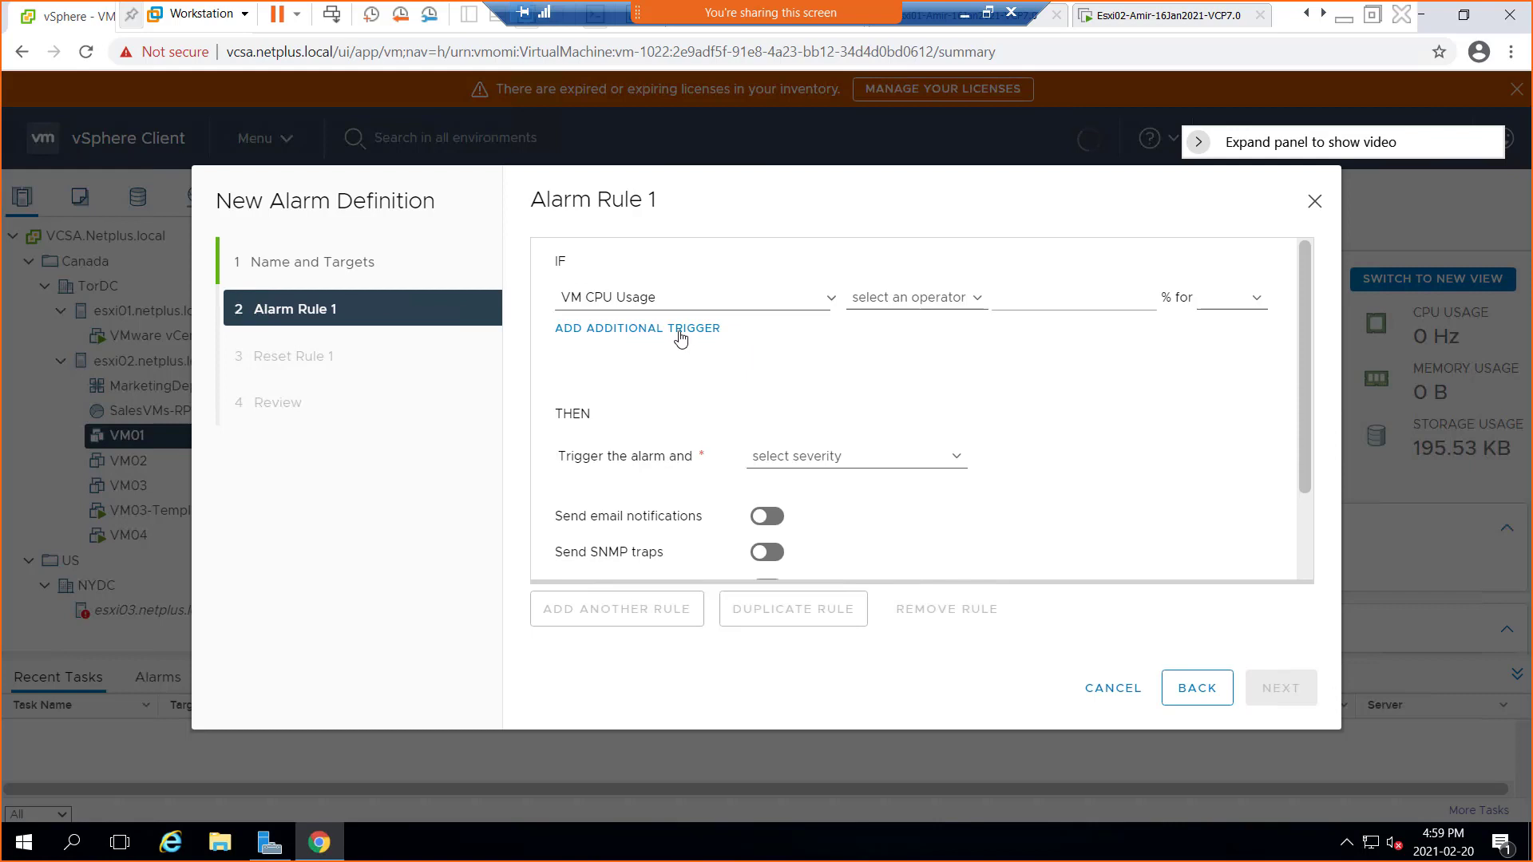
pyautogui.click(832, 301)
pyautogui.click(838, 233)
pyautogui.click(958, 302)
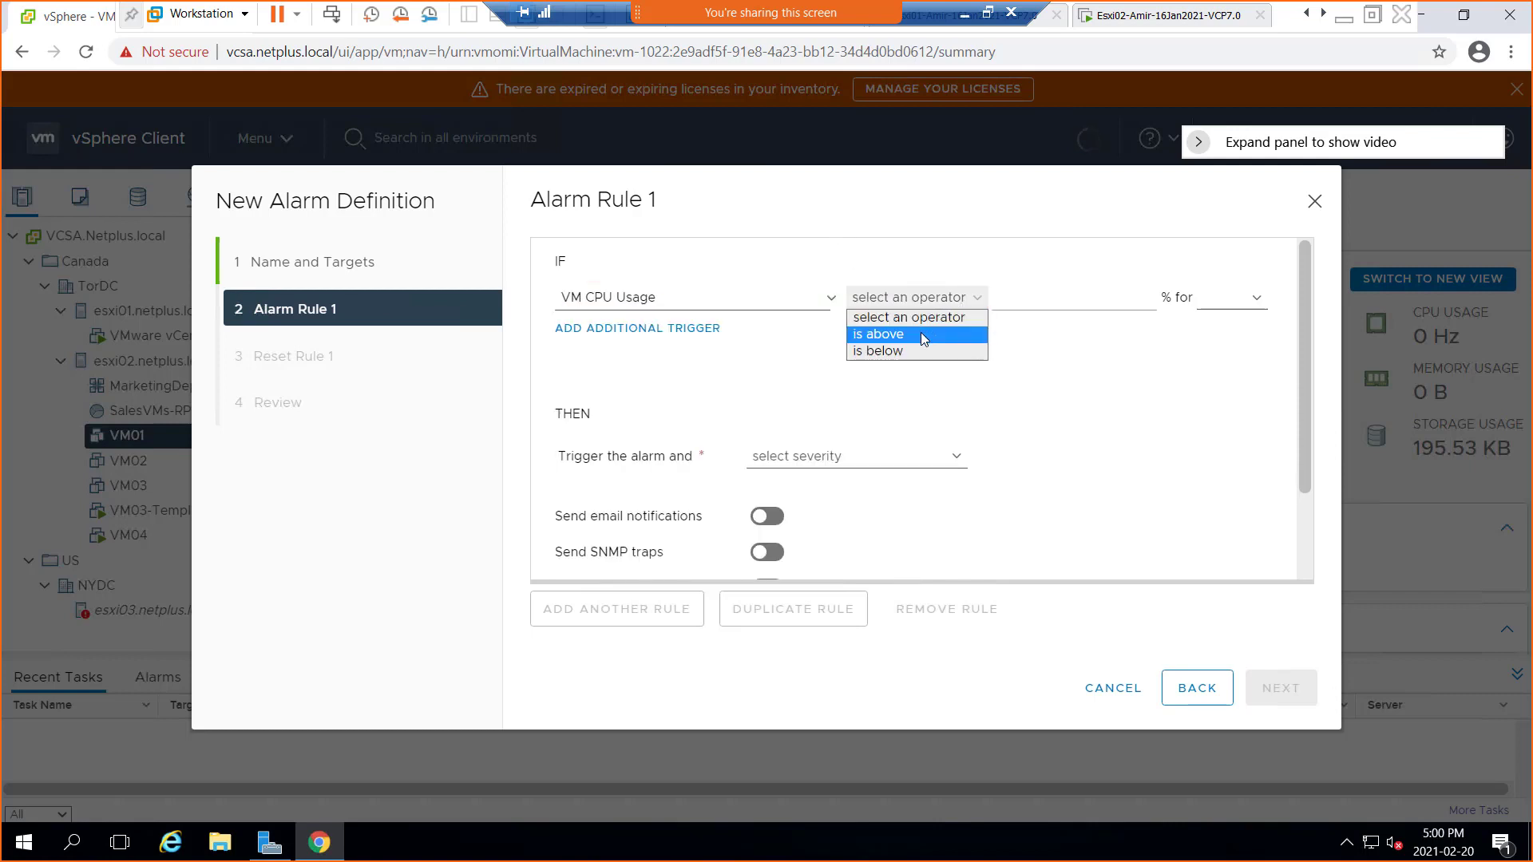
pyautogui.click(1066, 316)
pyautogui.click(1066, 302)
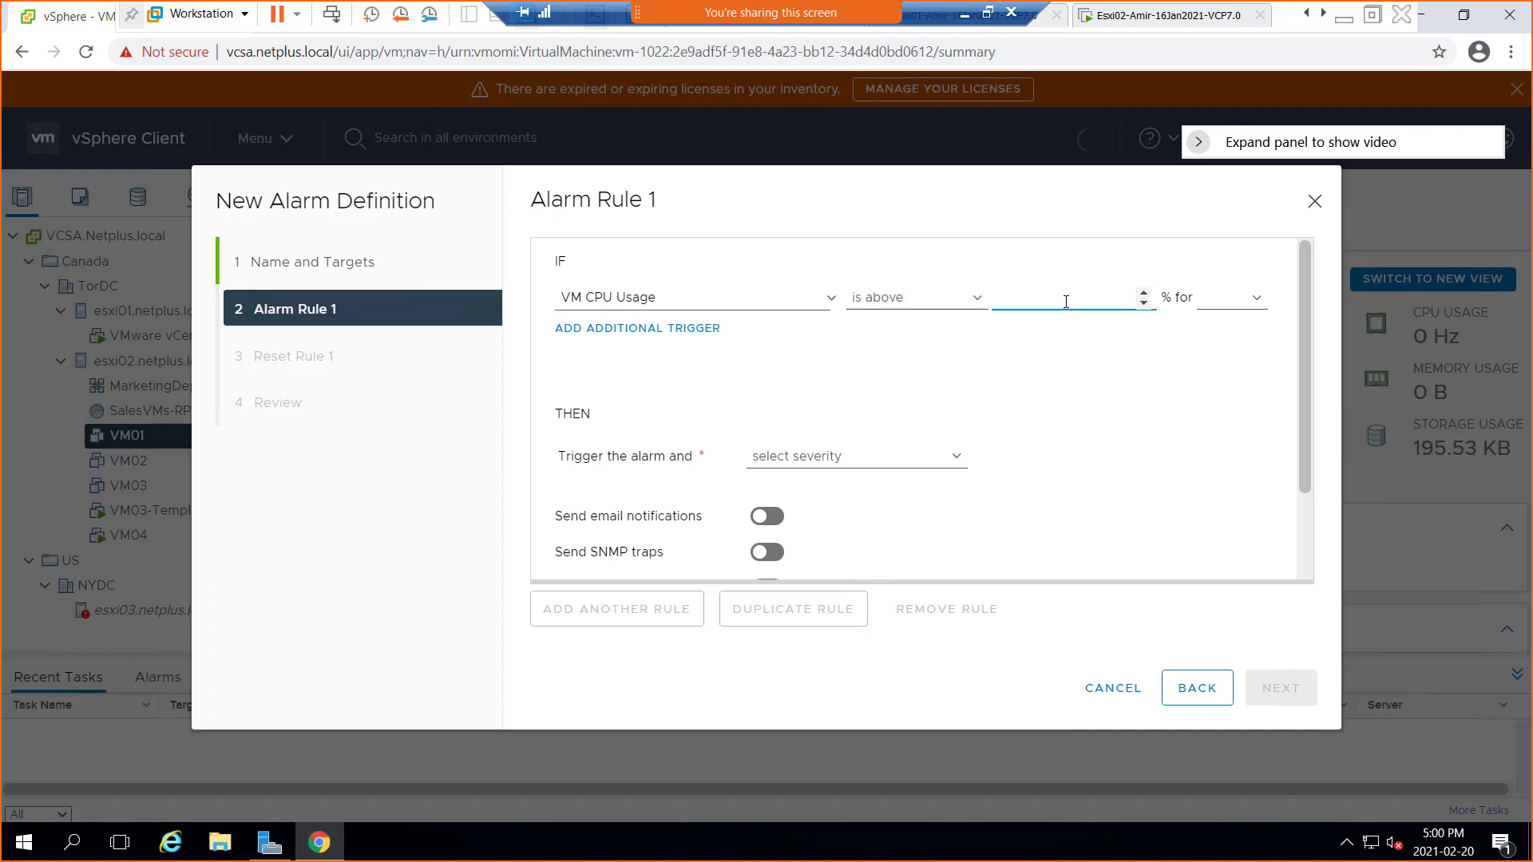
pyautogui.click(1242, 302)
pyautogui.click(1230, 403)
# Show the alarm as Warning and turn on email notifications
pyautogui.click(874, 471)
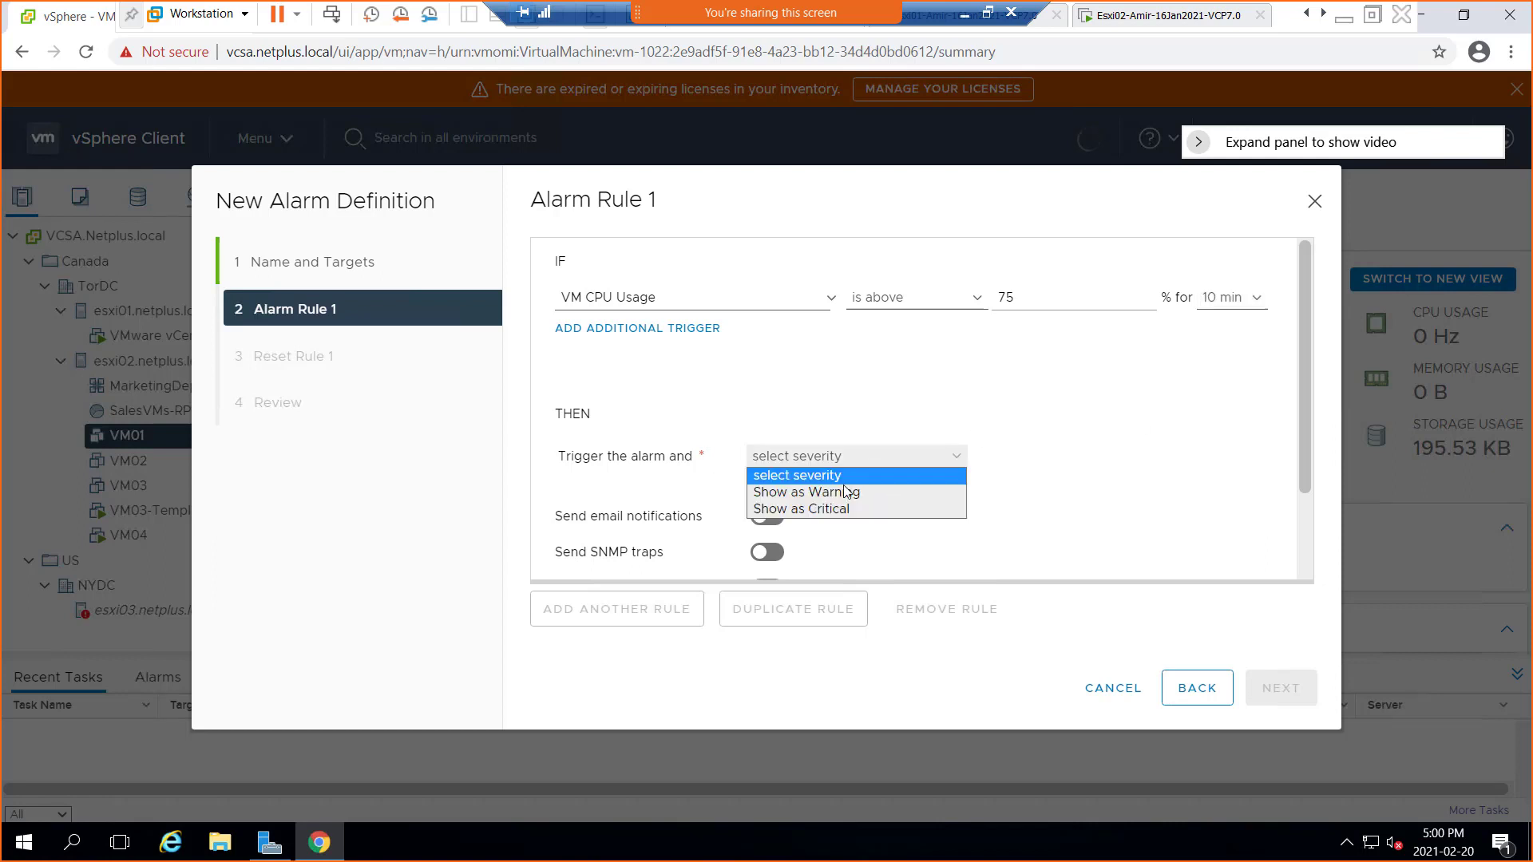
pyautogui.click(838, 495)
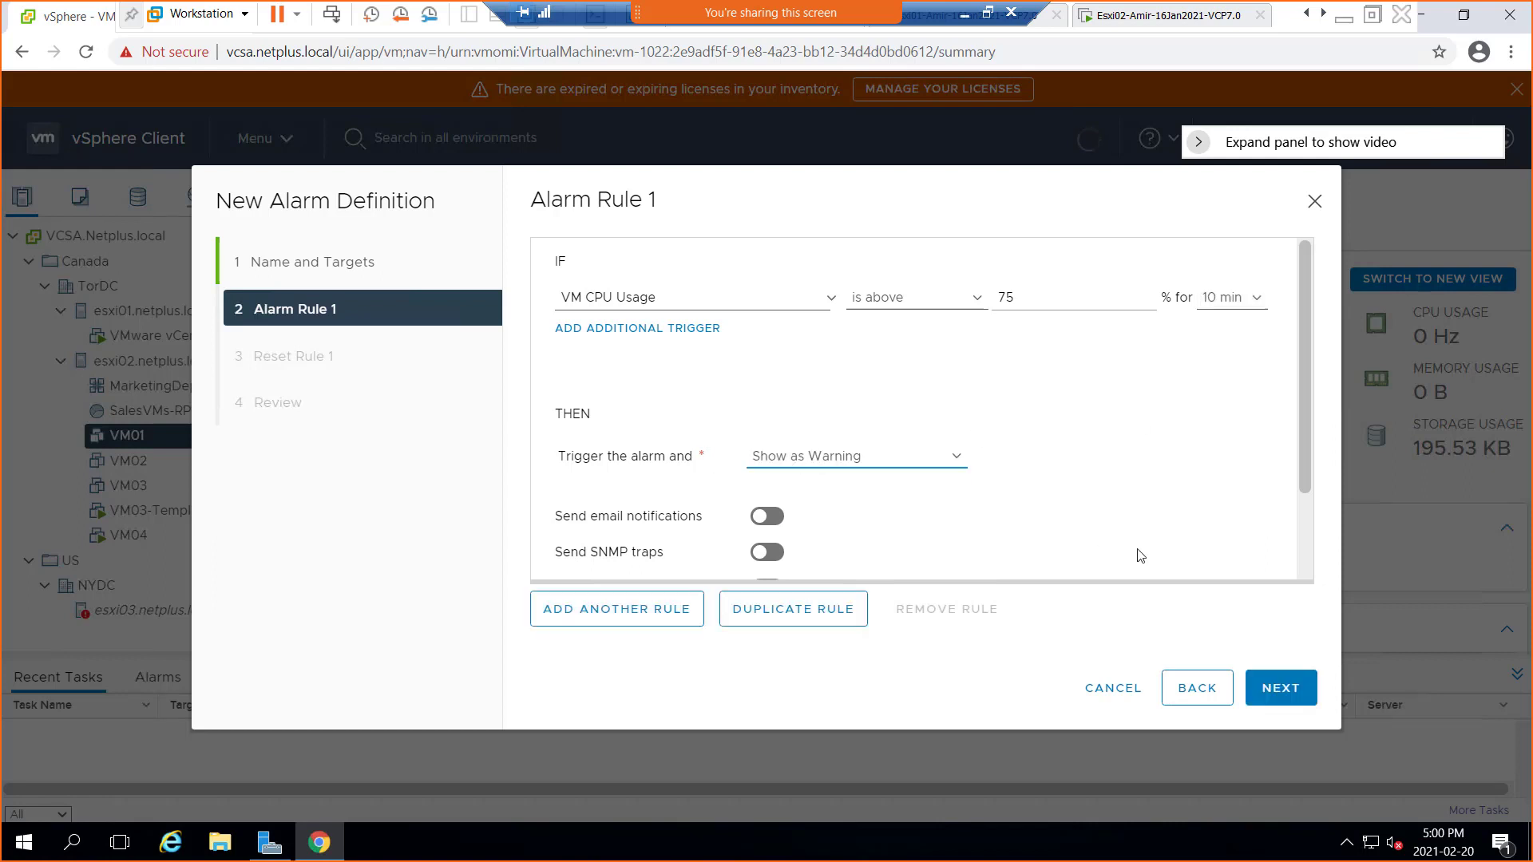
pyautogui.click(767, 517)
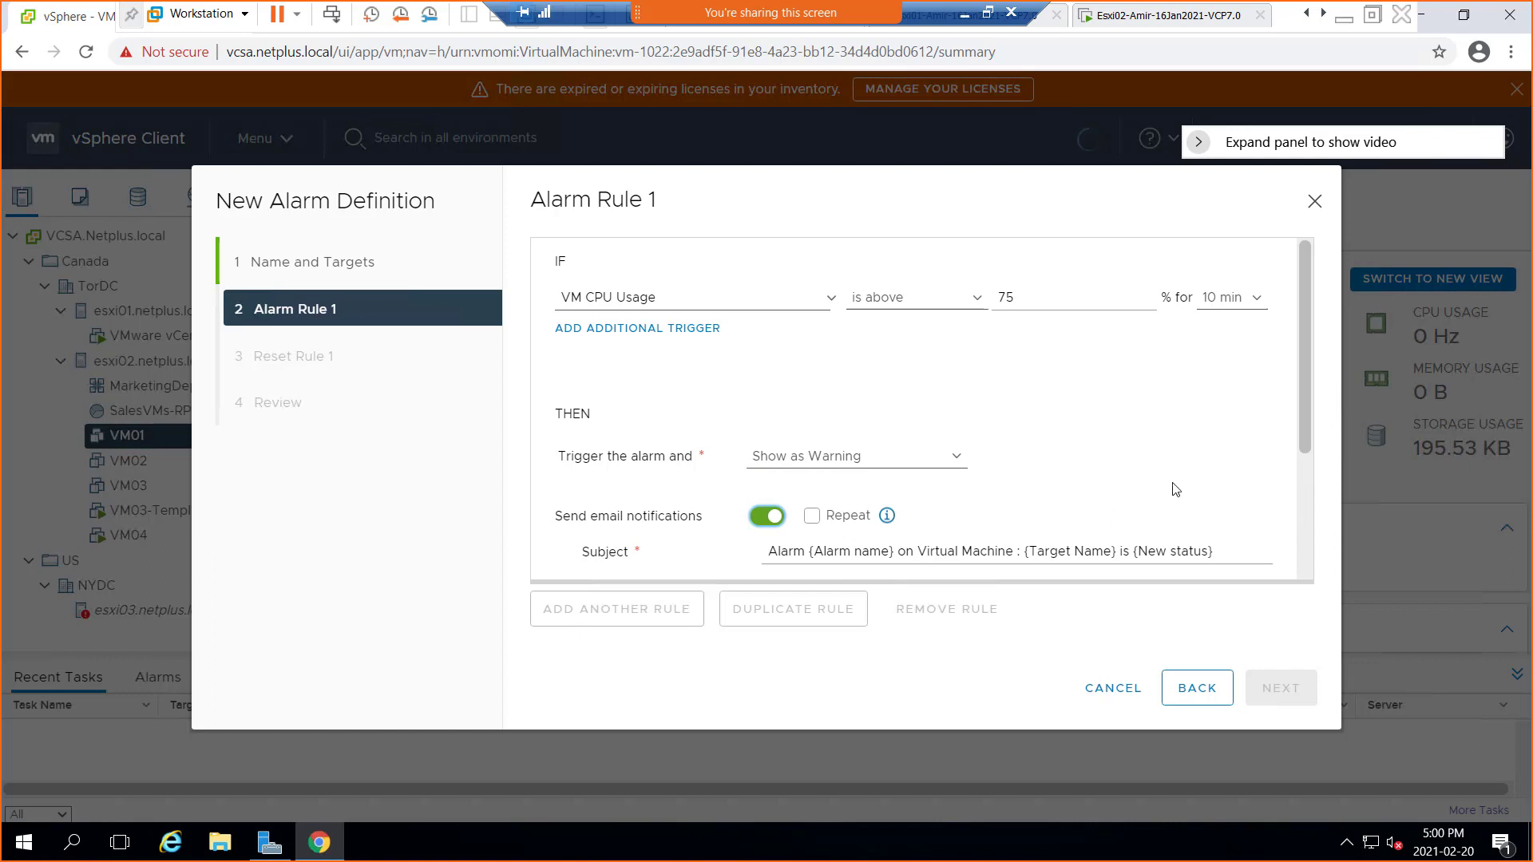
pyautogui.scroll(-3, 1175, 489)
# Send the alarm's email notifications to the administrator address with Repeat left off
pyautogui.click(813, 322)
pyautogui.click(816, 329)
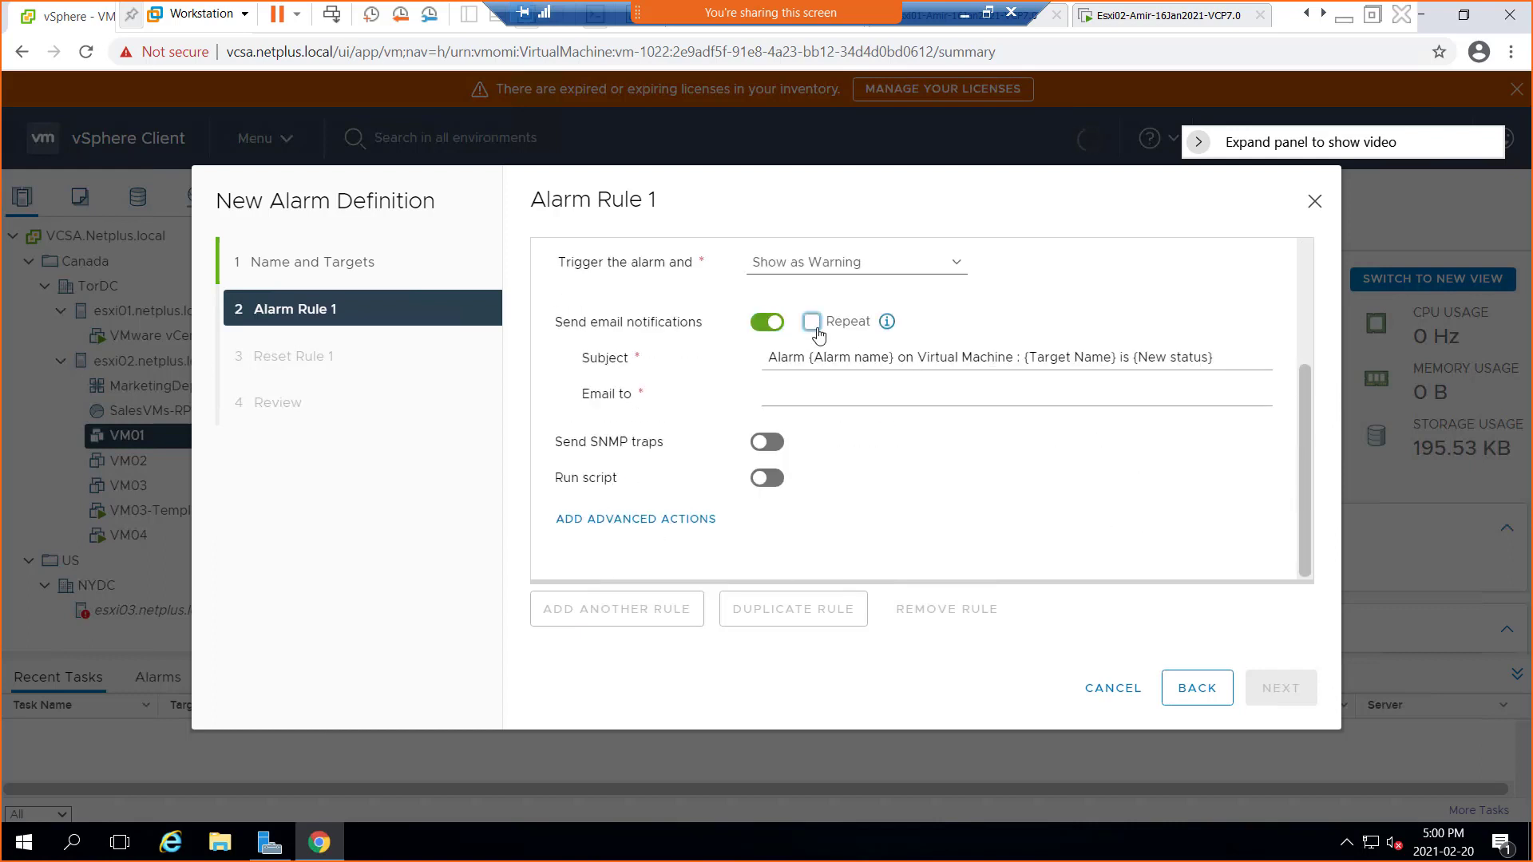
pyautogui.click(798, 395)
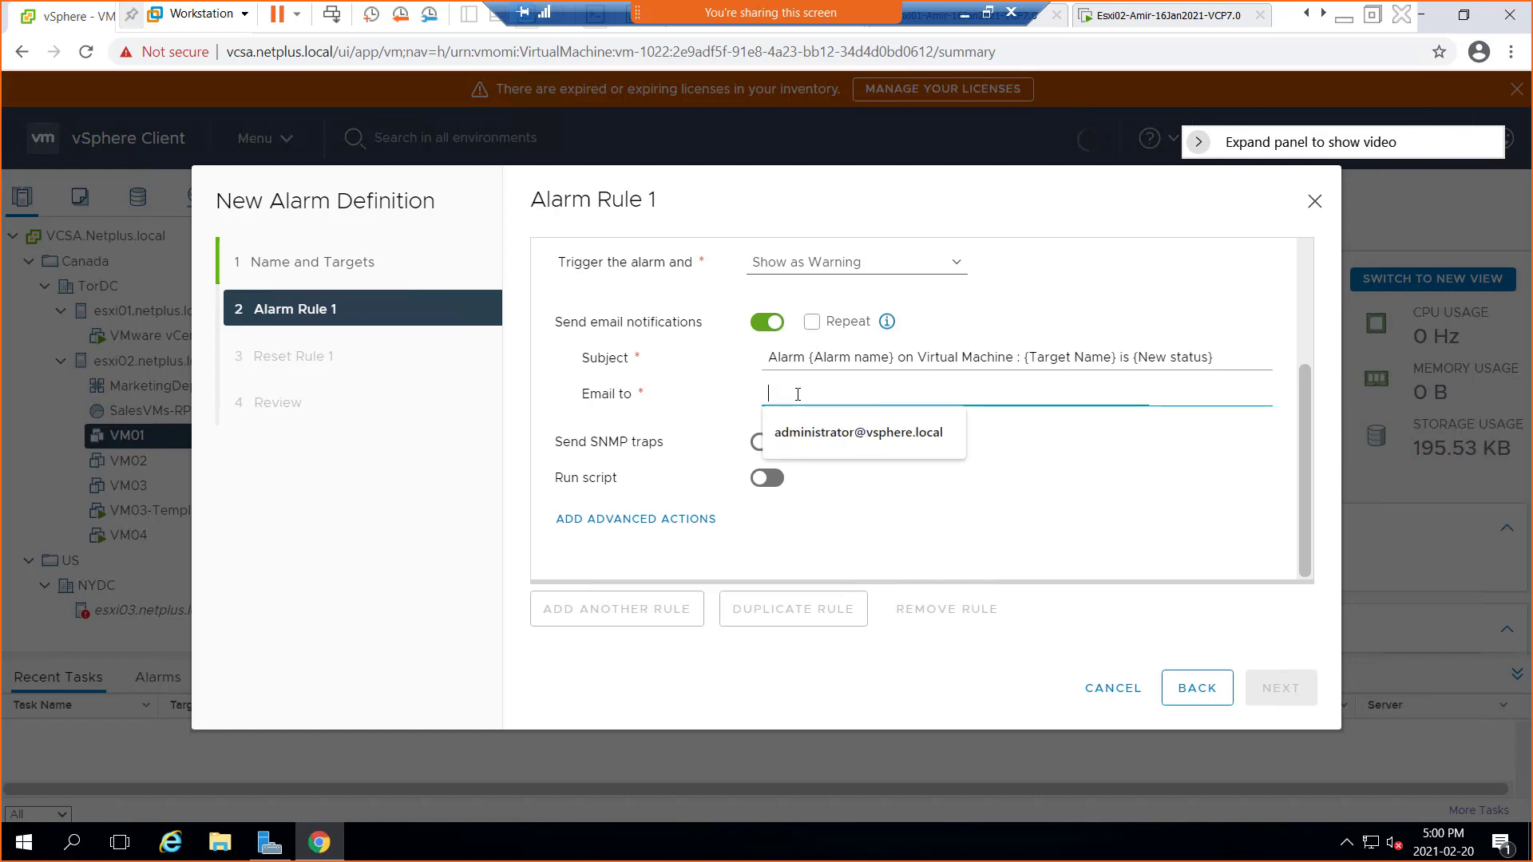
pyautogui.click(817, 434)
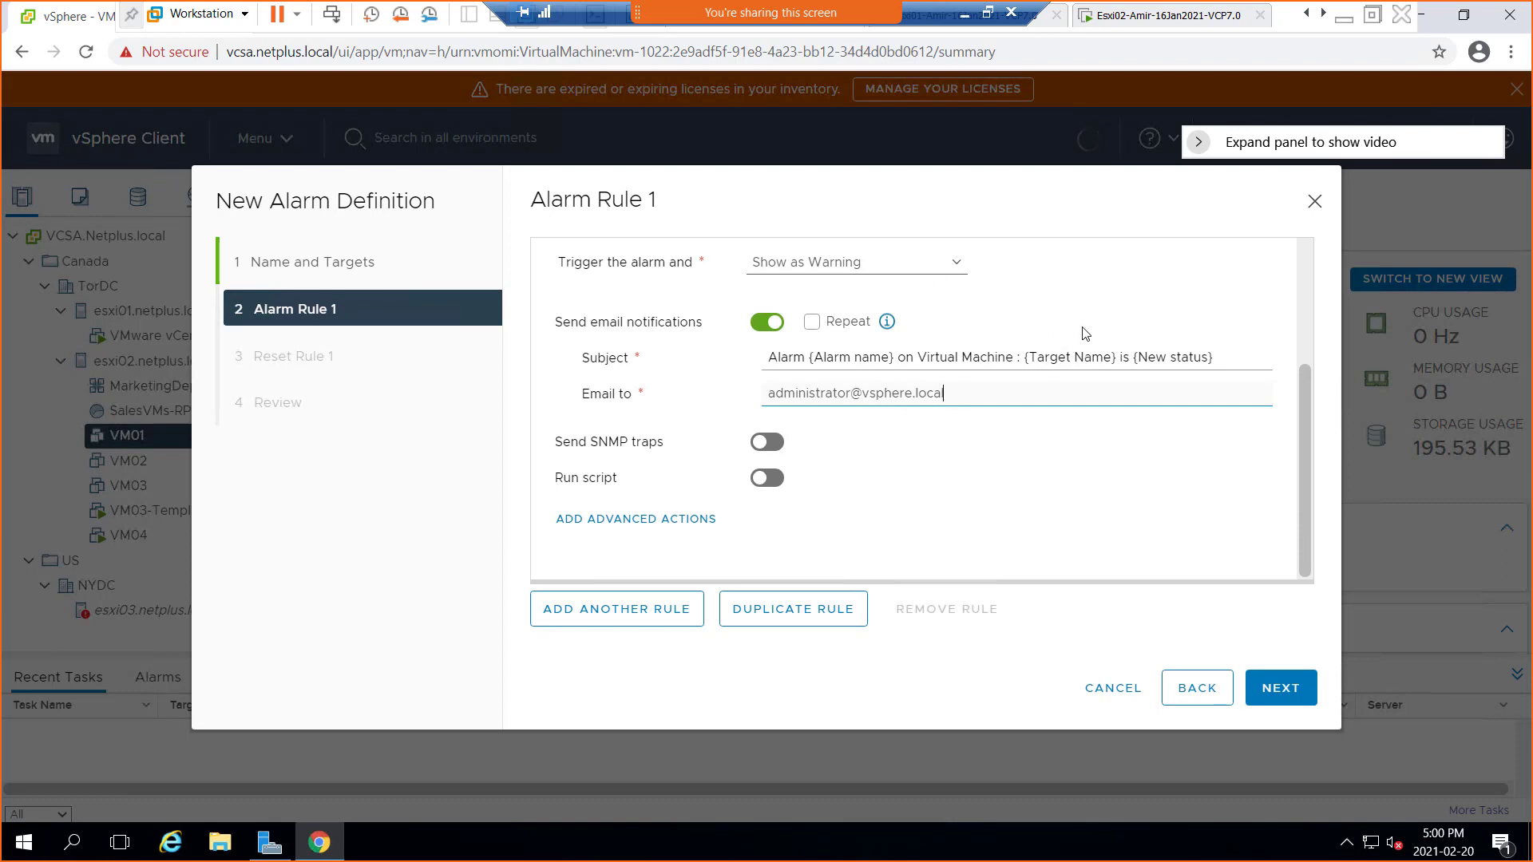
pyautogui.click(1288, 695)
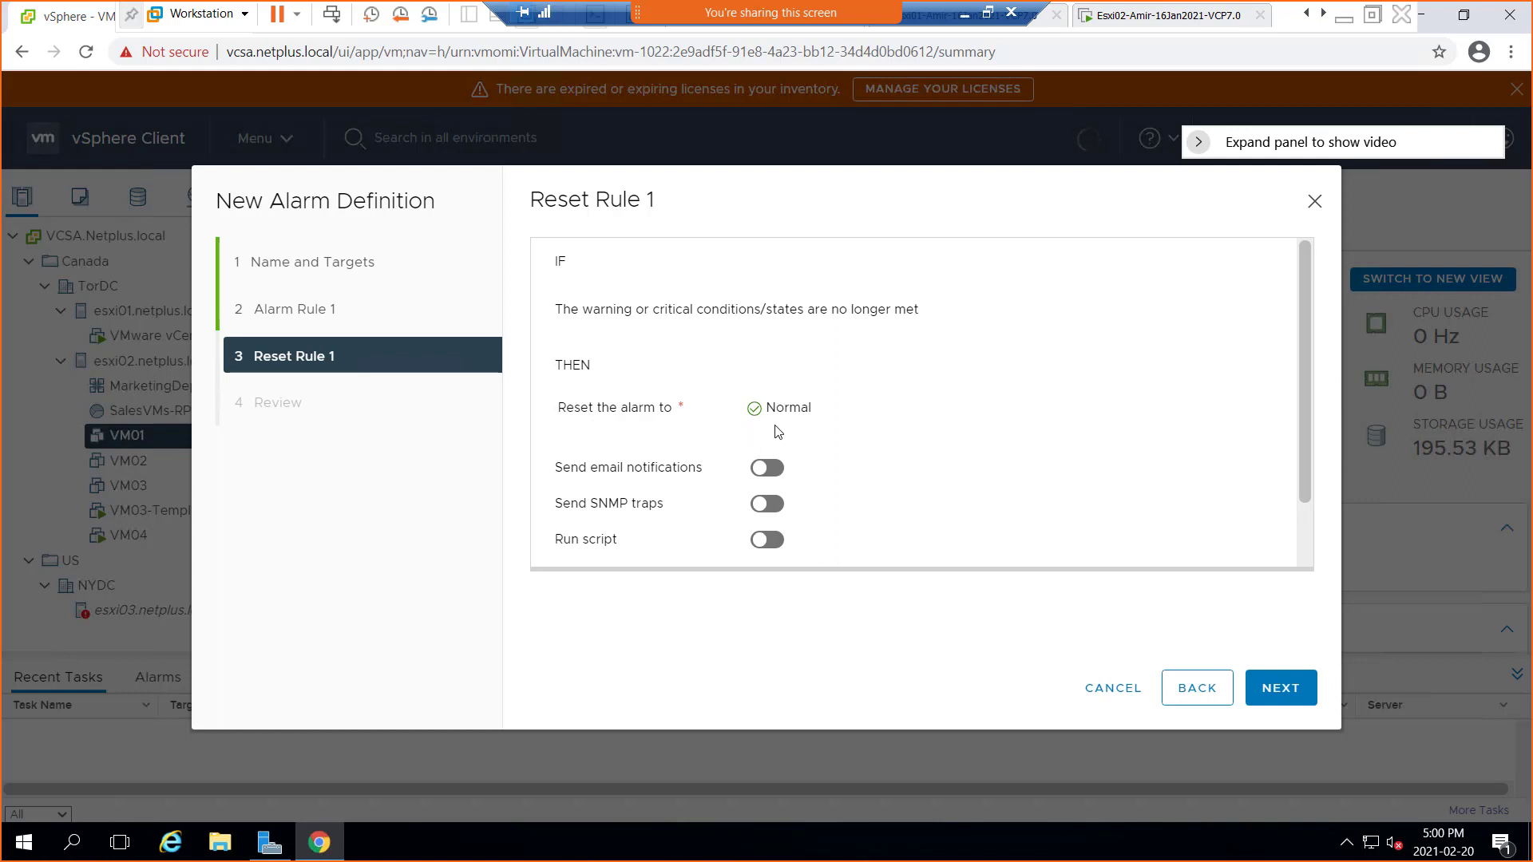
# Make the reset rule email the administrator address as well
pyautogui.click(773, 470)
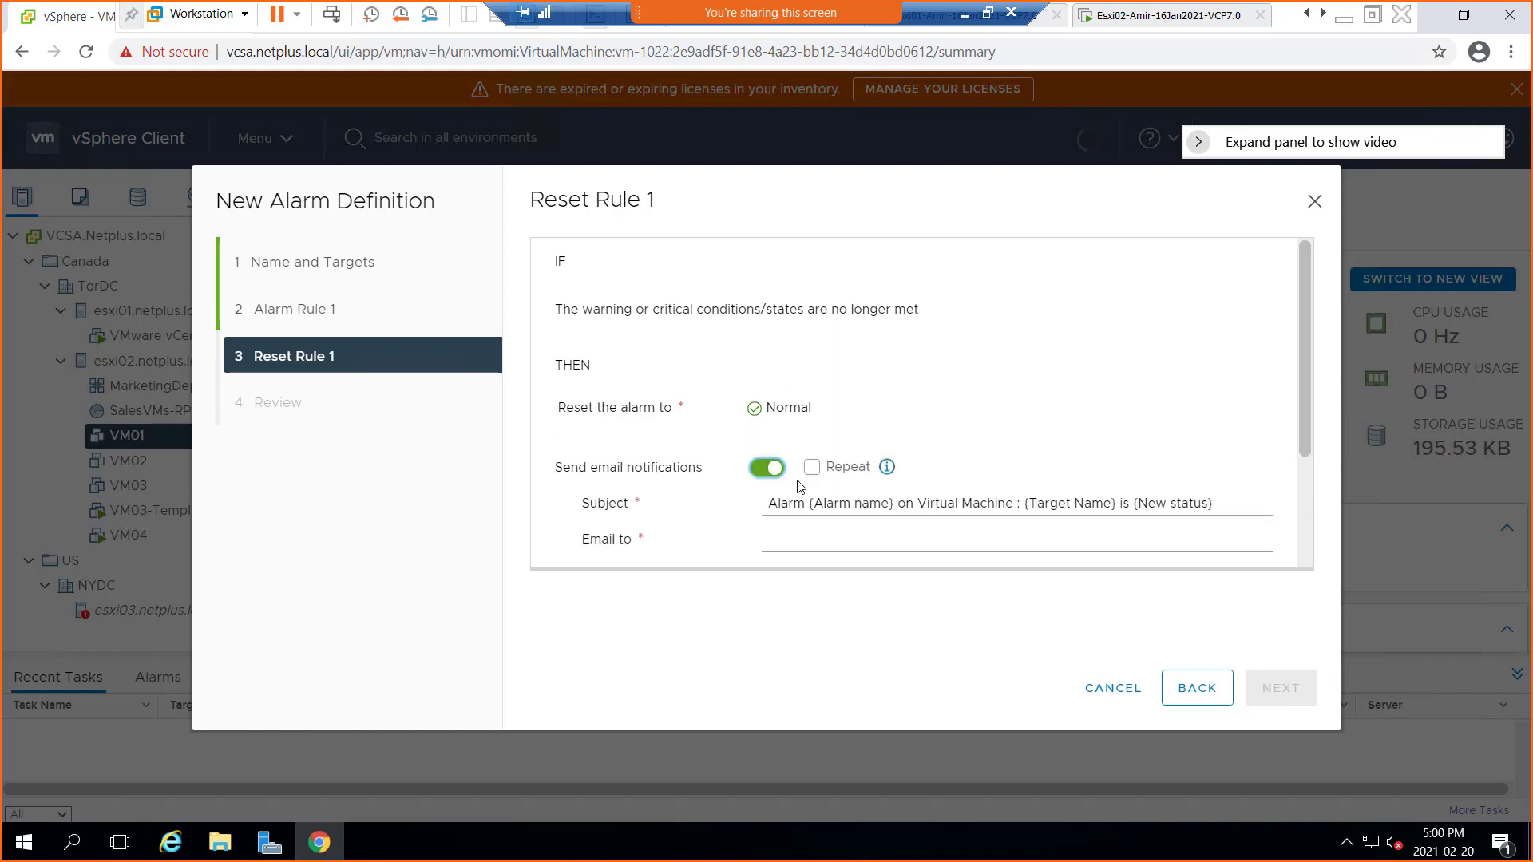
pyautogui.scroll(-1, 981, 434)
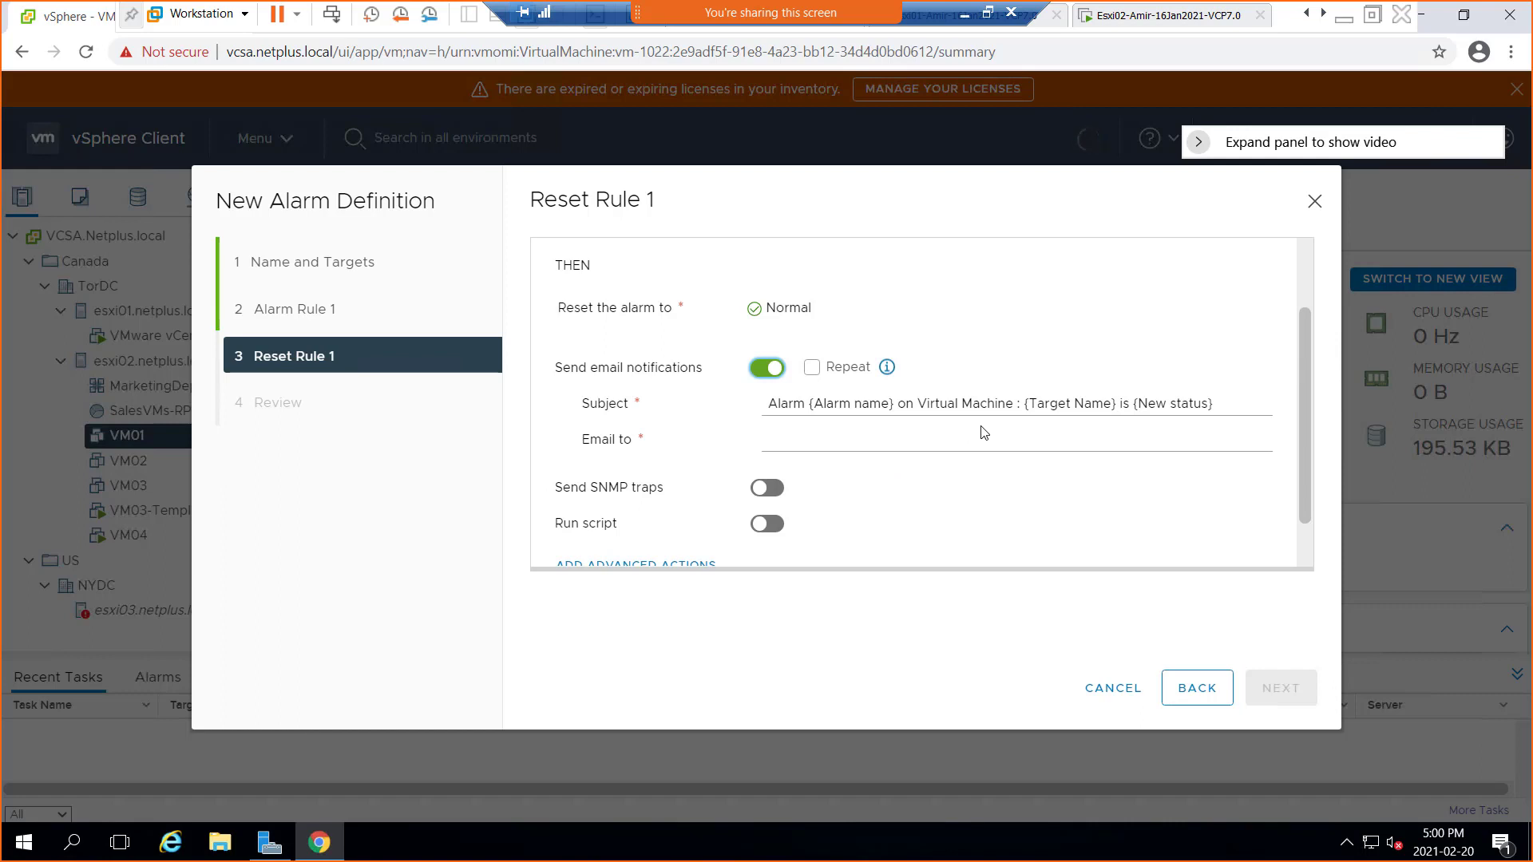
pyautogui.click(828, 441)
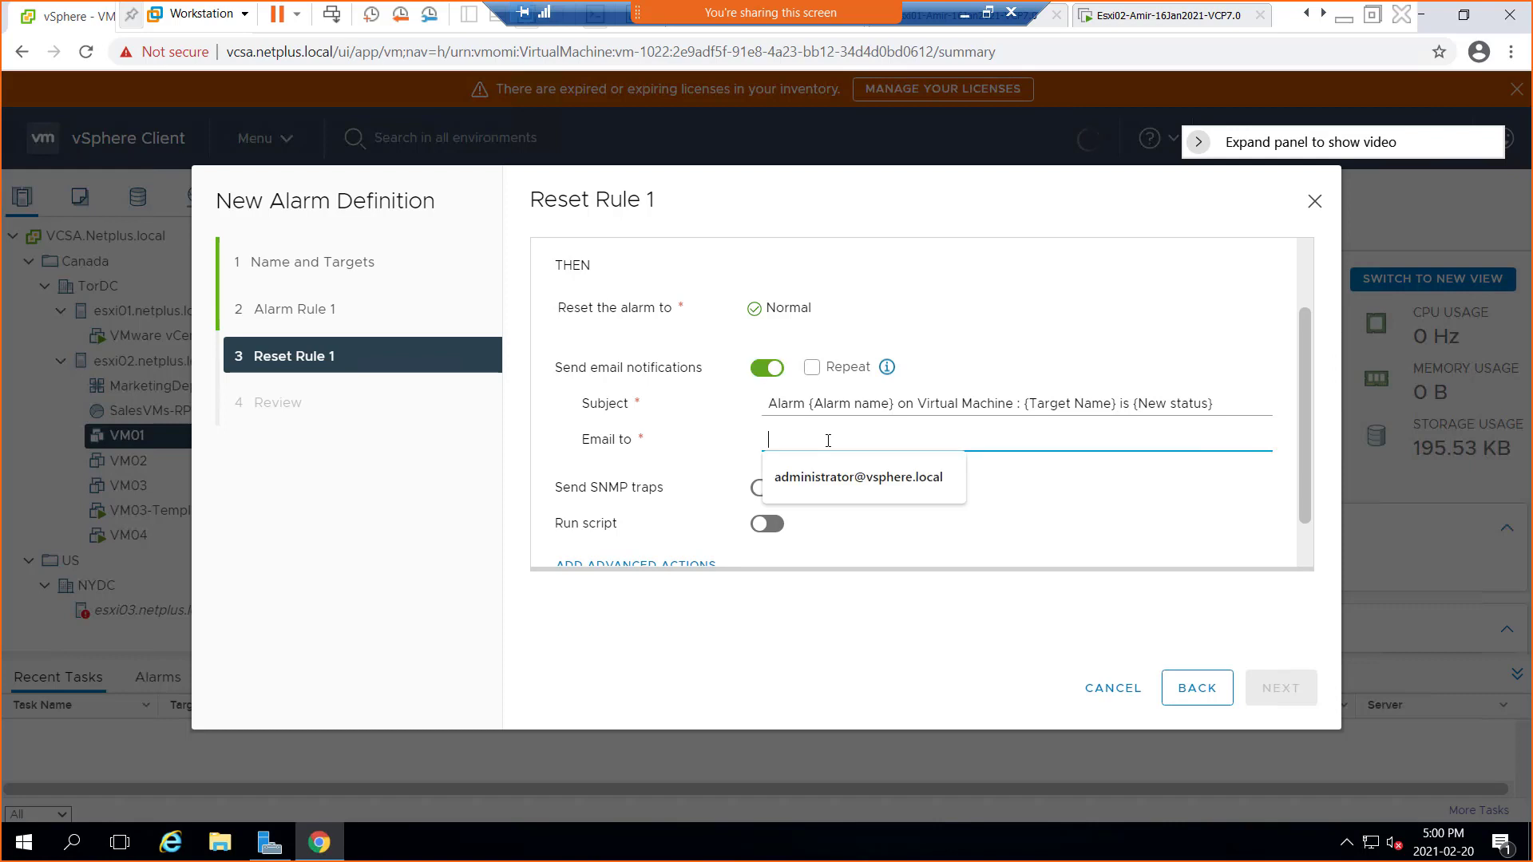
pyautogui.click(827, 473)
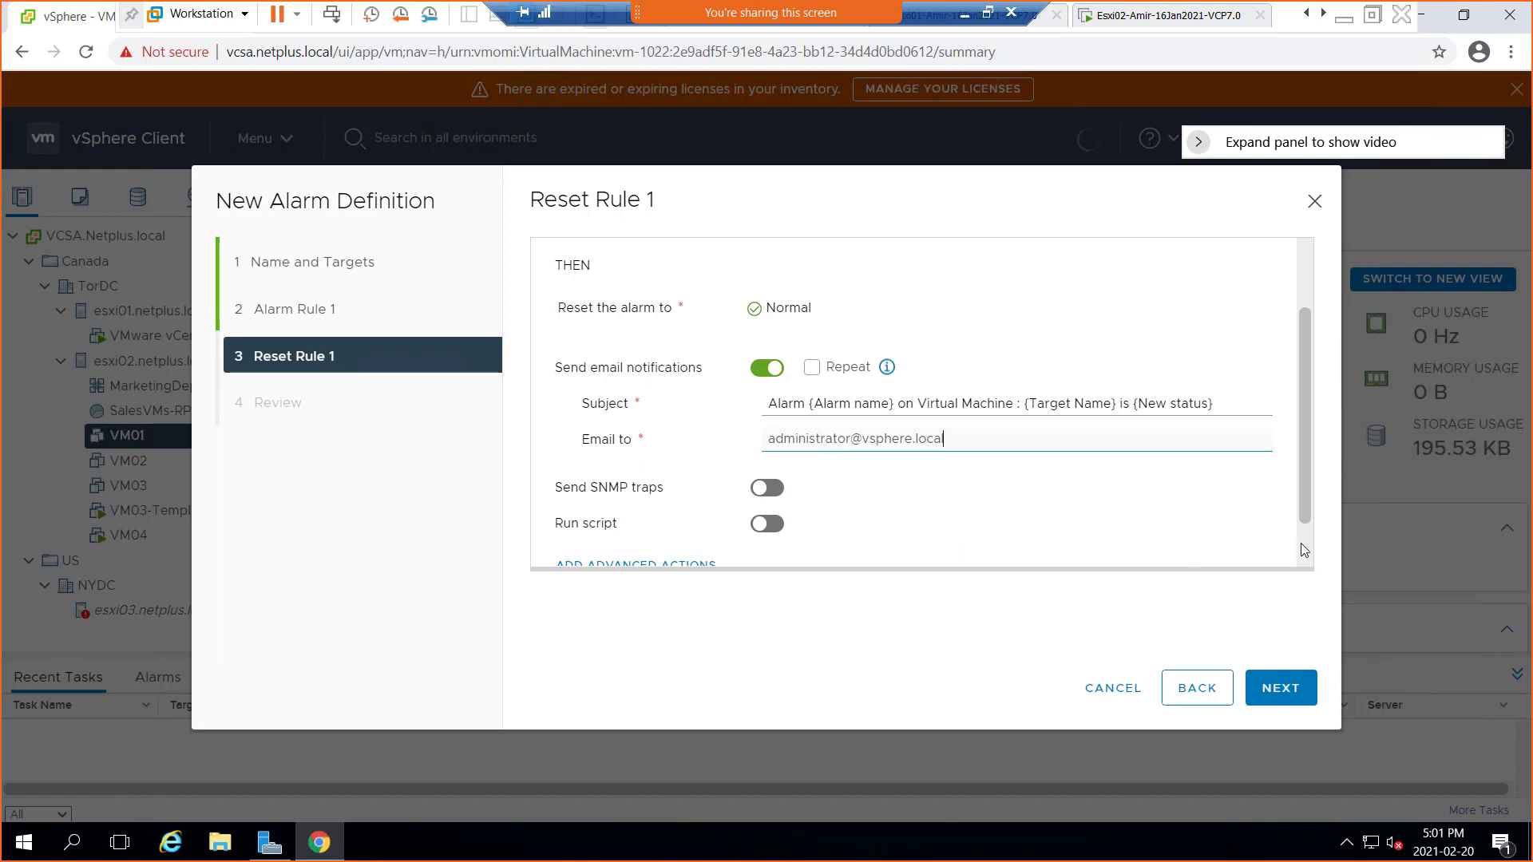
pyautogui.scroll(-2, 1287, 557)
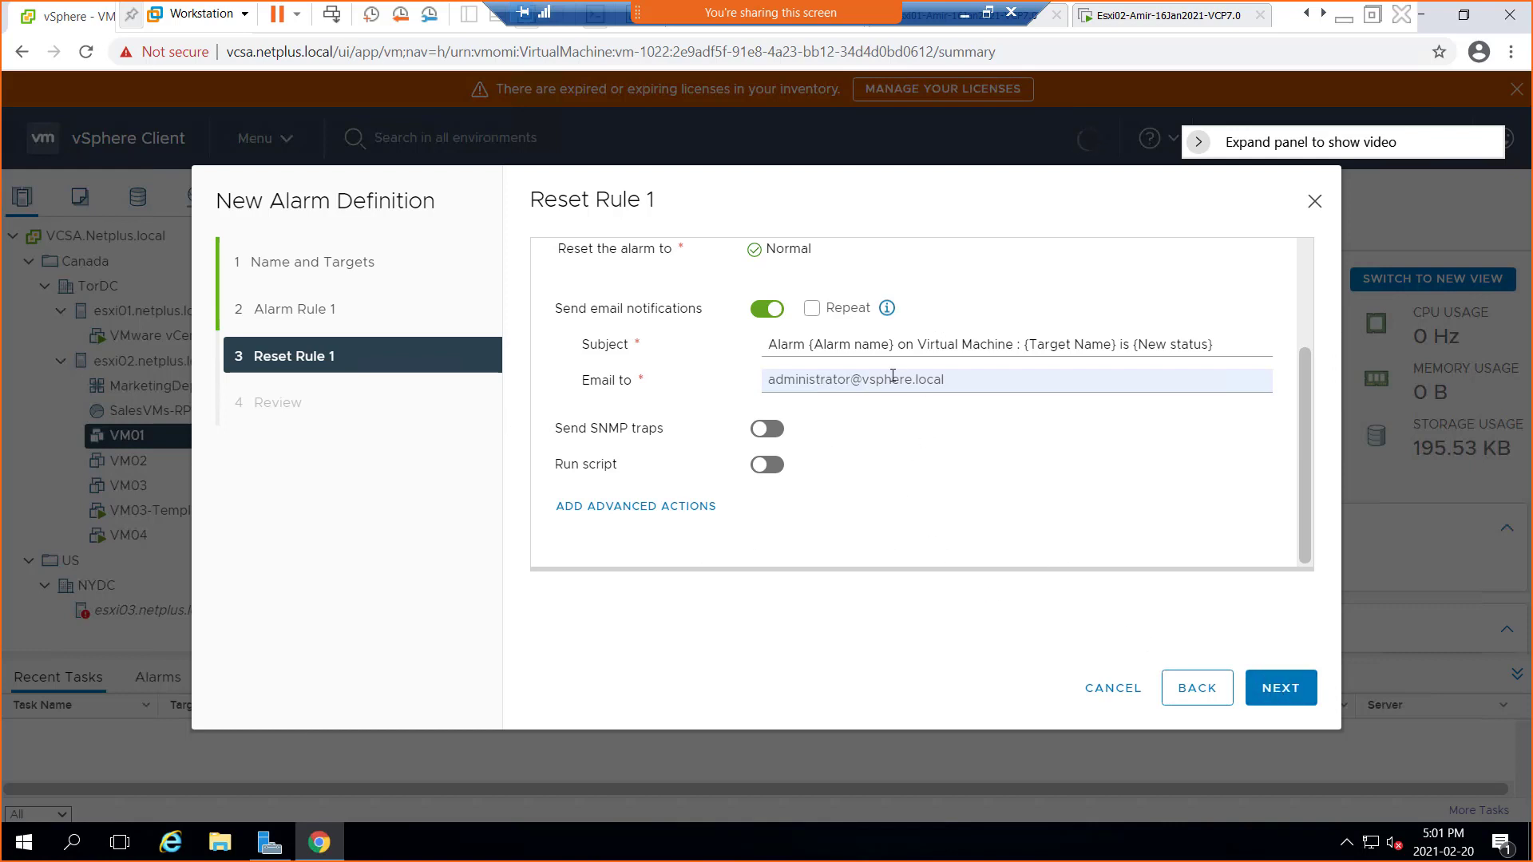
pyautogui.click(1302, 700)
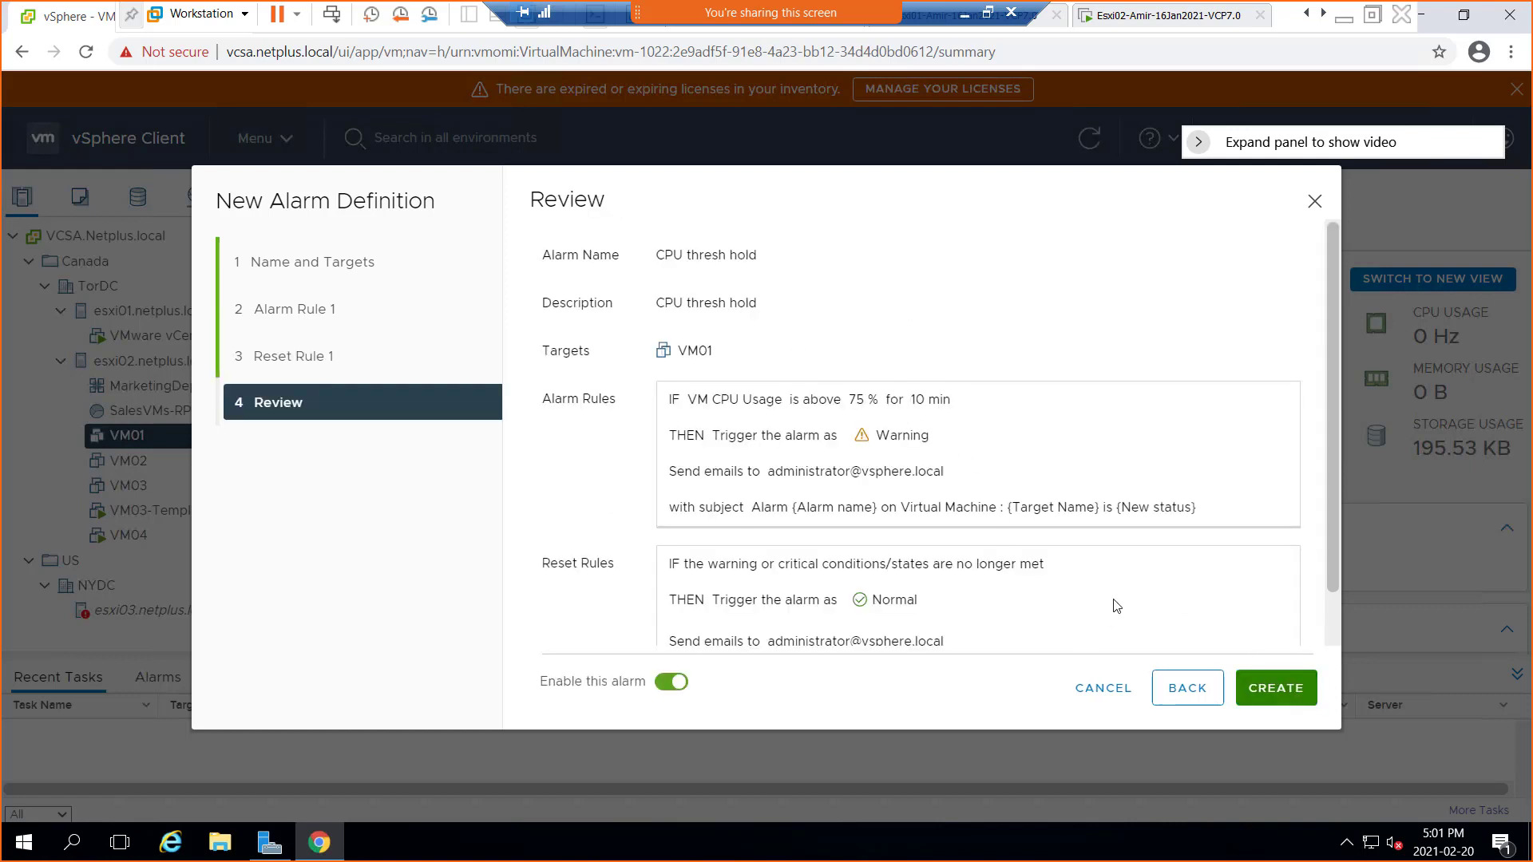
# Review the CPU thresh hold alarm settings and create the alarm
pyautogui.scroll(-1, 1116, 601)
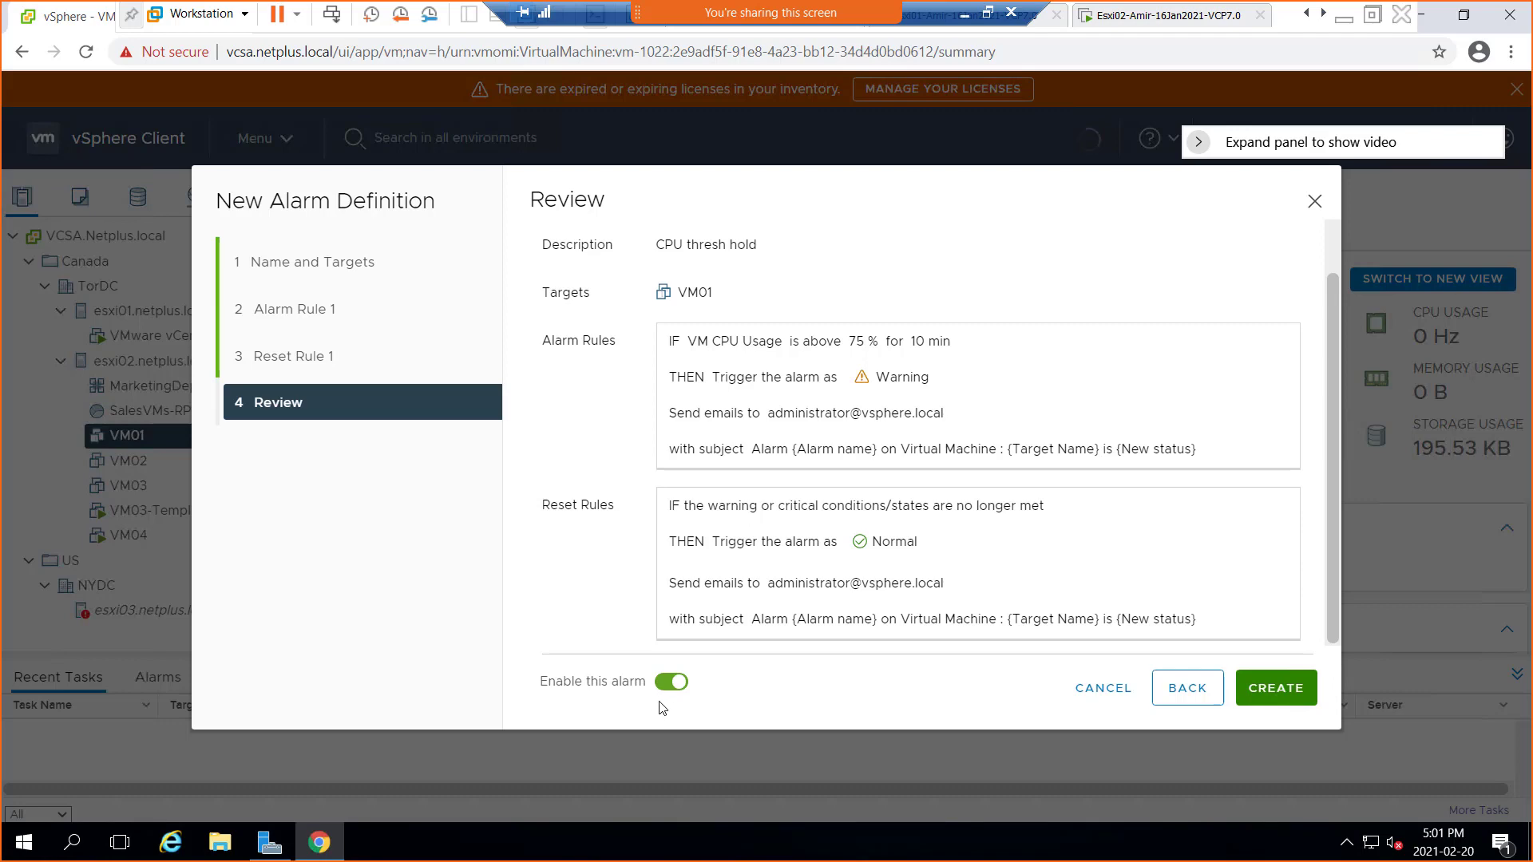
pyautogui.click(1273, 688)
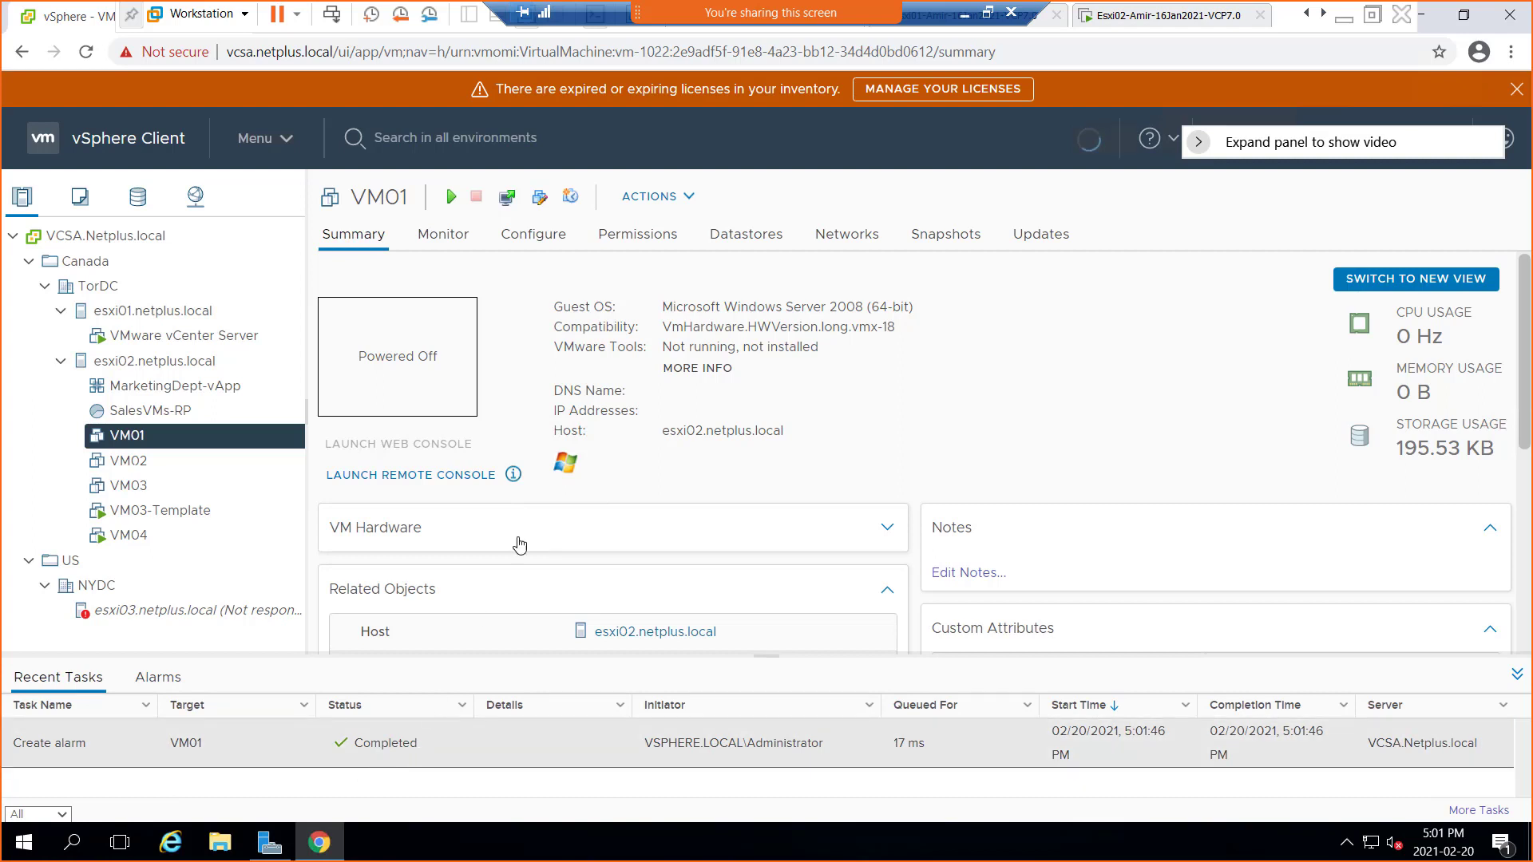
# Take a snapshot of VM01 with the default timestamped name, then view its datastores
pyautogui.rightClick(124, 437)
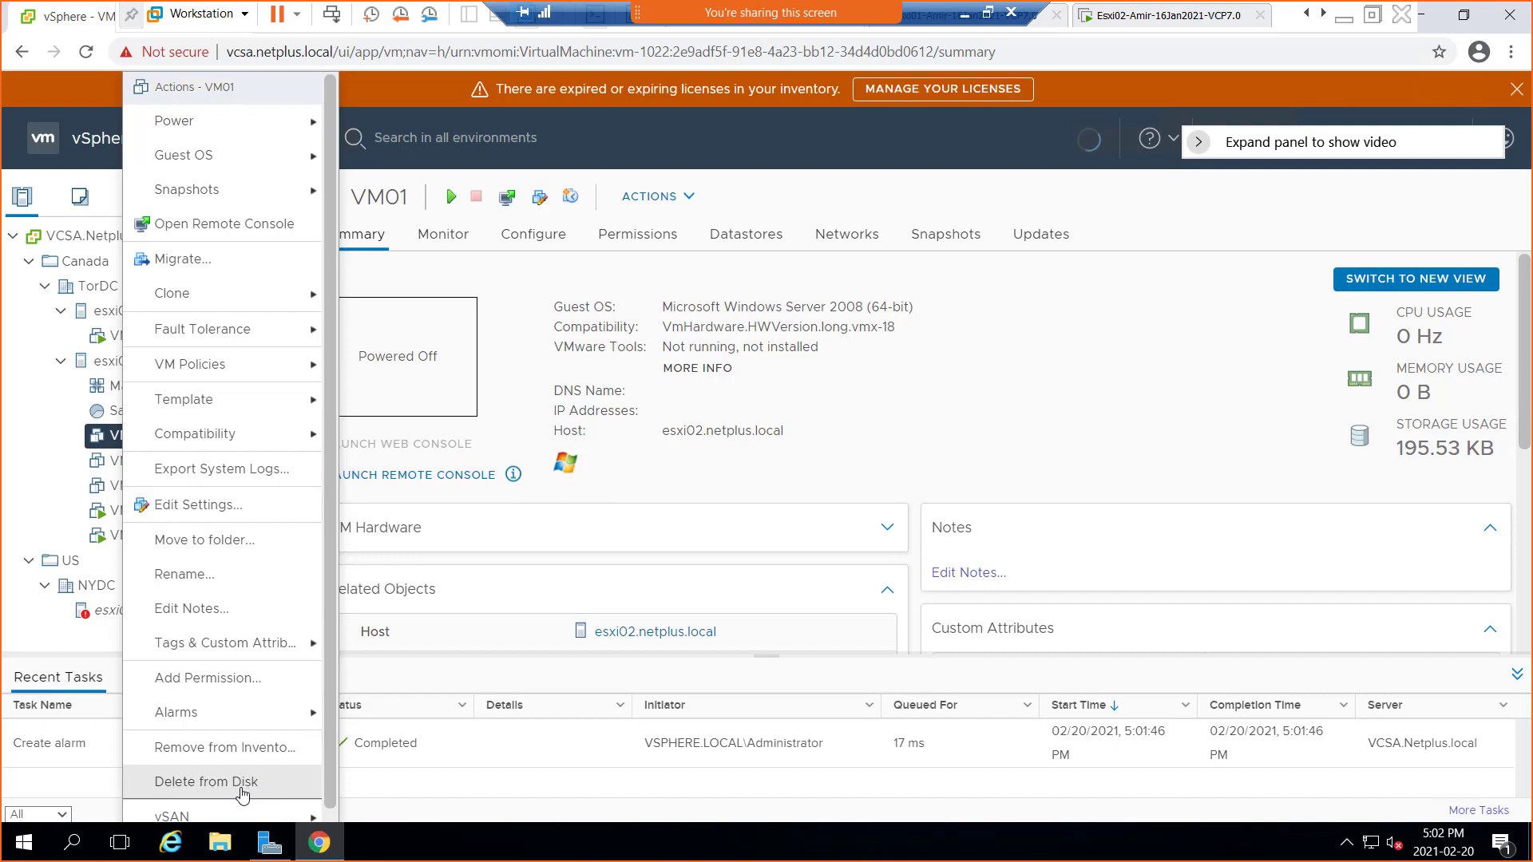
pyautogui.moveTo(226, 822)
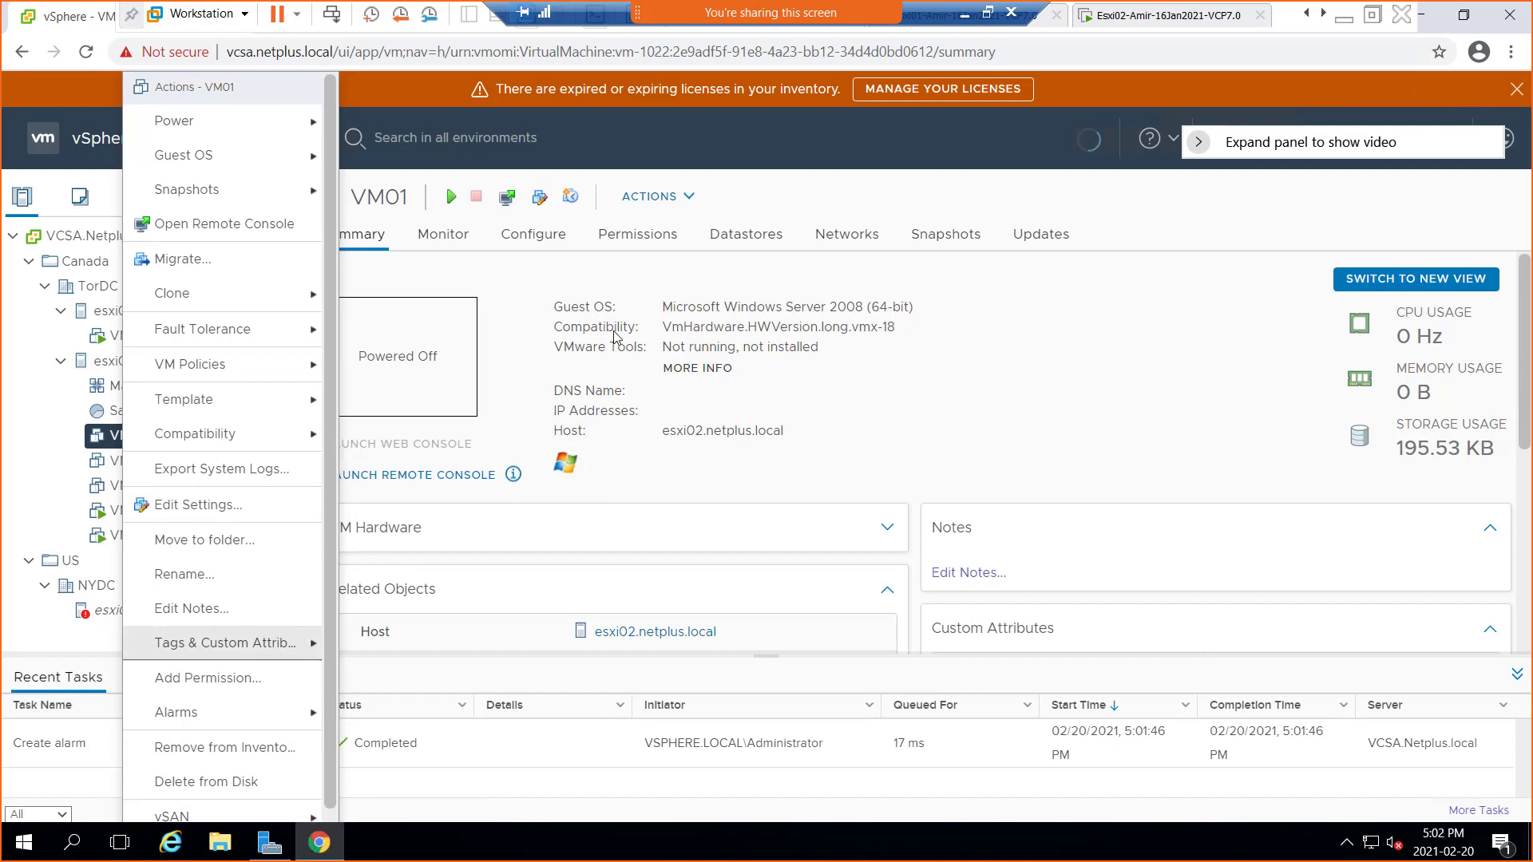
pyautogui.click(511, 294)
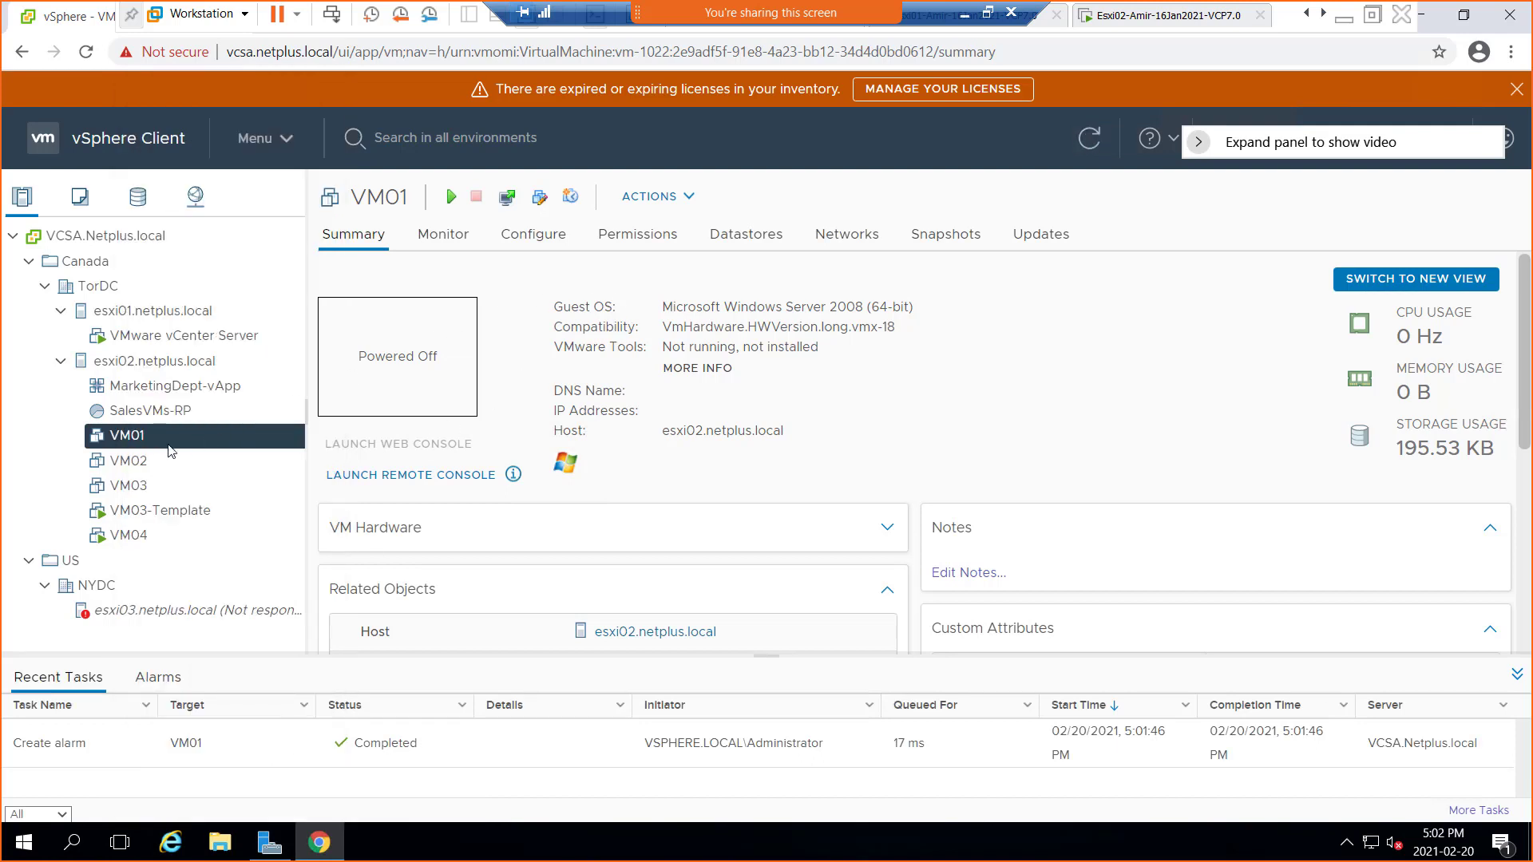
pyautogui.rightClick(133, 446)
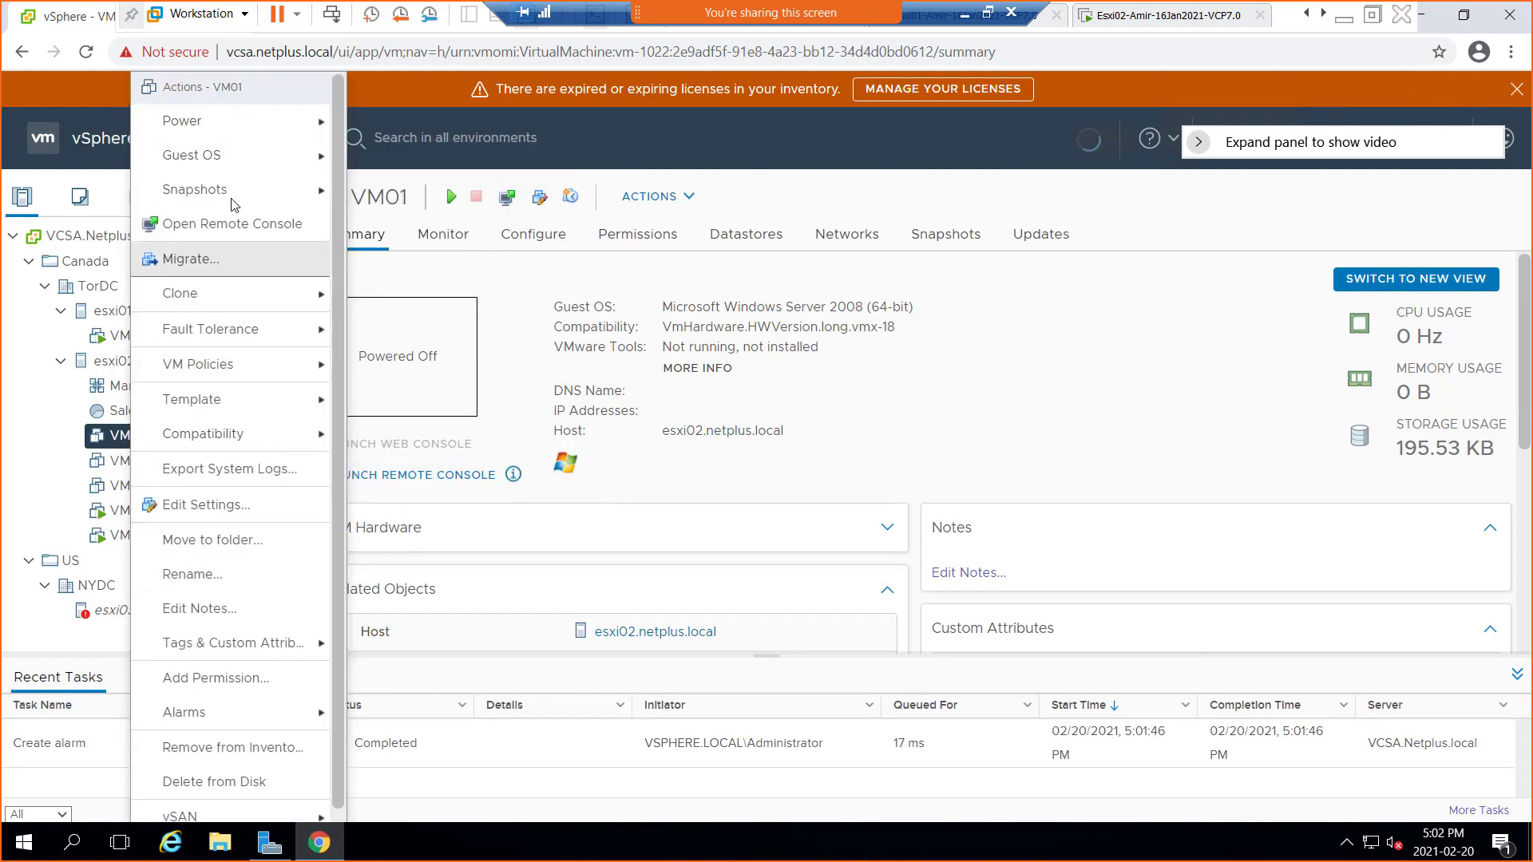
pyautogui.moveTo(232, 196)
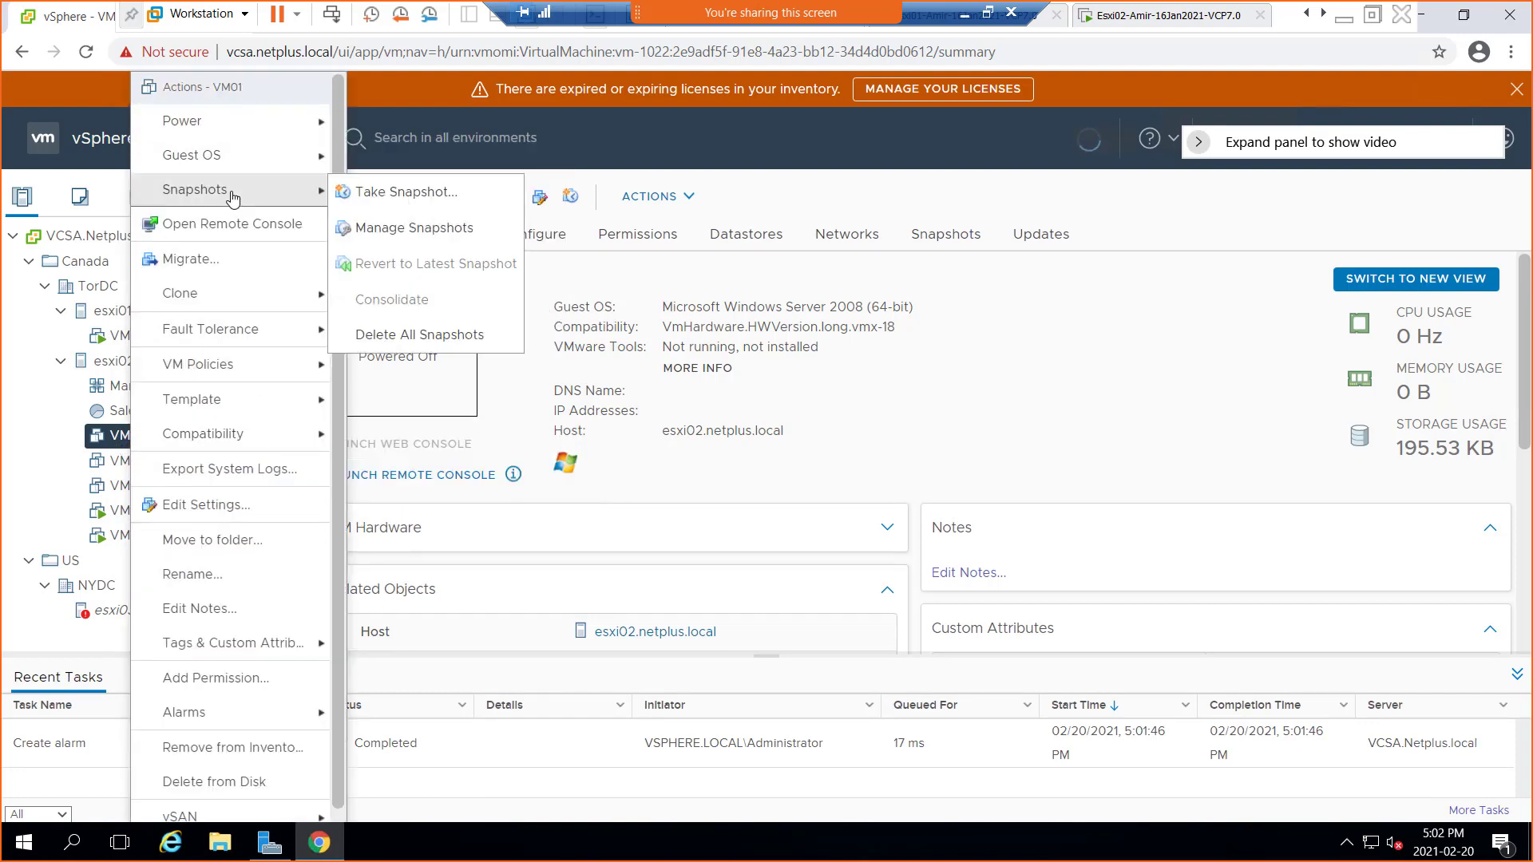
pyautogui.click(447, 207)
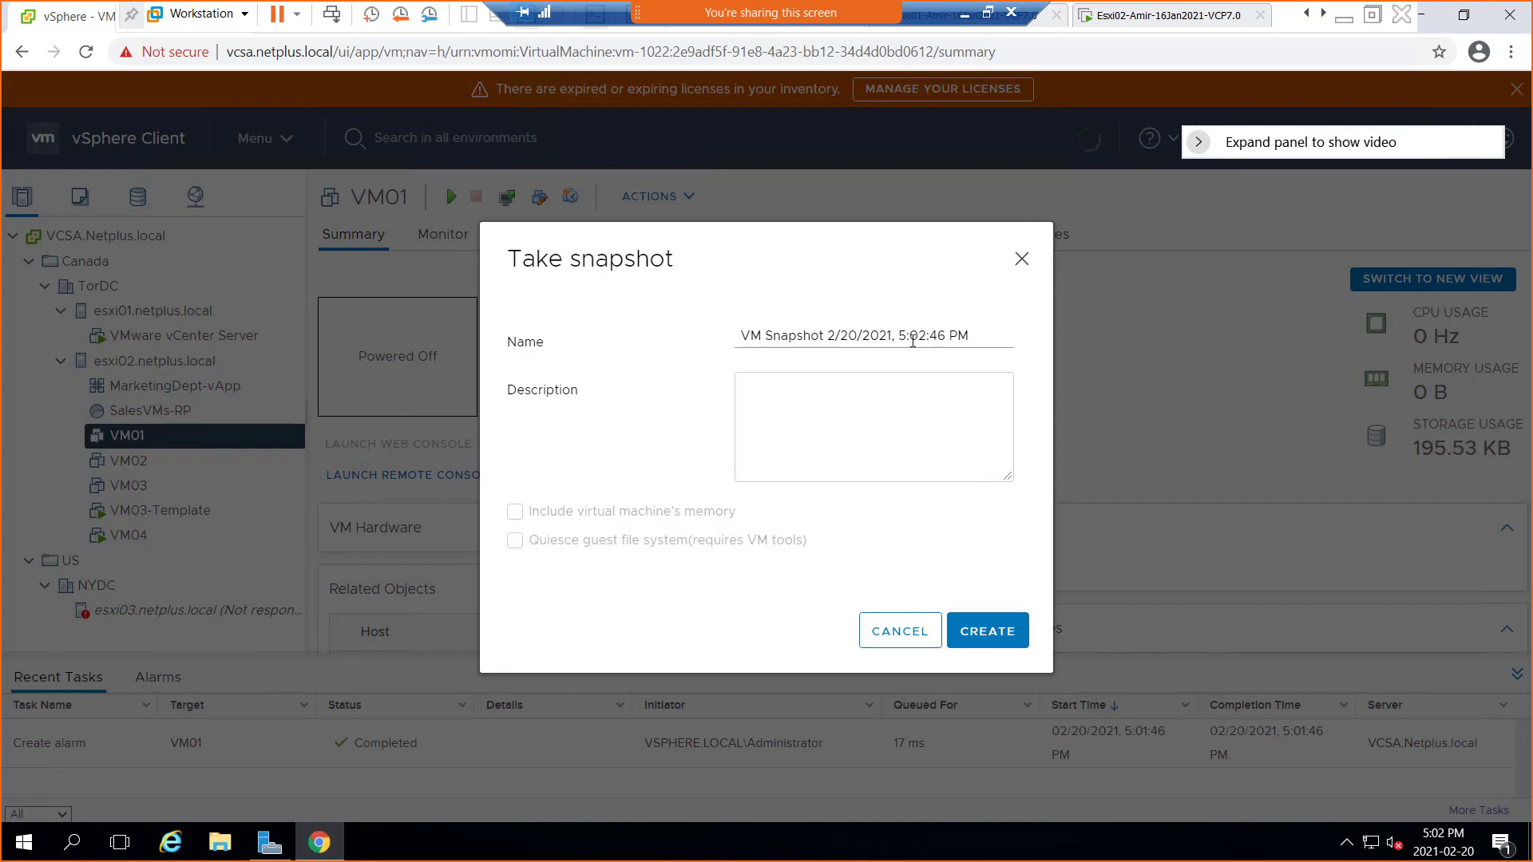
pyautogui.click(847, 397)
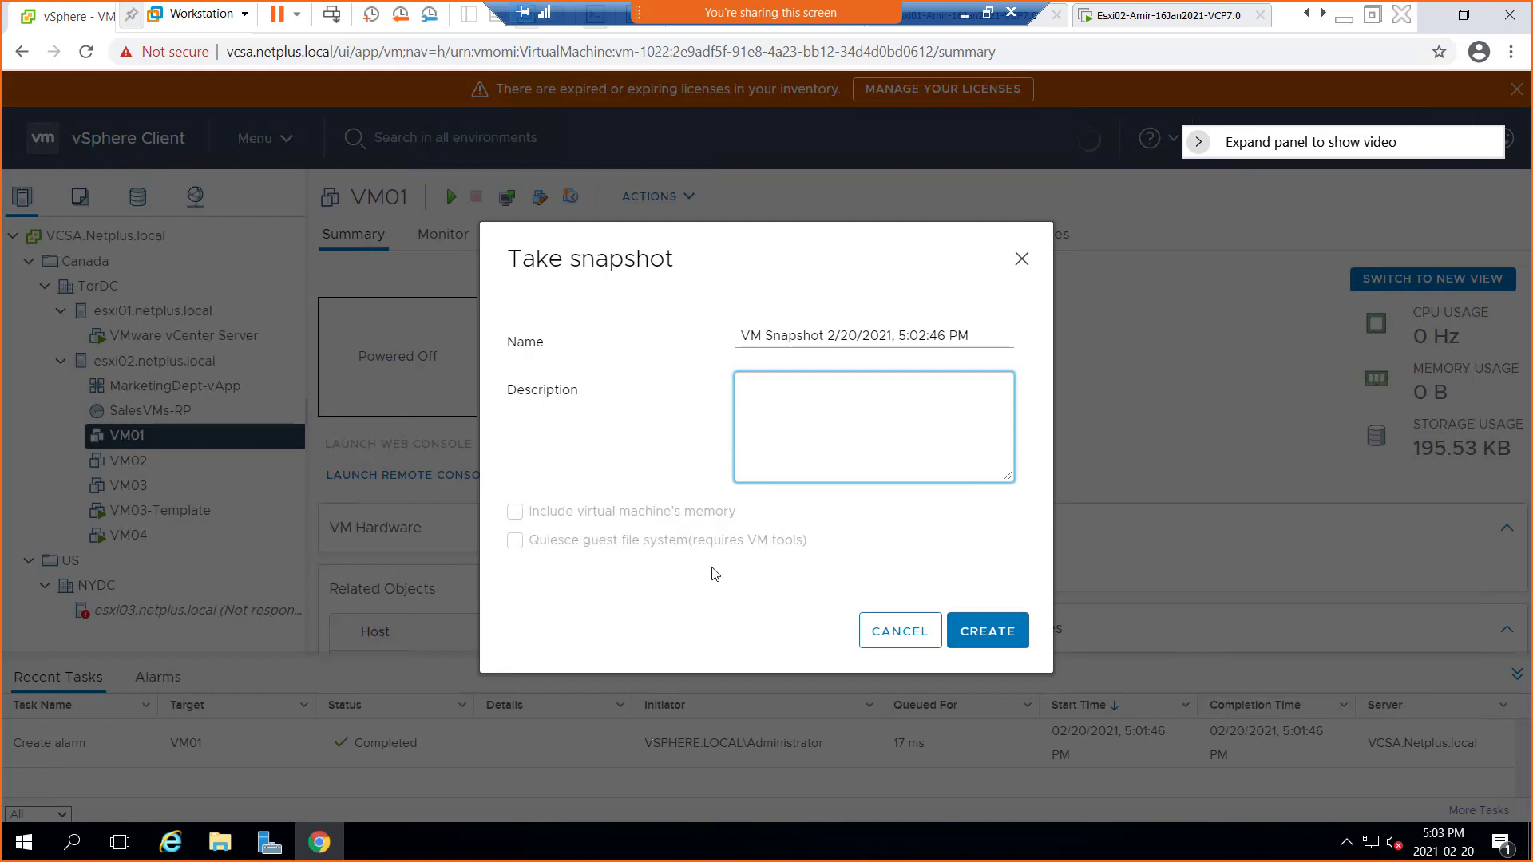
pyautogui.click(994, 639)
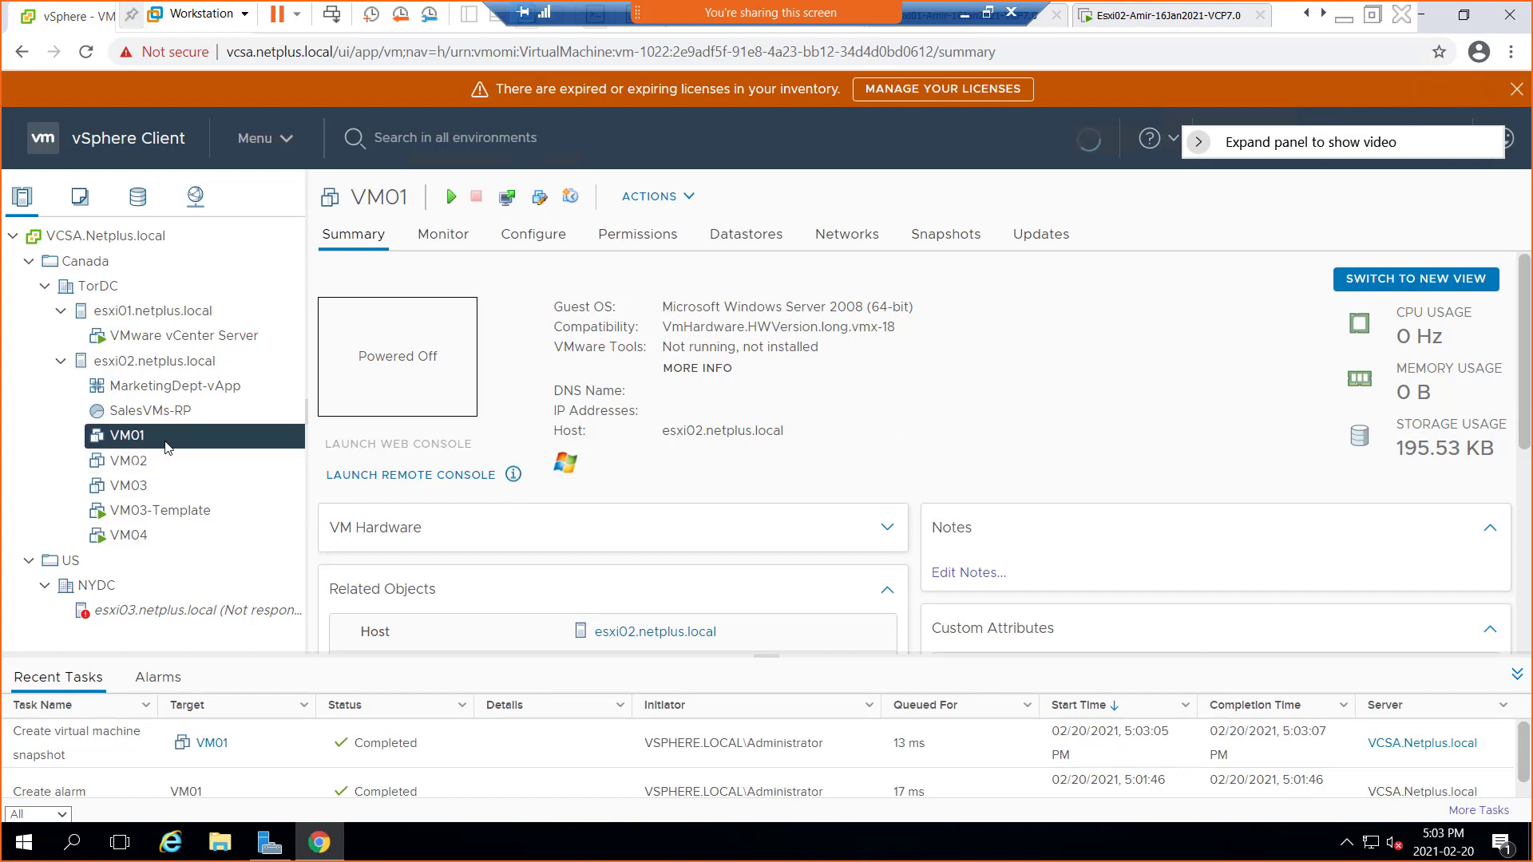
pyautogui.click(746, 237)
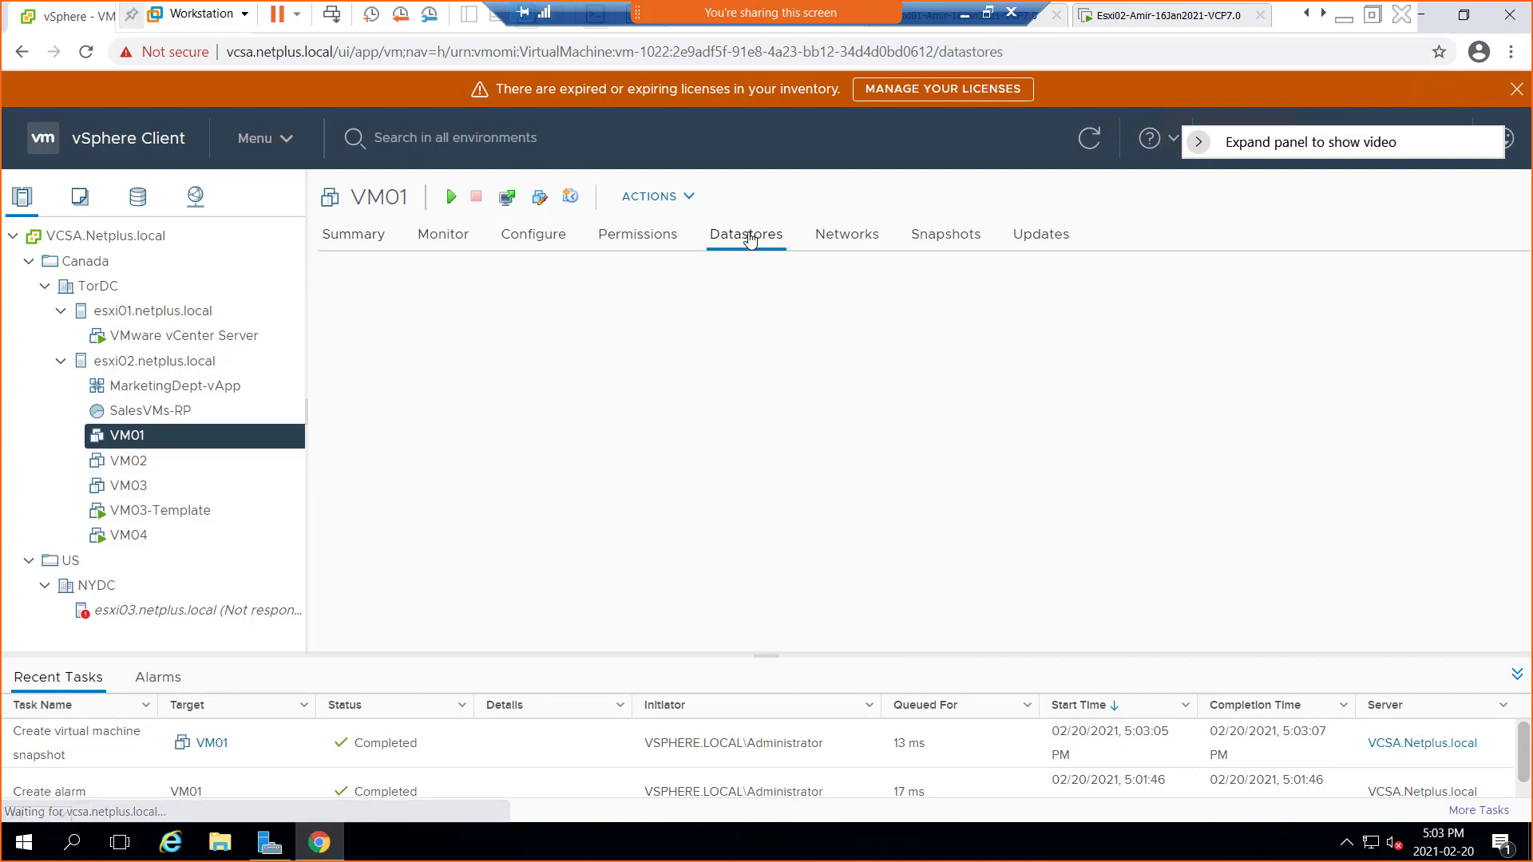
# Open the W1DS2LUN2 datastore page showing hosts esxi01 and esxi02 connected
pyautogui.click(399, 356)
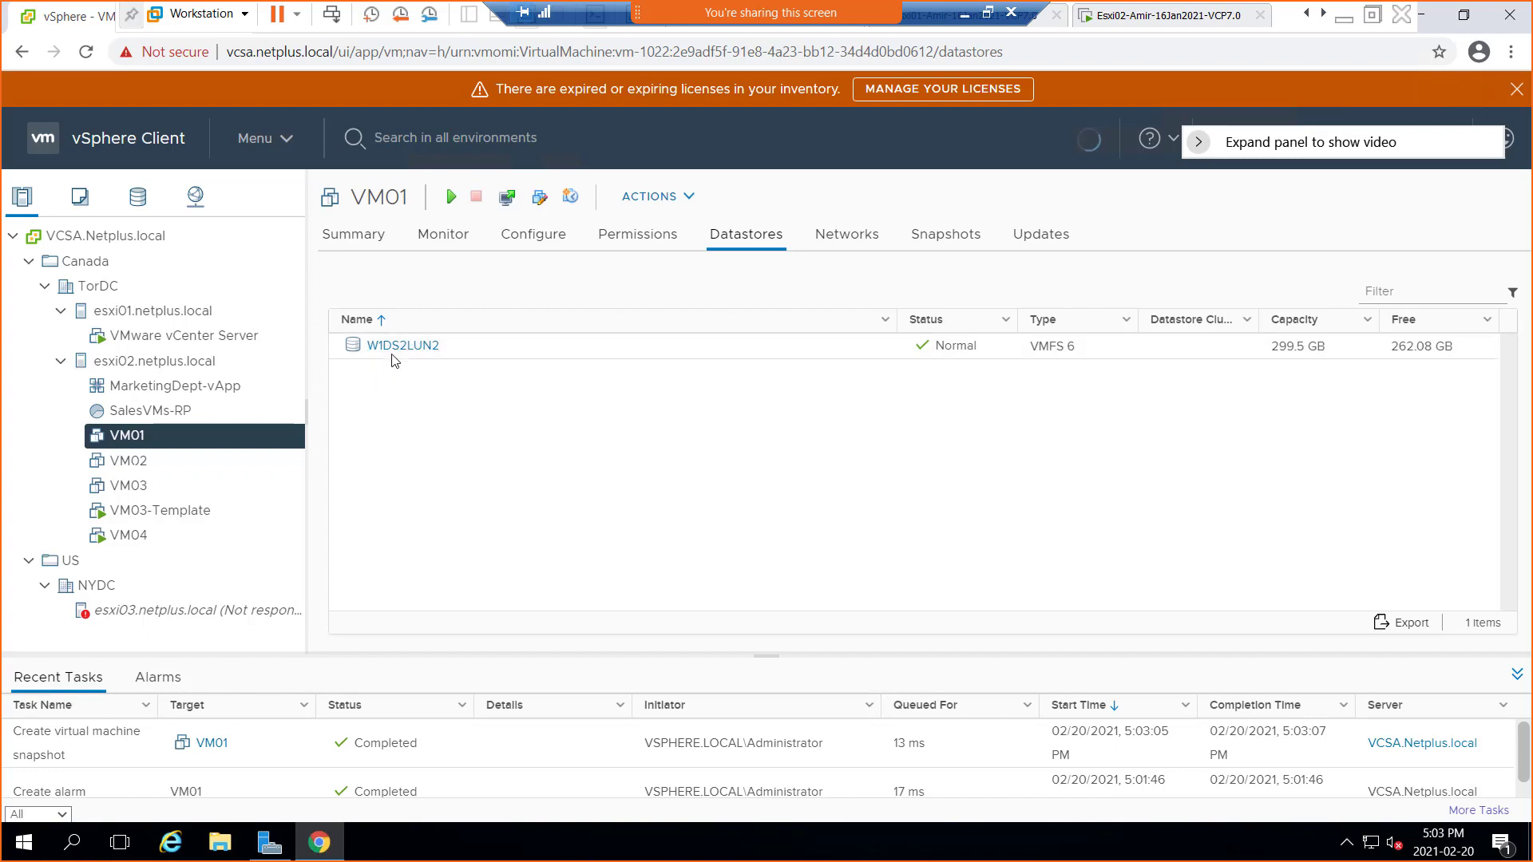
pyautogui.click(405, 349)
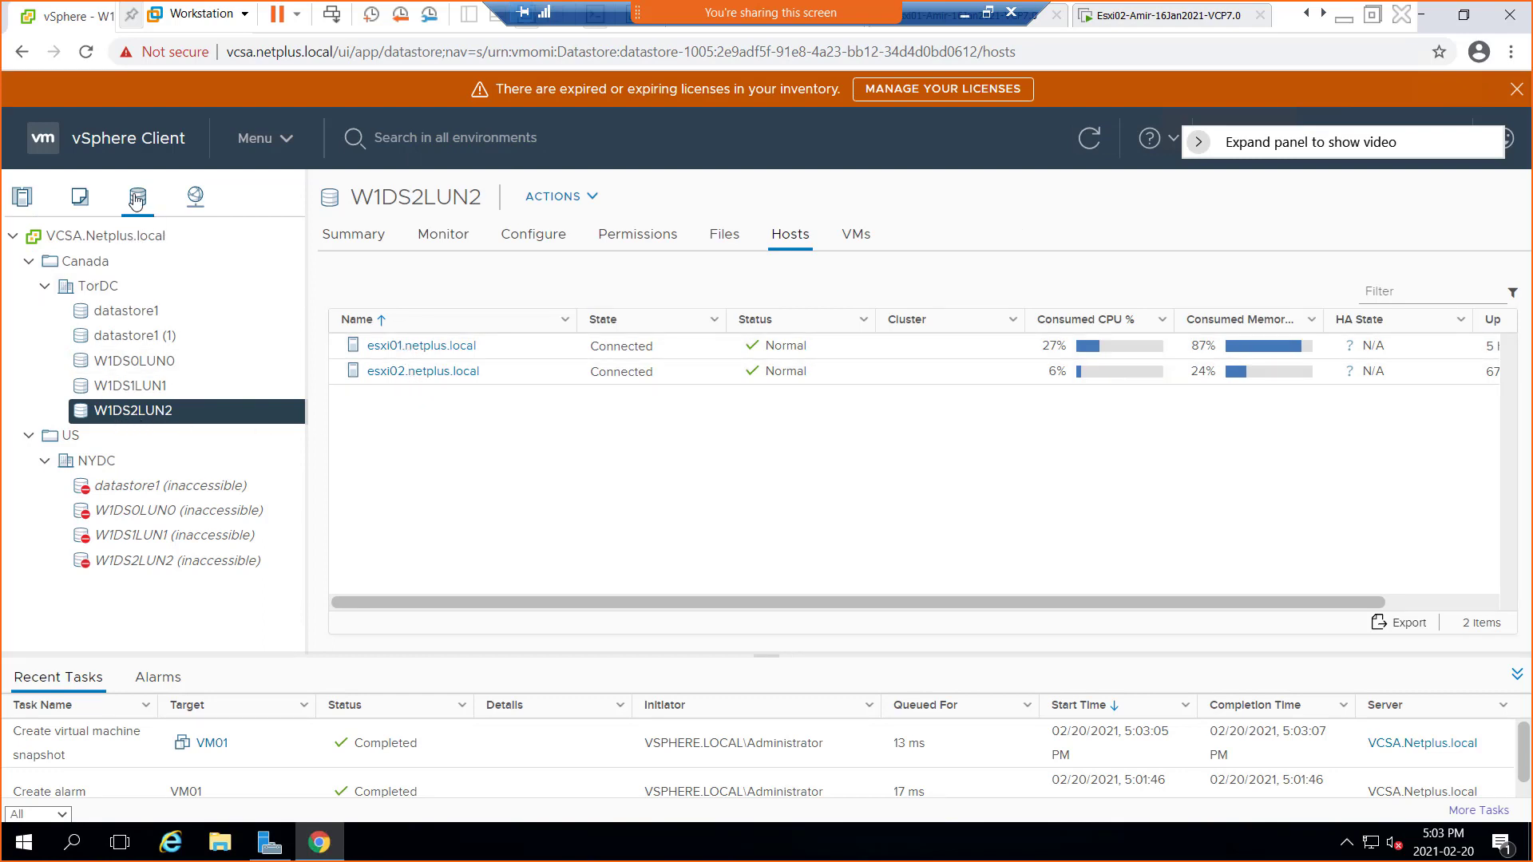
pyautogui.rightClick(138, 417)
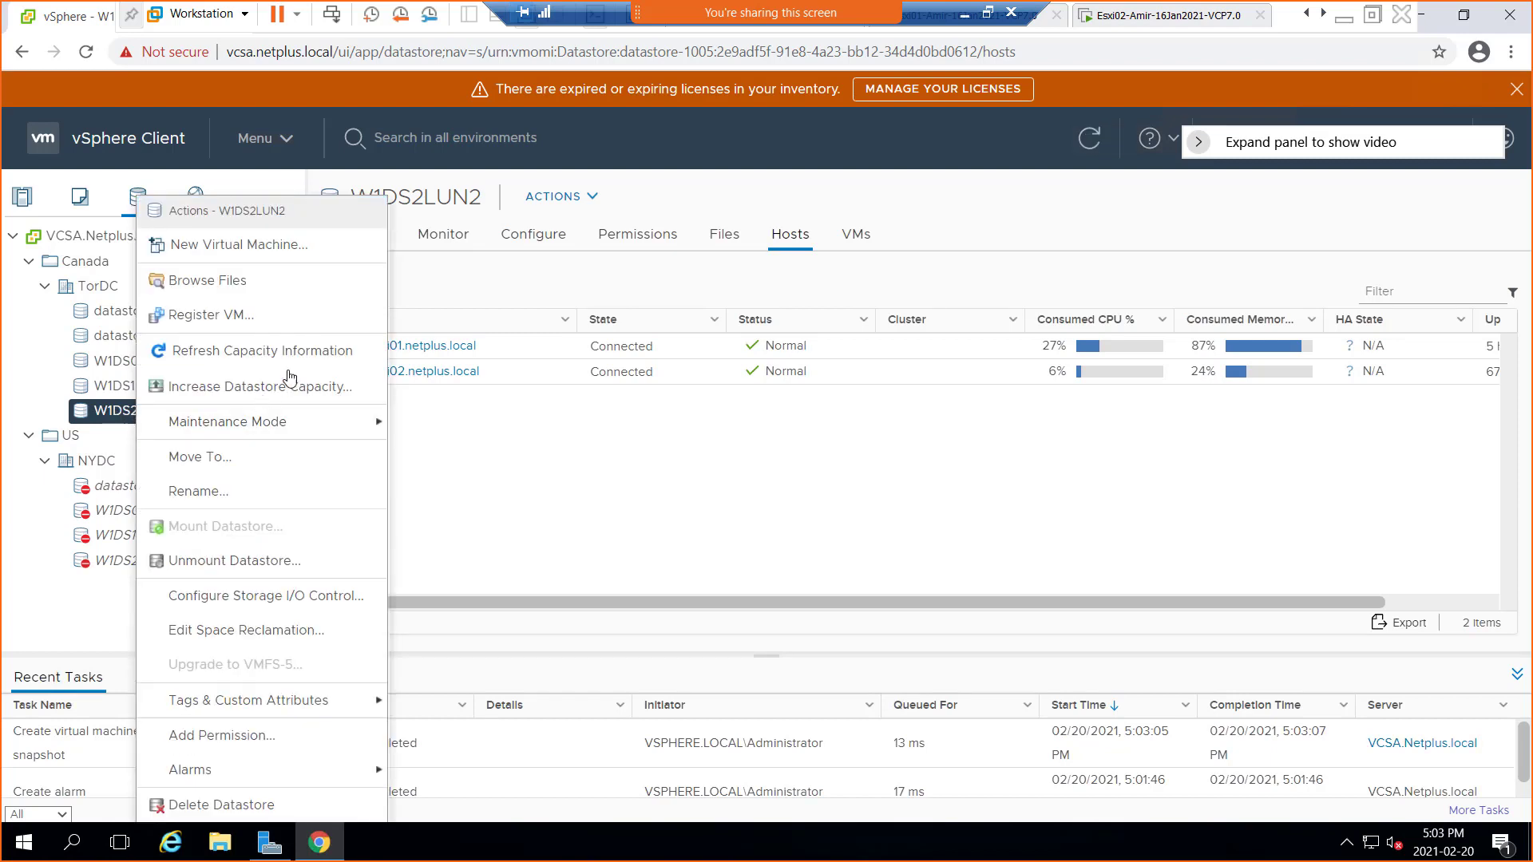
# Inspect W1DS2LUN2's VM01 folder for VM01-Snapshot1.vmsn, then return to Hosts and Clusters
pyautogui.click(247, 284)
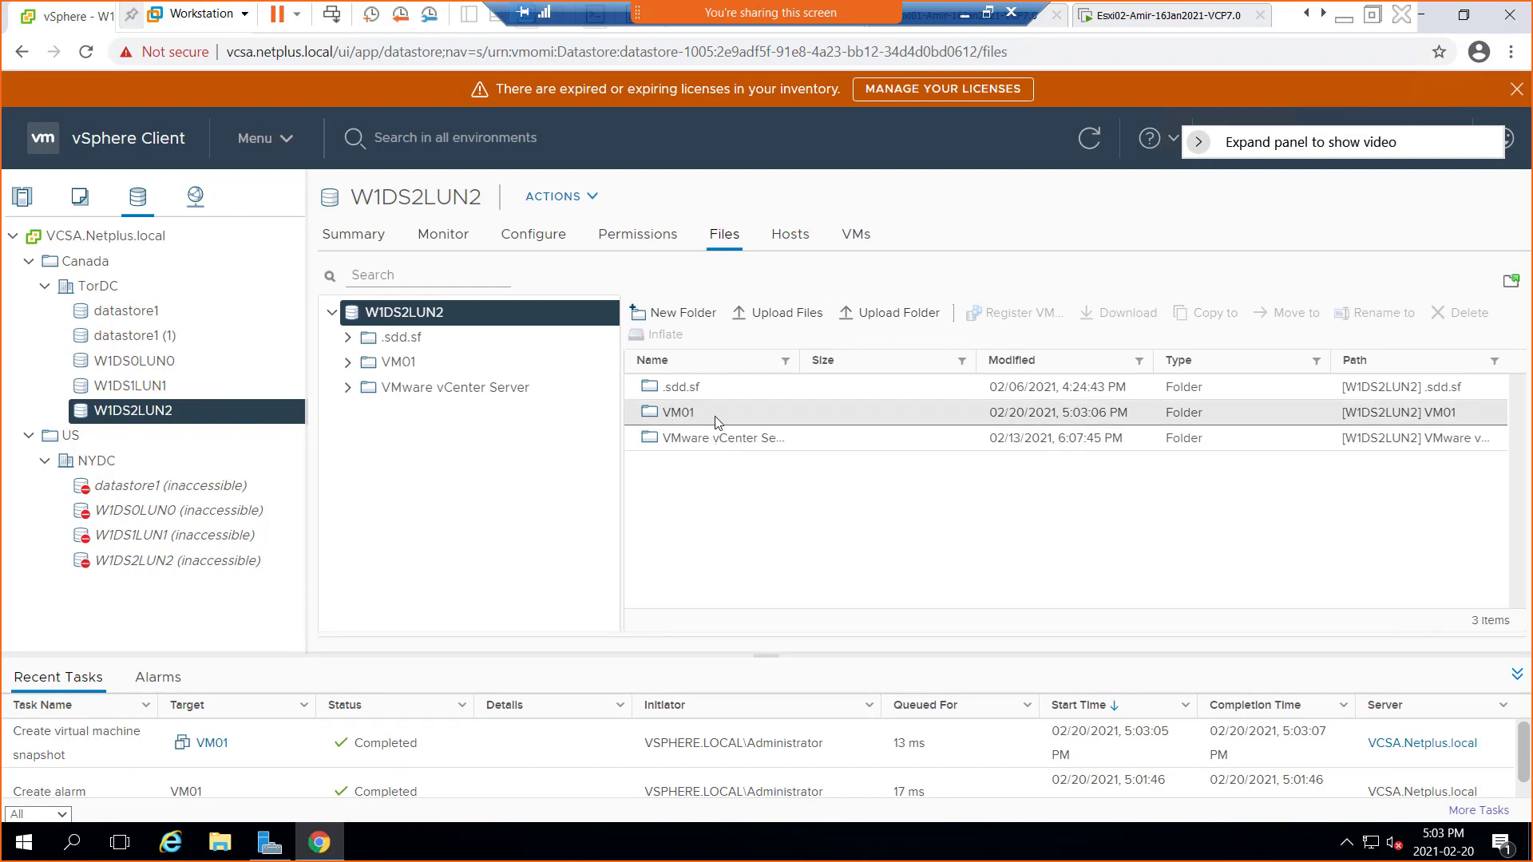
pyautogui.doubleClick(673, 414)
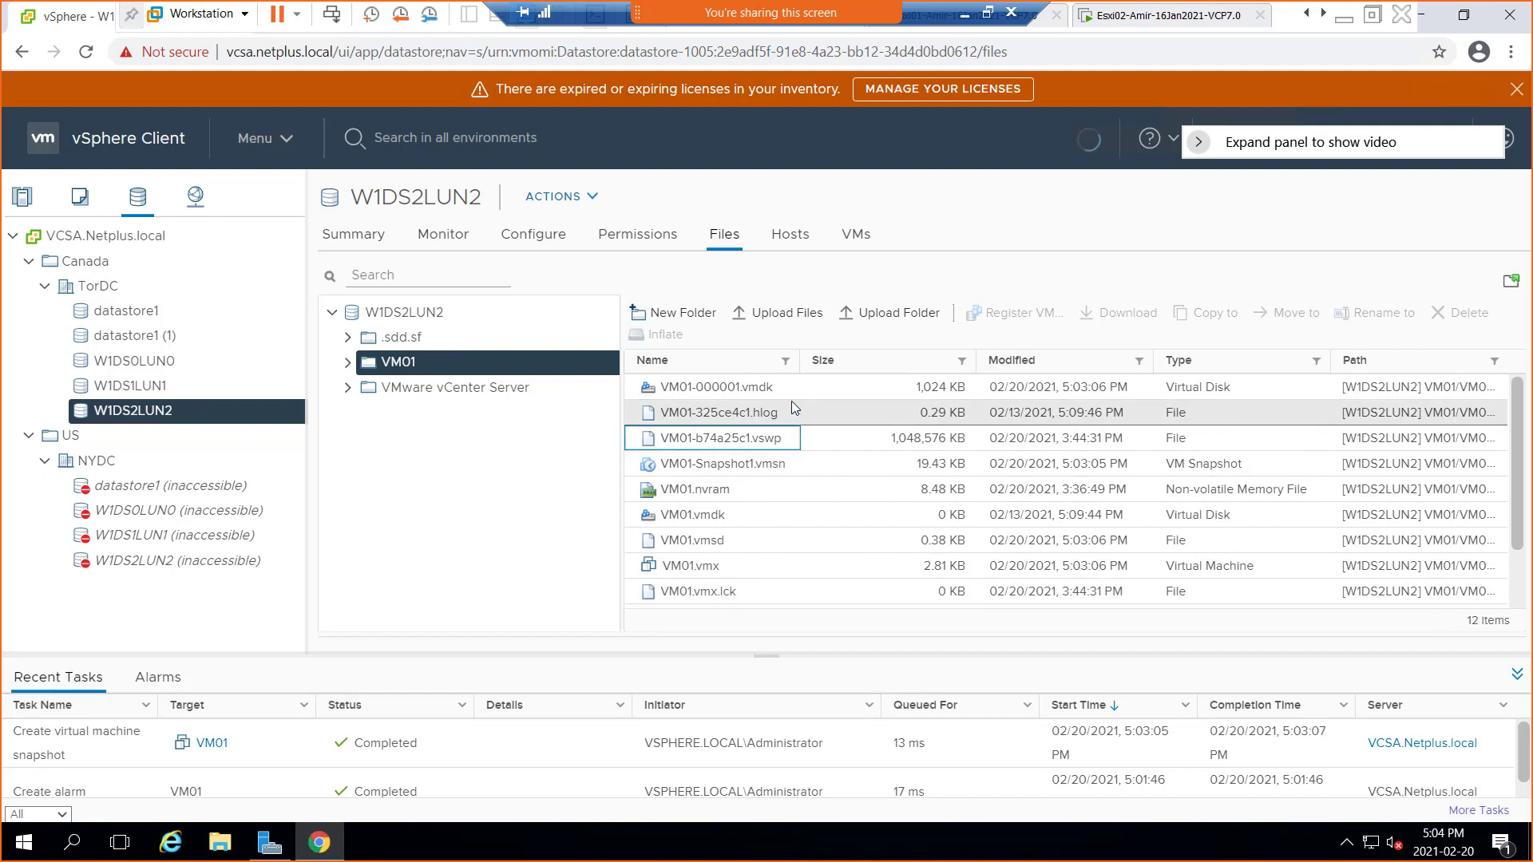
pyautogui.click(751, 471)
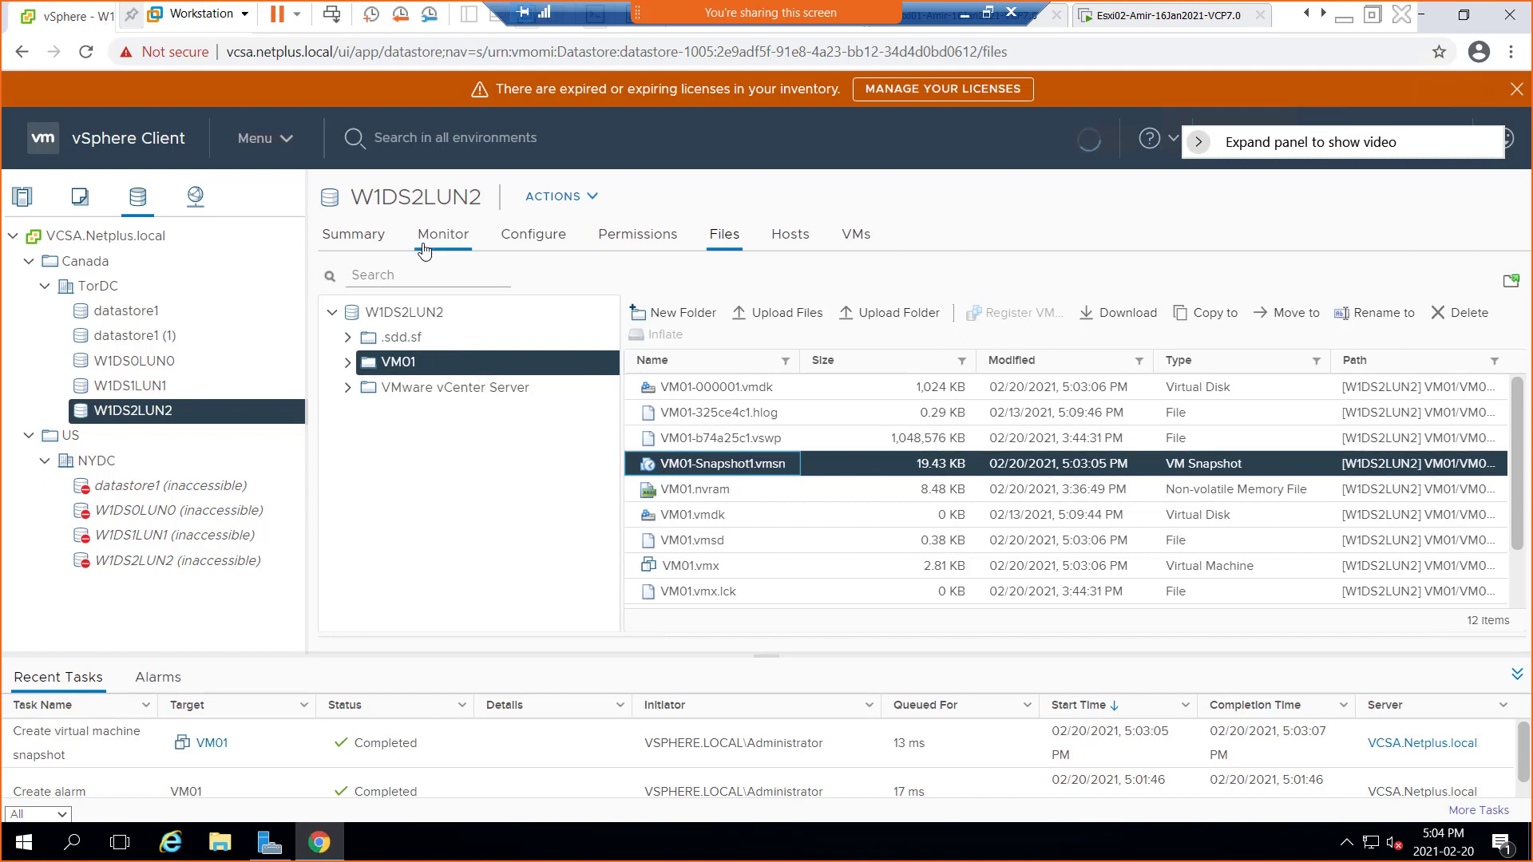
pyautogui.click(22, 198)
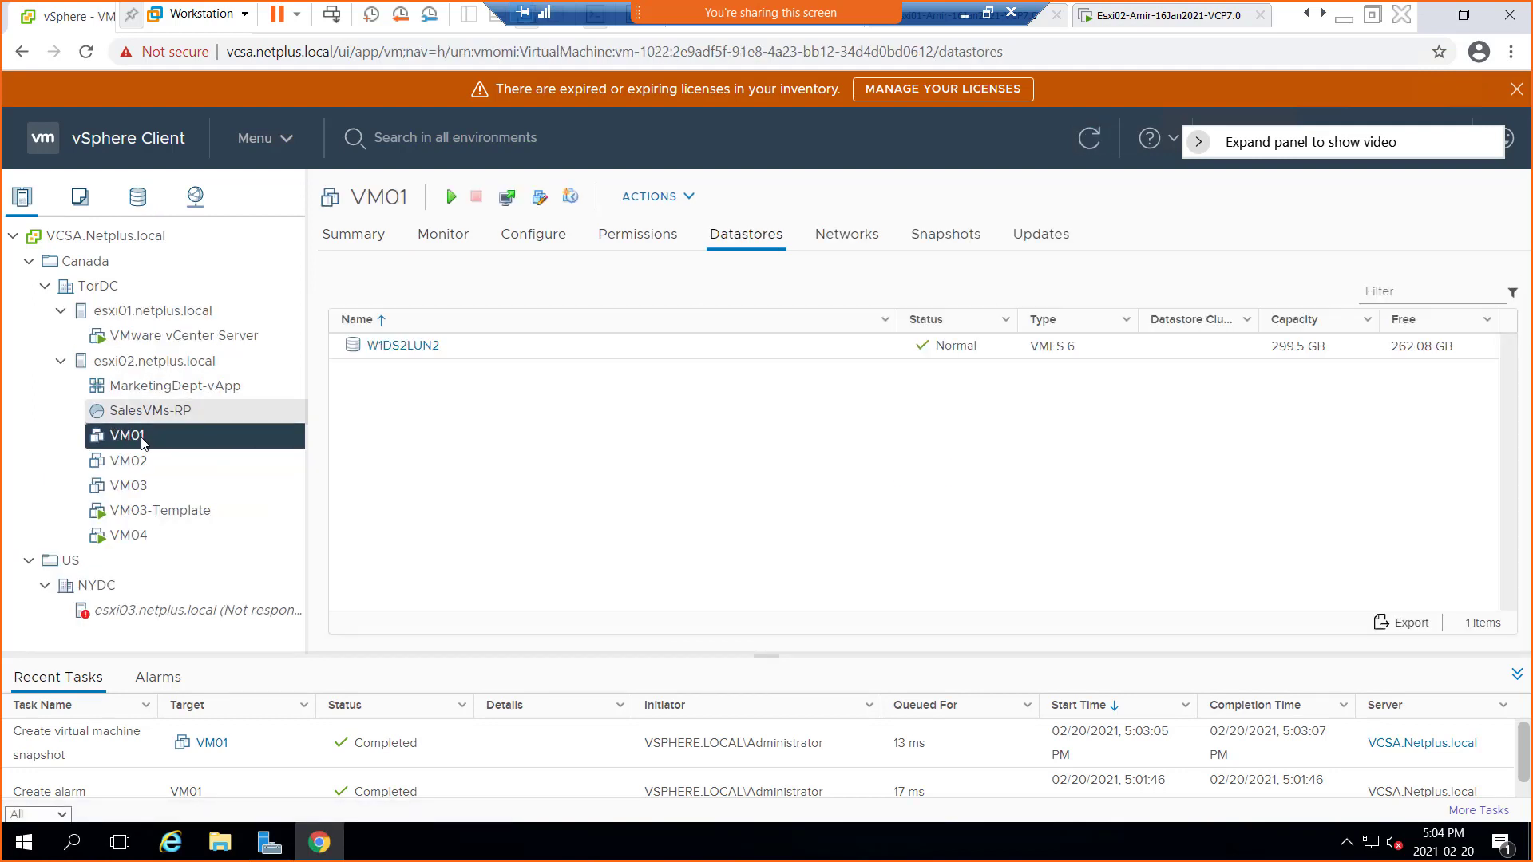
# Take a second VM01 snapshot (5:05:00 PM) from Manage Snapshots, then minimize the VM window
pyautogui.rightClick(133, 442)
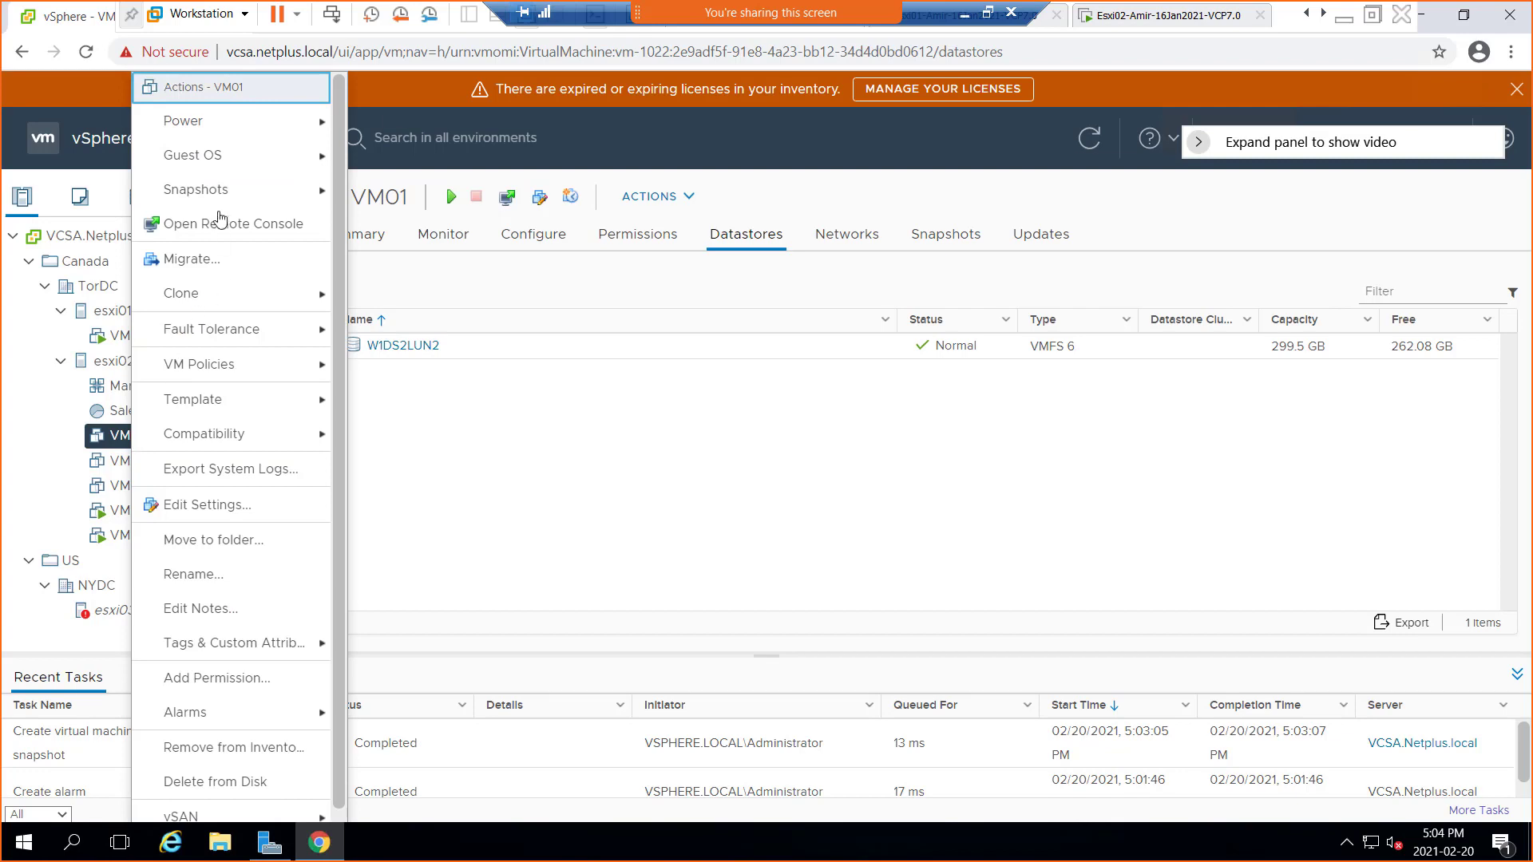
pyautogui.moveTo(226, 197)
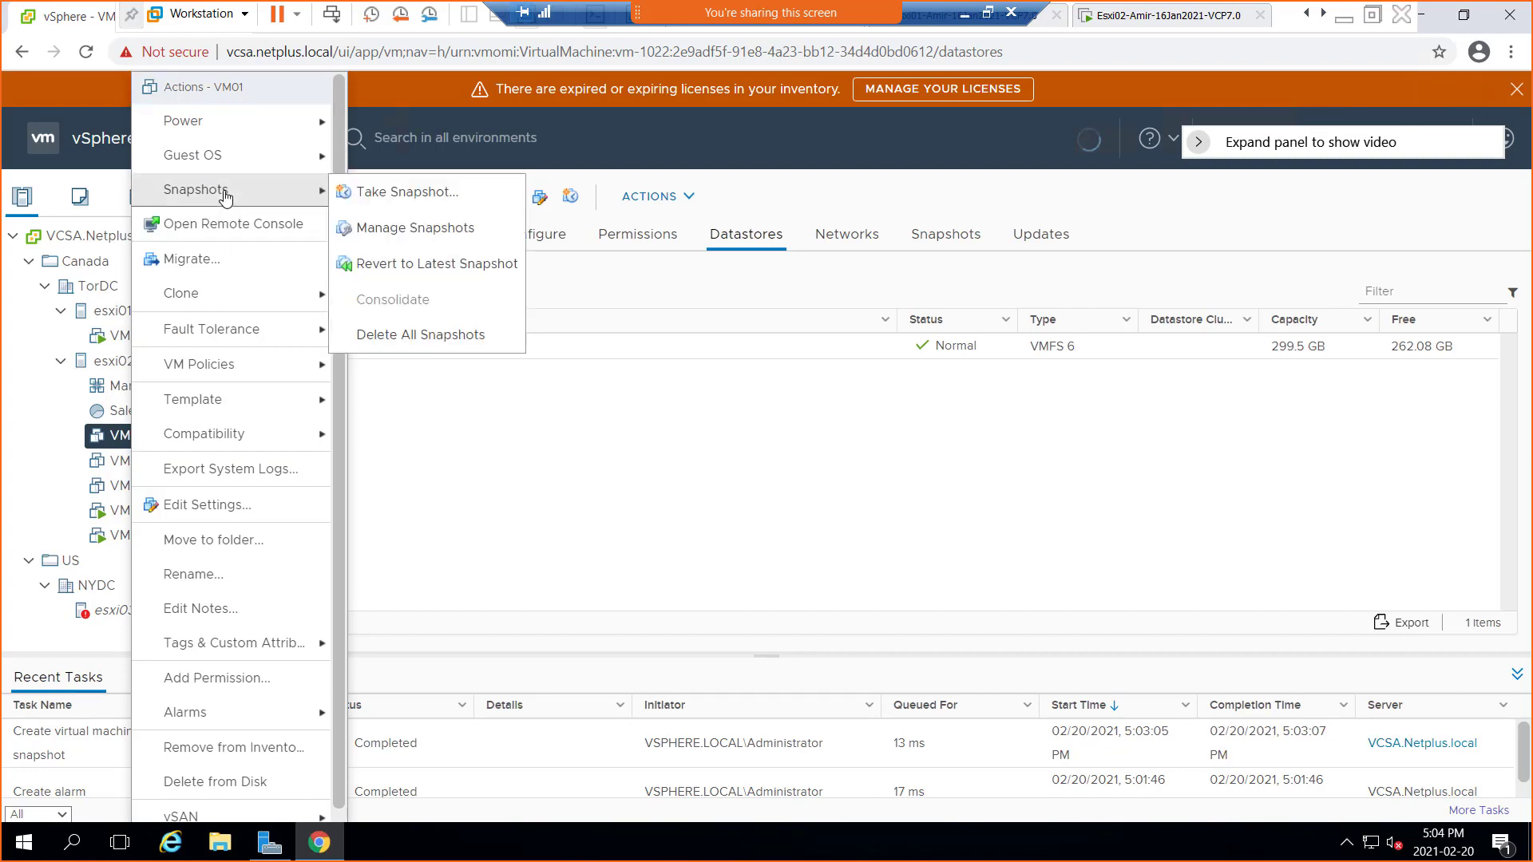
pyautogui.click(416, 231)
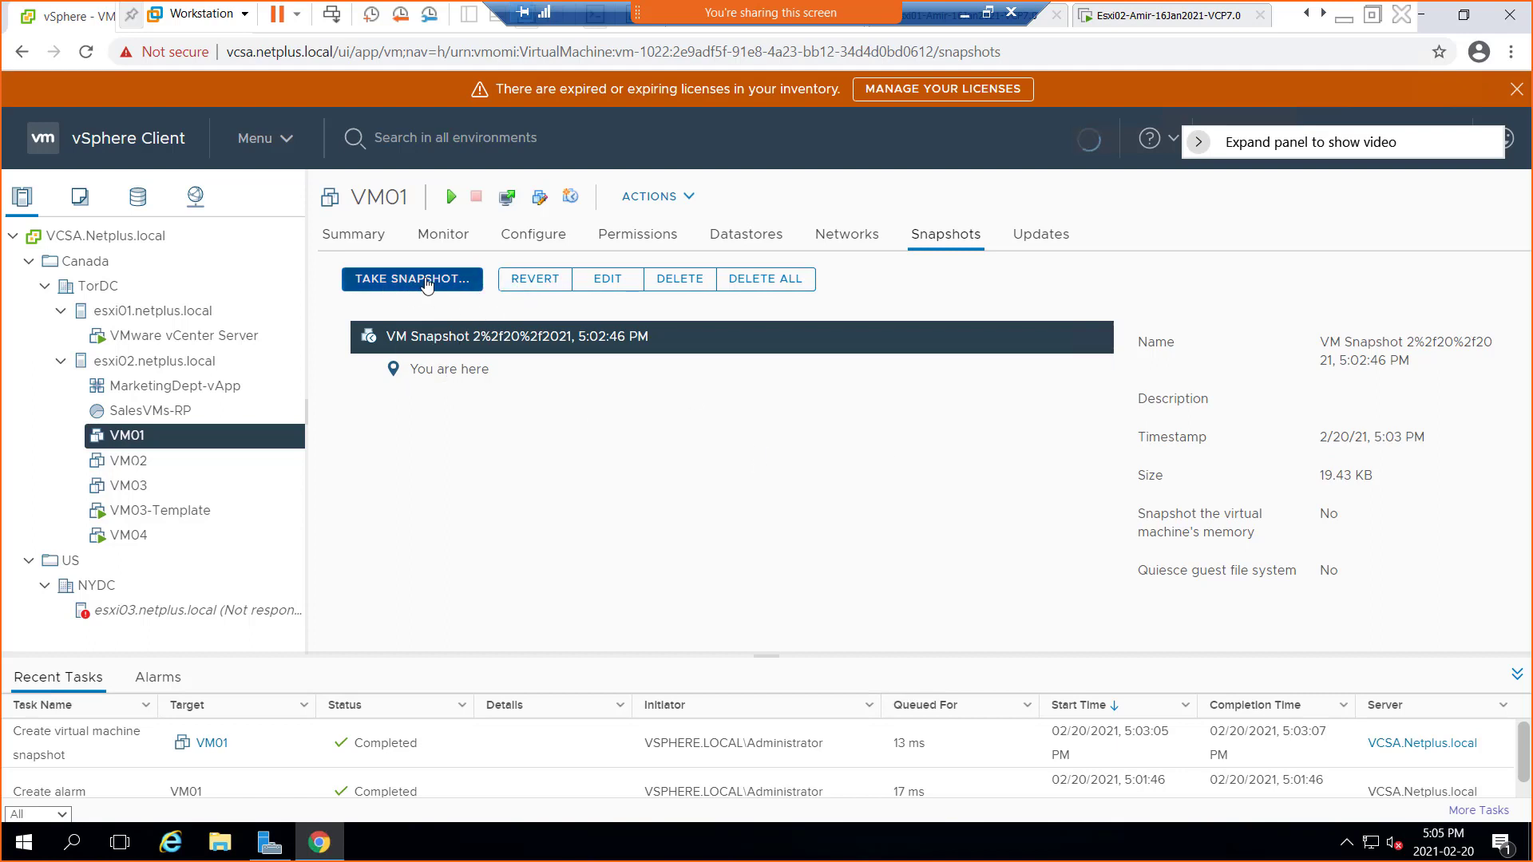
pyautogui.click(396, 287)
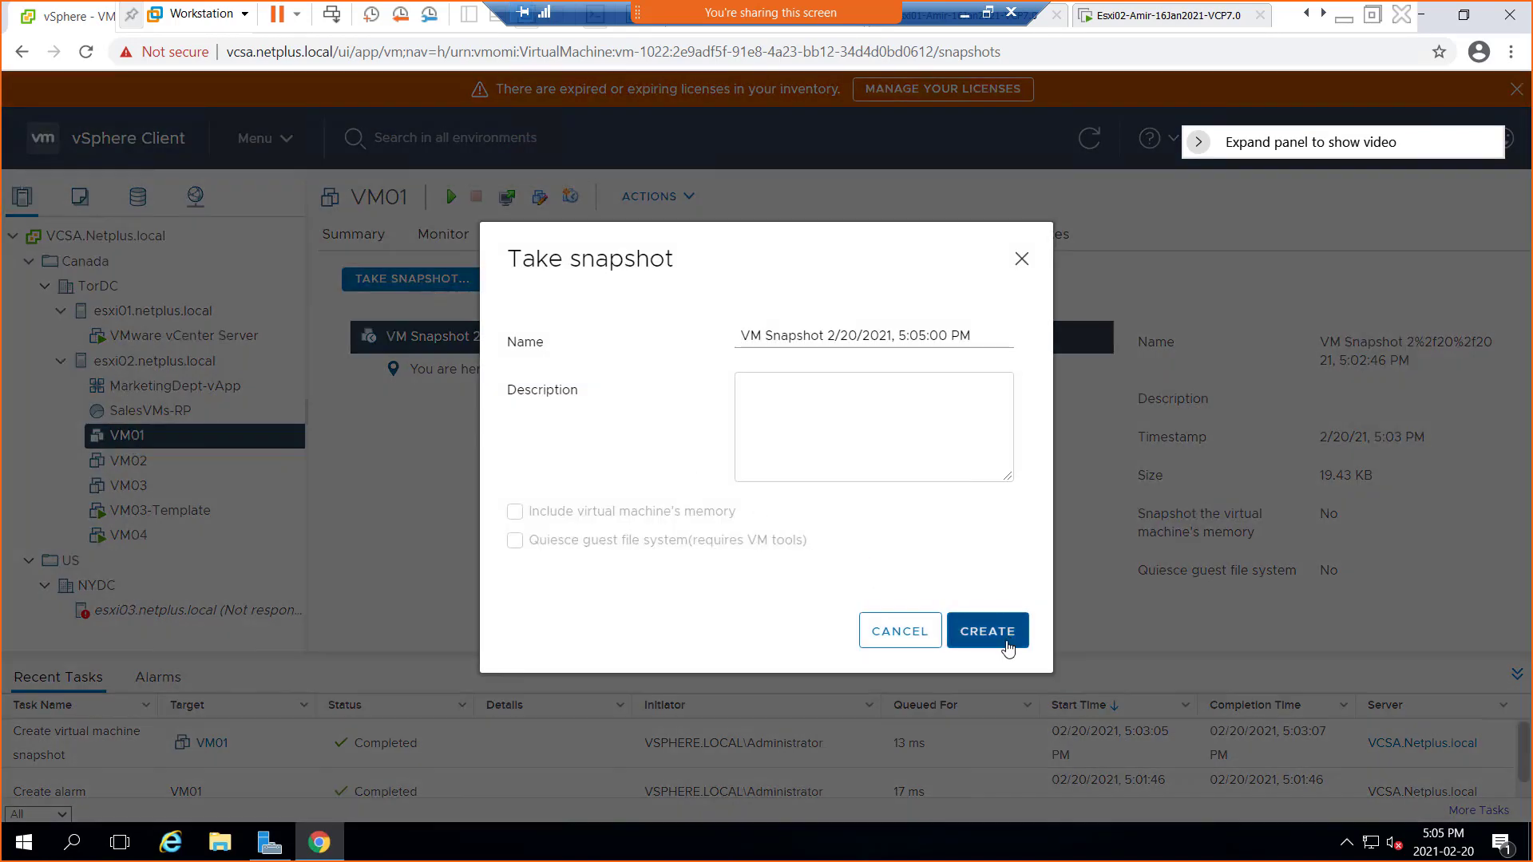
pyautogui.click(993, 644)
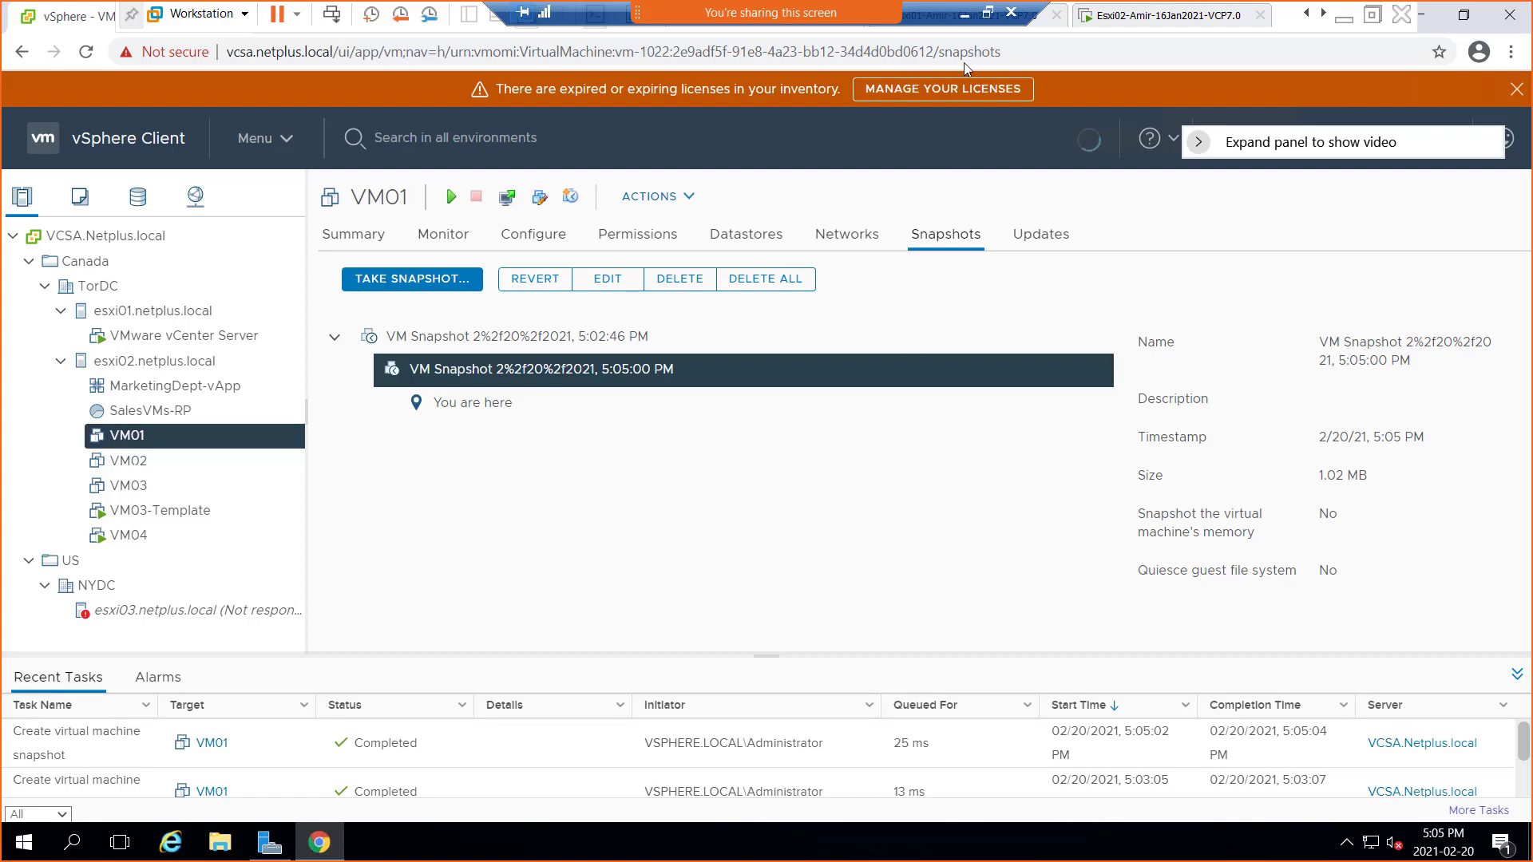
pyautogui.click(967, 15)
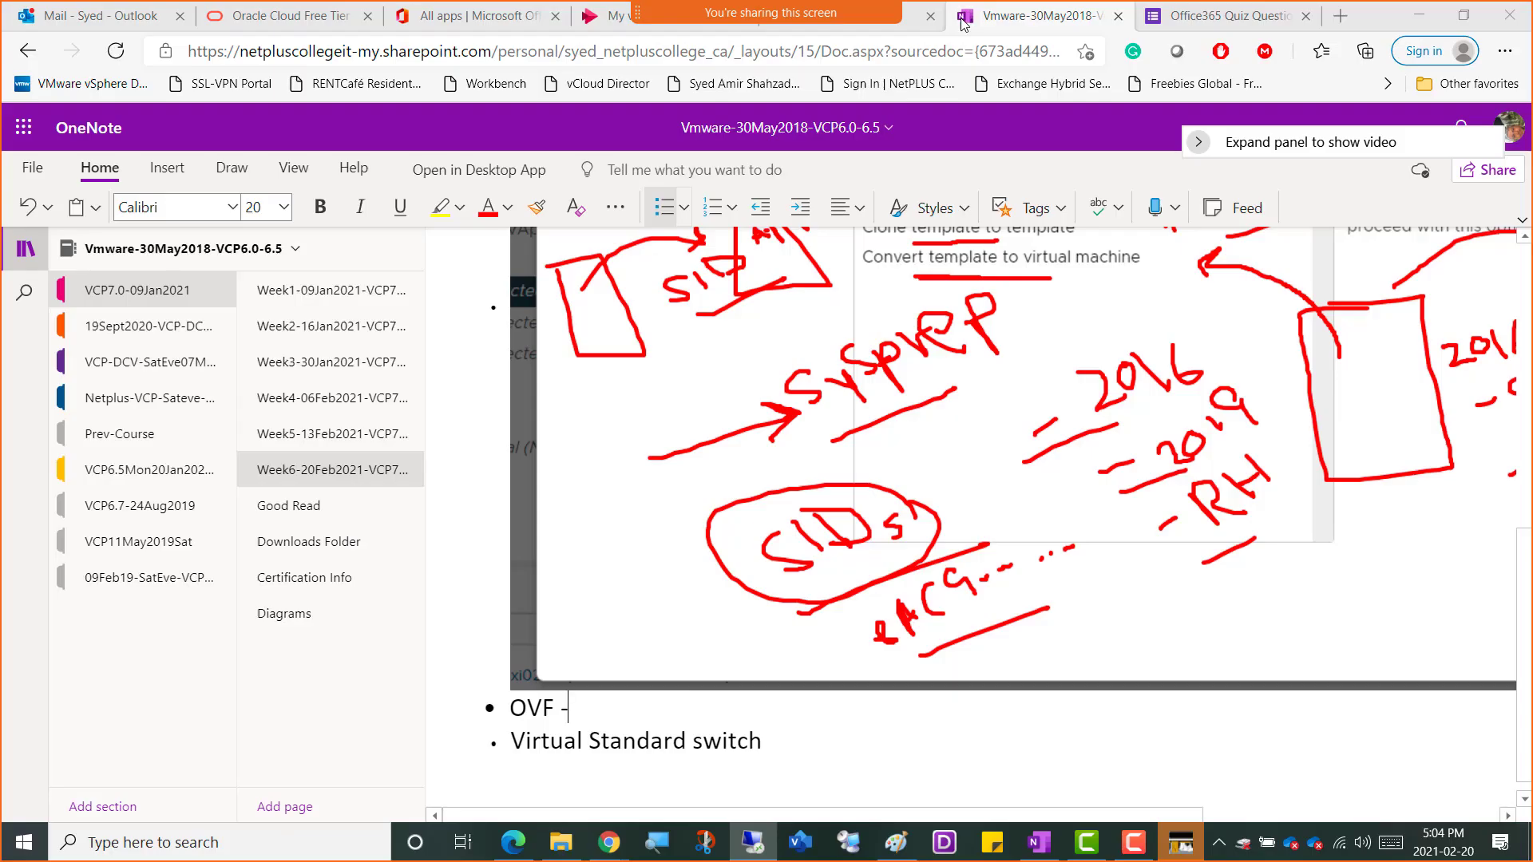
# Insert a dashed Break bullet reading 'We start US 4:25 | Canada 5:25' above the OVF line
pyautogui.click(510, 708)
pyautogui.press('Return')
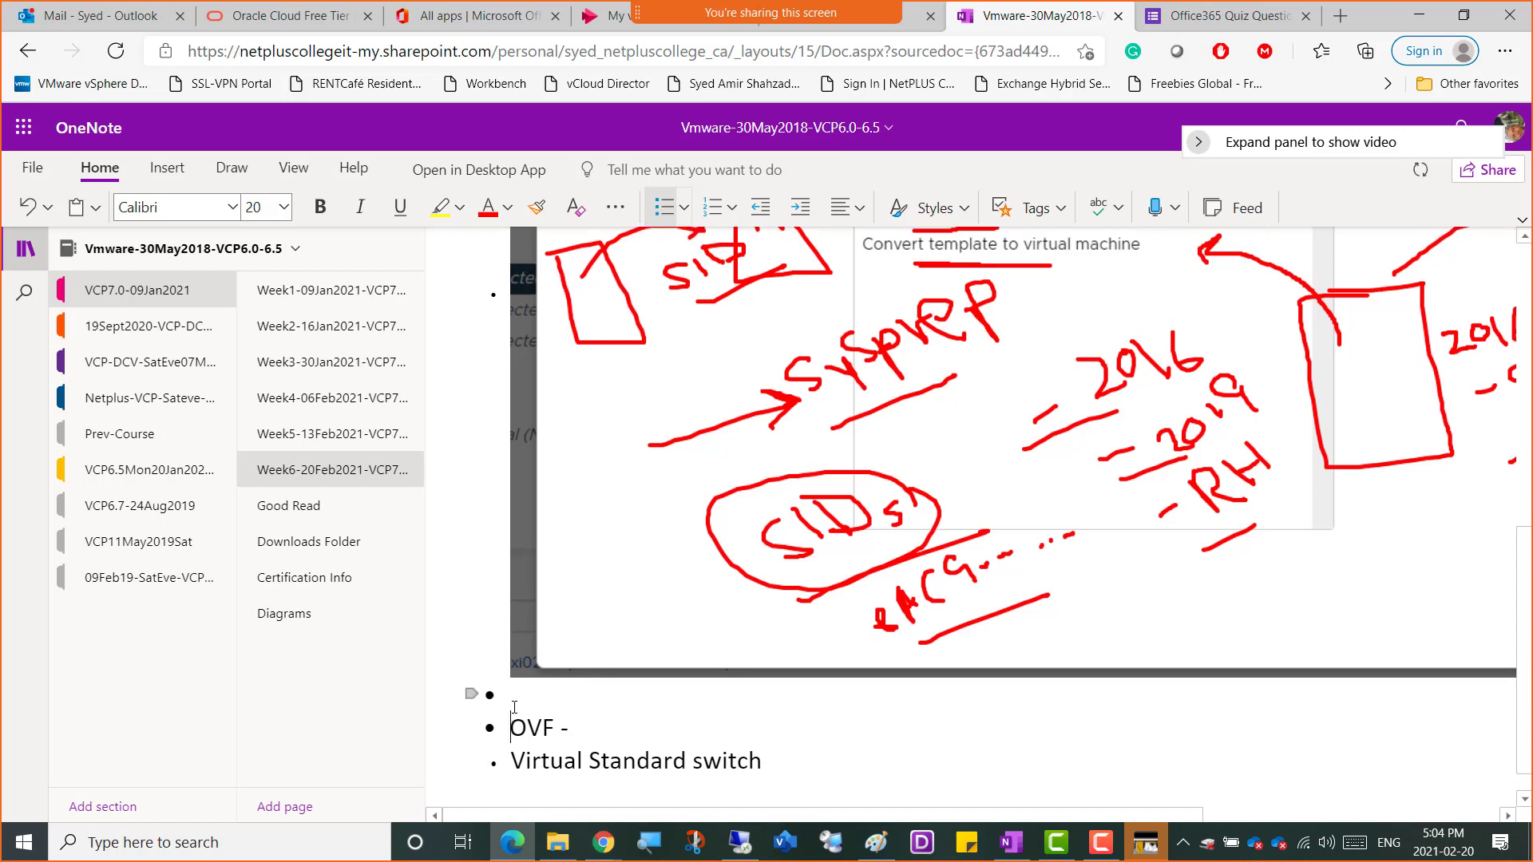
pyautogui.write('----------')
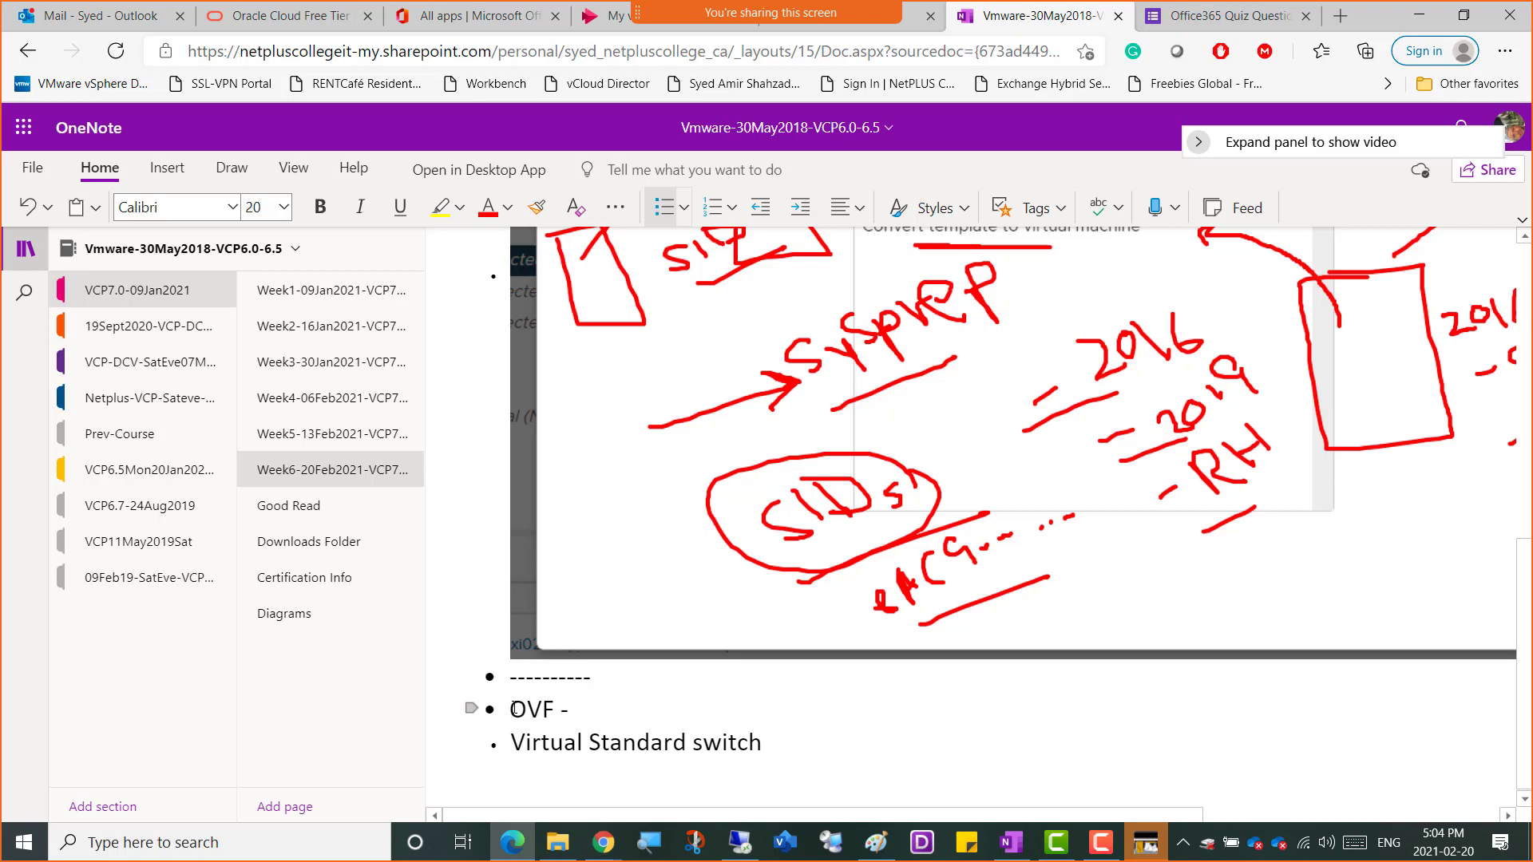
pyautogui.write('Break-----US 4:')
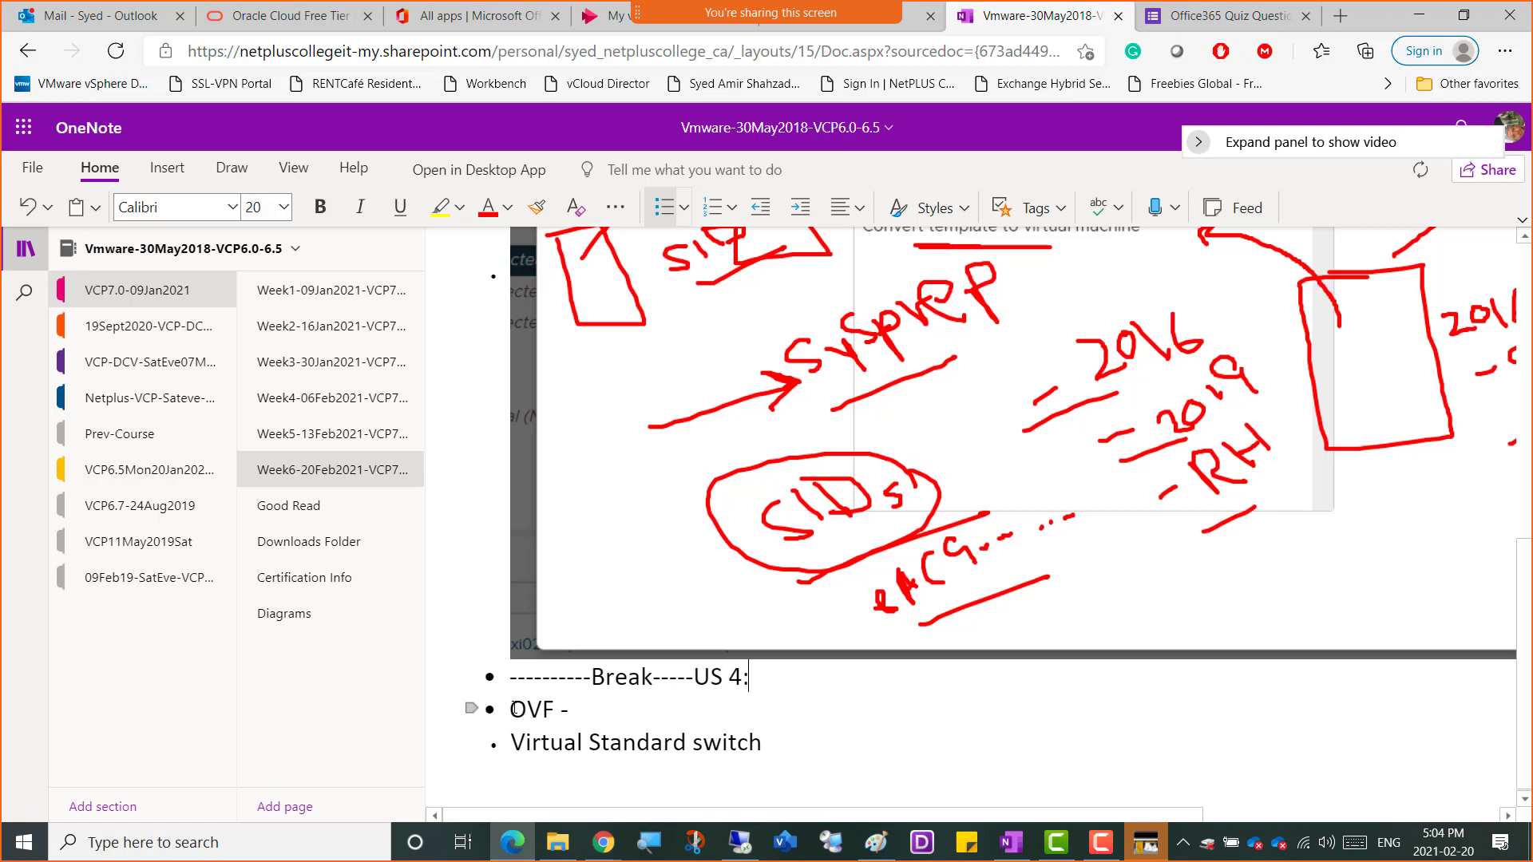
pyautogui.write('25 | Canada 5:25')
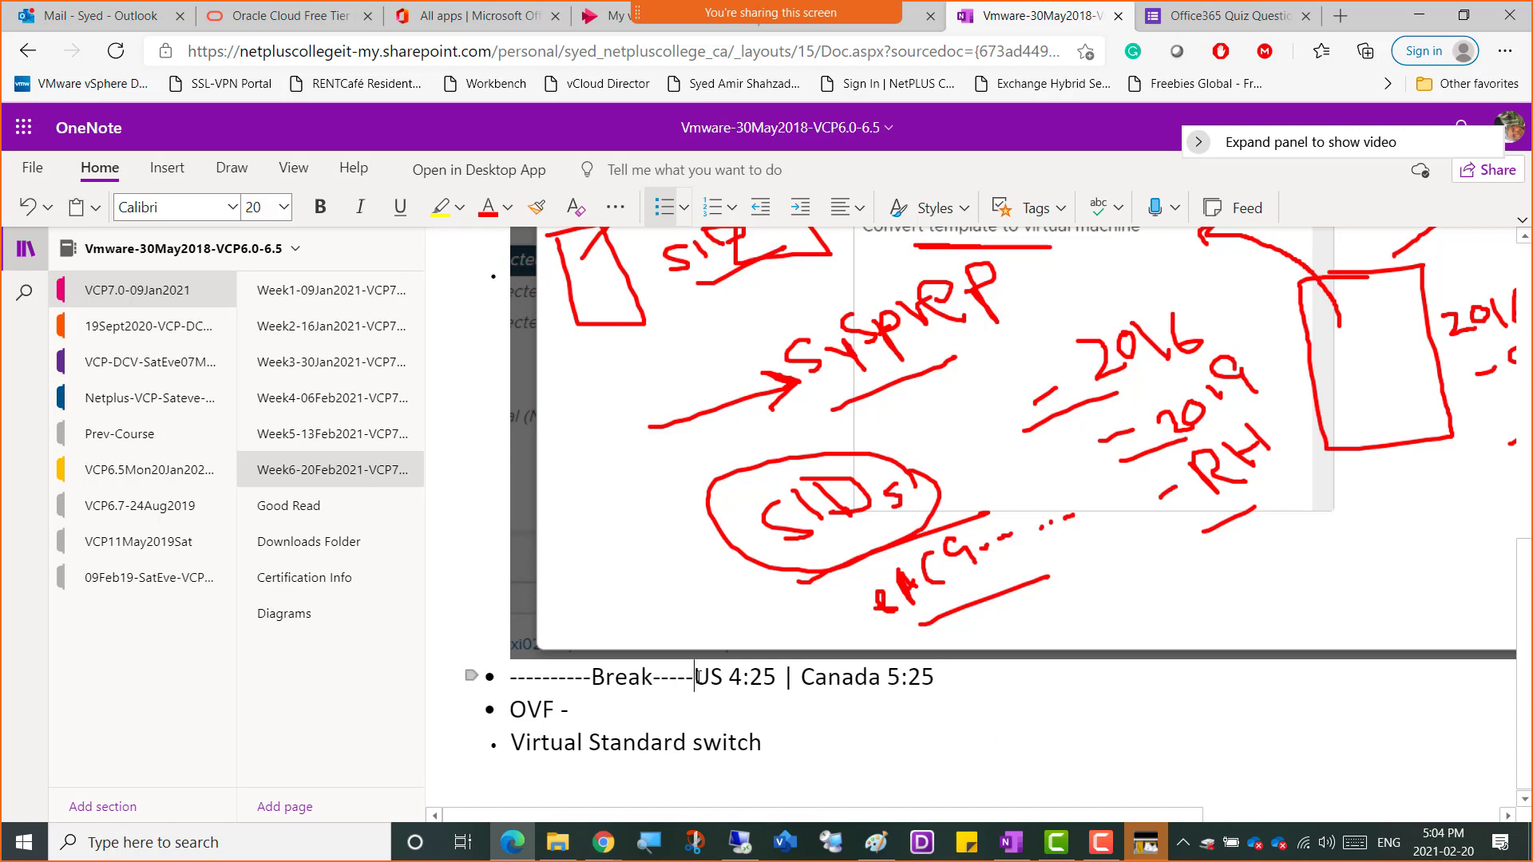
pyautogui.write('We start')
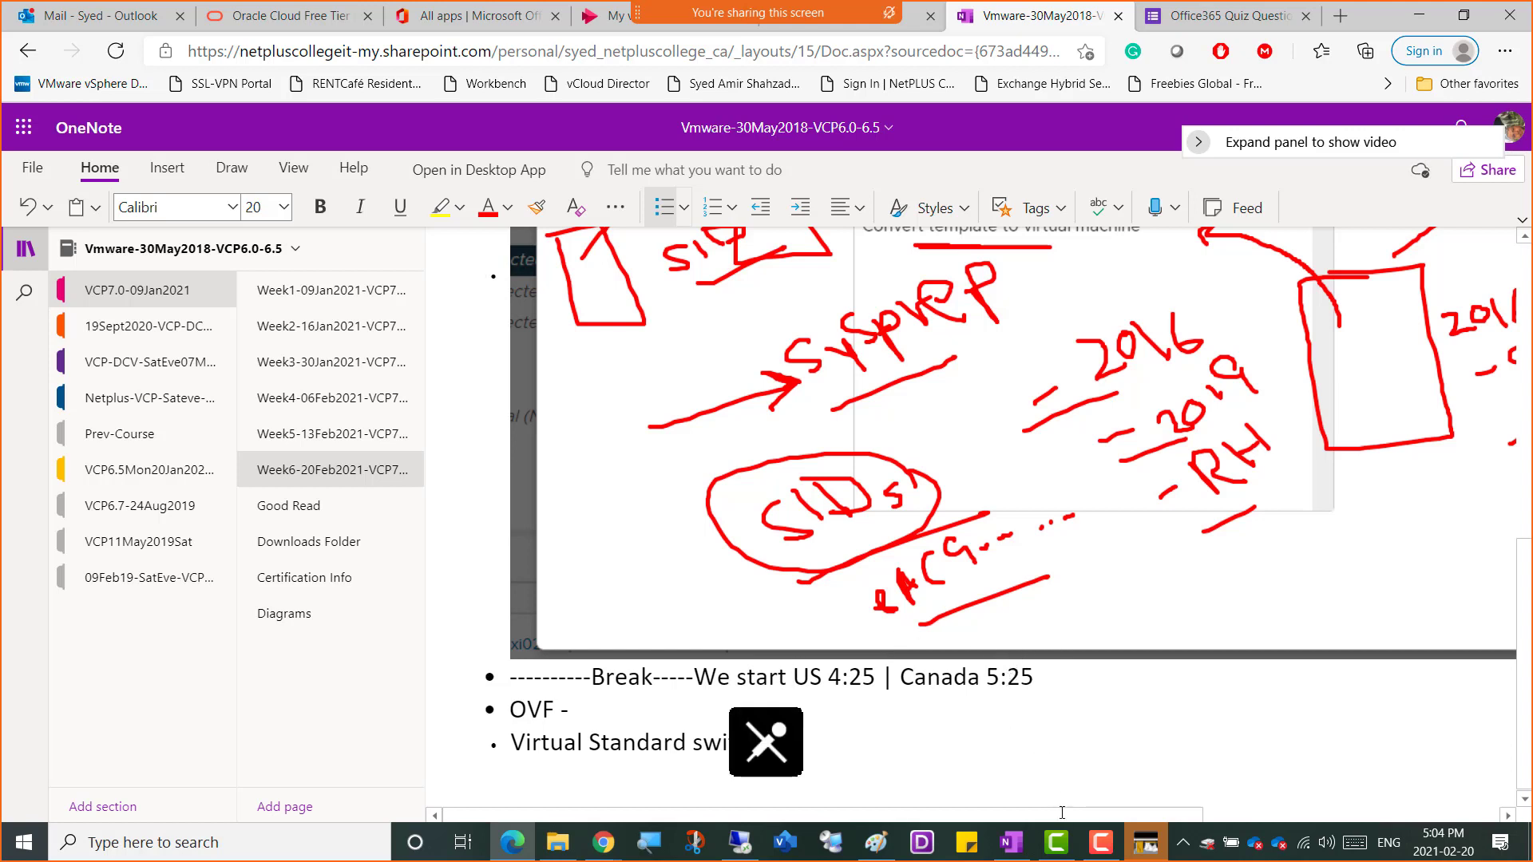
# Pause the screen recording for the break
pyautogui.click(1096, 840)
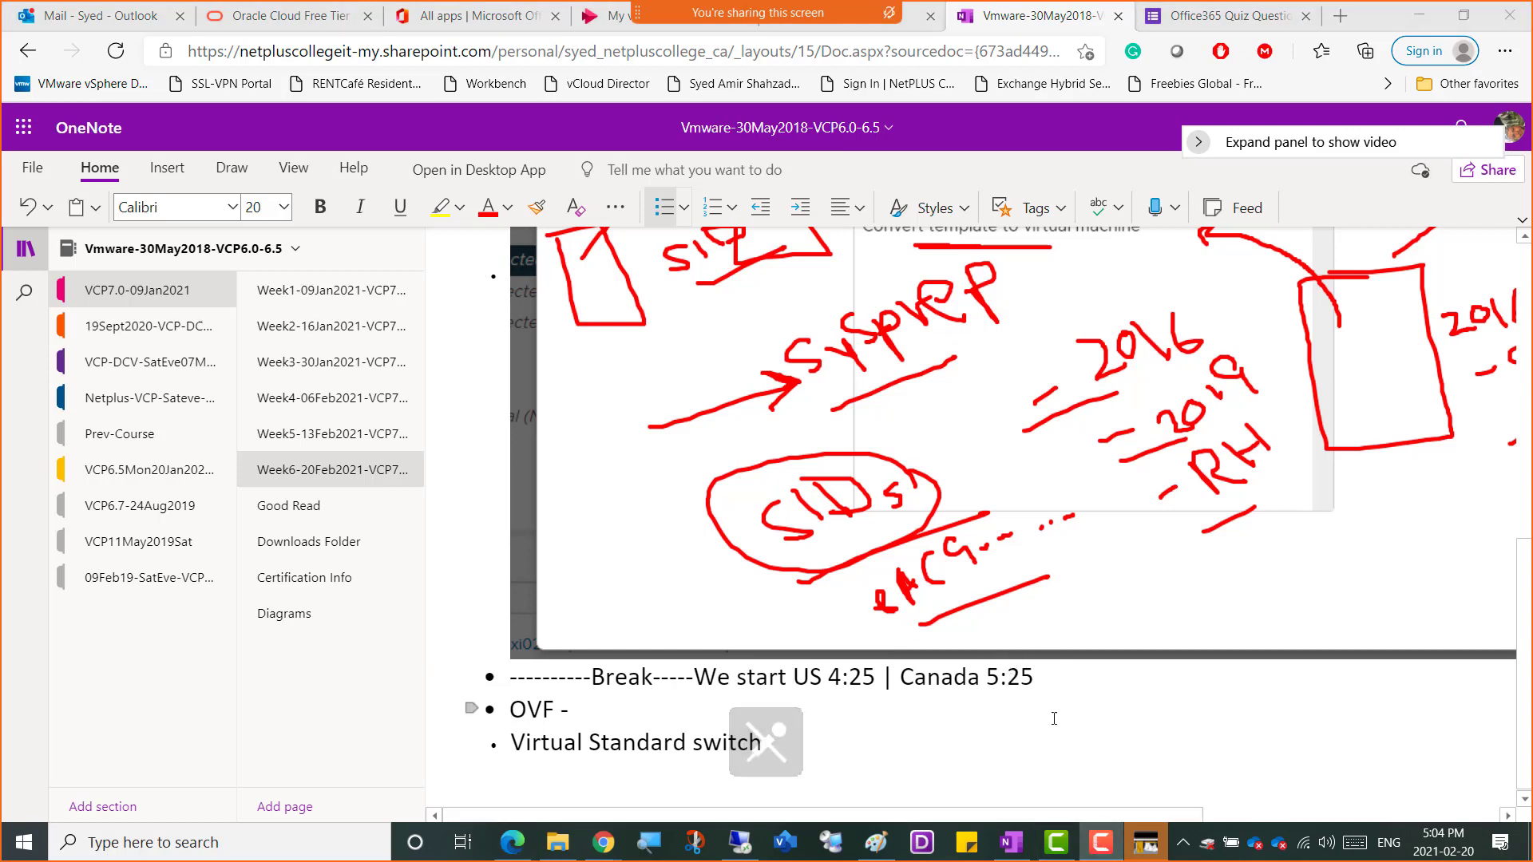
pyautogui.moveTo(1532, 607); pyautogui.dragTo(979, 543)
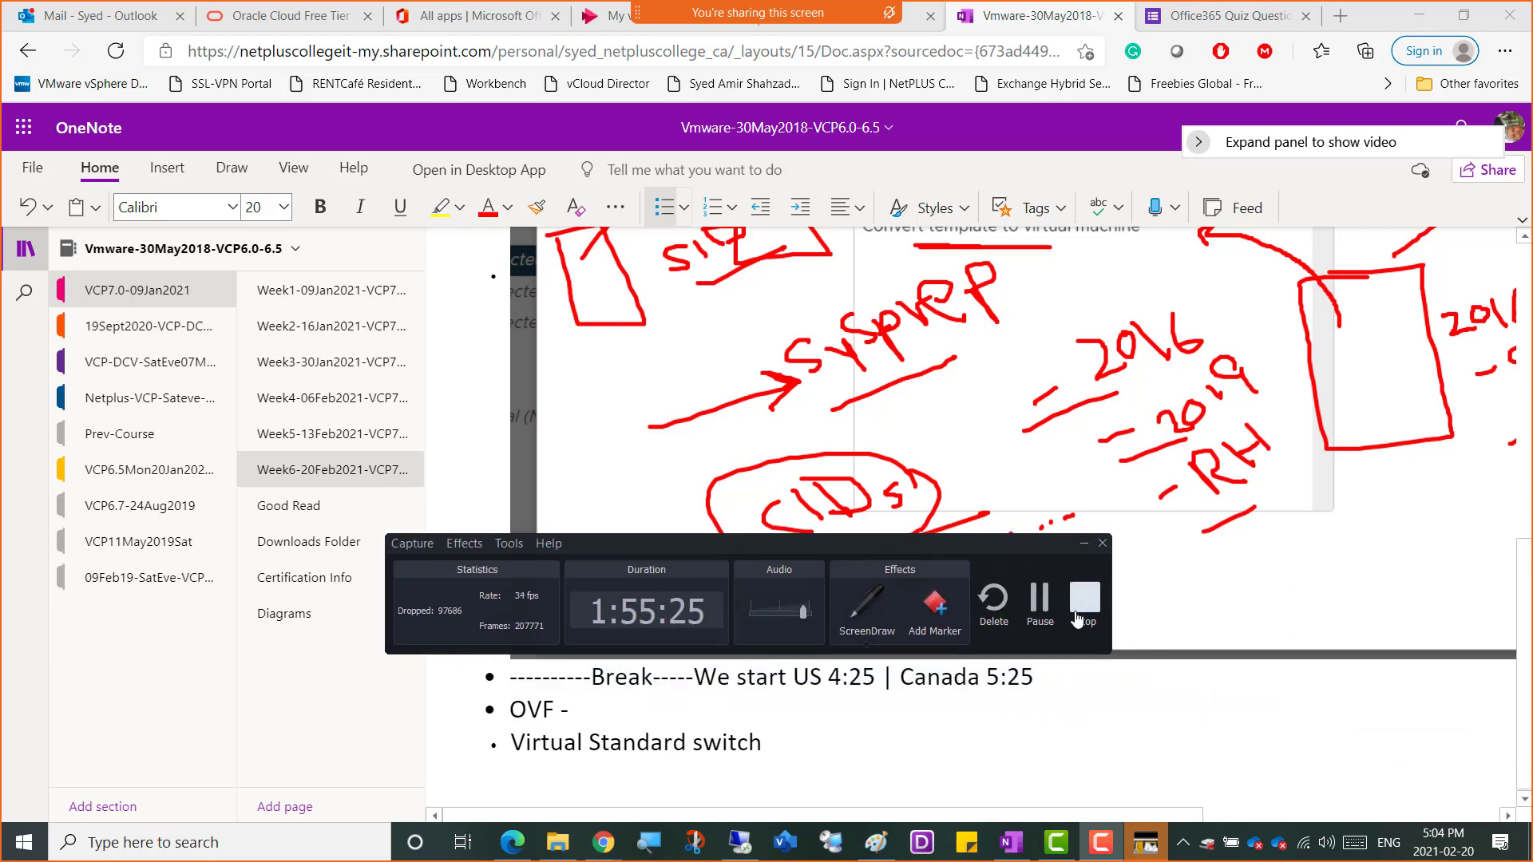
pyautogui.click(1049, 629)
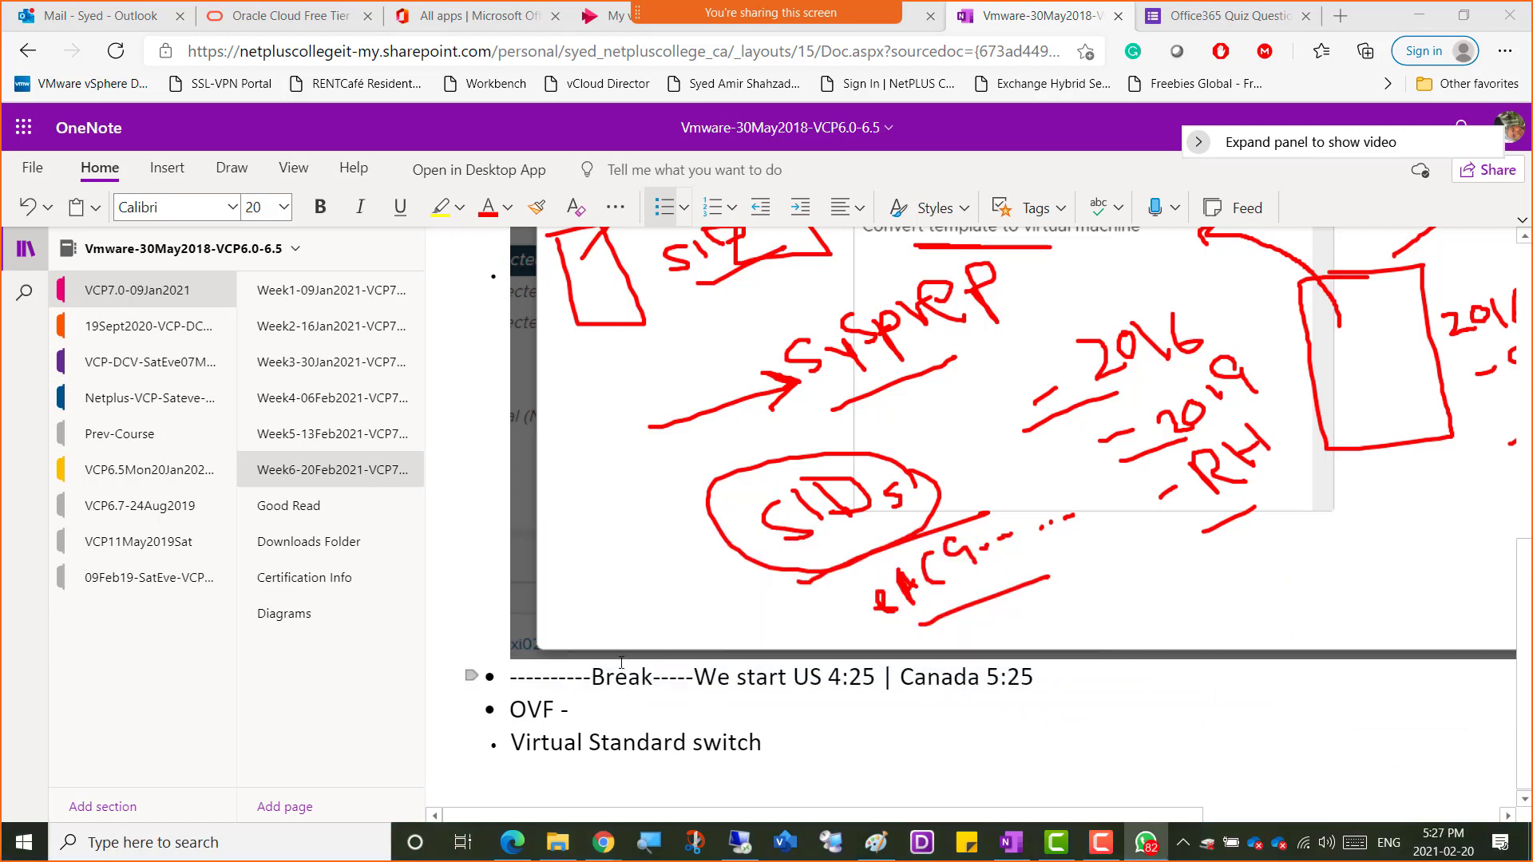
# In vSphere Client, launch Export OVF Template for VM01 from its Template actions menu
pyautogui.click(741, 843)
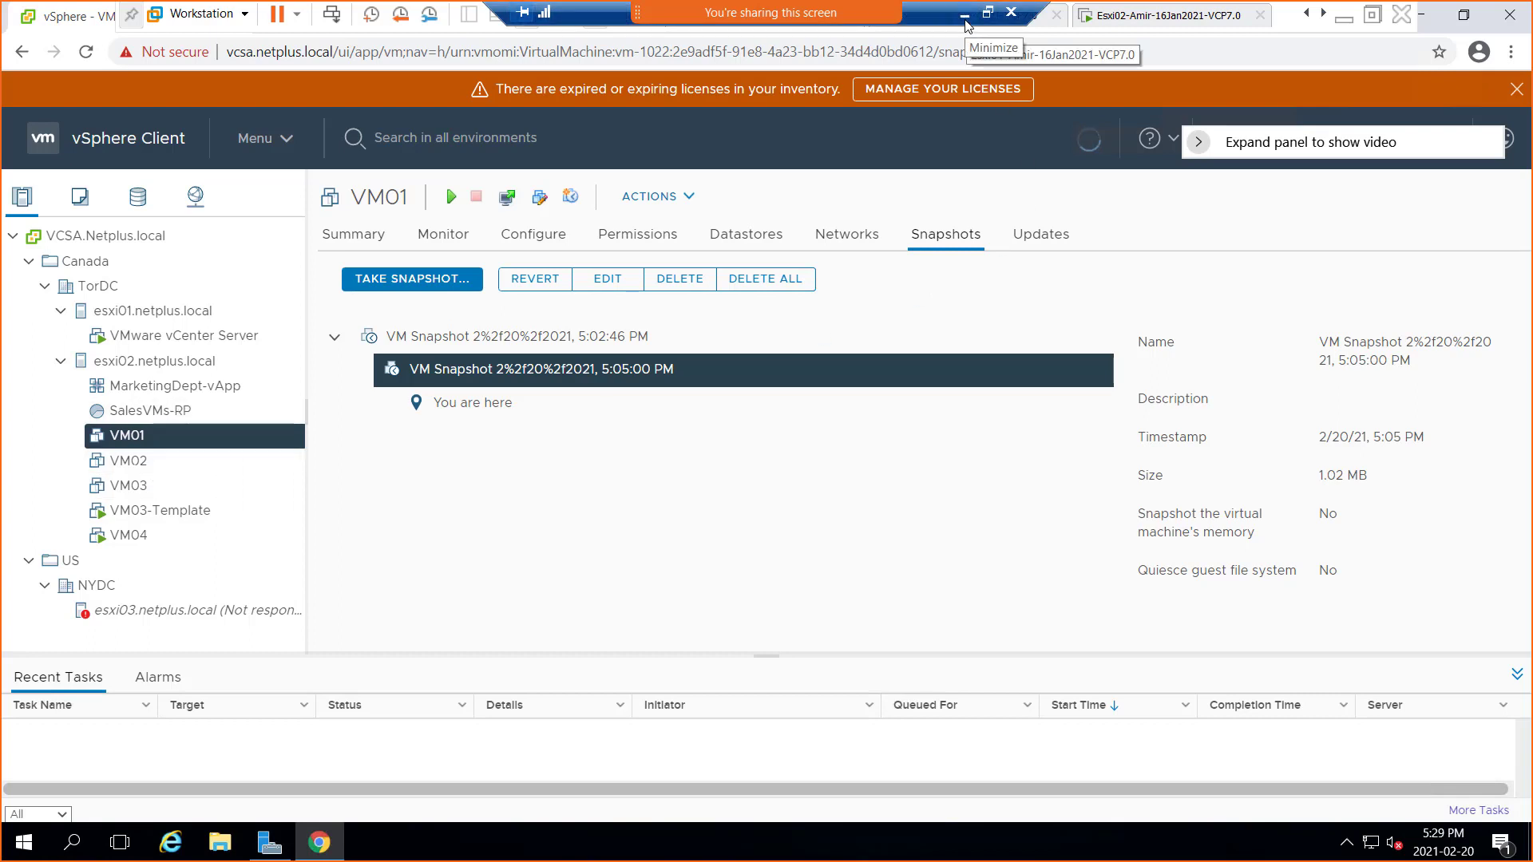
pyautogui.rightClick(123, 439)
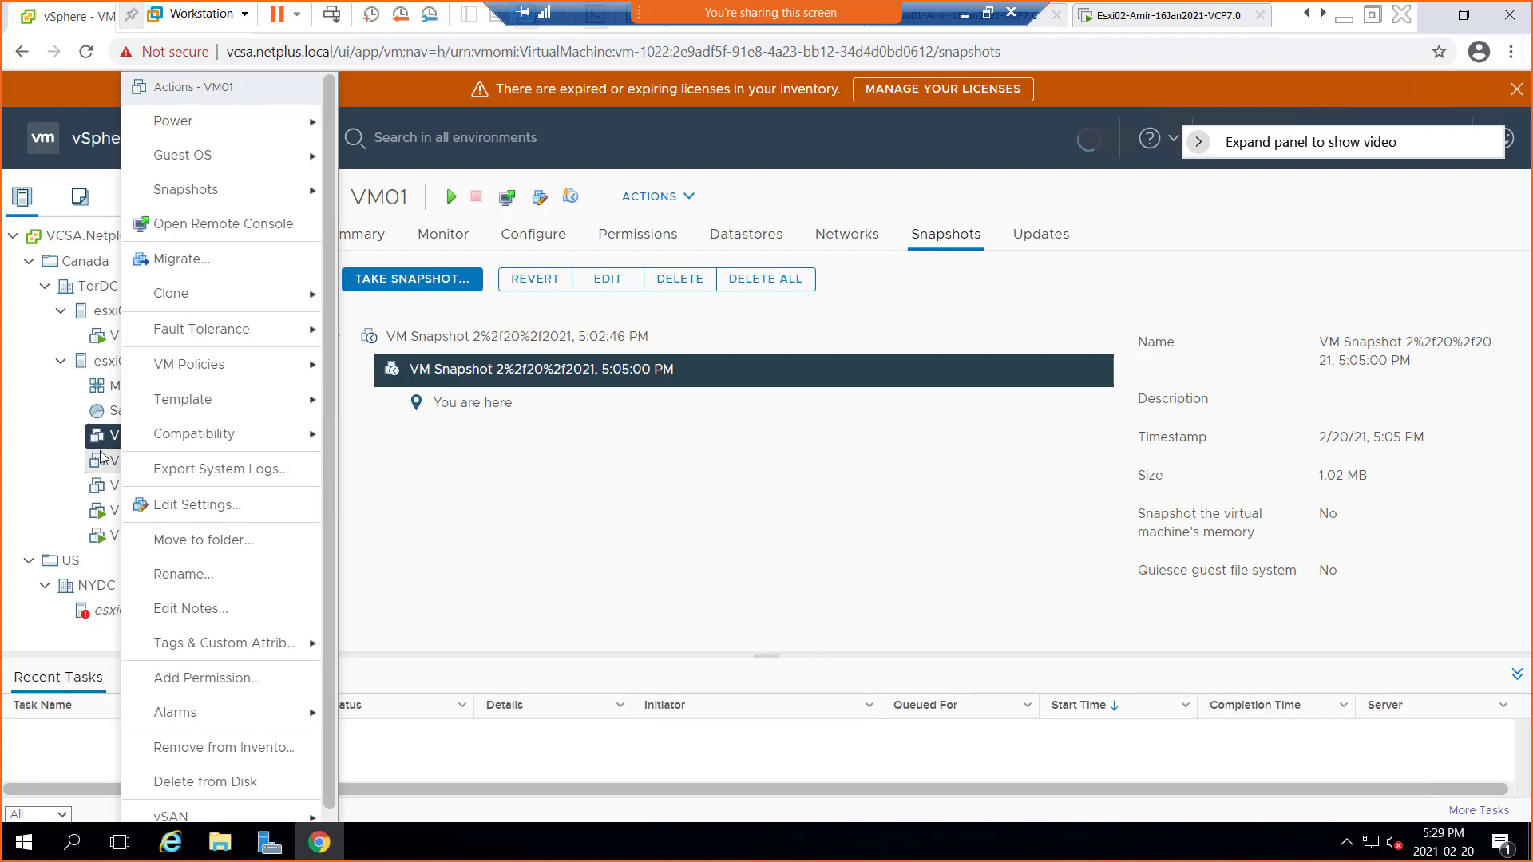
pyautogui.moveTo(193, 401)
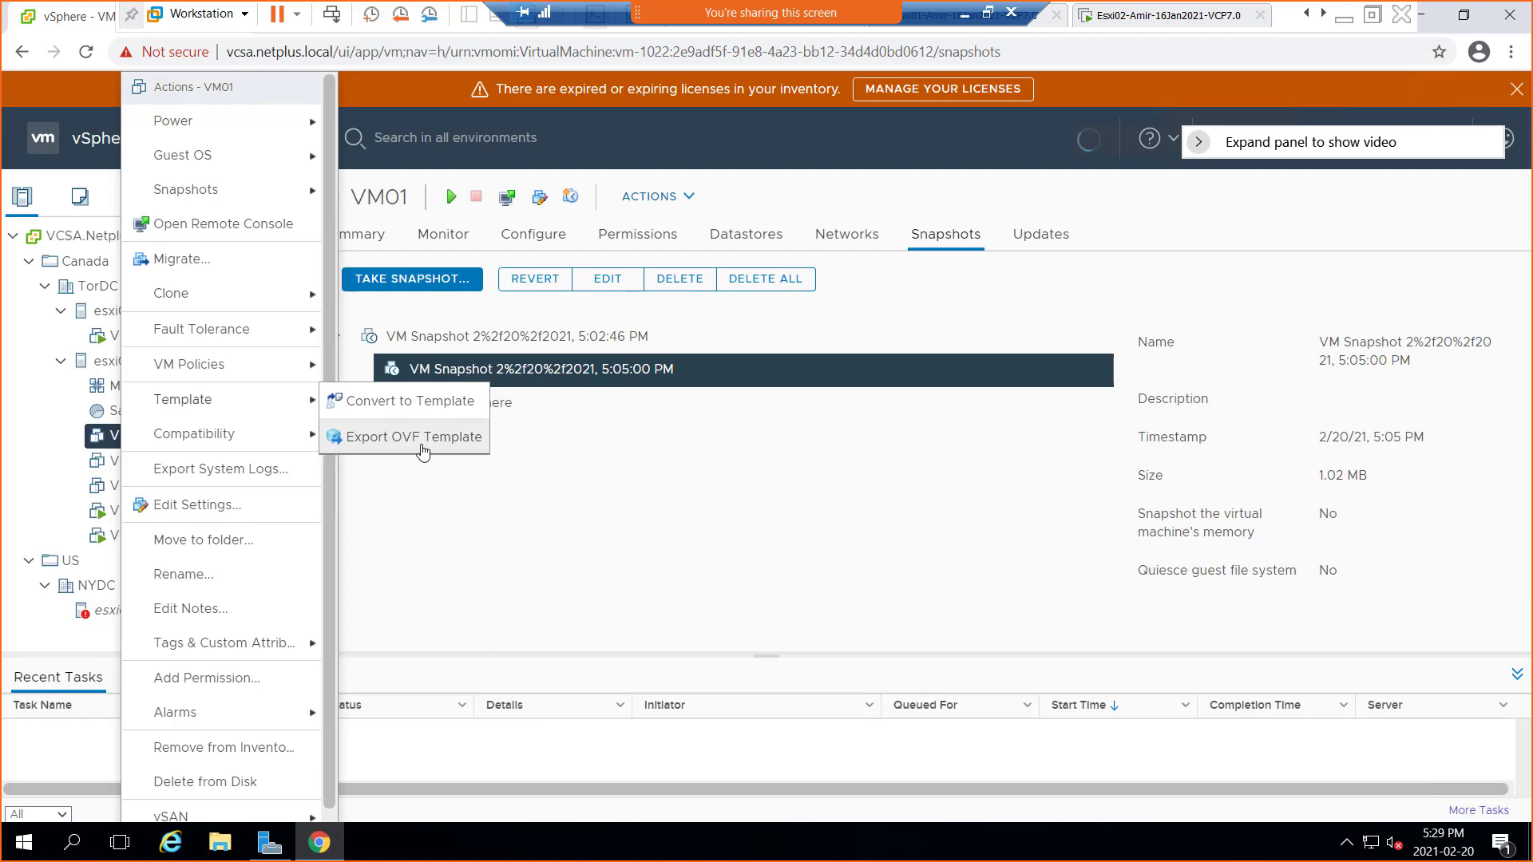
pyautogui.click(425, 451)
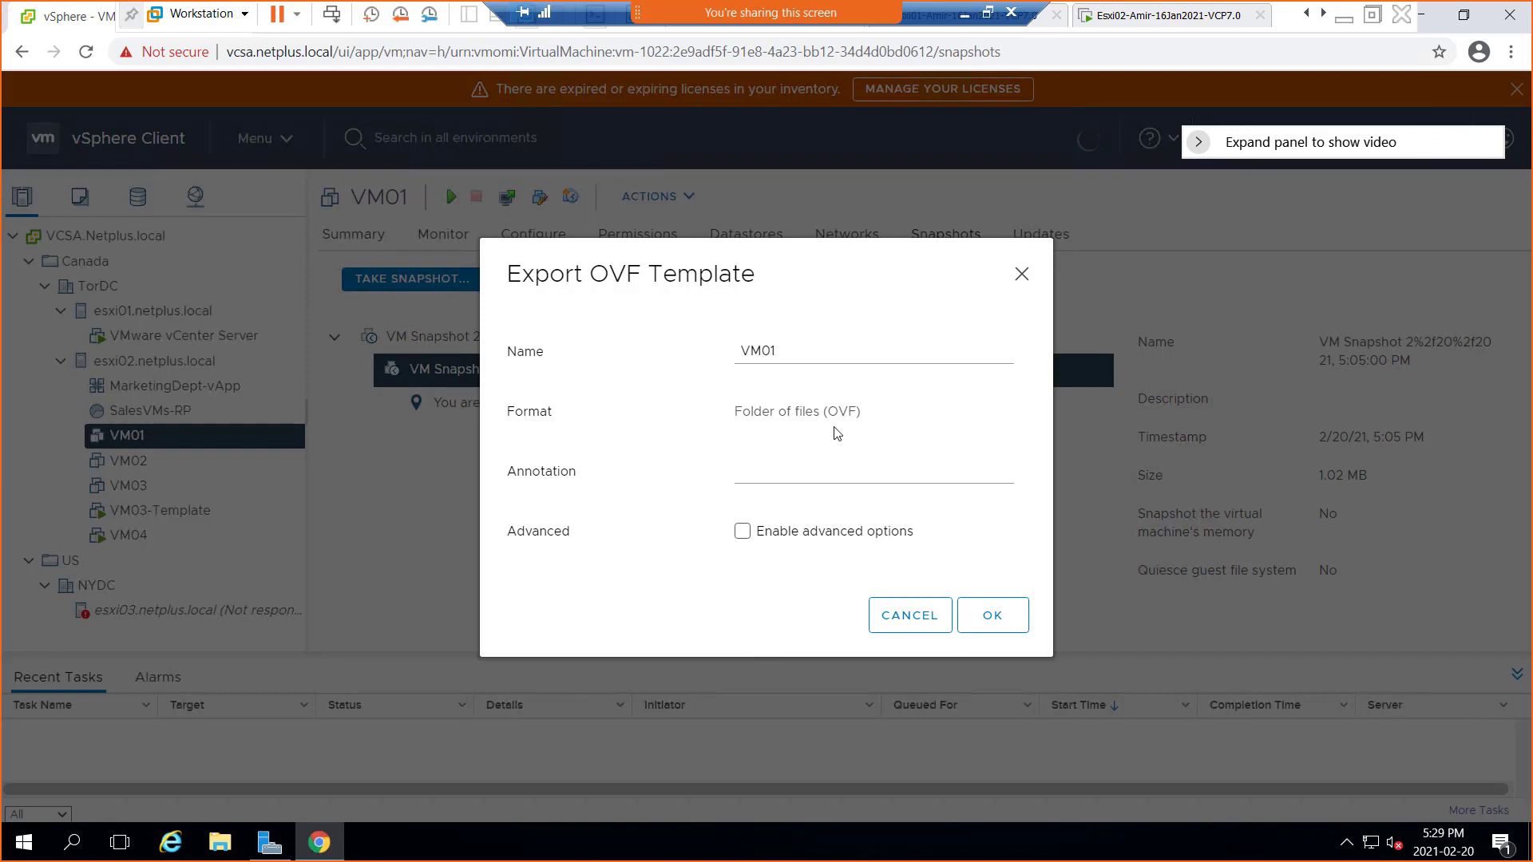
# Enter the export annotation 'exporting a VM' and tick Enable advanced options
pyautogui.click(755, 479)
pyautogui.write('exporting a VM')
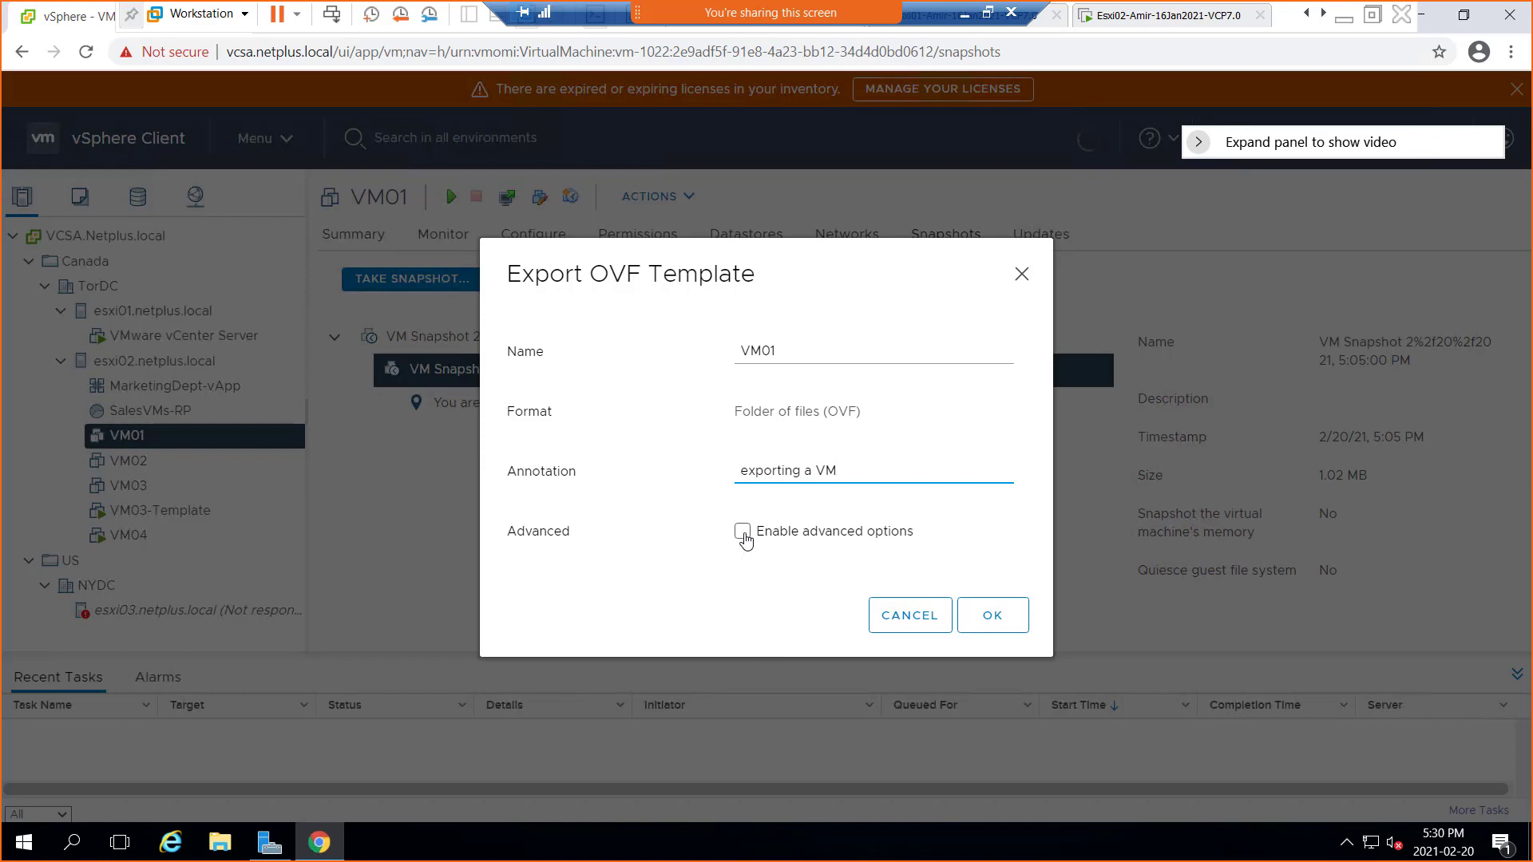
pyautogui.click(743, 534)
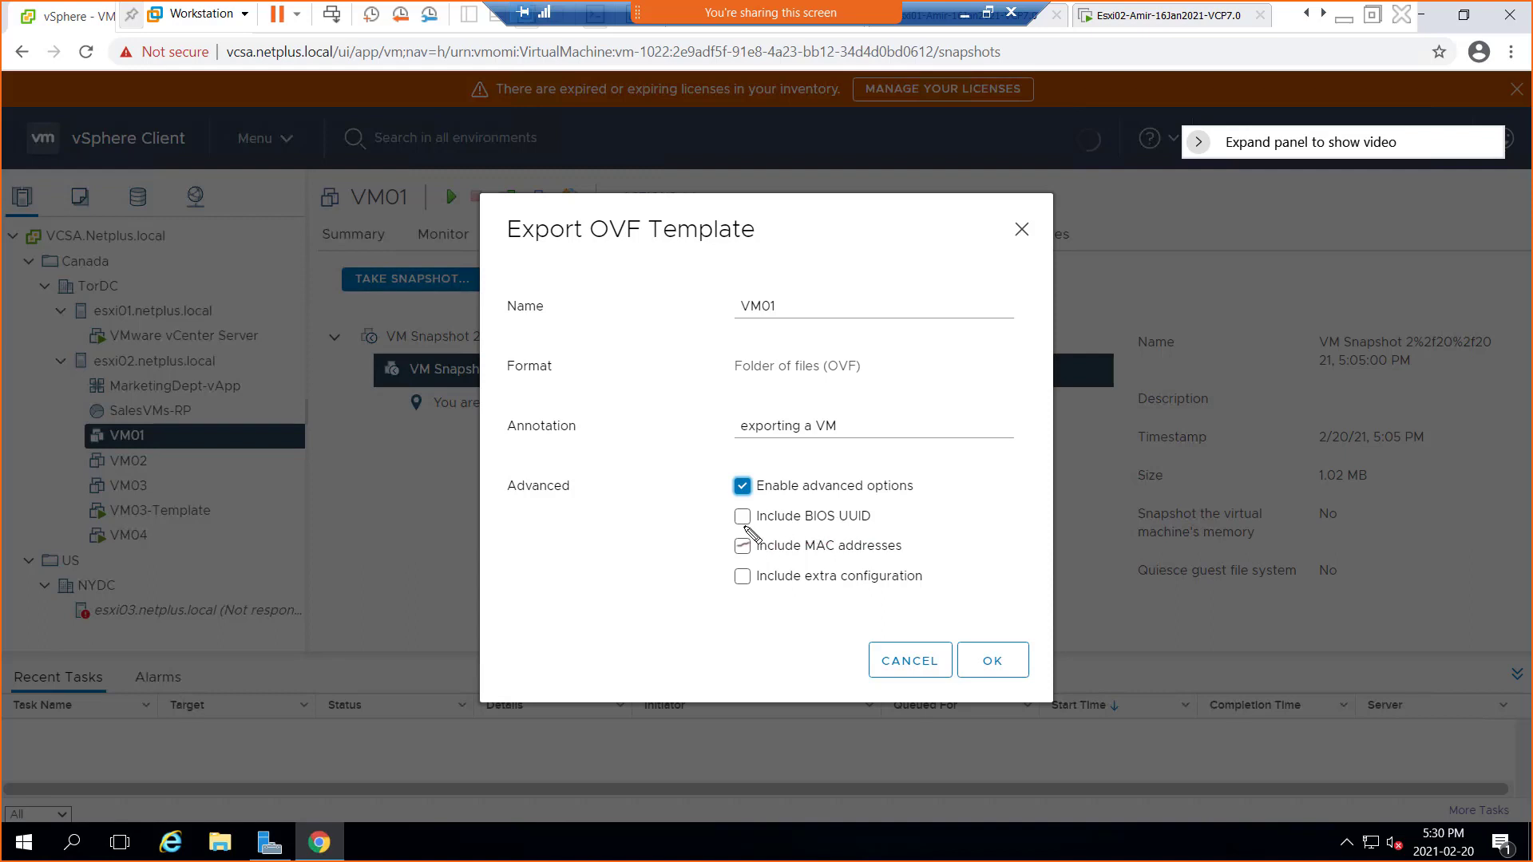
# Highlight the BIOS UUID and advanced settings in red ink, clear it, and untick advanced options
pyautogui.moveTo(818, 526)
pyautogui.mouseDown()
pyautogui.moveTo(861, 524)
pyautogui.moveTo(854, 591)
pyautogui.mouseUp()
pyautogui.moveTo(500, 529)
pyautogui.mouseDown()
pyautogui.moveTo(527, 528)
pyautogui.moveTo(551, 611)
pyautogui.moveTo(501, 607)
pyautogui.moveTo(523, 527)
pyautogui.mouseUp()
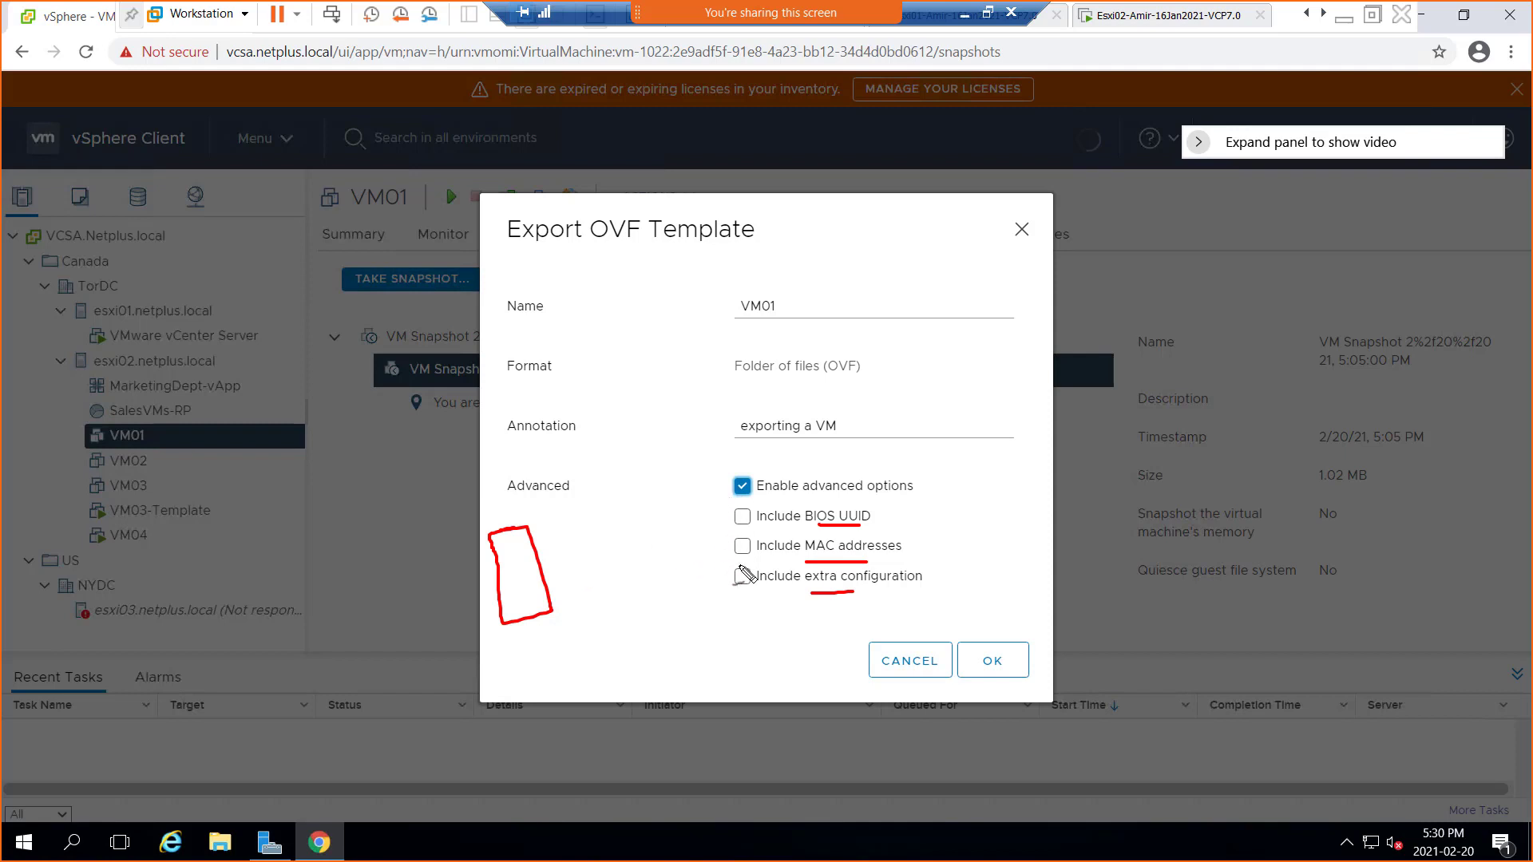
pyautogui.press('Escape')
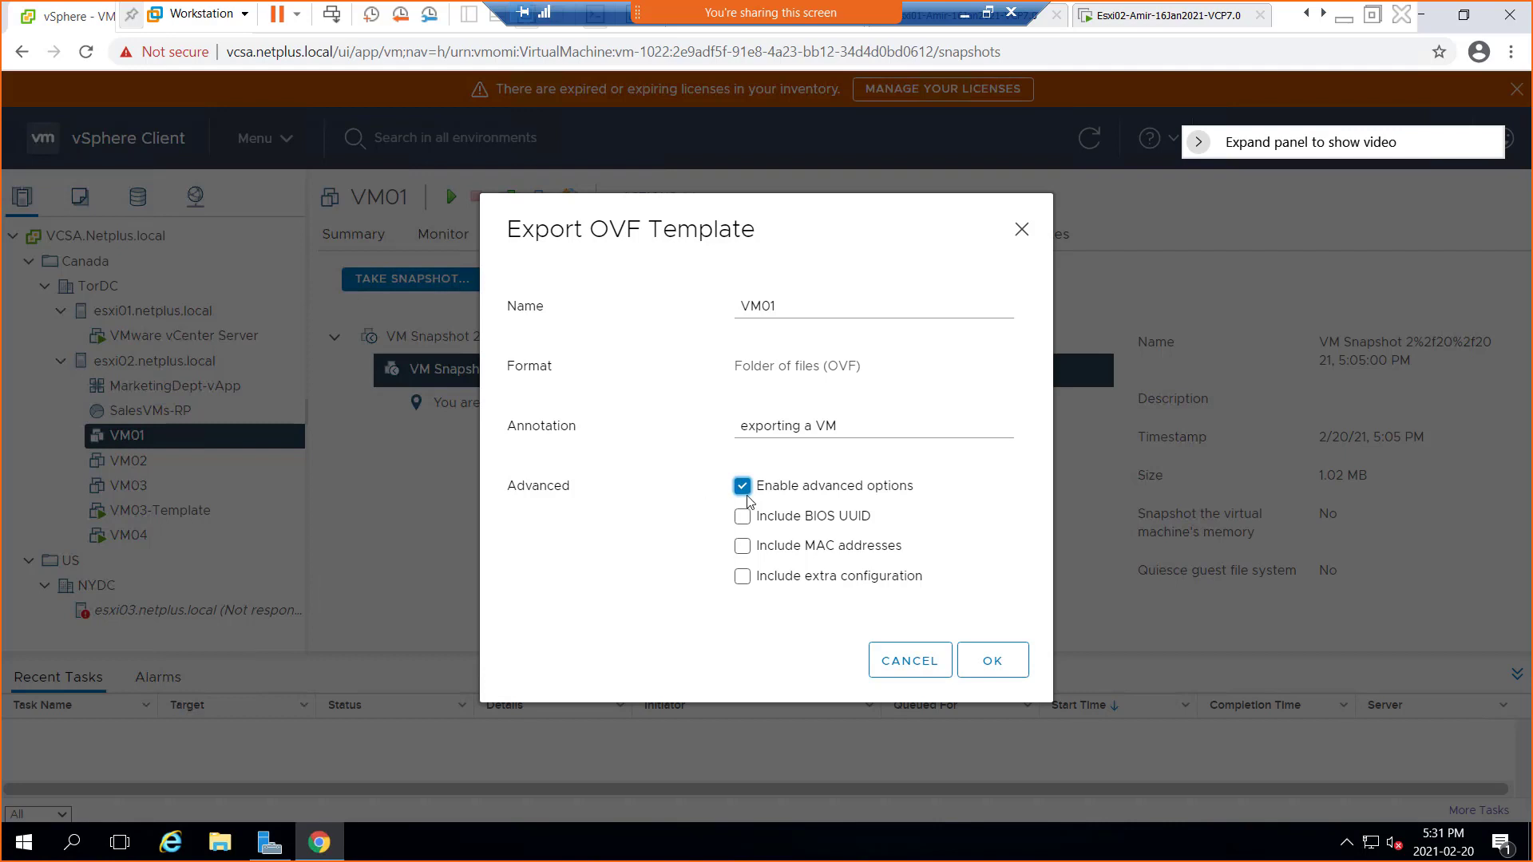
pyautogui.click(743, 488)
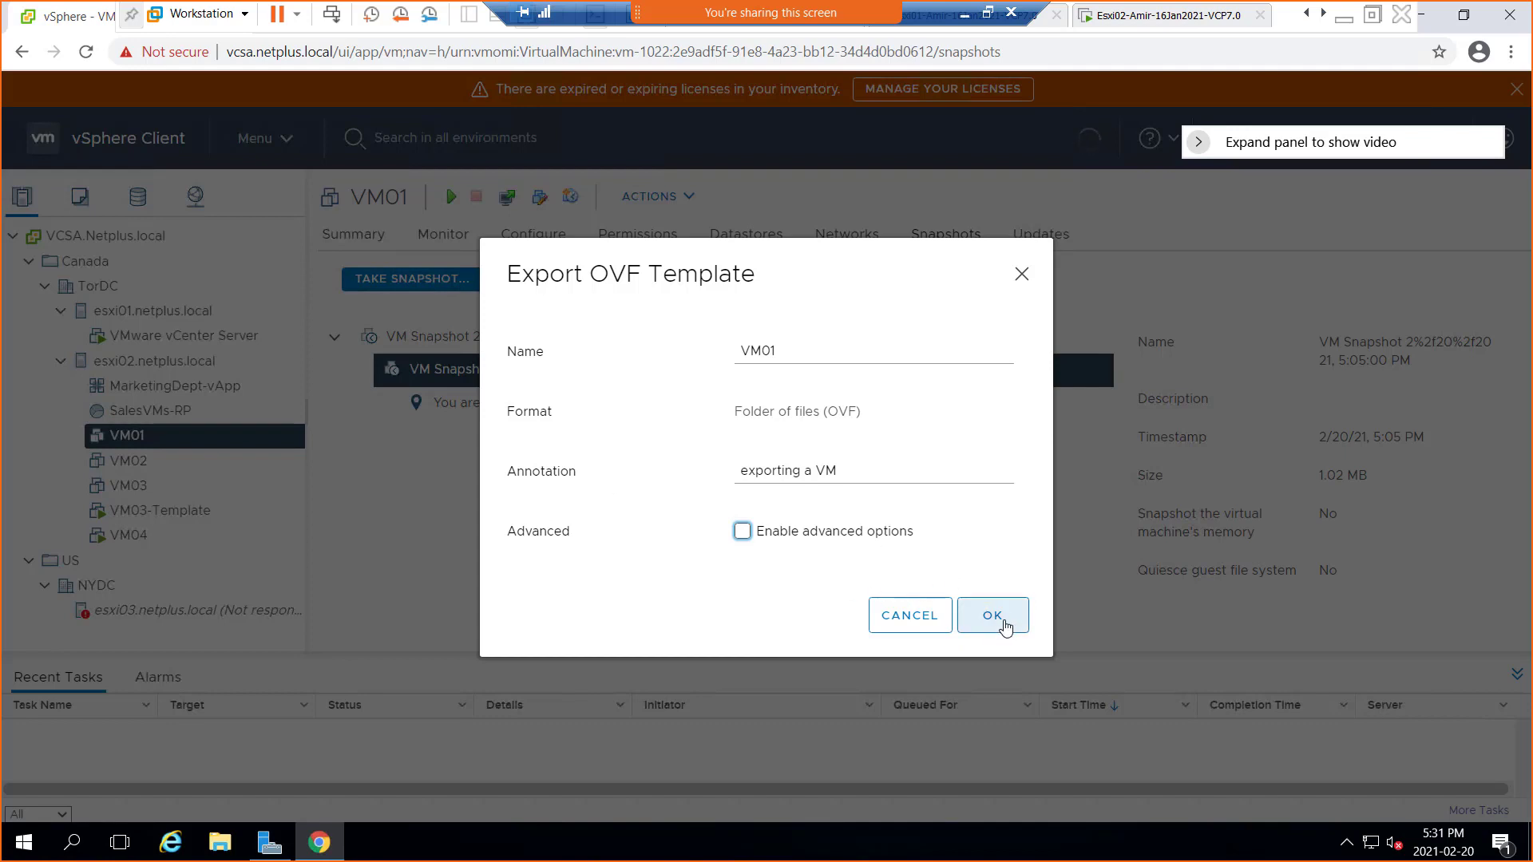
# Start the VM01 export, always allow vcsa.netplus.local pop-ups, and retry so the files download
pyautogui.click(1011, 628)
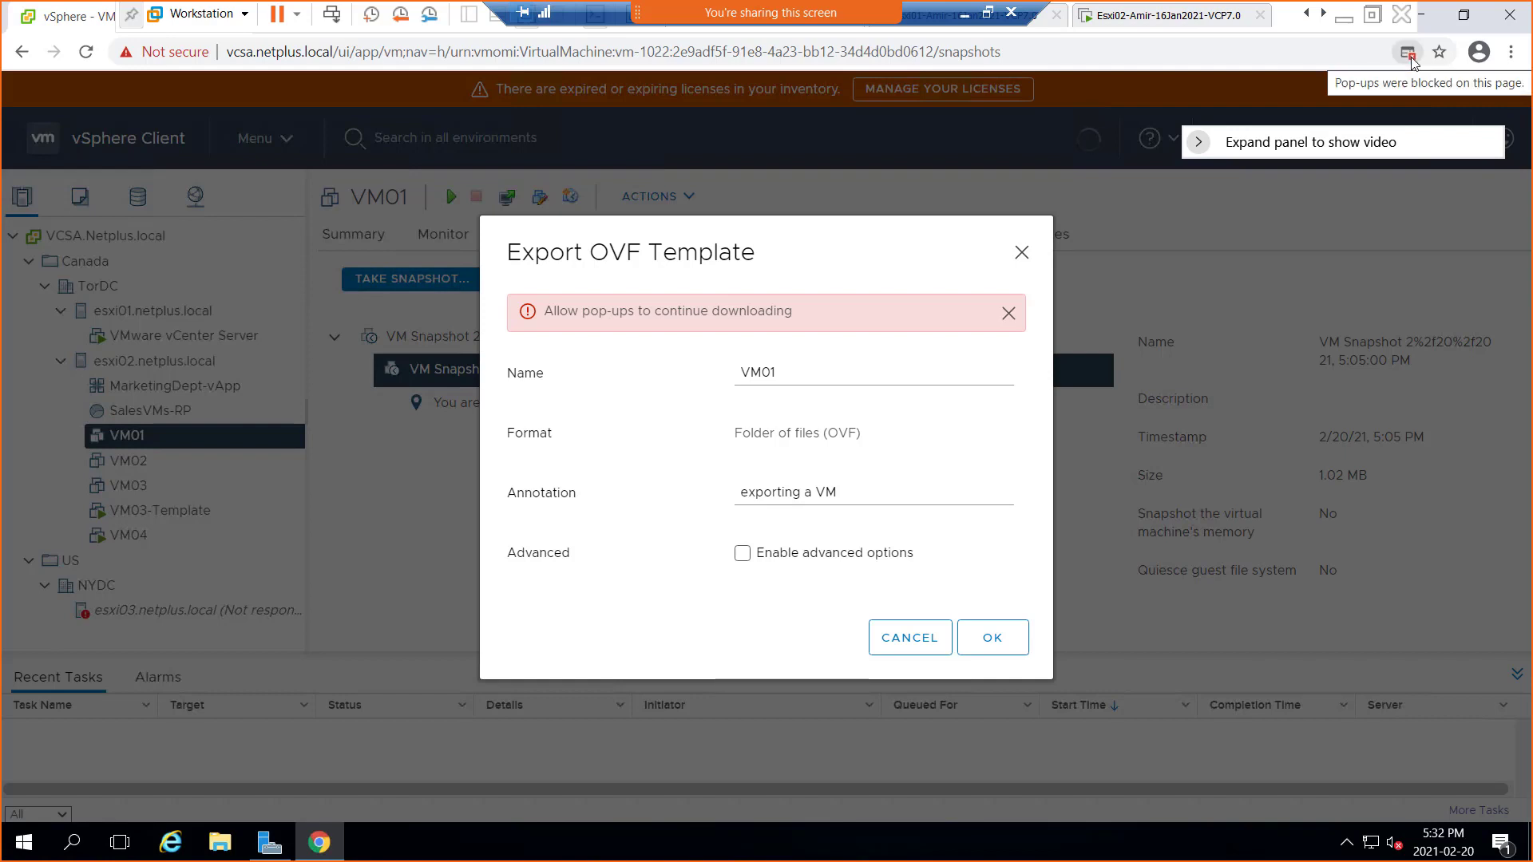
pyautogui.click(1409, 54)
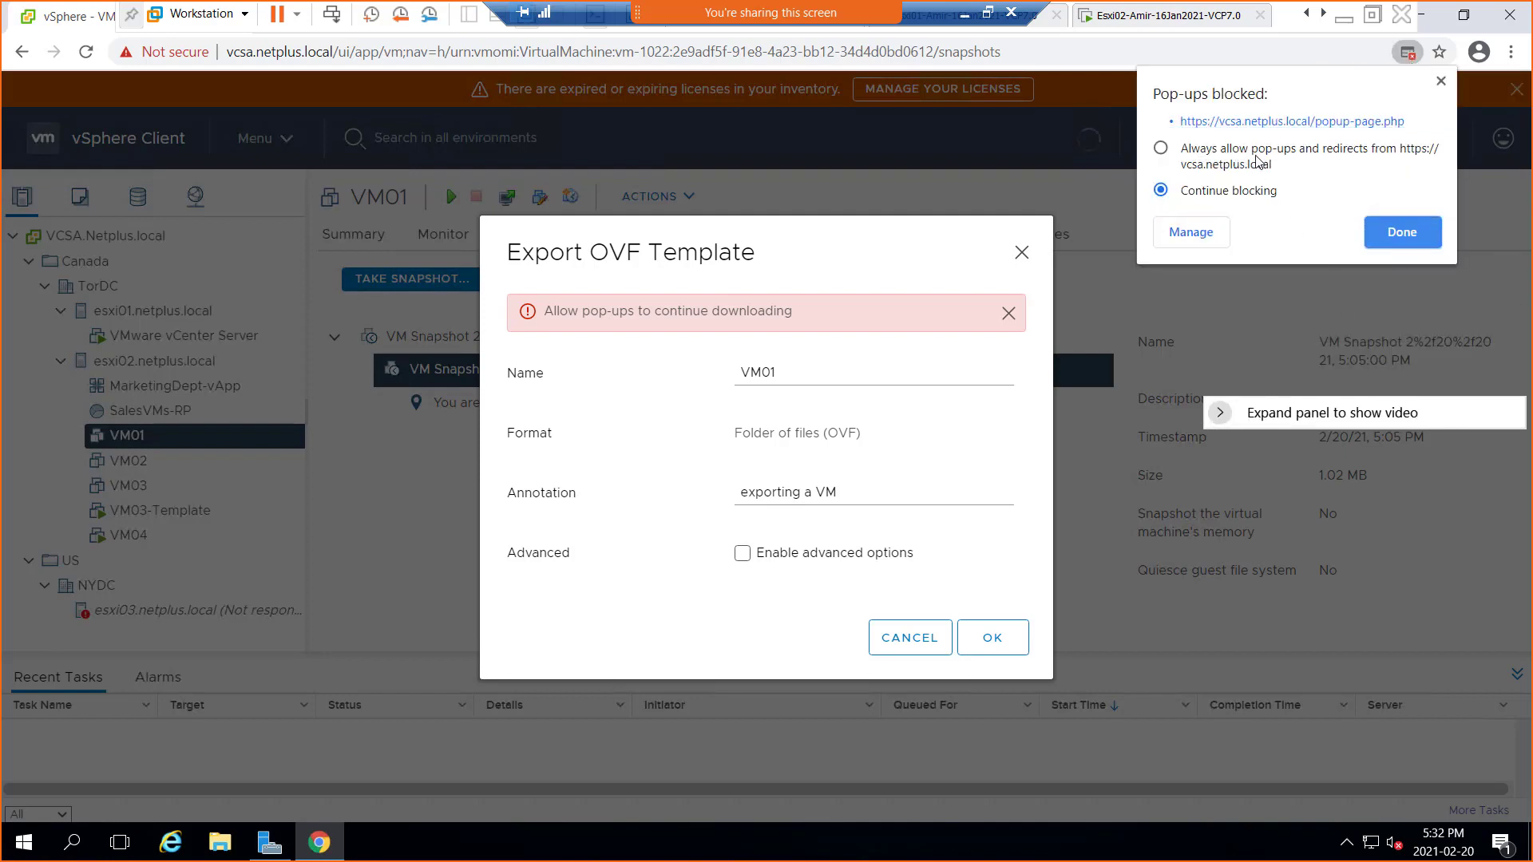
pyautogui.click(1213, 157)
pyautogui.click(1407, 244)
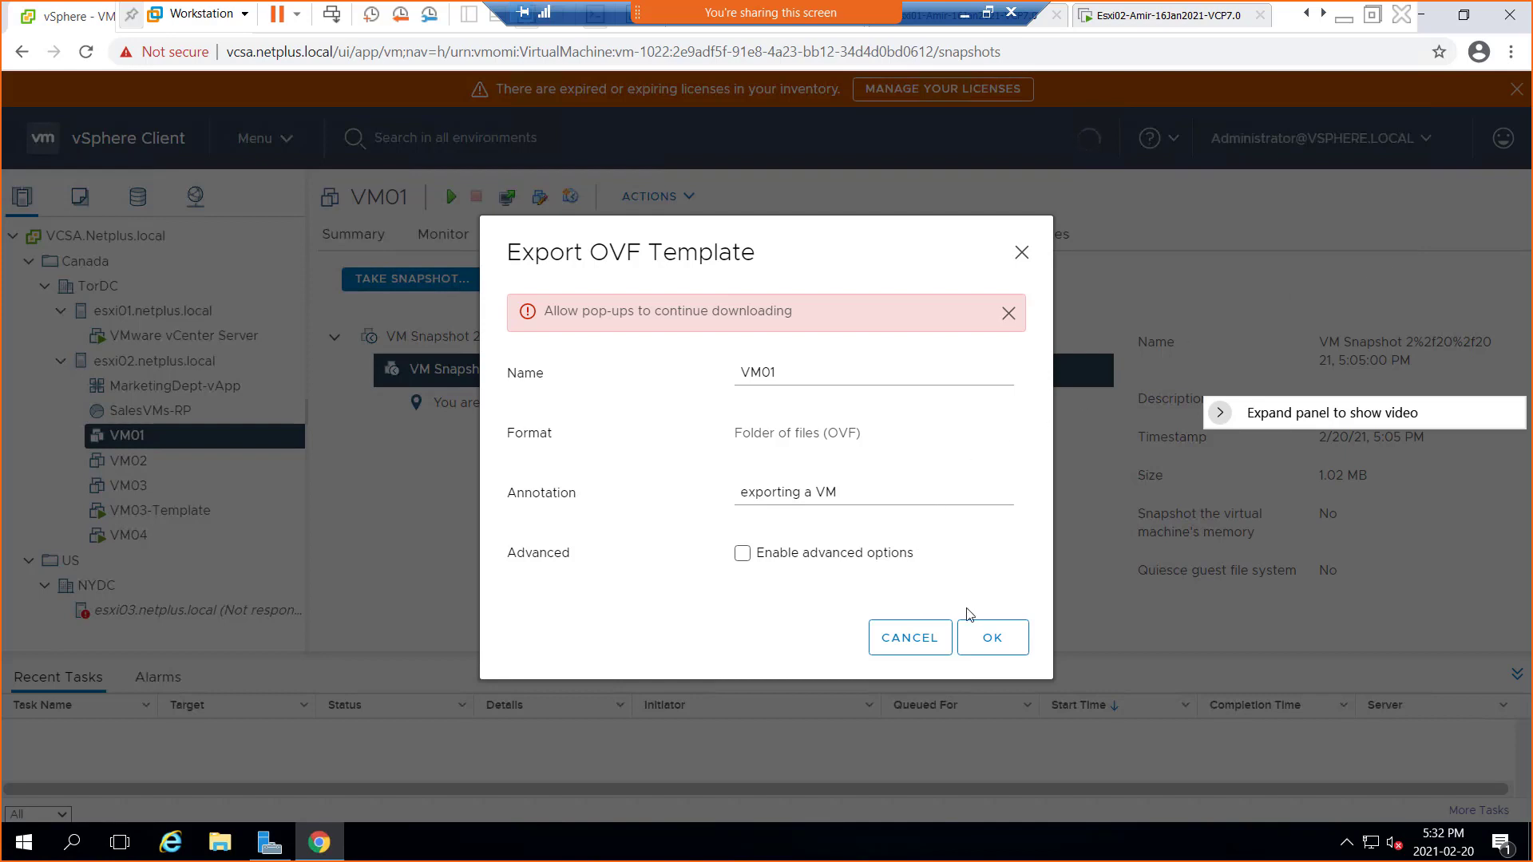
pyautogui.click(1004, 647)
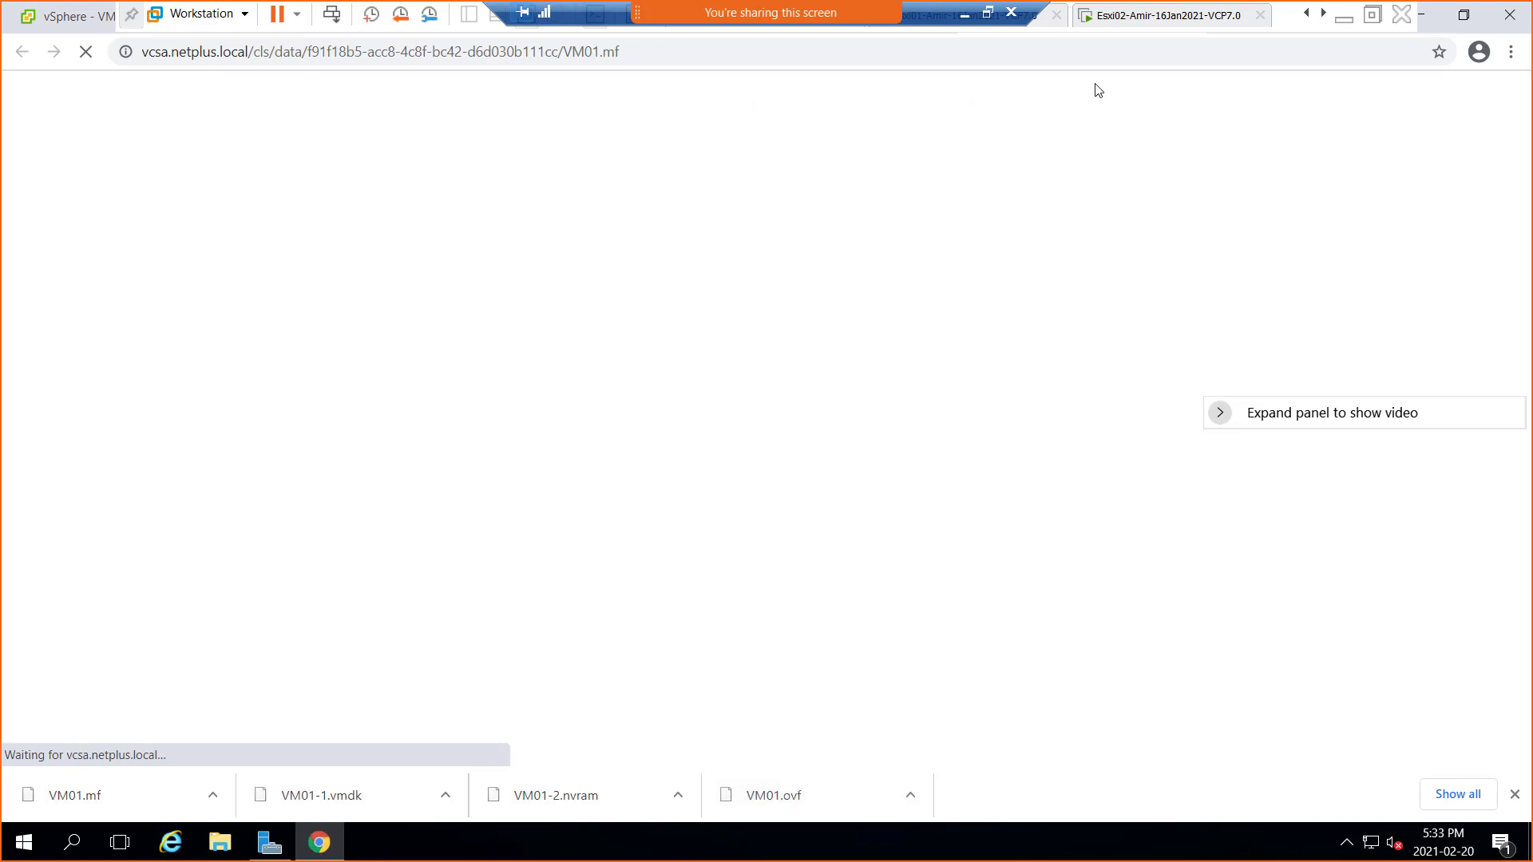
# Exit full screen, check each loading download tab, and open the VM01.ovf download's options
pyautogui.click(1370, 18)
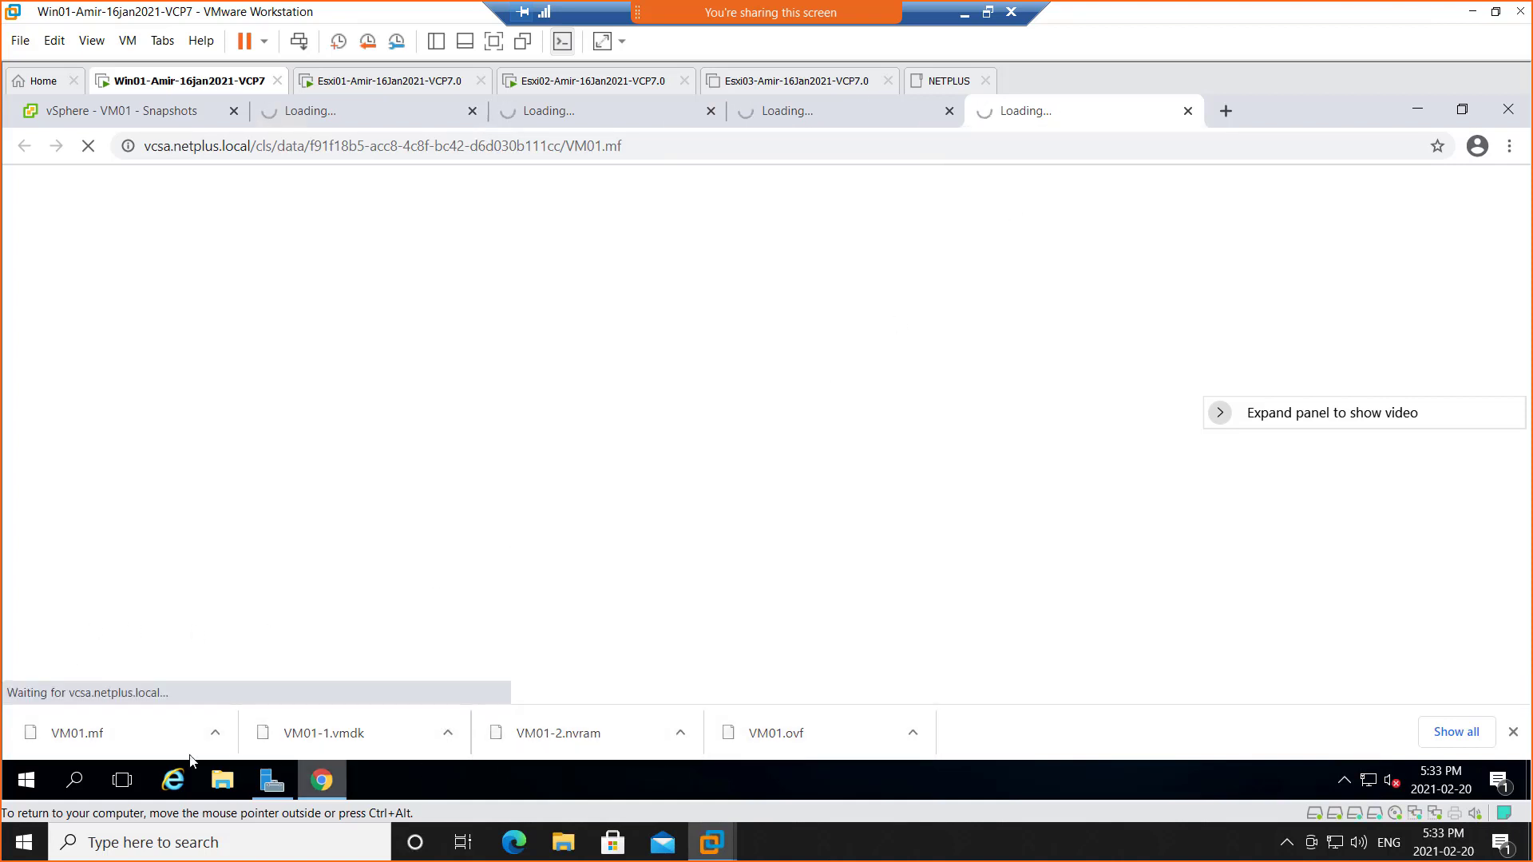
pyautogui.click(329, 111)
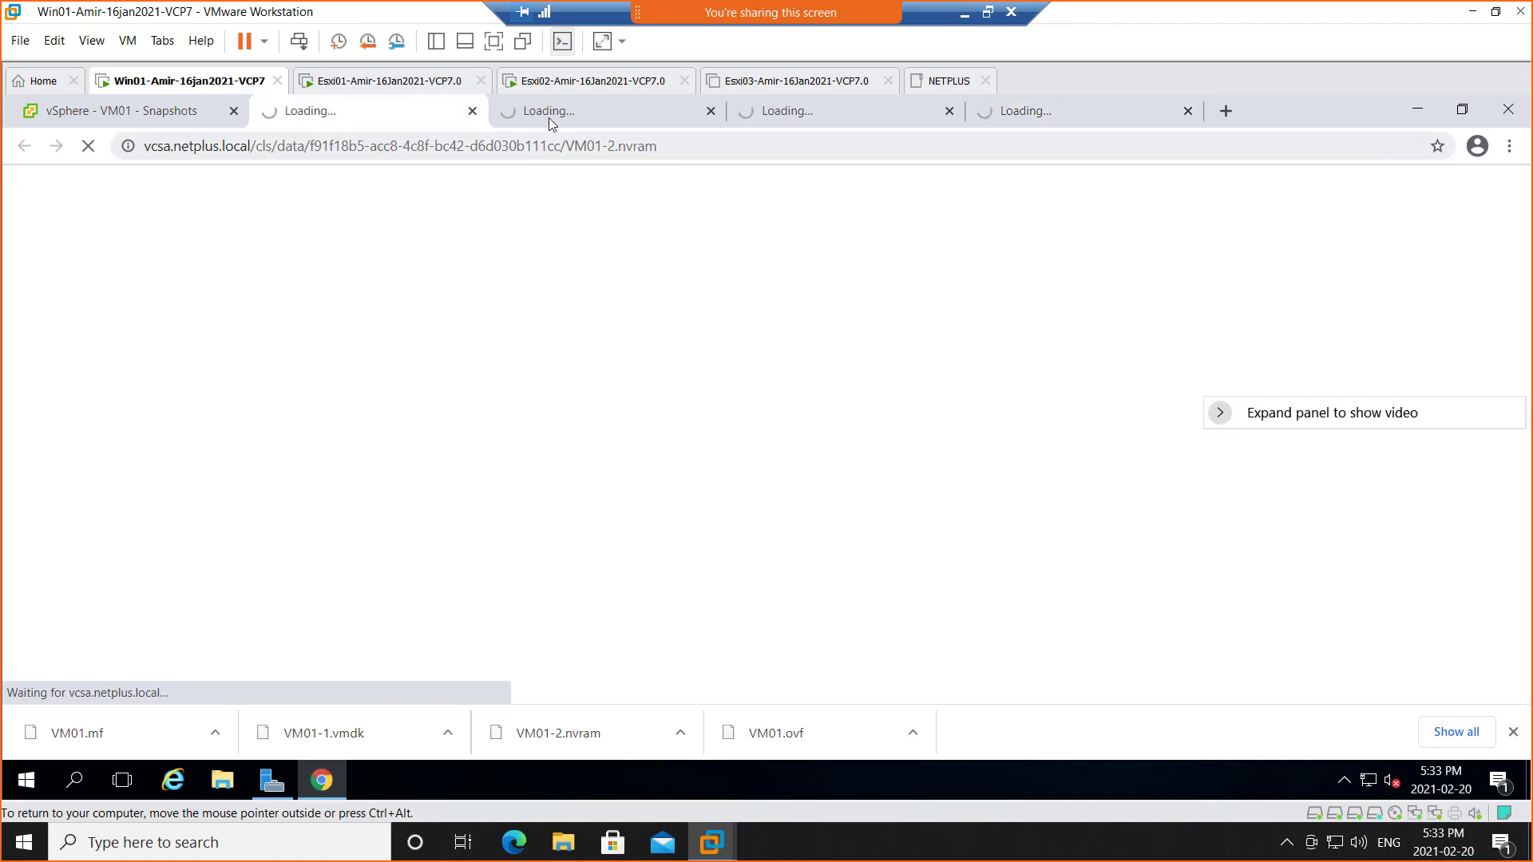
pyautogui.click(580, 113)
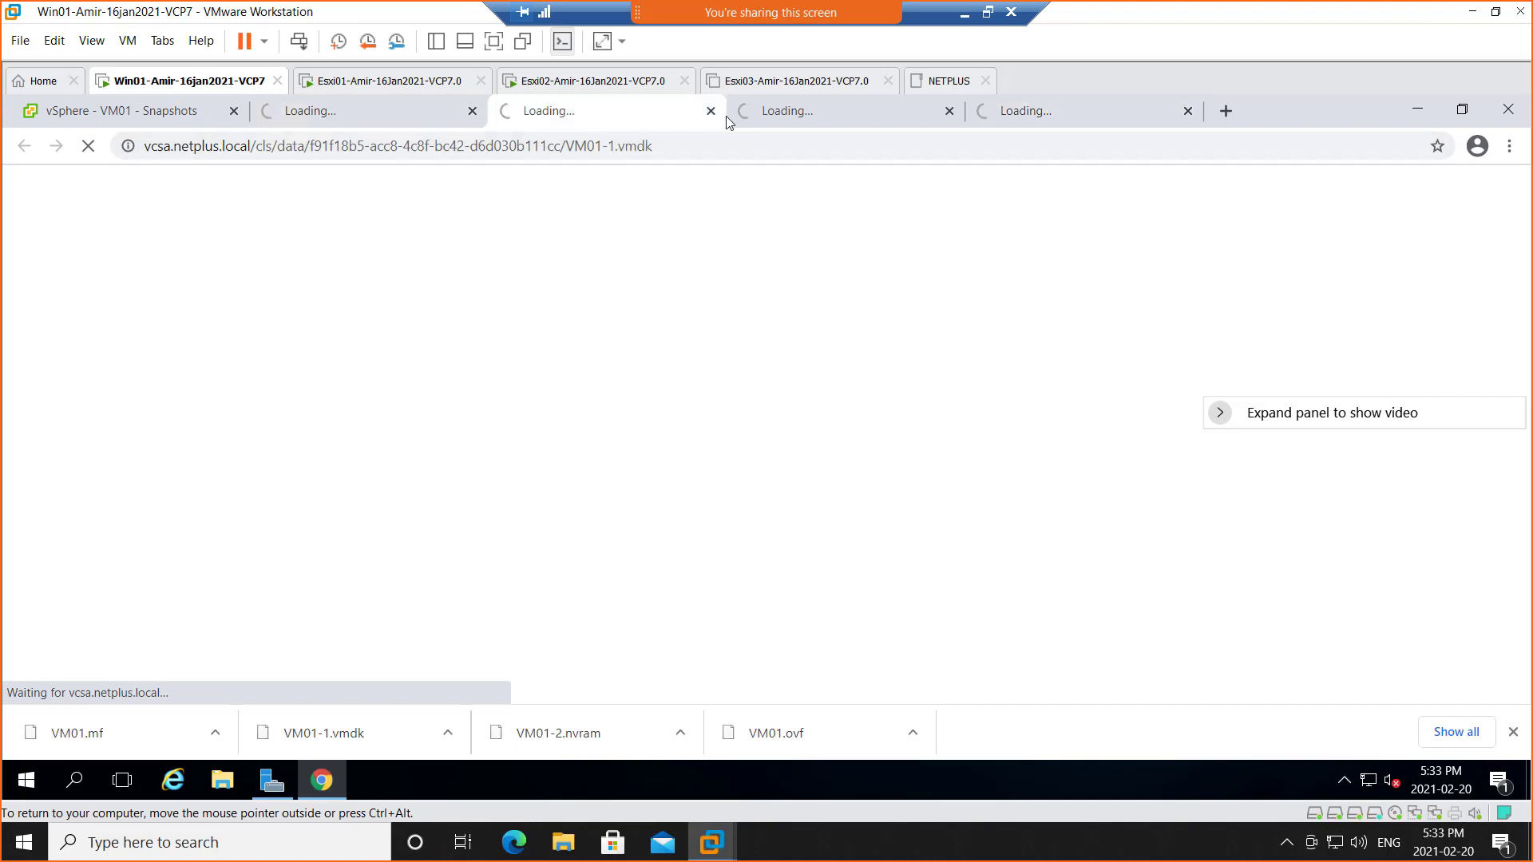
pyautogui.click(374, 113)
pyautogui.click(597, 118)
pyautogui.click(808, 120)
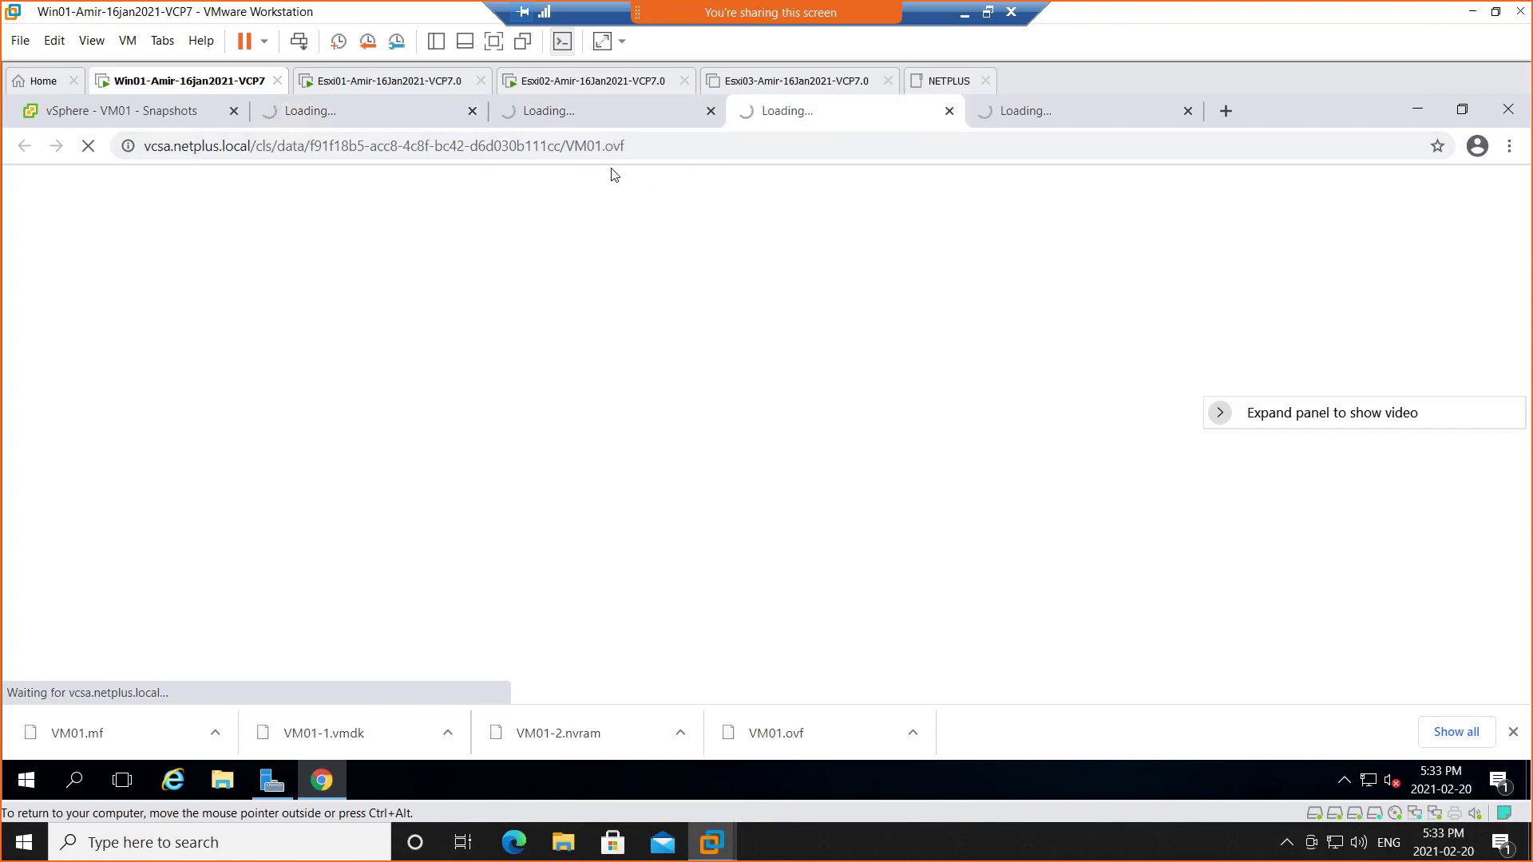
pyautogui.click(1030, 120)
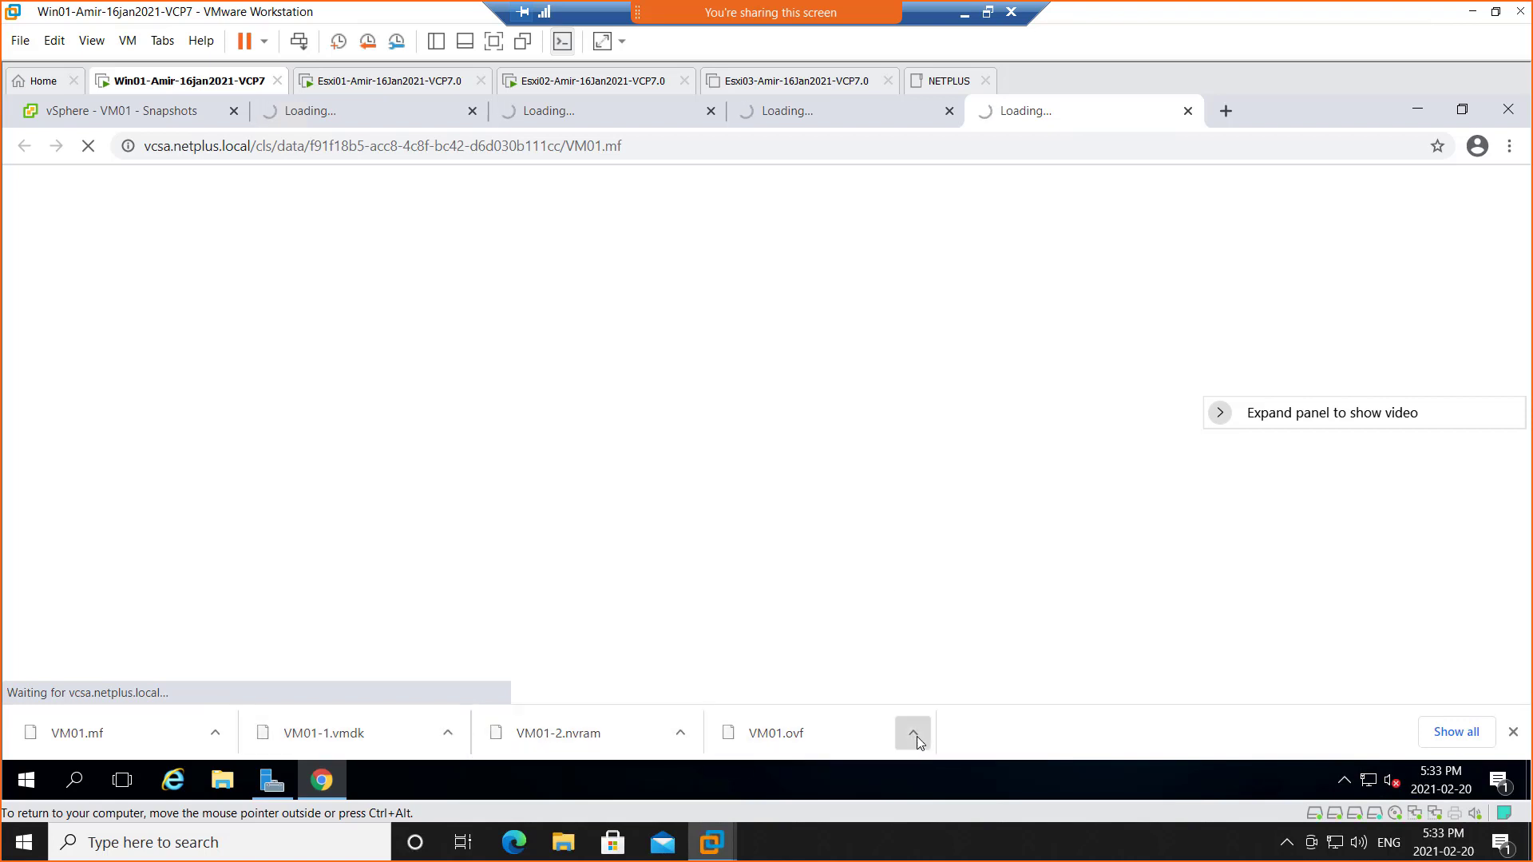
pyautogui.click(914, 733)
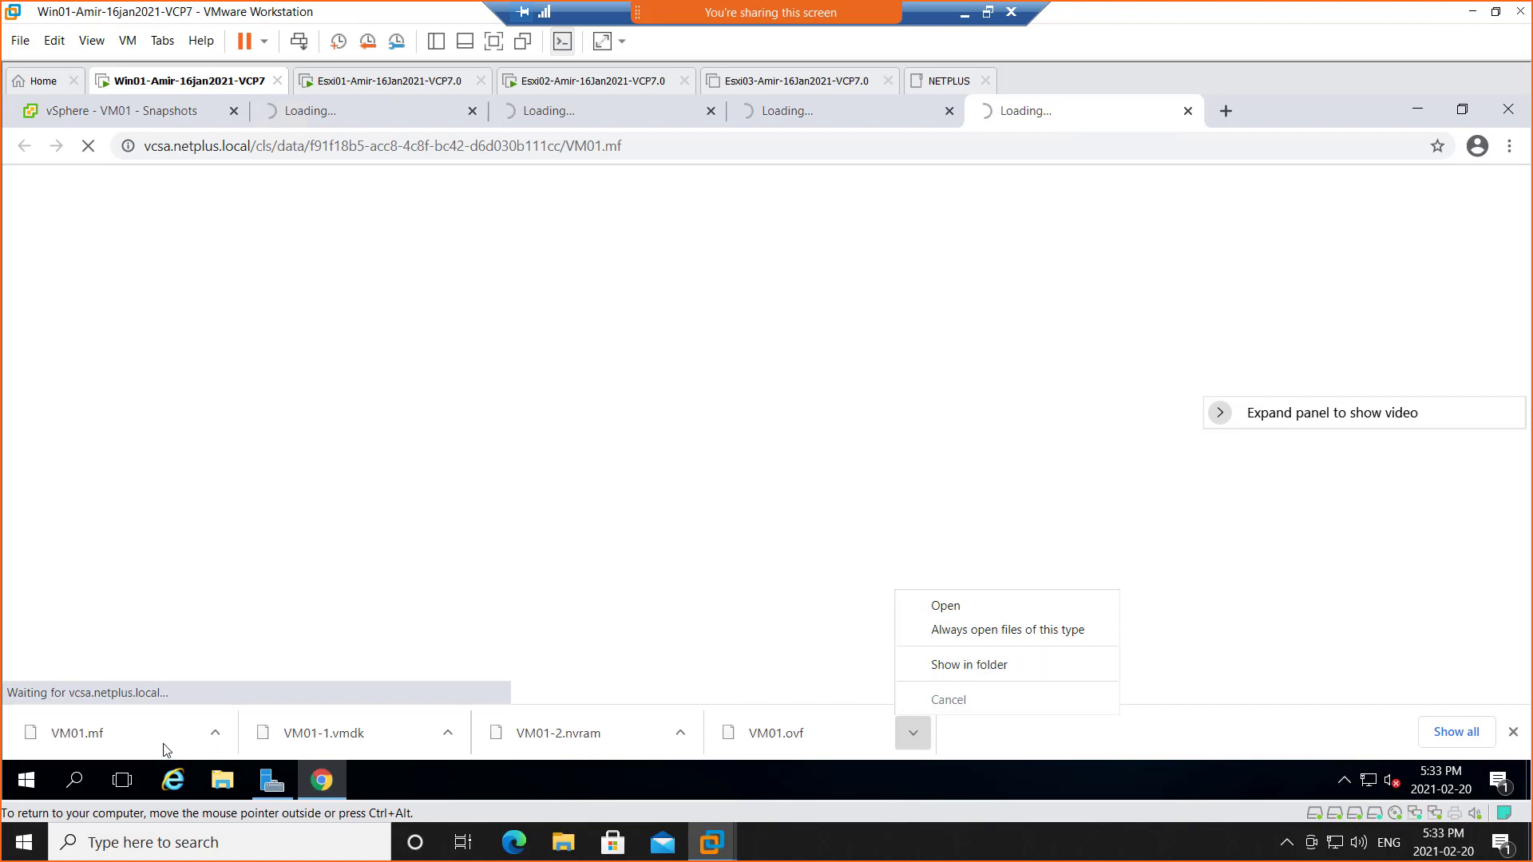
pyautogui.click(981, 666)
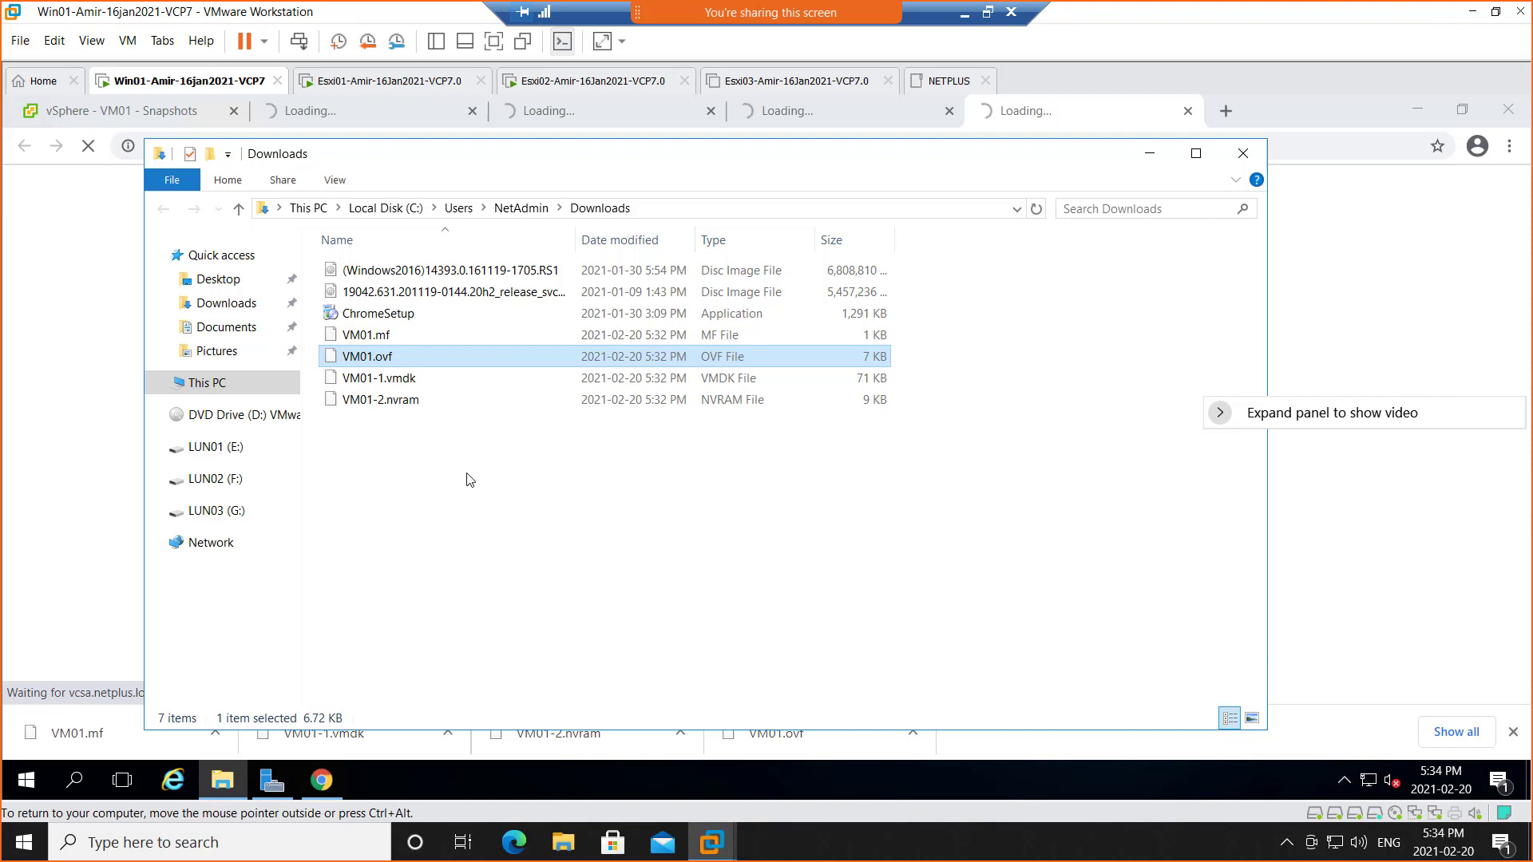
pyautogui.click(387, 337)
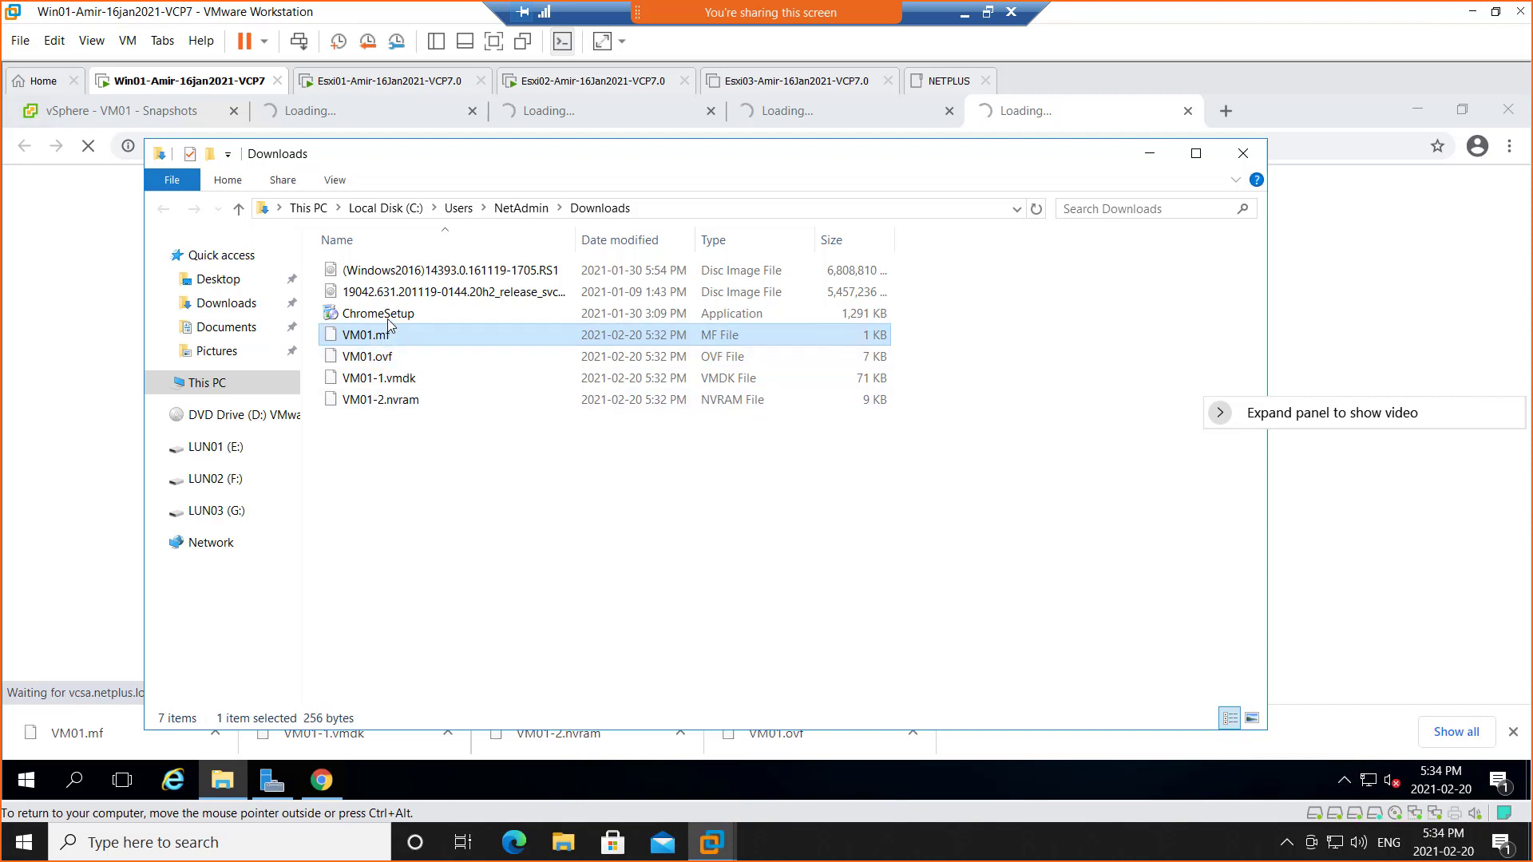
pyautogui.click(402, 359)
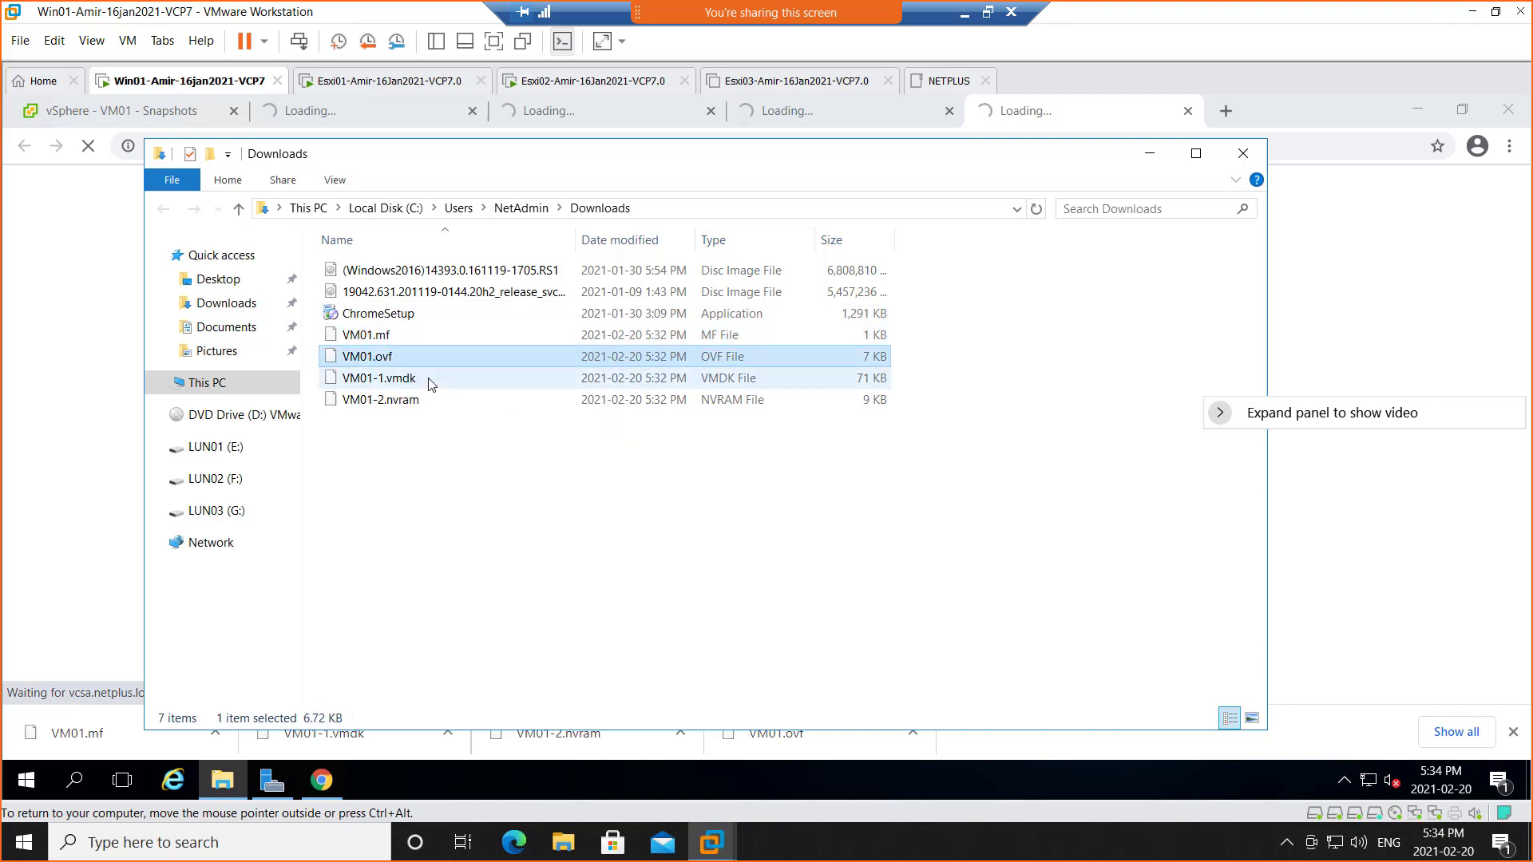
pyautogui.click(415, 406)
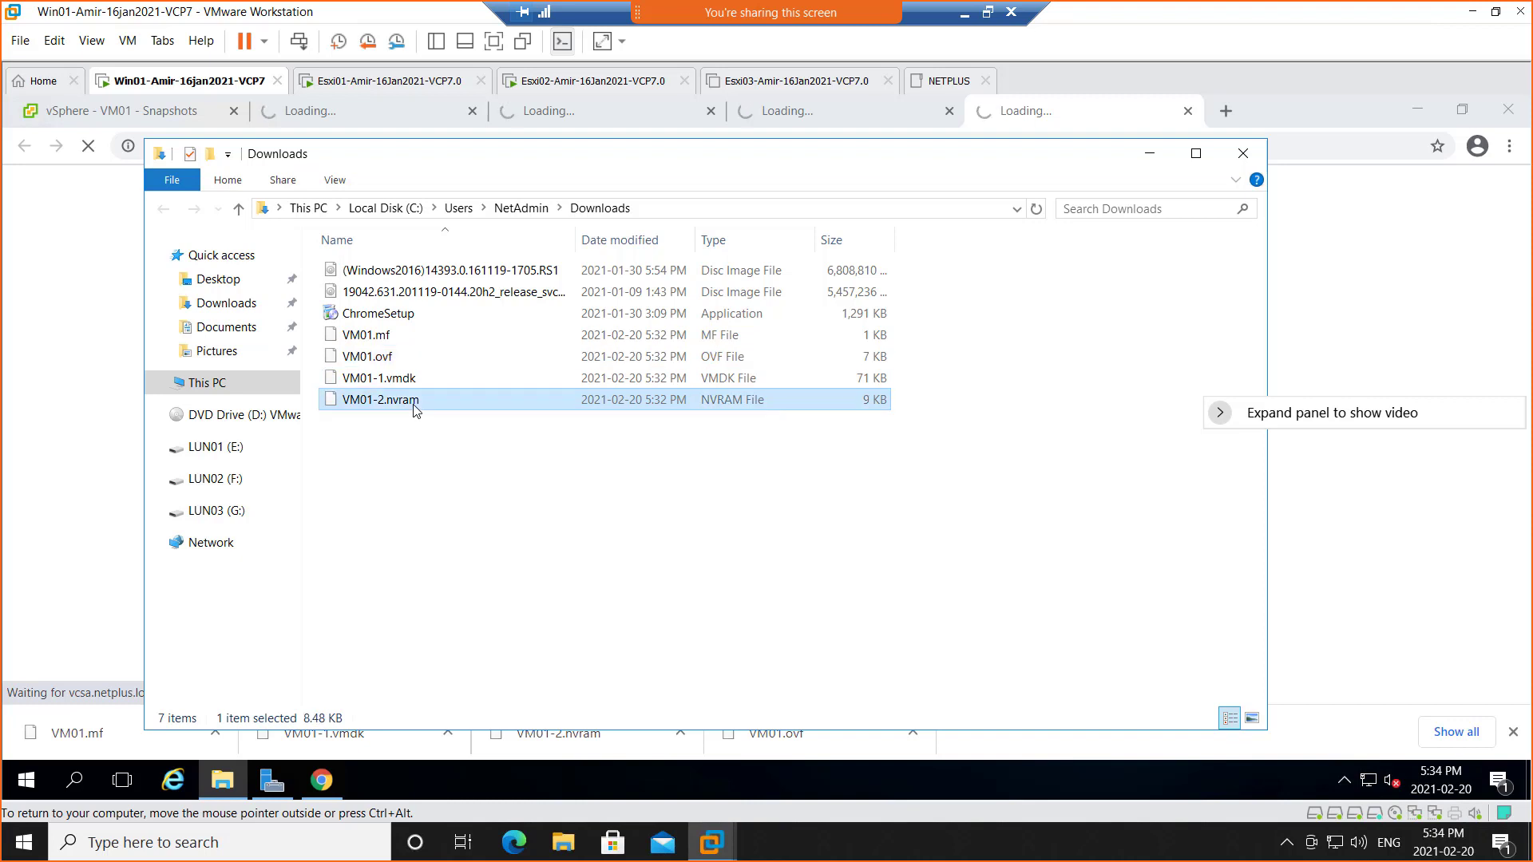
pyautogui.click(424, 380)
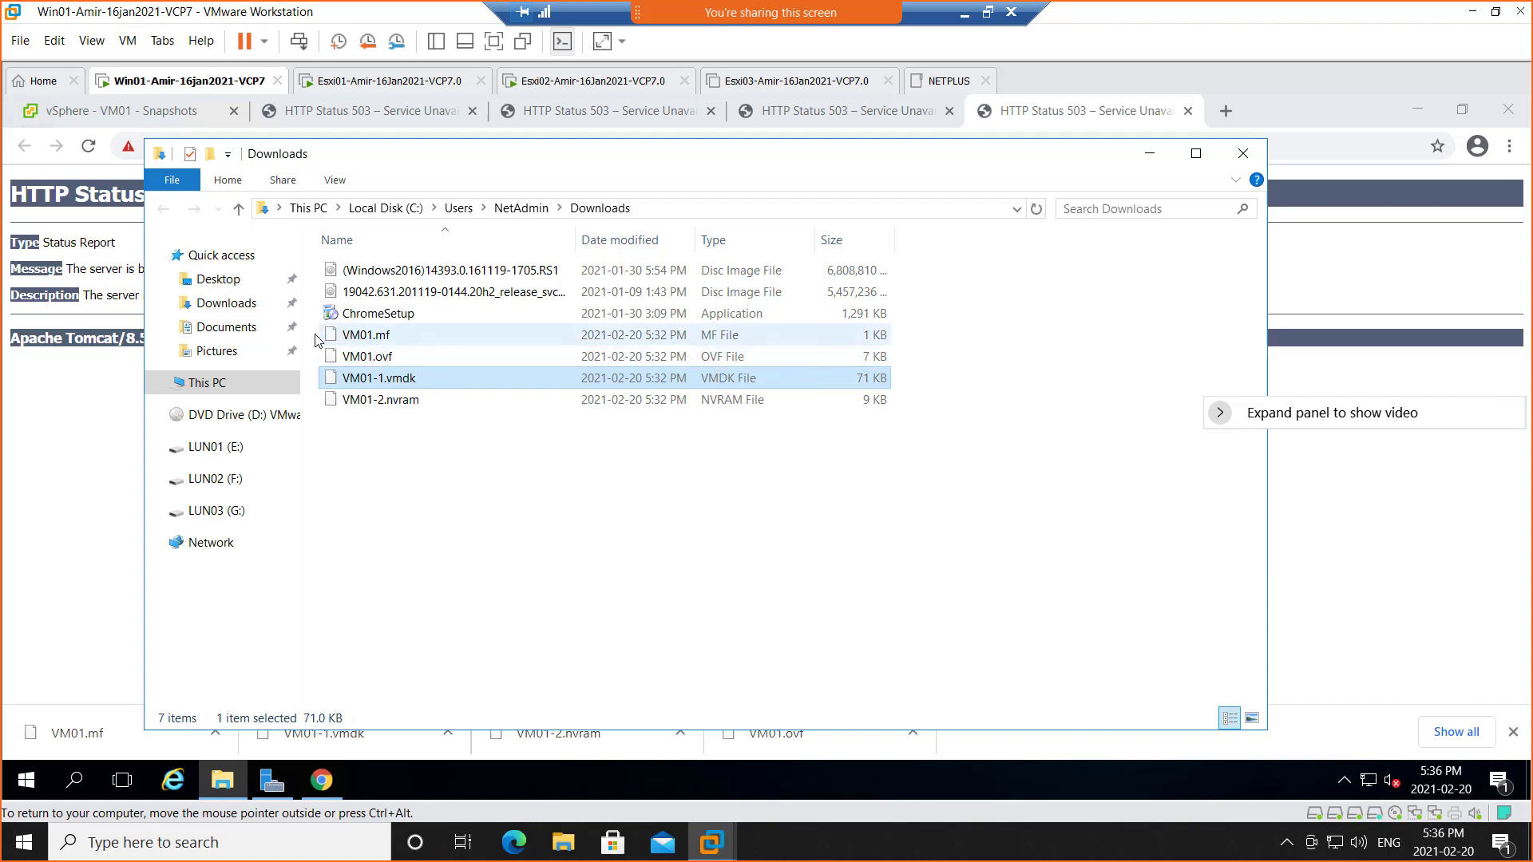
# Select VM01.mf through VM01-2.nvram, then marquee-select the same four exported files again
pyautogui.click(344, 337)
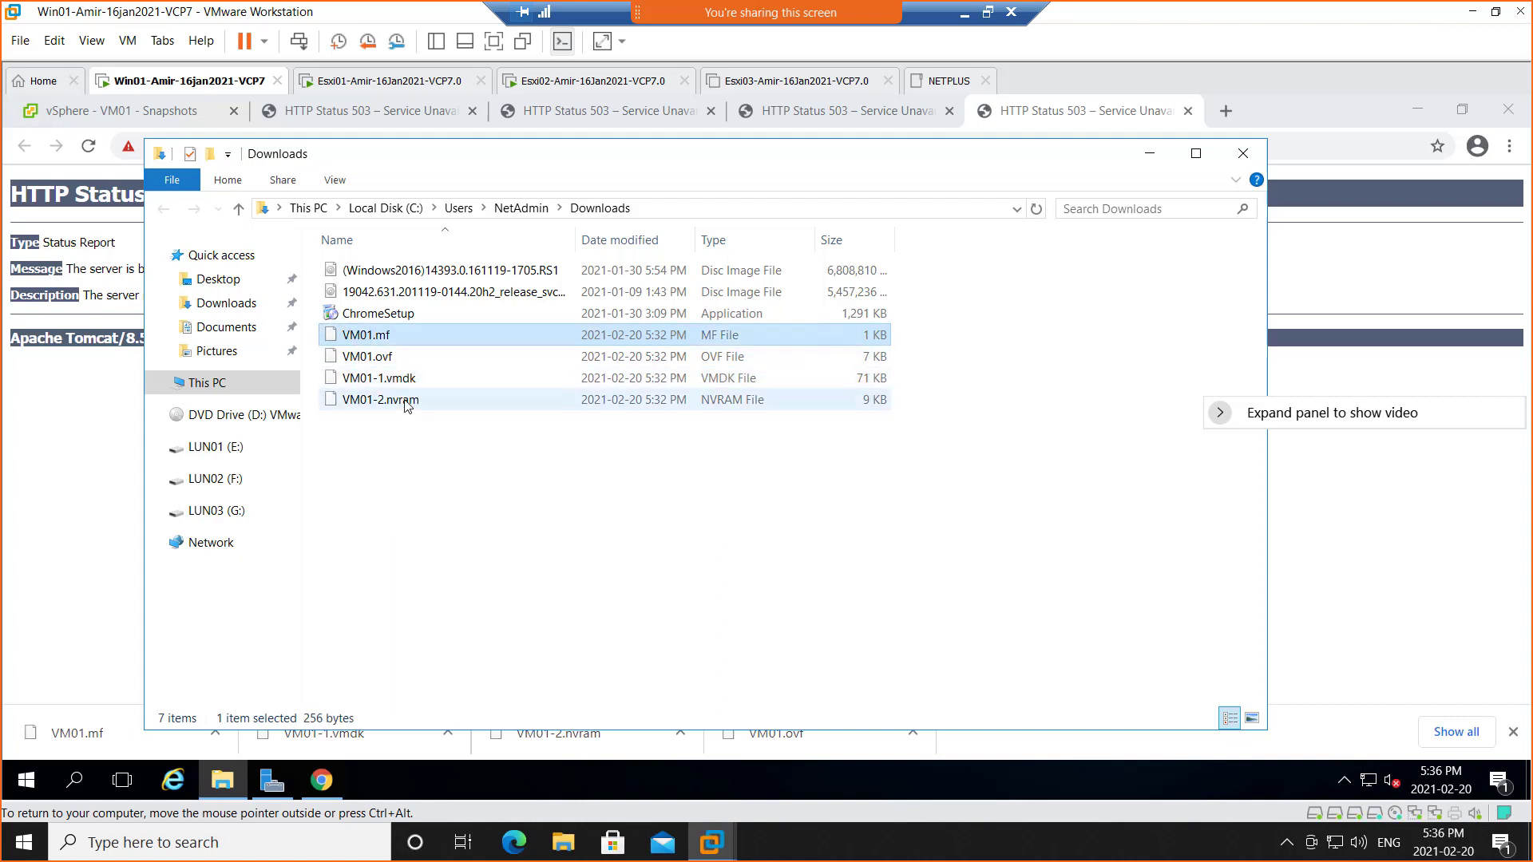
pyautogui.keyDown('shift'); pyautogui.click(405, 402); pyautogui.keyUp('shift')
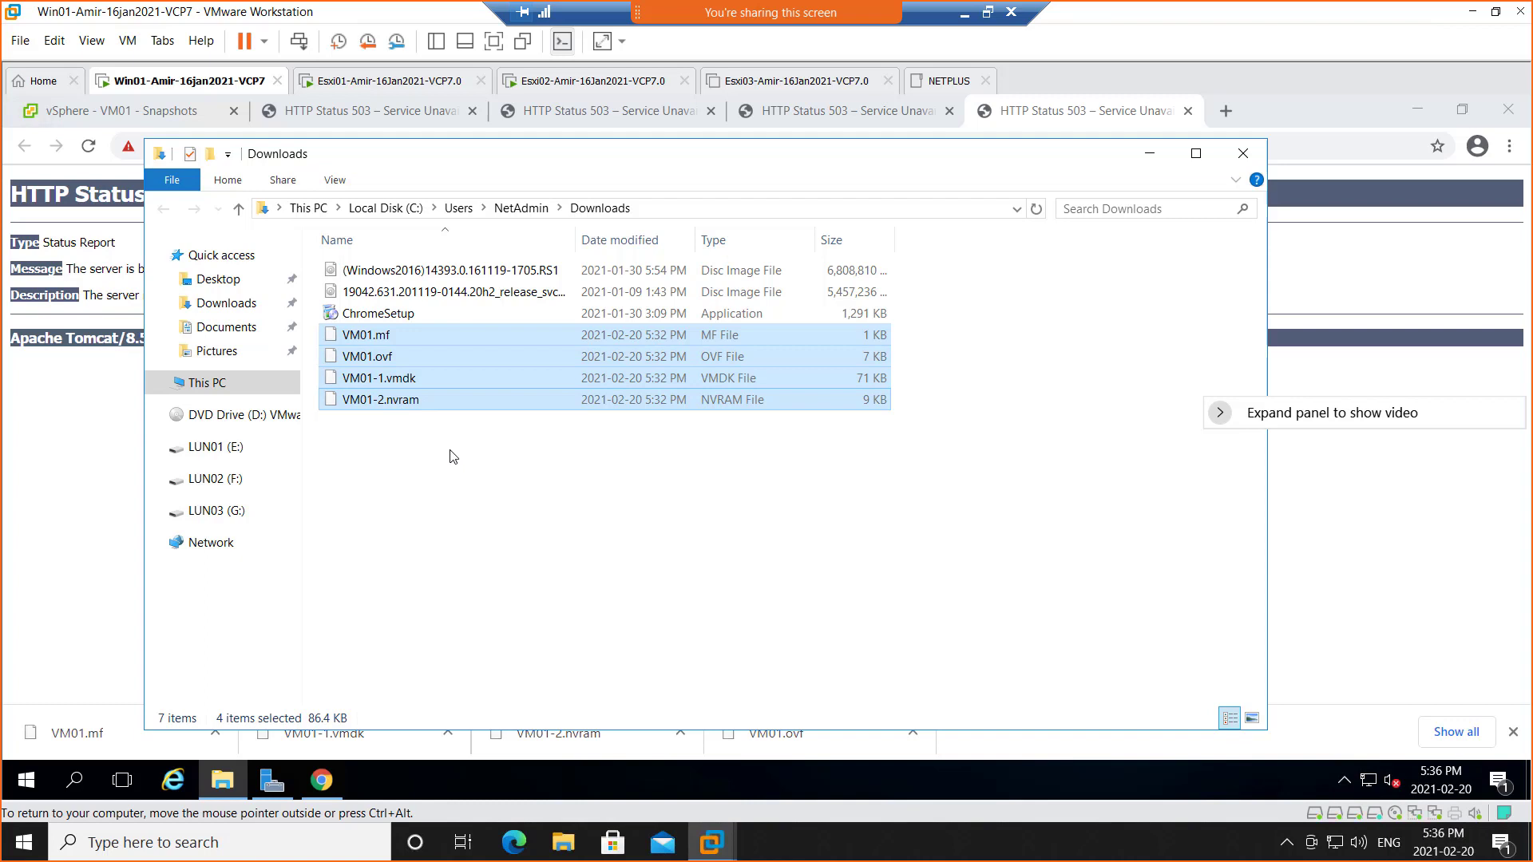
pyautogui.click(424, 455)
pyautogui.moveTo(451, 435); pyautogui.dragTo(346, 335)
# Return to the VM01 Snapshots tab, browse VM01's Template submenu, then dismiss the menu
pyautogui.click(120, 112)
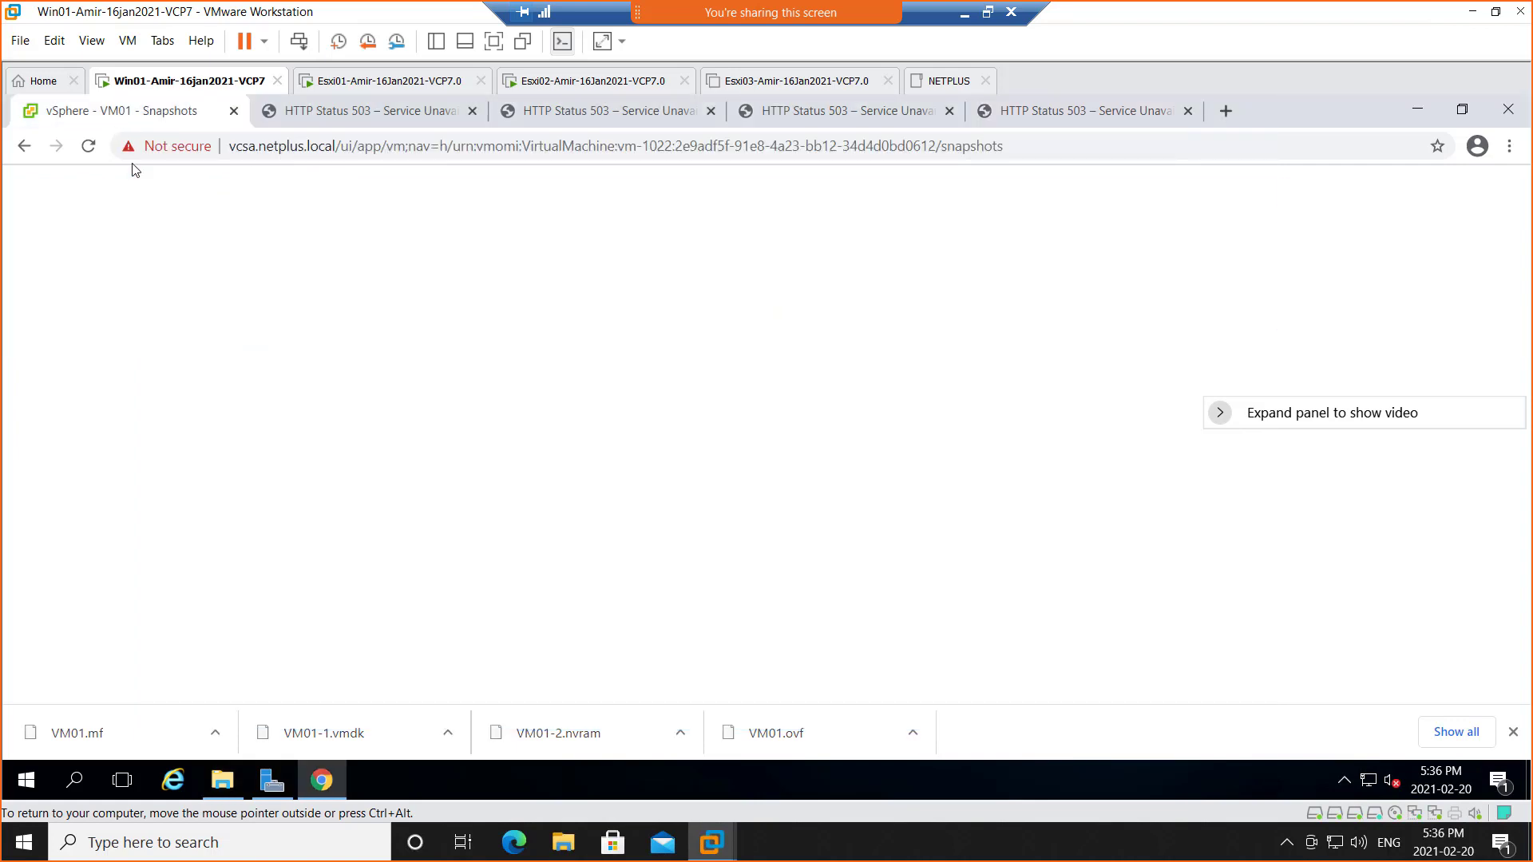
pyautogui.rightClick(146, 534)
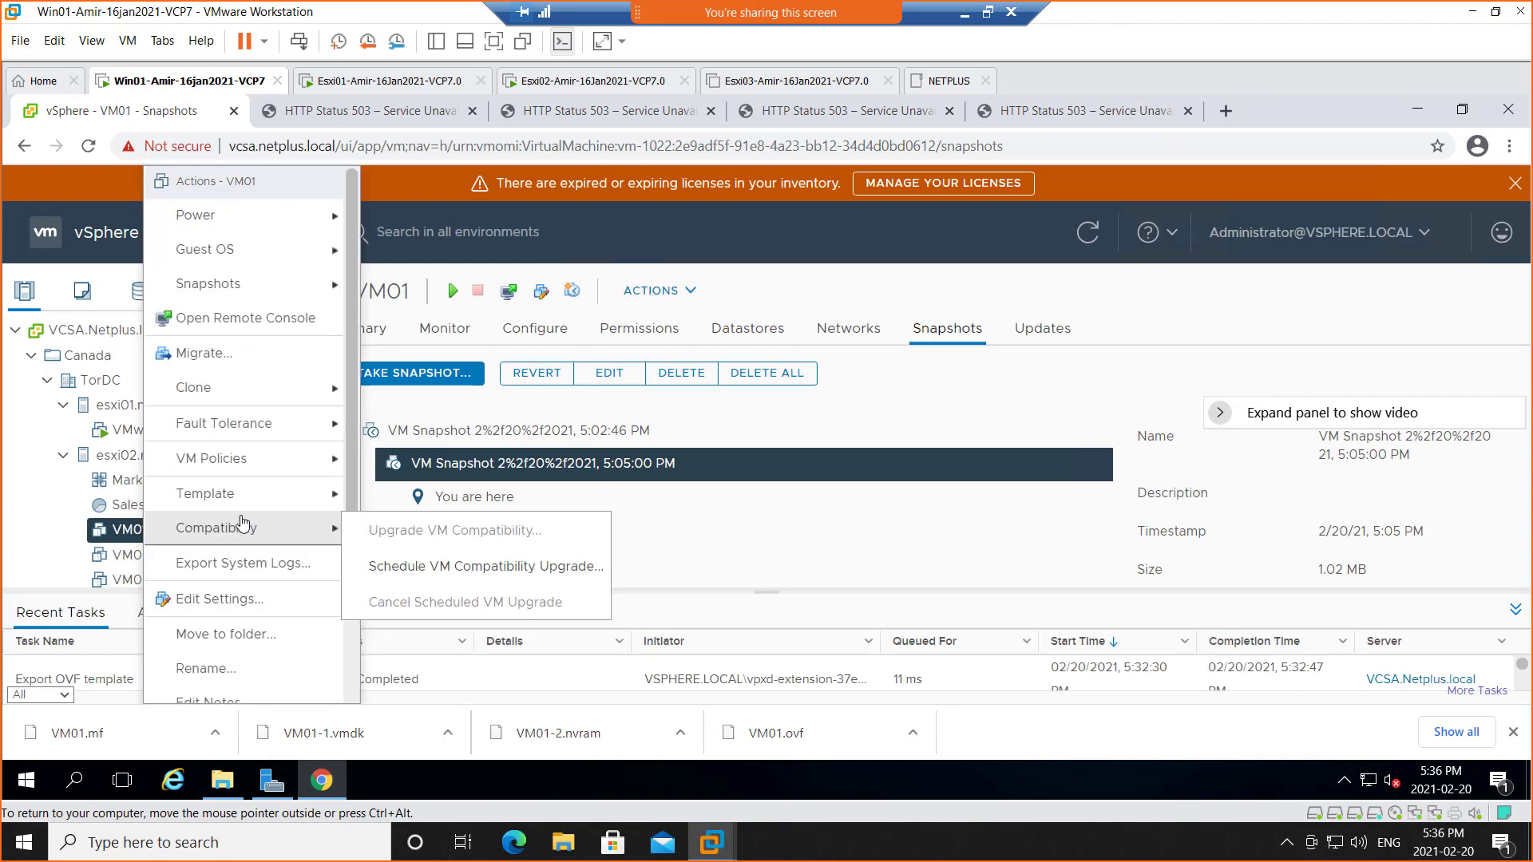
pyautogui.moveTo(246, 499)
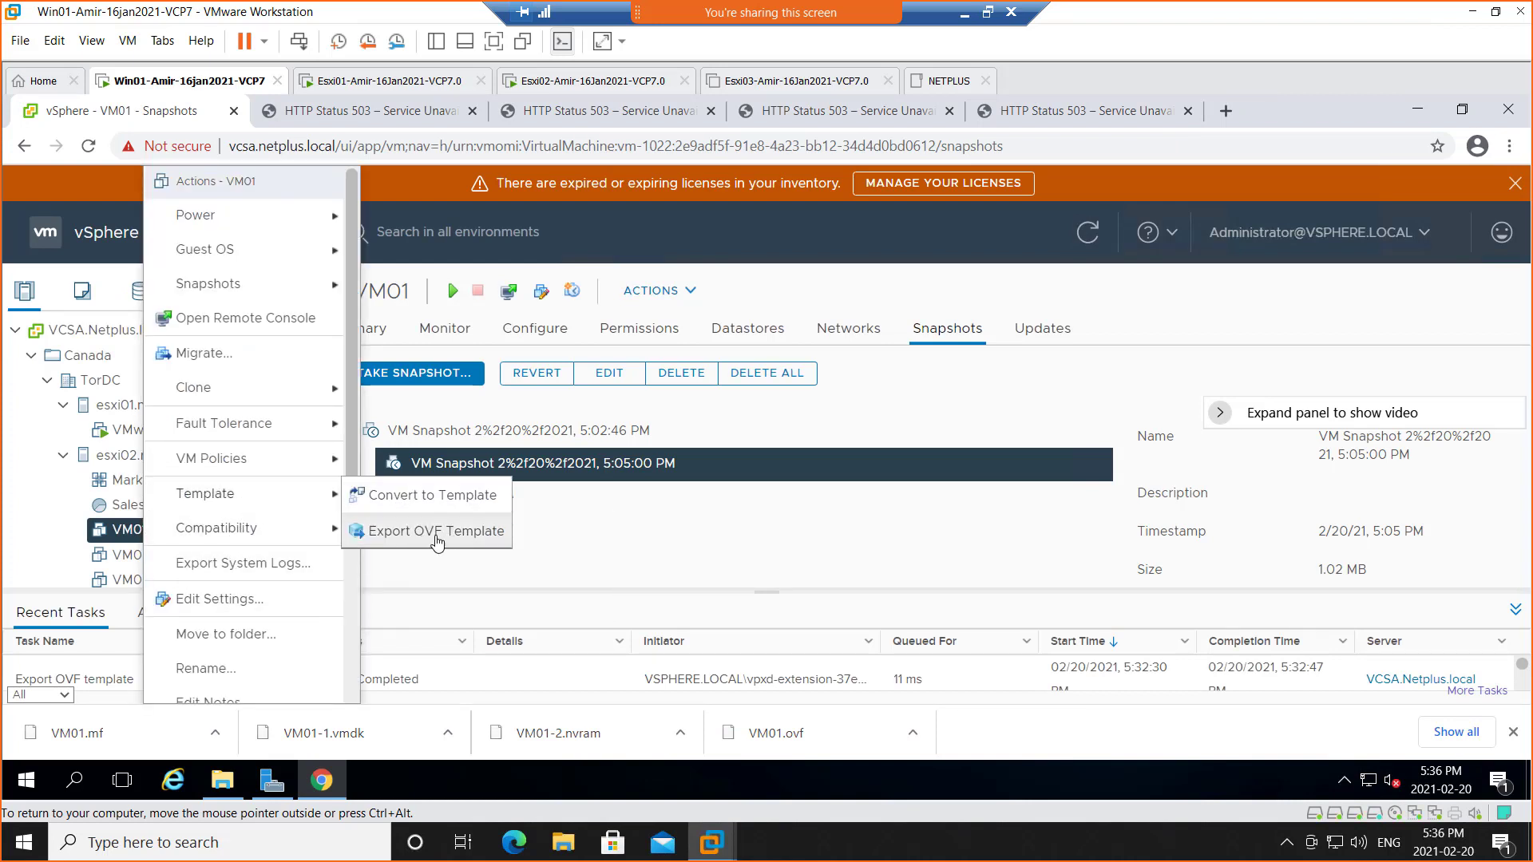
pyautogui.moveTo(177, 533)
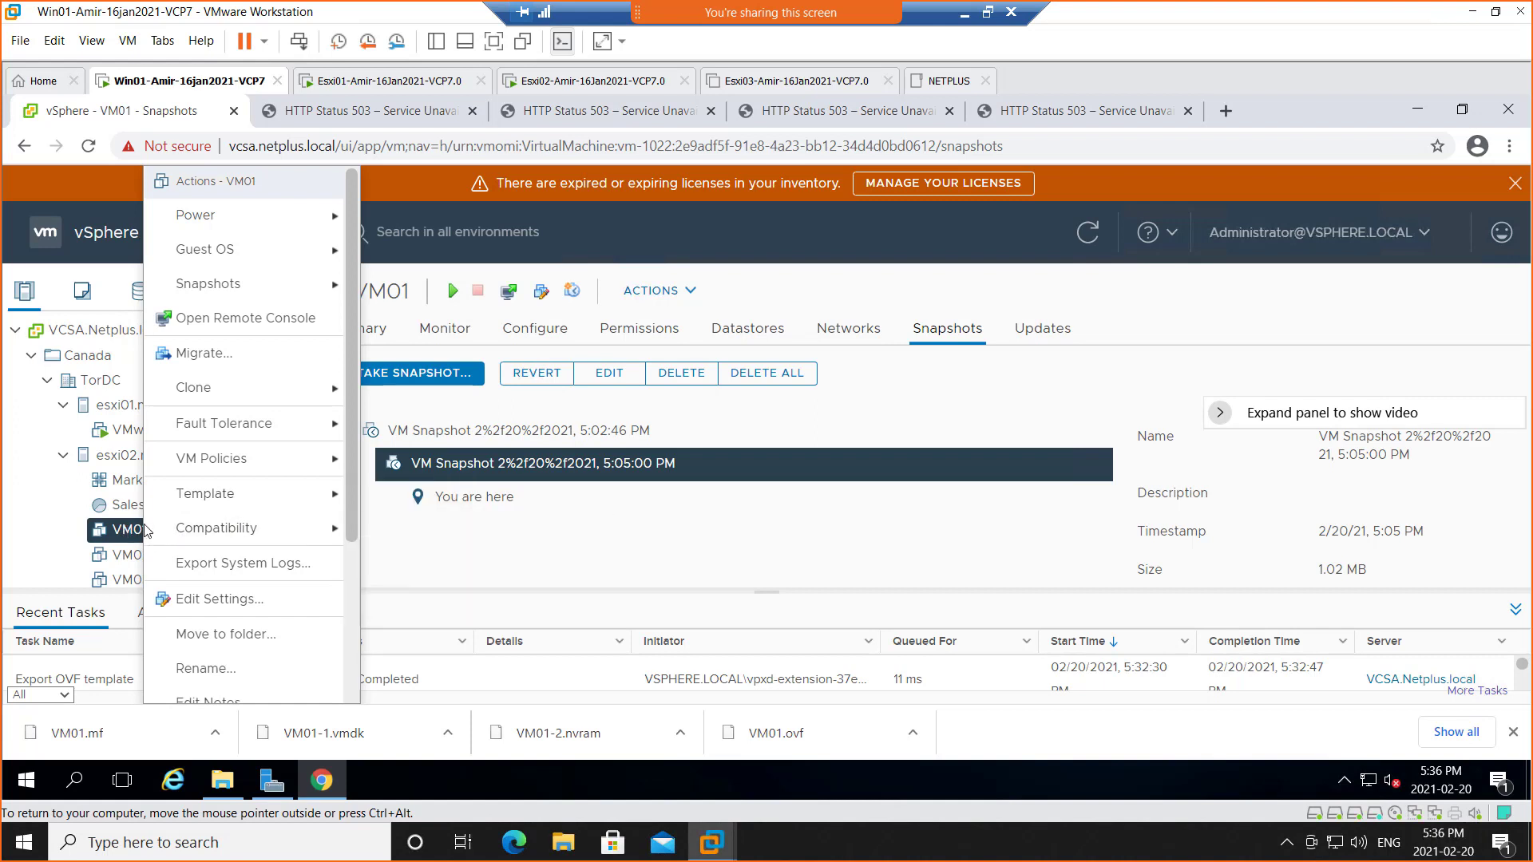
pyautogui.moveTo(319, 503)
pyautogui.click(27, 517)
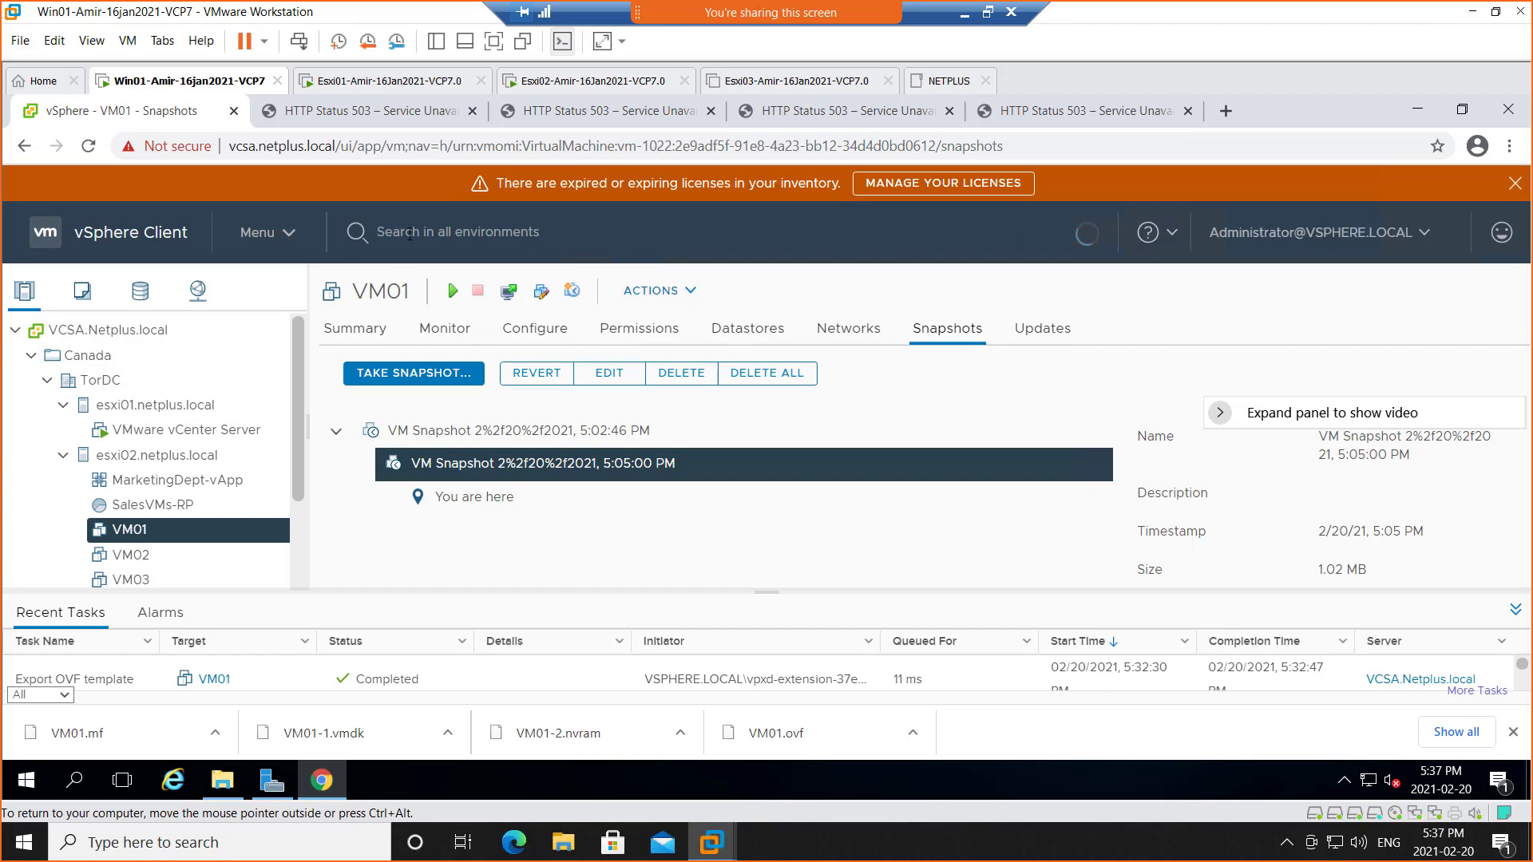
# Make the VM full screen and show the TorDC datacenter summary
pyautogui.click(494, 44)
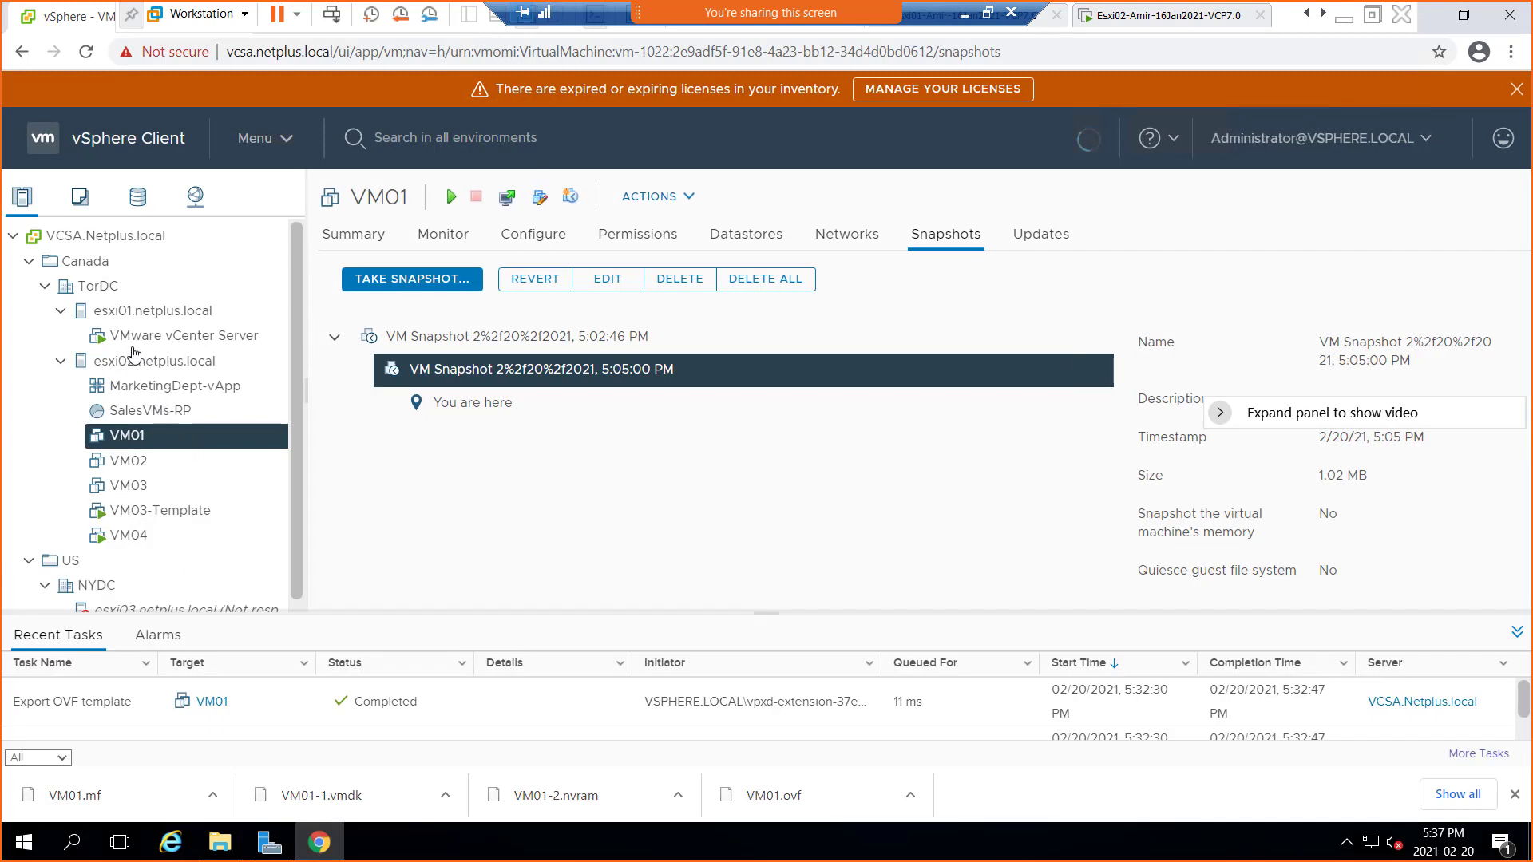
pyautogui.click(99, 286)
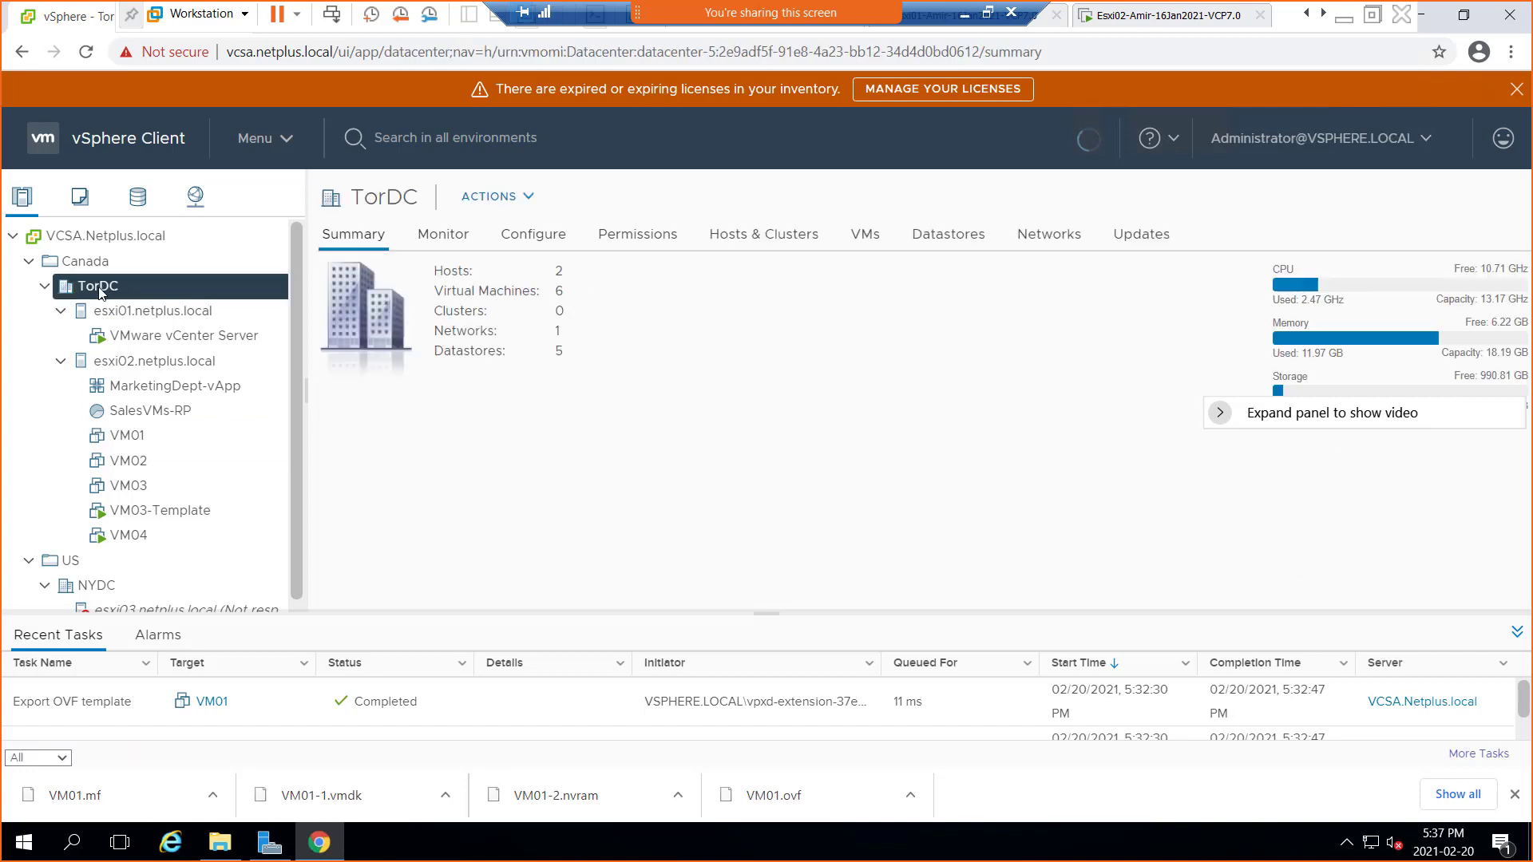
pyautogui.rightClick(116, 297)
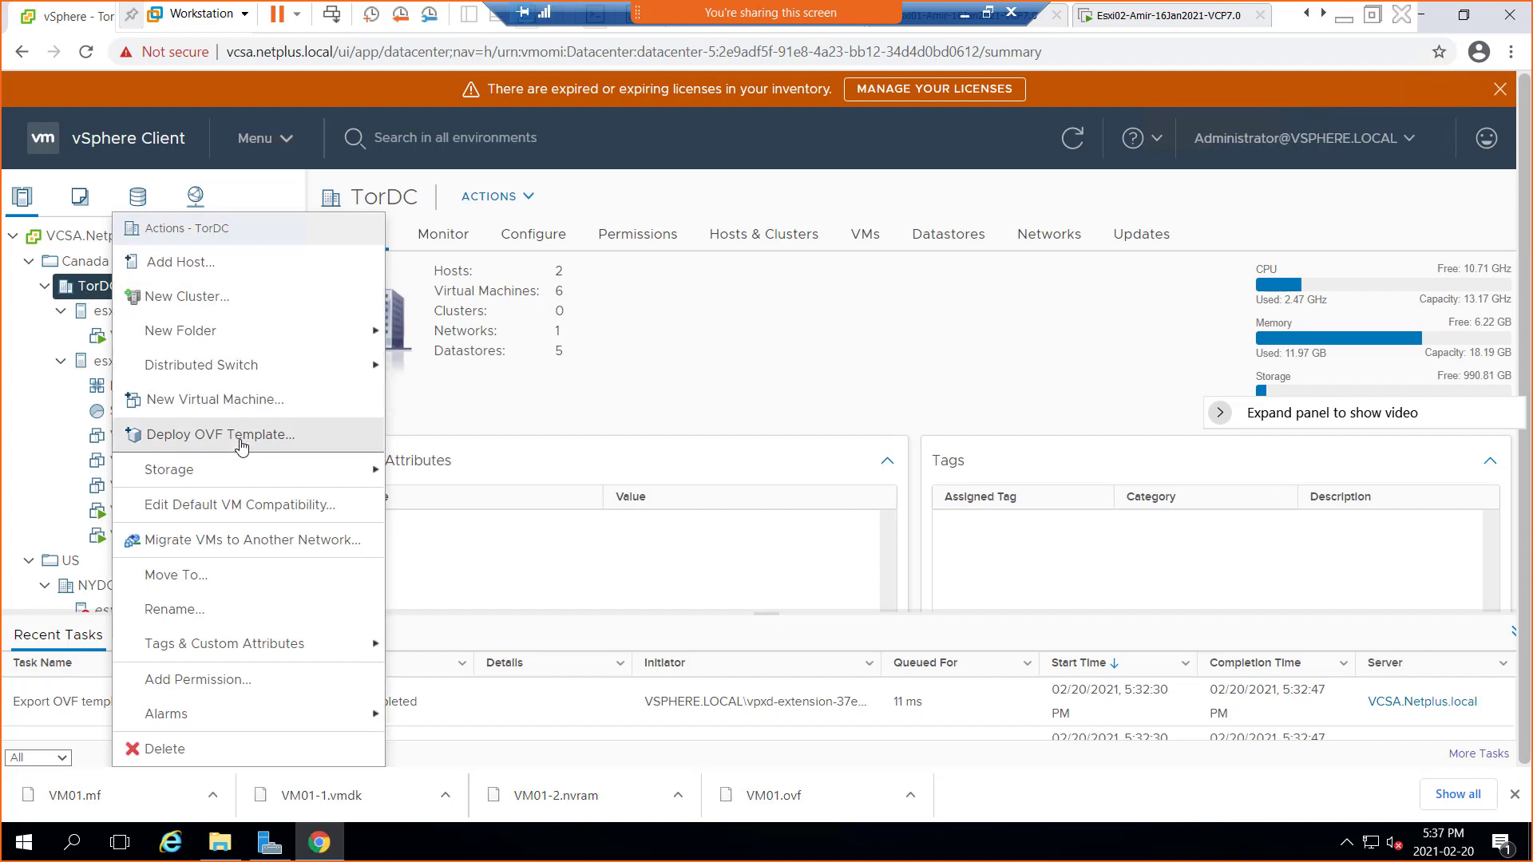
pyautogui.click(17, 472)
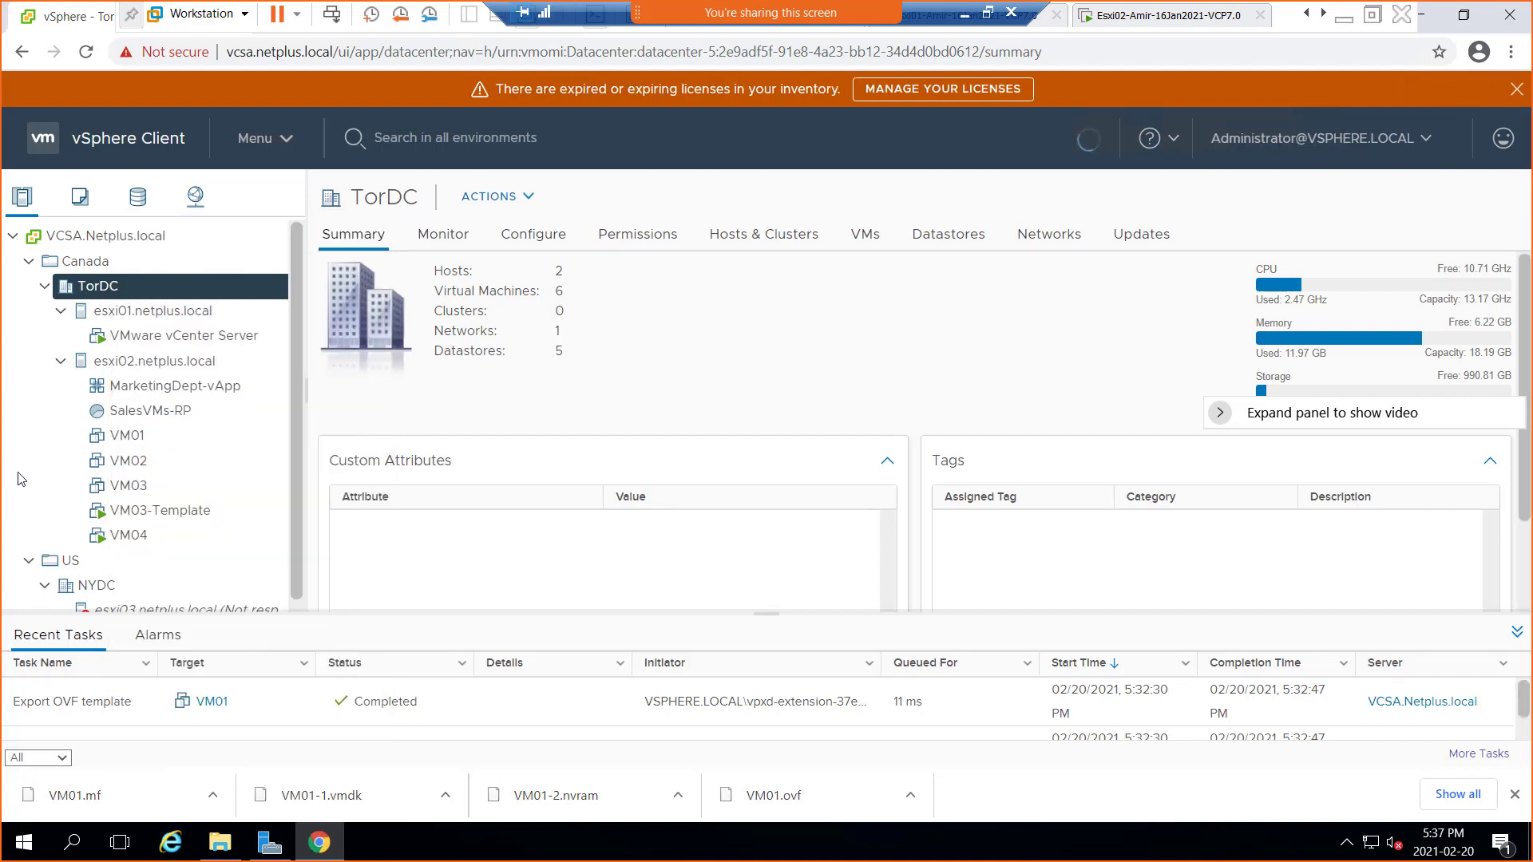
# Revisit VM01's Template export option, then open TorDC's actions menu
pyautogui.rightClick(127, 438)
pyautogui.moveTo(227, 401)
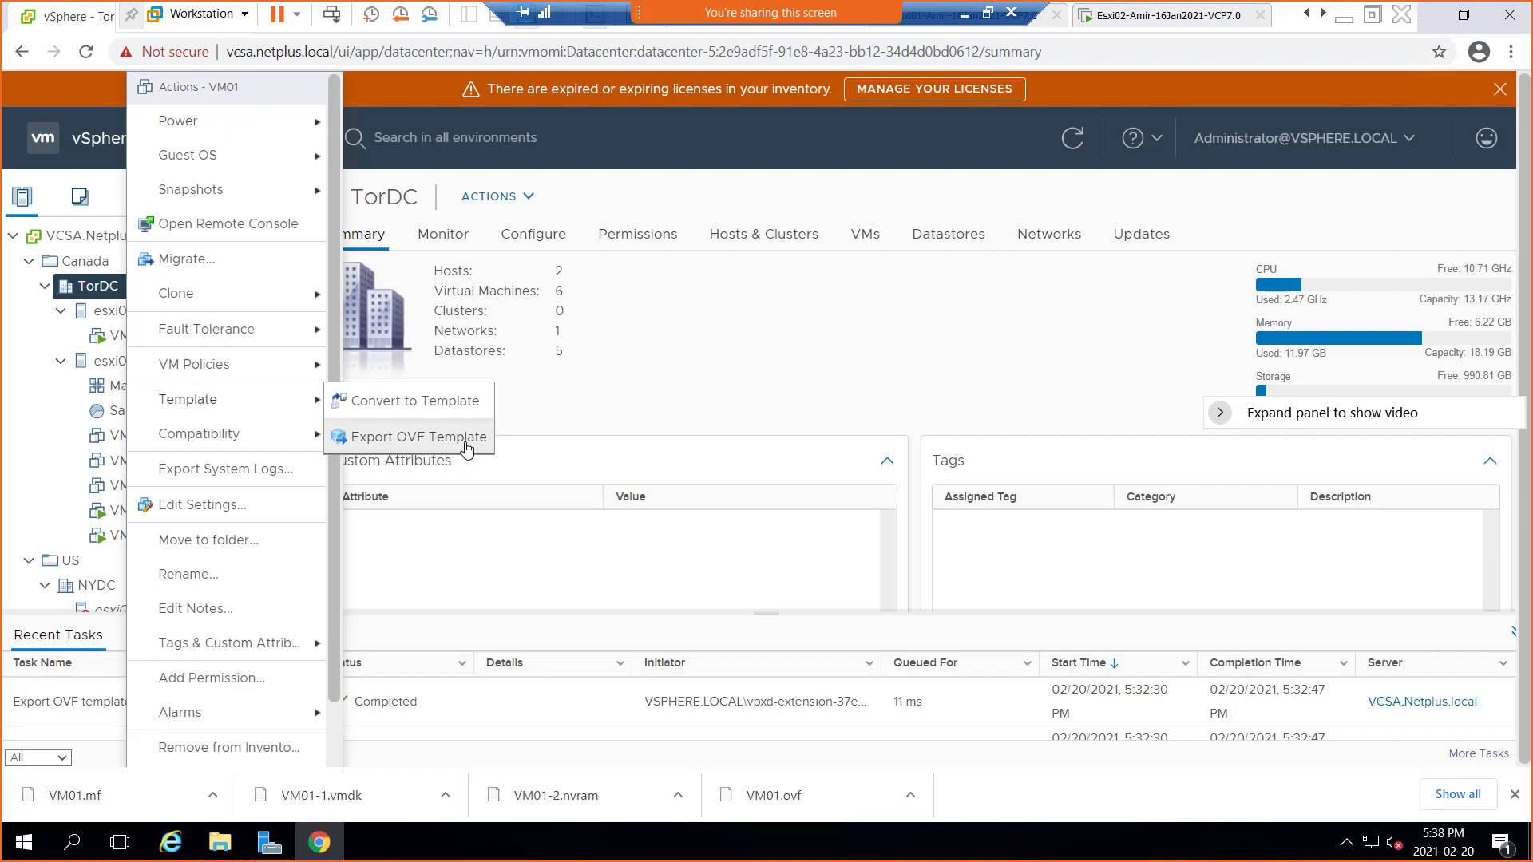
pyautogui.click(114, 295)
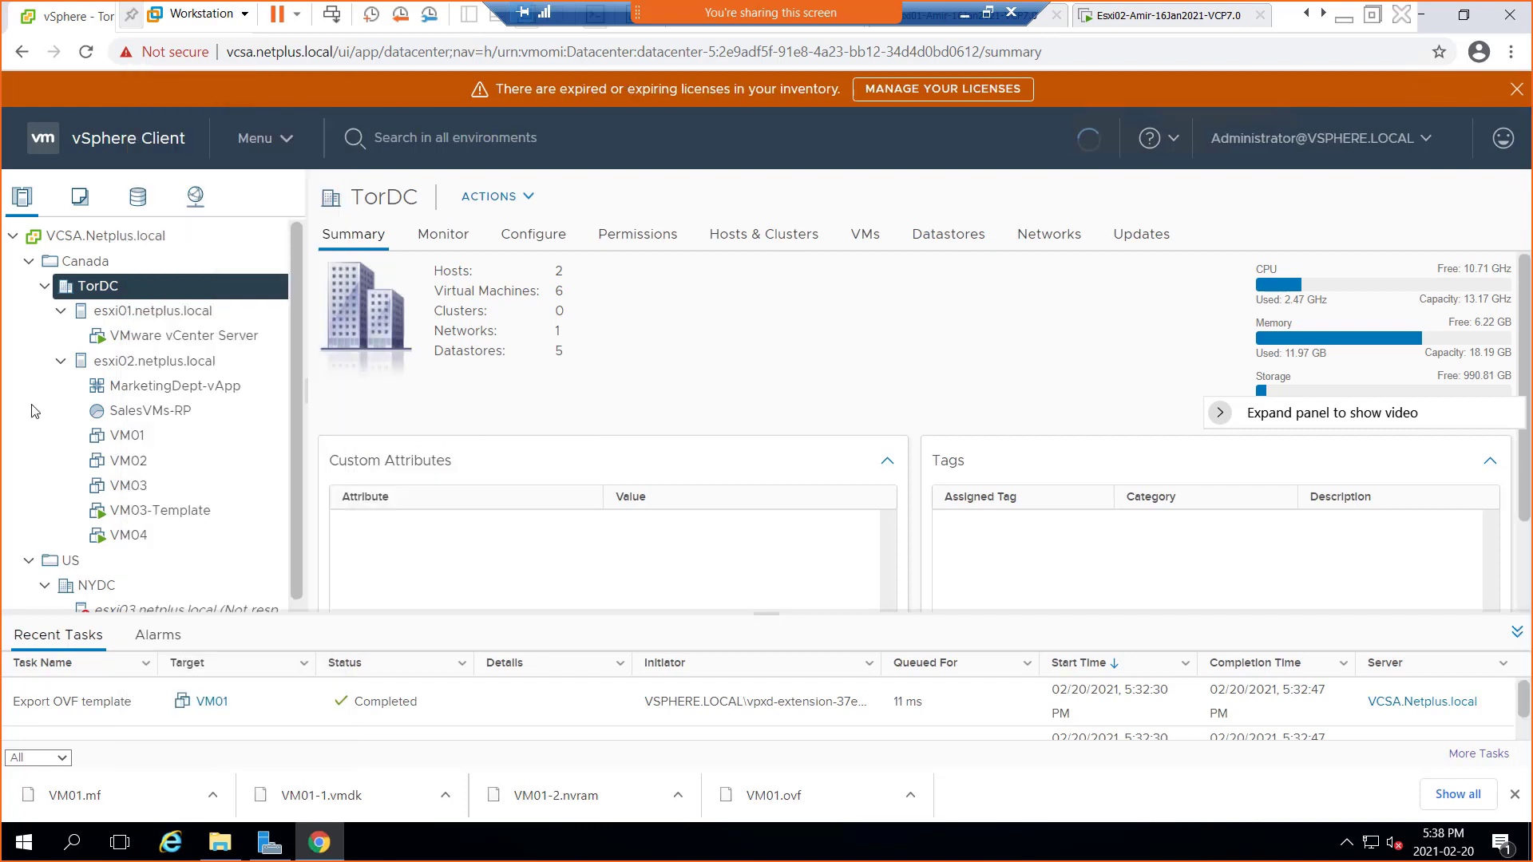
pyautogui.rightClick(115, 296)
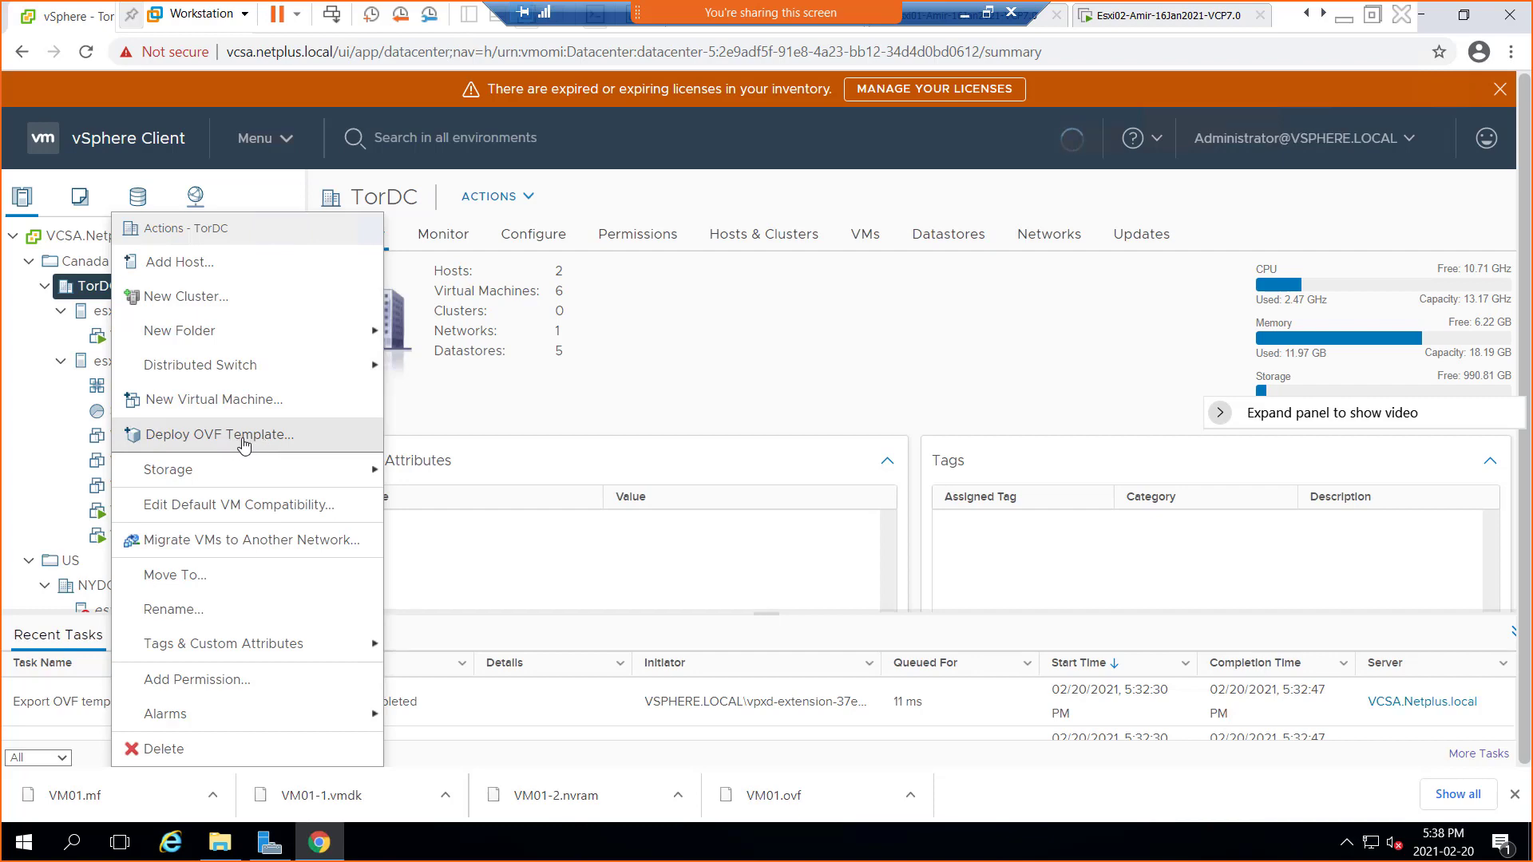
# Start Deploy OVF Template on TorDC, choose Local file, and begin uploading the exported files
pyautogui.click(255, 442)
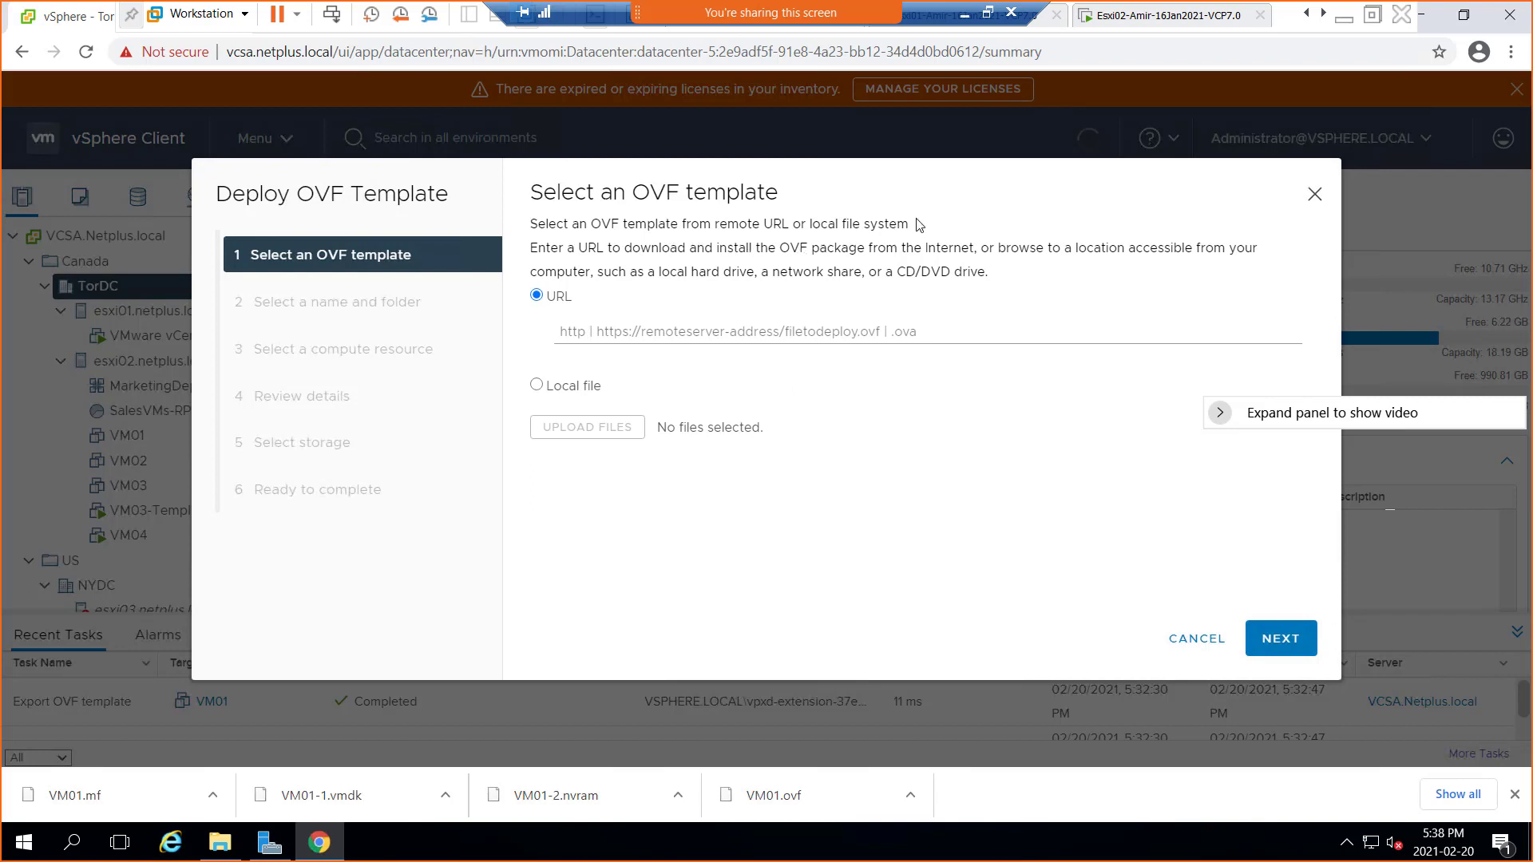
pyautogui.moveTo(909, 224); pyautogui.dragTo(812, 226)
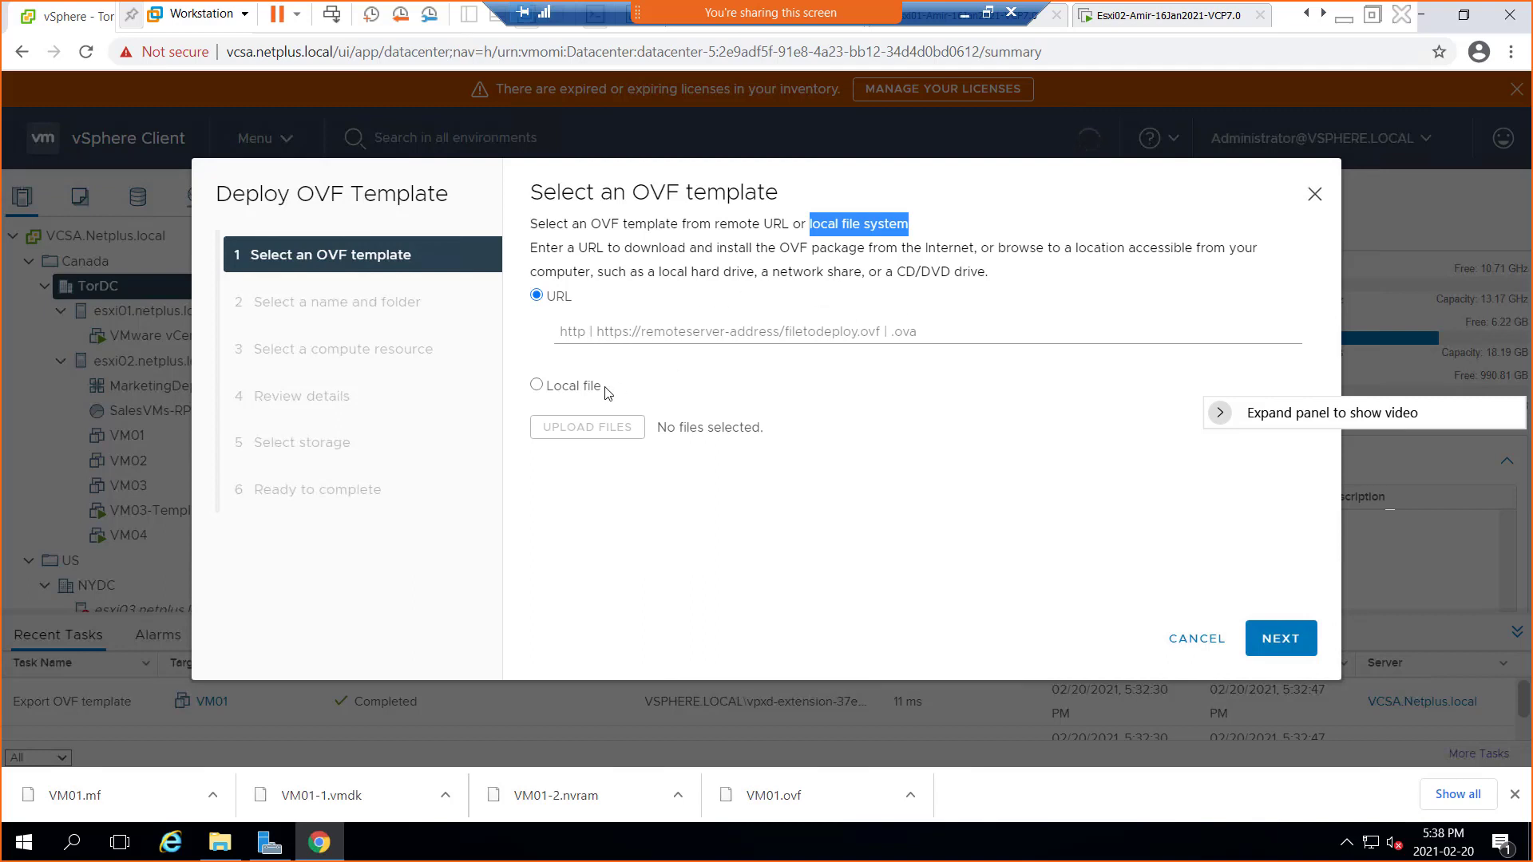
pyautogui.click(578, 389)
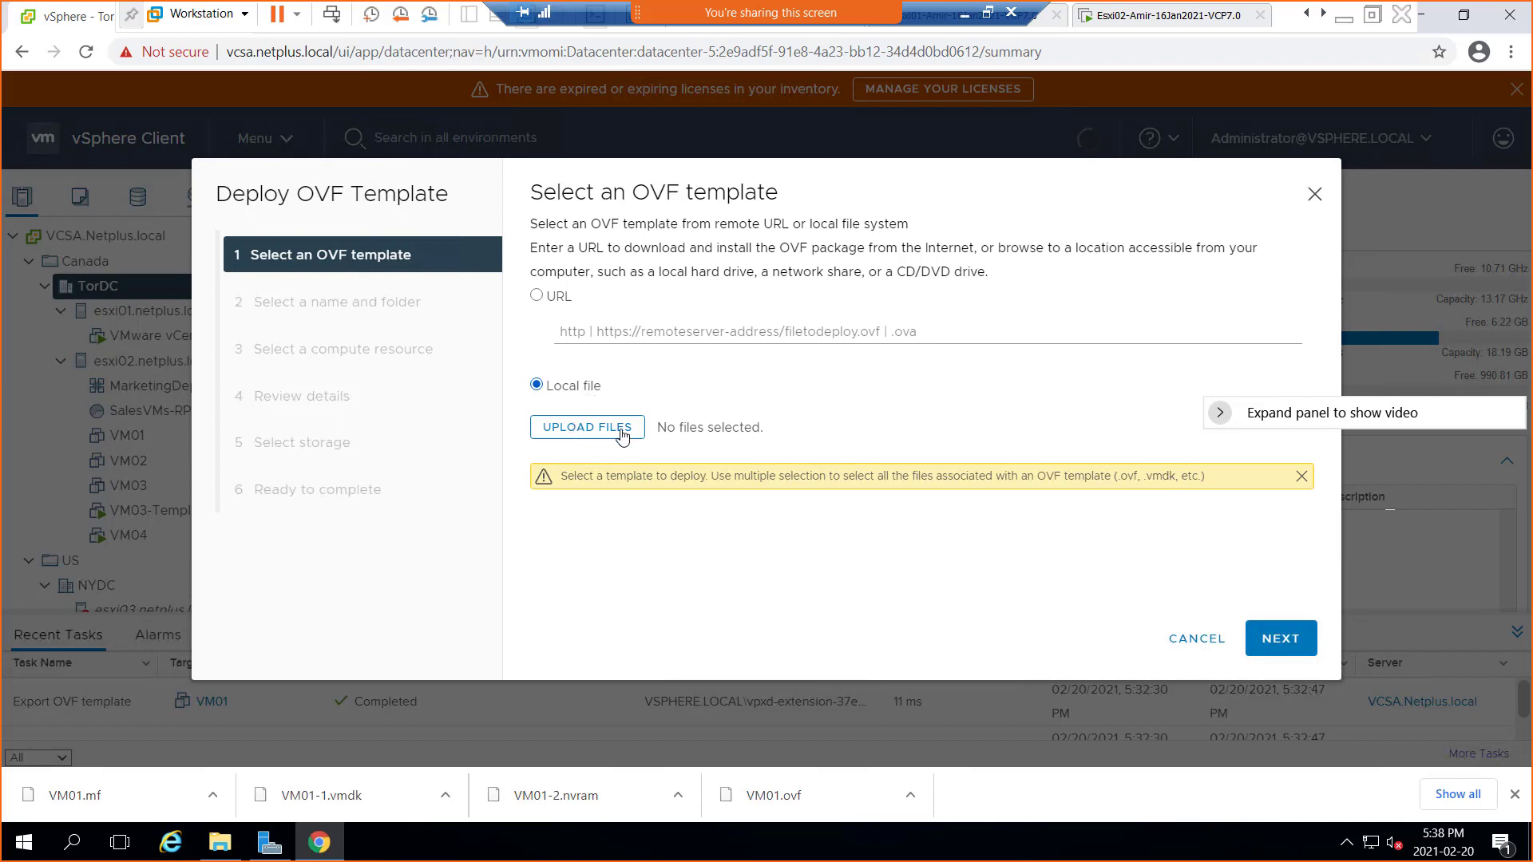
pyautogui.click(584, 435)
# Attach VM01.mf, VM01.ovf, VM01-1.vmdk and VM01-2.nvram from Downloads to the OVF deployment
pyautogui.click(595, 438)
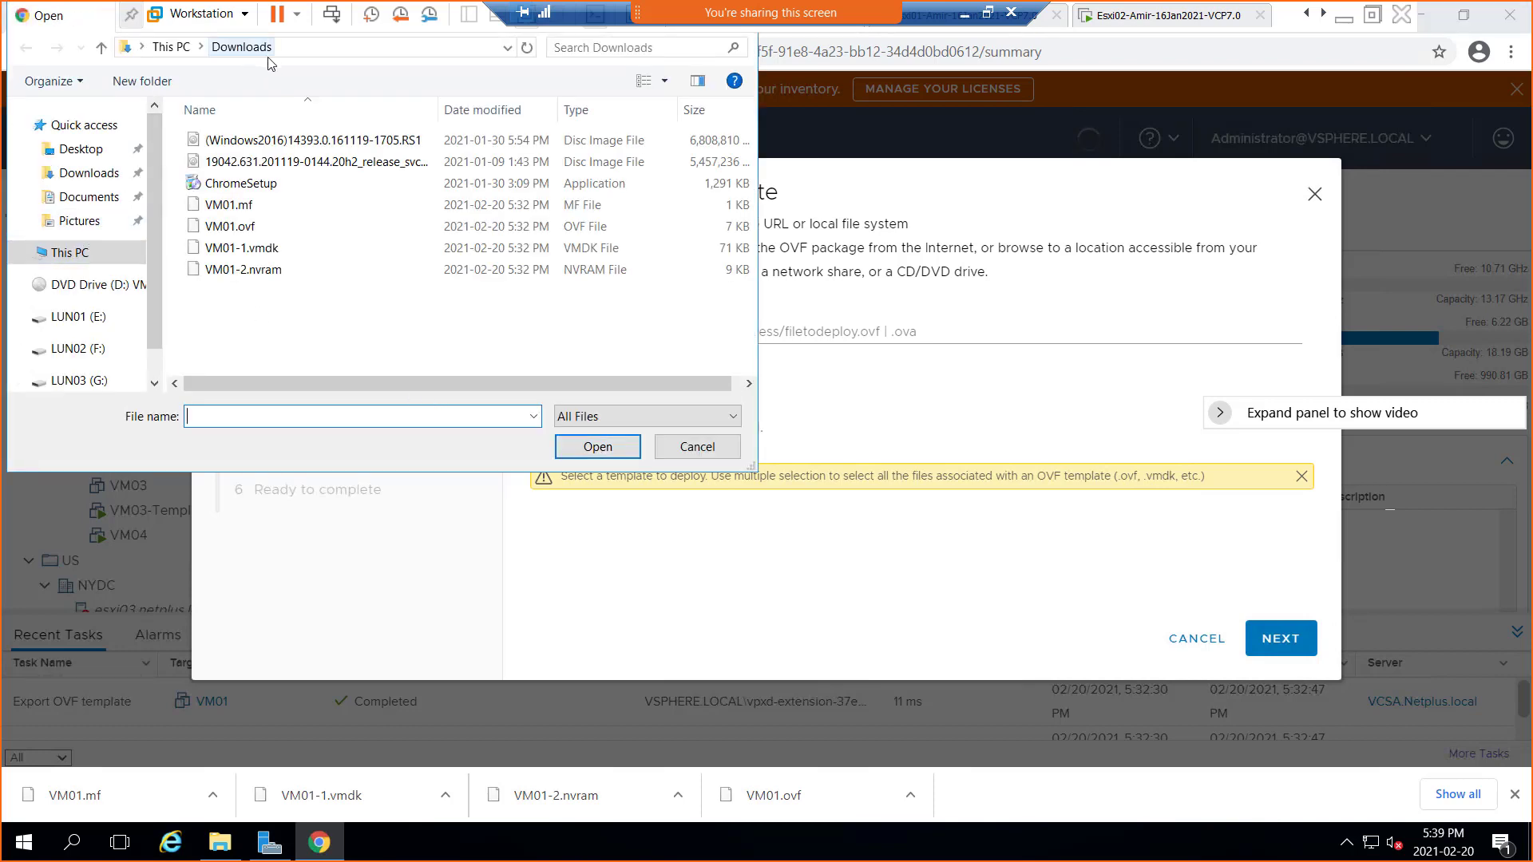
pyautogui.click(245, 211)
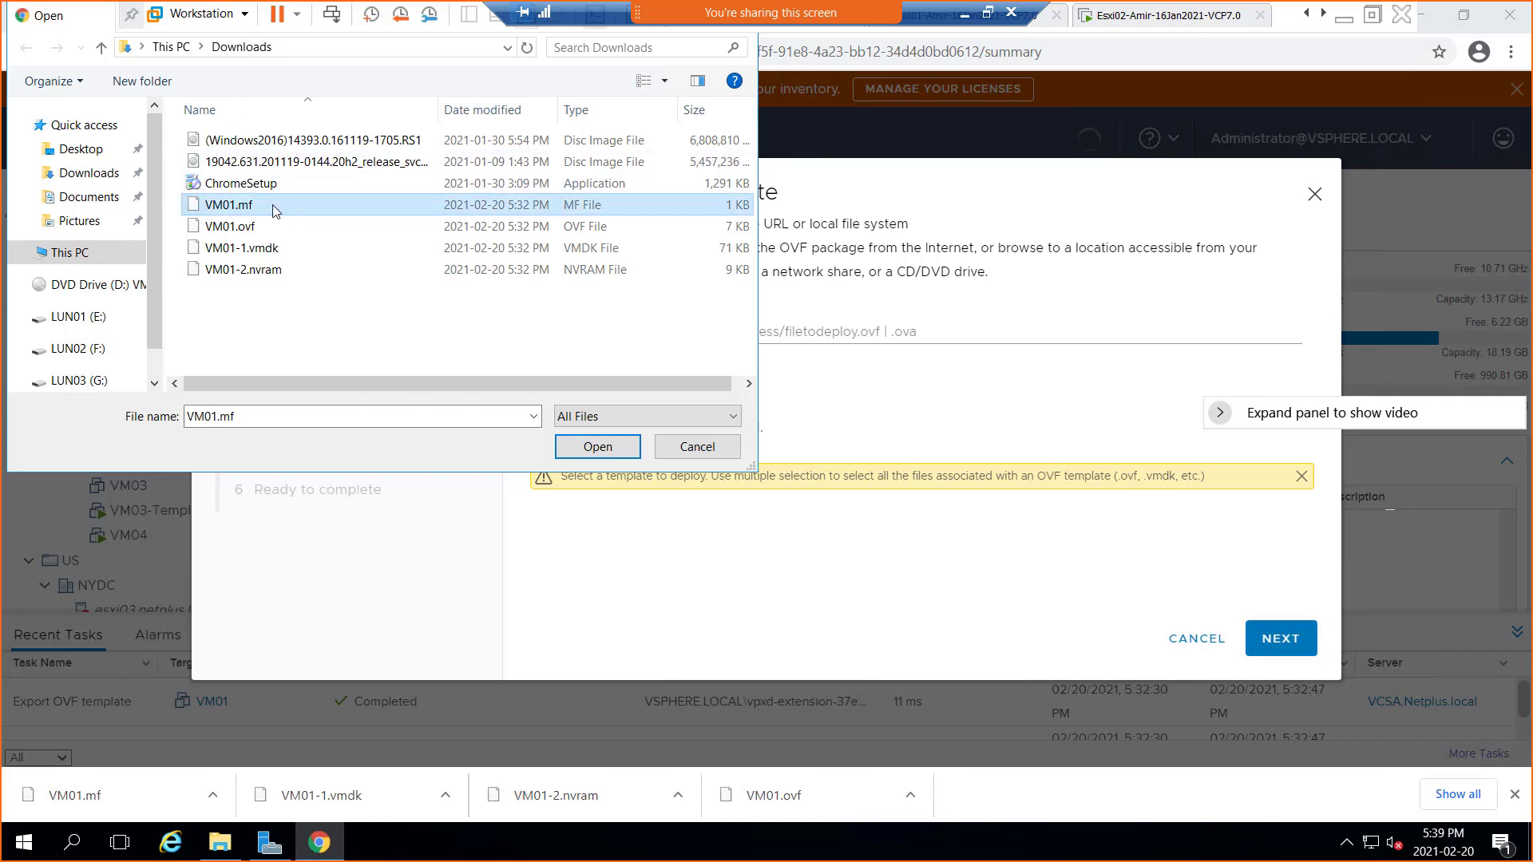
pyautogui.keyDown('shift'); pyautogui.click(259, 276); pyautogui.keyUp('shift')
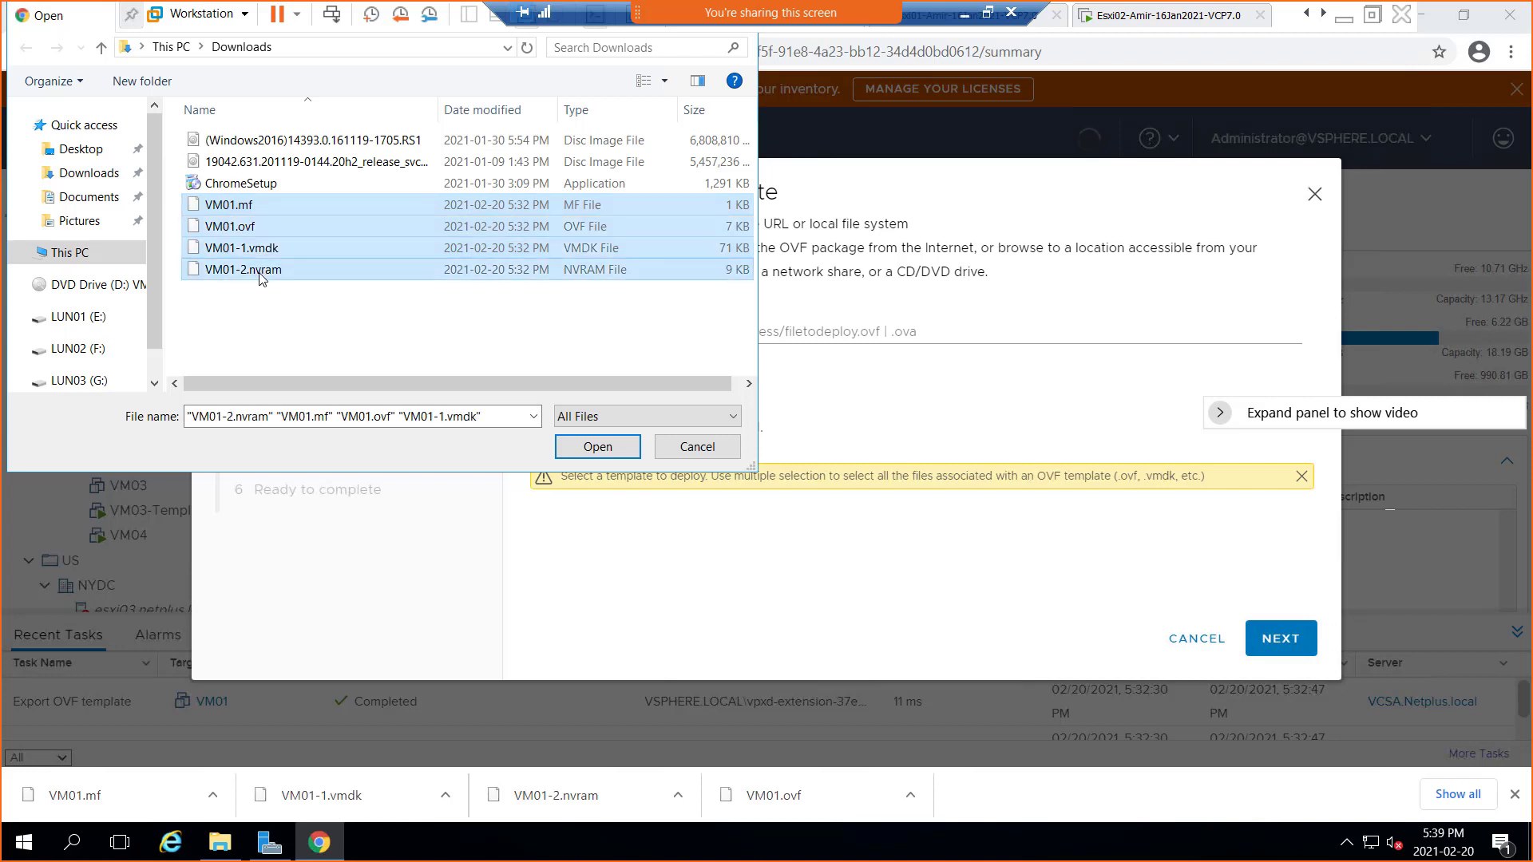
pyautogui.click(596, 449)
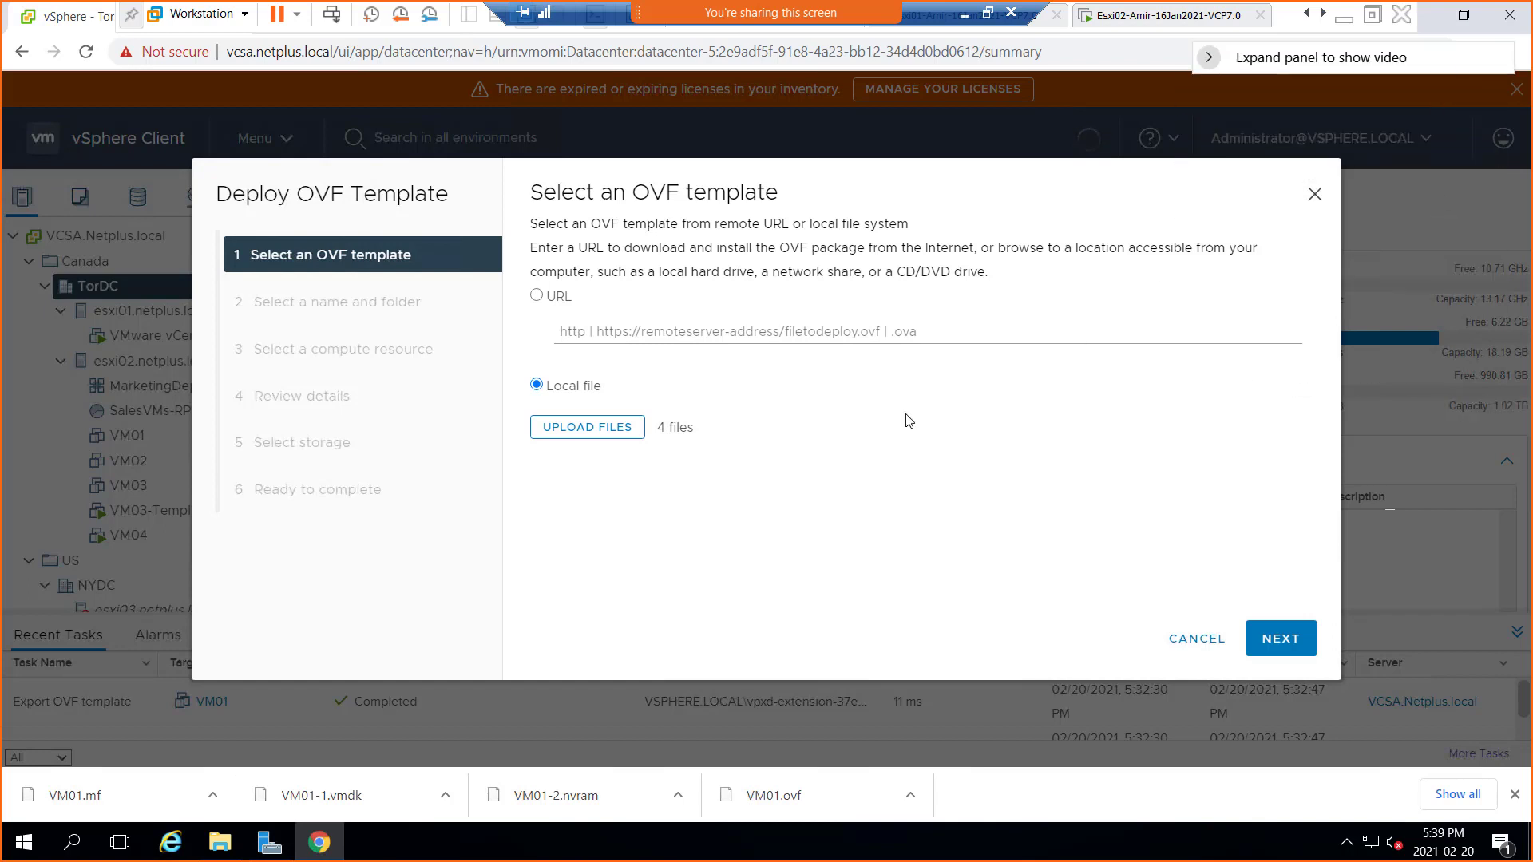
# Keep the VM name VM01-imported in TorDC and advance to choosing host esxi02.netplus.local
pyautogui.click(1281, 639)
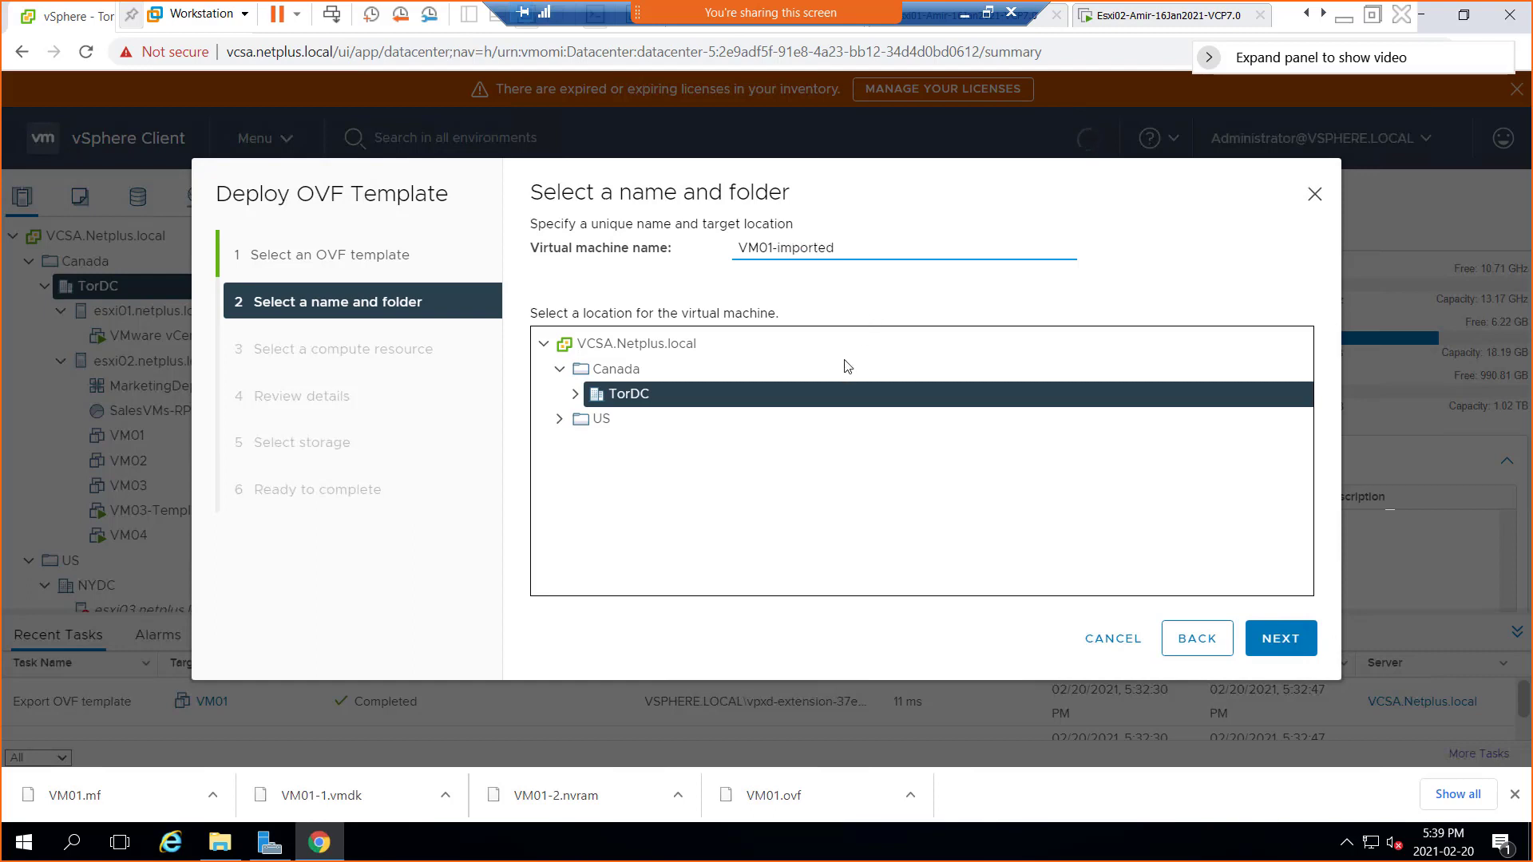
pyautogui.click(1299, 647)
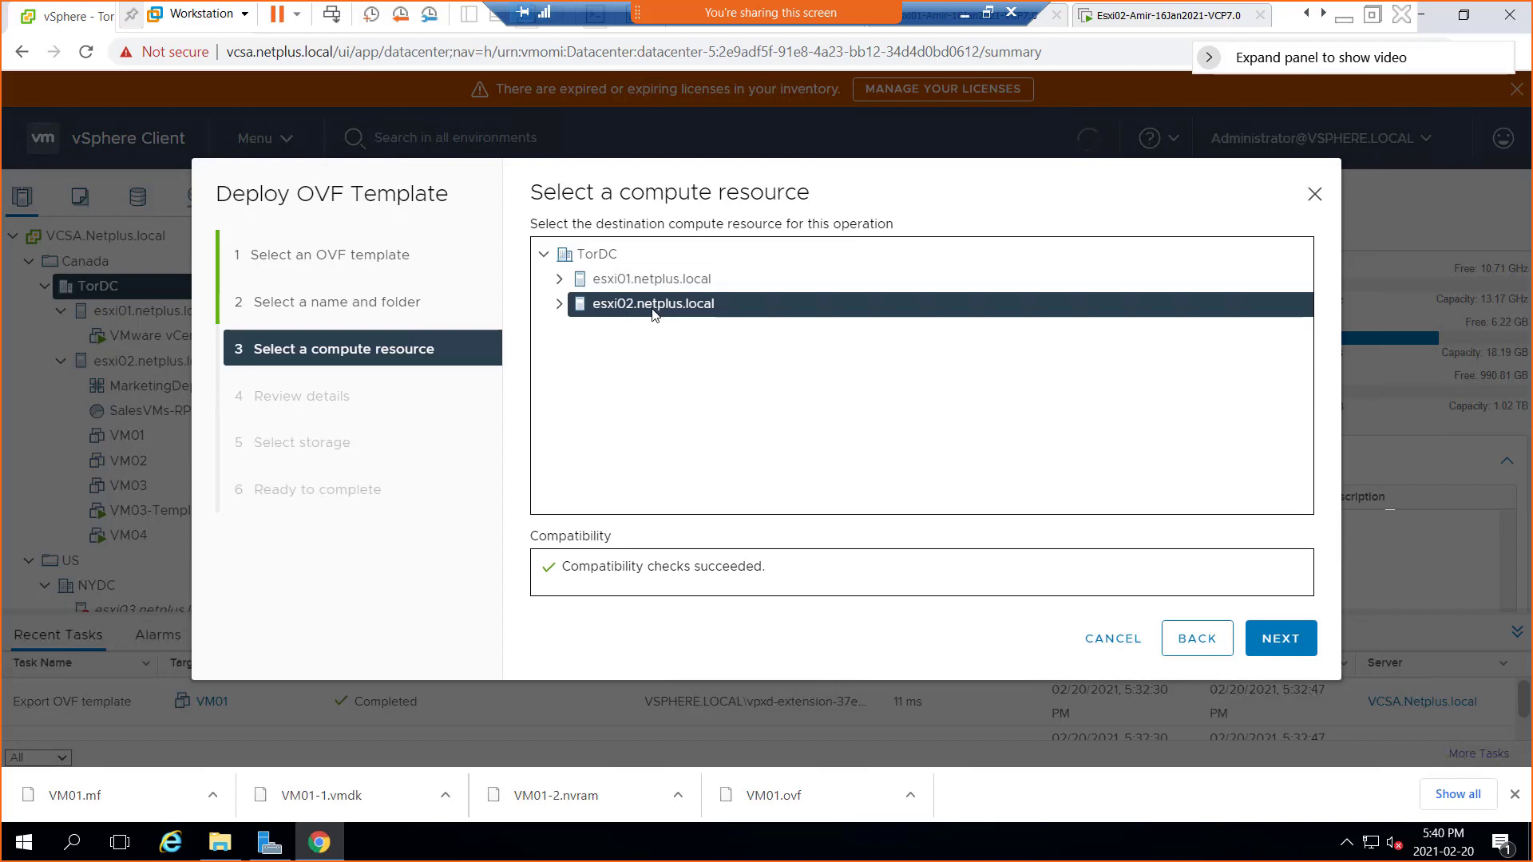
# Accept esxi02.netplus.local as the compute resource and reach Review details
pyautogui.click(1294, 644)
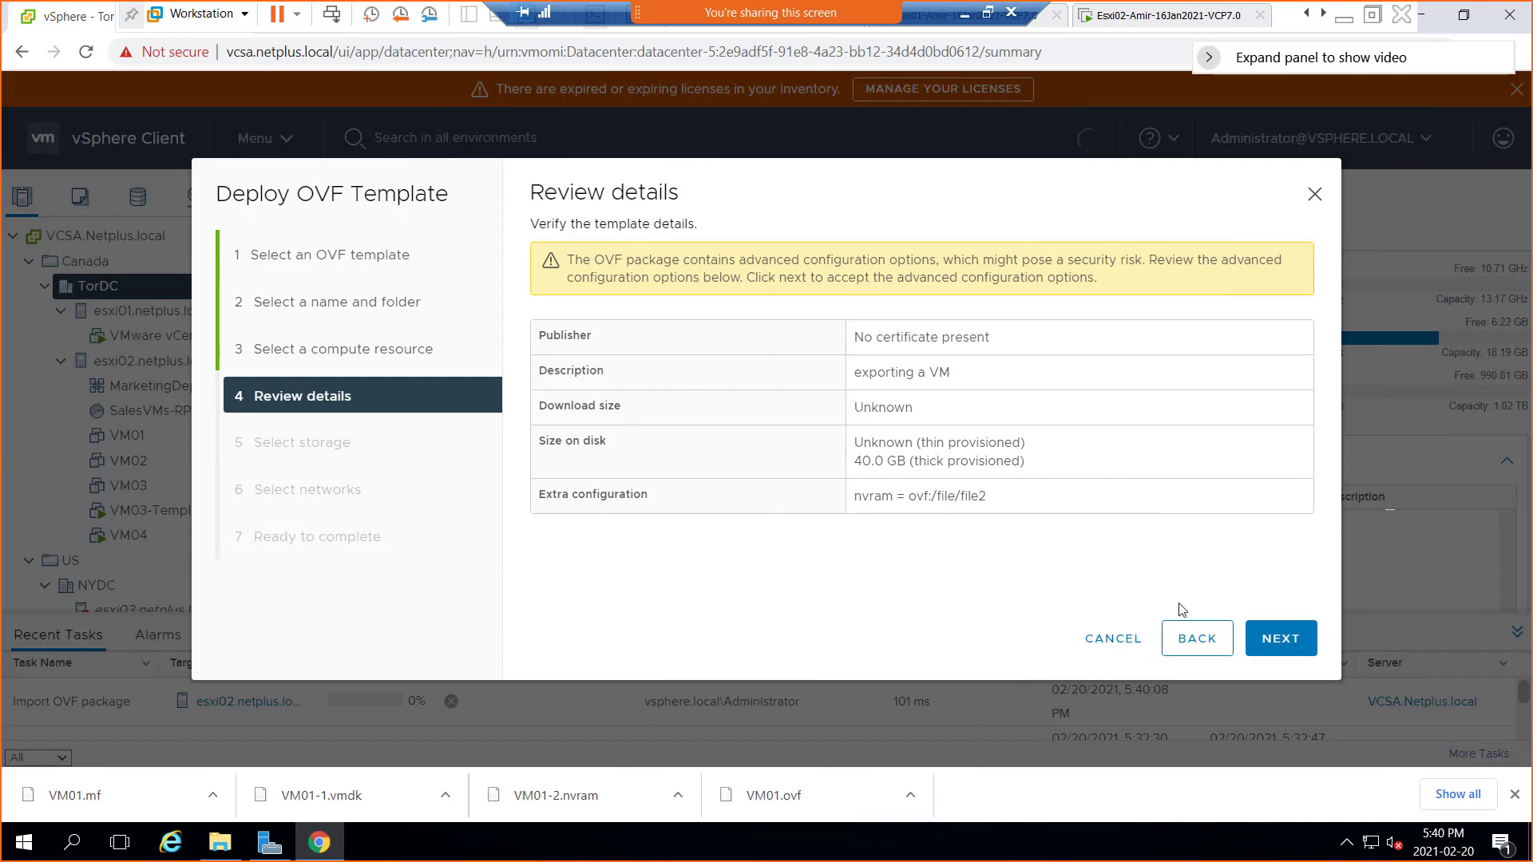
# Accept the template details (40.0 GB thick-provisioned, nvram configuration) and proceed to storage
pyautogui.click(1295, 646)
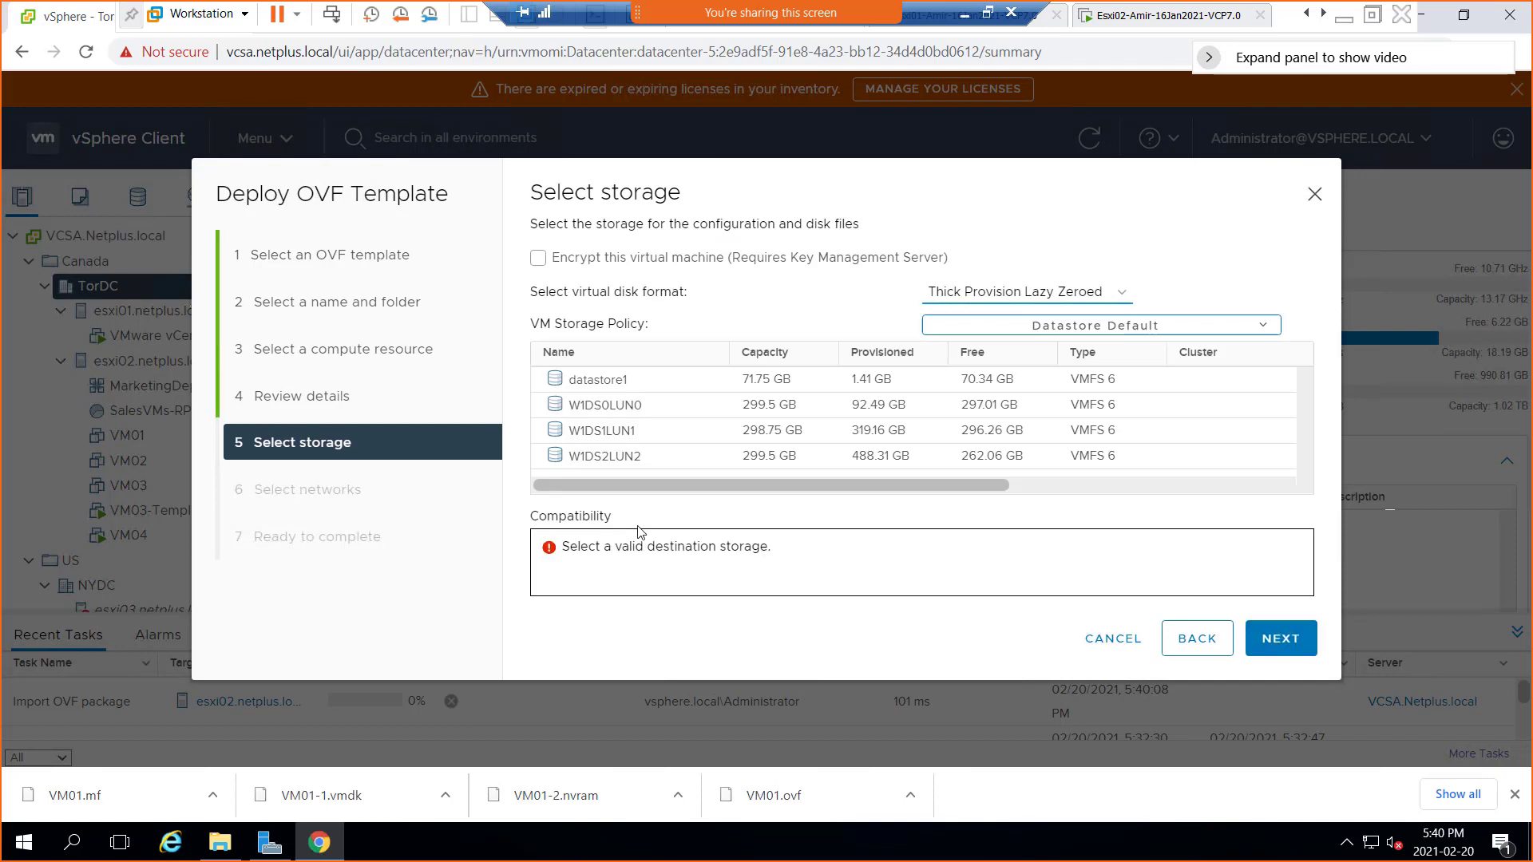
# Store the imported VM on the W1DS1LUN1 datastore and continue to network mapping
pyautogui.click(607, 435)
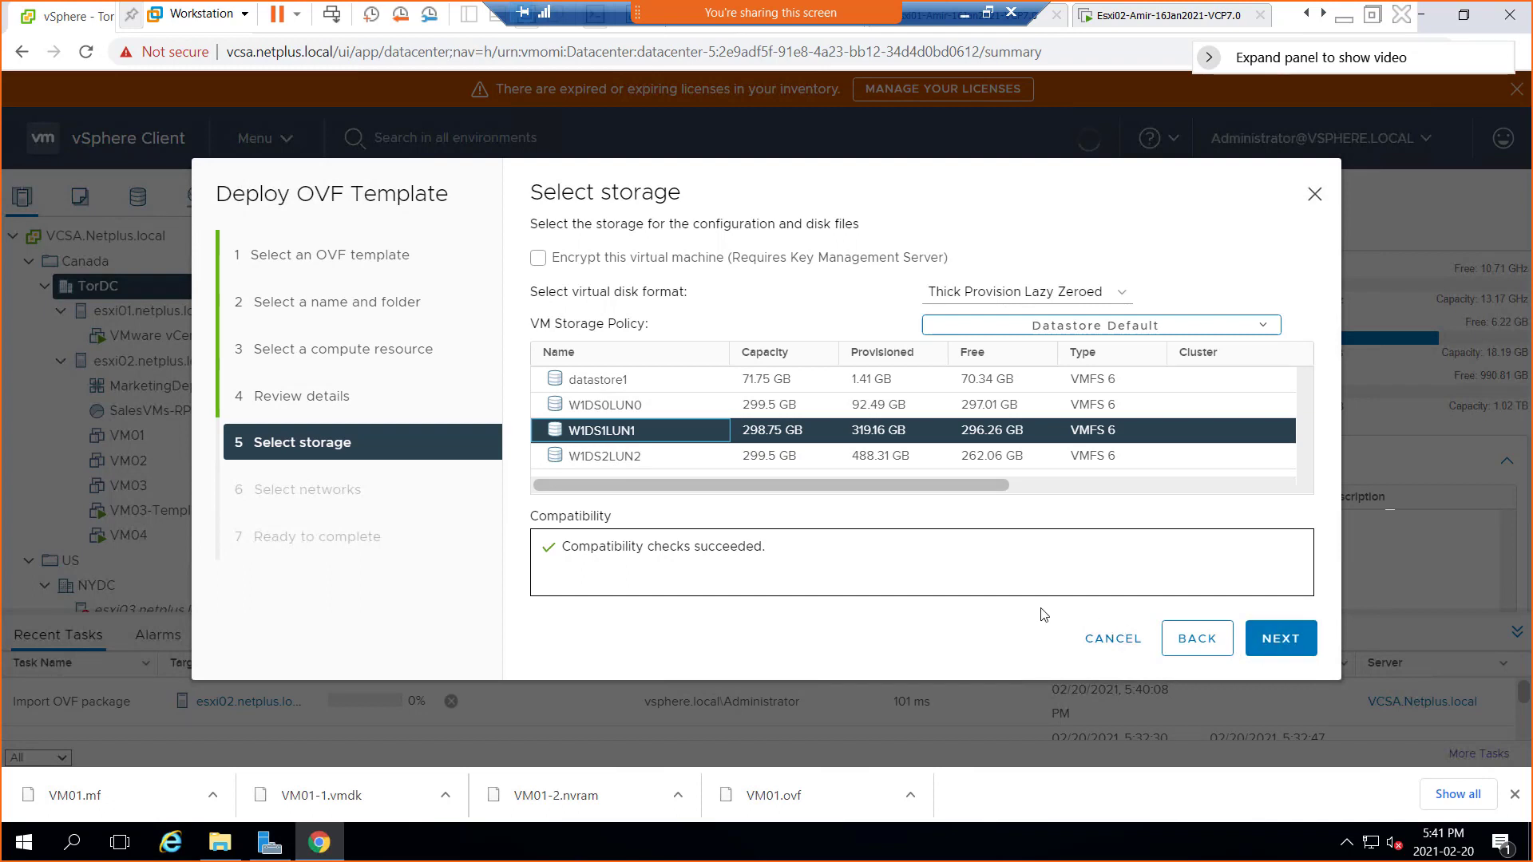
pyautogui.click(1308, 647)
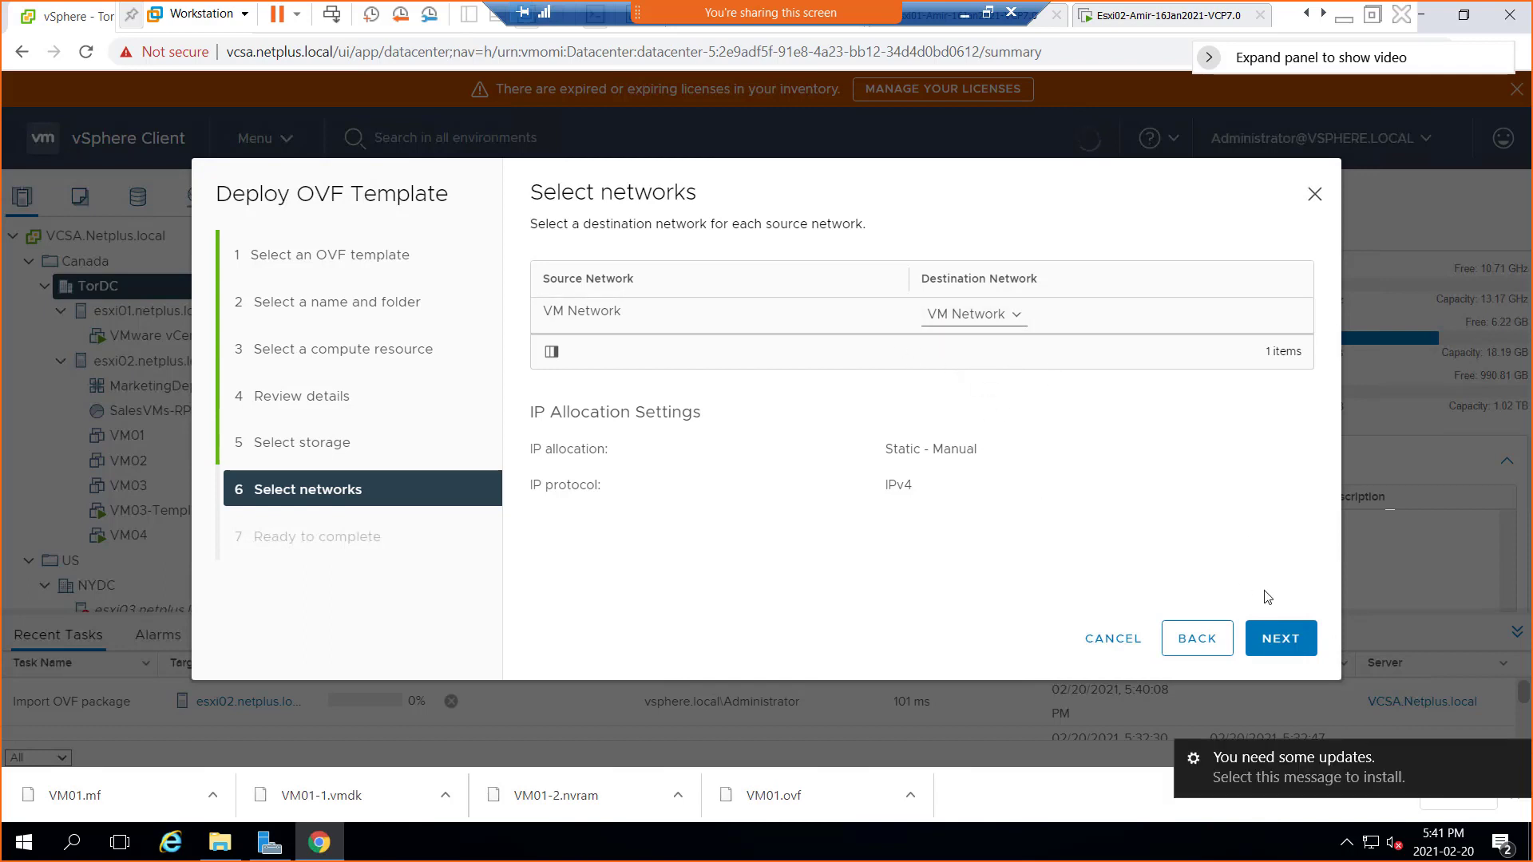
# Review the Ready to complete summary and finish deploying VM01-imported onto esxi02
pyautogui.click(1287, 646)
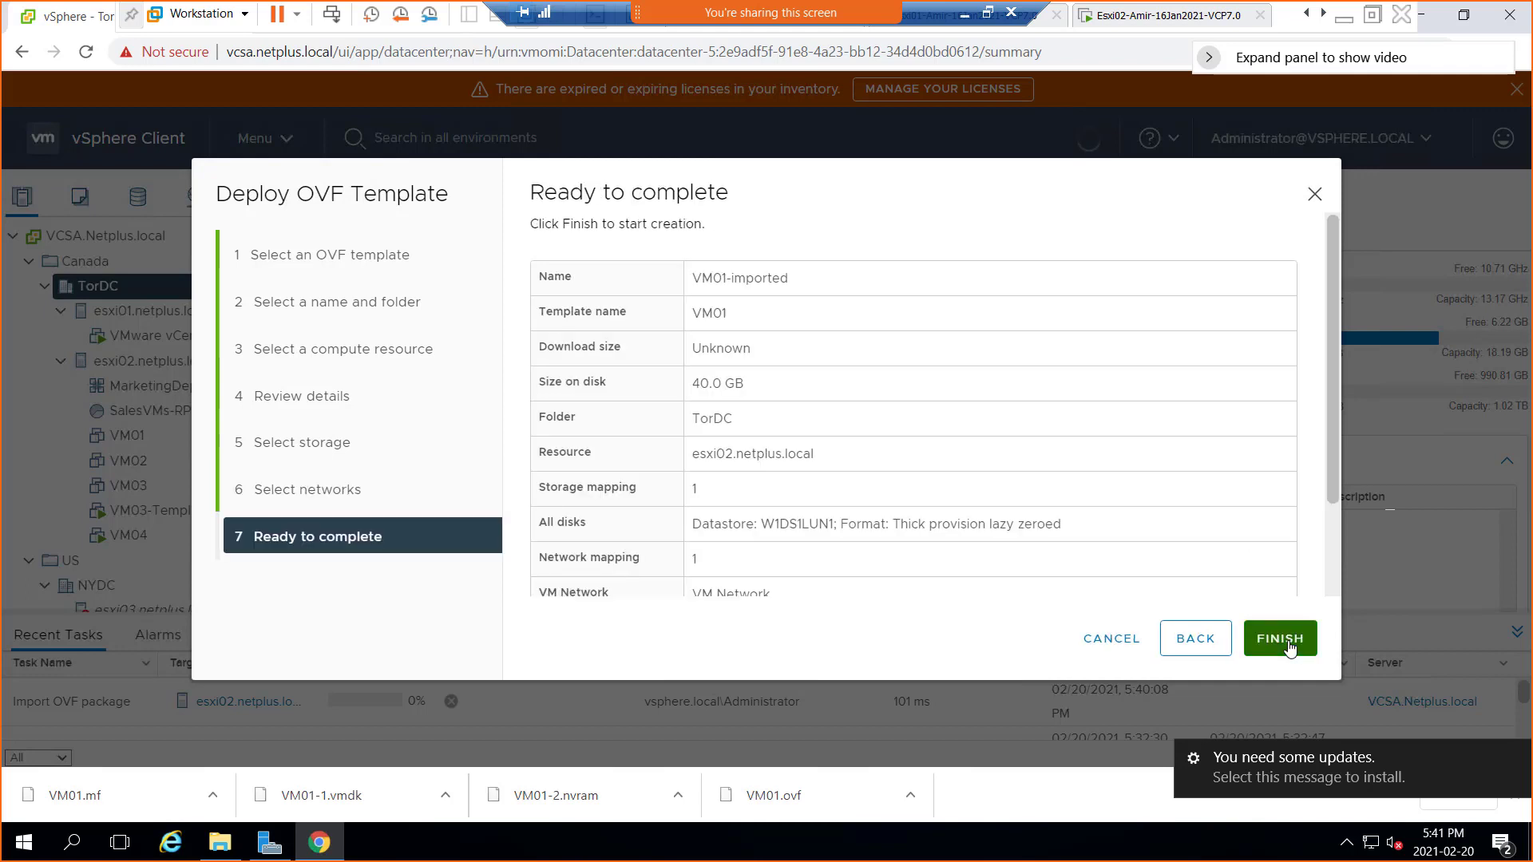
pyautogui.scroll(-2, 1002, 466)
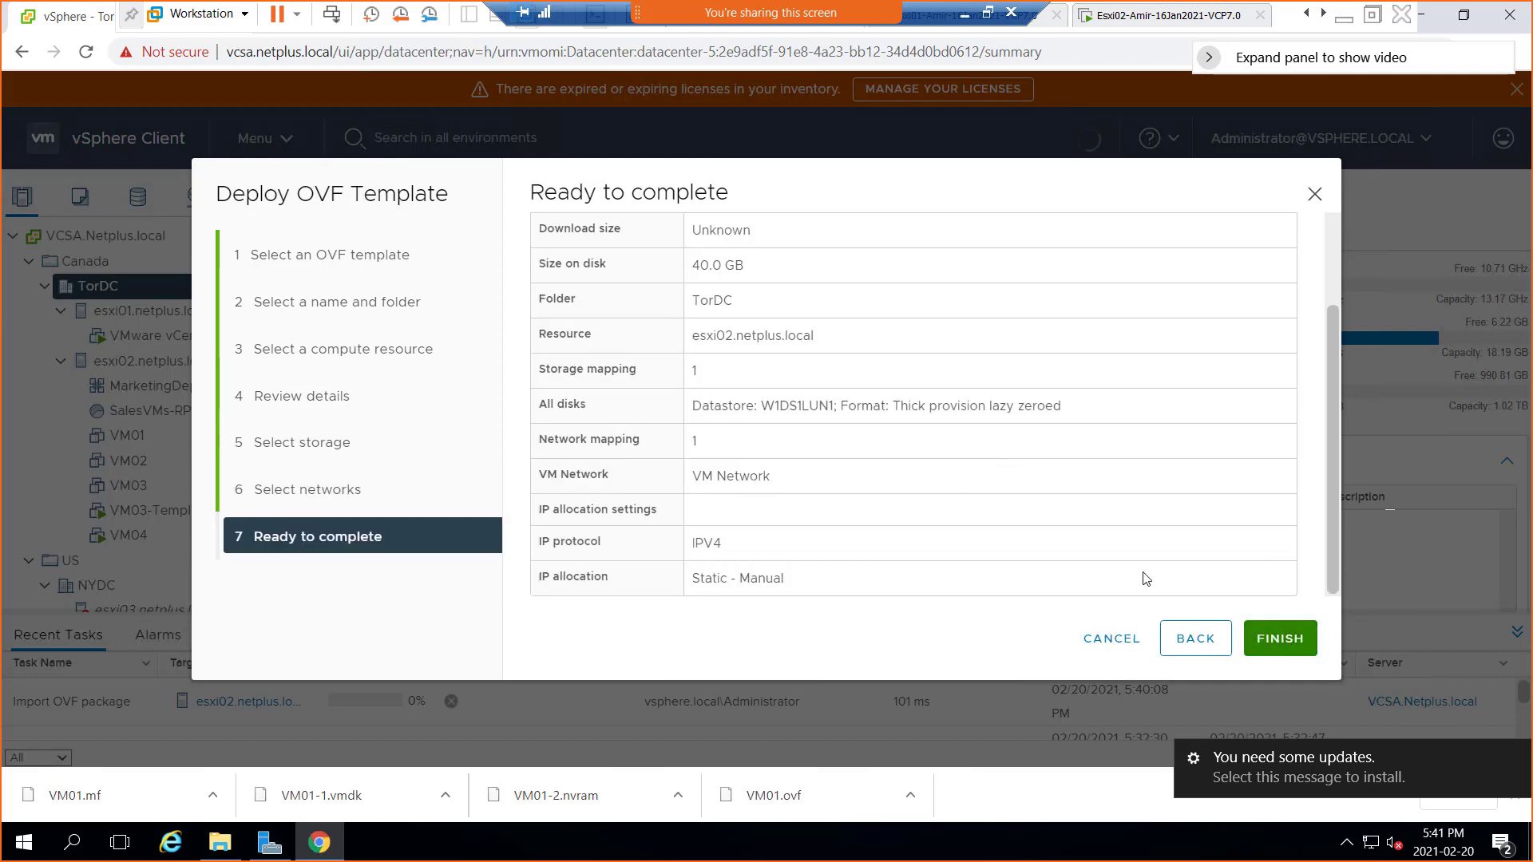
pyautogui.click(1280, 643)
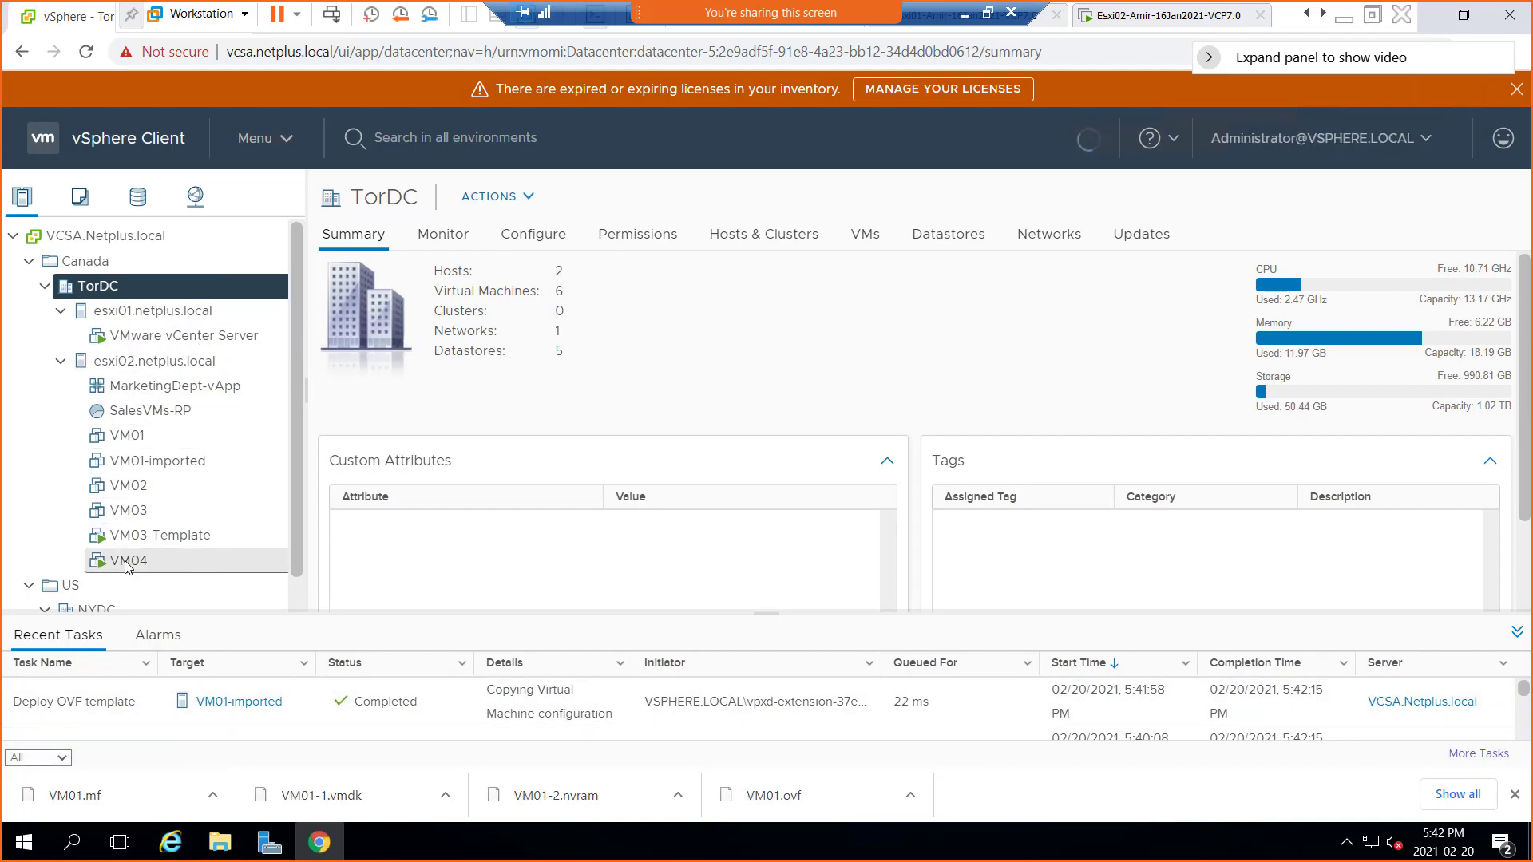
# Open VM01-imported and the esxi02.netplus.local summary, browsing the host's actions menu
pyautogui.click(163, 463)
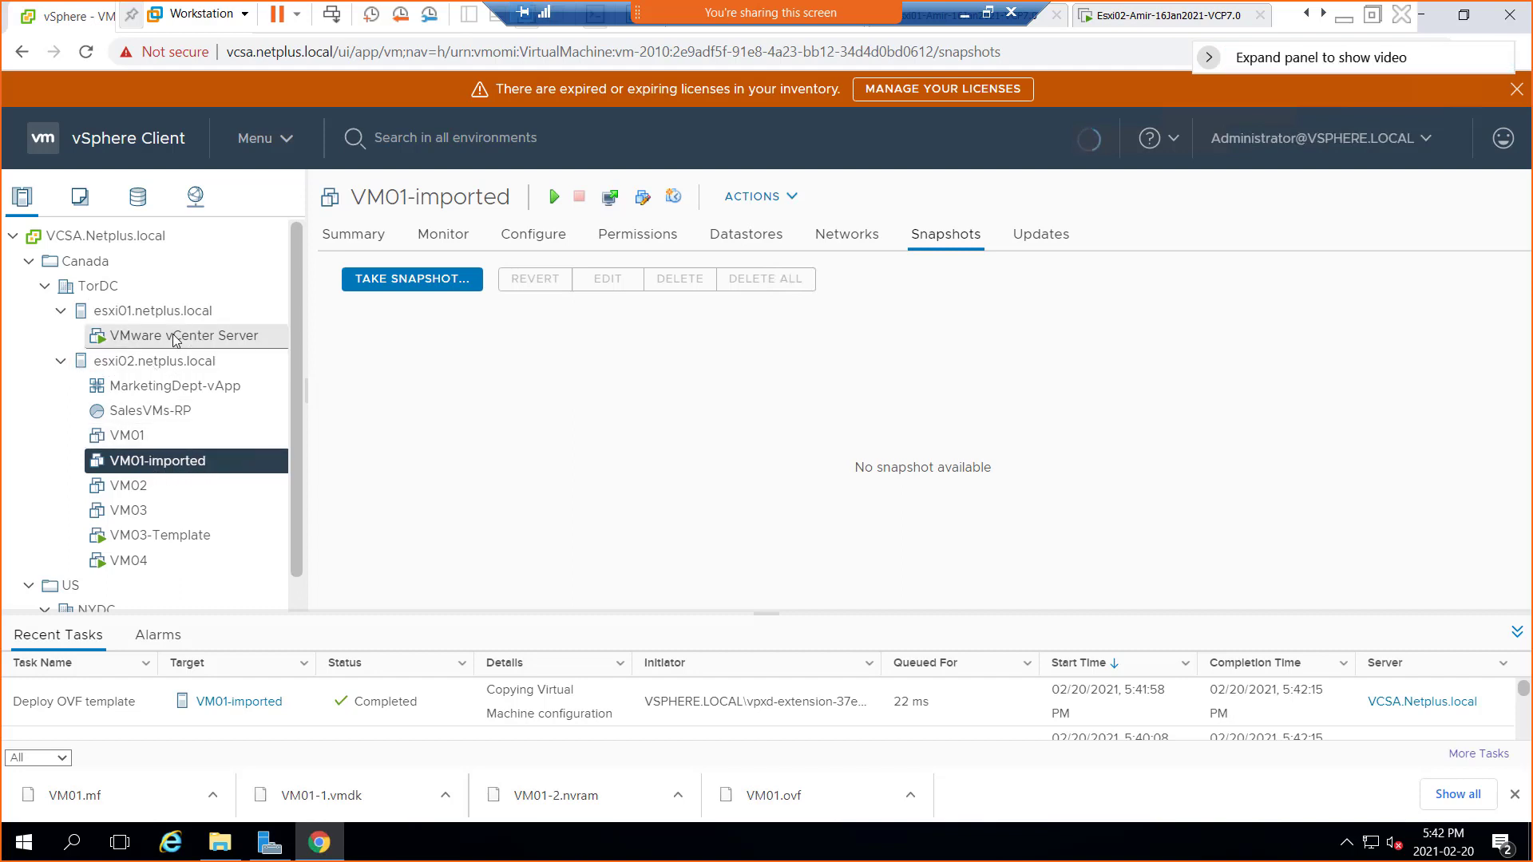
pyautogui.rightClick(160, 365)
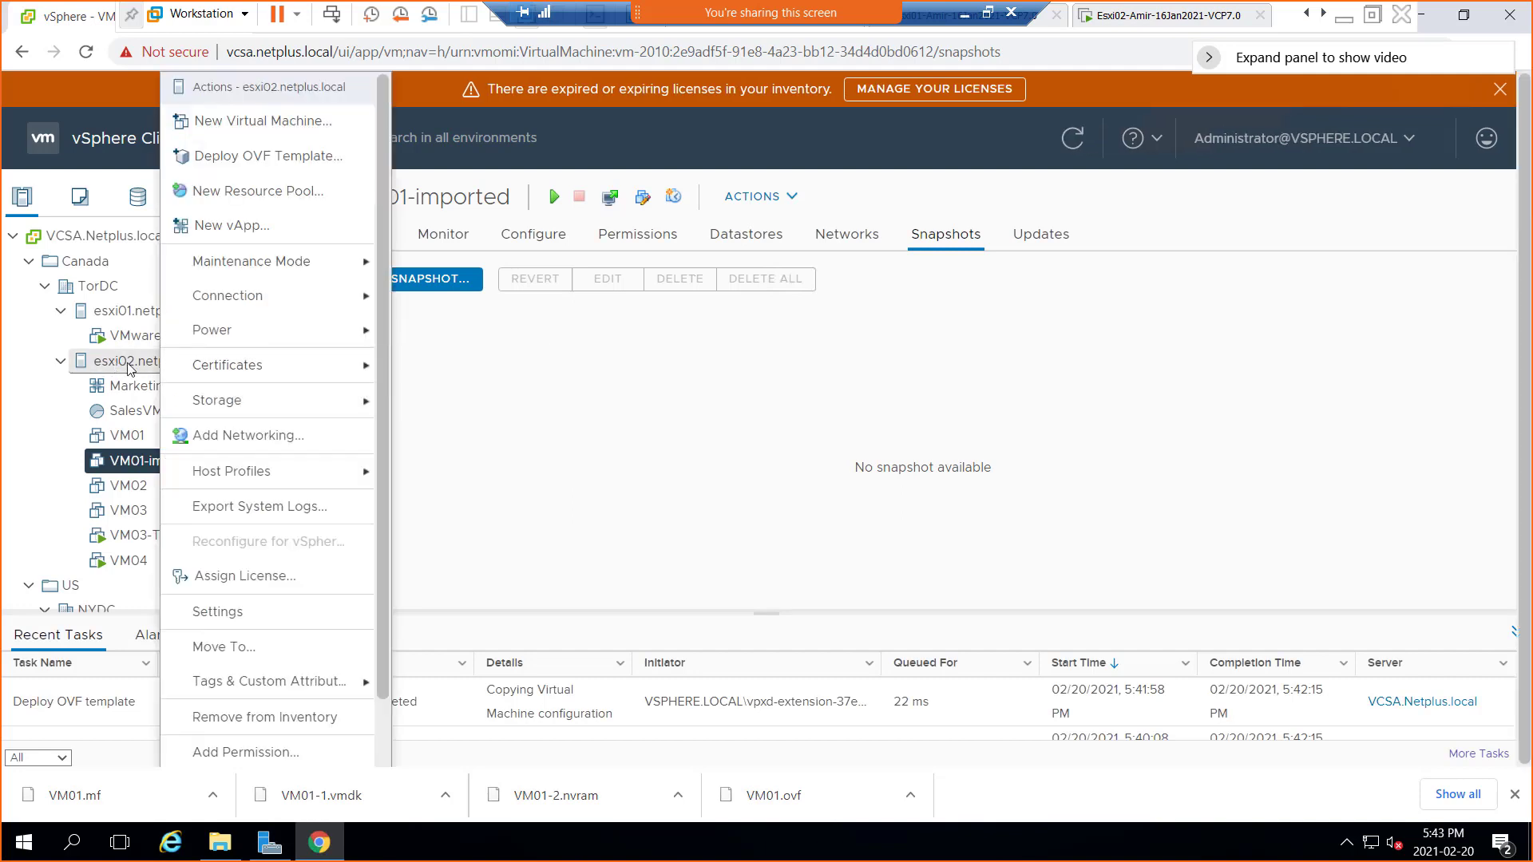
pyautogui.click(128, 365)
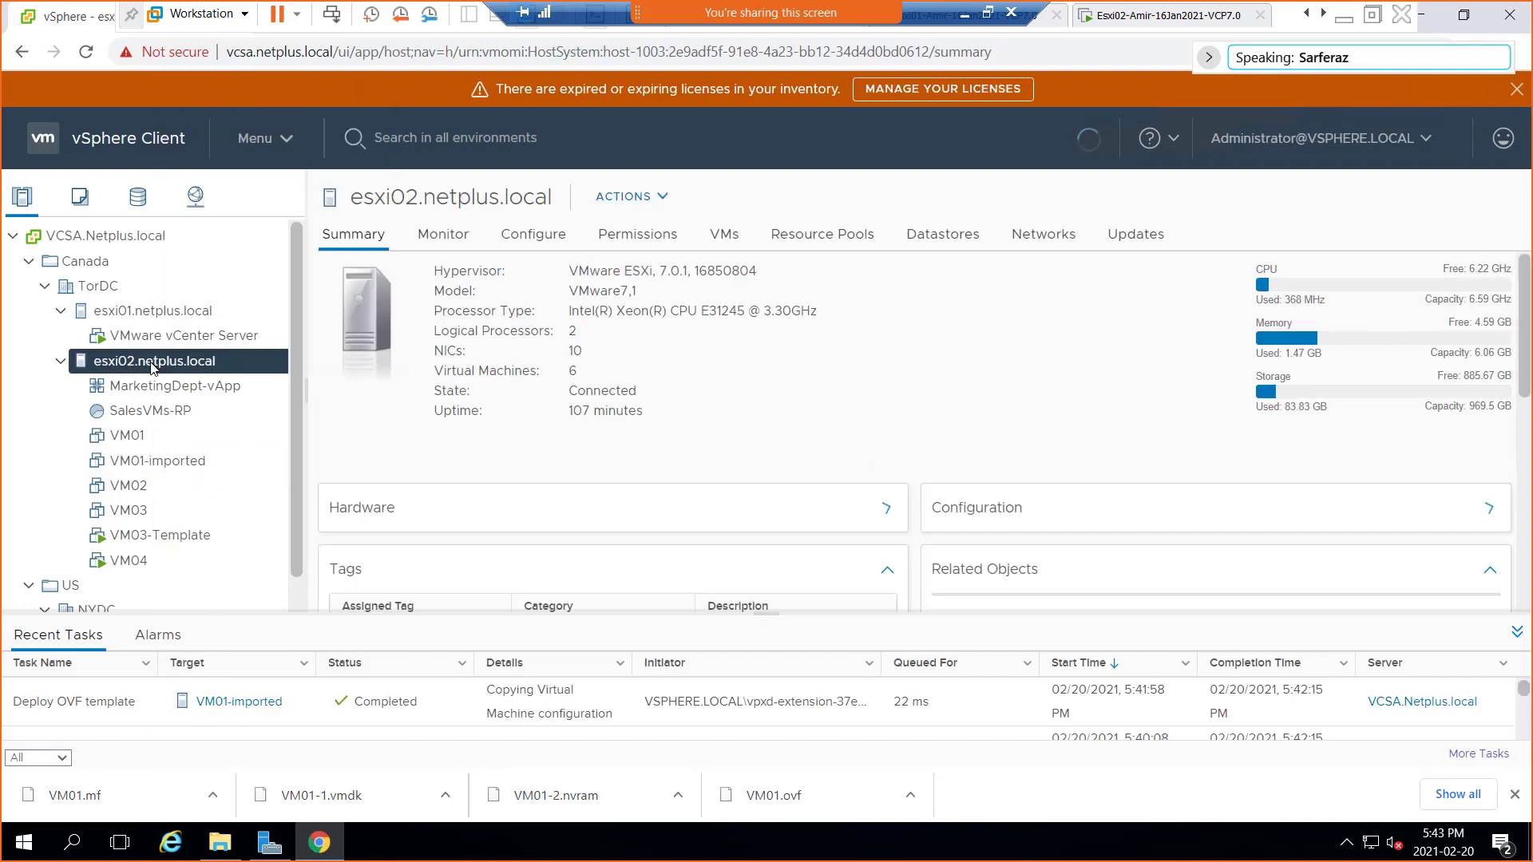
pyautogui.rightClick(151, 365)
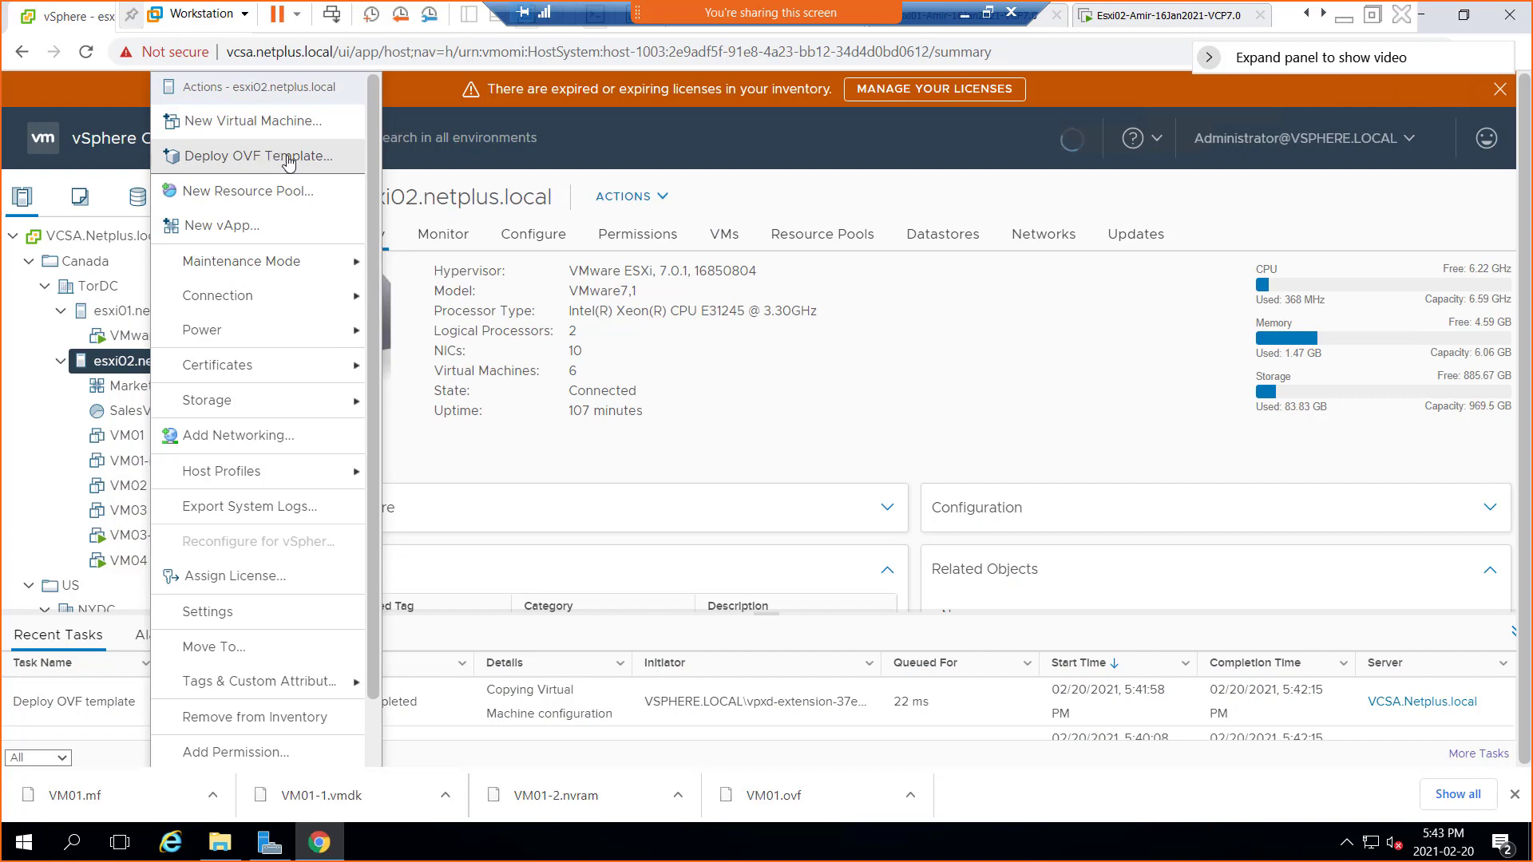
pyautogui.click(31, 405)
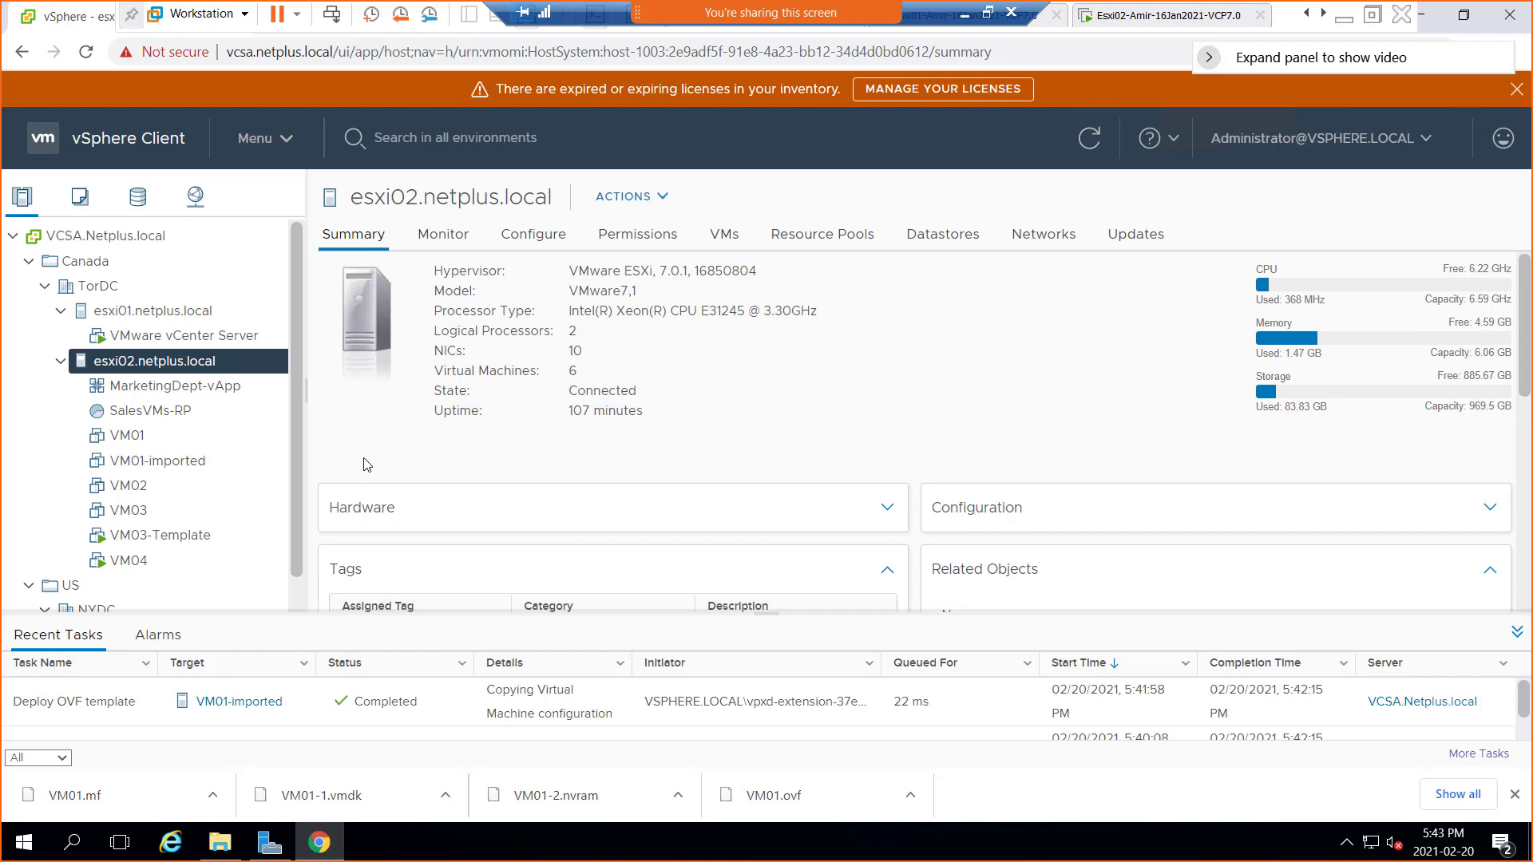
# Browse the esxi02 and VM01-imported action menus, then minimize the VMware Workstation session
pyautogui.rightClick(121, 364)
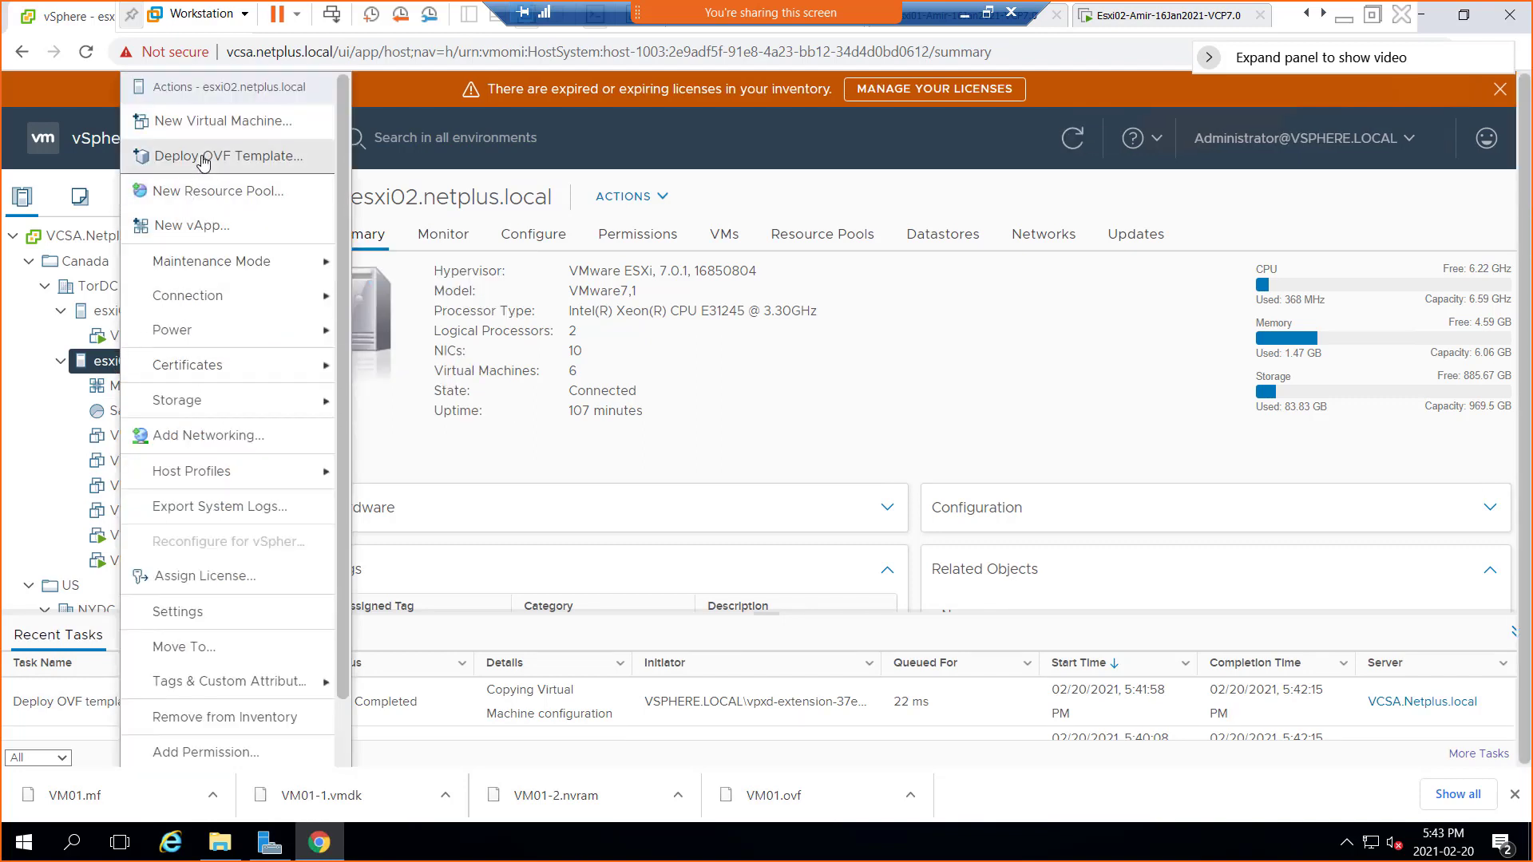
pyautogui.click(92, 452)
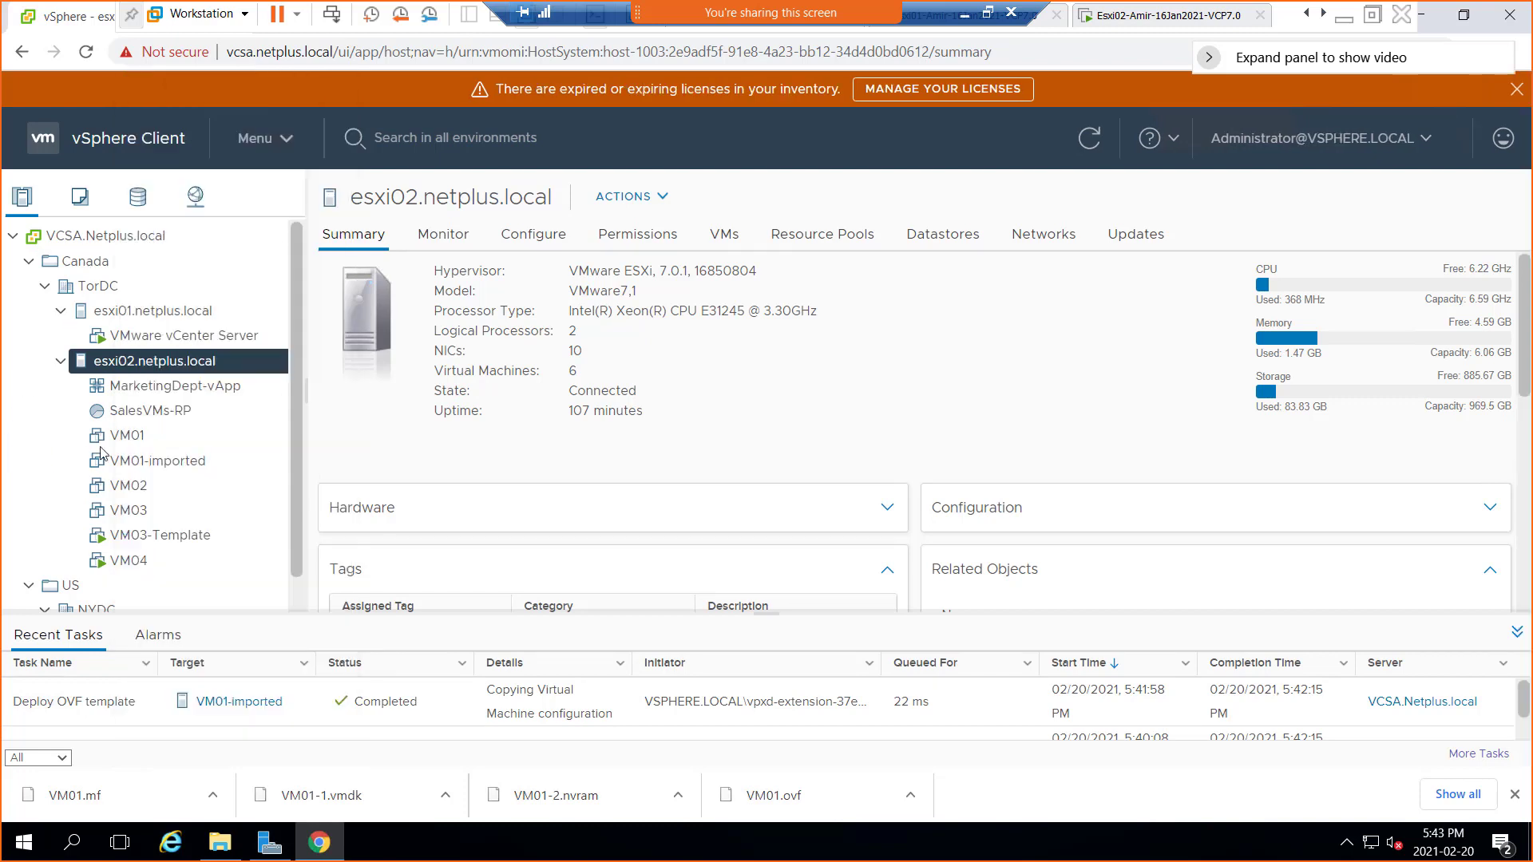
pyautogui.rightClick(174, 471)
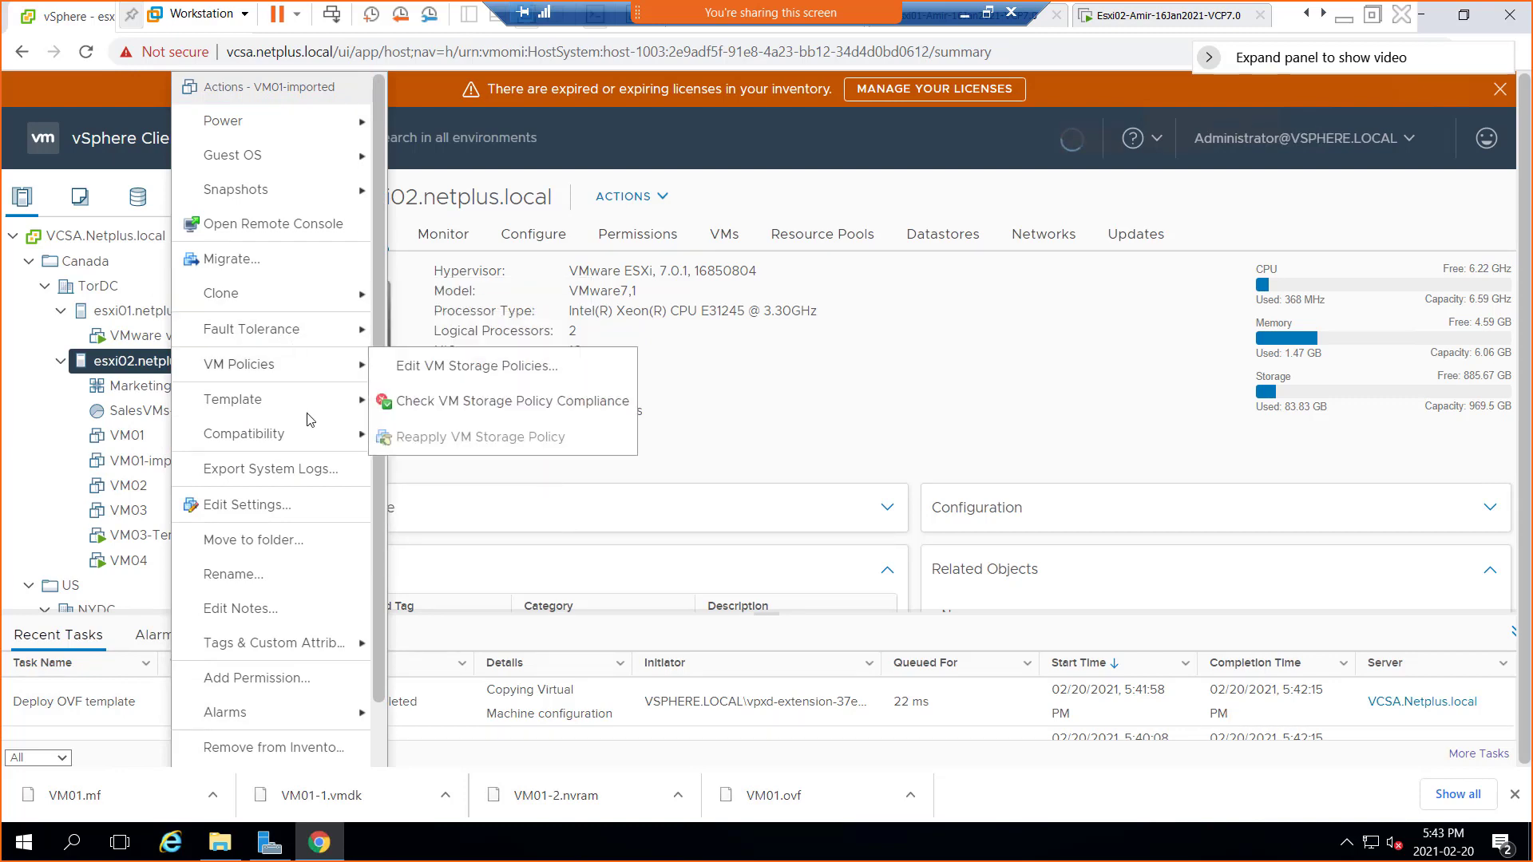
pyautogui.moveTo(307, 404)
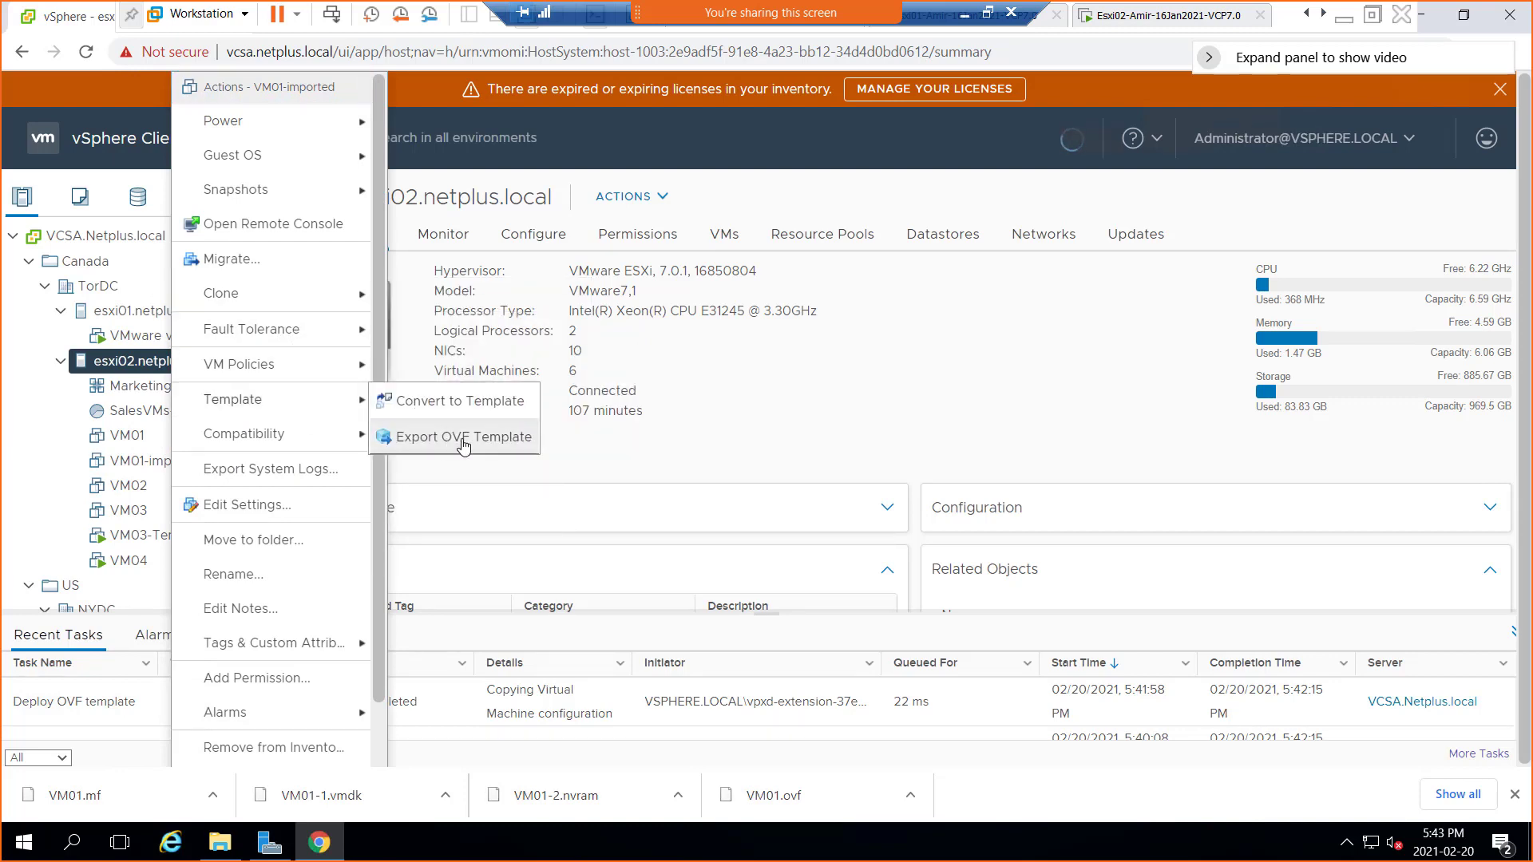
pyautogui.click(24, 475)
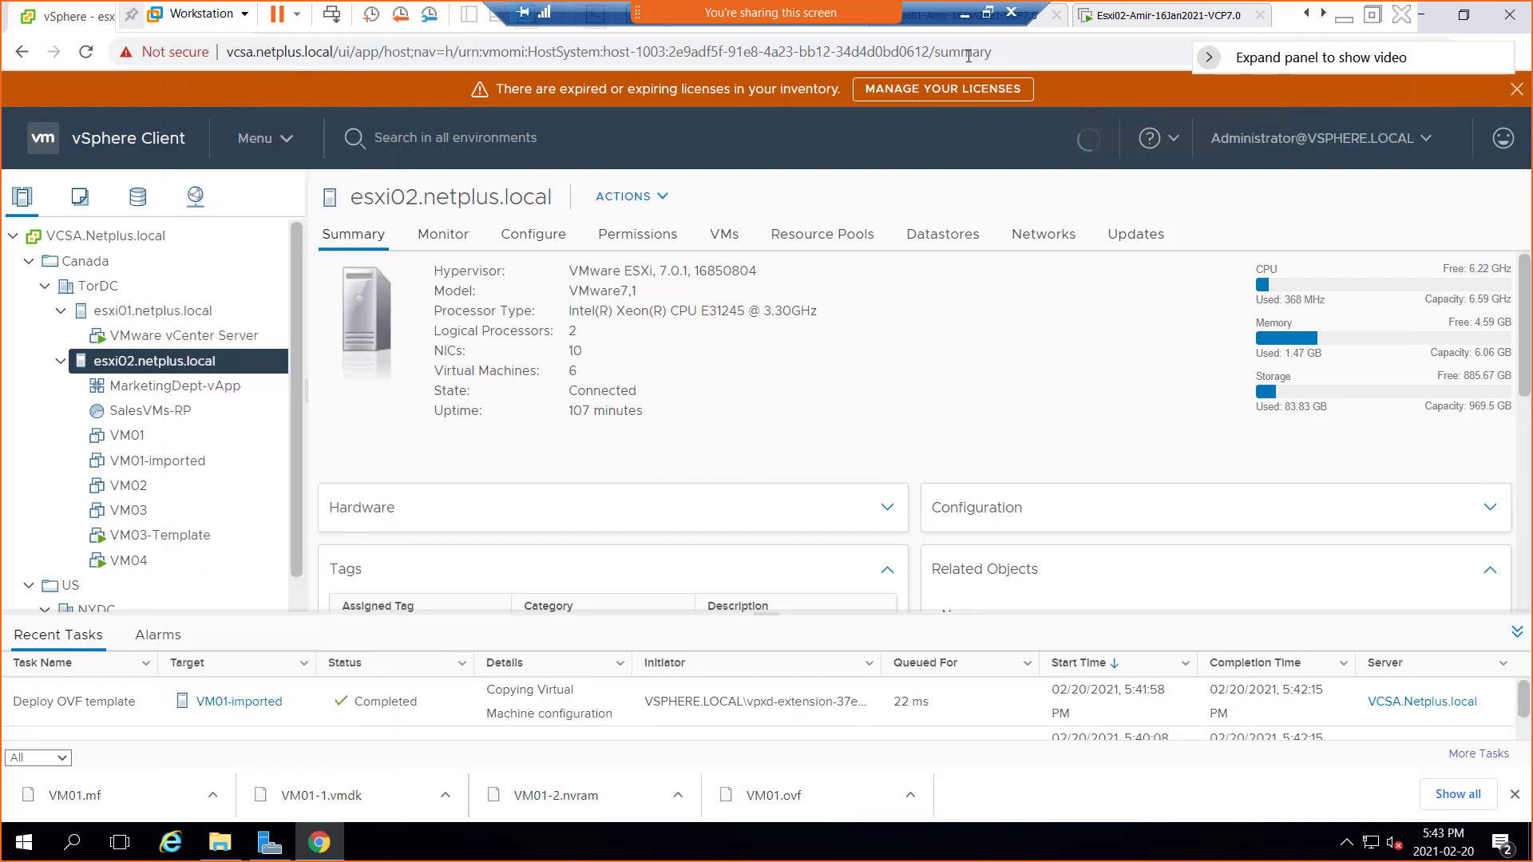
pyautogui.click(964, 12)
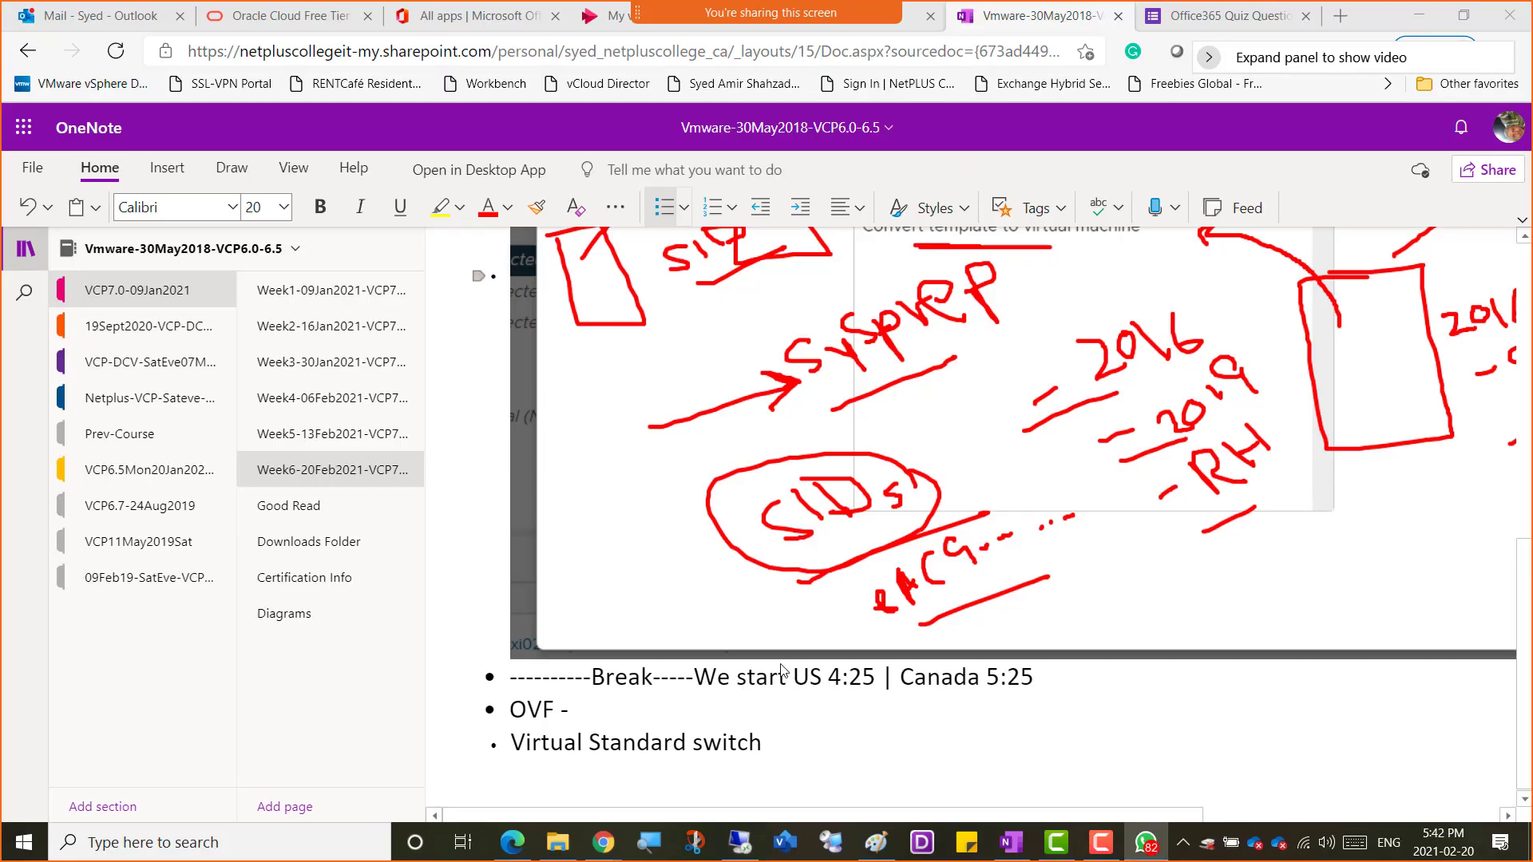
# Look over the OVF and Virtual Standard switch note bullets, then bring the annotated Paint screenshot forward
pyautogui.click(571, 715)
pyautogui.scroll(2, 686, 708)
pyautogui.scroll(7, 686, 708)
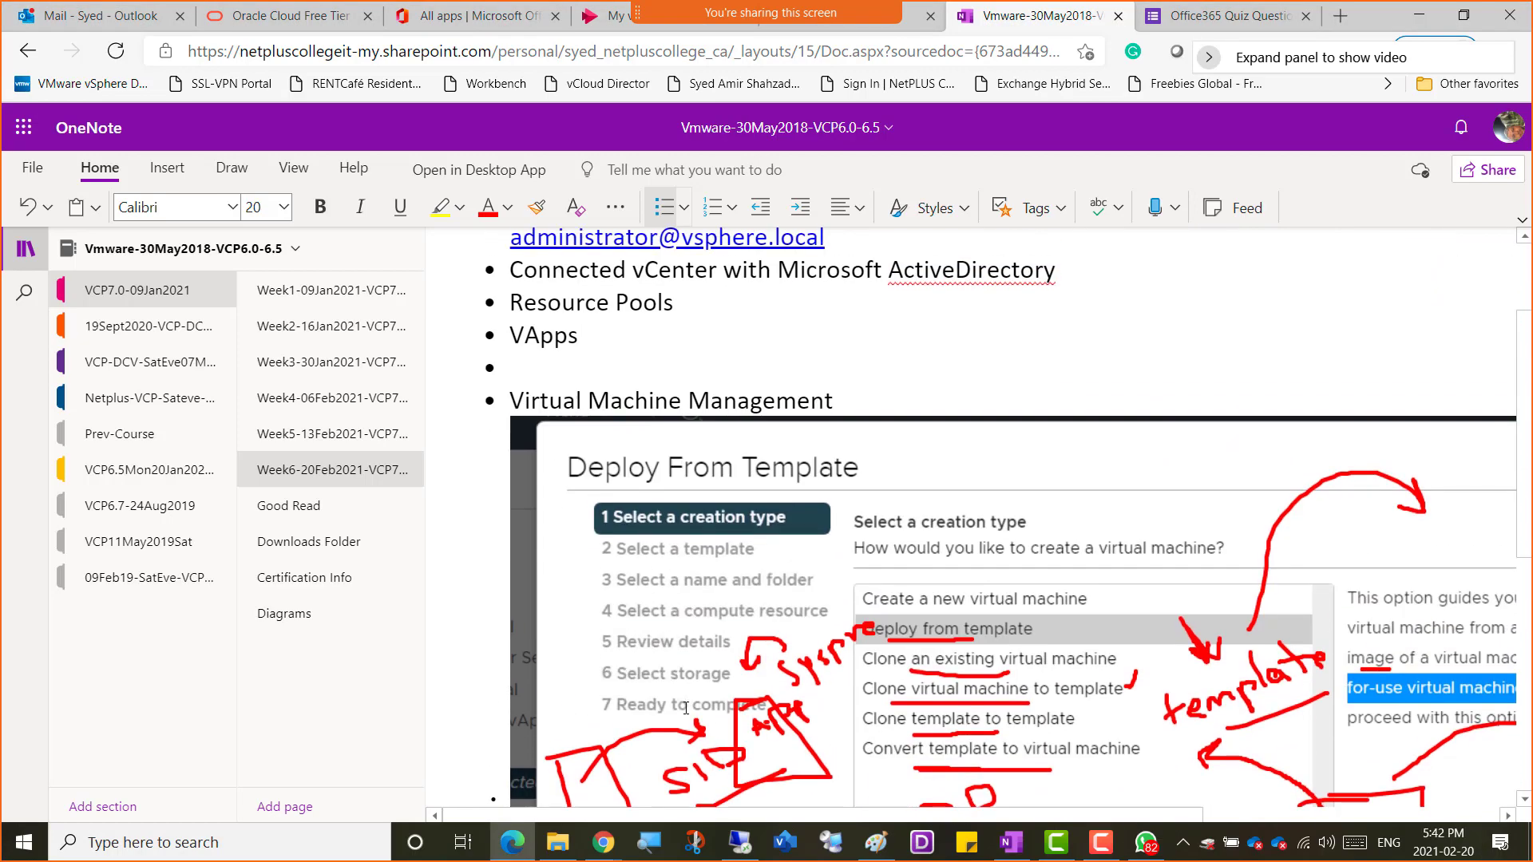
pyautogui.scroll(-7, 686, 702)
pyautogui.scroll(-2, 685, 702)
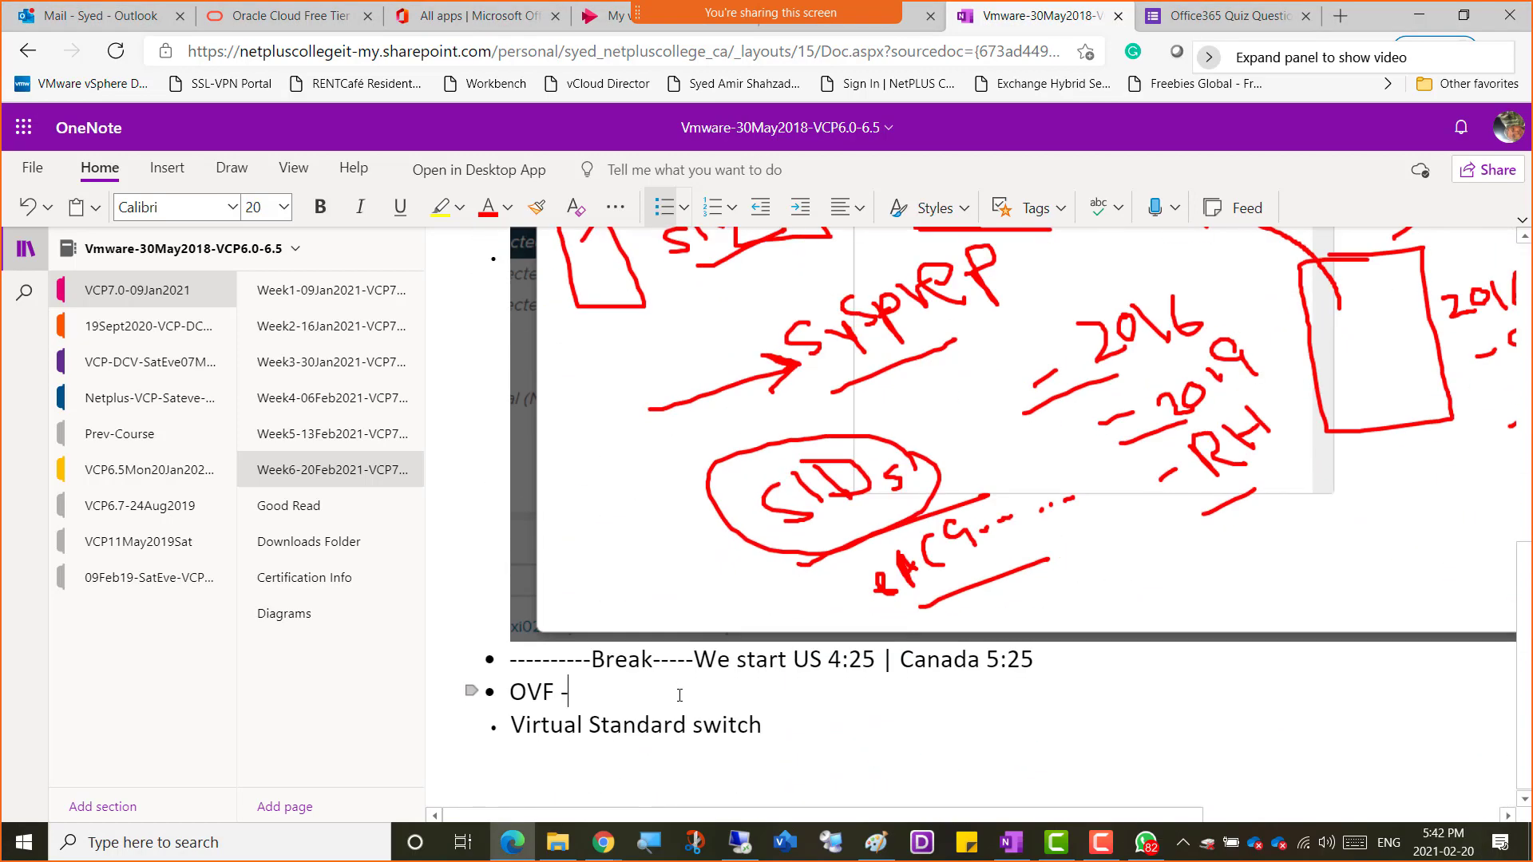
pyautogui.click(761, 726)
pyautogui.moveTo(512, 725); pyautogui.dragTo(773, 751)
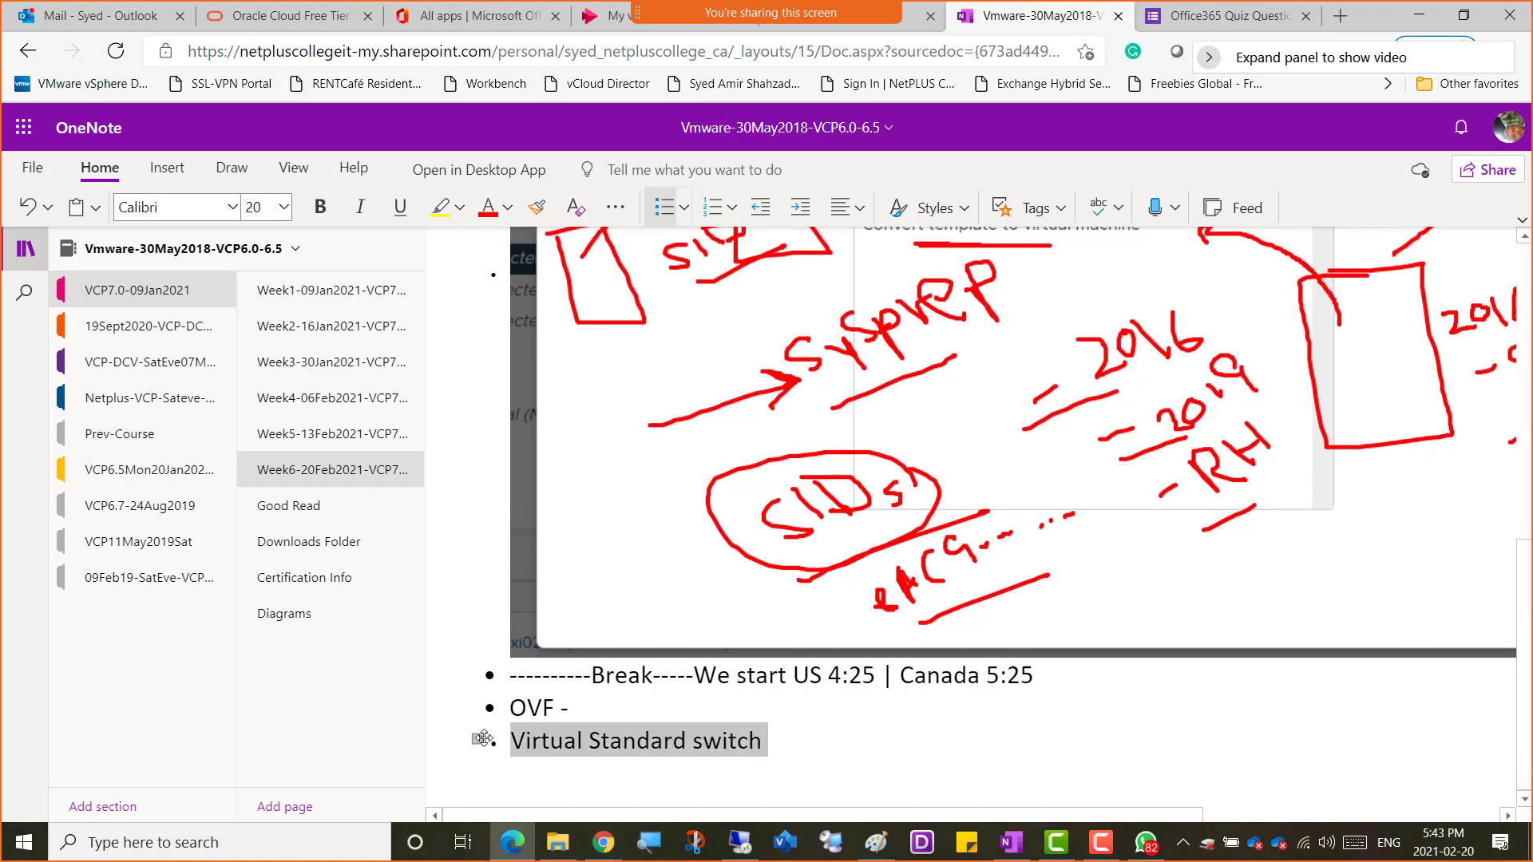
pyautogui.click(772, 745)
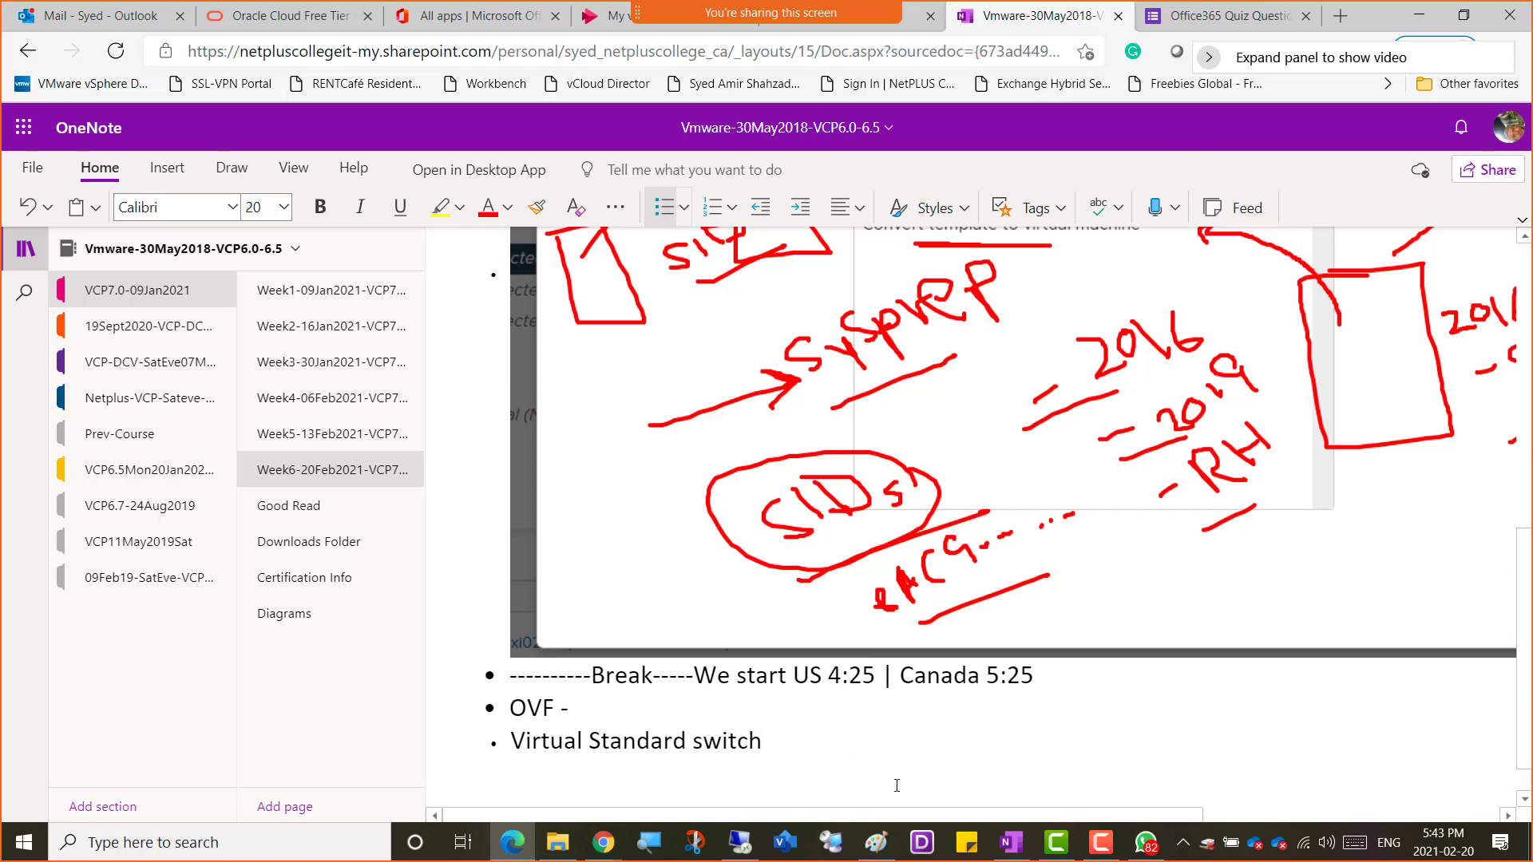
pyautogui.click(876, 843)
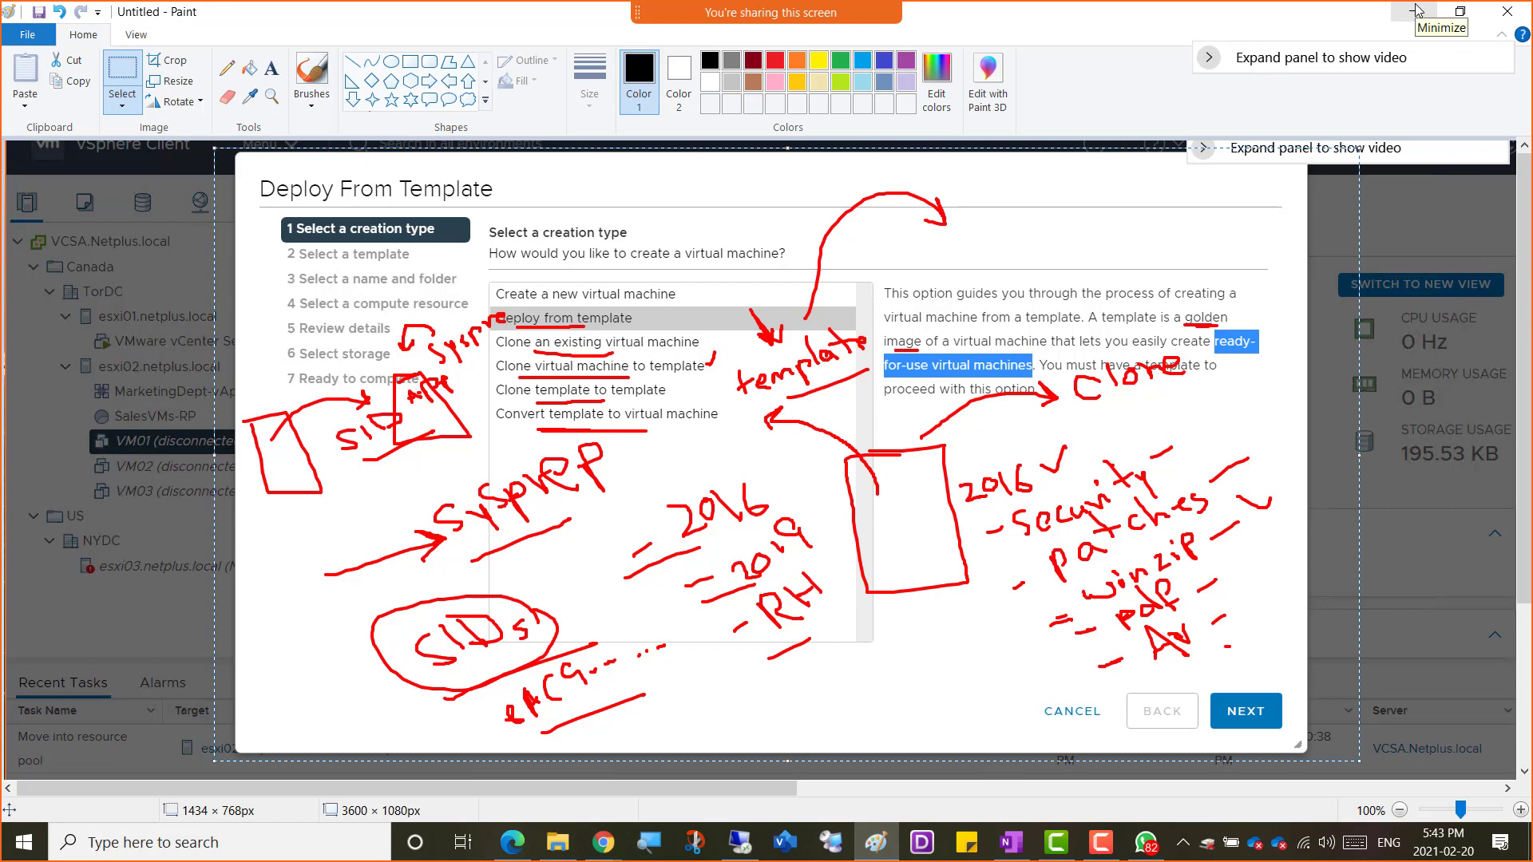
# Minimize the annotated screenshot and start a new blank Paint window
pyautogui.click(872, 851)
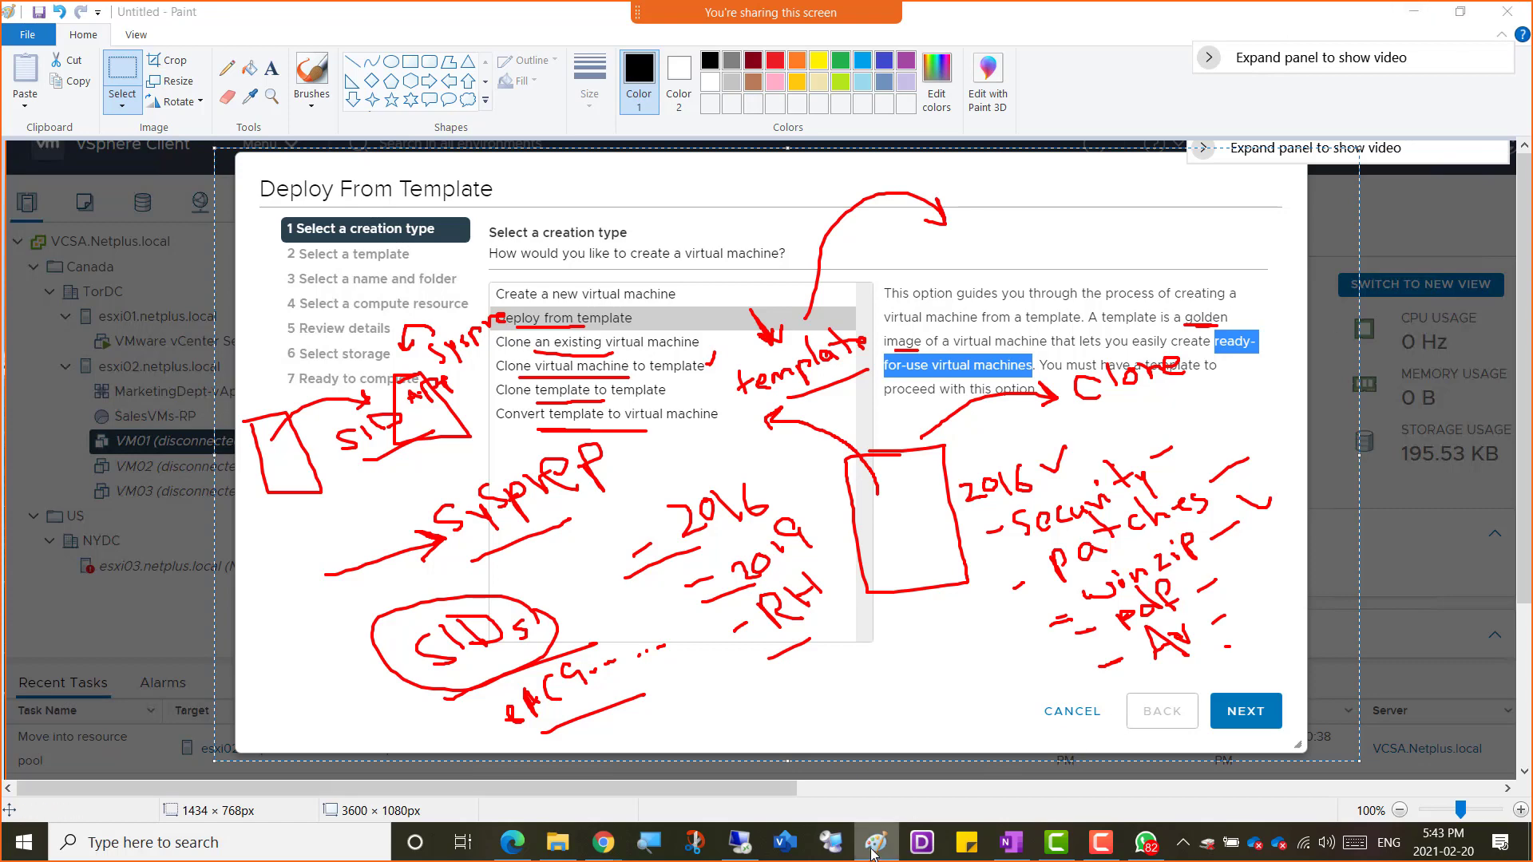
pyautogui.rightClick(873, 855)
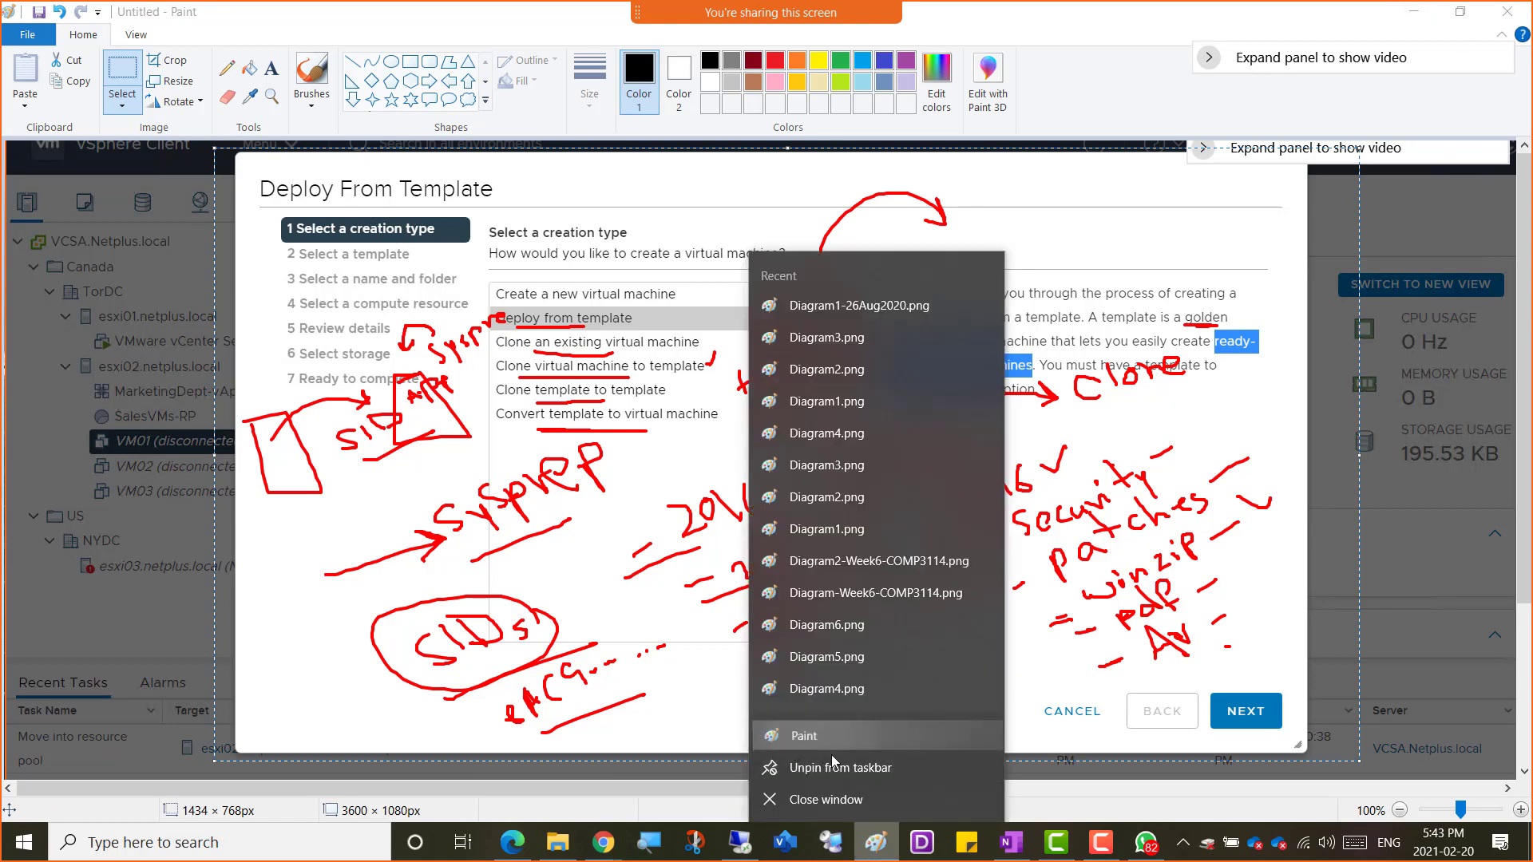
pyautogui.click(820, 746)
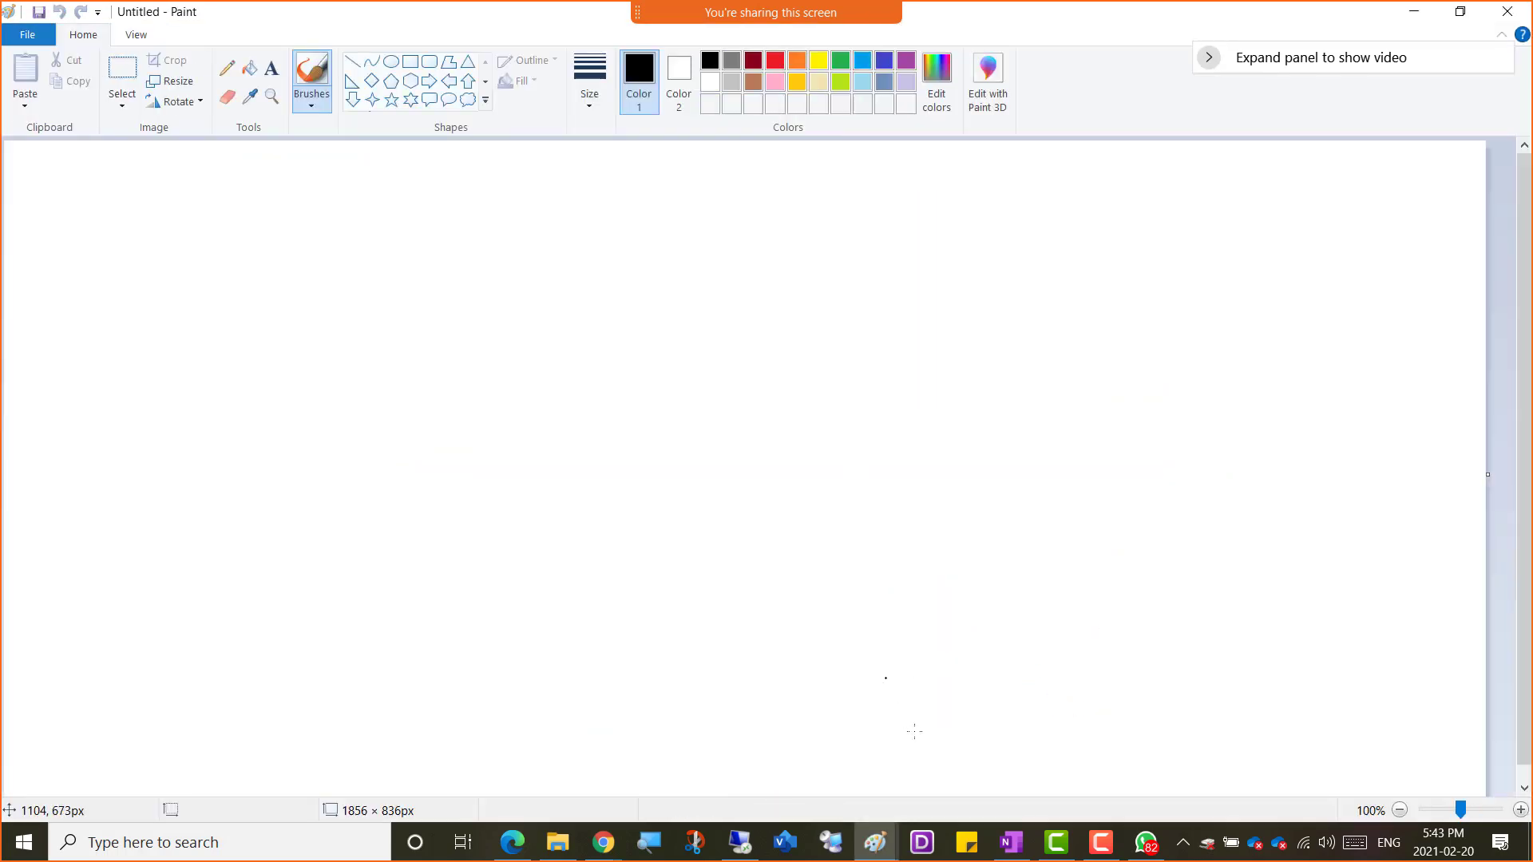
# Copy the network diagram picture from OneNote's Diagrams page
pyautogui.click(1015, 840)
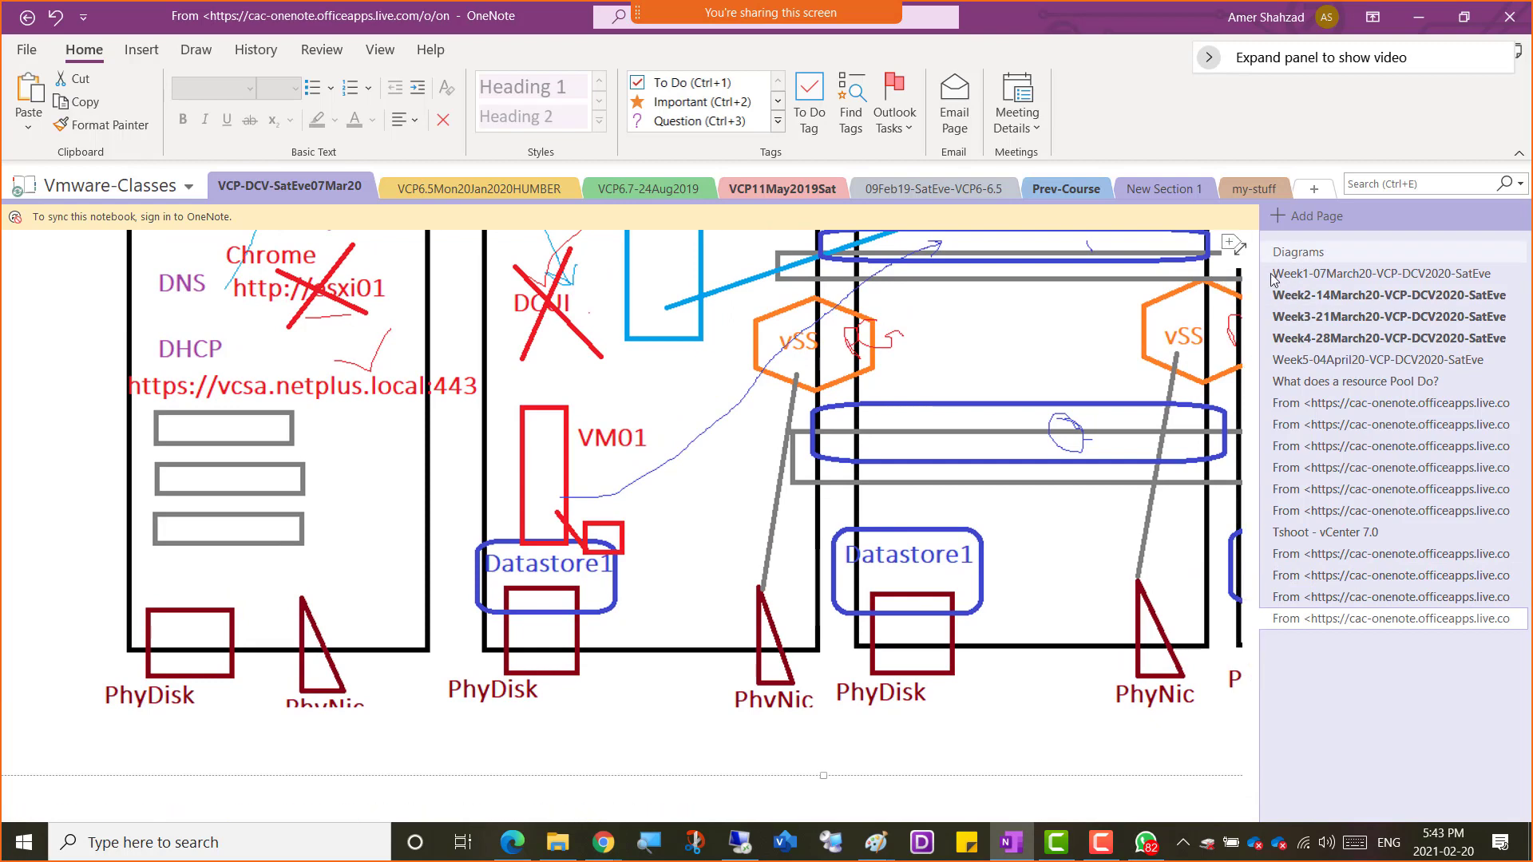
pyautogui.click(1299, 251)
pyautogui.rightClick(545, 467)
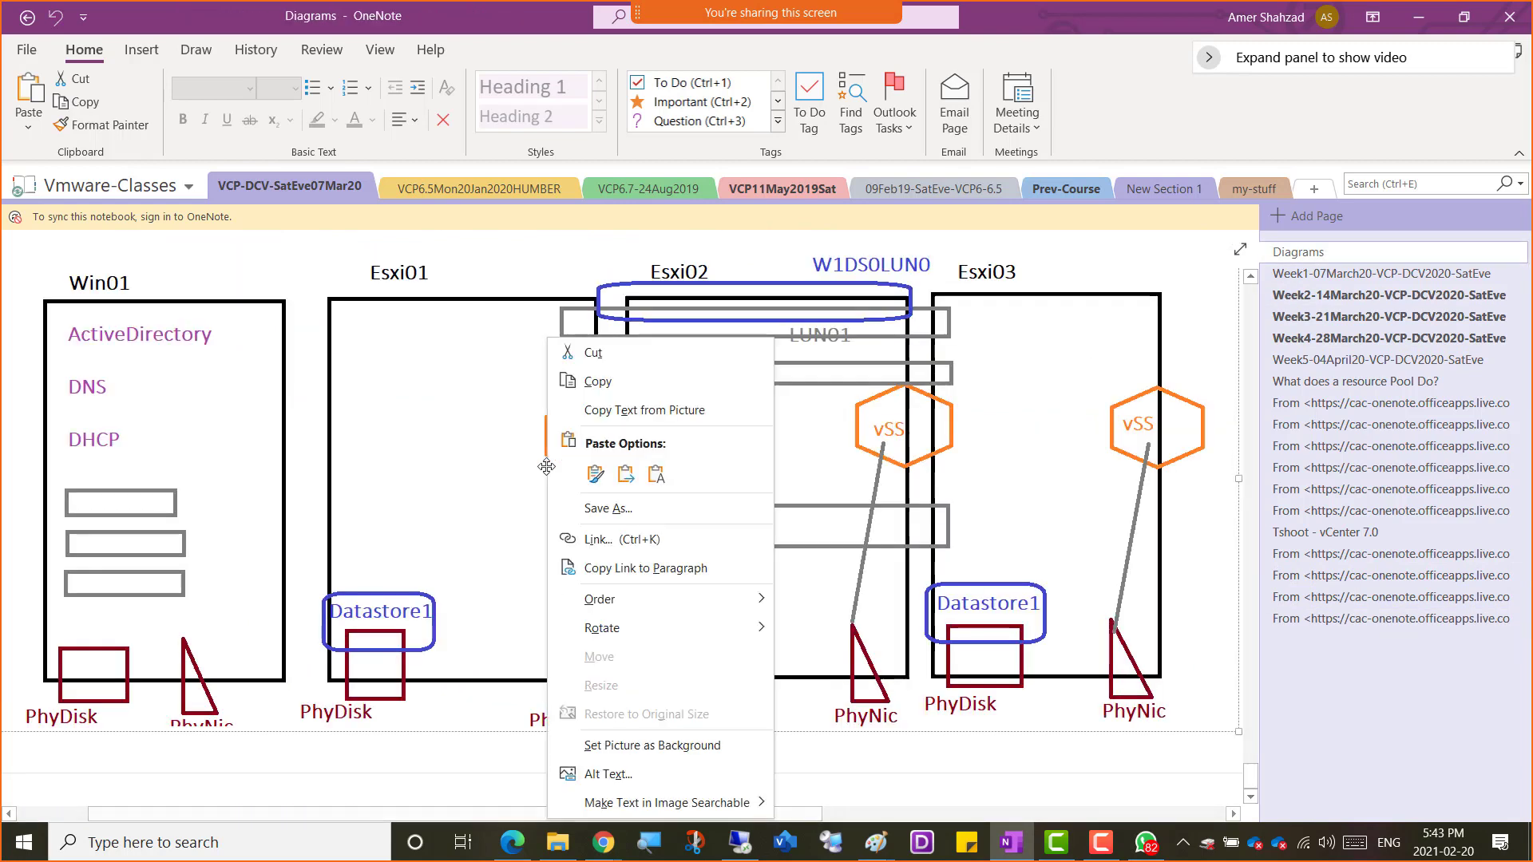
pyautogui.click(614, 383)
# Paste the lab network diagram onto the blank Paint canvas and position it
pyautogui.moveTo(876, 843)
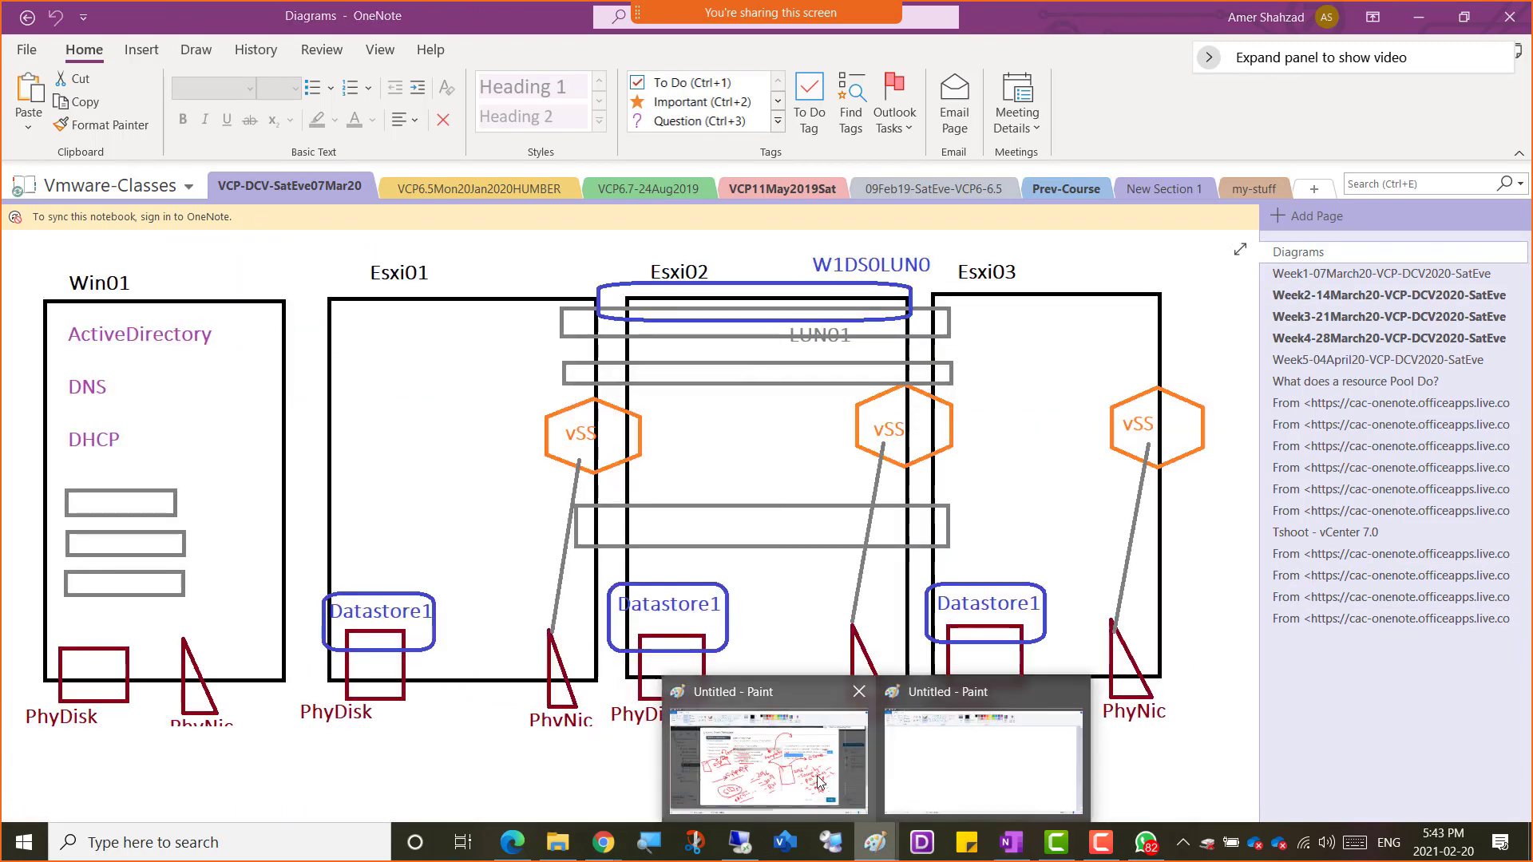
pyautogui.click(966, 761)
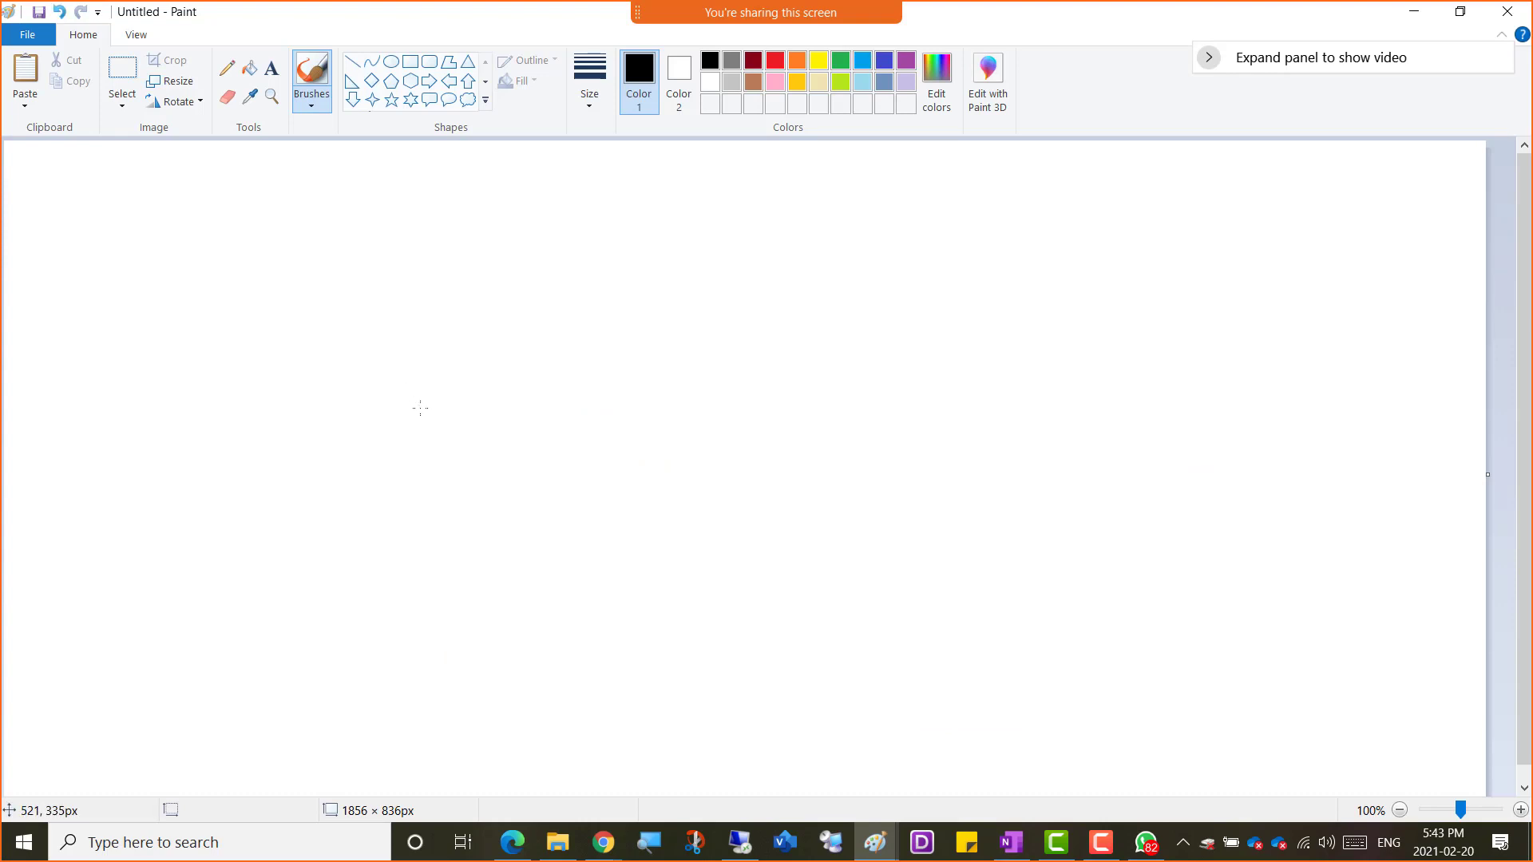
pyautogui.hotkey('ctrl', 'v')
pyautogui.moveTo(531, 308); pyautogui.dragTo(603, 392)
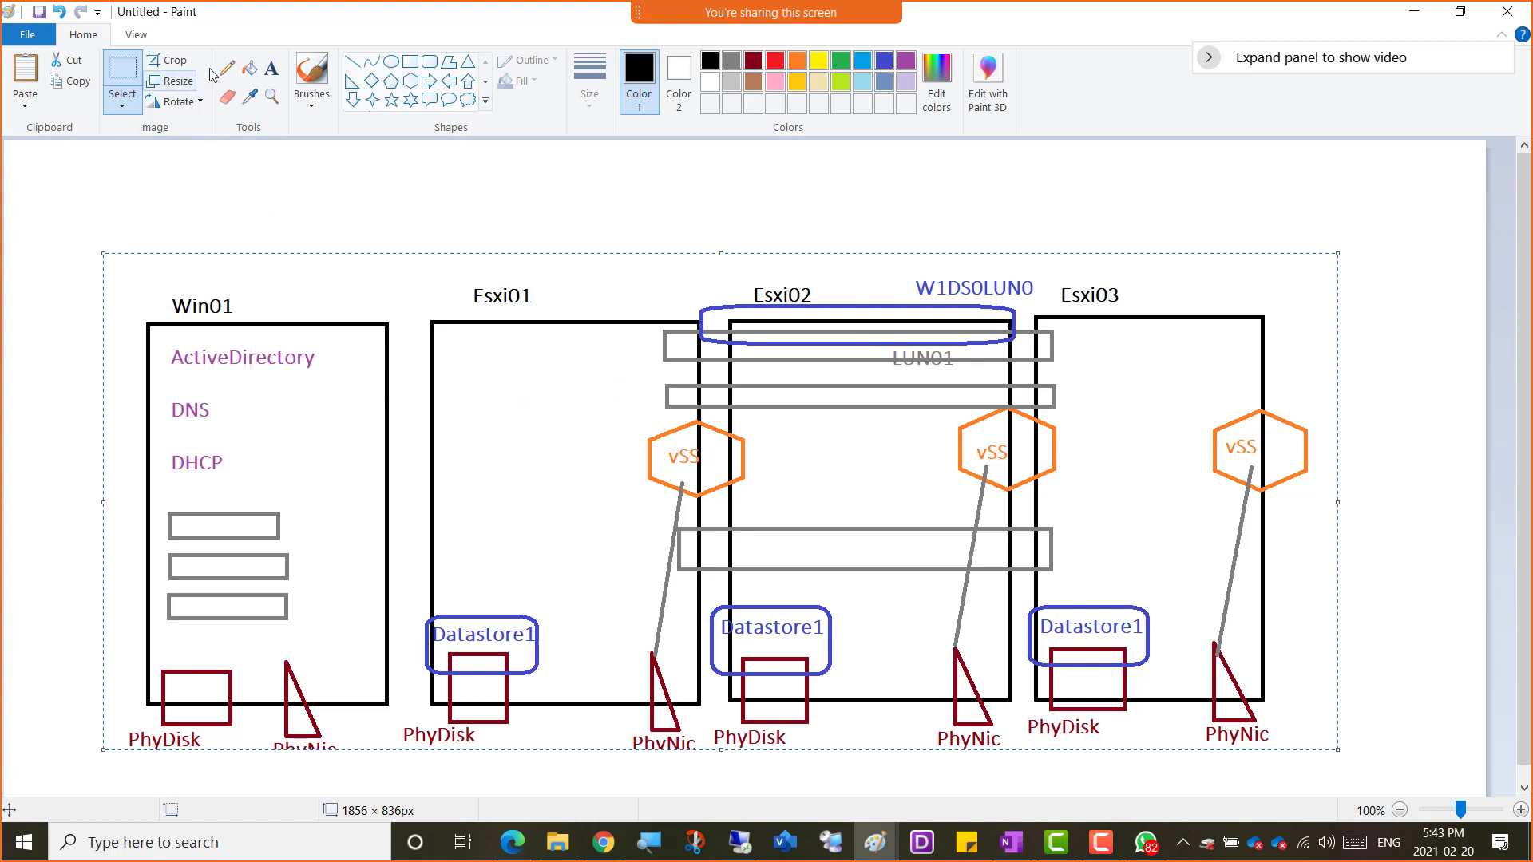
pyautogui.click(229, 76)
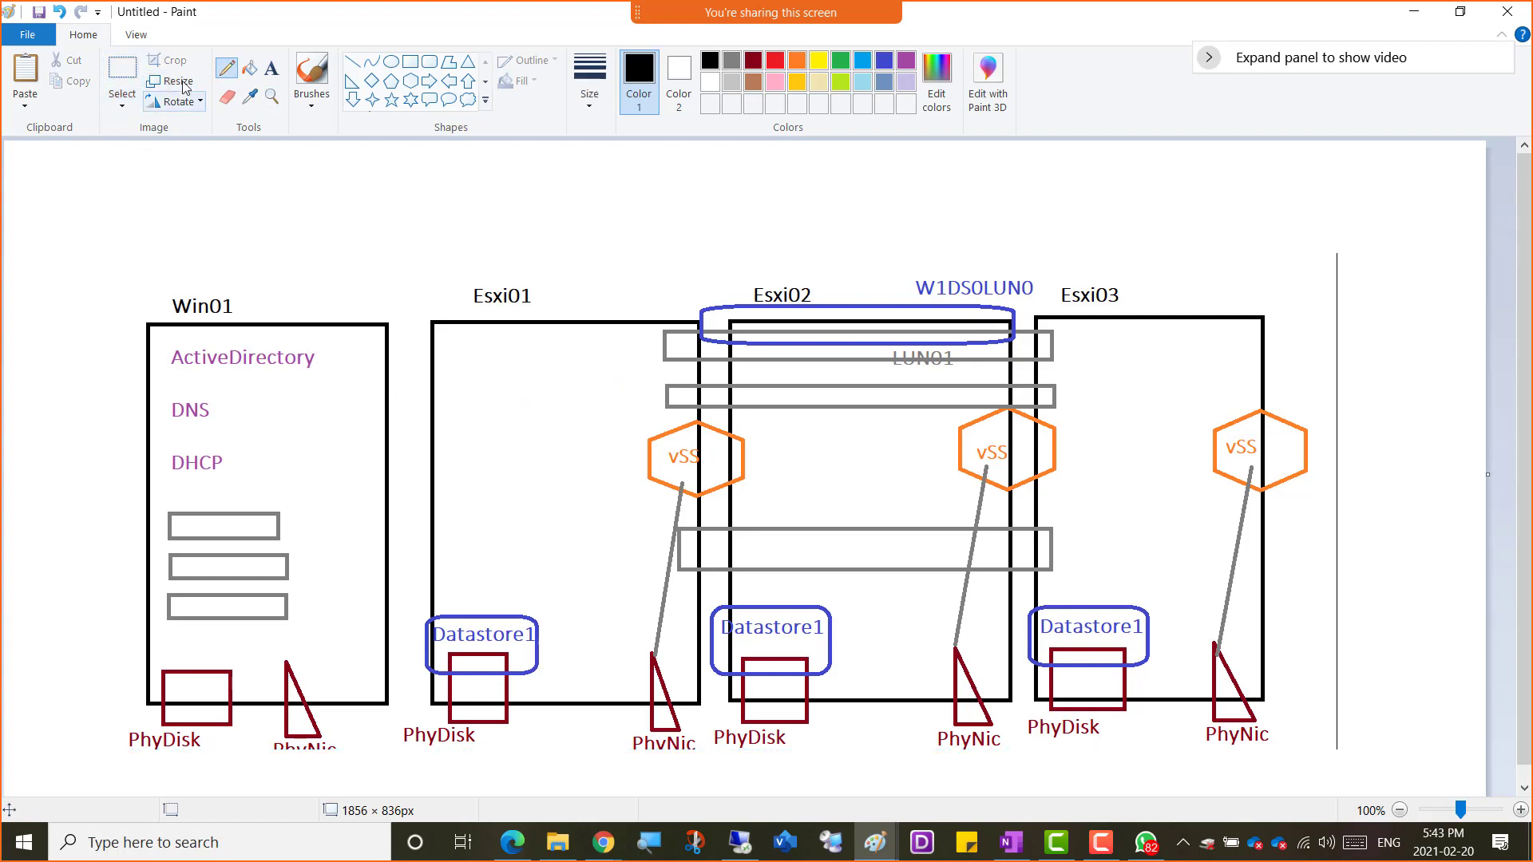
pyautogui.click(271, 69)
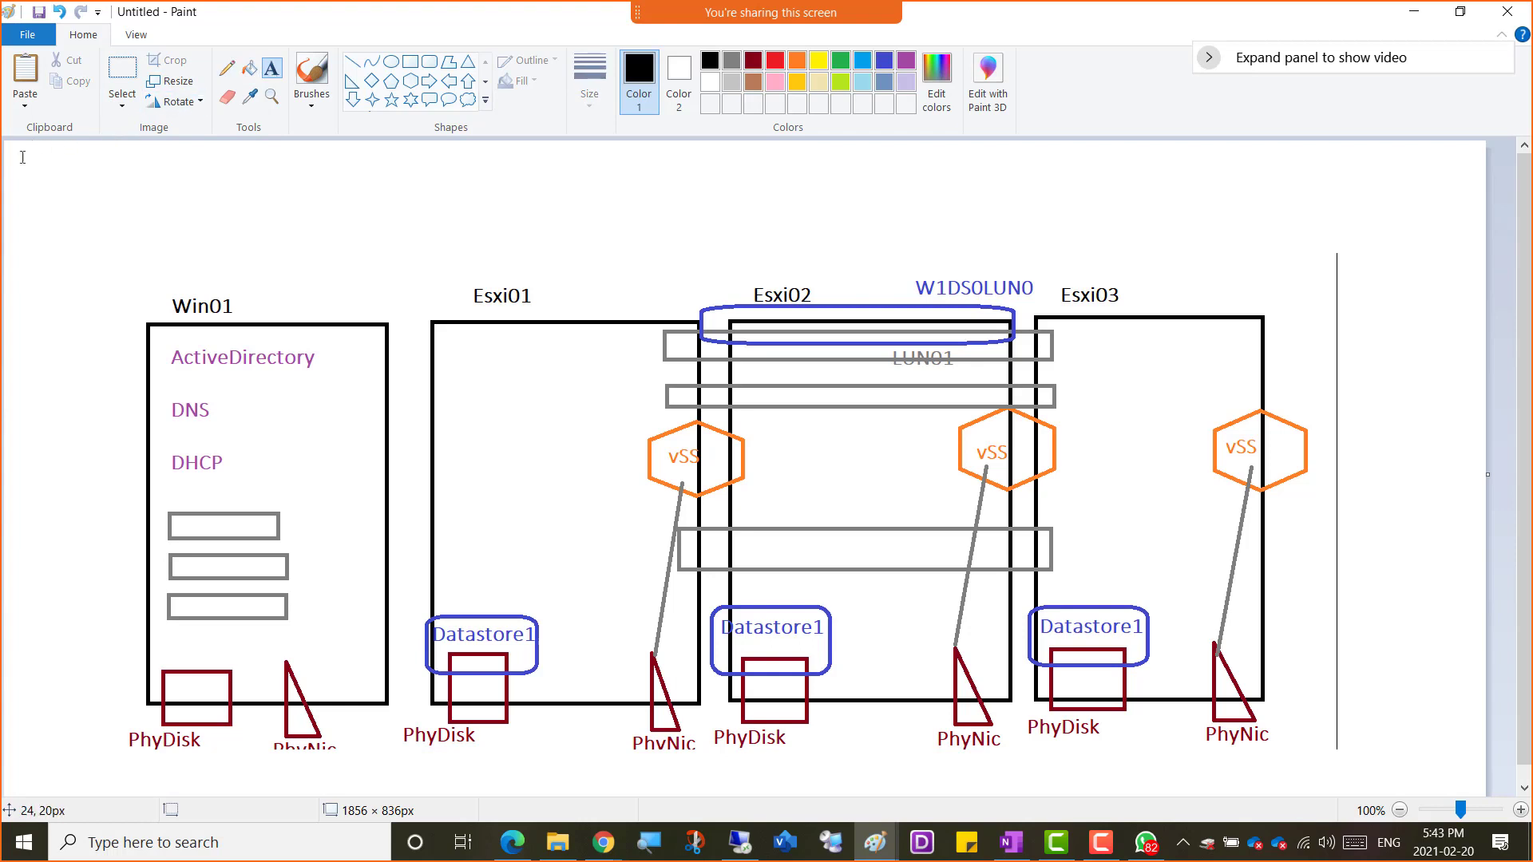
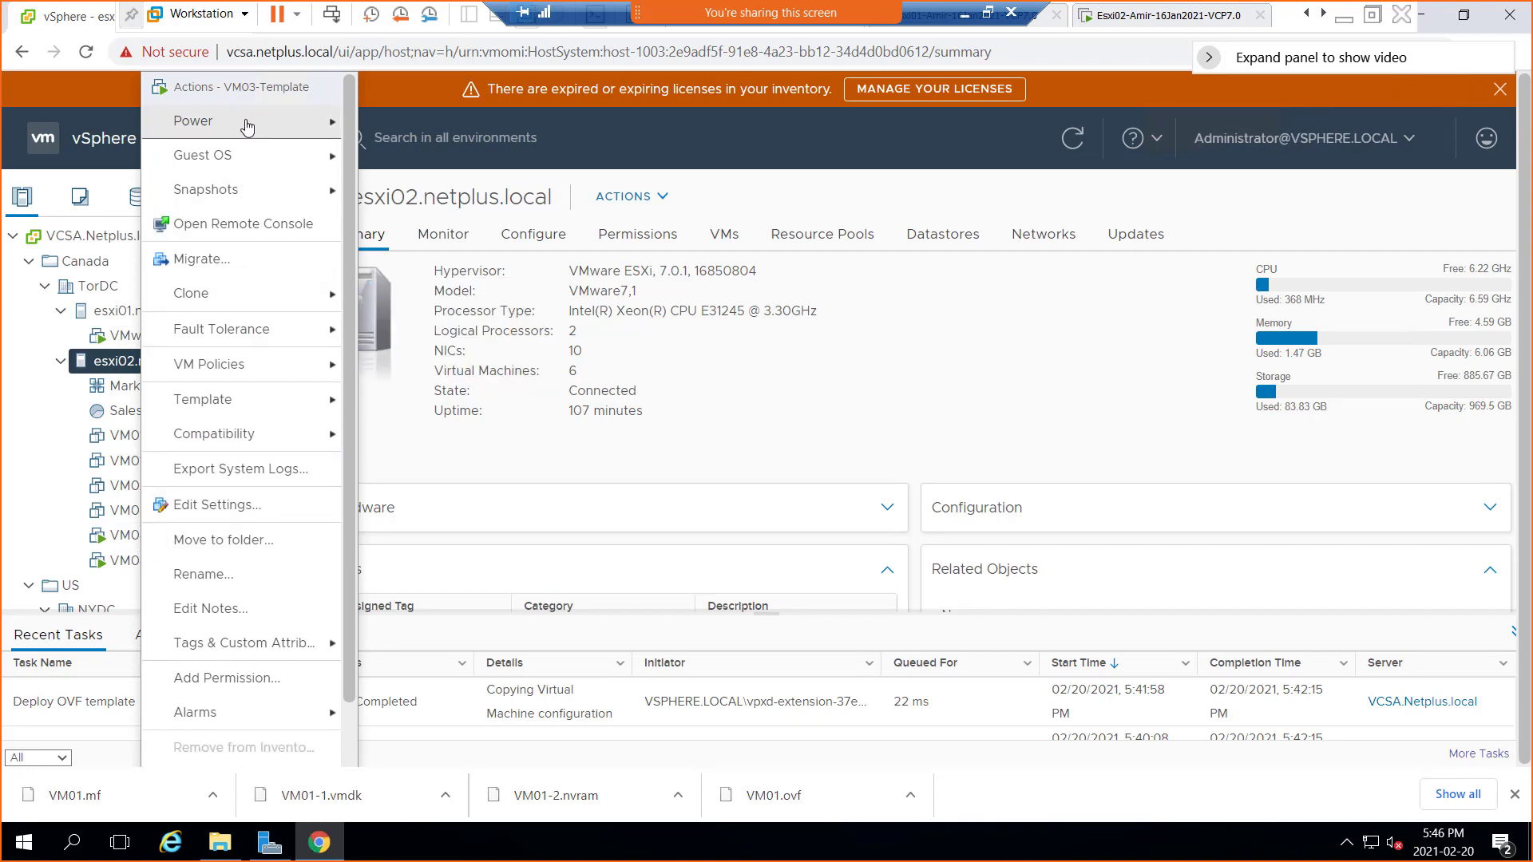
# Power off the VM03-Template virtual machine and confirm
pyautogui.moveTo(247, 124)
pyautogui.click(456, 165)
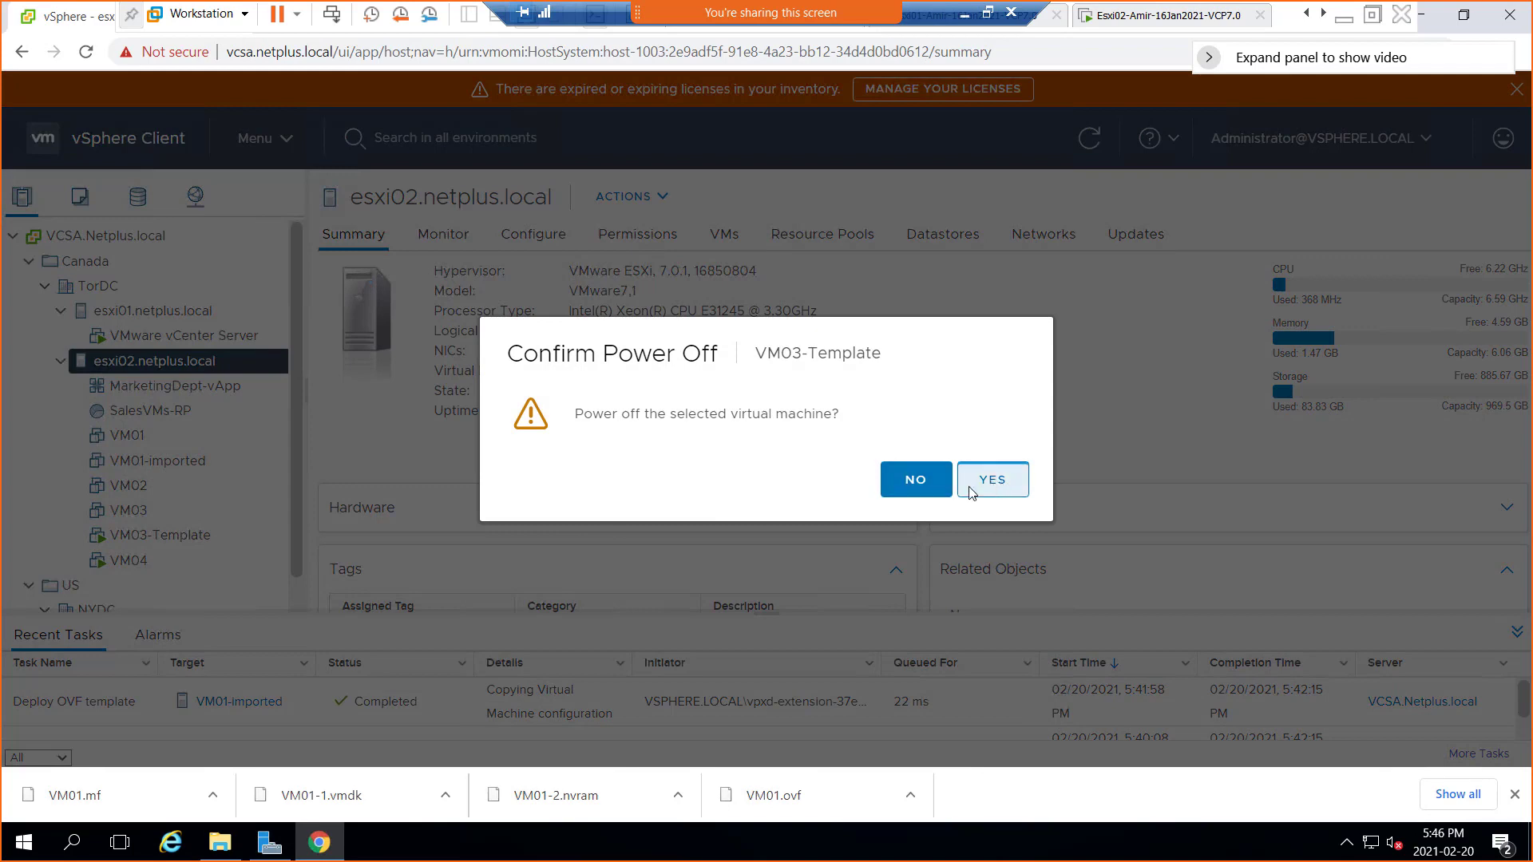
pyautogui.click(994, 479)
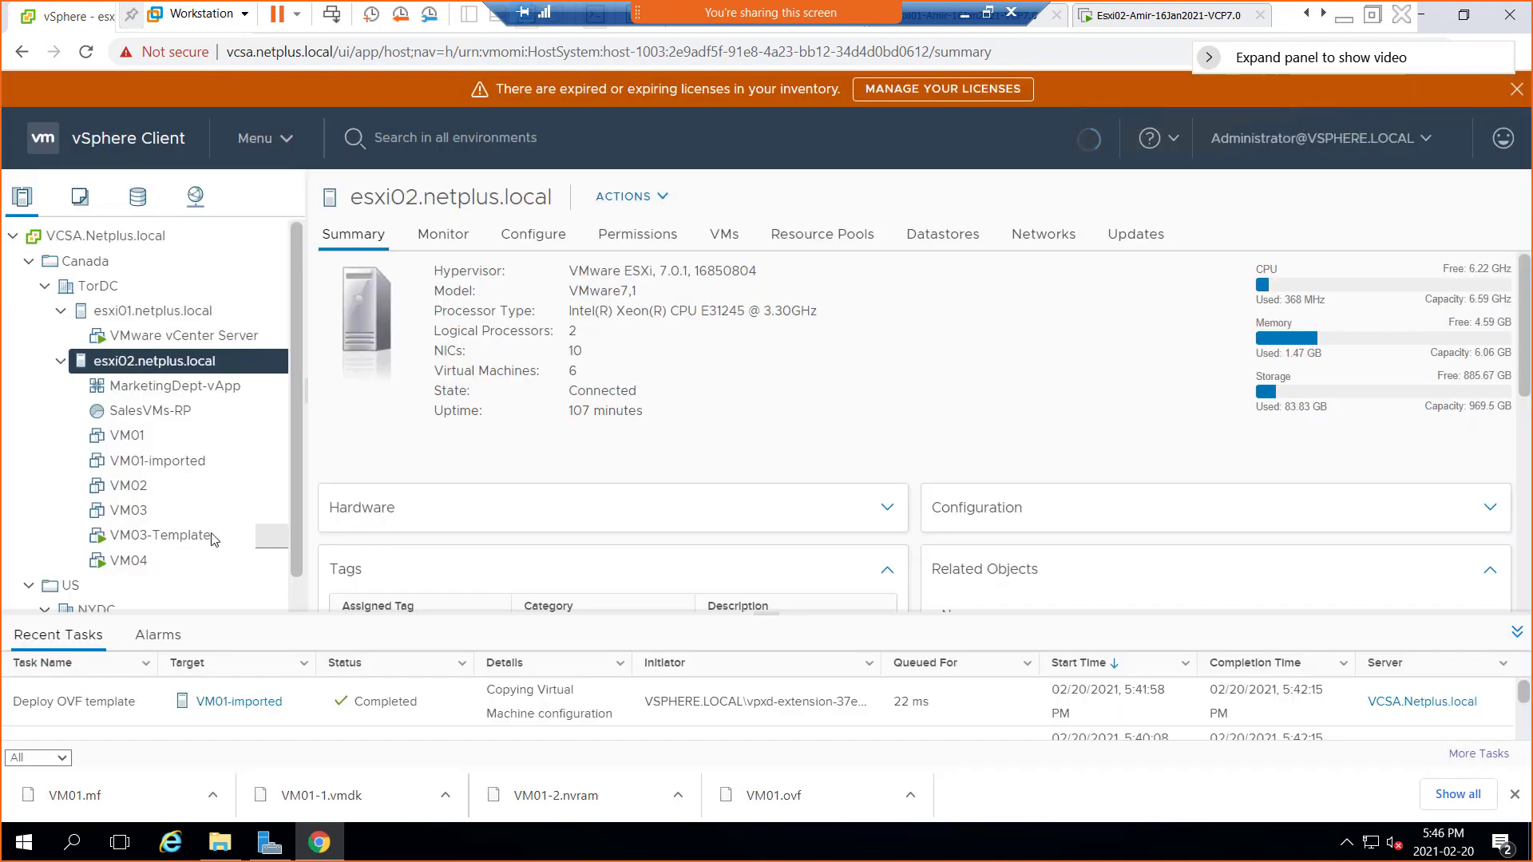
# Power off VM04 and confirm, completing its power-off task
pyautogui.rightClick(124, 565)
pyautogui.rightClick(109, 564)
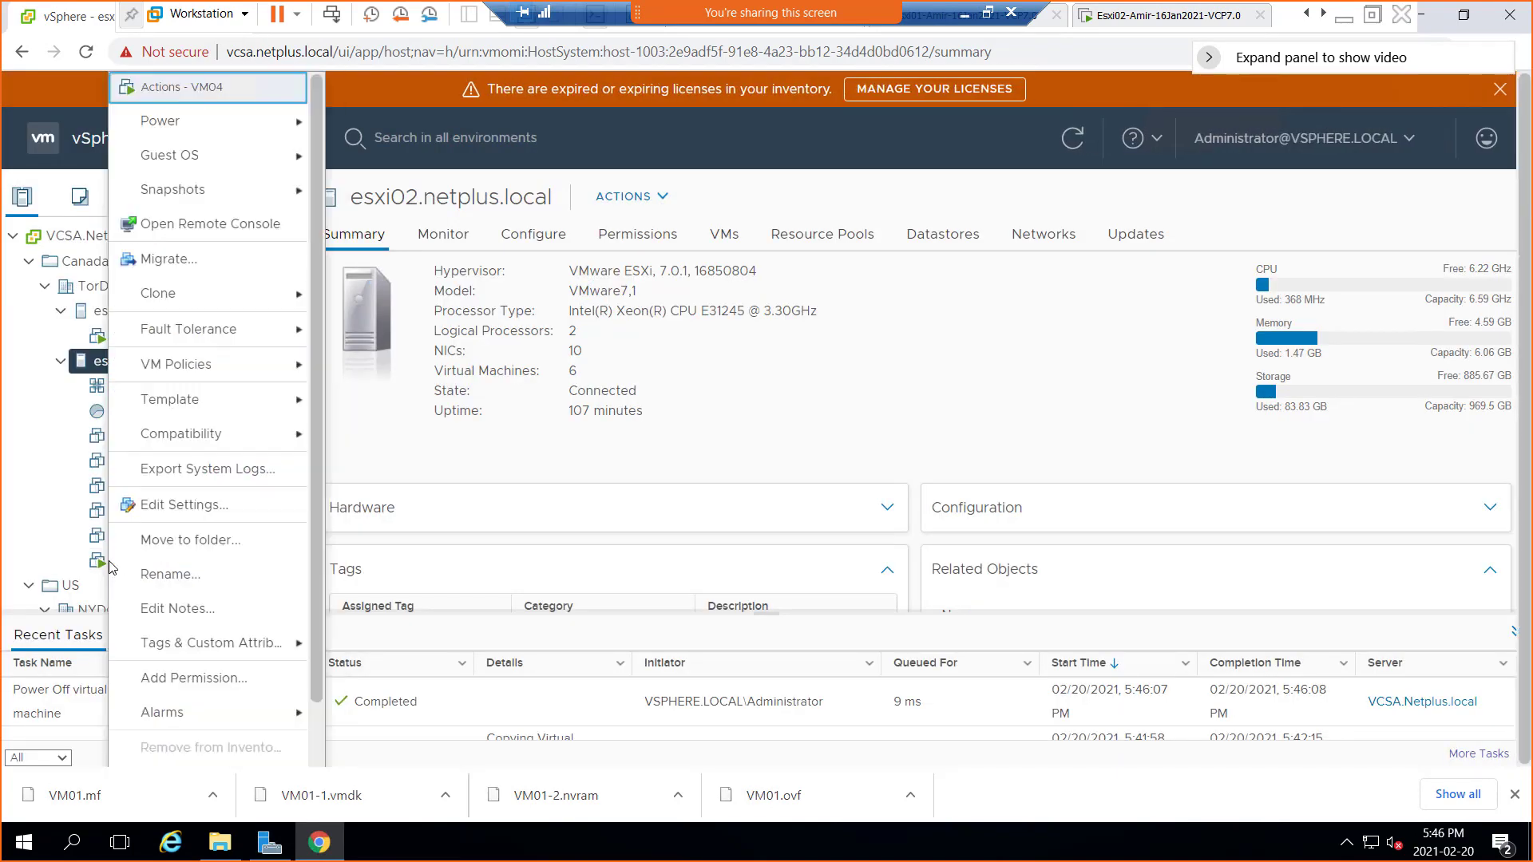
pyautogui.moveTo(264, 126)
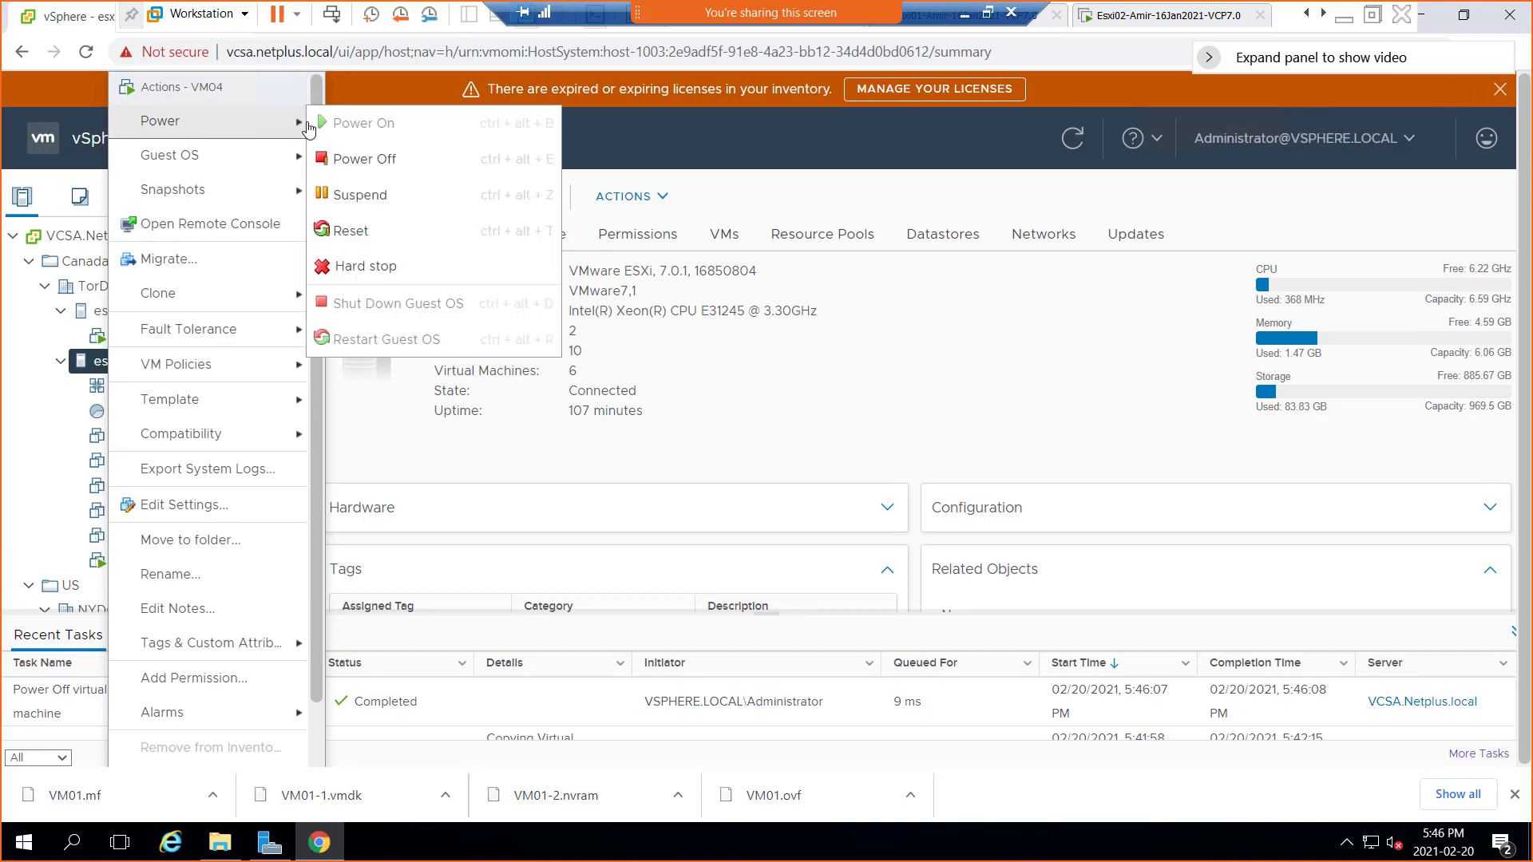
pyautogui.click(406, 158)
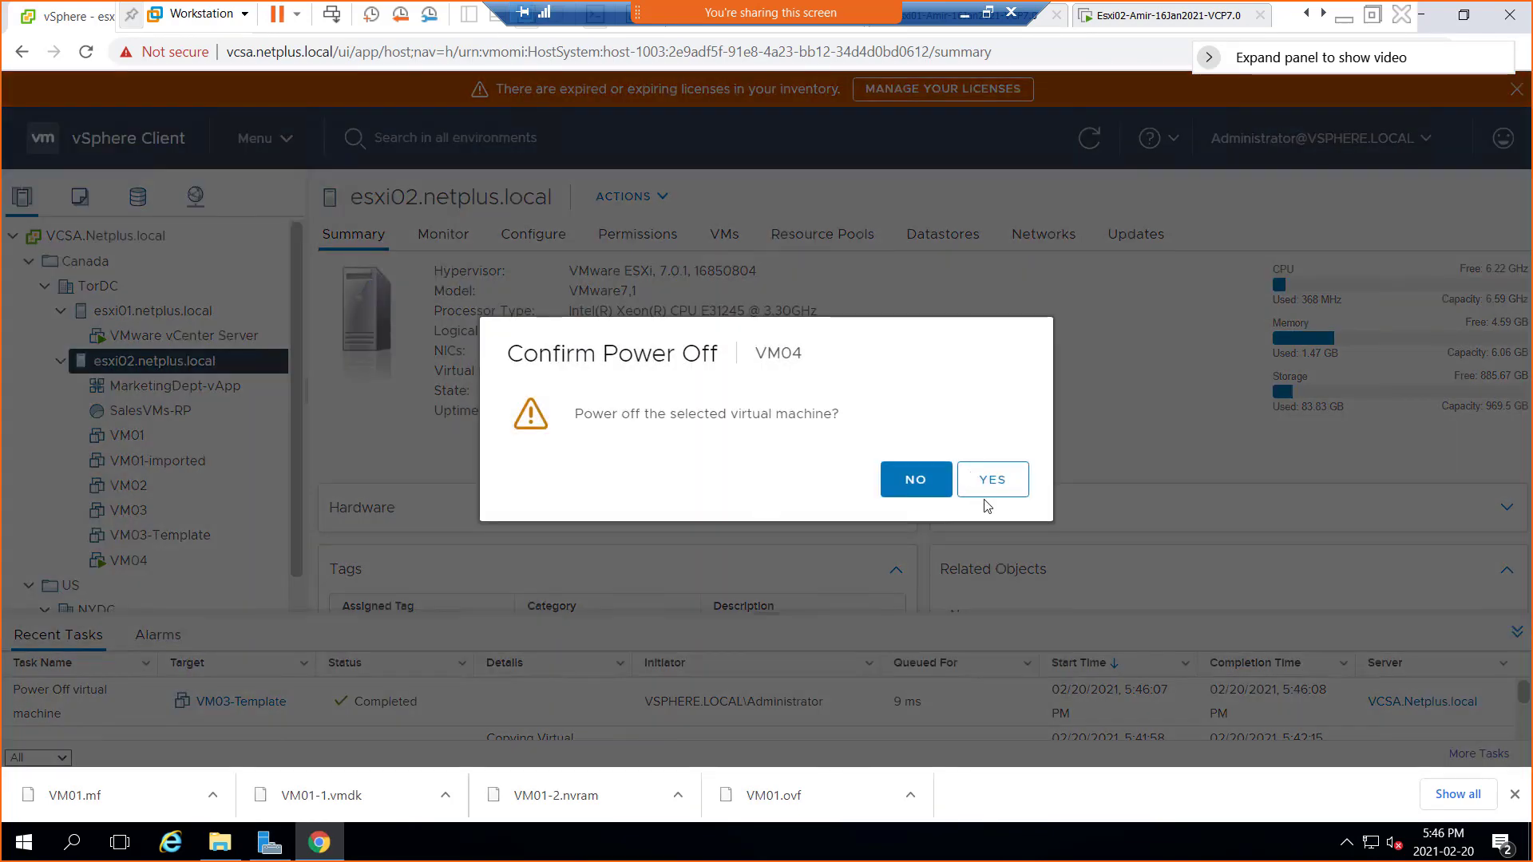
pyautogui.click(1012, 482)
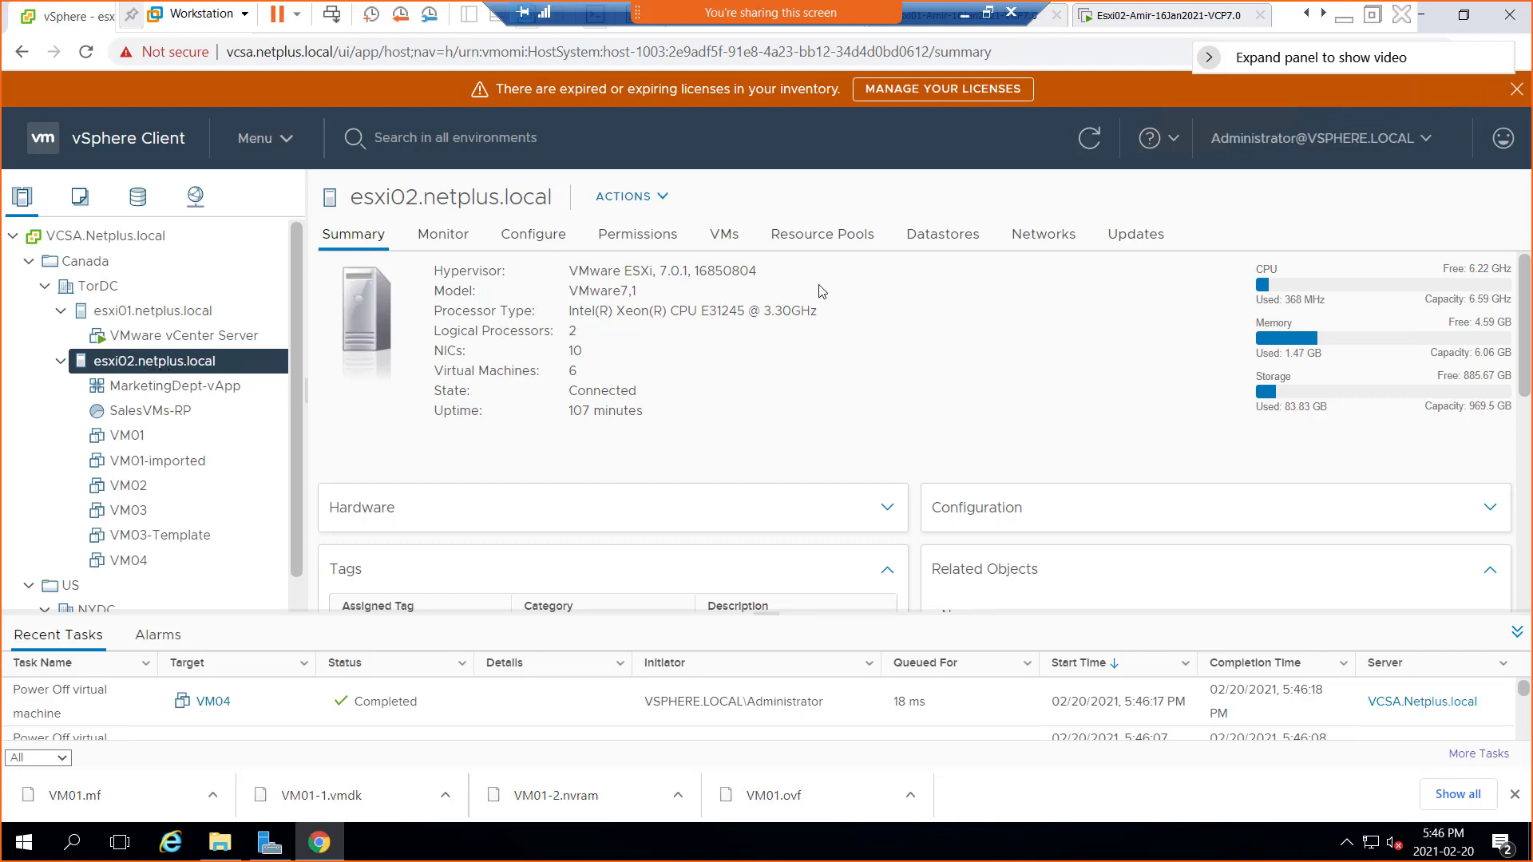
# List esxi02's networks, confirm it has no distributed switches, and return to the VM Network list
pyautogui.click(1042, 239)
pyautogui.click(1047, 235)
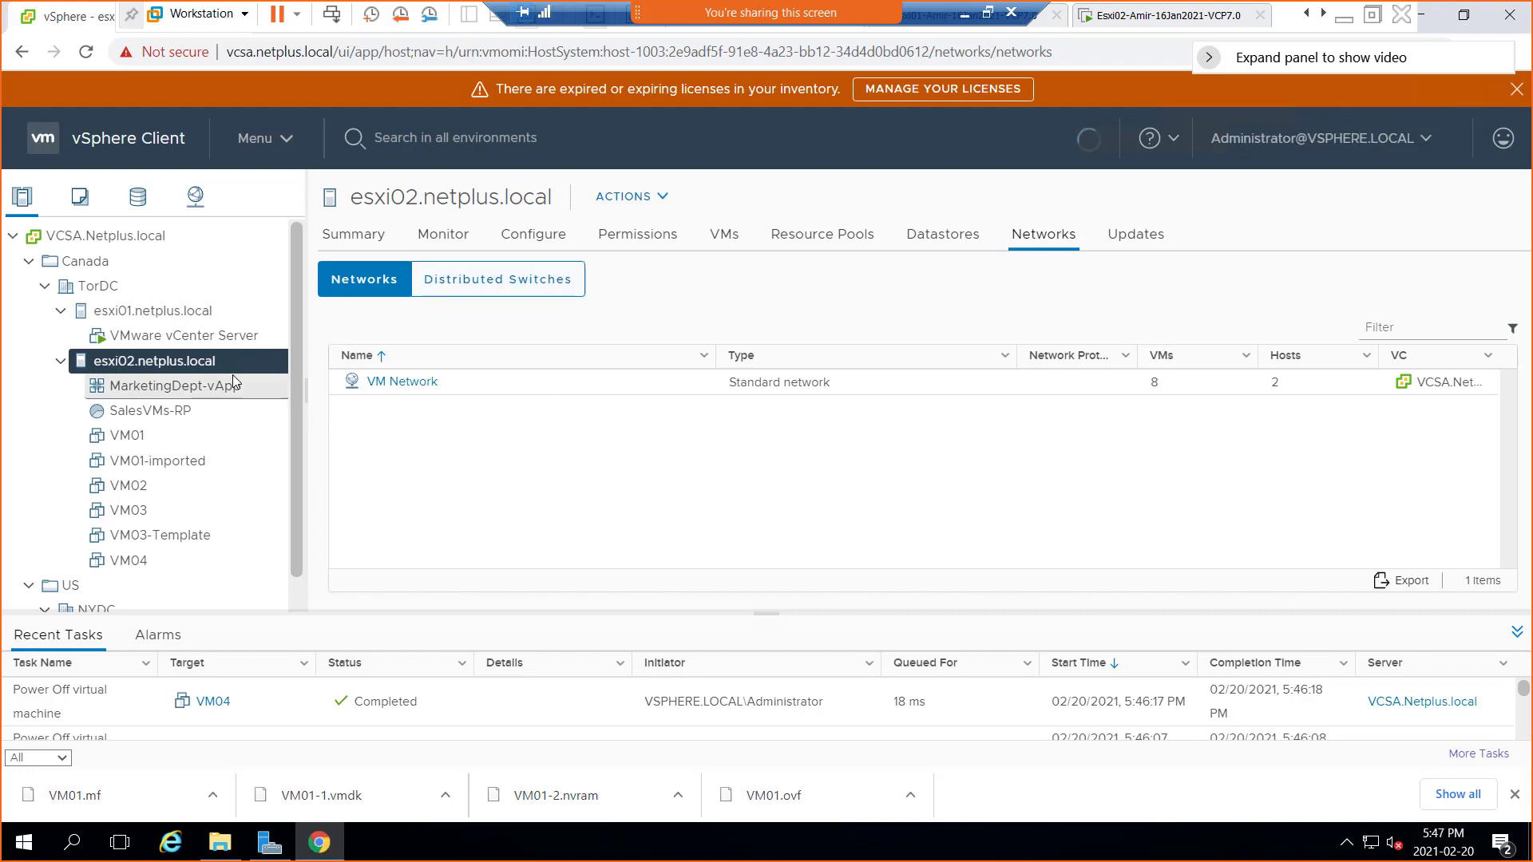
pyautogui.click(498, 289)
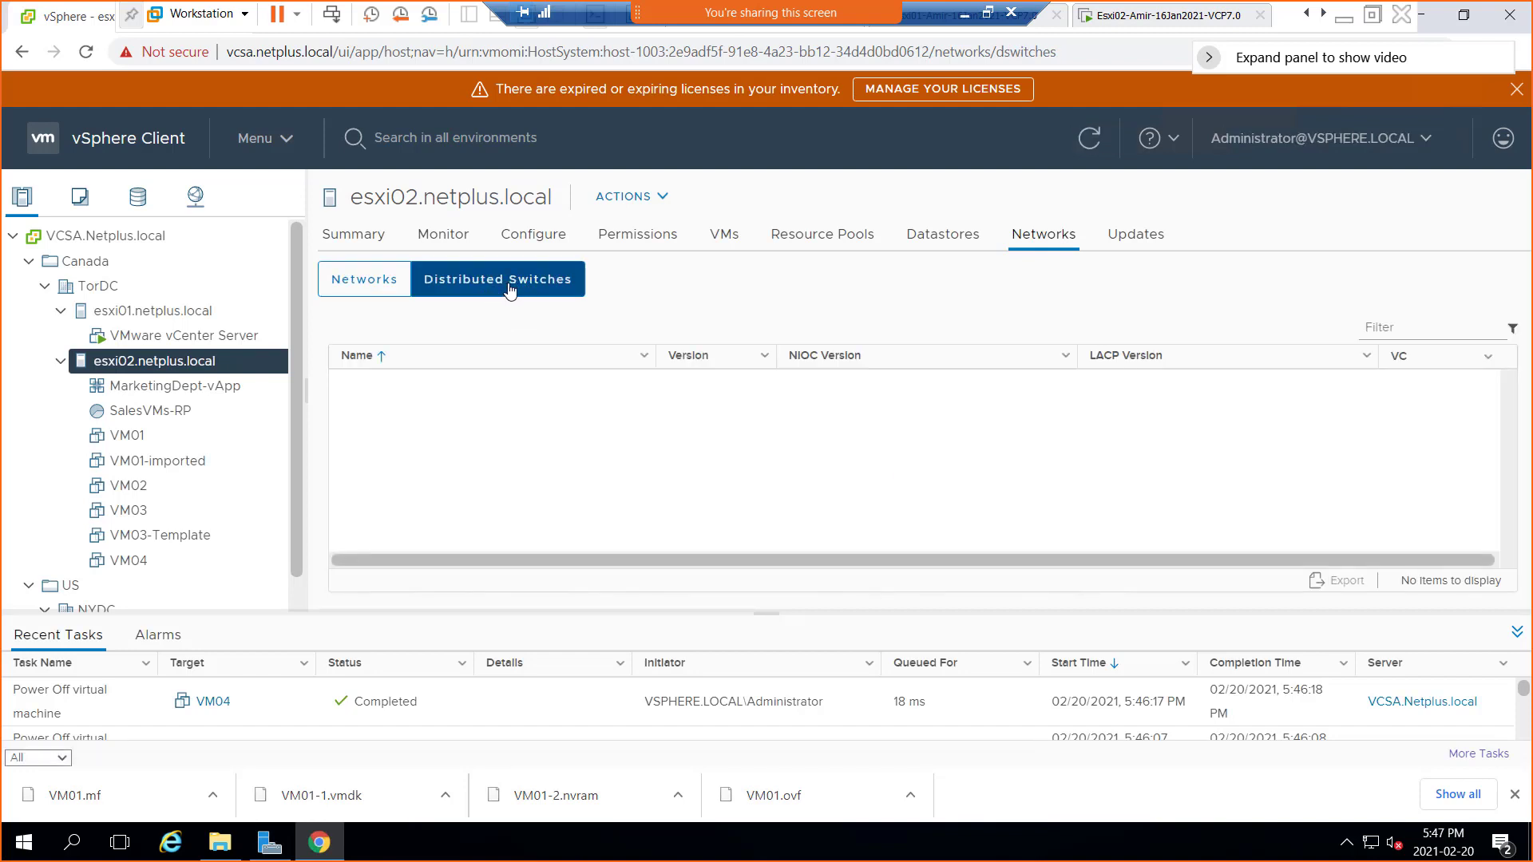
pyautogui.click(357, 293)
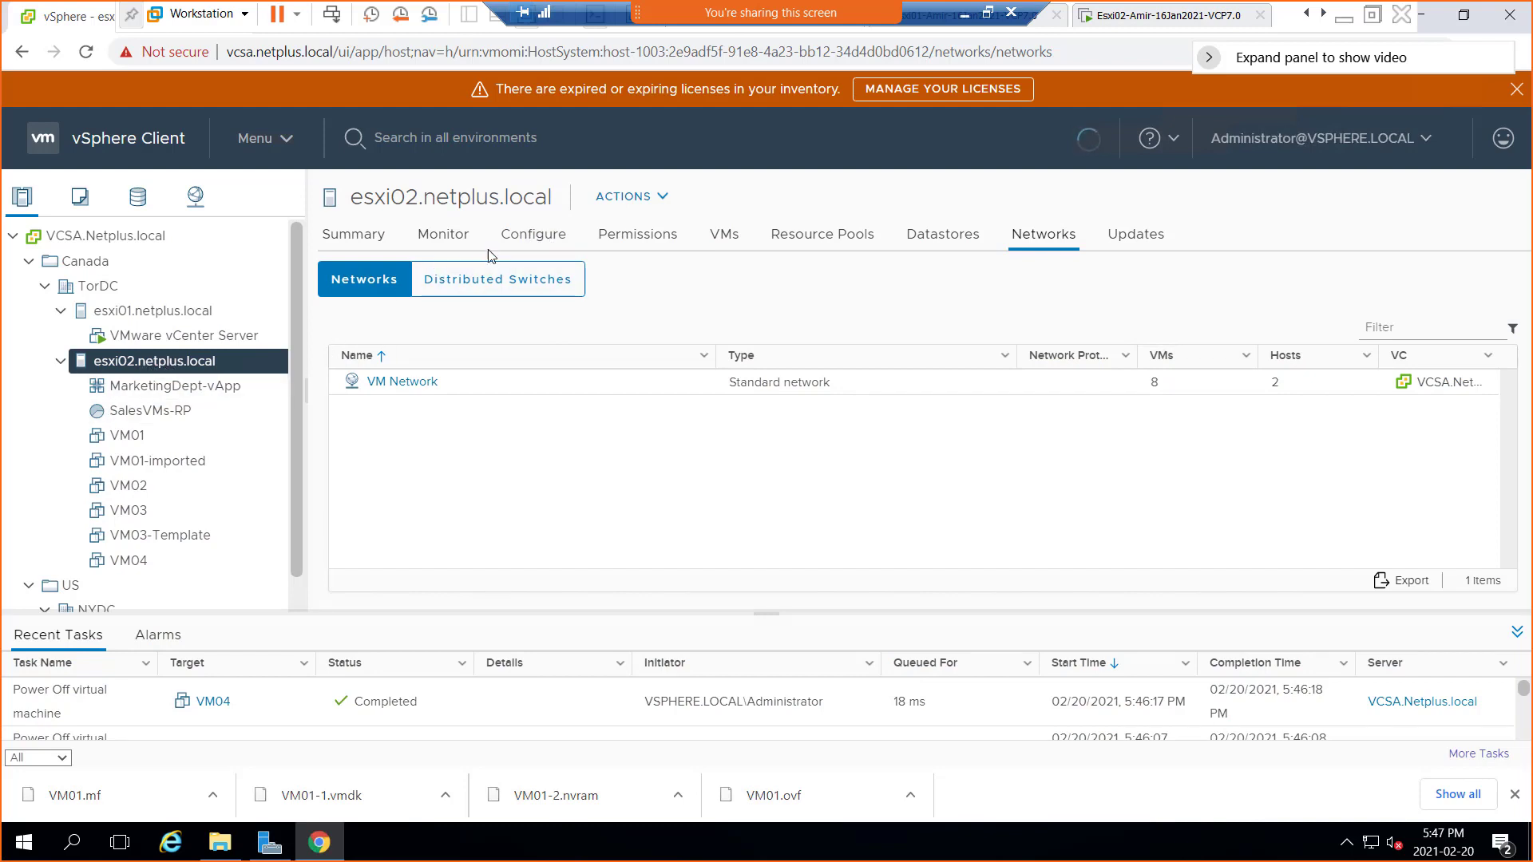
# Show esxi02's Configure settings and close the downloads bar
pyautogui.click(530, 245)
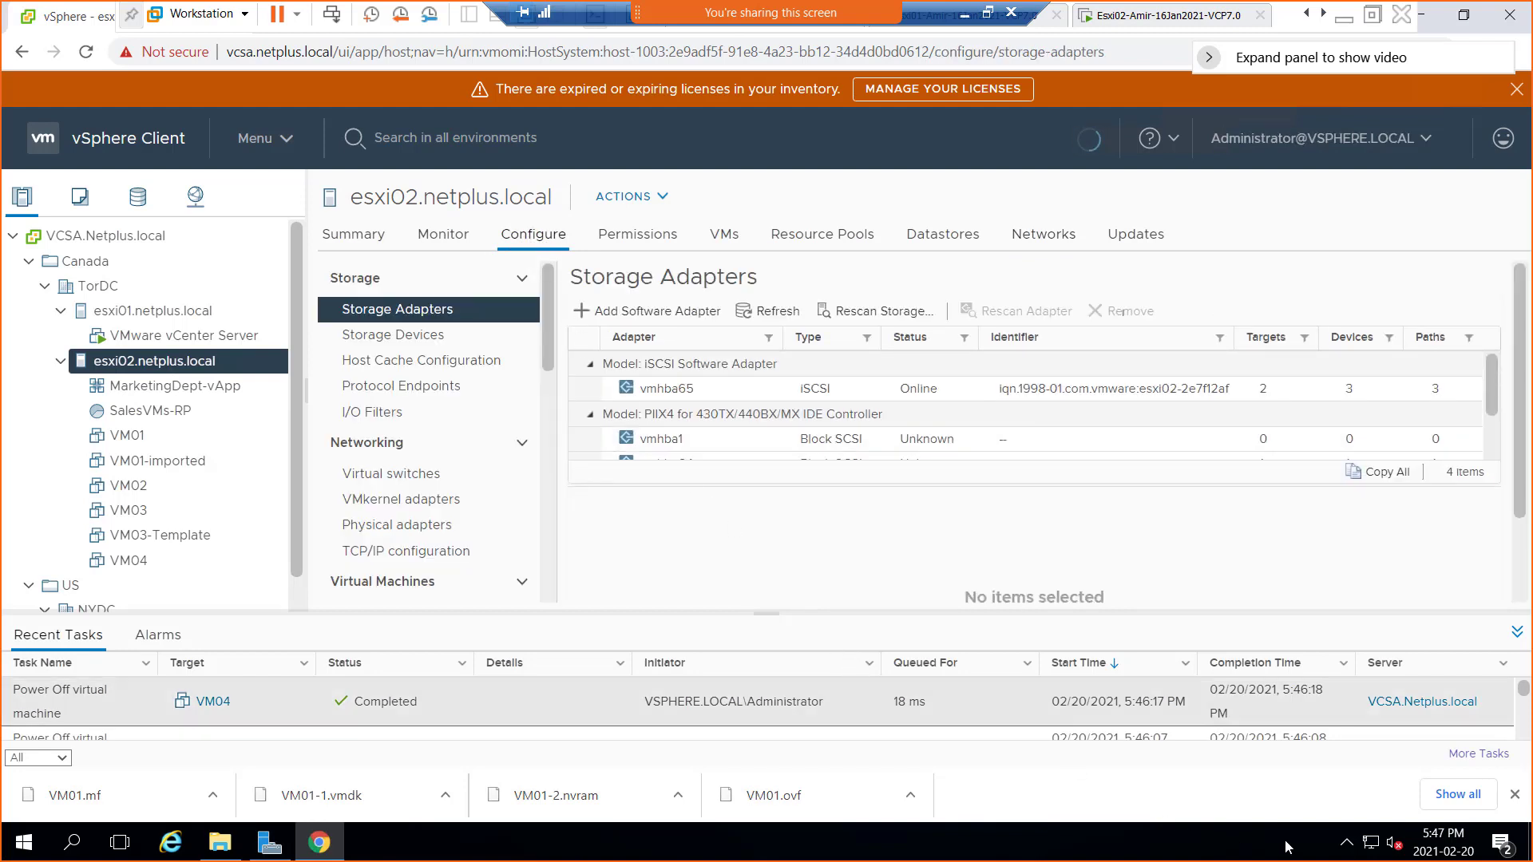
pyautogui.click(1515, 795)
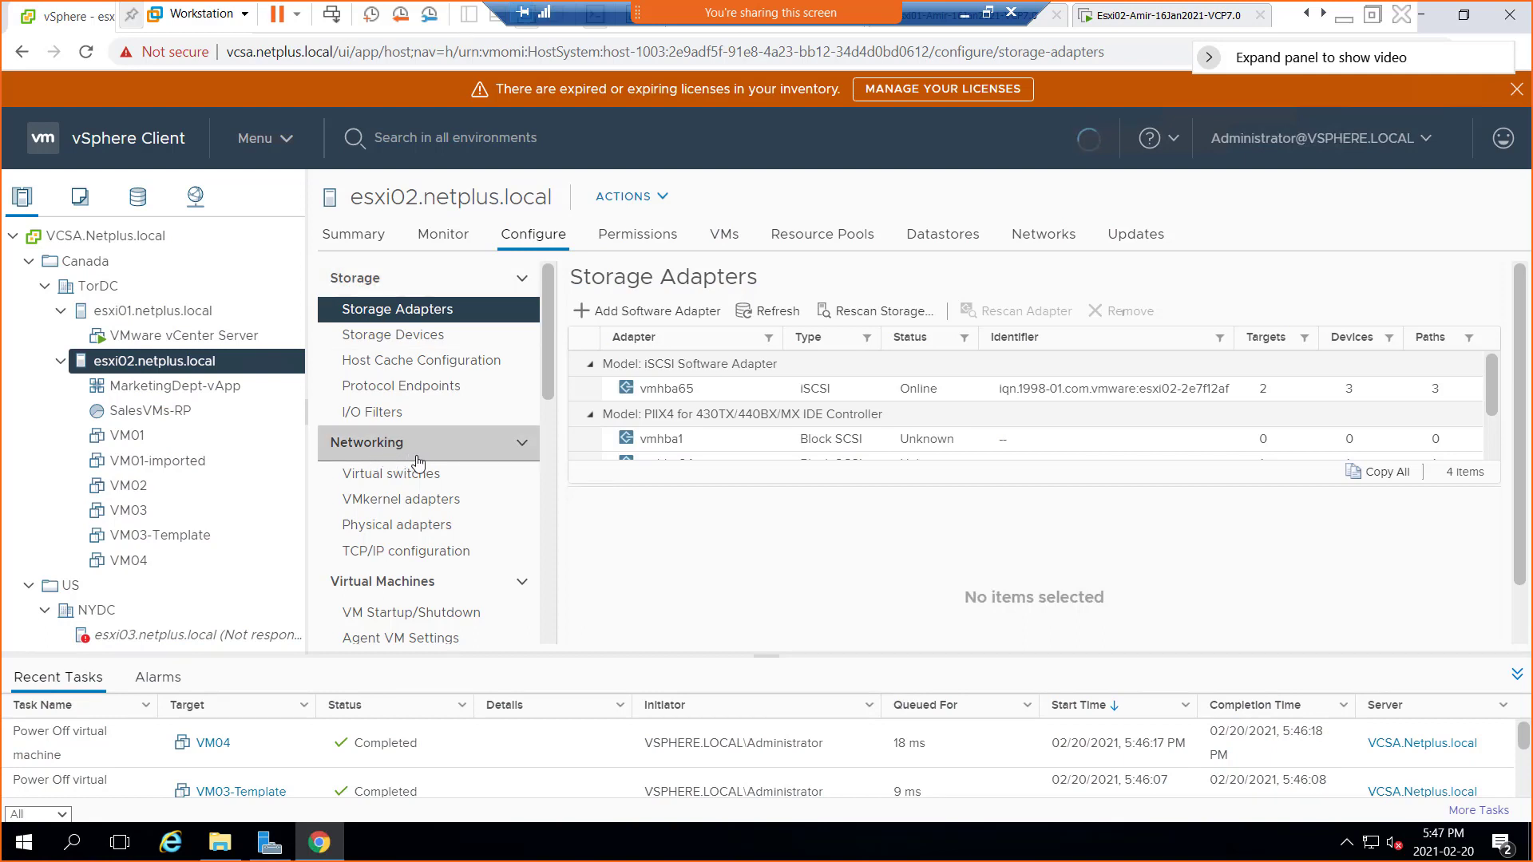
pyautogui.scroll(-3, 439, 592)
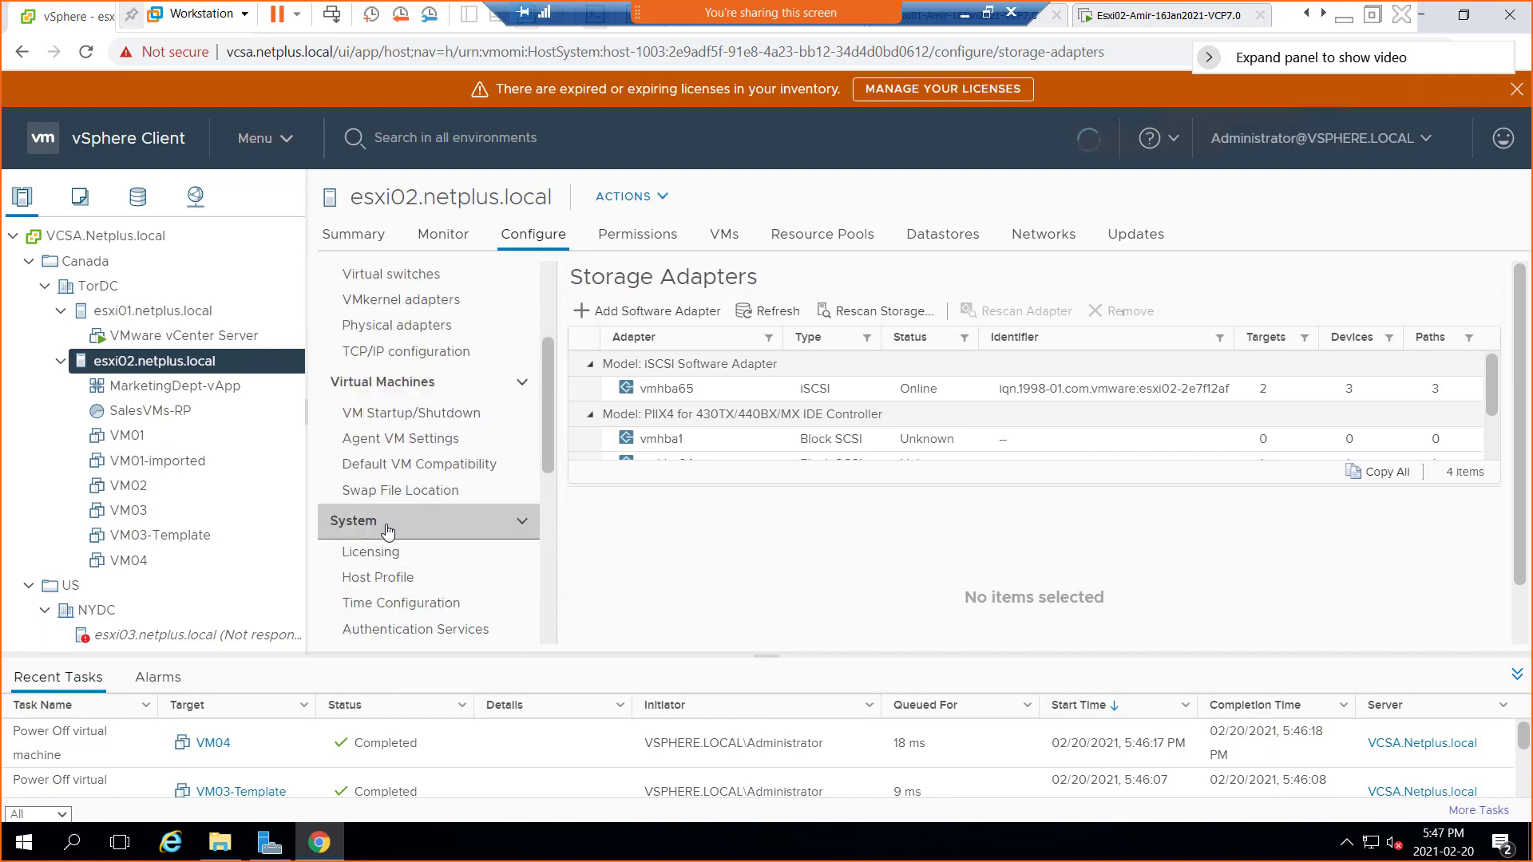
pyautogui.scroll(3, 431, 520)
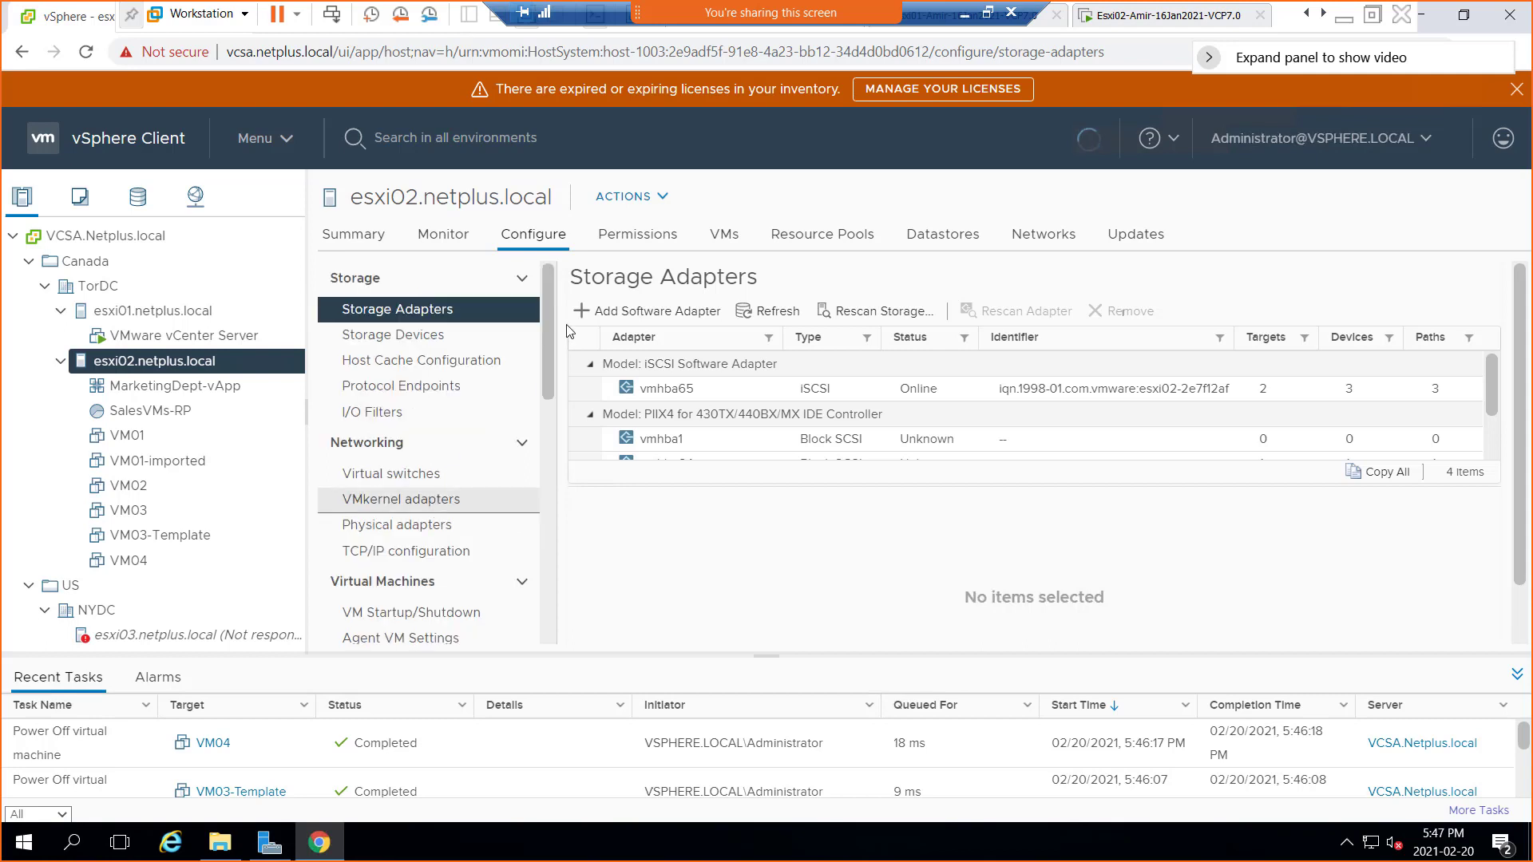
# Collapse all settings groups, then expand only Storage and Networking
pyautogui.click(517, 278)
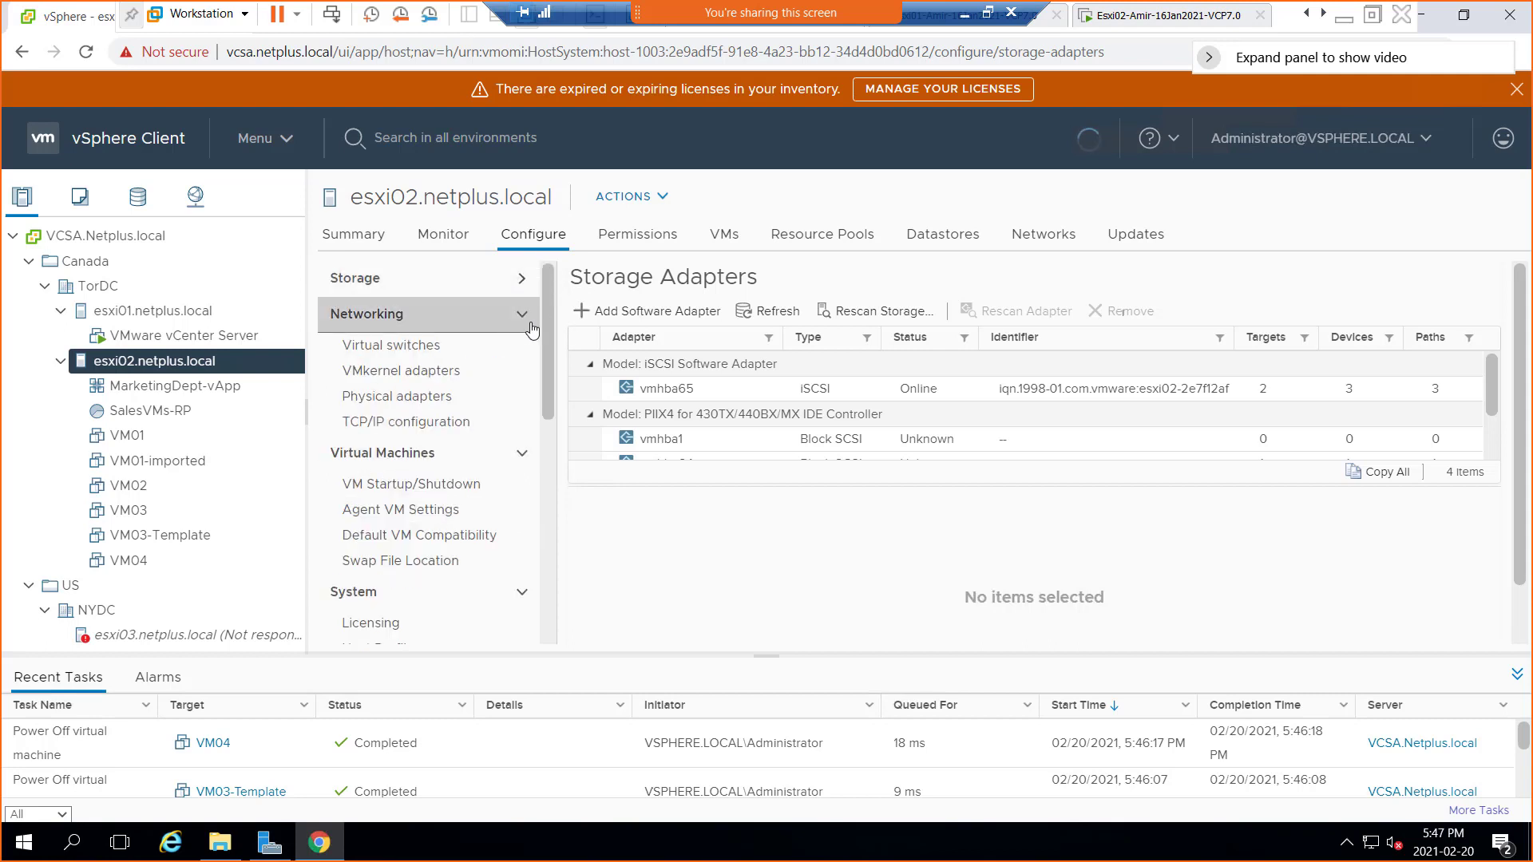
pyautogui.click(520, 315)
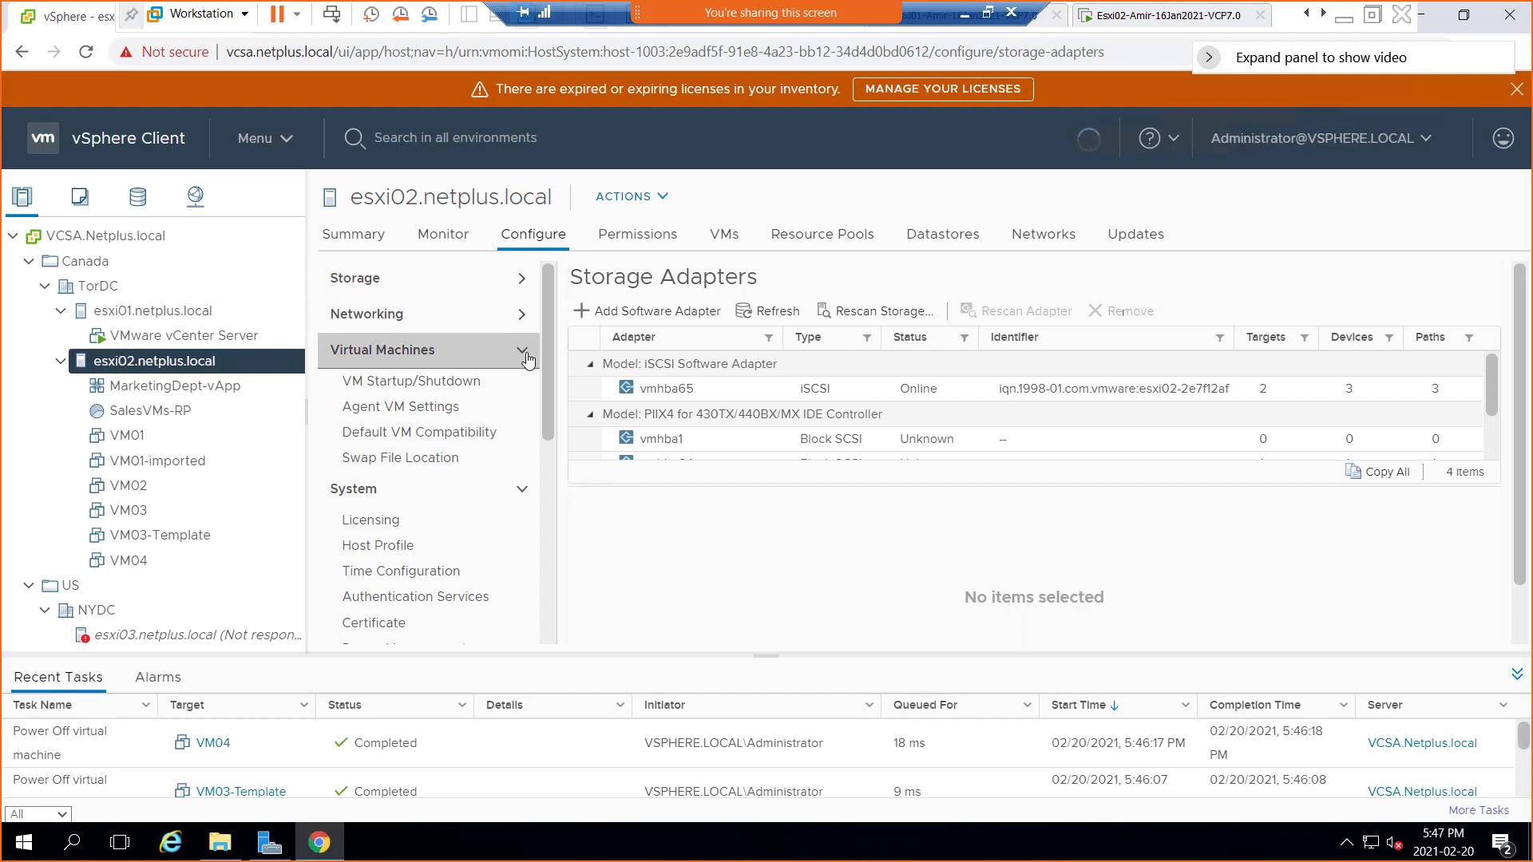
pyautogui.click(529, 353)
pyautogui.click(526, 392)
pyautogui.click(531, 421)
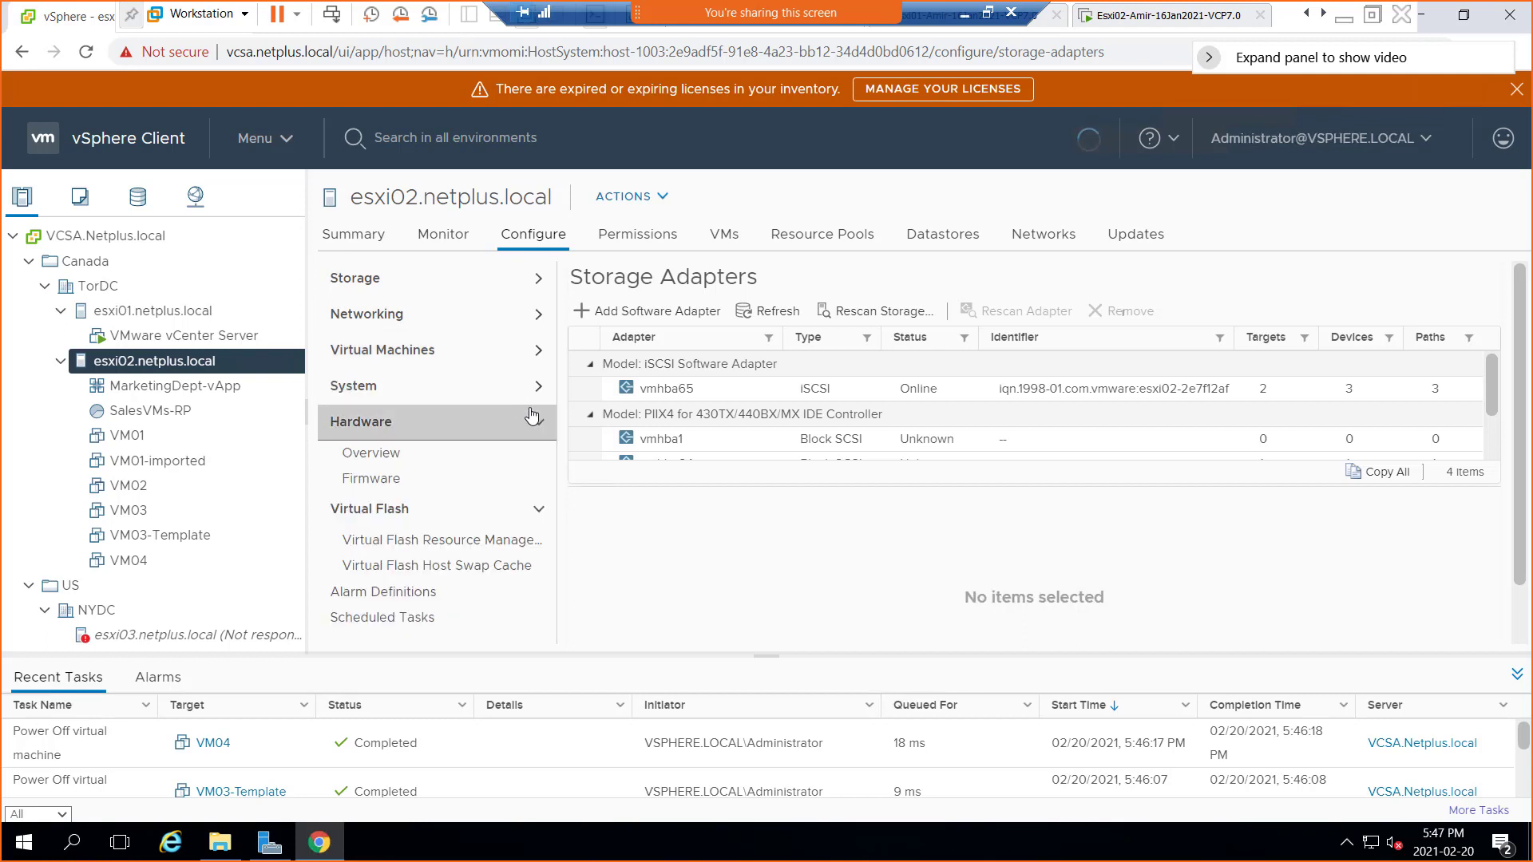
pyautogui.click(537, 466)
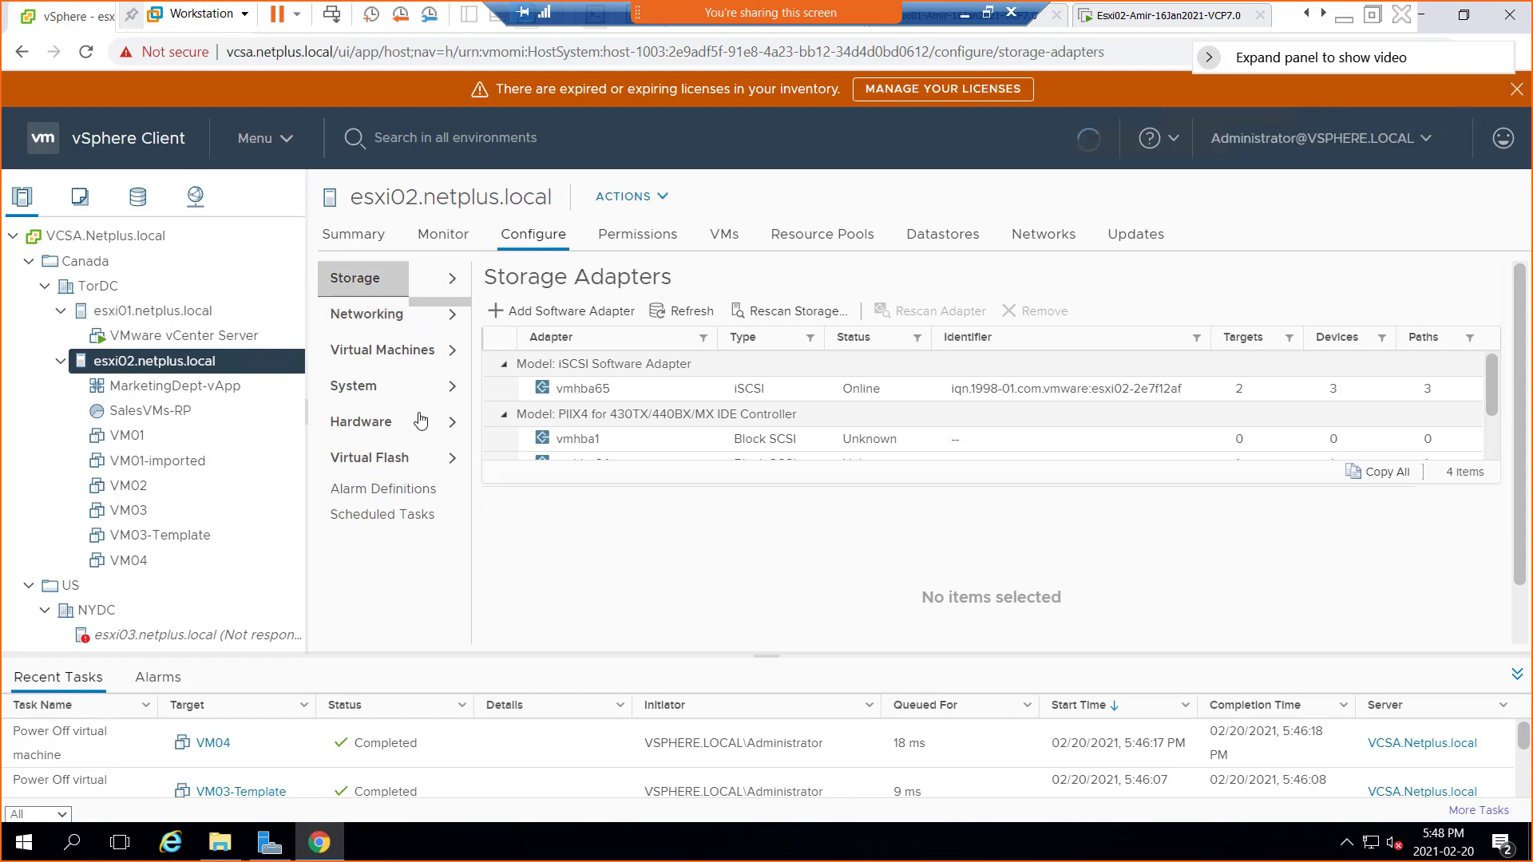
pyautogui.click(454, 280)
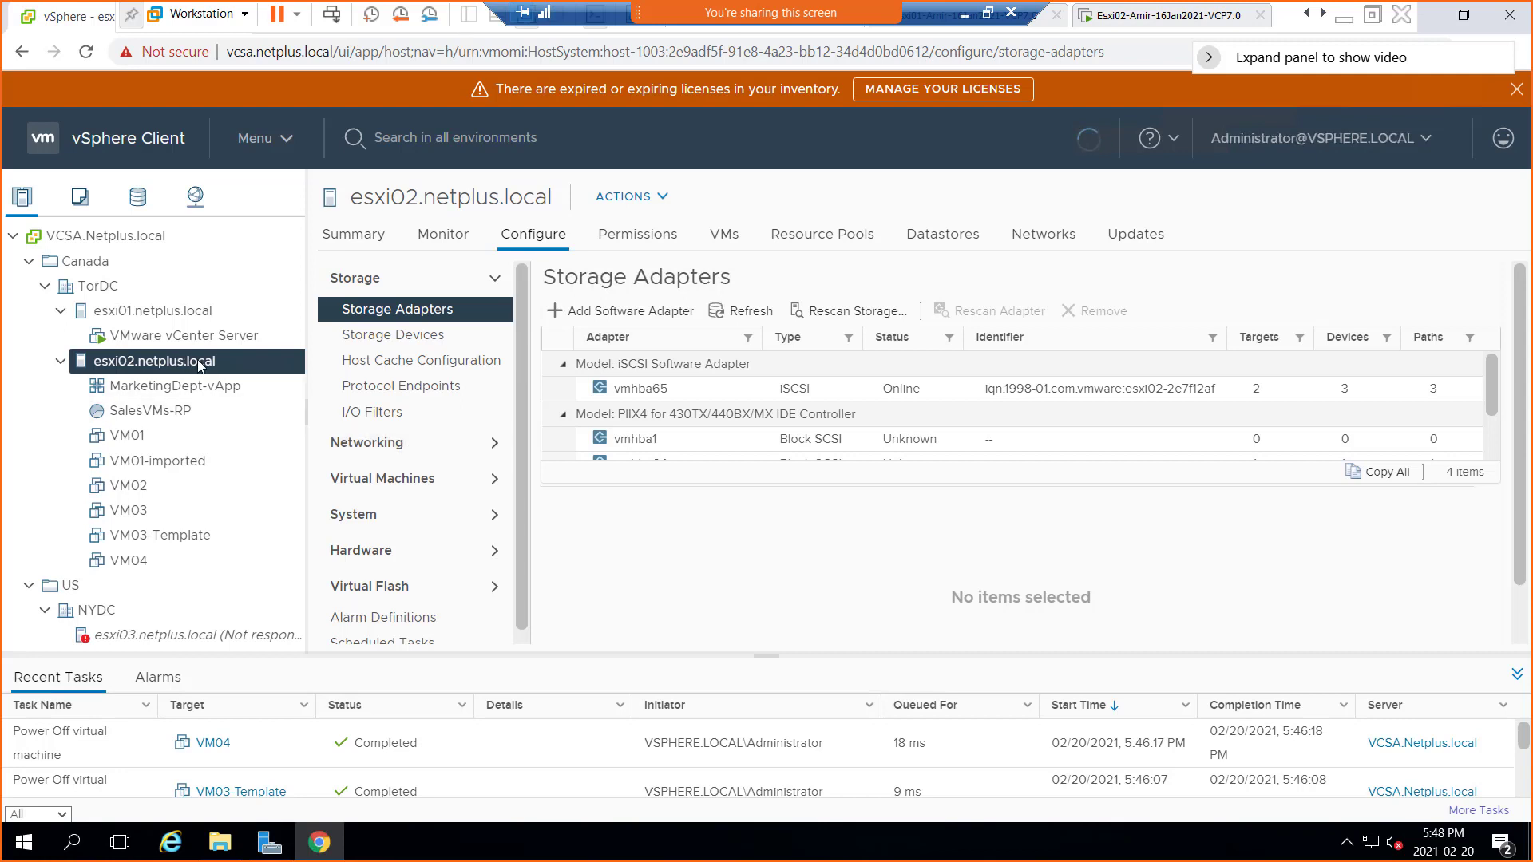
pyautogui.click(495, 452)
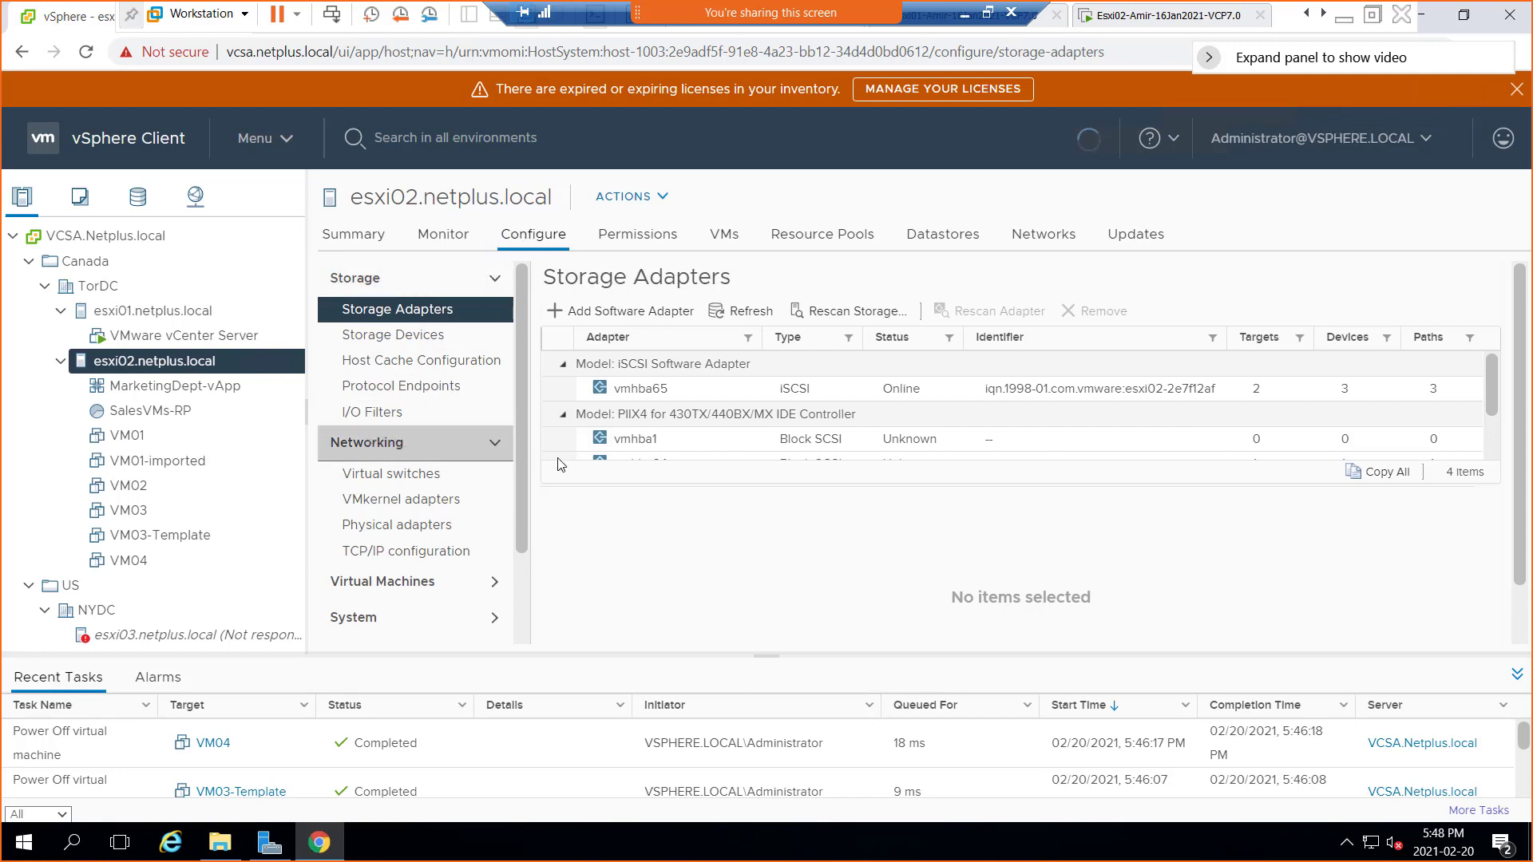
# Show esxi02's vSwitch0 under Networking > Virtual switches, then return to the host desktop
pyautogui.click(394, 477)
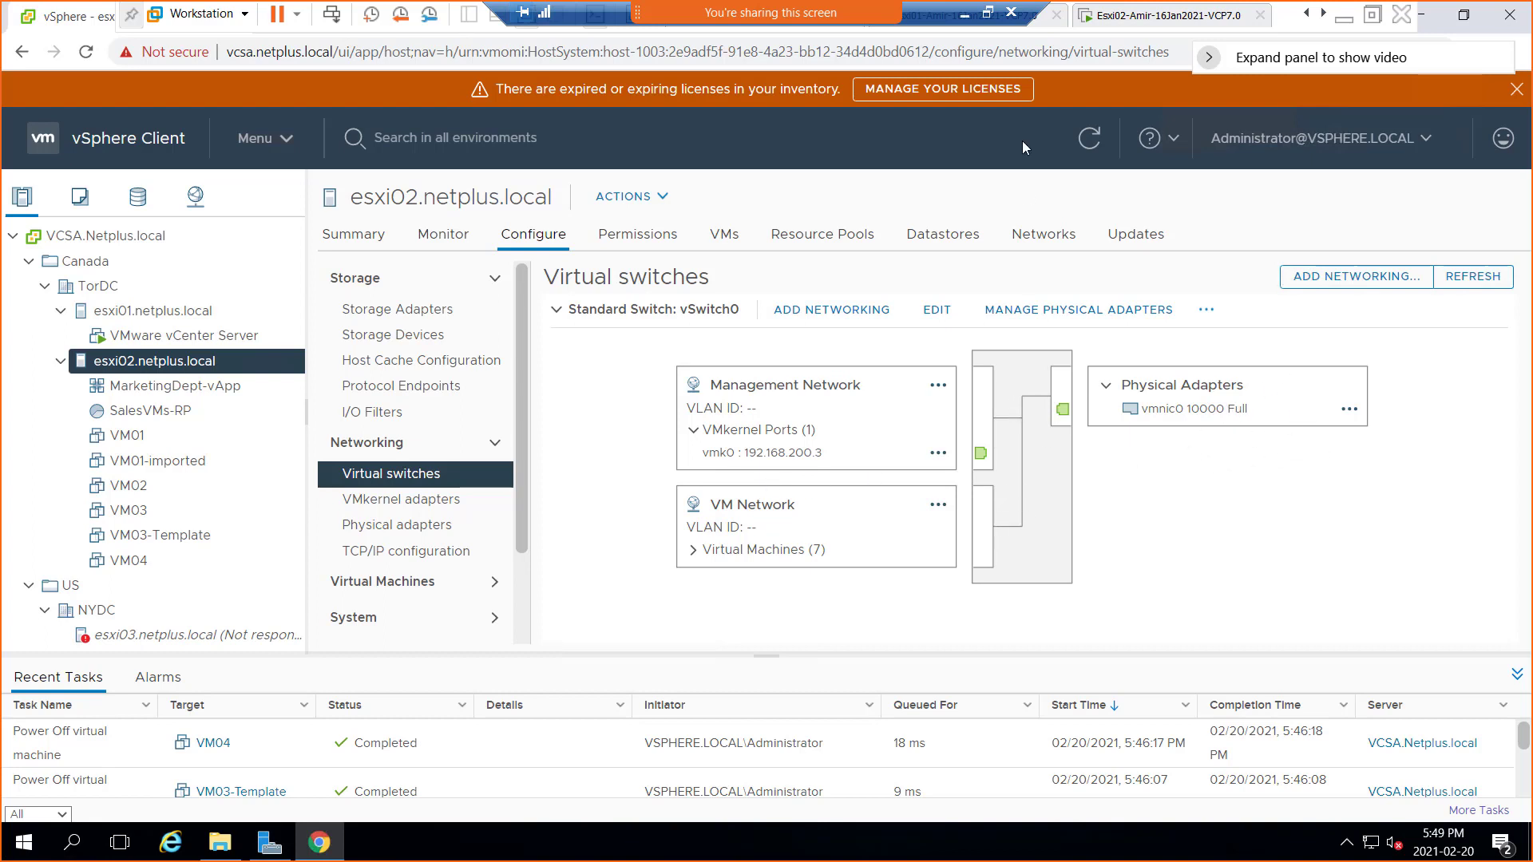
pyautogui.click(964, 14)
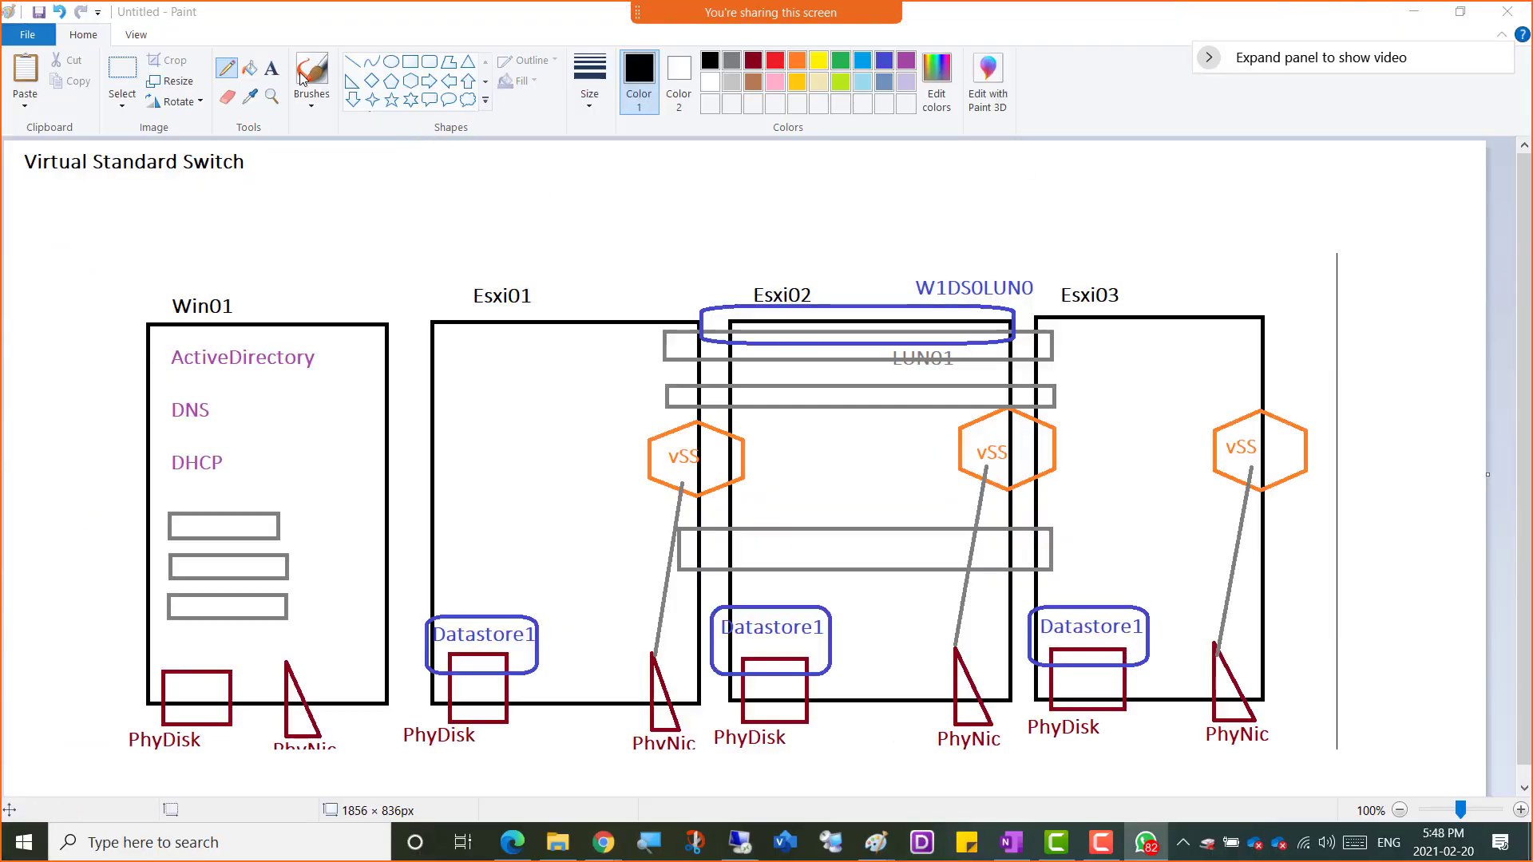
# Tick Esxi02 and its vSS-to-PhyNic link on the Paint diagram, then minimize Paint
pyautogui.click(237, 76)
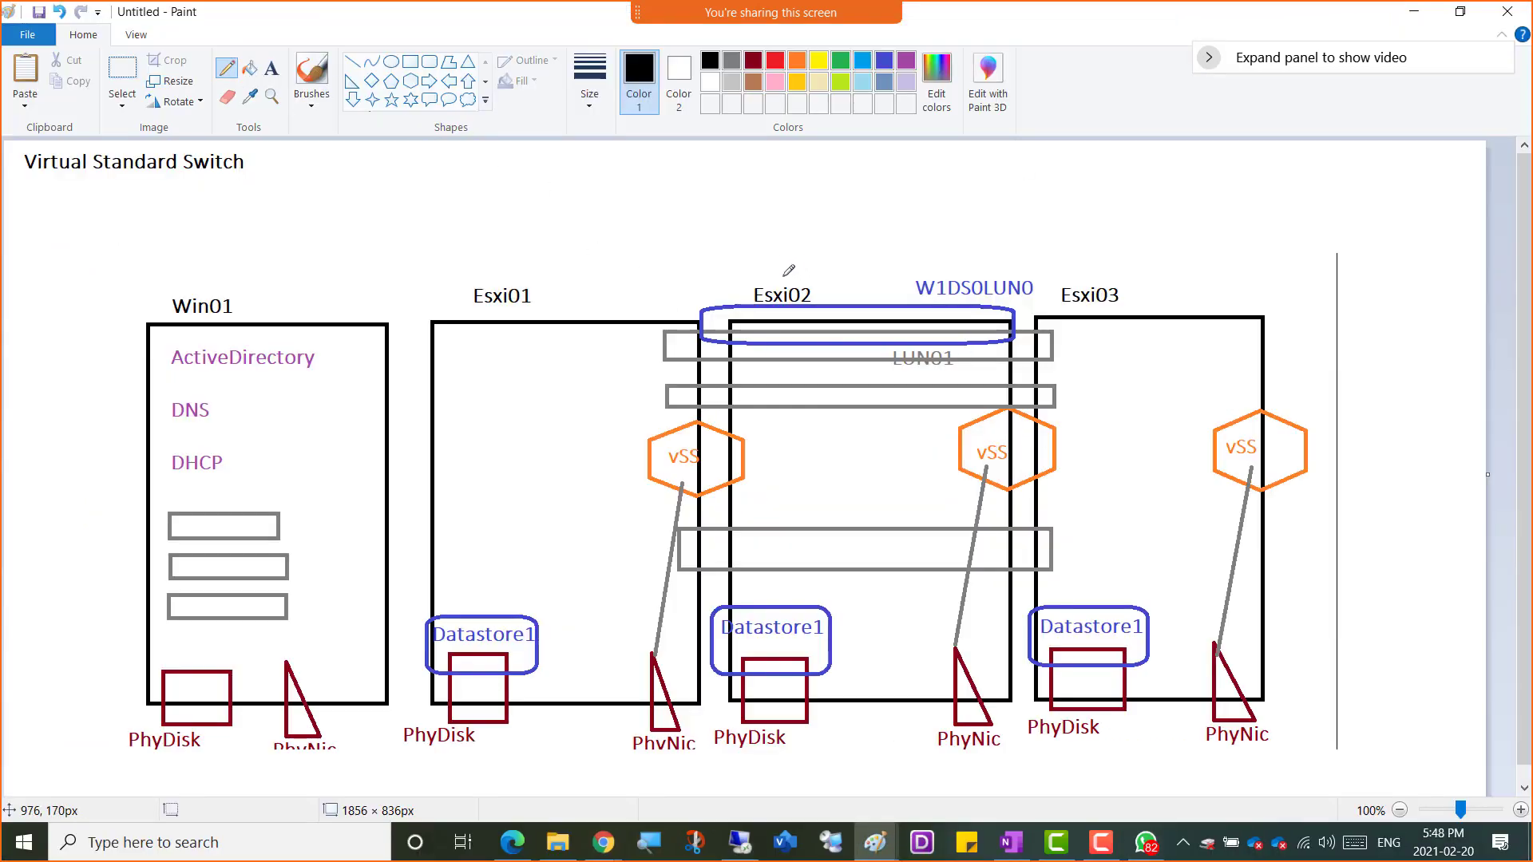
pyautogui.moveTo(783, 275); pyautogui.dragTo(815, 253)
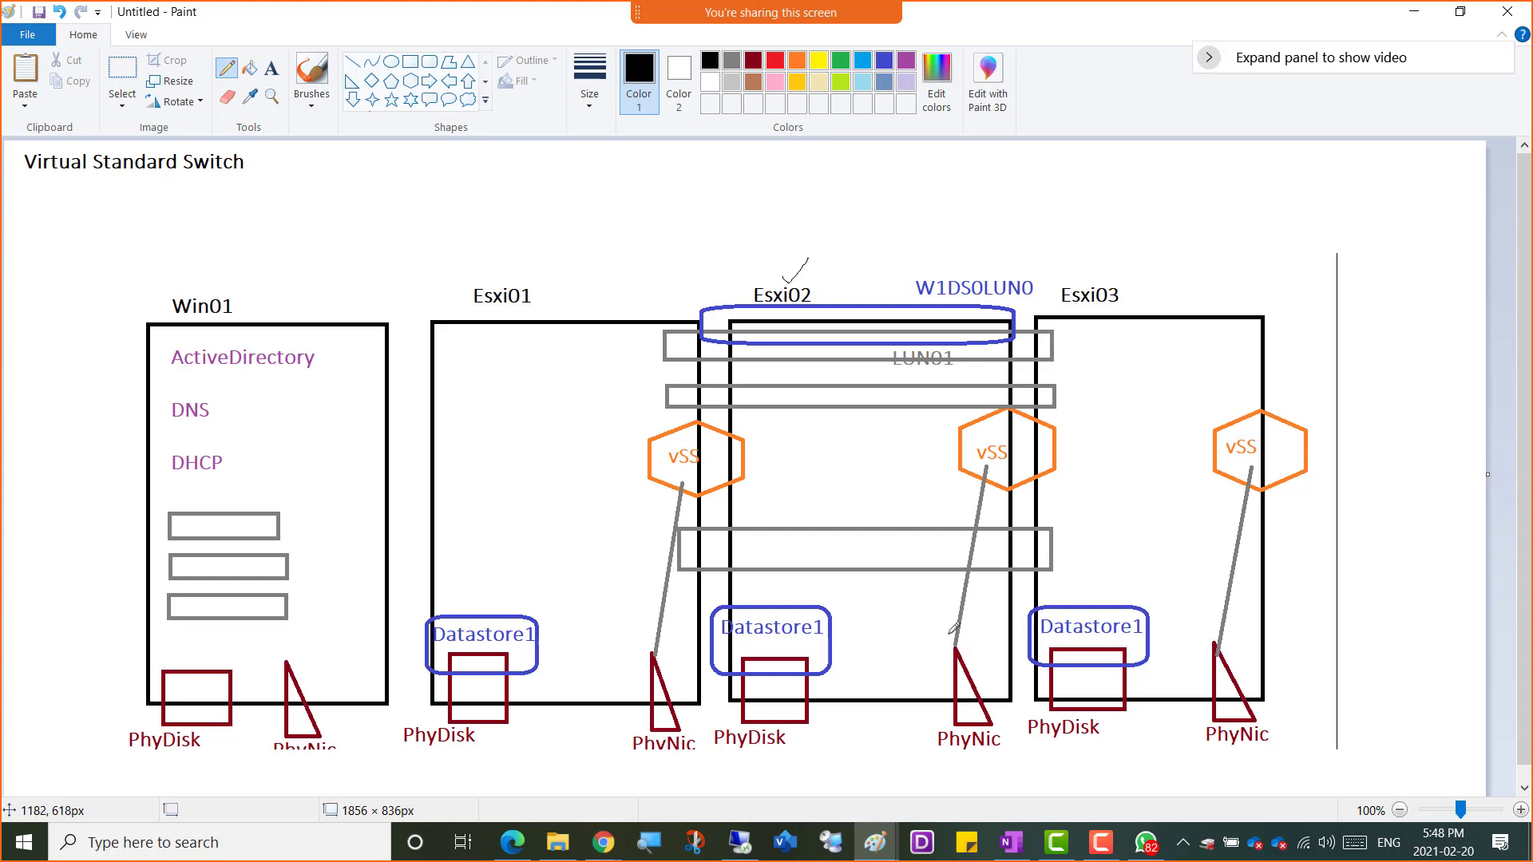
pyautogui.moveTo(950, 636); pyautogui.dragTo(970, 634)
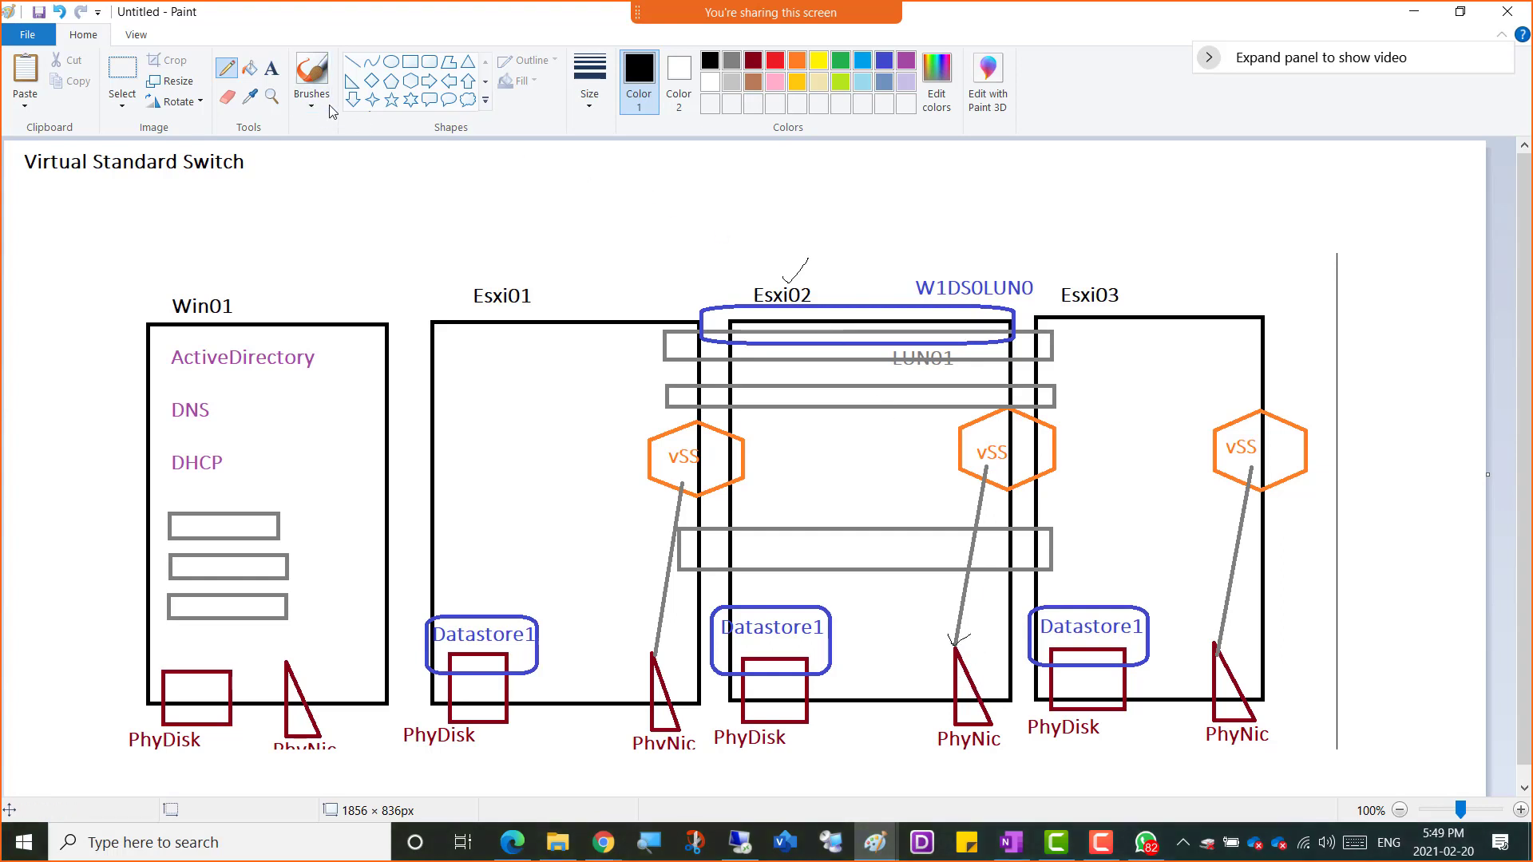
pyautogui.click(1399, 16)
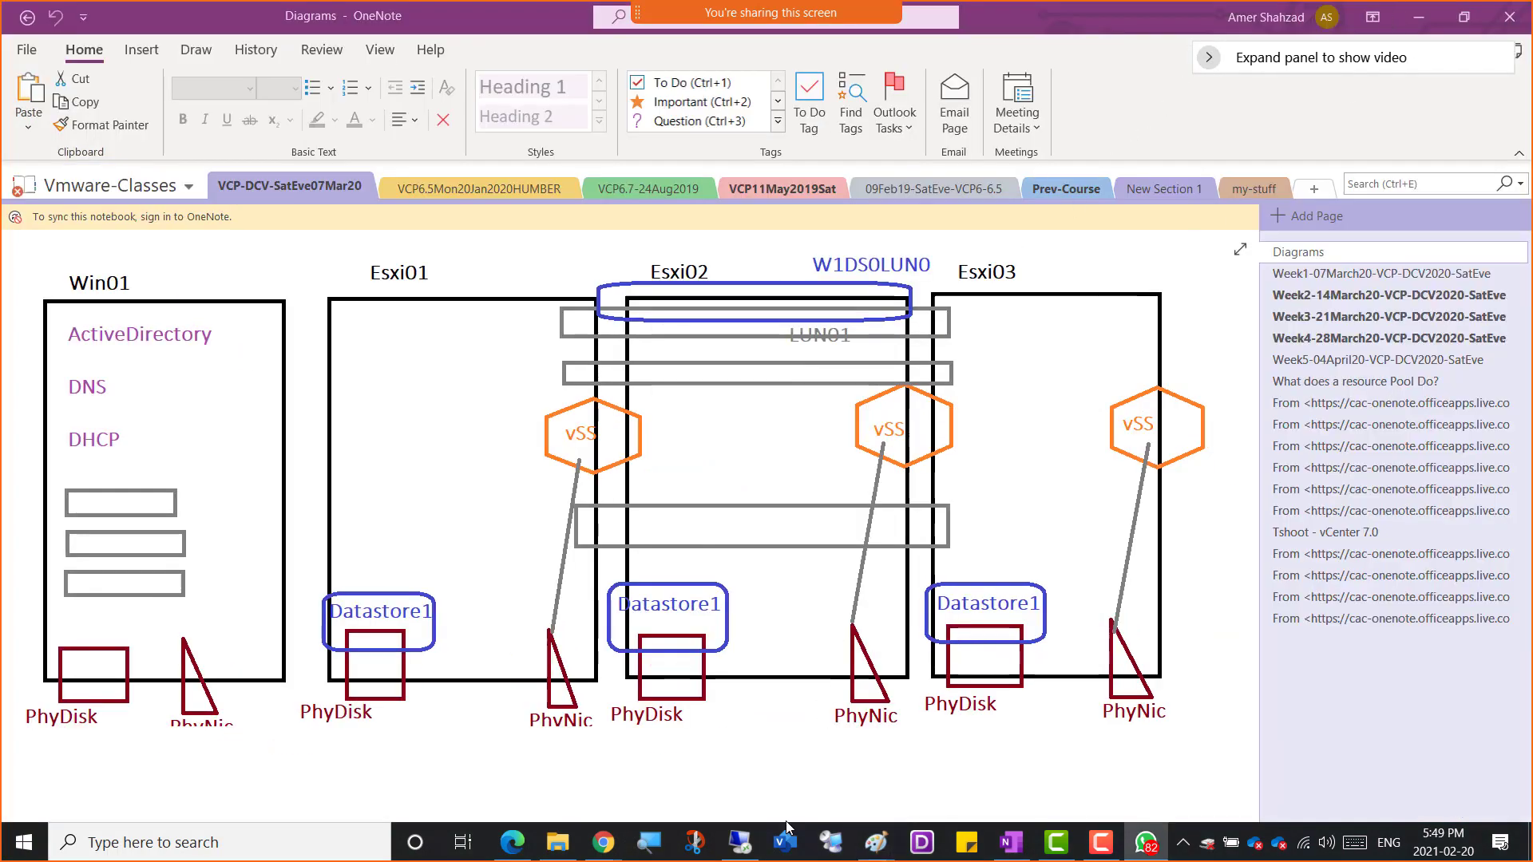
# Switch back to the VM console showing esxi02's vSwitch0 page in vSphere Client
pyautogui.click(740, 843)
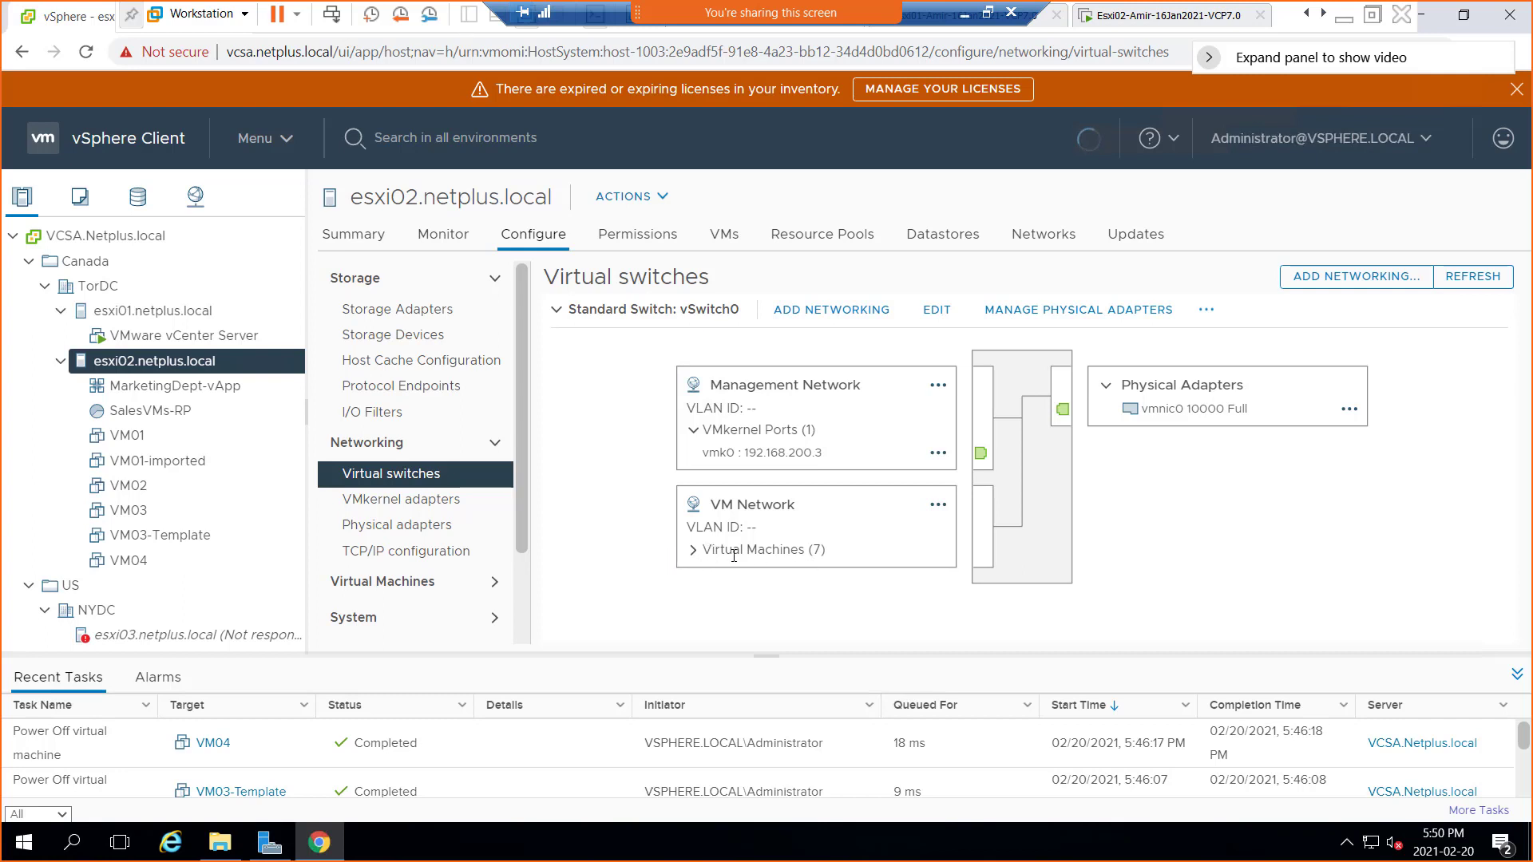
# Expand the Virtual Machines (7) list under VM Network
pyautogui.click(693, 551)
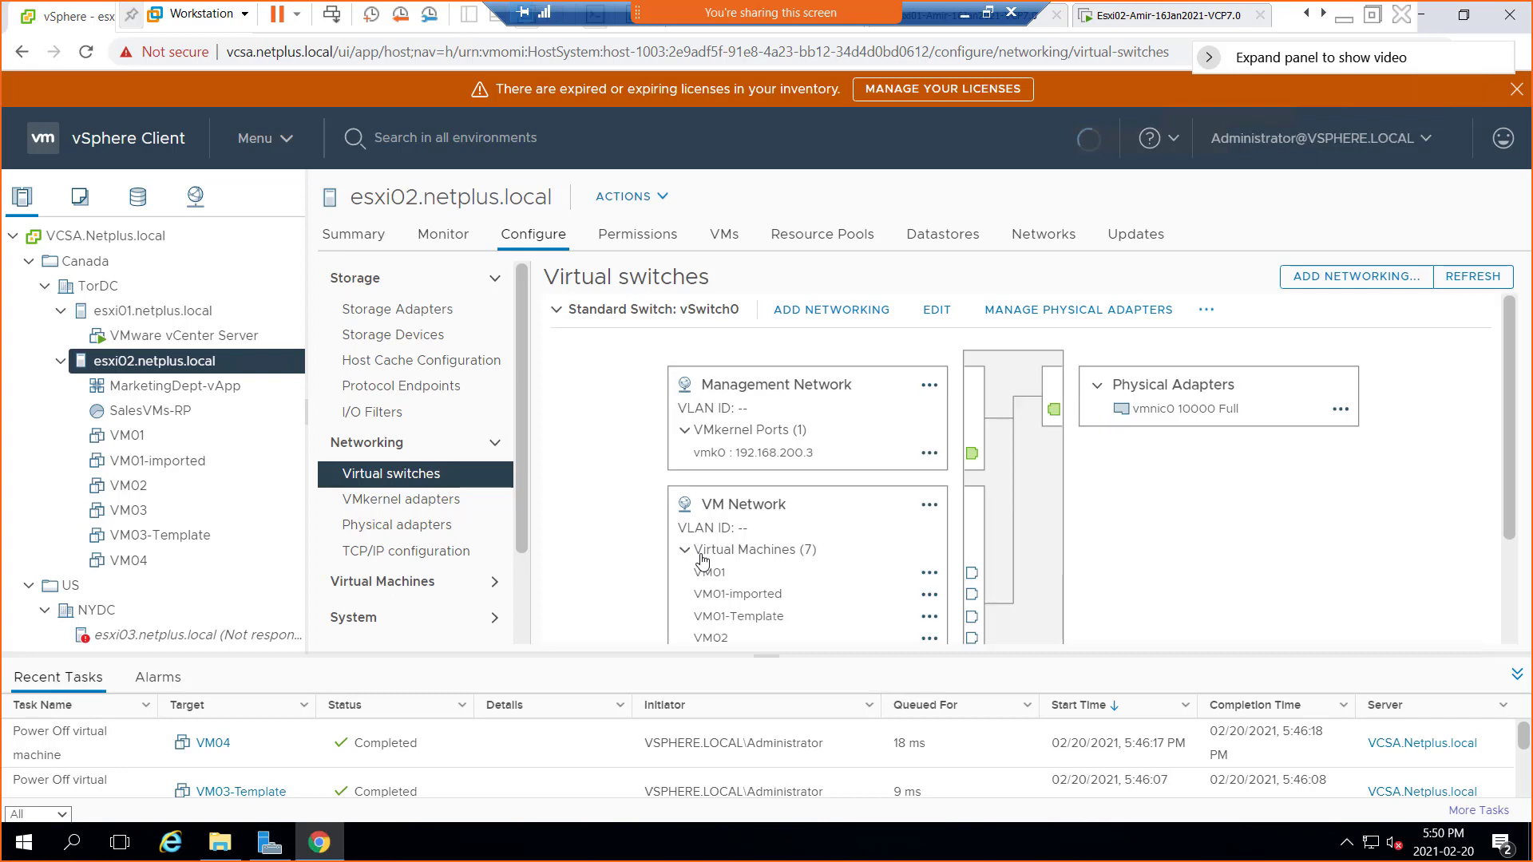
pyautogui.click(686, 550)
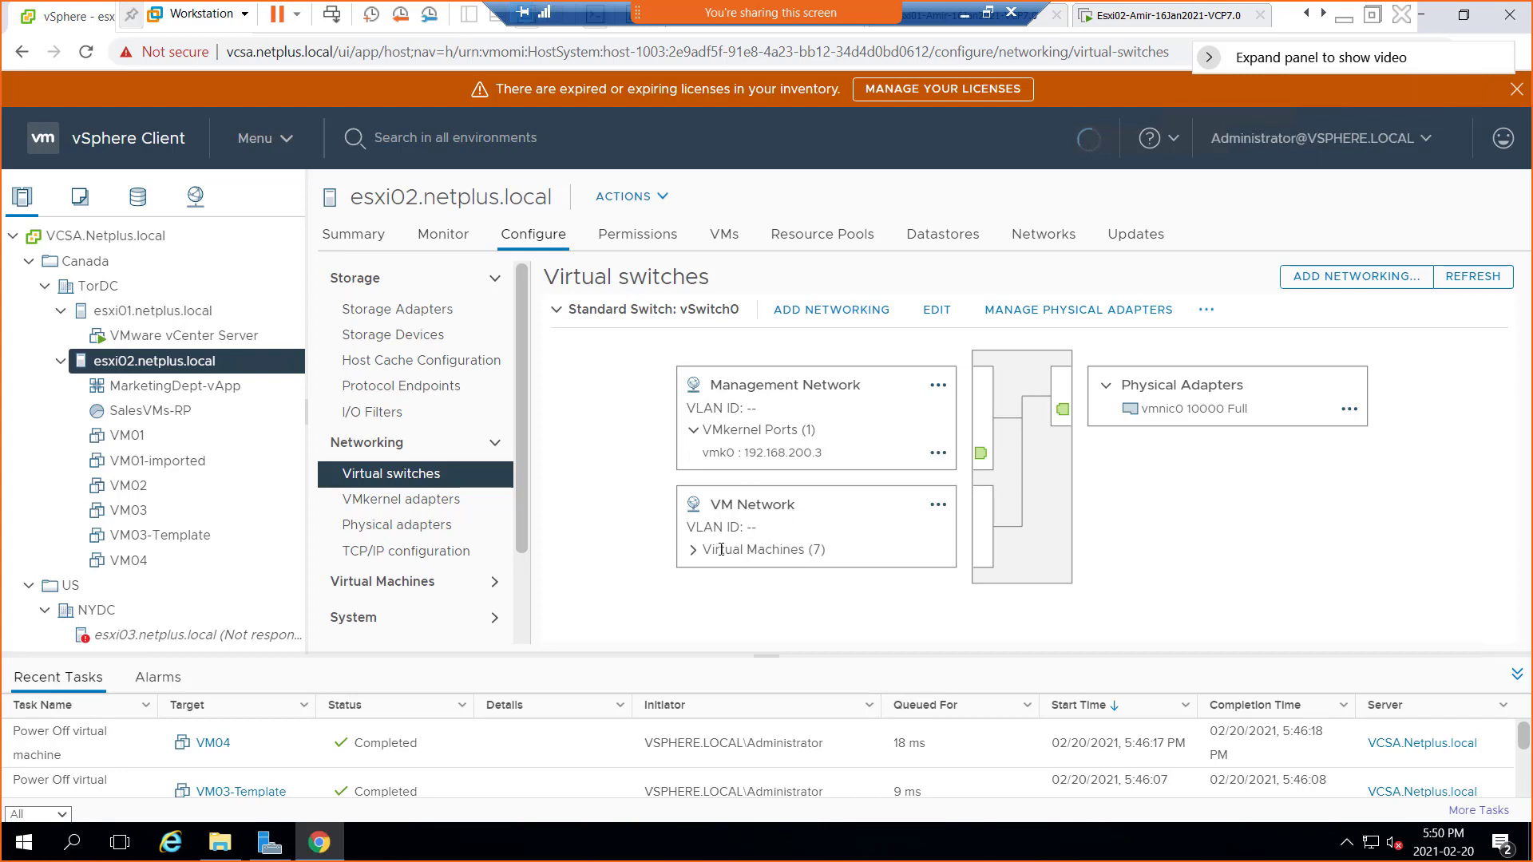
pyautogui.click(694, 550)
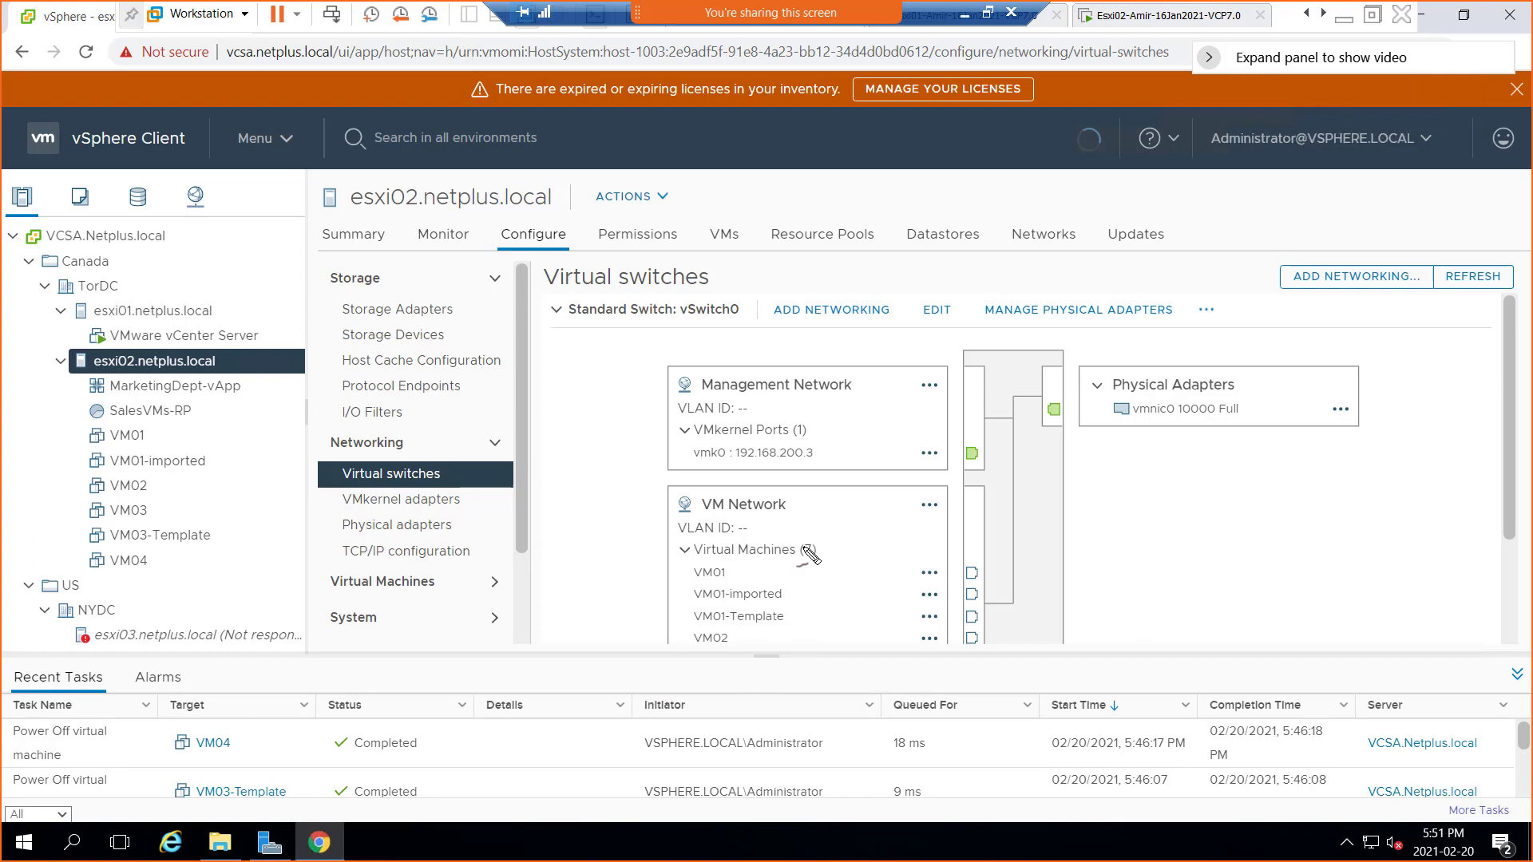
# Underline Management Network, VMkernel Ports and vSwitch0 in red
pyautogui.moveTo(758, 396); pyautogui.dragTo(811, 397)
pyautogui.moveTo(721, 440); pyautogui.dragTo(768, 438)
pyautogui.moveTo(685, 319); pyautogui.dragTo(741, 319)
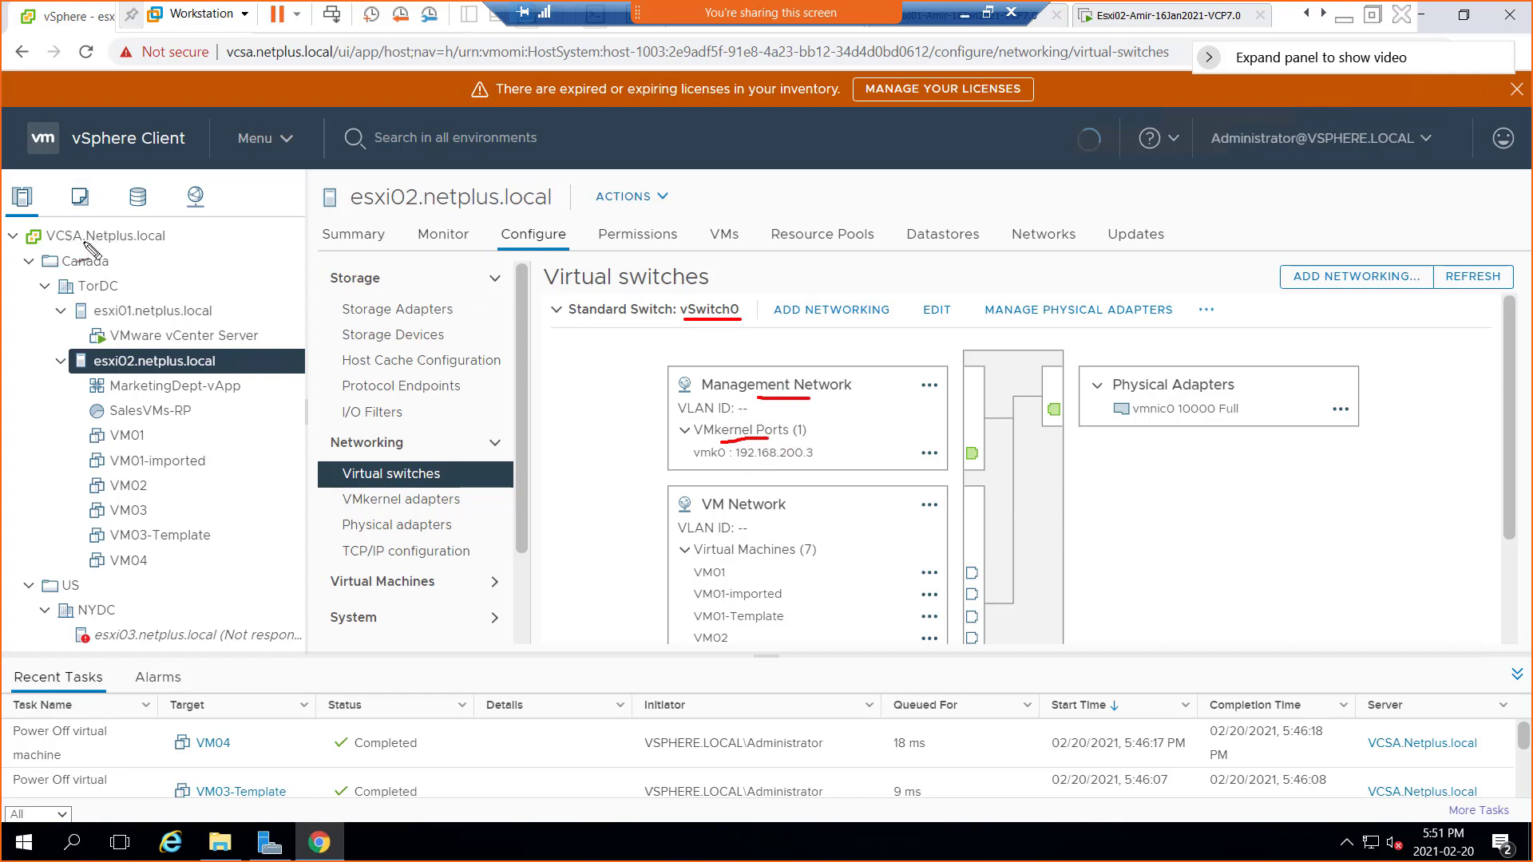
# Underline VCSA.Netplus.local and VM Network in red, arrow the VMkernel port count, and write 'Port group'
pyautogui.moveTo(56, 249); pyautogui.dragTo(142, 257)
pyautogui.moveTo(835, 401)
pyautogui.mouseDown()
pyautogui.moveTo(844, 413)
pyautogui.moveTo(809, 424)
pyautogui.mouseUp()
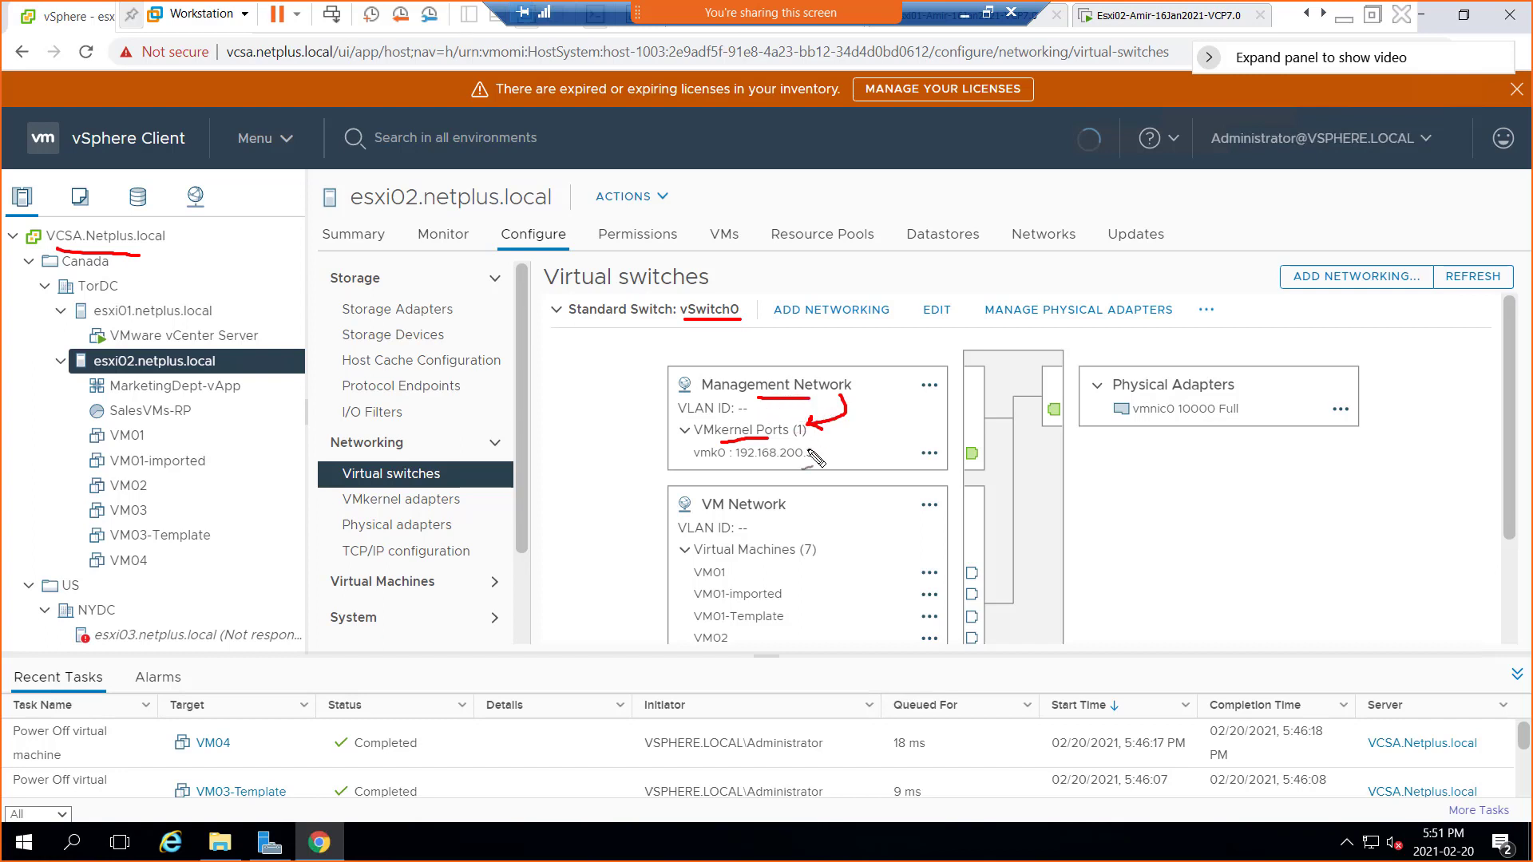
pyautogui.moveTo(716, 439); pyautogui.dragTo(774, 438)
pyautogui.moveTo(703, 515); pyautogui.dragTo(779, 515)
pyautogui.moveTo(524, 513)
pyautogui.mouseDown()
pyautogui.moveTo(539, 536)
pyautogui.moveTo(528, 531)
pyautogui.moveTo(565, 491)
pyautogui.moveTo(589, 489)
pyautogui.mouseUp()
pyautogui.moveTo(554, 570)
pyautogui.mouseDown()
pyautogui.moveTo(568, 558)
pyautogui.moveTo(562, 586)
pyautogui.moveTo(610, 515)
pyautogui.moveTo(630, 519)
pyautogui.moveTo(627, 565)
pyautogui.mouseUp()
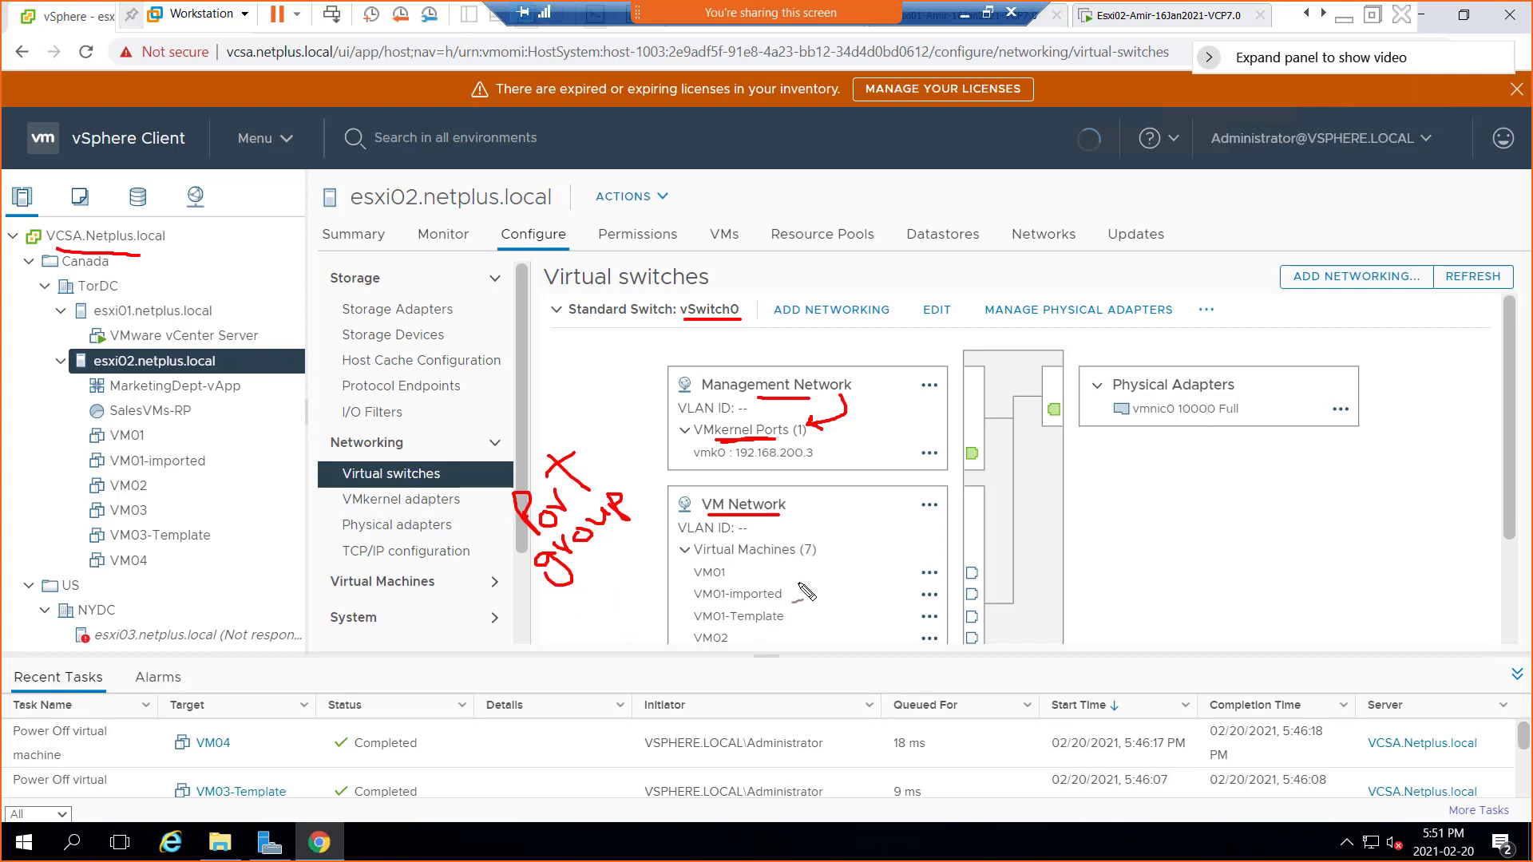
# Add a red checkmark, underline 'group', and draw arrows from the Port group note to the switch
pyautogui.moveTo(706, 563)
pyautogui.mouseDown()
pyautogui.moveTo(809, 570)
pyautogui.moveTo(733, 559)
pyautogui.moveTo(799, 559)
pyautogui.mouseUp()
pyautogui.hotkey('ctrl', 'z')
pyautogui.moveTo(998, 525); pyautogui.dragTo(1026, 501)
pyautogui.moveTo(582, 563); pyautogui.dragTo(595, 556)
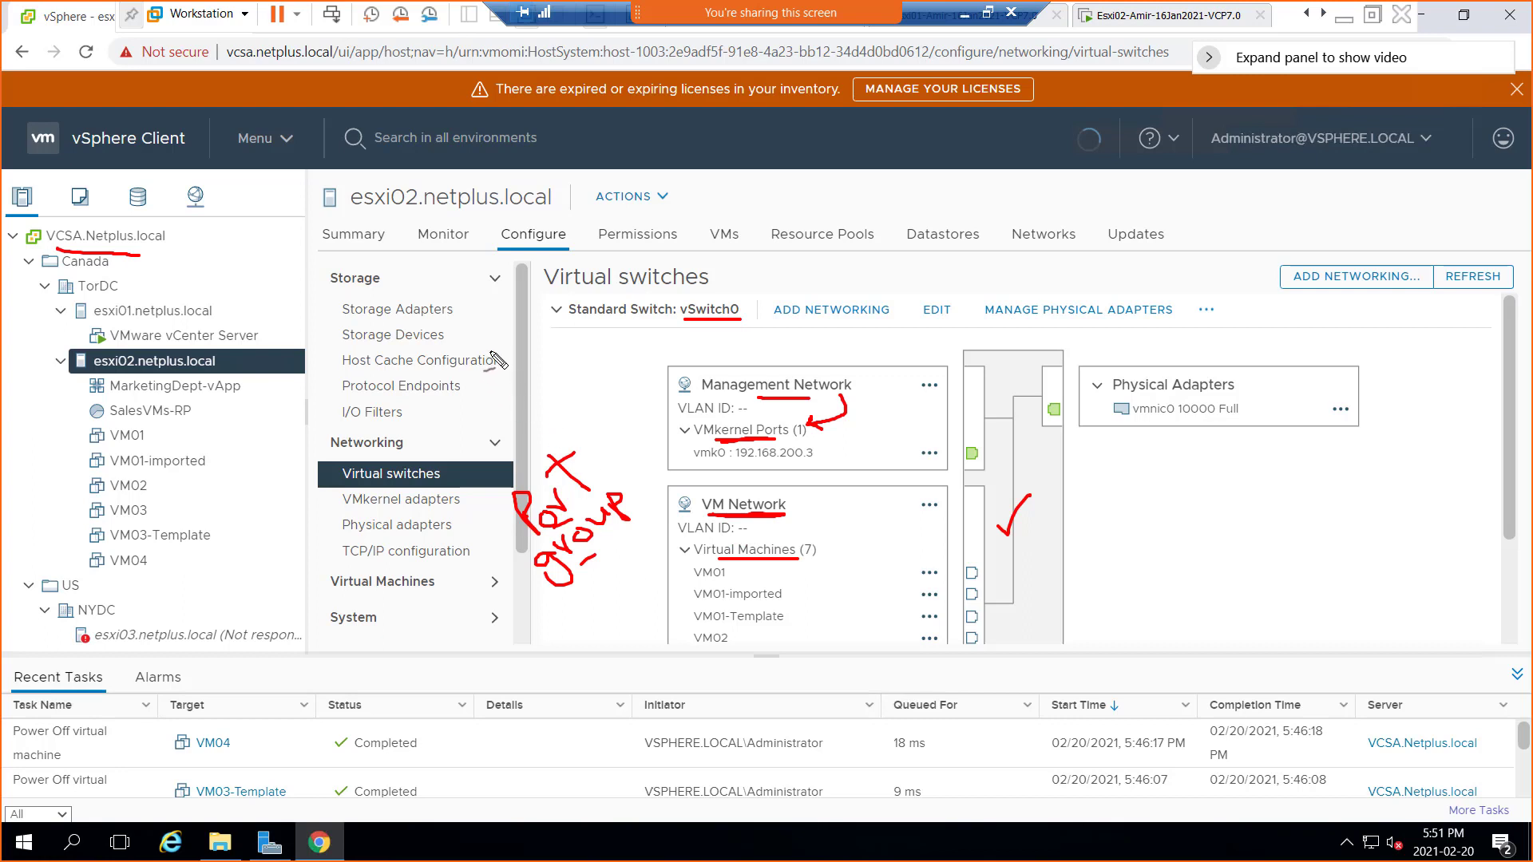
pyautogui.moveTo(473, 343)
pyautogui.mouseDown()
pyautogui.moveTo(540, 387)
pyautogui.moveTo(469, 341)
pyautogui.moveTo(569, 423)
pyautogui.moveTo(657, 533)
pyautogui.moveTo(653, 512)
pyautogui.mouseUp()
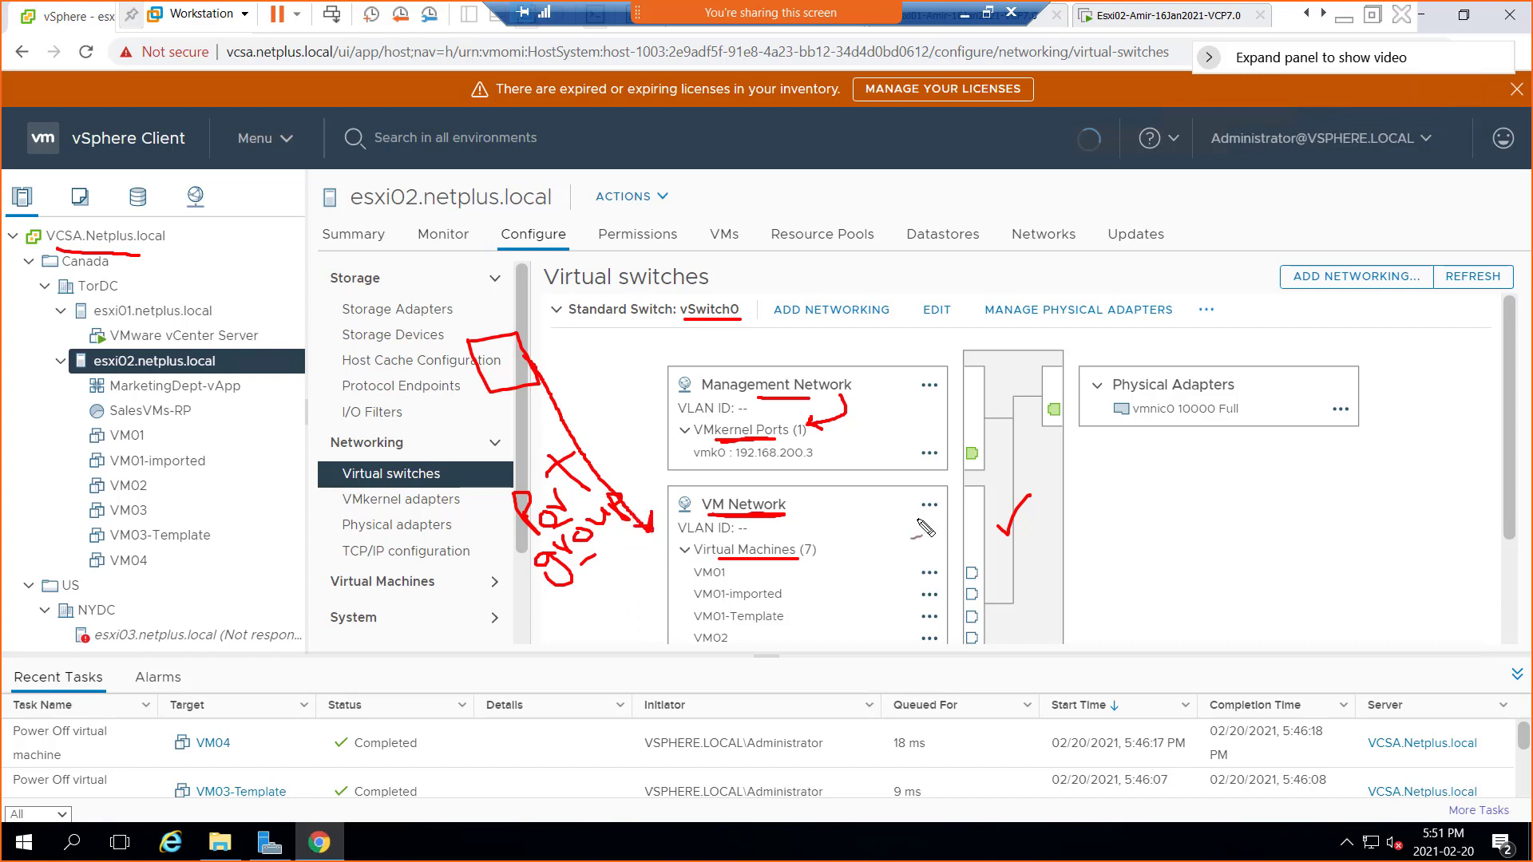
pyautogui.moveTo(942, 519); pyautogui.dragTo(1004, 509)
# Circle vSwitch0, VM Network, the Port group note and Physical Adapters in red
pyautogui.moveTo(732, 321)
pyautogui.mouseDown()
pyautogui.moveTo(744, 299)
pyautogui.moveTo(691, 293)
pyautogui.moveTo(677, 317)
pyautogui.moveTo(696, 322)
pyautogui.mouseUp()
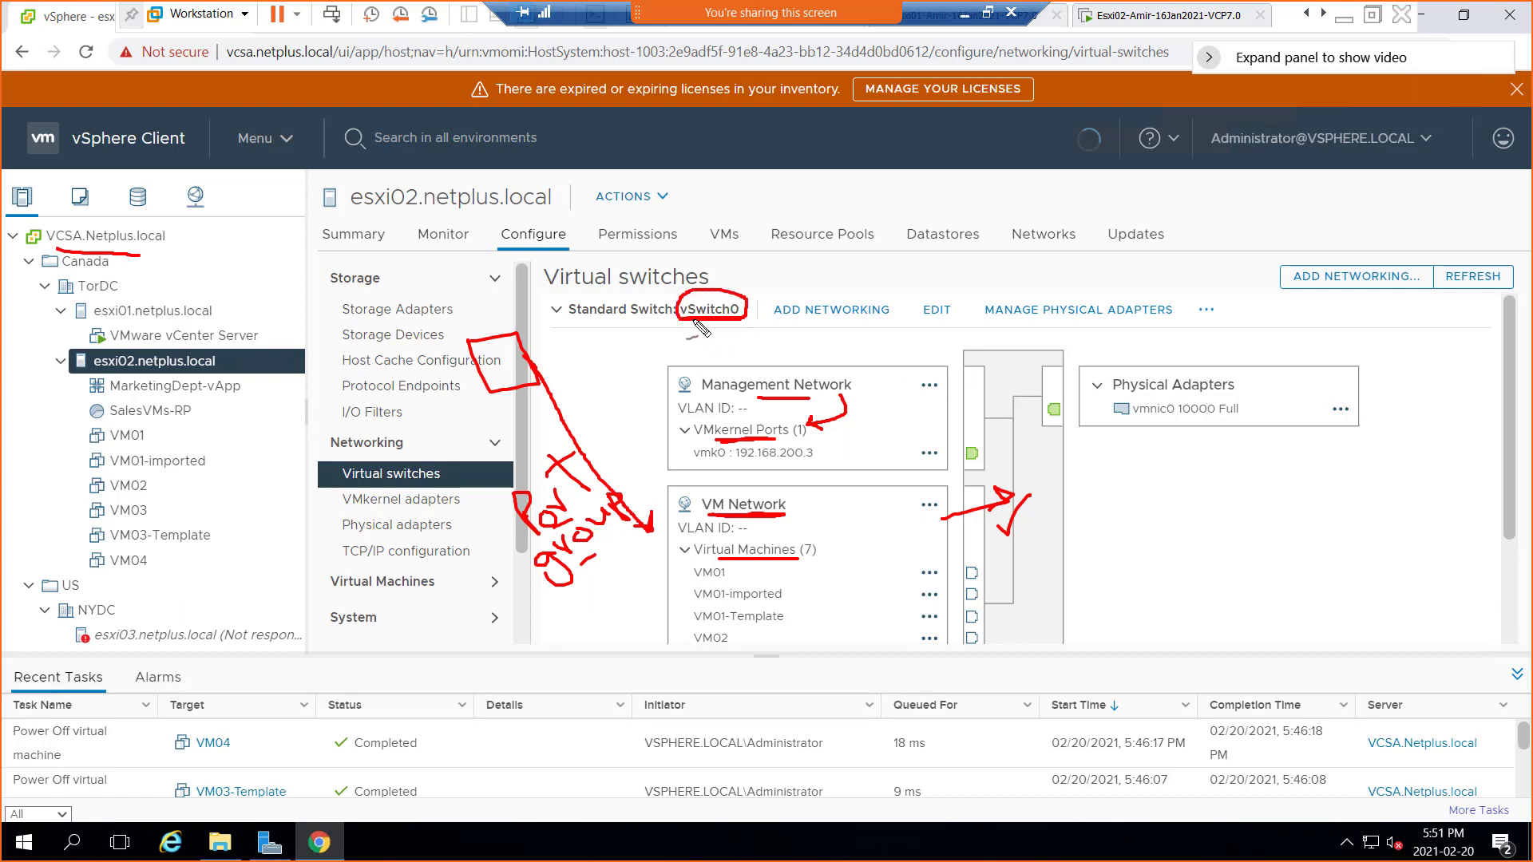
pyautogui.moveTo(713, 523)
pyautogui.mouseDown()
pyautogui.moveTo(800, 515)
pyautogui.moveTo(765, 484)
pyautogui.moveTo(709, 505)
pyautogui.mouseUp()
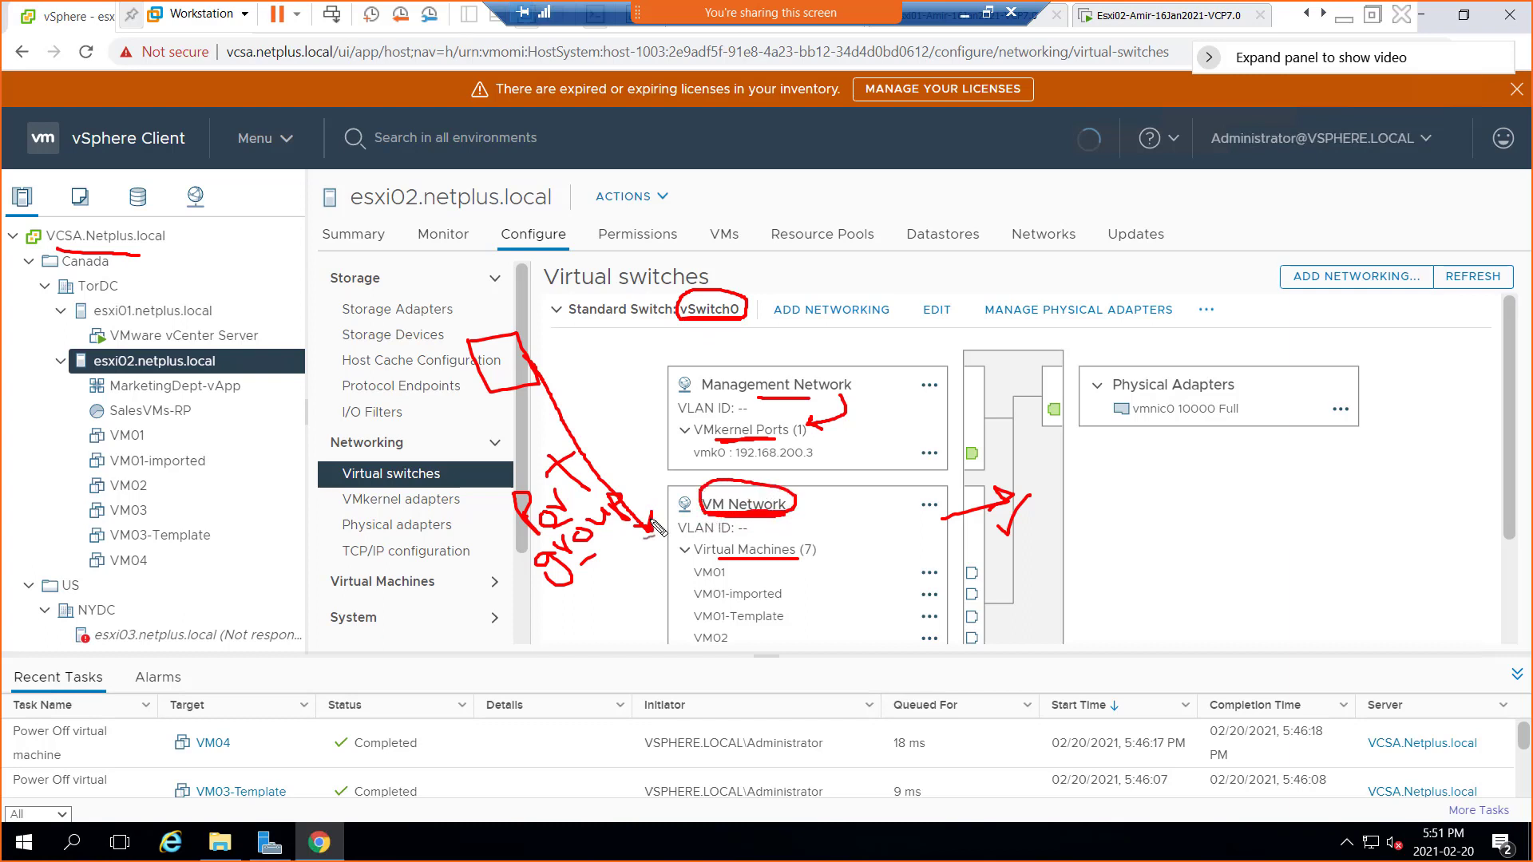
pyautogui.moveTo(537, 608)
pyautogui.mouseDown()
pyautogui.moveTo(678, 483)
pyautogui.moveTo(503, 493)
pyautogui.moveTo(559, 585)
pyautogui.moveTo(587, 571)
pyautogui.mouseUp()
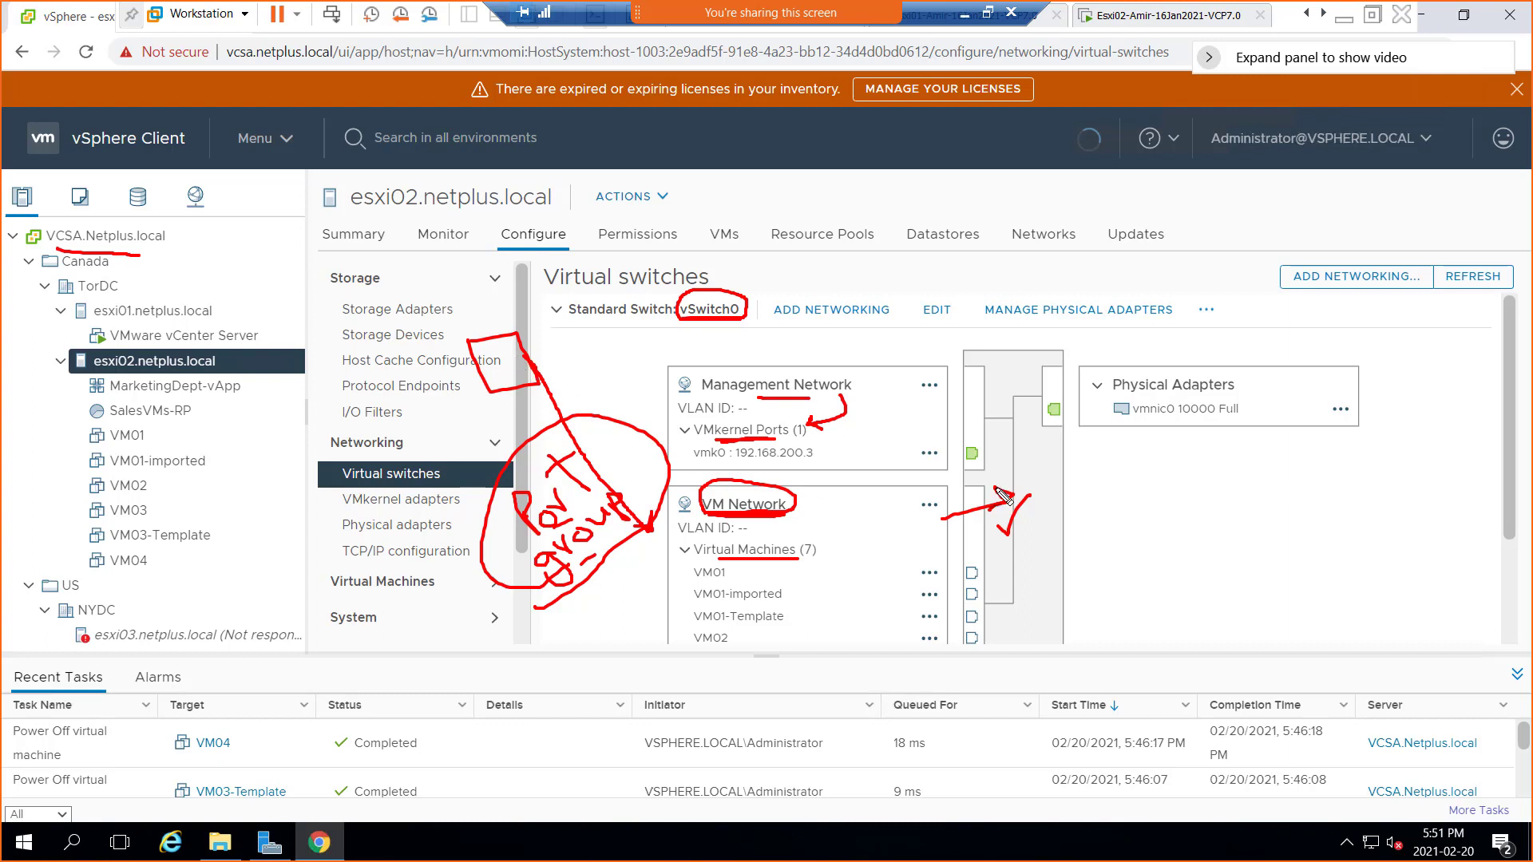
pyautogui.moveTo(1255, 384)
pyautogui.mouseDown()
pyautogui.moveTo(1118, 358)
pyautogui.moveTo(1206, 479)
pyautogui.moveTo(1241, 366)
pyautogui.mouseUp()
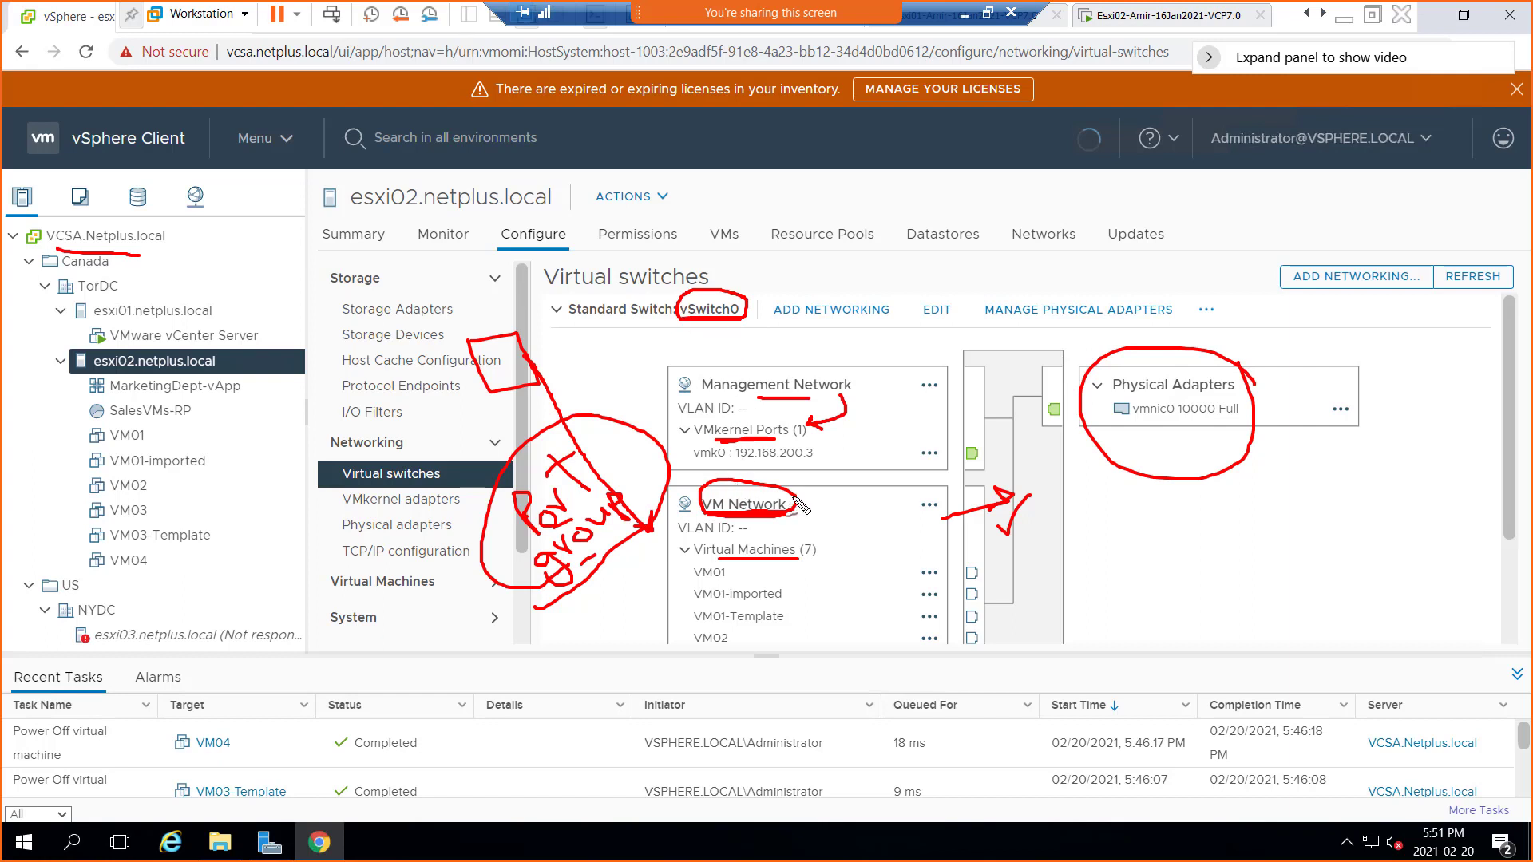
# Draw red arrows from the virtual machines through VM Network to the vmnic0 uplink, undoing a stray arrow
pyautogui.moveTo(793, 482); pyautogui.dragTo(848, 431)
pyautogui.moveTo(633, 588)
pyautogui.mouseDown()
pyautogui.moveTo(672, 576)
pyautogui.moveTo(657, 620)
pyautogui.mouseUp()
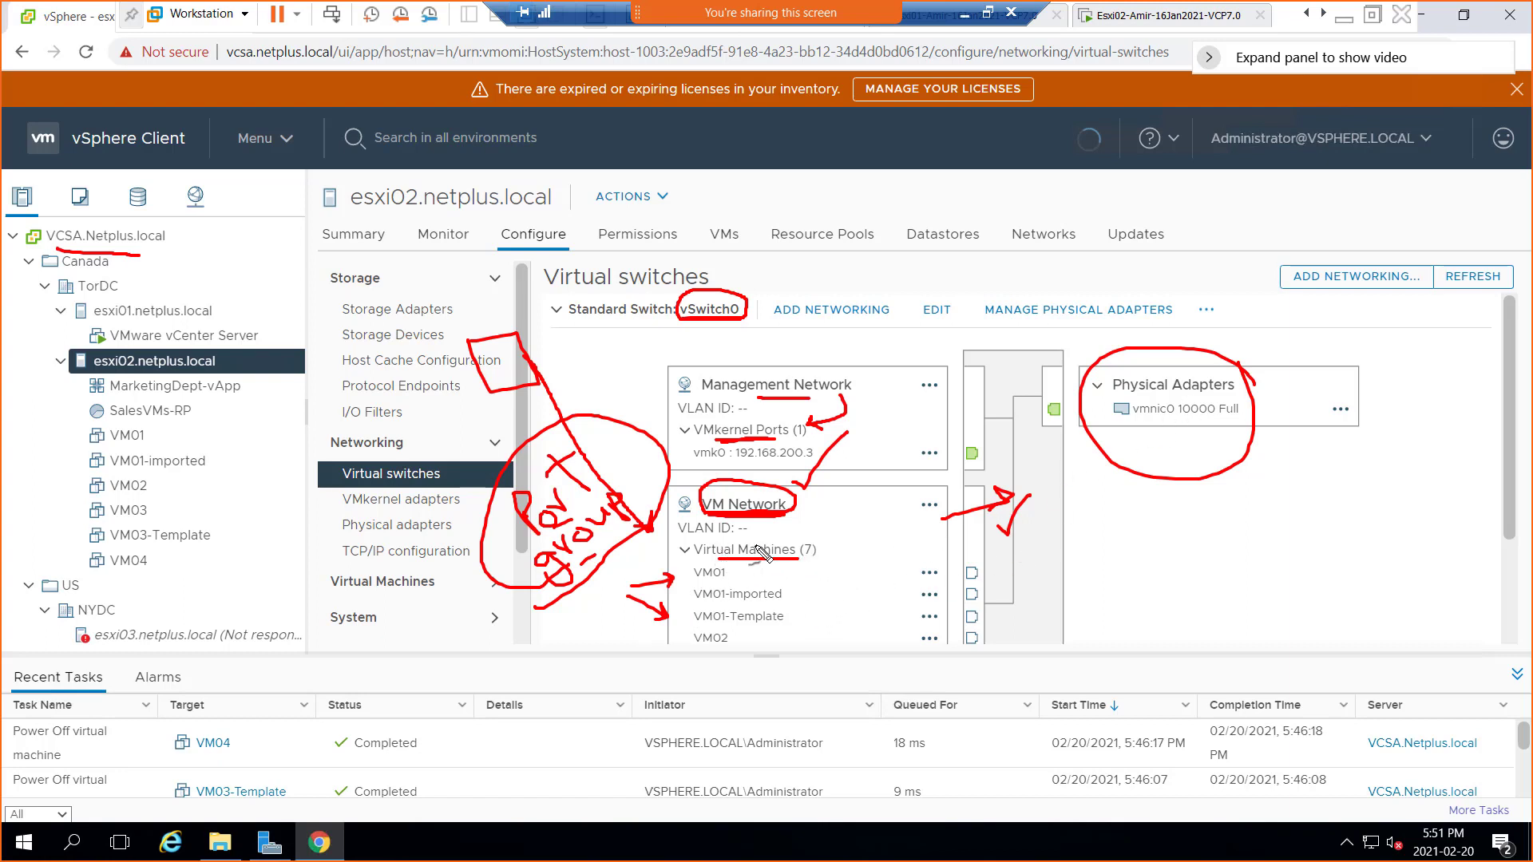
pyautogui.moveTo(853, 569)
pyautogui.mouseDown()
pyautogui.moveTo(795, 521)
pyautogui.moveTo(878, 512)
pyautogui.moveTo(926, 523)
pyautogui.moveTo(914, 534)
pyautogui.mouseUp()
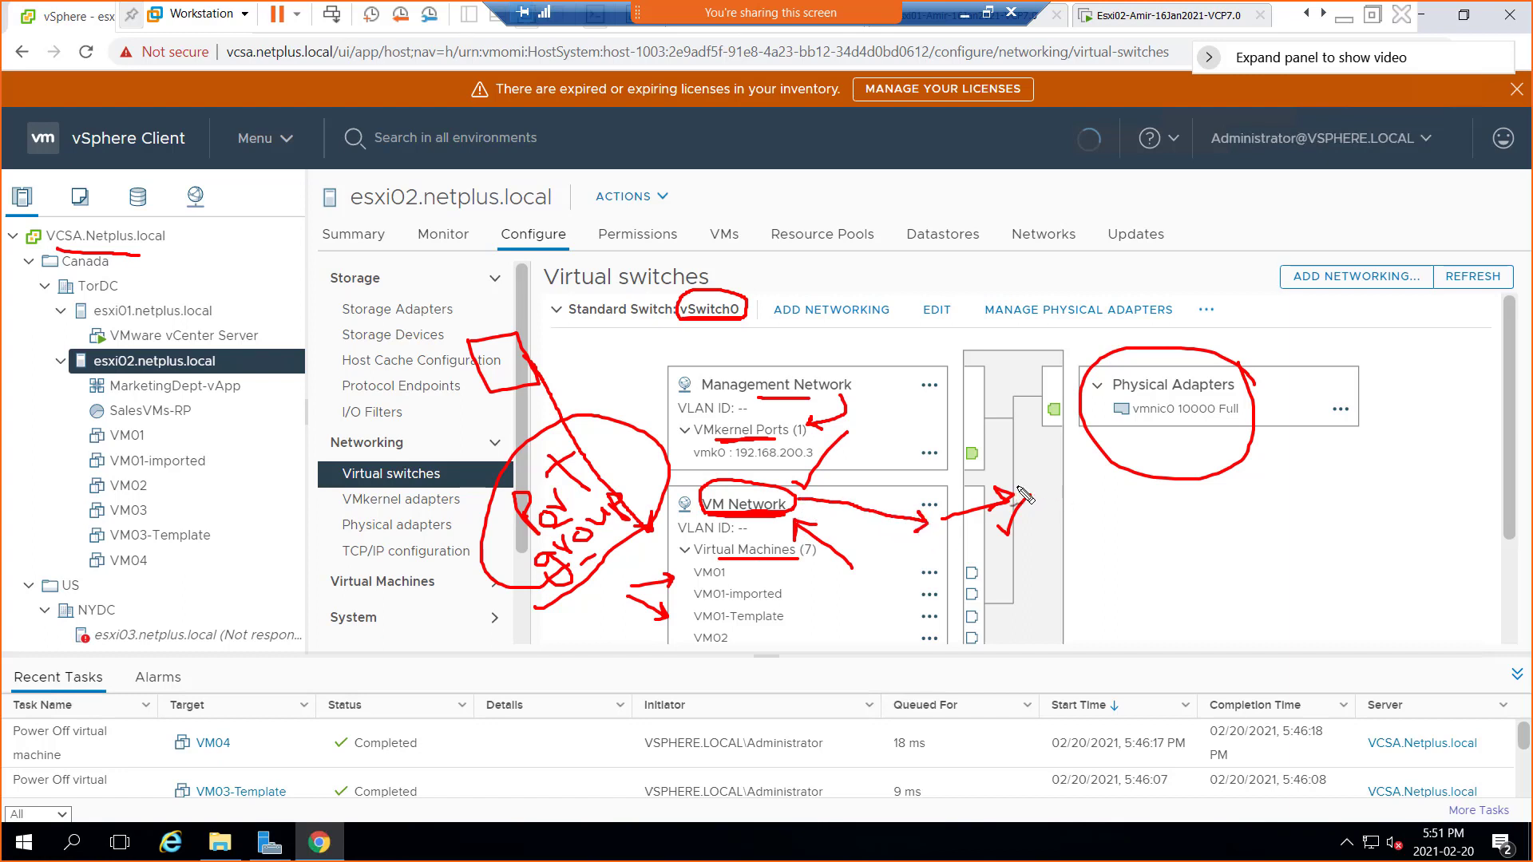
pyautogui.moveTo(1022, 494); pyautogui.dragTo(1038, 417)
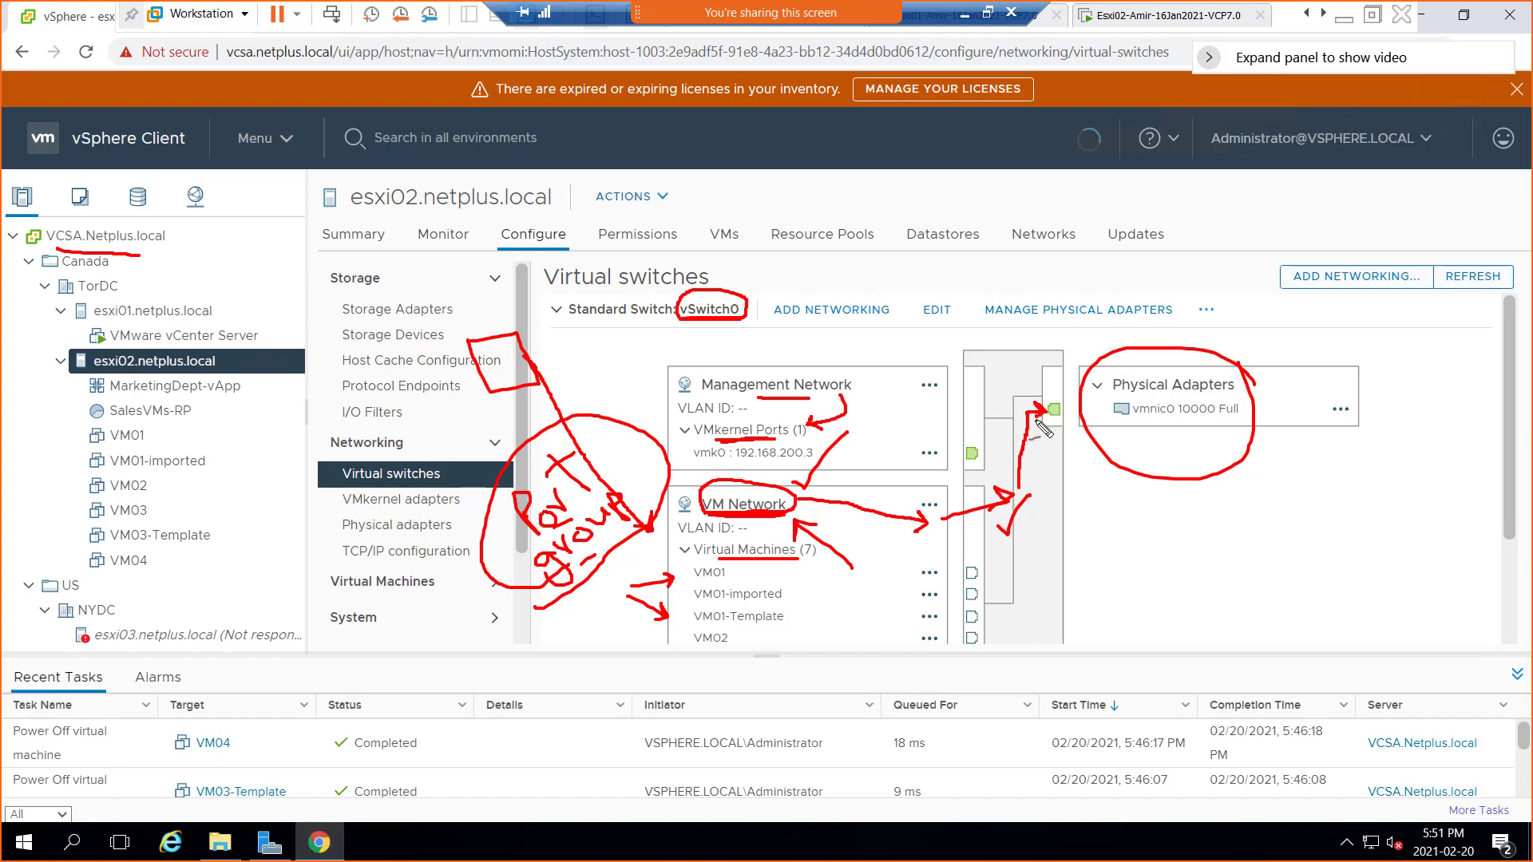
pyautogui.moveTo(1157, 452); pyautogui.dragTo(1168, 449)
pyautogui.moveTo(1264, 409)
pyautogui.mouseDown()
pyautogui.moveTo(1438, 509)
pyautogui.moveTo(1411, 513)
pyautogui.mouseUp()
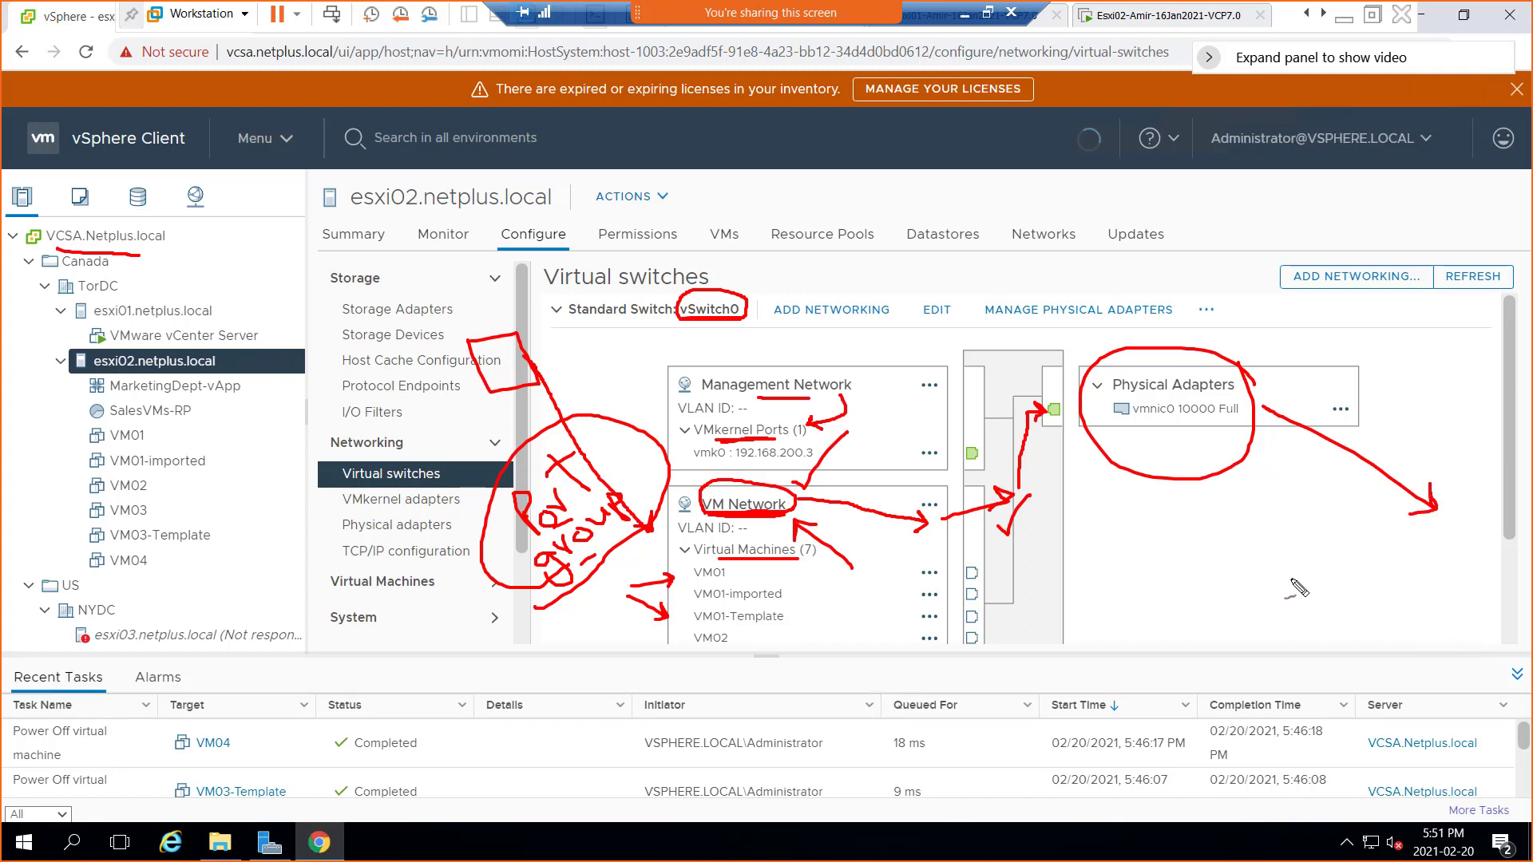
pyautogui.hotkey('ctrl', 'z')
pyautogui.hotkey('ctrl', 'z')
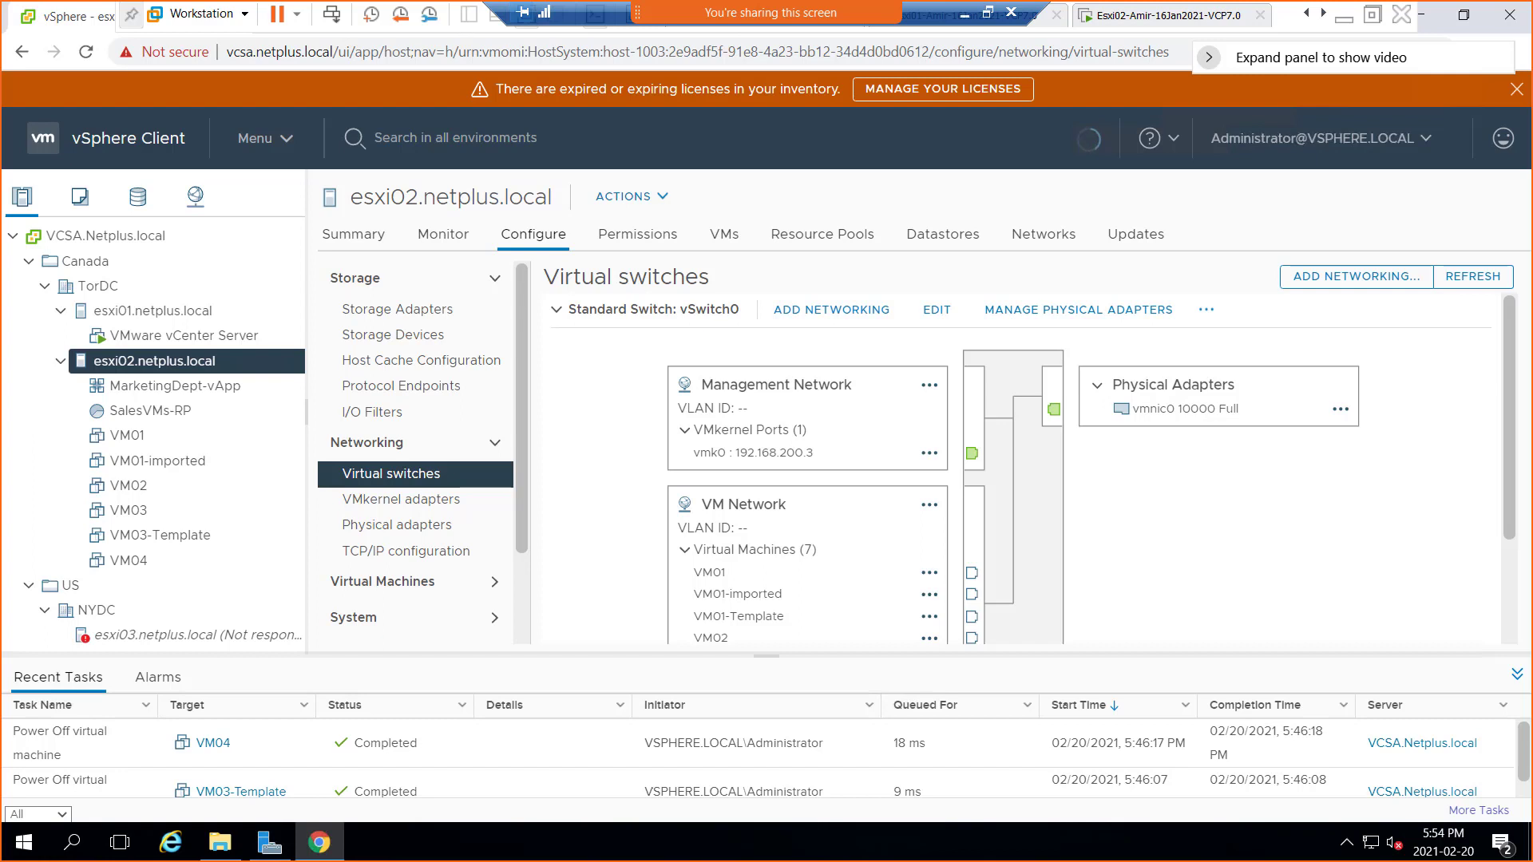
# Draw red marks by Virtual Machines (7) and VLAN ID, and underline vSwitch0, vmnic0 10000 Full and VM Network
pyautogui.moveTo(830, 564); pyautogui.dragTo(843, 562)
pyautogui.moveTo(744, 415); pyautogui.dragTo(793, 397)
pyautogui.moveTo(689, 324); pyautogui.dragTo(728, 322)
pyautogui.moveTo(1159, 441); pyautogui.dragTo(1210, 440)
pyautogui.moveTo(731, 520); pyautogui.dragTo(764, 516)
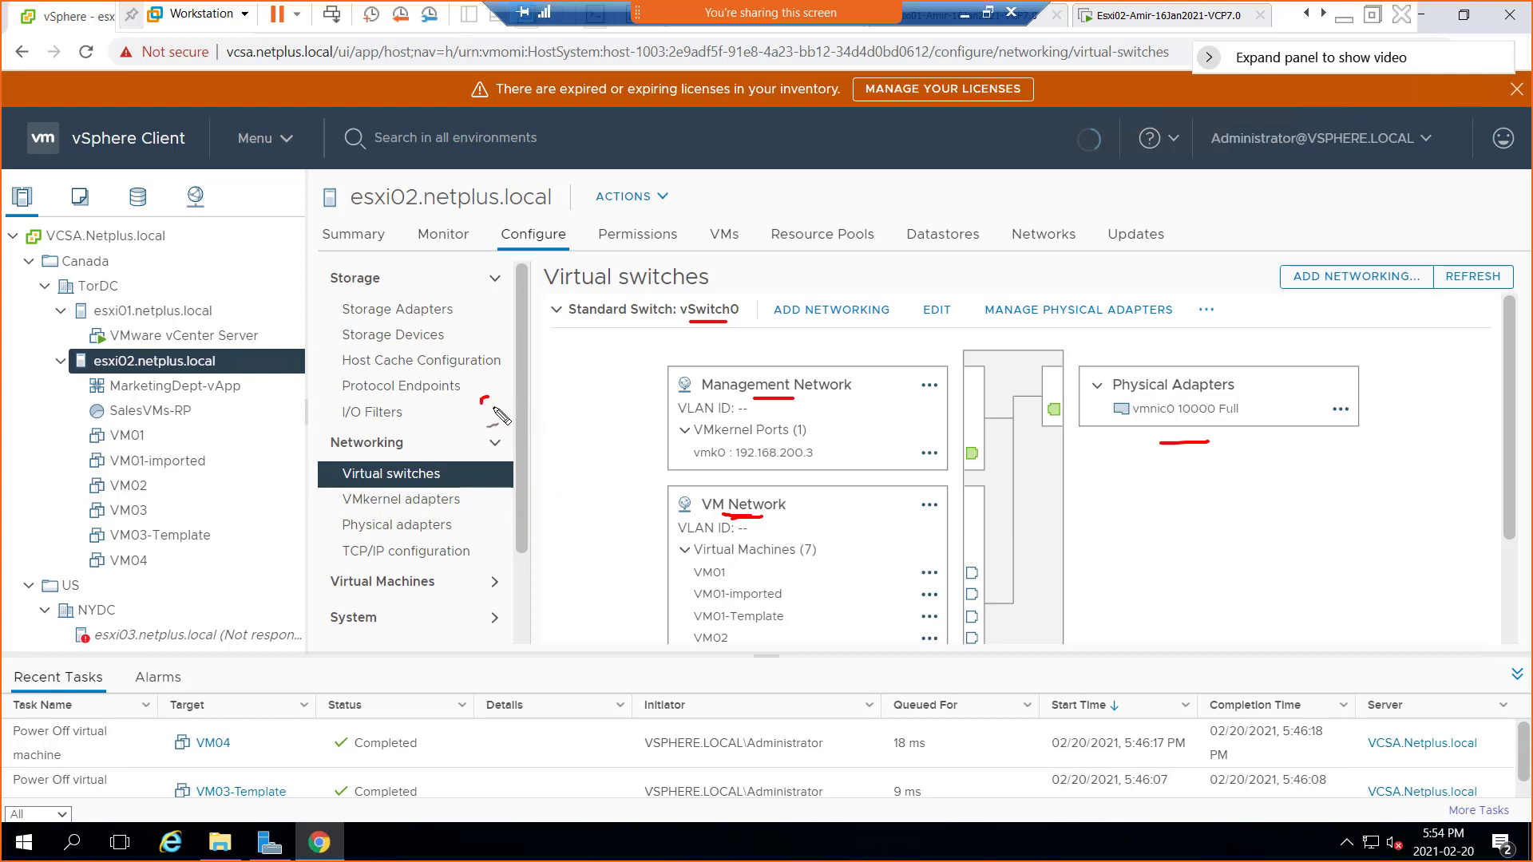
# Handwrite red 'Sales PG' and 'Mkt PG' labels beside the vSwitch0 diagram
pyautogui.moveTo(500, 399)
pyautogui.mouseDown()
pyautogui.moveTo(482, 418)
pyautogui.moveTo(527, 393)
pyautogui.moveTo(524, 359)
pyautogui.moveTo(541, 380)
pyautogui.mouseUp()
pyautogui.moveTo(547, 369); pyautogui.dragTo(567, 370)
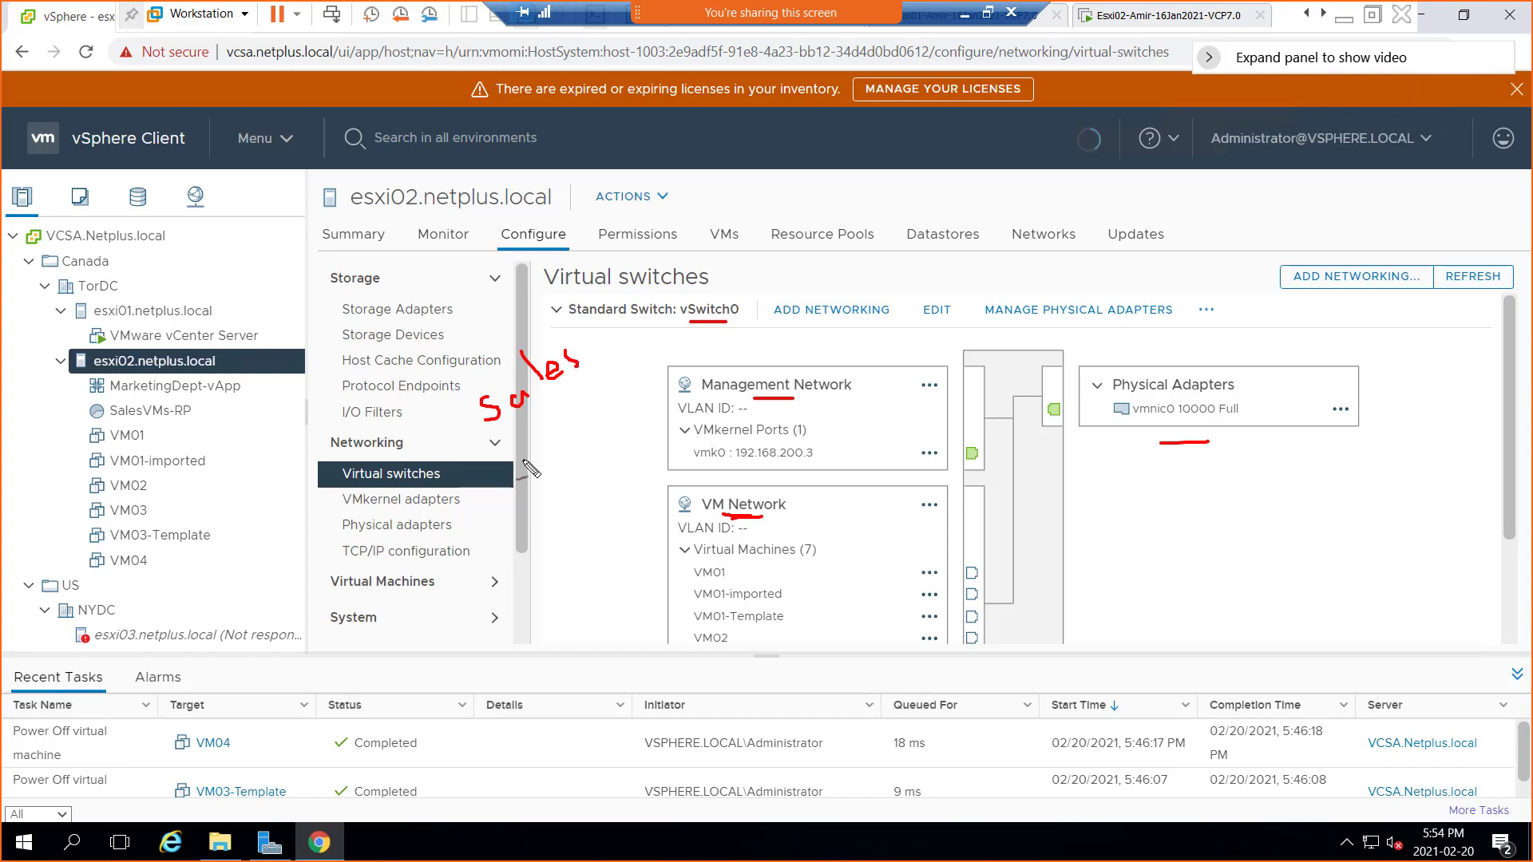
pyautogui.moveTo(505, 498)
pyautogui.mouseDown()
pyautogui.moveTo(551, 438)
pyautogui.moveTo(571, 461)
pyautogui.moveTo(572, 433)
pyautogui.mouseUp()
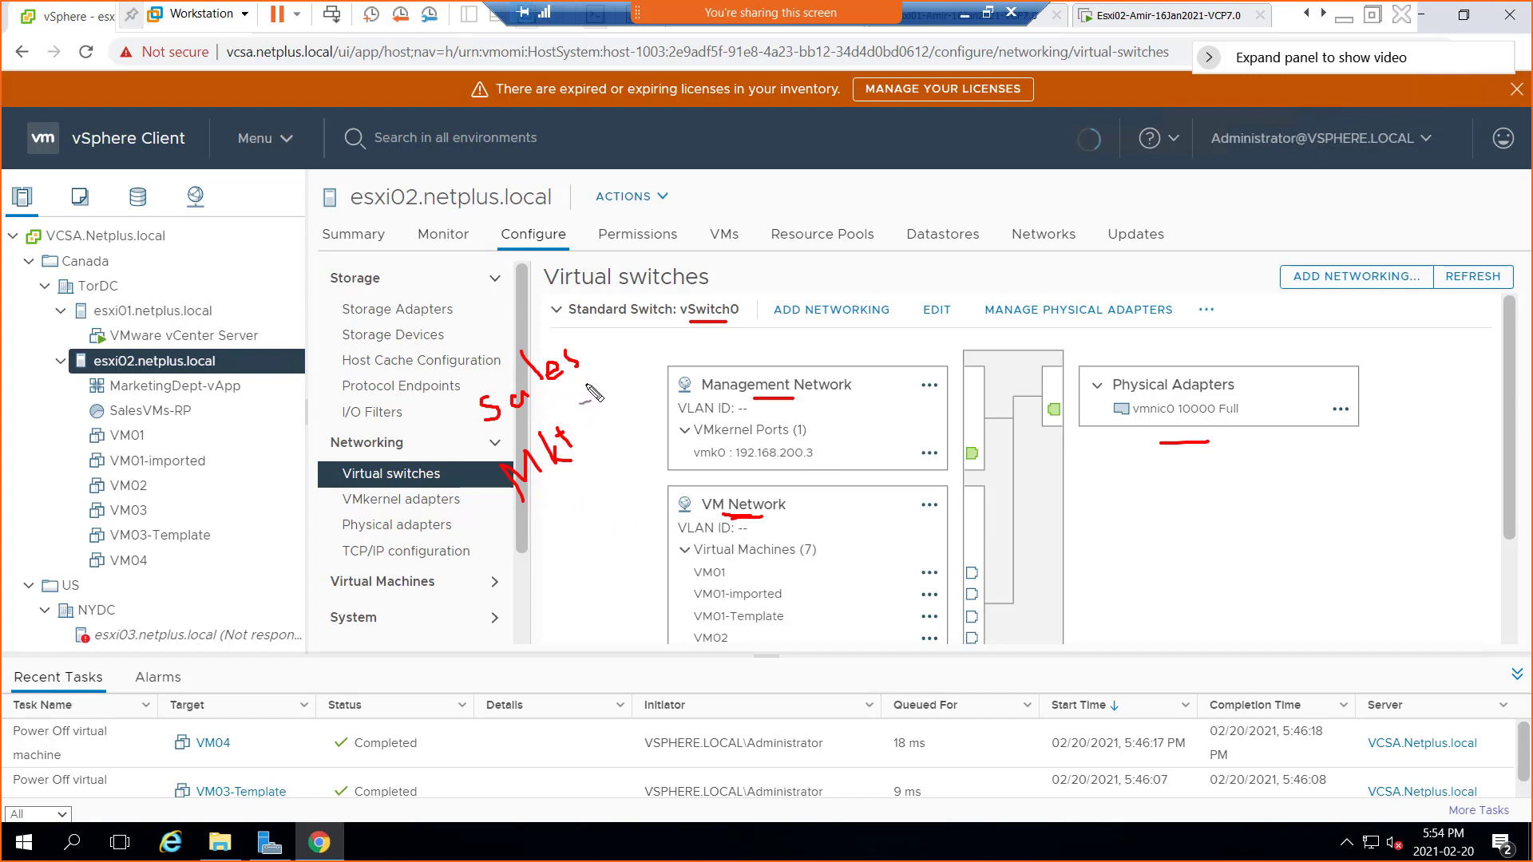
pyautogui.moveTo(597, 381)
pyautogui.mouseDown()
pyautogui.moveTo(591, 352)
pyautogui.moveTo(627, 345)
pyautogui.moveTo(617, 361)
pyautogui.mouseUp()
pyautogui.moveTo(592, 443)
pyautogui.mouseDown()
pyautogui.moveTo(609, 409)
pyautogui.moveTo(619, 435)
pyautogui.mouseUp()
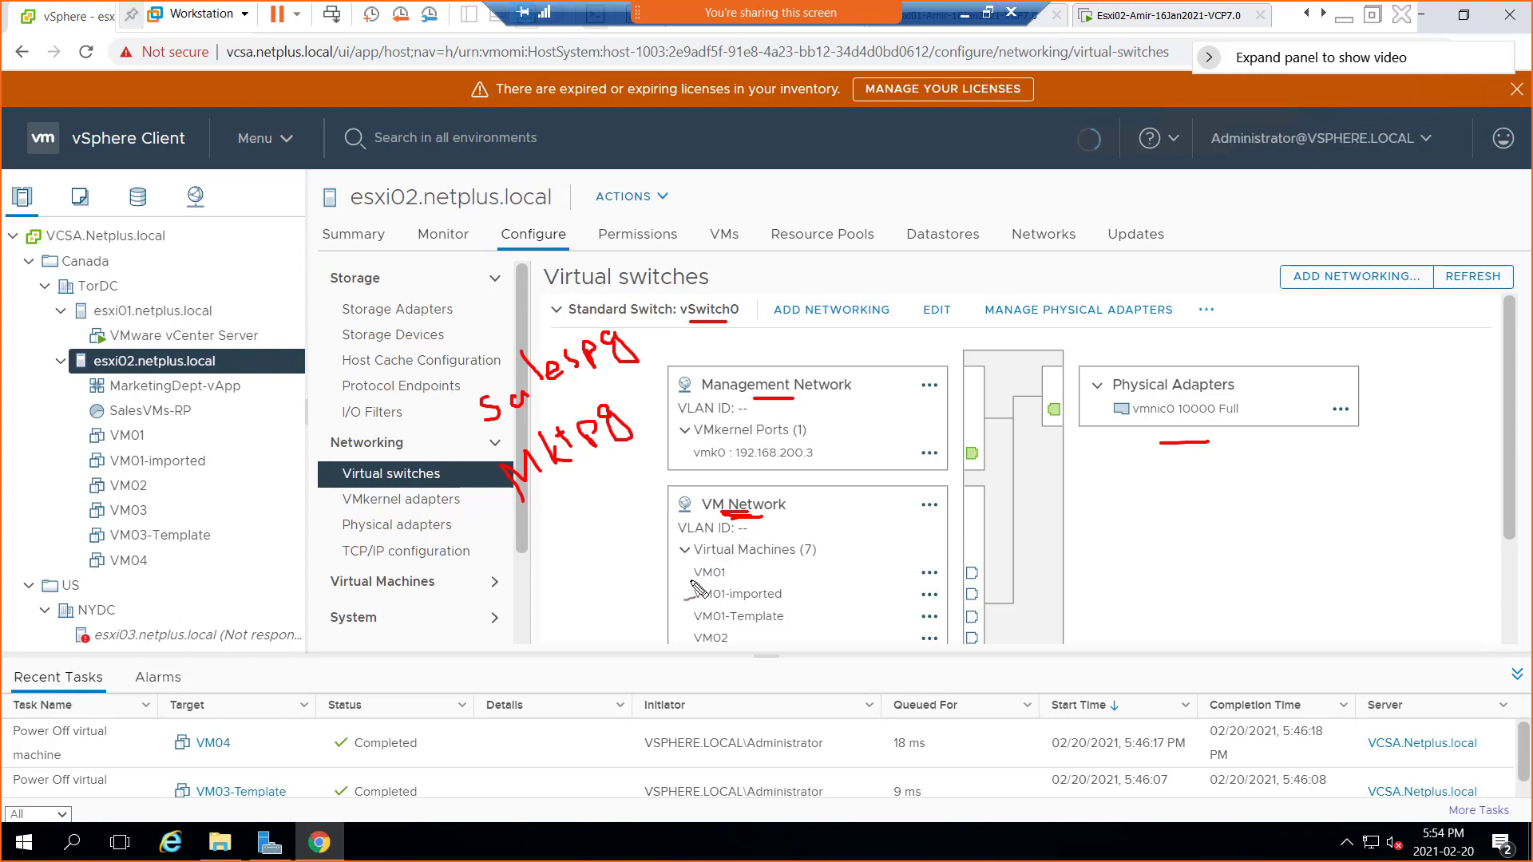
# Draw arrows from VM01 and VM01-imported to Sales PG, and from VM02 to Mkt PG
pyautogui.moveTo(675, 594)
pyautogui.mouseDown()
pyautogui.moveTo(694, 595)
pyautogui.moveTo(681, 572)
pyautogui.mouseUp()
pyautogui.click(648, 570)
pyautogui.moveTo(653, 568)
pyautogui.mouseDown()
pyautogui.moveTo(480, 438)
pyautogui.moveTo(467, 445)
pyautogui.mouseUp()
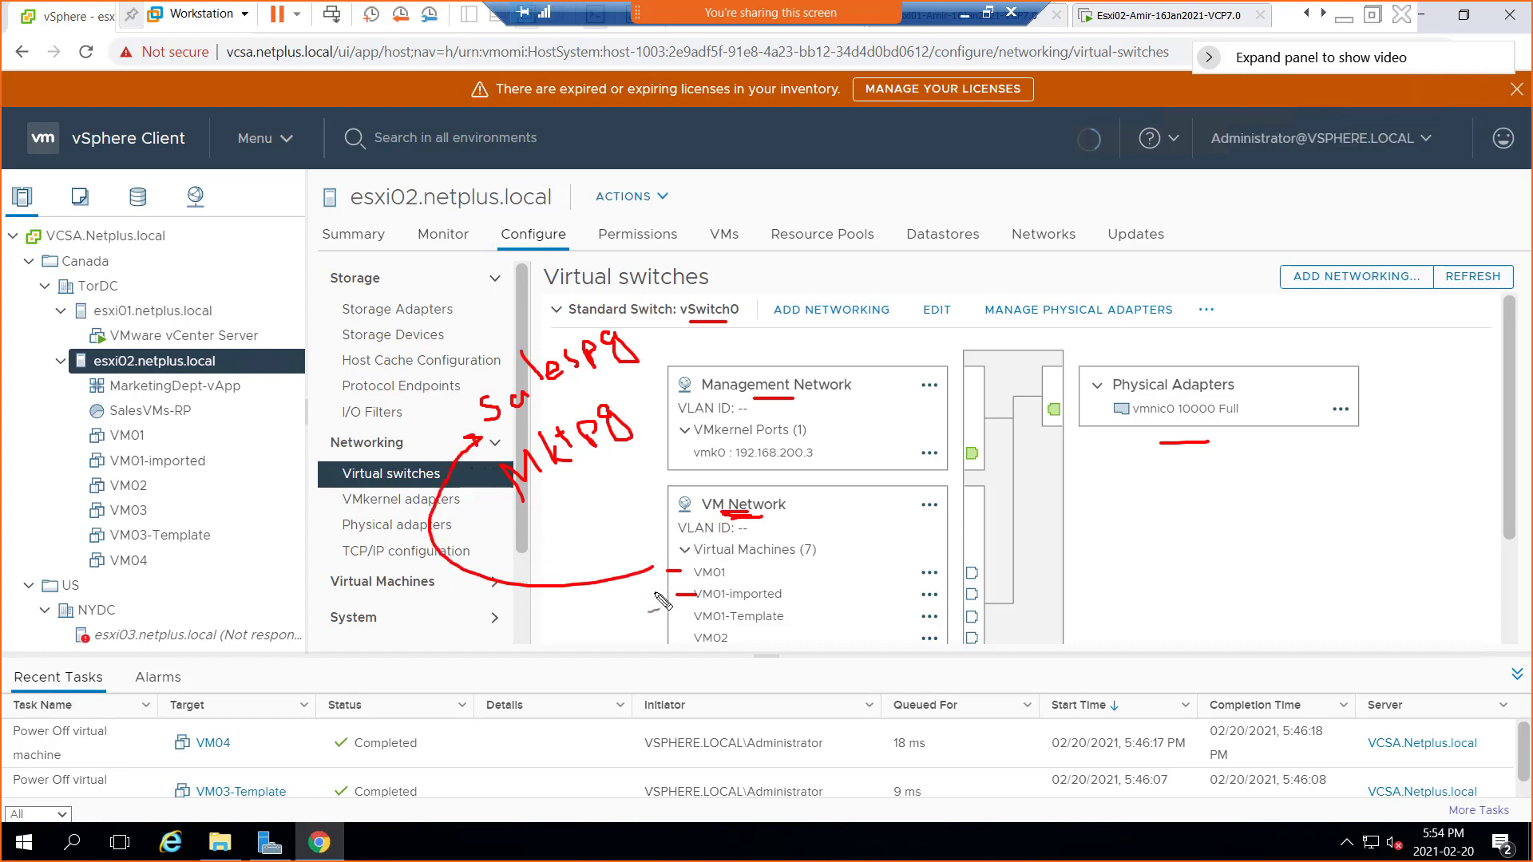
pyautogui.moveTo(656, 594)
pyautogui.mouseDown()
pyautogui.moveTo(507, 606)
pyautogui.moveTo(451, 451)
pyautogui.moveTo(479, 444)
pyautogui.mouseUp()
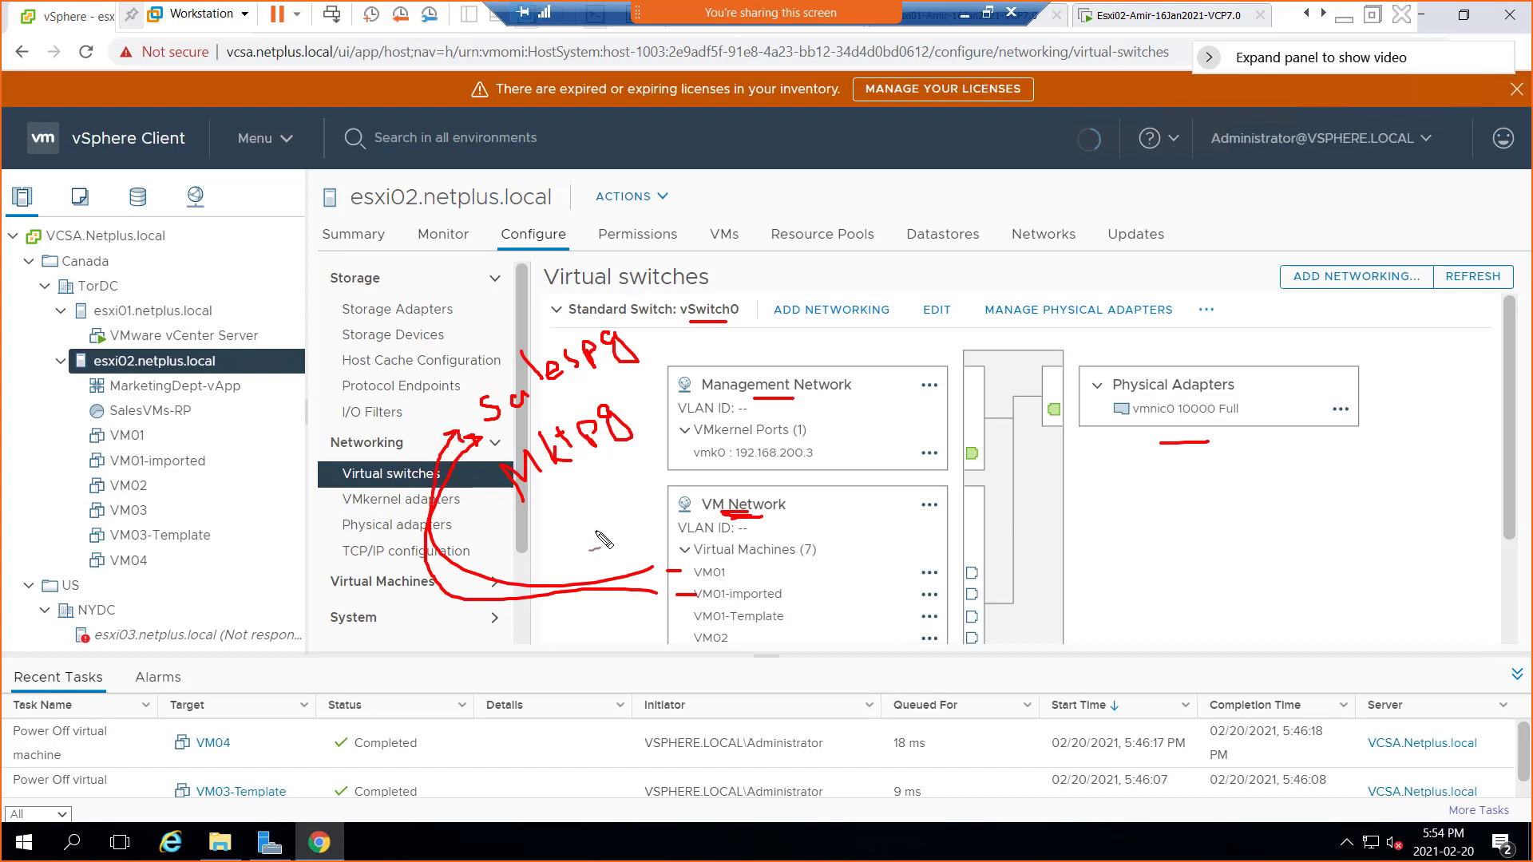
pyautogui.moveTo(669, 618)
pyautogui.mouseDown()
pyautogui.moveTo(690, 618)
pyautogui.moveTo(685, 635)
pyautogui.moveTo(607, 616)
pyautogui.moveTo(582, 493)
pyautogui.moveTo(570, 505)
pyautogui.moveTo(595, 501)
pyautogui.mouseUp()
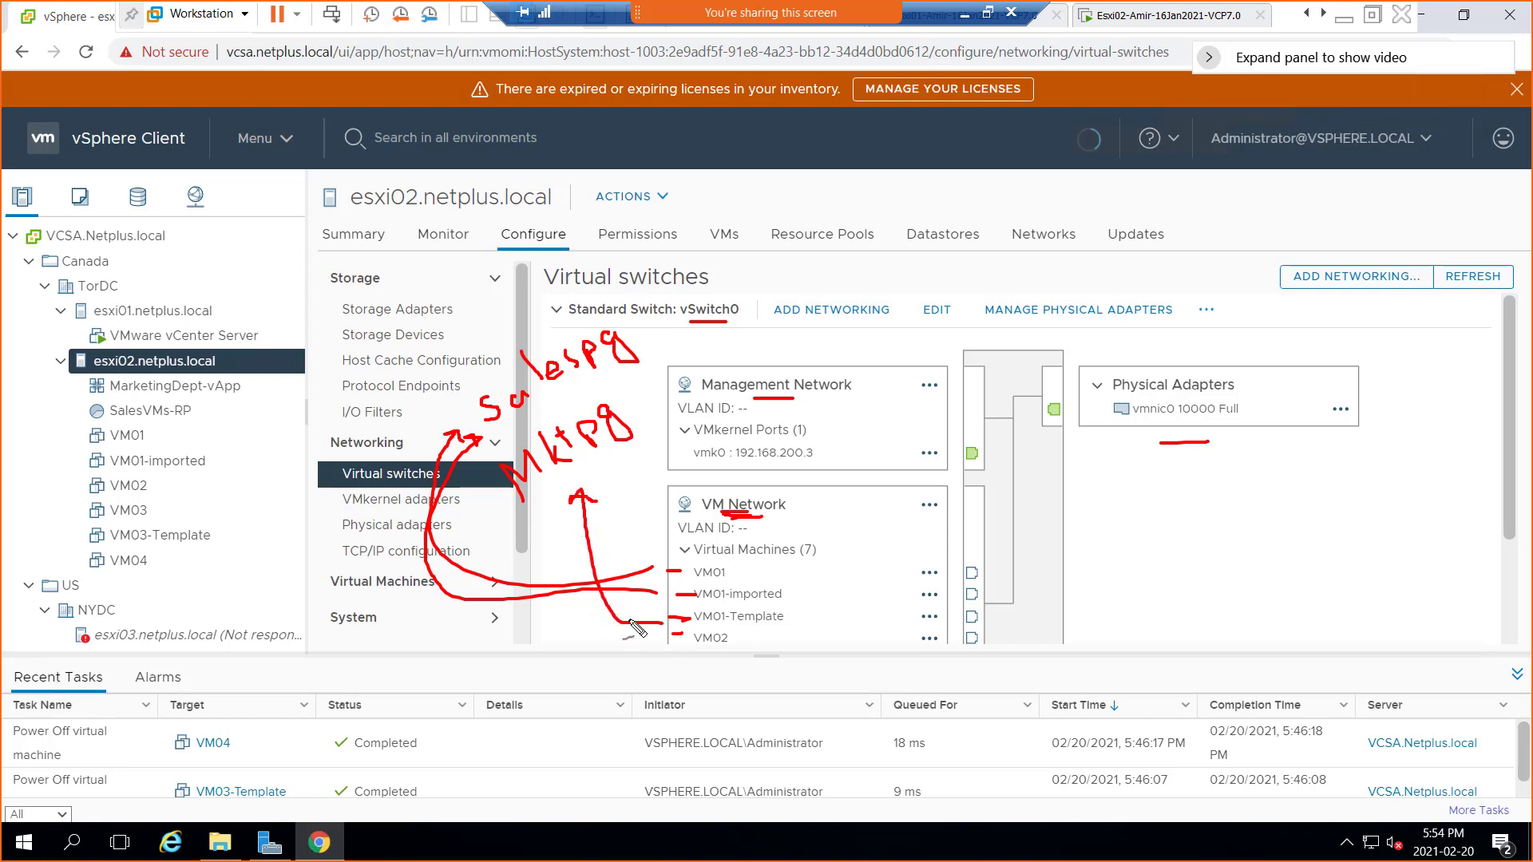
pyautogui.moveTo(663, 639)
pyautogui.mouseDown()
pyautogui.moveTo(565, 611)
pyautogui.moveTo(559, 541)
pyautogui.moveTo(575, 533)
pyautogui.mouseUp()
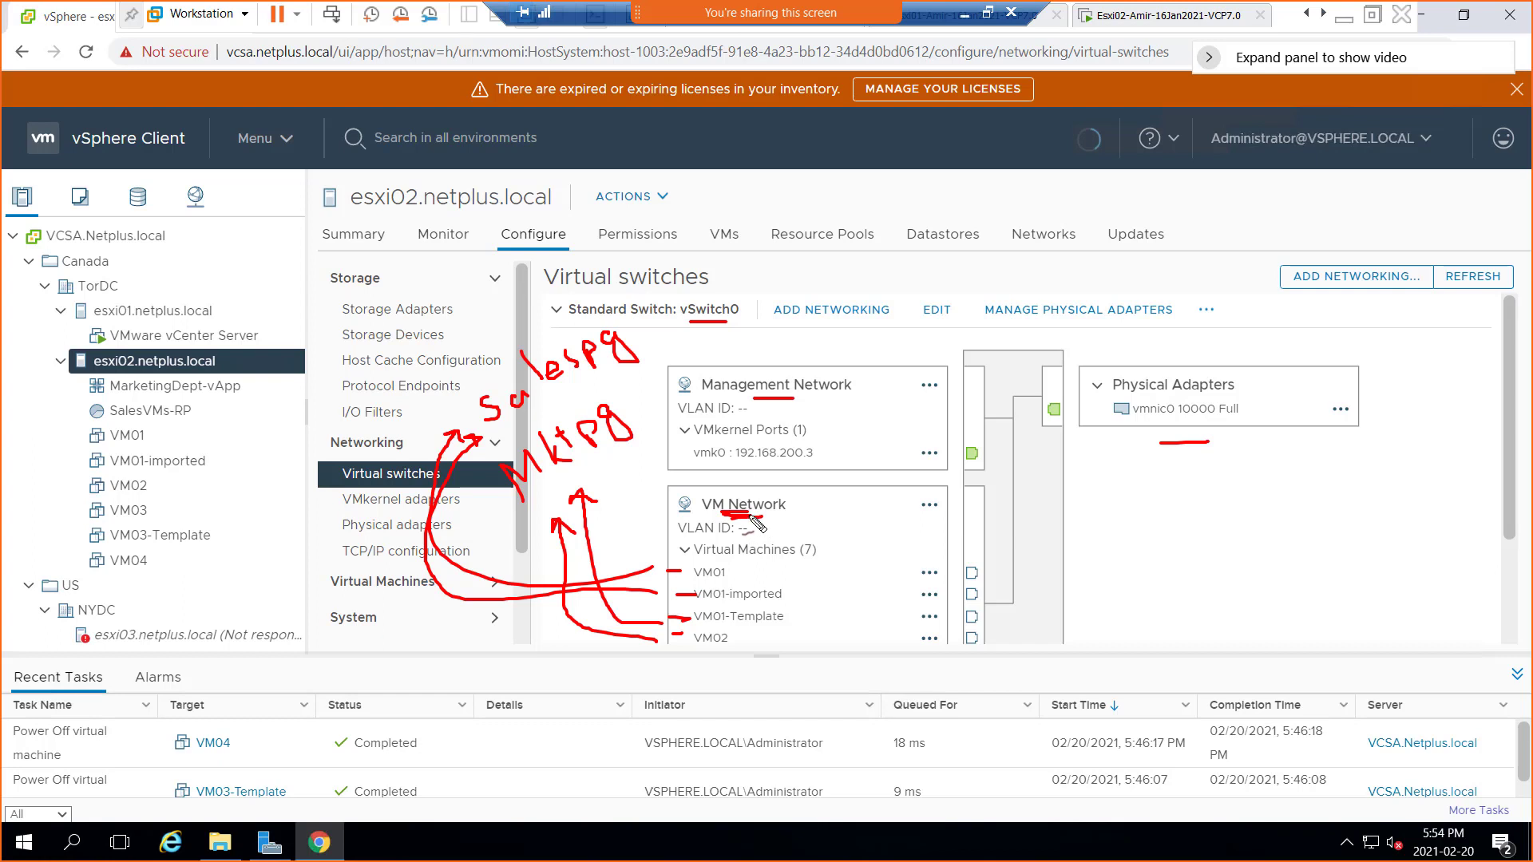
pyautogui.moveTo(752, 515); pyautogui.dragTo(784, 515)
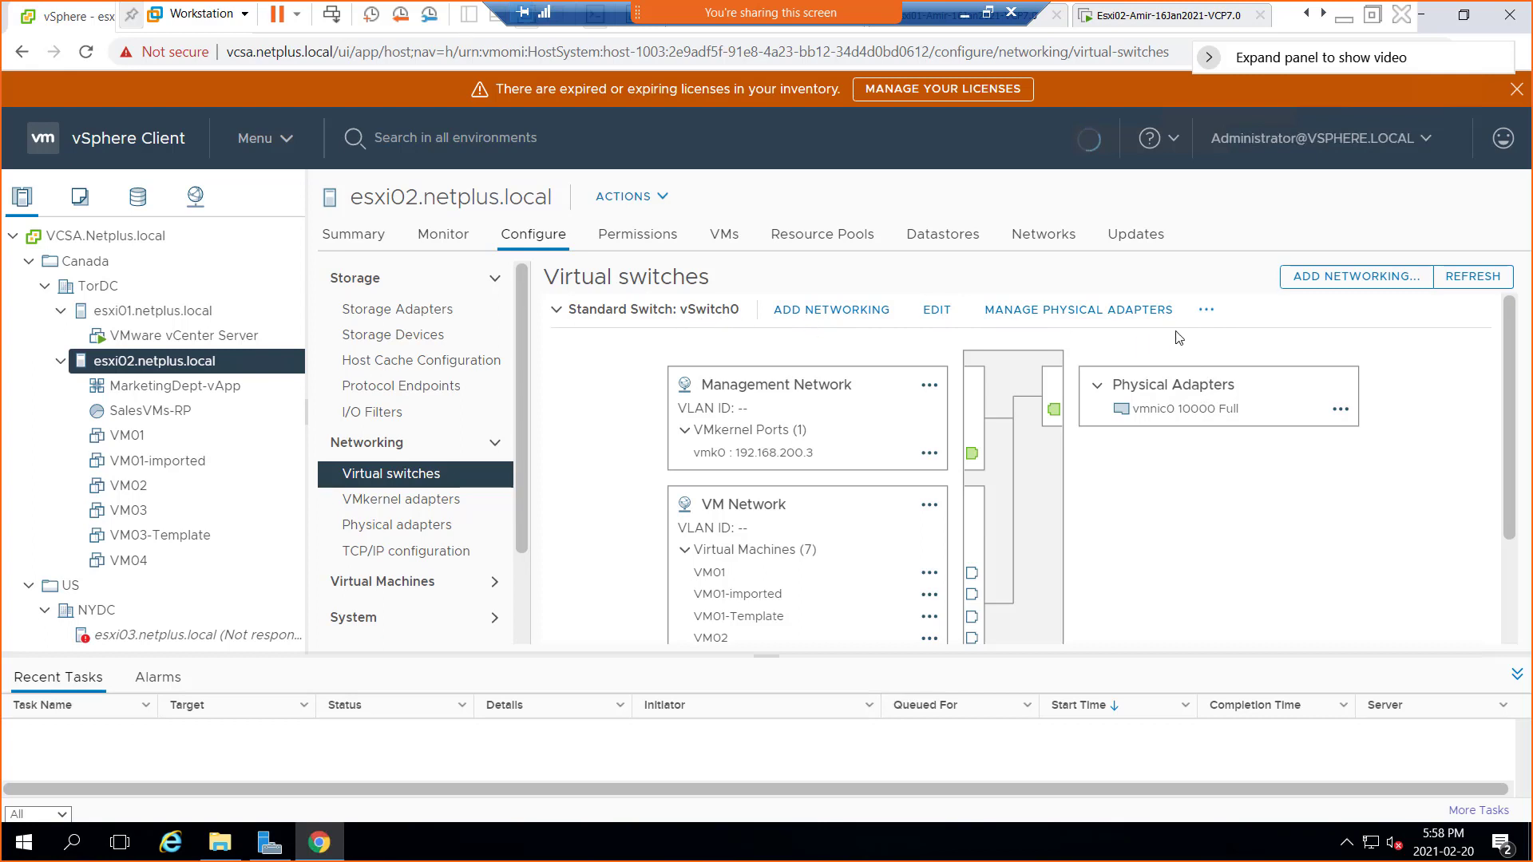
pyautogui.click(1208, 312)
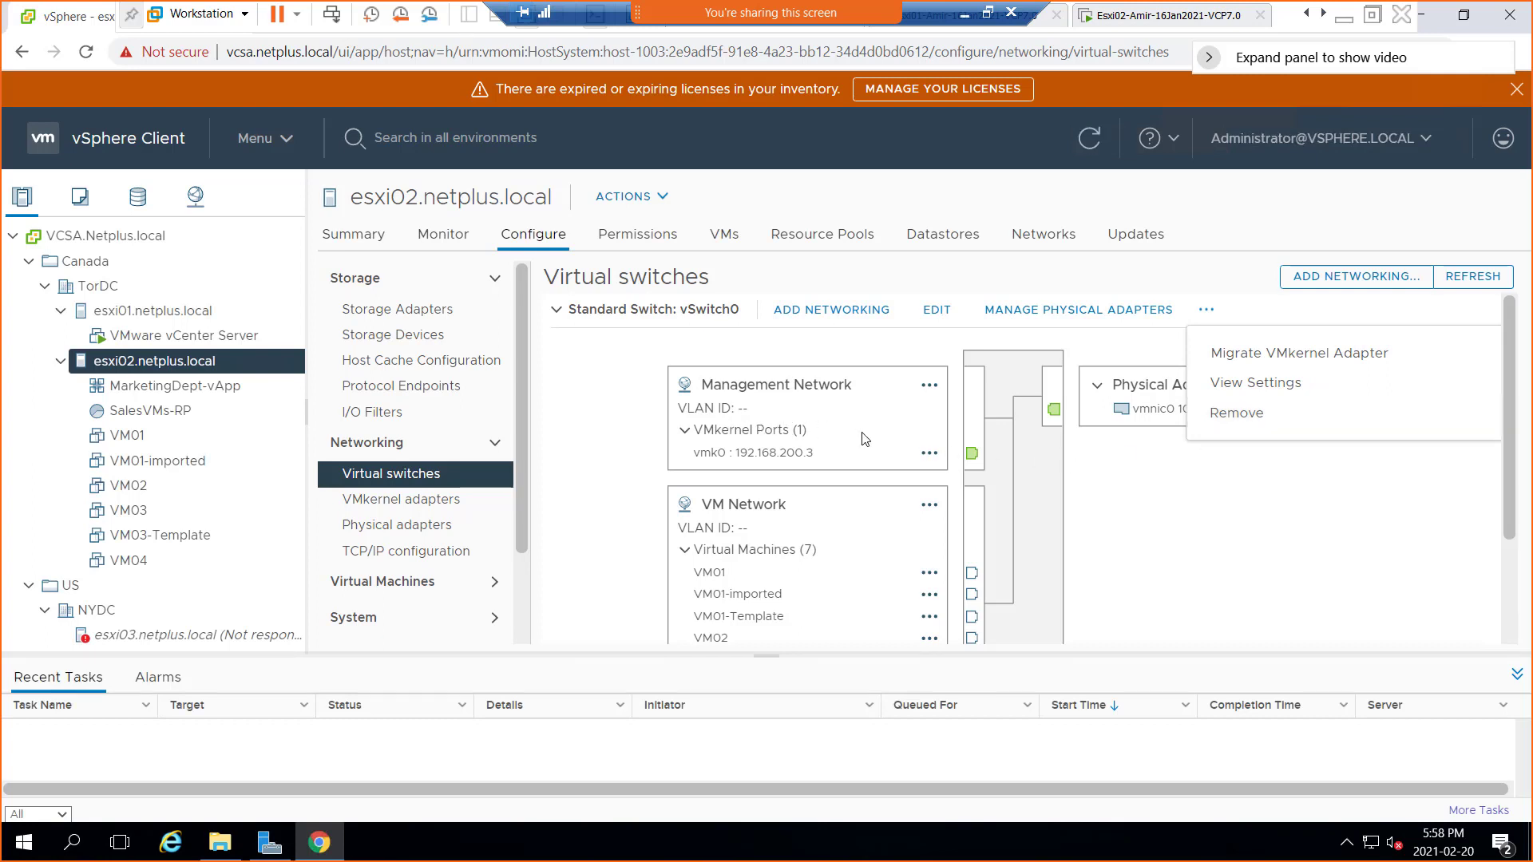
pyautogui.click(823, 431)
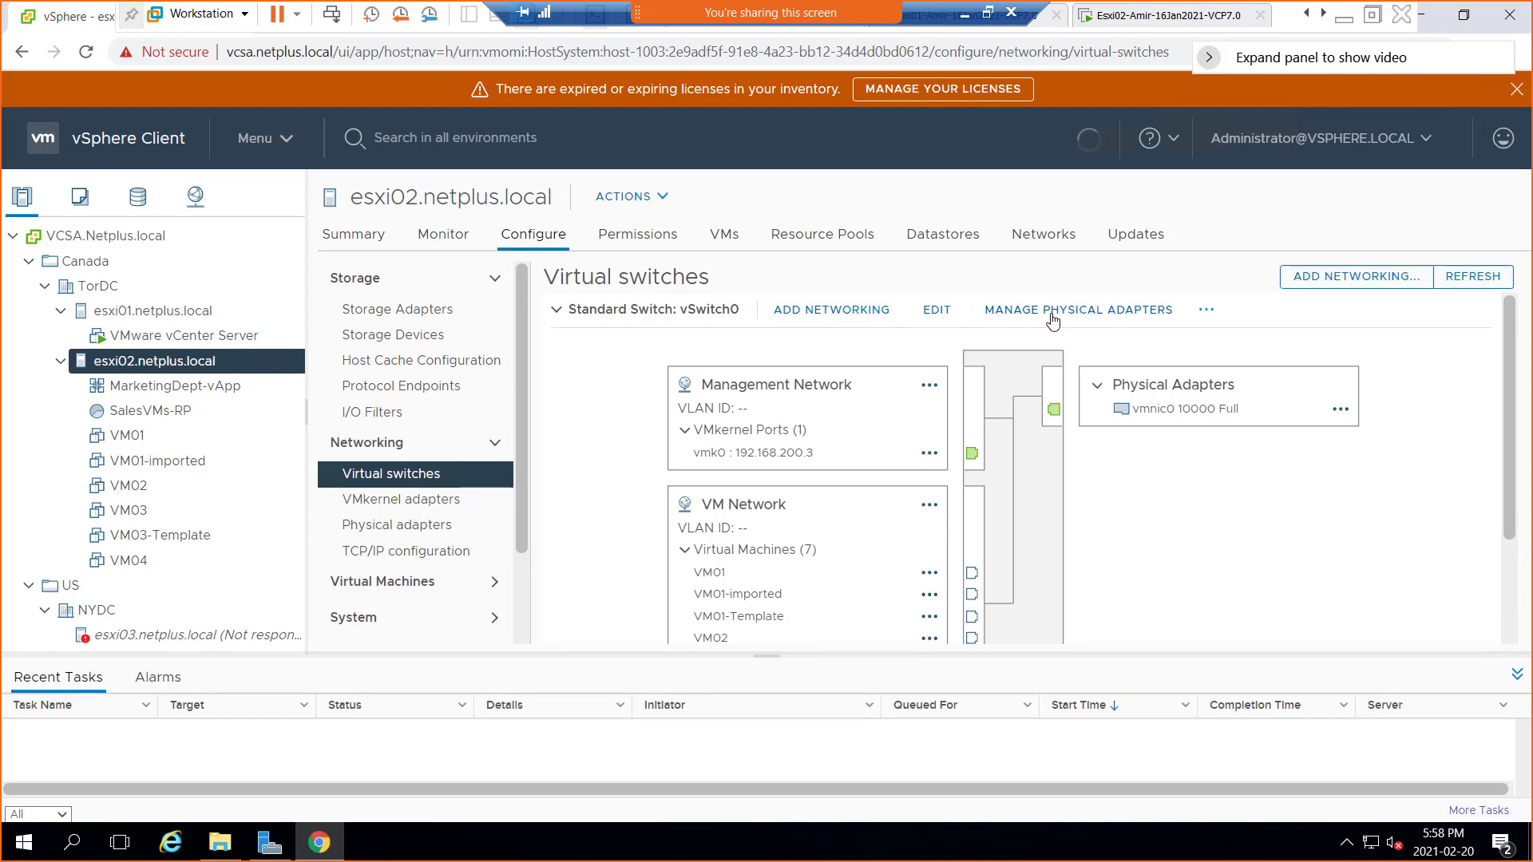
# Open, cancel and reopen esxi02's Add Networking wizard, highlighting its title and 'host management' text
pyautogui.click(833, 312)
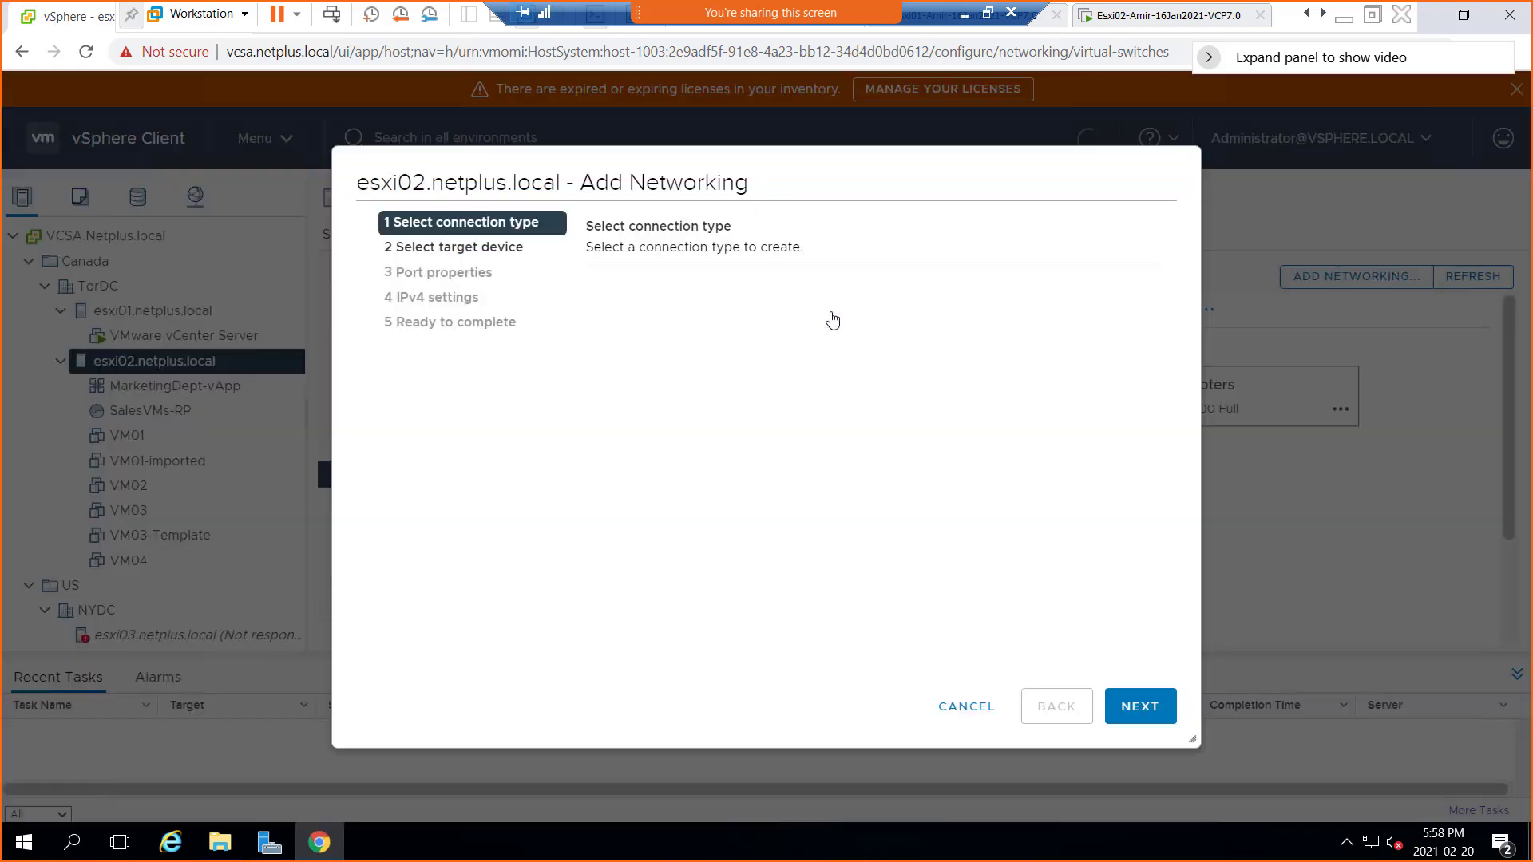
pyautogui.click(970, 709)
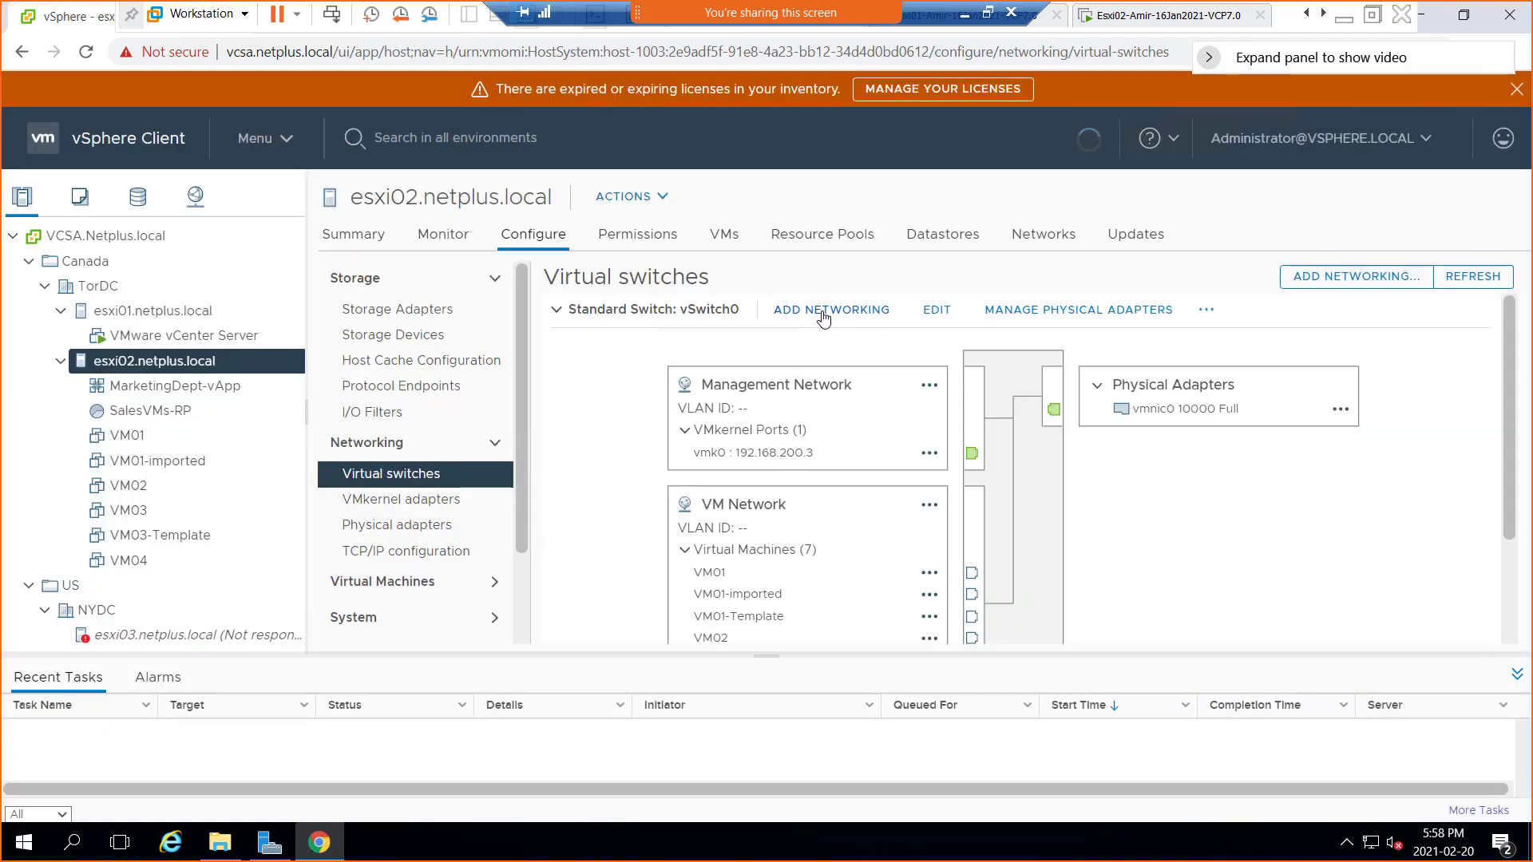
pyautogui.click(823, 315)
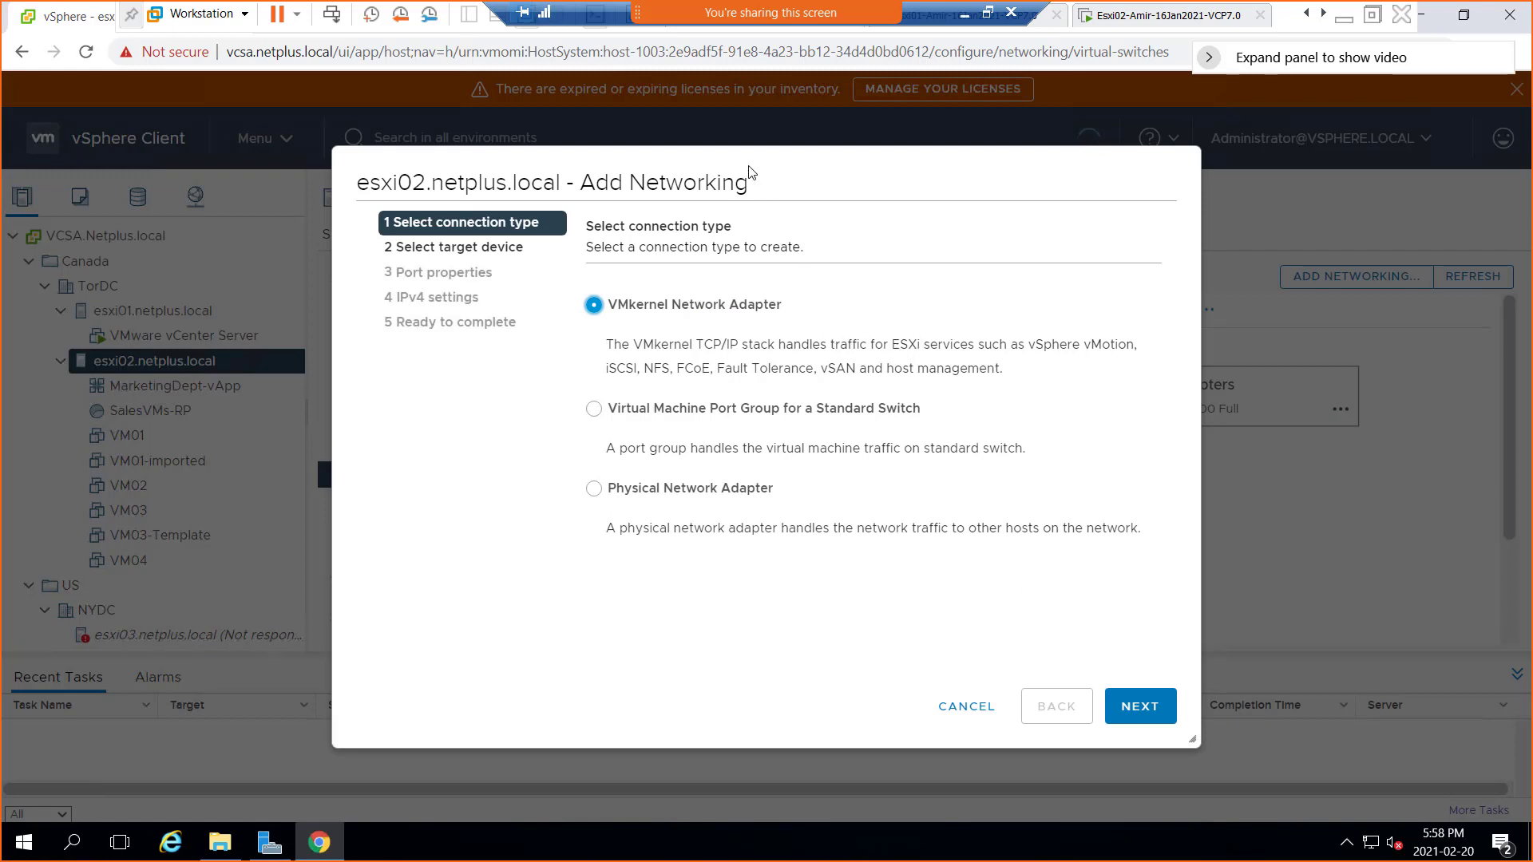
pyautogui.tripleClick(912, 165)
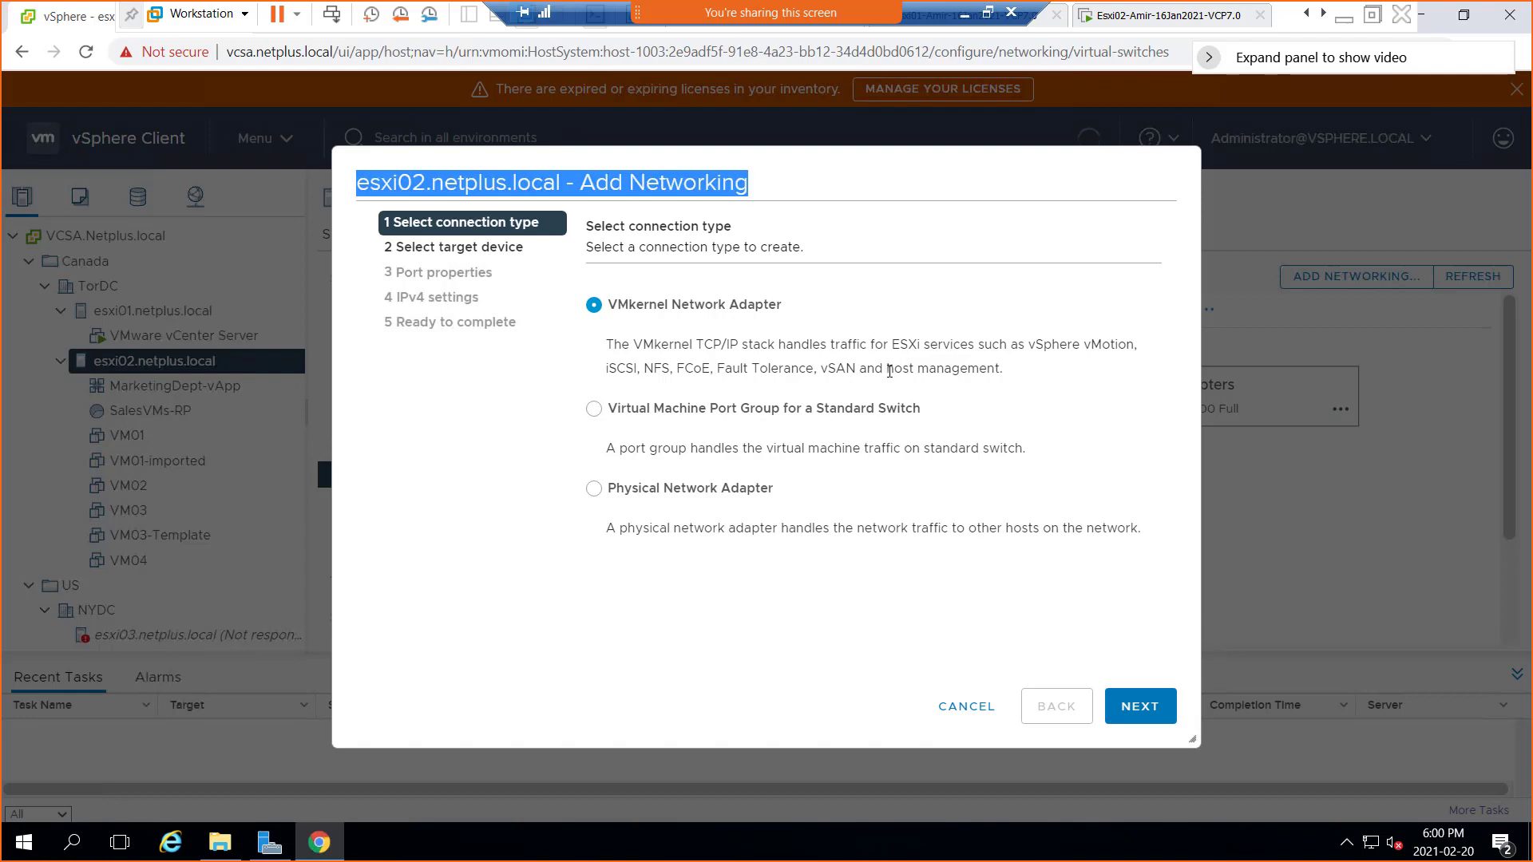
pyautogui.moveTo(886, 369); pyautogui.dragTo(1003, 368)
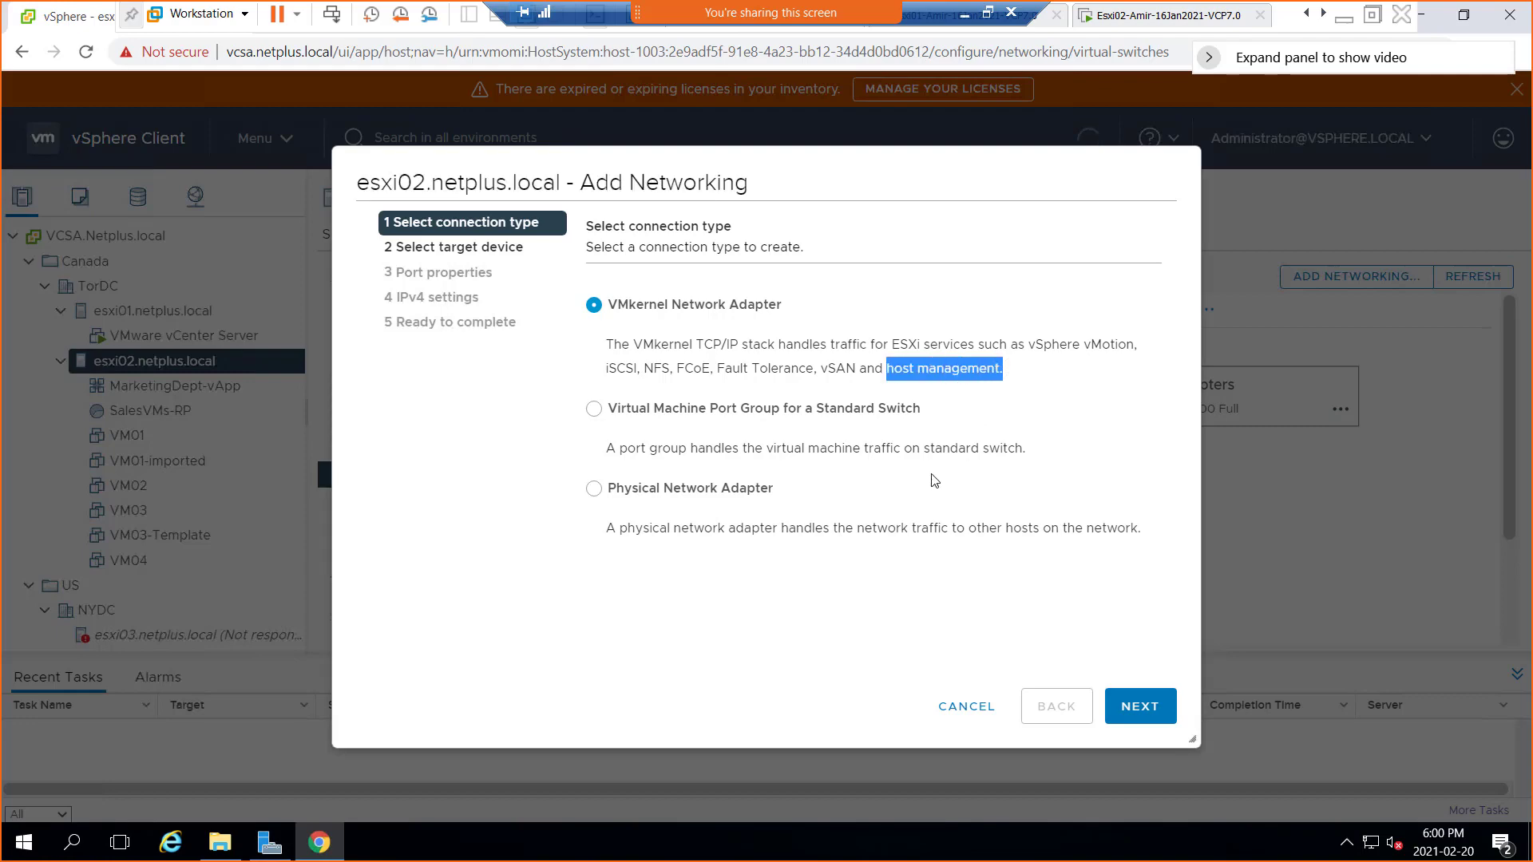
pyautogui.click(966, 708)
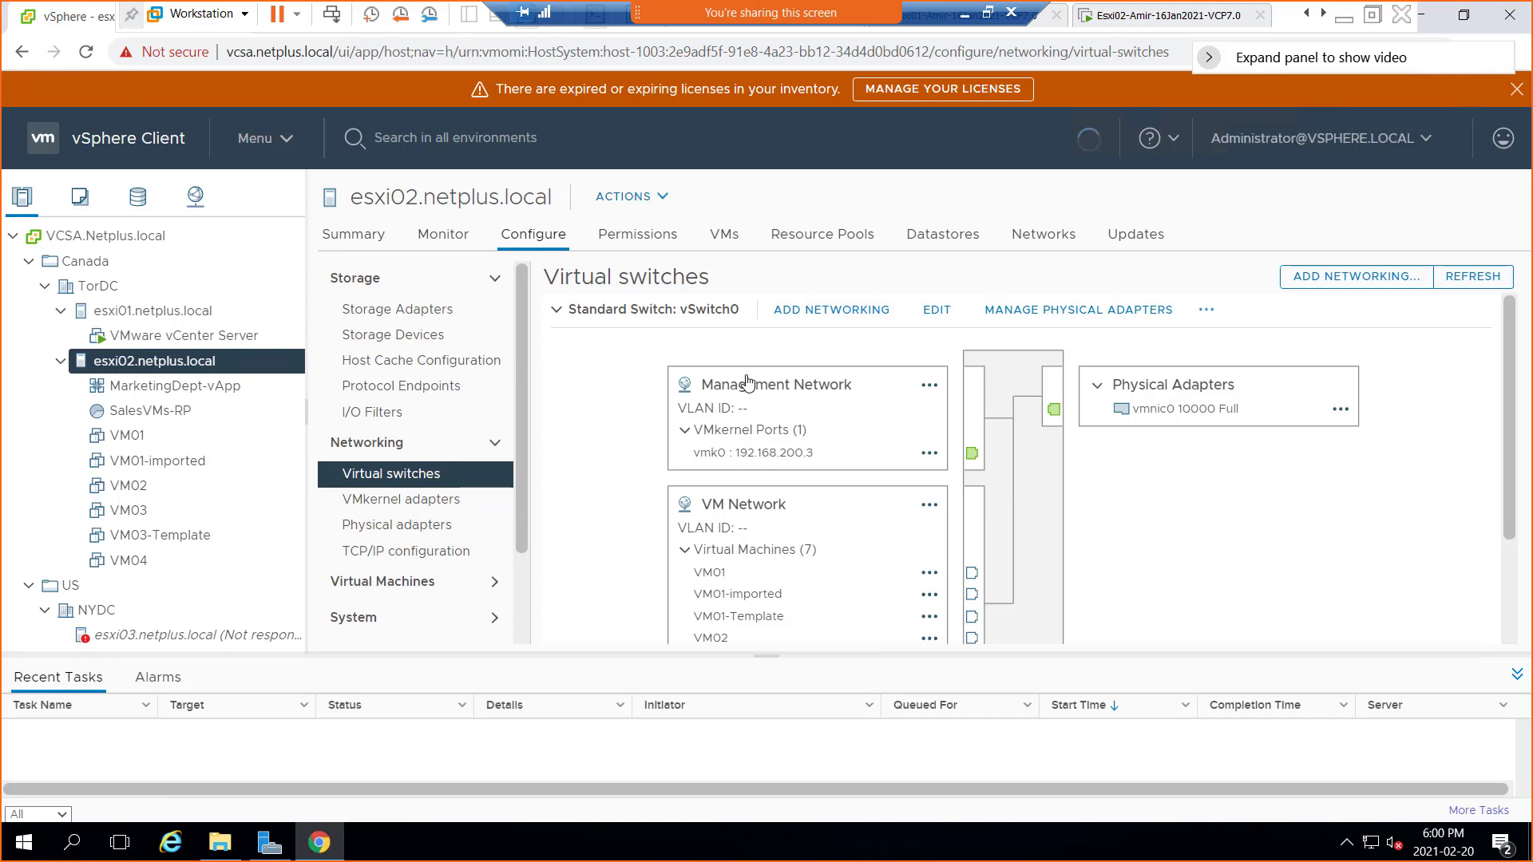
pyautogui.click(833, 317)
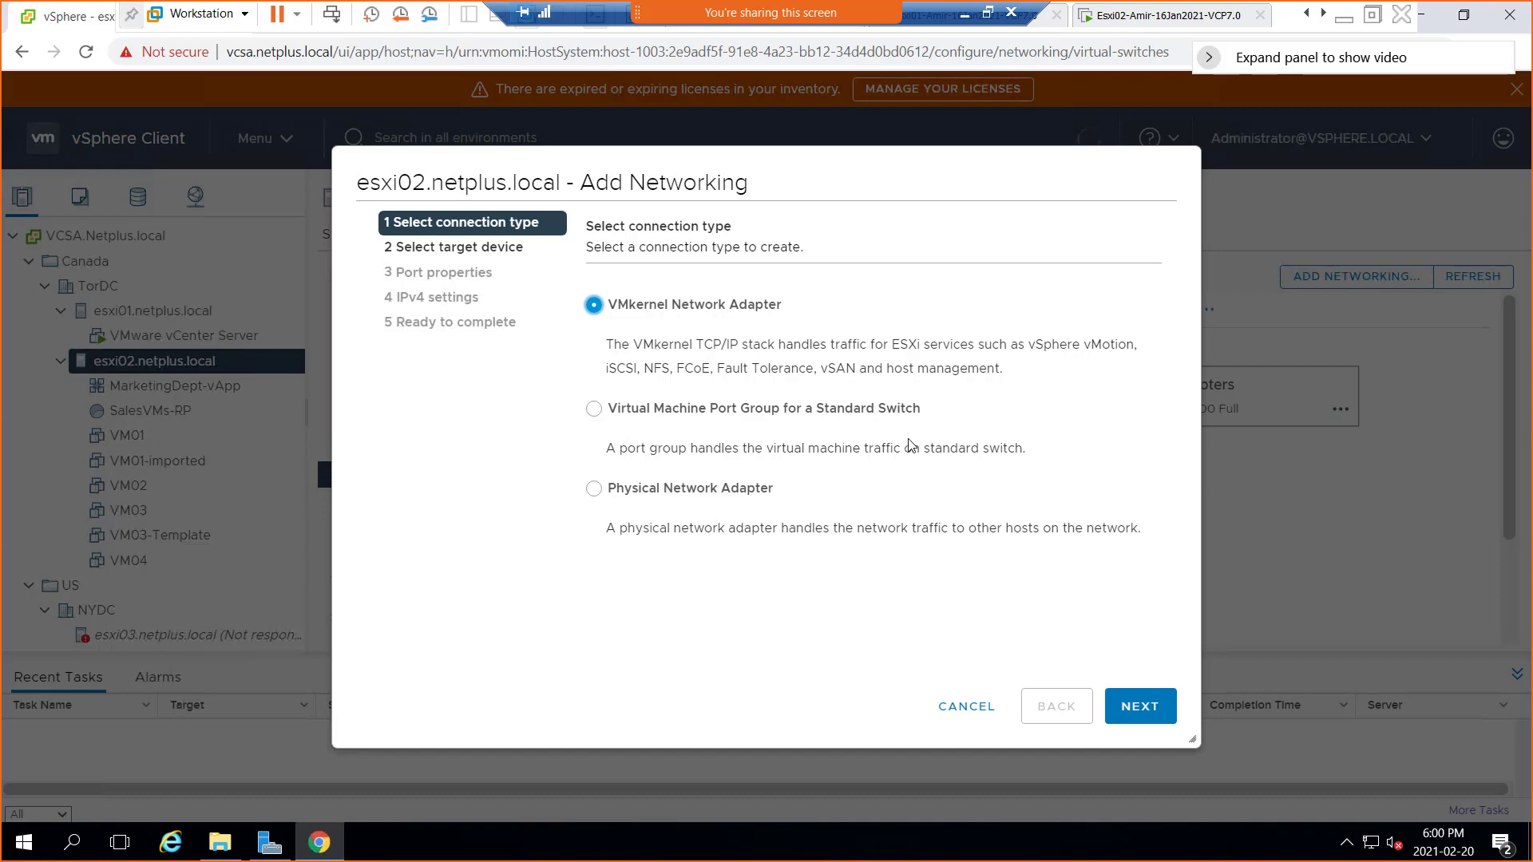
# Choose Virtual Machine Port Group for a Standard Switch, keeping existing vSwitch0 as the target switch
pyautogui.click(609, 422)
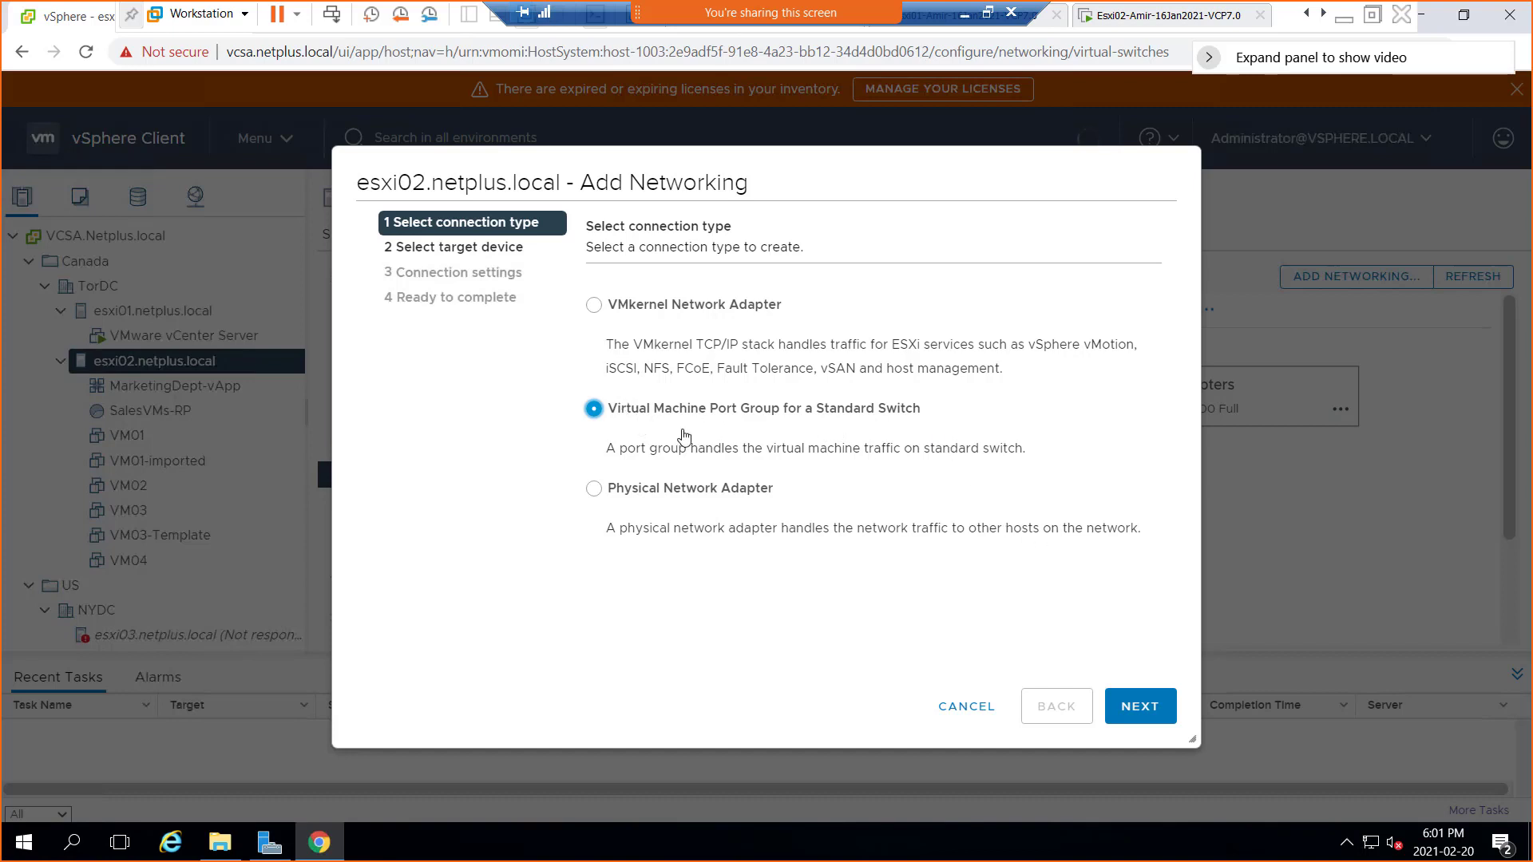
pyautogui.click(1138, 716)
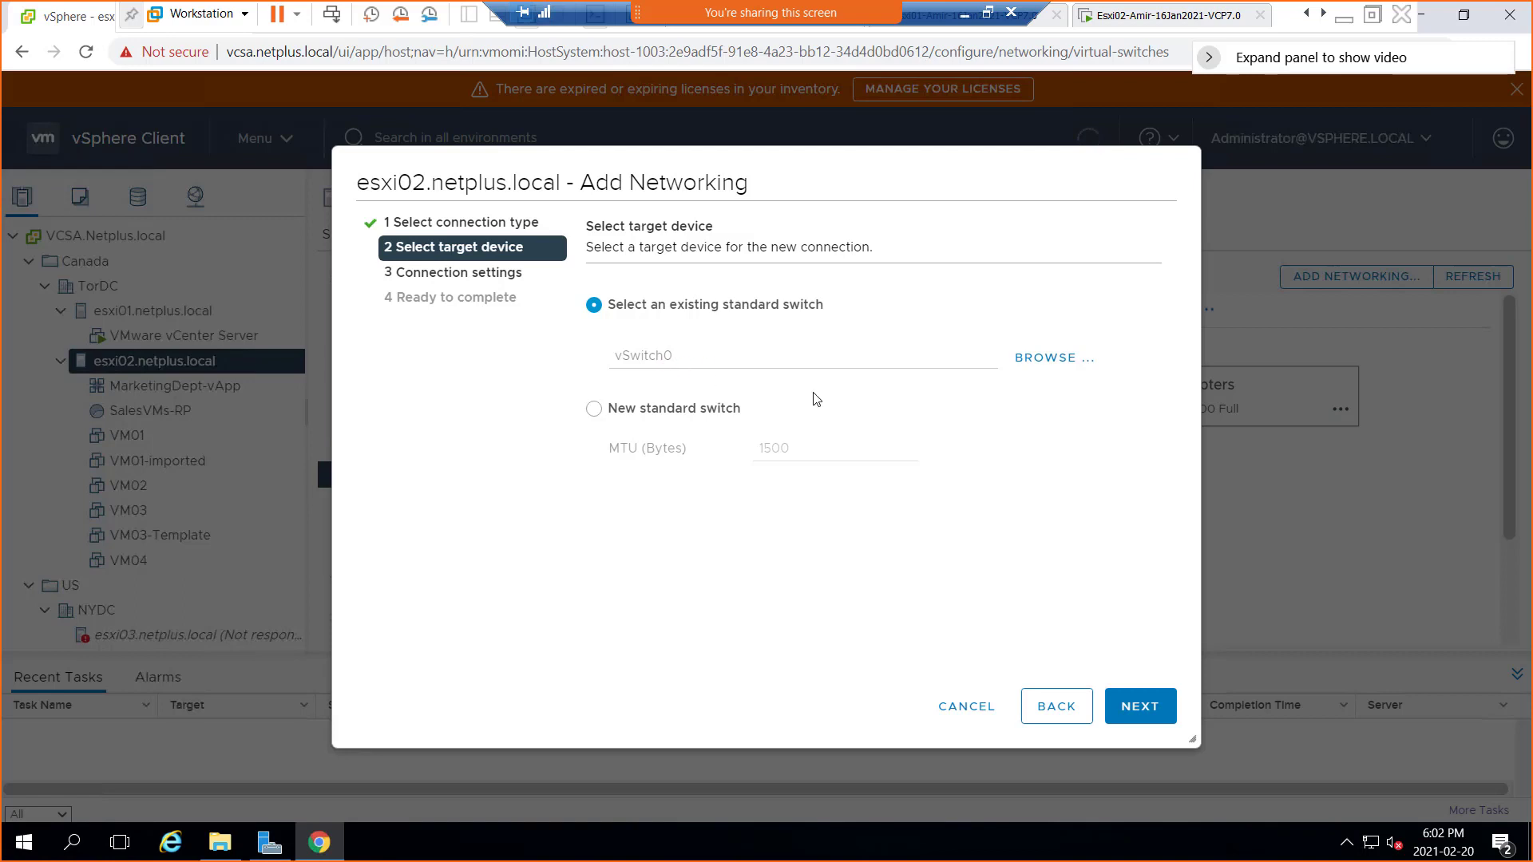
pyautogui.click(1158, 710)
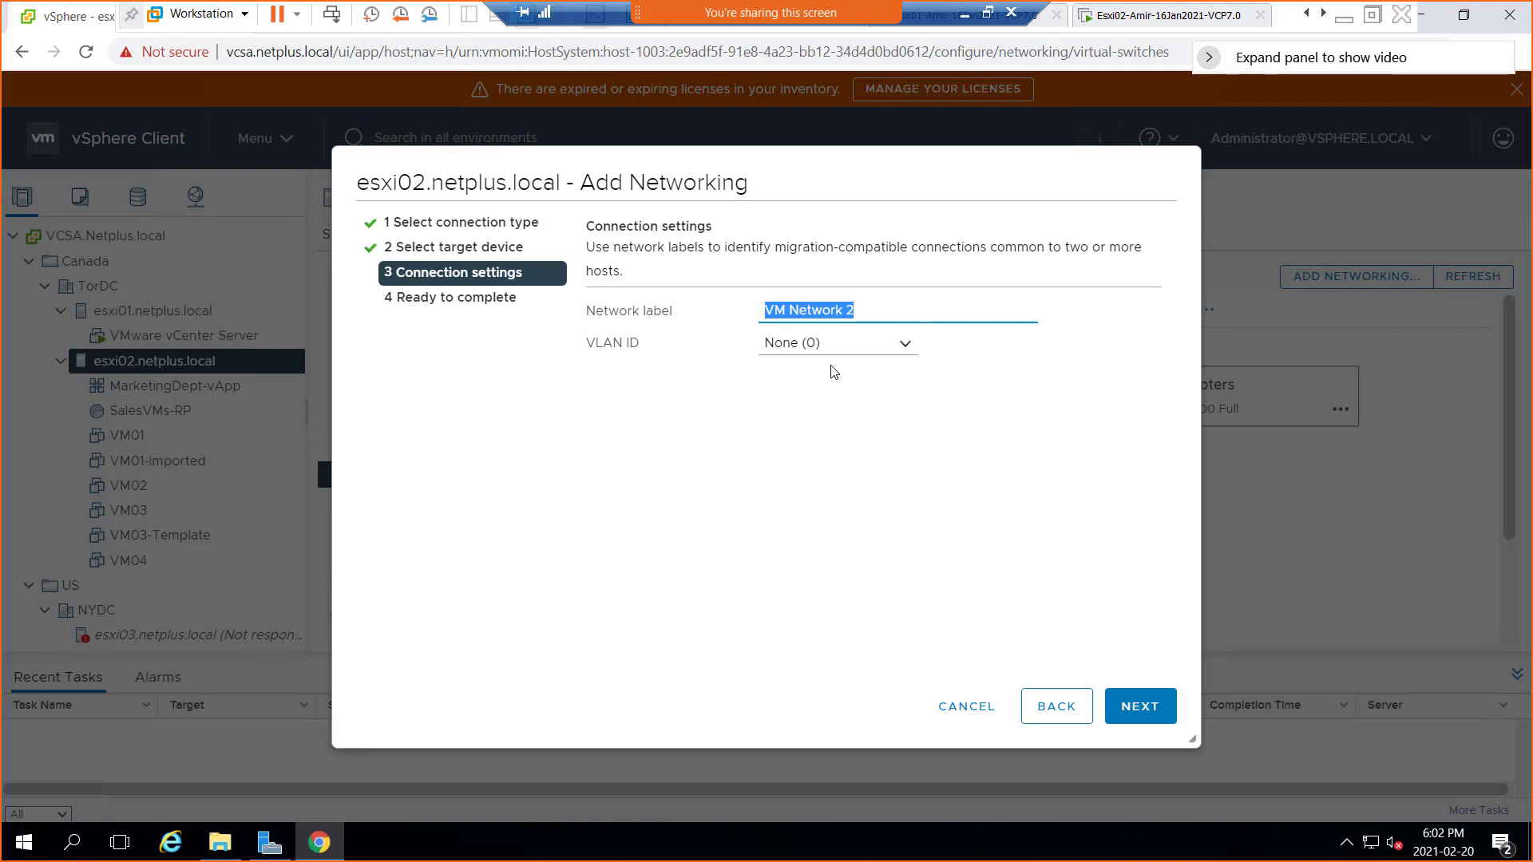
# Replace the 'VM Network 2' label with Sales-PG-vS0, correcting typos along the way
pyautogui.write('Sales')
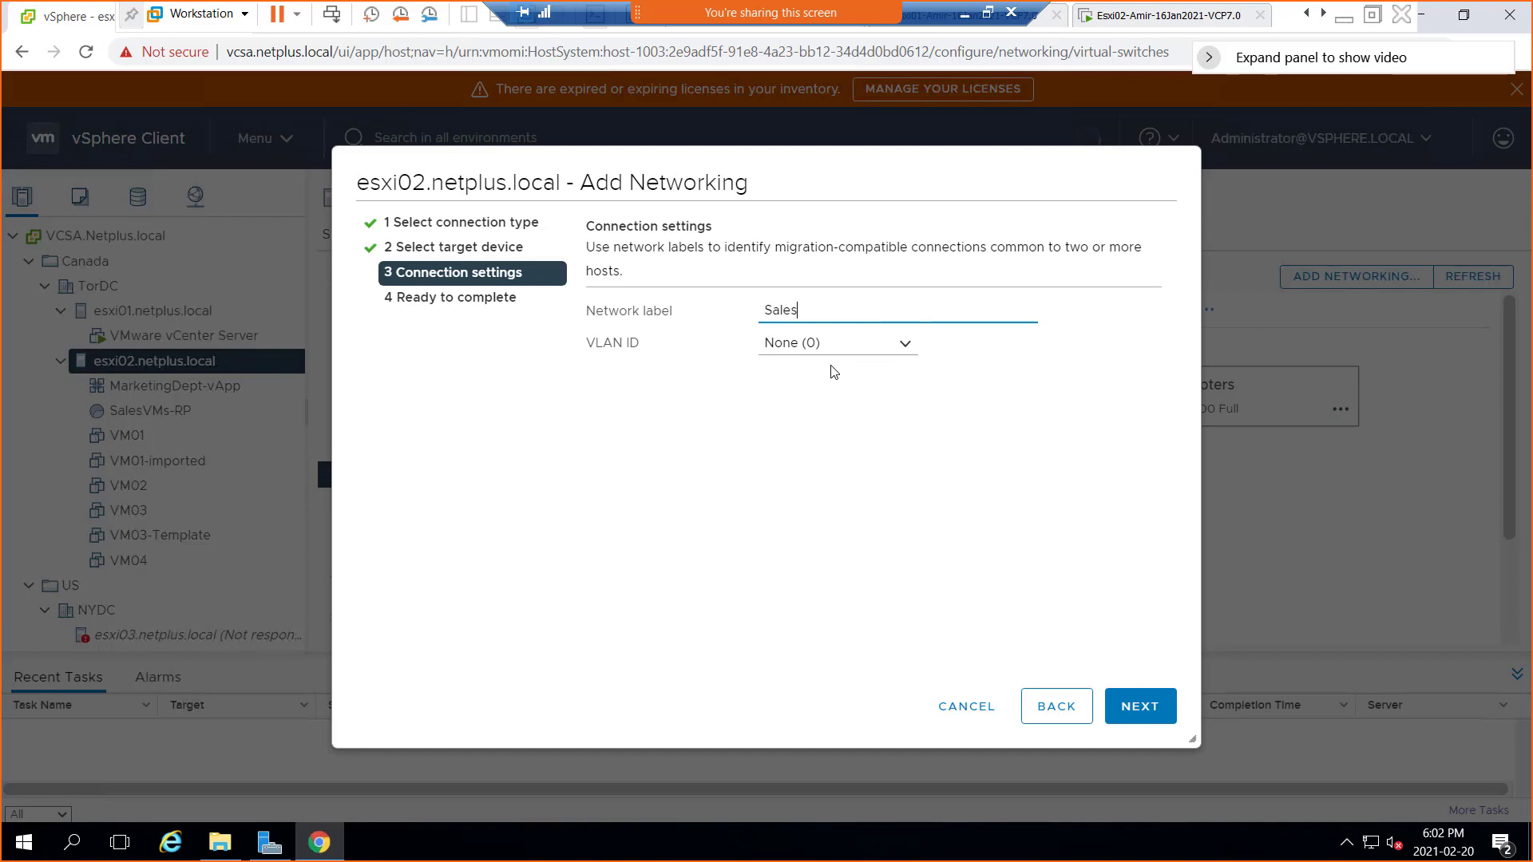
pyautogui.write('-PG')
pyautogui.write('VS0')
pyautogui.moveTo(821, 309); pyautogui.dragTo(860, 309)
pyautogui.click(880, 312)
pyautogui.press('BackSpace')
pyautogui.write('p')
pyautogui.press('BackSpace')
pyautogui.write('0')
# Try VLAN ID 2 and then VLAN ID 3 for Sales-PG-vS0
pyautogui.click(906, 348)
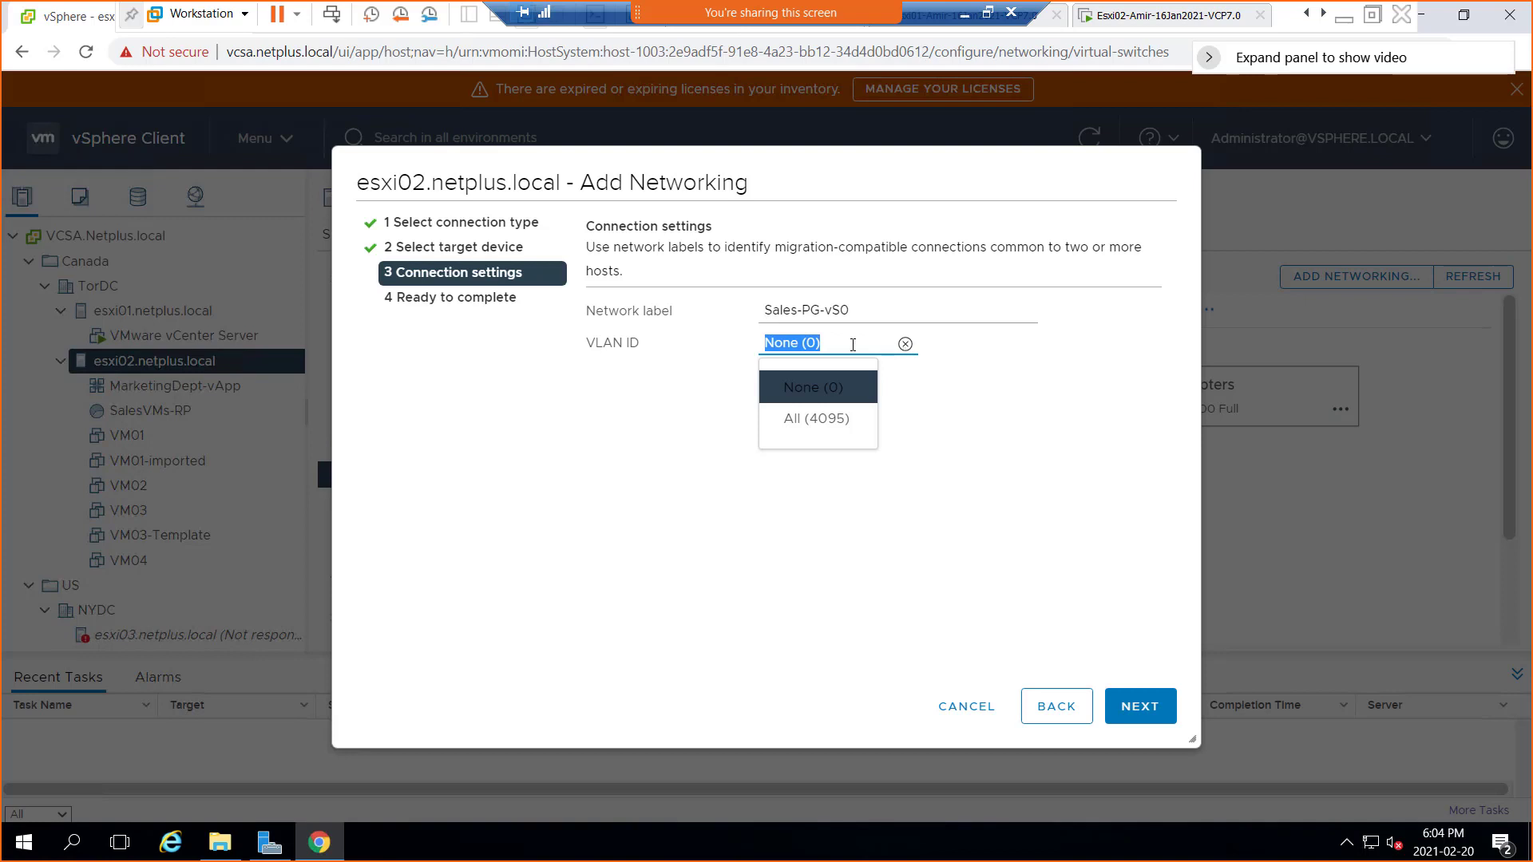
pyautogui.write('2')
pyautogui.click(990, 429)
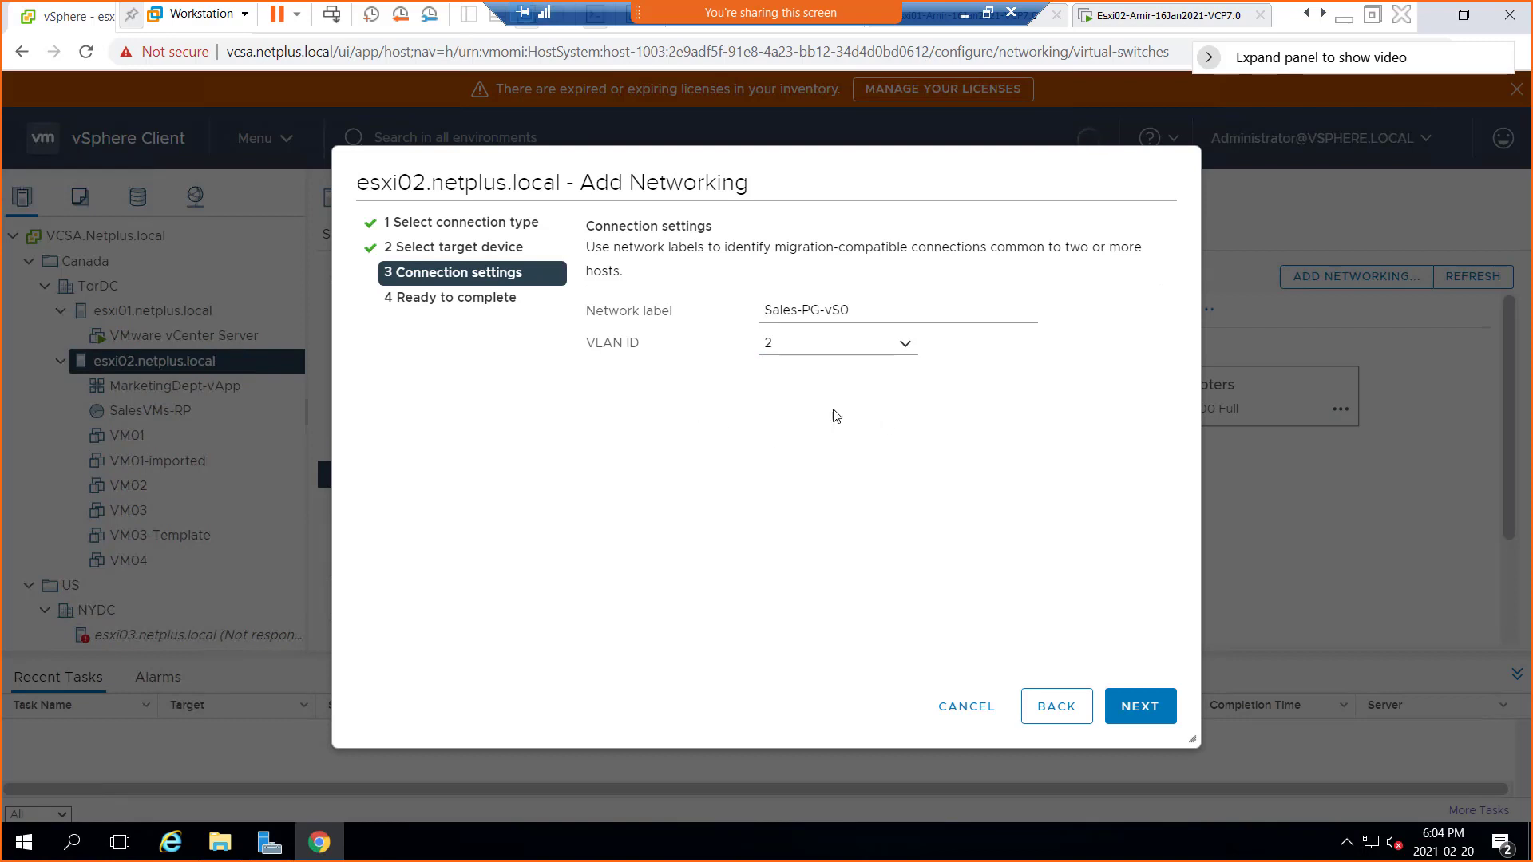
pyautogui.click(753, 344)
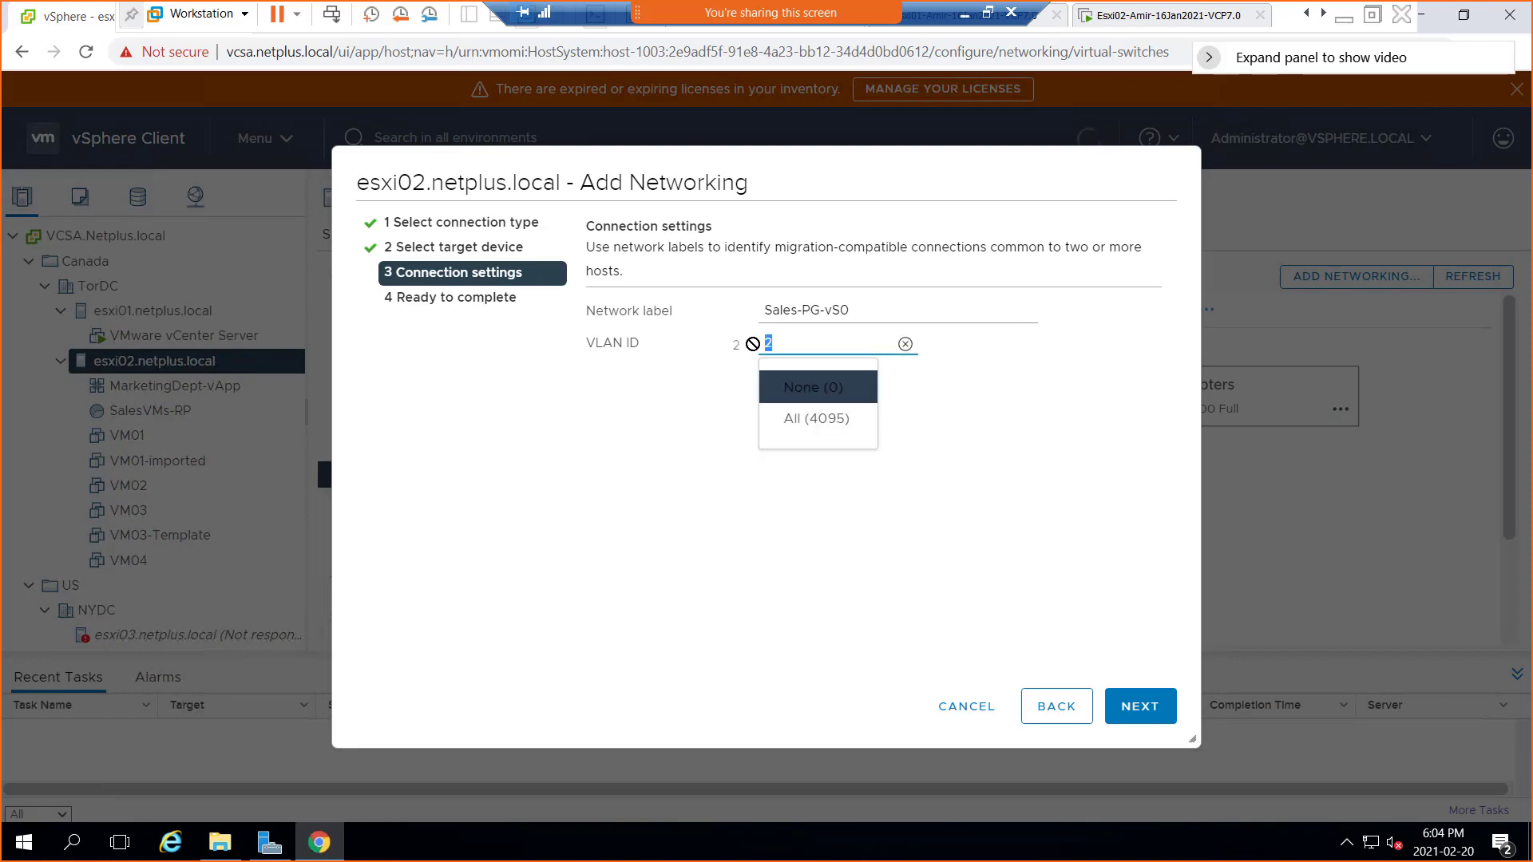
pyautogui.write('3')
pyautogui.click(906, 527)
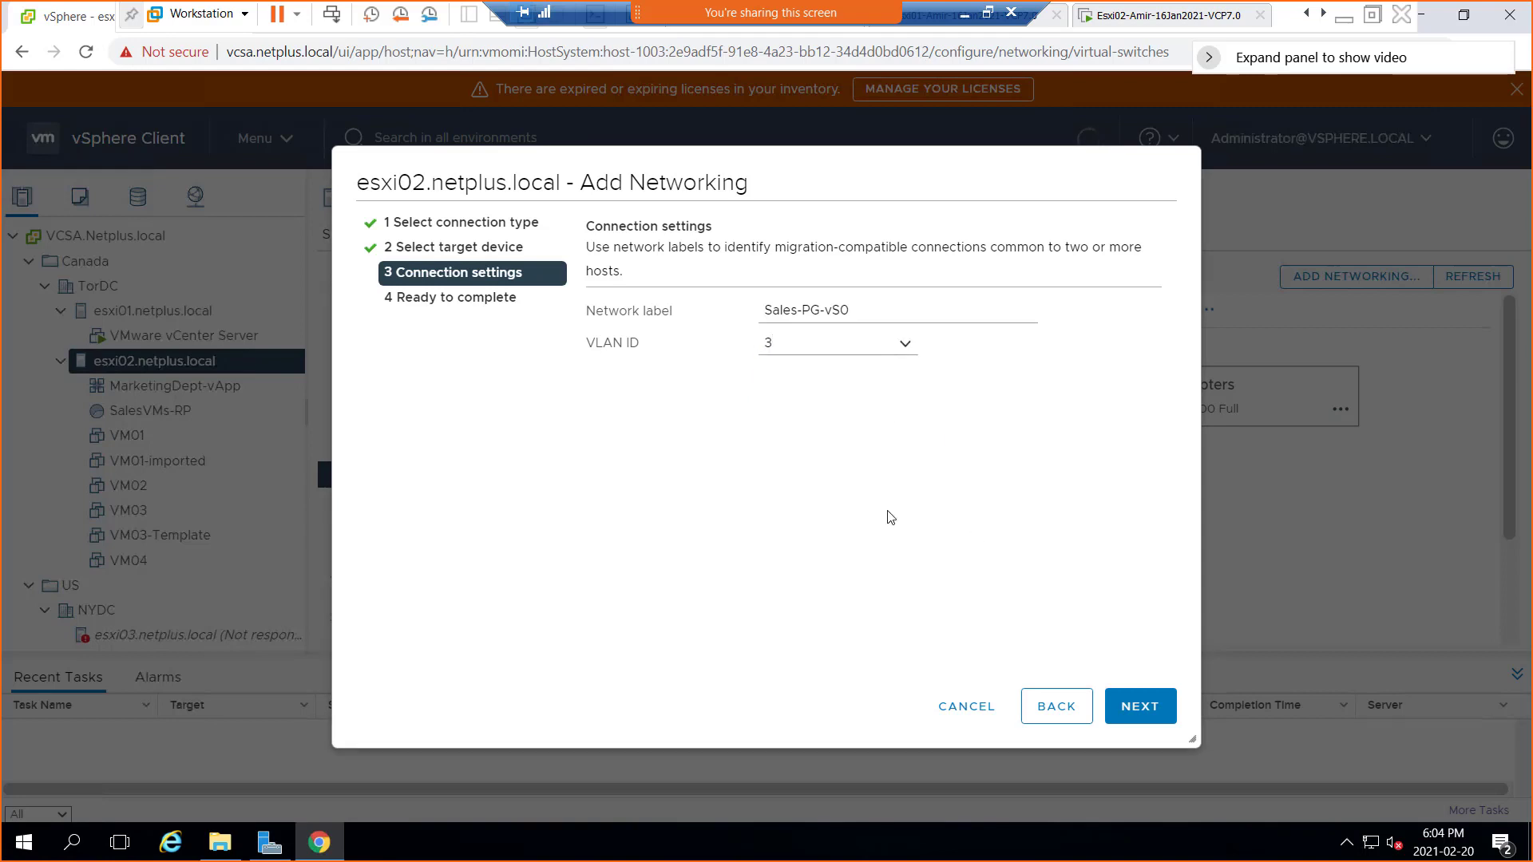
pyautogui.click(904, 348)
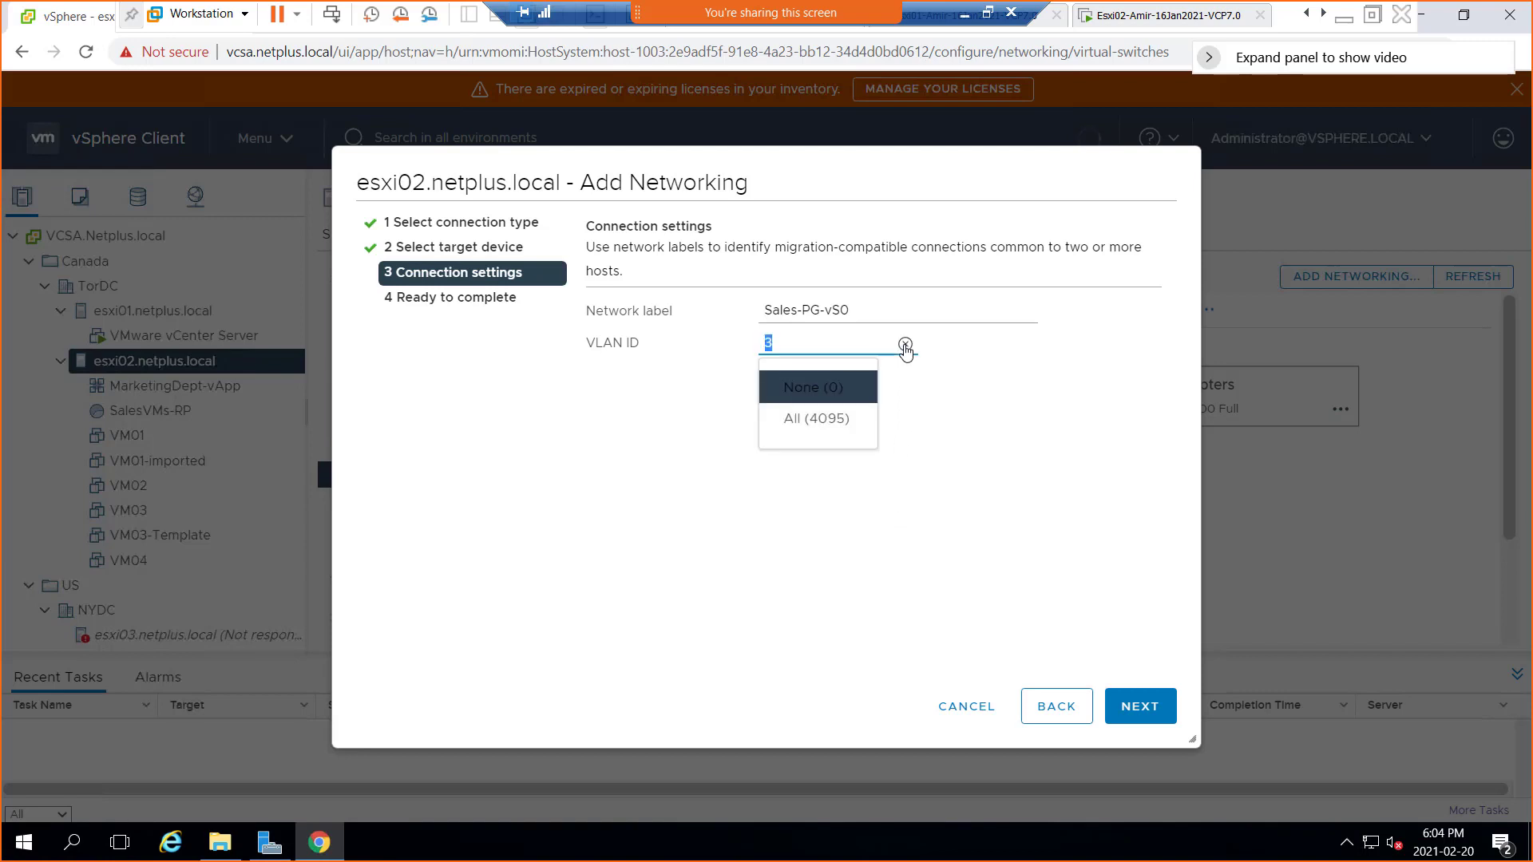
pyautogui.click(952, 413)
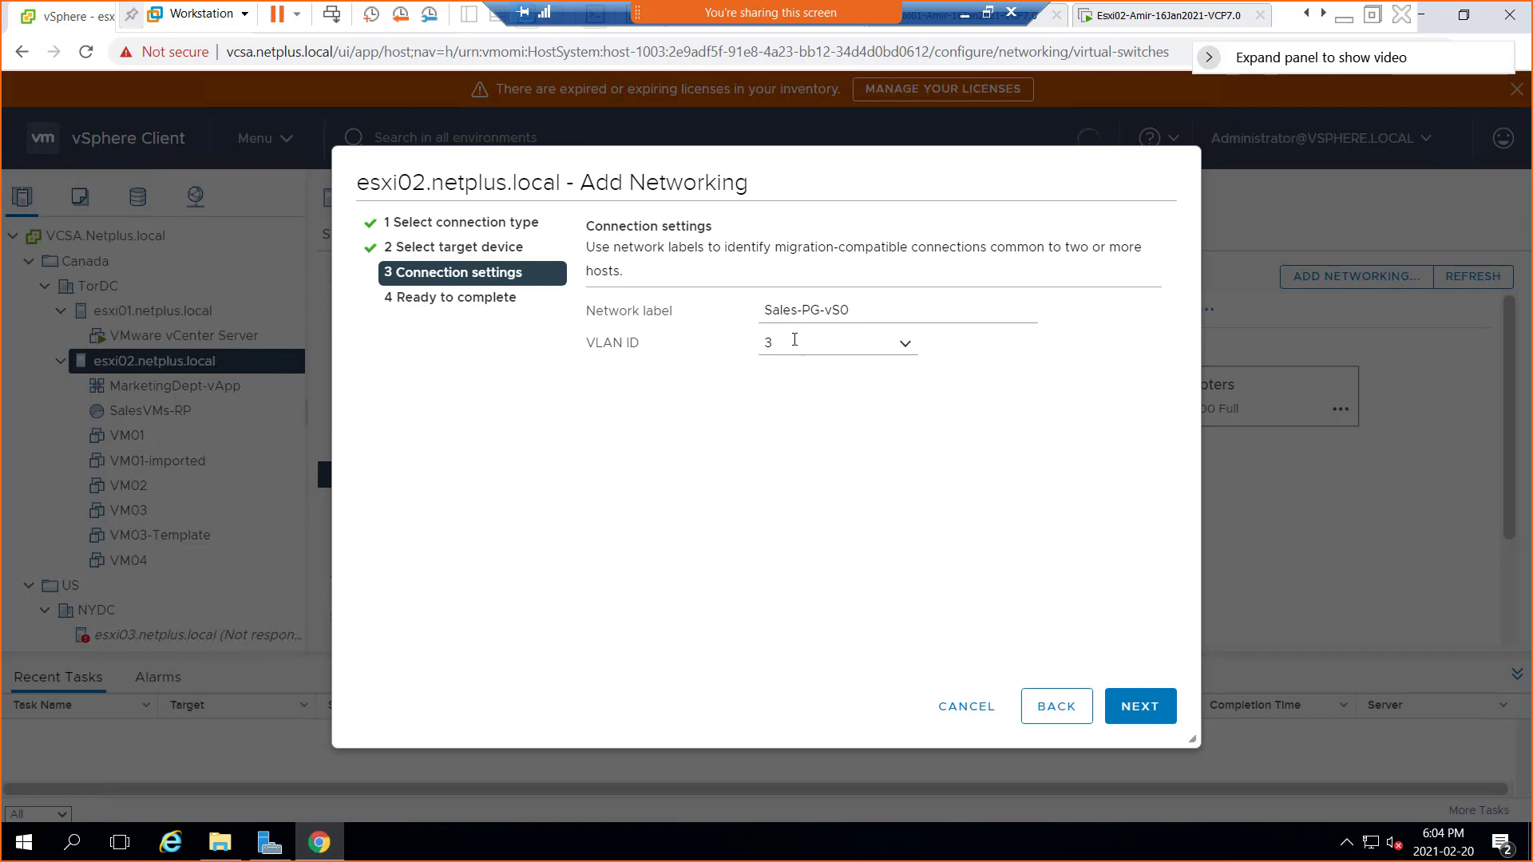
# Enter VLAN IDs 2, 3 and 4, then pick All (4095) from the dropdown
pyautogui.click(840, 336)
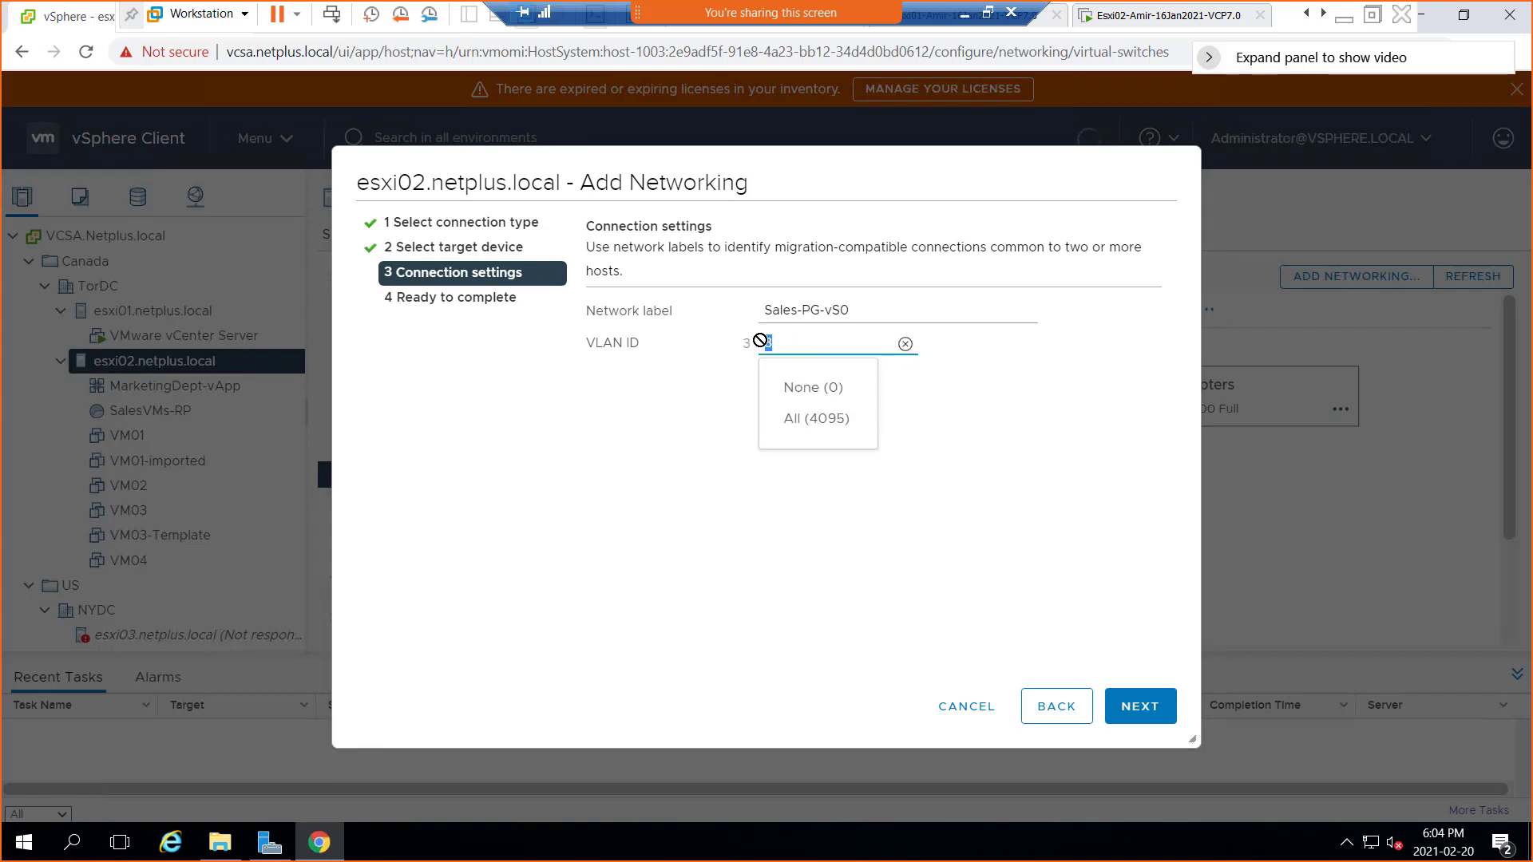
pyautogui.write('2')
pyautogui.click(903, 400)
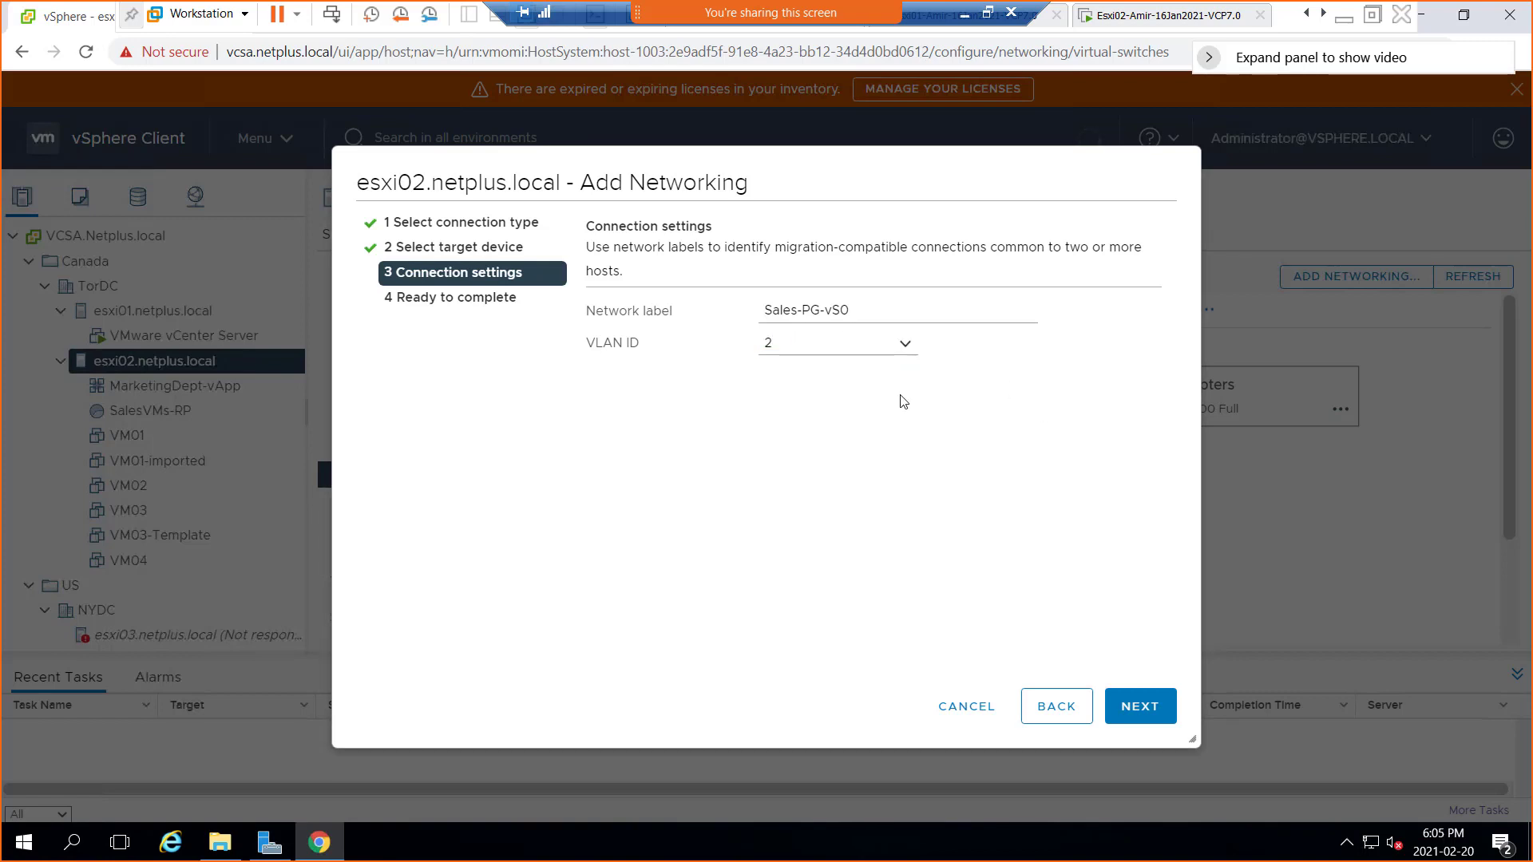
pyautogui.click(797, 342)
pyautogui.write('3')
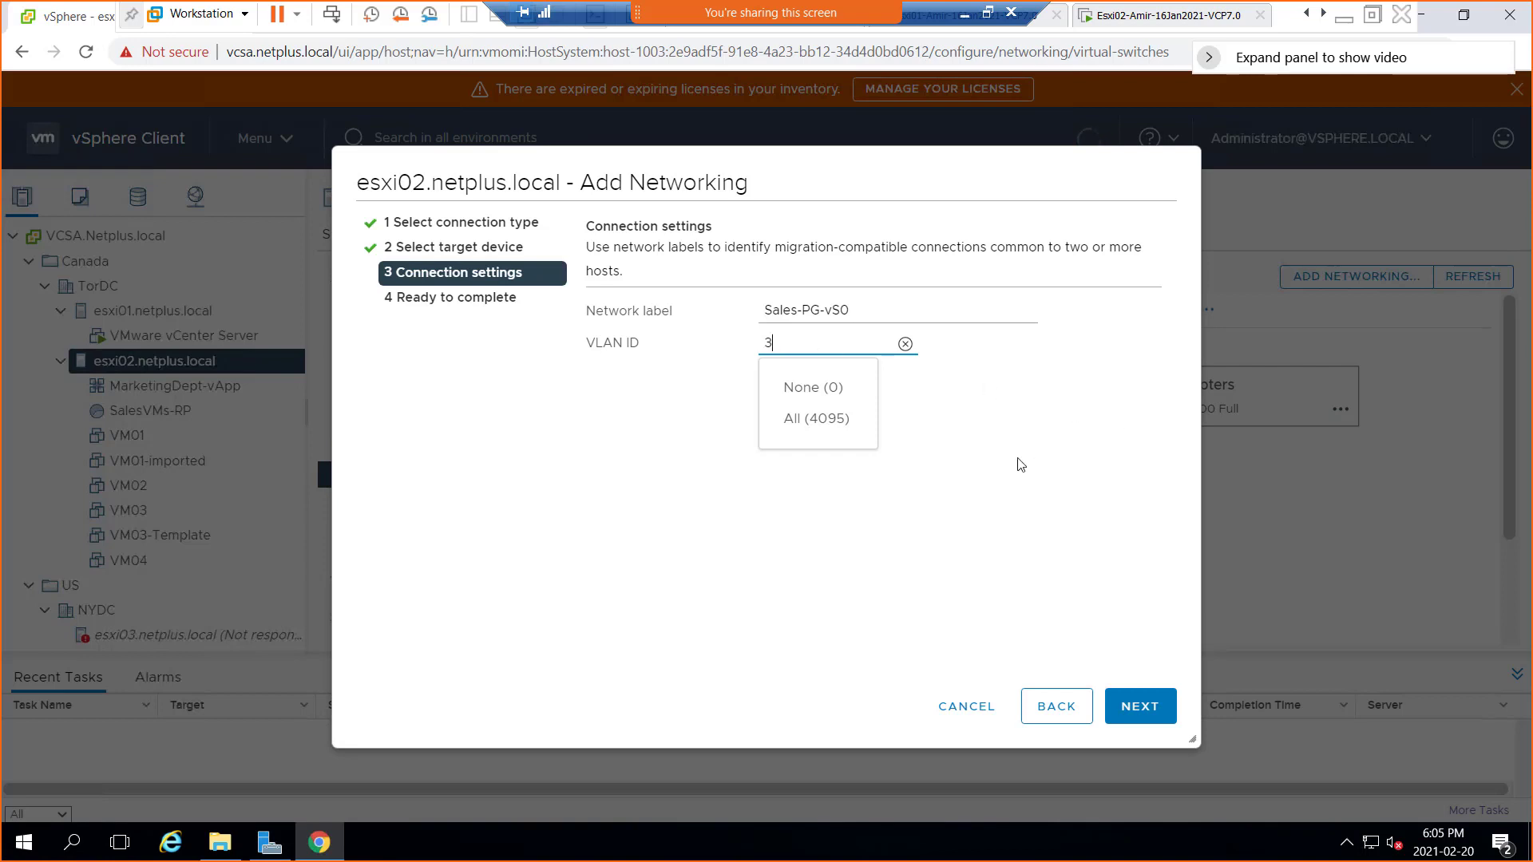
pyautogui.click(868, 375)
pyautogui.click(749, 341)
pyautogui.write('4')
pyautogui.click(817, 423)
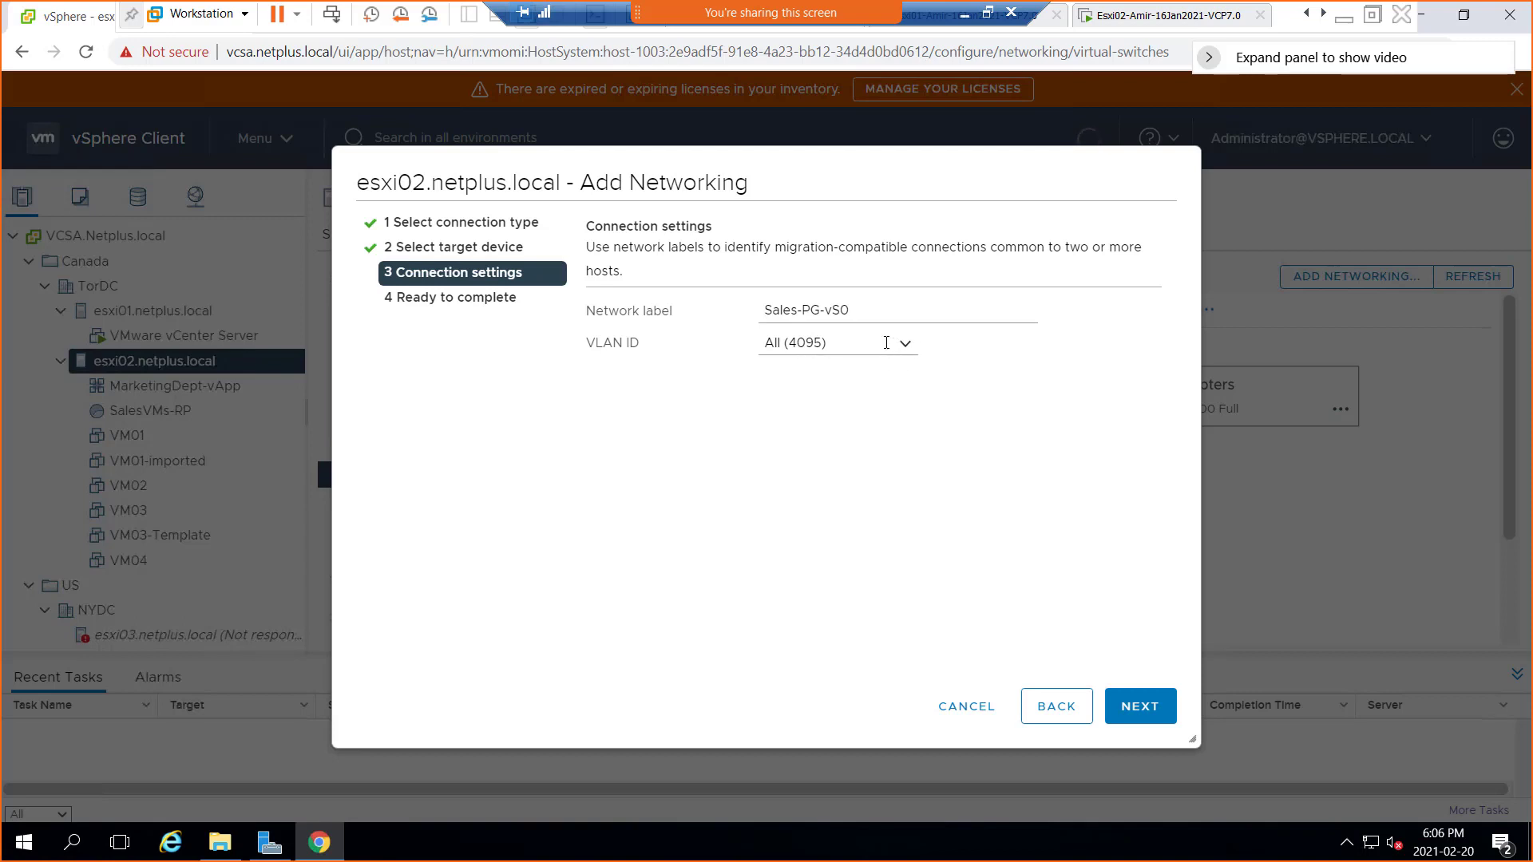
# Settle on VLAN ID None (0) and advance to the Ready to complete review
pyautogui.click(864, 340)
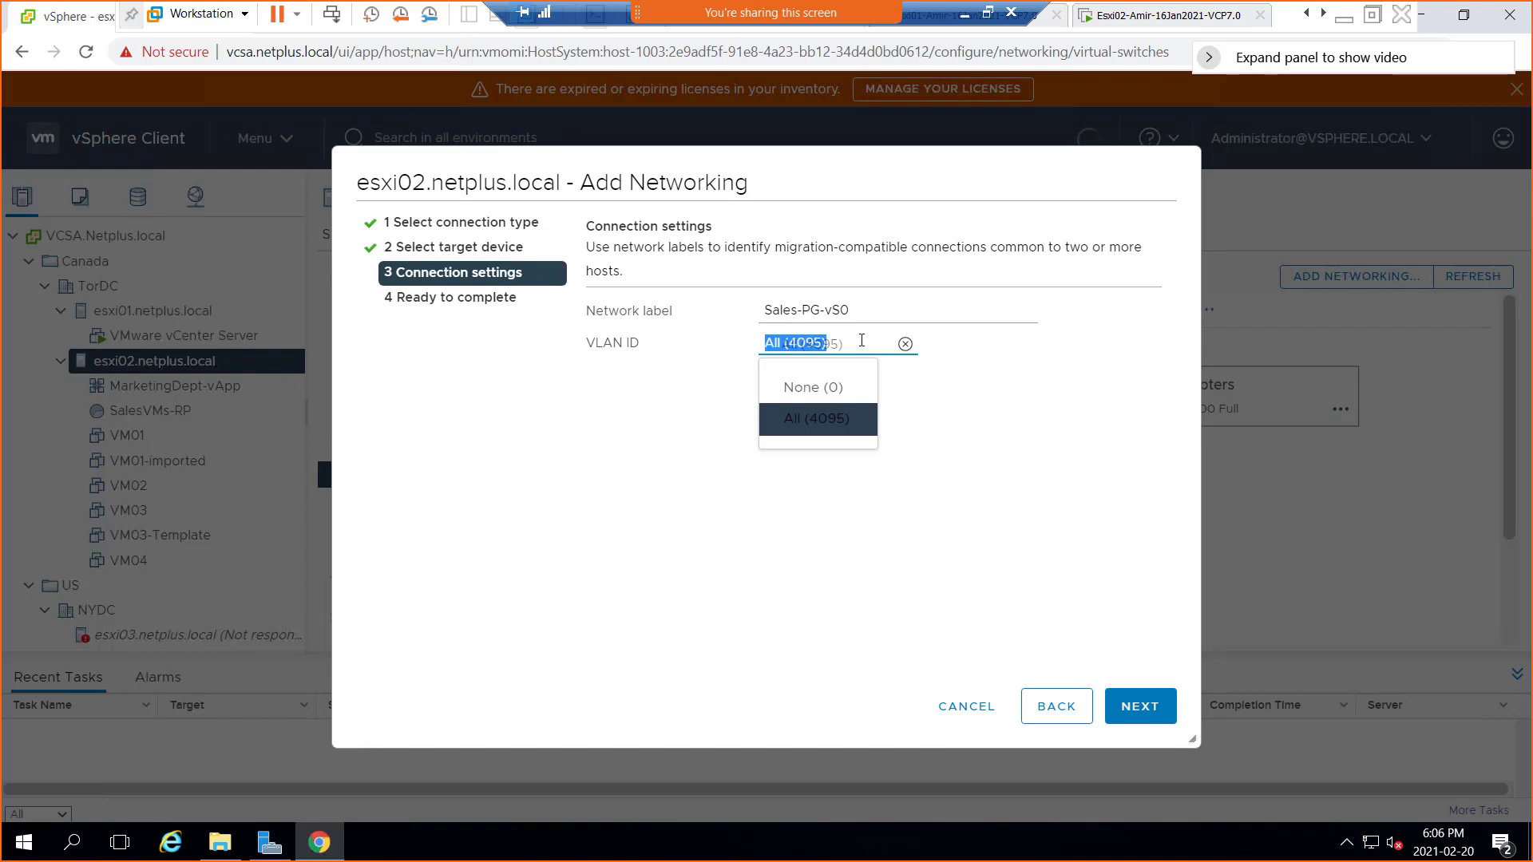
pyautogui.click(838, 390)
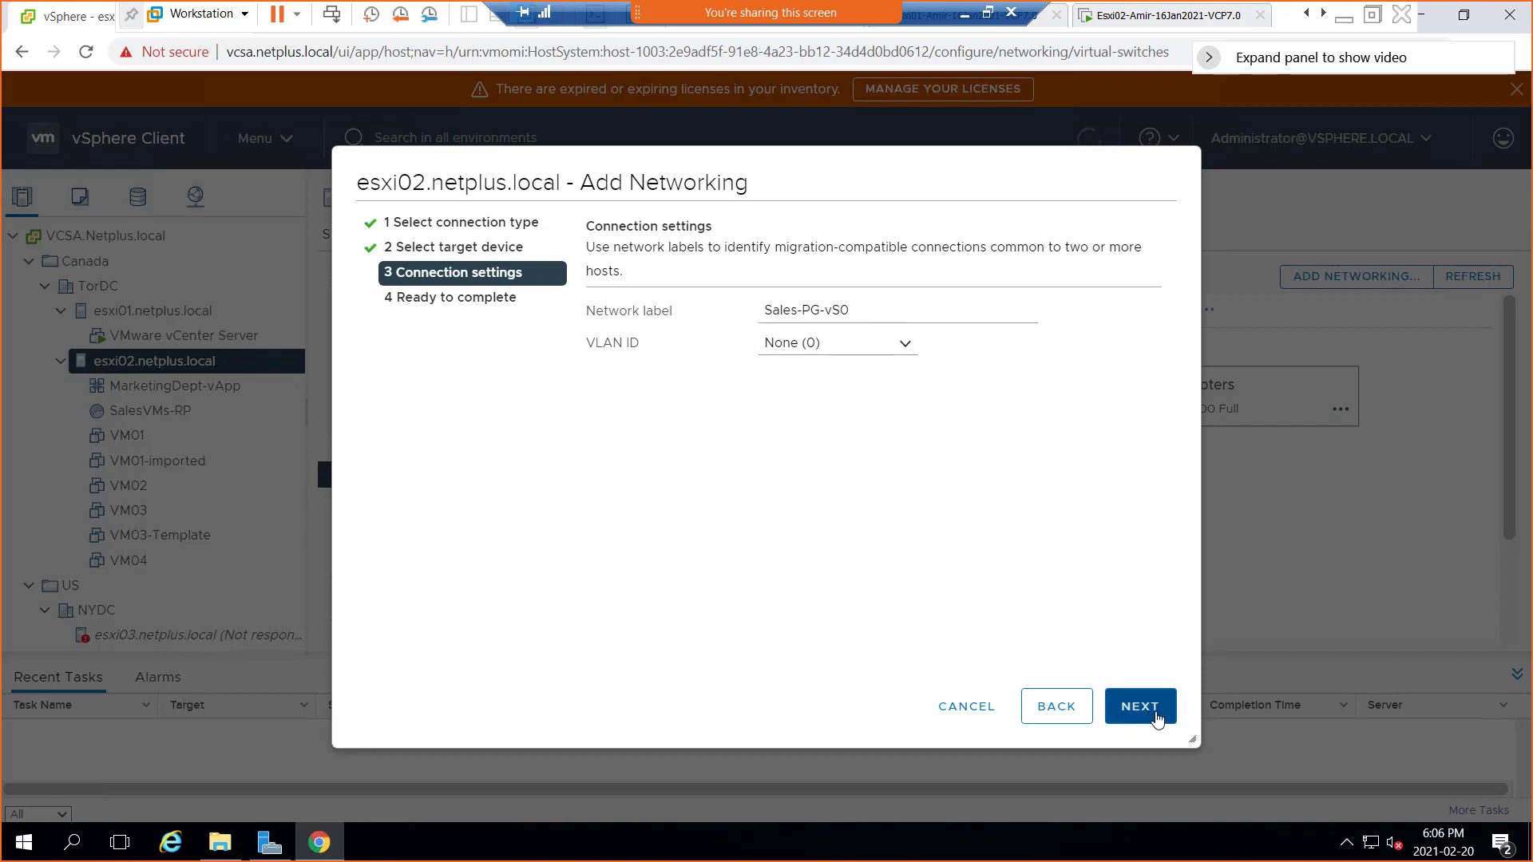
pyautogui.click(1157, 718)
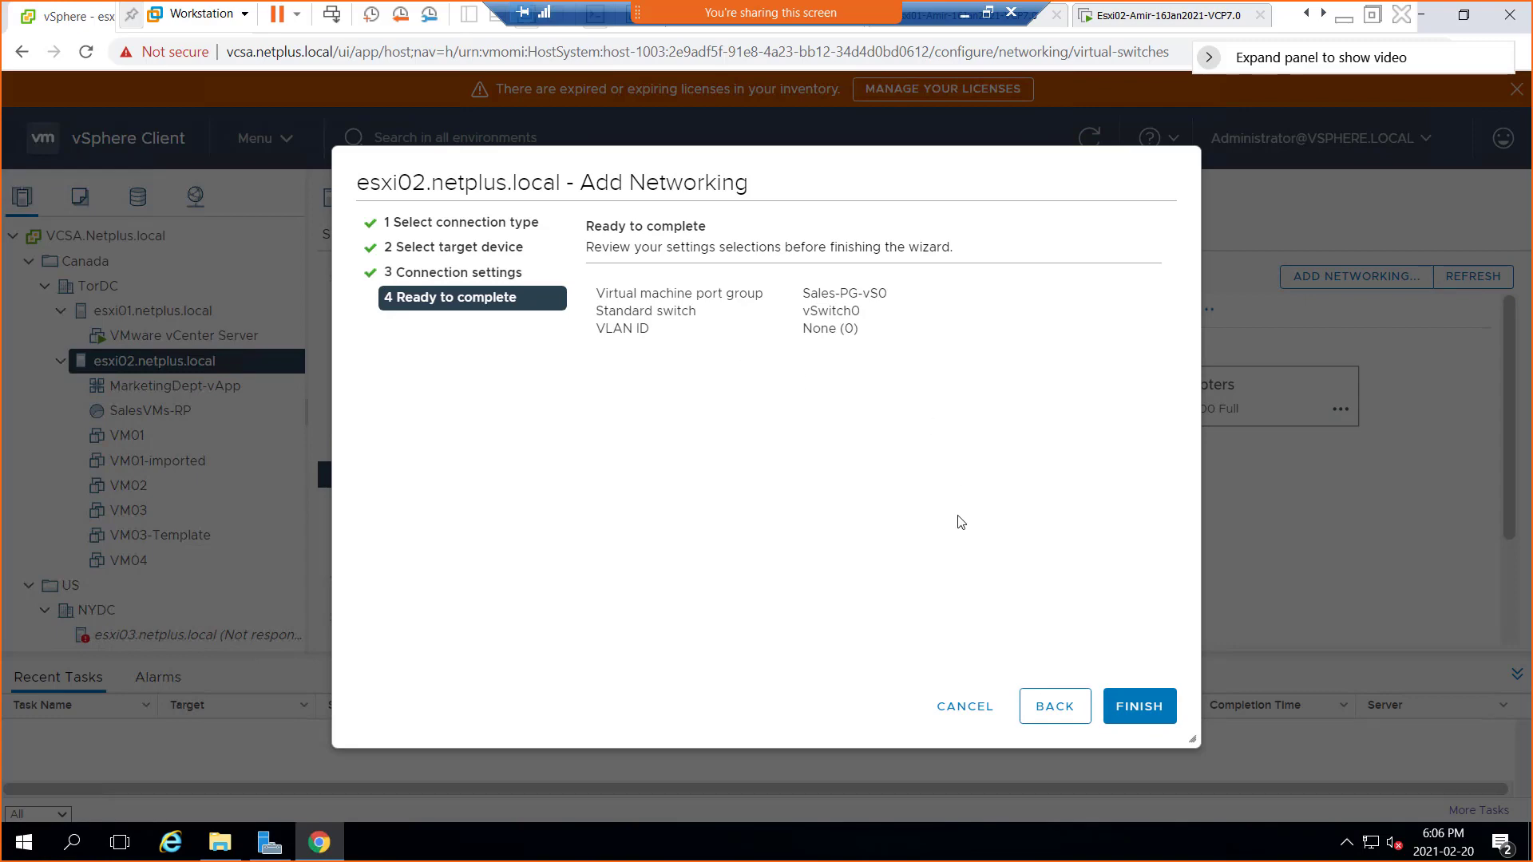
# Finish the wizard to create Sales-PG-vS0, then scroll the switch diagram to check it
pyautogui.click(1144, 718)
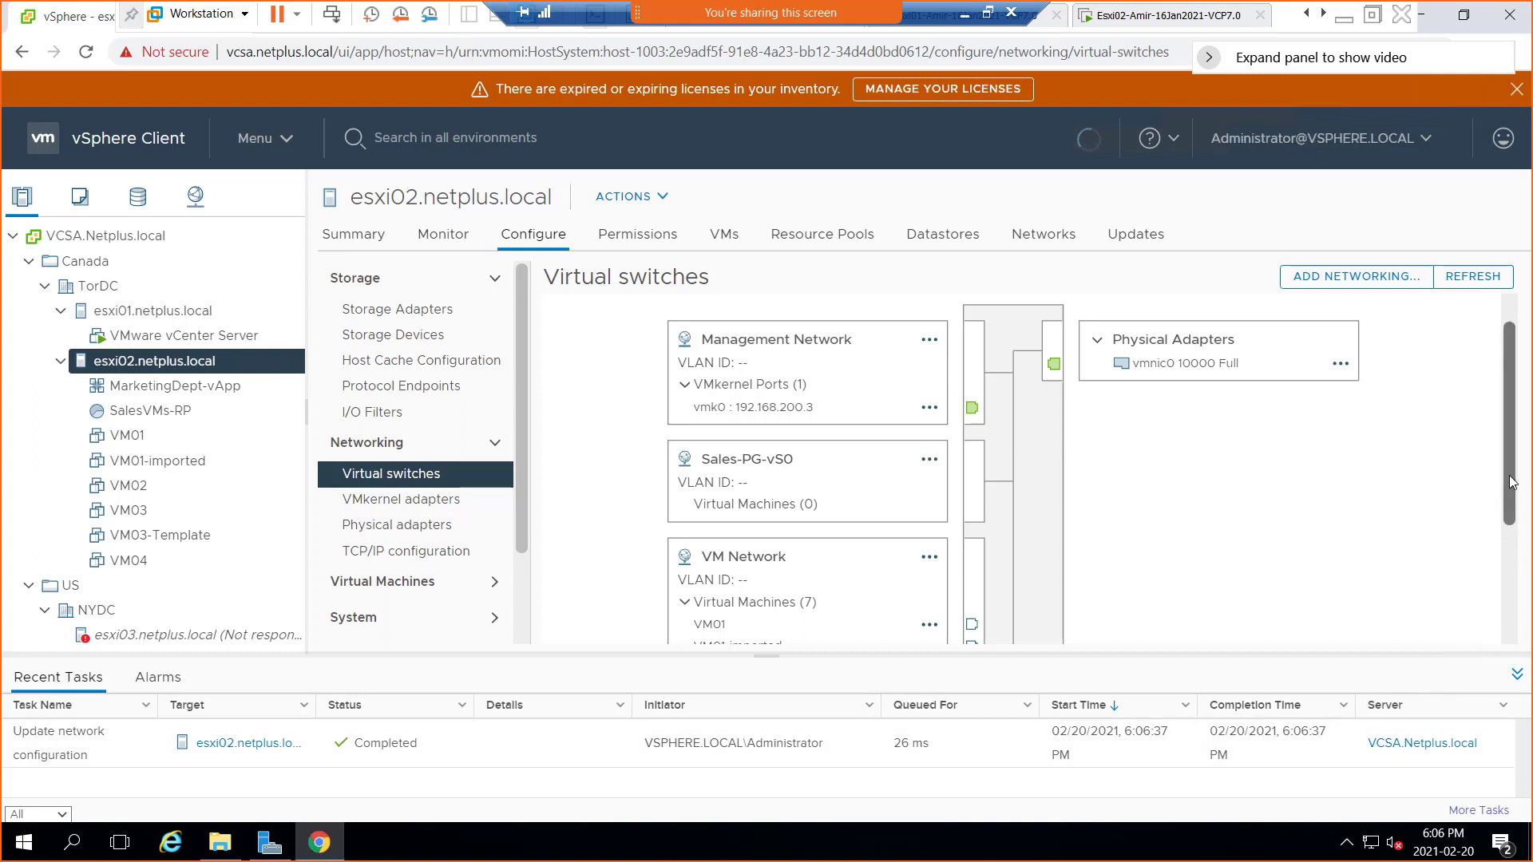
pyautogui.scroll(-1, 1516, 489)
pyautogui.scroll(1, 1516, 489)
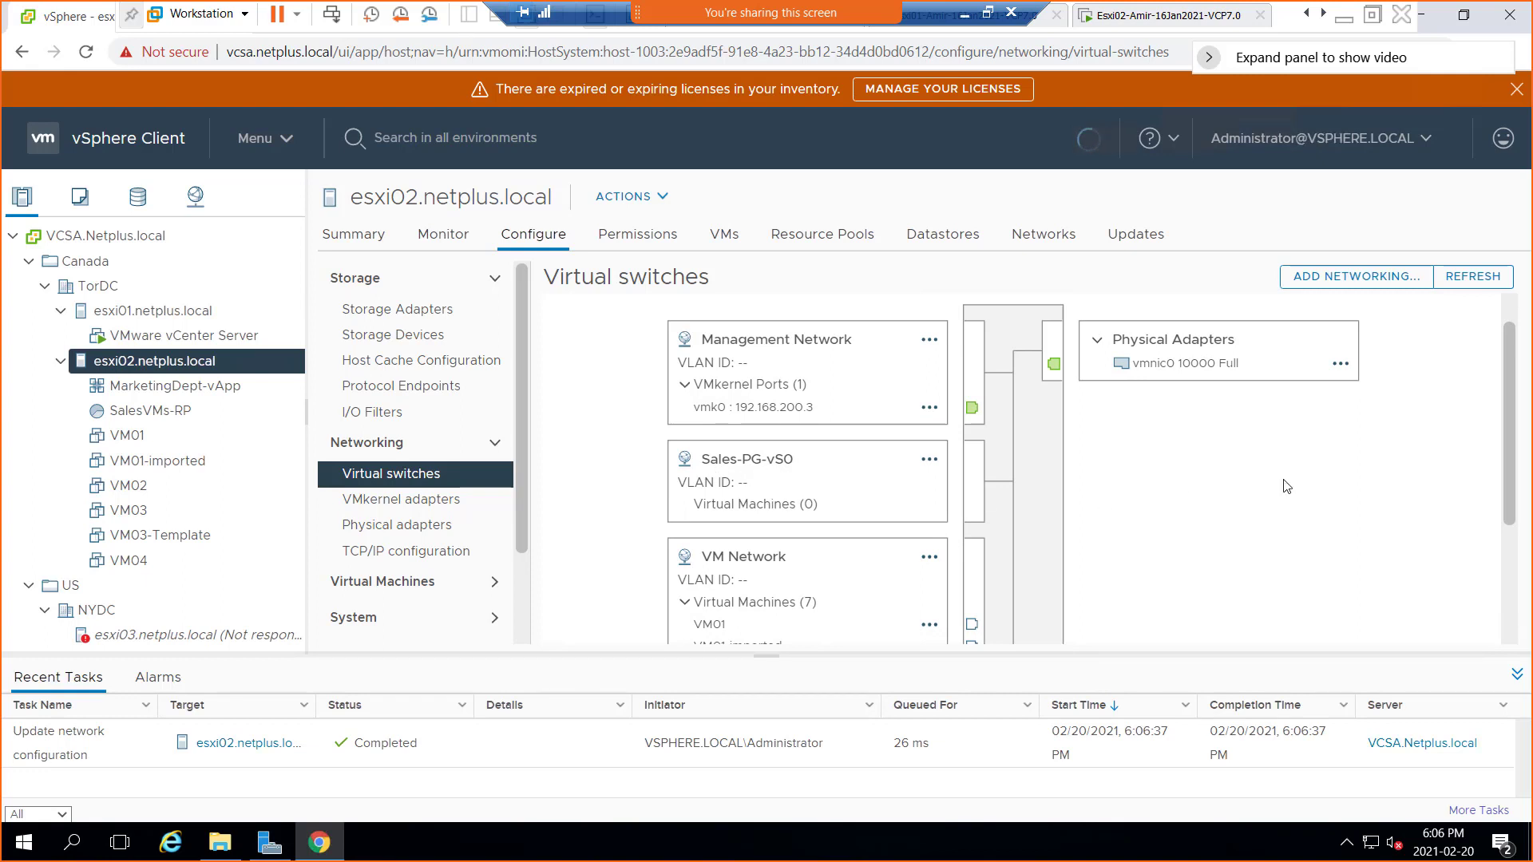
pyautogui.scroll(1, 998, 375)
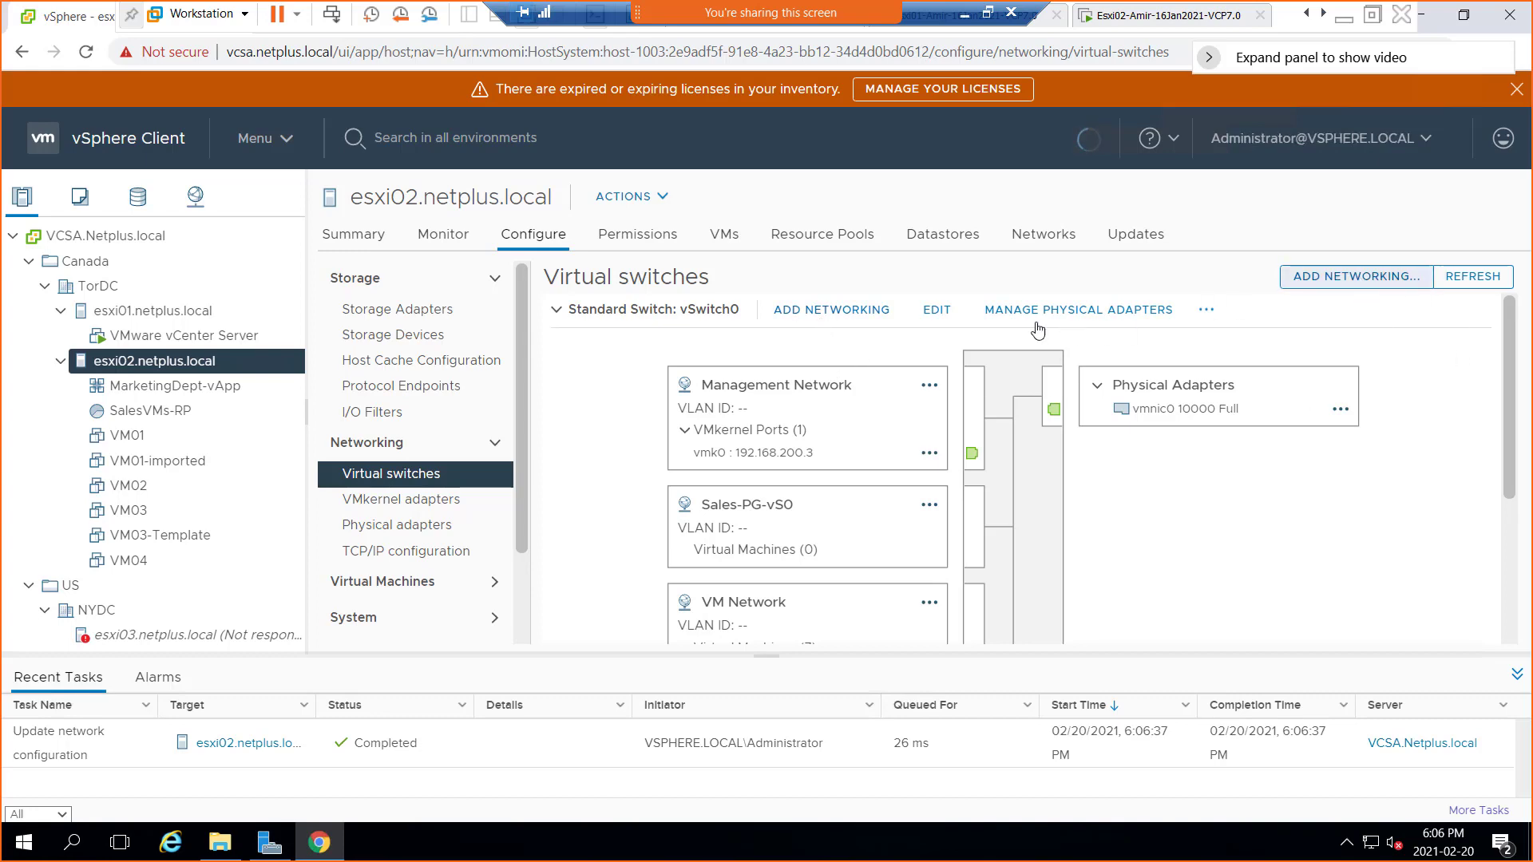
# Add a Virtual Machine Port Group on vSwitch0 labelled Mkt-PG-vS0 with VLAN None (0)
pyautogui.click(831, 312)
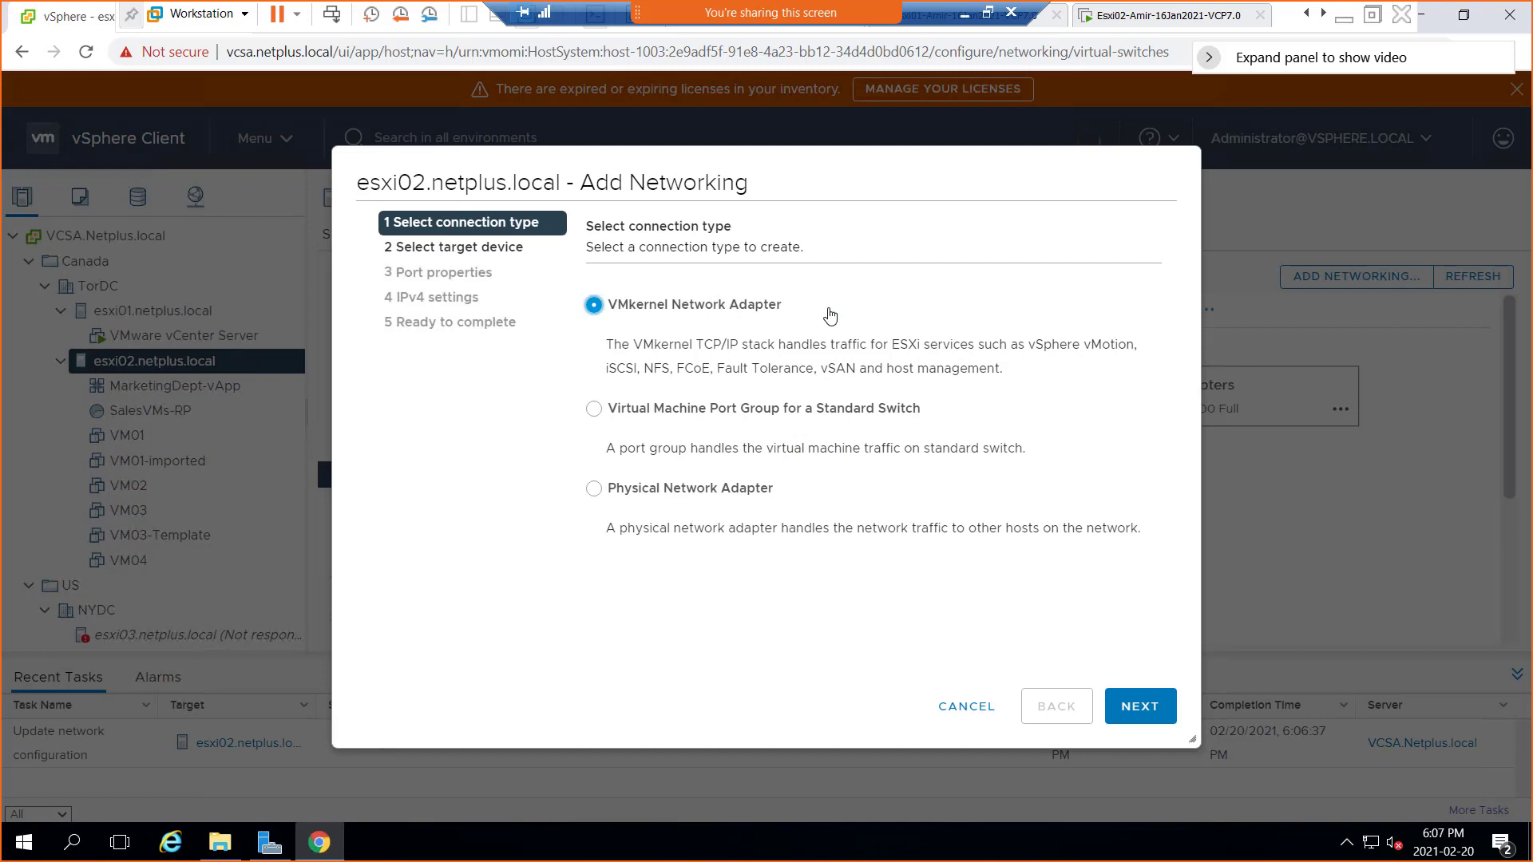
pyautogui.click(650, 418)
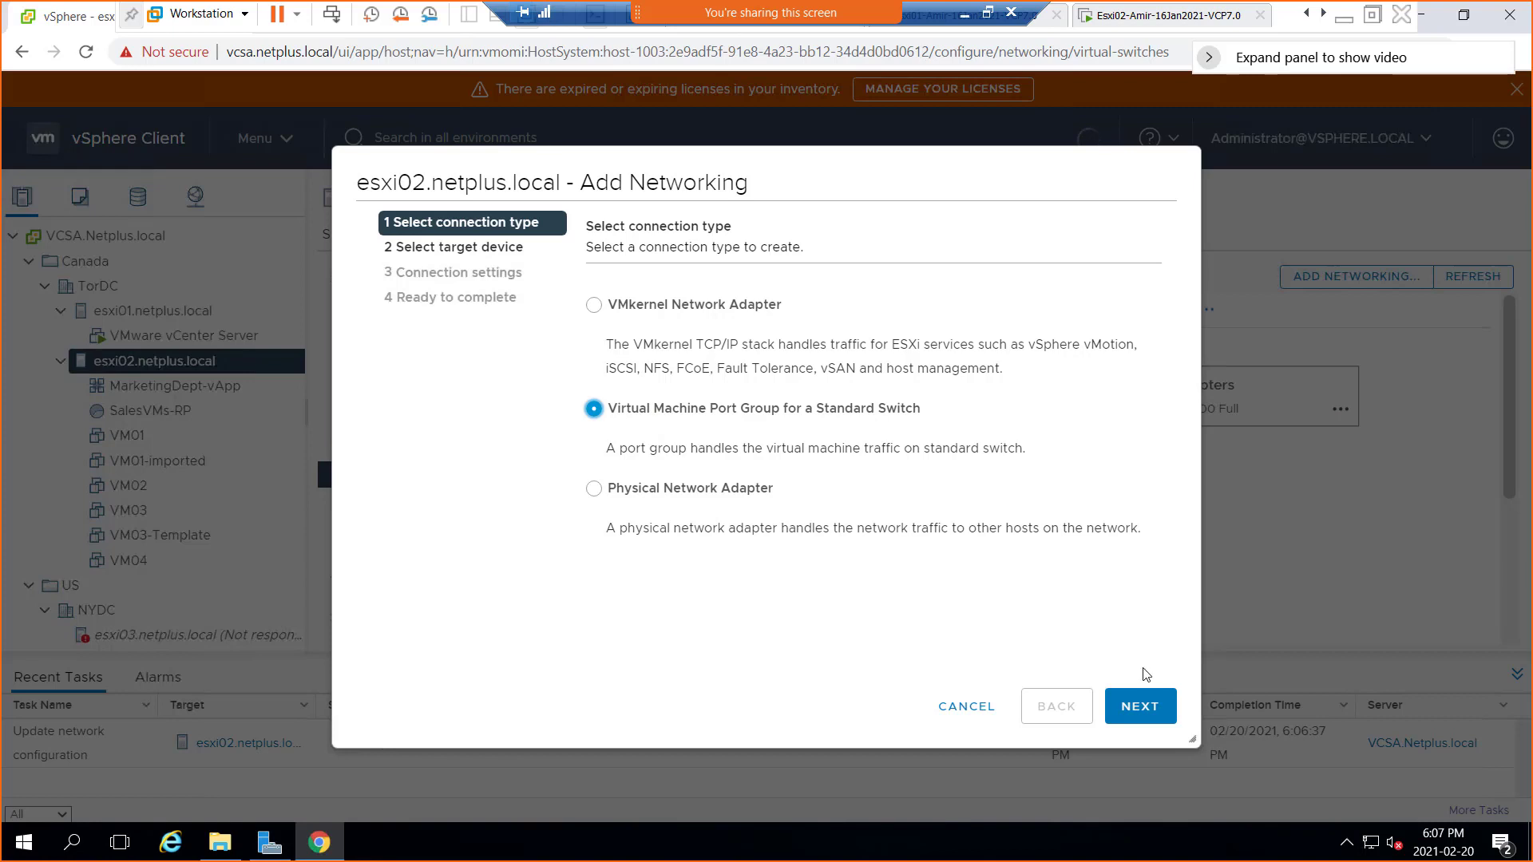
pyautogui.click(1141, 710)
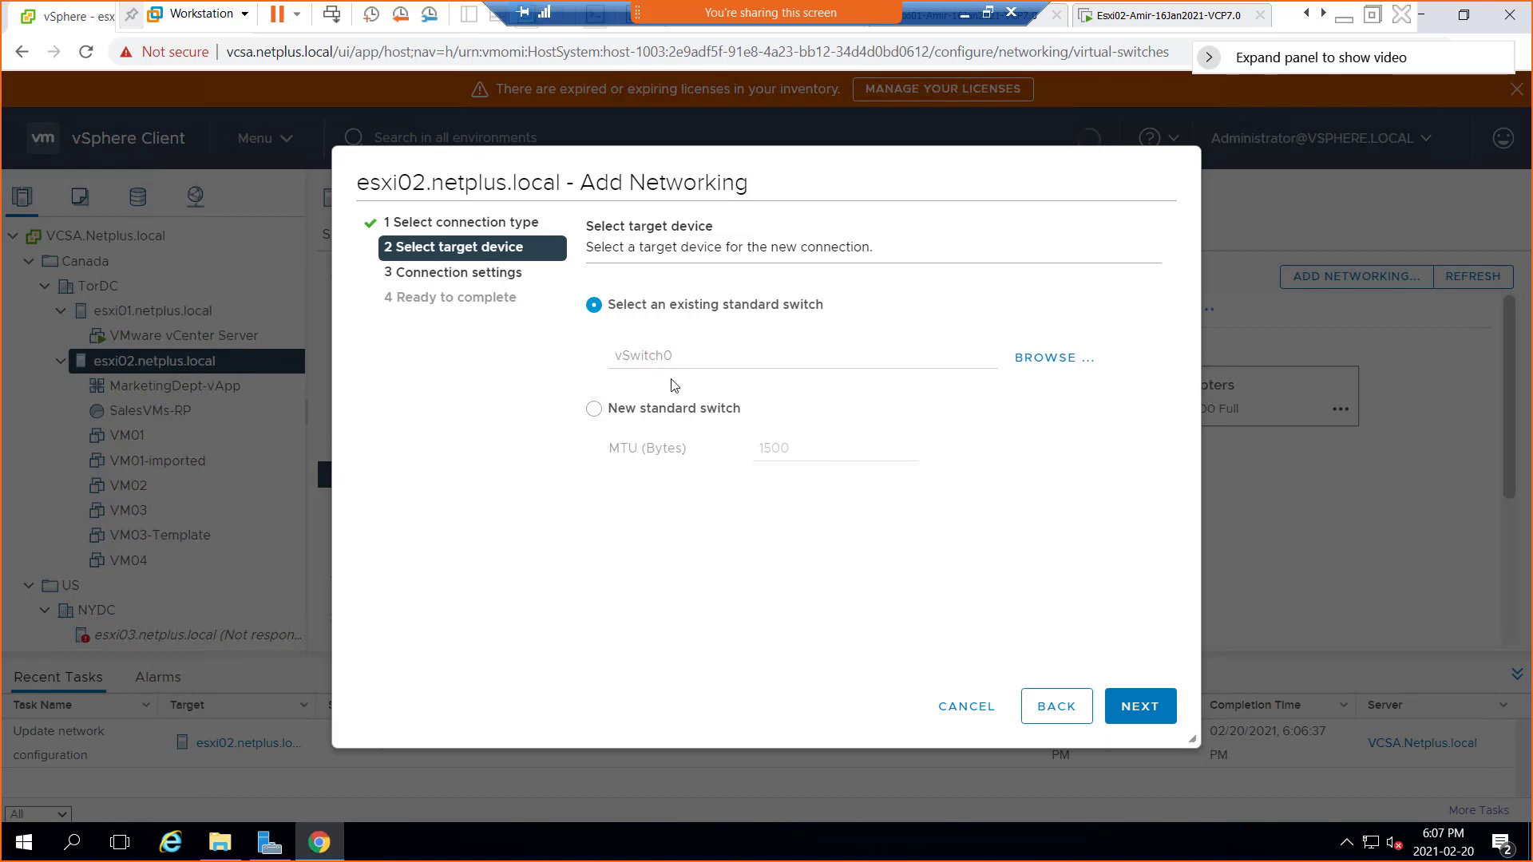
pyautogui.click(1159, 717)
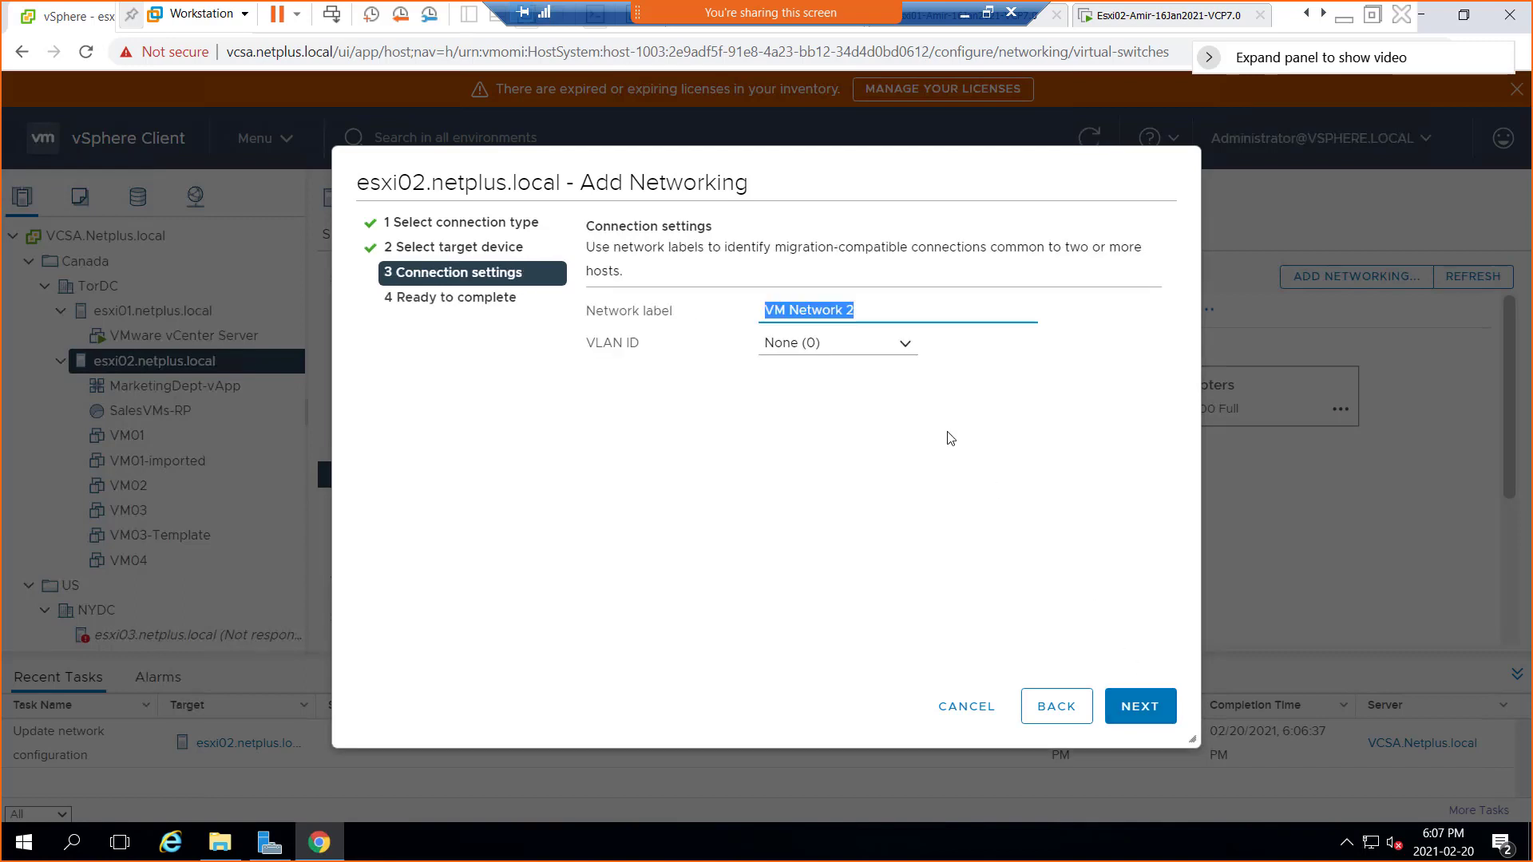
pyautogui.write('Mkt-PG-vS0')
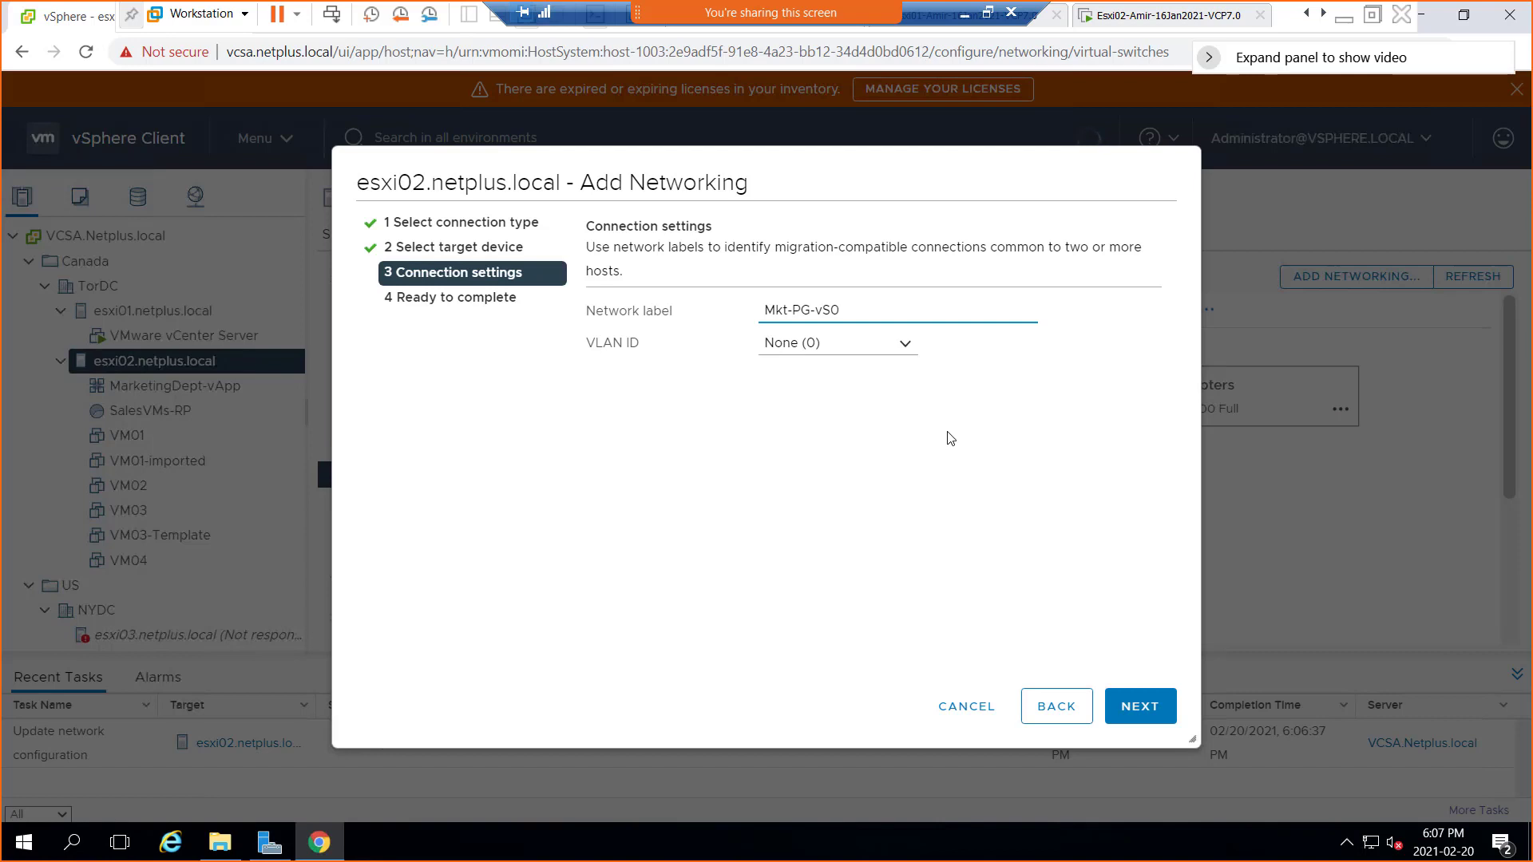
pyautogui.click(1149, 724)
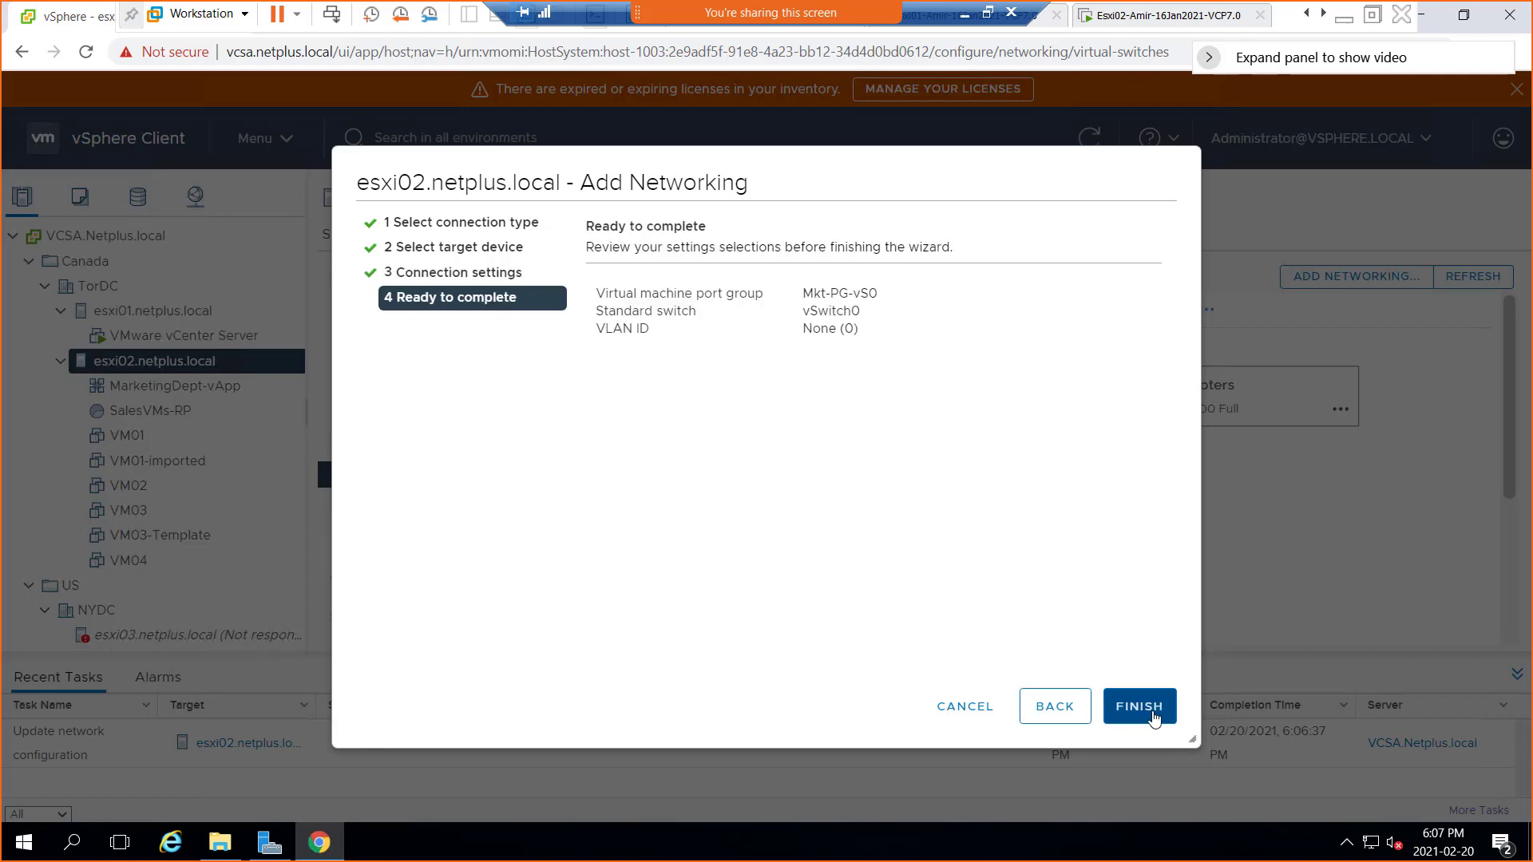
pyautogui.click(1158, 718)
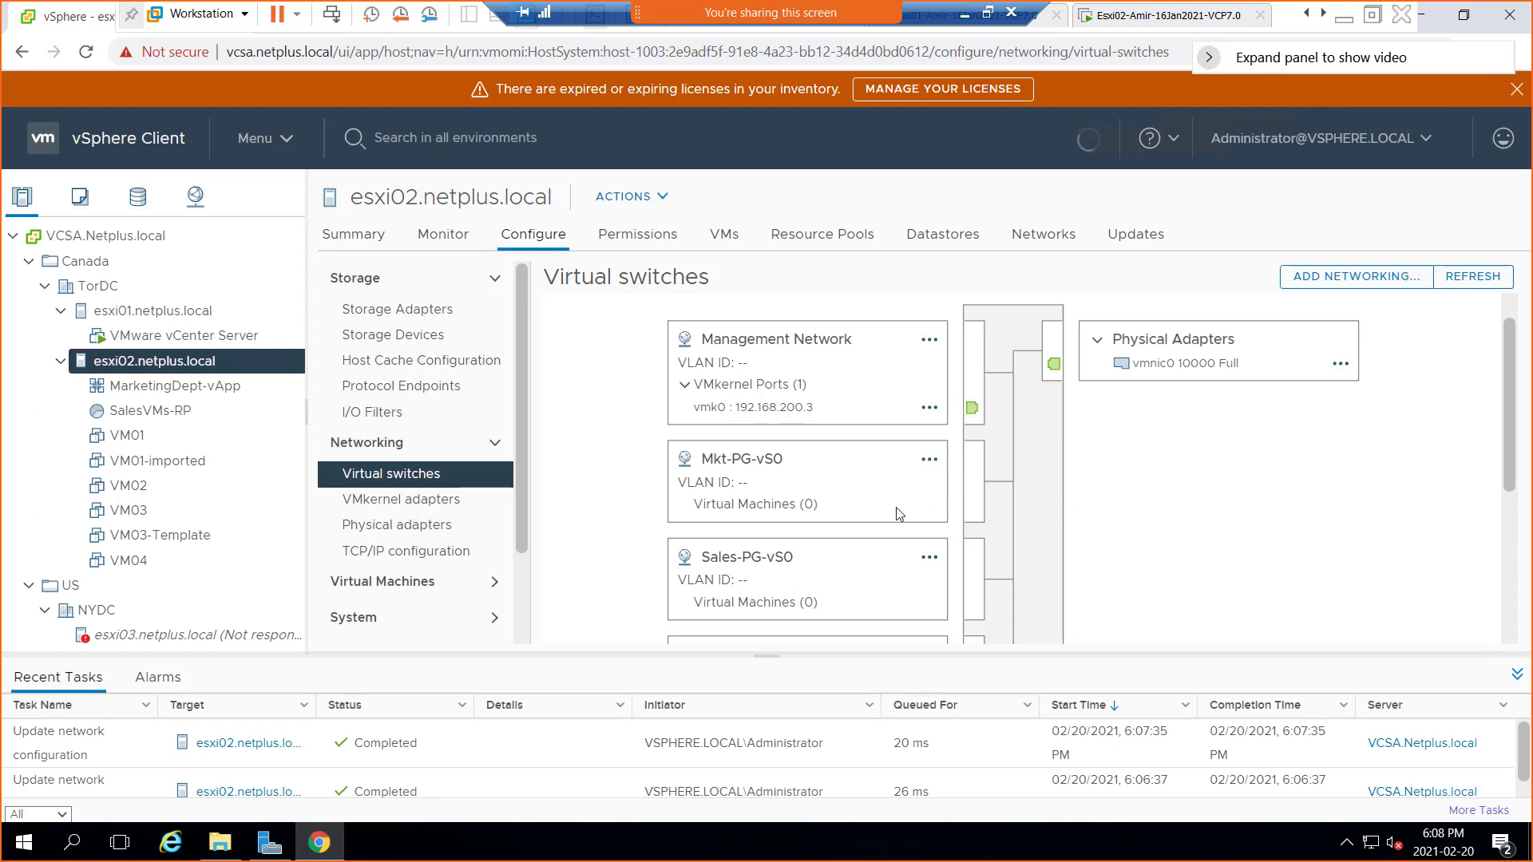
pyautogui.scroll(-3, 900, 513)
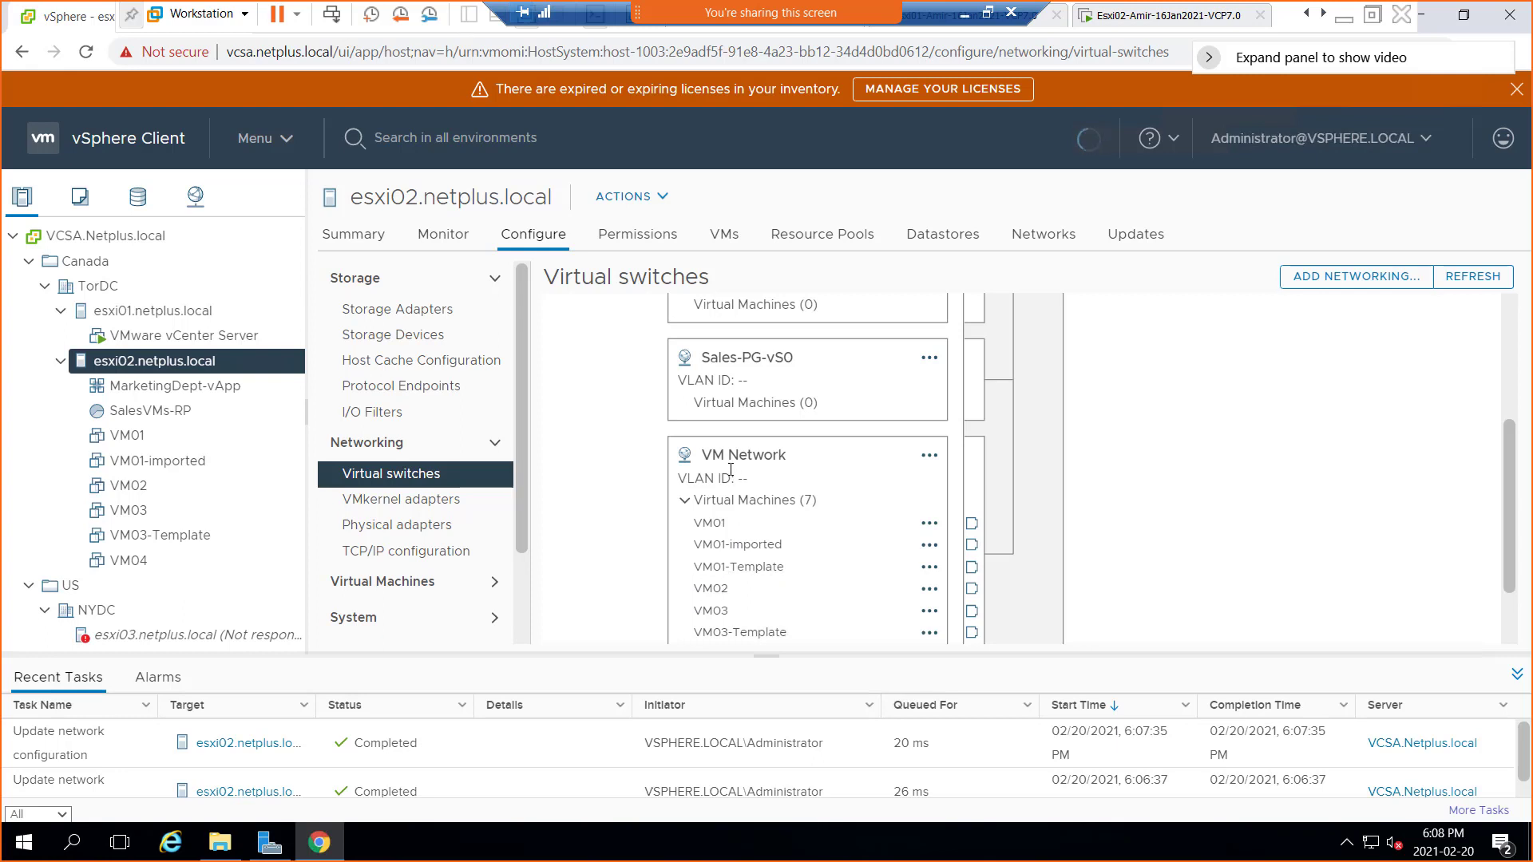
pyautogui.scroll(3, 736, 471)
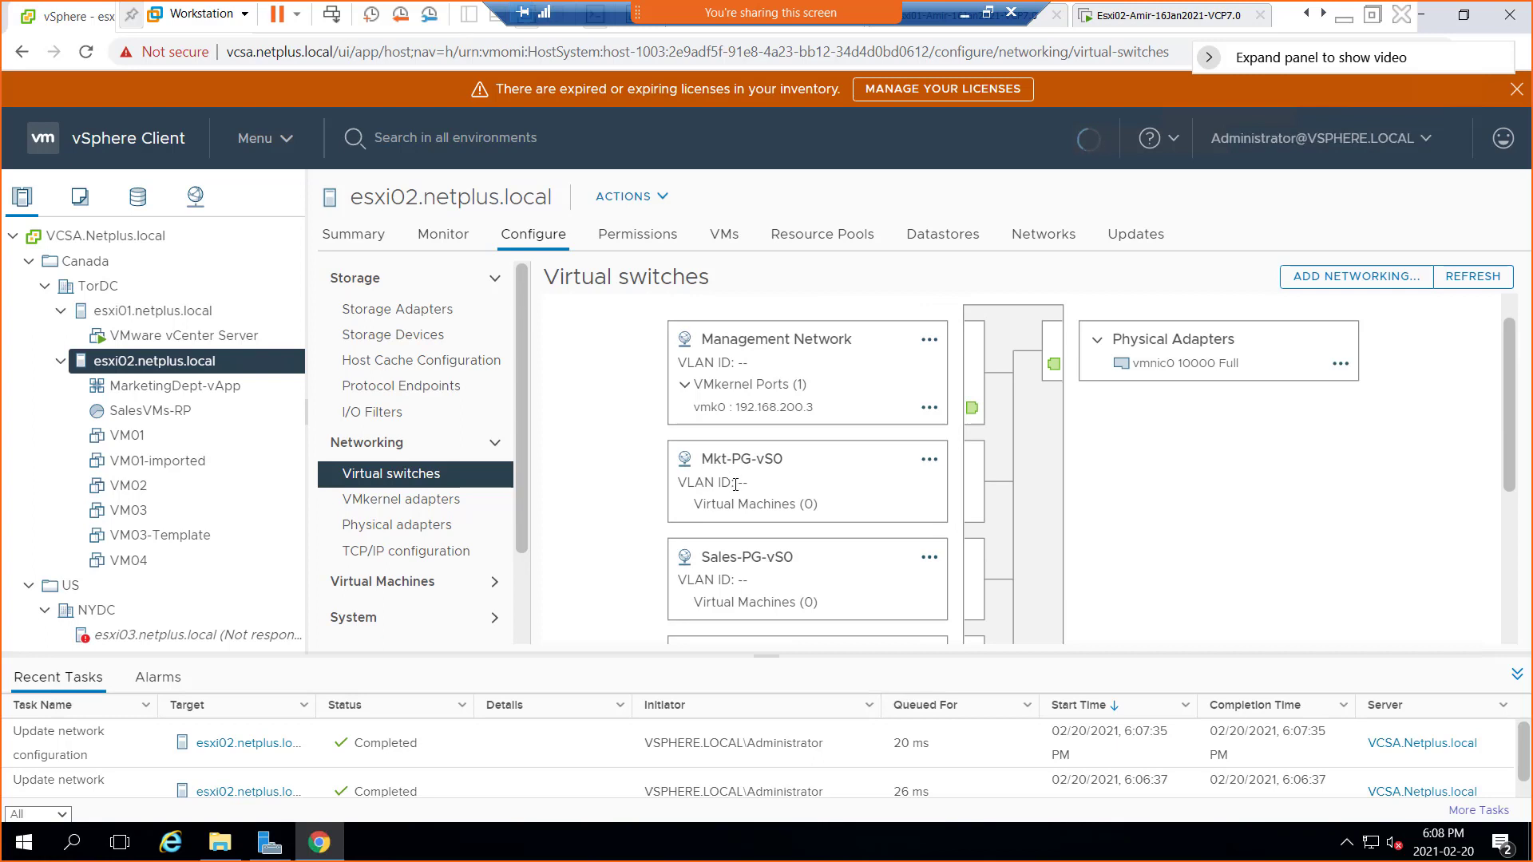
pyautogui.scroll(-3, 736, 484)
pyautogui.scroll(3, 737, 484)
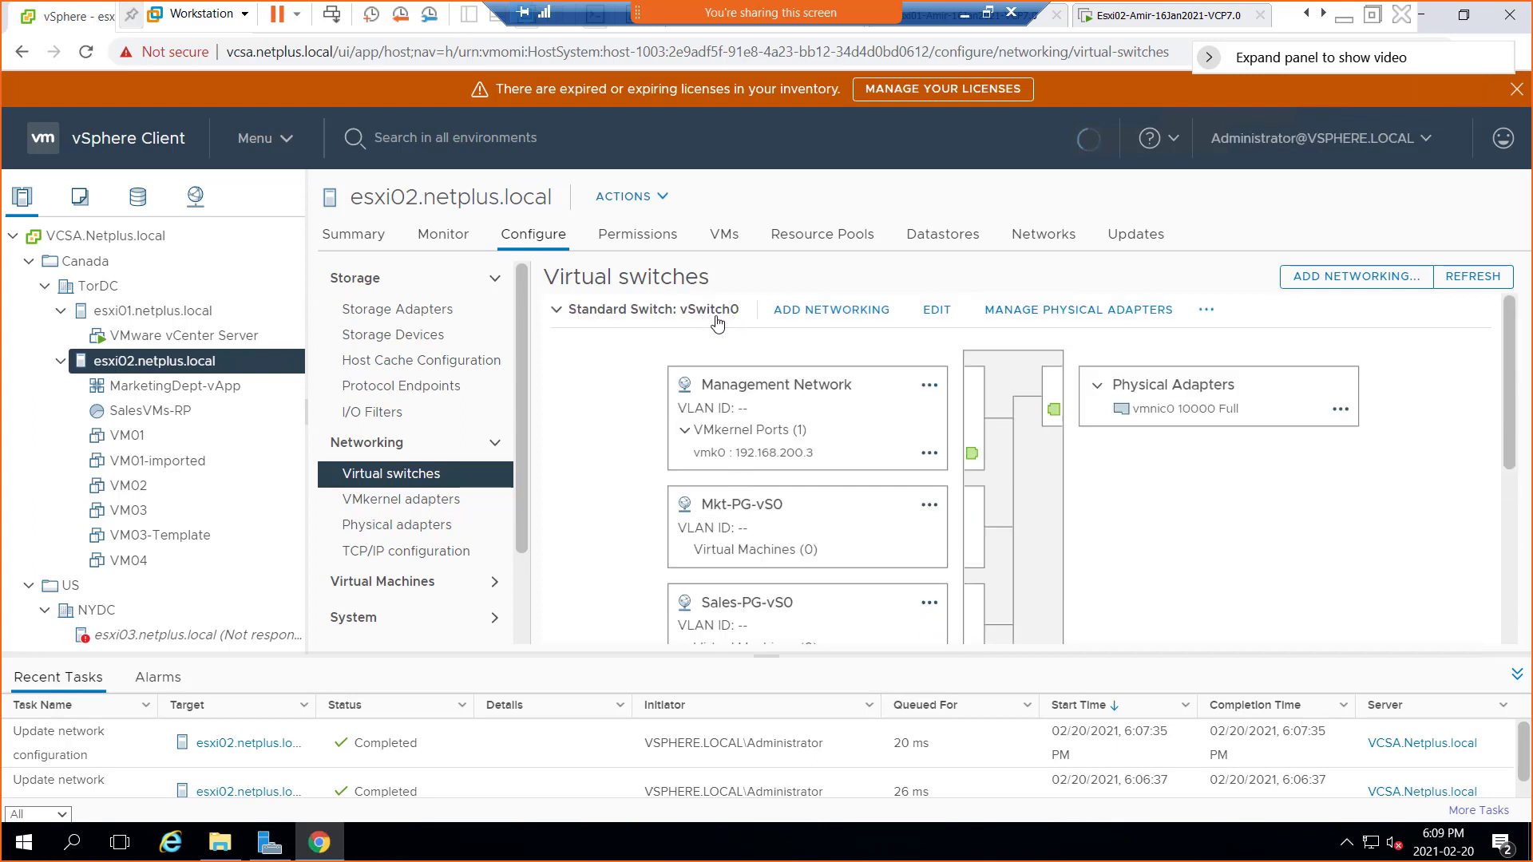
pyautogui.scroll(-3, 704, 506)
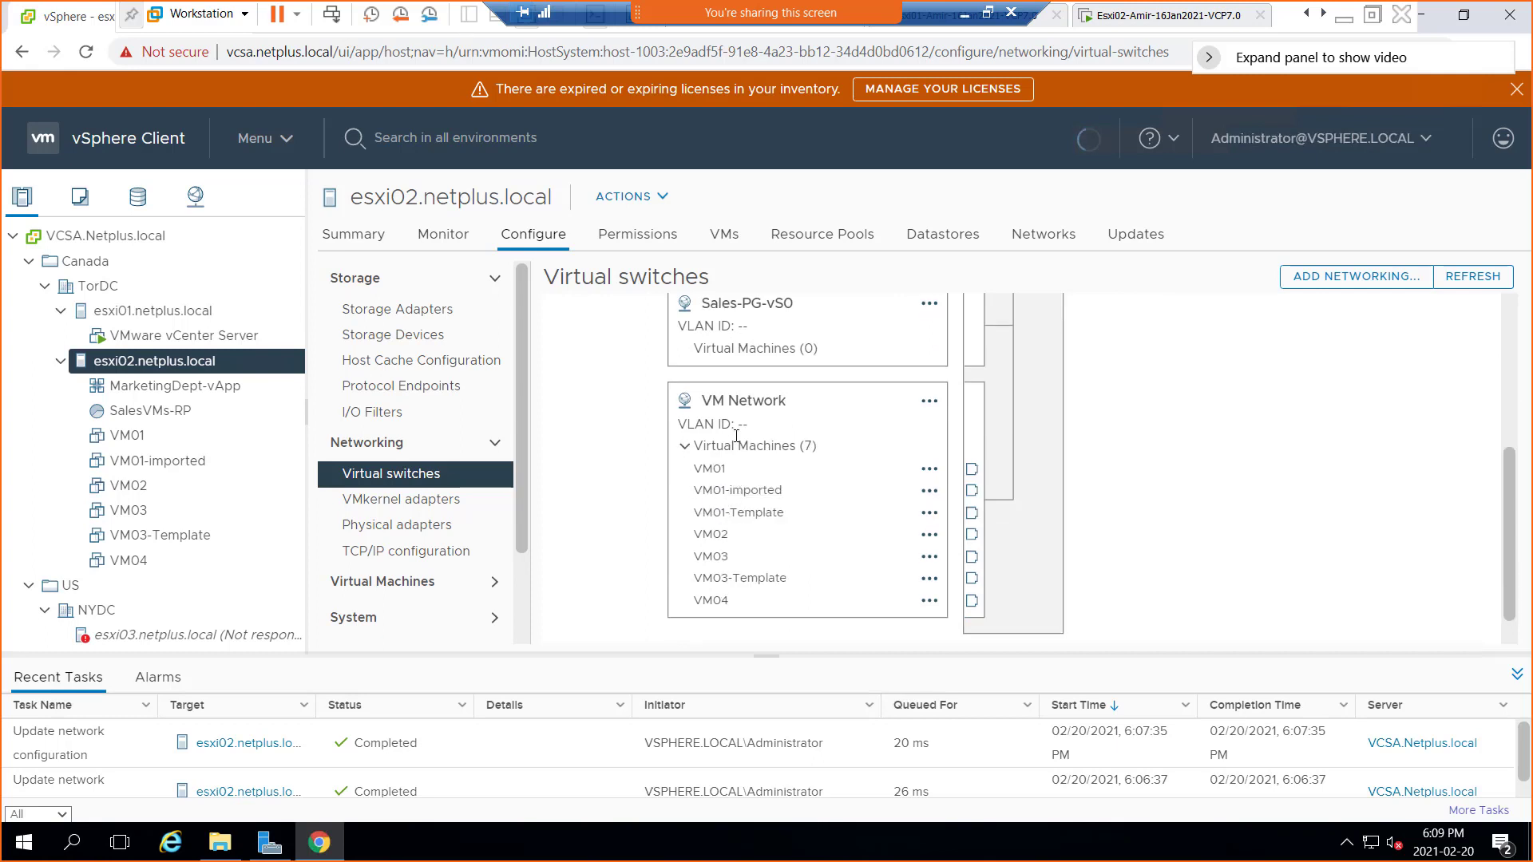
pyautogui.scroll(3, 717, 439)
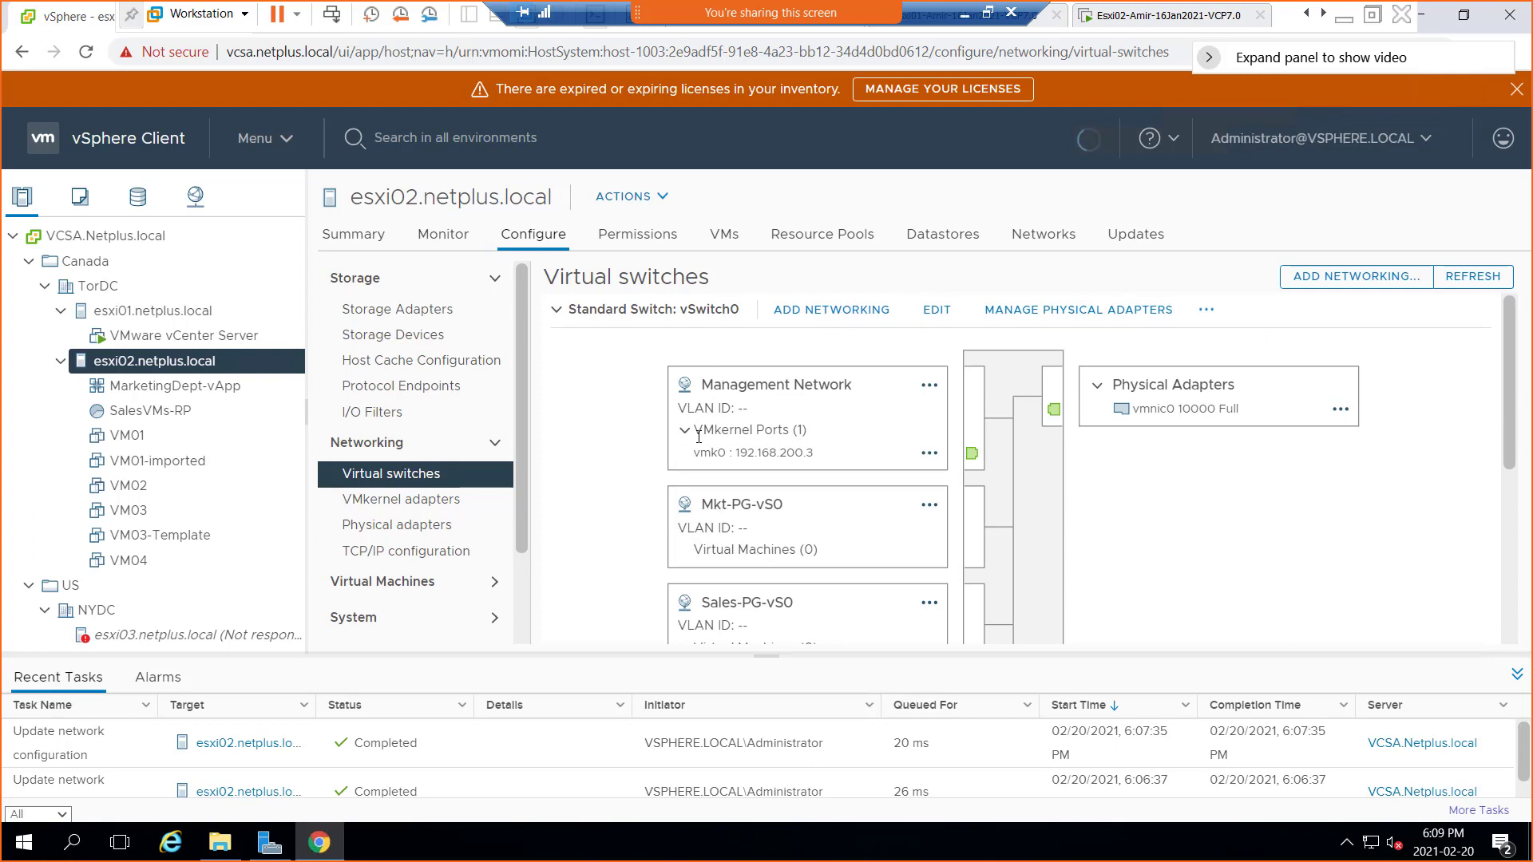
pyautogui.scroll(-3, 701, 435)
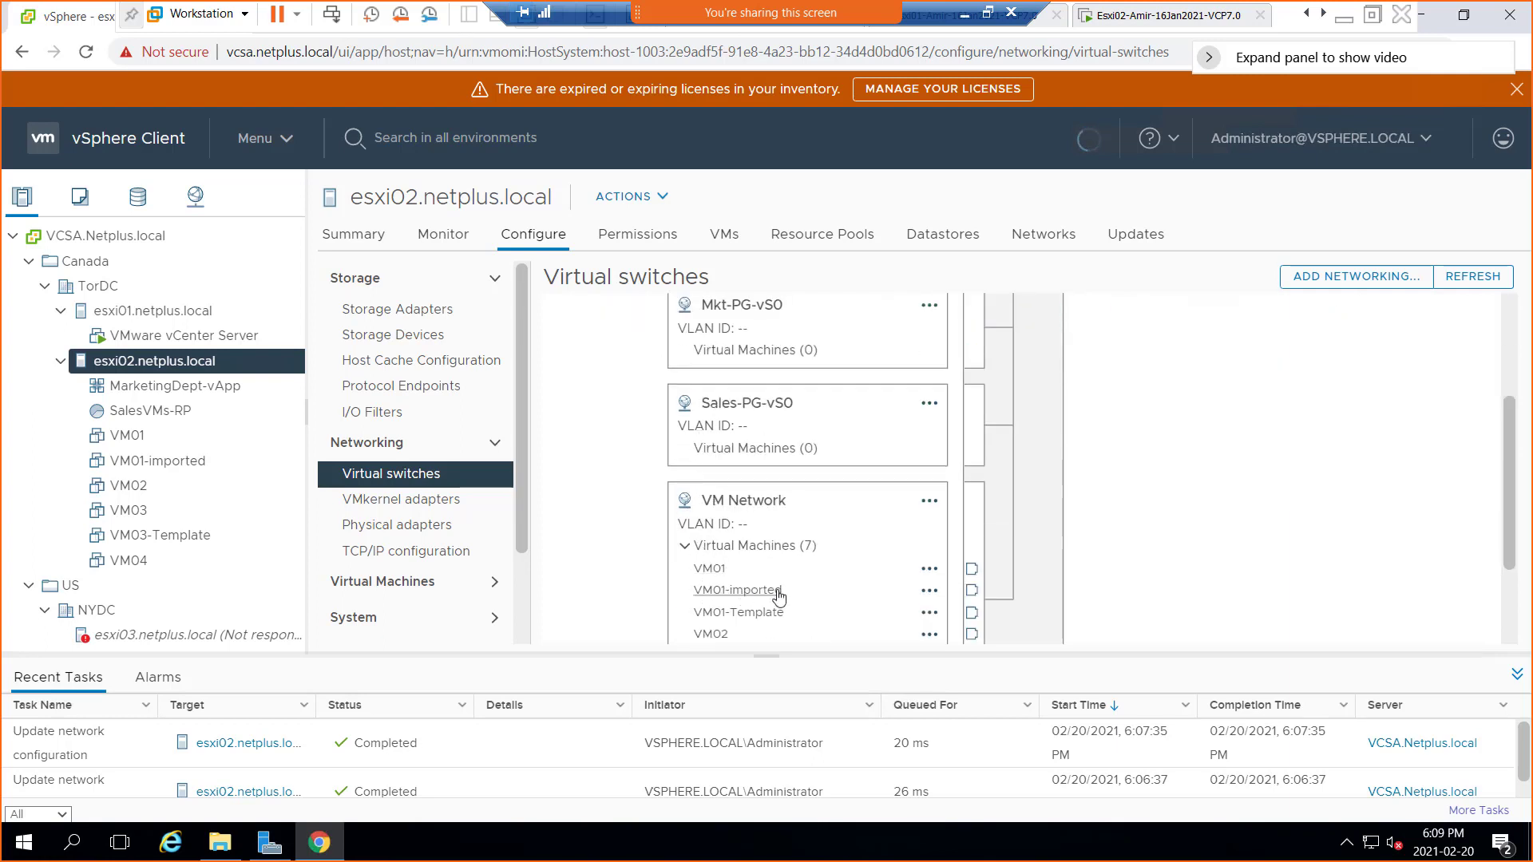
# In VM01's Edit Settings, switch Network adapter 1 from VM Network to Sales-PG-vS0 and save
pyautogui.rightClick(119, 444)
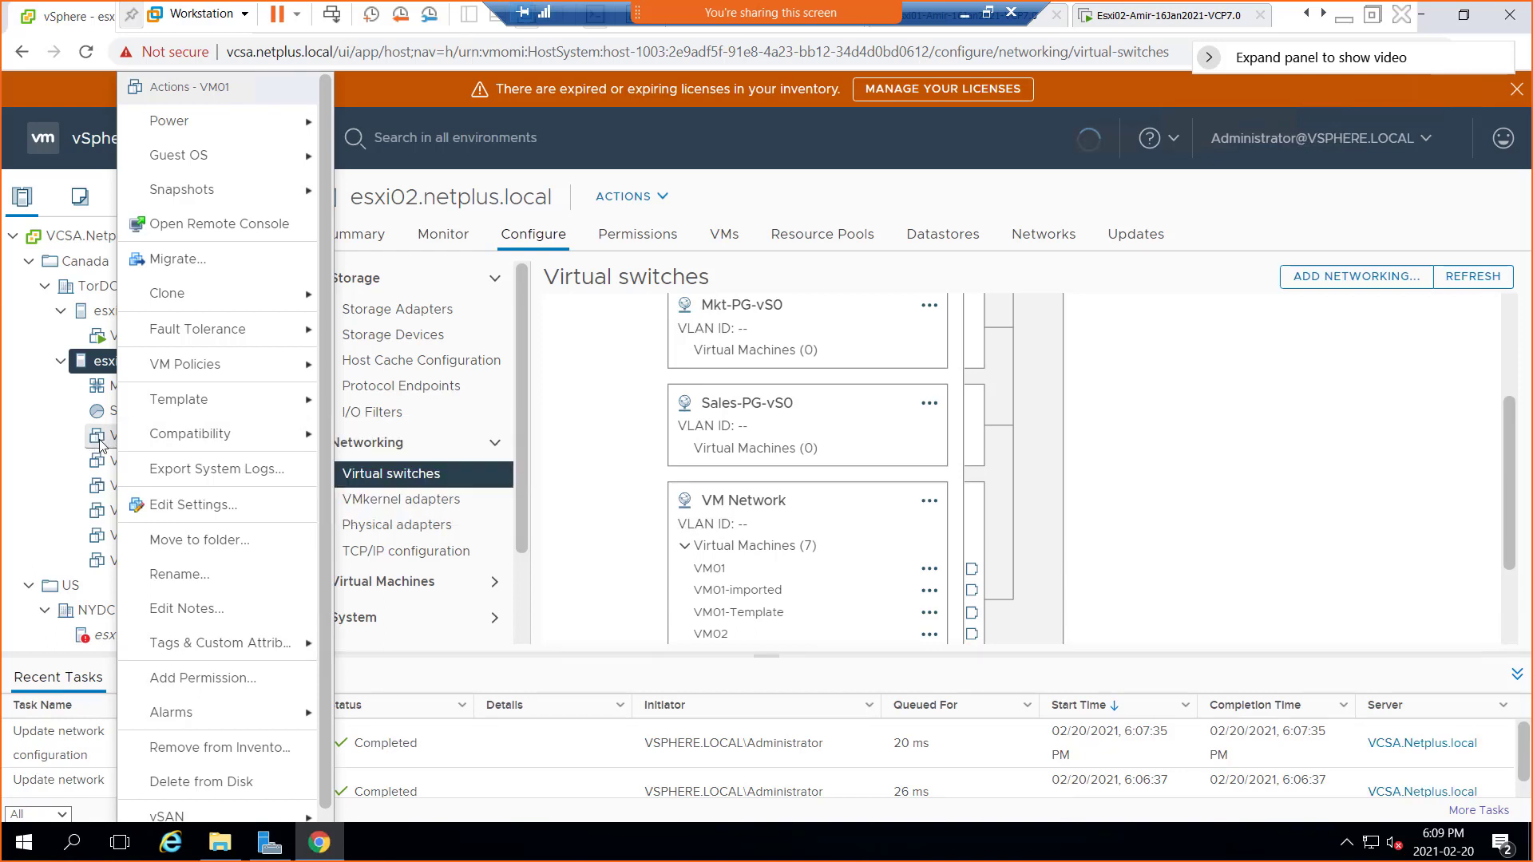
pyautogui.moveTo(176, 440)
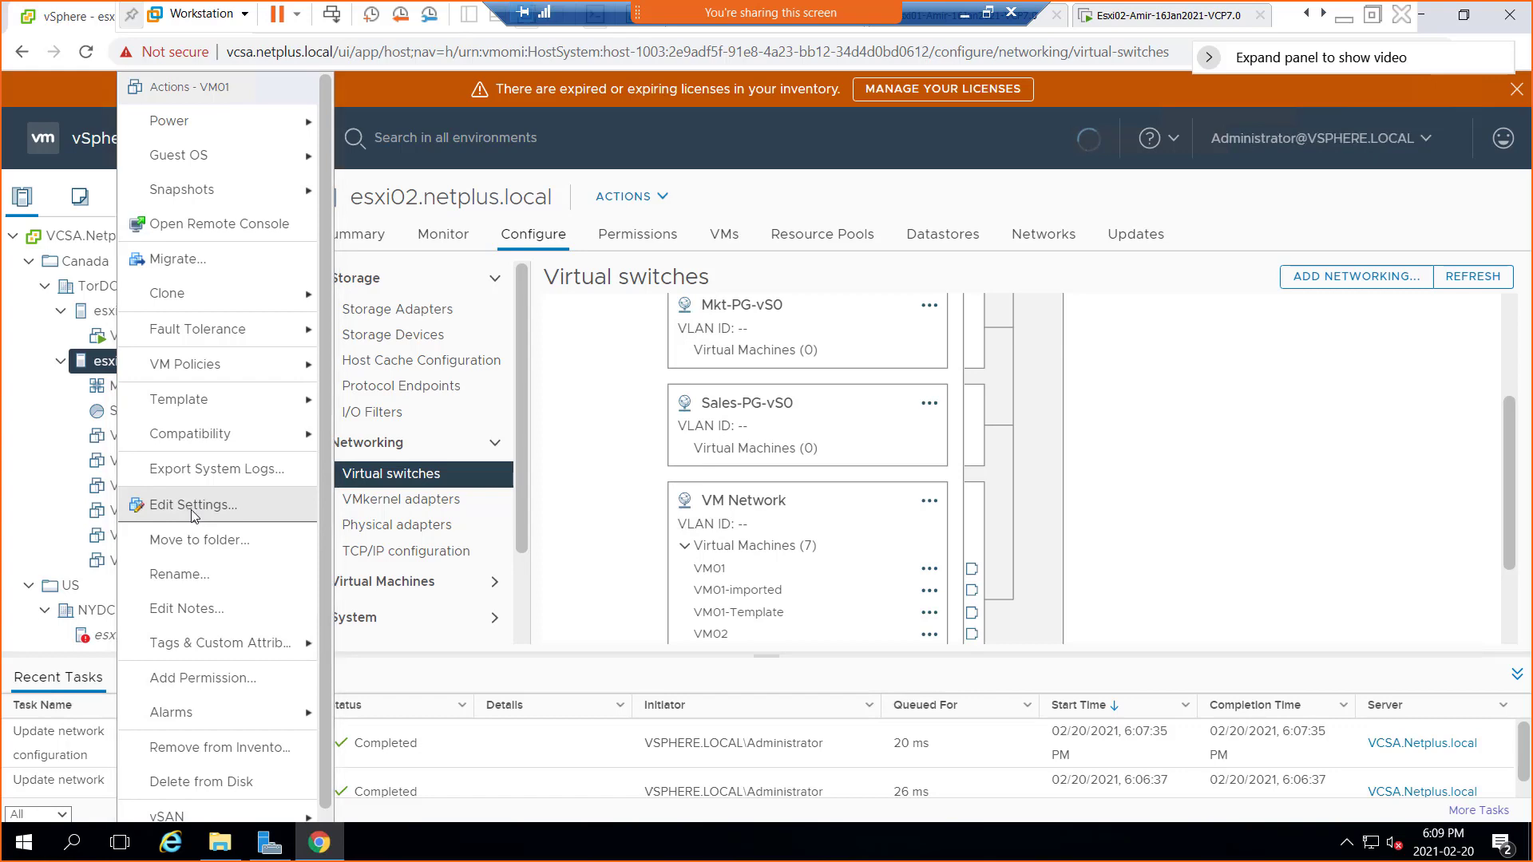
pyautogui.click(190, 513)
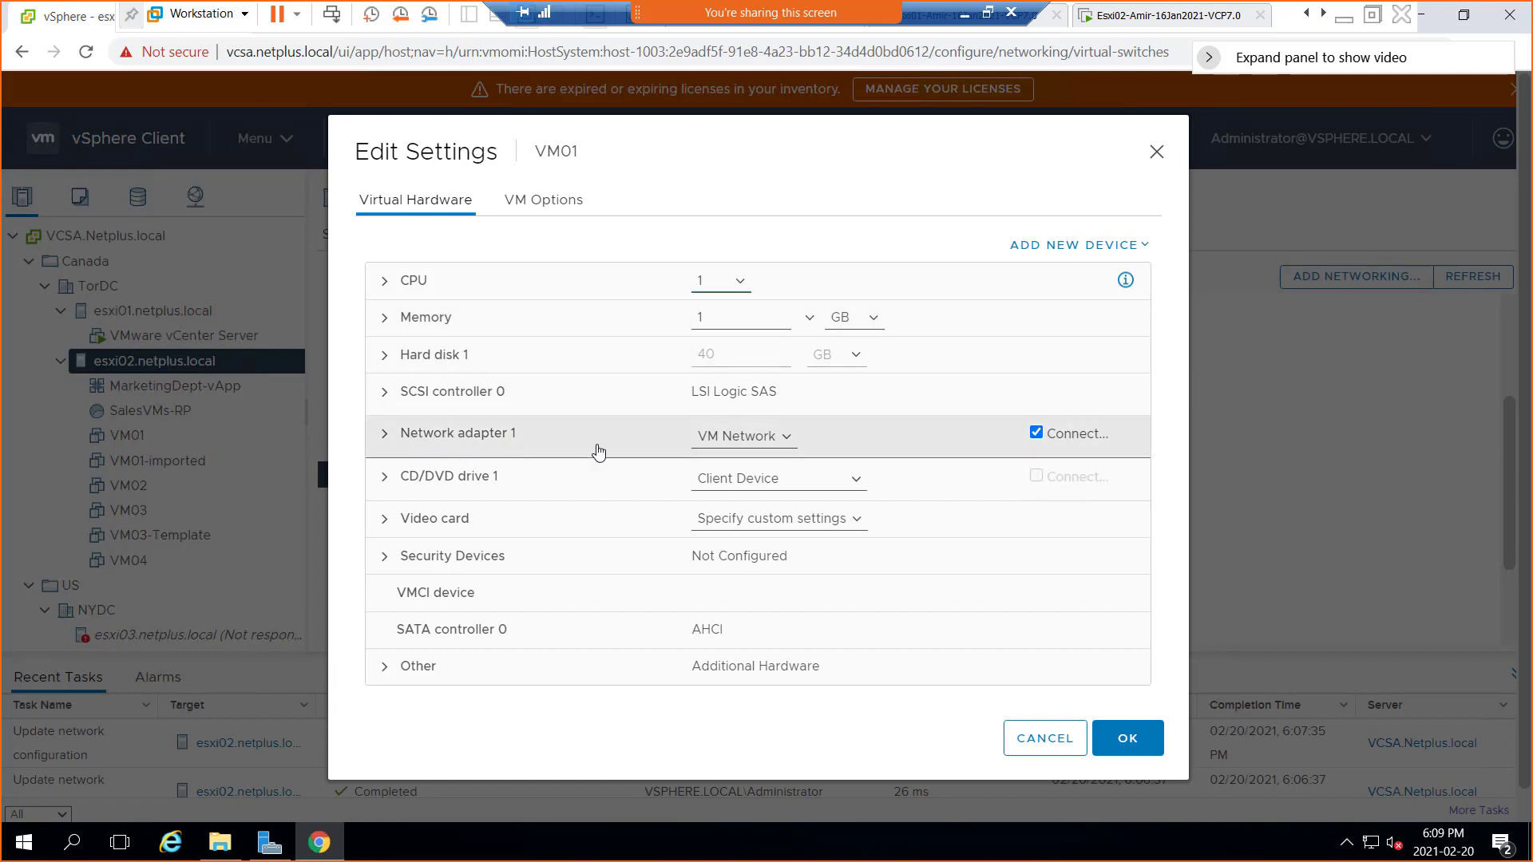
pyautogui.click(788, 441)
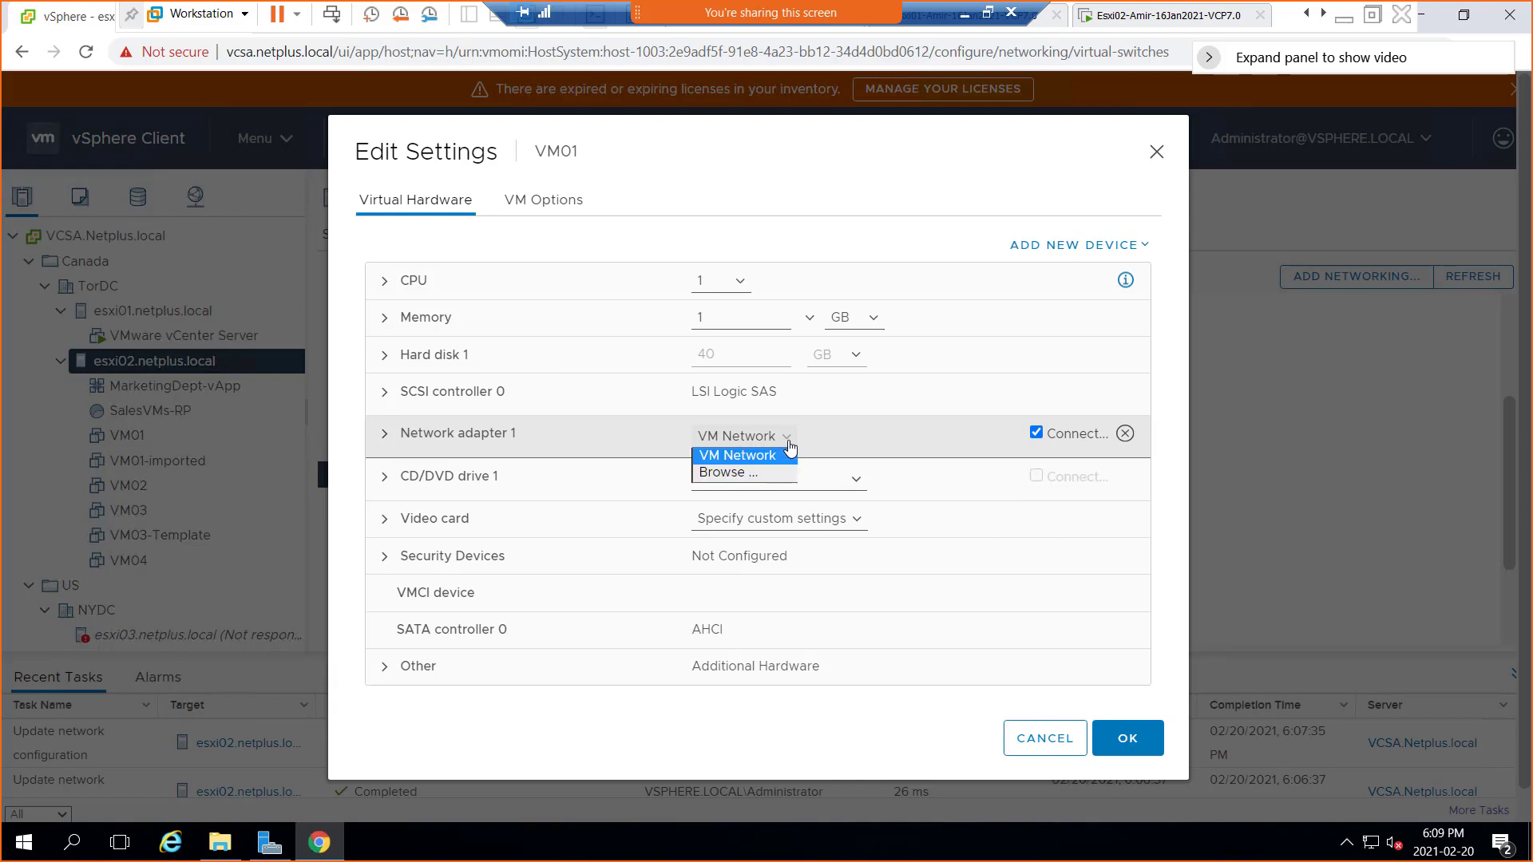
pyautogui.click(739, 479)
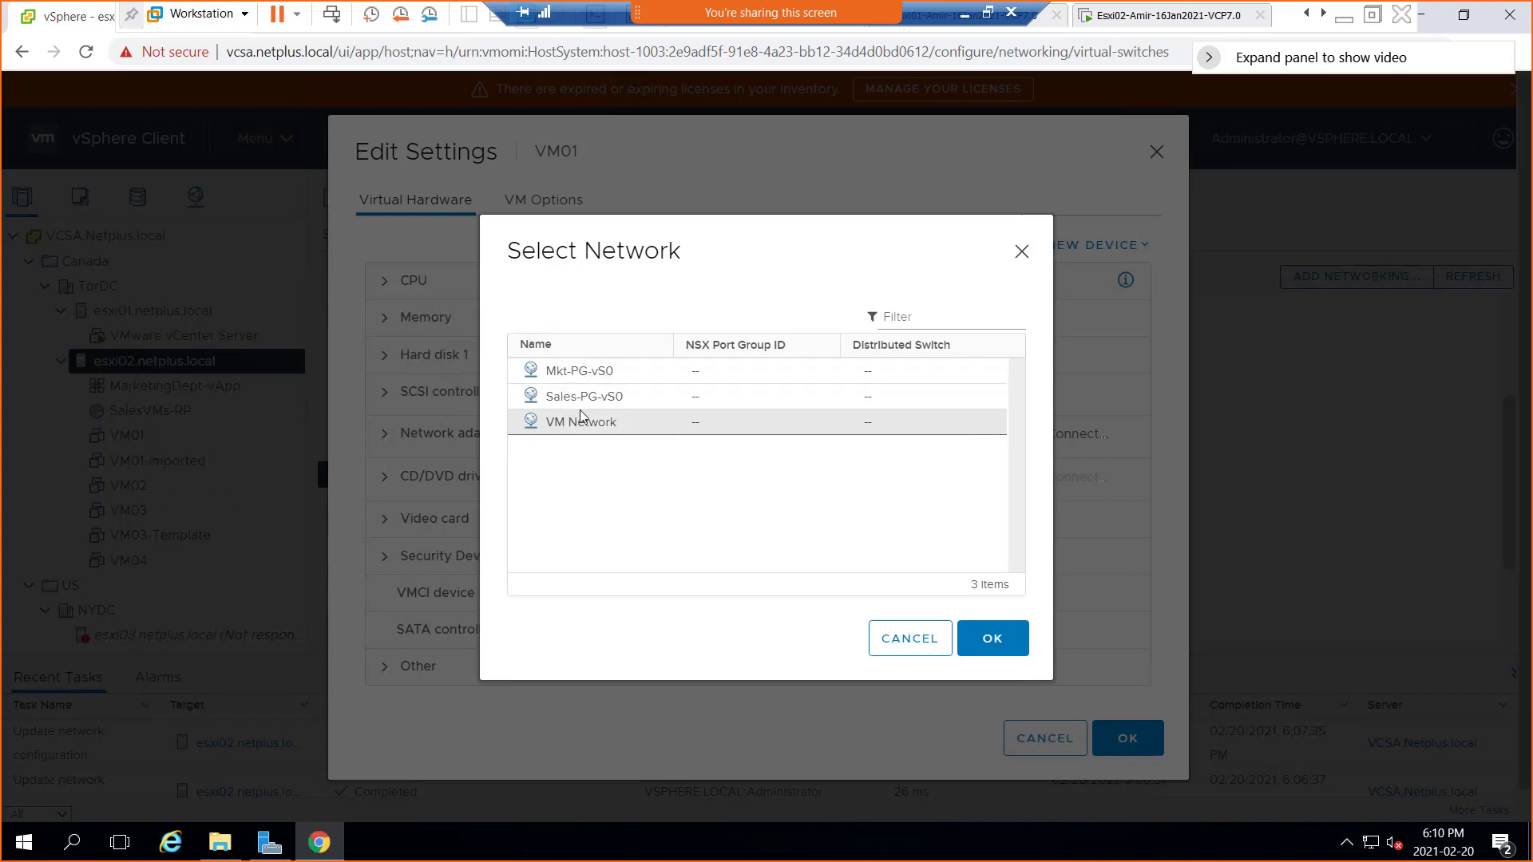
pyautogui.click(584, 372)
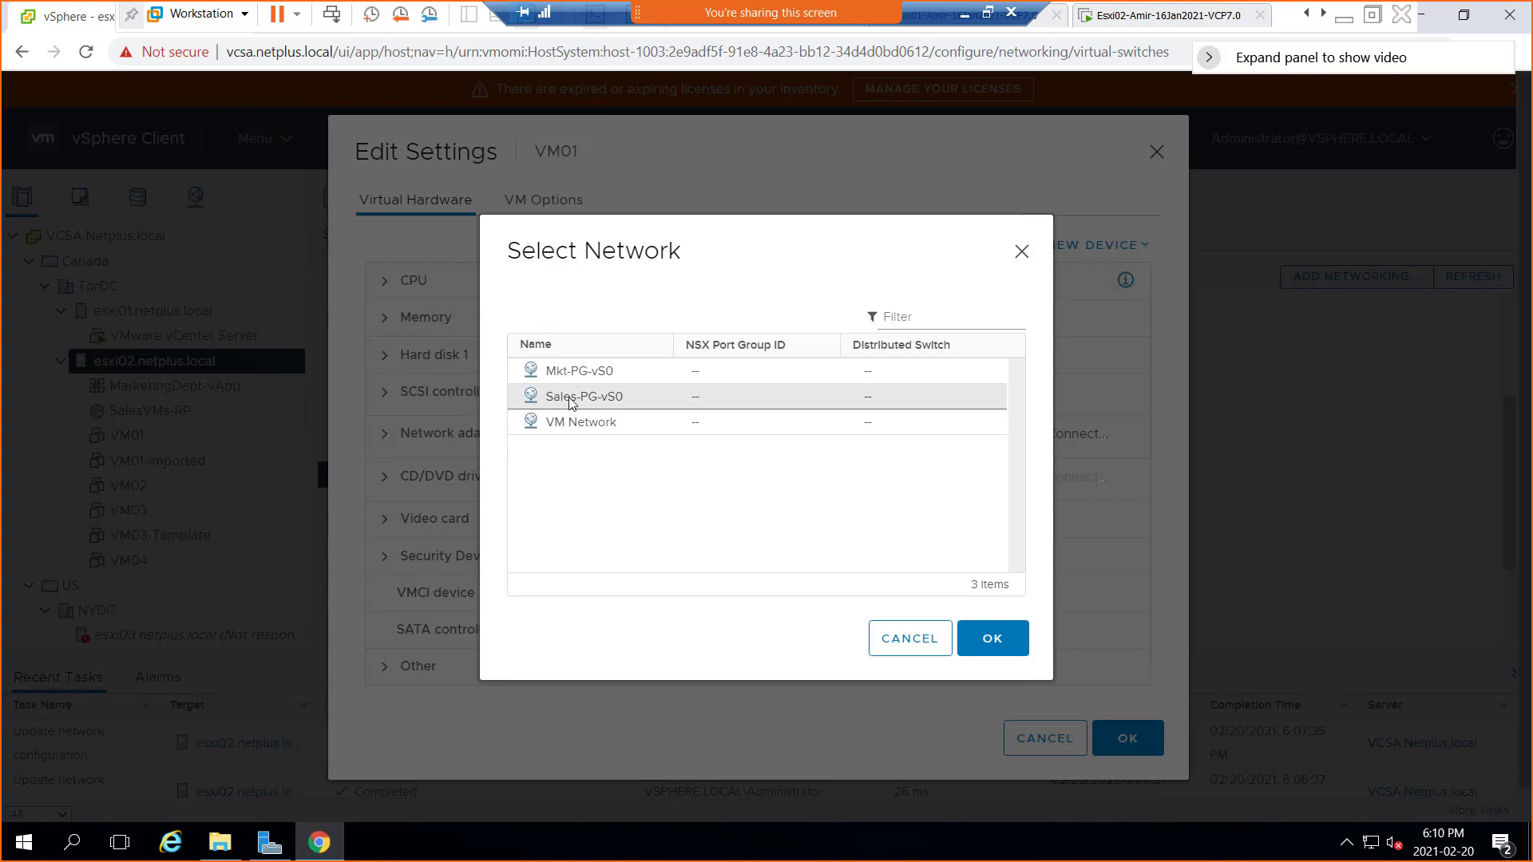
pyautogui.click(570, 403)
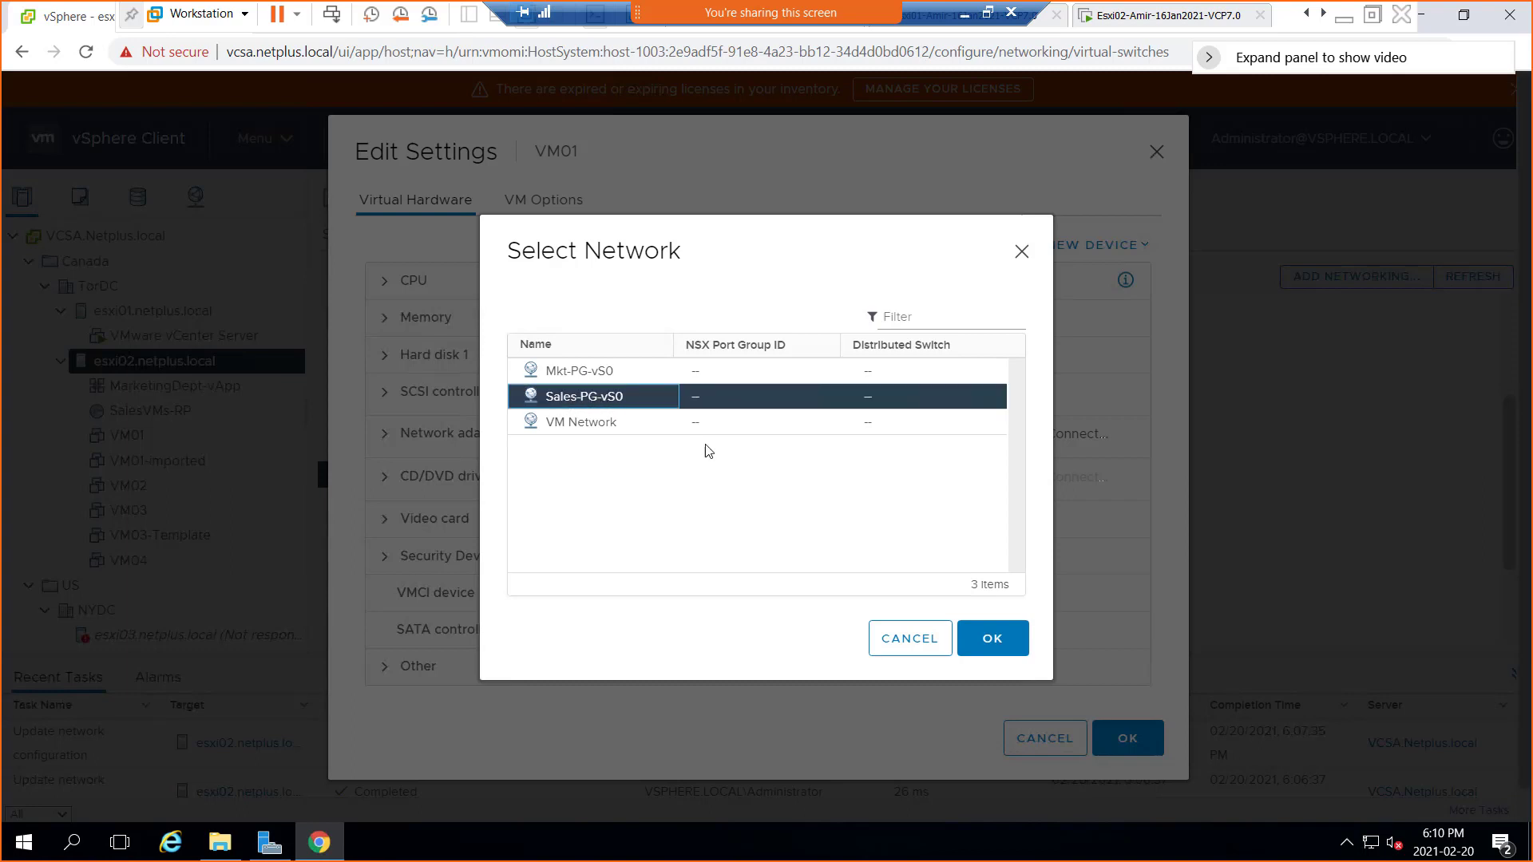
pyautogui.click(992, 639)
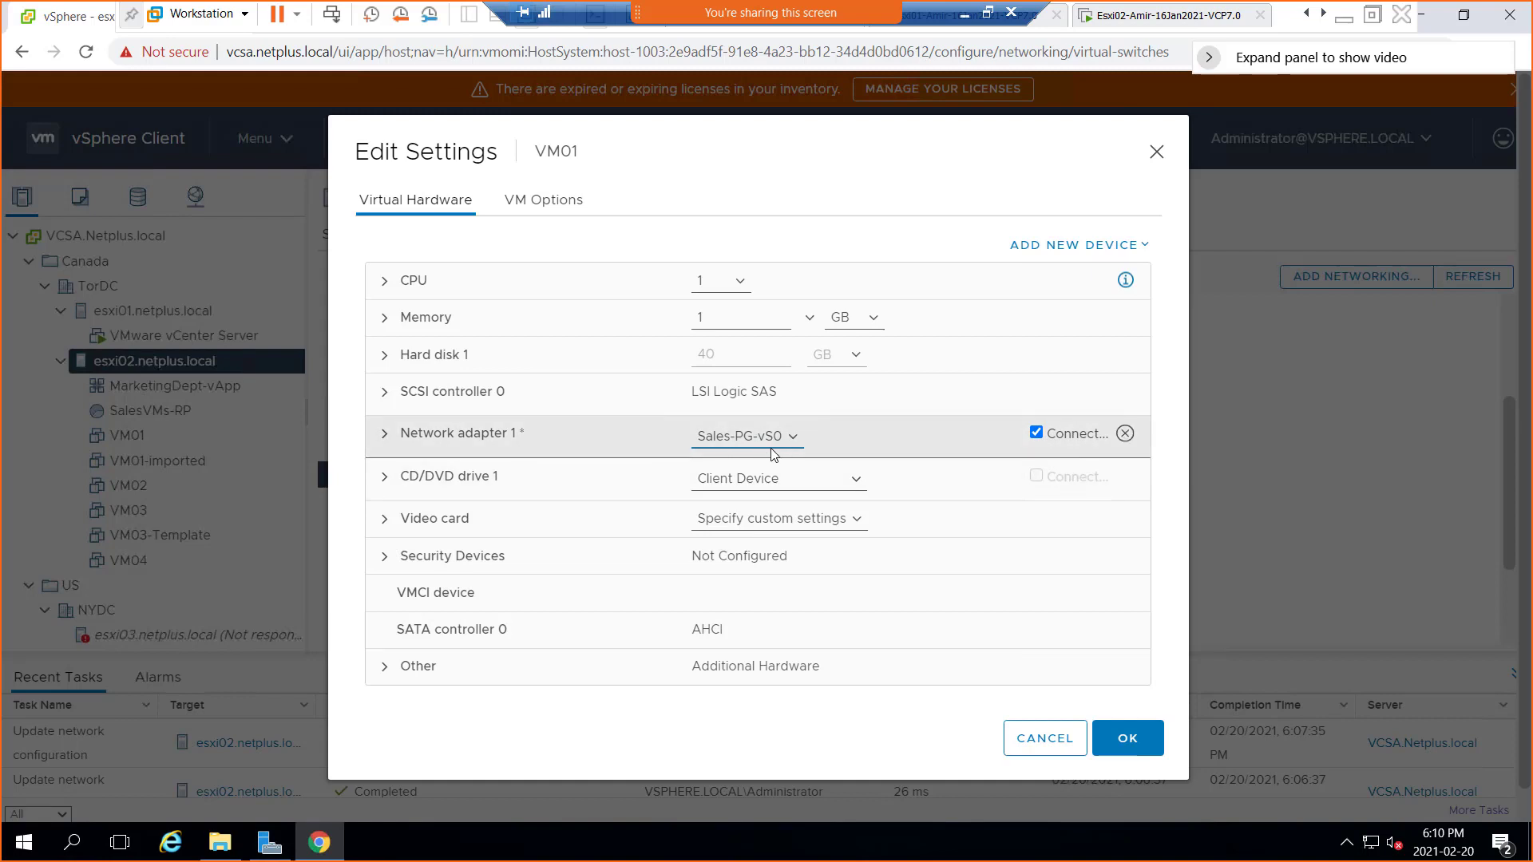
pyautogui.click(1129, 739)
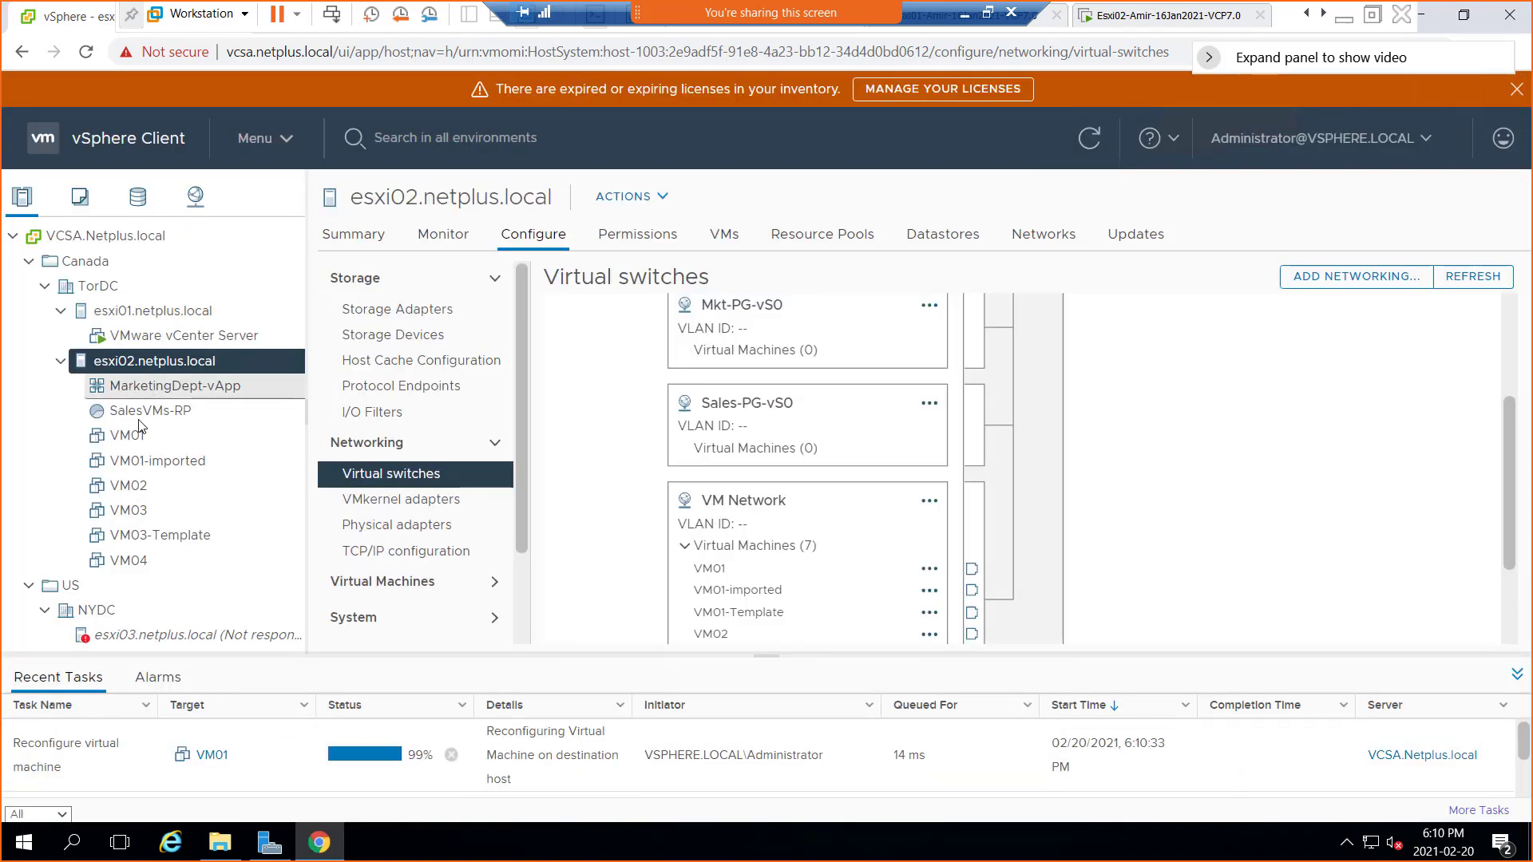
# In VM01-imported's Edit Settings, browse Network adapter 1 to Sales-PG-vS0 and save
pyautogui.click(132, 467)
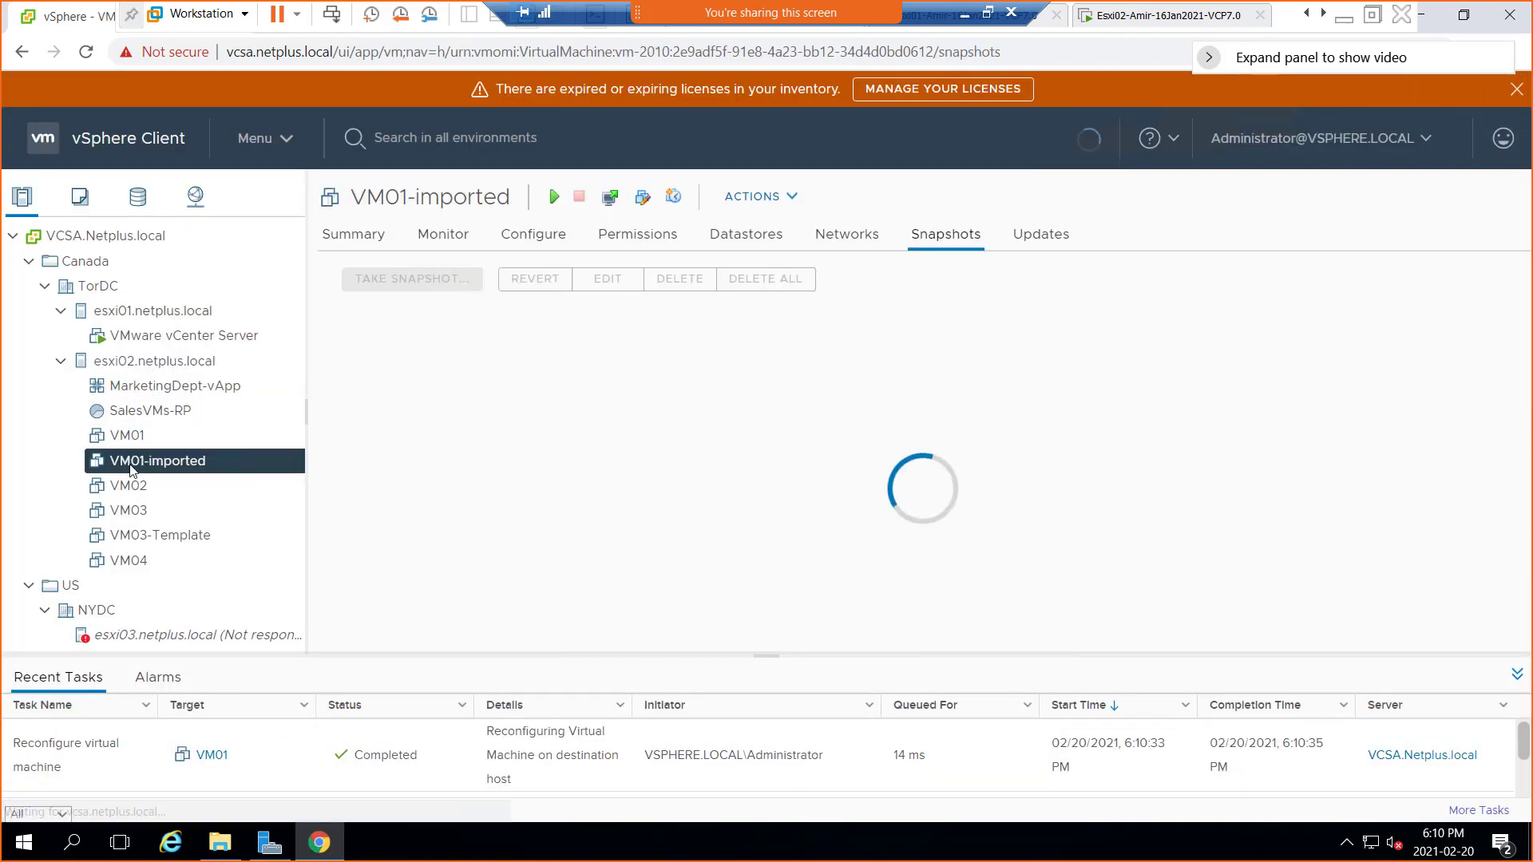
pyautogui.rightClick(134, 470)
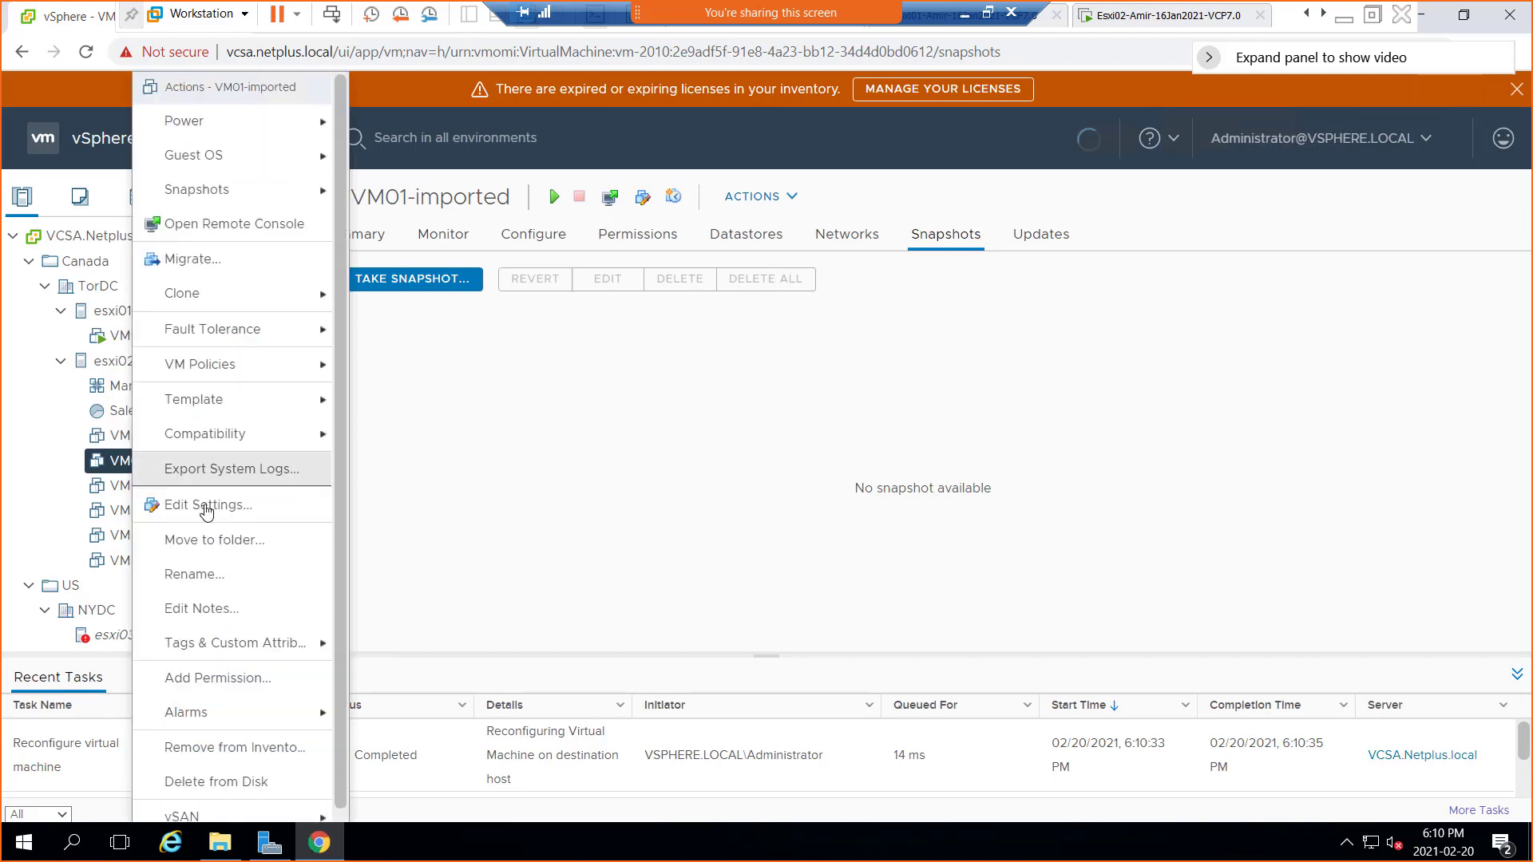
pyautogui.click(306, 508)
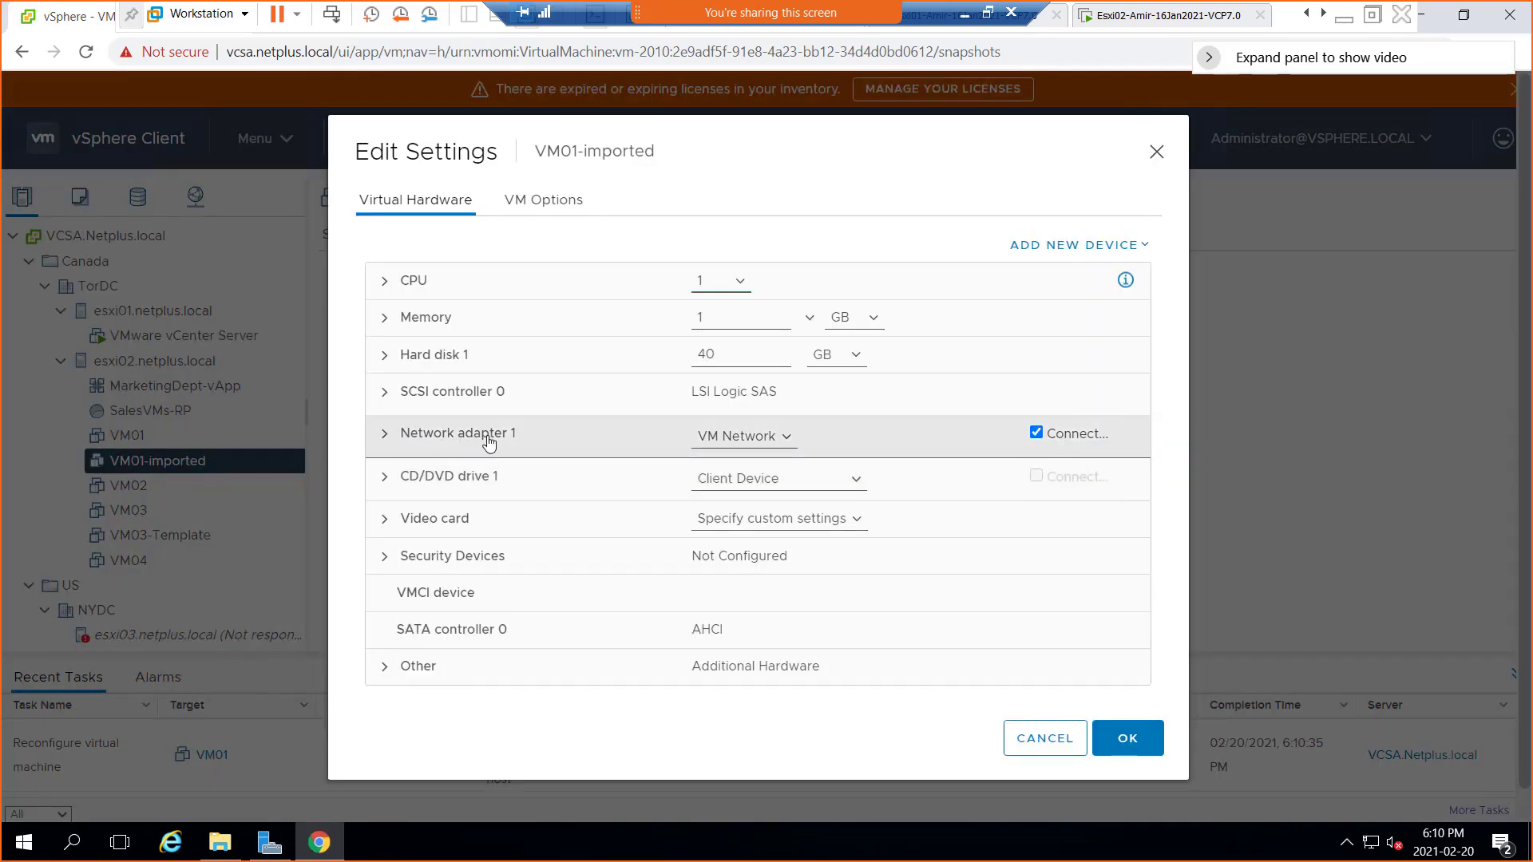
pyautogui.click(731, 441)
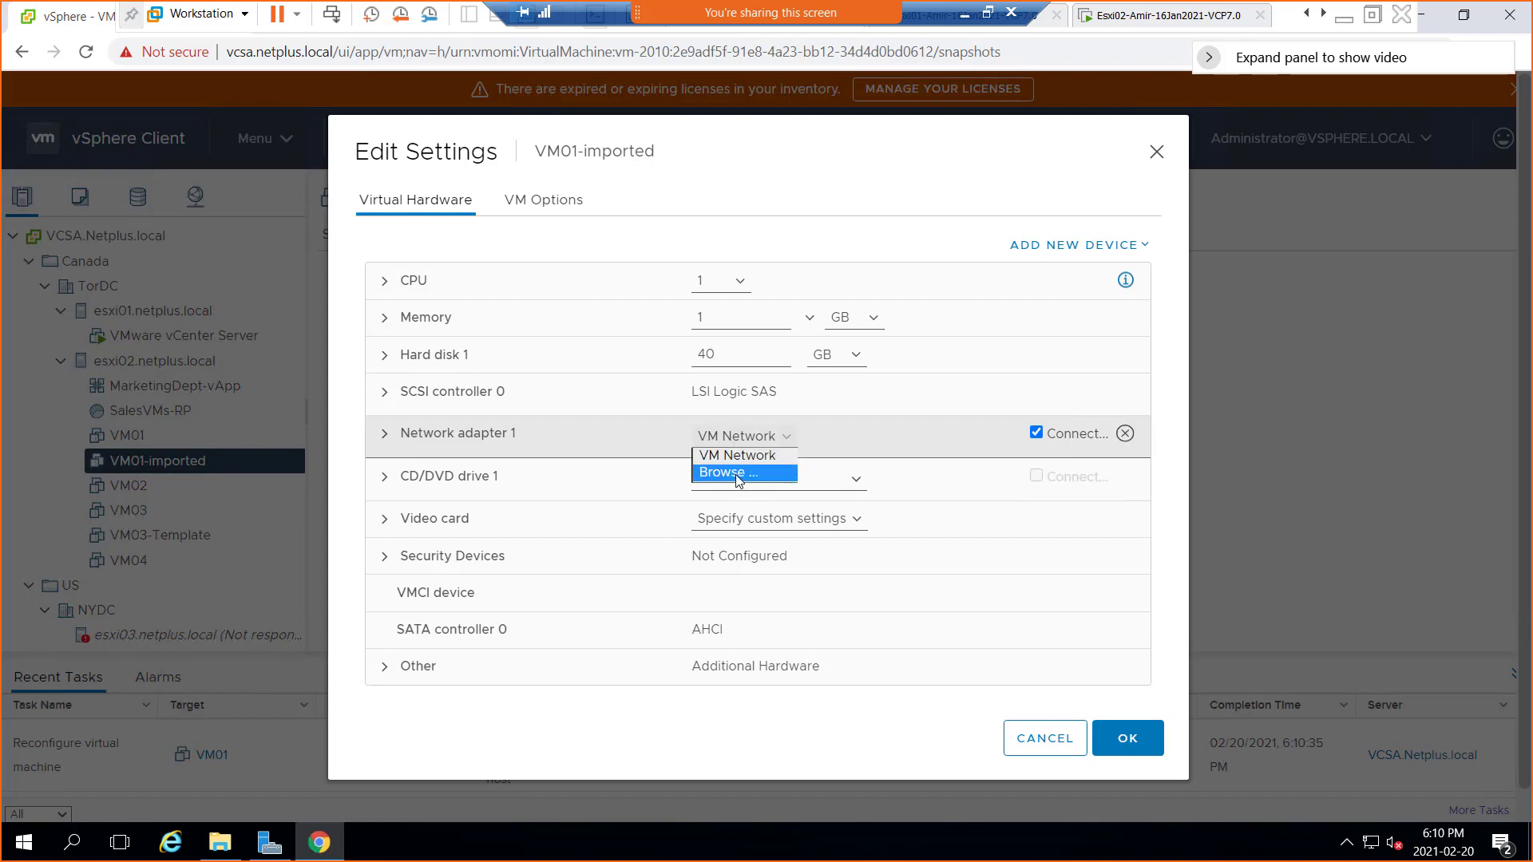
pyautogui.click(736, 474)
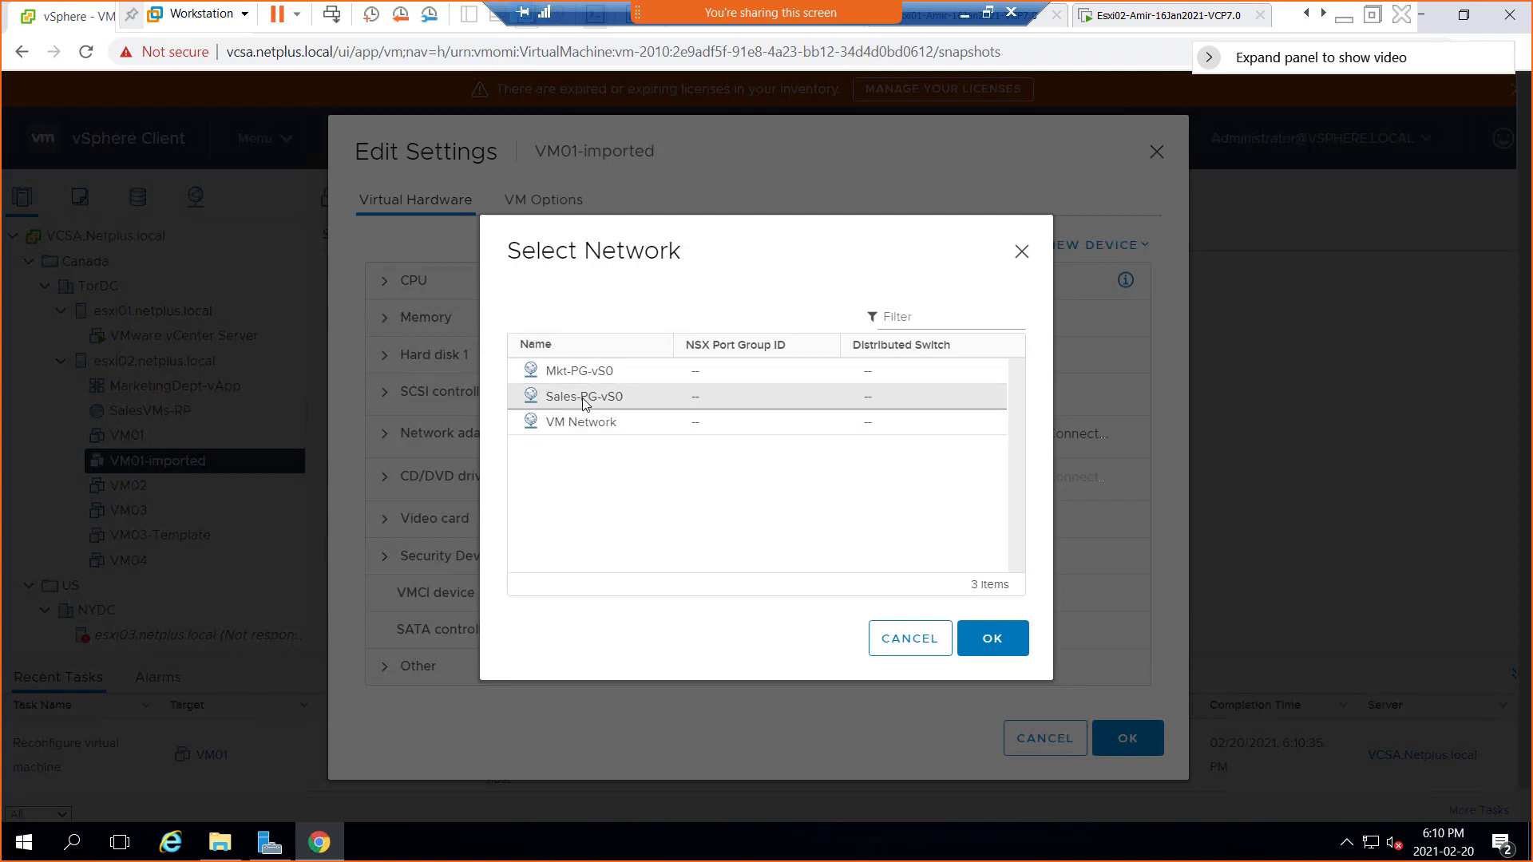
pyautogui.click(584, 400)
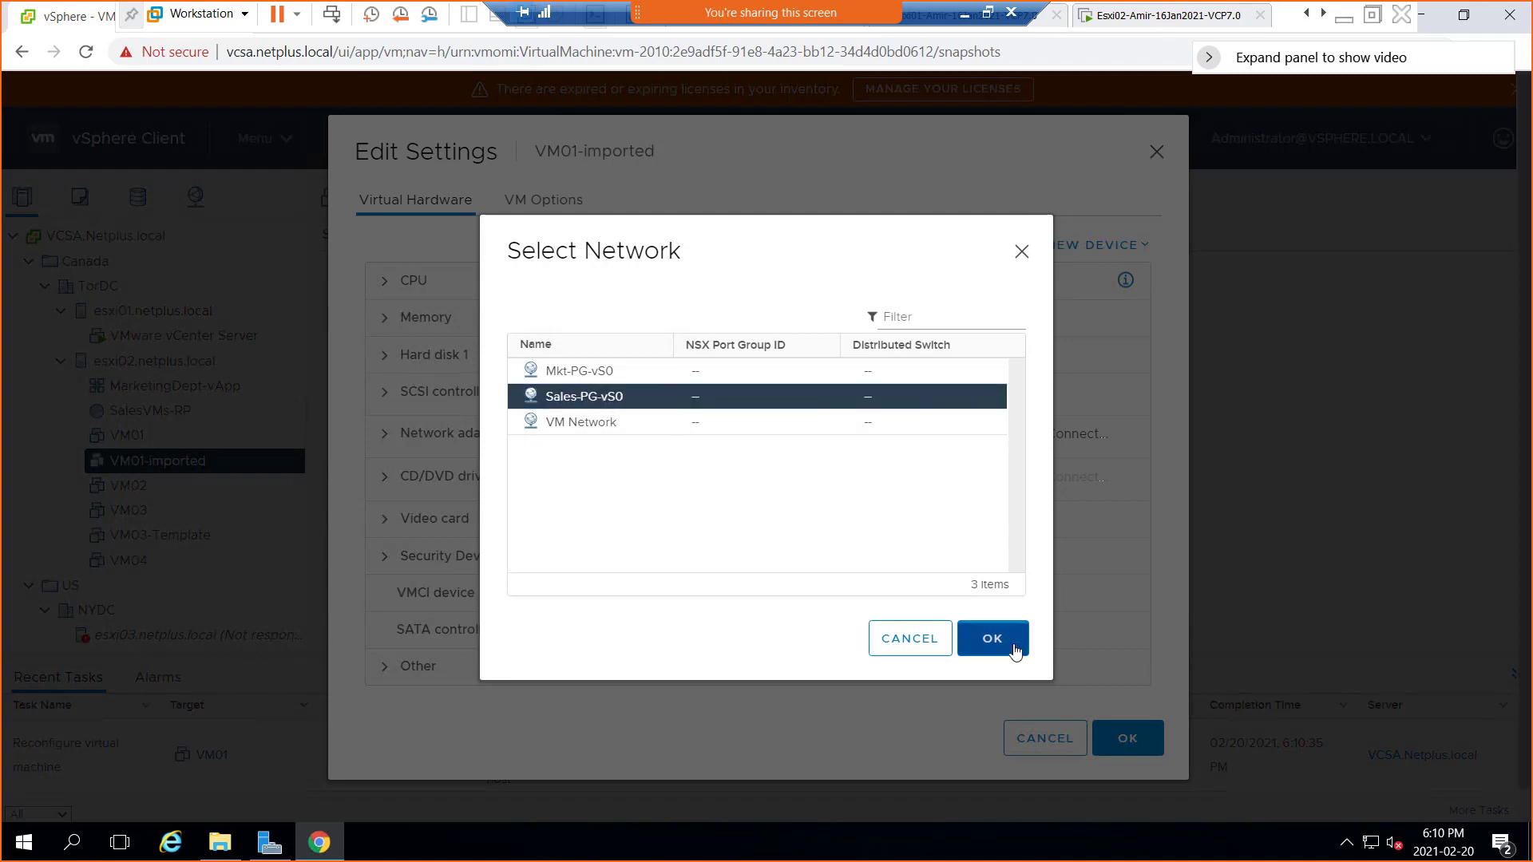
pyautogui.click(1009, 636)
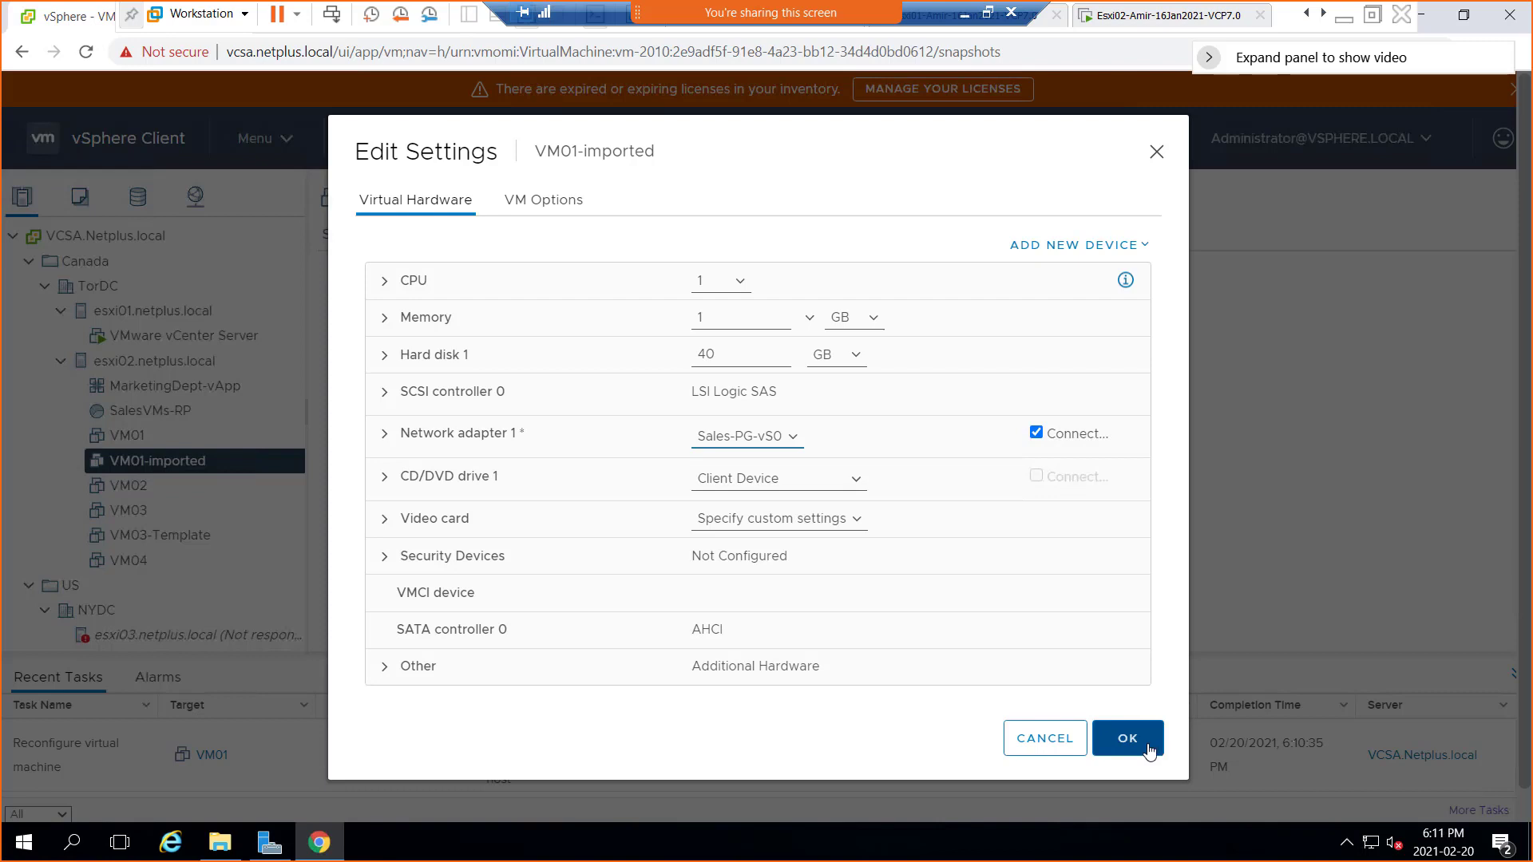
pyautogui.click(1155, 751)
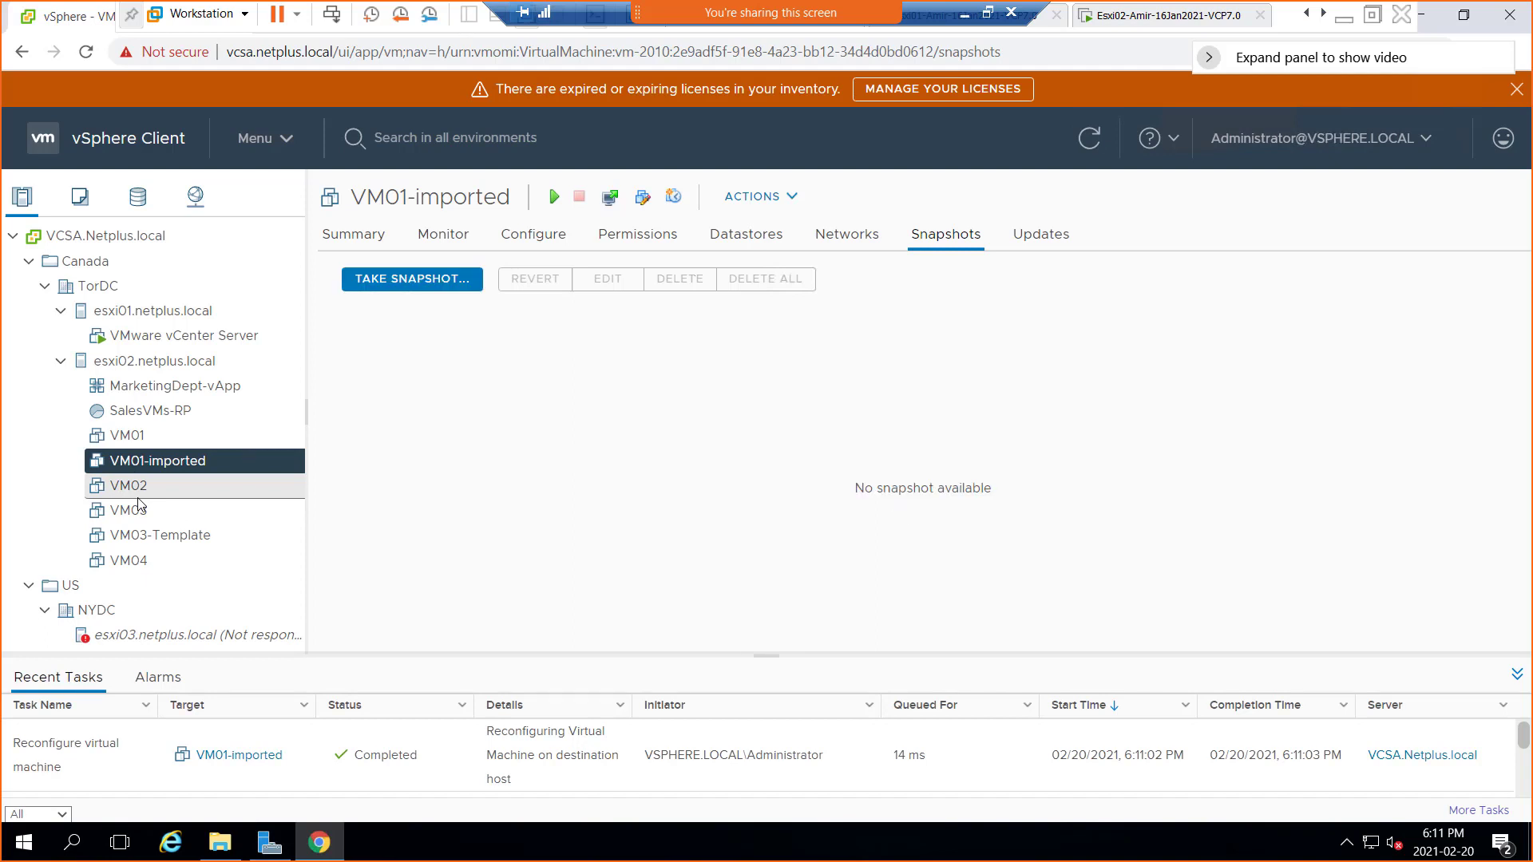
# Switch VM02's Network adapter 1 from VM Network to the Mkt-PG-vS0 port group and save
pyautogui.click(136, 487)
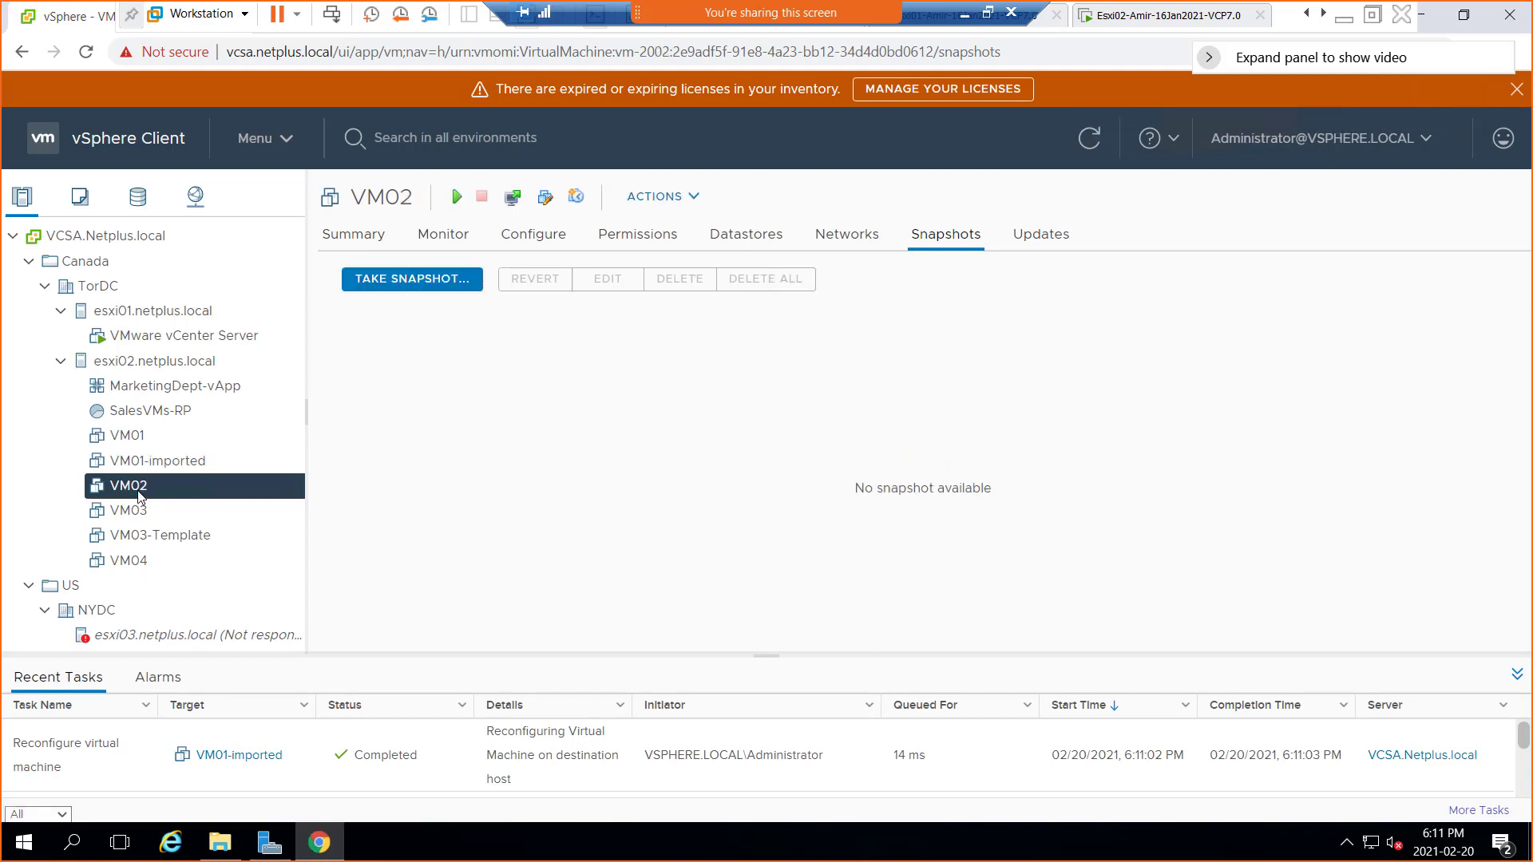
pyautogui.rightClick(139, 495)
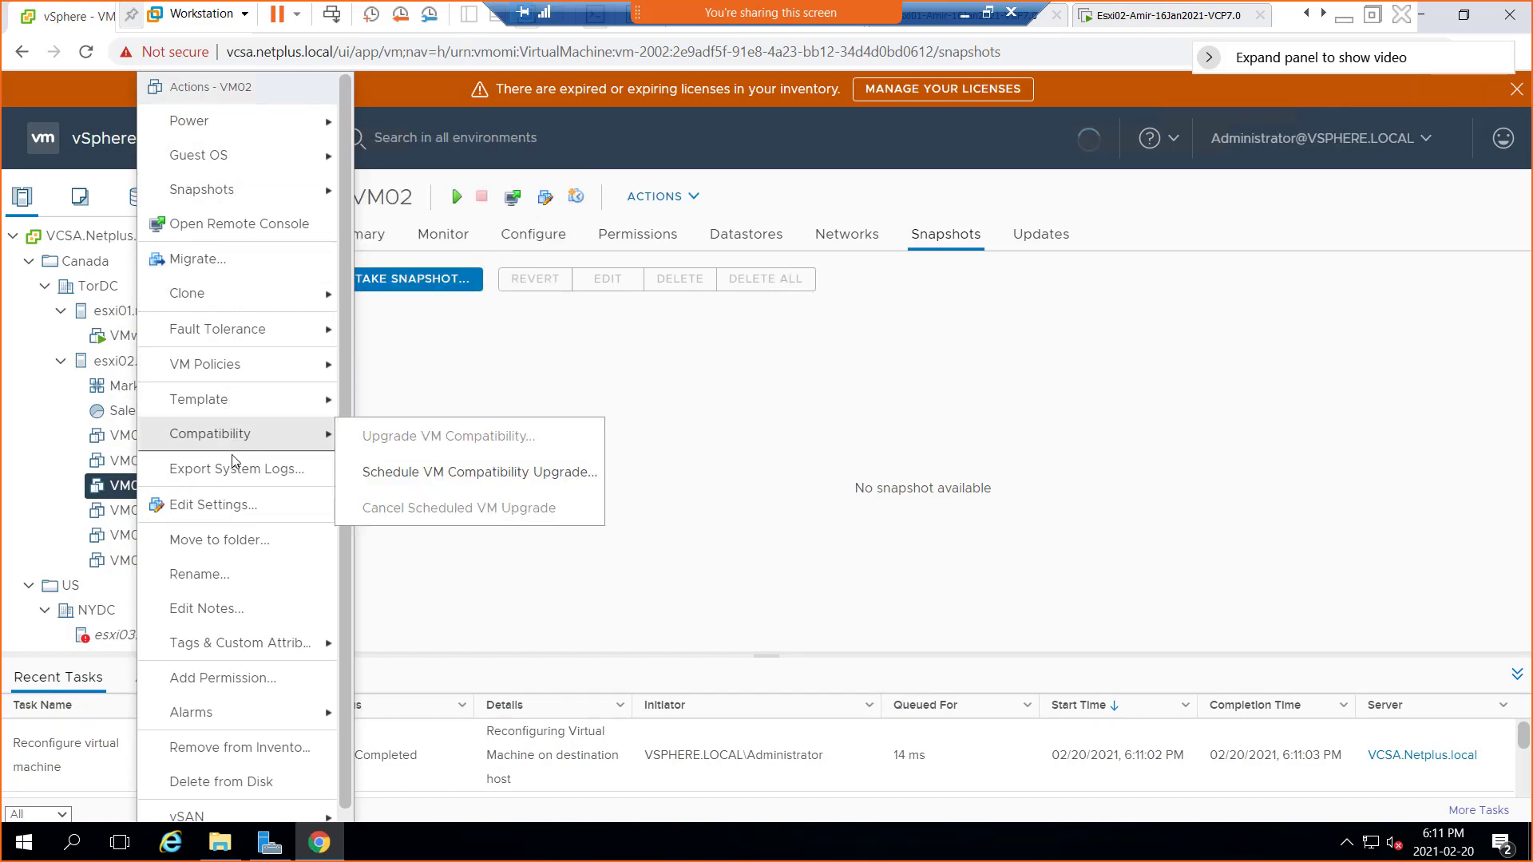
pyautogui.click(308, 504)
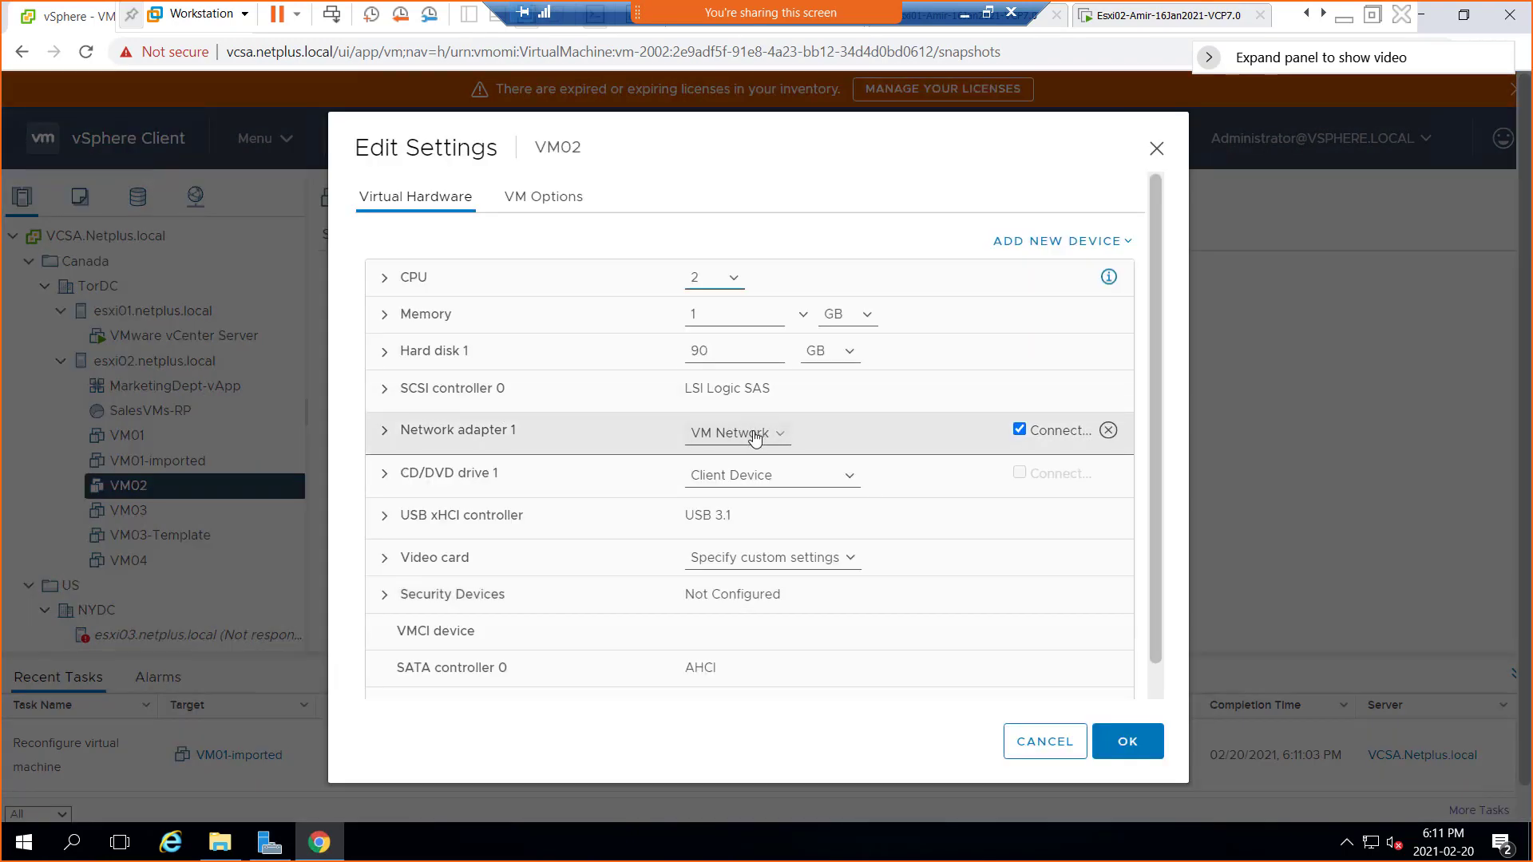
pyautogui.click(739, 432)
pyautogui.click(739, 471)
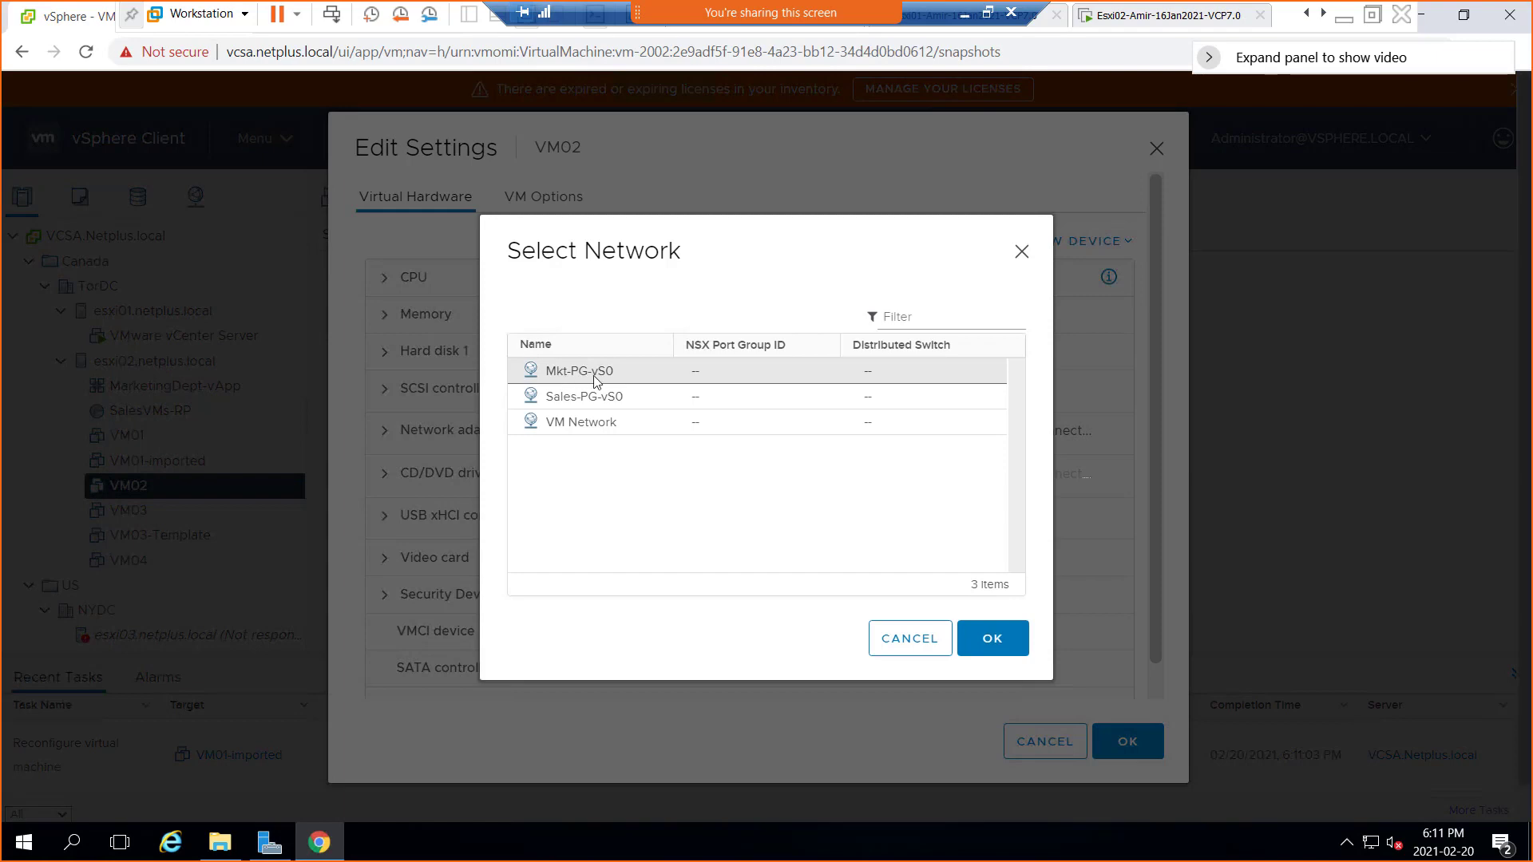
pyautogui.click(594, 375)
pyautogui.click(994, 639)
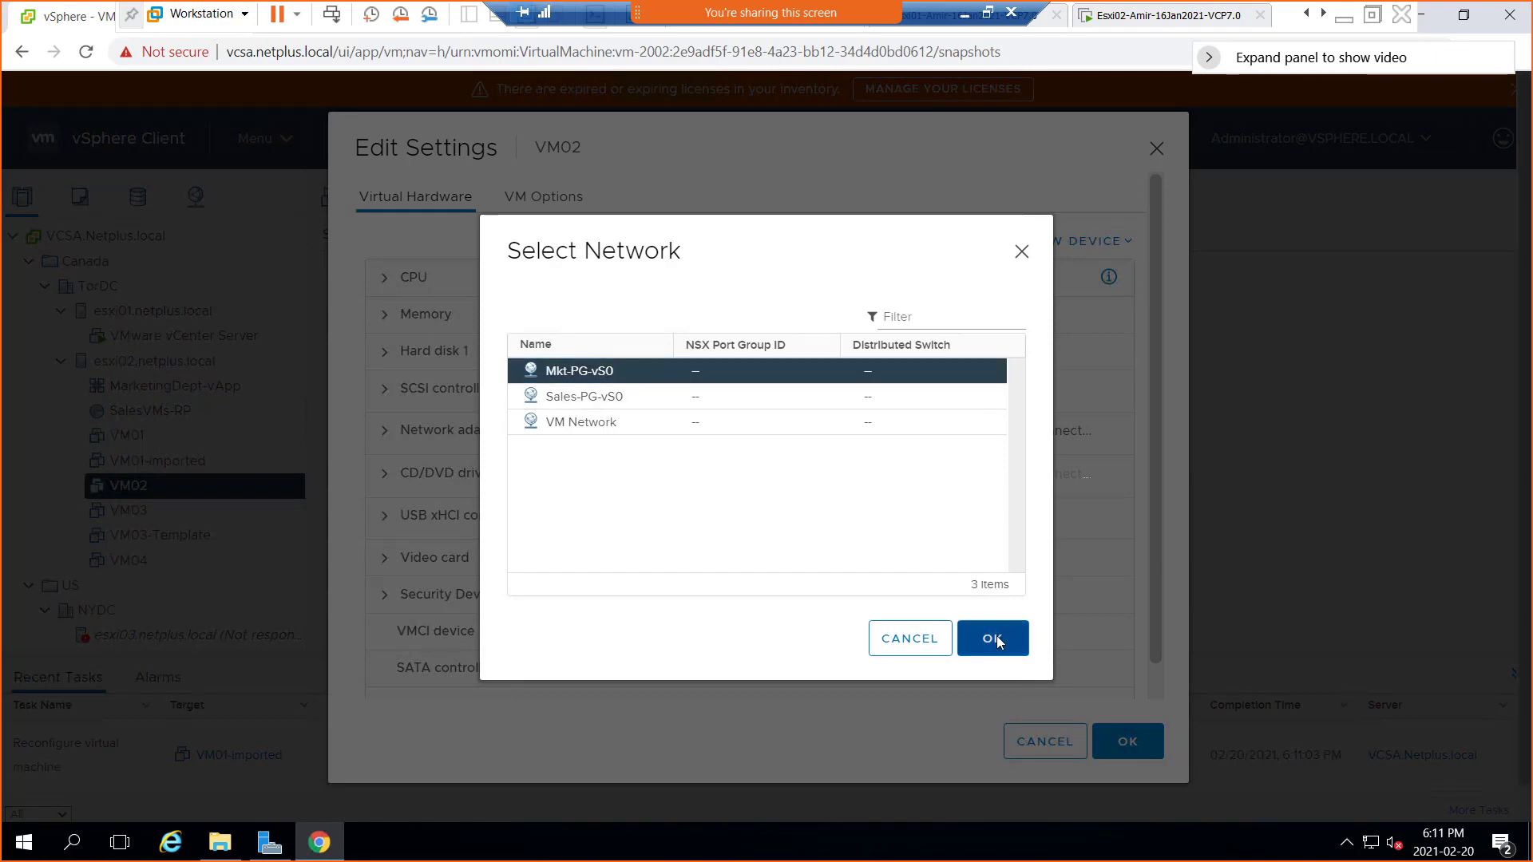
pyautogui.click(1127, 743)
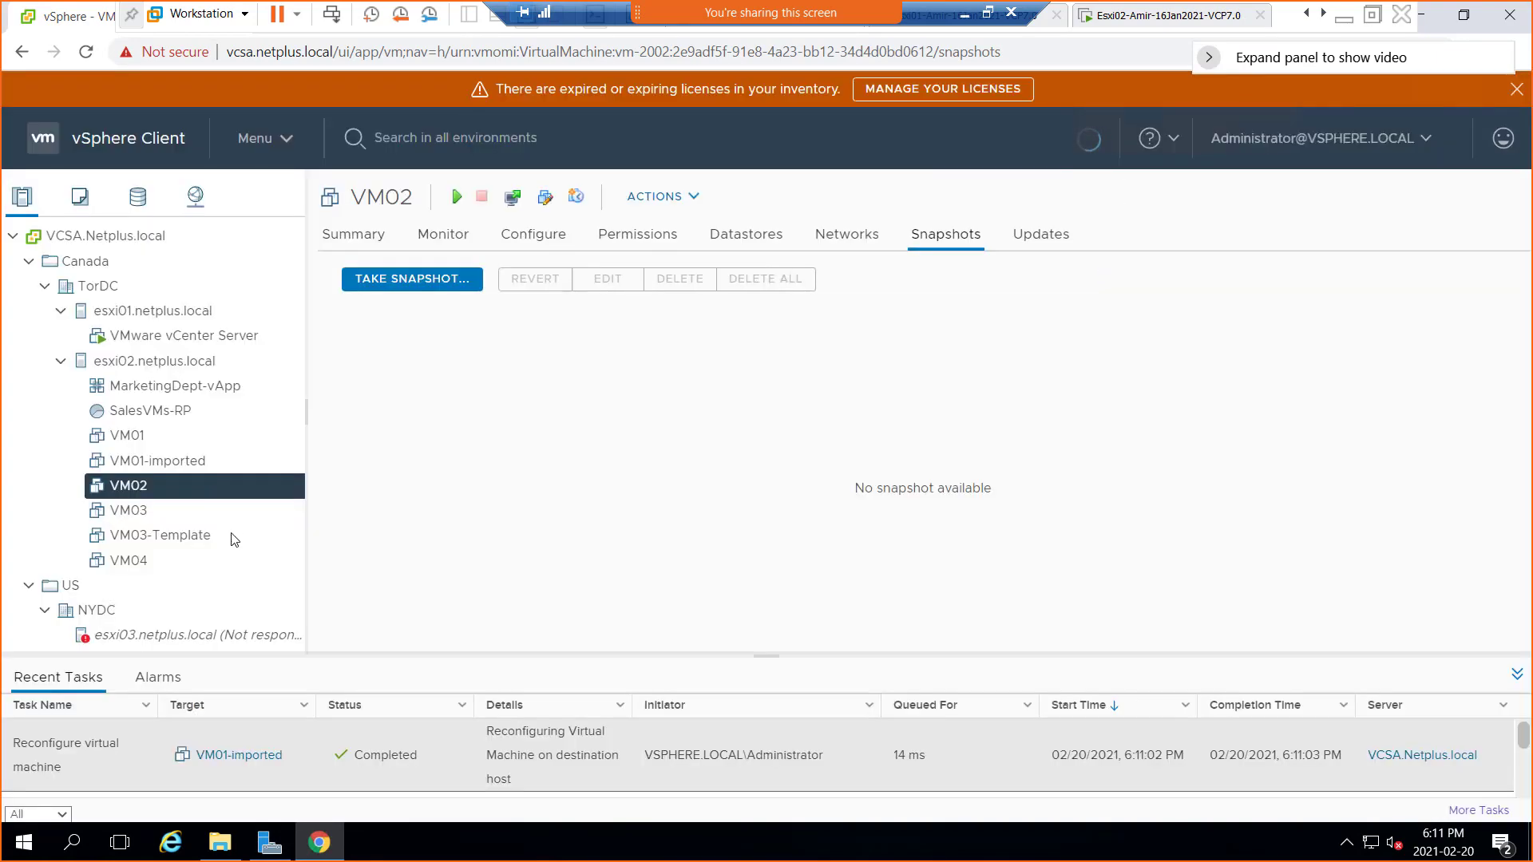
# Assign VM03's Network adapter 1 to the Mkt-PG-vS0 port group and save the settings
pyautogui.click(131, 511)
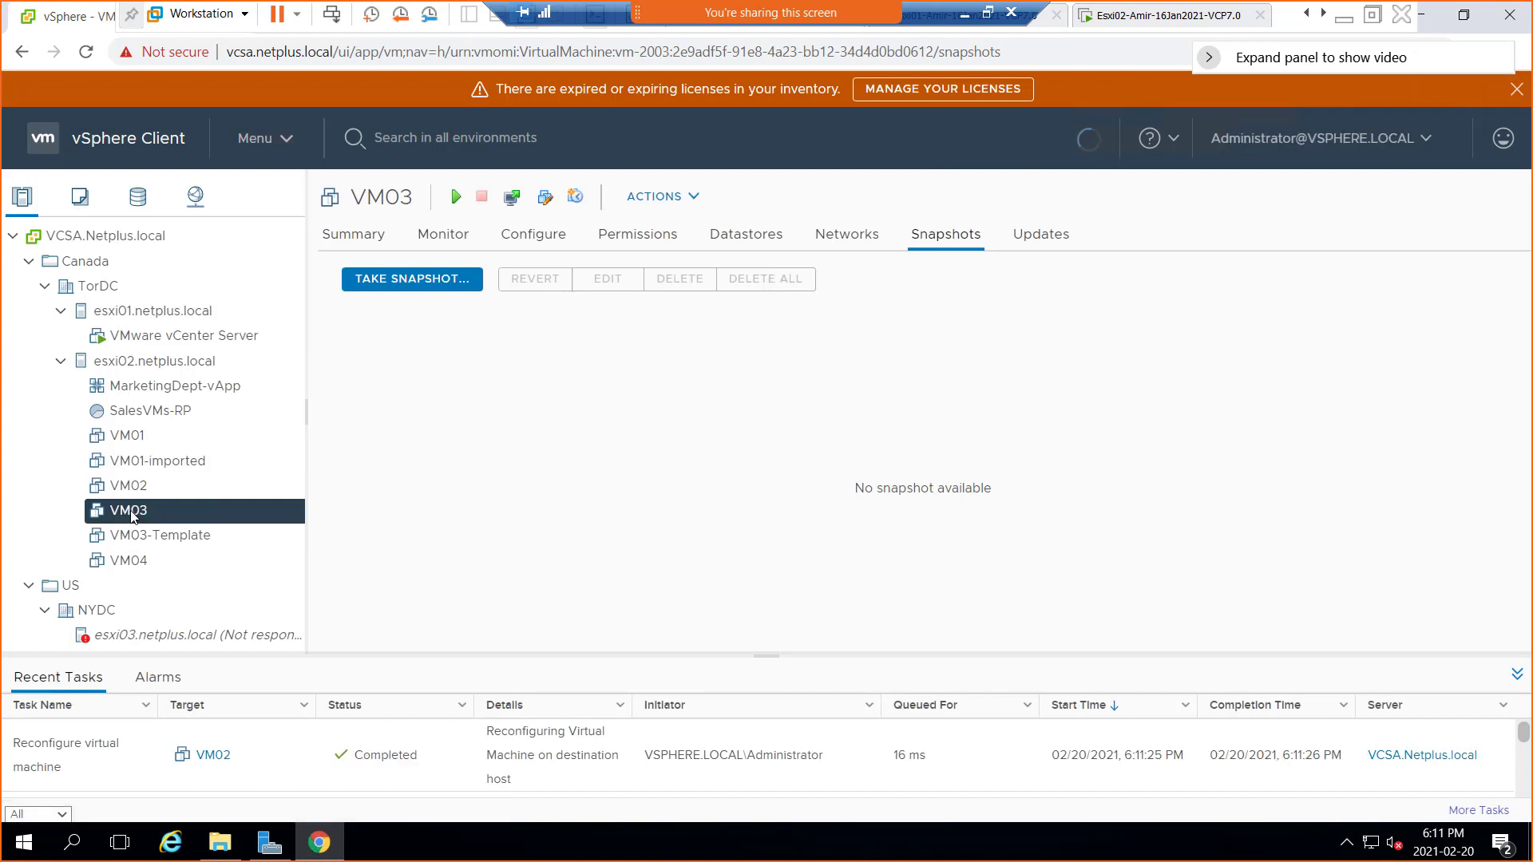
pyautogui.rightClick(132, 515)
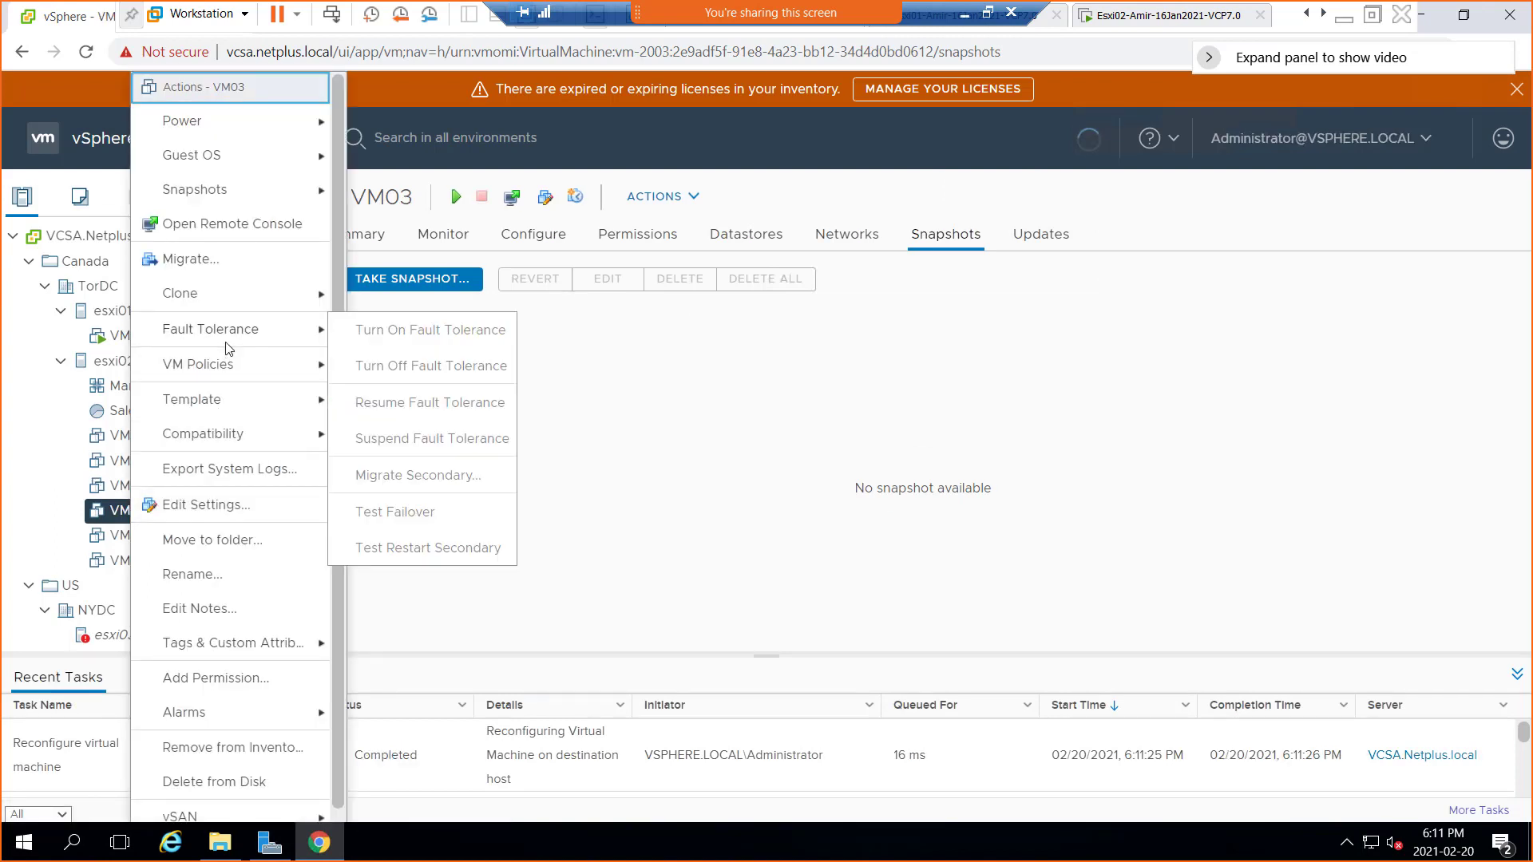
pyautogui.click(232, 505)
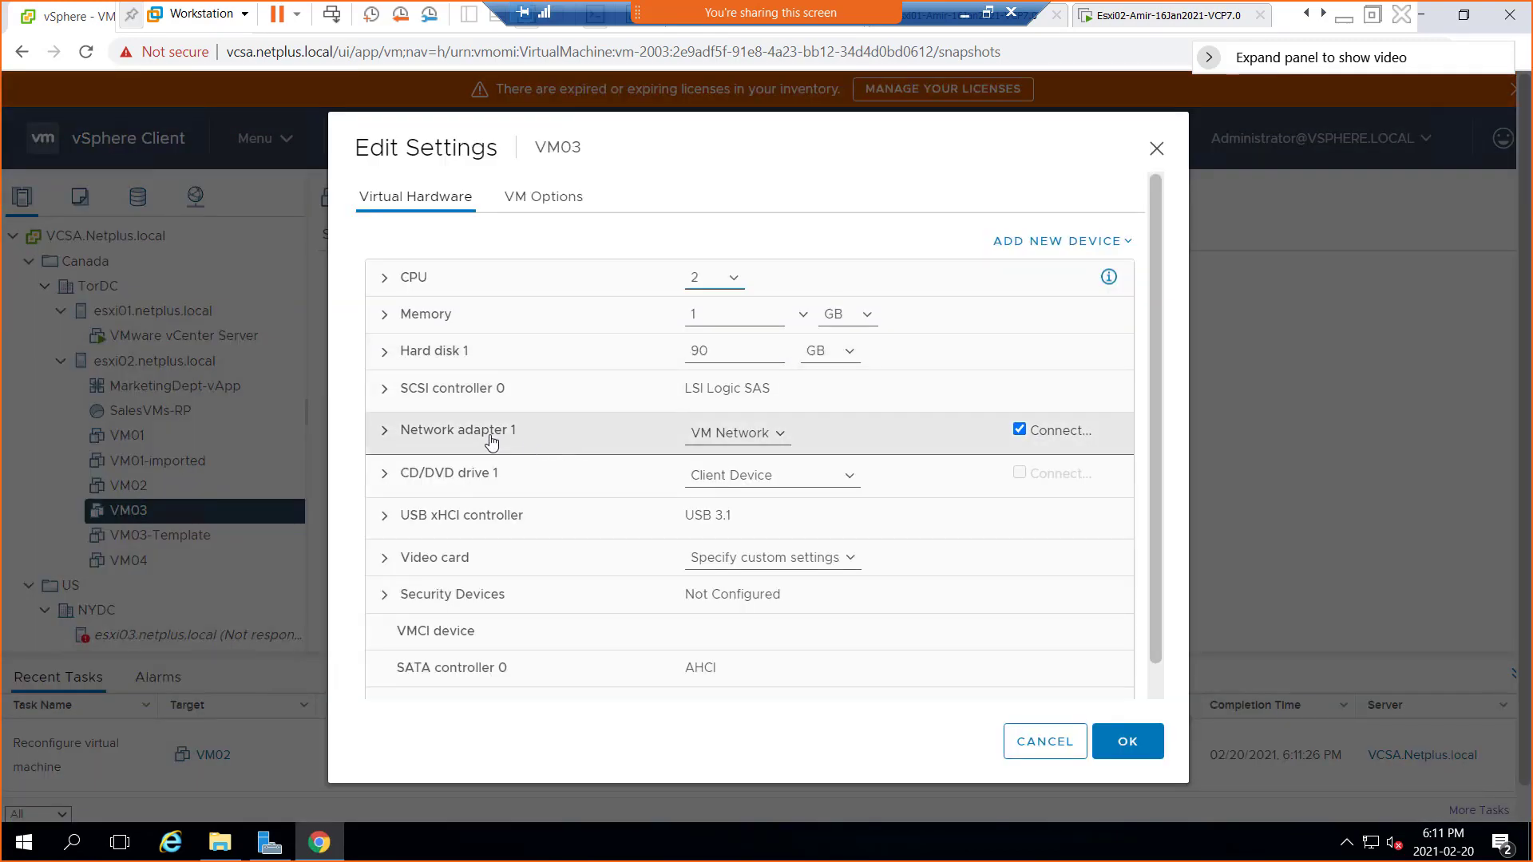
pyautogui.click(736, 435)
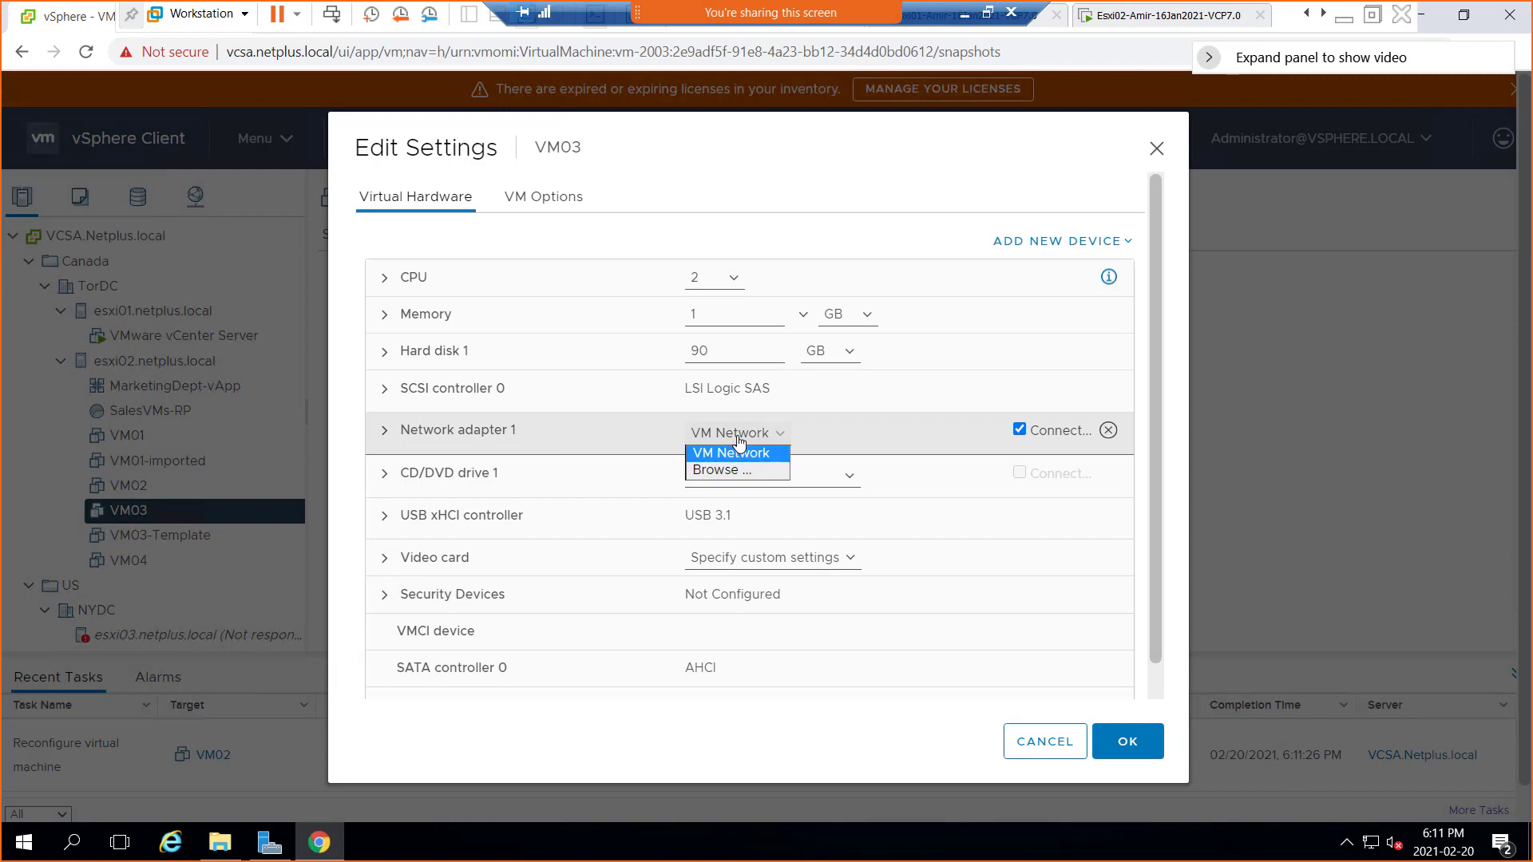
pyautogui.click(743, 471)
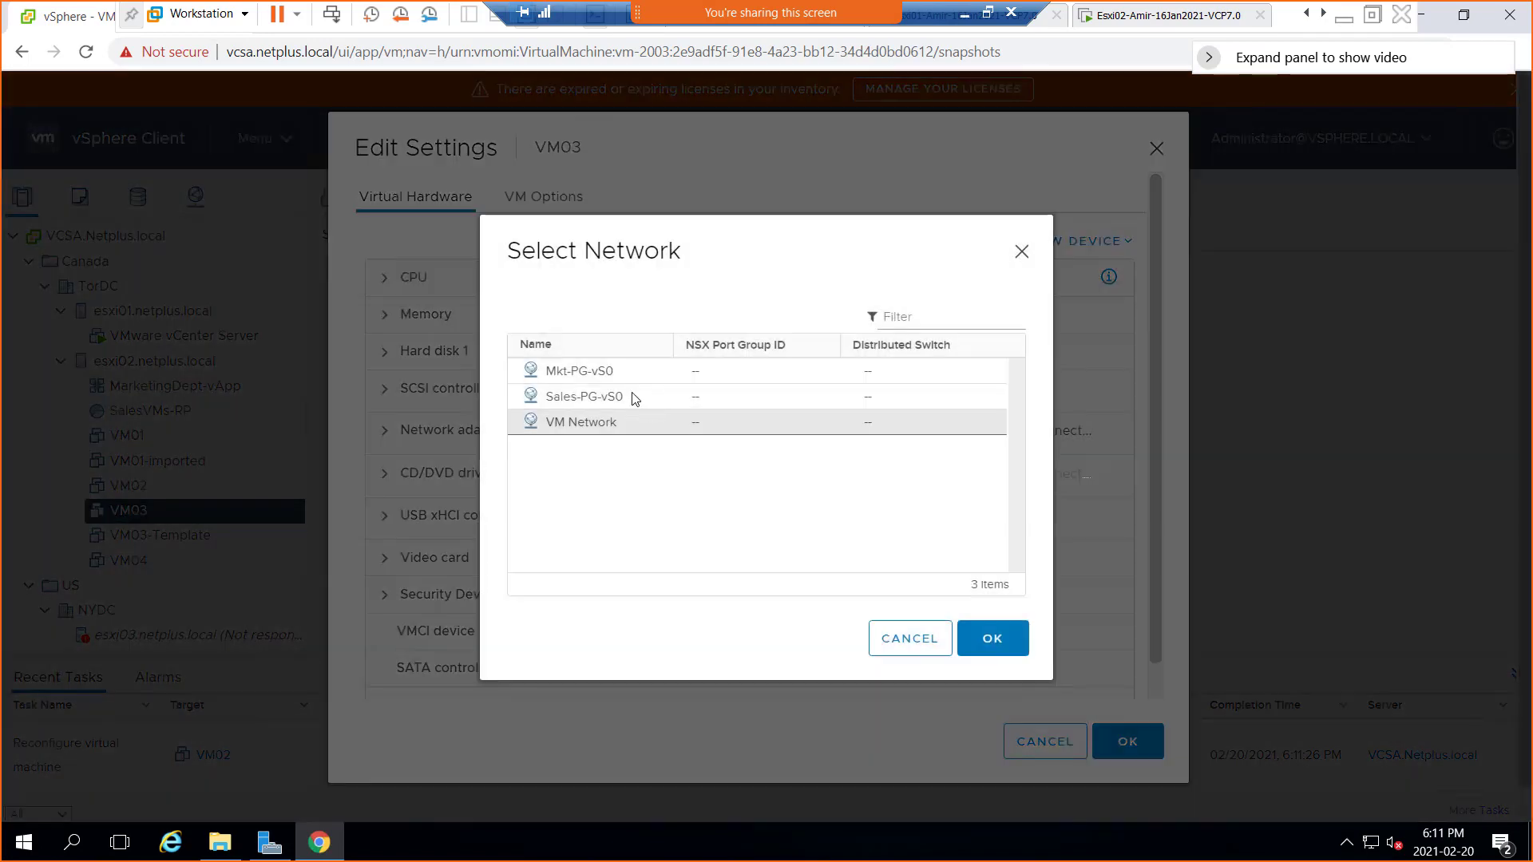
pyautogui.click(594, 370)
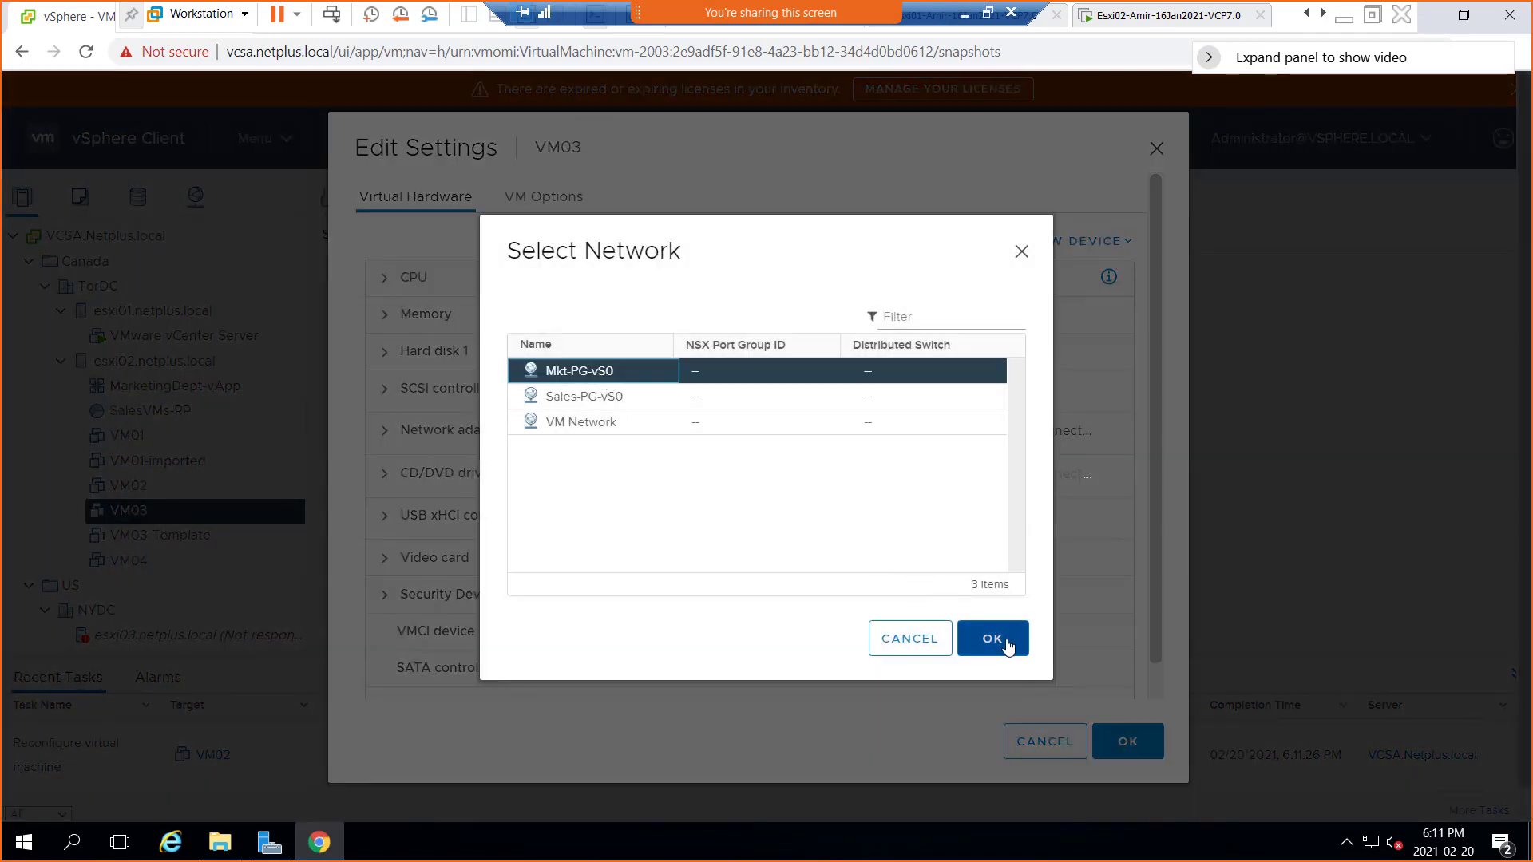
pyautogui.click(1008, 639)
pyautogui.click(1144, 744)
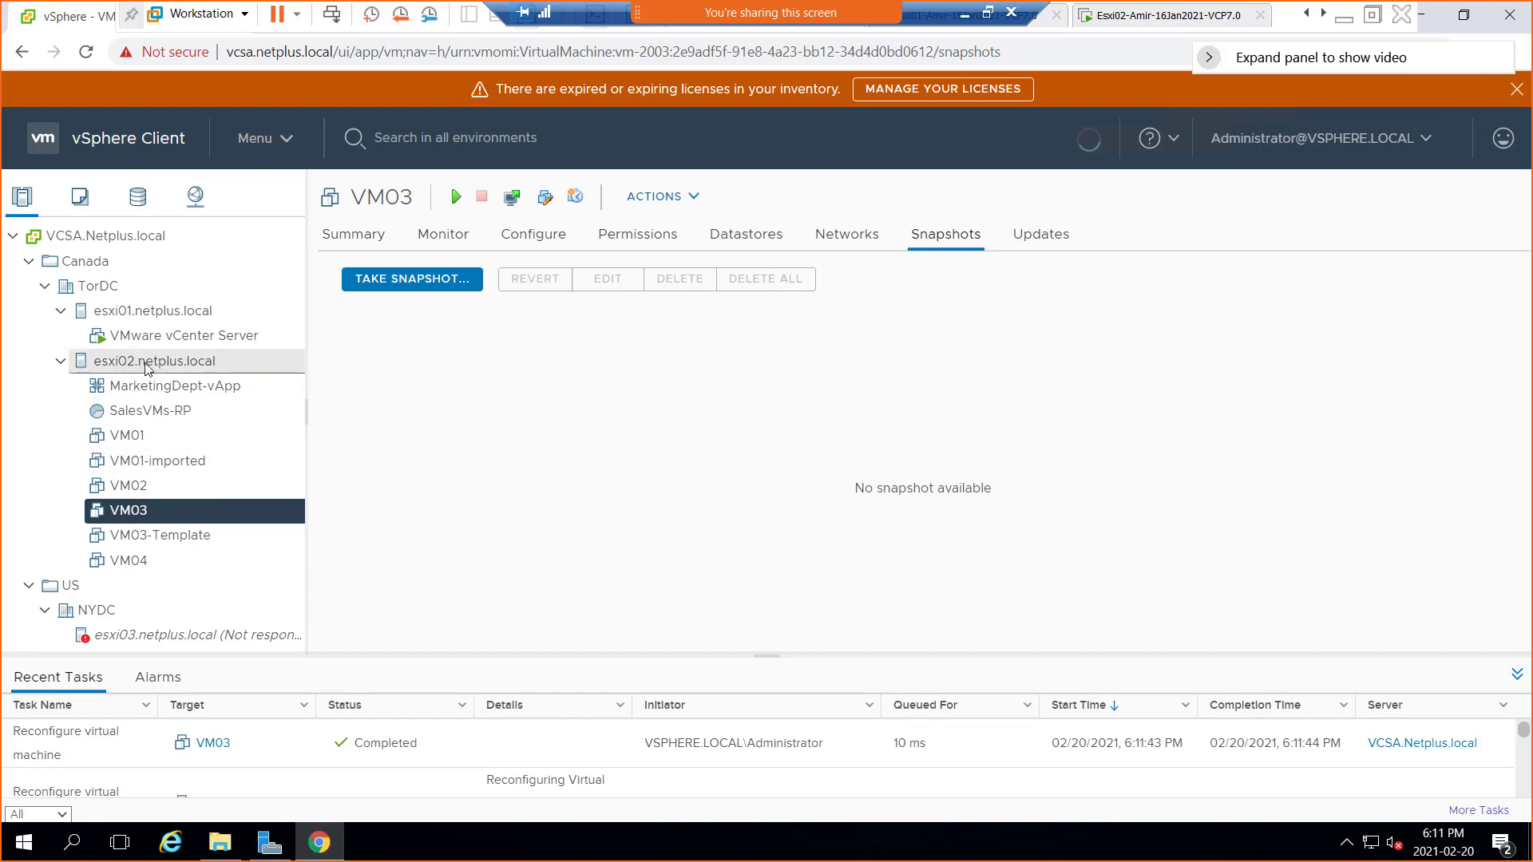
# On esxi02's vSwitch0 diagram, expand the VM lists under Mkt-PG-vS0 and Sales-PG-vS0
pyautogui.click(150, 365)
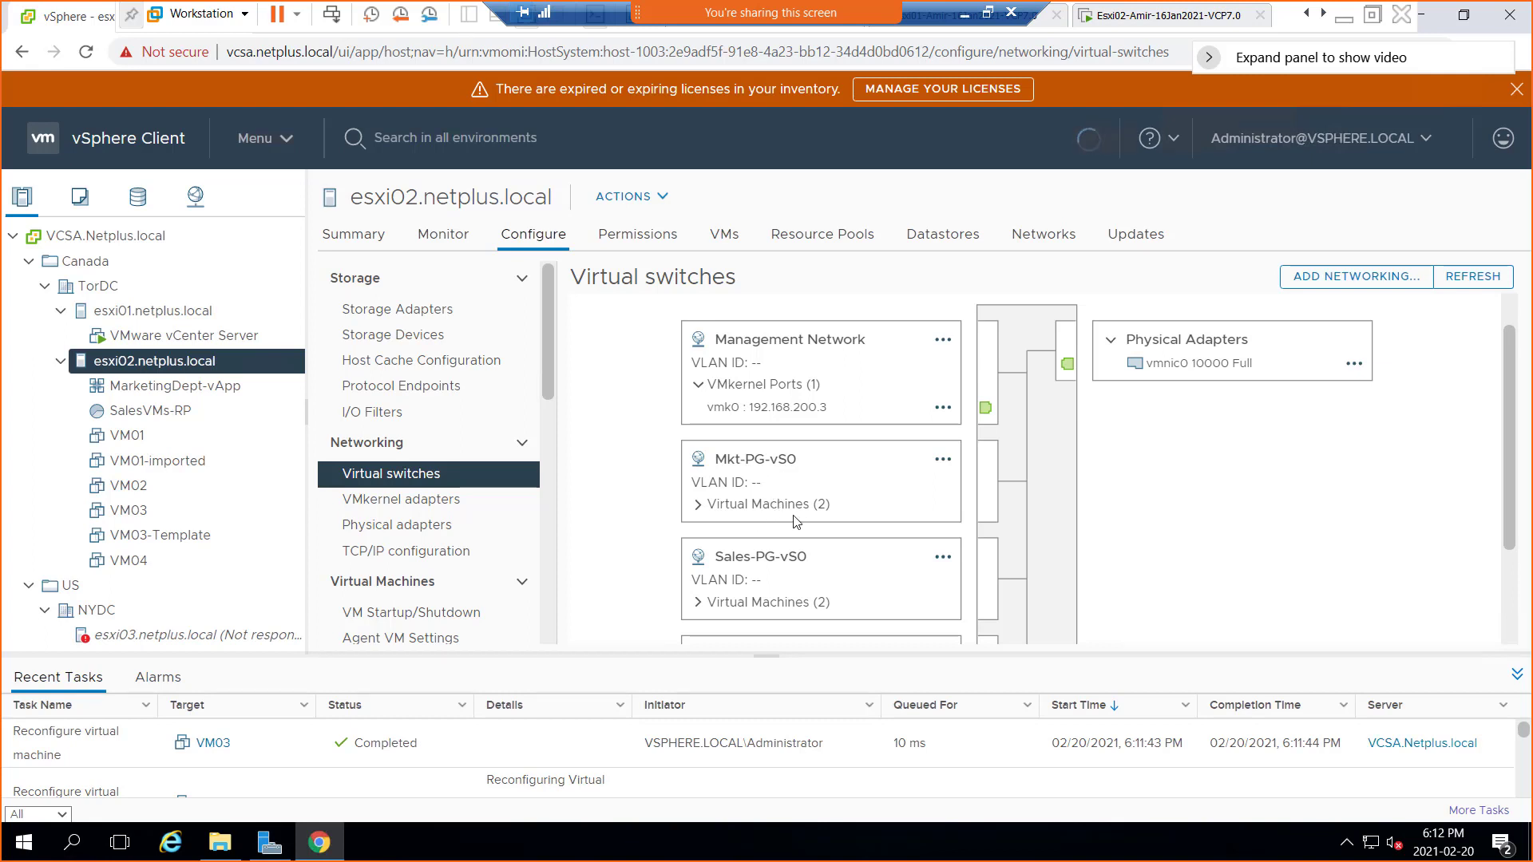
pyautogui.click(700, 506)
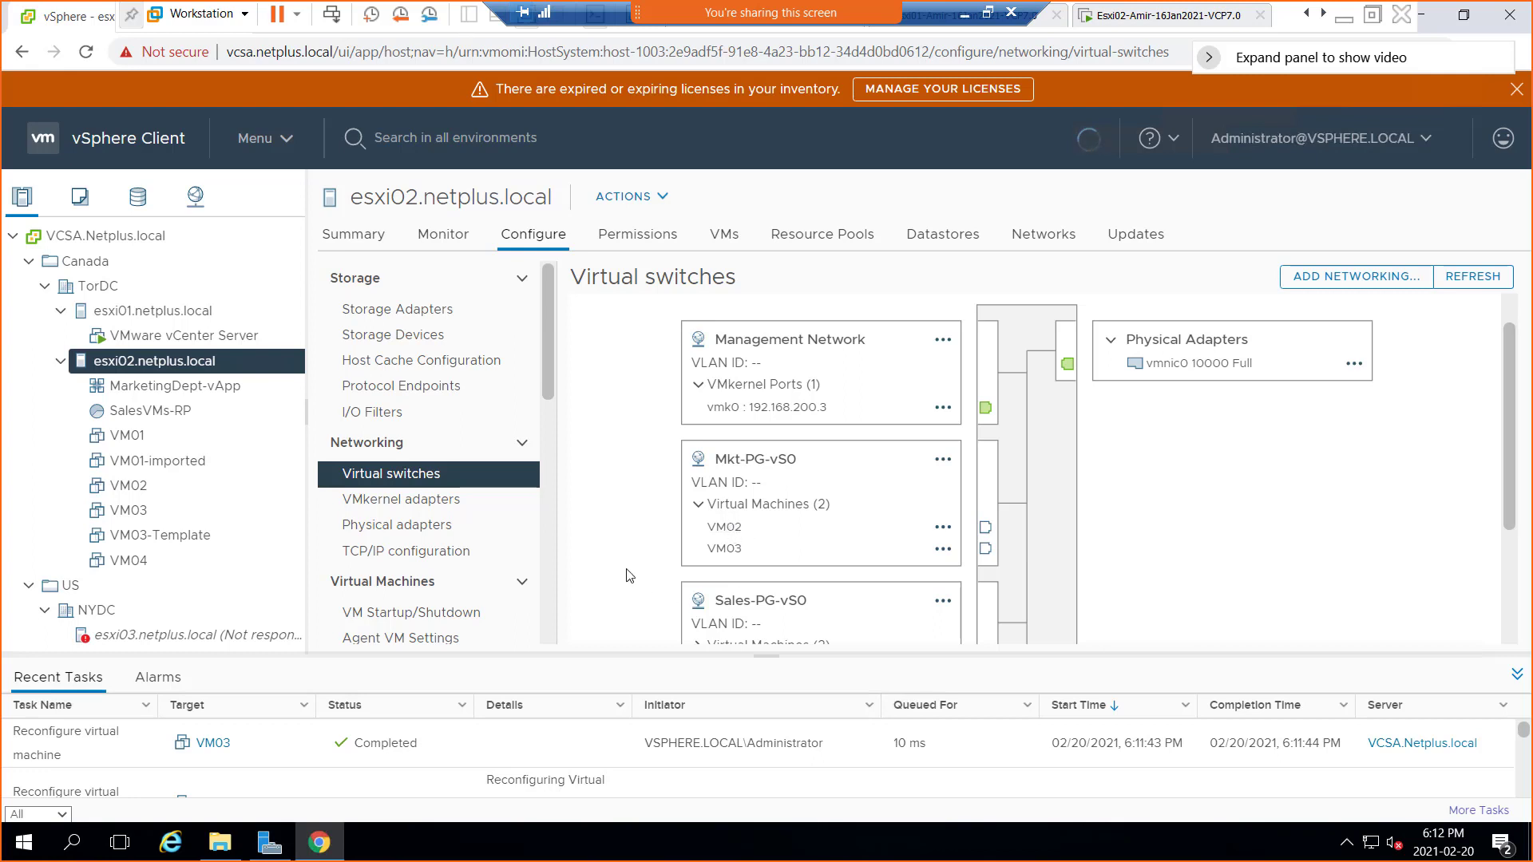
pyautogui.scroll(-3, 630, 575)
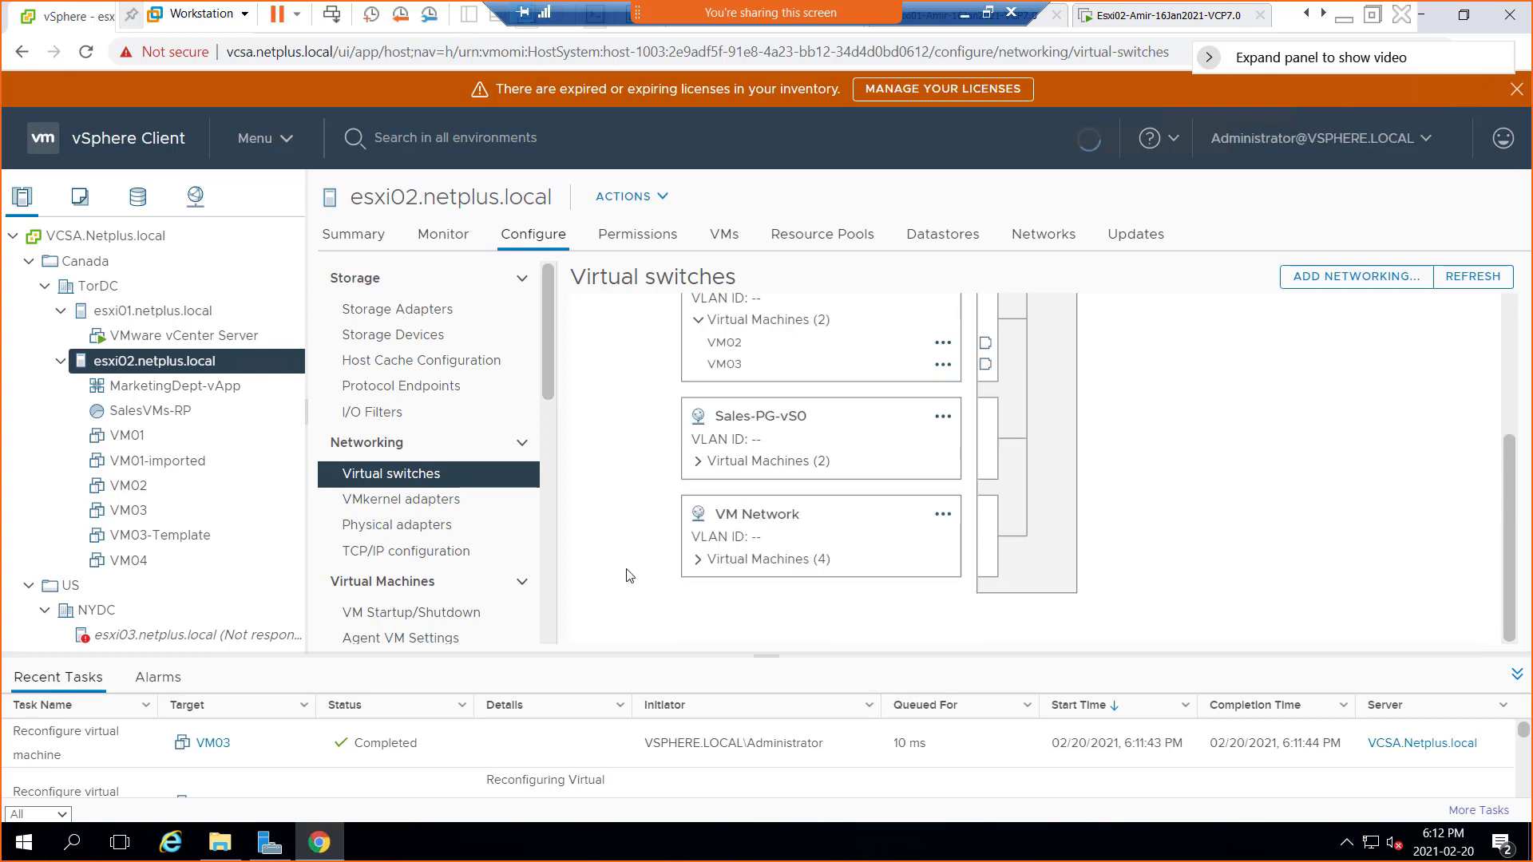
pyautogui.click(698, 462)
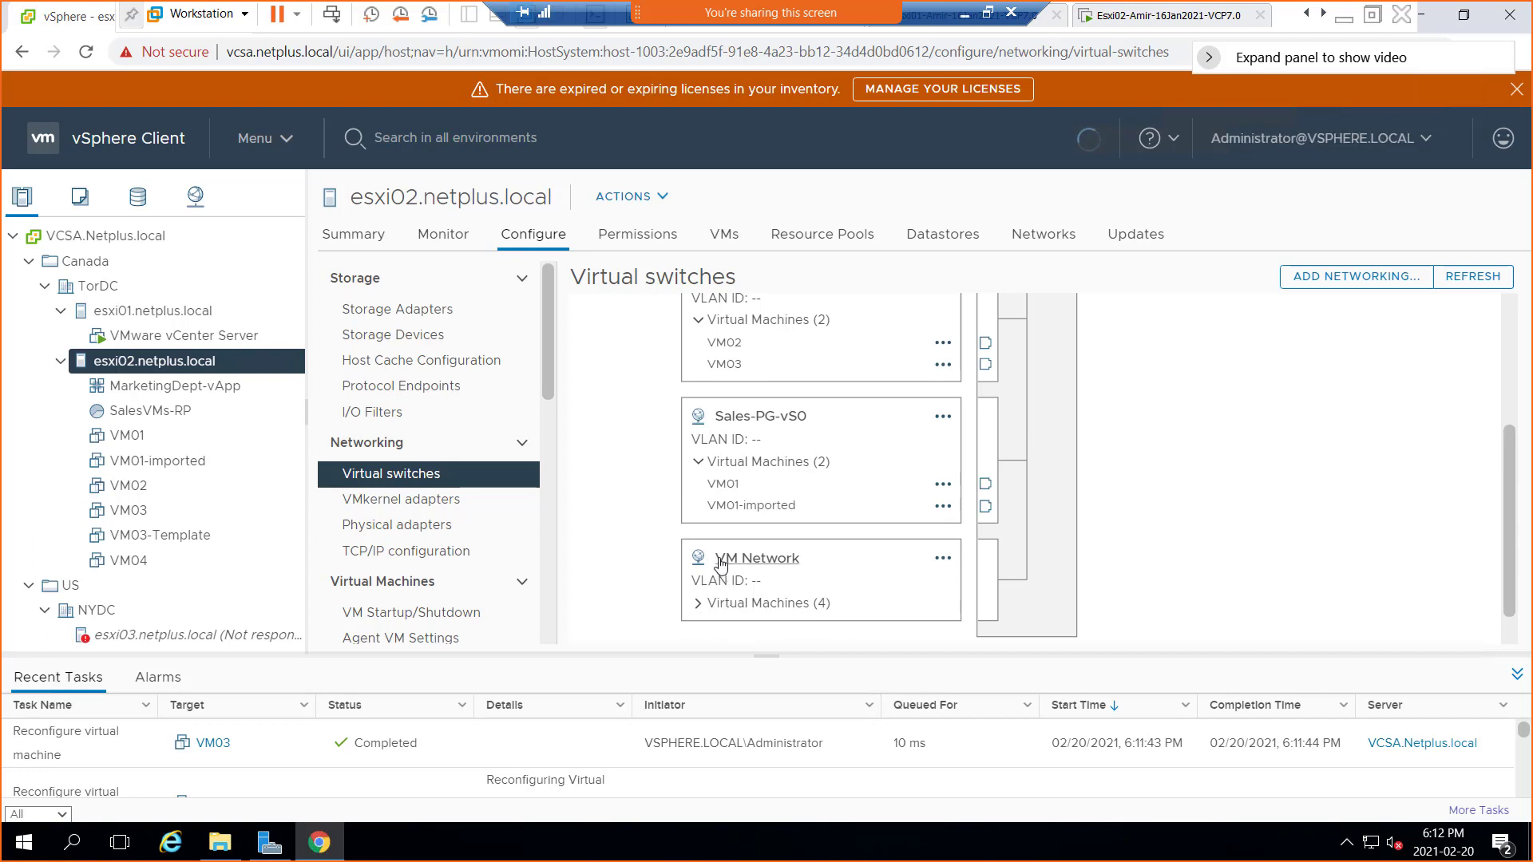
pyautogui.scroll(1, 652, 519)
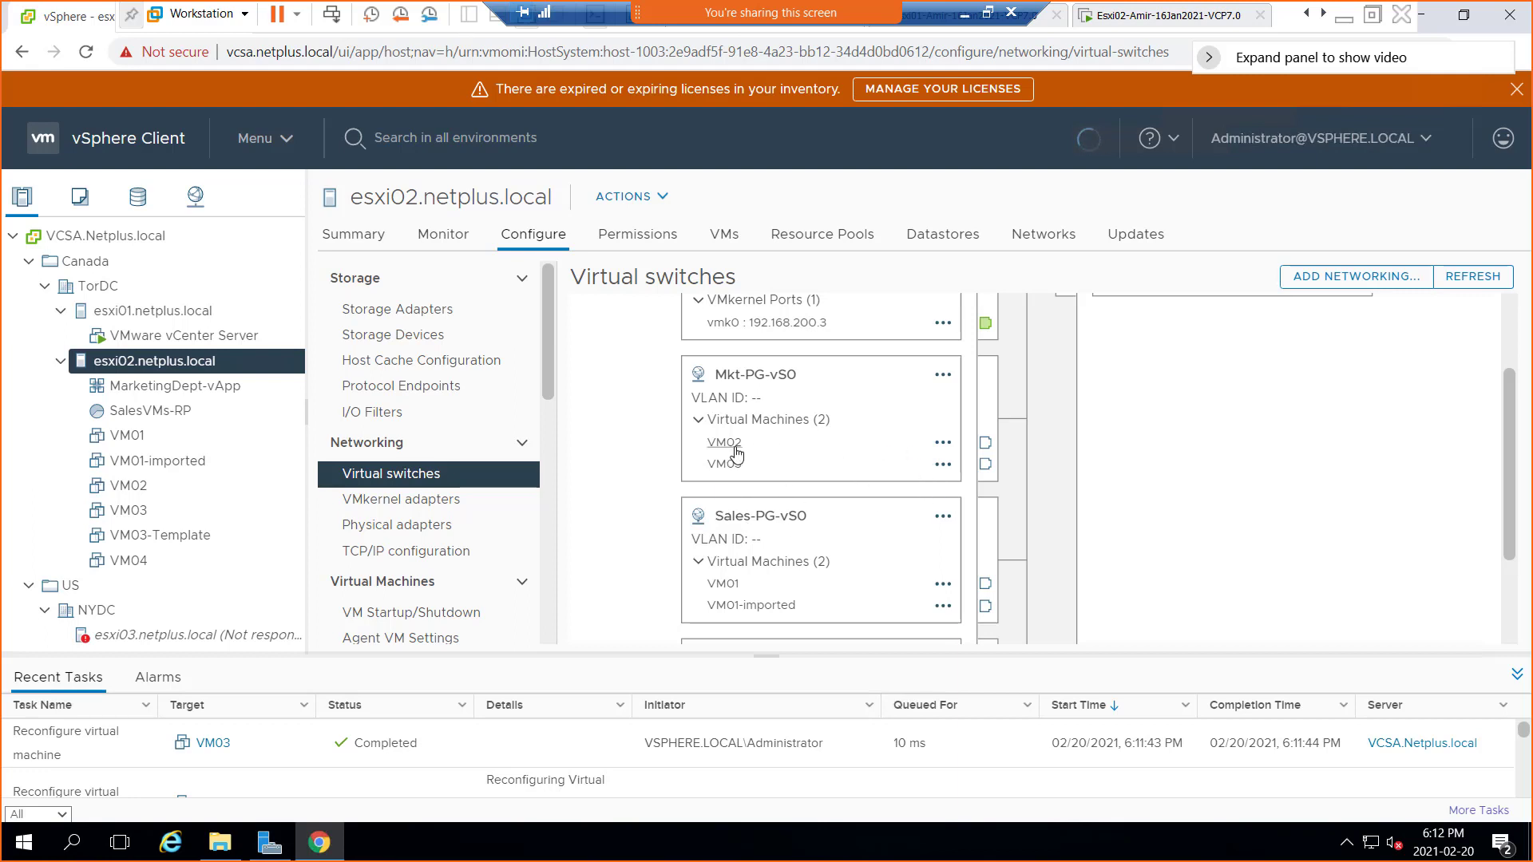
pyautogui.click(698, 425)
pyautogui.click(943, 443)
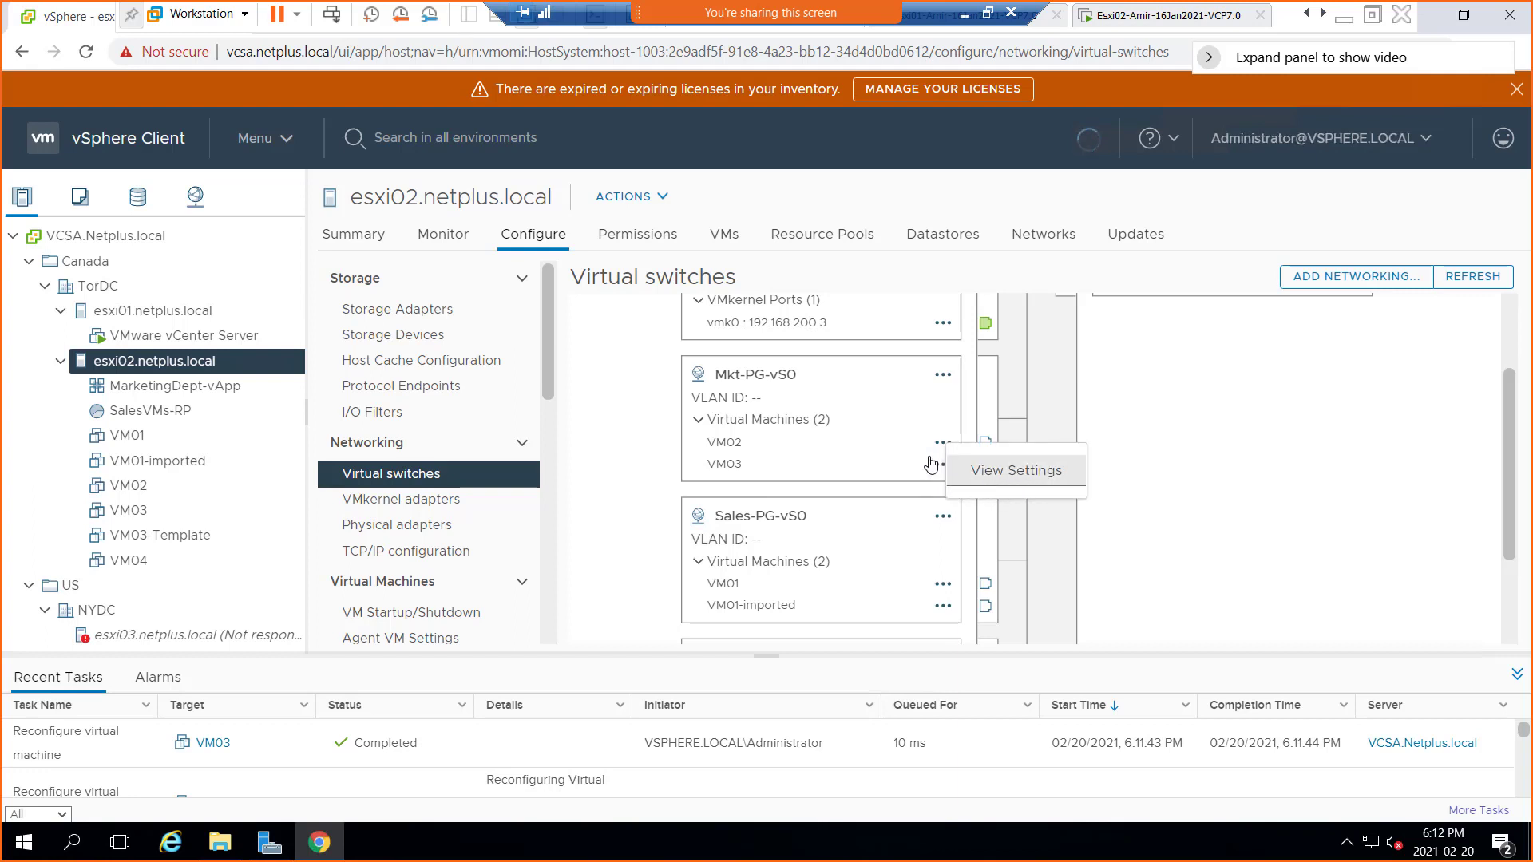
pyautogui.click(1015, 477)
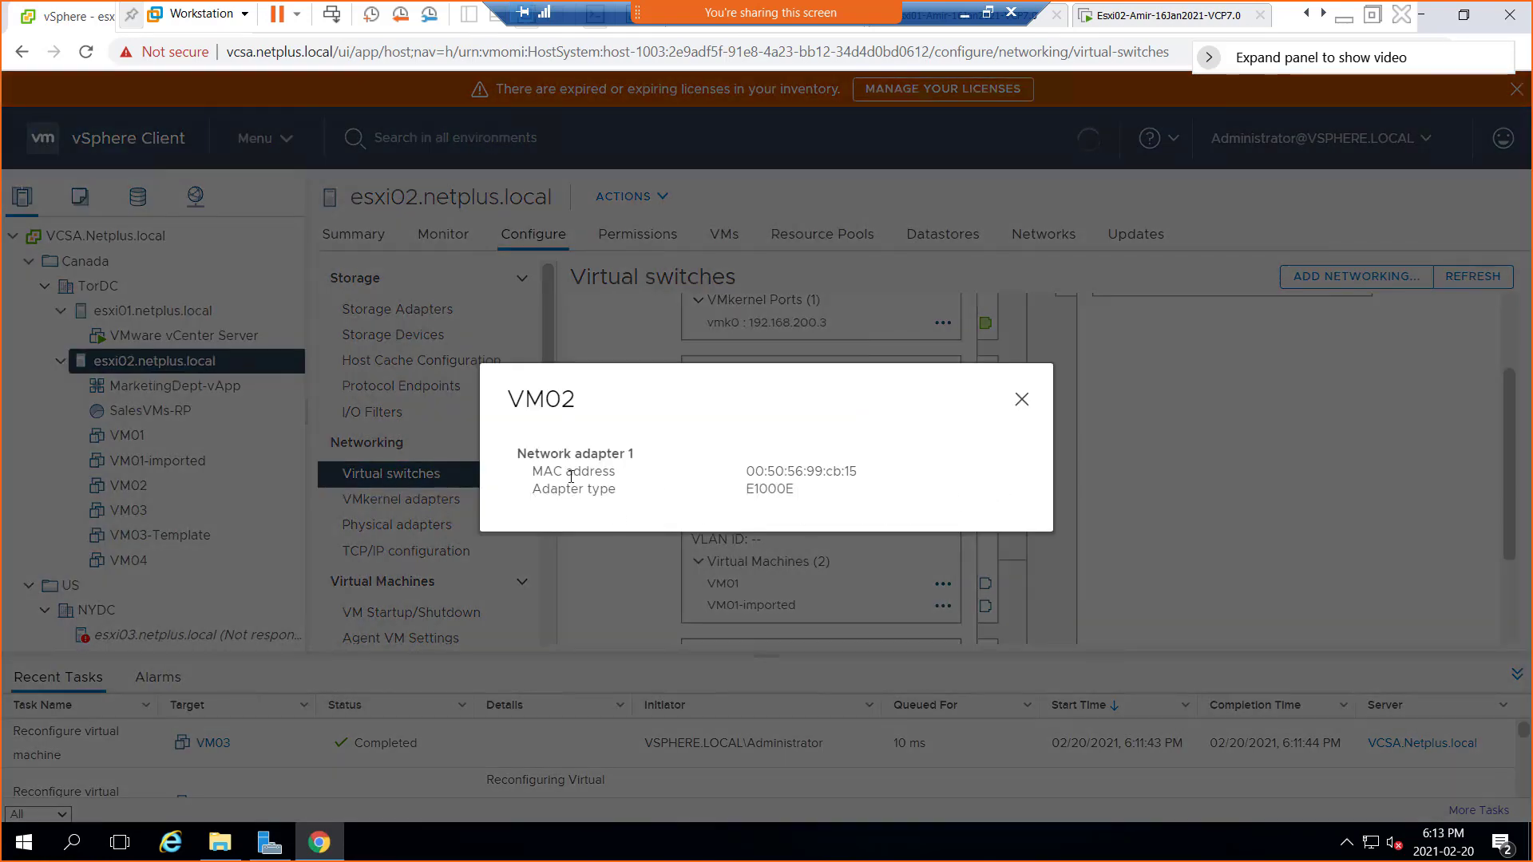
pyautogui.click(1022, 400)
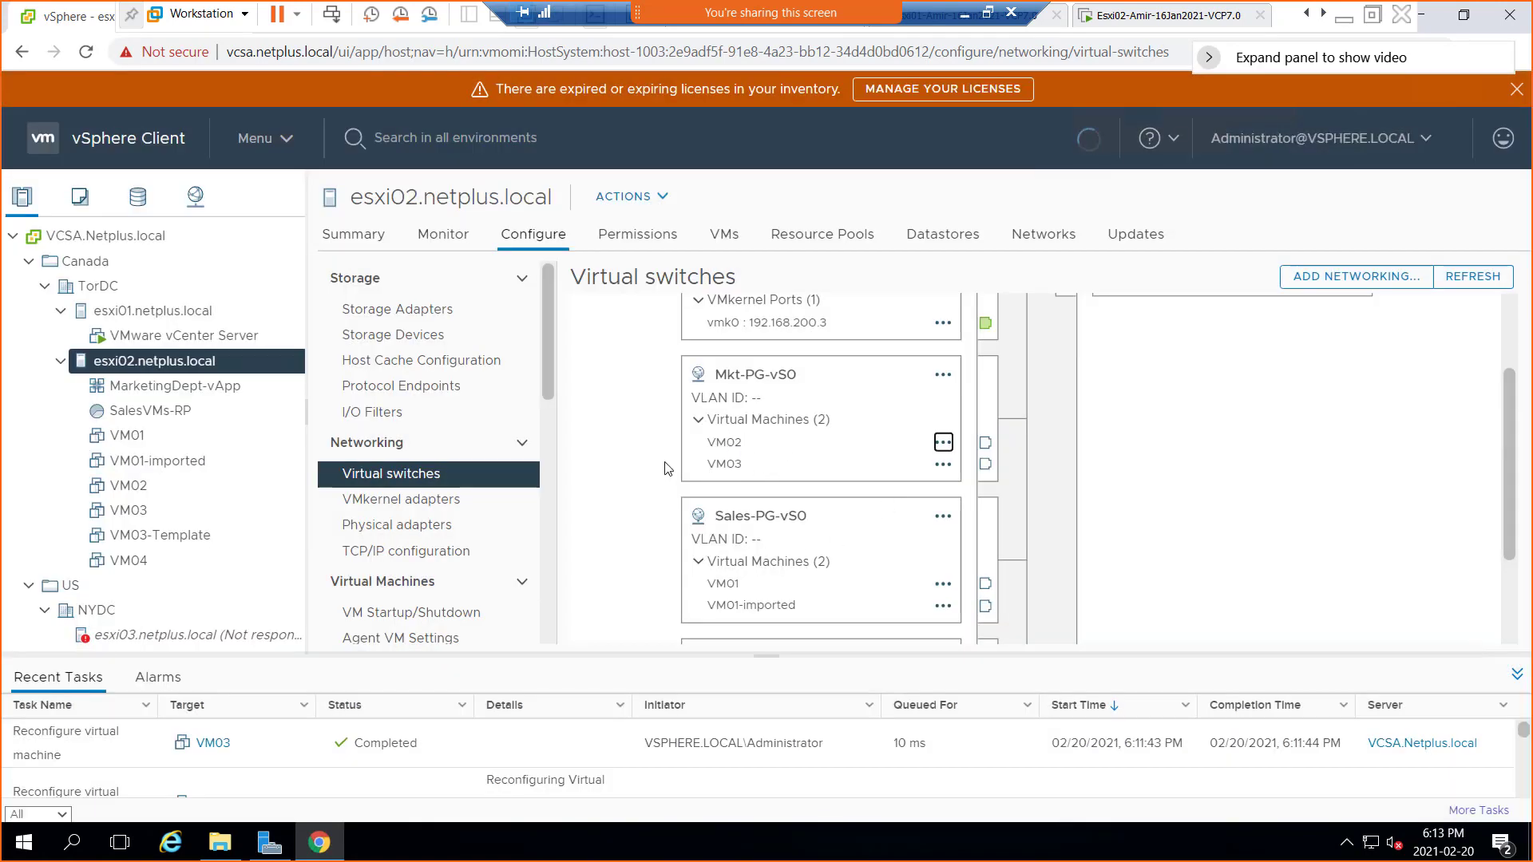
pyautogui.scroll(2, 667, 469)
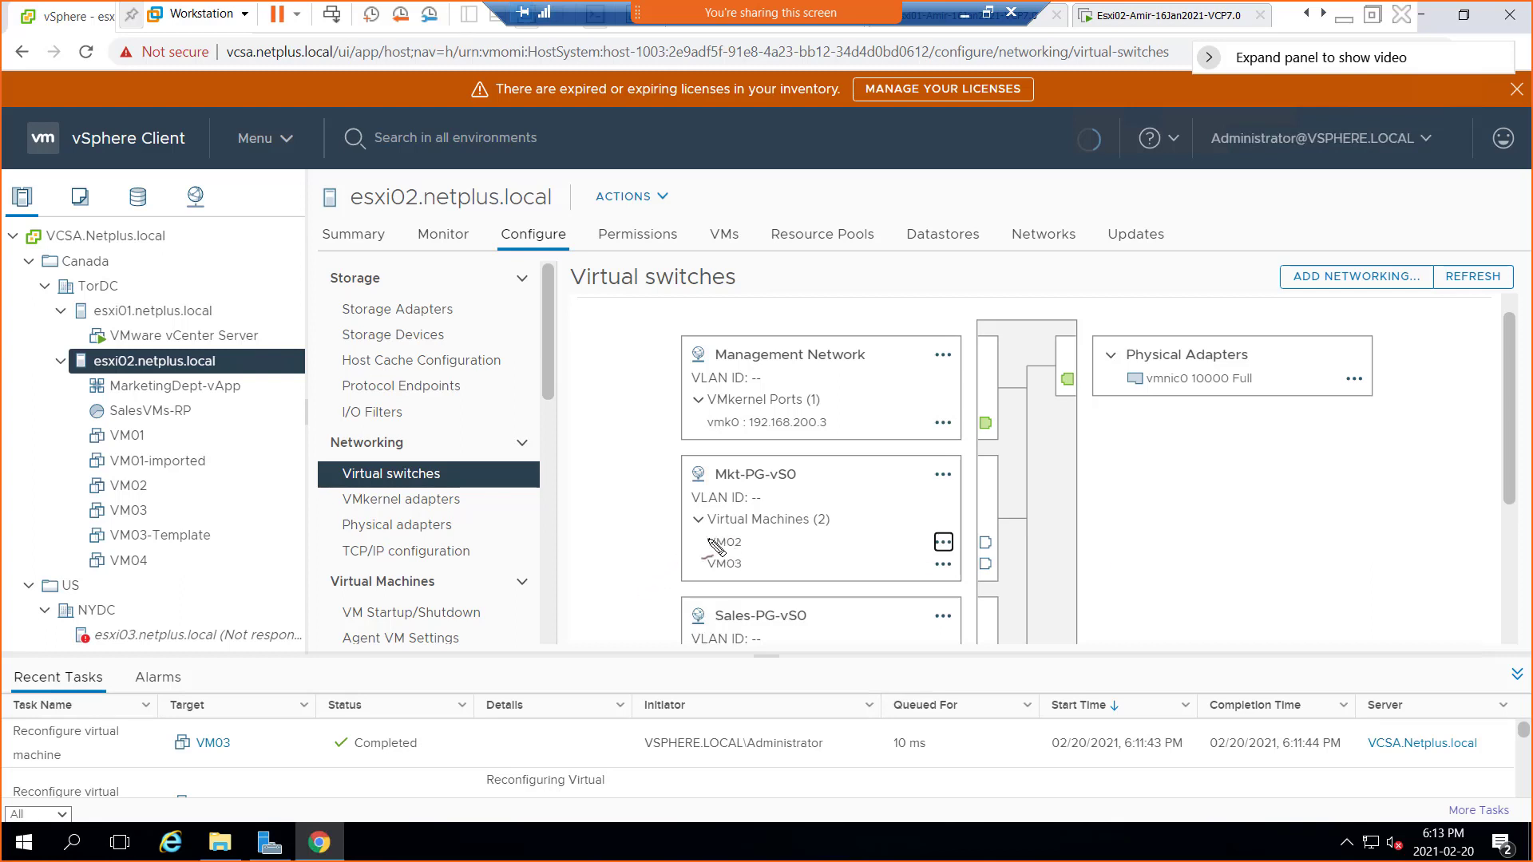
pyautogui.moveTo(618, 538)
pyautogui.mouseDown()
pyautogui.moveTo(634, 559)
pyautogui.moveTo(649, 535)
pyautogui.moveTo(689, 542)
pyautogui.moveTo(677, 570)
pyautogui.mouseUp()
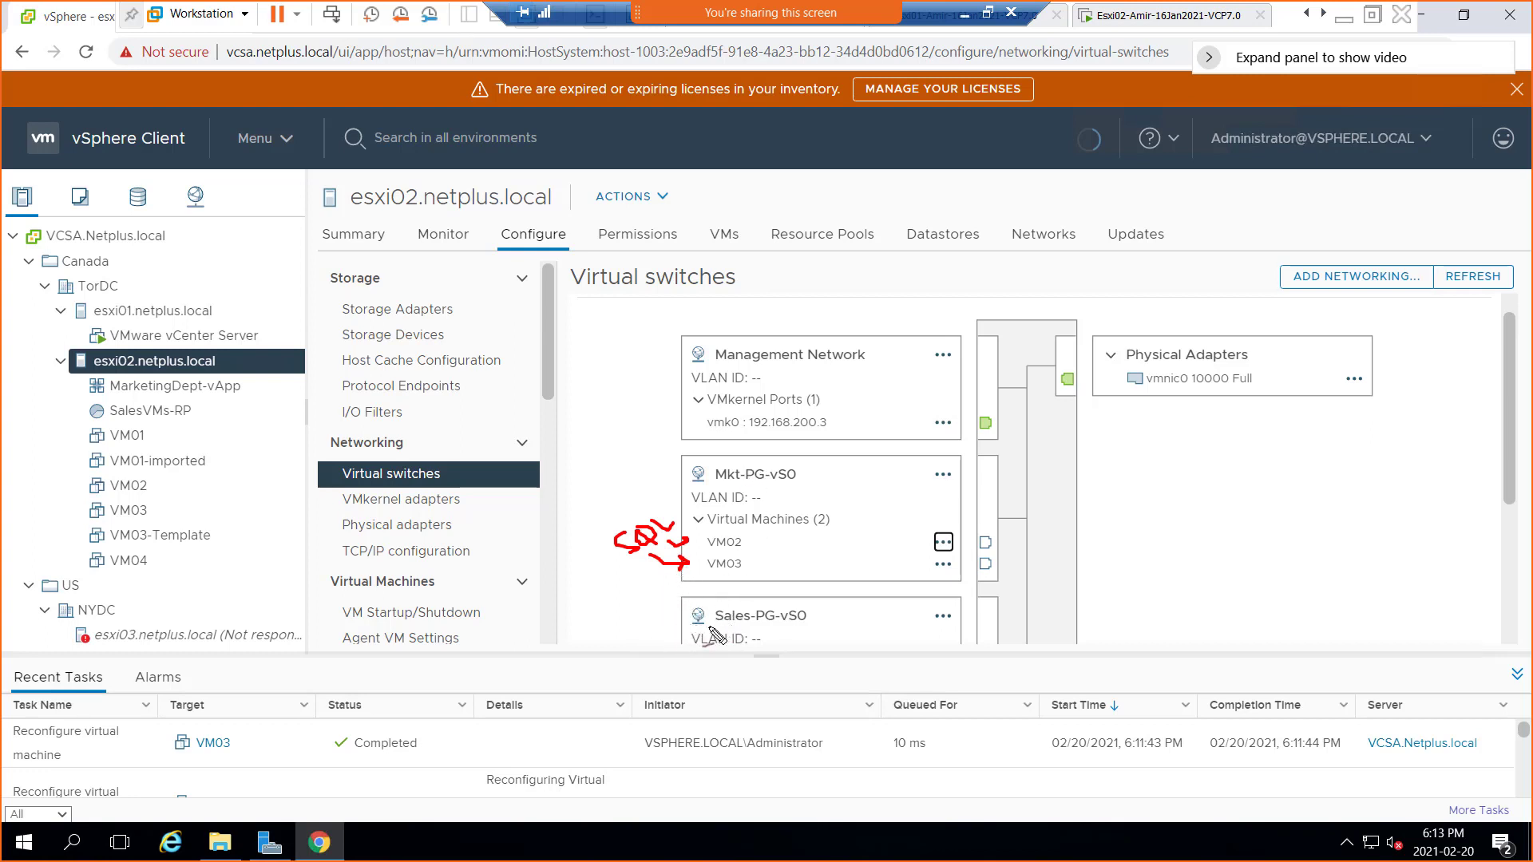
pyautogui.press('Escape')
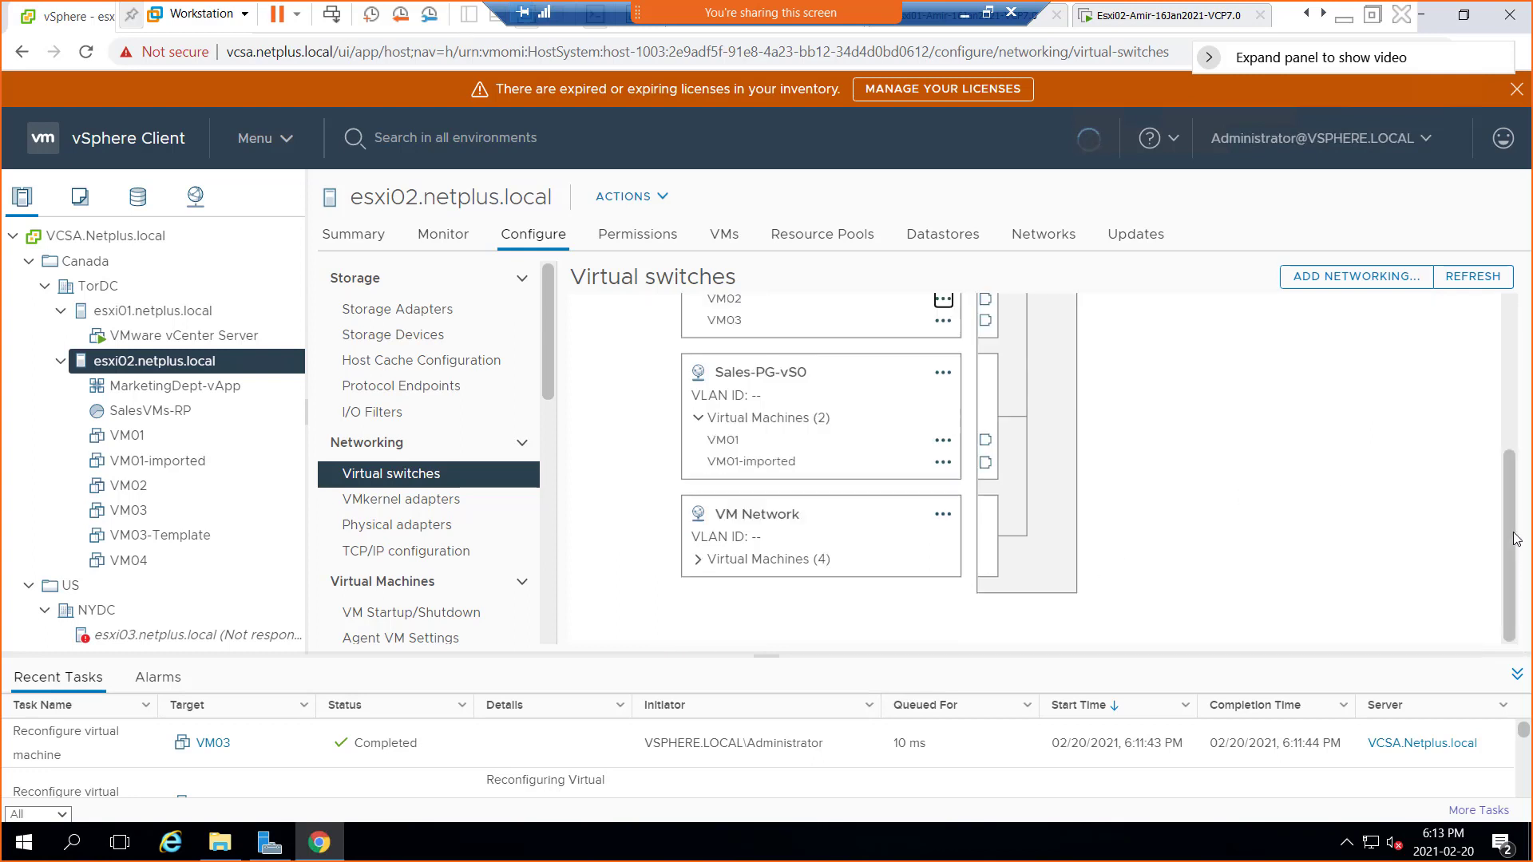
pyautogui.click(1518, 540)
pyautogui.moveTo(1516, 538); pyautogui.dragTo(1515, 486)
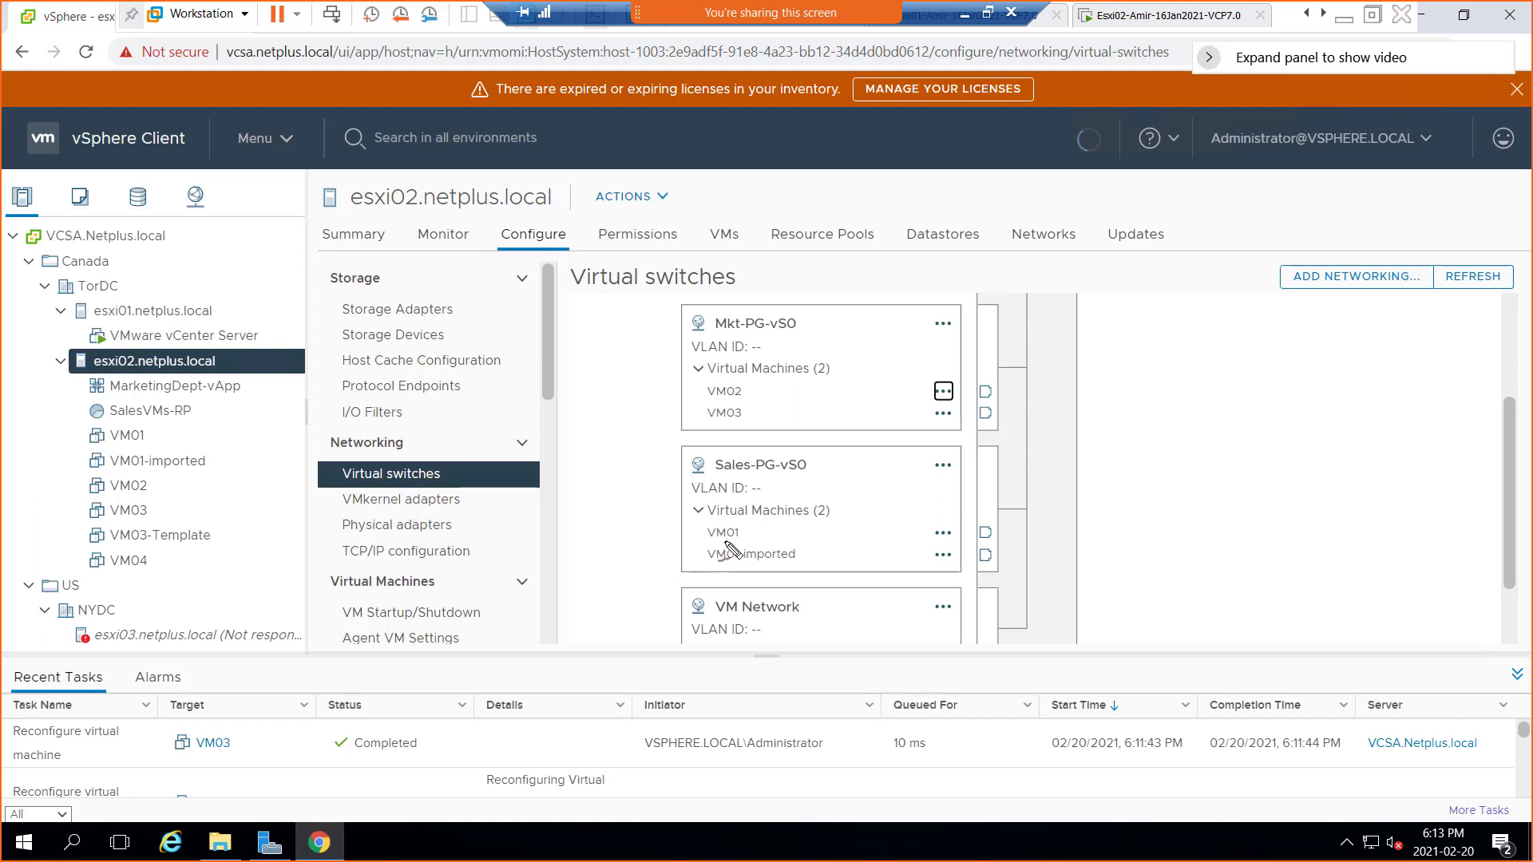
pyautogui.moveTo(723, 542)
pyautogui.mouseDown()
pyautogui.moveTo(739, 543)
pyautogui.moveTo(741, 568)
pyautogui.mouseUp()
pyautogui.moveTo(715, 426)
pyautogui.mouseDown()
pyautogui.moveTo(741, 426)
pyautogui.moveTo(744, 402)
pyautogui.mouseUp()
pyautogui.press('Escape')
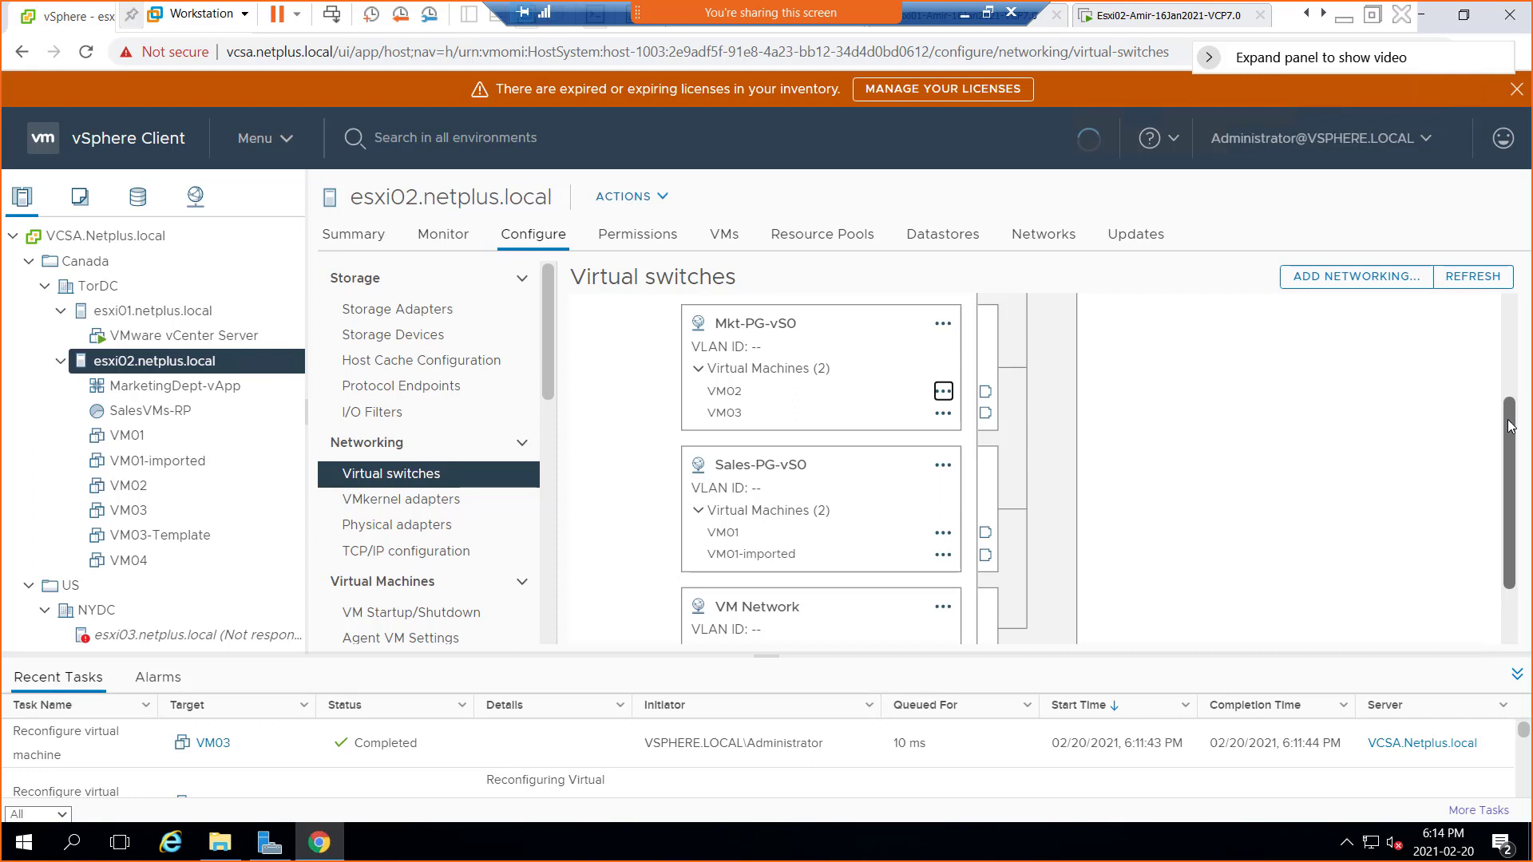
pyautogui.moveTo(1510, 414); pyautogui.dragTo(1518, 358)
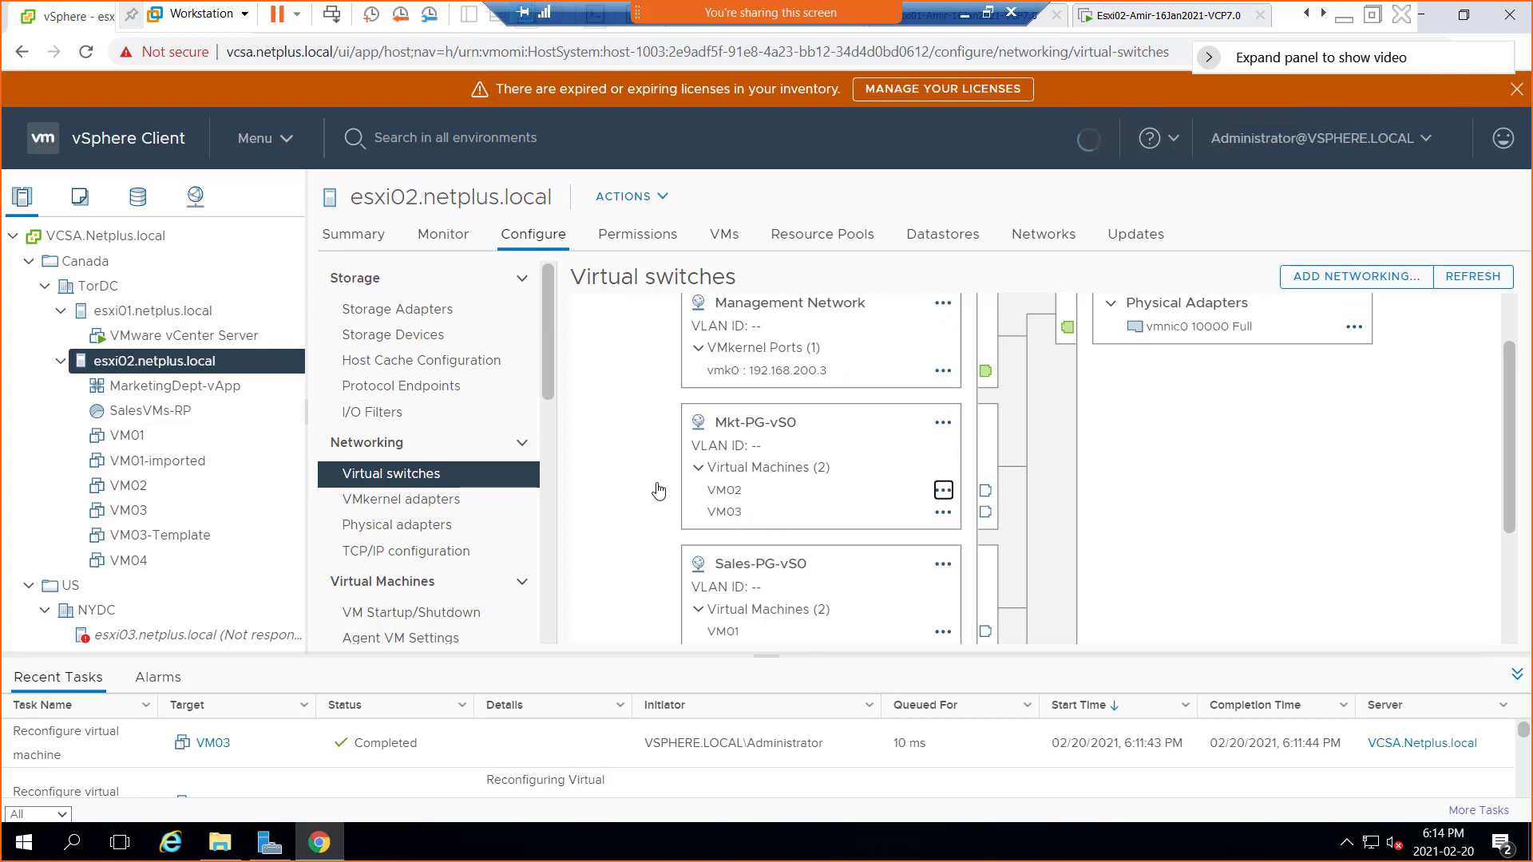
pyautogui.moveTo(653, 482)
pyautogui.mouseDown()
pyautogui.moveTo(697, 484)
pyautogui.moveTo(699, 515)
pyautogui.mouseUp()
pyautogui.moveTo(652, 630); pyautogui.dragTo(689, 628)
pyautogui.moveTo(733, 430); pyautogui.dragTo(765, 429)
pyautogui.moveTo(935, 452)
pyautogui.mouseDown()
pyautogui.moveTo(1027, 476)
pyautogui.moveTo(995, 509)
pyautogui.mouseUp()
pyautogui.moveTo(1026, 477)
pyautogui.mouseDown()
pyautogui.moveTo(1047, 461)
pyautogui.moveTo(1035, 329)
pyautogui.moveTo(1114, 322)
pyautogui.mouseUp()
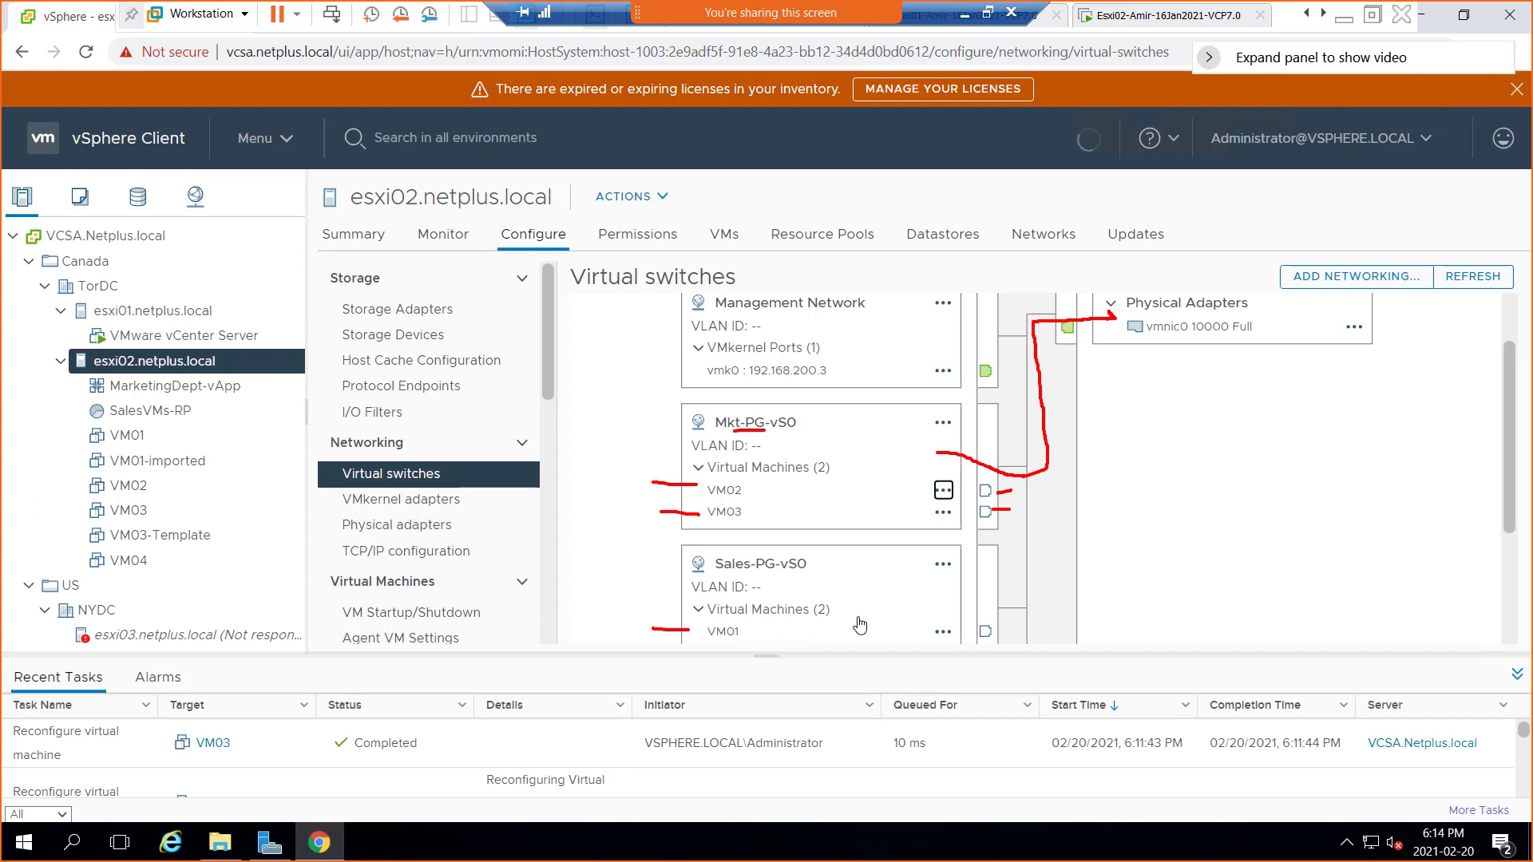
pyautogui.moveTo(773, 633); pyautogui.dragTo(955, 620)
pyautogui.moveTo(747, 573); pyautogui.dragTo(776, 572)
pyautogui.moveTo(974, 618)
pyautogui.mouseDown()
pyautogui.moveTo(1037, 607)
pyautogui.moveTo(1054, 345)
pyautogui.moveTo(1100, 336)
pyautogui.mouseUp()
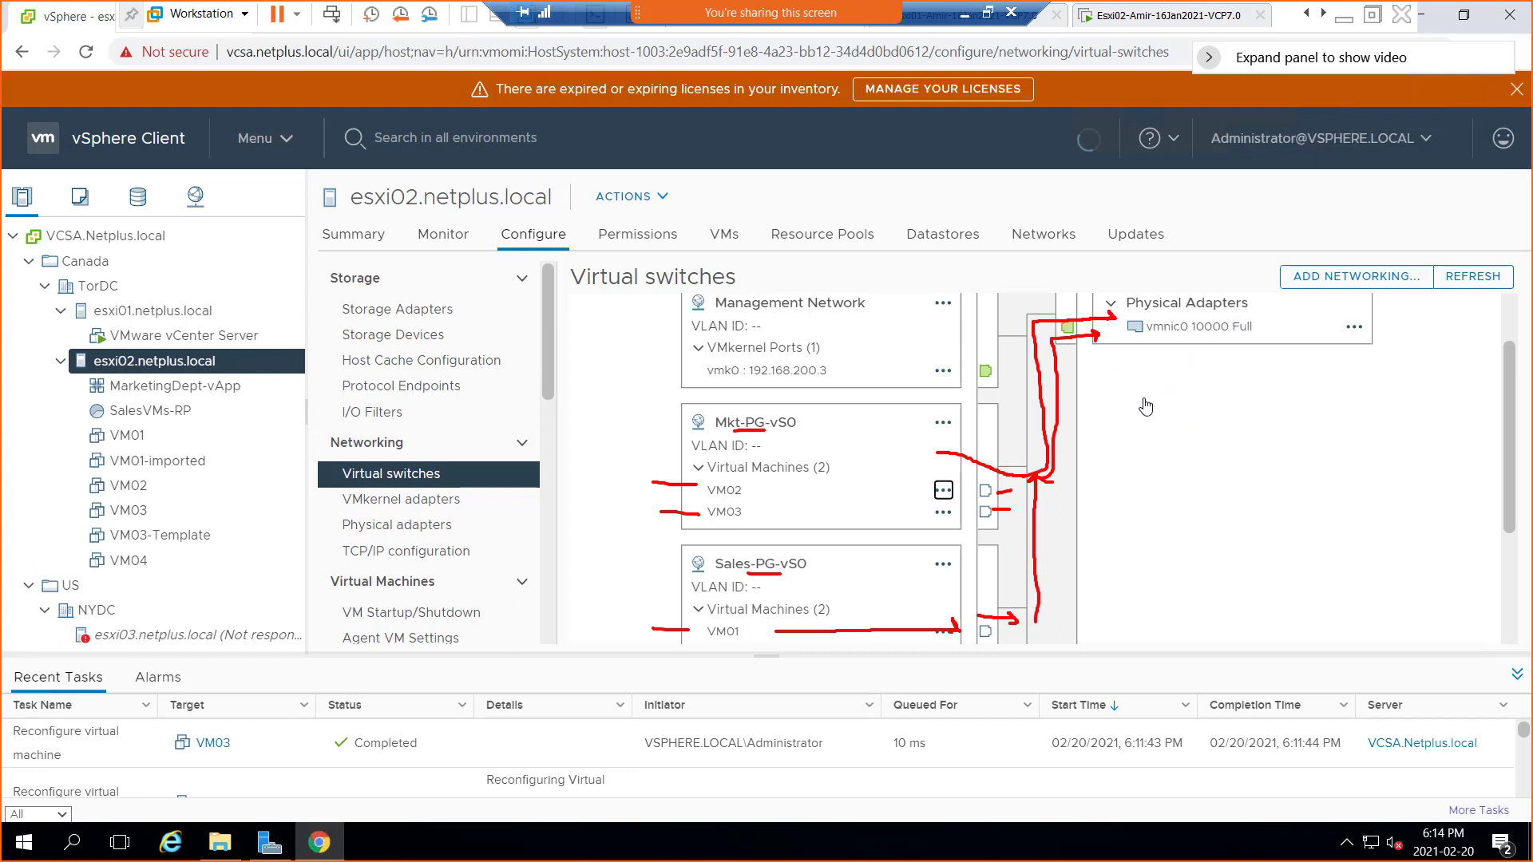
pyautogui.press('Escape')
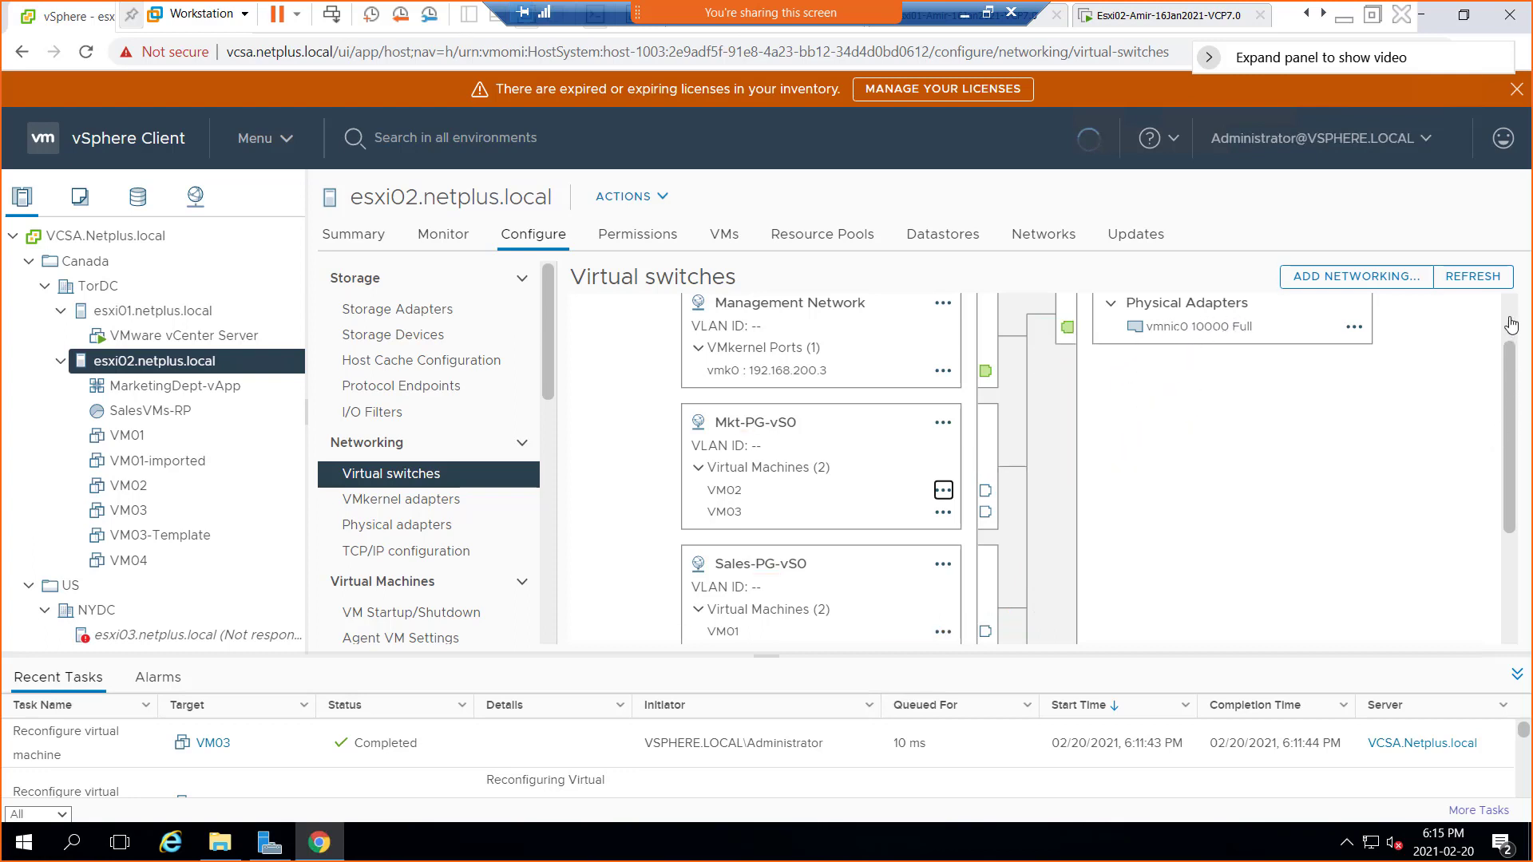
pyautogui.click(1511, 323)
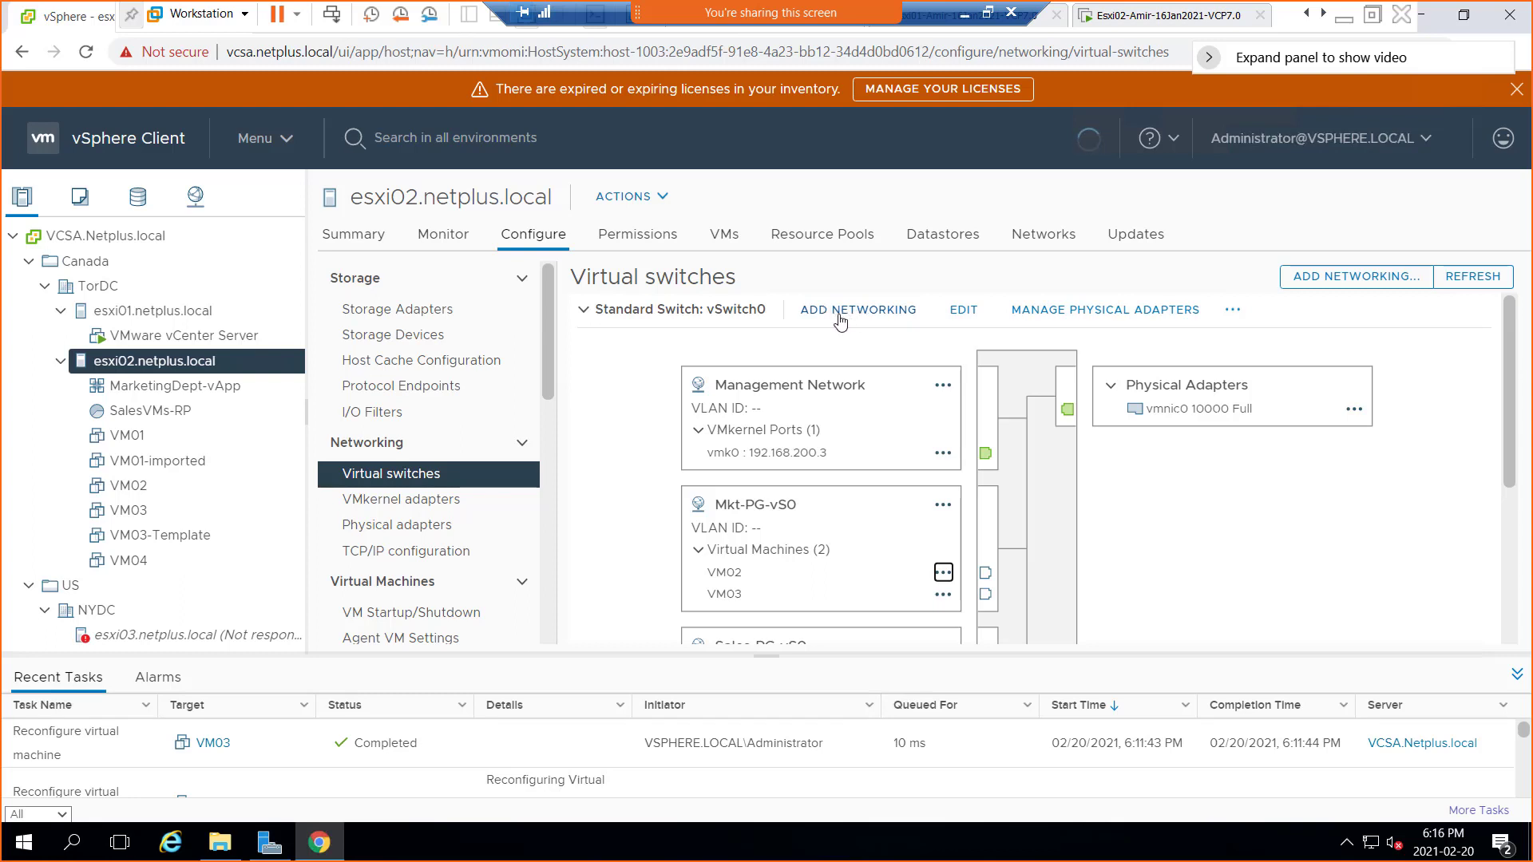
# Show esxi02 vSwitch0's adapter assignments: vmnic0 active and the standby group empty
pyautogui.click(1118, 314)
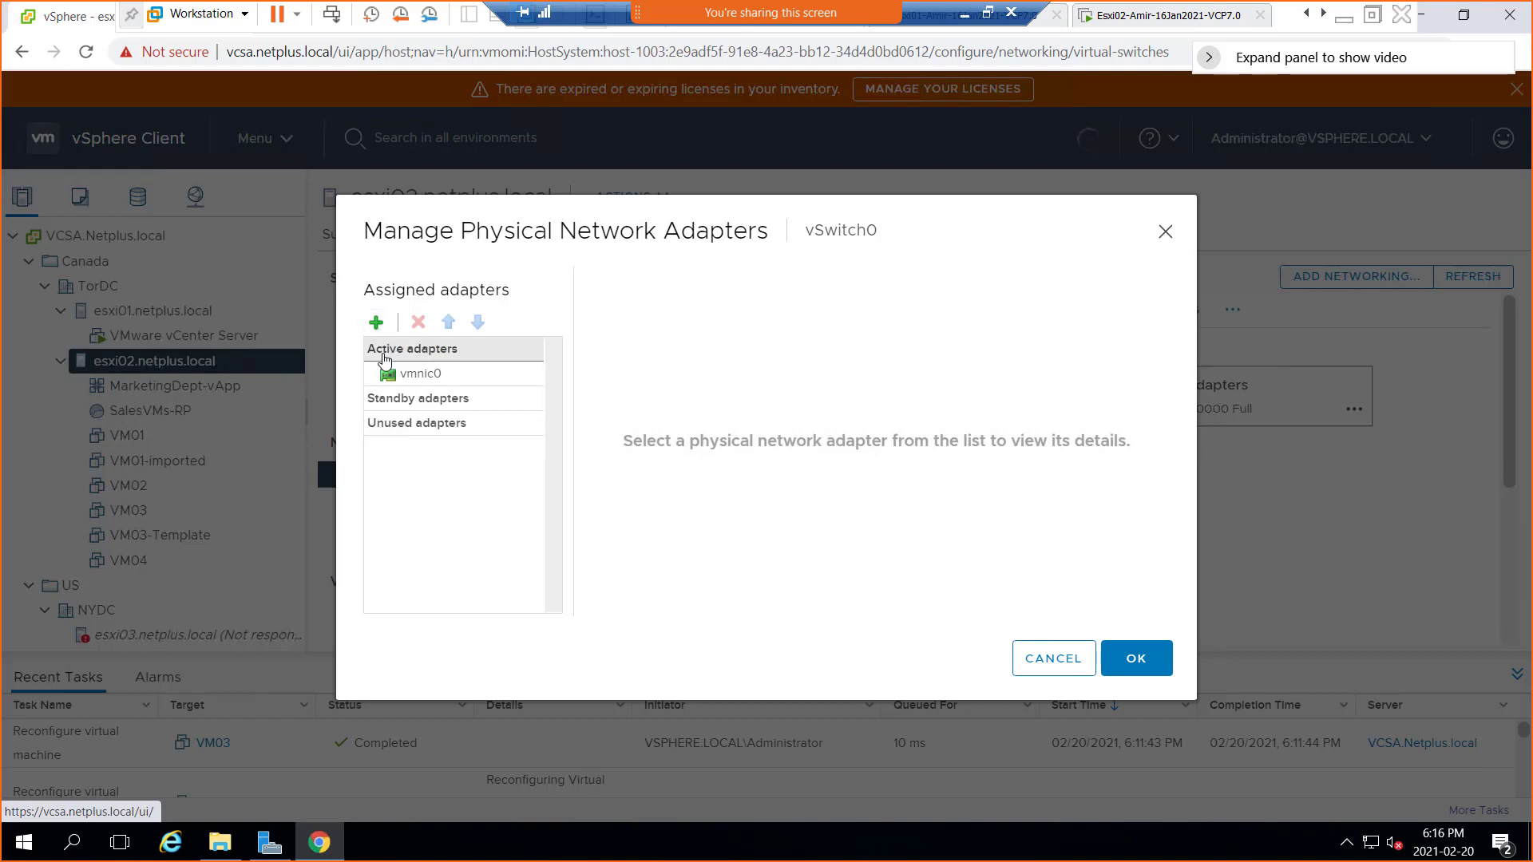
pyautogui.click(435, 399)
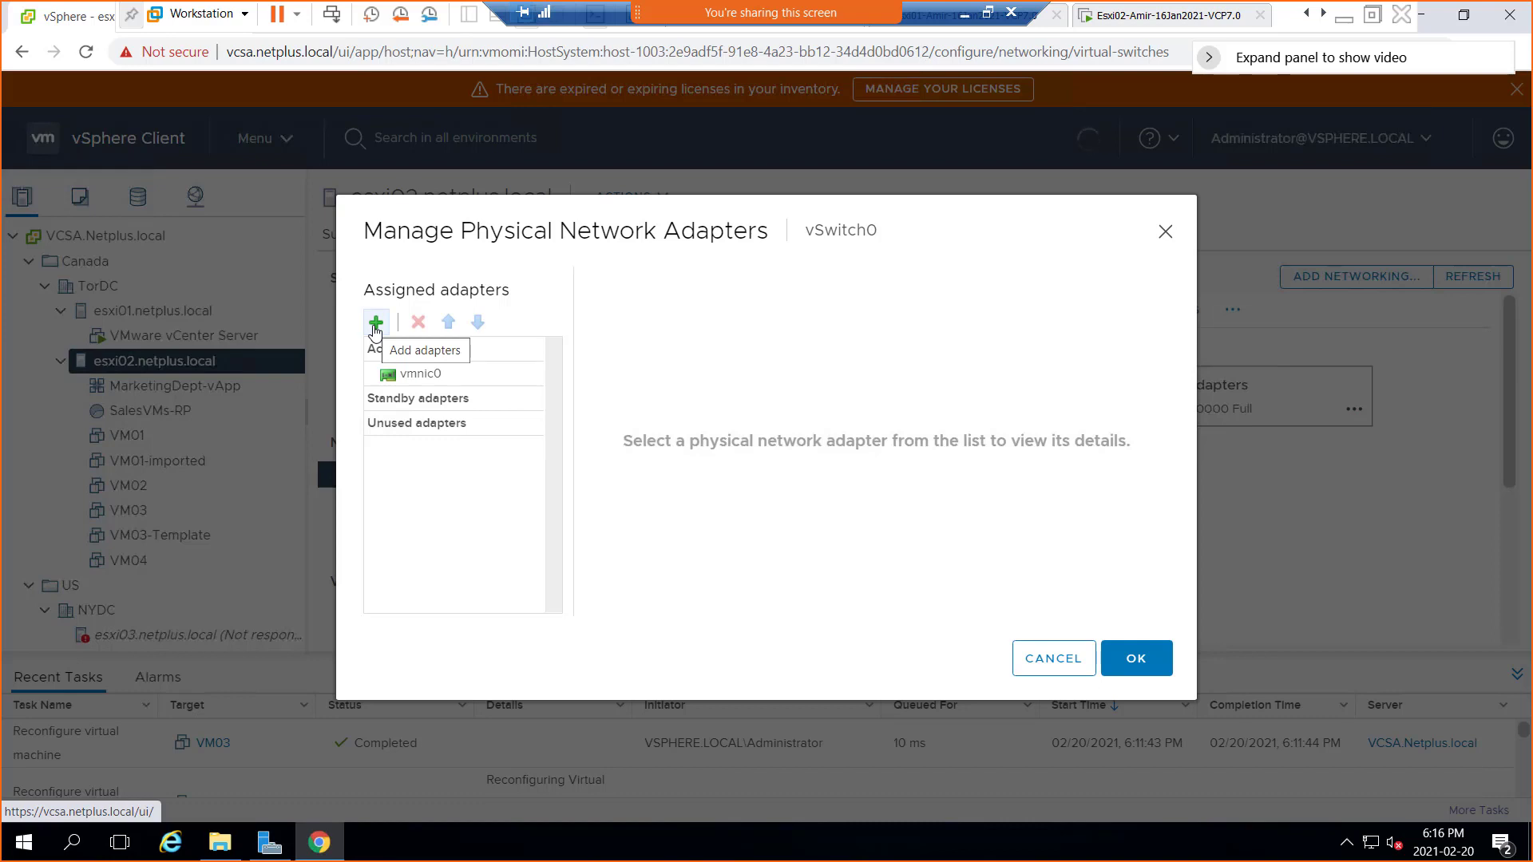
# List the adapters available to add to vSwitch0 (vmnic1–vmnic9) and review vmnic1's details
pyautogui.click(375, 323)
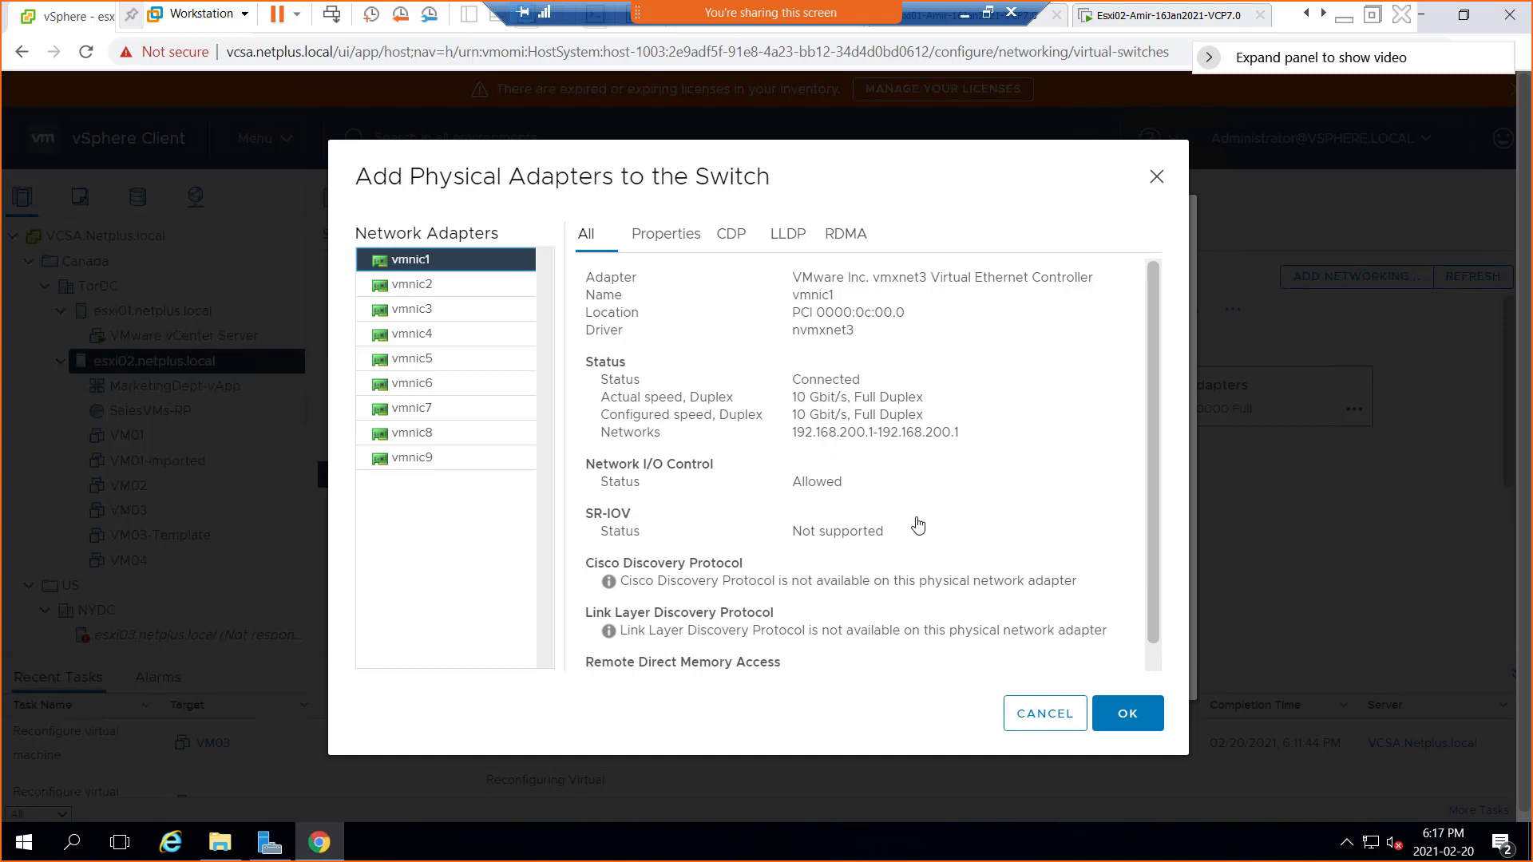
pyautogui.scroll(-1, 818, 545)
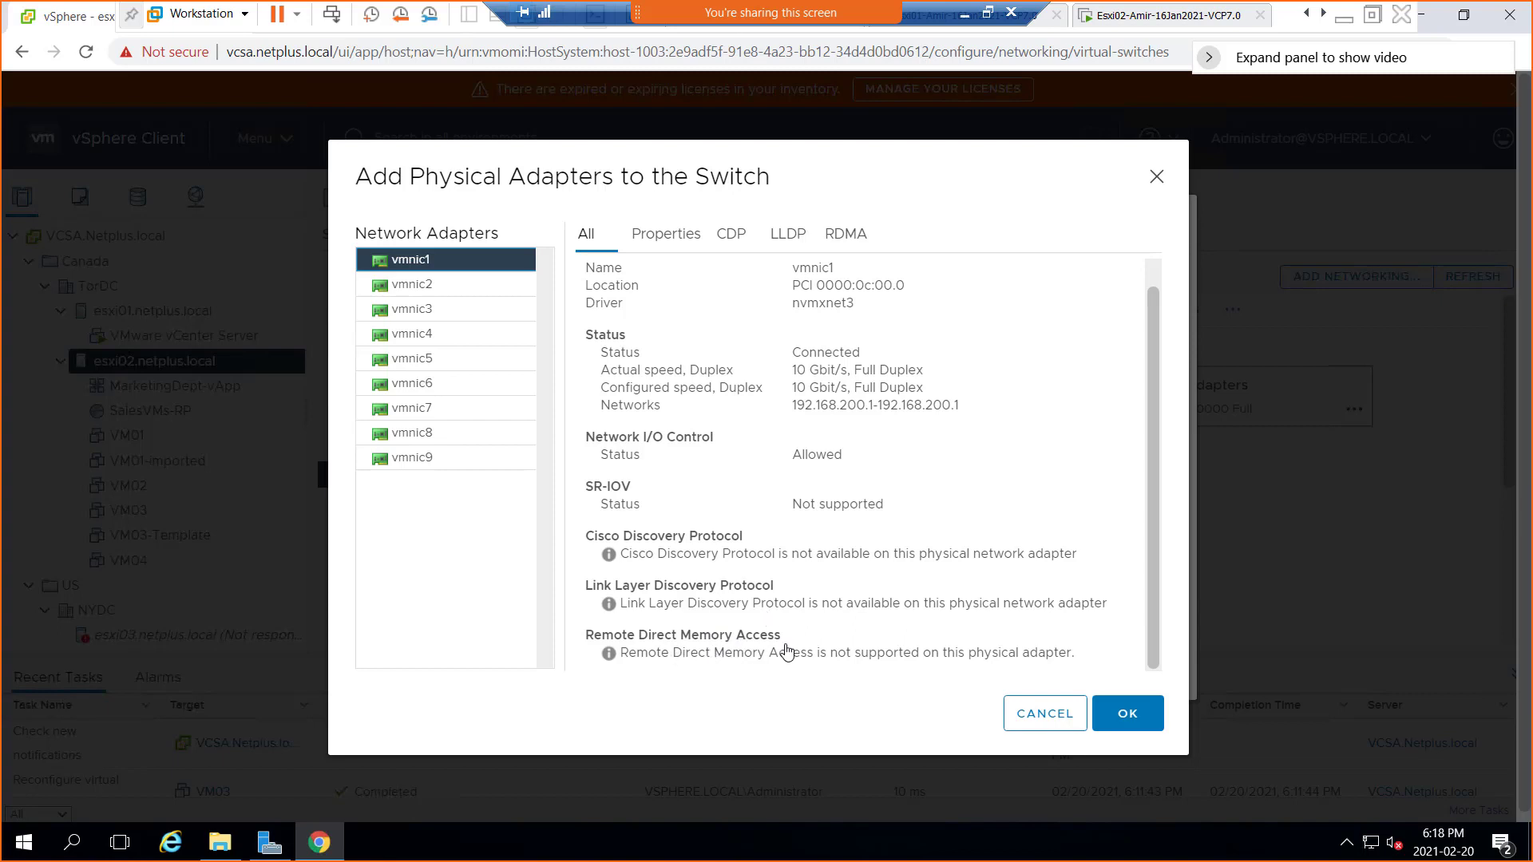
pyautogui.scroll(-1, 881, 623)
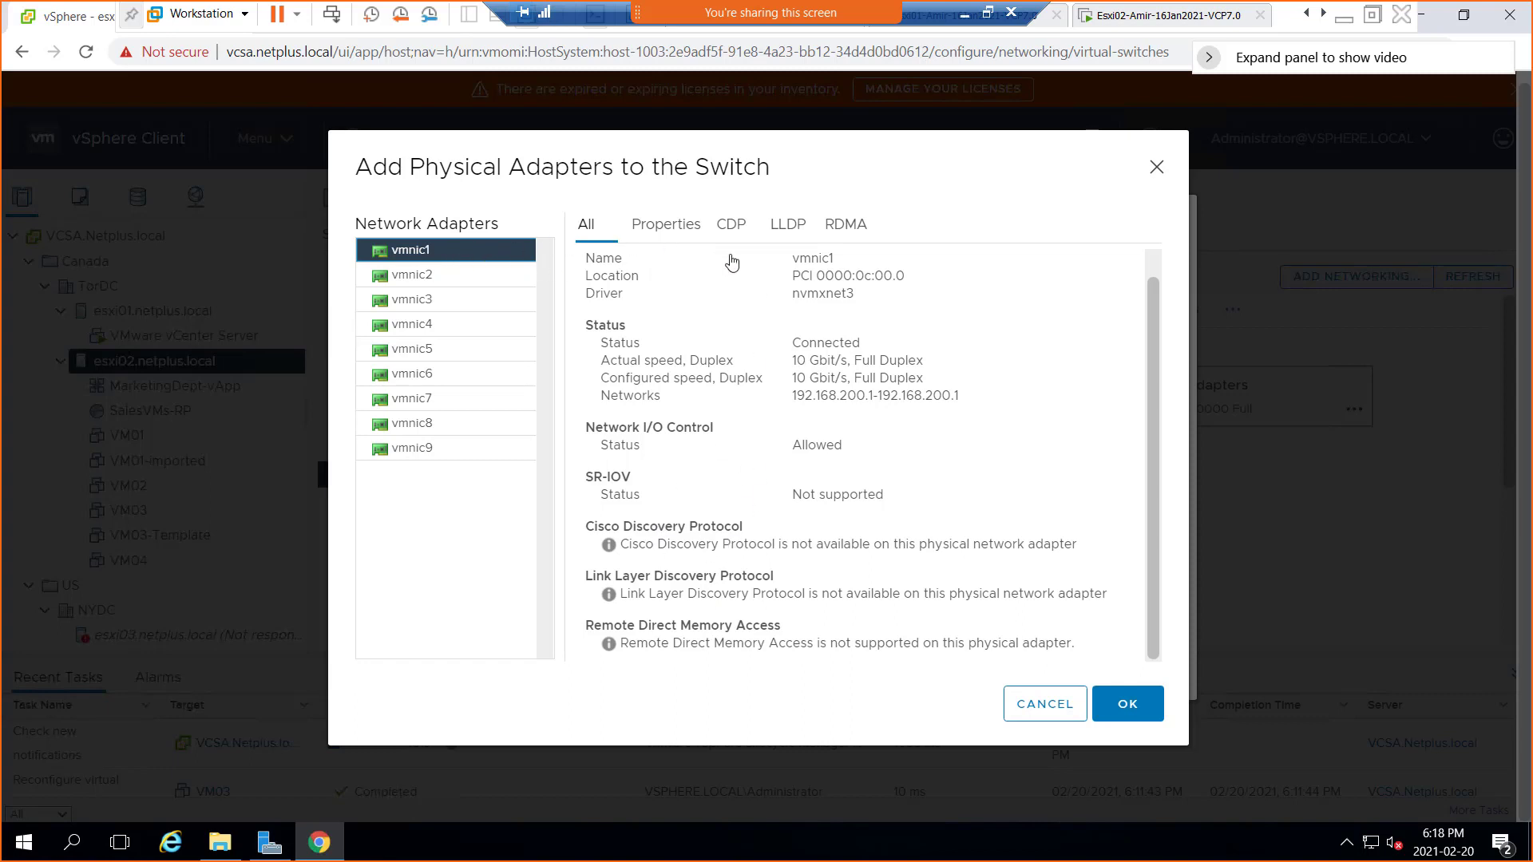
pyautogui.moveTo(783, 545); pyautogui.dragTo(1030, 551)
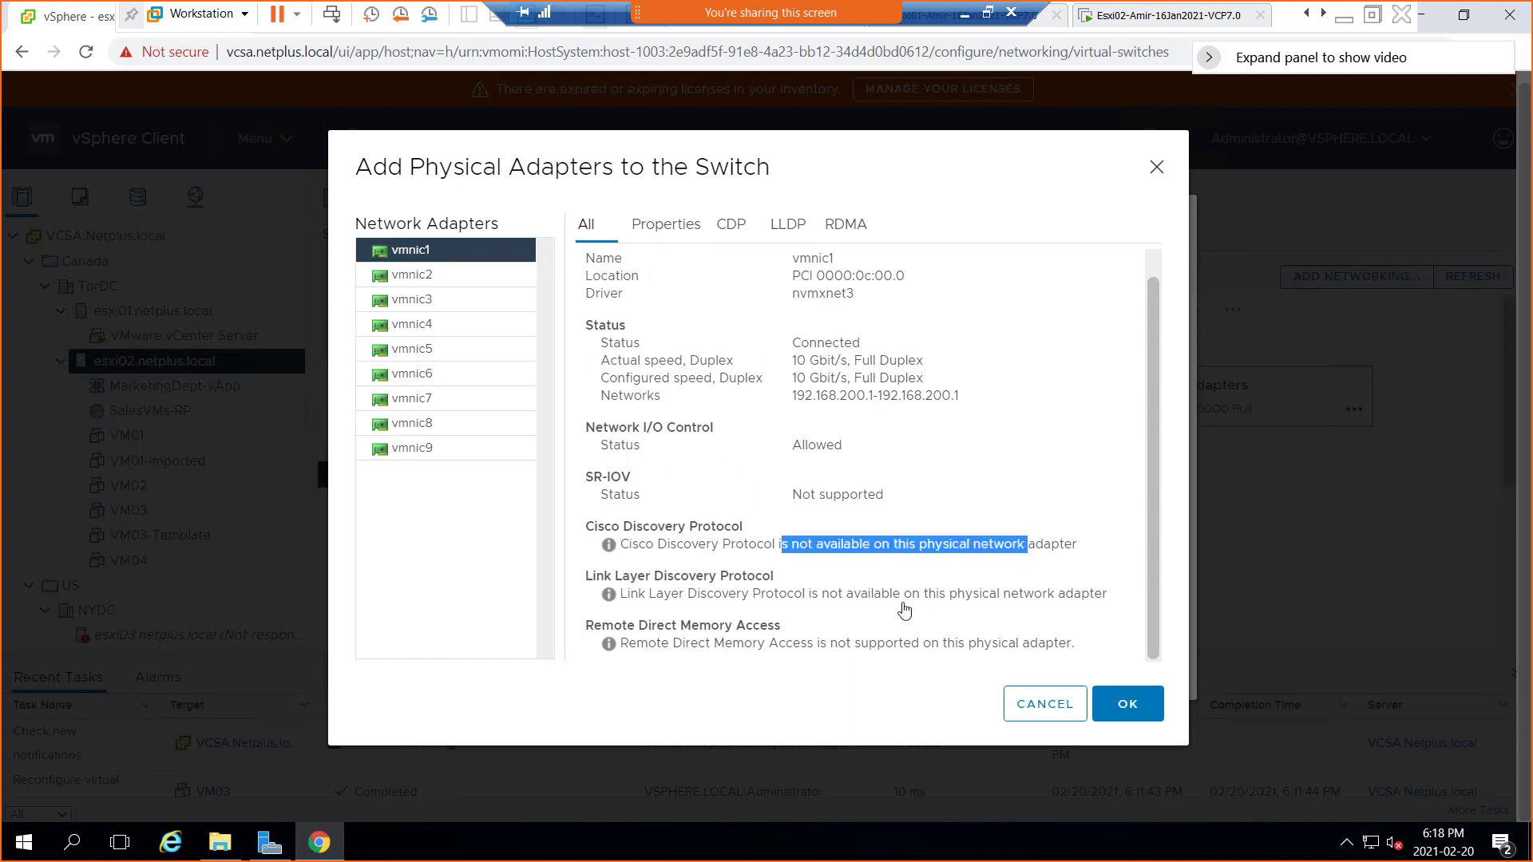
pyautogui.moveTo(882, 593); pyautogui.dragTo(827, 593)
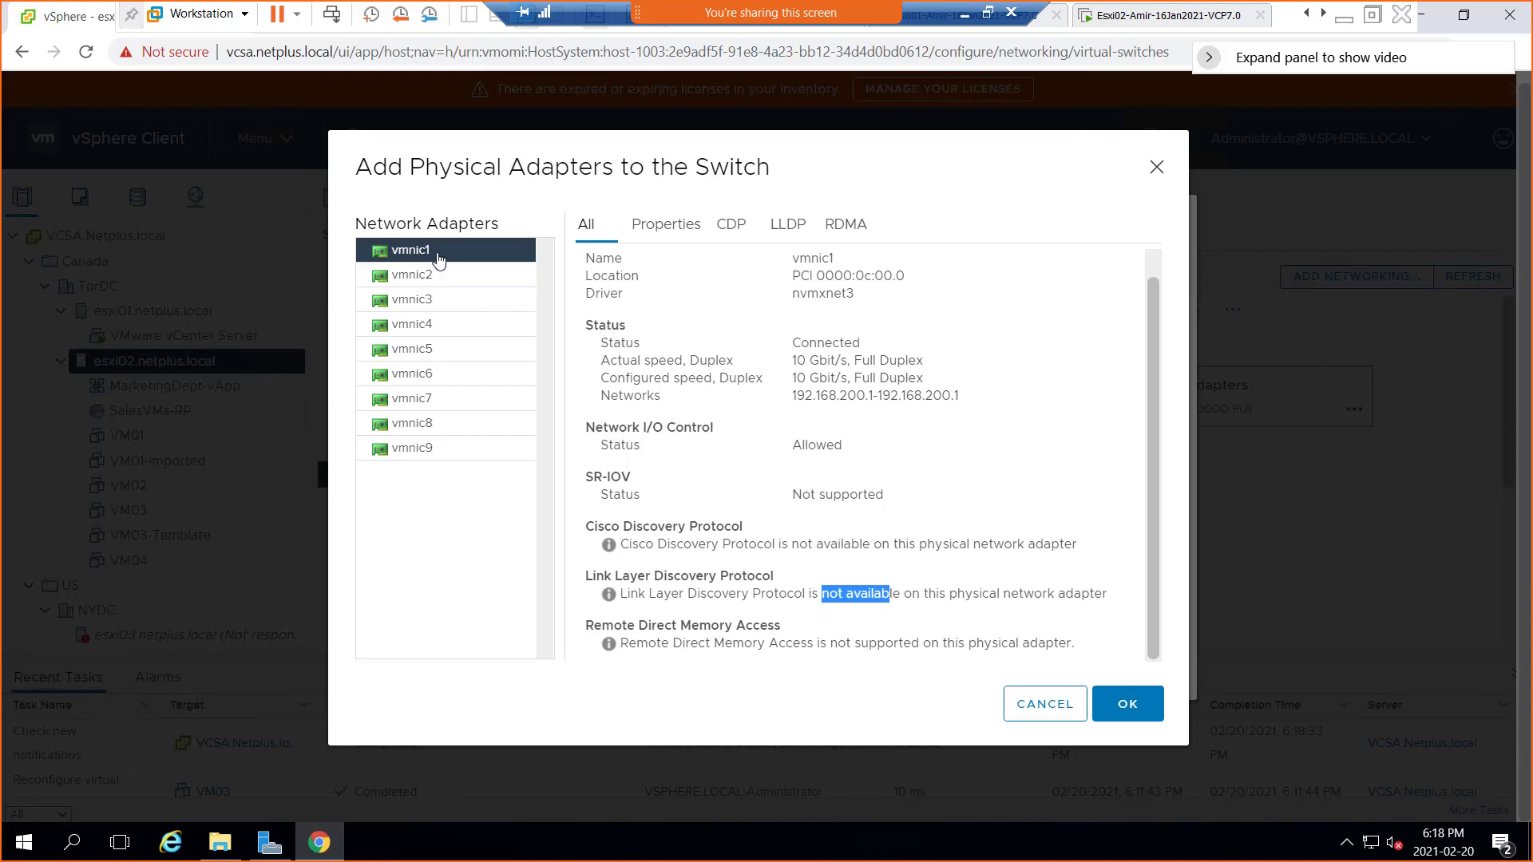
pyautogui.click(474, 258)
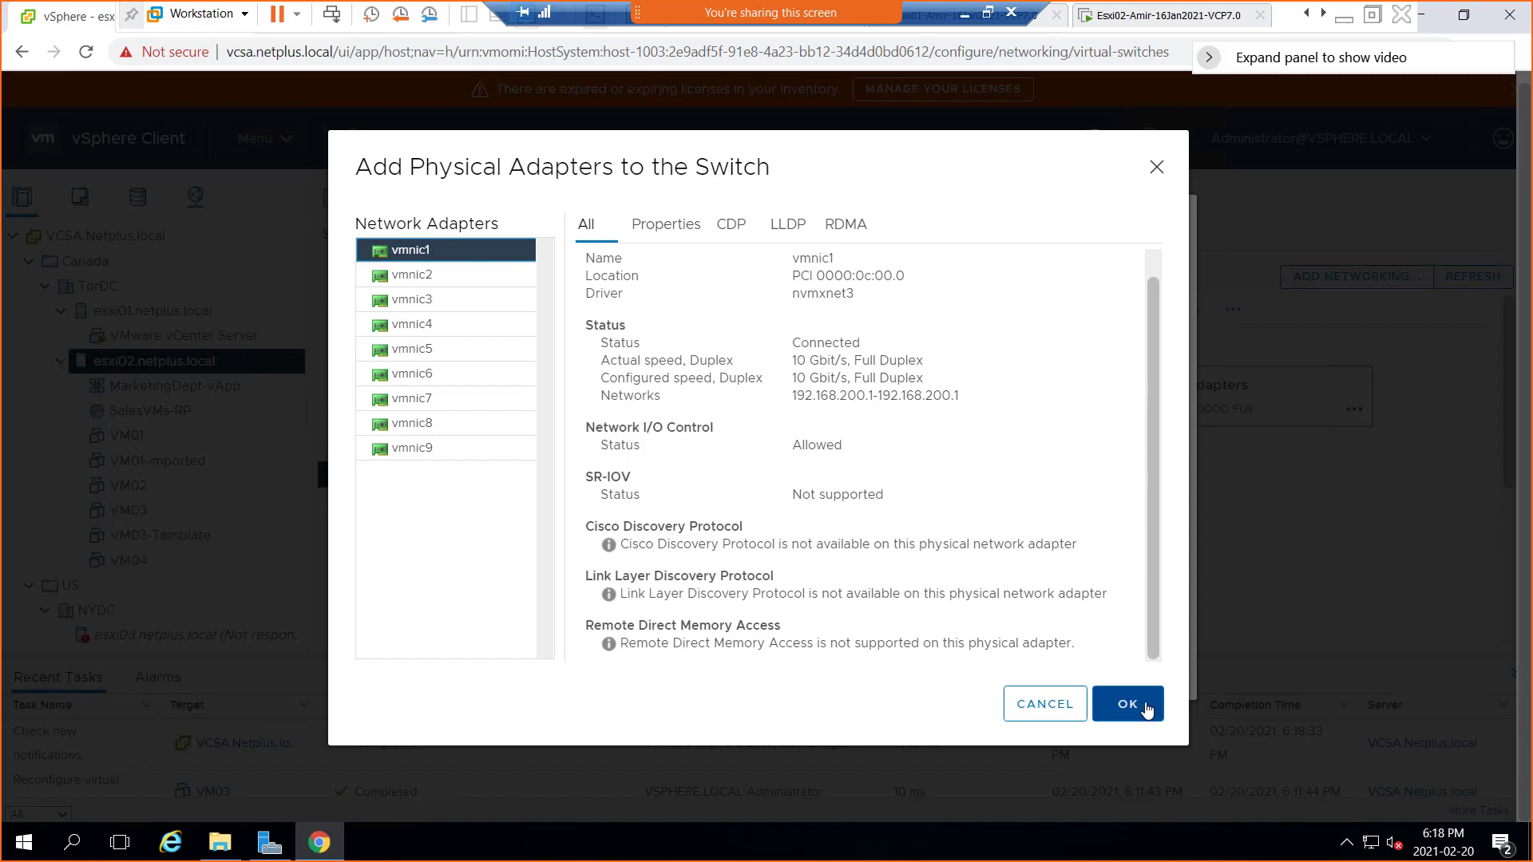
# Add vmnic1 to esxi02's vSwitch0 as a standby adapter behind vmnic0 and apply
pyautogui.click(1137, 713)
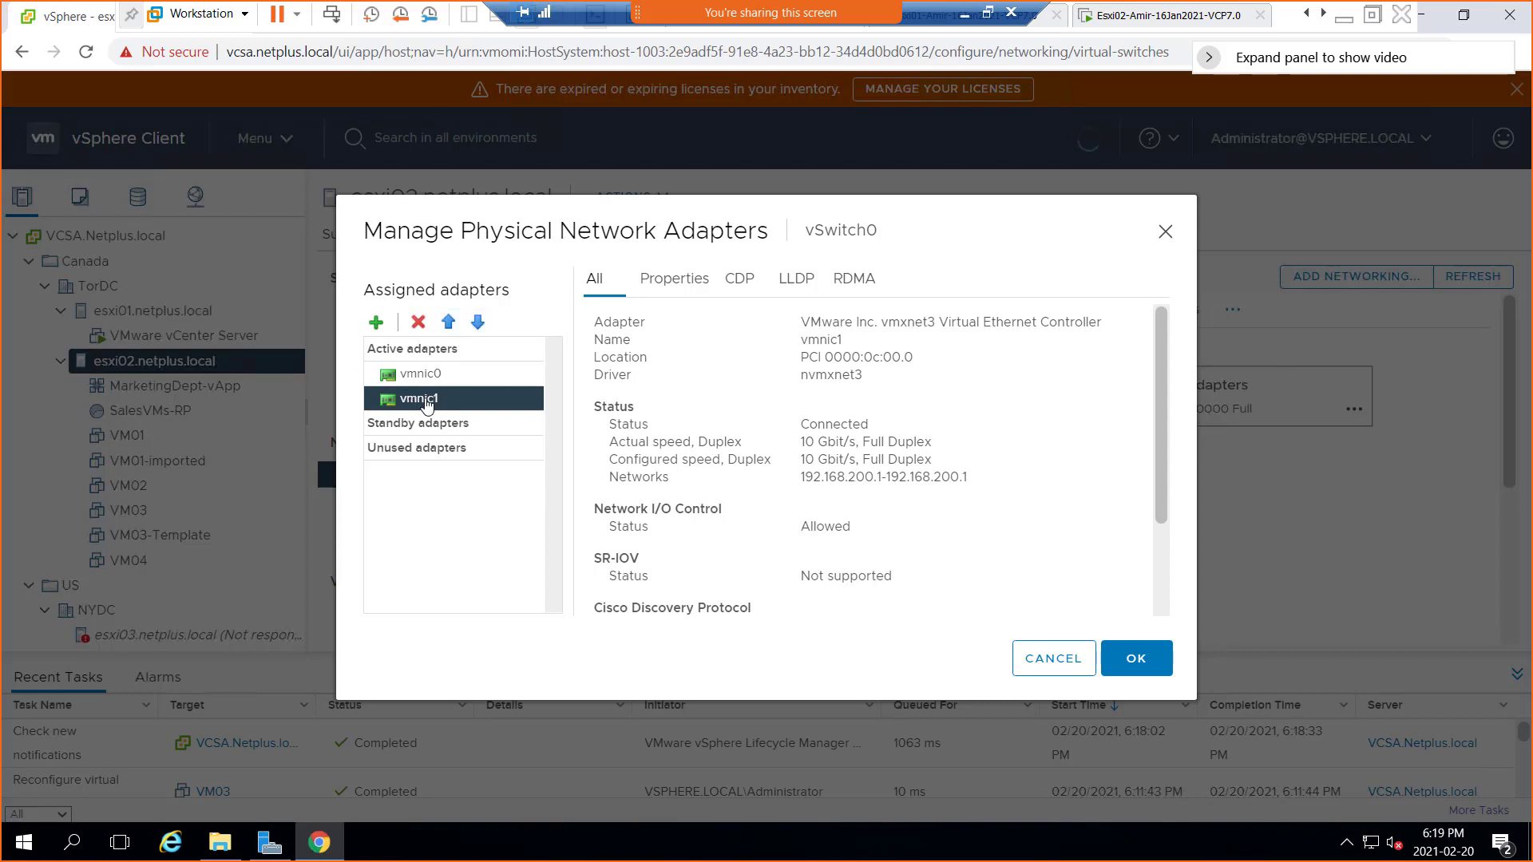
pyautogui.click(478, 322)
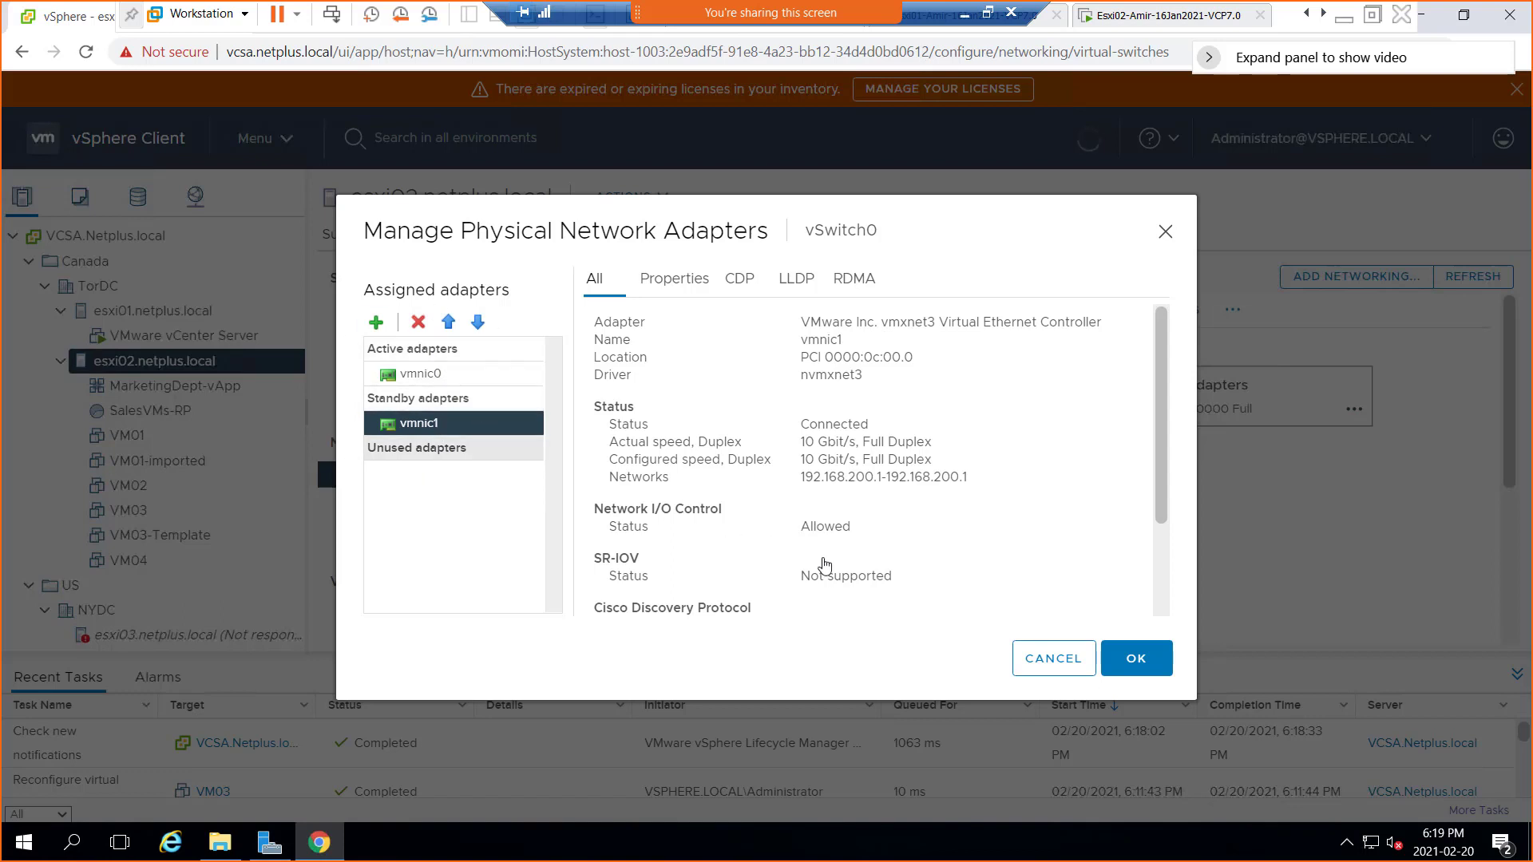
pyautogui.click(1156, 669)
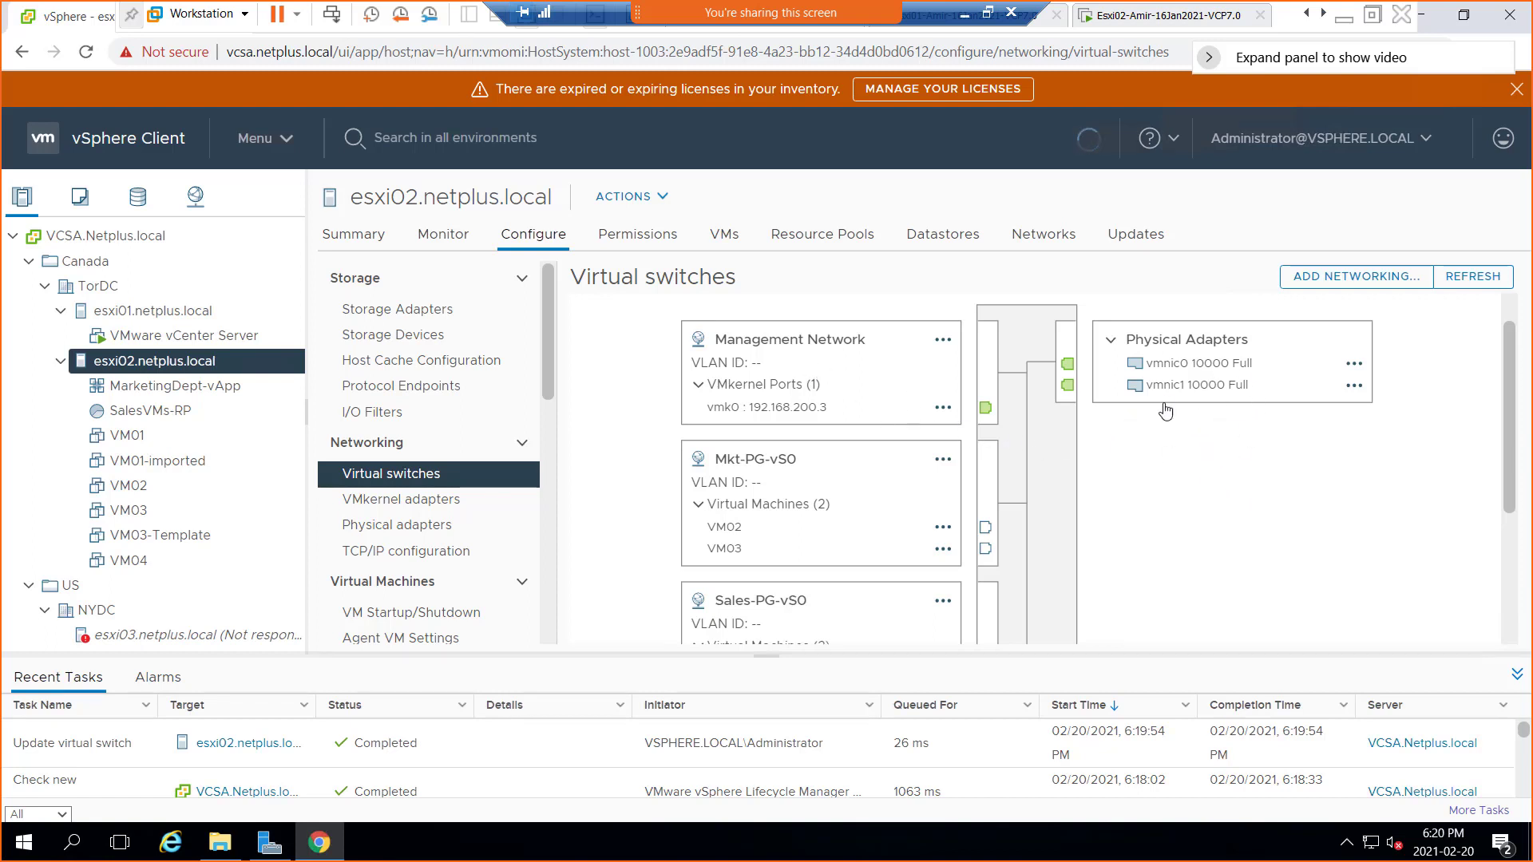
pyautogui.click(783, 345)
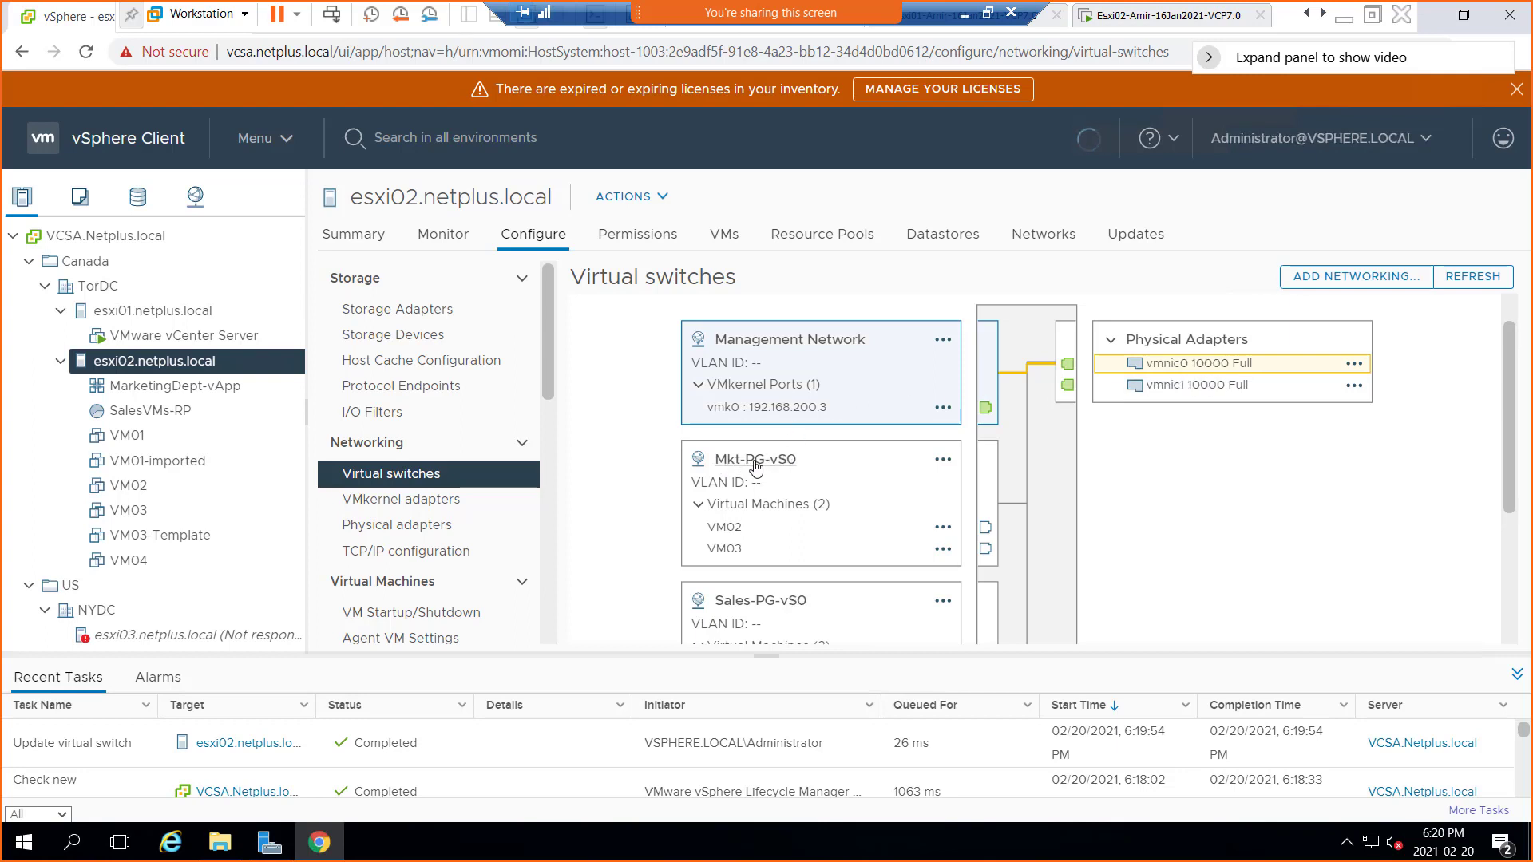
pyautogui.click(756, 467)
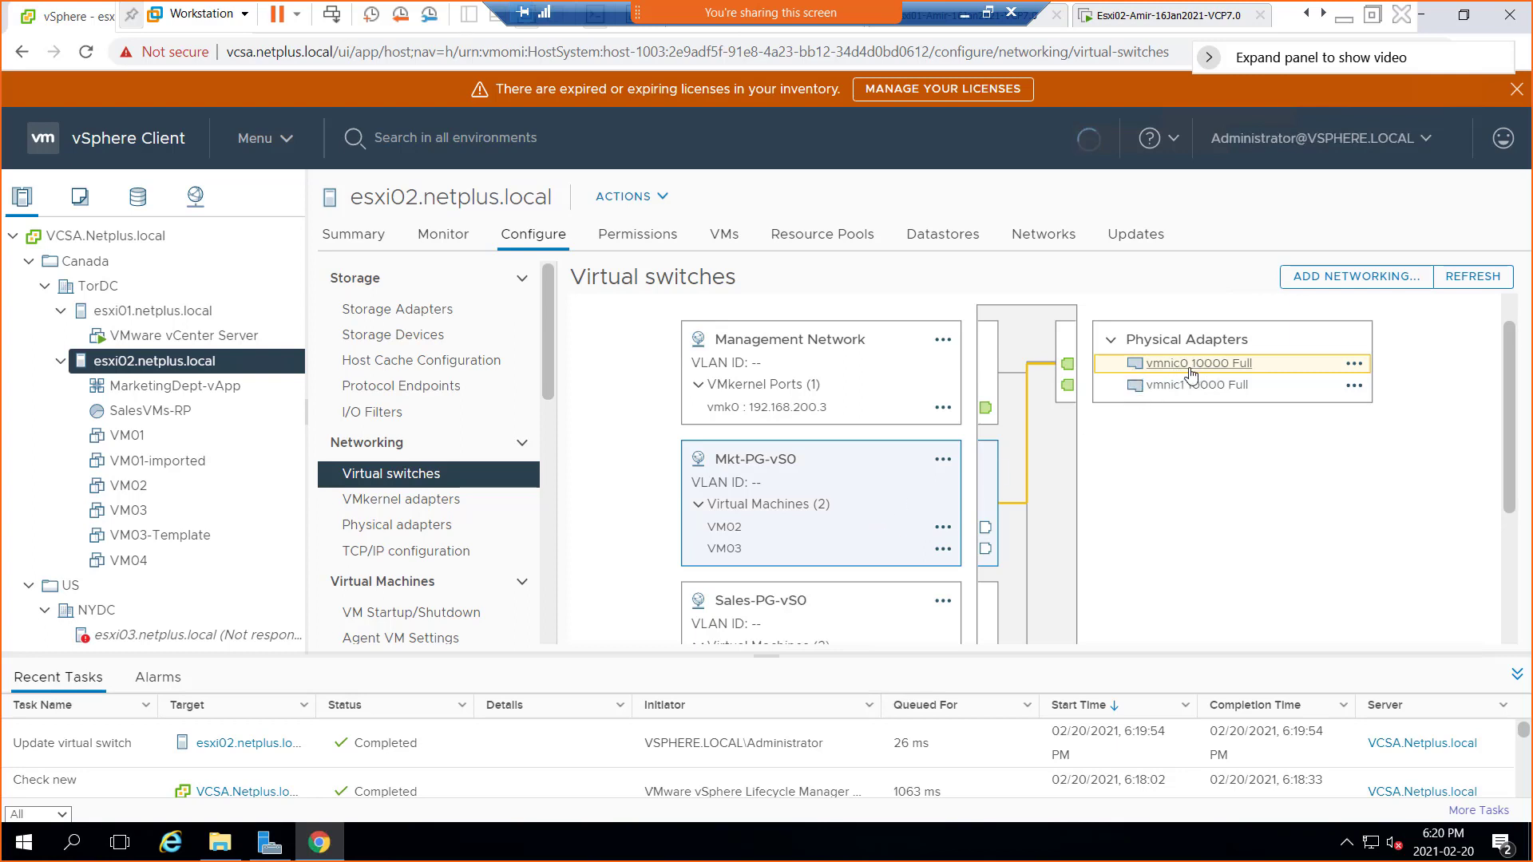
pyautogui.scroll(-1, 1098, 496)
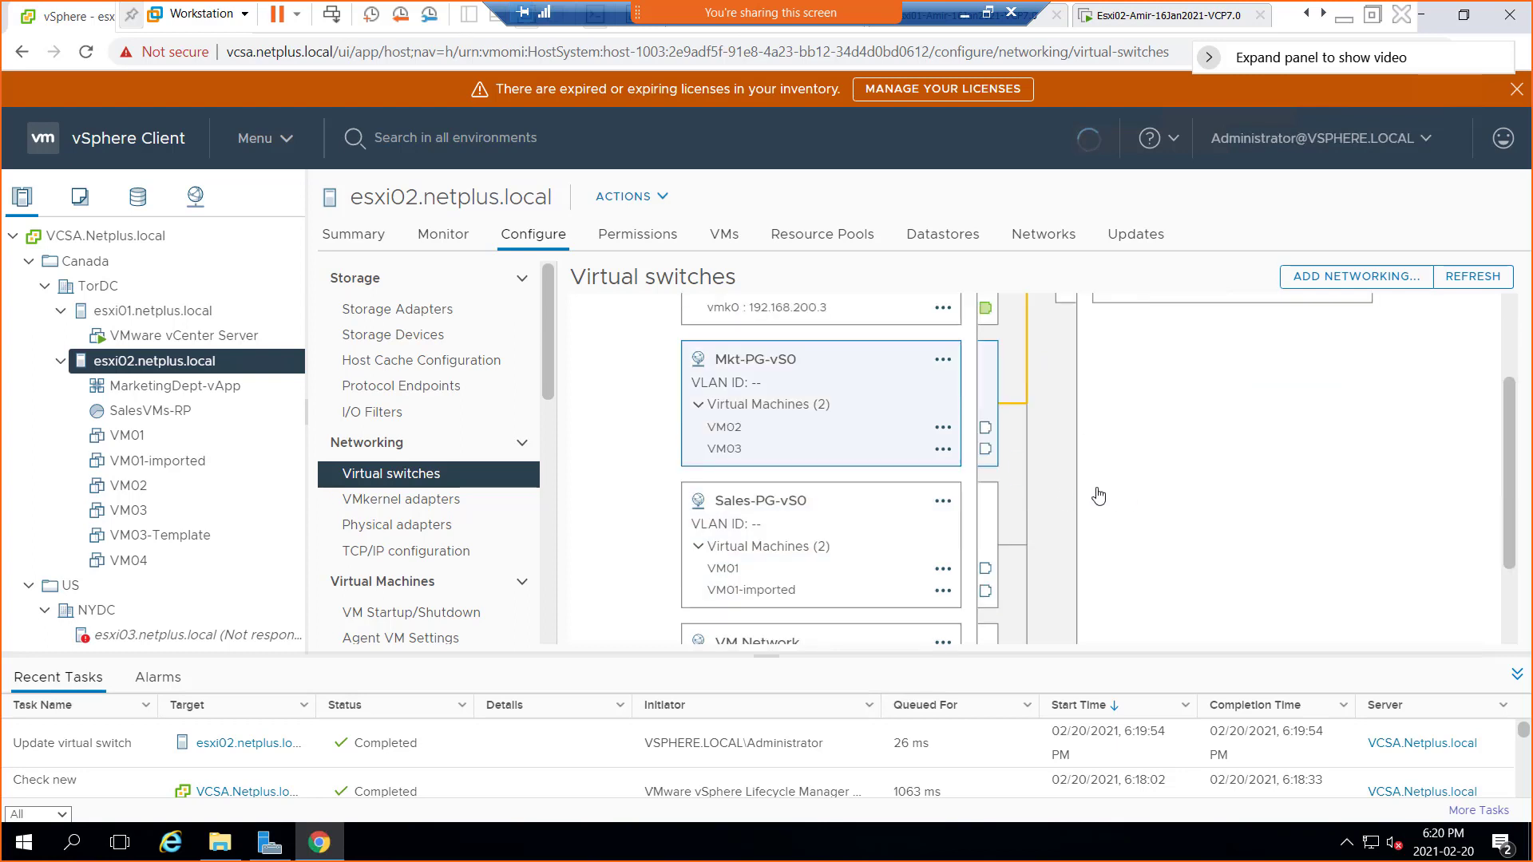
pyautogui.click(772, 506)
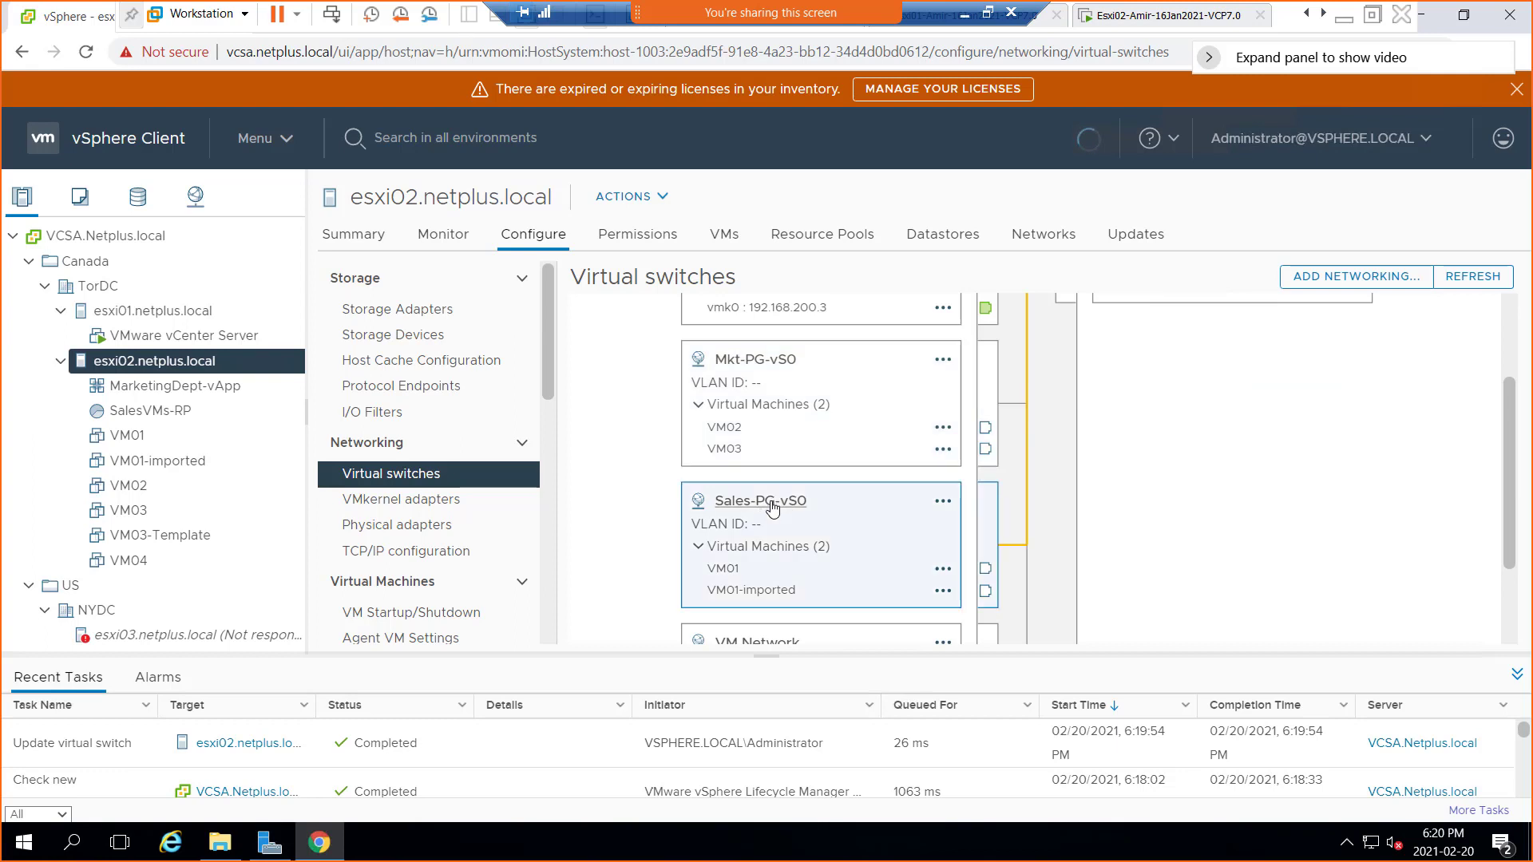
pyautogui.scroll(1, 1237, 516)
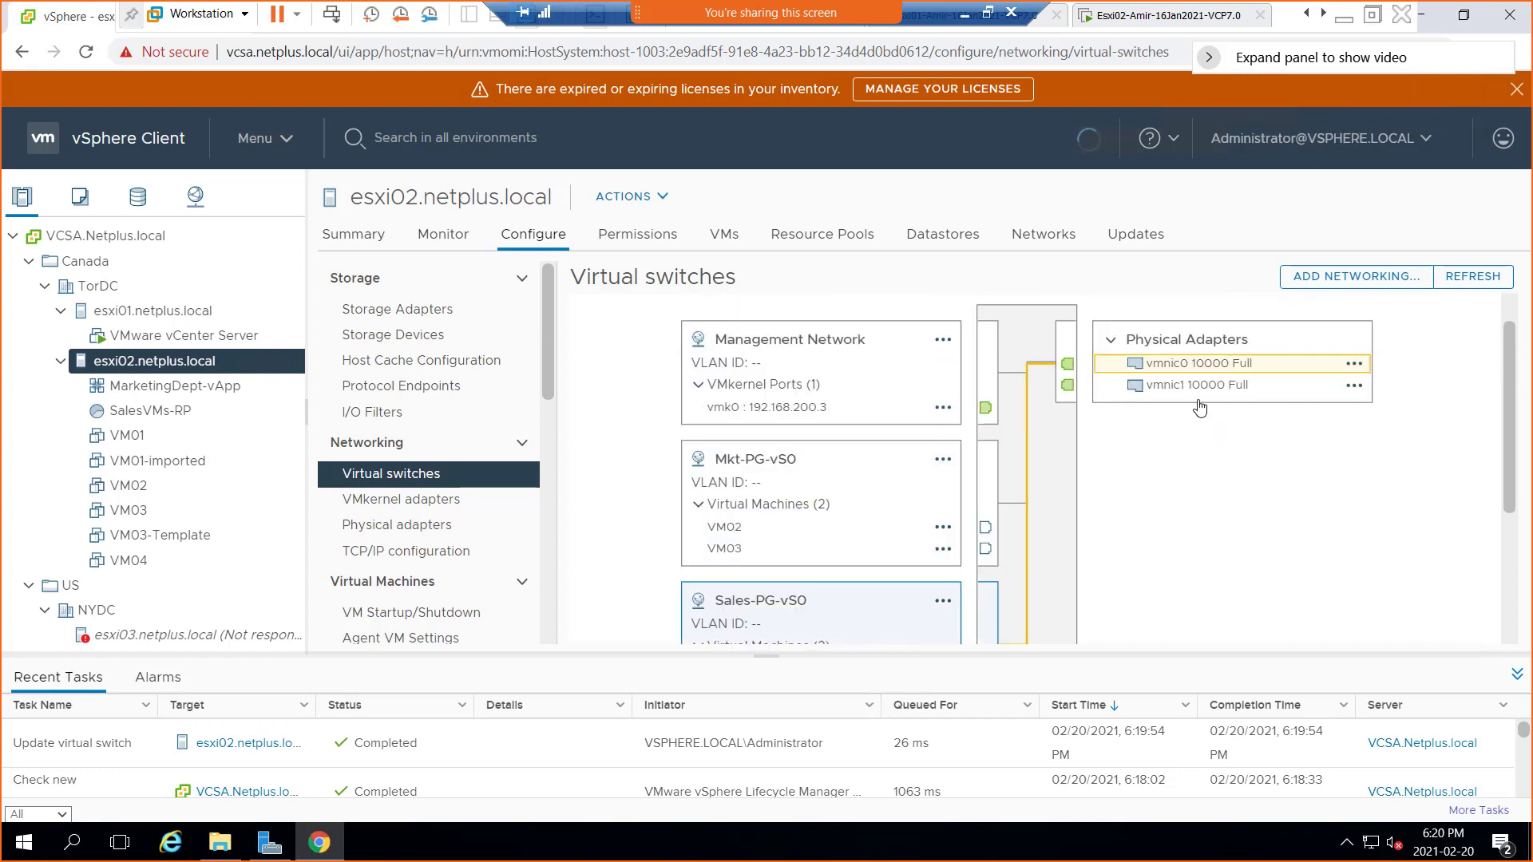
pyautogui.scroll(-2, 1133, 567)
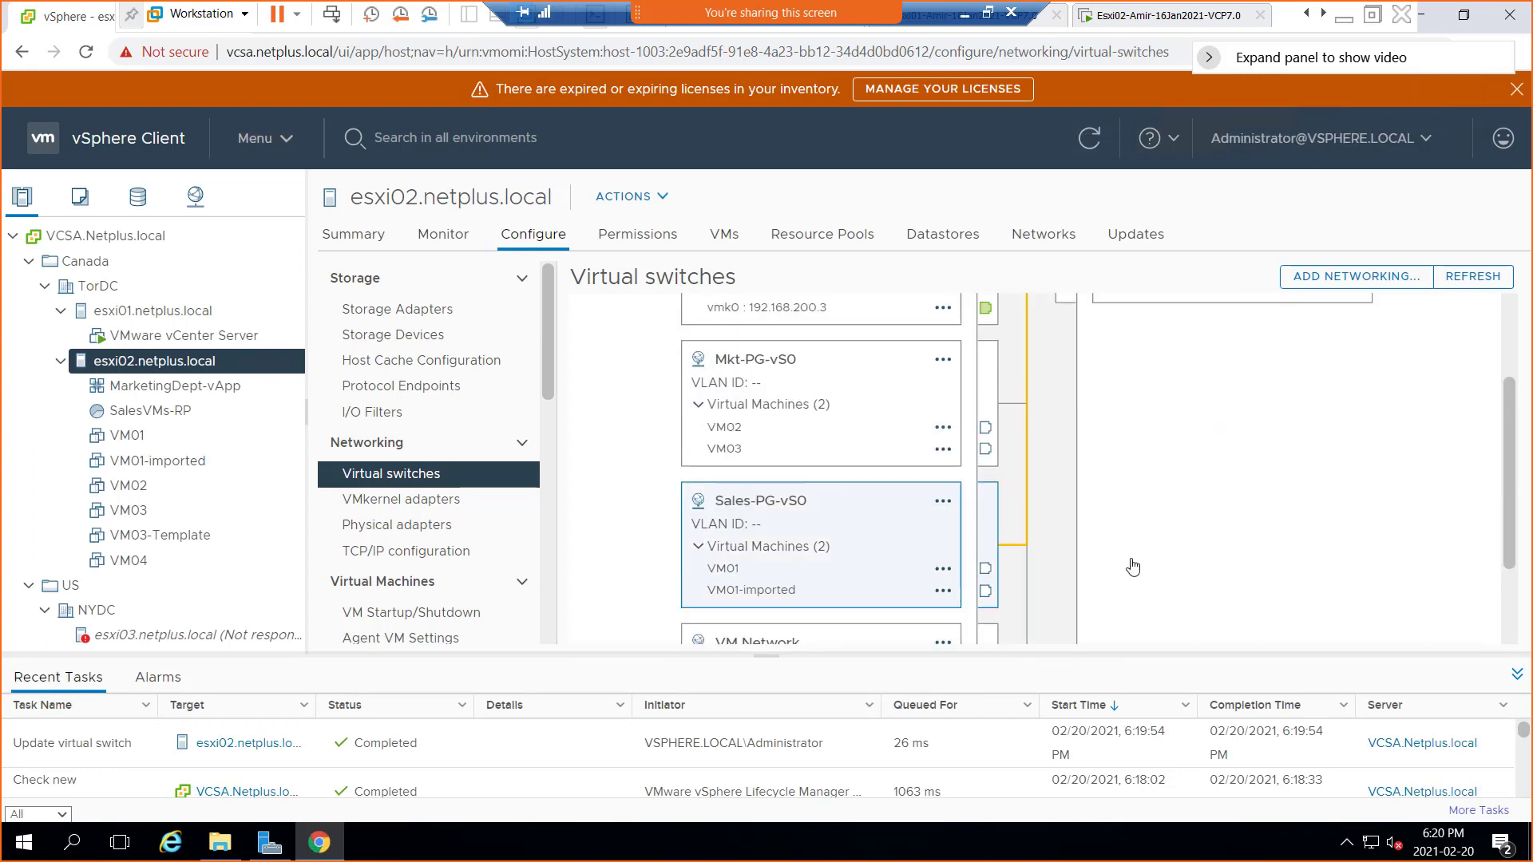
pyautogui.click(833, 557)
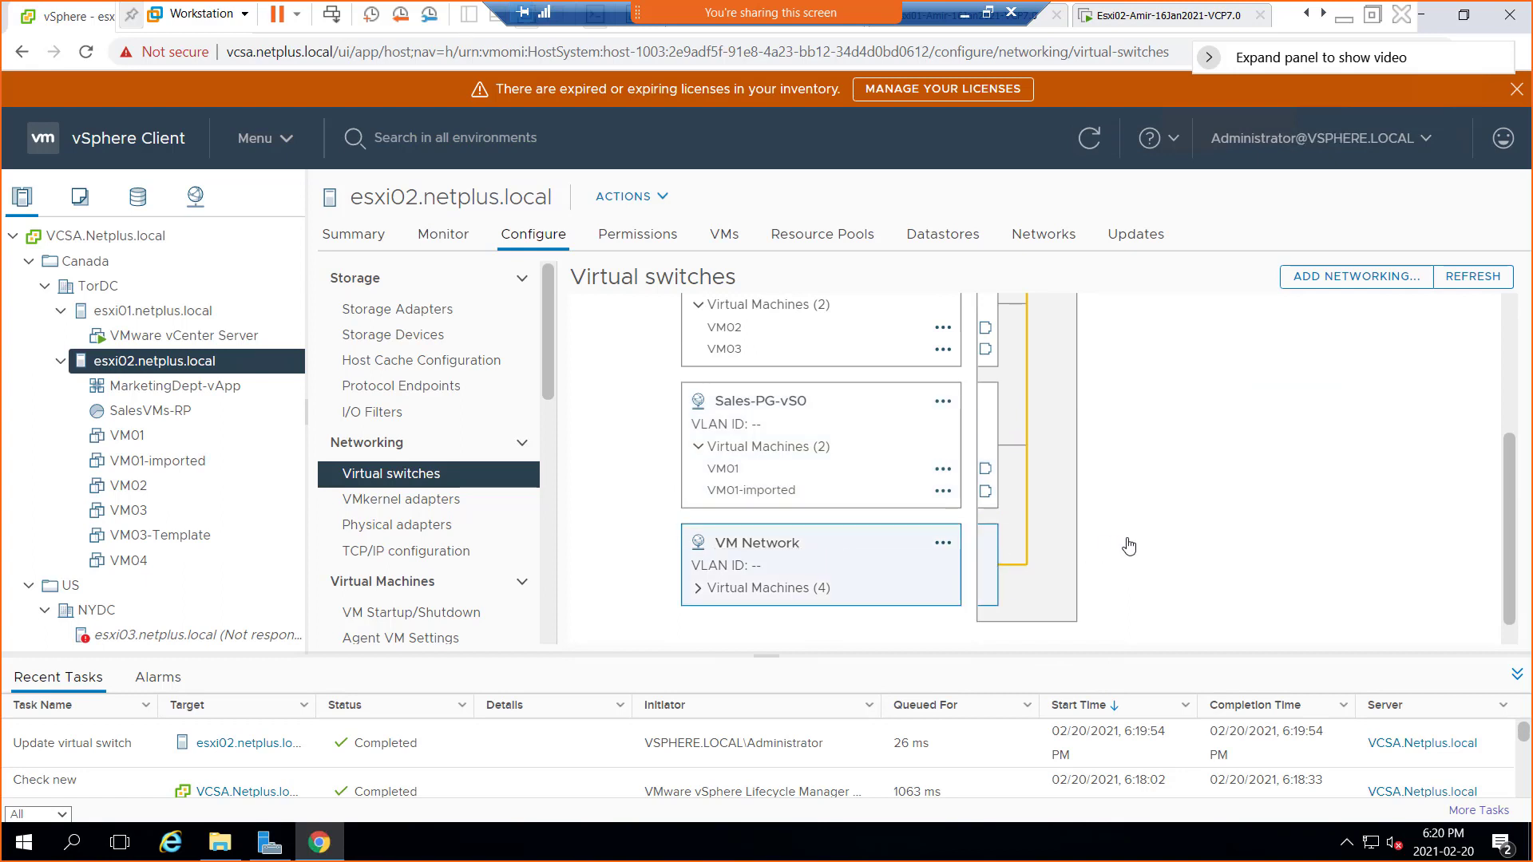
pyautogui.scroll(5, 1207, 543)
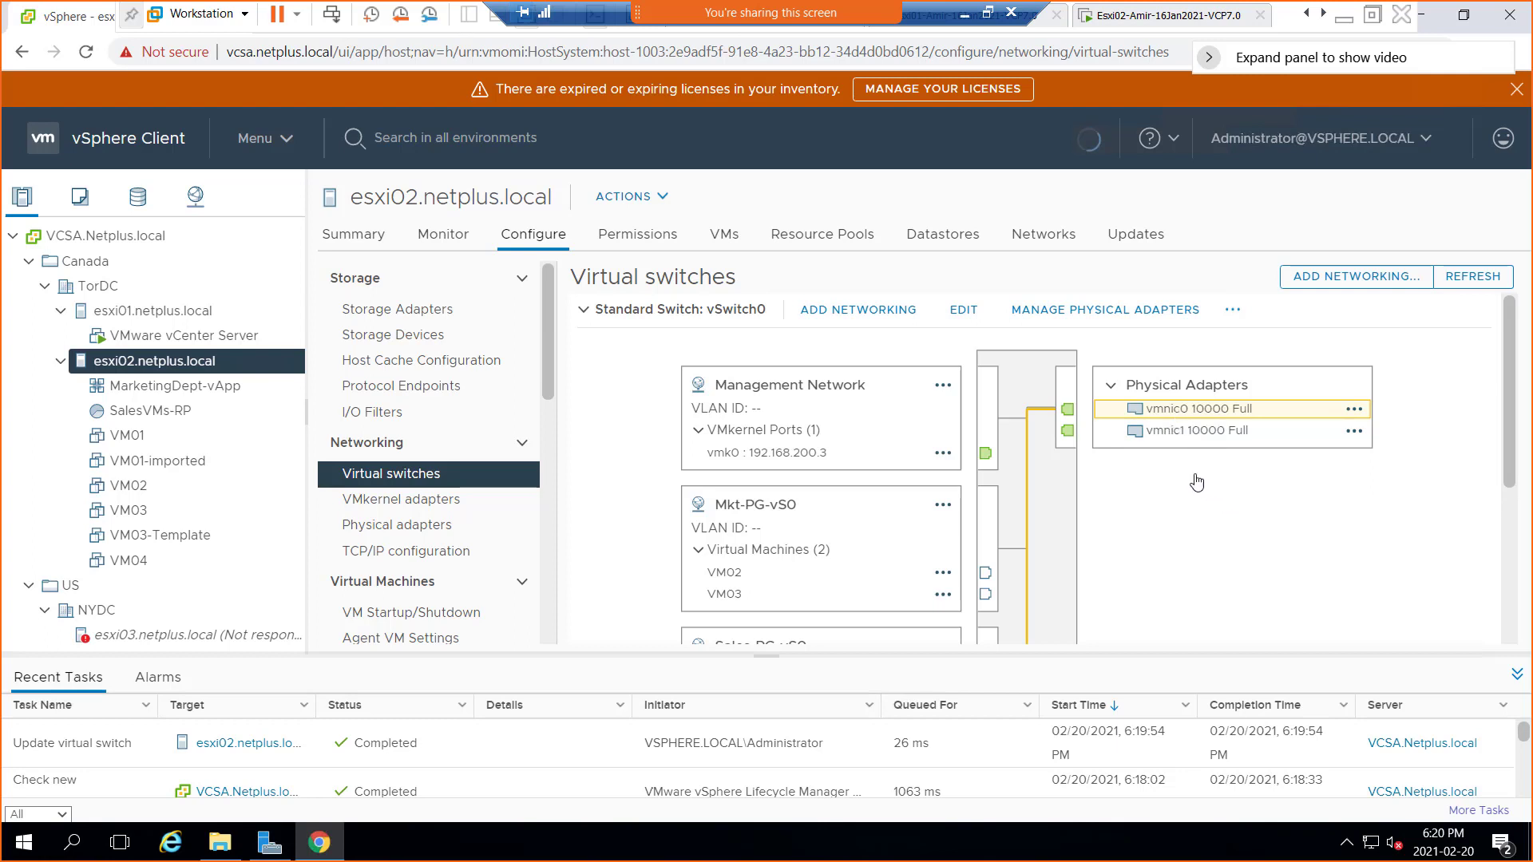
# Promote vmnic1 to active on vSwitch0, apply, and confirm Mkt-PG-vS0 uses vmnic0 and vmnic1
pyautogui.click(1085, 311)
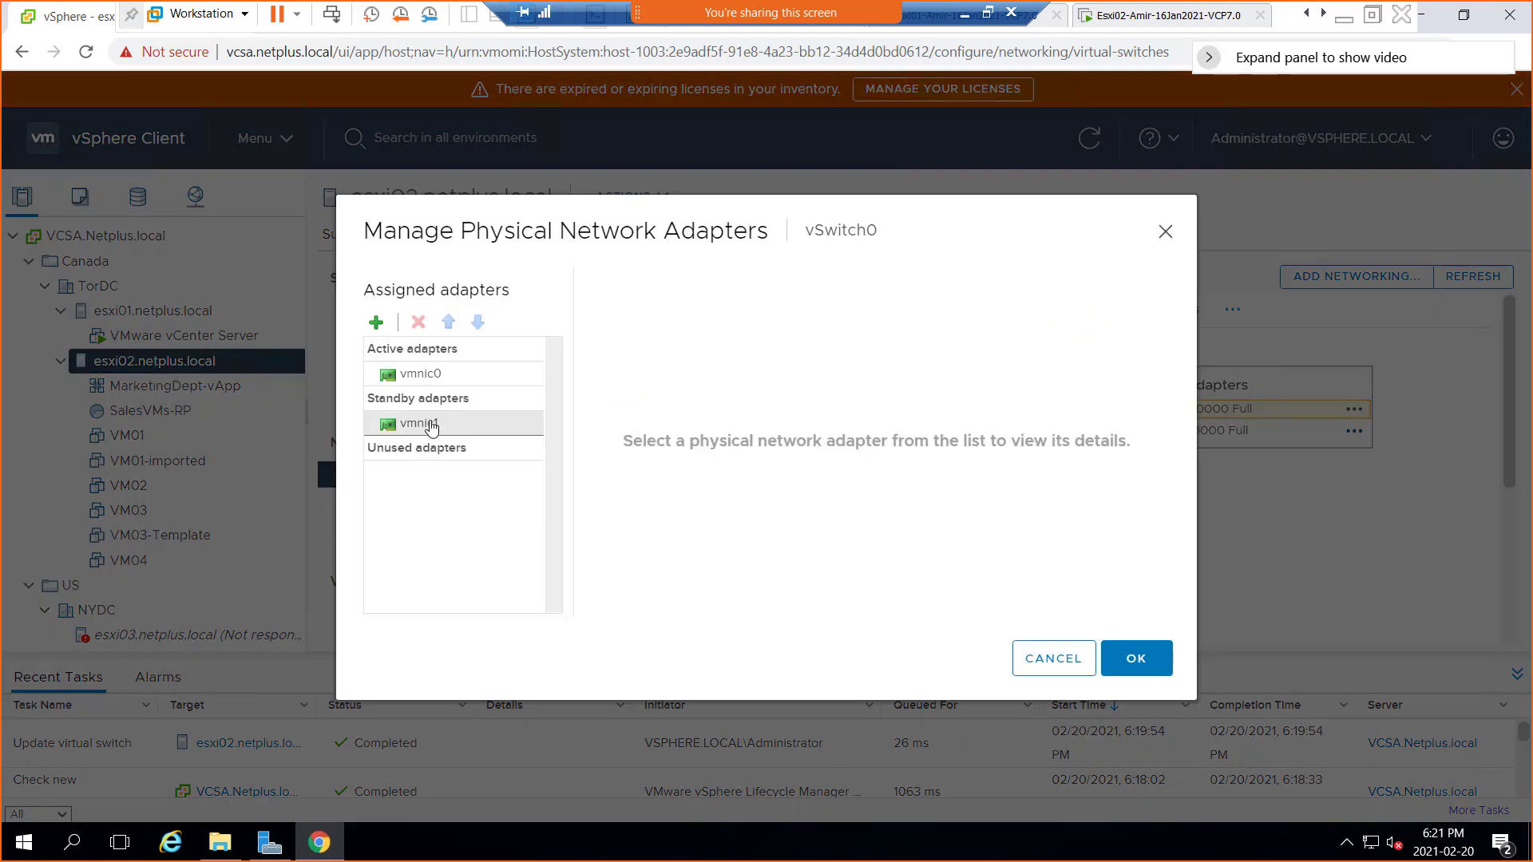
pyautogui.click(431, 427)
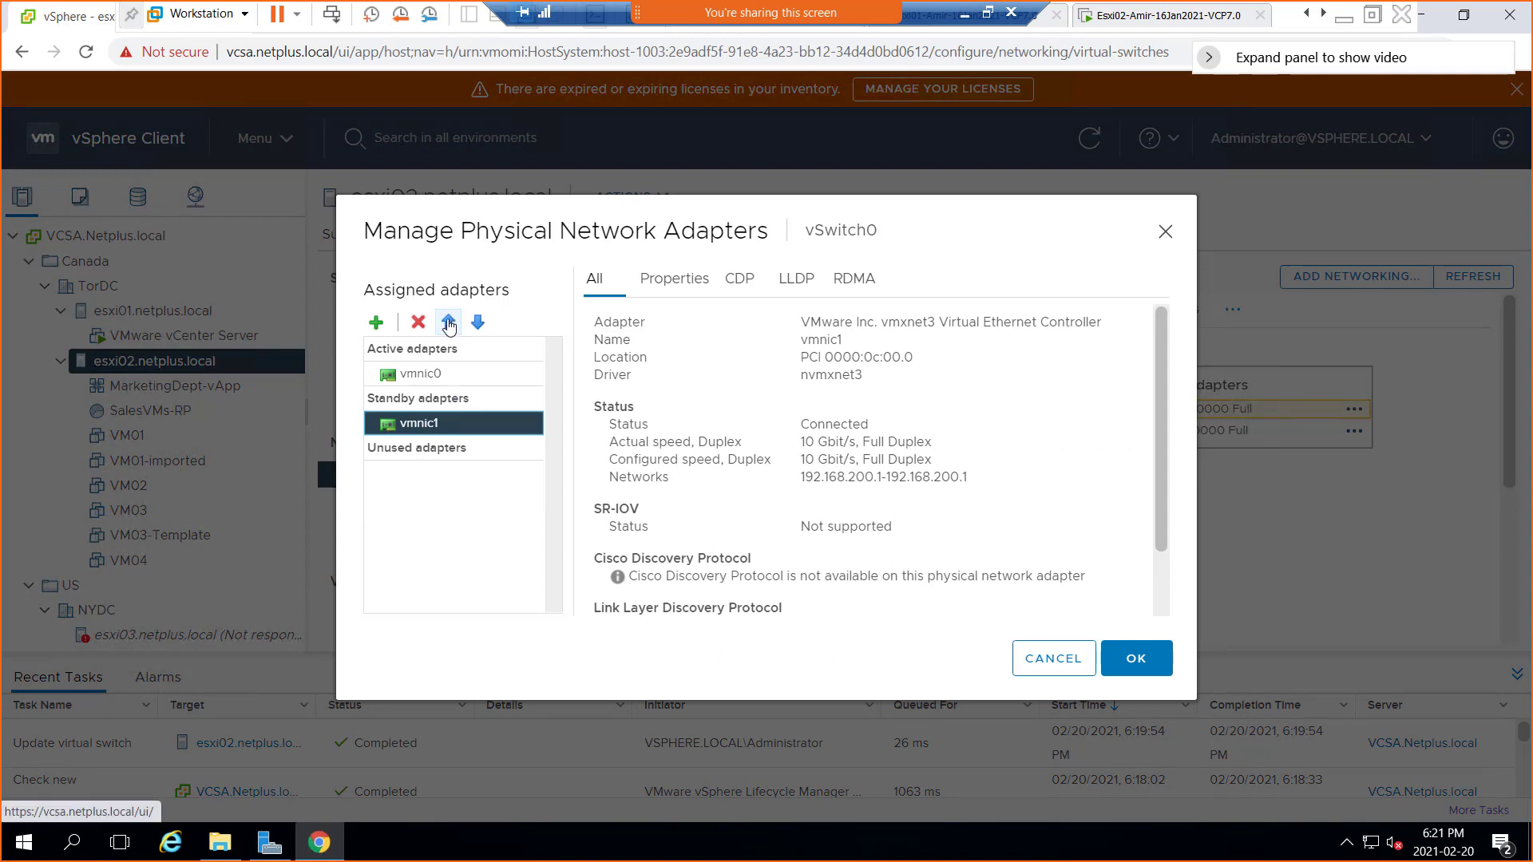
pyautogui.click(449, 323)
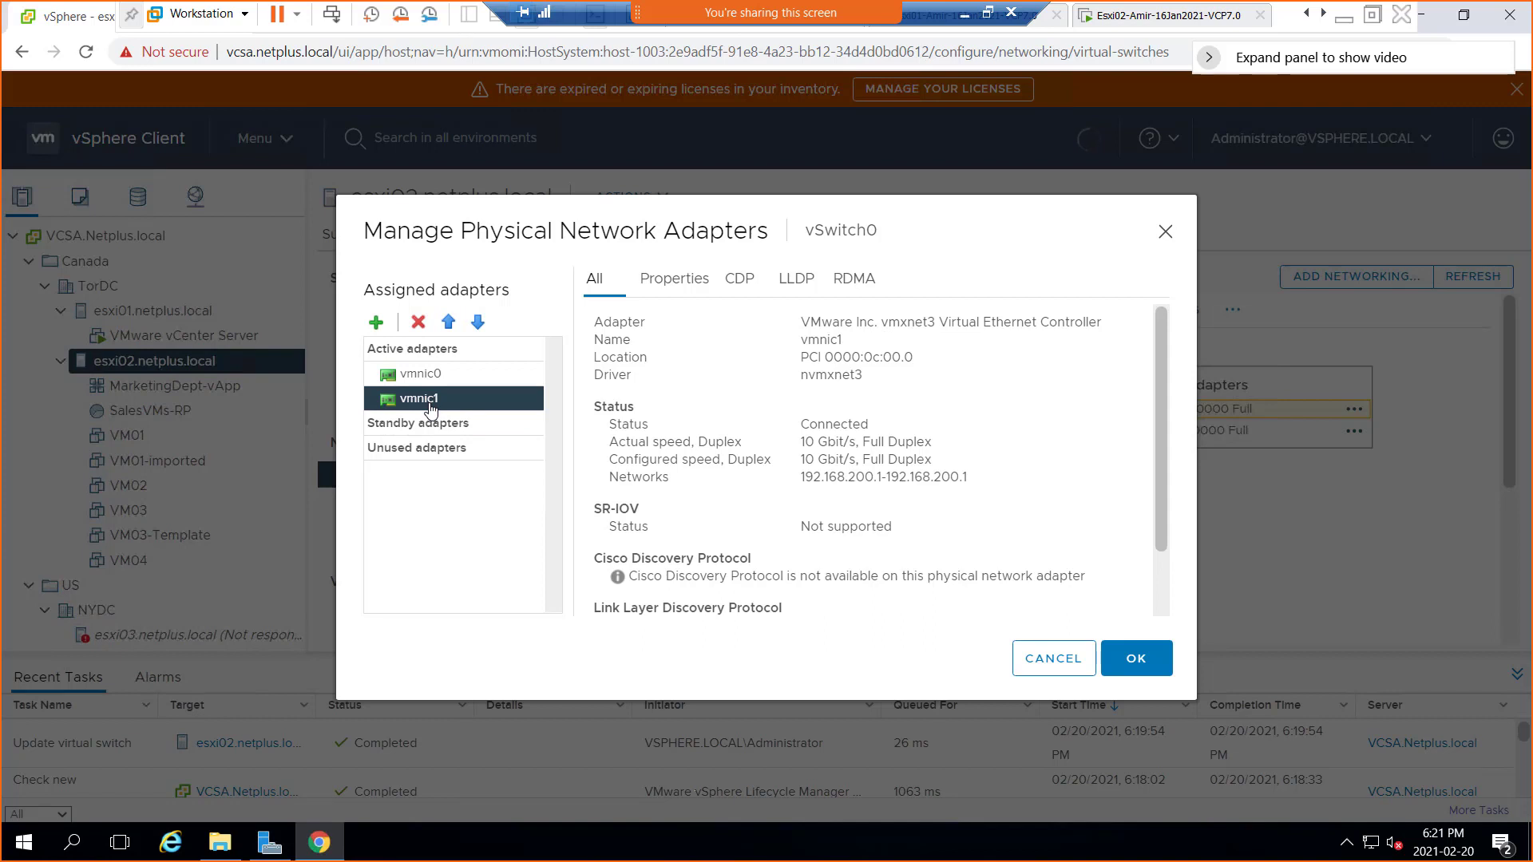
pyautogui.click(1152, 669)
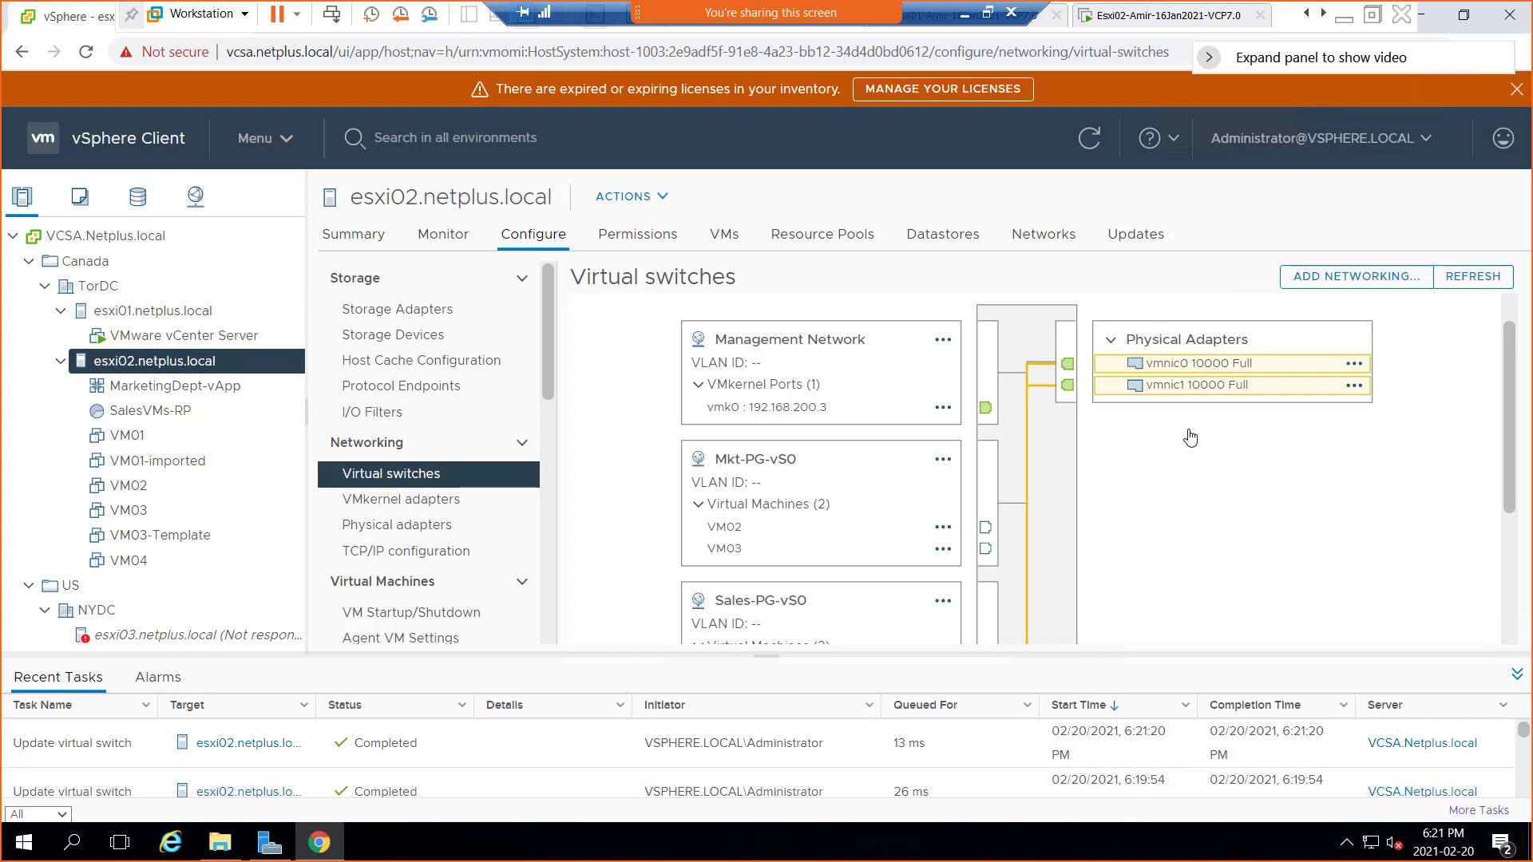
pyautogui.click(757, 347)
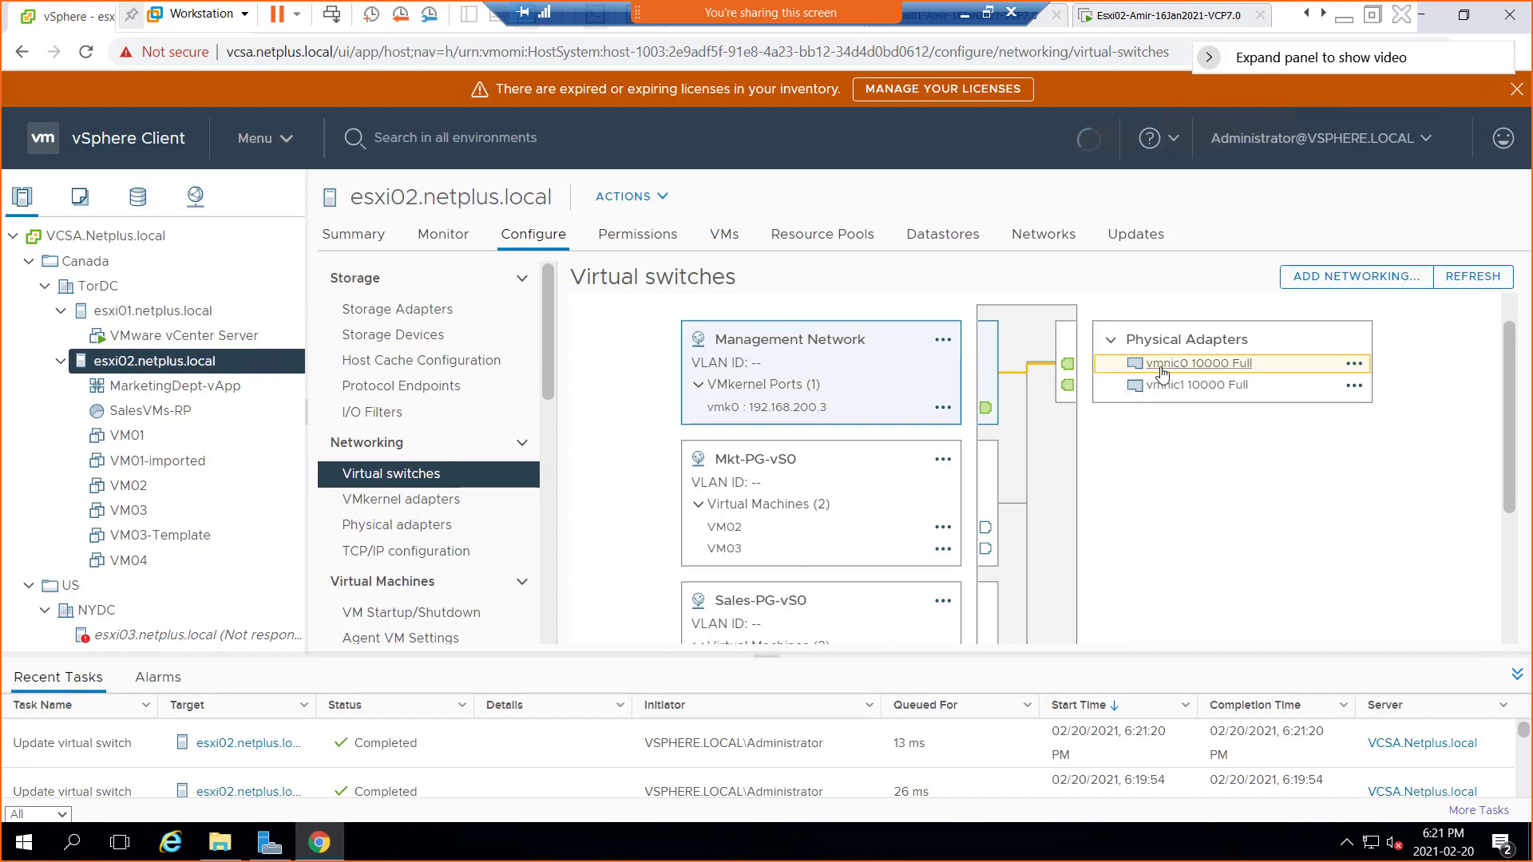
pyautogui.click(769, 468)
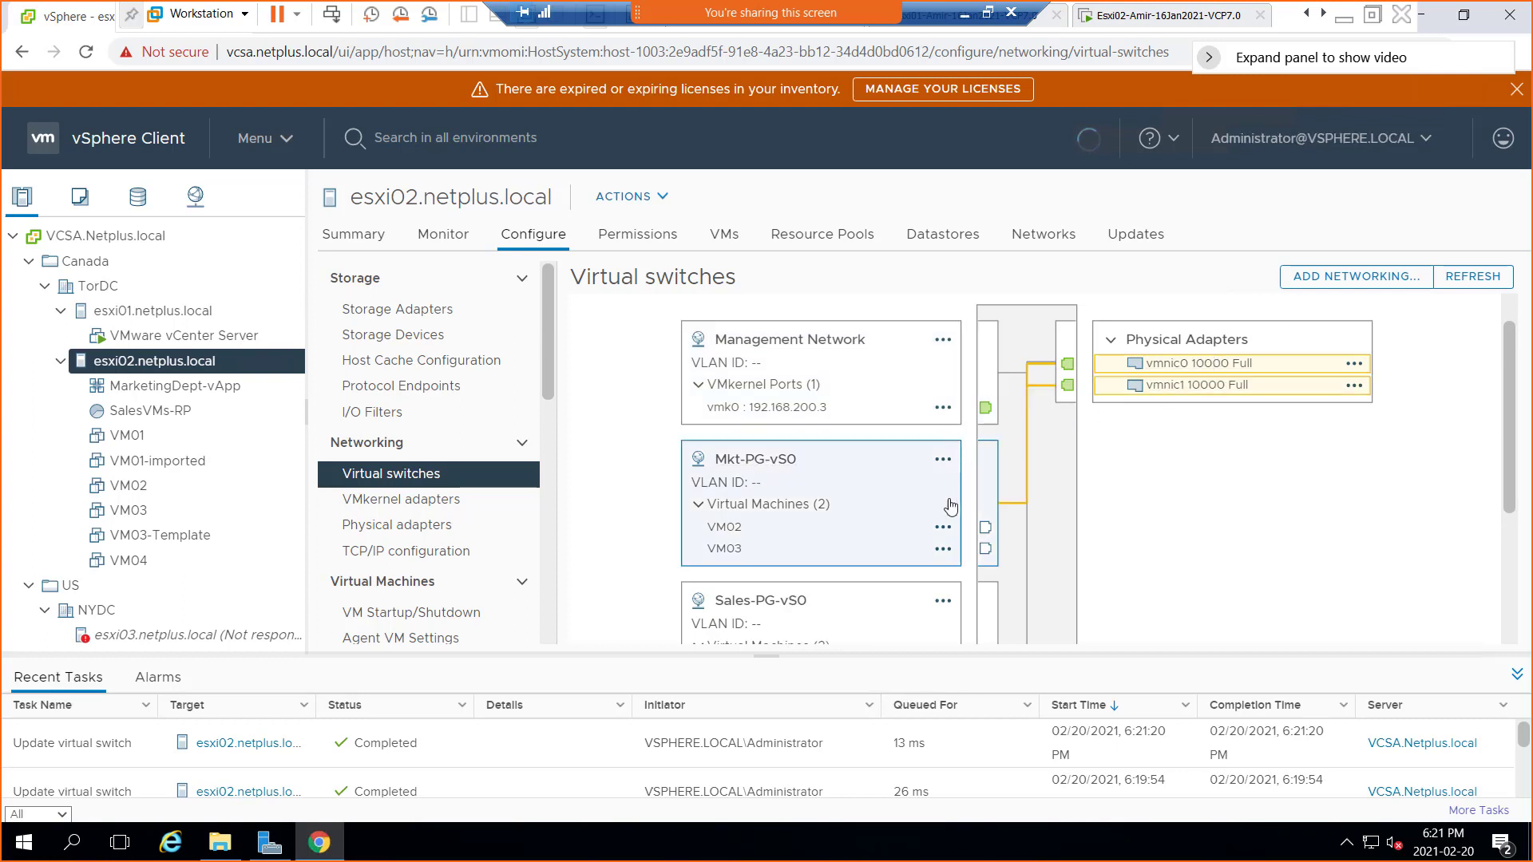
pyautogui.click(735, 611)
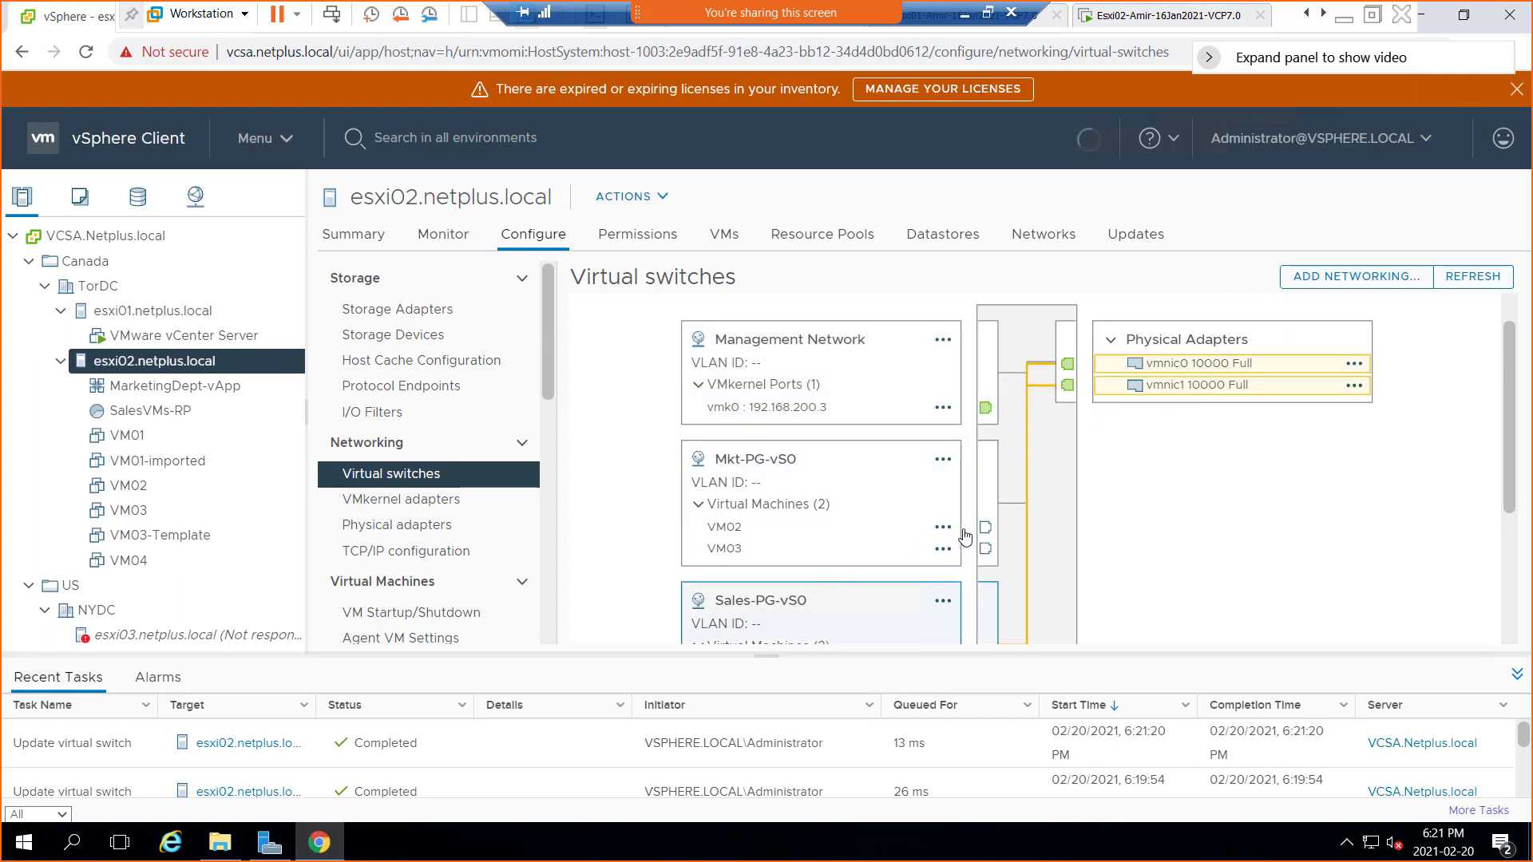
pyautogui.scroll(-3, 1064, 541)
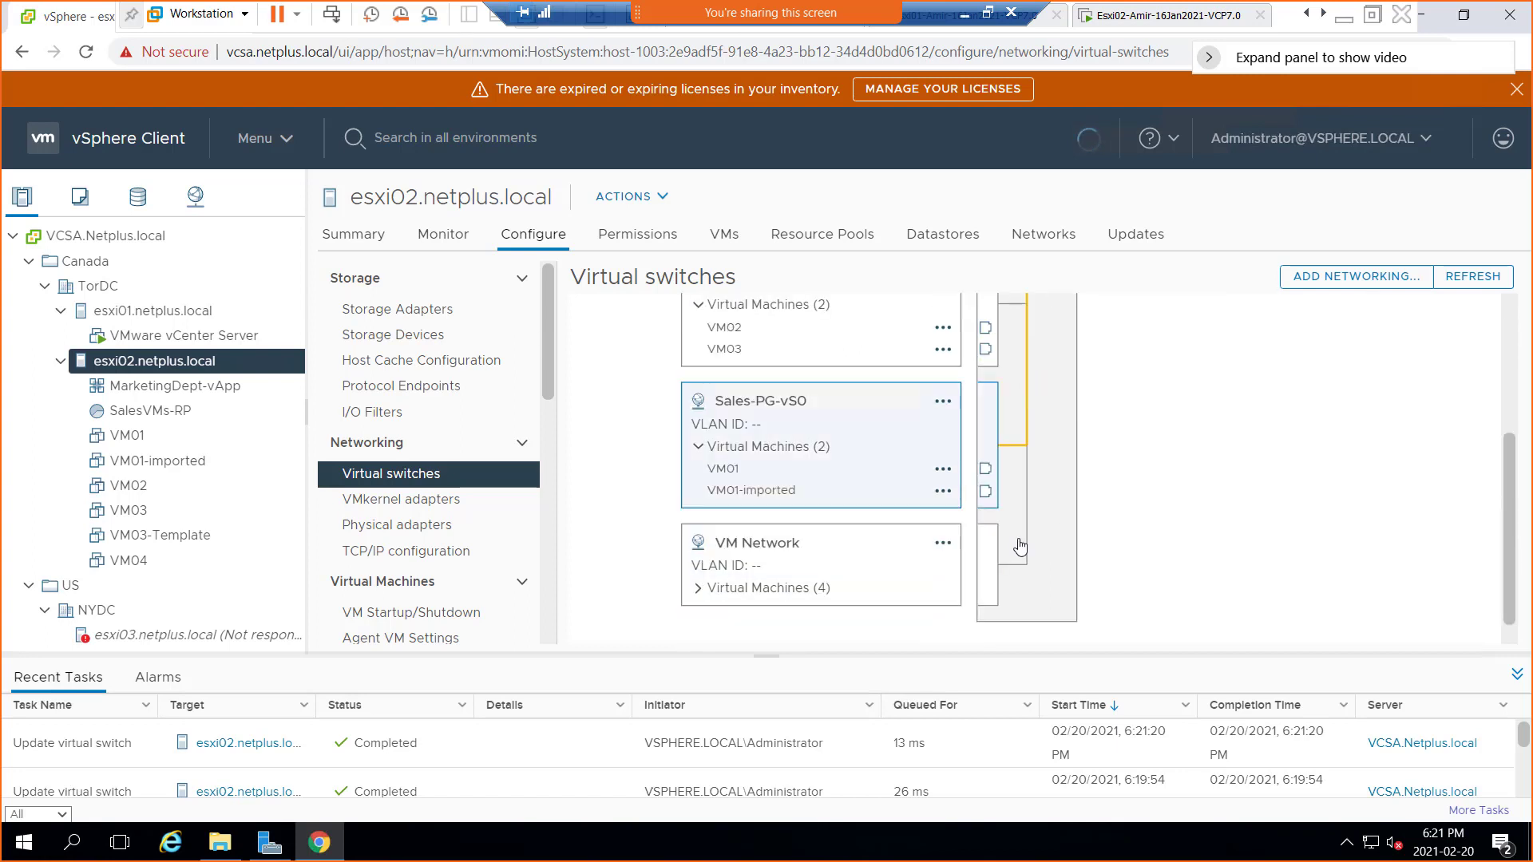
pyautogui.click(774, 542)
pyautogui.scroll(3, 1148, 506)
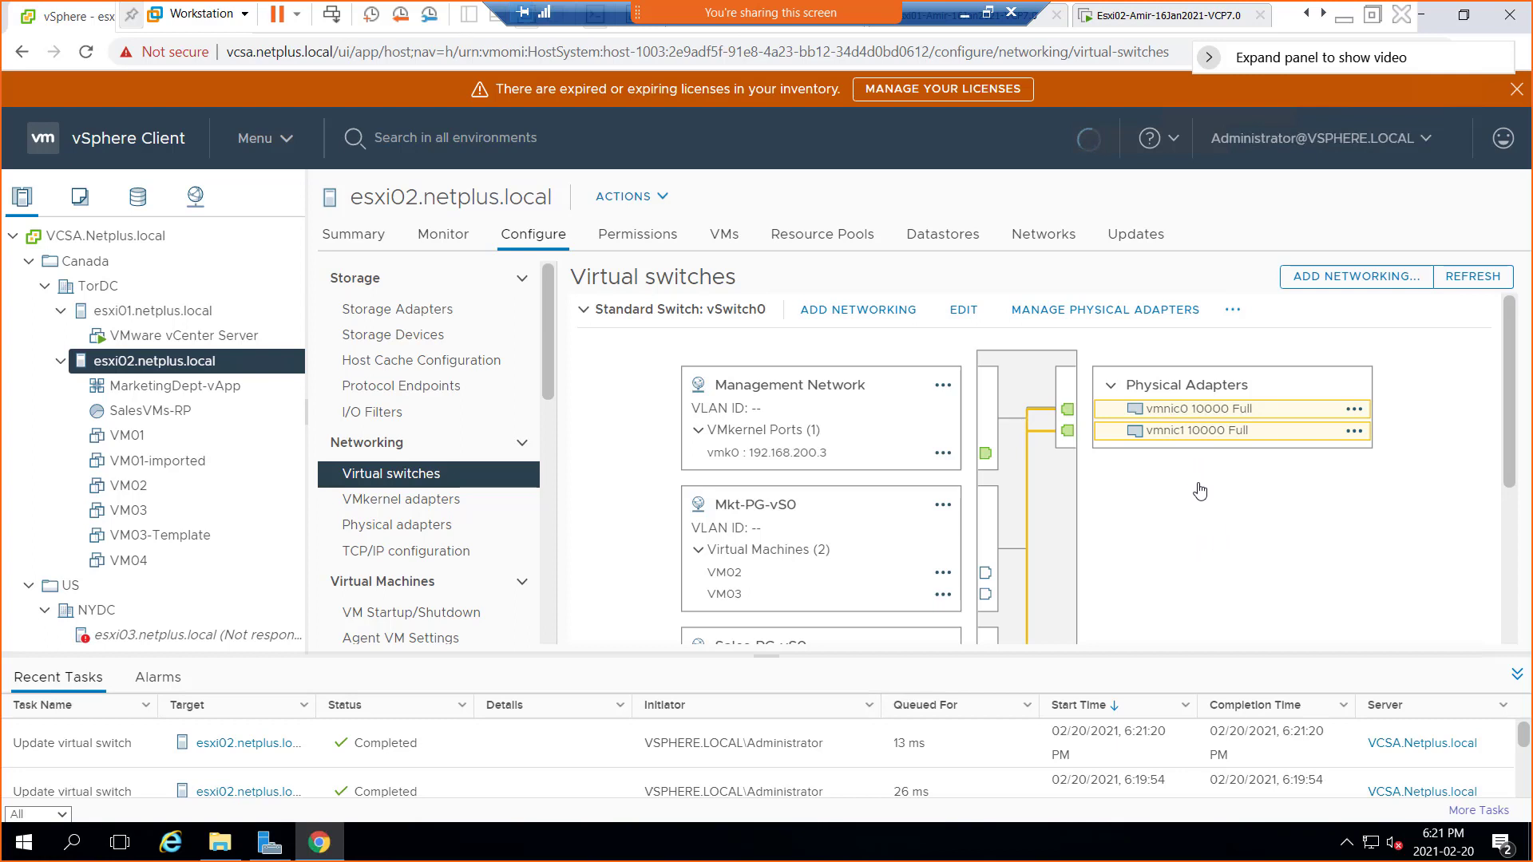
pyautogui.click(787, 517)
pyautogui.scroll(-1, 788, 517)
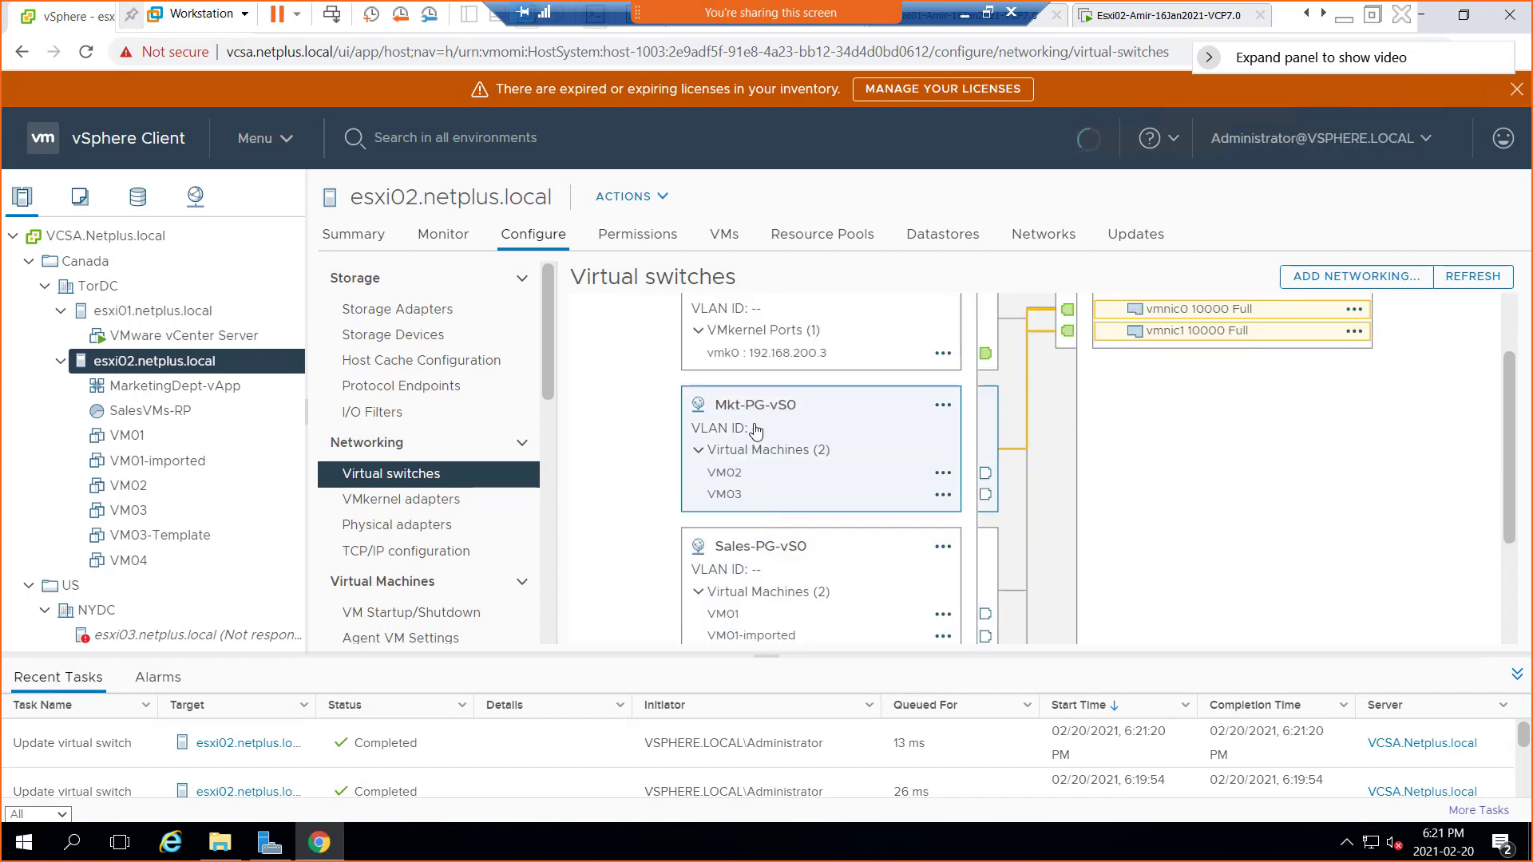
pyautogui.scroll(1, 757, 463)
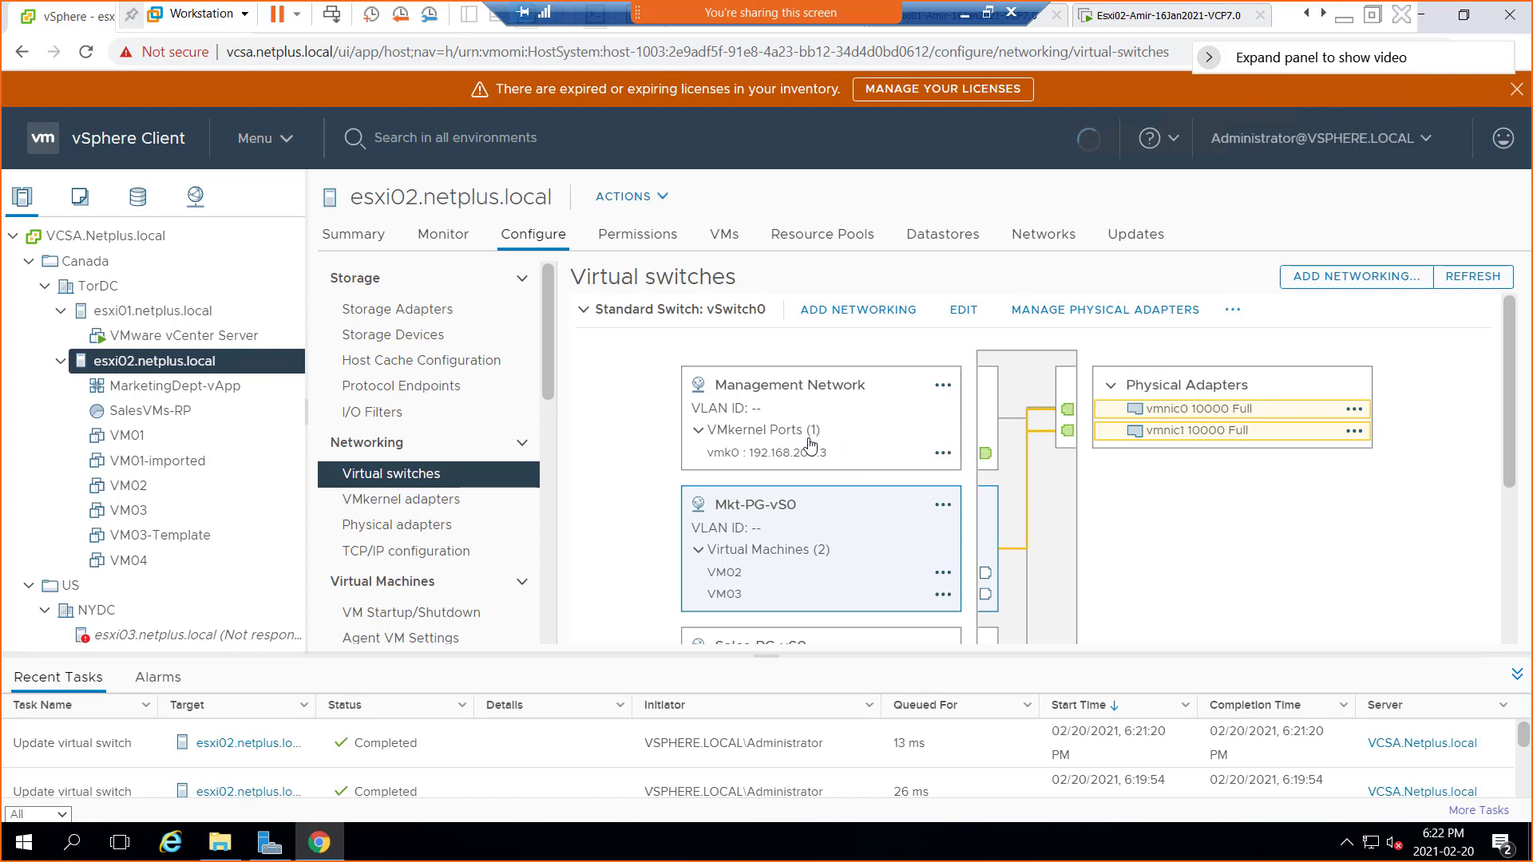
pyautogui.scroll(-1, 809, 449)
pyautogui.scroll(-1, 809, 448)
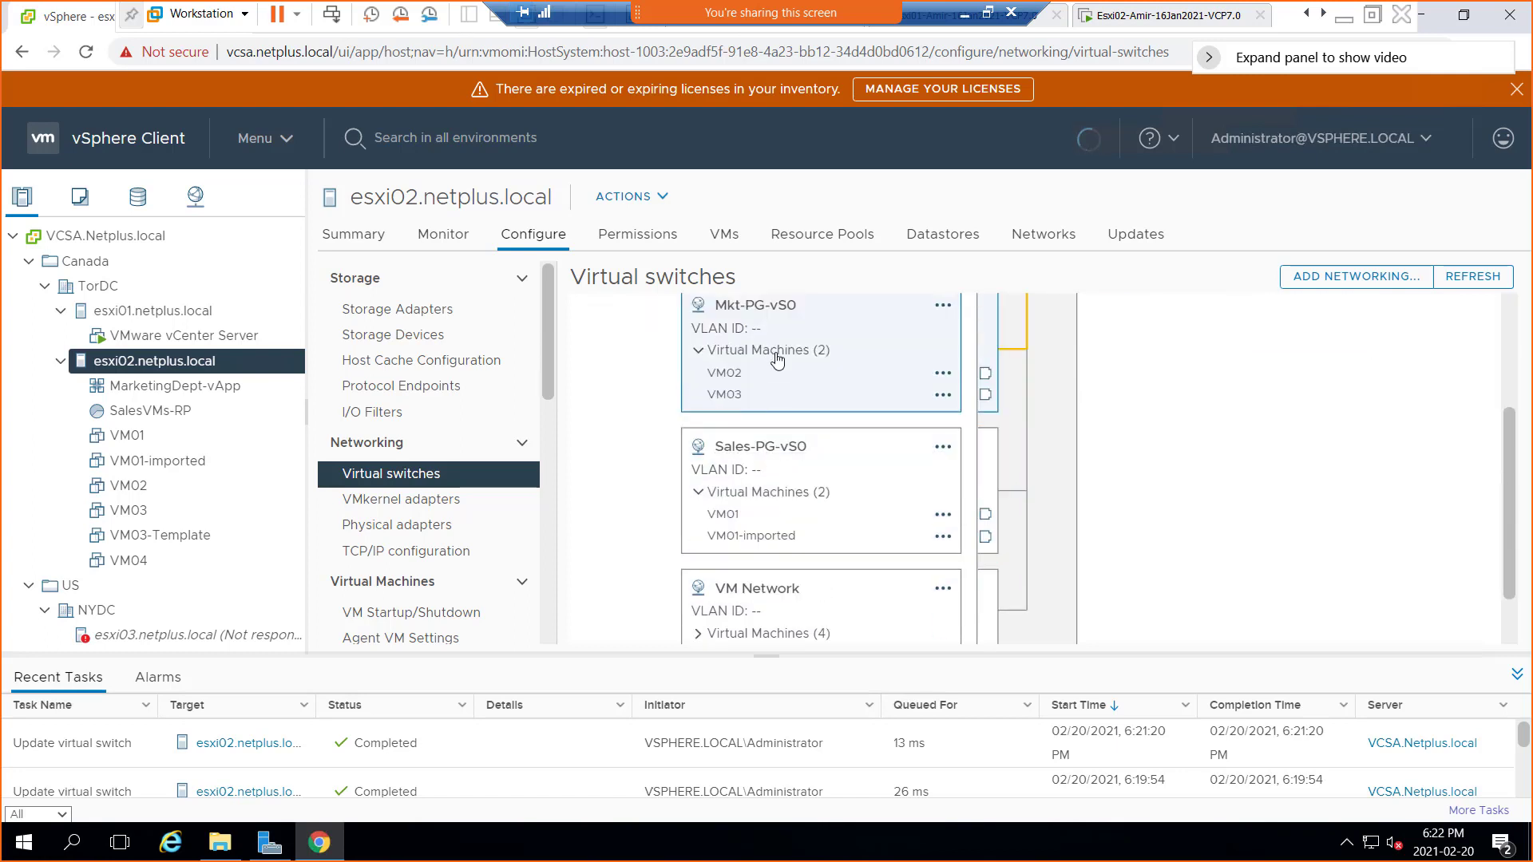
pyautogui.scroll(1, 823, 393)
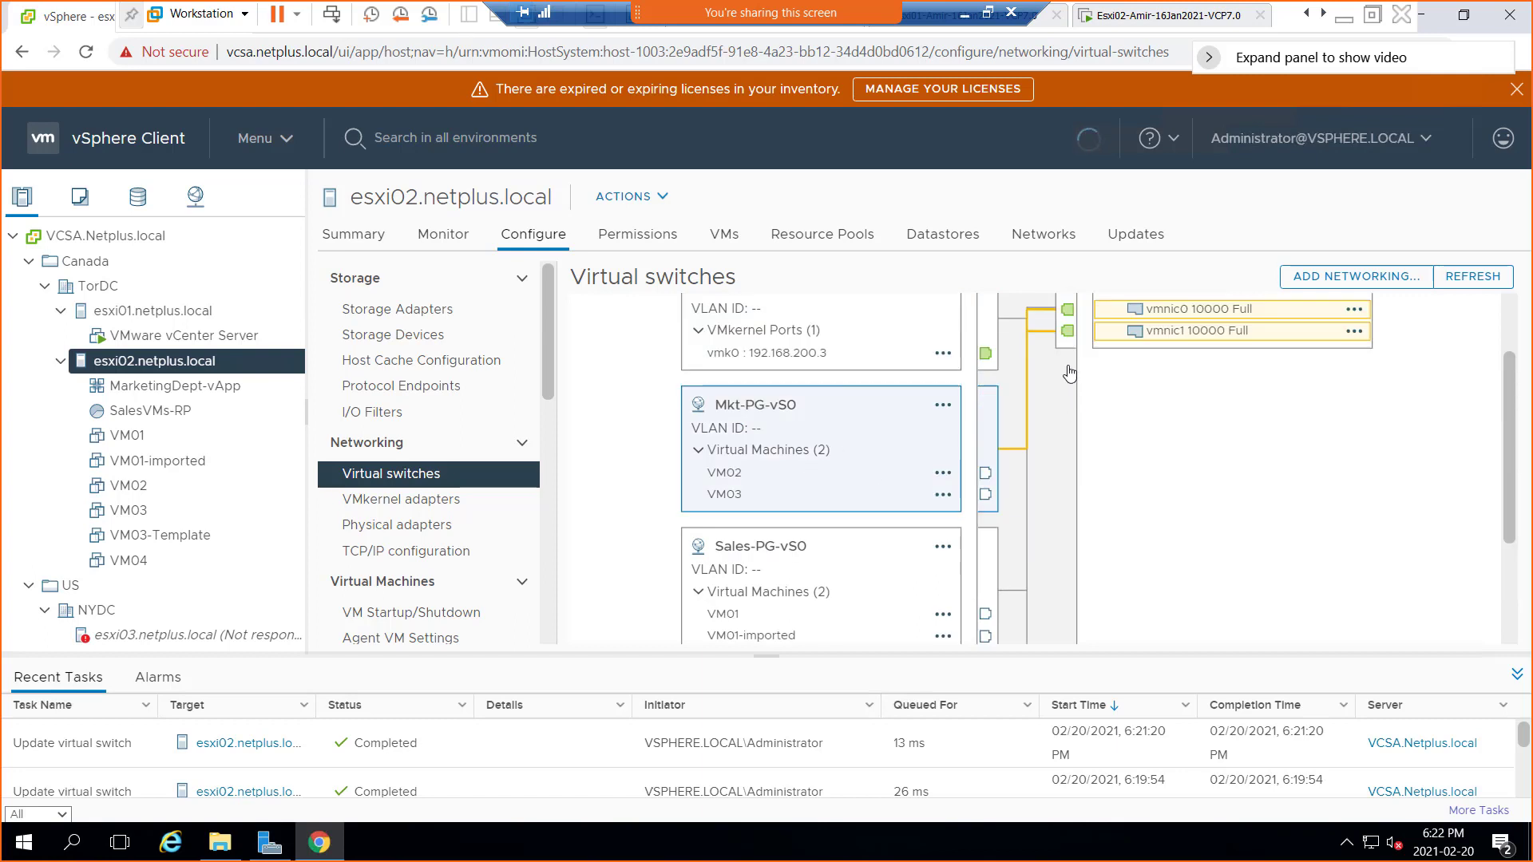
pyautogui.scroll(1, 1156, 385)
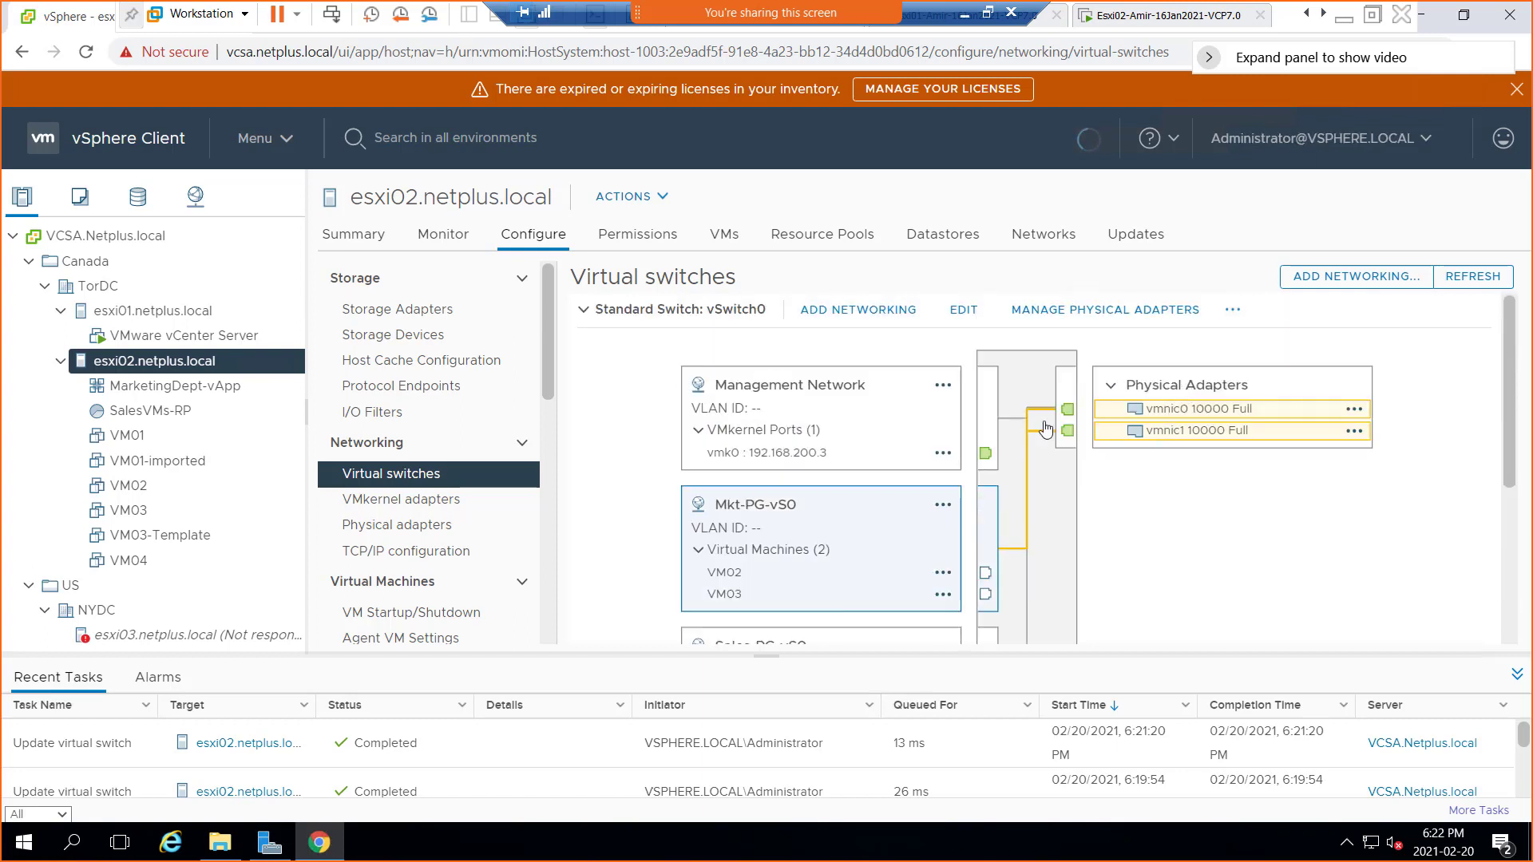
pyautogui.click(781, 391)
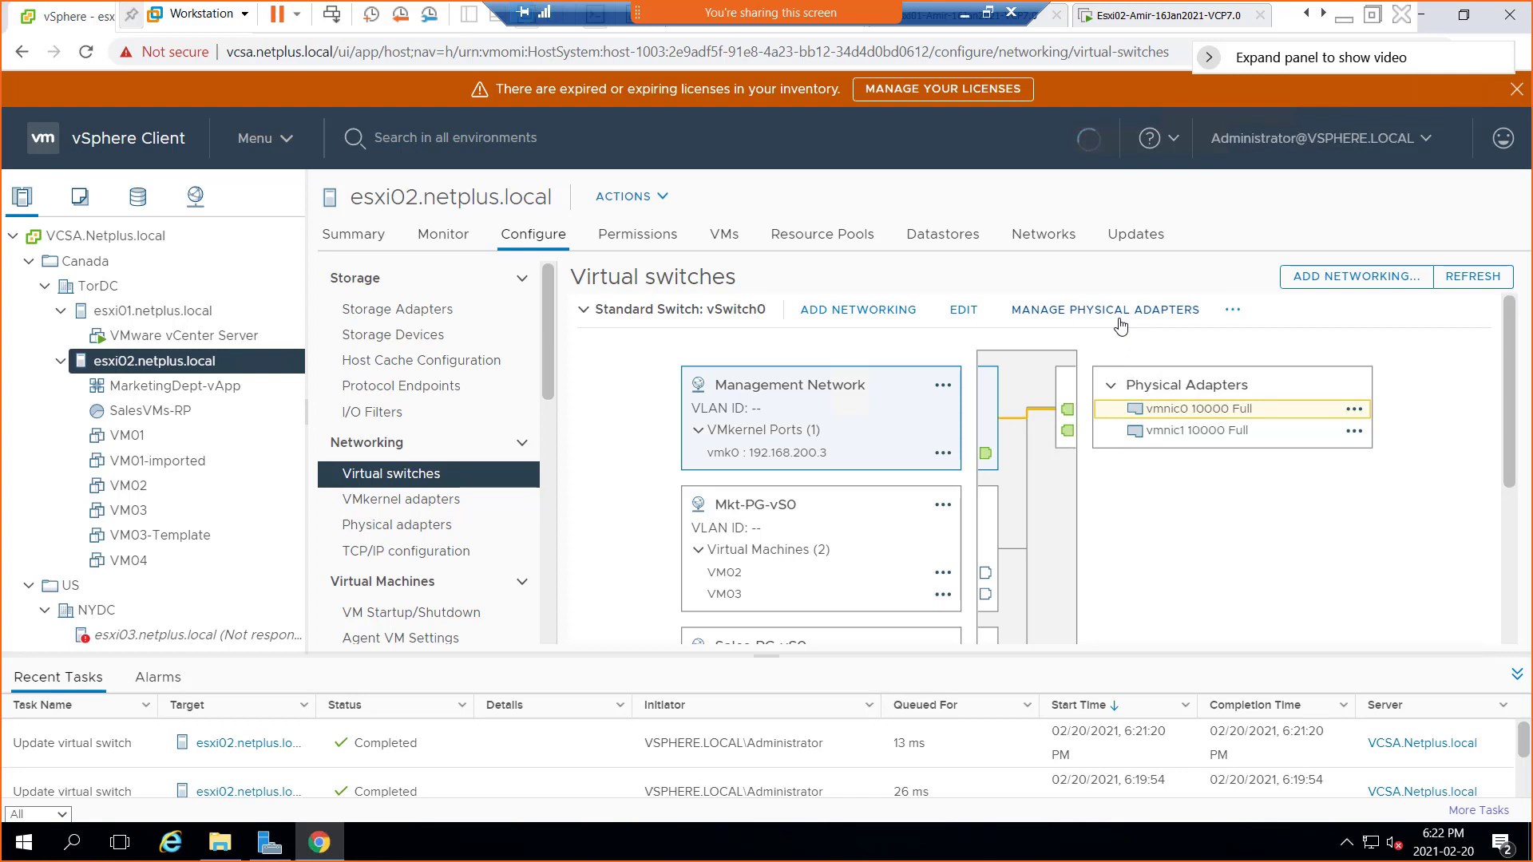
pyautogui.click(780, 512)
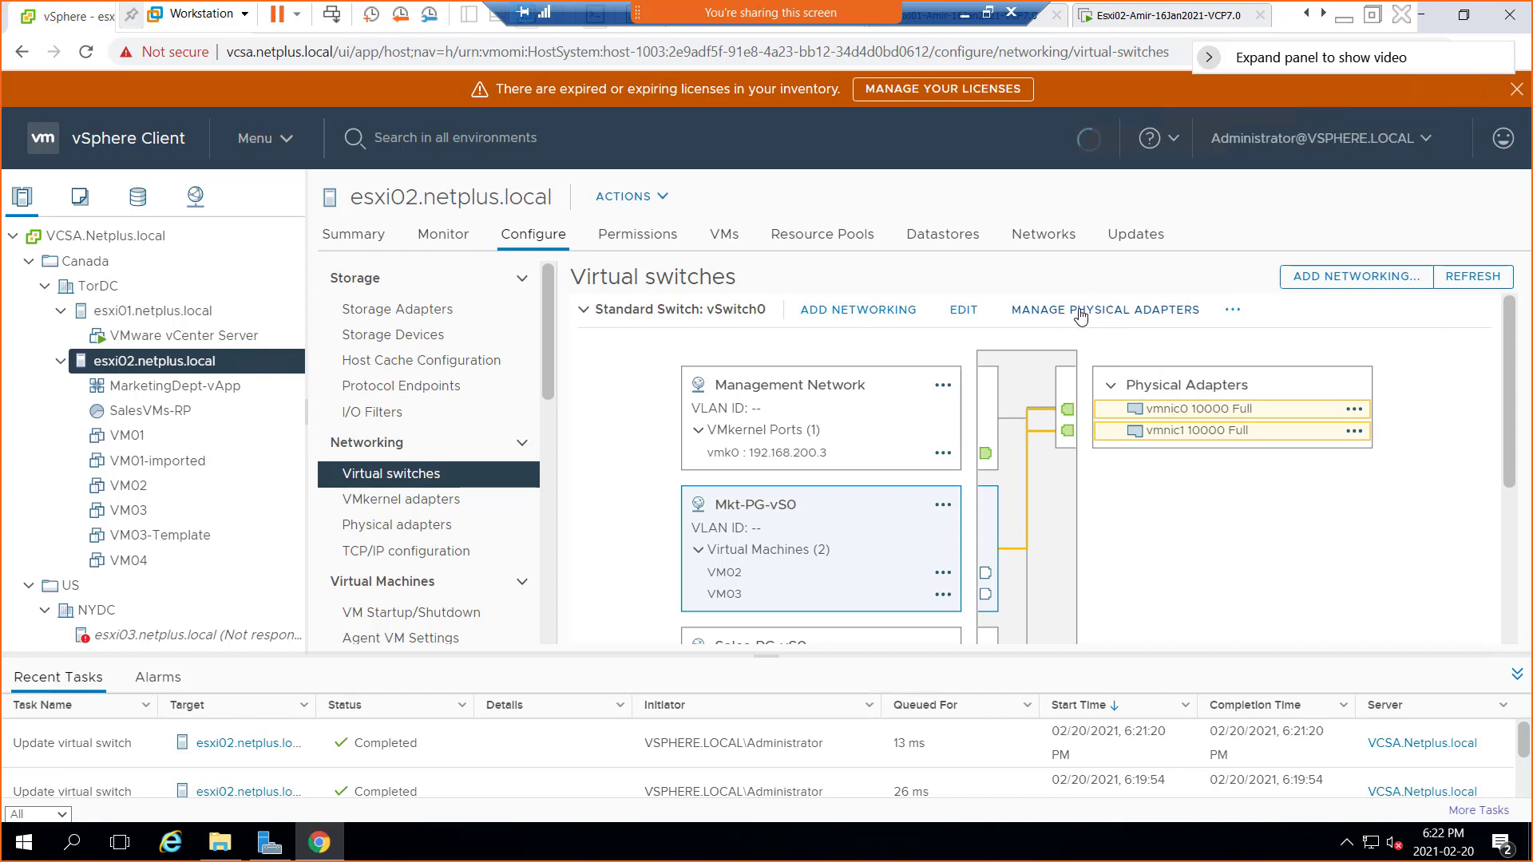
# Add vmnic2 to esxi02's vSwitch0 active adapters next to vmnic0 and vmnic1, unapplied
pyautogui.click(1080, 314)
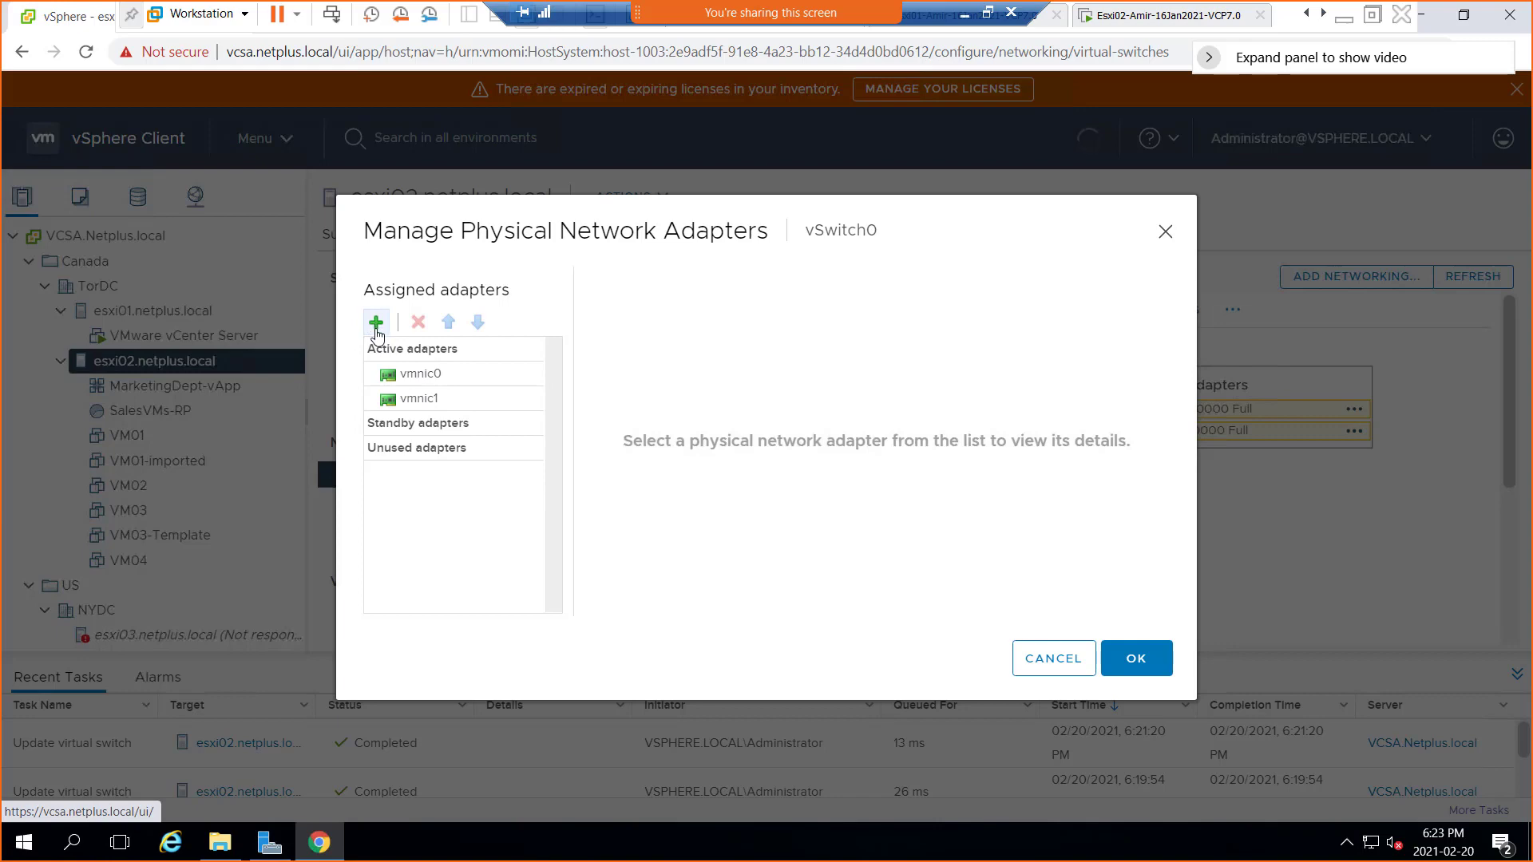
pyautogui.click(376, 324)
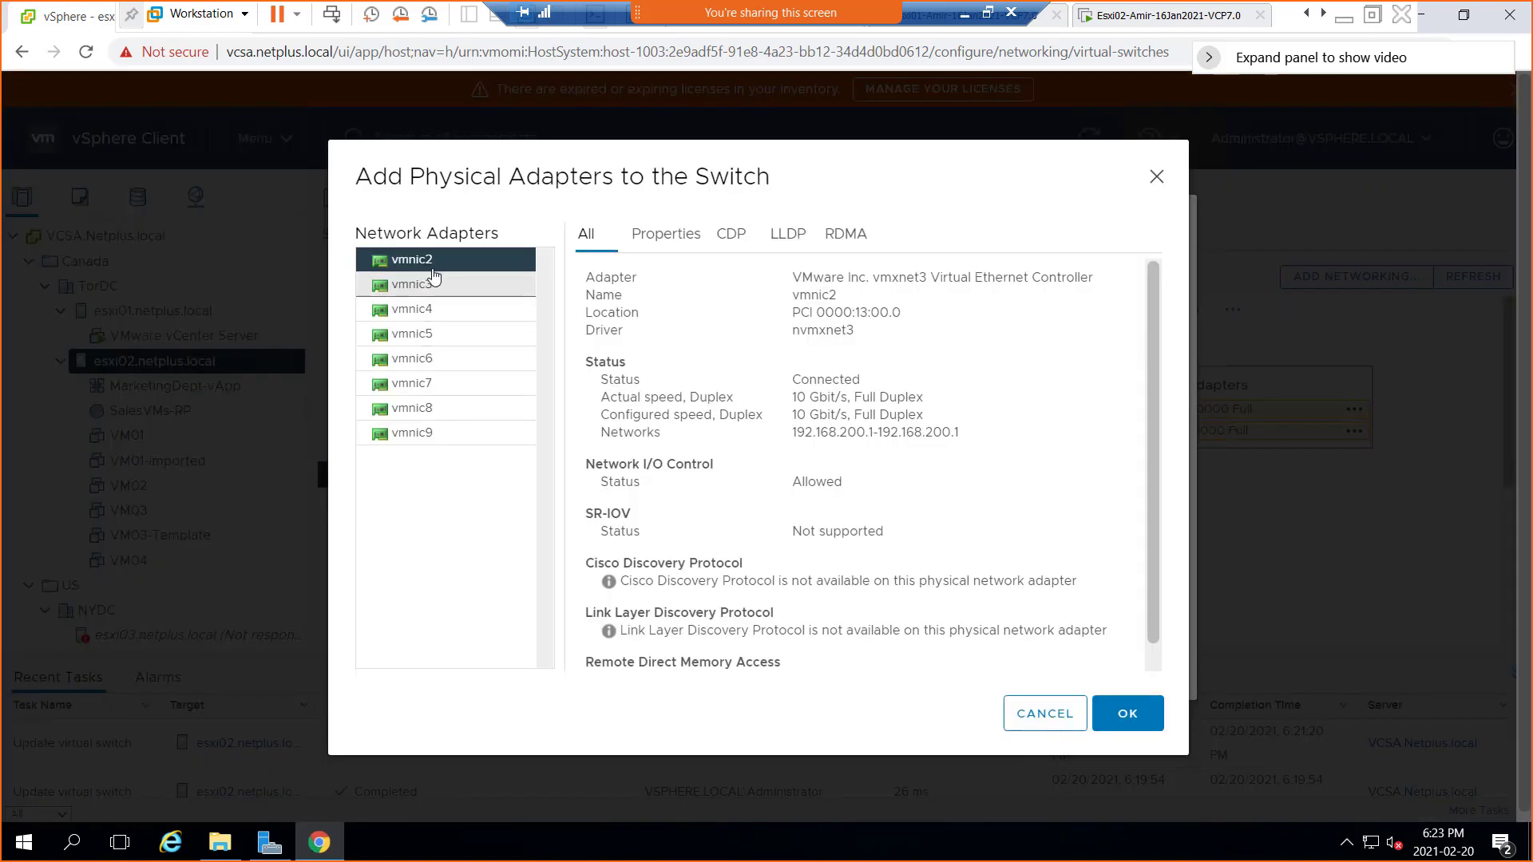
pyautogui.click(1139, 713)
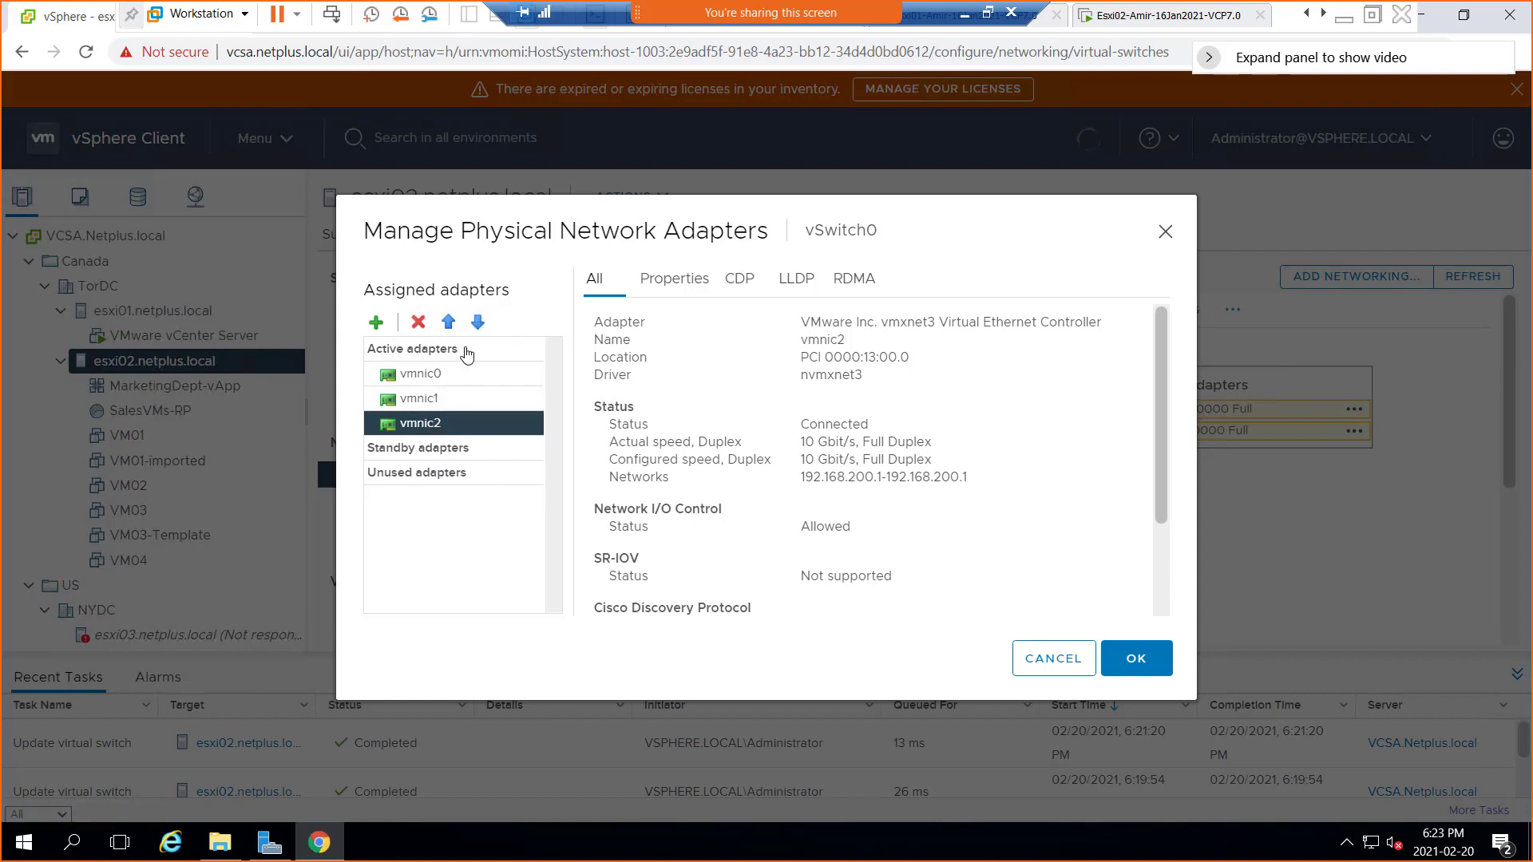
# Cycle vmnic2 through standby, unused and active, then remove it and save vSwitch0
pyautogui.click(477, 323)
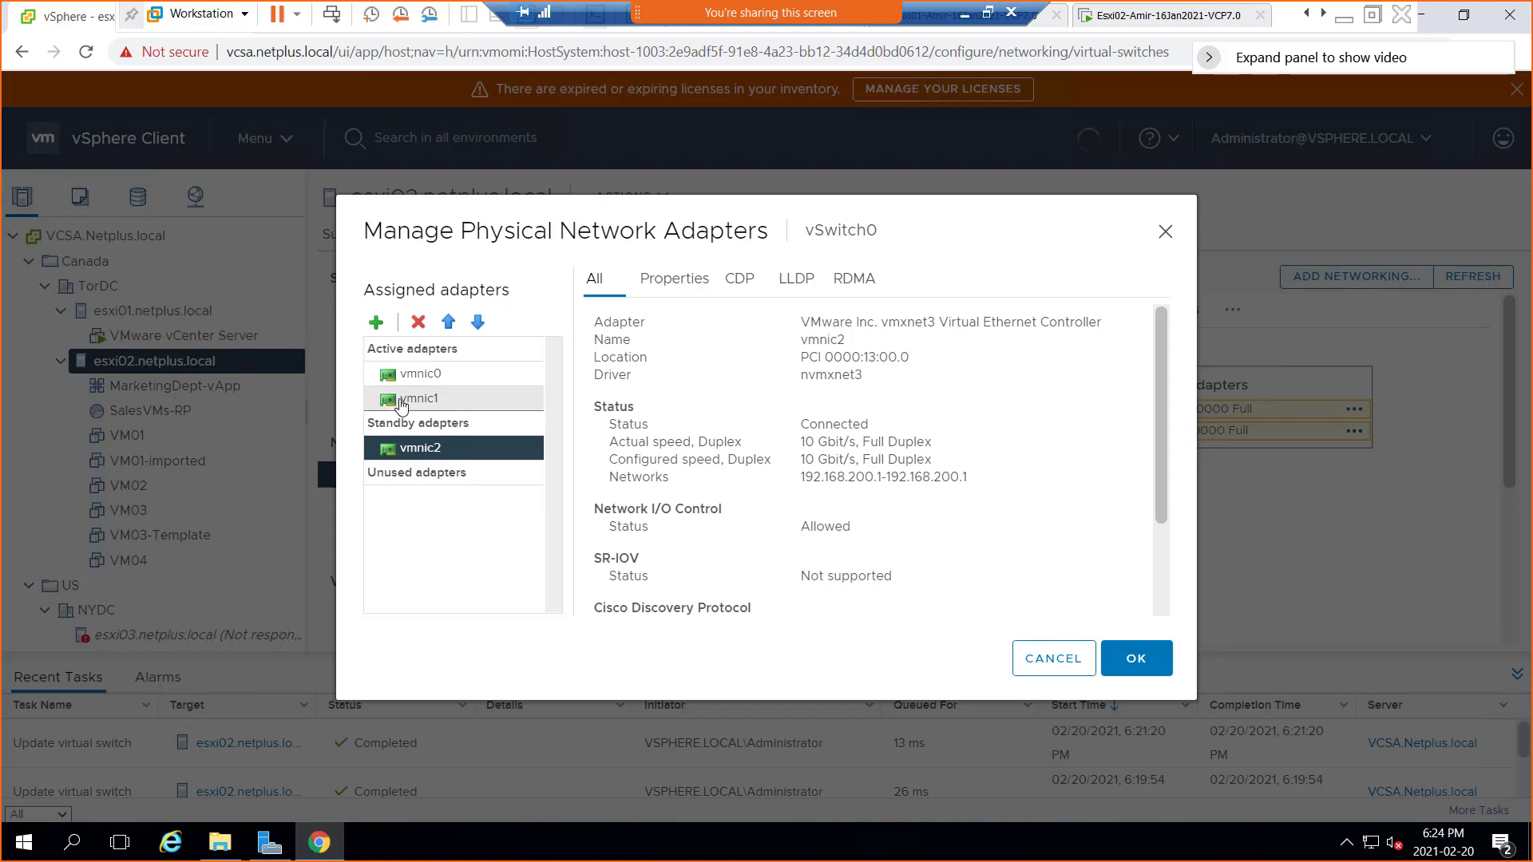
pyautogui.click(478, 322)
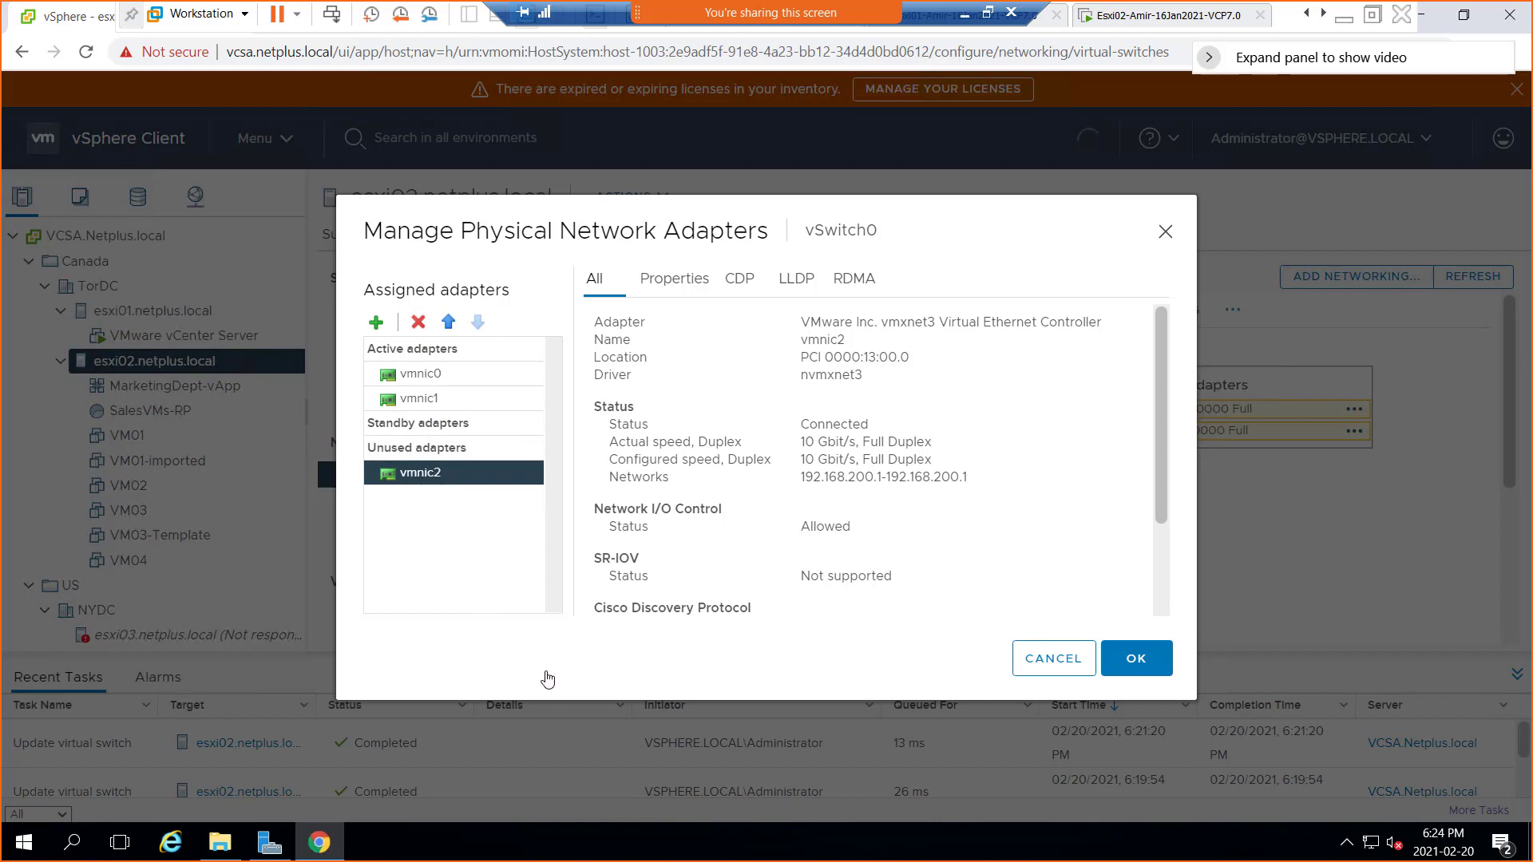
pyautogui.click(449, 323)
pyautogui.click(449, 323)
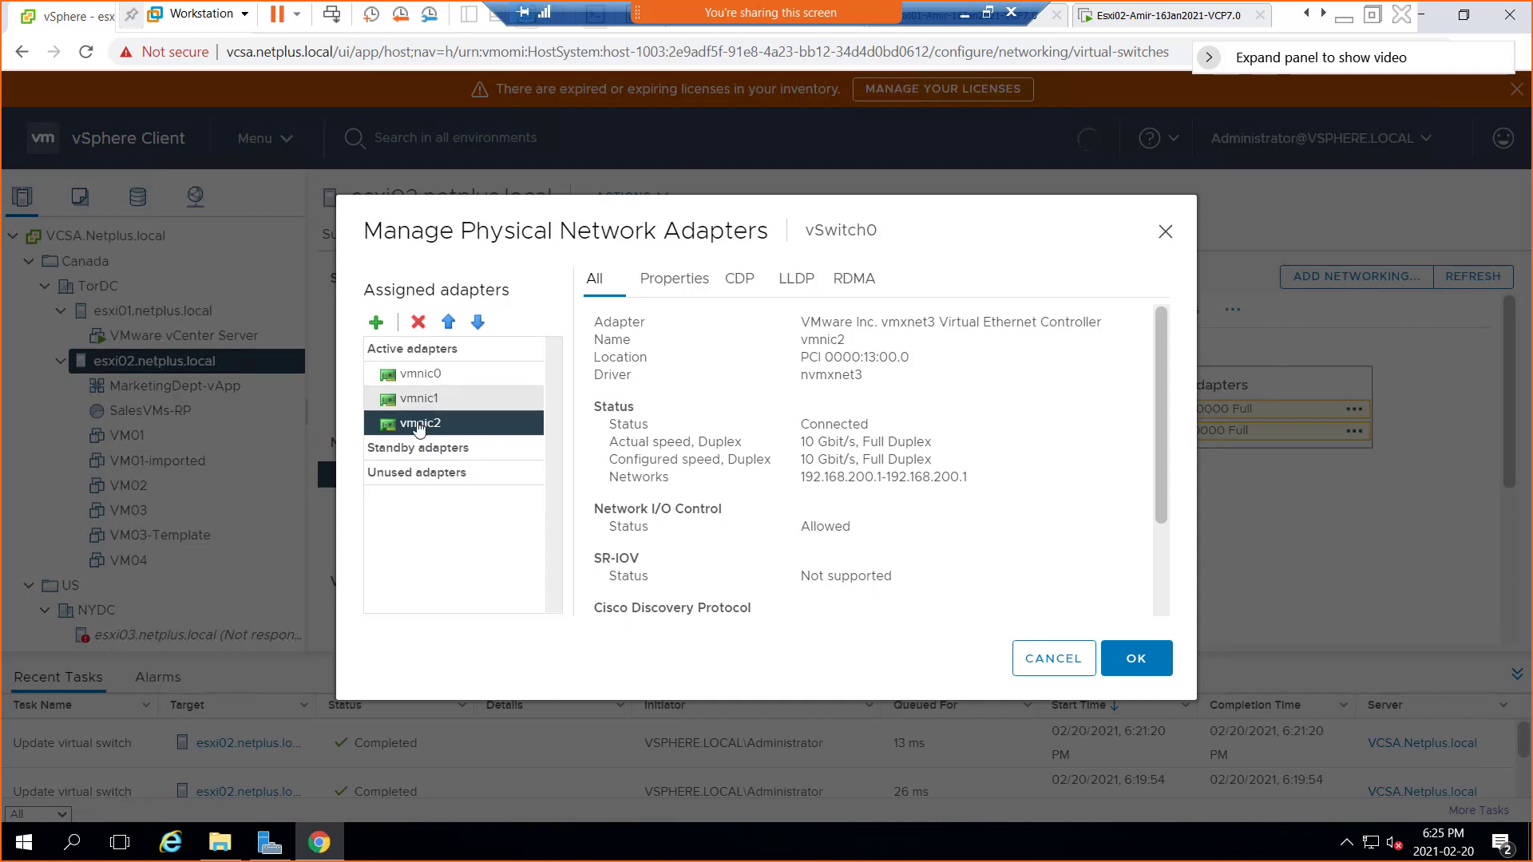
pyautogui.click(420, 323)
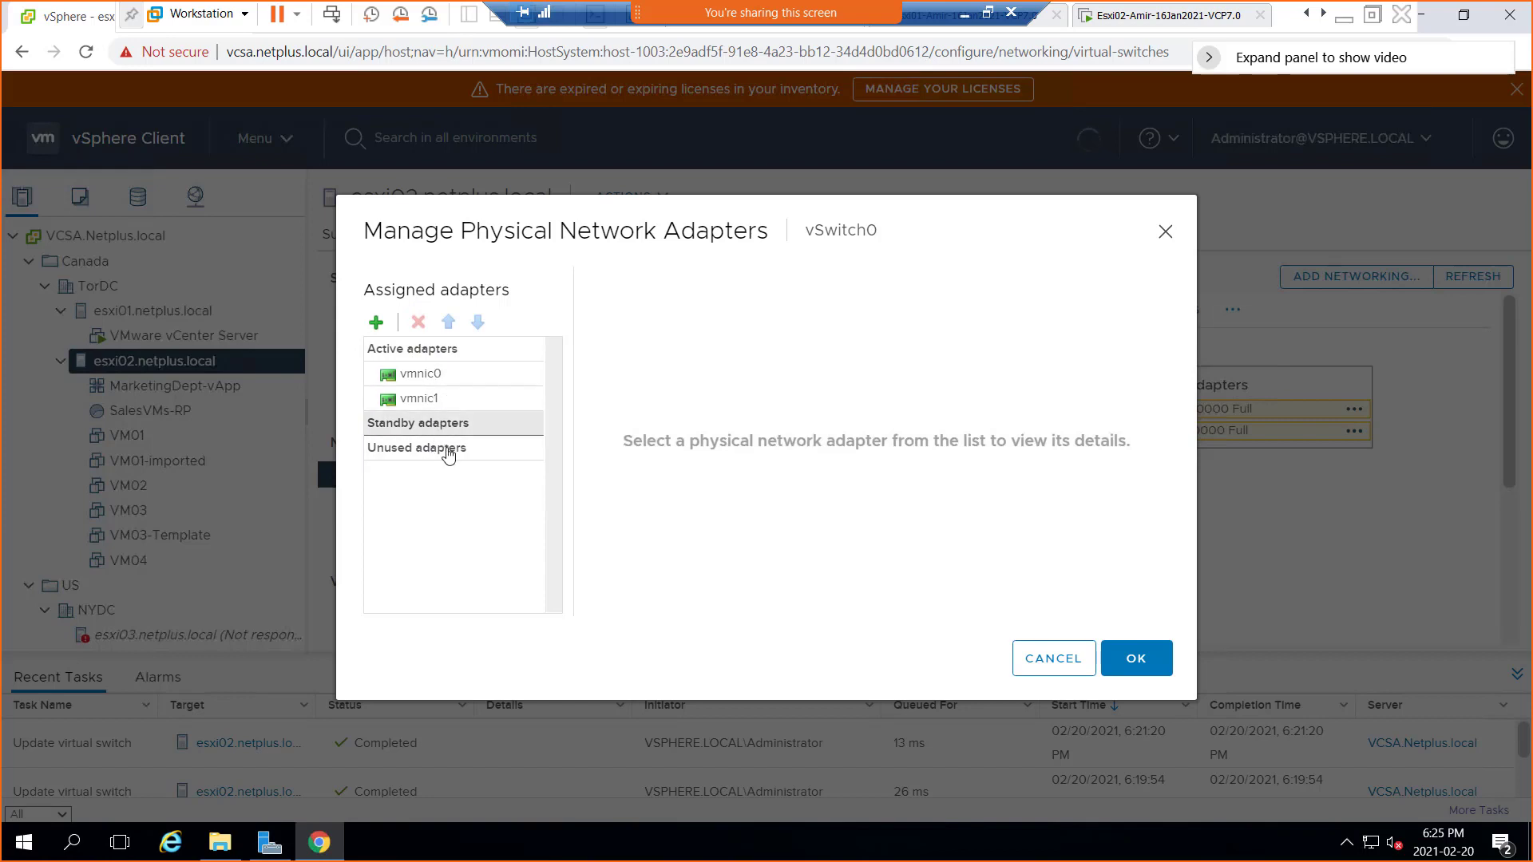
pyautogui.click(1140, 667)
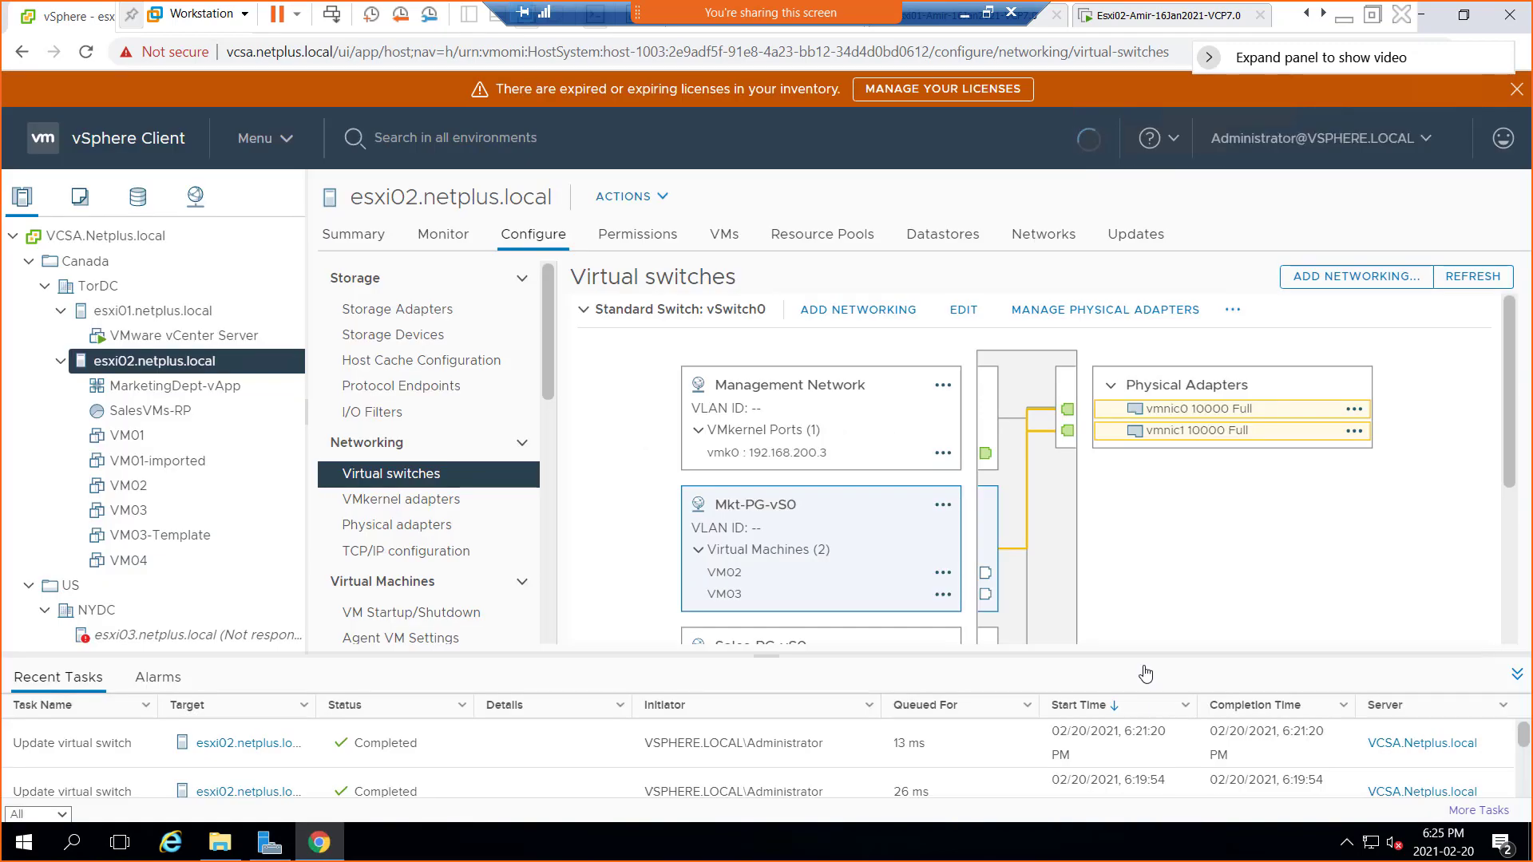
pyautogui.scroll(-1, 1182, 559)
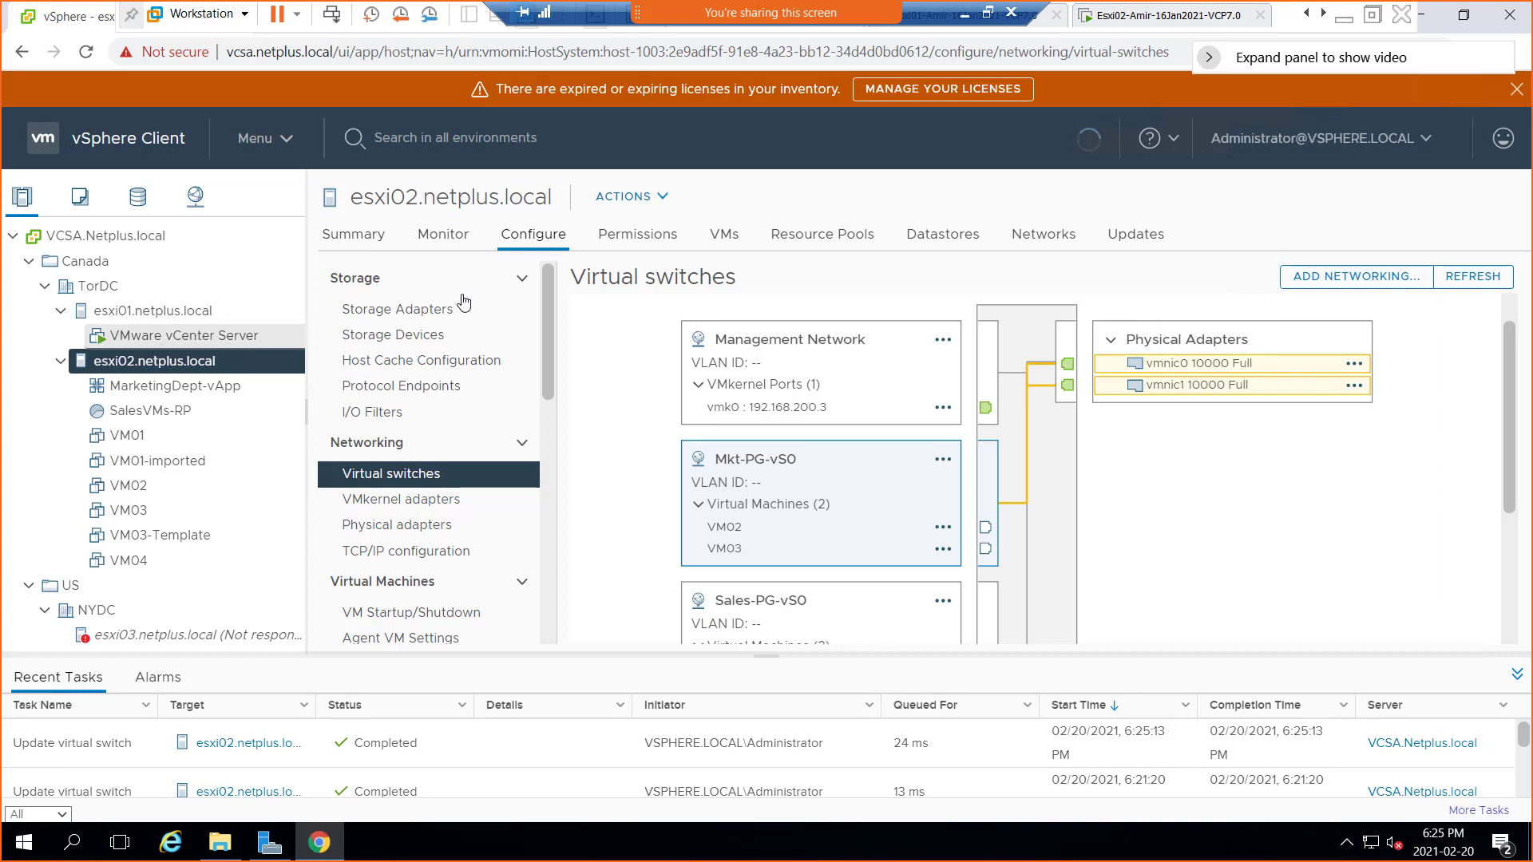
# Review the Esxi01 VM's hardware settings without changes, then return to the Win01 VM
pyautogui.click(1372, 15)
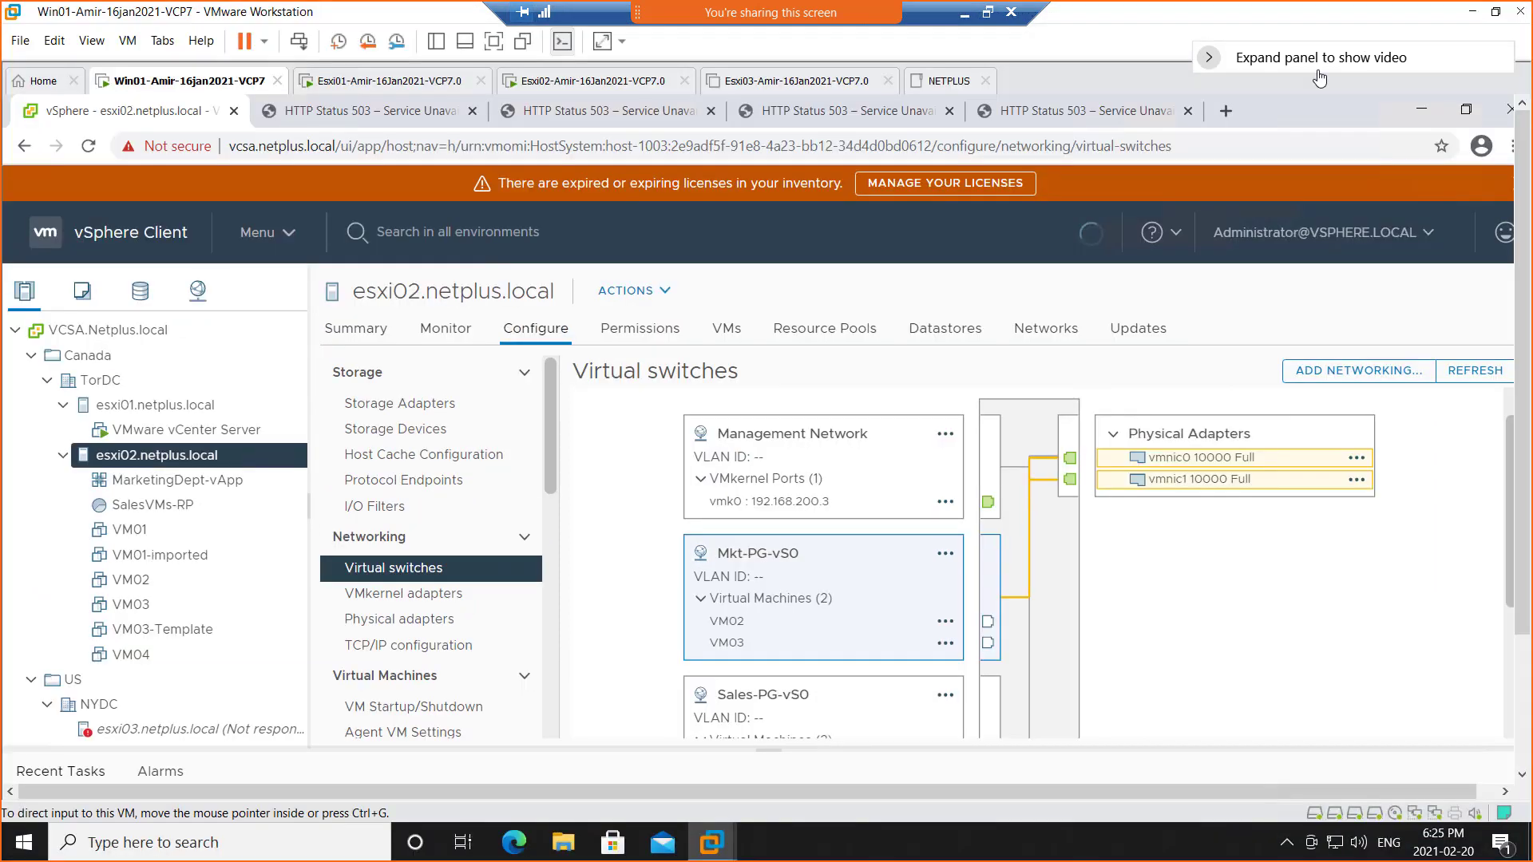
pyautogui.rightClick(352, 89)
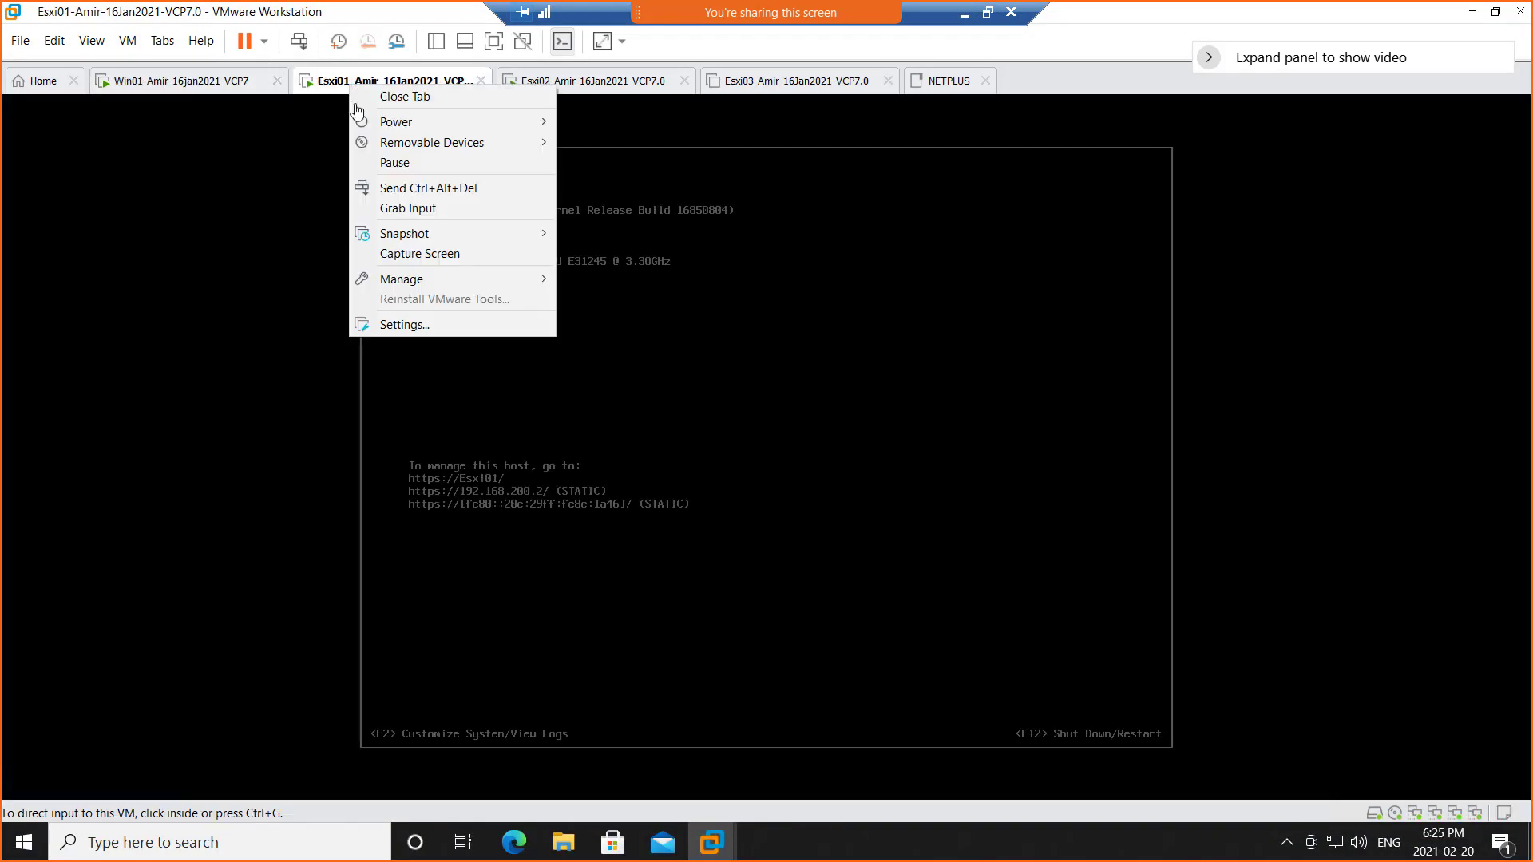
pyautogui.click(402, 324)
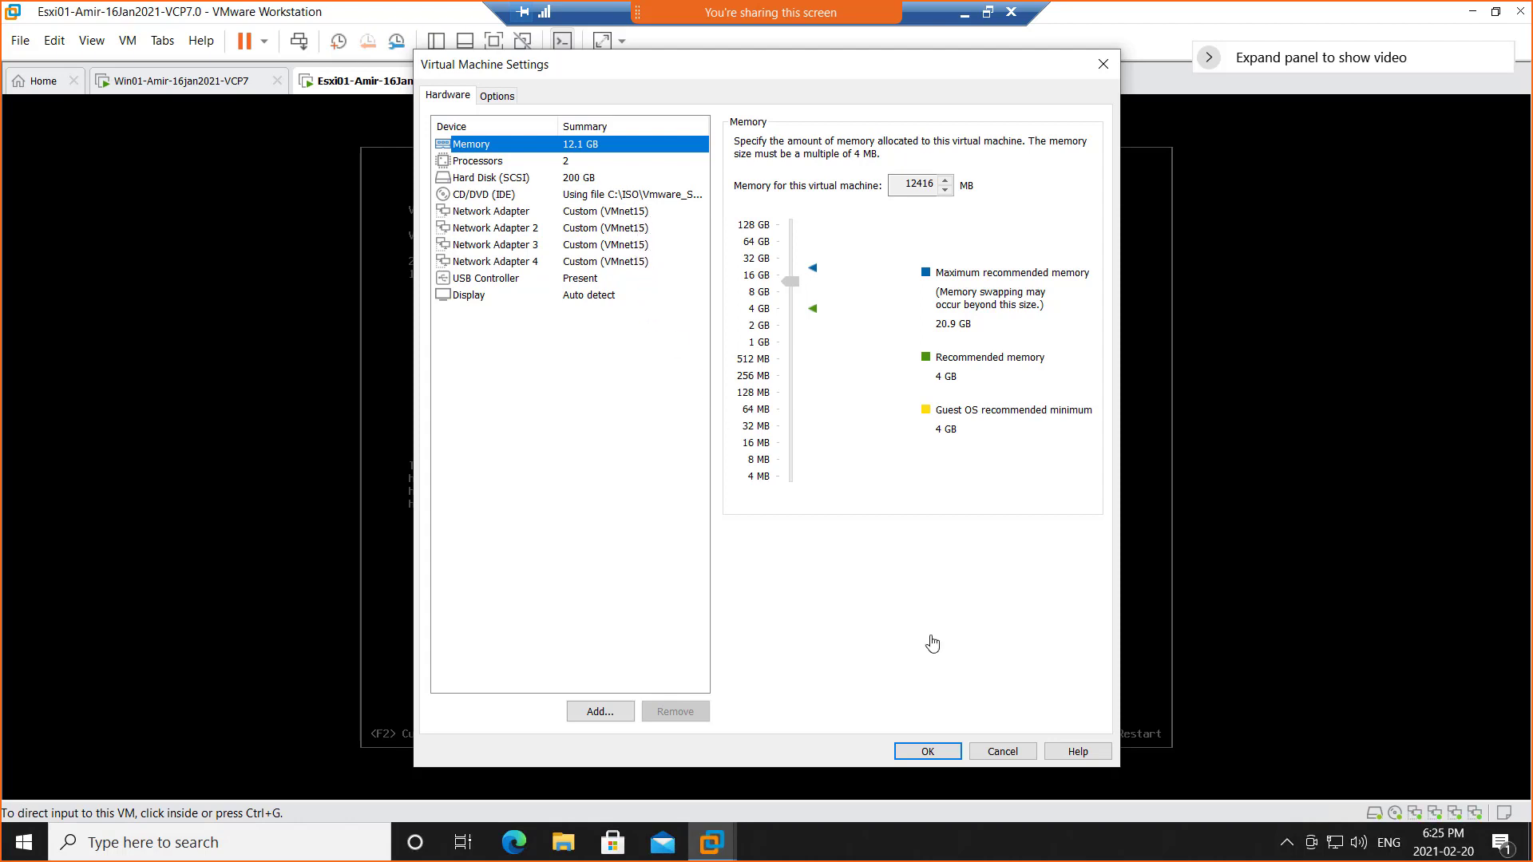
pyautogui.click(1003, 751)
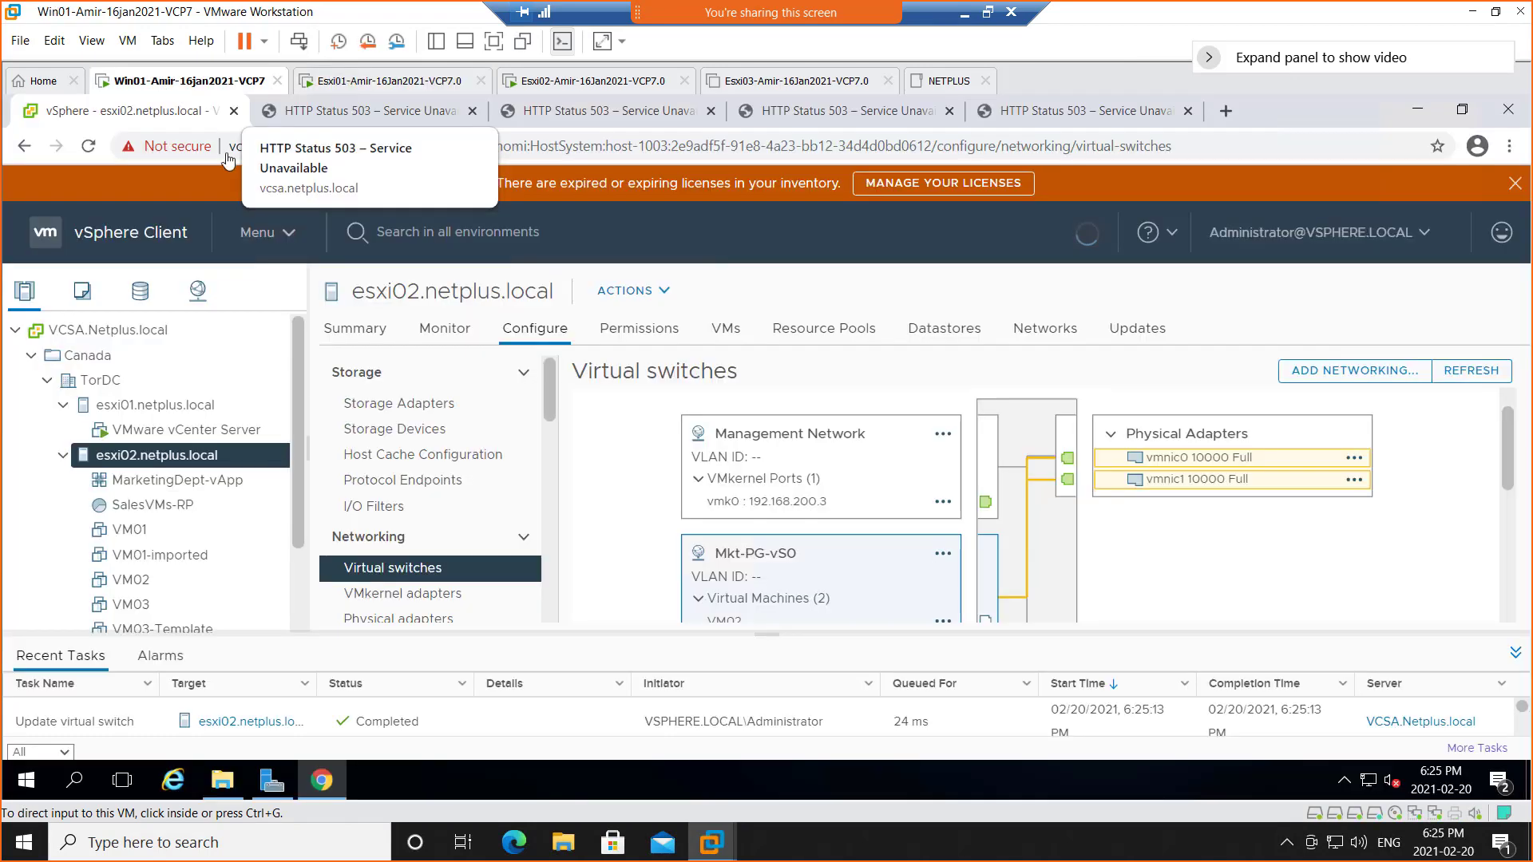
pyautogui.click(160, 86)
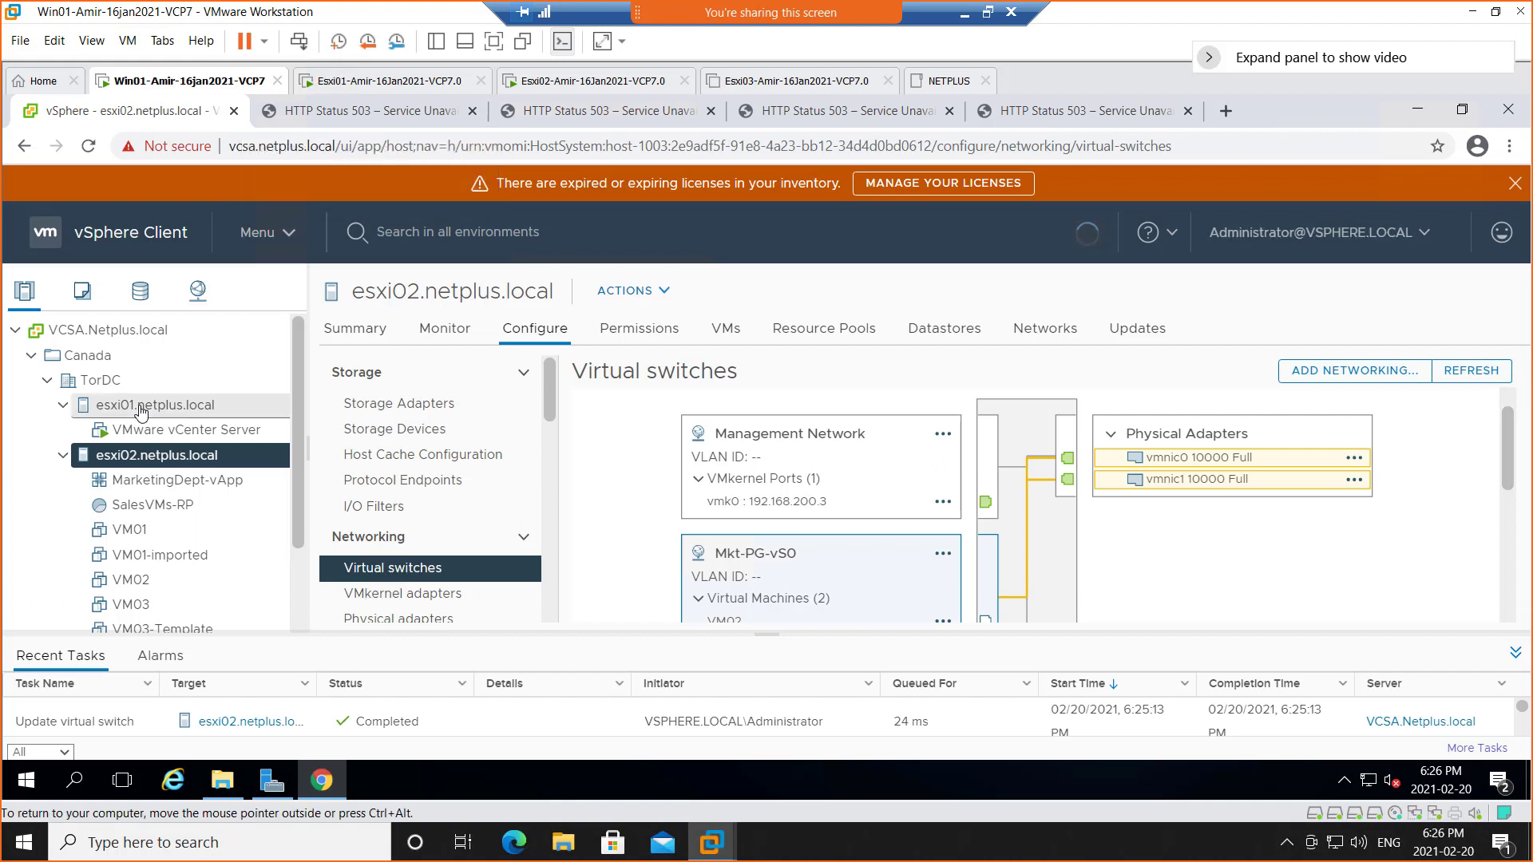
pyautogui.click(140, 407)
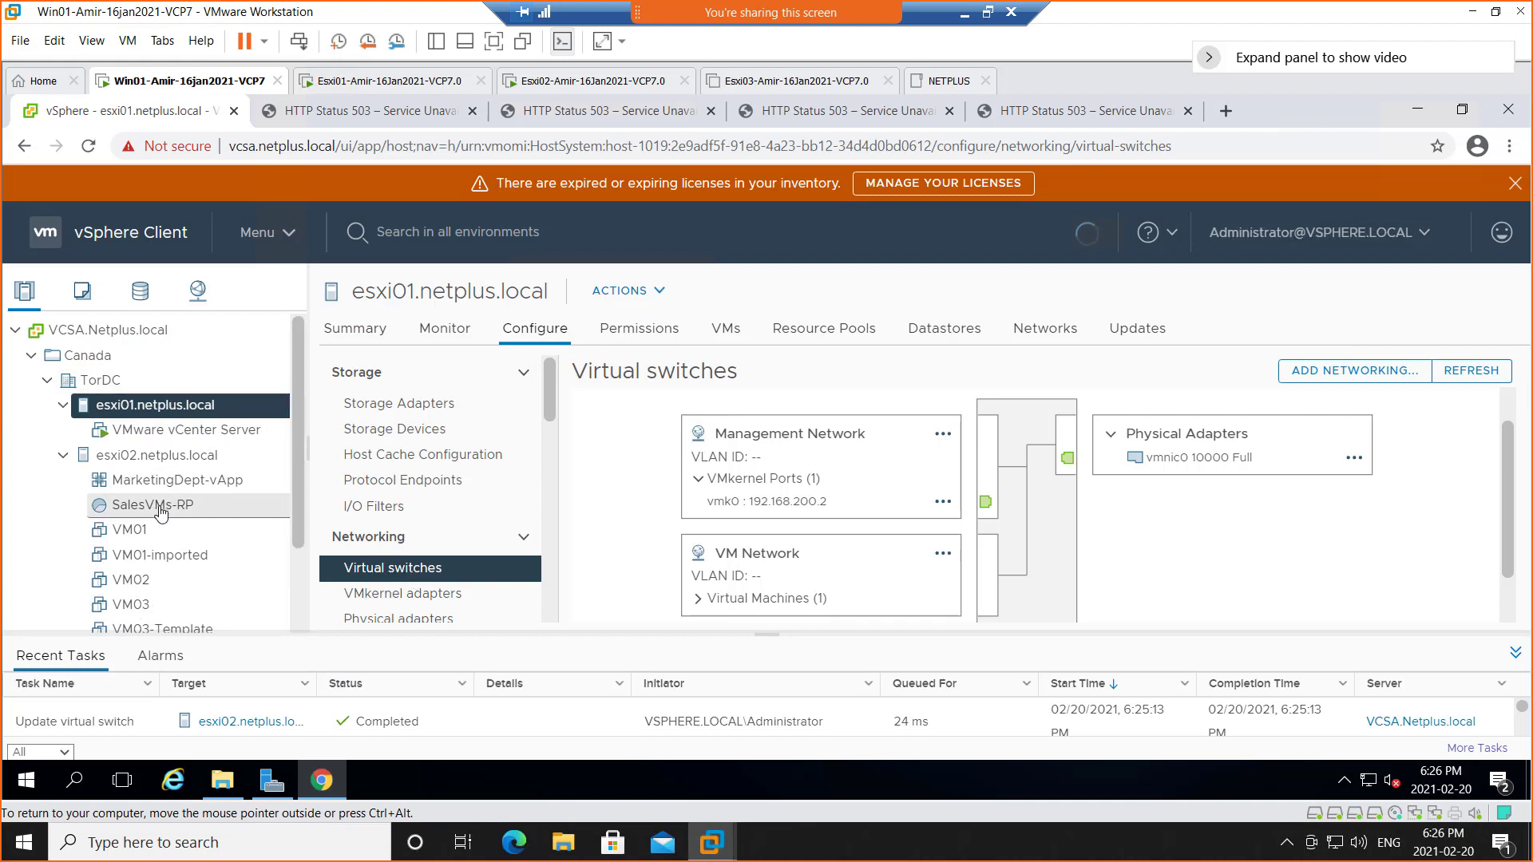
pyautogui.click(142, 457)
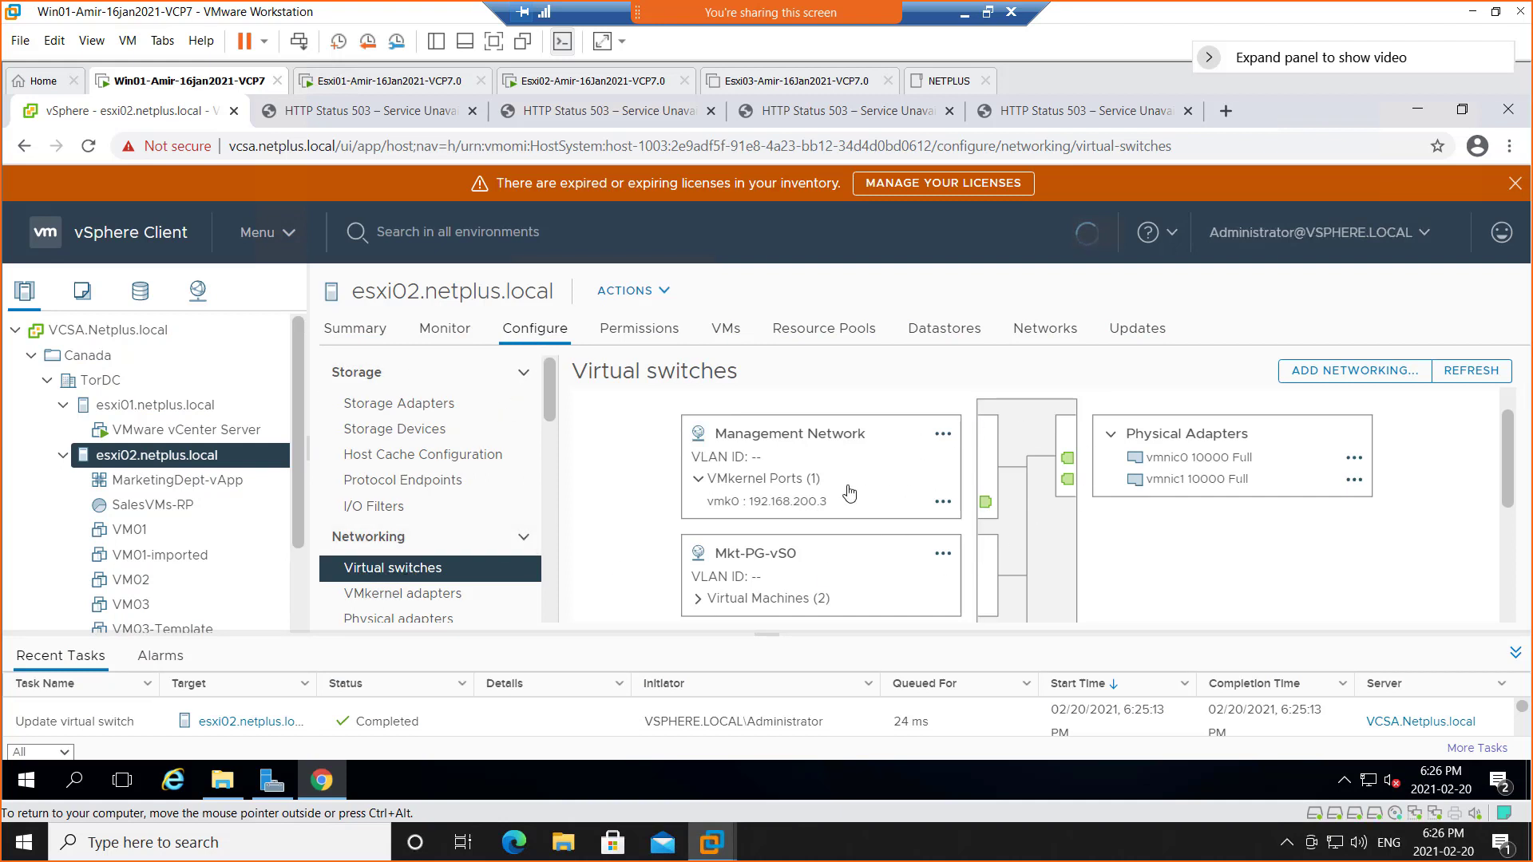
pyautogui.click(155, 404)
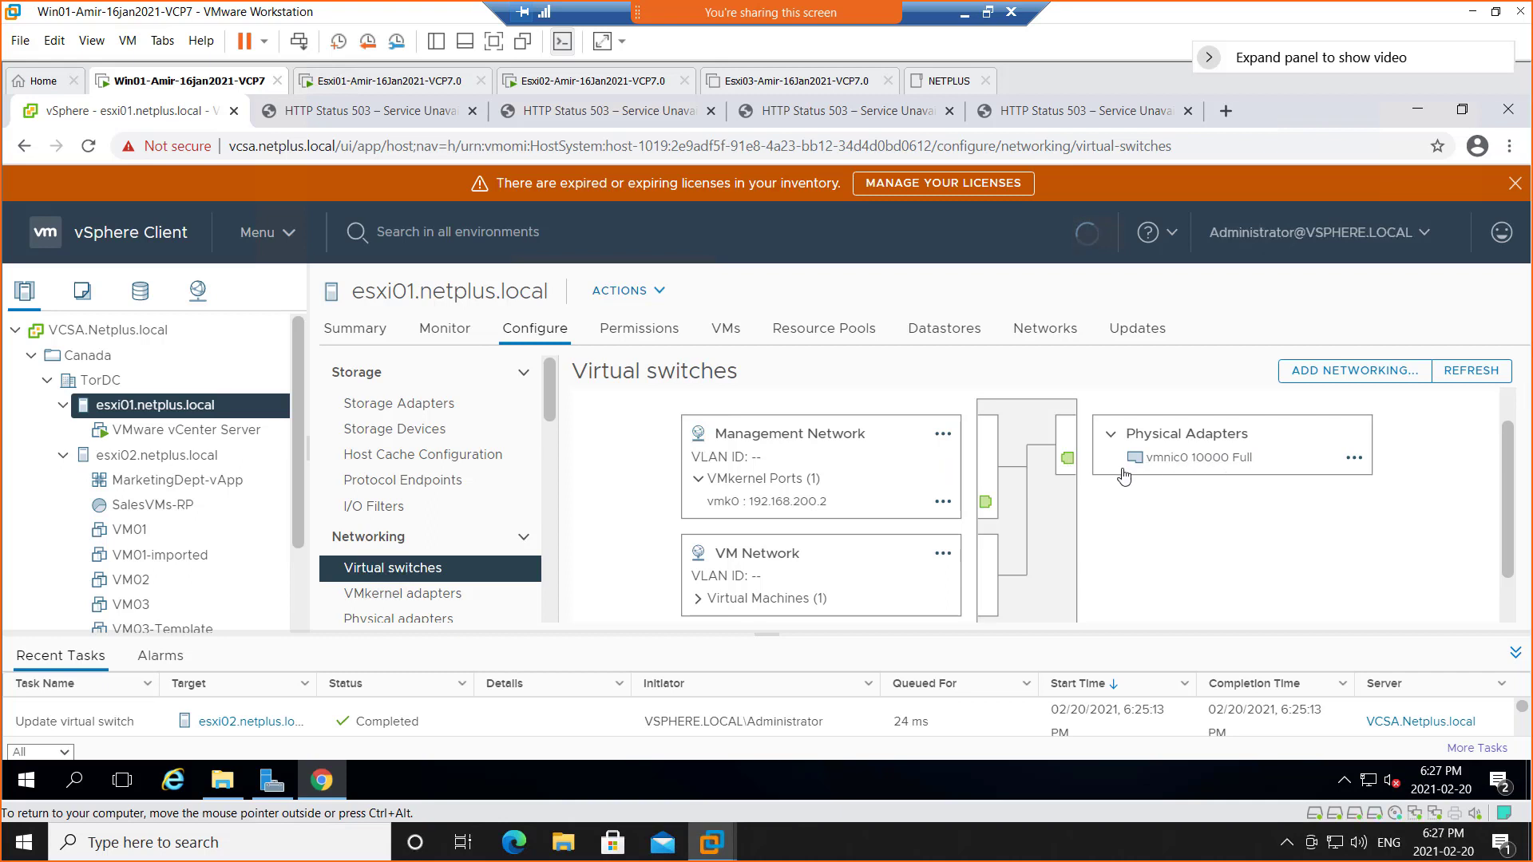
pyautogui.scroll(1, 1271, 504)
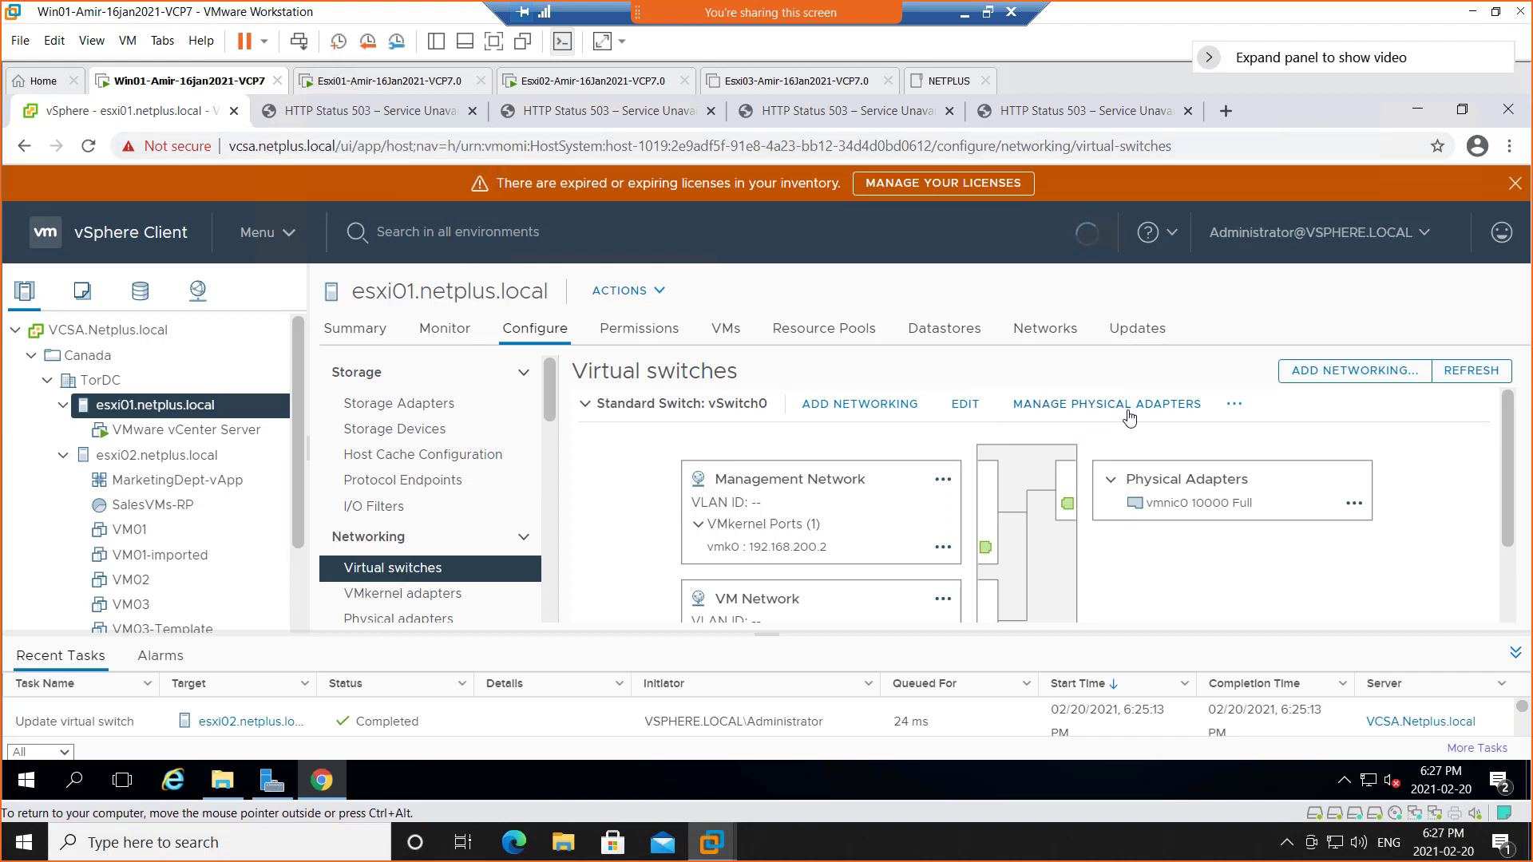
# Add vmnic1 as an active adapter alongside vmnic0 on esxi01's vSwitch0
pyautogui.click(1079, 405)
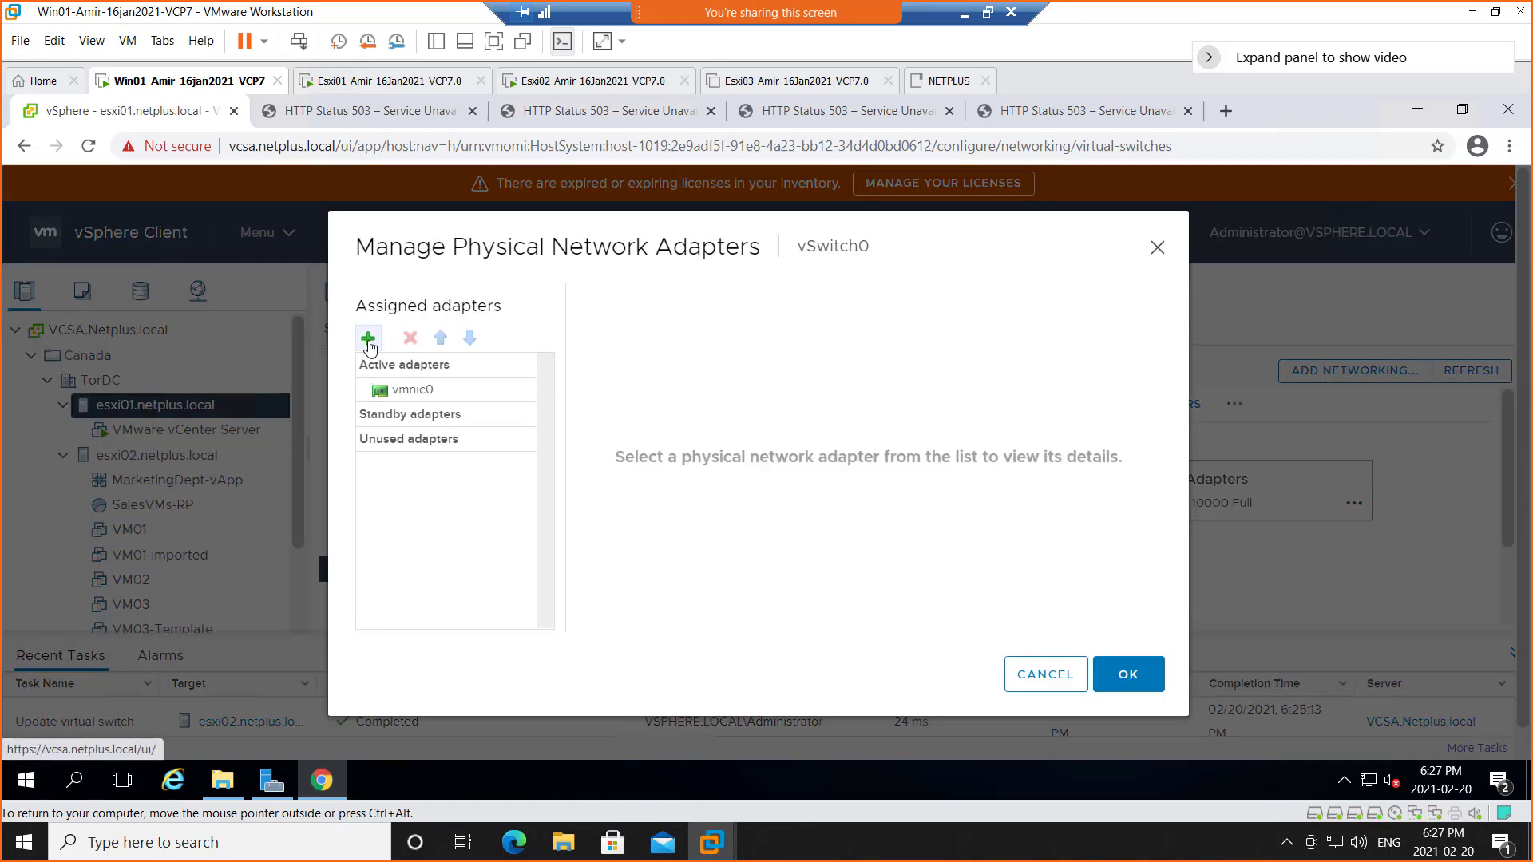
pyautogui.click(367, 340)
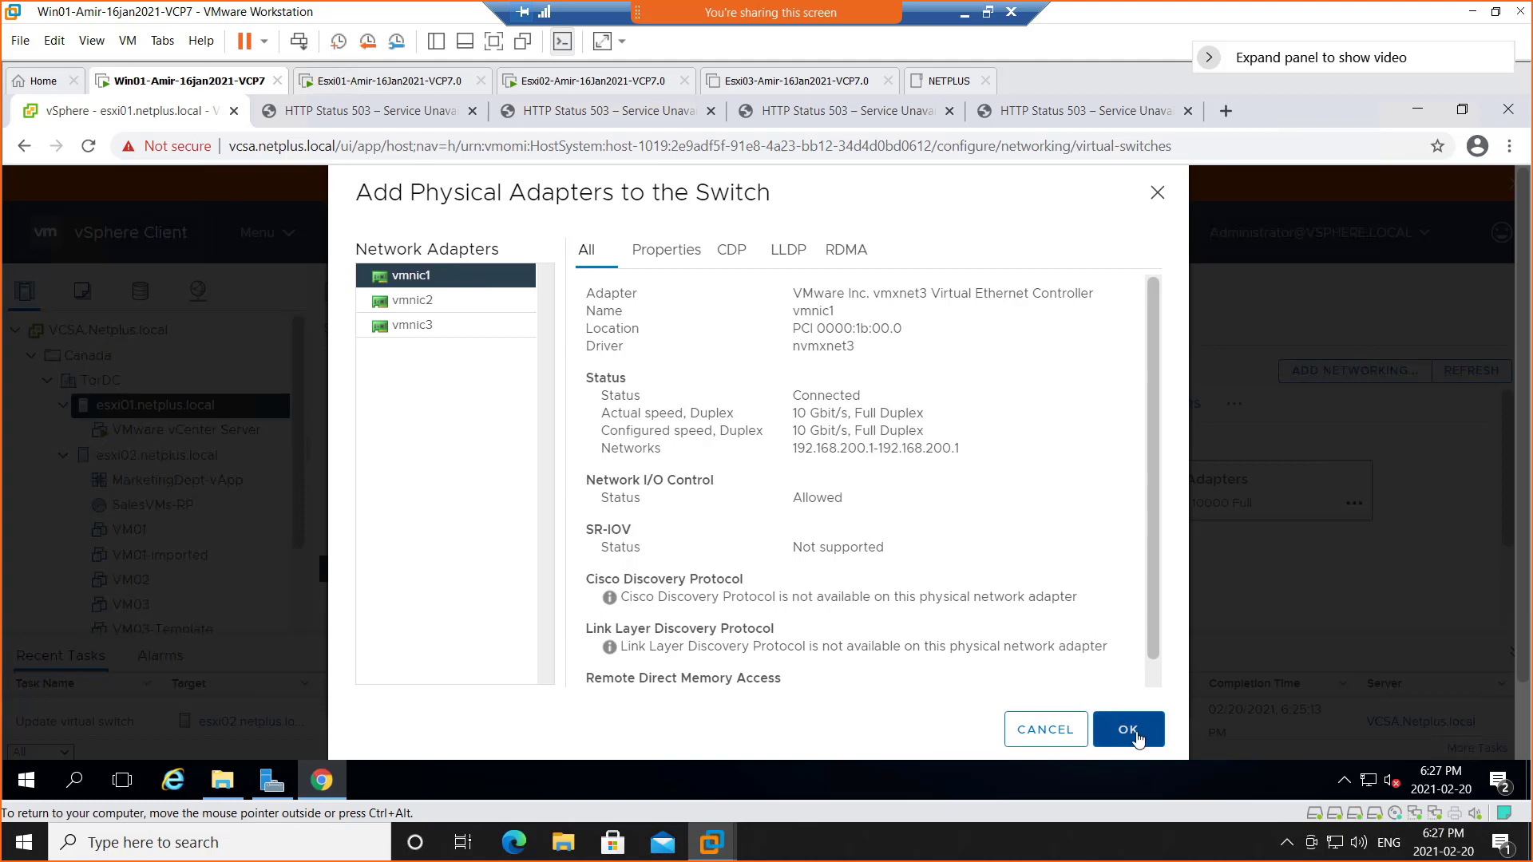
pyautogui.click(1134, 732)
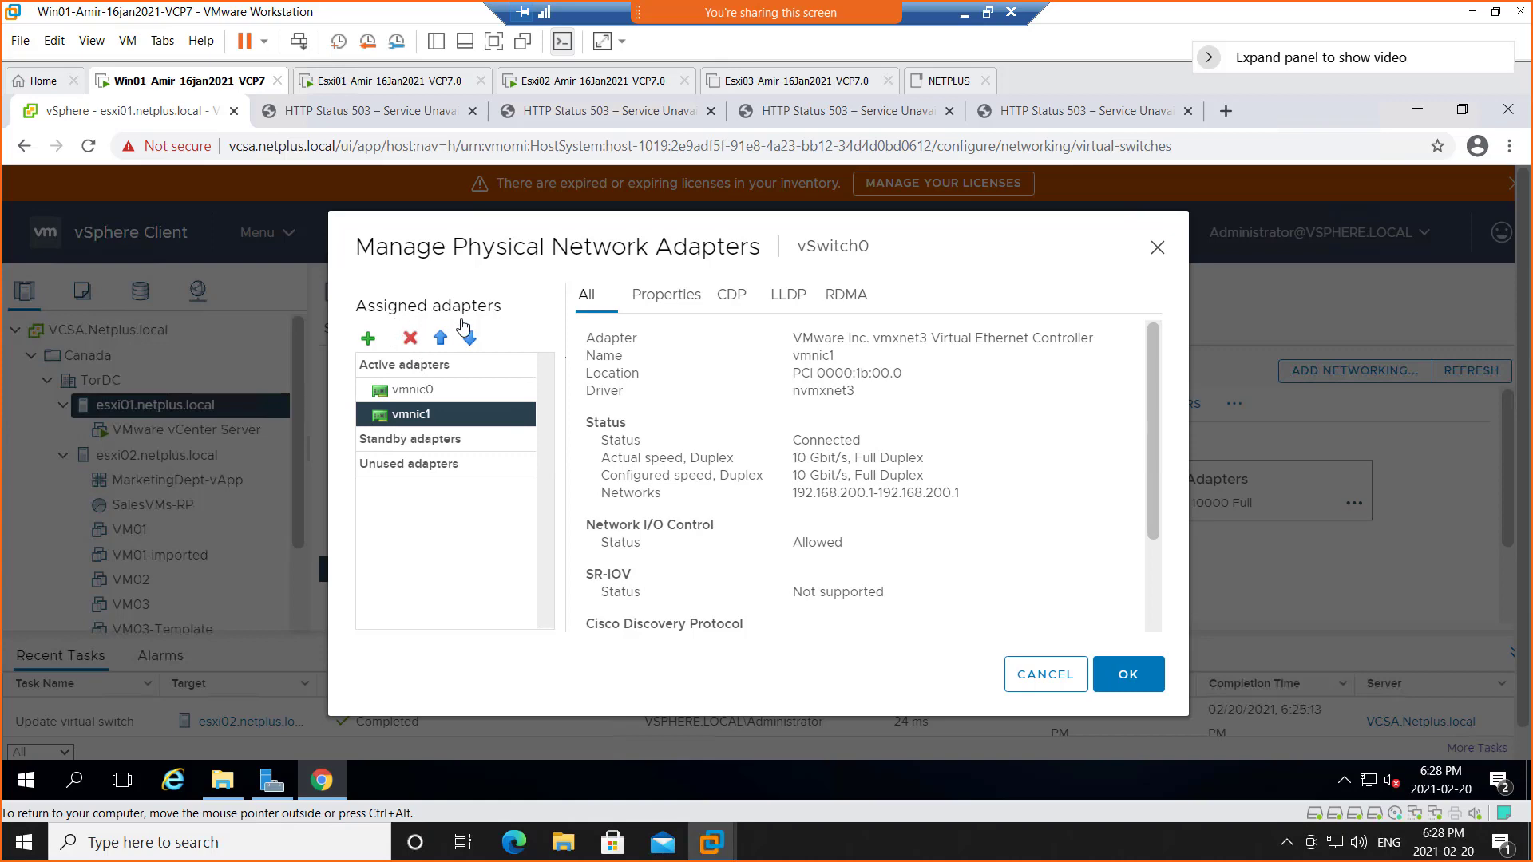
pyautogui.click(1109, 675)
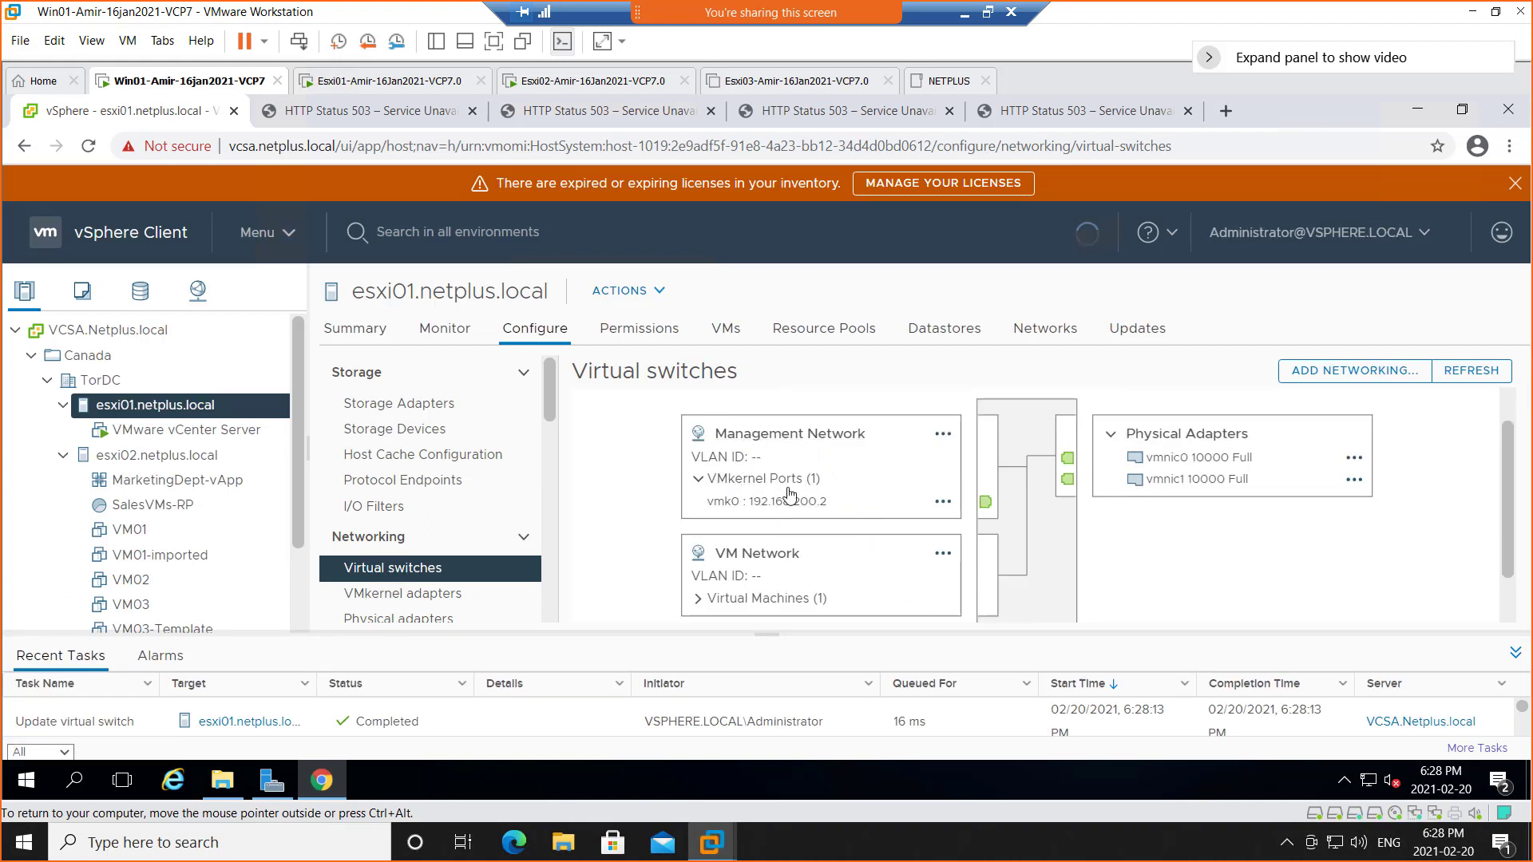
pyautogui.click(781, 440)
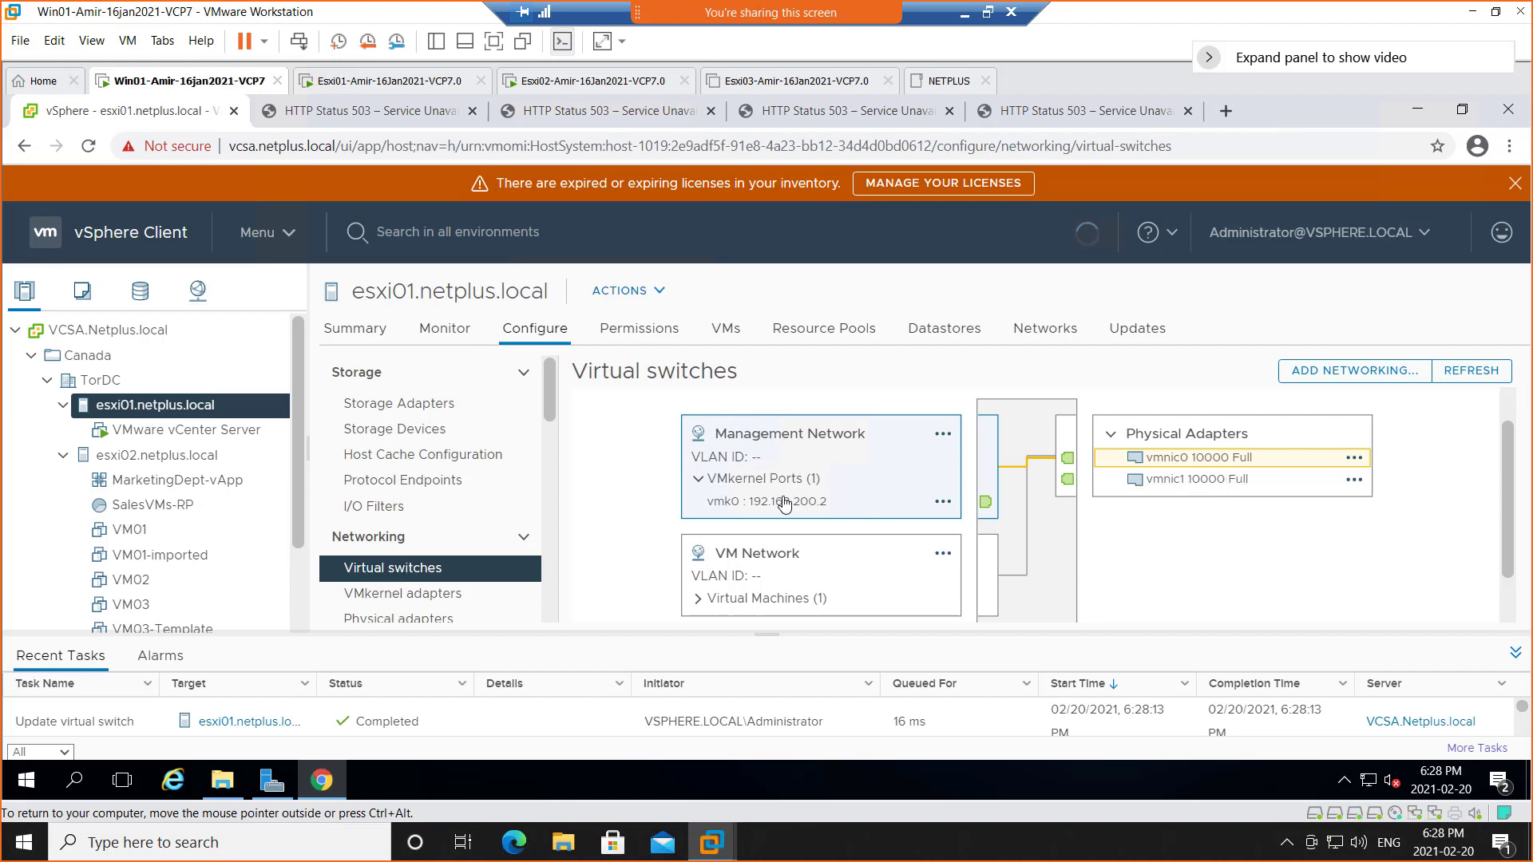
pyautogui.click(753, 564)
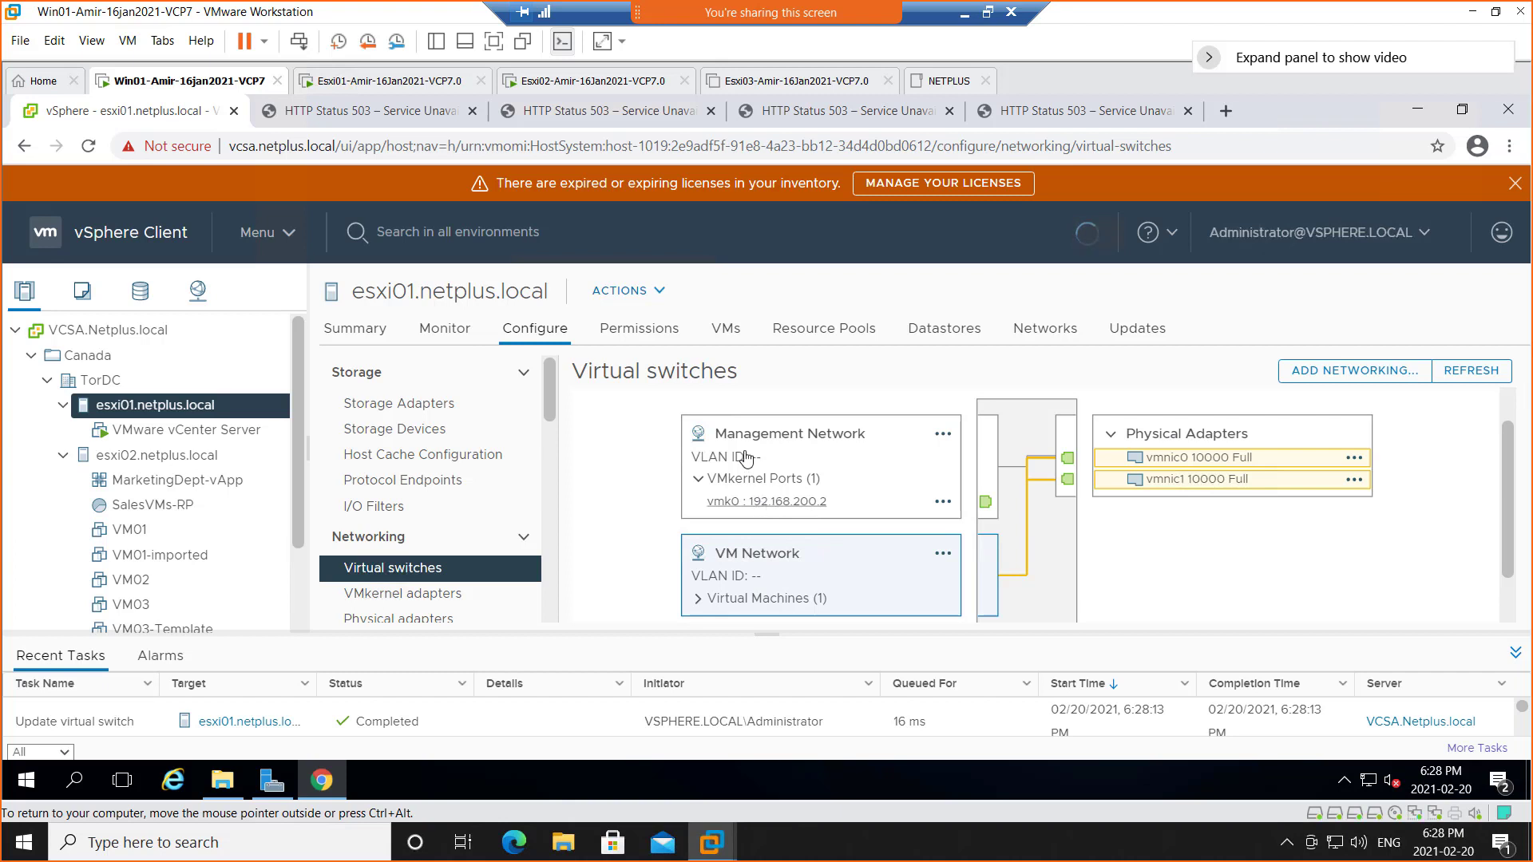
pyautogui.click(800, 438)
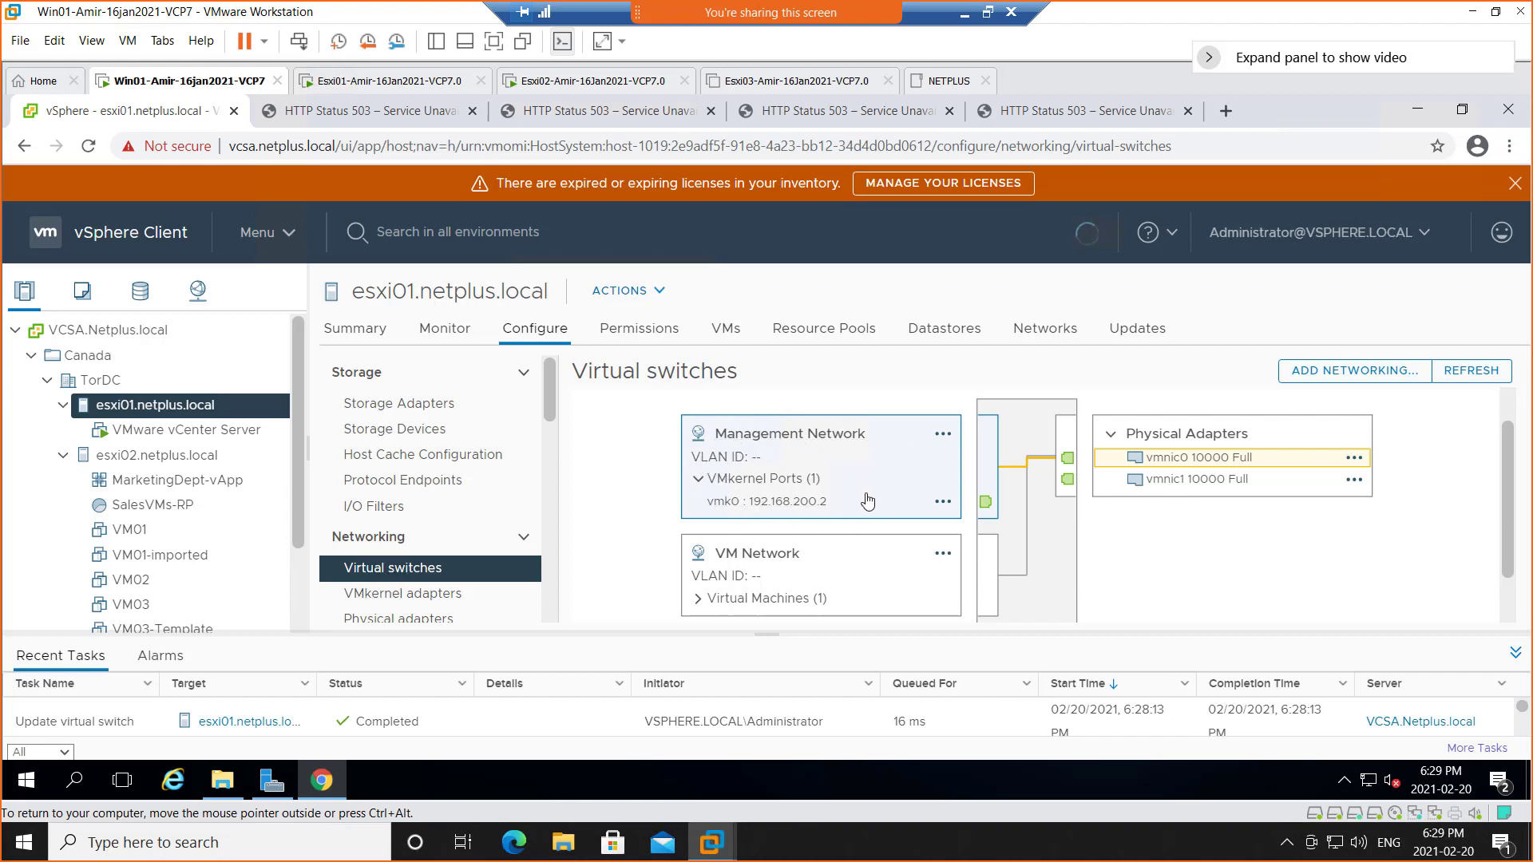
# Scroll up to esxi01's vSwitch0 and open the Management Network card's actions menu
pyautogui.scroll(1, 949, 487)
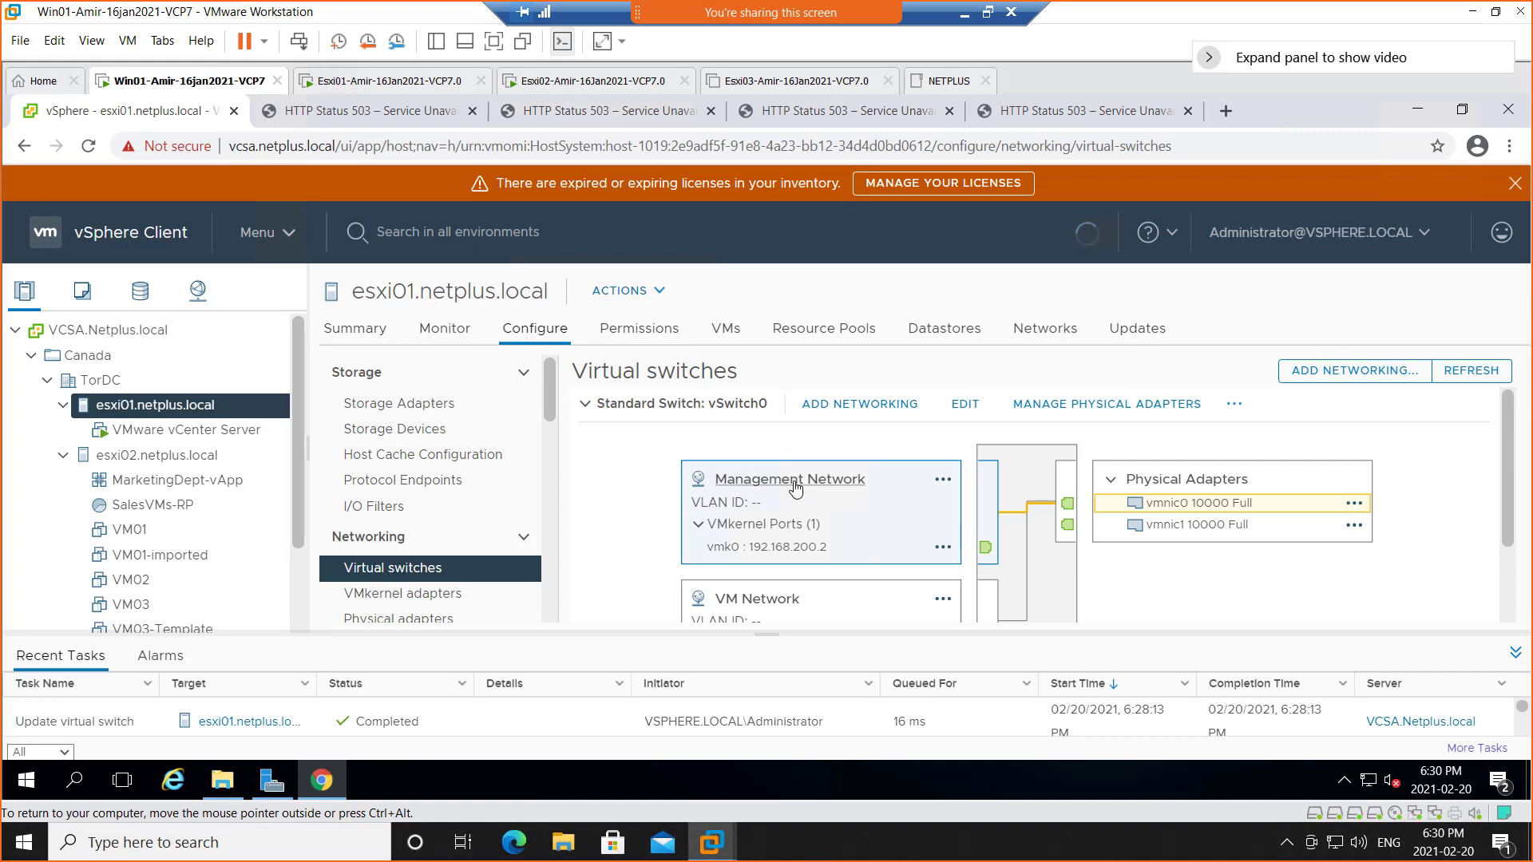
pyautogui.click(943, 479)
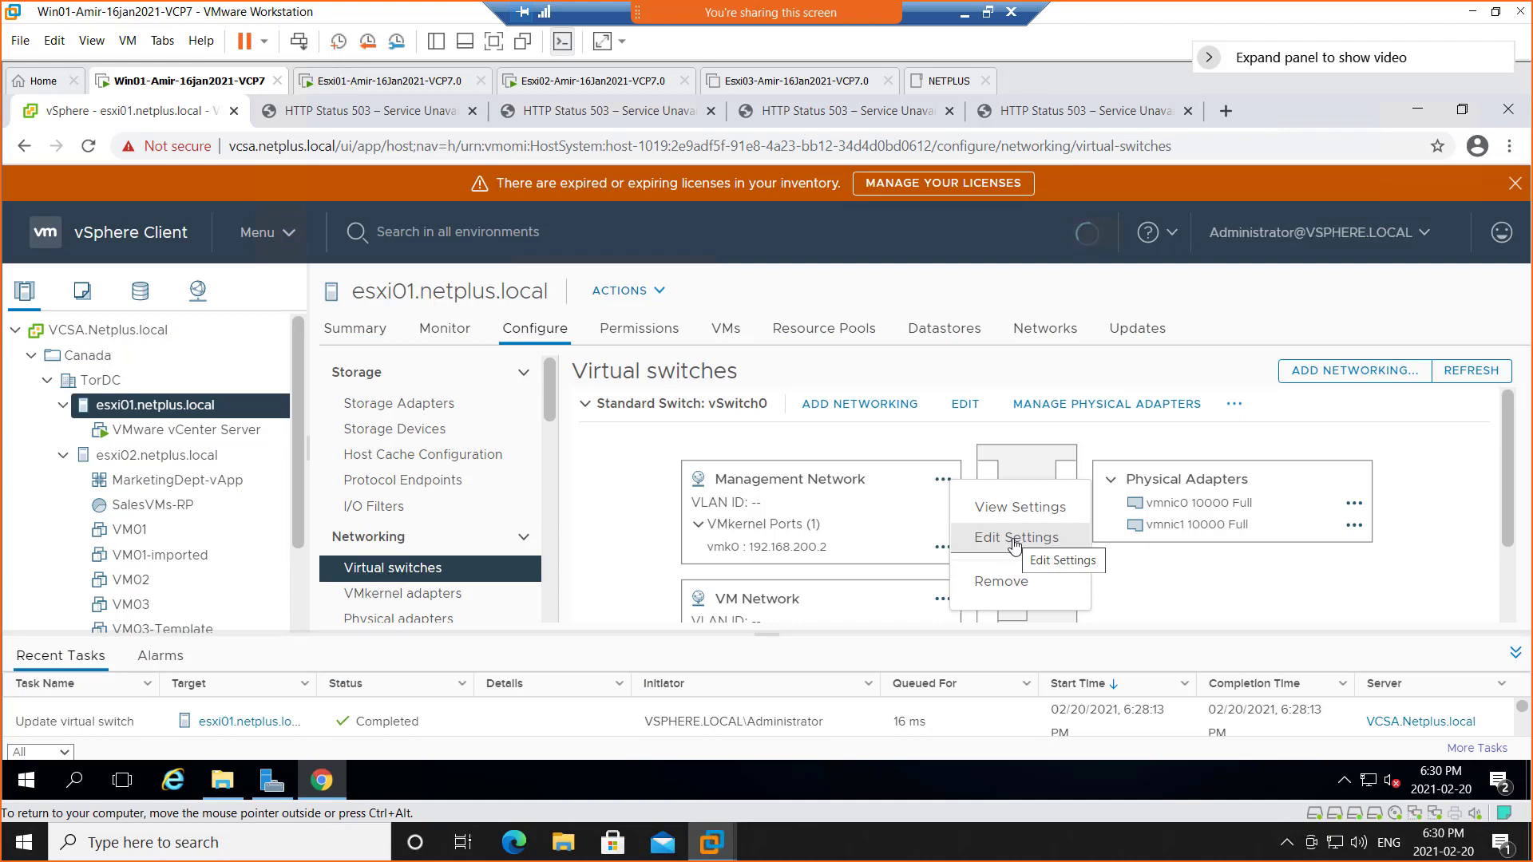
# Open Management Network's Edit Settings, go full screen, and cancel without changes
pyautogui.click(1014, 545)
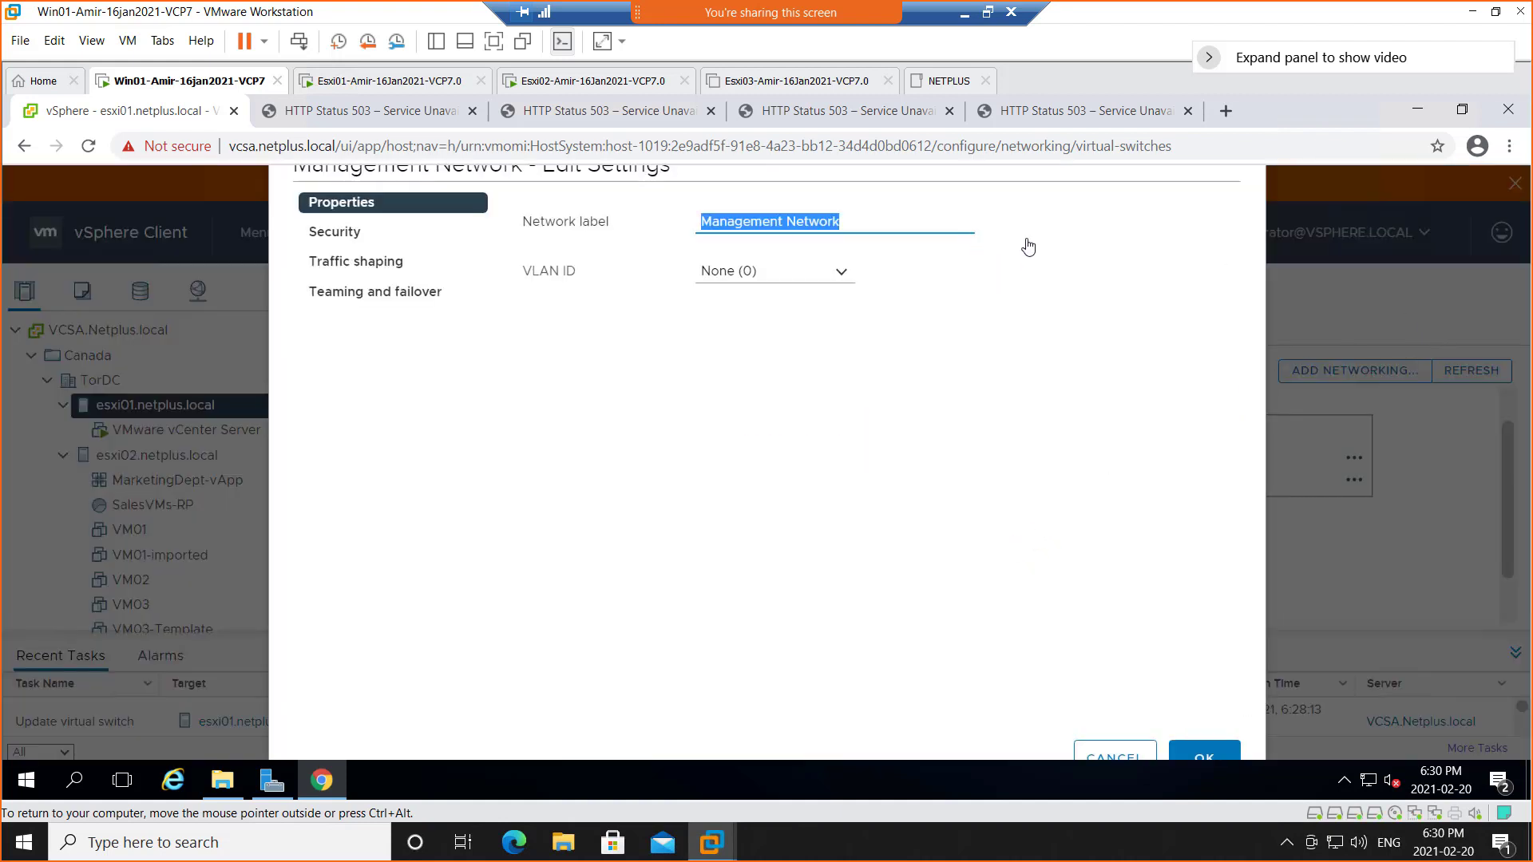
pyautogui.moveTo(933, 176); pyautogui.dragTo(955, 223)
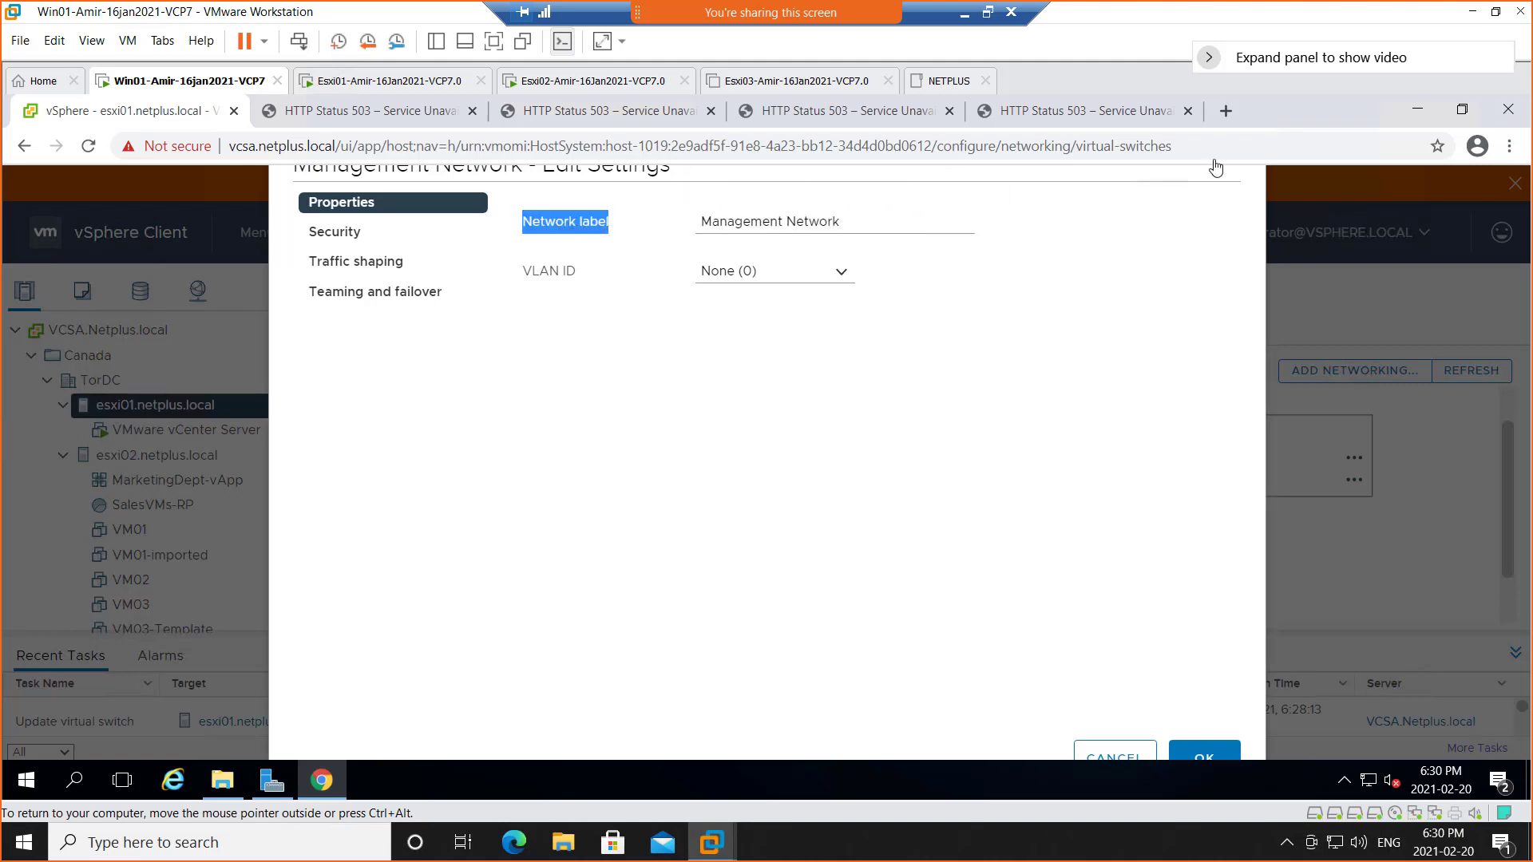
pyautogui.click(494, 44)
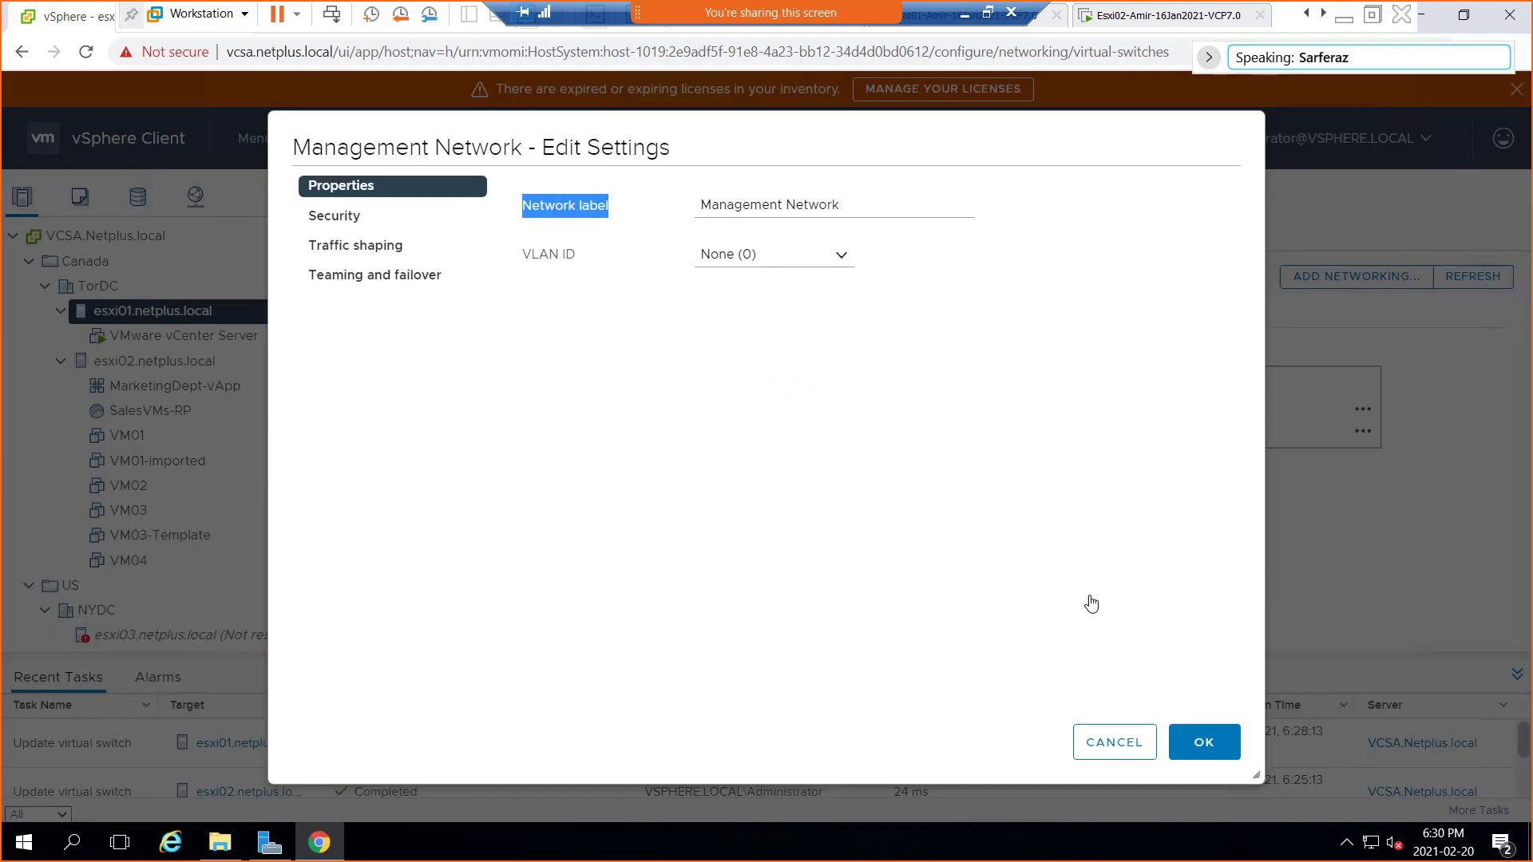
pyautogui.click(1095, 750)
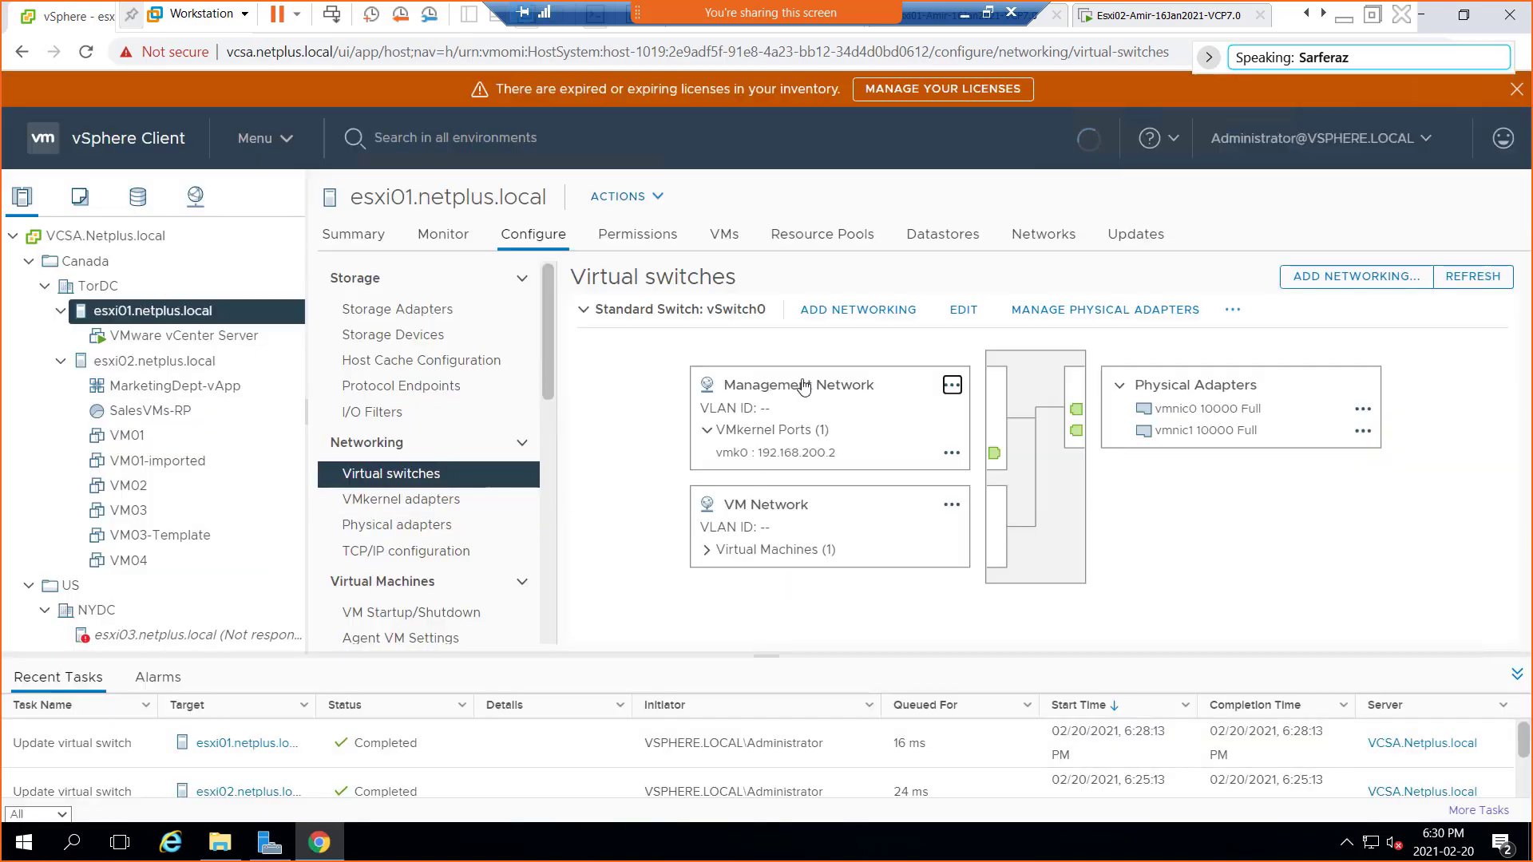
# Open the actions menu on the Management Network card of esxi01's vSwitch0
pyautogui.click(952, 386)
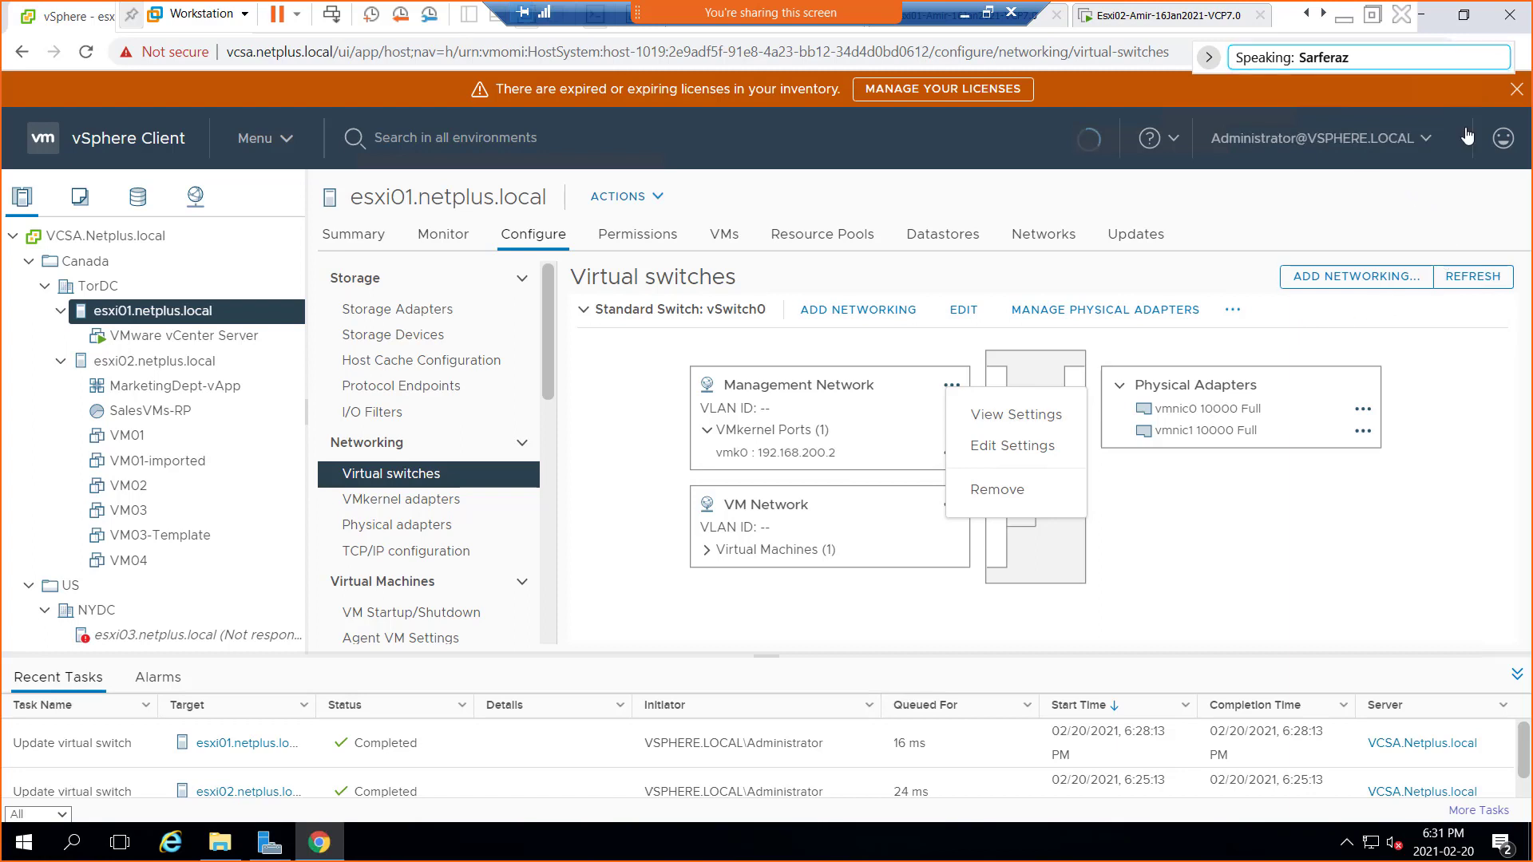
pyautogui.moveTo(1372, 63); pyautogui.dragTo(1201, 64)
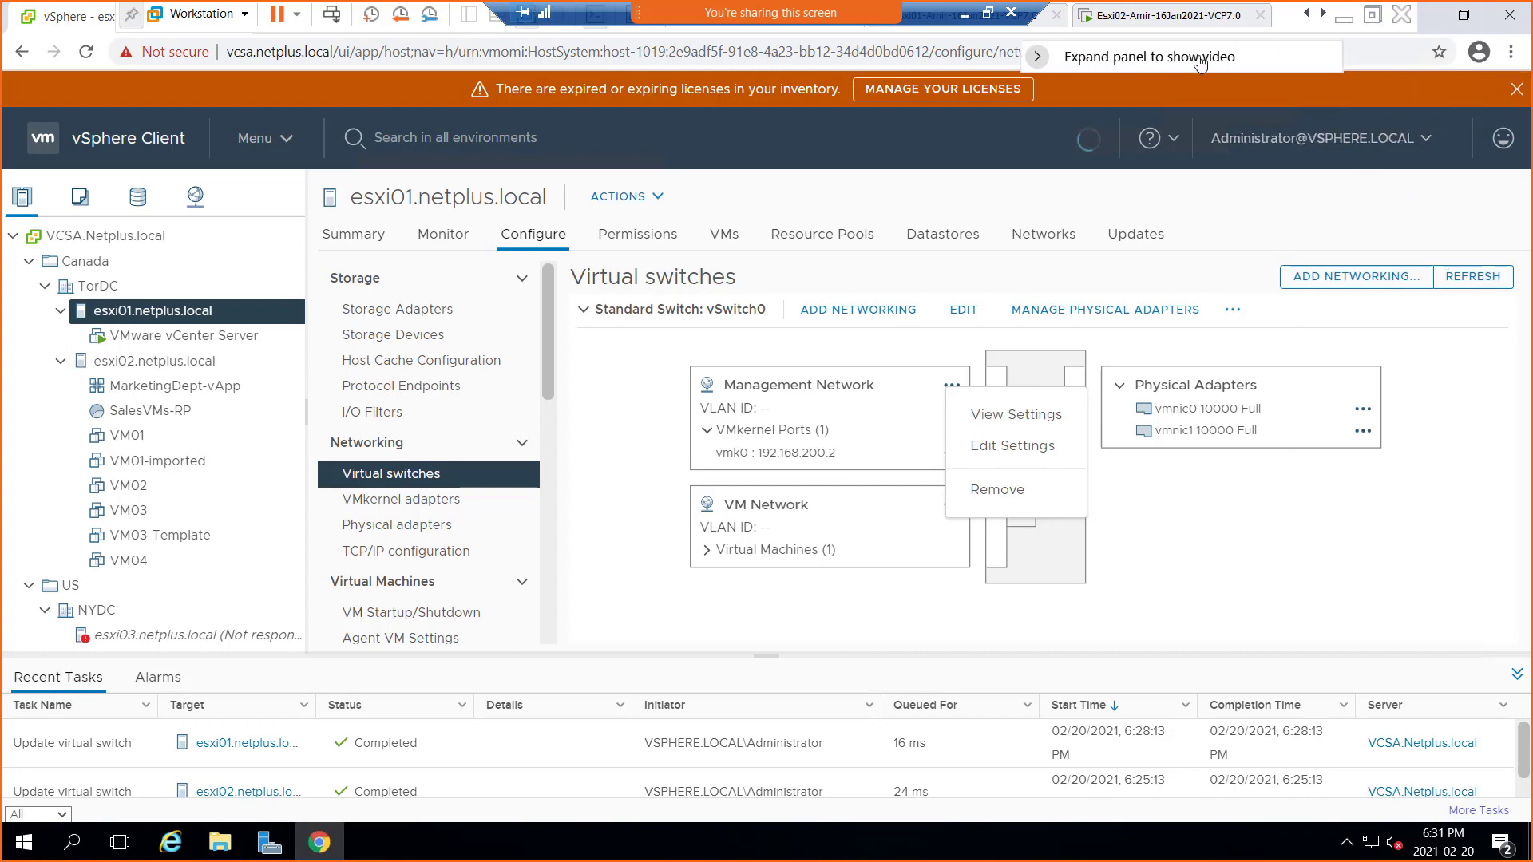
pyautogui.click(1511, 54)
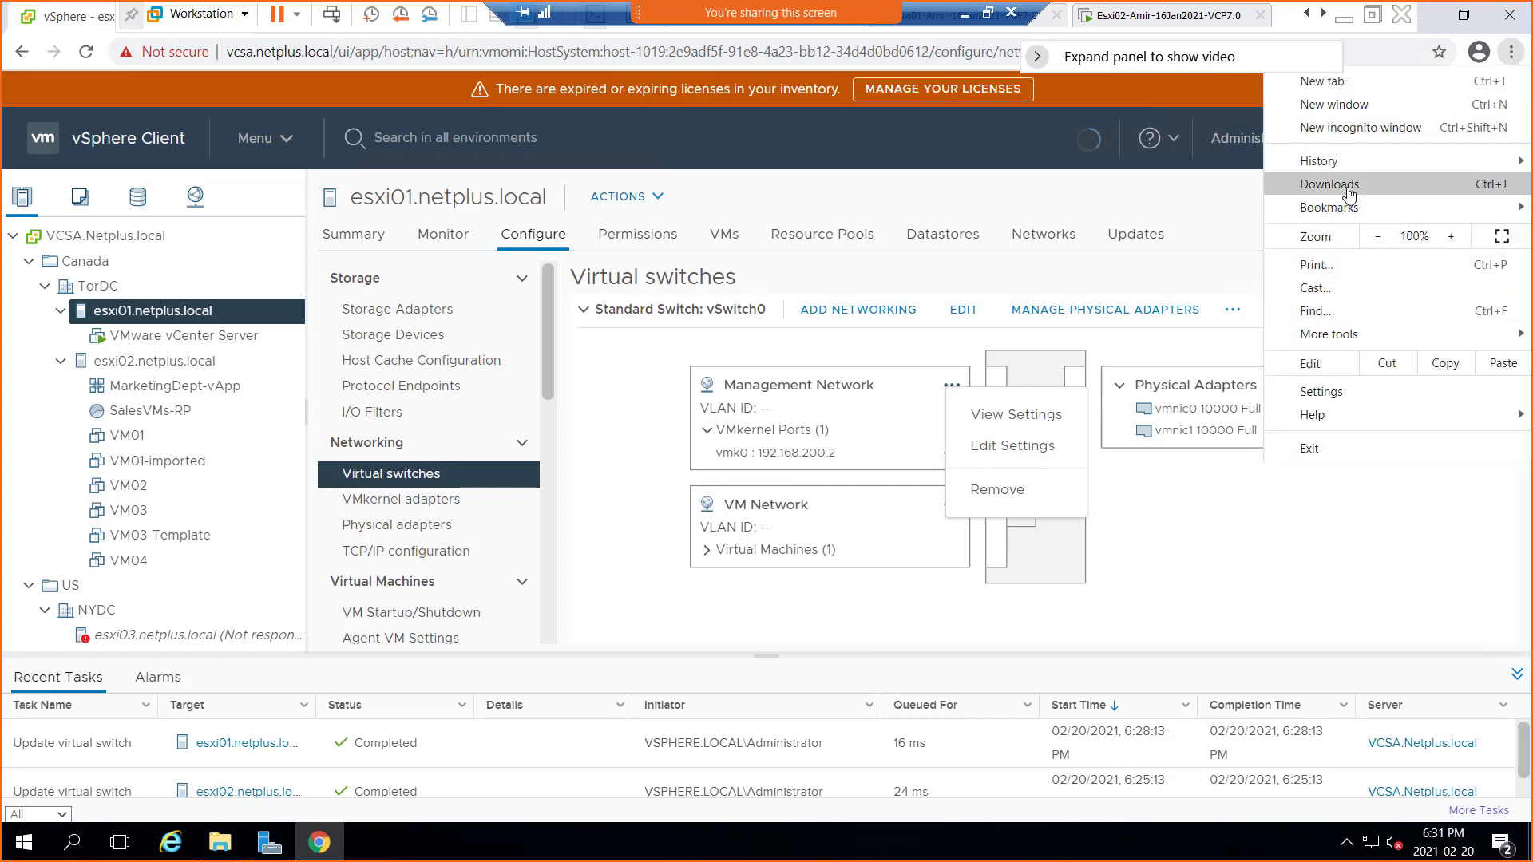
pyautogui.moveTo(1344, 165)
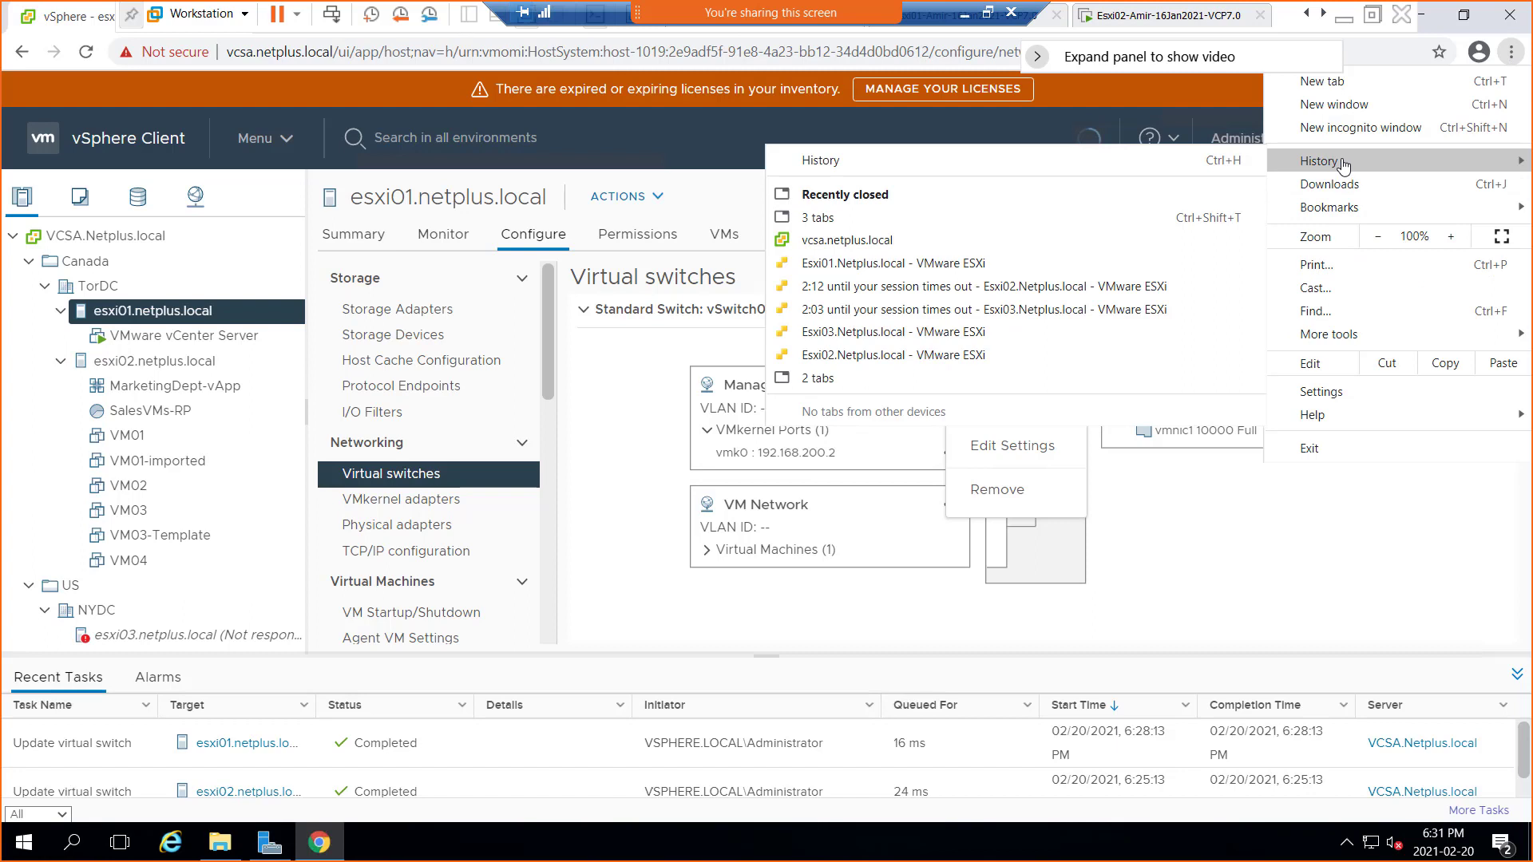
pyautogui.moveTo(1352, 208)
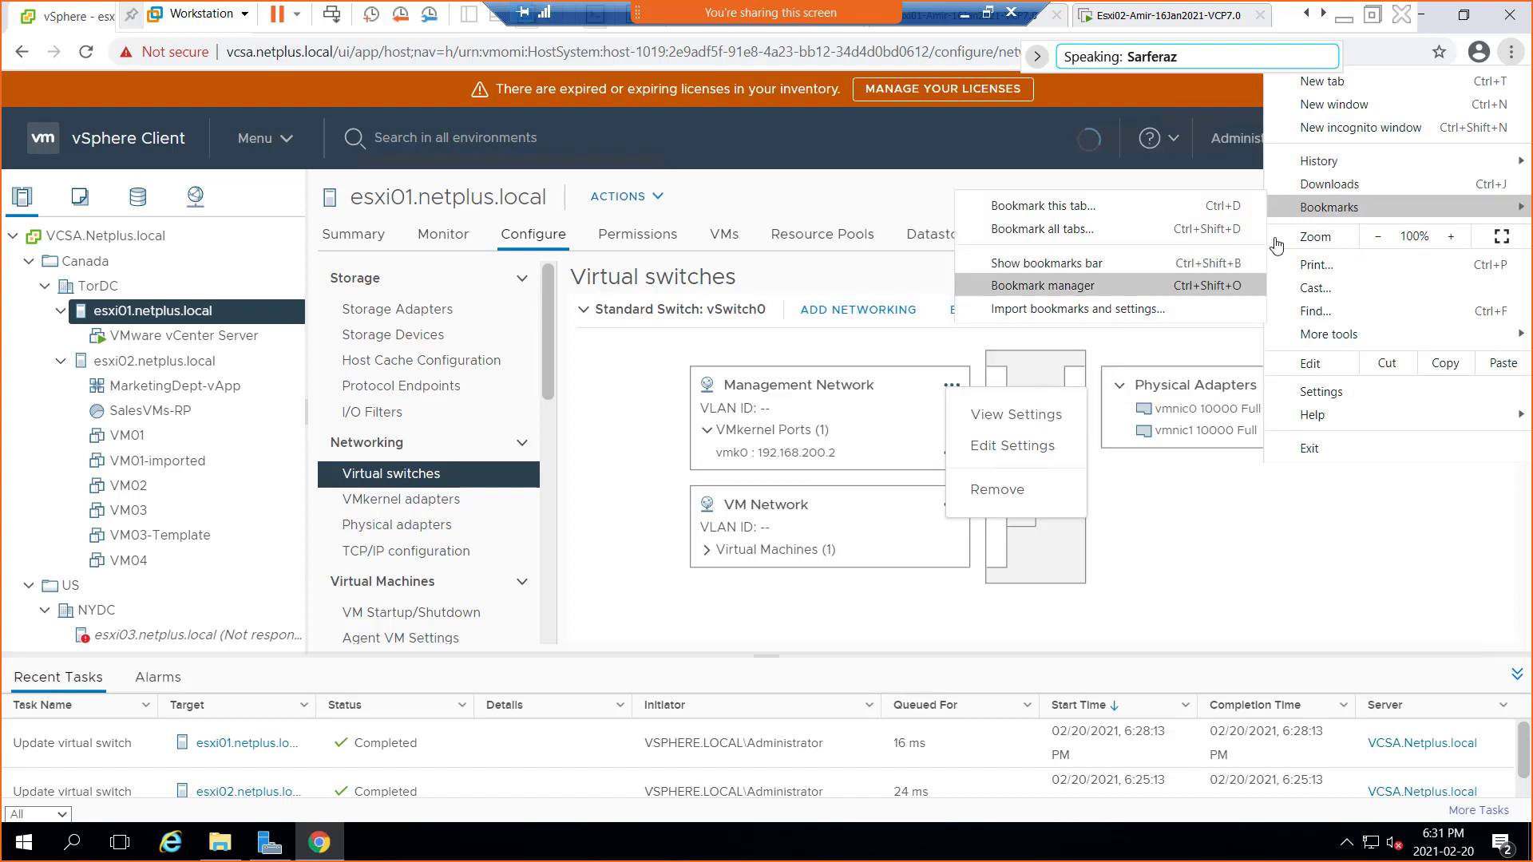
pyautogui.click(904, 191)
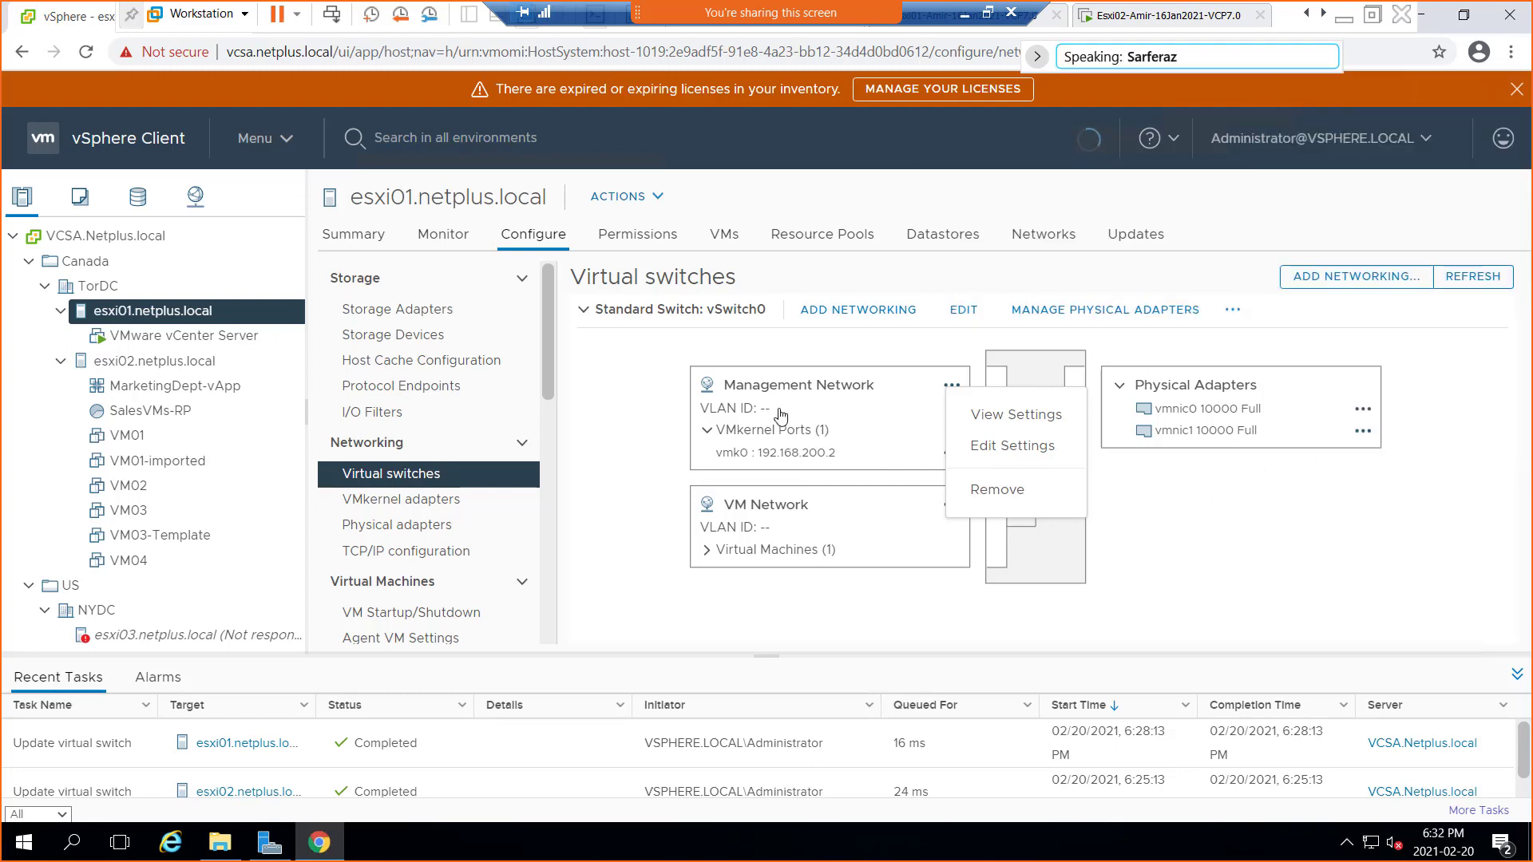
# Confirm the Management Network teaming override shows vmnic0 active and vmnic1 unused, then cancel without changes
pyautogui.click(951, 387)
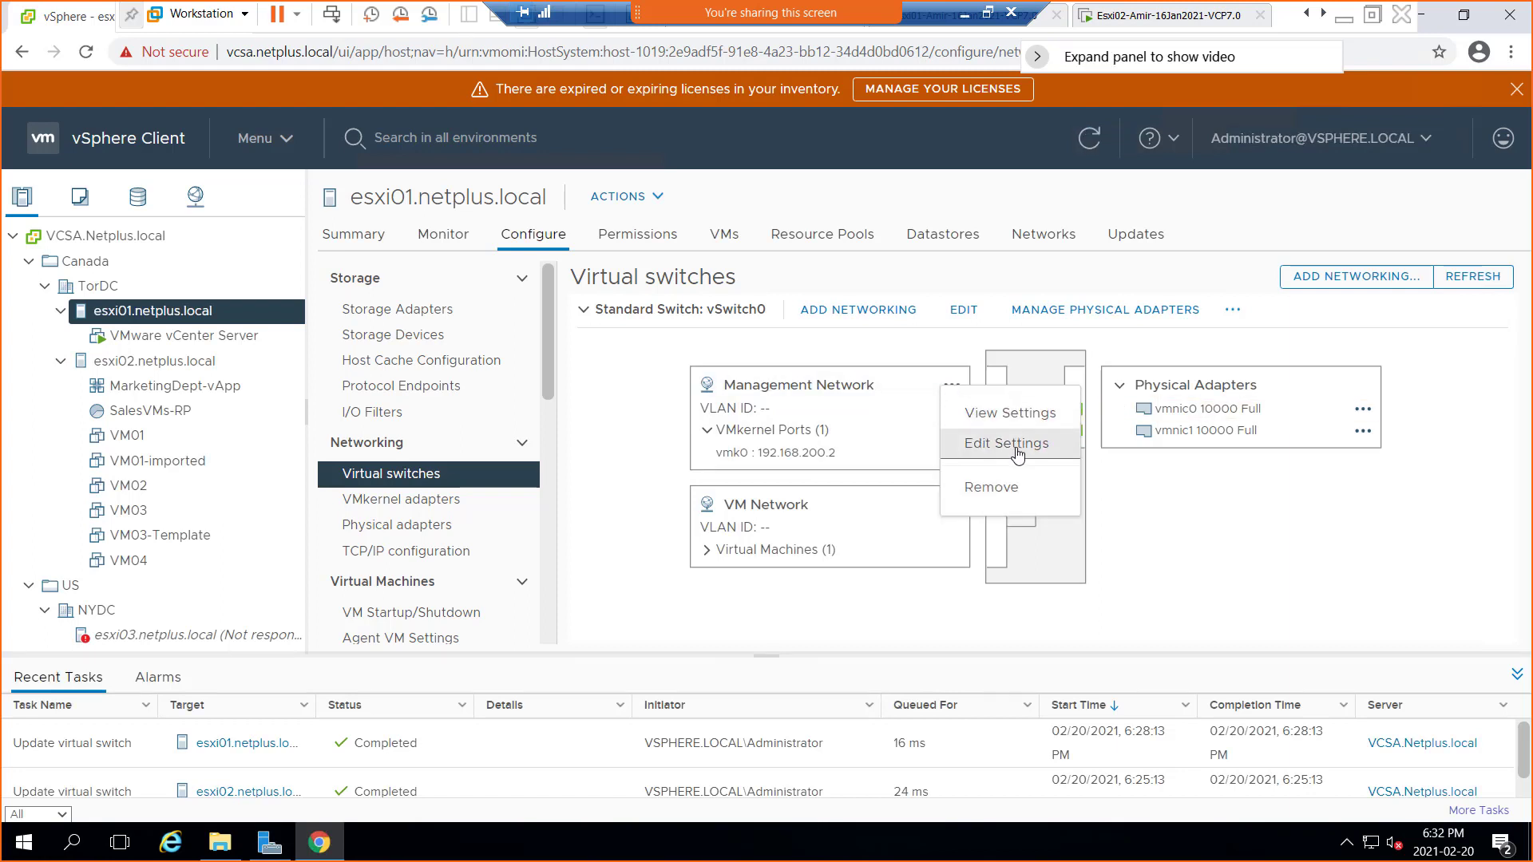
pyautogui.click(1028, 452)
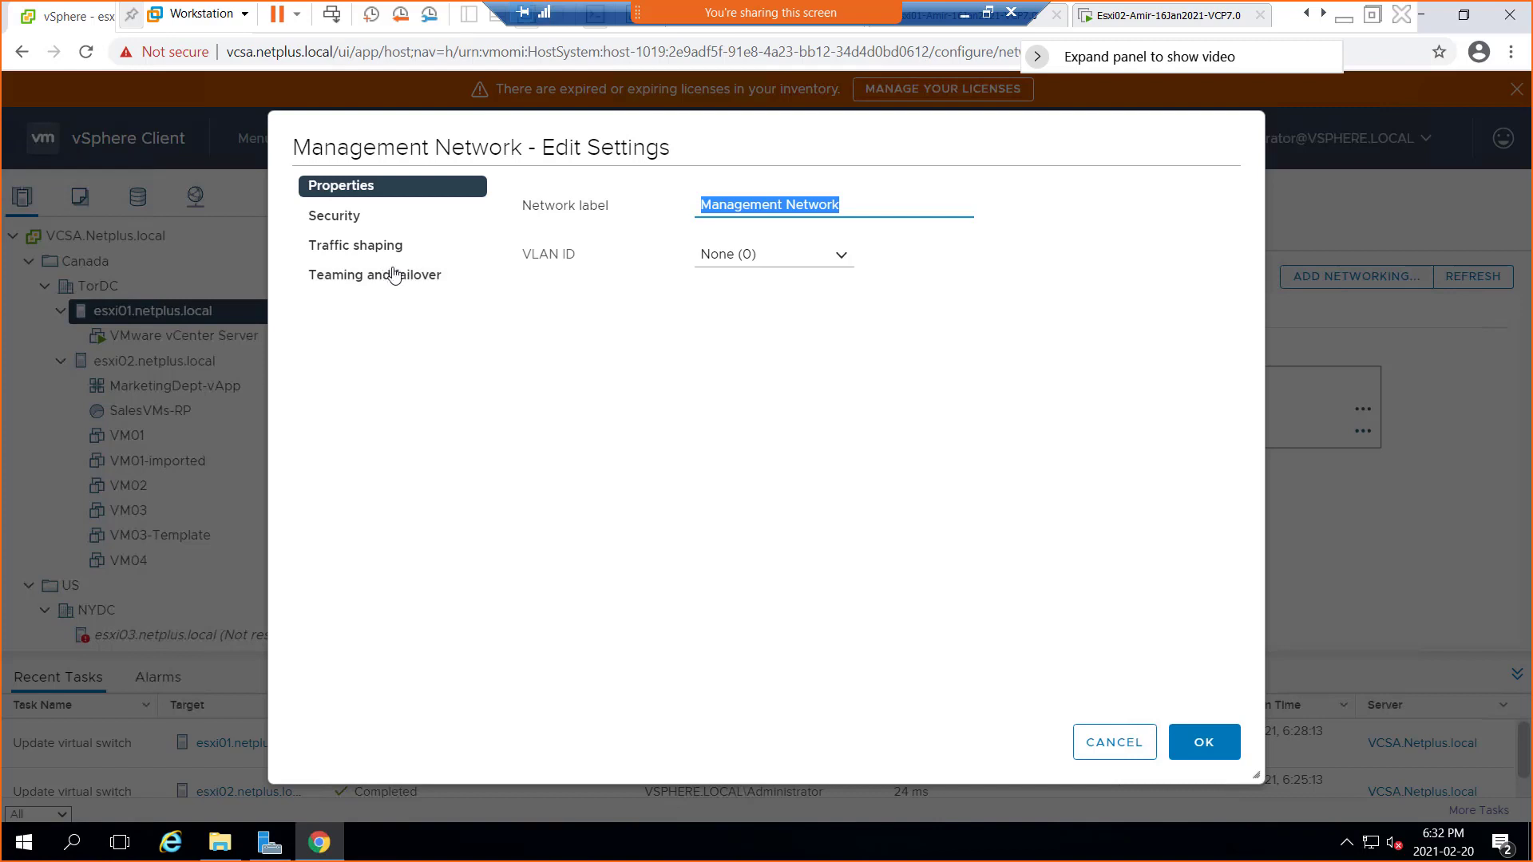
pyautogui.click(370, 277)
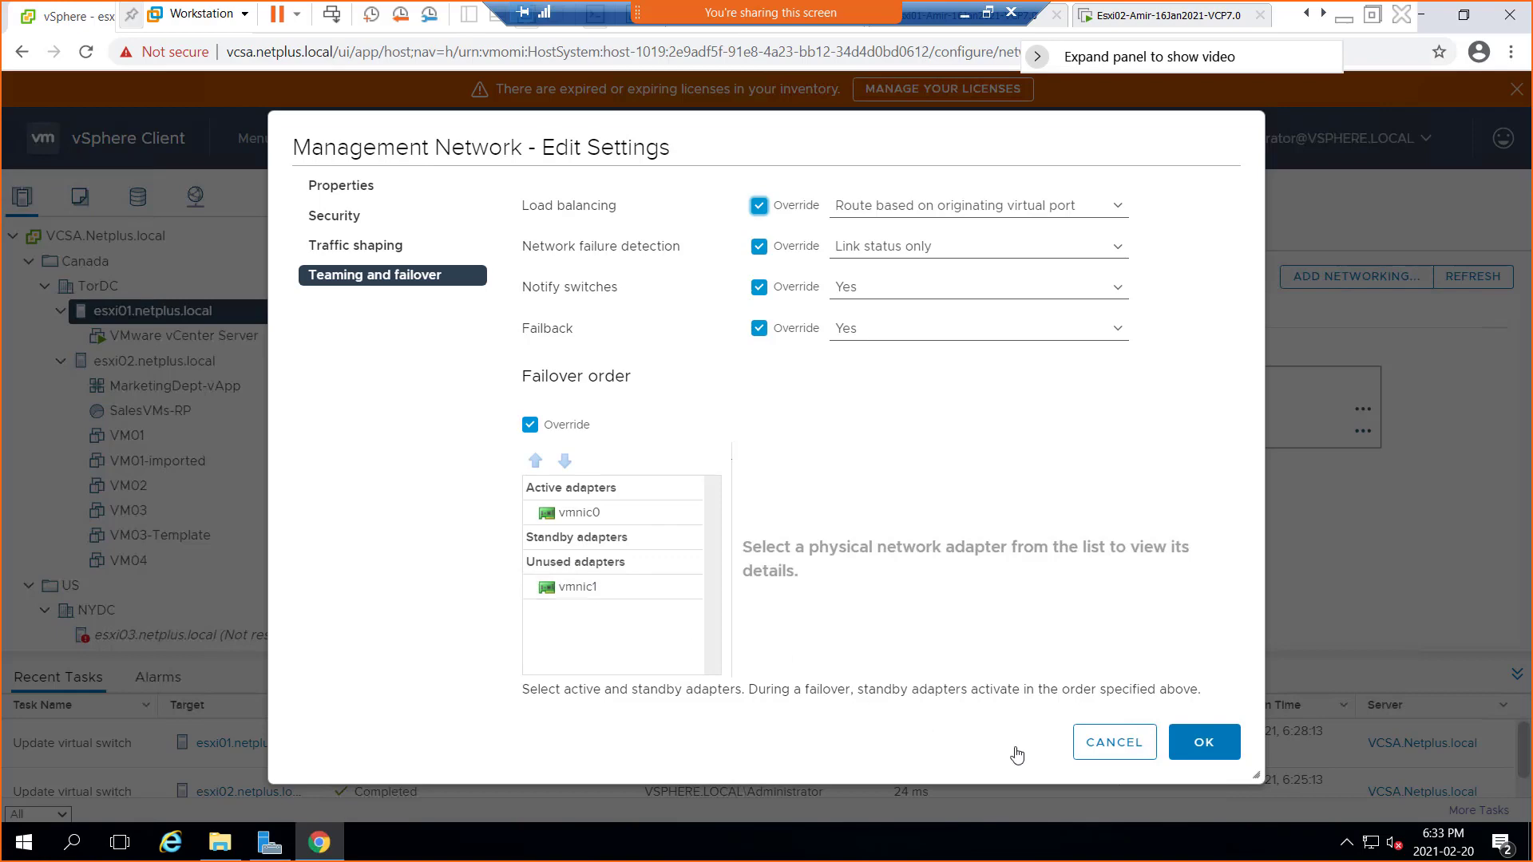
pyautogui.click(1093, 739)
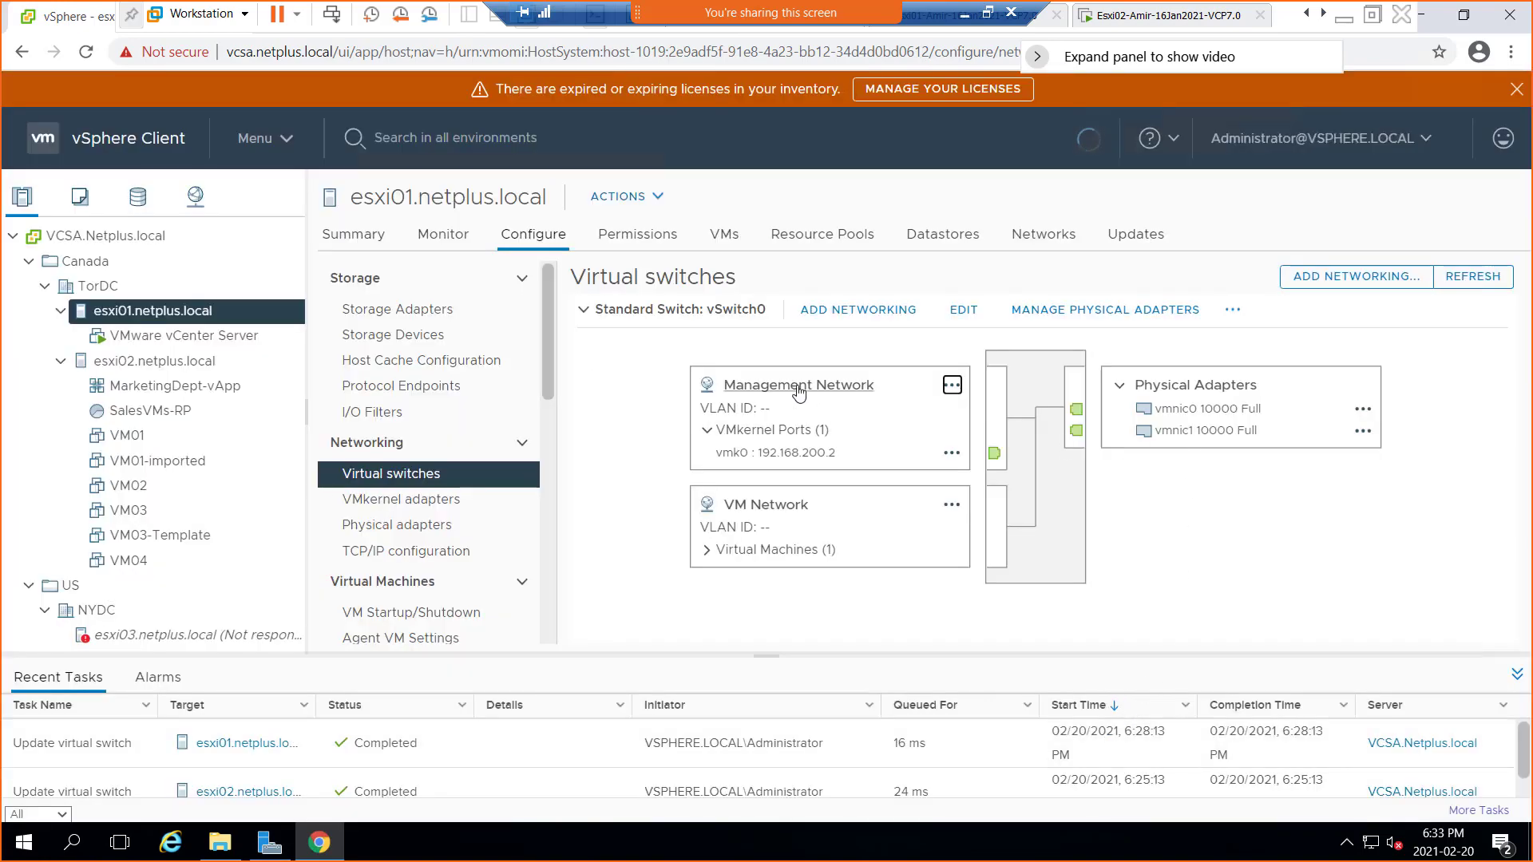
# Highlight the Management Network (vmk0, 192.168.200.2) path, showing it runs through vmnic0 only
pyautogui.click(847, 399)
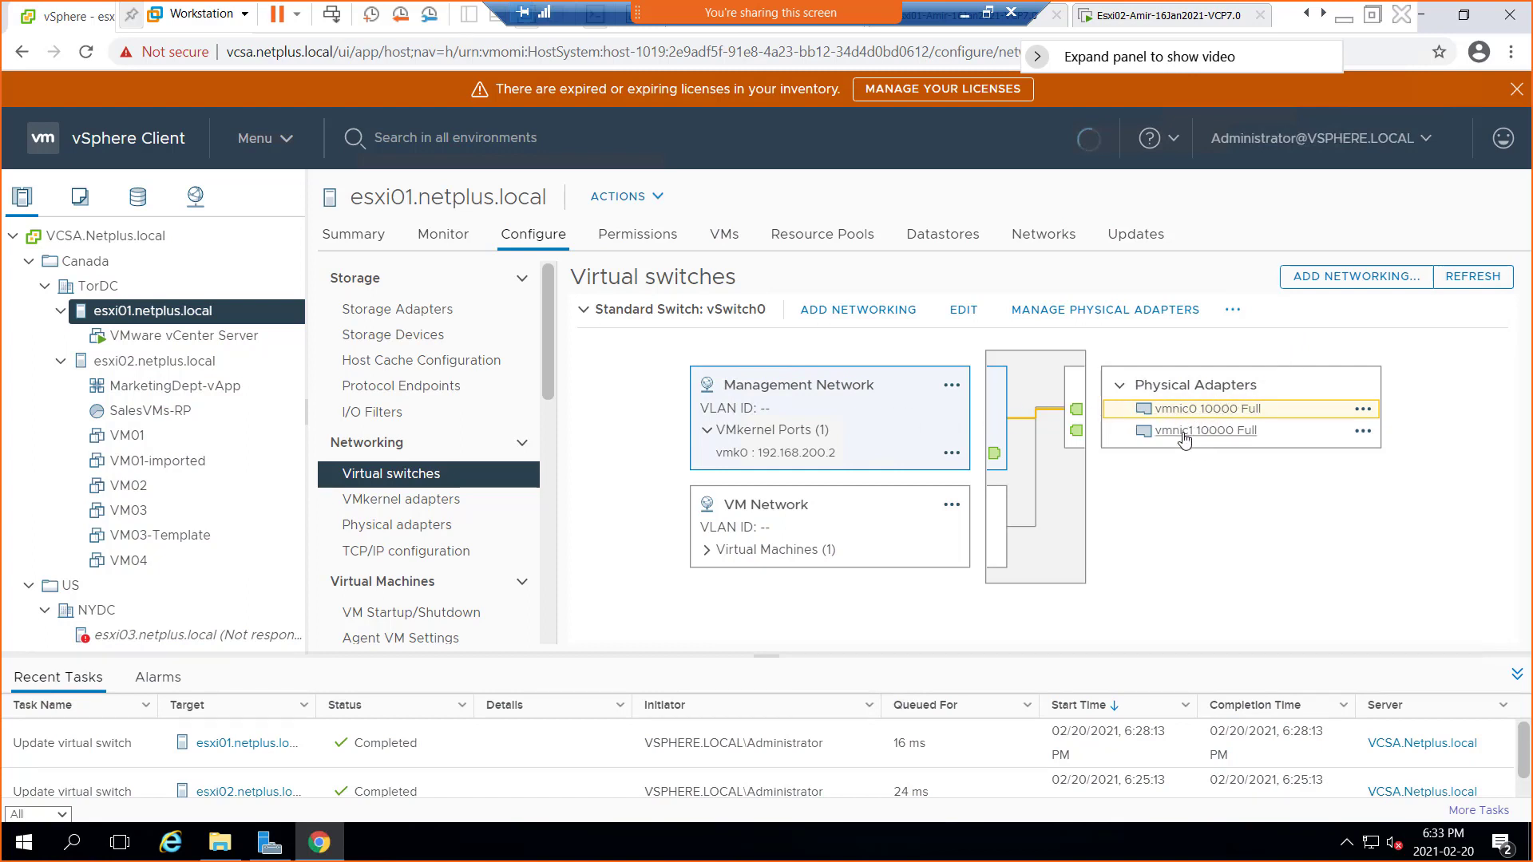
# Move vmnic1 from unused up to Active adapters beside vmnic0 in the Management Network failover order, and save
pyautogui.click(952, 386)
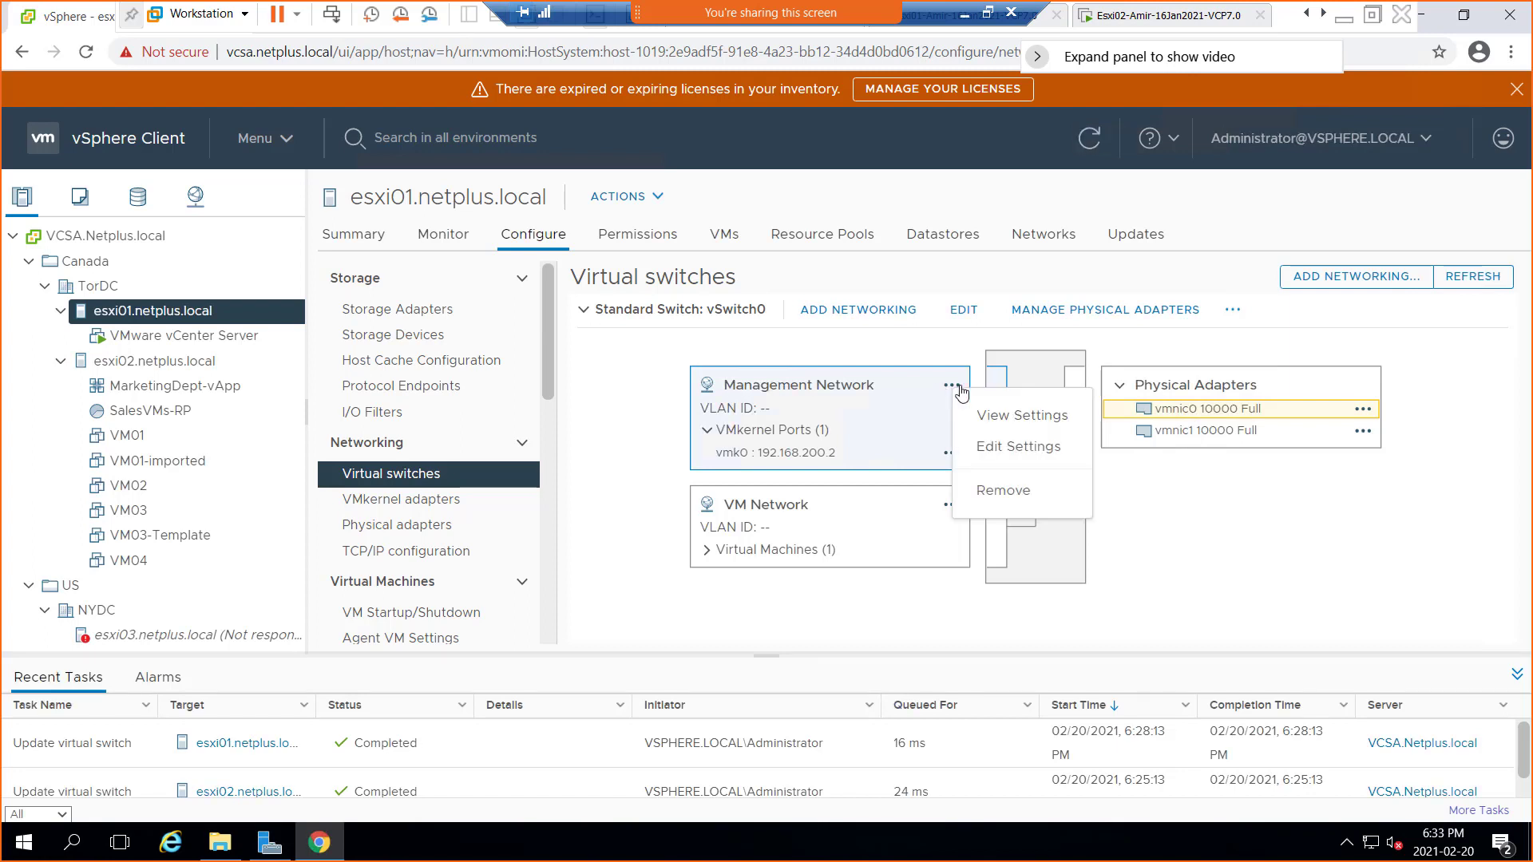
pyautogui.click(1015, 449)
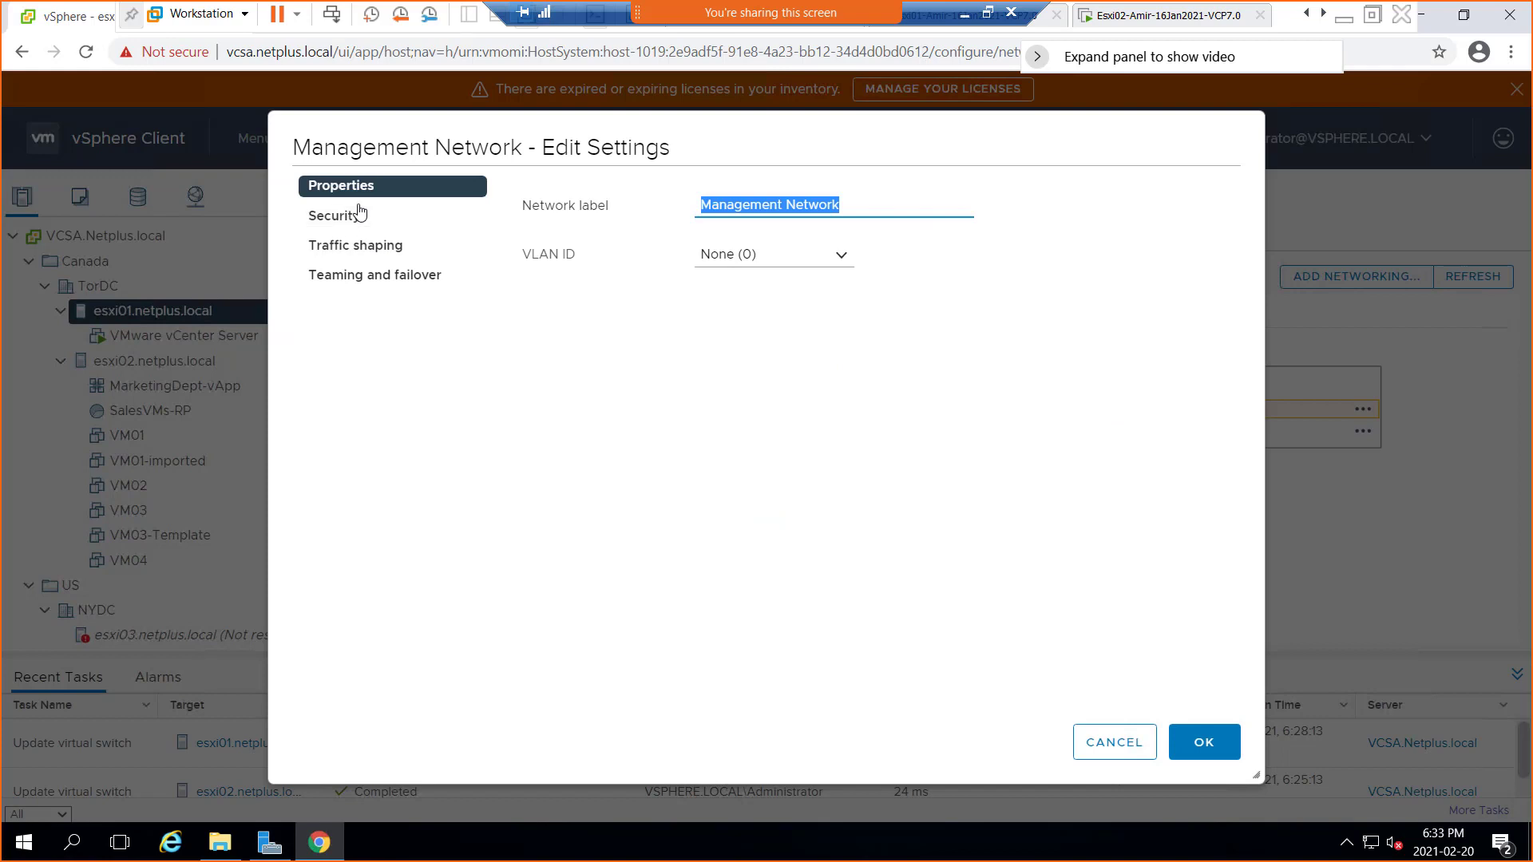
pyautogui.click(348, 275)
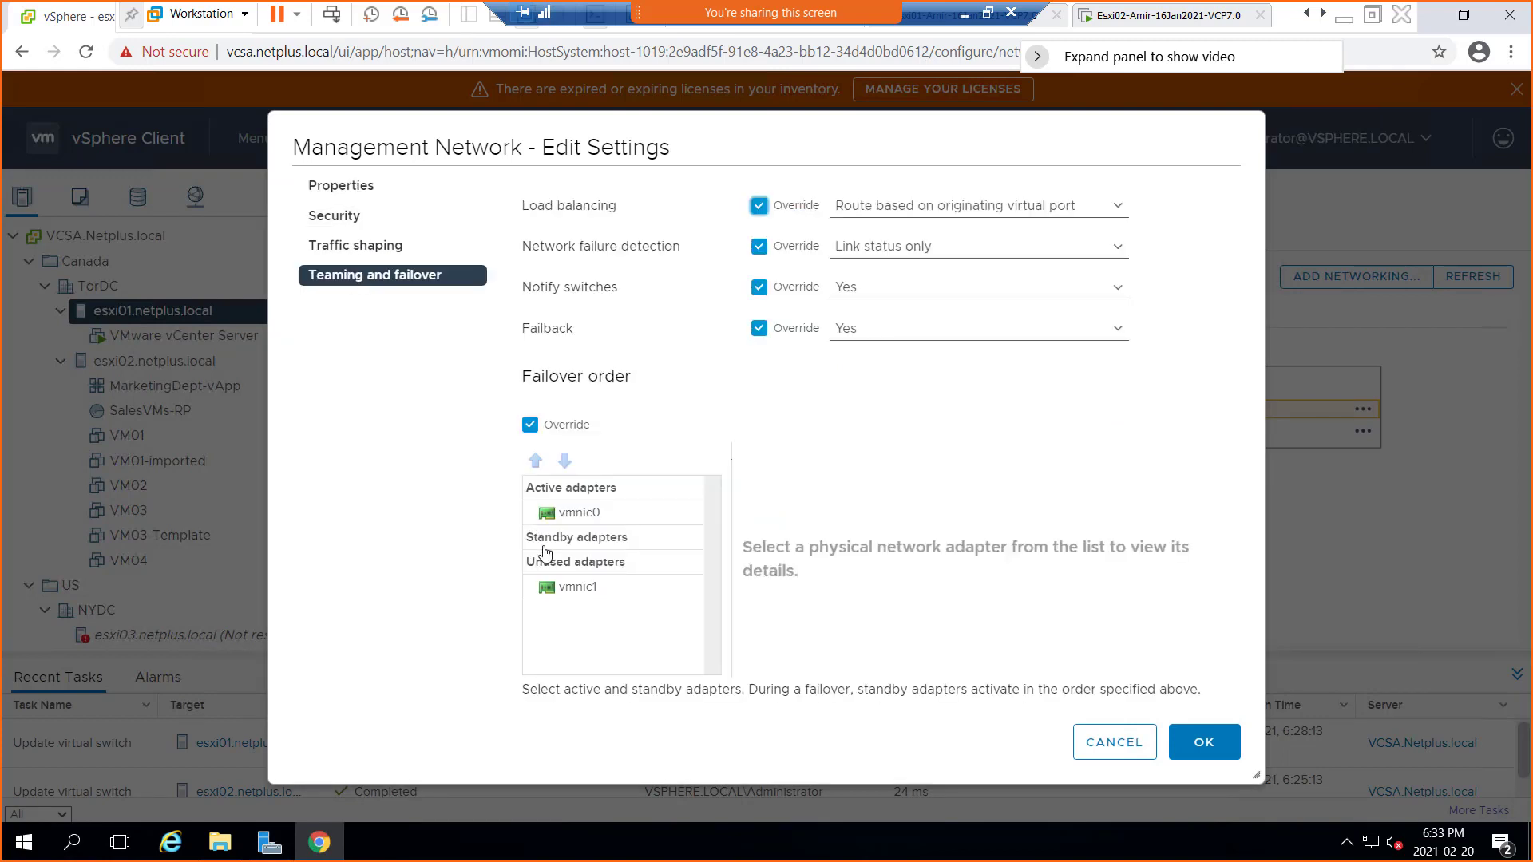
pyautogui.click(581, 595)
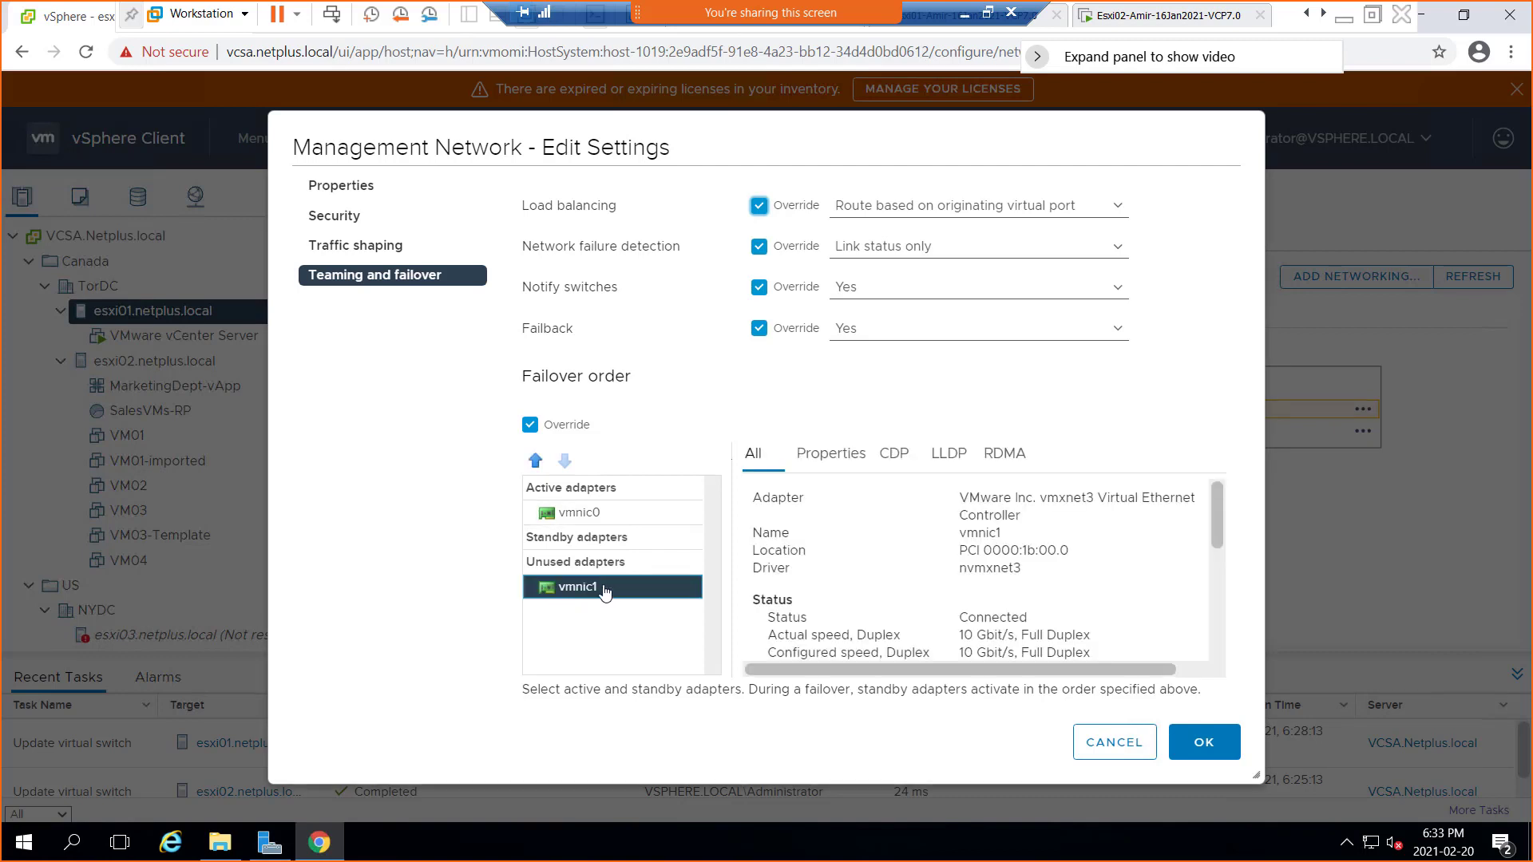
pyautogui.click(538, 463)
pyautogui.click(537, 463)
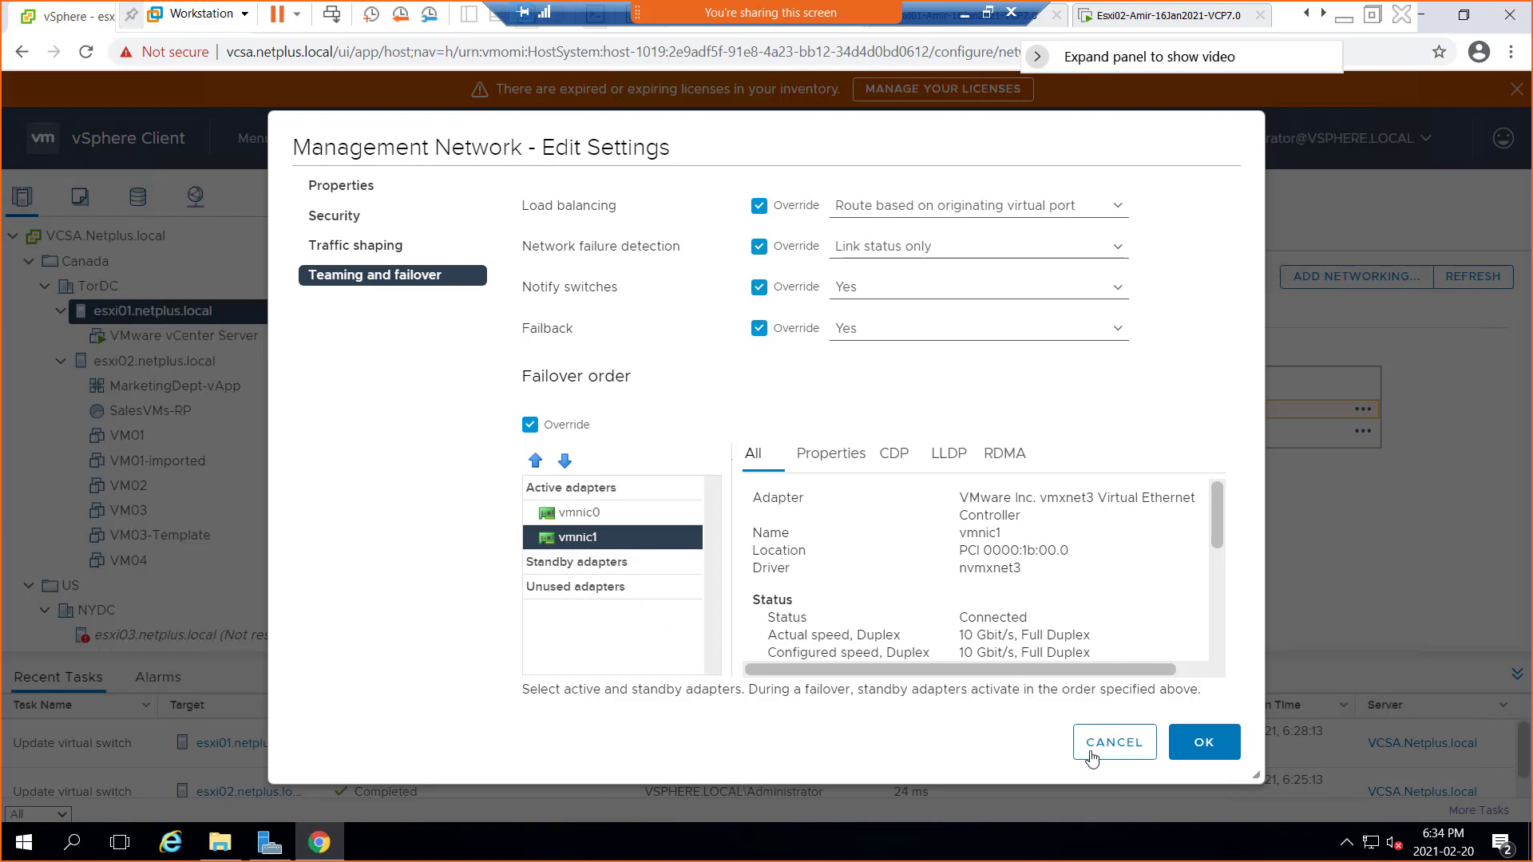
pyautogui.click(1216, 750)
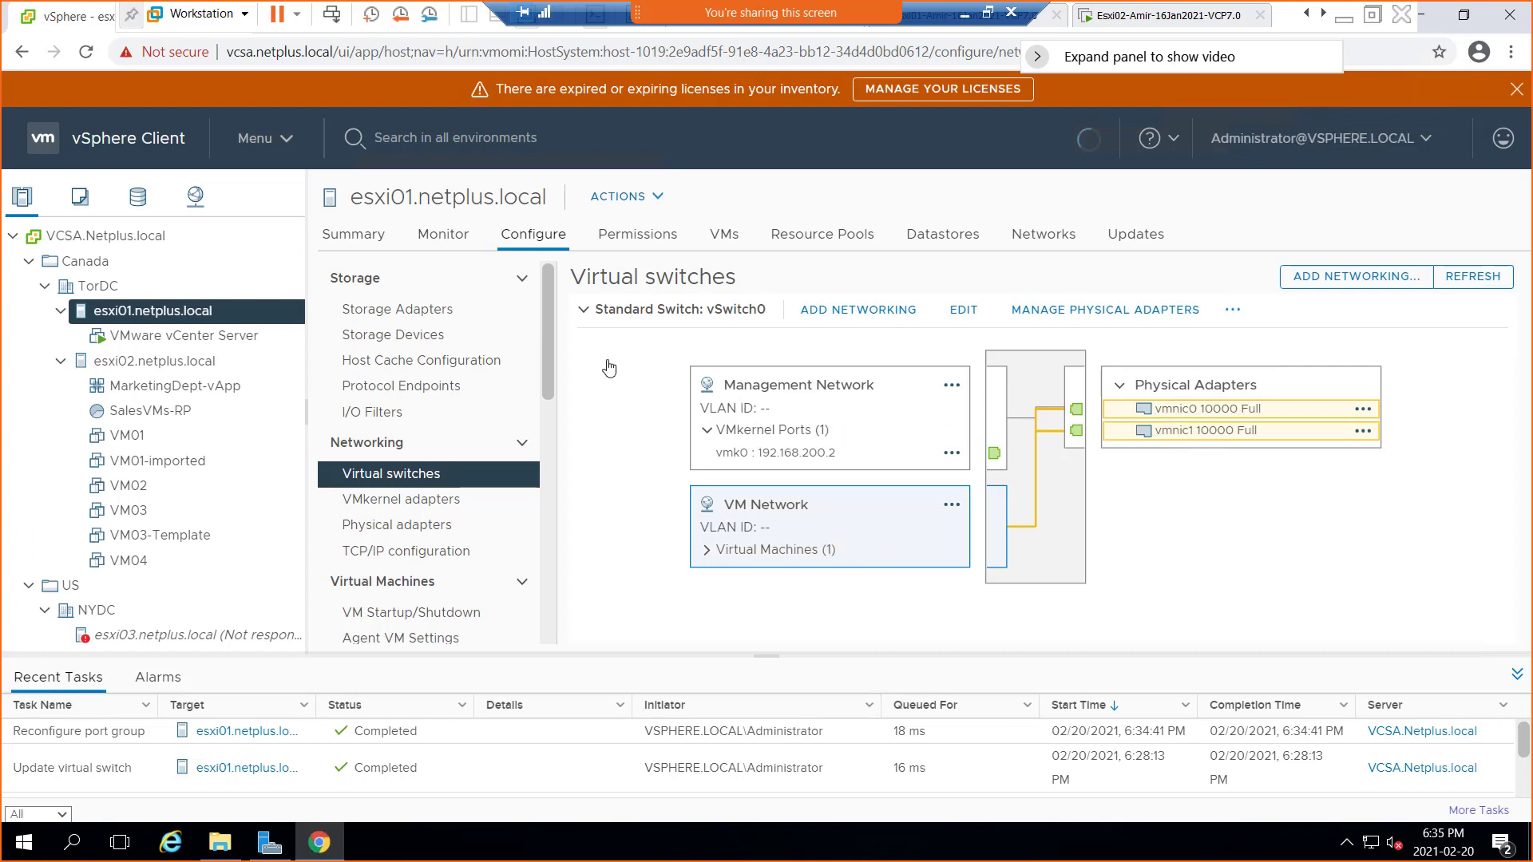
# Select esxi02.netplus.local to view vSwitch0 with Management Network, Mkt-PG-vS0 and Sales-PG-vS0
pyautogui.click(142, 366)
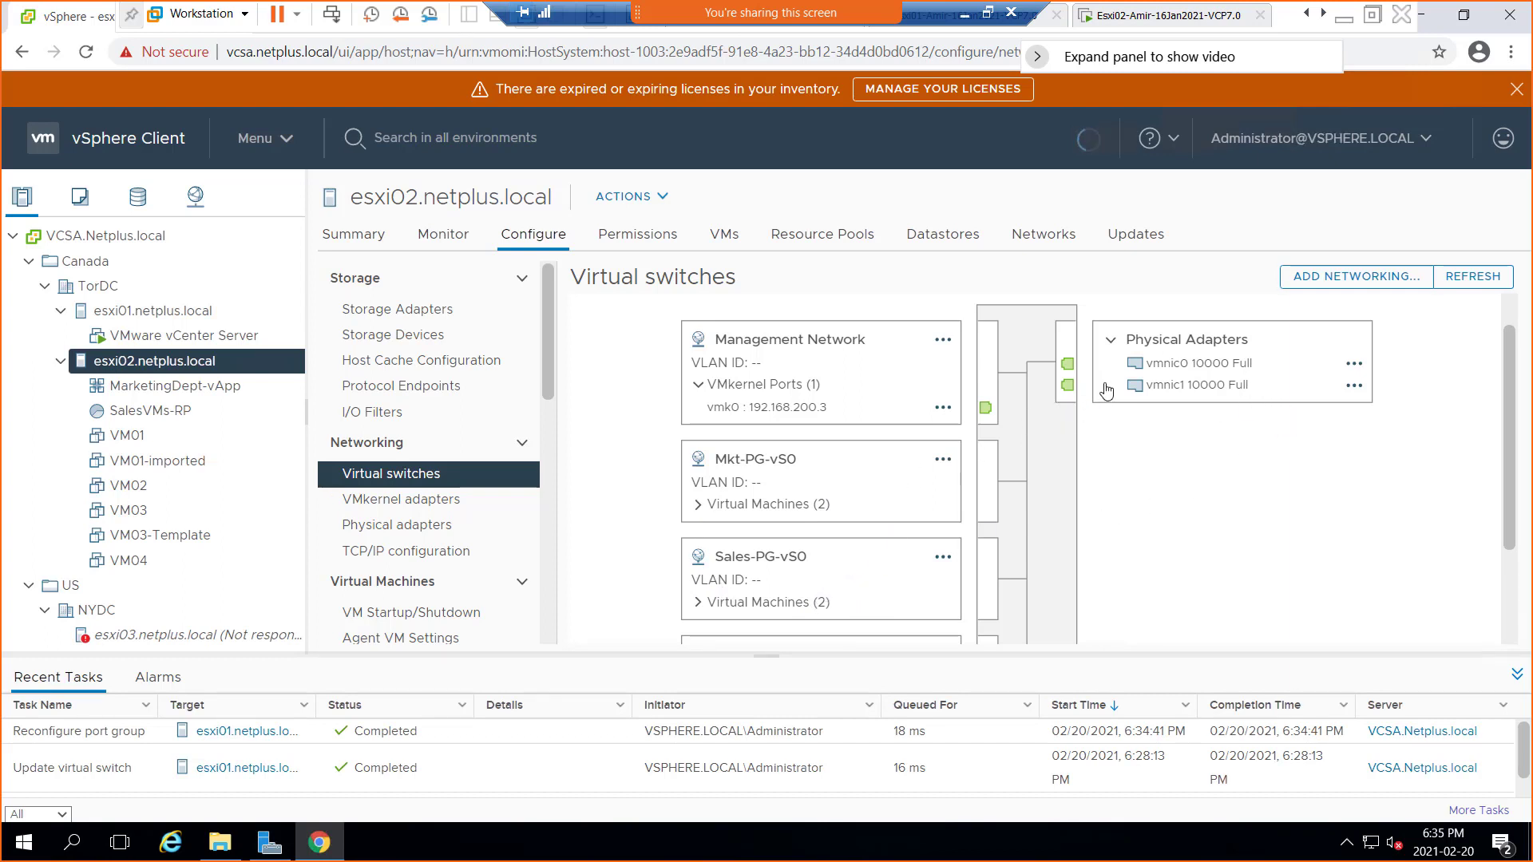
pyautogui.click(762, 469)
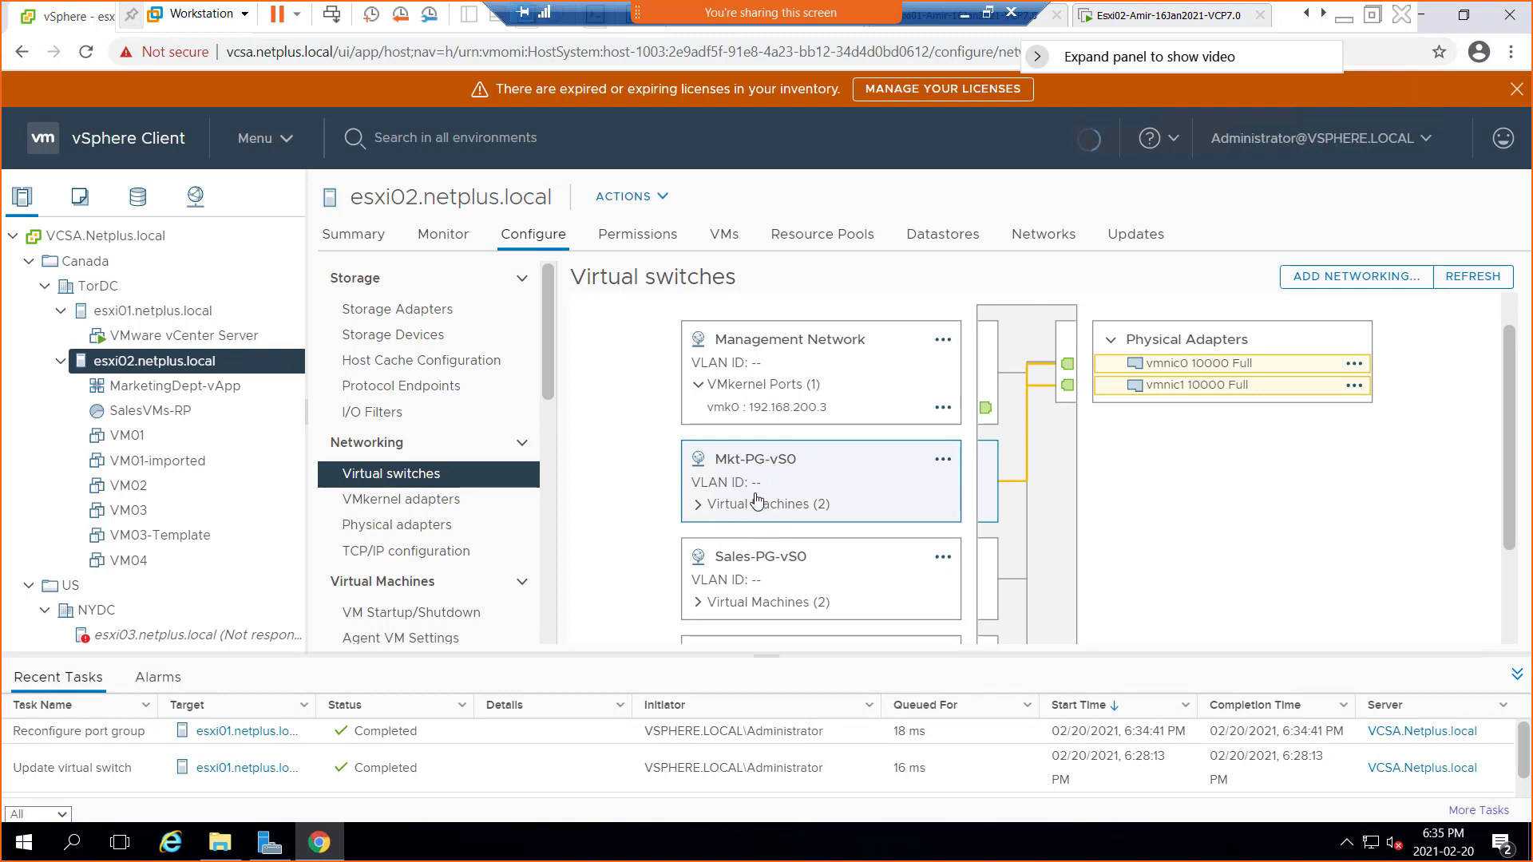
pyautogui.click(786, 345)
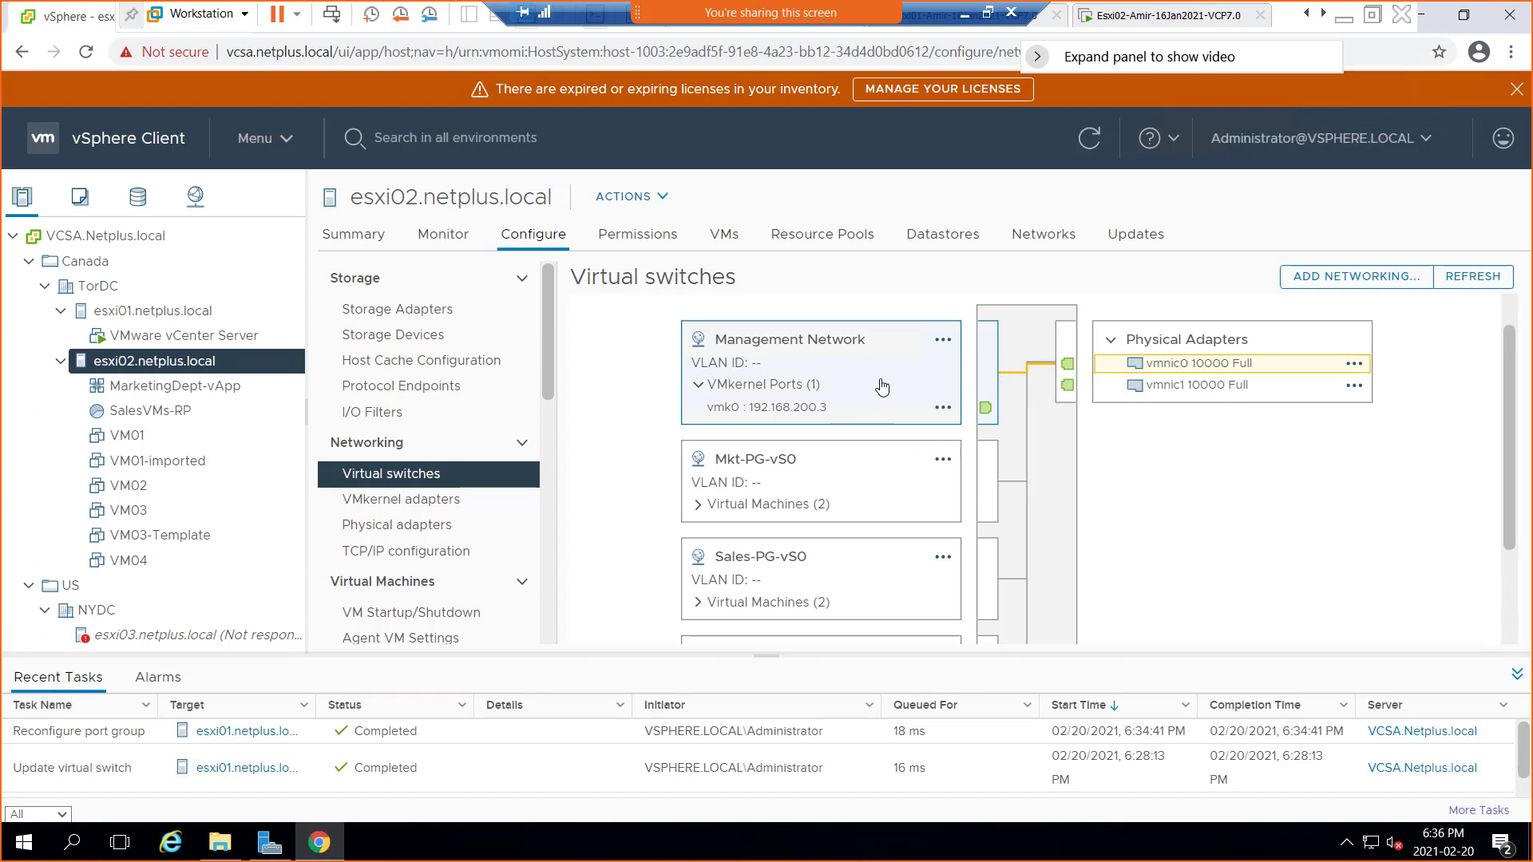
pyautogui.scroll(1, 1207, 517)
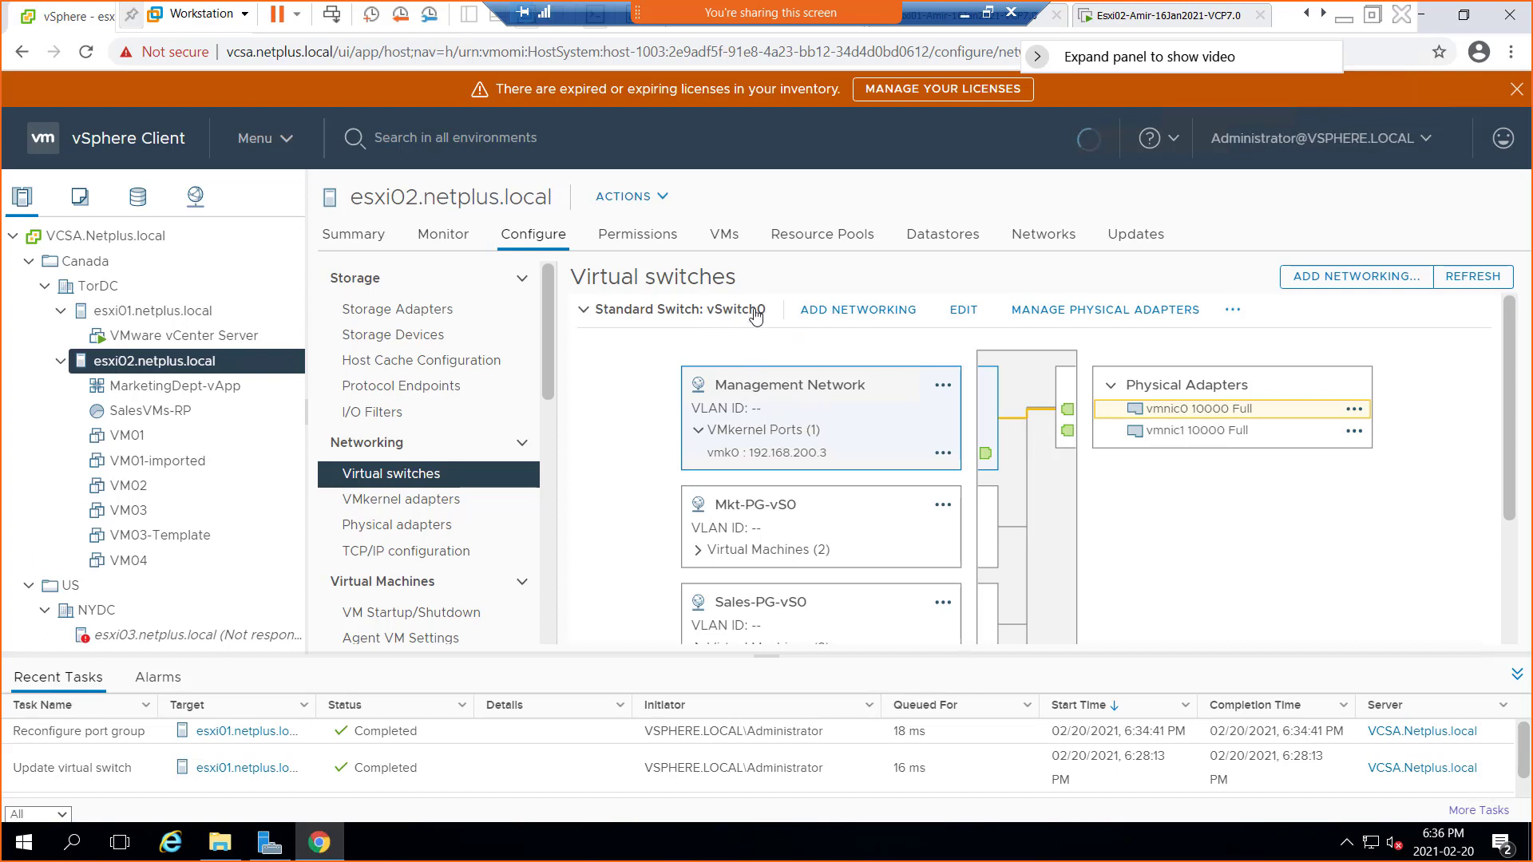
pyautogui.click(961, 317)
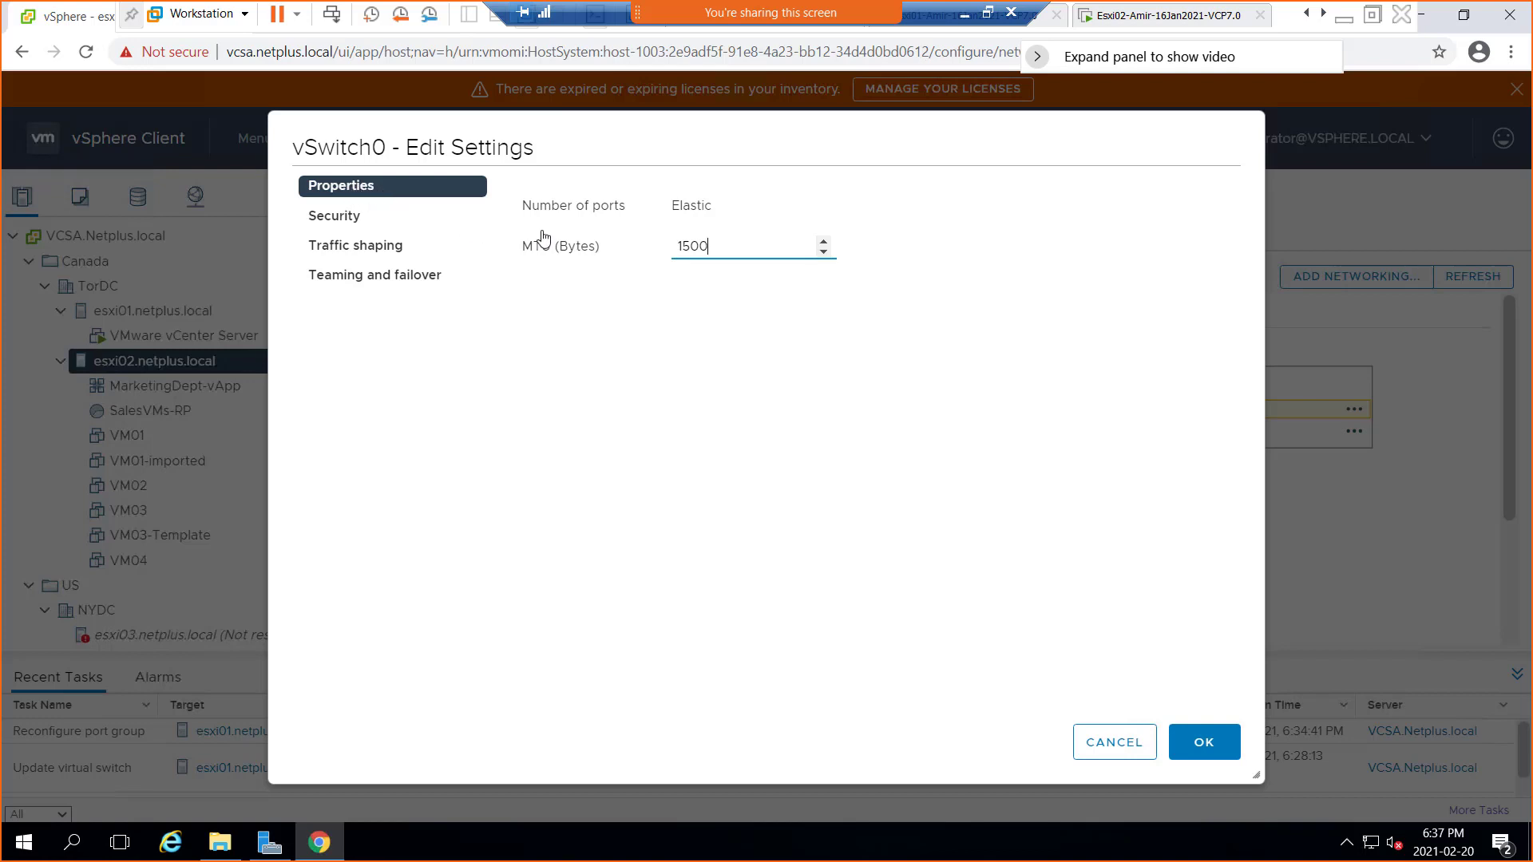
pyautogui.click(349, 224)
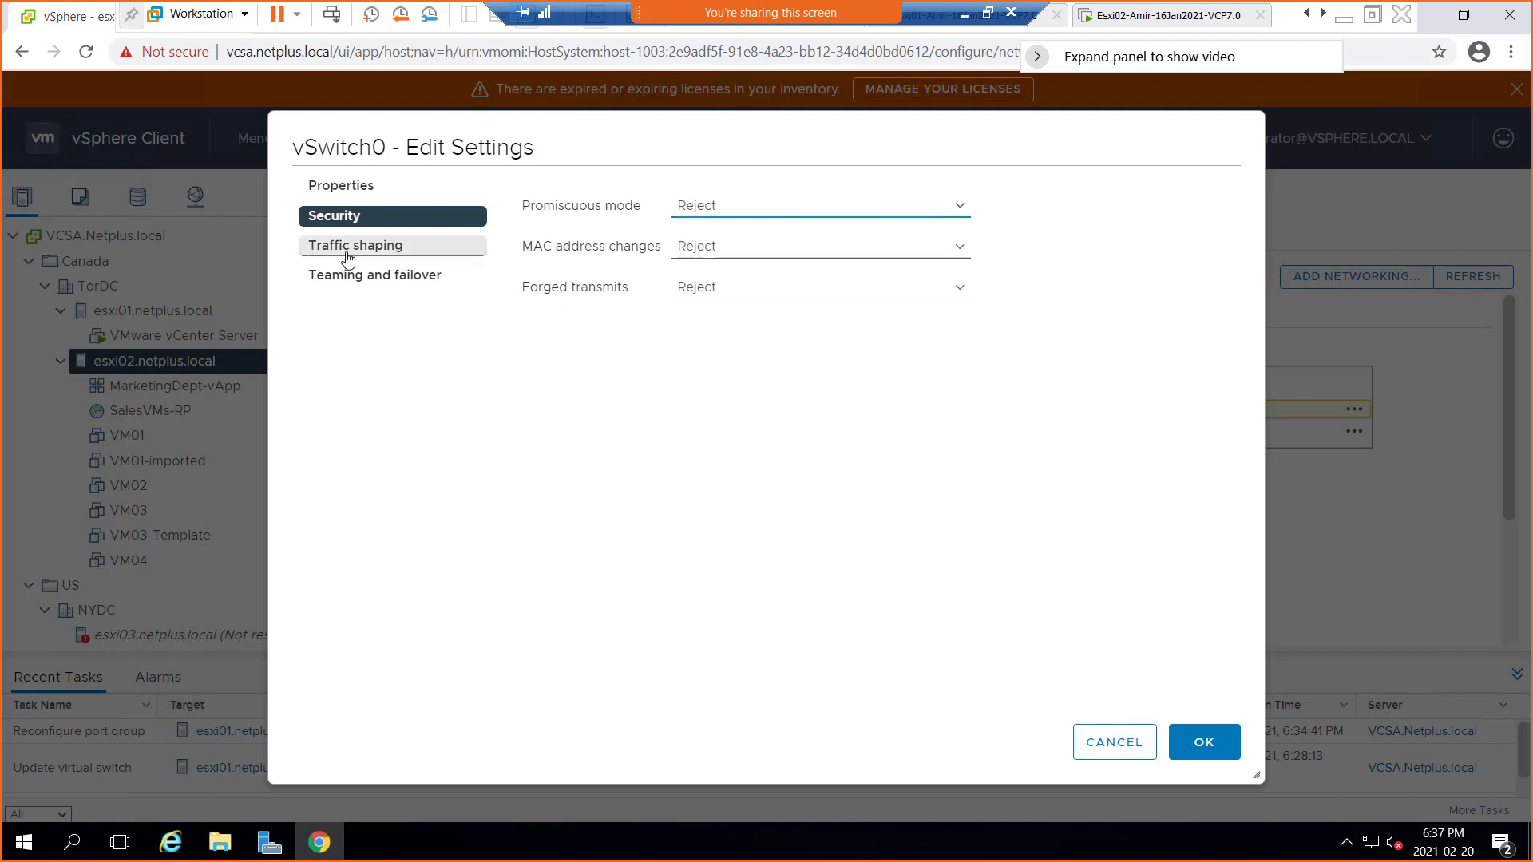
pyautogui.click(347, 257)
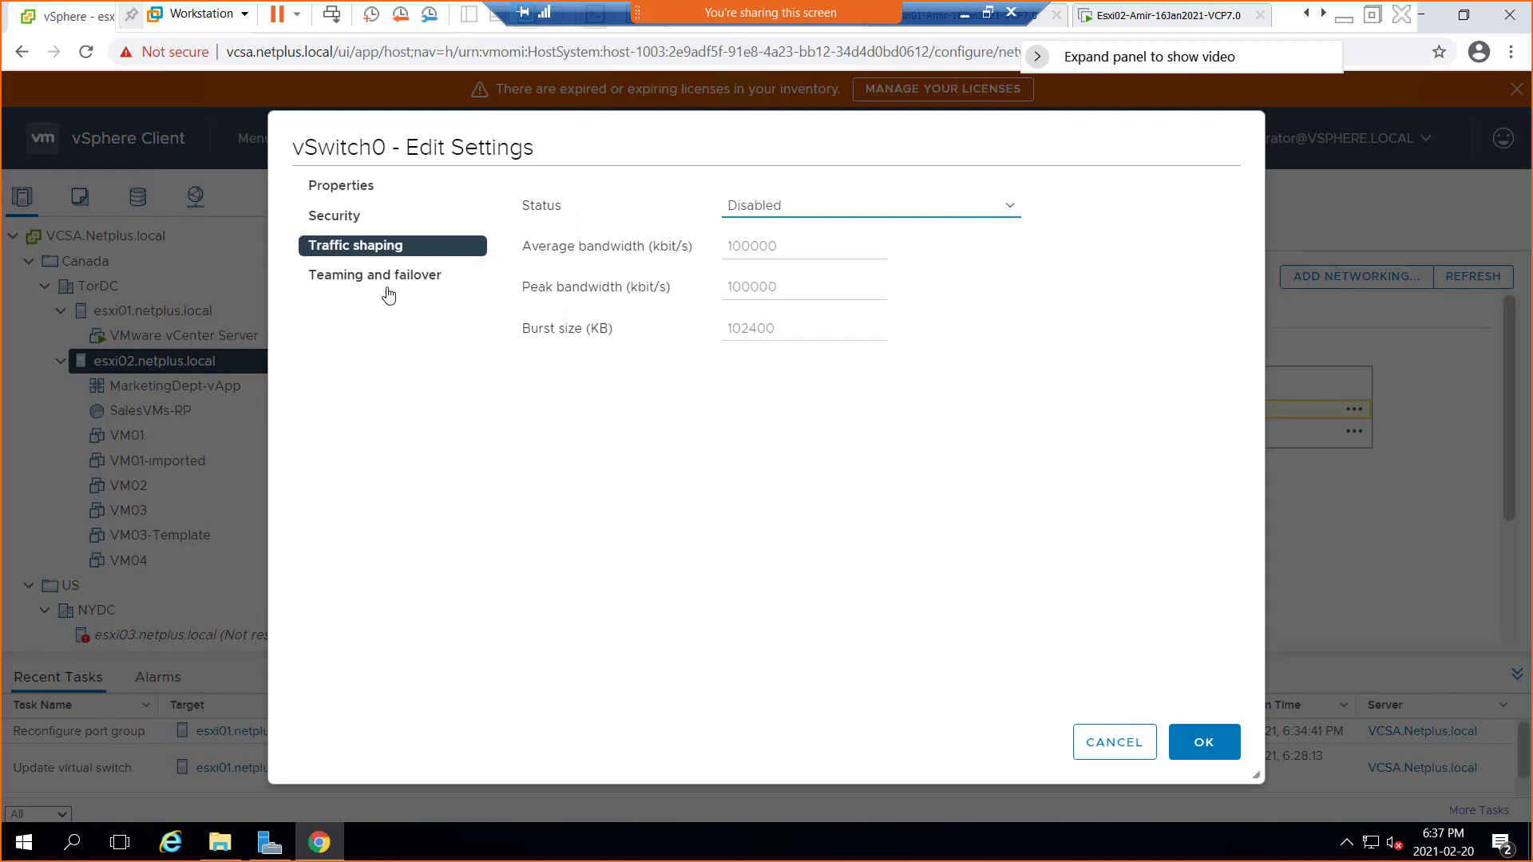
pyautogui.click(357, 281)
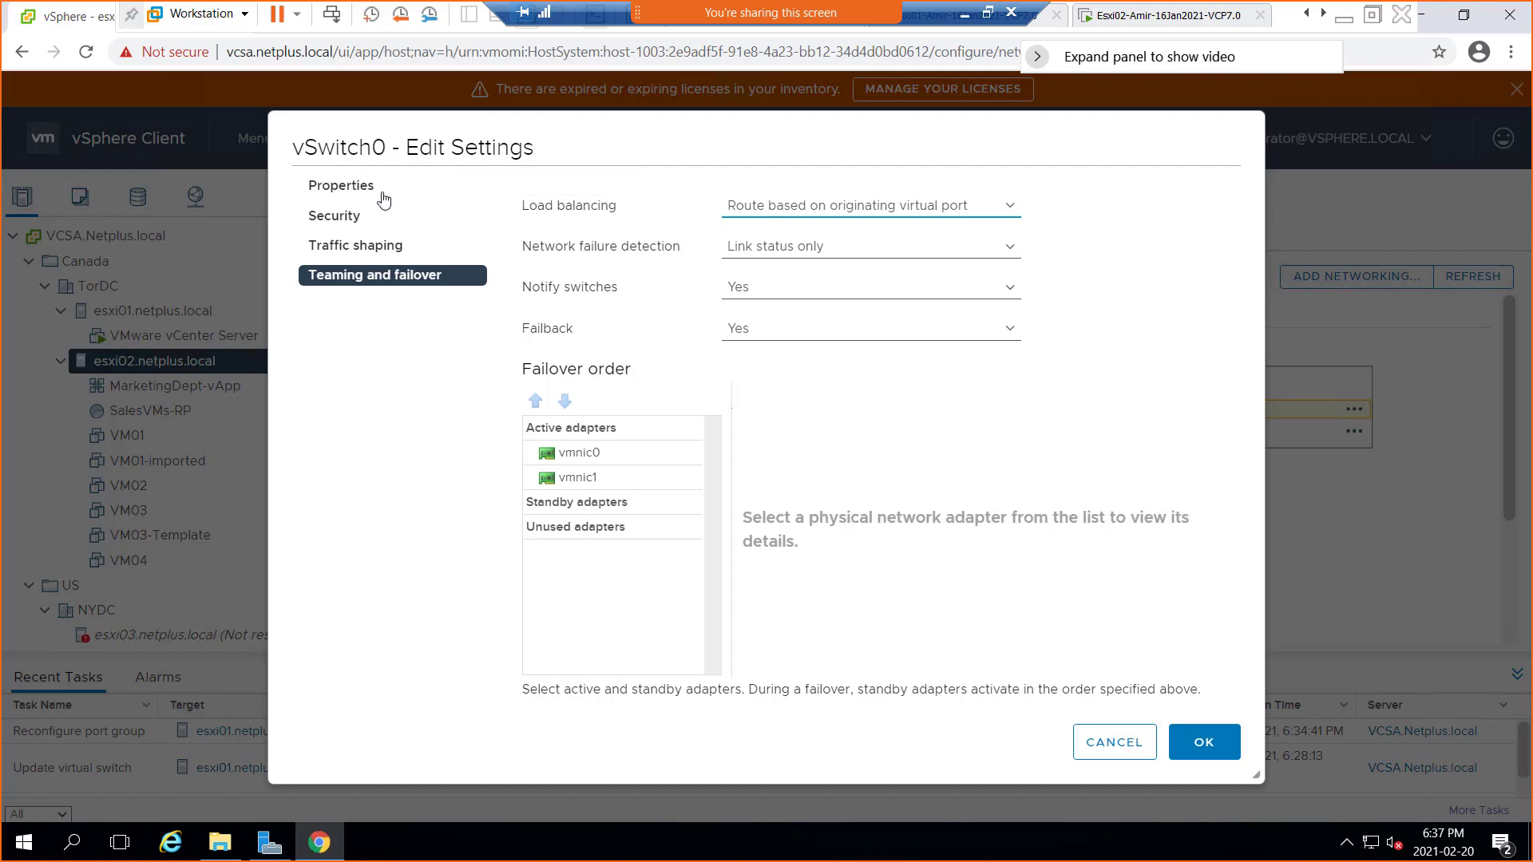
pyautogui.click(357, 248)
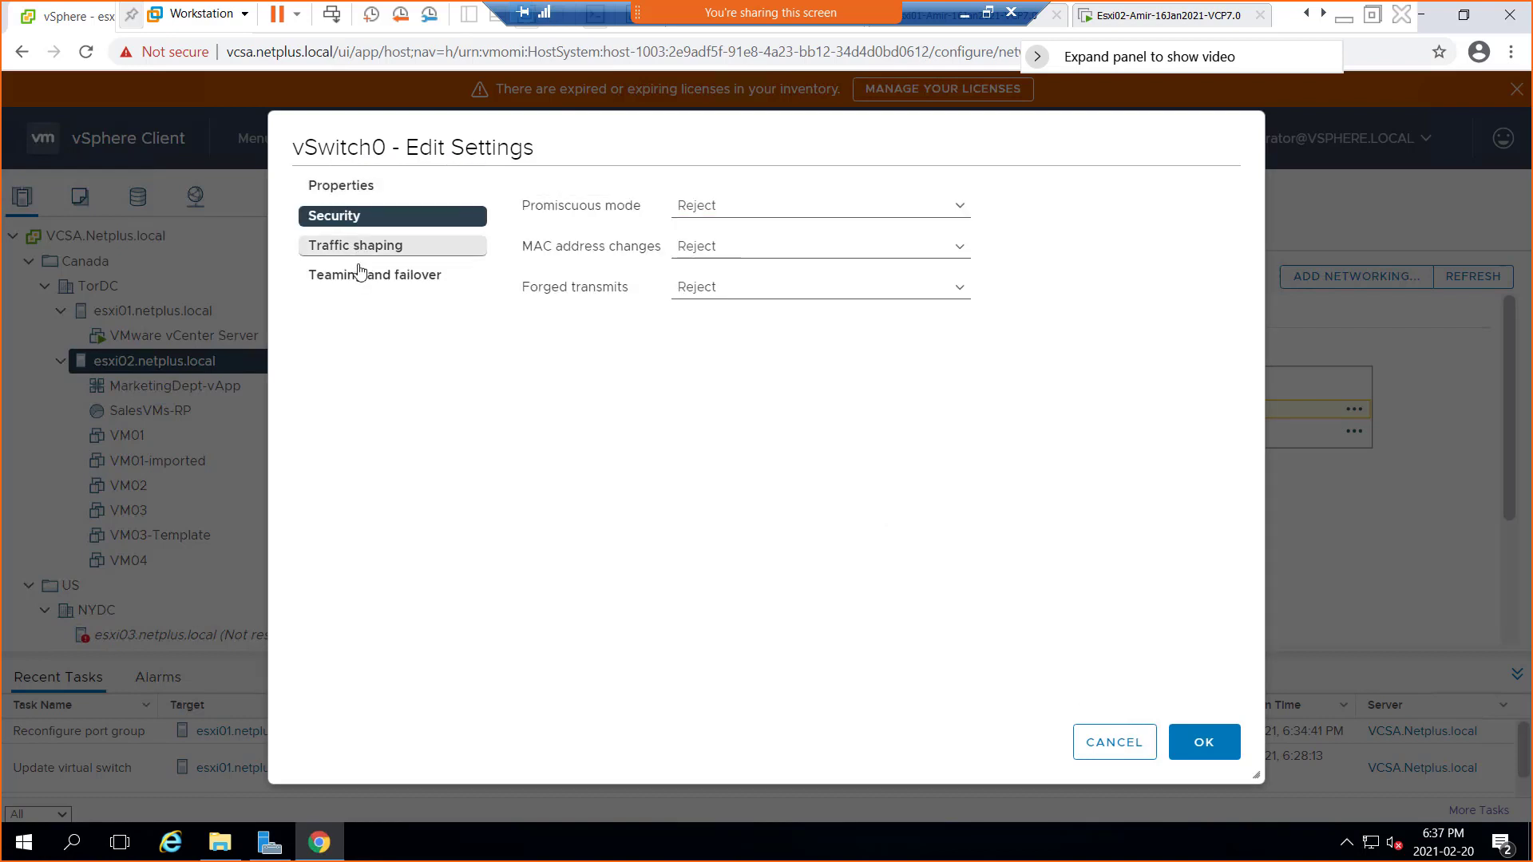
pyautogui.click(361, 274)
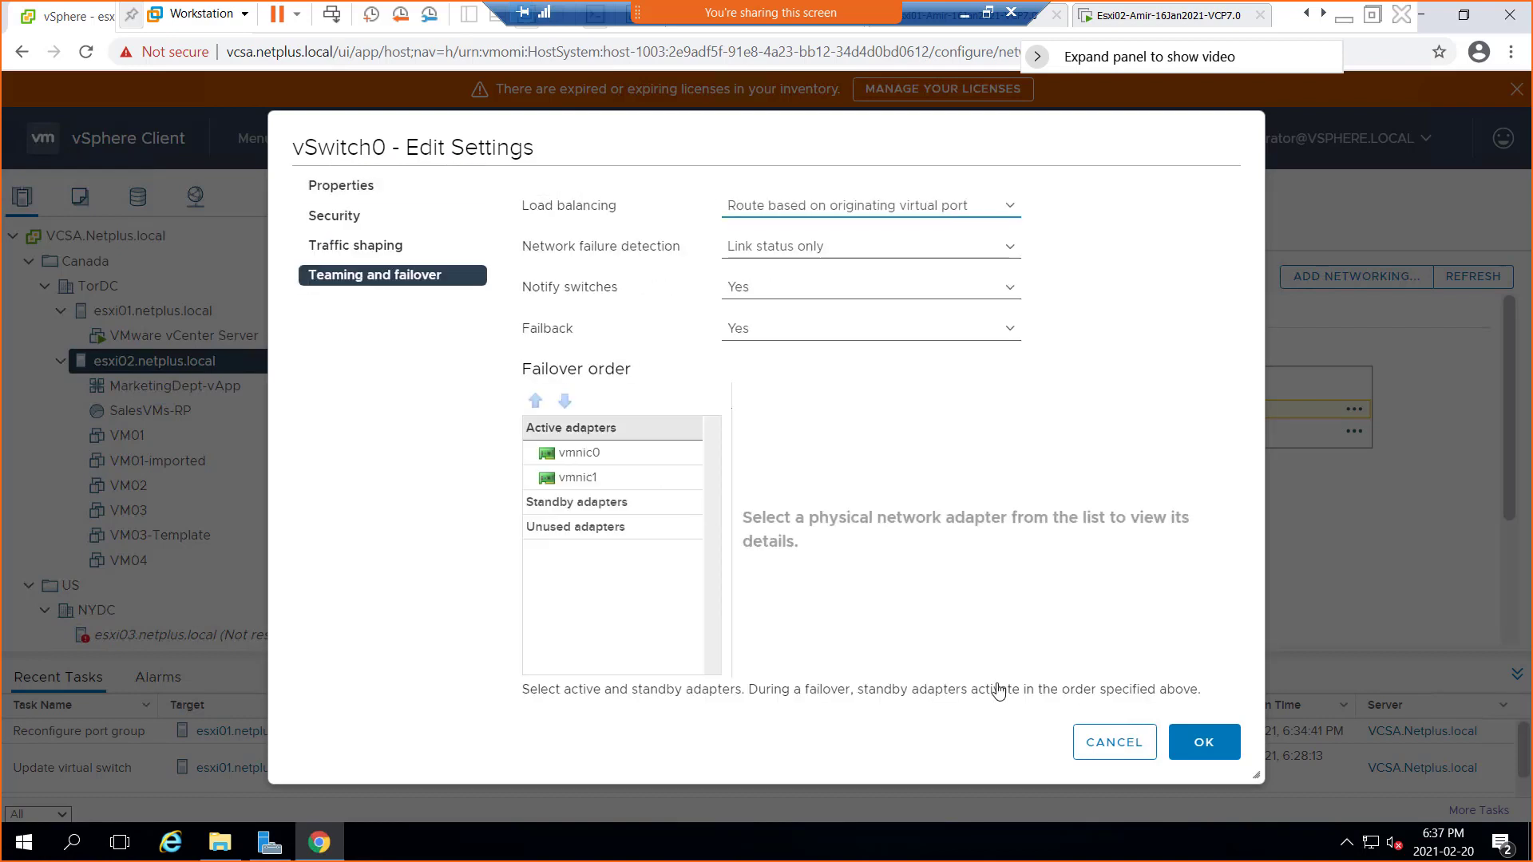
pyautogui.click(1114, 743)
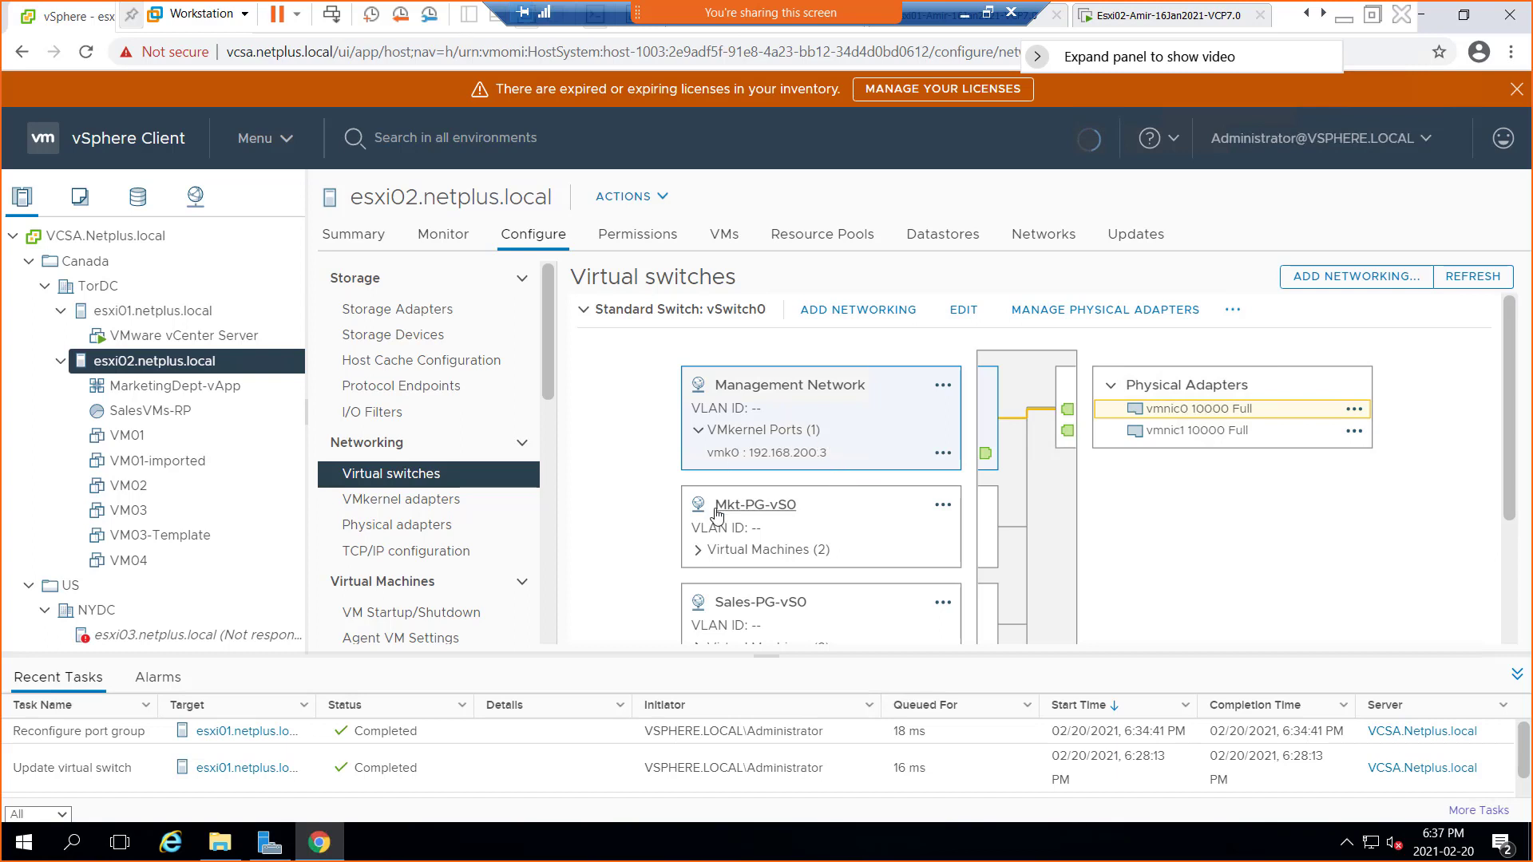
pyautogui.click(760, 517)
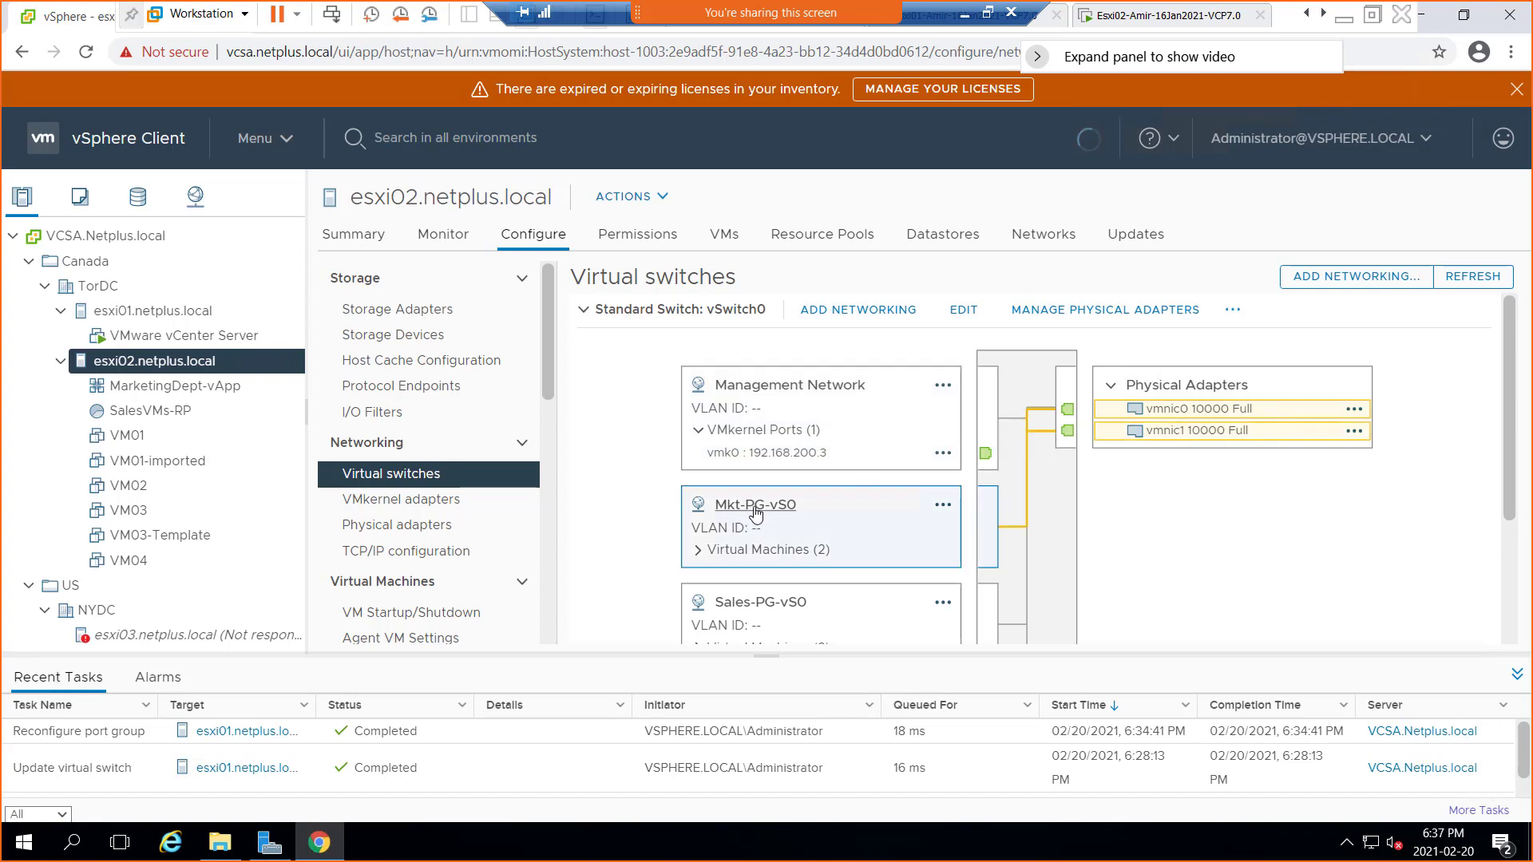
pyautogui.click(943, 509)
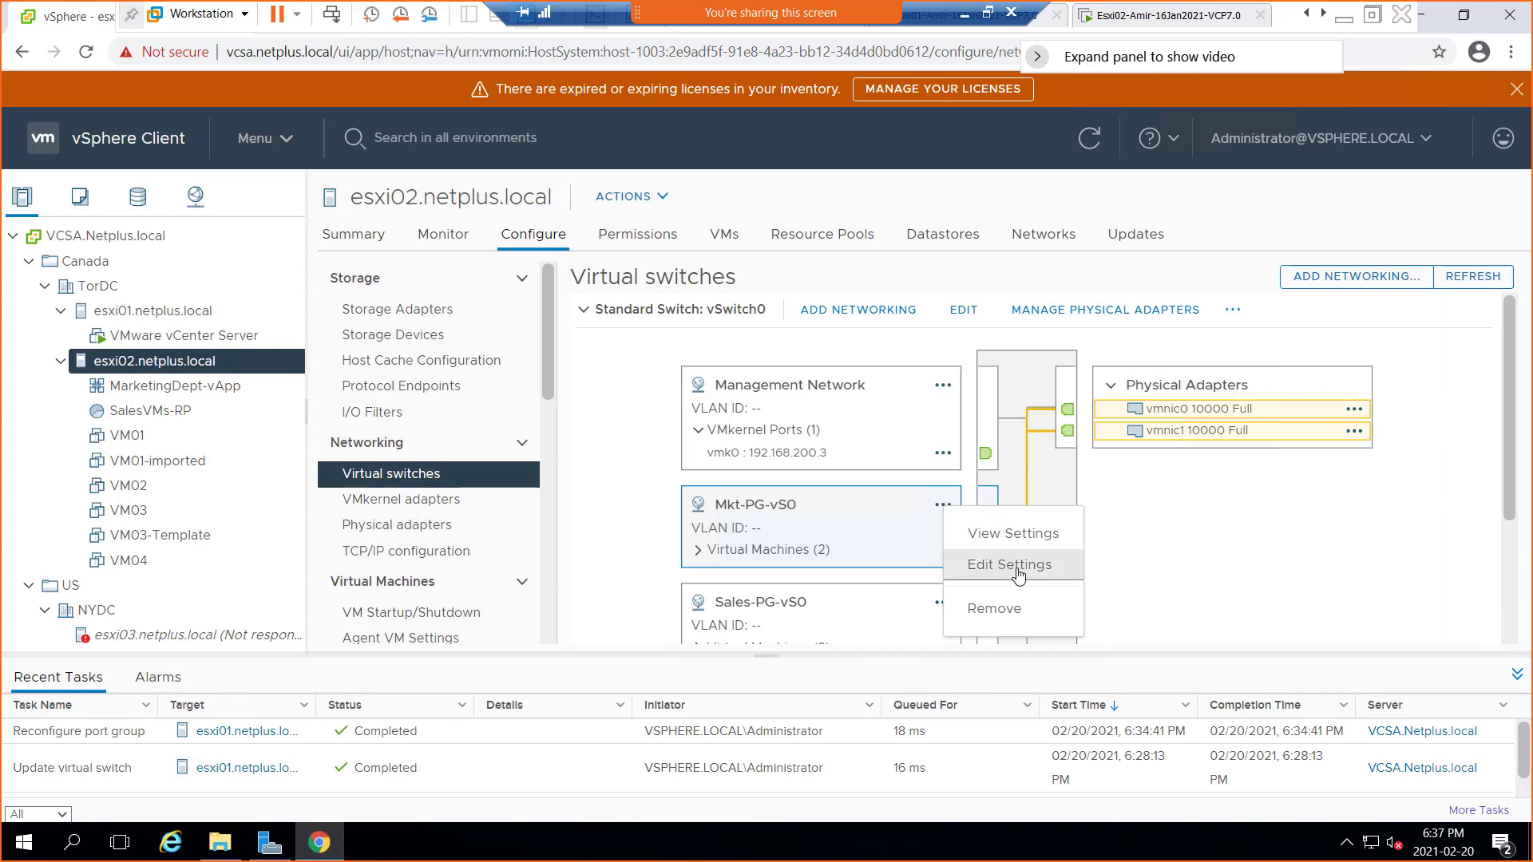
pyautogui.click(1011, 565)
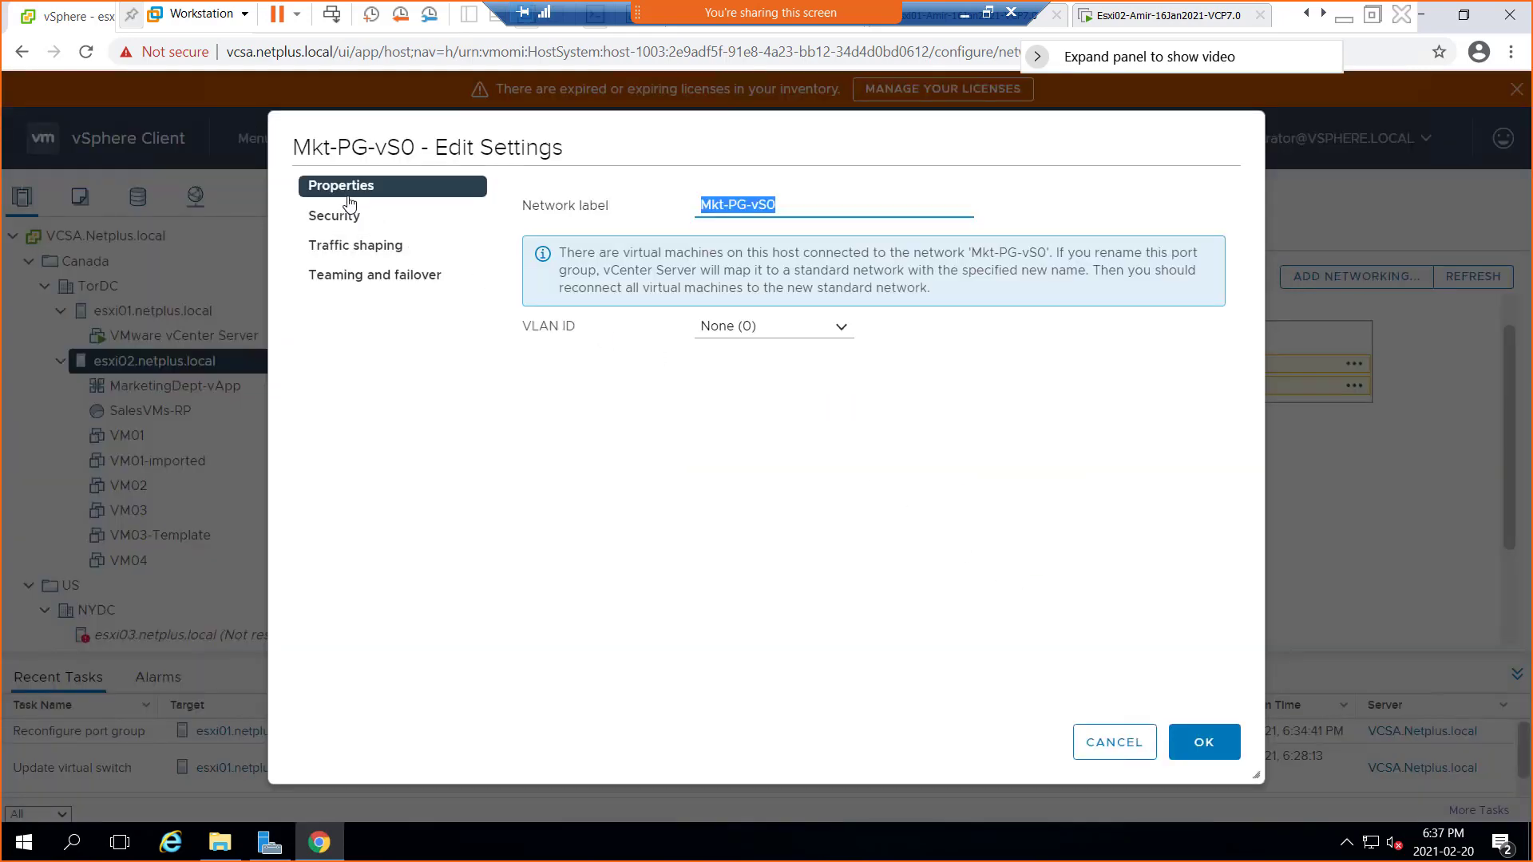
pyautogui.click(346, 217)
pyautogui.click(344, 252)
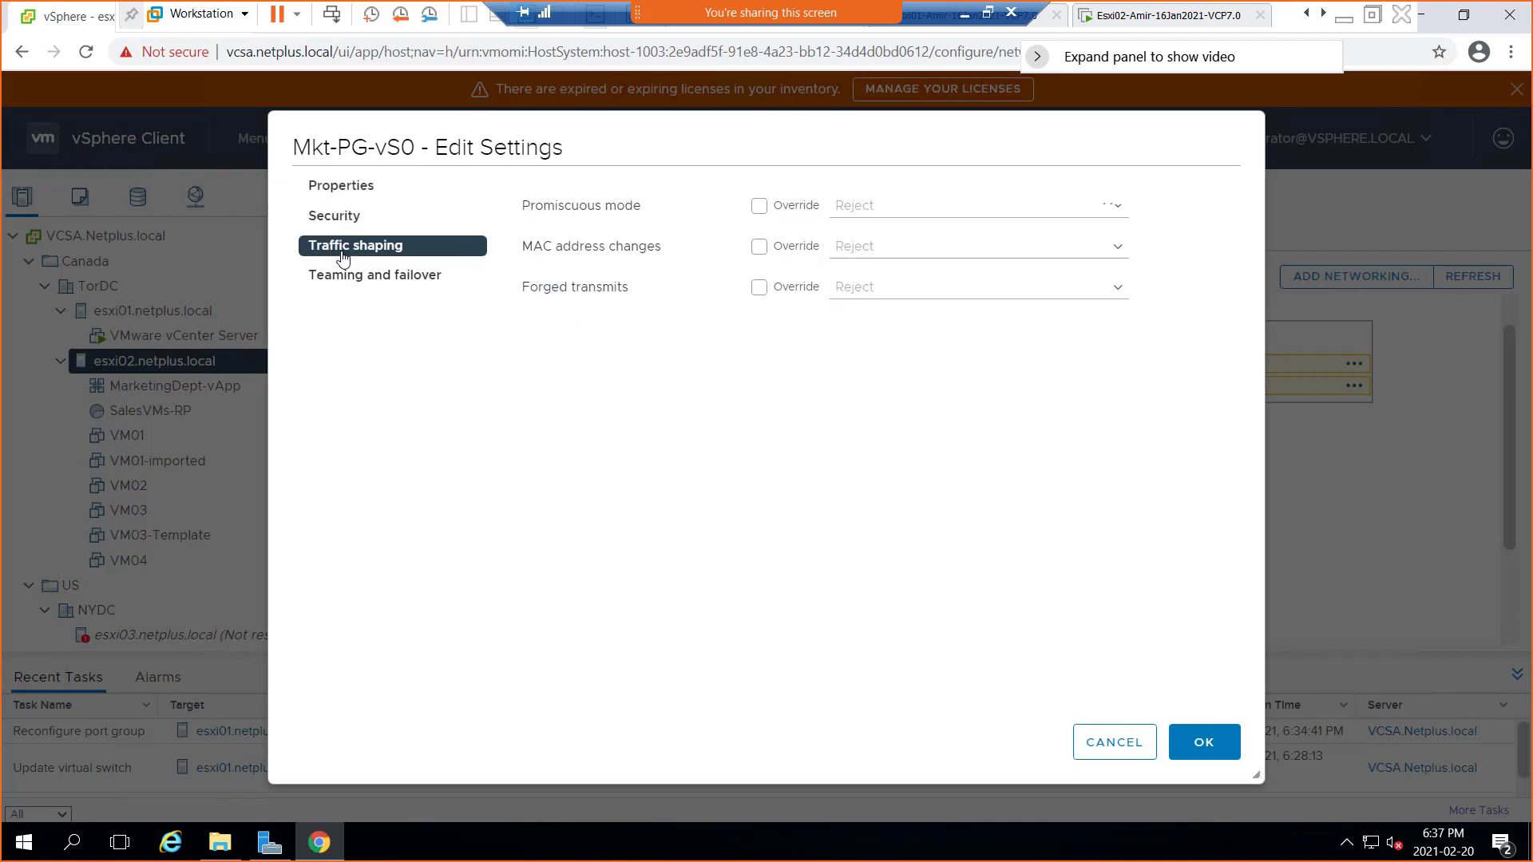
pyautogui.click(347, 278)
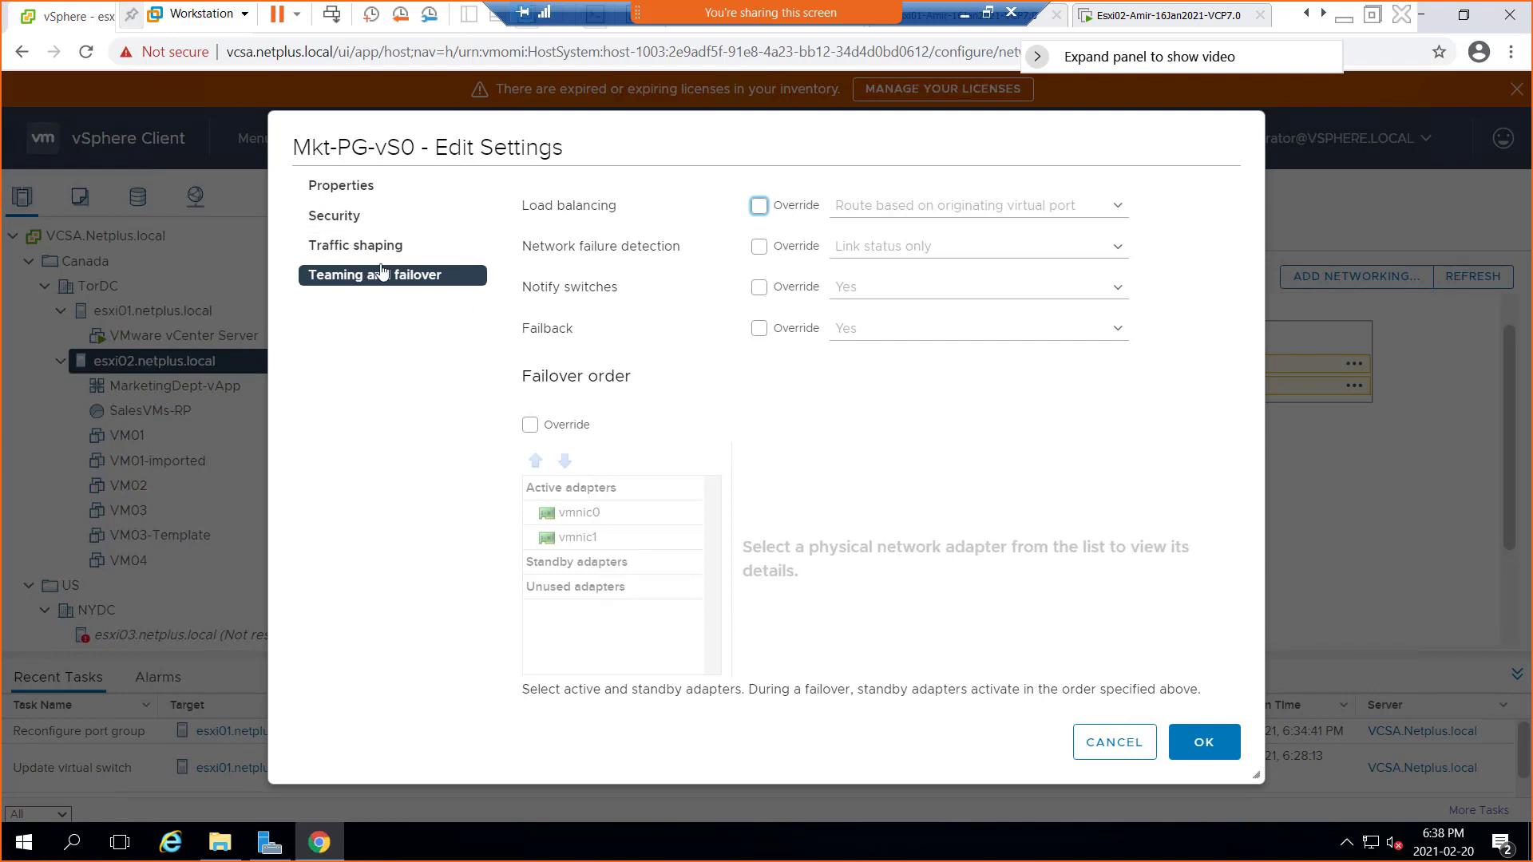
pyautogui.click(477, 251)
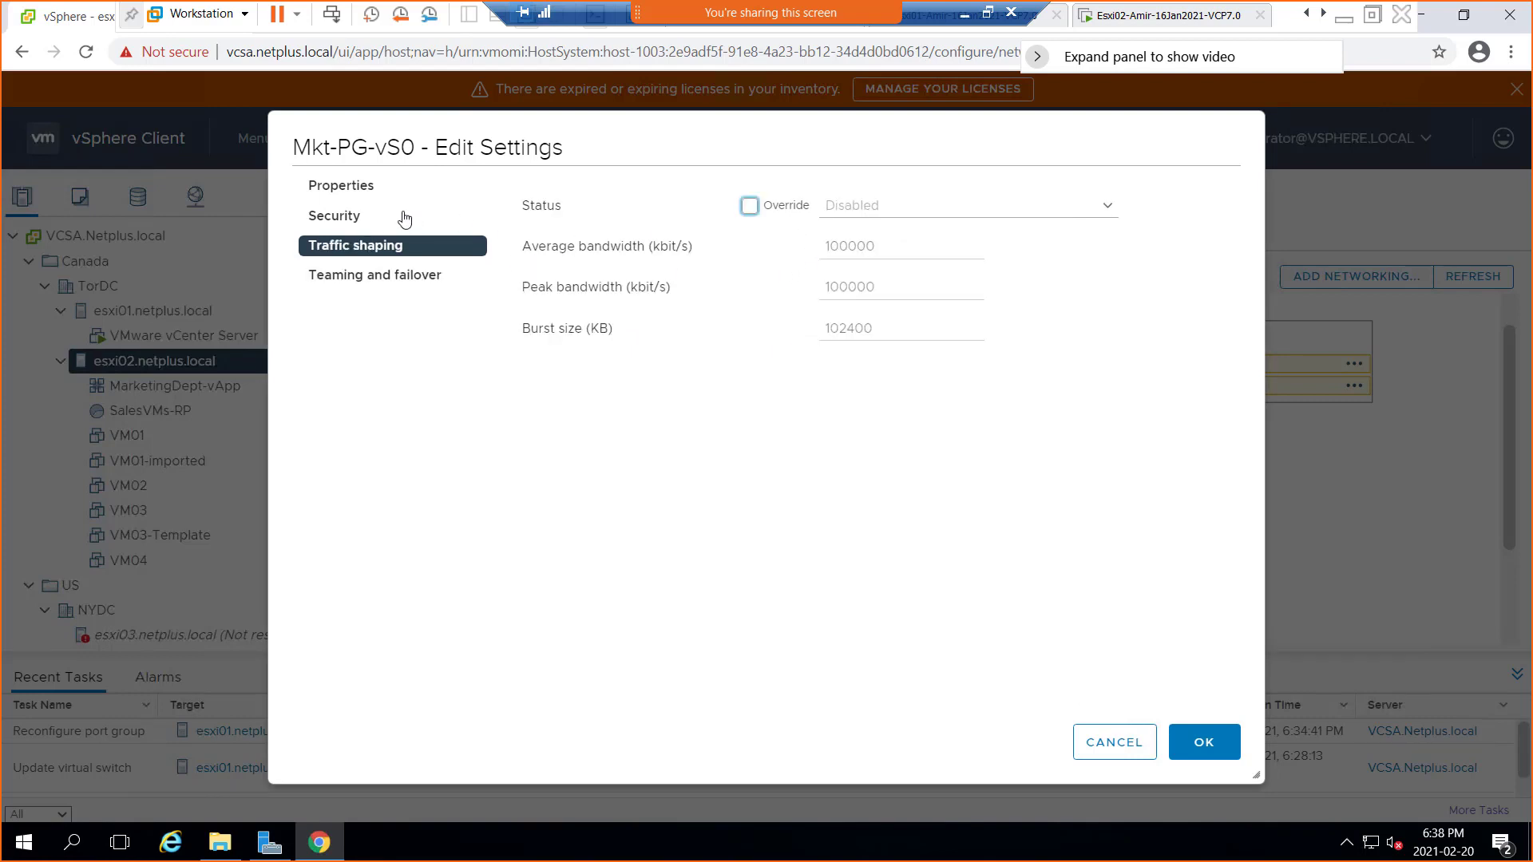
pyautogui.click(355, 215)
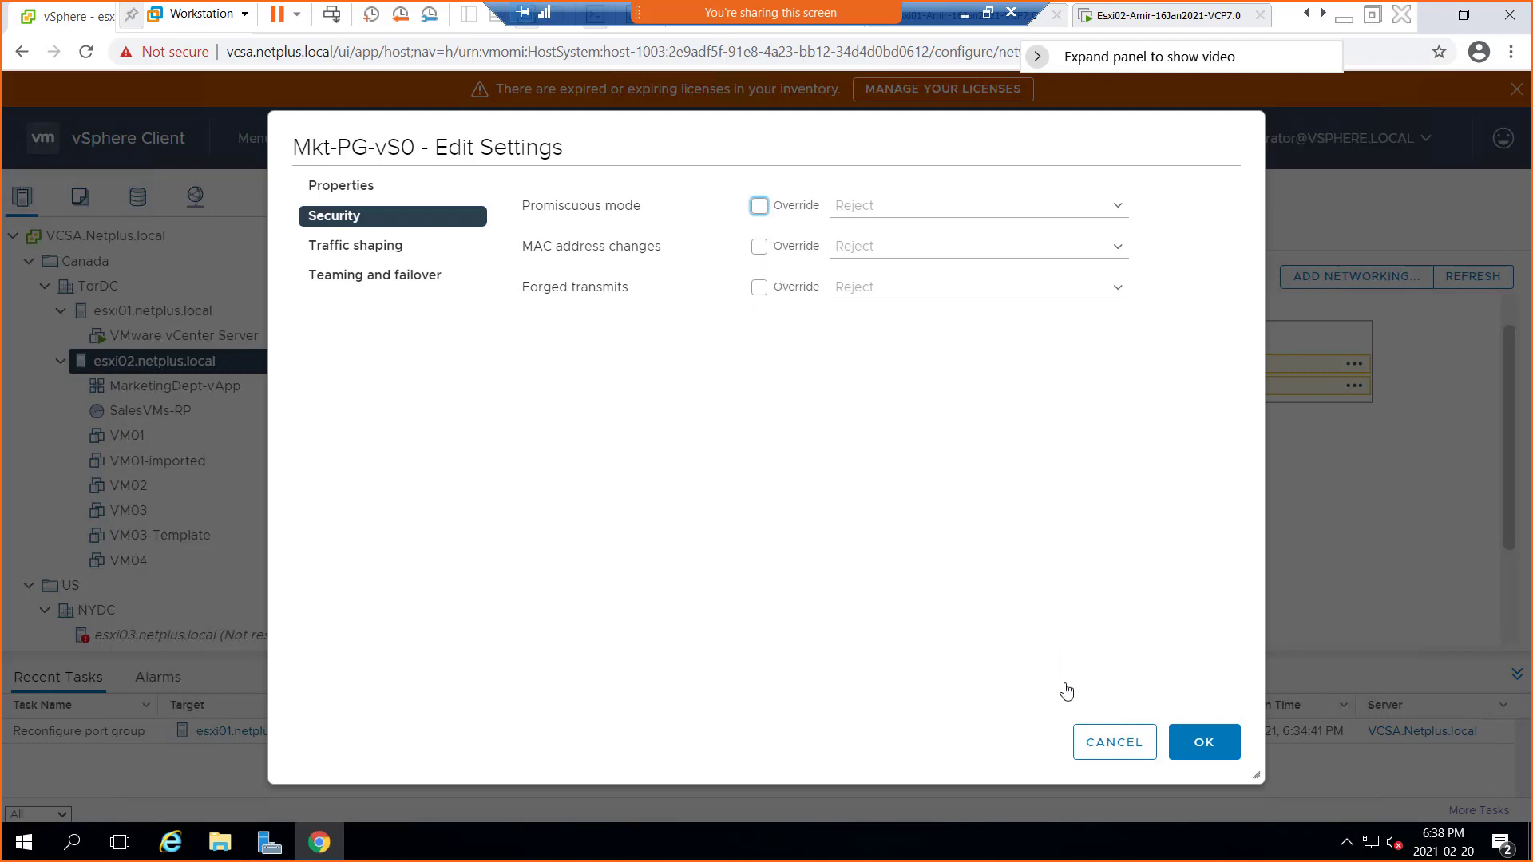
pyautogui.click(1105, 748)
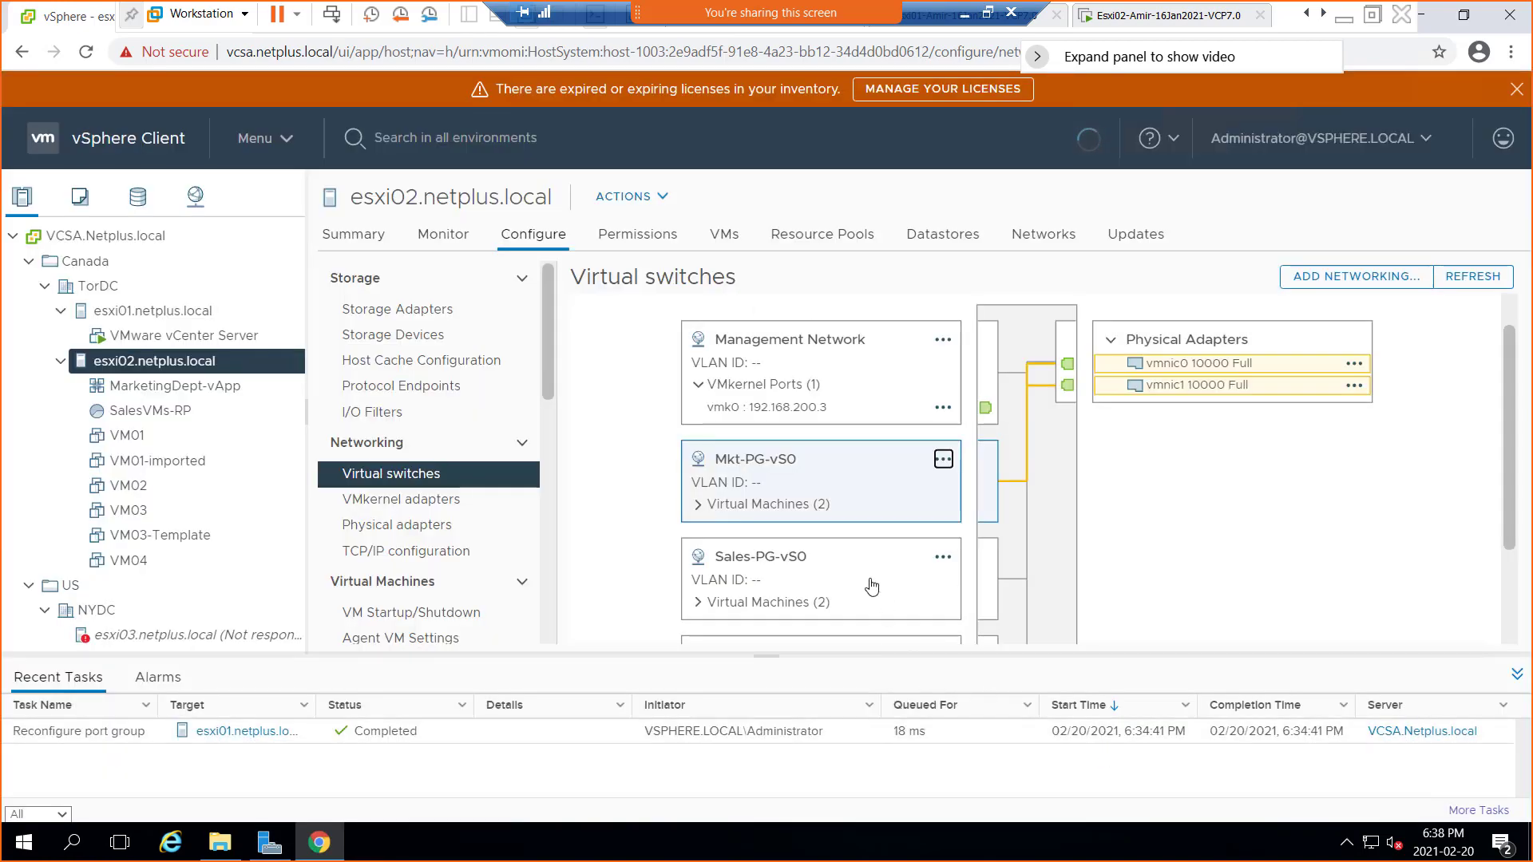
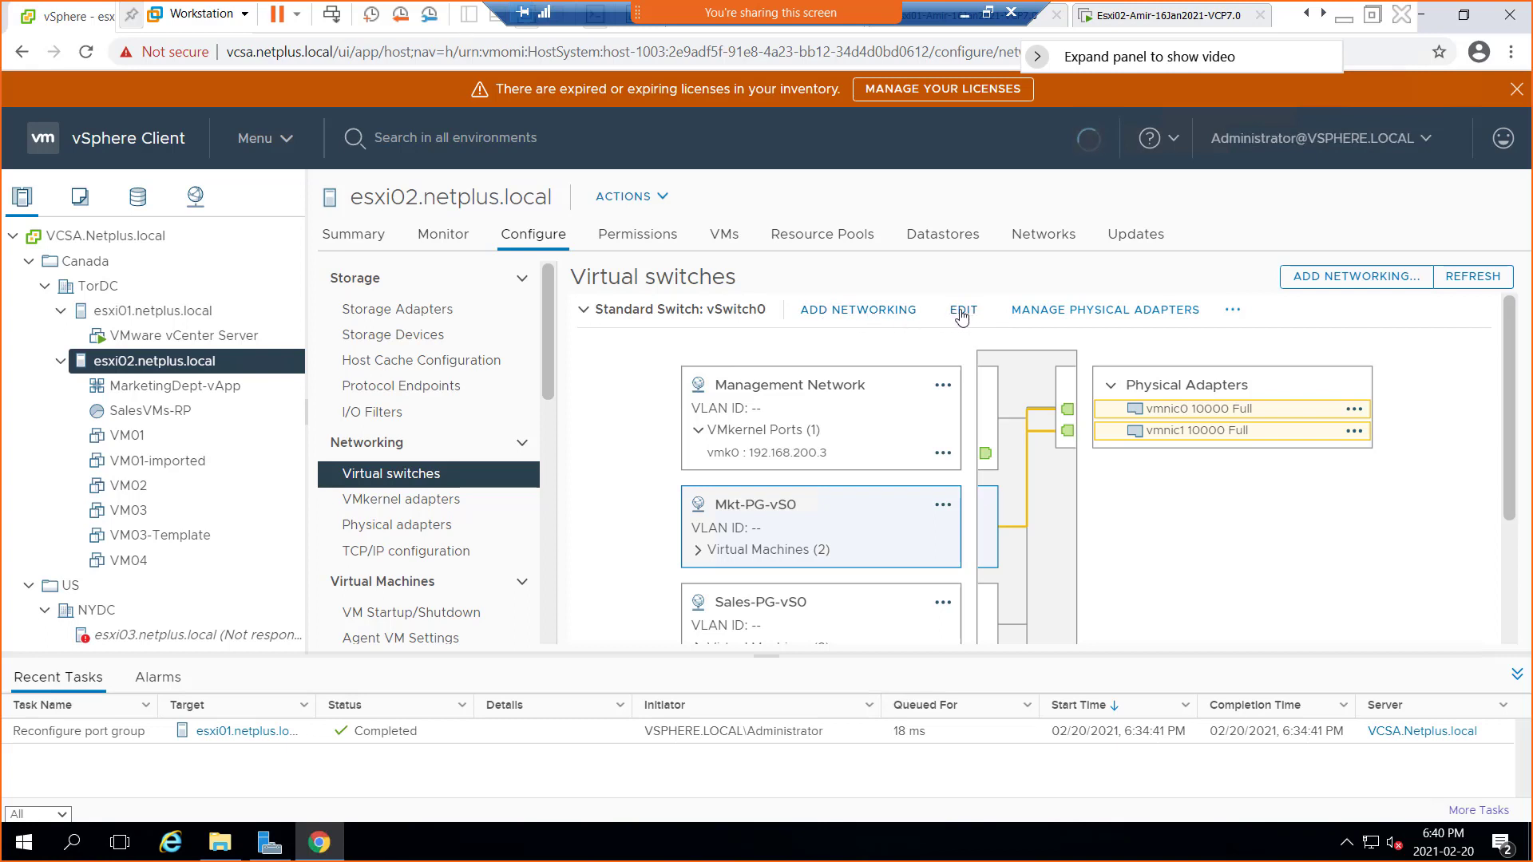
# Open vSwitch0's settings, highlight the Elastic port count and 1500 MTU, and show its Security policy
pyautogui.click(962, 312)
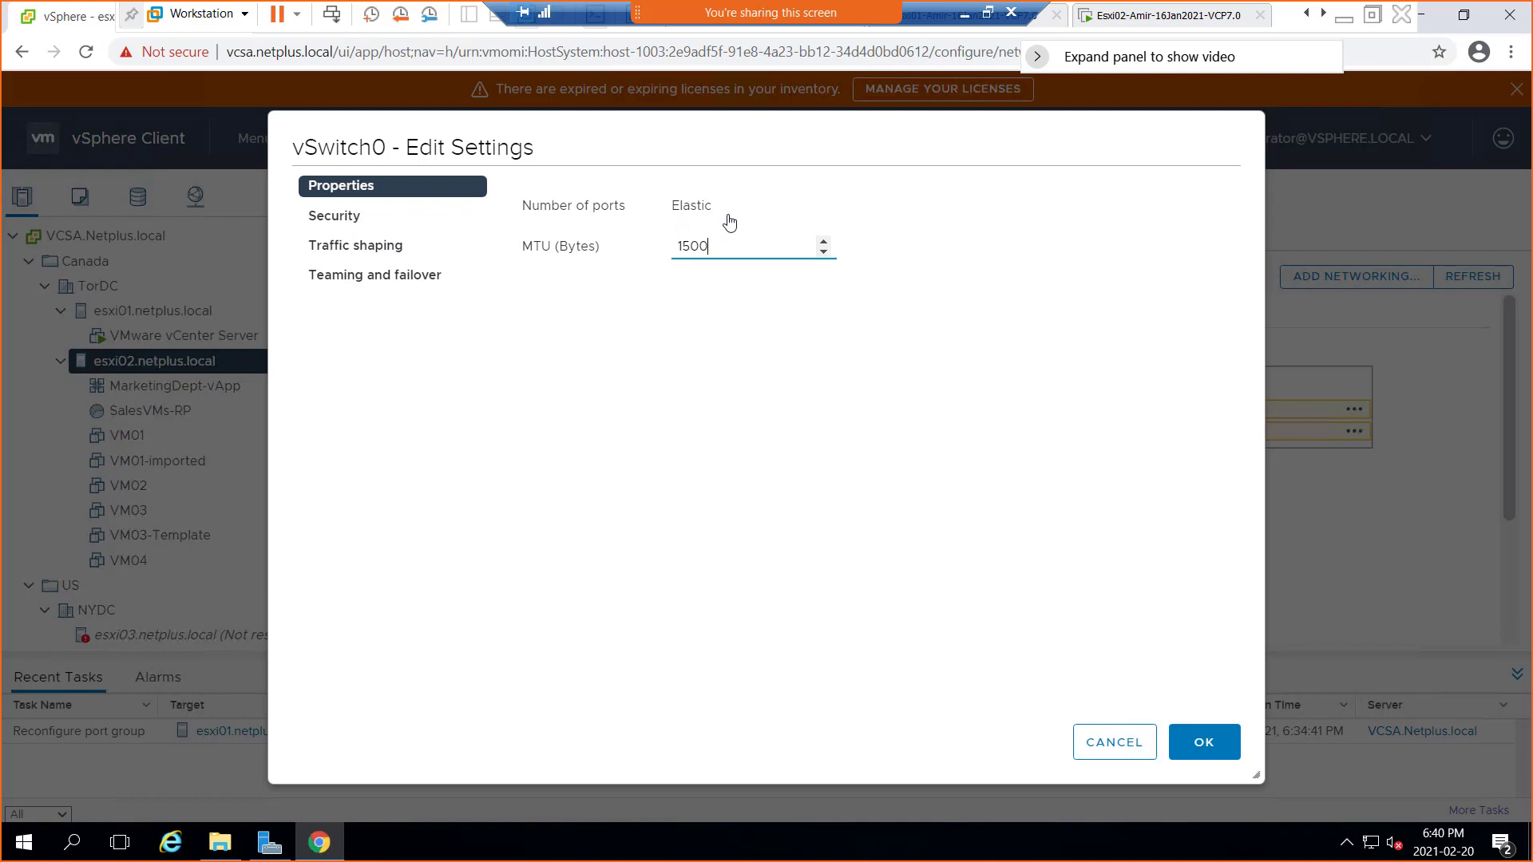
pyautogui.moveTo(711, 212); pyautogui.dragTo(669, 214)
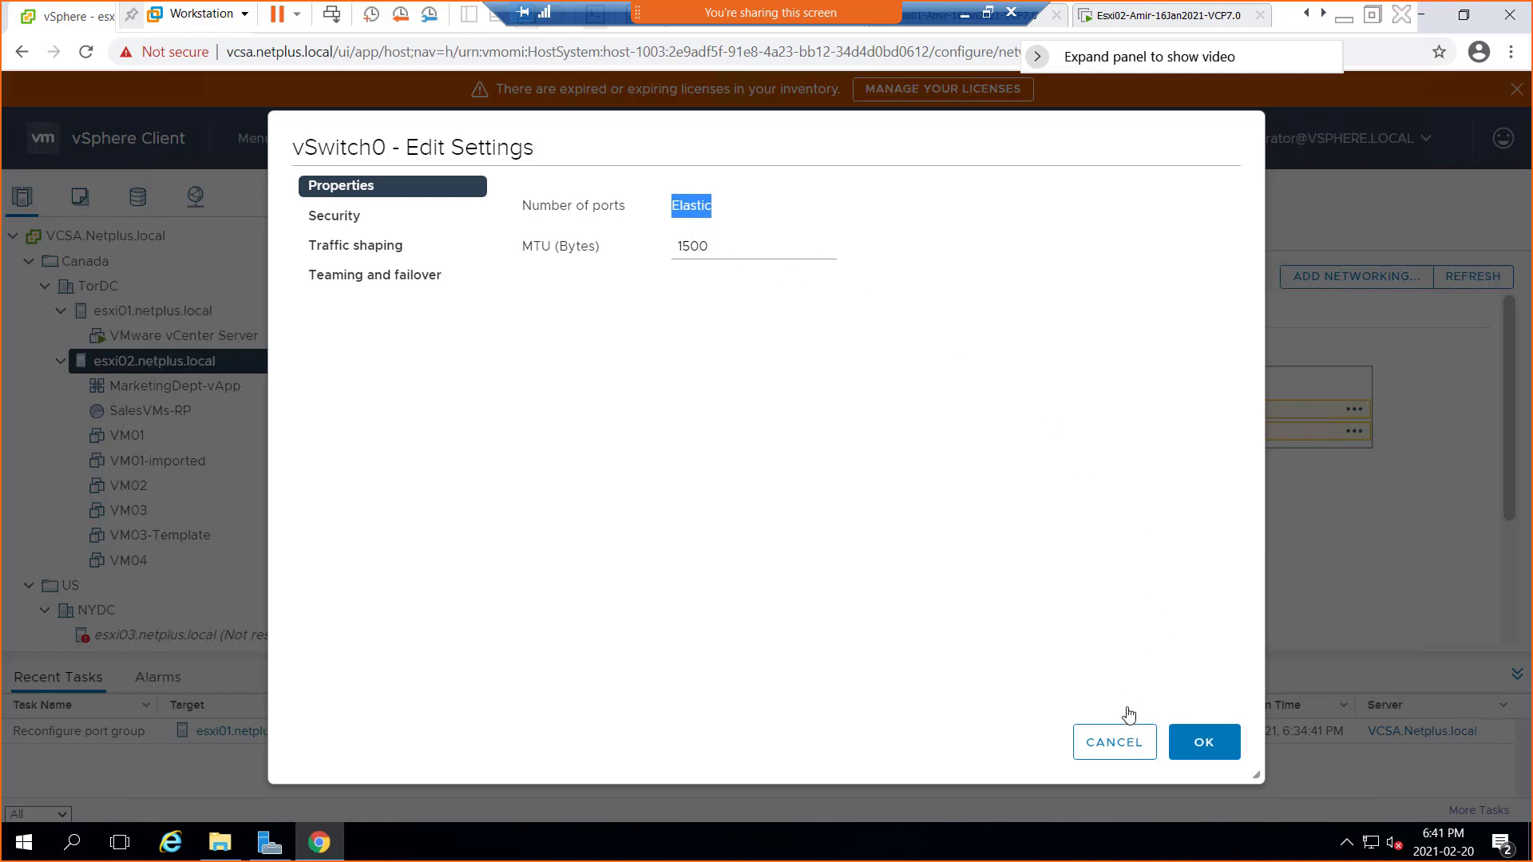
pyautogui.click(1122, 754)
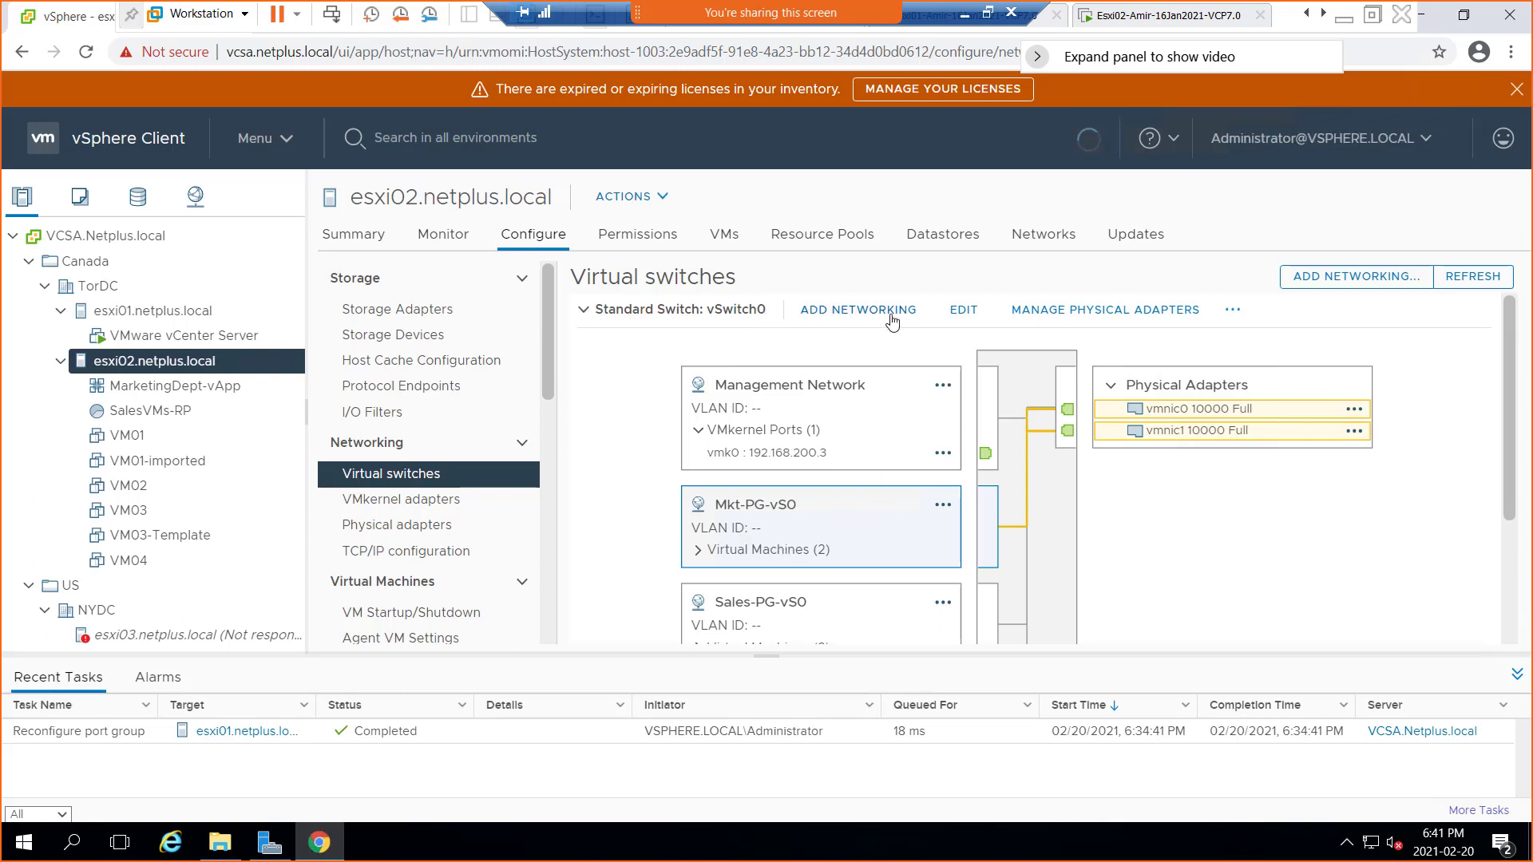
pyautogui.click(963, 311)
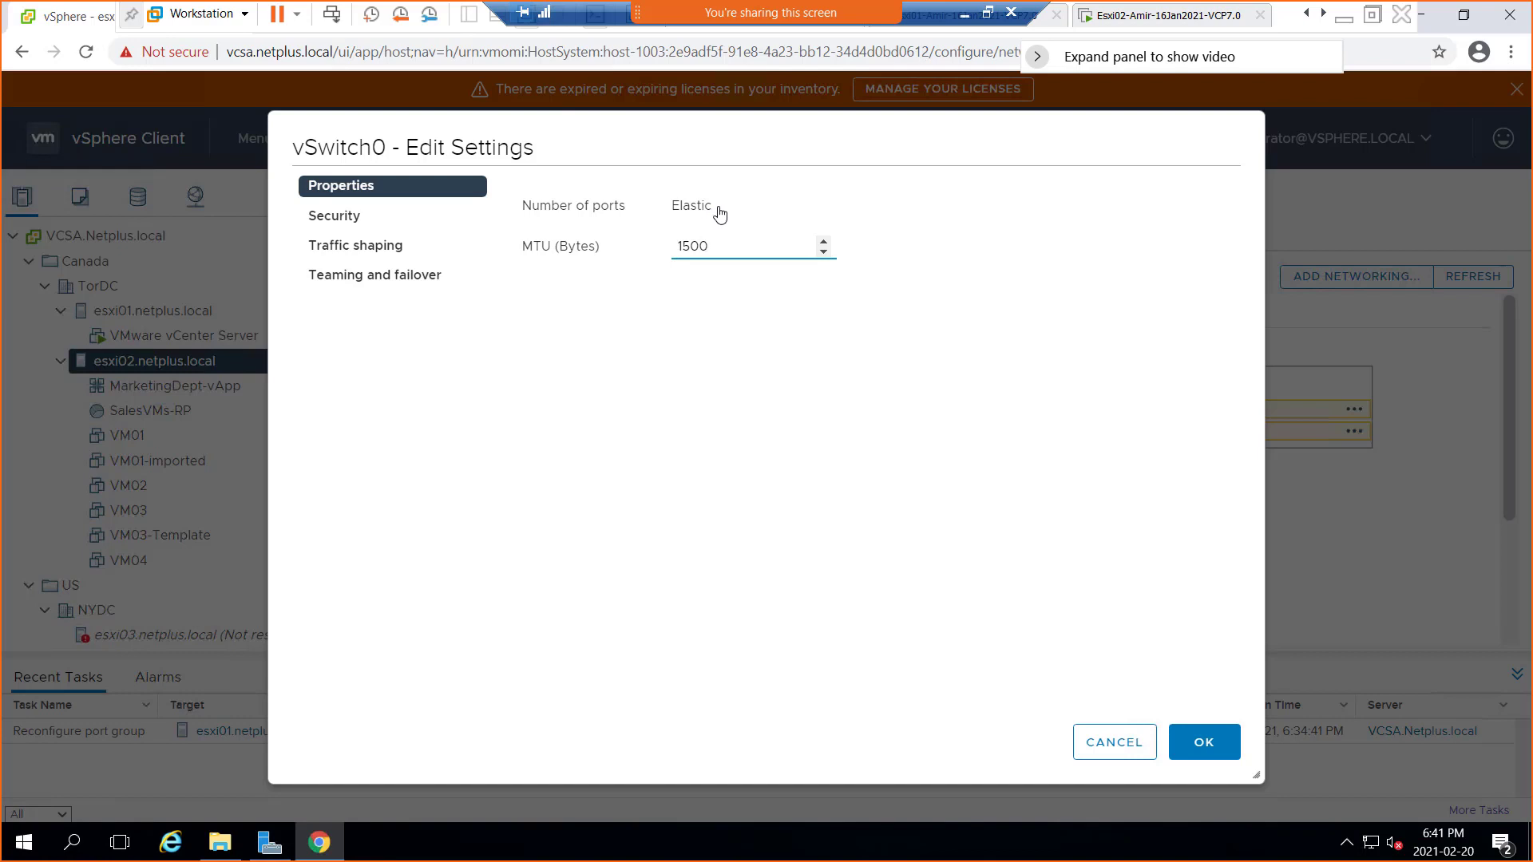
pyautogui.moveTo(713, 214); pyautogui.dragTo(615, 212)
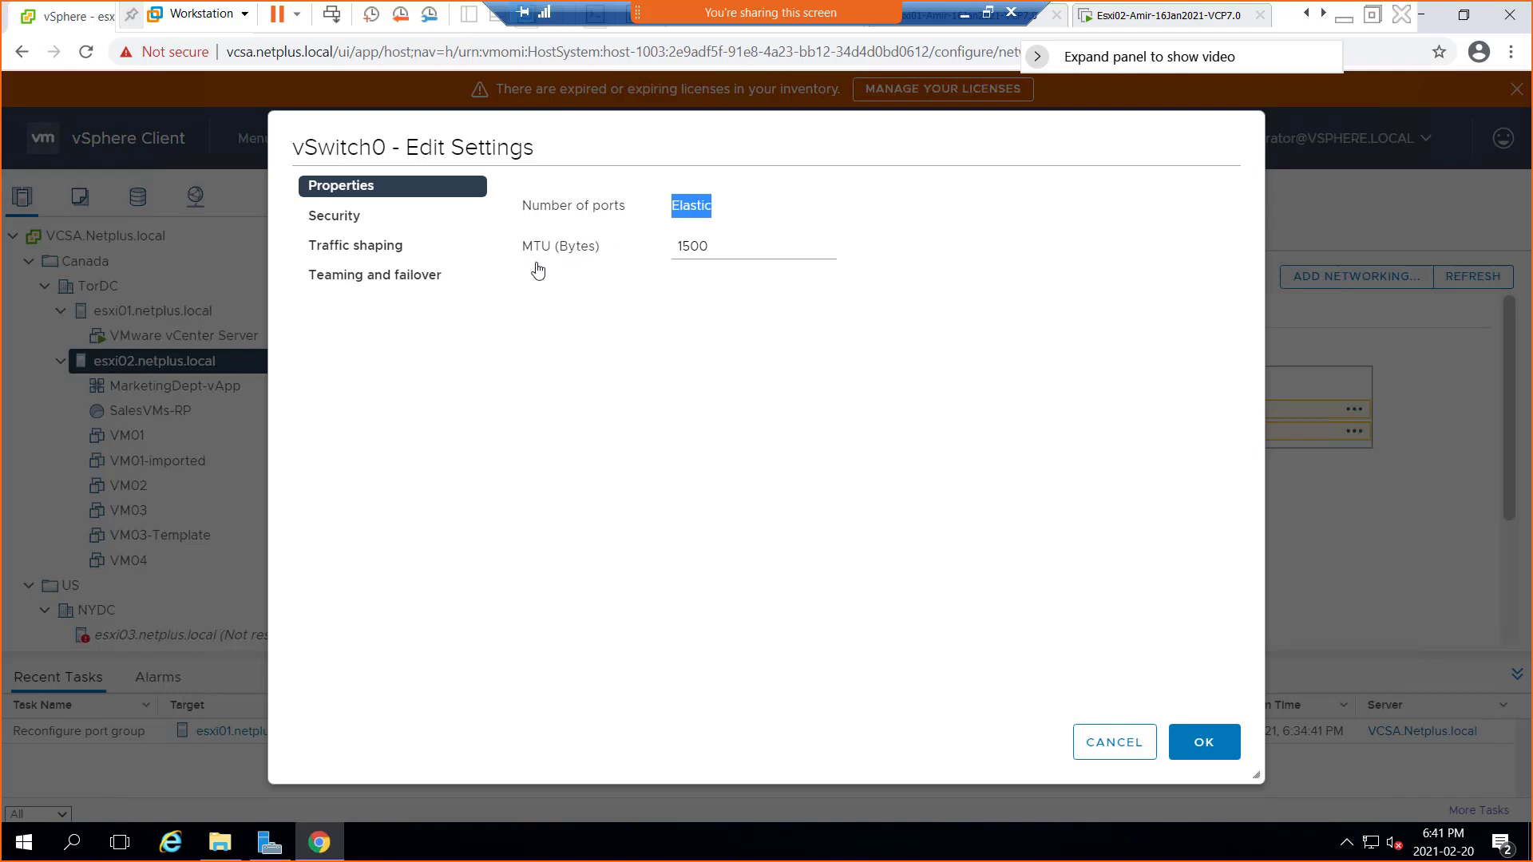
pyautogui.moveTo(708, 255); pyautogui.dragTo(665, 253)
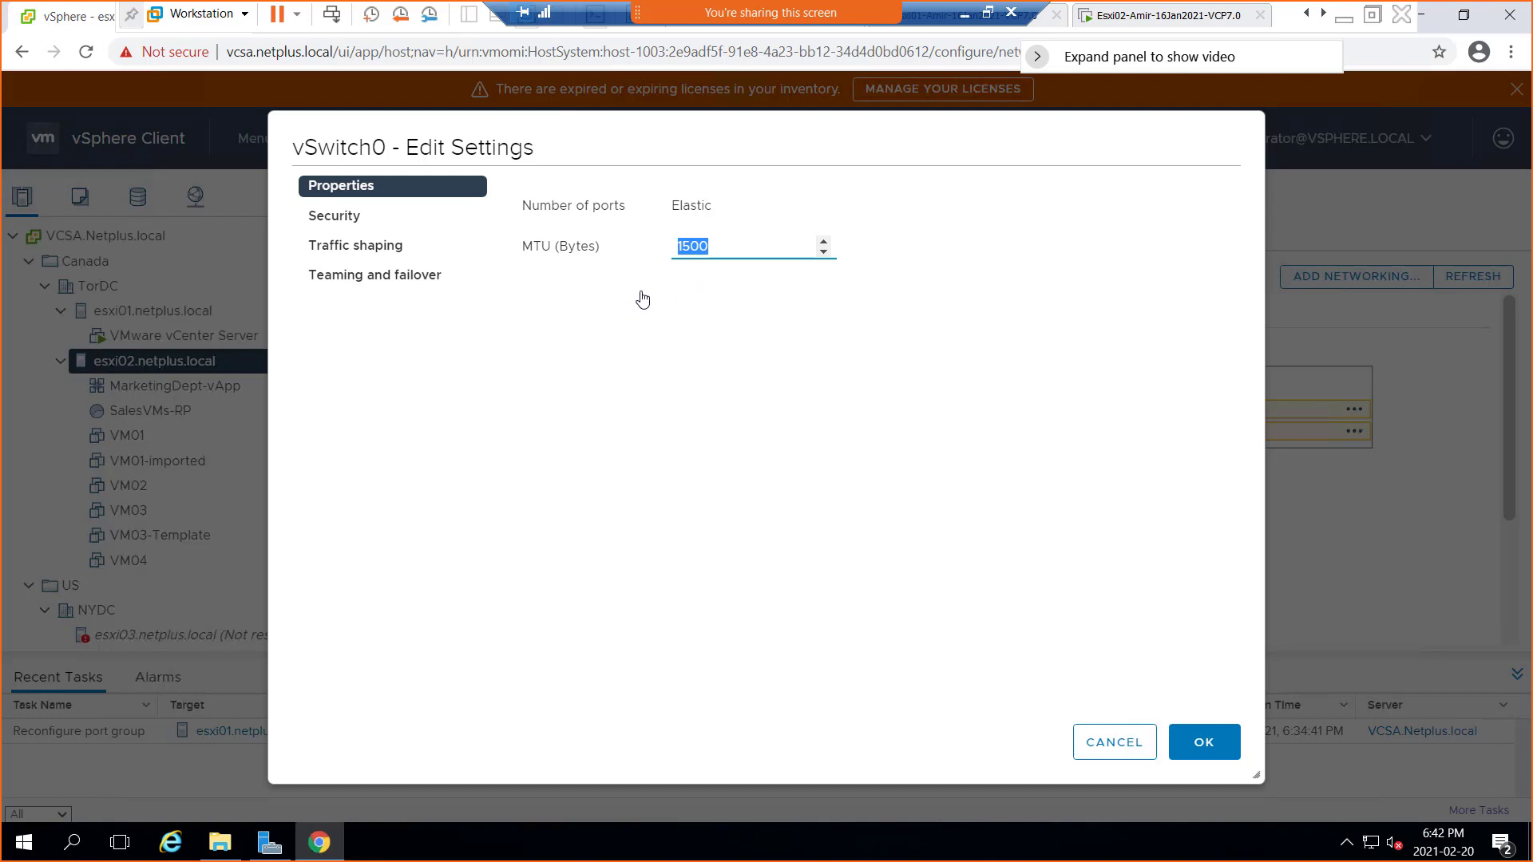
pyautogui.click(332, 217)
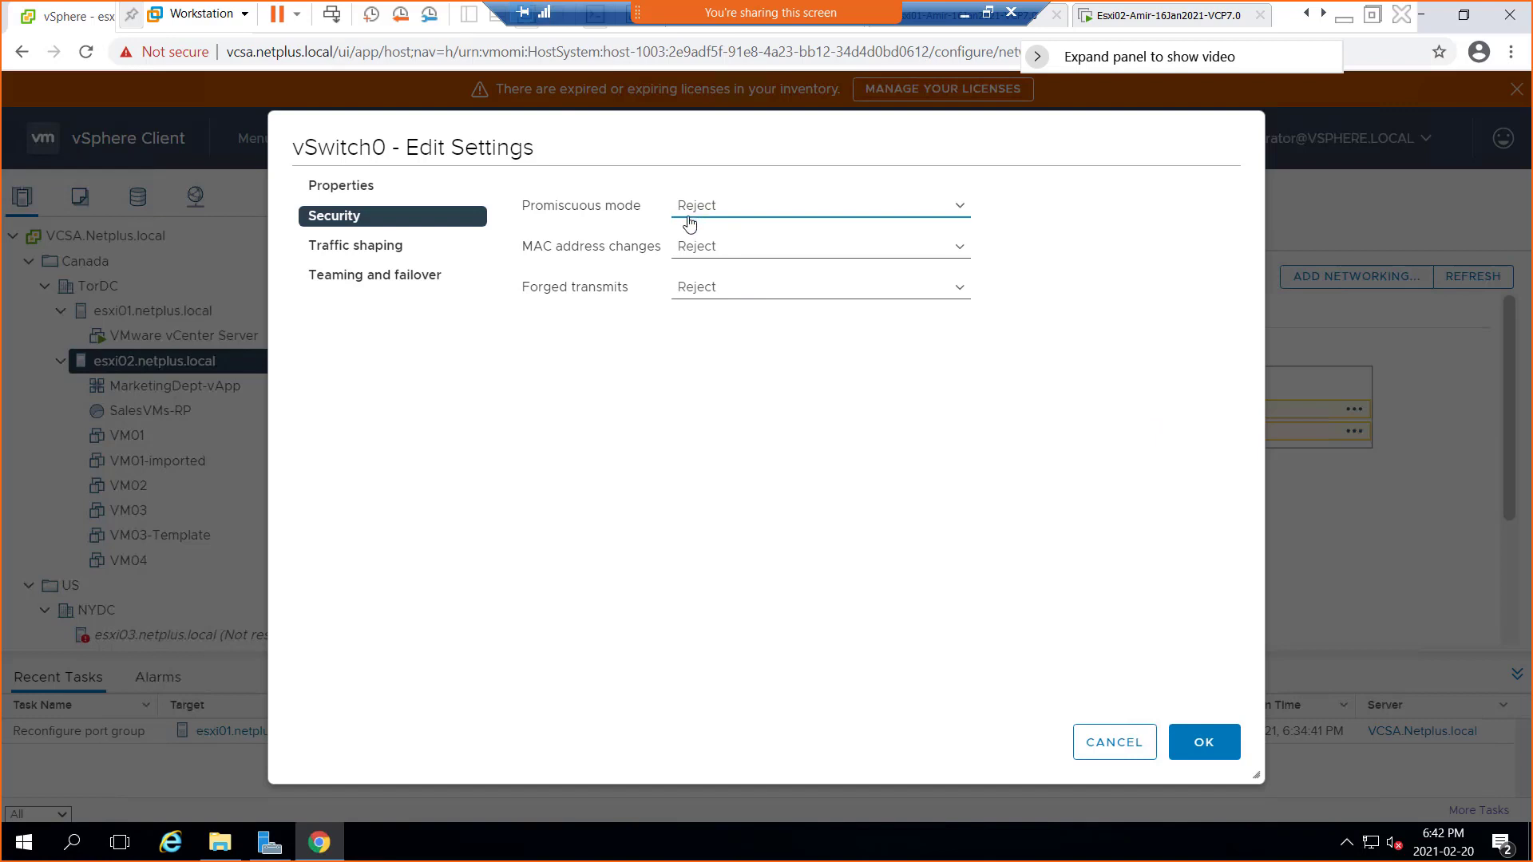
pyautogui.moveTo(684, 218); pyautogui.dragTo(715, 218)
pyautogui.moveTo(124, 452)
pyautogui.mouseDown()
pyautogui.moveTo(157, 452)
pyautogui.moveTo(166, 573)
pyautogui.mouseUp()
pyautogui.click(708, 222)
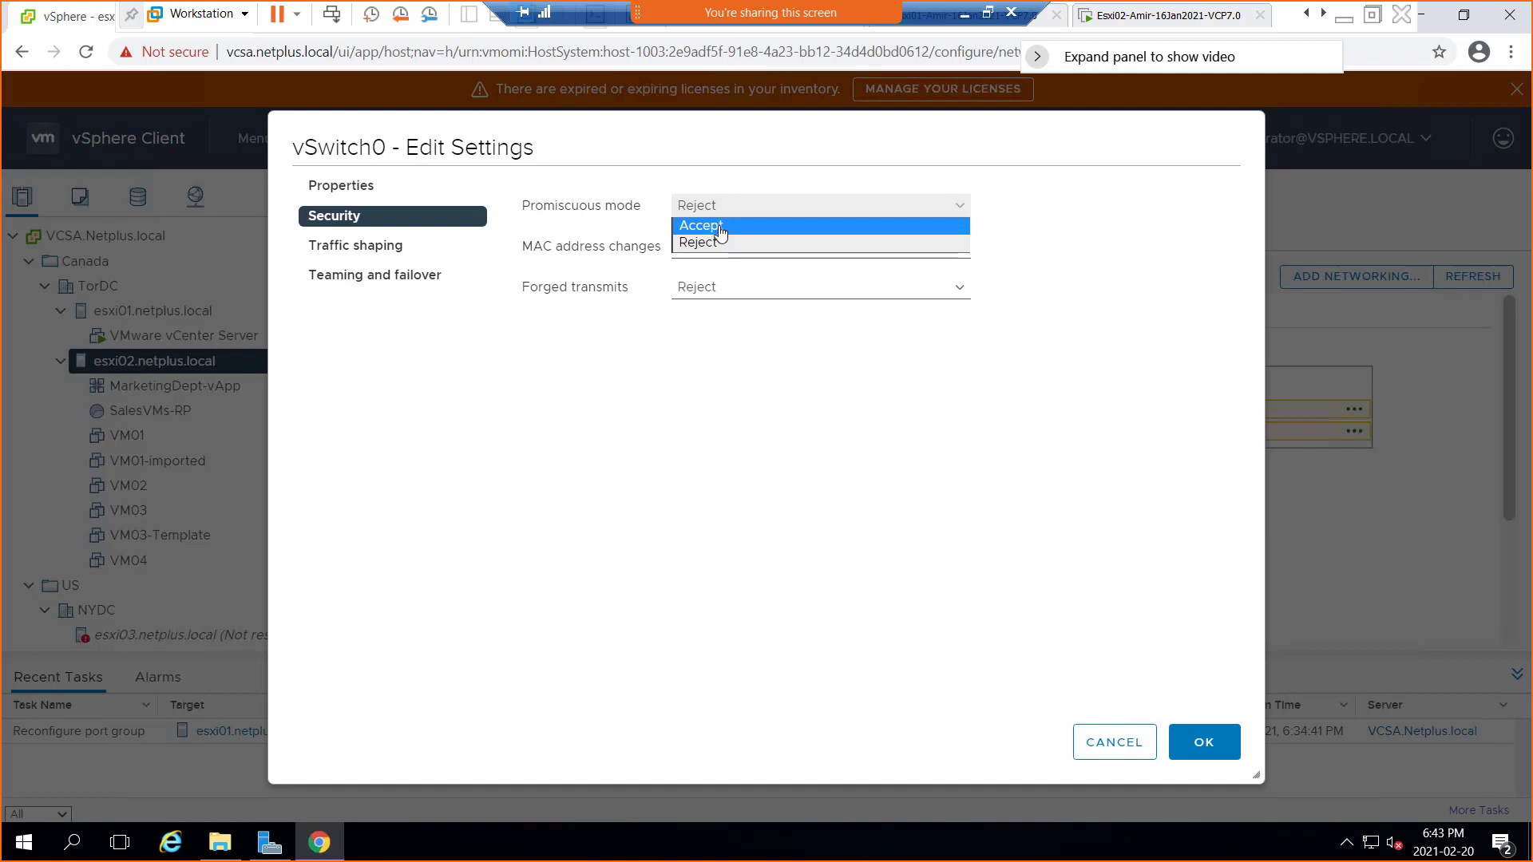
pyautogui.click(1185, 302)
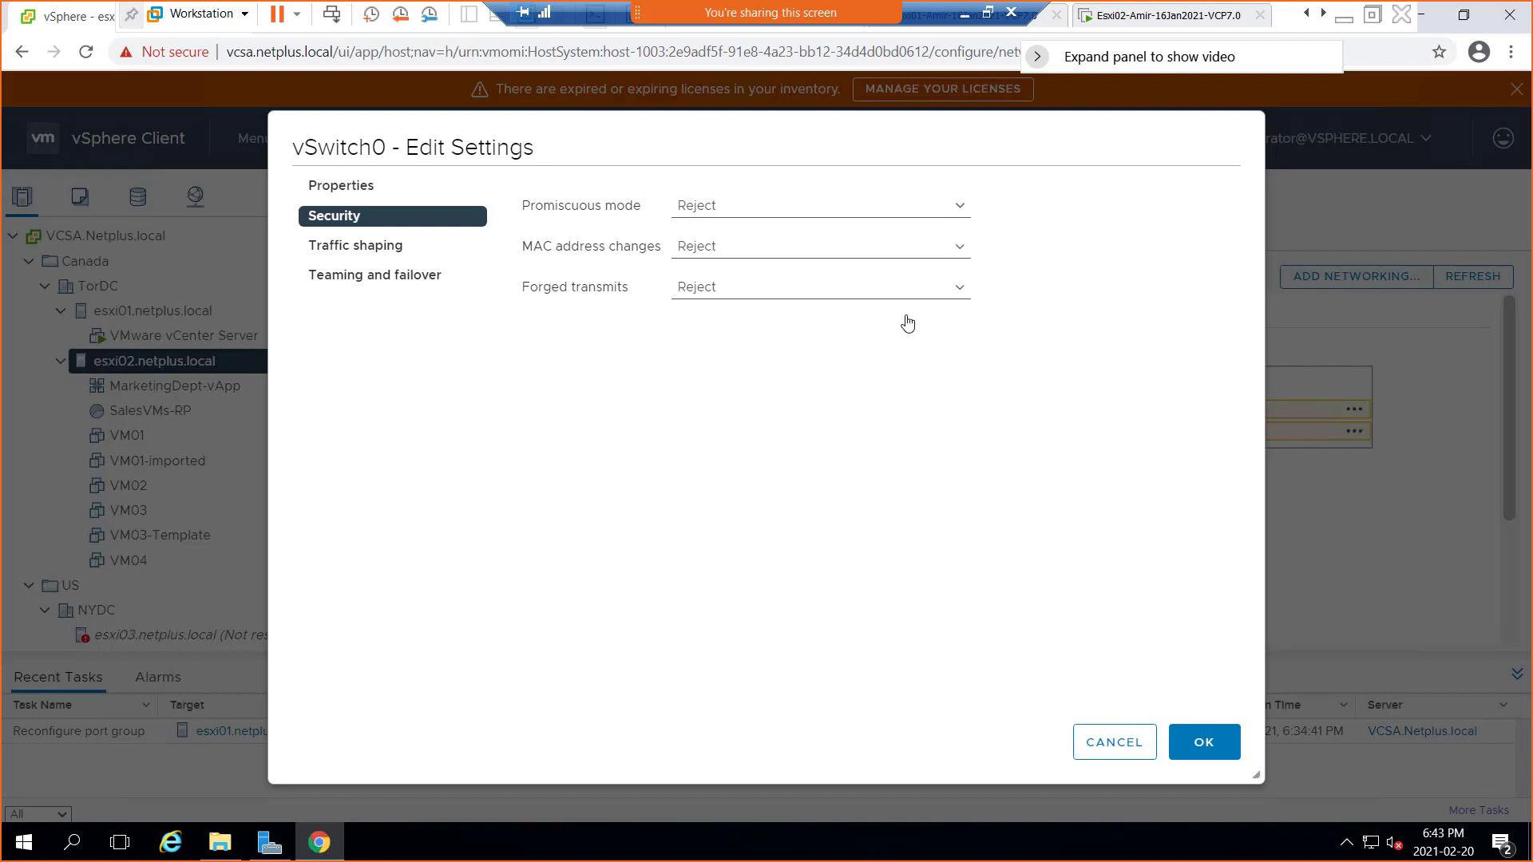
# Exit full screen, sketch a VM box, underline MAC address changes and write LB beside it
pyautogui.click(964, 17)
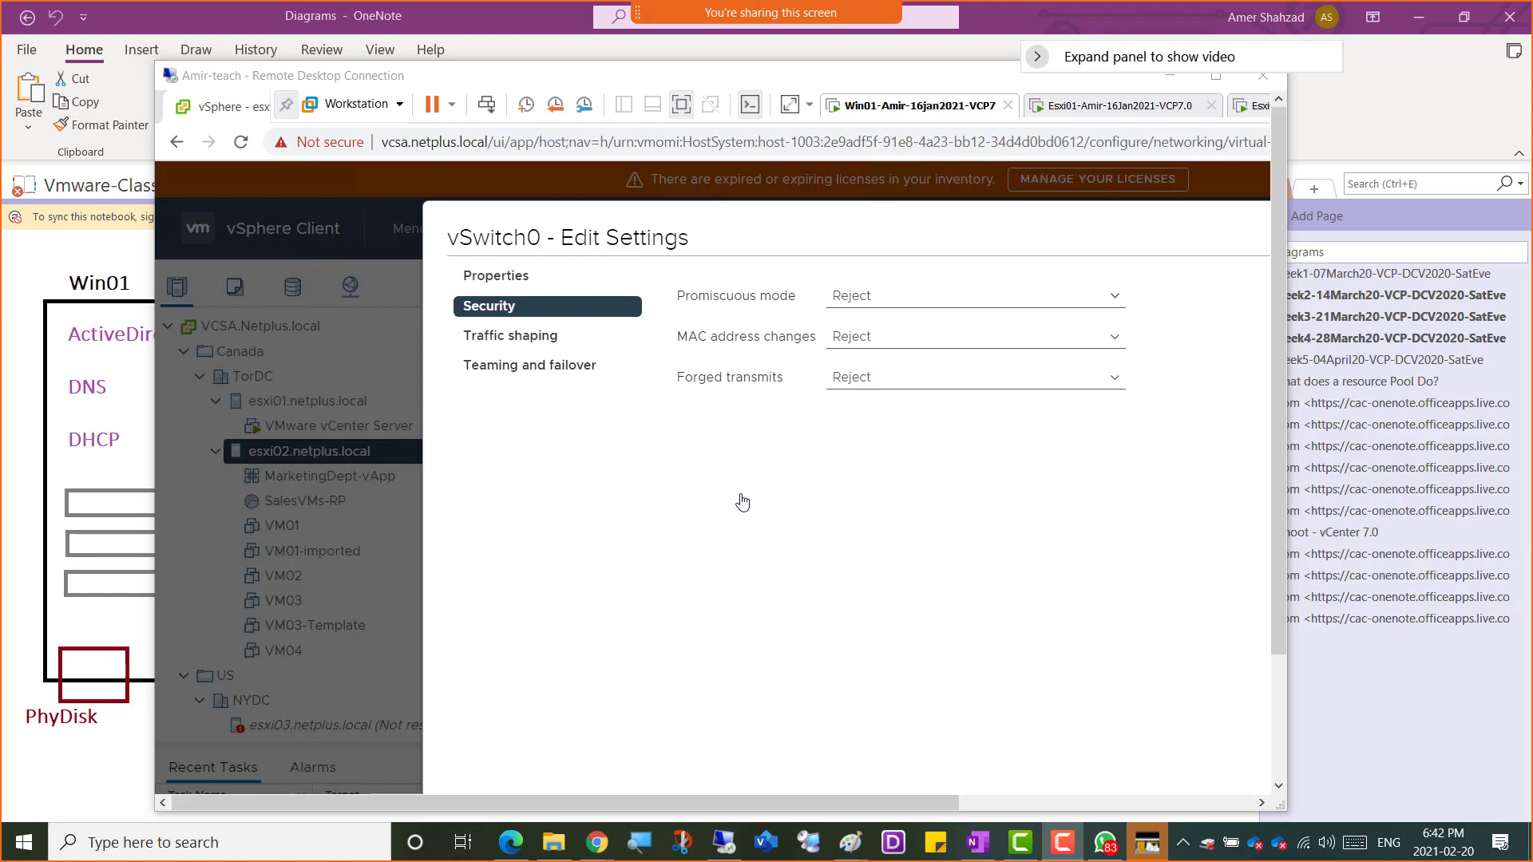
pyautogui.moveTo(677, 493)
pyautogui.mouseDown()
pyautogui.moveTo(759, 577)
pyautogui.moveTo(688, 515)
pyautogui.moveTo(687, 493)
pyautogui.mouseUp()
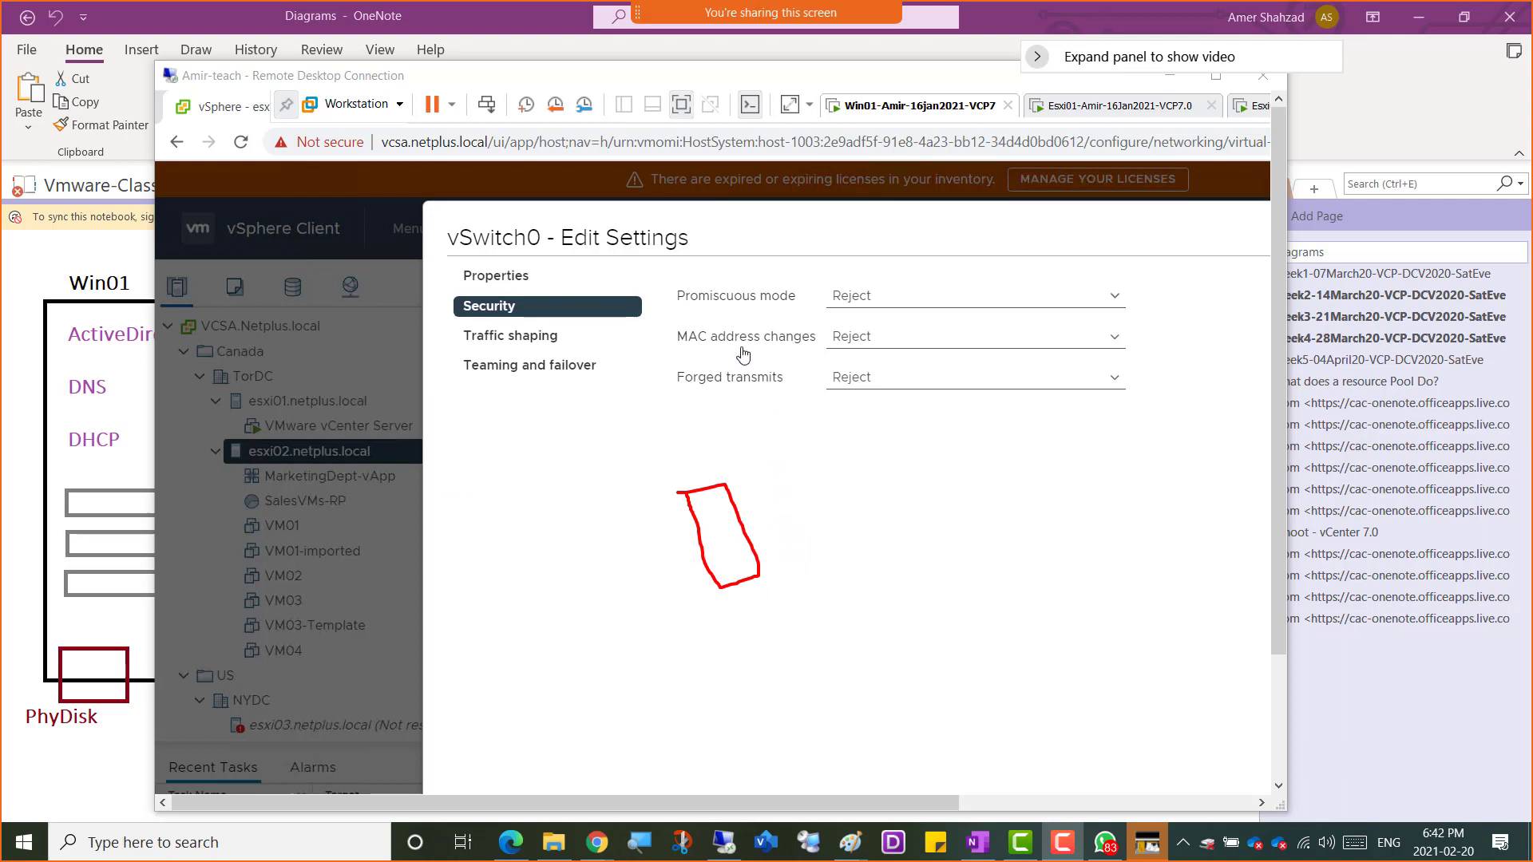
pyautogui.moveTo(713, 349); pyautogui.dragTo(781, 343)
pyautogui.moveTo(1116, 501)
pyautogui.mouseDown()
pyautogui.moveTo(1165, 540)
pyautogui.moveTo(1158, 484)
pyautogui.moveTo(1190, 516)
pyautogui.moveTo(1171, 523)
pyautogui.mouseUp()
pyautogui.moveTo(1016, 460); pyautogui.dragTo(1021, 640)
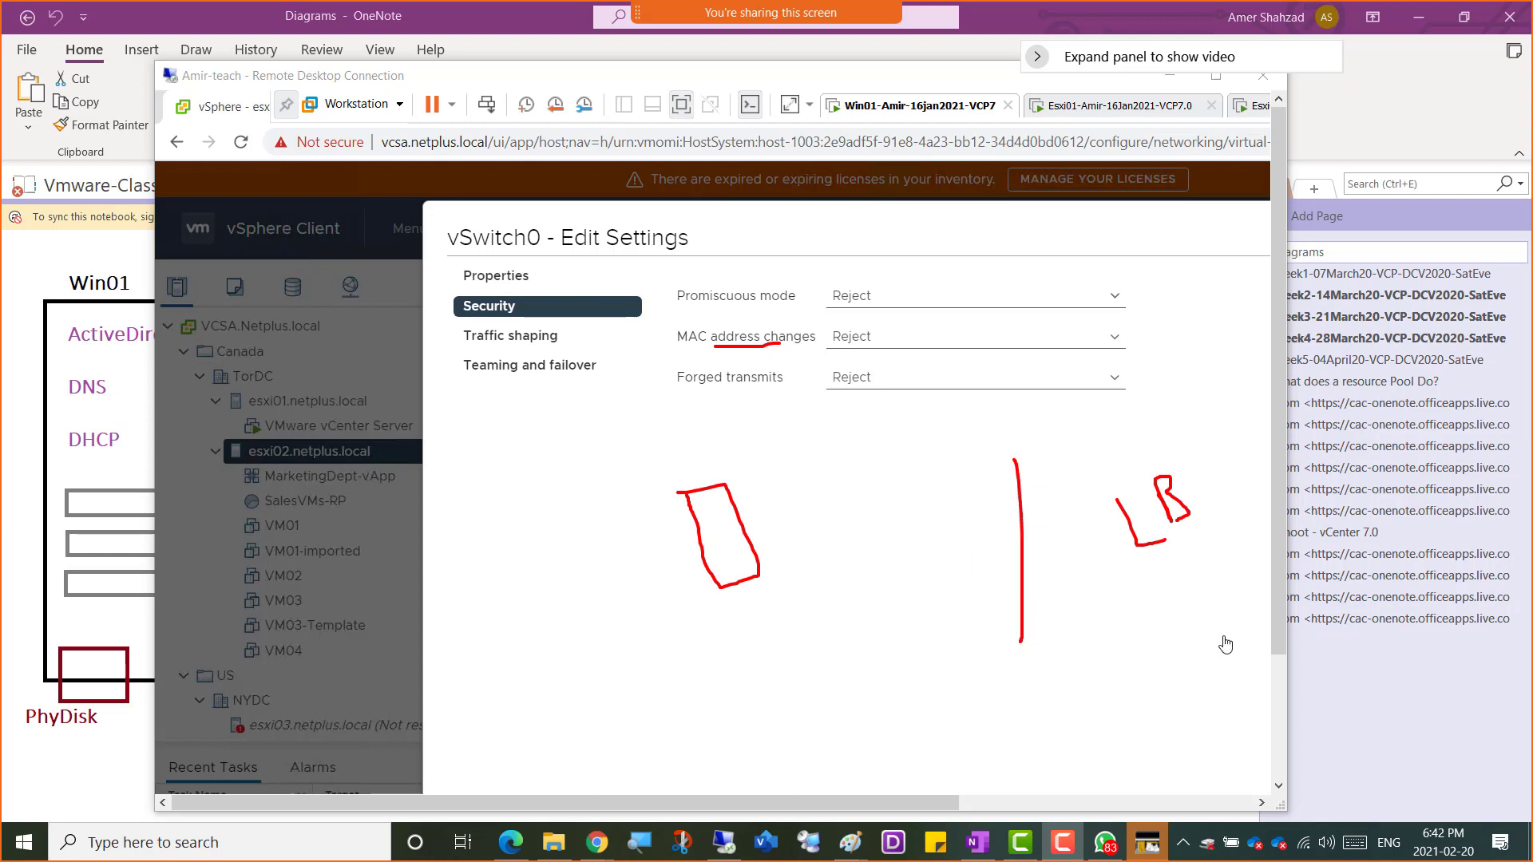
# Sketch the physical switch and VM boxes wired to a small switch box, then underline Forged transmits
pyautogui.moveTo(1227, 633)
pyautogui.mouseDown()
pyautogui.moveTo(1234, 657)
pyautogui.moveTo(1229, 631)
pyautogui.mouseUp()
pyautogui.moveTo(1226, 579)
pyautogui.mouseDown()
pyautogui.moveTo(1248, 615)
pyautogui.moveTo(1241, 680)
pyautogui.mouseUp()
pyautogui.moveTo(1259, 663)
pyautogui.mouseDown()
pyautogui.moveTo(1270, 675)
pyautogui.moveTo(1281, 661)
pyautogui.moveTo(1099, 582)
pyautogui.mouseUp()
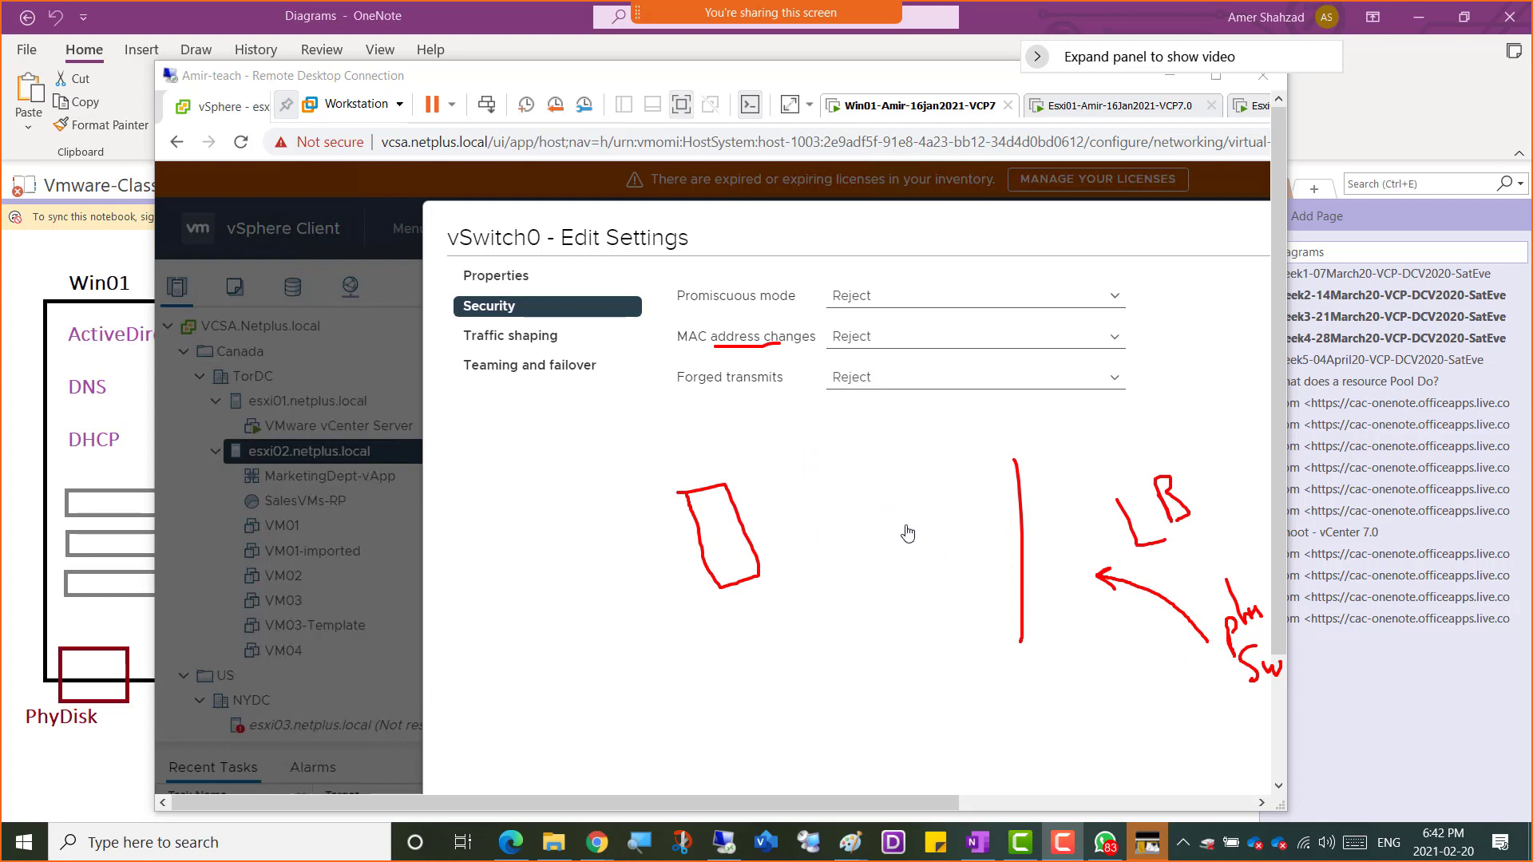
pyautogui.moveTo(918, 545)
pyautogui.mouseDown()
pyautogui.moveTo(892, 564)
pyautogui.moveTo(954, 571)
pyautogui.moveTo(928, 541)
pyautogui.moveTo(893, 545)
pyautogui.mouseUp()
pyautogui.moveTo(595, 521)
pyautogui.mouseDown()
pyautogui.moveTo(616, 588)
pyautogui.moveTo(603, 524)
pyautogui.moveTo(537, 616)
pyautogui.moveTo(533, 533)
pyautogui.mouseUp()
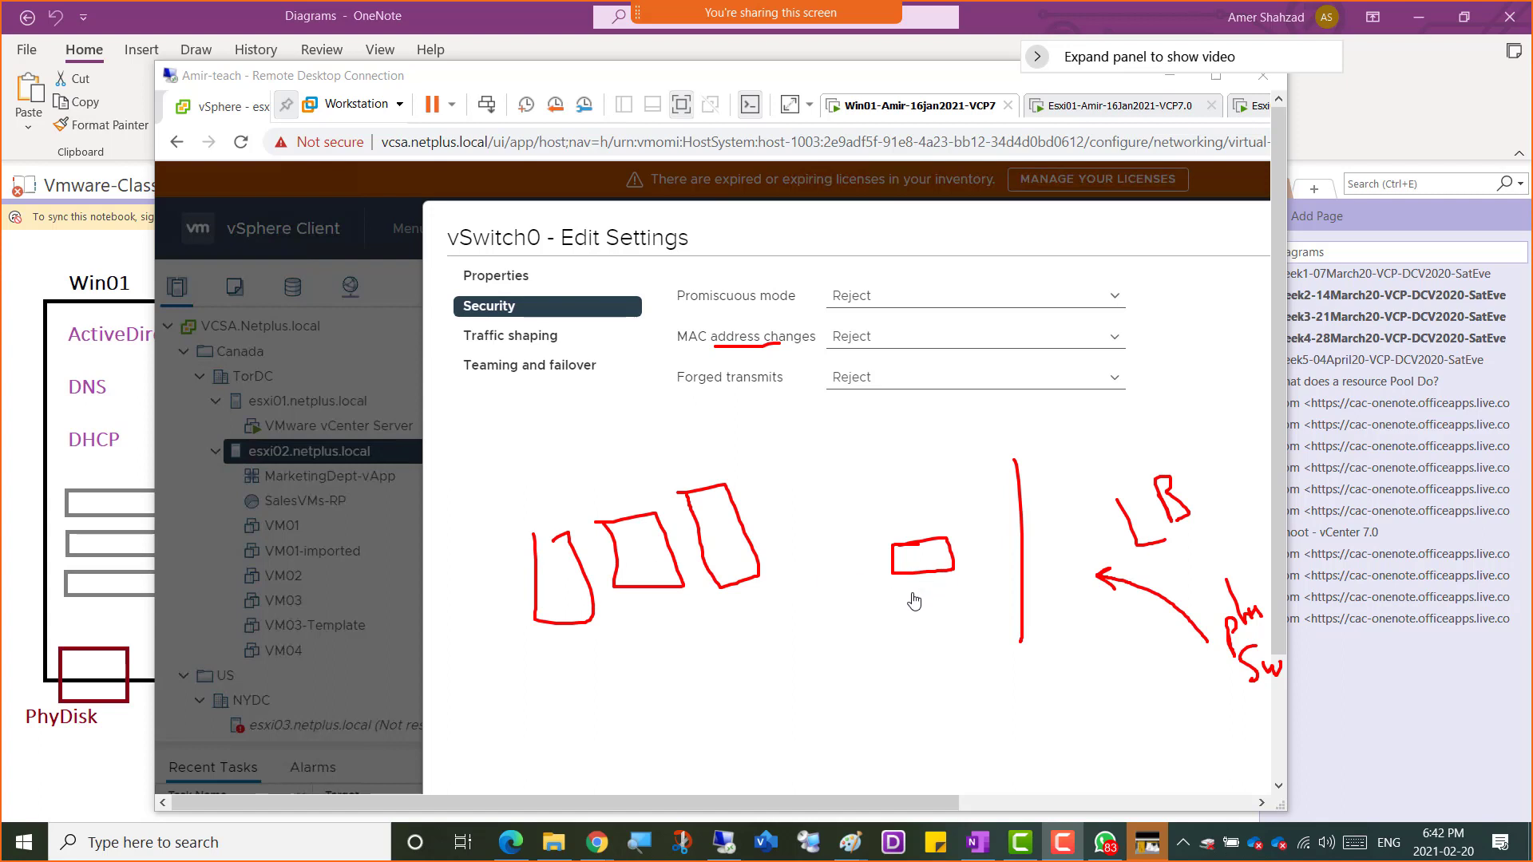
pyautogui.moveTo(911, 597)
pyautogui.mouseDown()
pyautogui.moveTo(966, 593)
pyautogui.moveTo(1193, 641)
pyautogui.mouseUp()
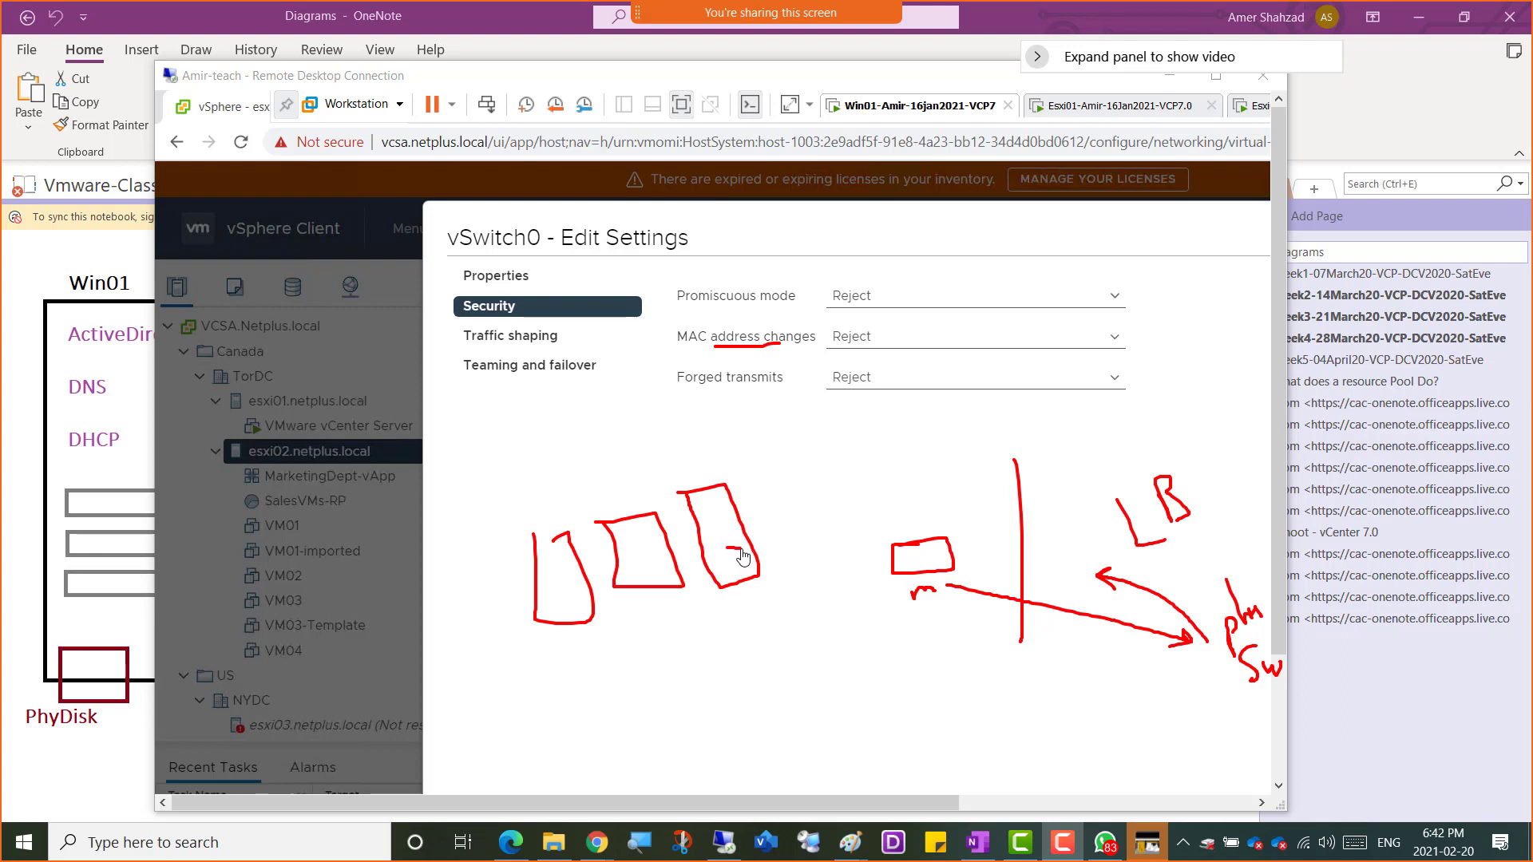
pyautogui.moveTo(727, 548); pyautogui.dragTo(875, 554)
pyautogui.moveTo(675, 571); pyautogui.dragTo(884, 579)
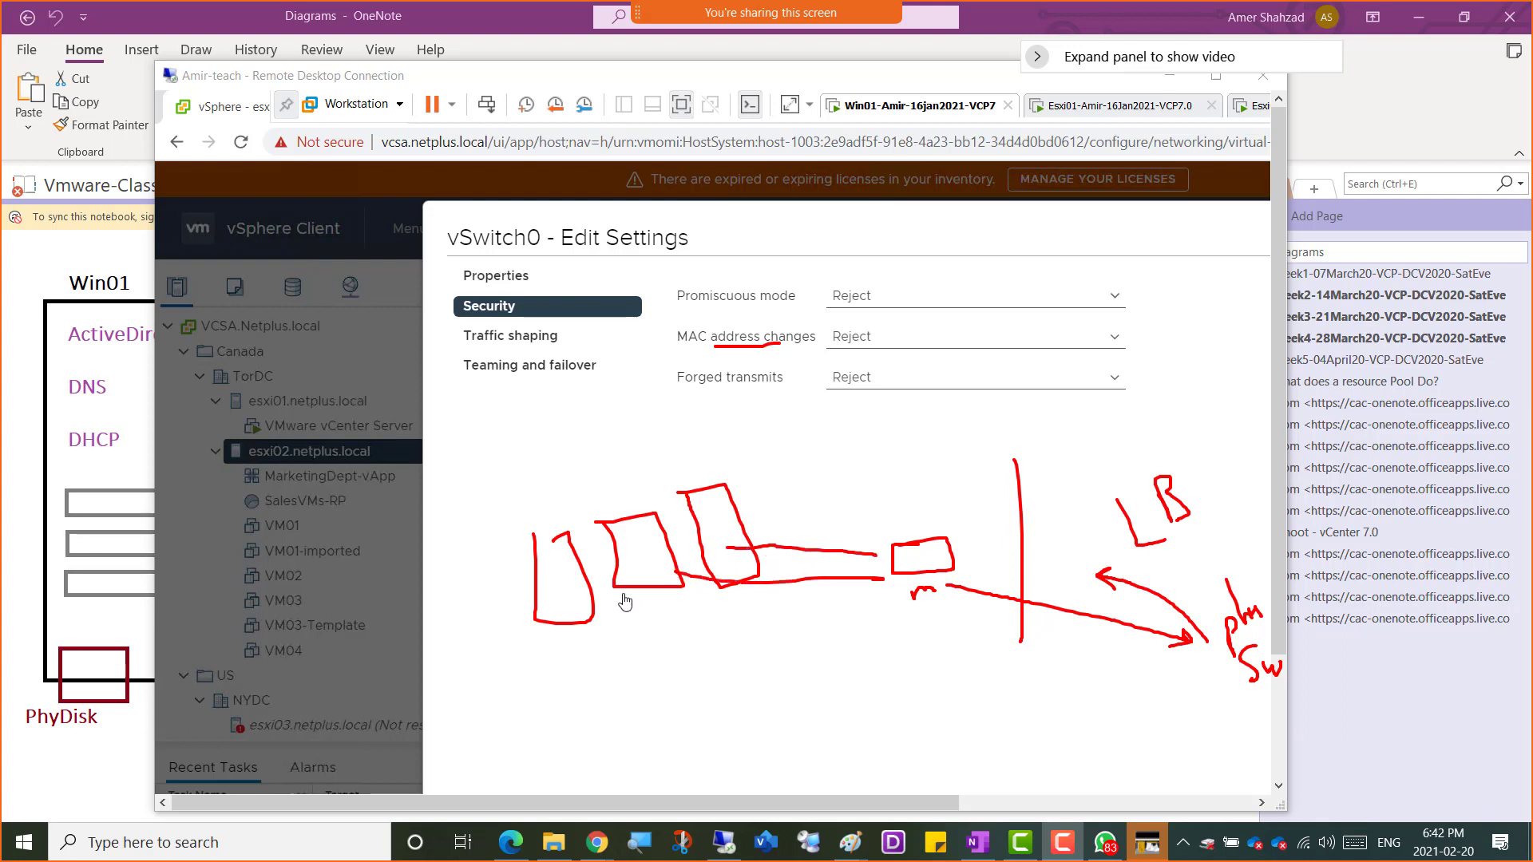
pyautogui.moveTo(589, 613); pyautogui.dragTo(885, 599)
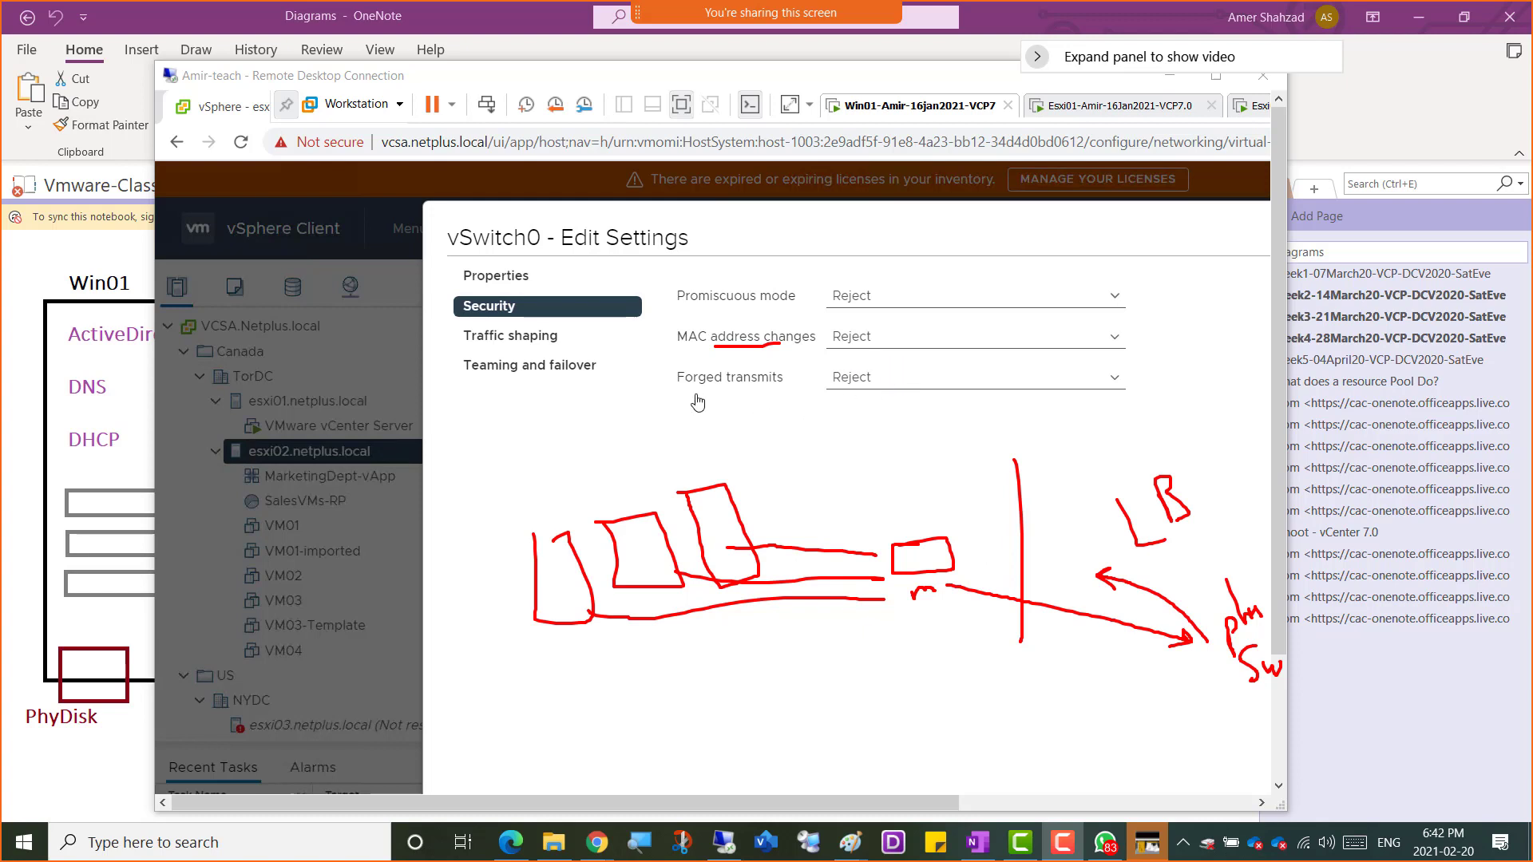
pyautogui.moveTo(694, 393); pyautogui.dragTo(764, 394)
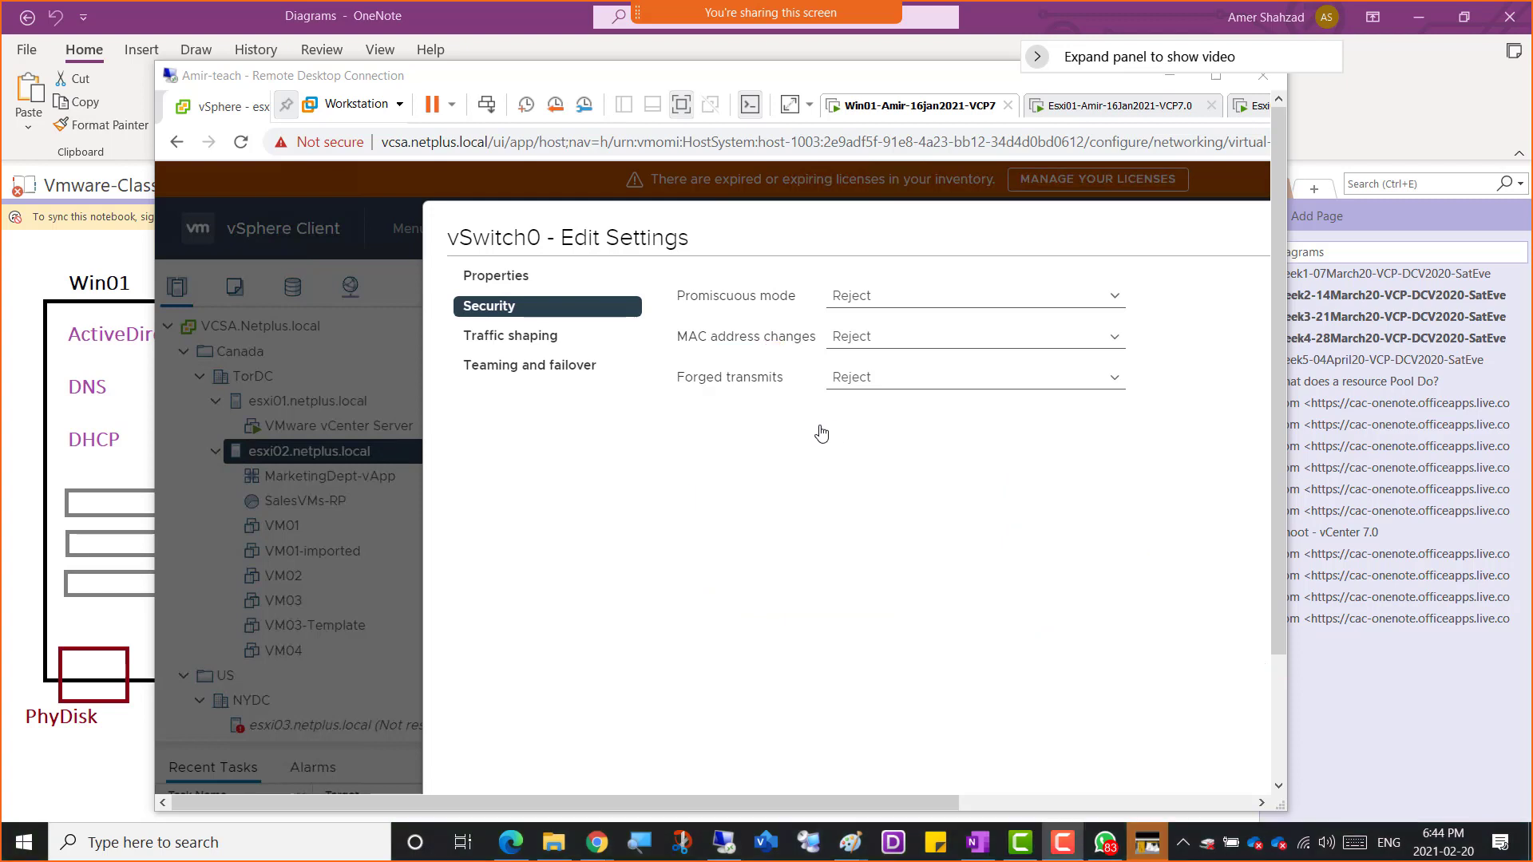
# Show traffic shaping in full screen, underlining 100000 kbit/s average and peak and 102400 KB burst
pyautogui.click(509, 340)
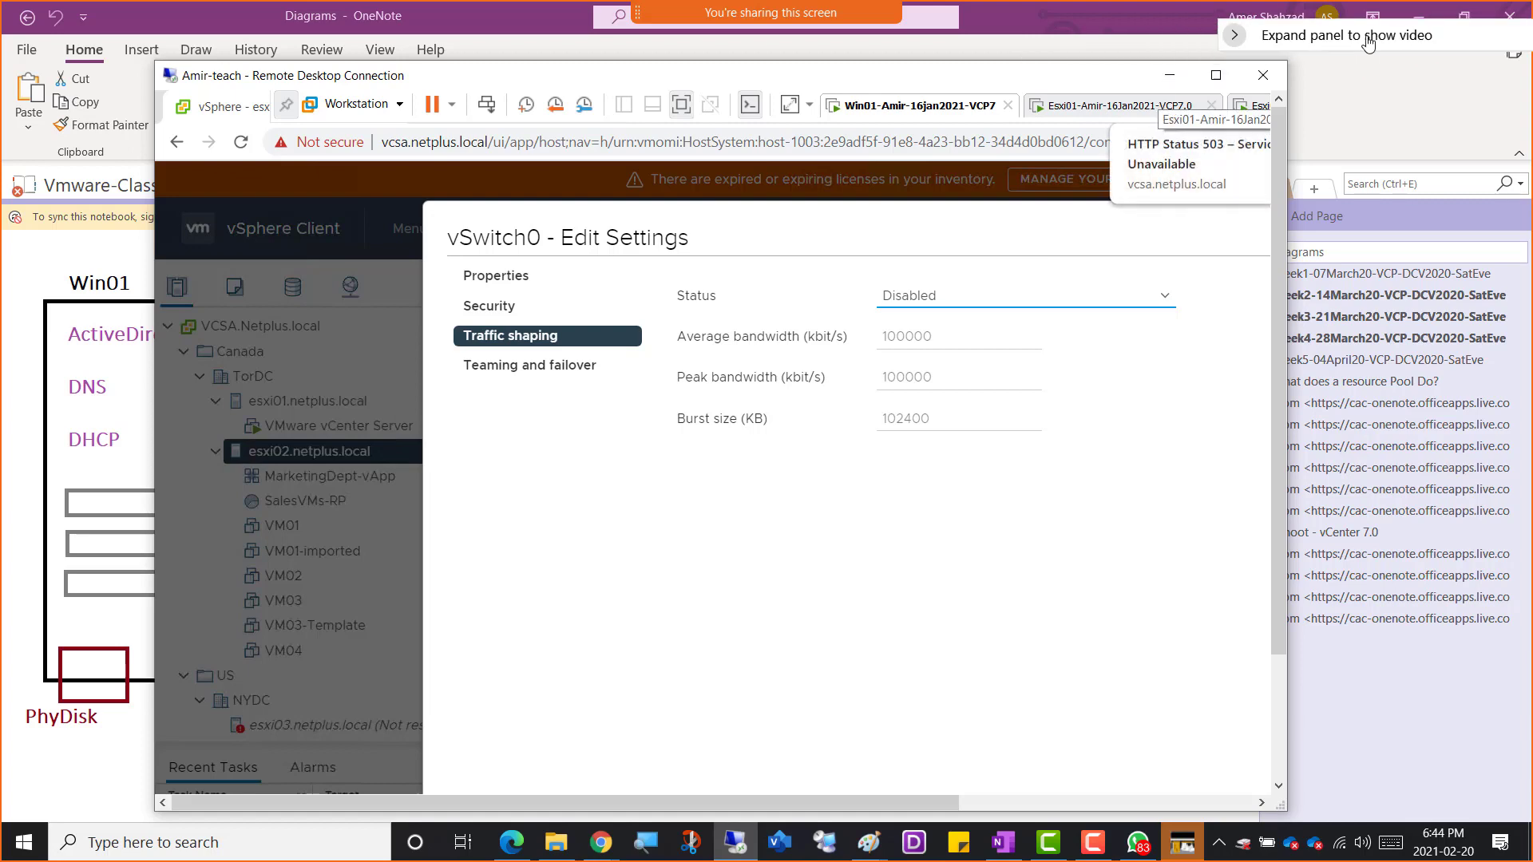
pyautogui.click(1216, 74)
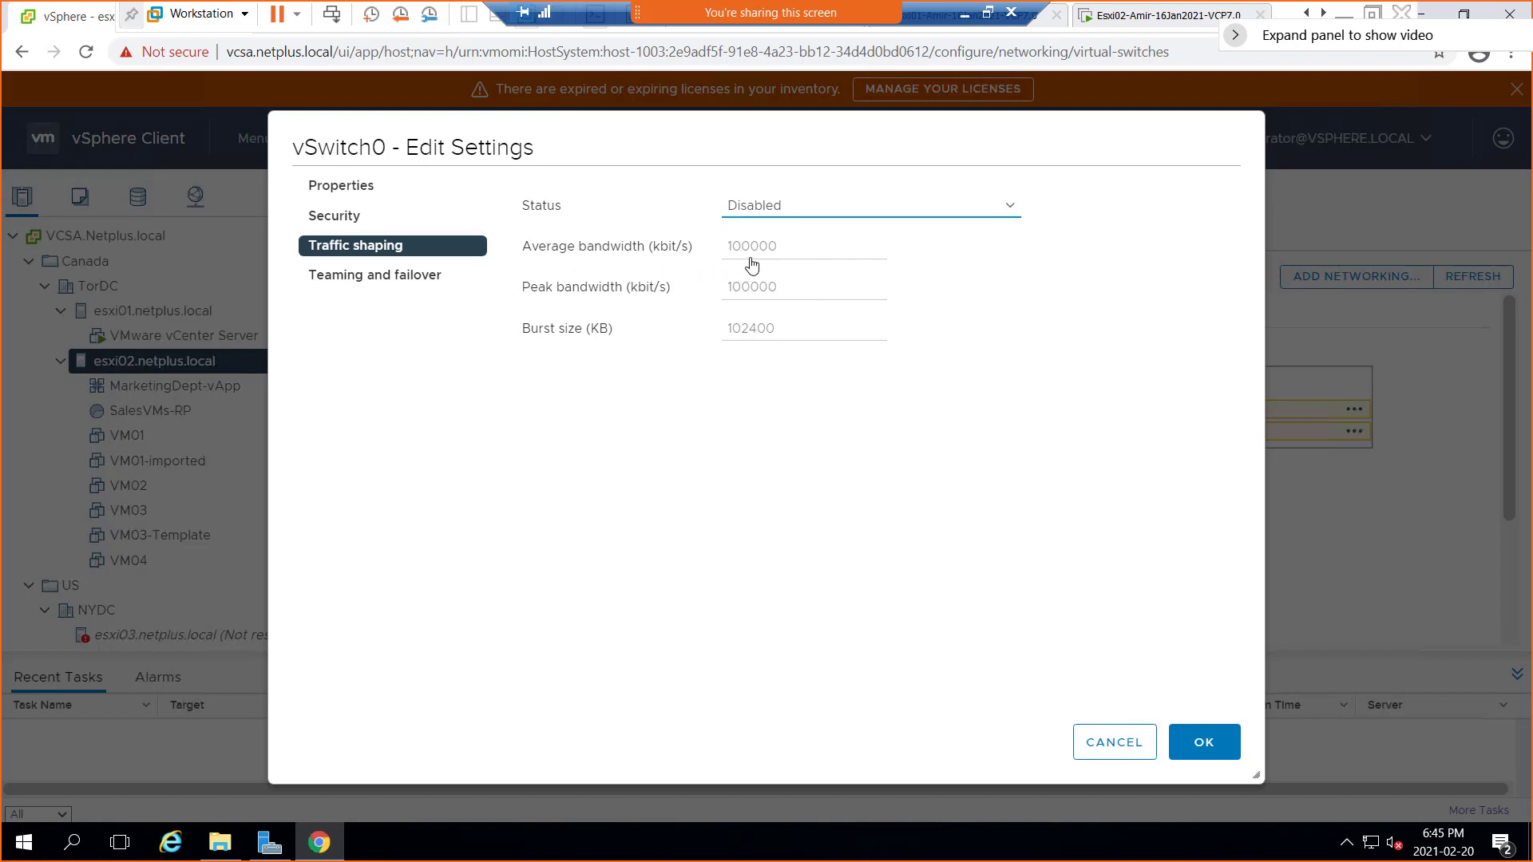
pyautogui.moveTo(725, 257); pyautogui.dragTo(787, 255)
pyautogui.moveTo(727, 298); pyautogui.dragTo(749, 294)
pyautogui.moveTo(722, 342); pyautogui.dragTo(741, 342)
pyautogui.moveTo(794, 343); pyautogui.dragTo(809, 344)
pyautogui.moveTo(296, 164); pyautogui.dragTo(405, 165)
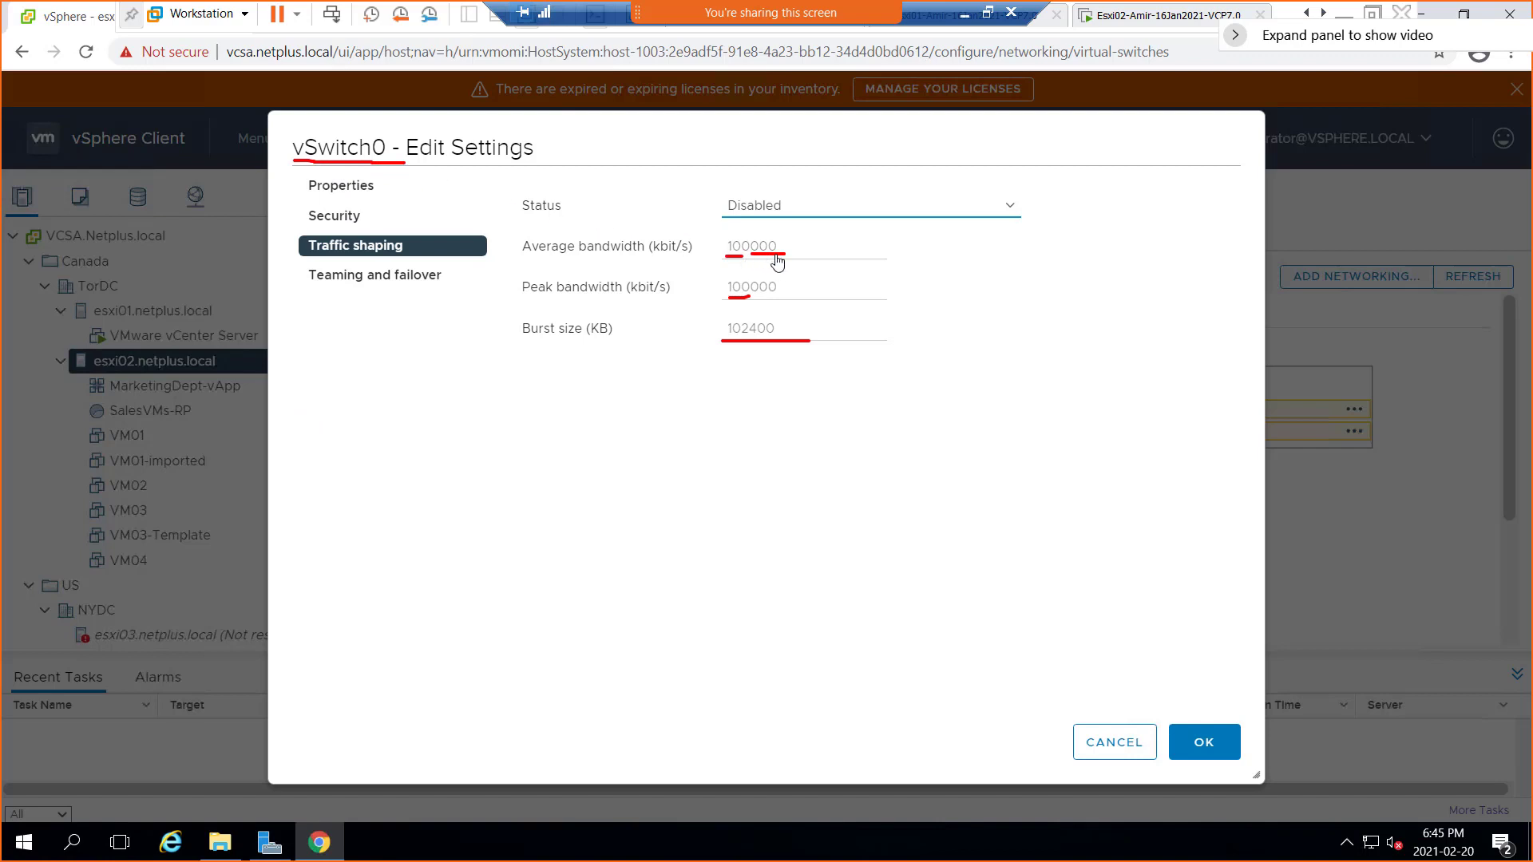
# Set vSwitch0's traffic shaping status to Enabled
pyautogui.press('Escape')
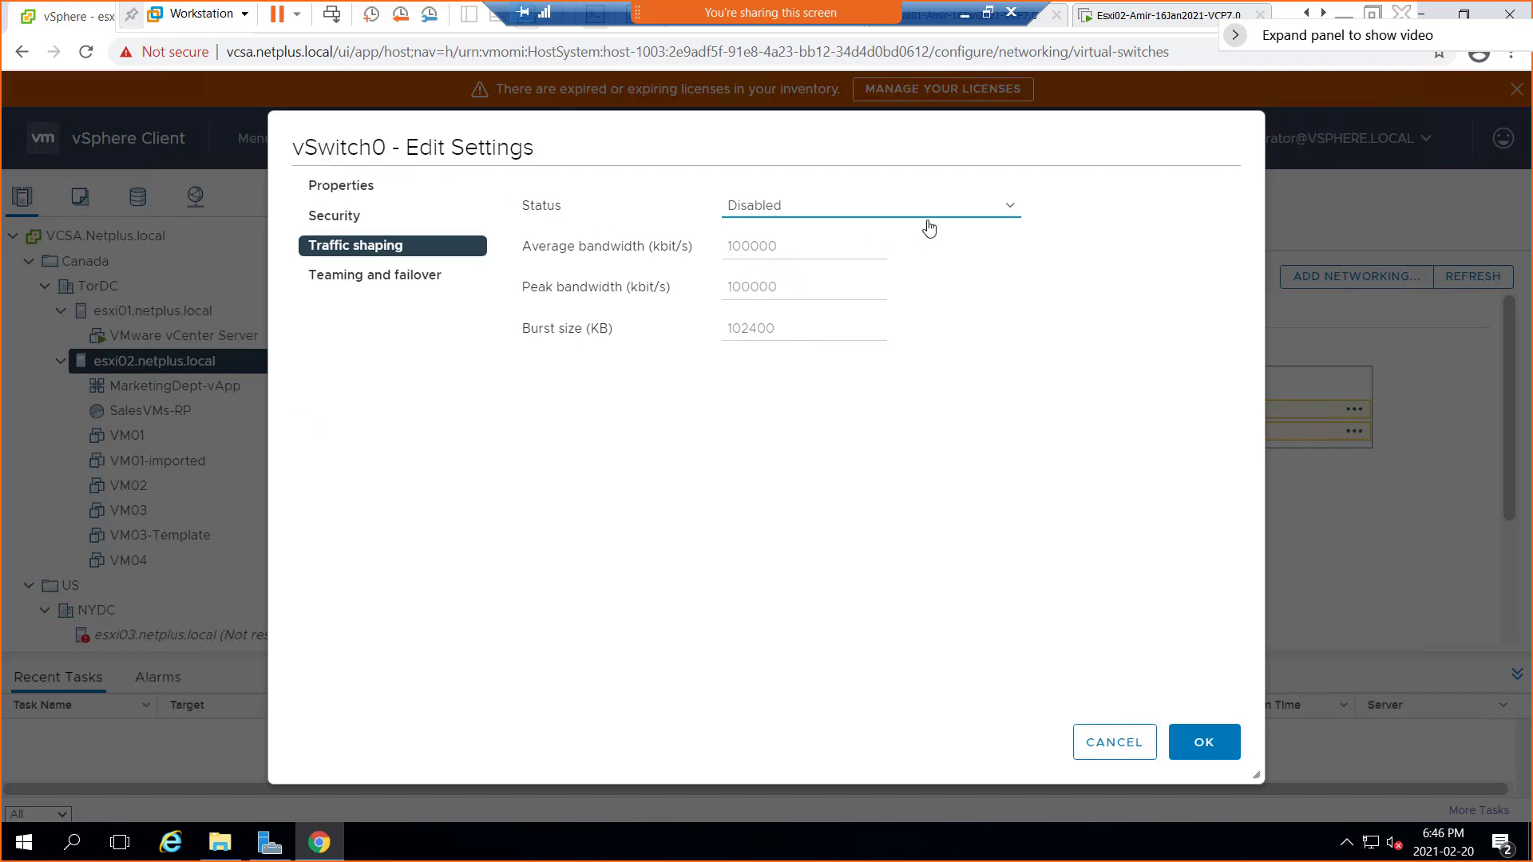
pyautogui.click(1000, 206)
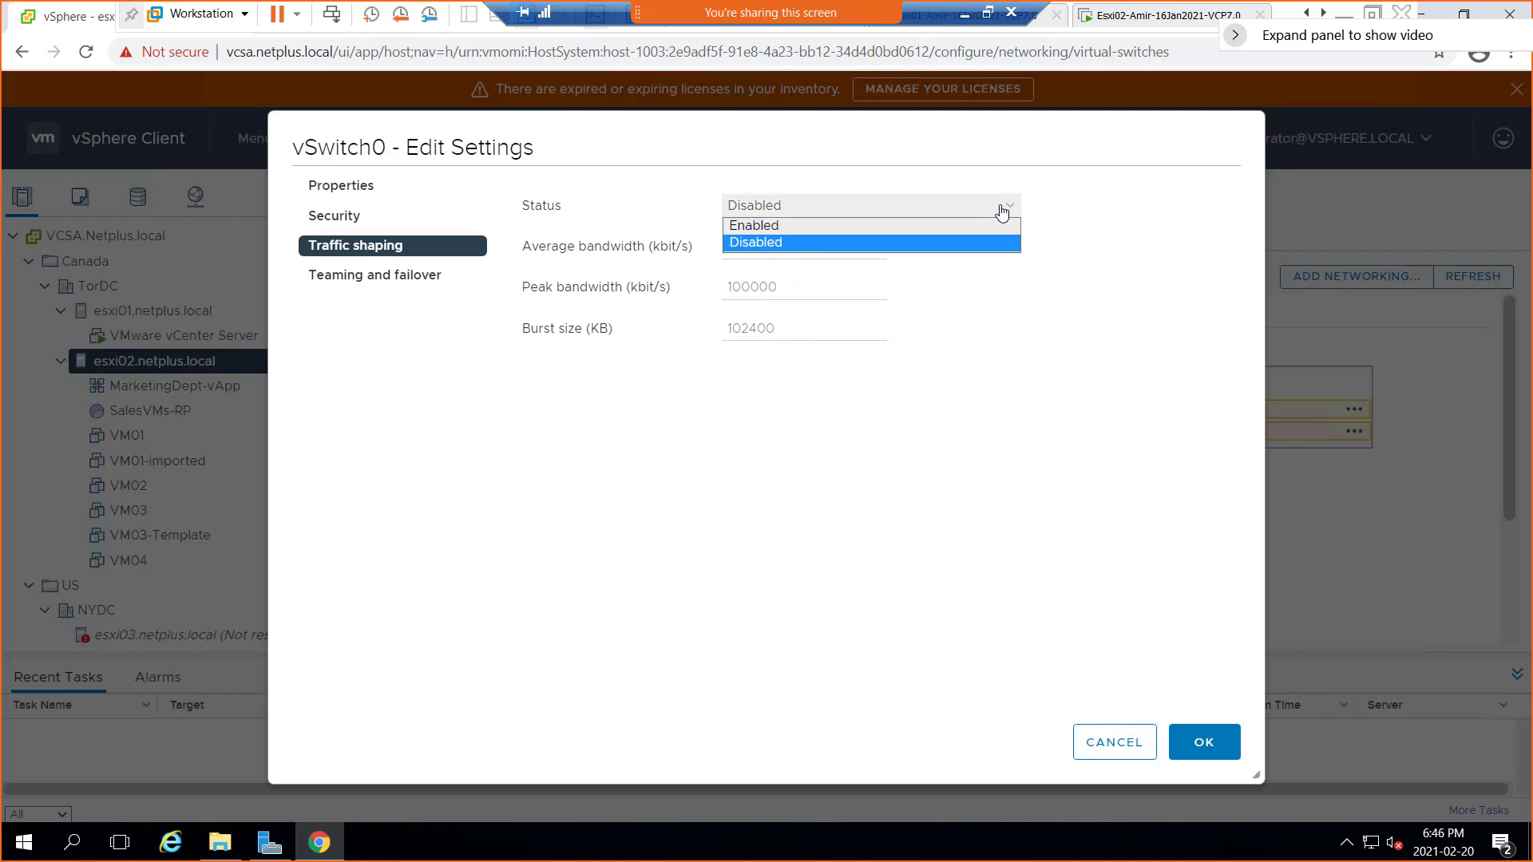
pyautogui.click(970, 227)
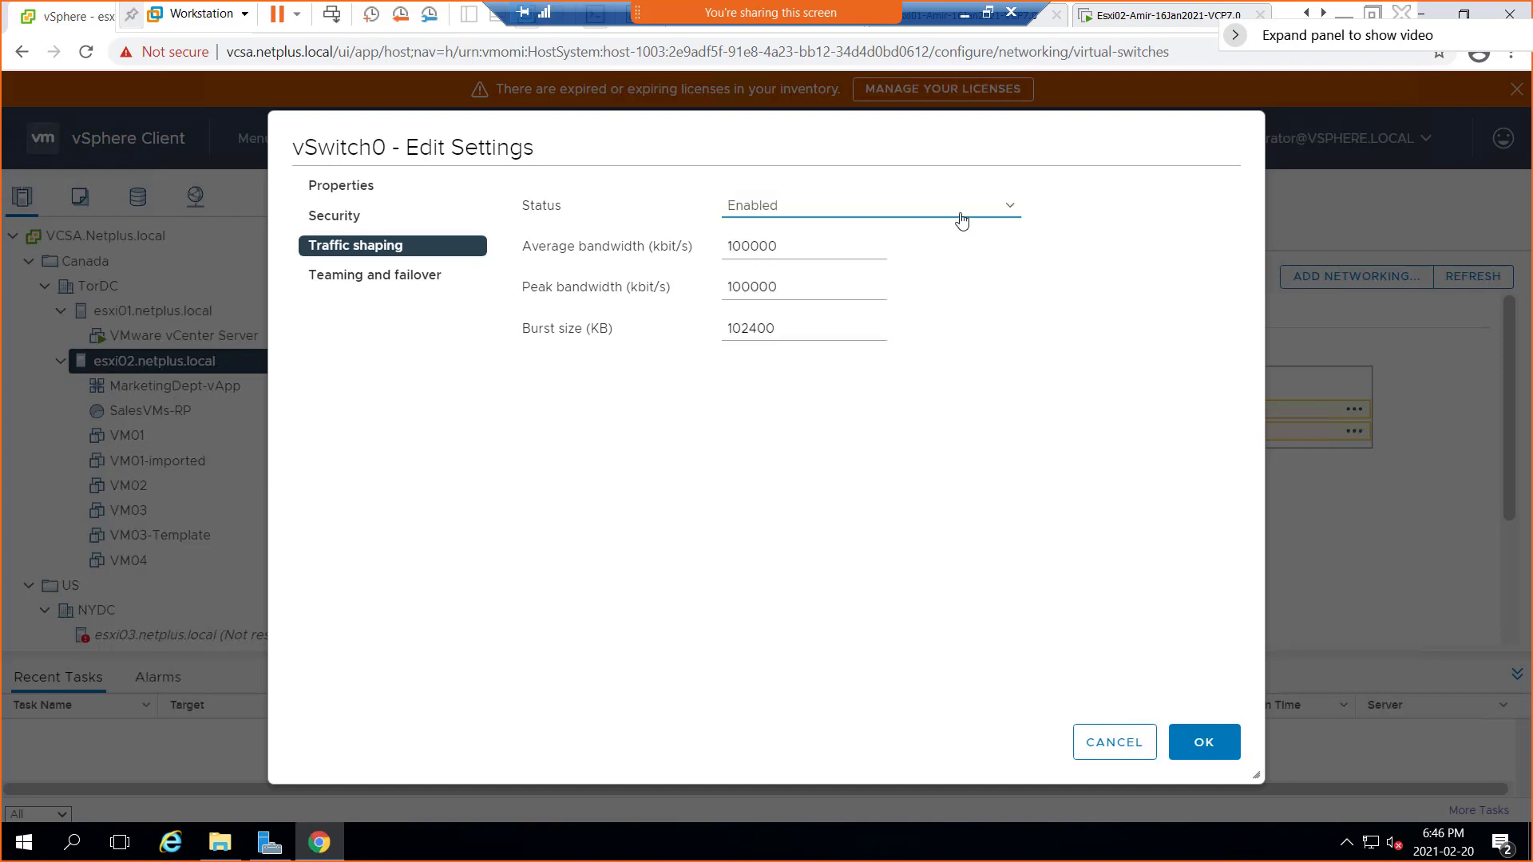
pyautogui.click(961, 211)
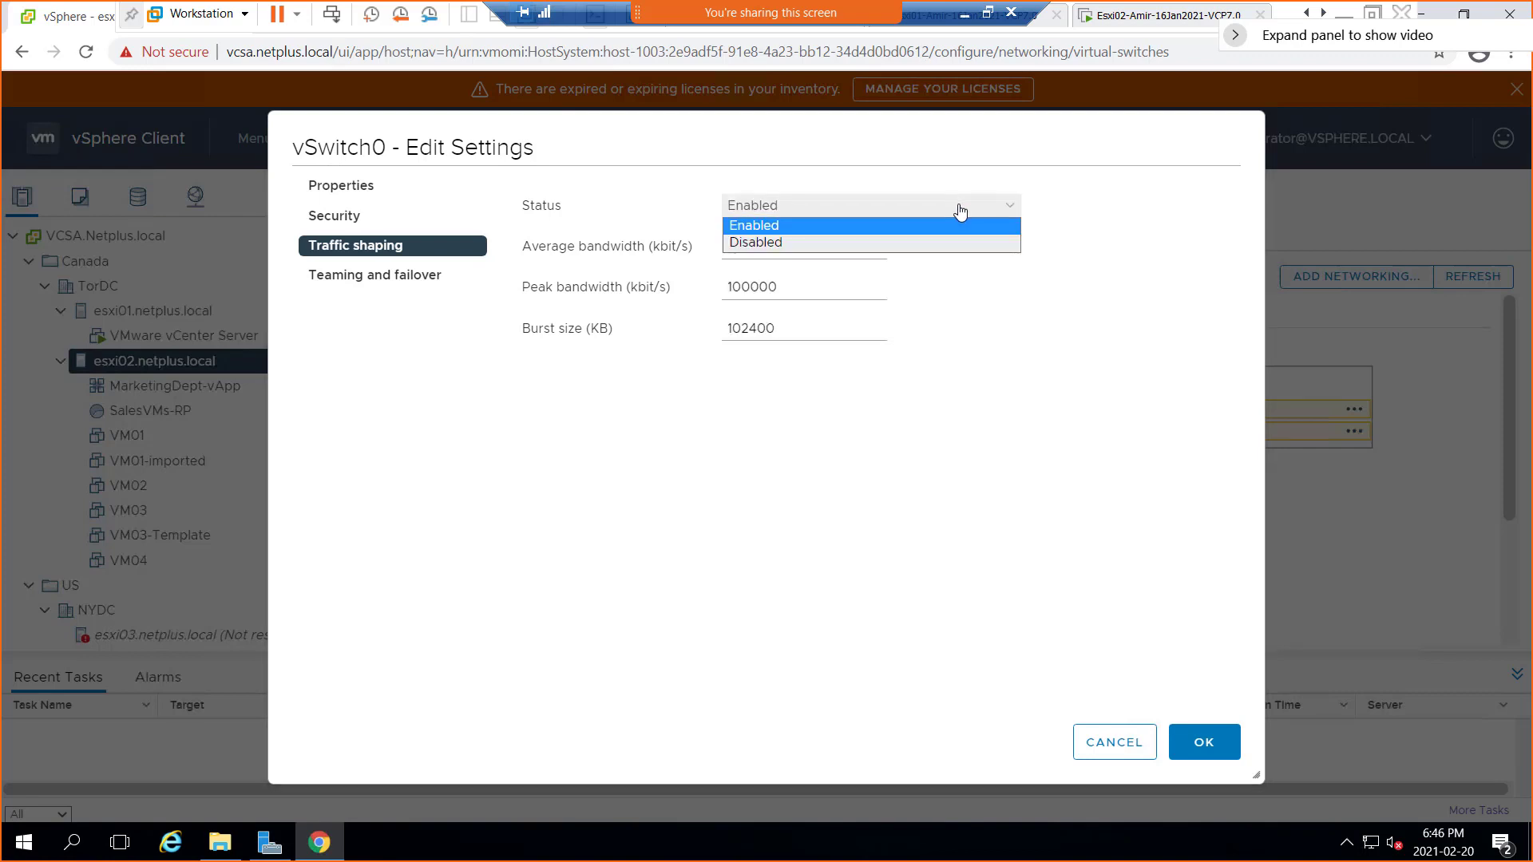
# Set traffic shaping back to Disabled and go to the Teaming and failover page
pyautogui.click(801, 252)
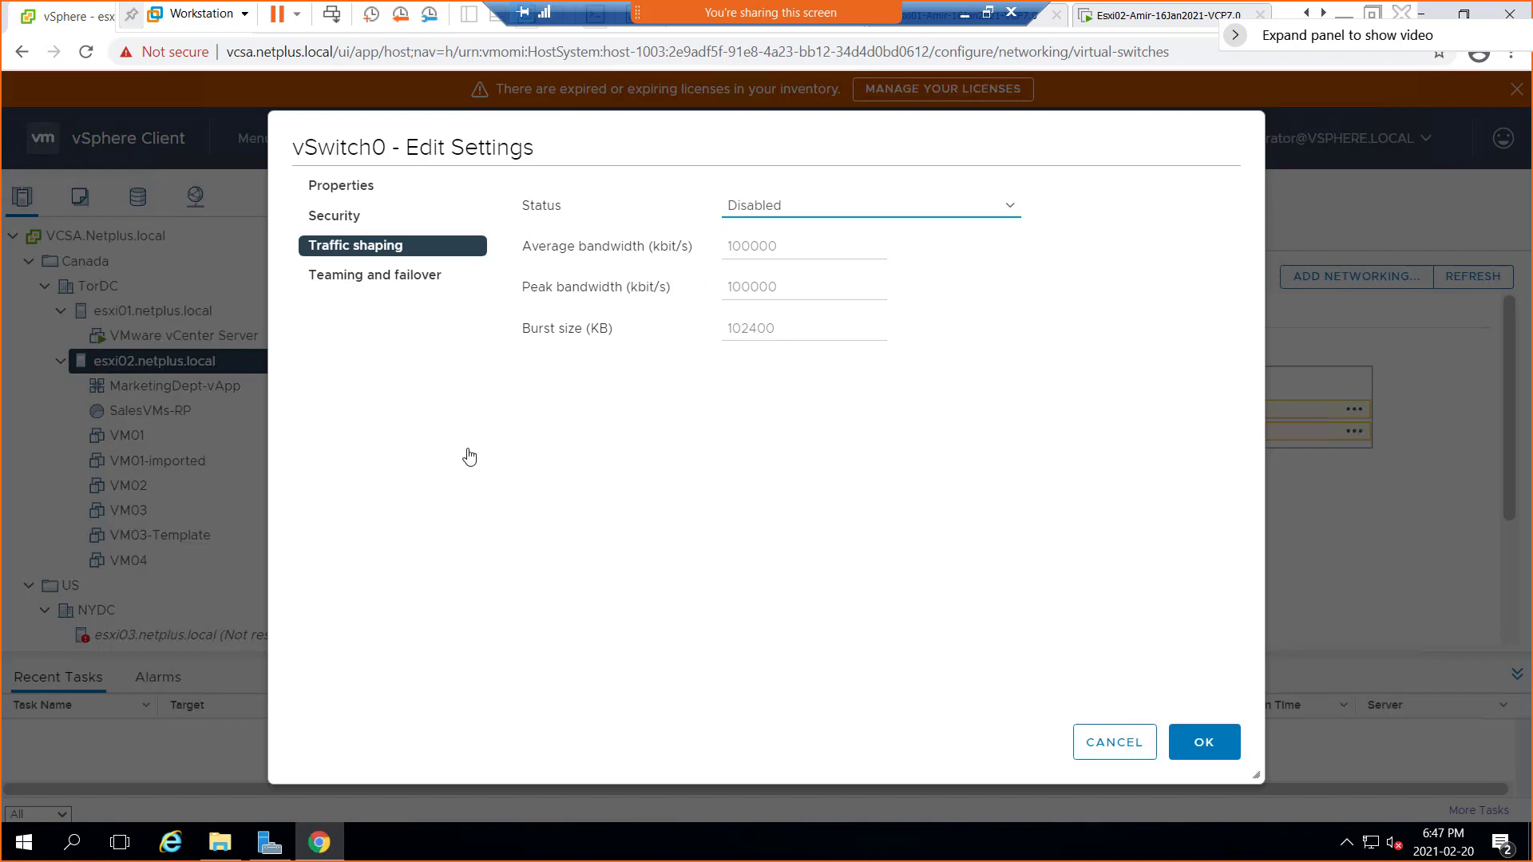
pyautogui.click(343, 278)
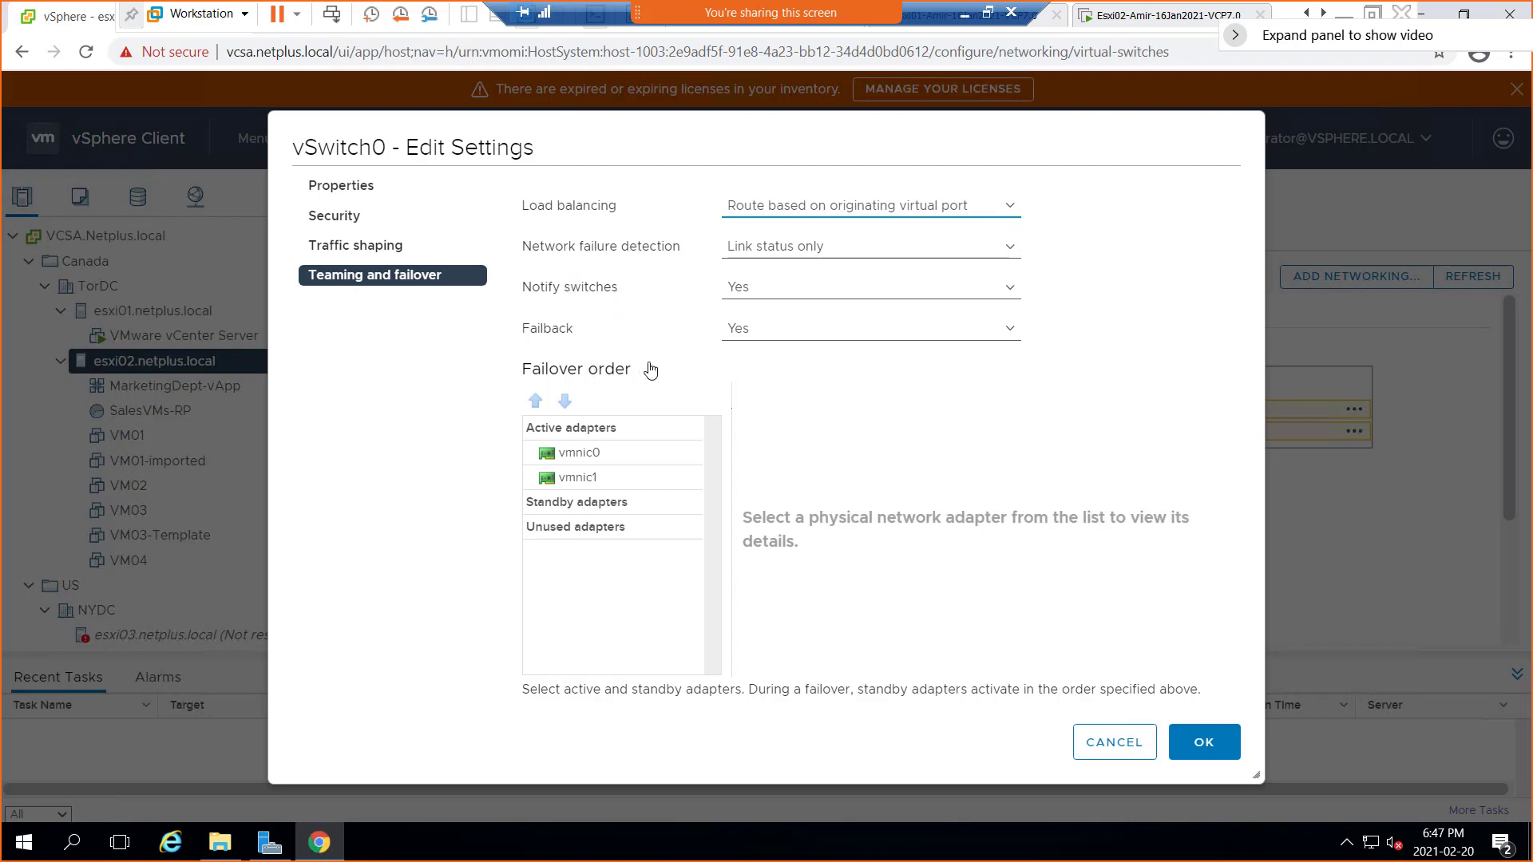
# Expand the Load balancing dropdown to list its four routing policies
pyautogui.click(1011, 213)
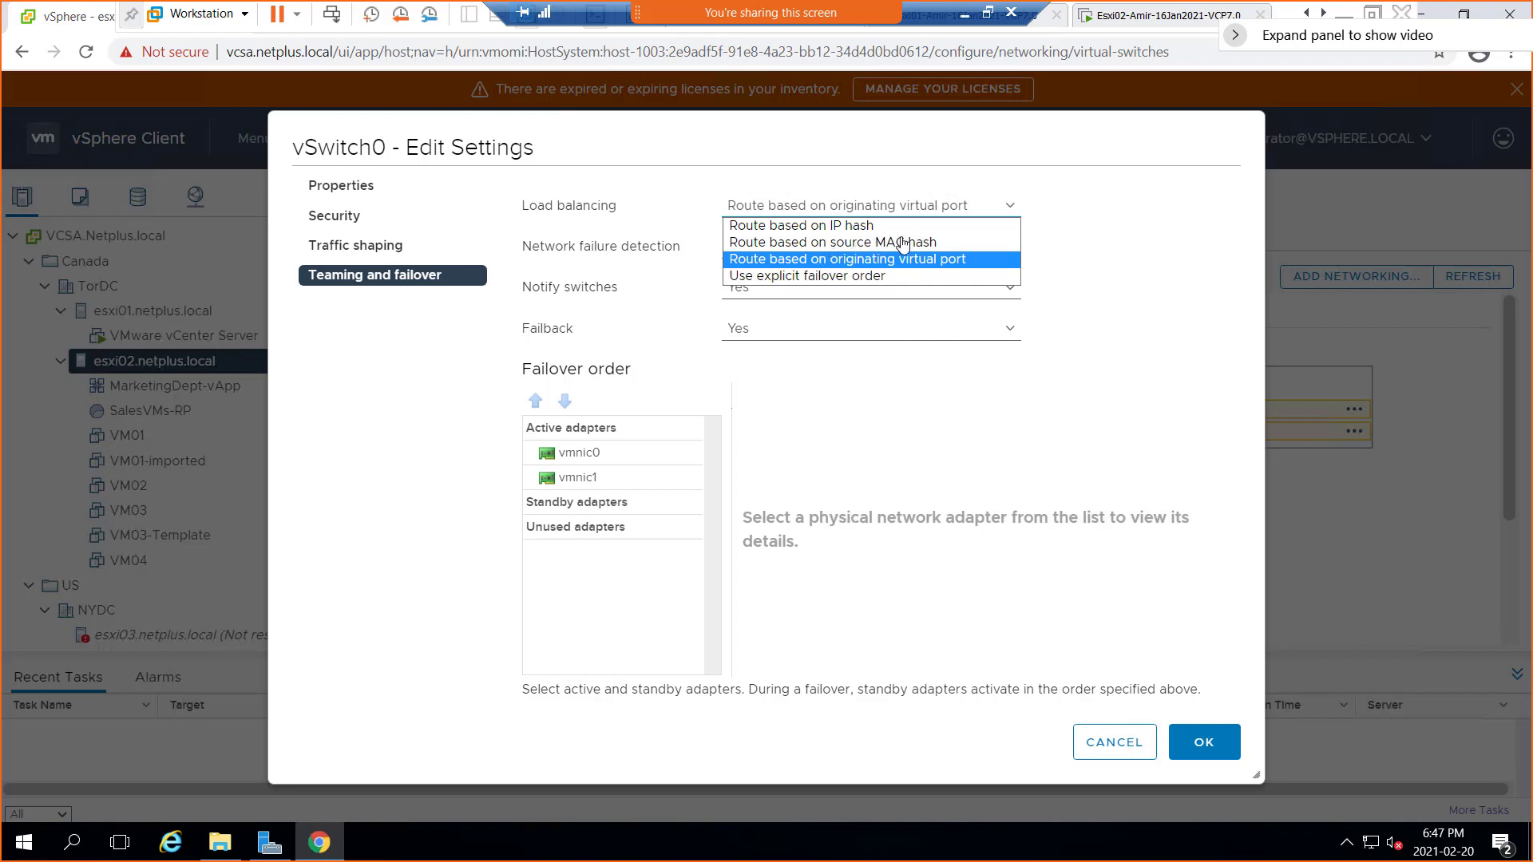
# Underline the load balancing options, then sketch three uplink boxes, a vSS label and N1–N3 labels
pyautogui.moveTo(538, 220); pyautogui.dragTo(596, 219)
pyautogui.moveTo(833, 231); pyautogui.dragTo(934, 269)
pyautogui.moveTo(813, 285); pyautogui.dragTo(860, 285)
pyautogui.moveTo(755, 374)
pyautogui.mouseDown()
pyautogui.moveTo(781, 372)
pyautogui.moveTo(804, 435)
pyautogui.moveTo(760, 391)
pyautogui.mouseUp()
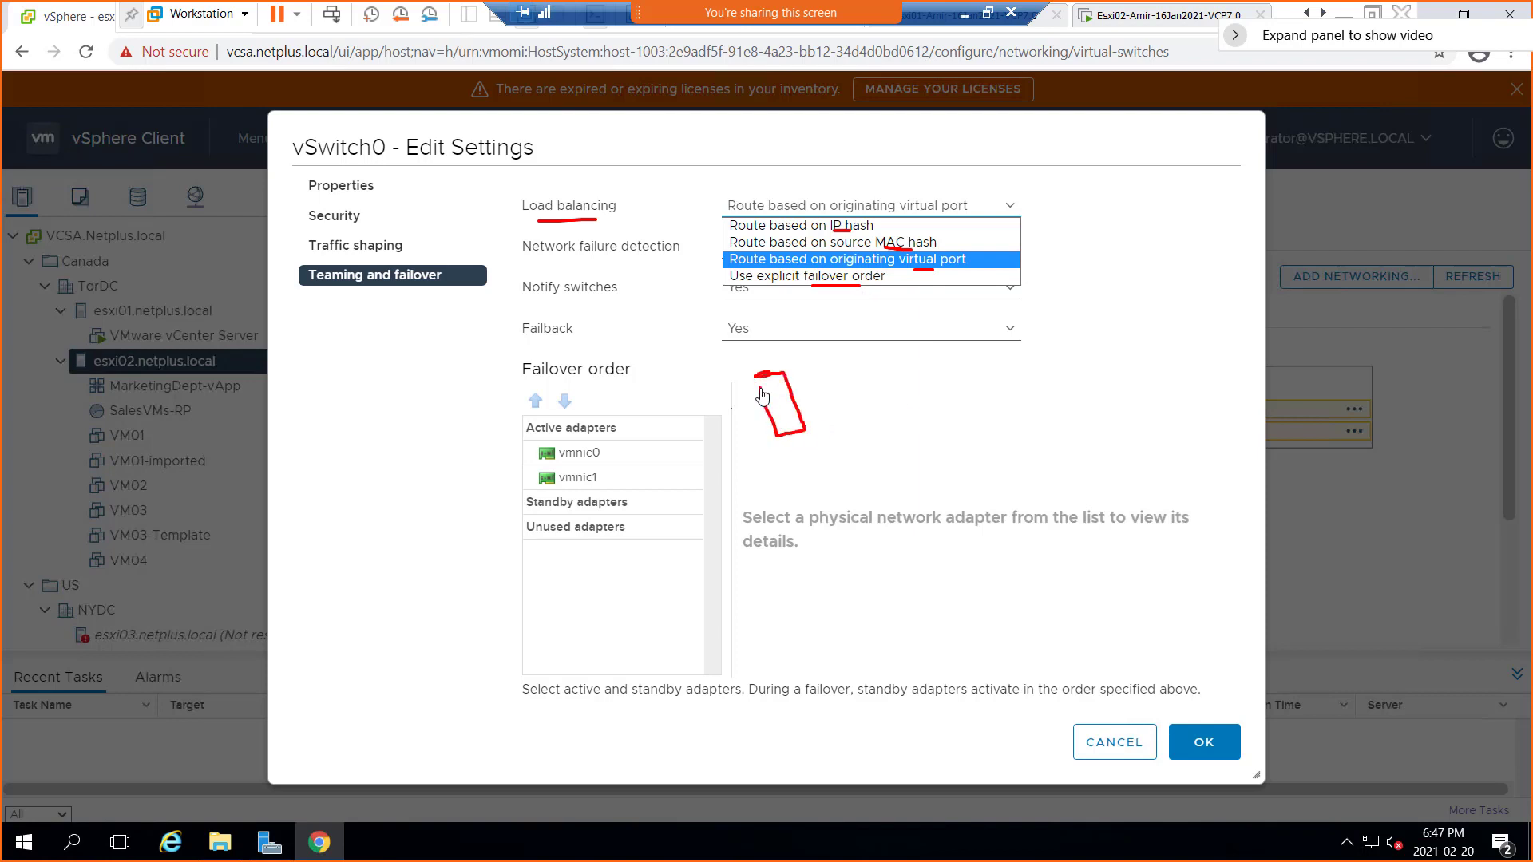
pyautogui.moveTo(779, 451)
pyautogui.mouseDown()
pyautogui.moveTo(826, 521)
pyautogui.moveTo(783, 463)
pyautogui.mouseUp()
pyautogui.moveTo(800, 551)
pyautogui.mouseDown()
pyautogui.moveTo(844, 604)
pyautogui.moveTo(810, 564)
pyautogui.mouseUp()
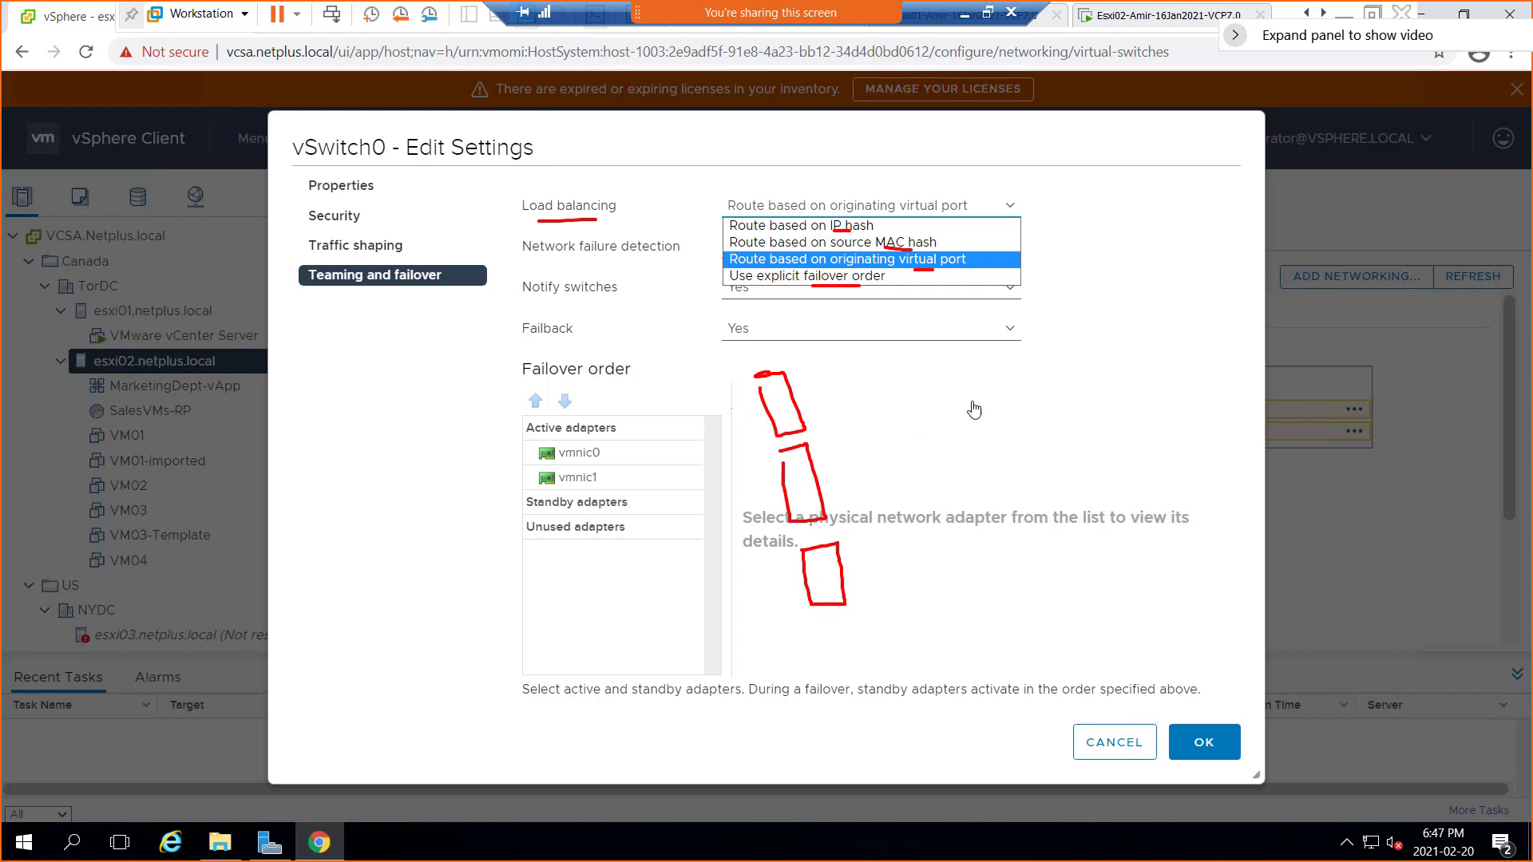
pyautogui.moveTo(1009, 367)
pyautogui.mouseDown()
pyautogui.moveTo(1013, 383)
pyautogui.moveTo(1023, 363)
pyautogui.mouseUp()
pyautogui.moveTo(1030, 354); pyautogui.dragTo(1052, 372)
pyautogui.moveTo(1123, 374); pyautogui.dragTo(1159, 375)
pyautogui.moveTo(1137, 436)
pyautogui.mouseDown()
pyautogui.moveTo(1165, 415)
pyautogui.moveTo(1192, 423)
pyautogui.mouseUp()
pyautogui.moveTo(1158, 487)
pyautogui.mouseDown()
pyautogui.moveTo(1187, 461)
pyautogui.moveTo(1199, 484)
pyautogui.mouseUp()
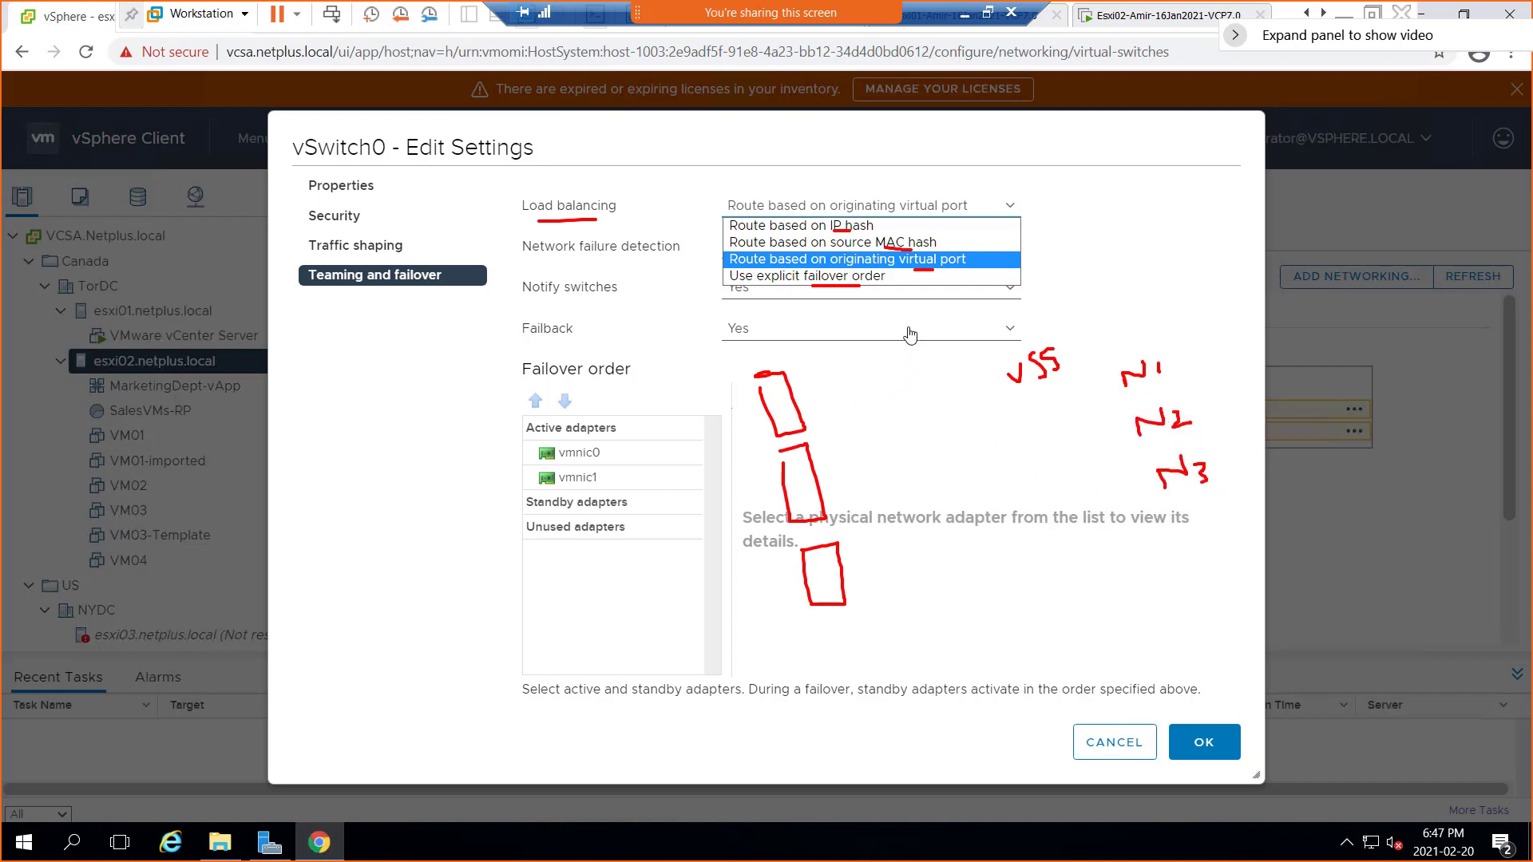
# Draw lines from the uplinks through the vSS to N1 and N2, undoing stray arrows
pyautogui.moveTo(835, 231); pyautogui.dragTo(862, 228)
pyautogui.moveTo(776, 394)
pyautogui.mouseDown()
pyautogui.moveTo(1003, 388)
pyautogui.moveTo(1127, 437)
pyautogui.mouseUp()
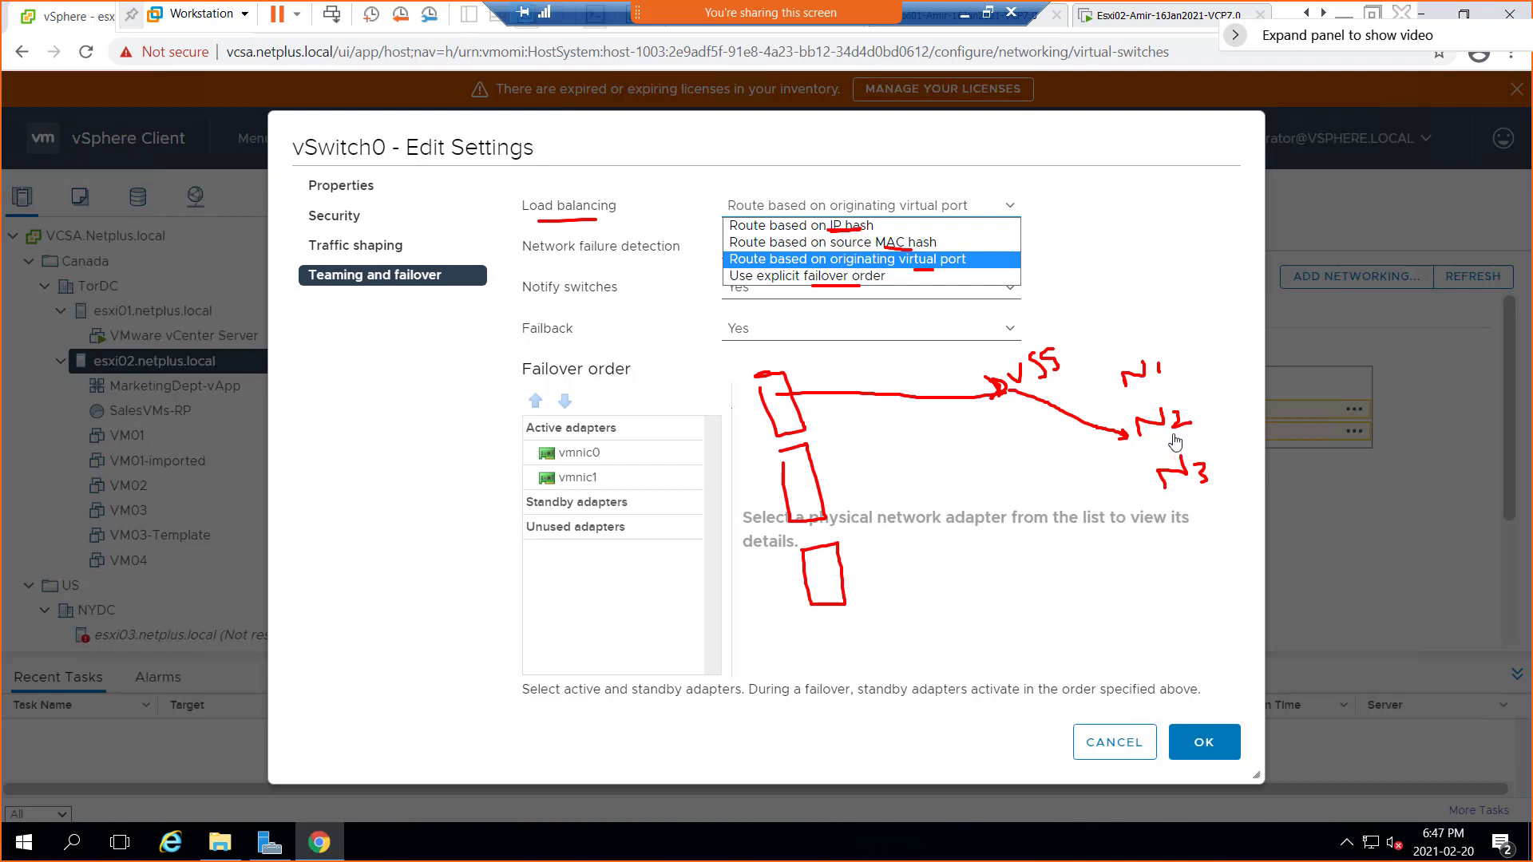
pyautogui.moveTo(1125, 434); pyautogui.dragTo(1112, 447)
pyautogui.moveTo(1045, 409)
pyautogui.mouseDown()
pyautogui.moveTo(1113, 390)
pyautogui.moveTo(1125, 479)
pyautogui.mouseUp()
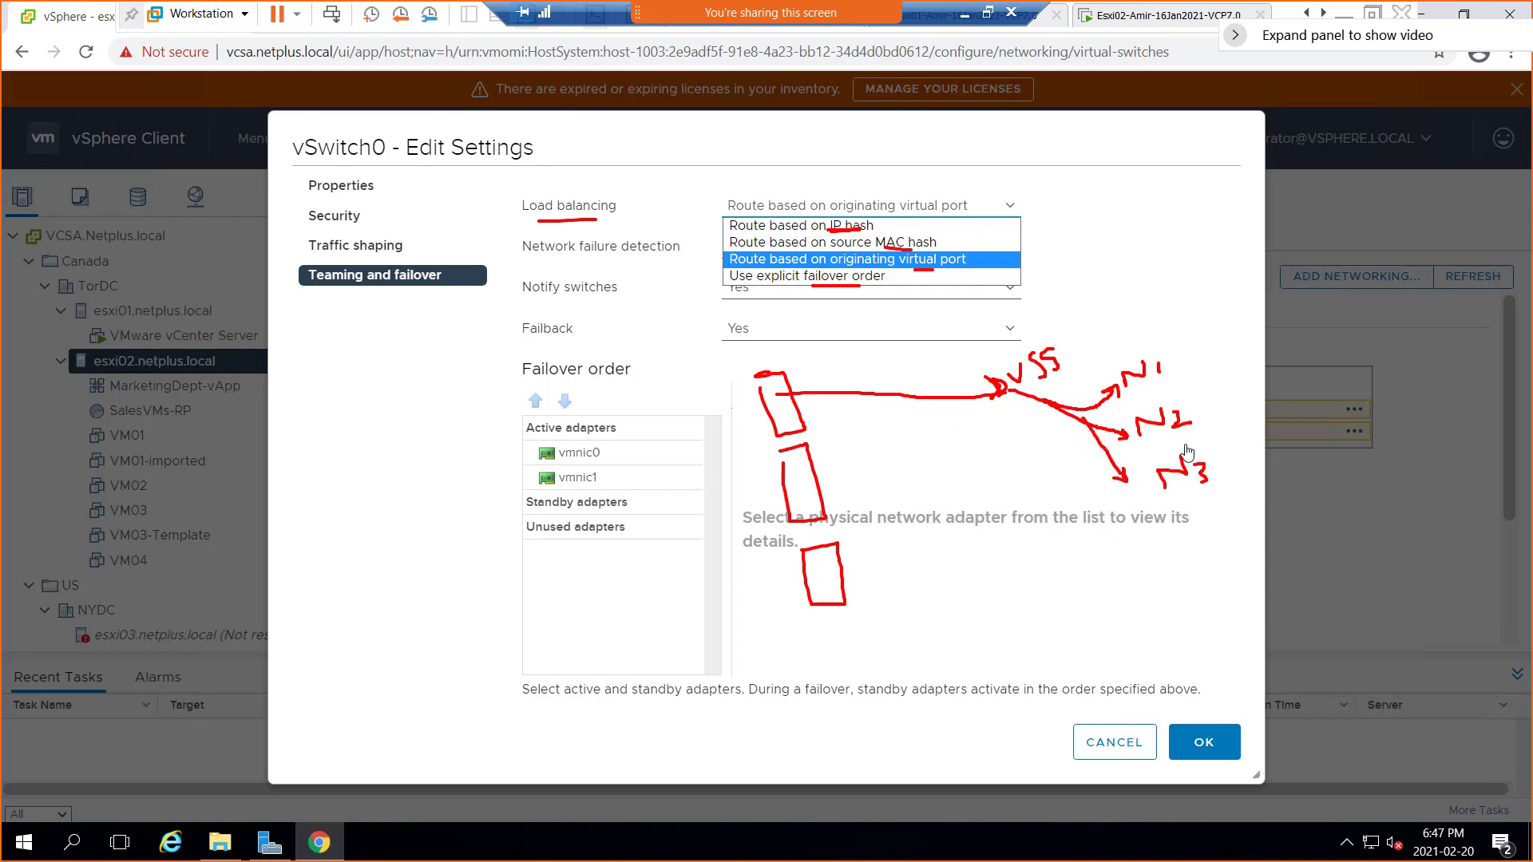
pyautogui.hotkey('ctrl', 'z')
pyautogui.hotkey('ctrl', 'z')
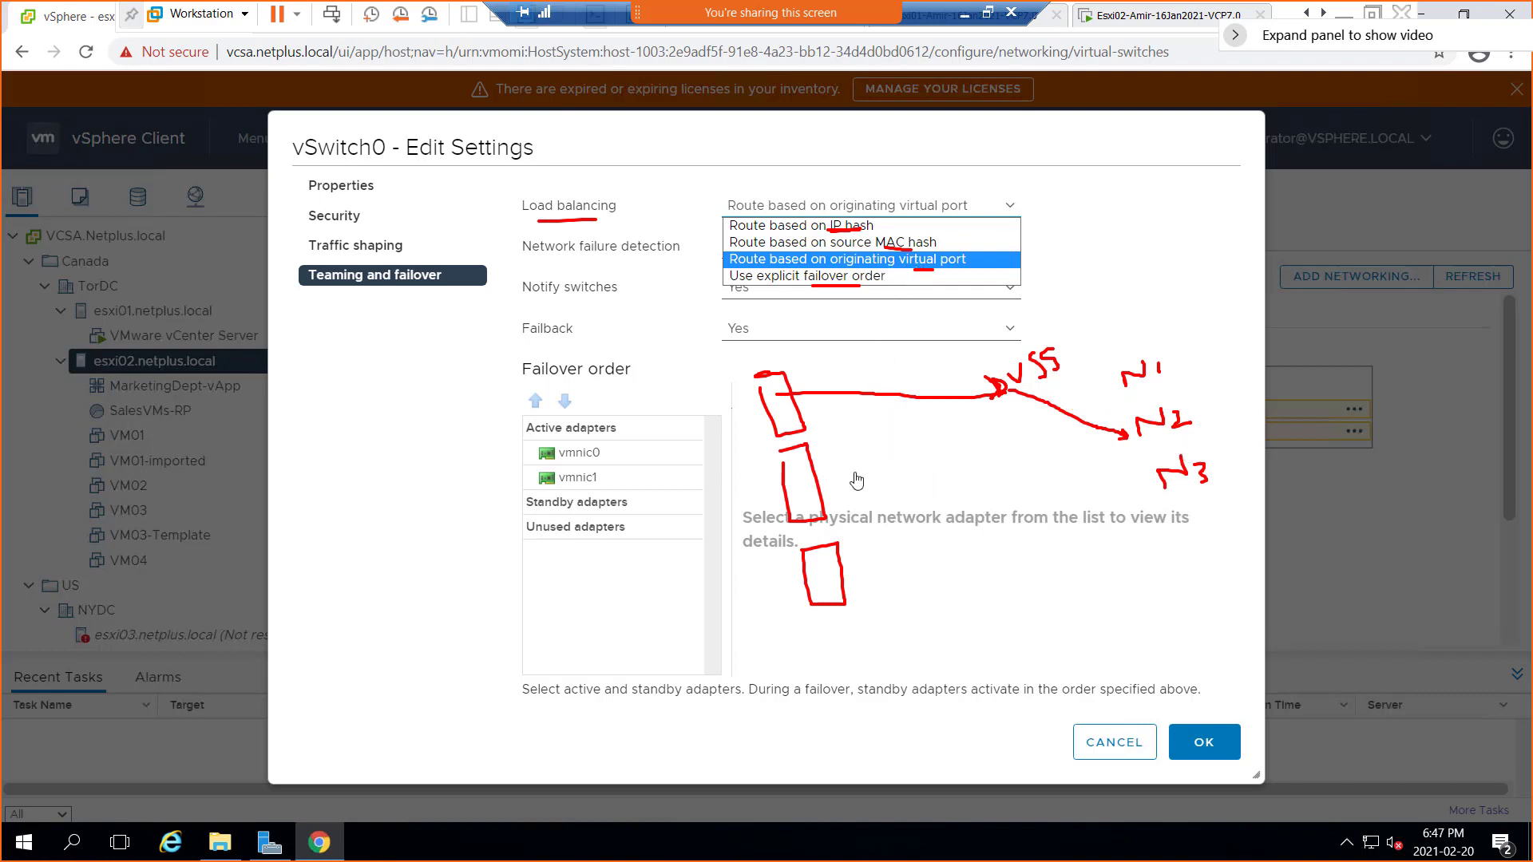
pyautogui.moveTo(799, 489)
pyautogui.mouseDown()
pyautogui.moveTo(1004, 404)
pyautogui.moveTo(1114, 387)
pyautogui.moveTo(1104, 396)
pyautogui.mouseUp()
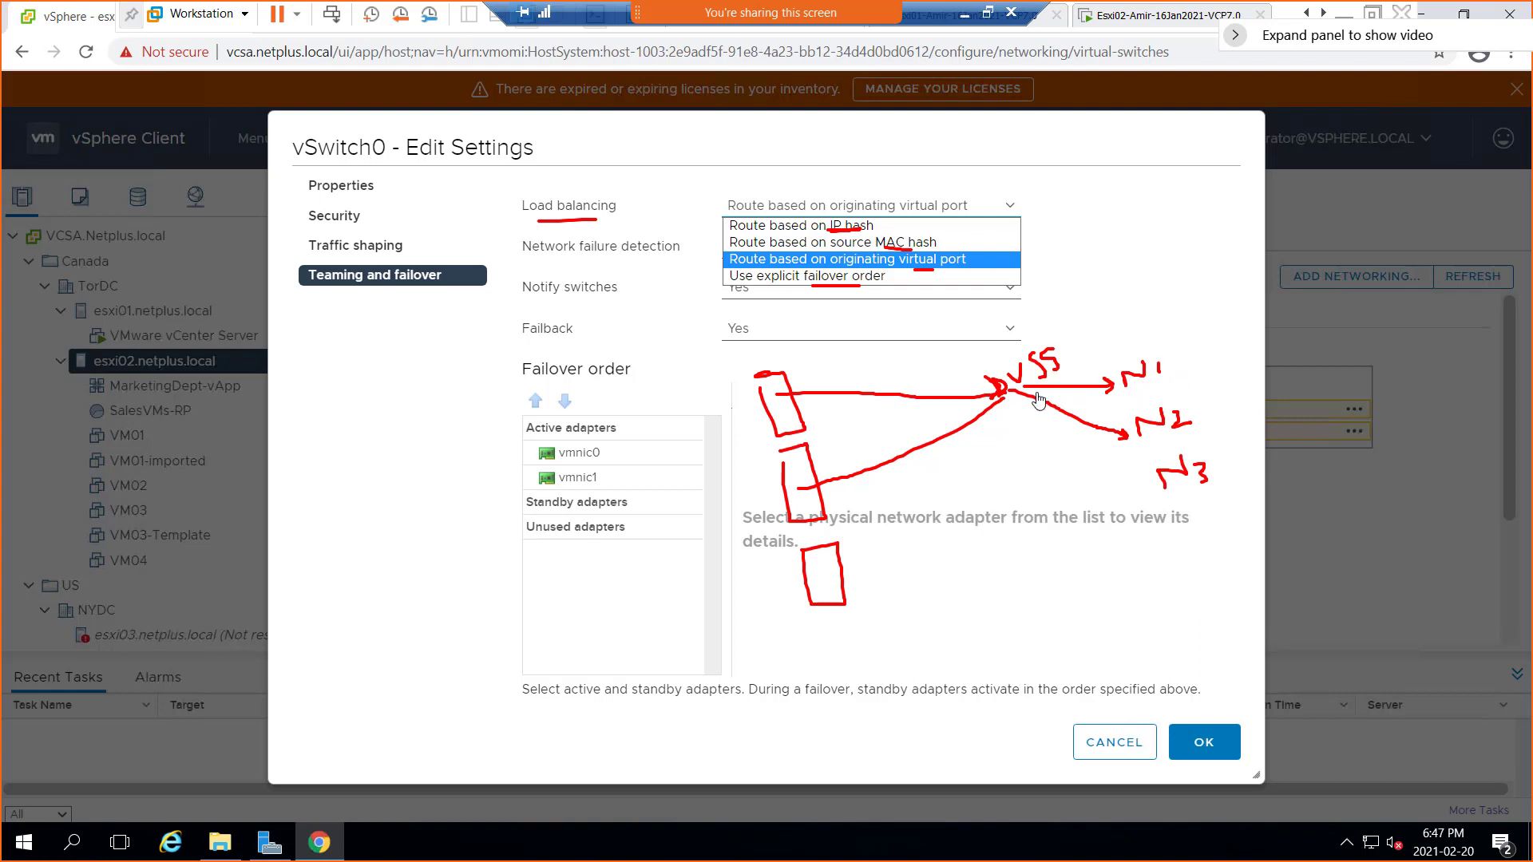
pyautogui.moveTo(1037, 392); pyautogui.dragTo(1141, 473)
pyautogui.click(1057, 413)
# Write a port number beside the top uplink and cross out the N1 label
pyautogui.moveTo(716, 374)
pyautogui.mouseDown()
pyautogui.moveTo(745, 373)
pyautogui.moveTo(709, 429)
pyautogui.moveTo(758, 433)
pyautogui.moveTo(728, 479)
pyautogui.moveTo(733, 458)
pyautogui.moveTo(737, 482)
pyautogui.mouseUp()
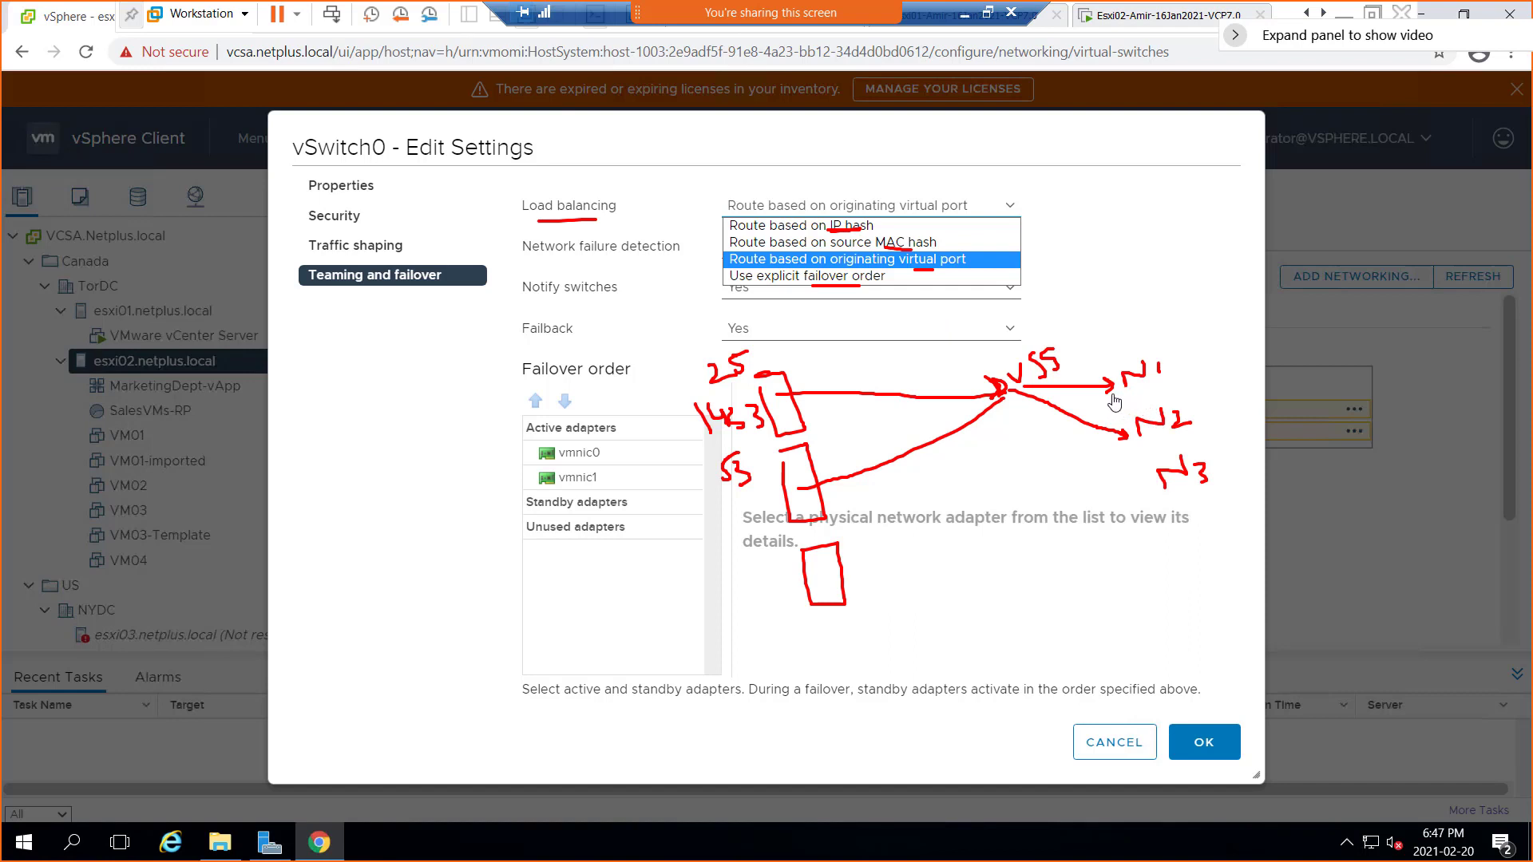
pyautogui.moveTo(1134, 349); pyautogui.dragTo(1214, 367)
pyautogui.moveTo(1191, 341); pyautogui.dragTo(1162, 396)
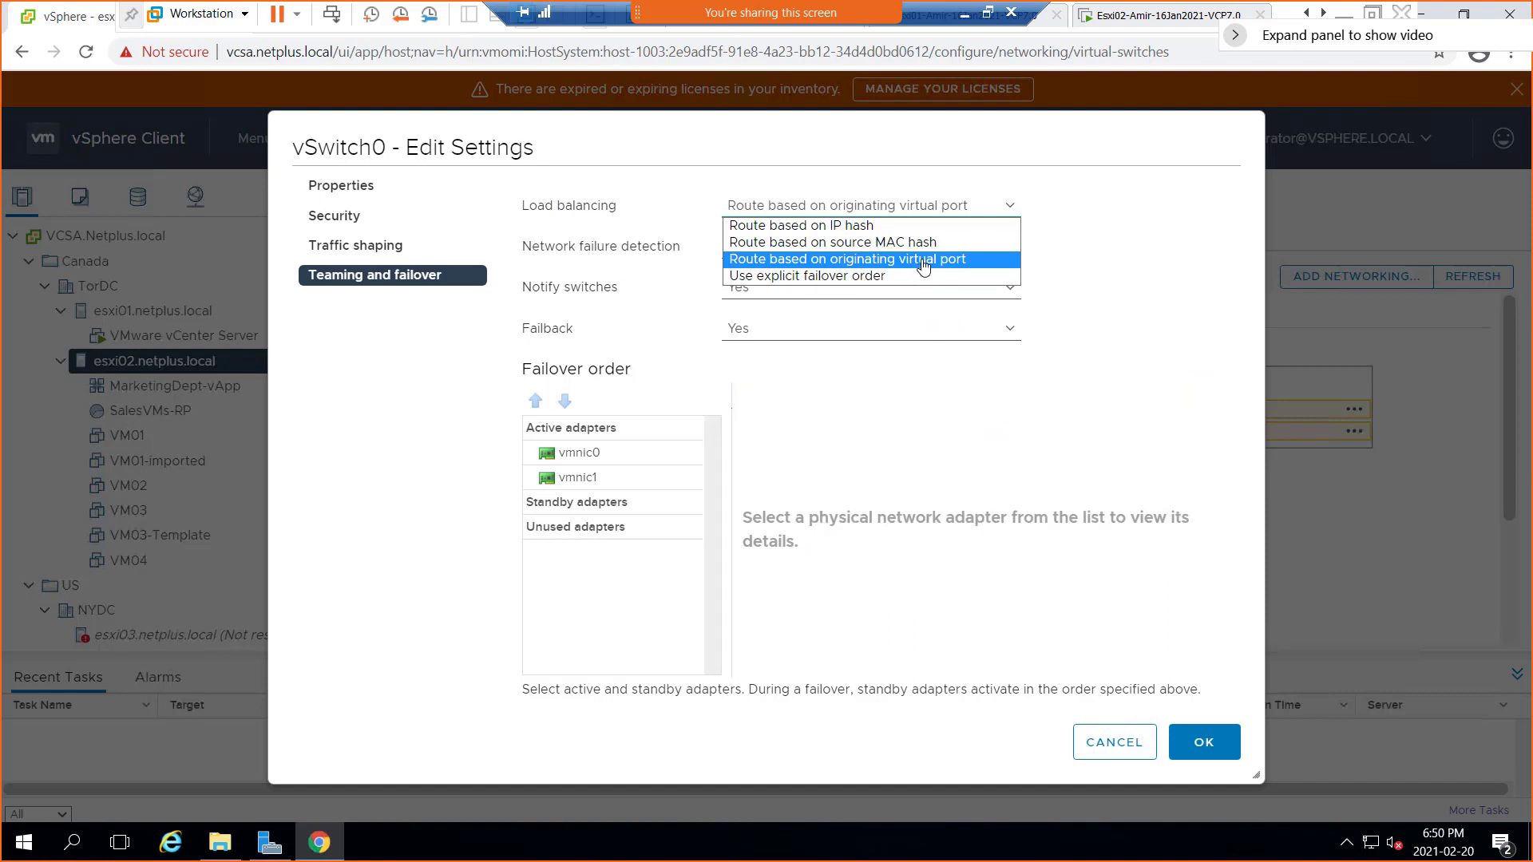
# Keep originating virtual port load balancing and underline the Network failure detection choices
pyautogui.click(924, 267)
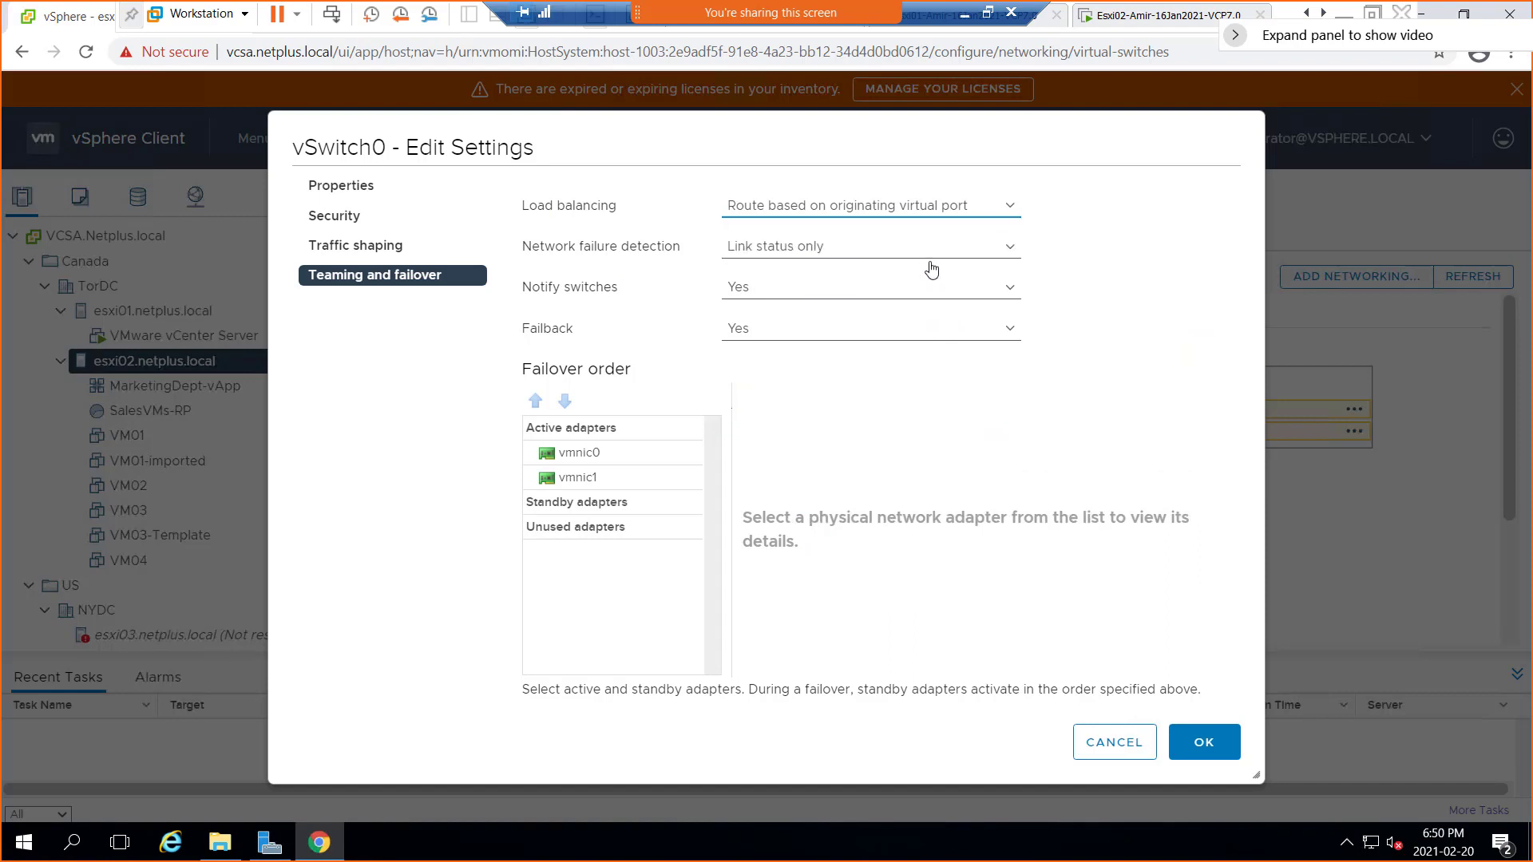
pyautogui.click(759, 255)
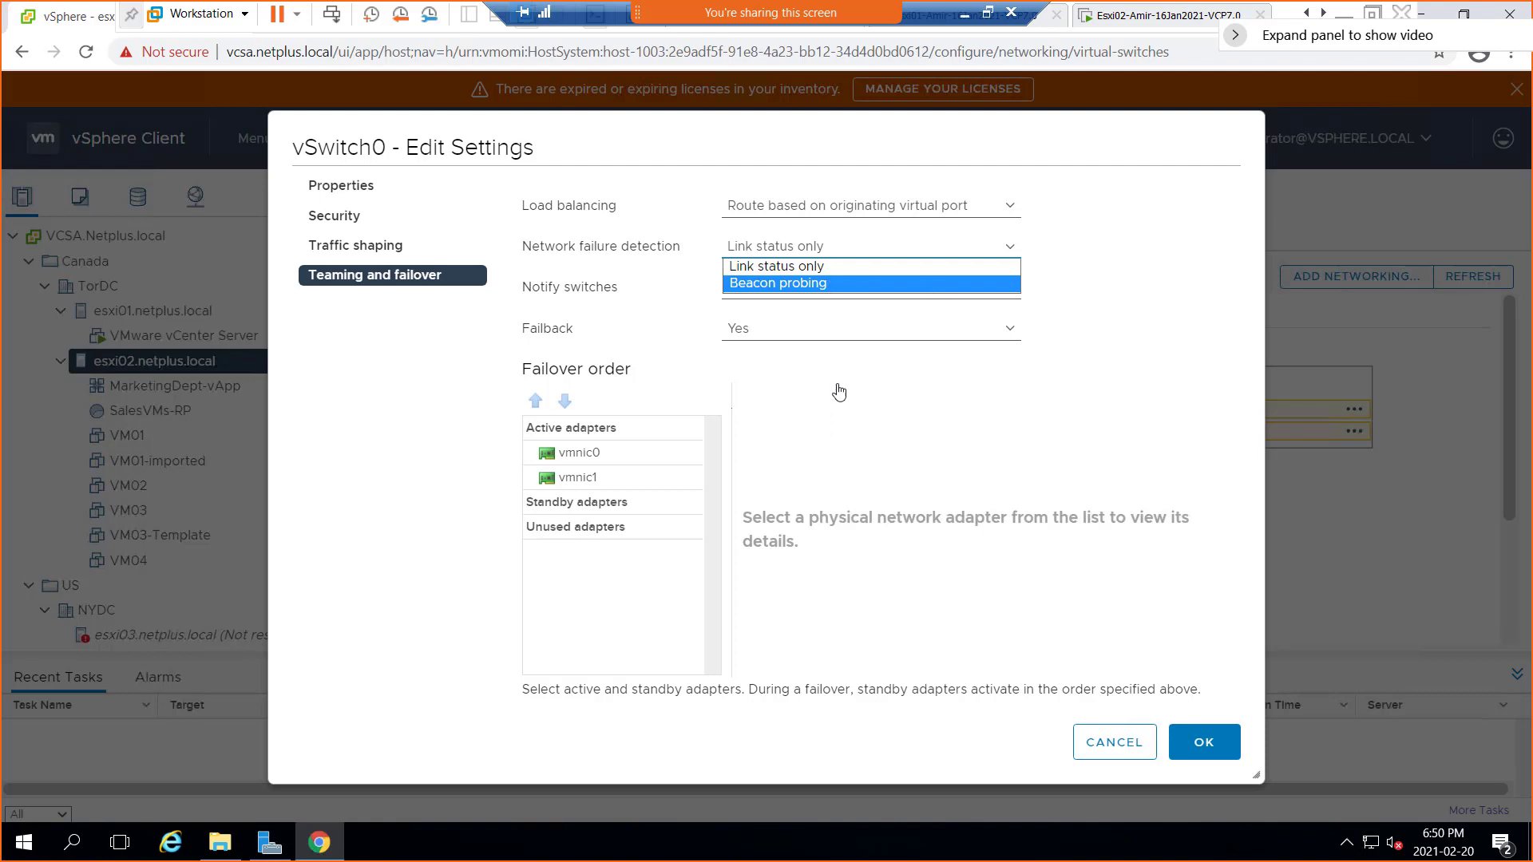
pyautogui.moveTo(578, 258); pyautogui.dragTo(665, 258)
# Sketch a path from N branching to two S switches and cross out the upper branch
pyautogui.moveTo(921, 406); pyautogui.dragTo(1160, 388)
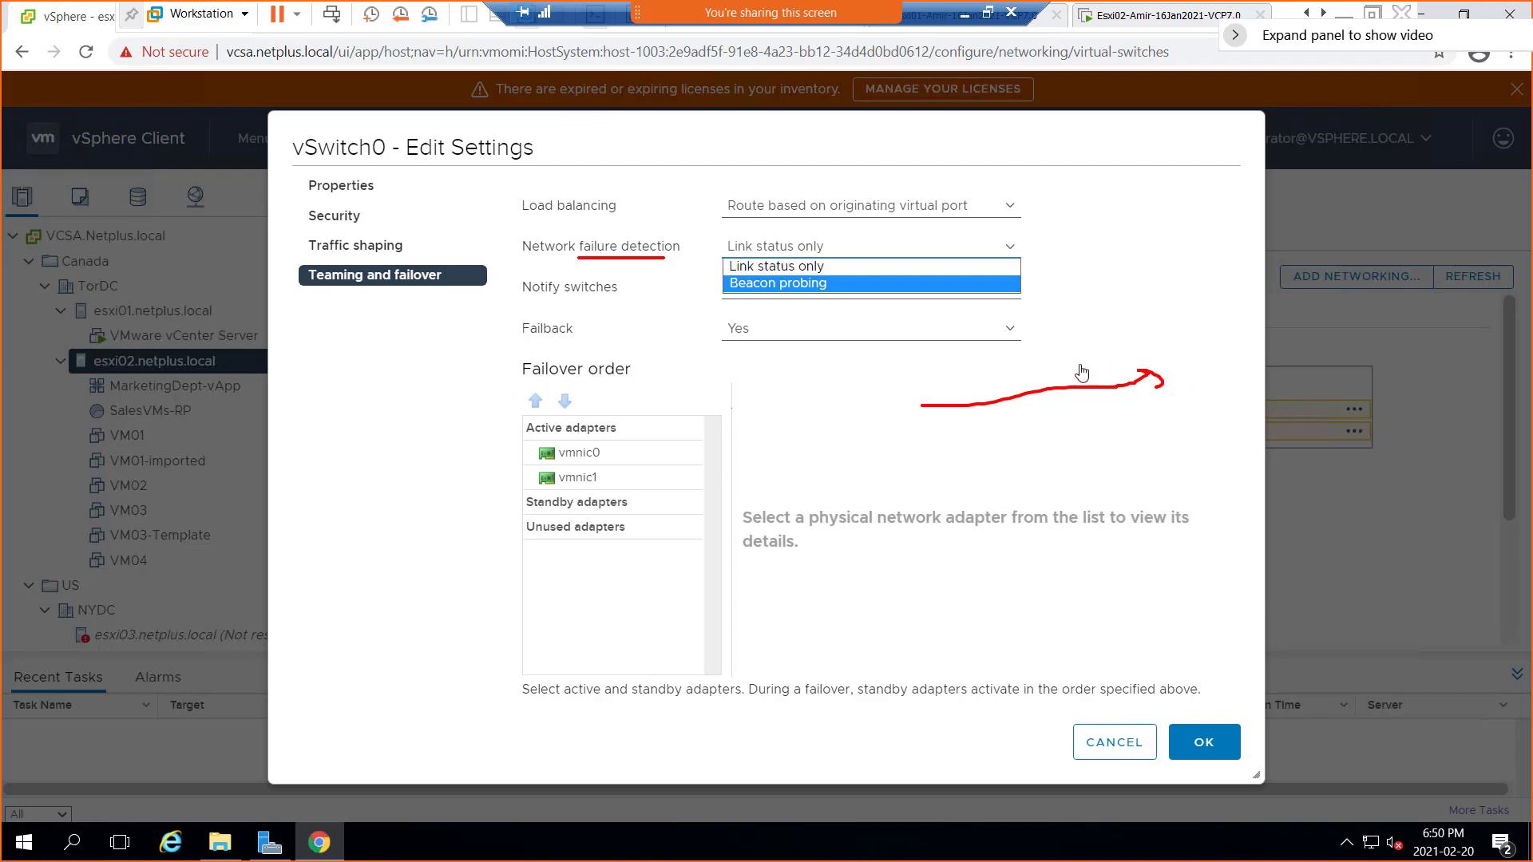
pyautogui.moveTo(1065, 361); pyautogui.dragTo(1087, 324)
pyautogui.moveTo(1215, 232); pyautogui.dragTo(1207, 274)
pyautogui.moveTo(1276, 476); pyautogui.dragTo(1250, 519)
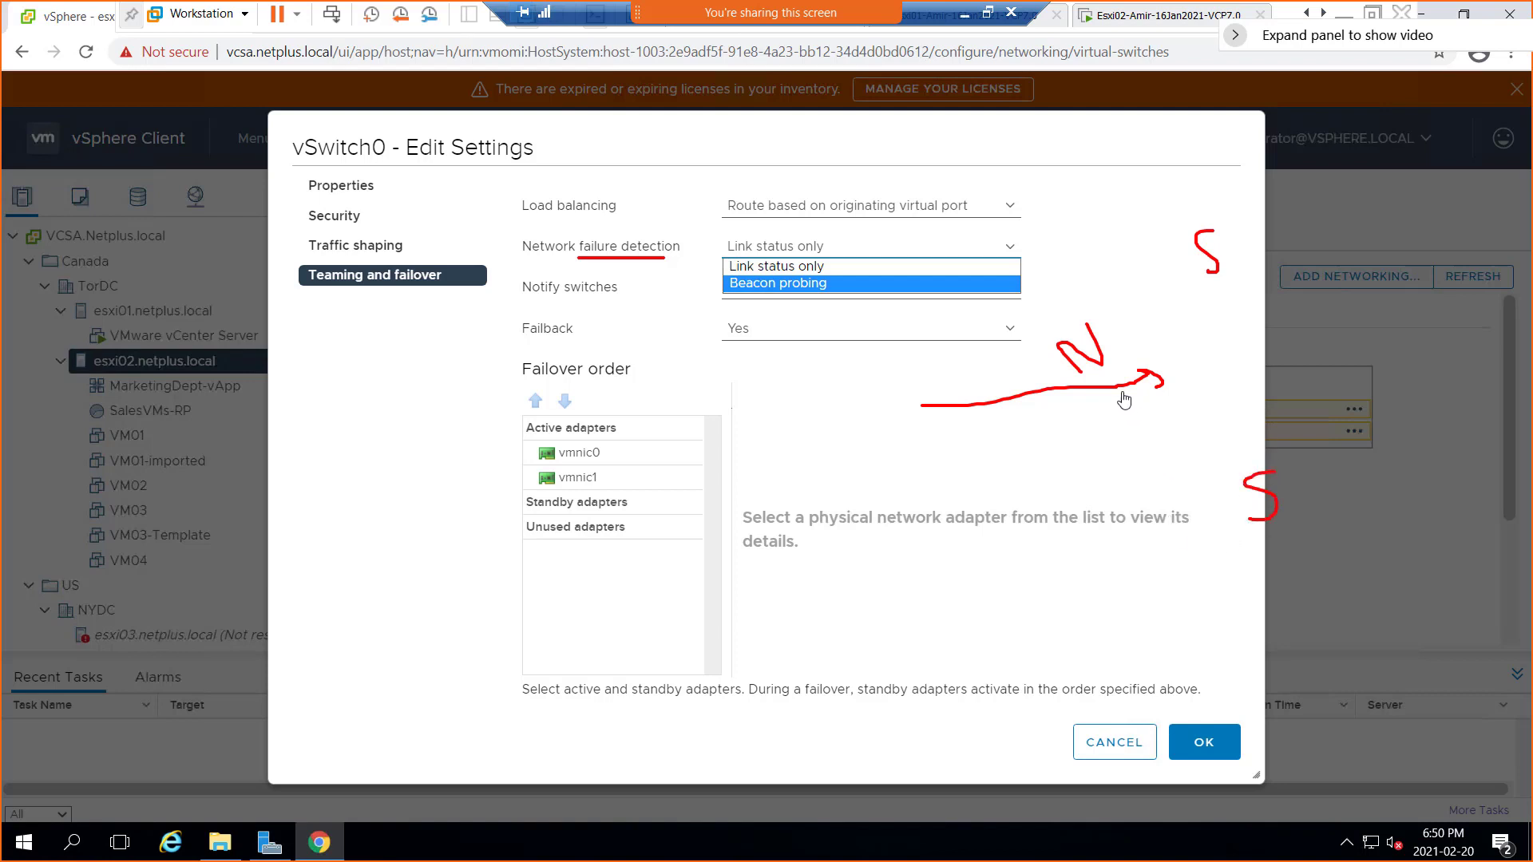
pyautogui.moveTo(1121, 393); pyautogui.dragTo(1225, 464)
pyautogui.moveTo(1118, 389); pyautogui.dragTo(1206, 274)
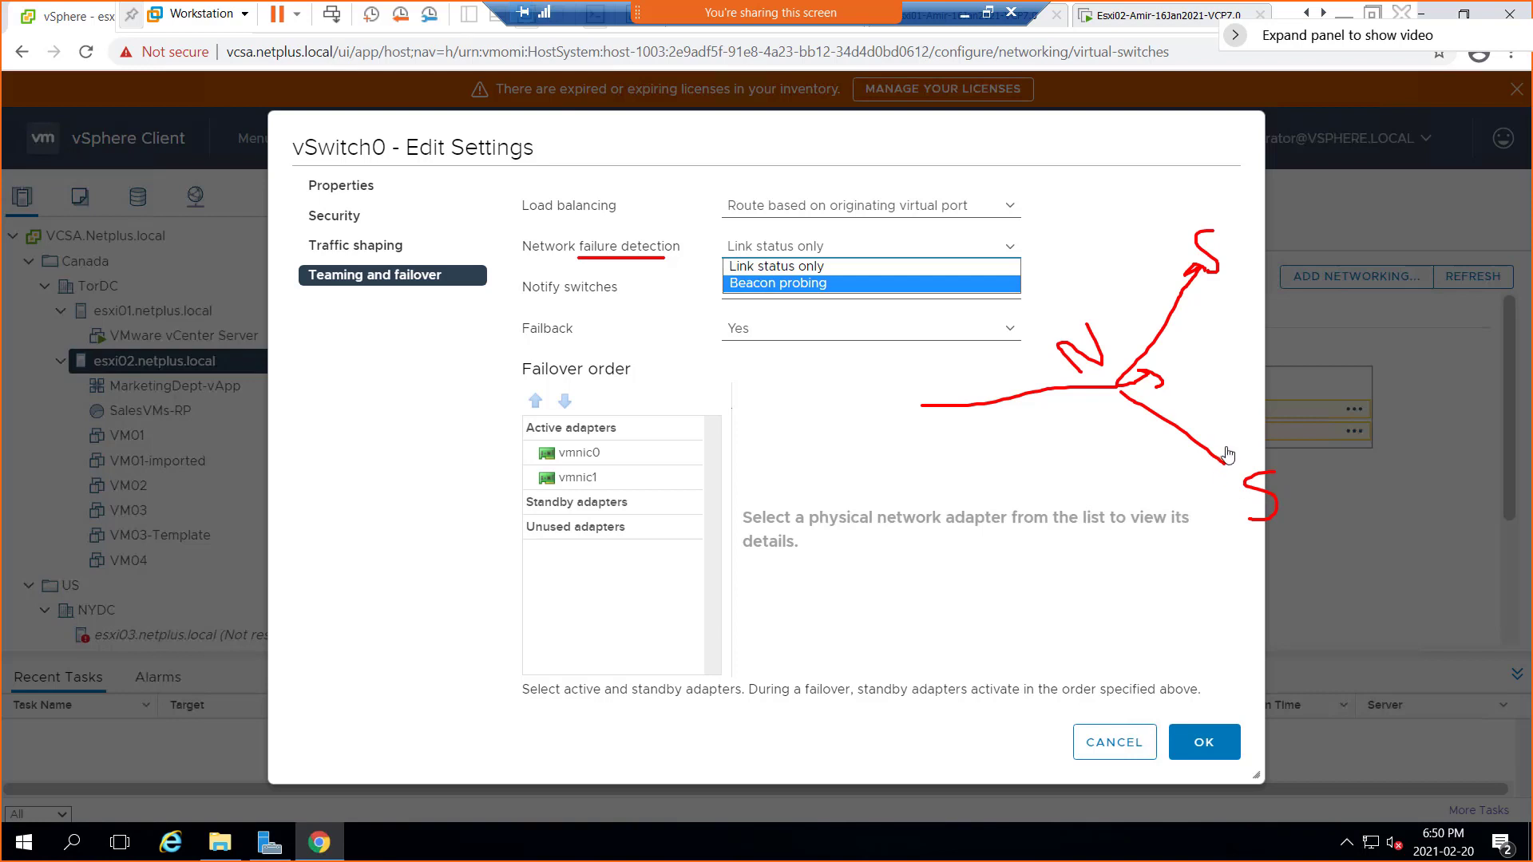
pyautogui.moveTo(1230, 449); pyautogui.dragTo(1213, 468)
pyautogui.moveTo(1082, 425)
pyautogui.mouseDown()
pyautogui.moveTo(1087, 444)
pyautogui.moveTo(1108, 381)
pyautogui.mouseUp()
pyautogui.moveTo(1171, 315); pyautogui.dragTo(1166, 313)
pyautogui.moveTo(1170, 285); pyautogui.dragTo(1197, 343)
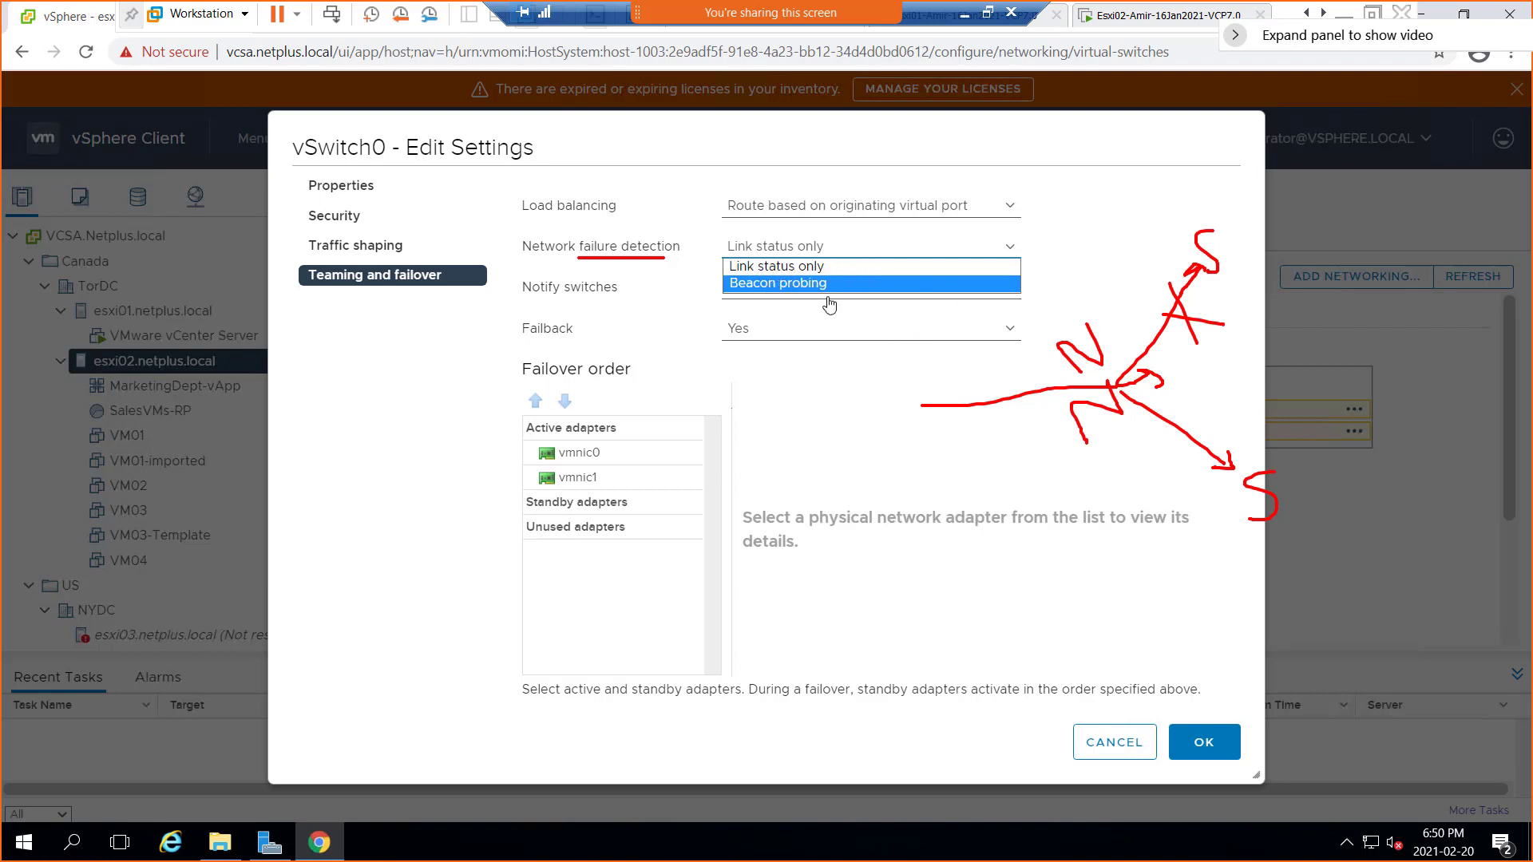
# Underline Beacon probing and sketch N-to-S beacon arrows between switches, undoing the last arrow
pyautogui.moveTo(749, 301); pyautogui.dragTo(797, 301)
pyautogui.moveTo(1032, 548); pyautogui.dragTo(1048, 500)
pyautogui.moveTo(846, 534)
pyautogui.mouseDown()
pyautogui.moveTo(1196, 538)
pyautogui.moveTo(1185, 566)
pyautogui.moveTo(1398, 559)
pyautogui.moveTo(1430, 539)
pyautogui.moveTo(1411, 566)
pyautogui.mouseUp()
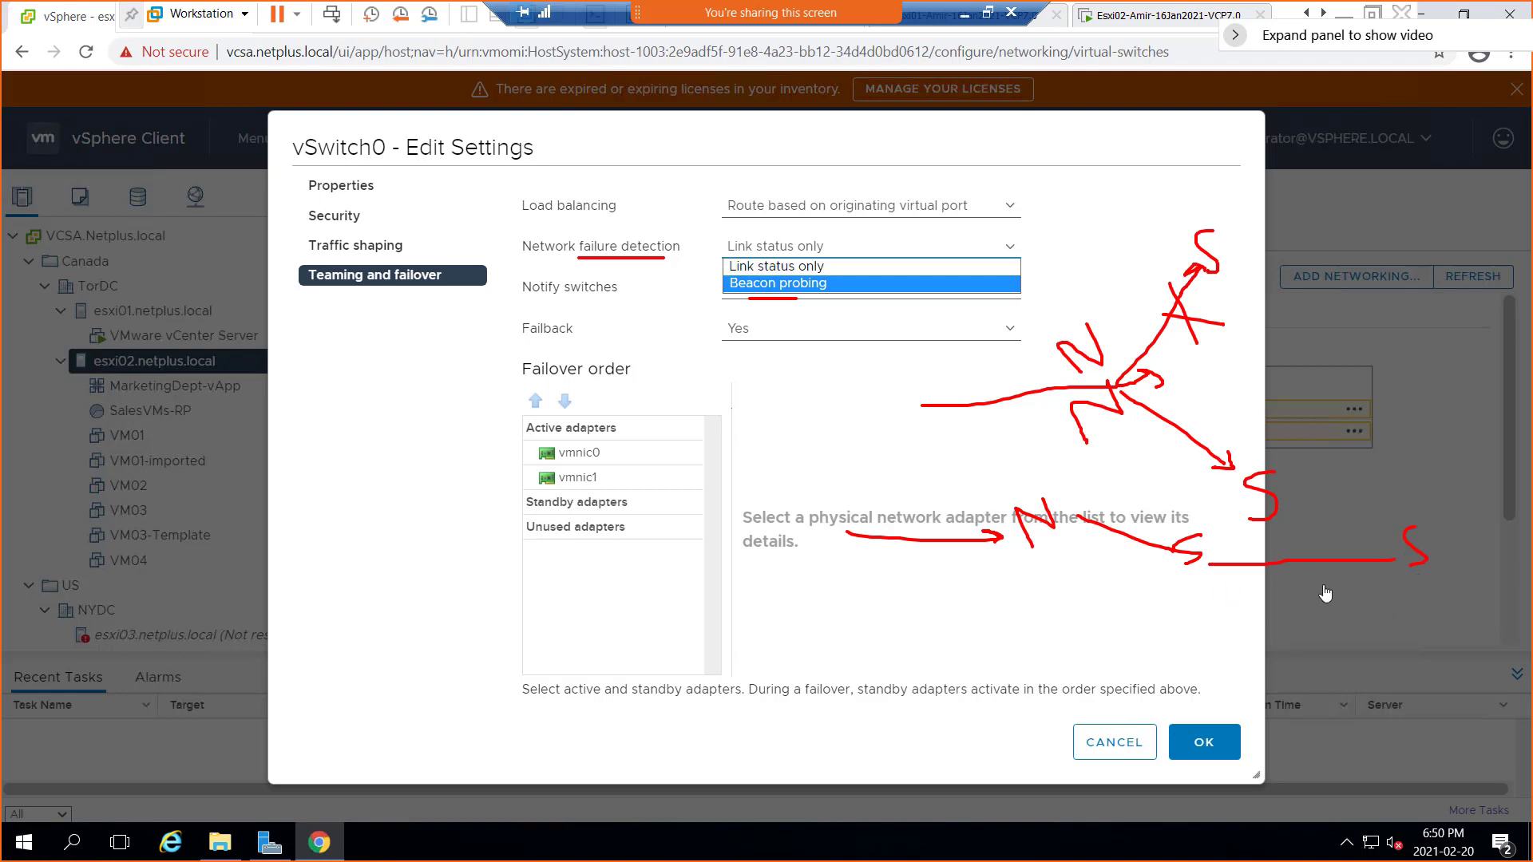
pyautogui.moveTo(1196, 571); pyautogui.dragTo(1418, 648)
pyautogui.moveTo(1047, 583)
pyautogui.mouseDown()
pyautogui.moveTo(1076, 559)
pyautogui.moveTo(1152, 609)
pyautogui.mouseUp()
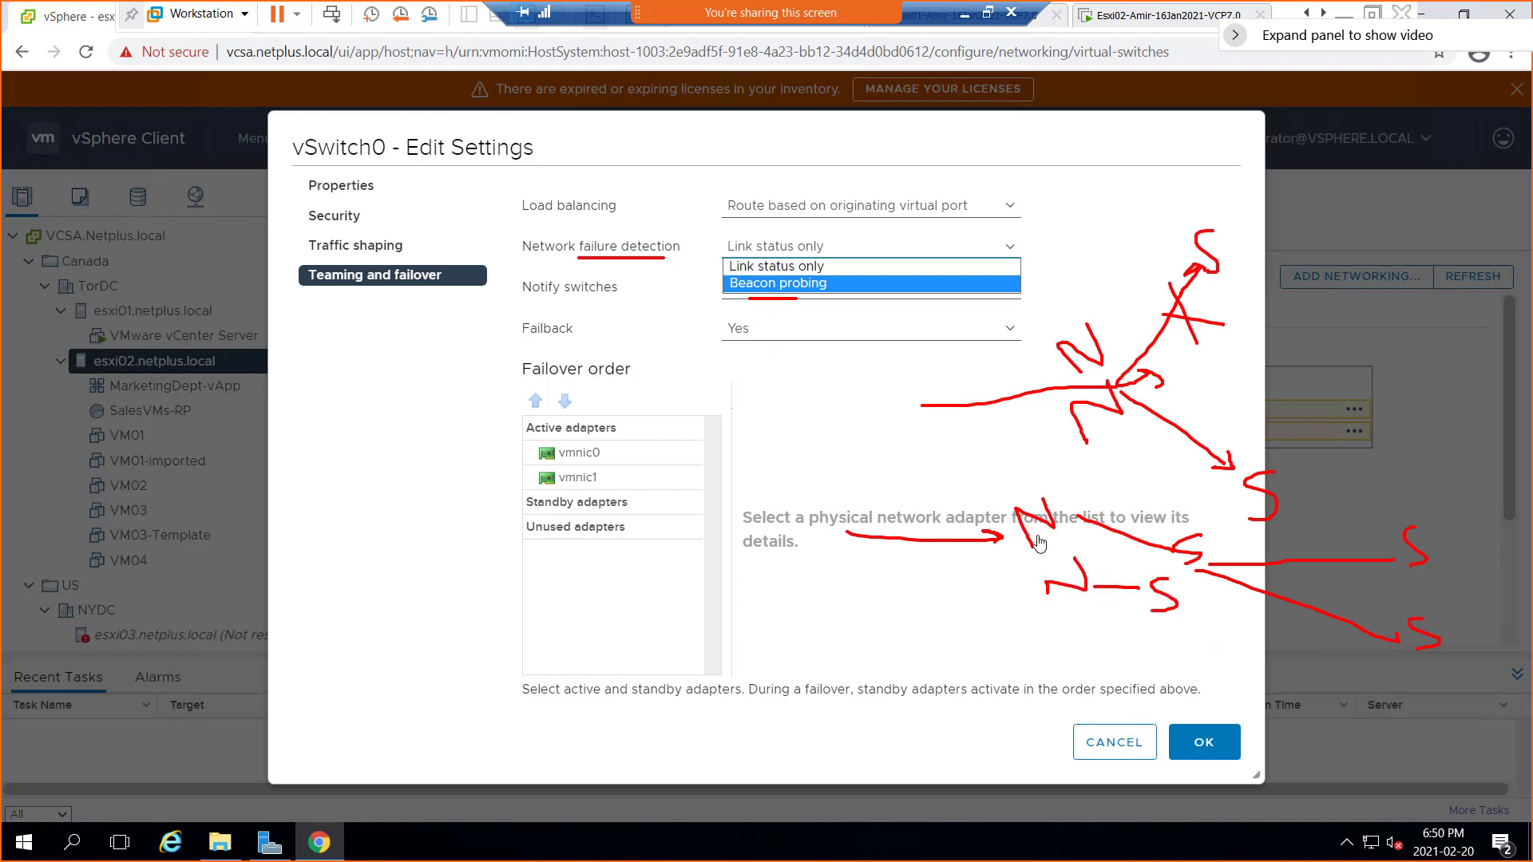
pyautogui.moveTo(1048, 536)
pyautogui.mouseDown()
pyautogui.moveTo(1140, 551)
pyautogui.moveTo(1122, 569)
pyautogui.mouseUp()
pyautogui.moveTo(1233, 545)
pyautogui.mouseDown()
pyautogui.moveTo(1304, 543)
pyautogui.moveTo(1352, 572)
pyautogui.mouseUp()
pyautogui.moveTo(1352, 573); pyautogui.dragTo(1338, 581)
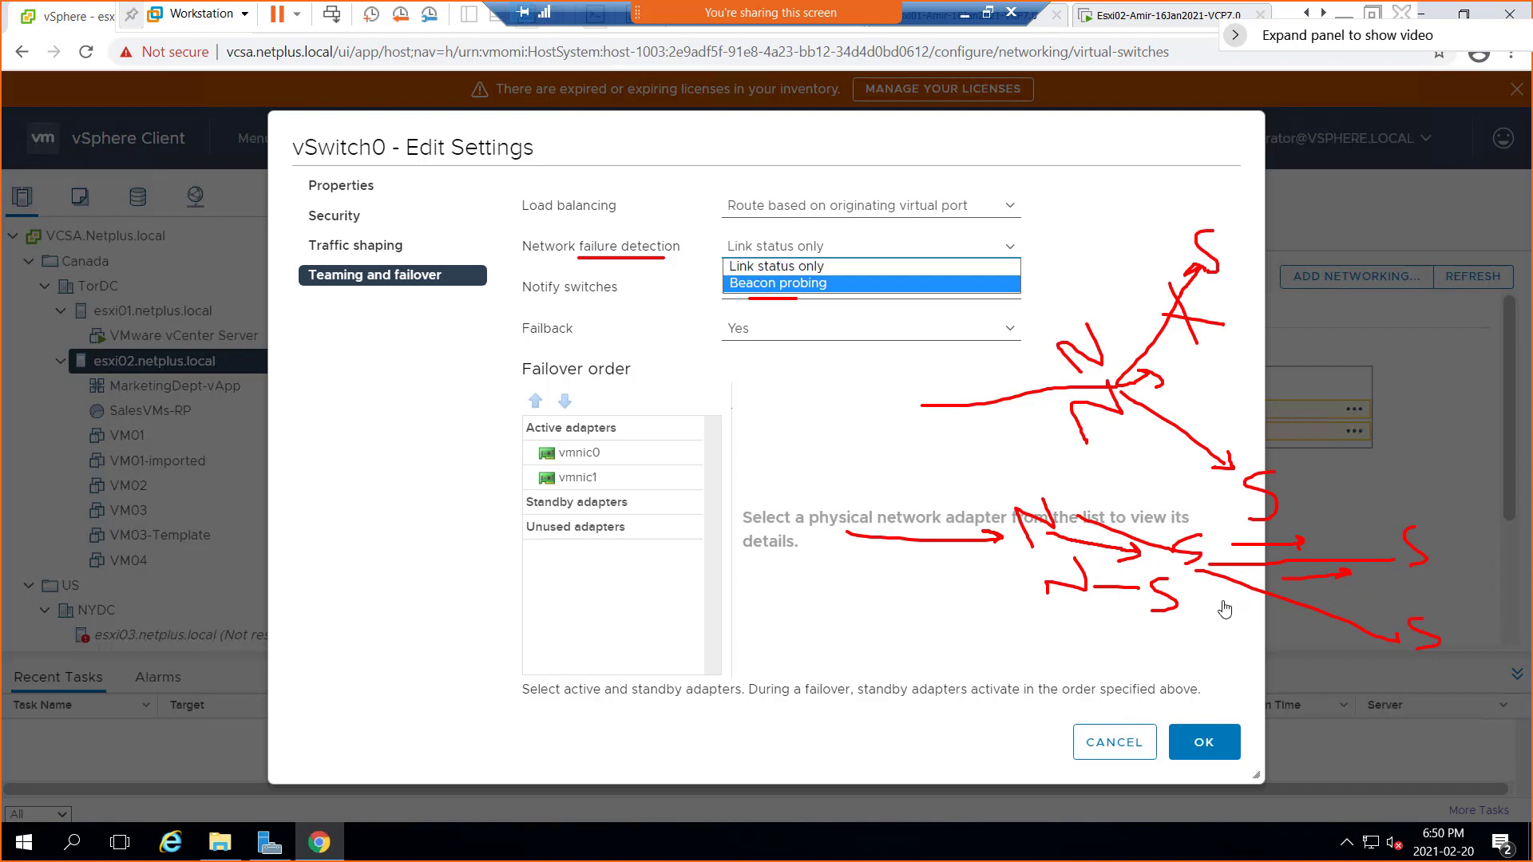
pyautogui.moveTo(1186, 633)
pyautogui.mouseDown()
pyautogui.moveTo(1240, 667)
pyautogui.moveTo(1211, 660)
pyautogui.mouseUp()
pyautogui.moveTo(1301, 549)
pyautogui.mouseDown()
pyautogui.moveTo(1348, 578)
pyautogui.moveTo(1325, 548)
pyautogui.moveTo(1310, 567)
pyautogui.mouseUp()
pyautogui.moveTo(1183, 573)
pyautogui.mouseDown()
pyautogui.moveTo(1304, 631)
pyautogui.moveTo(1292, 639)
pyautogui.mouseUp()
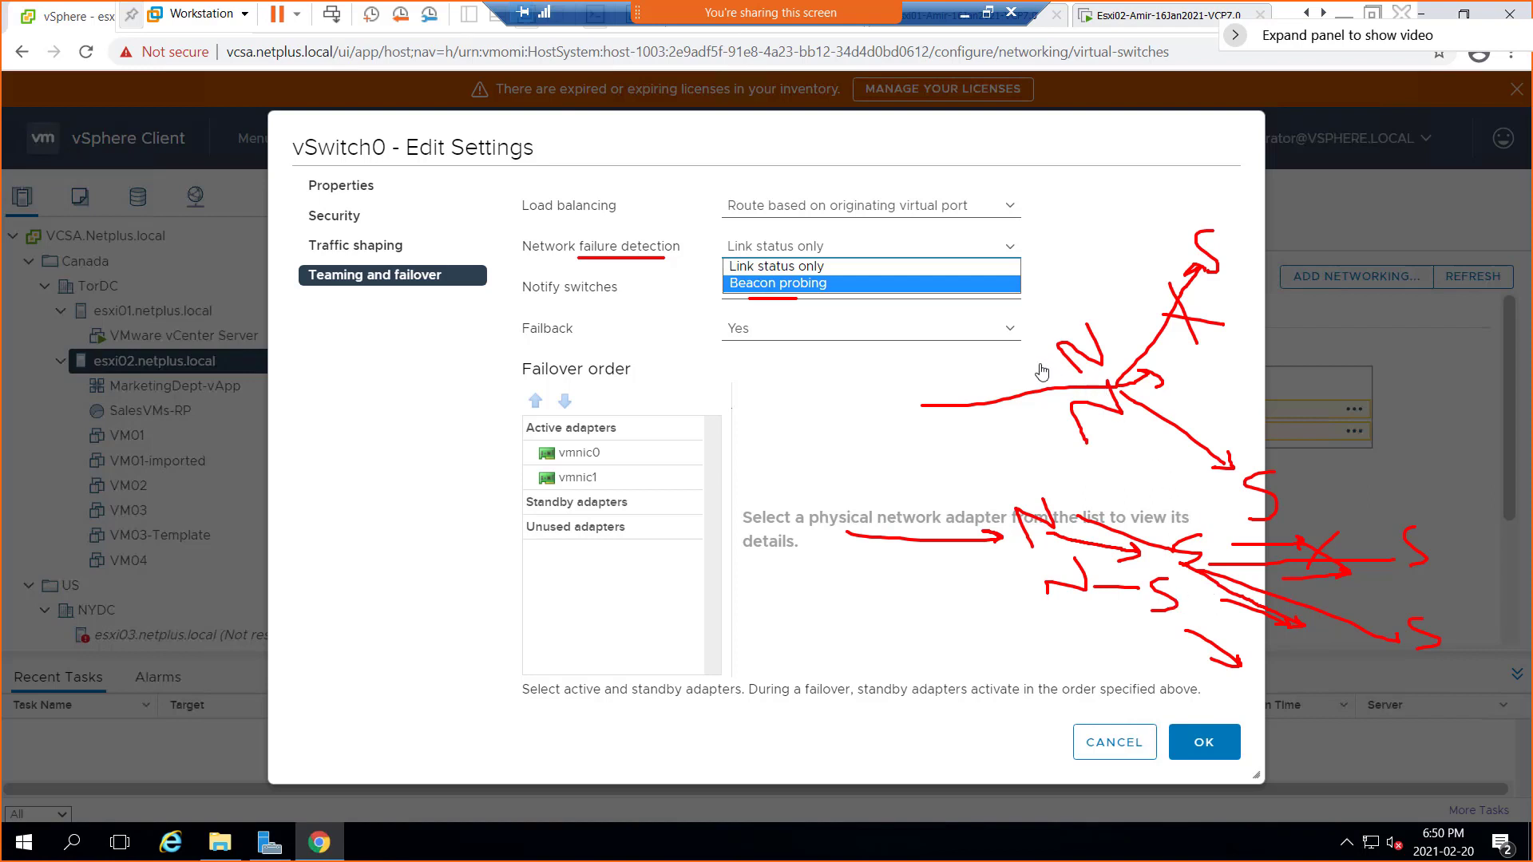
pyautogui.hotkey('ctrl', 'z')
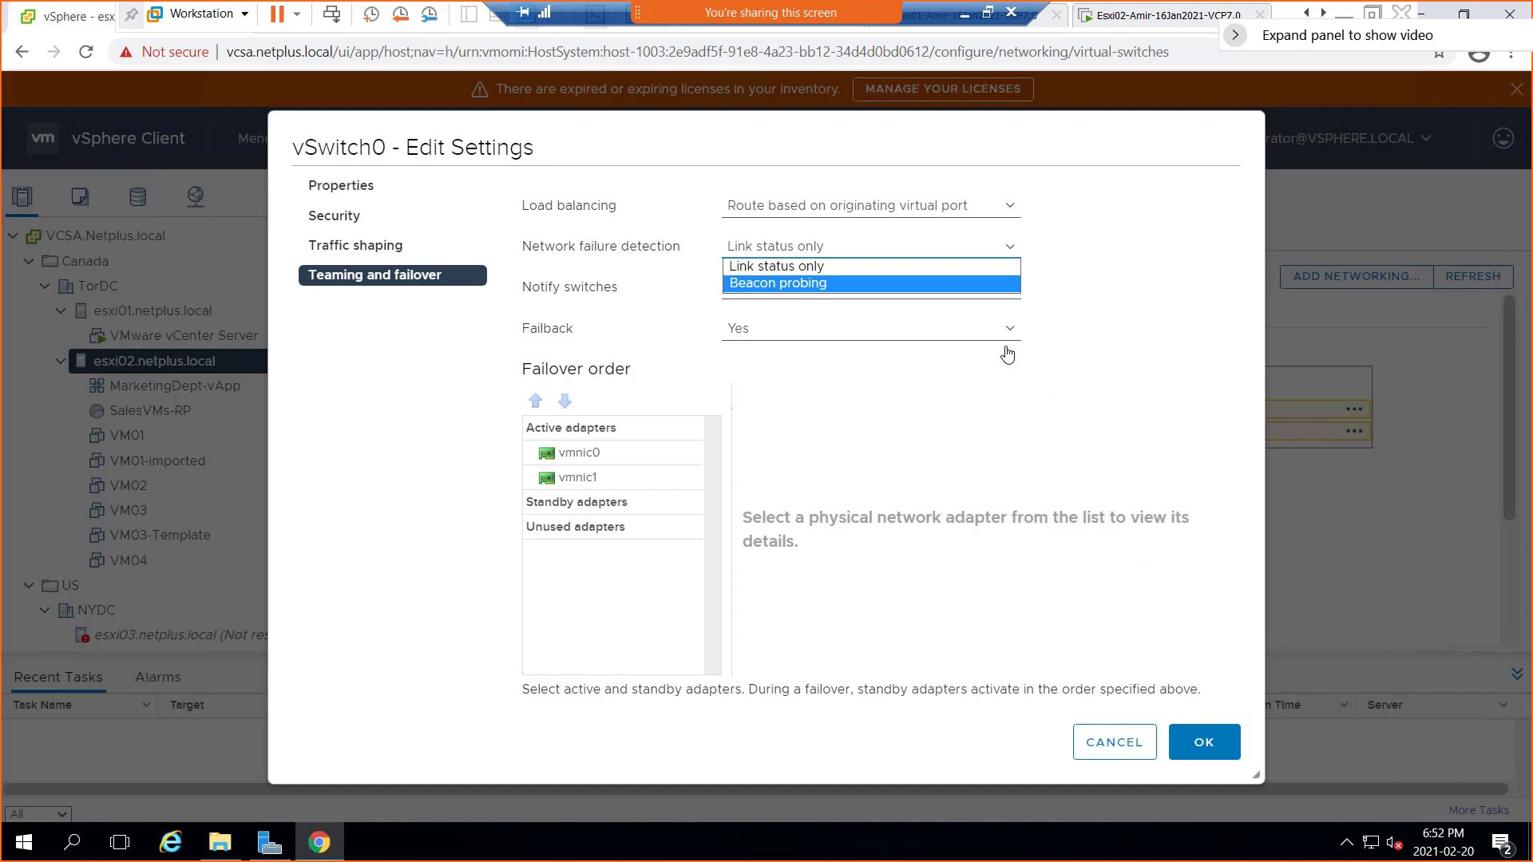
pyautogui.click(823, 268)
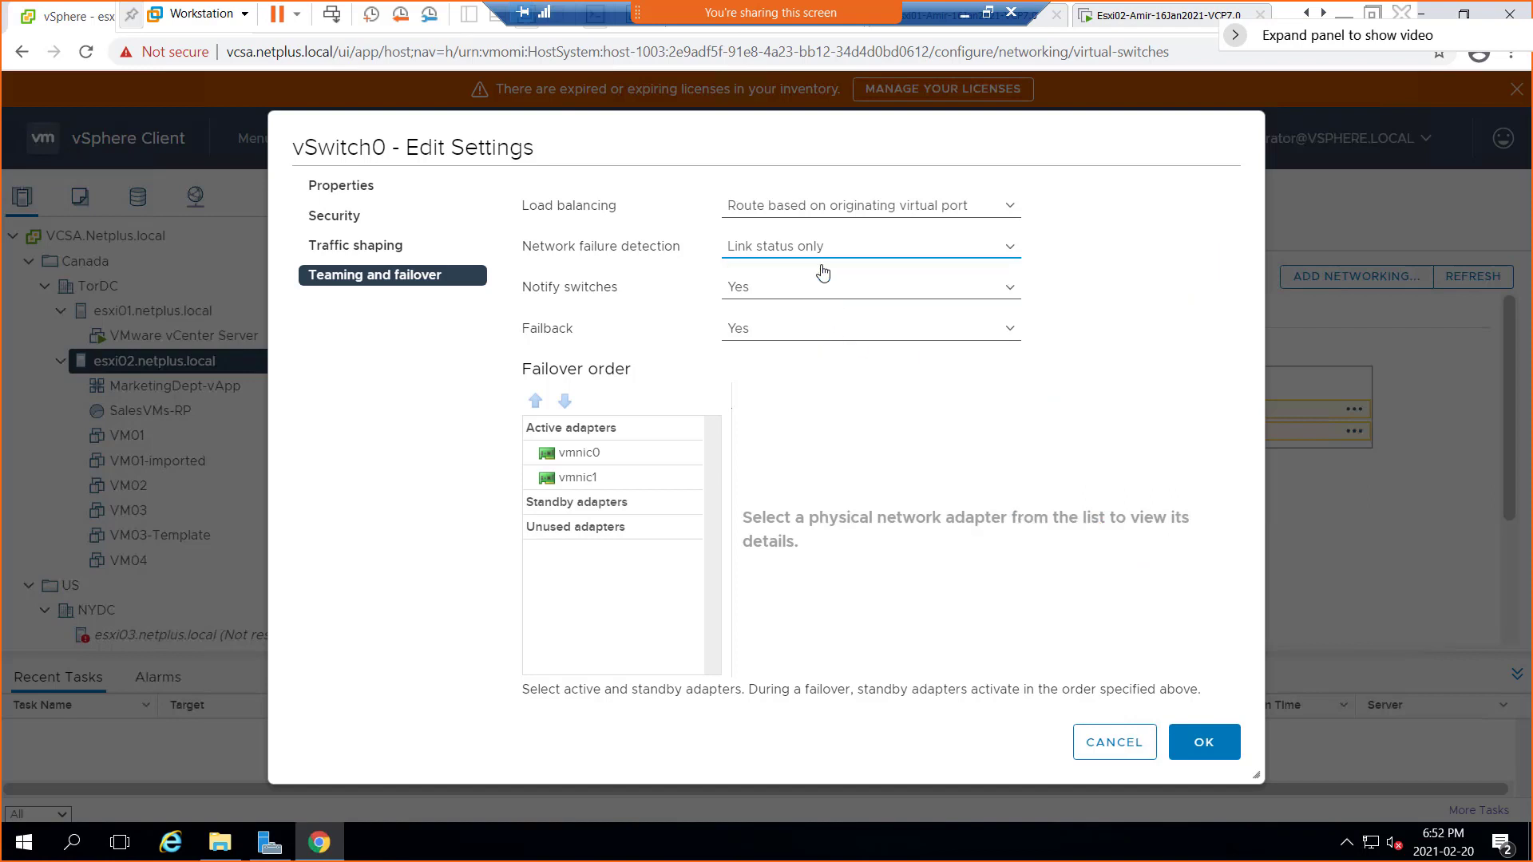
pyautogui.click(825, 291)
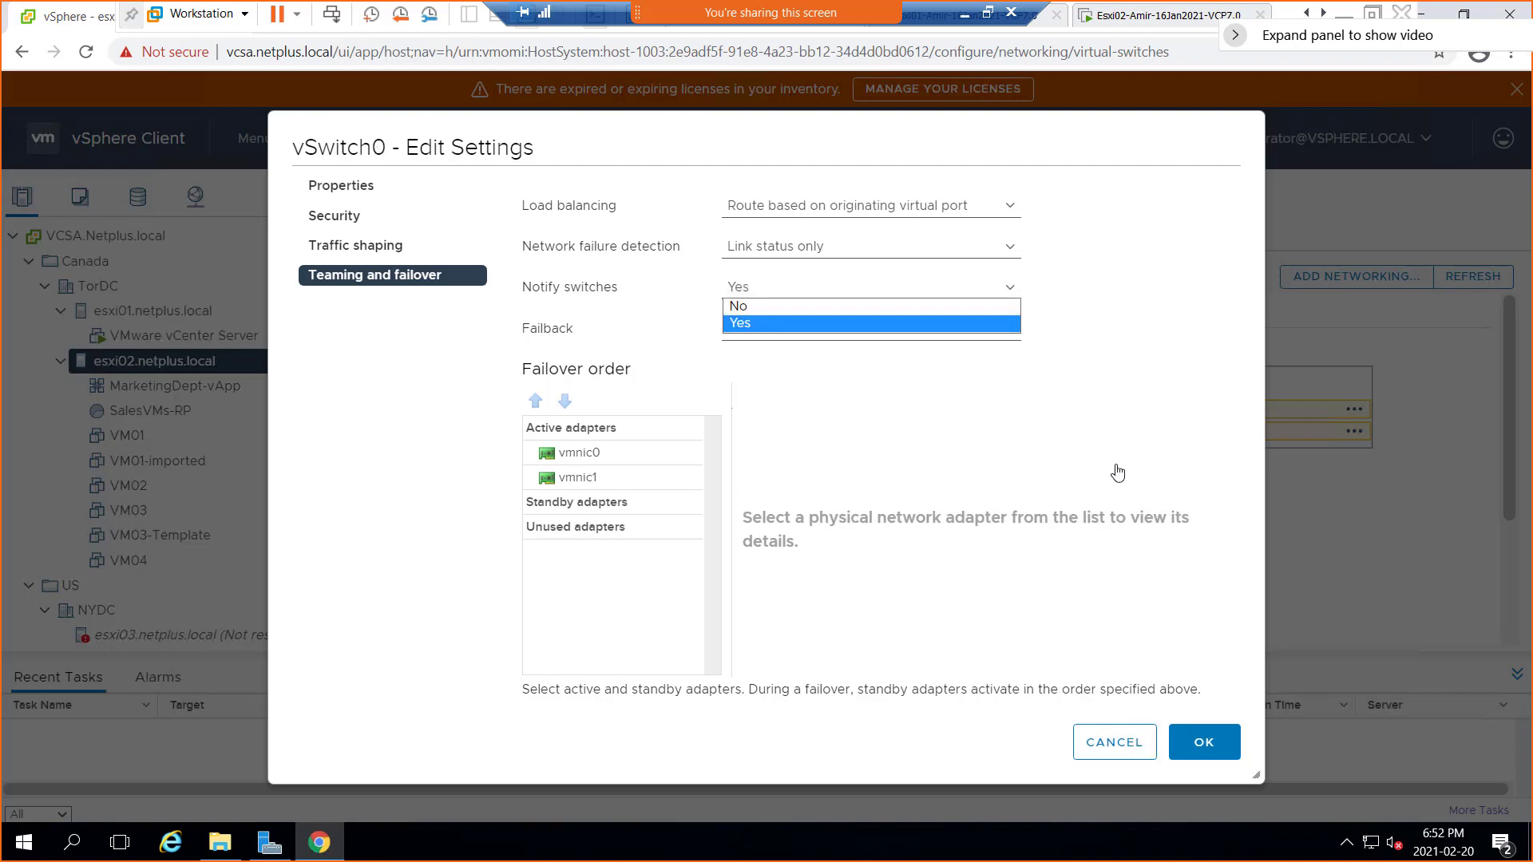
pyautogui.click(1181, 462)
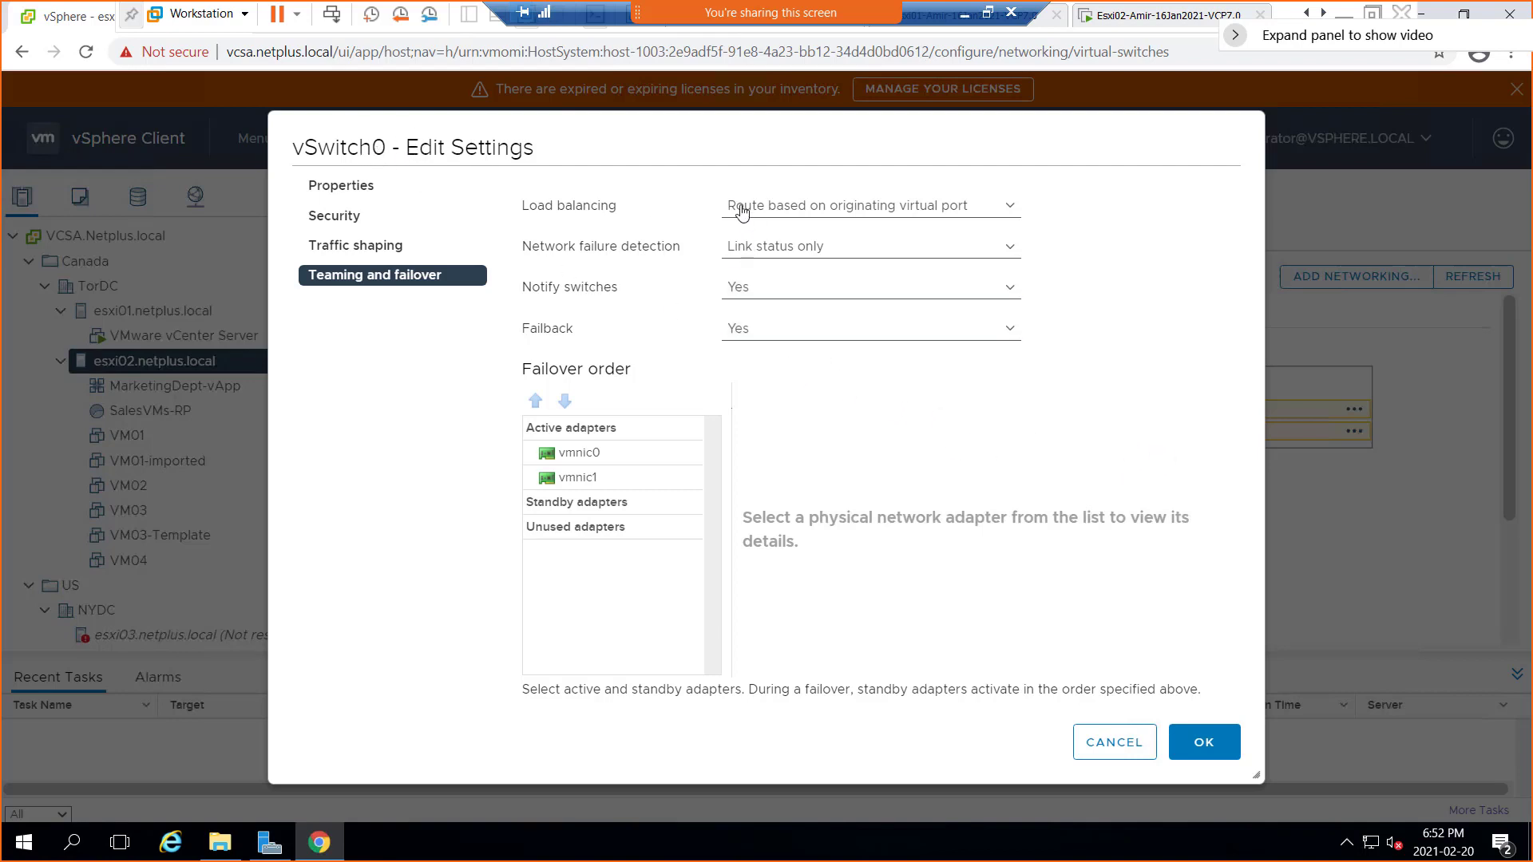
pyautogui.click(755, 342)
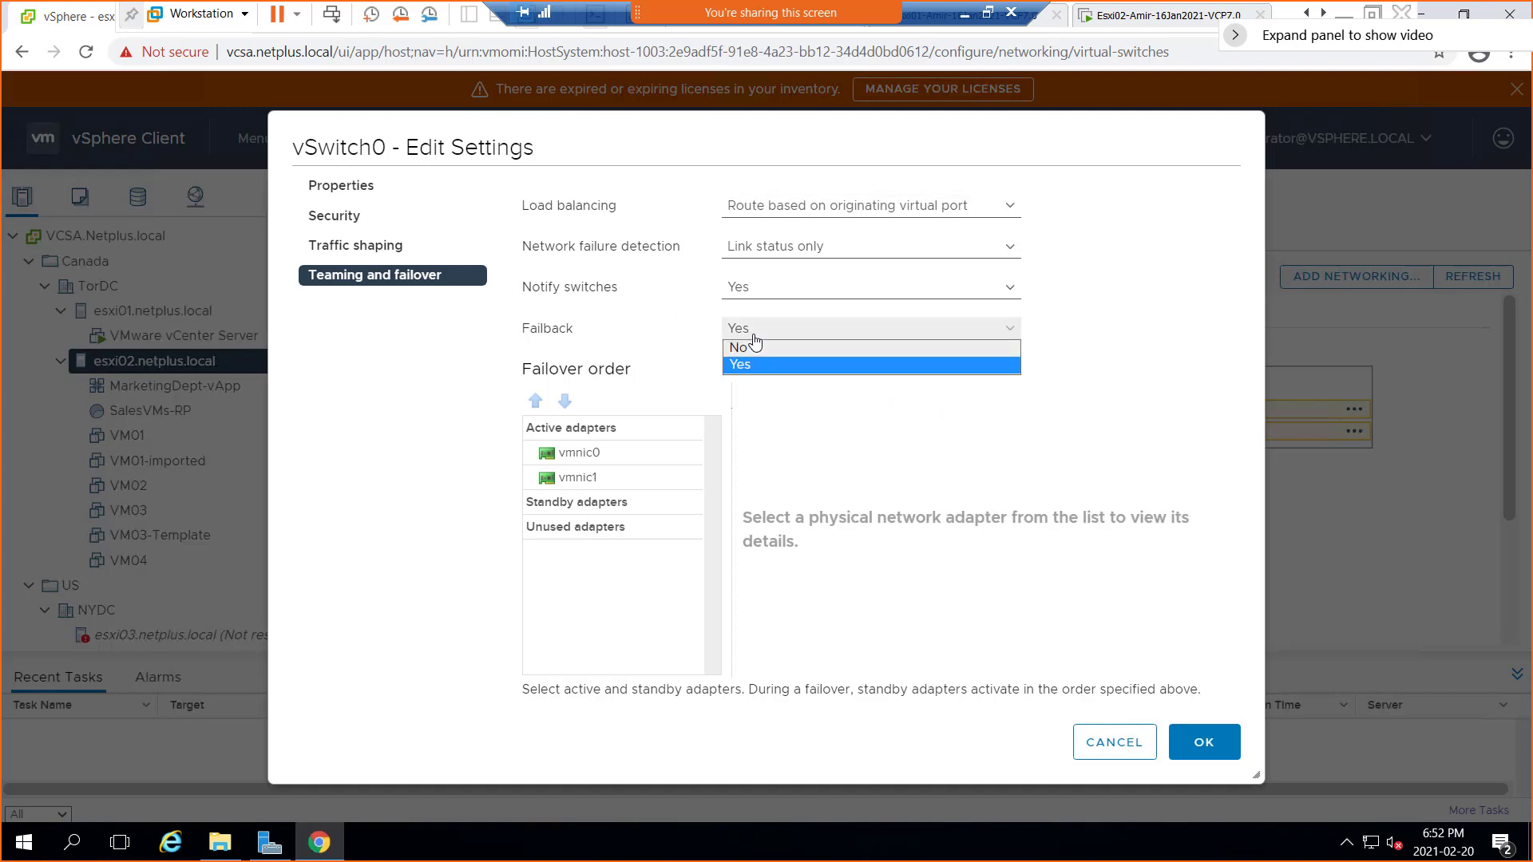
pyautogui.click(753, 336)
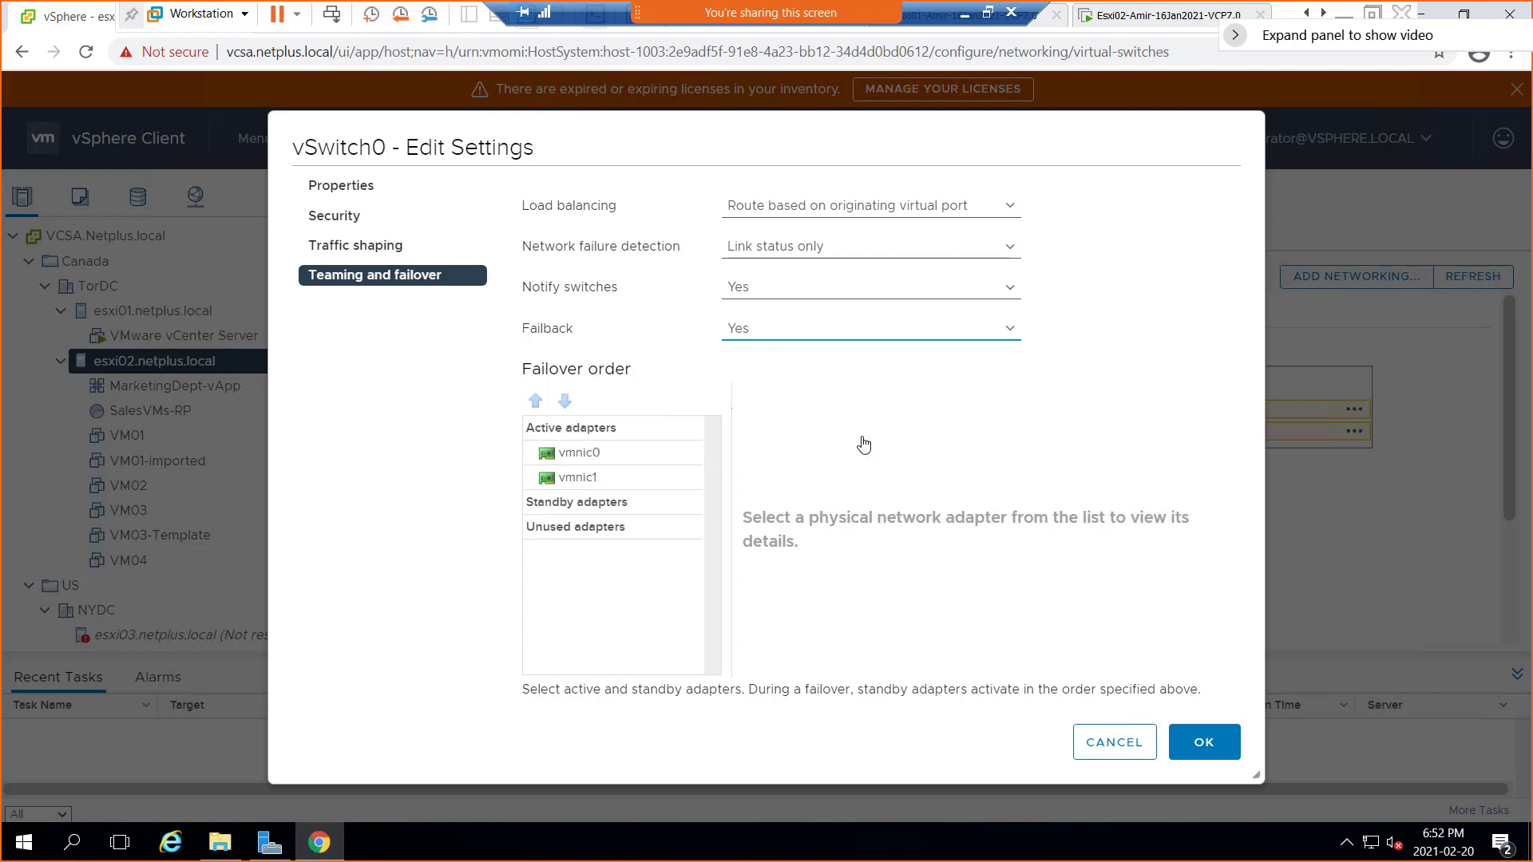
pyautogui.click(936, 424)
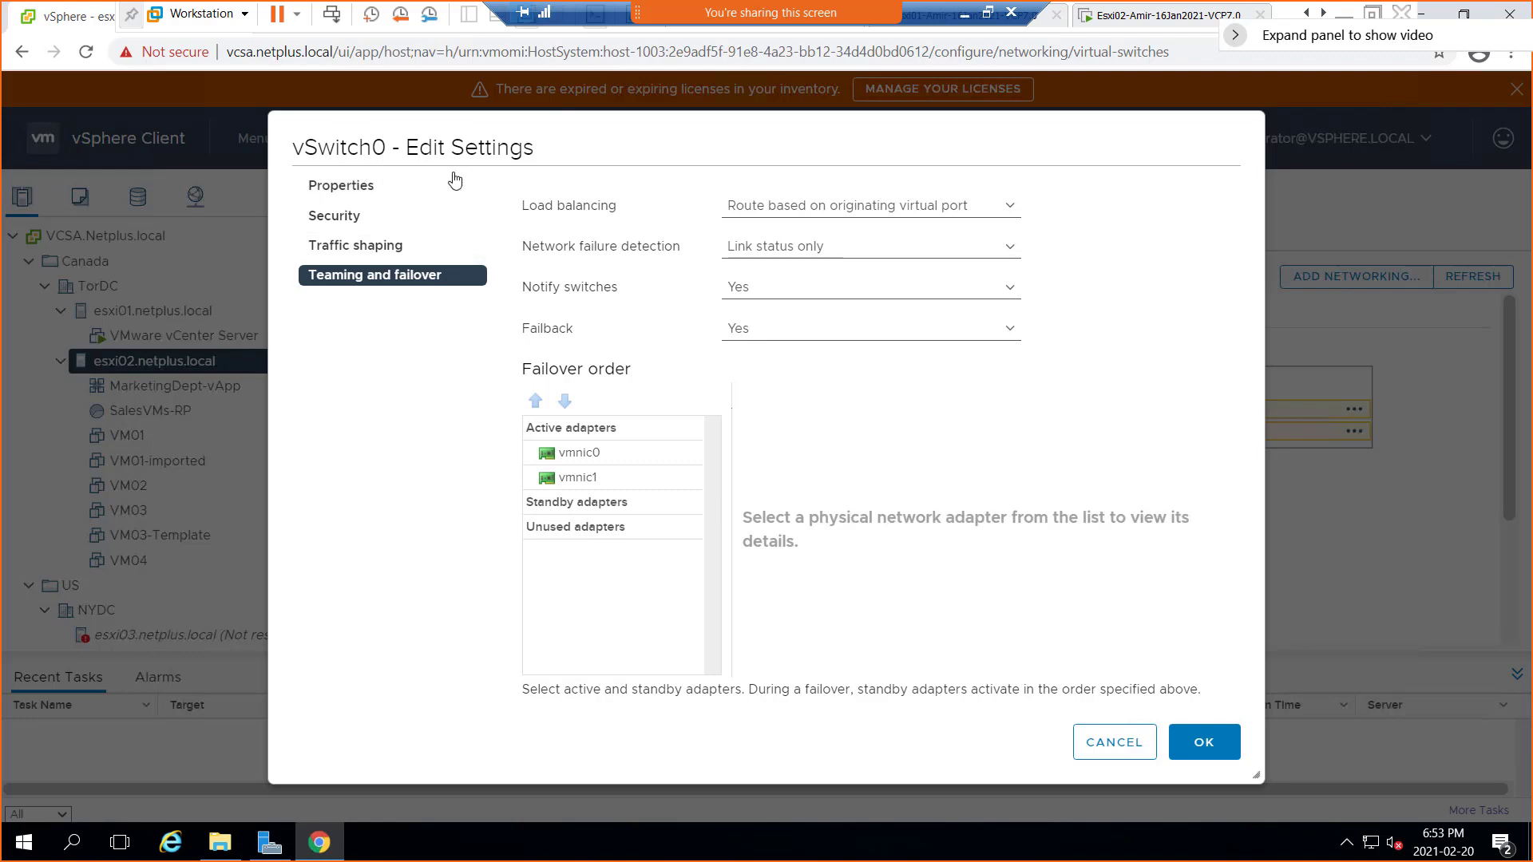
# Cancel vSwitch0's Edit Settings, exit full screen, and suspend Win01 via Power > Suspend Guest
pyautogui.click(1124, 749)
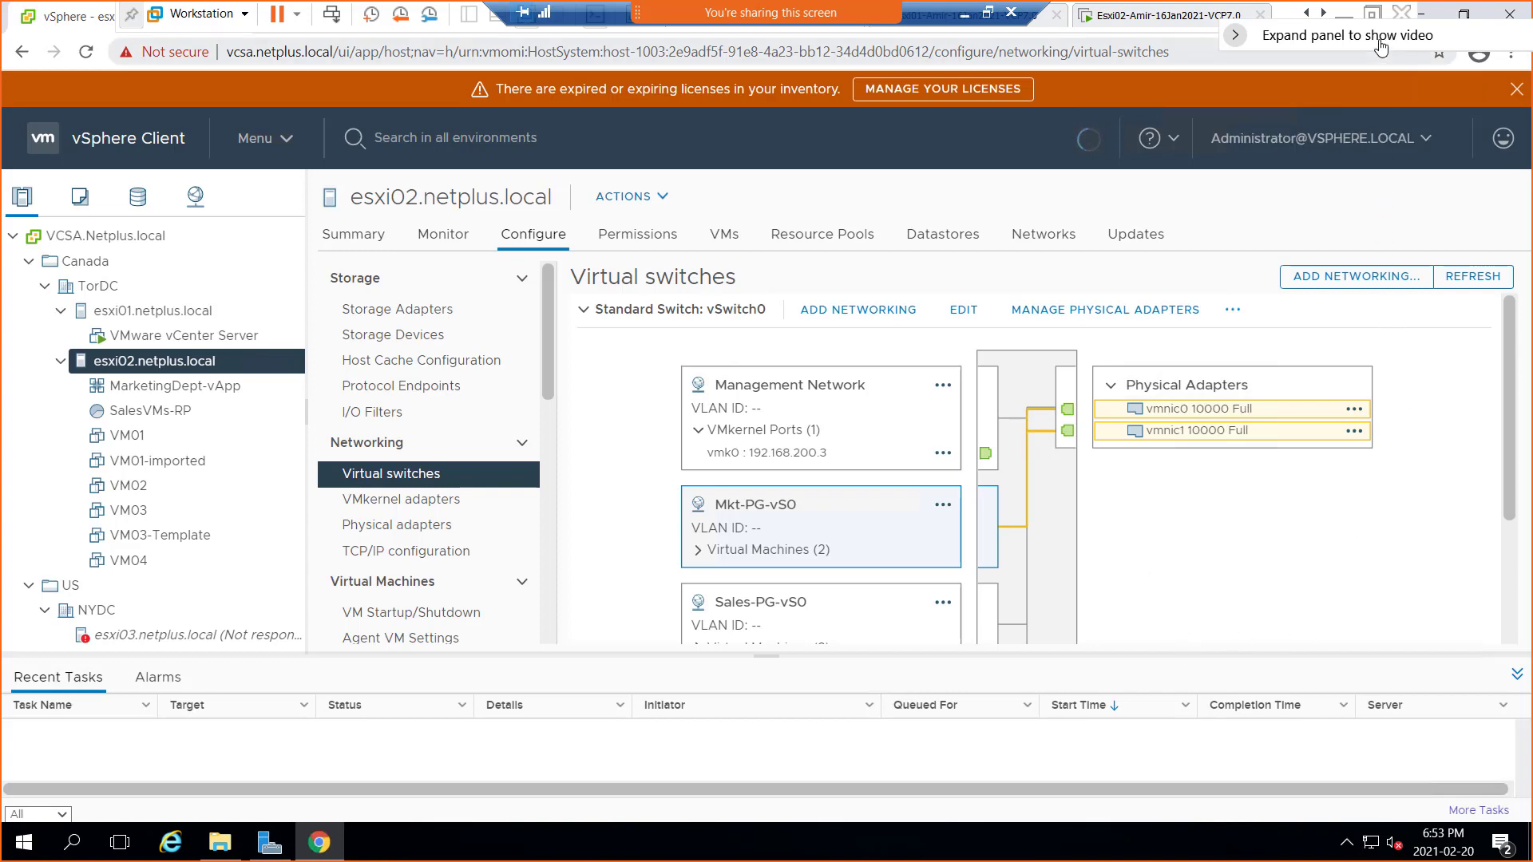
pyautogui.click(1373, 14)
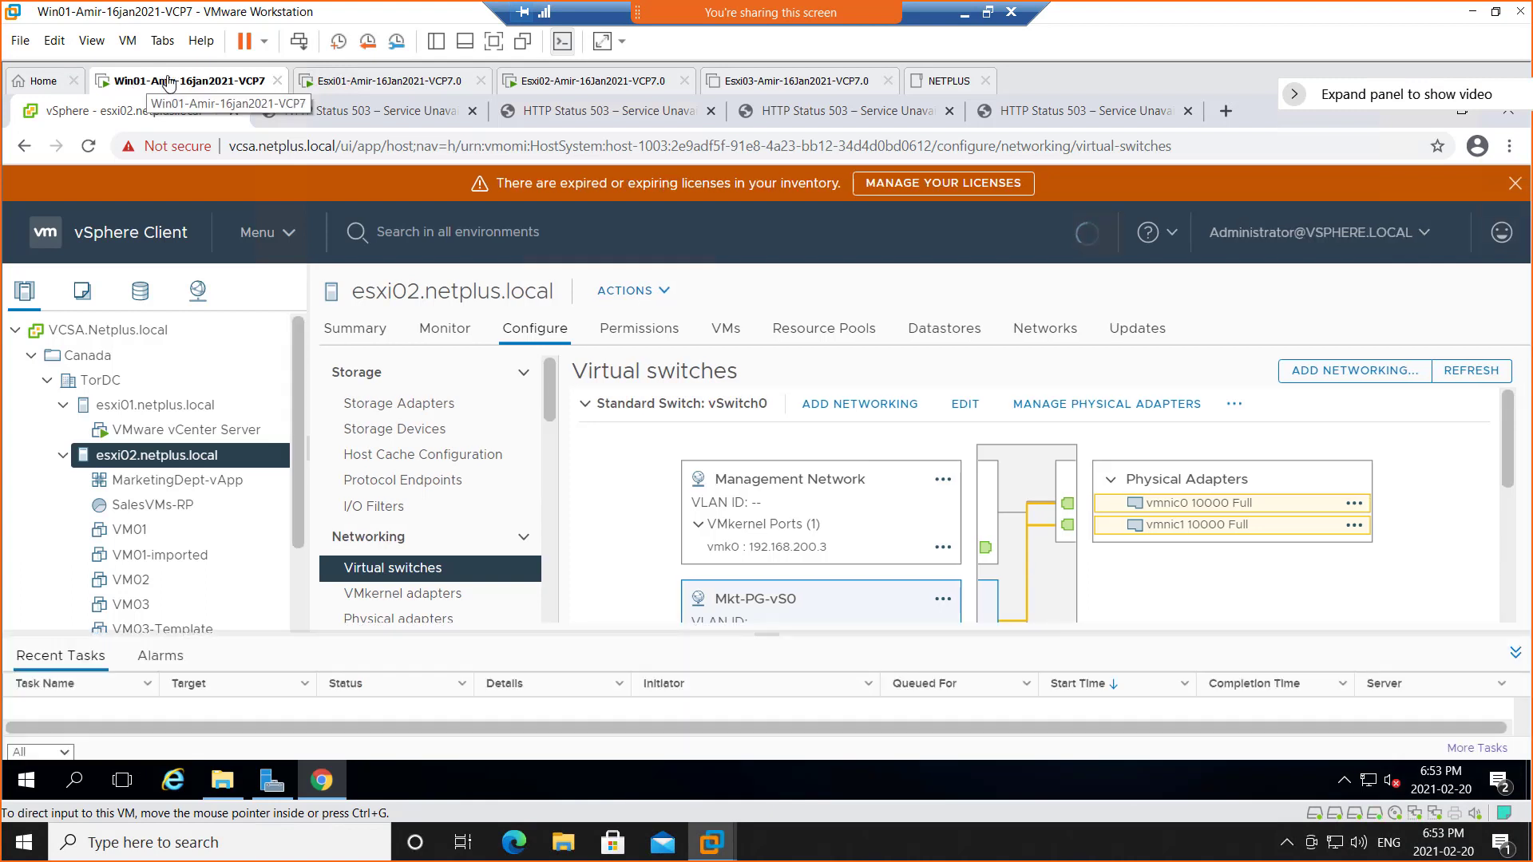
pyautogui.rightClick(155, 85)
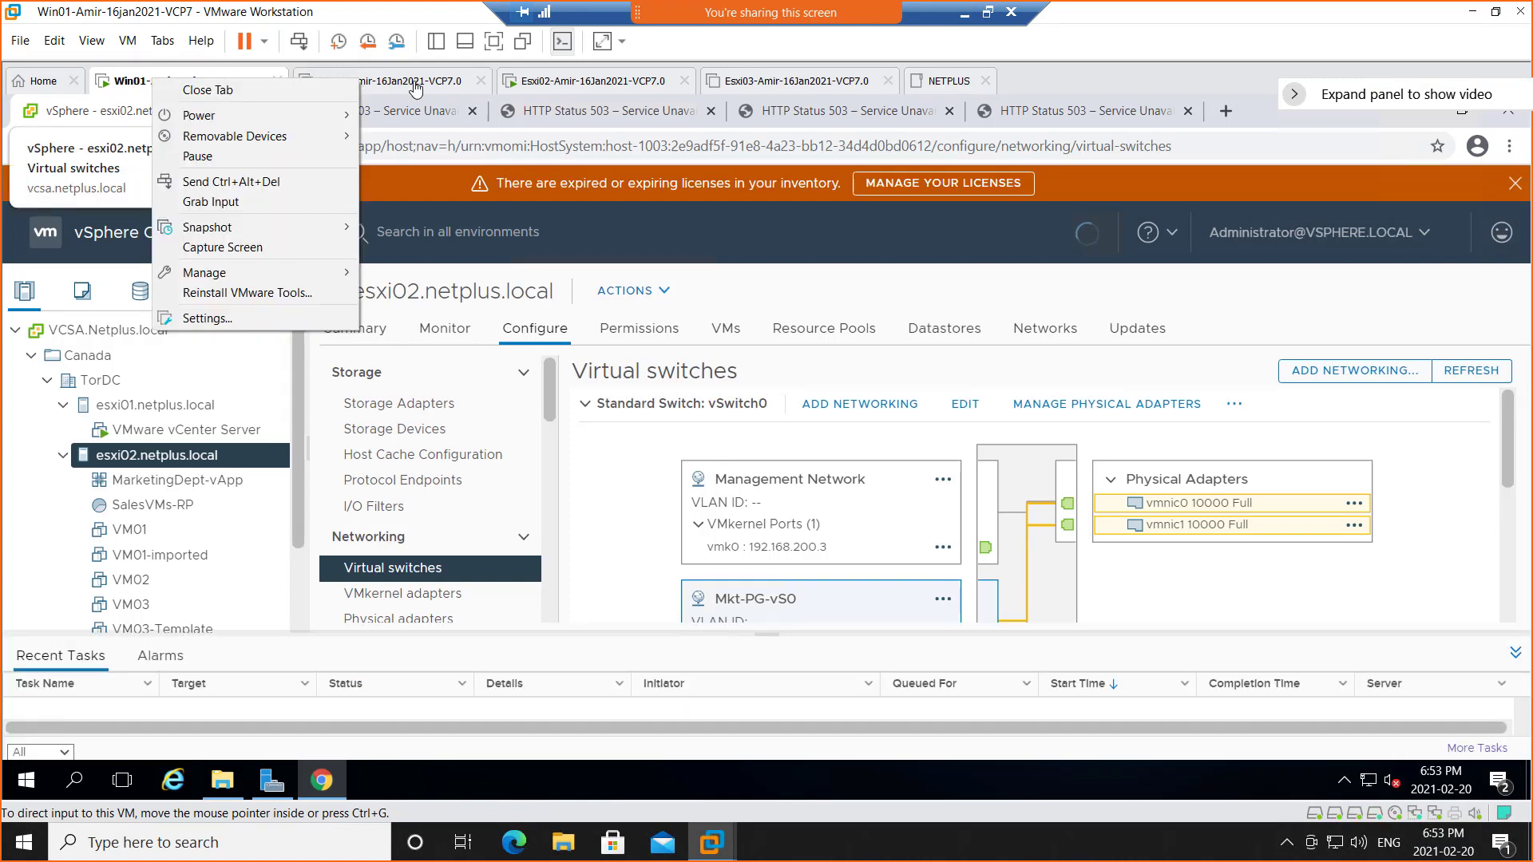
pyautogui.click(352, 5)
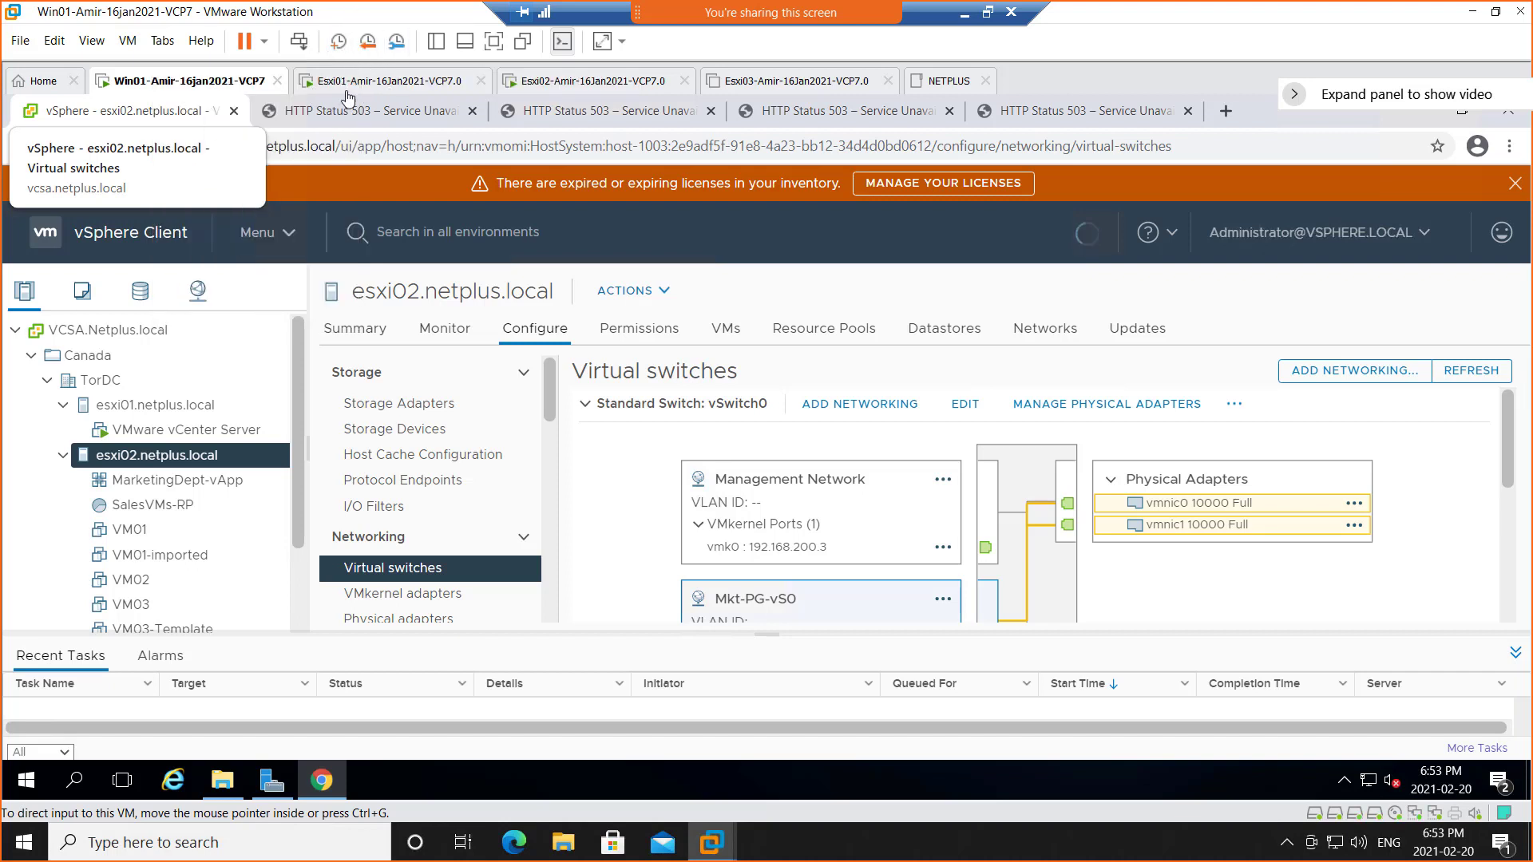
pyautogui.rightClick(210, 88)
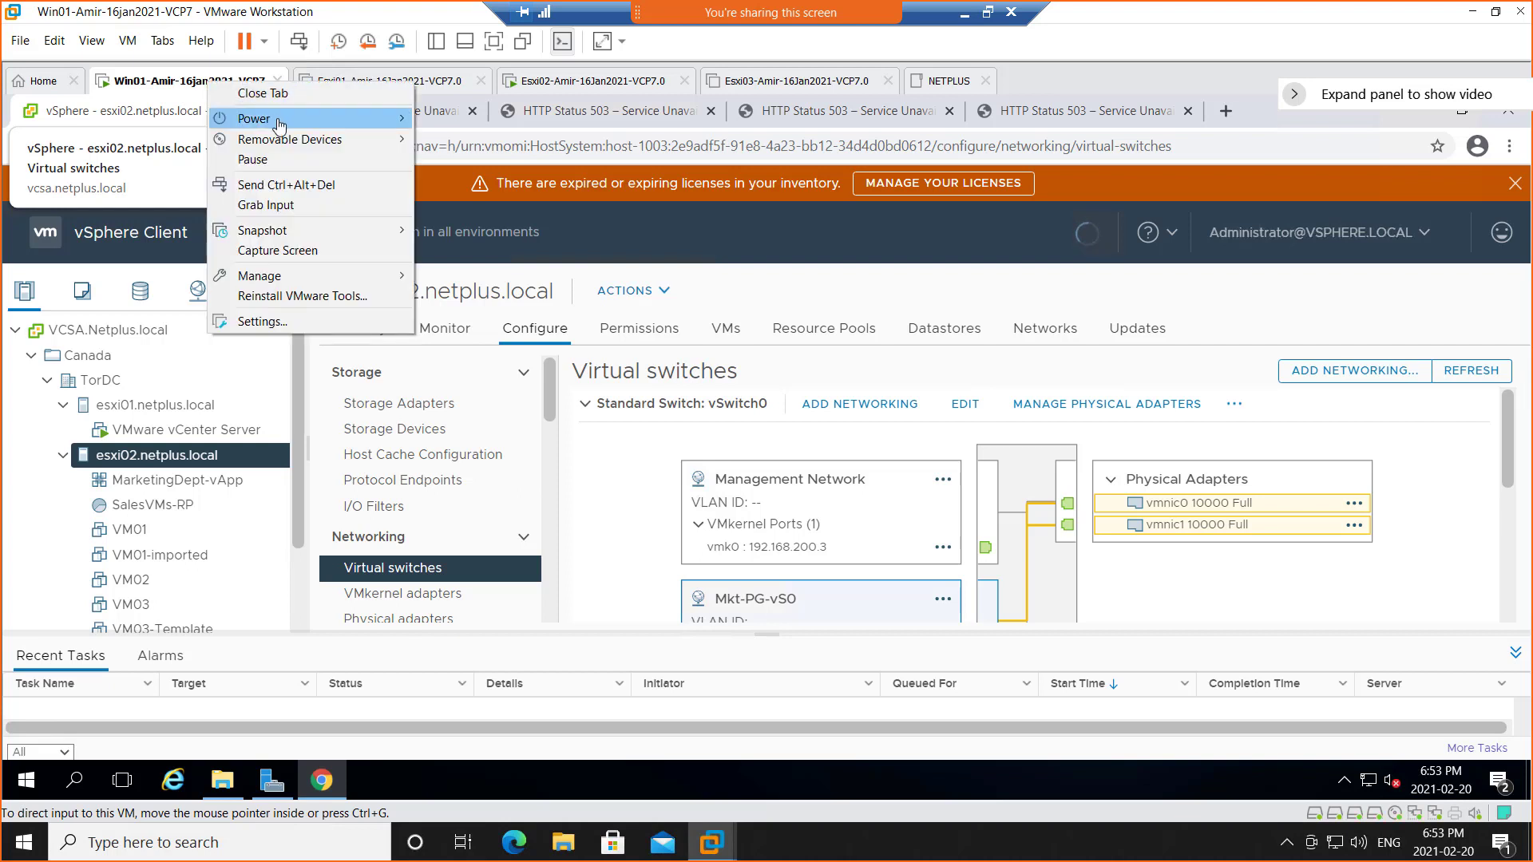
pyautogui.moveTo(276, 121)
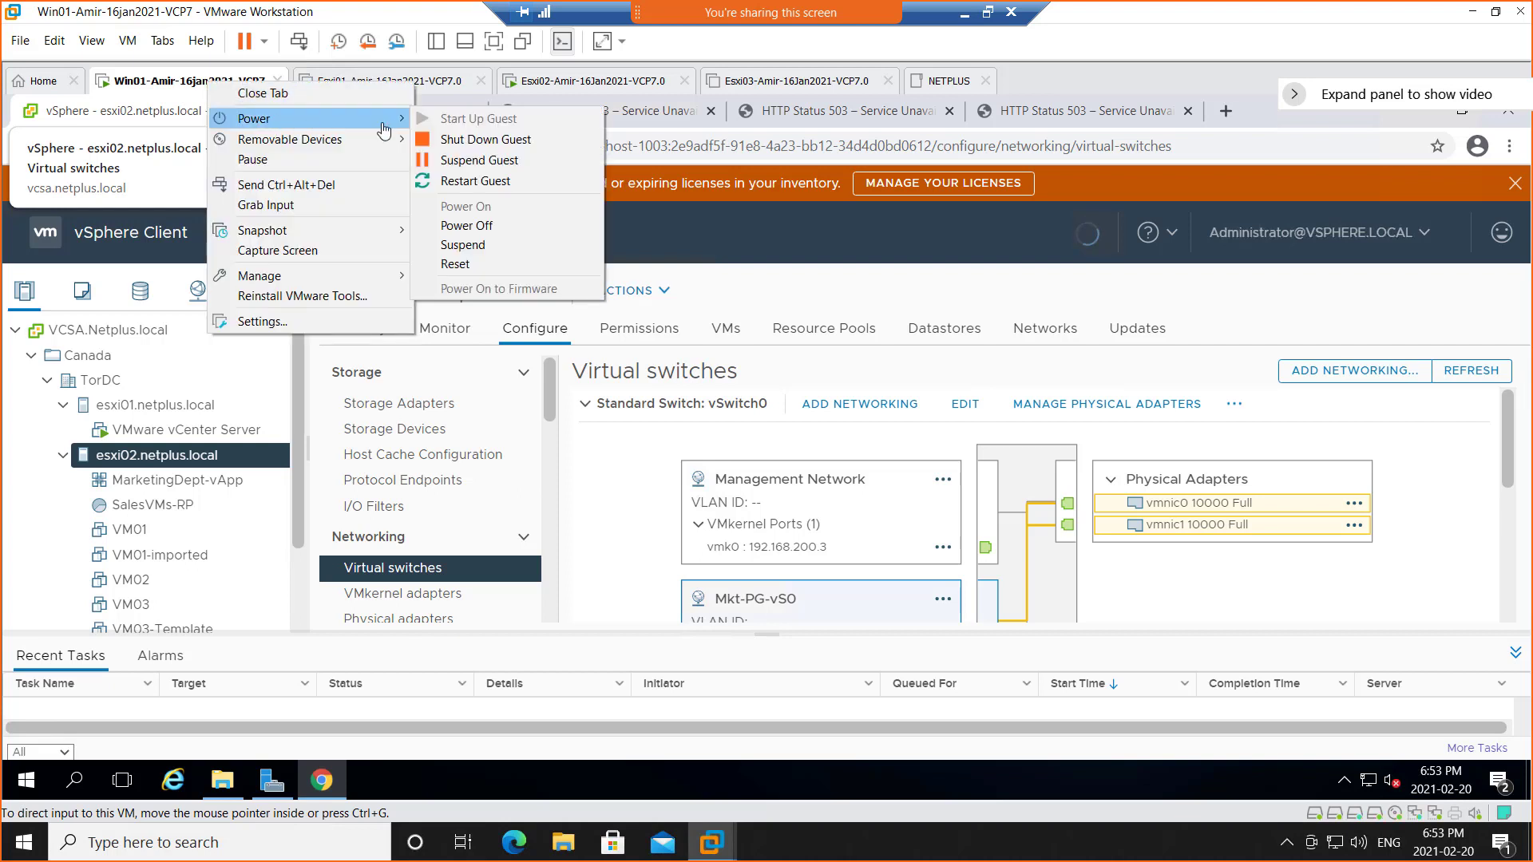
pyautogui.click(526, 163)
# Suspend the Esxi01 virtual machine from its tab's Power menu
pyautogui.rightClick(372, 83)
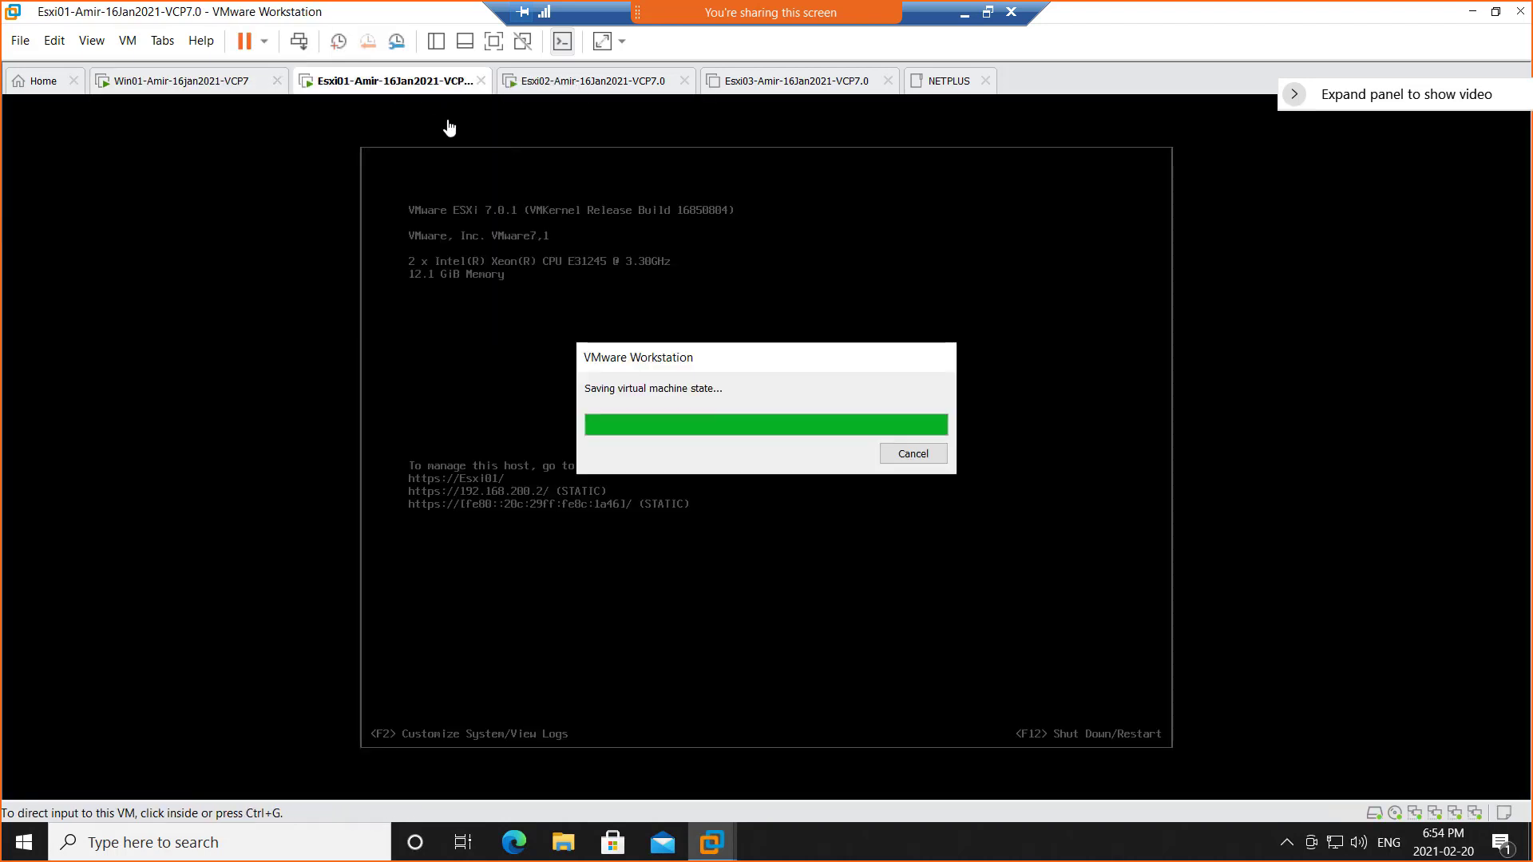
pyautogui.rightClick(369, 85)
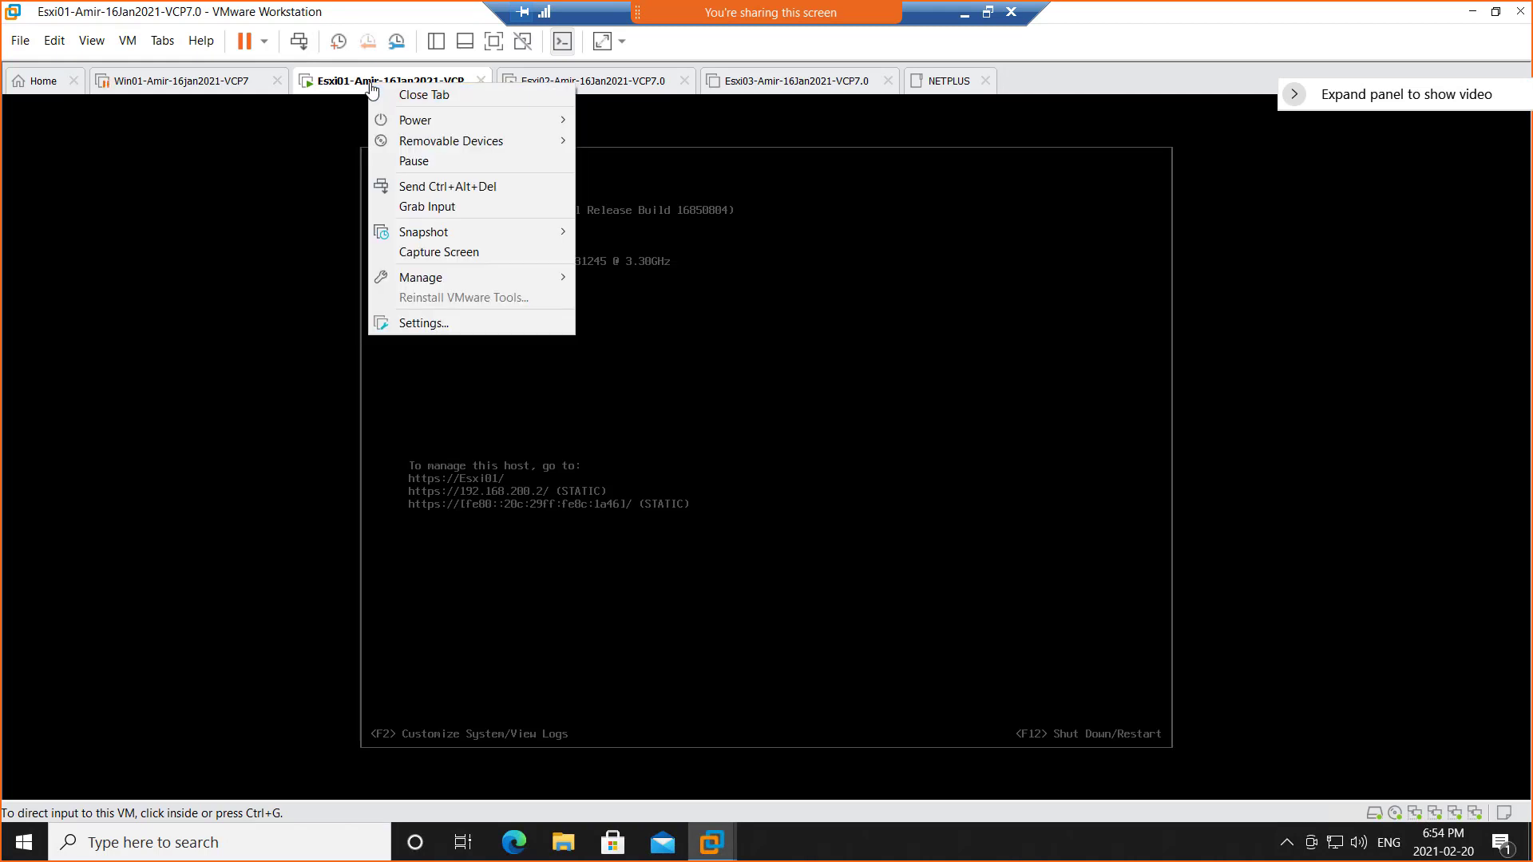
pyautogui.moveTo(453, 130)
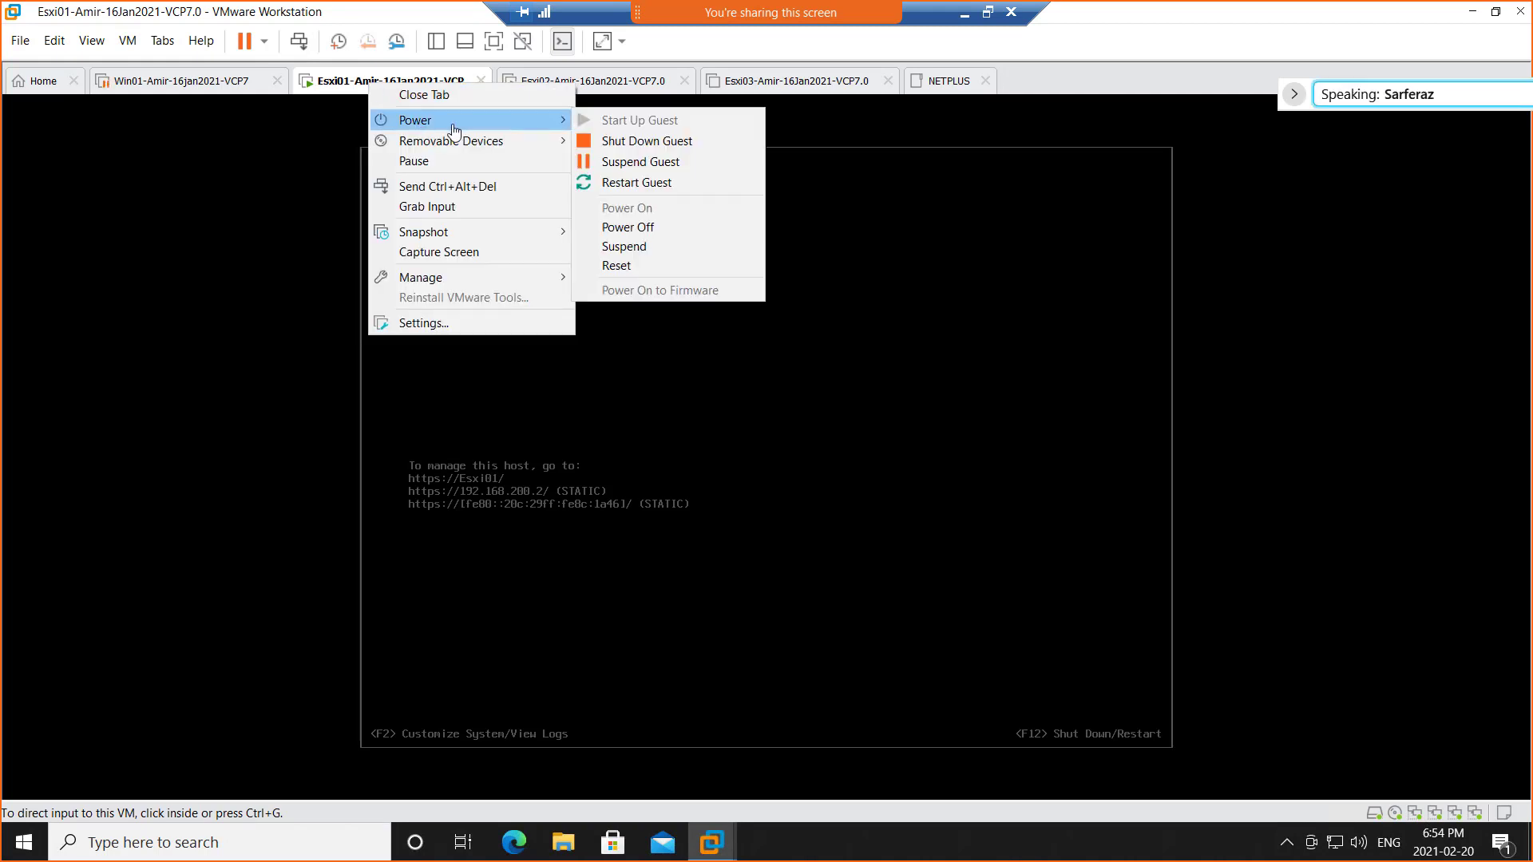
pyautogui.click(647, 163)
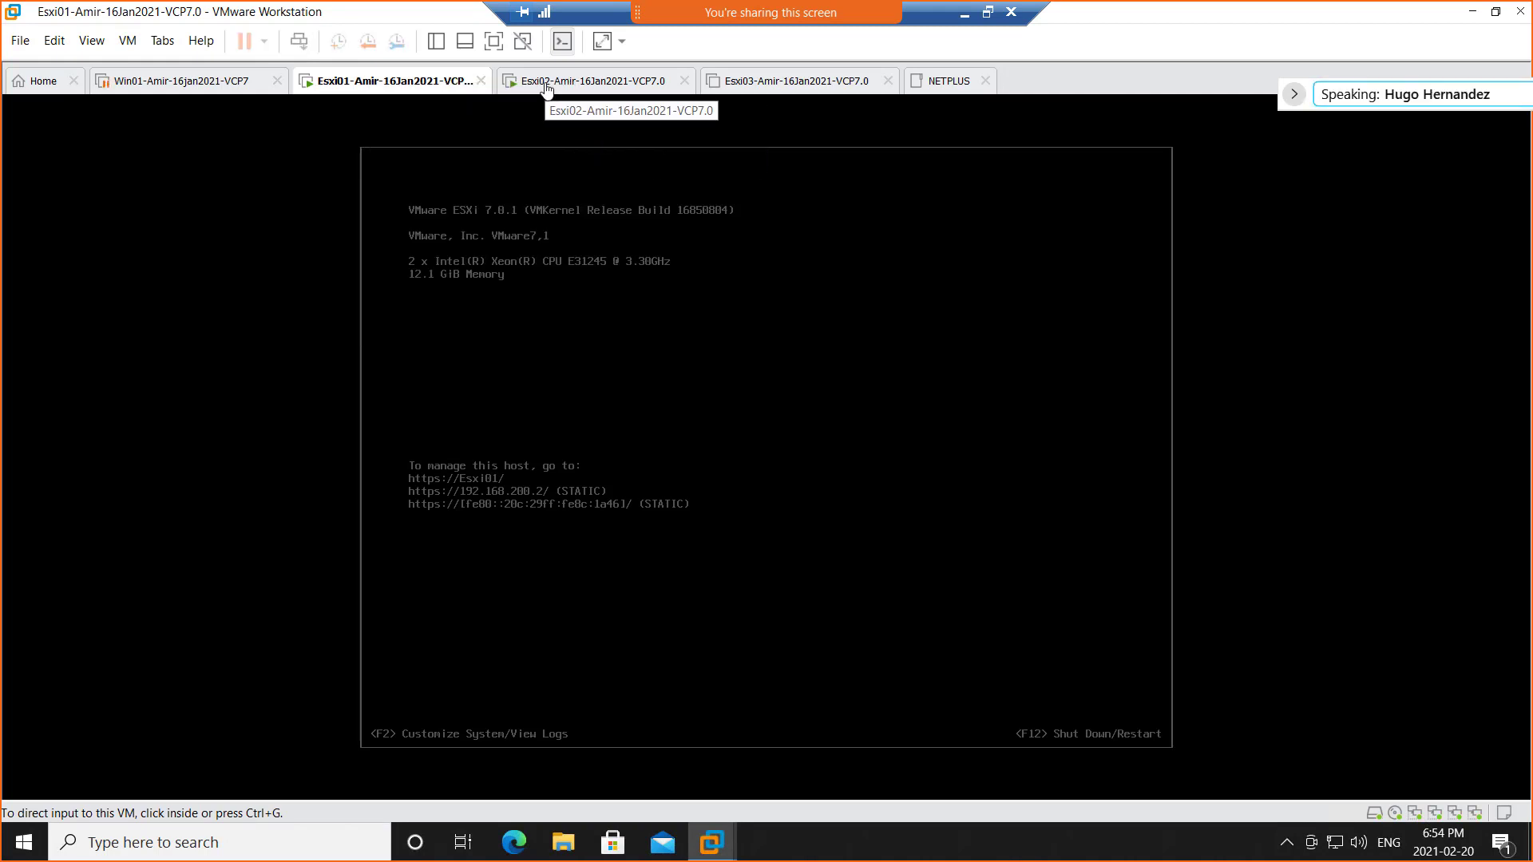
# Shut down the Esxi02 guest from its tab's Power menu and confirm
pyautogui.rightClick(547, 88)
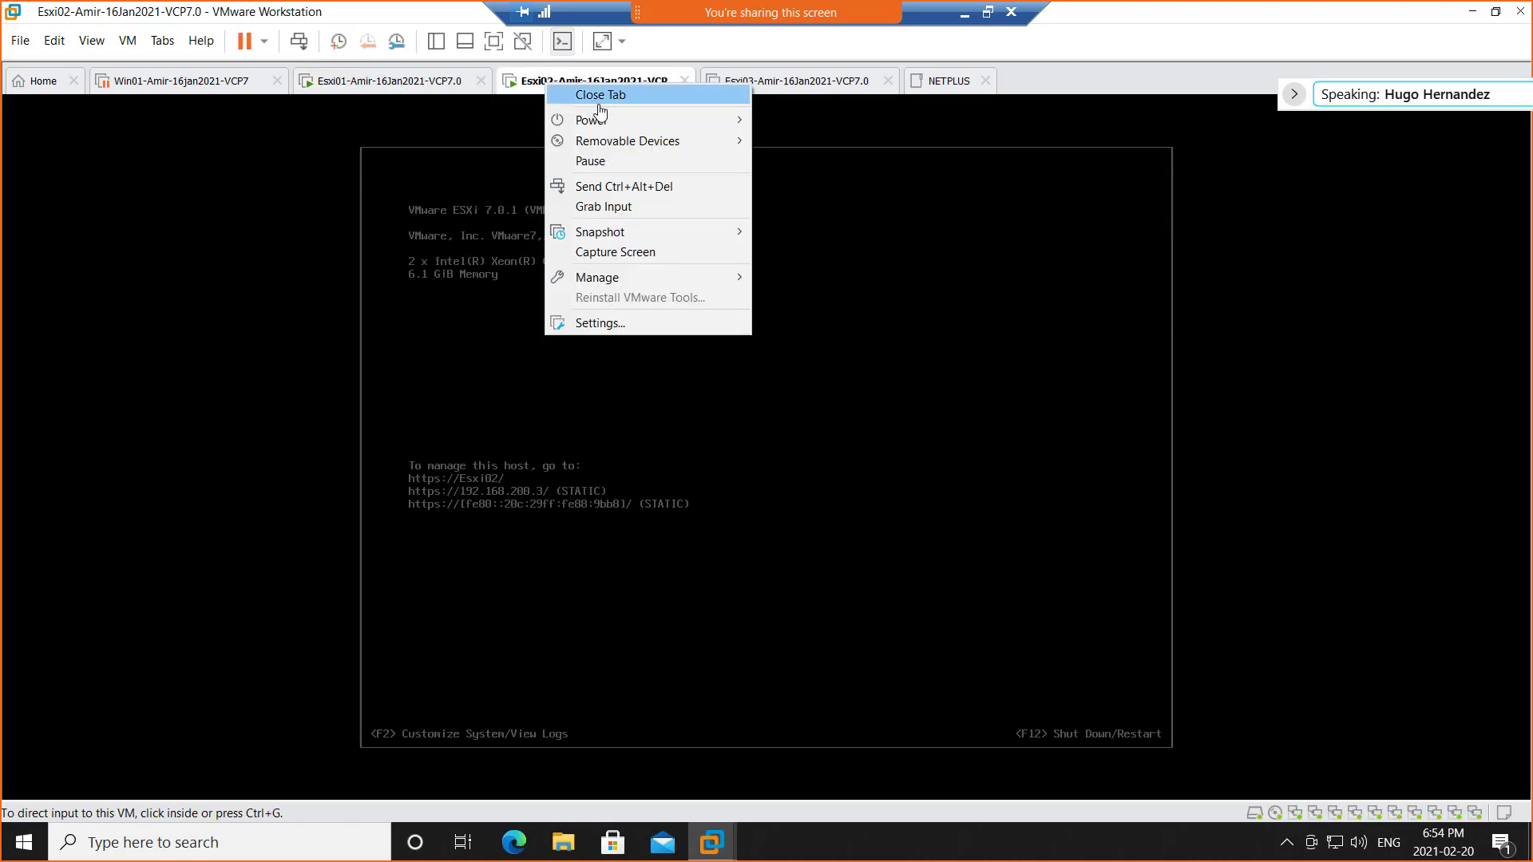
pyautogui.moveTo(636, 129)
pyautogui.click(806, 141)
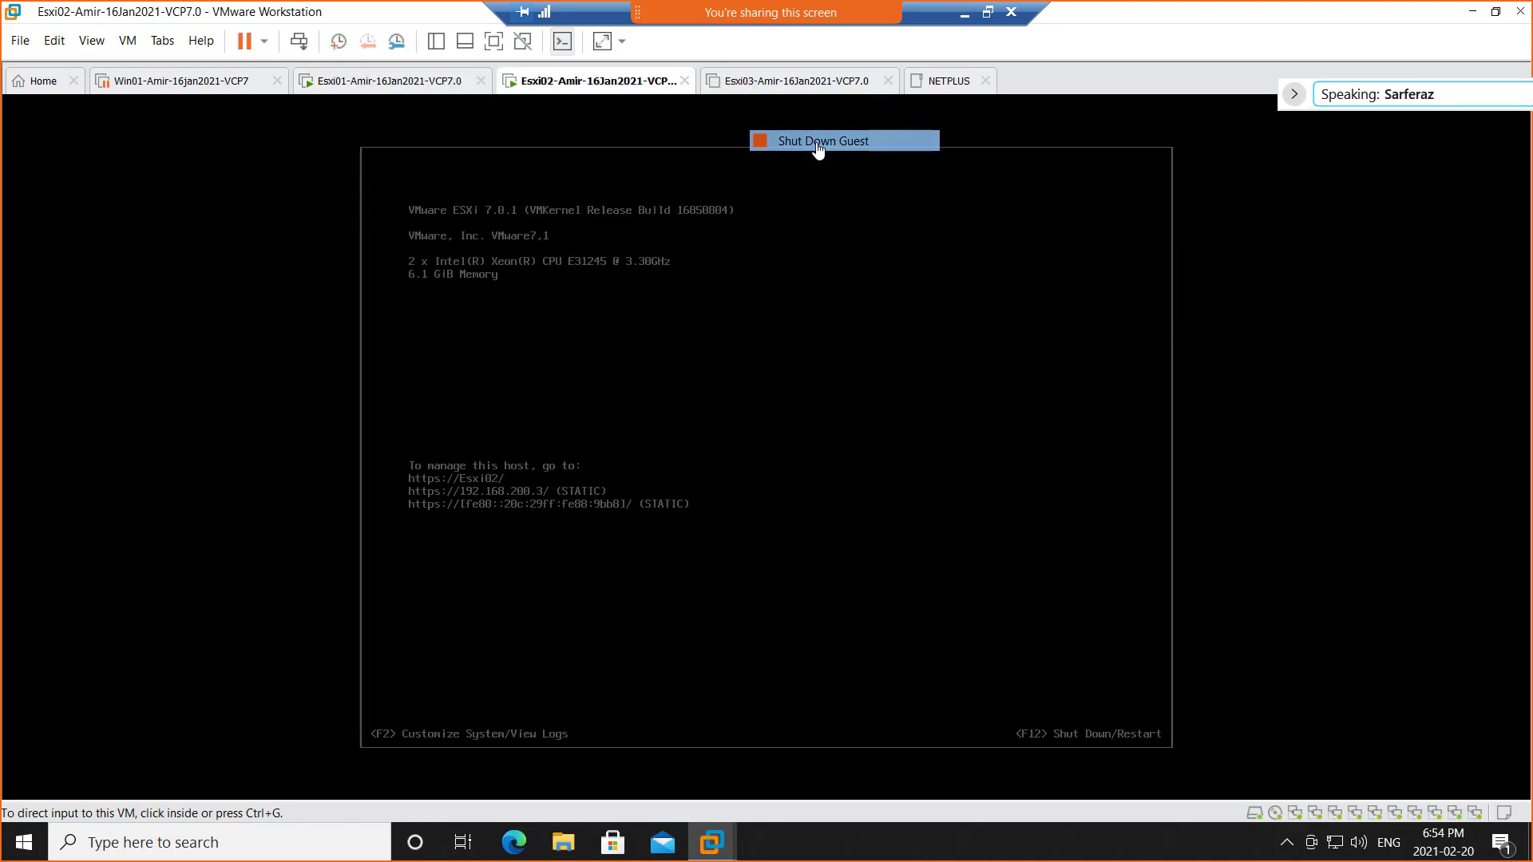
pyautogui.click(782, 465)
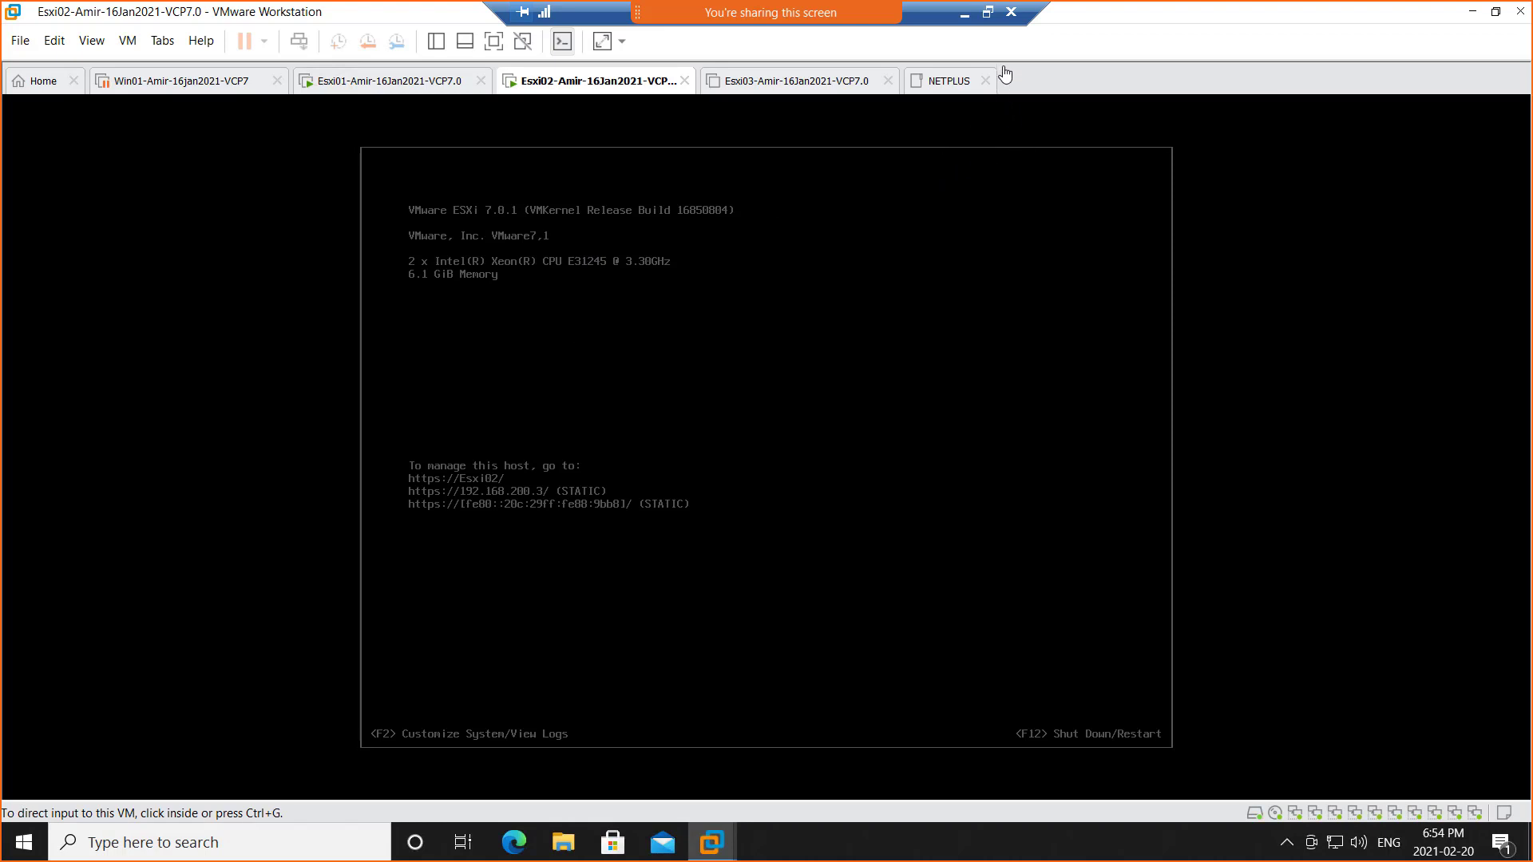
# End the Webex meeting from the More options menu and confirm
pyautogui.moveTo(844, 13)
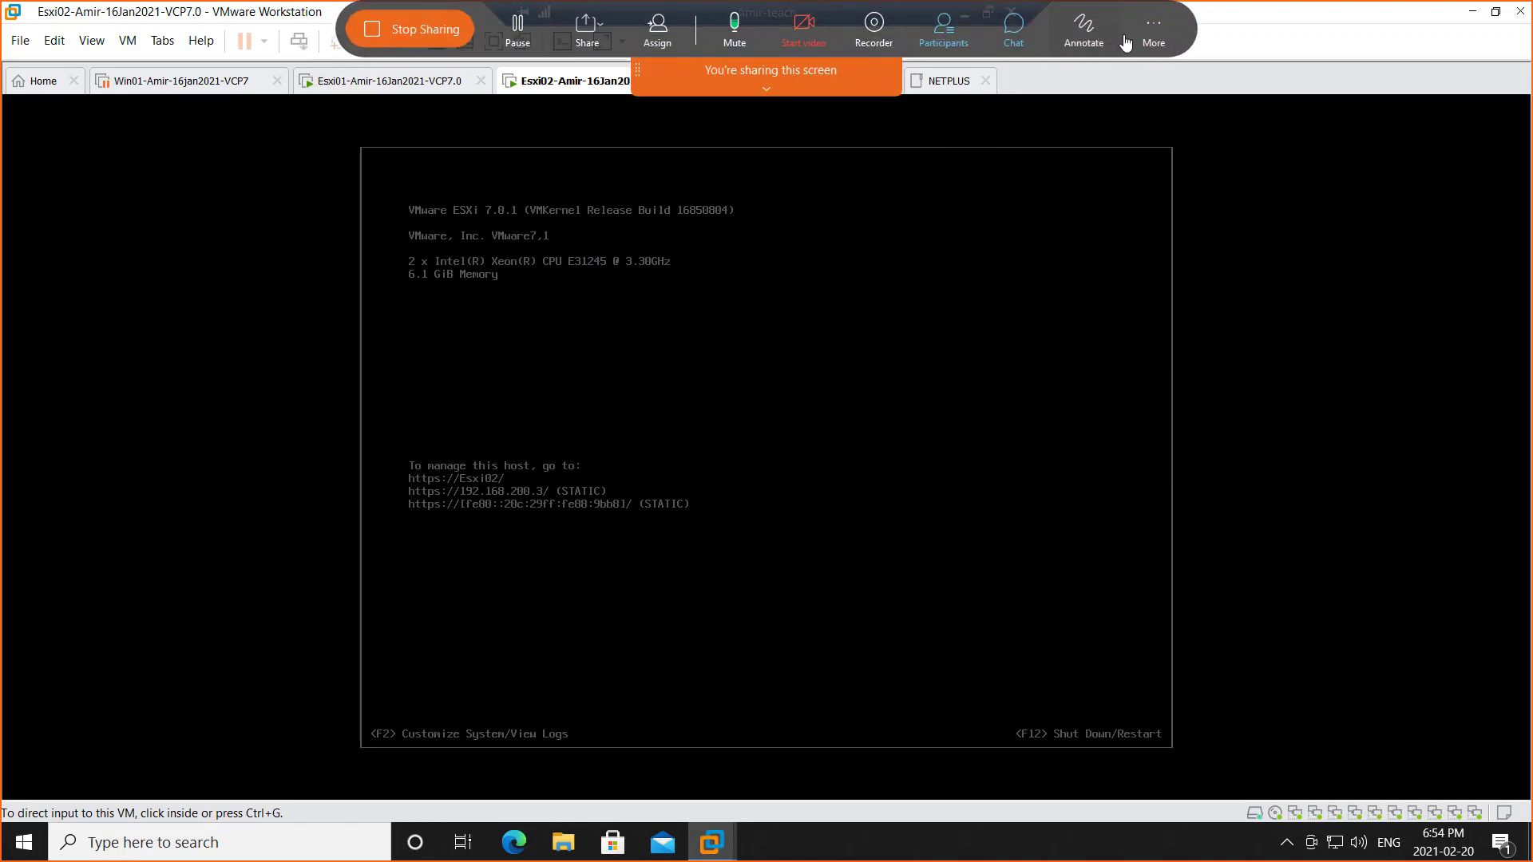
pyautogui.click(1154, 39)
pyautogui.click(1189, 429)
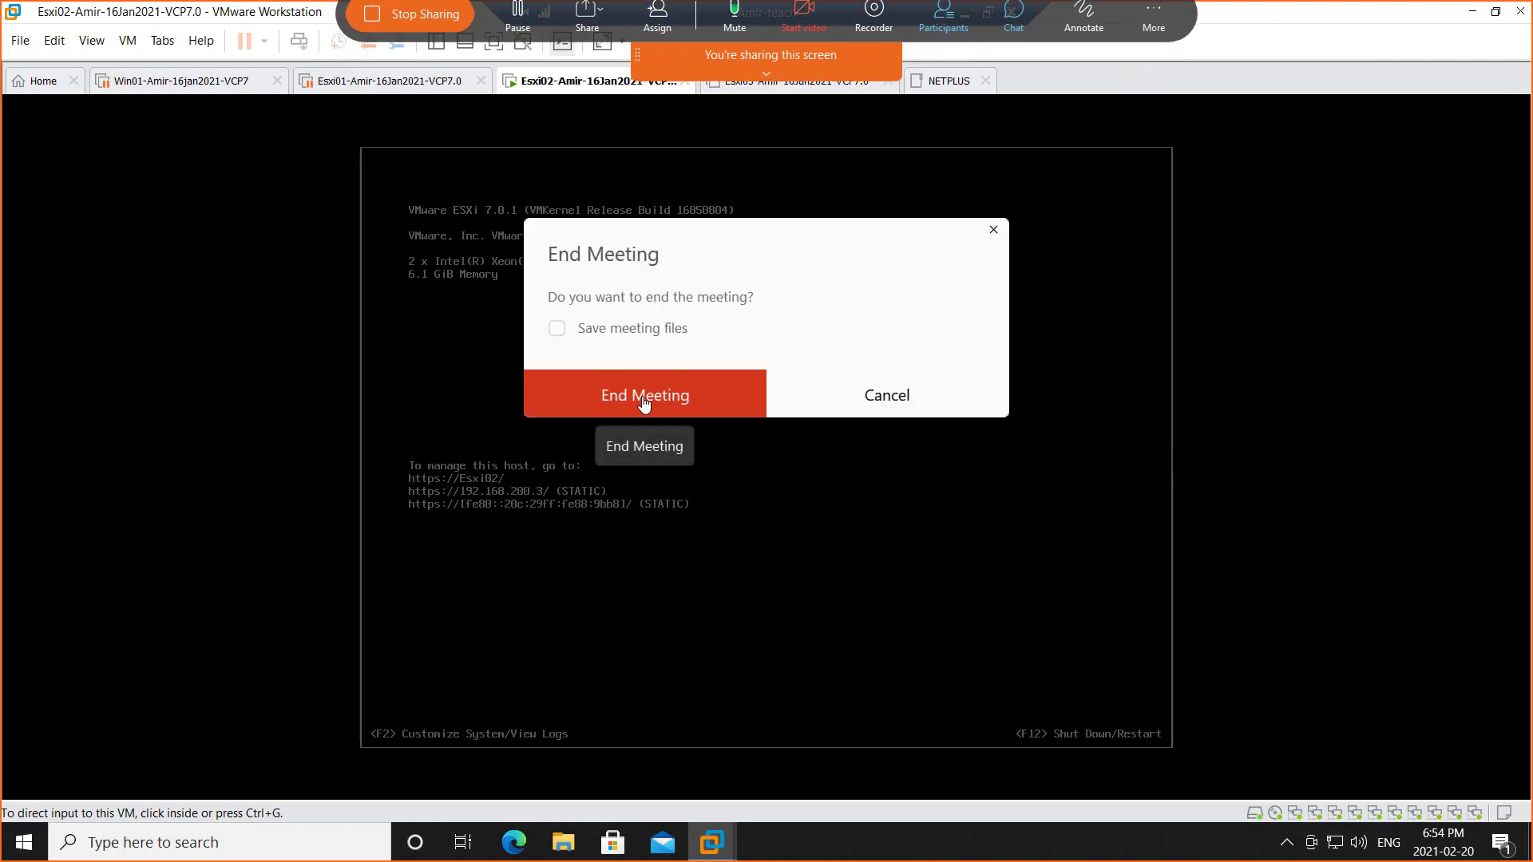
pyautogui.click(686, 395)
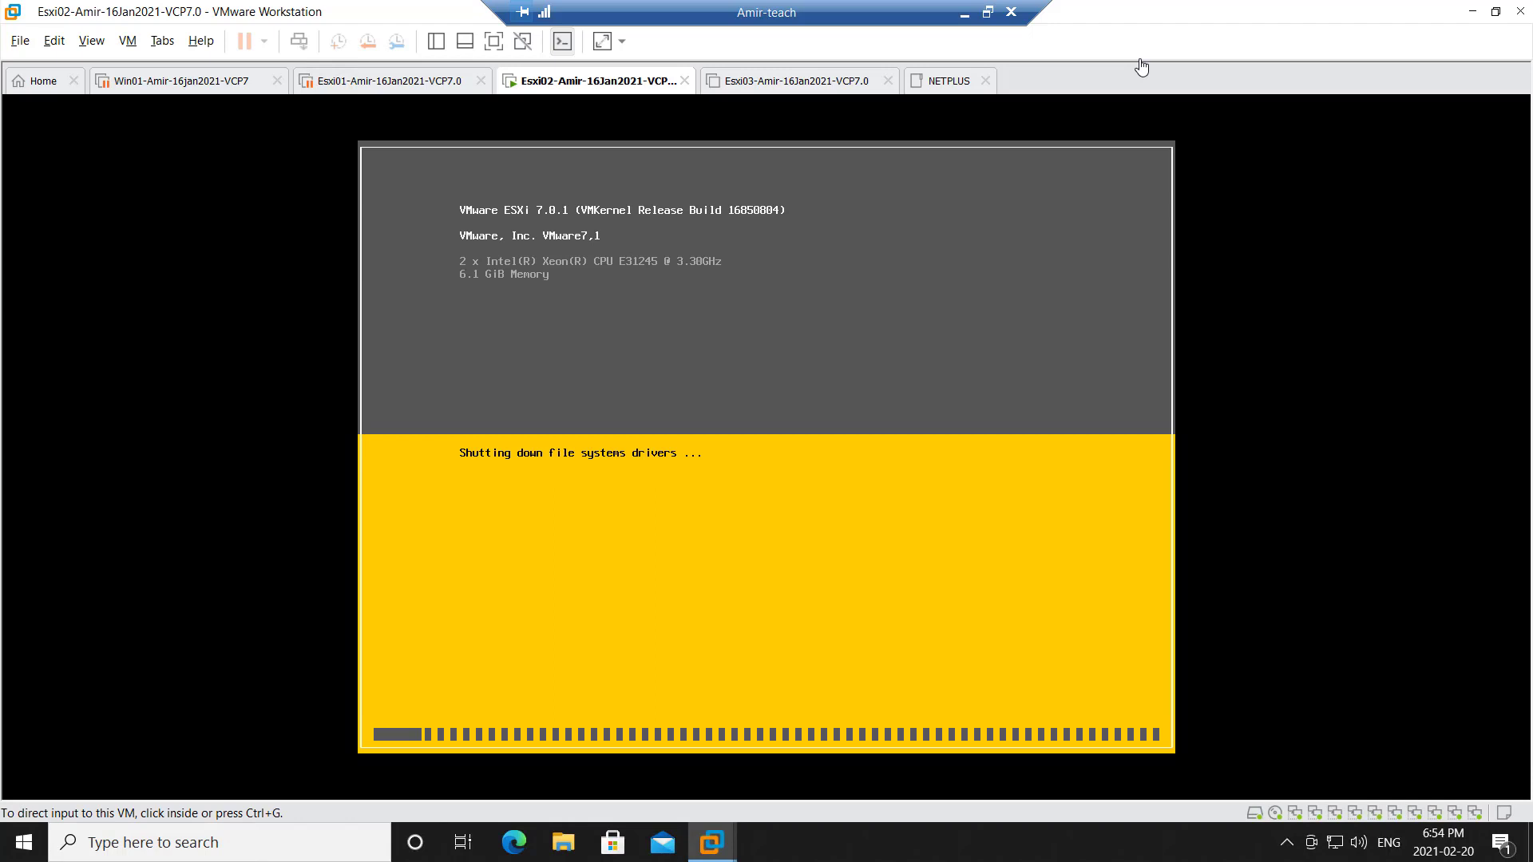
# Restore the full-screen Remote Desktop session to a window and drag it wider
pyautogui.click(988, 14)
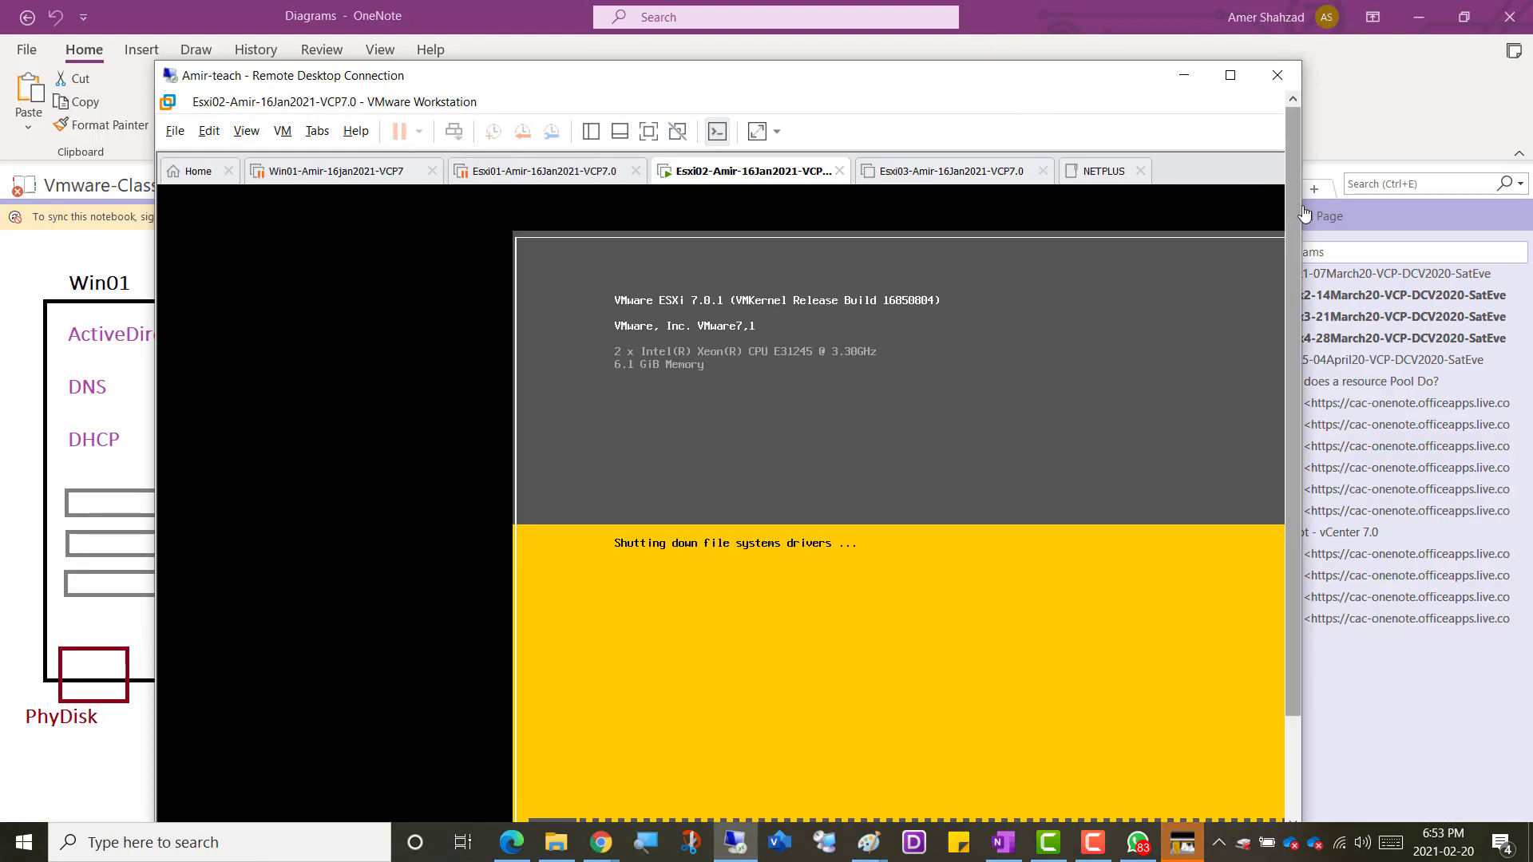
pyautogui.moveTo(1305, 213); pyautogui.dragTo(1510, 227)
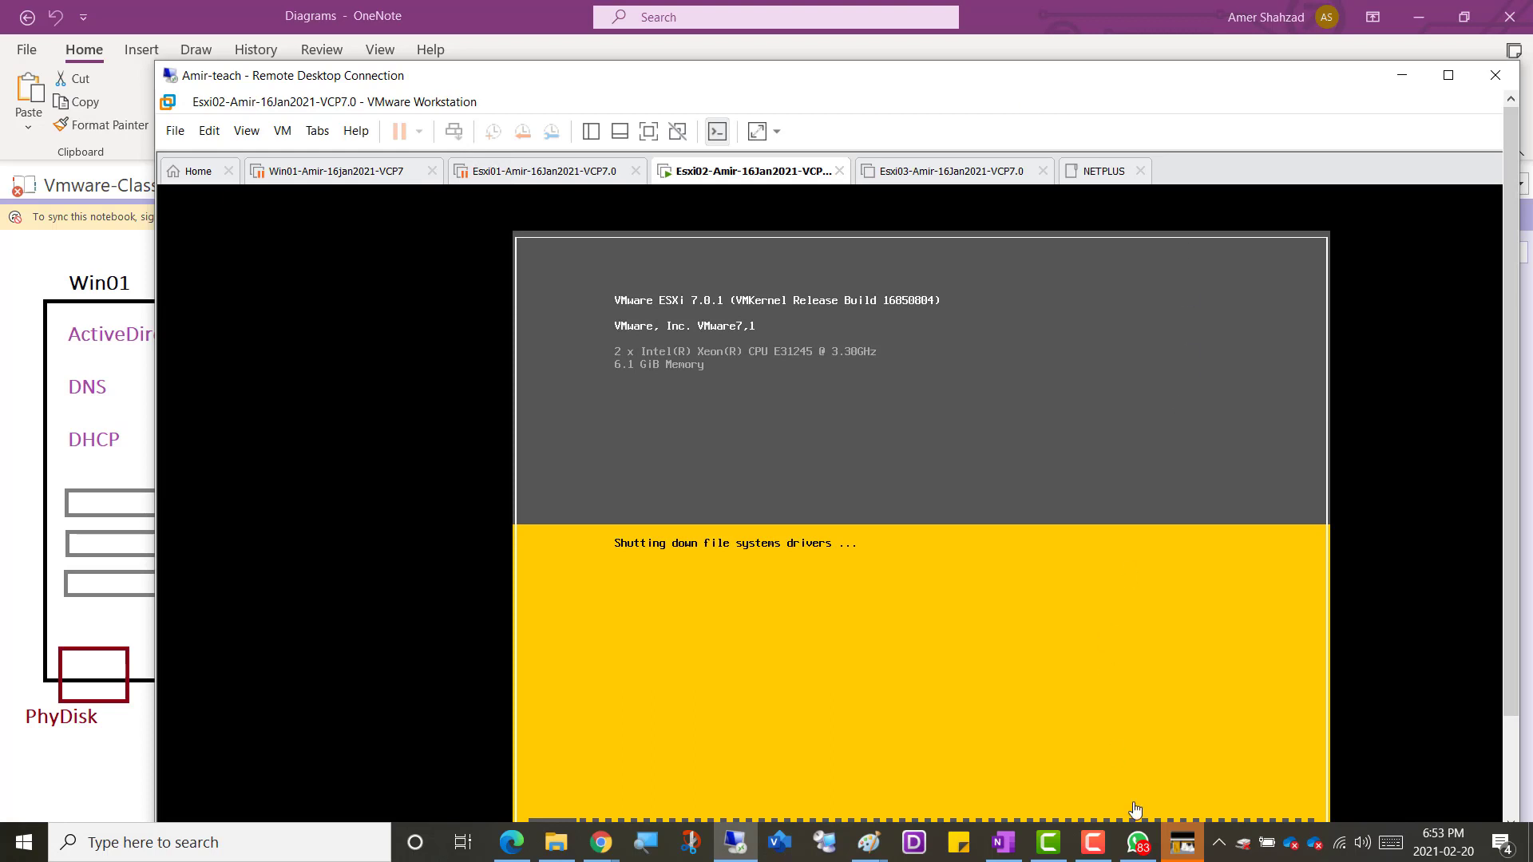
pyautogui.click(1140, 850)
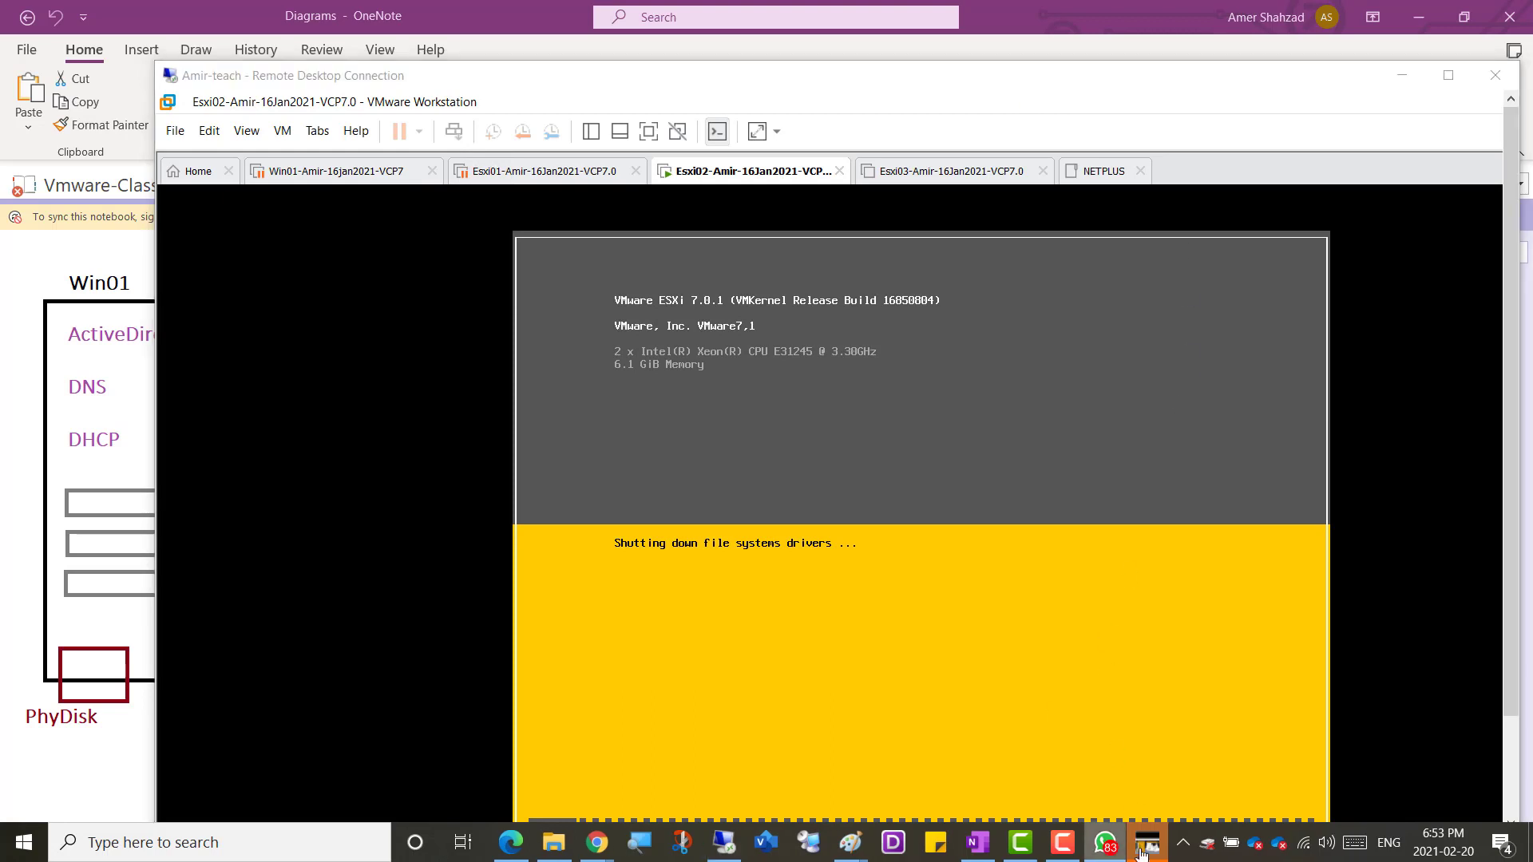